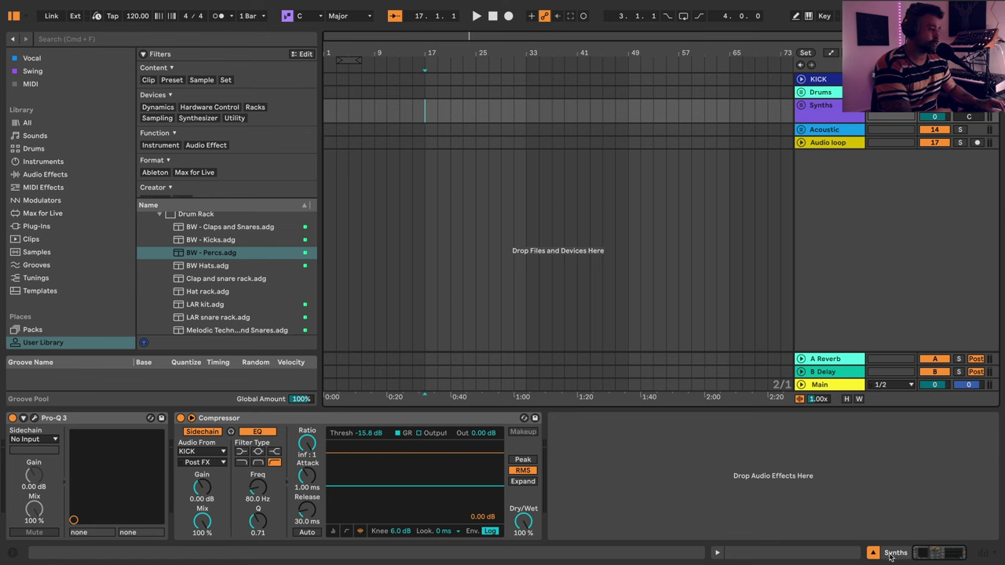
- Set the project tempo to 128 BPM
click(820, 119)
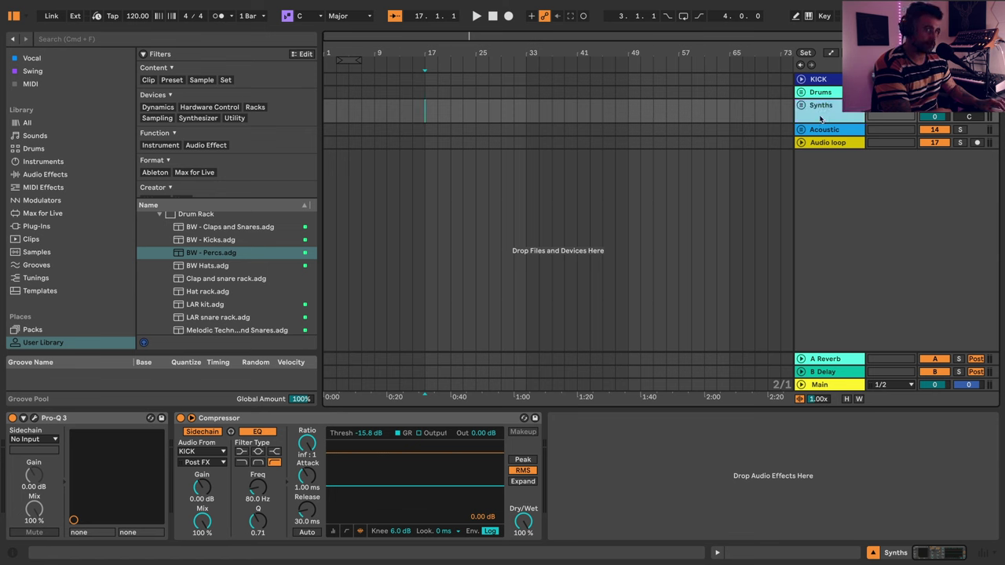
click(132, 18)
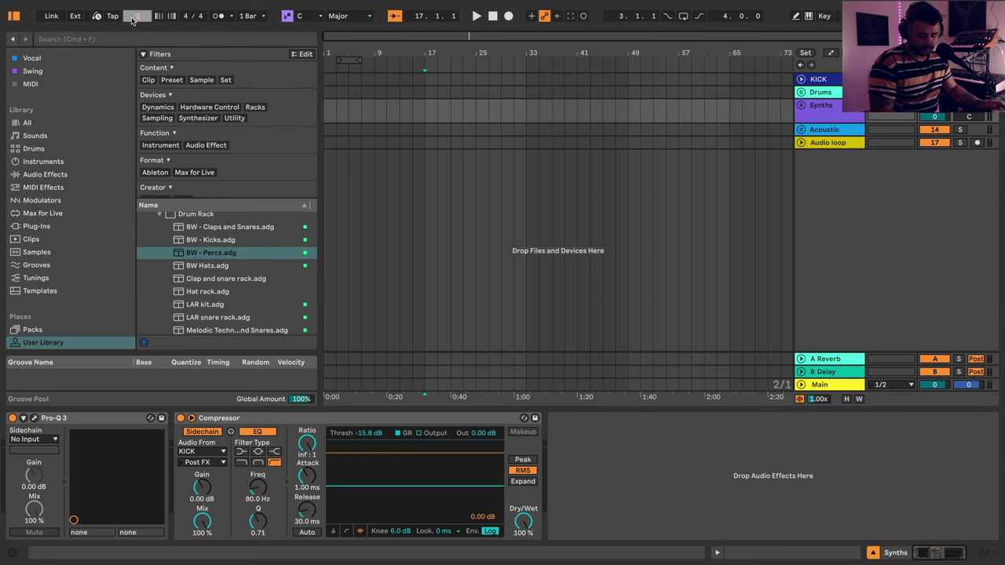
text(12)
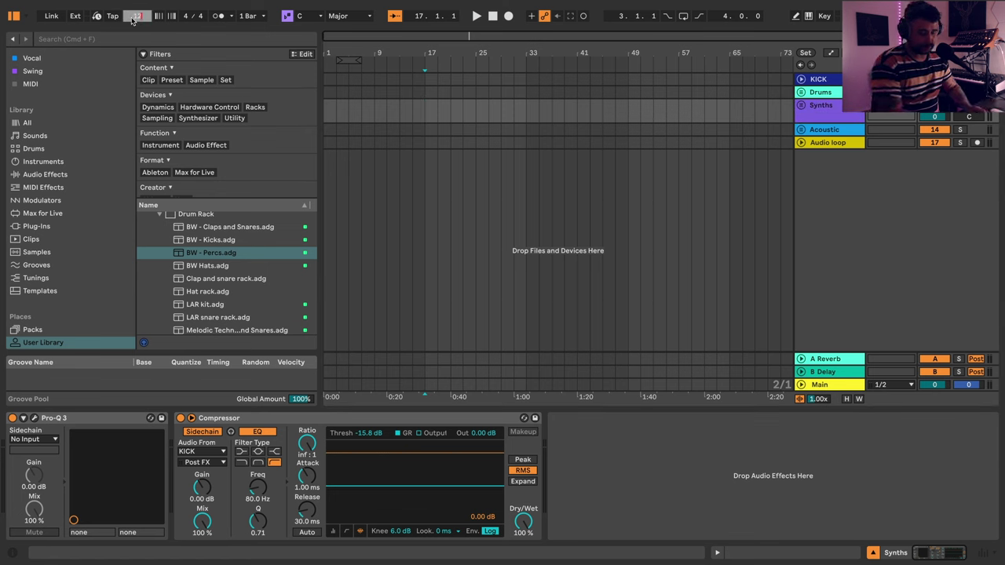
text(8)
key(Return)
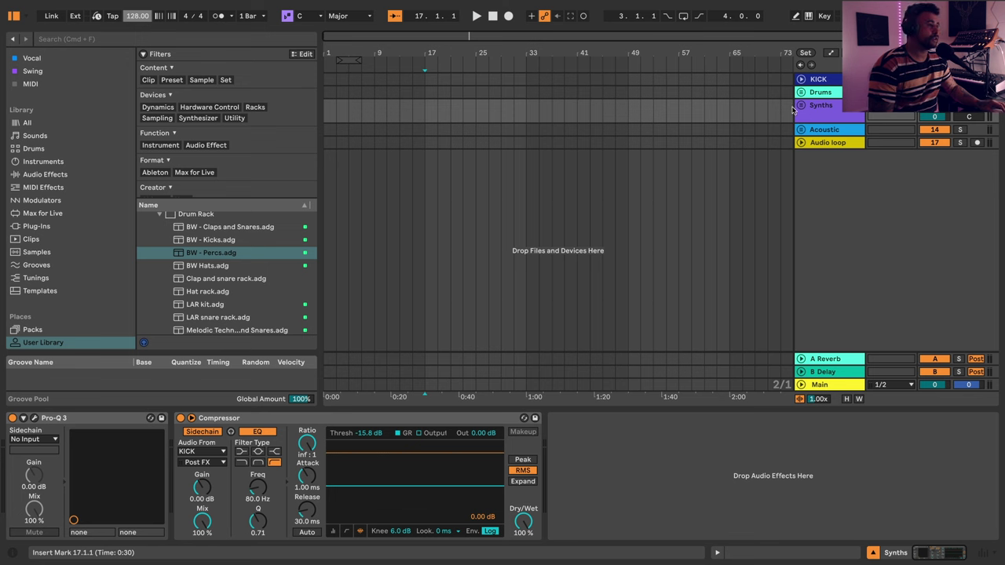
- Unfold the KICK track and show its BW - Kicks drum rack
click(834, 116)
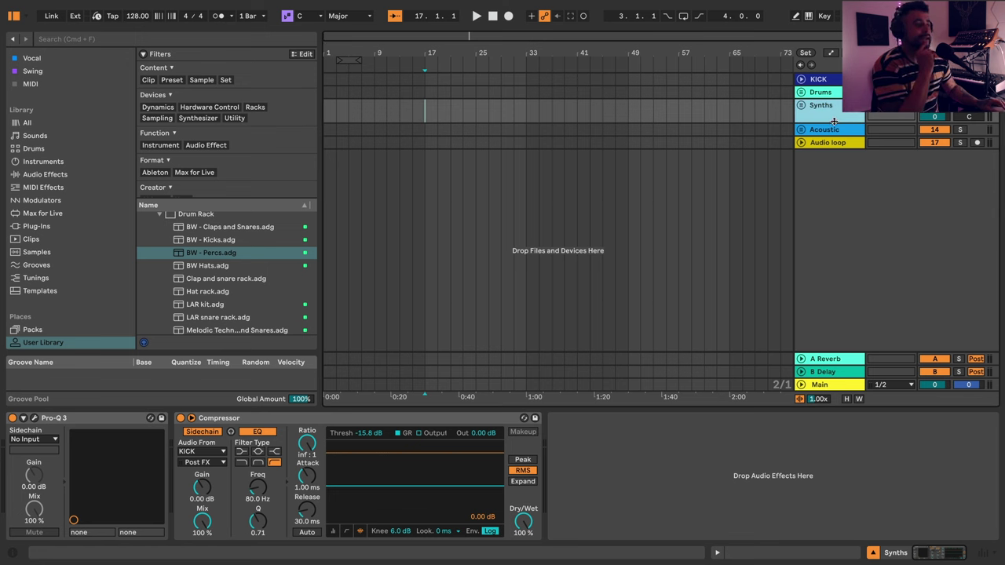
click(801, 80)
click(828, 106)
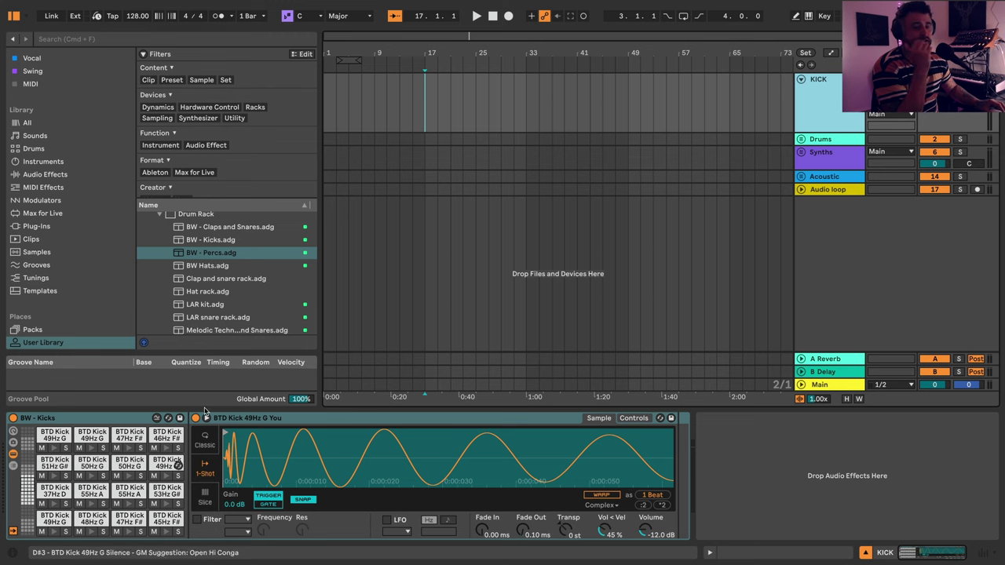
- Expand the Drums group, view the drum racks on the Hats, Claps and Percs tracks, and collapse the group again
click(801, 139)
click(828, 225)
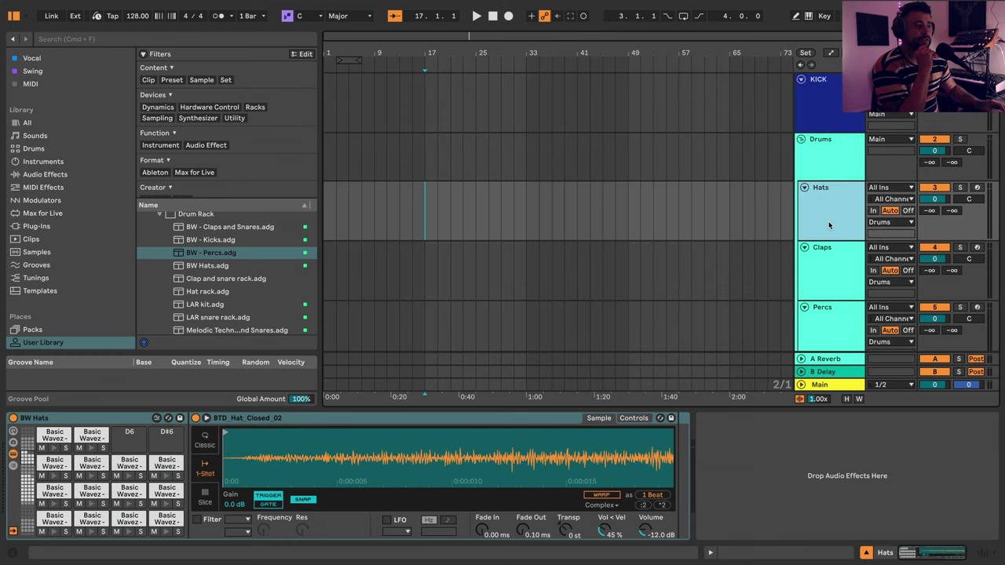
scroll(840, 137, down, 3)
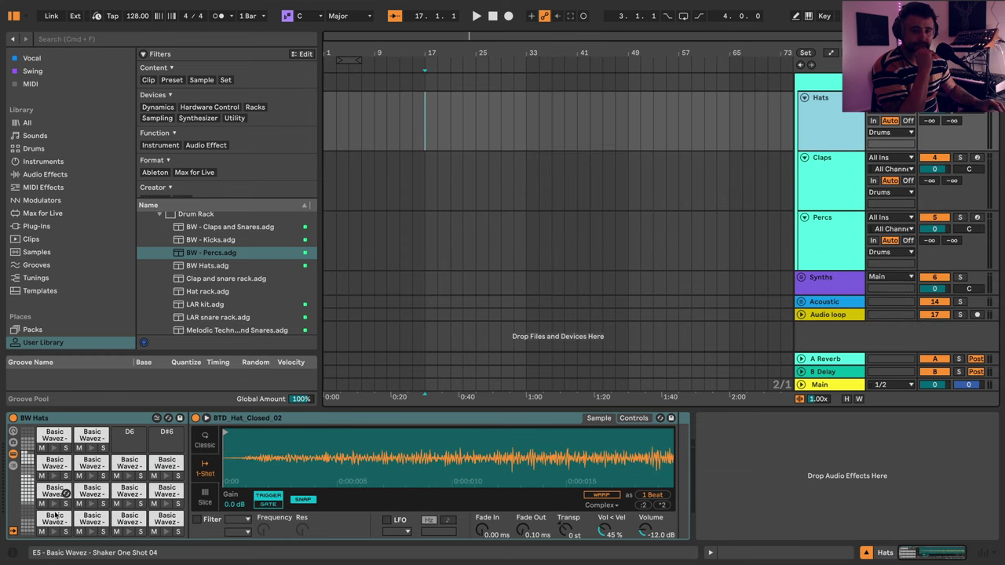
click(816, 198)
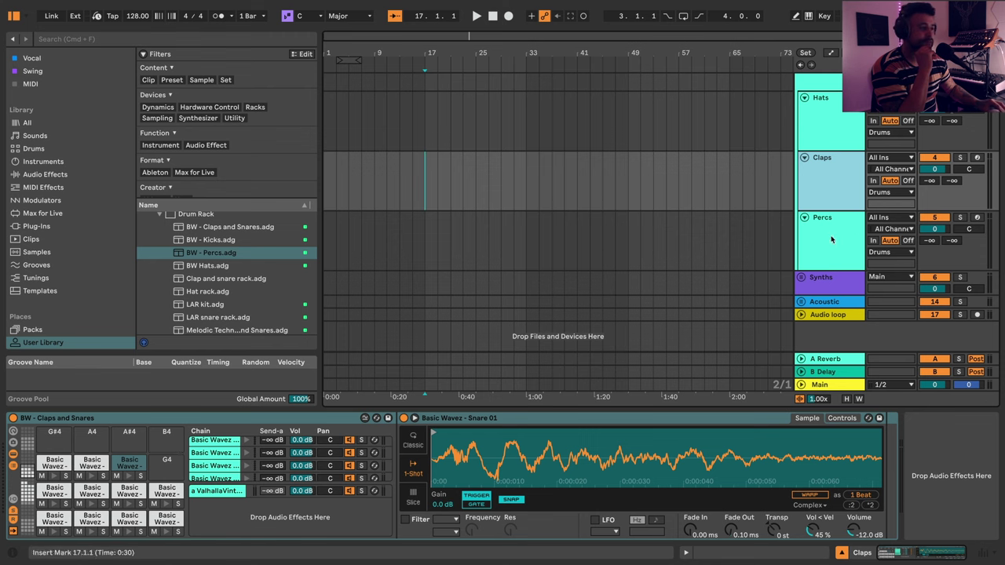
key(Down)
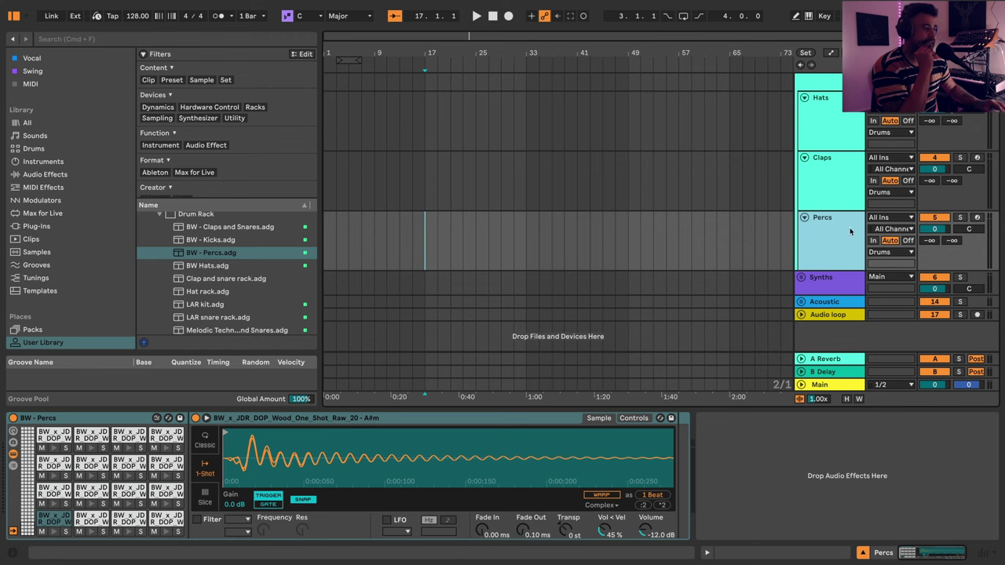
scroll(815, 161, up, 1)
scroll(816, 160, up, 2)
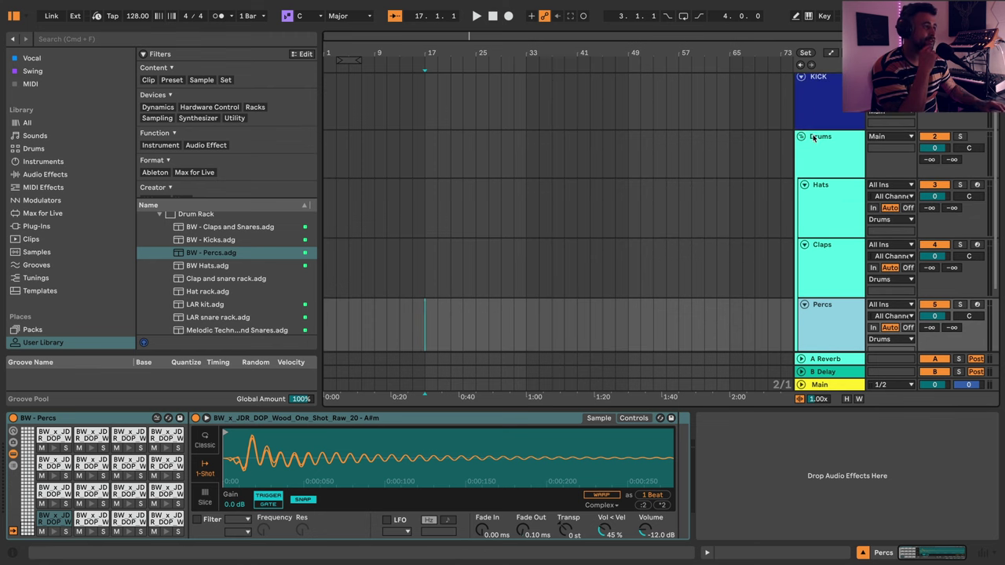
click(801, 139)
- Expand the Synths group and view the instruments on the Diva and Serum tracks
click(819, 154)
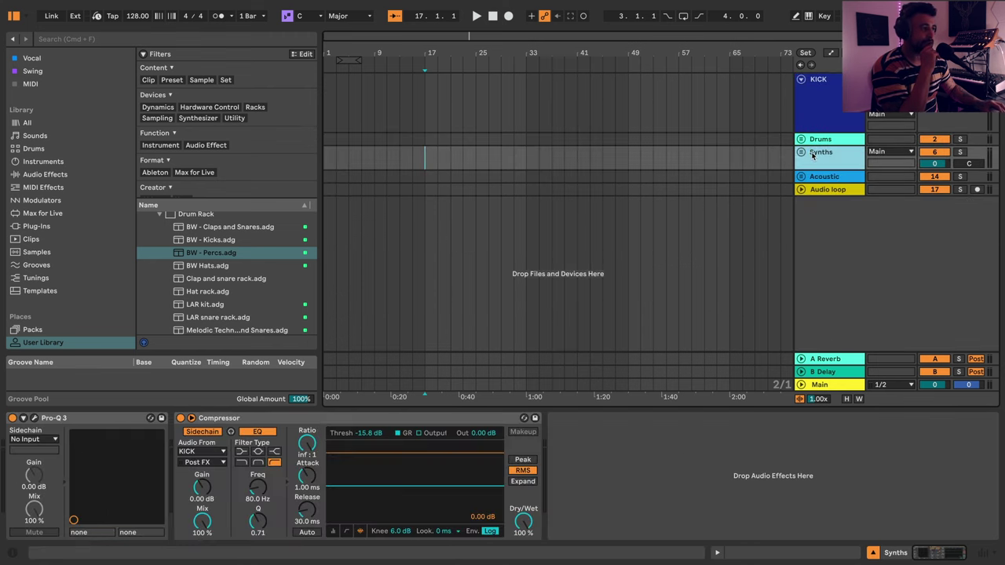
click(802, 153)
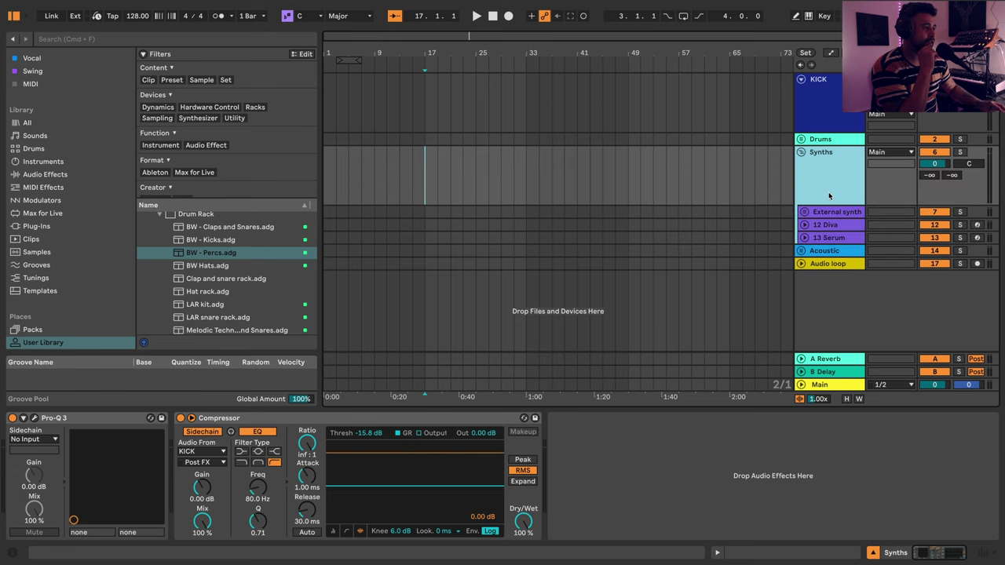
click(812, 226)
click(814, 238)
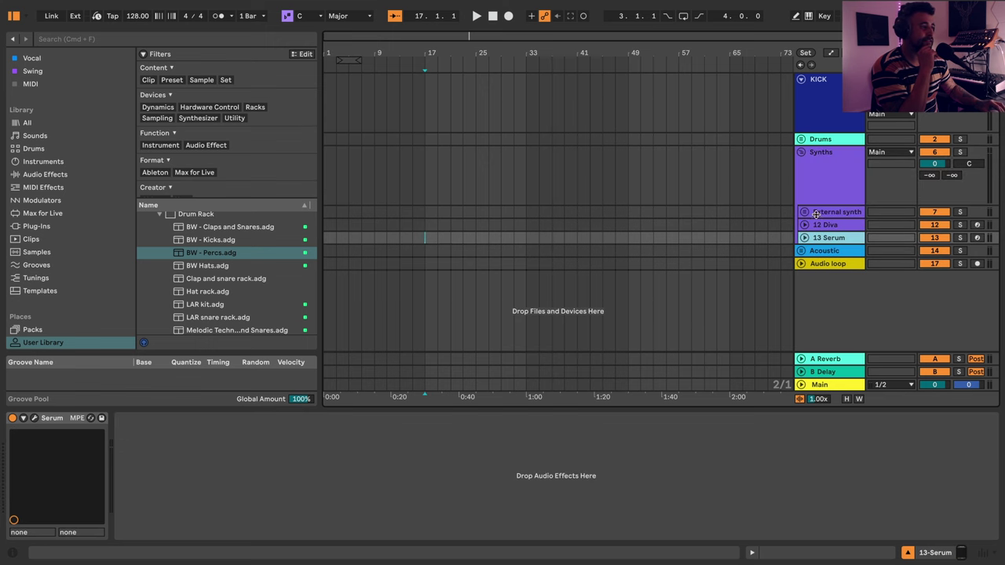
- Expand the External synths subgroup, look through its MOOG, Hydra and audio tracks, and collapse the whole Synths group
click(816, 215)
click(804, 211)
scroll(836, 259, down, 2)
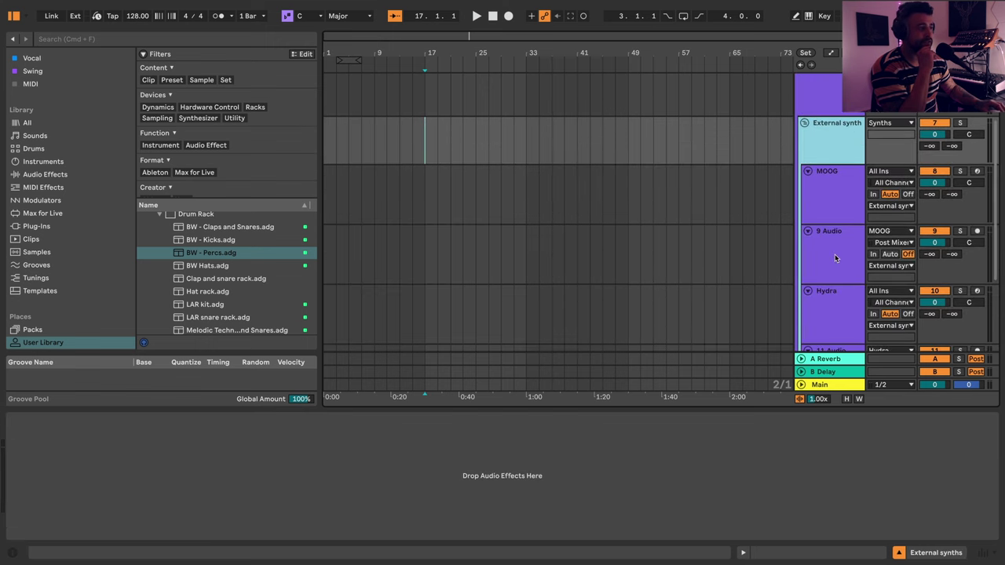
click(833, 211)
scroll(836, 225, down, 2)
click(834, 208)
click(821, 157)
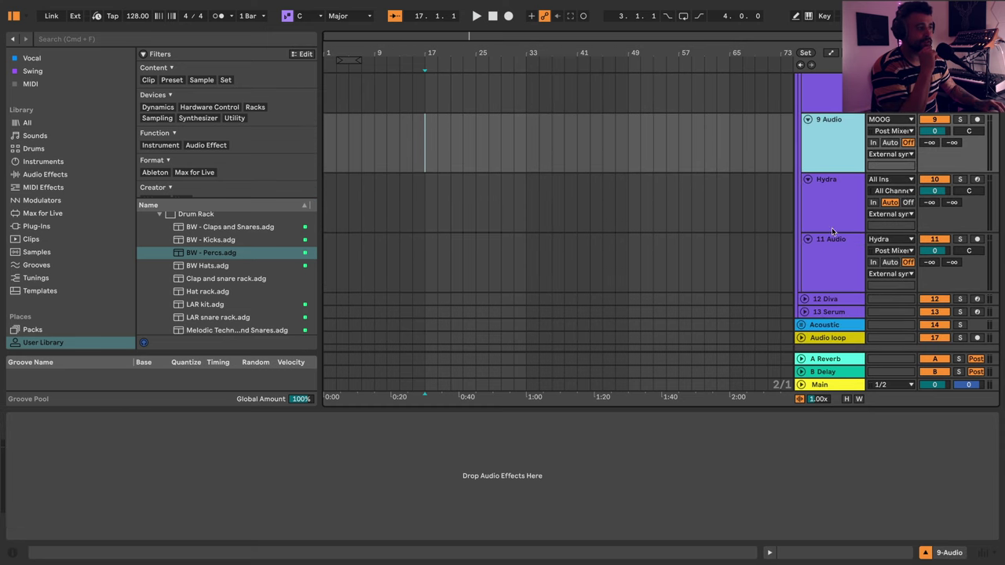
click(832, 251)
click(834, 149)
scroll(835, 129, up, 1)
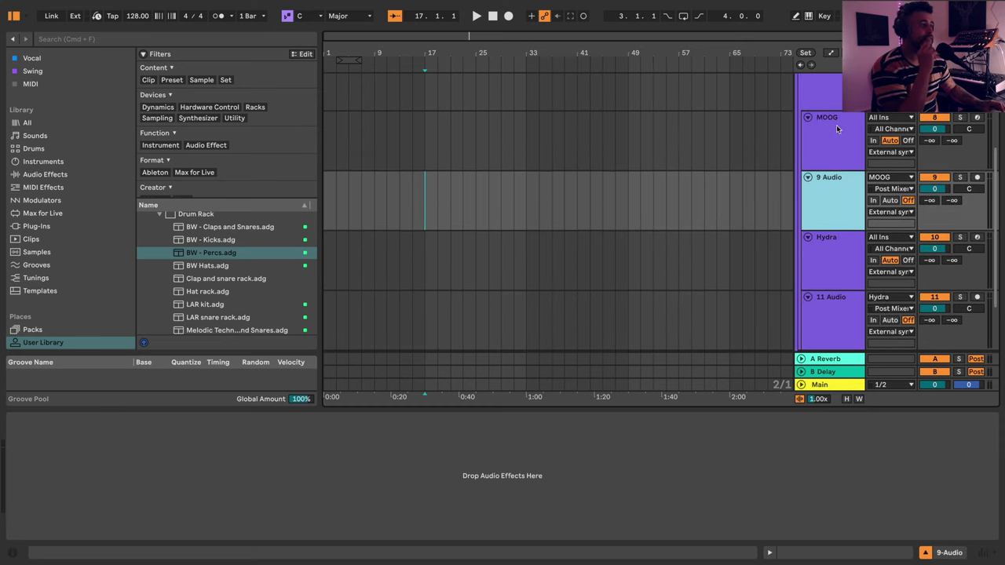
scroll(816, 117, up, 2)
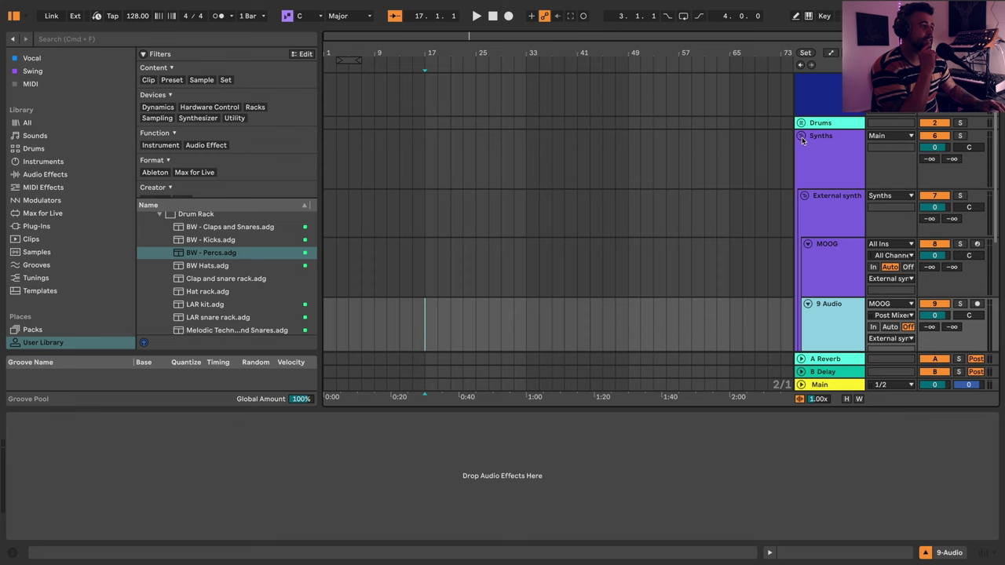
click(802, 136)
- Expand the Acoustic group, view the instruments on the Piano noire and Labs tracks, and collapse the group
click(802, 178)
click(832, 232)
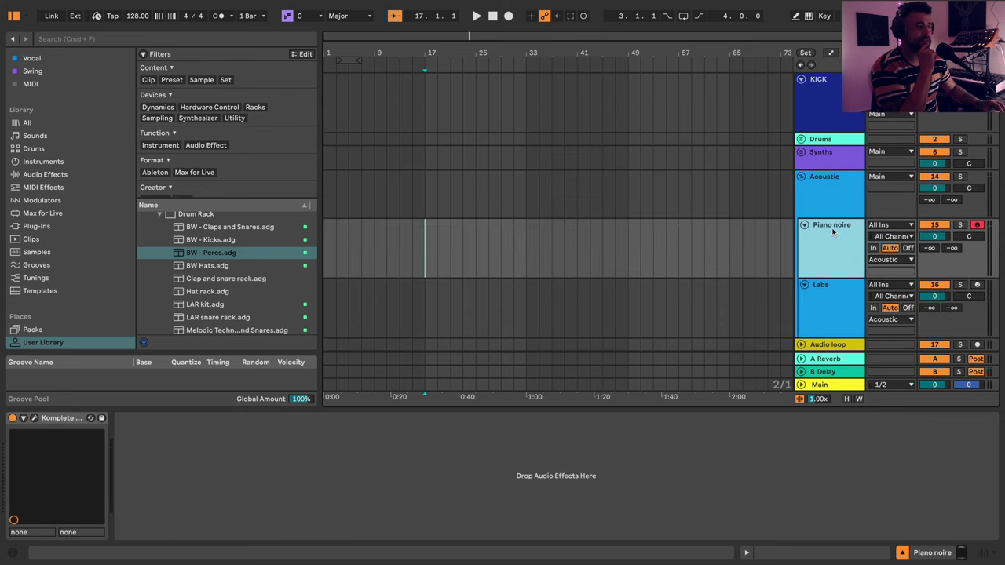
click(840, 304)
click(838, 226)
click(835, 299)
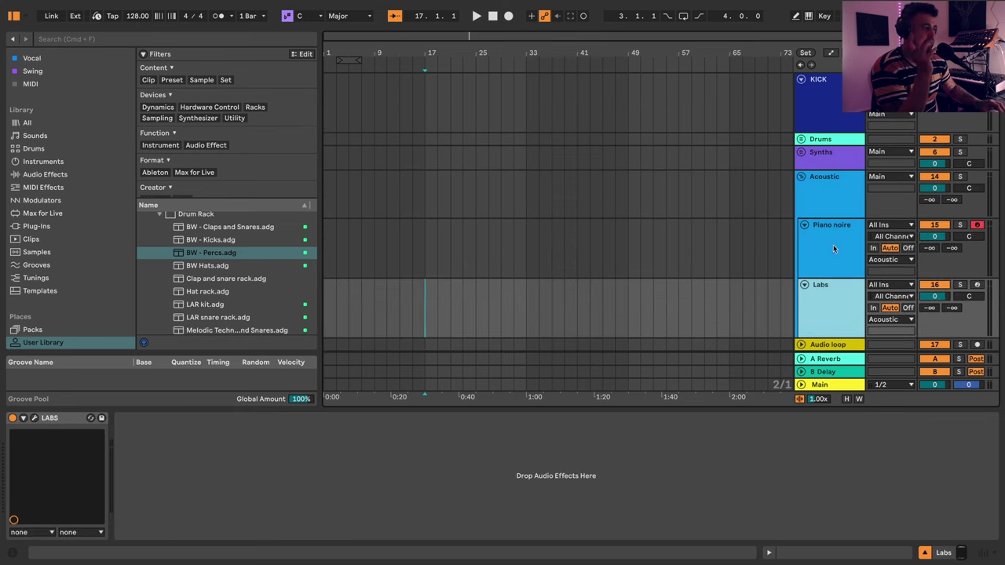
click(800, 177)
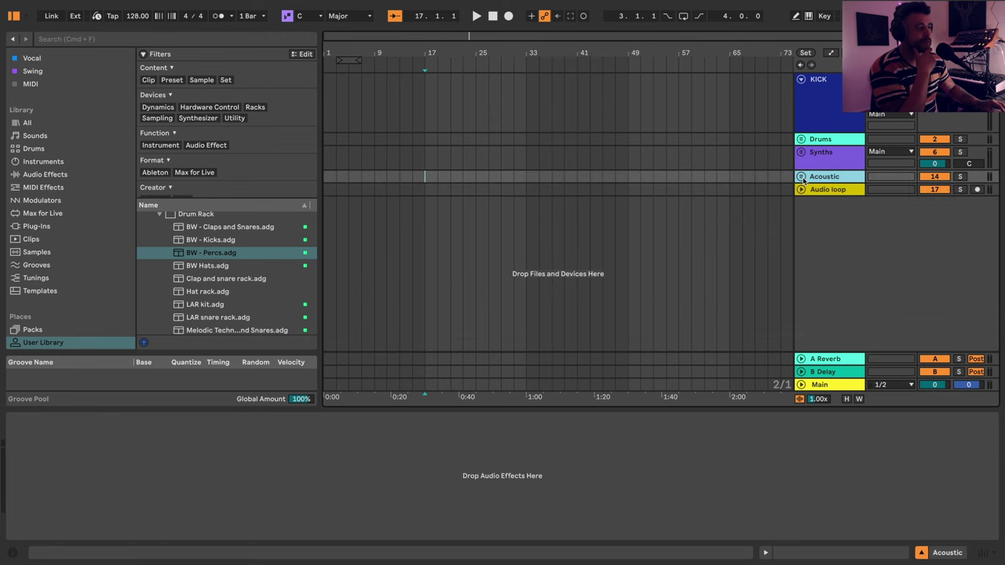
- Unfold the Audio loop track and inspect the Main track's effects, opening and closing the Pro-L 2 window
click(801, 190)
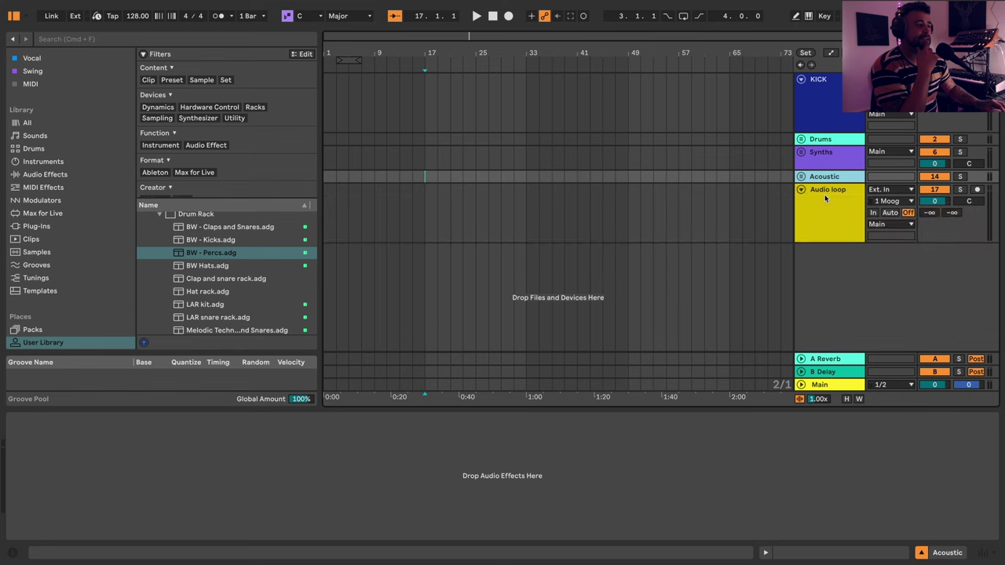
click(827, 214)
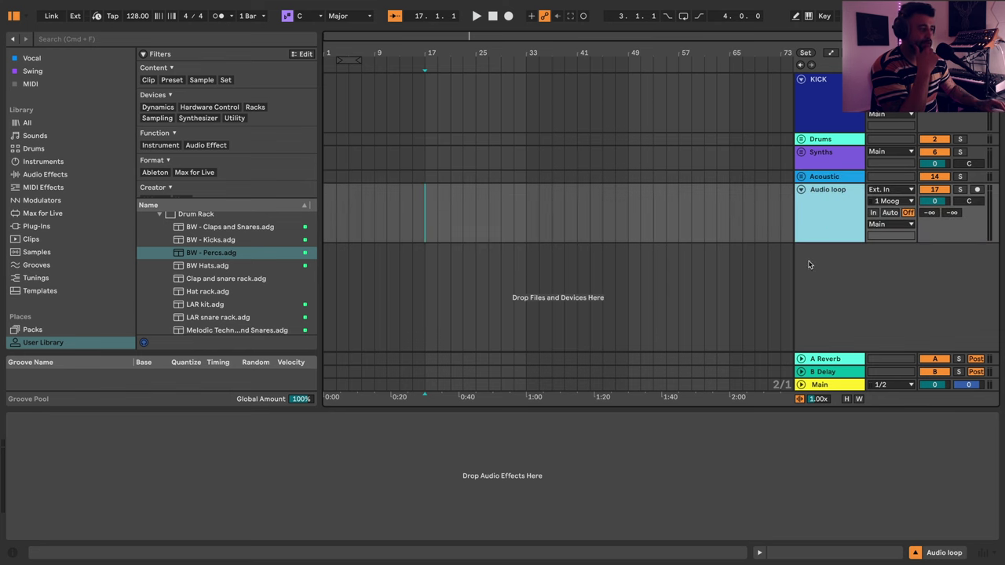
click(820, 387)
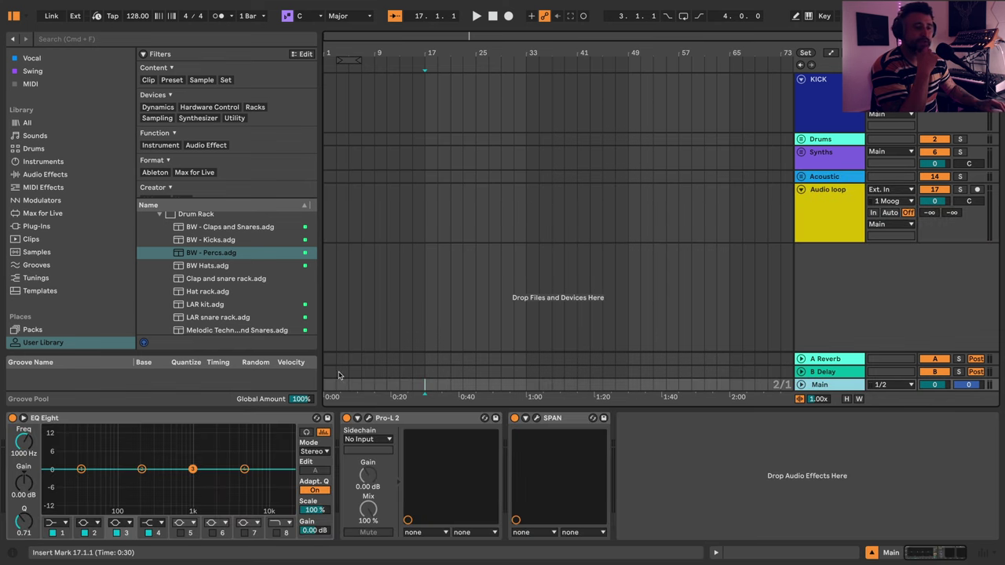
click(367, 418)
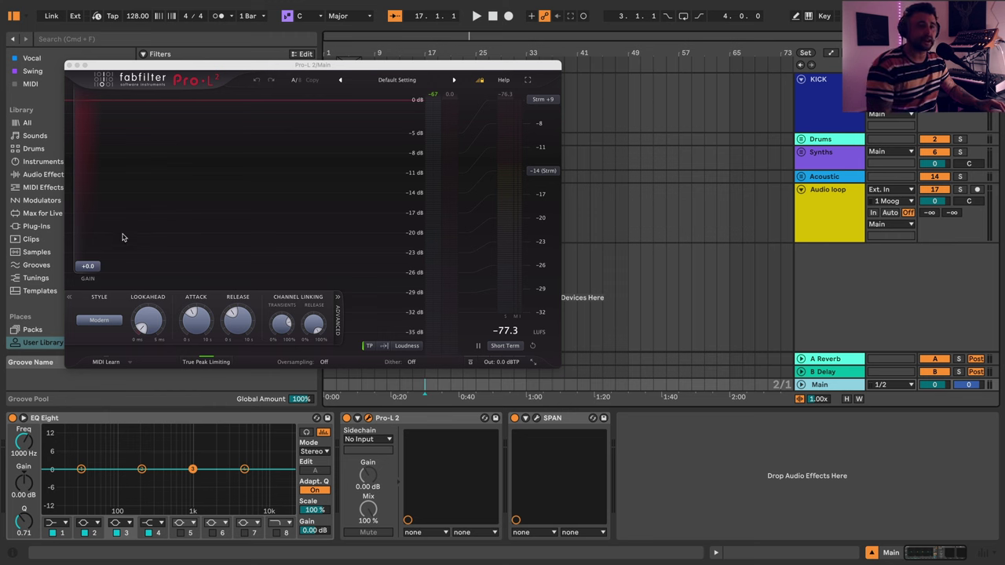
click(69, 66)
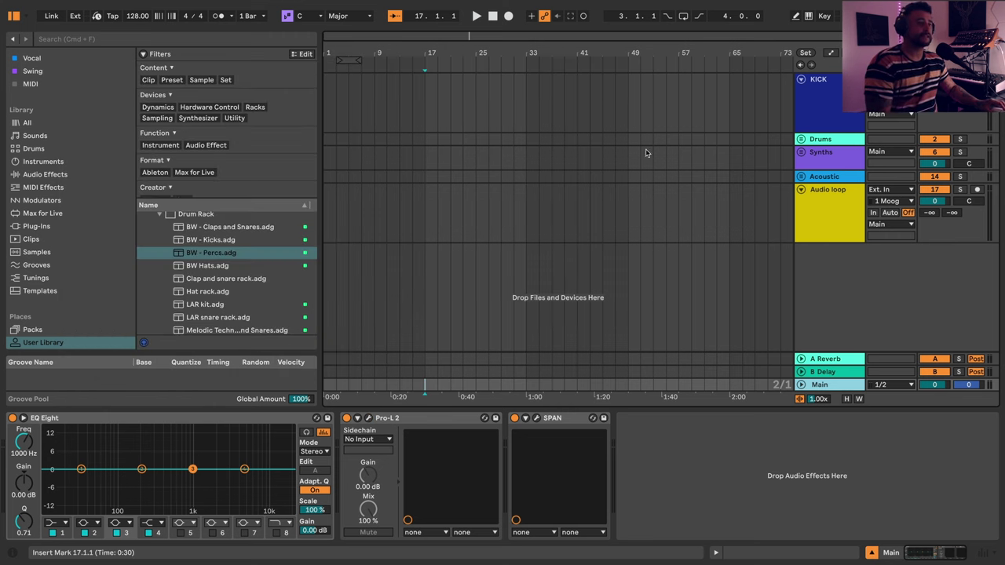
- Check the effects on the Delay and Reverb returns and insert a new return track directly after A Reverb
click(827, 371)
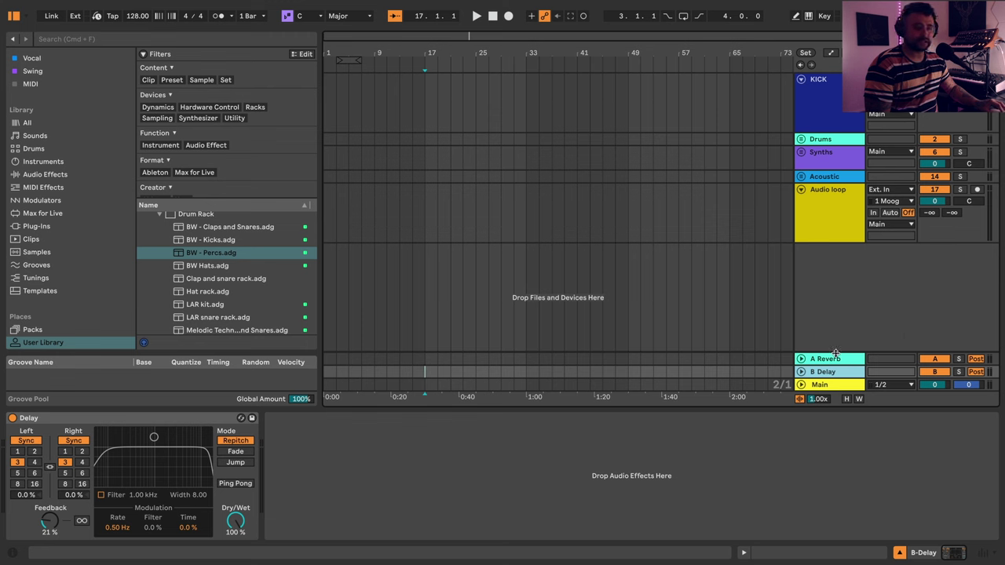
click(838, 362)
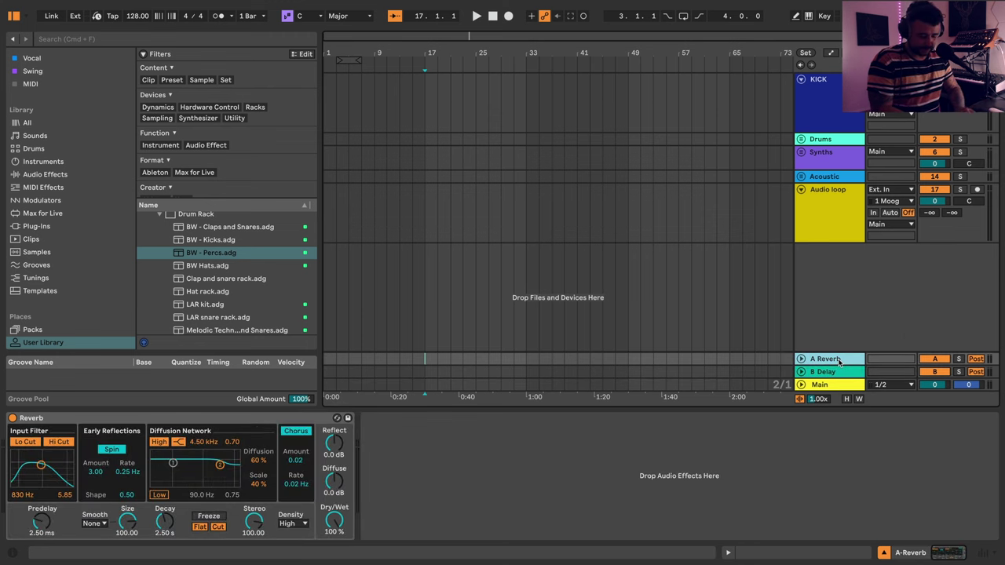
key(super+alt+t)
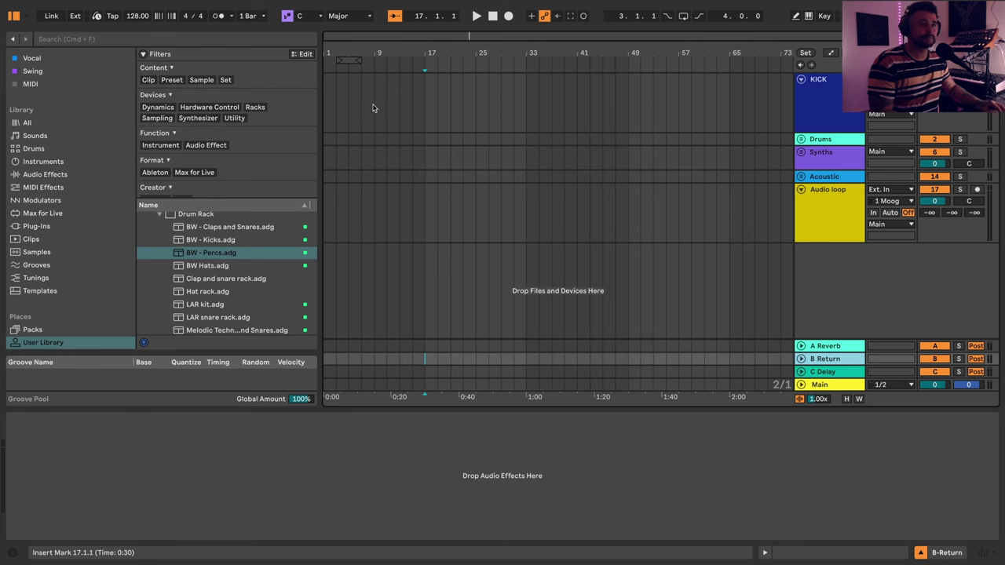
- Search the whole library for "shimmer" and load the ValhallaShimmer plug-in onto the new return track
click(248, 41)
text(shimmer)
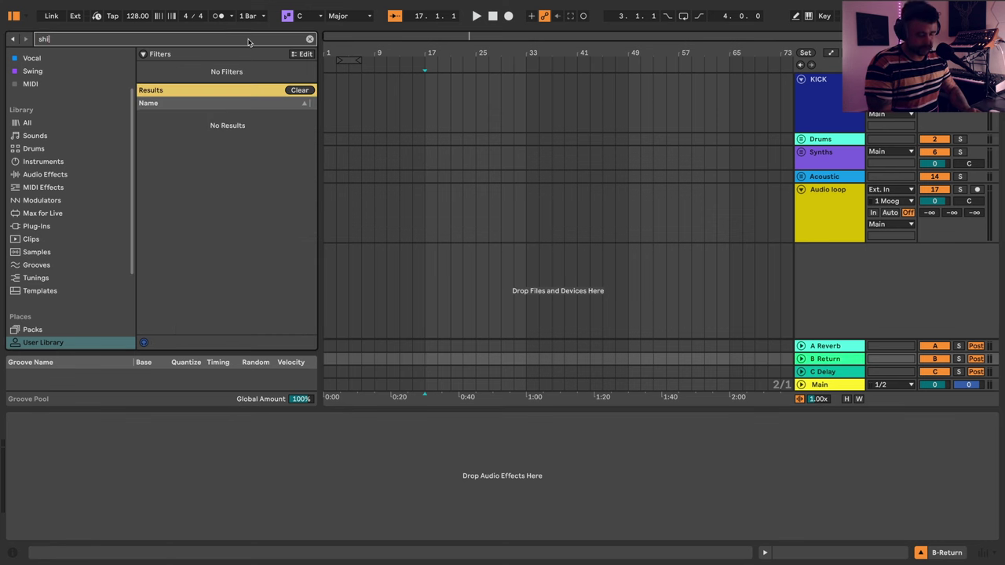
click(27, 123)
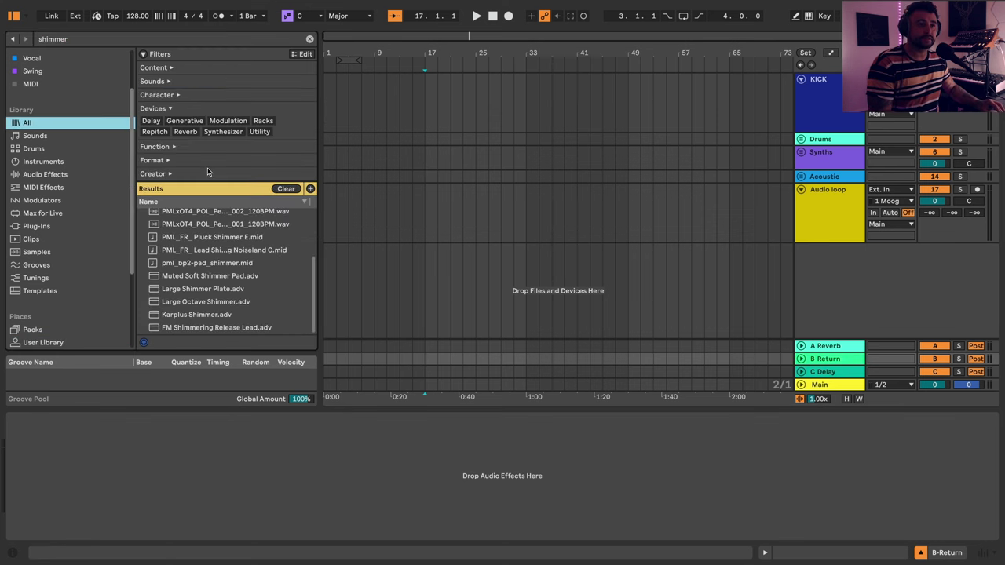
scroll(203, 258, up, 3)
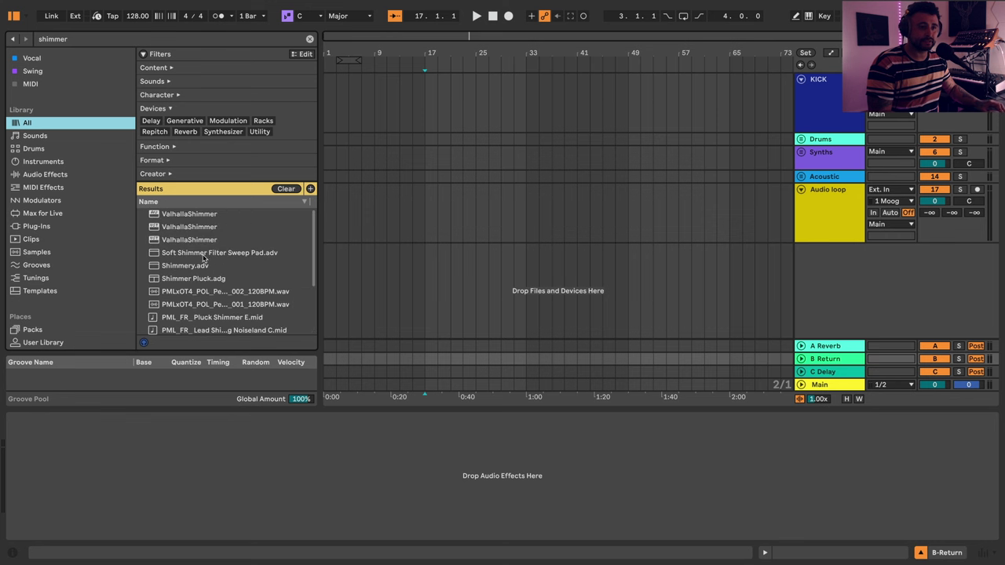
double_click(179, 228)
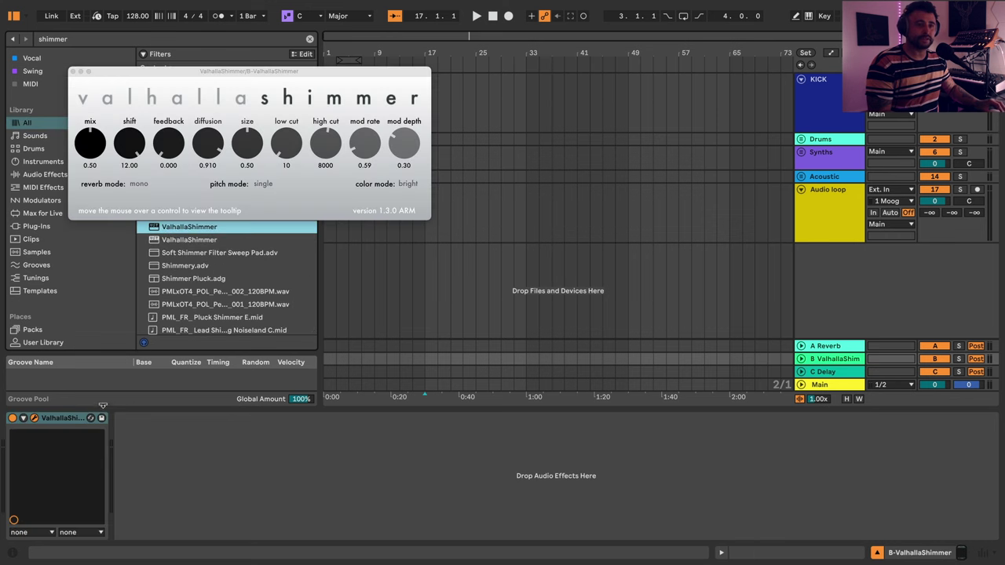
- Set ValhallaShimmer's mix to 1.00 and its reverb mode to mediumStereo
click(129, 183)
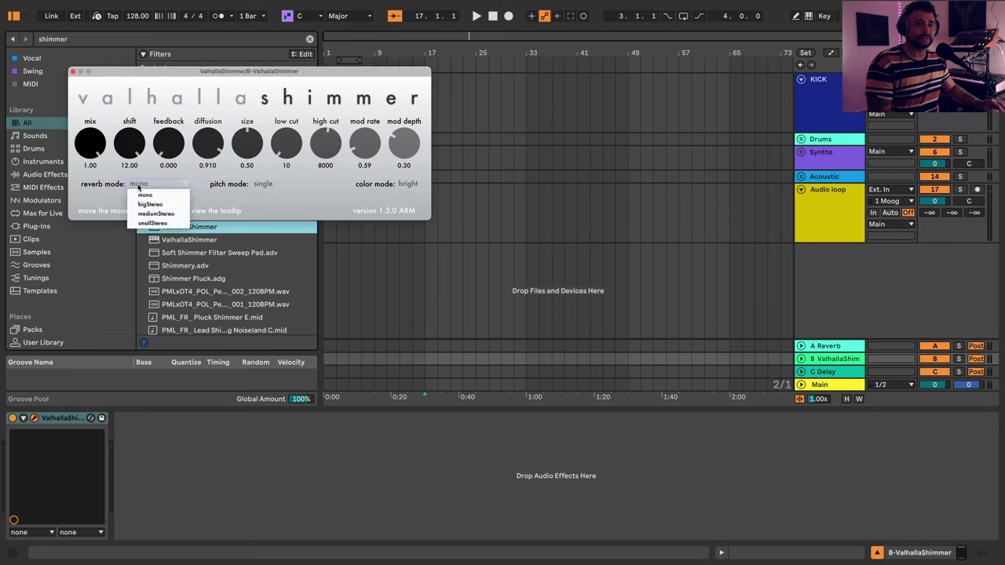
click(149, 214)
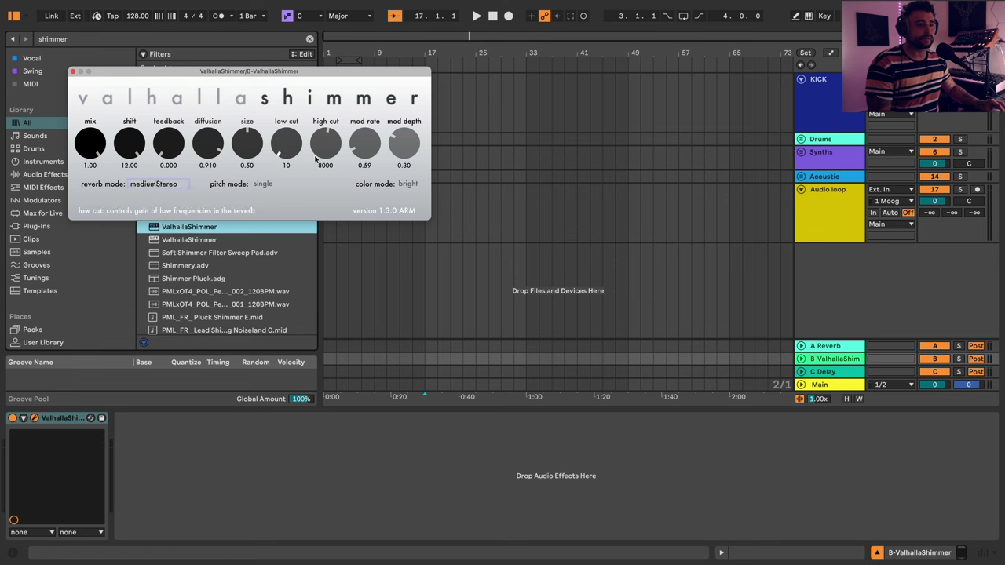
- Set ValhallaShimmer's low cut to 360 and close the plug-in window
drag(296, 127, 297, 124)
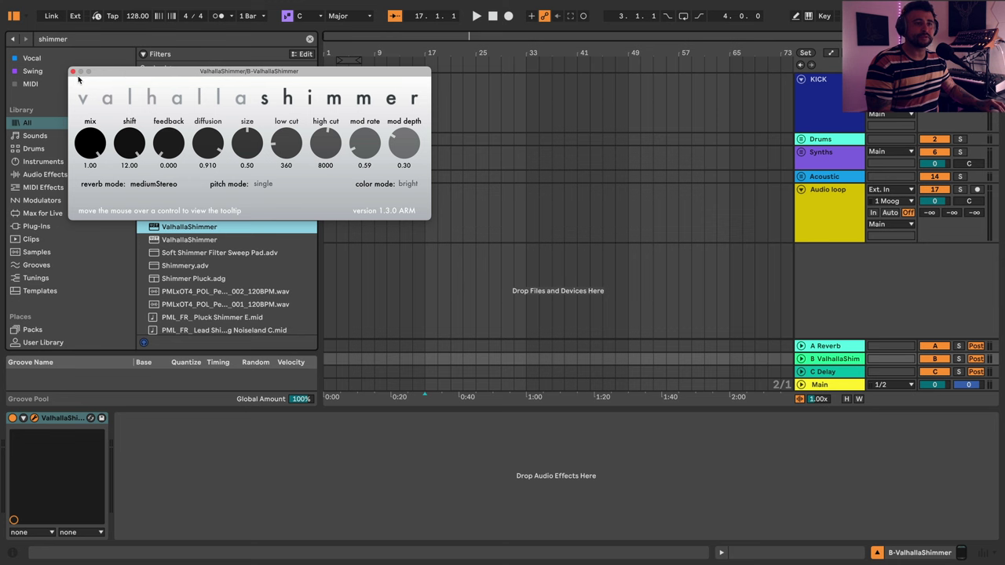
click(74, 71)
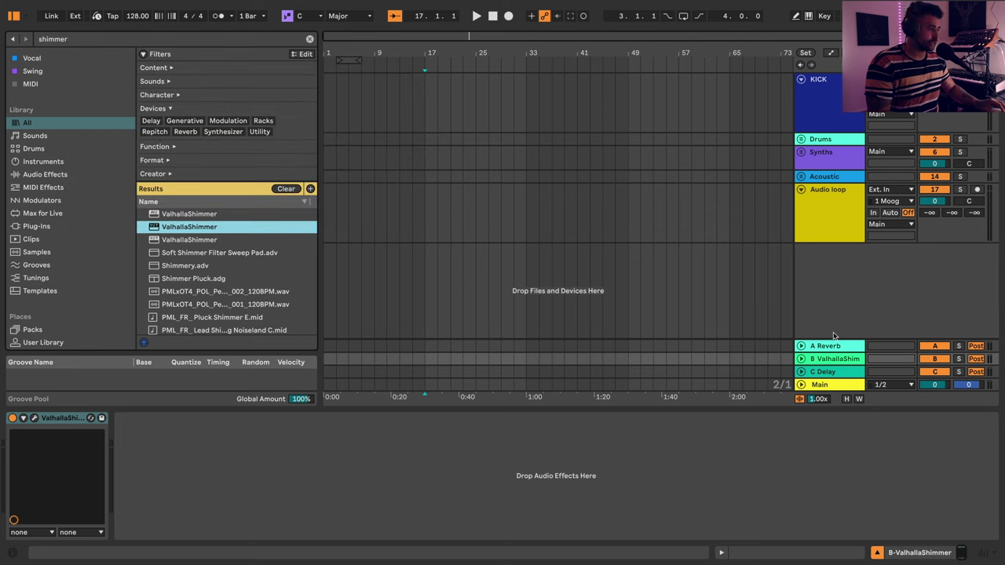
- Insert a return track directly after B ValhallaShimmer, search the library for "chorus" and load Chorus-Ensemble onto it
click(828, 360)
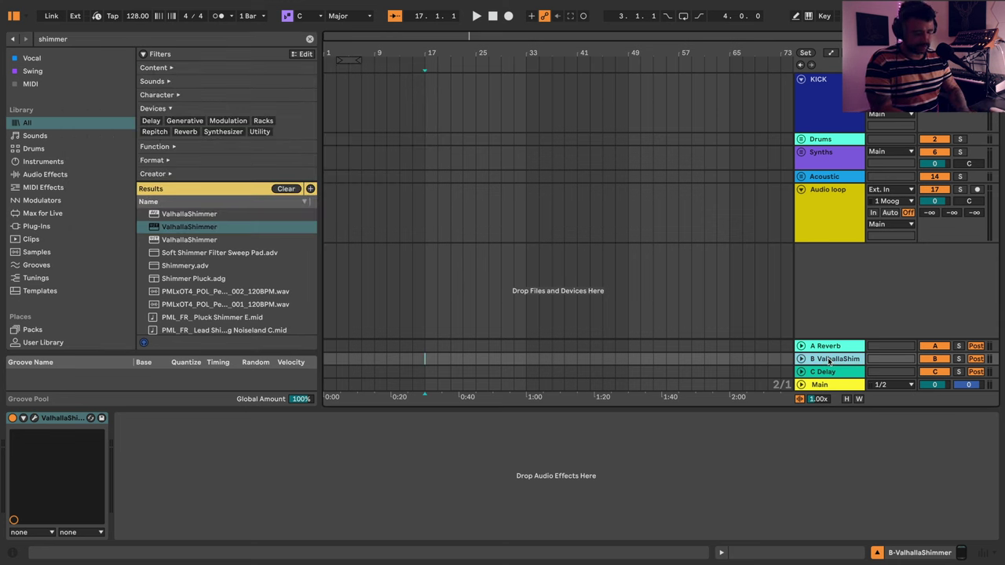
key(ctrl+alt+t)
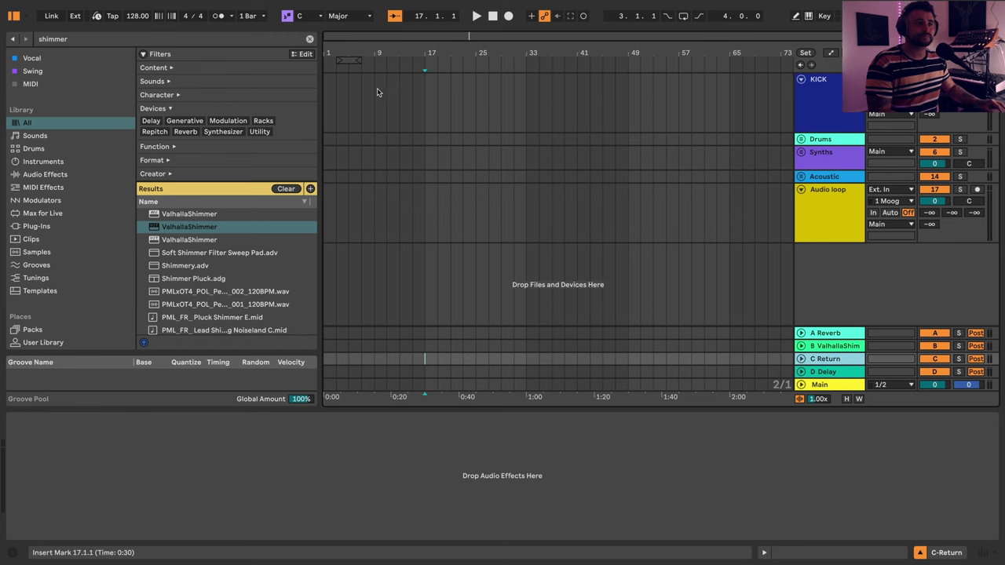
click(311, 39)
click(310, 40)
text(chorus)
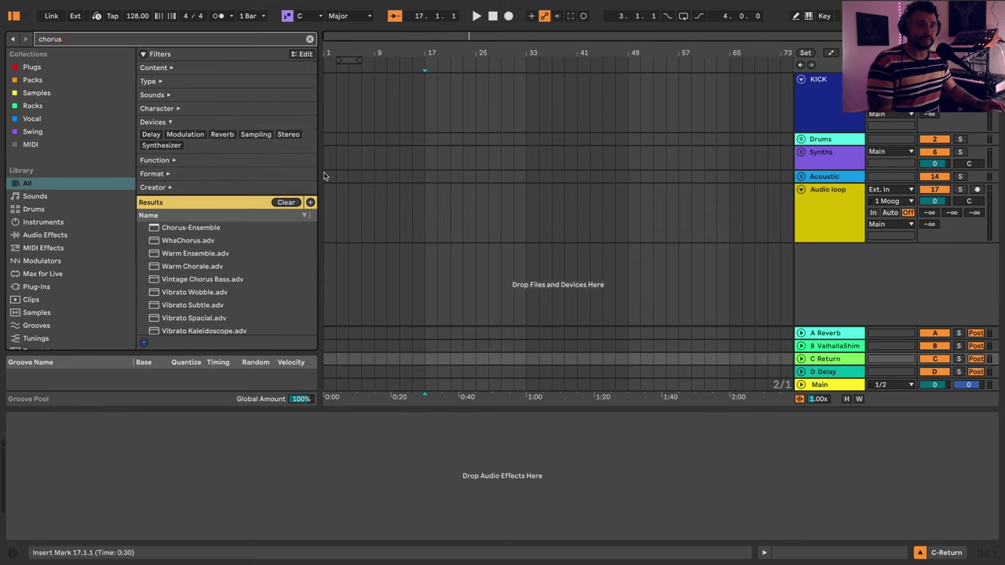
double_click(186, 227)
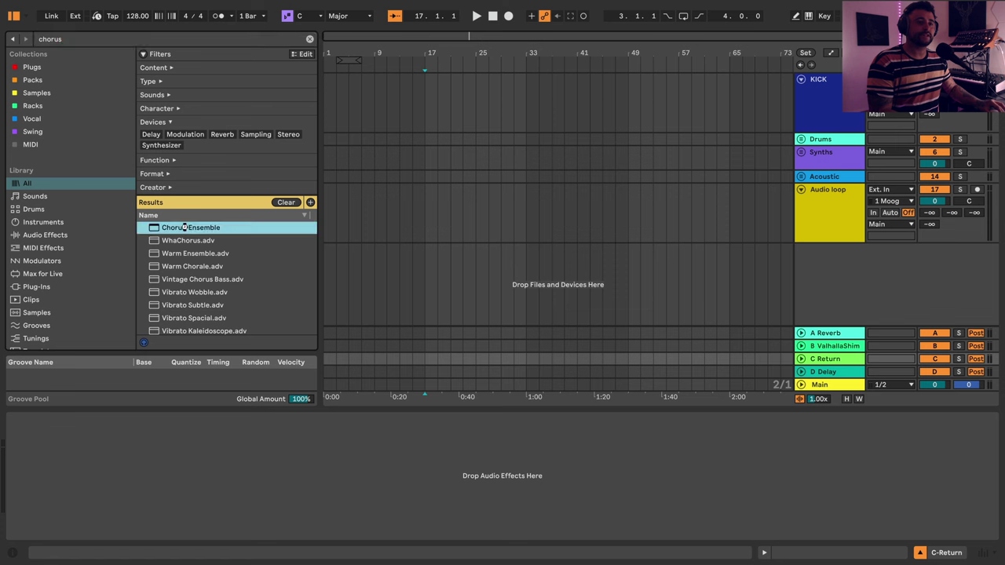
- Set Chorus-Ensemble to 100% dry/wet and 64% amount, with its high-pass filter on at 146 Hz
double_click(157, 519)
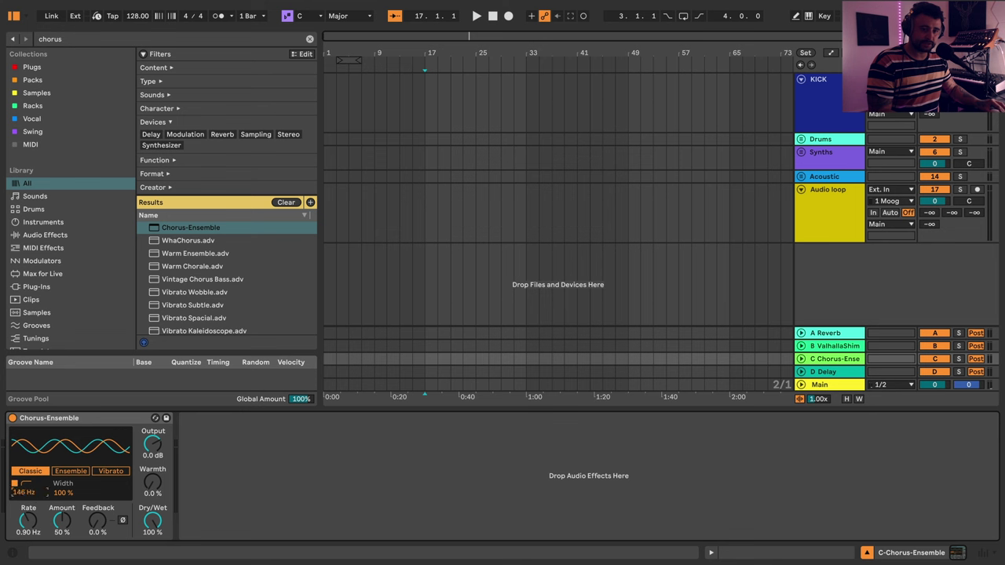
drag(62, 532, 62, 522)
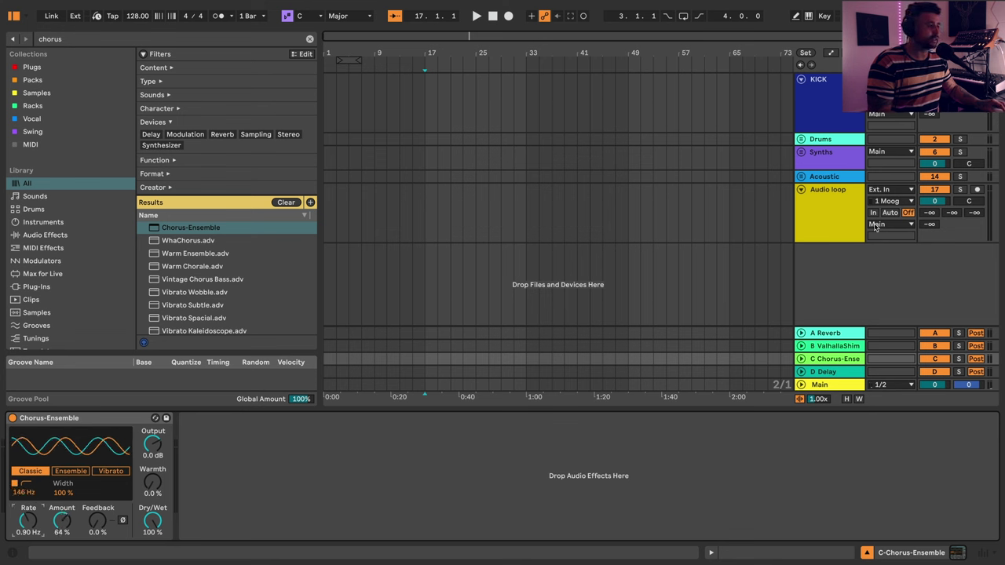
- Select the Audio loop track and open the Drones folder of the FX Mega Pack within the Basic Waves samples
click(829, 124)
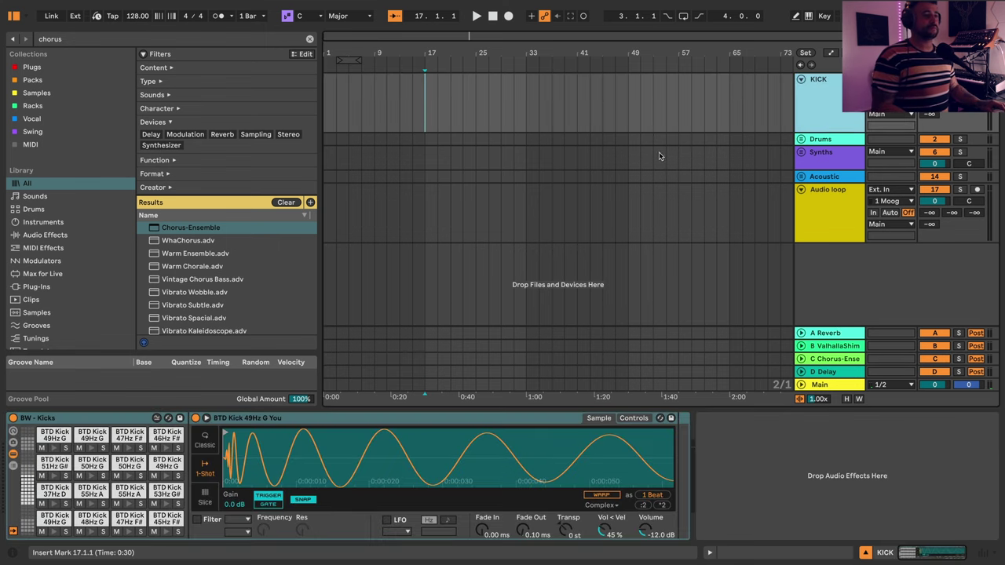
click(800, 199)
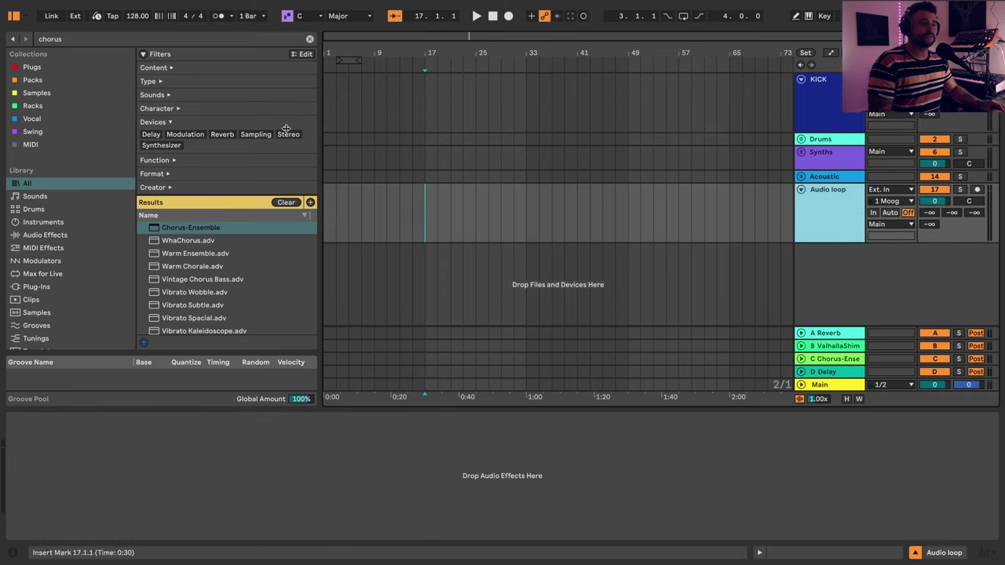
scroll(67, 244, down, 6)
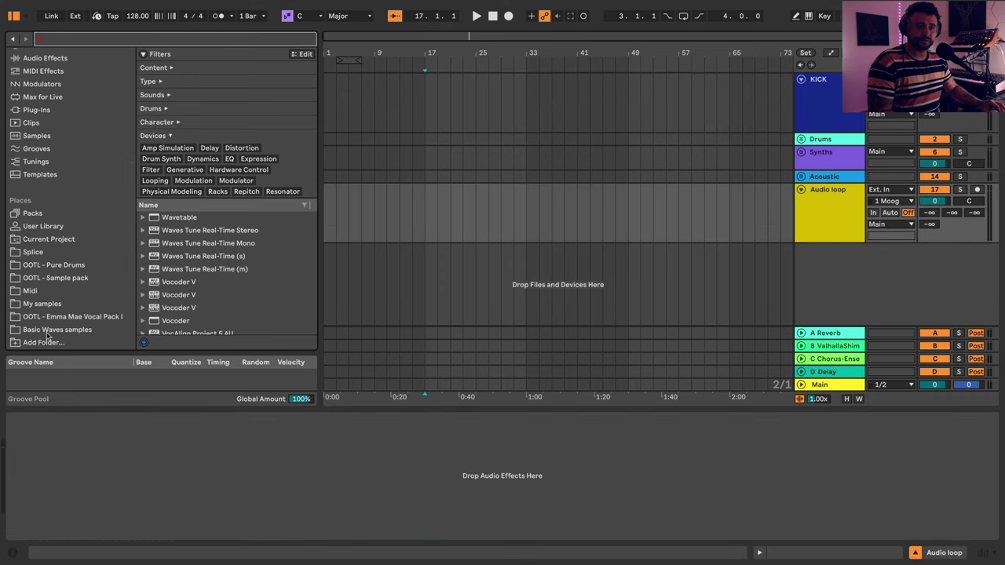
click(49, 331)
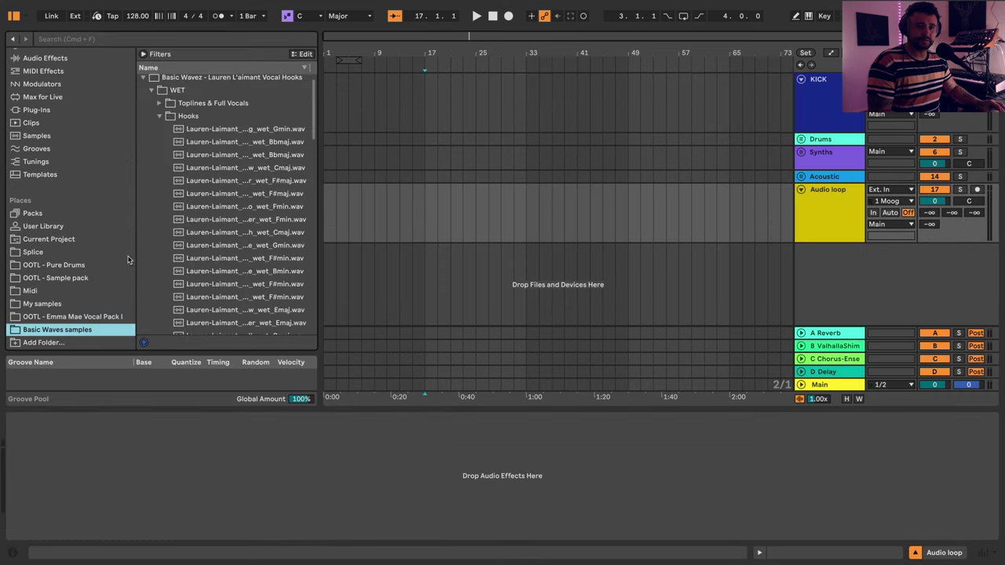
click(161, 117)
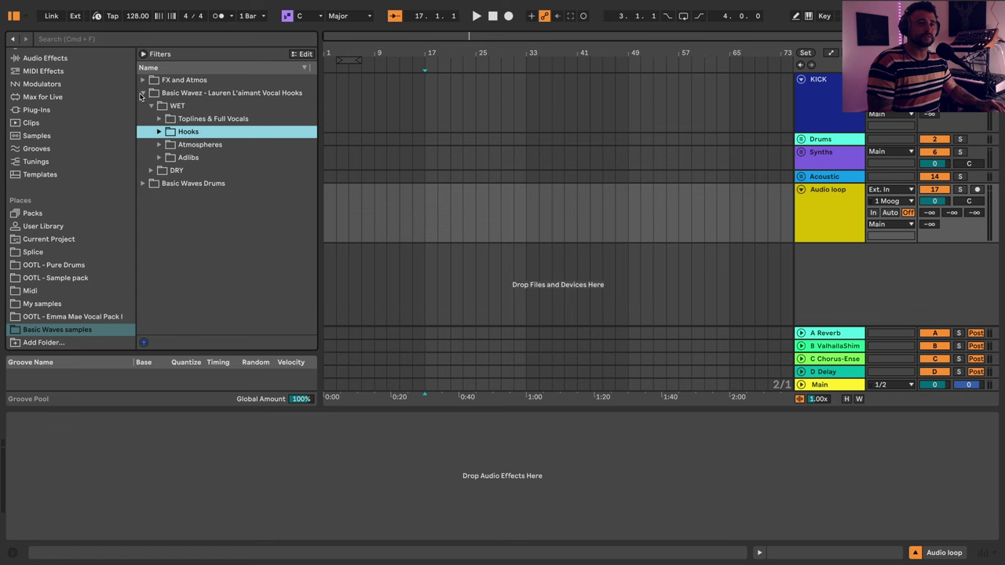
click(144, 94)
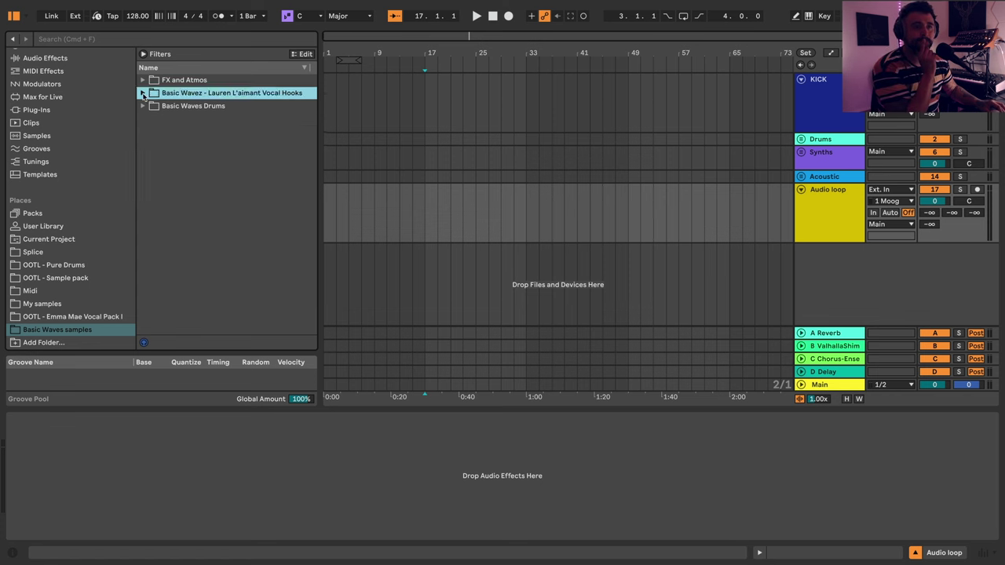
click(143, 81)
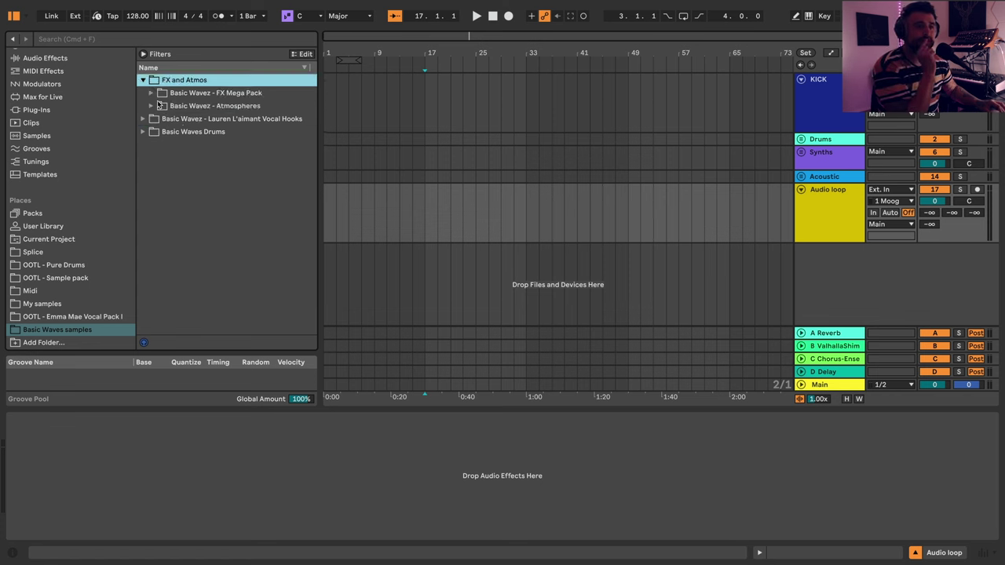
click(150, 106)
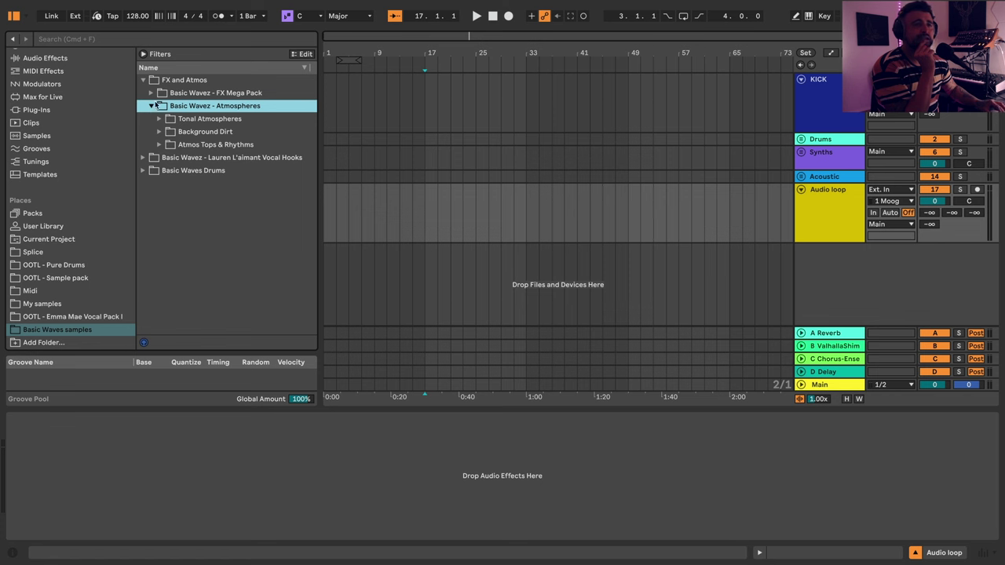
click(153, 94)
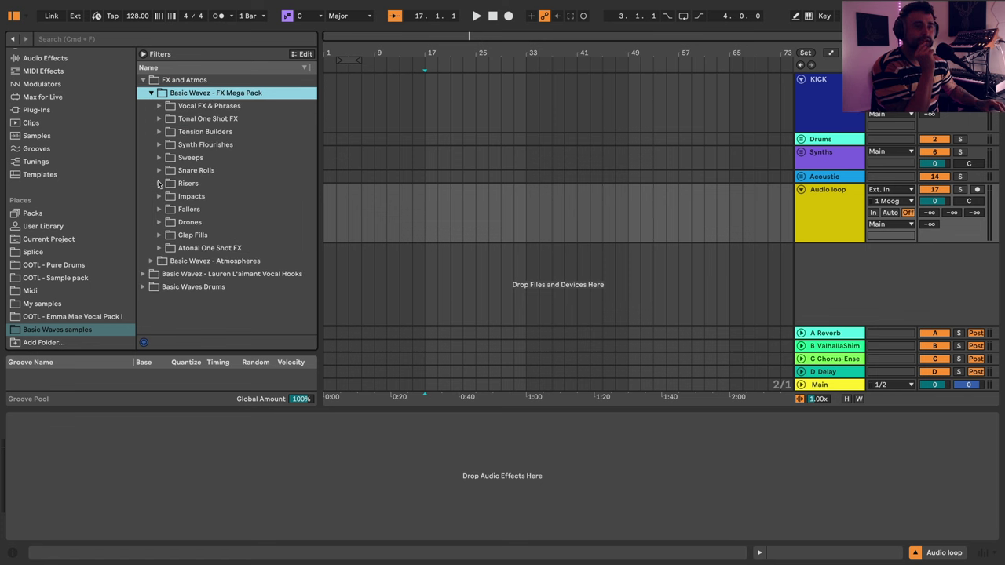
click(158, 223)
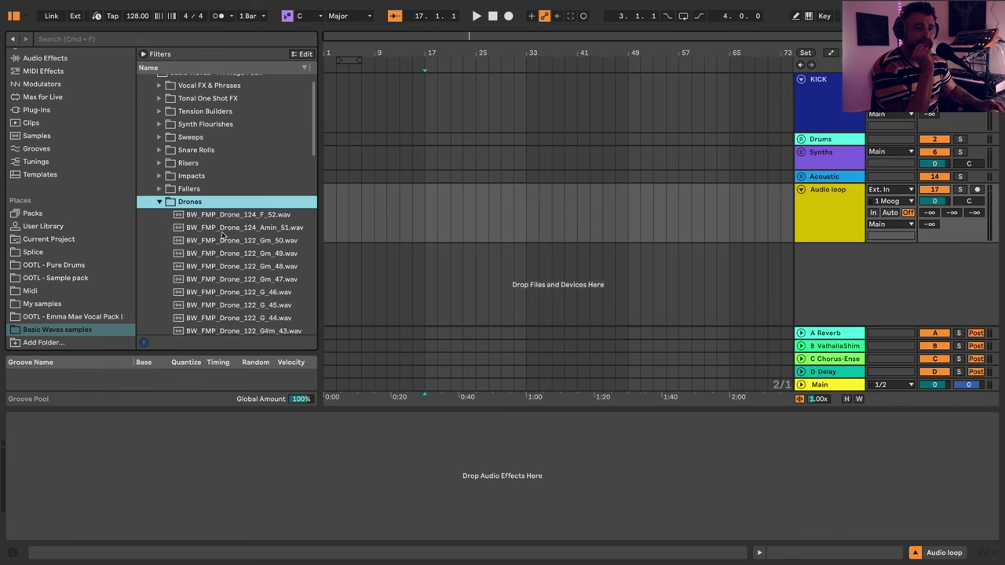
- Audition the drone samples one by one from the start of the Drones folder, returning to BW_FMP_Drone_122_Fm_36.wav
click(222, 224)
click(224, 217)
key(Down)
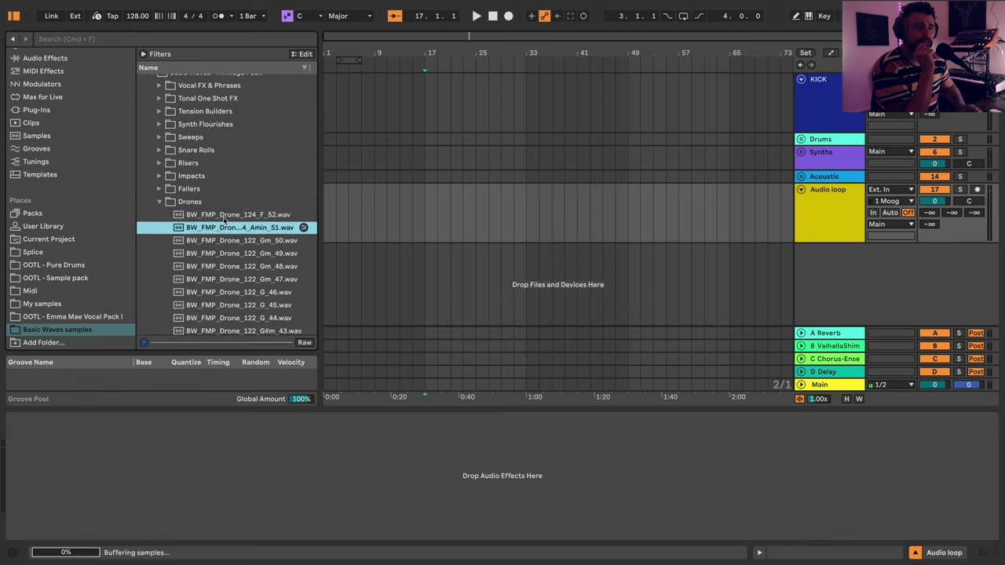
key(Down)
key(Down)
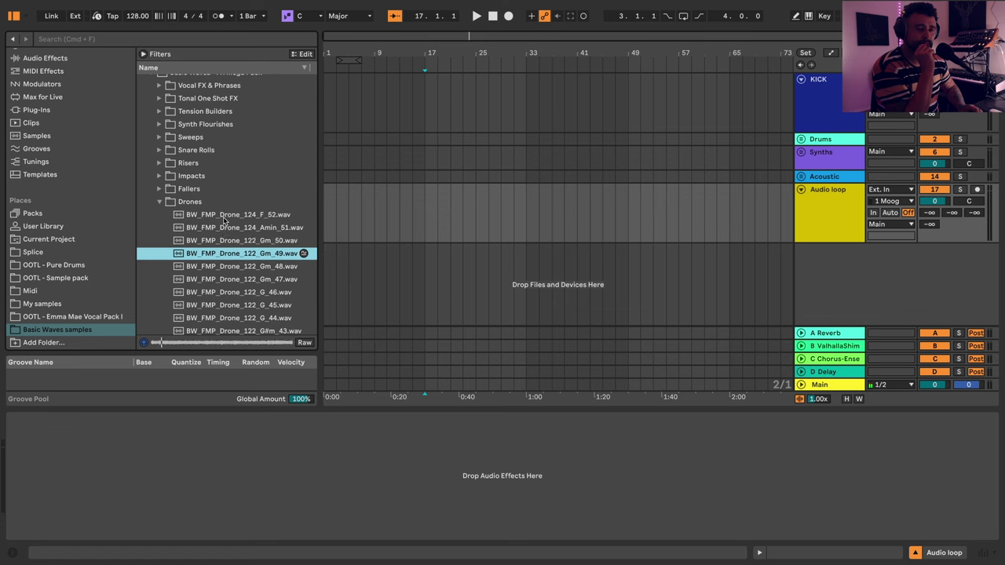
key(Down)
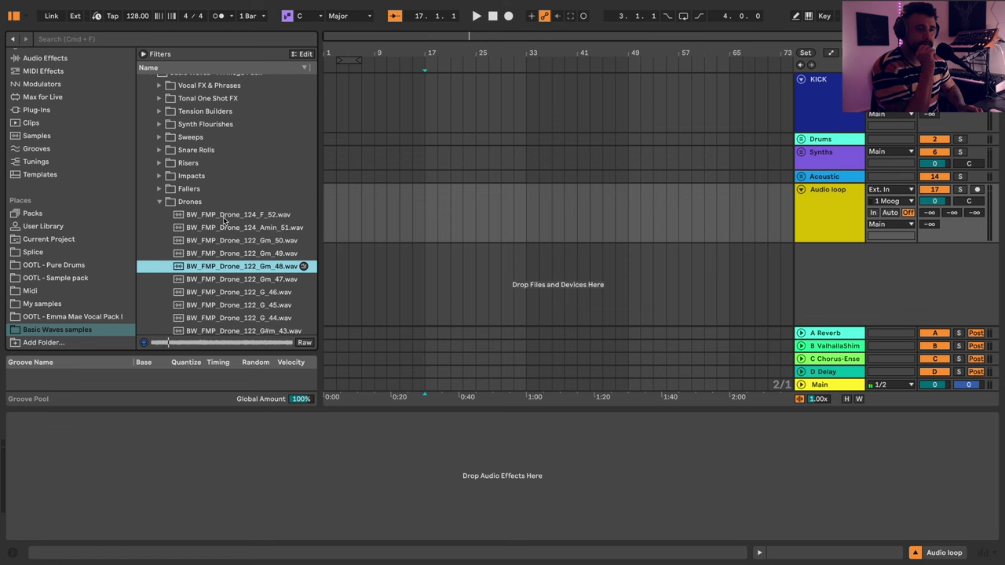
key(Down)
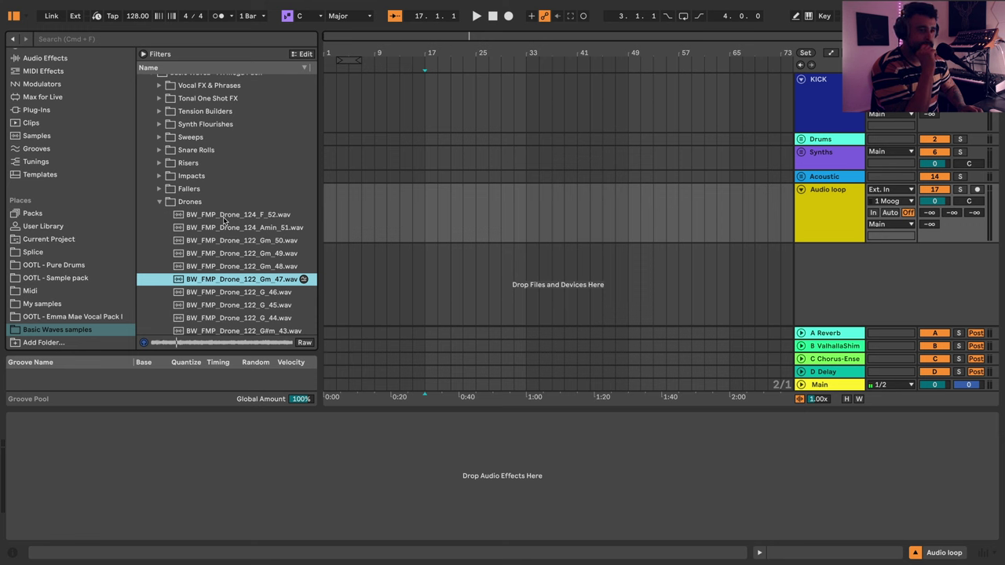
key(Down)
key(Down)
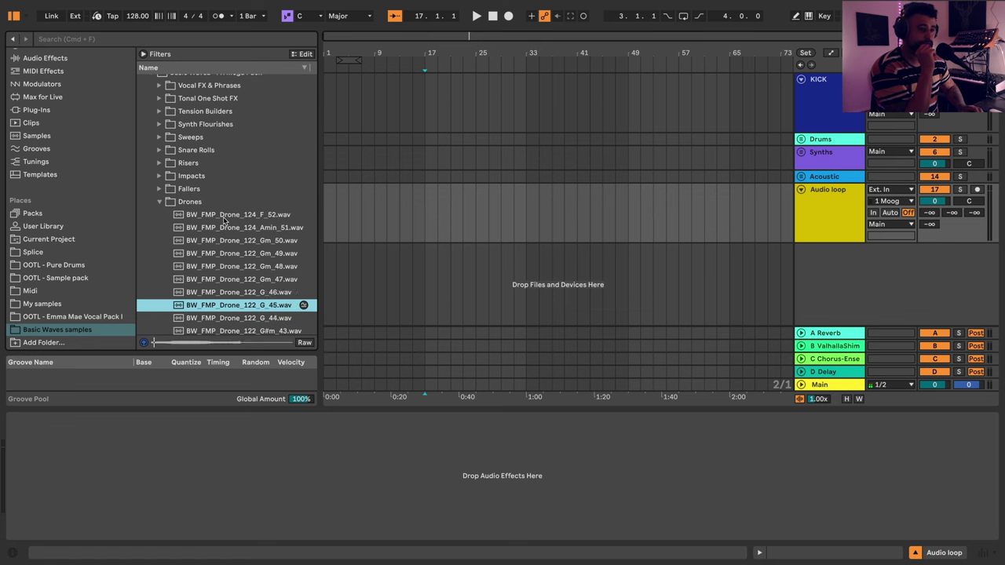
key(Down)
key(Down)
key(Down)
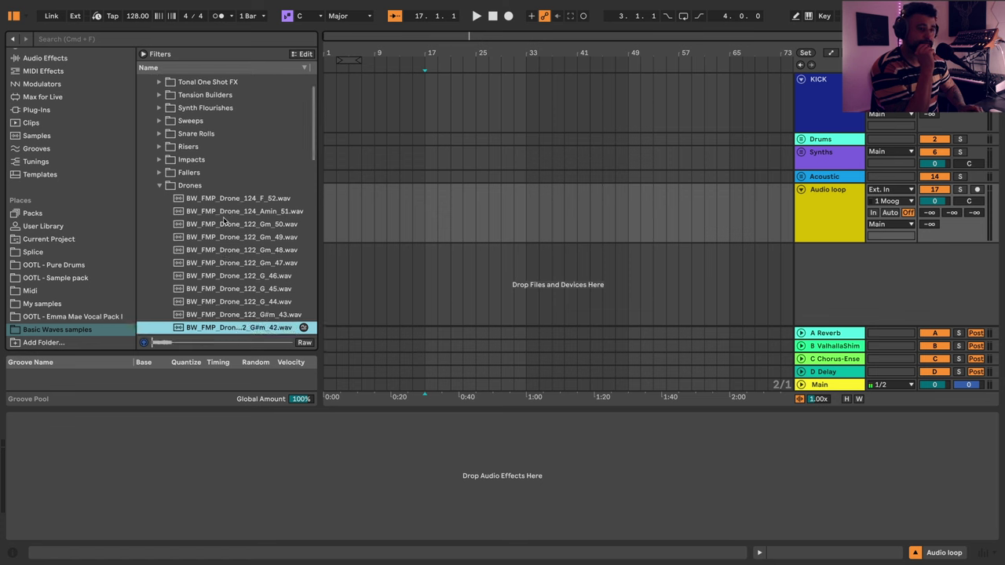
key(Down)
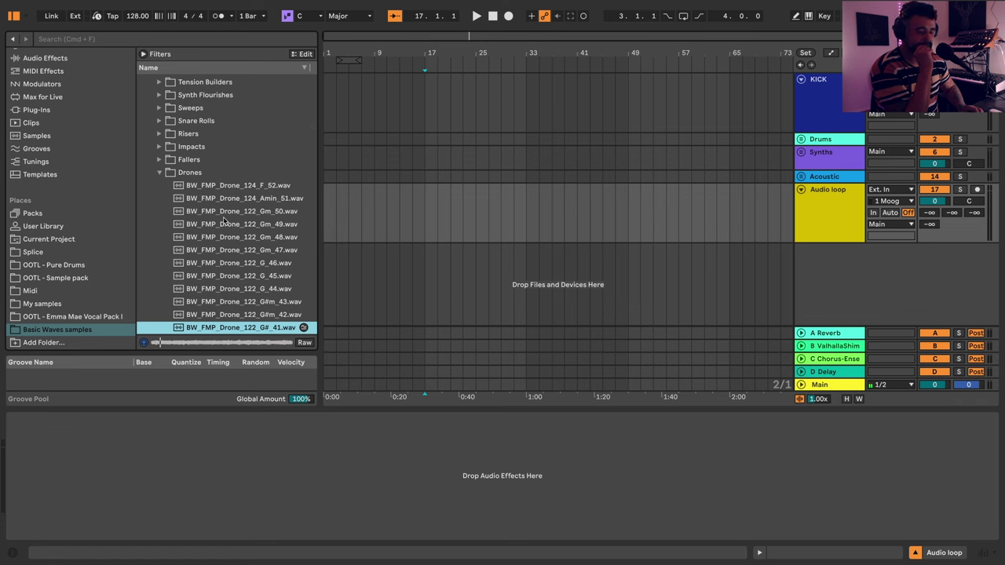
key(Down)
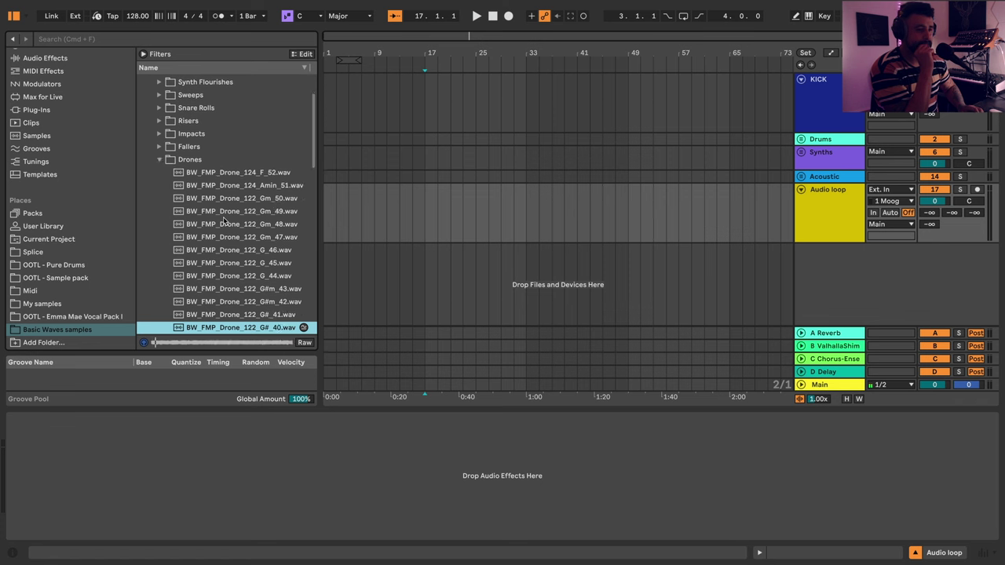
key(Down)
key(Down)
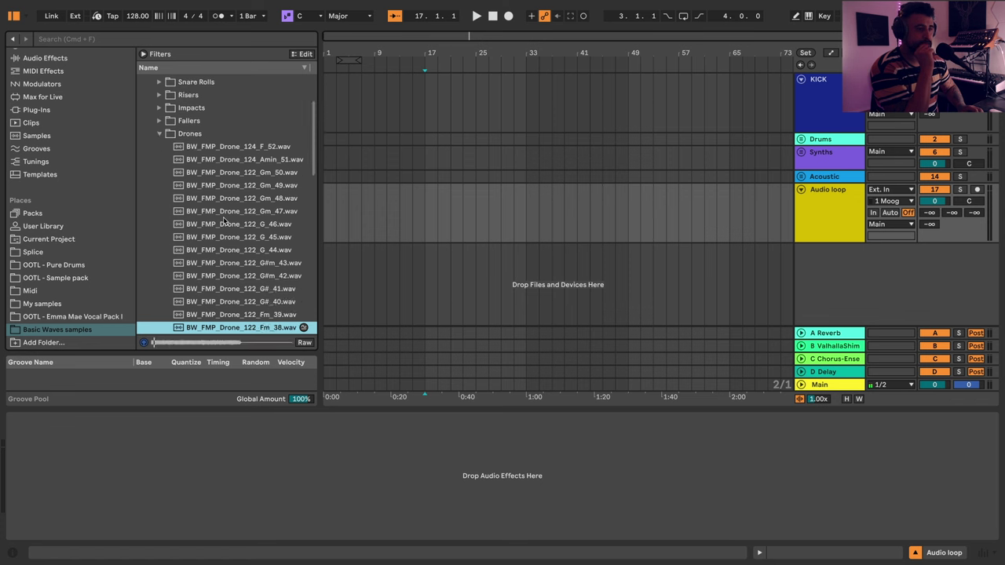
key(Down)
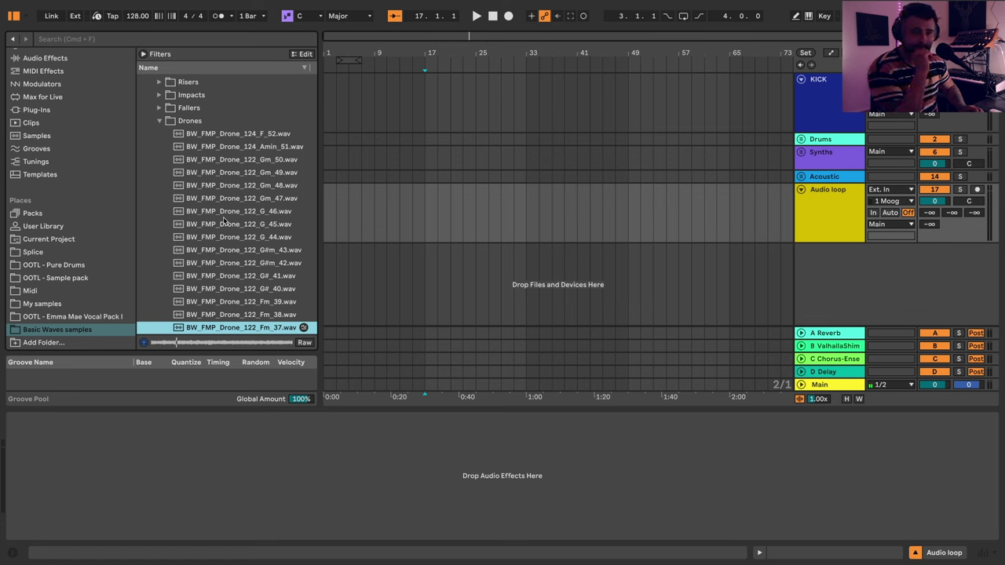
key(Down)
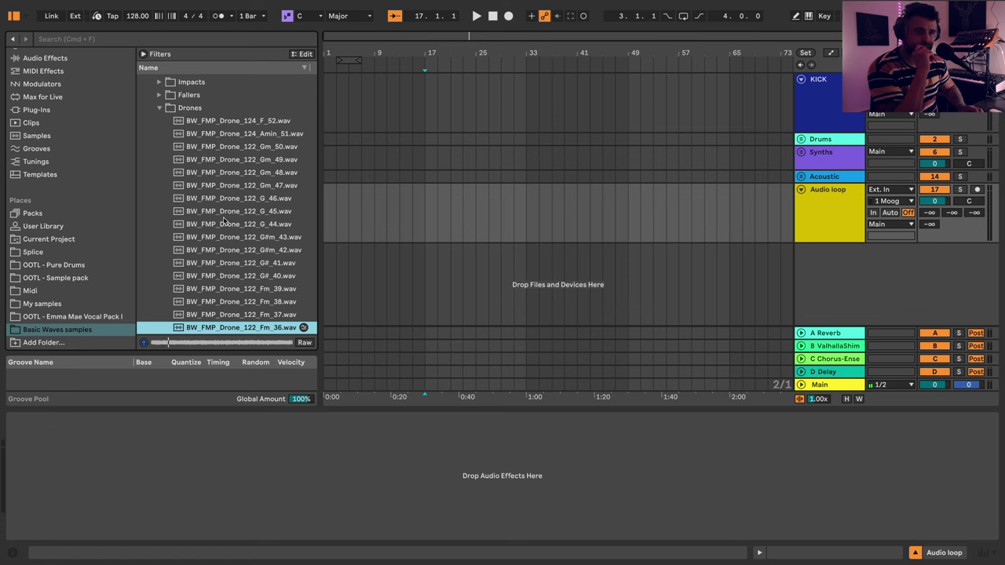
key(Down)
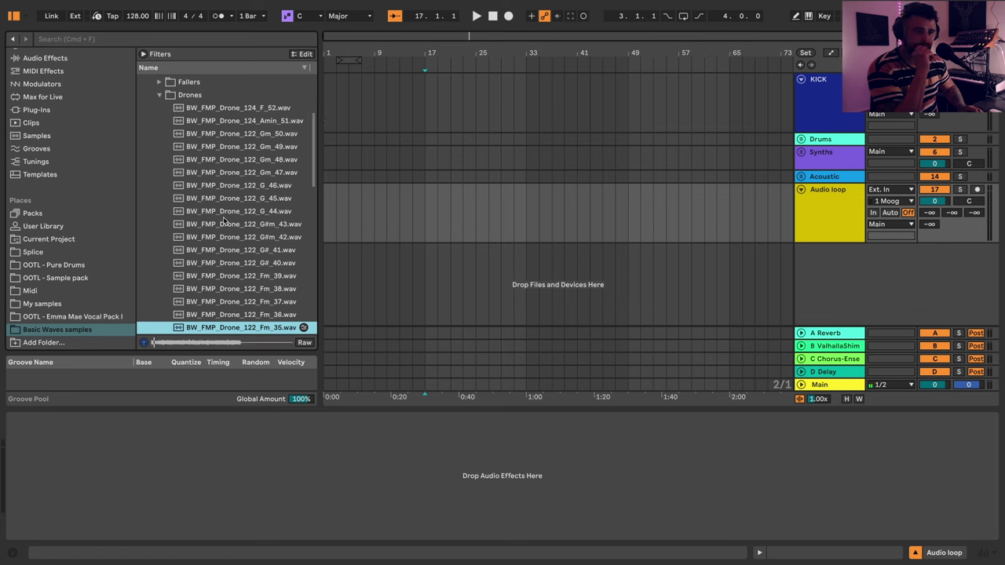
key(Up)
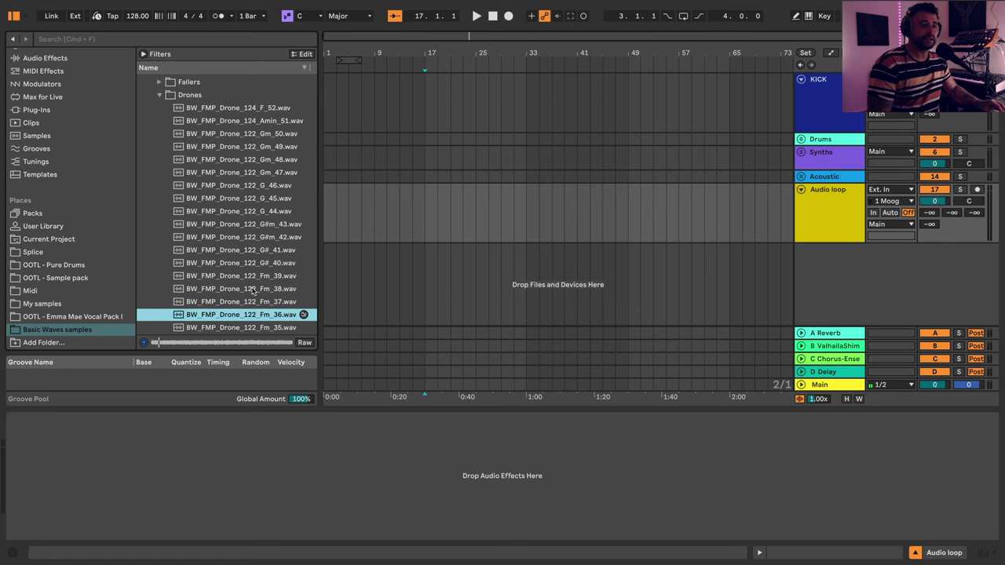
- Place BW_FMP_Drone_122_Fm_36.wav on the Audio loop track at bar 17, lower the track volume to -19.4 dB and play it
drag(240, 315, 429, 208)
drag(928, 201, 927, 233)
key(space)
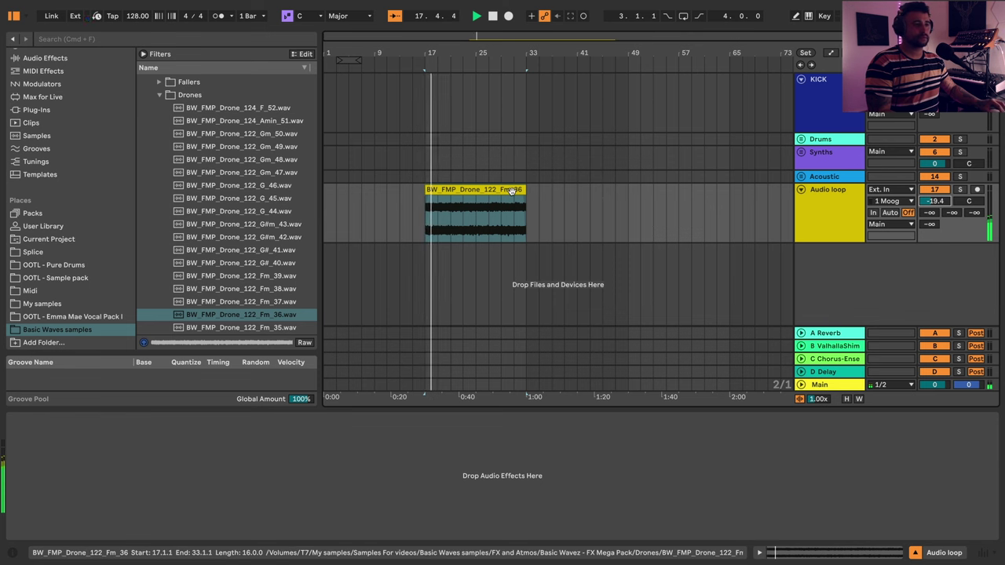
- Extend the drone clip to bar 49, loop the 32 bars from bar 17 and stop playback
click(521, 190)
drag(525, 193, 629, 200)
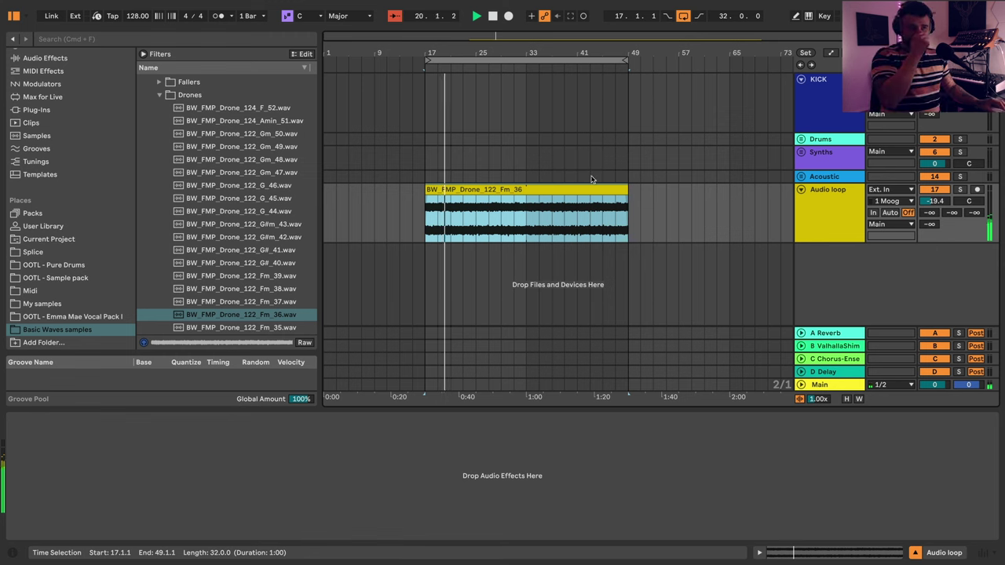
key(space)
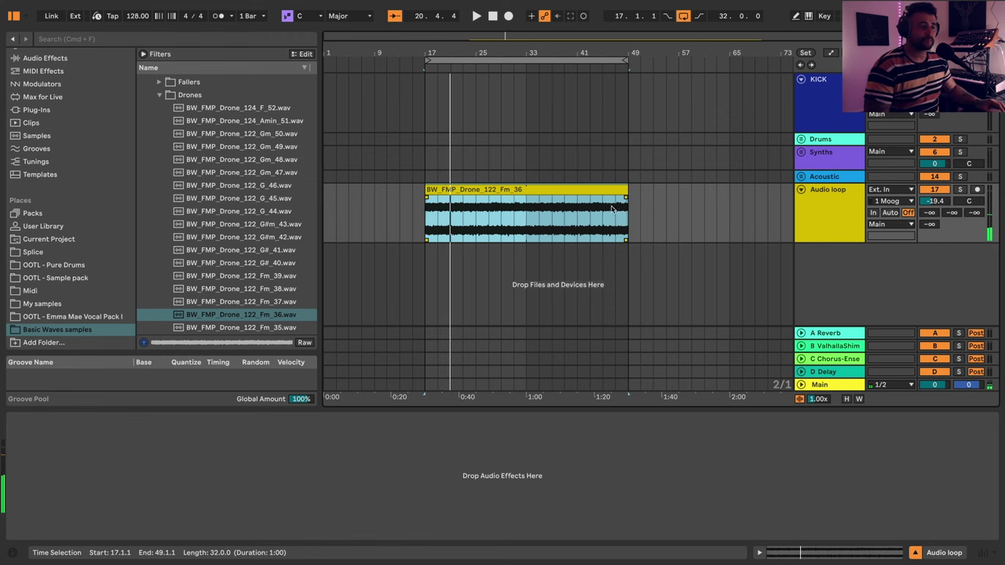
- Insert a new audio track directly below the Audio loop track
click(847, 208)
key(super+t)
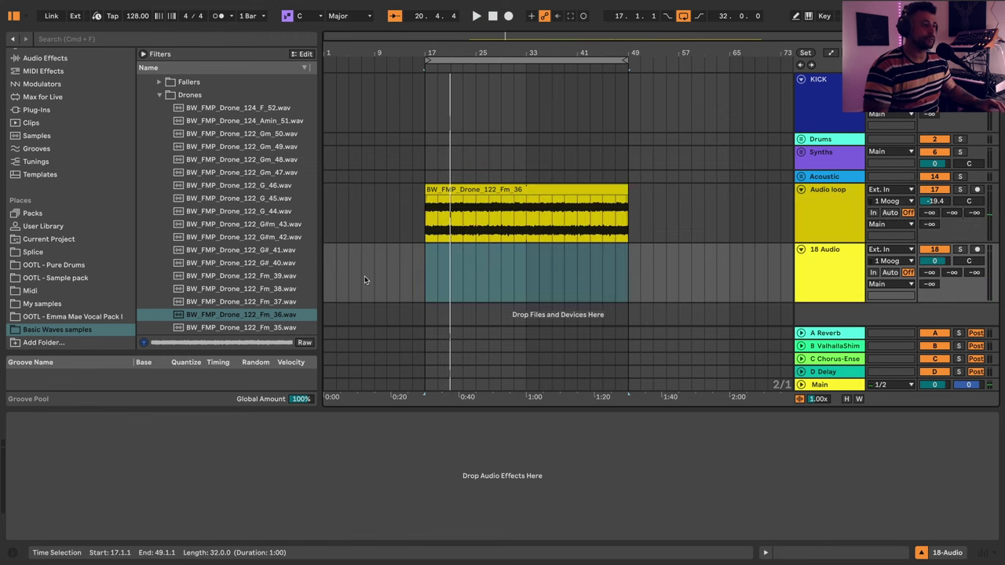
- Open the Atmos Tops & Rhythms sample folder inside Basic Wavez - Atmospheres
click(158, 96)
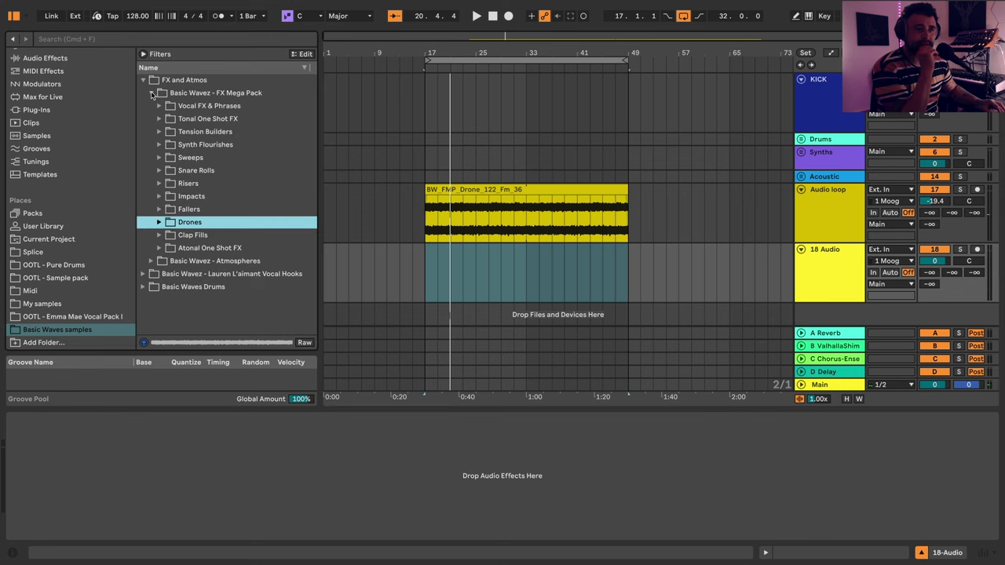
click(153, 94)
click(151, 106)
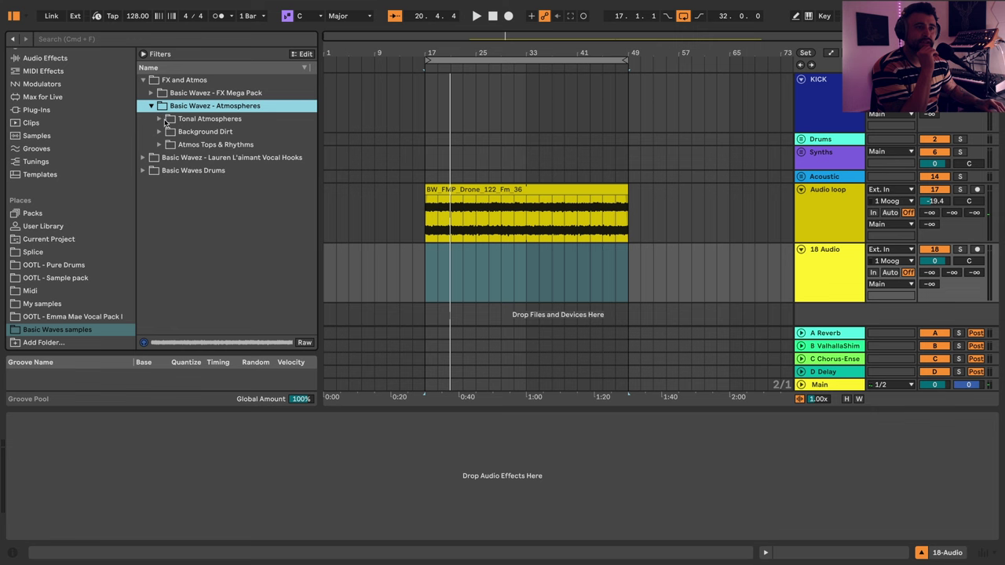
click(160, 144)
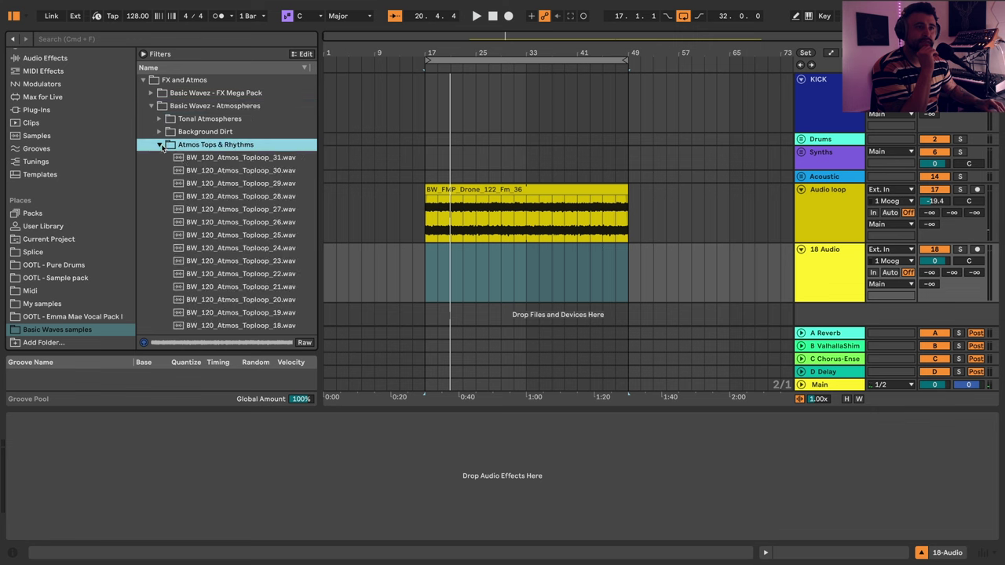
- Audition the Atmos Toploop samples, working through the list from 31 down to BW_120_Atmos_Toploop_24.wav
click(210, 168)
click(212, 157)
click(213, 184)
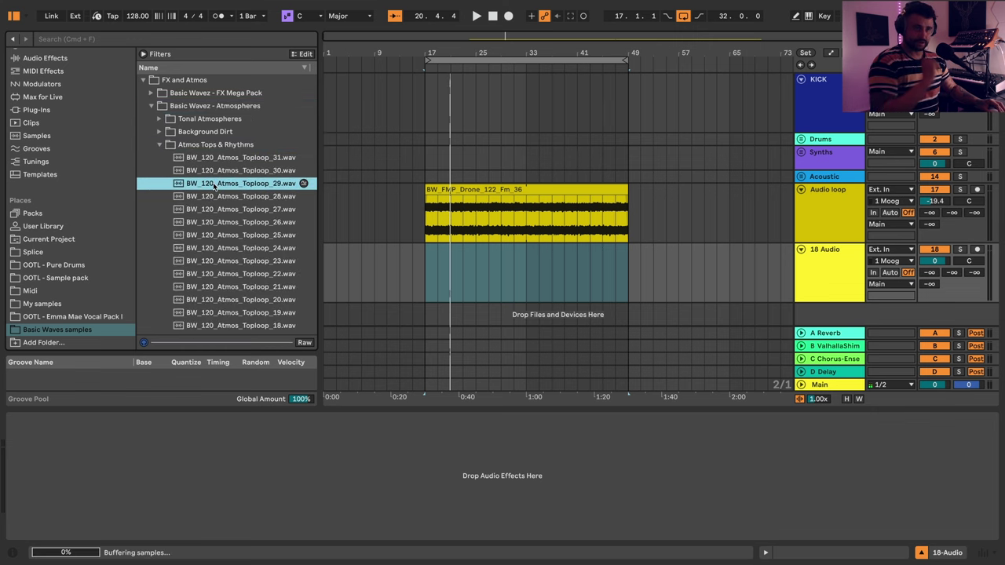
key(Down)
key(Down)
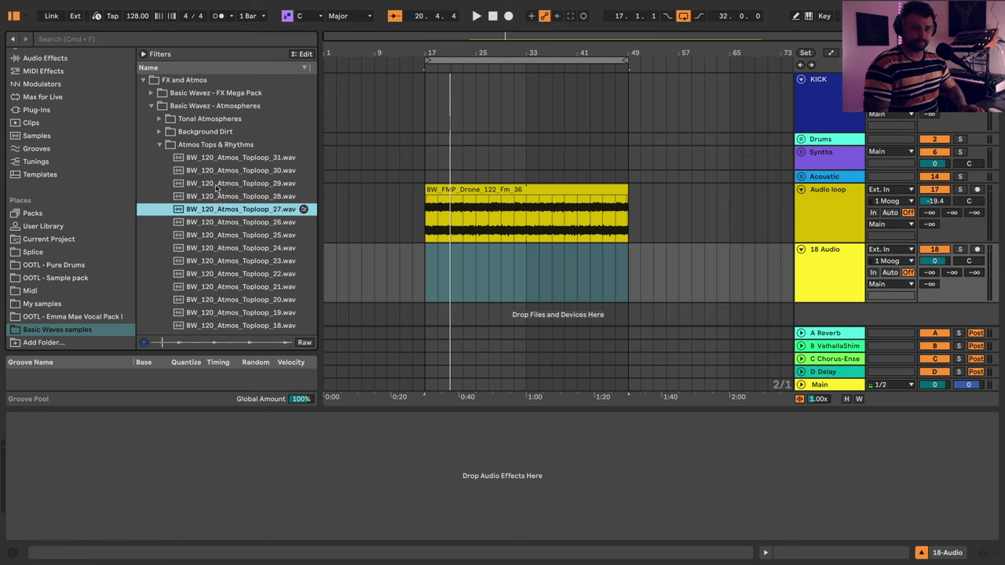
key(Down)
key(Down)
key(Down)
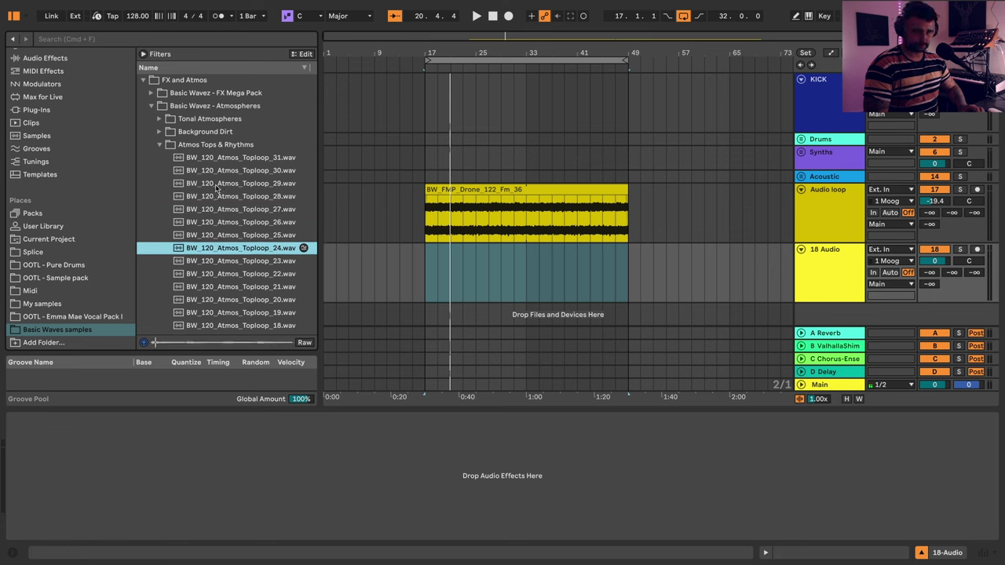
- Unfold the Drums group and insert a new audio track directly below the Percs track
click(810, 125)
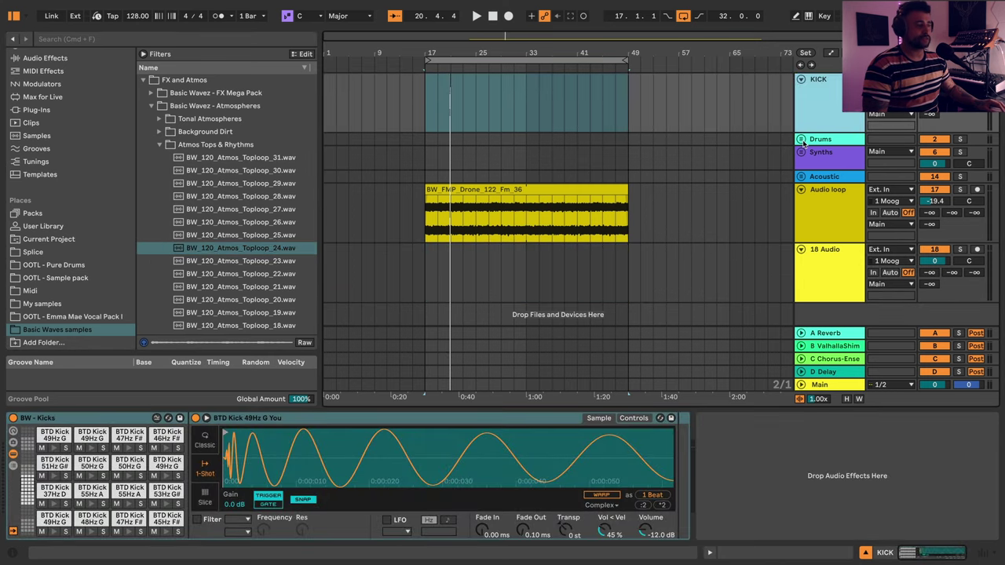
click(800, 139)
scroll(826, 228, down, 3)
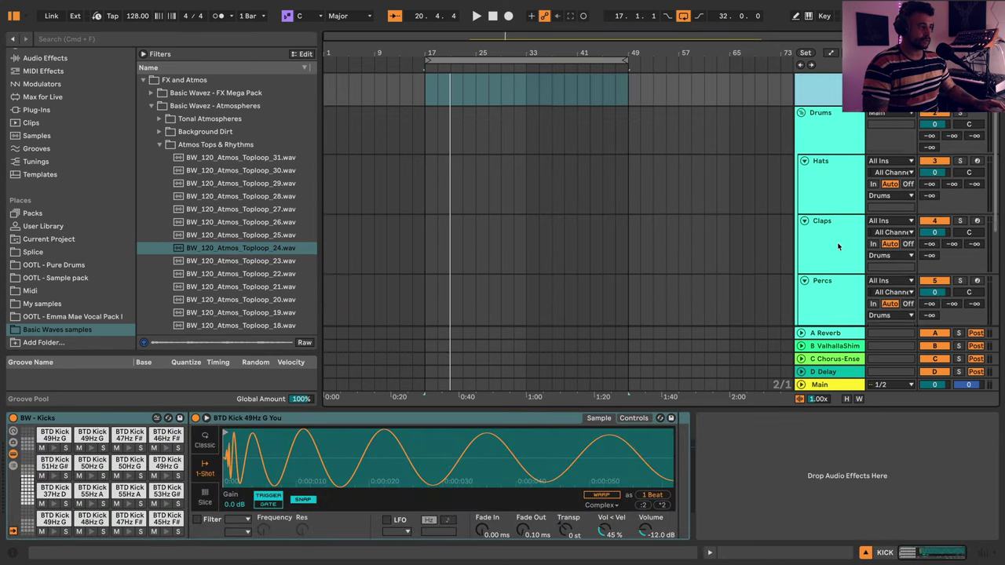
click(820, 267)
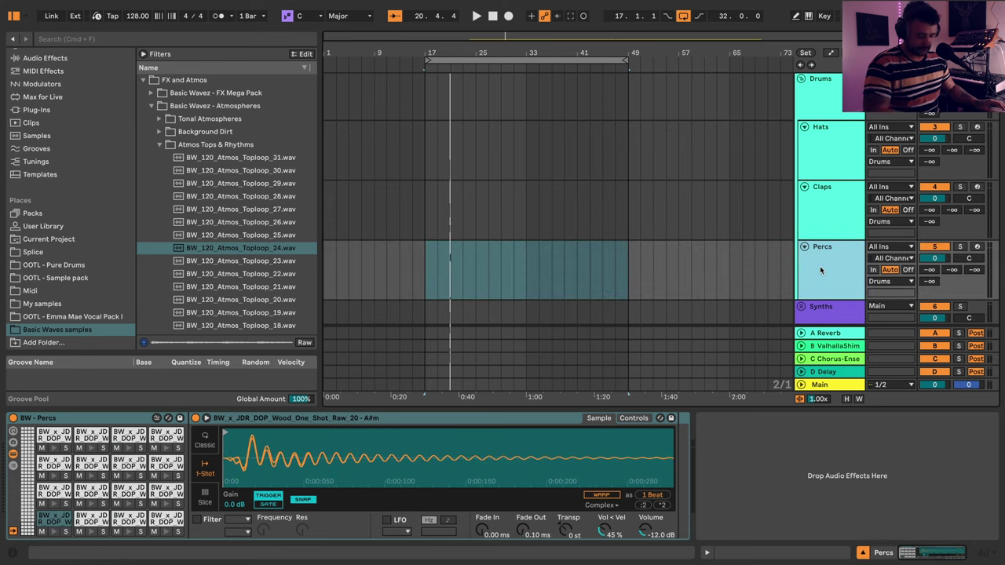
key(ctrl+t)
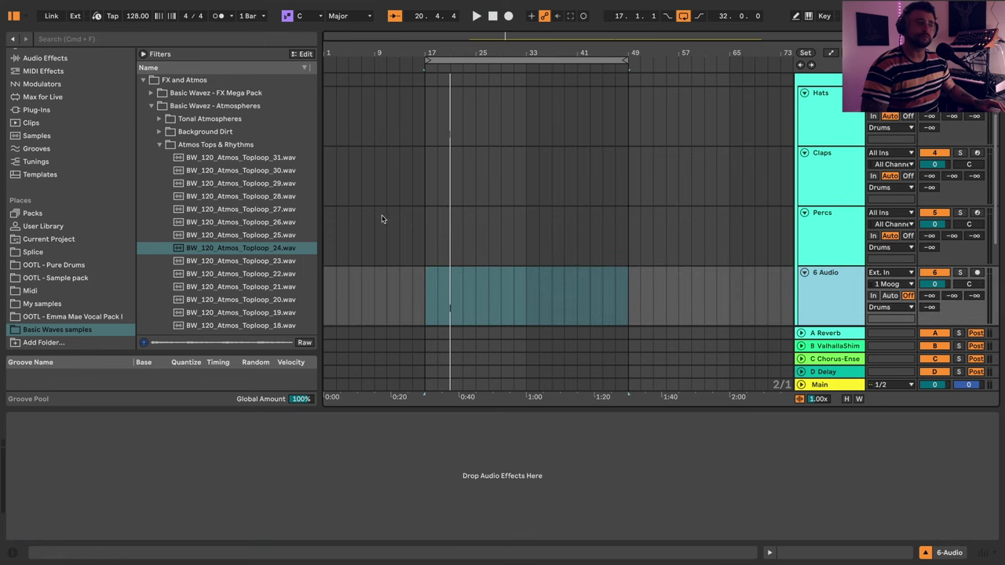
- Find and audition Dulus Trashcan Loop 02 - C#m - 122 in the Dulus Trashcan Loops folder of Basic Waves Drums
click(159, 144)
click(144, 81)
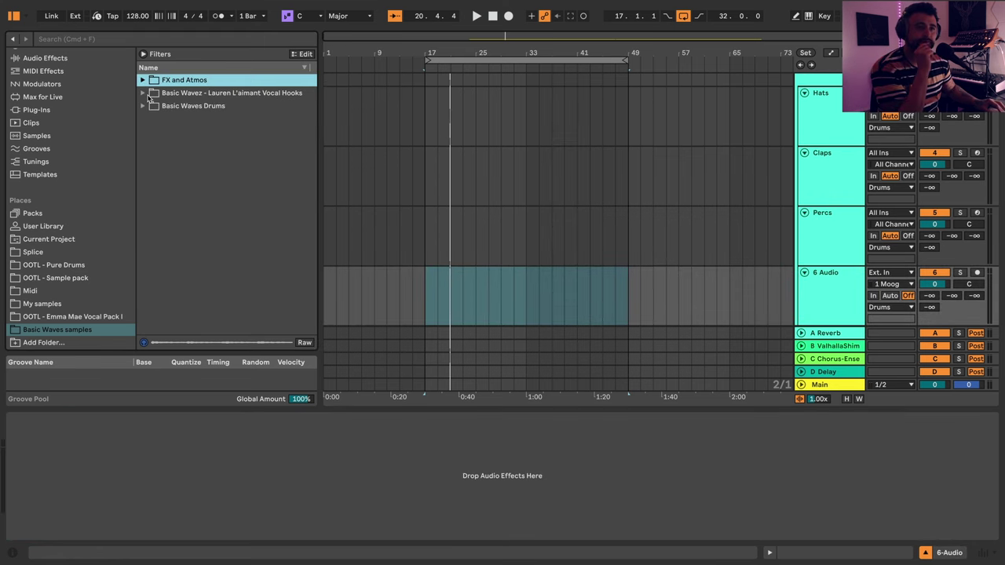
click(144, 108)
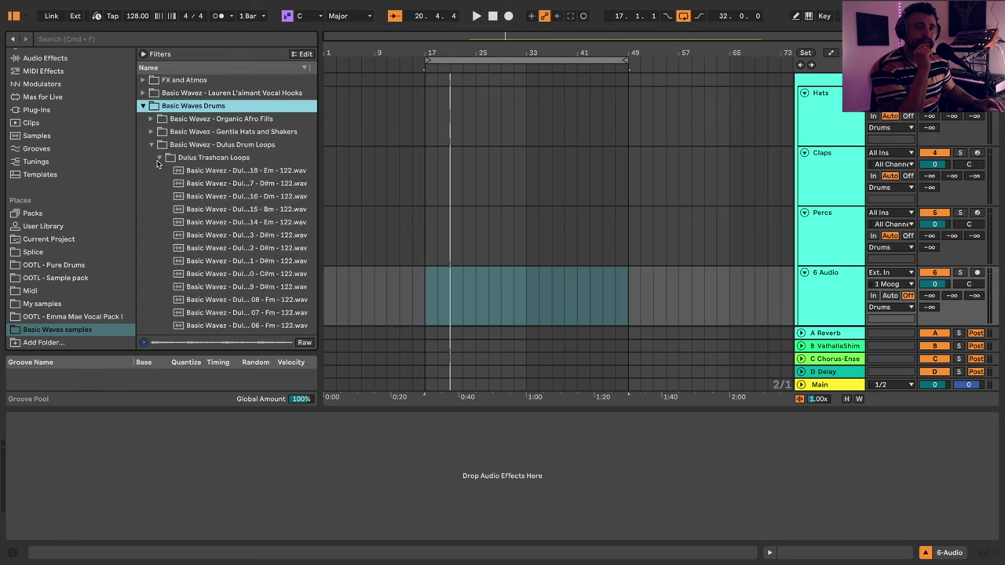
scroll(233, 196, down, 5)
click(253, 234)
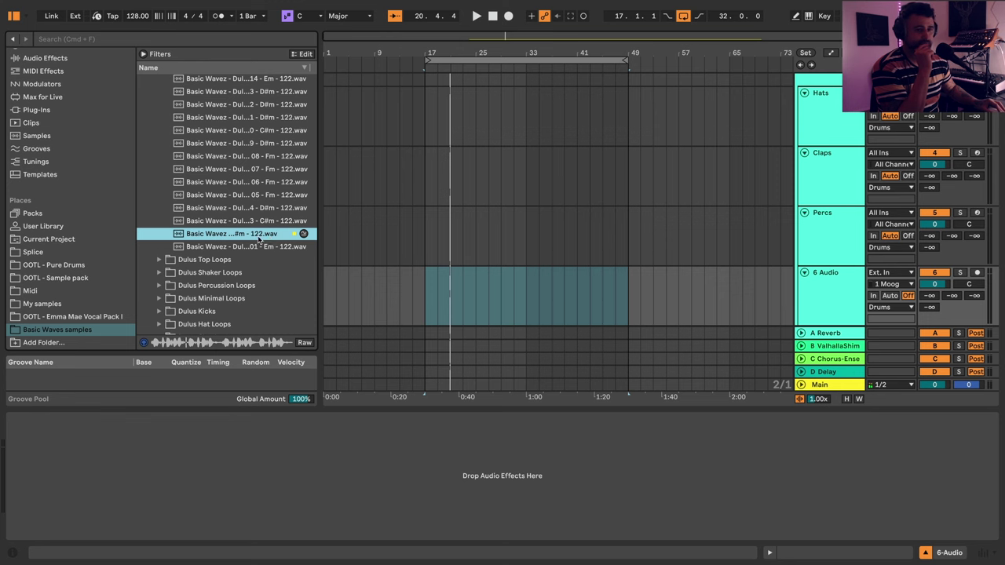
- Place Dulus Trashcan Loop 02 at bar 17 on the new Drums audio track and lower the track volume to -10.1 dB
click(431, 271)
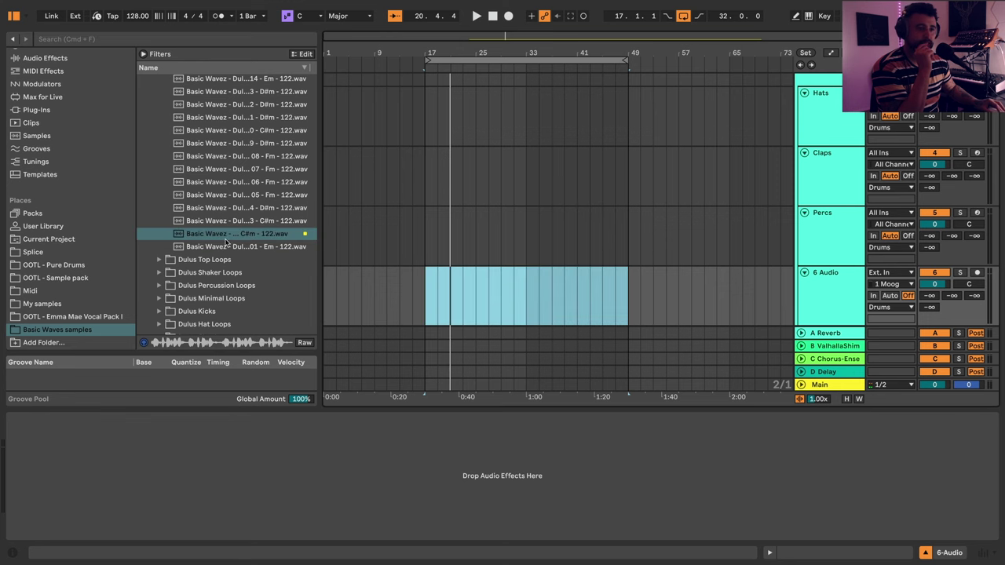
drag(229, 236, 426, 292)
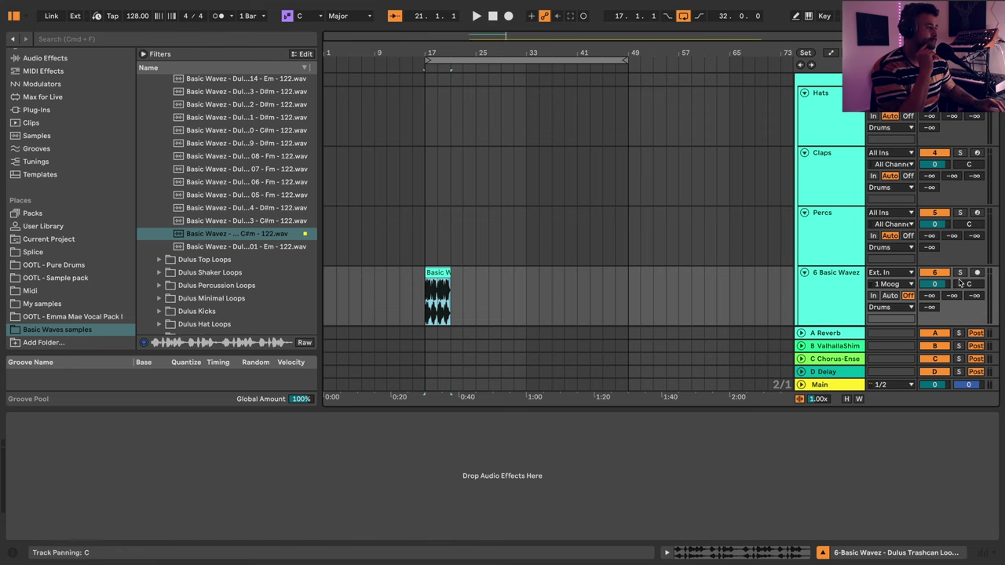
scroll(713, 287, down, 5)
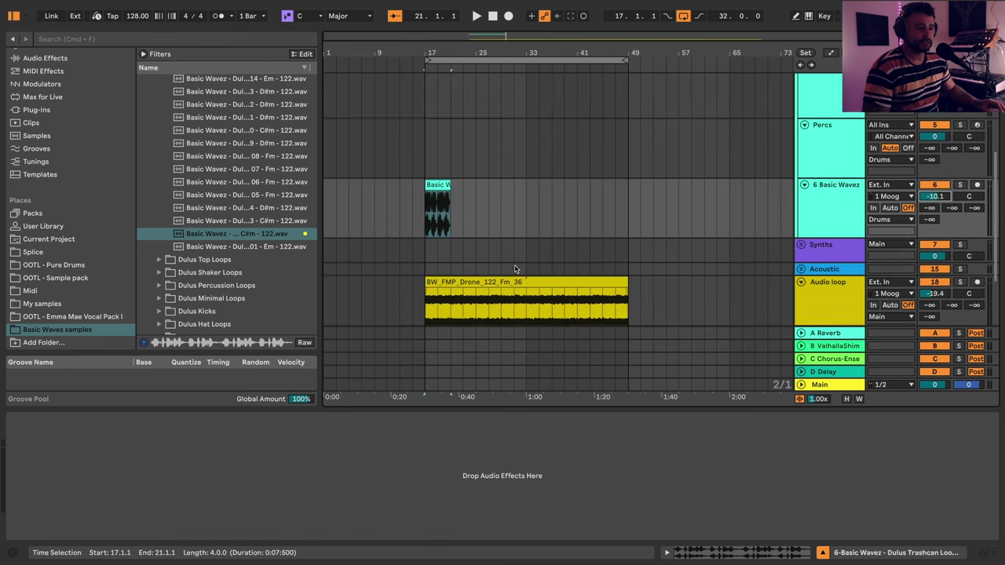
scroll(440, 165, up, 2)
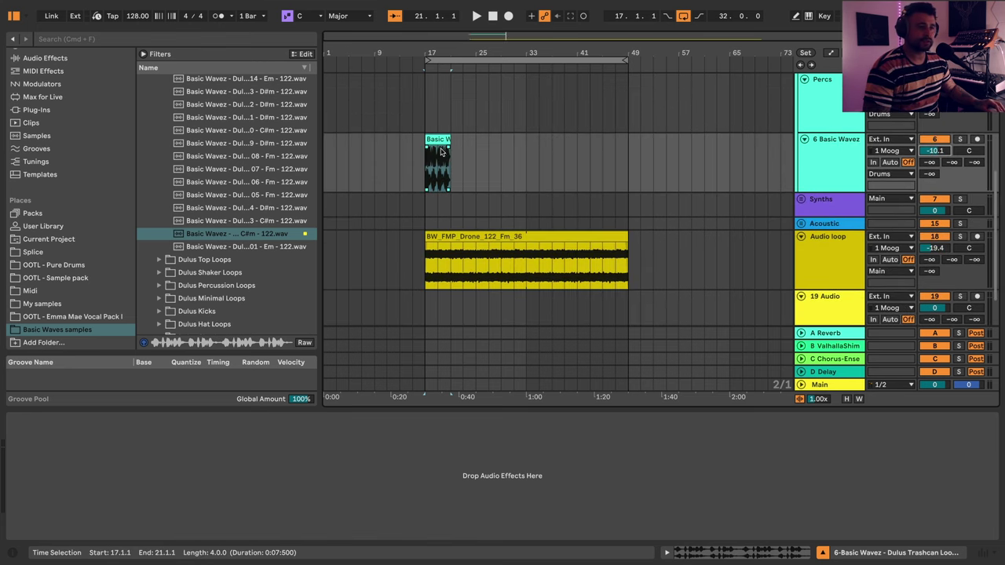
- Extend the trashcan loop clip to bar 49 and play it together with the drone from bar 17
drag(449, 149, 628, 148)
click(441, 165)
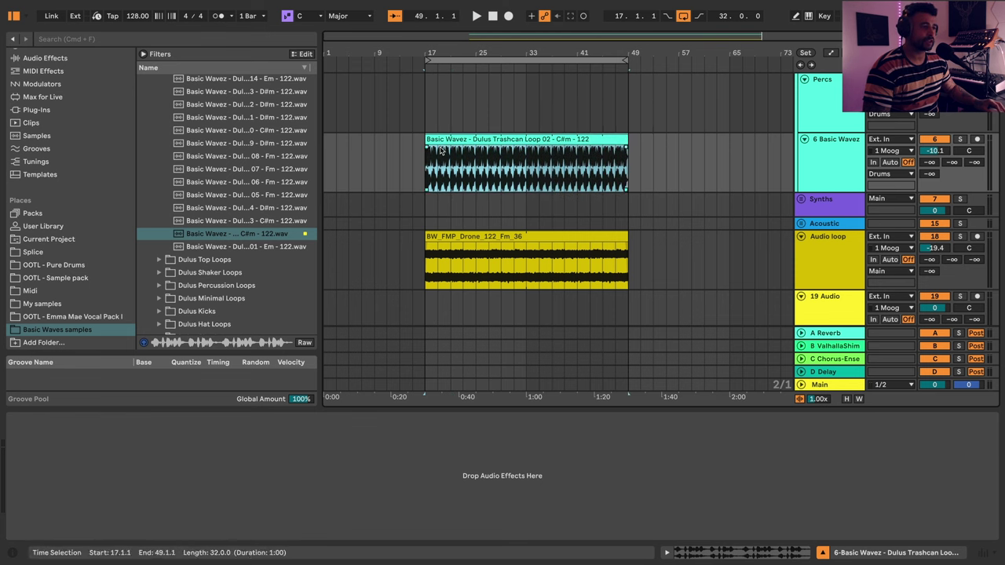
key(space)
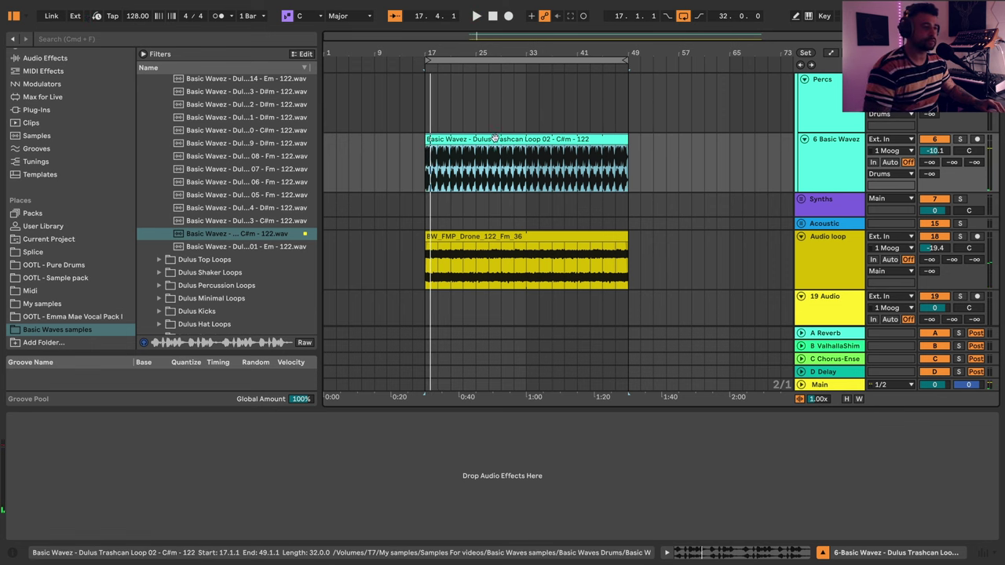
key(space)
key(space)
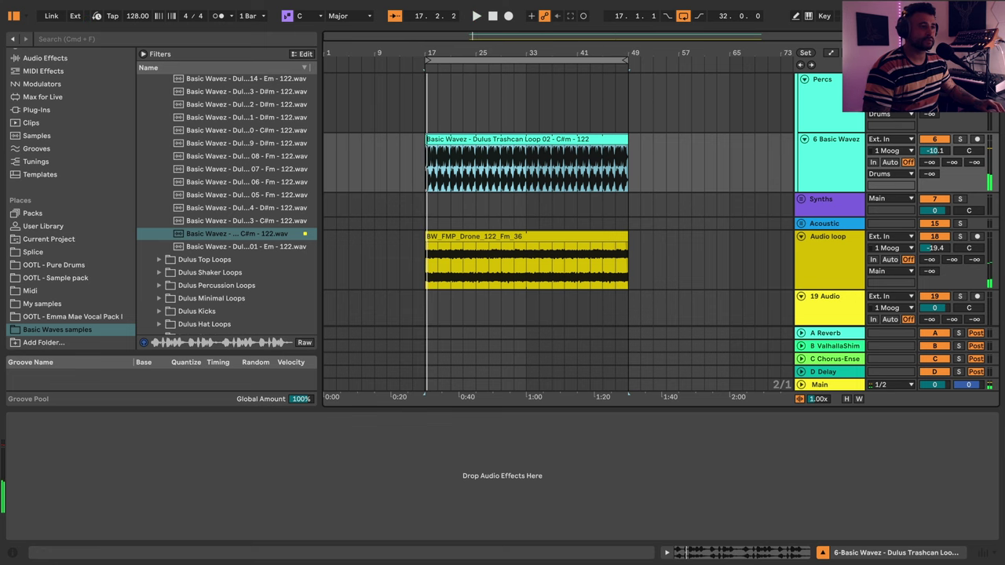
- Examine the opening bars of the trashcan loop up close and replay its start at bar 17
drag(439, 54, 432, 160)
drag(416, 49, 416, 197)
key(space)
key(space)
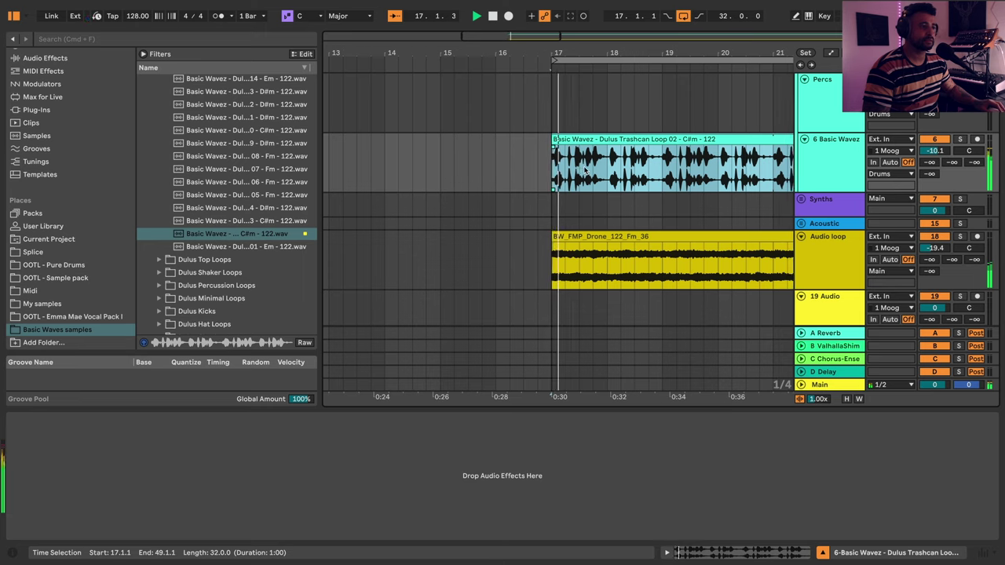
key(space)
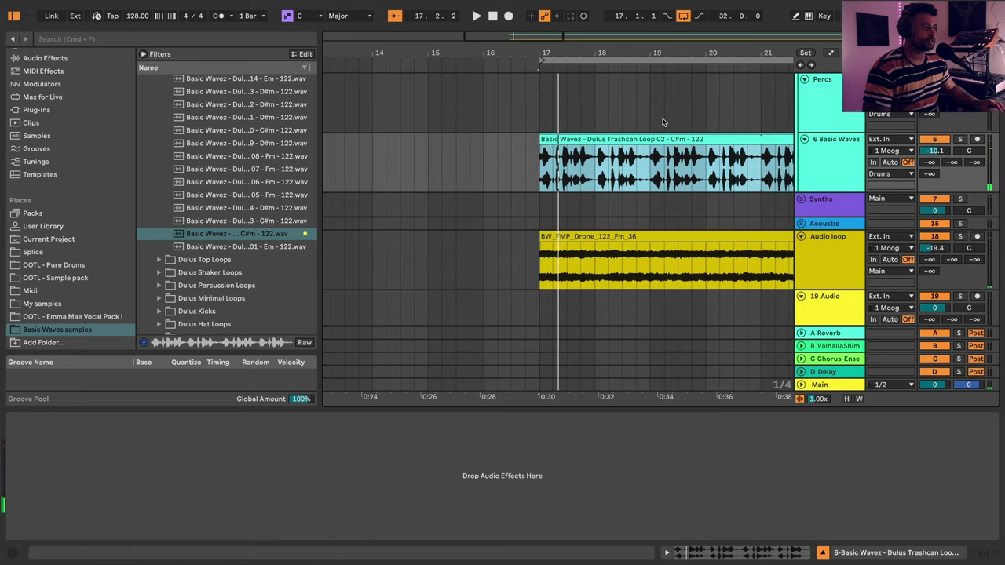
- Search the whole library for "eq" and add EQ Eight to the trashcan loop track
click(281, 35)
text(eq)
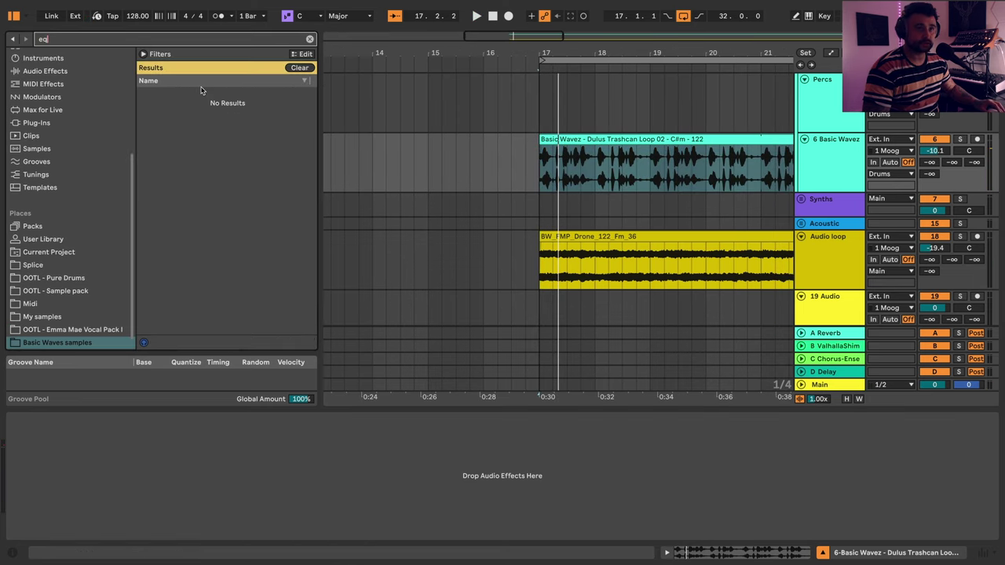
scroll(47, 74, up, 3)
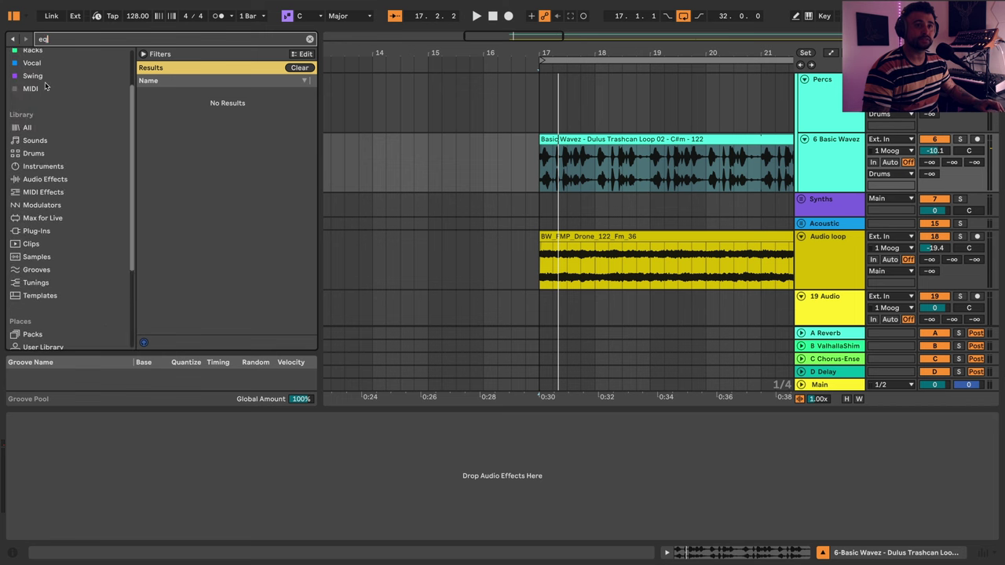
click(25, 127)
scroll(188, 258, down, 5)
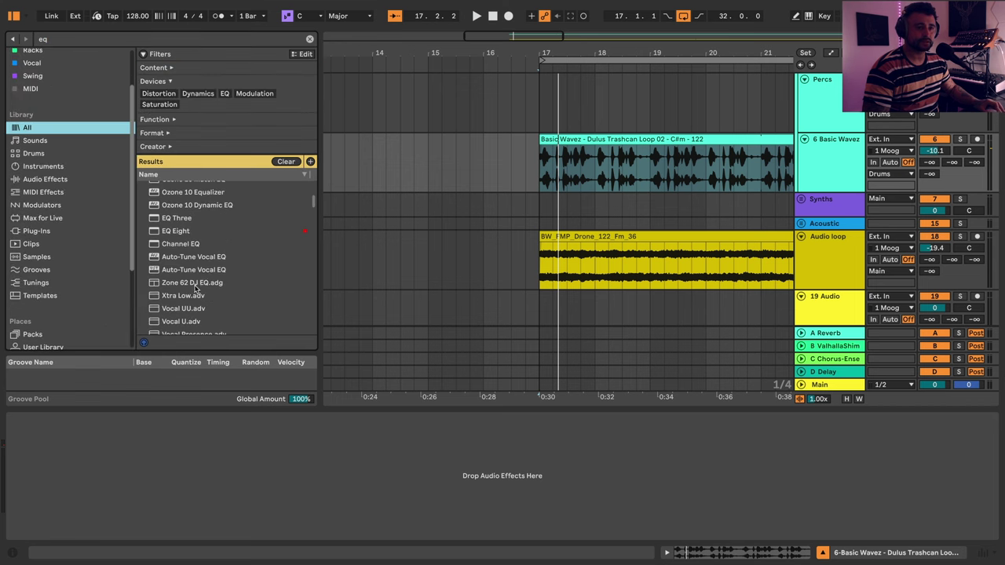
drag(178, 232, 144, 498)
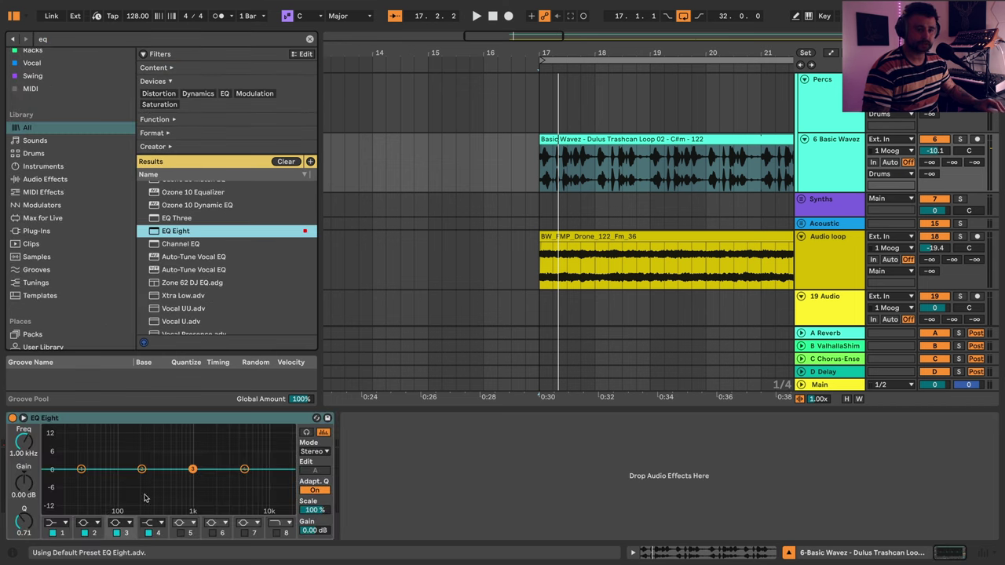
- Set EQ Eight band 1 to a steep low cut at 114 Hz with a Q of 0.66 while playing the loop
click(55, 533)
click(57, 522)
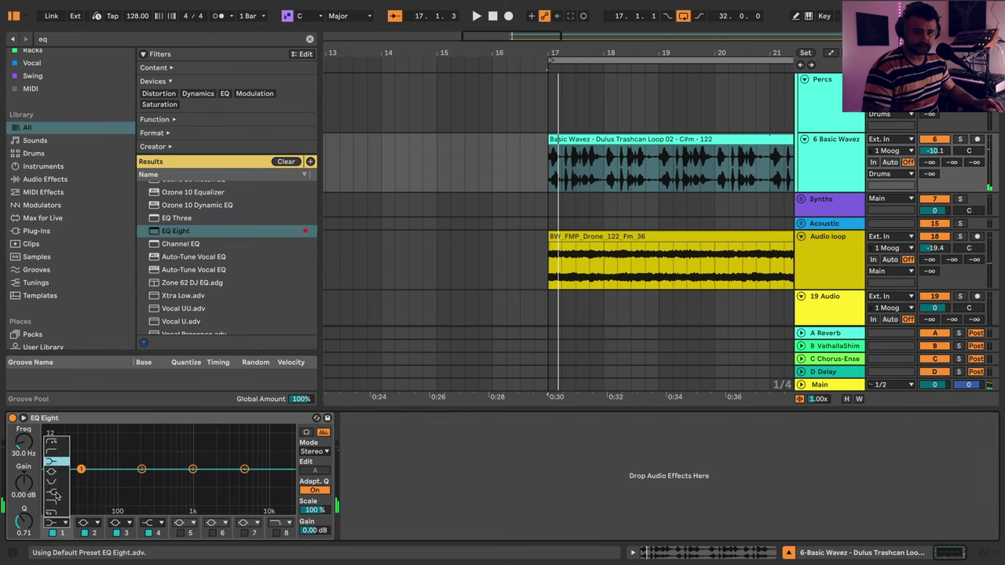
click(57, 440)
key(space)
drag(80, 487, 123, 479)
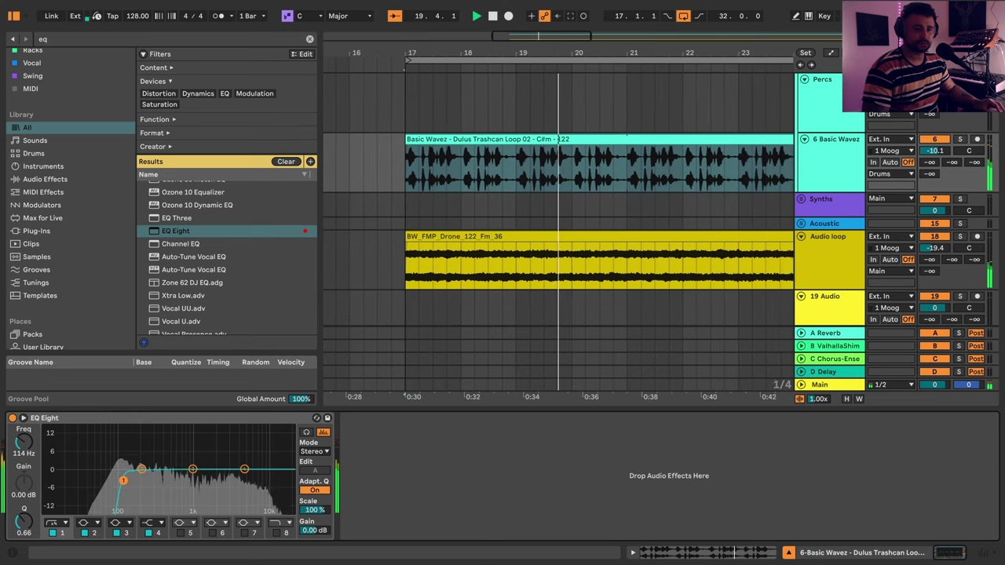
key(space)
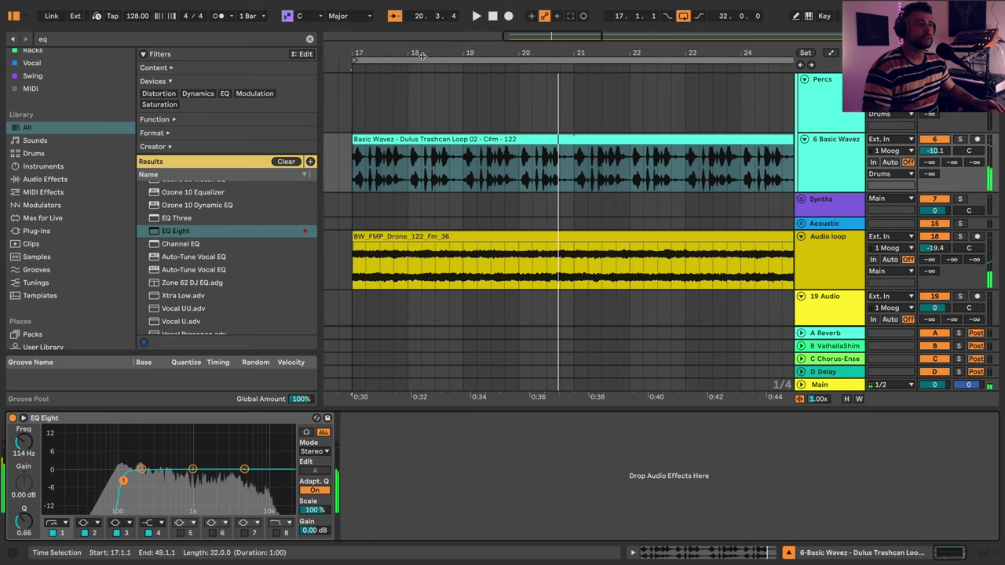
- Replay the first bar and split the trashcan loop clip at 17.4.1 and 18.1.1, isolating the last beat of bar 17
drag(415, 51, 424, 106)
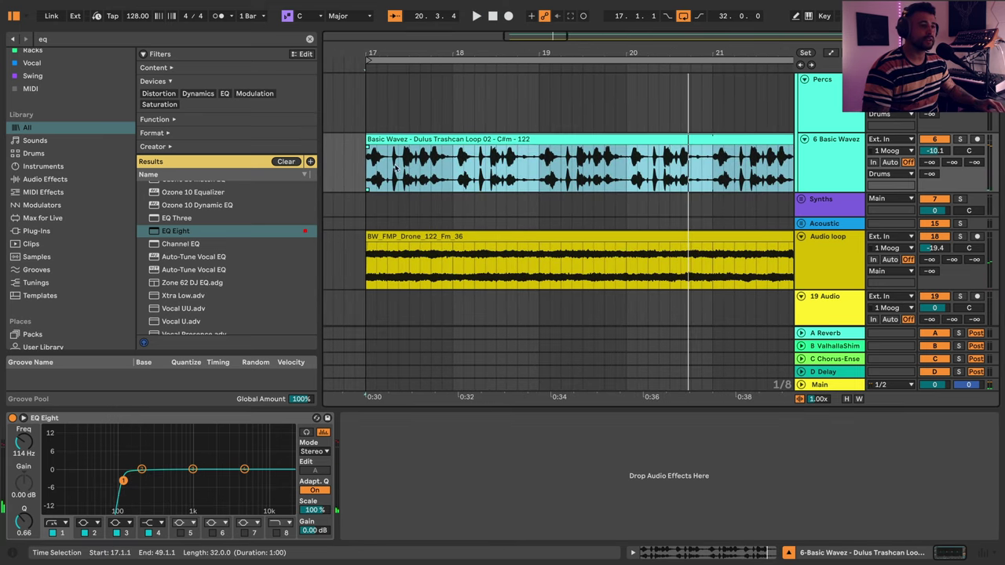
key(space)
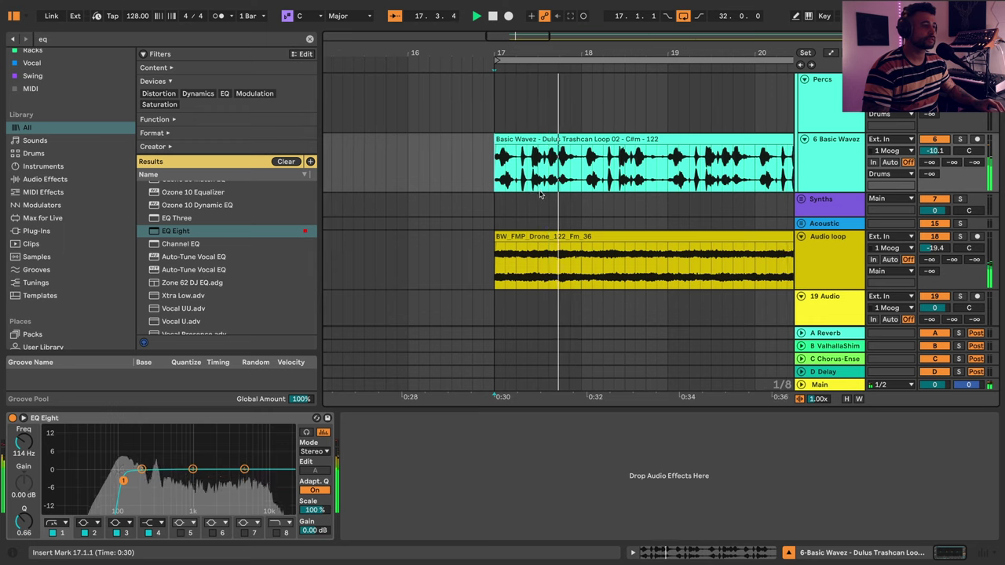
click(547, 163)
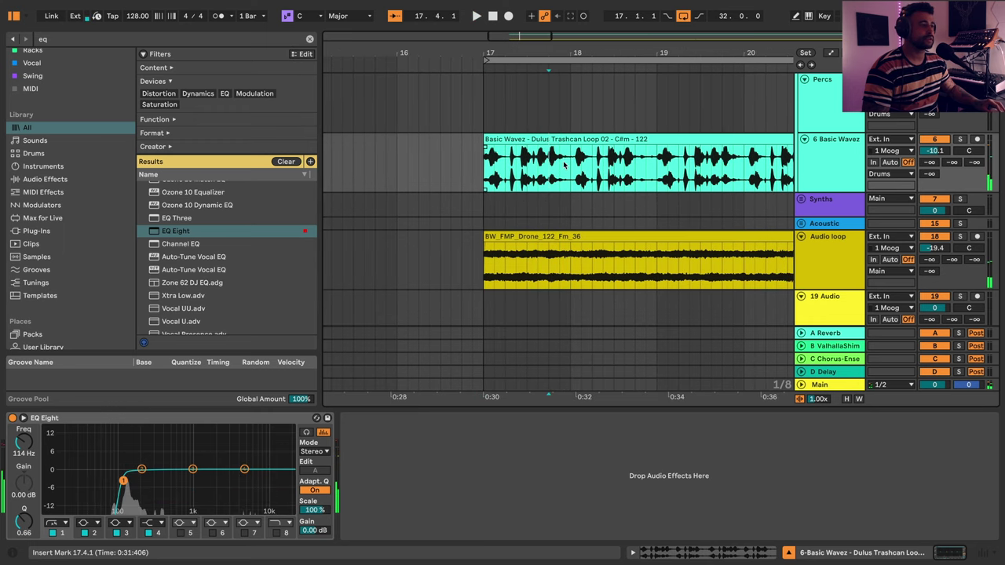
shift+click(571, 165)
key(ctrl+e)
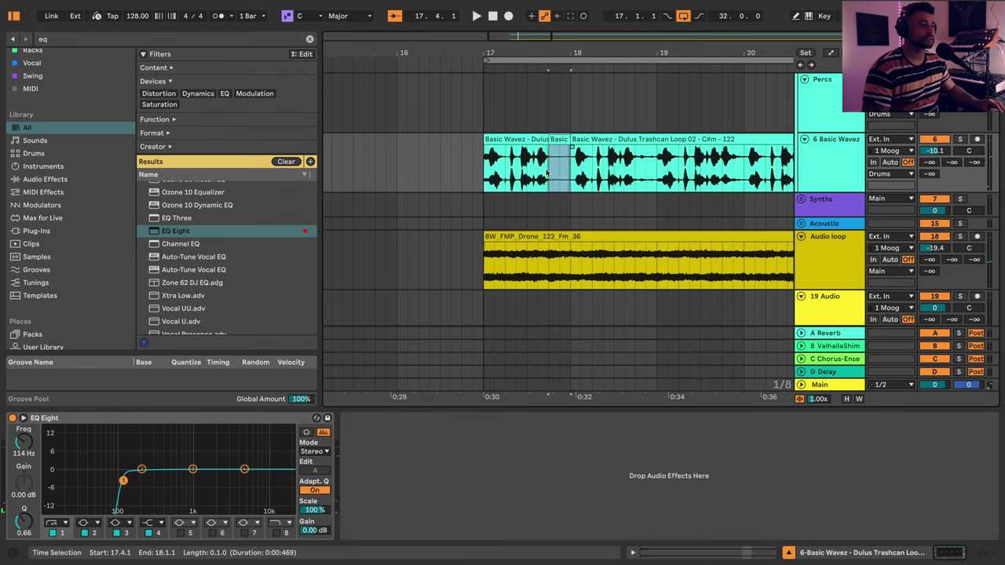
- Play the split section of the trashcan loop twice to hear the last beat of bar 17 in context
key(space)
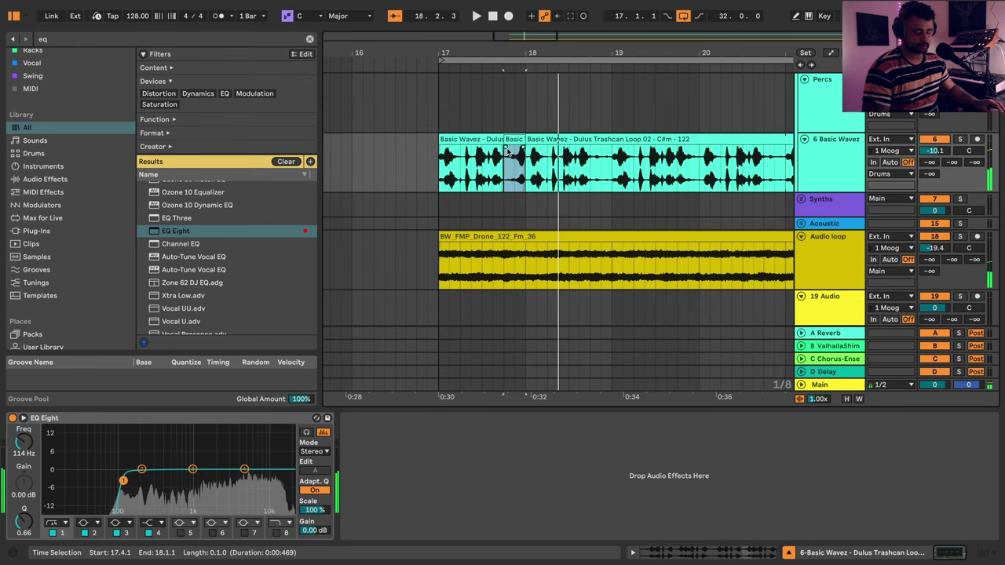
key(space)
key(space)
key(space)
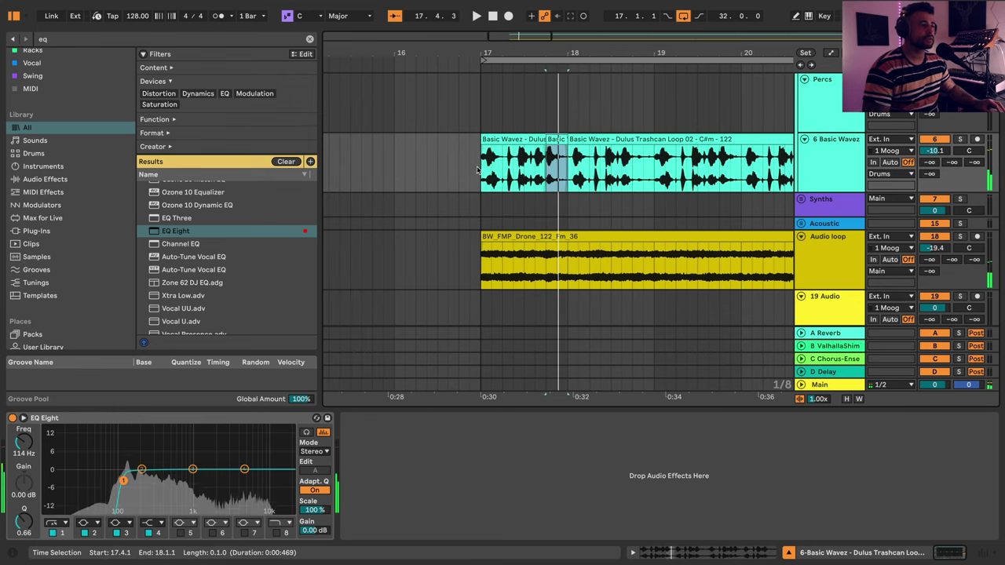
- Replay the split trashcan loop from the start of bar 17
click(480, 165)
key(space)
key(space)
scroll(514, 164, left, 3)
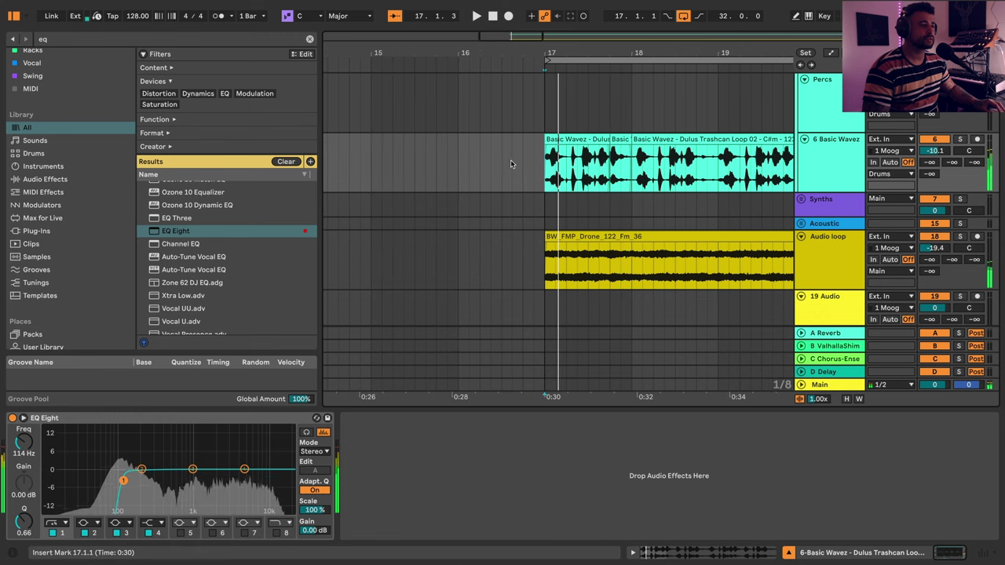
- Try trimming the start of the first trashcan loop section to 17.1.3 and play it
click(548, 139)
key(space)
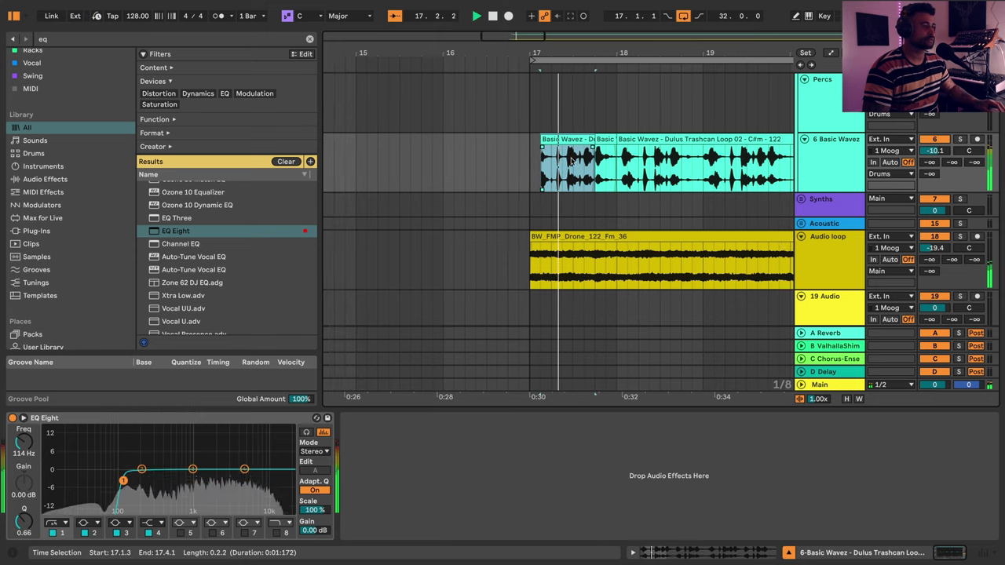
key(space)
drag(530, 149, 518, 149)
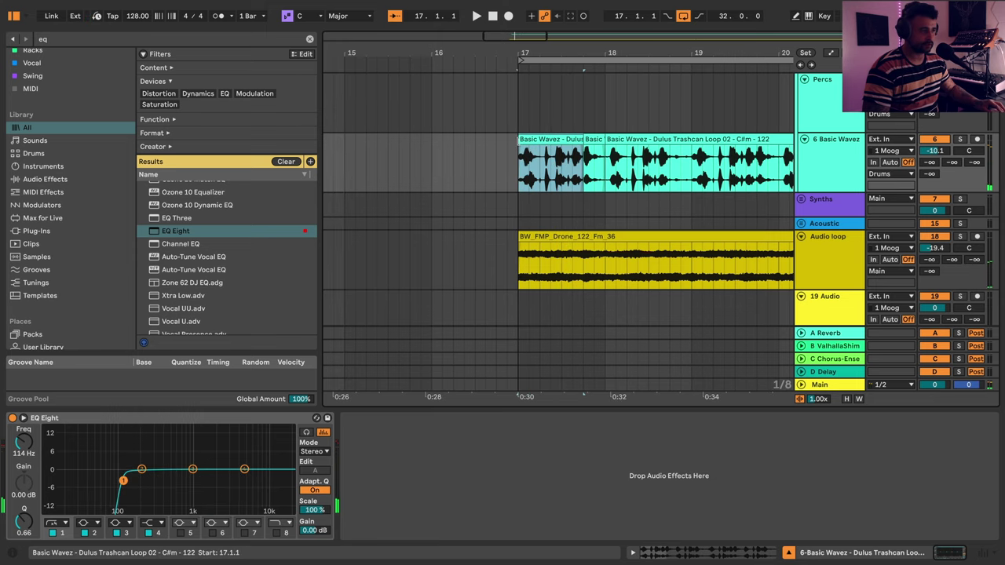
- Show the drum racks on the Hats and KICK tracks to check their available samples
drag(518, 52, 509, 23)
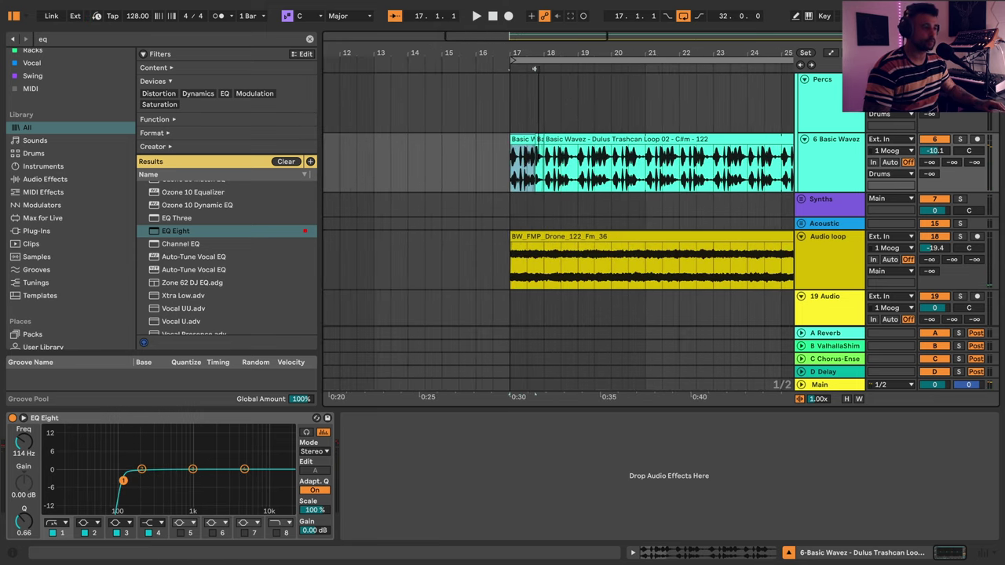
drag(604, 55, 490, 31)
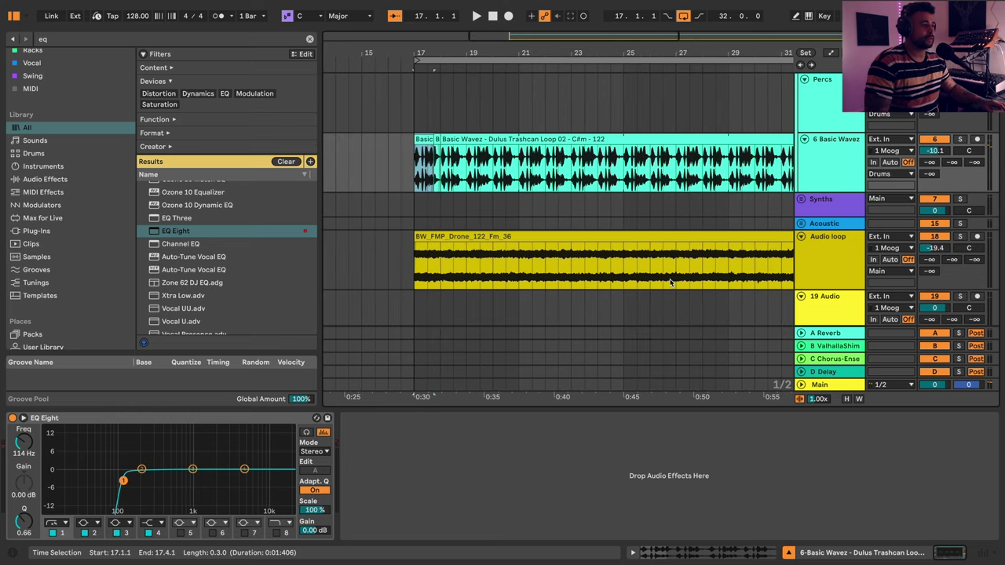
scroll(672, 281, up, 5)
scroll(833, 217, up, 1)
click(830, 223)
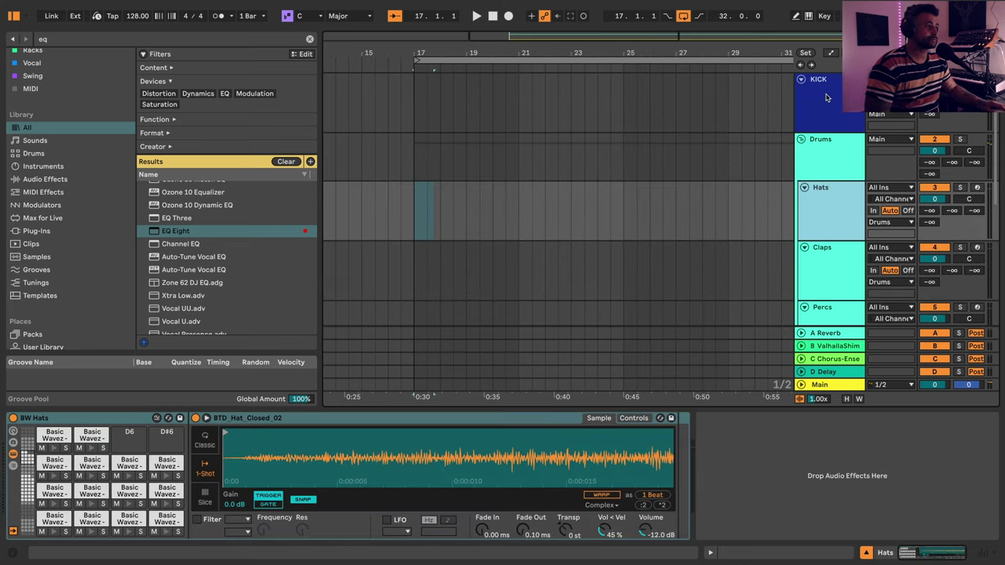
click(828, 98)
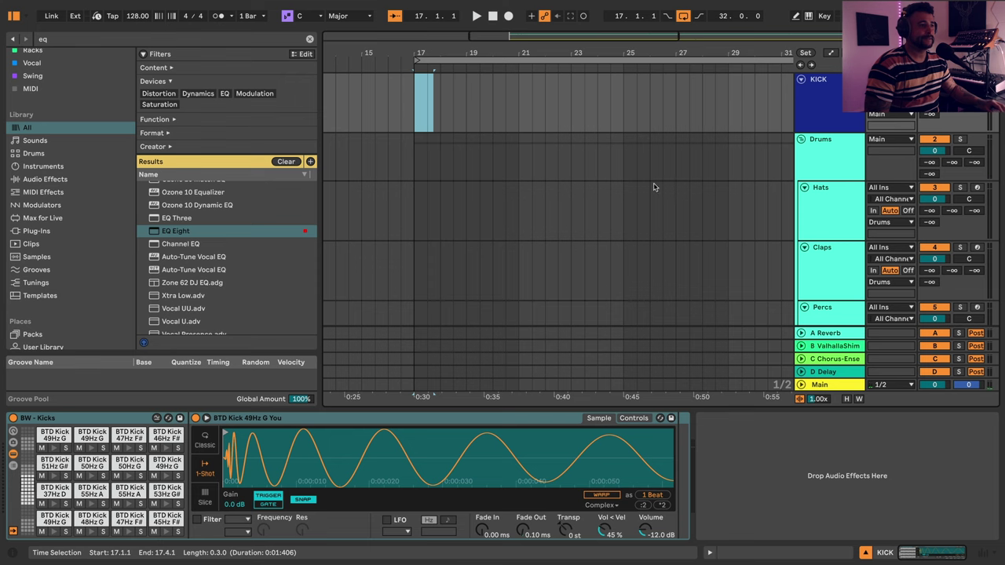
- Create a one-bar MIDI clip on the Hats track at bar 17 with BTD_Hat_Closed_05 notes at 1.1.3 and 1.2.3
drag(416, 219, 442, 217)
key(ctrl+shift+m)
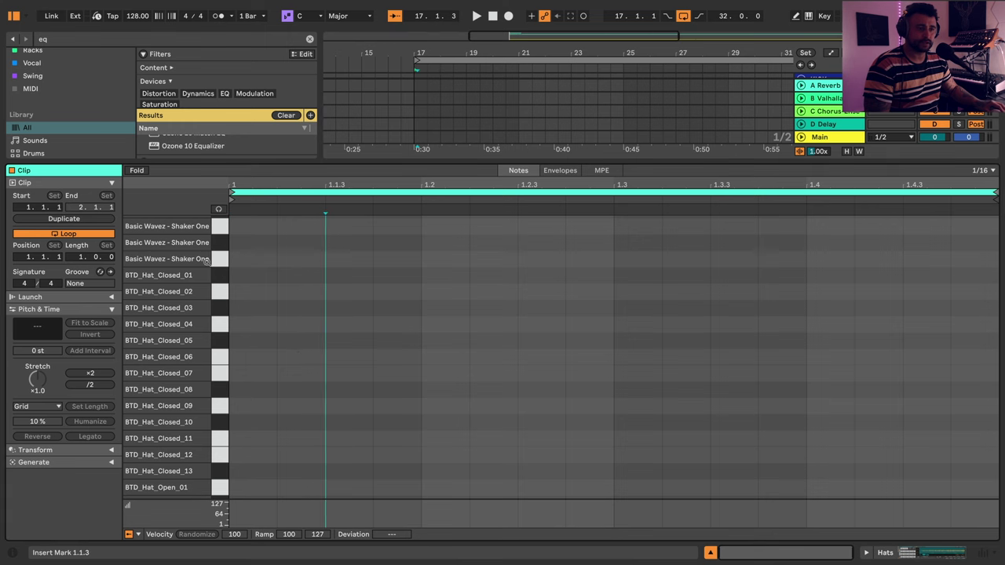
double_click(339, 340)
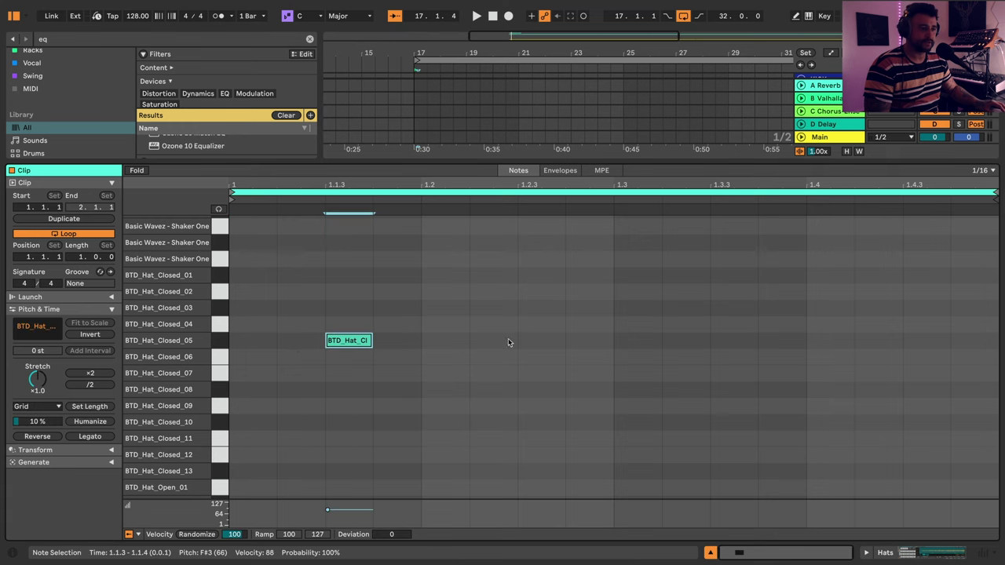
double_click(554, 339)
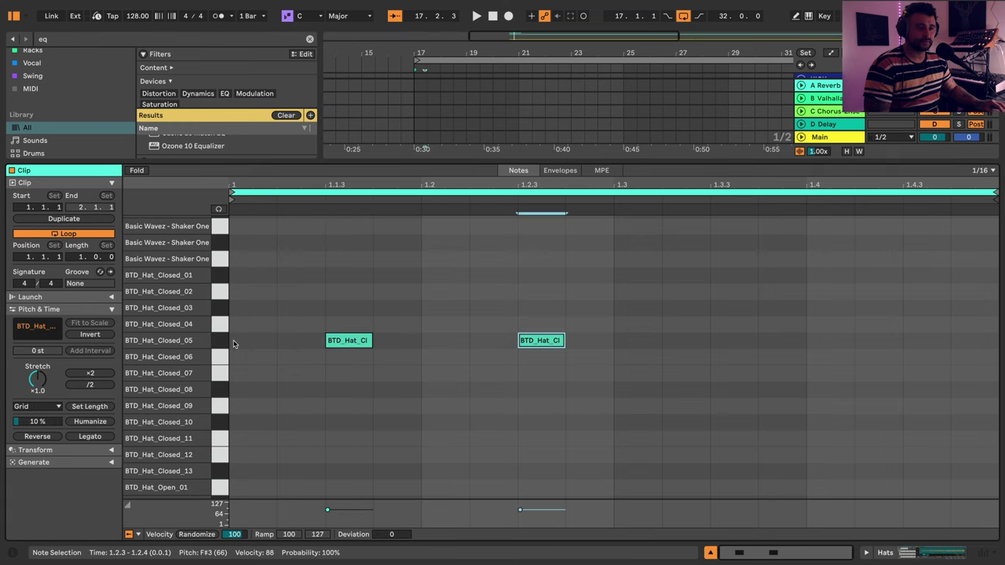
- Set the hat clip's loop to its first two beats, from 1.1.1 to 1.3, and play it
drag(233, 343, 614, 344)
key(ctrl+l)
key(space)
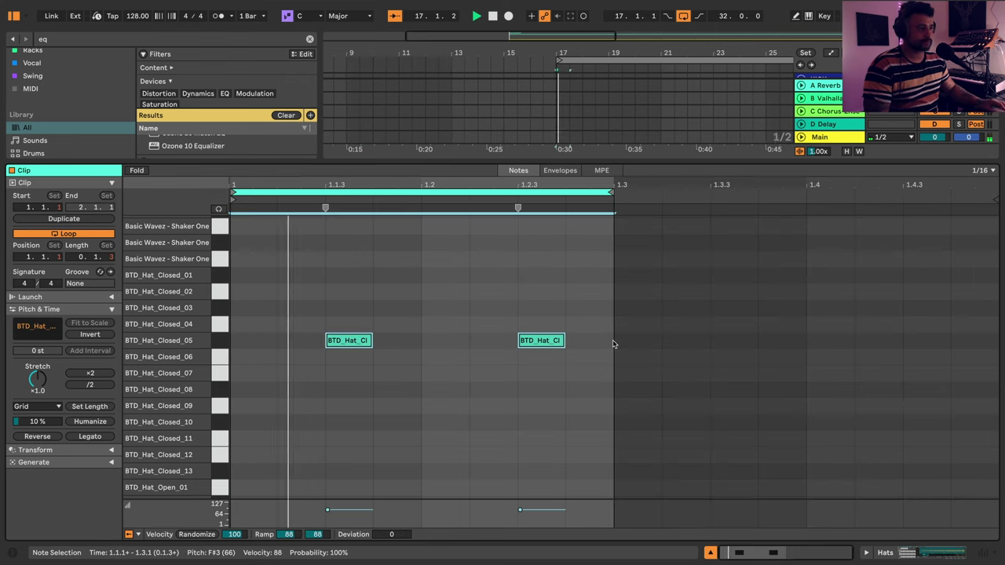
key(ctrl+alt+e)
- Extend the hat clip from bar 17 to bar 33 and set the arrangement loop to the same 16 bars
key(shift+Tab)
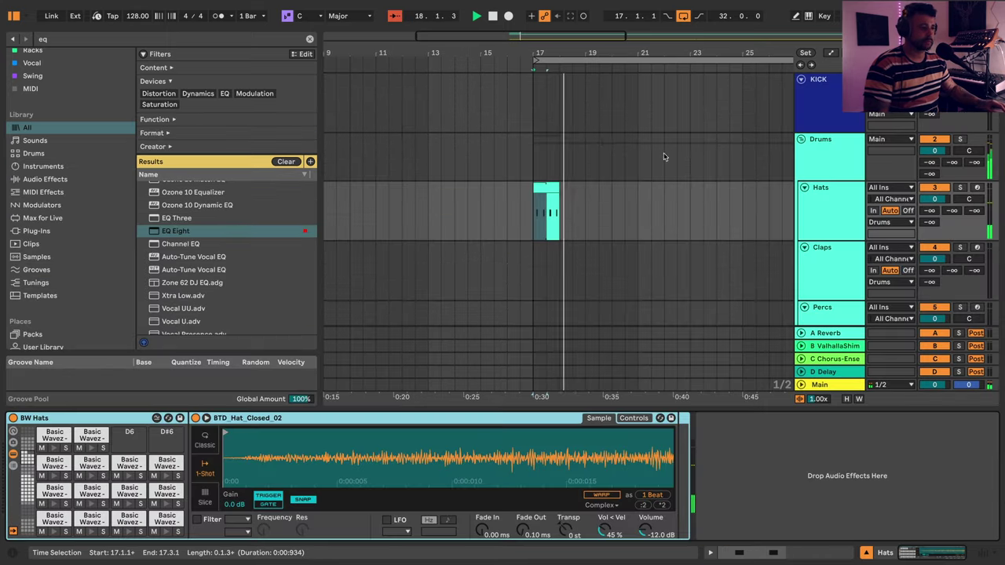
drag(556, 188, 872, 210)
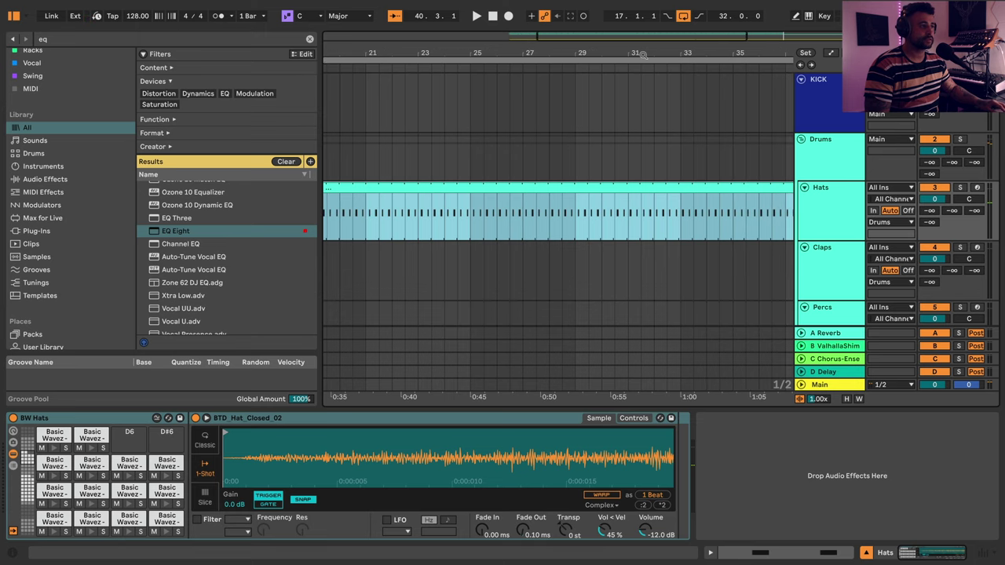
drag(643, 54, 643, 23)
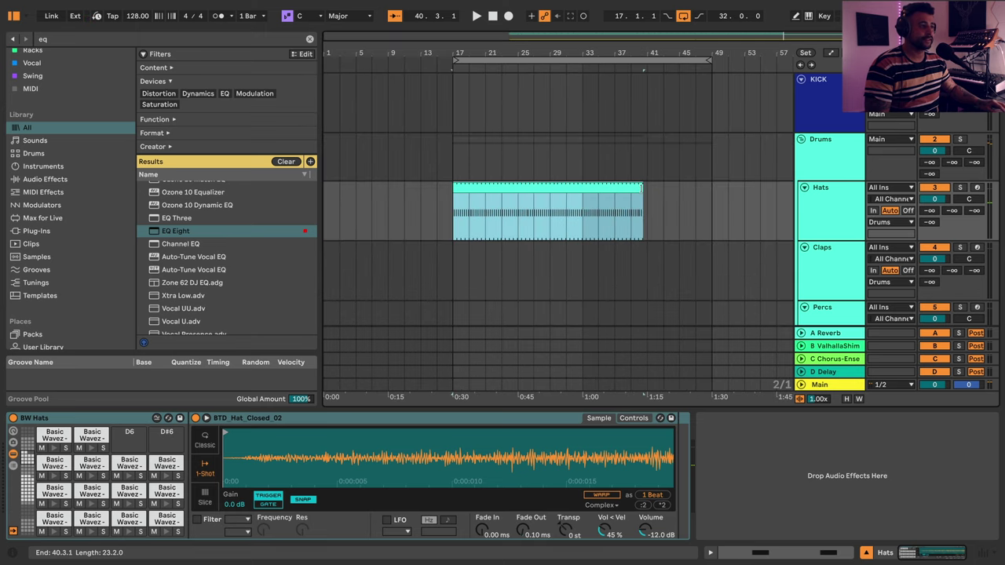
drag(642, 210, 583, 210)
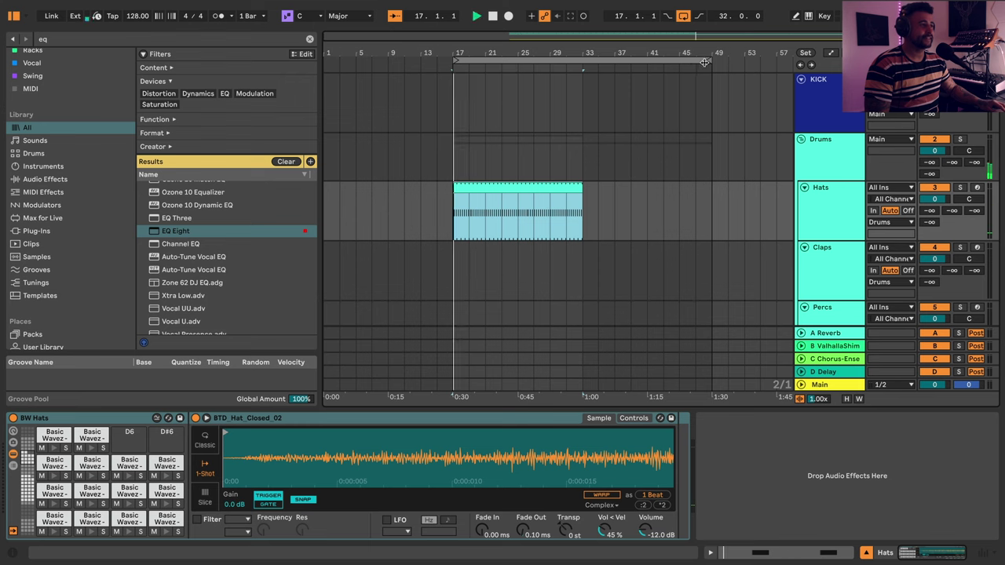
drag(704, 62, 581, 62)
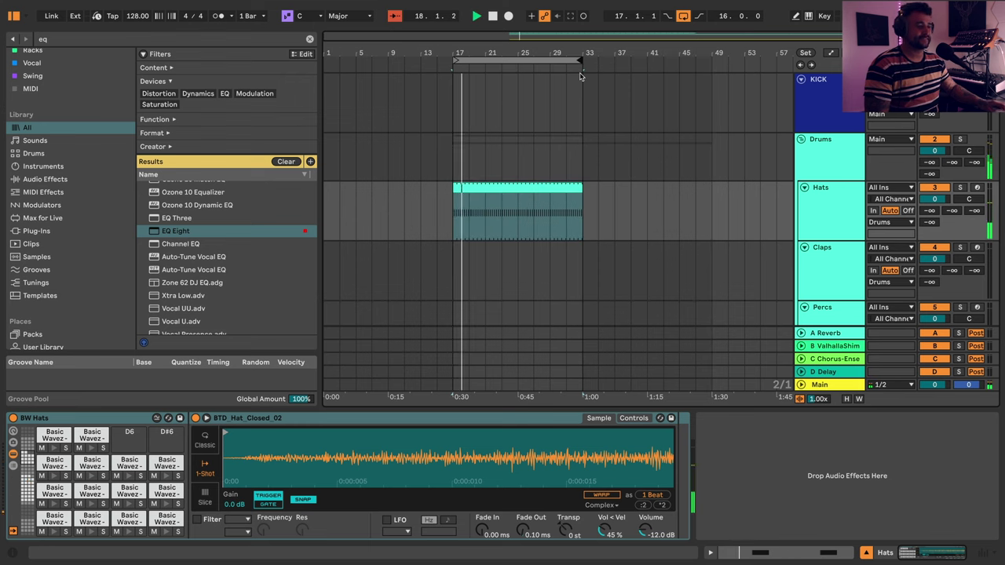
- Move both hat notes up to BTD_Hat_Closed_02 and set their velocity to 109 during playback
double_click(462, 230)
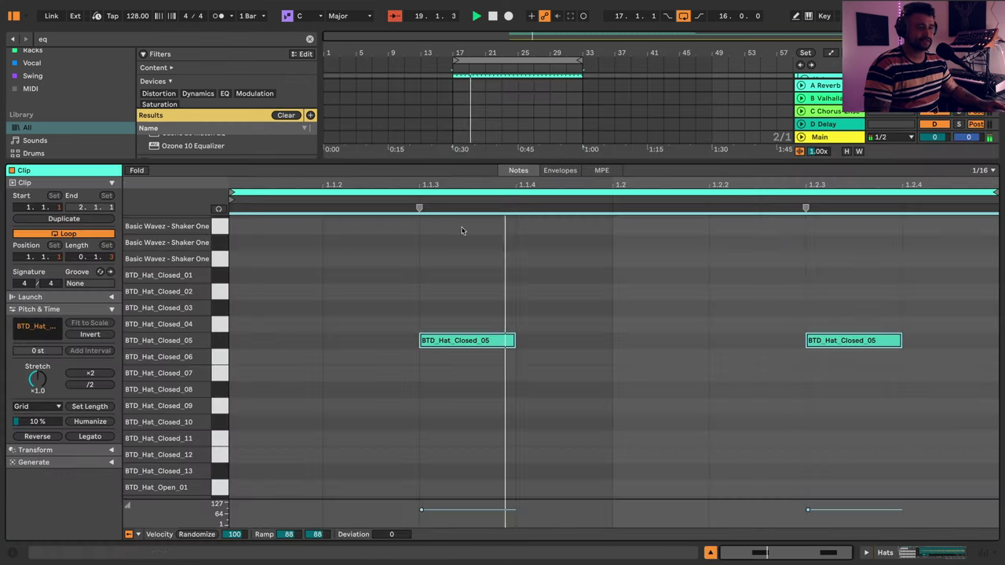
click(224, 340)
key(Up)
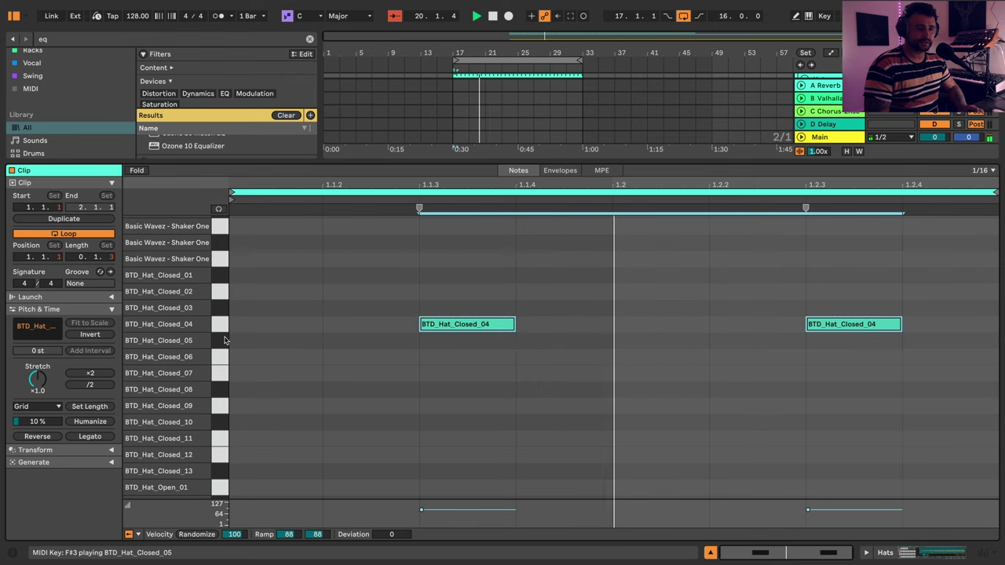
key(Up)
key(Up)
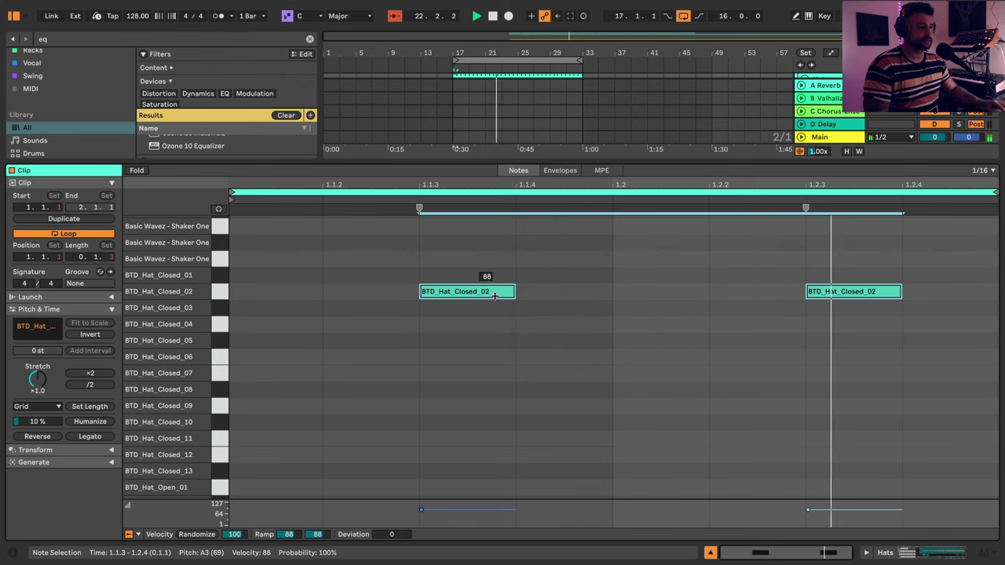
drag(495, 296, 495, 279)
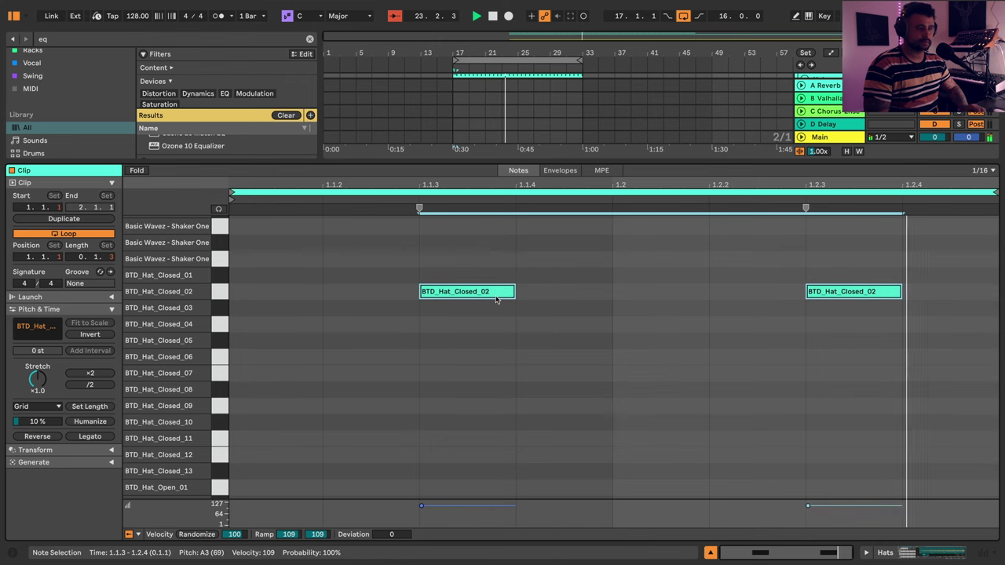
- Move both hat notes down to BTD_Hat_Closed_07, auditioning the samples along the way
key(Down)
key(Down)
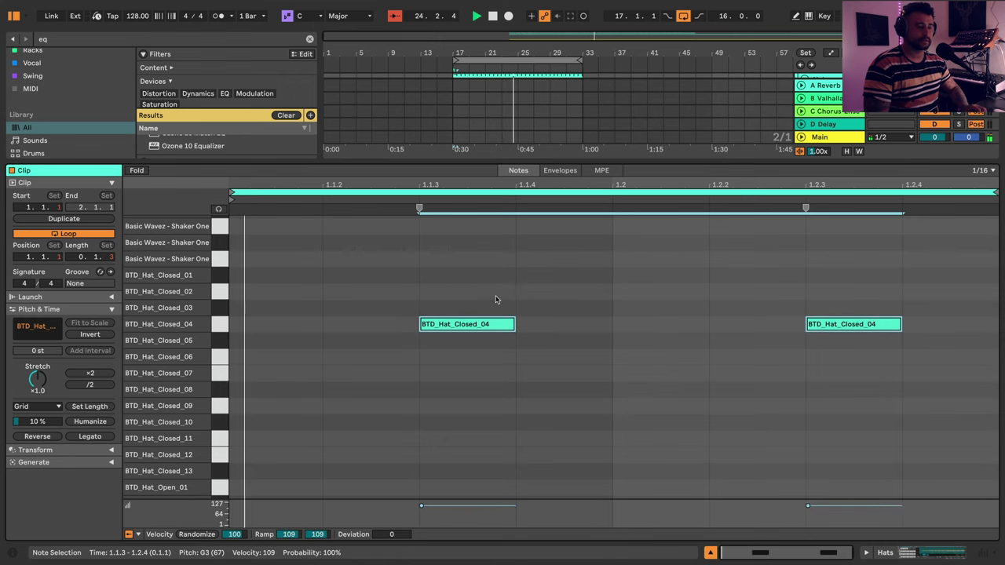
key(Down)
key(Down)
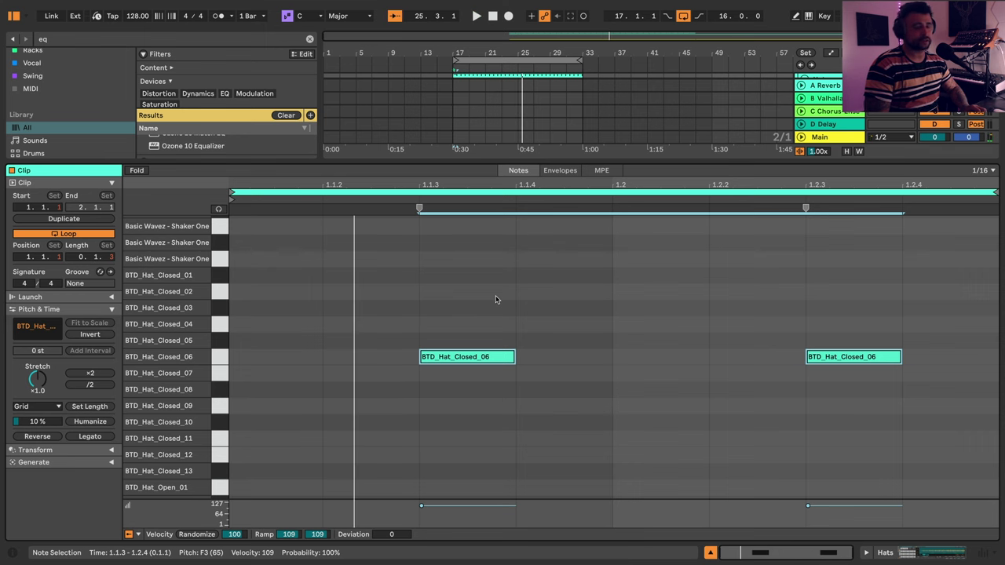
key(Down)
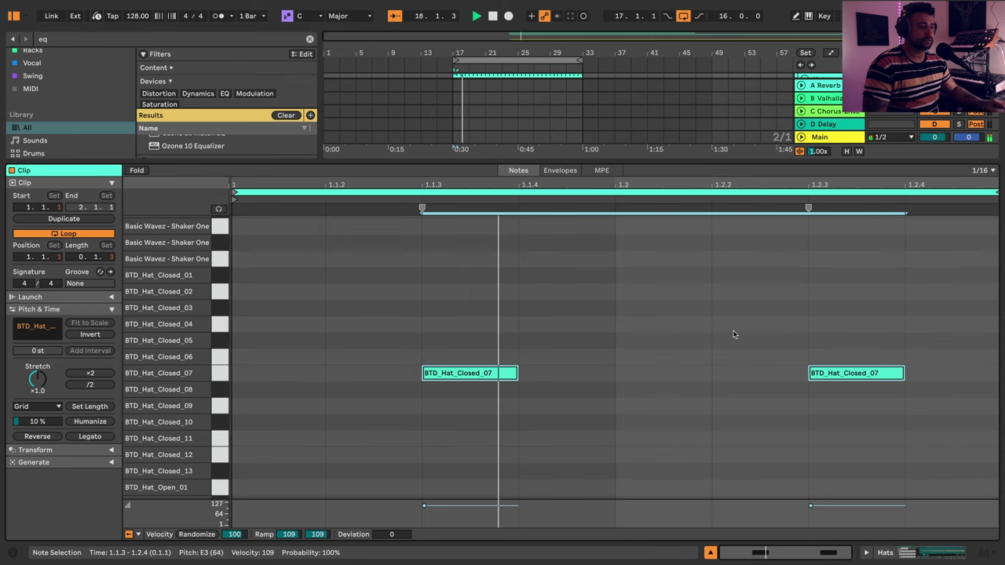
- Make the trashcan loop one continuous clip starting at 17.1.1 again and shorten its end to 33.1.1
key(shift+Tab)
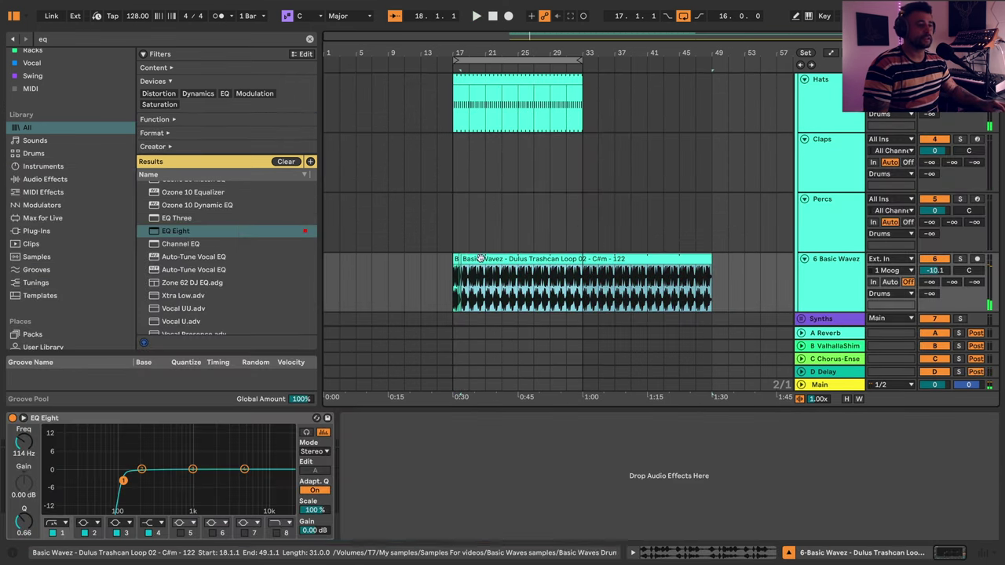
key(space)
click(463, 259)
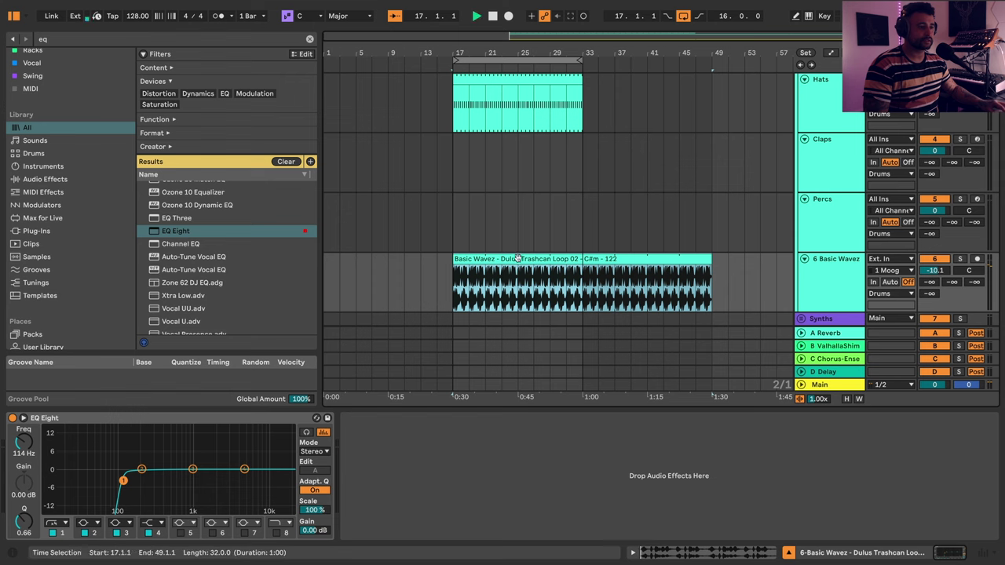
key(space)
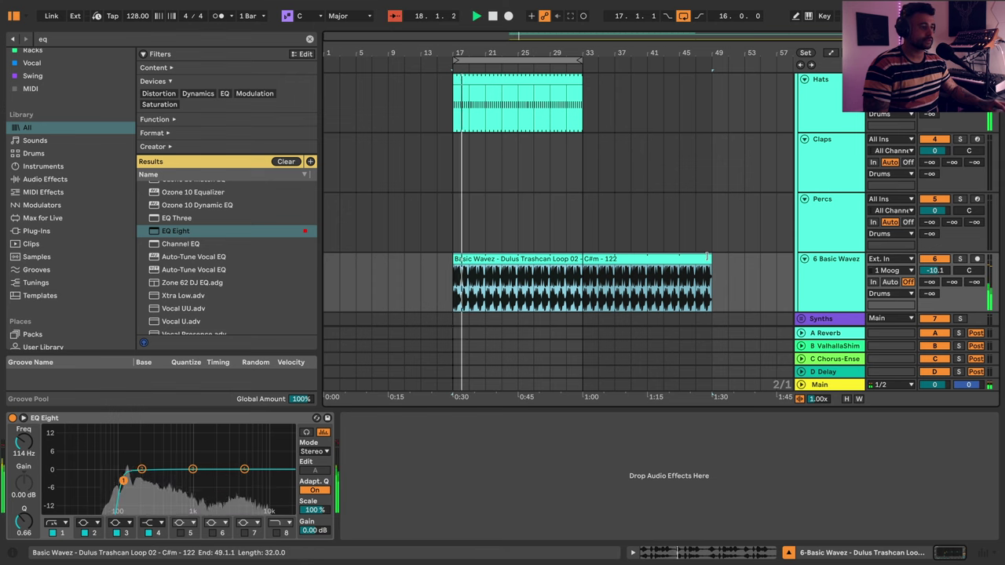
drag(707, 256, 583, 256)
- Quantize the entire trashcan loop sample, set its warp mode to Beats, and play the result
double_click(529, 259)
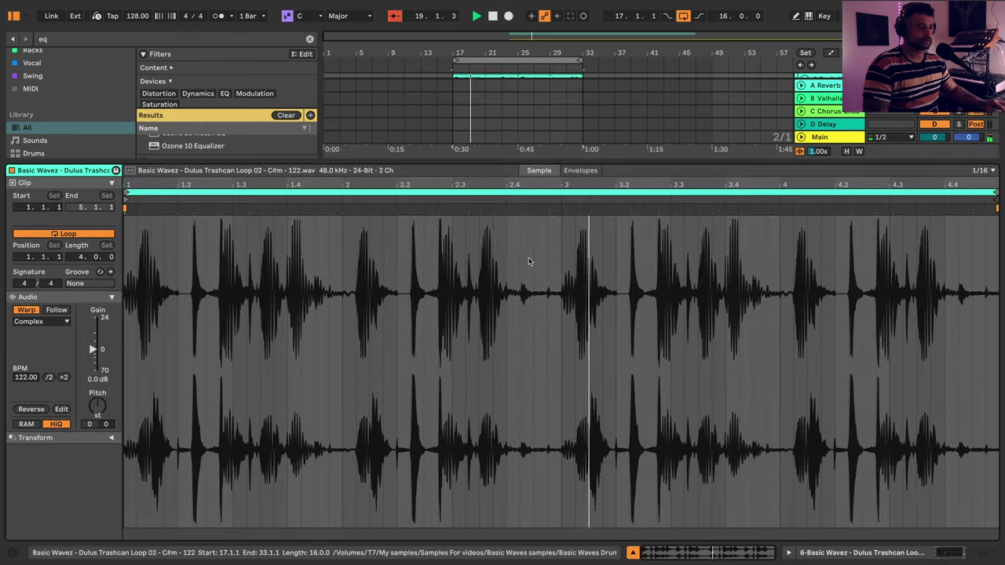
key(space)
right_click(326, 325)
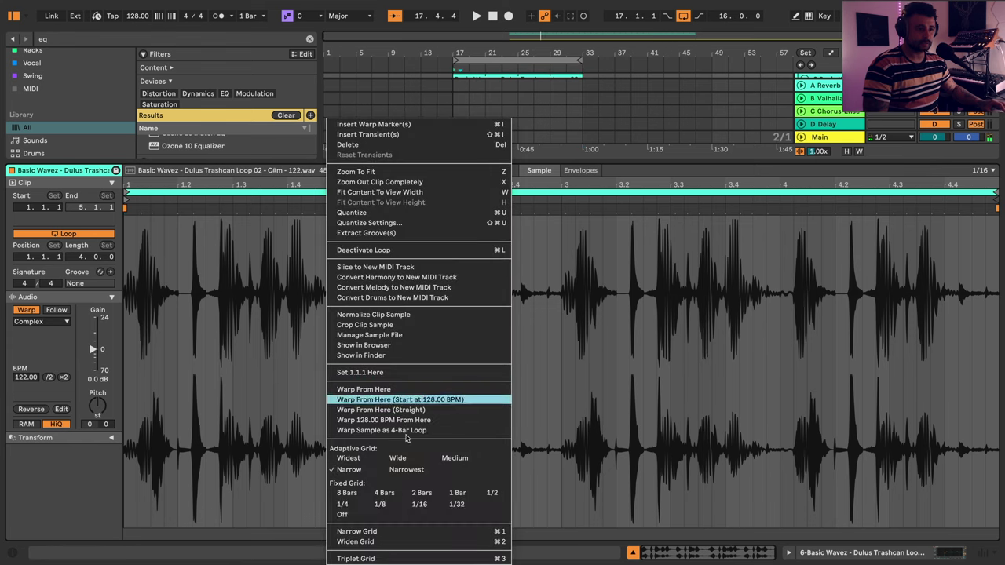
click(428, 514)
click(381, 350)
key(super+a)
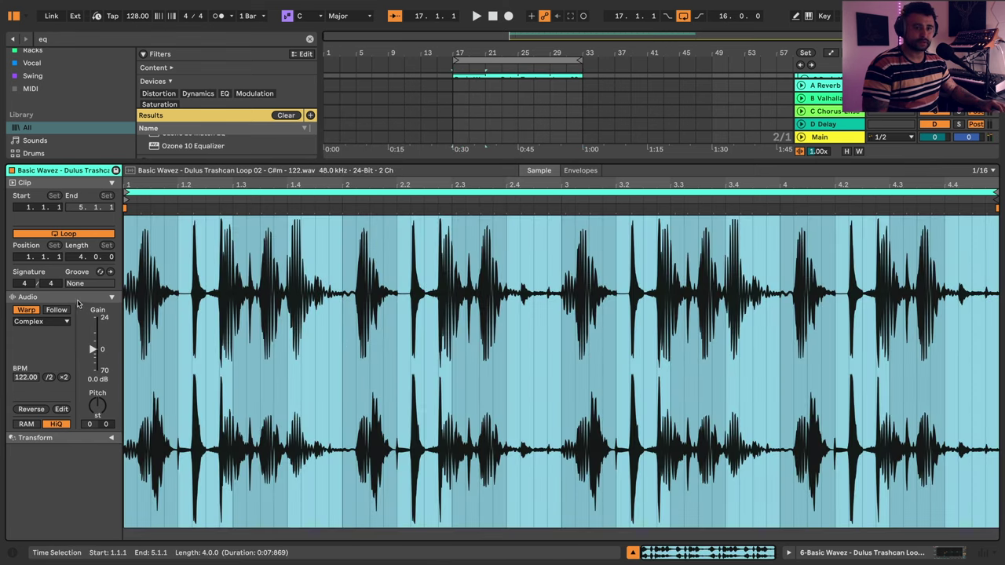
click(40, 324)
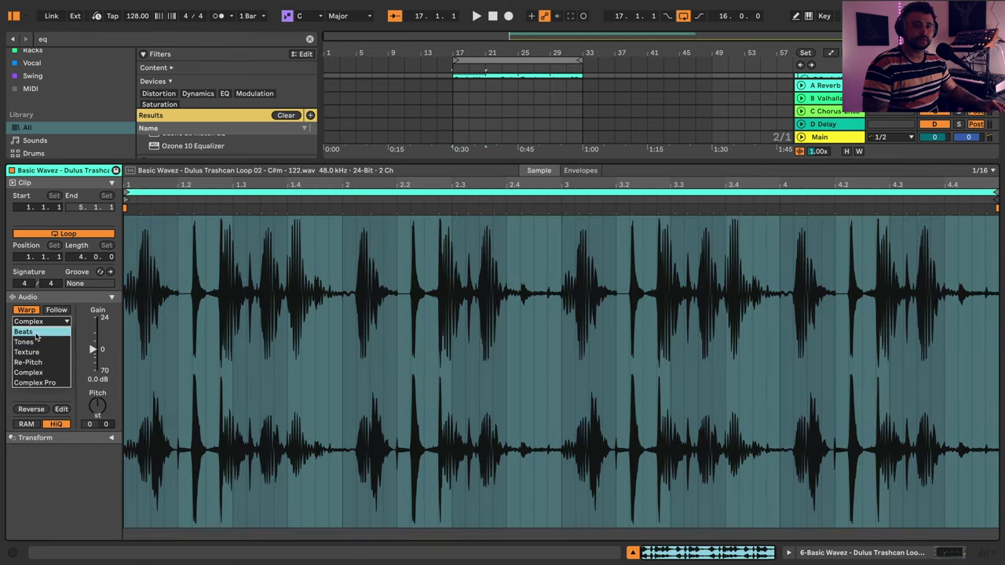
click(35, 334)
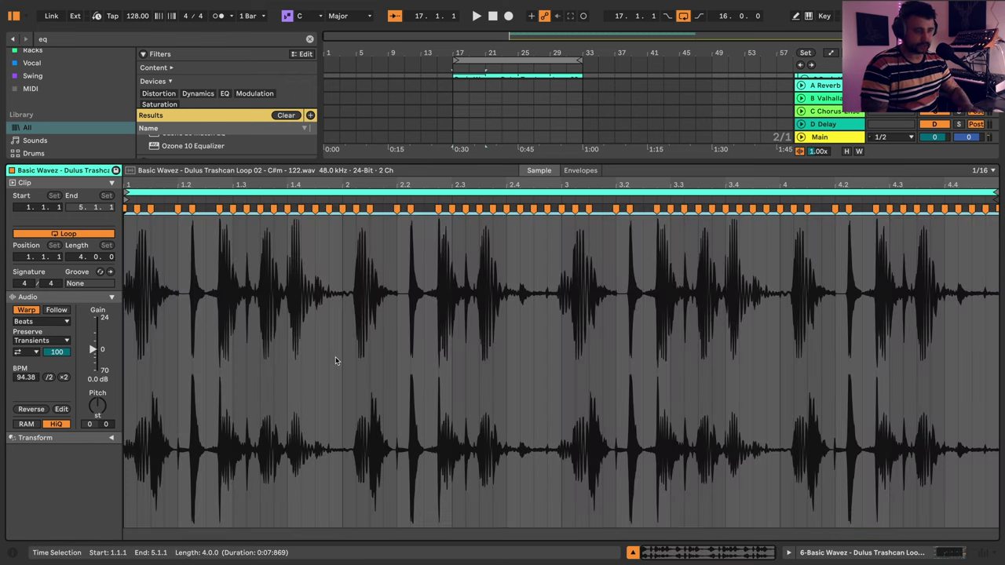
key(space)
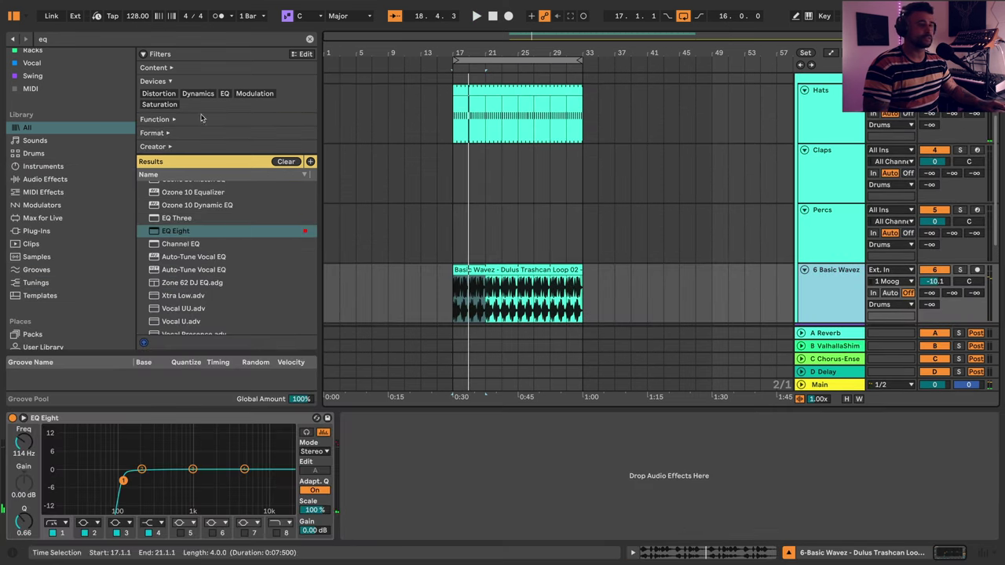
- Search the browser for swing grooves and apply Swing MPC 3000 16ths 64 to the trashcan loop clip
click(310, 39)
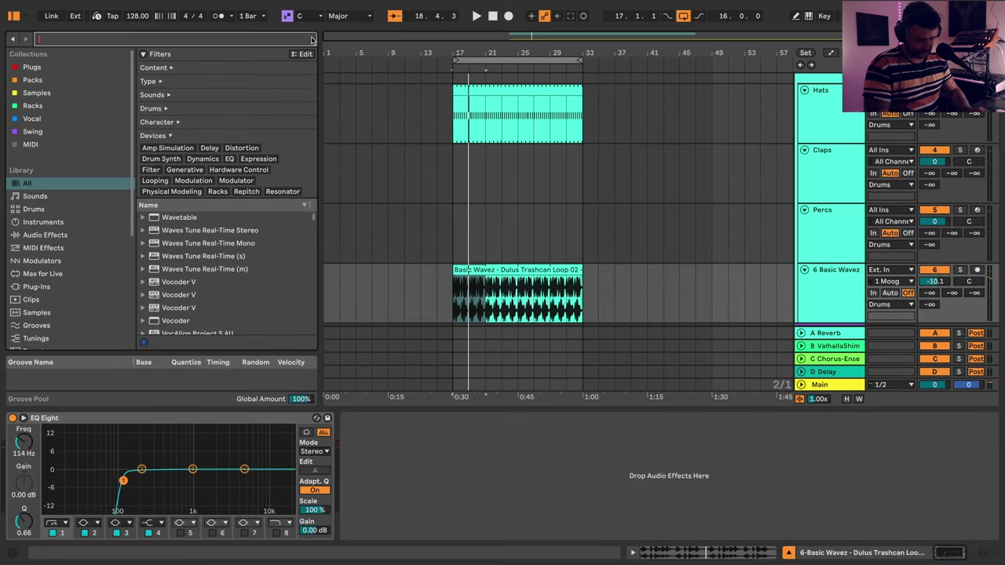
text(swing)
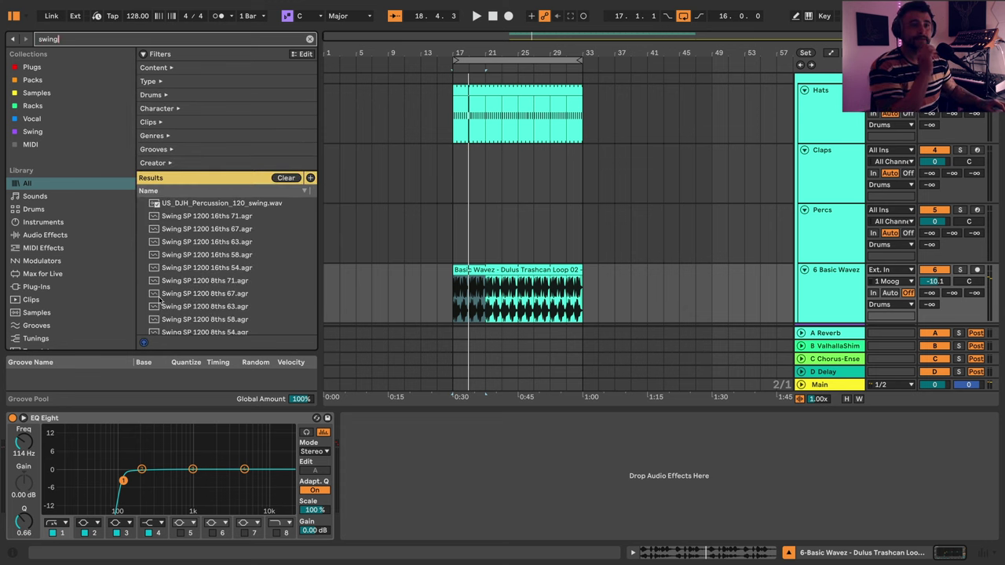
scroll(159, 300, down, 5)
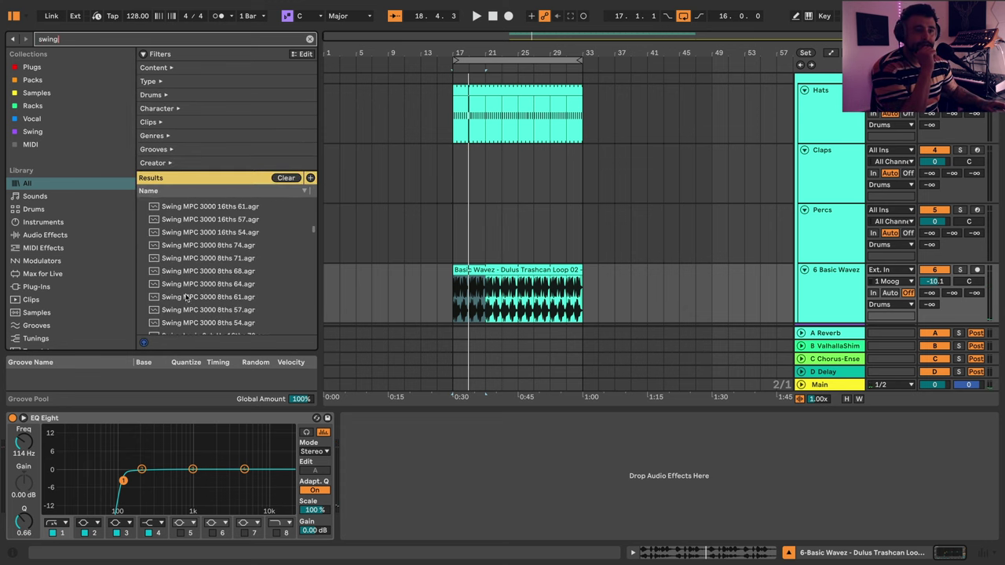
scroll(206, 299, down, 2)
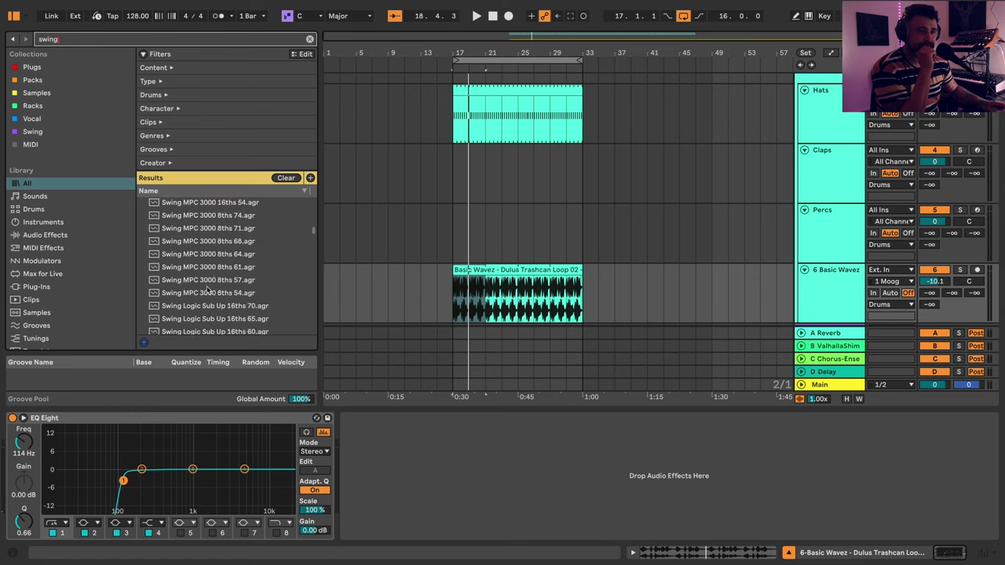
scroll(211, 273, up, 3)
click(211, 243)
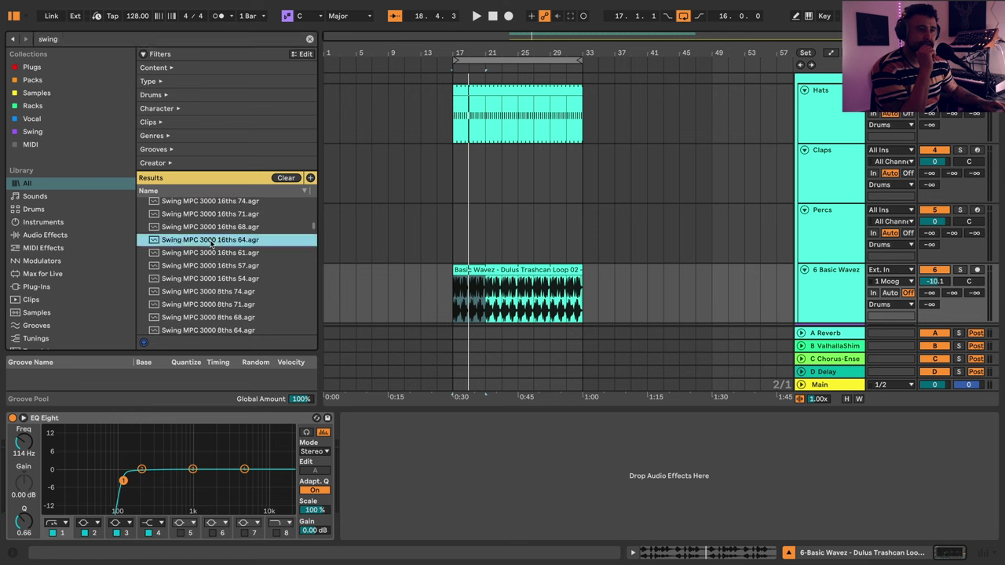
drag(204, 242, 530, 270)
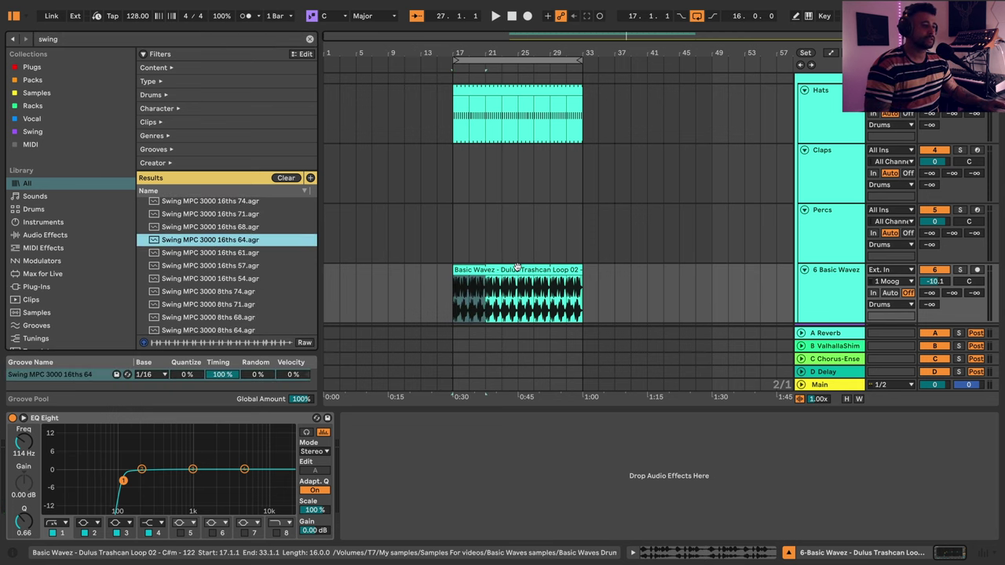
- Apply the Swing MPC 3000 16ths 64 groove from the groove pool to the Hats clip and play the result
click(89, 376)
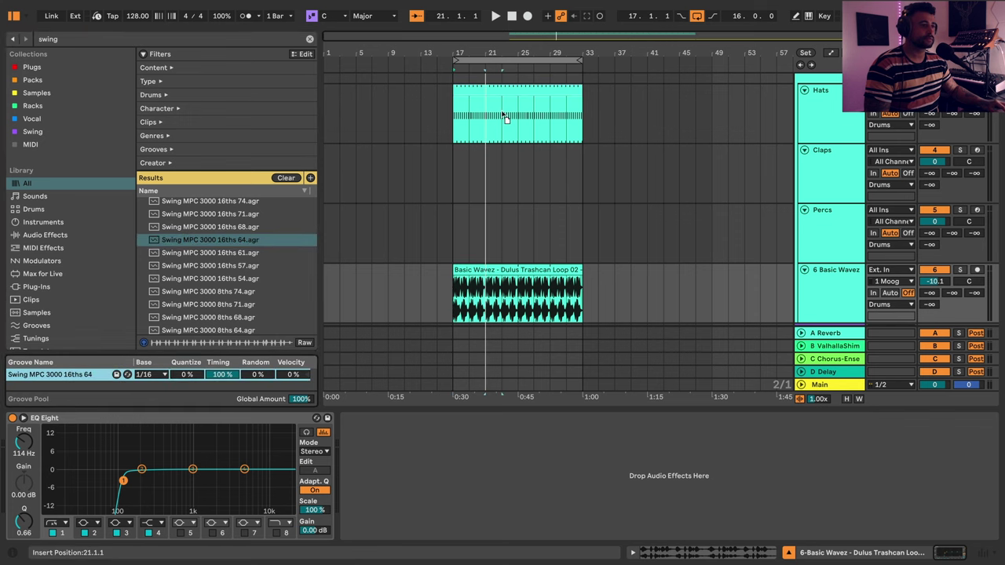
drag(502, 113, 504, 115)
key(space)
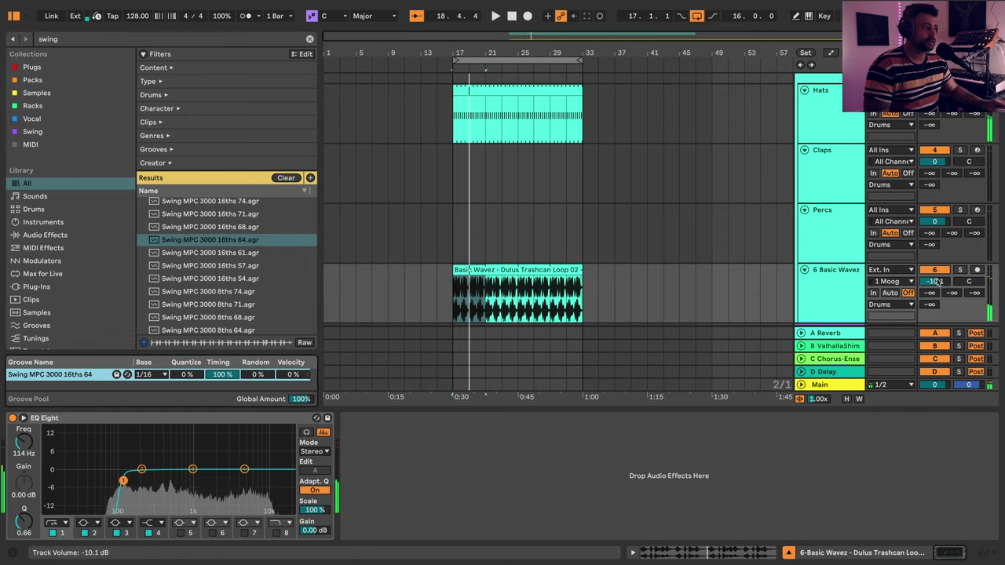
- Lower the trashcan loop track's volume to -12.2 dB and play it briefly
drag(932, 281, 932, 295)
key(space)
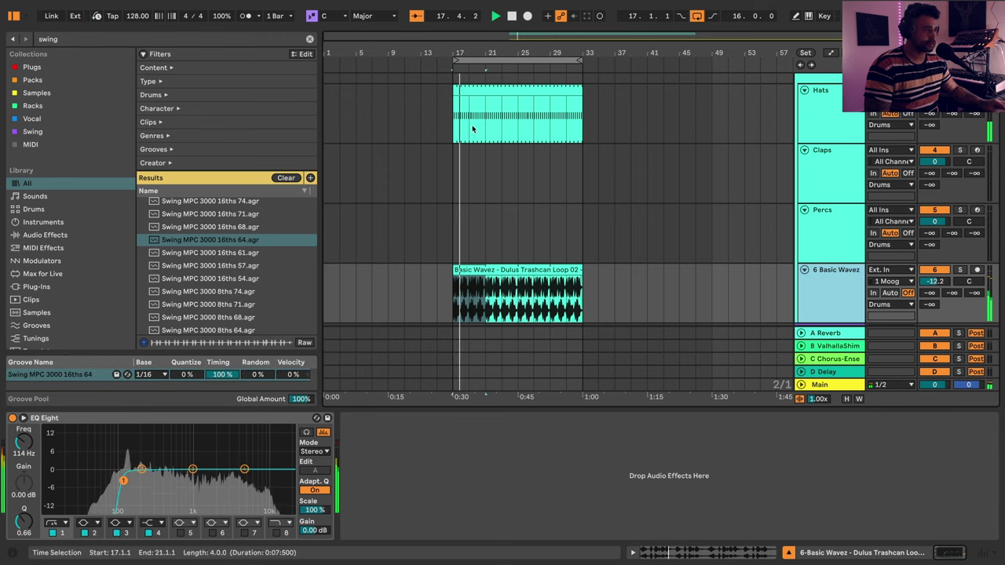
key(space)
- Add a Glue Compressor after the trashcan loop's EQ with threshold -12.7 dB, makeup 2.06 dB and soft clipping on, adjusting during playback
click(309, 39)
text(gl)
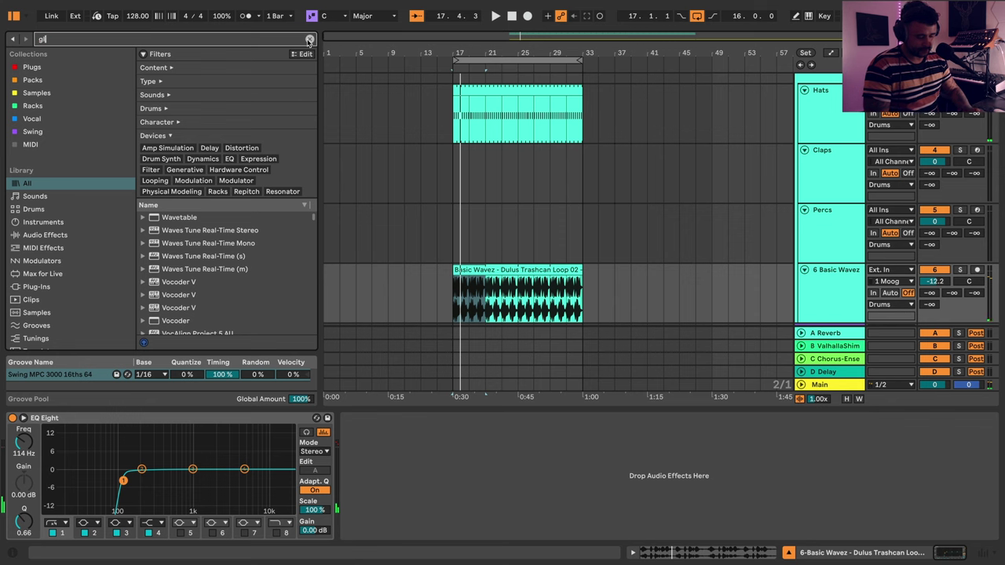
text(ue)
double_click(189, 176)
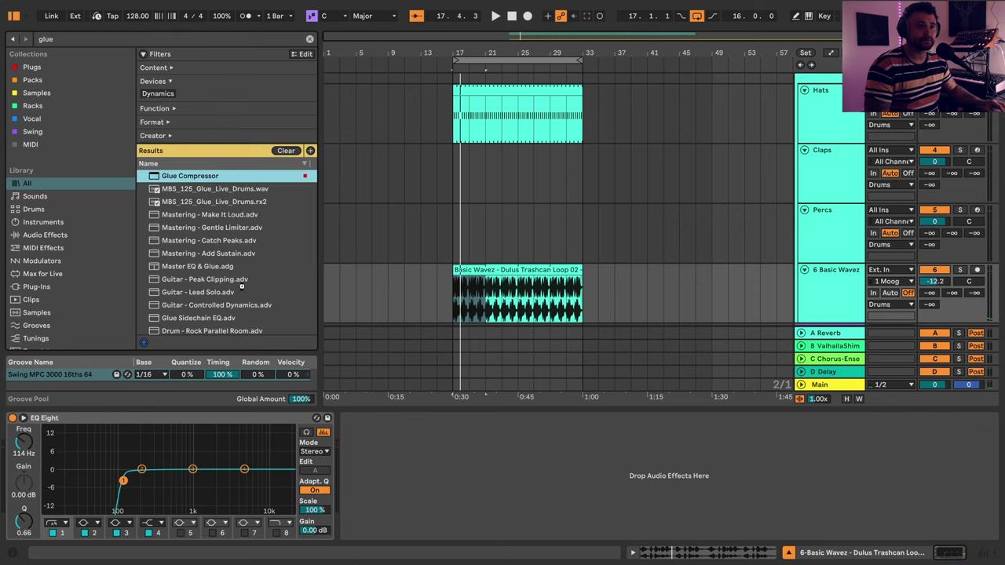
key(space)
drag(418, 510, 418, 513)
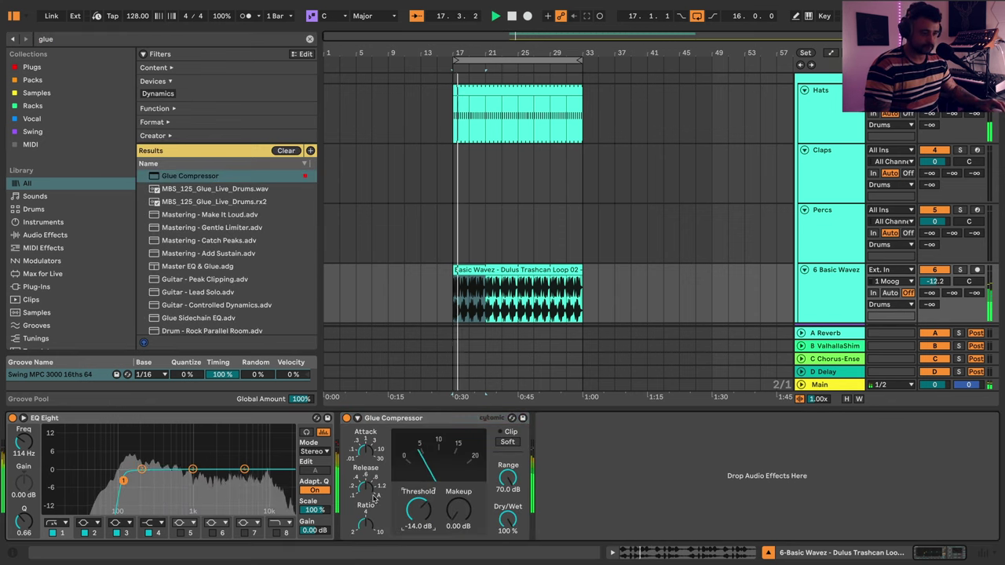
drag(365, 488, 365, 510)
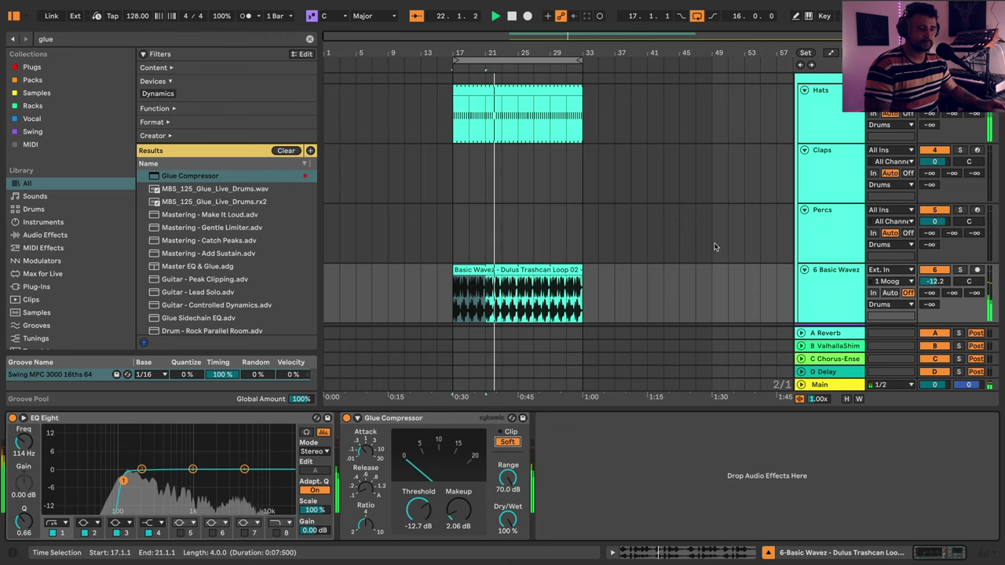
- Listen to the compressed trashcan loop together with the hats, checking the Hats track and restarting playback from 17.1.1
scroll(574, 245, up, 3)
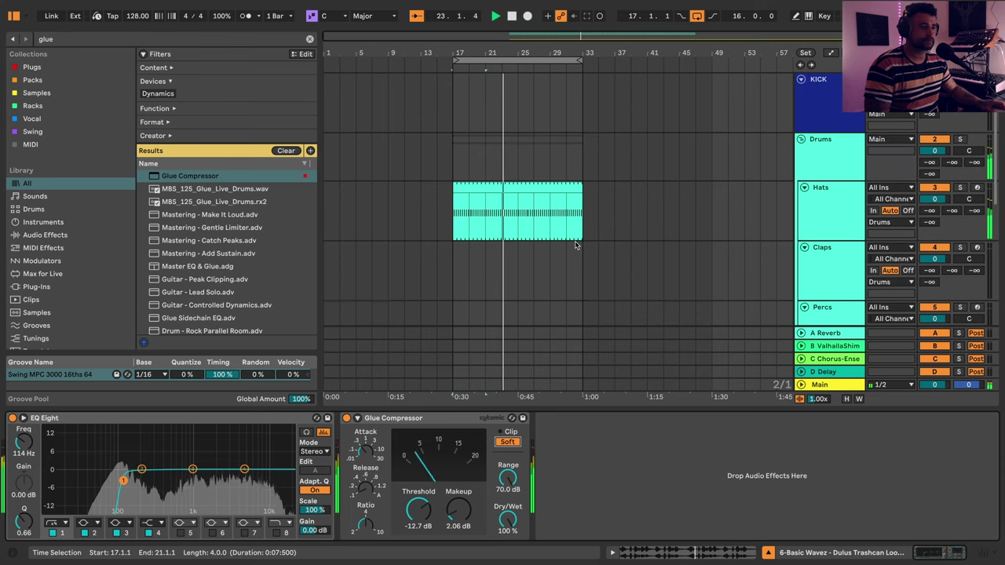
click(814, 213)
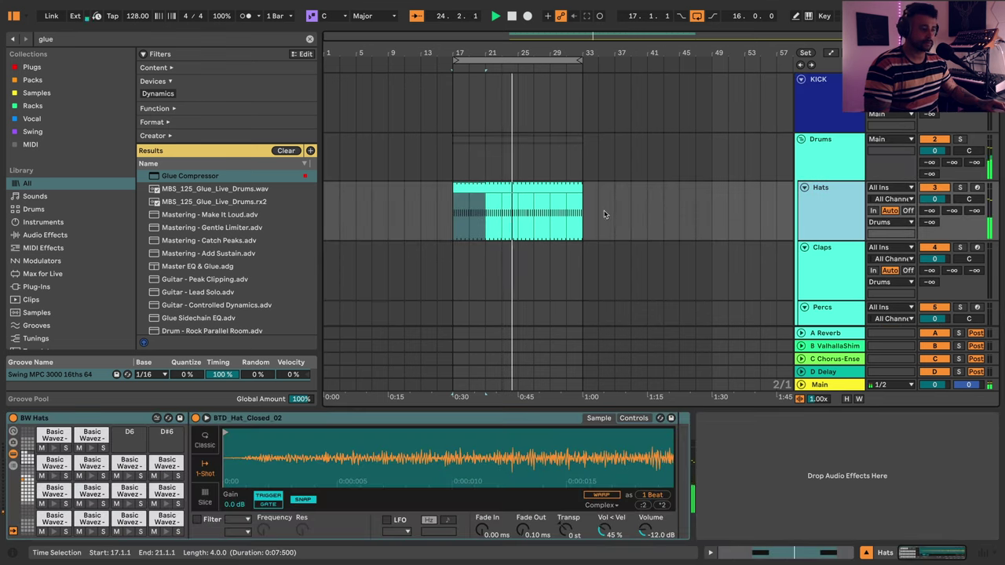
scroll(642, 234, down, 3)
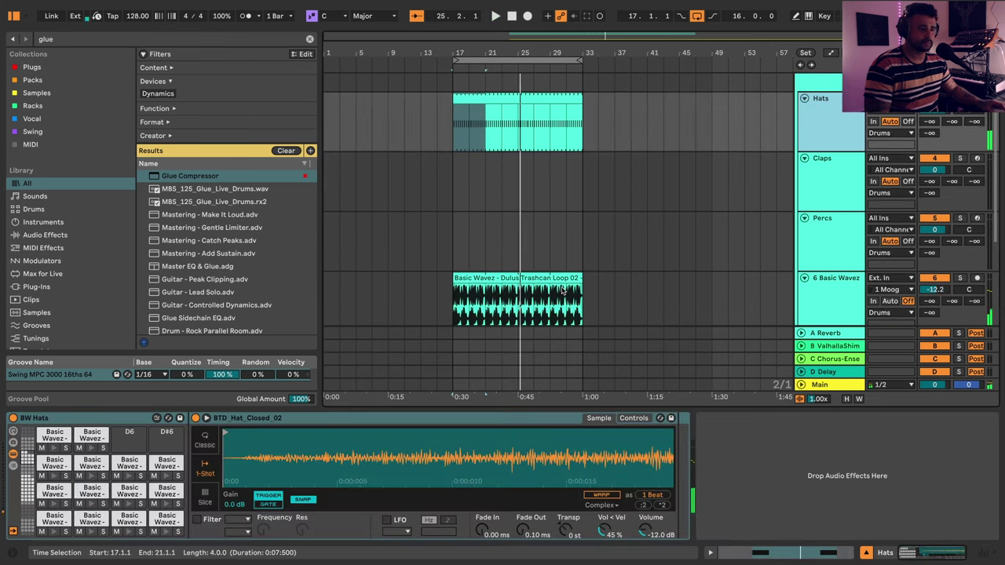
click(510, 279)
key(space)
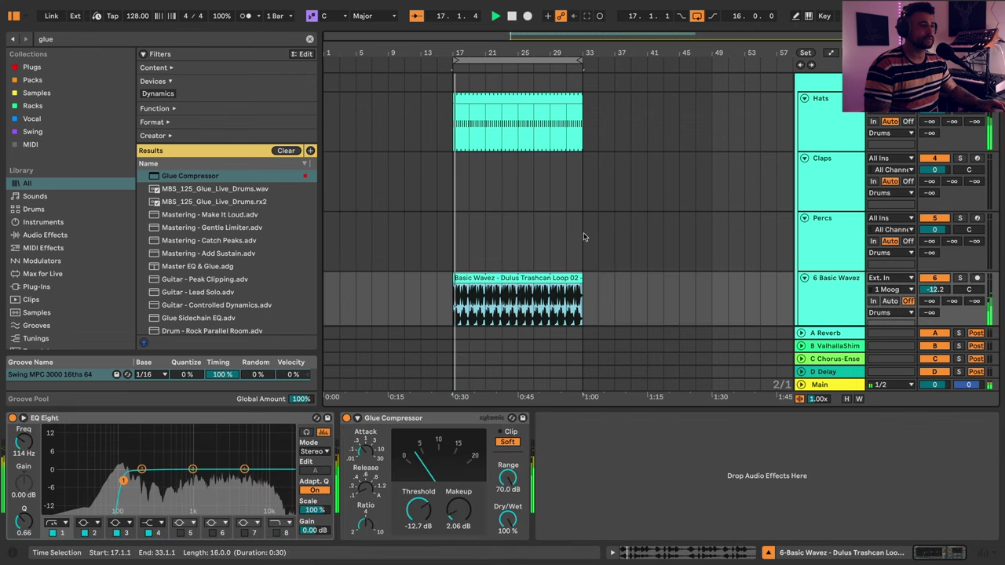
- Examine the off-beat hat notes in the clip editor and close up in the arrangement during playback
double_click(511, 105)
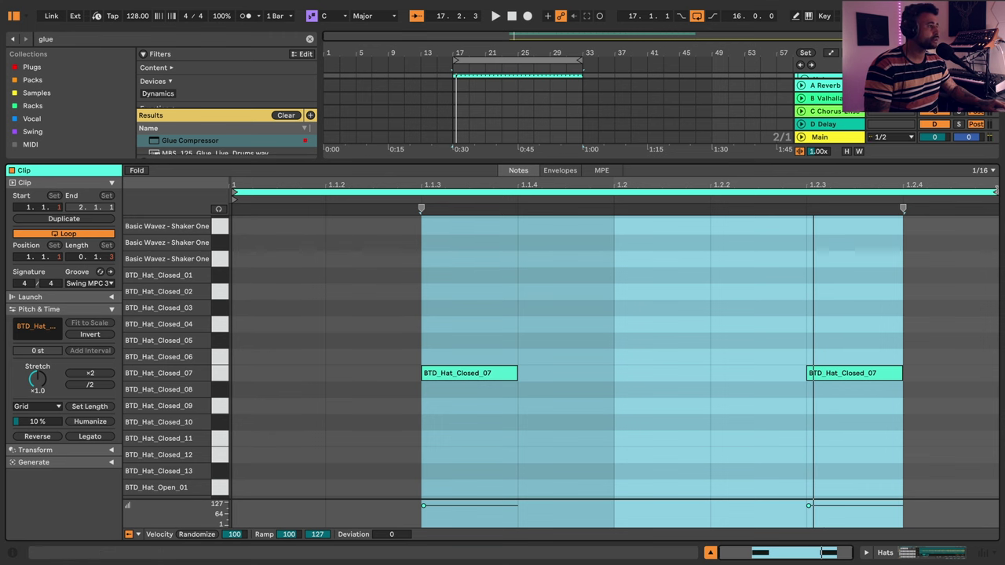
drag(996, 191, 834, 213)
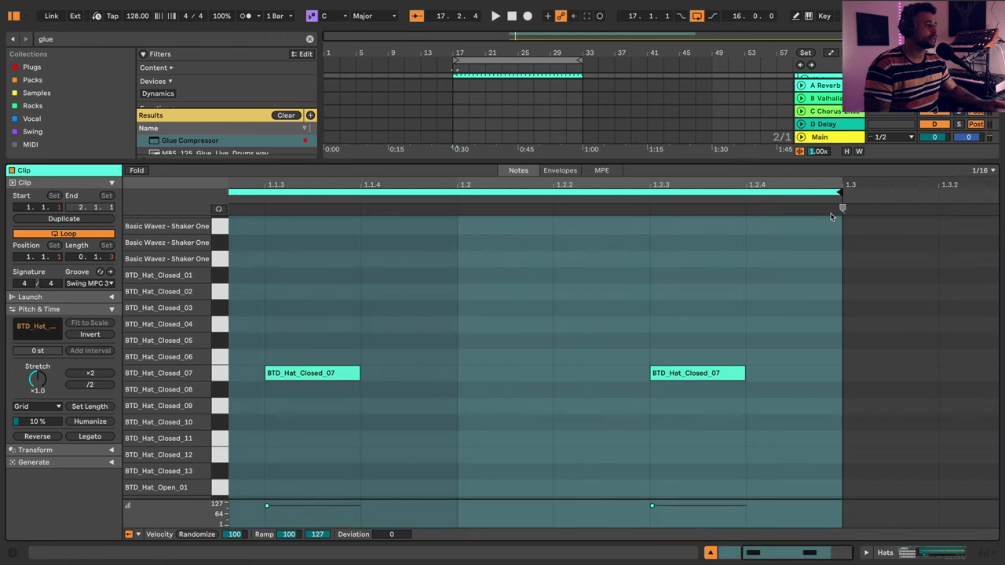
key(space)
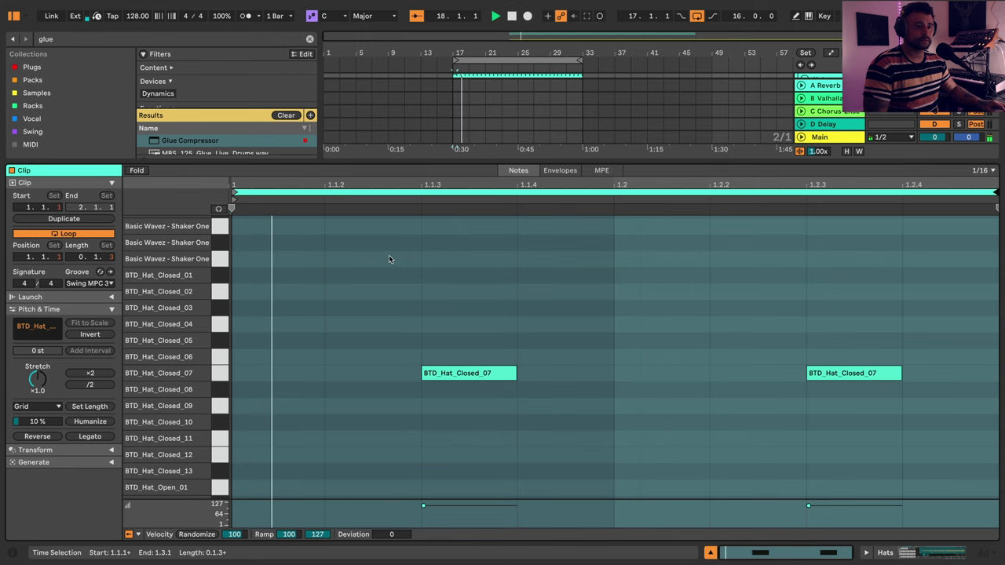
key(shift+Tab)
scroll(460, 123, up, 3)
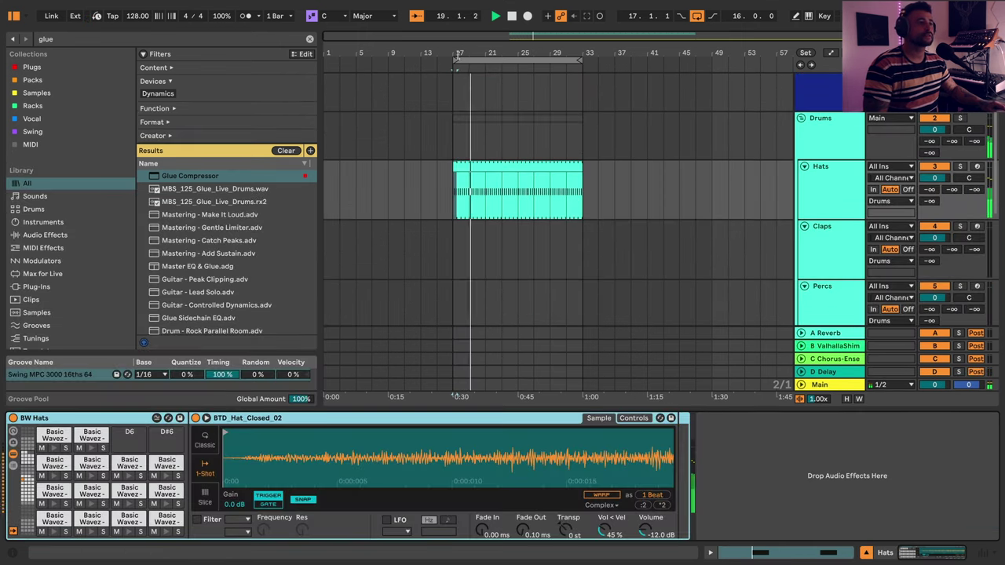
key(z)
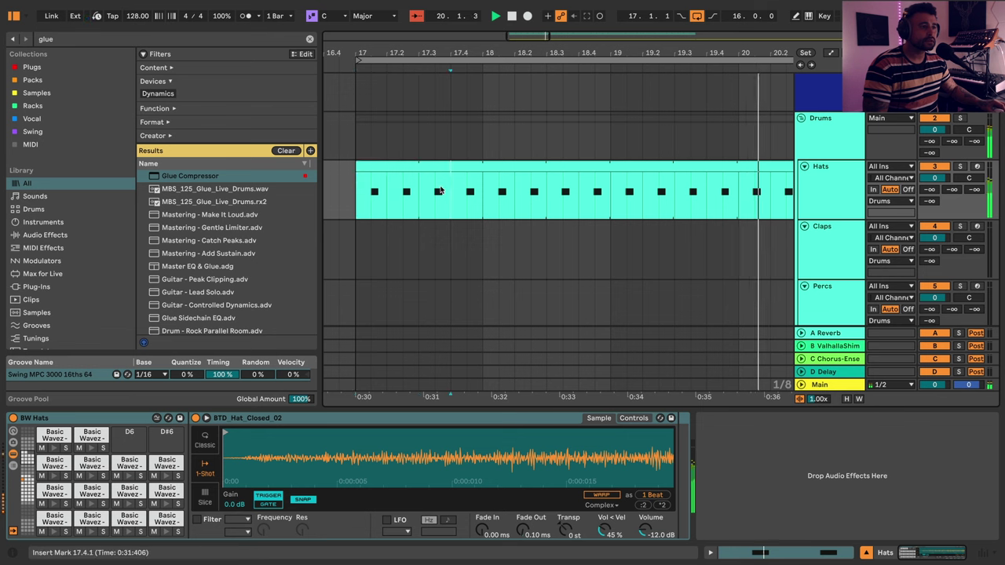
click(433, 166)
key(x)
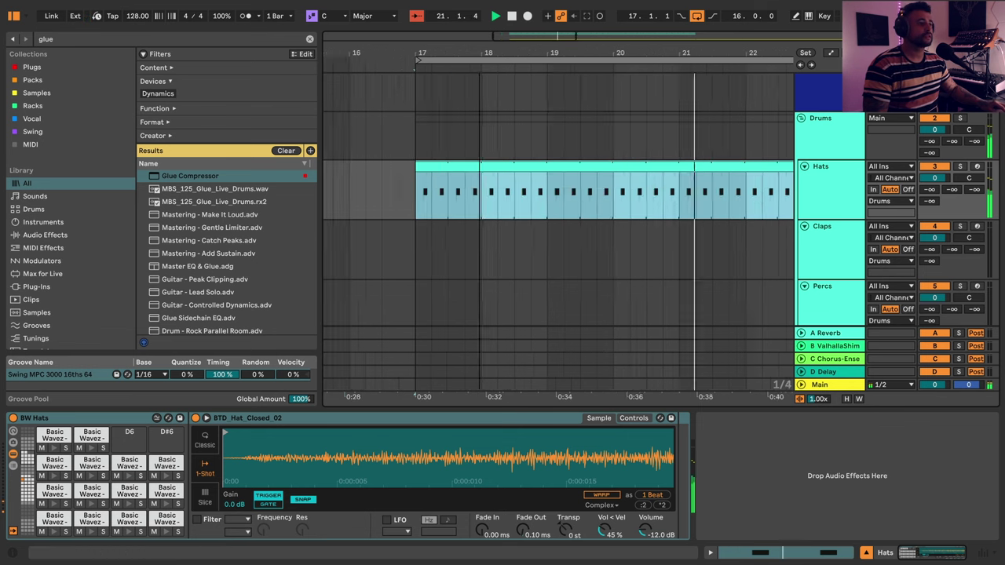
click(459, 168)
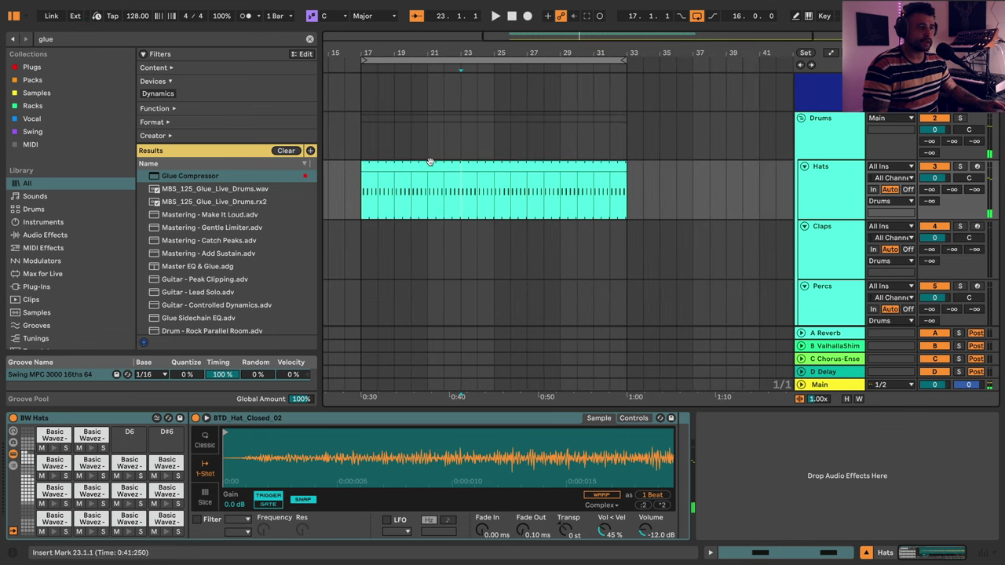
double_click(465, 163)
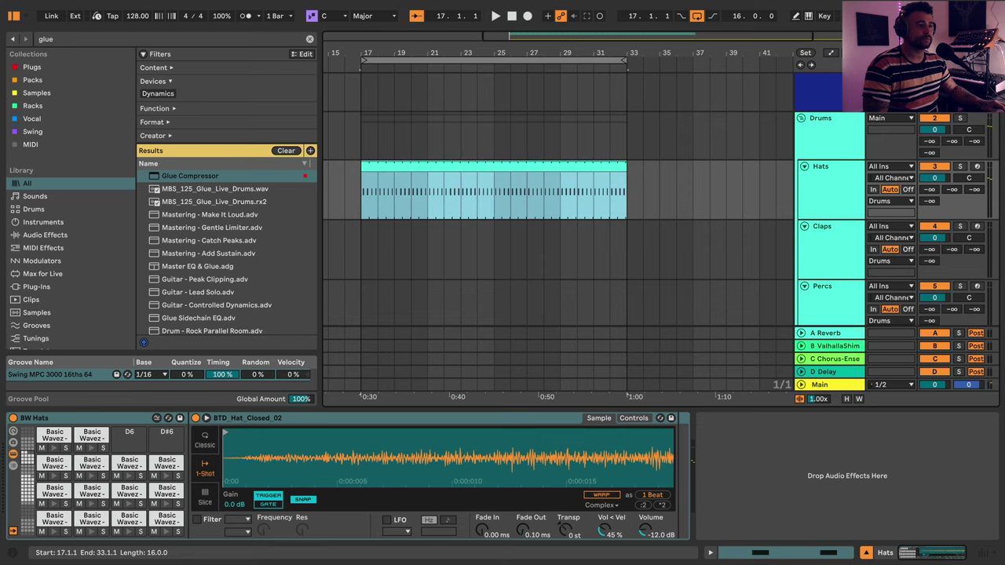
key(shift+Tab)
scroll(408, 152, up, 3)
scroll(395, 151, up, 1)
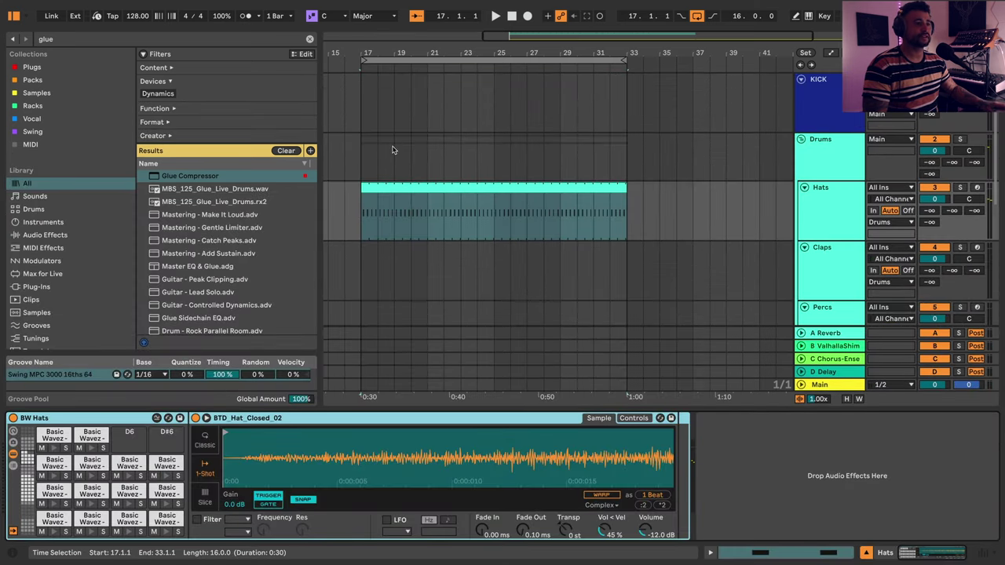
click(845, 215)
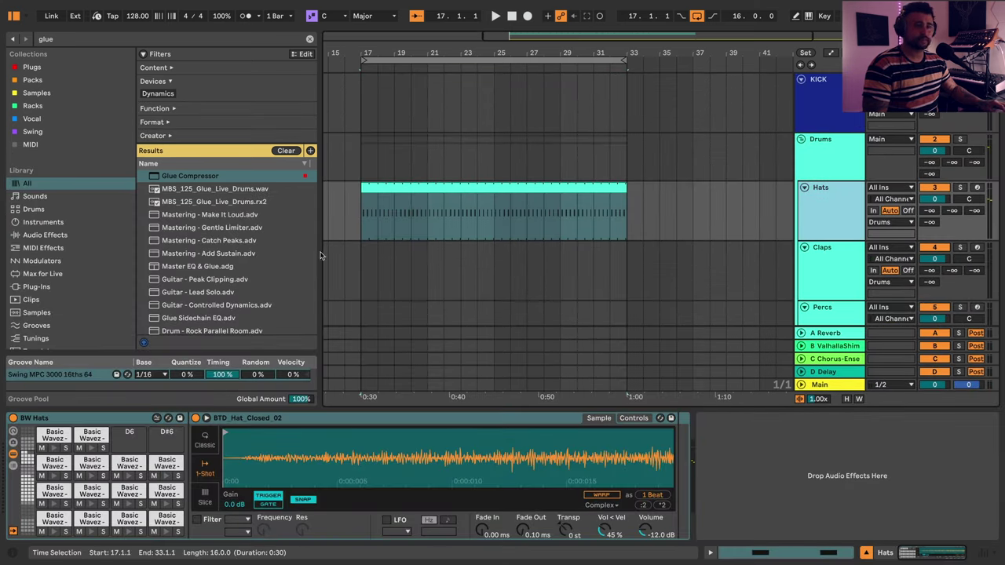
double_click(504, 185)
key(shift+Tab)
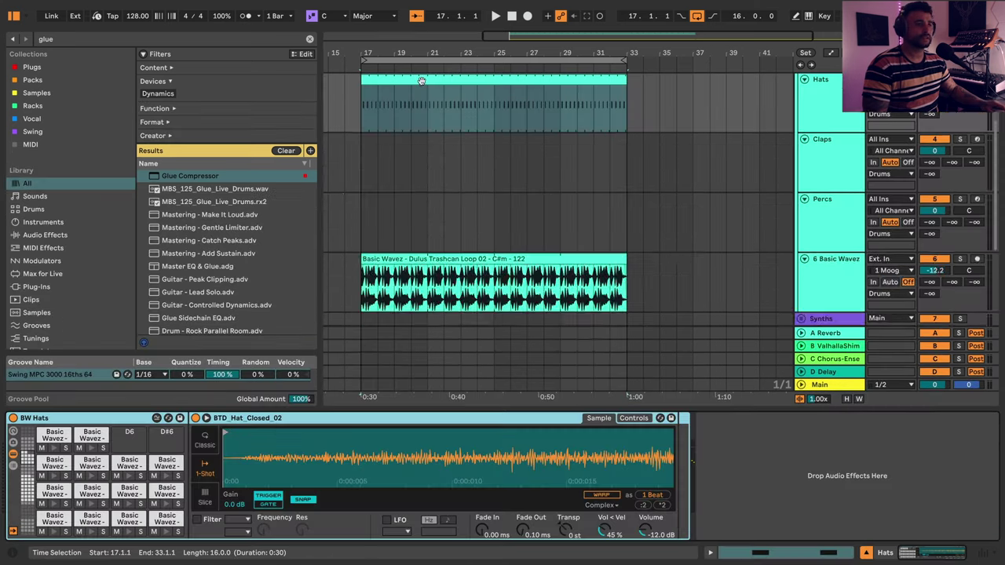
- Create an empty four-bar MIDI clip on the KICK track from 17.1.1 to 21.1.1
scroll(537, 116, up, 3)
drag(355, 103, 397, 99)
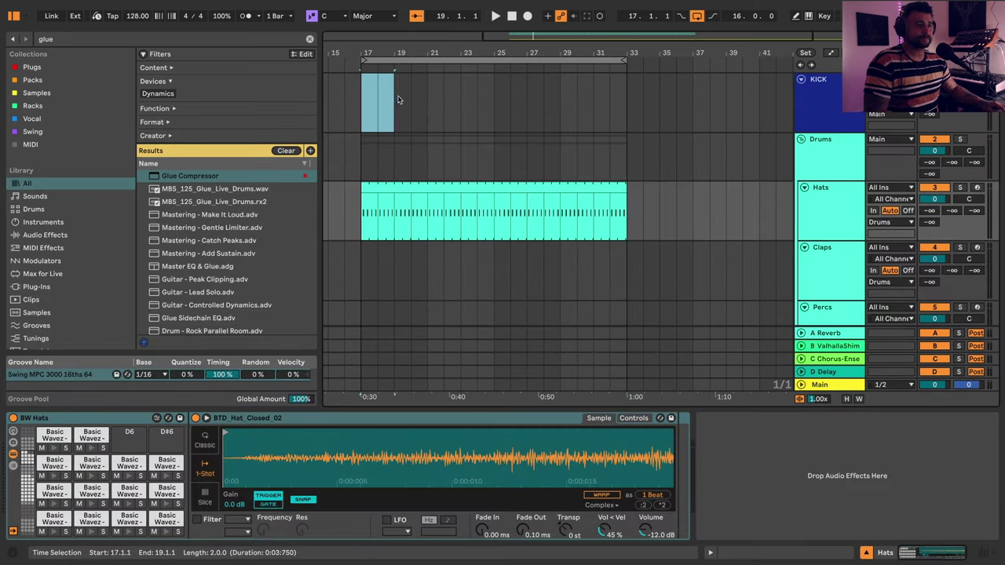
shift+click(418, 94)
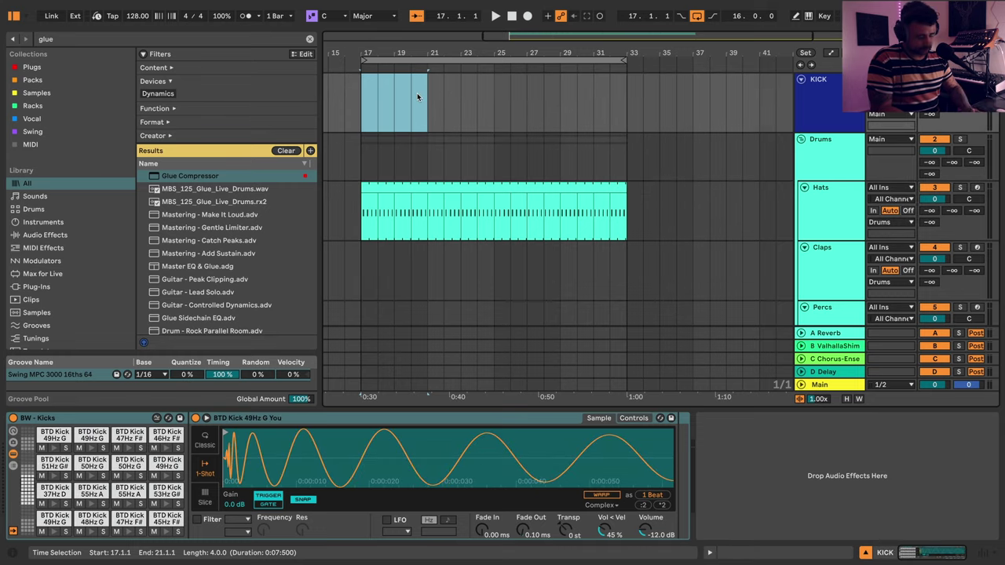
key(ctrl+shift+m)
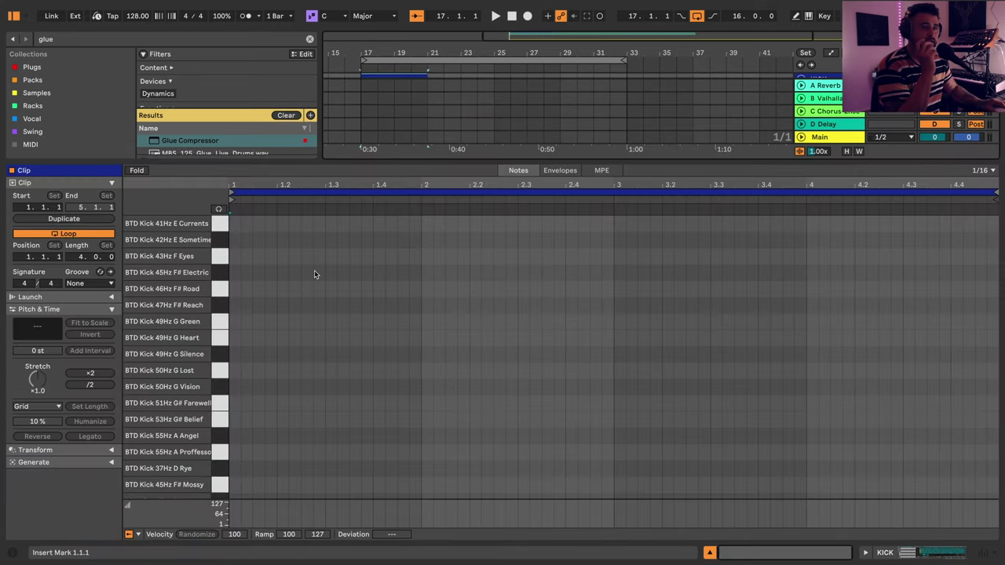
- Add a kick note at 1.1.1 and audition it, moving it up to BTD Kick 41Hz E Currents
double_click(236, 243)
key(space)
key(space)
key(space)
key(space)
key(Up)
key(space)
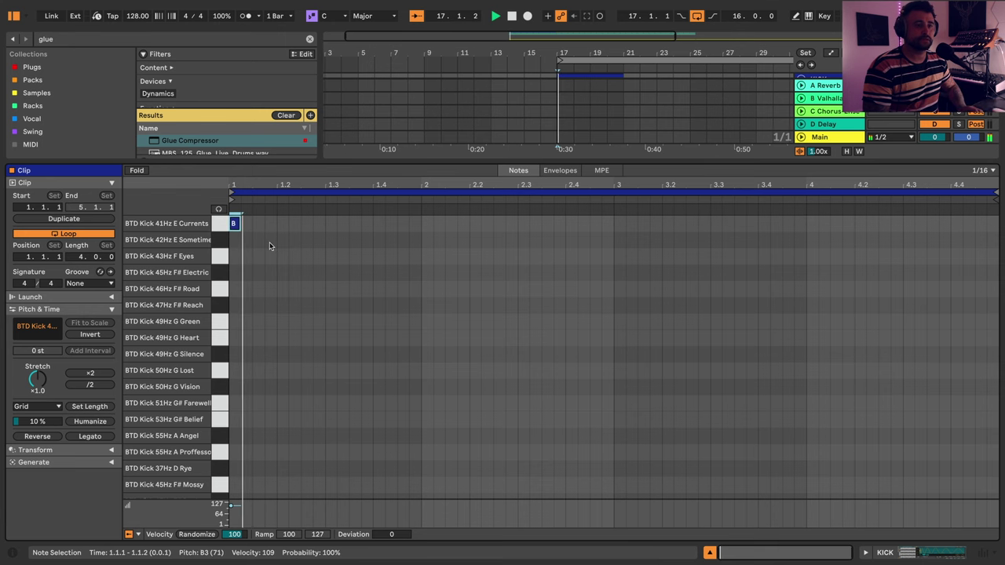
- Audition neighbouring kick samples and move the note at 1.1.1 down to BTD Kick 43Hz F Eyes
key(space)
key(Down)
key(Up)
key(space)
key(space)
key(Down)
key(Down)
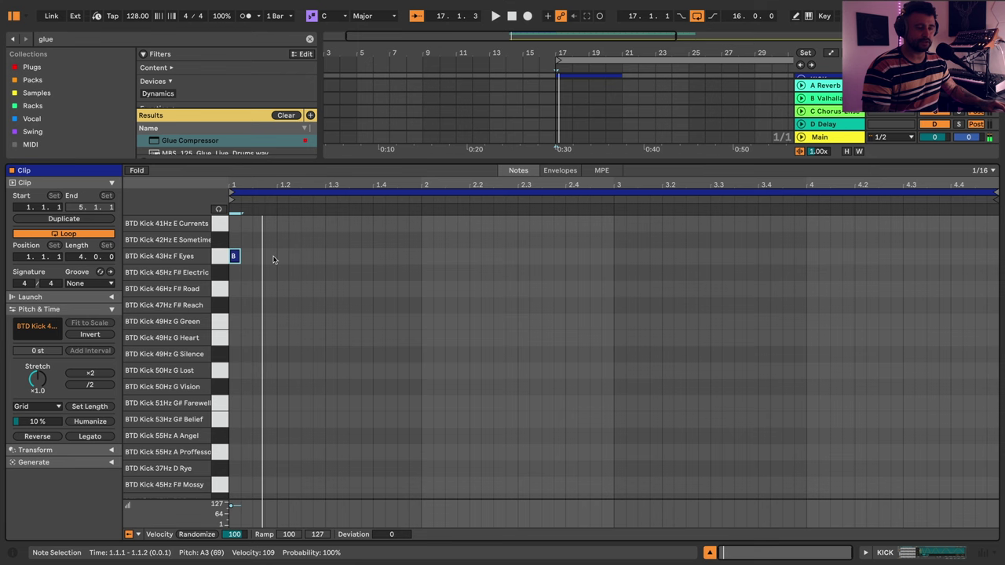
- Add kick notes on BTD Kick 43Hz F Eyes at 1.2.3, 1.3.3 and 1.4.3
double_click(271, 257)
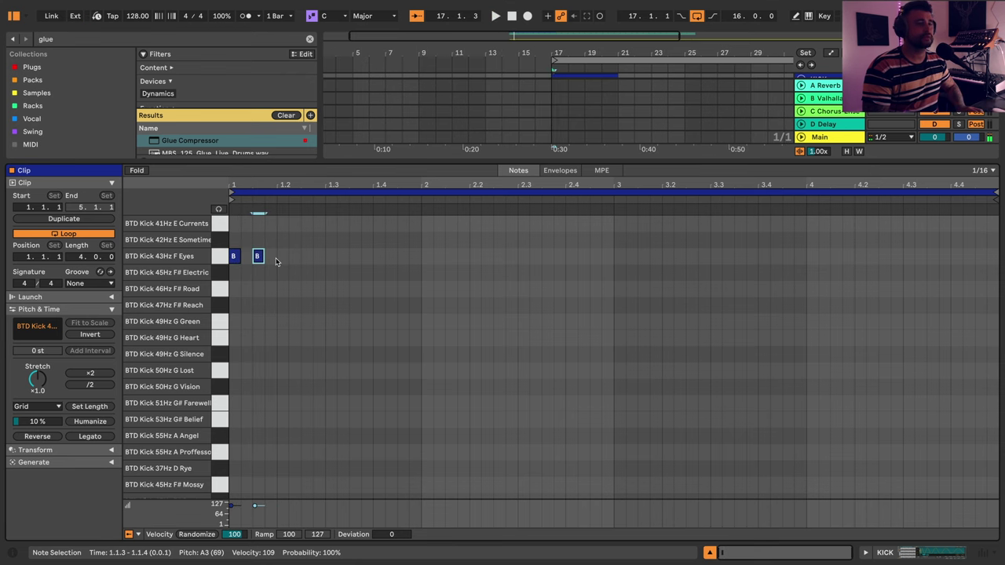
key(Right)
key(Right)
key(Right)
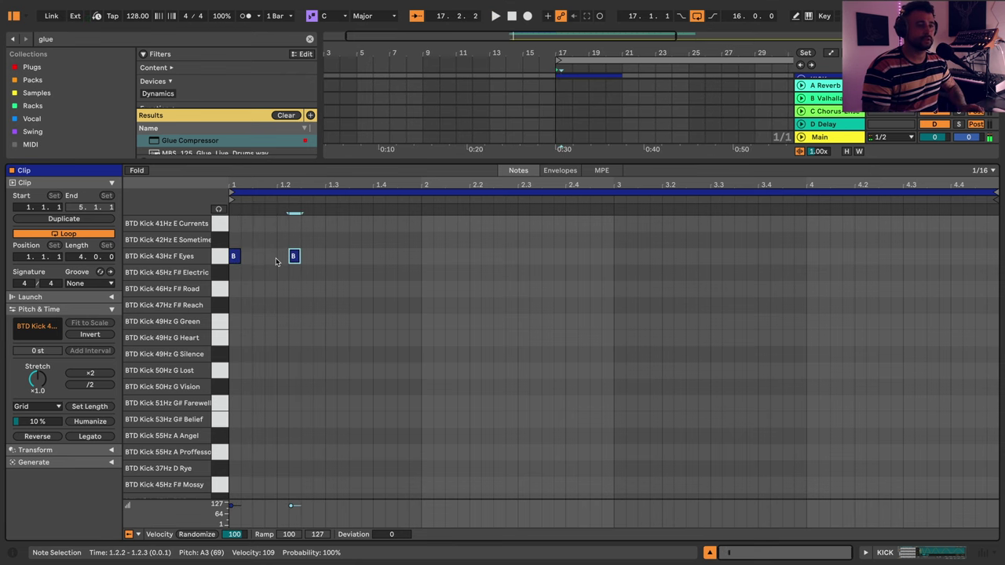
key(Right)
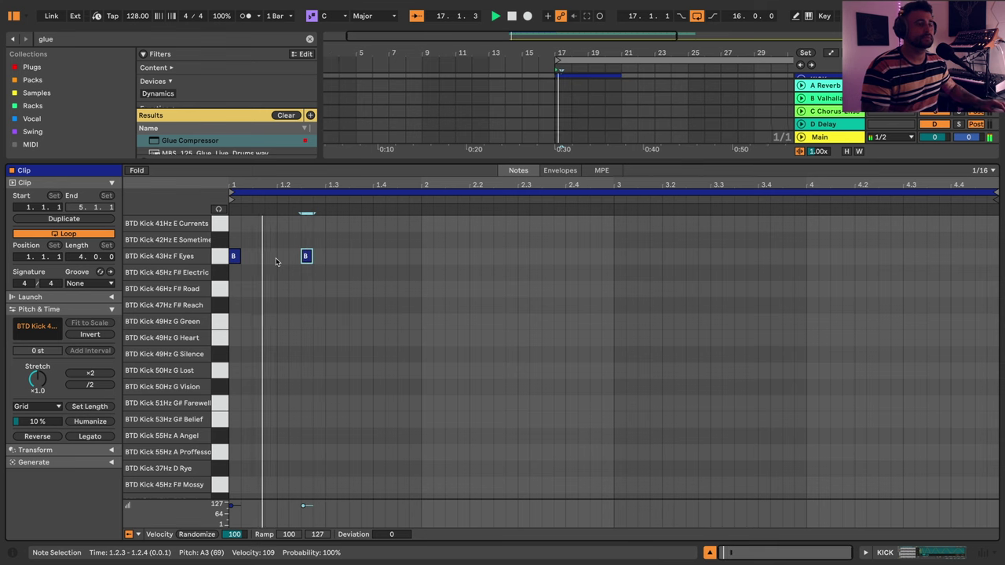
double_click(352, 256)
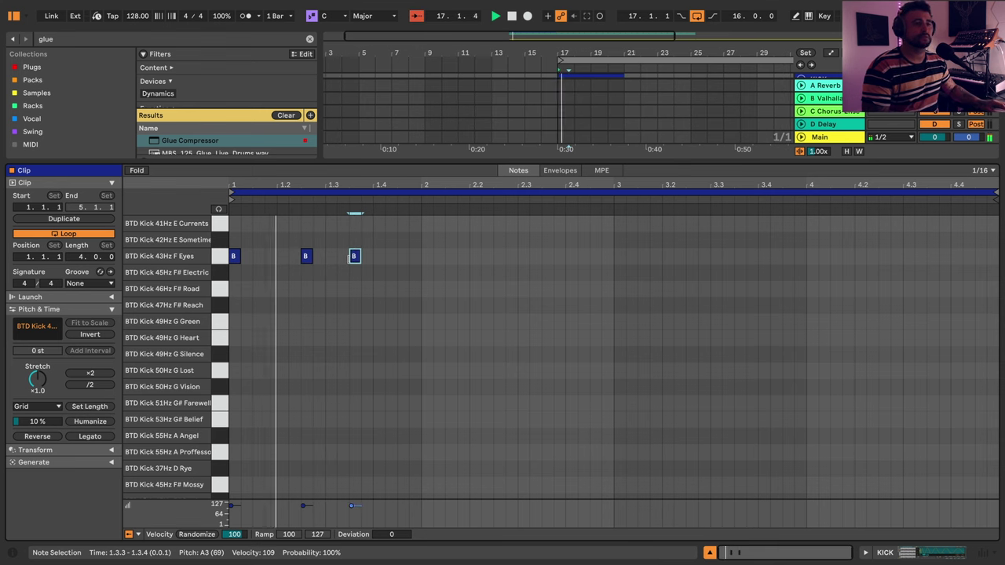
double_click(402, 257)
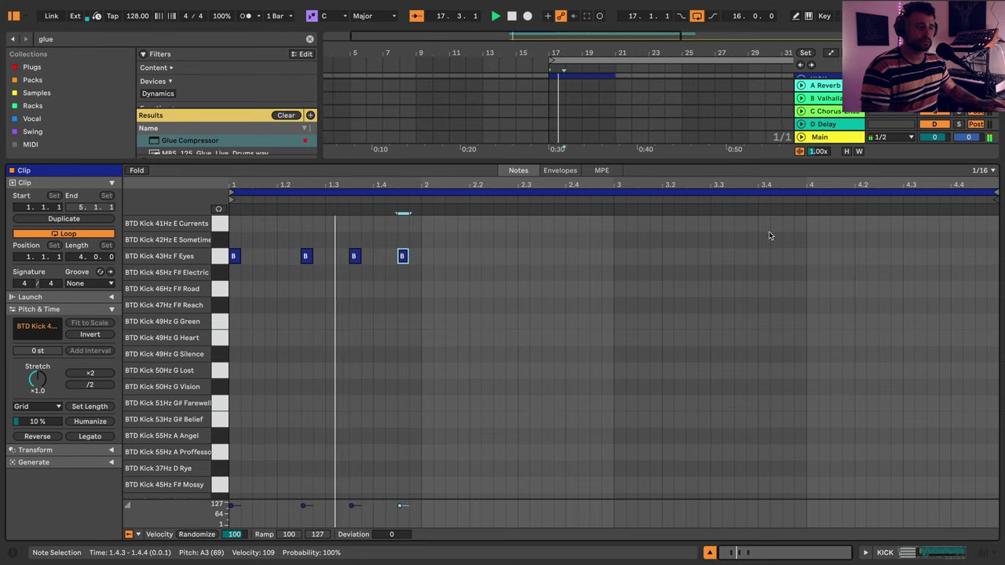
- Shorten the kick clip's loop to two bars and duplicate the bar 1 kick notes into bar 2
drag(994, 192, 424, 237)
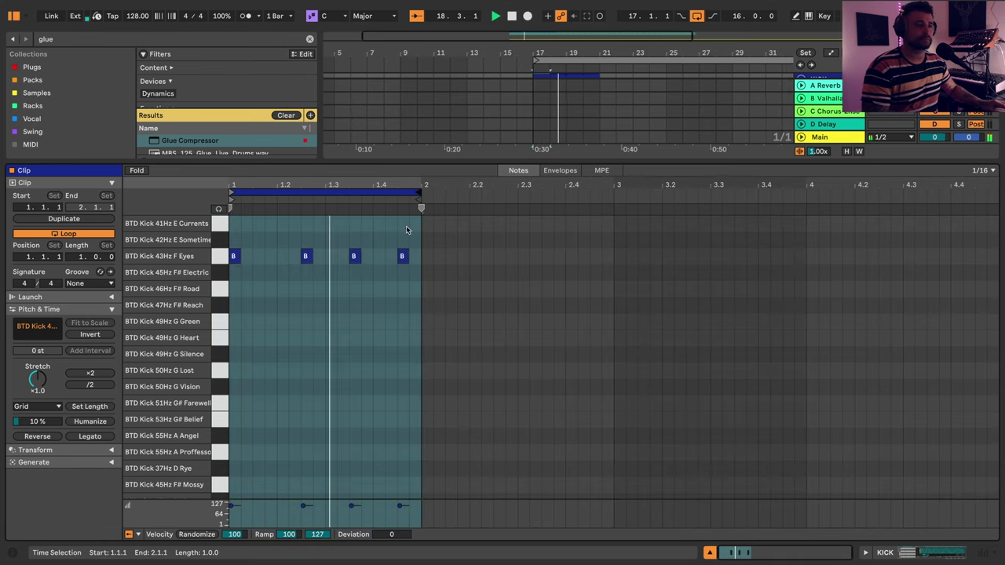
drag(421, 192, 614, 192)
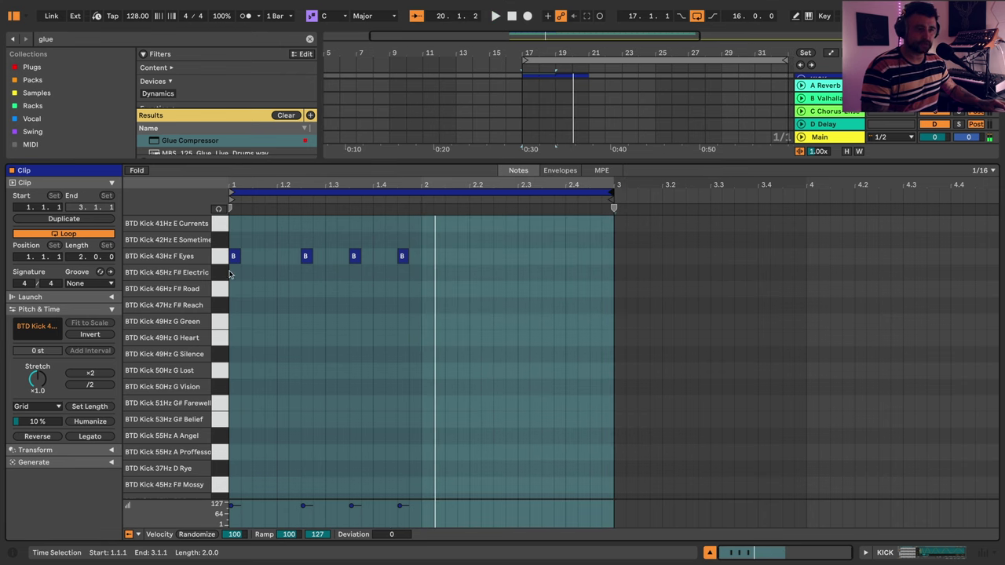
drag(230, 273, 411, 245)
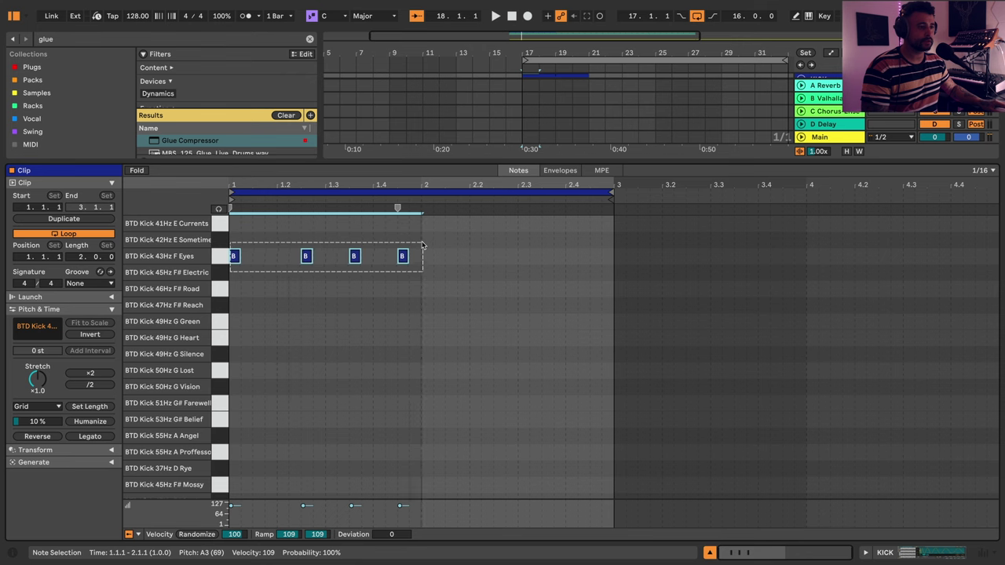
key(ctrl+d)
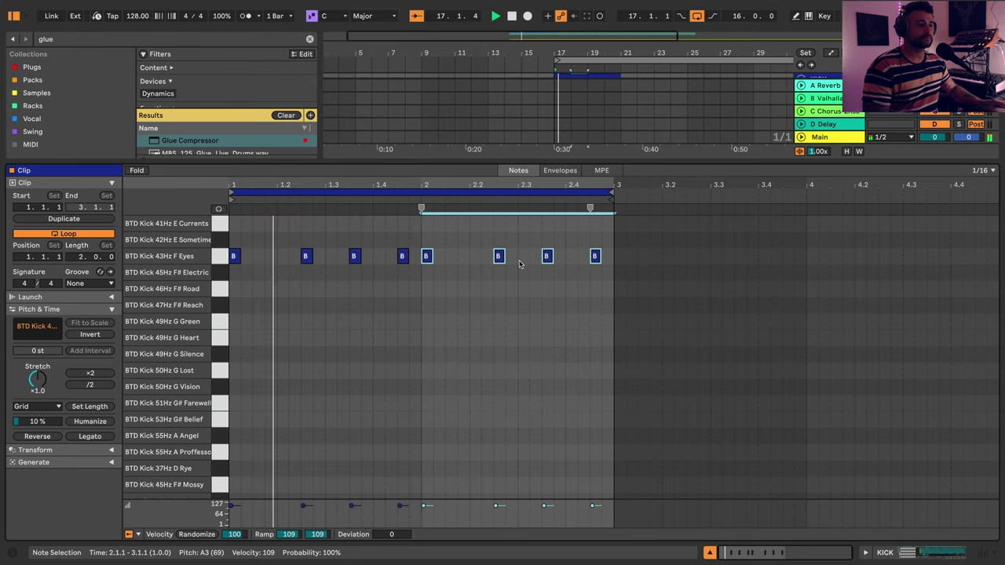
click(469, 282)
- Vary the kick pattern during playback by deleting the notes at 1.4.3 and 2.4.3 and adding one at 2.1.3
double_click(405, 258)
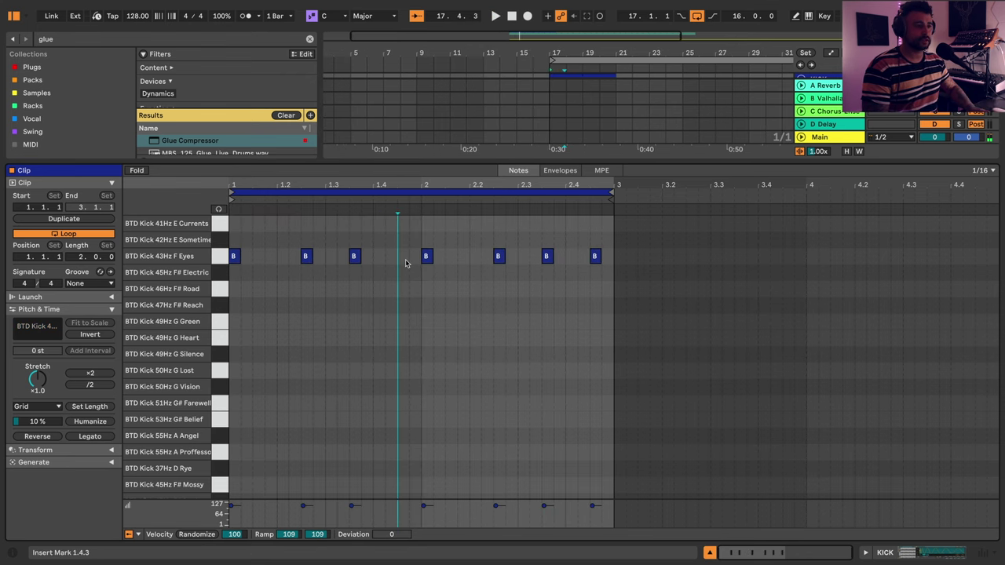
double_click(451, 256)
key(space)
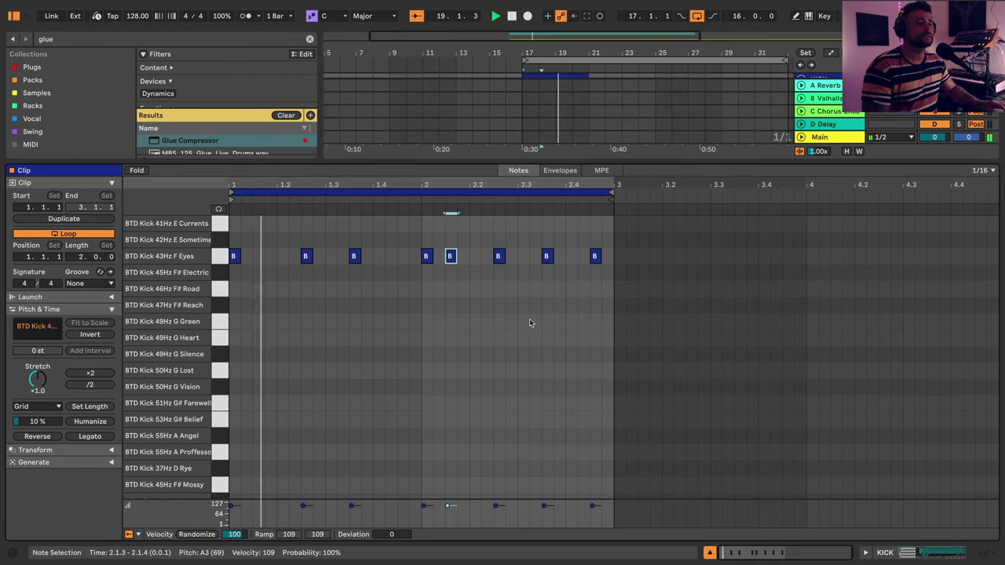
click(595, 256)
key(Delete)
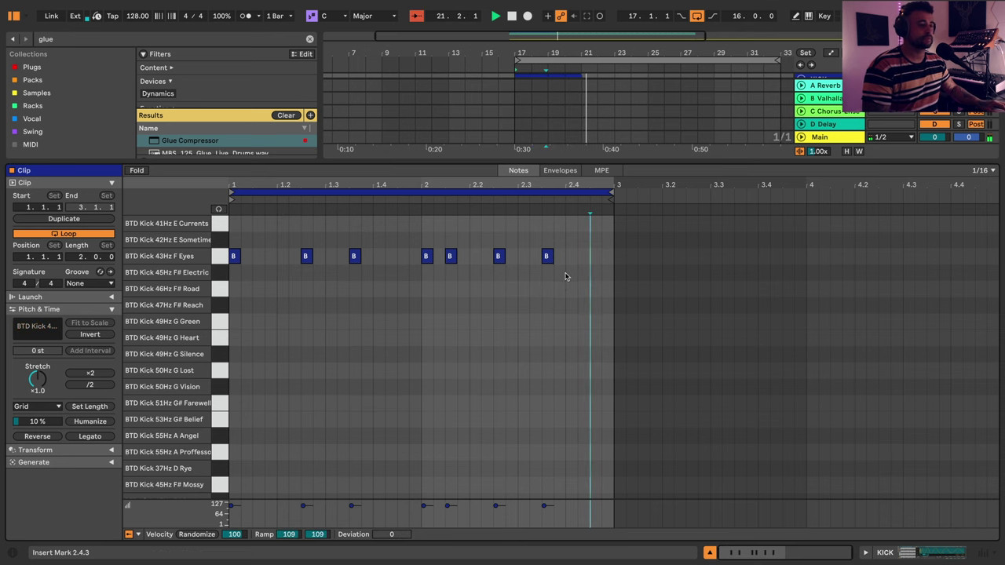
click(505, 278)
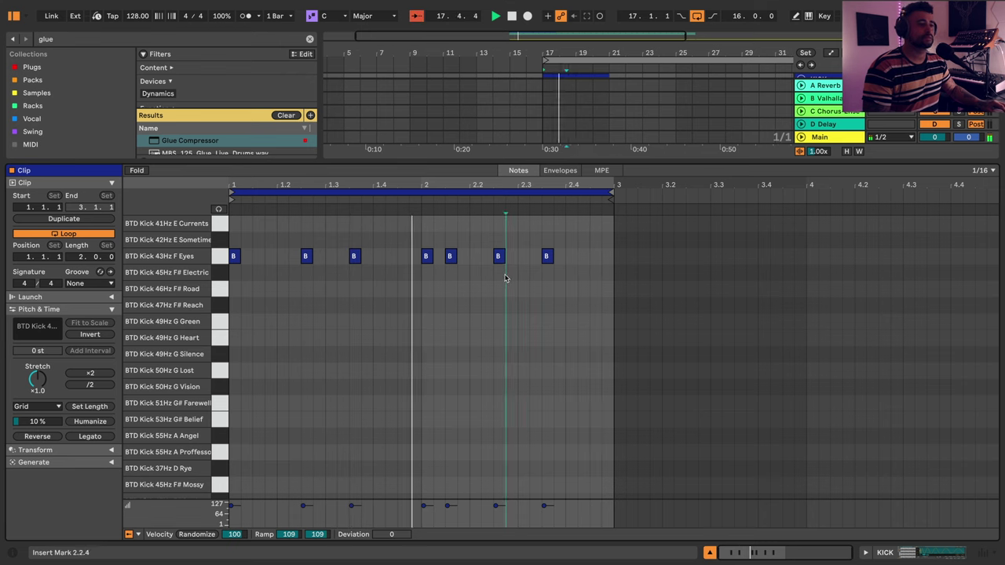
drag(506, 278, 591, 257)
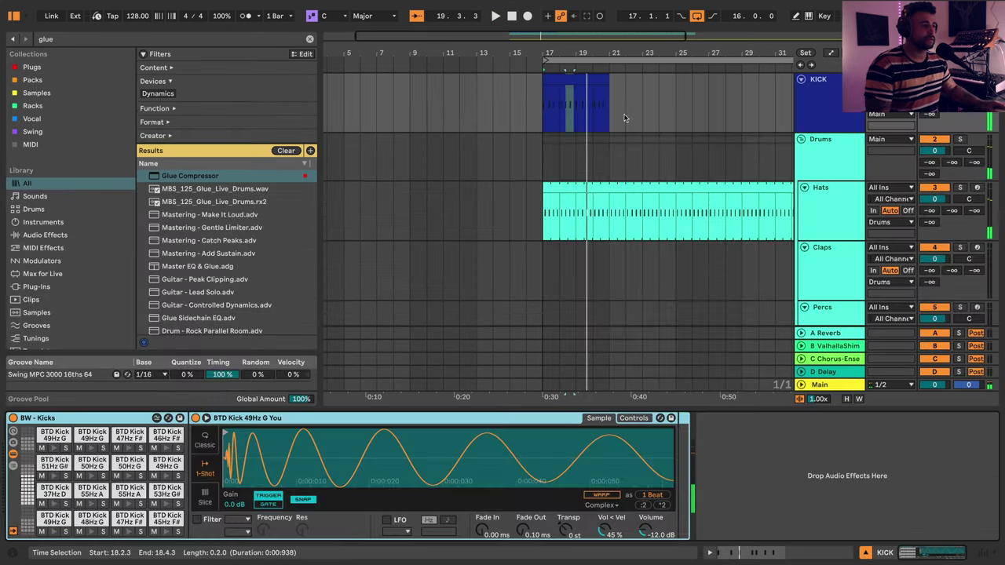
- Extend the looped KICK clip in the arrangement to 33.1.1 and apply the Swing MPC 3000 16ths 64 groove to it
drag(604, 81, 502, 41)
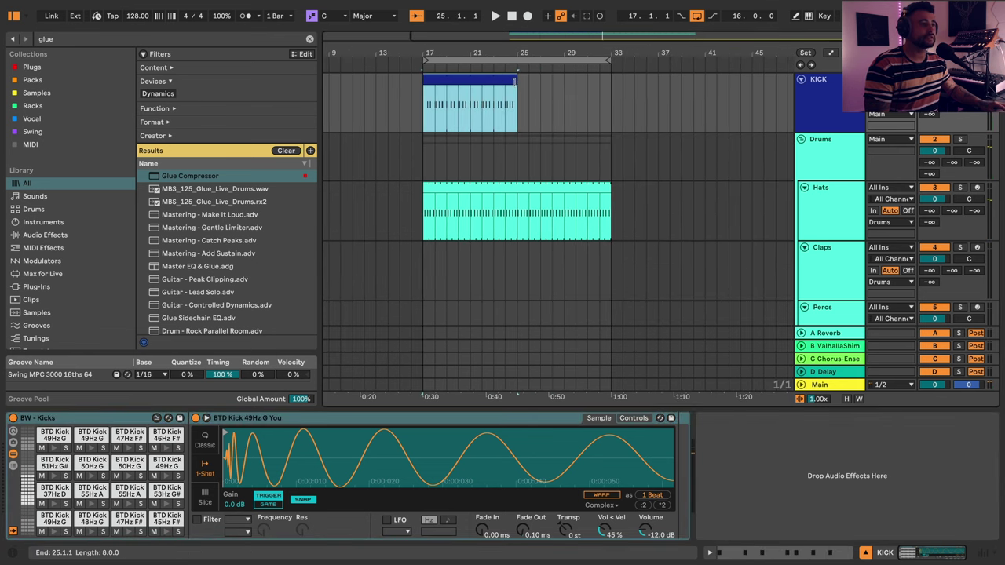
drag(515, 81, 608, 98)
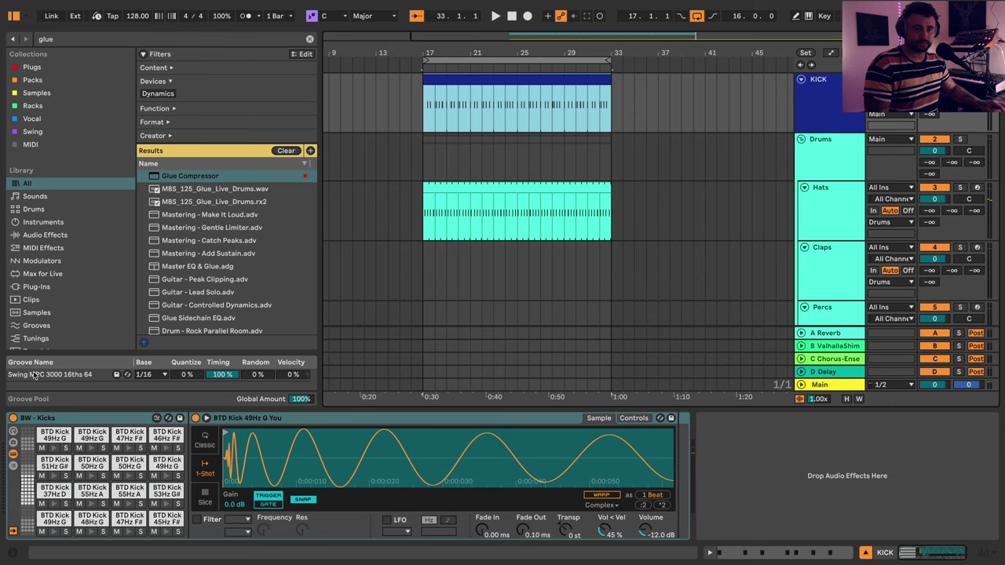
drag(33, 375, 467, 102)
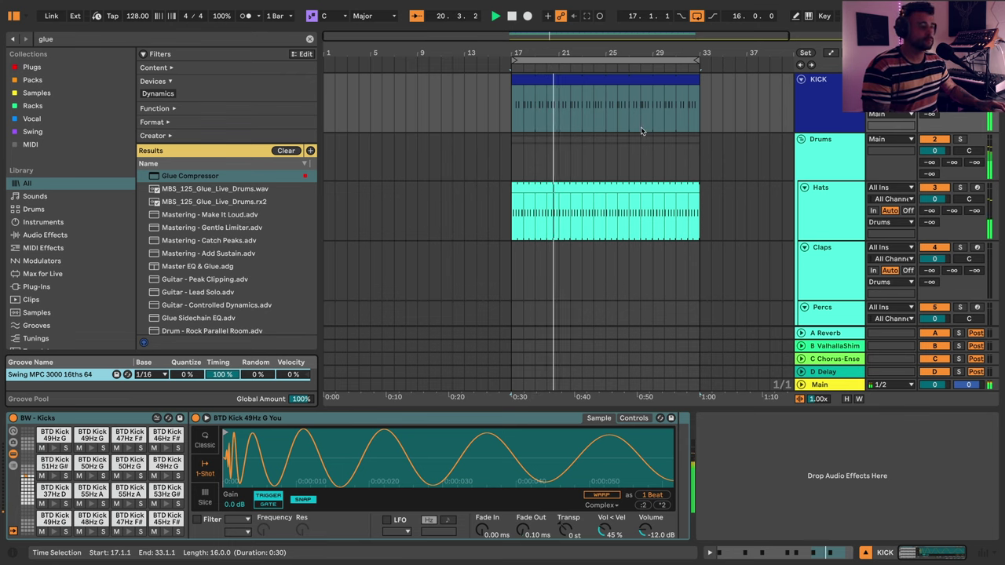
- Delete the kick note at 2.1.3 in the KICK clip and play the pattern
double_click(568, 79)
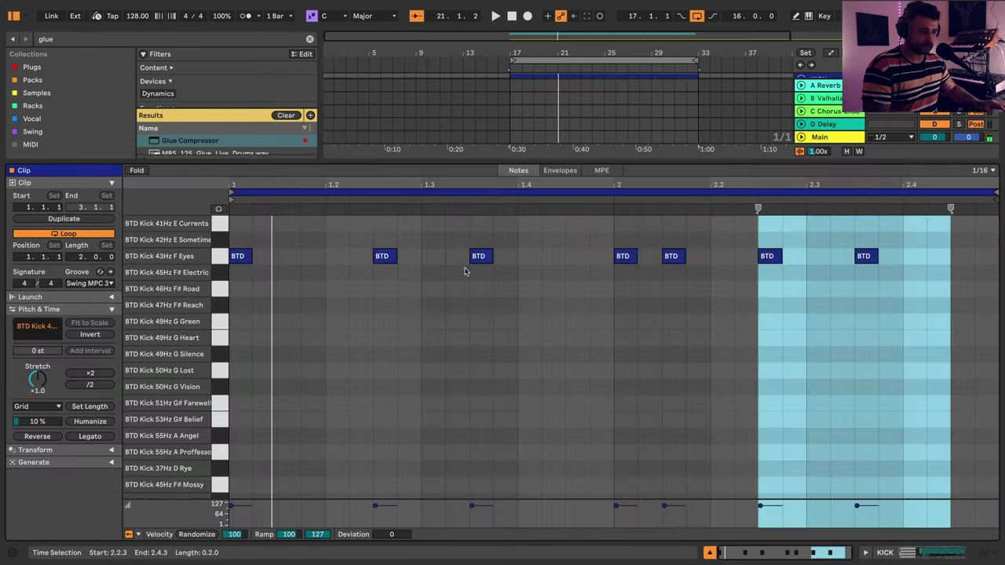
click(671, 256)
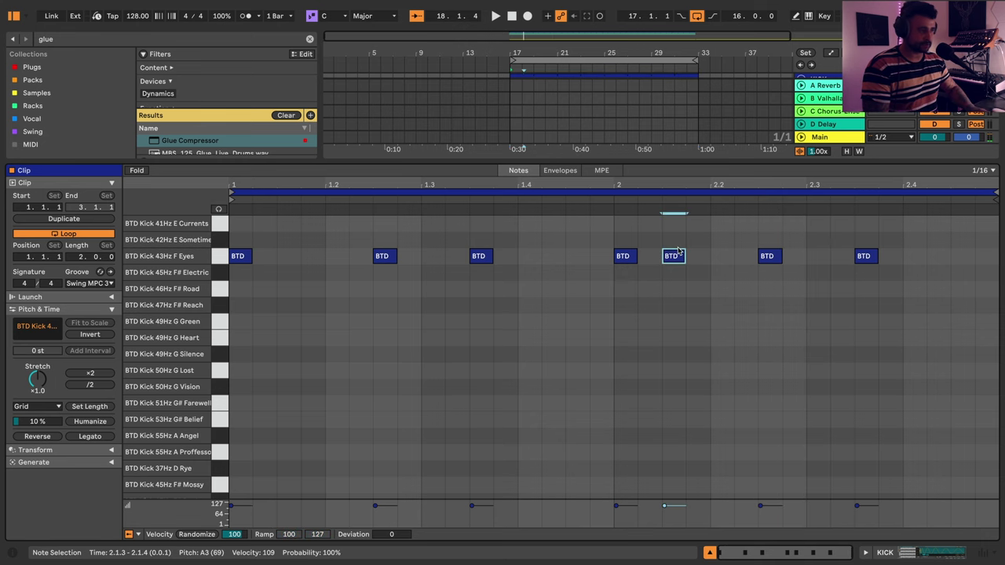
double_click(678, 251)
key(space)
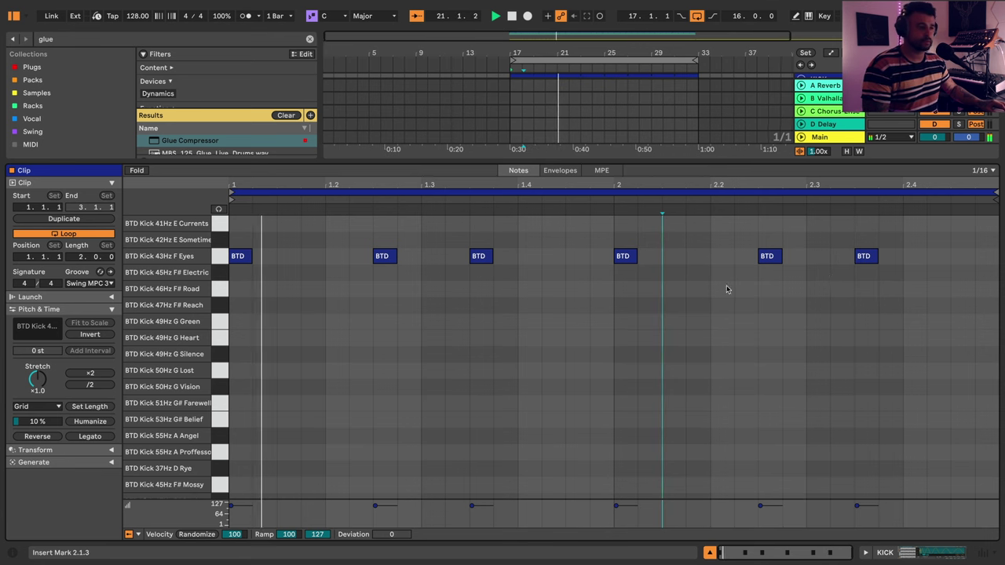
- Try an extra kick note at 2.4.2 during playback, remove it and replay the pattern
double_click(939, 257)
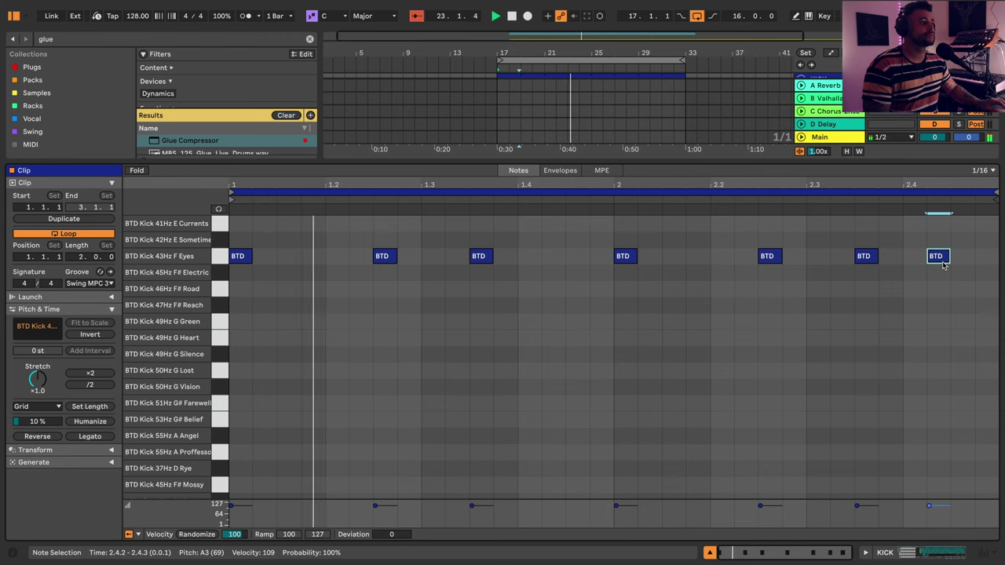
double_click(942, 260)
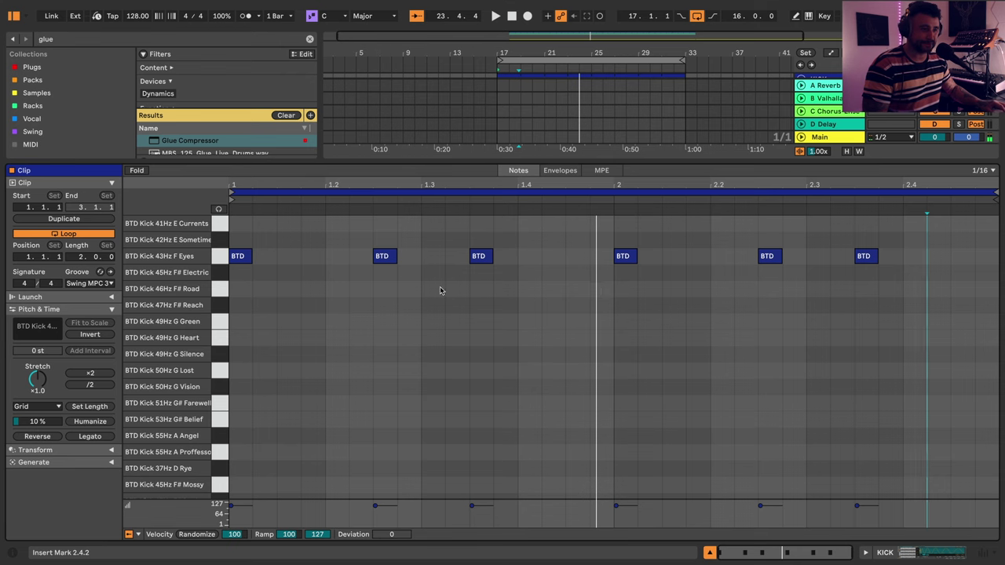
key(space)
key(space)
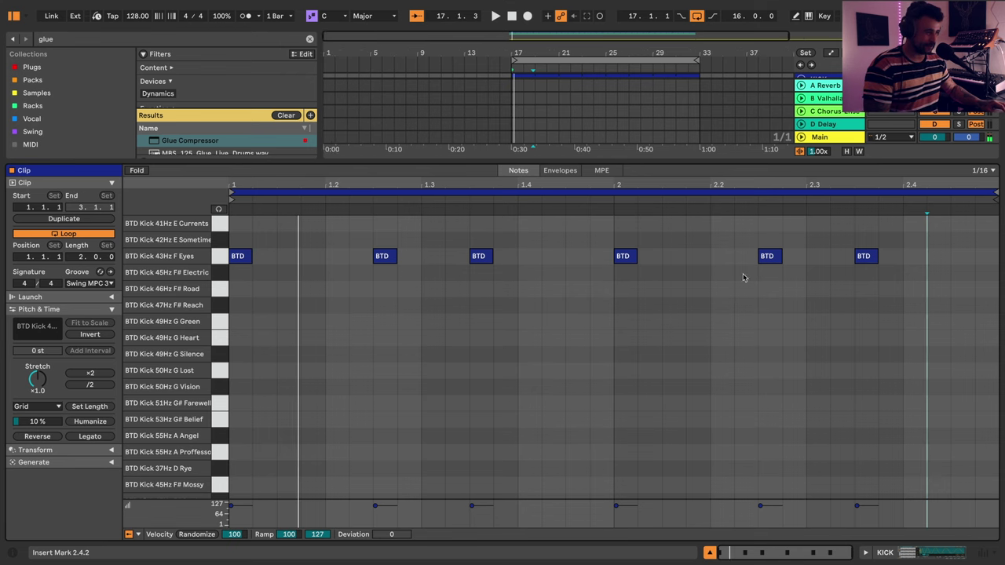
- Try shifting the last two kick notes one sixteenth later, then nudge the final note back to 2.3.2 and on to 2.3.3
drag(743, 277, 900, 235)
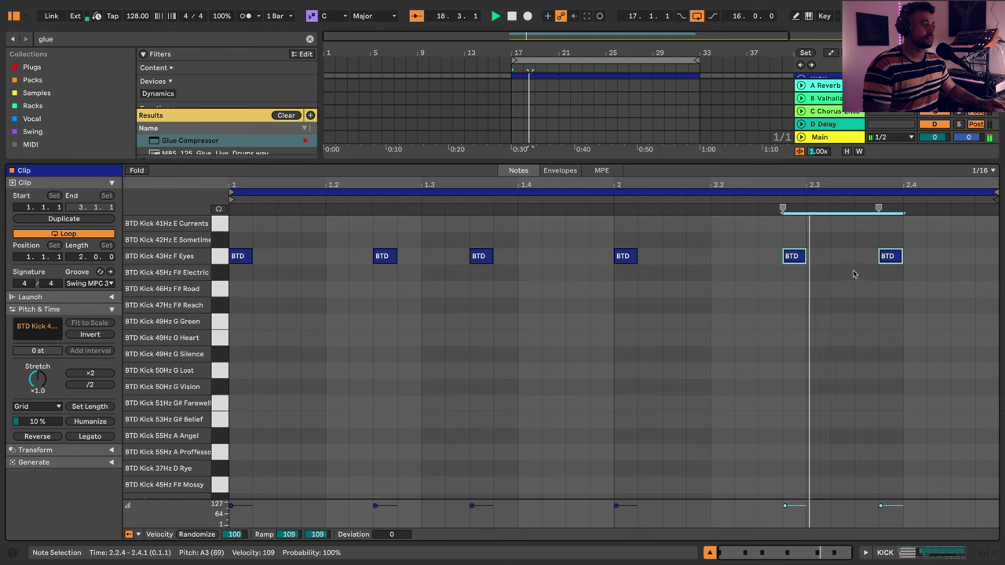
click(899, 256)
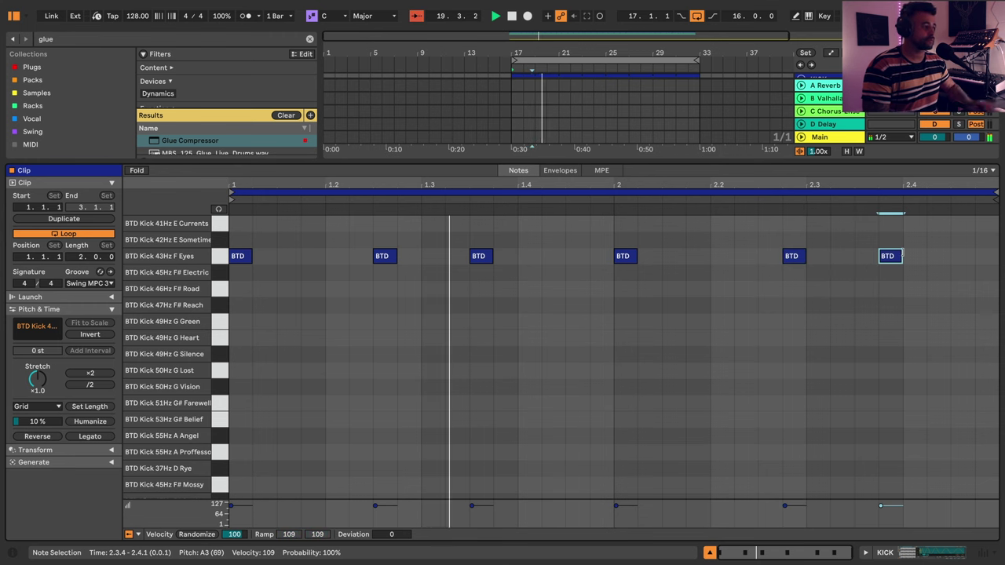
key(Left)
key(Left)
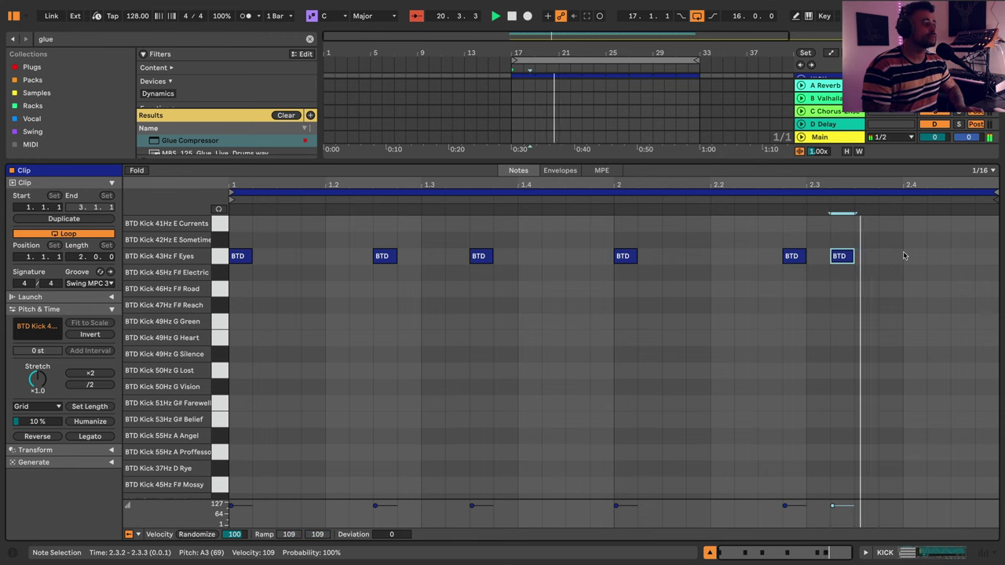
key(Right)
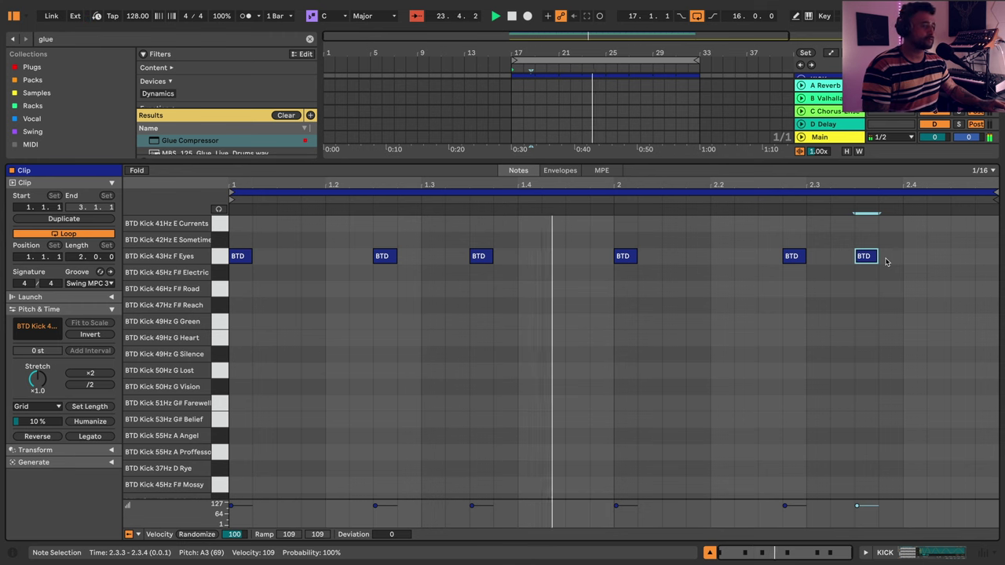
- Move the kick note at 2.2.4 back to 2.2.3 and audition the pattern
key(space)
click(791, 256)
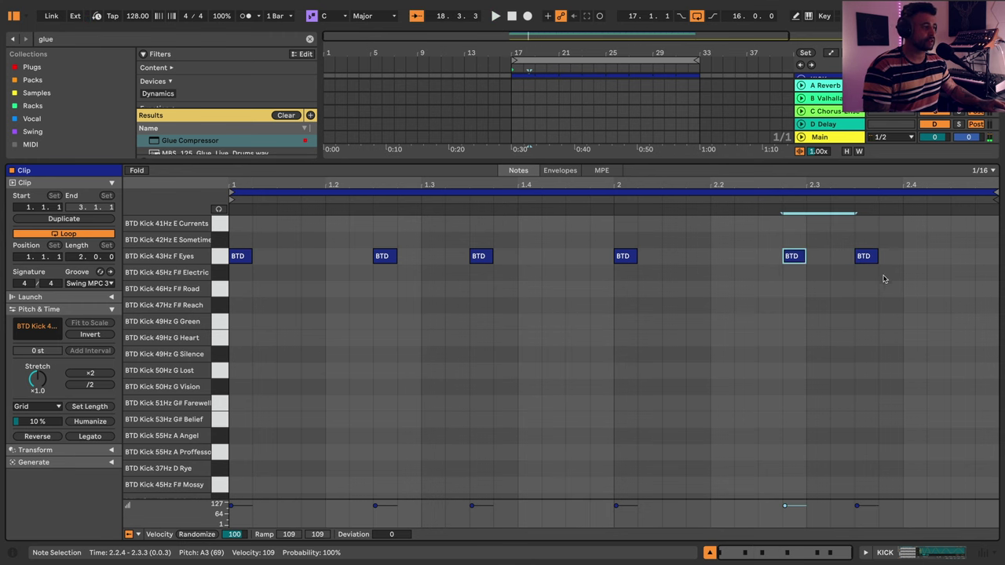
key(space)
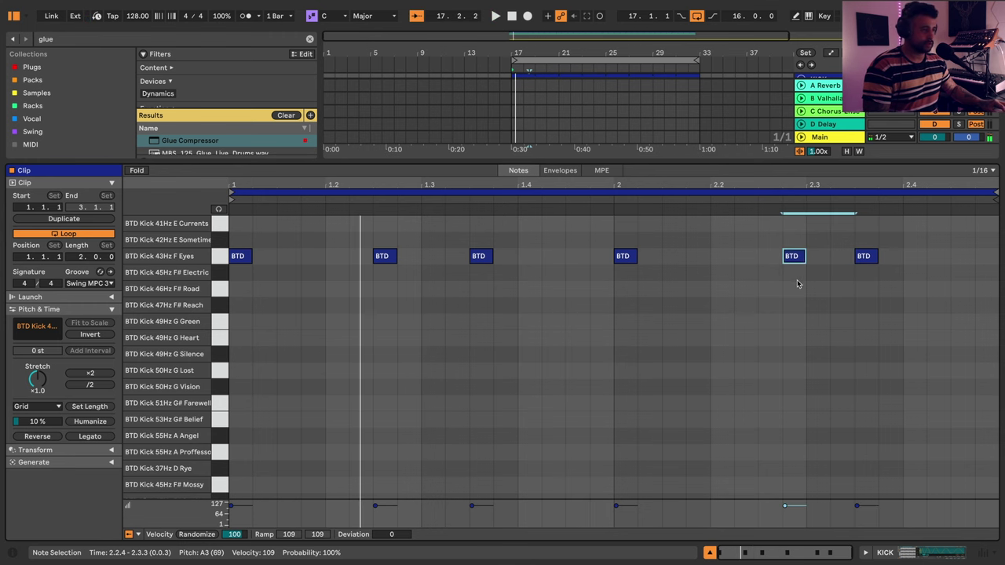
key(space)
drag(798, 281, 814, 251)
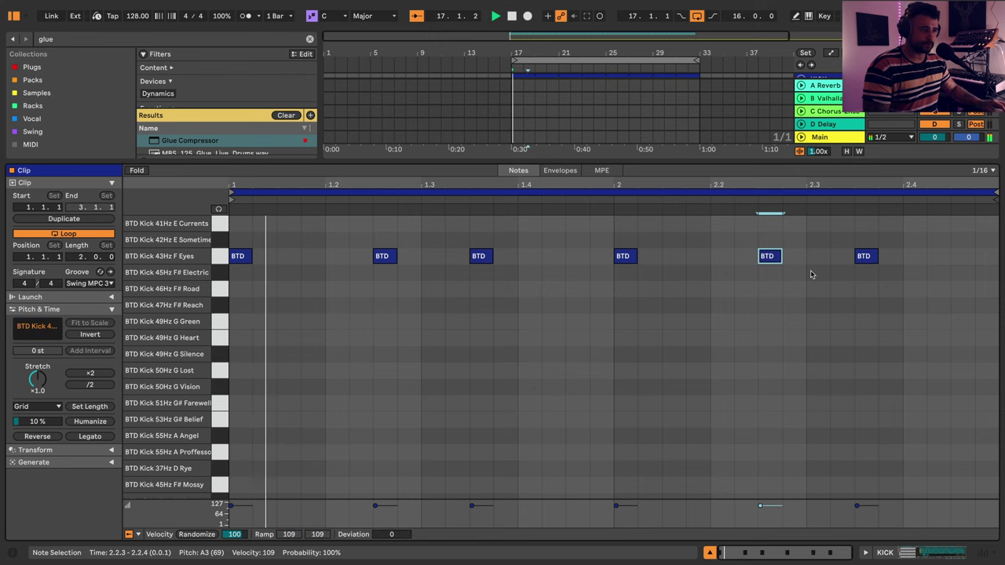
click(856, 274)
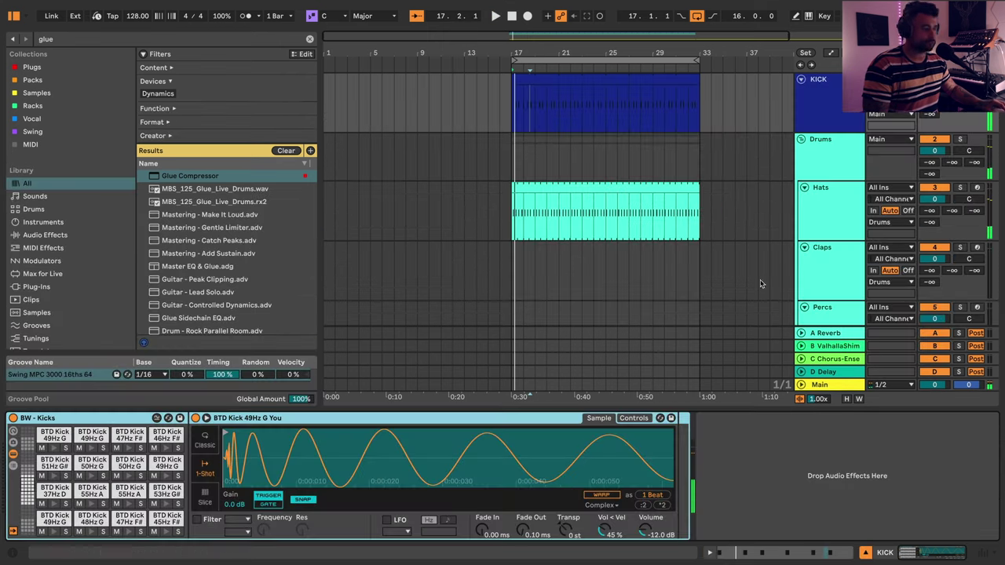
- Split off the first five bars of the Hats clip from bar 17, quantize all its notes and play it
click(538, 187)
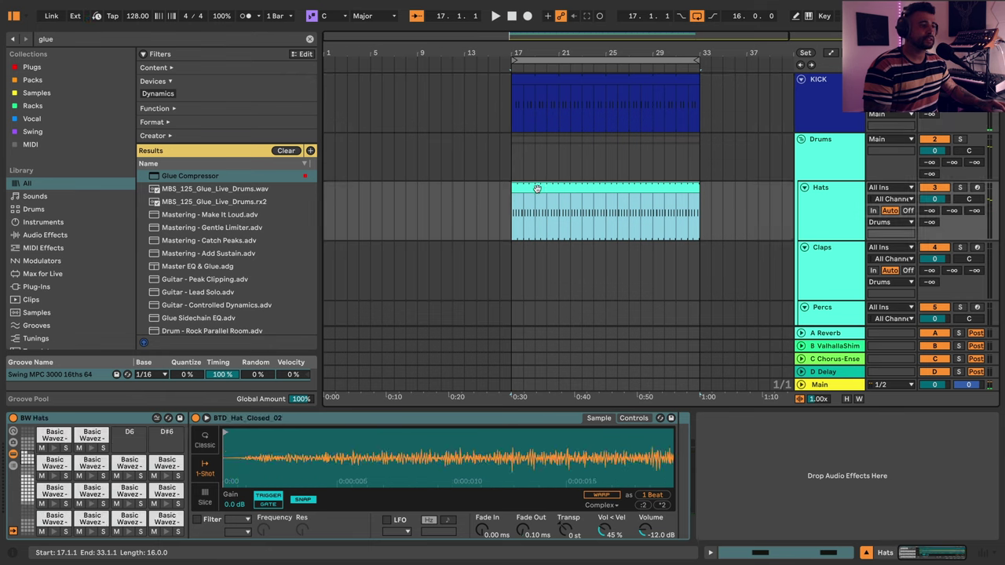
drag(512, 202, 570, 201)
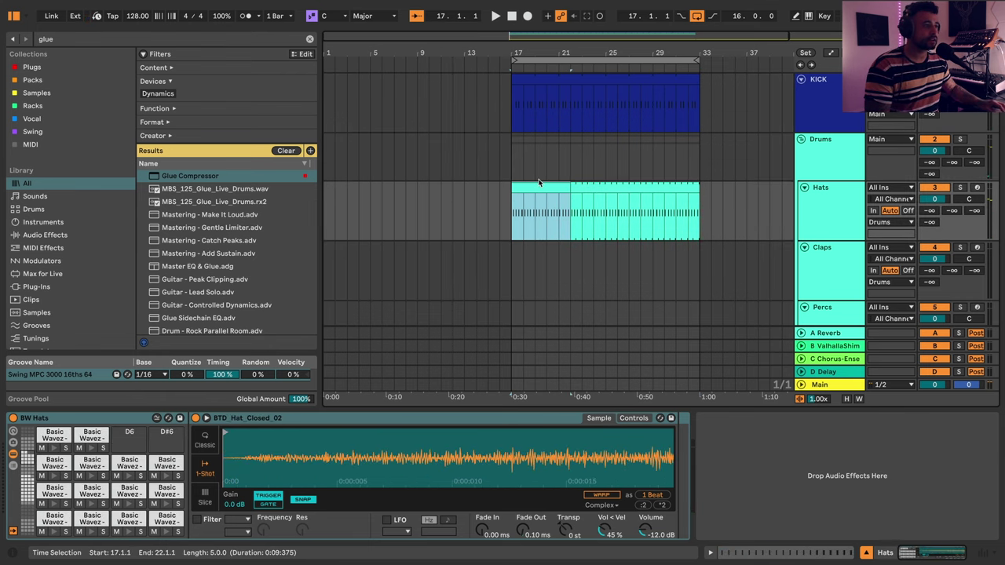
double_click(538, 186)
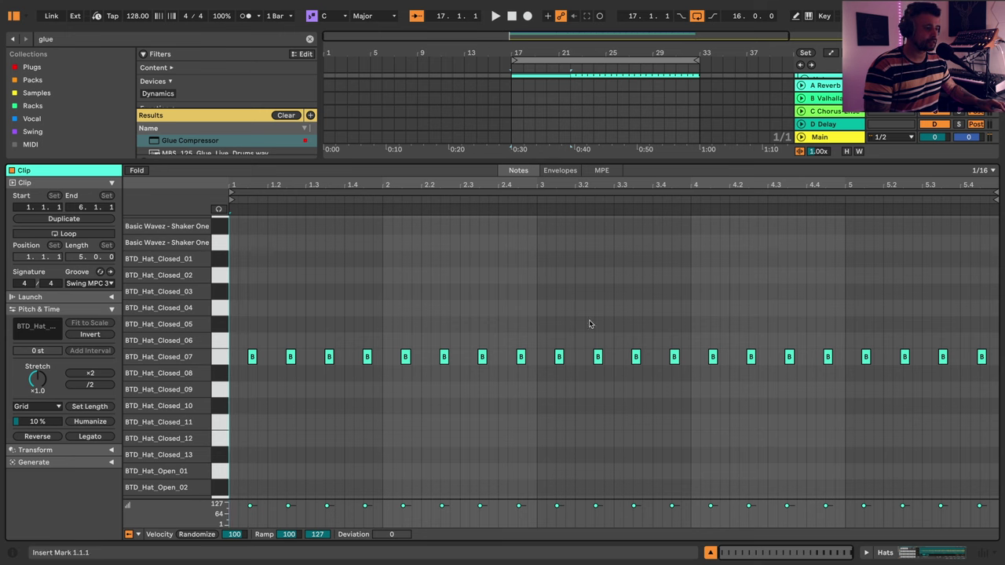
click(524, 407)
key(ctrl+a)
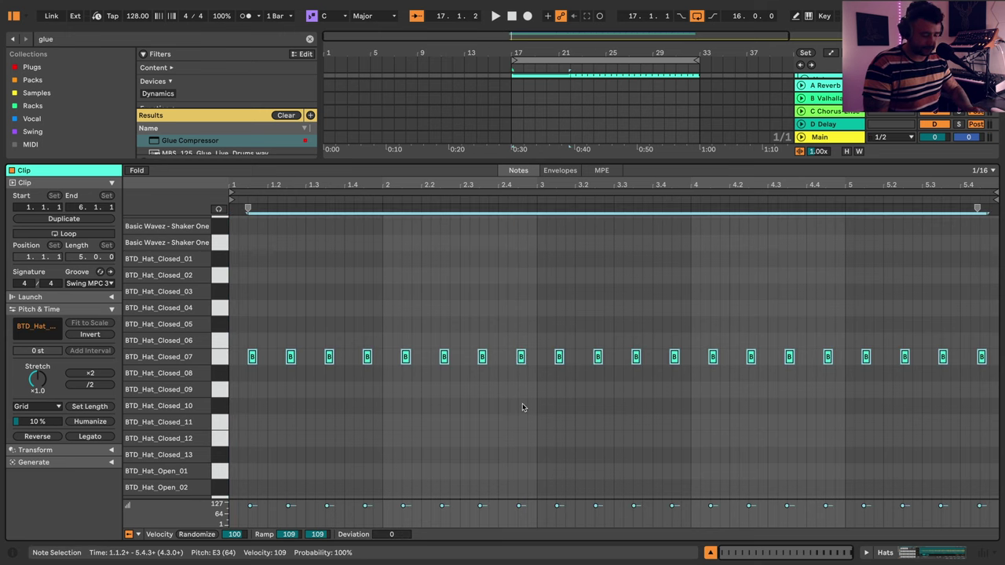
key(space)
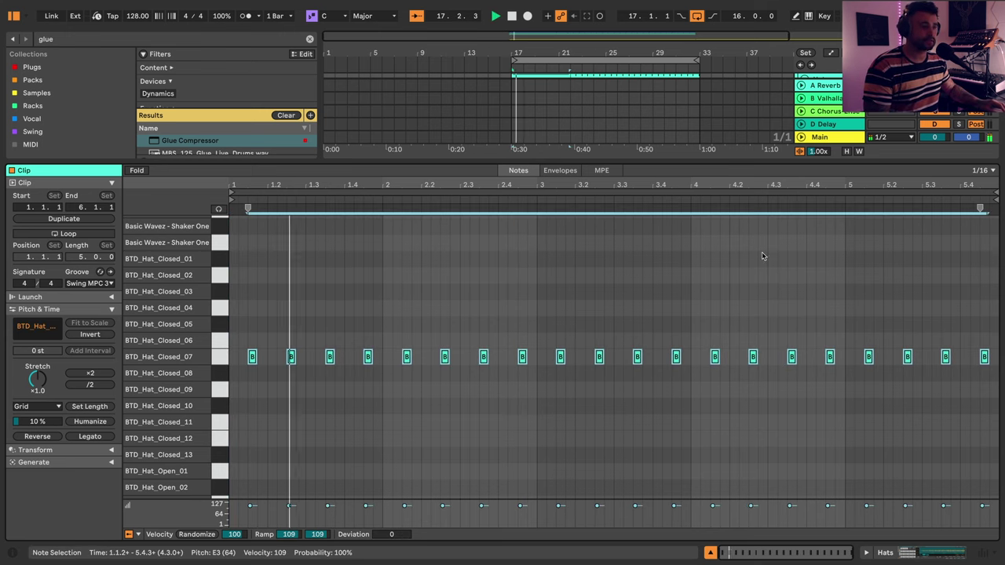
- Loop the first two bars of the shortened Hats clip and extend it in the arrangement to bar 33
drag(981, 206, 537, 220)
click(24, 236)
key(space)
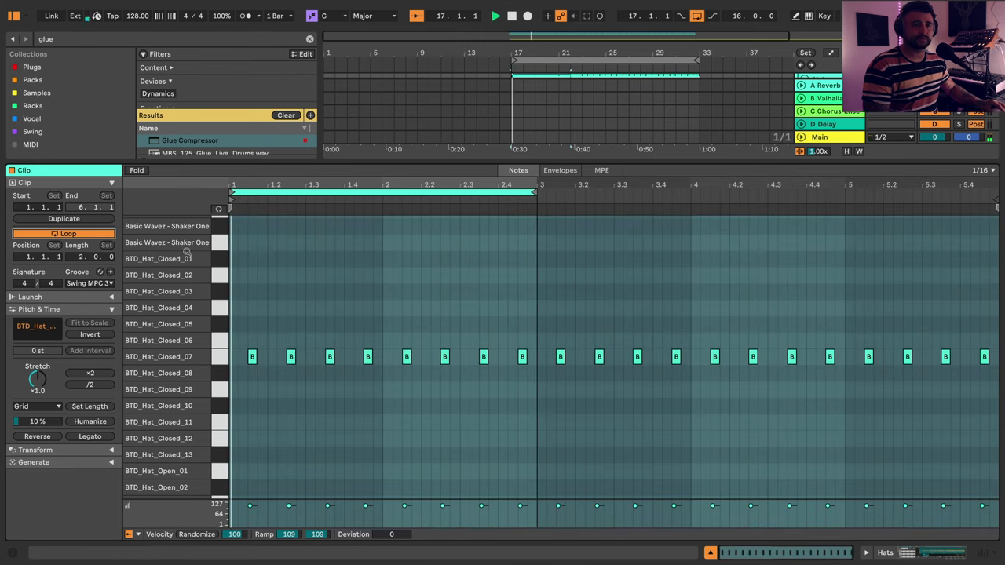
key(shift+Tab)
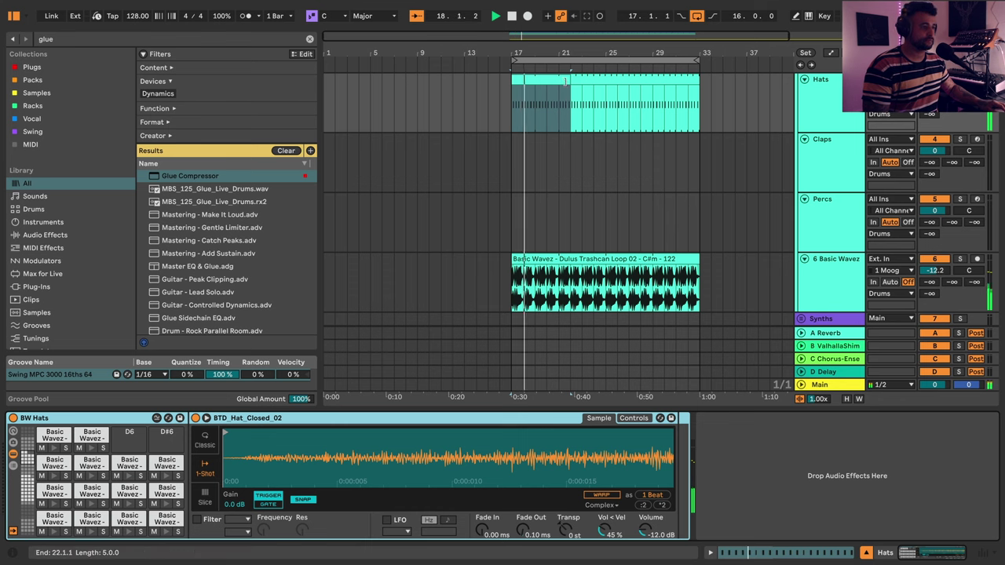
drag(567, 93, 694, 93)
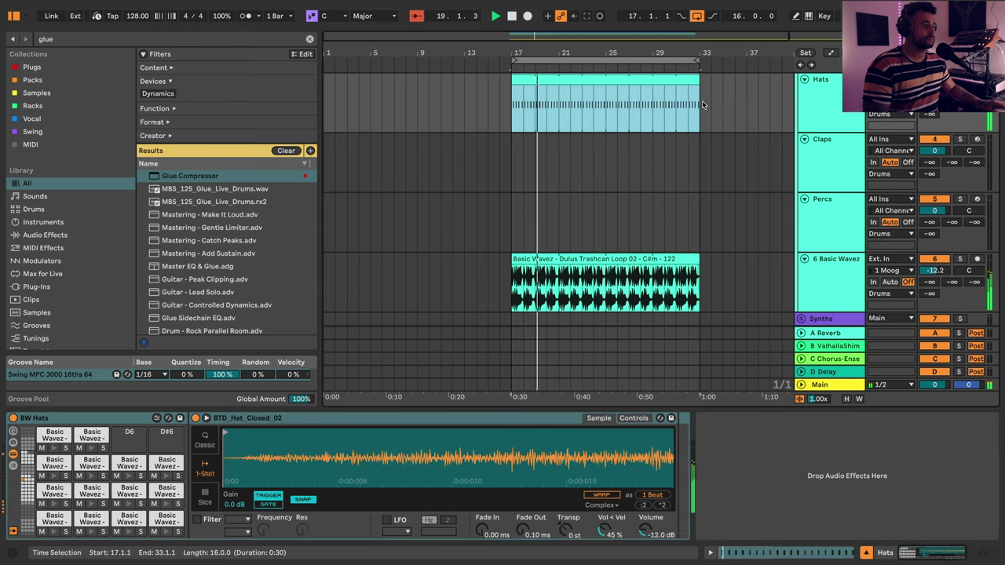
- Create a four-bar MIDI clip from bar 17 on the Claps track and open it for note editing
scroll(701, 101, up, 2)
click(812, 243)
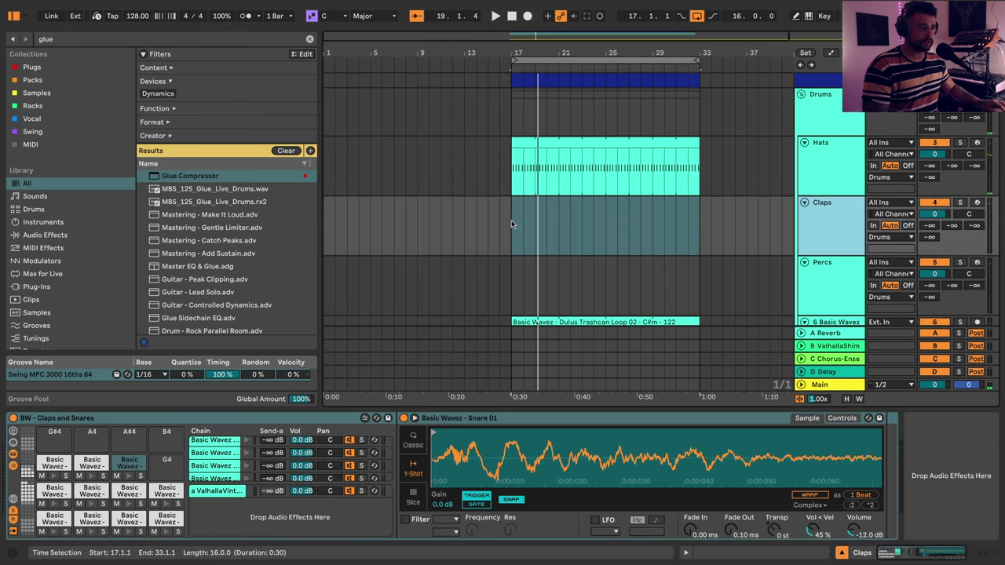
drag(511, 220, 541, 228)
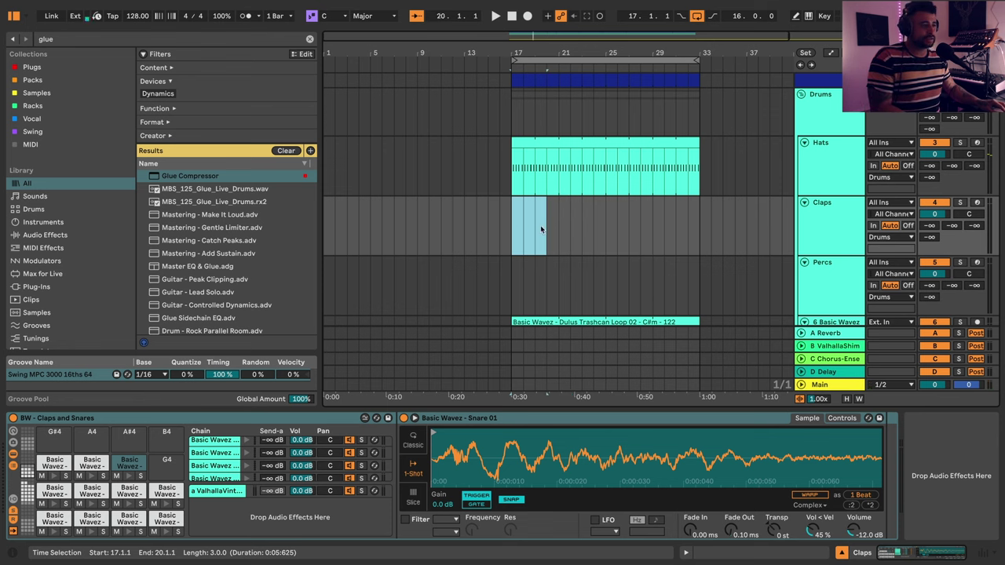
double_click(549, 225)
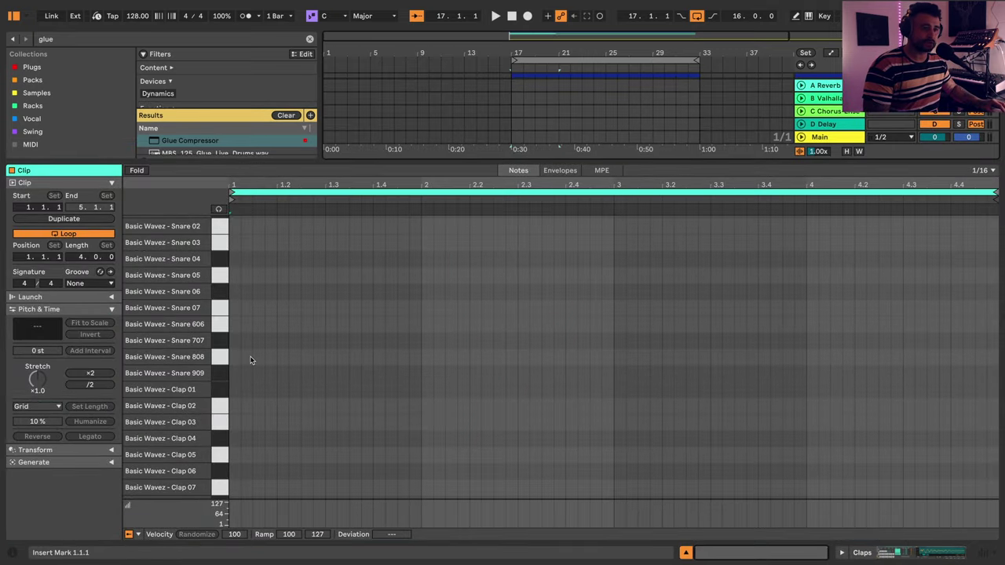
- Add Snare 06 notes at 1.2.1 and 1.3.4 in the Claps clip and play the pattern
double_click(283, 292)
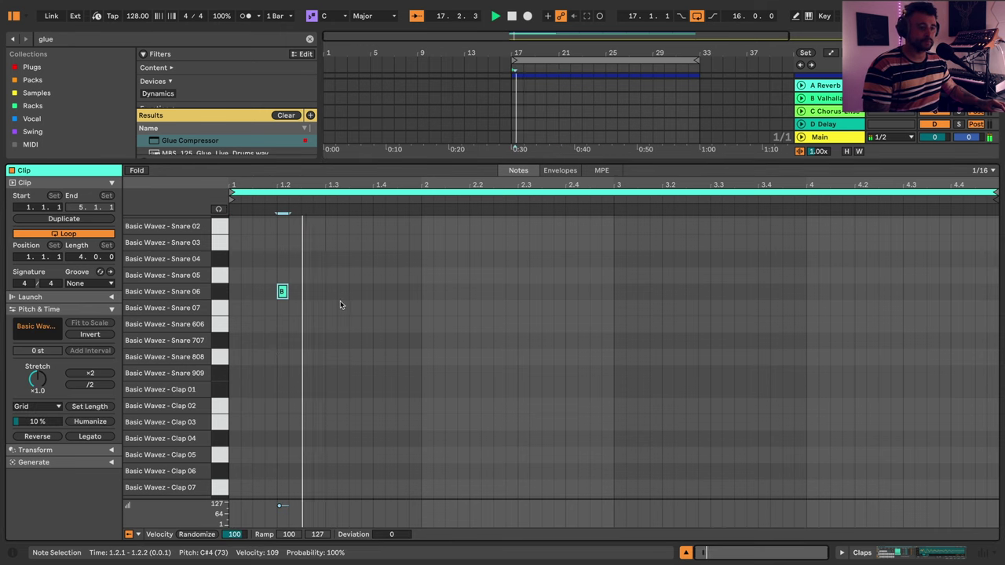
click(371, 291)
double_click(367, 291)
key(space)
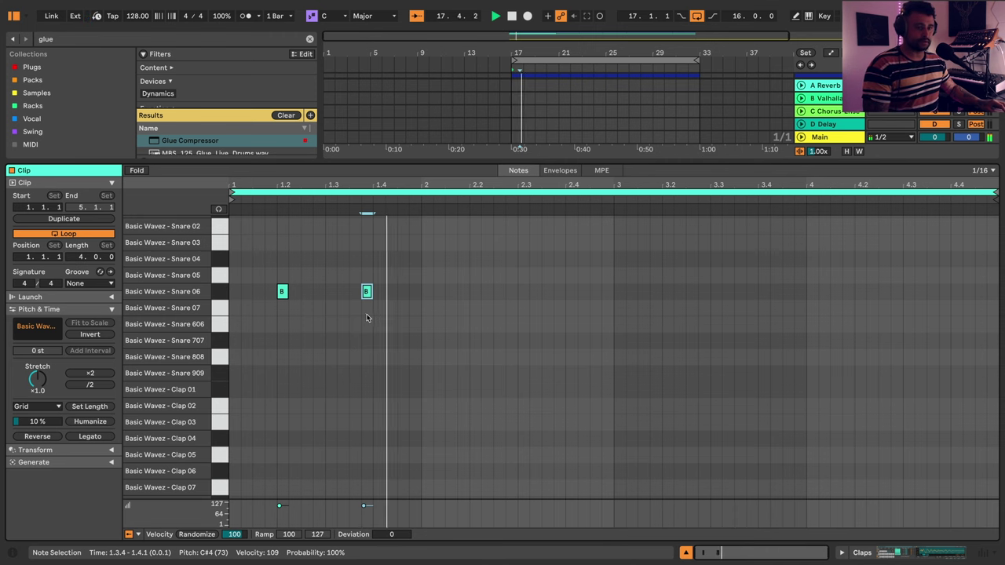
- Apply the Swing MPC 3000 16ths 64 groove to the Claps clip and play it
click(104, 281)
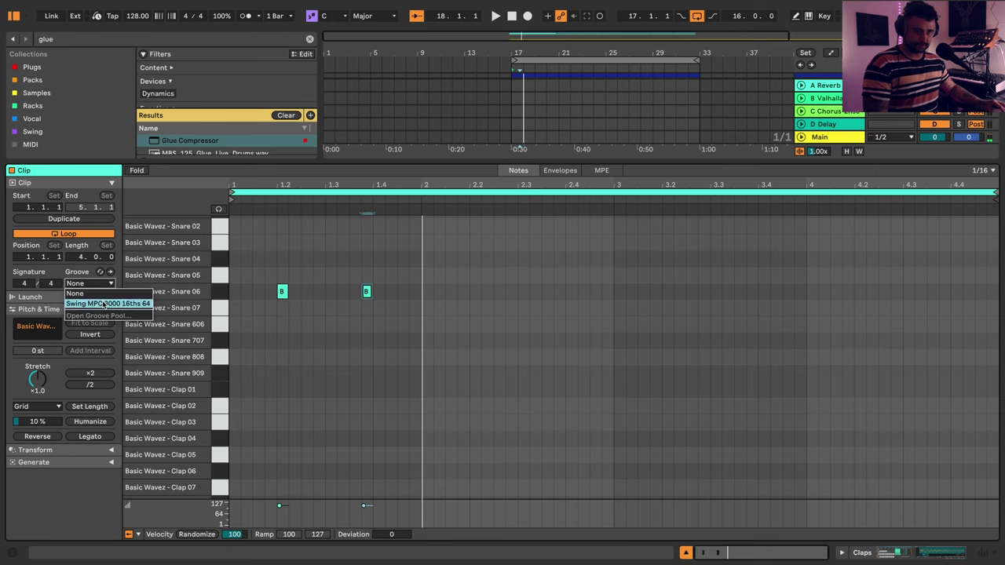
click(105, 302)
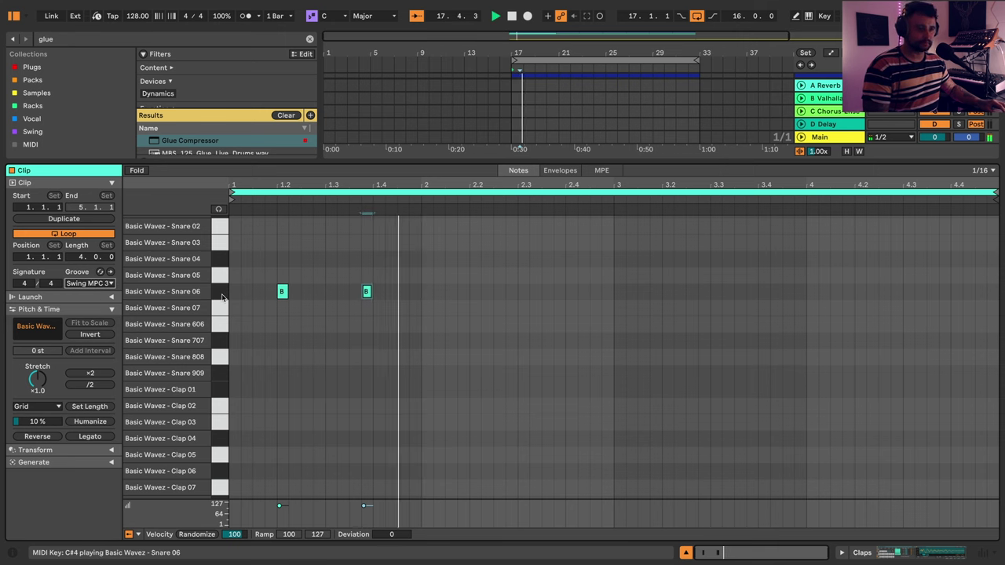
key(space)
- Audition the two snare notes on other snare samples, settle on Snare 04 and set their velocity to 82
click(222, 298)
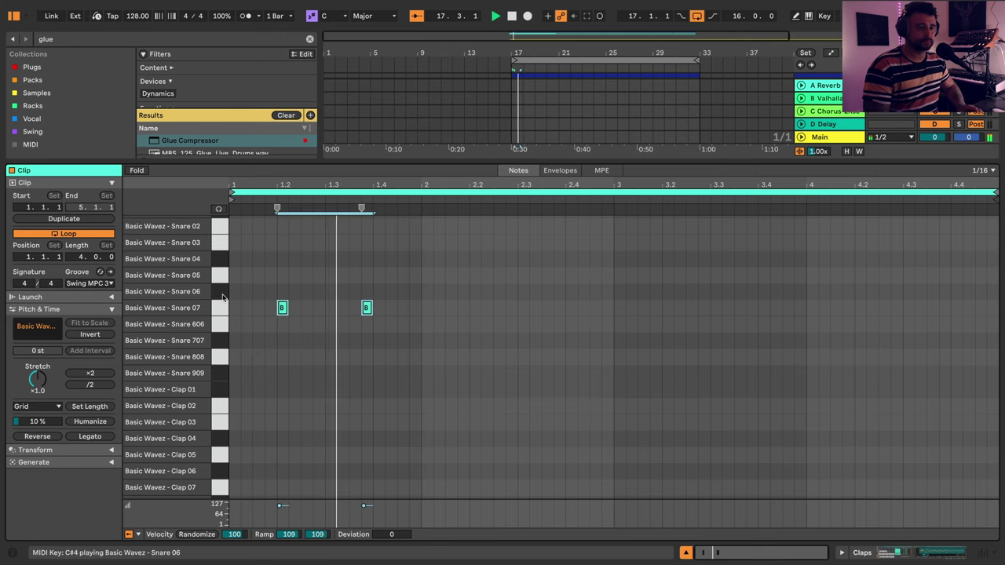
key(Down)
key(Down)
key(space)
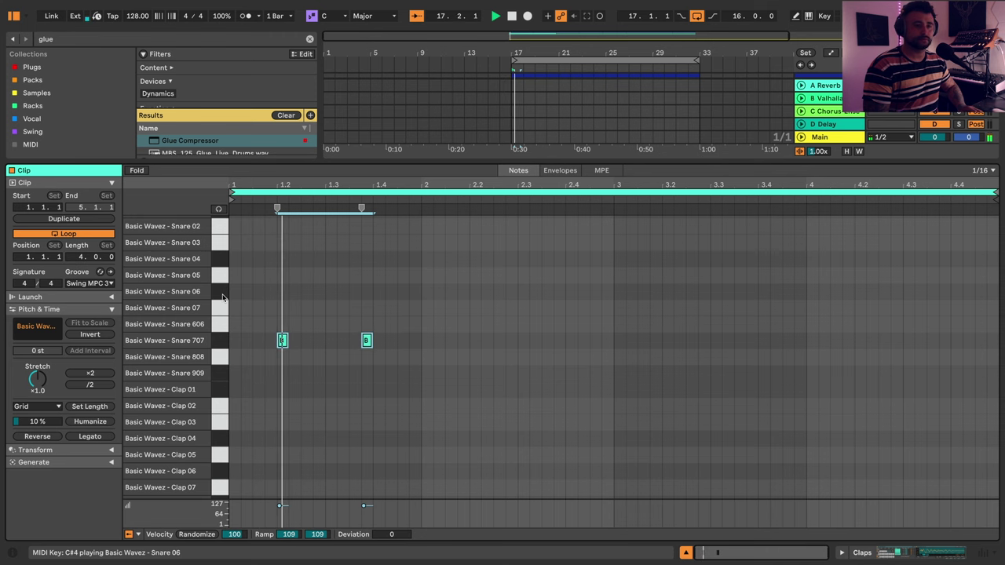
key(Up)
key(Up)
key(Up)
key(Up)
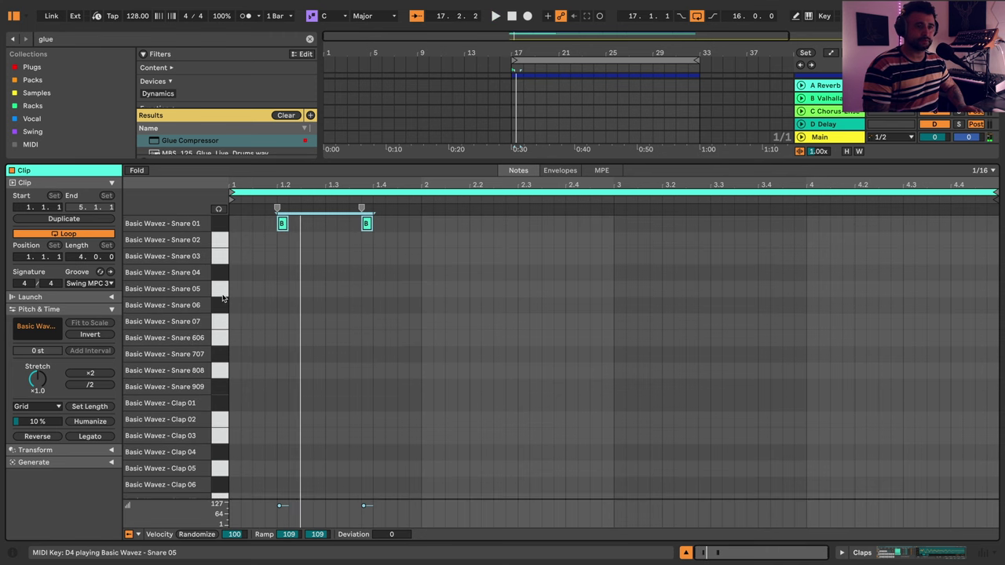
key(Down)
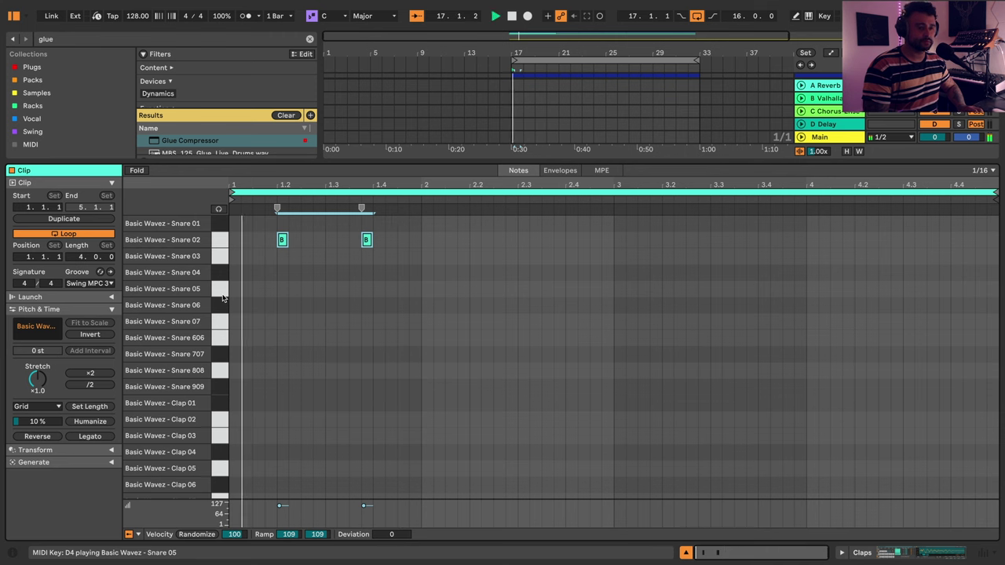
key(Down)
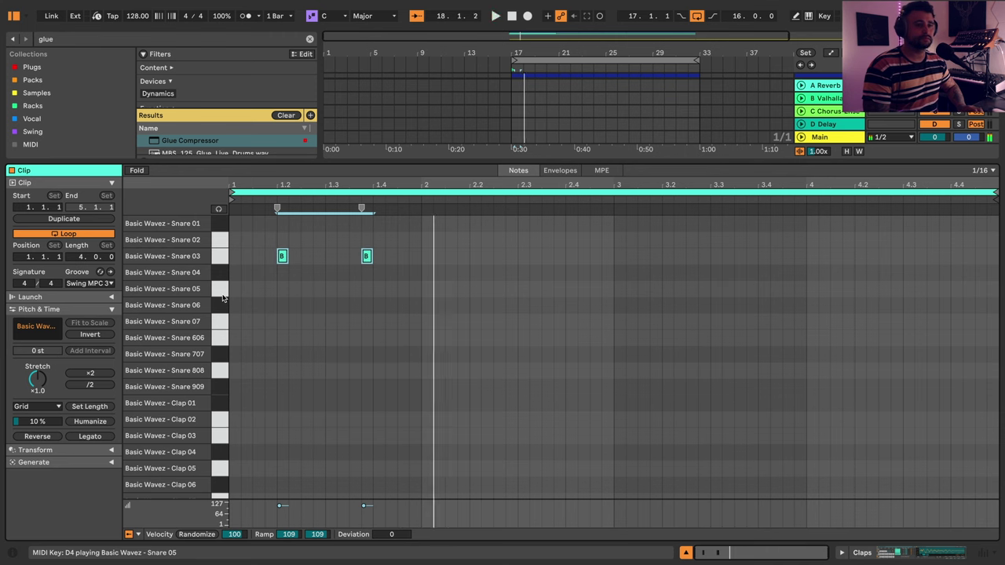
key(Down)
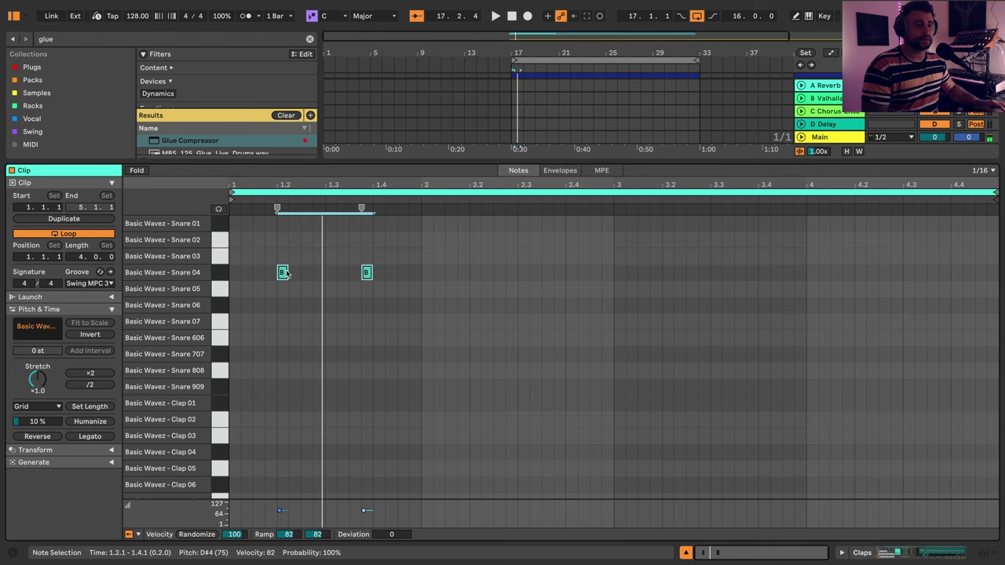
- Copy the two Snare 04 notes into bar 2 and add notes at 2.4.3, with velocity 63, and 2.4.4
drag(286, 274, 478, 282)
key(space)
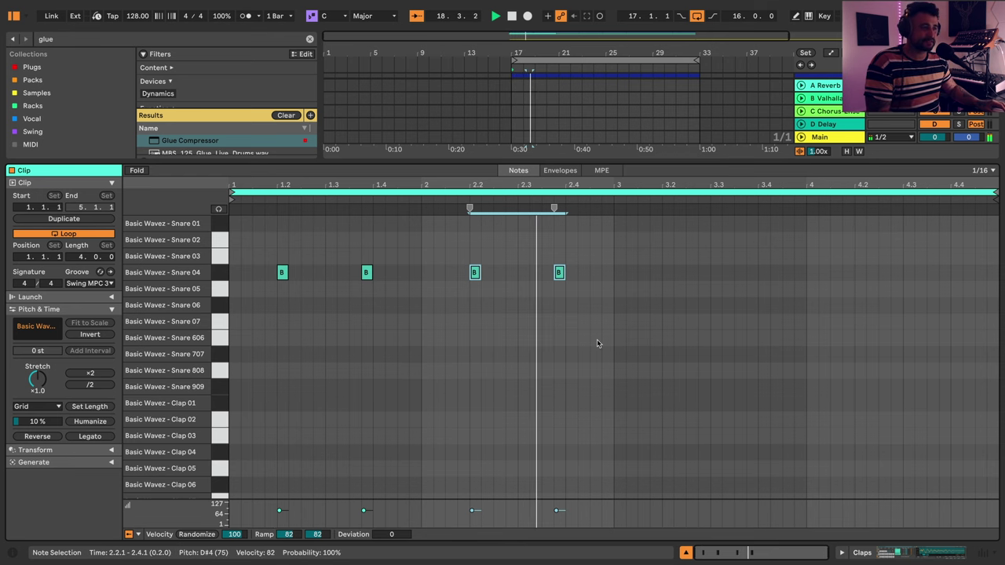
double_click(595, 272)
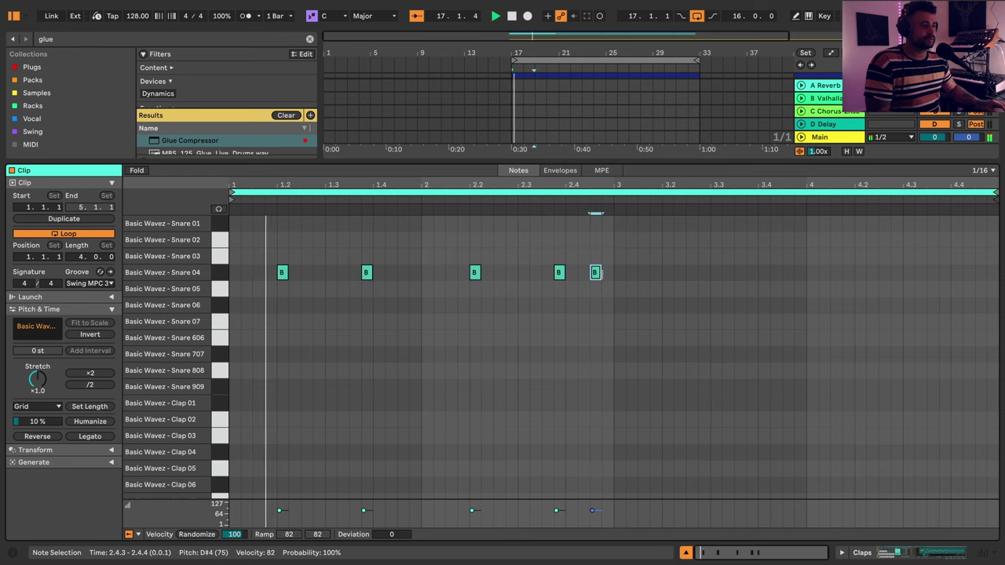
double_click(607, 272)
drag(596, 272, 597, 286)
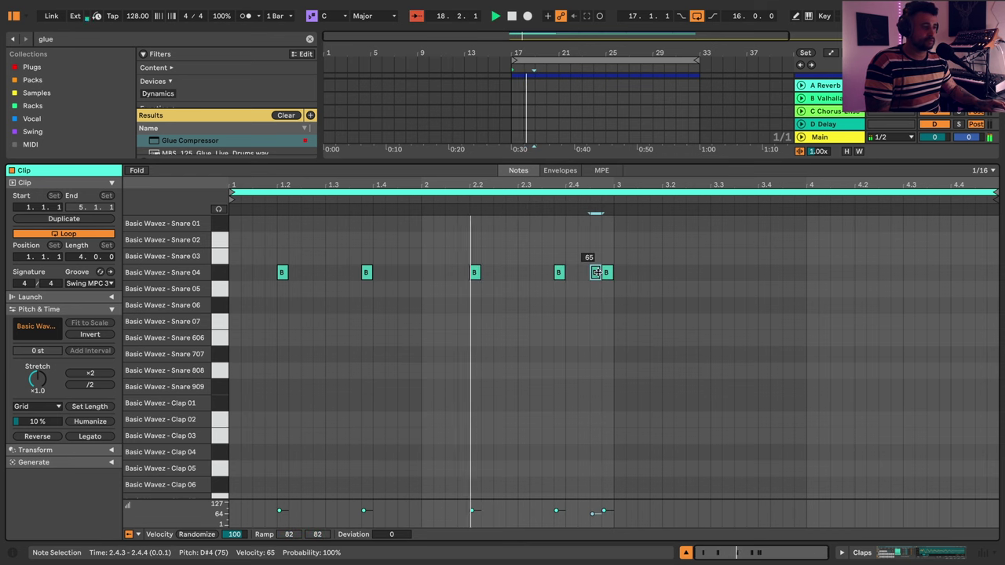
click(606, 273)
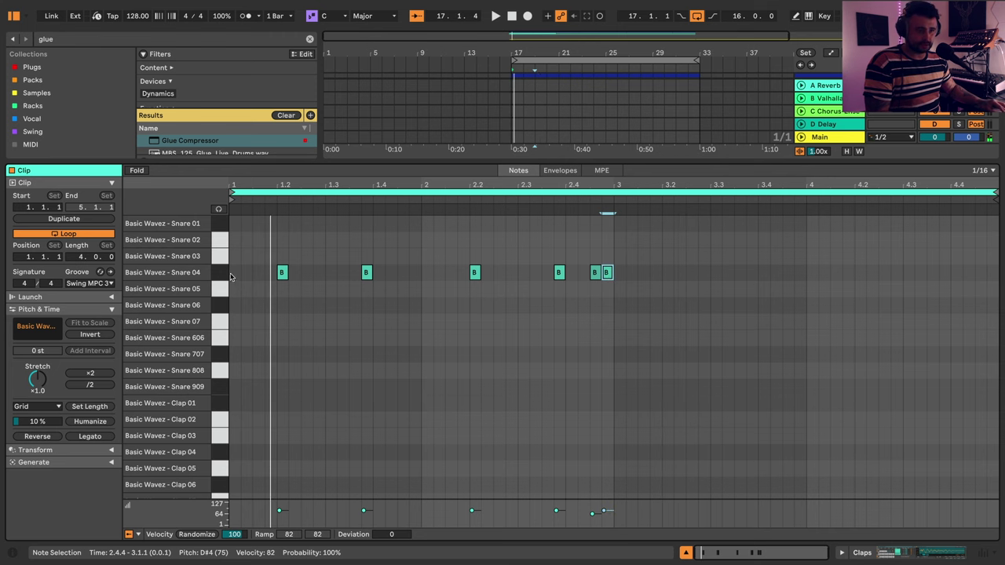
- Duplicate the two-bar Snare 04 pattern into bars 3 and 4 and play the result
drag(230, 275, 611, 281)
key(ctrl+d)
key(space)
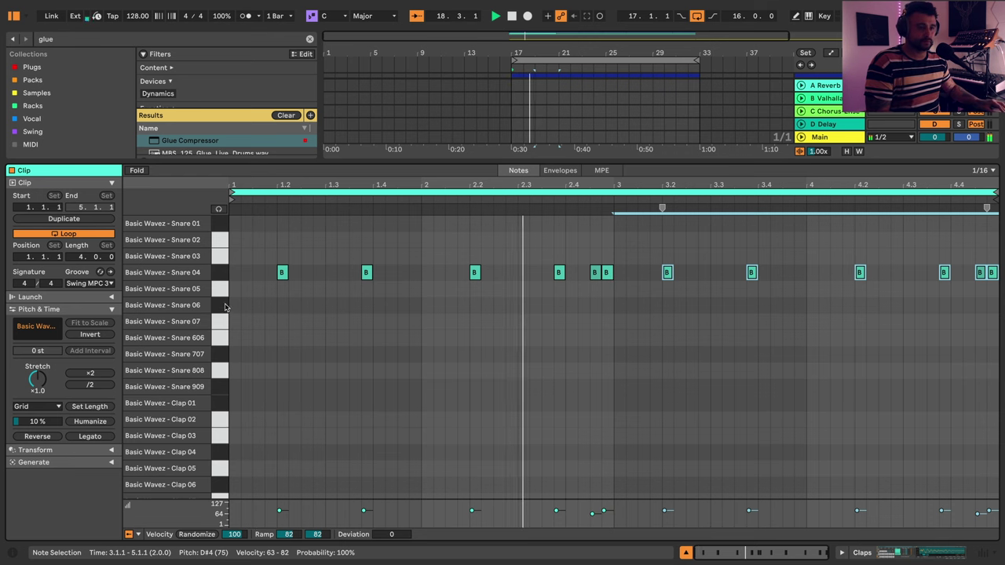
- Add a Snare 05 ghost note at 1.1.3 and Snare 06 ghost notes at 1.3.2, 2.1.3 and 2.3.2
key(space)
double_click(259, 288)
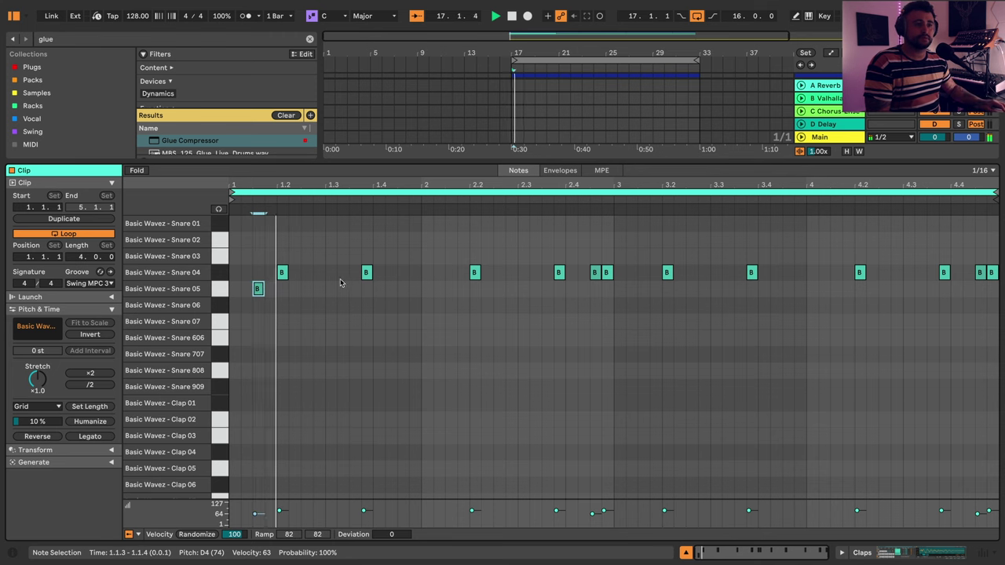
double_click(354, 305)
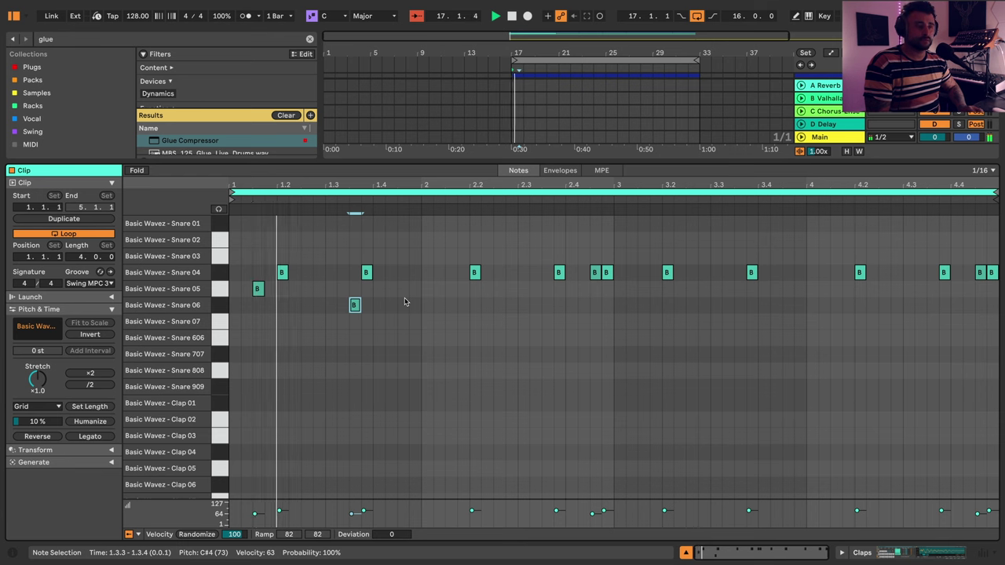
key(Left)
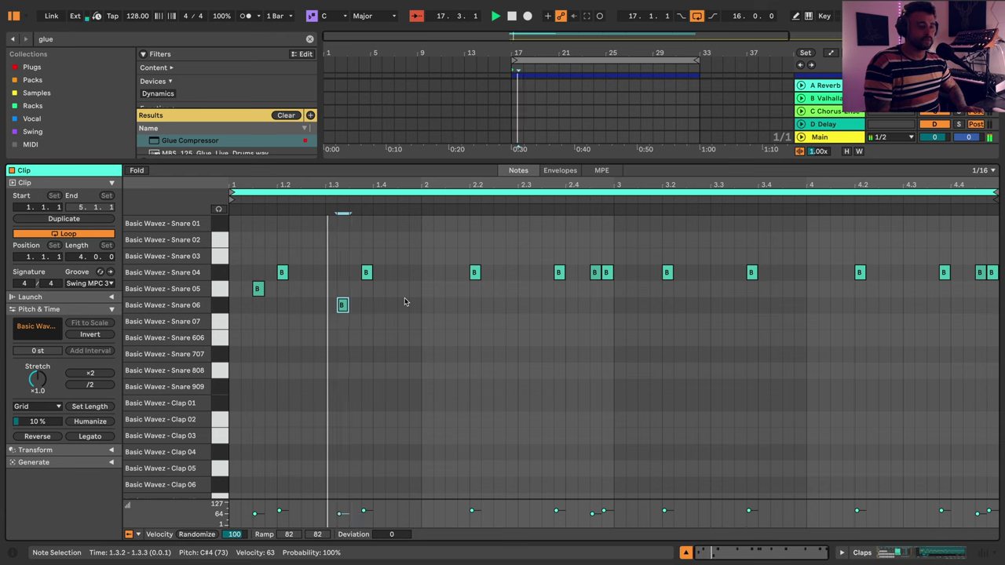
double_click(462, 307)
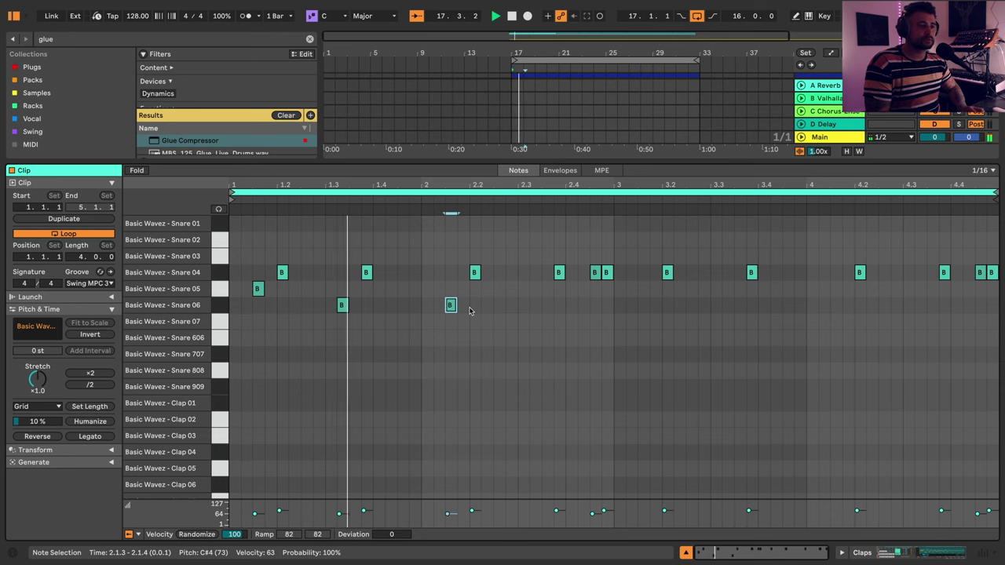
double_click(535, 306)
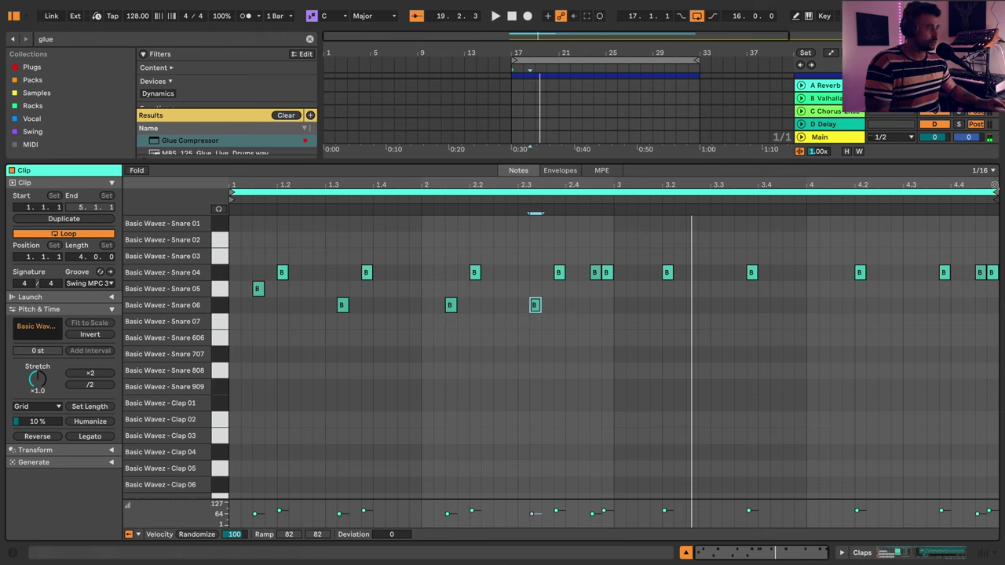
- Shorten the Claps loop to two bars and duplicate it to four, then add a Snare 07 note at 3.2.3 during playback
mouse_move(994, 191)
mouse_down()
mouse_move(841, 206)
mouse_move(613, 206)
mouse_up()
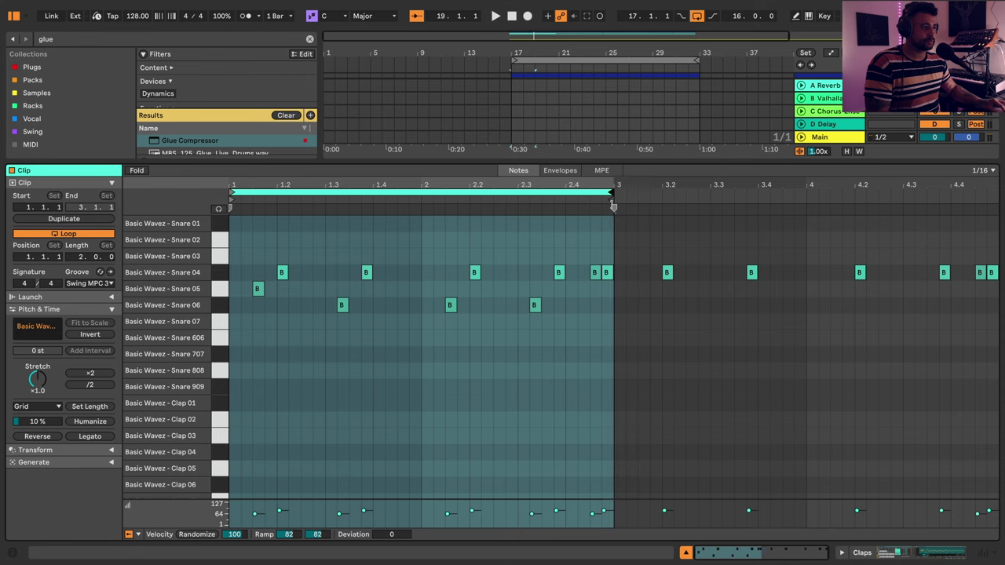
click(47, 221)
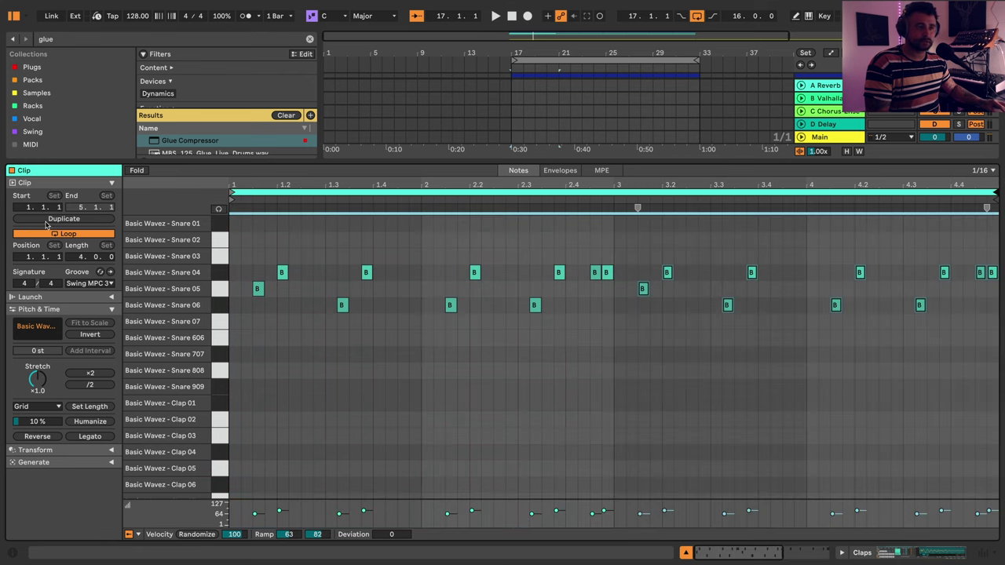
key(space)
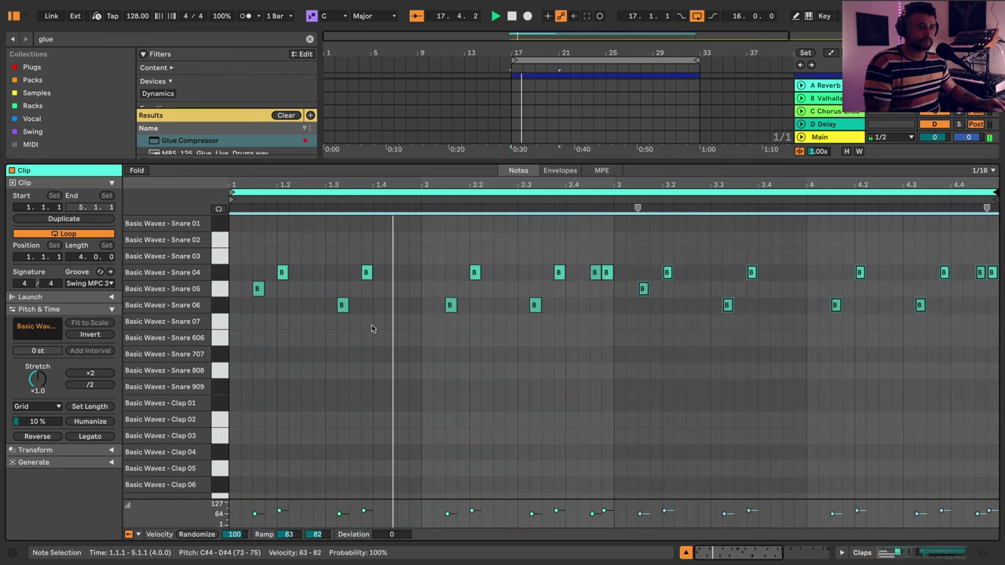
double_click(691, 322)
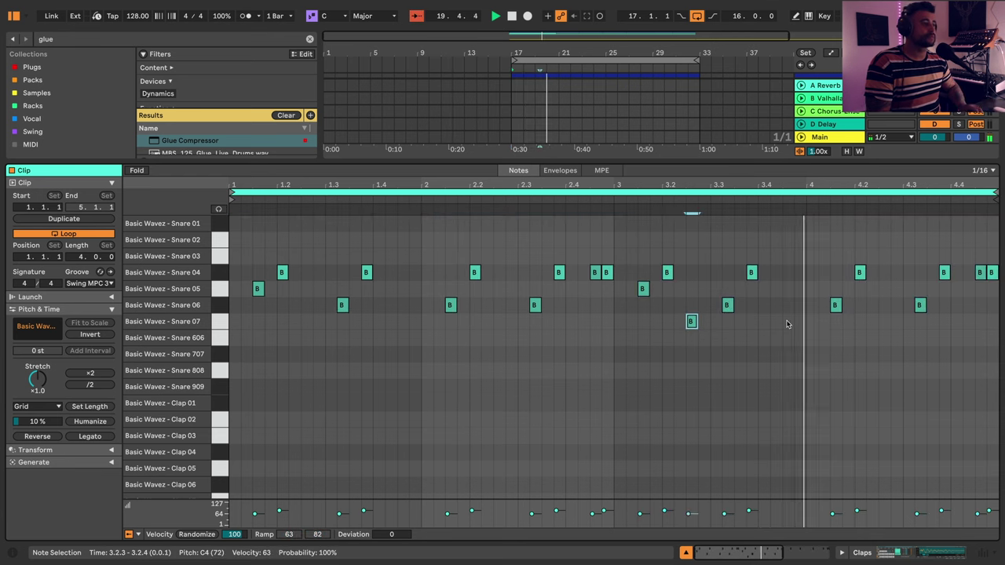
- Move the Snare 07 note to 3.2.4, add Snare 07 notes at 3.3.3, 4.4.2 and in beat 4.3, and play the result
key(Right)
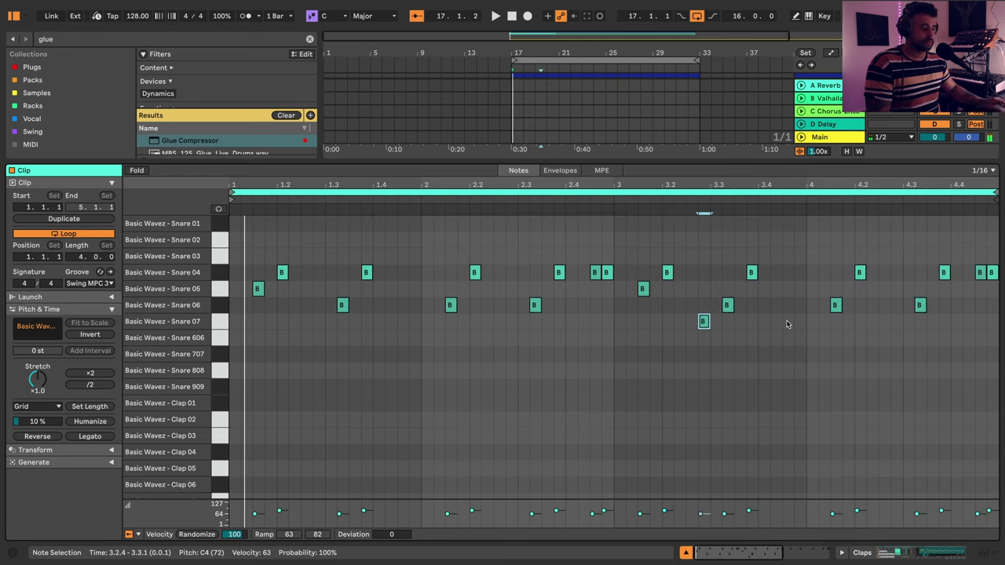
double_click(738, 321)
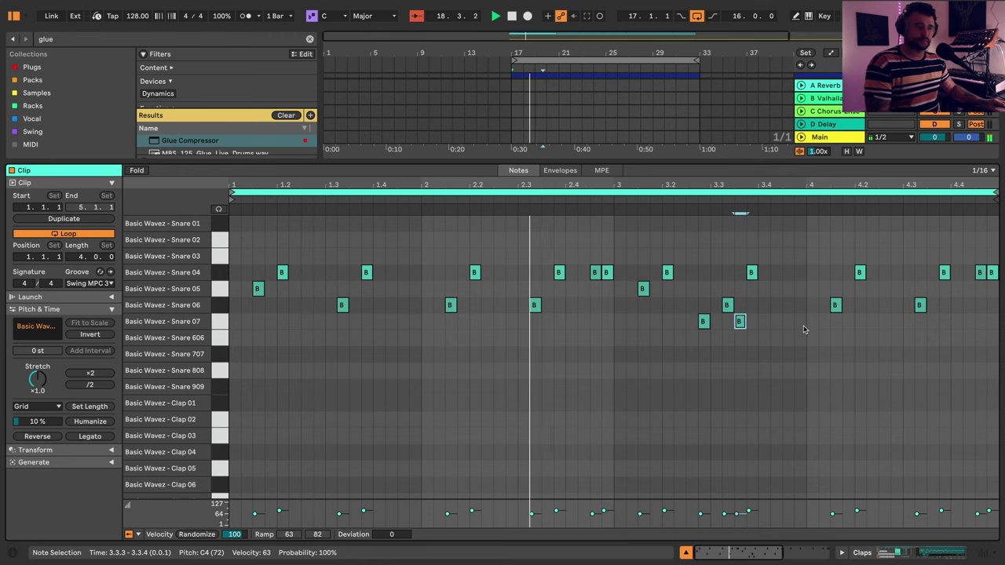
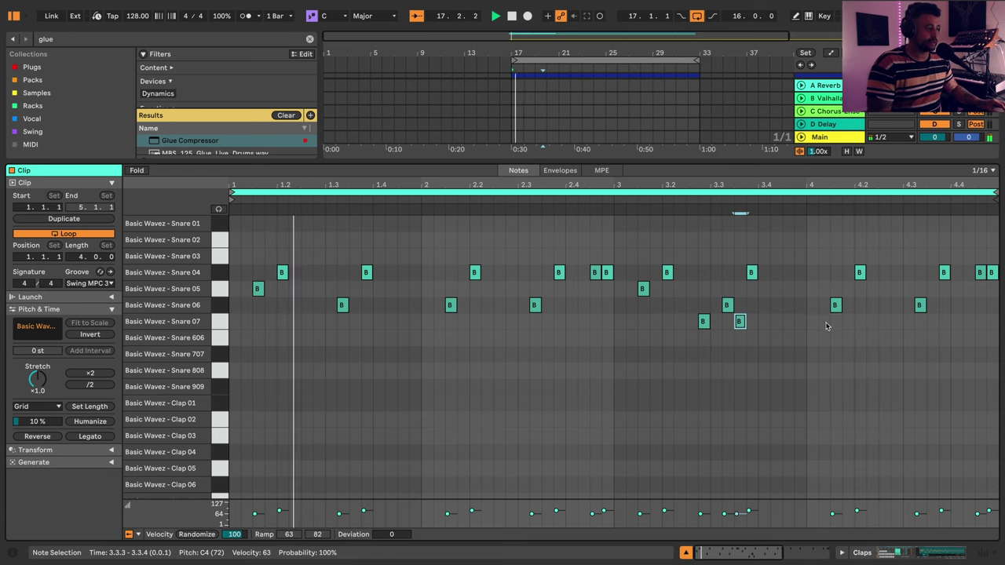
double_click(968, 321)
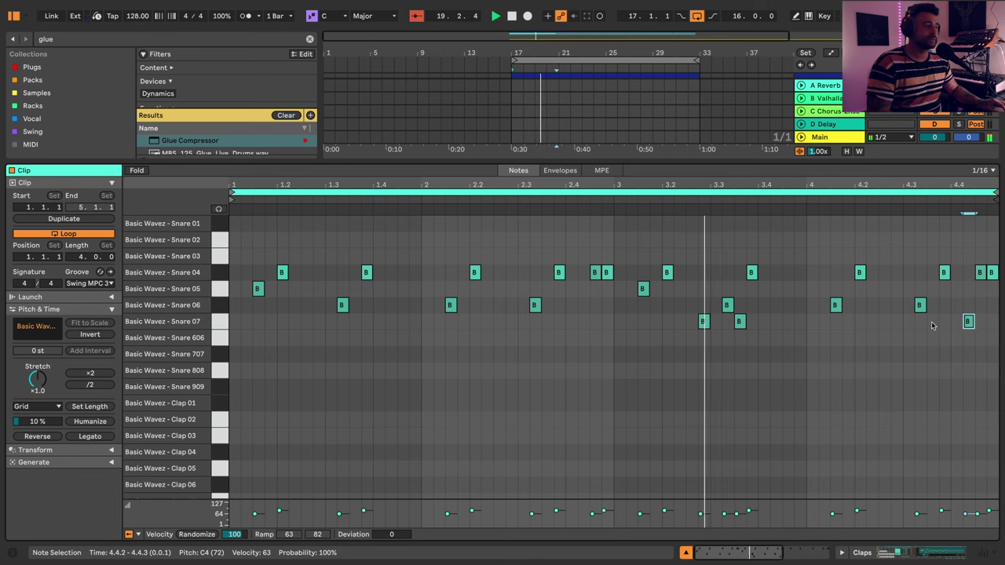
double_click(931, 321)
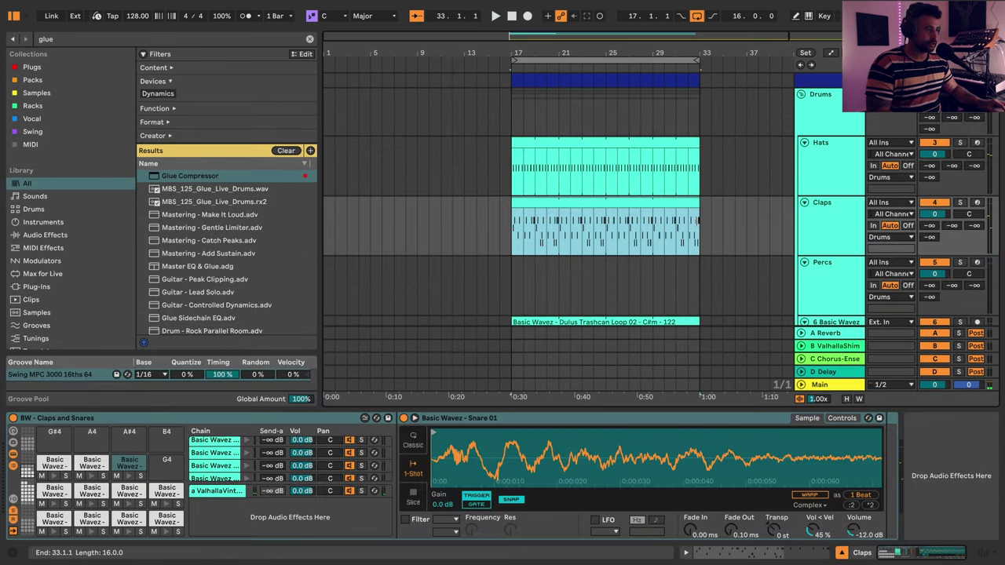
key(space)
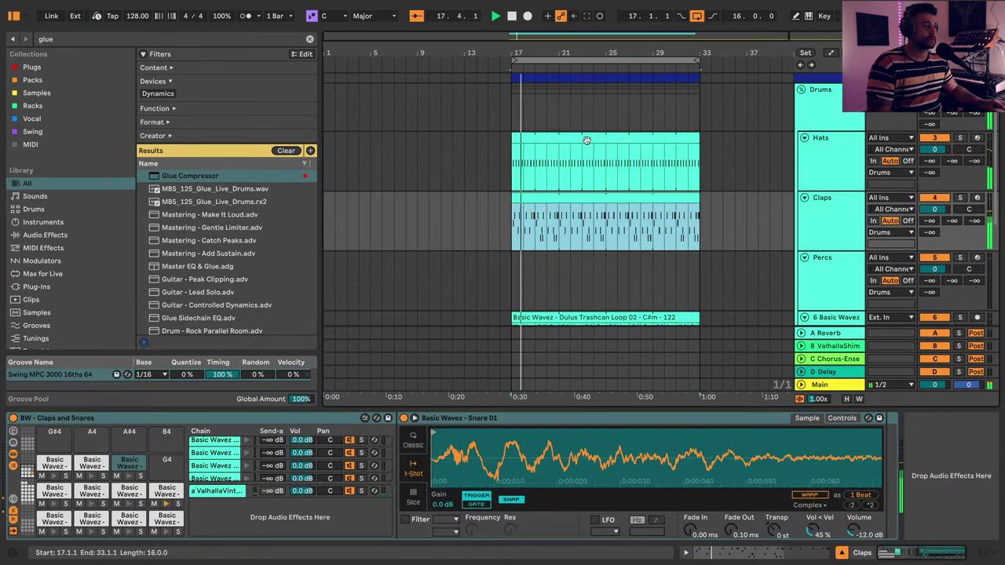
- In the Hats clip, copy all Hat_Closed_07 notes to the Hat_Closed_06 row and set the fixed grid to 1/16
double_click(608, 149)
click(224, 357)
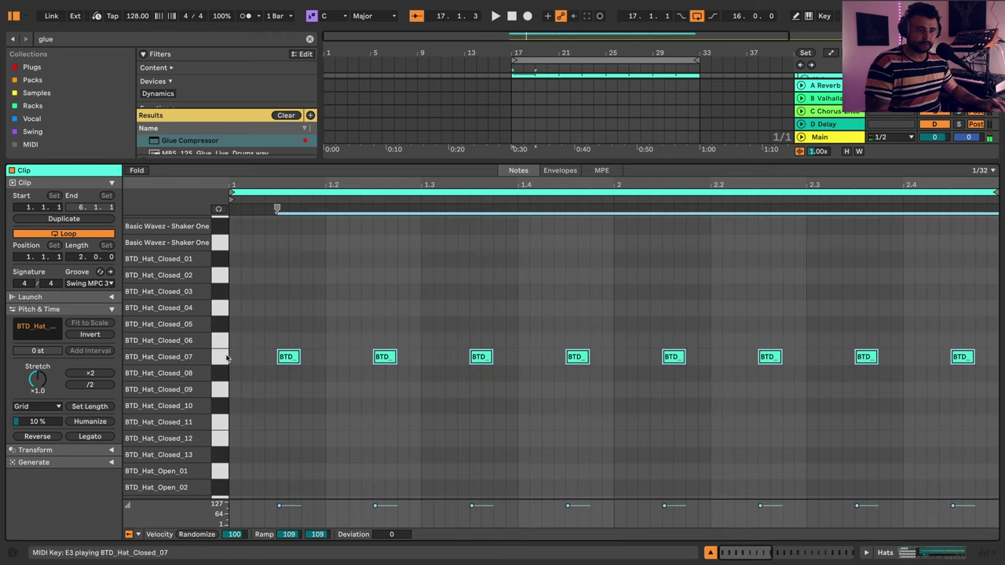
drag(284, 357, 285, 339)
key(space)
right_click(294, 345)
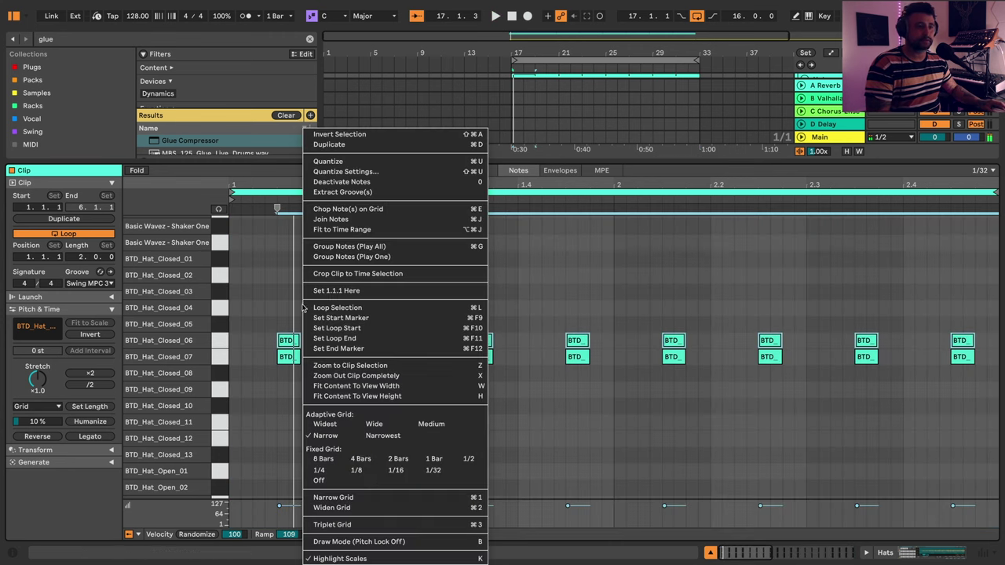
click(393, 470)
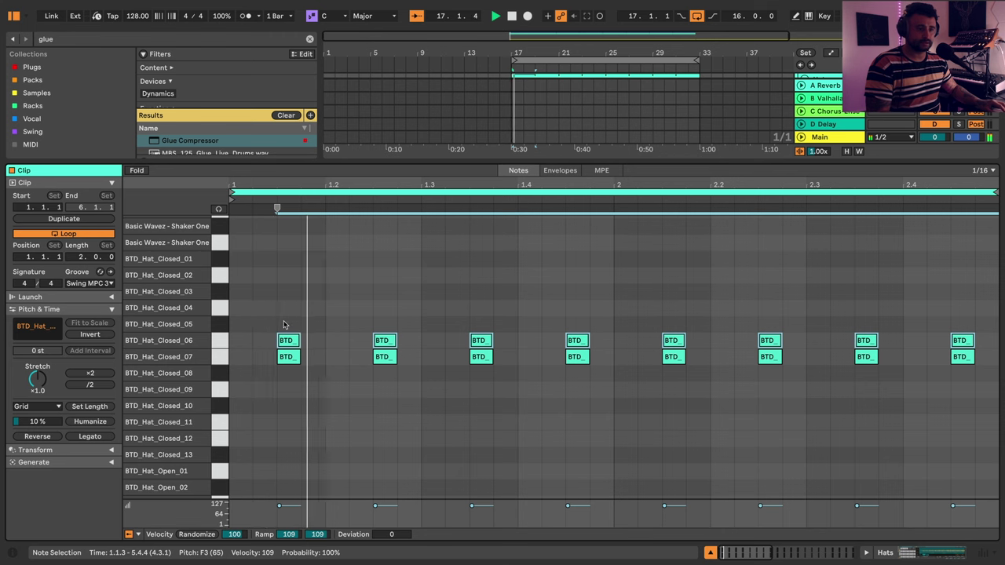
- During playback, audition the copied hat notes up to Hat_Closed_04 and down the closed hats, settling on Hat_Open_01
drag(289, 341, 284, 324)
key(space)
key(Up)
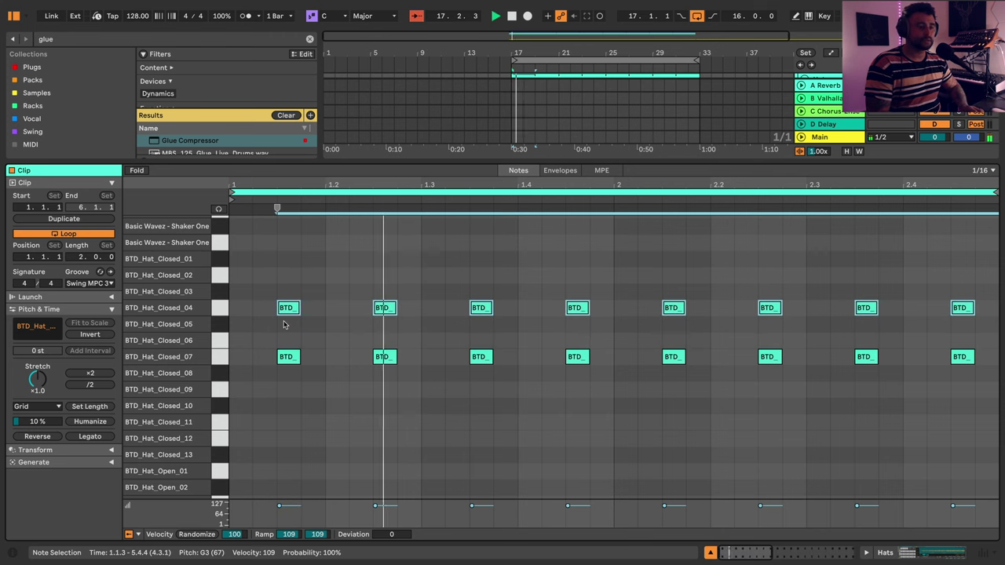
key(Down)
key(Down)
key(Down)
key(Down)
key(Down)
key(Down)
key(Down)
key(Down)
key(Down)
key(Down)
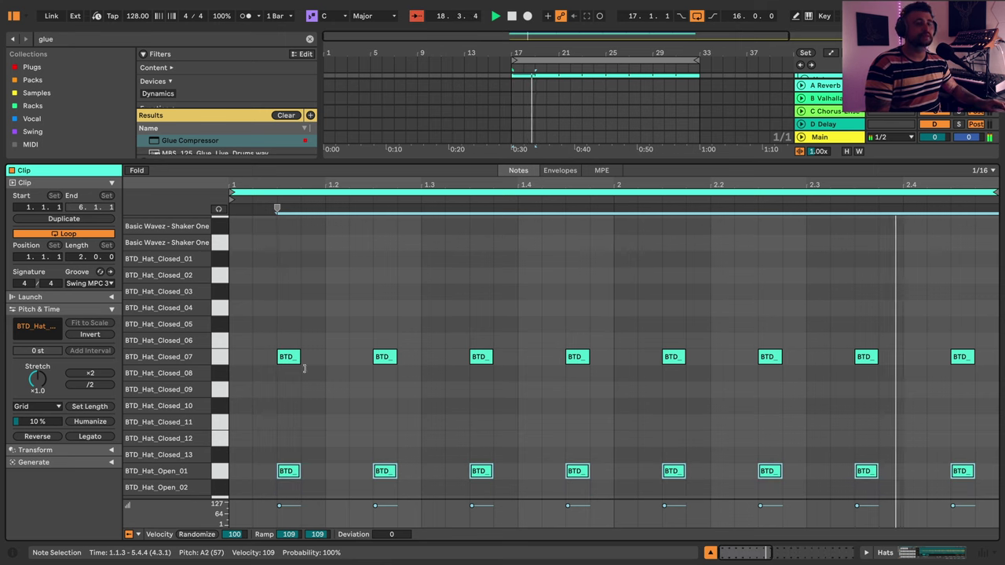
- Lower the copied hat notes to velocity 88 and audition them on the open hat rows down to Hat_Open_08
scroll(283, 324, down, 3)
mouse_move(283, 381)
mouse_down()
mouse_move(284, 397)
mouse_move(283, 389)
mouse_up()
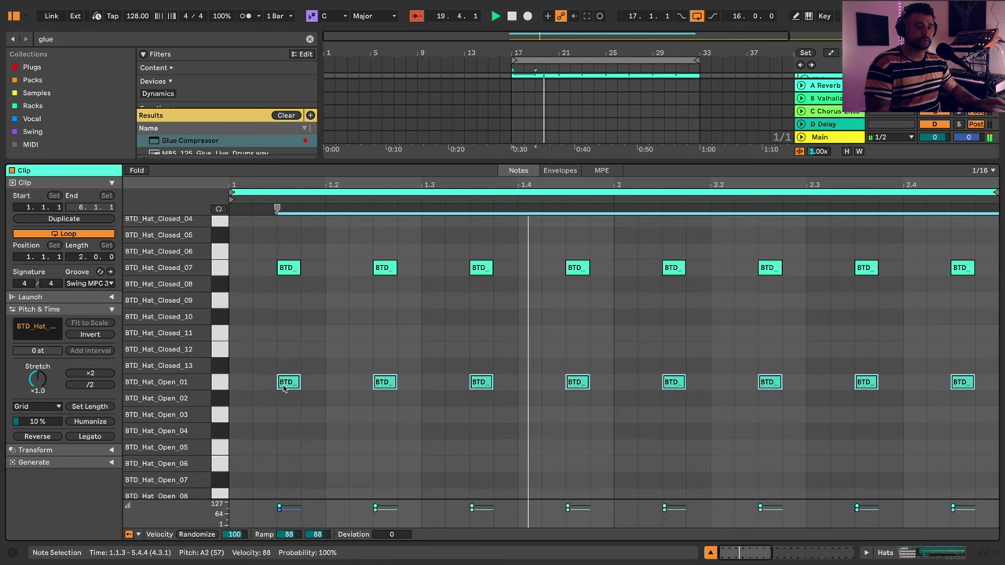
key(Down)
key(Down)
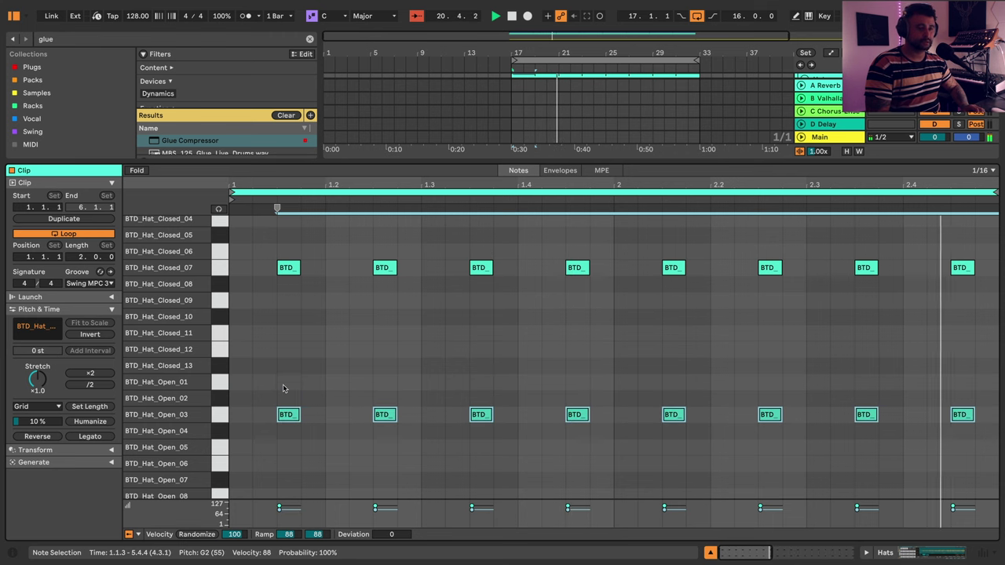
key(Down)
key(Down)
key(Down)
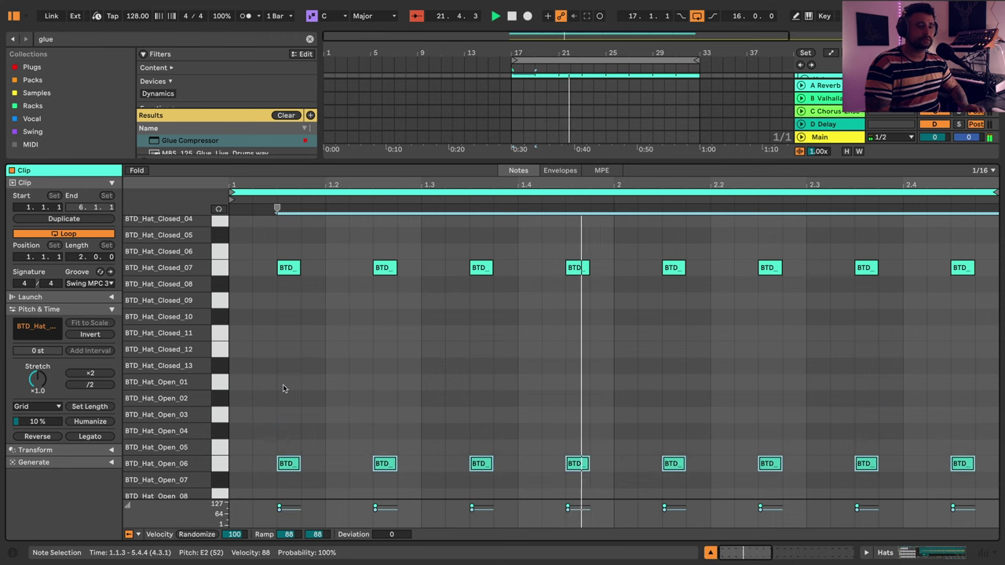
key(Up)
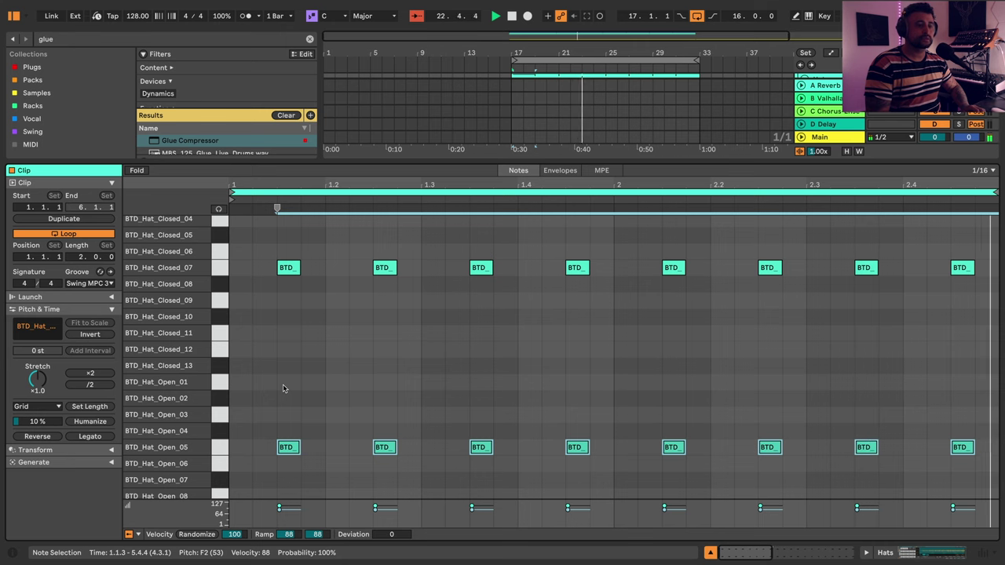
key(Down)
key(Down)
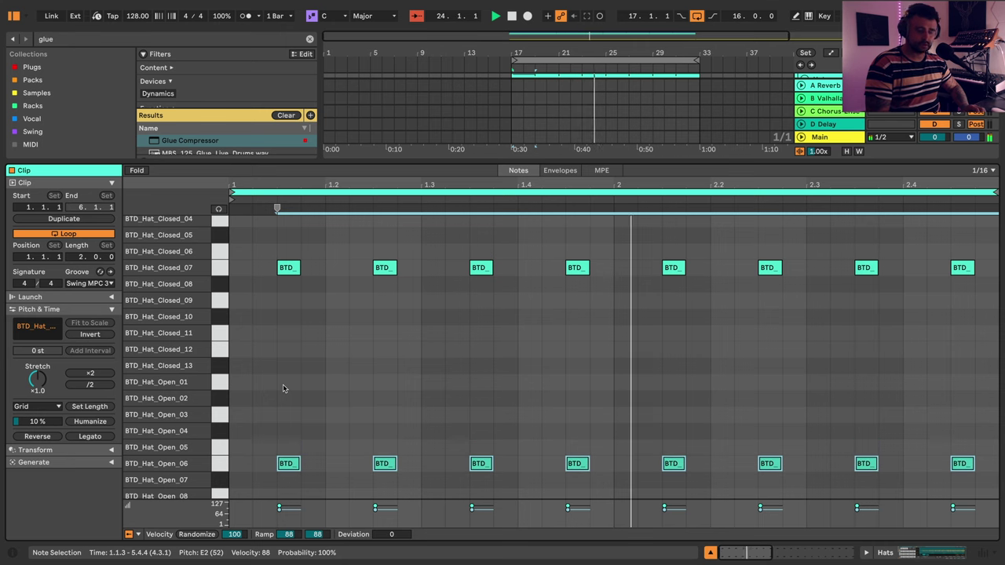
key(Down)
key(Down)
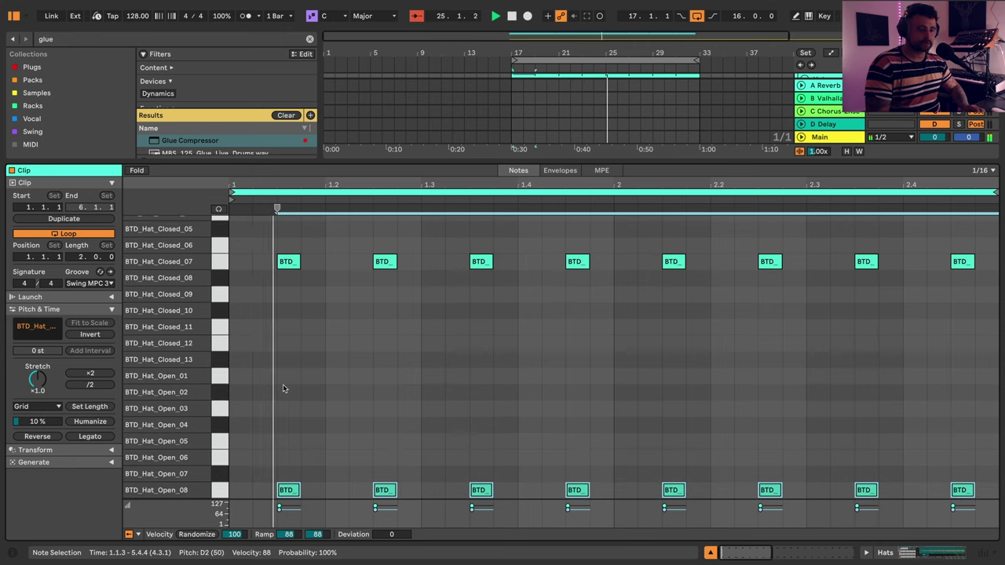
- Move the copied hat notes back up to Hat_Open_01 and set their velocity to 95
key(Up)
key(Up)
key(Up)
key(Up)
key(Up)
key(Up)
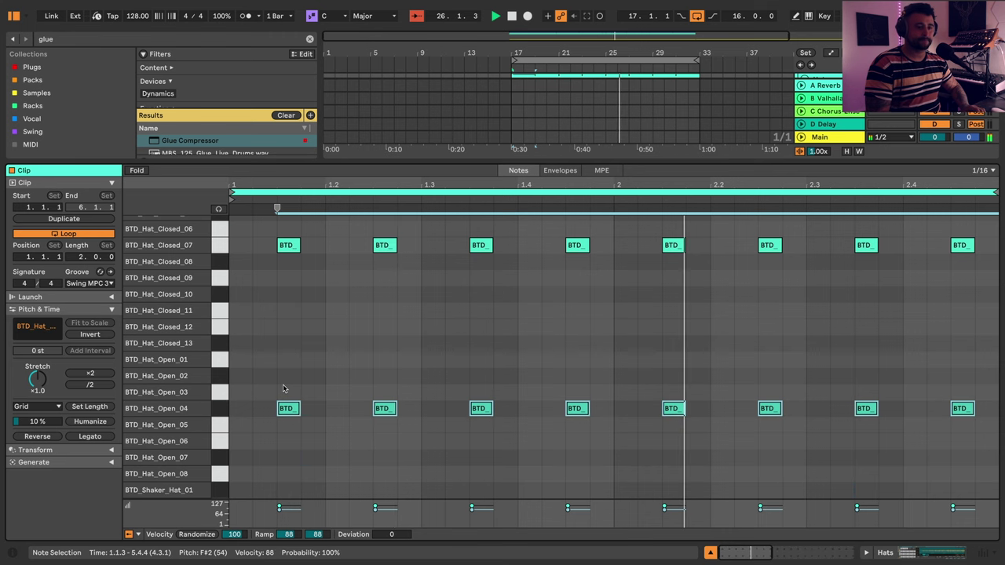
key(Up)
key(Up)
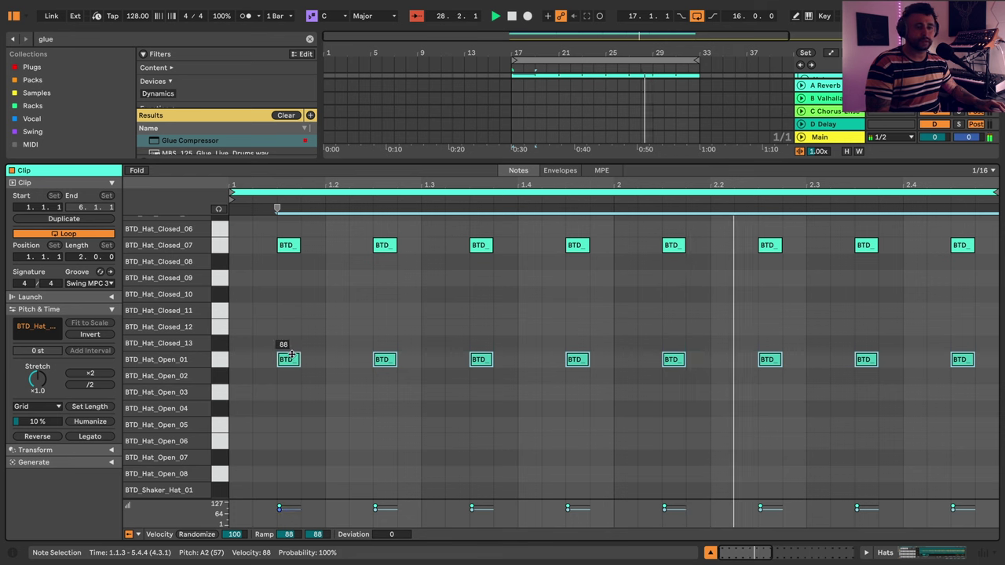
drag(292, 354, 292, 349)
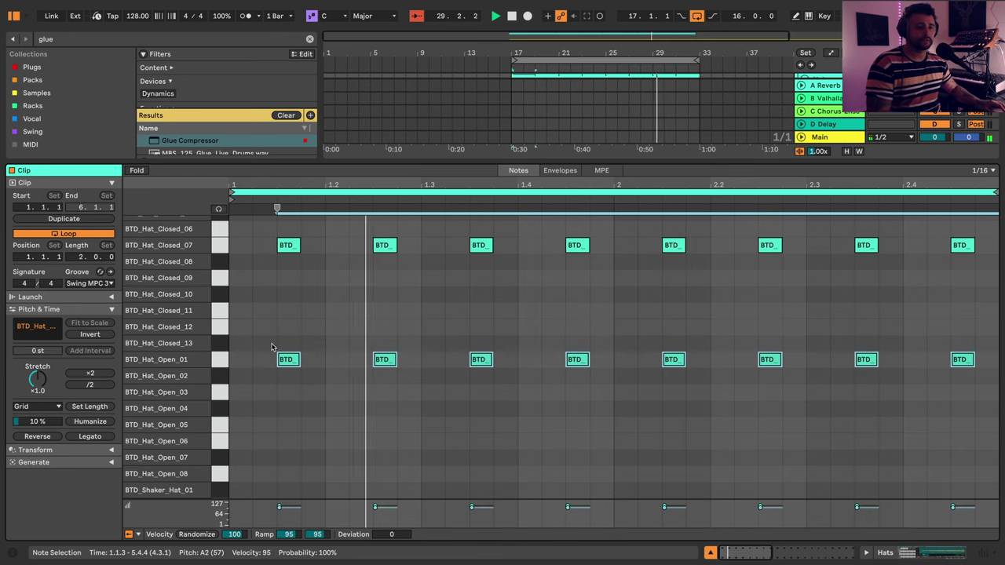
- Add Hat_Closed_11 notes at 1.1.2 and 1.2.4 while playing the clip
key(space)
double_click(266, 343)
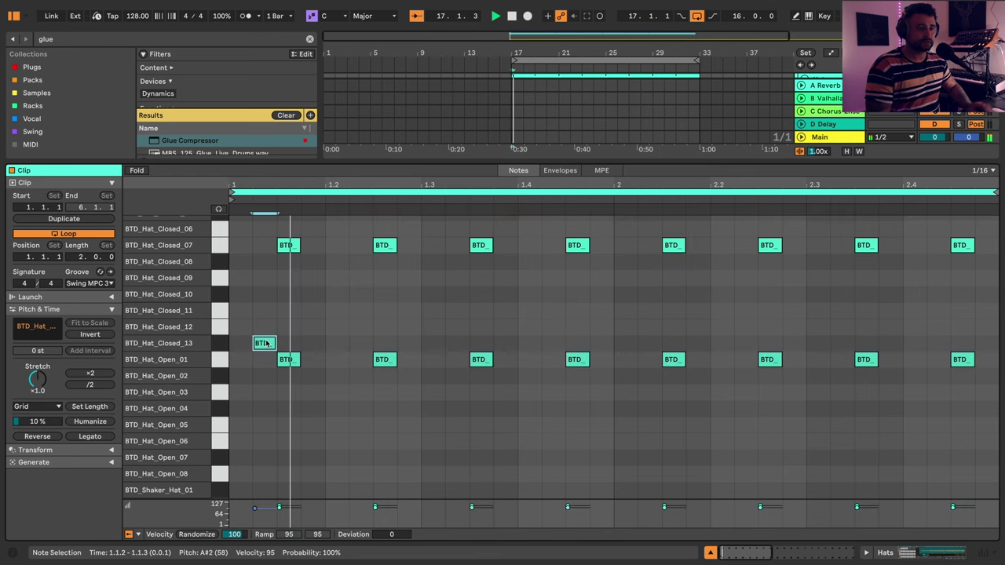
key(Up)
key(Up)
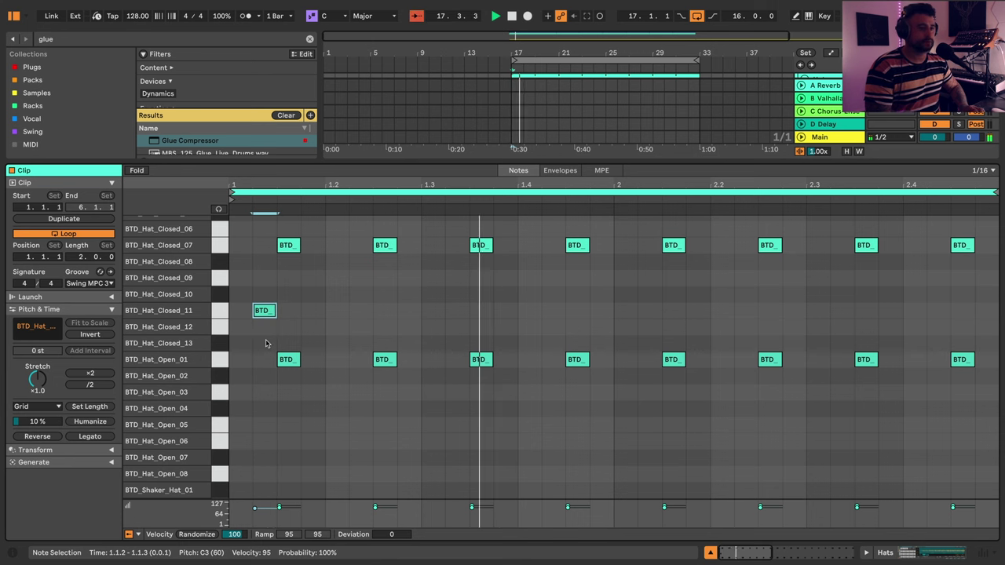
double_click(312, 310)
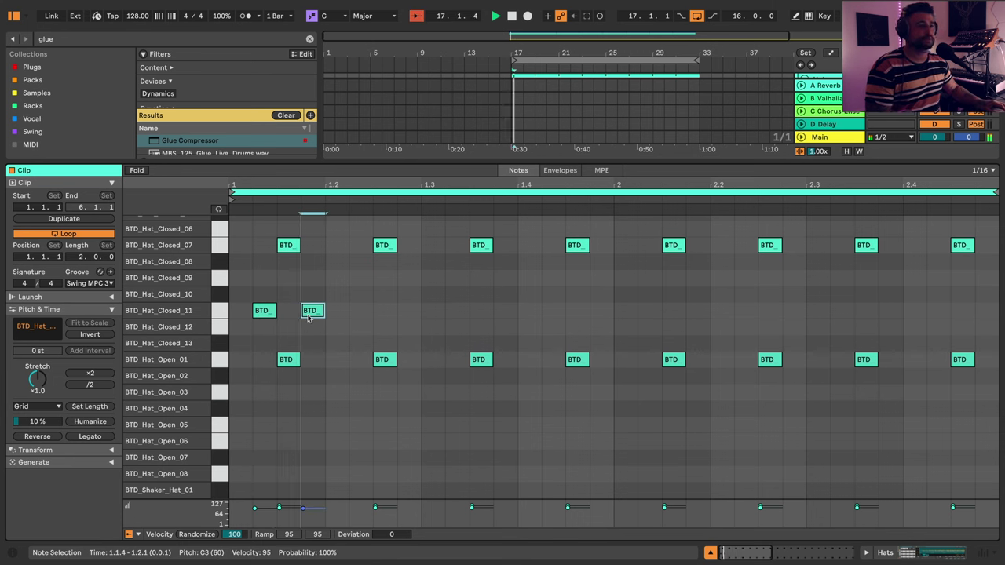
key(Right)
key(Right)
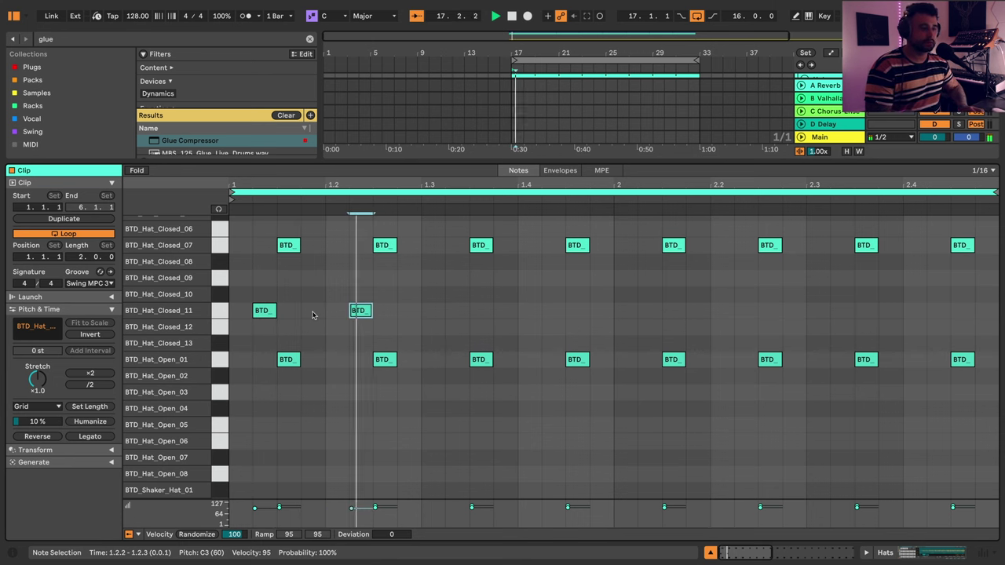
key(Right)
key(Right)
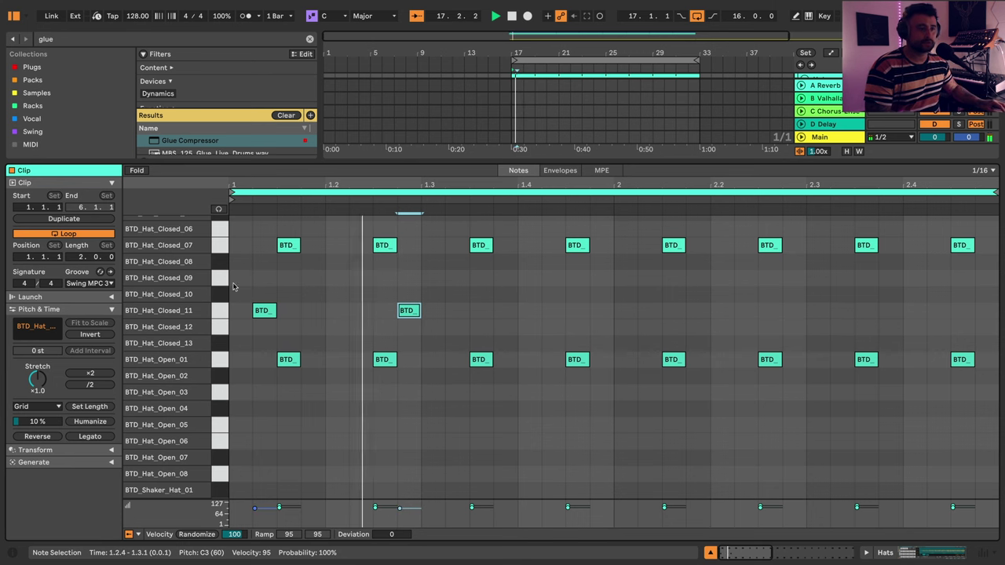
- Audition both Hat_Closed_11 notes on the rows up to Hat_Closed_04 and settle them on Hat_Closed_07
click(221, 314)
key(Up)
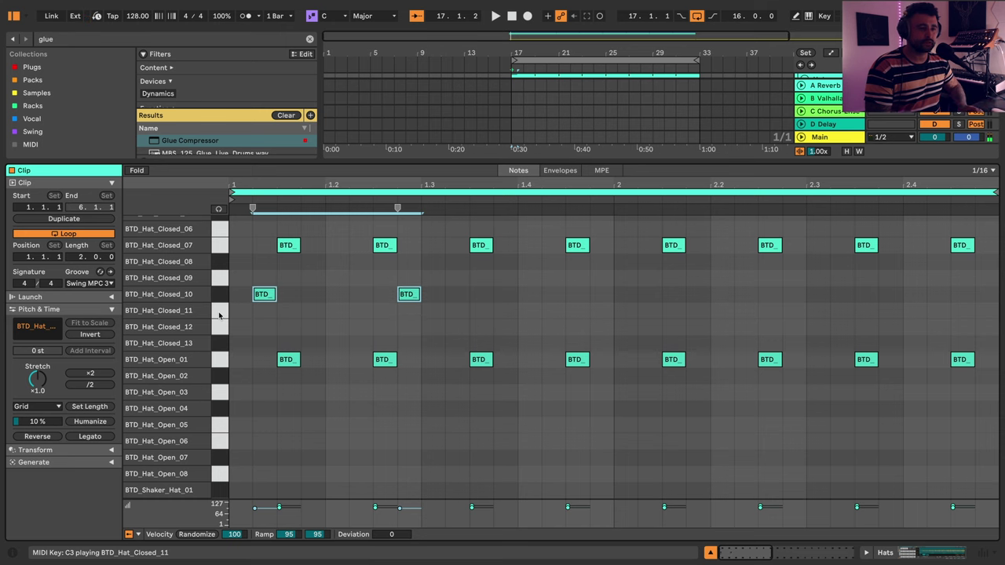
key(Up)
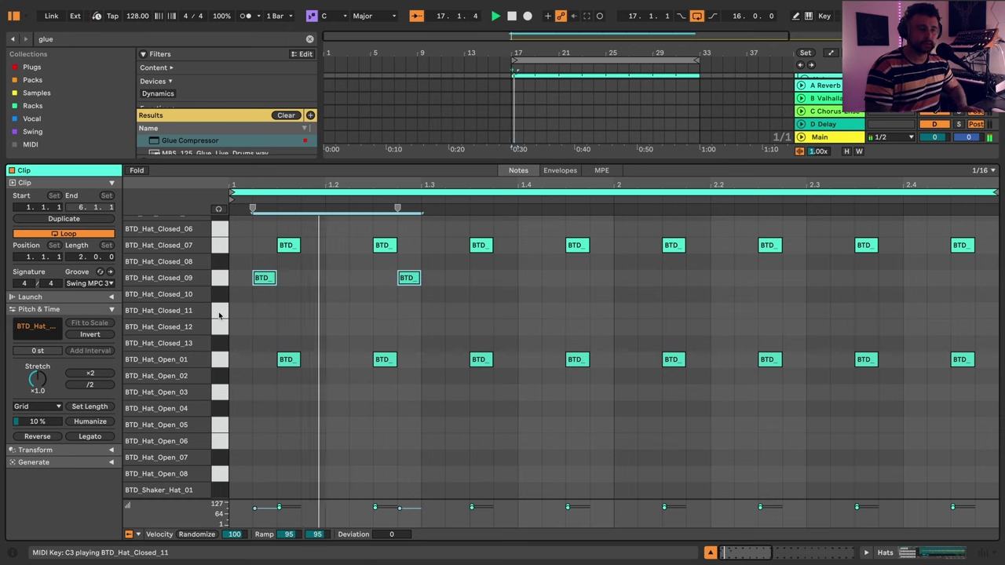
key(Up)
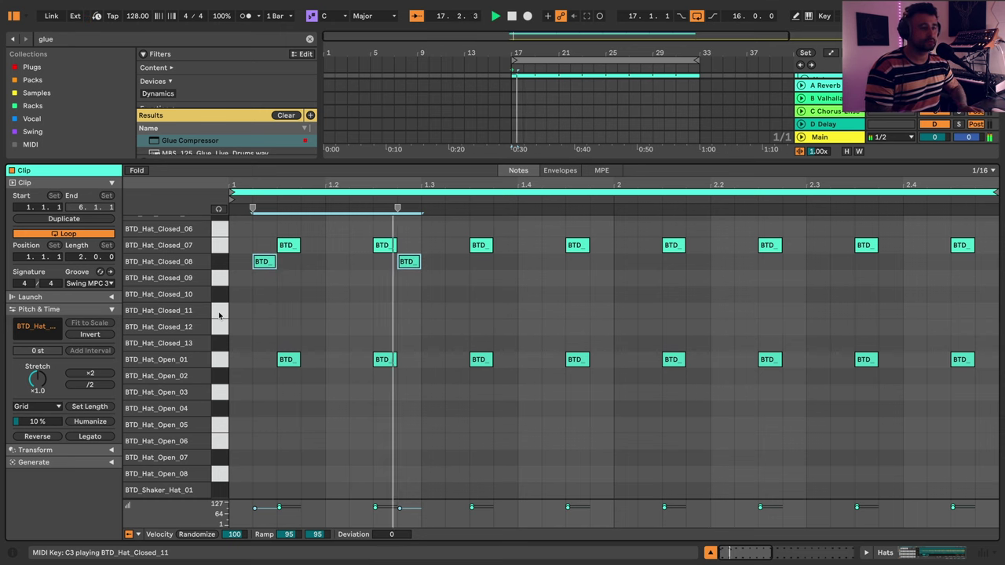
key(Up)
key(Up)
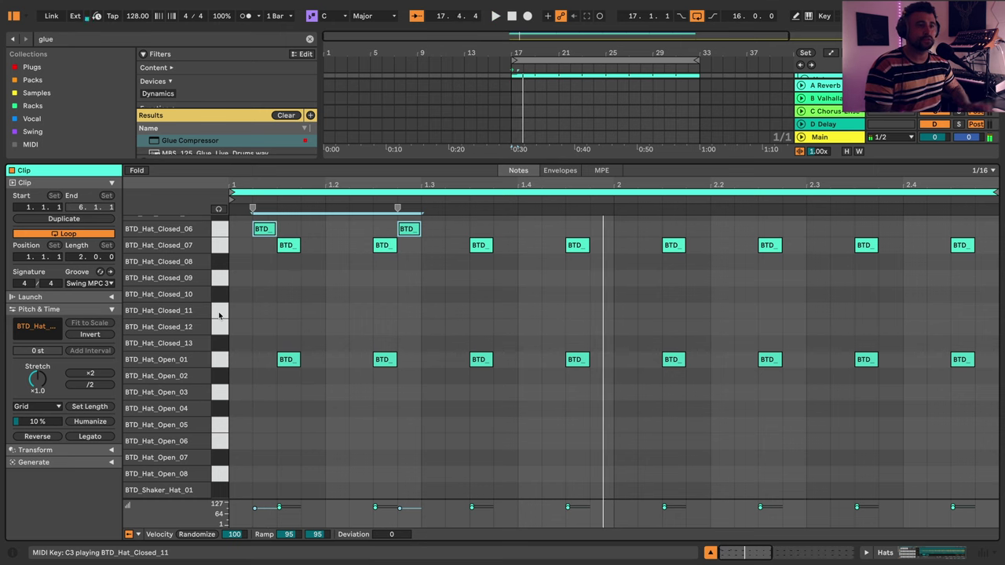
scroll(234, 318, up, 1)
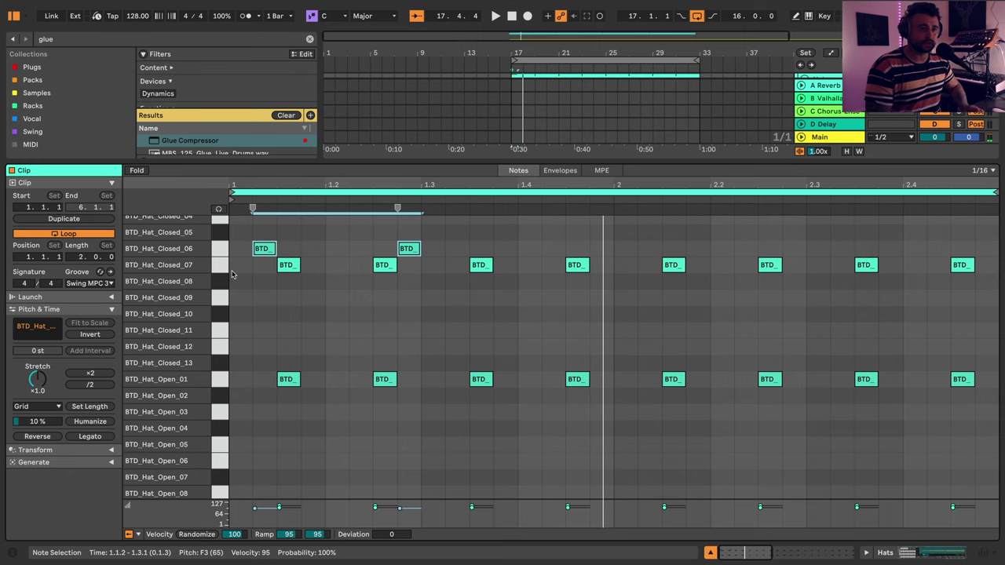
key(Up)
key(Up)
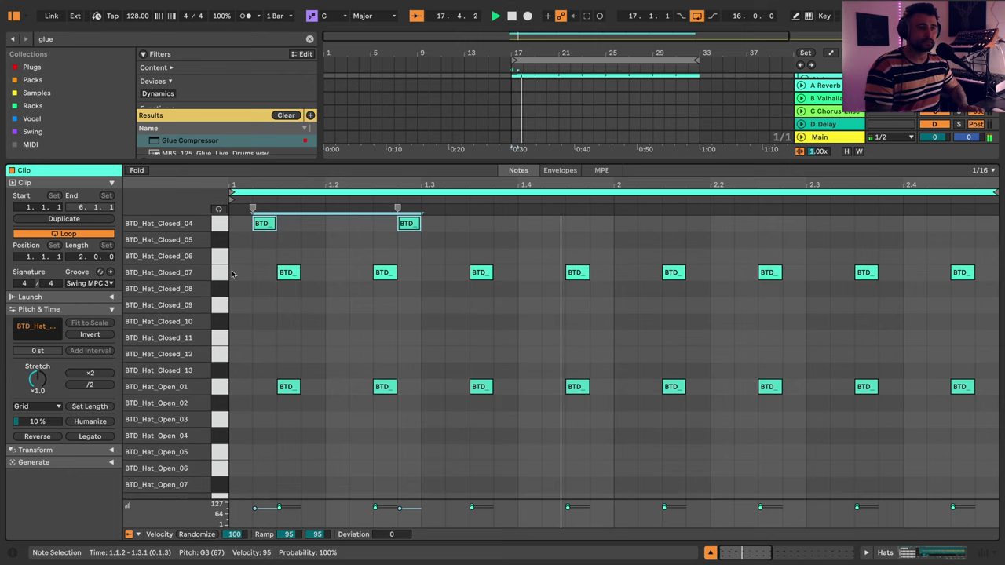
key(Down)
key(Down)
key(Down)
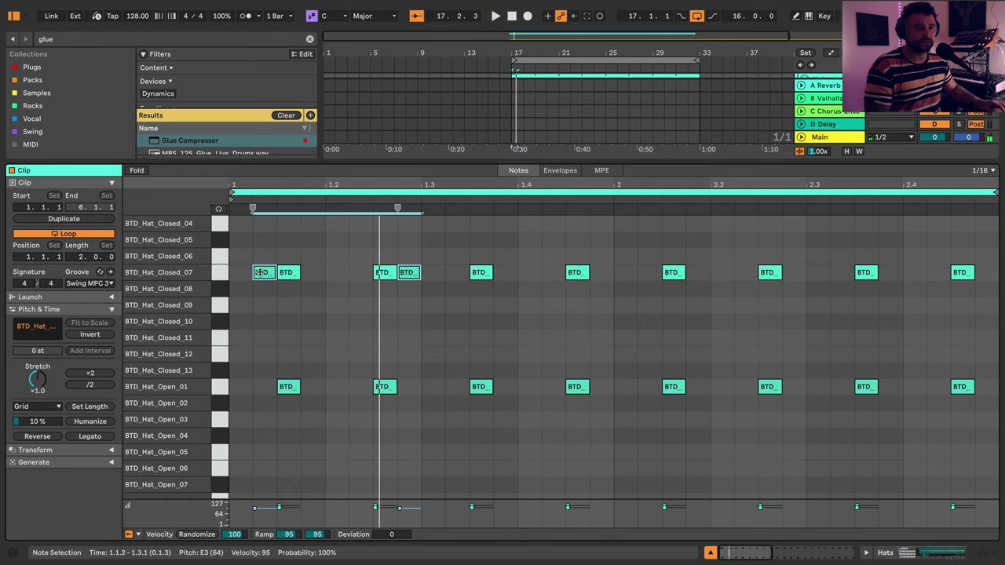
- Lower both ghost Hat_Closed_07 notes to velocity 57 and add more at 1.3.4, 1.4.4, 2.1.4, 2.2.4, 2.3.2, 2.3.4, 2.4.2 and 2.4.4
key(space)
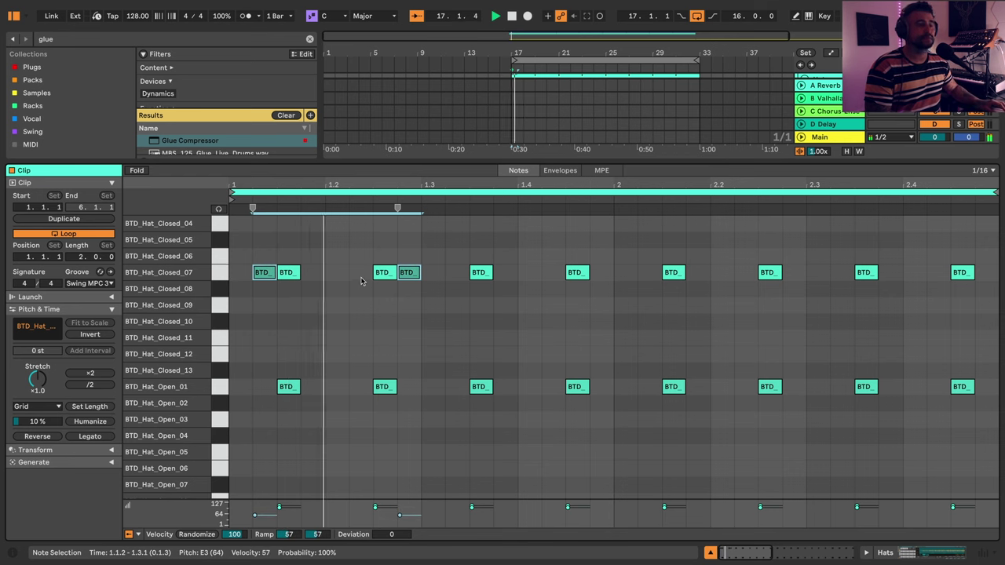
double_click(501, 274)
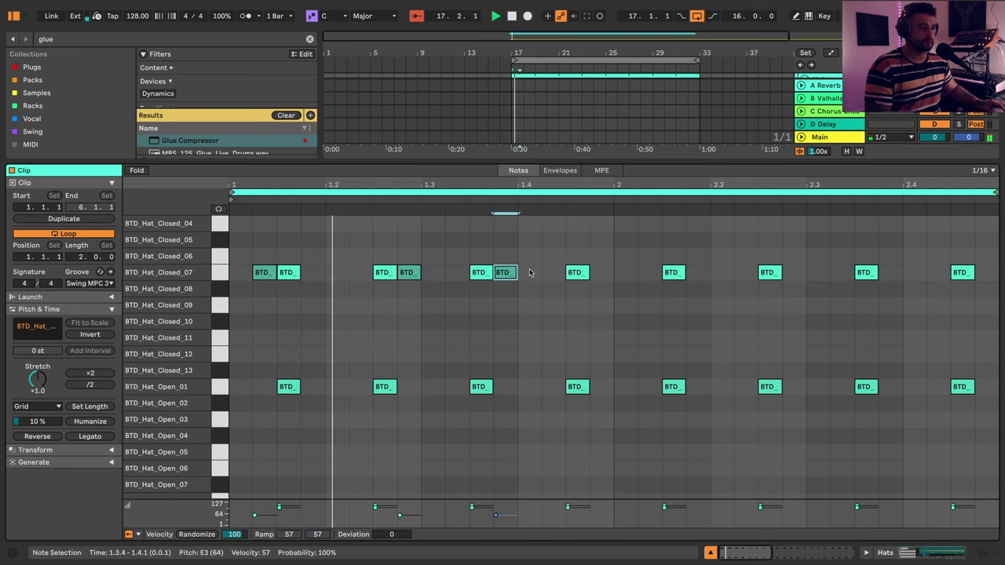
double_click(602, 274)
double_click(697, 272)
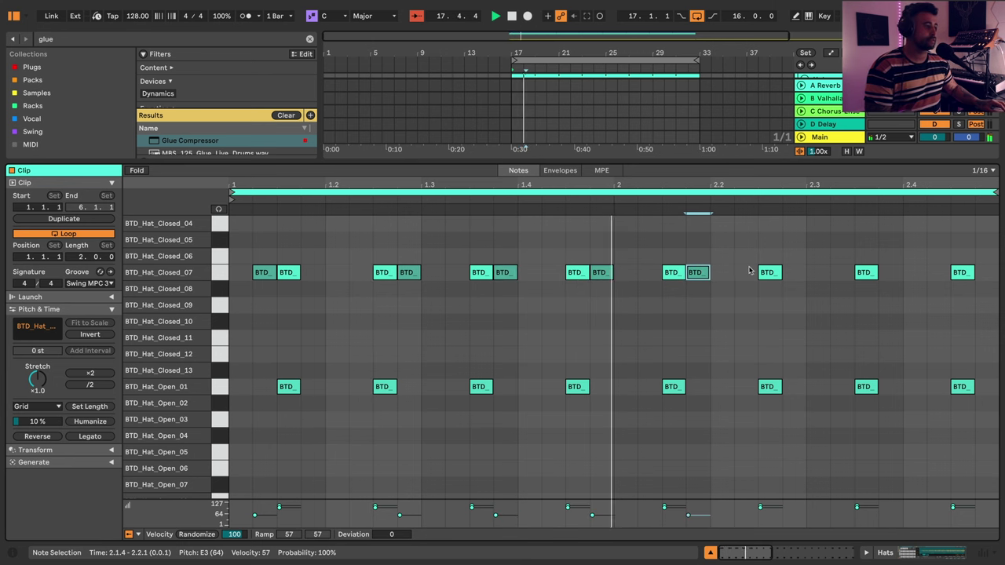
double_click(794, 272)
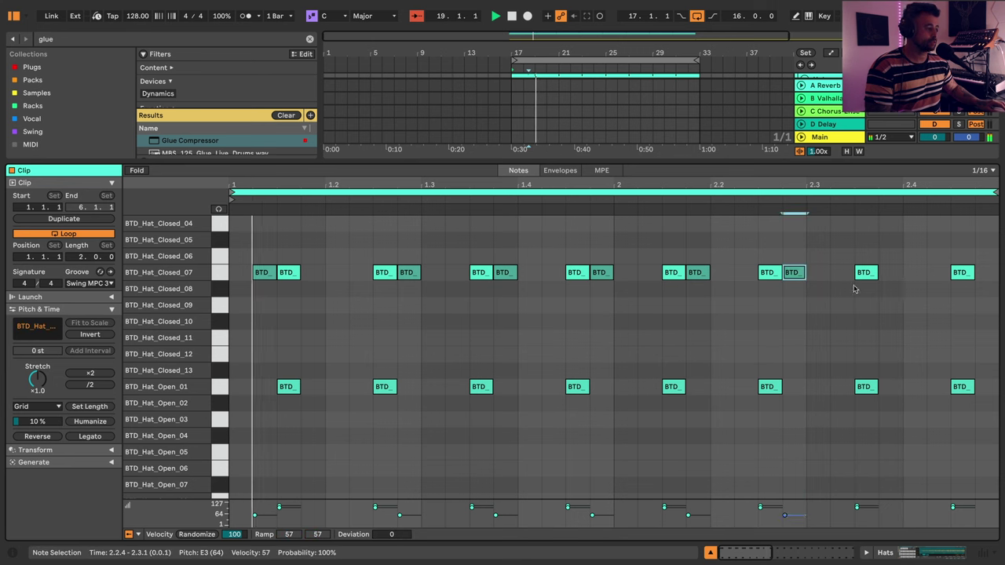
double_click(889, 272)
double_click(840, 272)
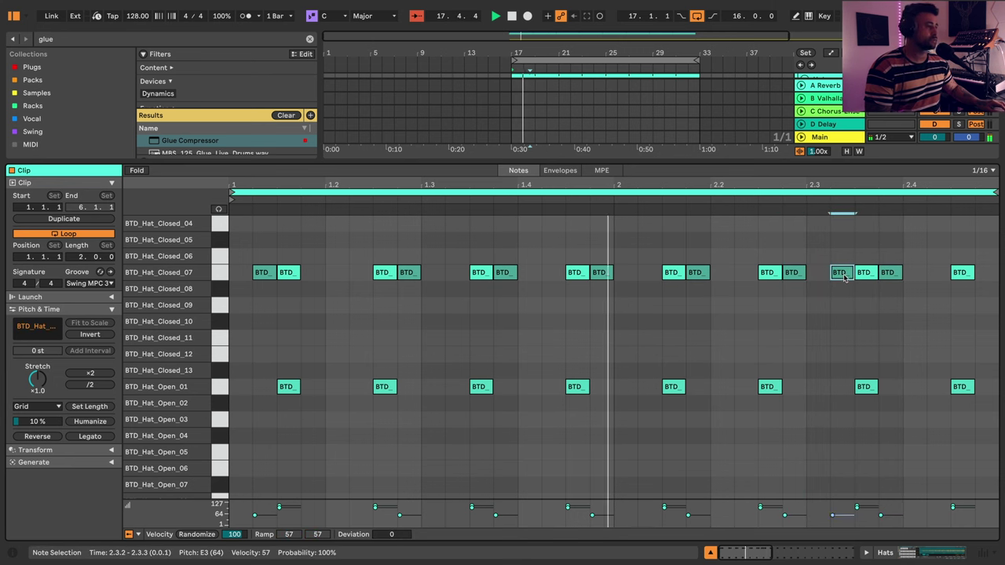
double_click(937, 273)
double_click(986, 272)
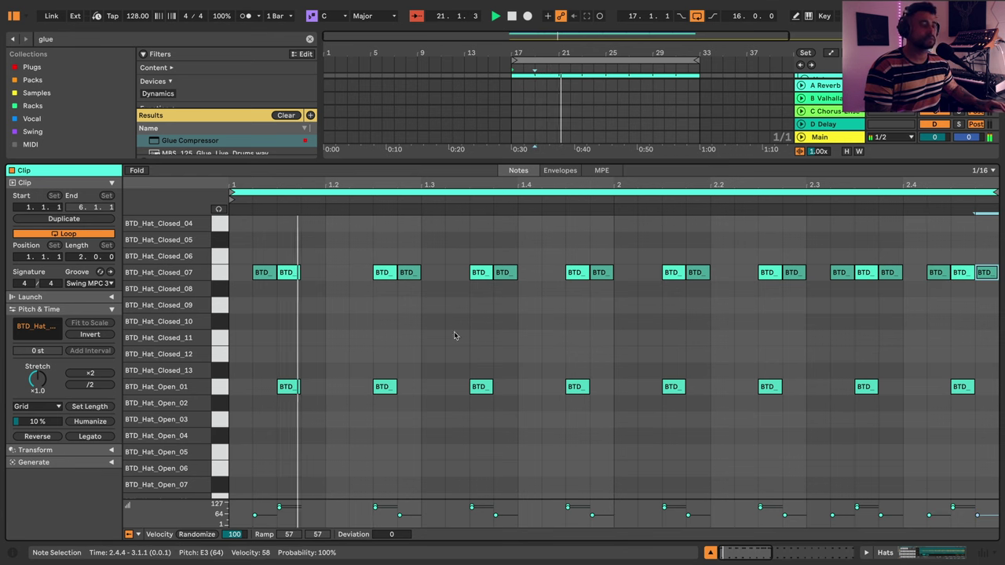
- Add four consecutive sixteenth notes from 1.1.1 on Shaker One Shot 03 and audition them one row higher on F#5
scroll(251, 288, up, 5)
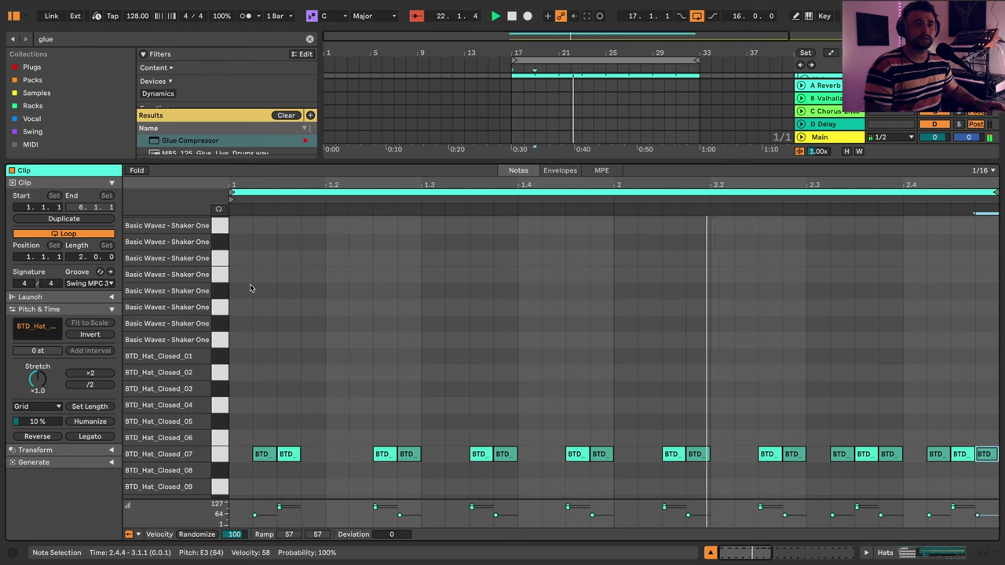
key(space)
double_click(241, 259)
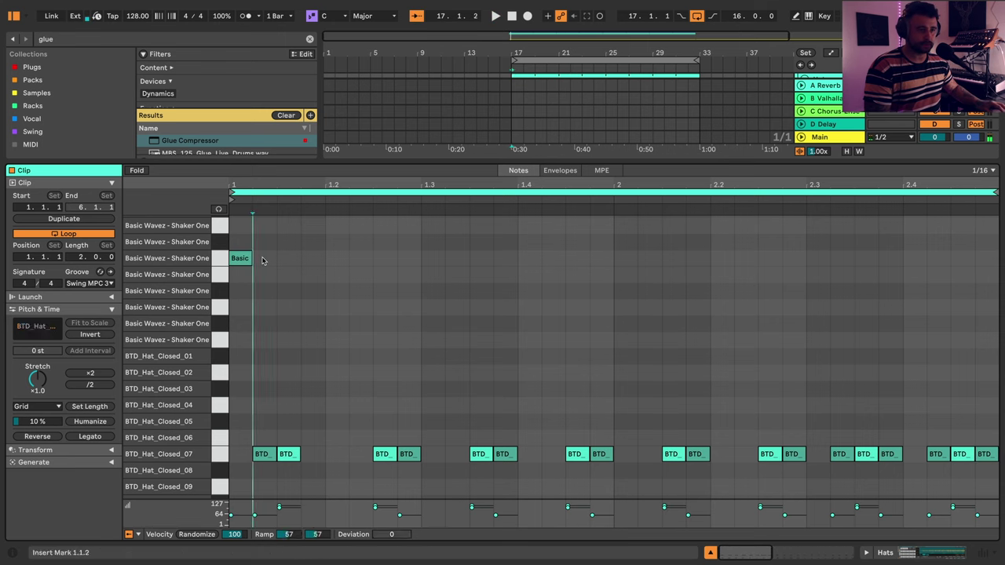
double_click(265, 259)
double_click(313, 259)
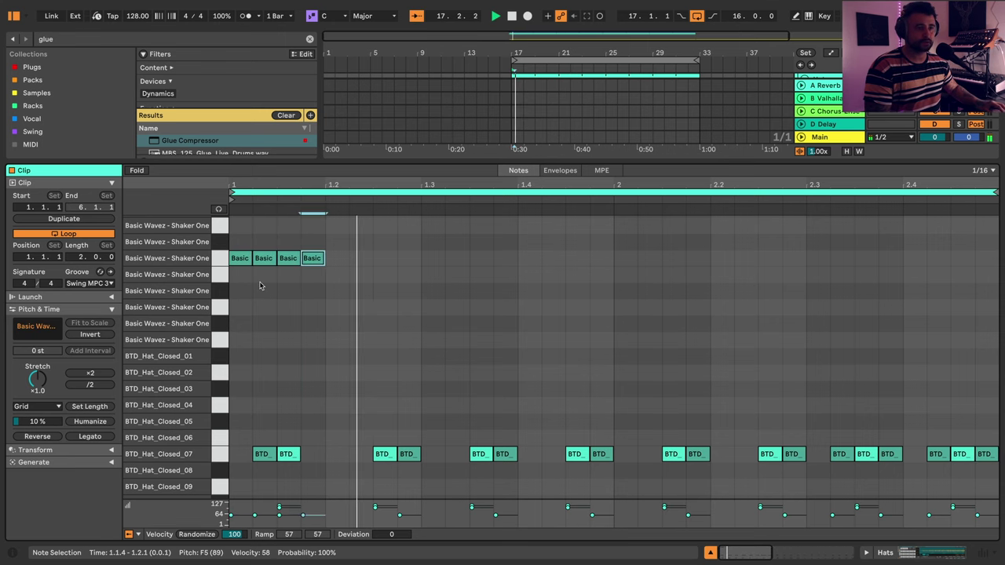
click(224, 261)
key(Up)
key(space)
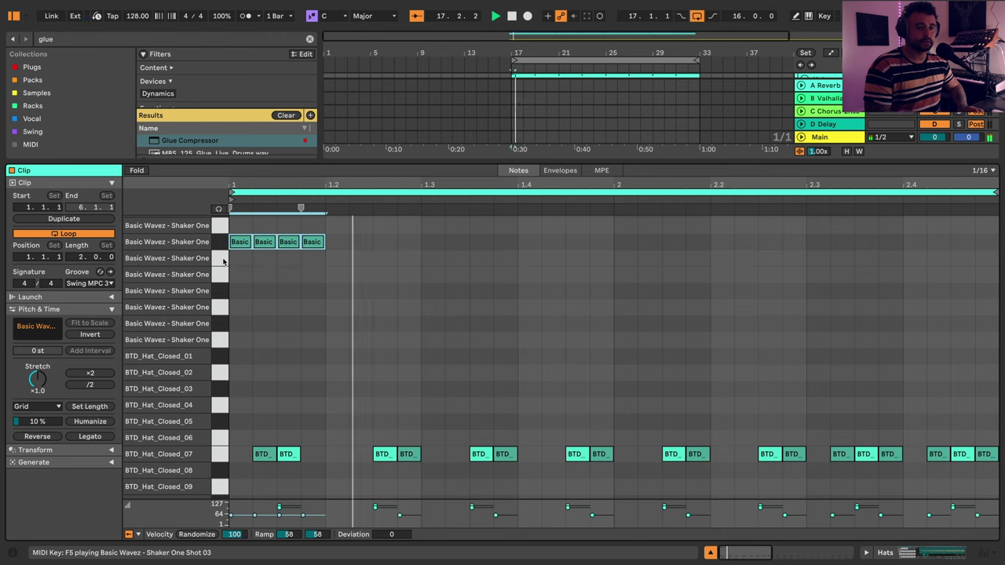
- Raise the shaker notes at 1.1.1 and 1.1.3 to velocities of about 82 and 81, and add one at 1.2.1 with velocity 84
click(259, 260)
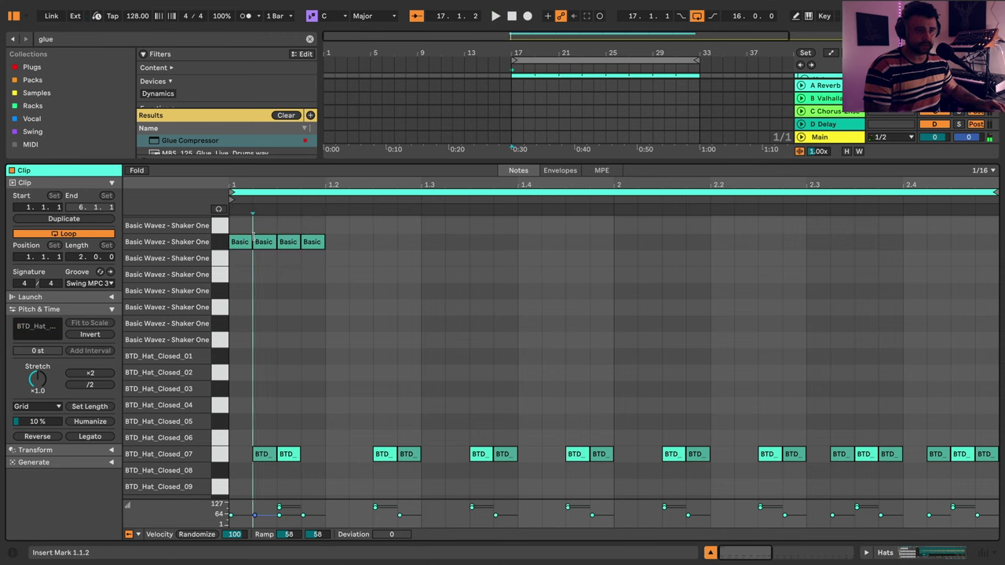
click(241, 239)
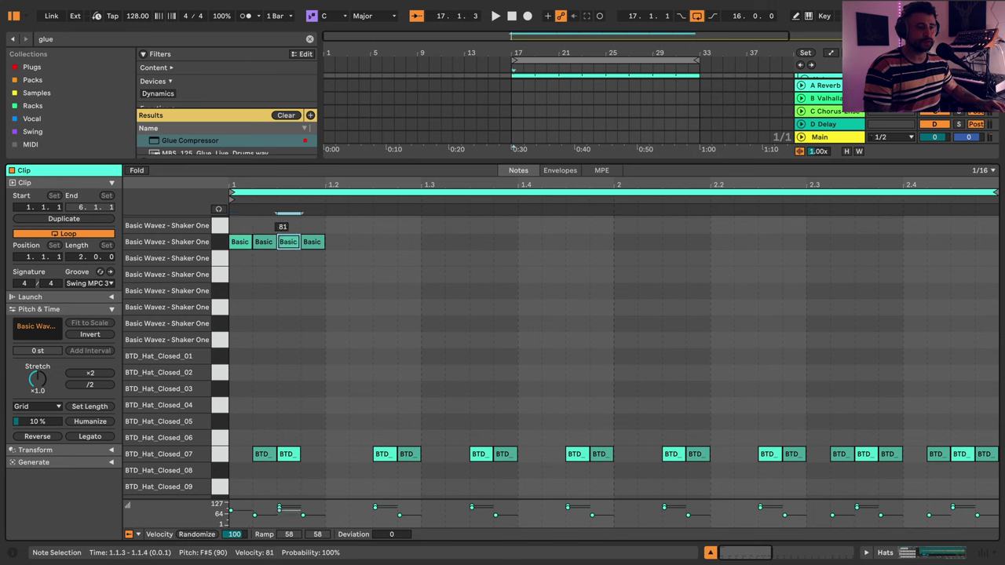
double_click(343, 246)
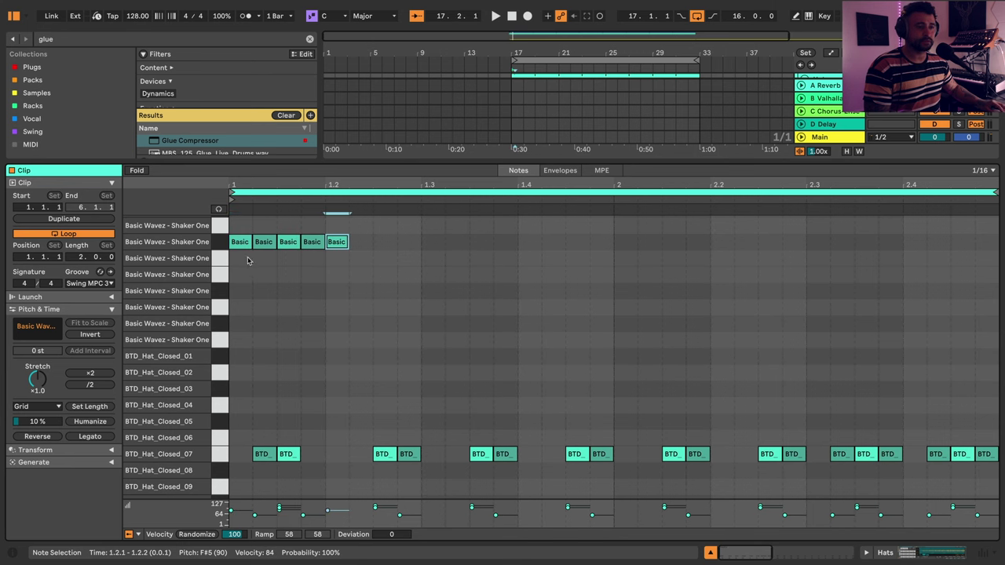
- Duplicate the five-note shaker pattern repeatedly until it fills the two-bar clip, and play it back
drag(247, 260, 343, 243)
key(ctrl+d)
key(ctrl+d)
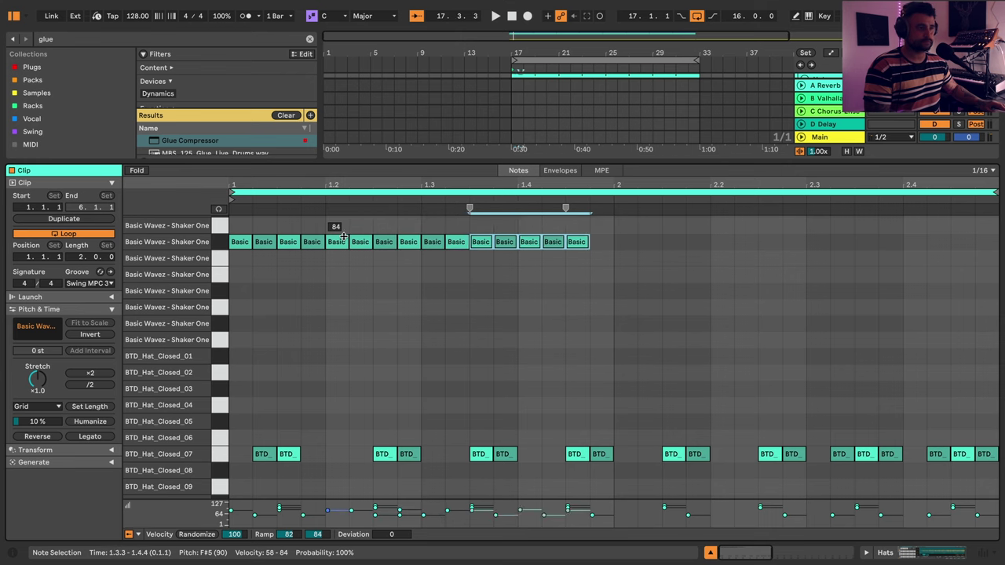
key(ctrl+d)
key(ctrl+d)
key(ctrl+d)
key(ctrl+d)
key(space)
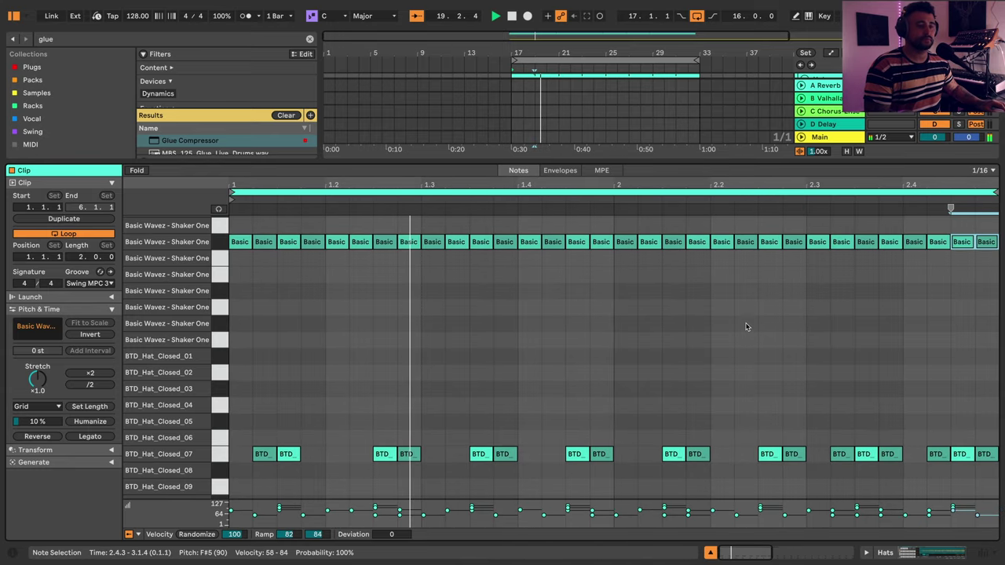
- Enable the Glue Compressor on the Drums group with the threshold at -21.0 dB and makeup at 1.75 dB
key(shift+Tab)
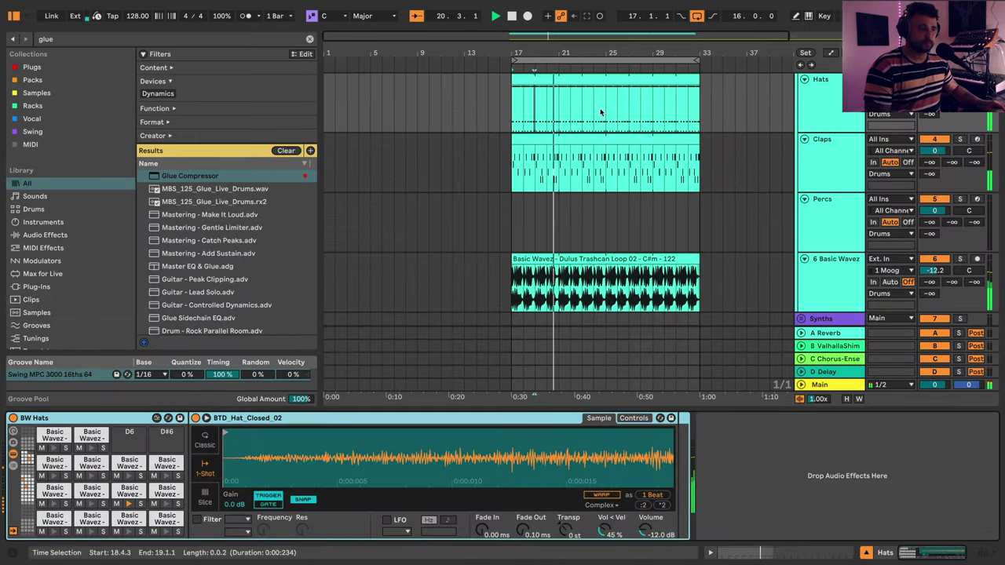
drag(653, 49, 528, 51)
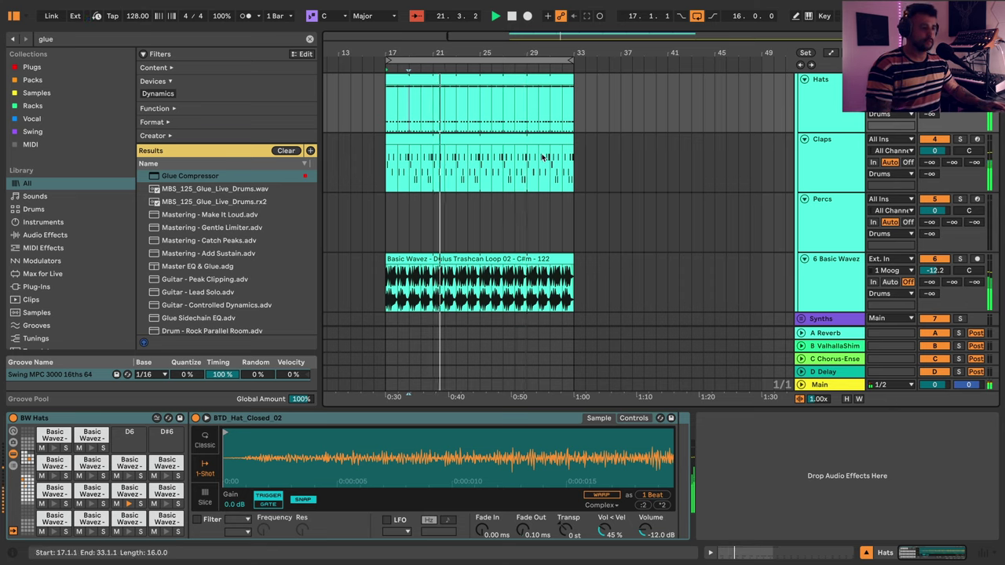
scroll(541, 157, up, 3)
click(814, 162)
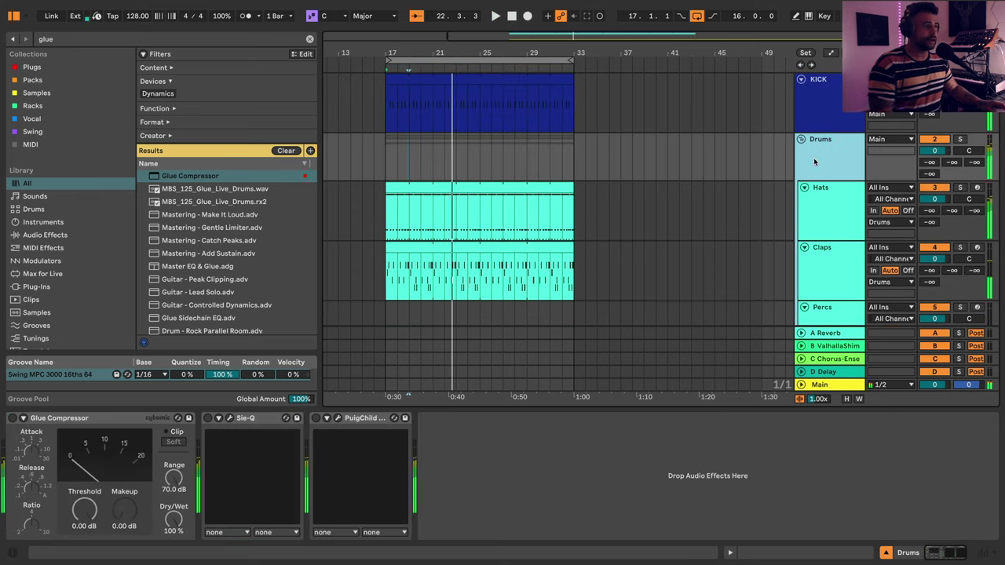
click(12, 418)
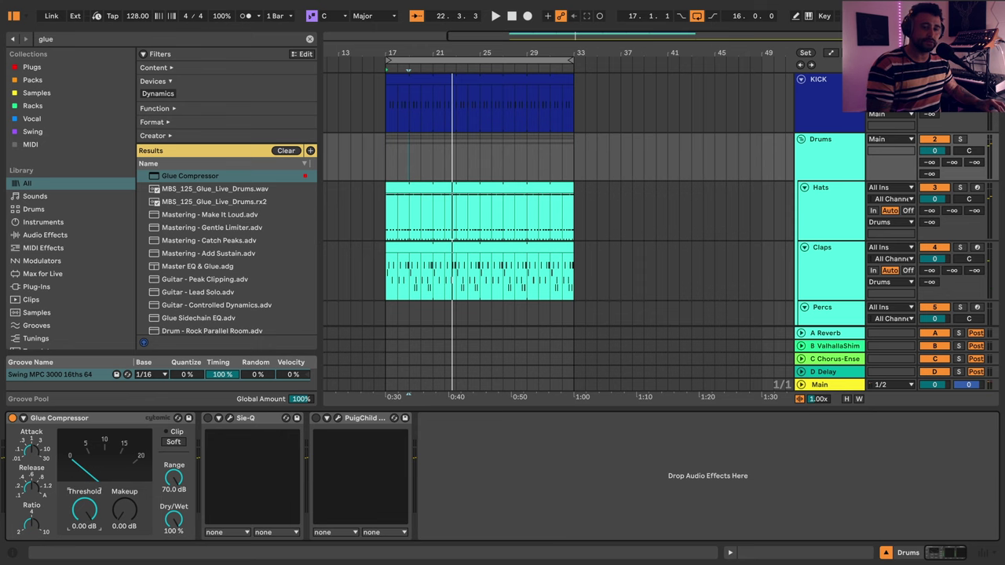
key(space)
drag(84, 510, 84, 540)
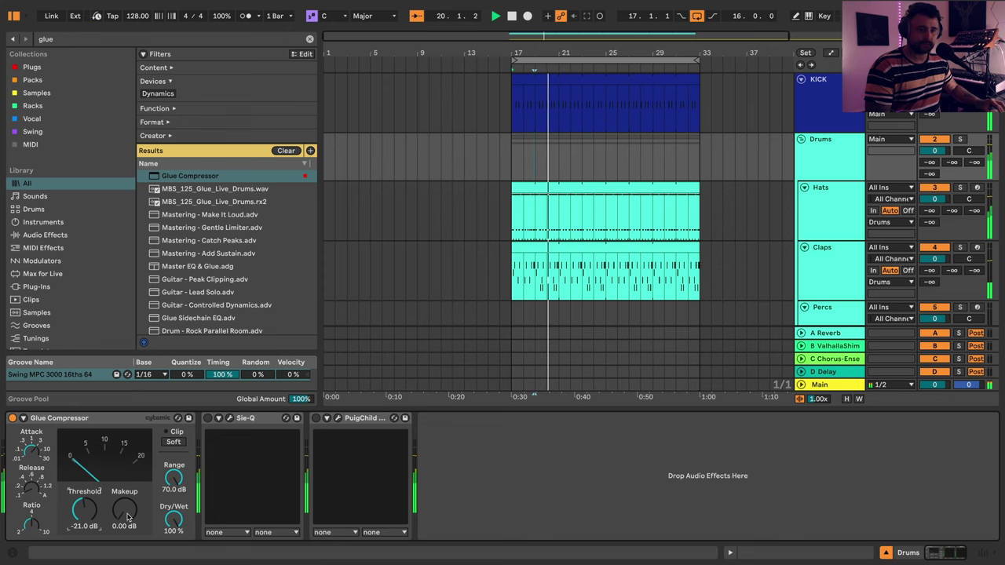
drag(128, 516, 128, 507)
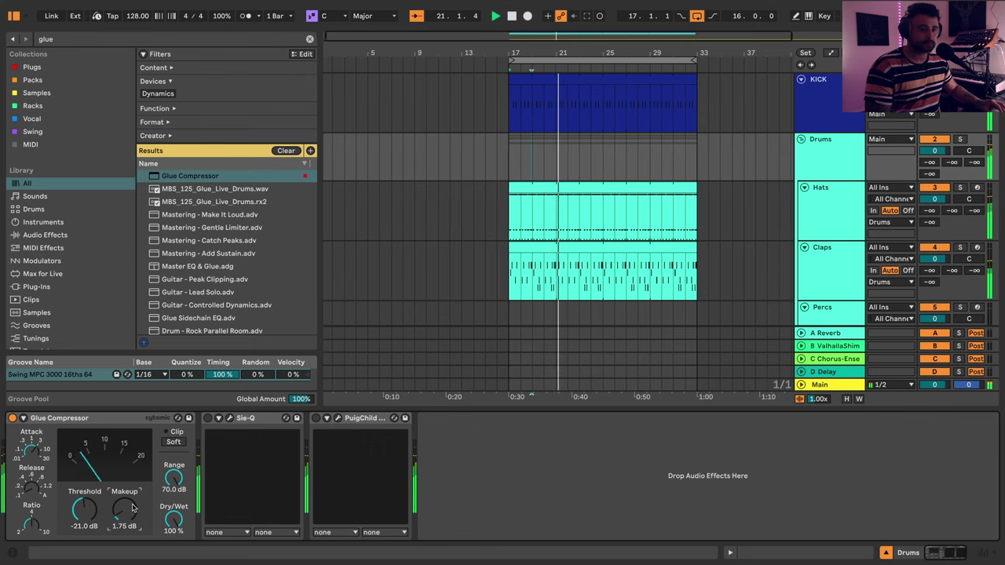
- Enable Sie-Q on the Drums group, load its Clarity preset and adjust the mid gain during playback
click(208, 418)
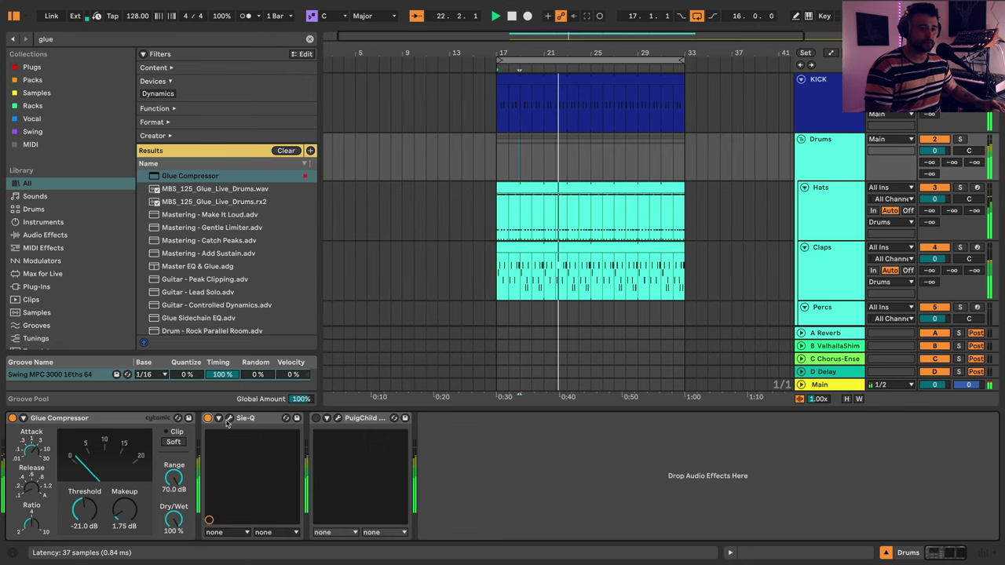
click(229, 419)
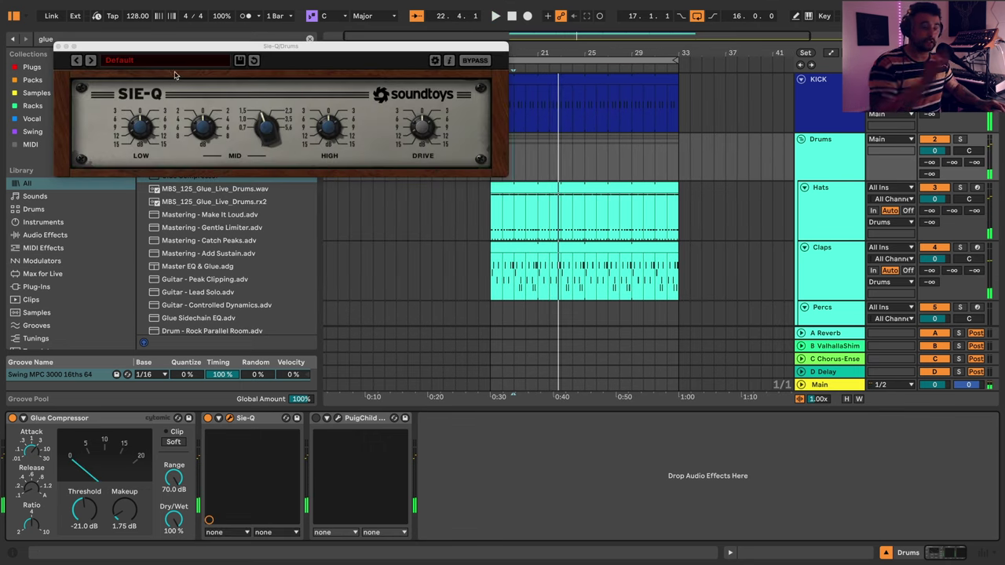
click(92, 63)
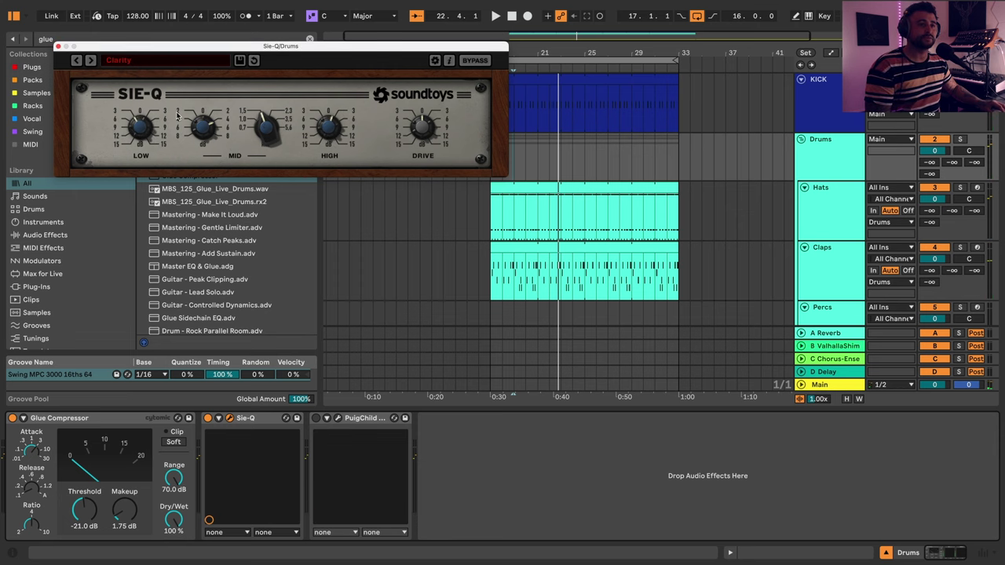
key(space)
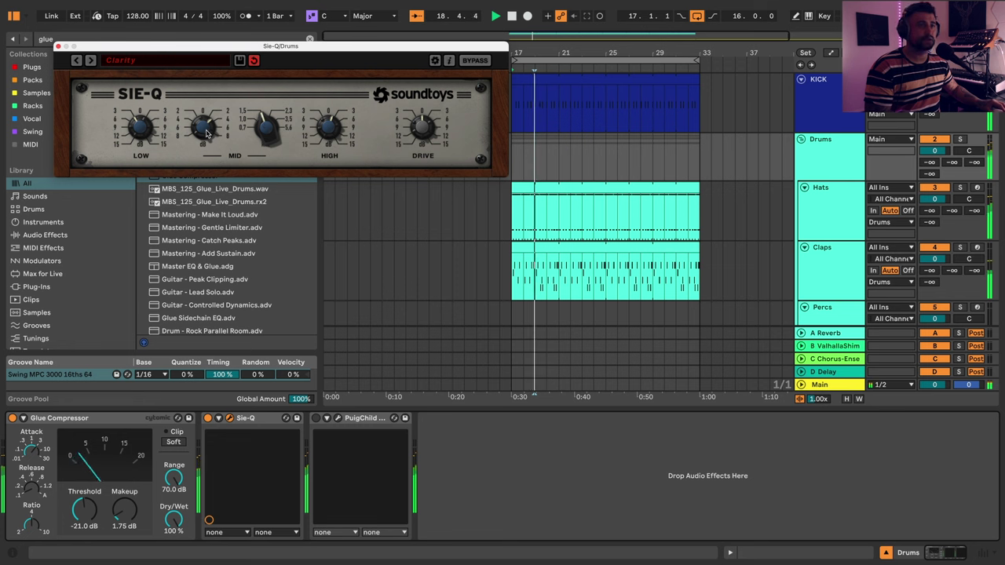
click(57, 47)
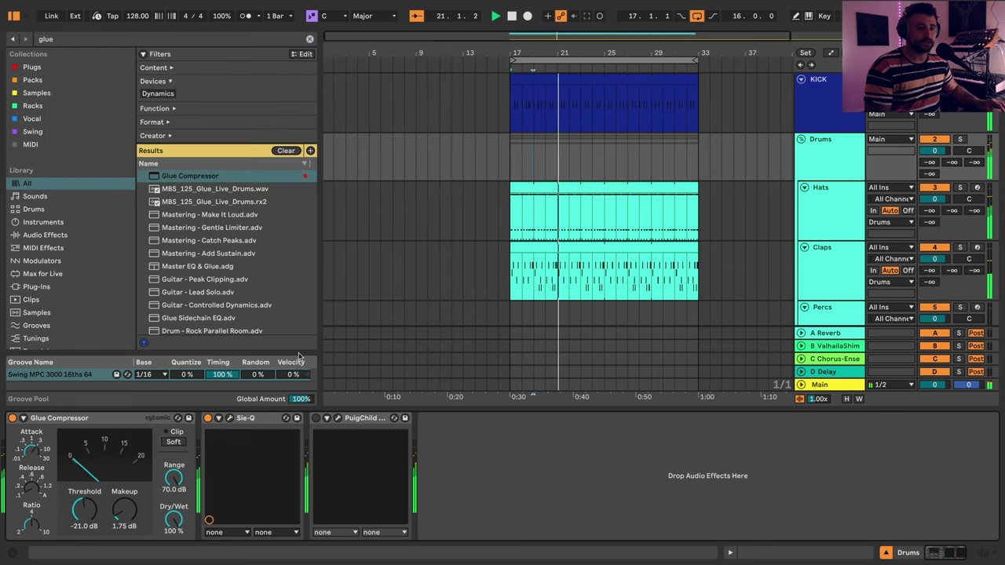
- Enable the PuigChild 670 on the Drums group and adjust its left channel output gain during playback
click(315, 418)
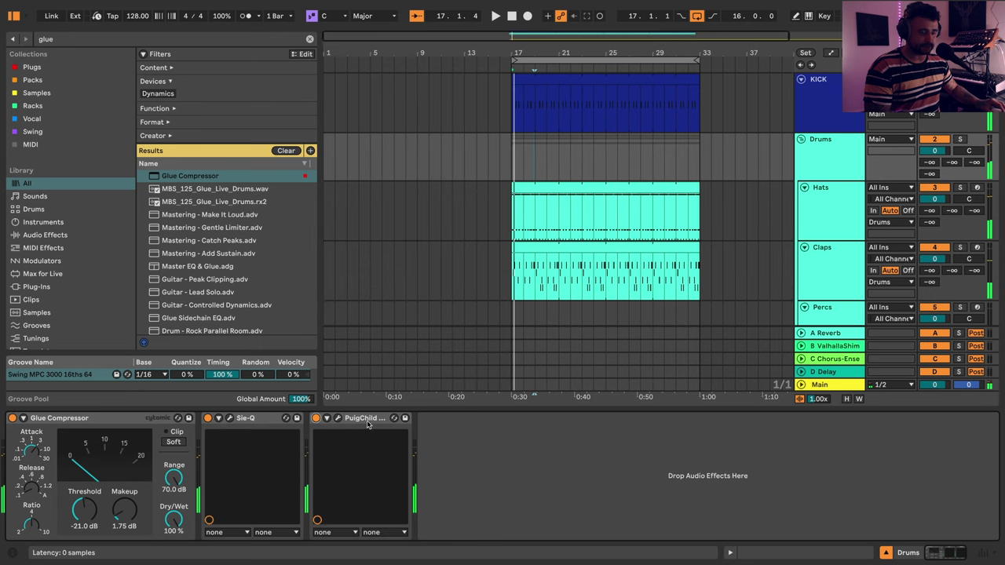
click(338, 418)
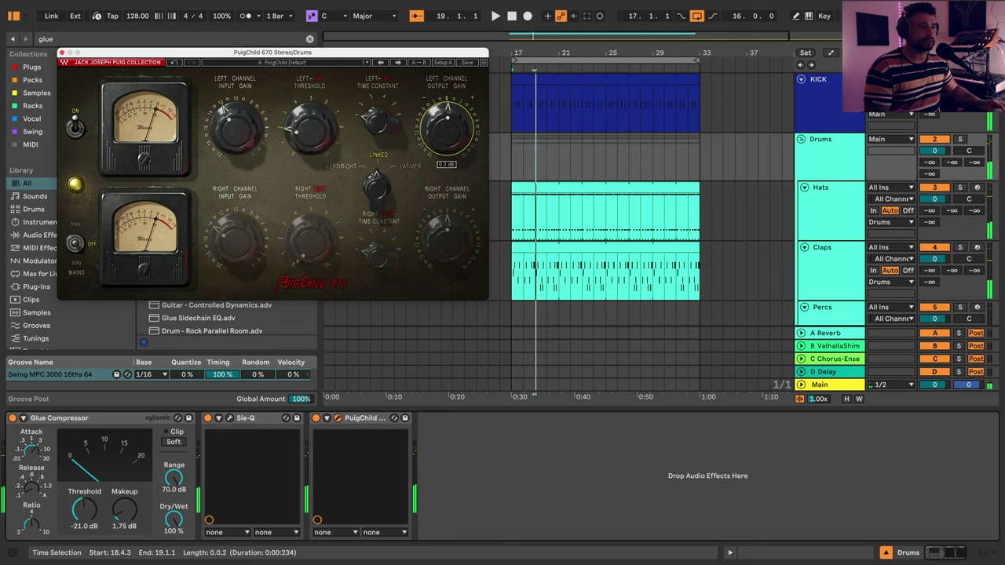
key(space)
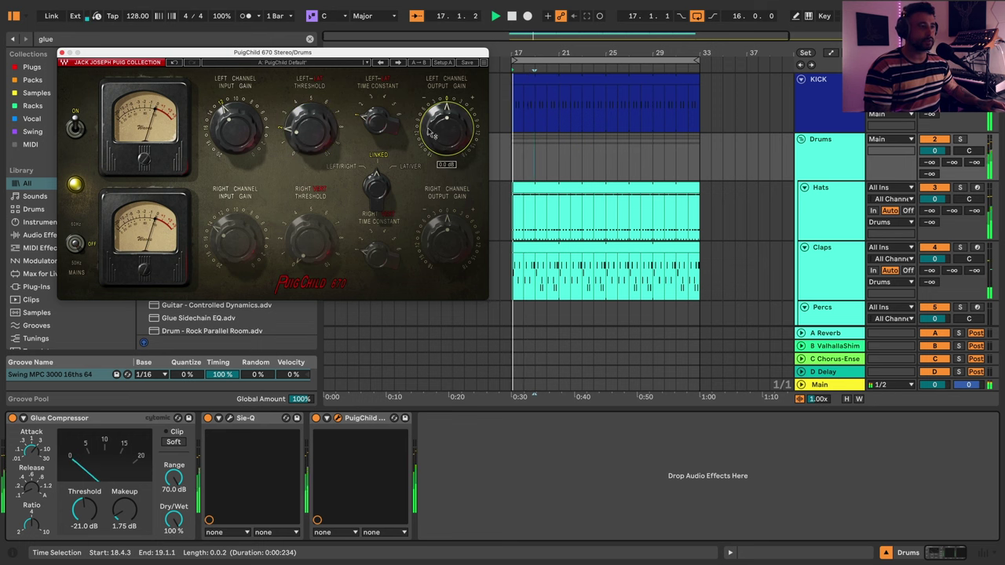
click(62, 54)
- Collapse the Drums group, show the session mixer and set the group's volume to -1.7 dB
click(802, 141)
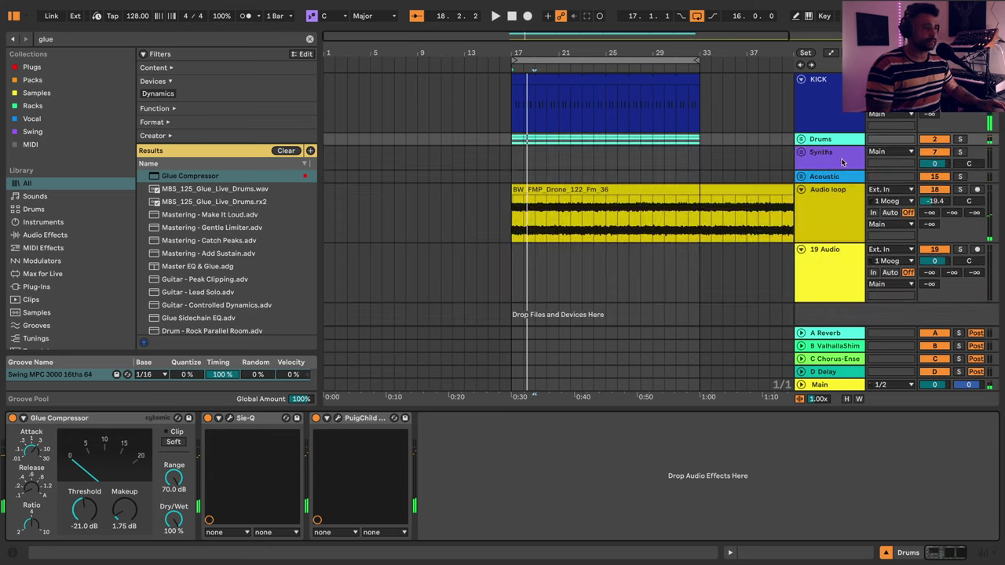
key(Tab)
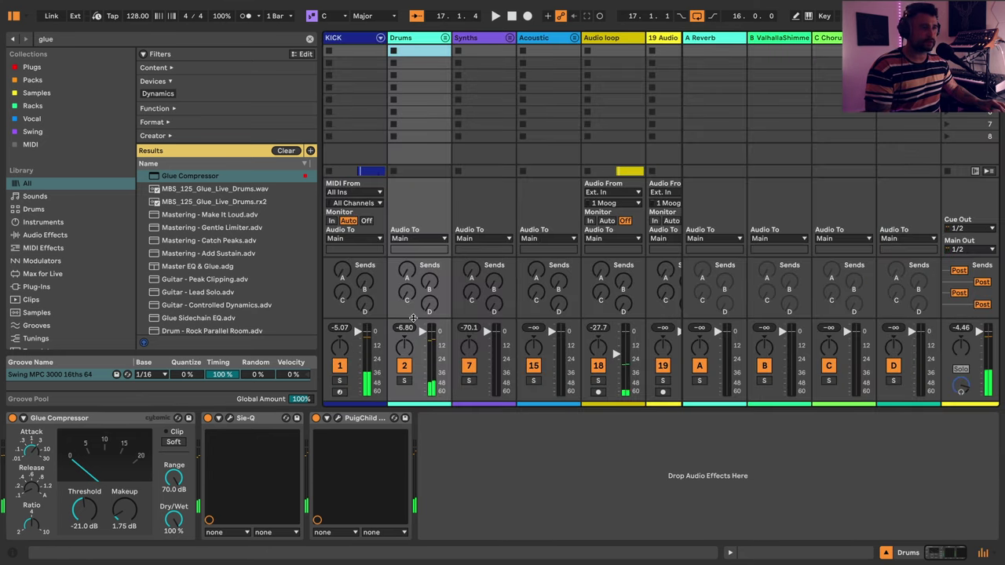
mouse_move(412, 317)
mouse_down()
mouse_move(412, 303)
mouse_move(422, 311)
mouse_up()
key(space)
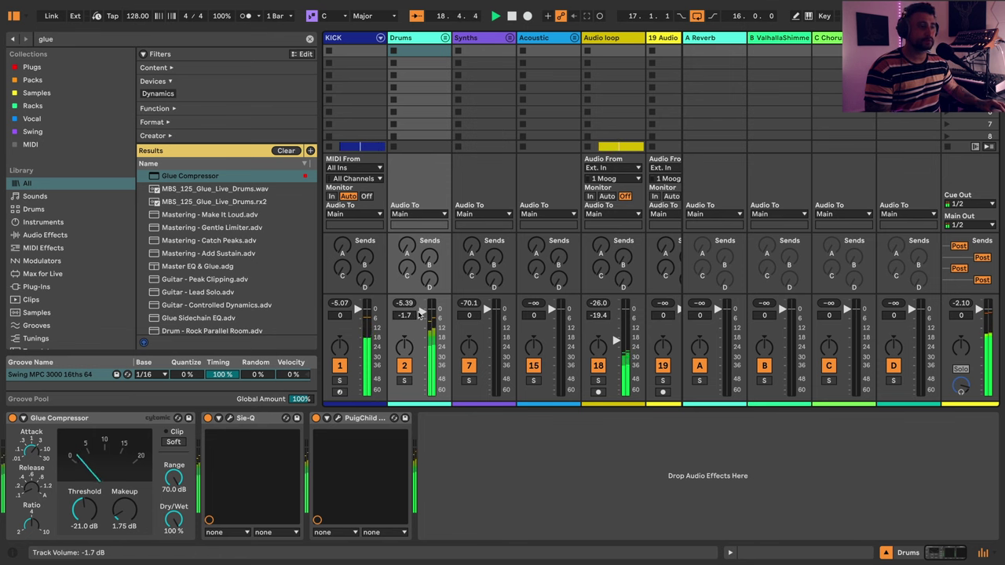
- Open the Pro-L 2 limiter on the Main track, place its window beside the kick channel and reset the kick's peak meter
click(550, 281)
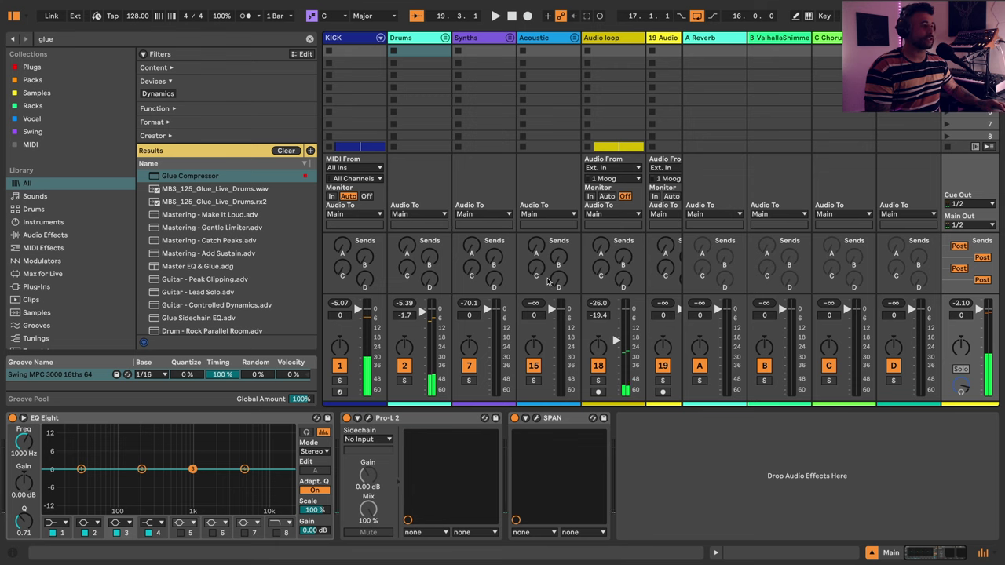
click(369, 418)
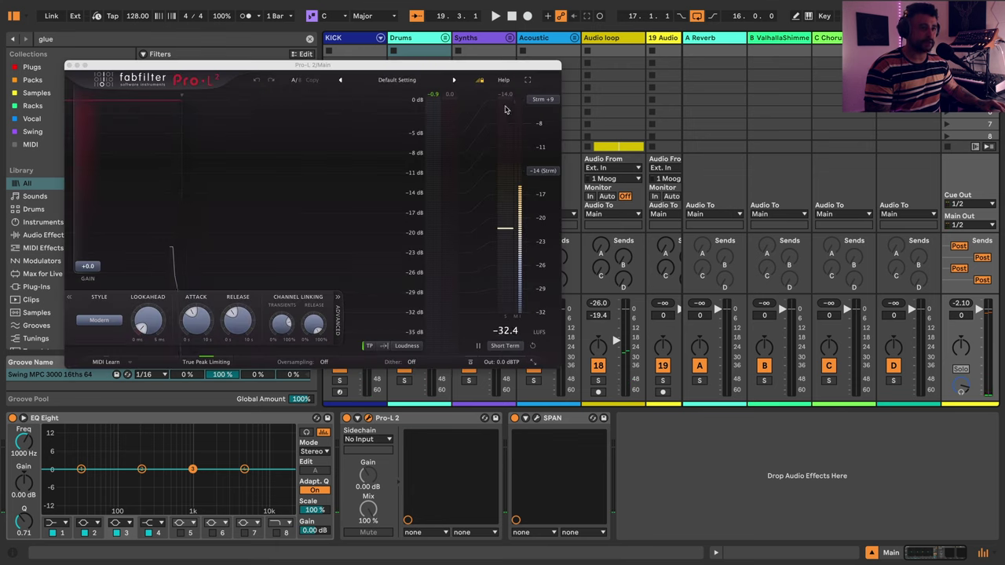
drag(289, 69, 701, 60)
click(339, 304)
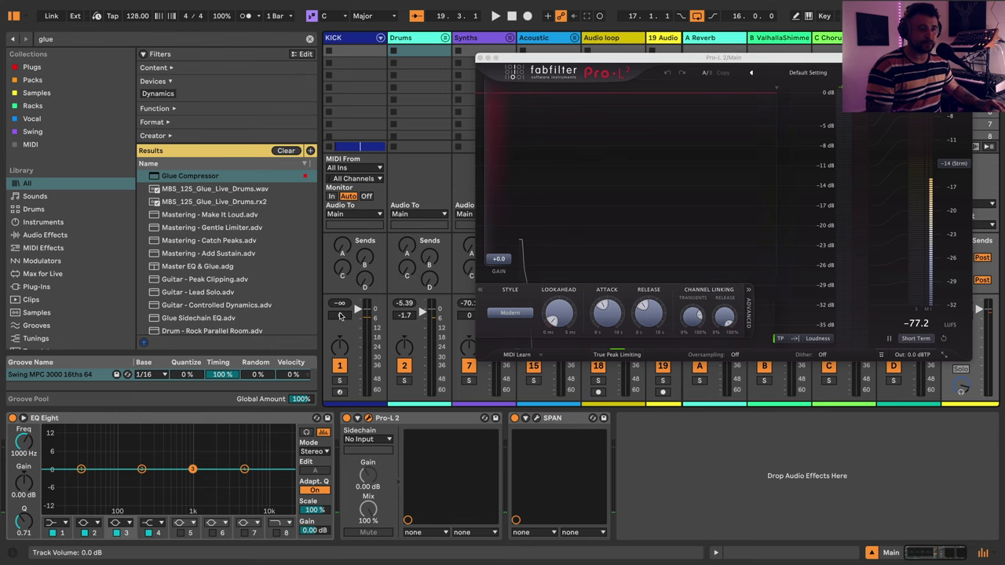
- Lower the KICK track and Drums group volumes together during playback, to -5.0 dB and -6.7 dB respectively
click(355, 43)
shift+click(421, 41)
key(space)
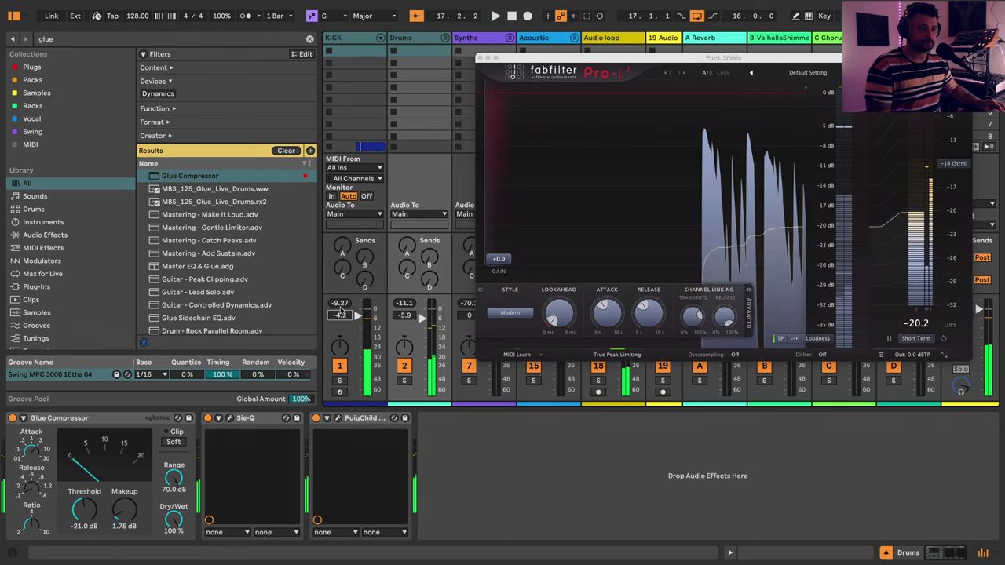
drag(341, 315, 340, 322)
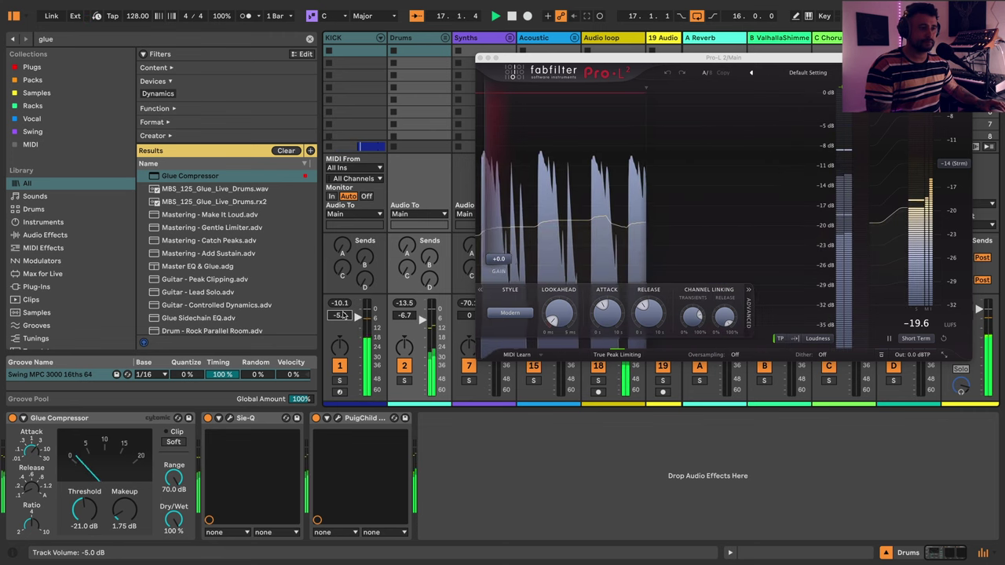
click(532, 440)
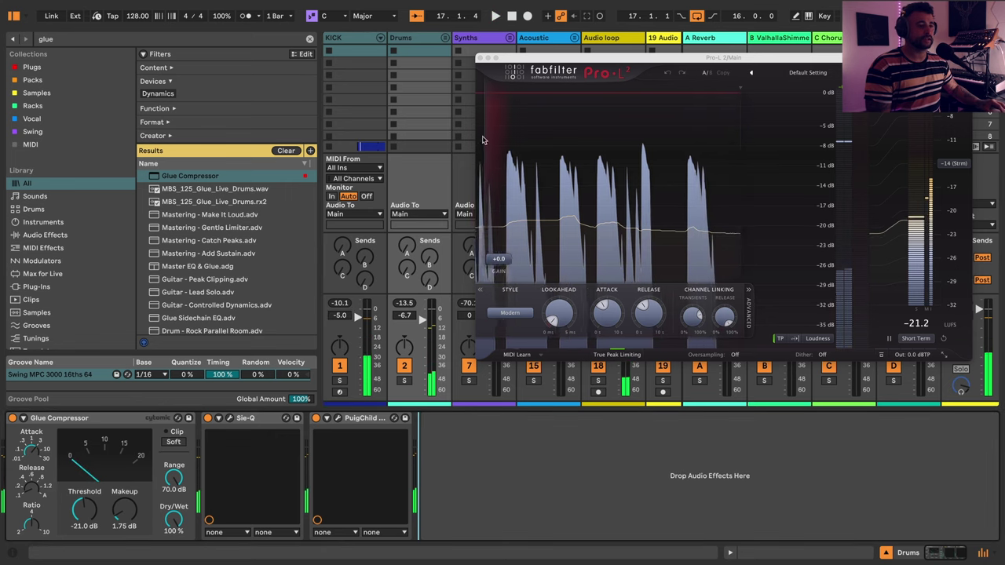
- Raise the Pro-L 2 limiter's input gain on the Main track and audition the mix
drag(496, 265, 499, 206)
key(space)
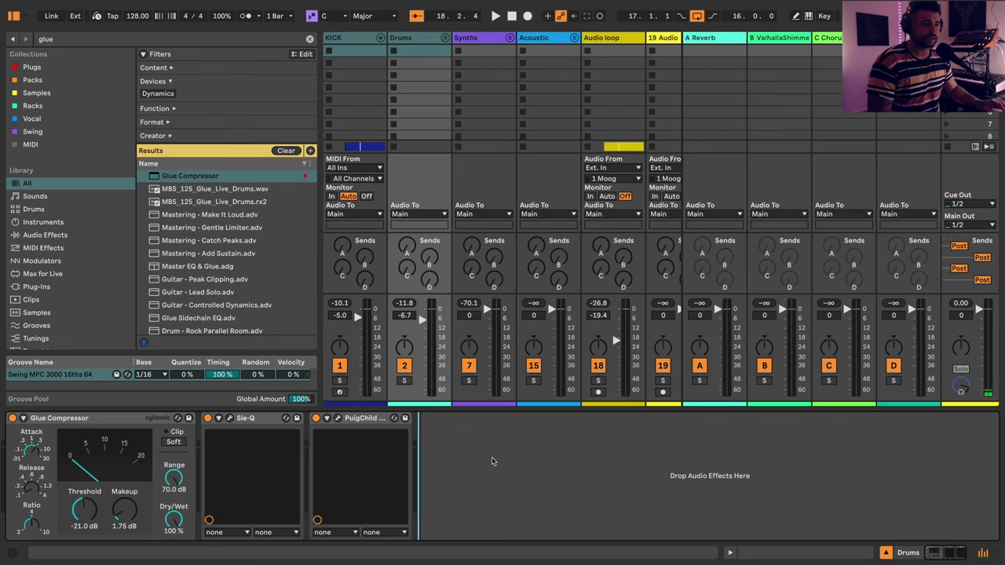
key(space)
key(space)
- Select only the Drums group and set its volume to -8.9 dB during playback
drag(422, 319, 404, 325)
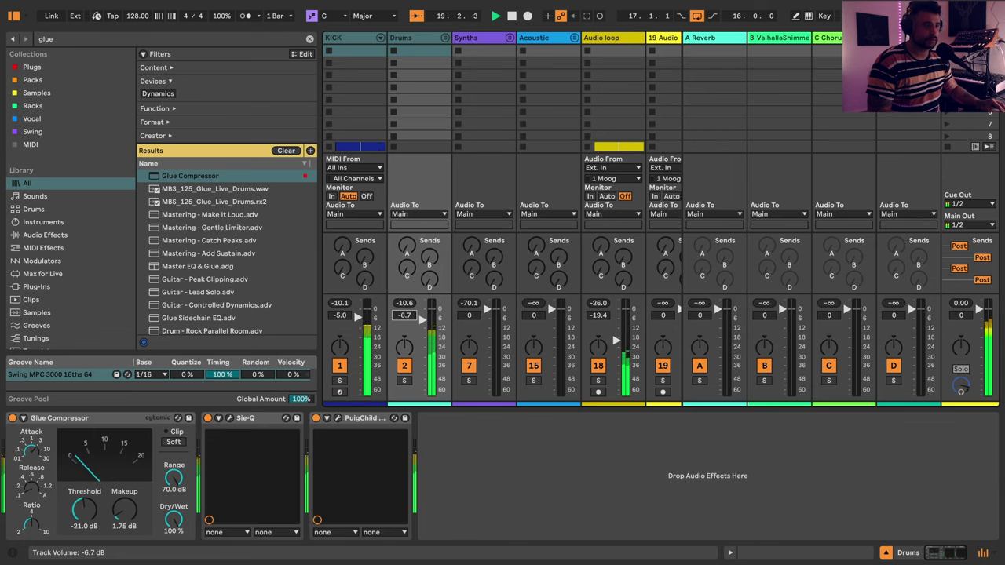
key(space)
click(473, 447)
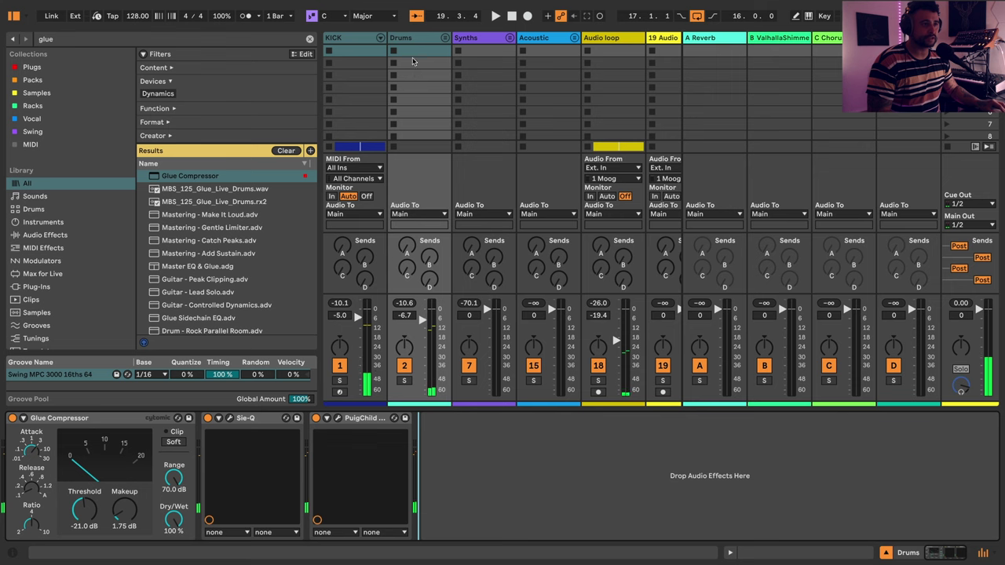
click(361, 37)
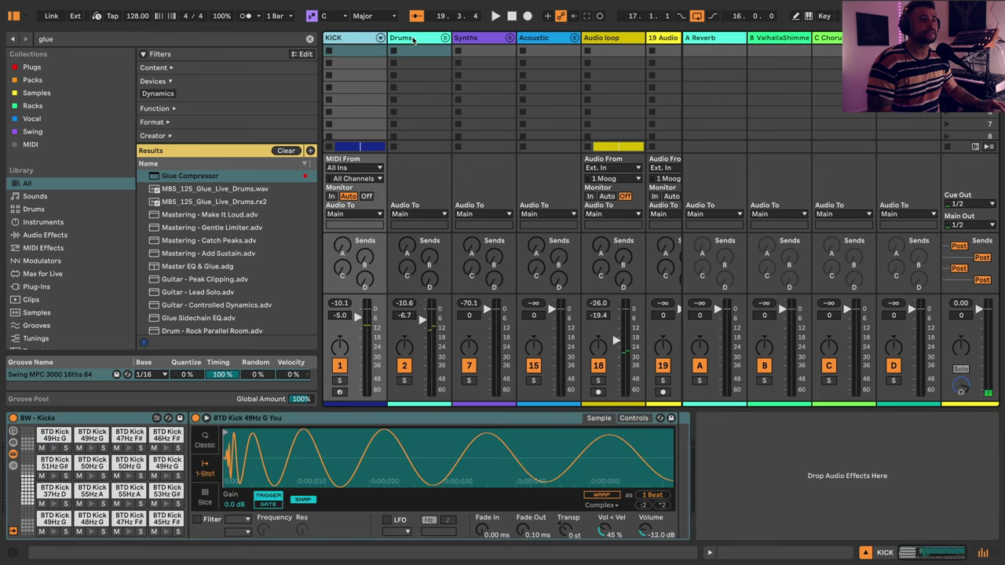
click(414, 42)
key(space)
drag(403, 316, 403, 333)
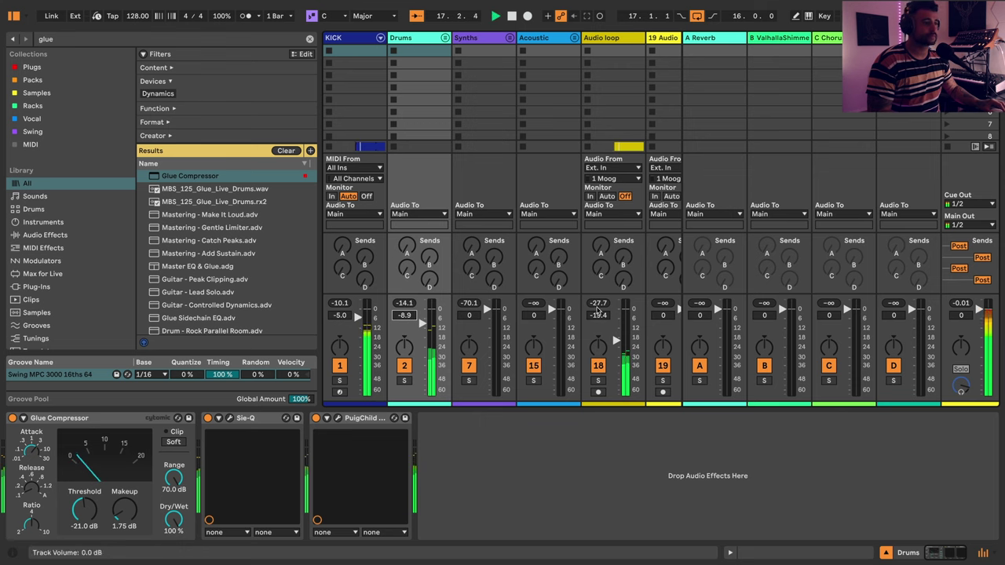
- Set the Audio loop track's volume to -18.7 dB during playback
scroll(649, 77, right, 1)
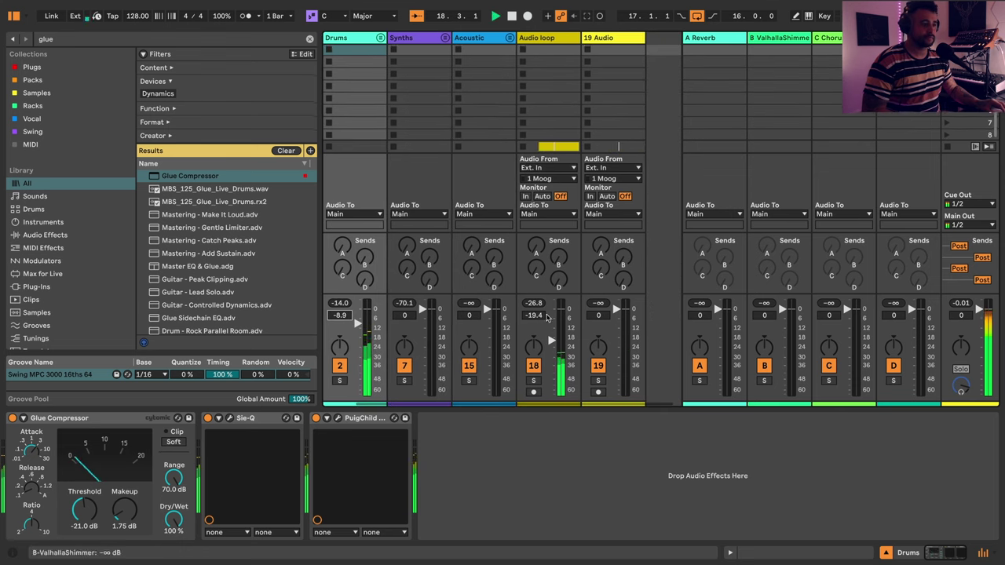
drag(533, 314, 533, 310)
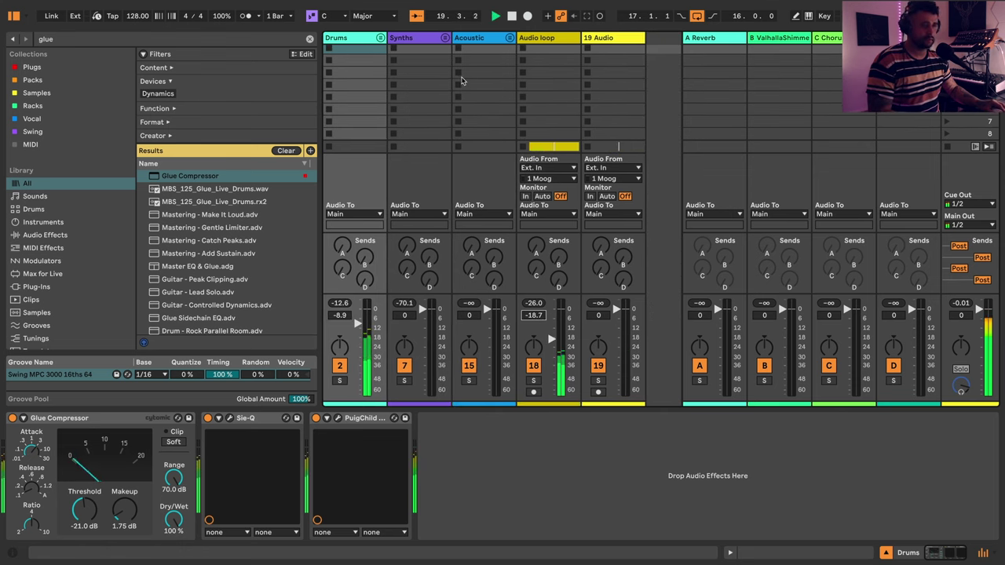
scroll(464, 85, left, 1)
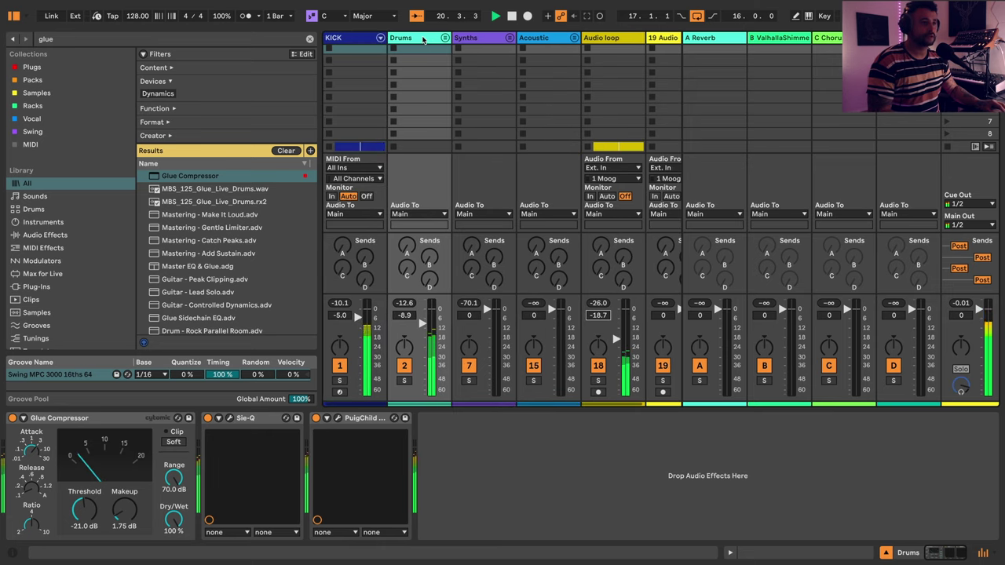
- Search the browser for soothe and add soothe2 at the end of the Drums group's effect chain
click(309, 40)
text(s)
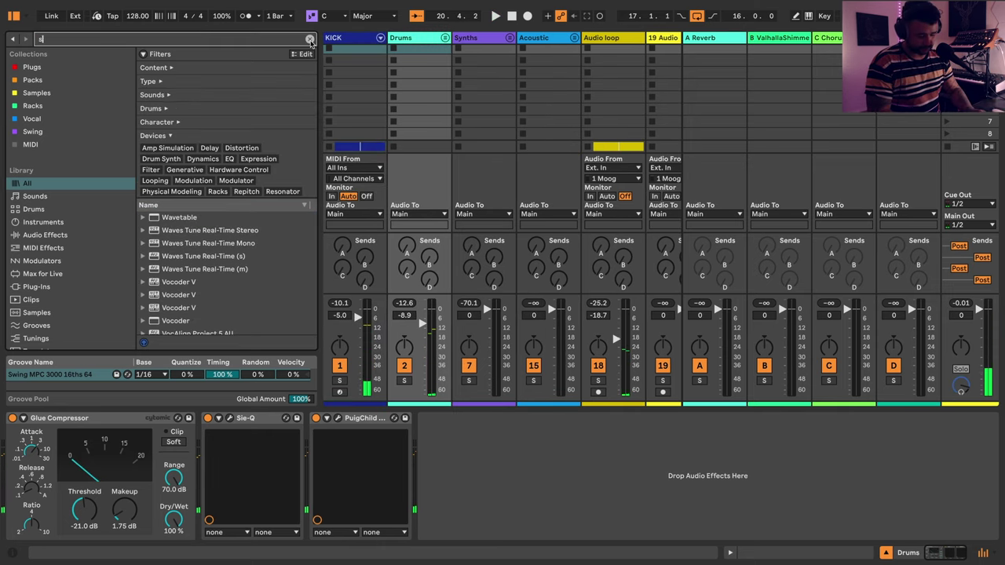
text(oothe)
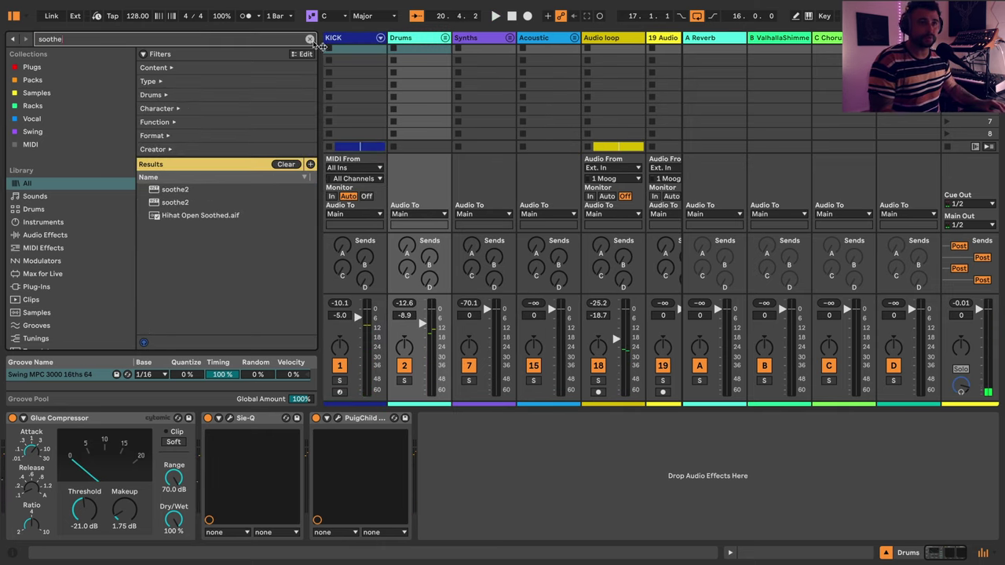
click(165, 204)
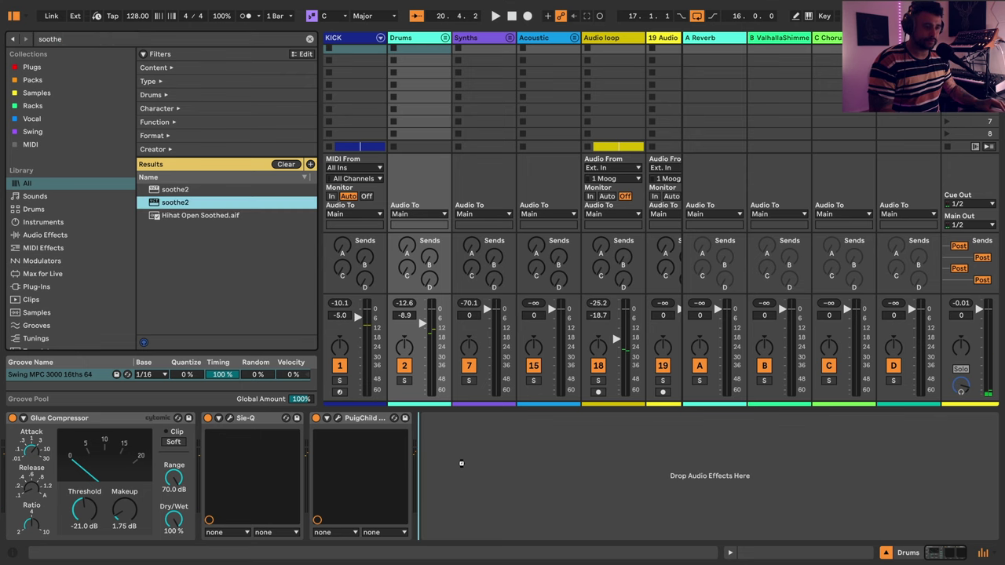
drag(438, 451, 438, 451)
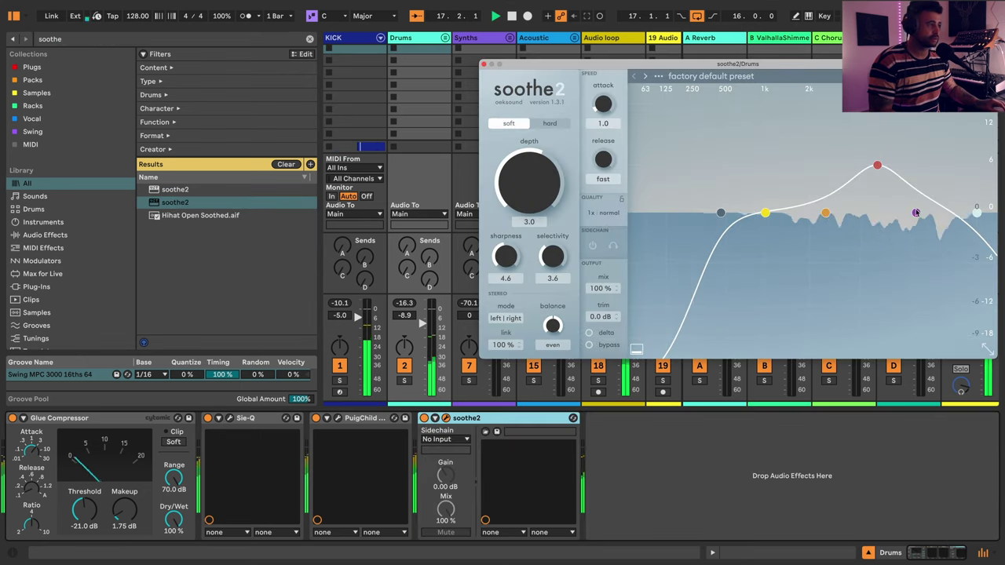
- In soothe2, set the high cut to 20 kHz and band 3 to 8.4 kHz with 3.4 dB sensitivity, and close its window
drag(916, 213, 995, 200)
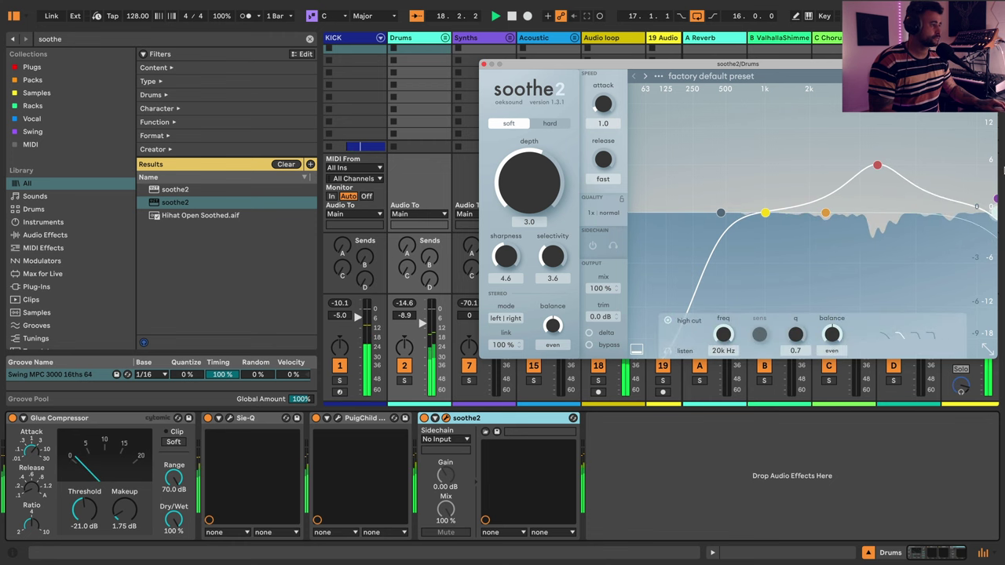
drag(877, 165, 921, 186)
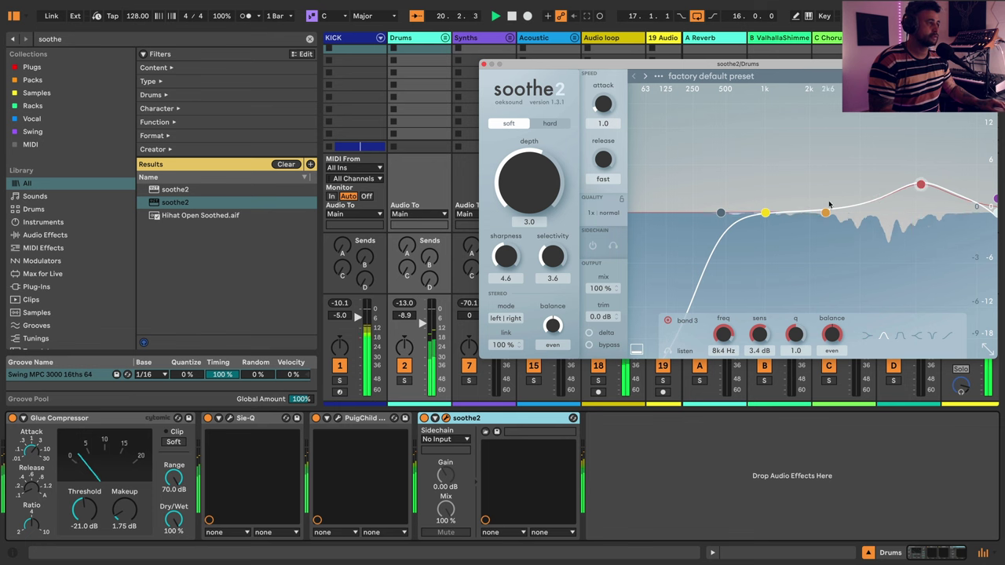
click(483, 63)
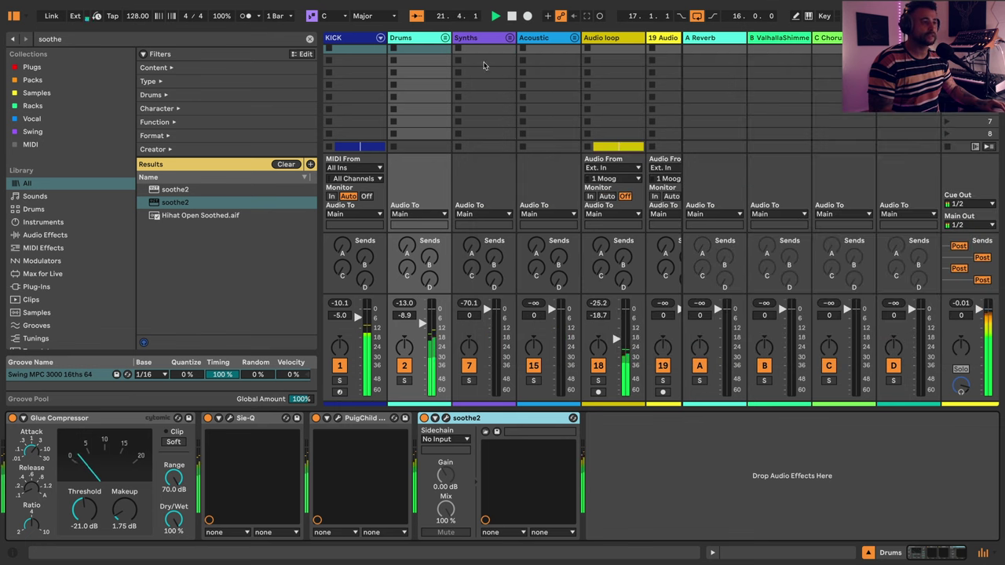
- Copy the Synths group's sidechain Compressor to the Audio loop track and set Peak mode, 0.56 ms attack and -17.7 dB threshold
click(624, 39)
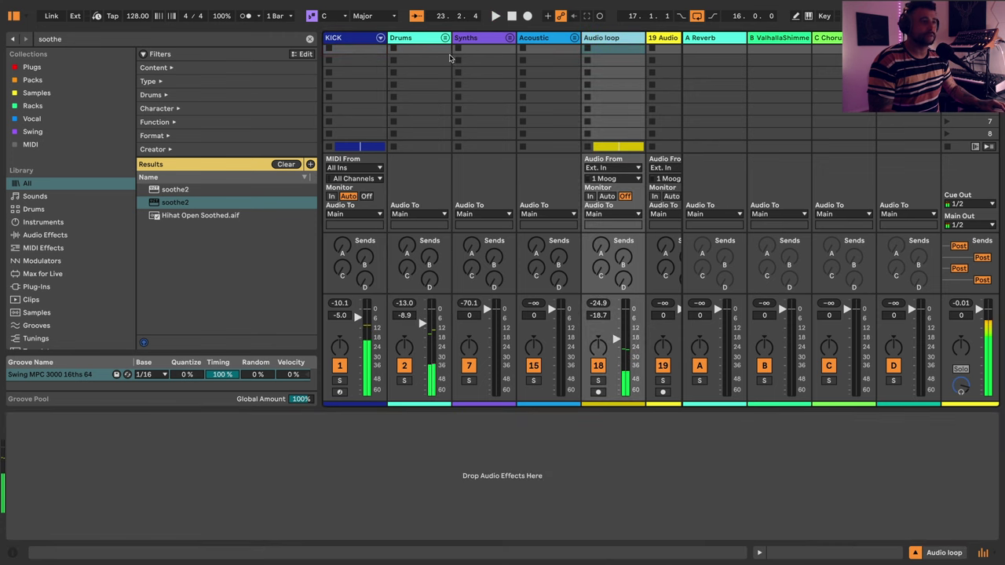
click(477, 44)
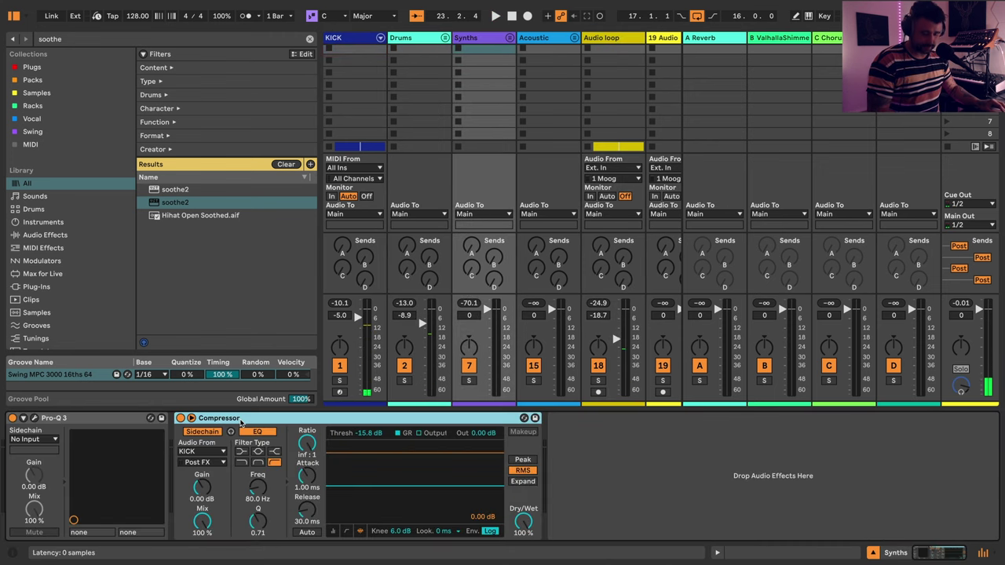
click(626, 48)
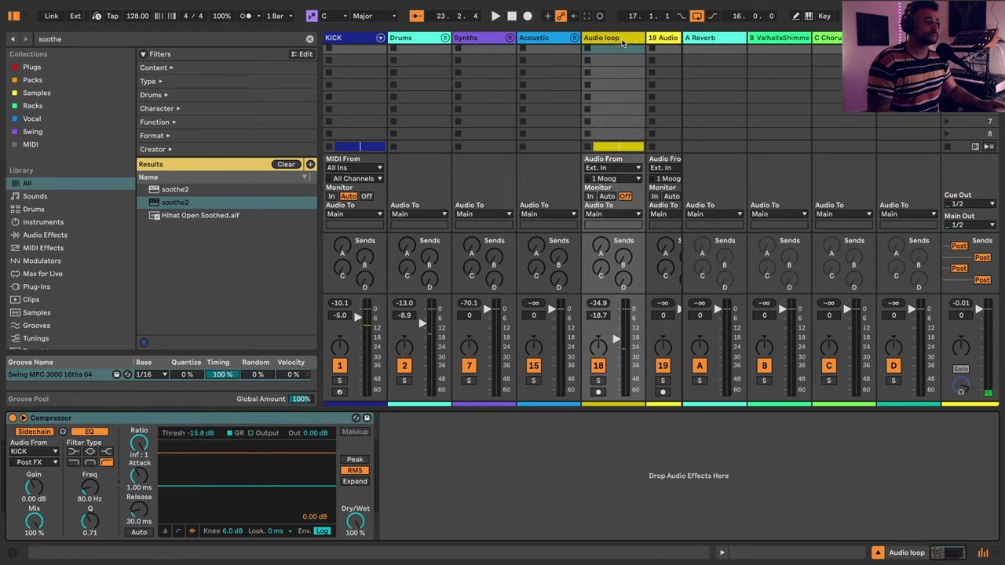
click(354, 459)
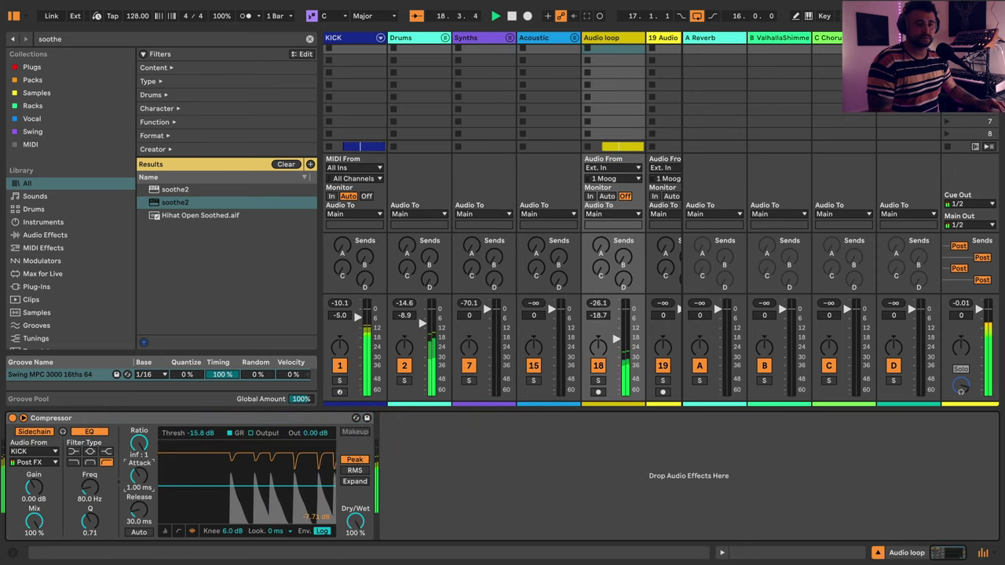
drag(139, 476, 168, 490)
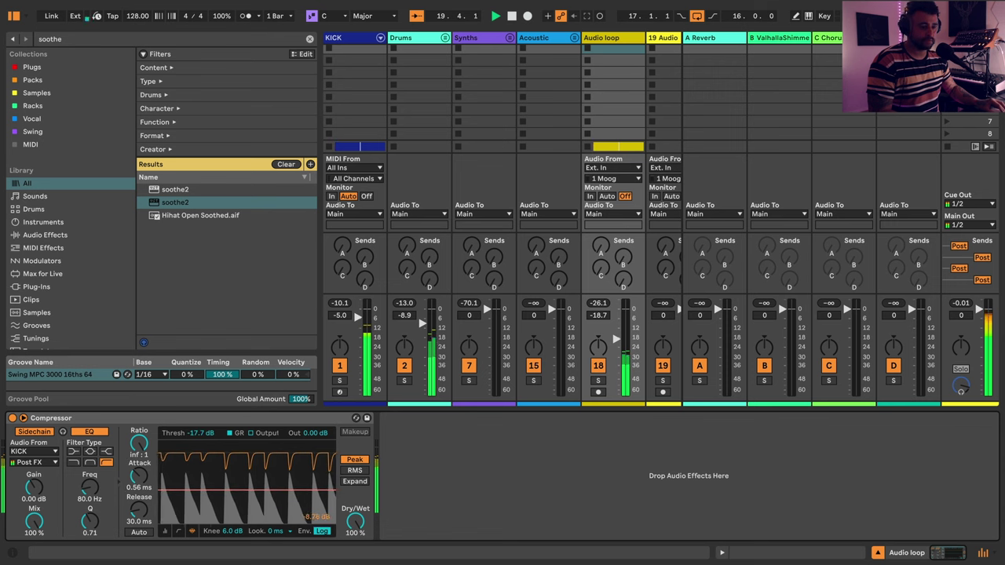
- Copy the Audio loop track's sidechain Compressor to the end of the Drums group's effect chain and start playback
click(412, 38)
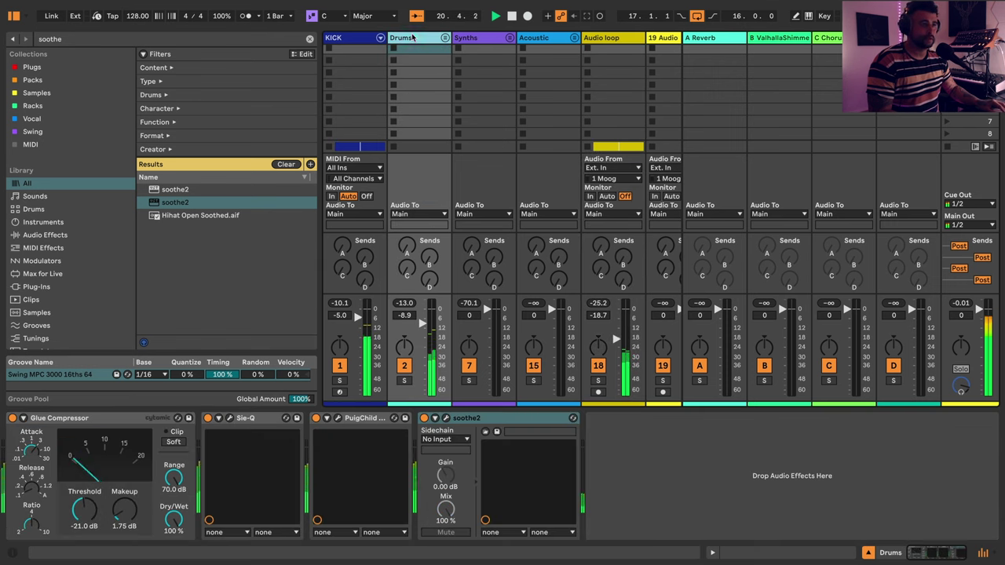
click(632, 38)
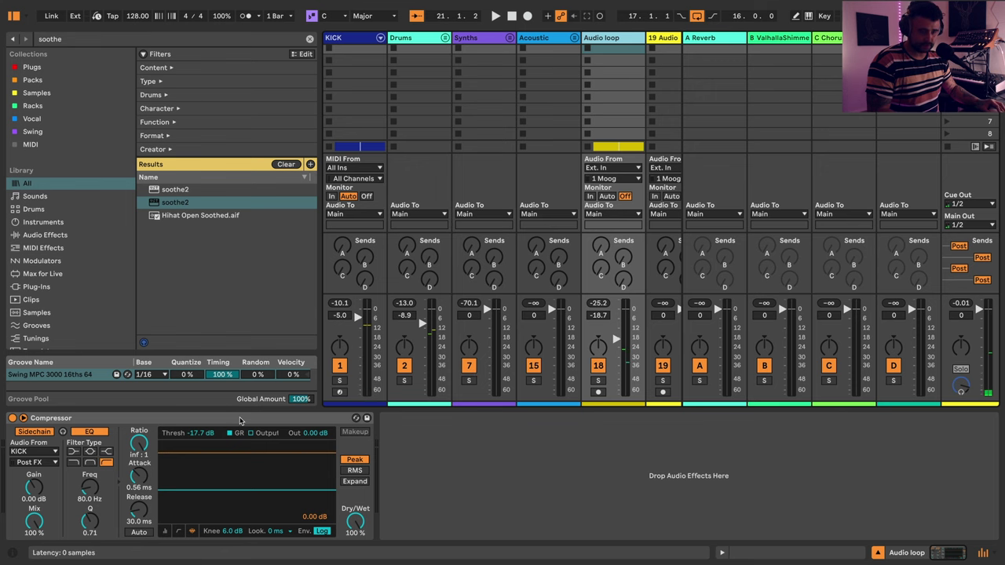
click(242, 418)
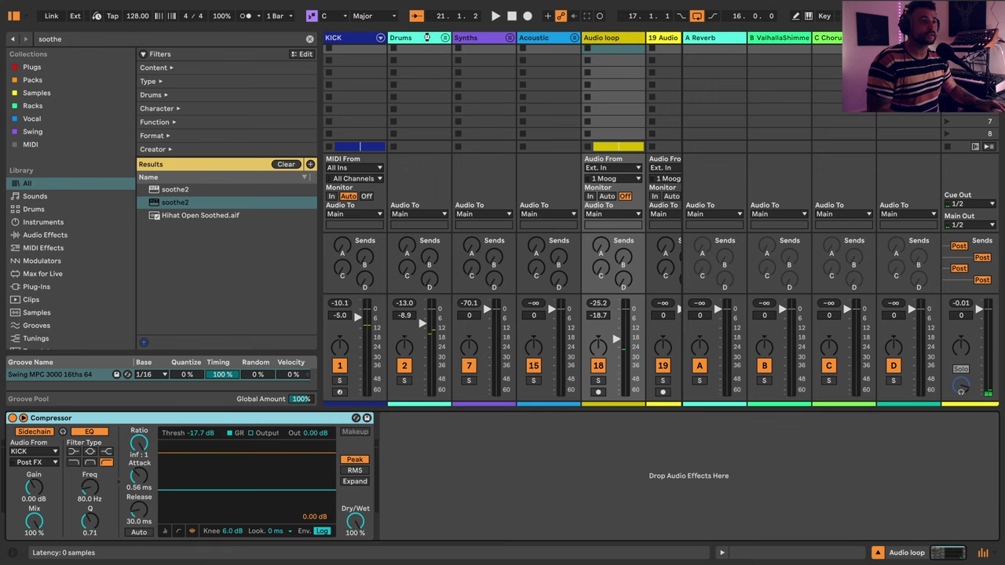
click(426, 37)
key(space)
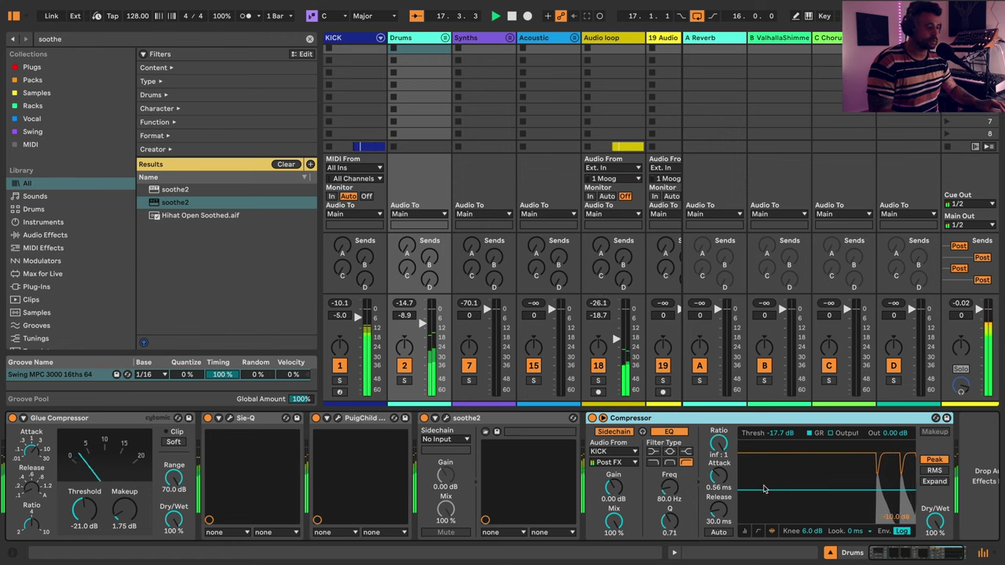
- Set the Drums group Compressor's threshold to -14.5 dB and its attack to 0.19 ms during playback
drag(764, 489, 766, 480)
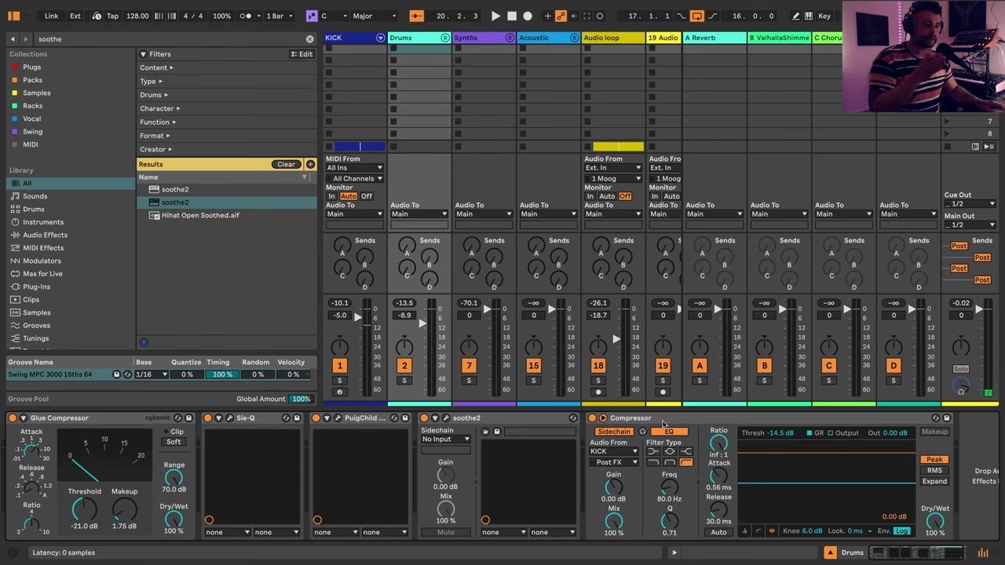
key(space)
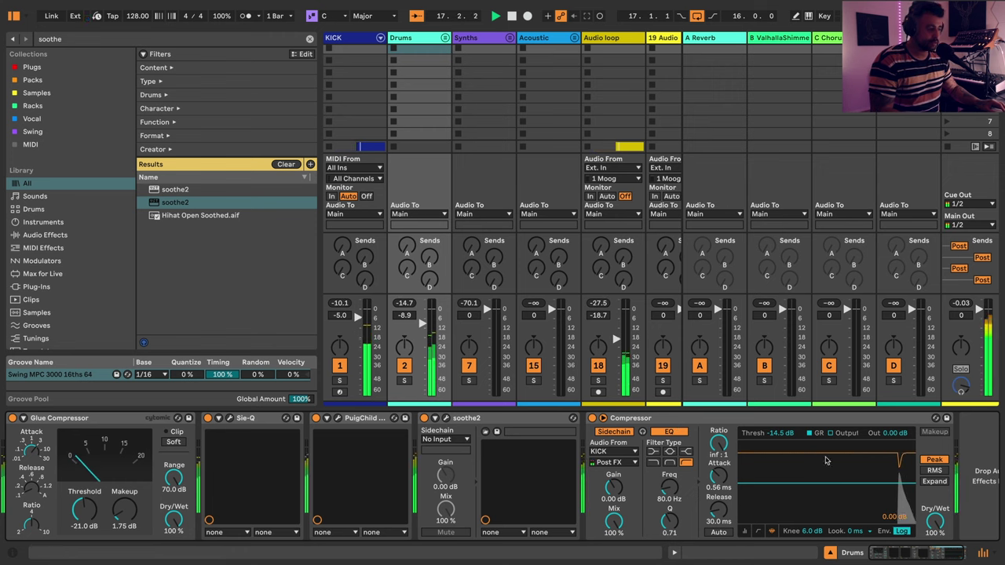
drag(718, 476, 718, 493)
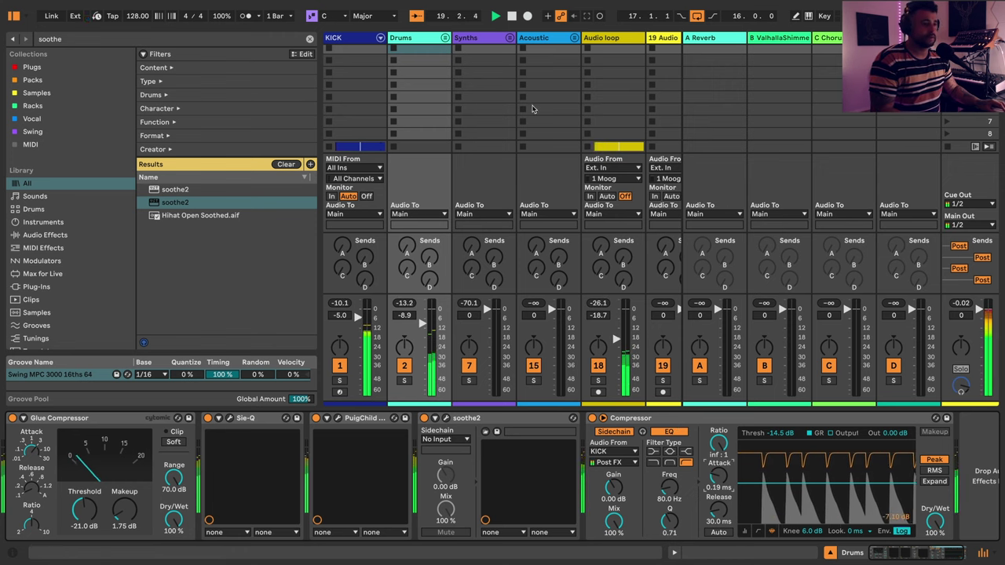
- Return to the Arrangement view, select the empty 19 Audio track and collapse the Audio loop track
key(shift+Tab)
key(Tab)
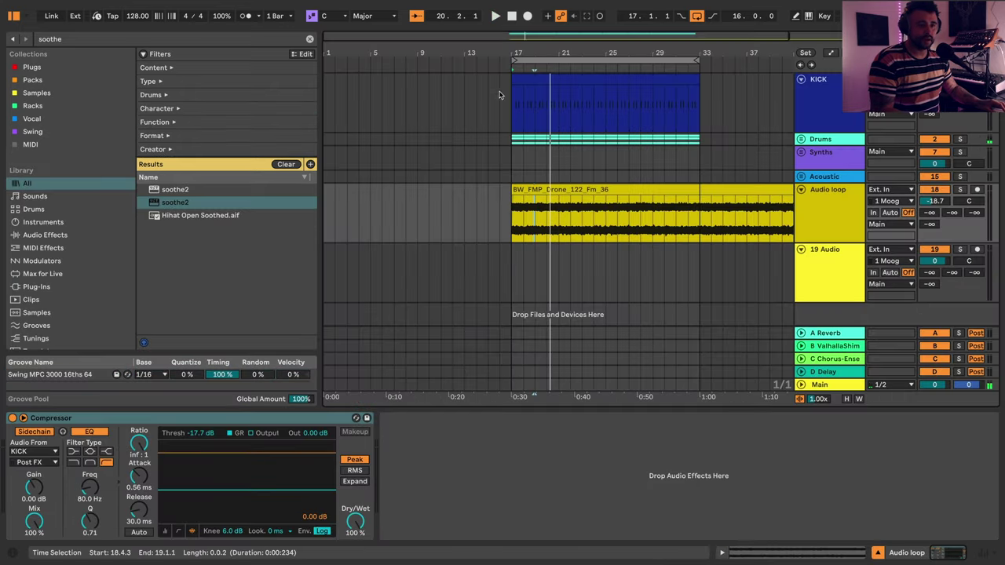
scroll(597, 133, down, 1)
scroll(706, 204, right, 3)
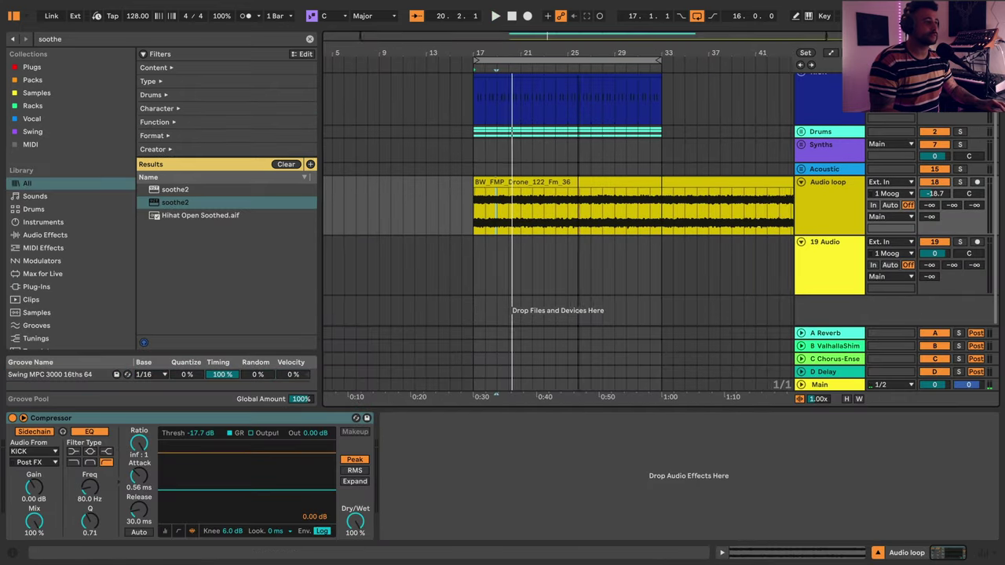
click(819, 273)
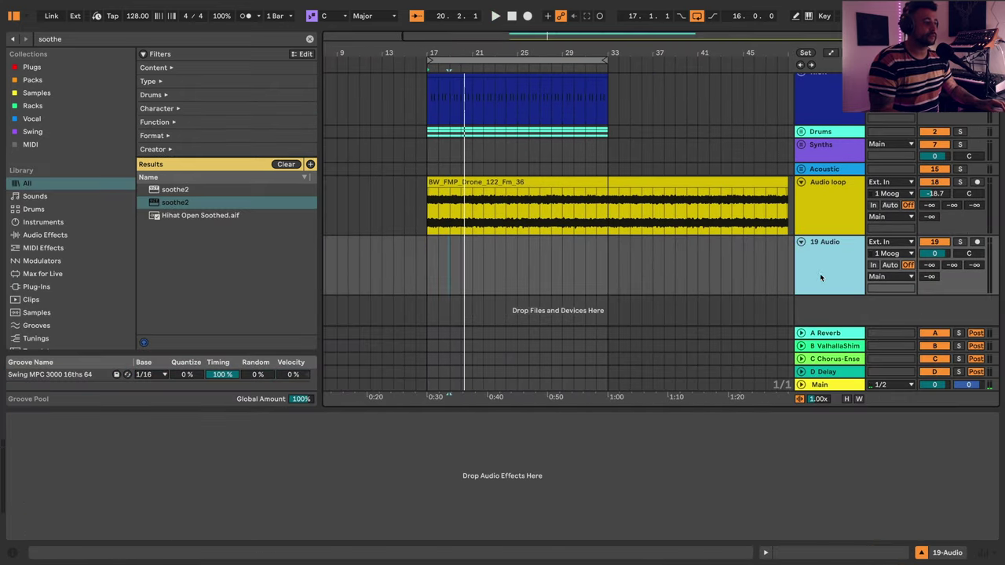
click(800, 183)
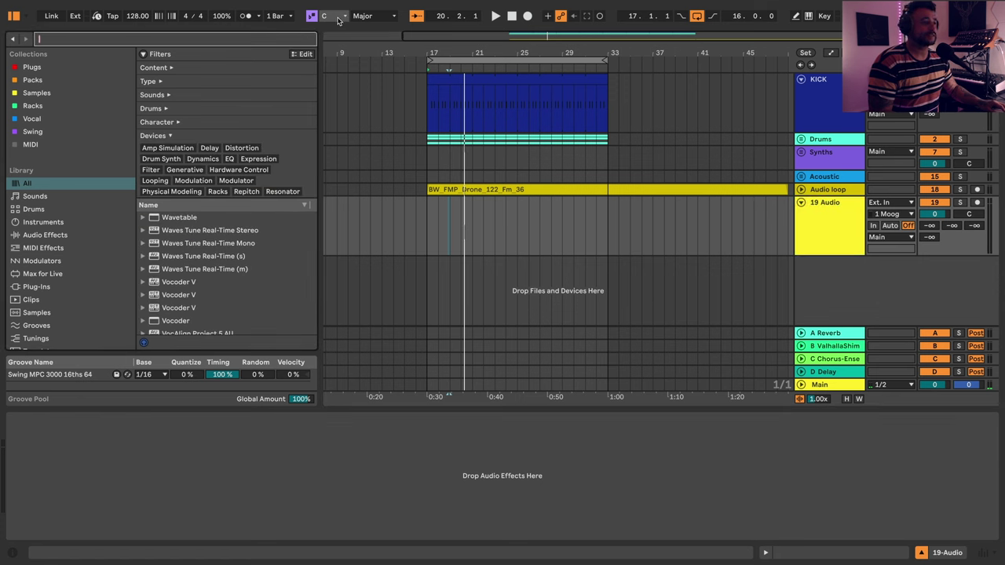
- Set the song's key to F and its scale to Minor
click(337, 18)
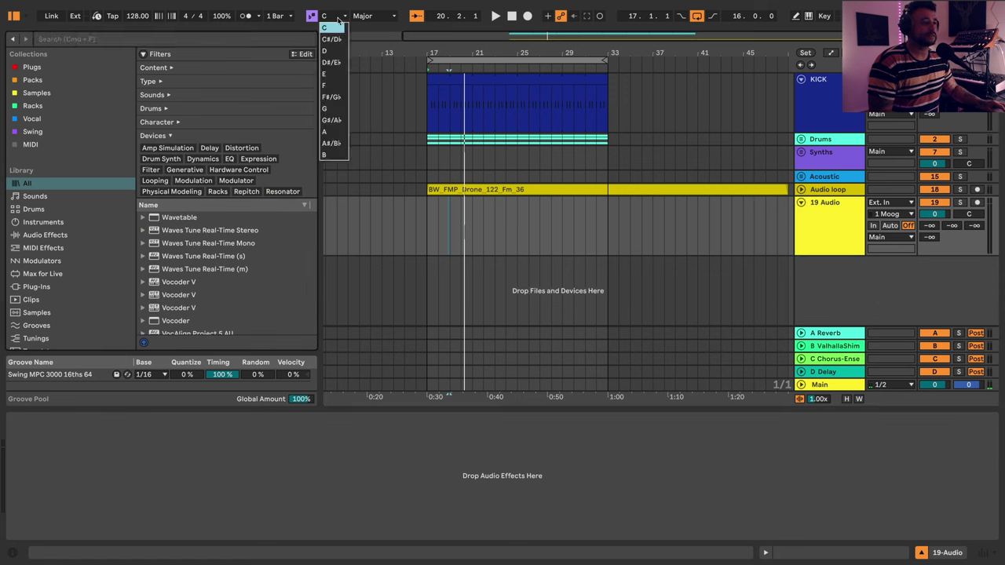
click(332, 86)
click(363, 16)
click(370, 27)
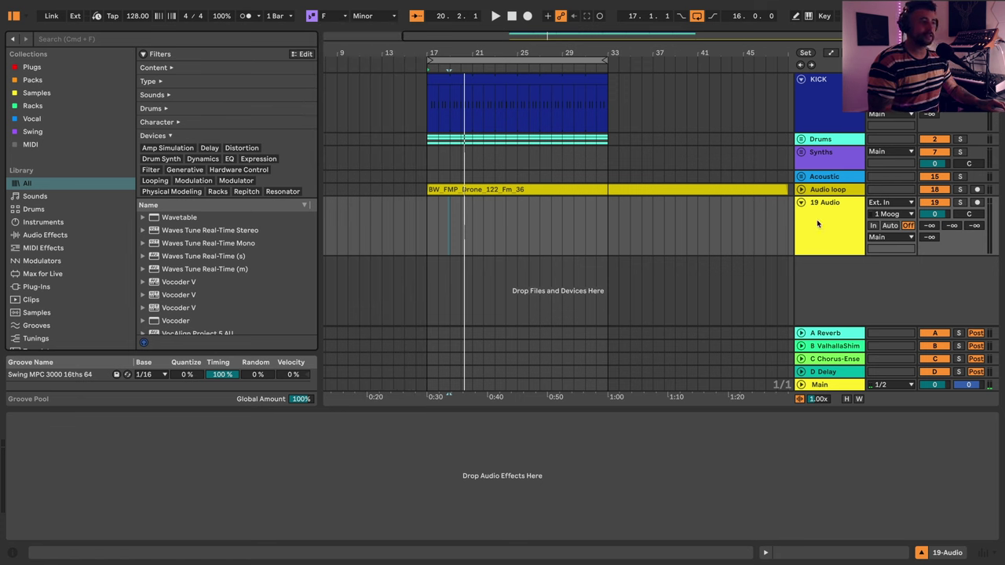
- Browse the Basic Waves samples to the wet Hooks folder of the vocal hooks pack, collapsing the drum folders
scroll(67, 263, down, 5)
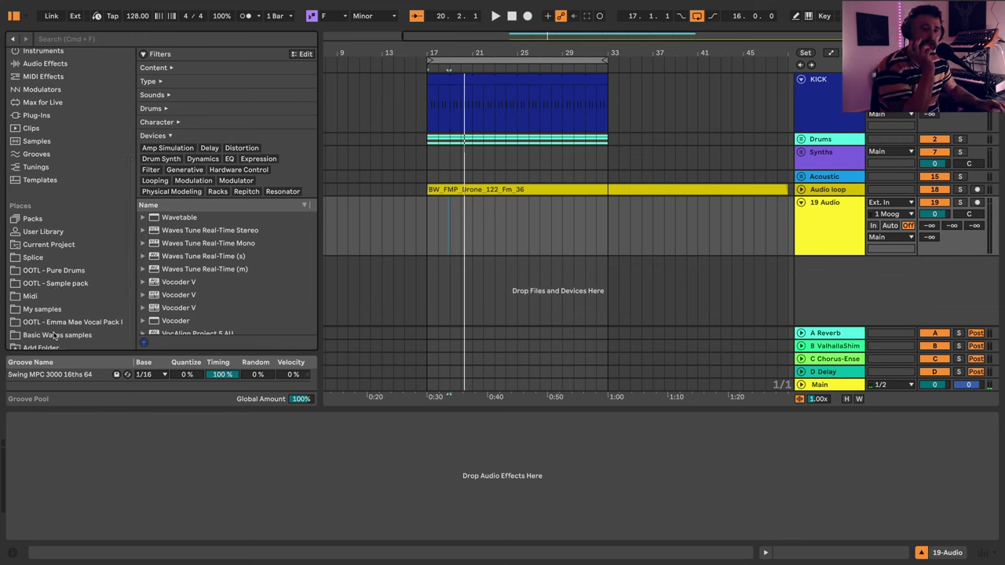
click(56, 336)
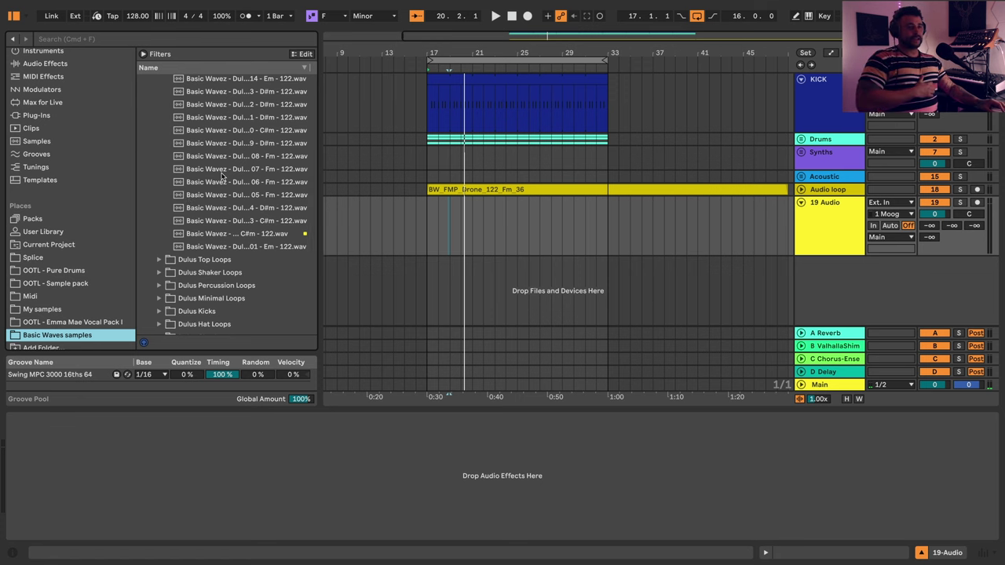
scroll(180, 115, up, 5)
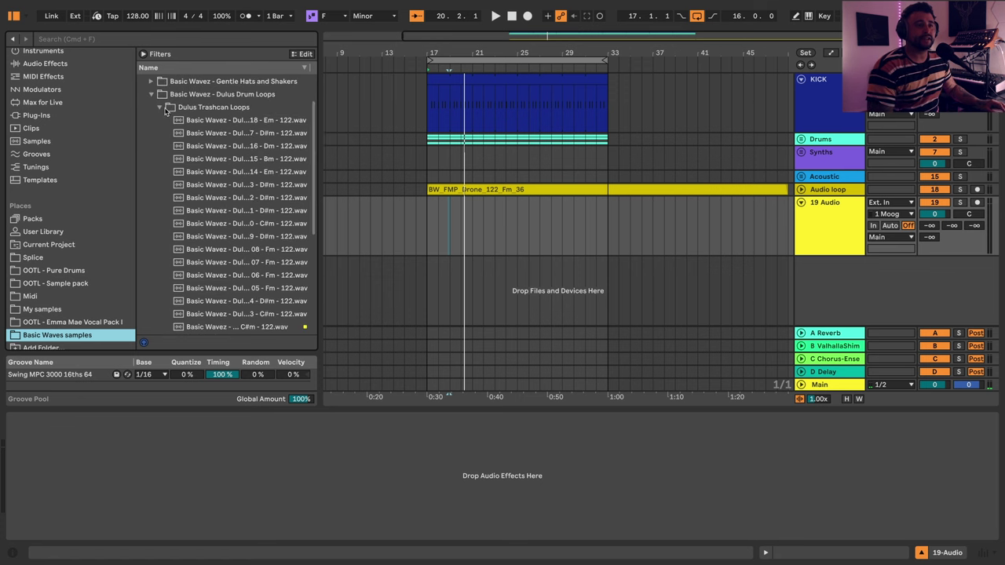
click(150, 94)
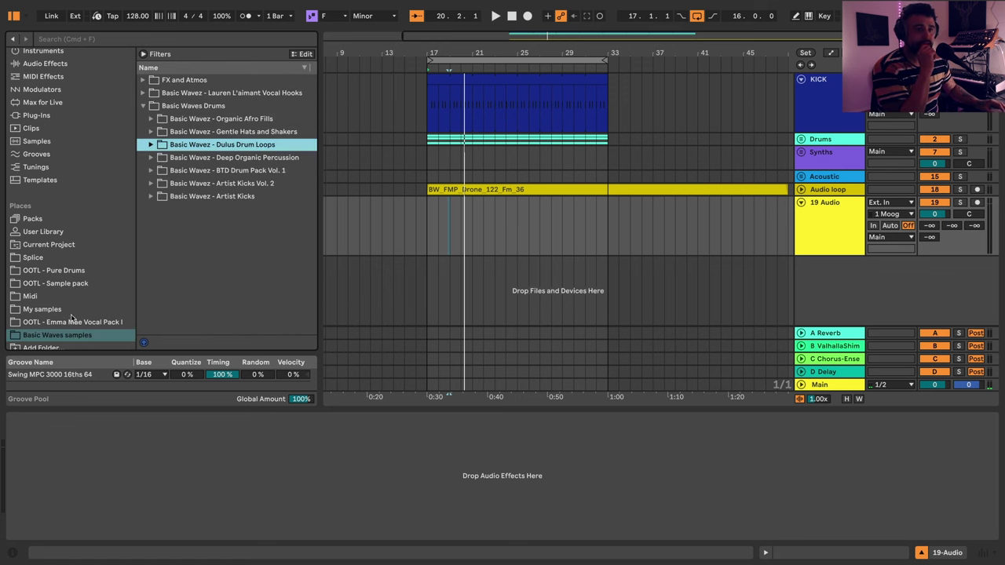
scroll(71, 318, down, 1)
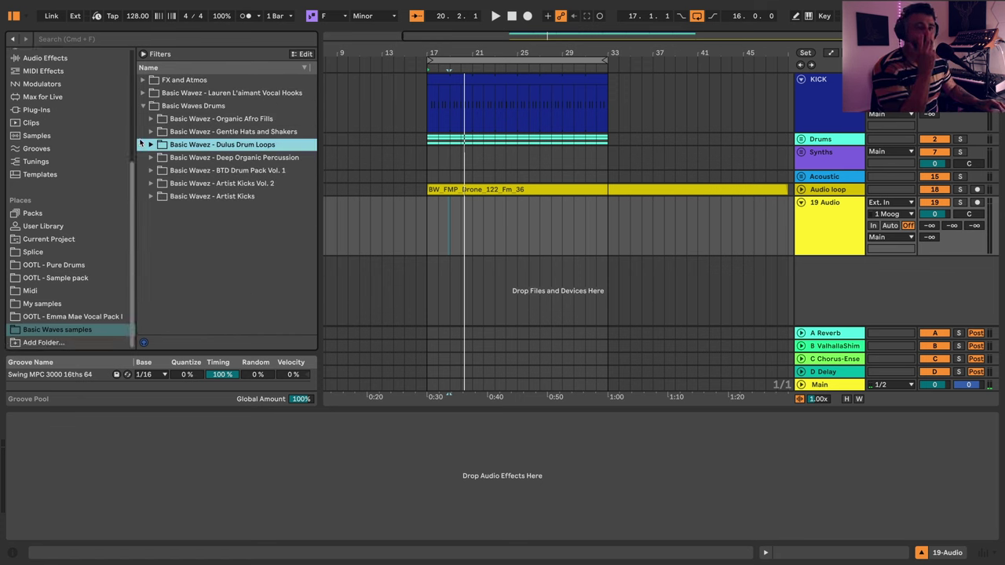
click(142, 106)
click(143, 93)
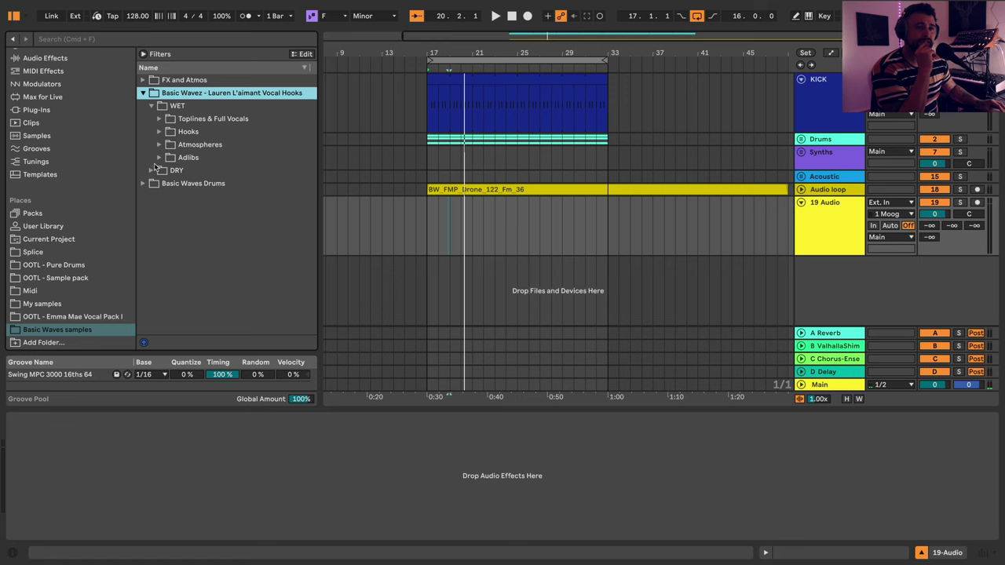
click(159, 132)
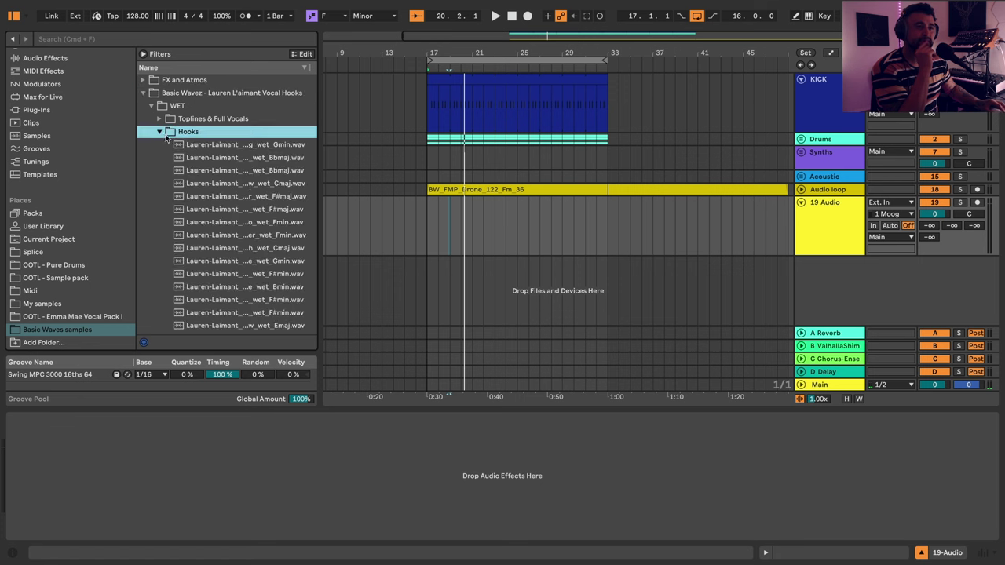
- Audition the wet Fmin vocal hooks and place the dont_say_its_over hook on the 19 Audio track at bar 17
scroll(262, 239, down, 1)
click(258, 207)
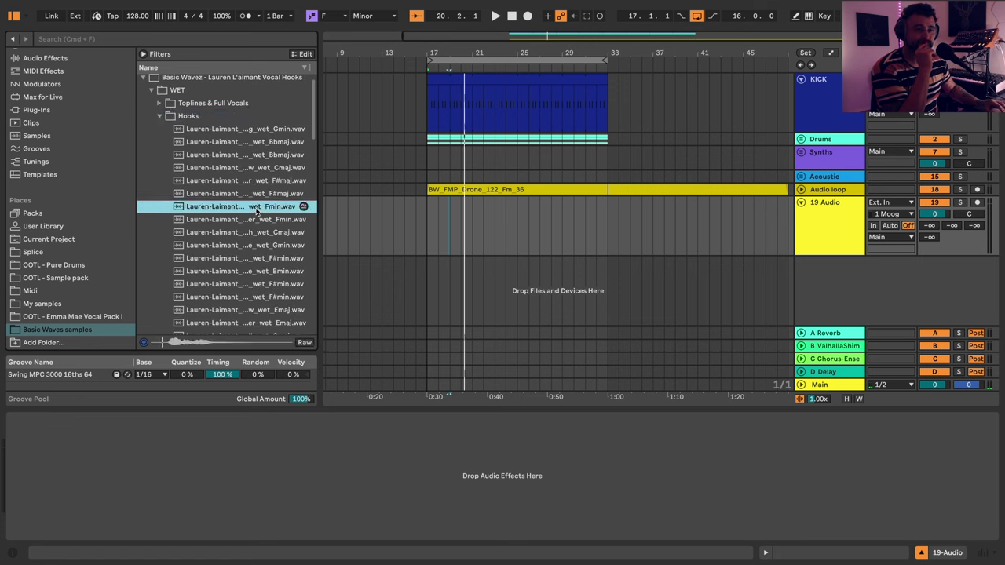
click(241, 221)
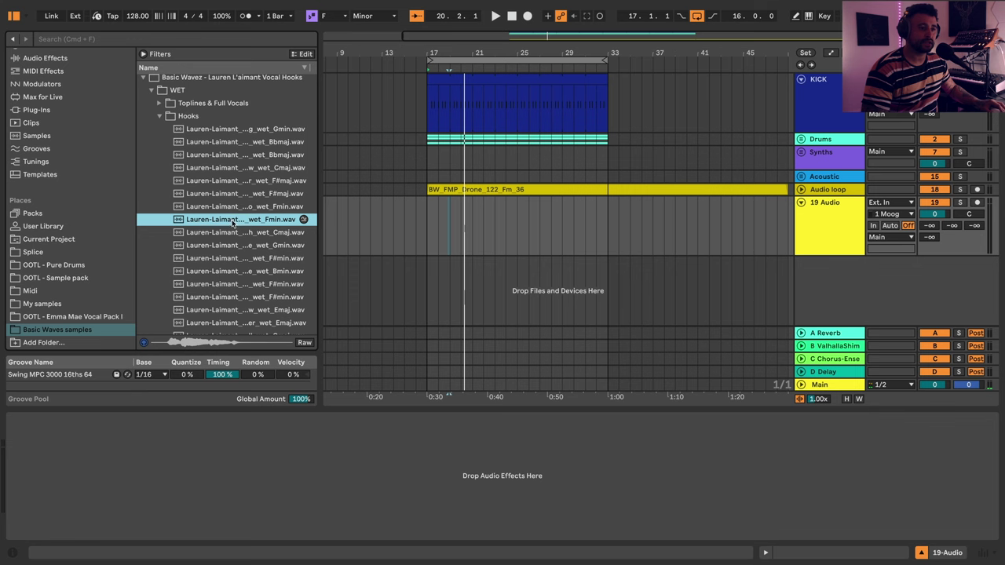
drag(232, 224, 426, 241)
- Set the vocal track's volume to -21.2 dB and its ValhallaShimmer send to -11.6 dB while playing back the vocal
drag(940, 214, 940, 264)
key(space)
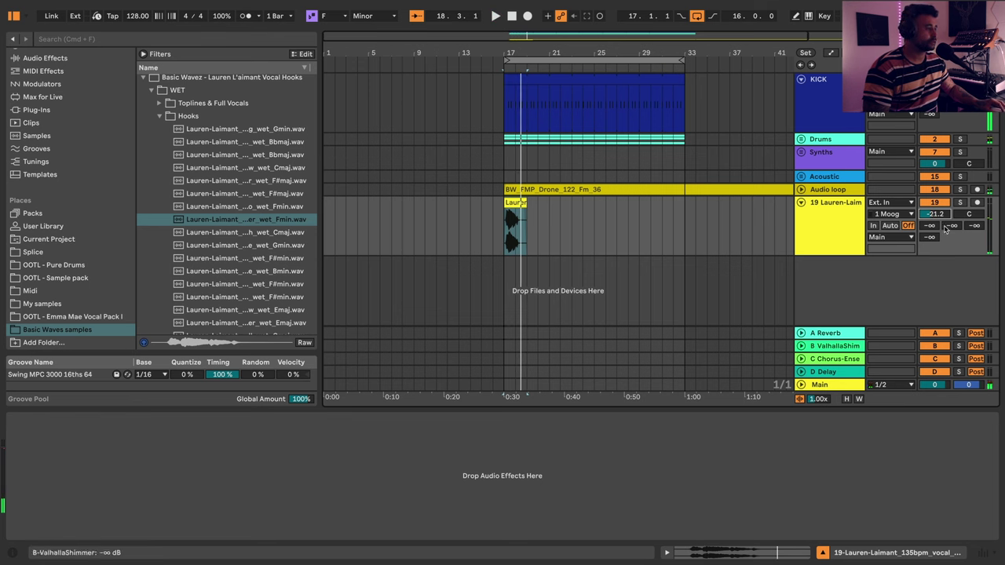
drag(951, 229, 950, 226)
key(space)
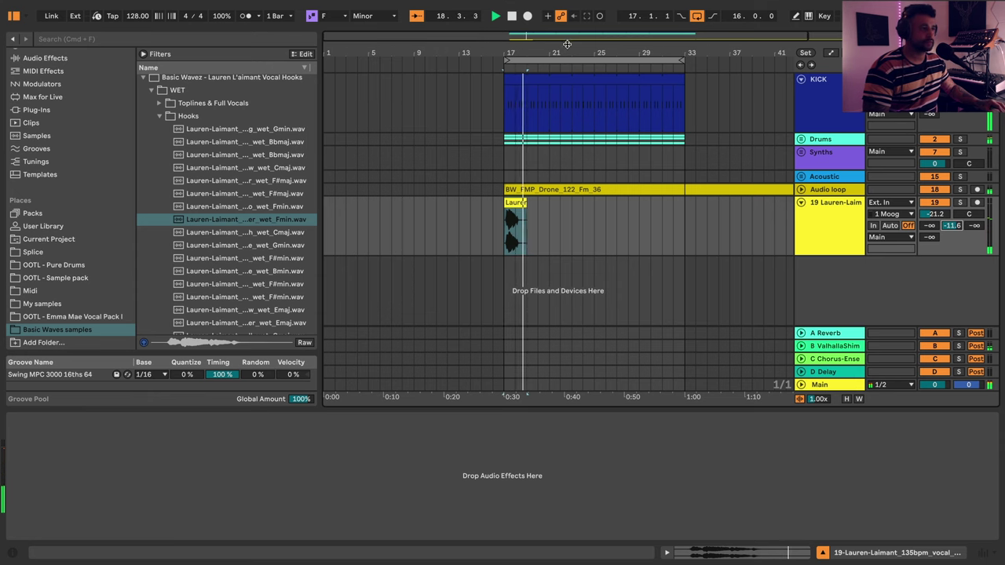
scroll(531, 98, up, 3)
key(space)
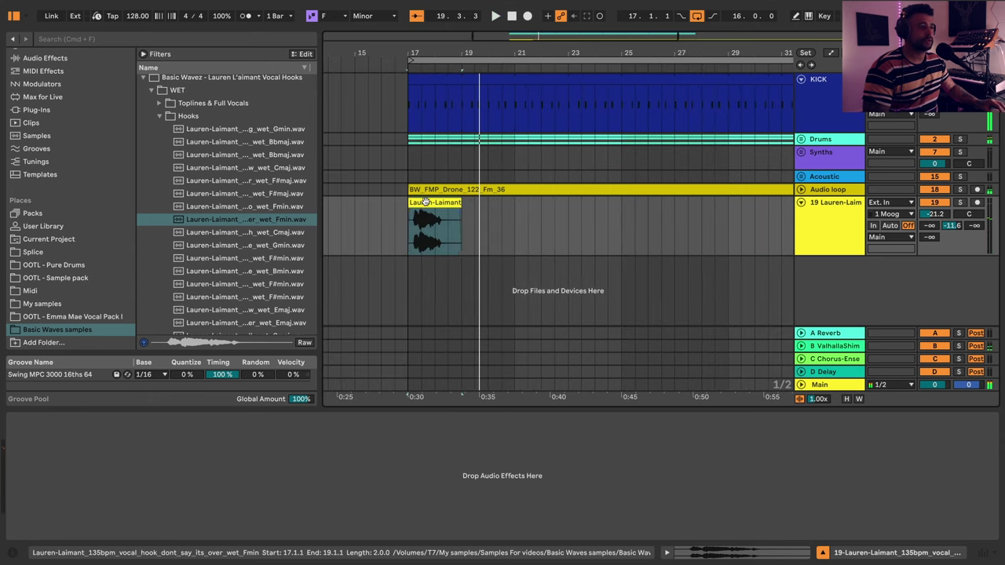
- Open the vocal hook clip at bar 17 and set its warp mode to Complex Pro
double_click(426, 202)
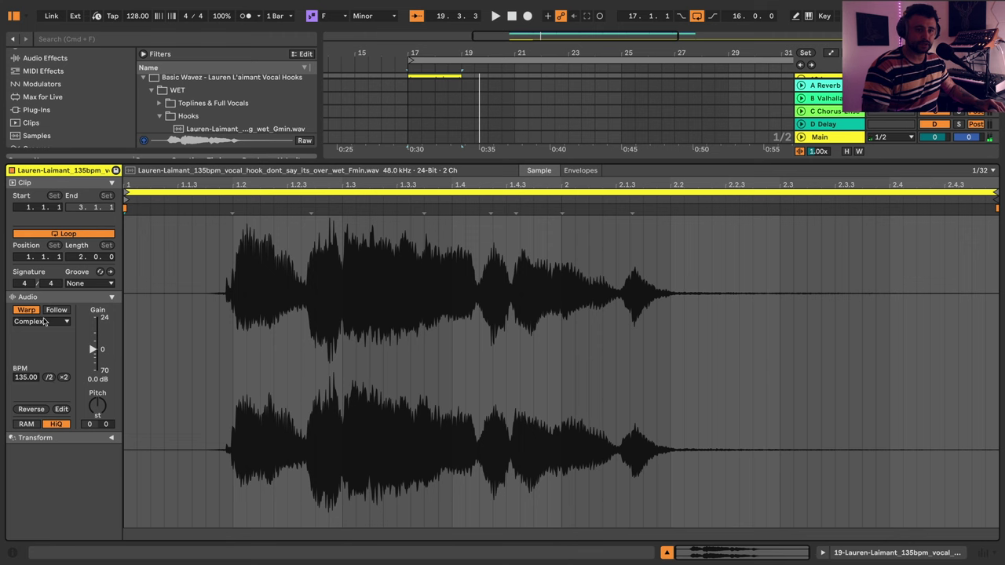
click(44, 322)
click(45, 384)
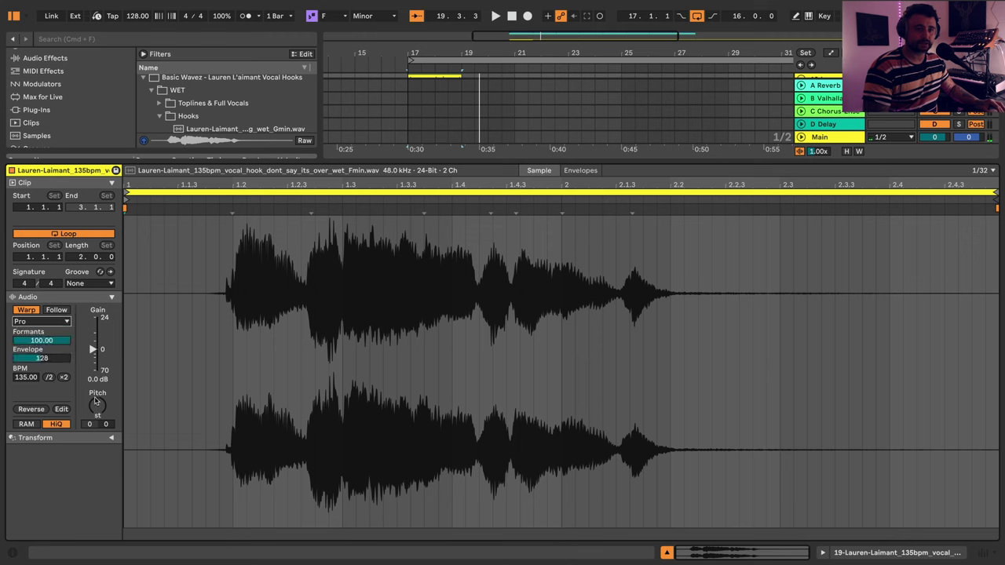
- Try transposing the vocal hook clip down by 3 and by 5 semitones while auditioning it
click(33, 340)
key(space)
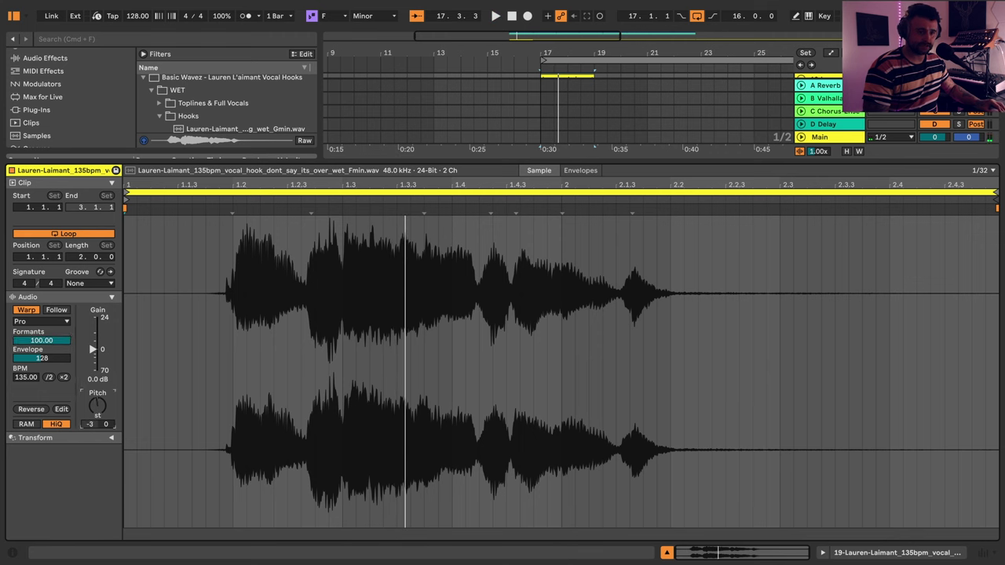
key(space)
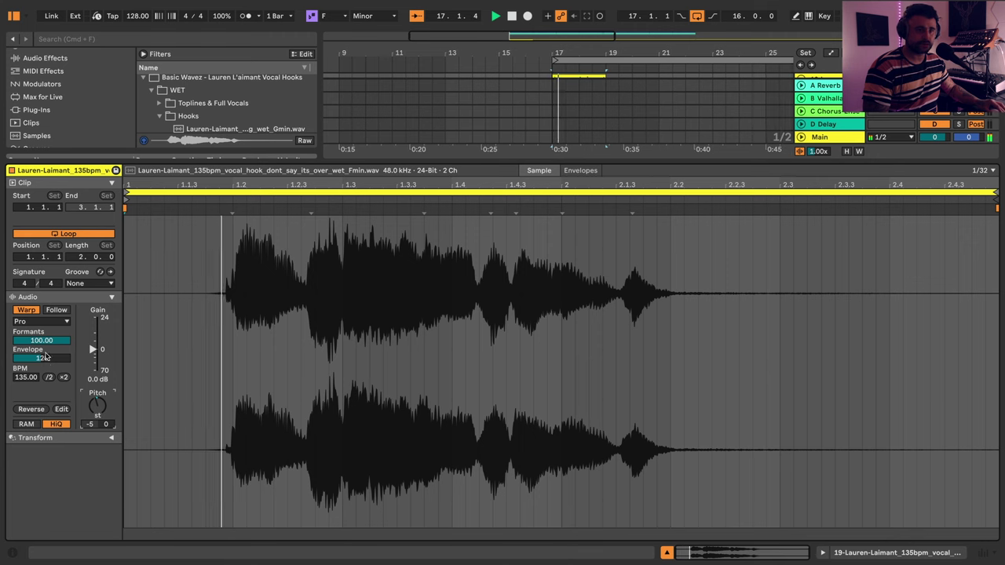
- Audition the vocal clip with Formants lowered to 0 and restore Formants to 100
key(space)
drag(41, 340, 41, 419)
key(space)
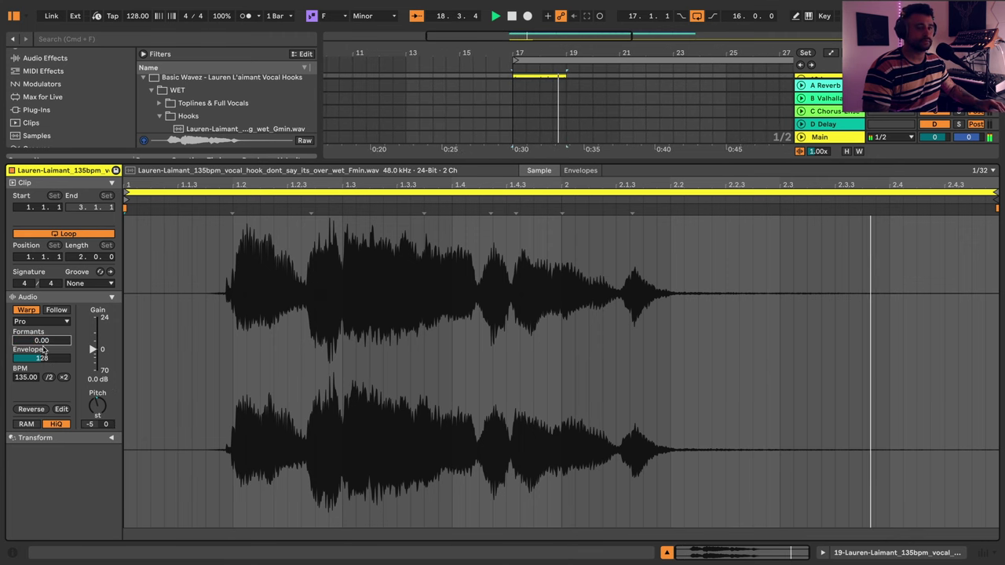
key(space)
drag(40, 341, 40, 262)
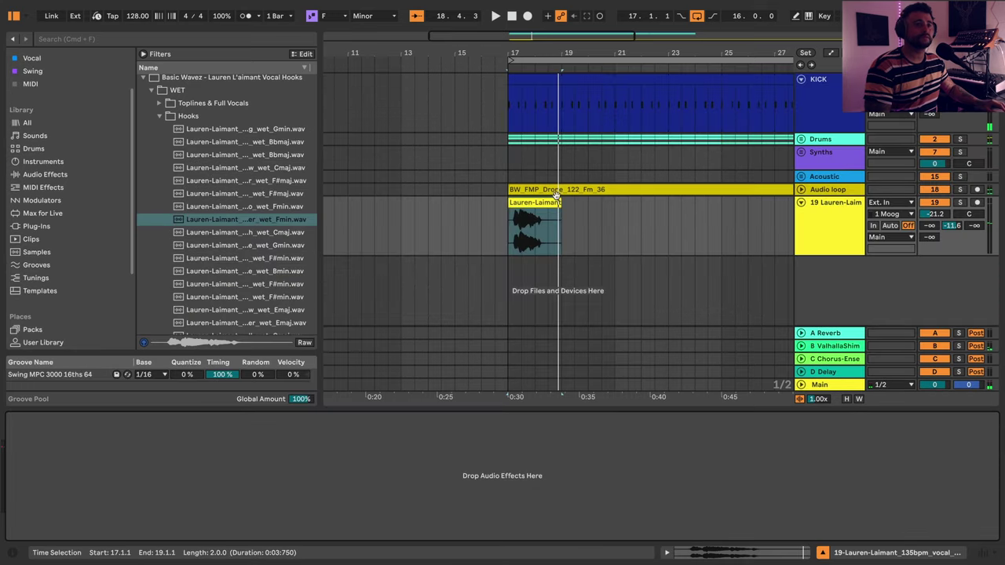
- Search the whole library for "alter" and add the Little AlterBoy plug-in to the vocal track
click(245, 42)
text(alter)
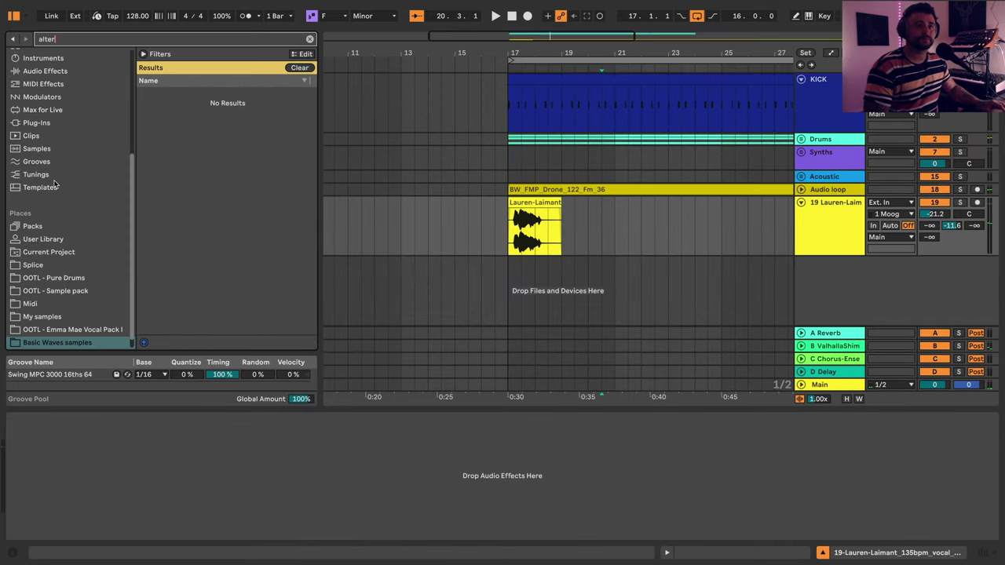
click(27, 128)
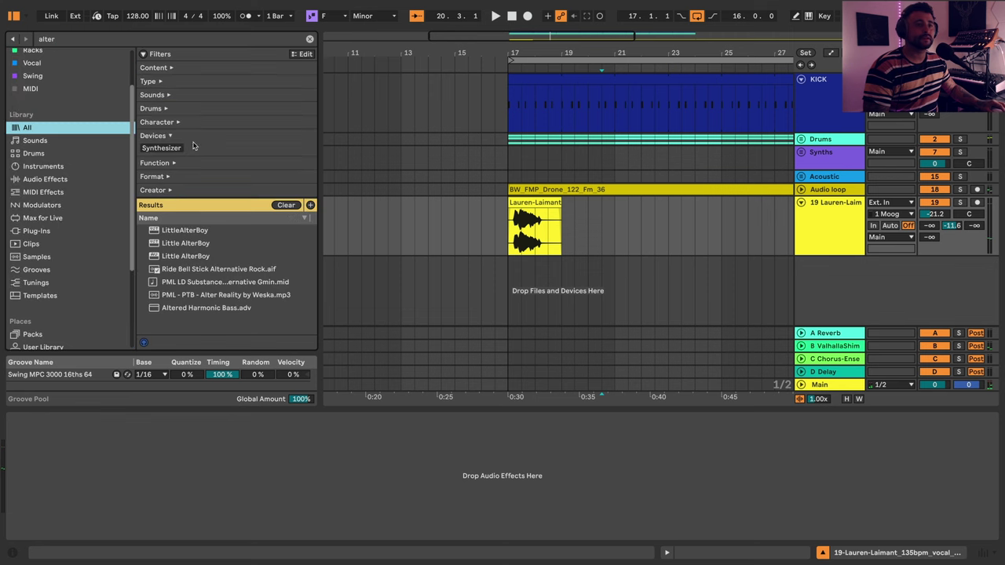
click(175, 245)
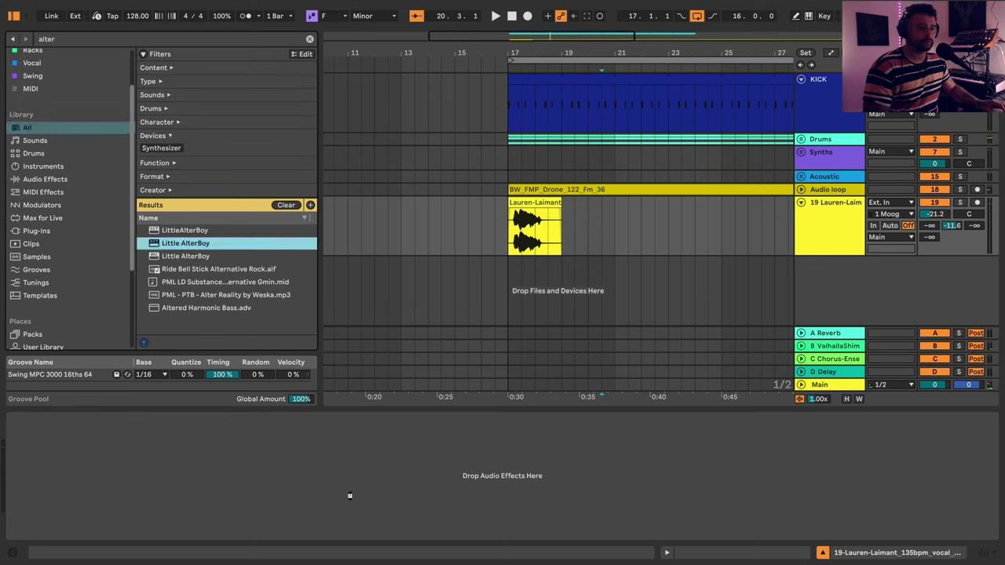
drag(413, 463, 409, 467)
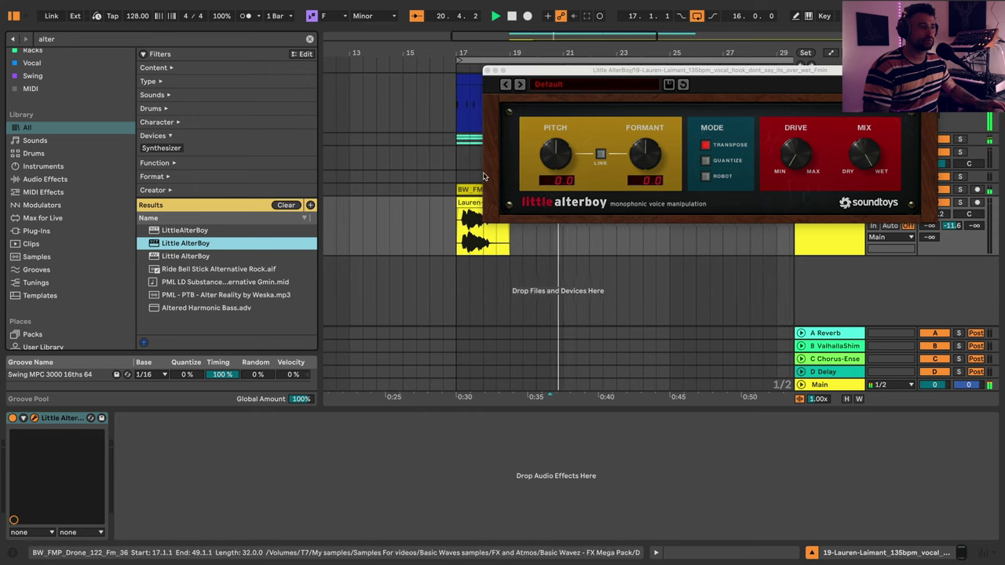
- Lower Little AlterBoy's Formant to about -2.5 while auditioning the vocal from bar 17
drag(646, 159, 648, 168)
scroll(471, 235, left, 1)
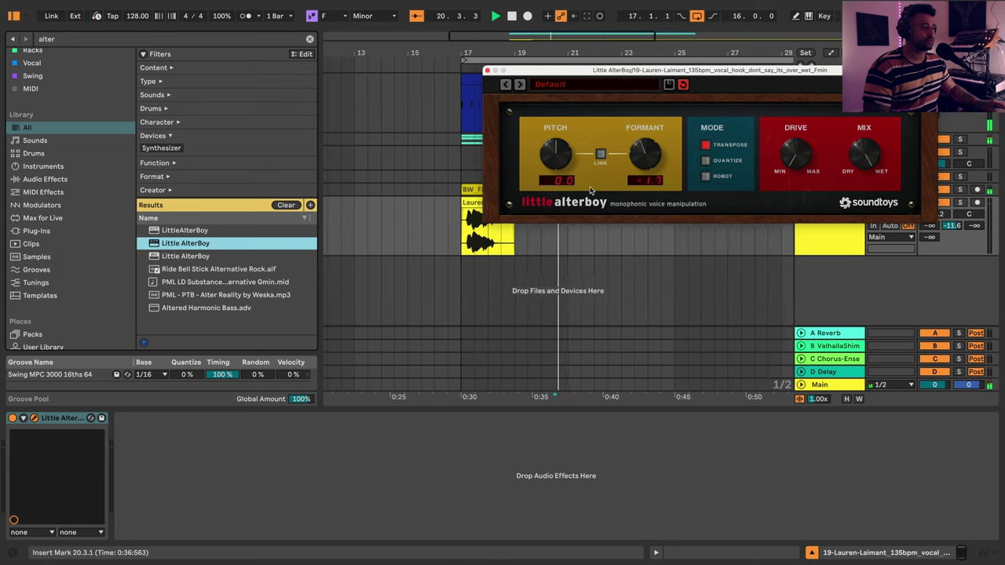
click(453, 233)
key(space)
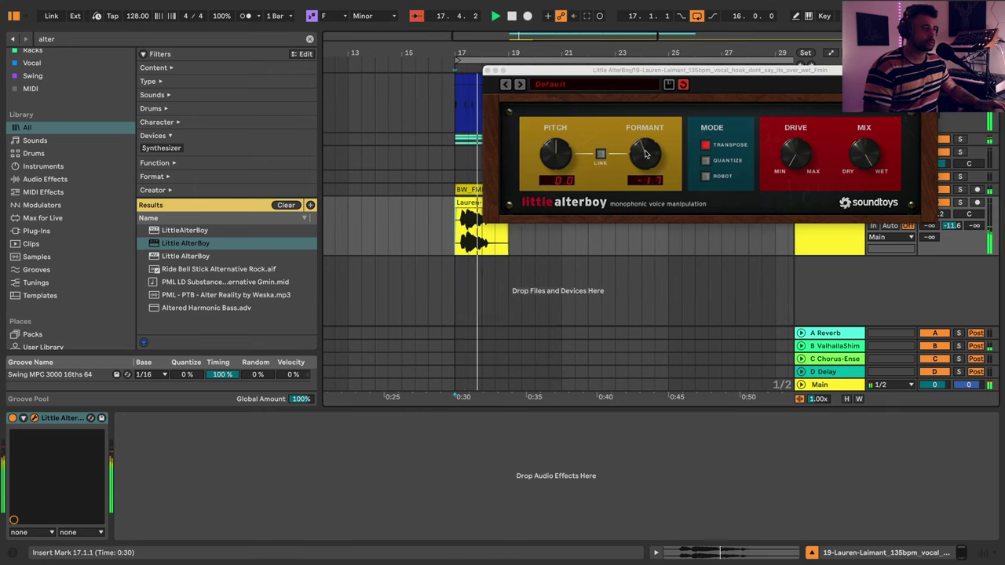
drag(647, 154, 647, 161)
key(space)
key(space)
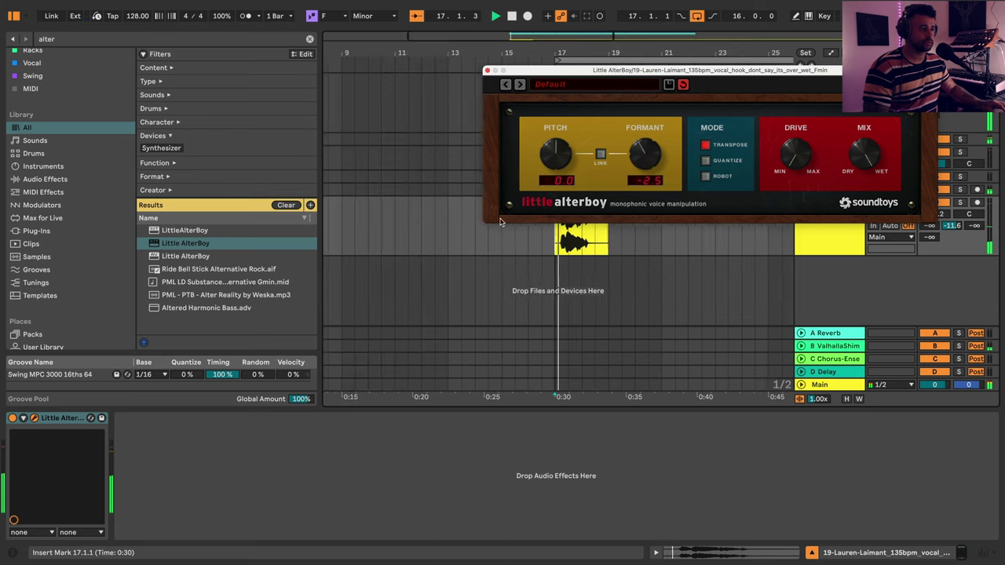
- Close the Little AlterBoy window and check the vocal clip's warp and pitch settings during playback
click(487, 69)
double_click(560, 228)
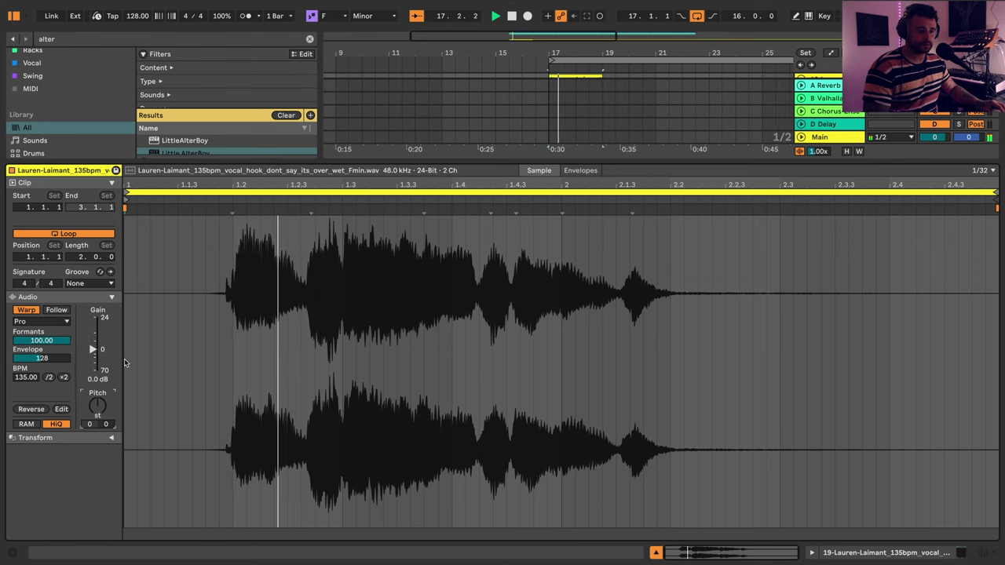
key(shift+Tab)
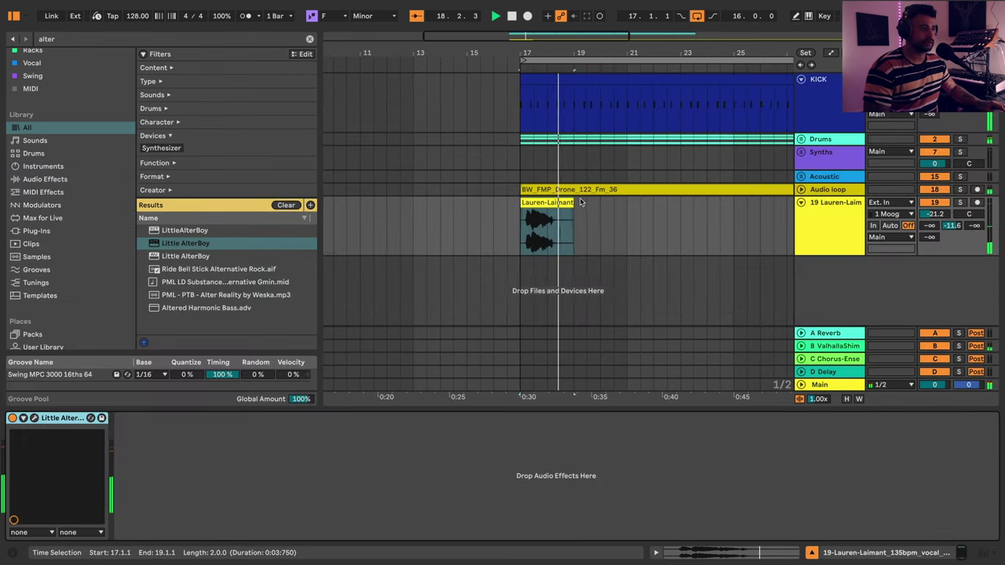
key(space)
- Try extending the vocal clip to four bars, ending at bar 21, so the hook repeats
scroll(547, 105, down, 2)
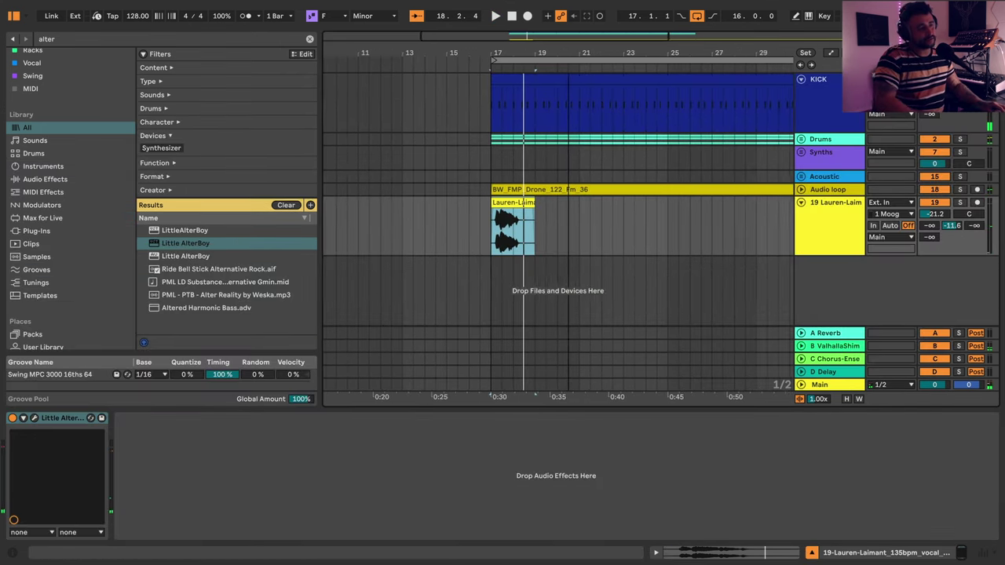
scroll(547, 105, right, 3)
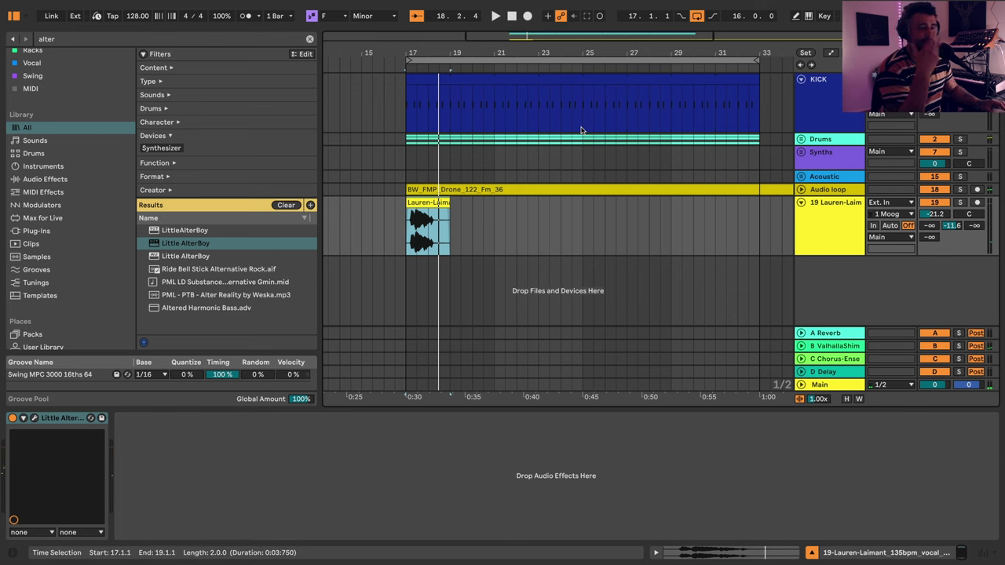
click(442, 202)
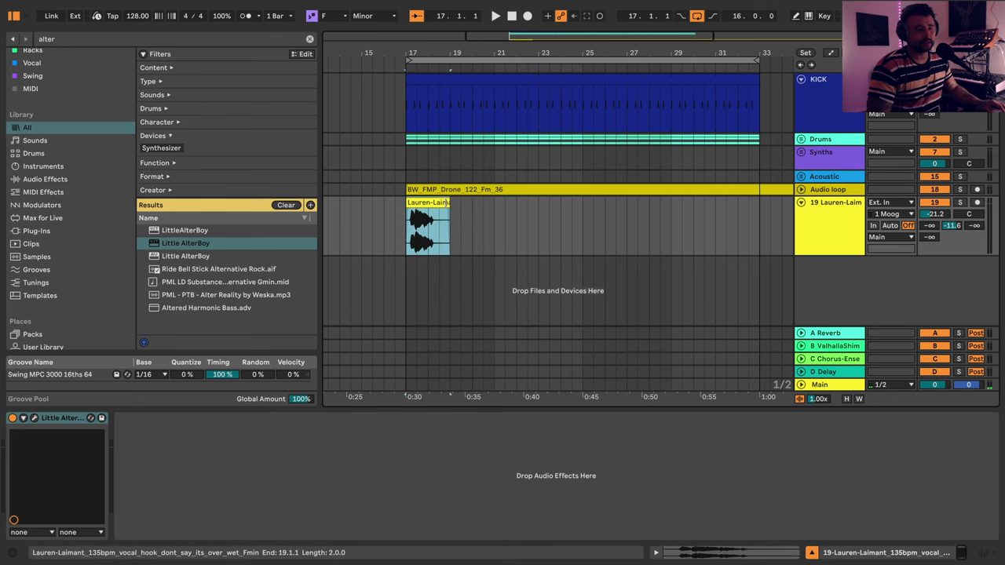
drag(449, 203, 494, 203)
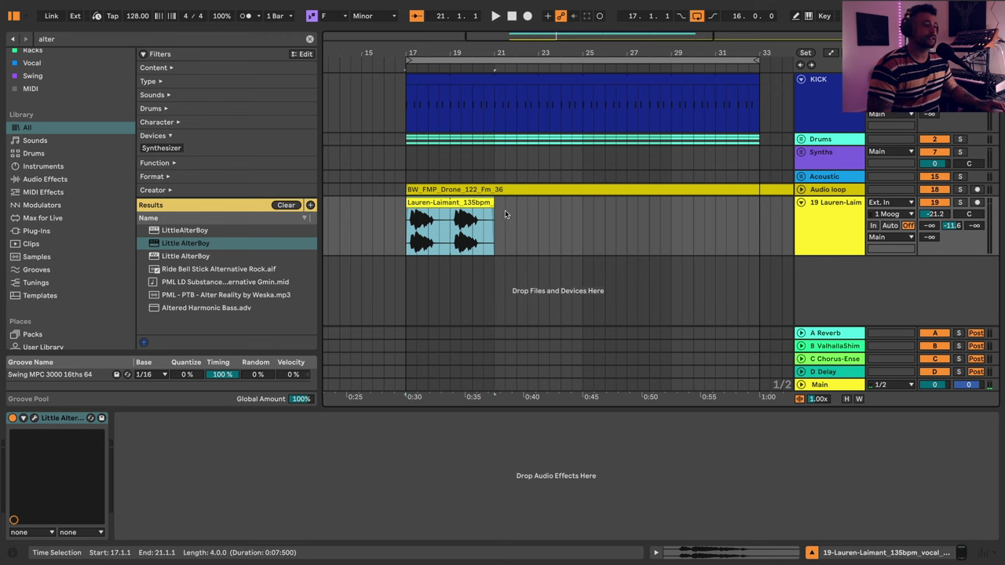
click(465, 229)
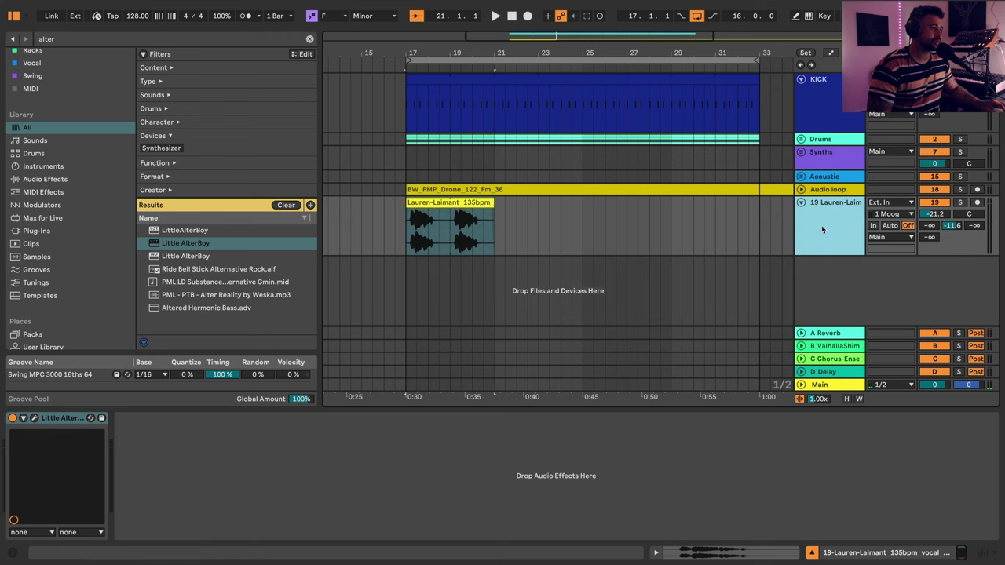
- Audition the repeated hook and shorten the vocal clip back to two bars, ending at bar 19
drag(488, 51, 404, 33)
click(389, 202)
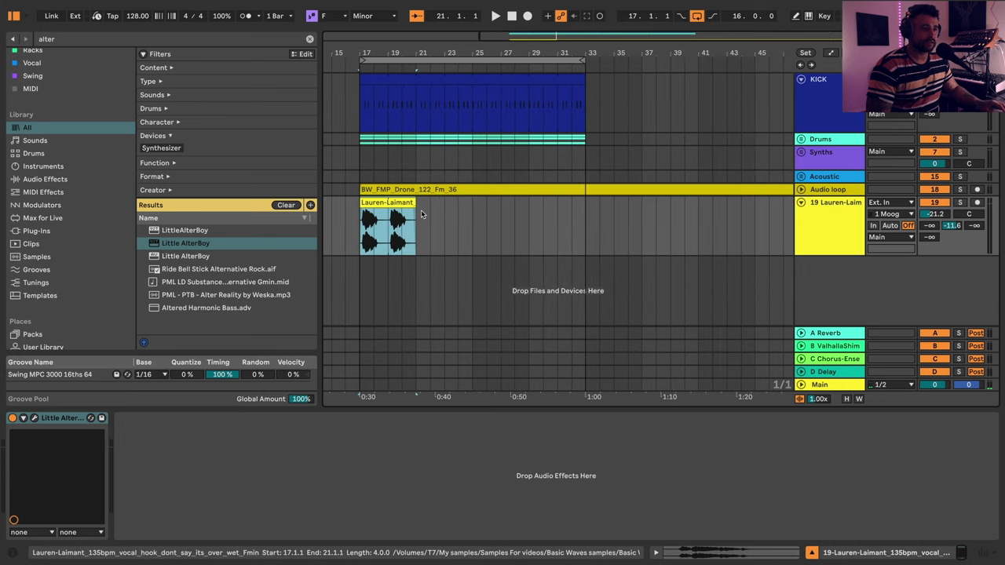
key(space)
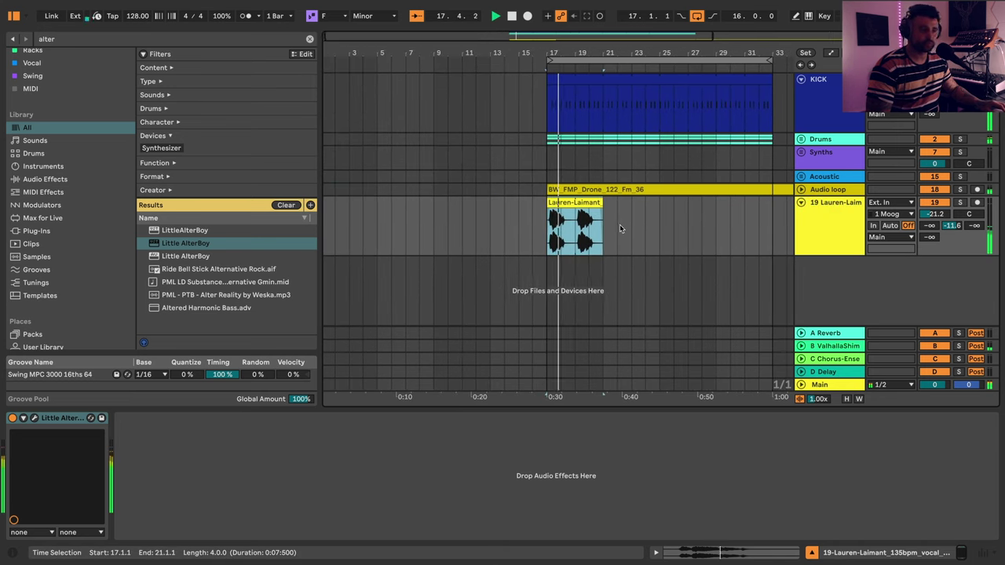
key(space)
click(840, 241)
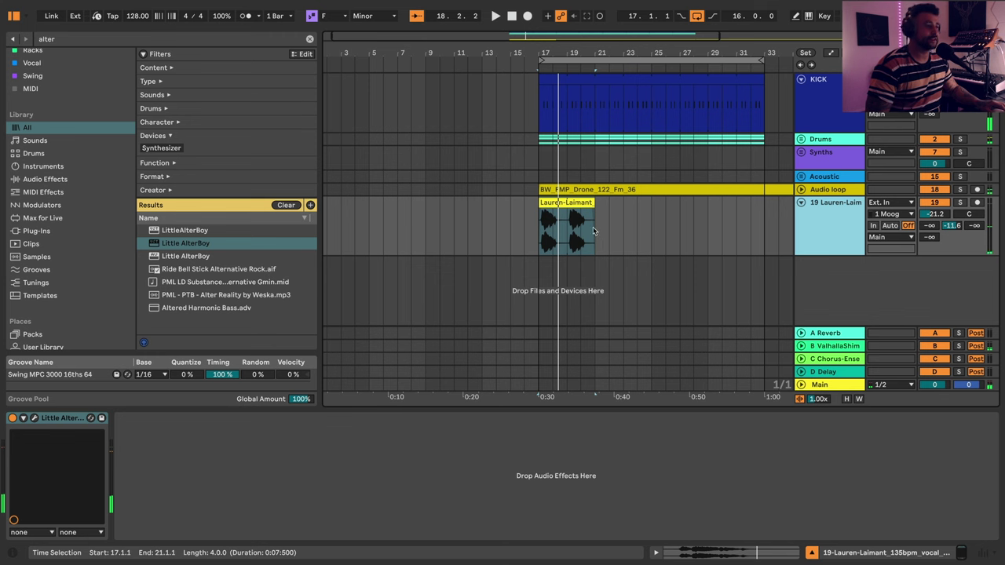
drag(595, 230, 567, 230)
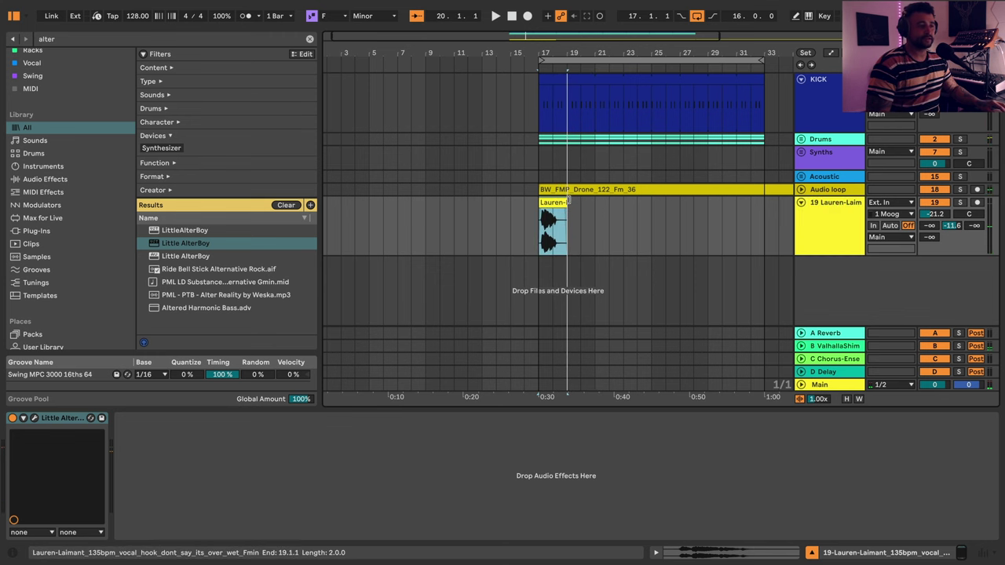
- Insert a new MIDI track below the vocal track and load an empty Simpler on it
click(814, 230)
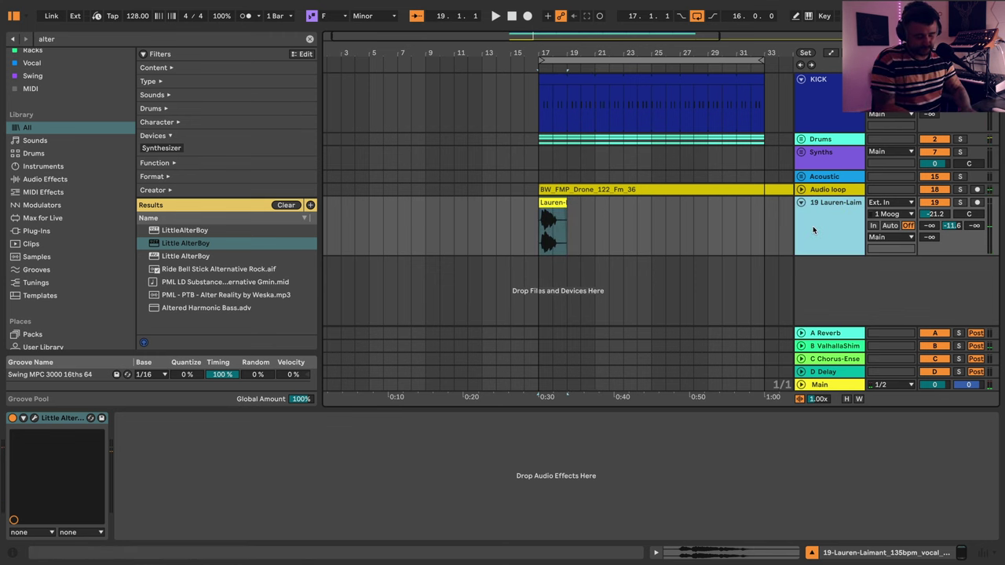
key(ctrl+shift+t)
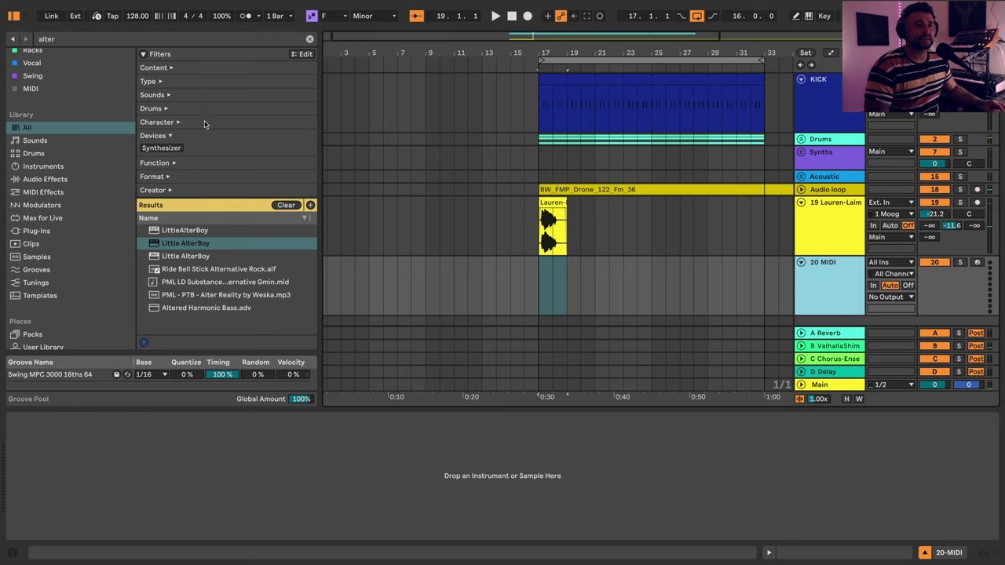
click(308, 40)
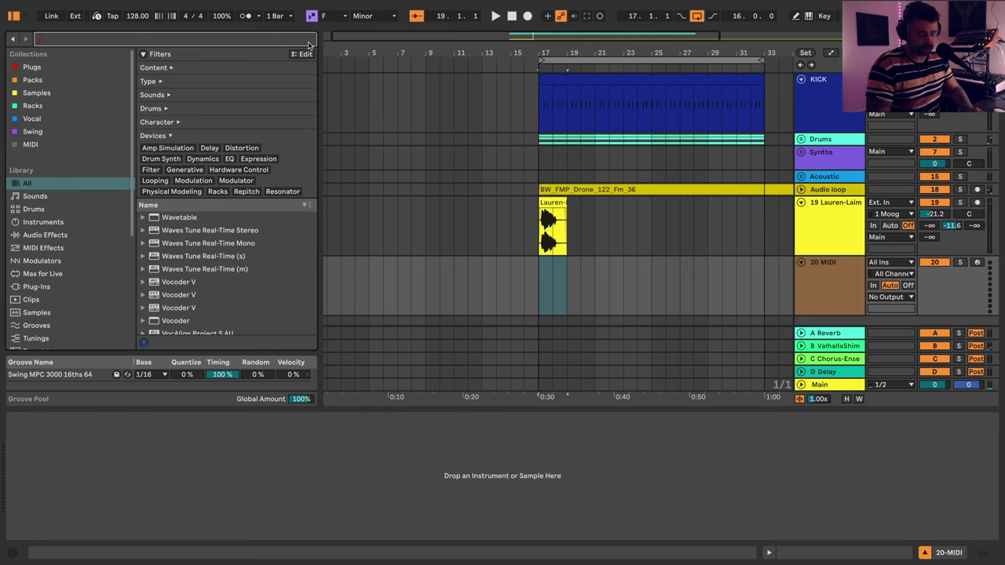
text(simpl)
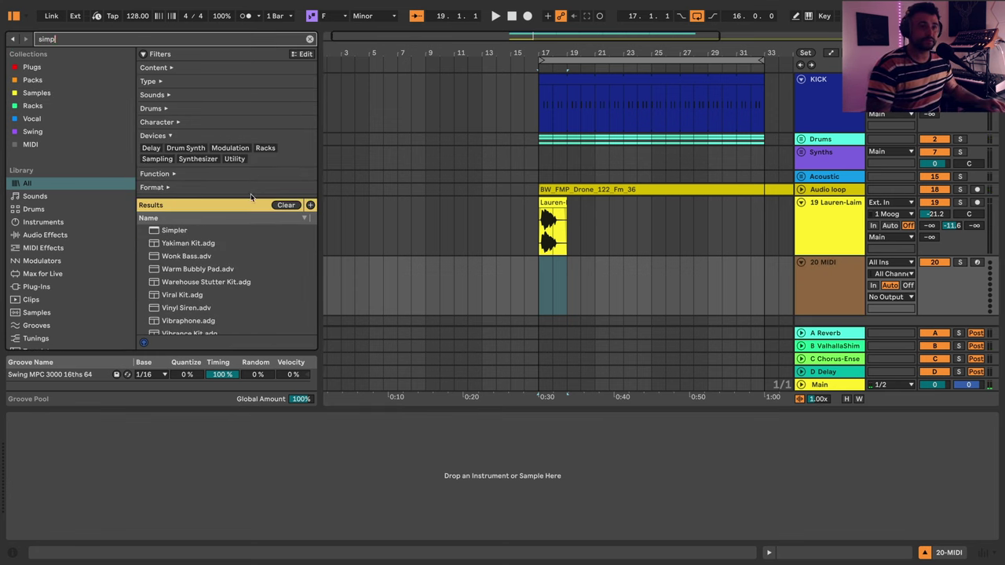
click(175, 231)
drag(667, 311, 612, 281)
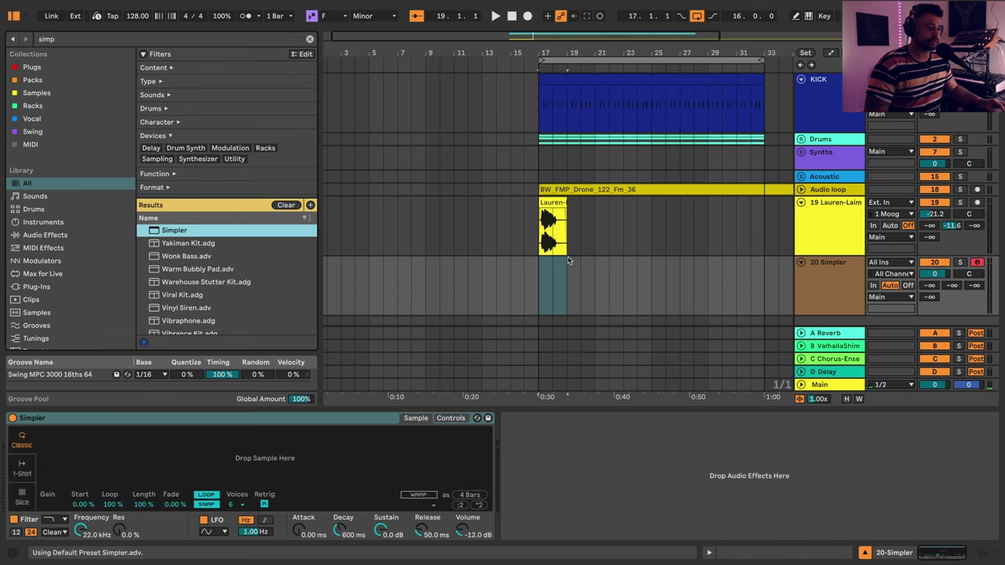
- Load the vocal hook clip into Simpler and switch it to Slice mode
drag(545, 203, 345, 455)
click(22, 496)
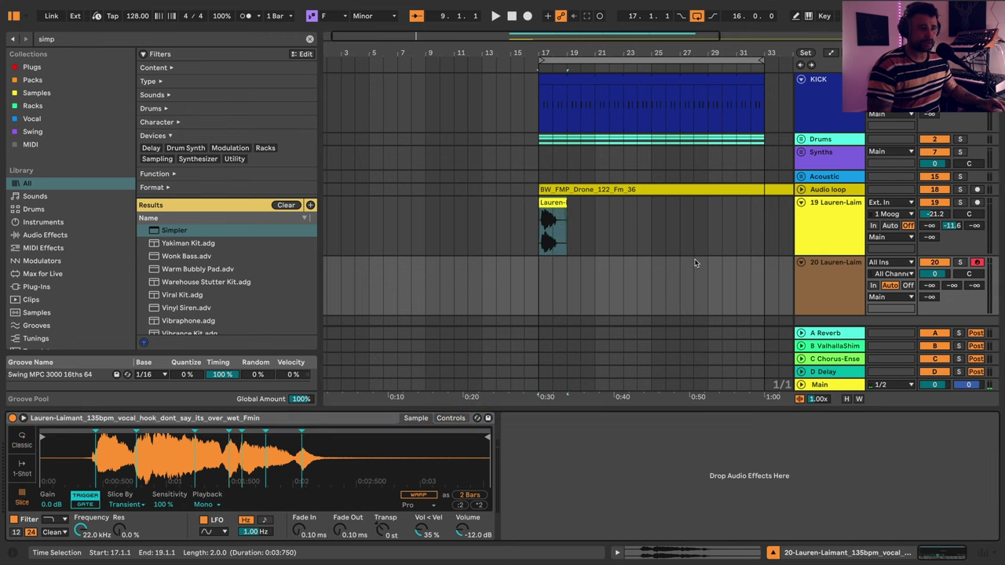
- Audition from bar 17 and set the Simpler track's ValhallaShim send to -11.0 dB and Delay send to -12.5 dB
click(537, 287)
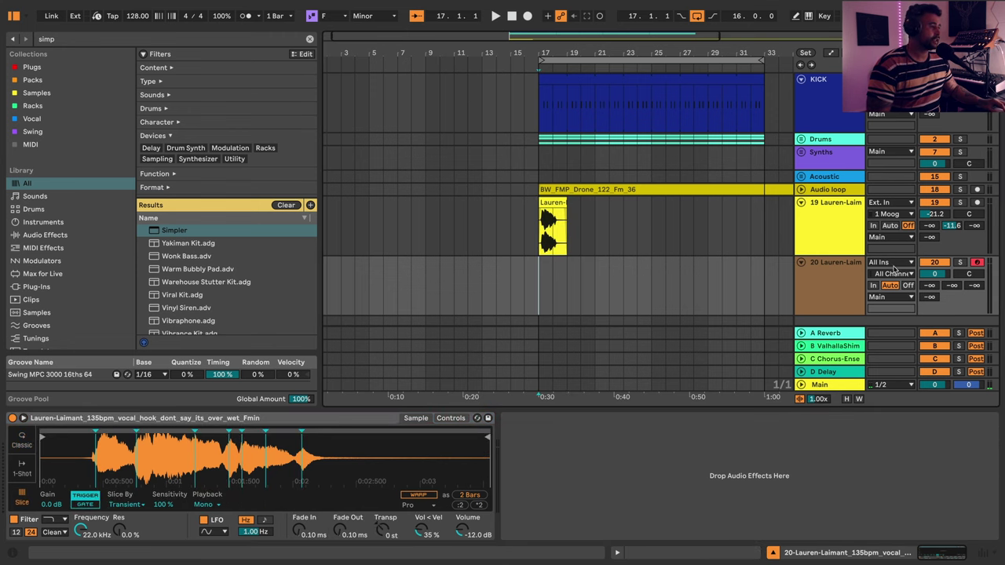
key(space)
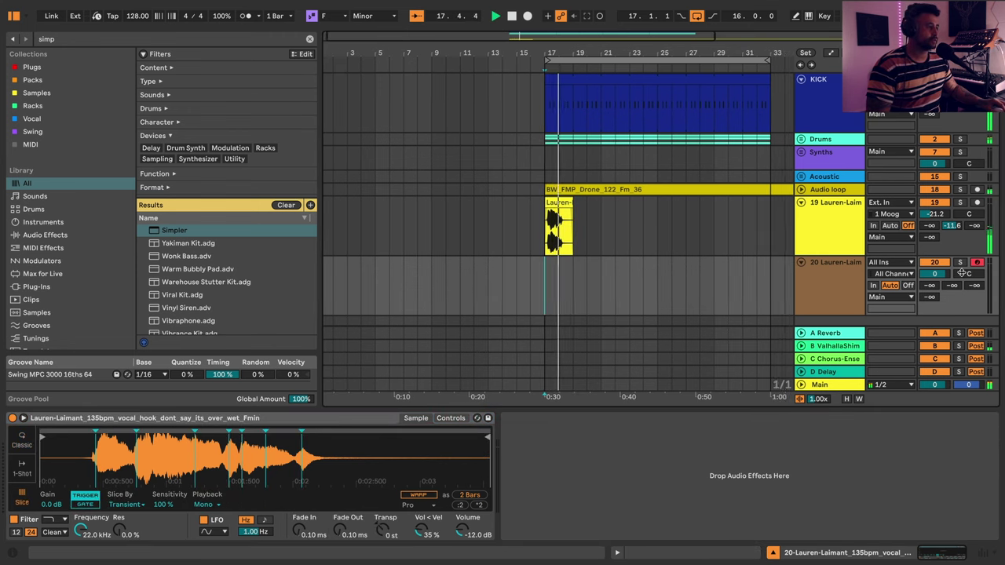
key(space)
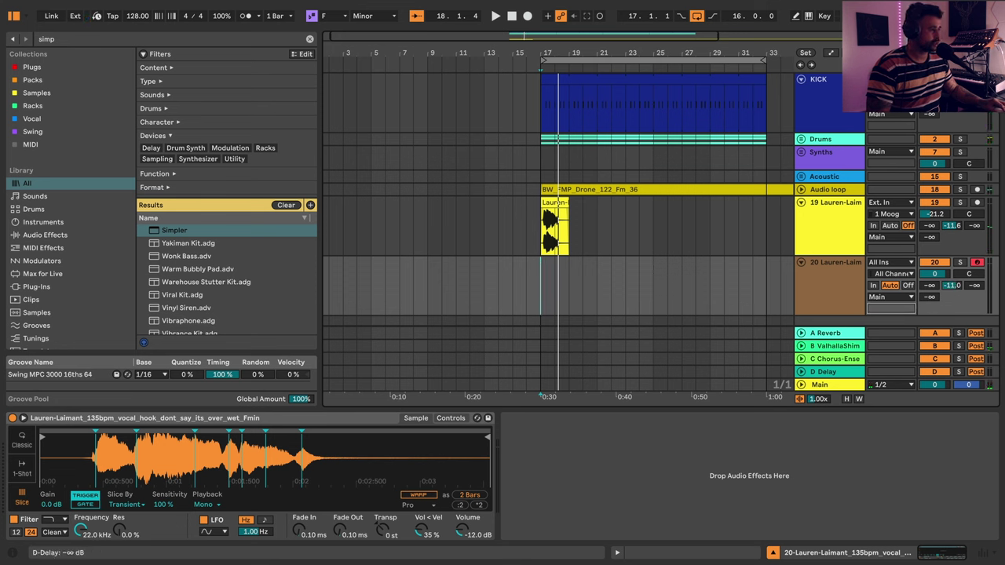
click(841, 291)
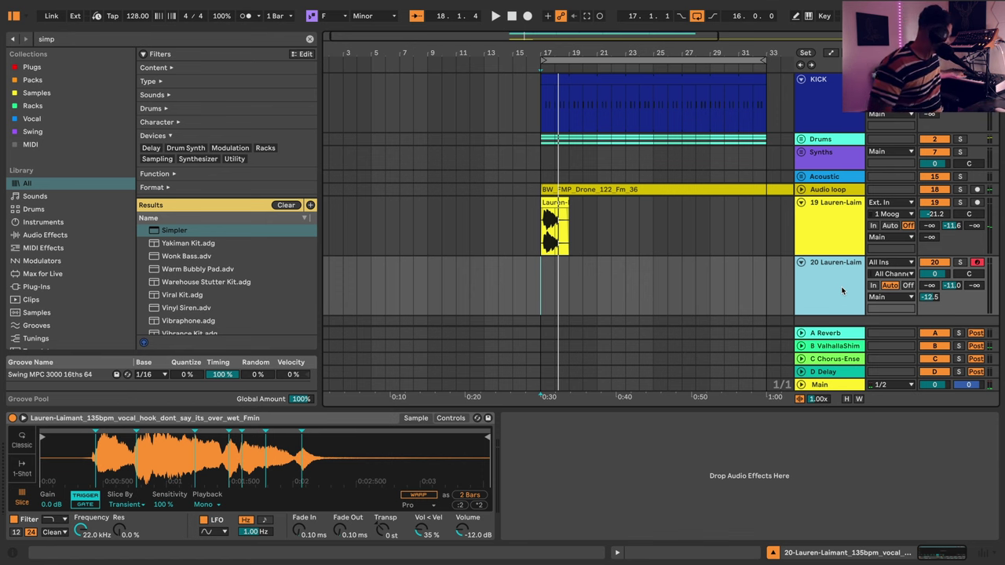
- Lower the Simpler track's volume to about -10.8 dB while its vocal slices play
click(841, 249)
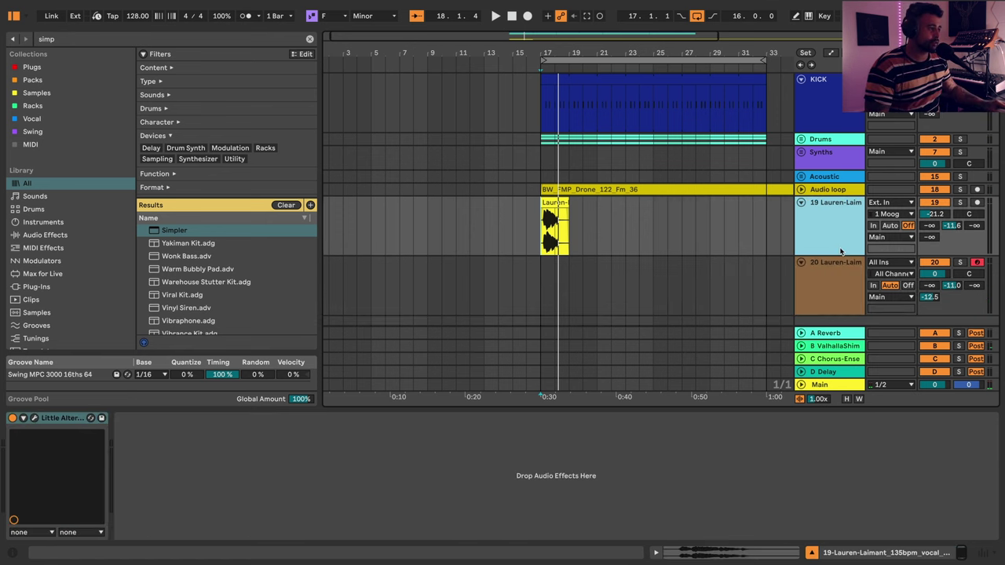
click(836, 302)
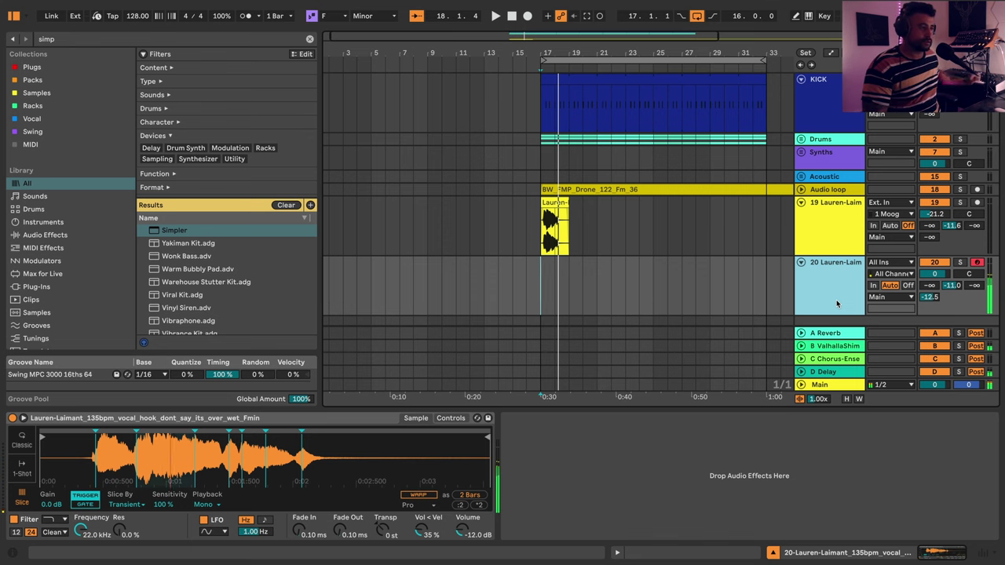
drag(932, 279, 932, 298)
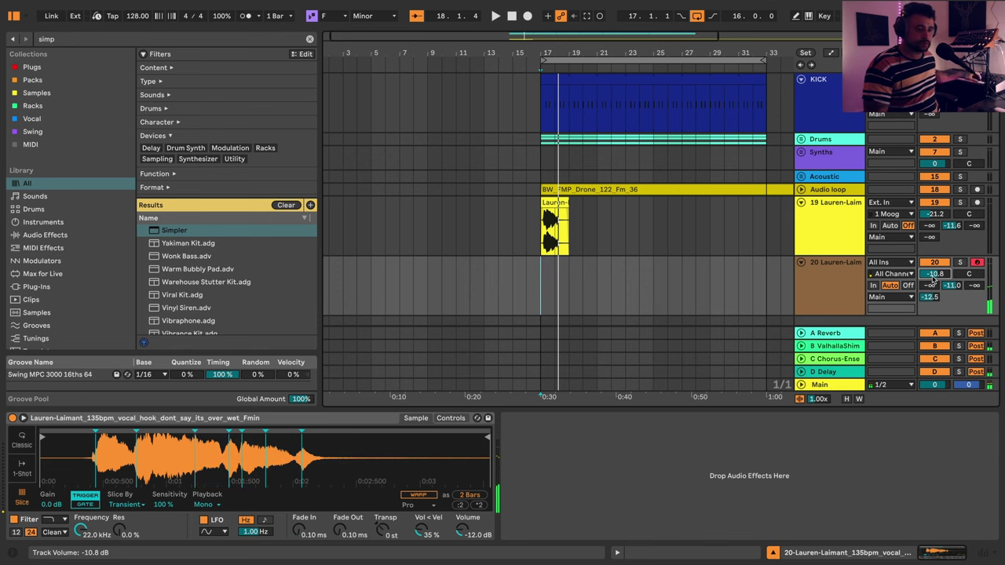
- Set Simpler's slice sensitivity to 83%, audition the slices and lower the Simpler track's volume to -14.9 dB
key(space)
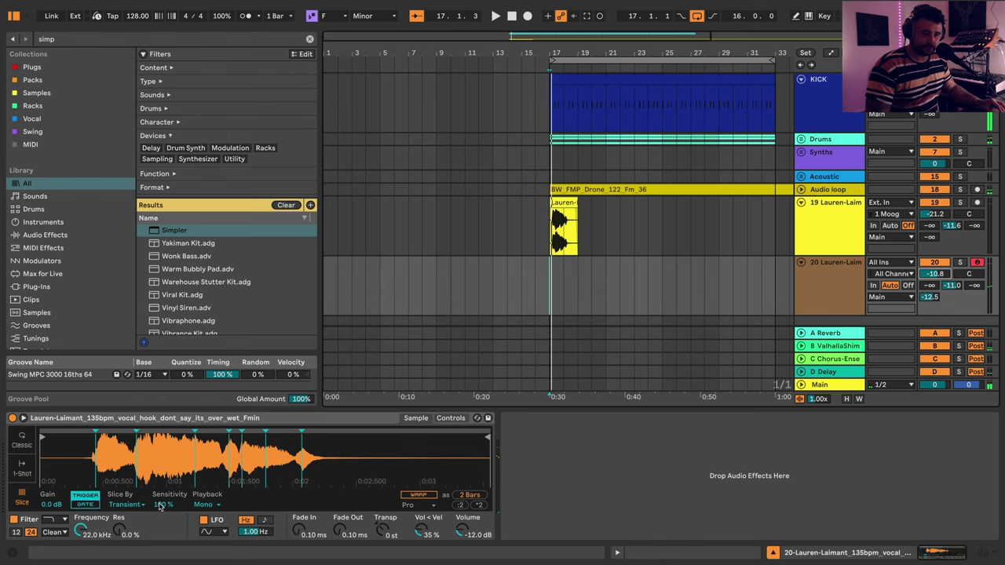
drag(160, 504, 160, 510)
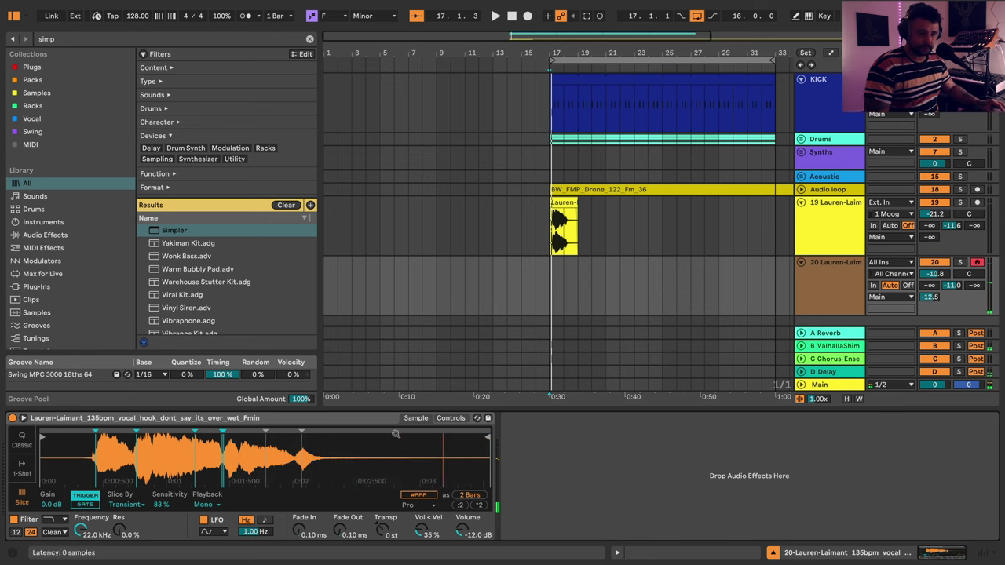
key(space)
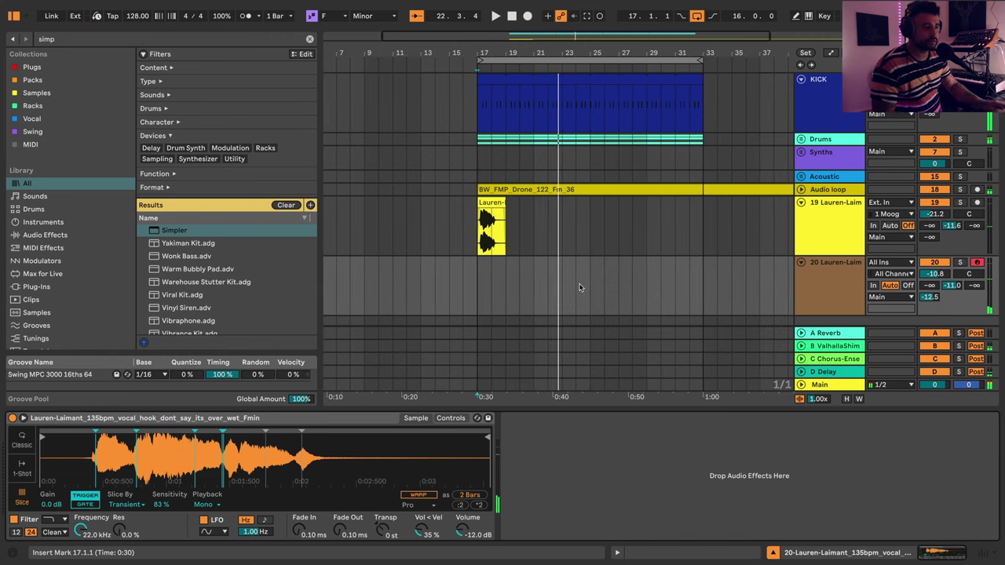
drag(927, 274, 926, 281)
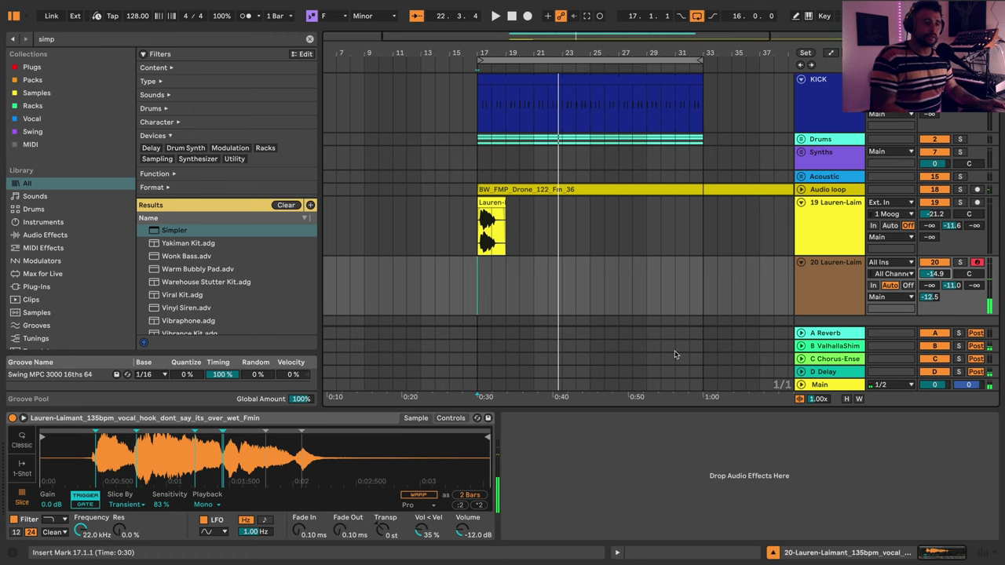
- Show the Basic Waves samples folder in the browser and clear the search term
scroll(49, 228, down, 5)
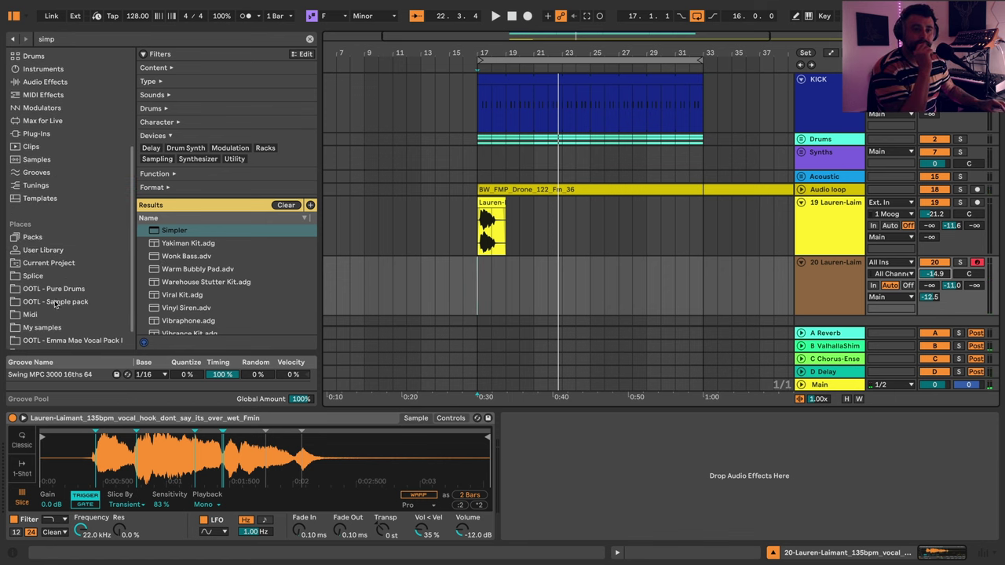
scroll(54, 329, down, 1)
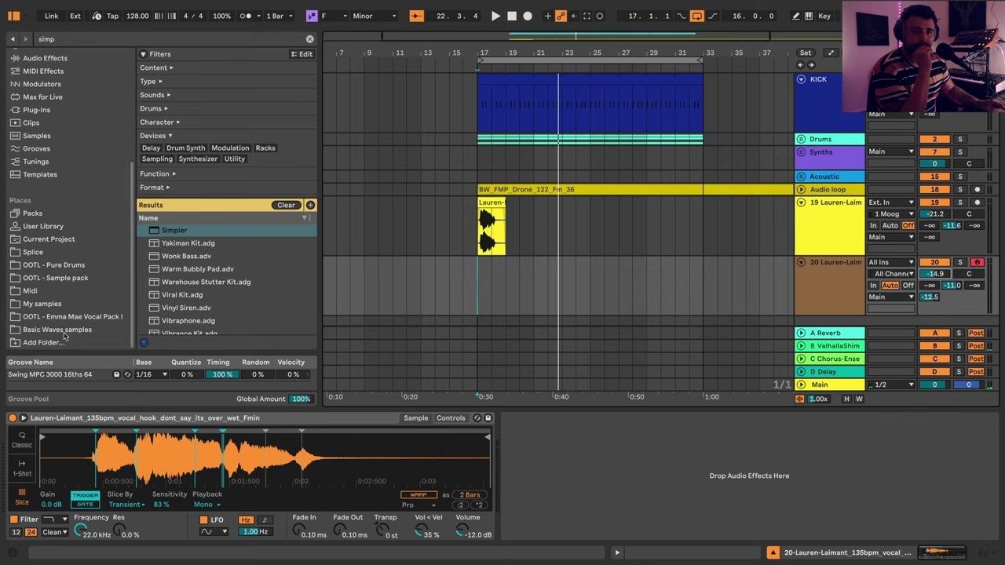
click(54, 329)
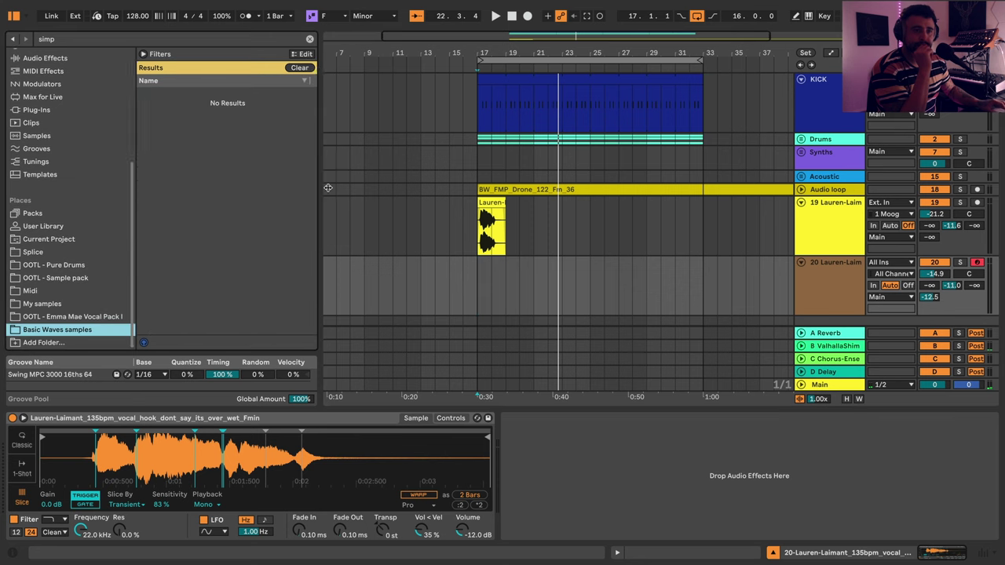
click(310, 38)
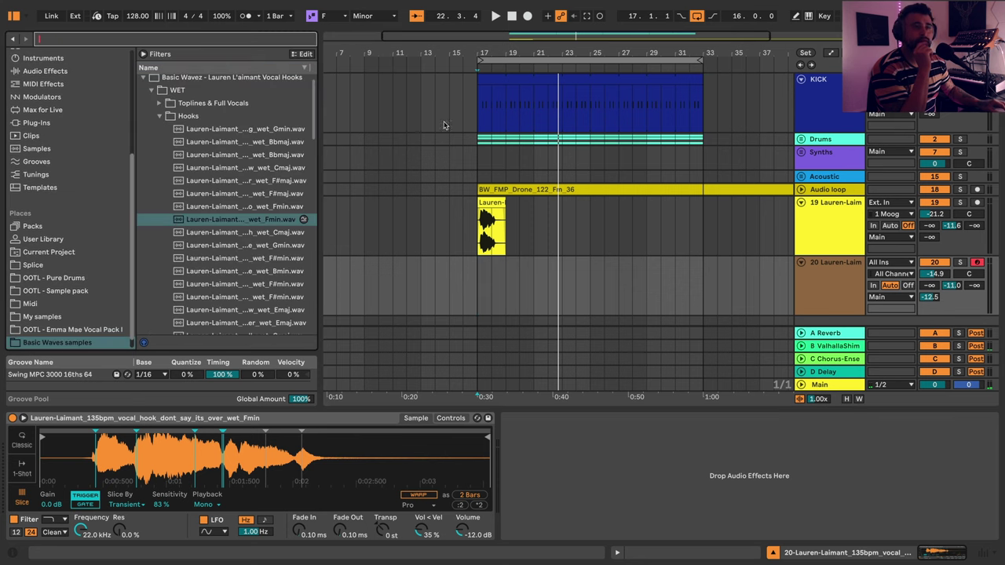
- Set Simpler's slice sensitivity to 100% and create a four-bar MIDI clip at bar 17 on its track
click(161, 503)
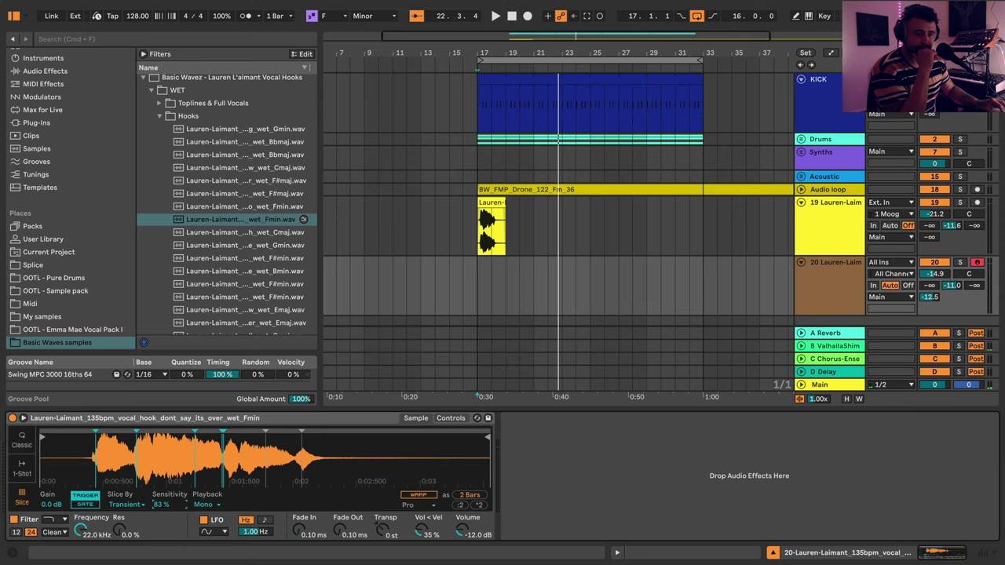
click(478, 275)
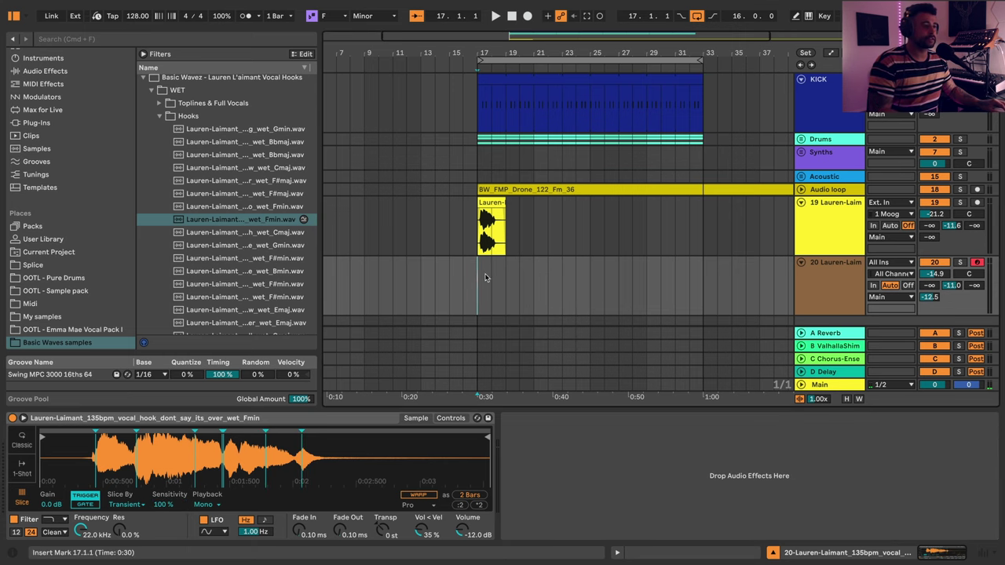
drag(479, 278, 527, 281)
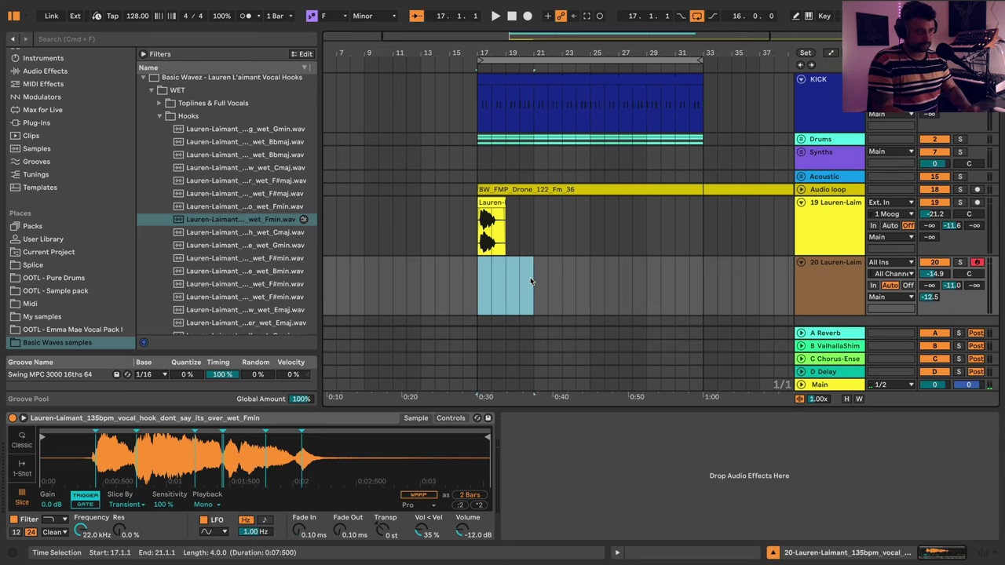
double_click(531, 281)
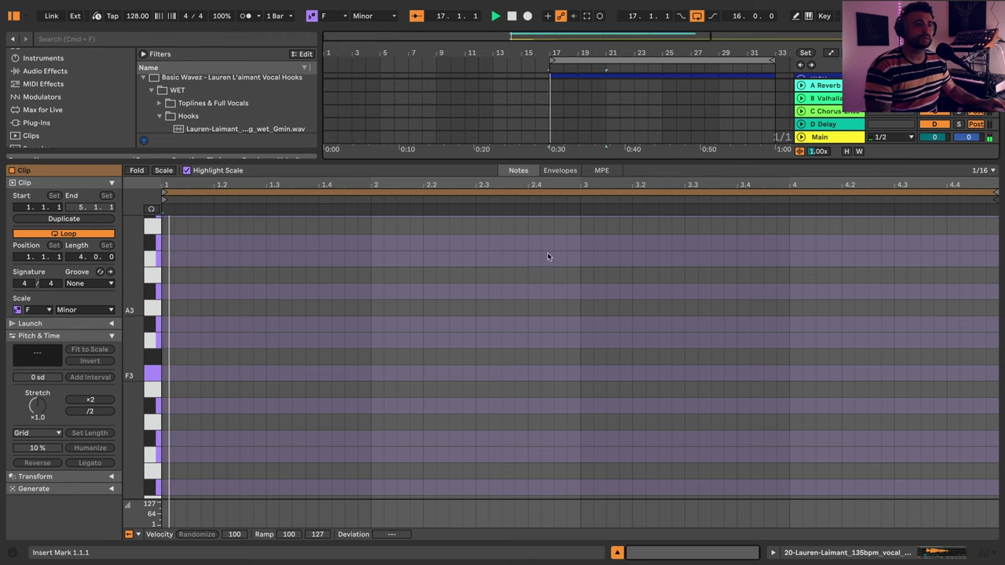
- Apply the Swing MPC 3000 16ths 64 groove to the MIDI clip and turn off its scale
click(75, 284)
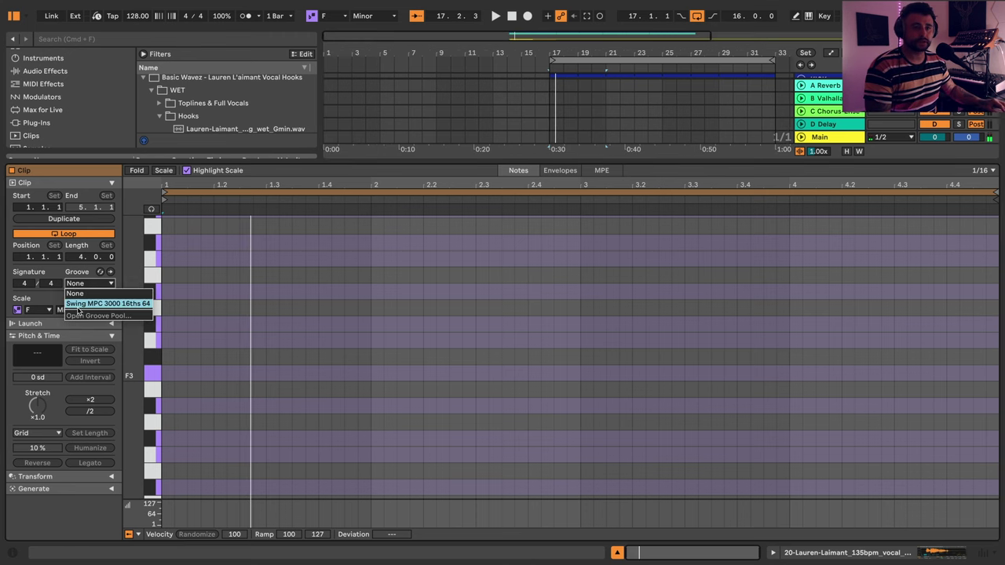
click(78, 303)
click(18, 310)
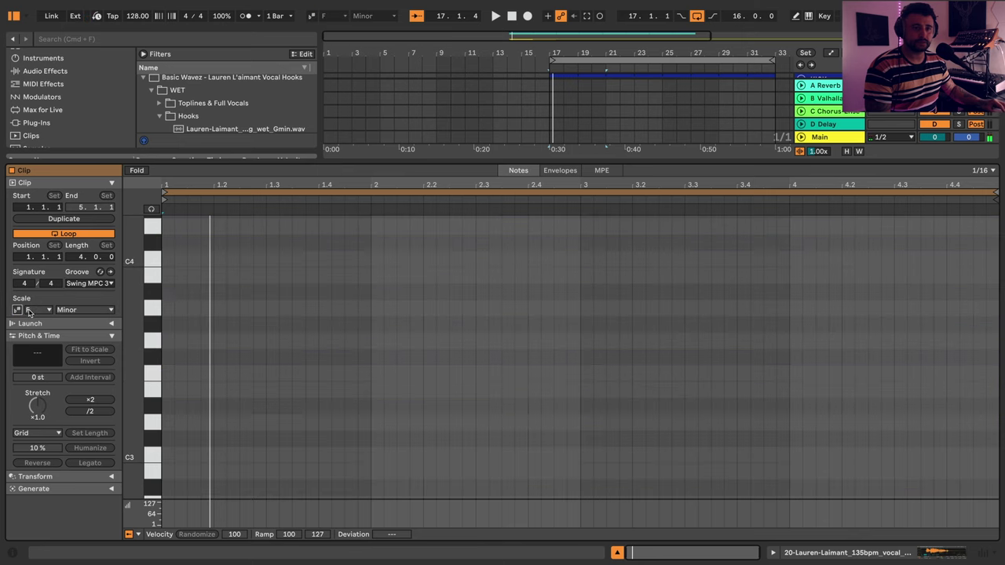
- Add a sixteenth-long C#1 note at 1.1.4 in the MIDI clip while auditioning
mouse_move(172, 184)
mouse_down()
mouse_move(173, 196)
mouse_move(162, 183)
mouse_up()
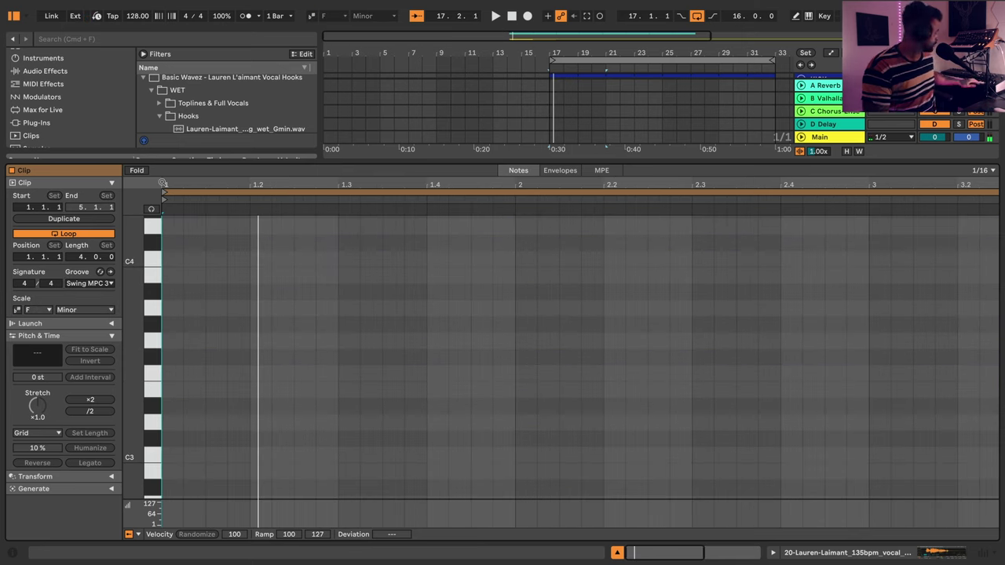
scroll(216, 351, down, 10)
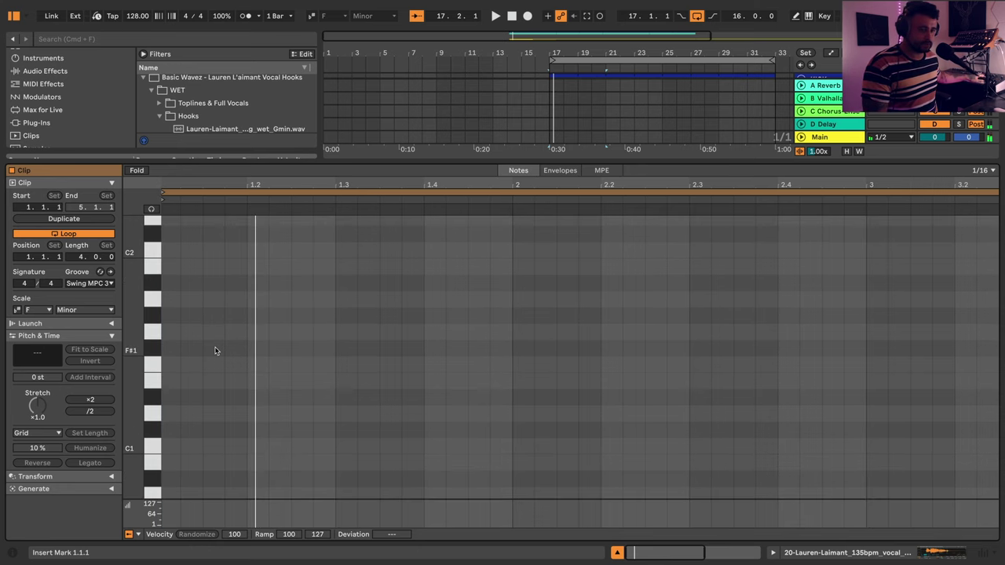
key(space)
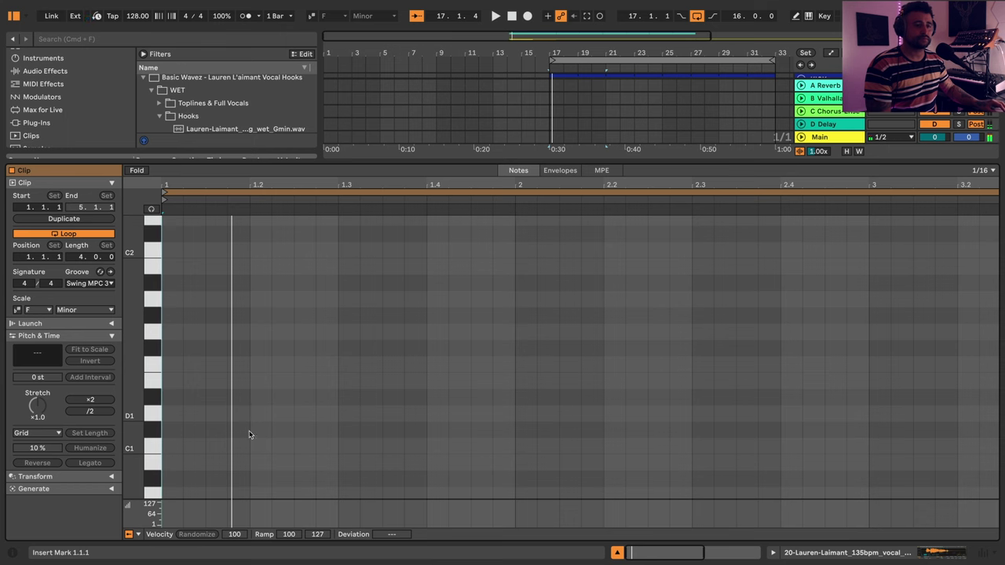
double_click(239, 430)
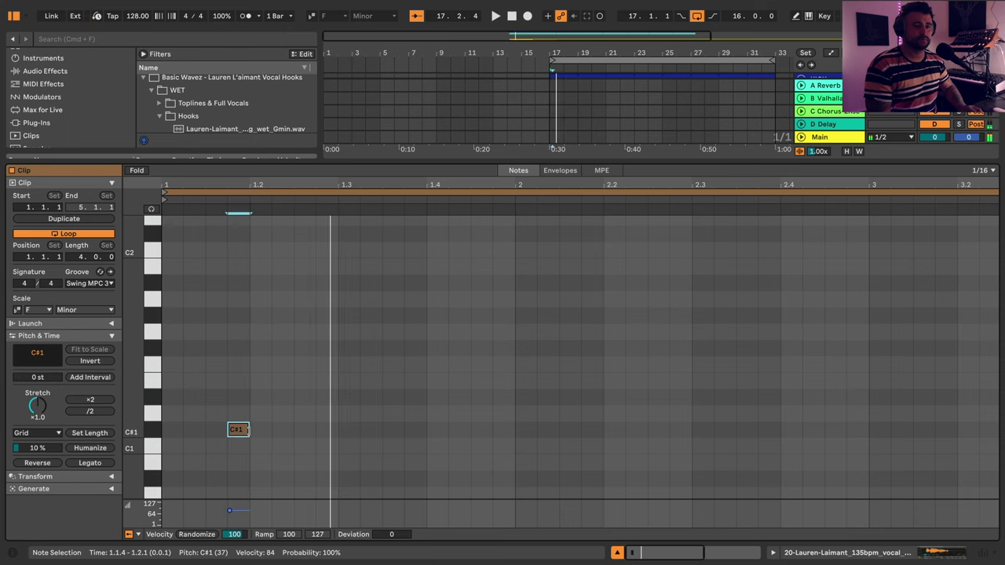
- Shift the C#1 note to 2.1.3 in the MIDI clip
key(Right)
key(Right)
key(Right)
key(Right)
key(Right)
key(Right)
key(Right)
key(Right)
key(Right)
key(Right)
key(Right)
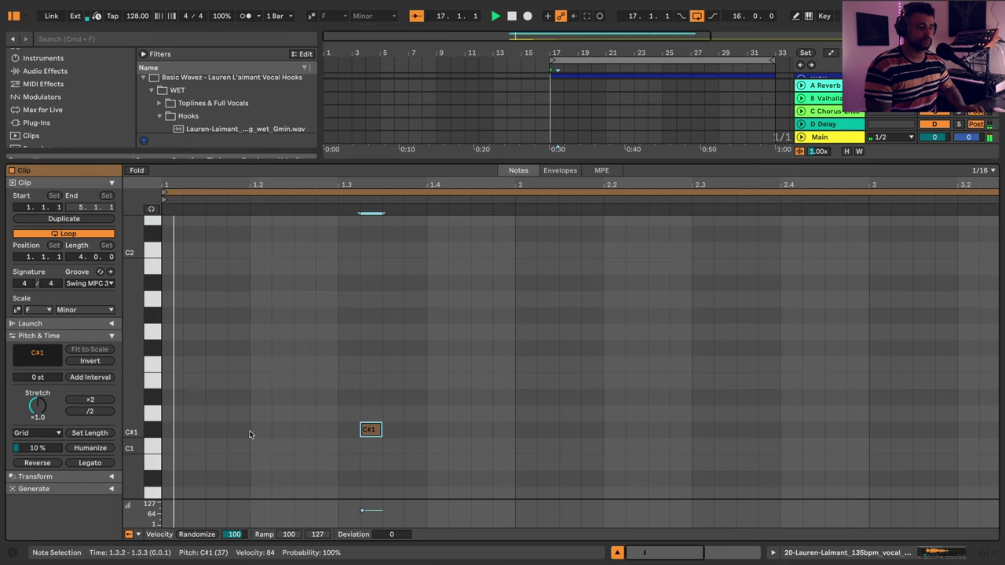
key(Right)
key(Right)
key(Right)
key(Right)
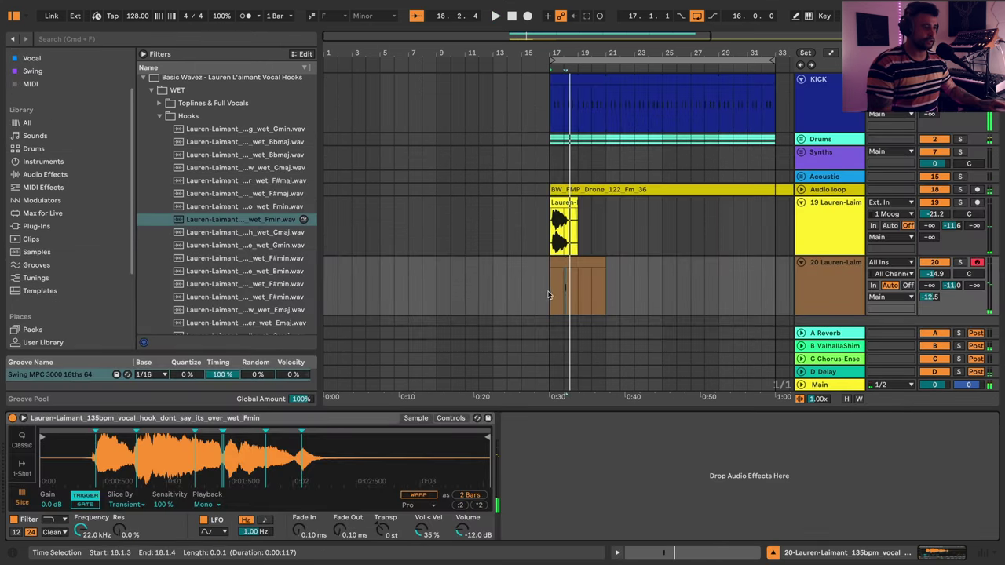
- Move the four-bar MIDI clip on the Simpler track to bar 21 and audition it
click(568, 266)
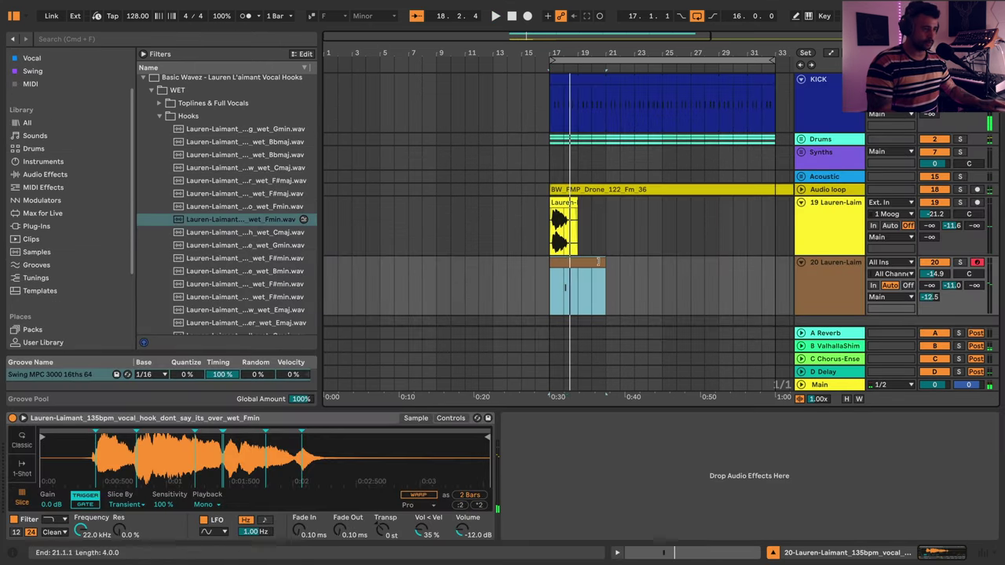
drag(567, 265, 625, 268)
key(space)
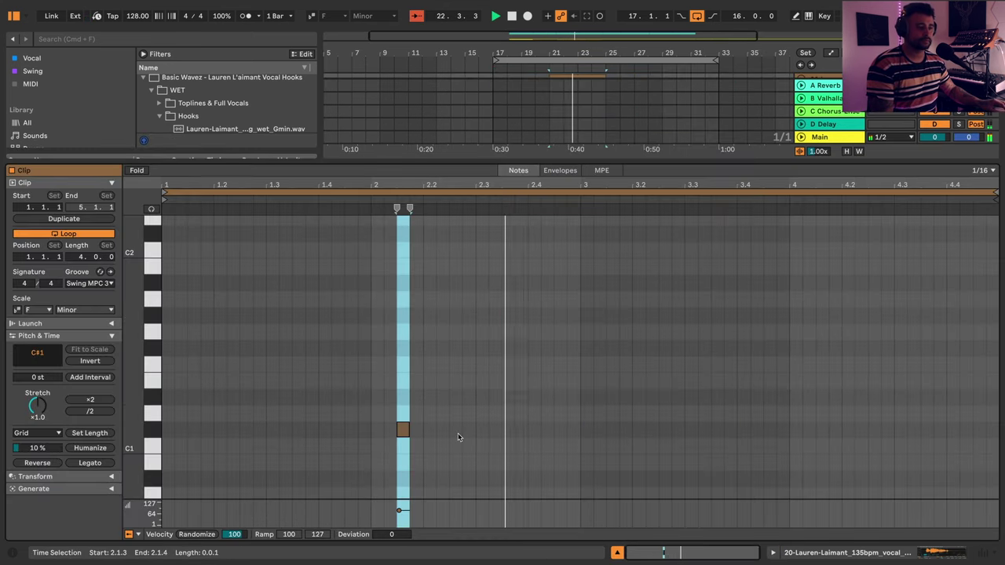
- Try a second C#1 note at the end of bar 2, shift it to 3.1.2 and delete it
double_click(545, 431)
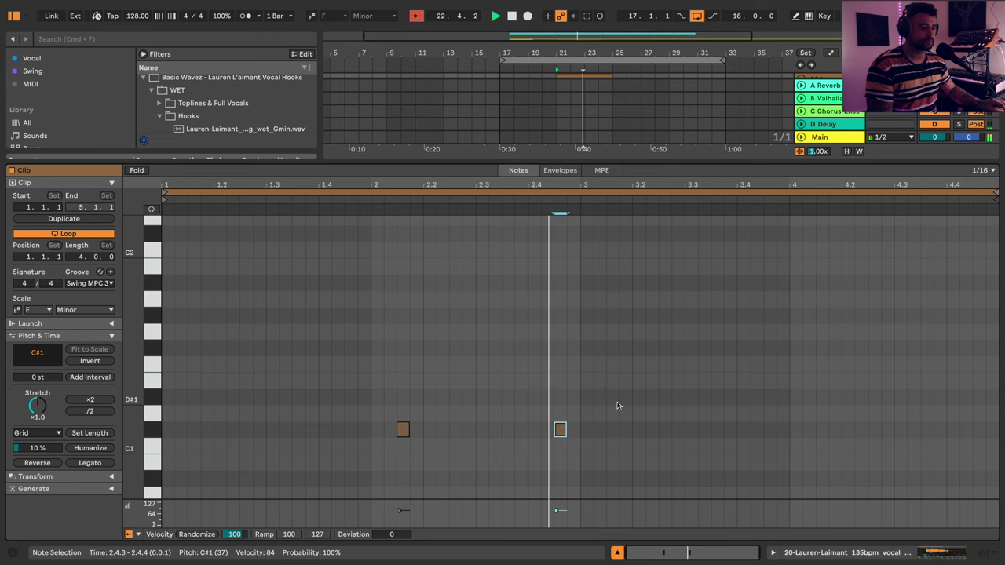
key(Right)
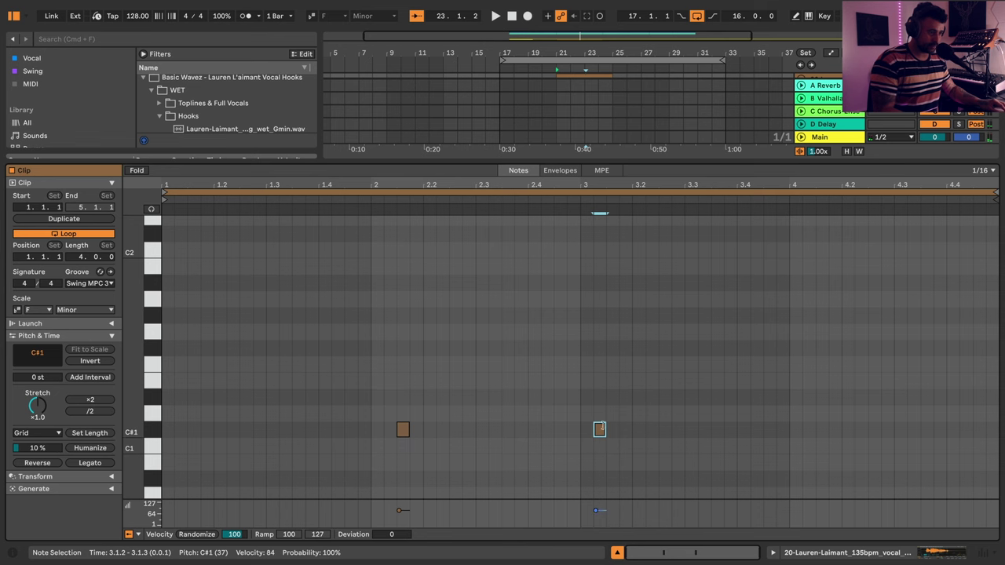
key(Delete)
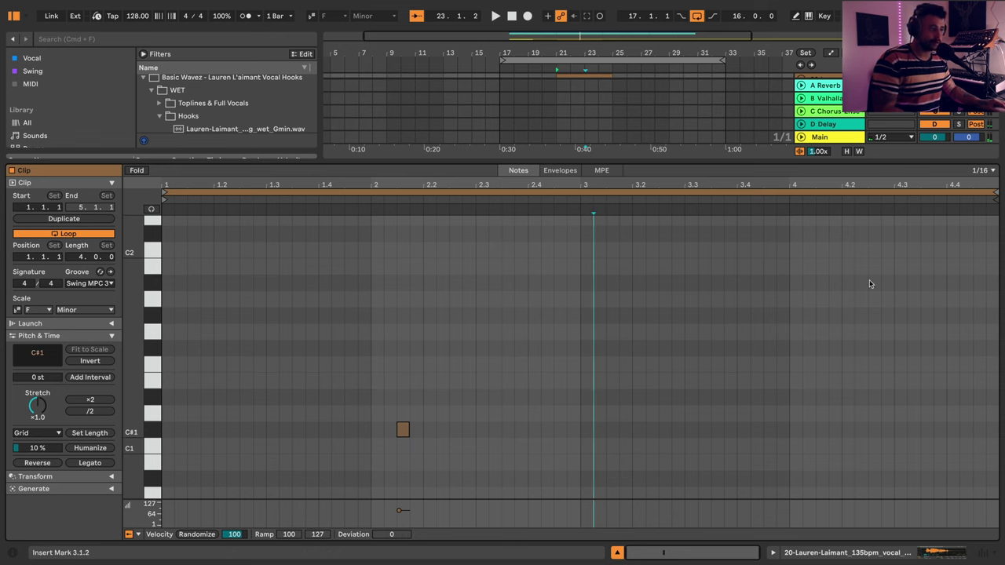
- Shorten the MIDI clip's loop to two bars, ending at 3.1.1, and audition it
drag(994, 191, 580, 210)
key(space)
key(space)
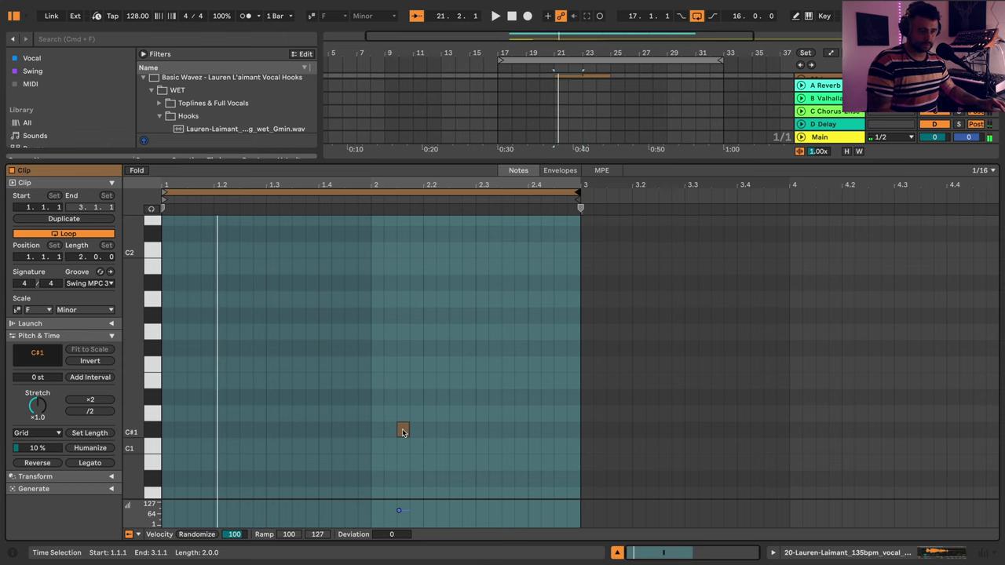
- Try a copy of the C#1 note at 1.1.4, delete it and resume playback
drag(403, 430, 204, 441)
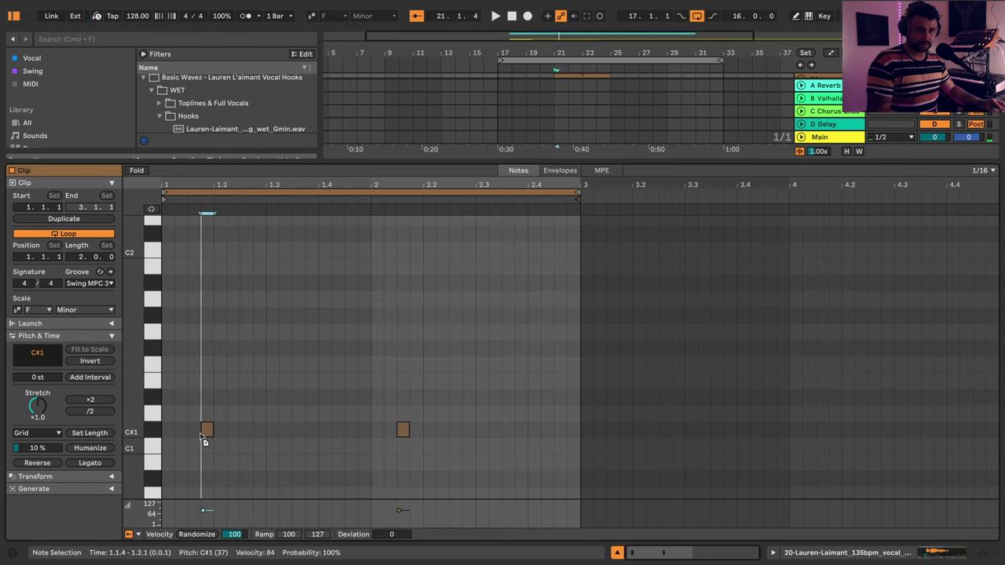
click(206, 430)
key(Delete)
key(space)
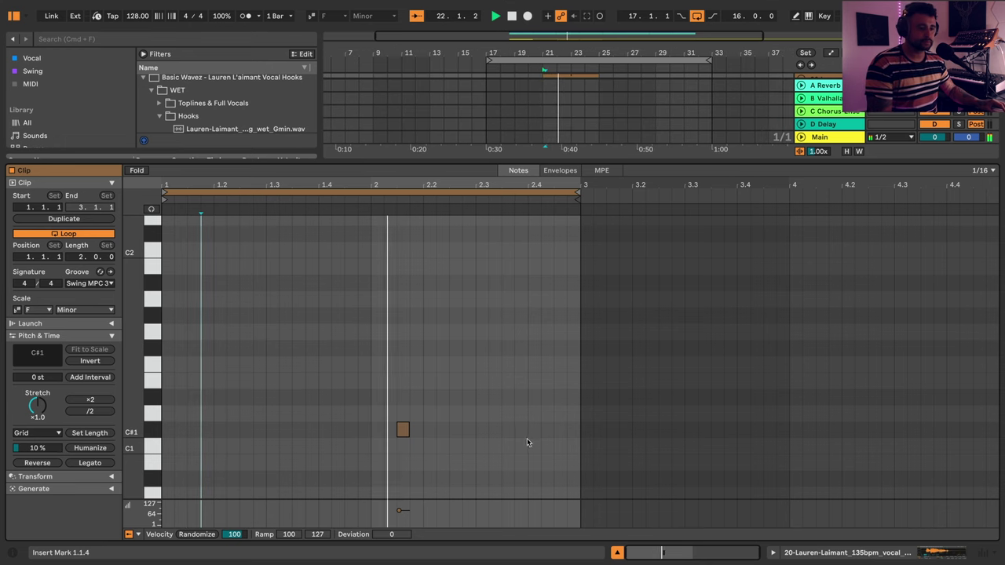
- Extend the looped MIDI clip to bar 33 and raise the Simpler track's volume to -12.2 dB
key(shift+Tab)
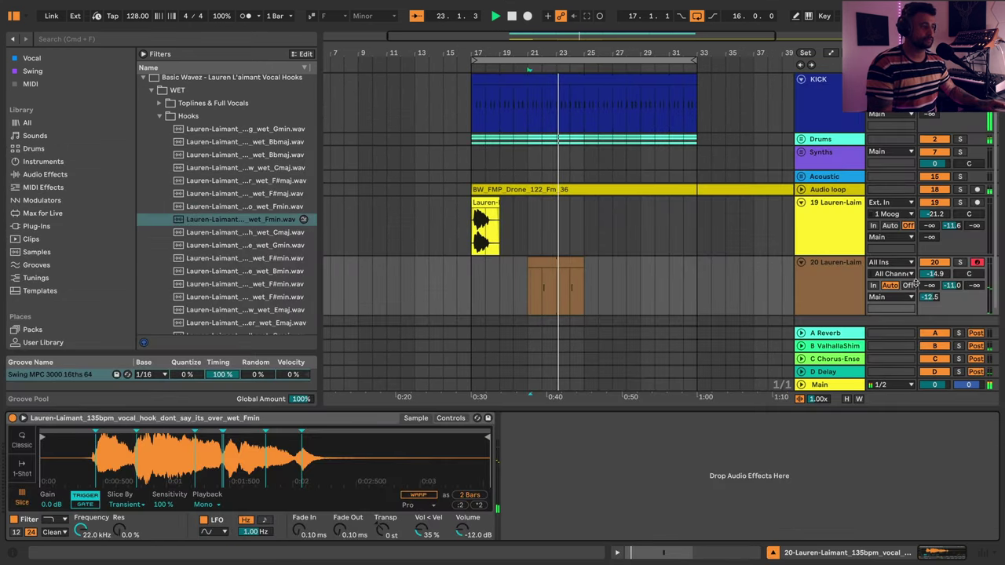
drag(570, 260, 688, 271)
drag(934, 273, 935, 262)
- Move the two-bar vocal hook audio clip from bar 17 to bar 24 and play it back
click(469, 202)
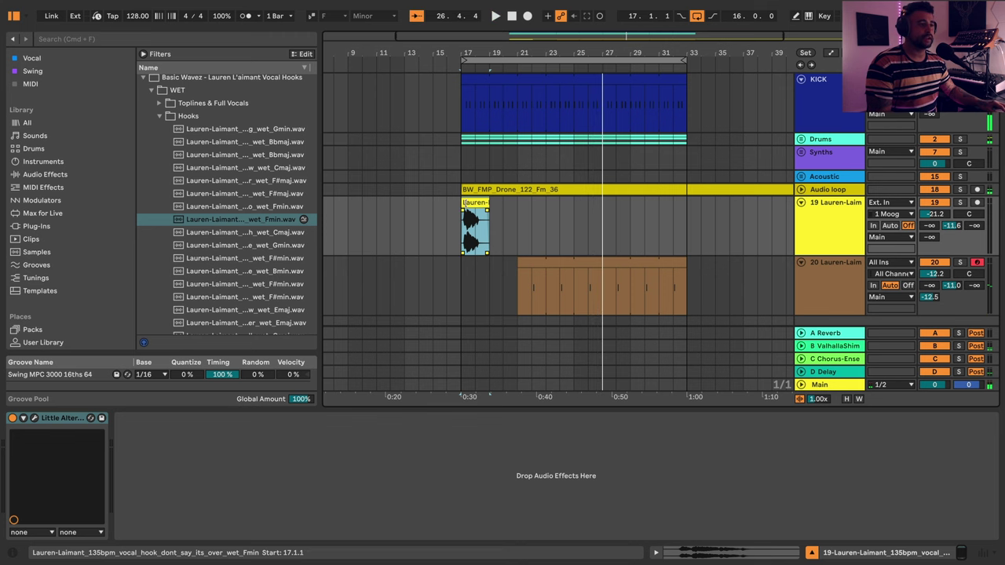
drag(461, 54, 464, 110)
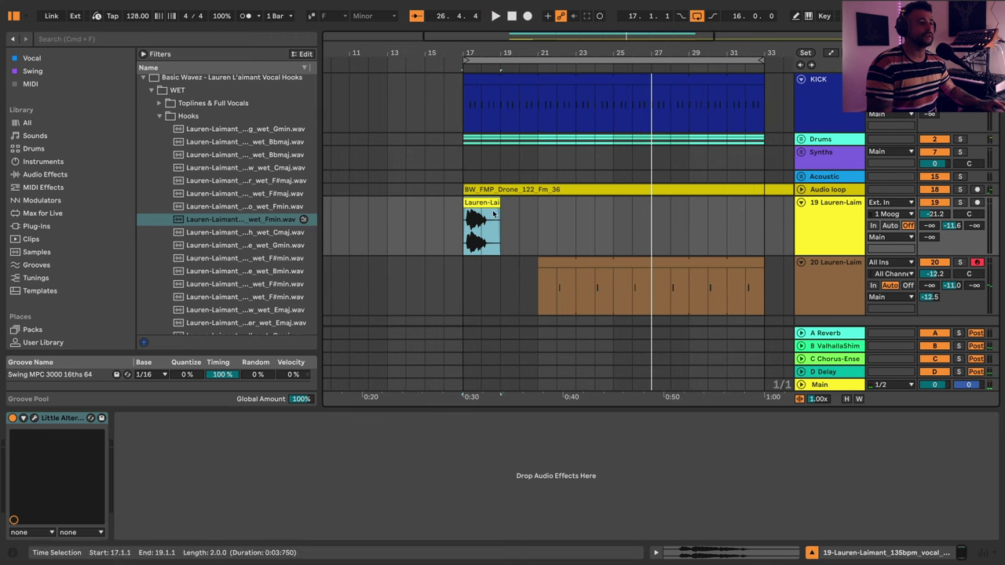
drag(500, 212, 608, 220)
key(space)
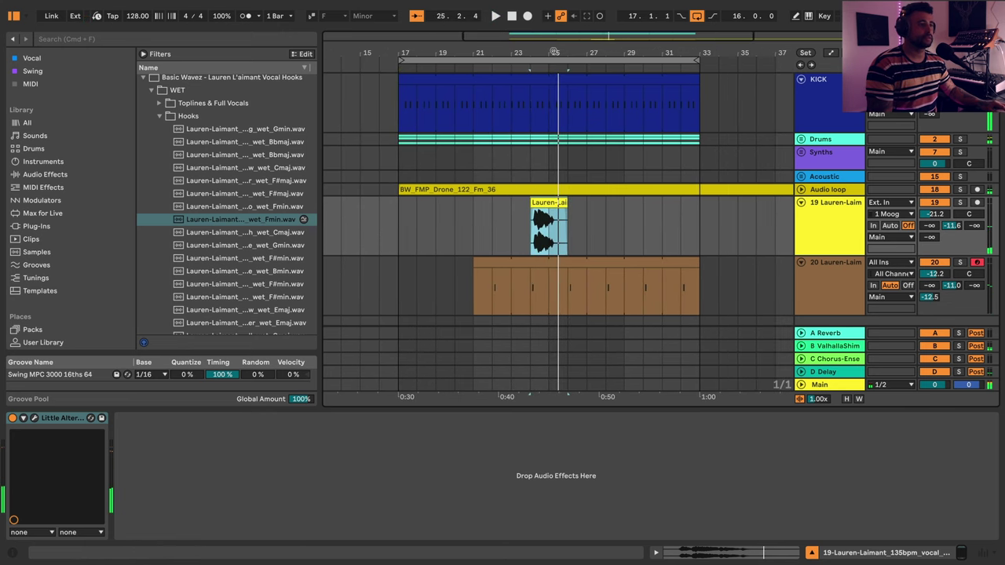
- Audition the end of the vocal hook clip against the Simpler slices from around bar 25
drag(554, 70, 554, 75)
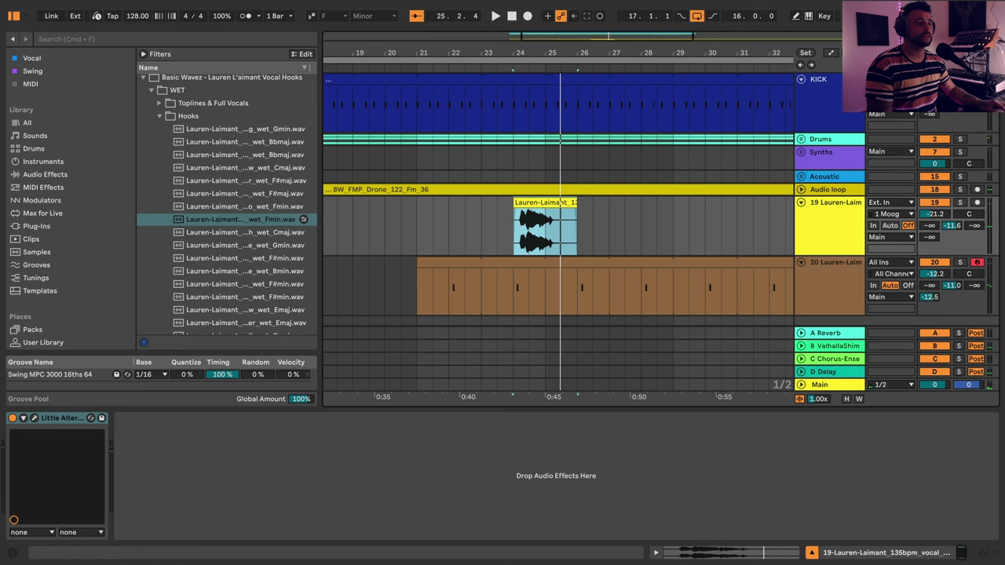
drag(552, 53, 553, 78)
click(541, 240)
key(space)
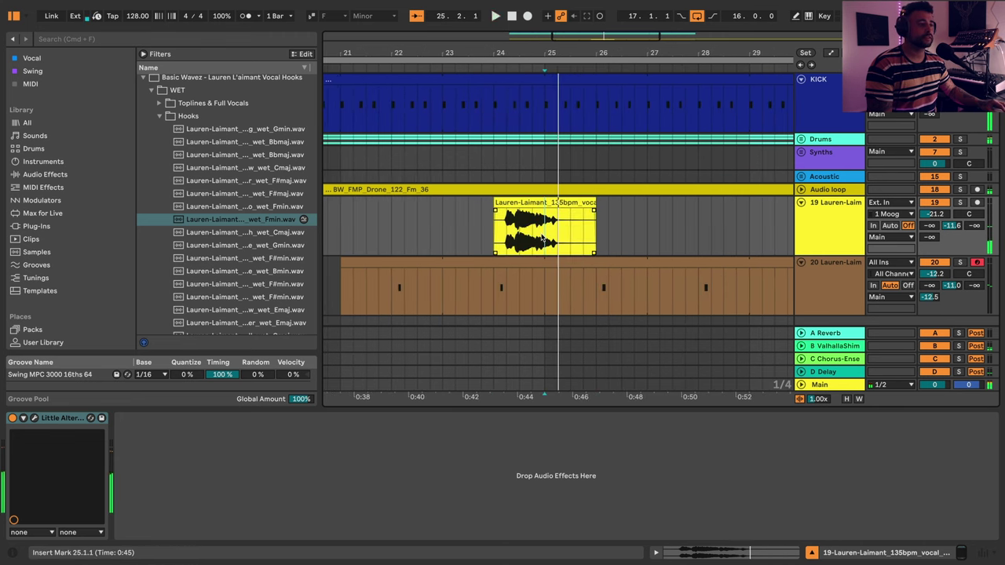
key(space)
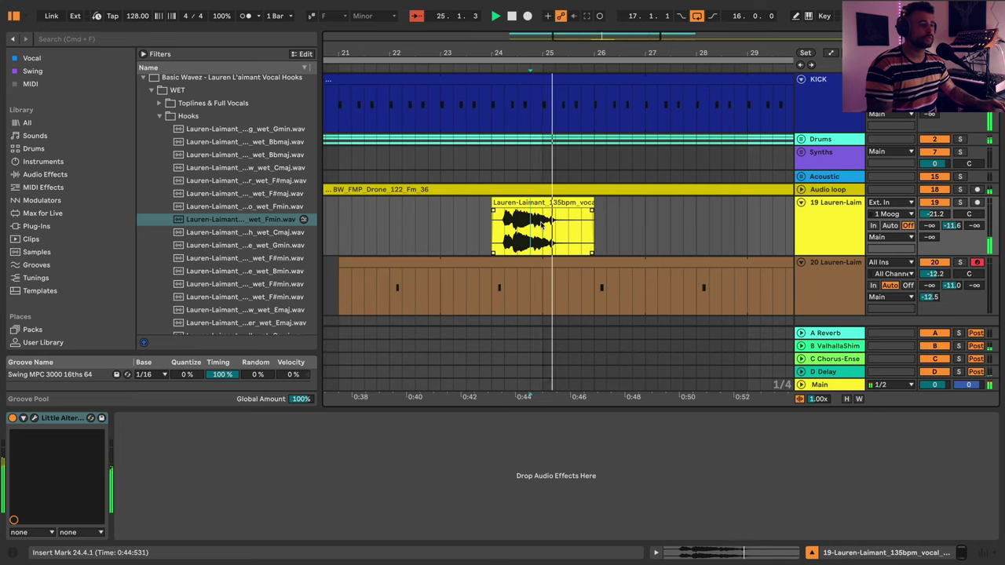
- Try the vocal hook audio clip one beat further on, starting at 24.2.1, and play it back
click(540, 202)
key(space)
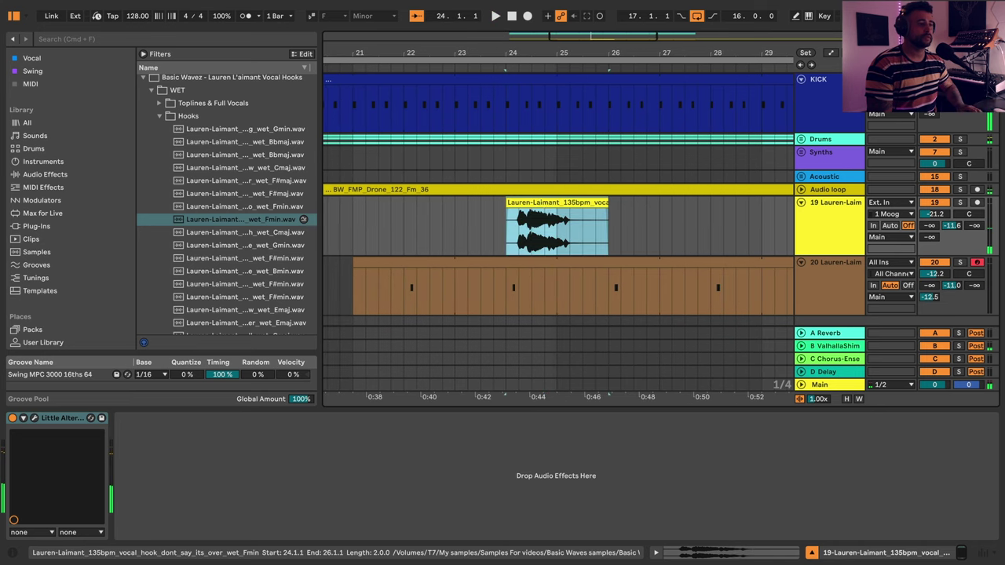
drag(530, 203, 543, 203)
key(space)
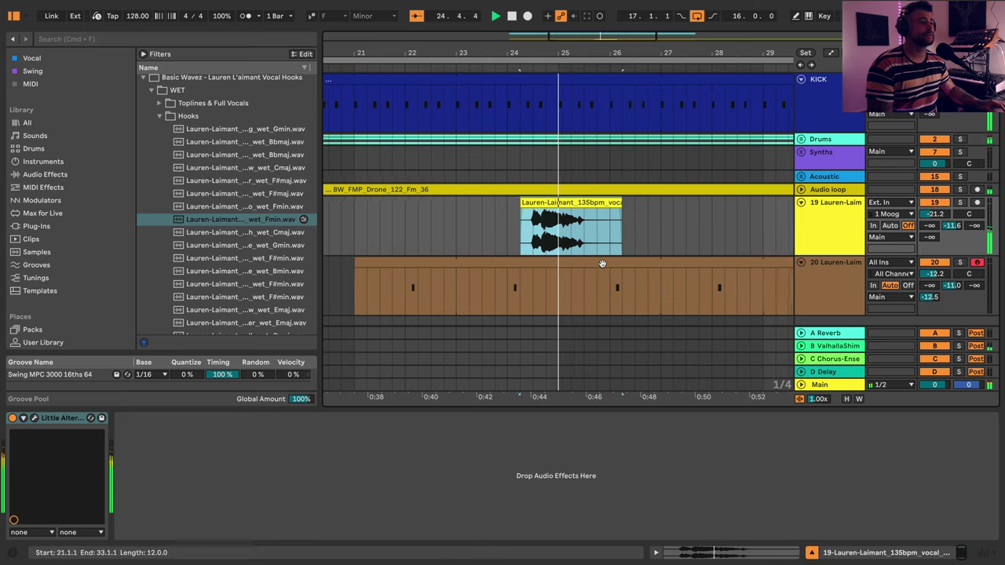
key(space)
key(space)
key(space)
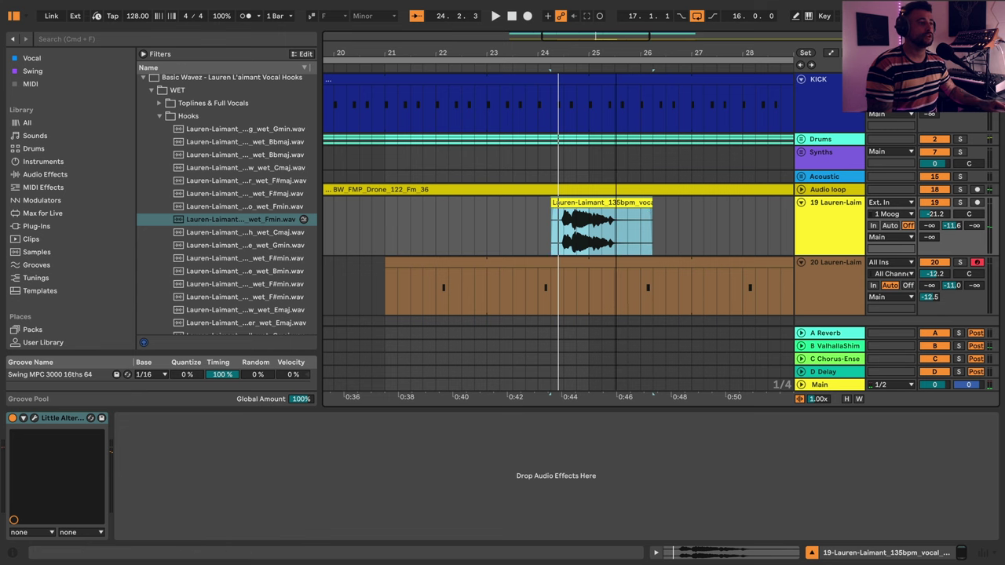
- Audition the vocal hook clip against the Simpler slices from its start and from 24.3.1
drag(616, 52, 616, 102)
key(space)
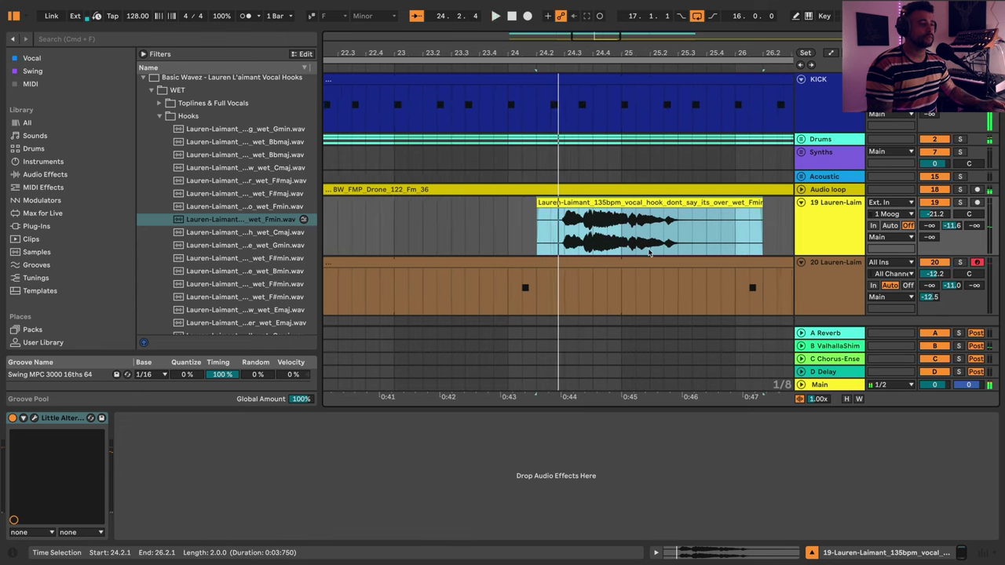
key(space)
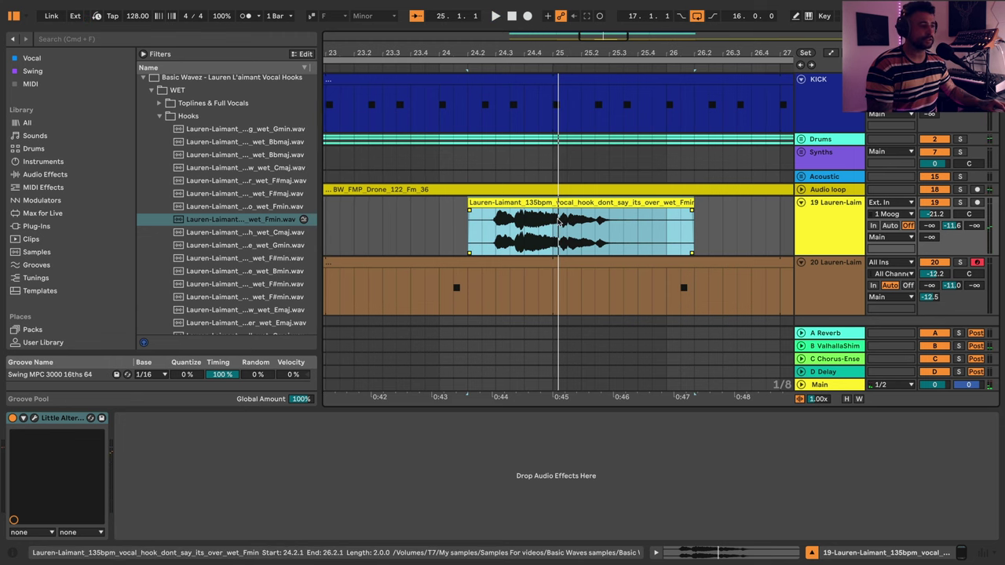
click(507, 228)
key(space)
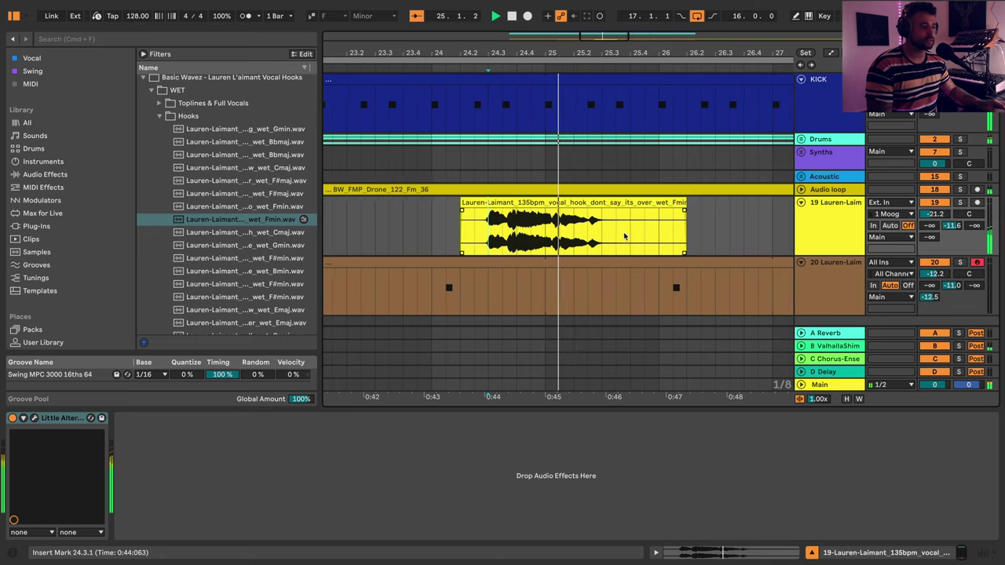
key(space)
- Move the vocal hook clip so it starts at 24.3.1 and play it from the clip's start
click(617, 202)
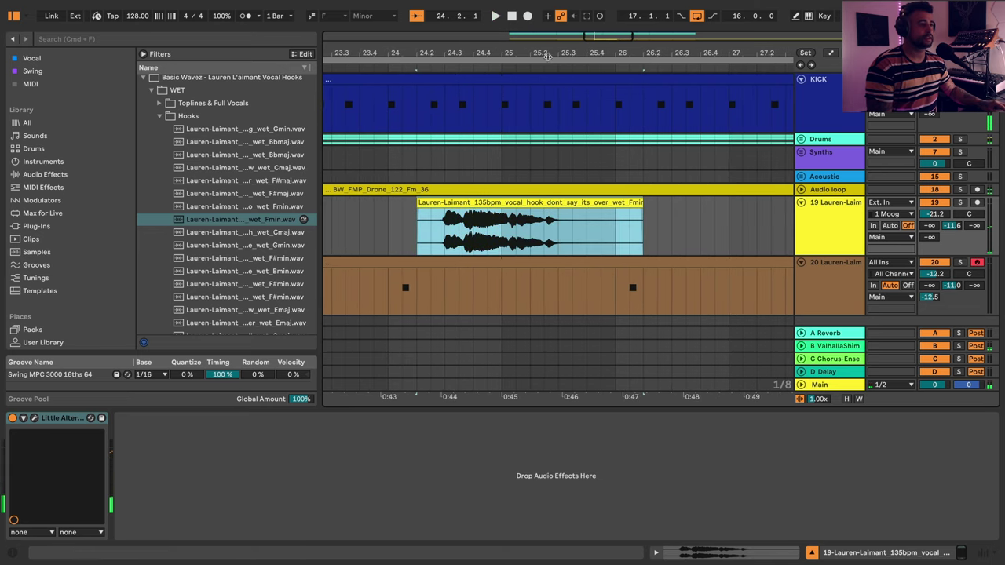
drag(617, 53, 645, 24)
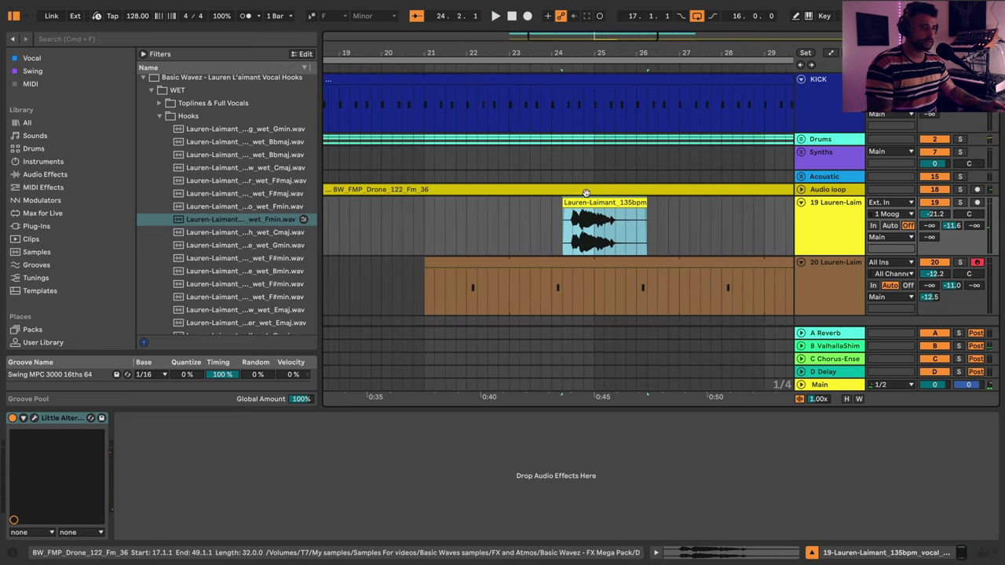
drag(588, 201, 599, 202)
key(space)
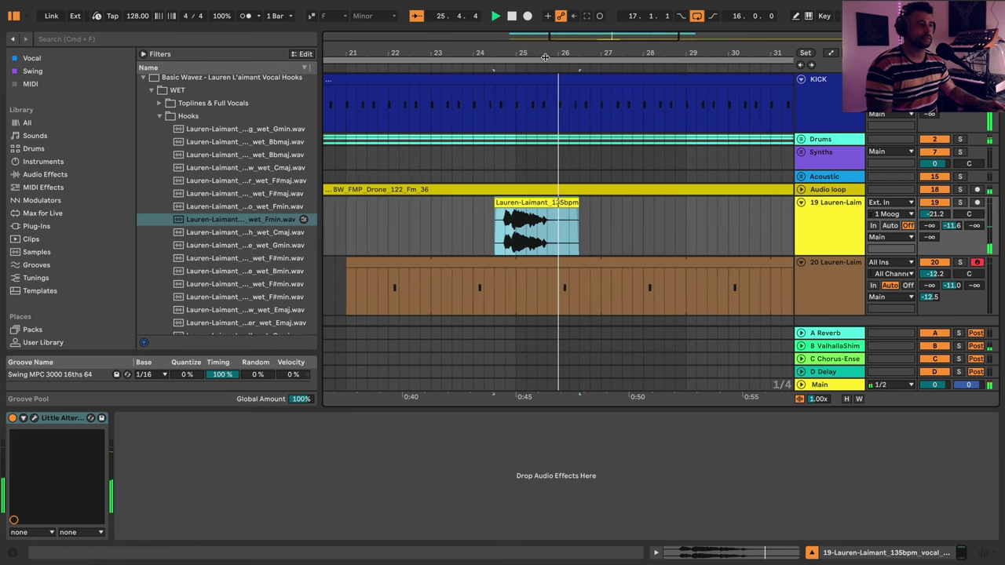
drag(550, 53, 551, 37)
click(511, 233)
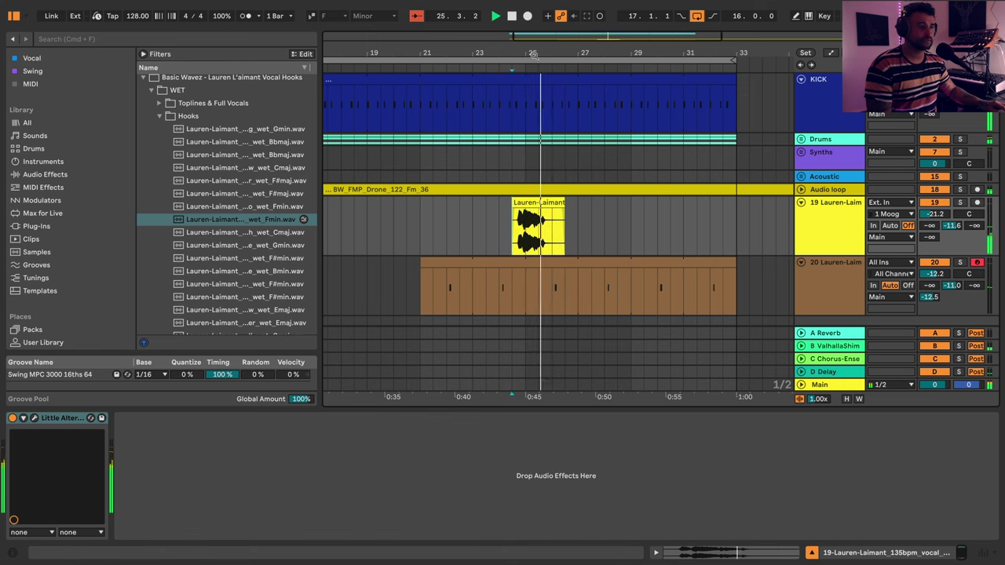
key(minus)
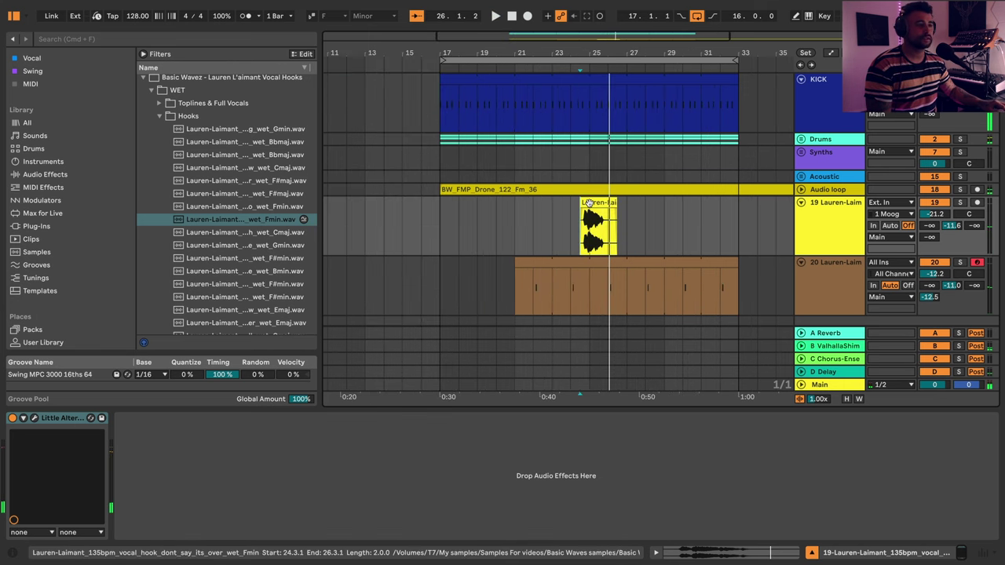
- Duplicate the vocal hook clip and place the copy at 16.3.1 on the same track
drag(589, 202, 451, 235)
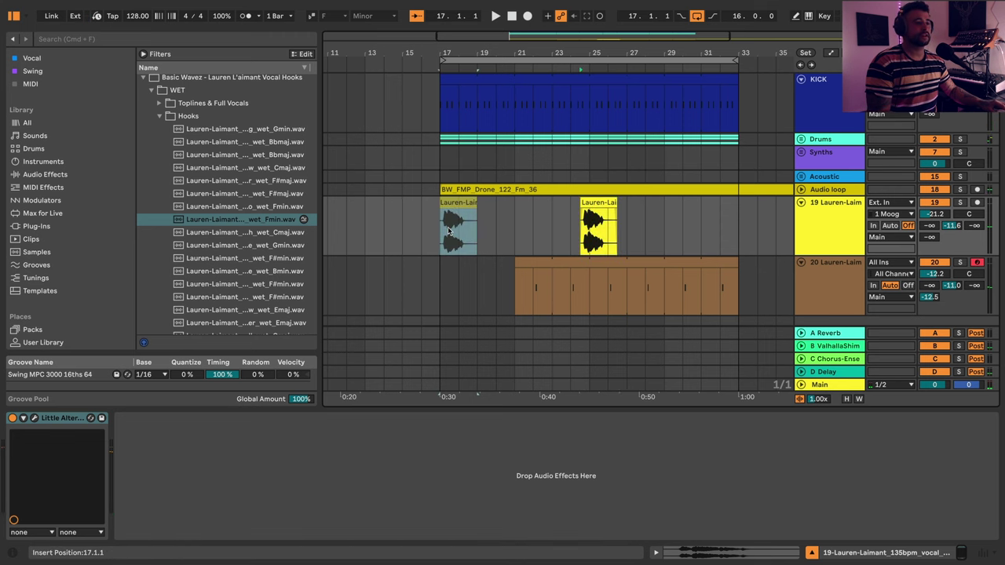
key(Right)
key(Right)
key(Right)
key(Right)
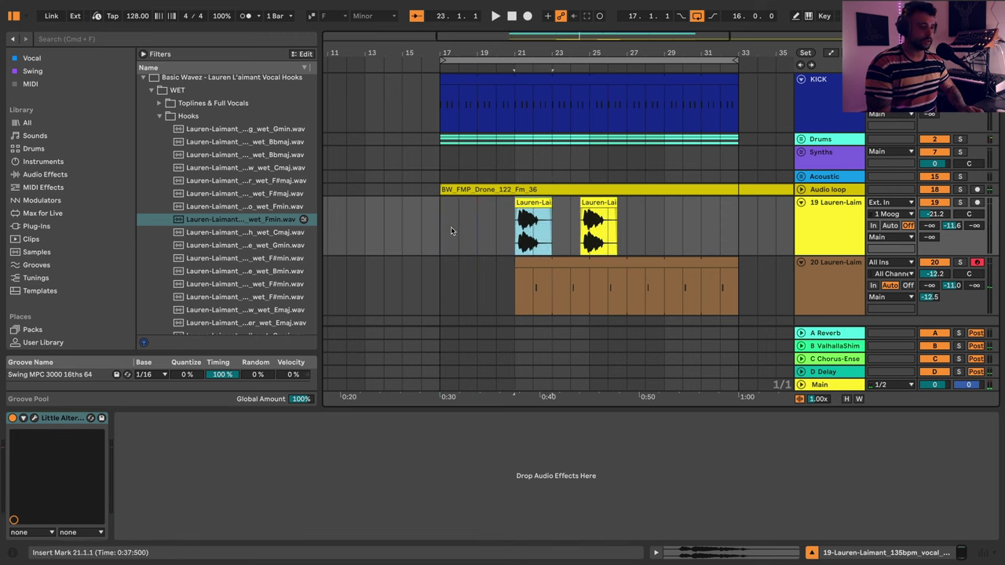
key(Left)
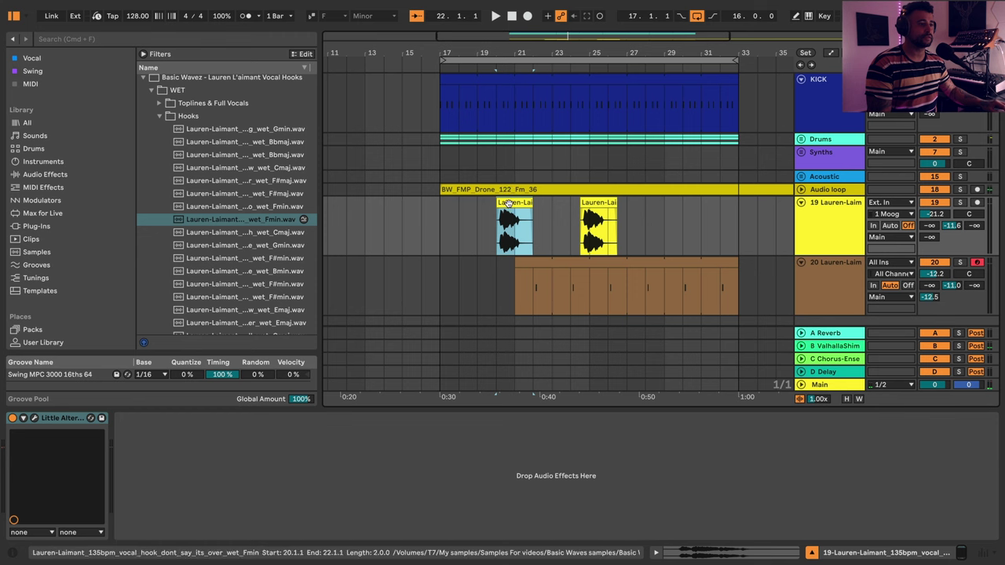
drag(492, 204, 440, 207)
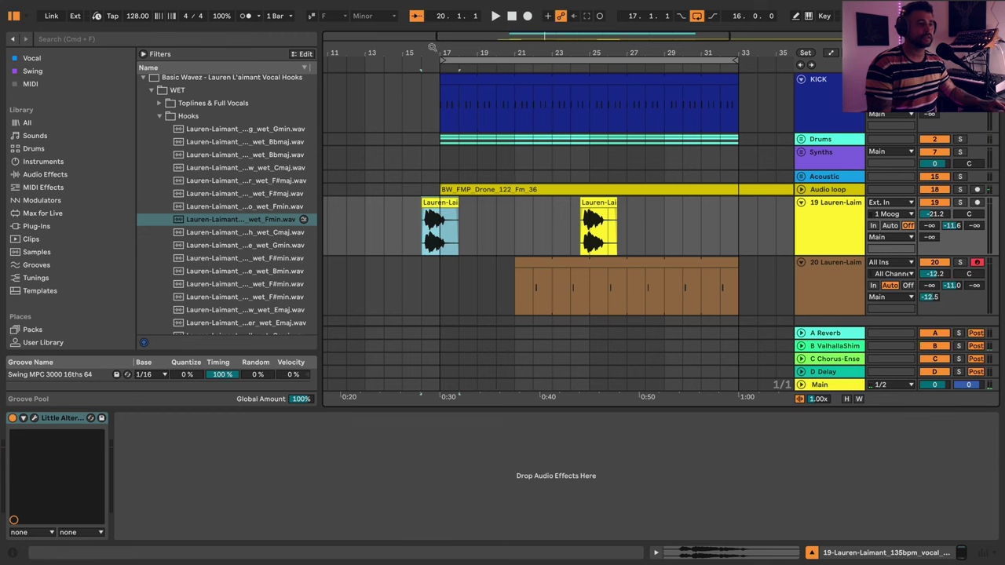
drag(431, 49, 449, 210)
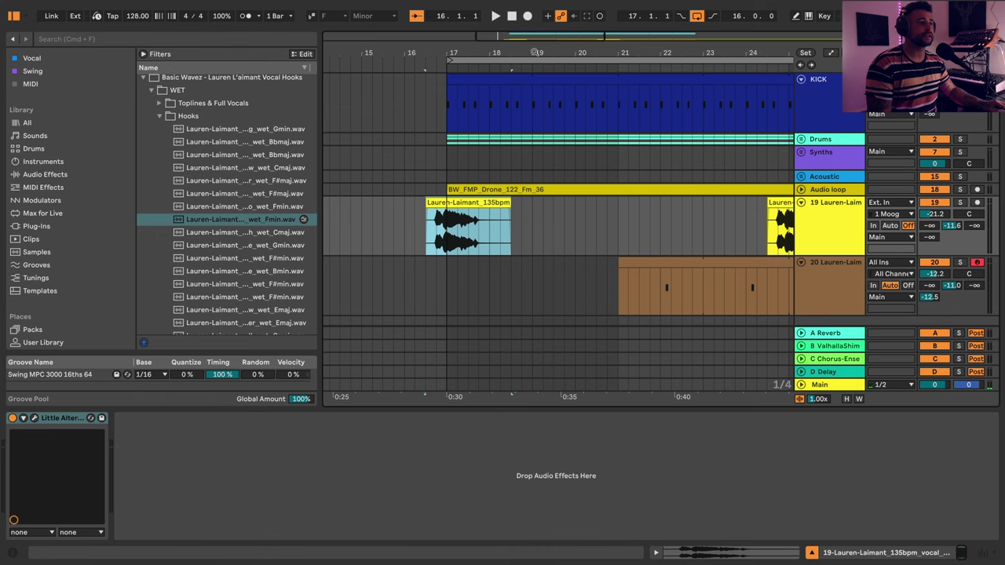
- Extend the start of the Simpler MIDI clip back to bar 17 and play from the first vocal hook at 16.3.1
key(minus)
key(minus)
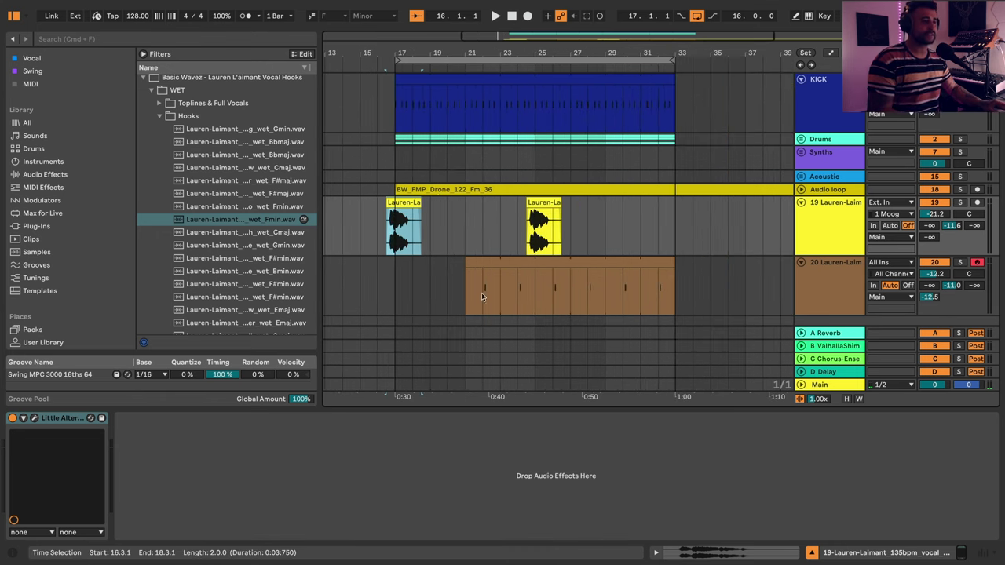
drag(465, 259, 399, 260)
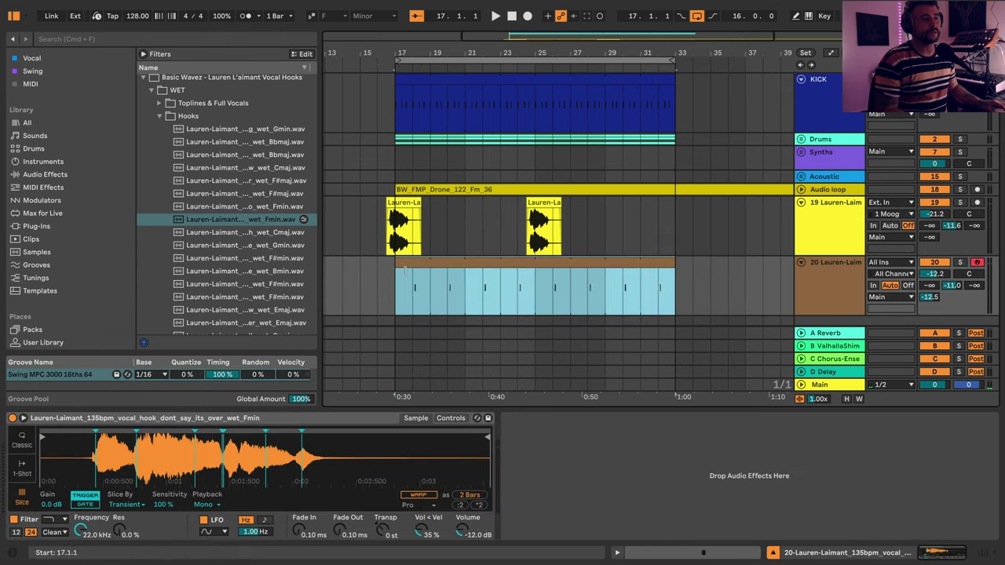
key(space)
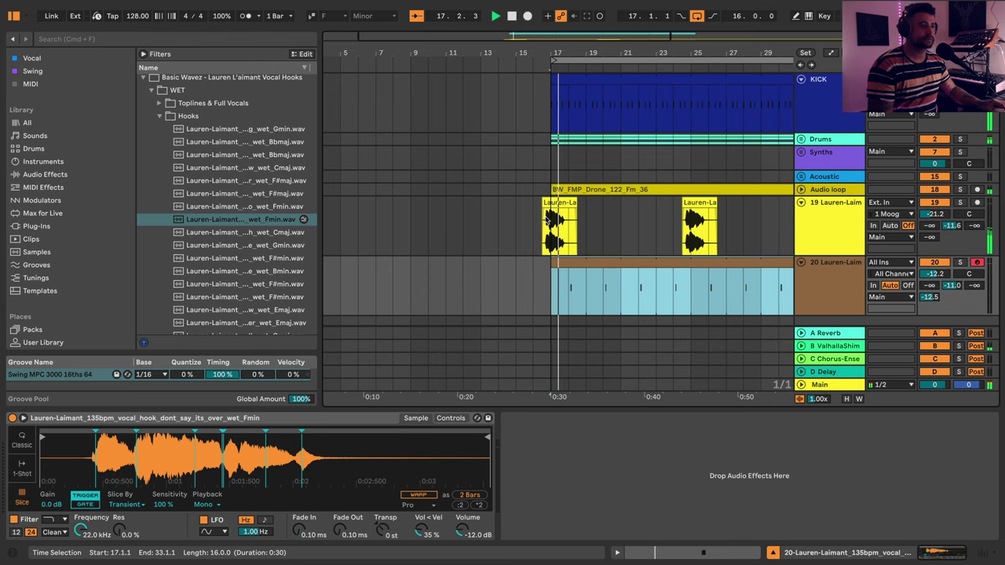
click(538, 229)
key(space)
key(space)
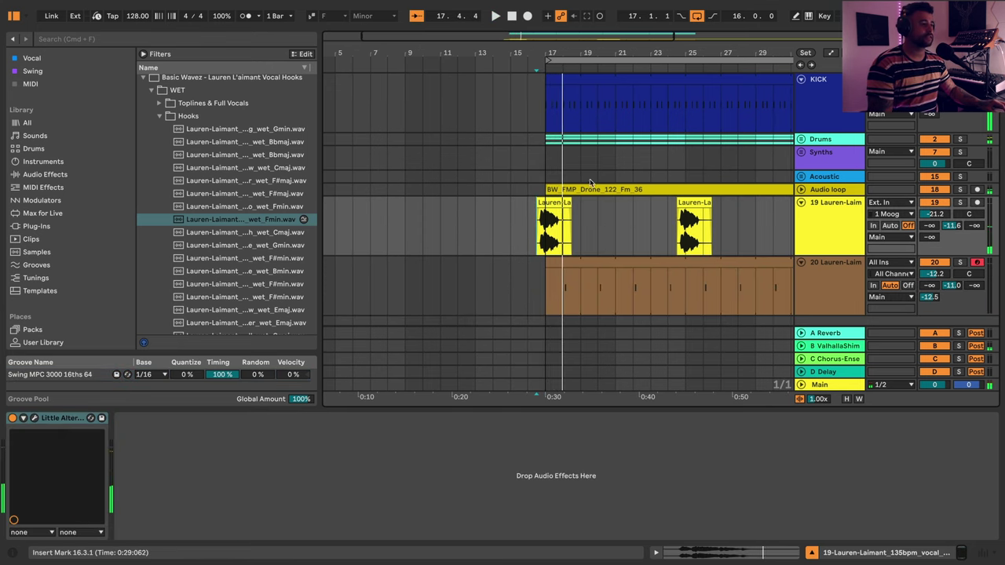
- Extend the start of the BW_FMP_Drone_122_Fm_36 clip back to bar 9, play it and unfold the Audio loop track
drag(548, 190, 404, 190)
key(space)
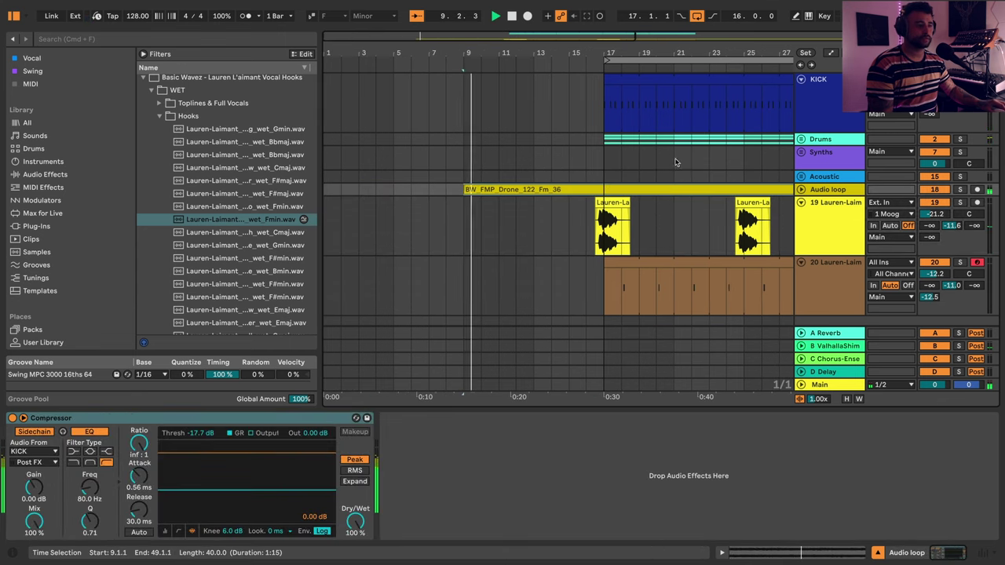
click(801, 190)
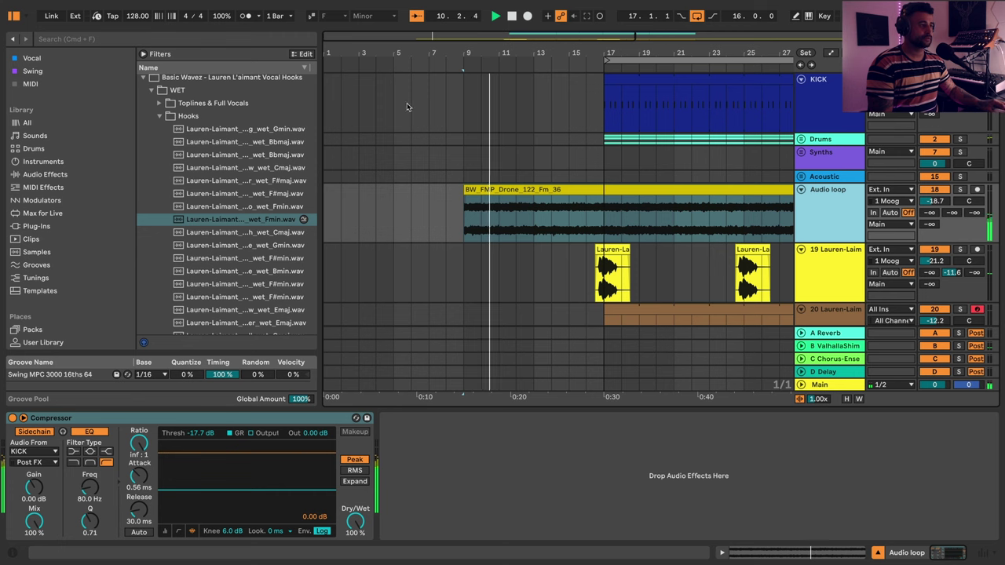
- Search the whole library for "dev" and add Devil-Loc Deluxe after the Compressor on the Audio loop track
click(258, 41)
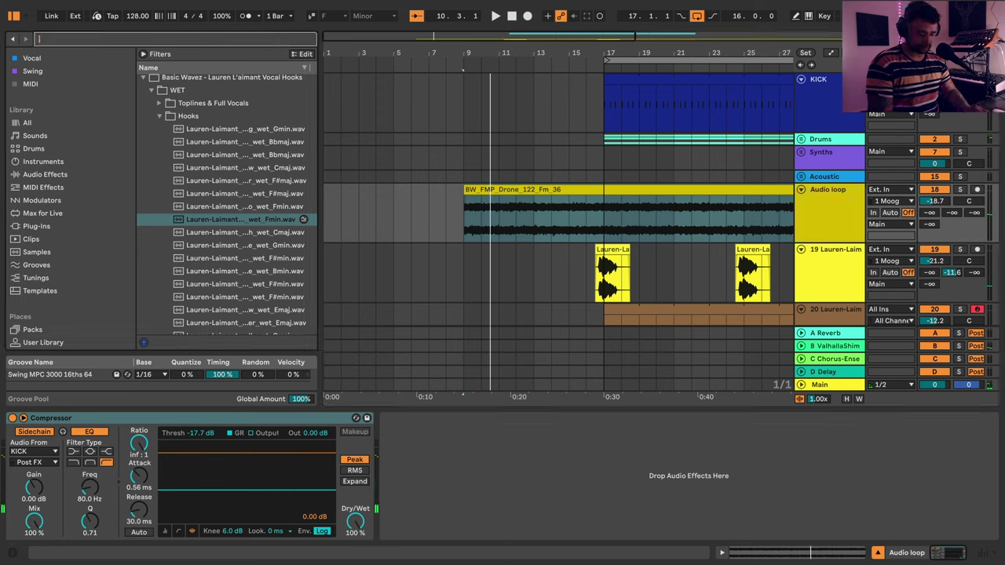
text(dev)
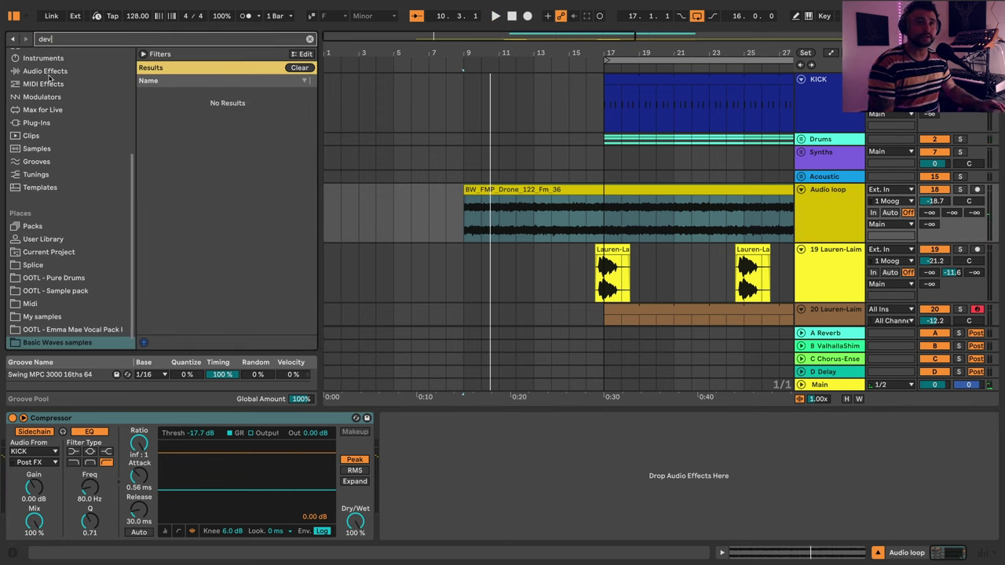
scroll(49, 77, up, 5)
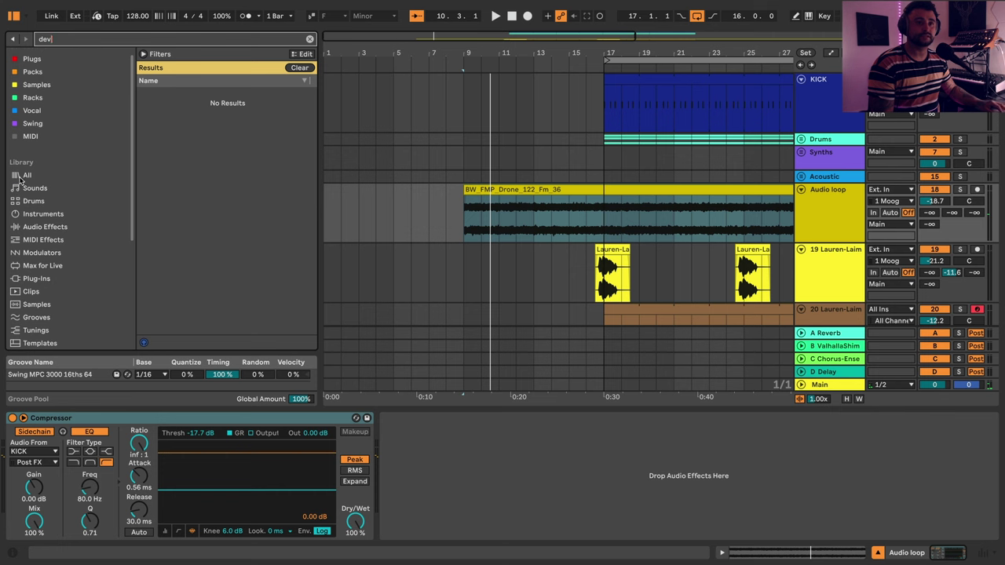
click(22, 176)
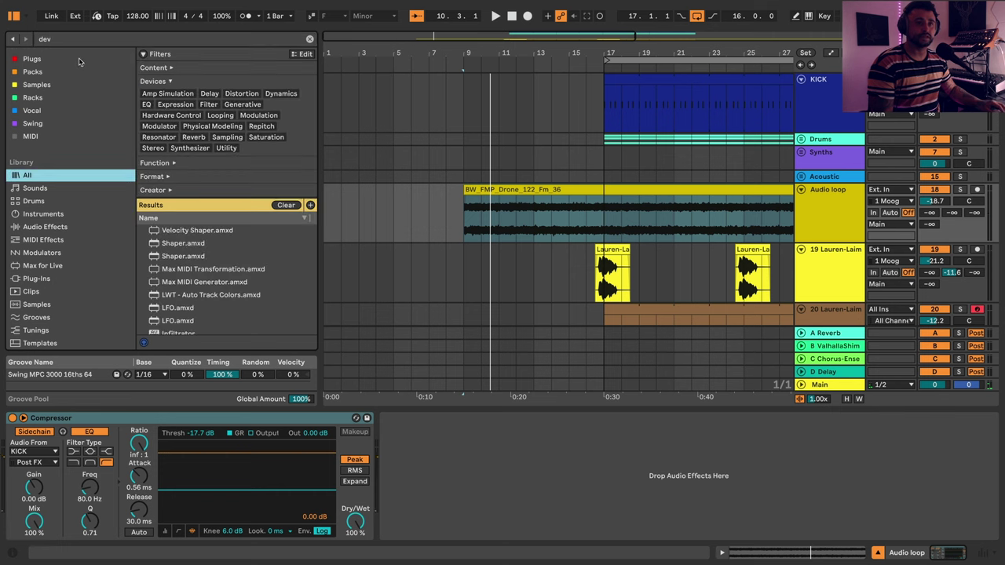
click(61, 41)
scroll(216, 295, down, 5)
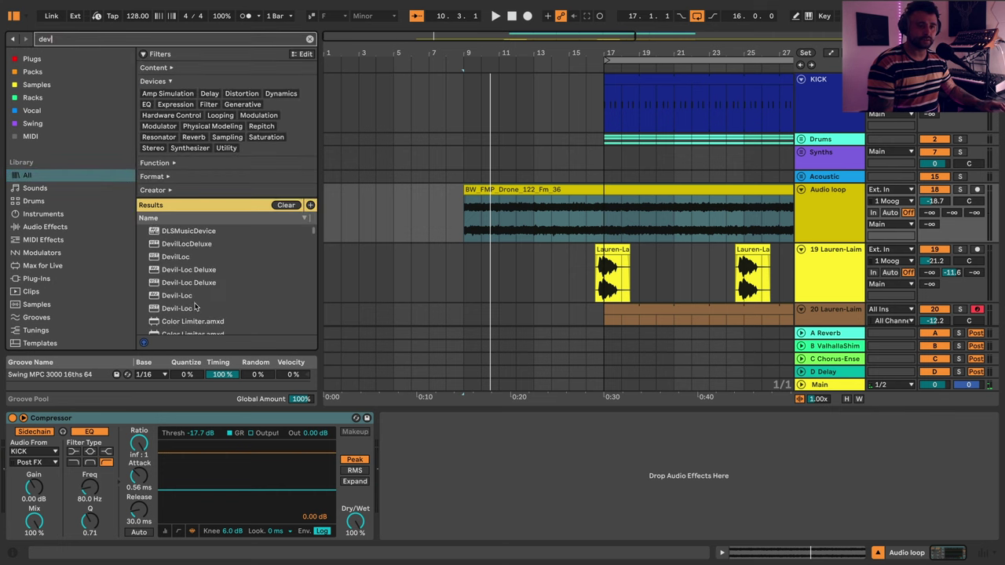
click(179, 286)
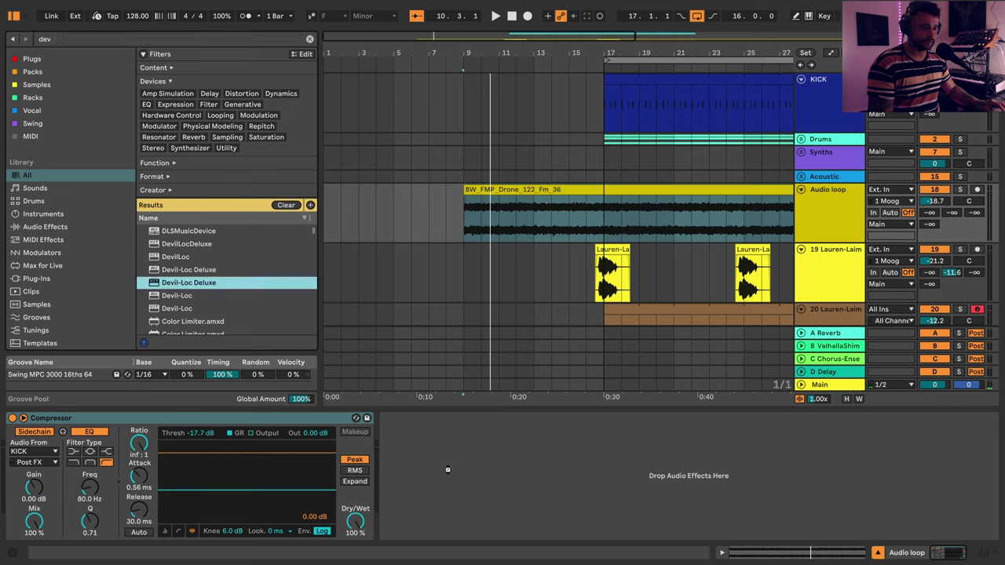
drag(454, 478, 455, 477)
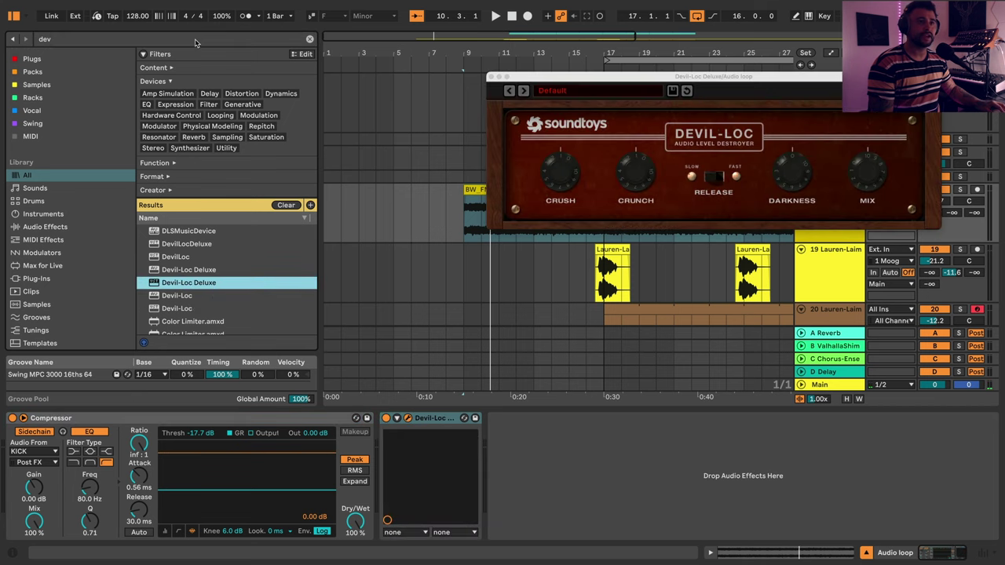
- Search the library for "red" and add Redux after Devil-Loc Deluxe on the Audio loop track
double_click(198, 43)
text(red)
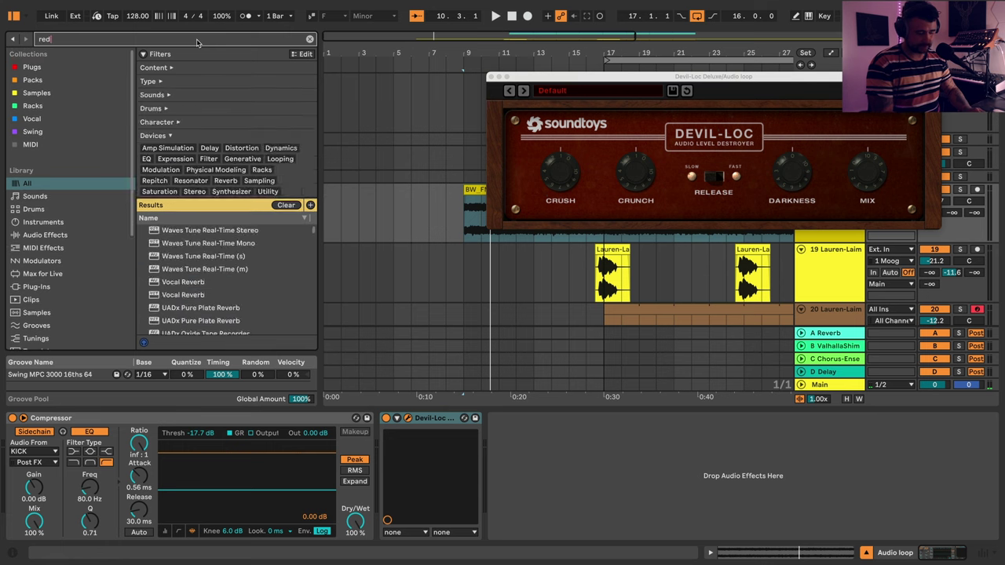
drag(187, 222, 617, 452)
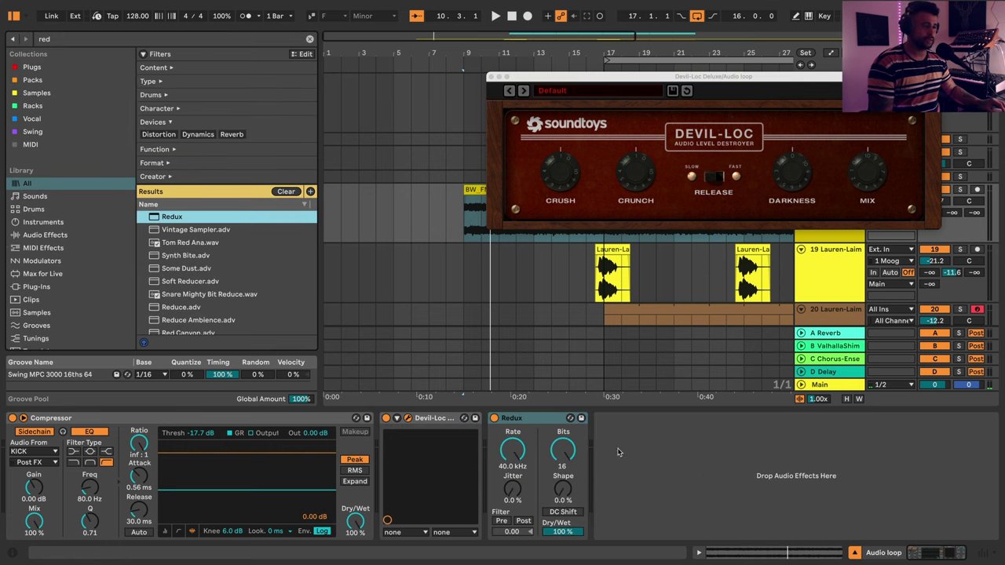
- Automate the Devil-Loc Deluxe Mix on the Audio loop track to rise from 0% at bar 9 to 100% at bar 17
click(868, 169)
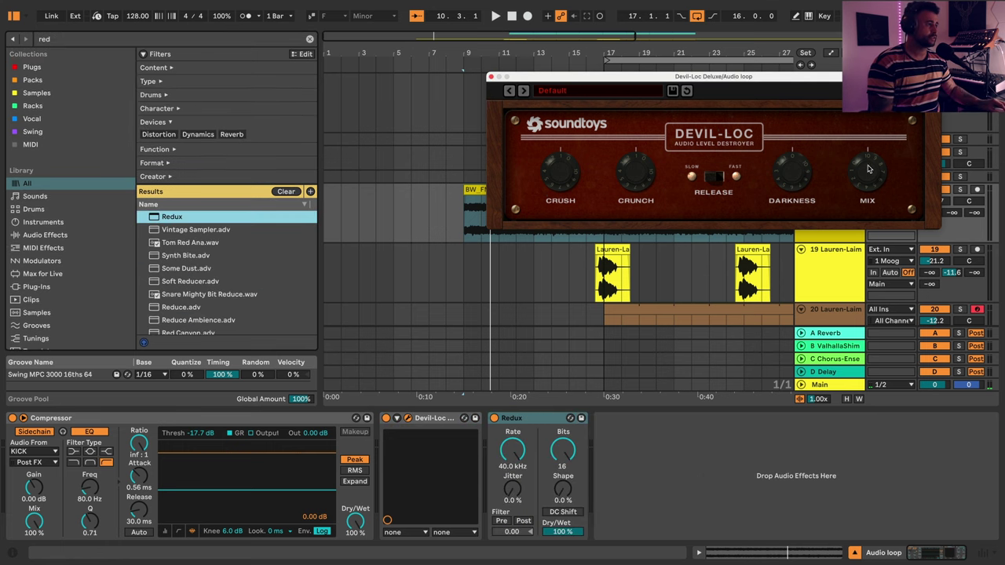
click(491, 77)
key(a)
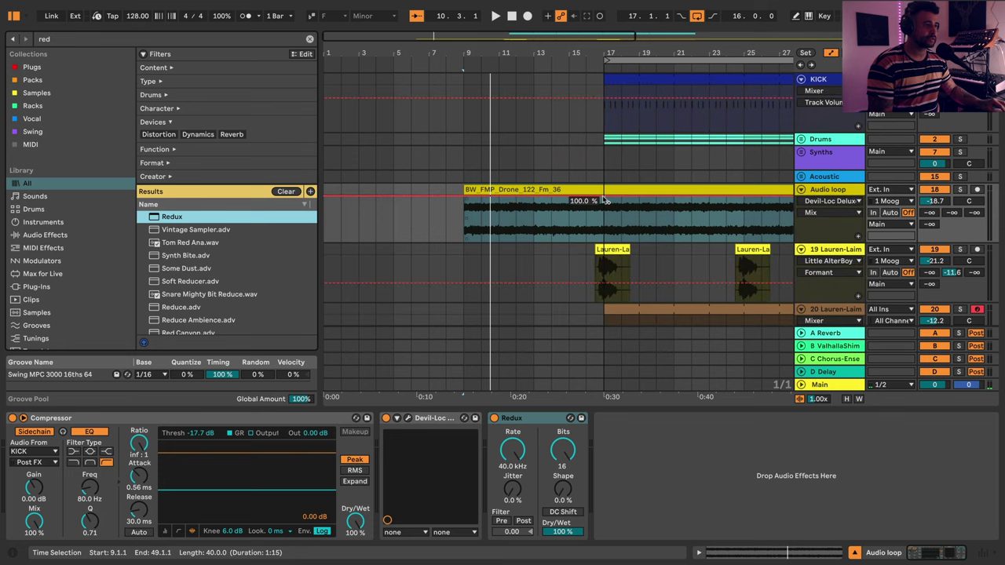
click(471, 210)
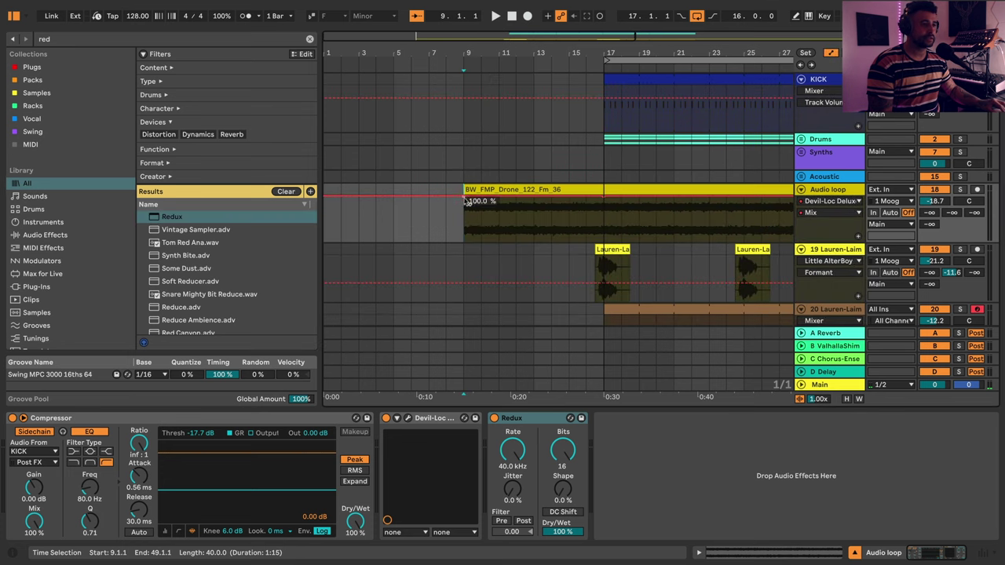
drag(465, 196, 481, 240)
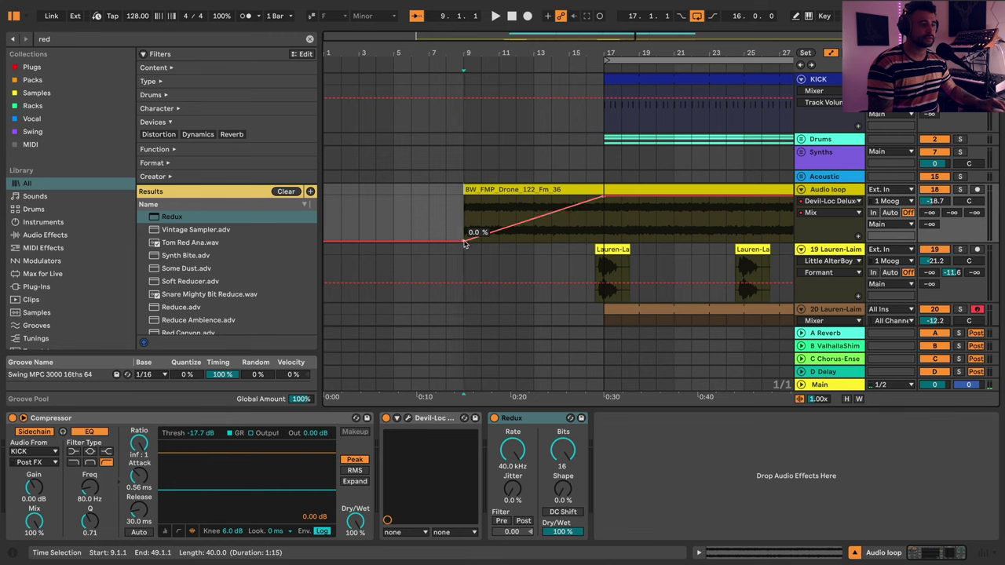
- Automate the Redux Sample Rate on the Audio loop track to fall from 40.0 kHz at about bar 15 to a lower rate at bar 17
key(space)
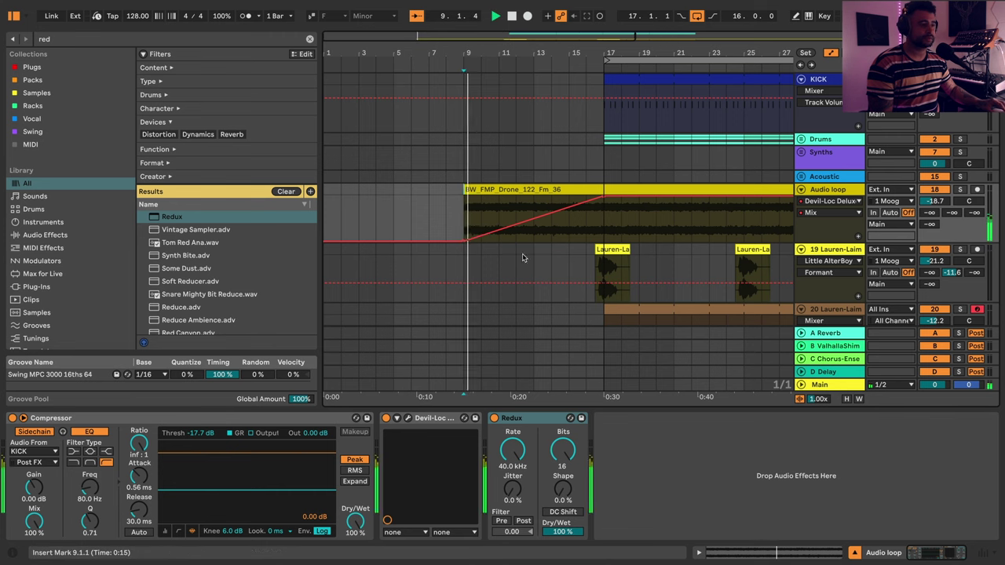
click(514, 449)
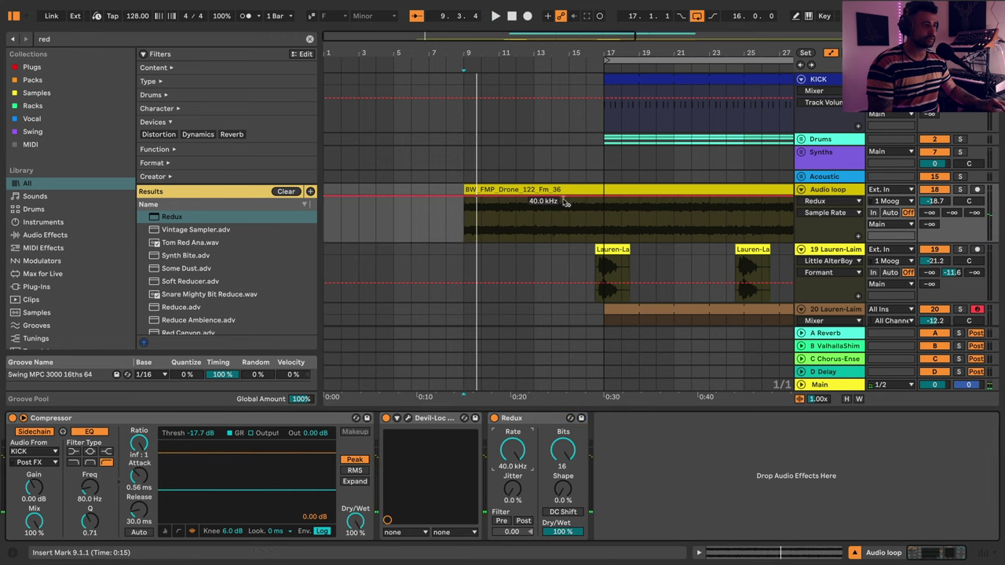
drag(569, 197, 596, 199)
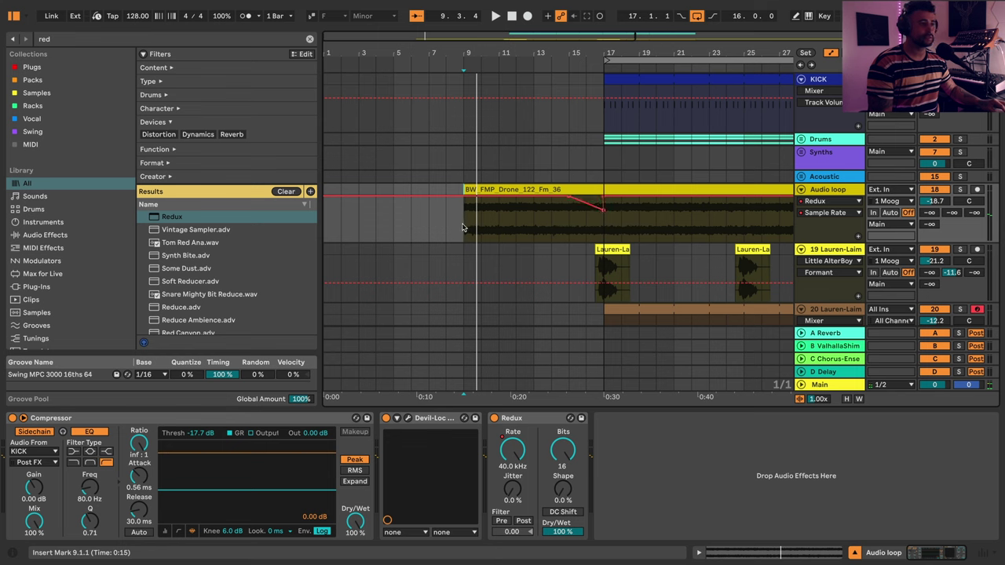
key(space)
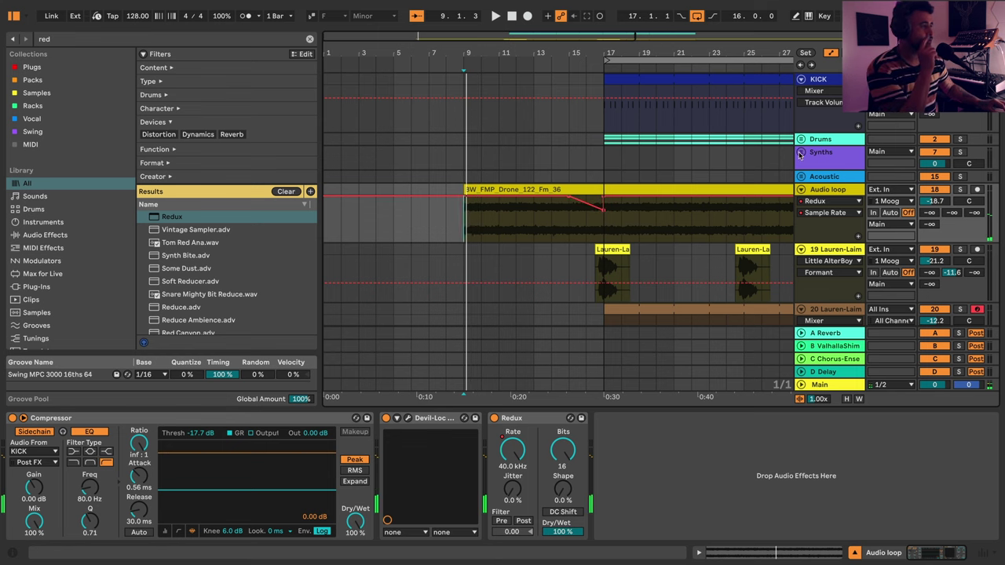
- Unfold the Synths group and play the arrangement from bar 9
click(800, 155)
scroll(860, 192, down, 4)
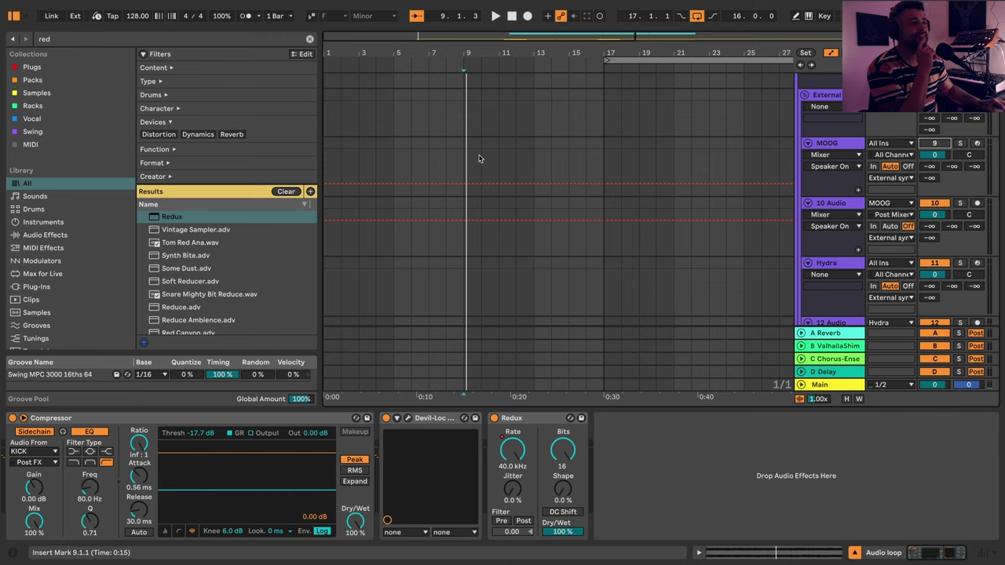
key(space)
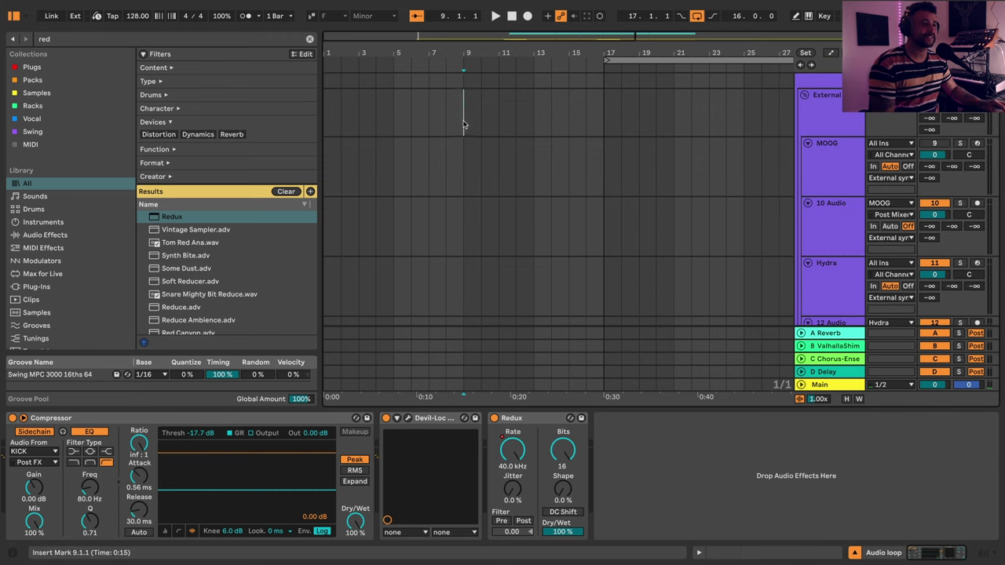
click(466, 124)
scroll(581, 152, down, 1)
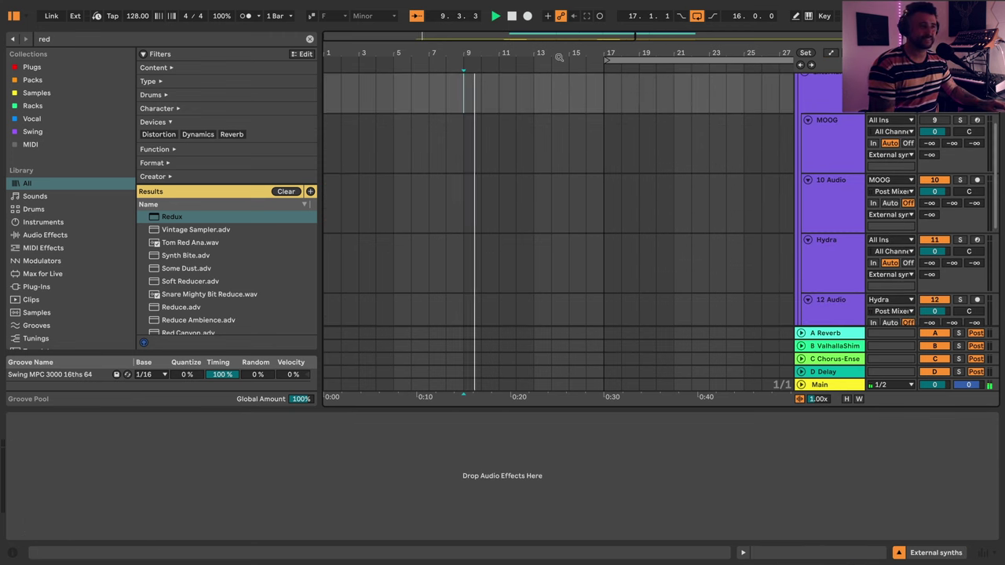
drag(556, 54, 516, 35)
scroll(510, 146, down, 4)
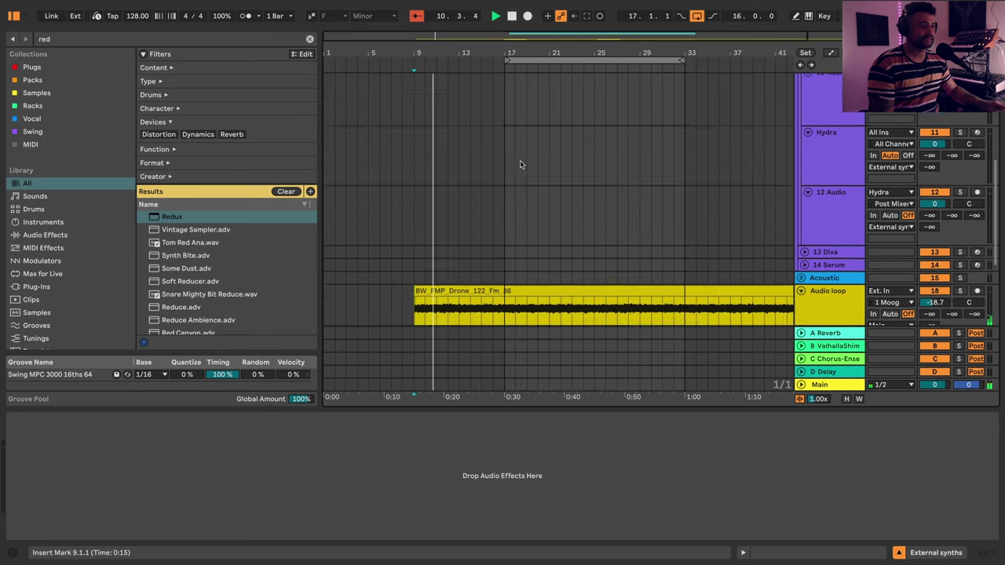
- Inspect the Devil-Loc Deluxe controls on the Audio loop track during playback and close the plug-in window
click(817, 250)
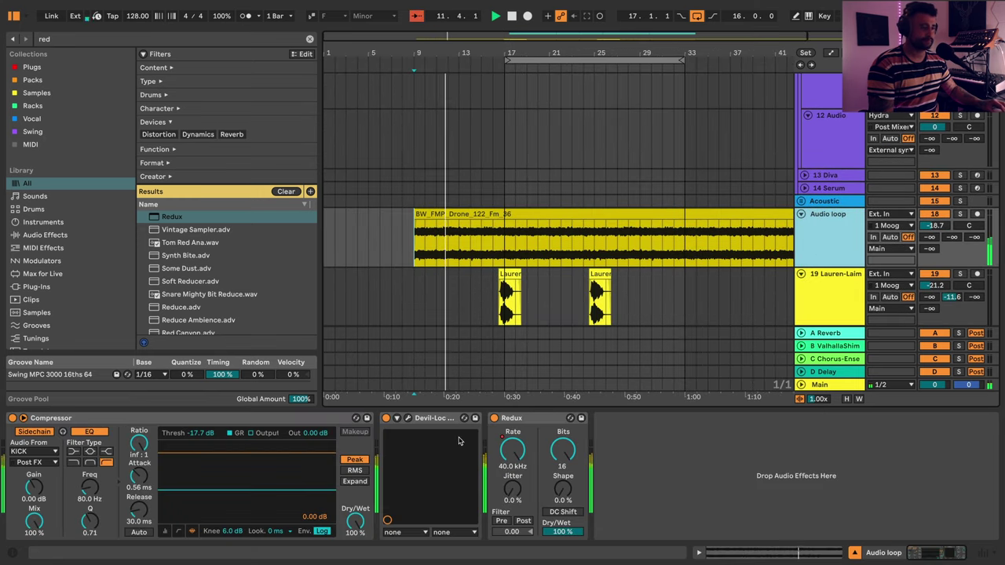
key(super+alt+p)
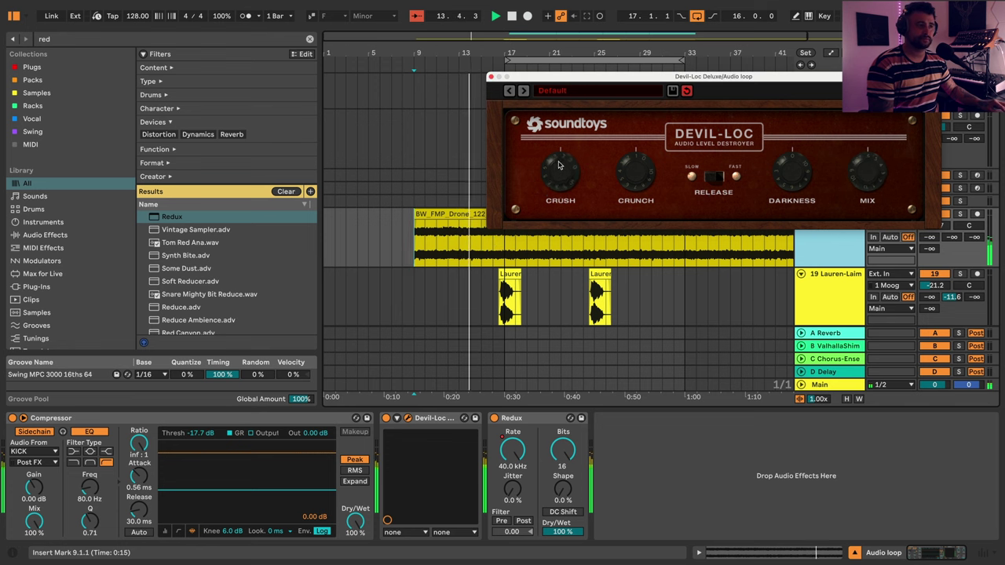
click(489, 77)
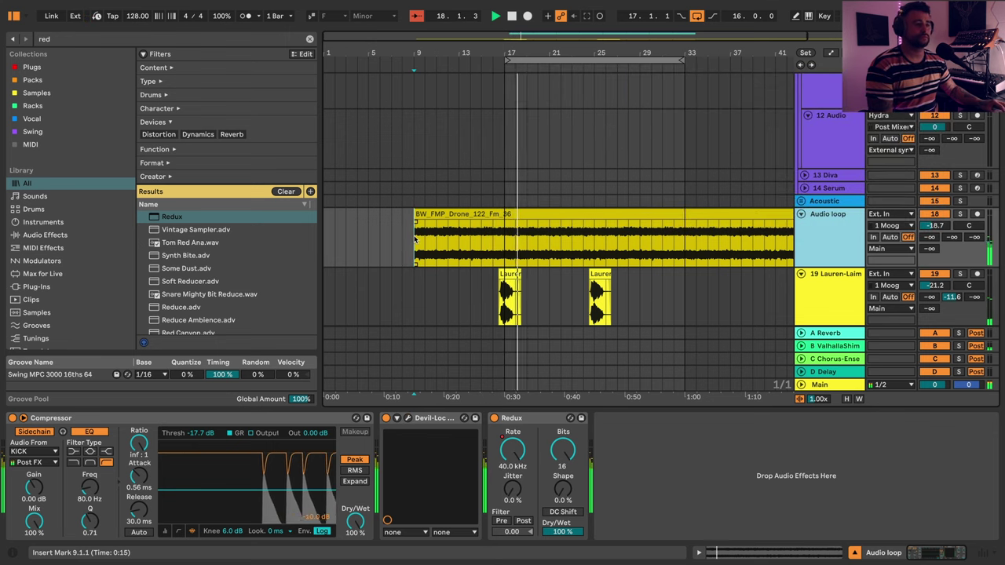
- Deactivate the sliced-vocal MIDI clip at bar 17 on track 20 and play from bar 9
scroll(549, 282, down, 3)
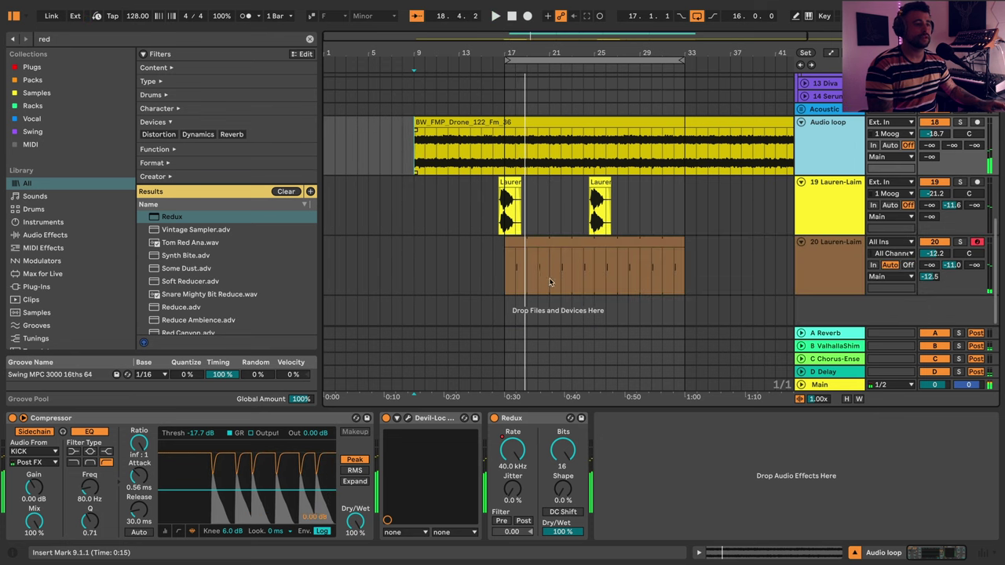
click(526, 242)
key(space)
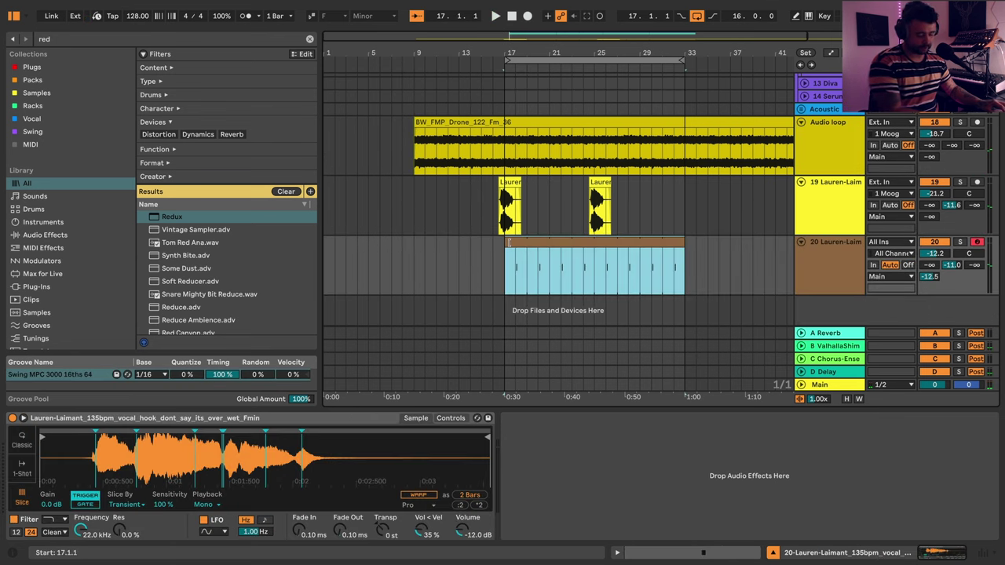
key(0)
click(418, 134)
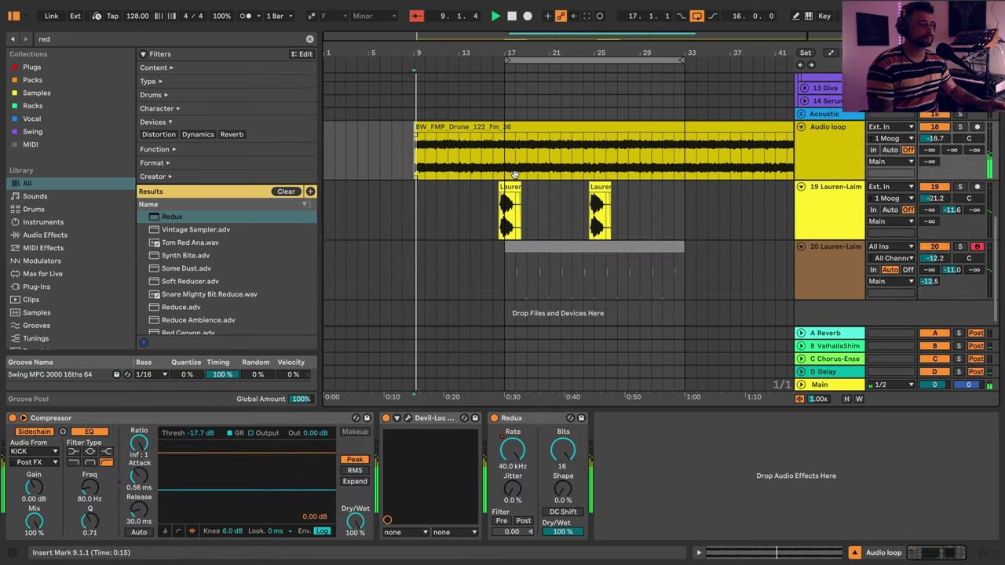
- Check the Devil-Loc Deluxe window on the Audio loop track and display its Mix automation
scroll(493, 225, up, 2)
click(805, 212)
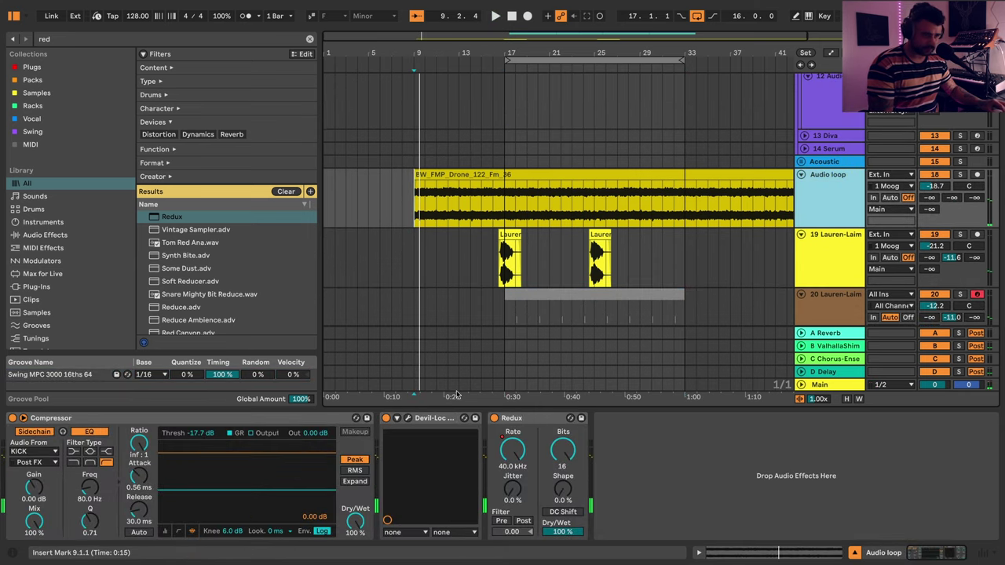
key(ctrl+alt+p)
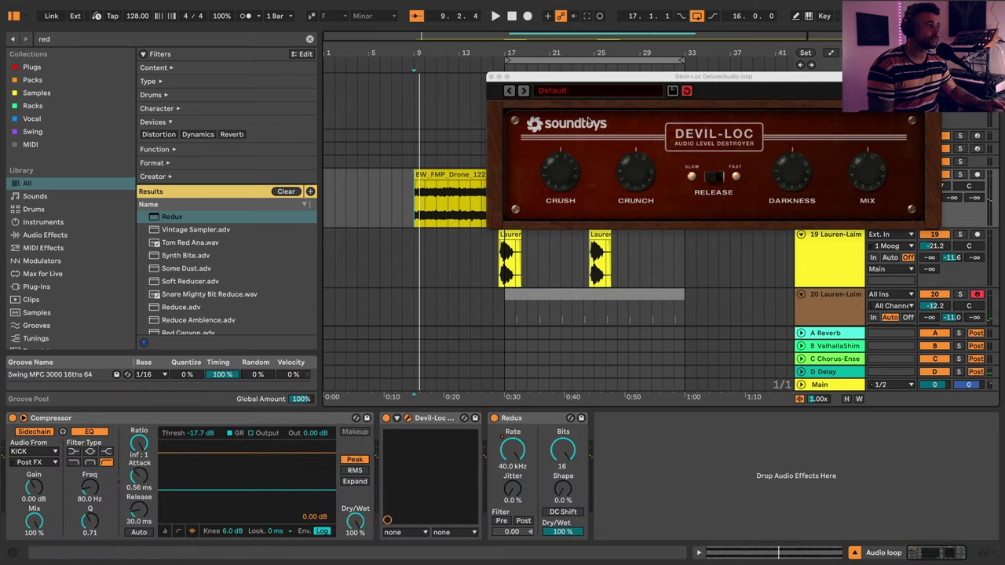
click(487, 77)
key(a)
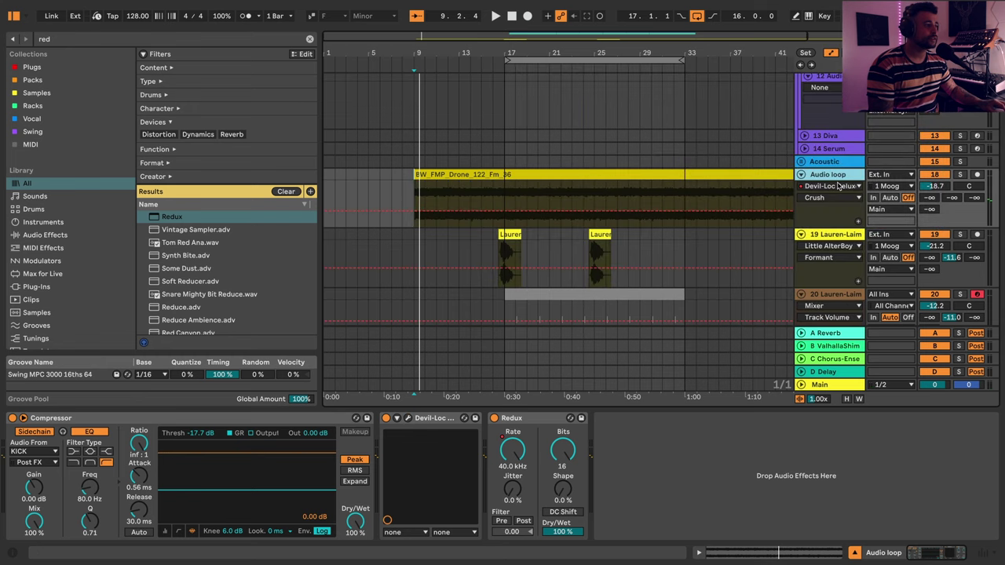
click(816, 197)
click(824, 233)
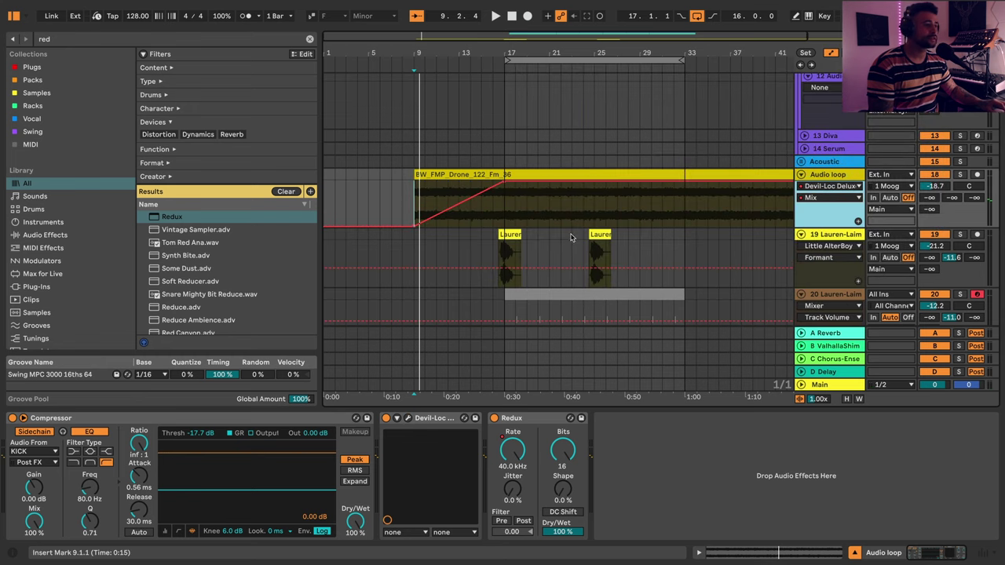
- Automate the Devil-Loc Deluxe Crunch to rise from 1.0 at bar 9 until bar 17 and set the Audio loop track volume to -20.3 dB
key(space)
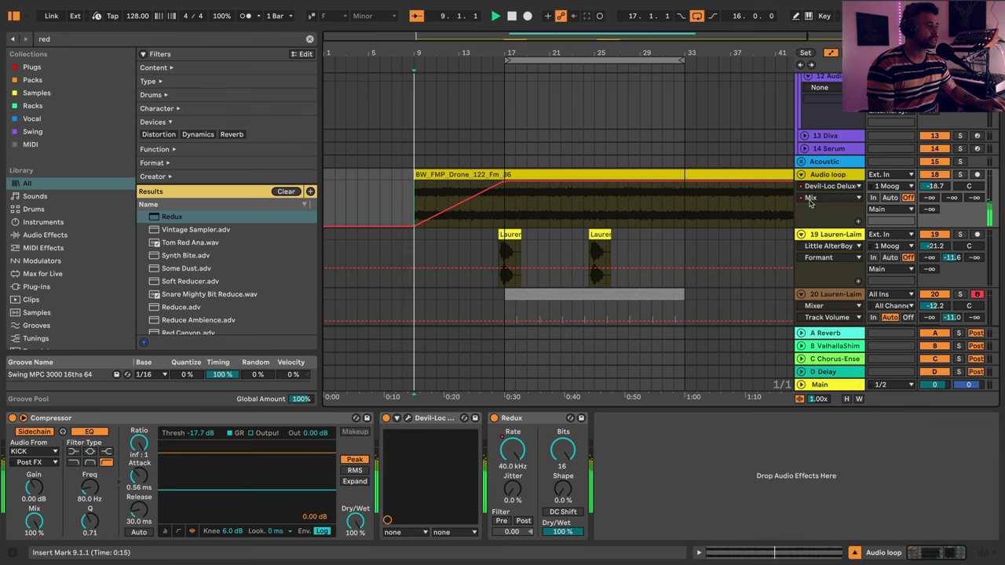
click(816, 197)
click(817, 227)
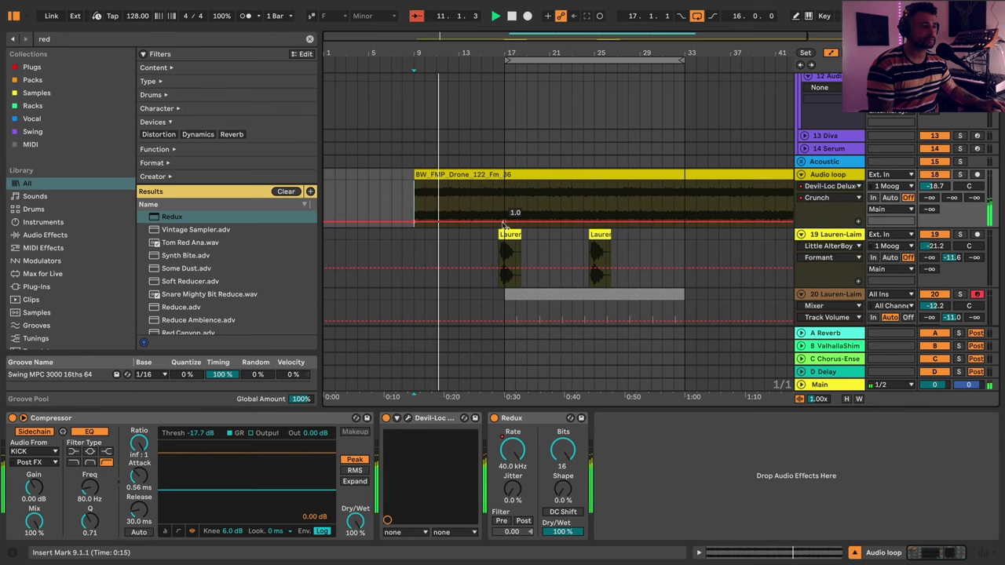
drag(503, 223, 503, 214)
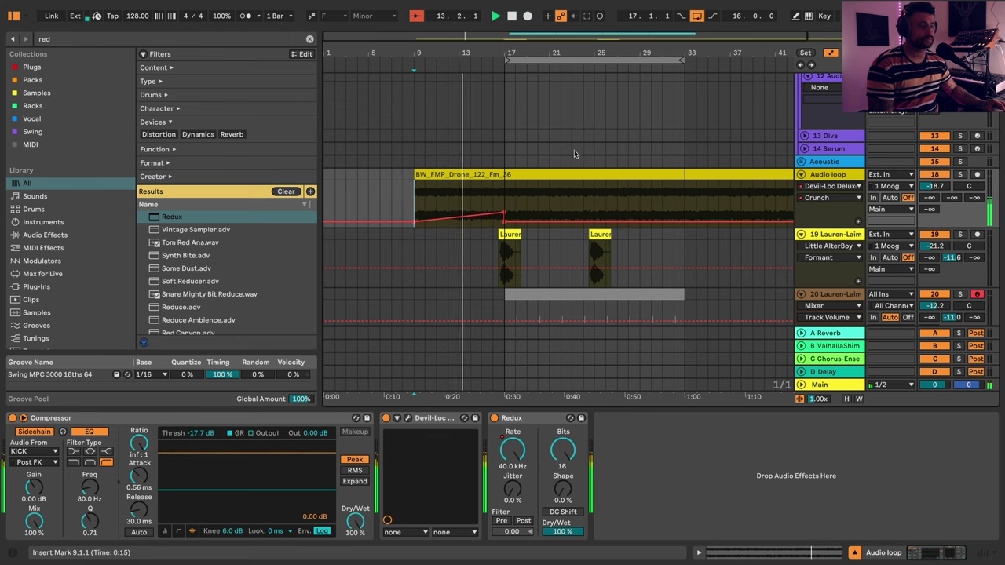
key(a)
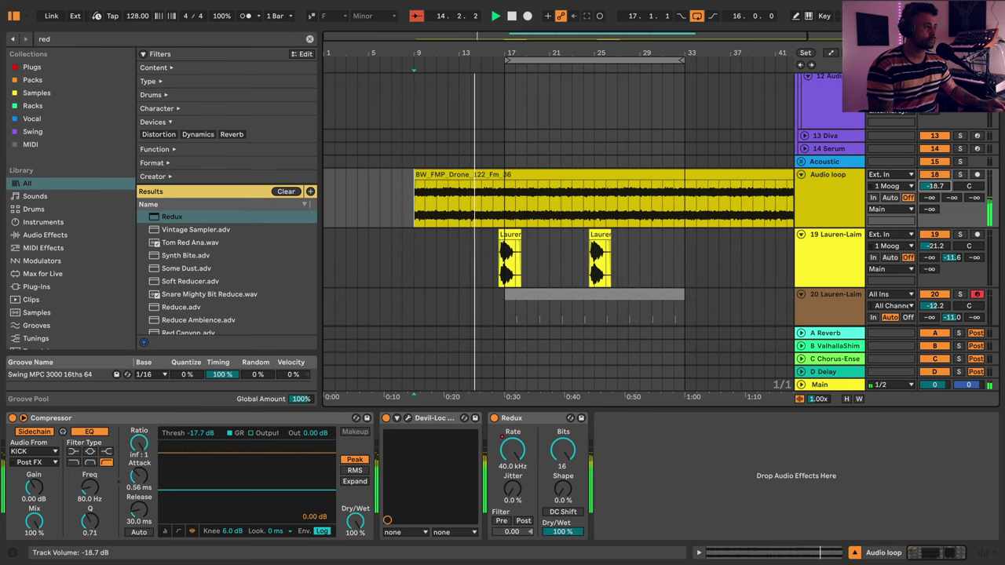
key(plus)
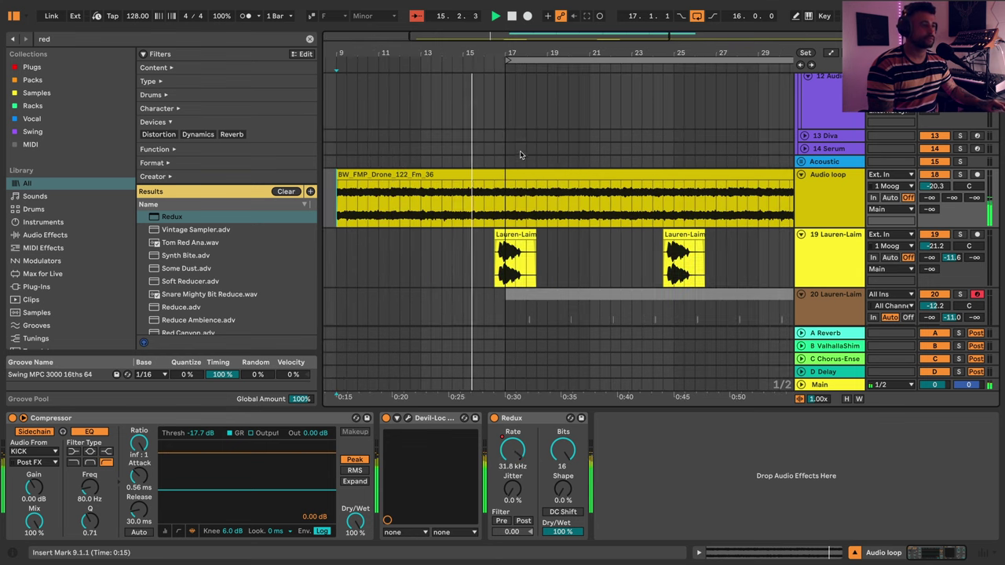
- Unfold the Drums group, extend the starts of the Claps and Dulus Trashcan Loop clips back to 16.3.1 and play the transition
scroll(520, 155, up, 10)
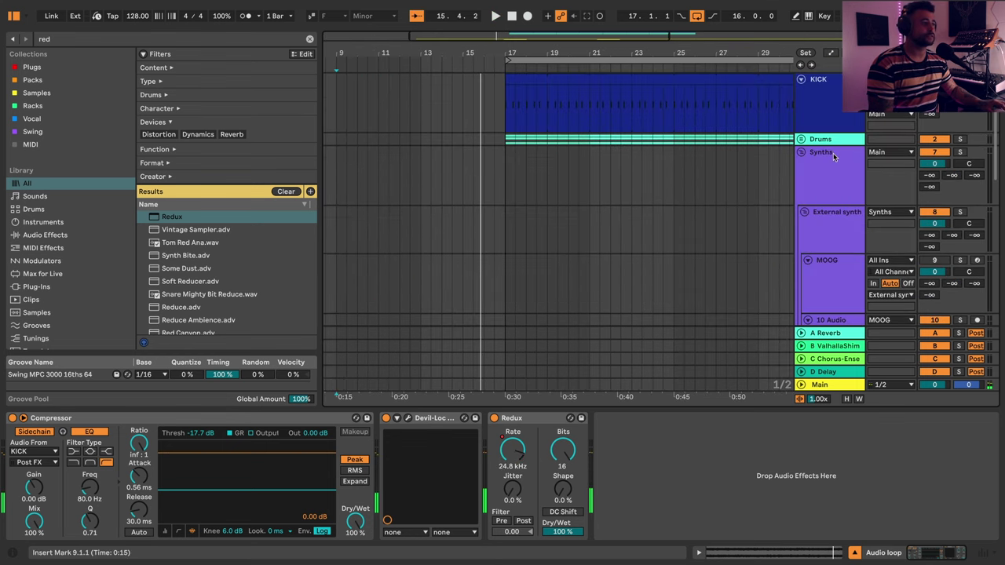
click(802, 139)
scroll(543, 221, down, 4)
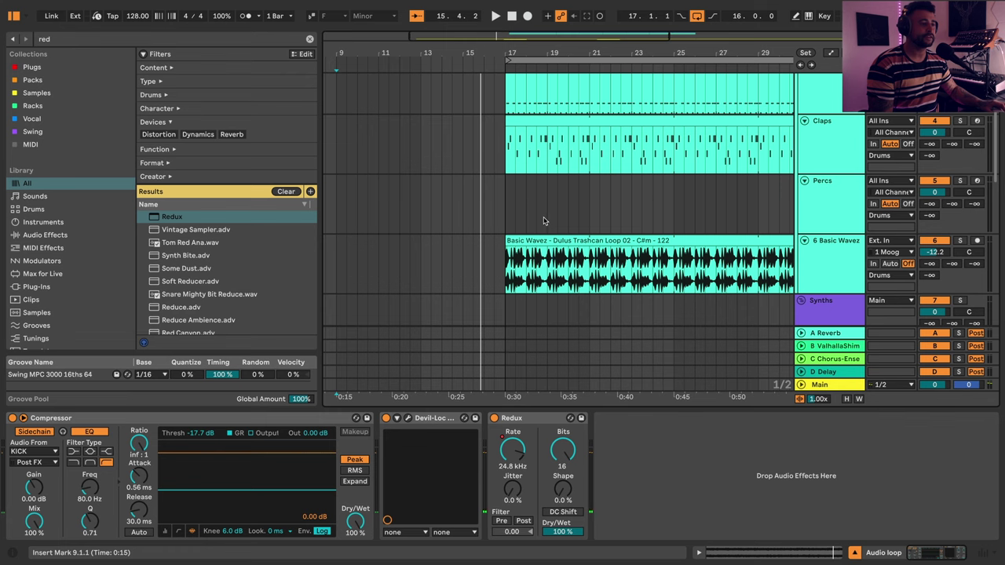
click(506, 123)
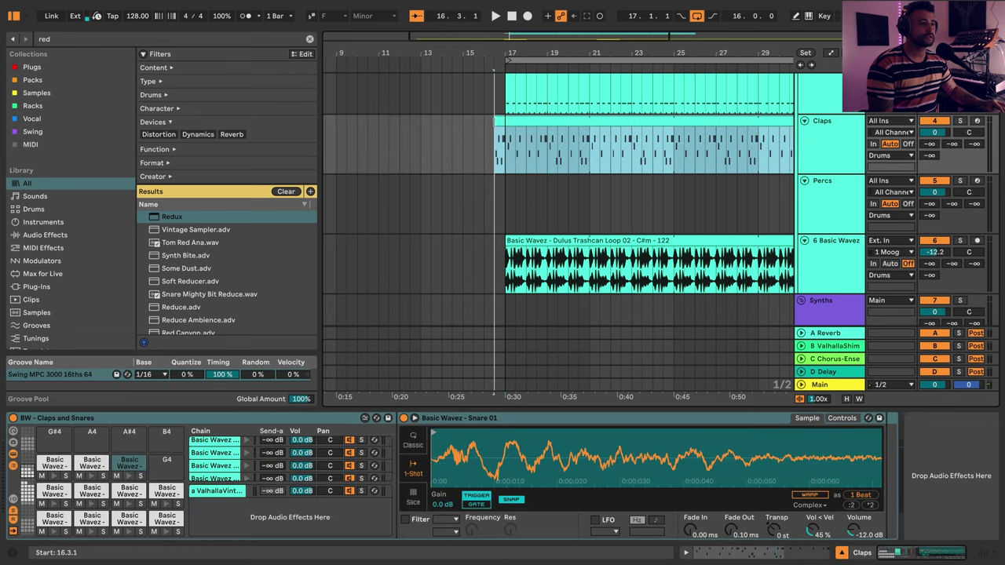
scroll(496, 117, down, 3)
drag(497, 54, 490, 181)
click(426, 188)
key(space)
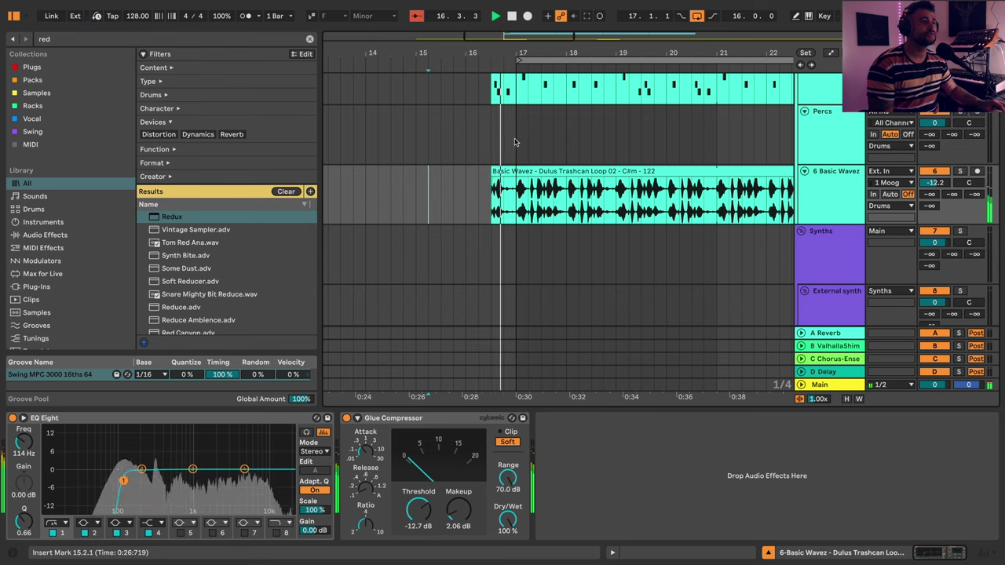
- Split the Dulus Trashcan Loop clip at bar 17, reverse the half-bar piece before it and play from 16.3.1
click(515, 202)
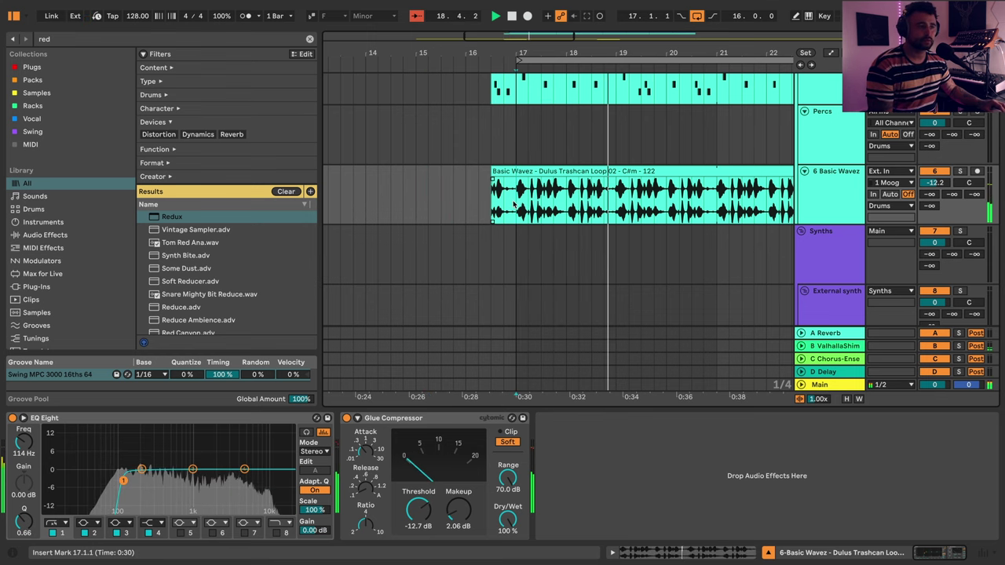
key(super+e)
click(499, 173)
key(space)
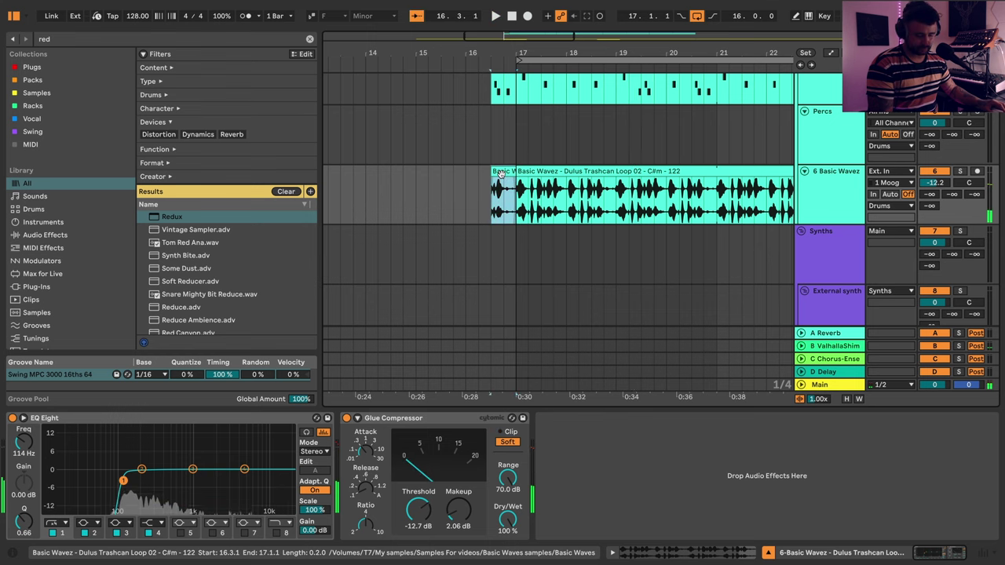
click(500, 176)
key(space)
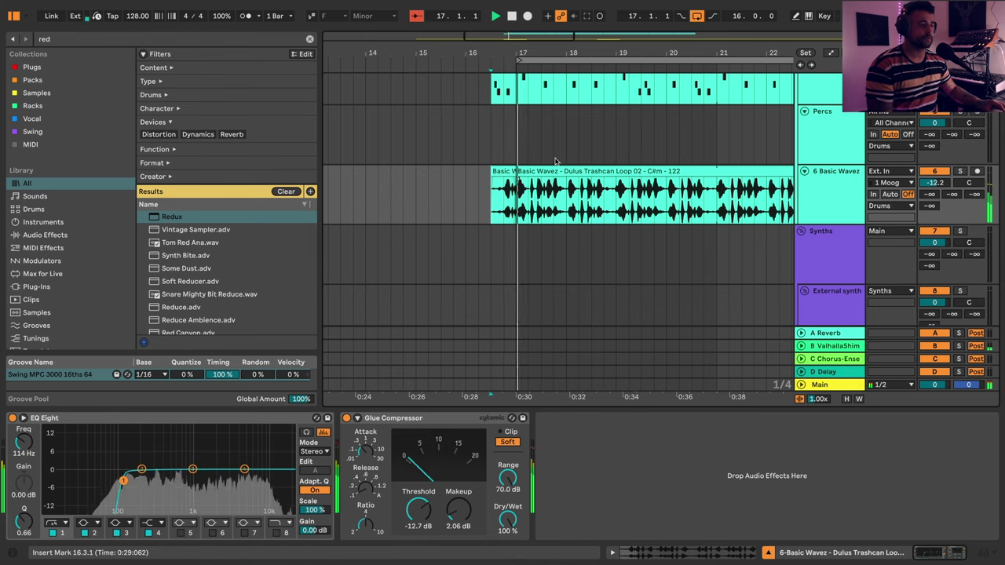
- Play the arrangement from bar 9 at the start of the drone clip and select the vocal track 19
scroll(541, 118, up, 3)
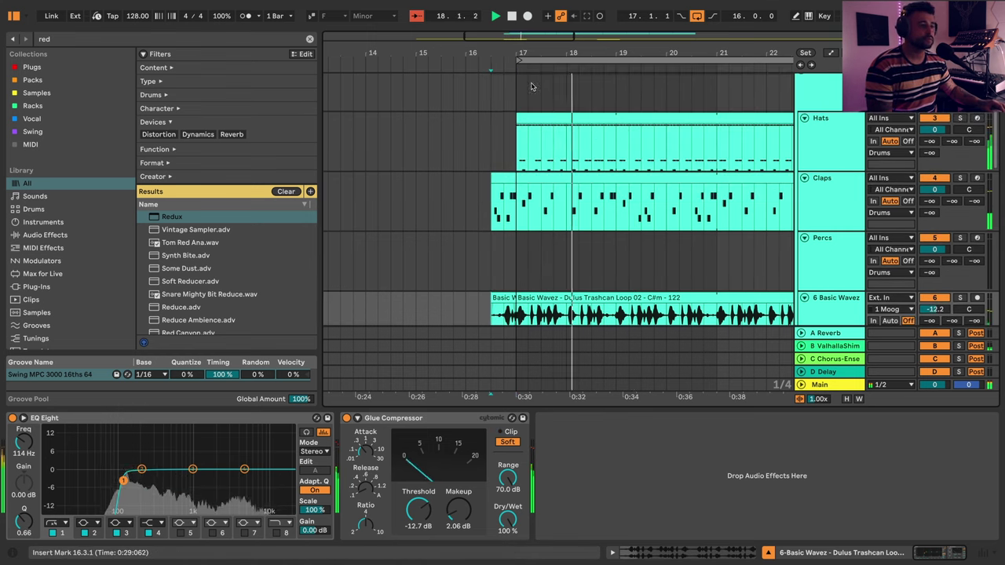
key(minus)
key(minus)
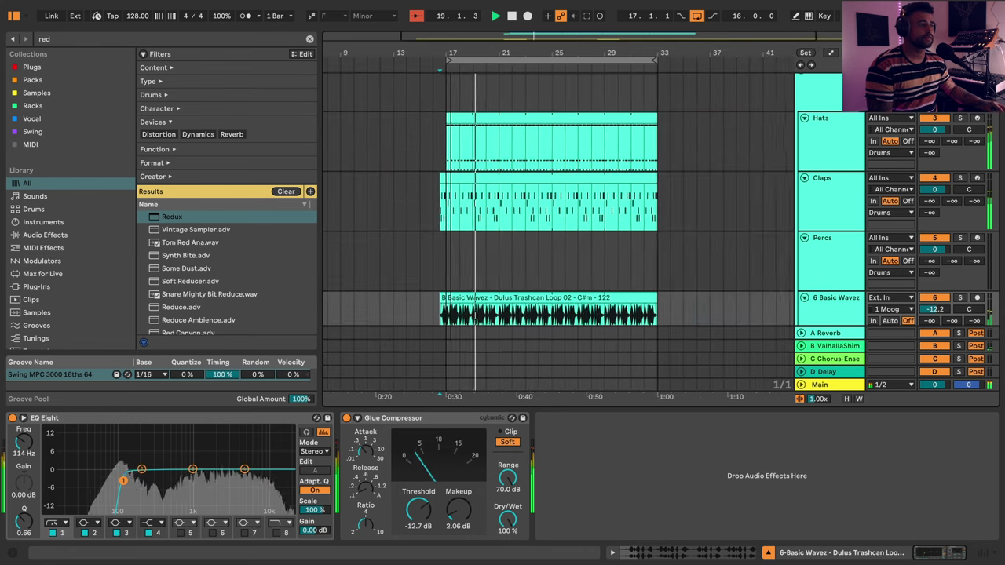
key(minus)
scroll(527, 259, down, 2)
scroll(703, 281, down, 10)
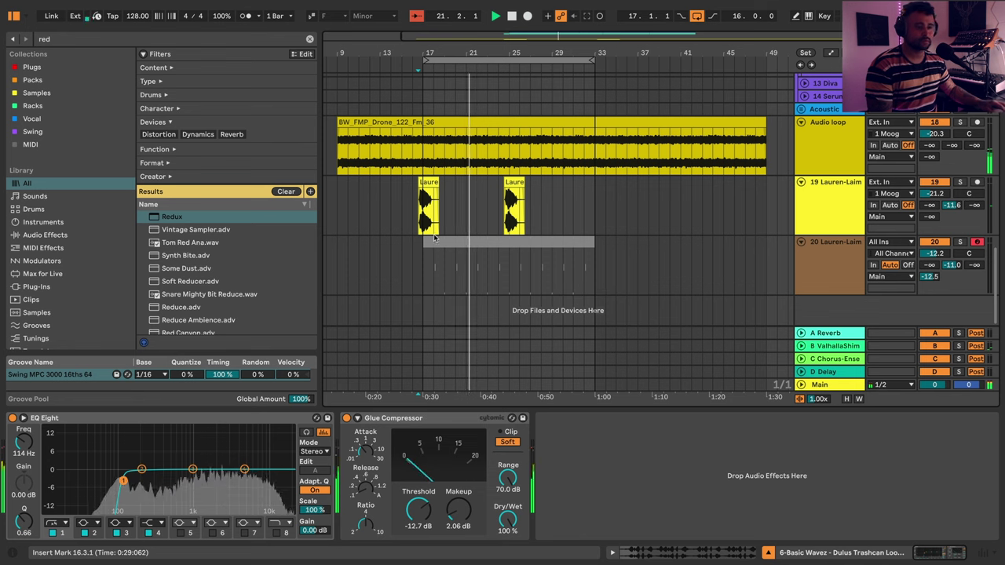
click(338, 165)
key(space)
key(space)
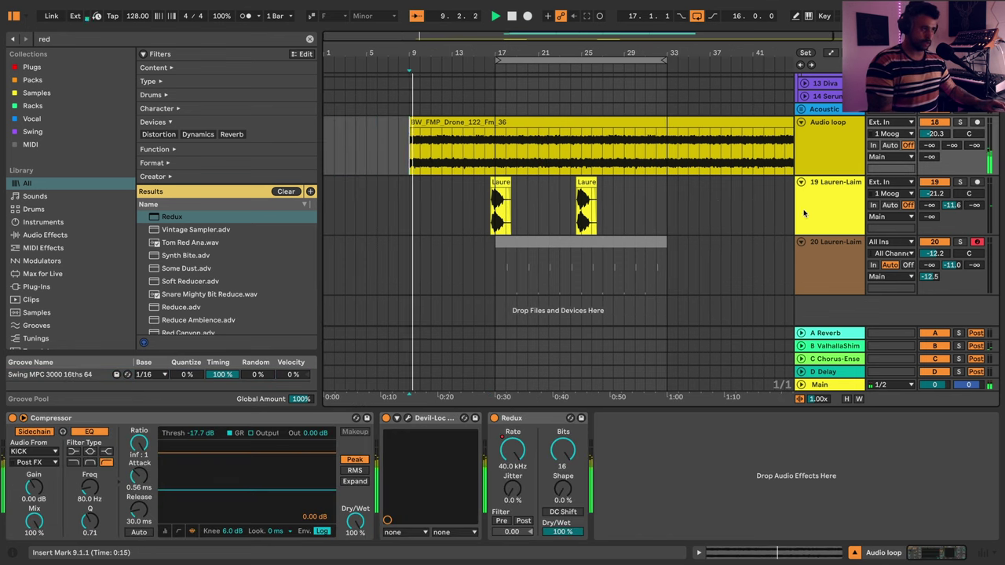
click(549, 214)
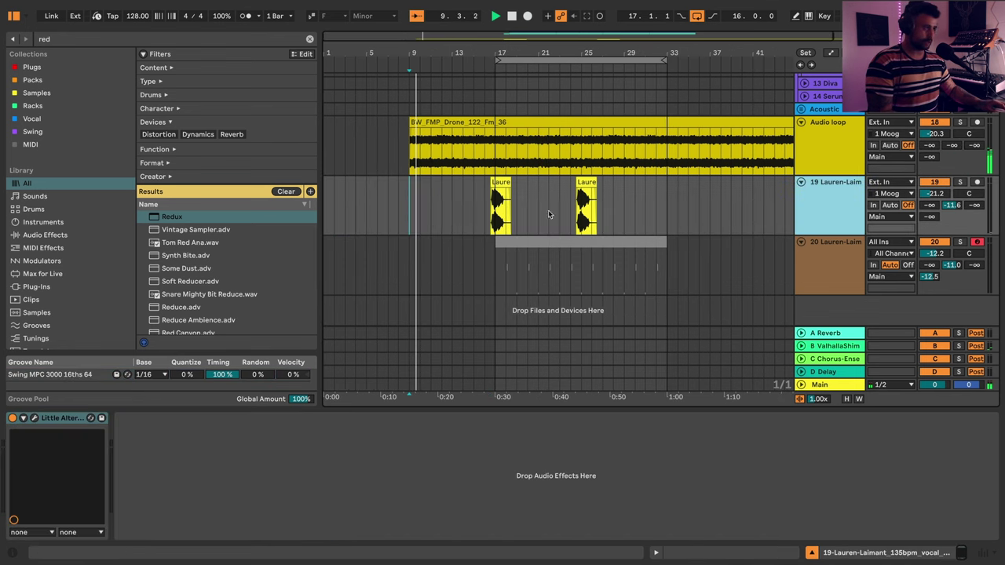
- Clear the browser search and set the Audio loop track's volume to -21.6 dB
click(496, 198)
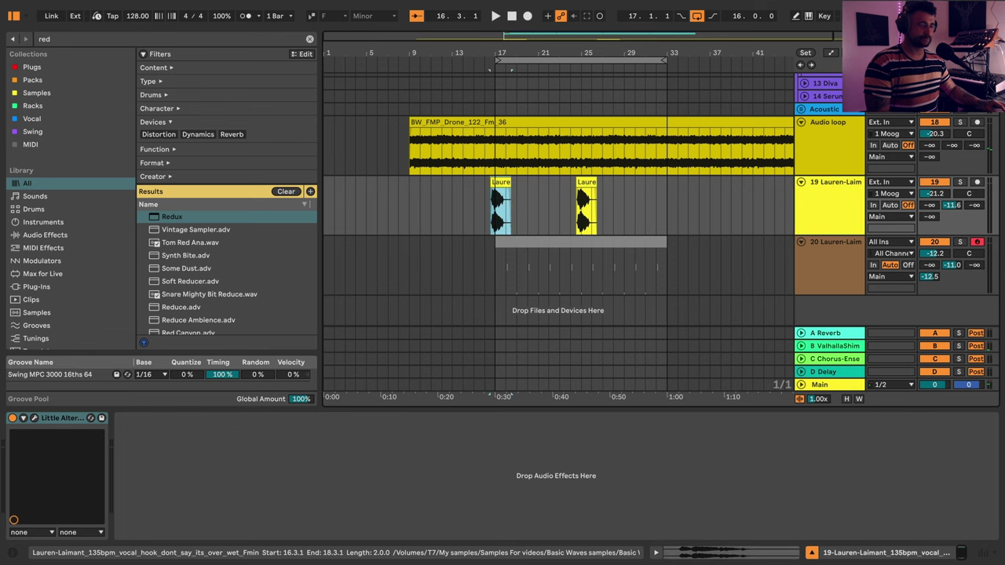
scroll(45, 312, down, 5)
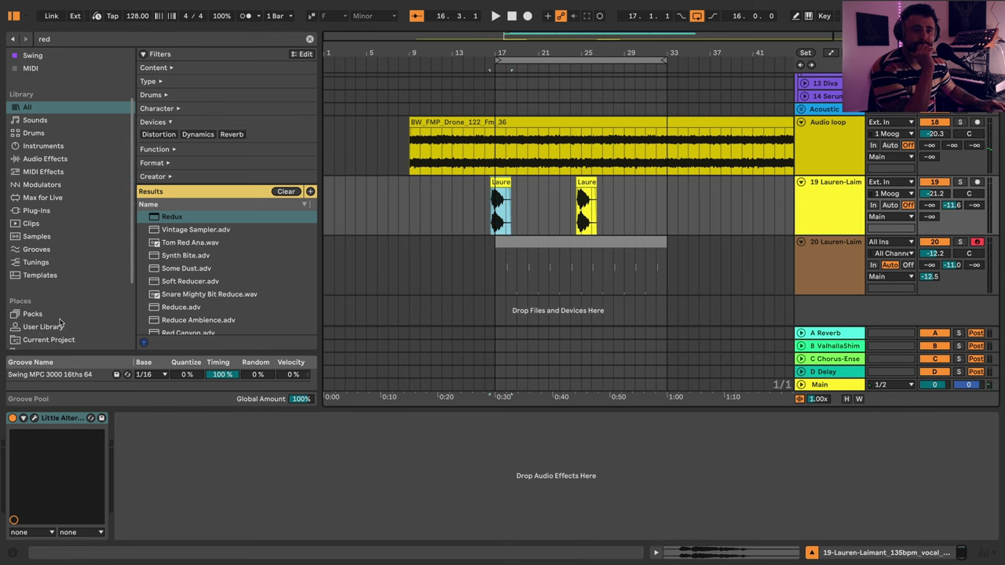
click(309, 40)
drag(935, 135, 936, 137)
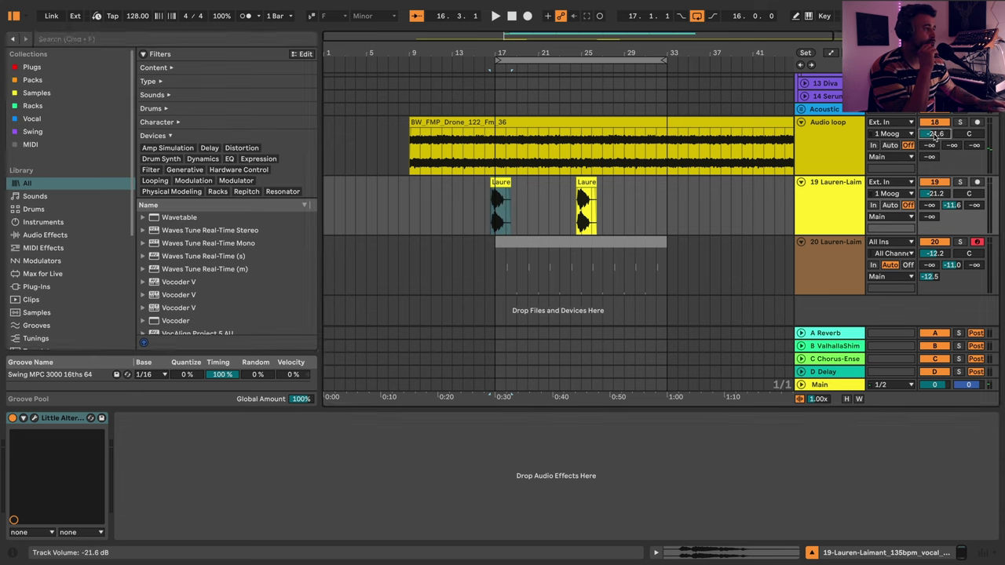
- Find the Glue Compressor in the browser and add it after Redux on the Audio loop track
click(834, 144)
click(292, 41)
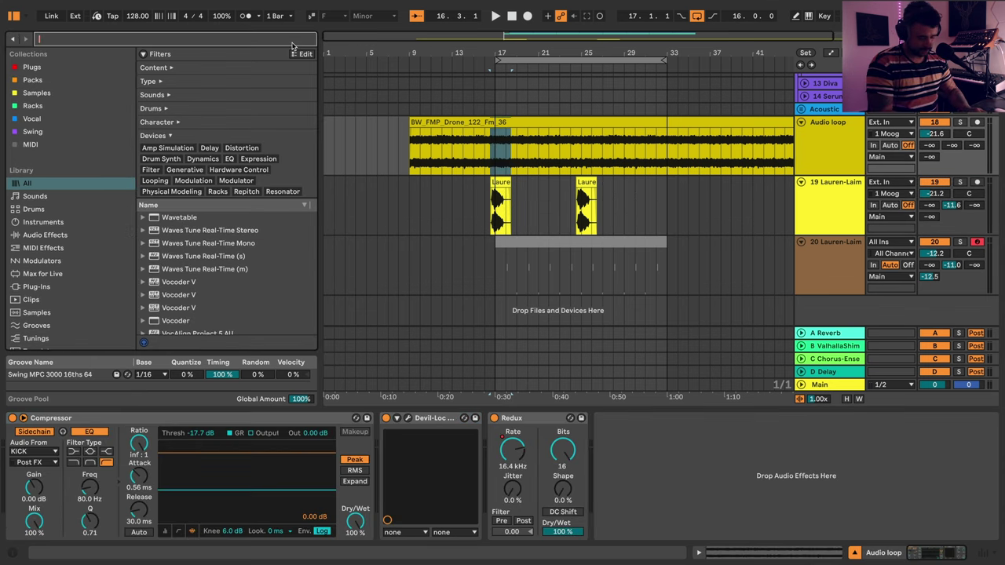
text(glue)
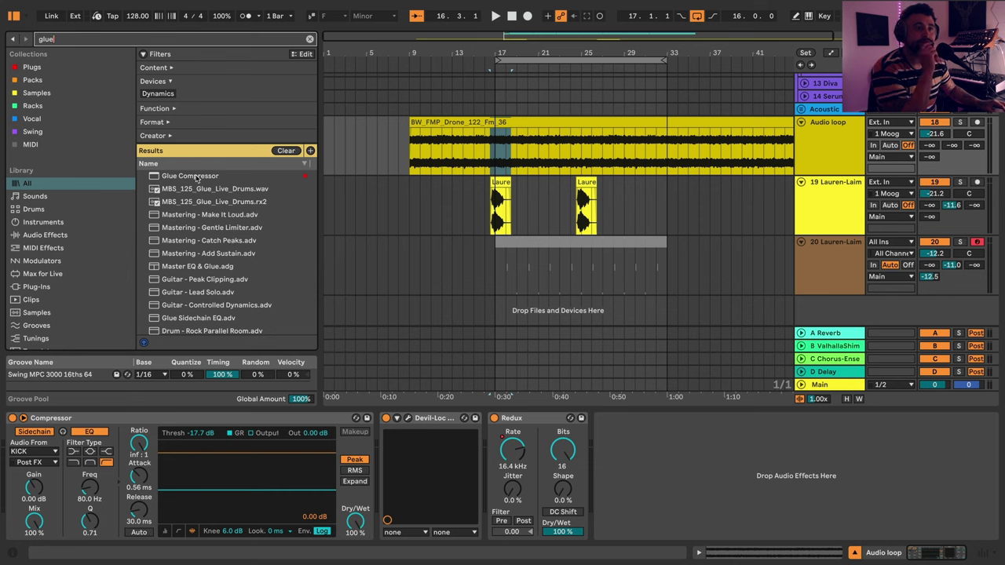
drag(197, 177, 628, 443)
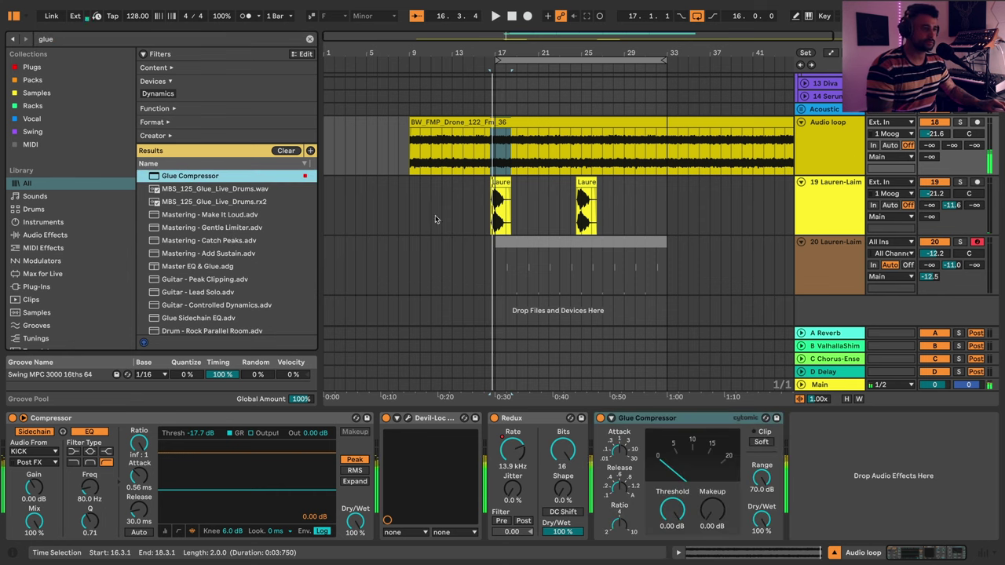
- Enable Soft clipping on the Glue Compressor and set its Threshold to -10.5 dB while playing from bar 14
click(464, 168)
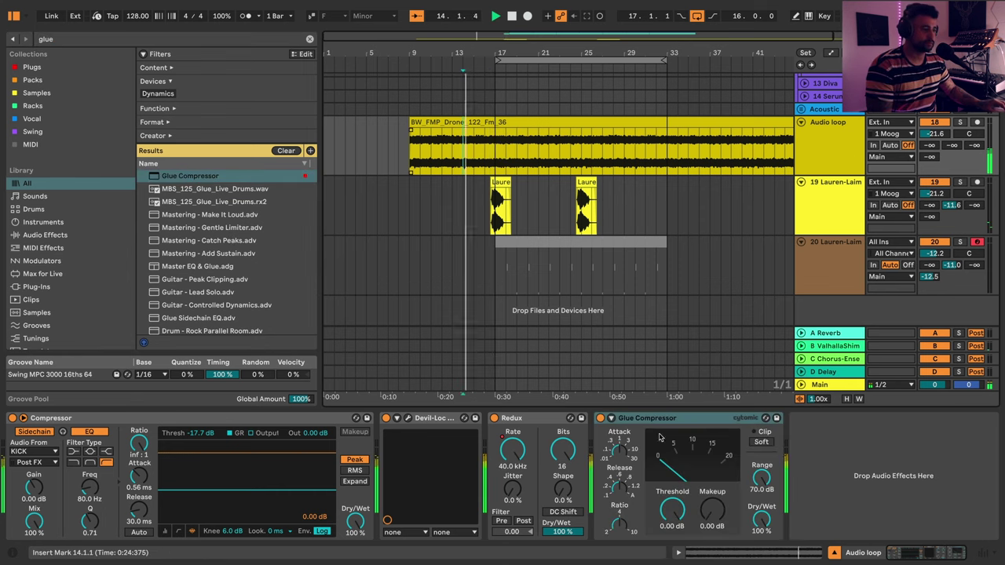
click(760, 443)
key(space)
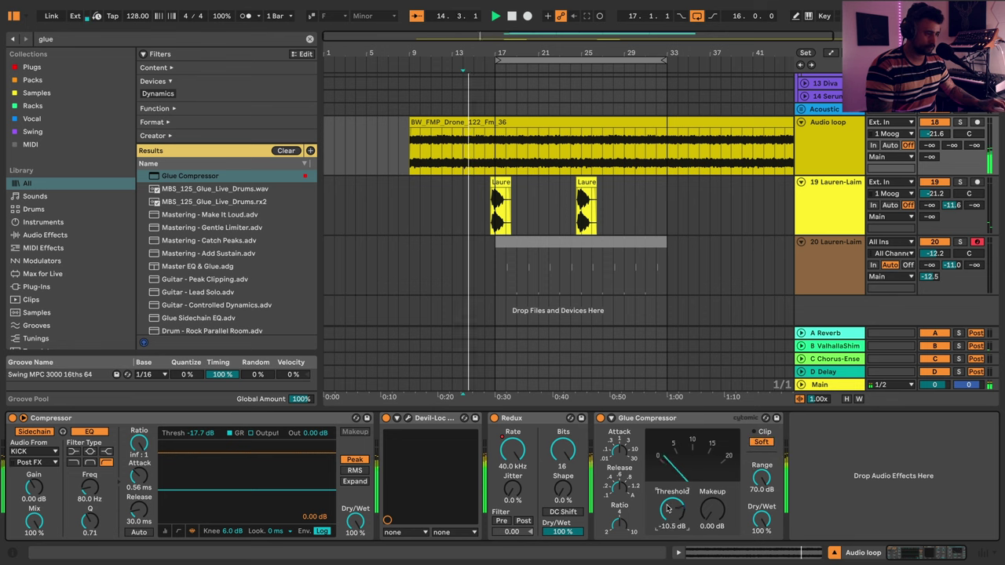
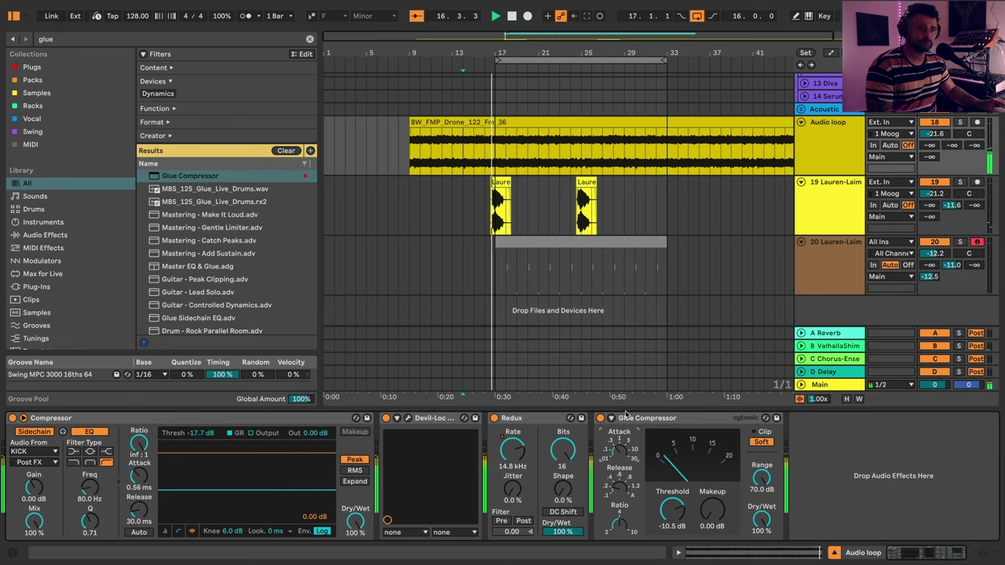
click(809, 164)
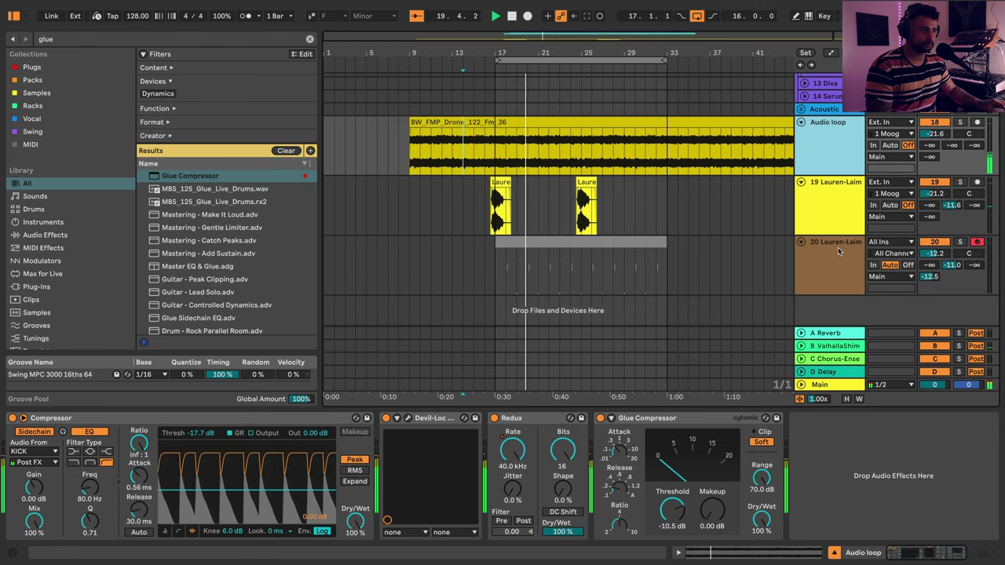
- Insert a new audio track below vocal track 19 and open the Basic Waves samples folder with the browser search cleared
click(819, 191)
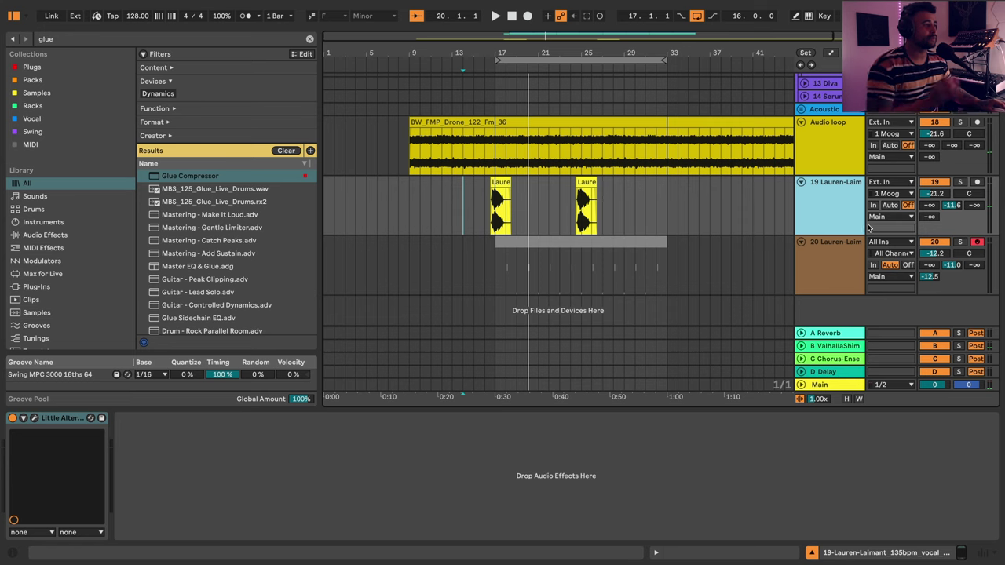
key(ctrl+t)
scroll(66, 309, down, 5)
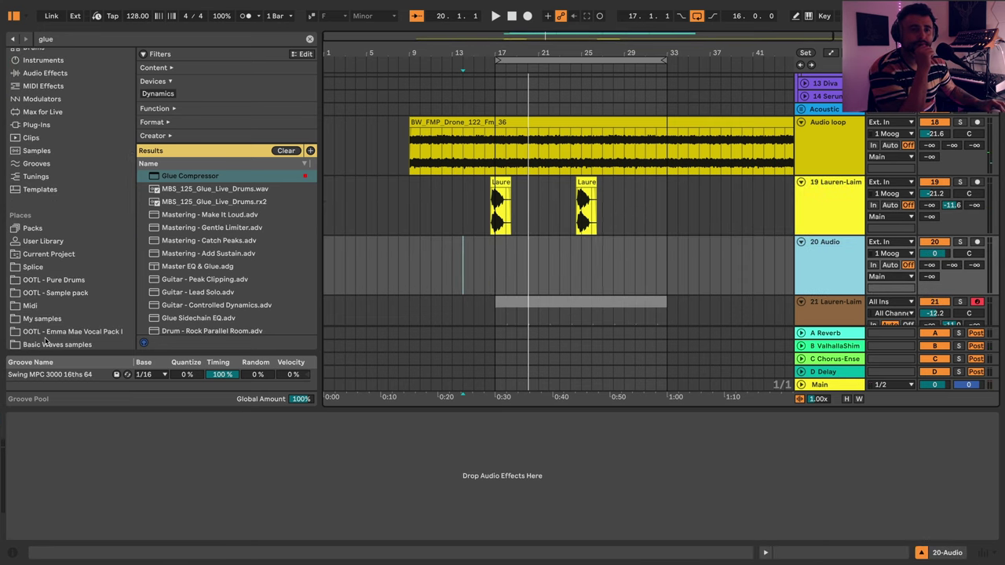
click(47, 343)
click(309, 39)
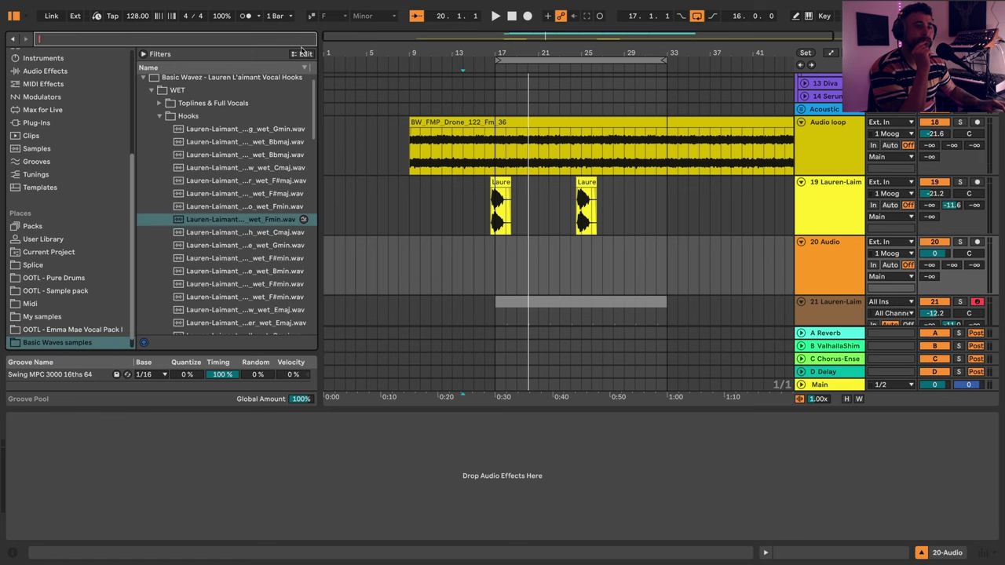
- Audition the F minor, B minor and F# minor vocals in the WET Hooks folder
click(244, 210)
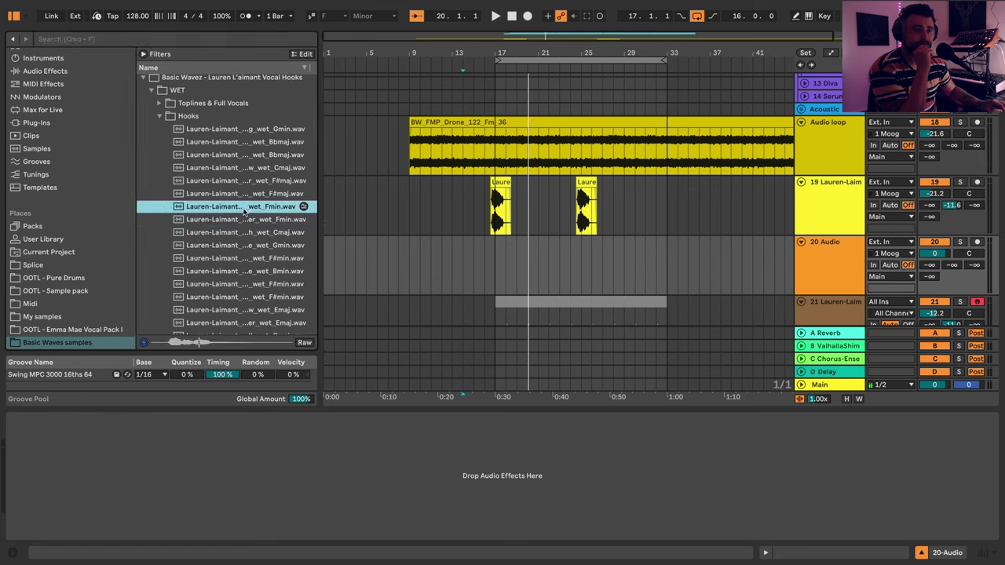
click(253, 275)
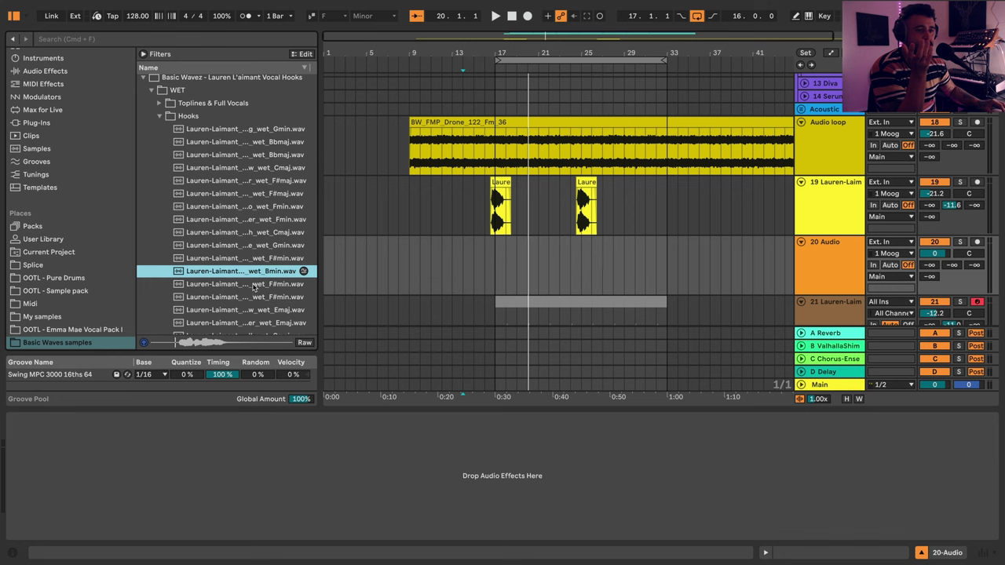
click(253, 286)
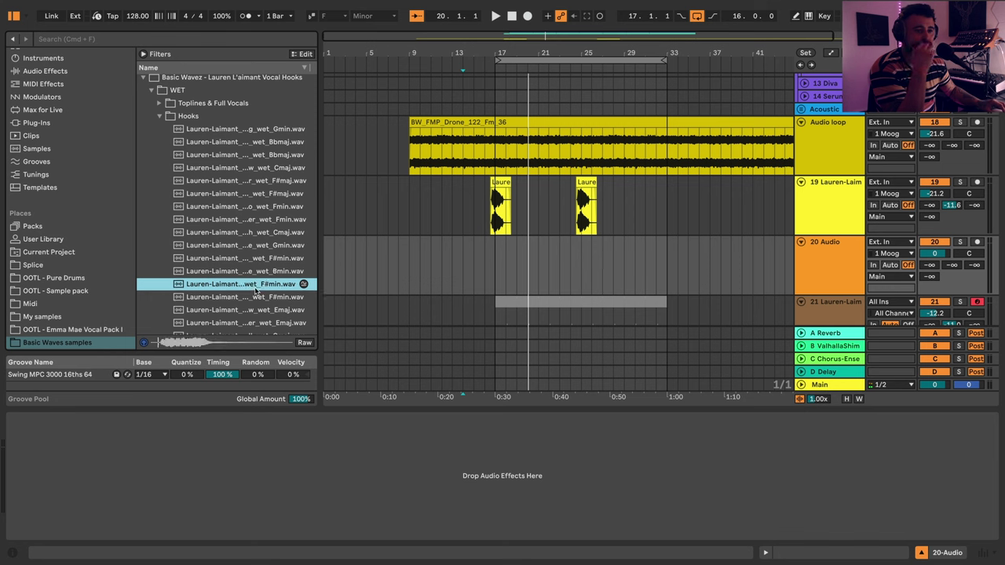
click(255, 298)
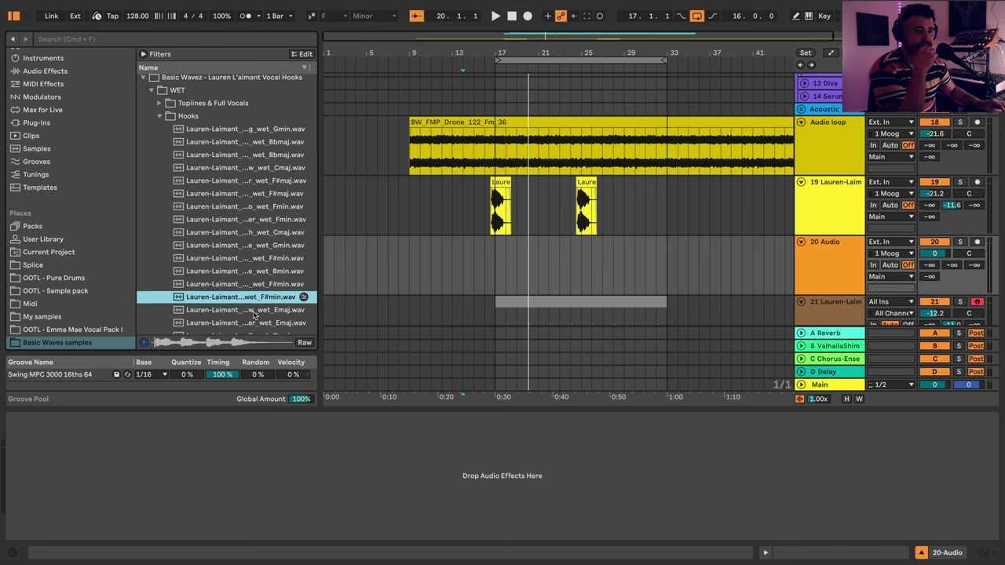
scroll(233, 286, down, 3)
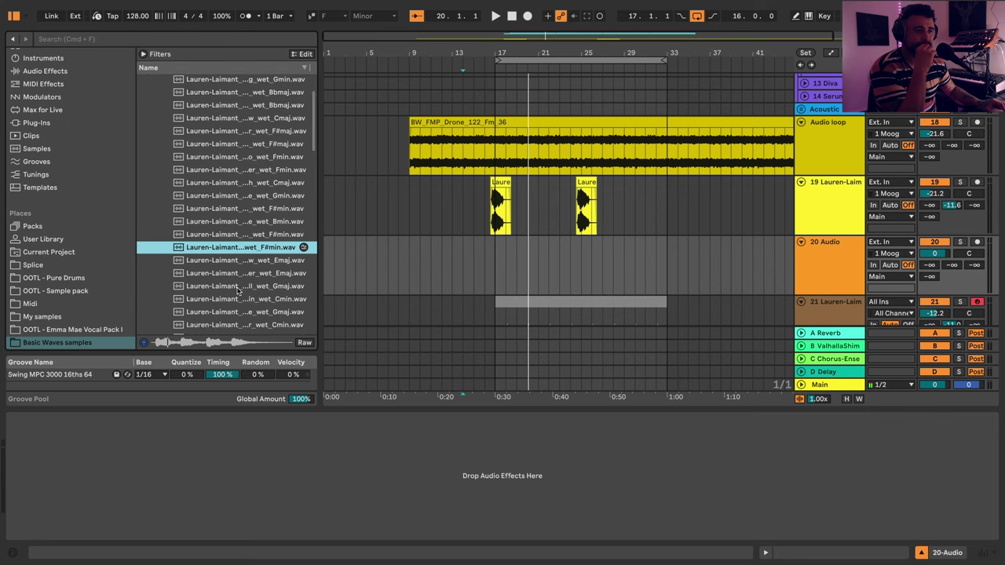
scroll(238, 289, down, 2)
scroll(242, 231, up, 4)
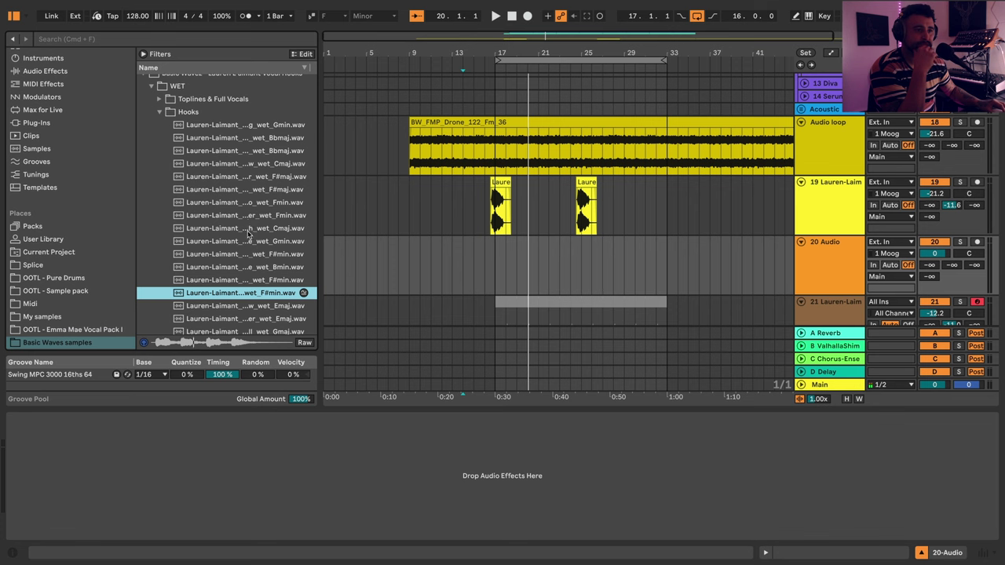
- Audition the A minor and F minor vocals in the Toplines & Full Vocals folder and close the folder
click(161, 99)
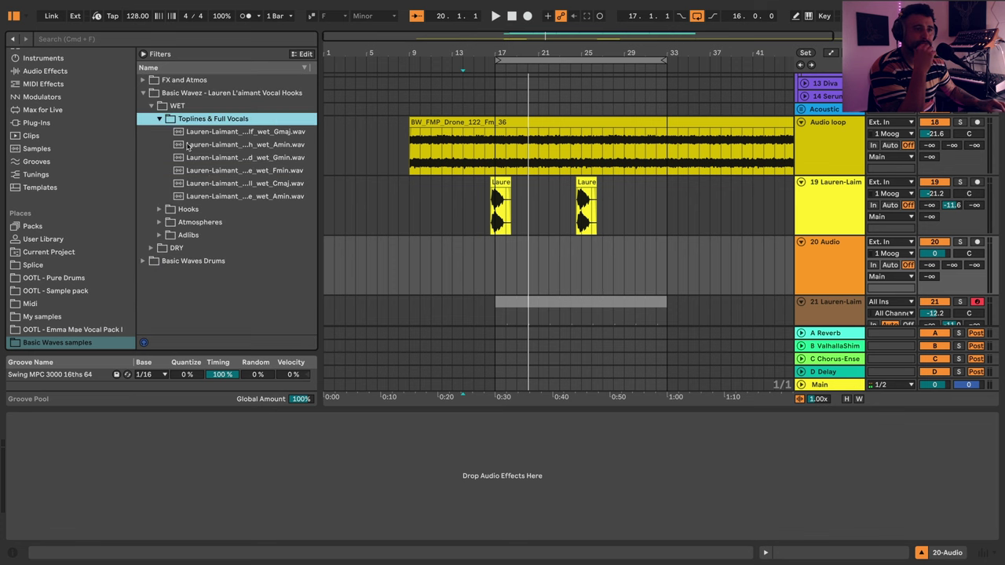
click(222, 196)
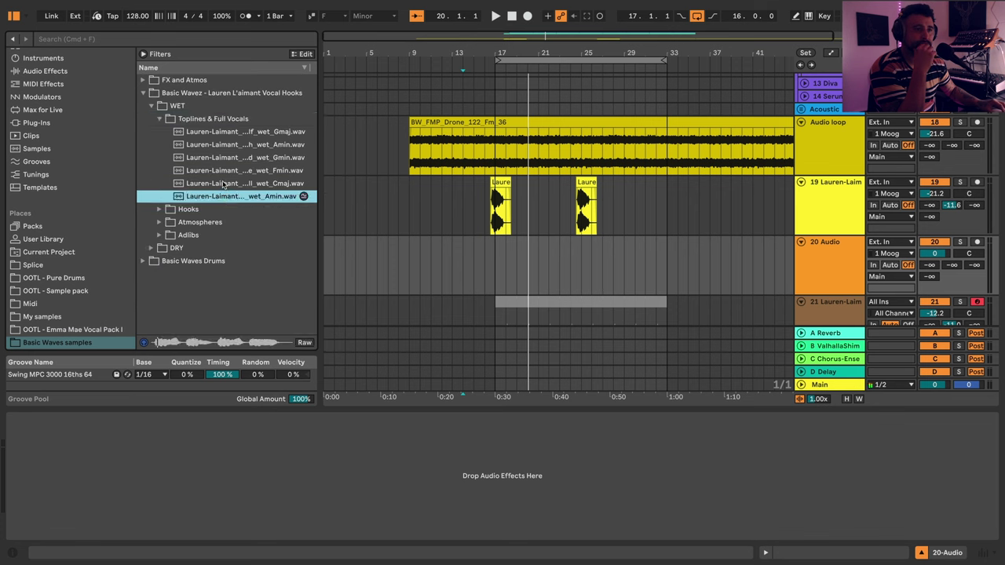
click(220, 171)
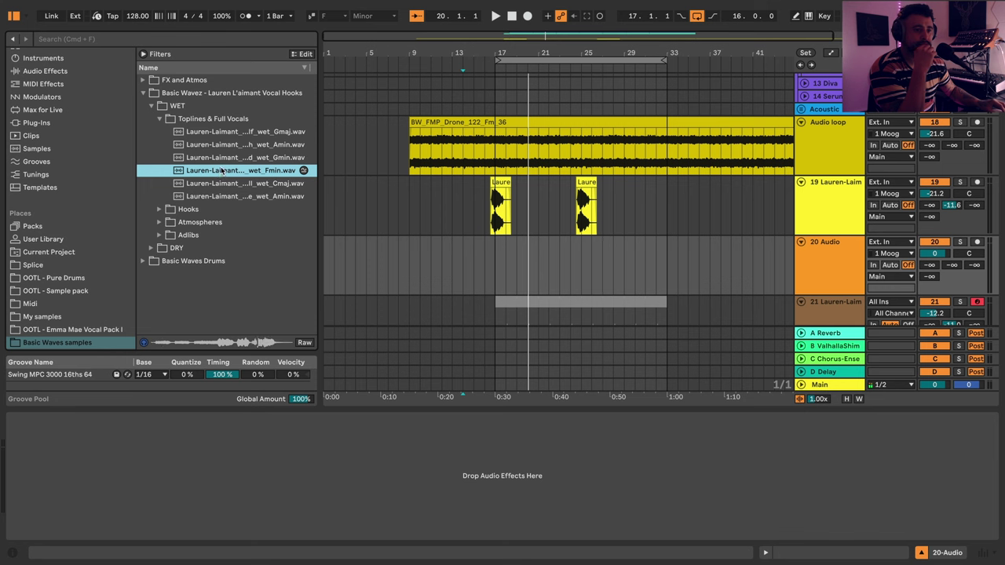
click(160, 119)
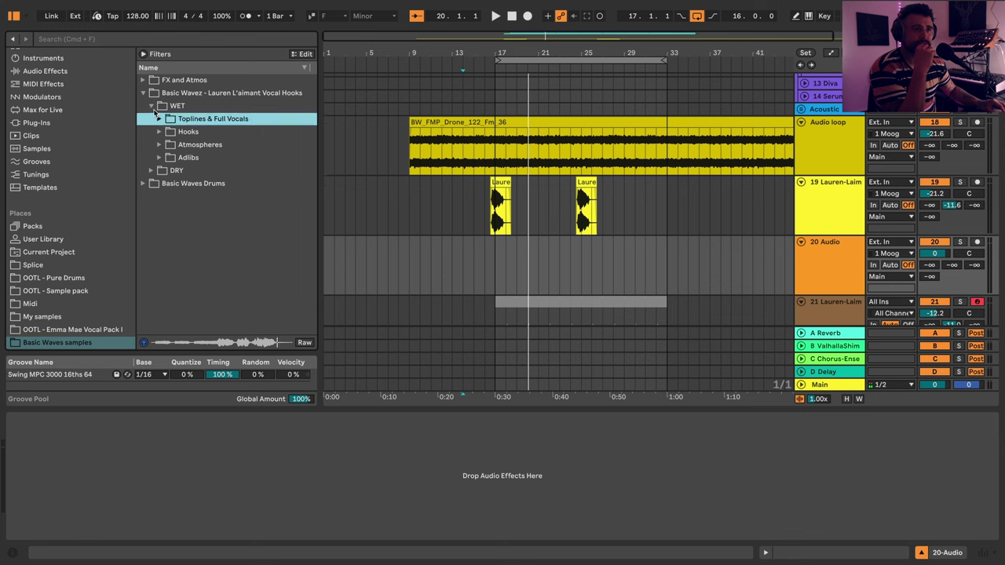
- Audition vocal_atmosphere_08_Fmin from the Atmospheres folder and place it at bar 9 on audio track 20
click(160, 145)
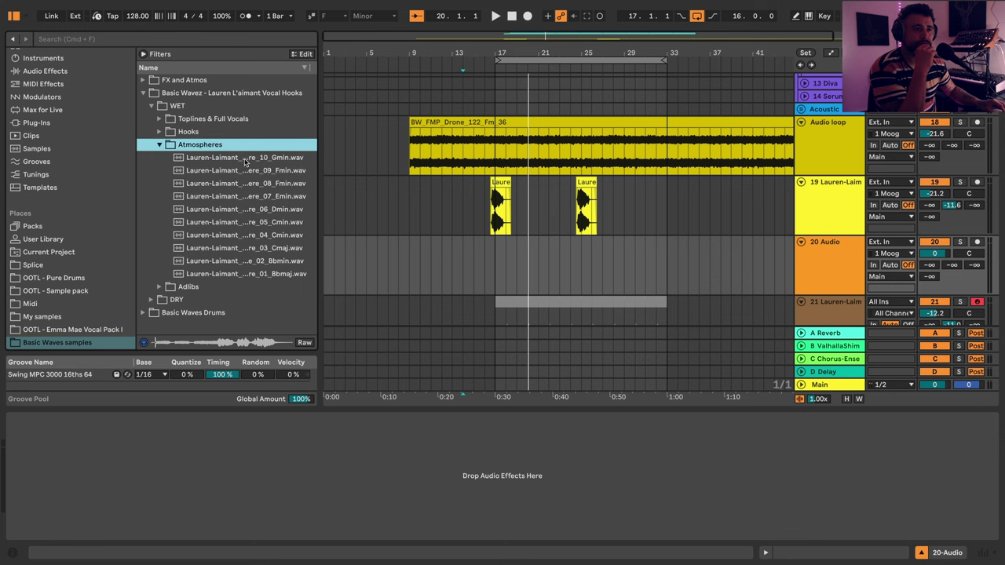
click(243, 184)
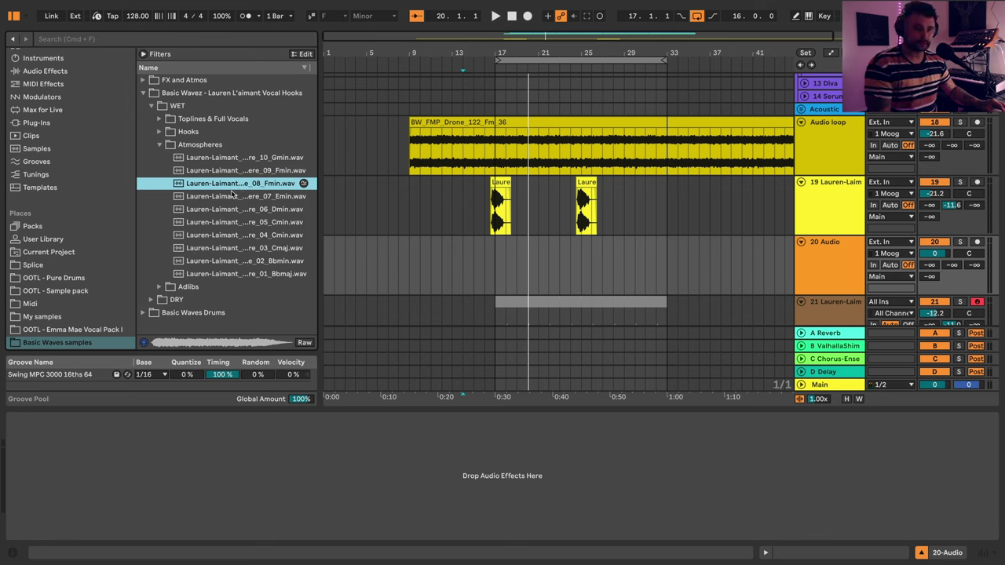
drag(222, 185, 411, 278)
- Play from bar 9 and lower track 20's volume to -41.3 dB
click(933, 253)
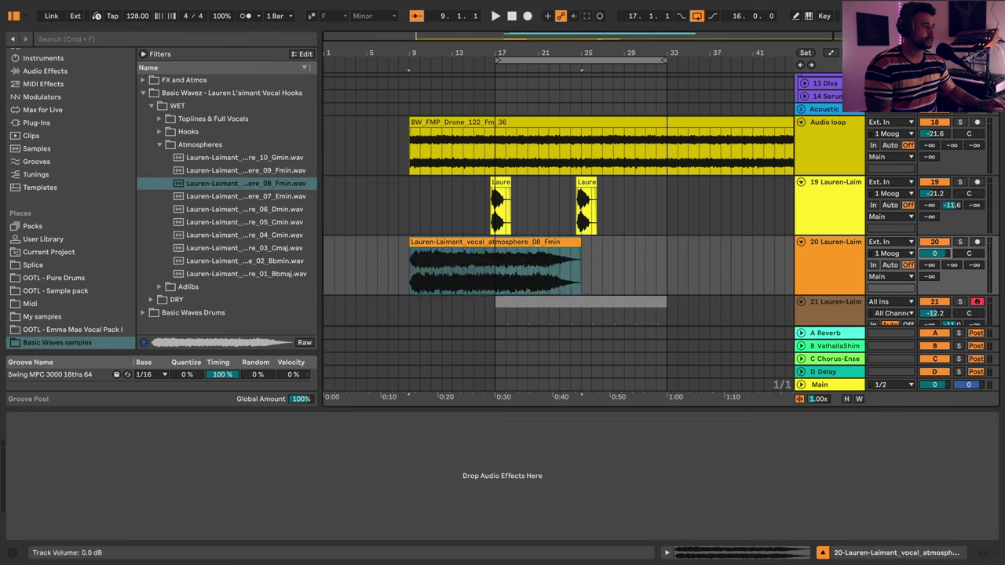
key(space)
mouse_move(934, 253)
mouse_down()
mouse_move(934, 267)
mouse_move(934, 250)
mouse_up()
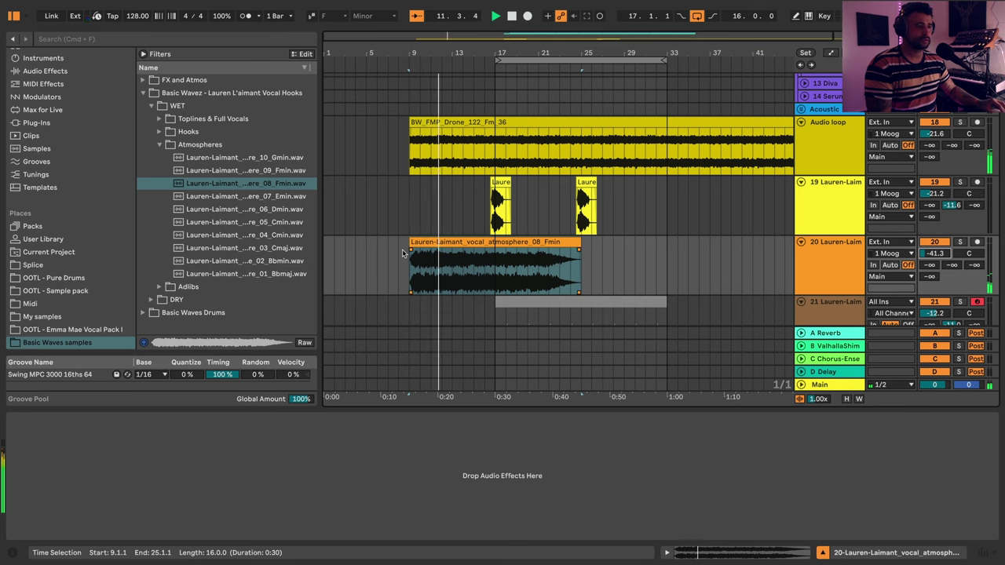
- Trim the vocal atmosphere clip to its last eight bars, running from bar 9 to bar 17, and play it
key(space)
drag(410, 253, 435, 240)
key(space)
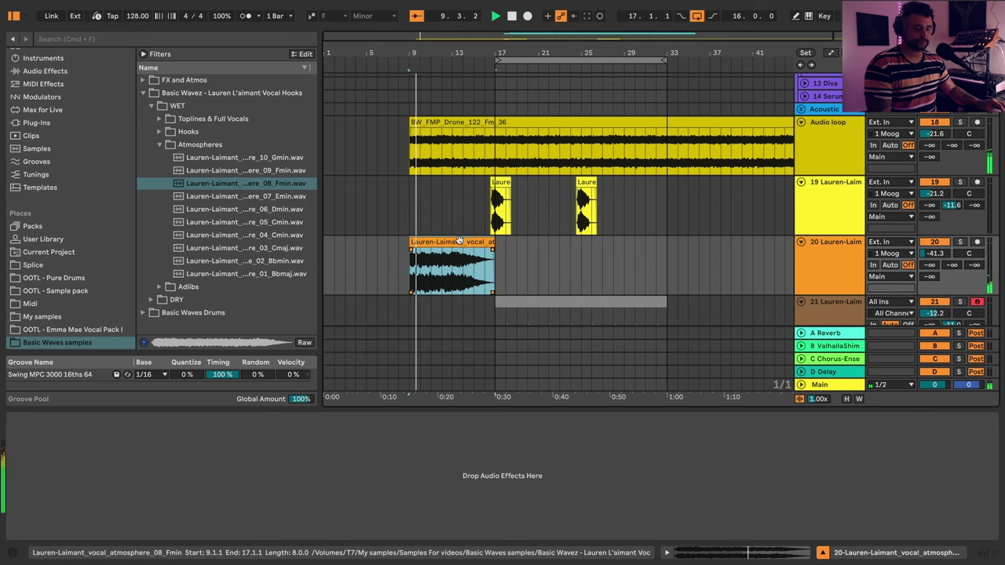
- Reverse the vocal atmosphere clip and set track 20's volume to -40.3 dB
key(super+j)
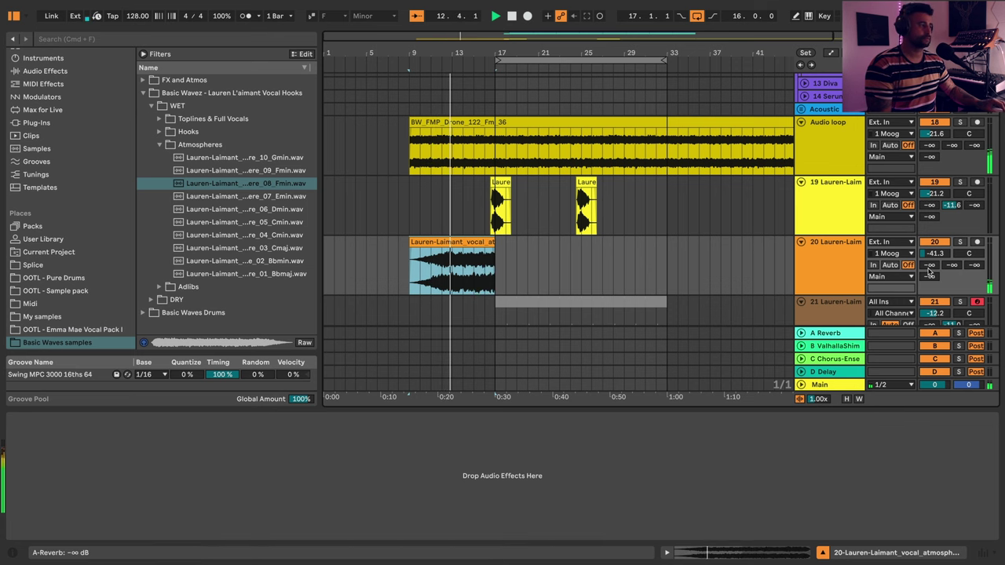
drag(933, 253, 933, 251)
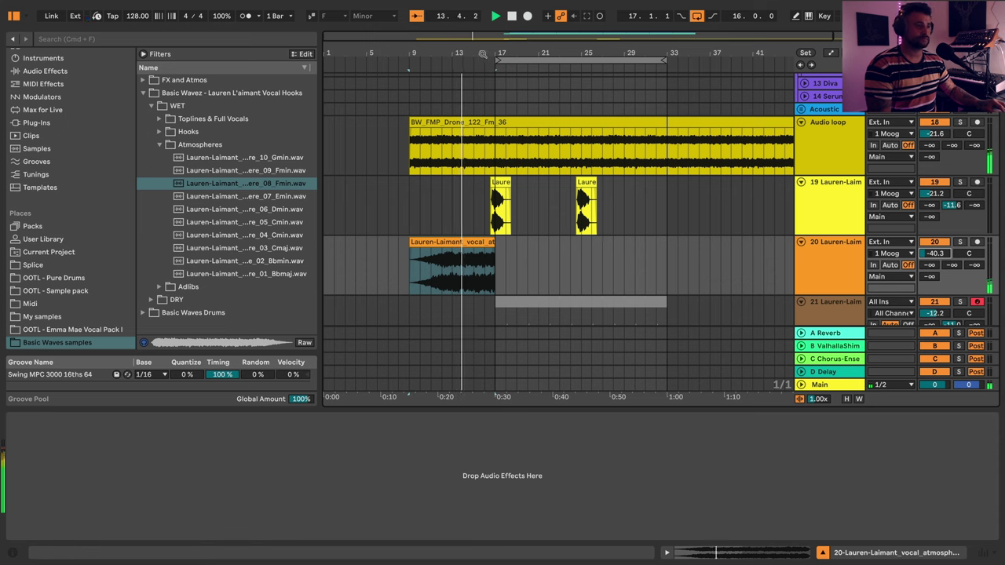
- Cut a half-bar gap in the drone clip from 16.3.1 to 17.1.1 and play the transition from 16.1.1
drag(487, 53, 590, 160)
key(super+e)
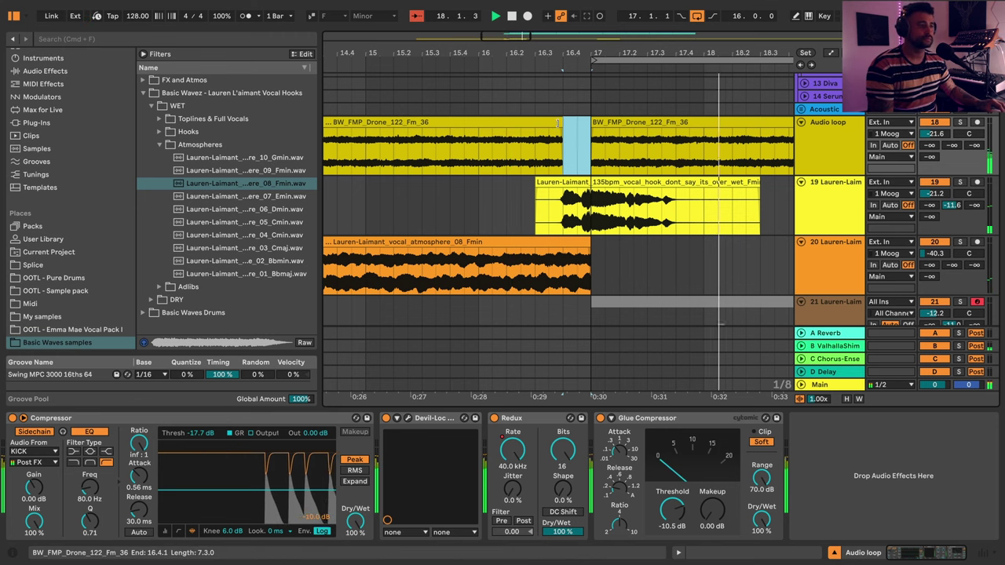
key(Delete)
drag(558, 123, 534, 124)
click(485, 168)
key(space)
key(space)
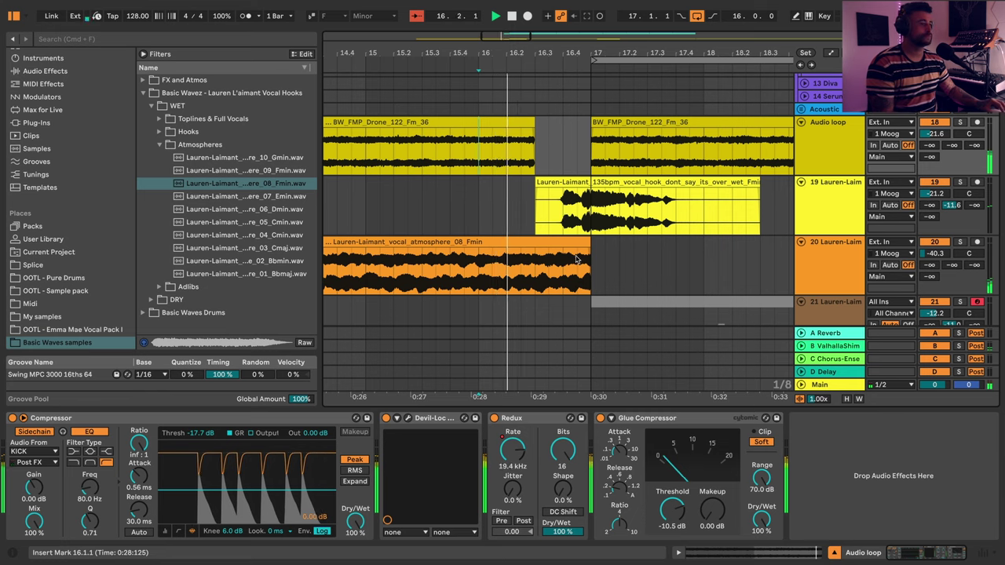
- Try ending the vocal atmosphere clip at 16.3.1, play from 15.2.3, and extend the clip's end back to bar 17
drag(536, 270, 590, 270)
key(Delete)
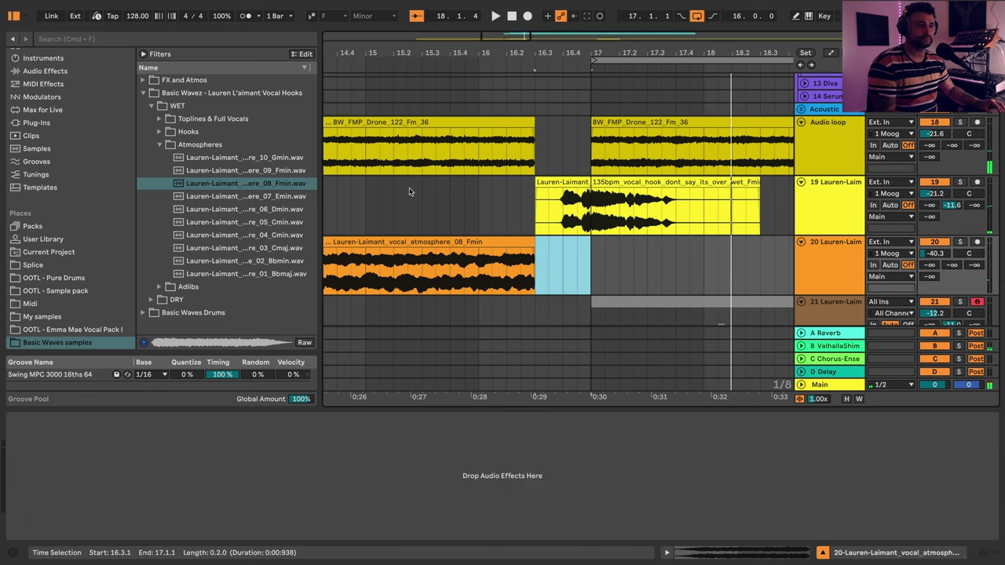
click(408, 192)
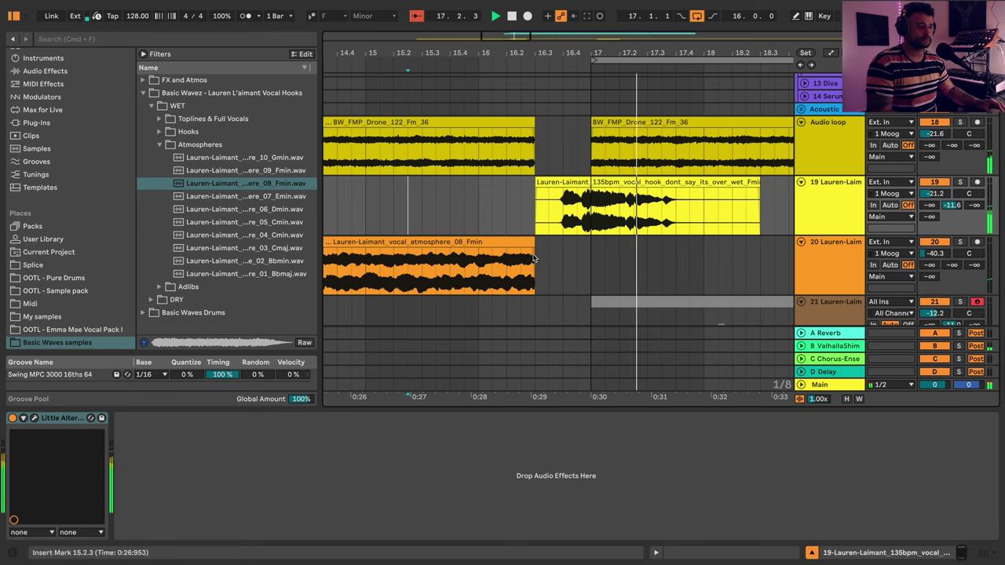
key(space)
drag(533, 258, 593, 253)
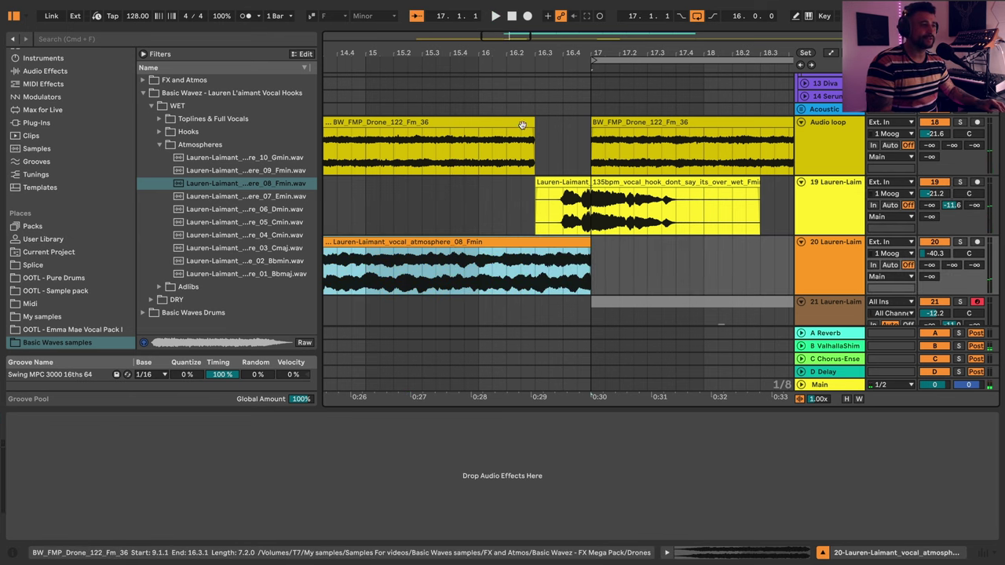
- Extend the first drone clip's end back to 17.1.1 and play the arrangement from 15.1.1
drag(535, 124, 587, 124)
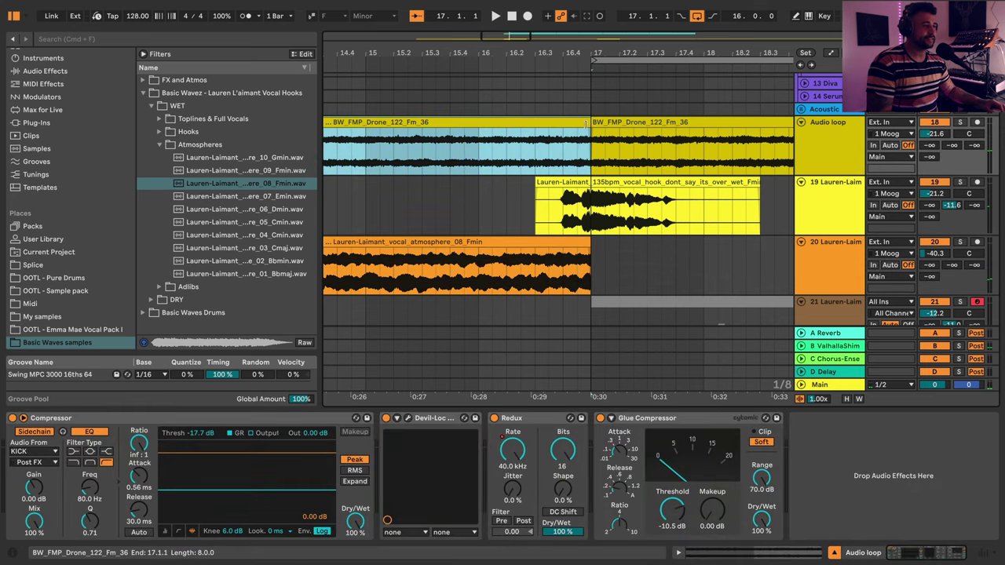
click(374, 264)
key(space)
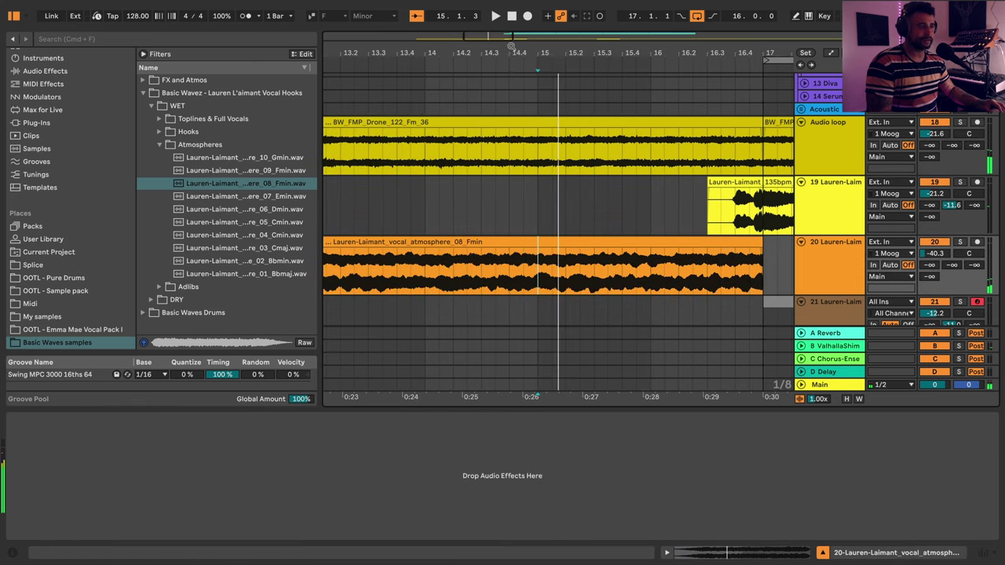
scroll(558, 205, down, 4)
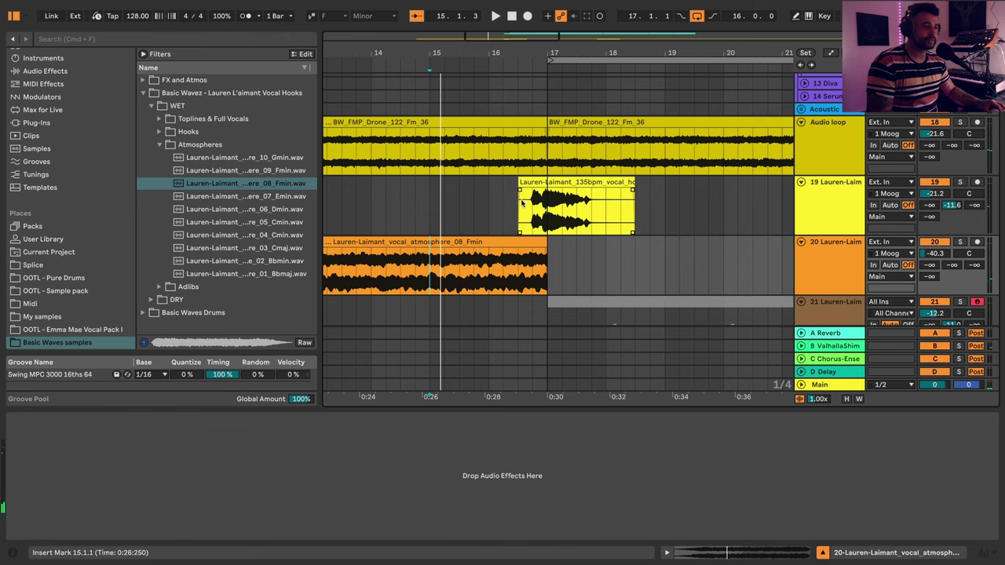
- Copy the vocal hook clip on track 19 from 16.3.1 to 12.3.1 and play it
click(522, 209)
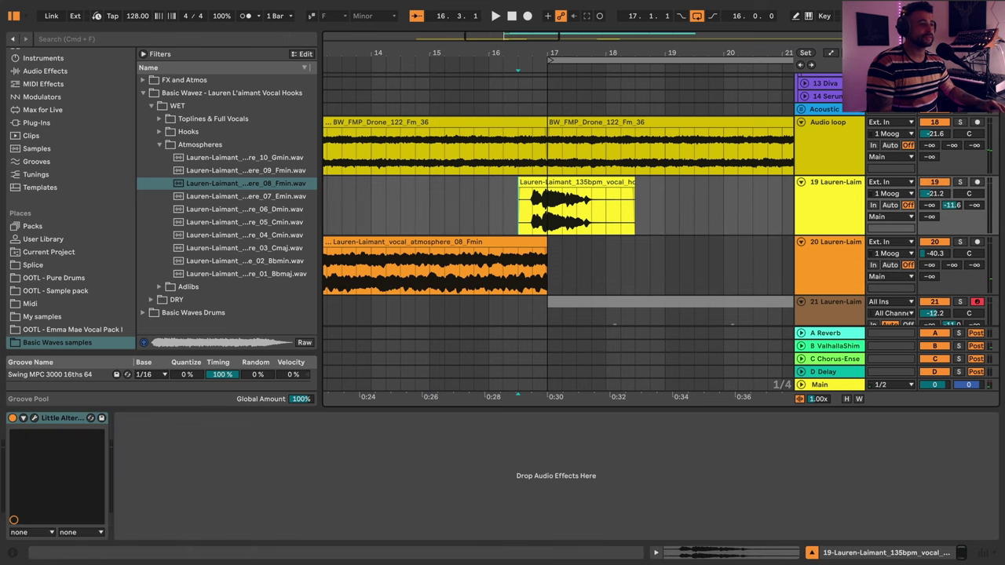
key(minus)
scroll(430, 83, up, 2)
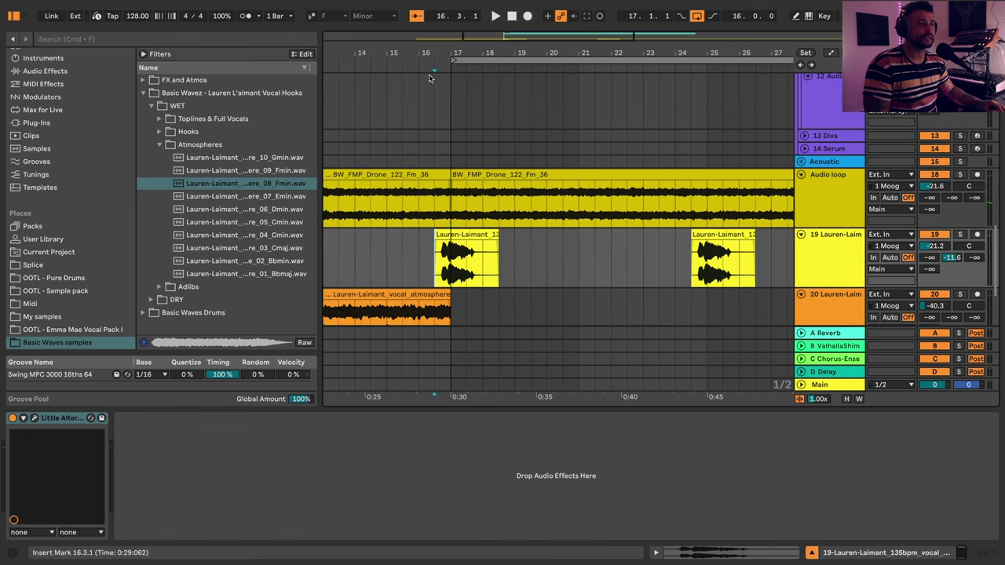
drag(550, 51, 549, 17)
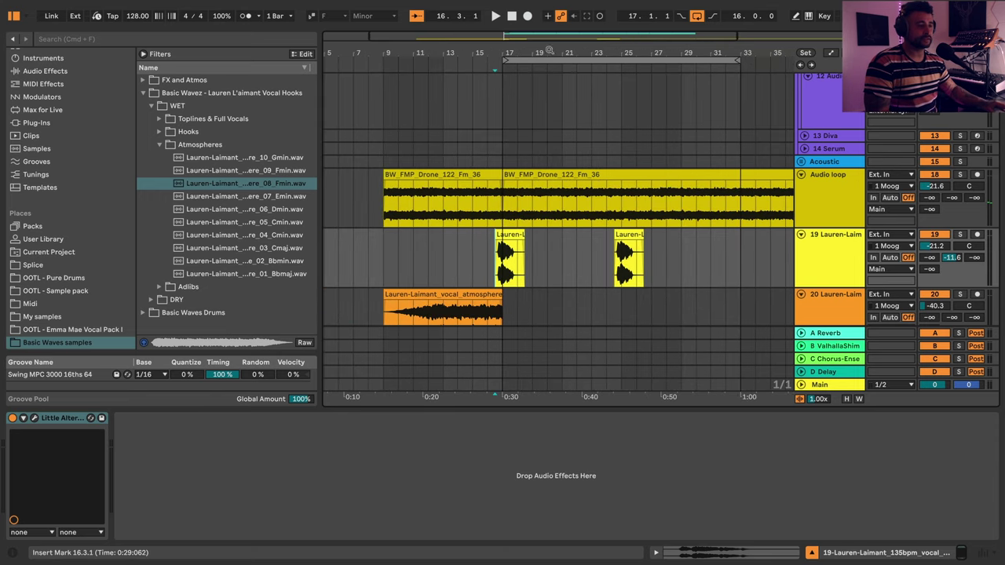
click(509, 237)
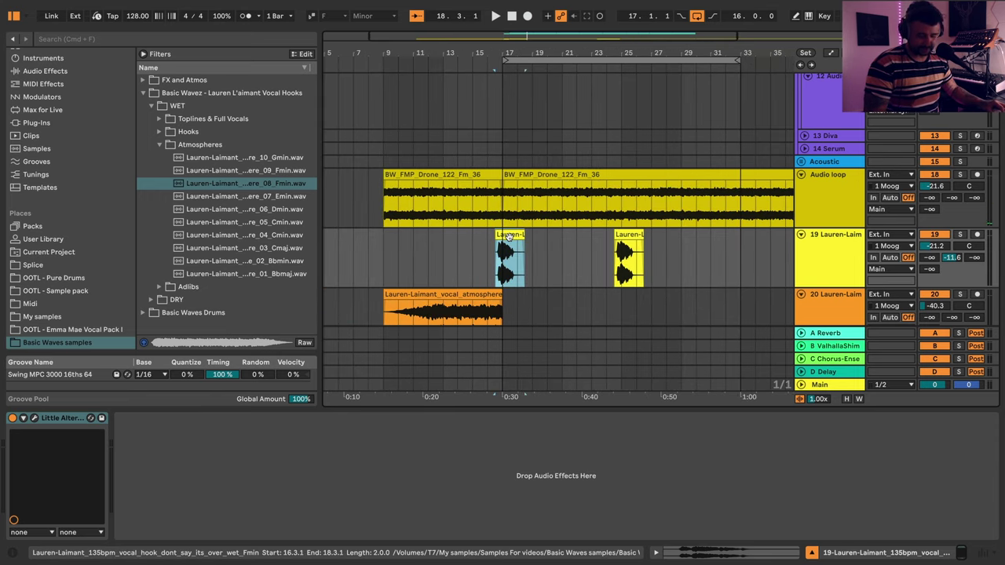
drag(509, 236, 455, 235)
key(space)
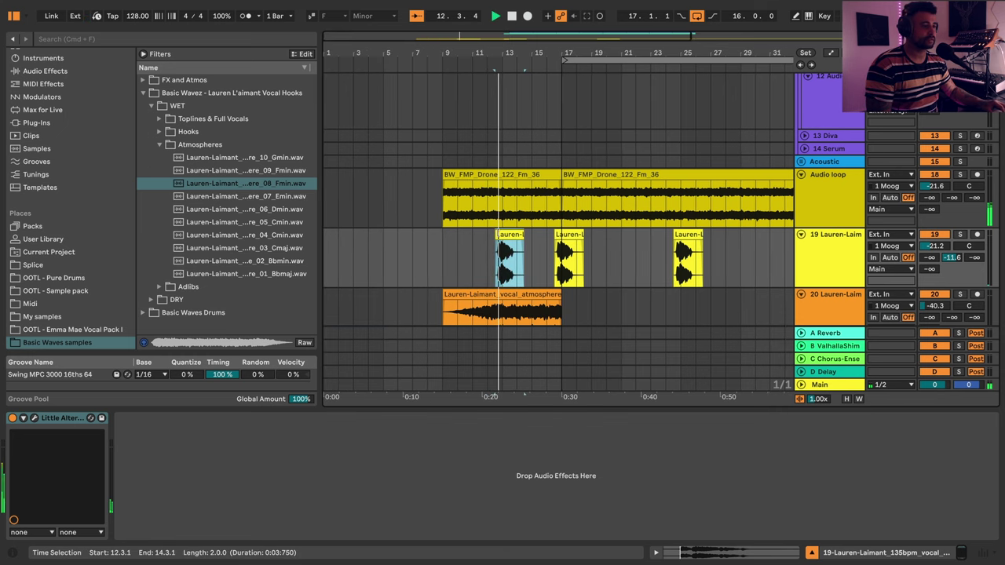
- Trim the copied hook clip to a half-bar chop ending at 13.1.1 and play it
drag(523, 259, 503, 259)
key(space)
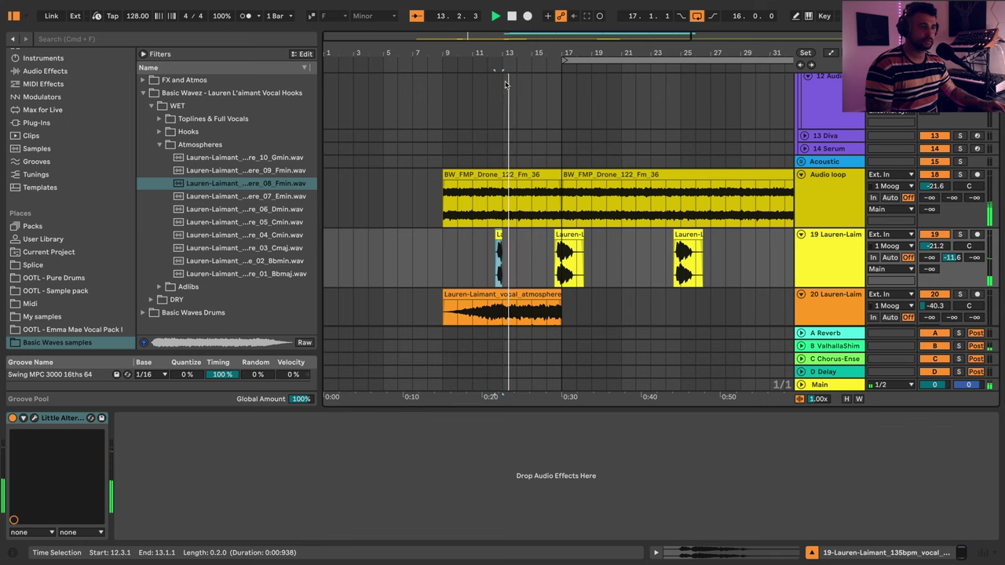
drag(504, 53, 503, 248)
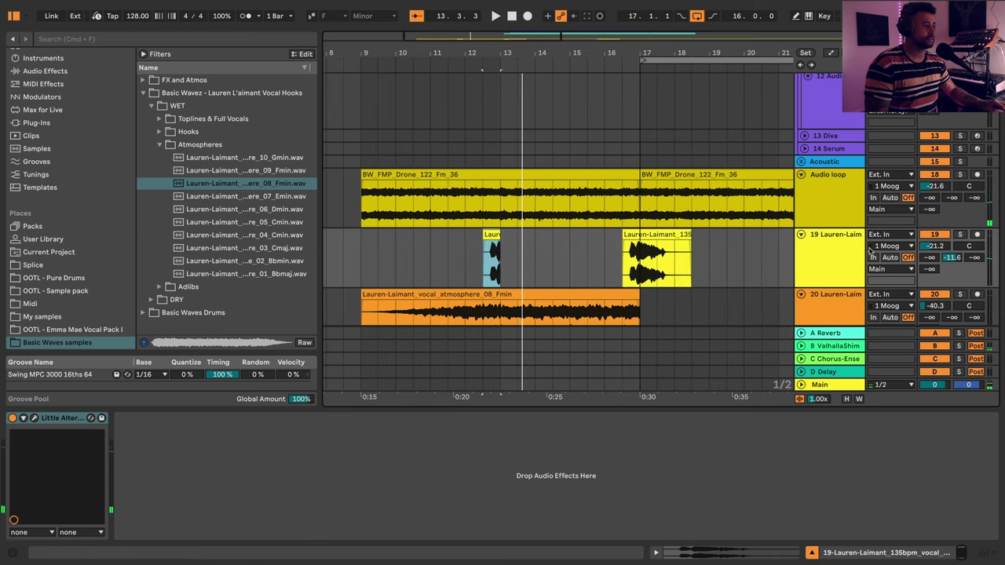
- Duplicate track 19 with the vocal hook and delete the duplicate's clips at 12.3.1 and 16.3.1
click(826, 252)
key(super+d)
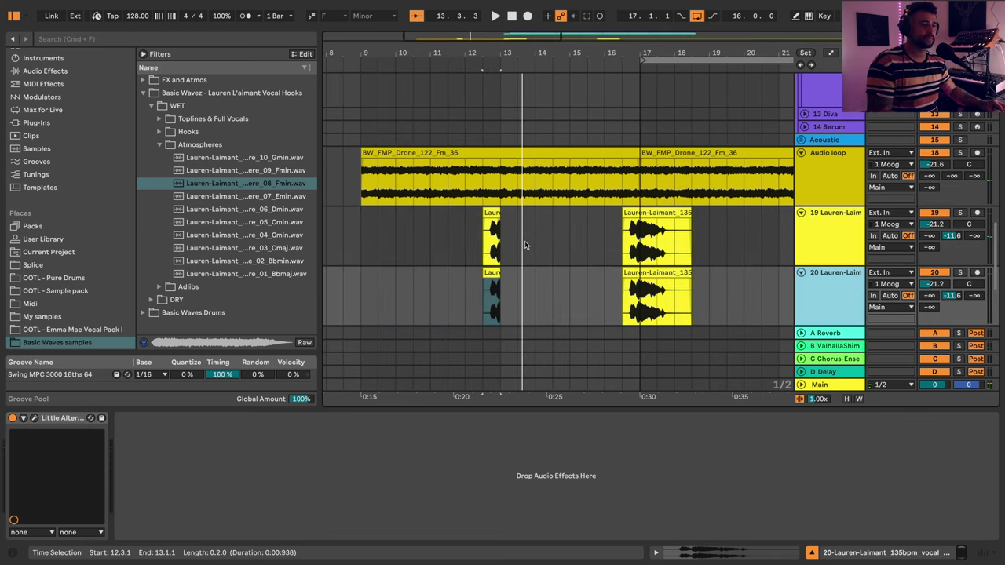
click(505, 274)
click(492, 274)
key(Delete)
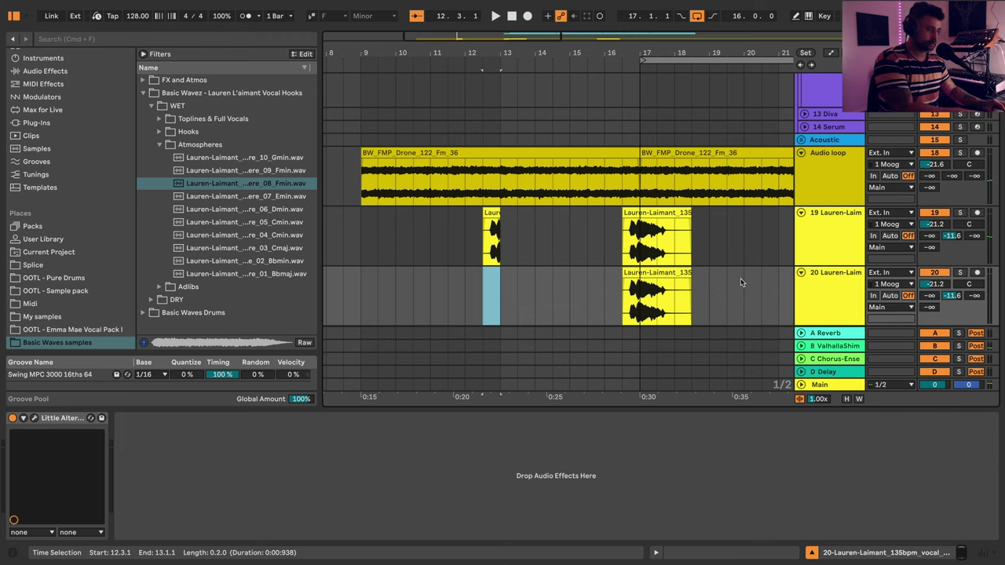
click(653, 273)
key(Delete)
- Move the half-bar vocal chop onto track 20, set that track's volume to -31.5 dB, and play it
drag(492, 213, 498, 287)
key(space)
key(space)
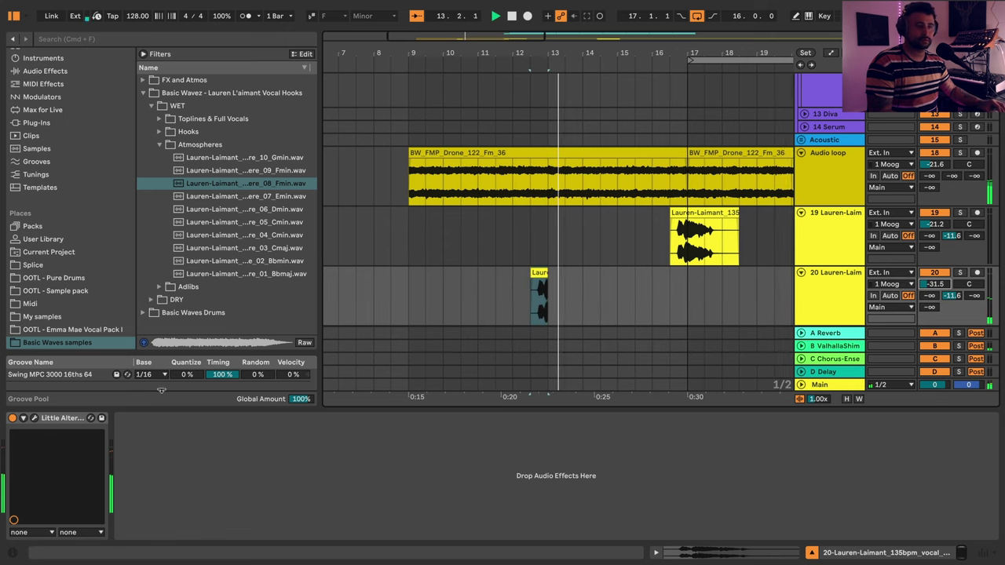
key(space)
key(space)
key(space)
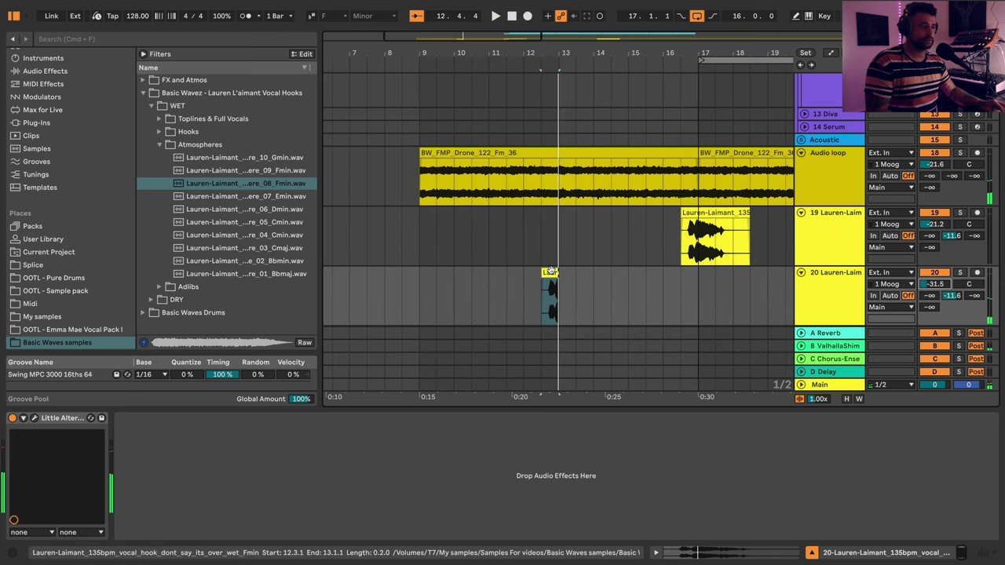
- Copy the vocal chop on track 20 to 13.3.1 and play both chops from 12.3.1
drag(561, 271, 579, 272)
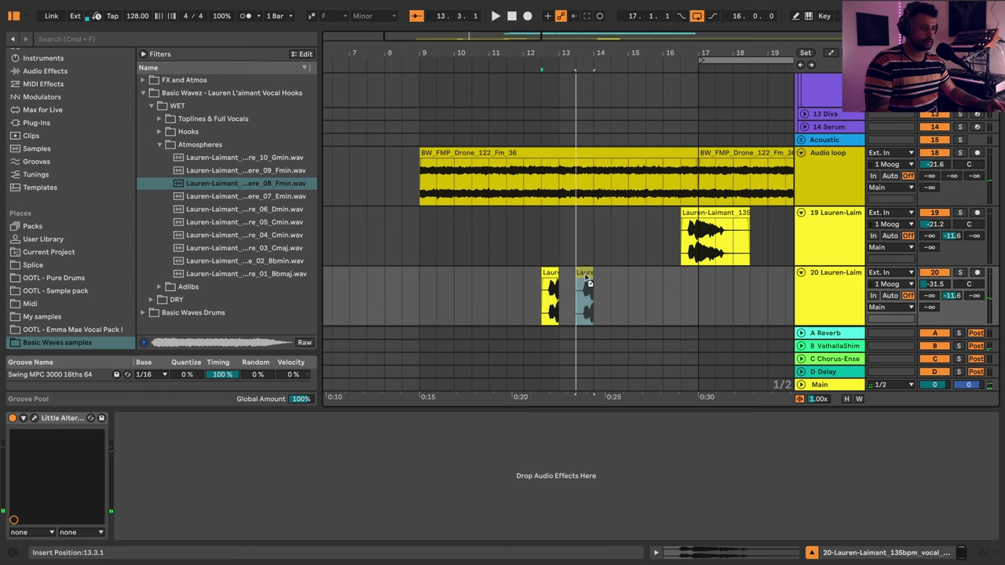
click(496, 296)
key(space)
key(space)
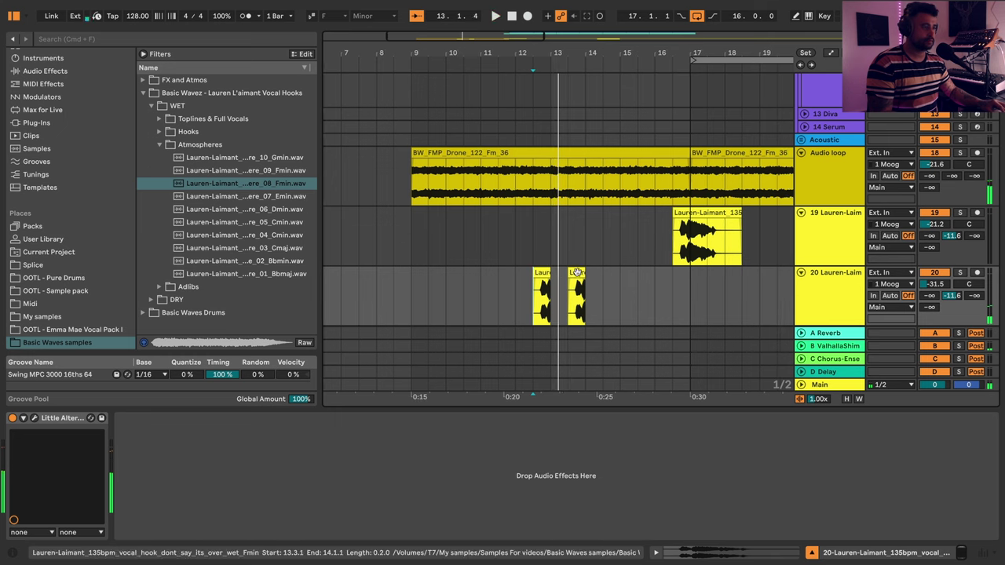
- Move the second vocal chop to 14.3.1 and the first to 13.1.1, and play them
drag(582, 280, 612, 284)
drag(540, 271, 559, 278)
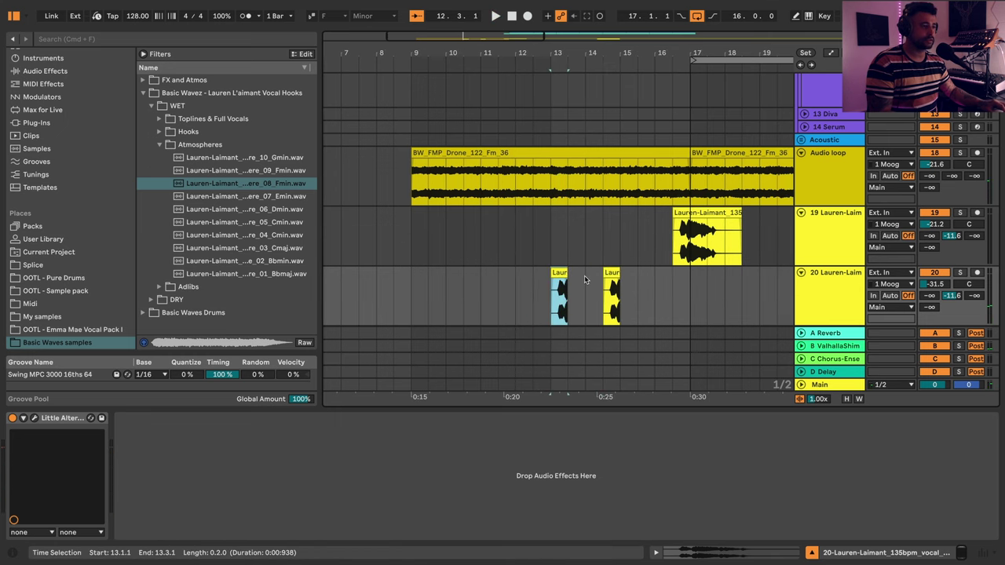
key(space)
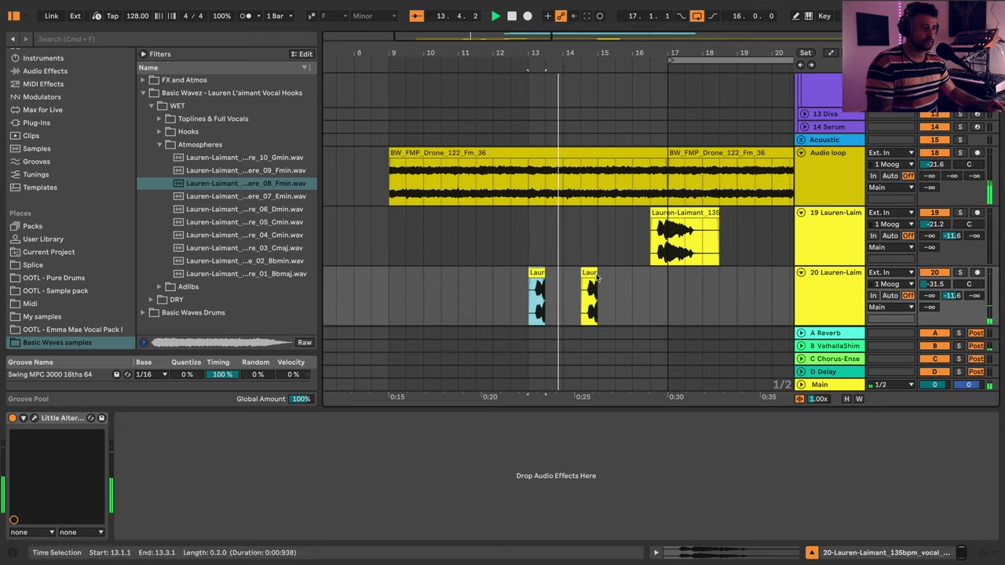
key(space)
- Move the second chop to 14.1.1, duplicate the pair to start at 15.1.1, and play the four chops
drag(577, 276, 559, 292)
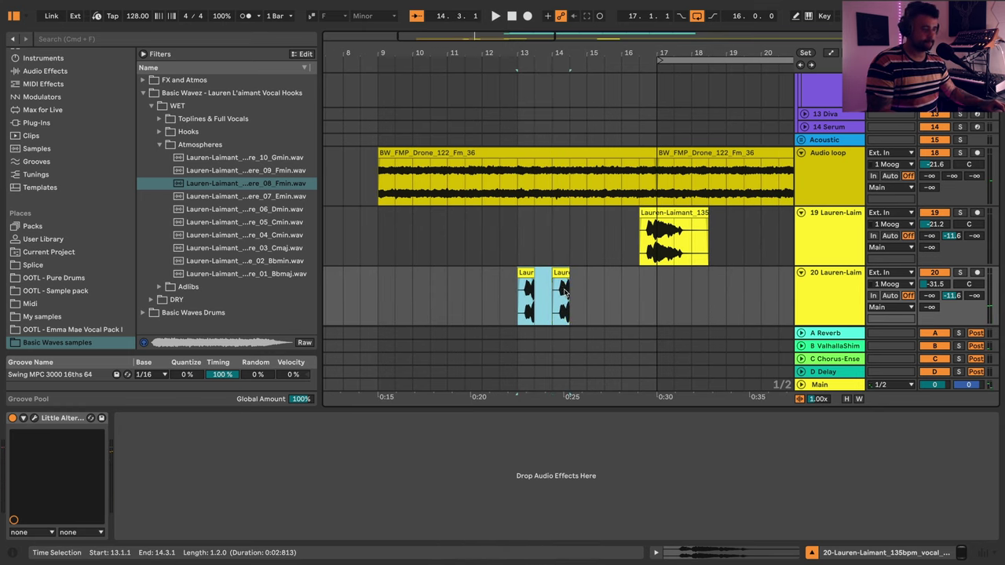
key(ctrl+d)
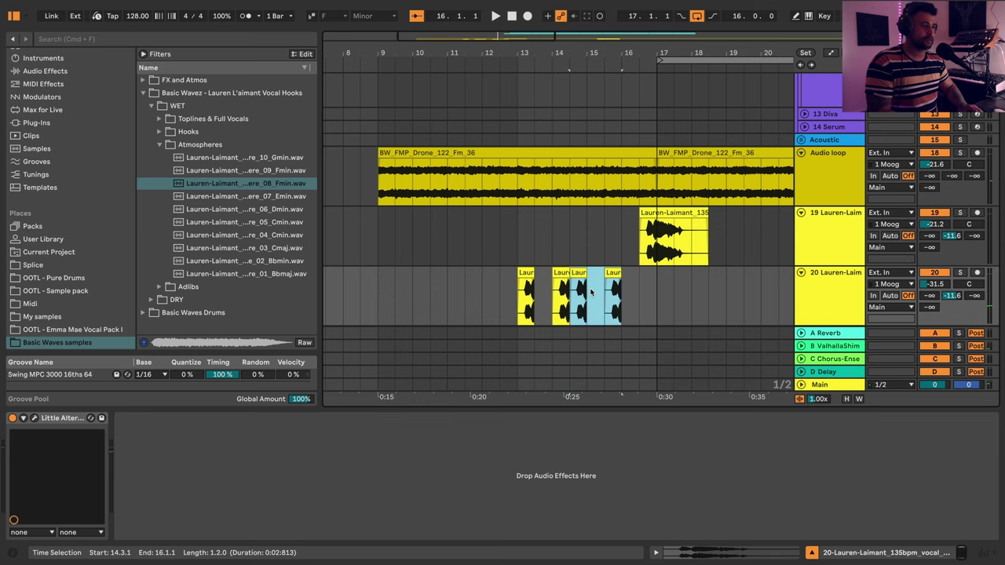
drag(591, 292, 608, 292)
key(space)
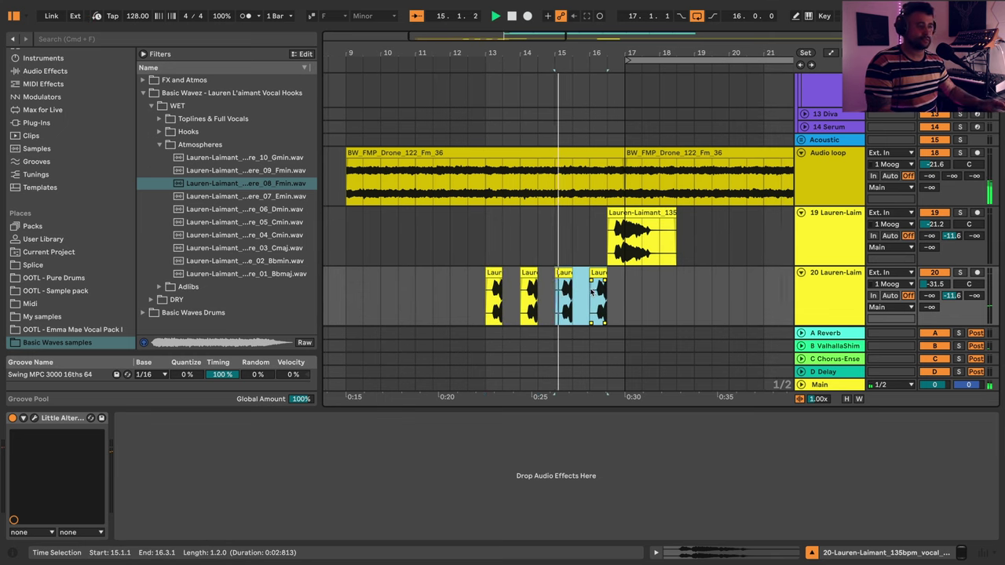
click(464, 309)
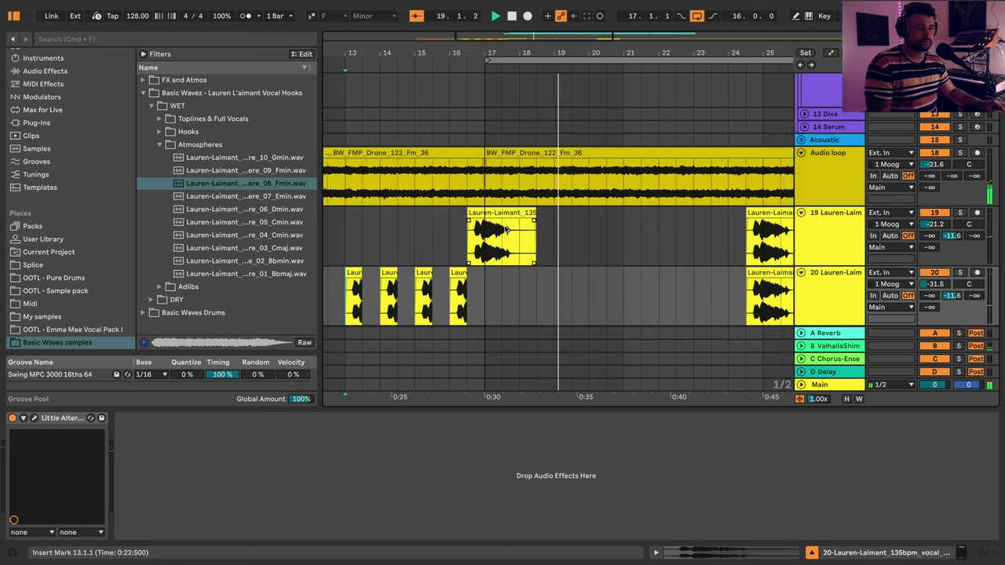
- Move the vocal hook clip on track 19 to 17.1.1 and play the transition from 13.1.1
key(space)
drag(477, 213, 493, 216)
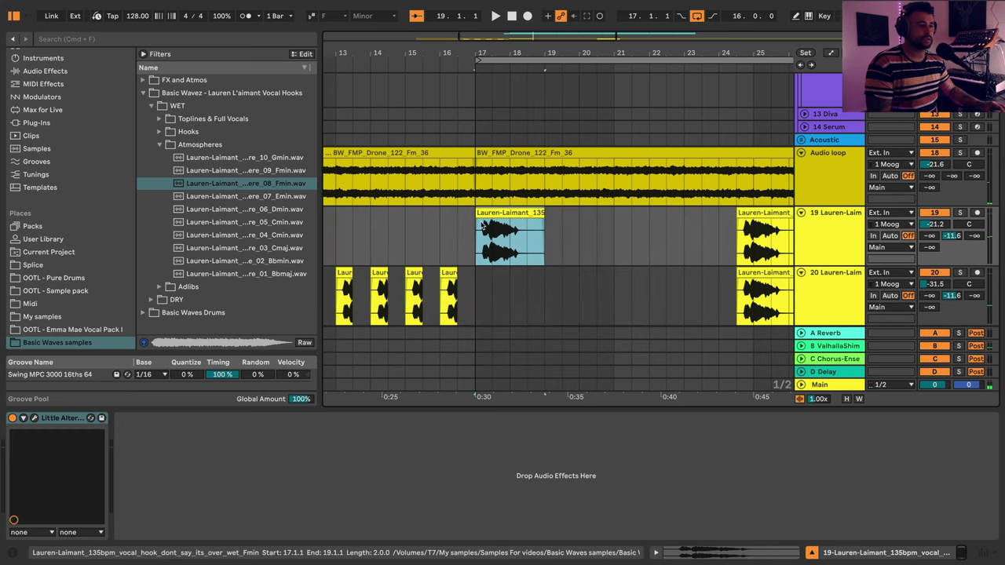
click(335, 296)
key(space)
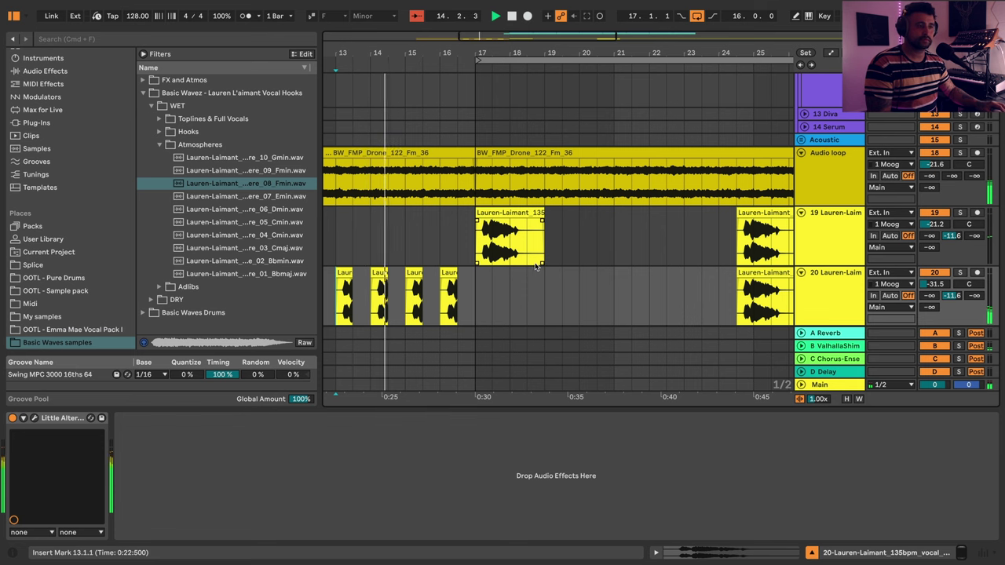
- Delete the leftover hook clip at 24.3.1 on track 20 and move track 19's second hook clip to 25.1.1
click(767, 283)
key(Delete)
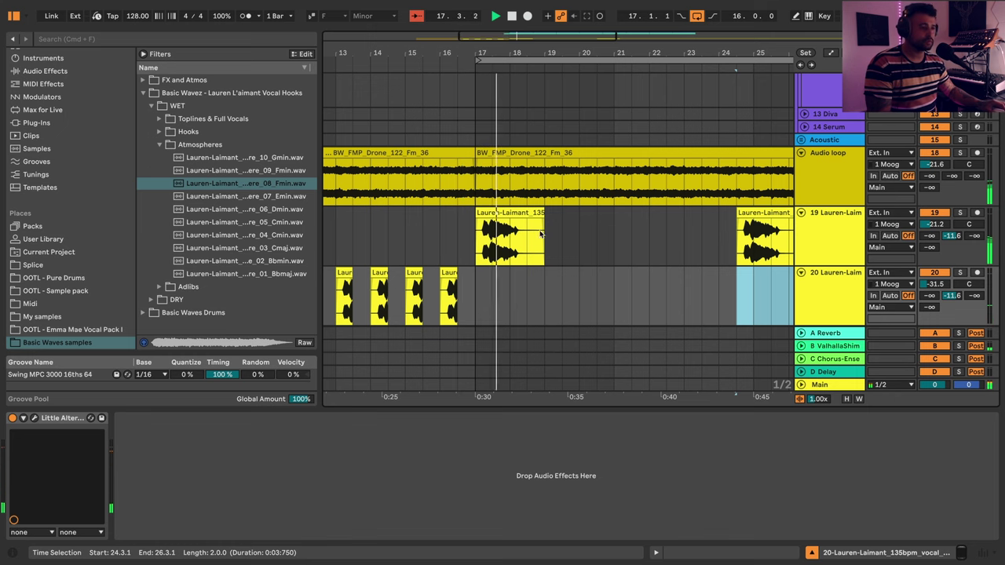
drag(585, 52, 520, 32)
key(space)
drag(629, 241, 639, 241)
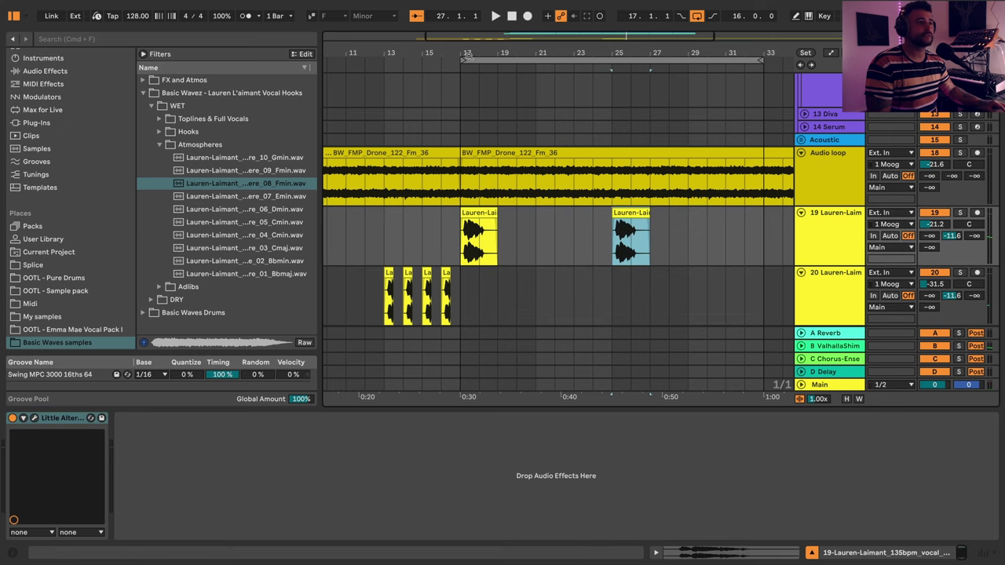
- Expand the 13 Diva track in the Synths group, select it, and place the insert marker at 17.1.1
drag(414, 53, 414, 31)
click(388, 307)
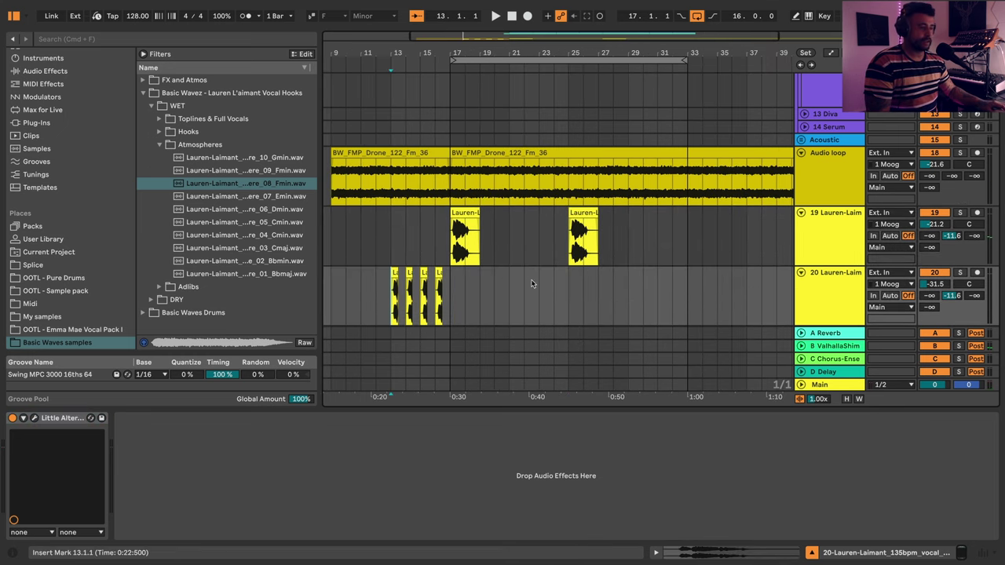
scroll(599, 262, down, 2)
scroll(634, 248, up, 8)
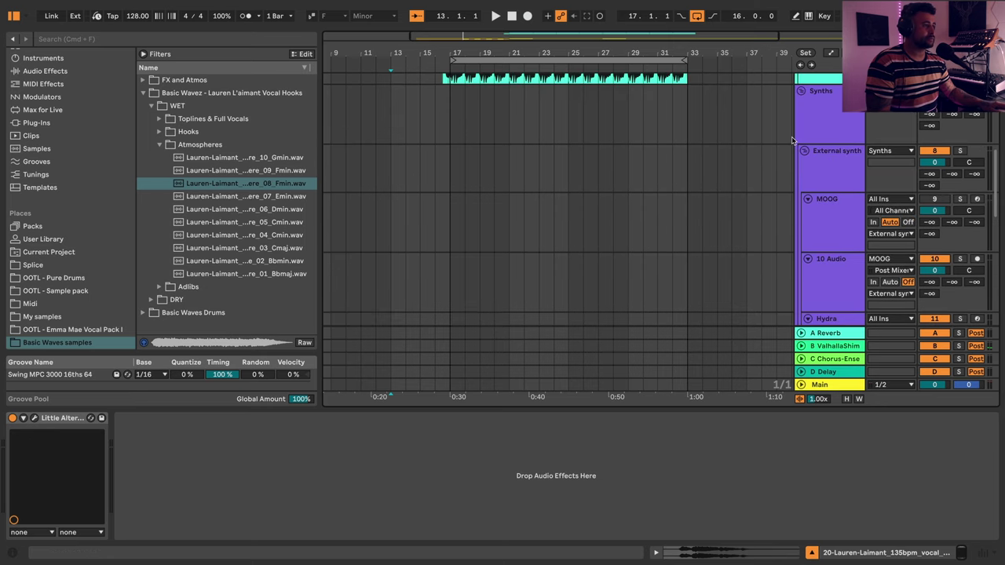
click(801, 92)
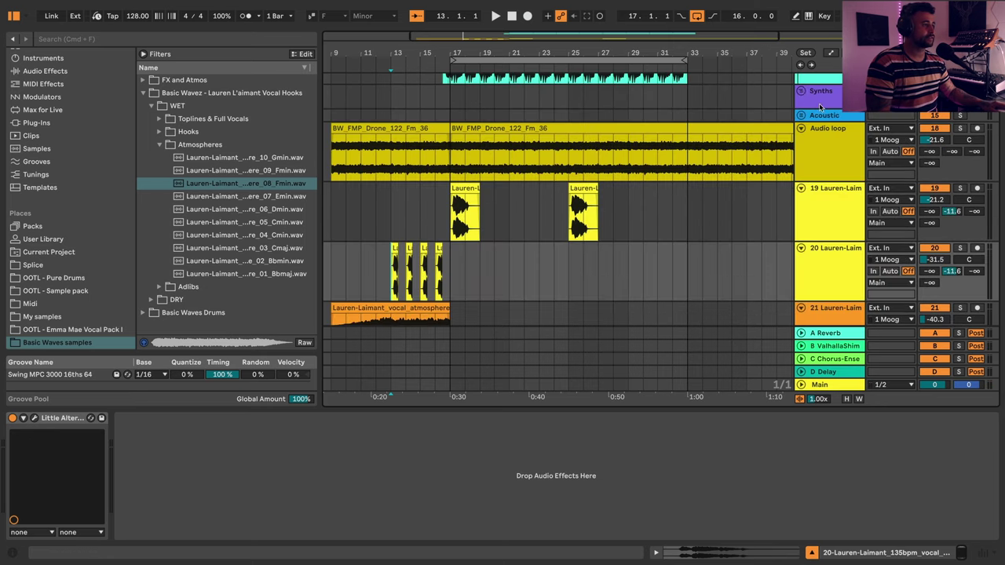
click(801, 92)
scroll(836, 237, down, 2)
scroll(833, 259, down, 3)
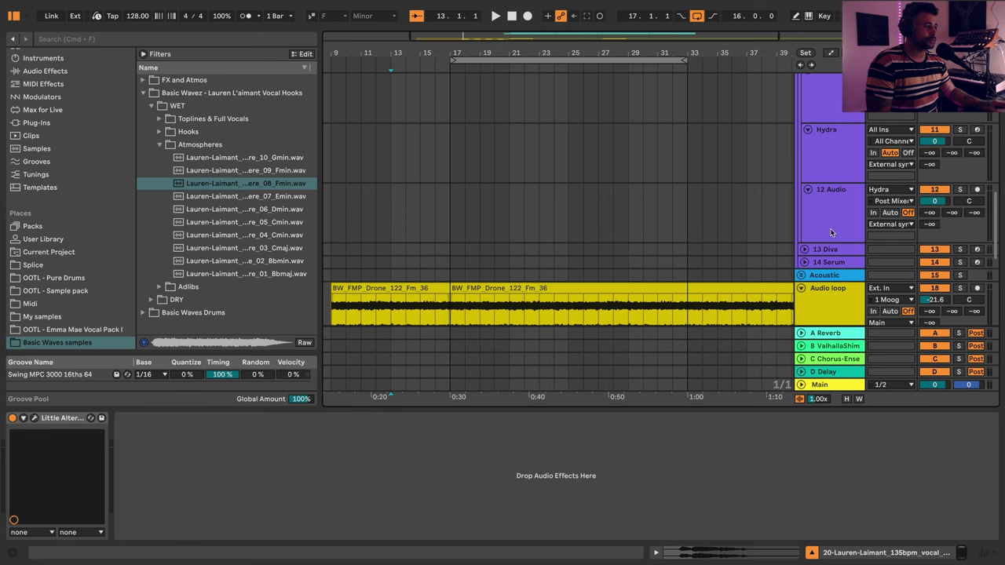
click(804, 250)
click(833, 271)
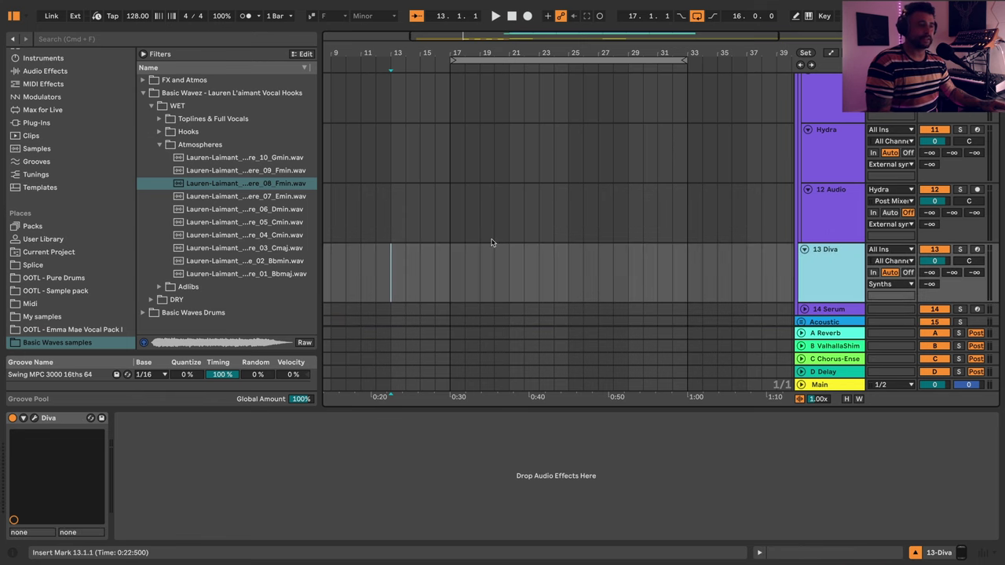
click(452, 275)
- Open the Diva instrument on the 13 Diva track and show its preset browser
scroll(471, 271, down, 6)
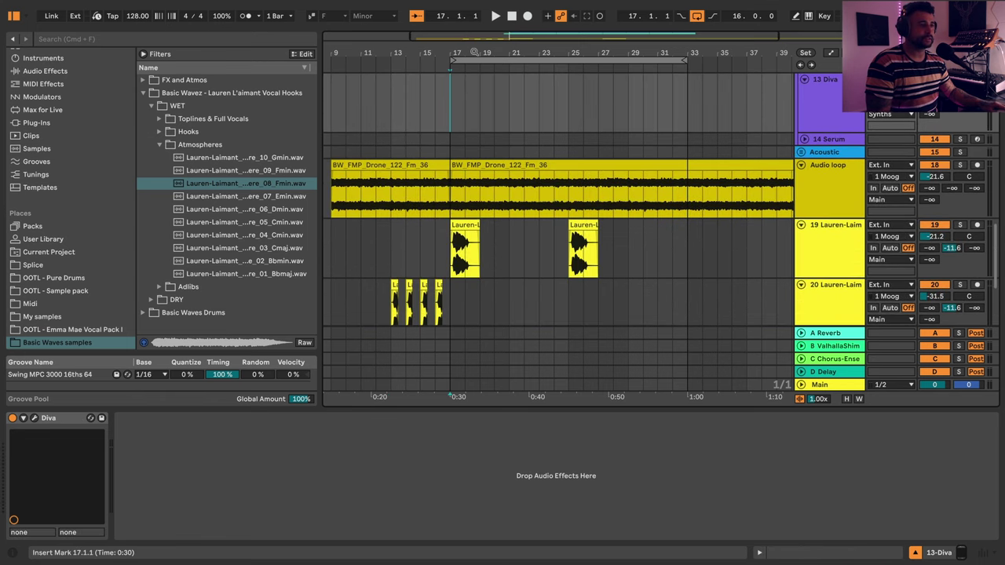
drag(473, 52, 492, 181)
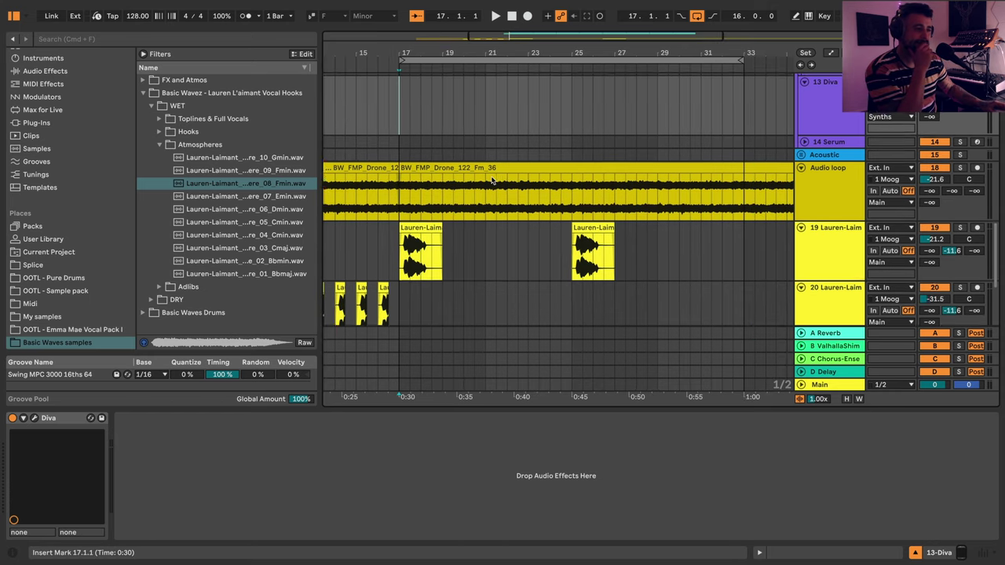
scroll(492, 181, up, 1)
click(800, 152)
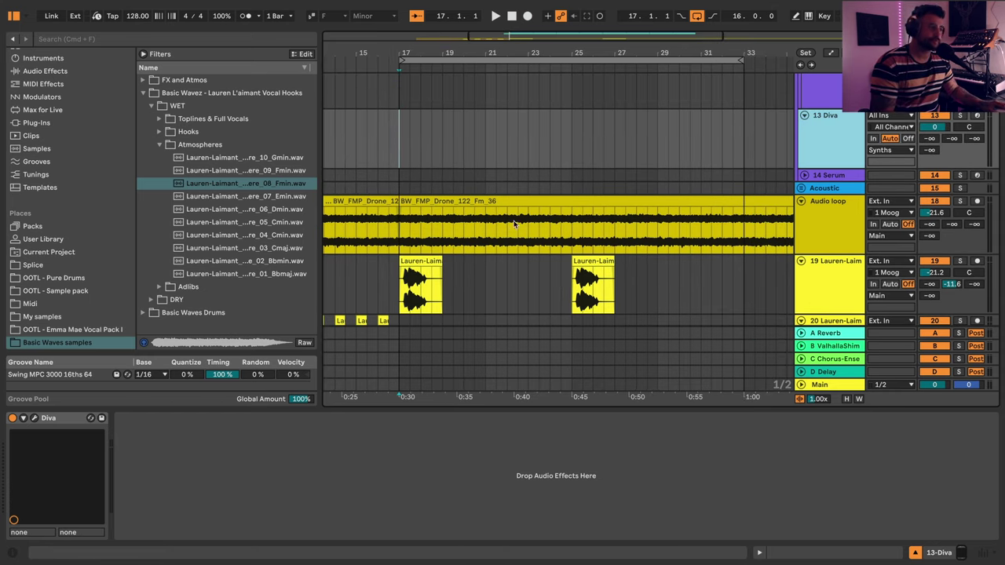
click(35, 417)
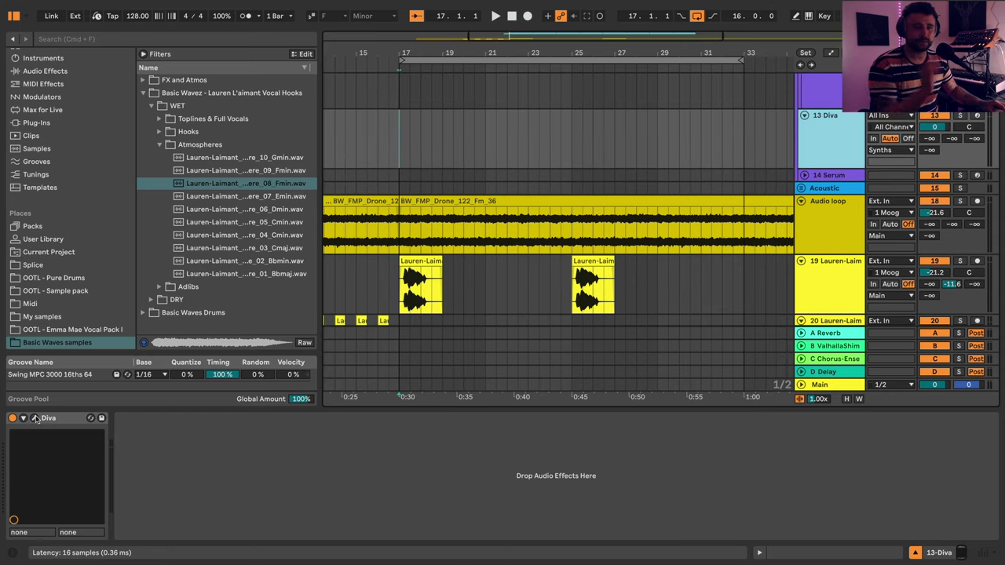
click(456, 405)
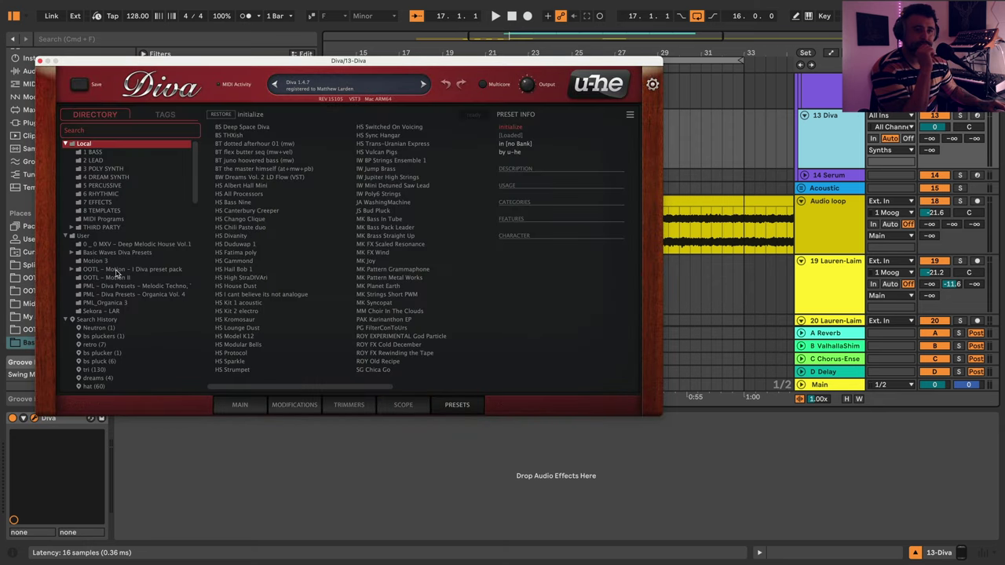
- Load BW AE BASS Adrastos from the Basic Wavez Analog Explorations presets, arm track 13, and lower its volume to -7.3 dB
click(72, 252)
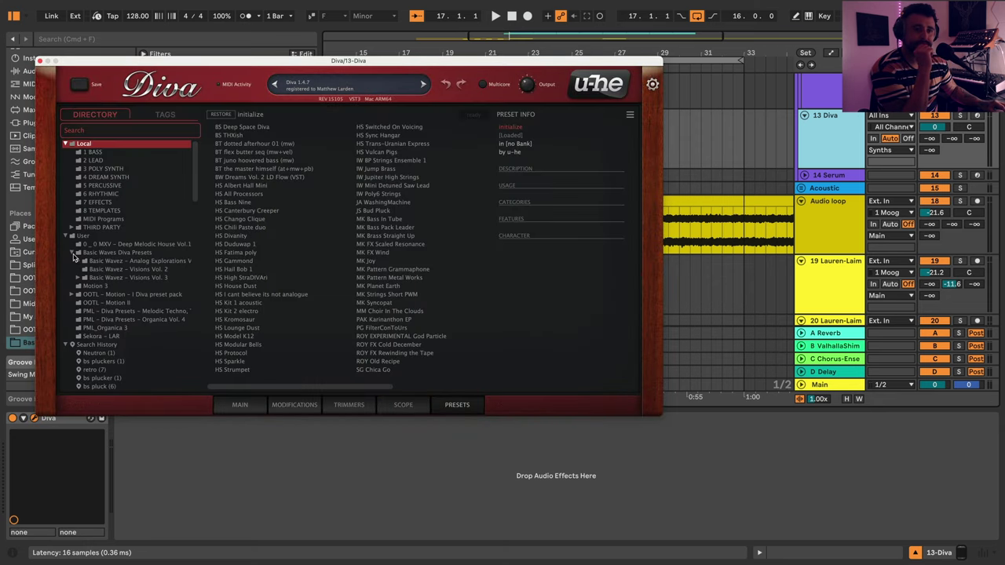
click(121, 261)
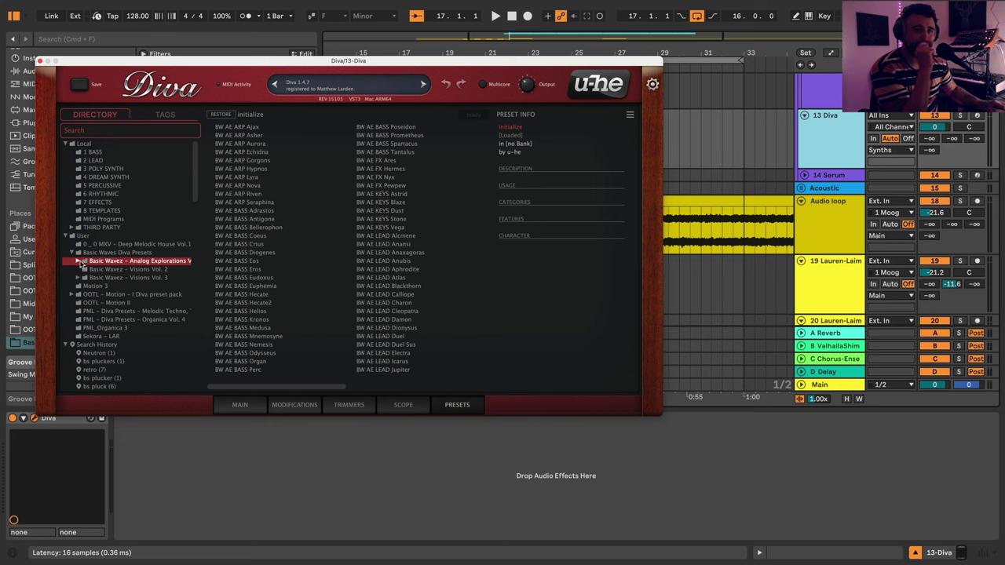
click(253, 211)
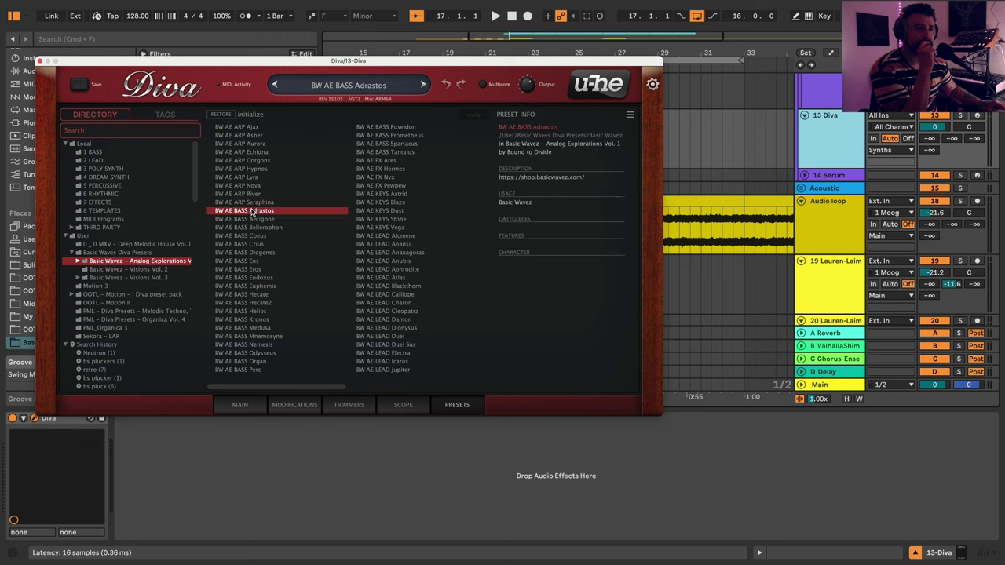
click(977, 116)
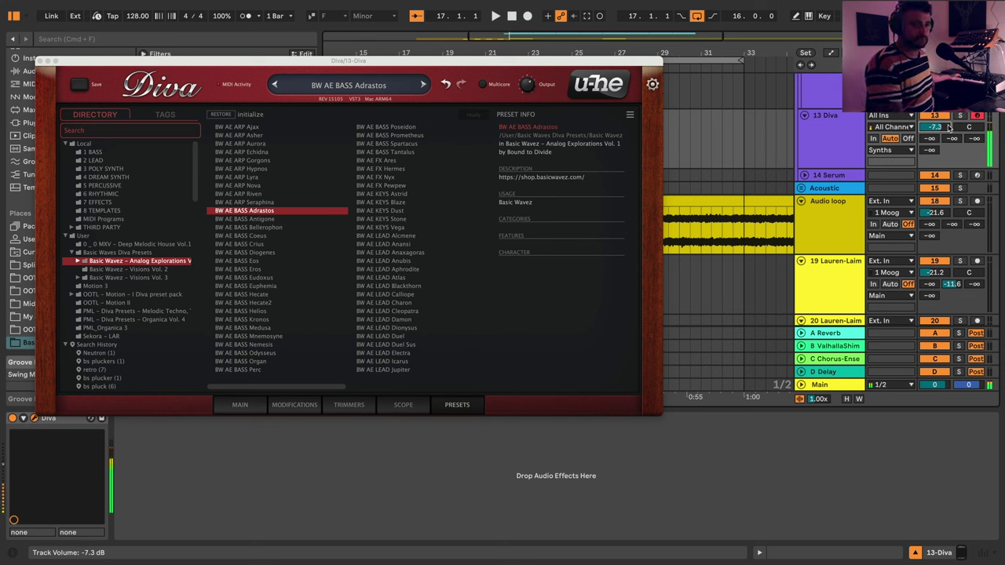
- Audition the bass presets from BW AE BASS Antigone onward, keep BW AE BASS Eudoxus loaded, and close Diva
click(258, 220)
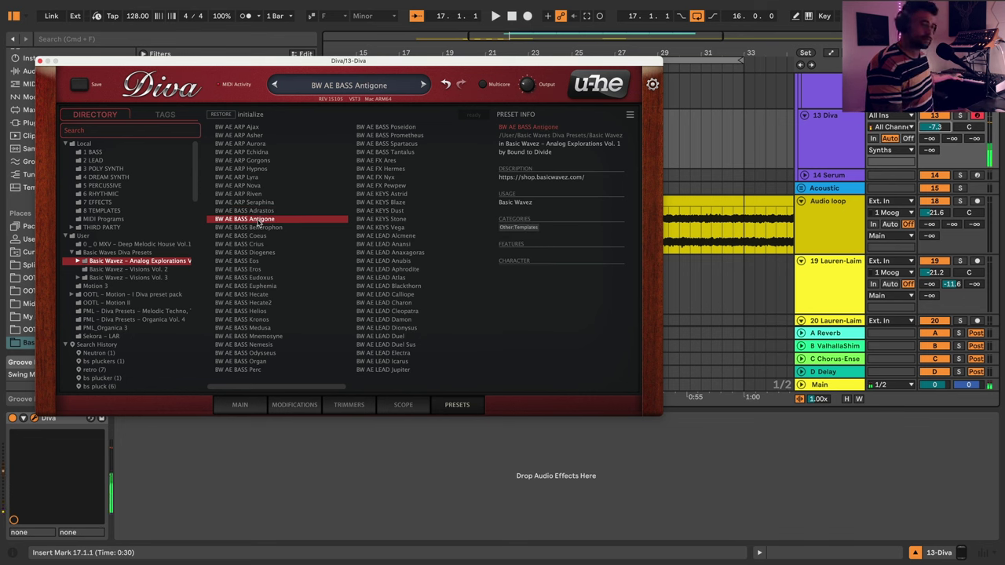
key(Down)
key(Down)
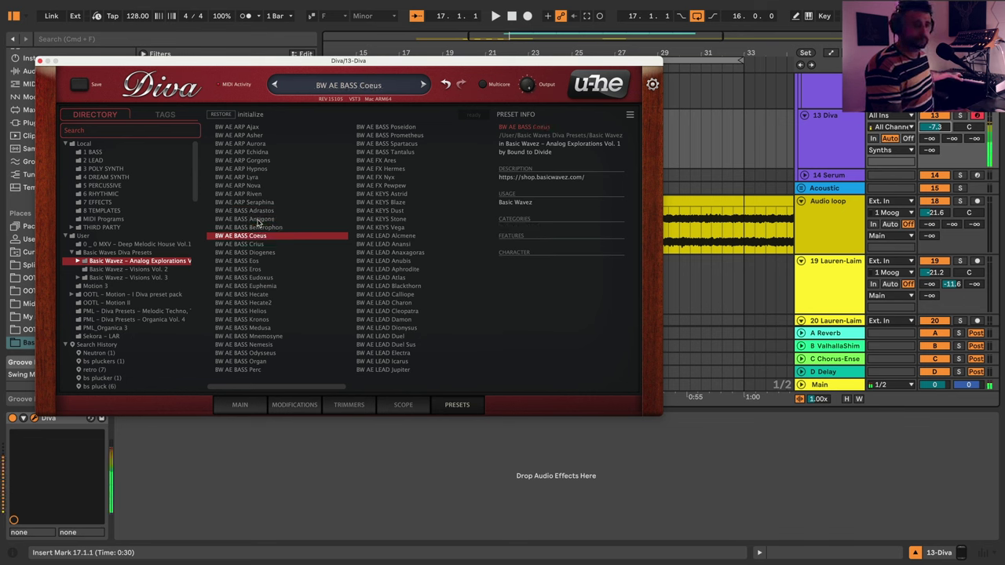
key(Down)
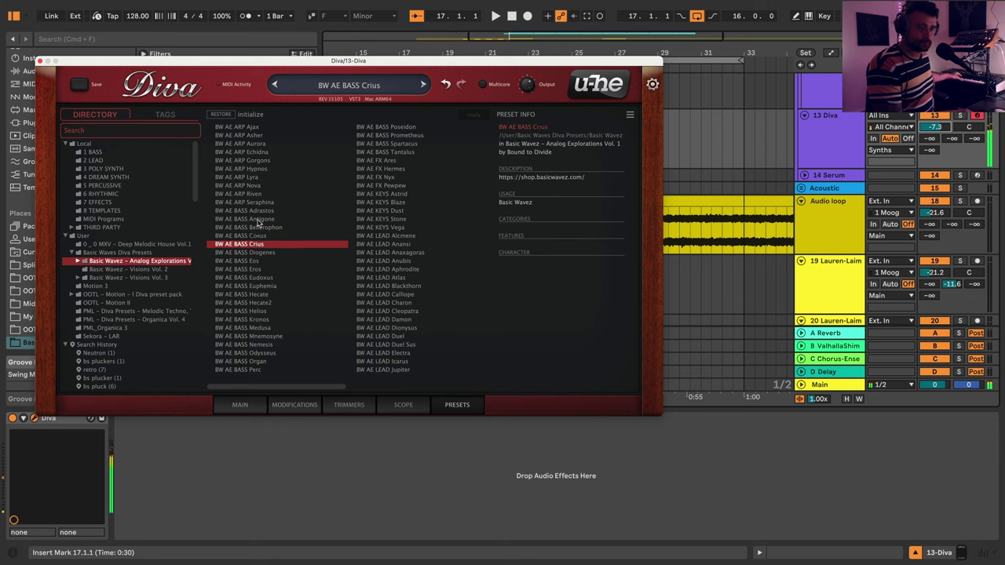
key(Down)
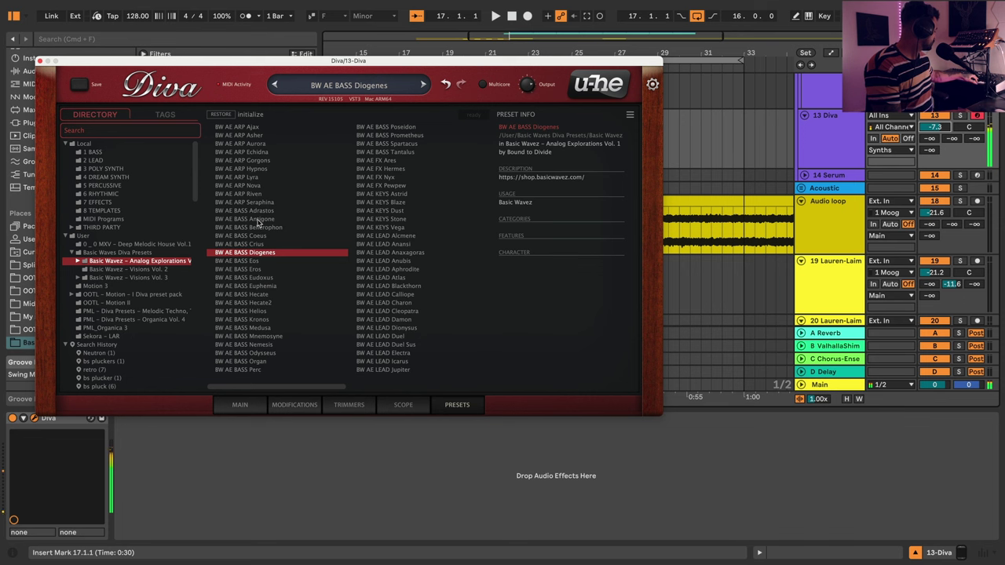
key(Down)
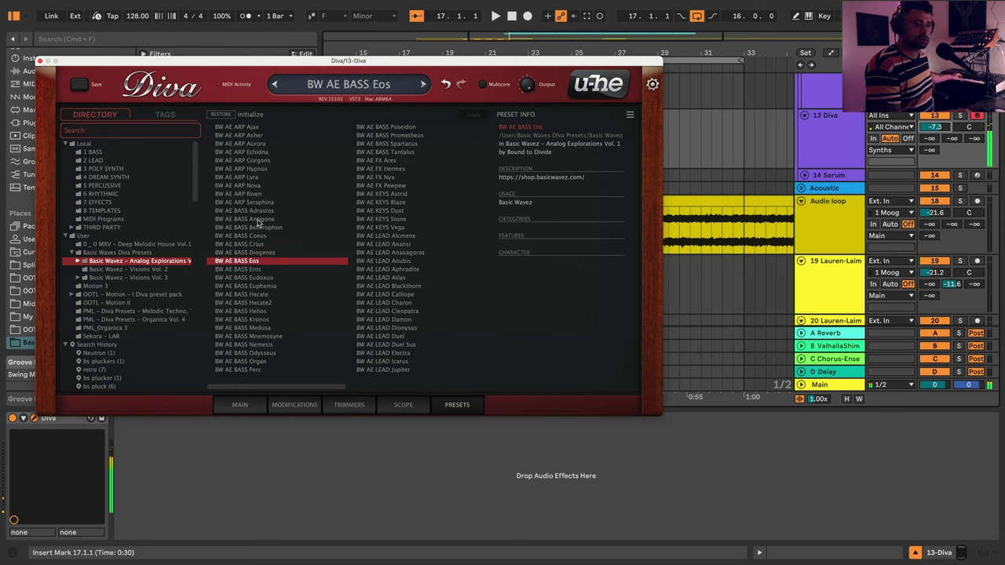
key(Down)
key(Down)
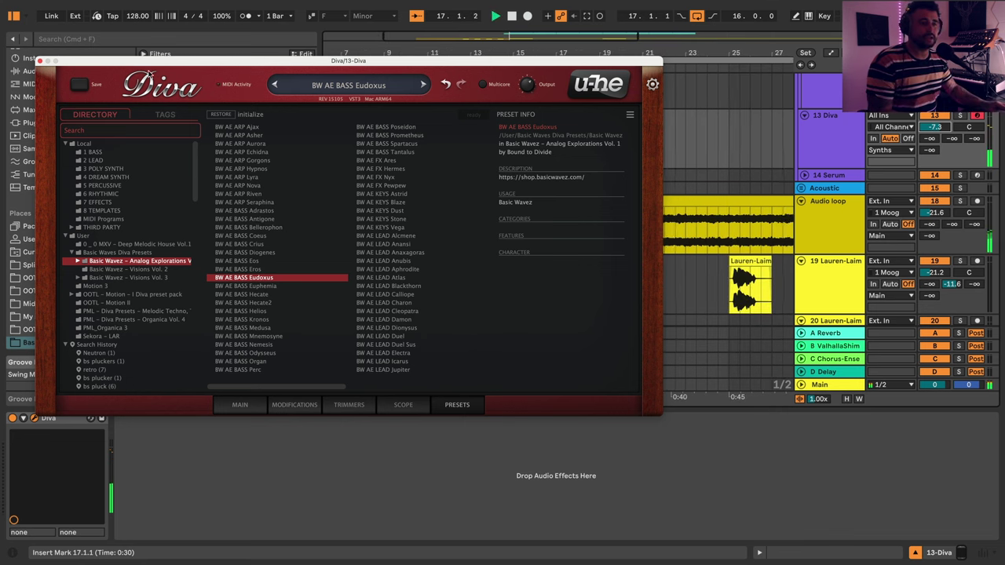
click(40, 61)
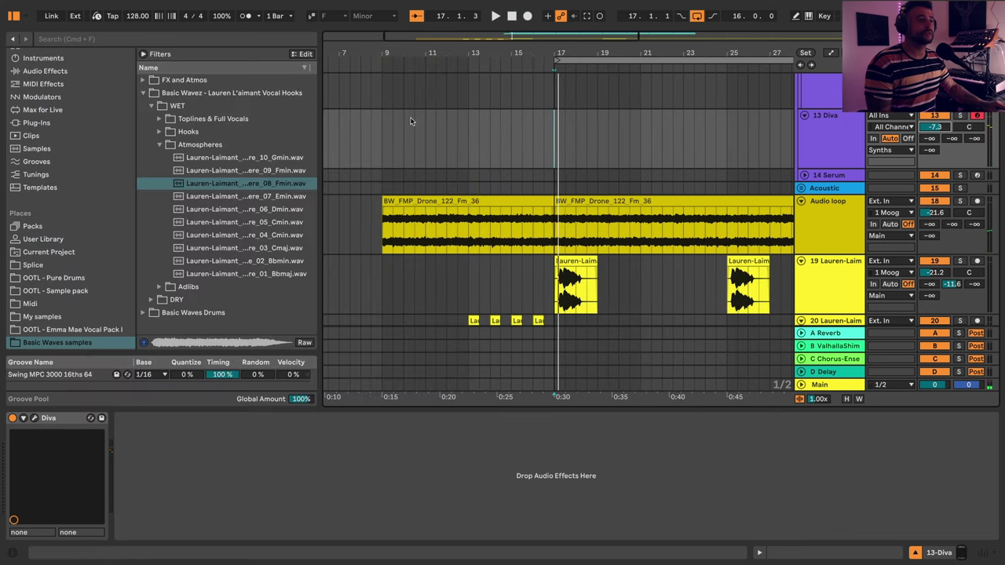
- Create a one-beat MIDI clip from 16.4.1 to 17.1.1 on the 13 Diva track and fill it with a single F3 note
scroll(547, 121, up, 5)
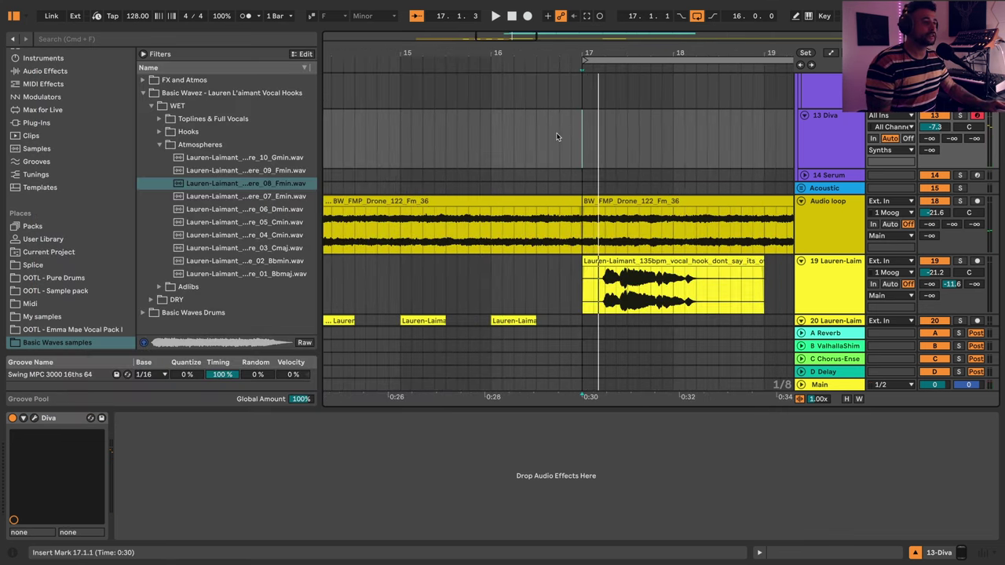
drag(558, 136, 580, 135)
double_click(579, 135)
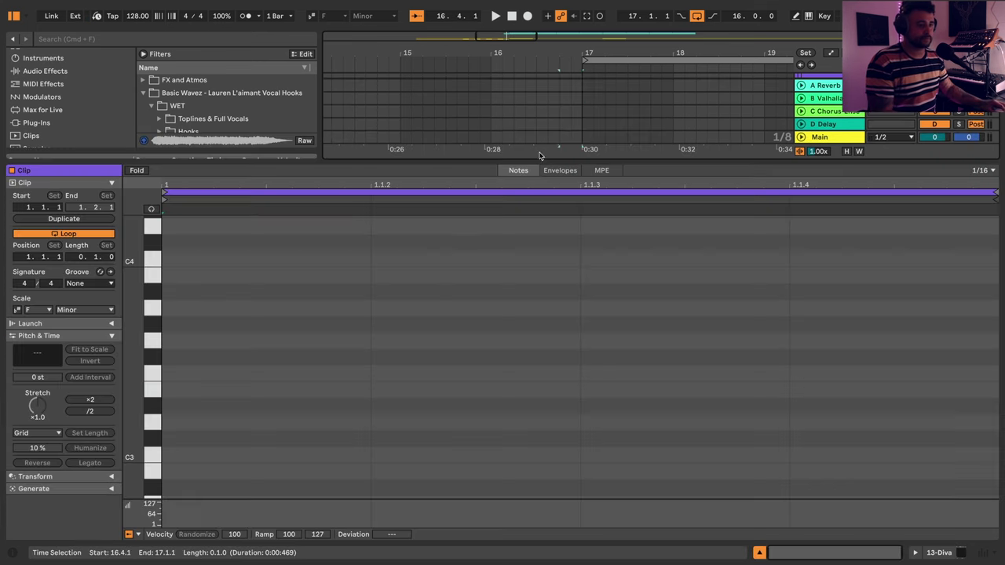
double_click(196, 375)
key(space)
key(space)
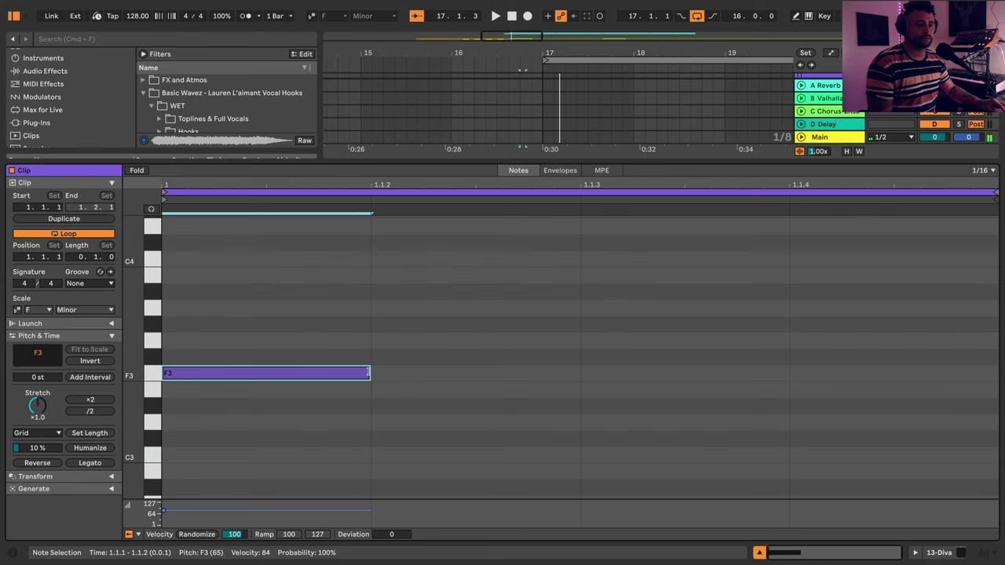
drag(368, 373, 994, 384)
key(space)
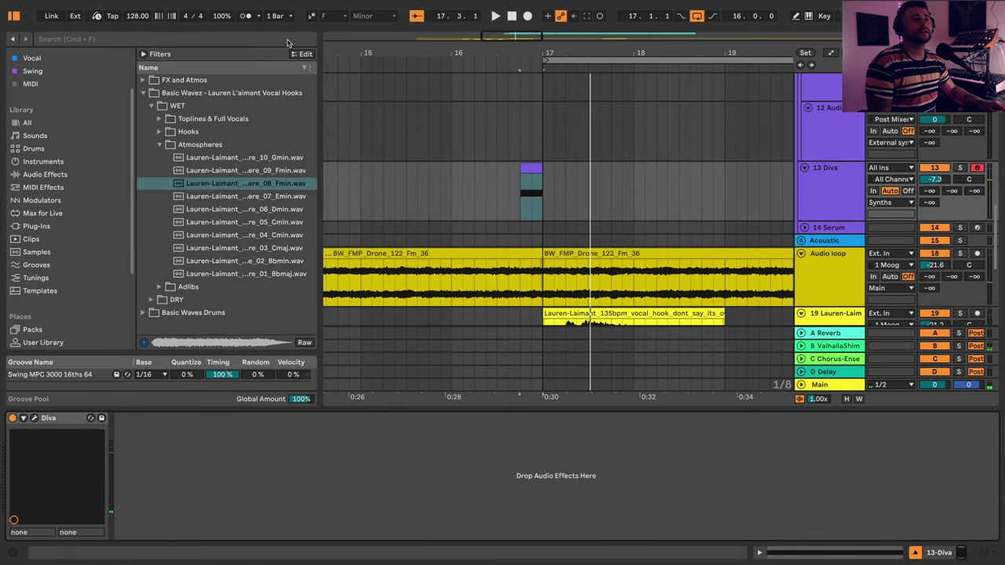
- Search the whole library for "ott" and add the OTT preset after Diva on track 13
click(287, 43)
text(ott)
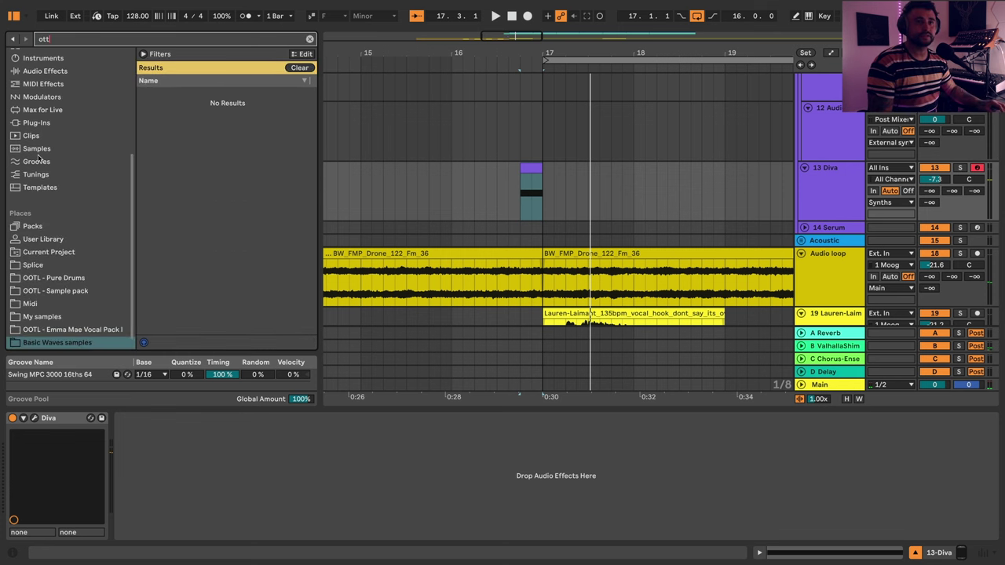
scroll(43, 78, up, 4)
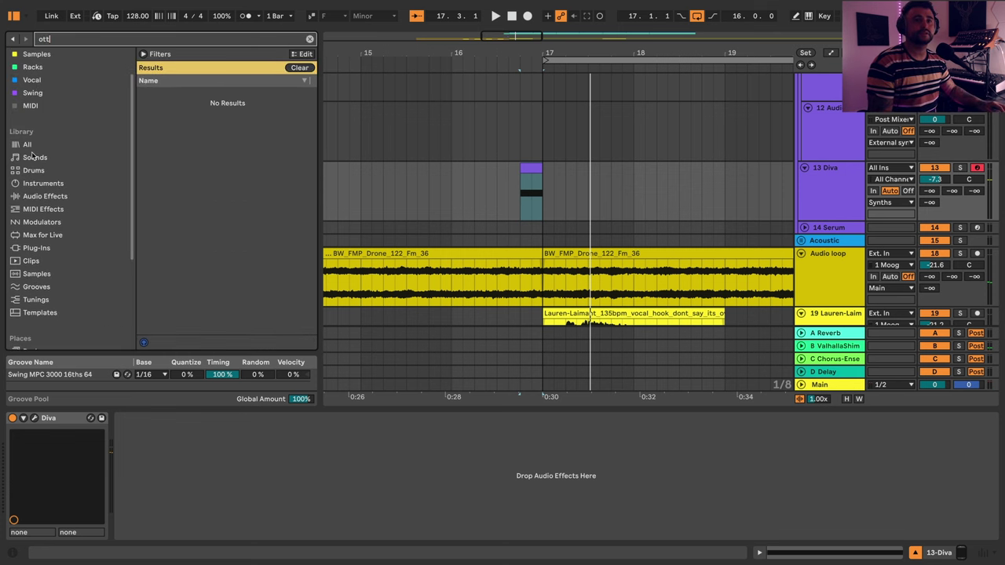
click(30, 146)
double_click(180, 177)
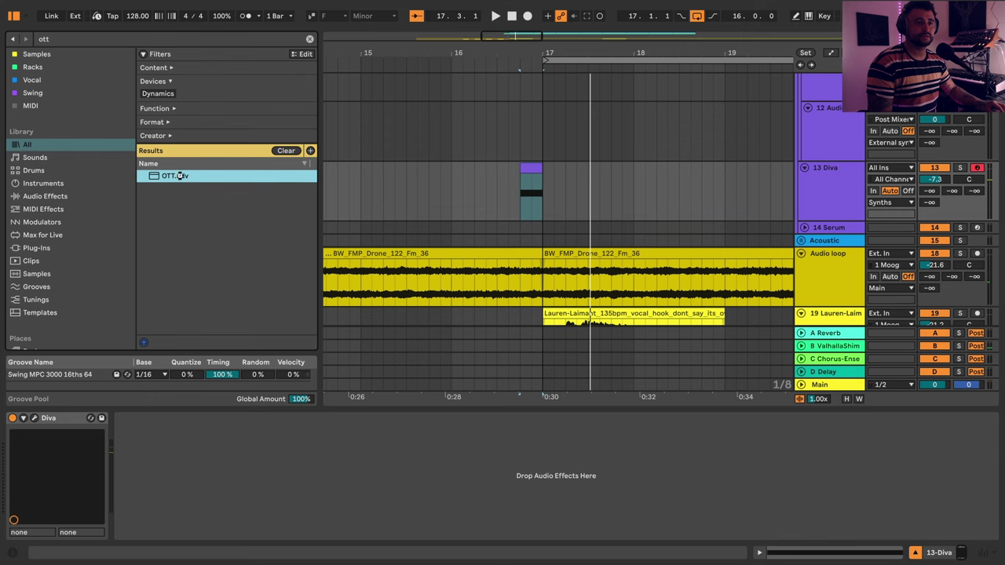
- Set OTT's Amount to 22% while playing the transition from 16.4.1
drag(495, 521, 495, 561)
key(space)
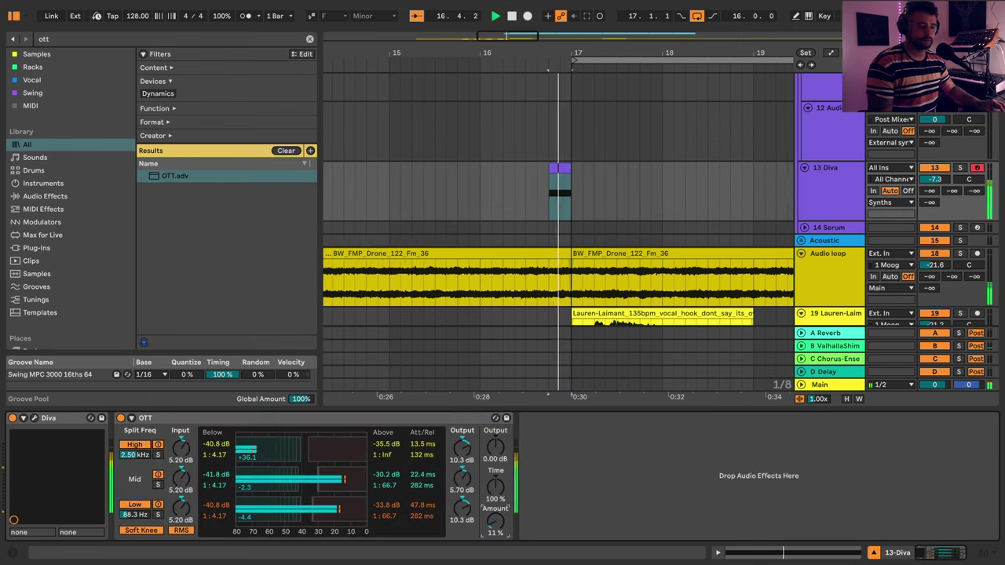
key(space)
key(space)
key(space)
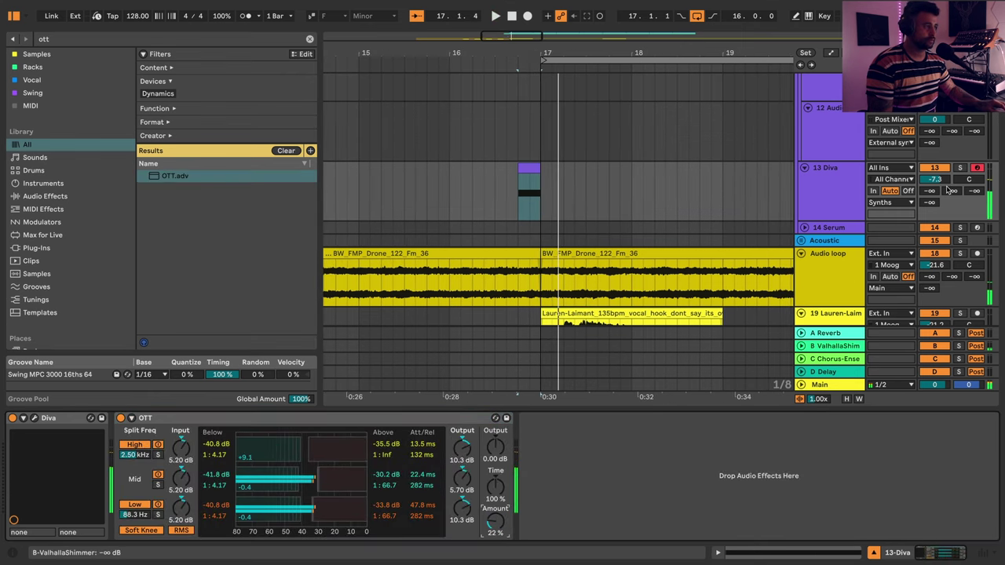
- Lower track 13's volume to -11.1 dB and set its ValhallaShimmer send to -8.7 dB while playing the transition
drag(942, 179, 948, 196)
key(space)
key(space)
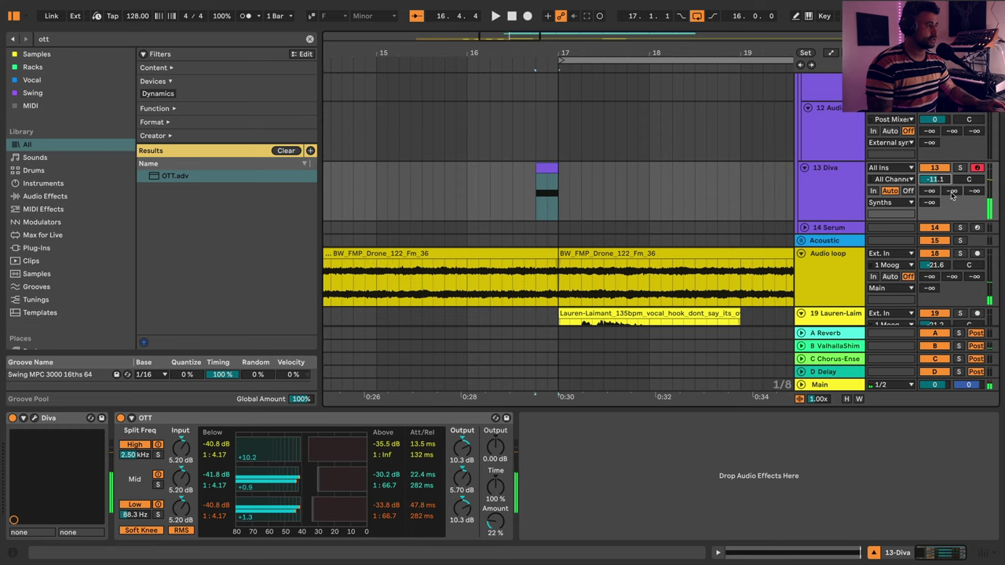
key(space)
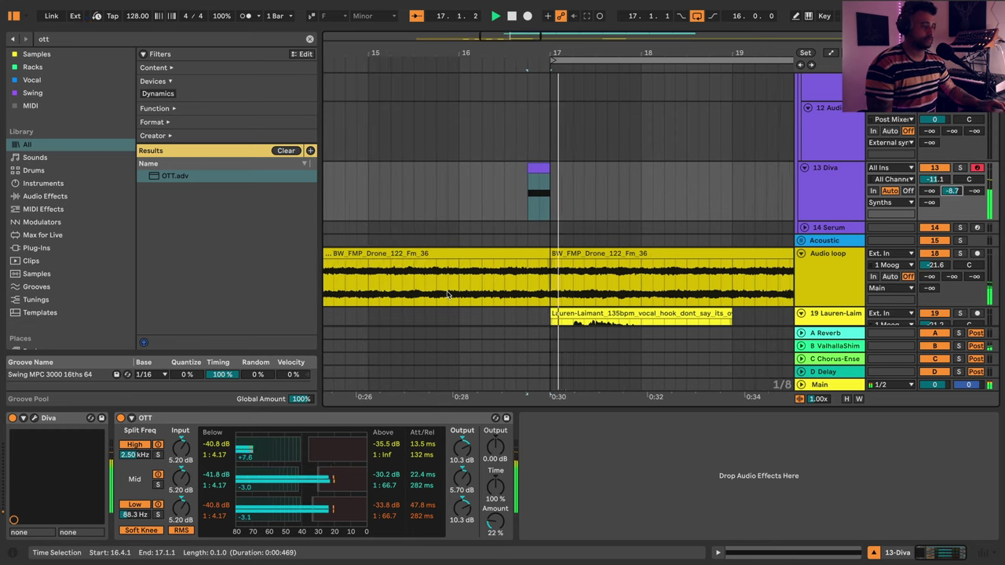
- Raise OTT's Above thresholds to -15.6, -27.8 and -29.2 dB and set its Amount to 24% while playing
key(space)
key(space)
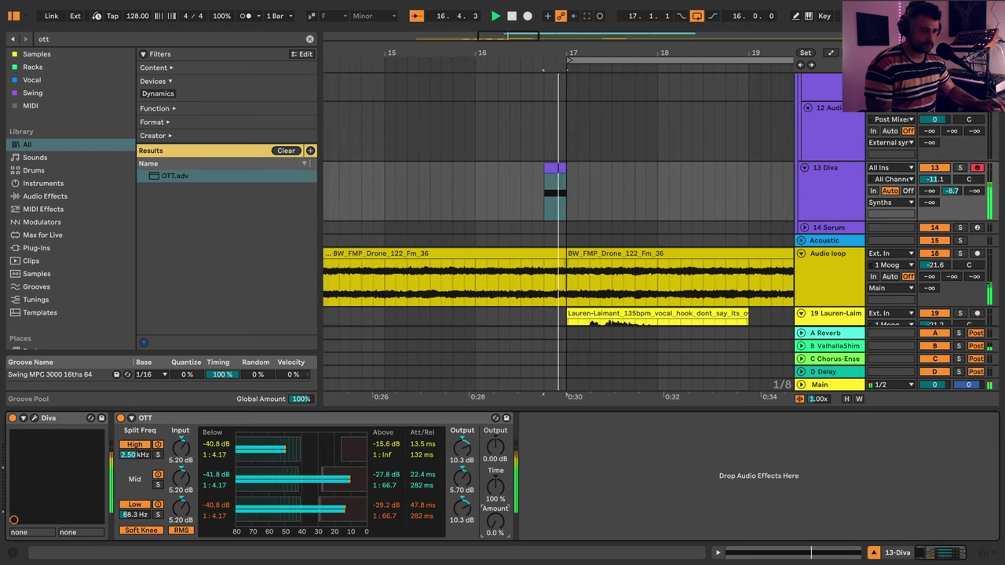
- Set VCF1 Feedback to 26.50 on Diva's main page and close the plug-in window
click(34, 418)
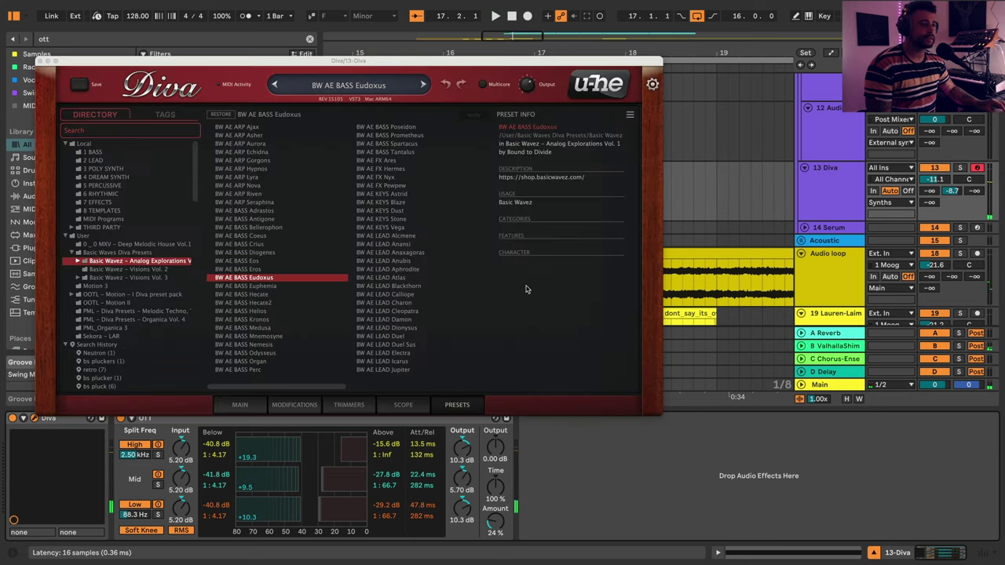
click(222, 407)
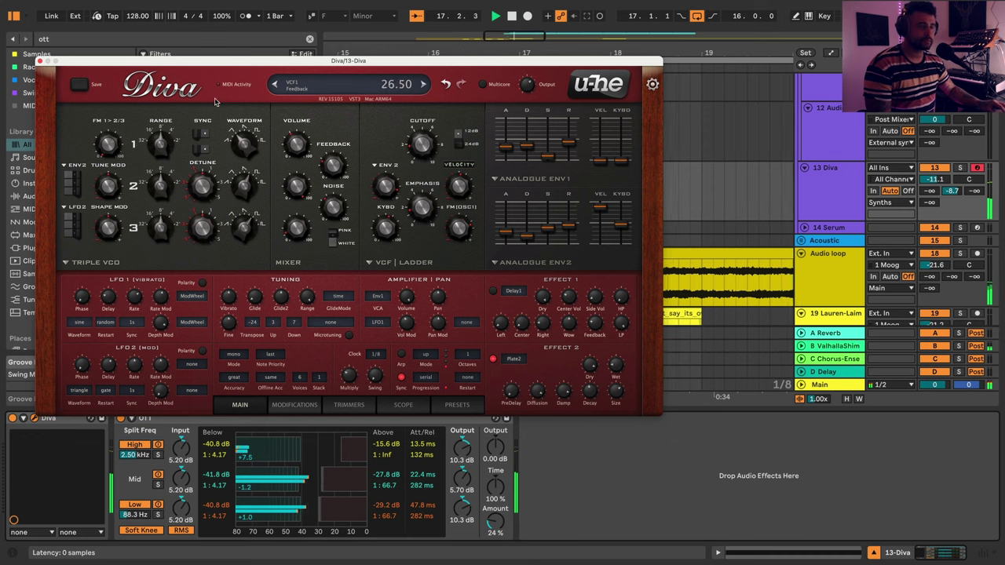
click(39, 61)
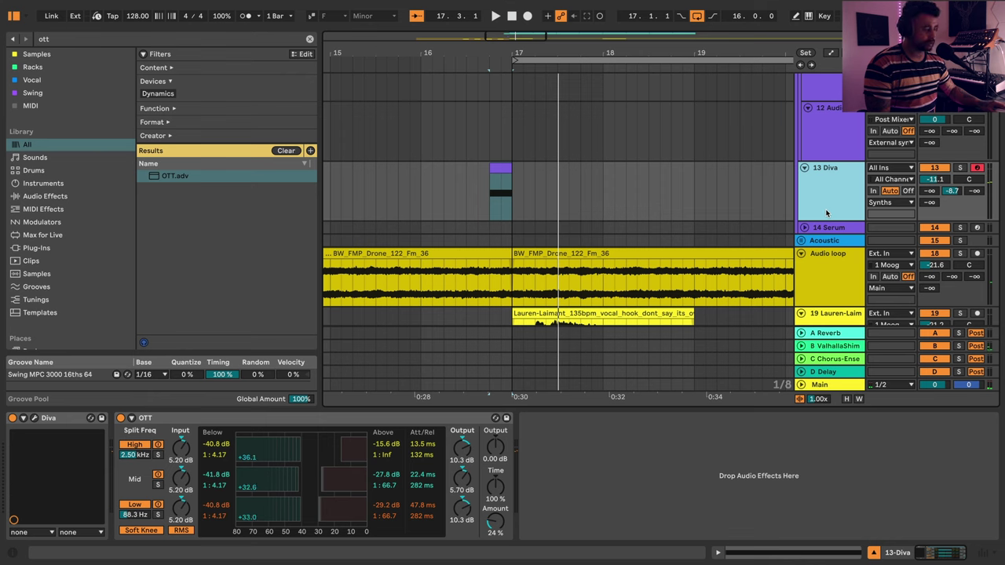
- Duplicate the 13 Diva track and strip OTT and the ValhallaShimmer send from the copy
key(super+d)
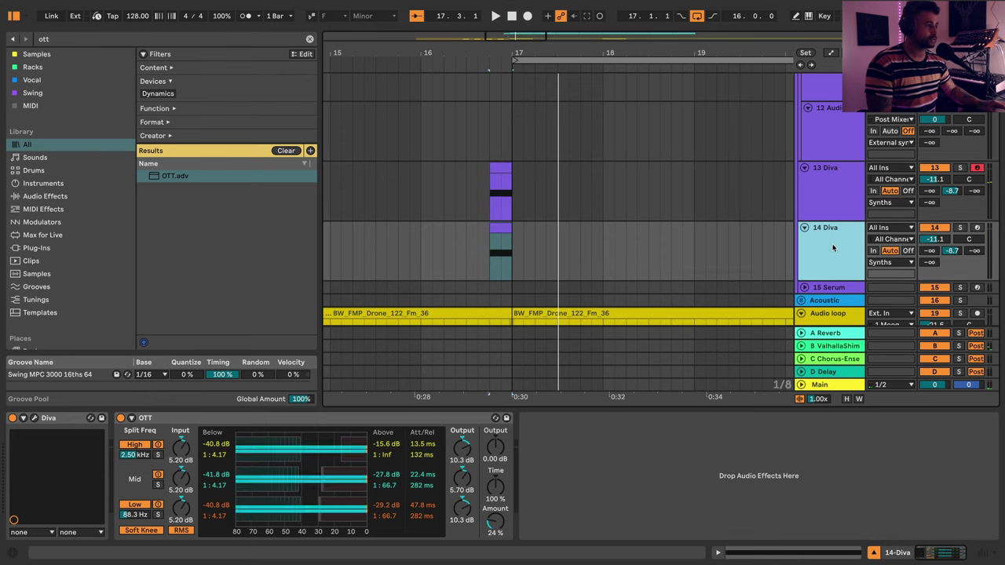
click(316, 418)
key(Delete)
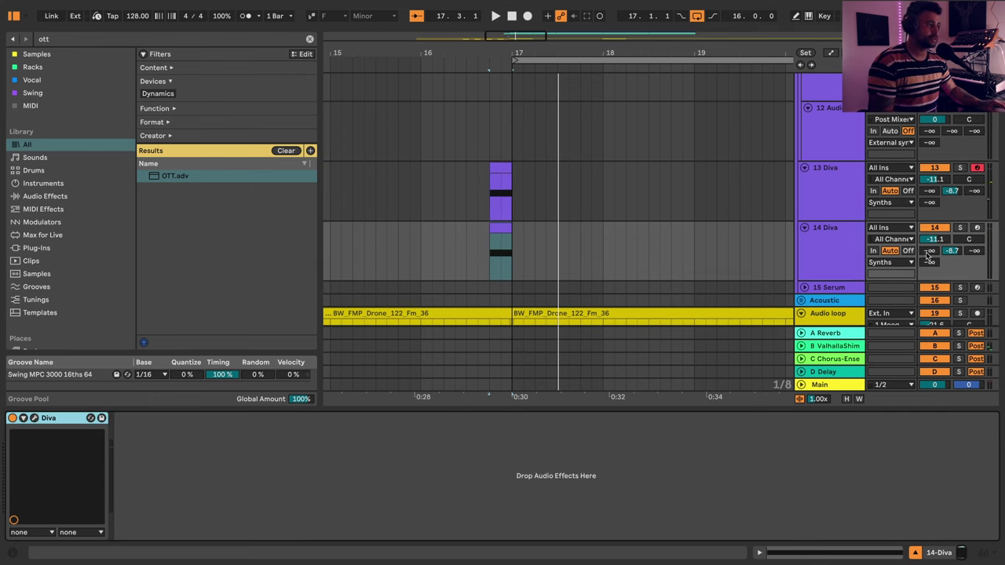
- Move the one-beat clip on the 14 Diva track to start at 17.1.1
click(526, 239)
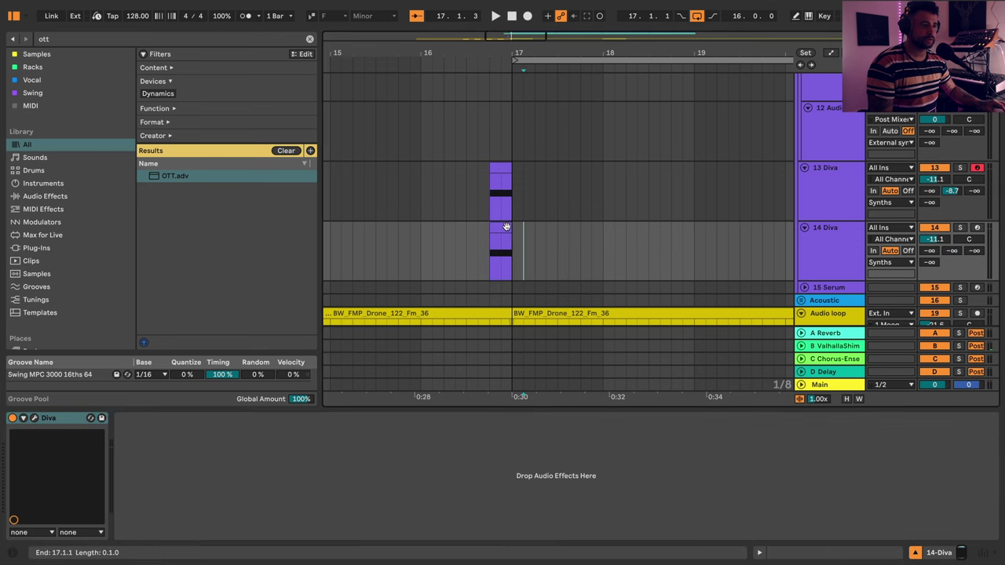
drag(506, 227, 530, 230)
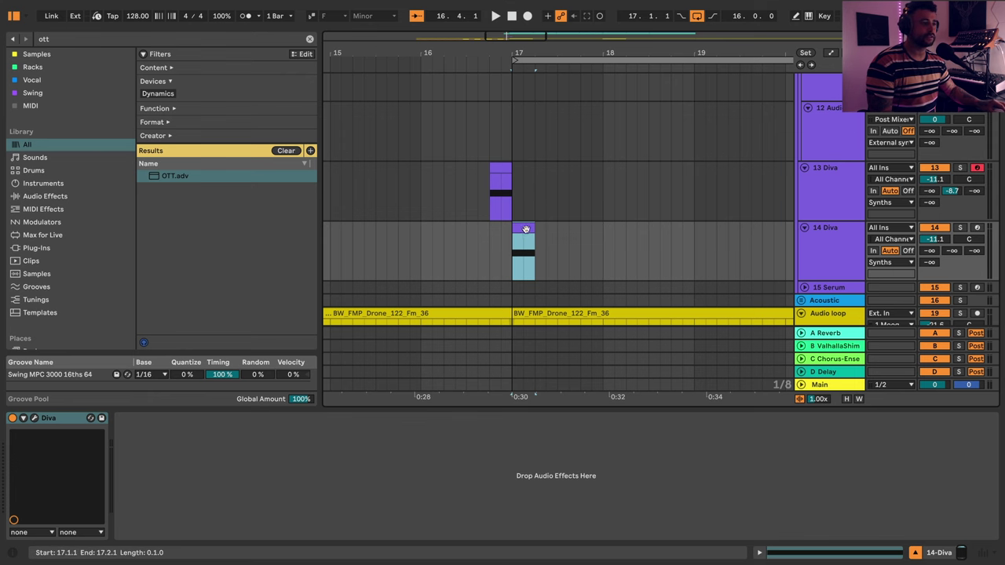
- Enable the F Minor scale in the one-beat 14 Diva clip and show only the scale's notes
click(499, 203)
key(space)
key(space)
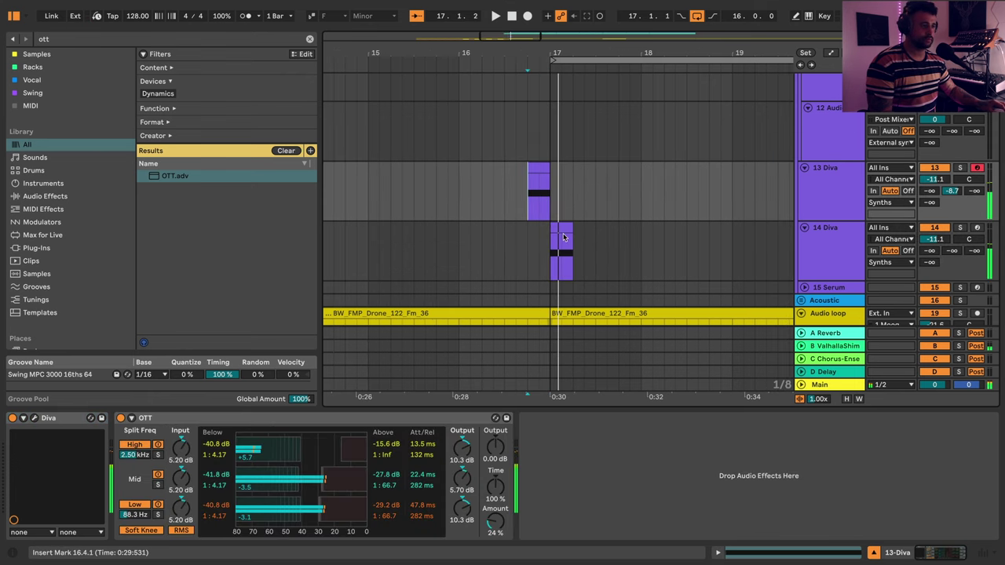
double_click(559, 227)
click(253, 372)
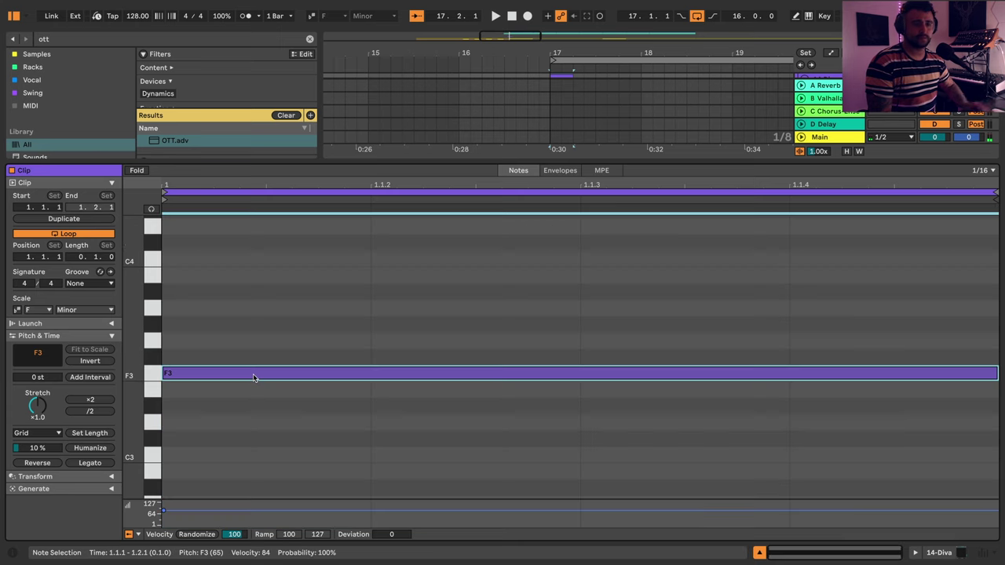
click(17, 310)
click(38, 310)
click(95, 303)
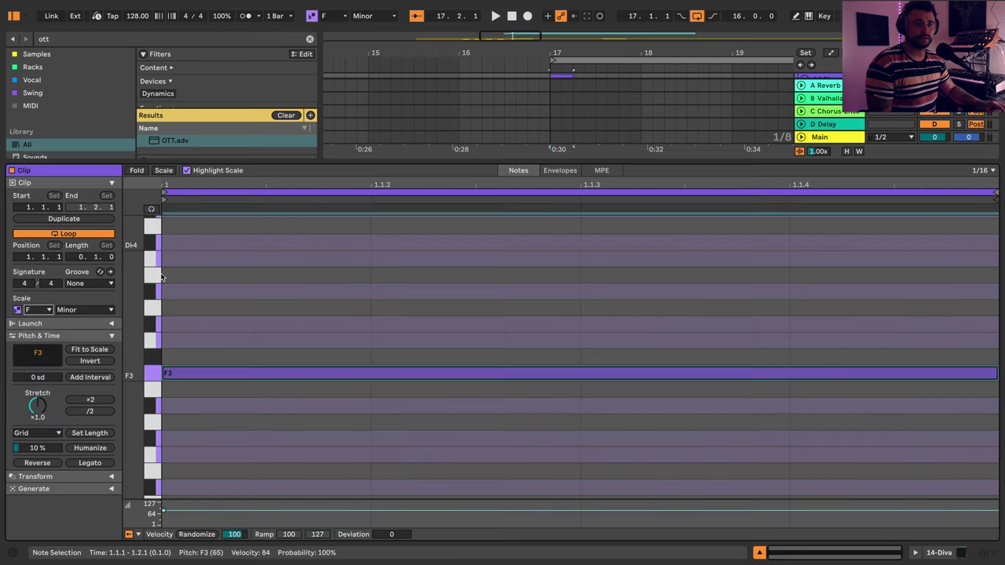
click(191, 373)
click(162, 171)
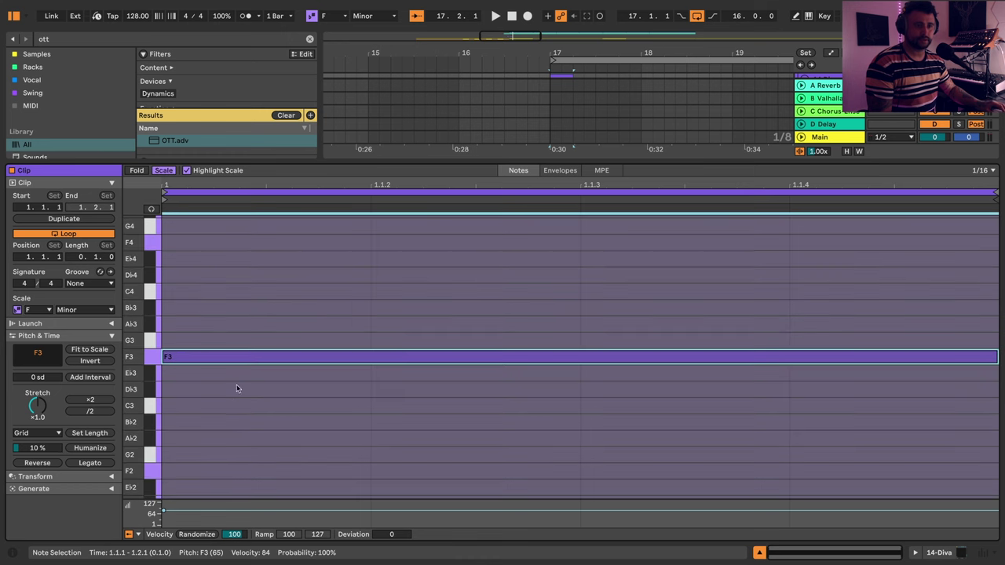
- Transpose the 14 Diva clip's note down to F2, auditioning other scale pitches during playback
key(Down)
key(Down)
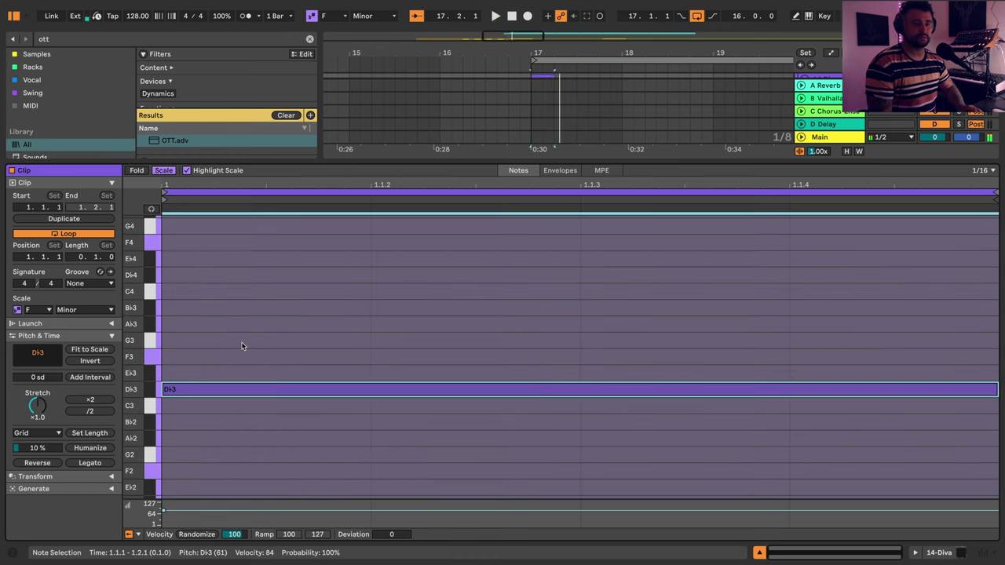
key(Down)
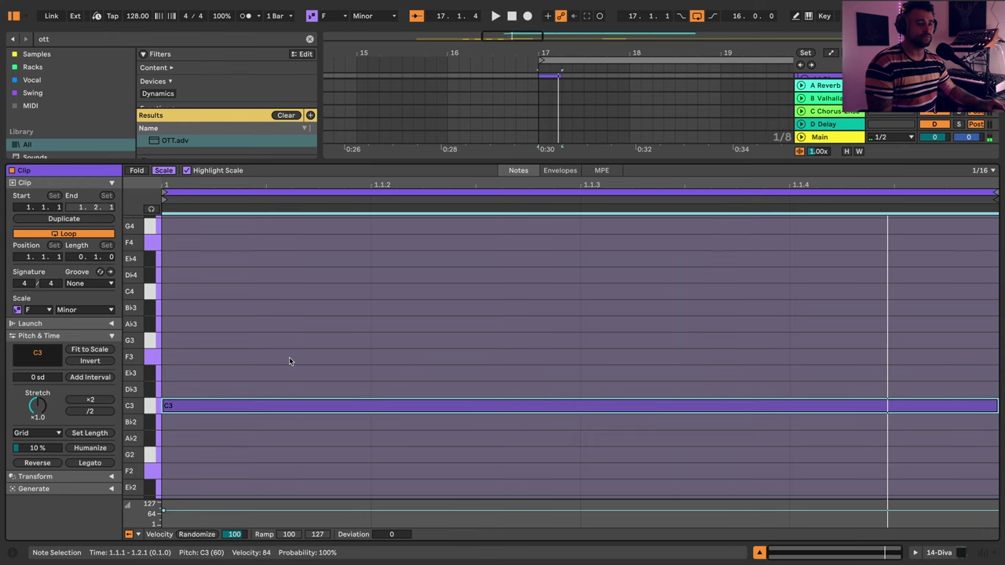
key(Up)
key(Up)
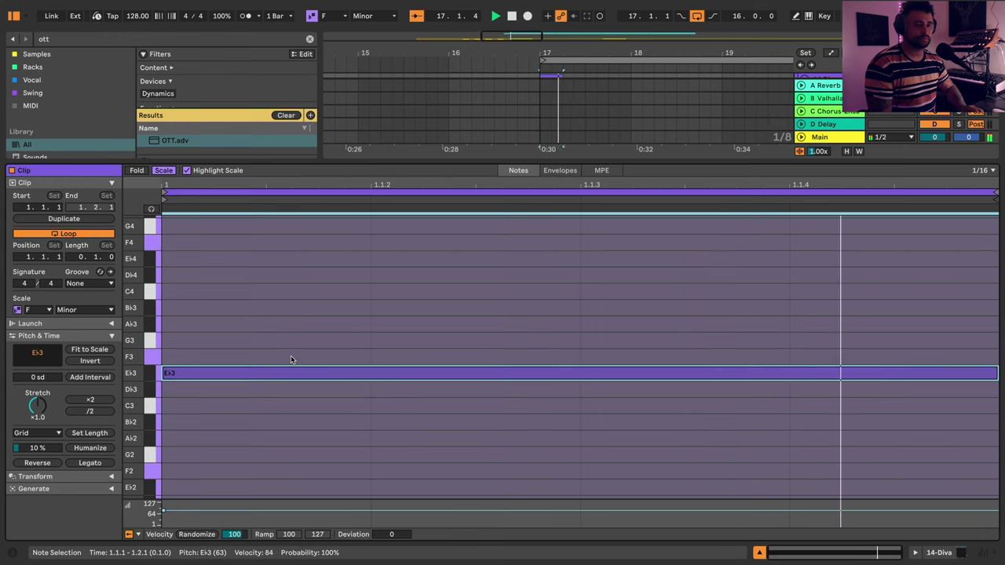
key(Down)
key(Down)
key(Down)
key(Down)
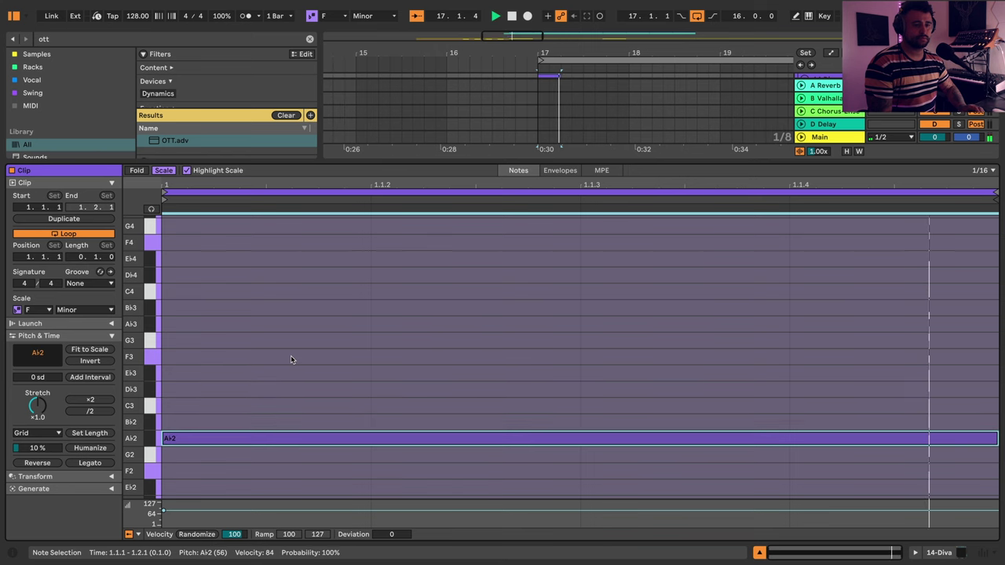
key(Down)
key(Down)
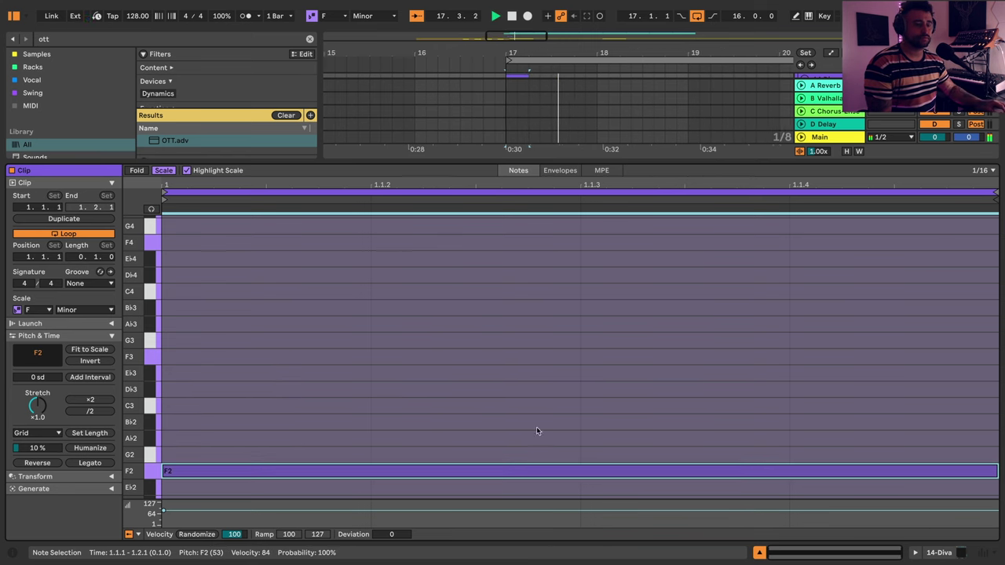
- Play the transition into bar 17 from 16.3.3 to check the lowered 14 Diva note
click(940, 553)
key(space)
click(437, 108)
key(space)
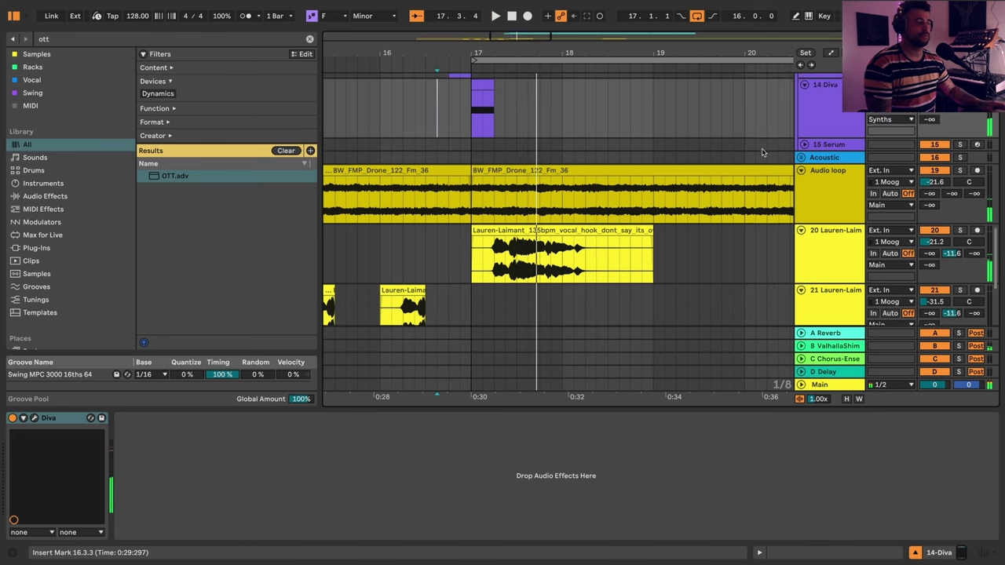
- Shorten the F3 note in the 13 Diva clip to end at 1.1.3 and duplicate it into the second half
scroll(785, 233, up, 3)
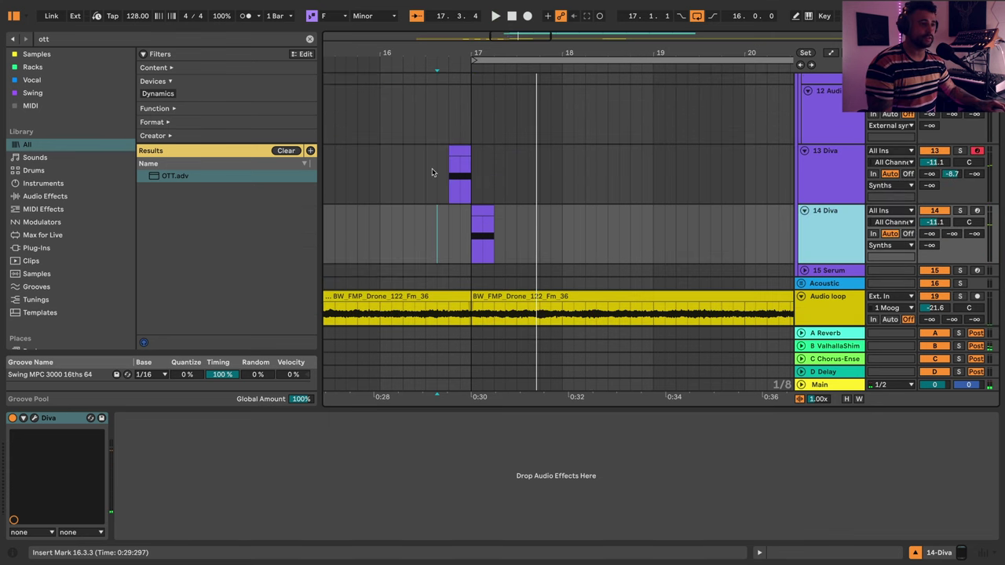
click(456, 174)
click(460, 152)
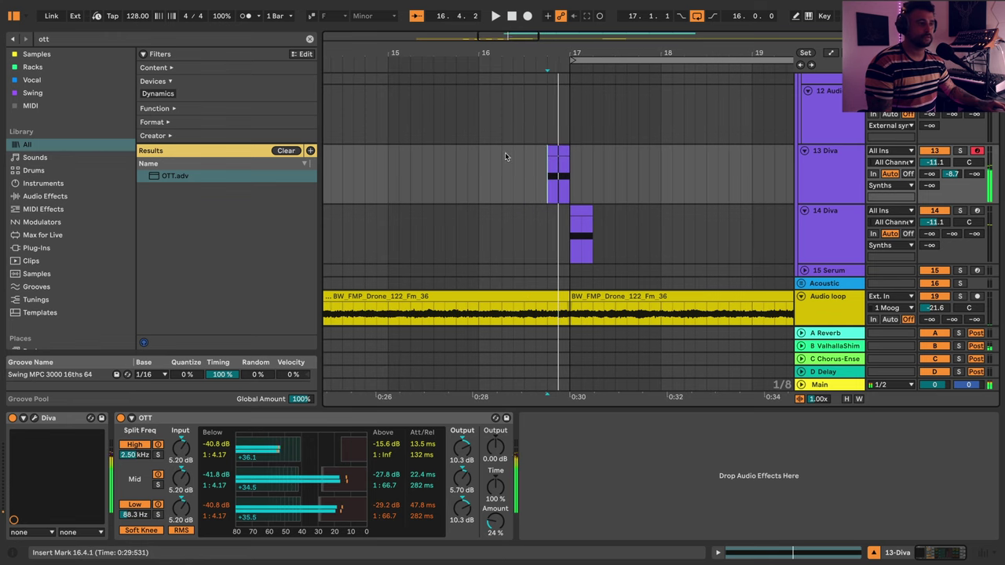
double_click(557, 152)
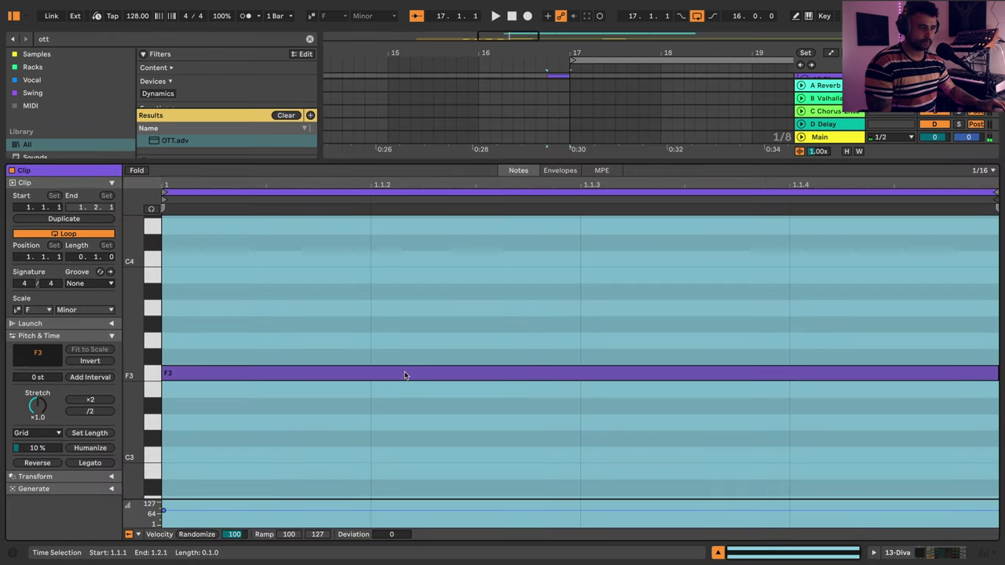
drag(996, 373, 581, 373)
key(ctrl+d)
- Enable the F Minor scale in the 13 Diva clip and raise its second note to B♭4
key(Up)
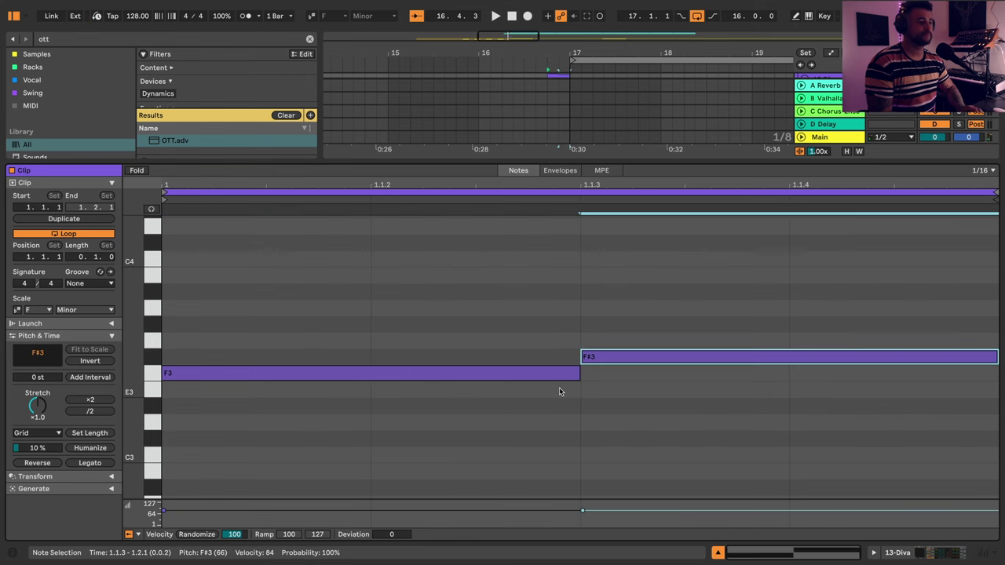
key(space)
key(Up)
key(Up)
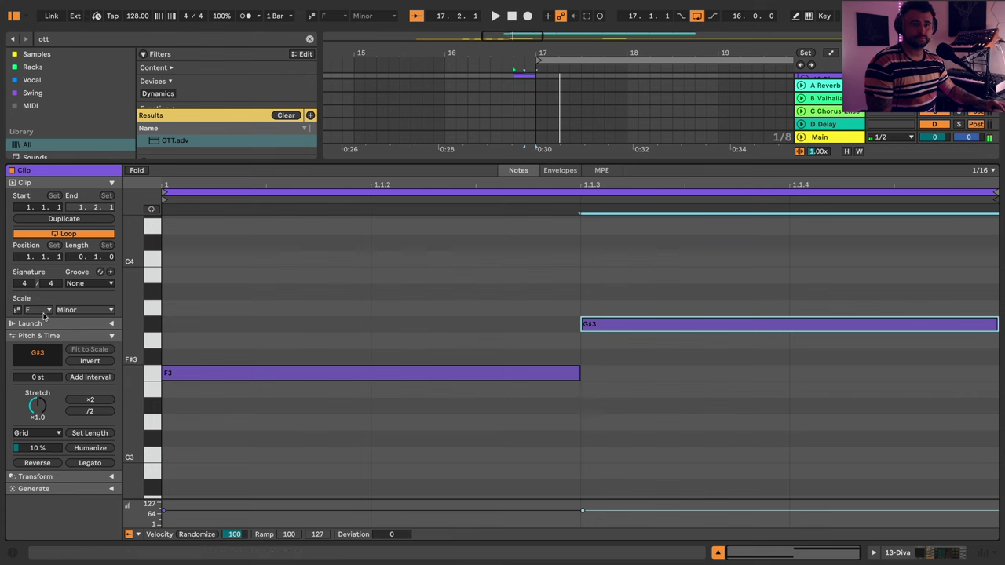
click(18, 308)
click(739, 381)
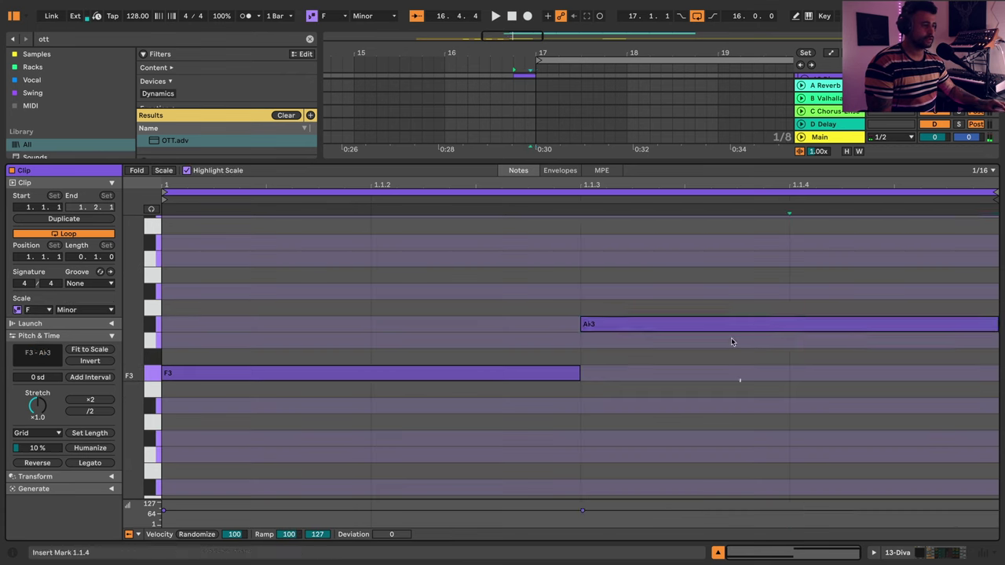
click(731, 322)
key(Up)
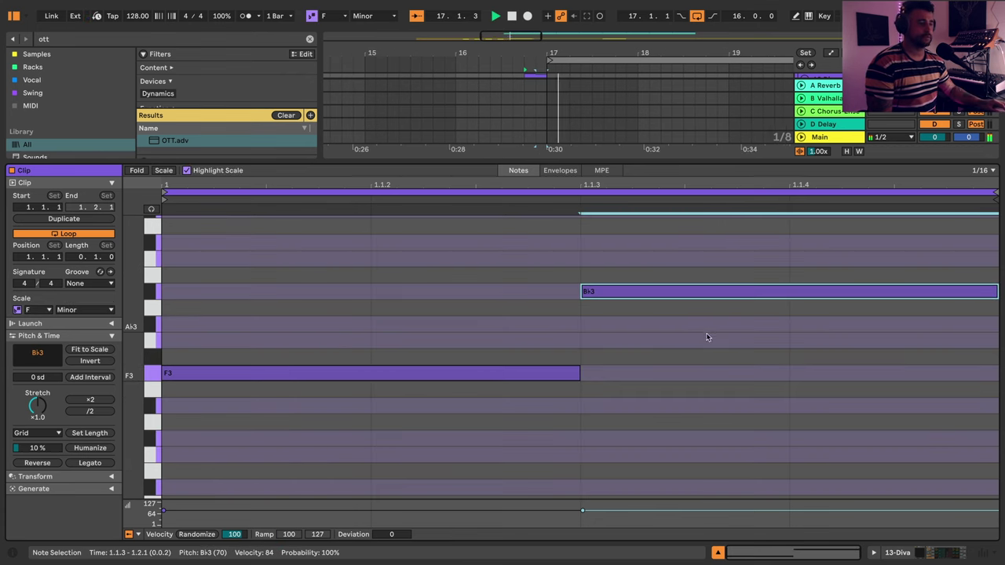
key(shift+Up)
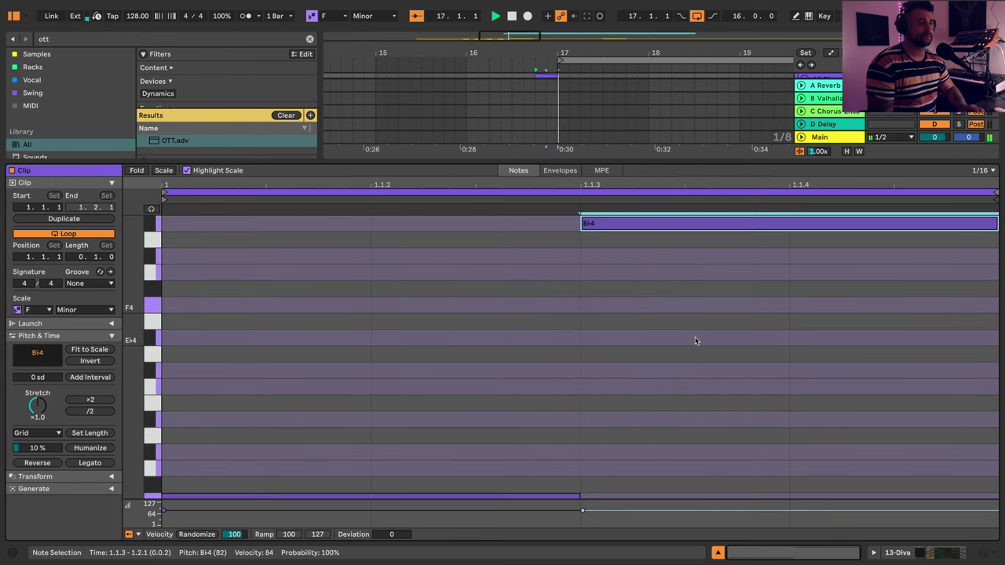
- Play the arrangement from just before bar 17 to check the two-note 13 Diva lead-in
key(shift+Tab)
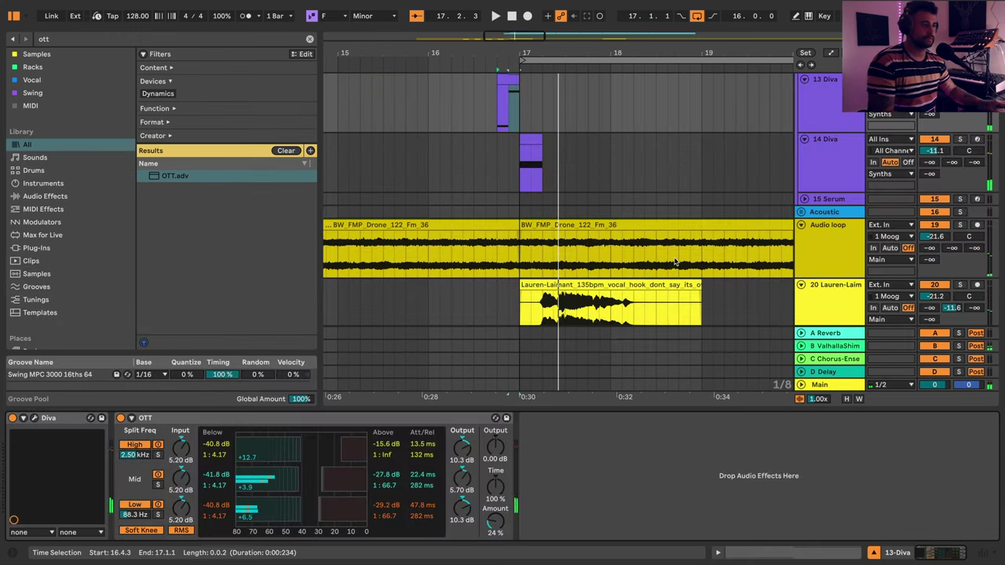
click(533, 58)
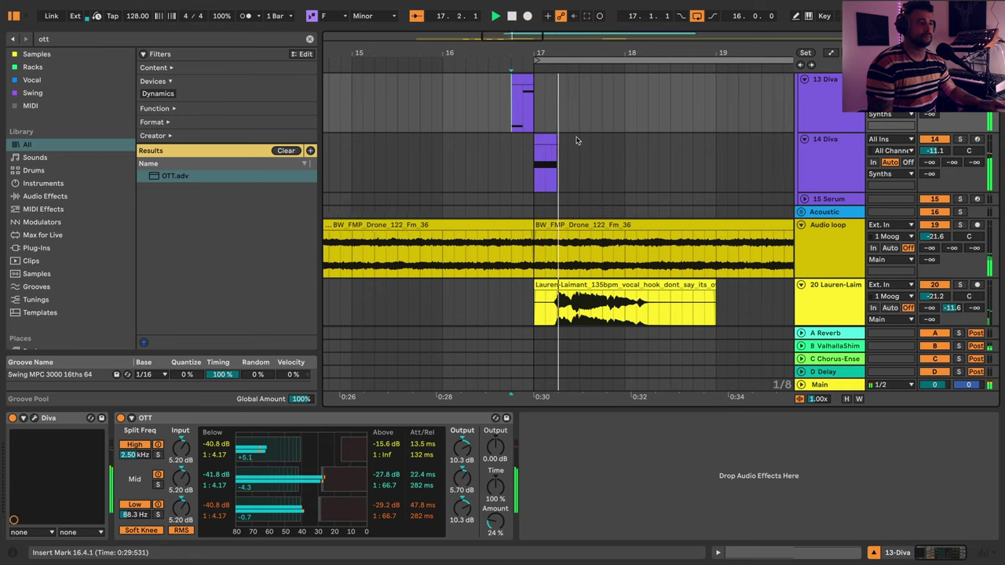
key(space)
drag(526, 55, 590, 70)
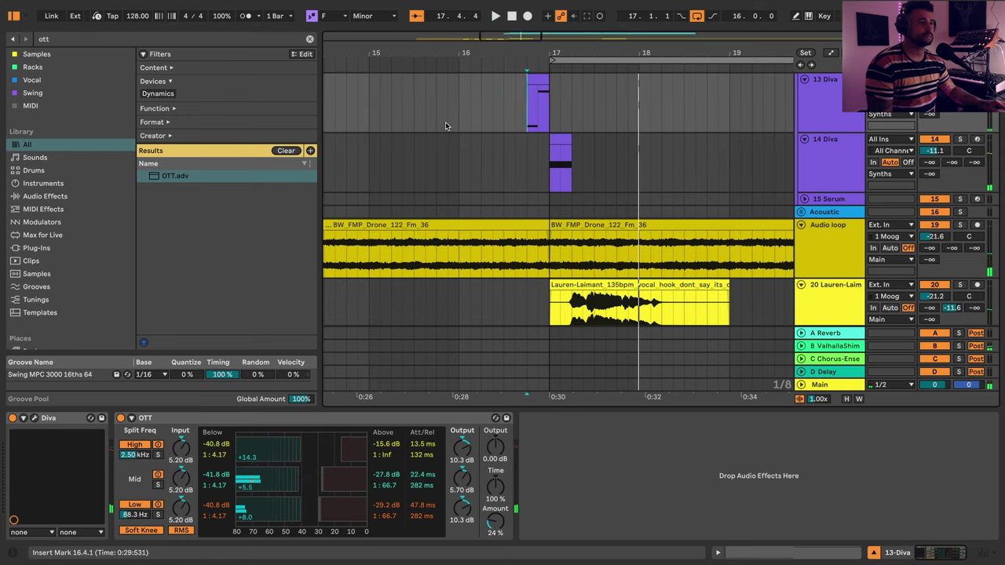
click(459, 127)
key(space)
key(space)
- Extend the Hats clip and the Basic Wavez Trashcan loop back to start at 9.1.1
drag(591, 252, 610, 251)
scroll(549, 217, up, 10)
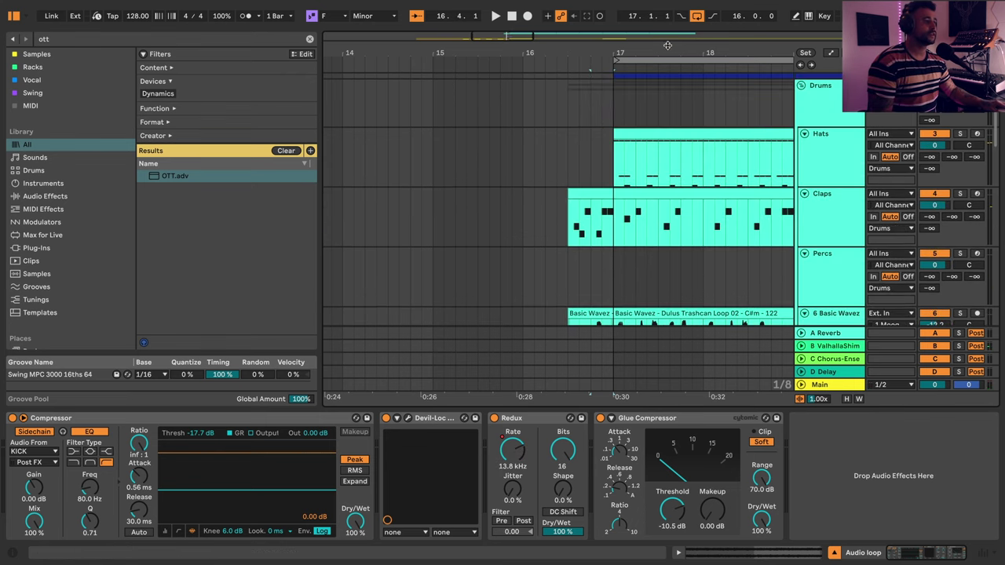
drag(667, 46, 579, 10)
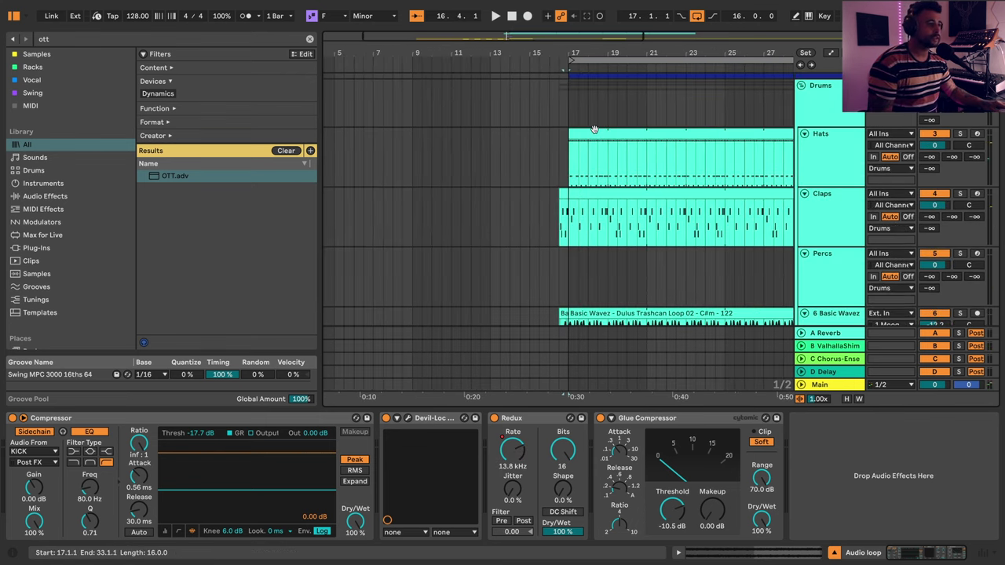
drag(594, 130, 447, 136)
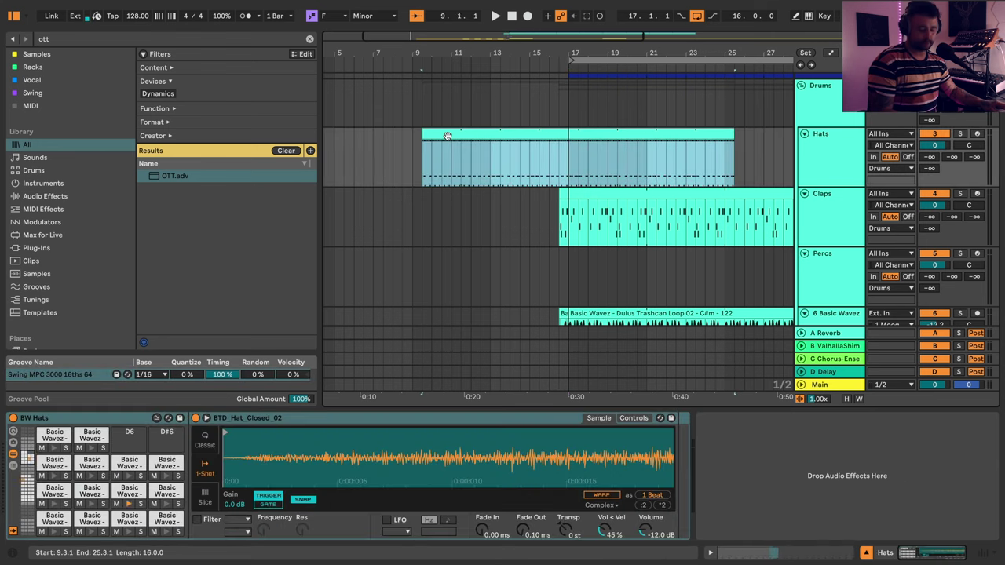
key(ctrl+z)
drag(570, 134, 411, 133)
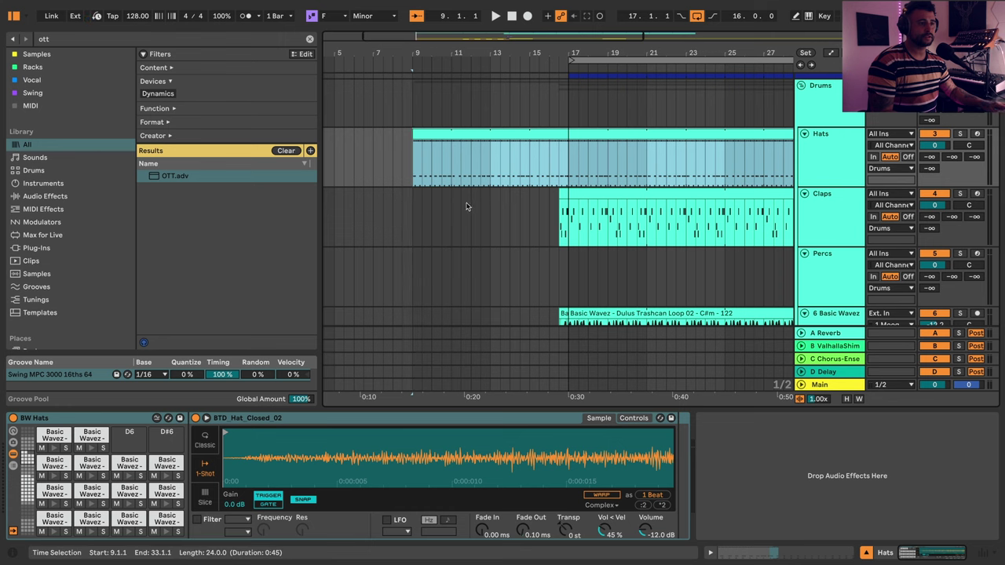
scroll(466, 207, down, 1)
drag(562, 285, 411, 282)
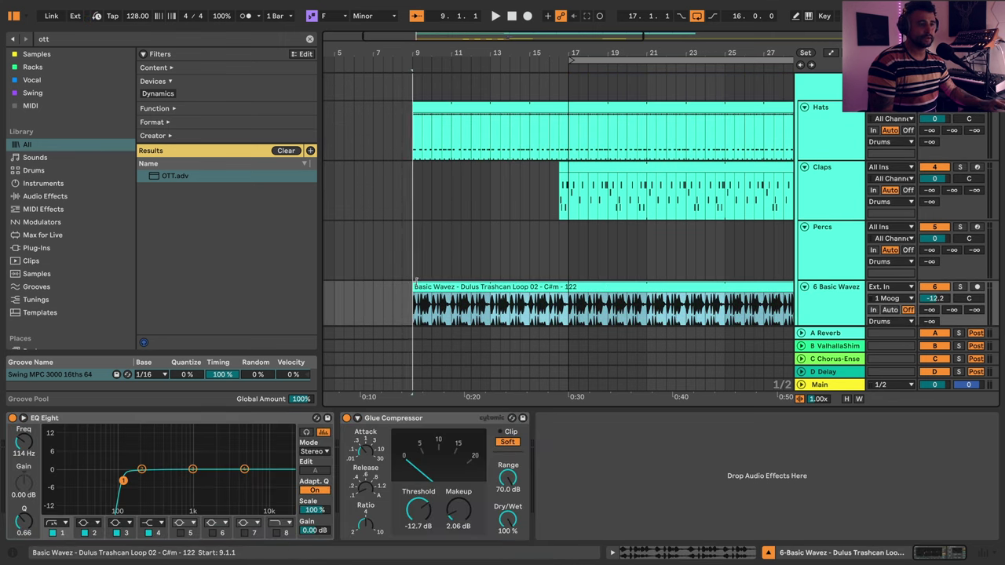
- Find Auto Filter in the browser and add it to the end of the Drums group's device chain
scroll(777, 163, up, 3)
click(819, 154)
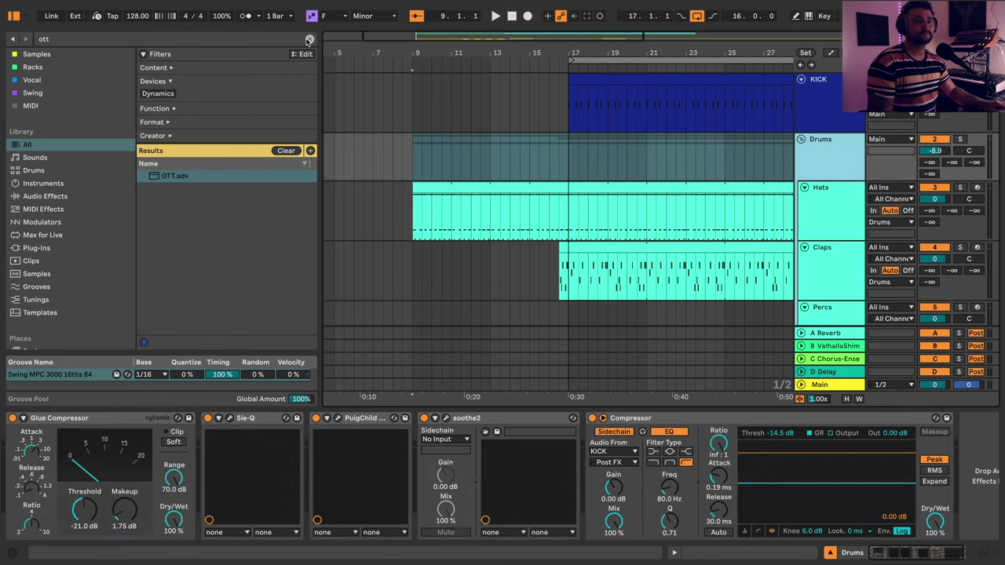
click(310, 40)
text(aut)
scroll(175, 311, down, 2)
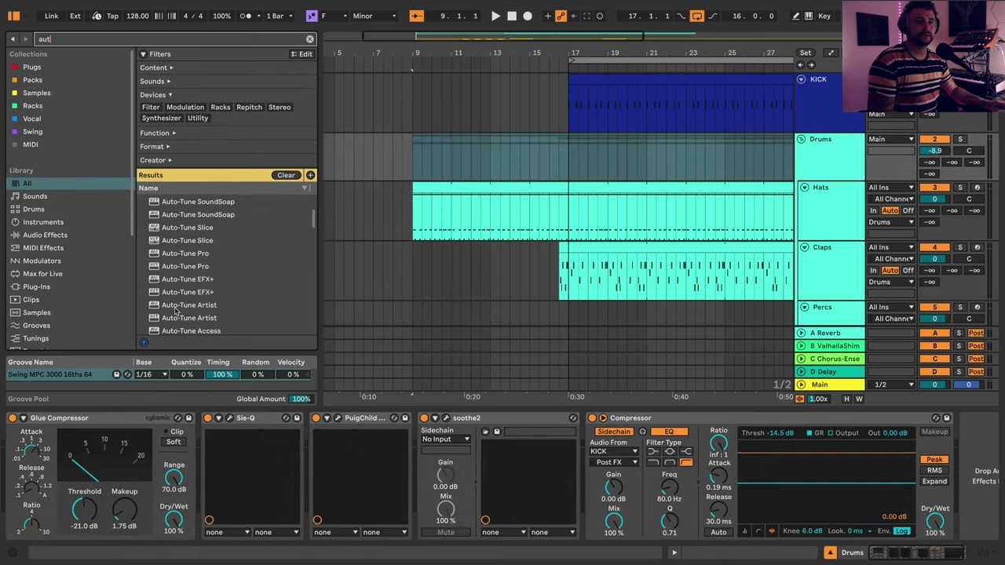
scroll(175, 311, down, 5)
double_click(184, 217)
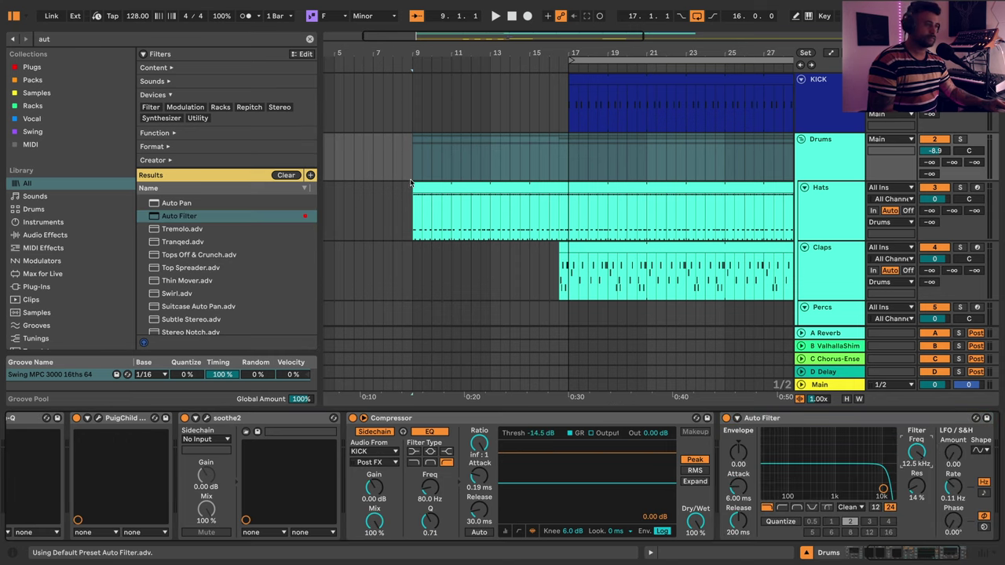
- Automate the Drums group's Auto Filter Frequency to rise from a low value at bar 9 to 12.5 kHz at bar 17
key(a)
click(567, 148)
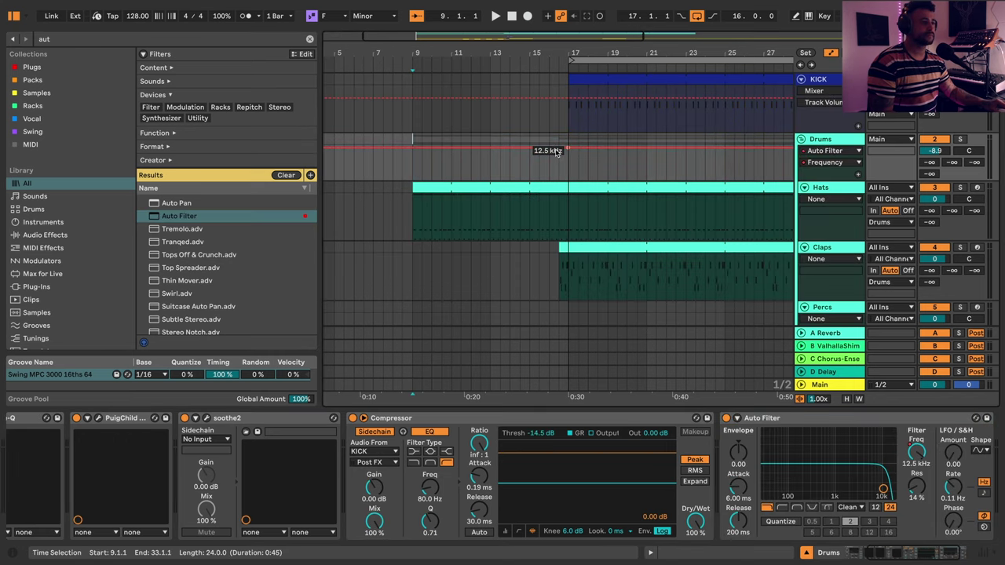
drag(416, 151, 416, 160)
- Play the filtered drum build-up from bar 9 into bar 17 with automation hidden and all tracks collapsed
key(space)
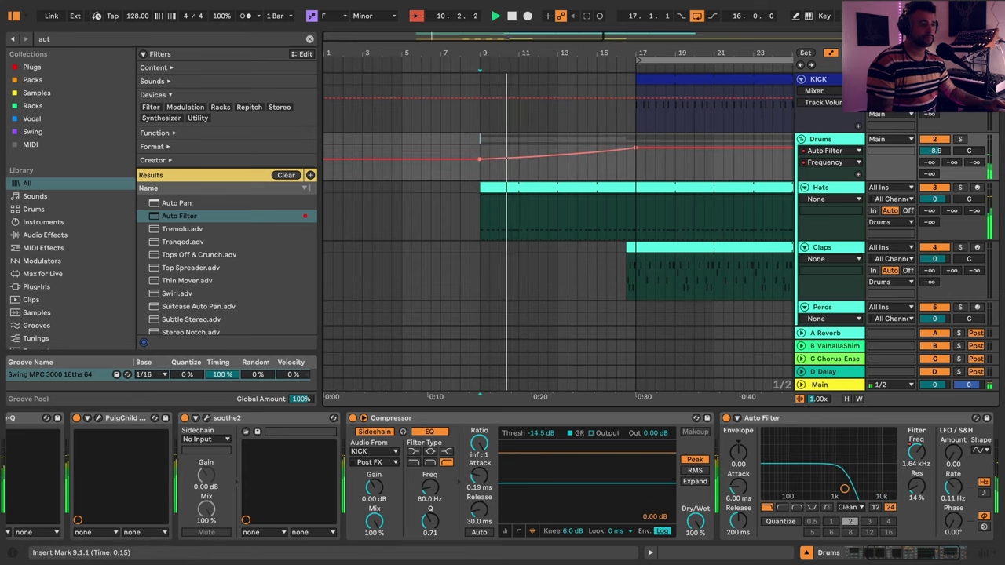
drag(623, 55, 498, 57)
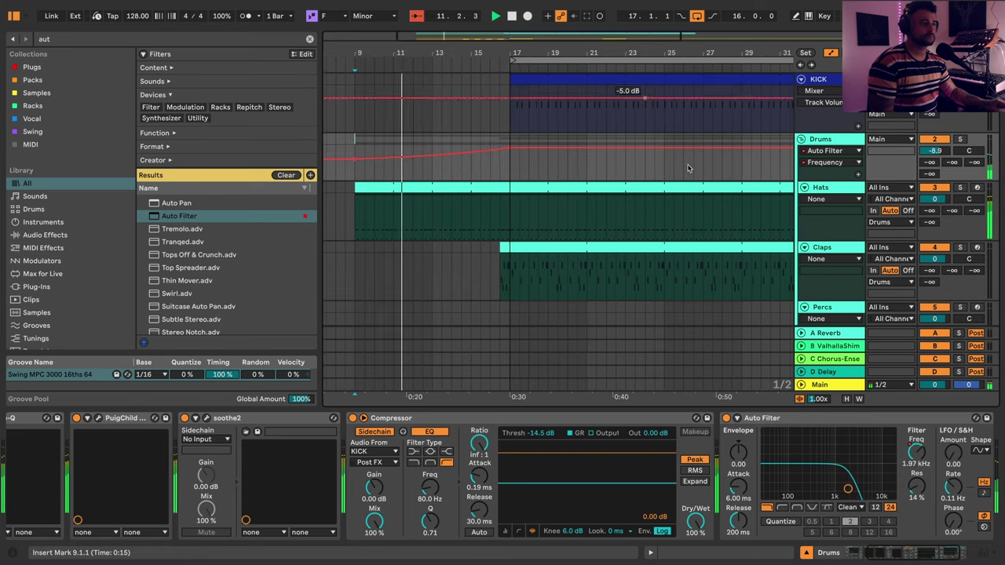
key(a)
scroll(701, 197, down, 3)
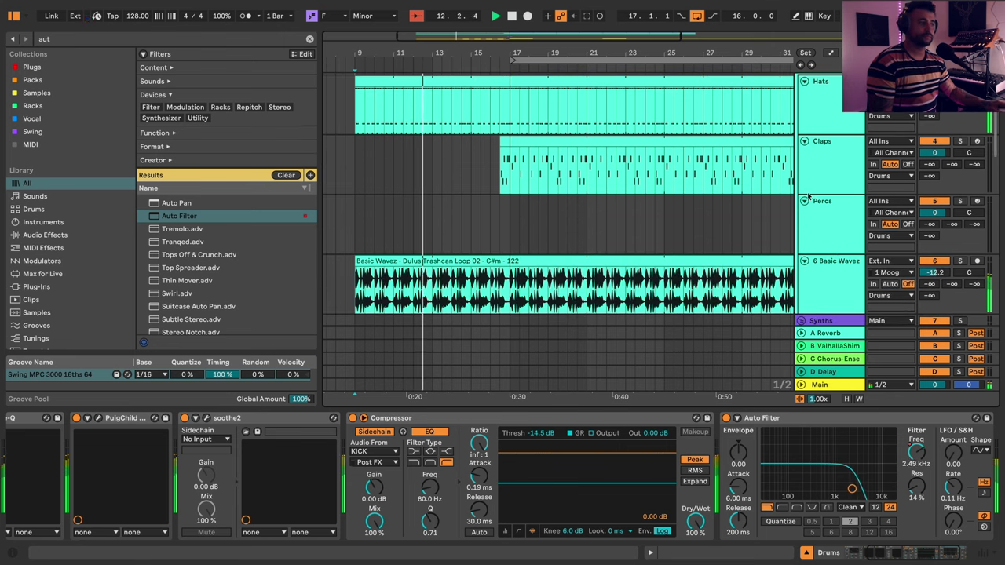
scroll(808, 118, up, 3)
alt+click(801, 79)
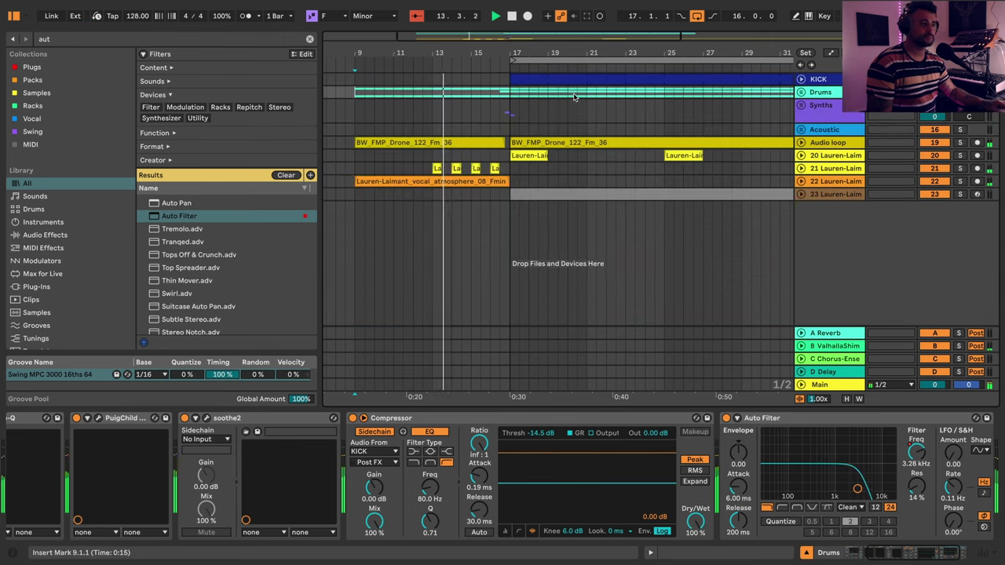
drag(526, 57, 528, 79)
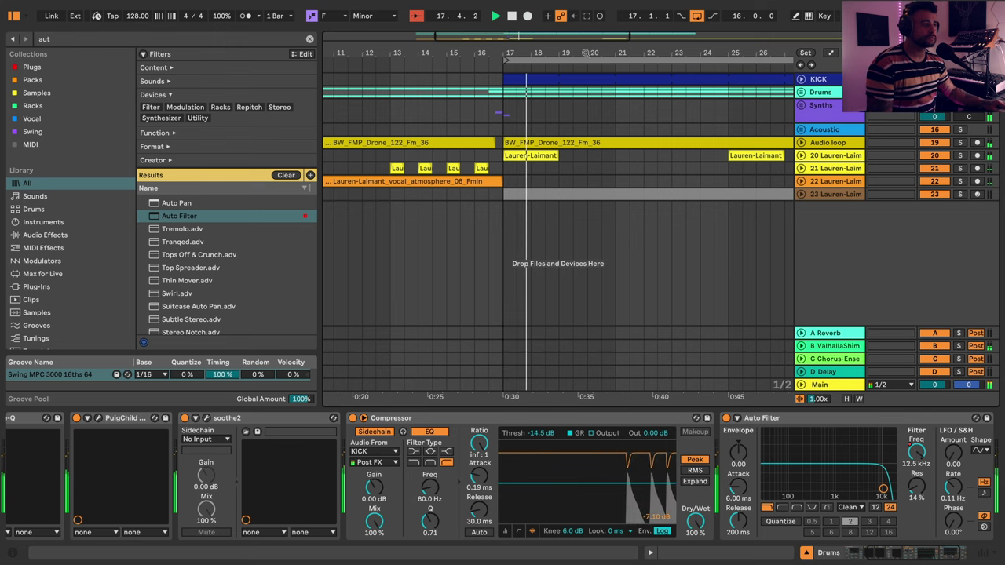
- Stop playback and unfold the Synths group and its 15 Serum track
drag(584, 52, 514, 53)
key(space)
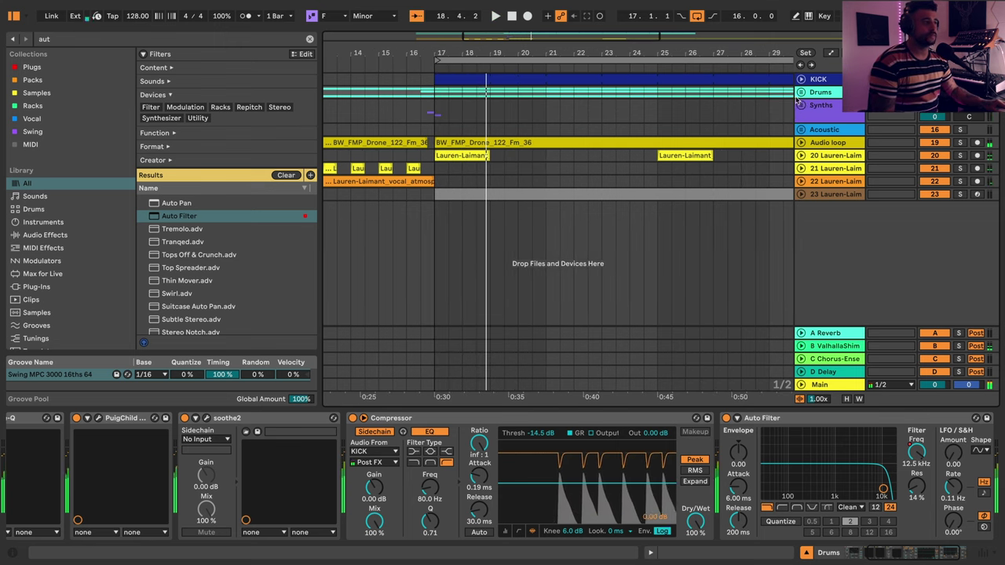
click(802, 107)
scroll(579, 307, up, 3)
scroll(514, 236, down, 3)
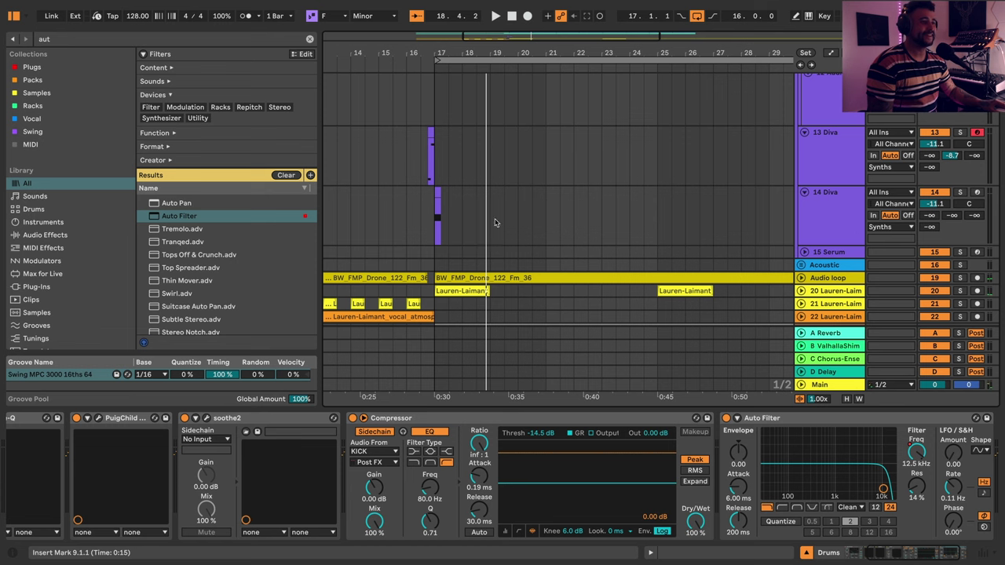
click(824, 223)
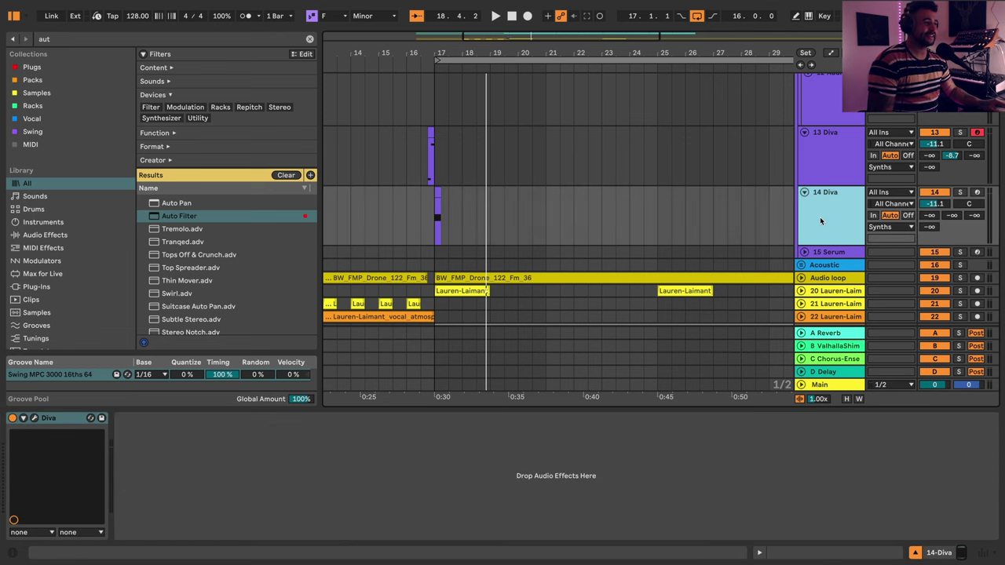
click(804, 252)
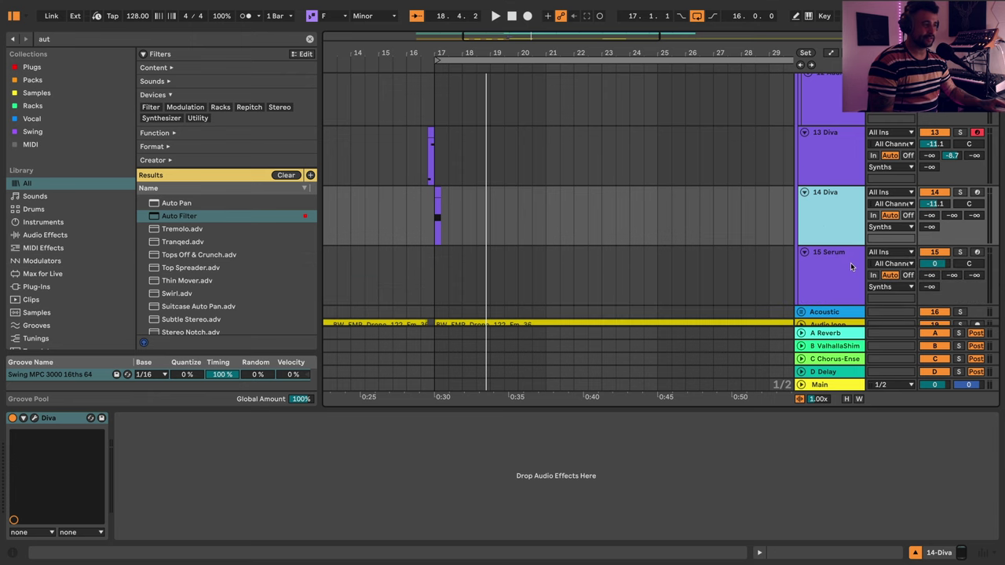
- Create an empty two-bar MIDI clip on the 15 Serum track from 17.1.1 to 19.1.1
click(850, 262)
drag(433, 283, 485, 279)
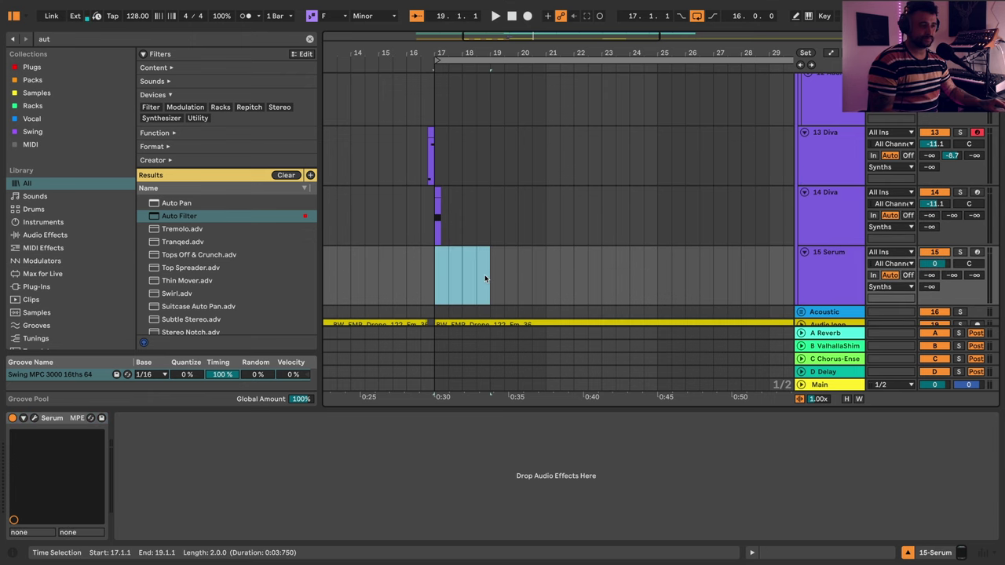
key(super+shift+m)
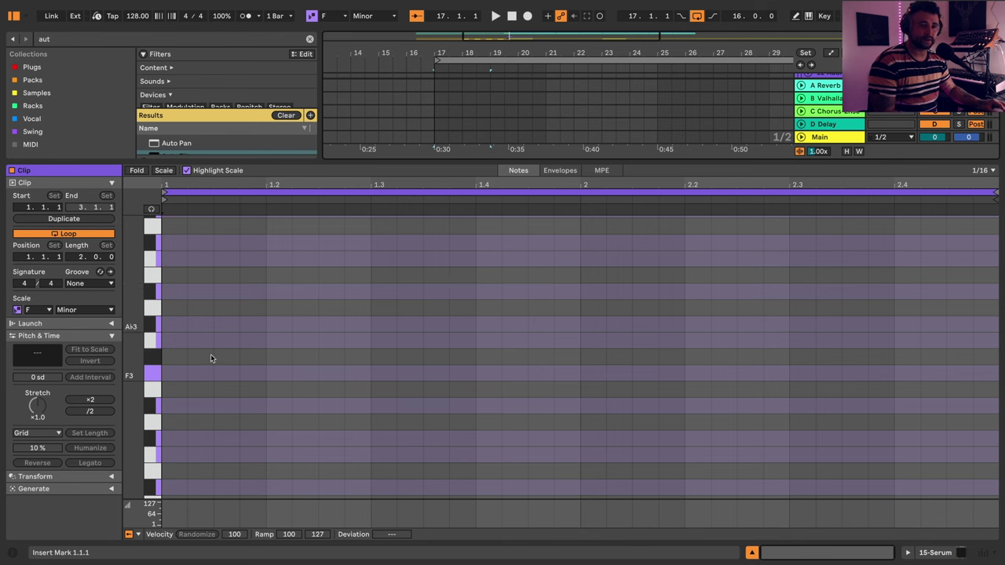
- Fill the first beat with four 1/16 F3 notes, alternate their velocities between loud and soft, and loop the clip to that beat
double_click(178, 377)
key(ctrl+d)
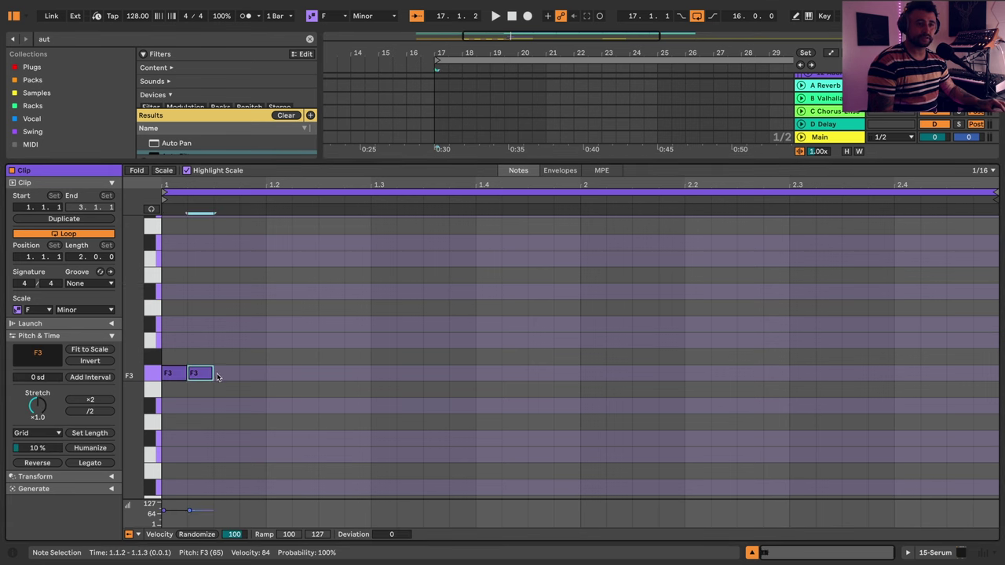
key(ctrl+d)
click(176, 372)
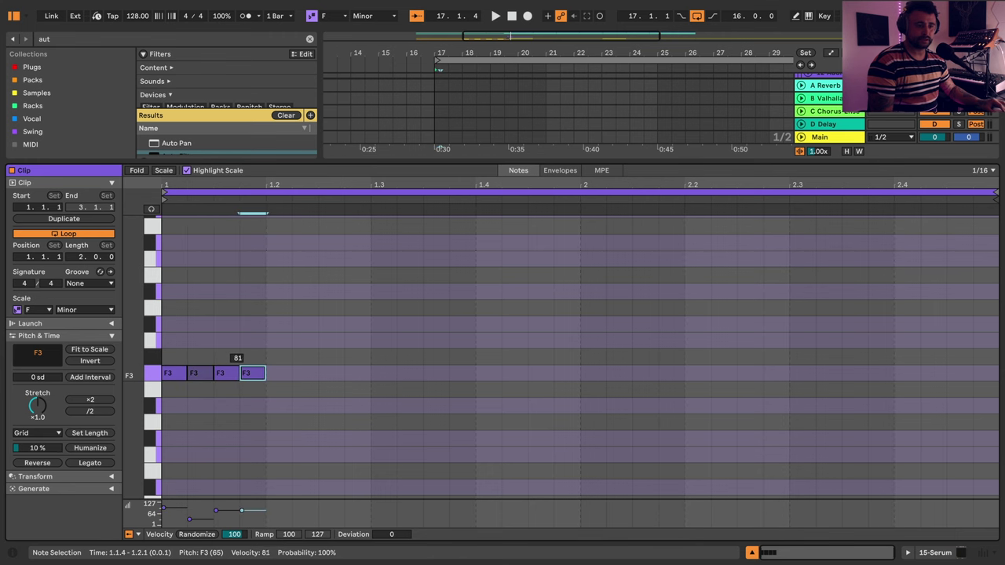
drag(175, 387, 244, 379)
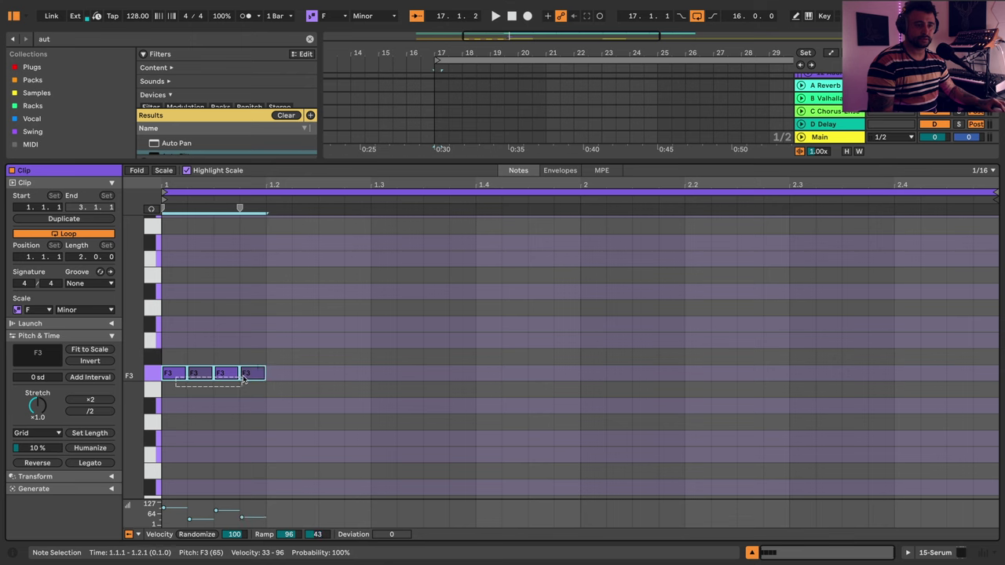
key(ctrl+l)
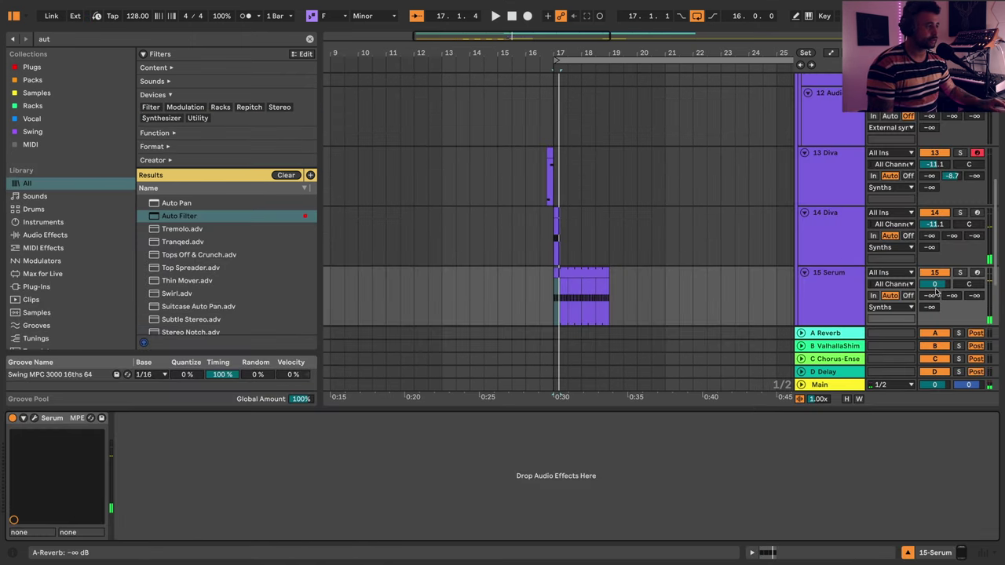
- Lower the 15 Serum track volume to -13.3 dB and load the BTD Bass - Acid - Achilles preset from Bass Lab Vol 2
drag(934, 287, 935, 286)
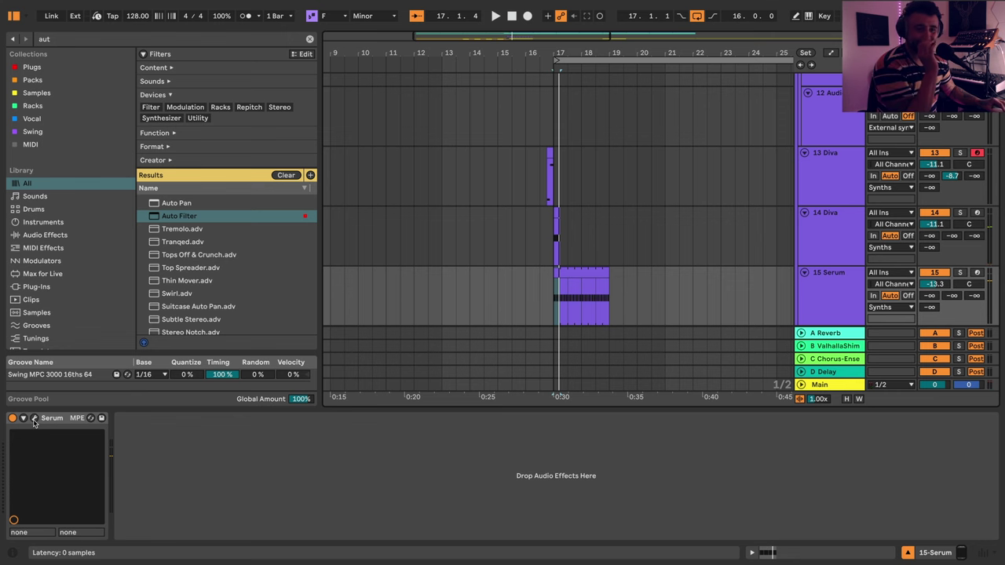
click(34, 419)
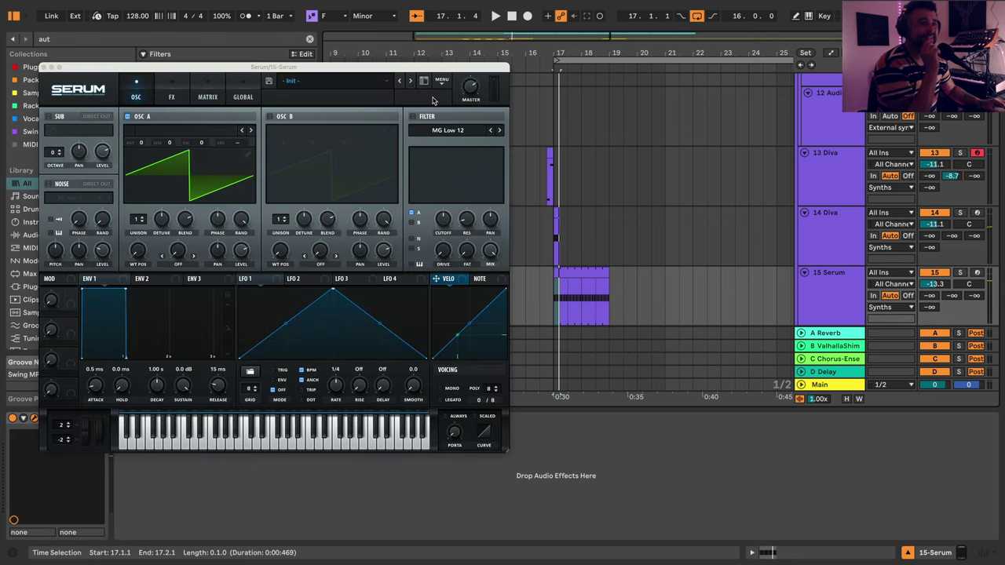
click(384, 85)
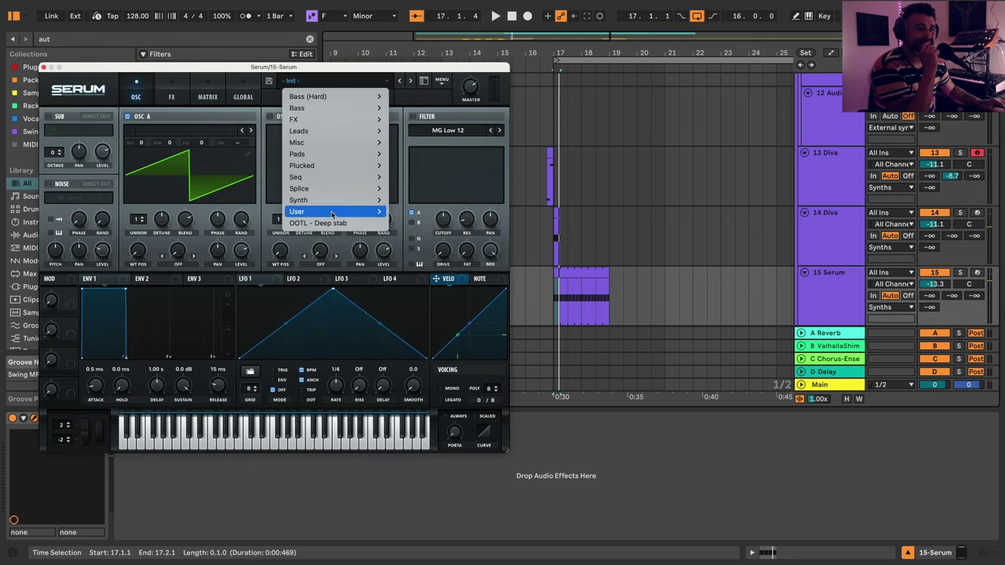
mouse_move(333, 214)
mouse_move(466, 213)
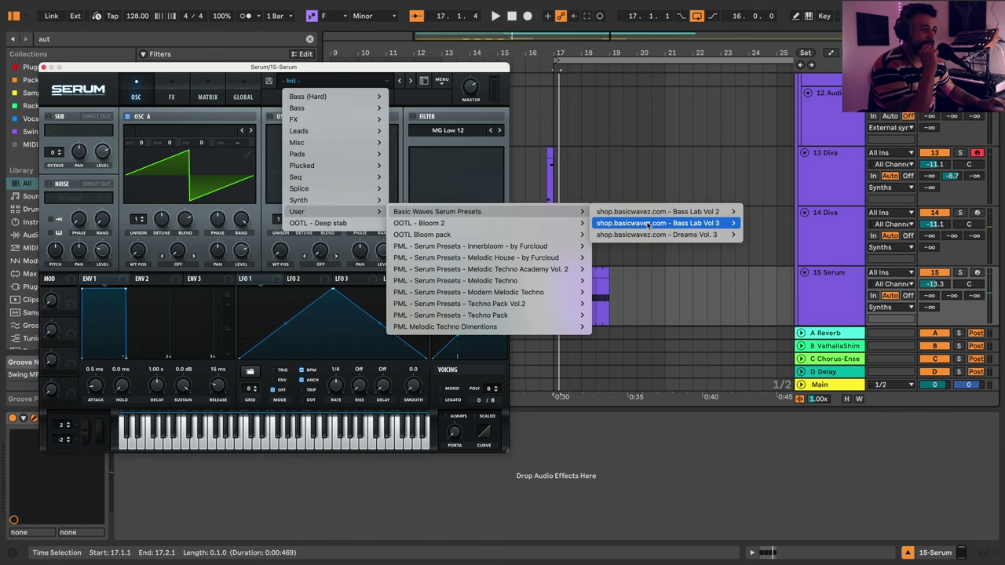
mouse_move(652, 214)
mouse_move(788, 214)
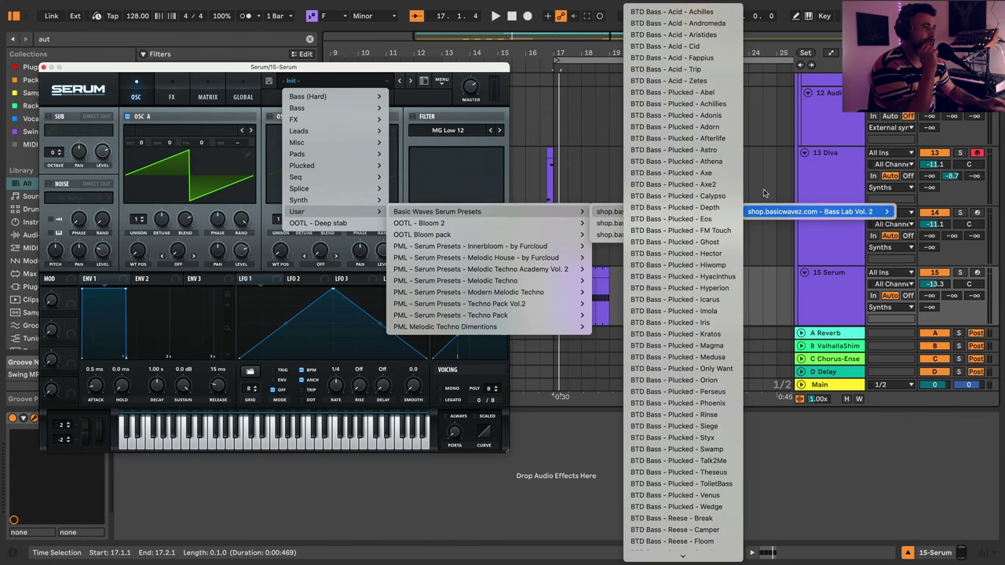
click(687, 11)
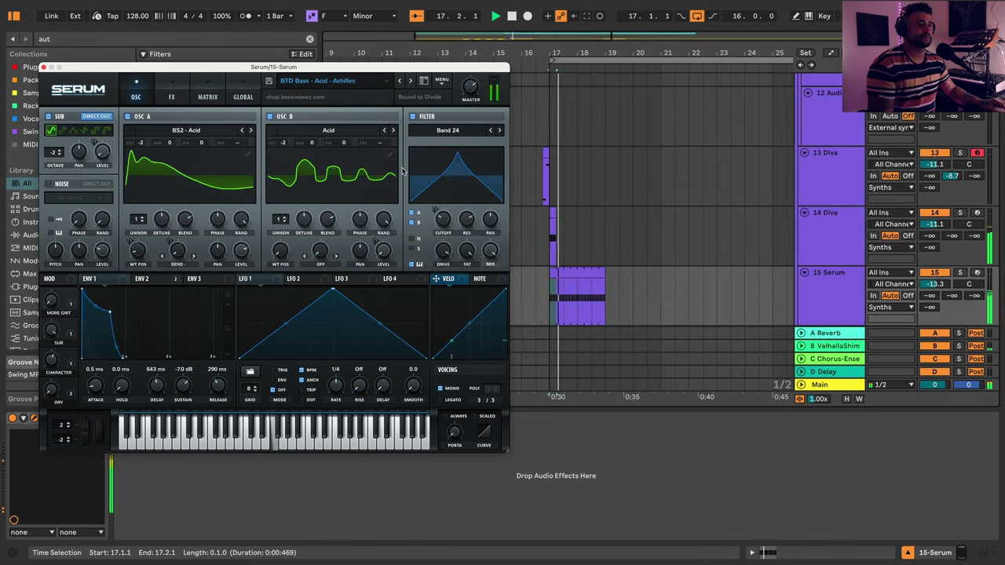
- Audition the following Serum presets up to BTD Bass - Acid - Cid and lower the track volume to -16.7 dB
click(409, 81)
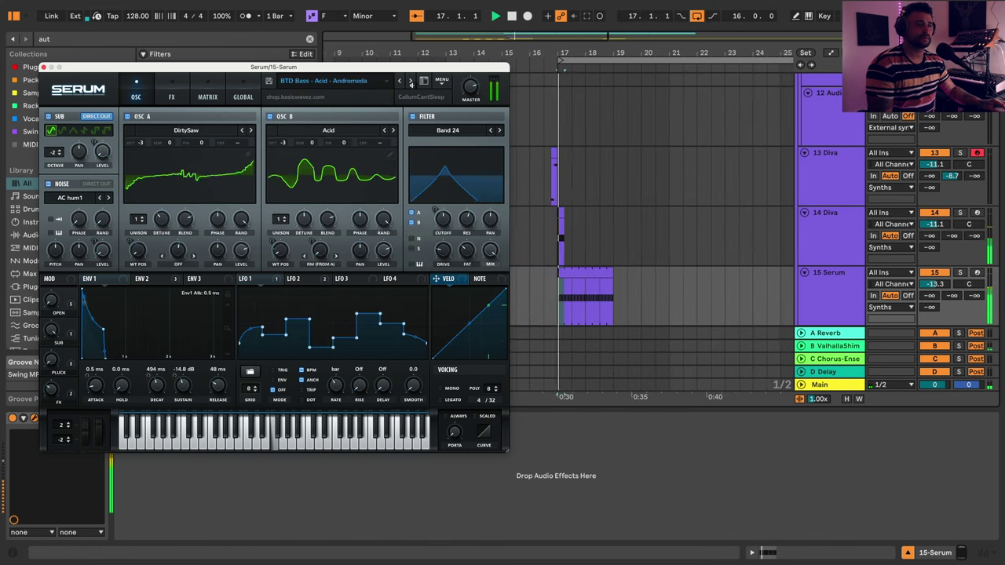
click(409, 81)
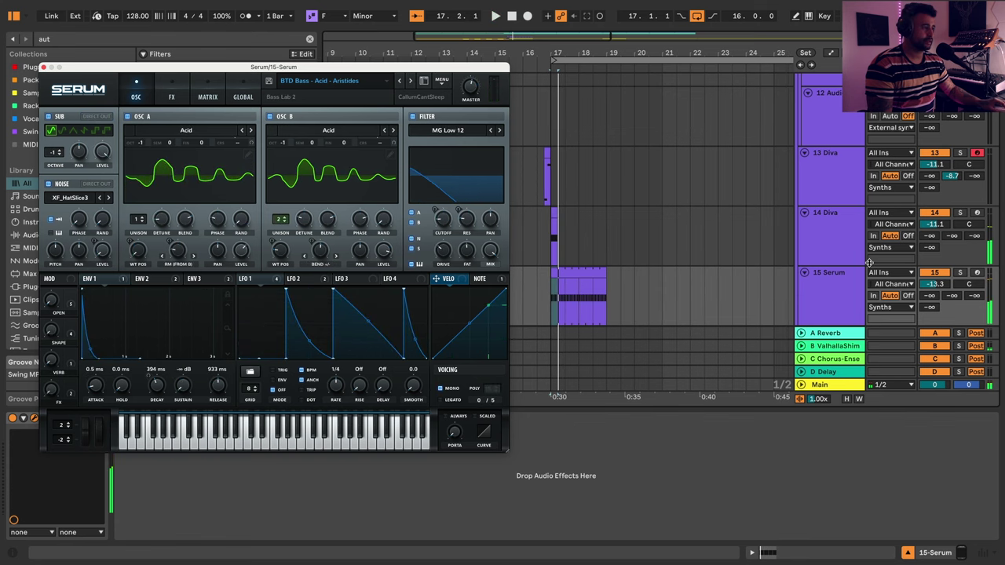
drag(932, 290, 933, 299)
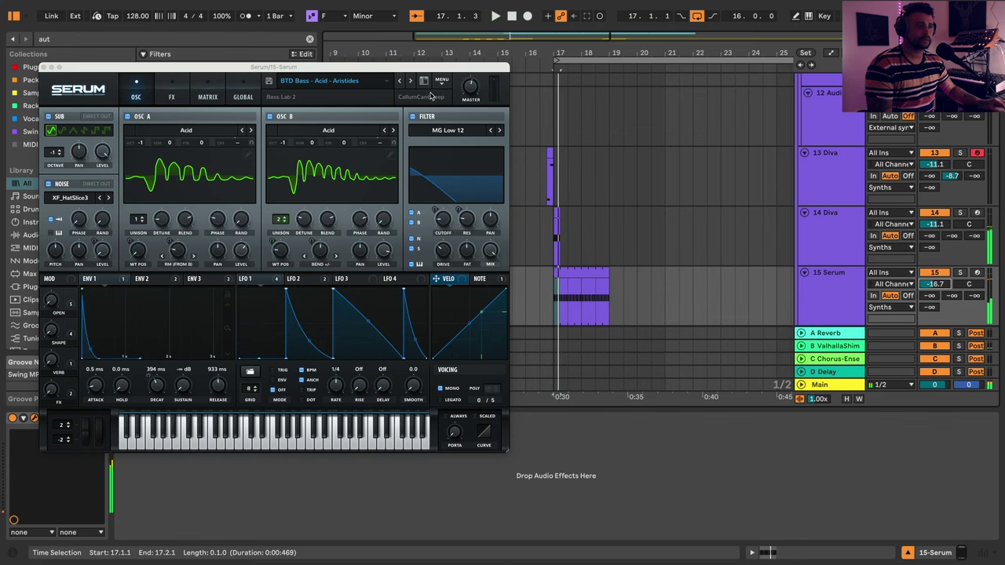
click(412, 81)
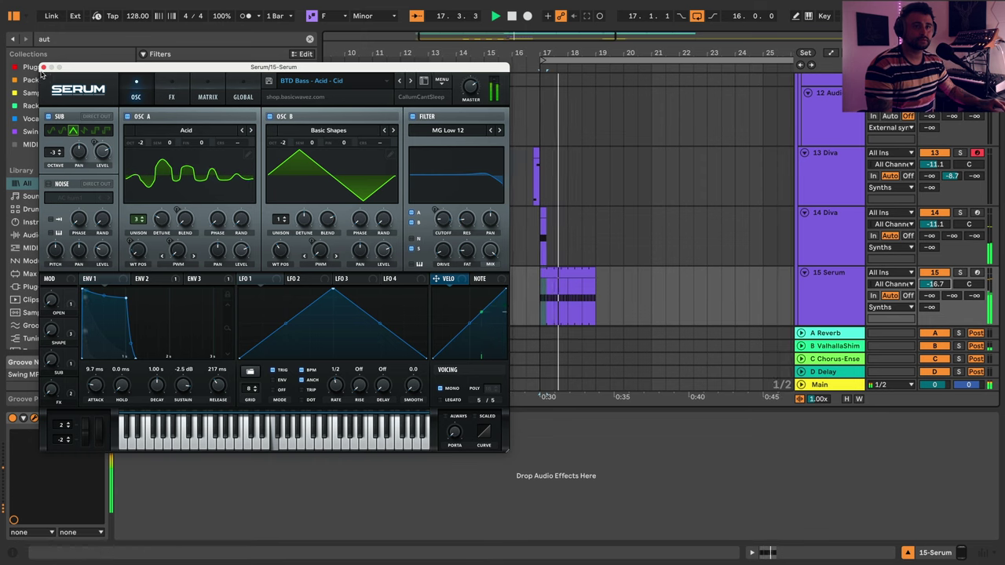
click(45, 68)
- Transpose the four notes in the Serum clip down an octave to F2 and play the result
double_click(565, 302)
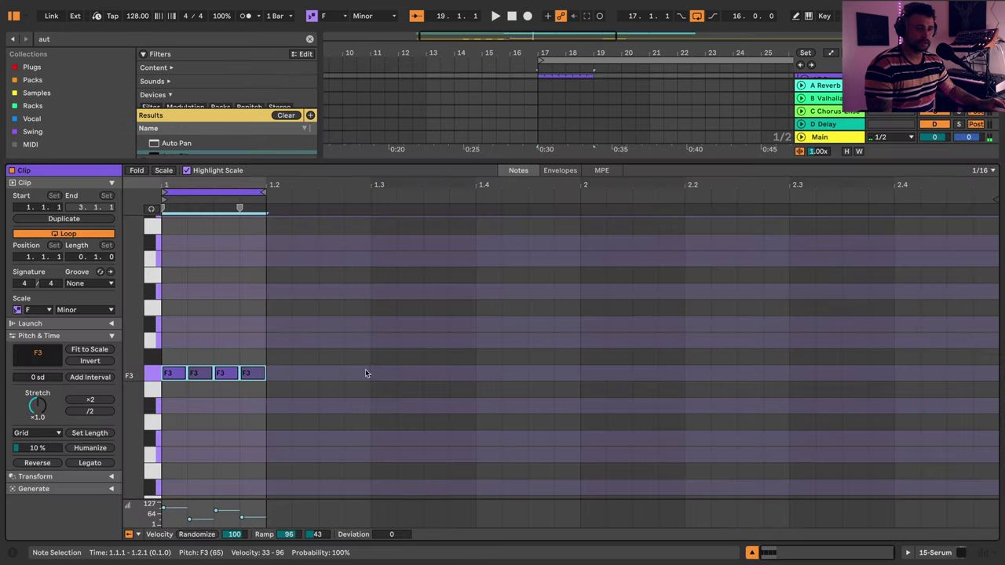
key(shift+Down)
key(space)
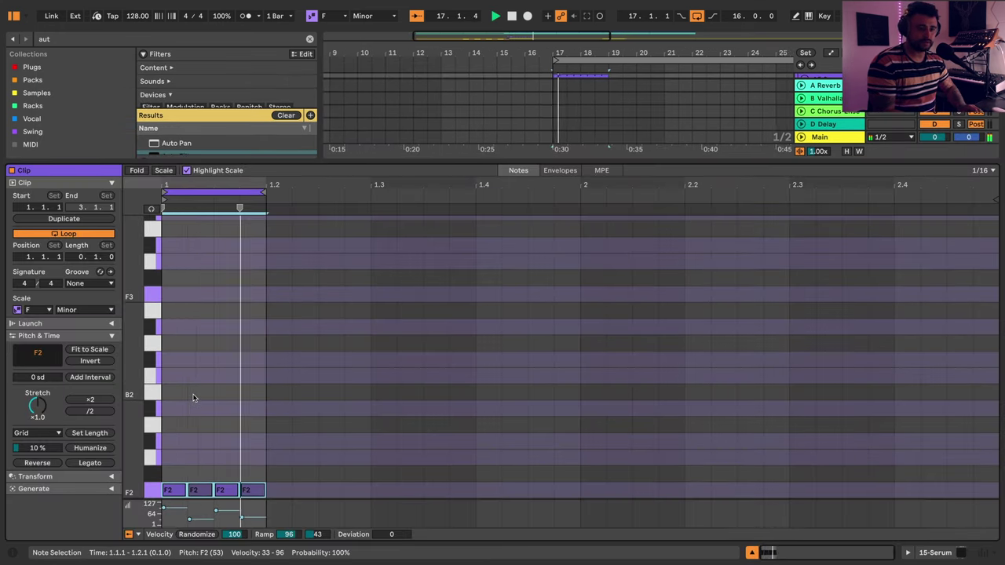
key(shift+Tab)
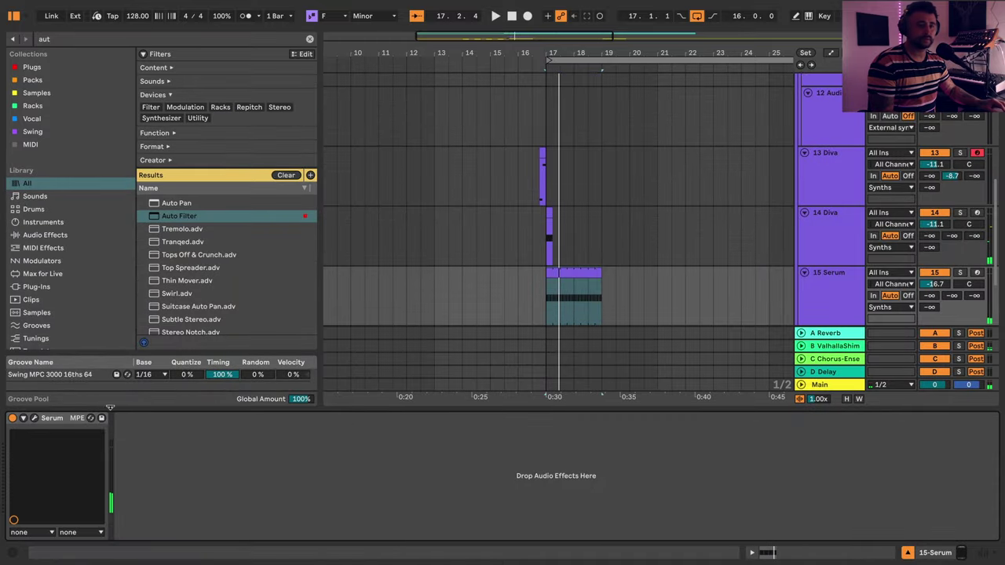
- Apply the Swing MPC 3000 16ths 64 groove to the Serum clip and play it, moving the plugin window out of the way
click(34, 418)
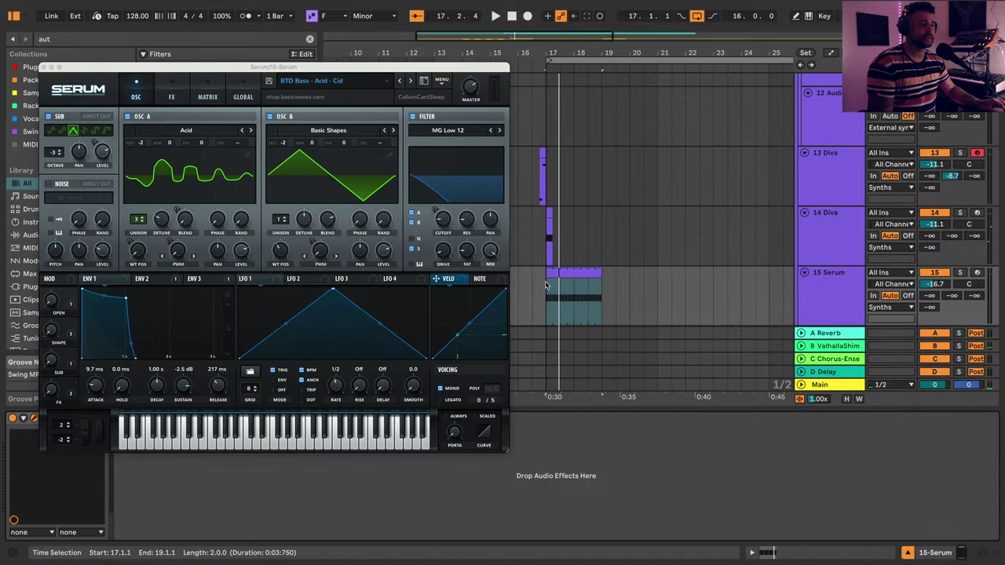
drag(298, 67, 955, 96)
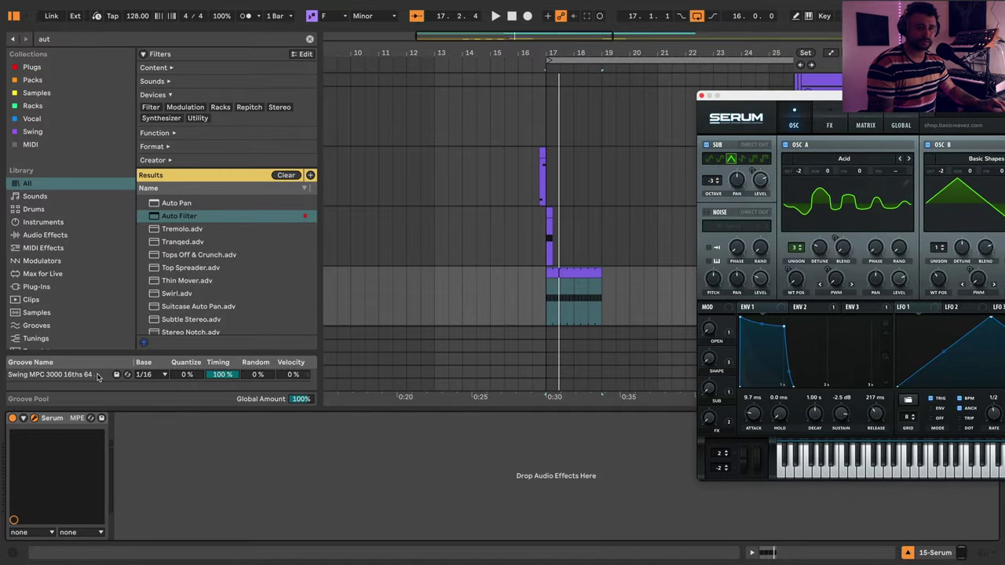
click(97, 375)
key(space)
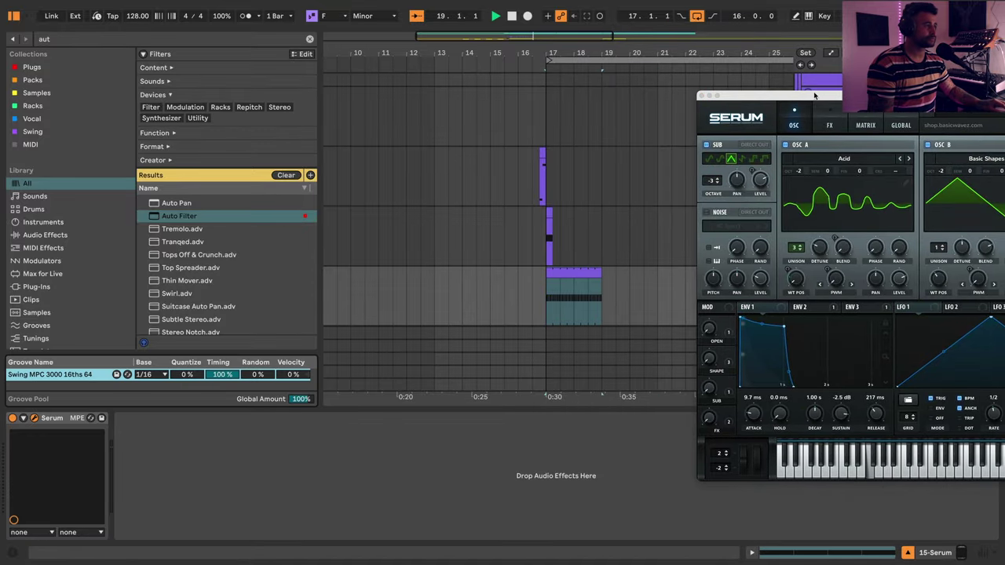
- Switch Serum to the BTD Bass - Acid - Fappius preset and extend the looping Serum clip to 33.1.1
drag(814, 95, 343, 60)
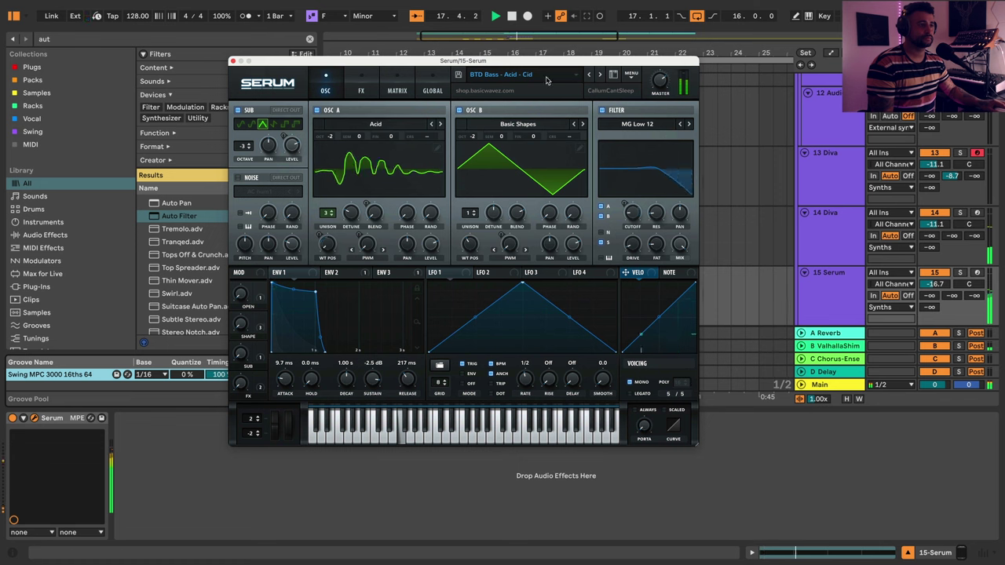
click(599, 74)
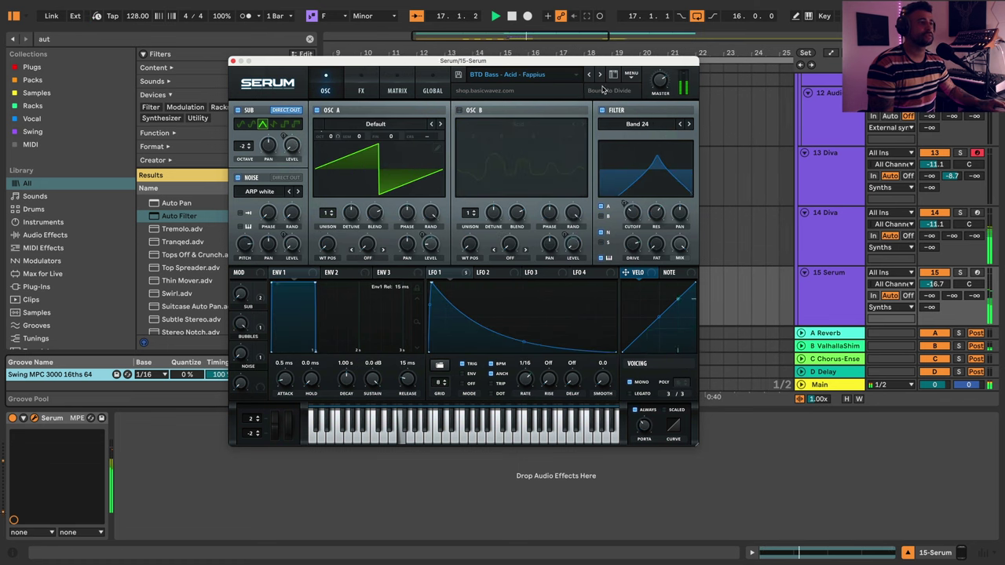
click(233, 61)
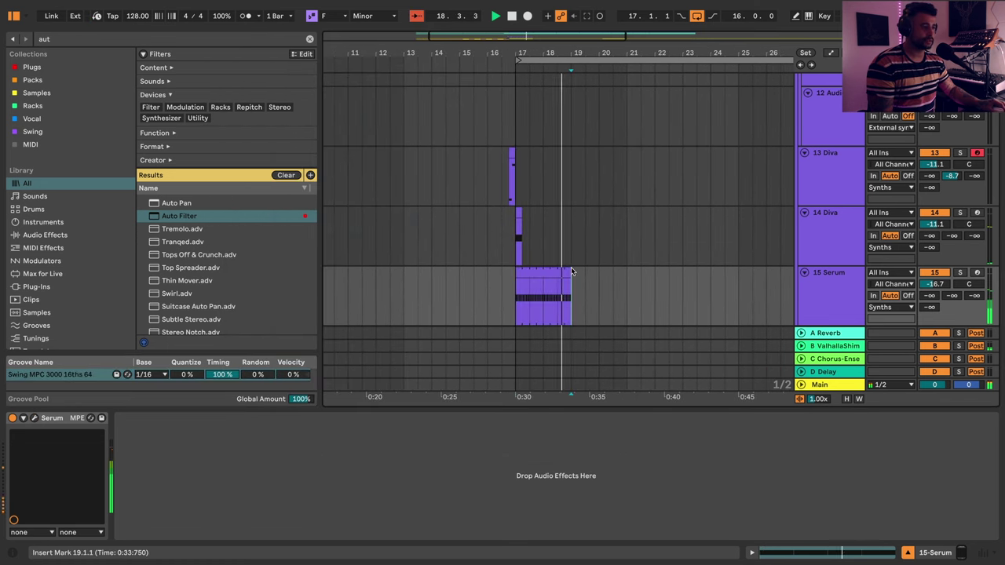
drag(571, 271, 709, 272)
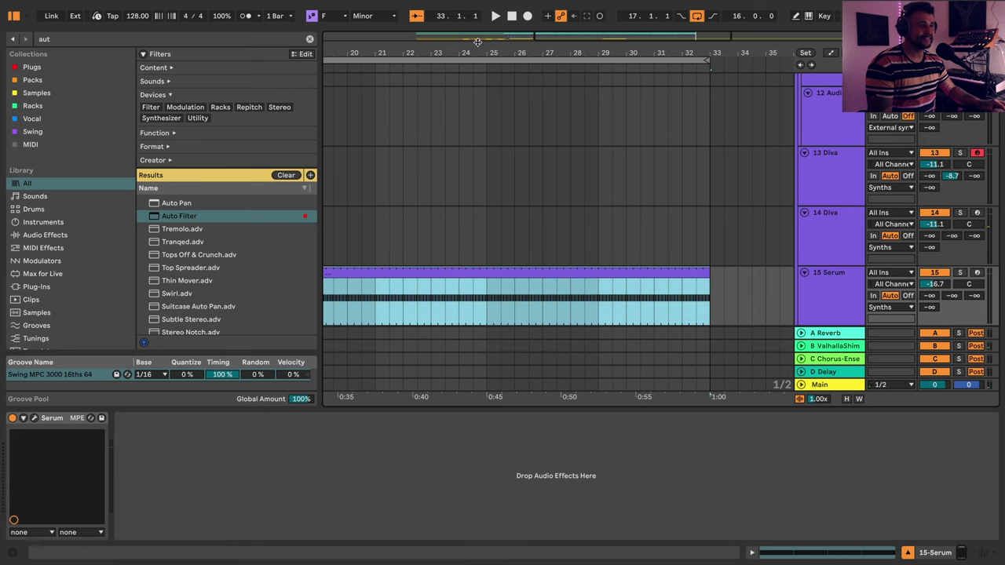
drag(471, 48, 524, 23)
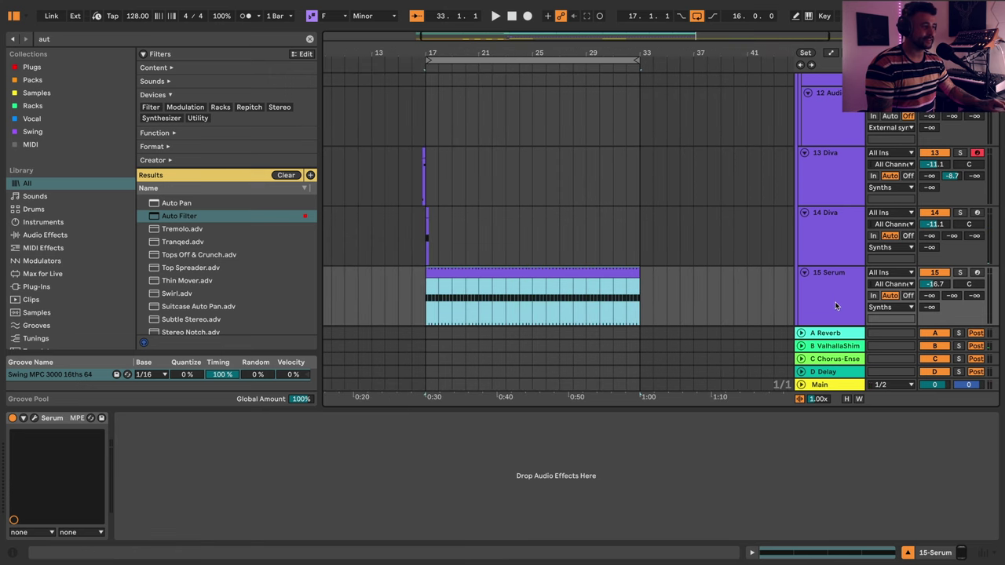
- Audition the following Serum presets during playback up to BTD Bass - Plucked - Abel
click(835, 306)
click(35, 418)
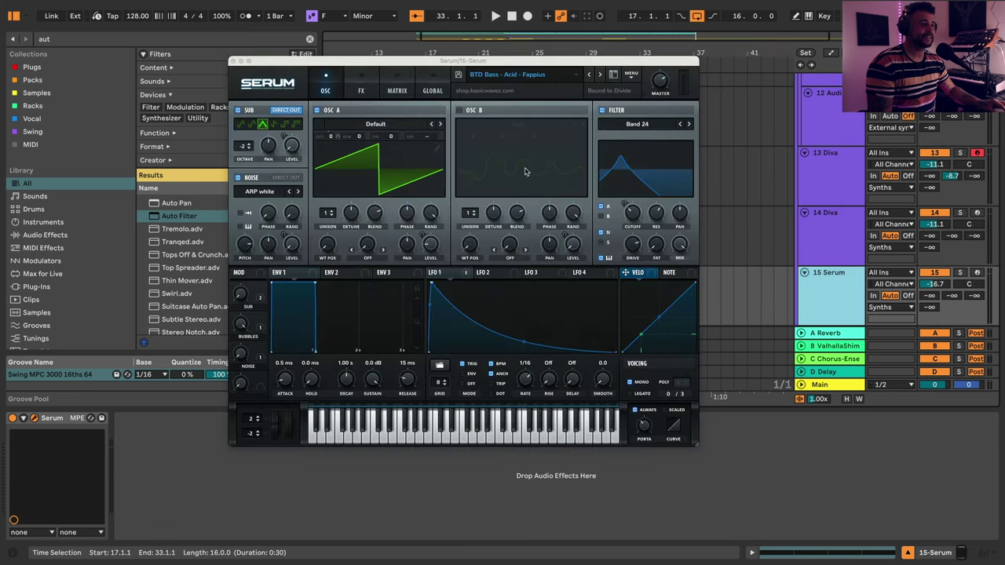
click(600, 75)
key(space)
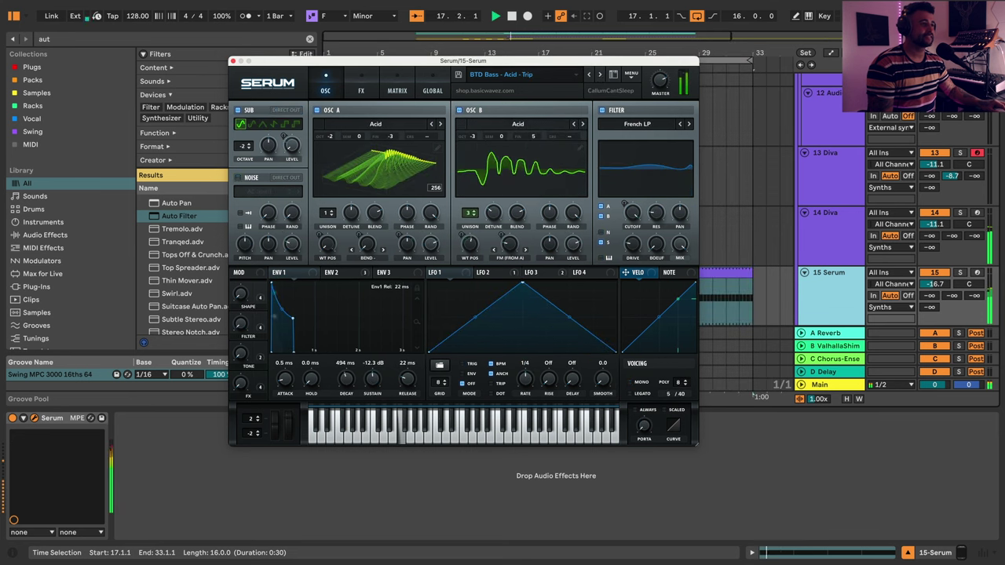
click(600, 76)
click(601, 75)
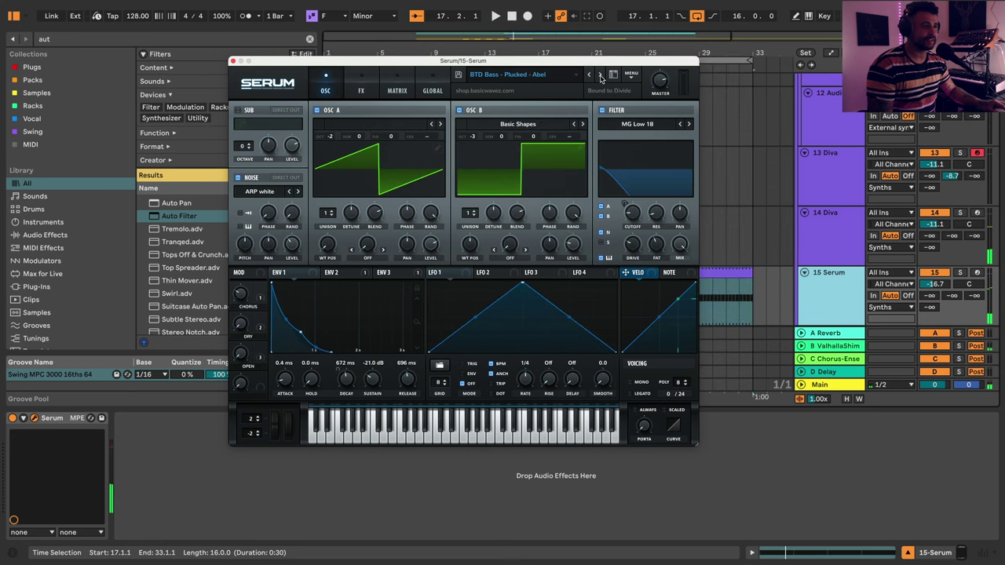
key(space)
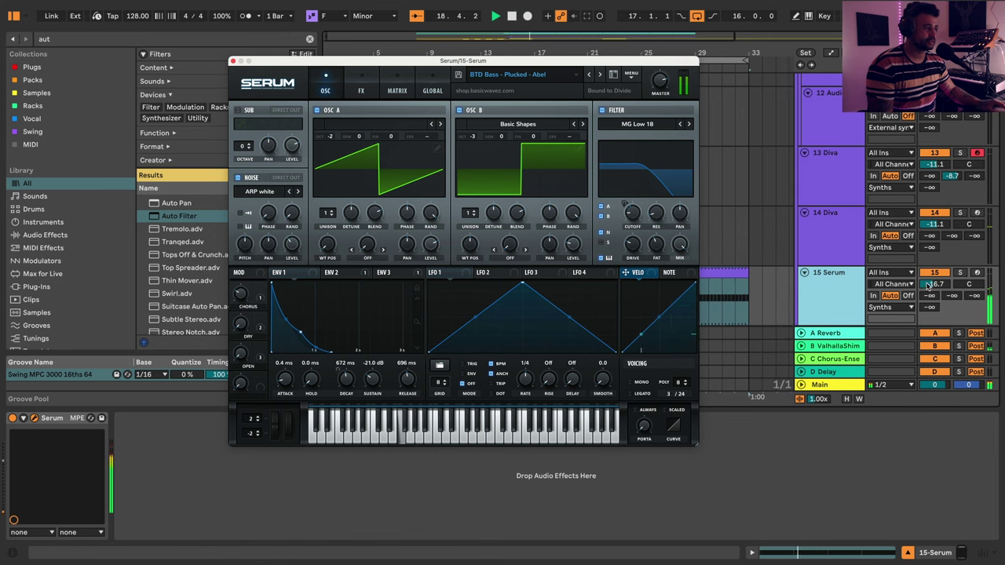
- Raise the Serum track volume to -16.1 and set OSC A to octave -1 and OSC B to octave -2 with 3 unison voices
drag(934, 284, 934, 280)
click(330, 138)
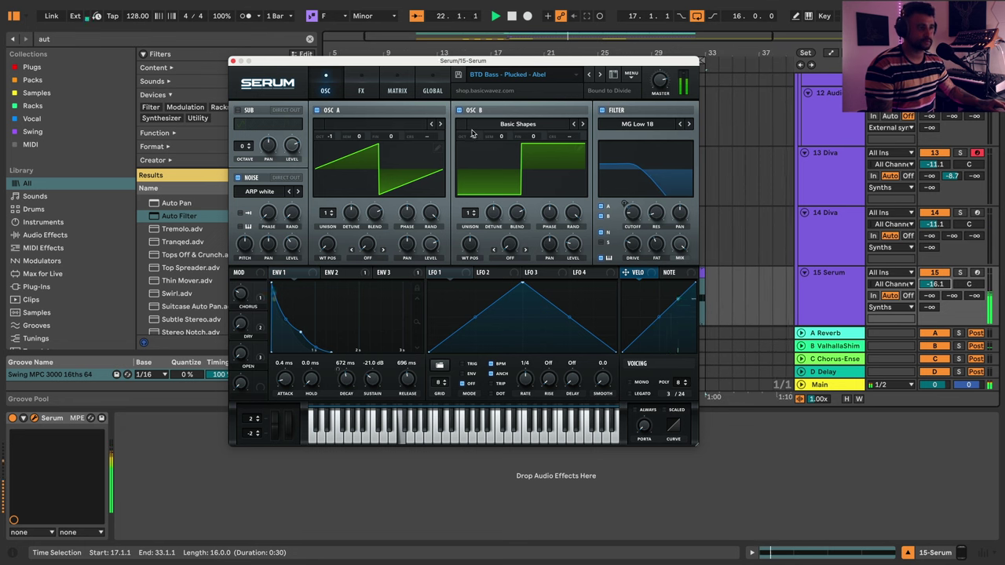
drag(472, 133, 476, 137)
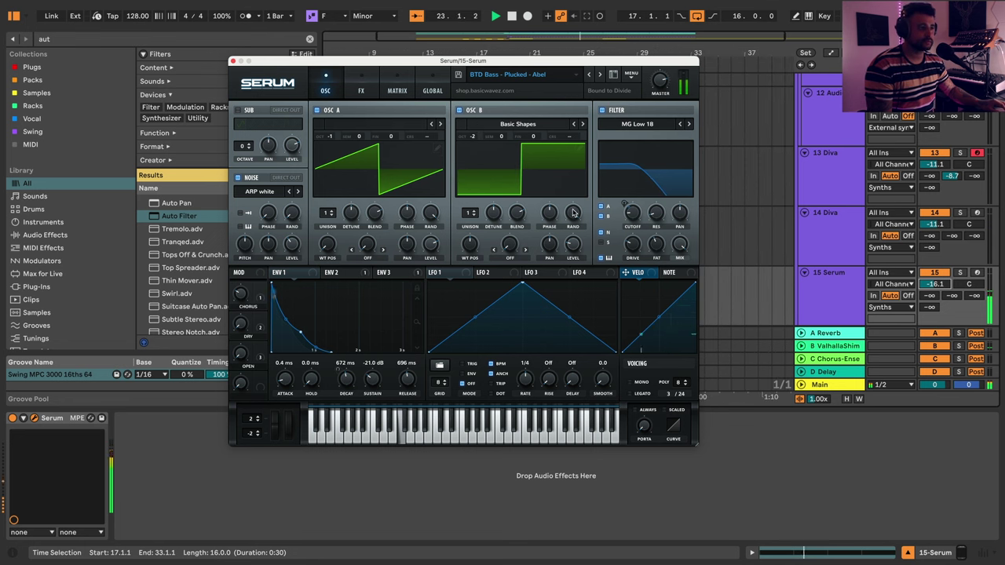
click(470, 215)
drag(471, 207, 492, 231)
drag(575, 245, 577, 215)
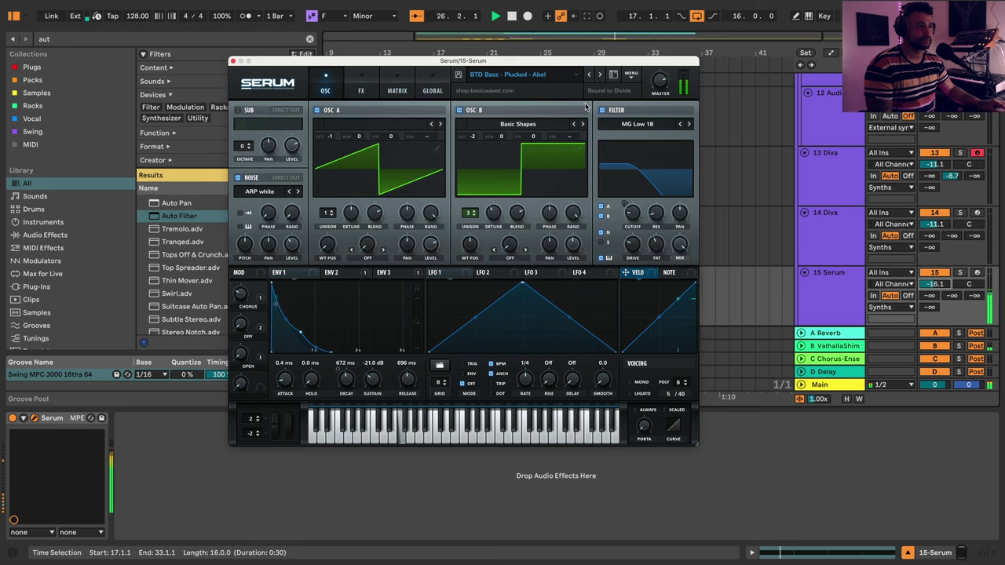
- Audition the following Serum presets up to BTD Bass - Plucked - Axe and adjust that preset's filter cutoff modulation
click(596, 76)
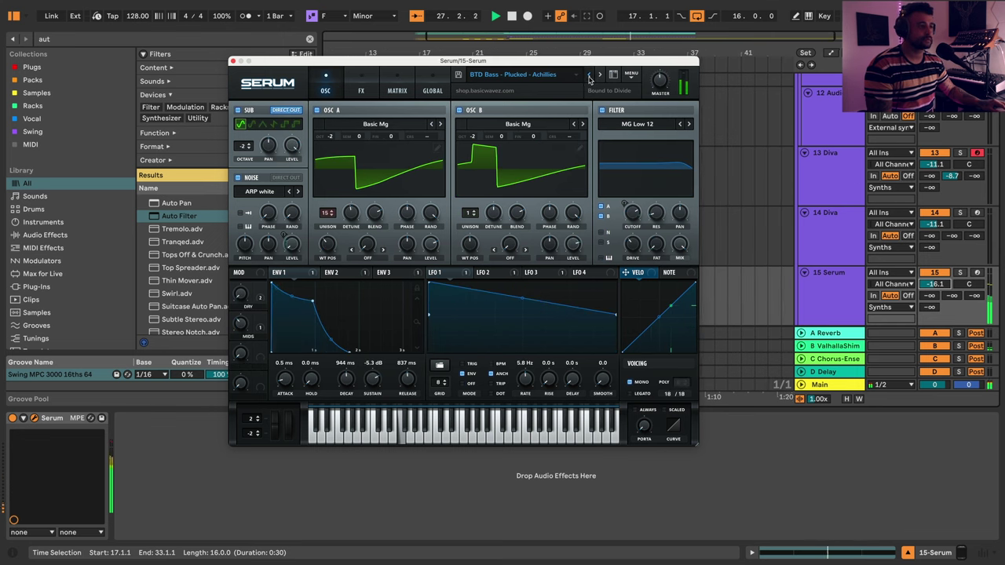
click(598, 76)
click(598, 76)
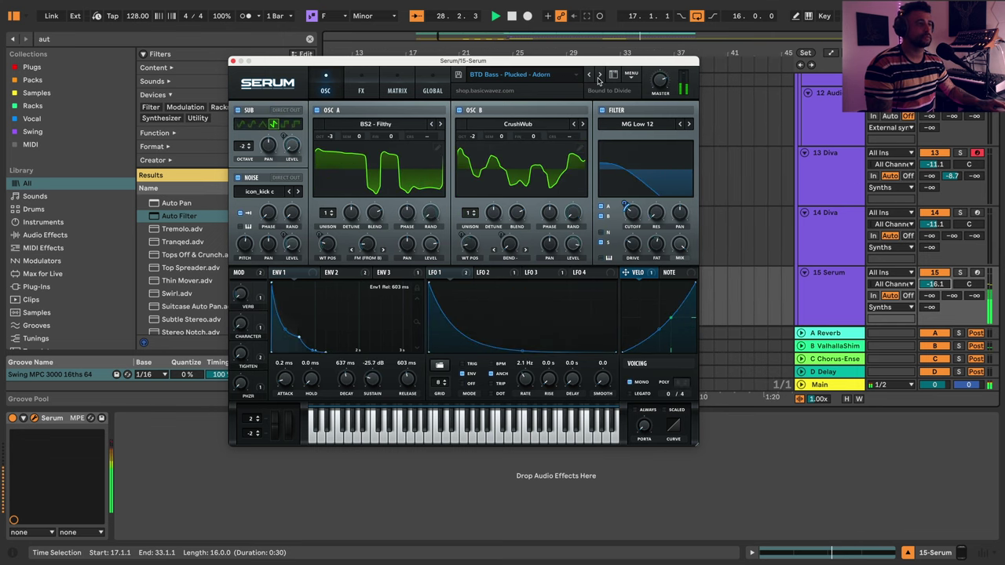
click(599, 76)
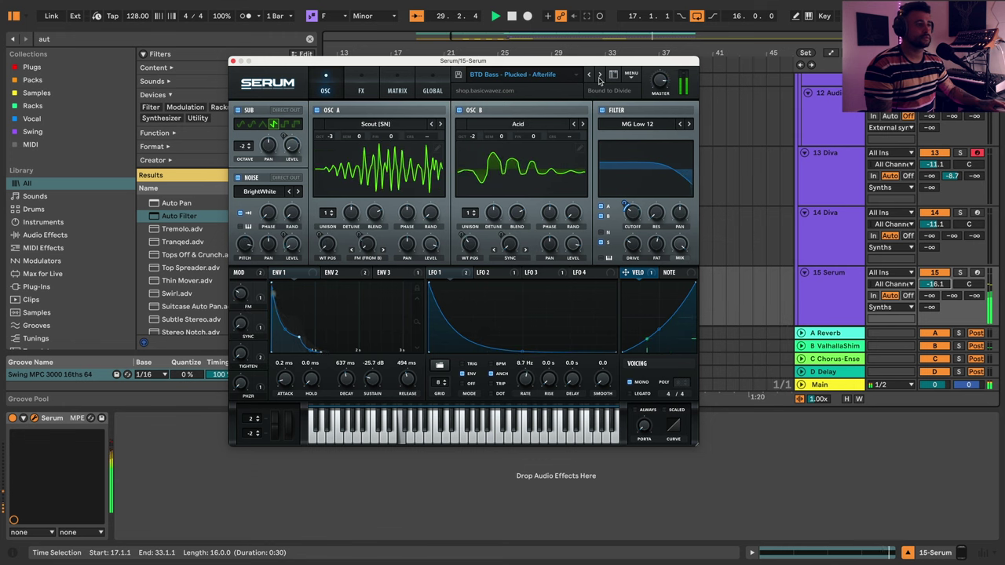
click(599, 77)
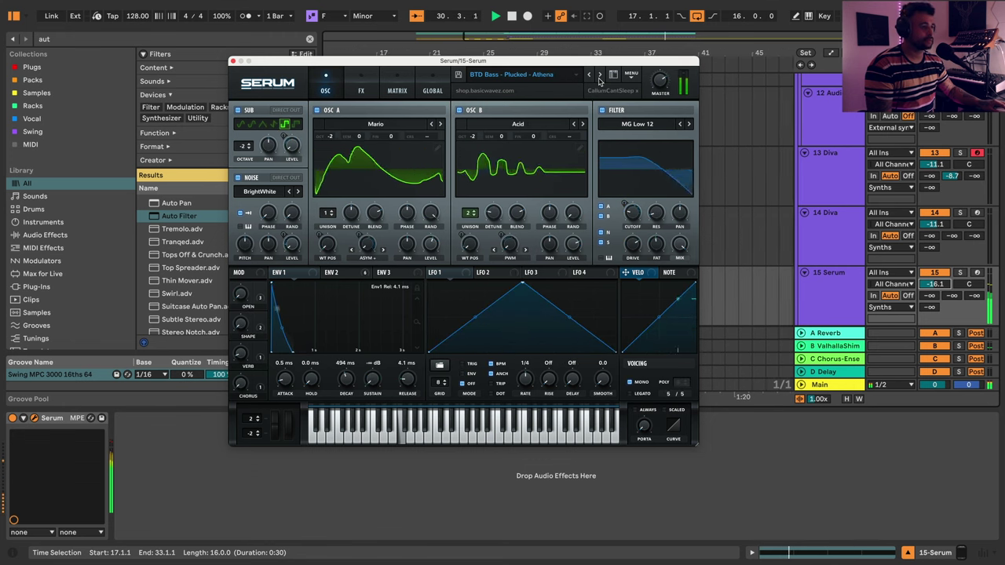
click(599, 77)
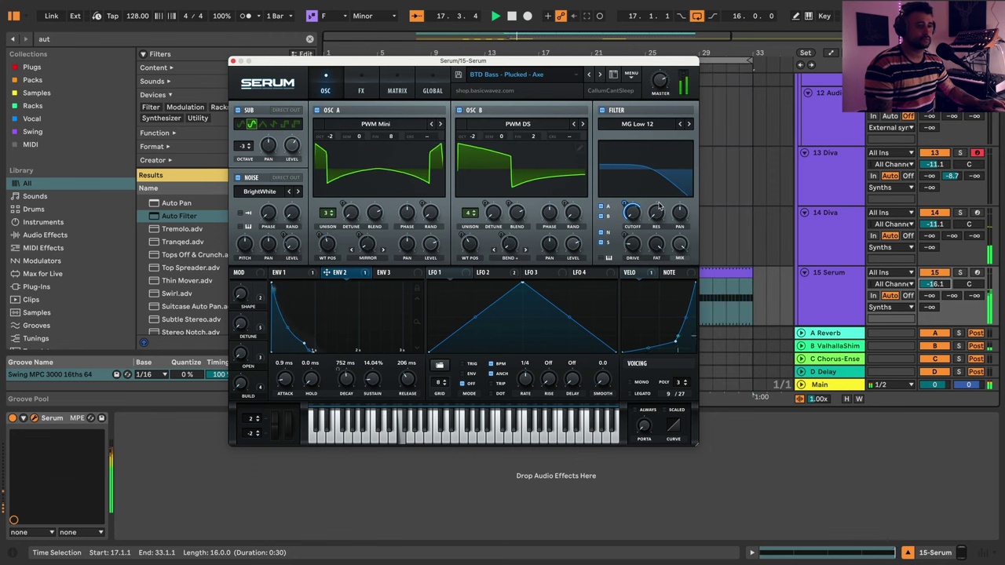
drag(622, 203, 627, 216)
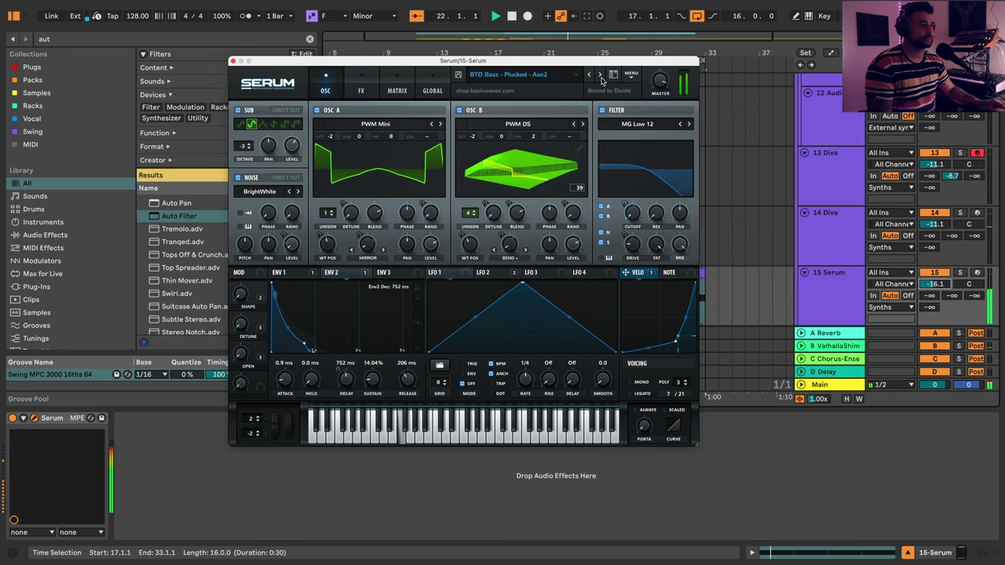
- Continue through the Serum presets to BTD Bass - Plucked - Ghost during playback and close the plugin window
click(600, 76)
click(601, 76)
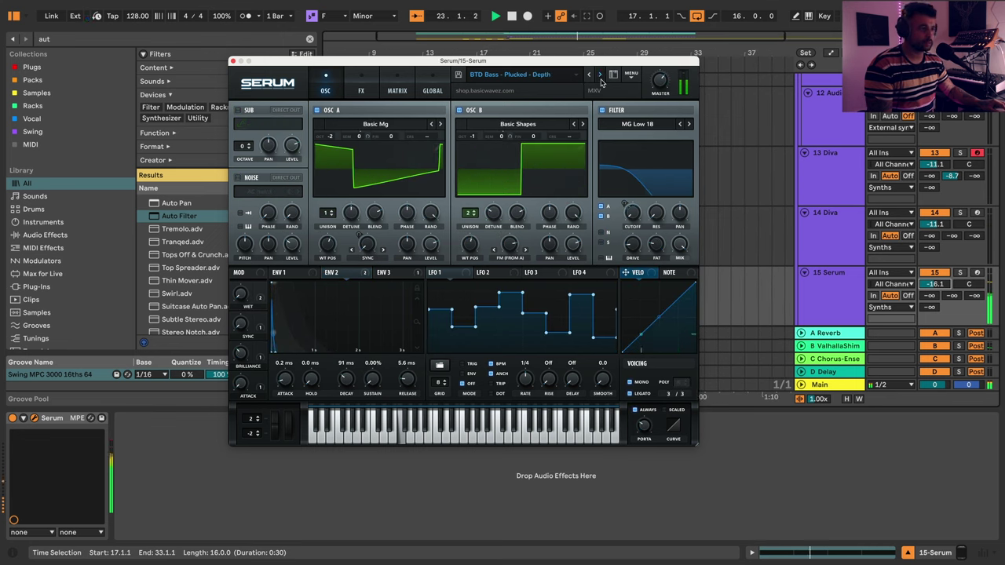
click(601, 76)
click(600, 76)
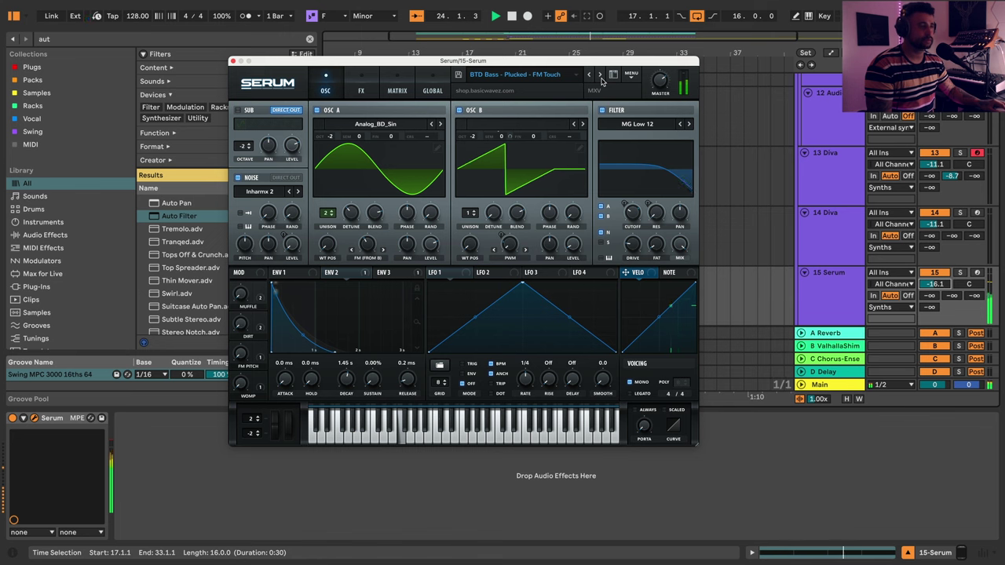
click(600, 76)
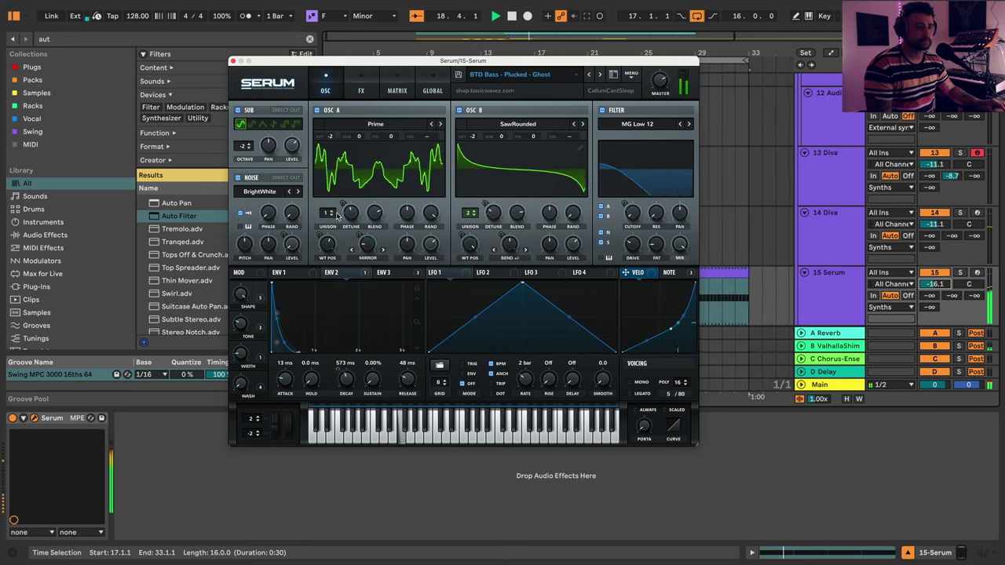
click(233, 60)
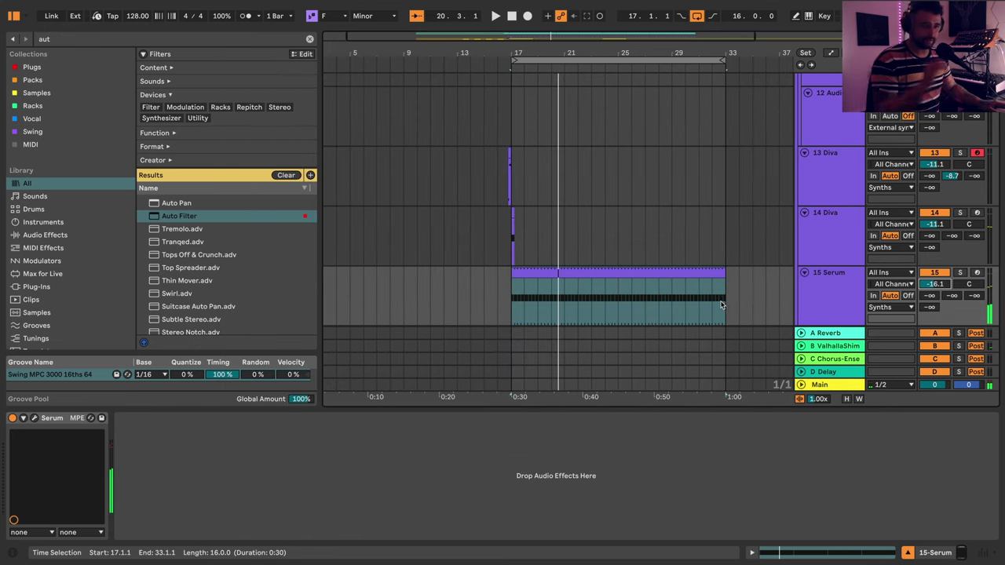
- Lower the Synths group's sidechain Compressor threshold to -18.4 dB and switch it to Peak mode during playback
scroll(721, 305, down, 3)
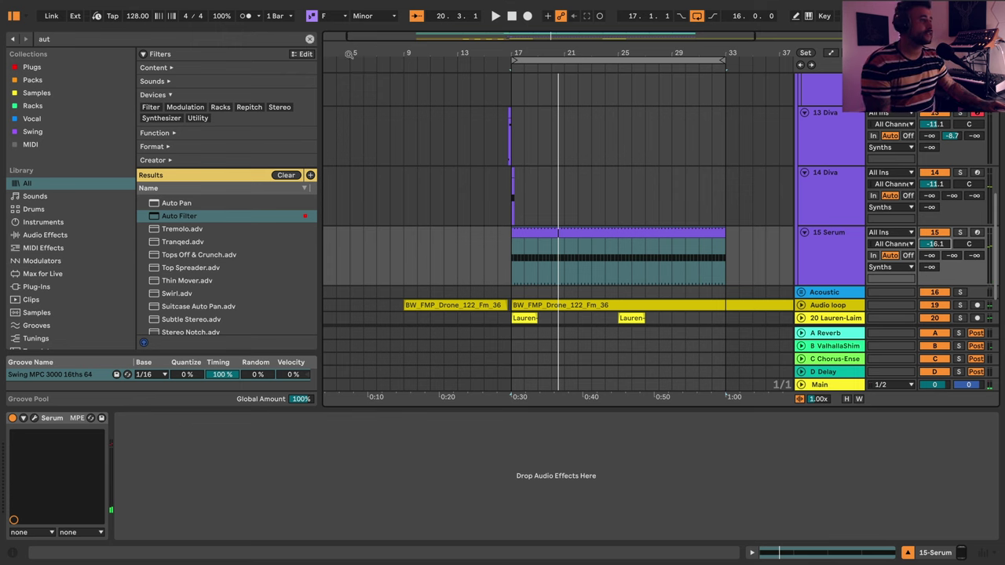
scroll(835, 138, up, 10)
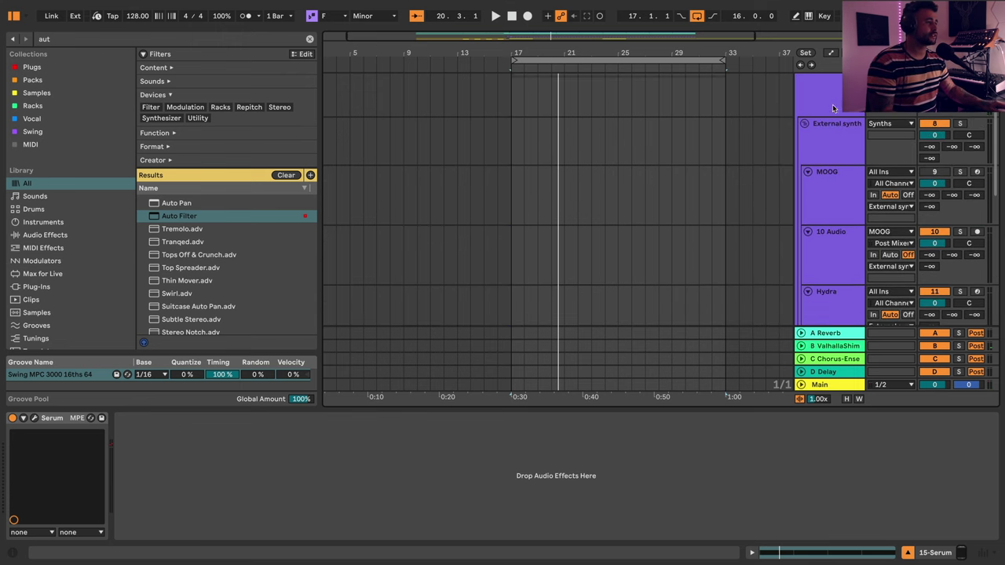
click(833, 108)
key(space)
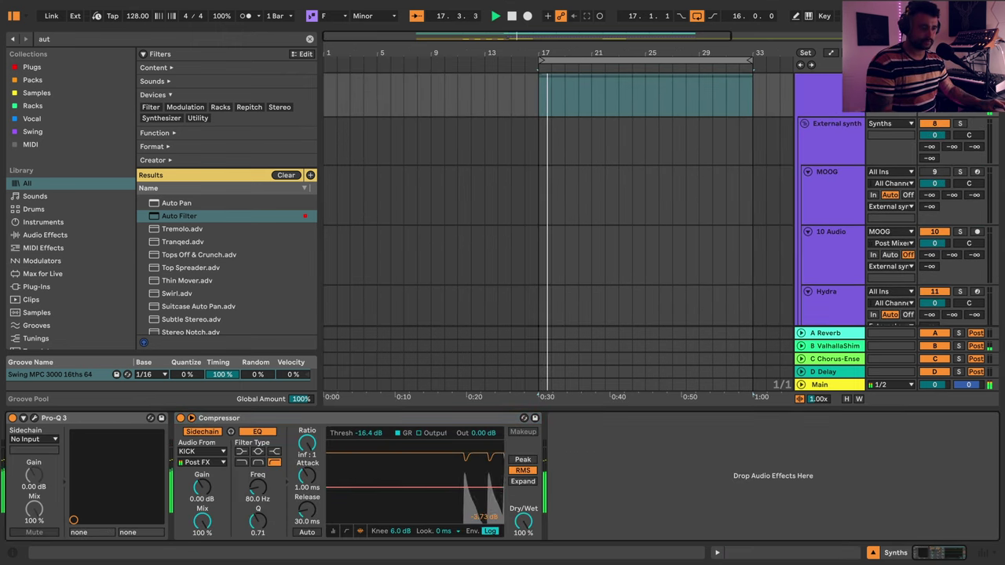
drag(416, 488, 416, 492)
click(522, 459)
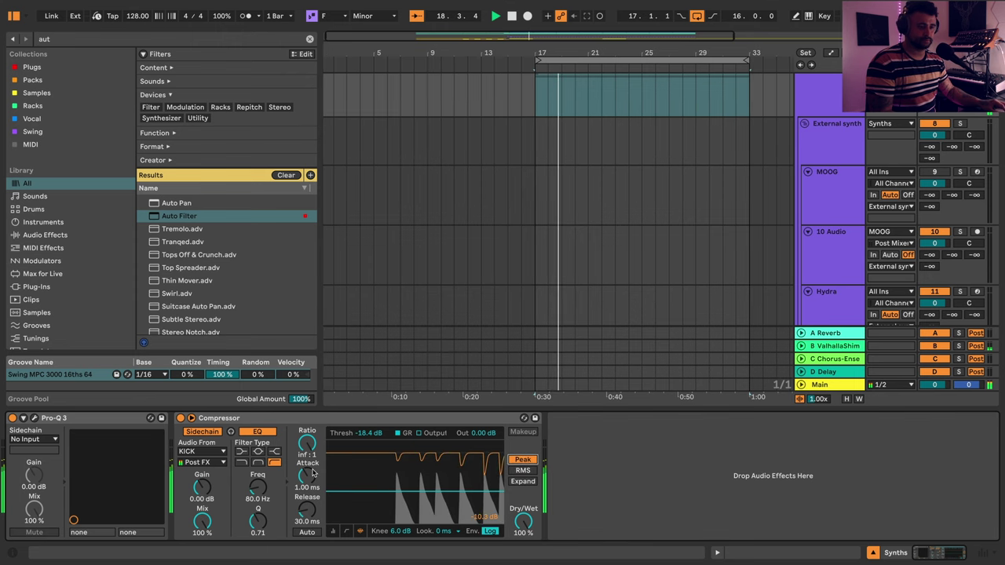
- Play the arrangement from bar 16 into the bar 17 hook and inspect the notes in the Serum clip
scroll(840, 272, down, 5)
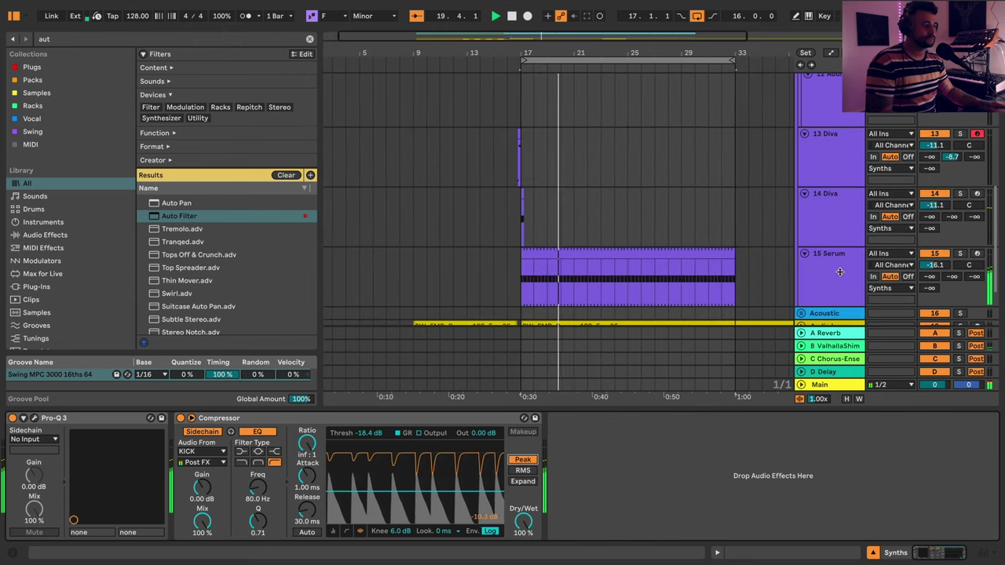
scroll(839, 272, down, 2)
click(738, 237)
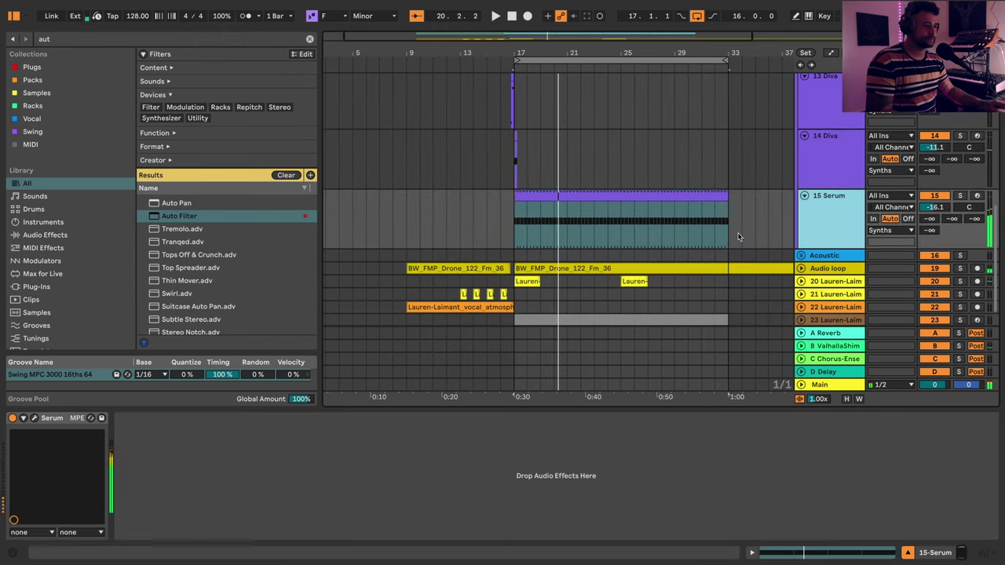
click(508, 112)
scroll(570, 107, up, 3)
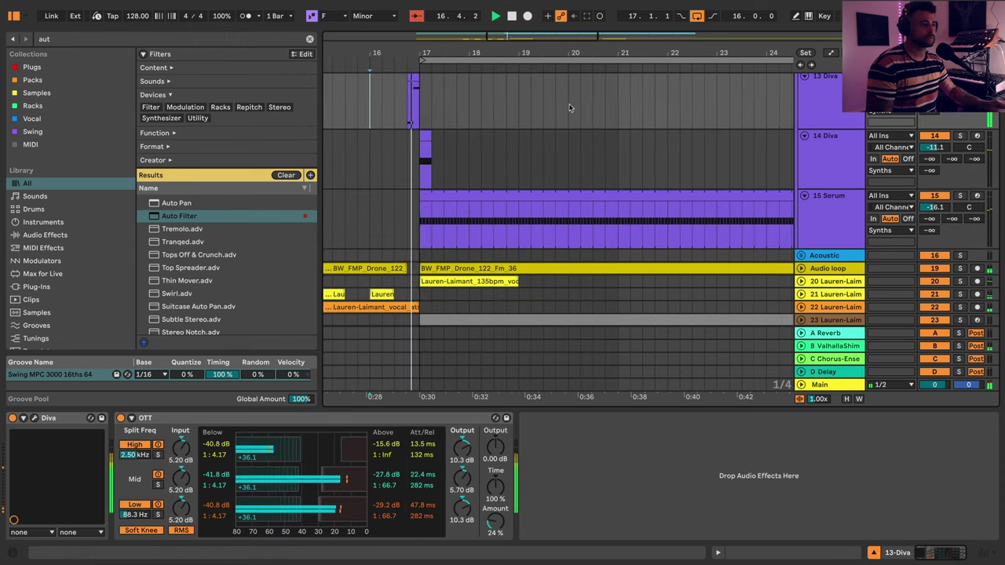
click(511, 198)
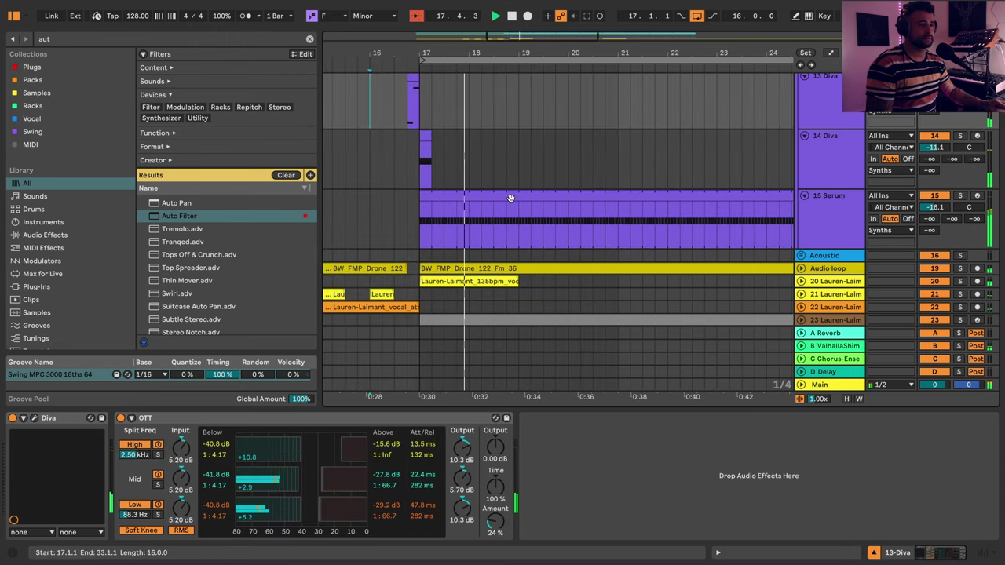
double_click(511, 198)
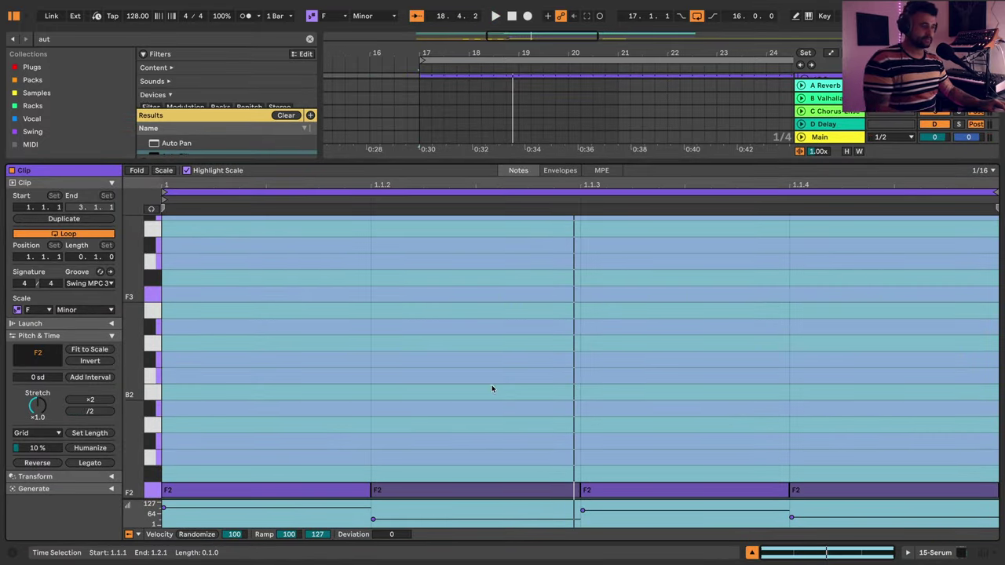
click(928, 553)
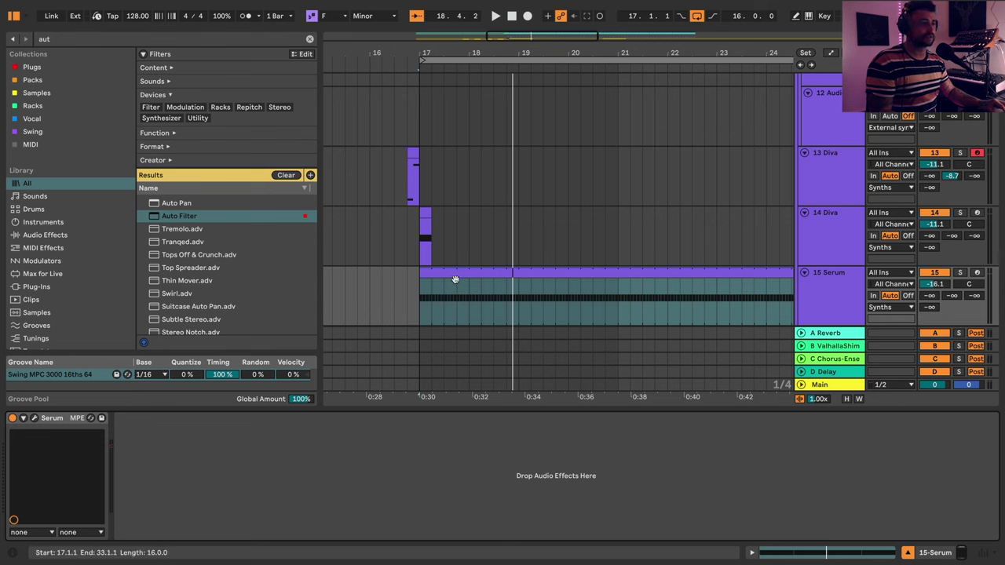
- Shorten the Serum clip to two bars, 17.1.1 to 19.1.1, deleting the part from bar 19 to bar 33
drag(420, 295, 508, 301)
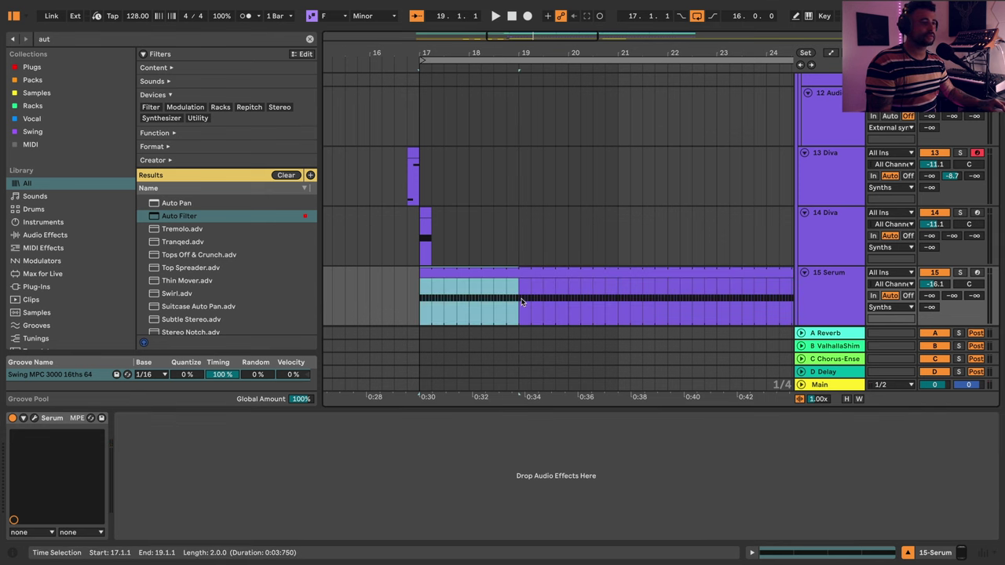
click(554, 279)
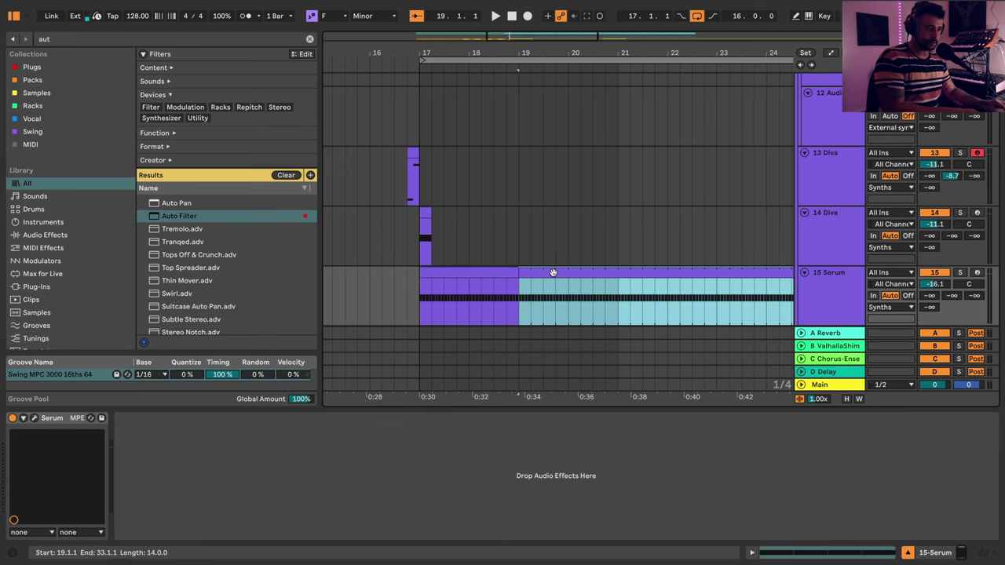
click(553, 273)
key(Delete)
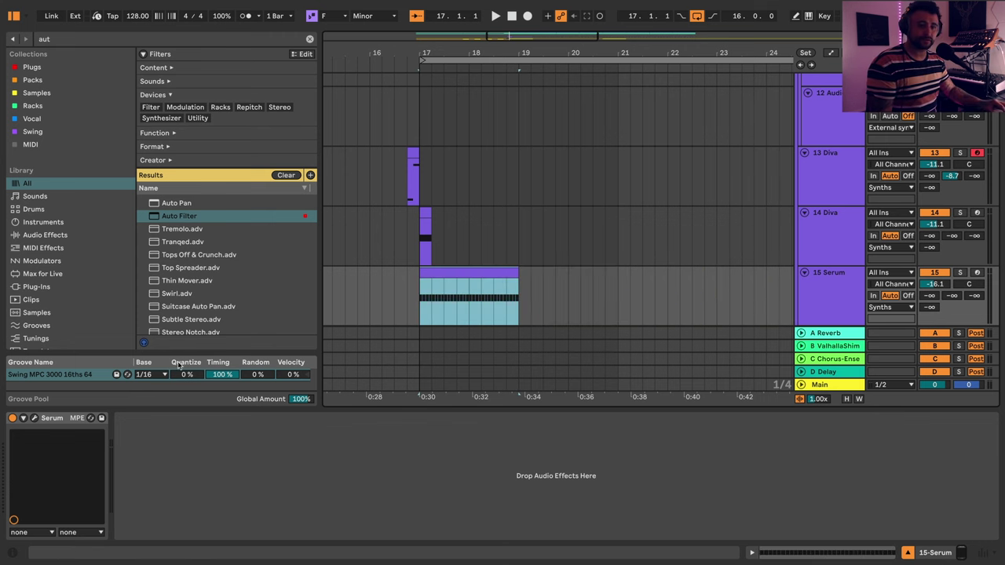
mouse_move(517, 270)
mouse_down()
mouse_move(619, 276)
mouse_move(518, 273)
mouse_up()
- Duplicate the two-bar Serum clip to bar 19 and consolidate both into one four-bar clip from 17.1.1 to 21.1.1
click(483, 282)
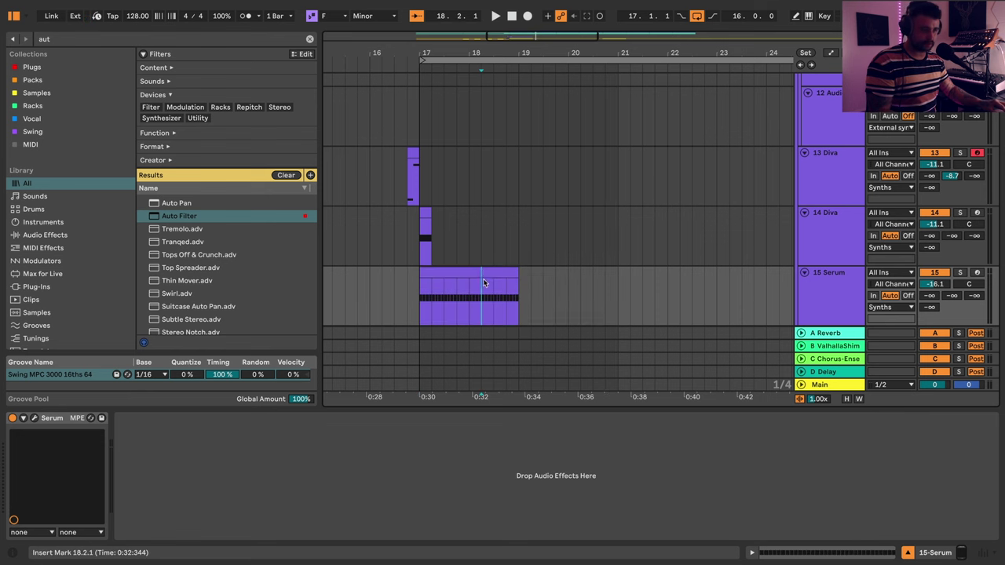
click(482, 275)
key(ctrl+d)
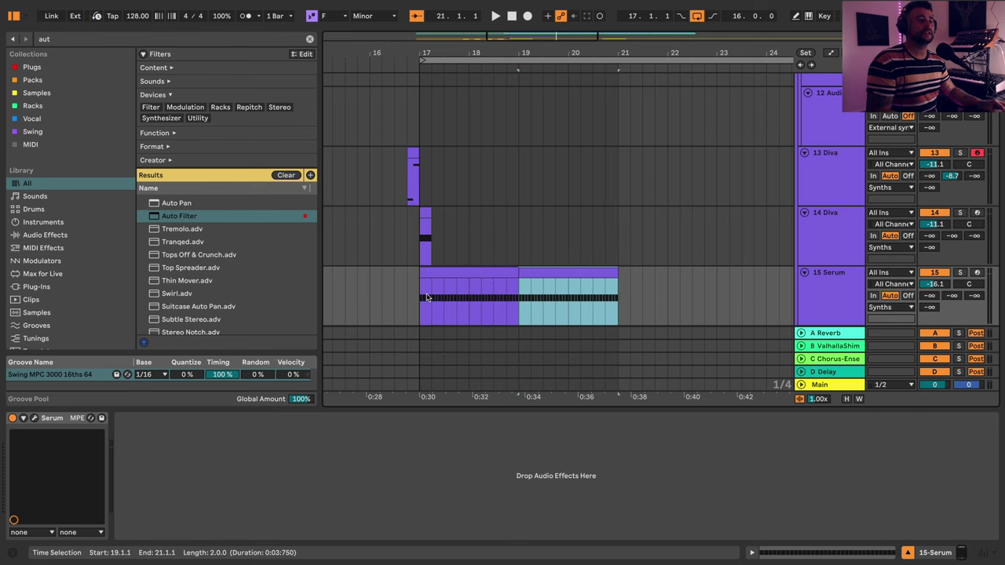
drag(427, 297, 616, 308)
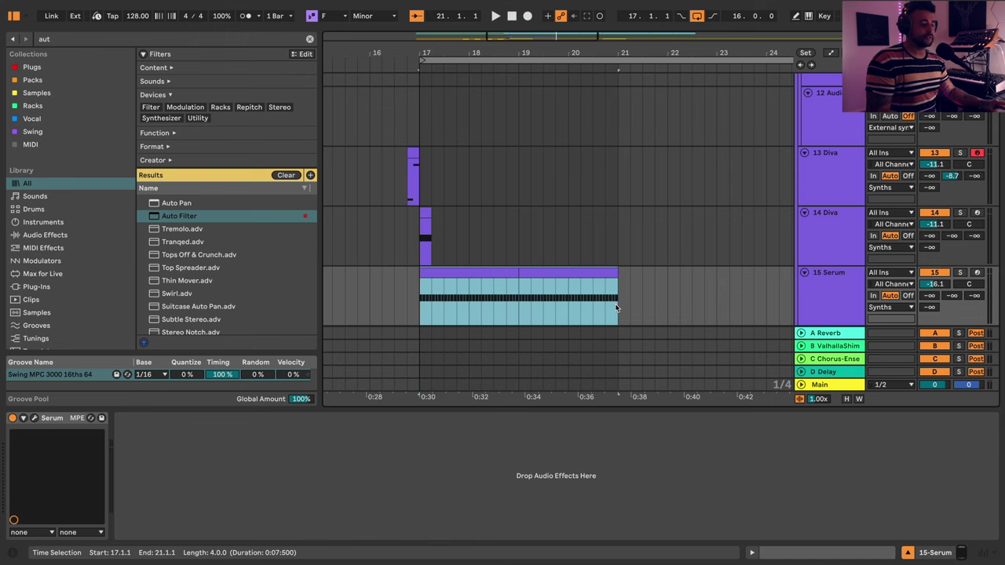
- Switch Serum to the BTD Bass - Plucked - Hector preset, play the bass from bar 17, and close the plugin window
click(828, 295)
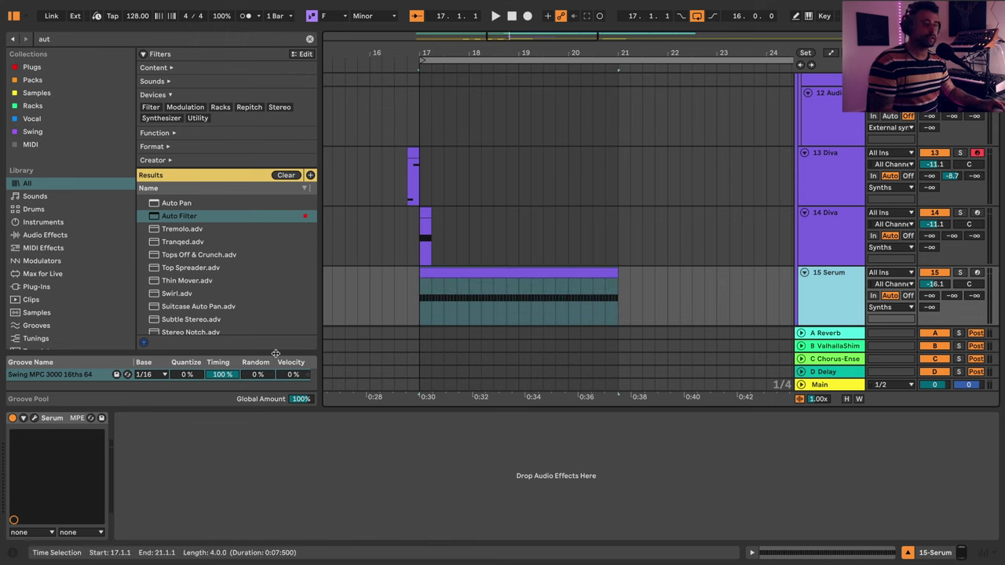
click(34, 419)
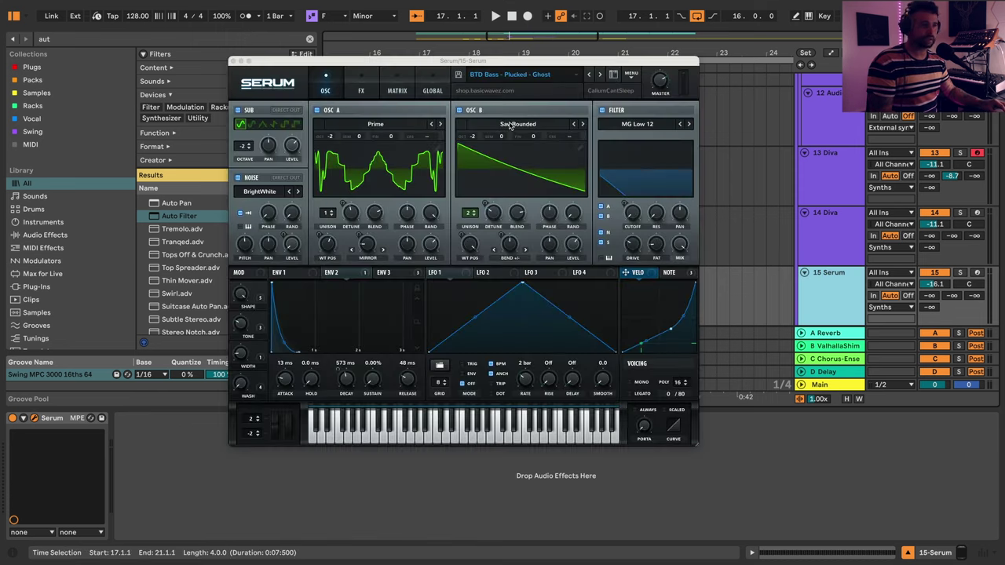
click(598, 75)
key(space)
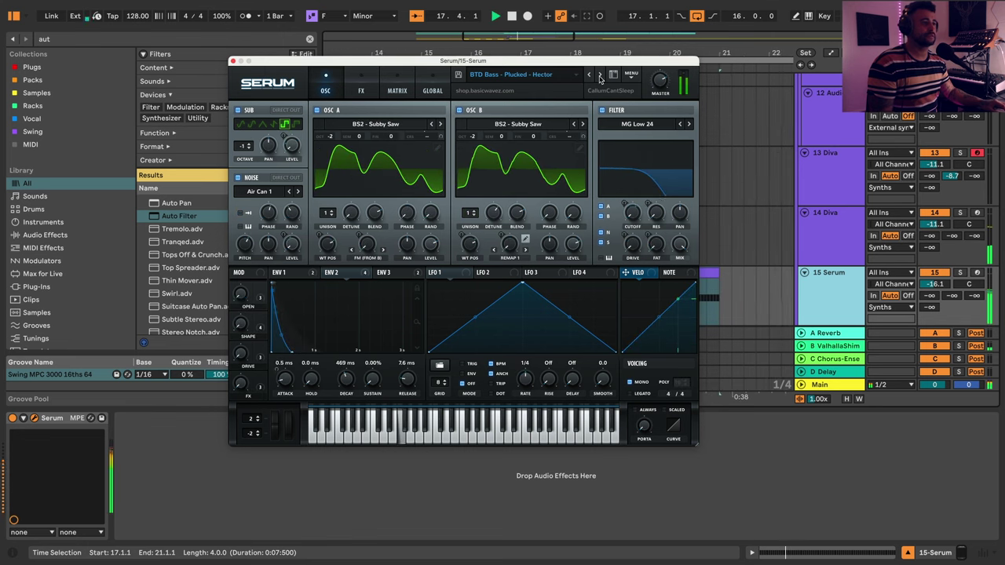
click(233, 61)
- Show only the F minor scale notes in the Serum clip and delete every F2 note except the one at 1.1.1
double_click(504, 272)
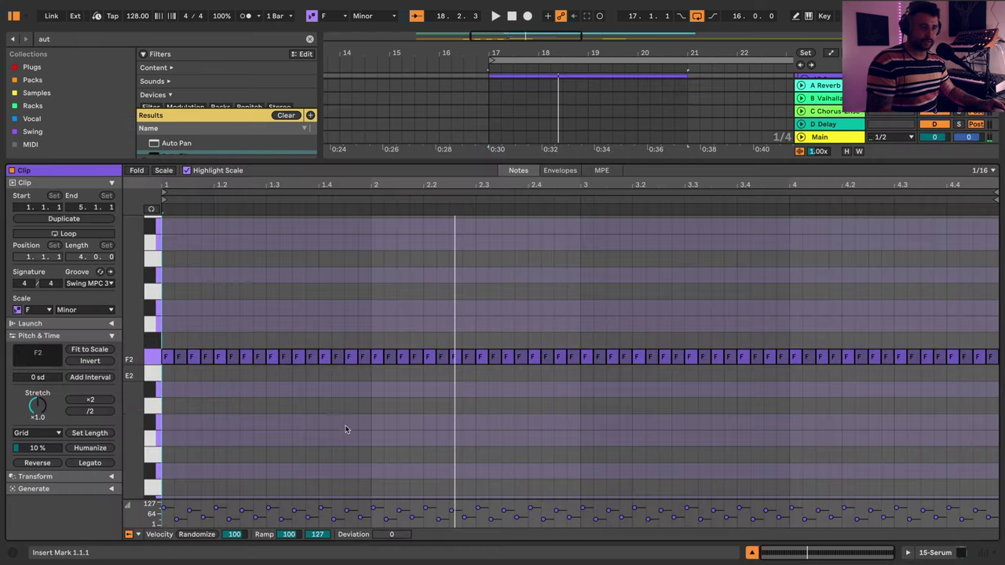
click(189, 368)
key(space)
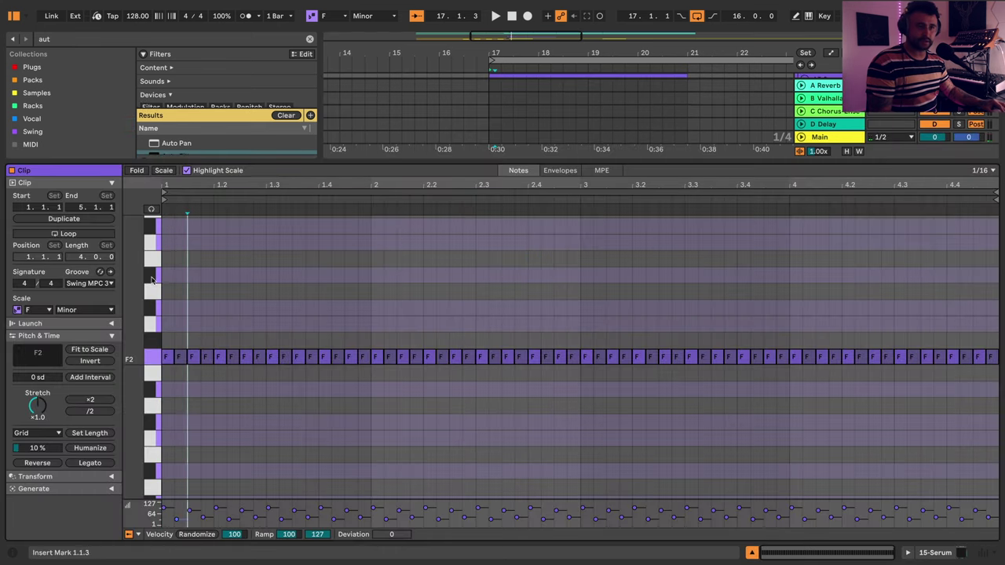
click(163, 170)
drag(180, 376, 997, 268)
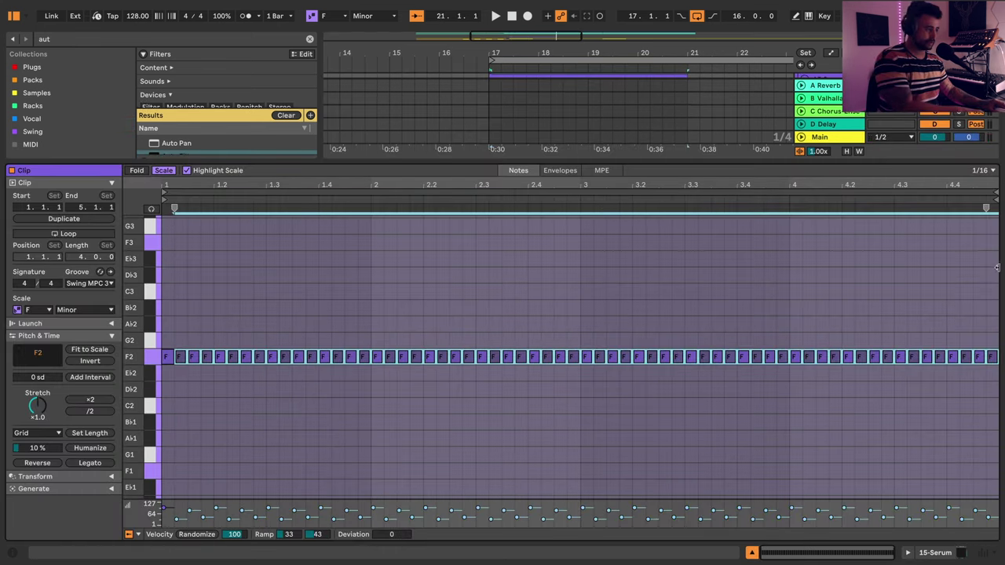
key(Delete)
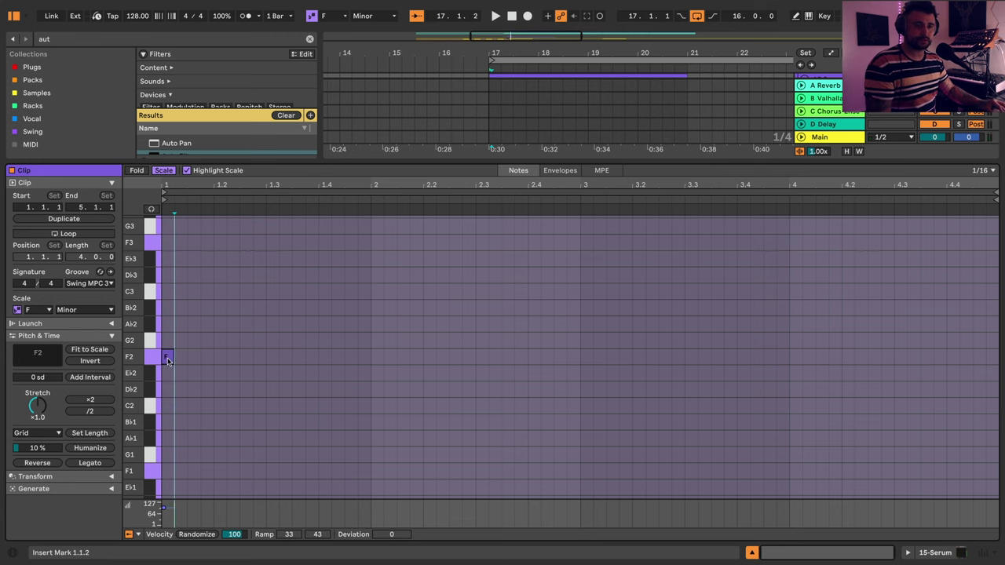
- Start a new bass rhythm with a one-beat F2 note from 1.1.4 to 1.2.4 and a sixteenth-note F2 at 1.3.2
drag(167, 361, 207, 369)
key(Left)
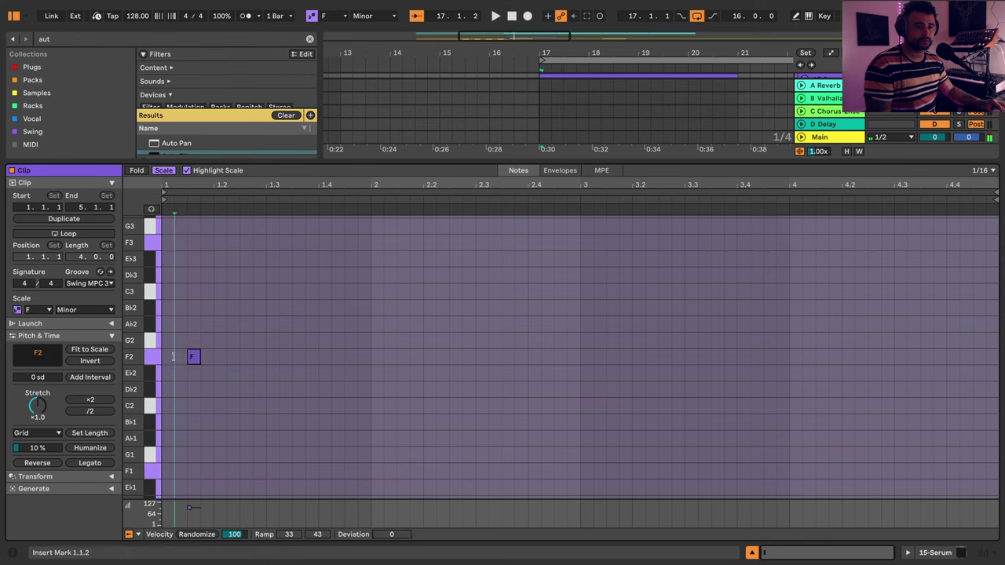
double_click(167, 357)
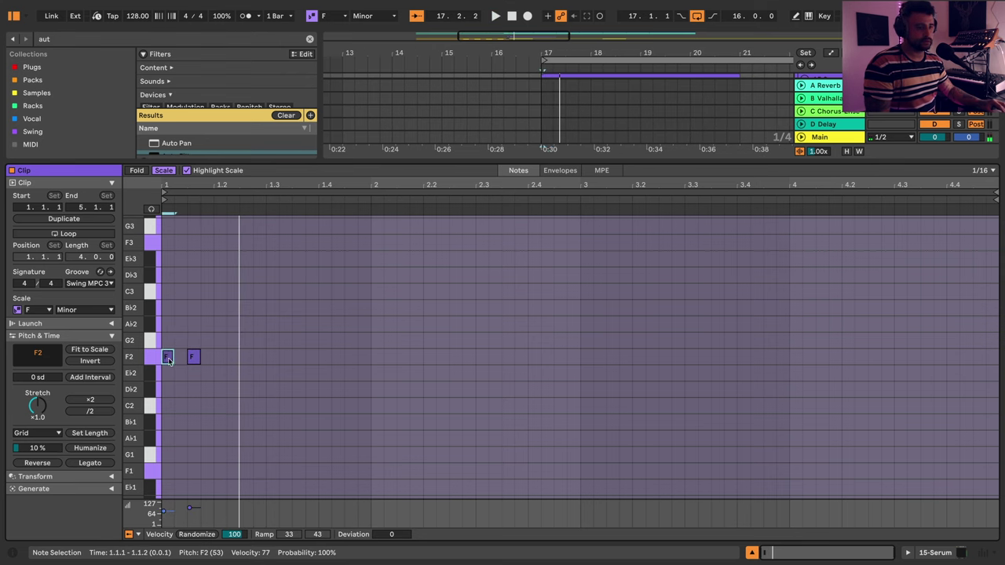
mouse_move(172, 360)
mouse_down()
mouse_move(221, 365)
mouse_move(184, 358)
mouse_up()
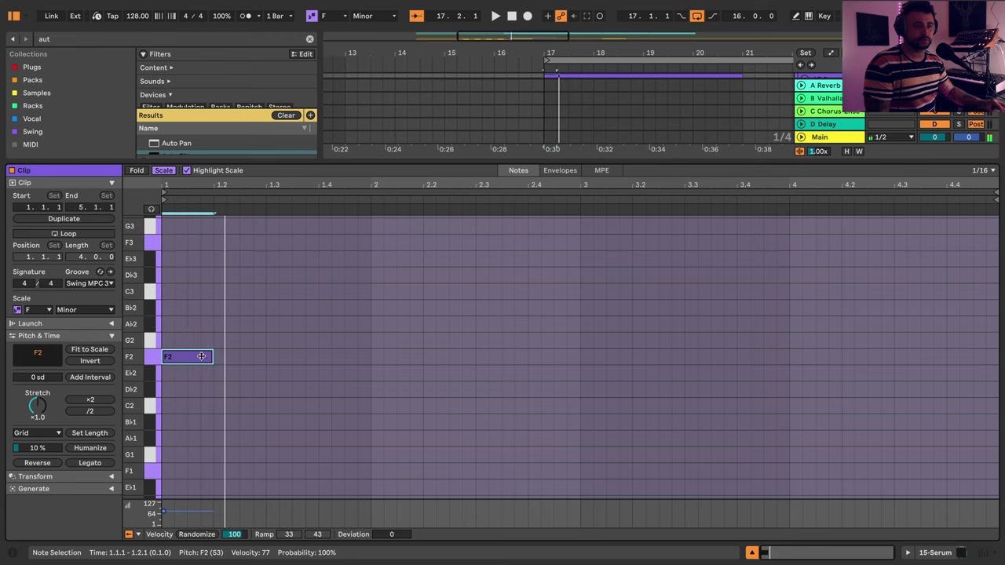
drag(202, 361, 244, 363)
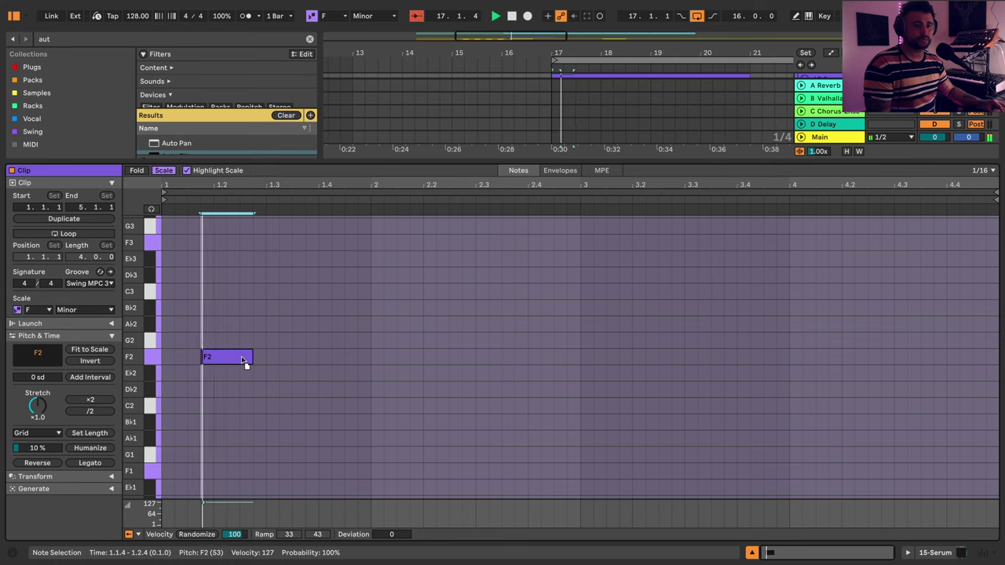
double_click(282, 358)
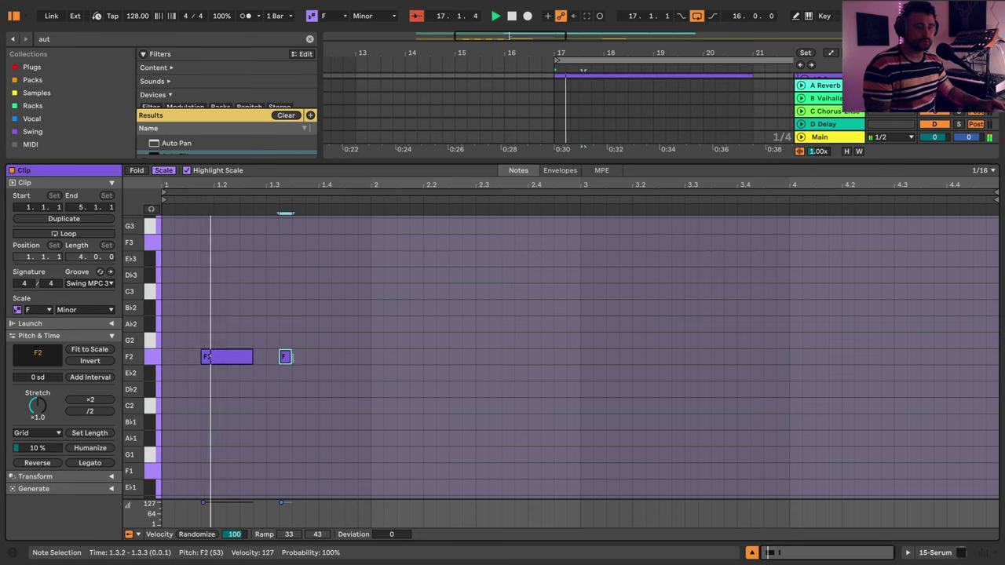
- Add a sixteenth-length F2 note at 1.3.4 in the Serum clip and set the Serum track's volume to -10.2 dB
double_click(311, 358)
key(Left)
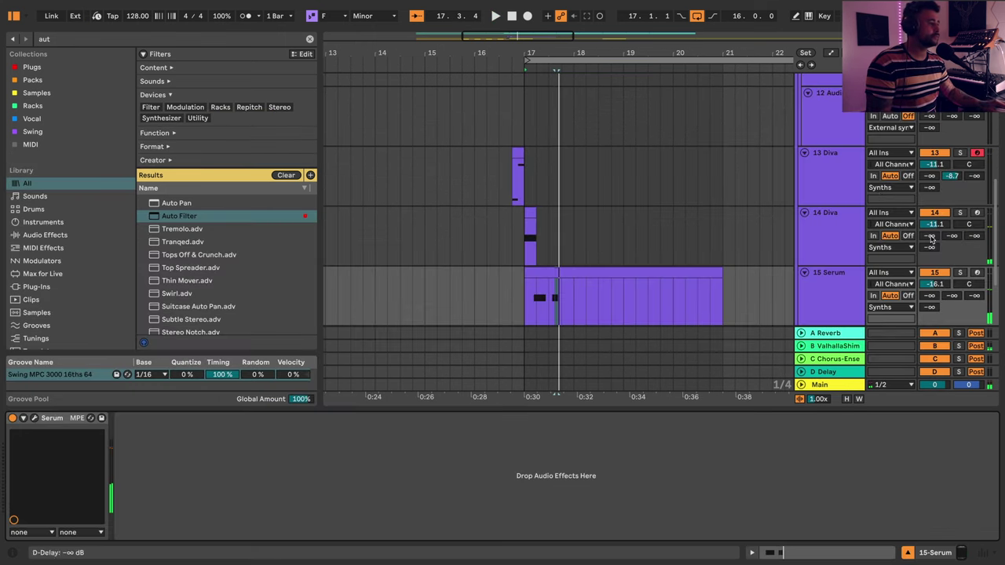
drag(932, 289, 932, 278)
key(space)
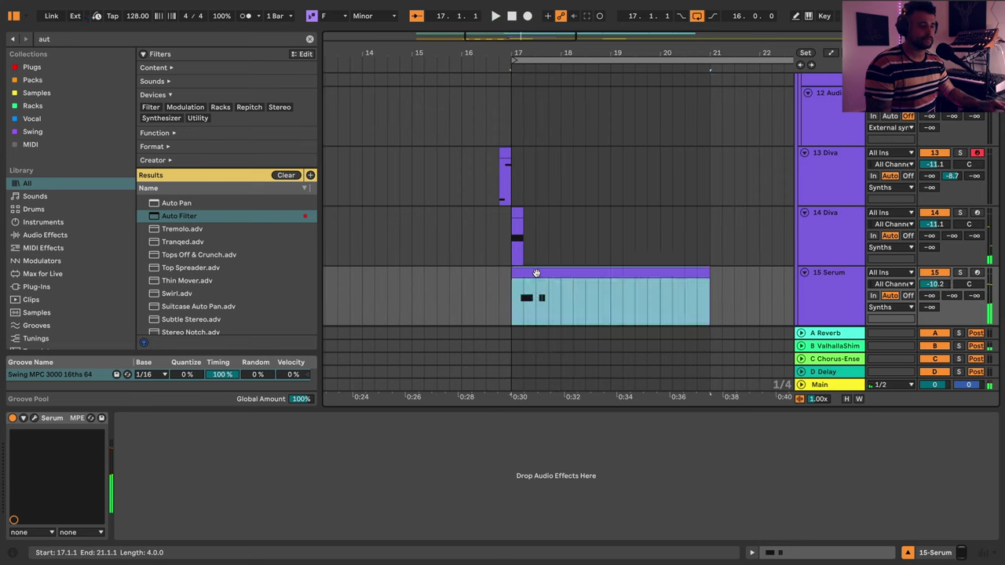
- In the Serum clip, add a sixteenth-length F2 note at 1.4.3 and shorten the first F2 note to an eighth
double_click(545, 277)
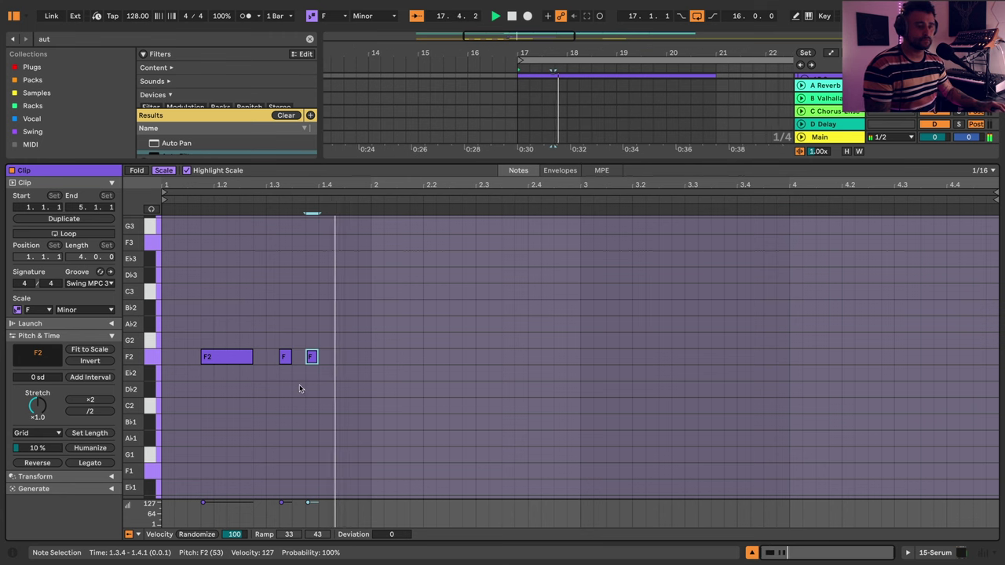
drag(283, 372, 341, 347)
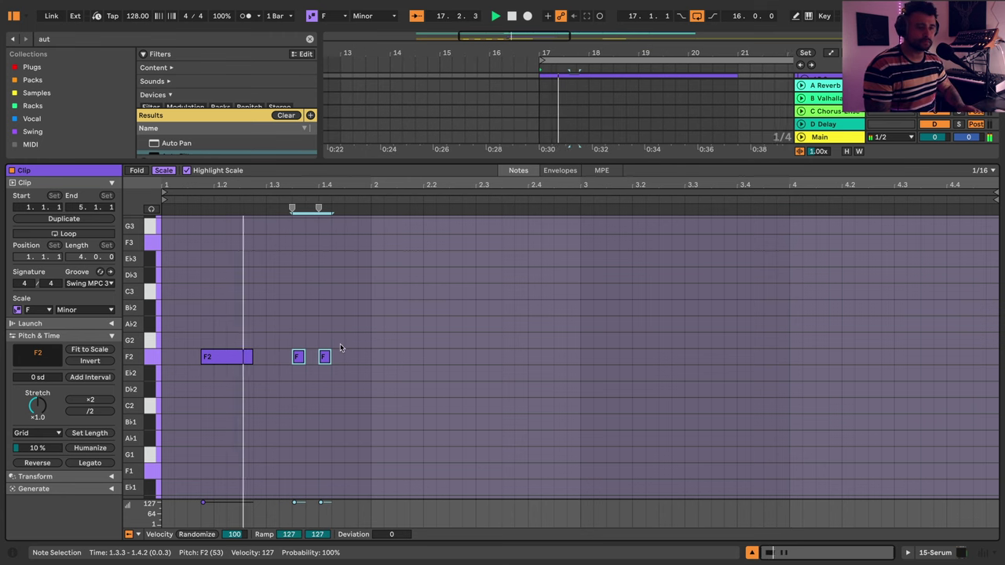
key(Left)
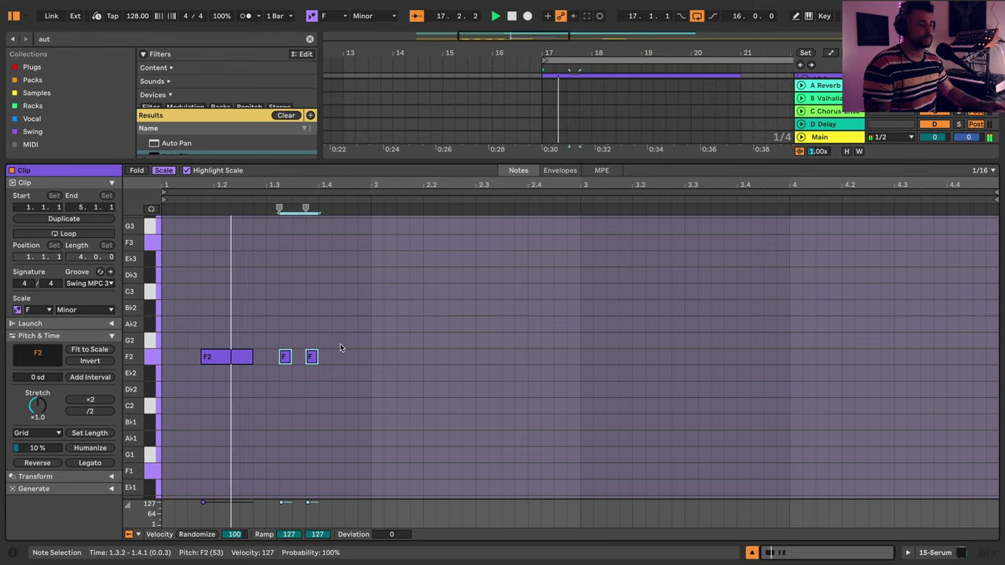
click(355, 359)
double_click(355, 358)
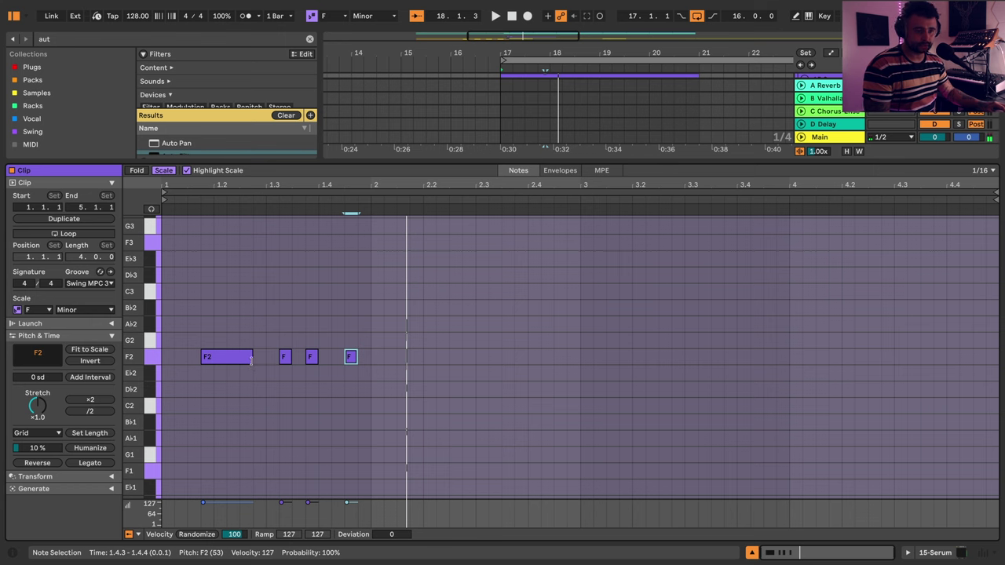
drag(251, 359, 225, 359)
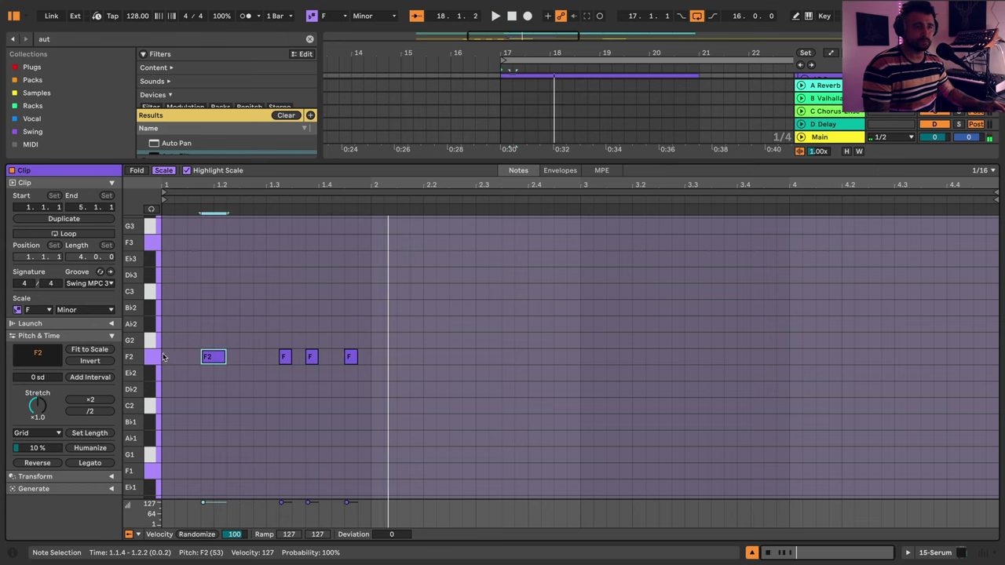
- Duplicate the first bar's four F2 notes into bar 2, starting at 2.1.4, and play the result
drag(162, 357, 373, 358)
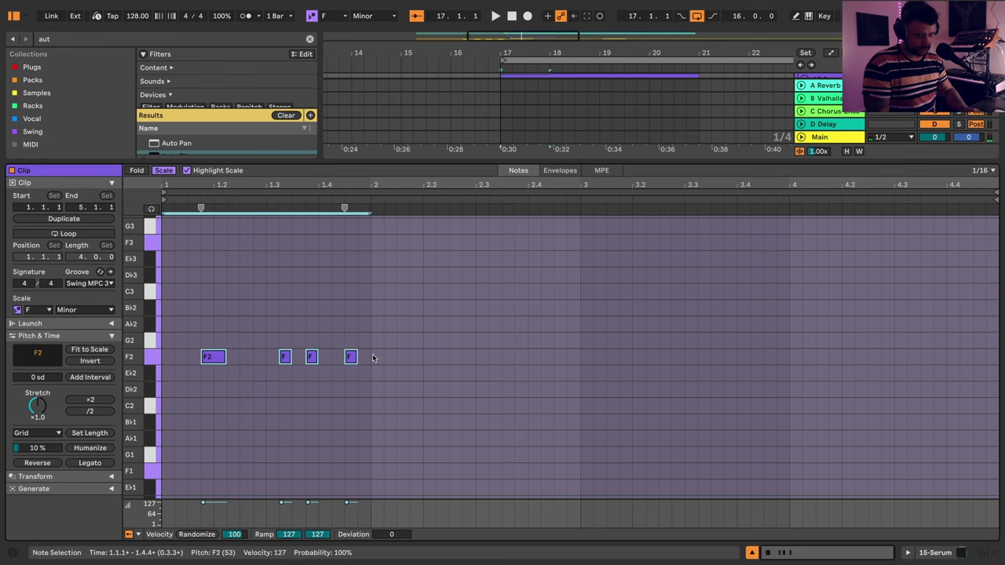
key(ctrl+l)
key(ctrl+z)
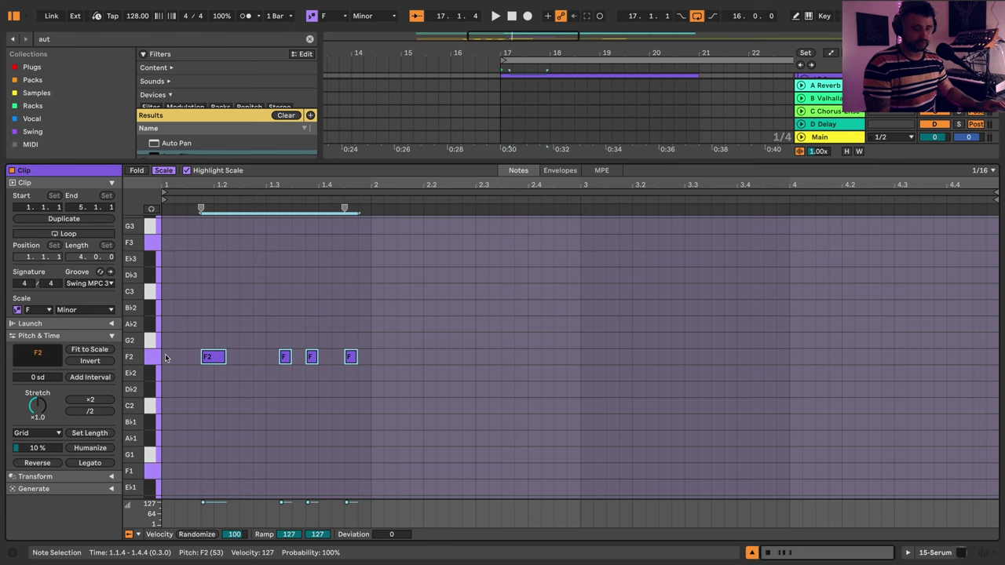
key(ctrl+d)
key(Right)
key(Right)
key(Right)
key(Right)
key(Right)
key(Right)
key(Left)
key(Left)
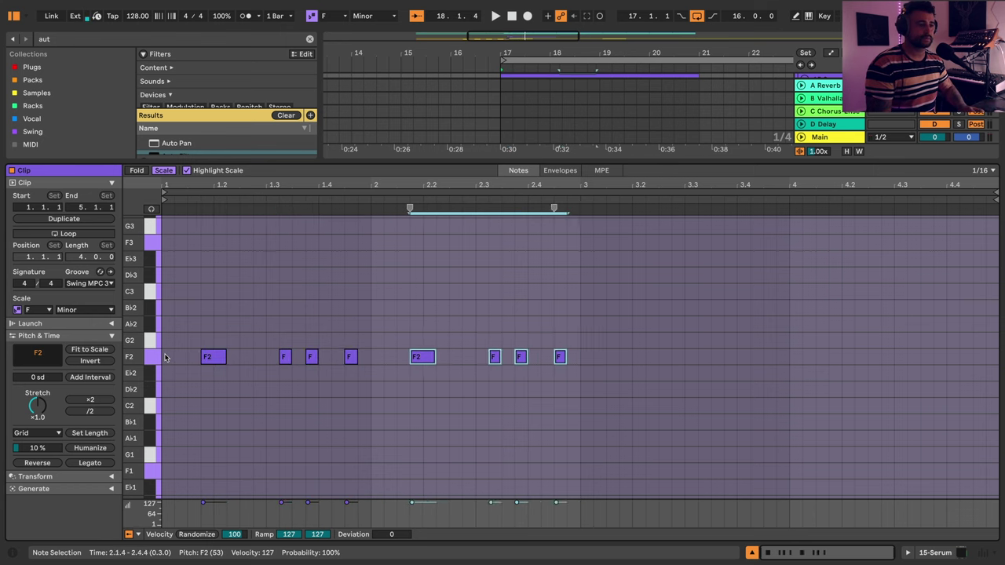
key(space)
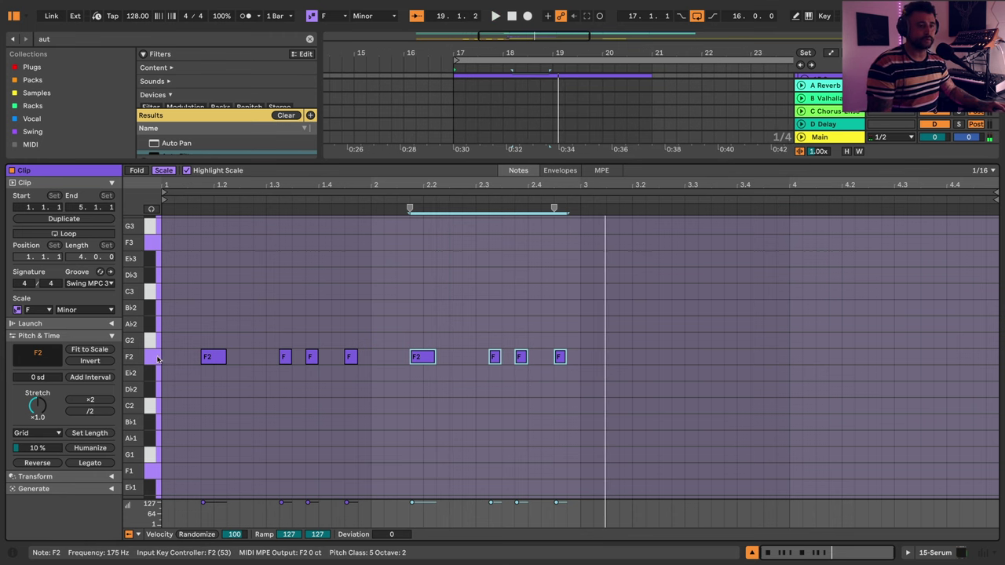
- Duplicate the two-bar F2 pattern into bars 3 and 4 of the clip
drag(161, 357, 580, 361)
key(ctrl+d)
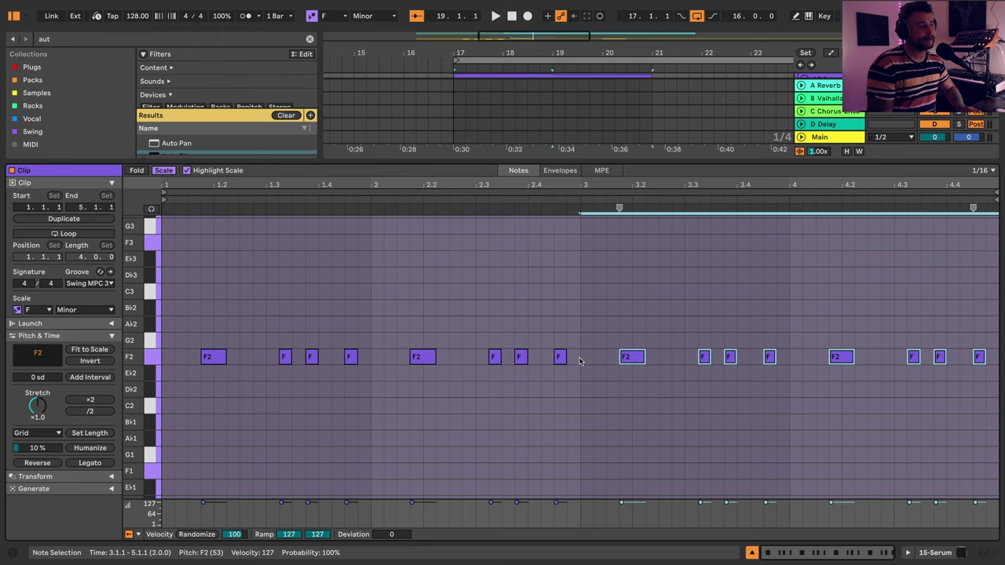
- Try the notes in bars 3 and 4 on A♭2 and D♭2 during playback, and return them to F2
key(Up)
key(Up)
key(space)
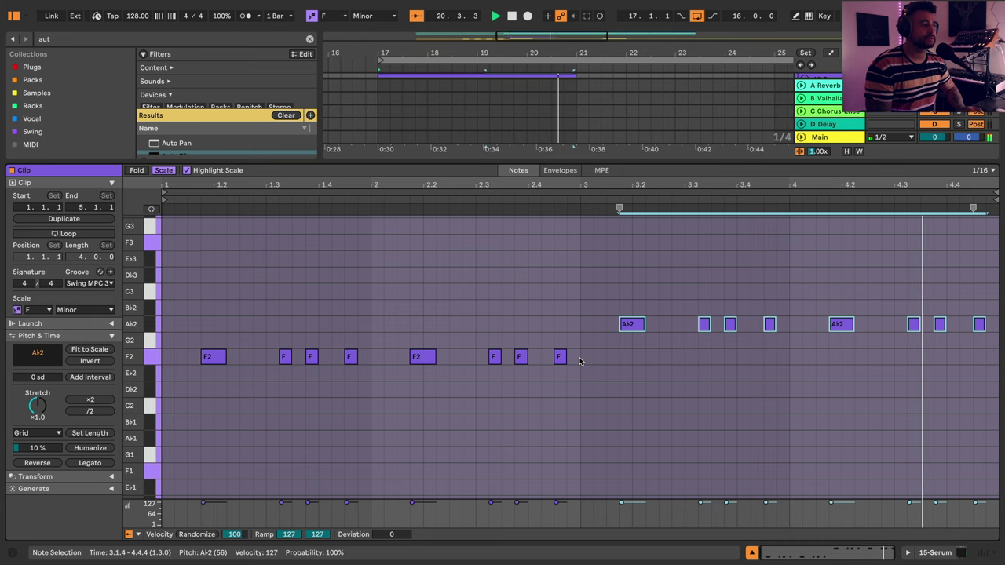
key(Down)
key(Down)
key(Down)
key(Down)
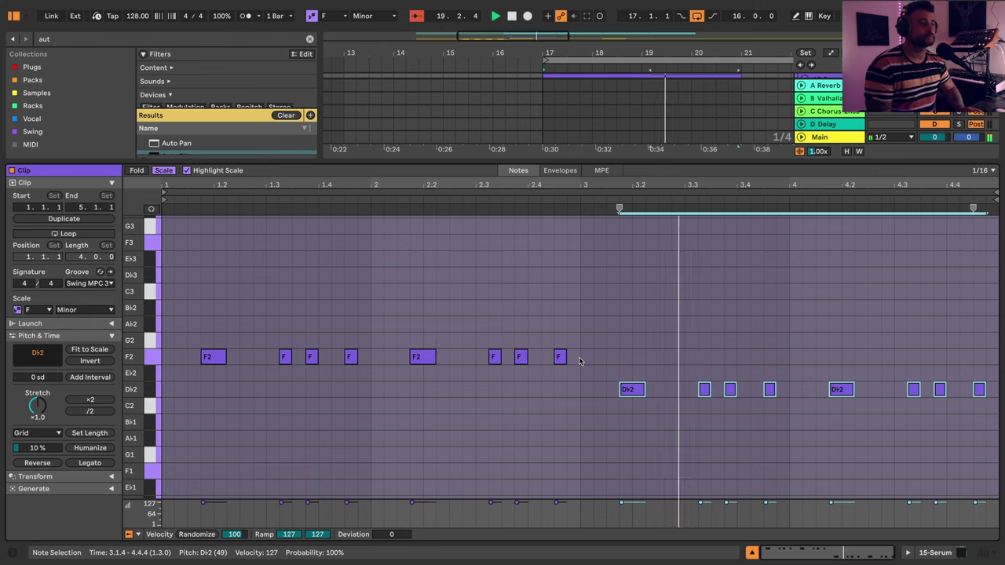
key(Up)
key(Up)
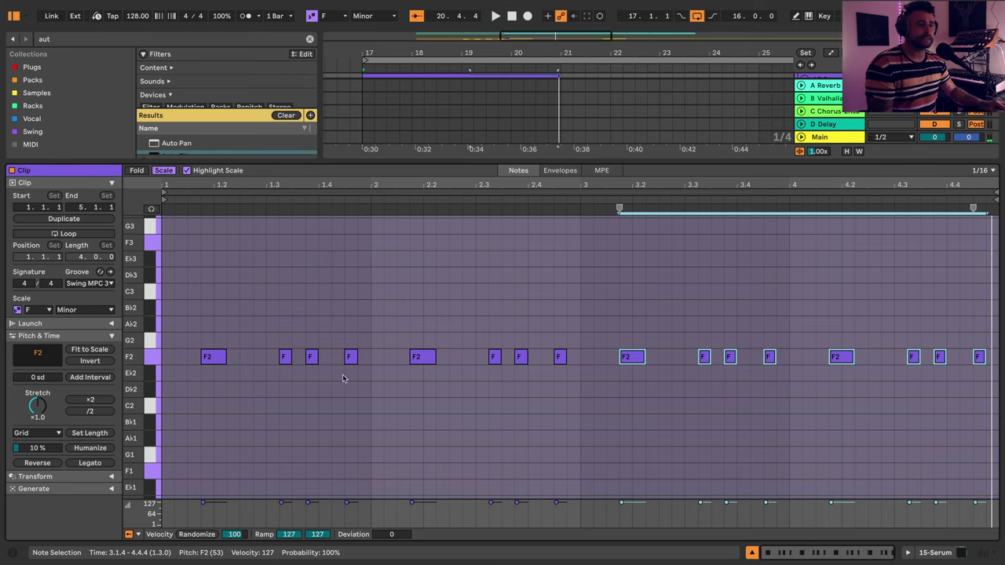
- Add sixteenth-length accent notes to the bassline: A♭2 at 2.4.2, C3 at 2.4.1 and A♭2 at 4.4.2
double_click(548, 324)
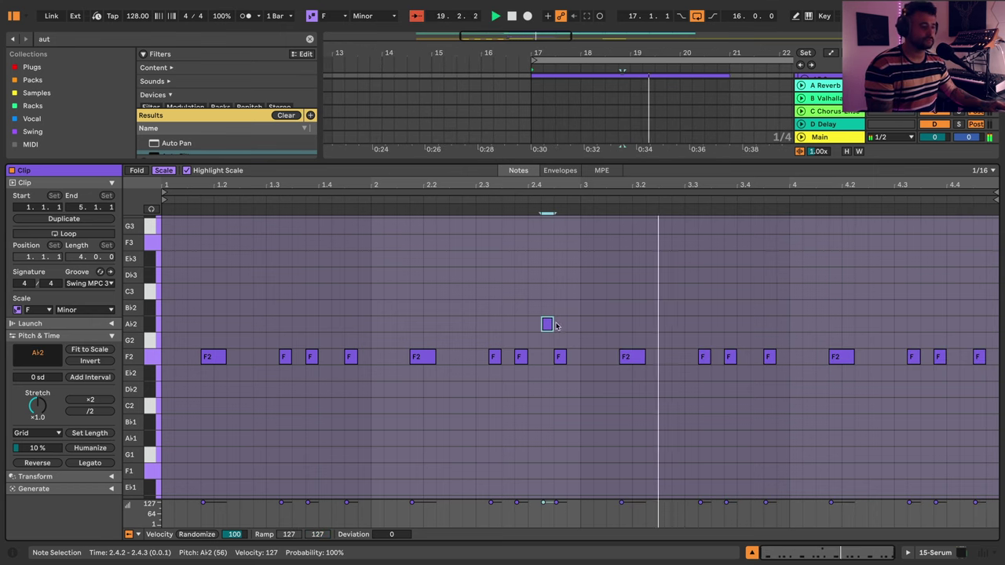
key(space)
key(space)
right_click(564, 313)
click(550, 371)
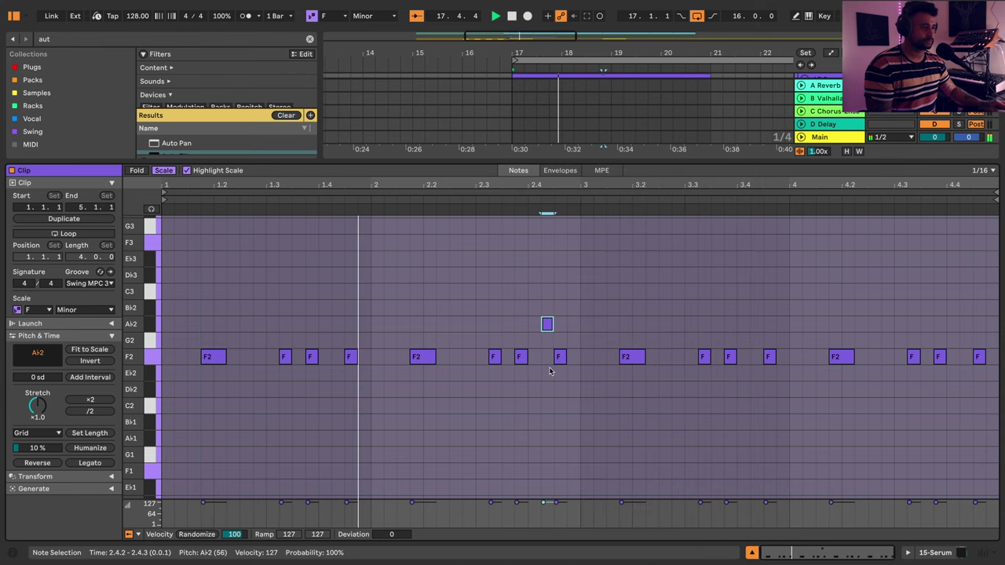
double_click(534, 291)
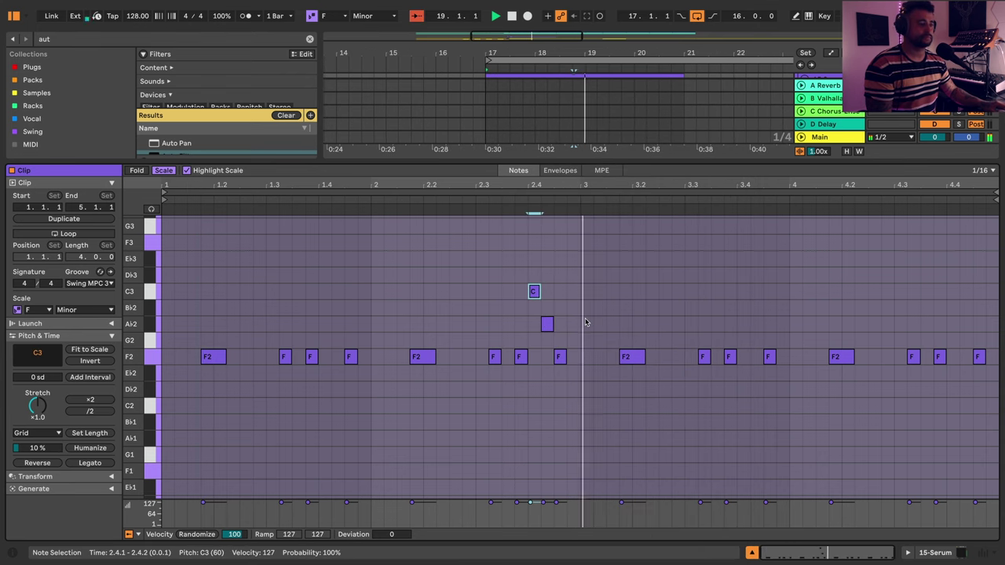
double_click(964, 325)
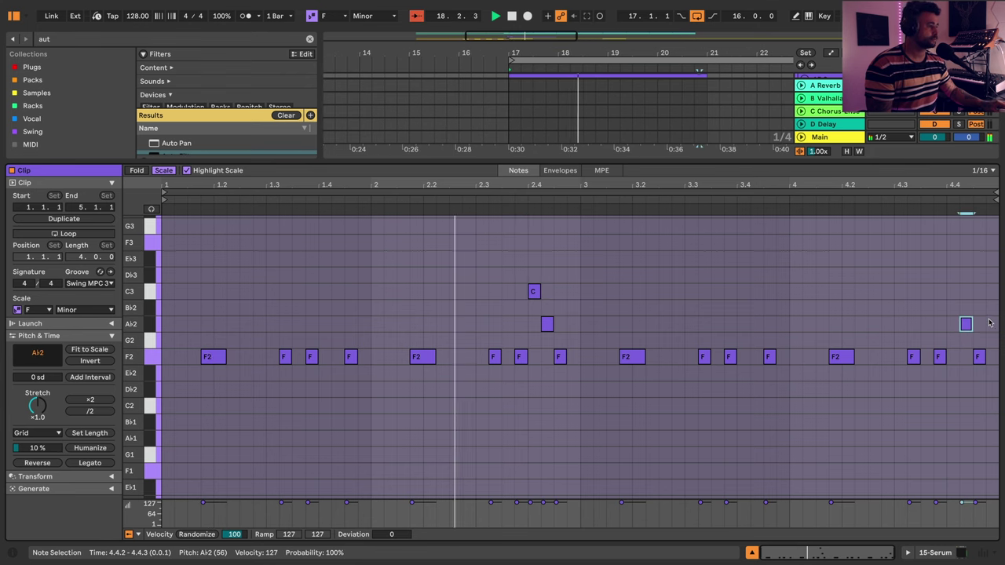
- Try lowering the F2 note at 4.3.2 and restart playback of the clip
click(913, 358)
key(Down)
key(Down)
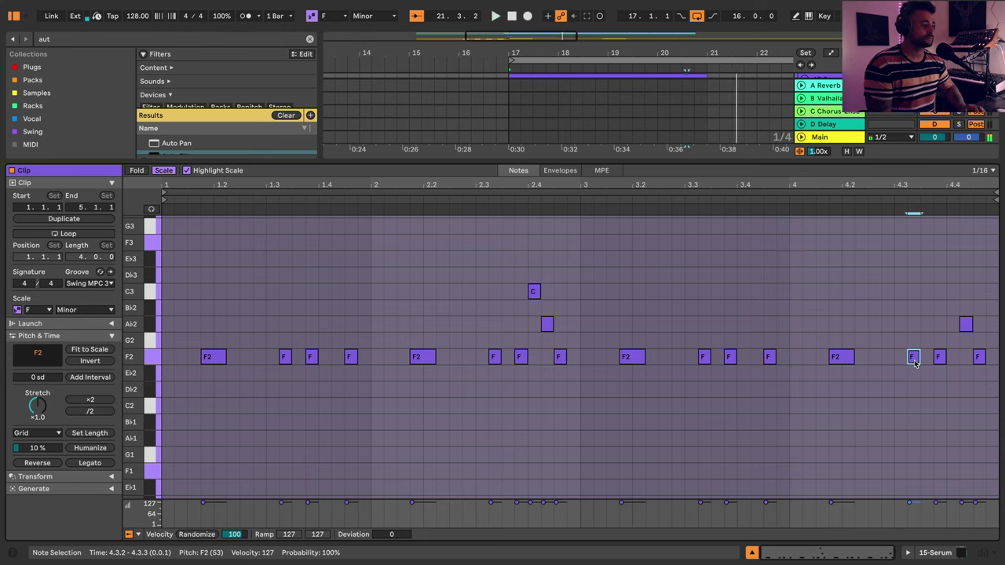
key(space)
key(space)
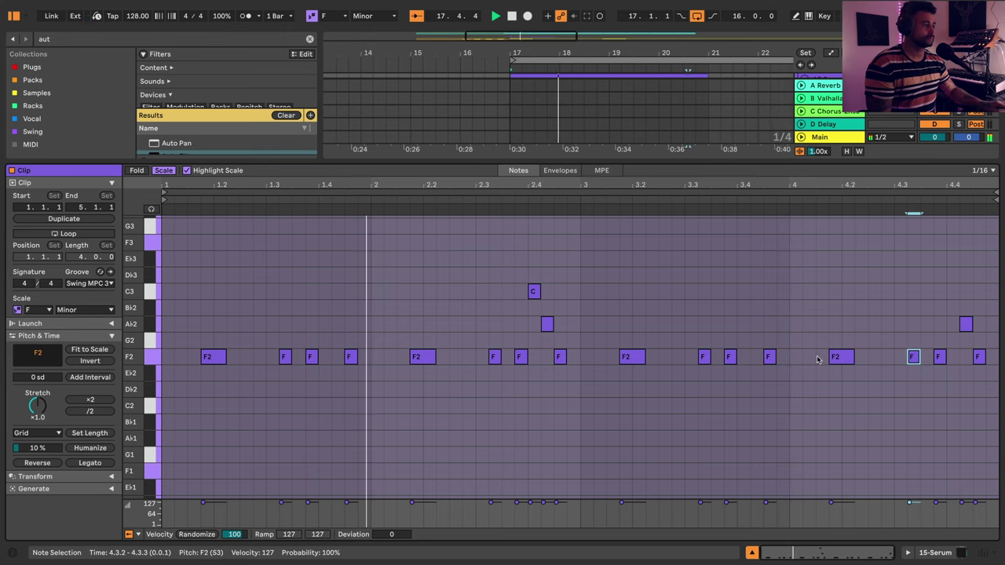
- Try a B♭2 note at 4.1.2, delete it and restart playback
double_click(812, 309)
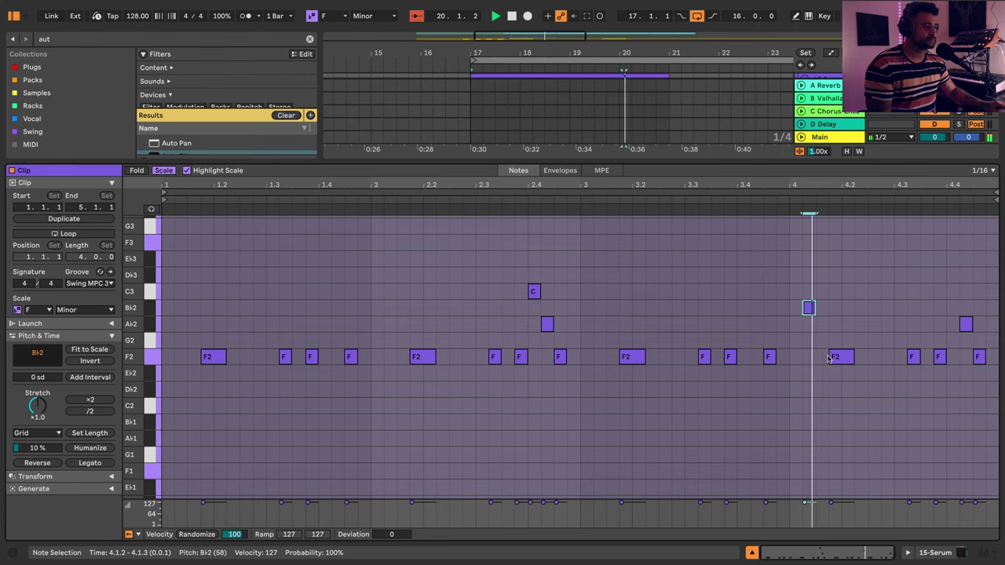
key(Delete)
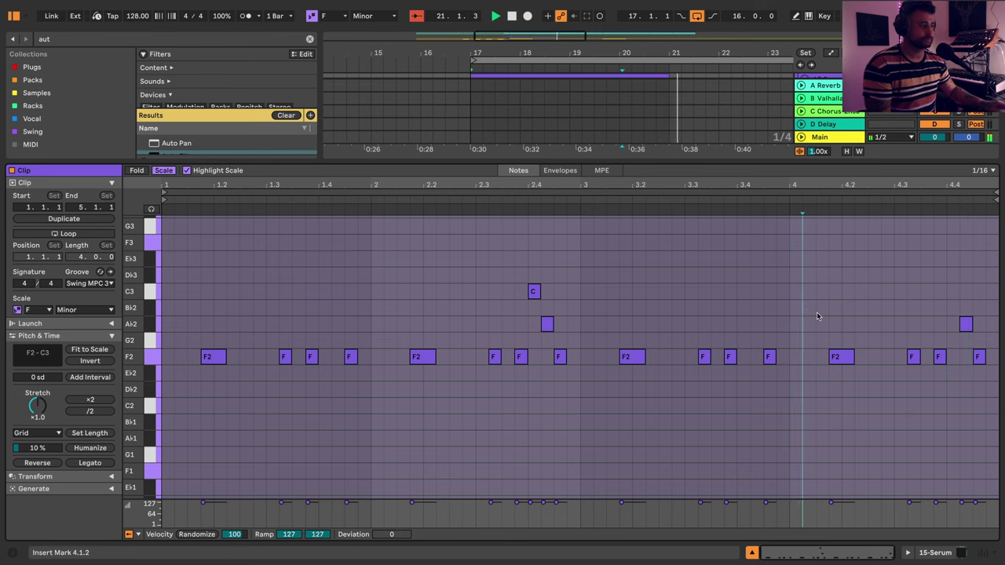
key(space)
key(space)
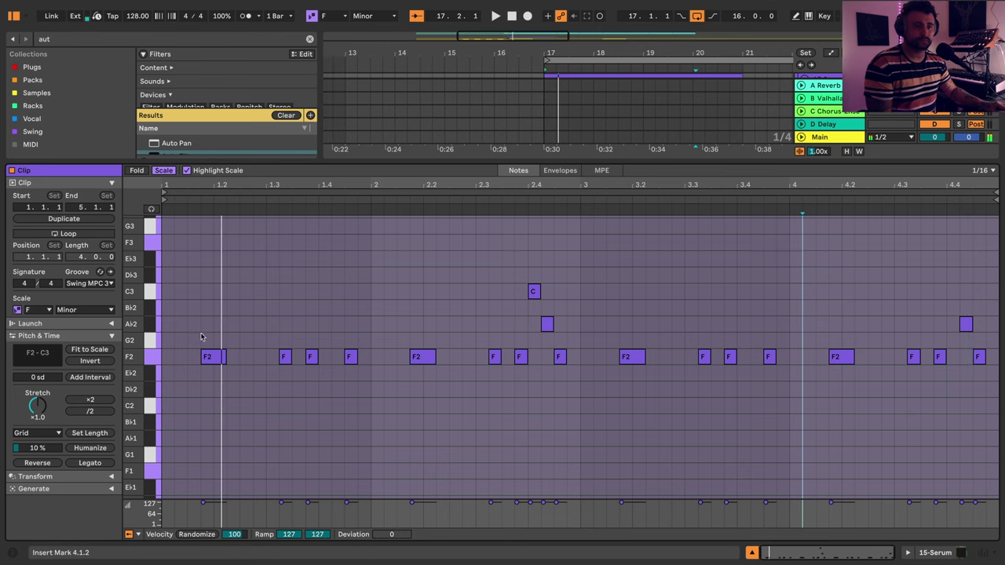
- Try a C3 note at 1.1.3 during playback and delete it
key(space)
double_click(191, 328)
key(Up)
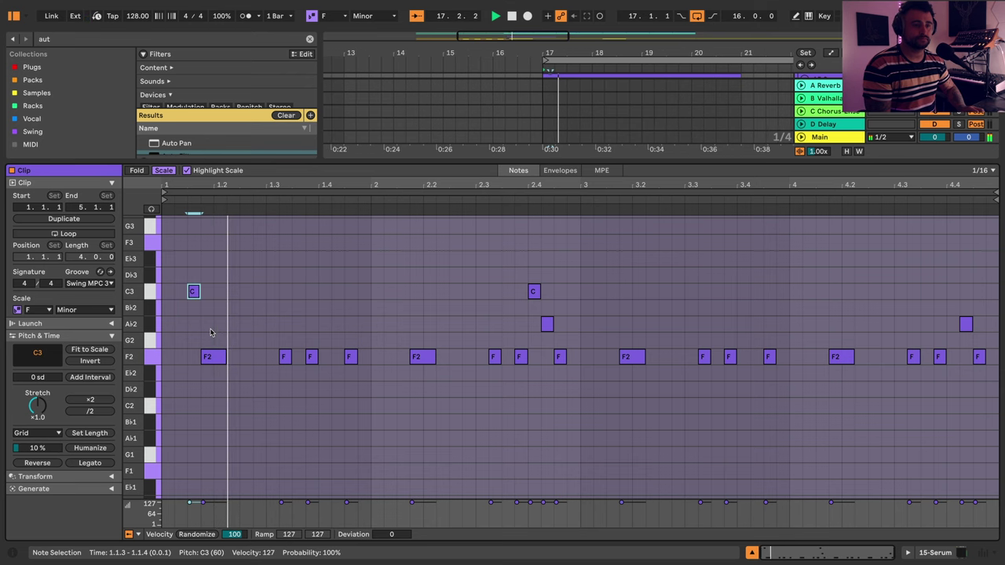
key(Delete)
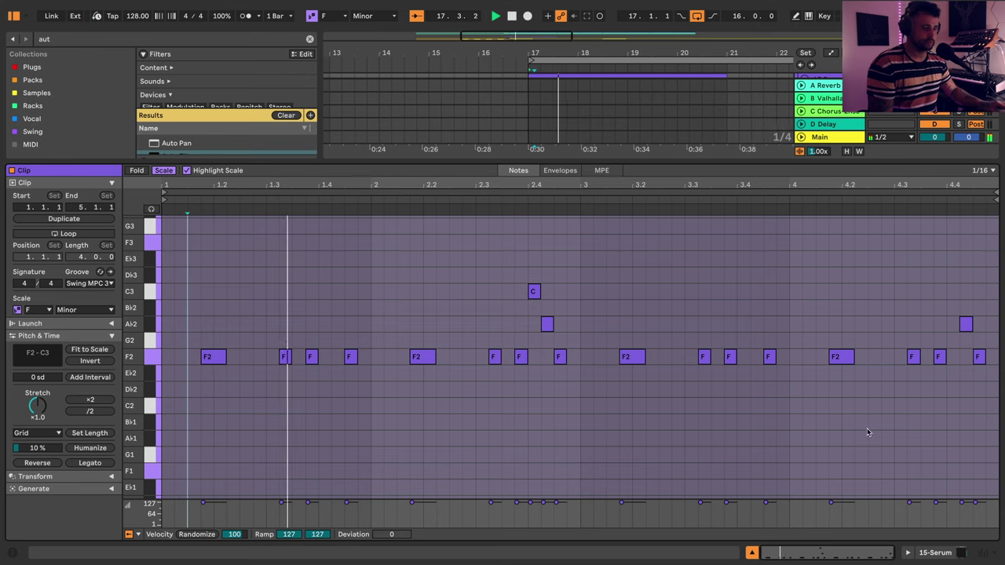
- Return to the arrangement, consolidate both Diva tracks' clips from 16.3.1 to 17.3.1, and paste copies at 18.3.1
click(935, 553)
key(space)
click(516, 314)
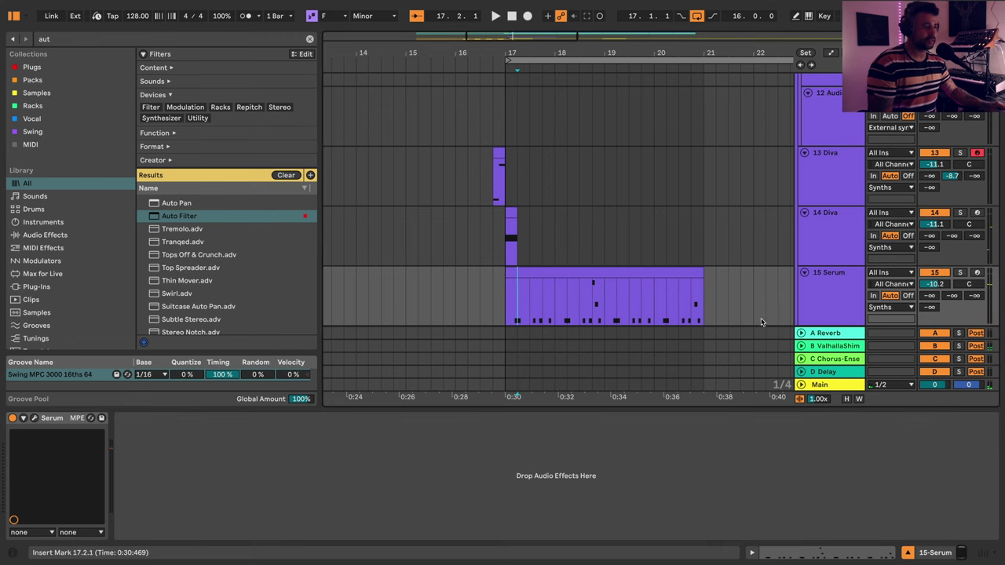
scroll(714, 51, right, 5)
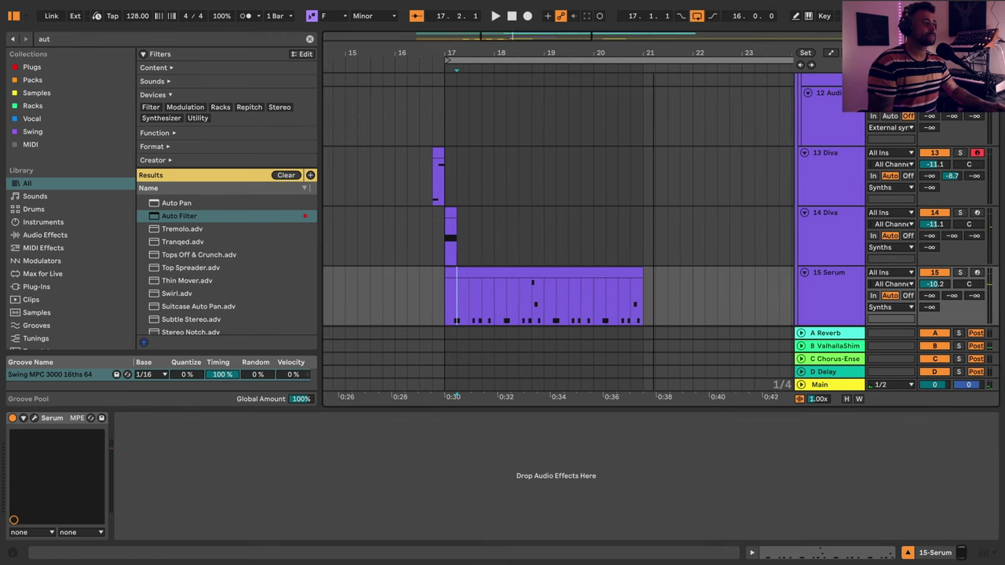
drag(737, 47, 670, 31)
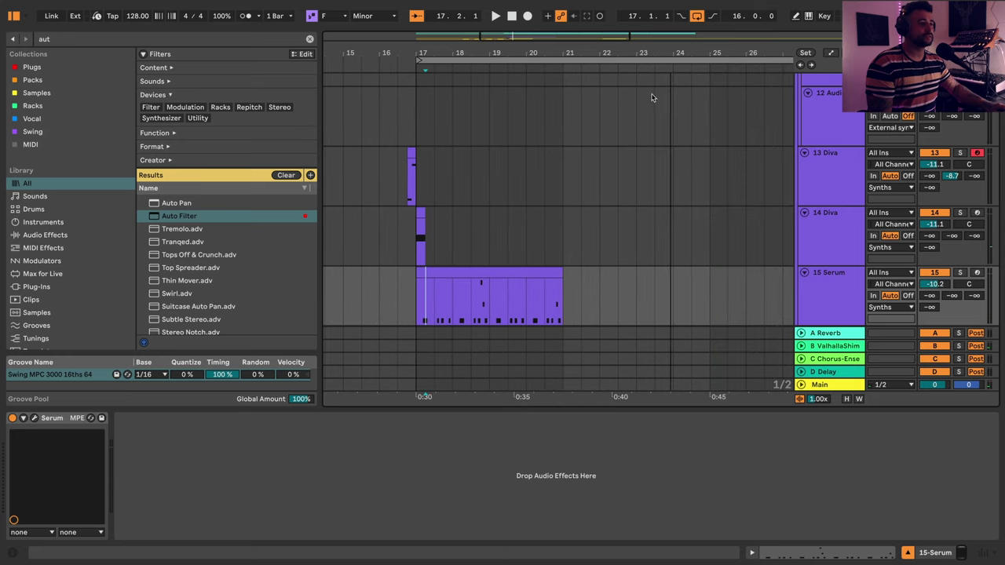
drag(392, 252, 434, 188)
key(ctrl+j)
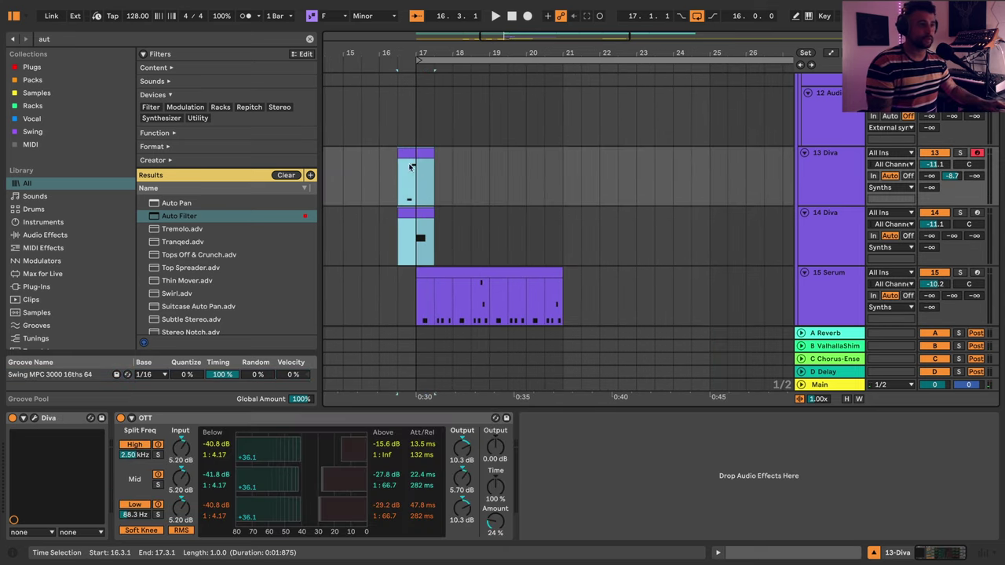
click(471, 167)
key(ctrl+v)
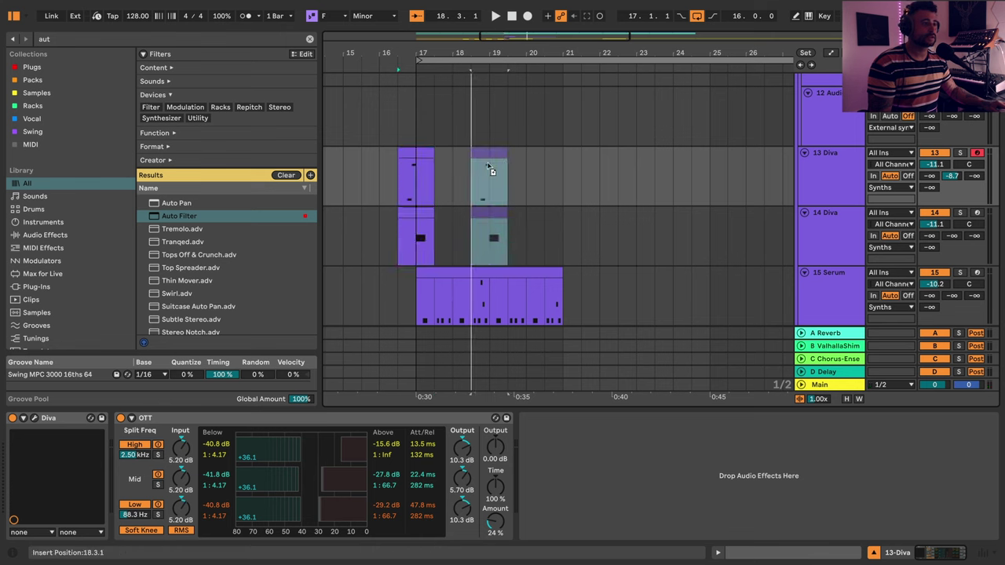
- Play the arrangement from 16.3.1 to hear the Diva clips with the Serum bassline
click(399, 189)
key(space)
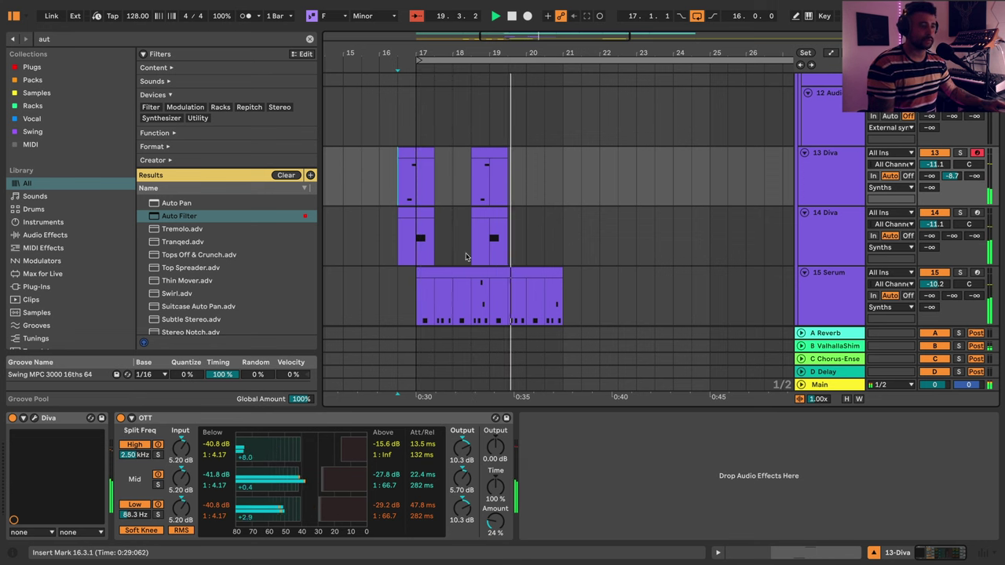
key(space)
- Set the arrangement loop to the four bars from 17.1.1 to 21.1.1 and play it
drag(419, 314, 562, 224)
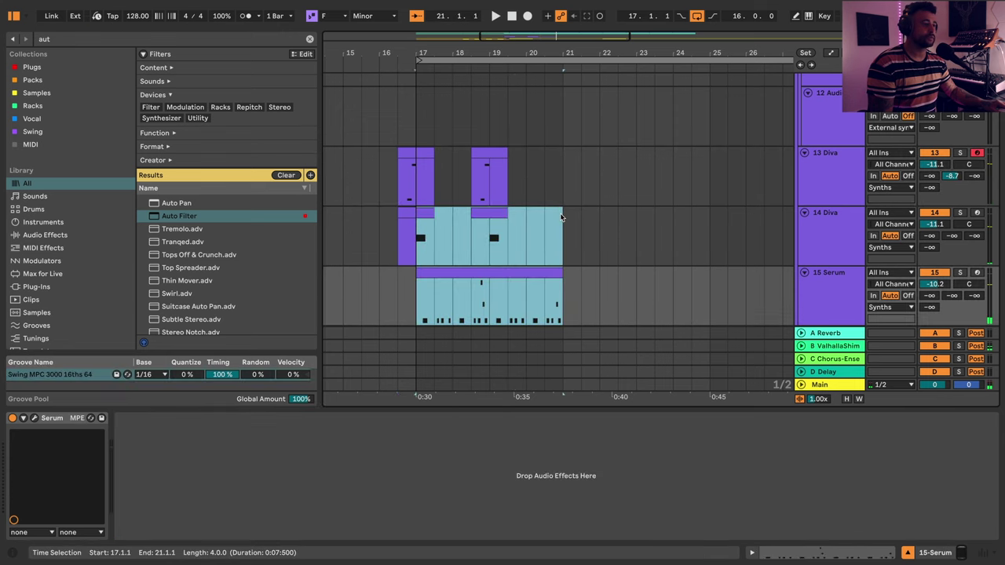
key(space)
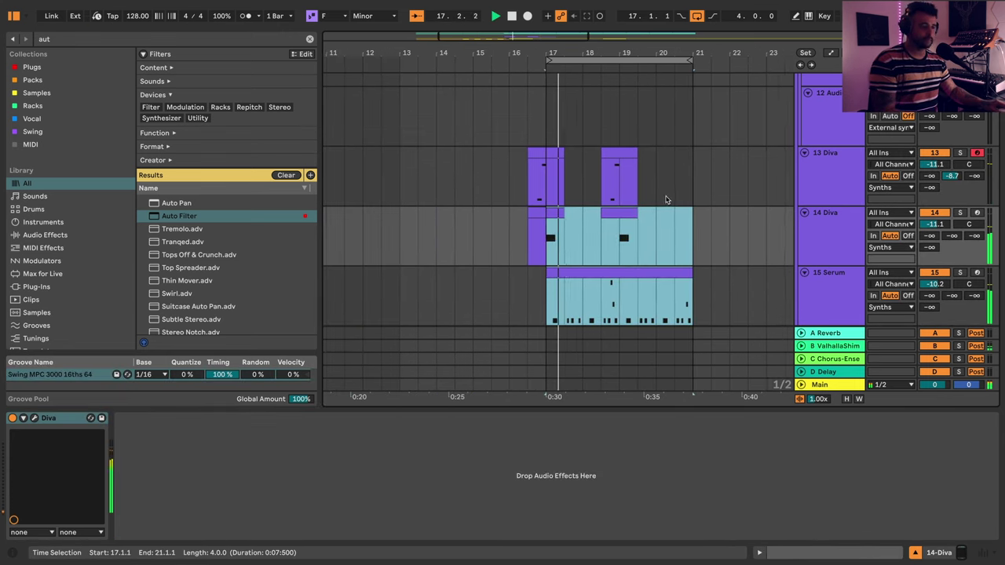
drag(628, 57, 504, 78)
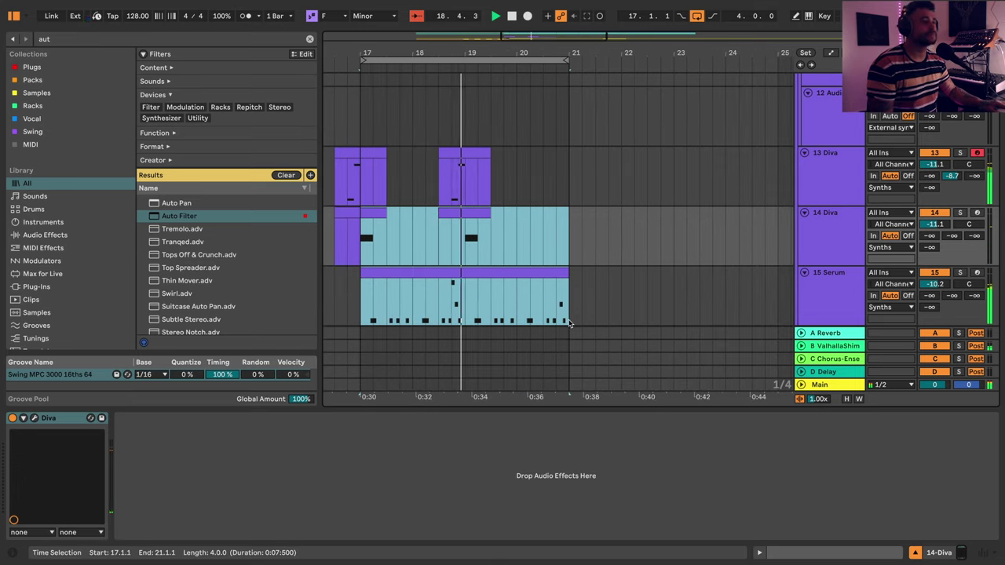
- Rename the second Diva track, directly above the Serum track, as Bass swell
click(840, 244)
click(838, 302)
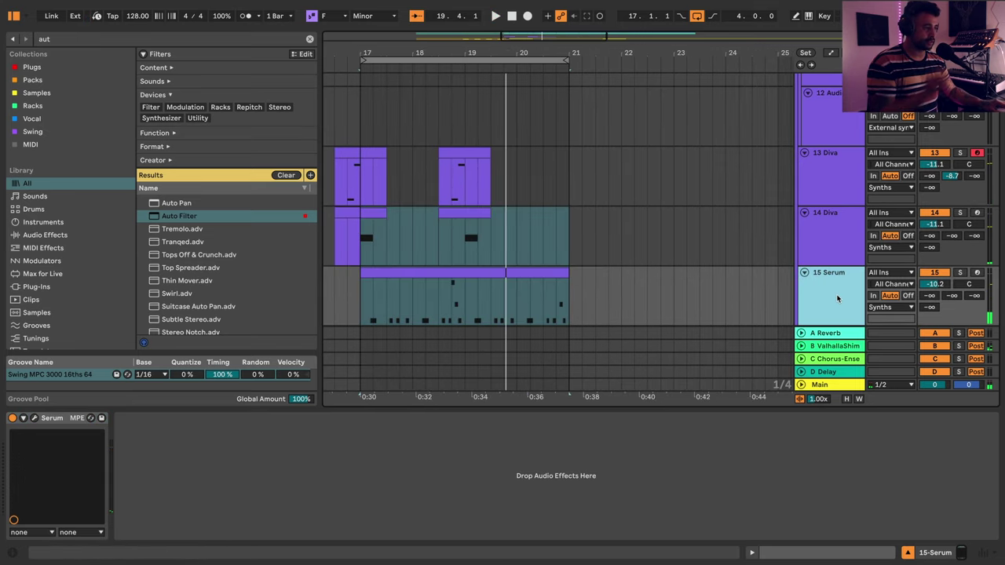
click(826, 234)
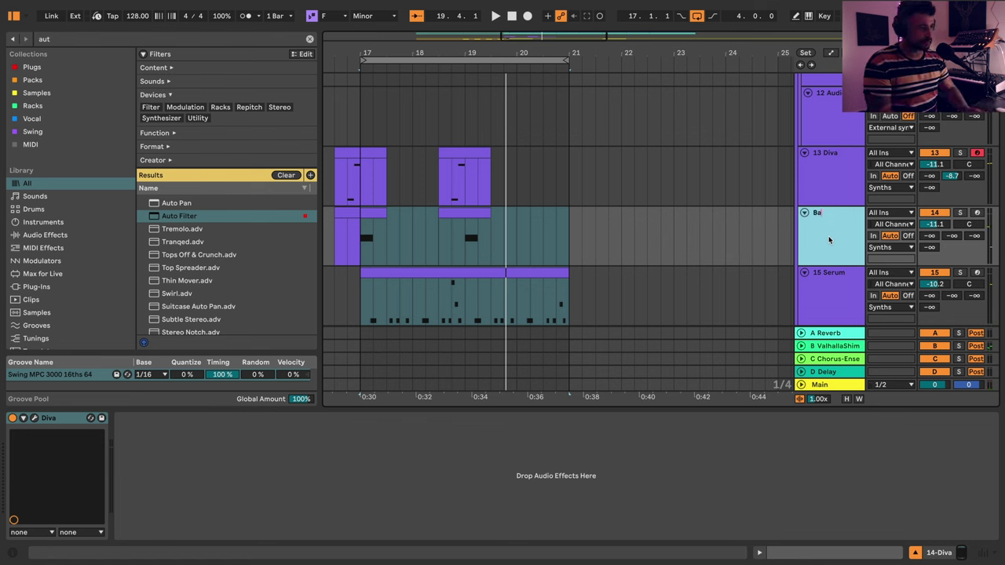
text(ll)
key(Return)
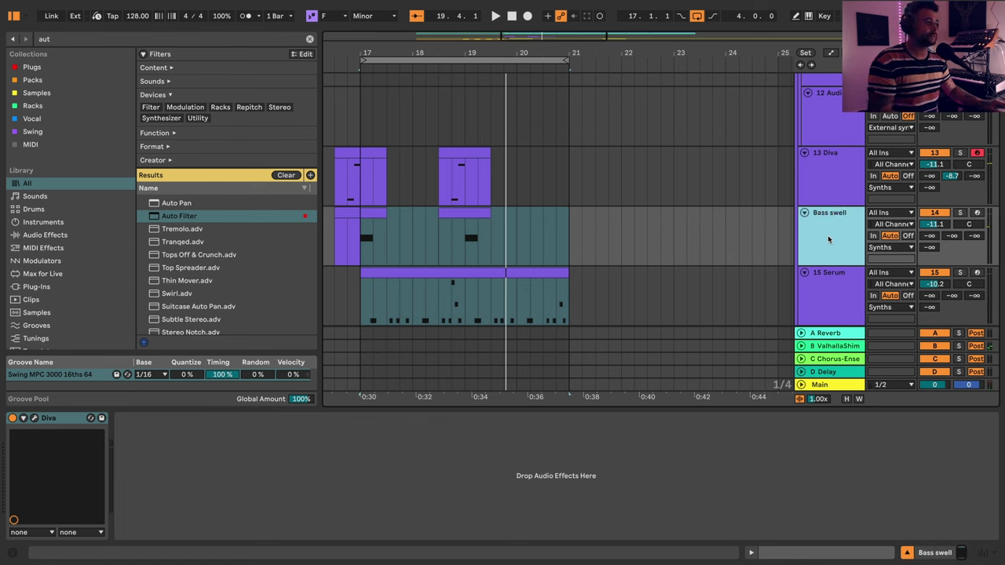
- Find the Pro-MB plug-in, add it to the Bass swell track, and move it onto the Serum track after Serum
click(310, 40)
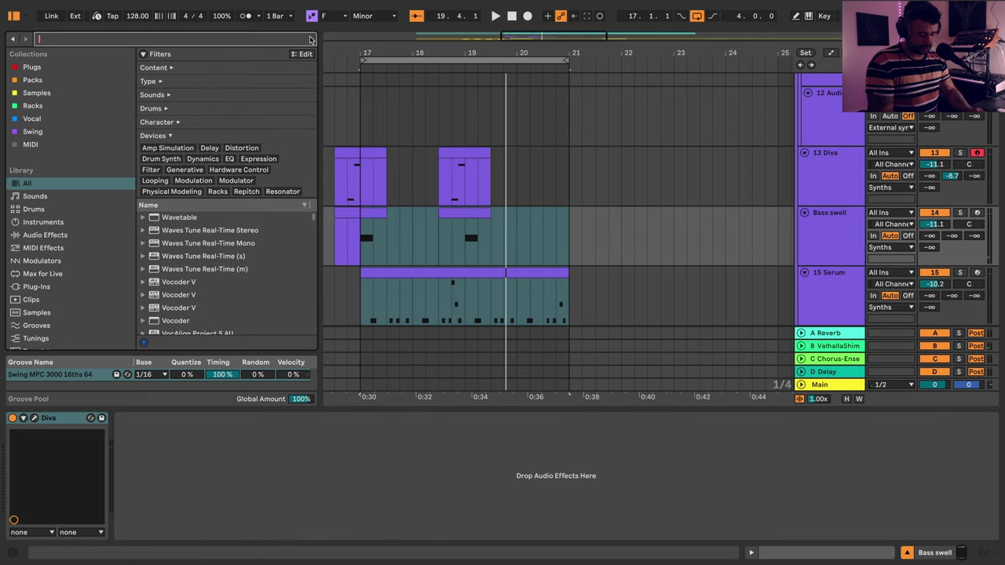
text(pro mb)
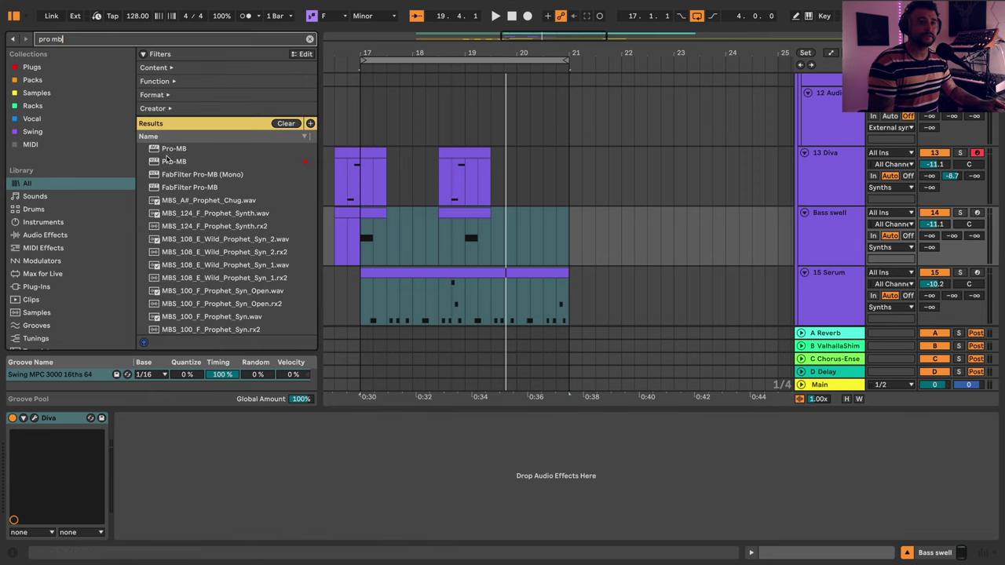
double_click(169, 161)
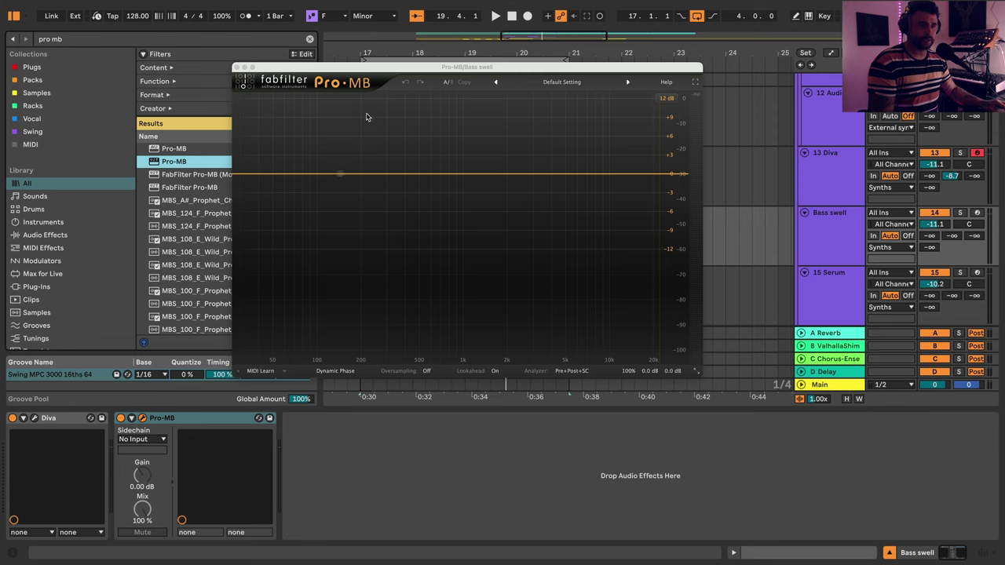
drag(277, 73, 123, 62)
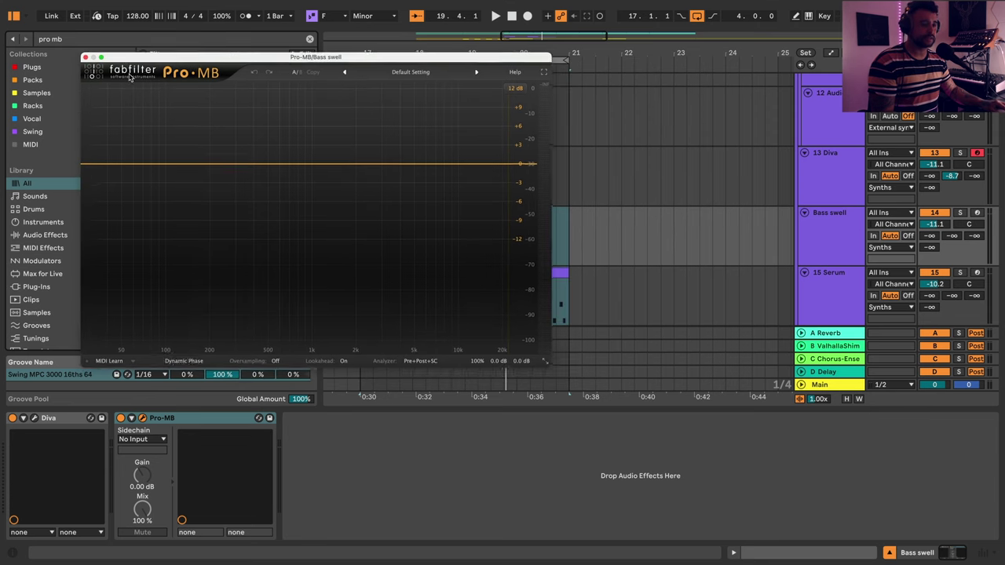
click(169, 420)
scroll(813, 310, down, 2)
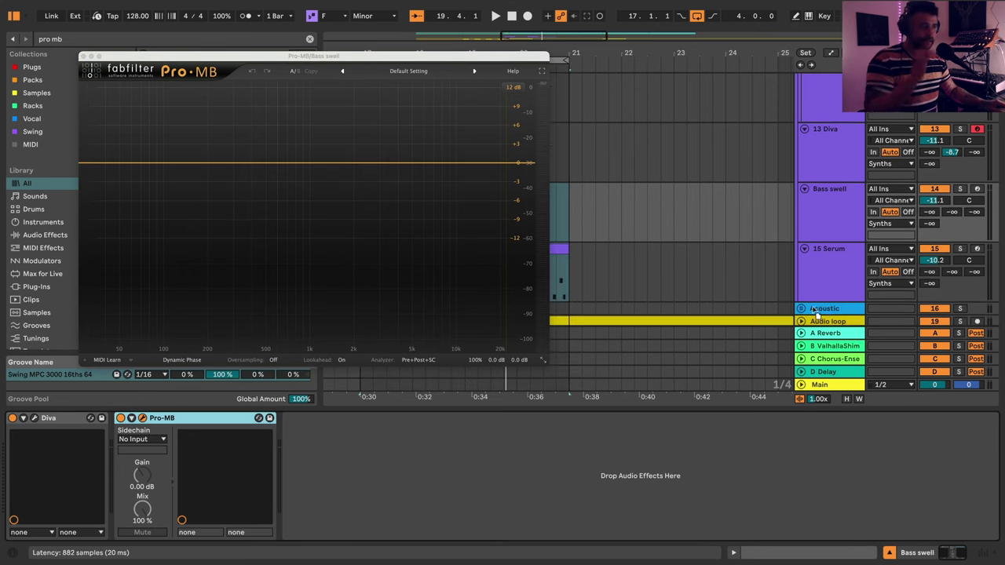
click(832, 288)
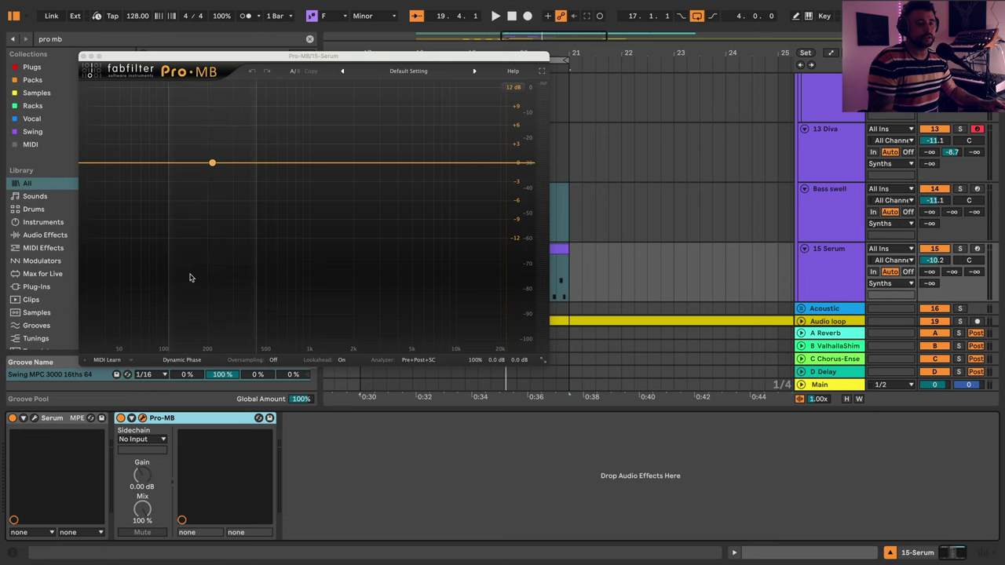
- Sidechain Pro-MB from Bass swell and create an externally triggered compression band extended down across all the low frequencies
click(142, 438)
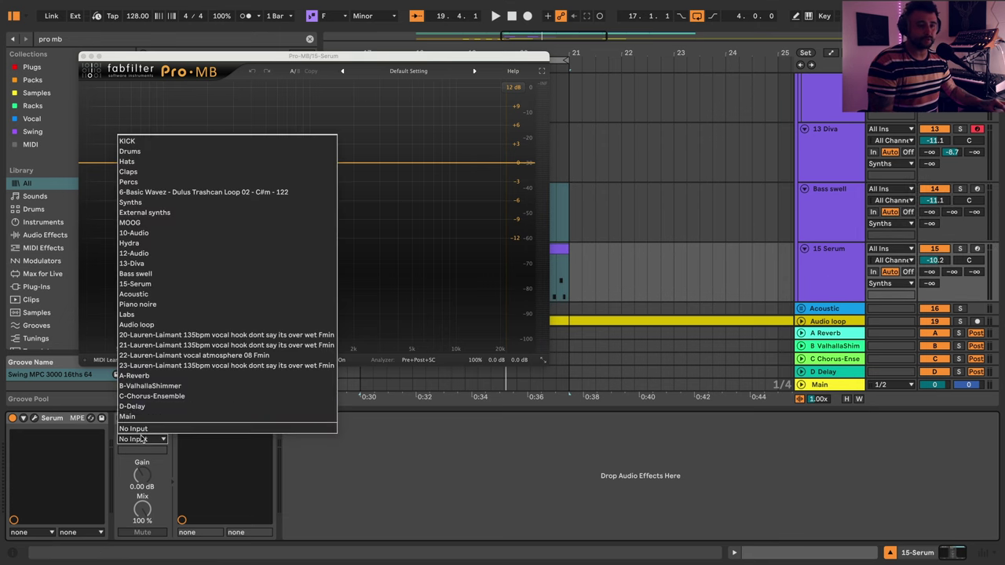
click(151, 274)
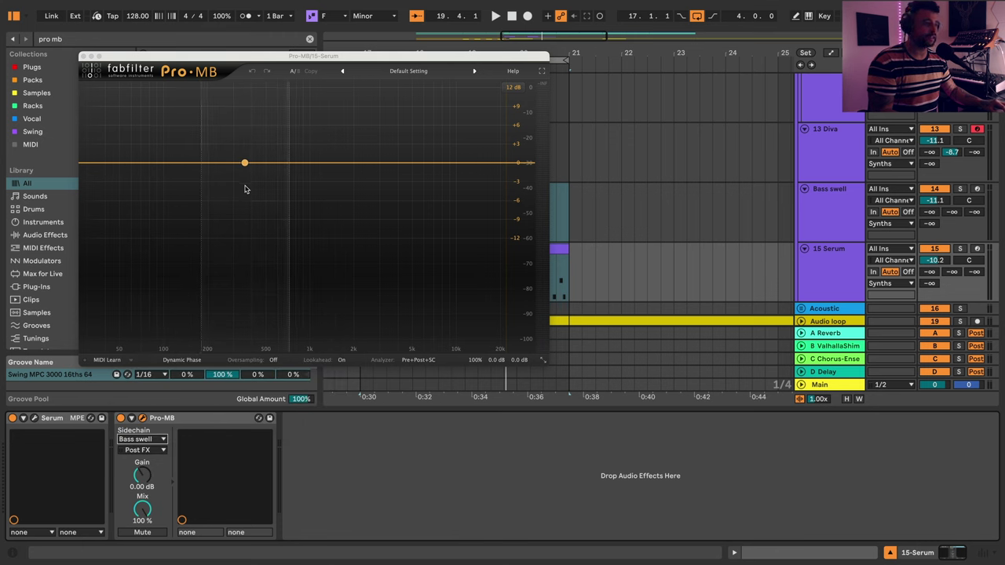
click(240, 186)
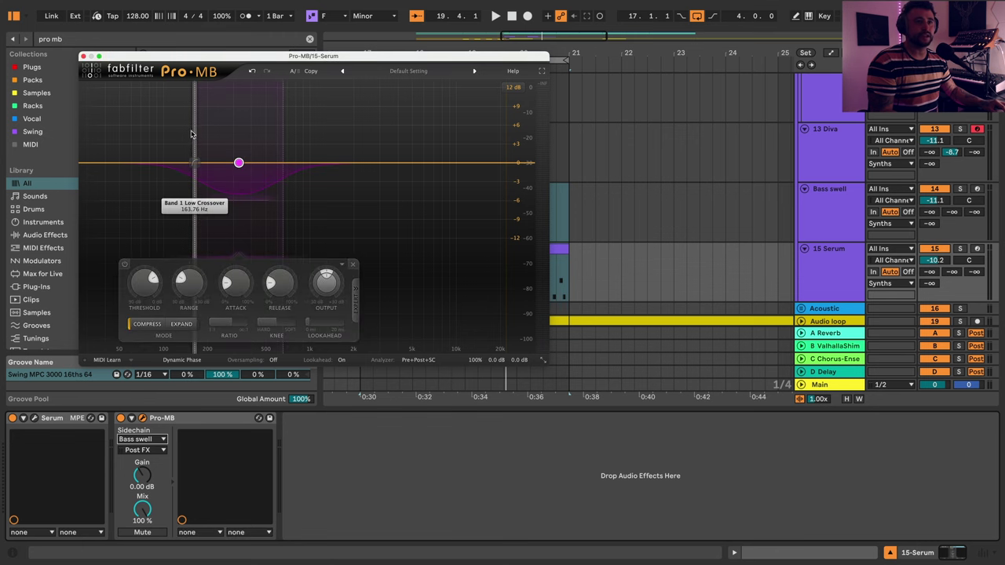
drag(192, 134, 63, 145)
click(328, 289)
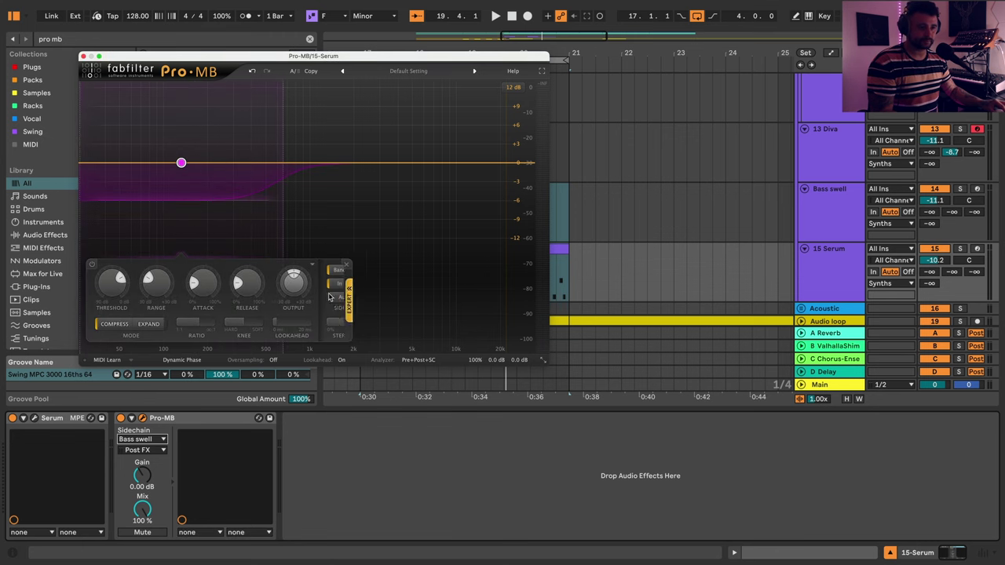
click(357, 284)
- During playback, deepen the low band's range in Pro-MB for stronger ducking and close the plug-in window
key(space)
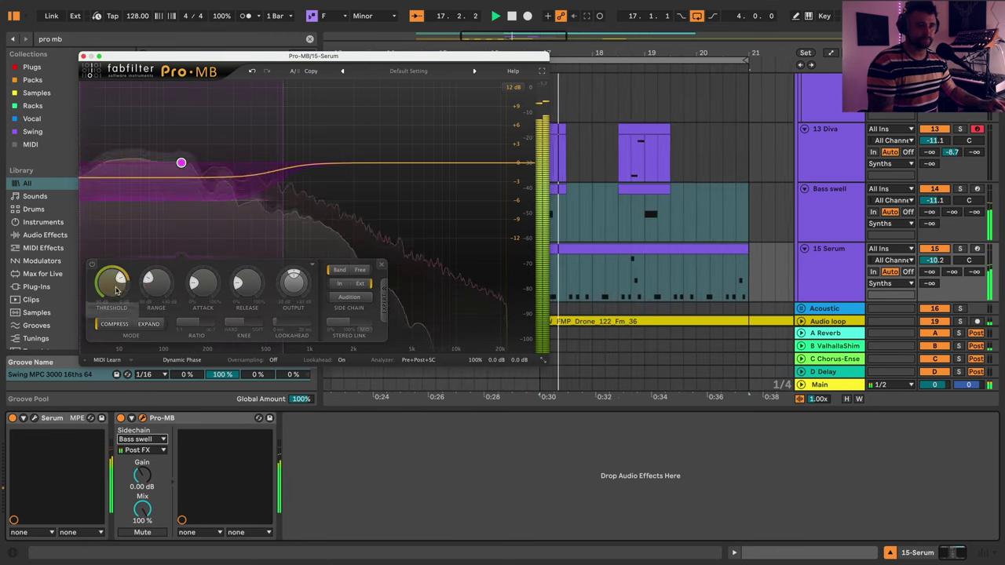
drag(156, 283, 193, 306)
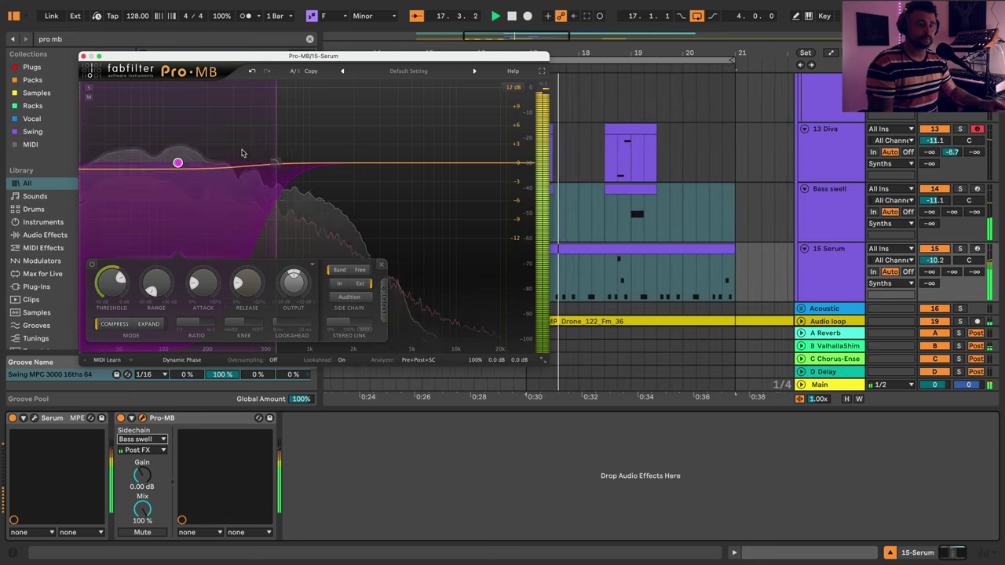
click(83, 56)
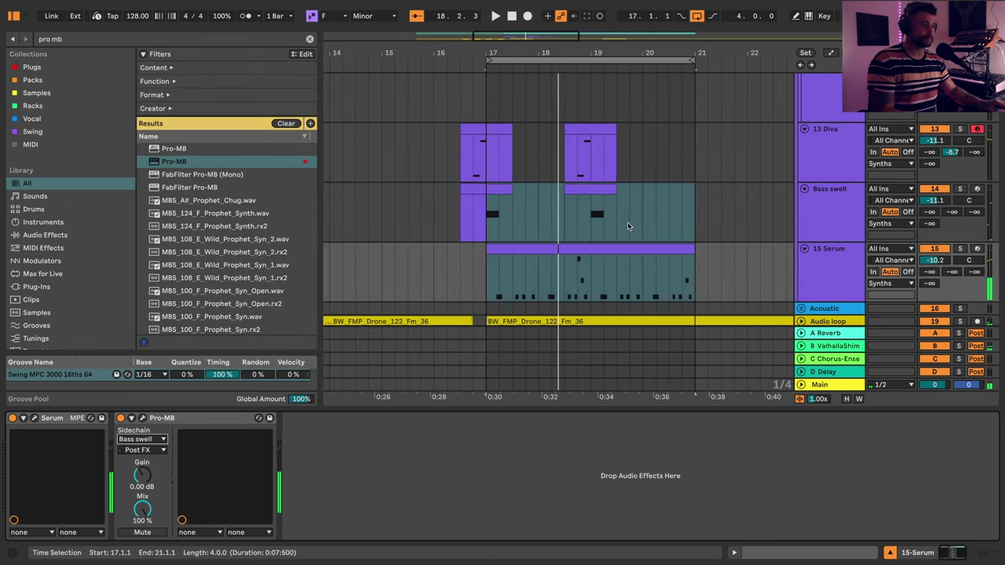
- Group the 13 Diva and Bass swell tracks and name the group Bass swells
click(482, 284)
click(849, 213)
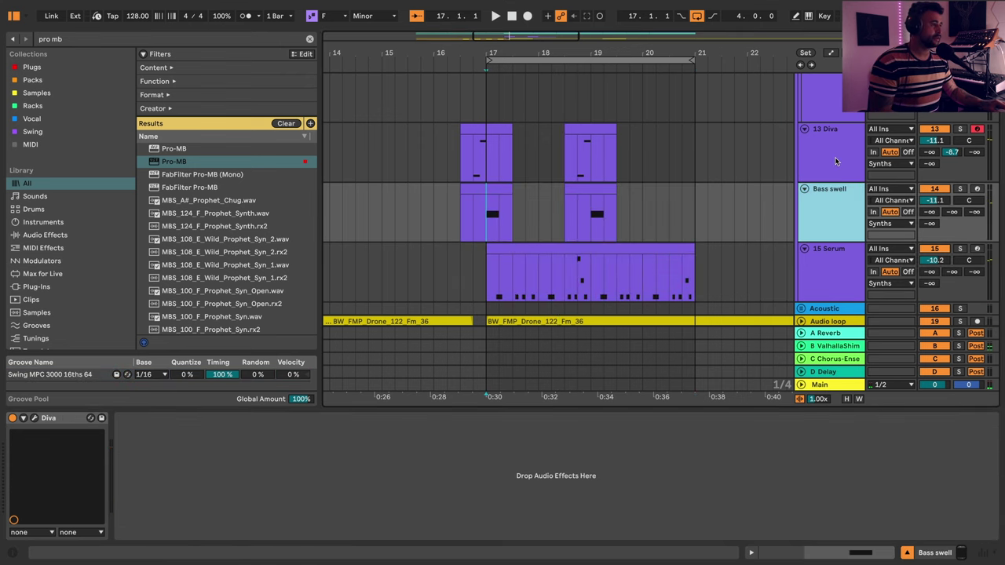
shift+click(836, 160)
key(ctrl+g)
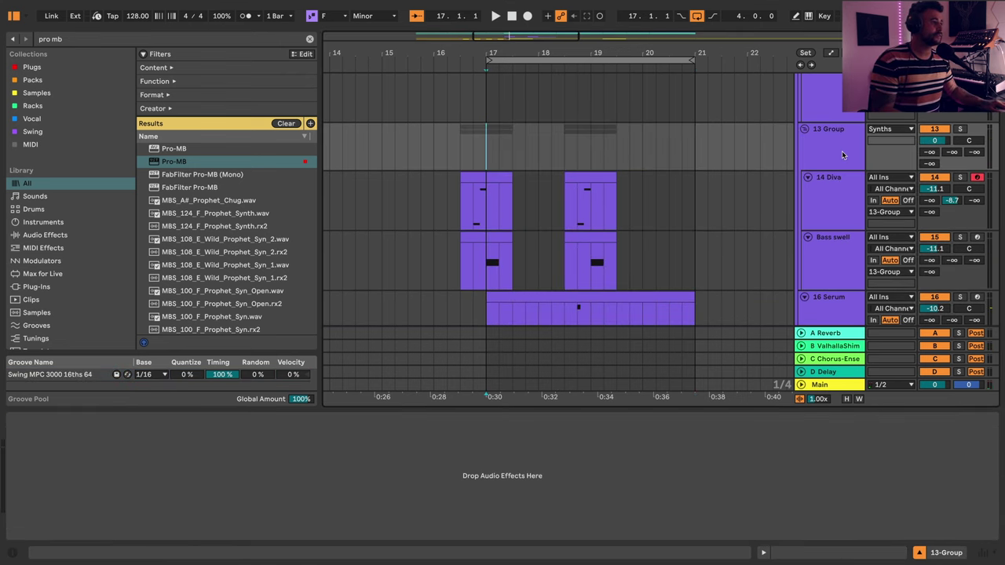
text(Bass swells)
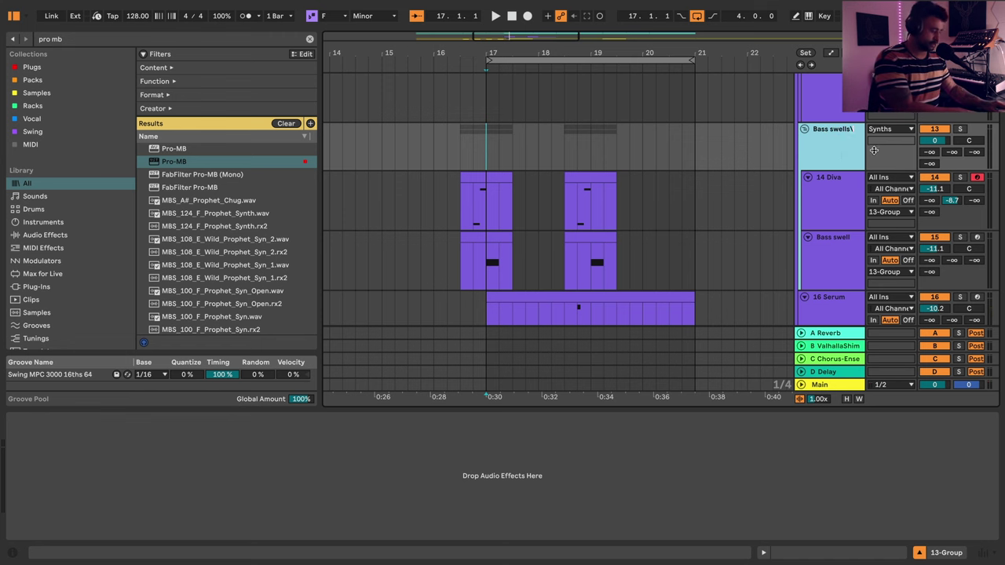
key(Return)
- Change the sidechain source of the Serum track's Pro-MB to the Bass swells group
click(837, 273)
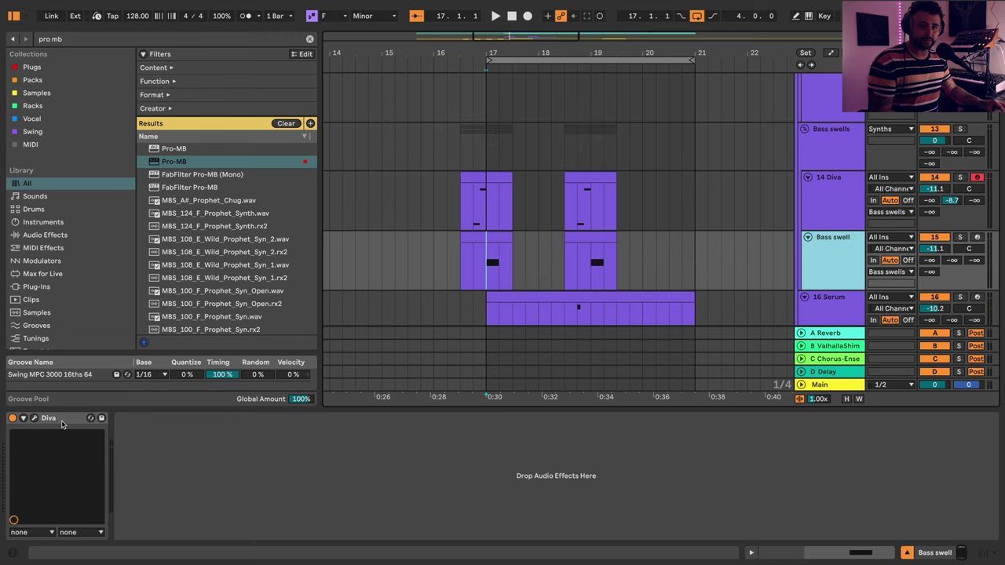
click(828, 309)
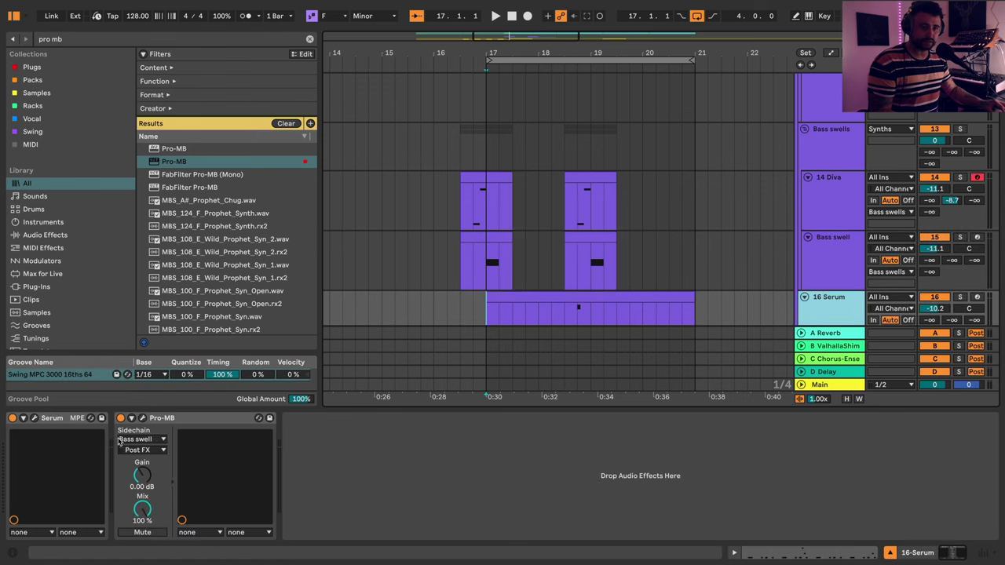
click(125, 439)
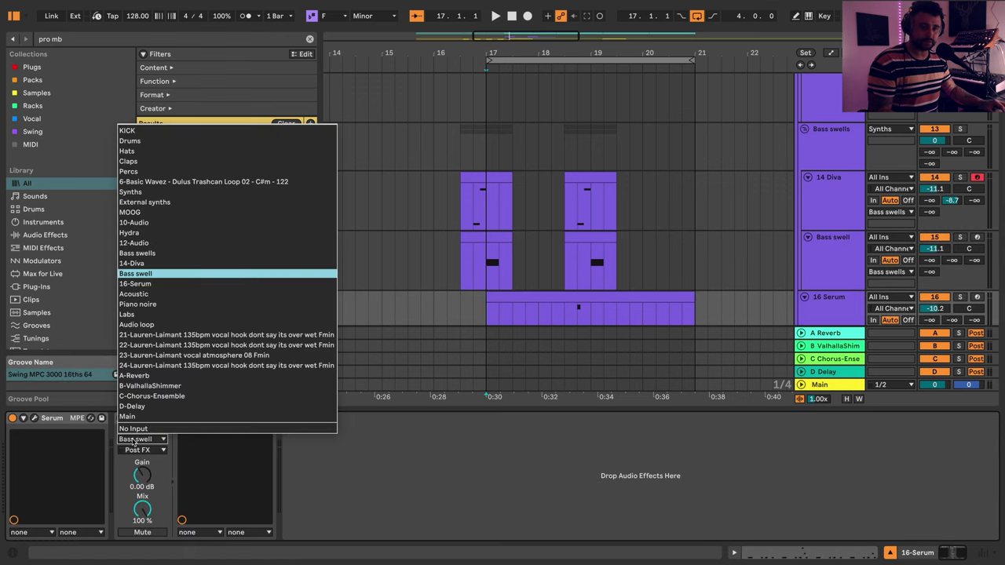
click(138, 256)
- Play the arrangement from 16.3.1 to hear the Serum bassline ducking under the grouped bass swells
click(464, 207)
key(space)
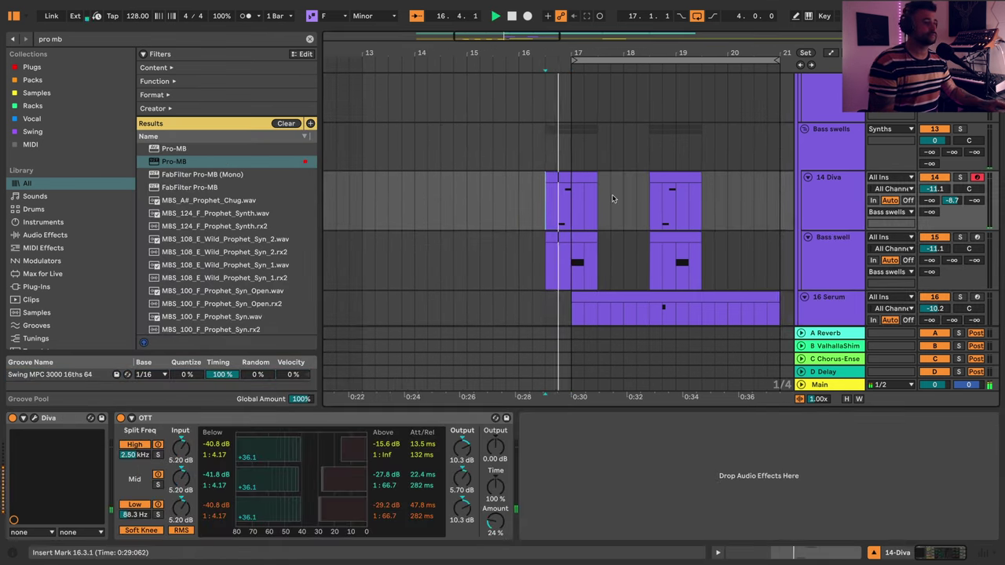
scroll(645, 183, up, 1)
scroll(645, 183, right, 5)
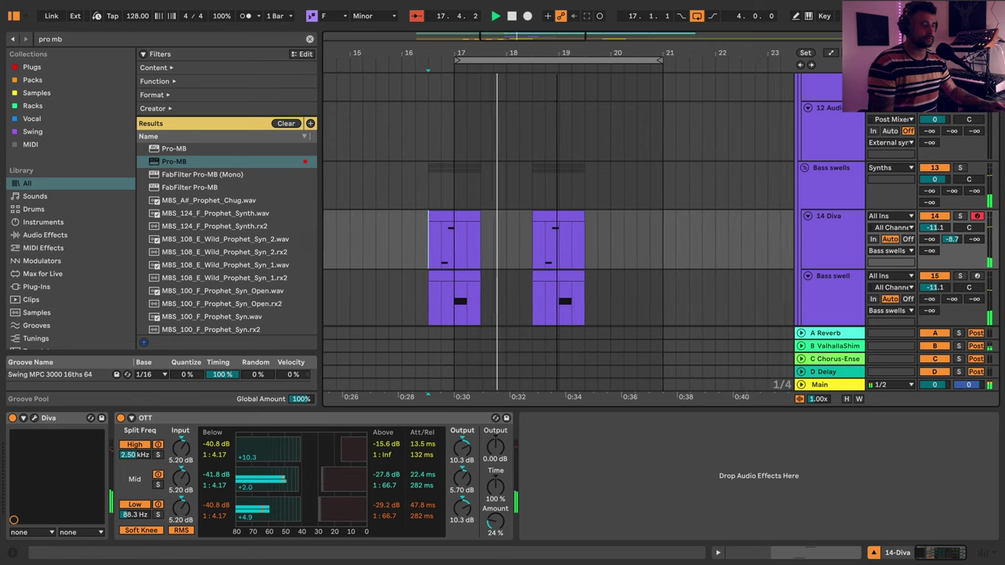
scroll(580, 235, left, 3)
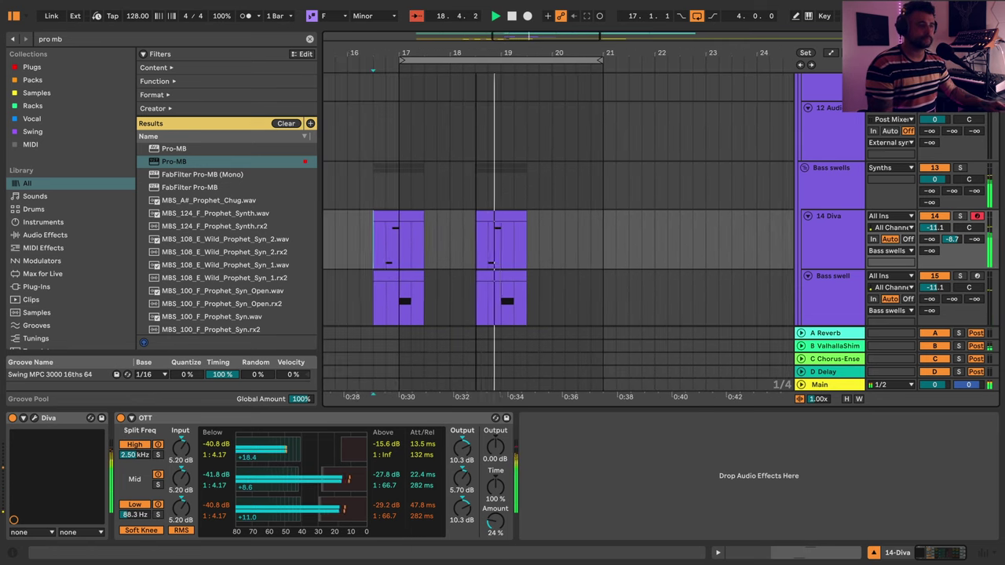
scroll(579, 235, down, 3)
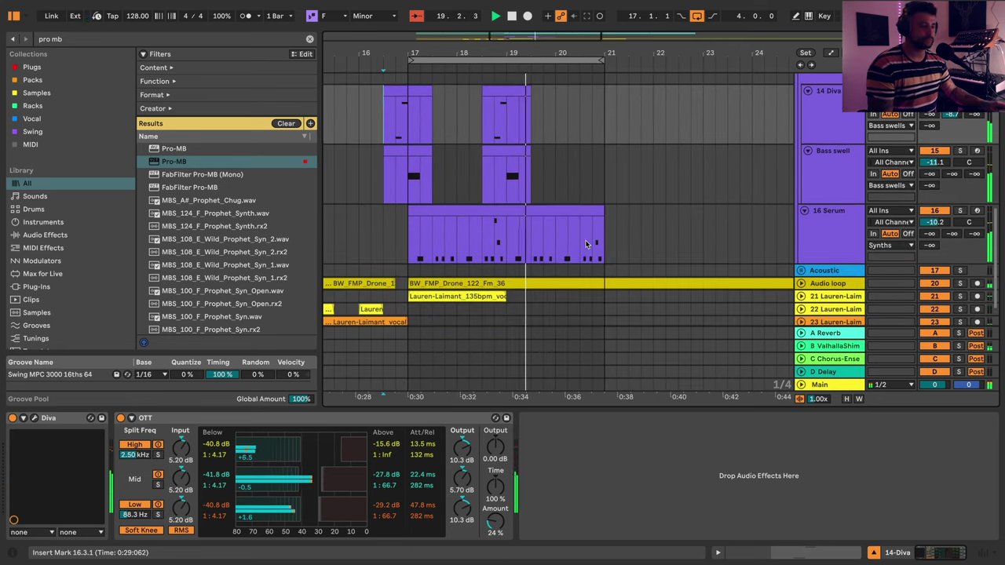
click(846, 243)
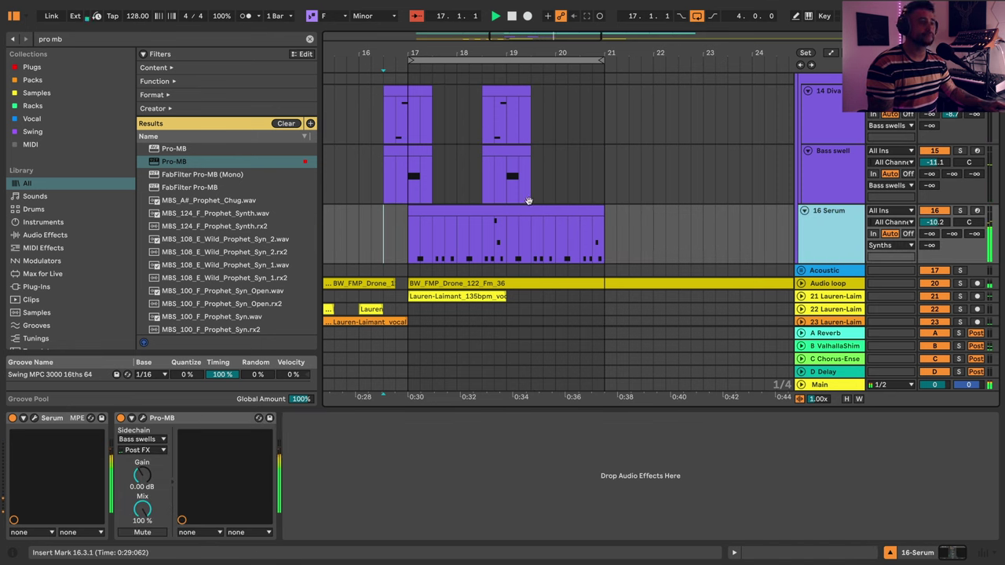
- Copy the 14 Diva clip at 16.3.1 to 20.3.1 on the same track
click(392, 91)
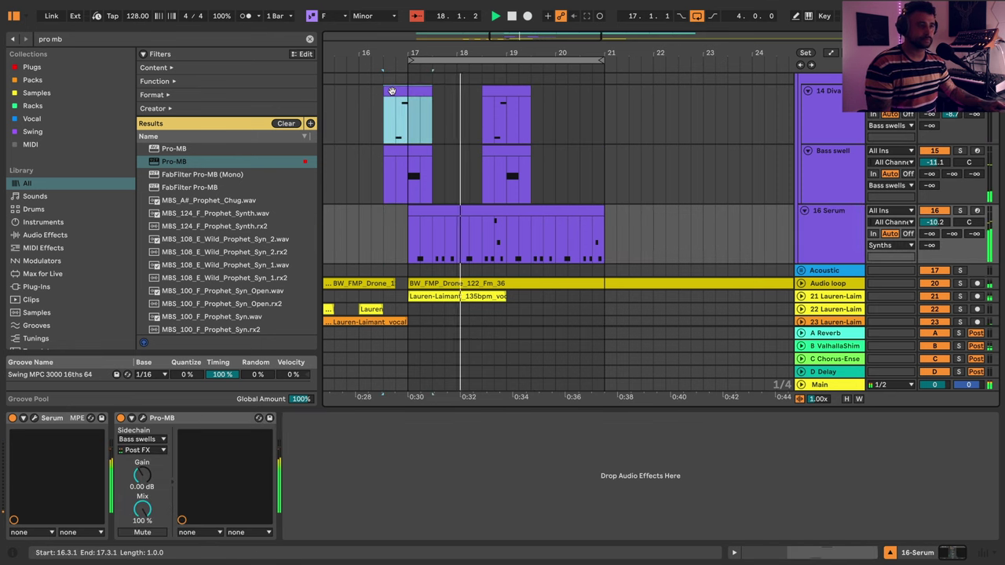
drag(392, 91, 593, 100)
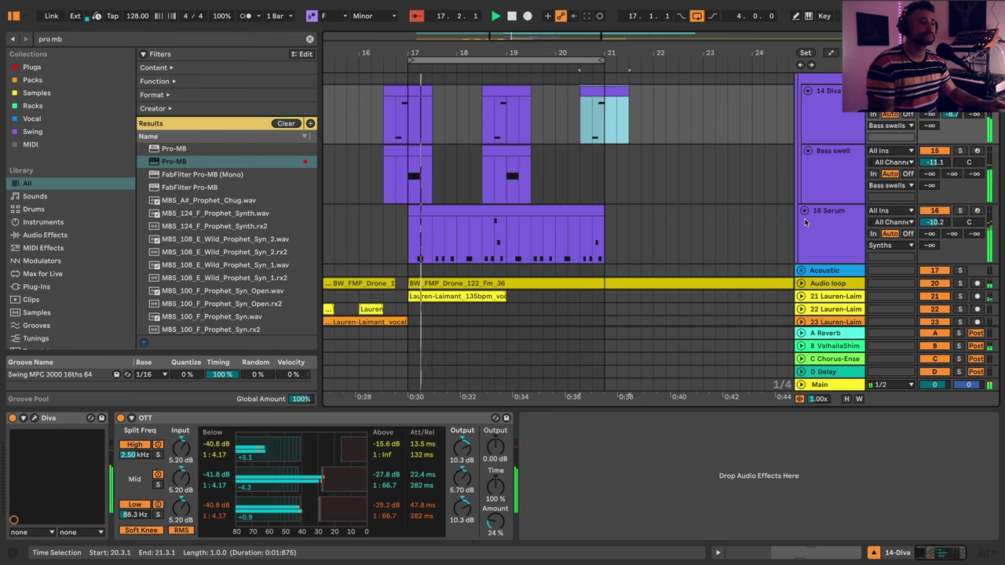
- Select the four-bar Serum clip, open the Serum synth window, and play the Serum track soloed
click(827, 243)
click(502, 217)
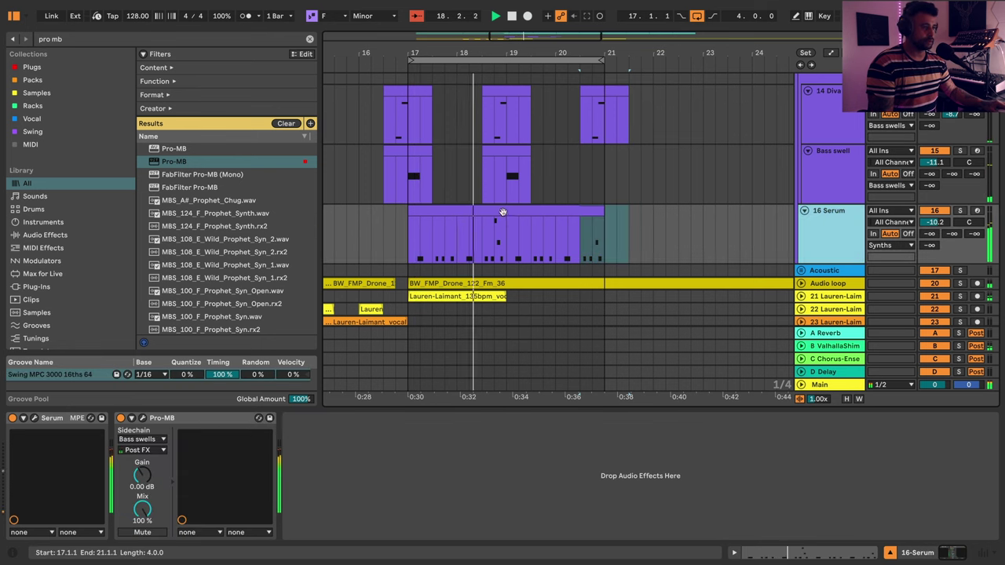
click(34, 419)
key(space)
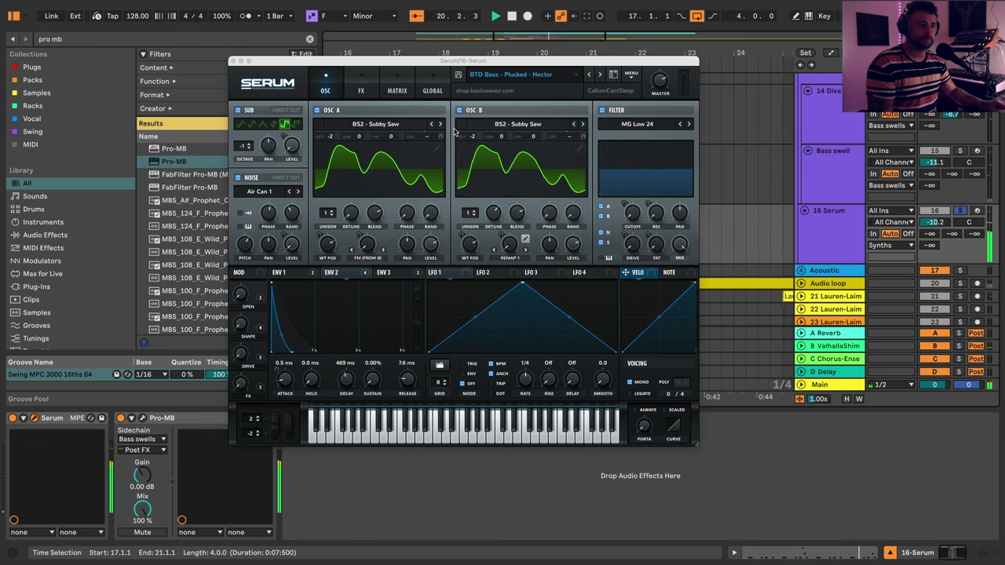
- Compare the Serum bass with oscillator B off and on, and set oscillator B's unison to 3 voices
click(459, 110)
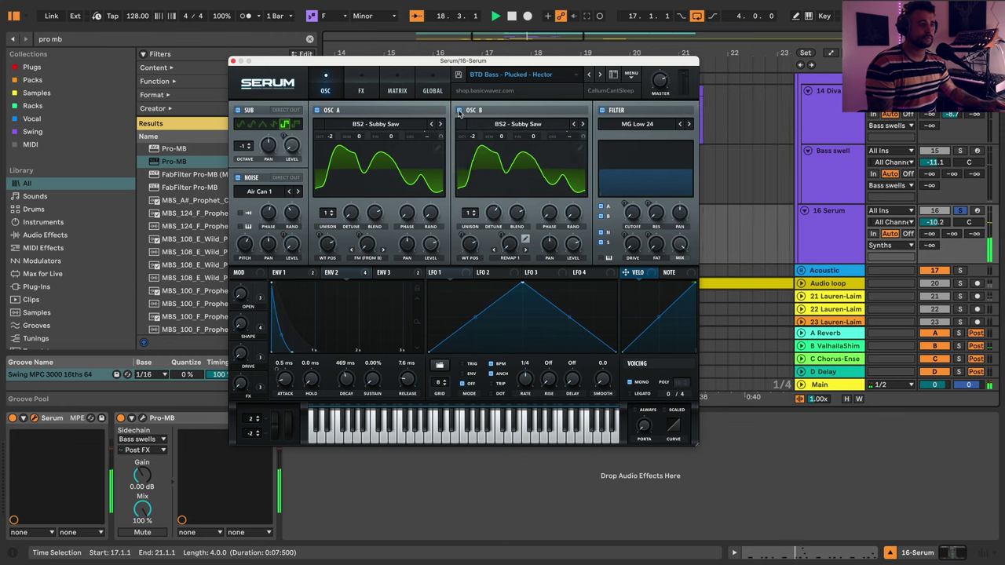
click(459, 111)
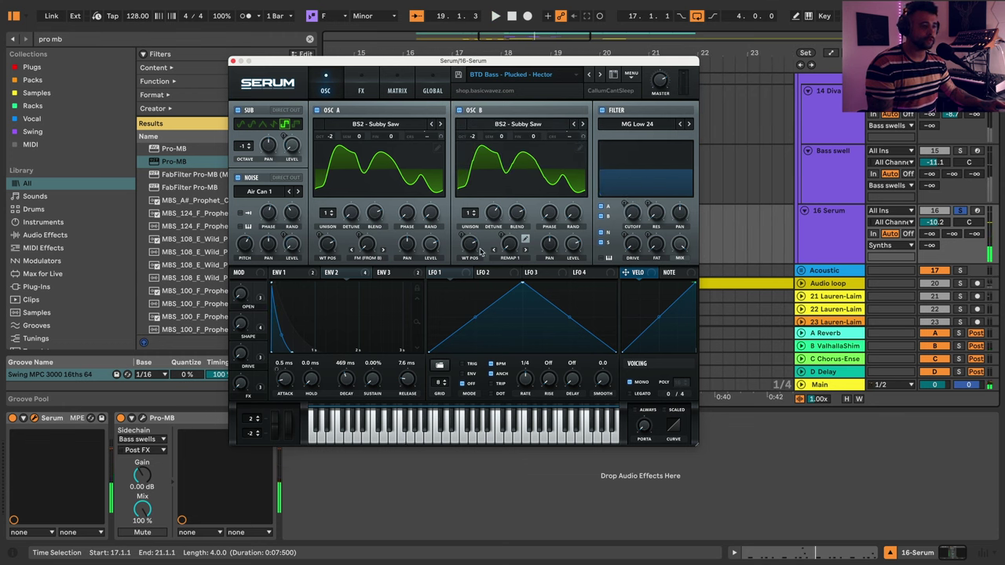
drag(468, 211, 497, 256)
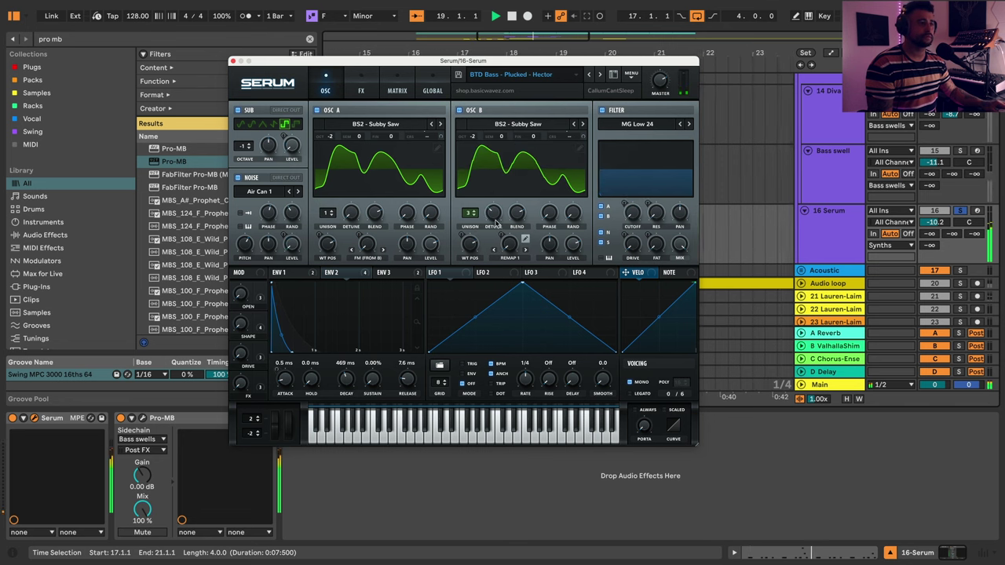
- Turn off the phaser in Serum's effects and audition the reverb on the bassline
click(362, 92)
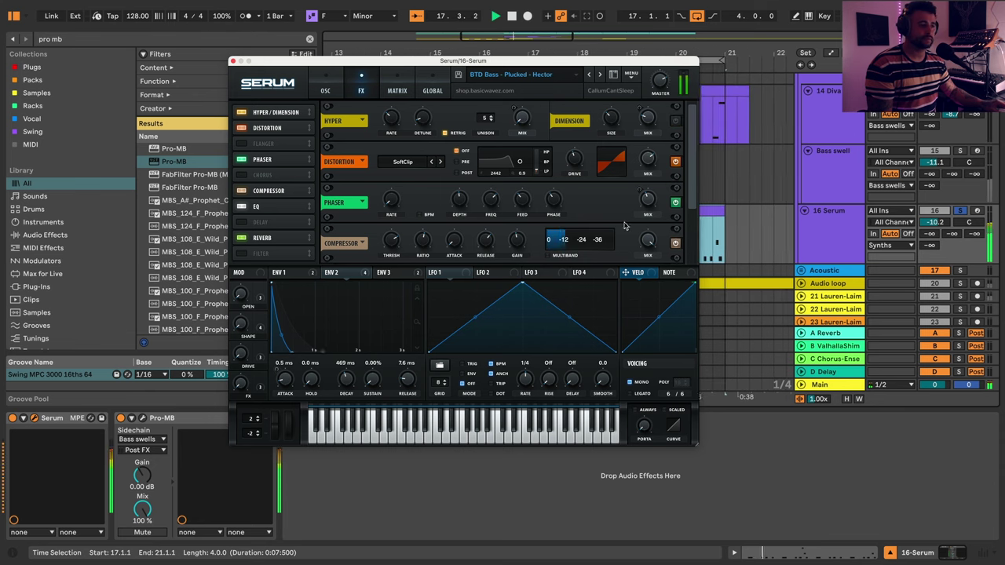
scroll(680, 174, down, 2)
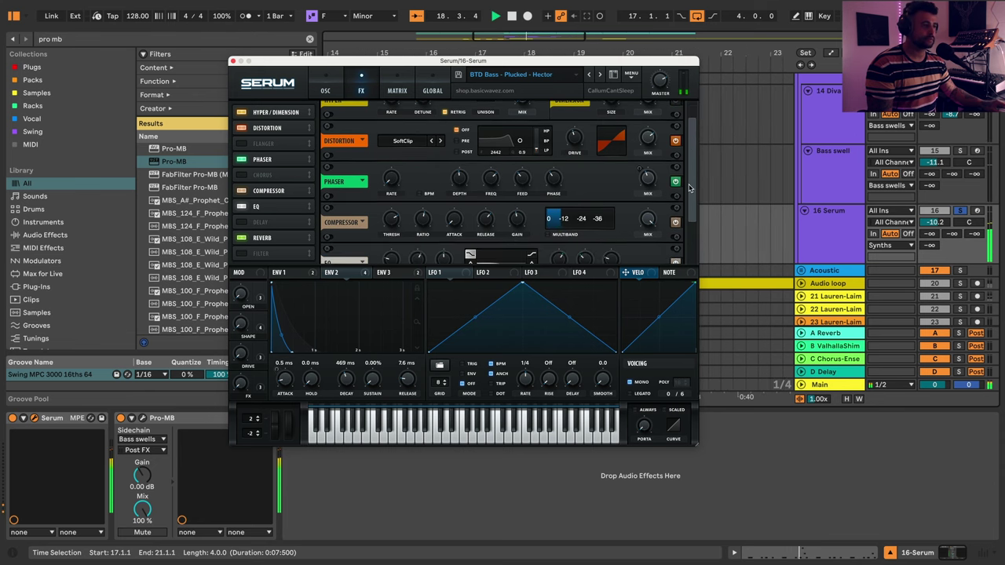
click(676, 180)
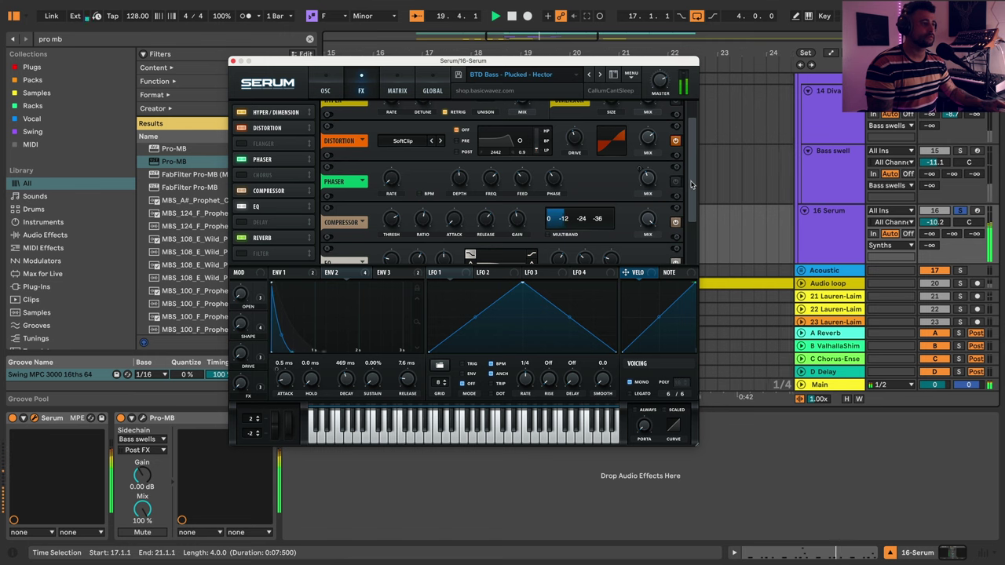
scroll(686, 189, down, 5)
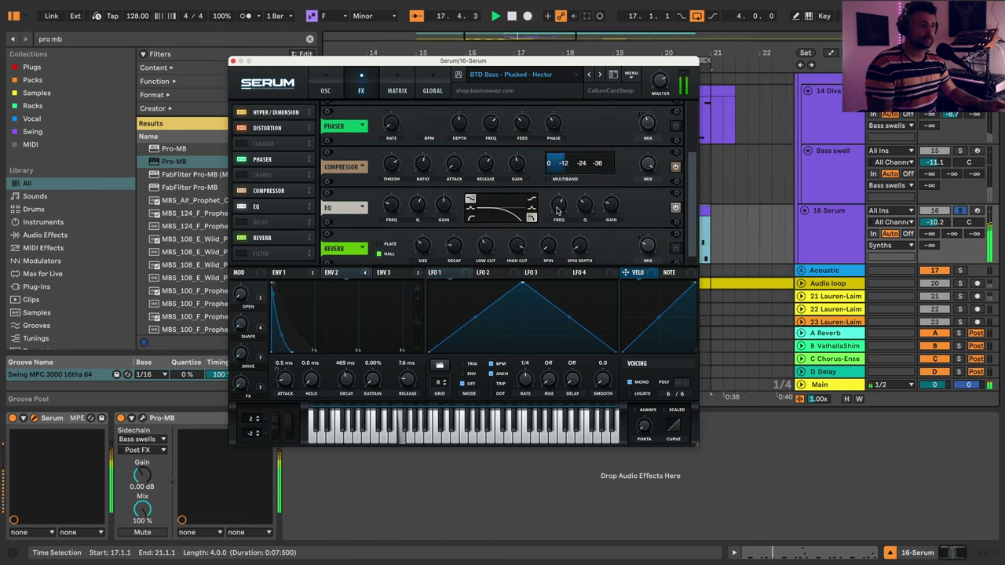
click(676, 249)
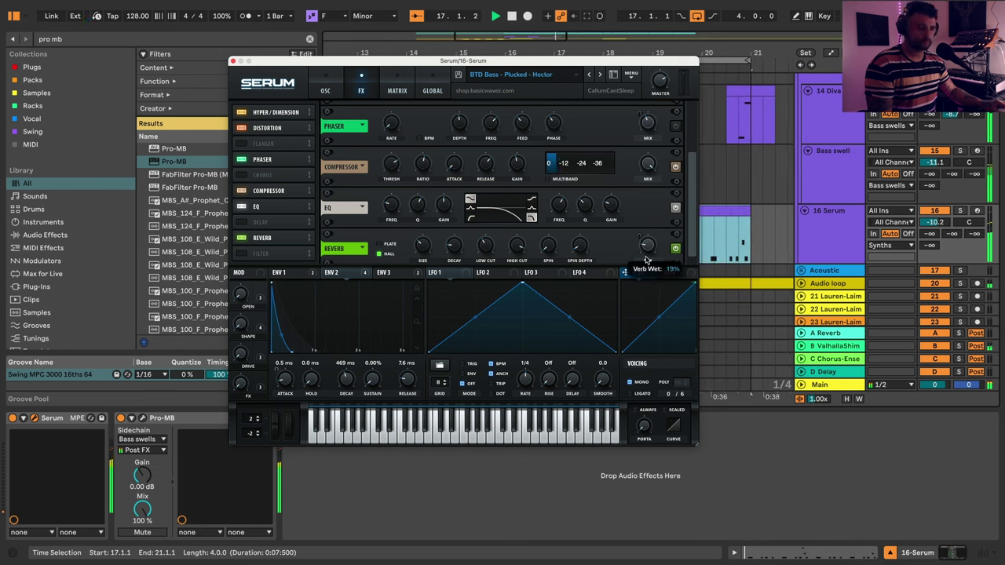
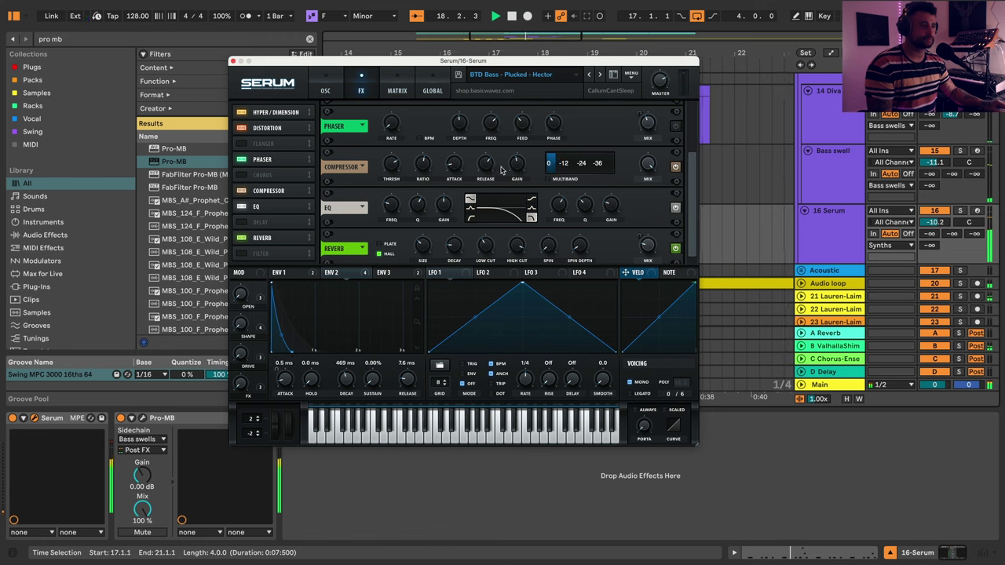
- Adjust the release and gain of Serum's compressor effect and check its threshold while playing the loop
drag(488, 167, 488, 206)
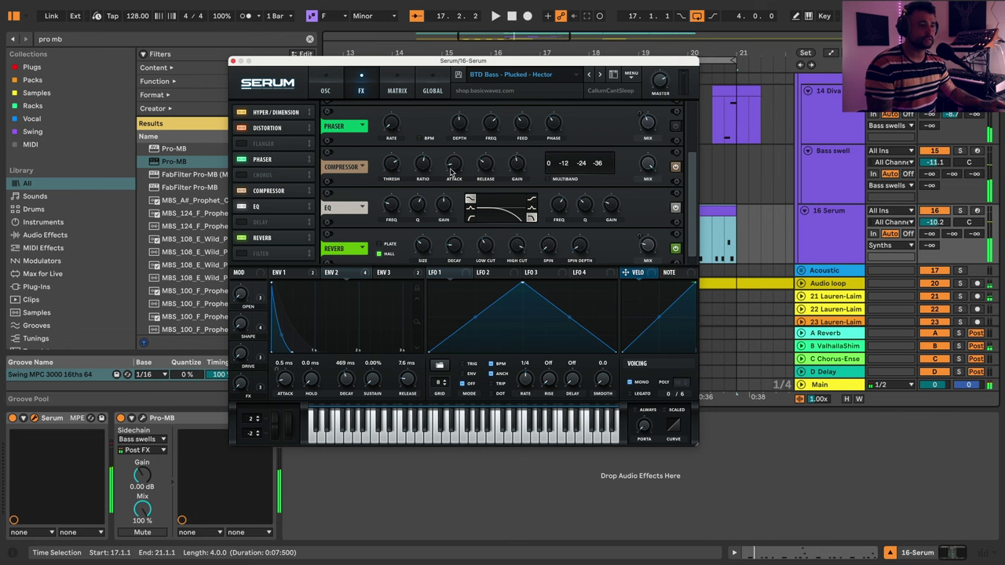
mouse_move(455, 167)
mouse_move(394, 172)
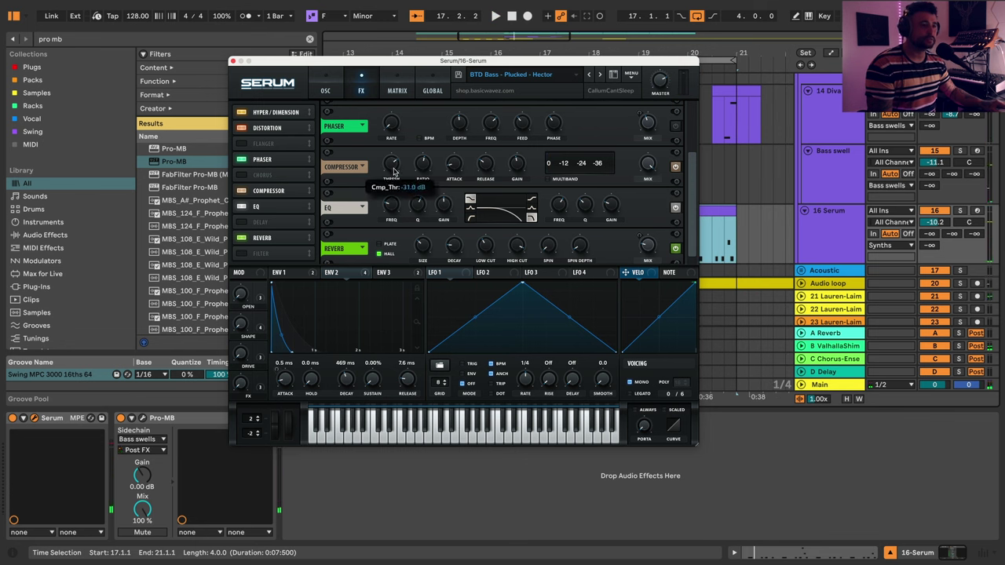
key(space)
drag(518, 169, 514, 208)
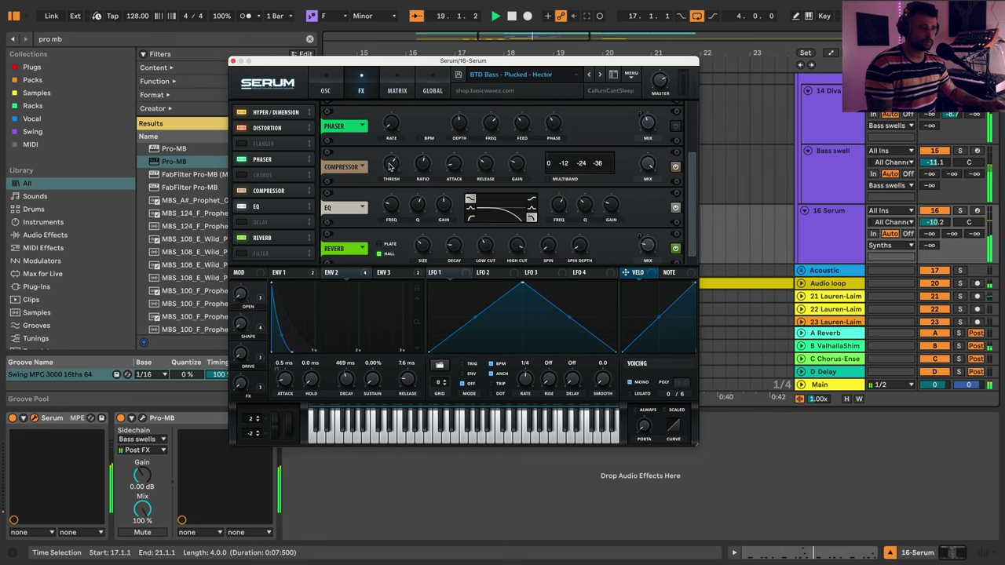
mouse_move(394, 168)
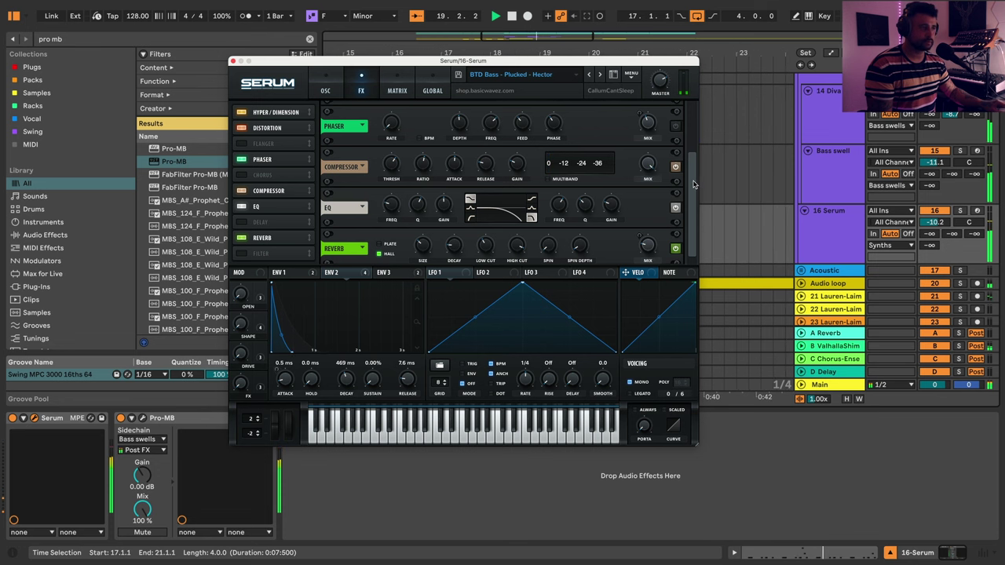
- Compare the noise oscillator's direct output on and off, turn the noise oscillator off, and adjust the OPEN macro
drag(691, 184, 673, 74)
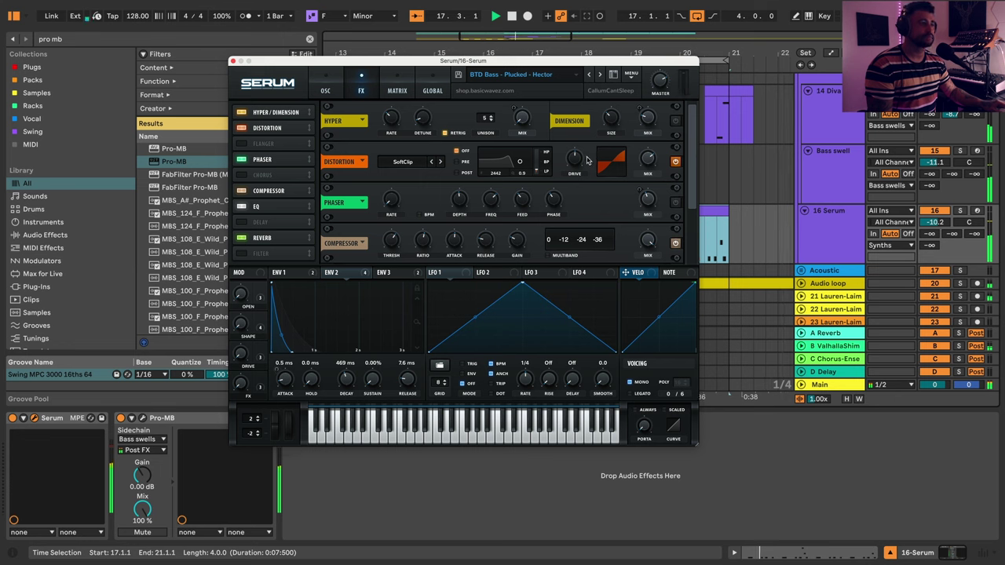
click(324, 90)
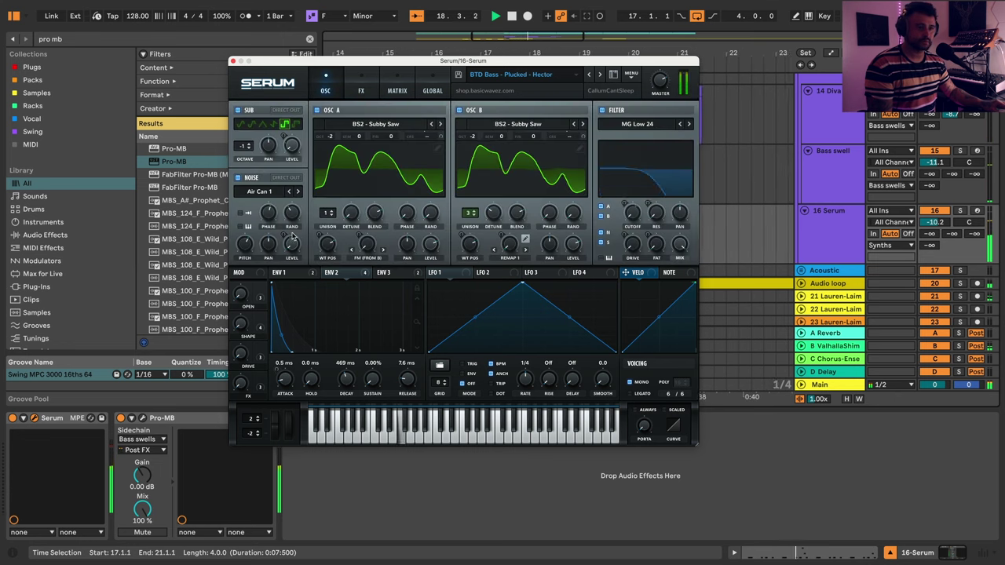
click(285, 179)
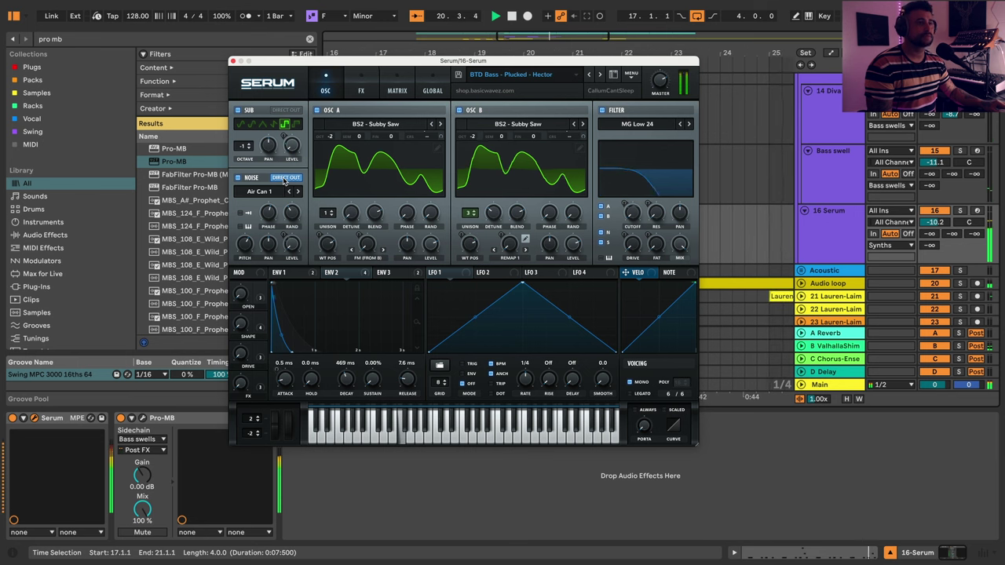
click(286, 179)
click(238, 177)
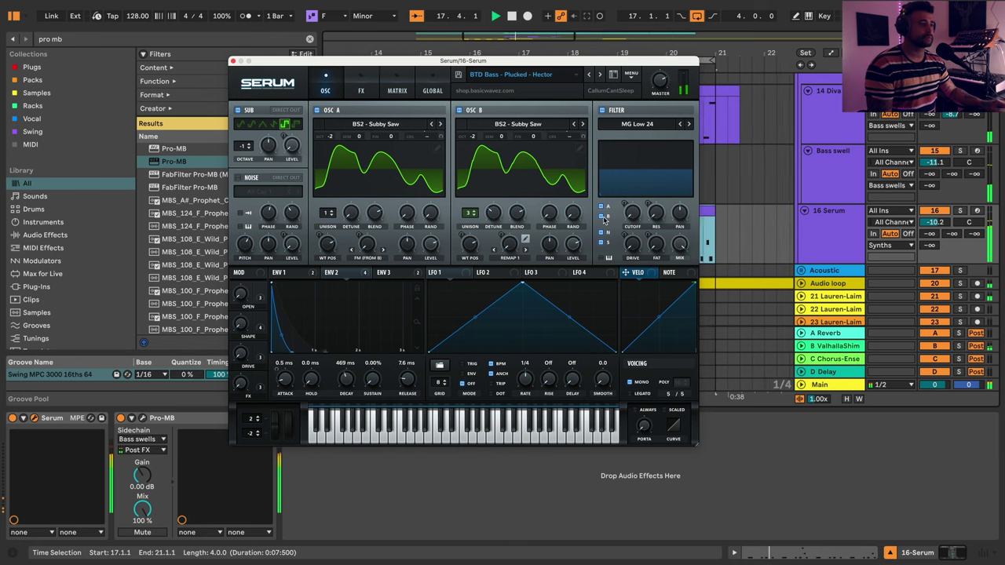
drag(240, 294, 243, 251)
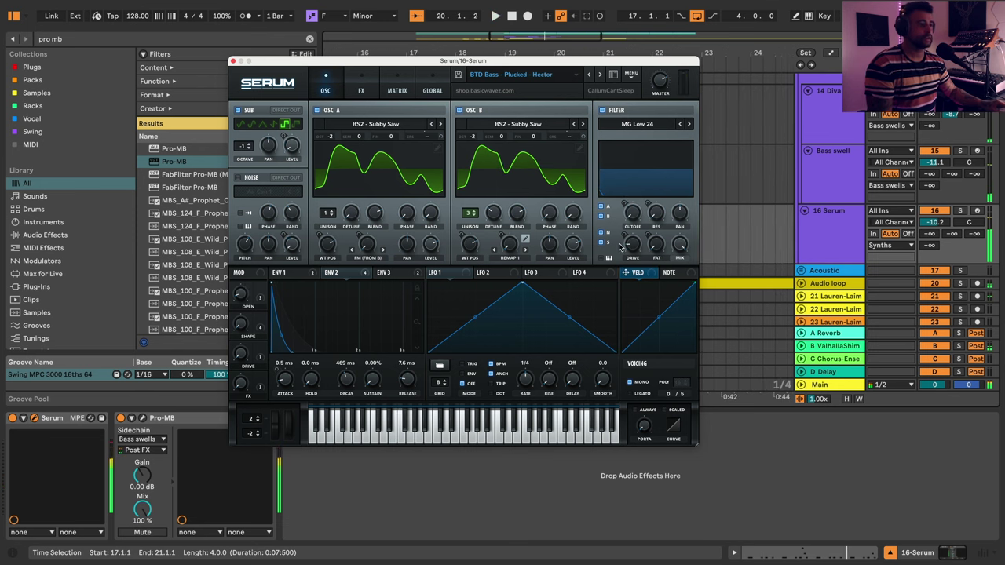
- Close the Serum window, switch to Session View, and fold the Bass swells group
click(233, 61)
click(575, 246)
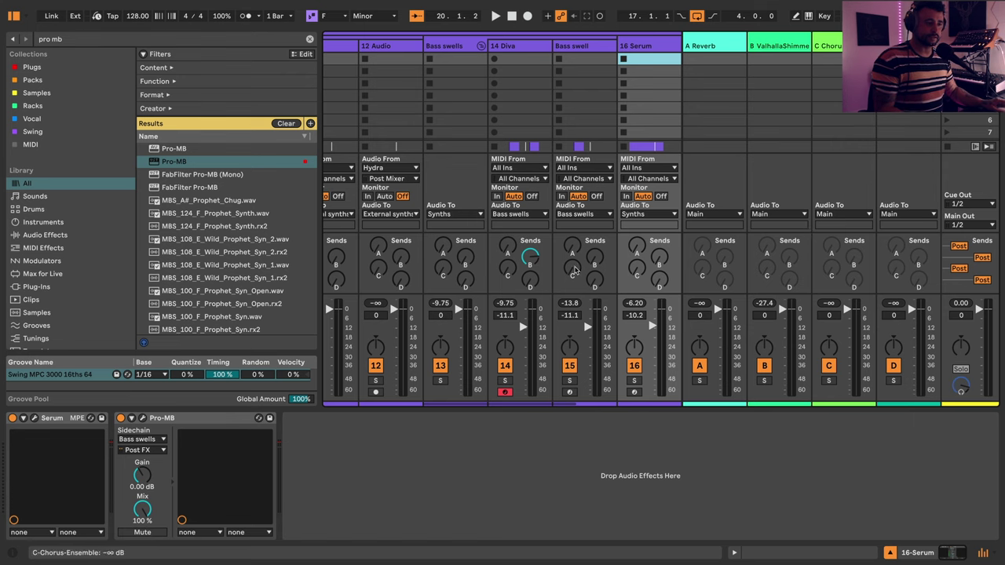
scroll(681, 124, right, 5)
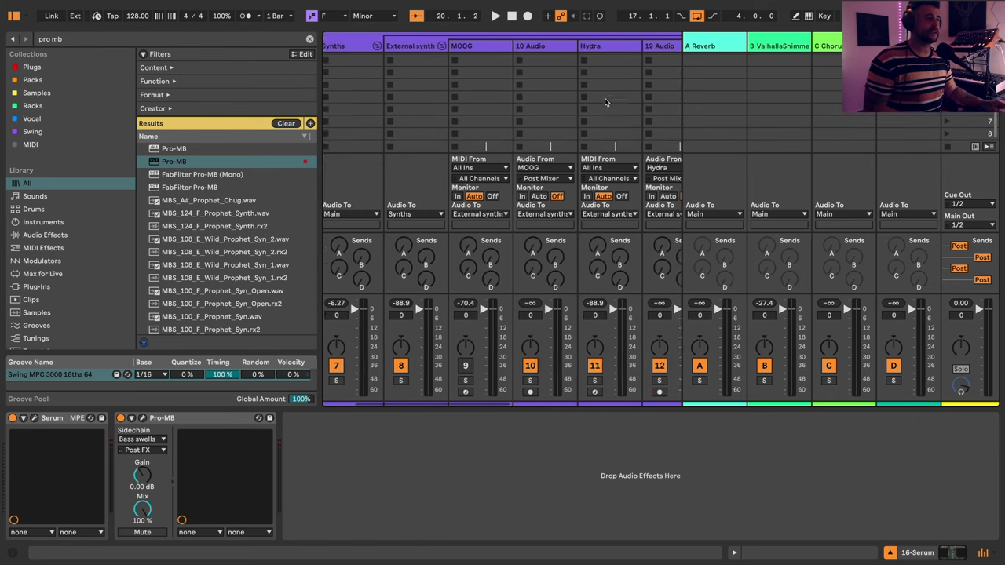
scroll(396, 51, left, 4)
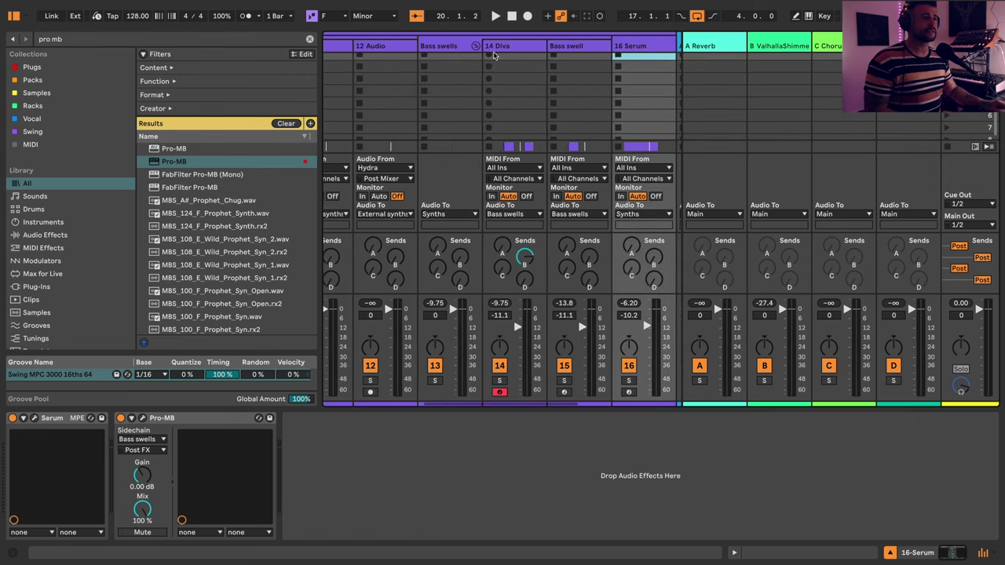
click(475, 46)
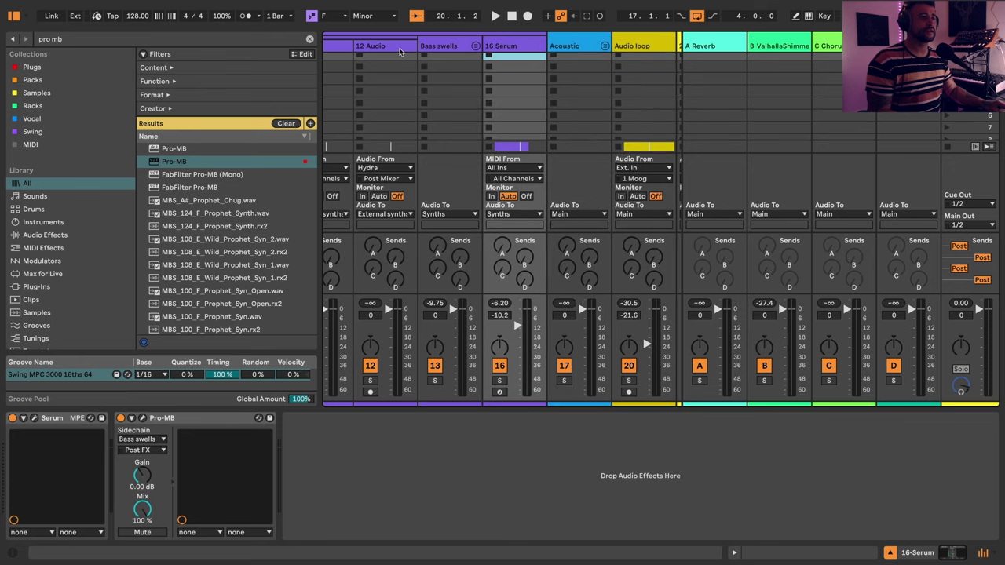
- Move the Bass swells group out of the Synths group and place it between KICK and Drums
scroll(452, 48, left, 3)
drag(602, 46, 488, 49)
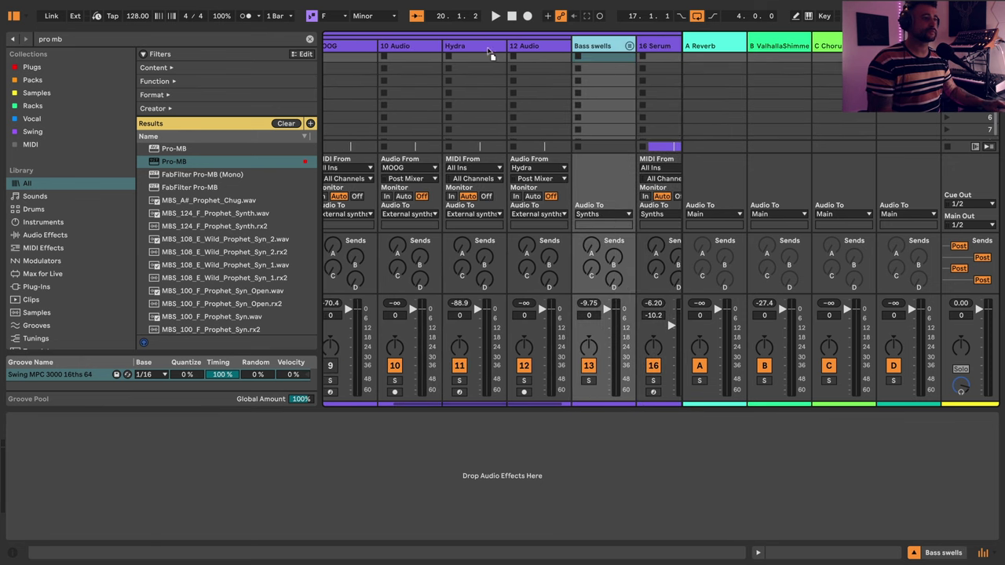
scroll(324, 47, left, 2)
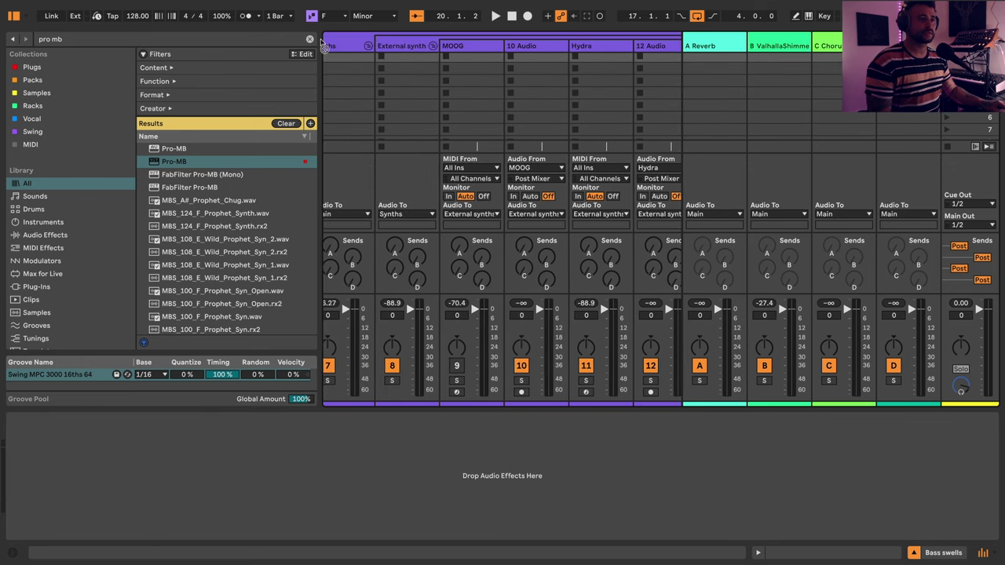
scroll(338, 47, left, 2)
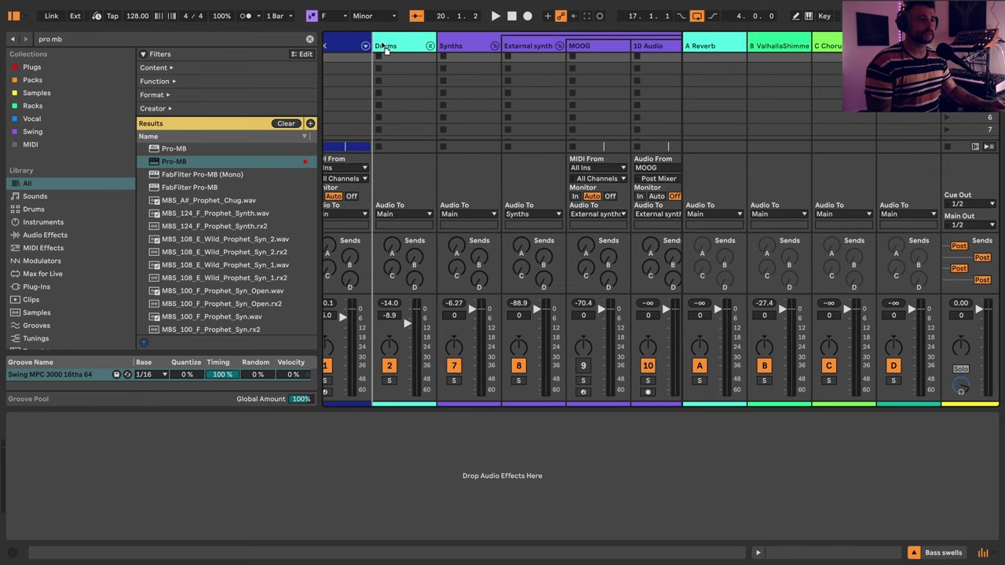
drag(383, 45, 407, 82)
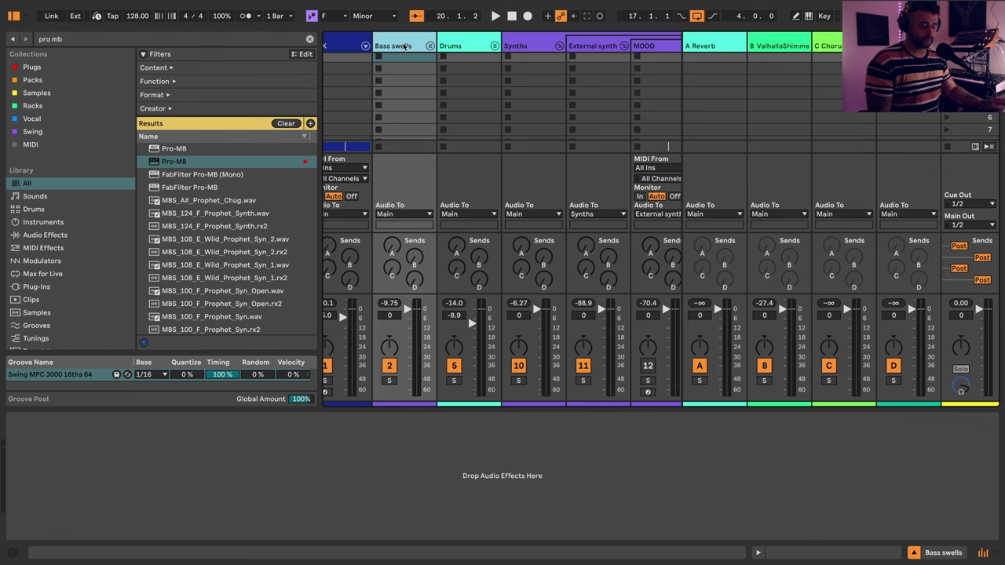
- Colour the Bass swells group red and assign that colour to its grouped tracks and clips
right_click(404, 47)
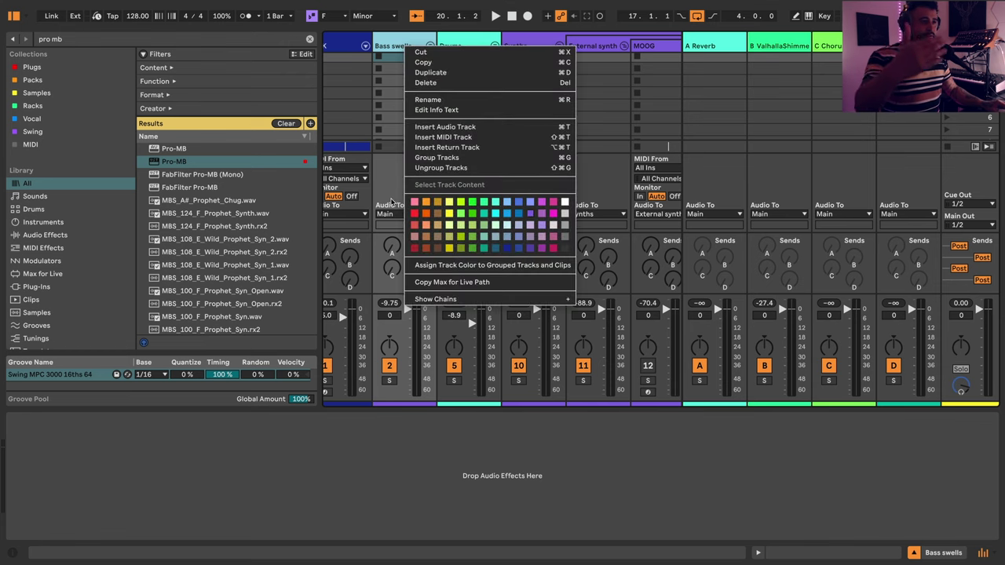
click(415, 213)
right_click(401, 47)
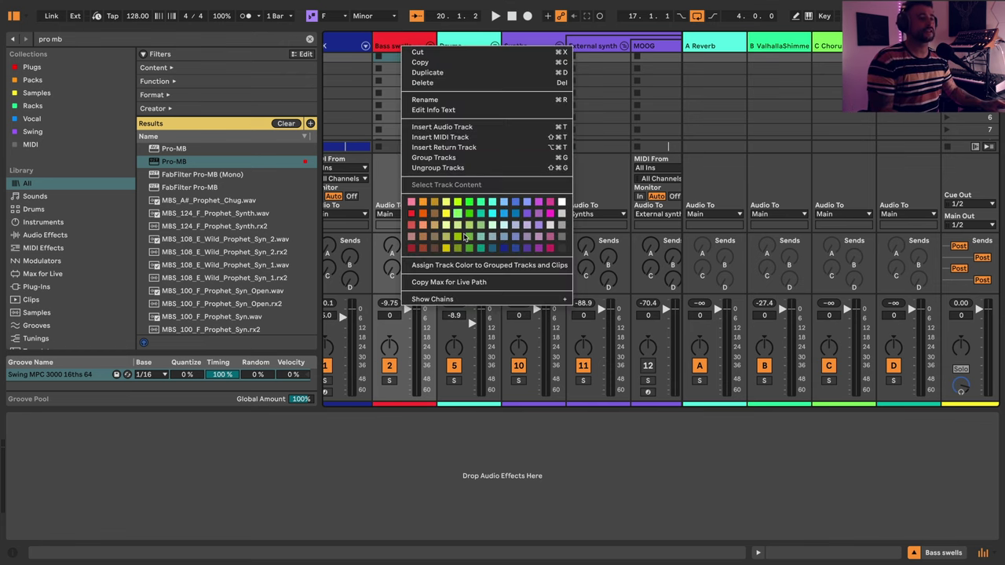
click(451, 265)
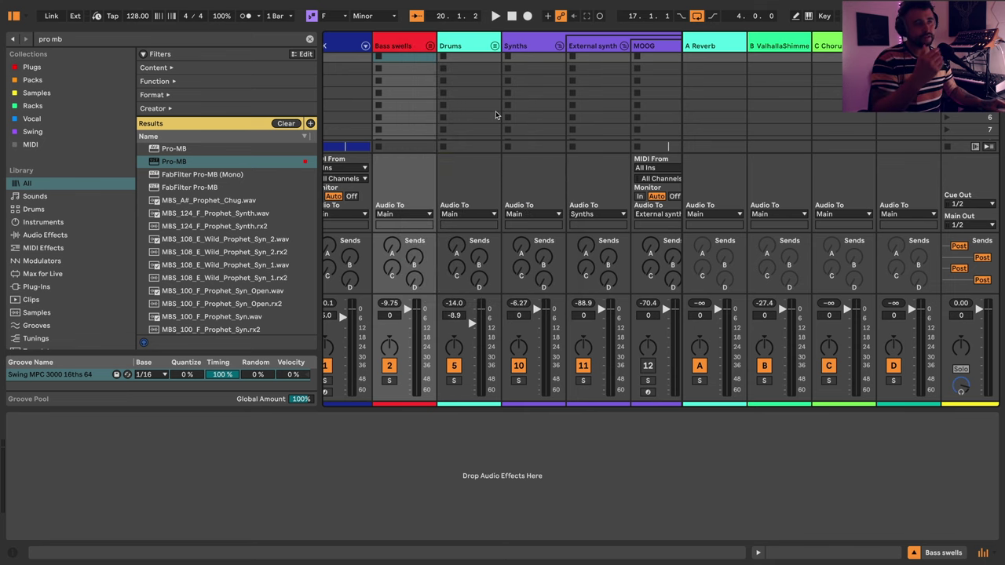
- Fold the Synths group and lower the Bass swells group's volume to -3.4 dB, then play the loop
click(559, 47)
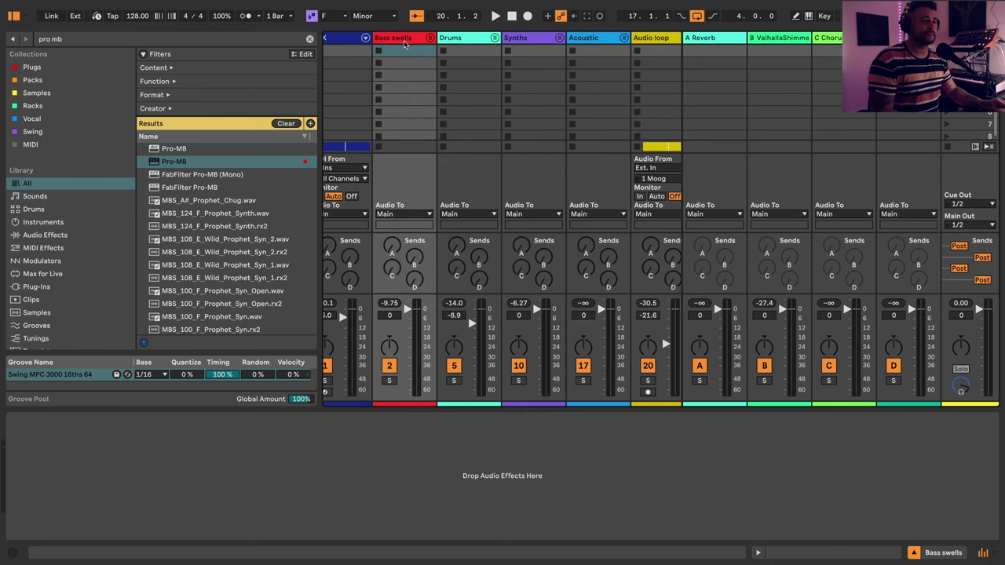
scroll(402, 306, left, 1)
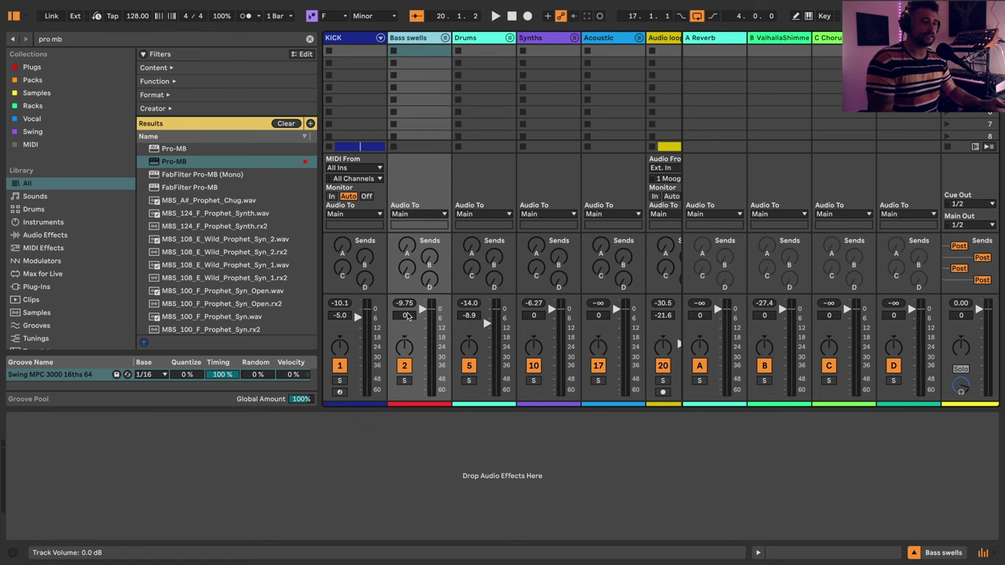
drag(407, 316, 407, 314)
key(space)
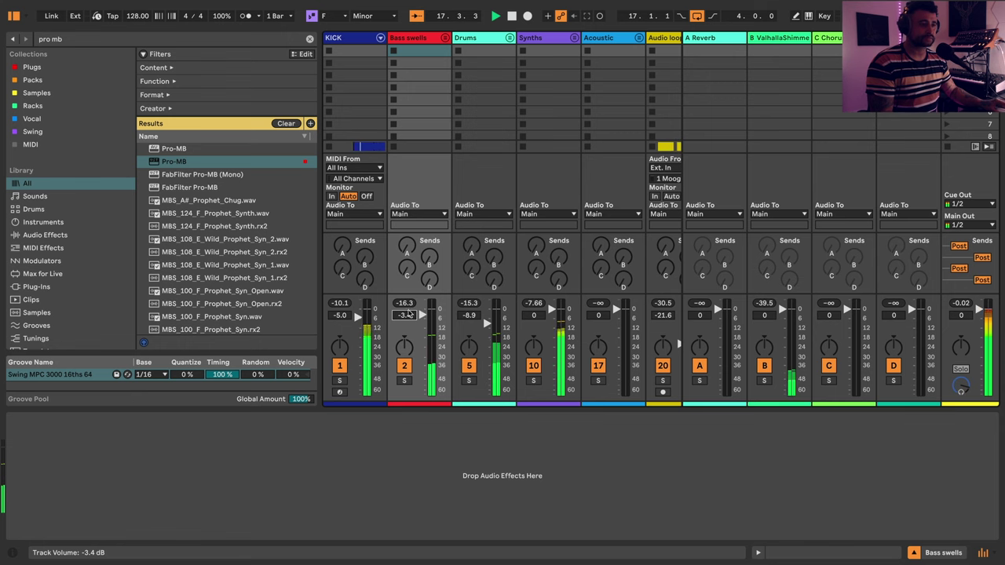
- Unfold the Synths group and move the Serum track out of it to between Bass swells and Drums
click(573, 38)
click(639, 47)
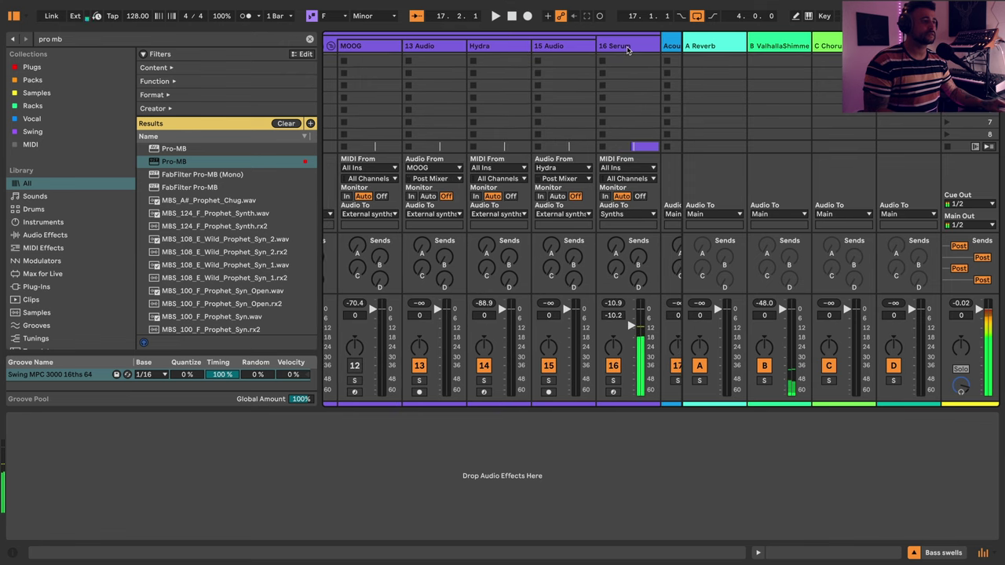
click(600, 49)
drag(317, 46, 470, 50)
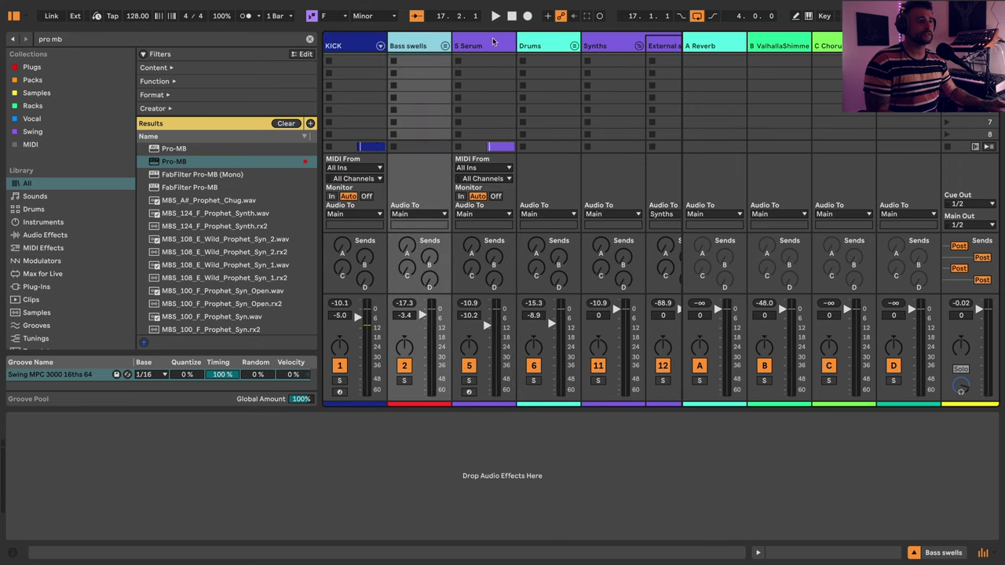
- Group the Bass swells and Serum tracks, rename the new group BASS, and fold it while playing the loop
key(ctrl+g)
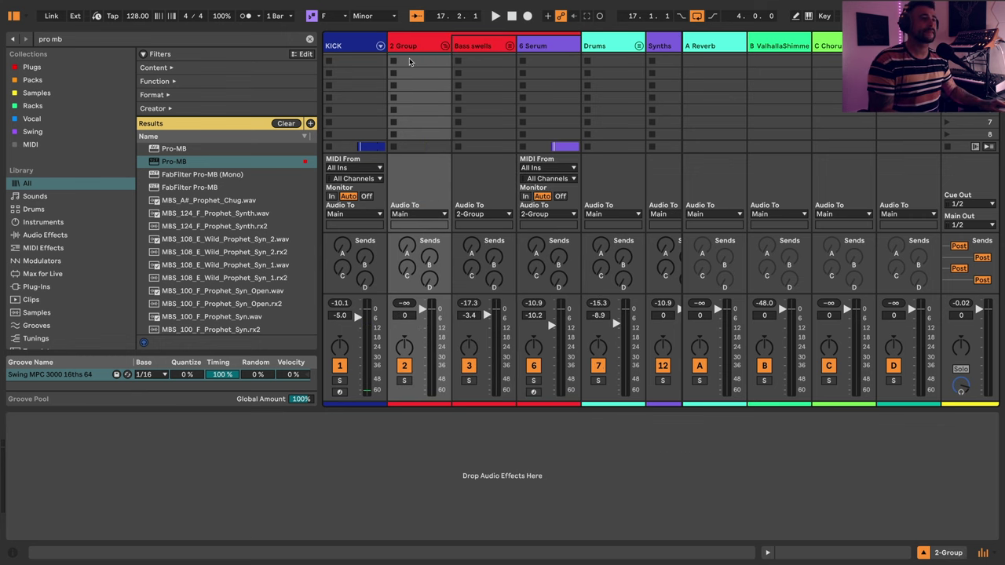
key(ctrl+r)
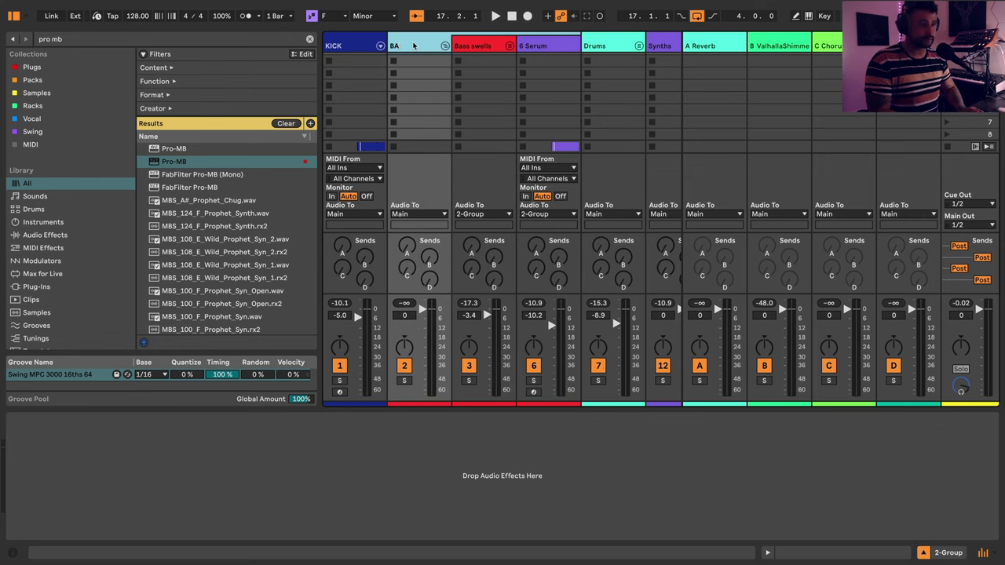
key(Return)
key(space)
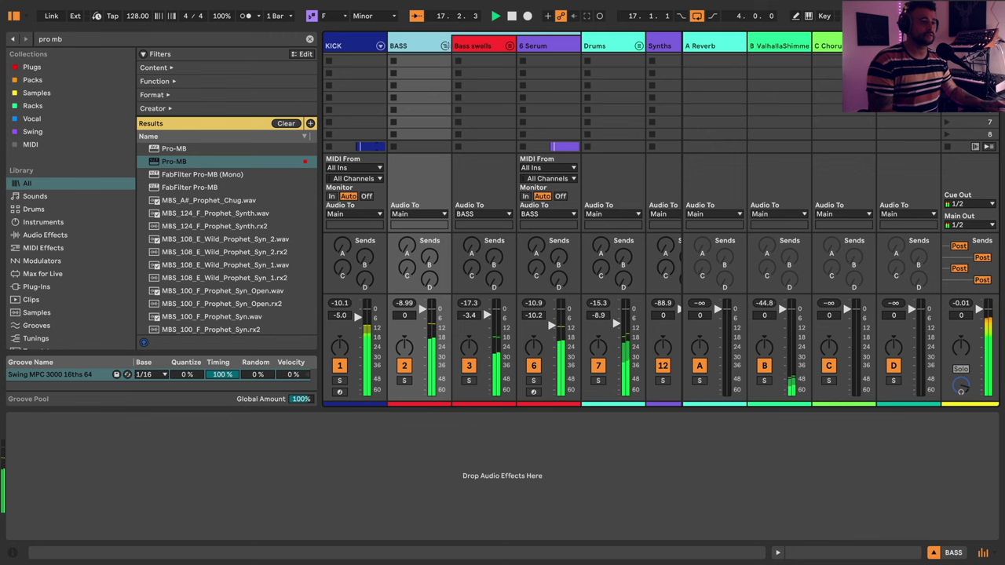
click(445, 45)
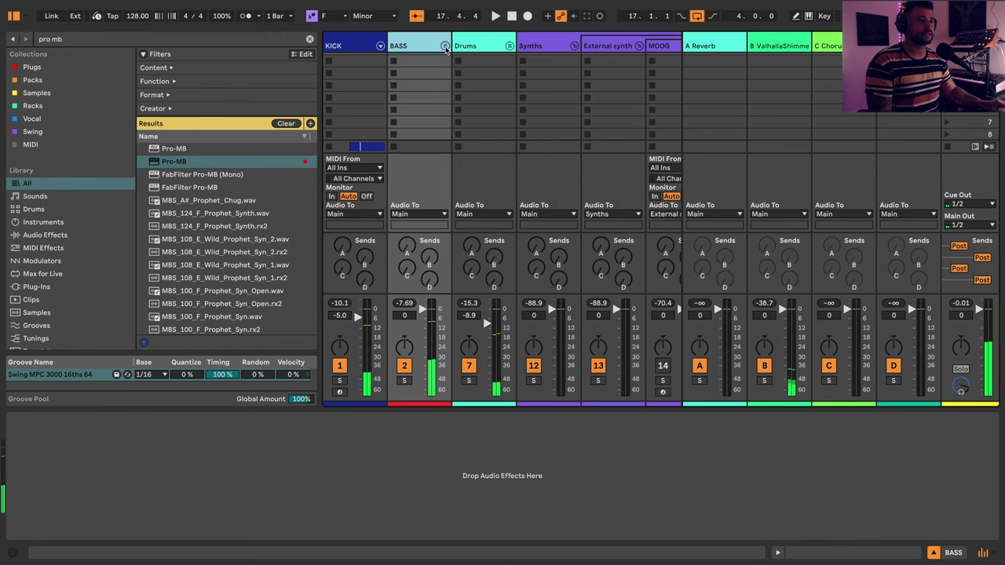
- Unfold the BASS group and lower the Serum track's volume to -14.0 dB while playing the loop
click(445, 45)
click(534, 315)
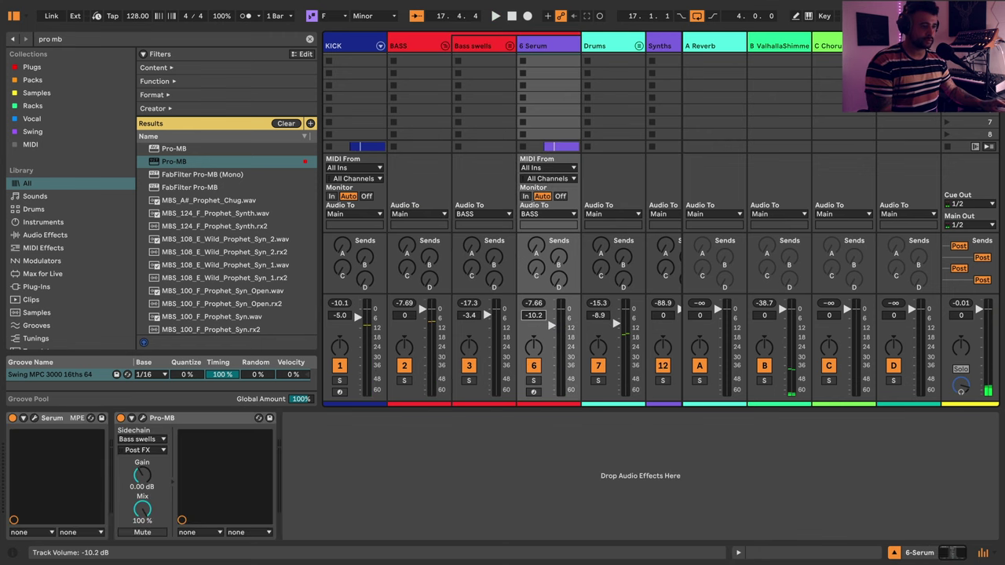
key(space)
drag(551, 325, 552, 332)
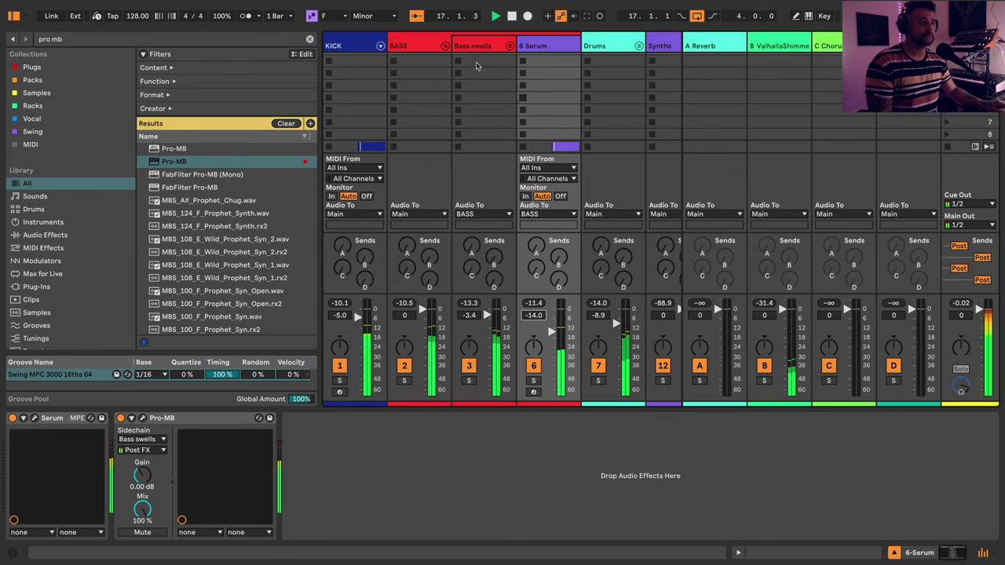
- Rename the Serum track in the BASS group as Sub
click(532, 46)
key(ctrl+r)
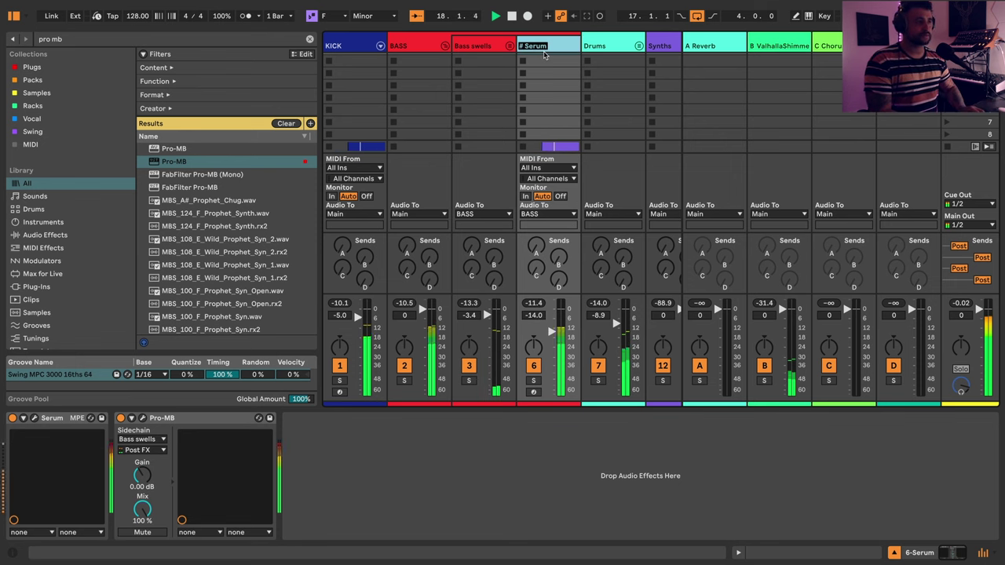
text(M)
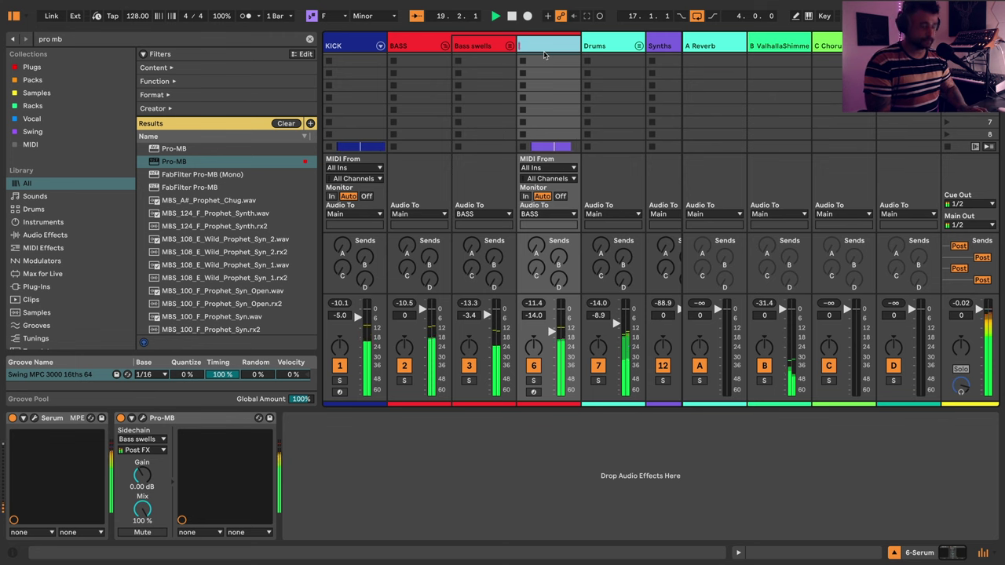
key(Return)
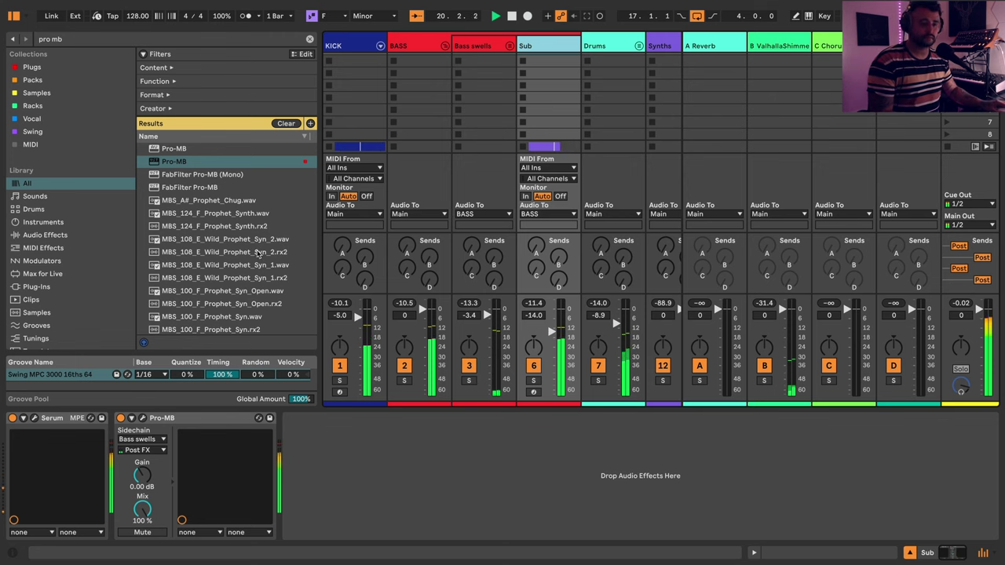
- Search the browser for comp and add the Compressor to the BASS group
click(406, 47)
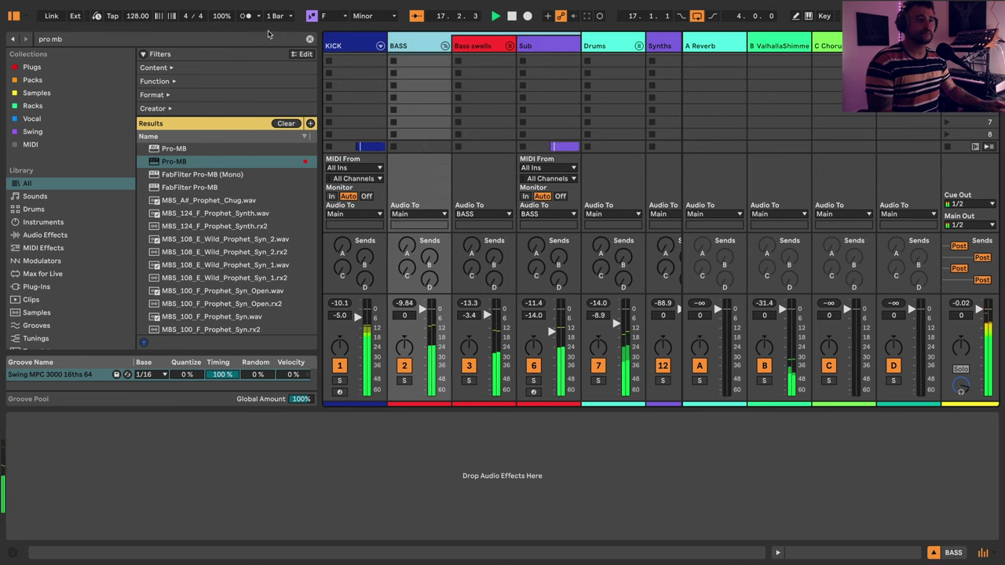
click(310, 39)
text(c)
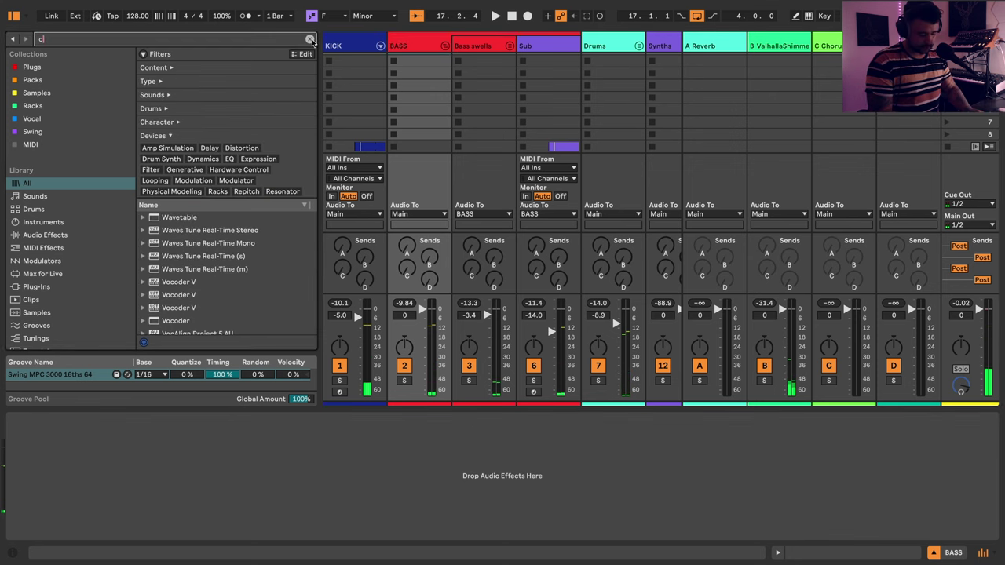
text(omp)
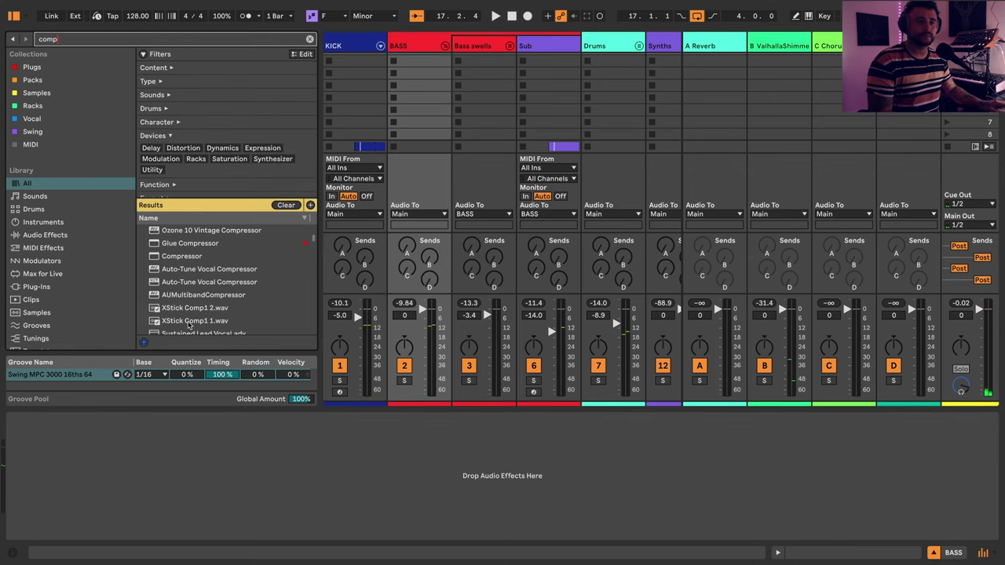
drag(177, 261, 157, 444)
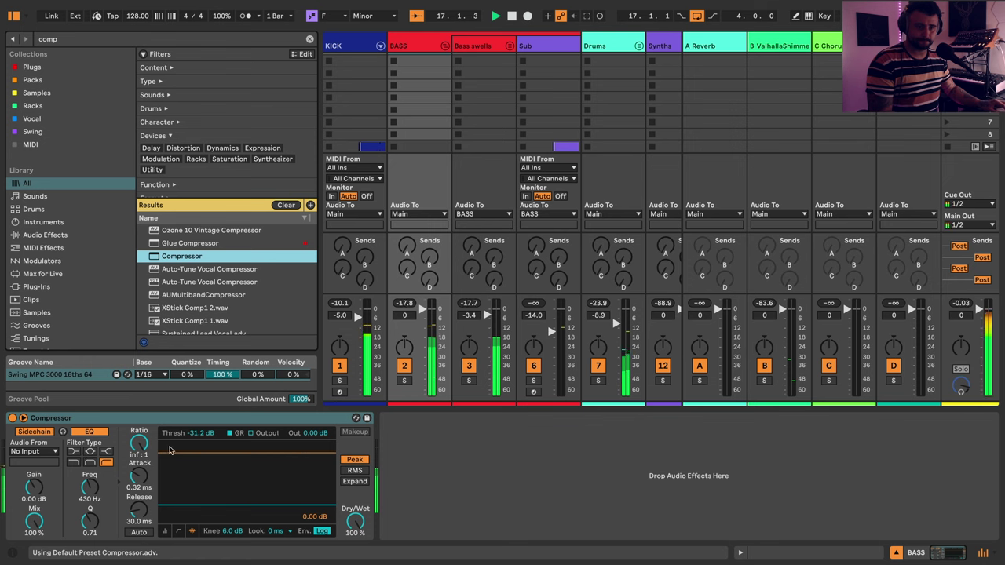
- Sidechain the BASS compressor from KICK with a 0.29 ms attack, and raise the Drums group's volume to -8.3 dB
click(34, 451)
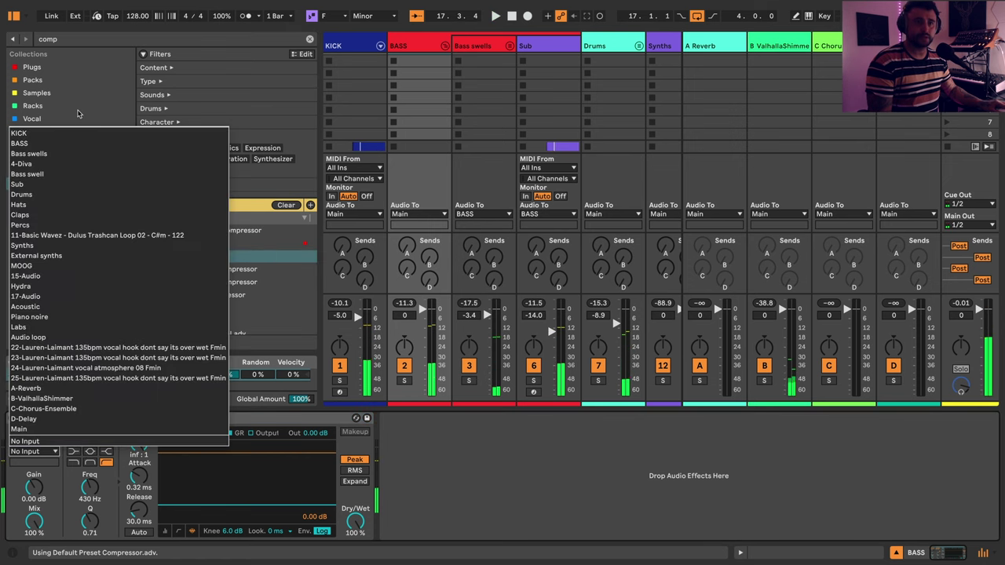
click(49, 135)
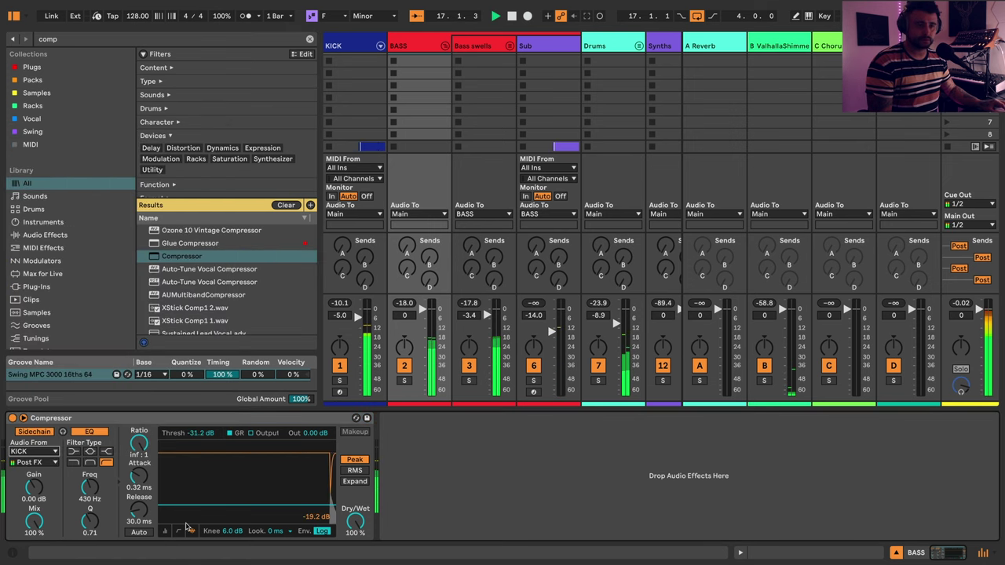
drag(135, 476, 129, 490)
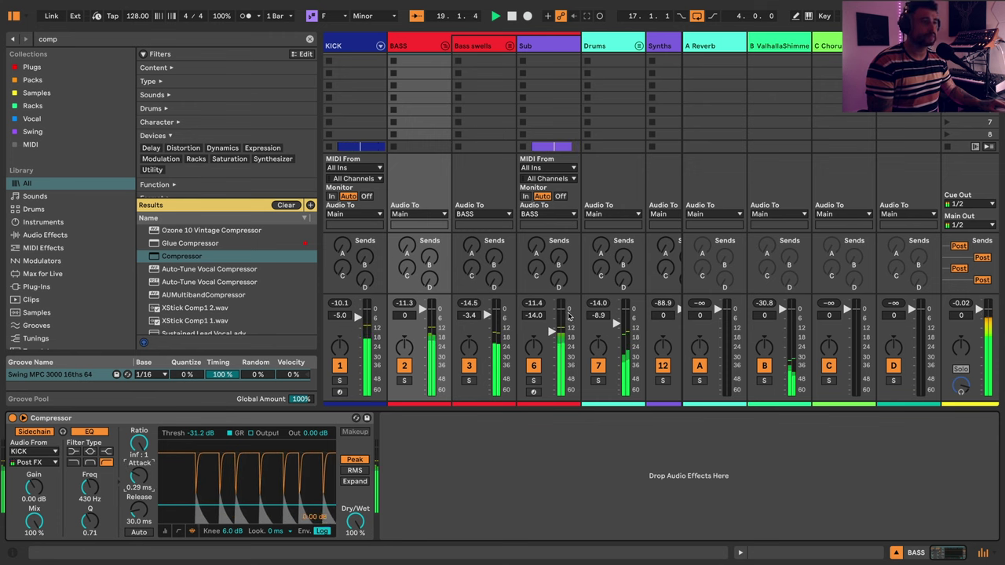
drag(617, 323, 616, 323)
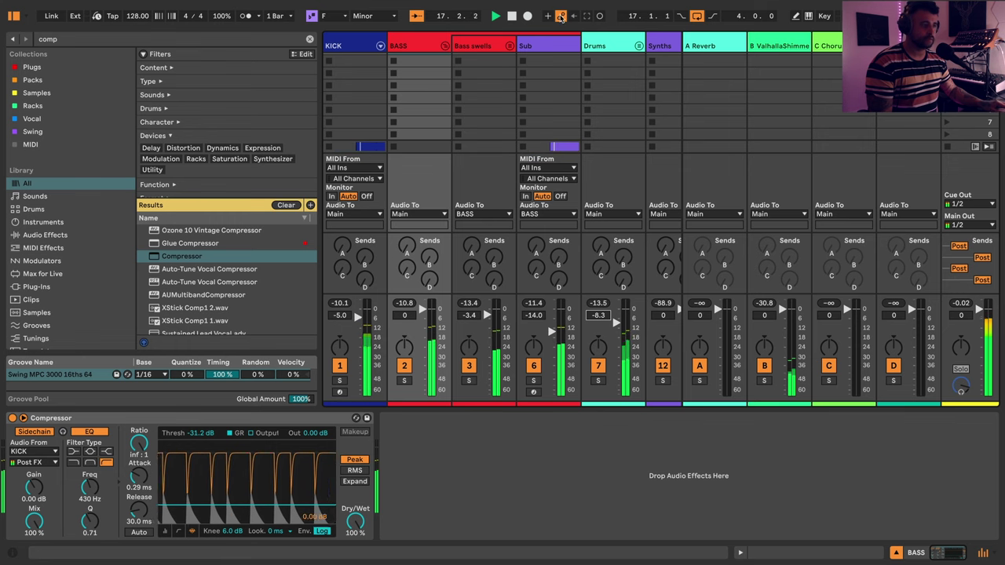
- Add EQ Eight after Pro-MB on the Sub track, and check the track's Serum patch during playback
click(525, 132)
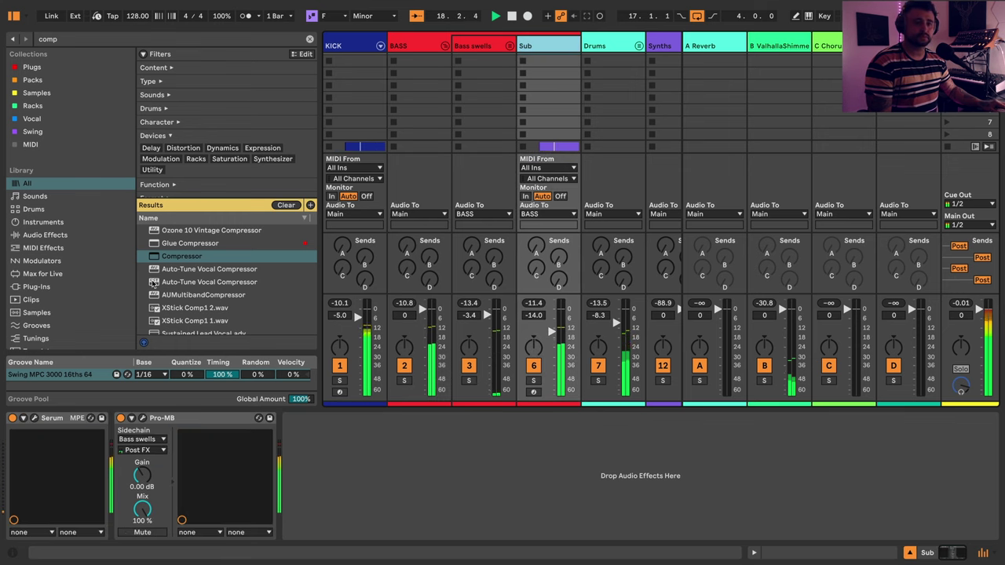
click(309, 39)
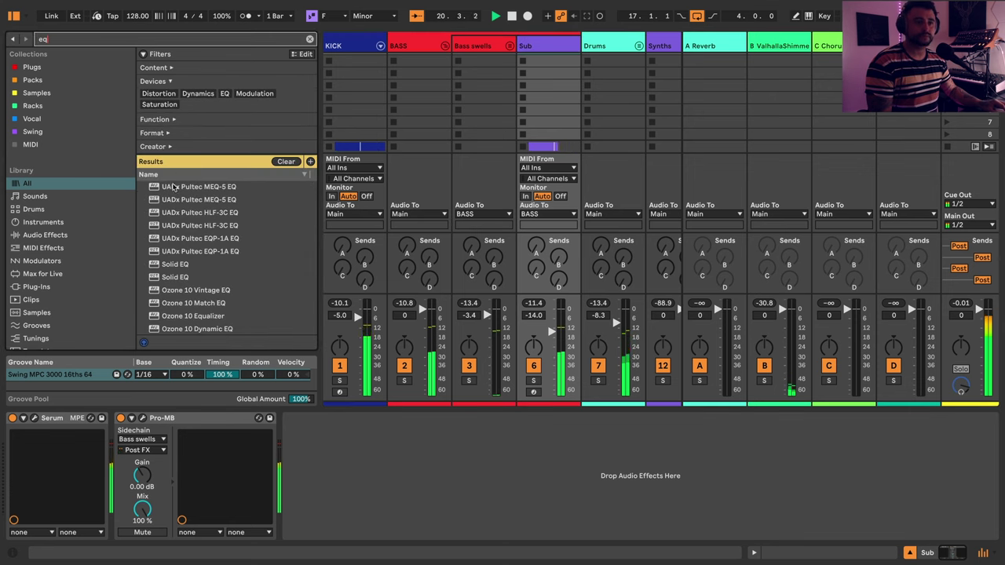
scroll(186, 295, down, 2)
double_click(180, 272)
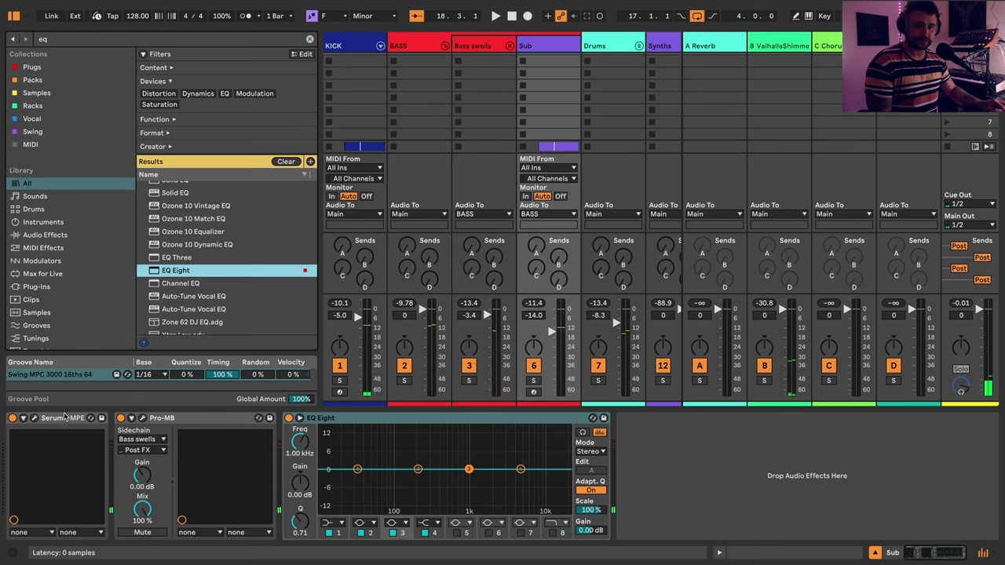
click(36, 419)
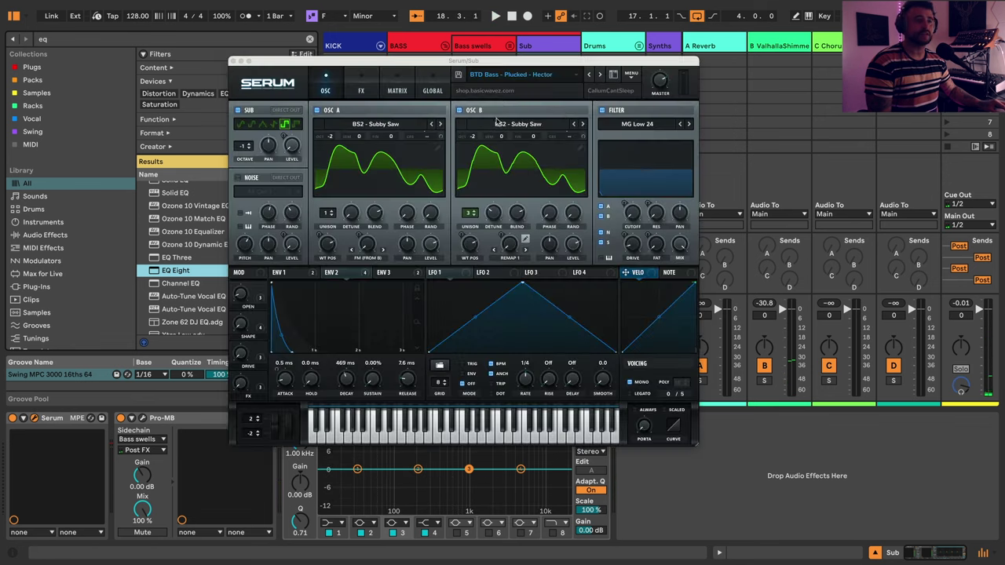
click(657, 84)
key(space)
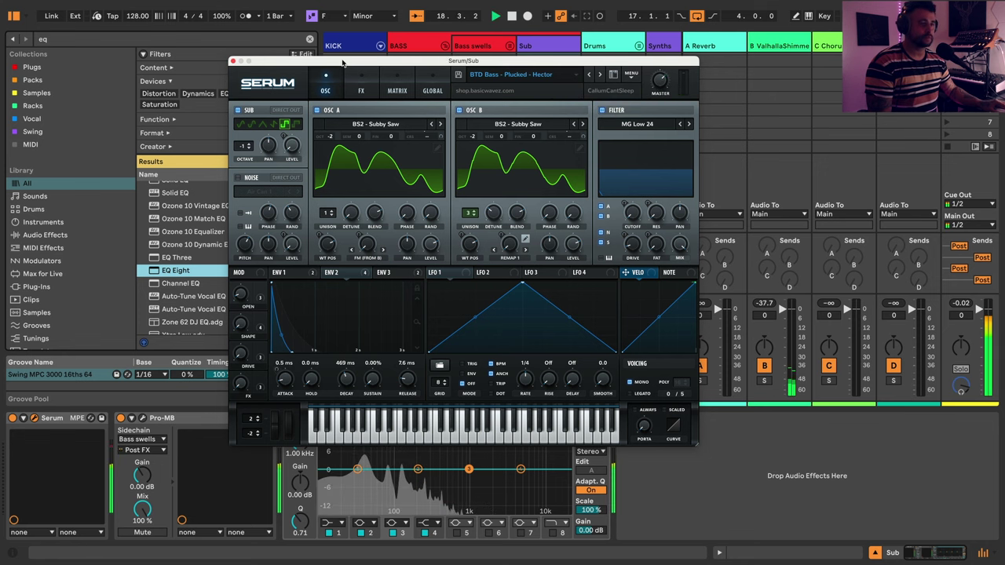
click(231, 62)
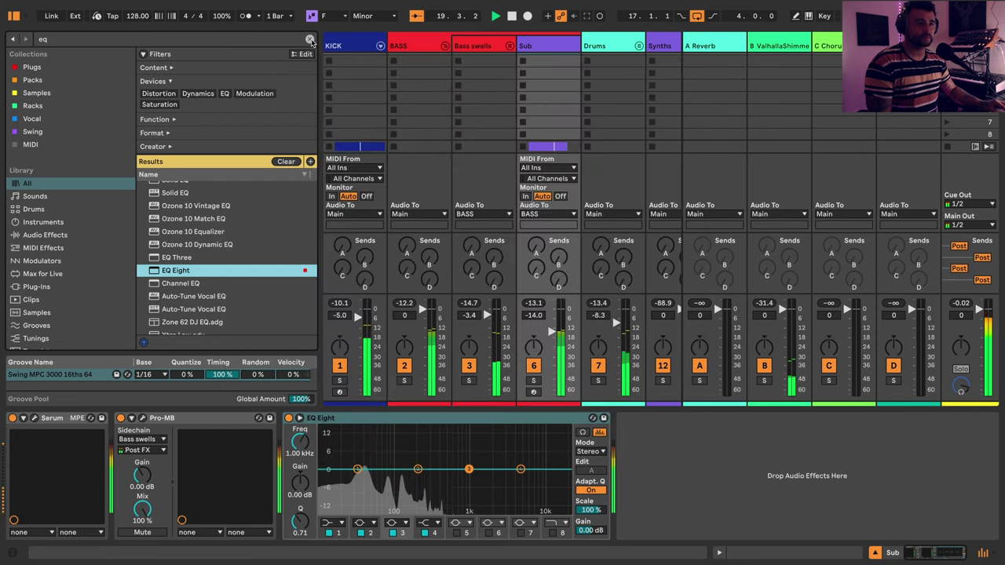
- Add Saturn 2 after EQ Eight on the Sub track, and raise EQ Eight's high shelf to 5.83 dB at 711 Hz
click(310, 39)
text(s)
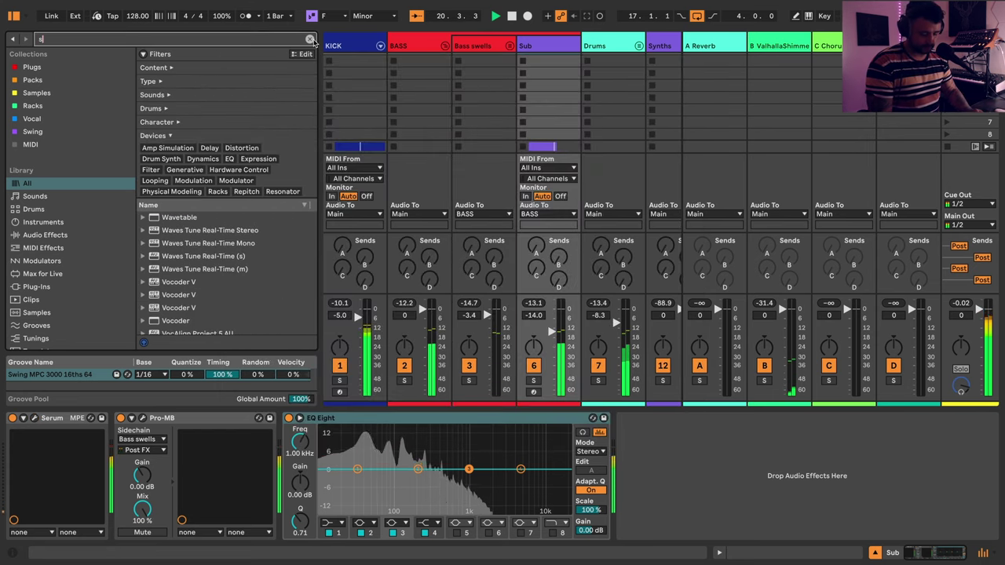
text(at)
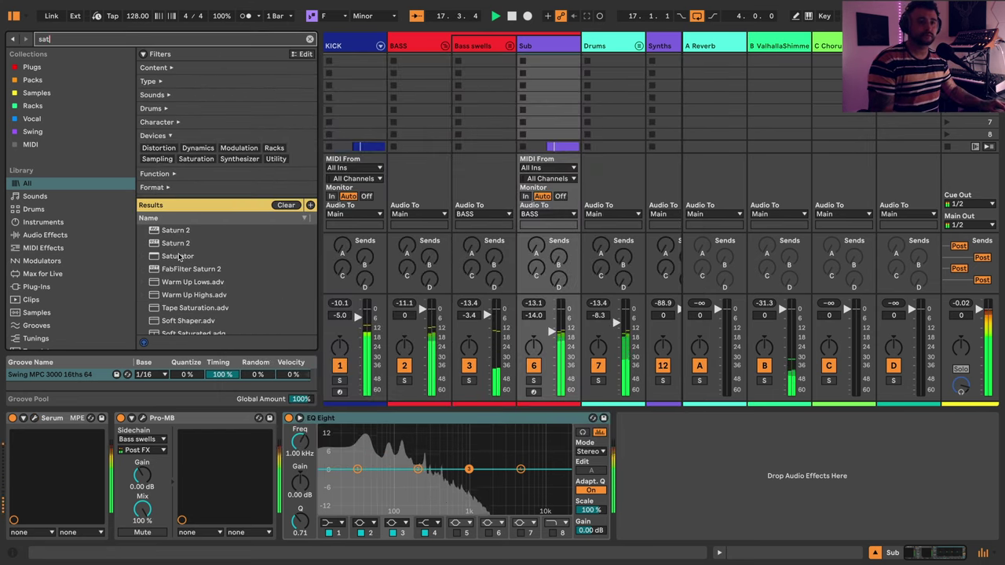
drag(173, 244, 410, 389)
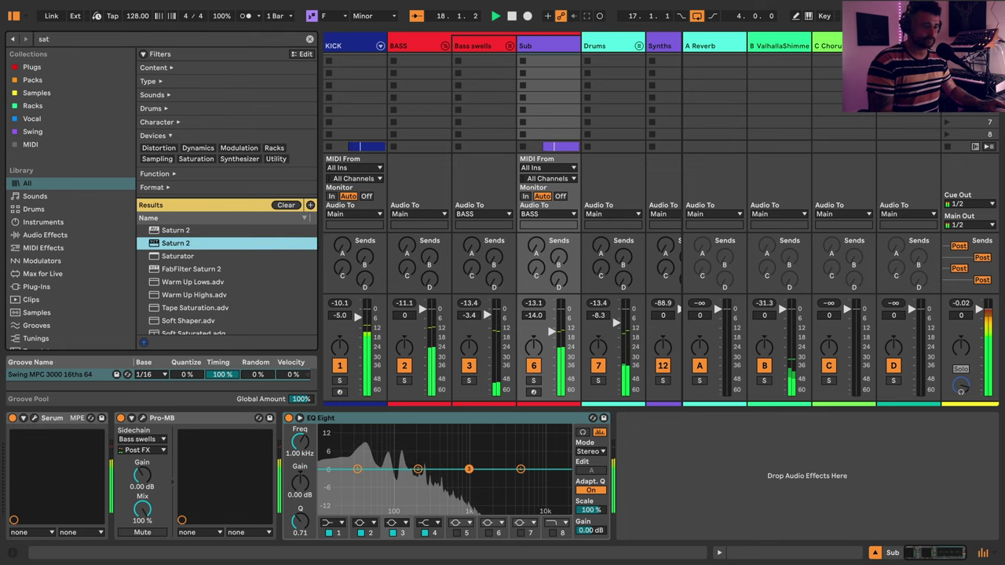
drag(603, 482, 612, 481)
drag(519, 470, 460, 454)
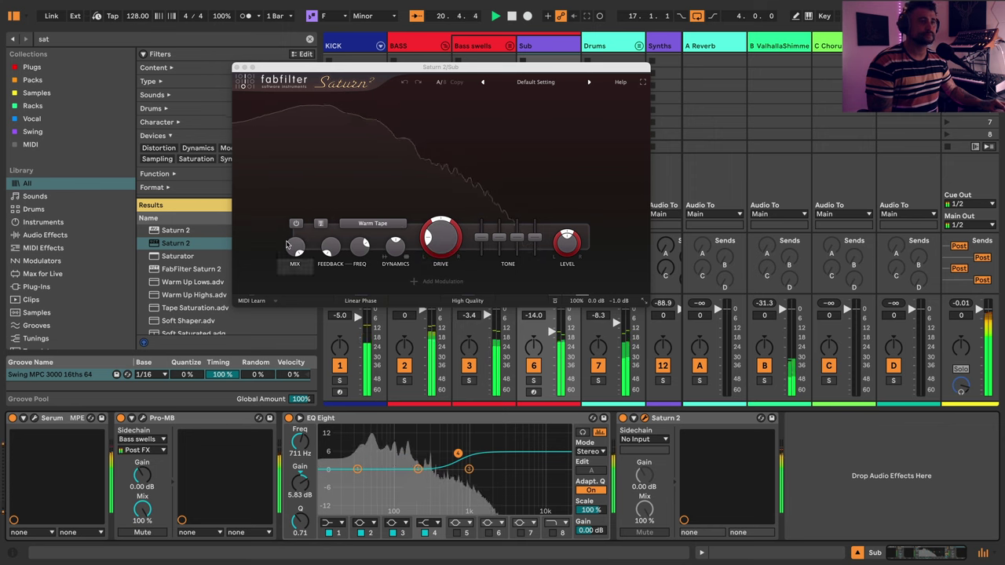
- Split Saturn 2 into two bands and set the upper band to Warm Tube, adjusting its drive and slightly raising its level
drag(295, 248, 302, 293)
click(421, 104)
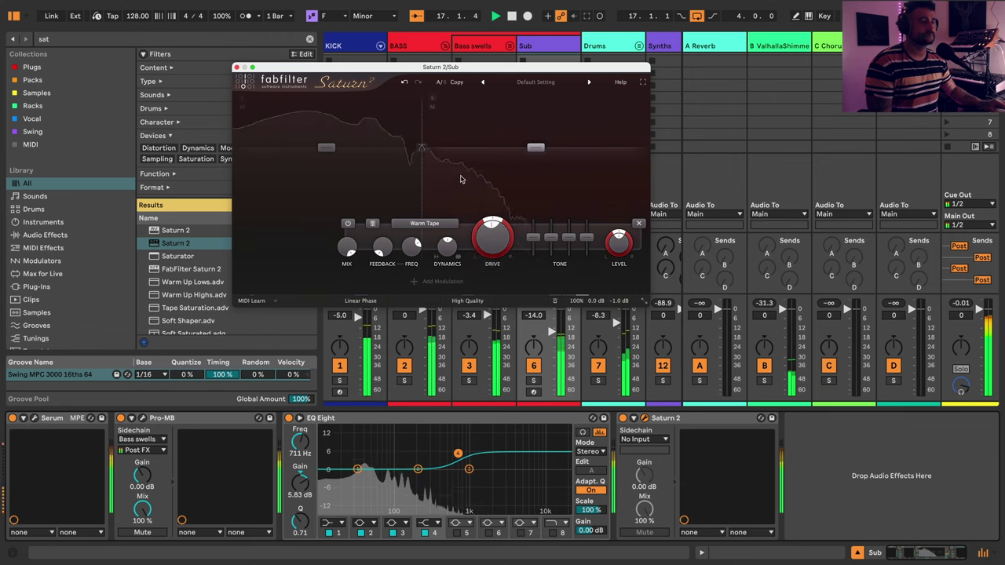
click(424, 223)
mouse_move(416, 237)
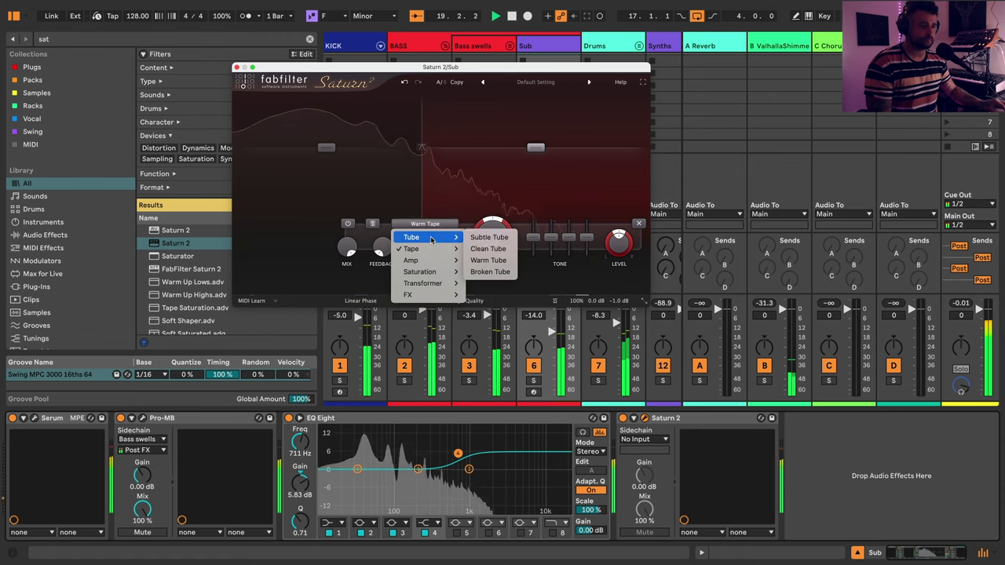
click(492, 260)
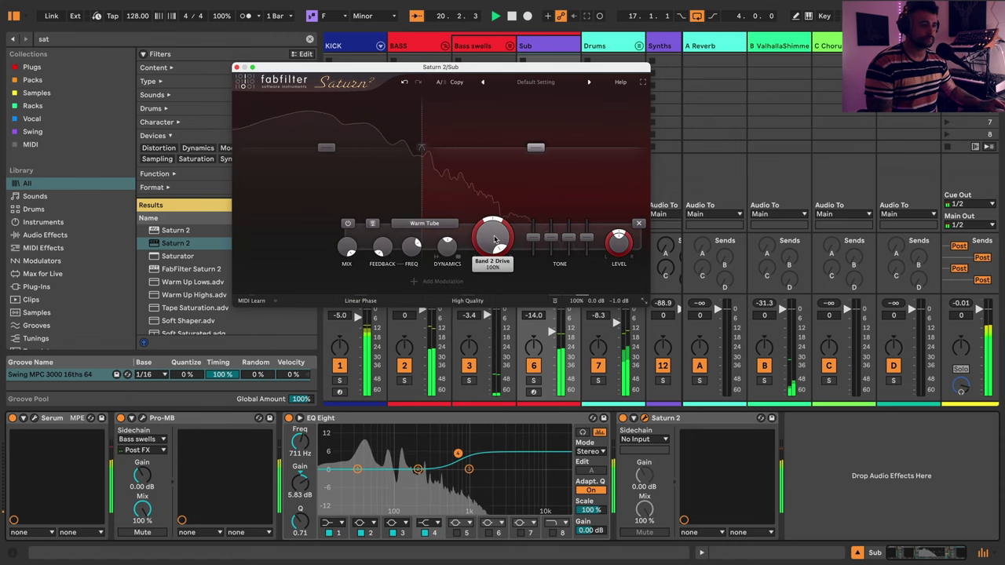
mouse_move(493, 240)
mouse_down()
mouse_move(493, 264)
mouse_move(493, 250)
mouse_up()
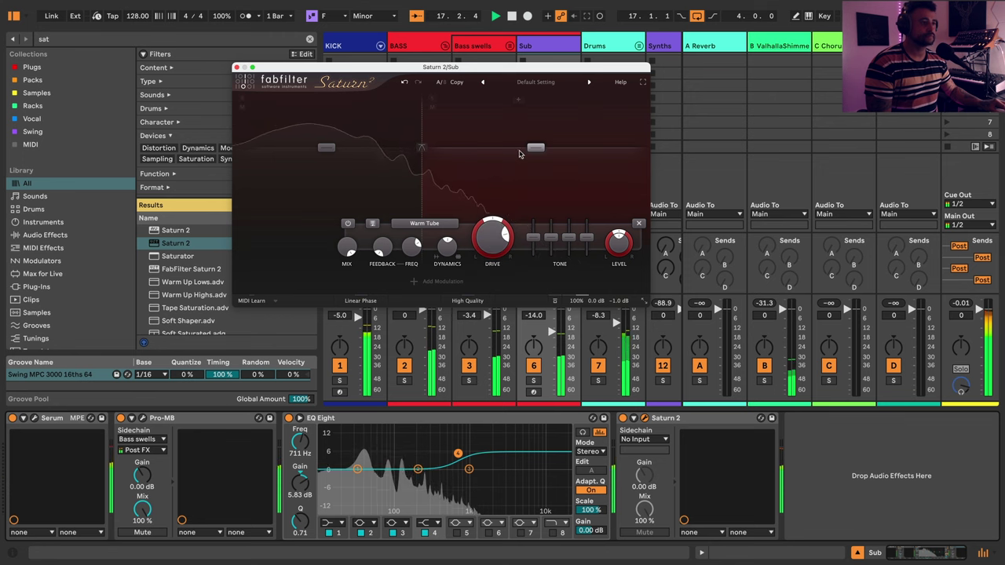
drag(535, 148, 535, 144)
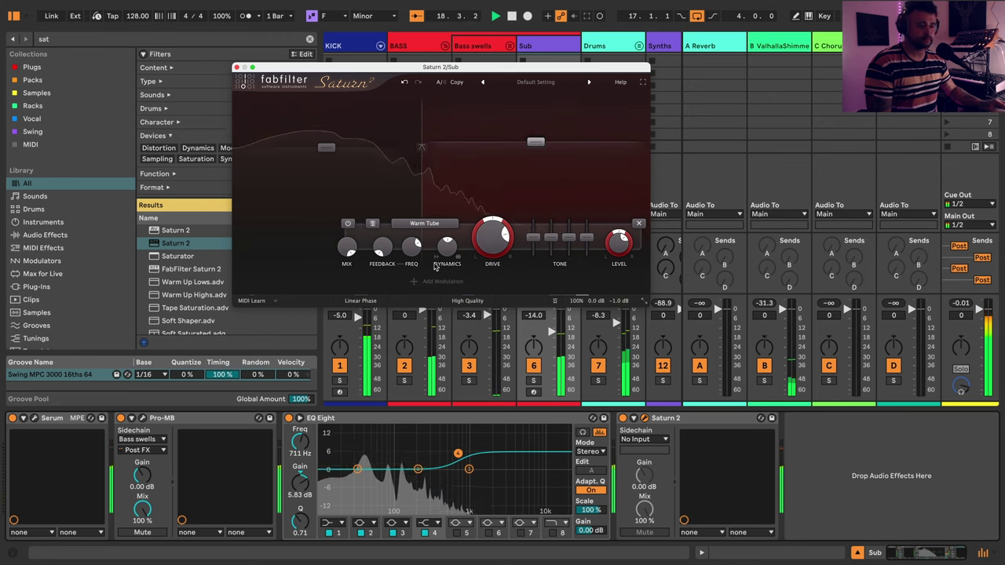
- Lower EQ Eight's high shelf, set band 2 to -1.86 dB at 215 Hz, and raise the Sub track's volume to -13.4 dB
drag(459, 453, 420, 474)
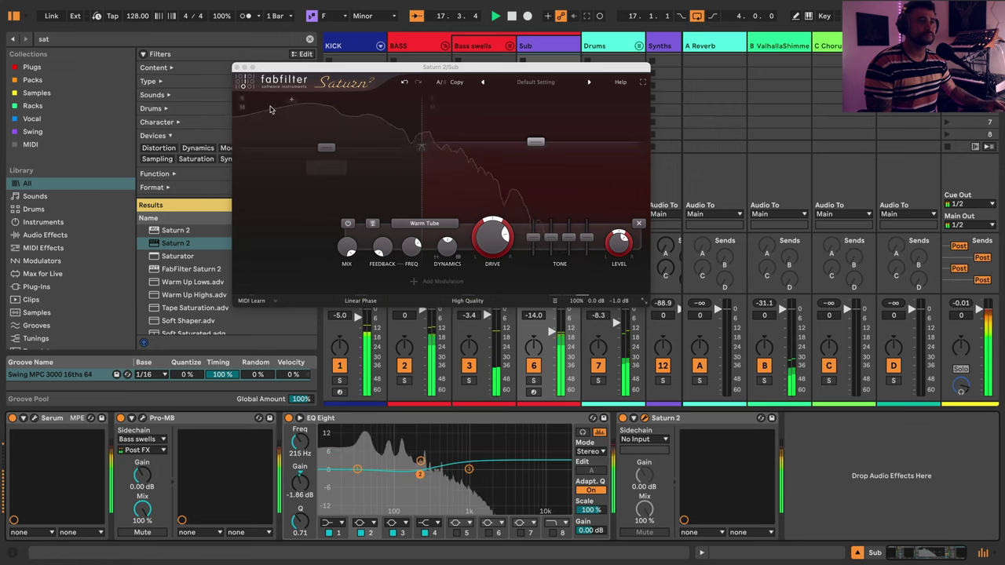
click(237, 68)
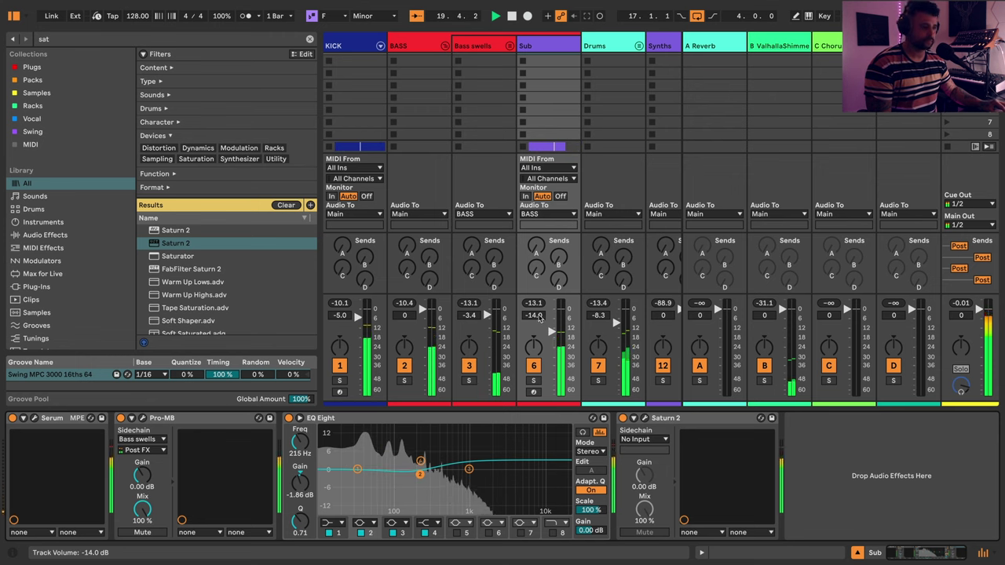
drag(552, 332, 552, 330)
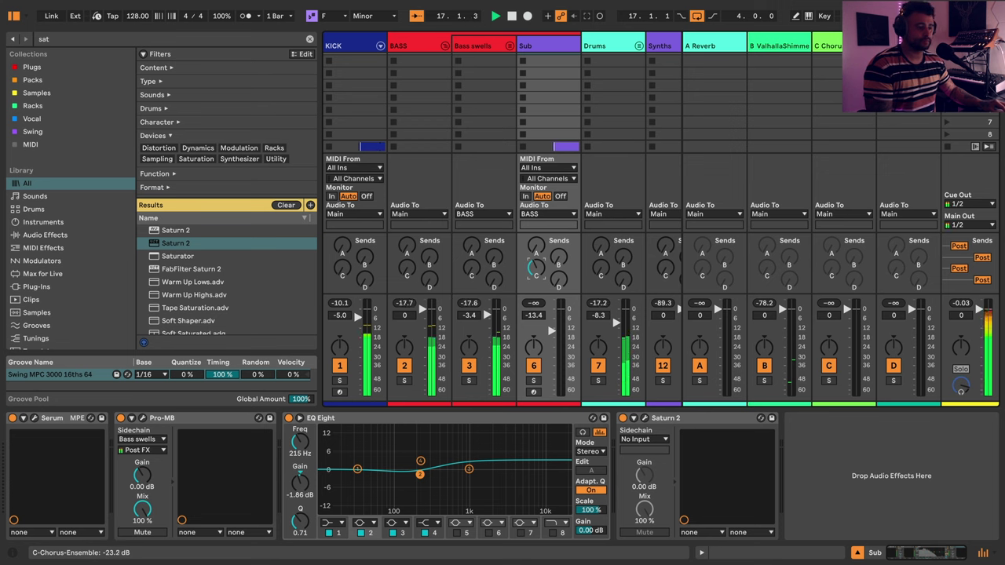
- Raise the Sub track's send to the Chorus-Ensemble return above -18.4 dB and view that return's device settings
drag(536, 268, 536, 235)
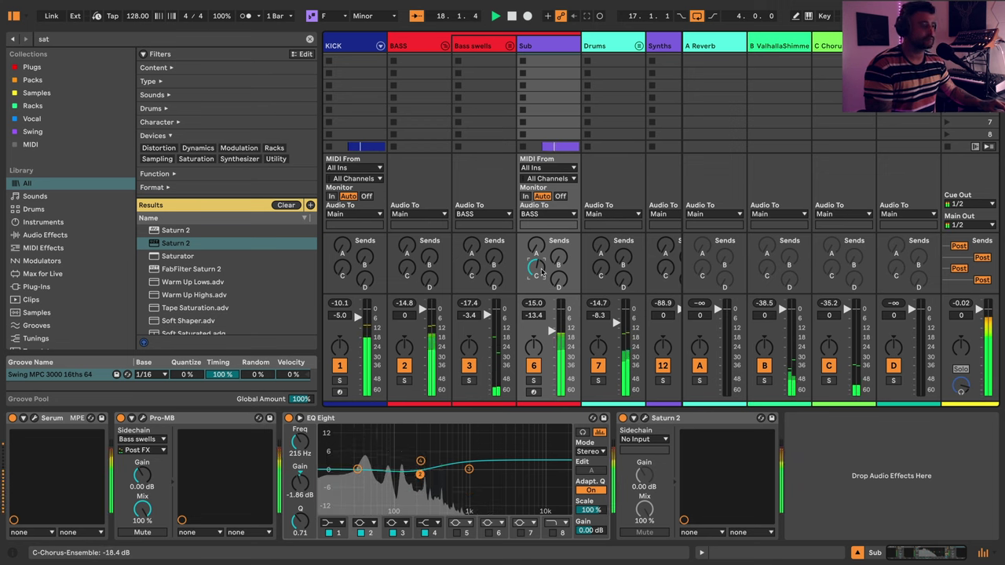
drag(541, 274, 542, 262)
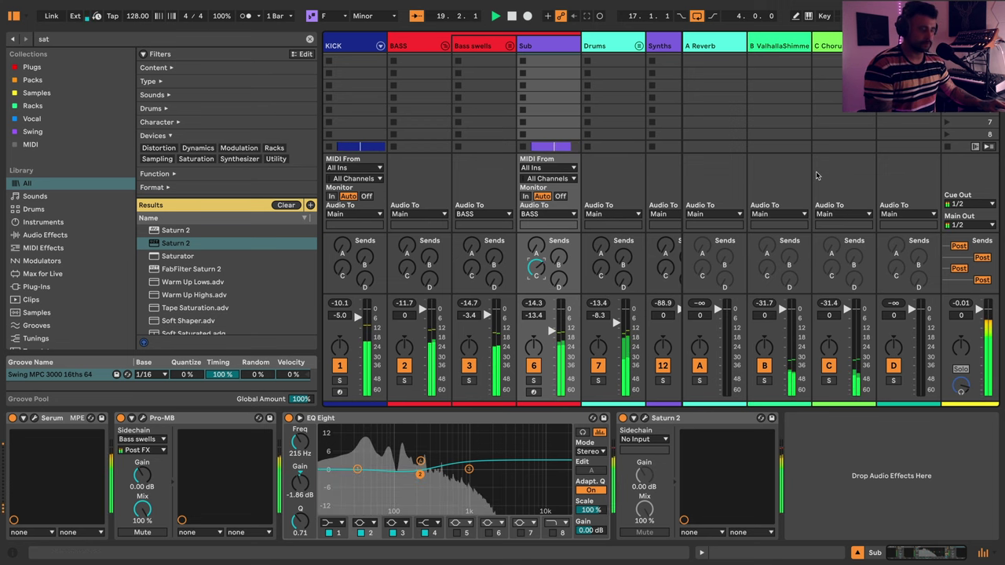
click(827, 45)
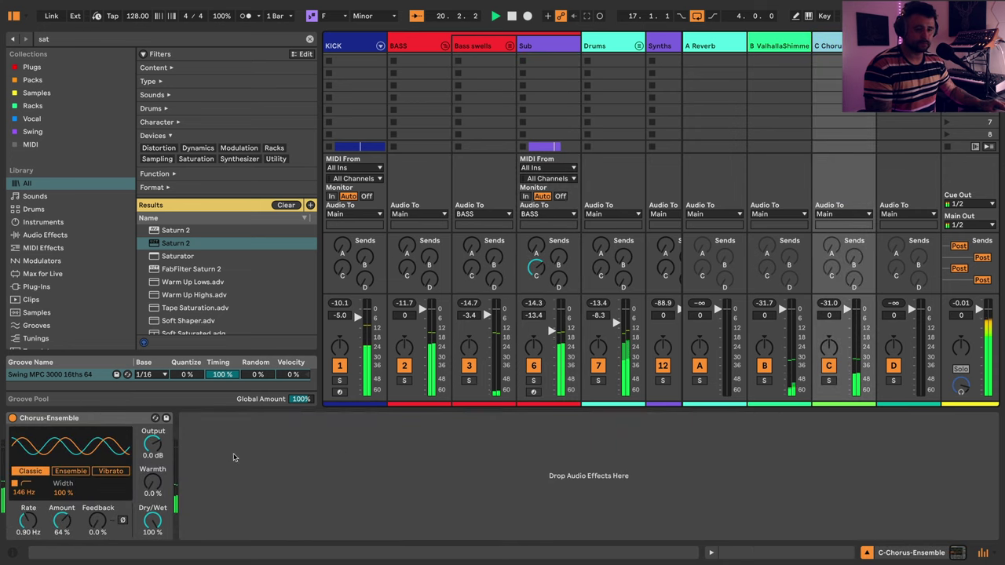
- Open the Sub track's Serum instrument and set its filter type to MG Low 18
click(543, 46)
click(35, 417)
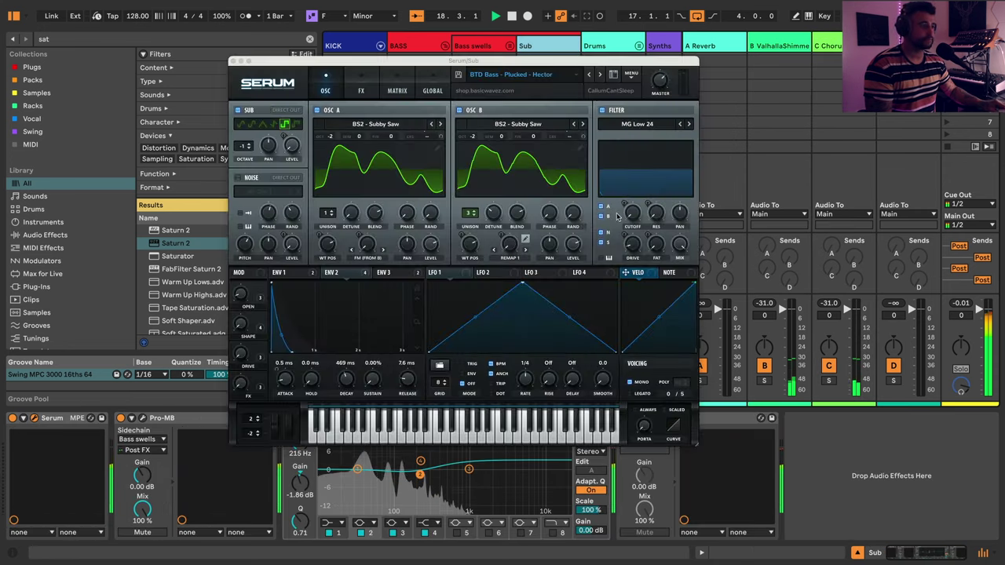
click(679, 124)
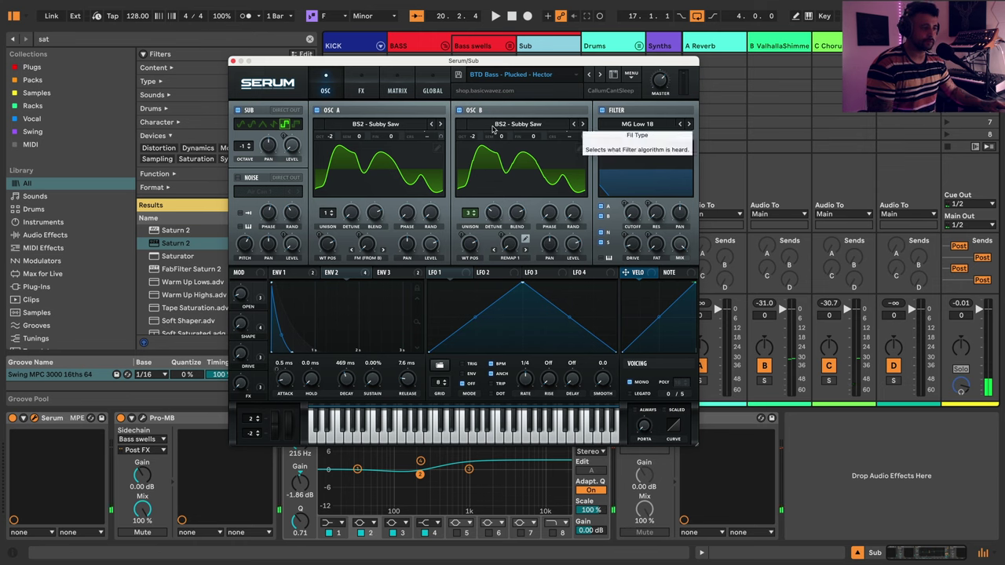
- Inspect Serum's effects rack down to the EQ and reverb during playback, then close Serum and listen to the Sub in the mix
click(361, 86)
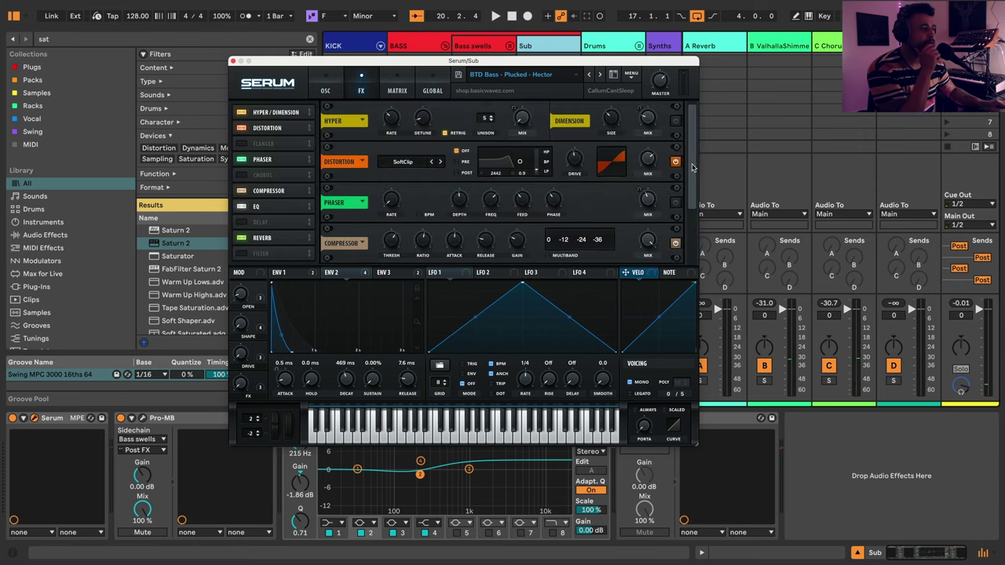
drag(691, 167, 688, 251)
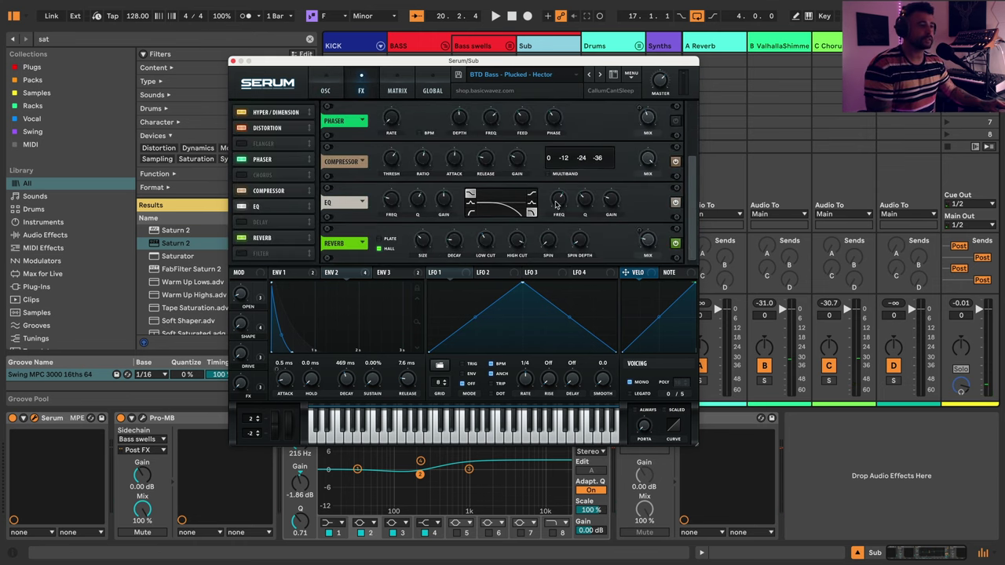
mouse_move(560, 202)
key(space)
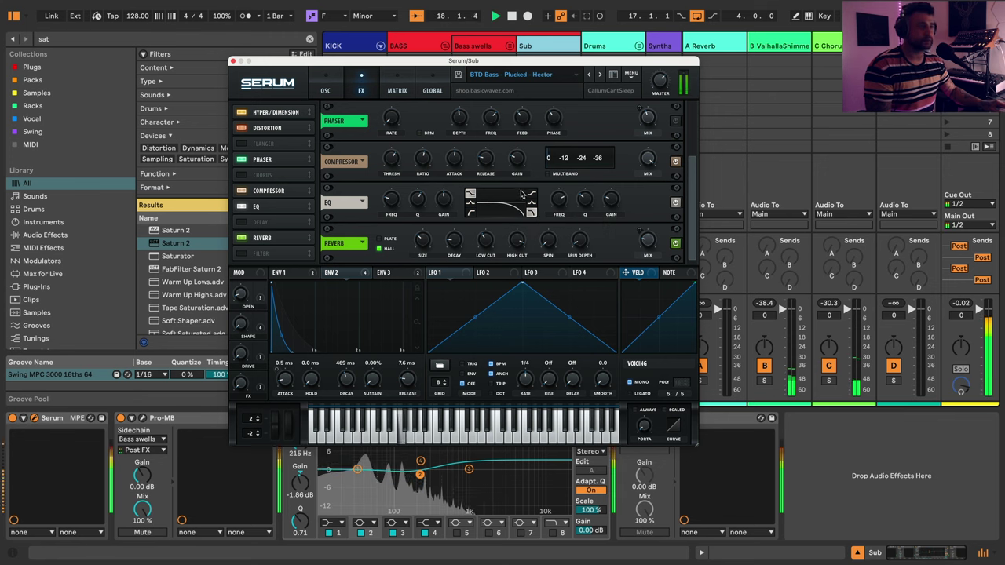
click(233, 60)
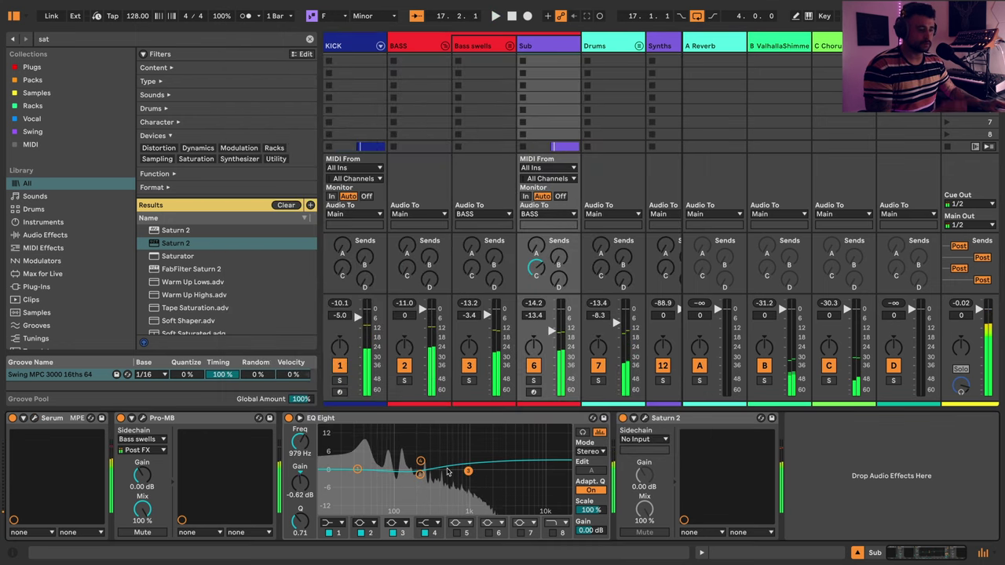
key(space)
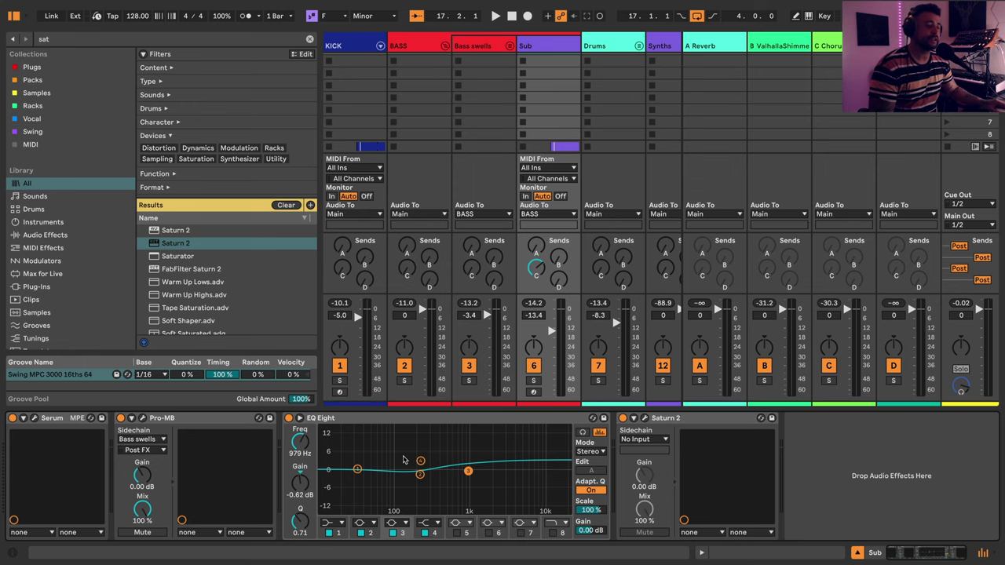
key(space)
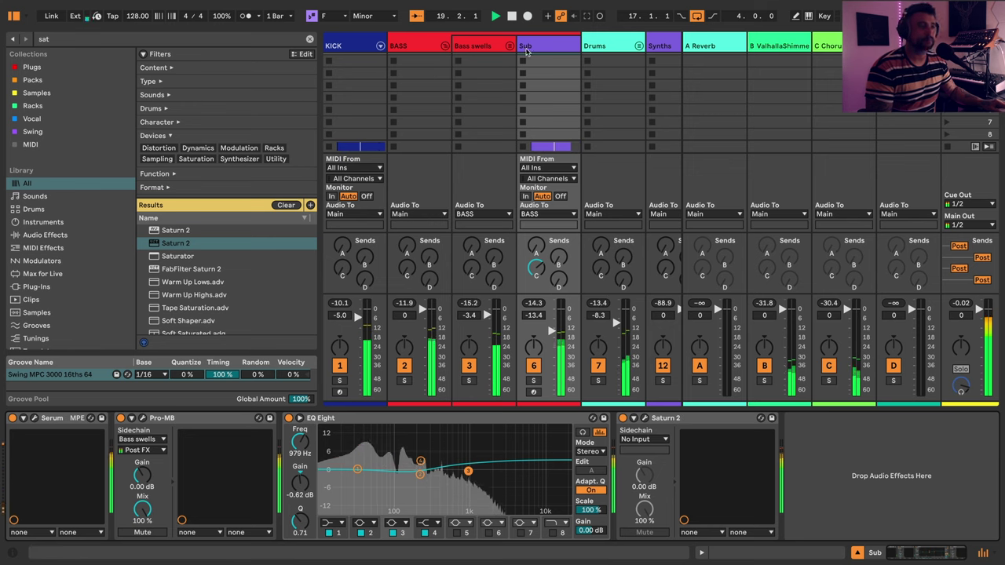
- Switch to the arrangement and collapse the BASS group
key(Tab)
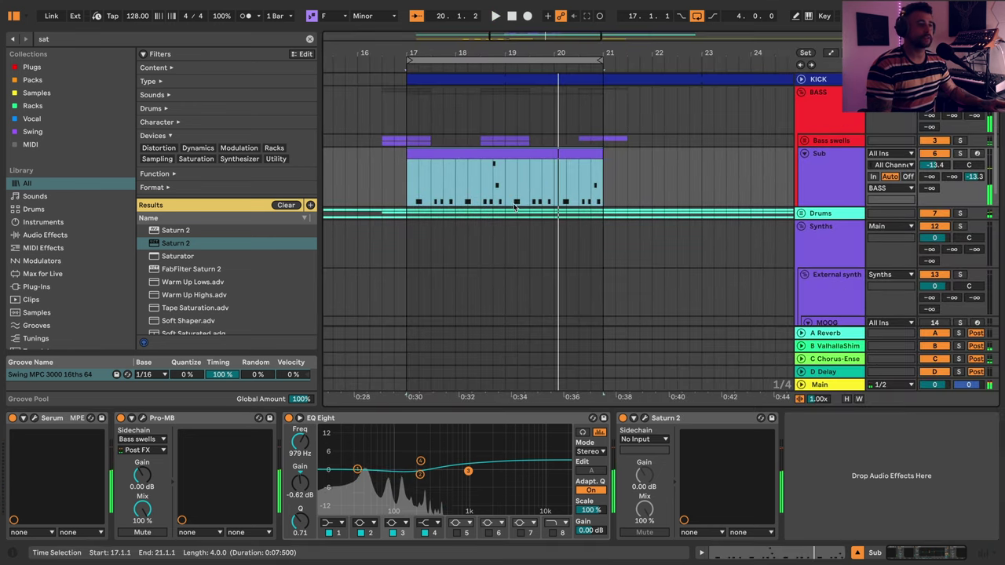
scroll(545, 172, up, 1)
click(801, 92)
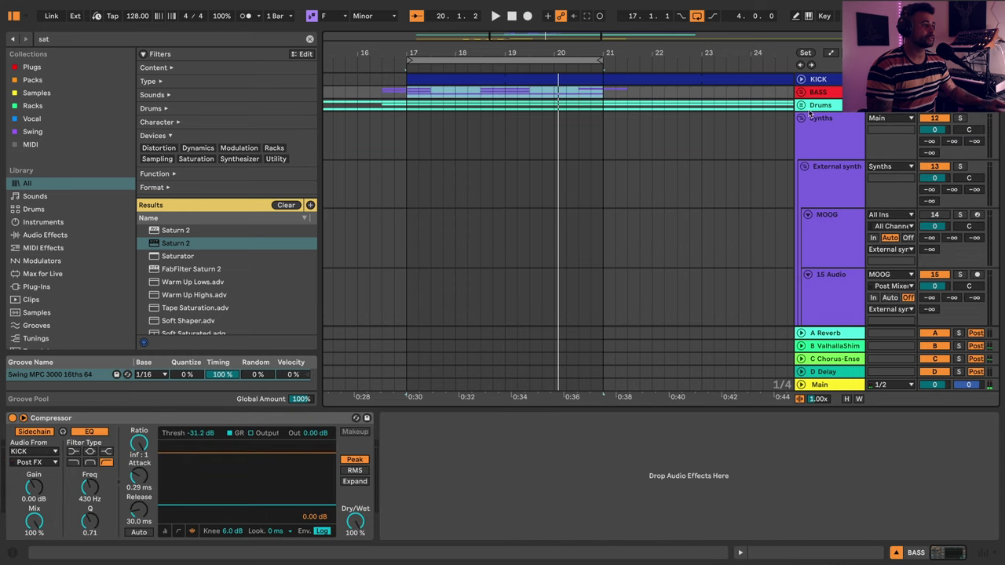
- Check the contents of the Synths group and delete the whole group, including its MOOG and Hydra tracks
click(802, 119)
click(801, 119)
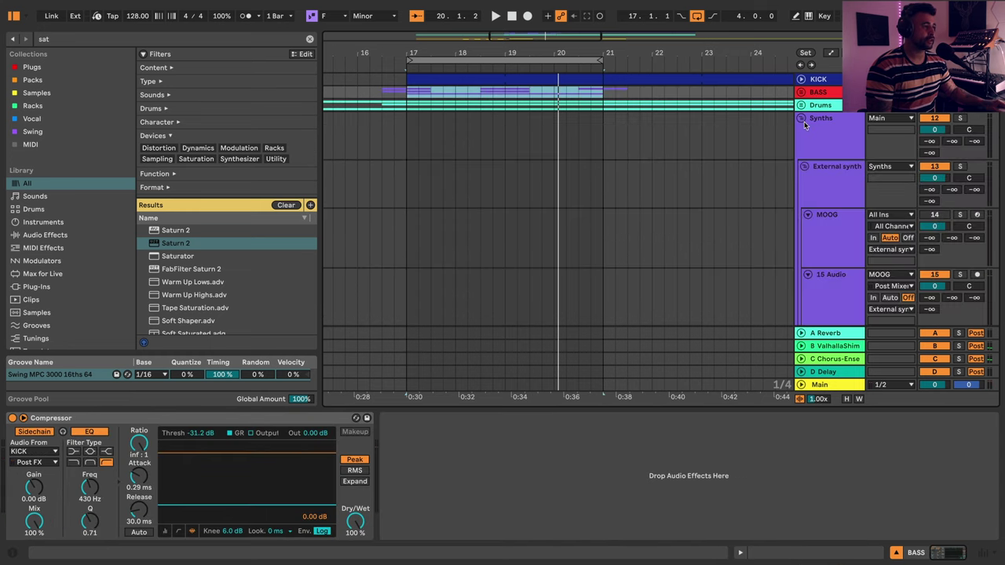
scroll(832, 273, down, 5)
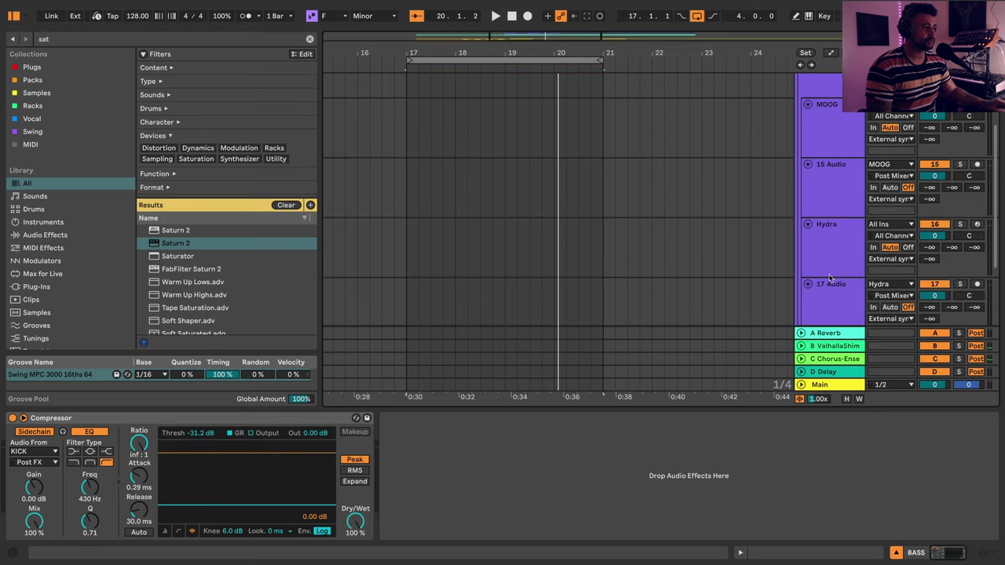
scroll(829, 216, up, 5)
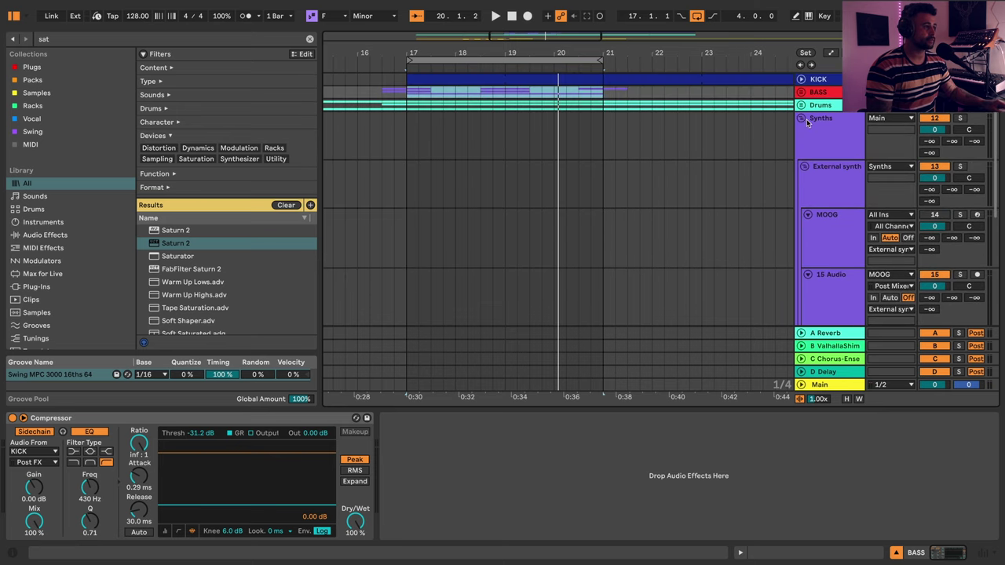
click(824, 138)
scroll(829, 236, down, 5)
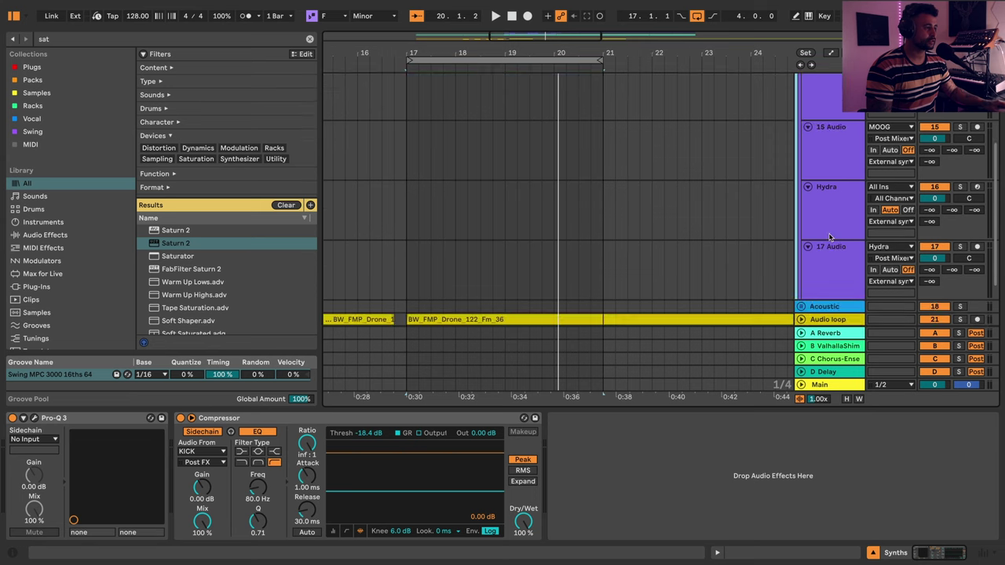
scroll(828, 166, up, 5)
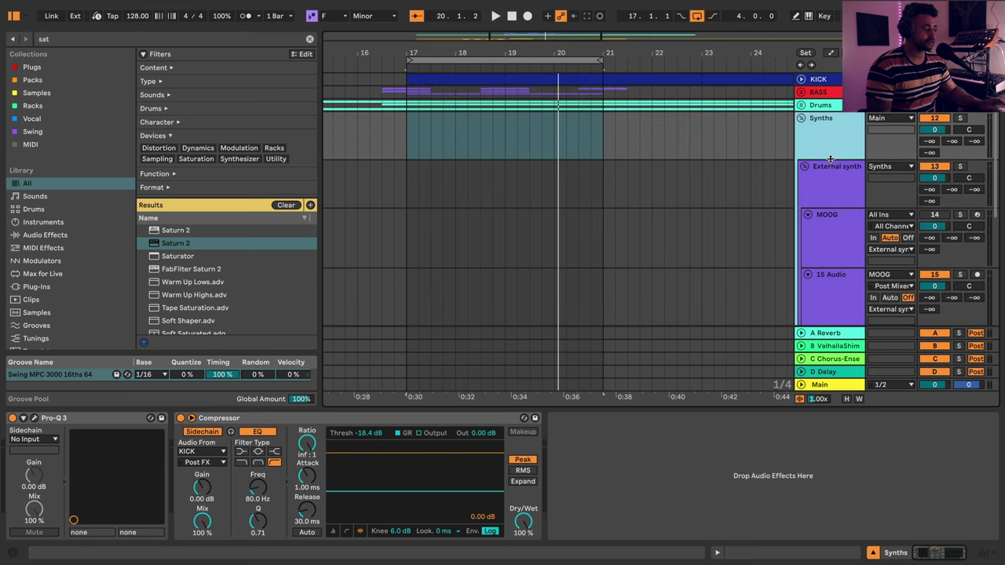
key(Delete)
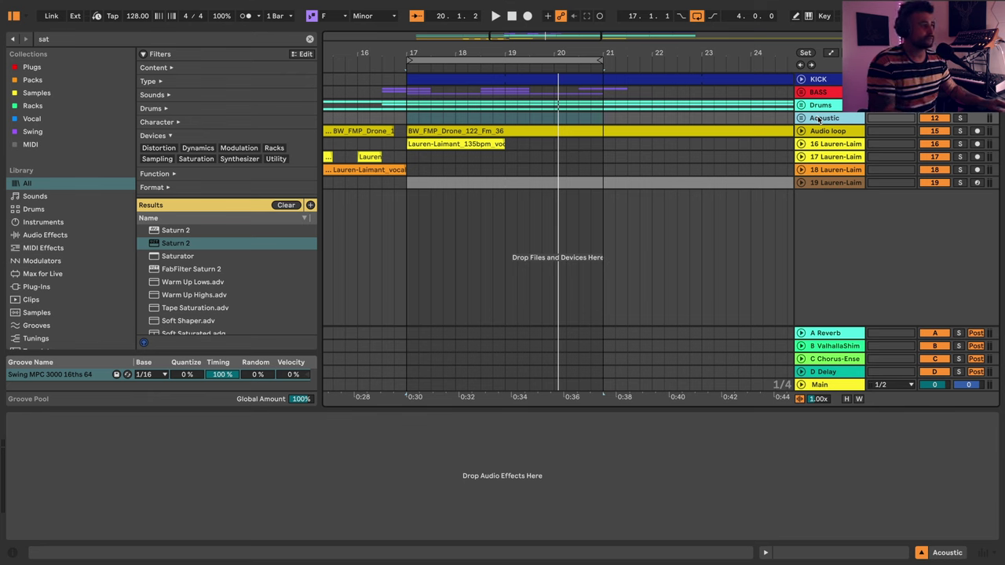
- Insert a MIDI track below the Acoustic group, search for "diva" and load the Diva instrument onto it
key(ctrl+shift+t)
click(309, 38)
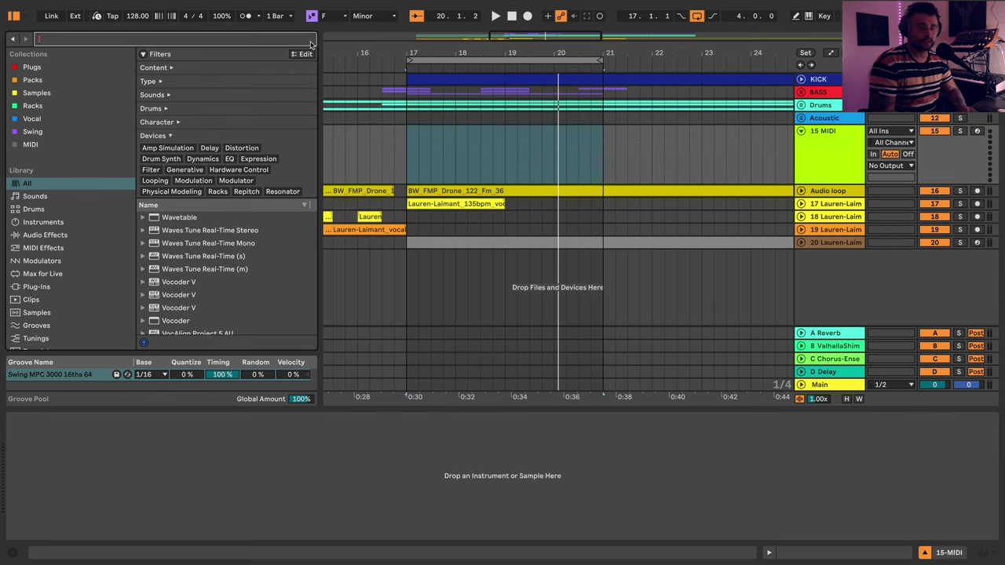
text(diva)
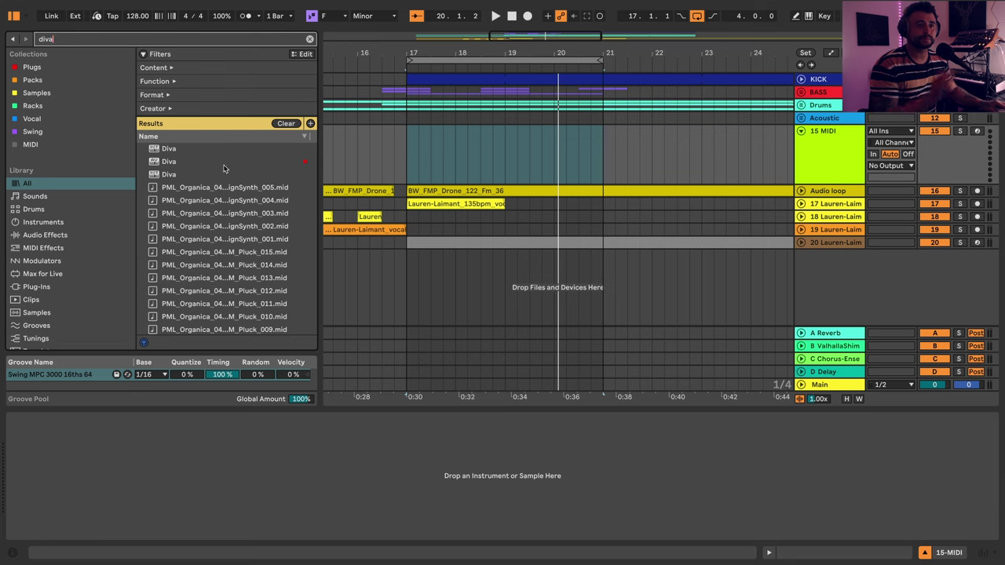
click(169, 163)
key(Return)
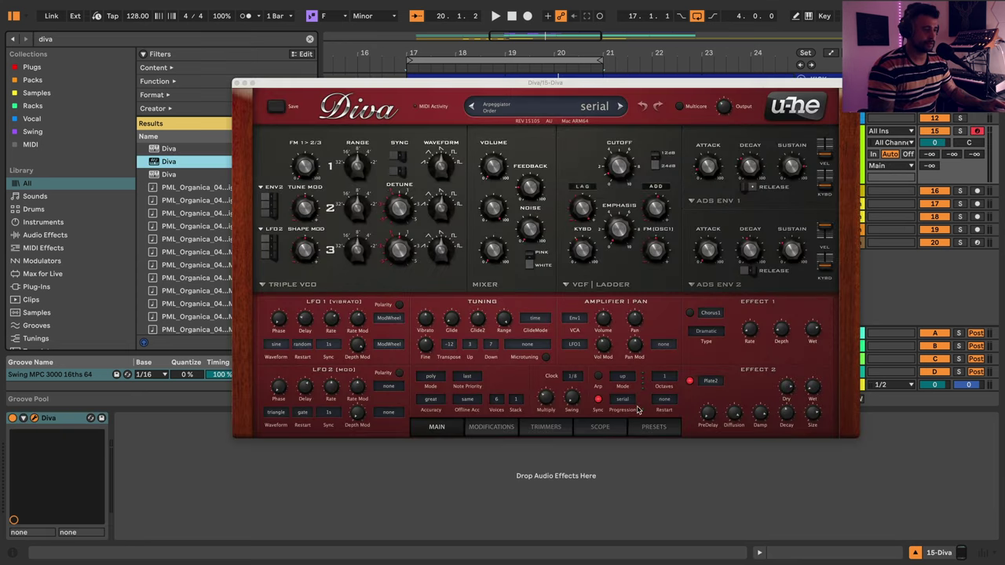
- Open the Presets folder of Basic Wavez – Visions Vol. 3, within Diva's Basic Waves Diva Presets
click(652, 426)
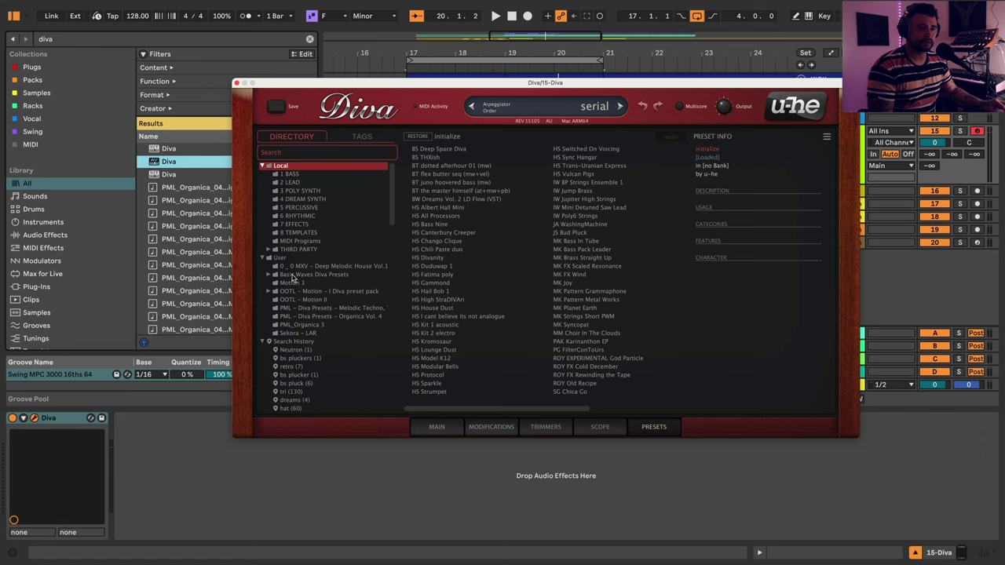
click(292, 277)
click(272, 276)
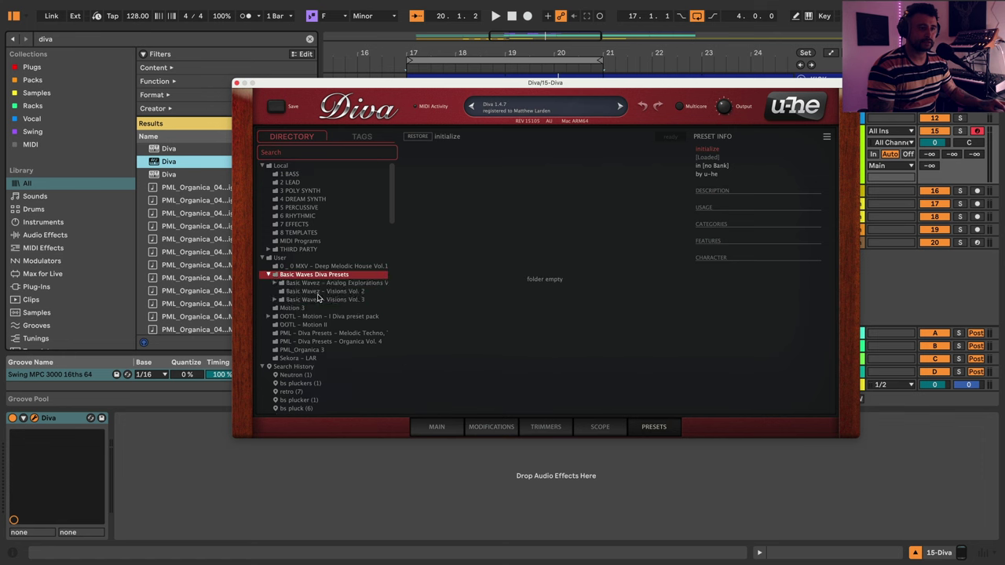
click(291, 299)
click(273, 300)
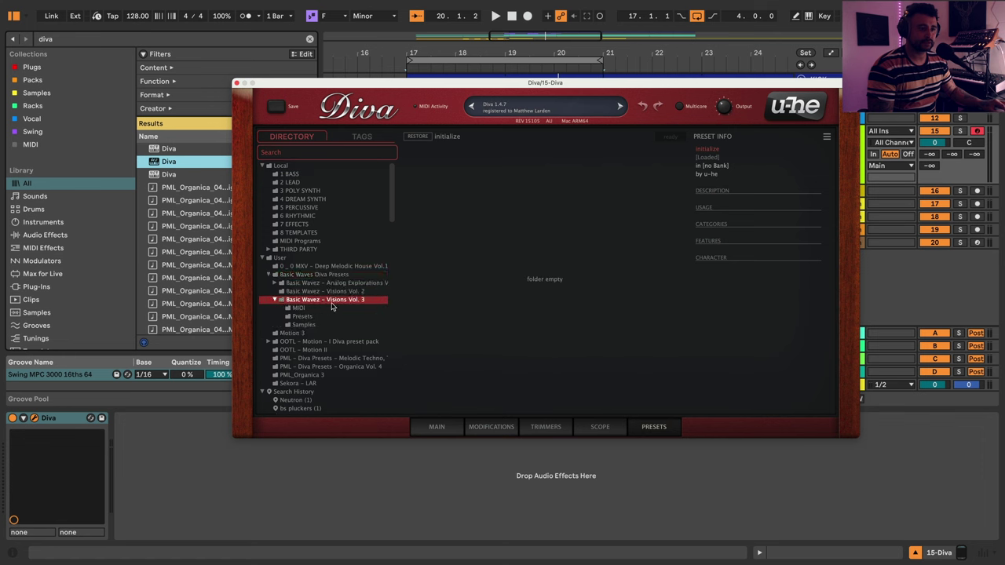
click(299, 316)
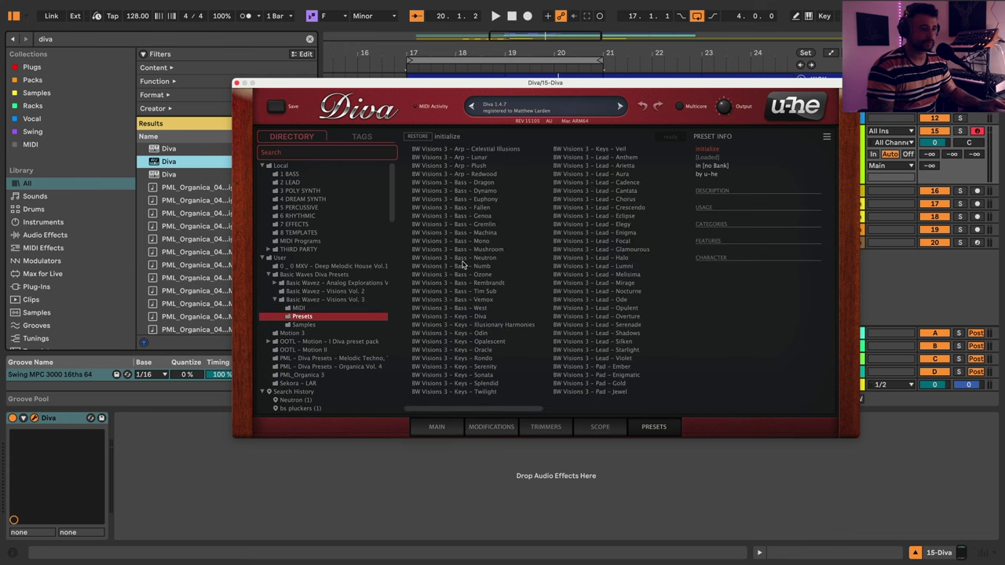
- Load Arp – Celestial Illusions and then Pluck – Astral in Diva, and lower the Diva track's volume to -5.3 dB
click(492, 150)
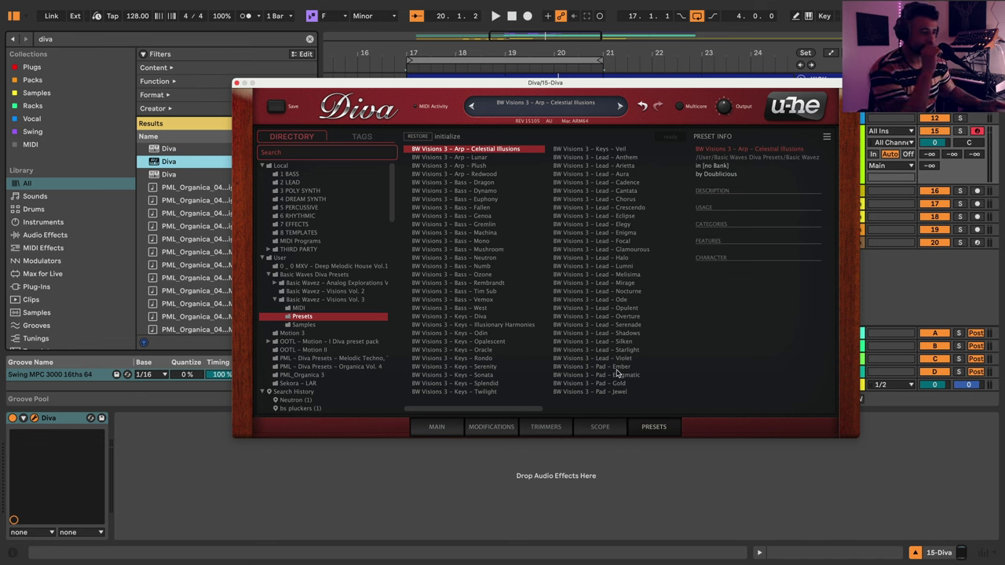
scroll(614, 377, right, 5)
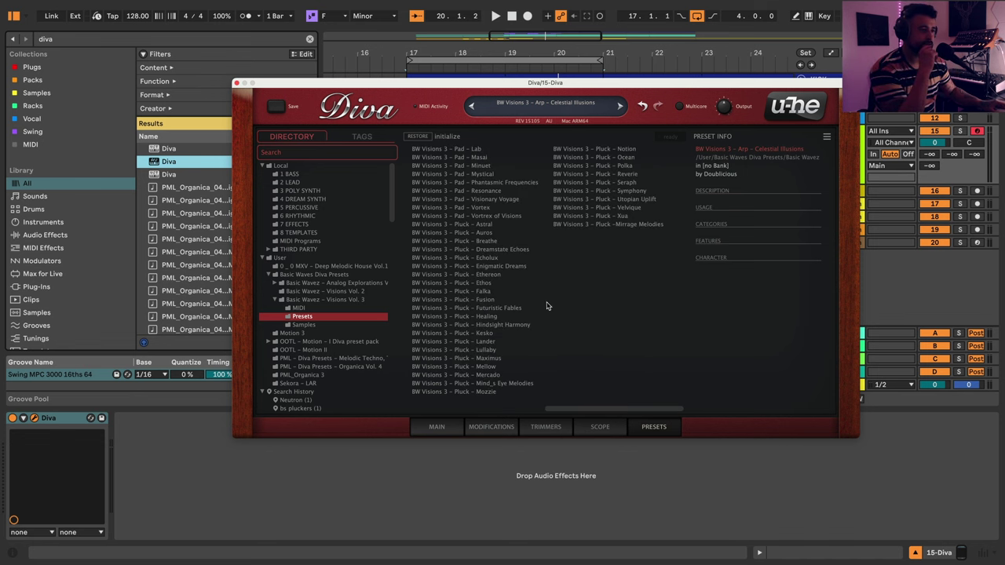
click(455, 226)
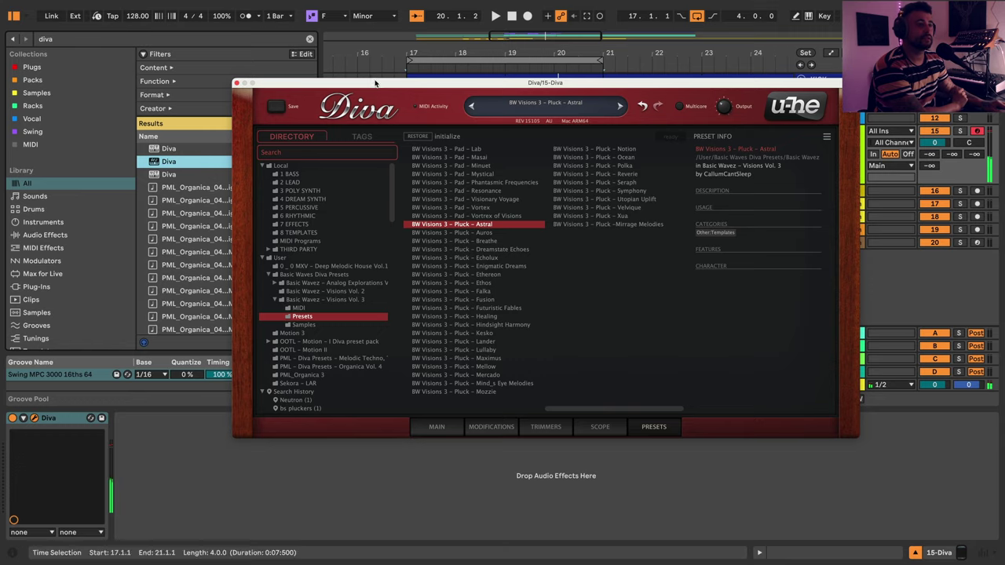
drag(376, 83, 219, 117)
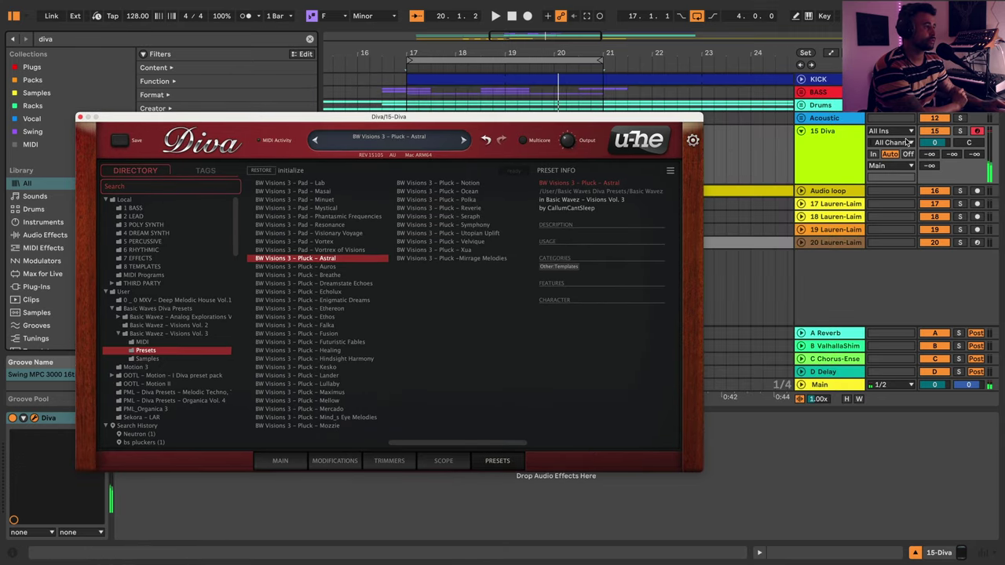
drag(929, 142, 929, 161)
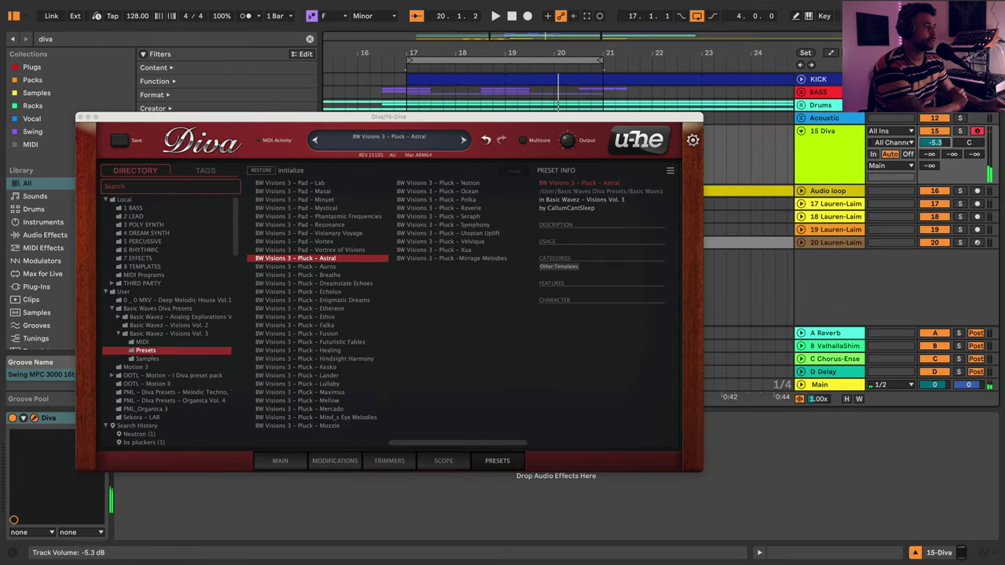
- Audition the Visions Vol. 3 pluck presets in Diva one after another, from Pluck – Auros through Pluck – Mirrage Melodies
click(288, 266)
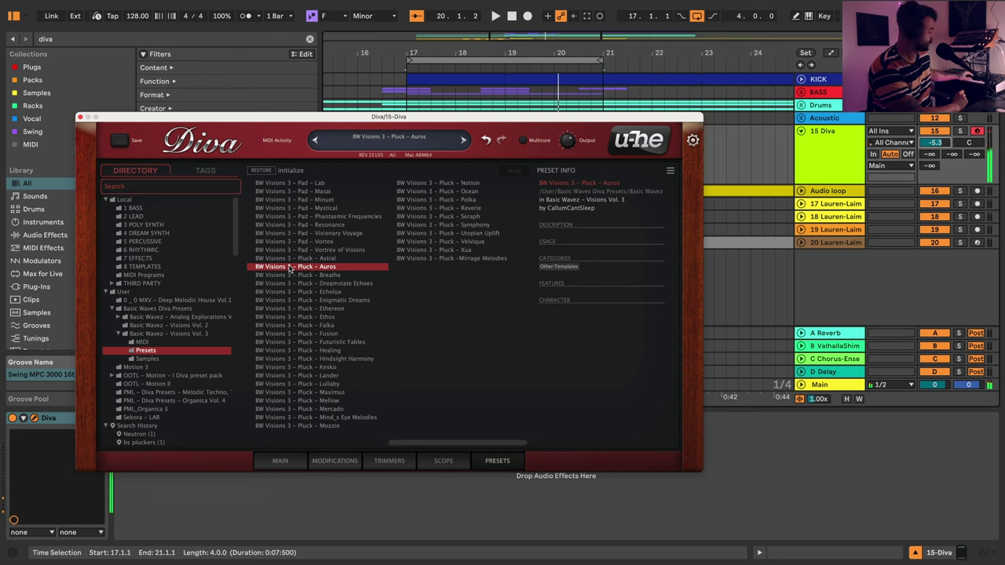
key(Down)
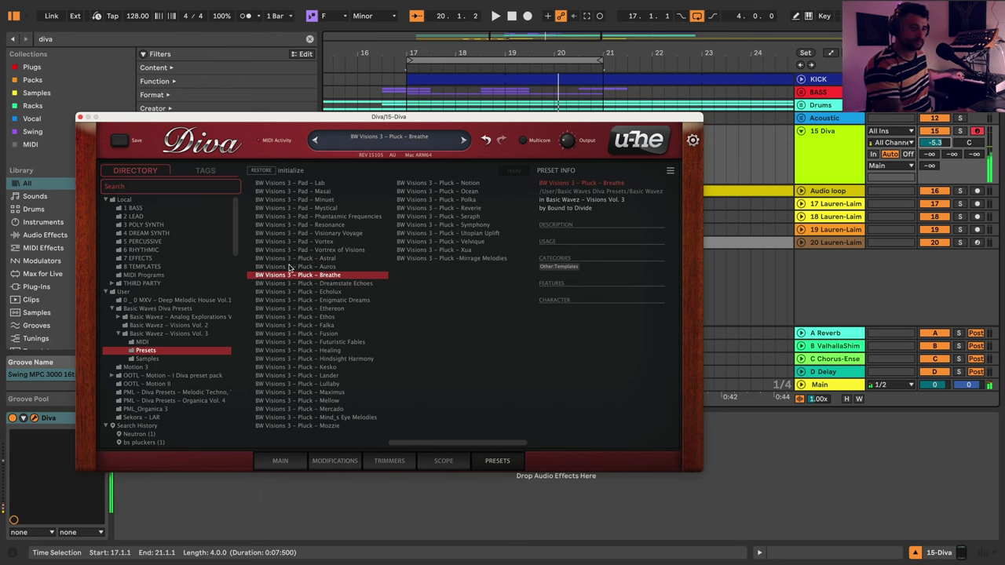
key(Down)
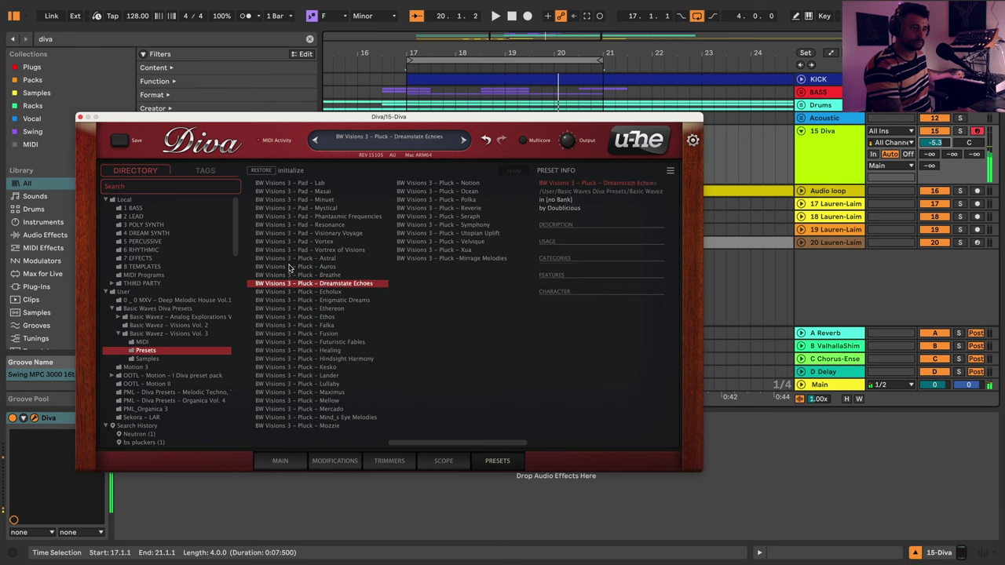
key(Down)
key(Down)
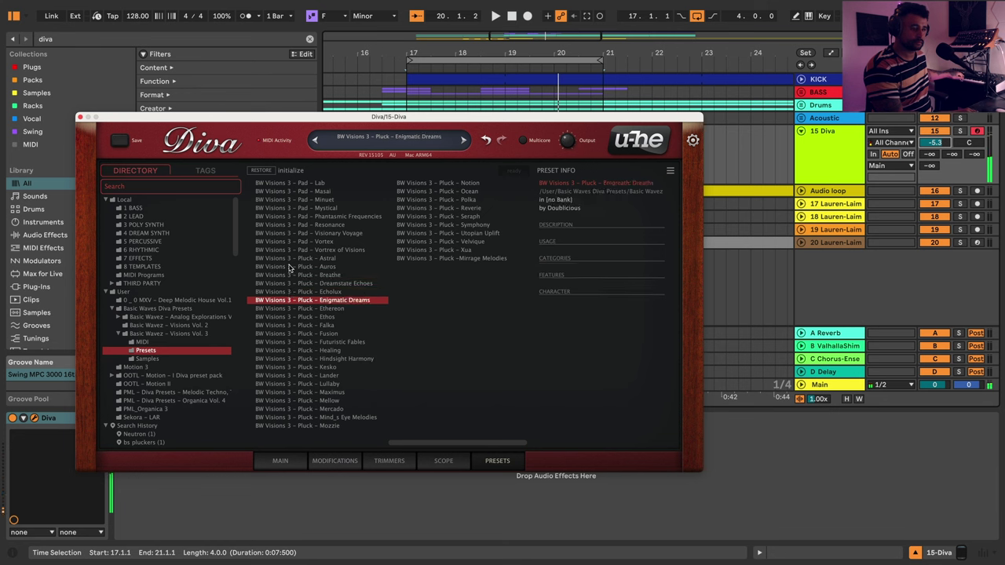
key(Down)
key(Down)
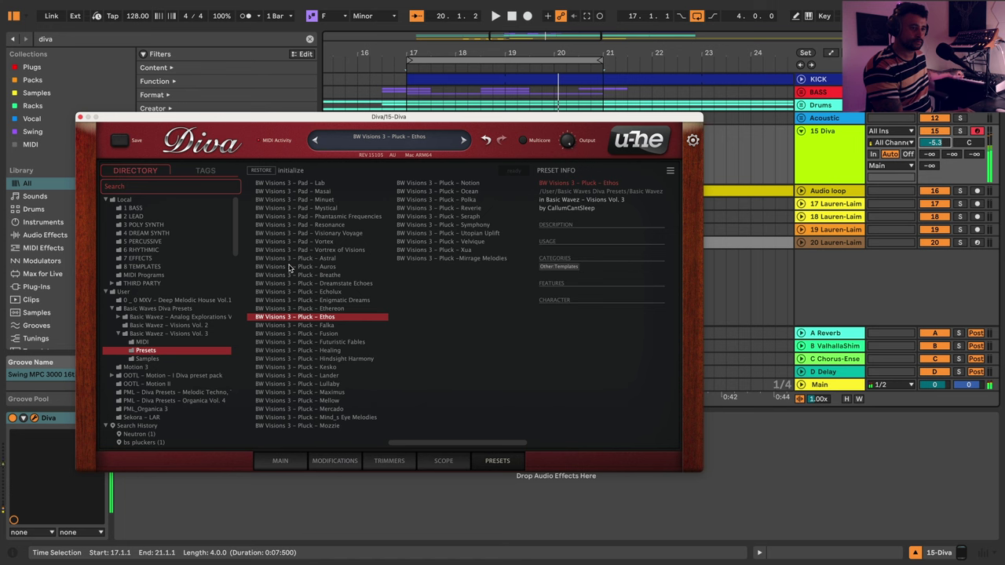
key(Down)
key(Down)
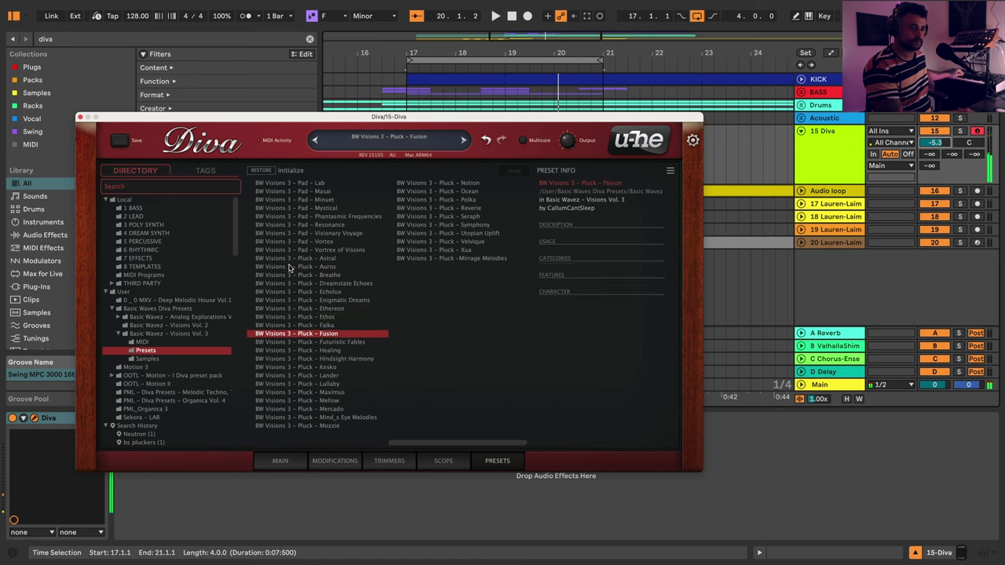
key(Down)
key(Down)
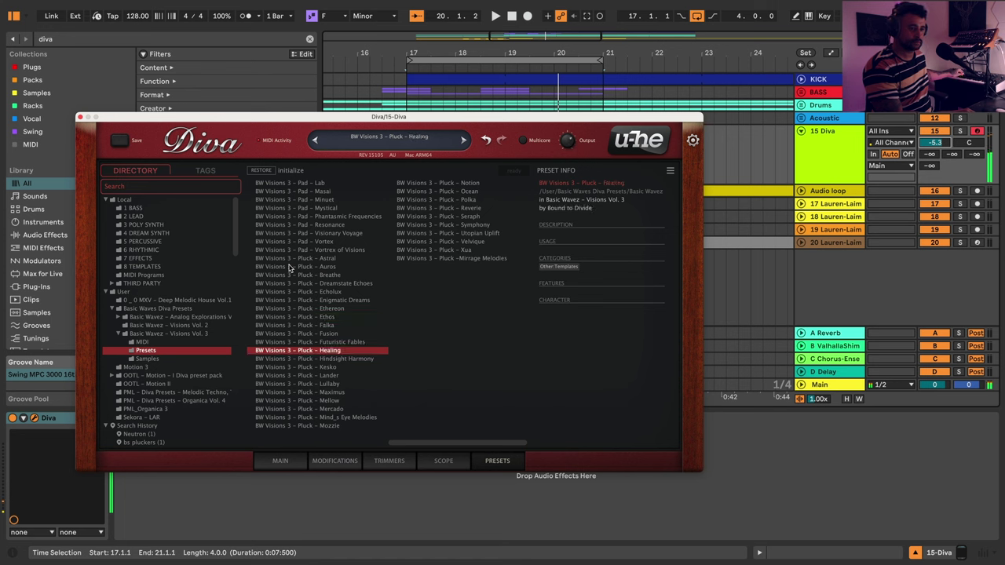
key(Down)
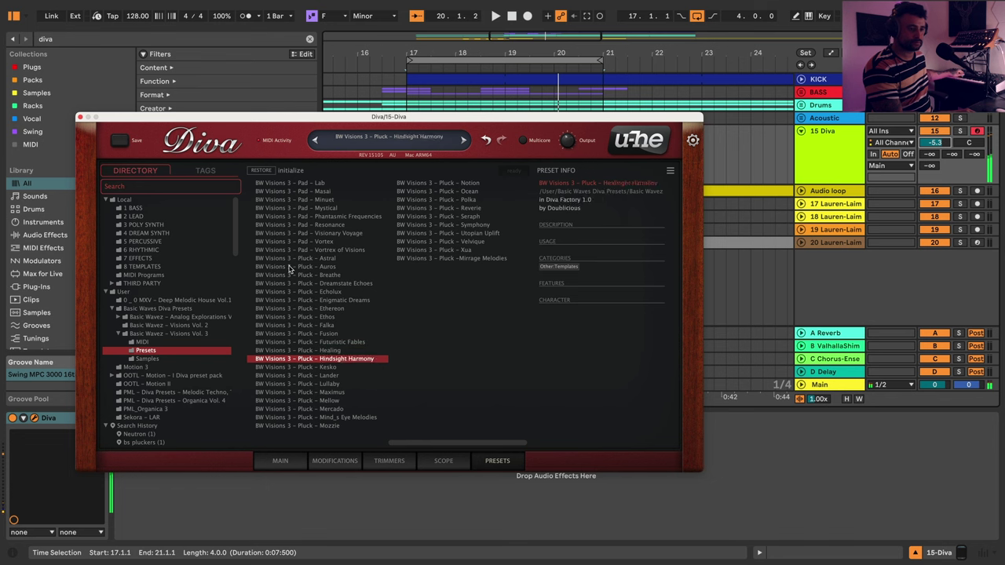
key(Down)
key(Down)
key(Down)
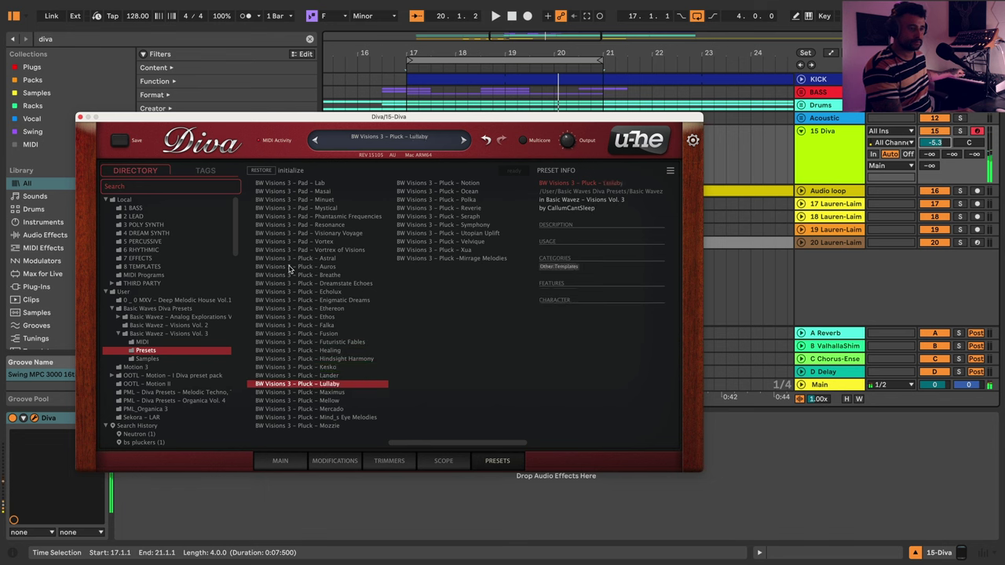
key(Down)
key(Down)
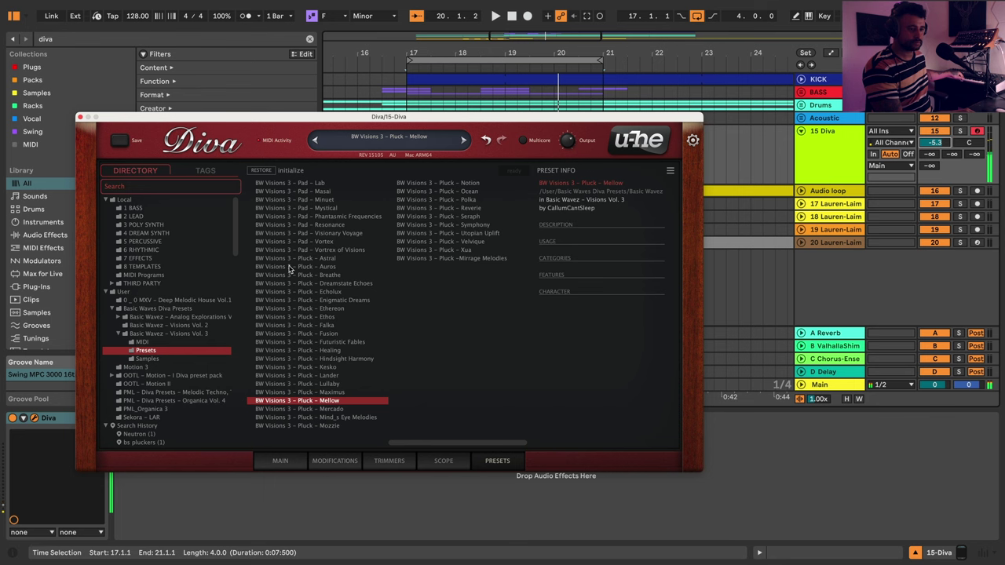
key(Down)
key(Up)
key(Down)
key(Down)
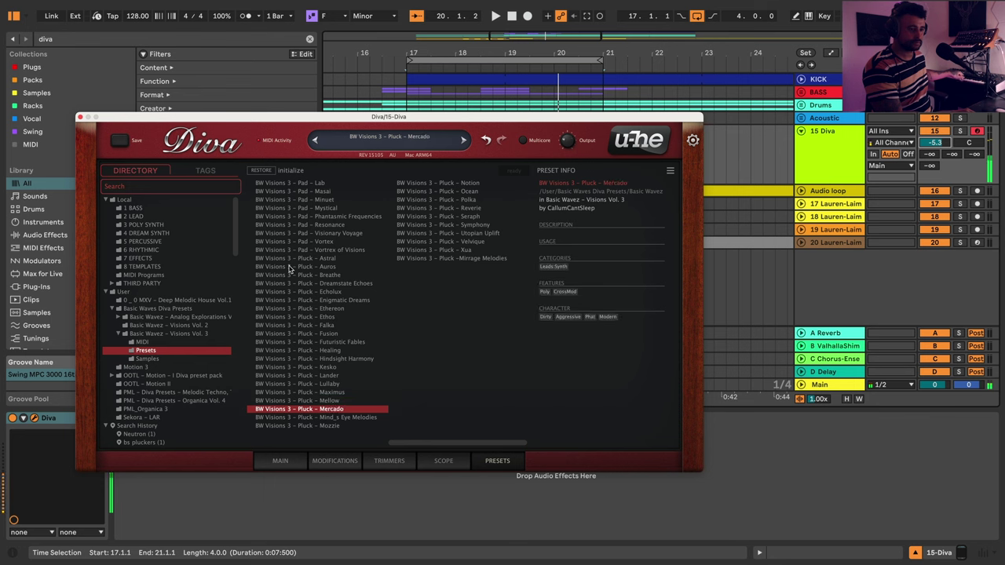
key(Down)
key(Down)
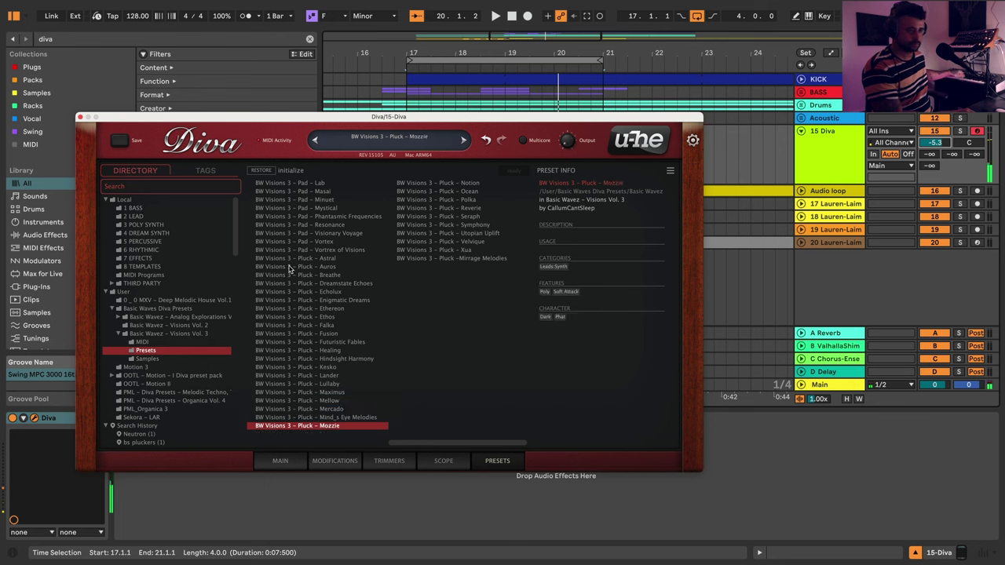
key(Down)
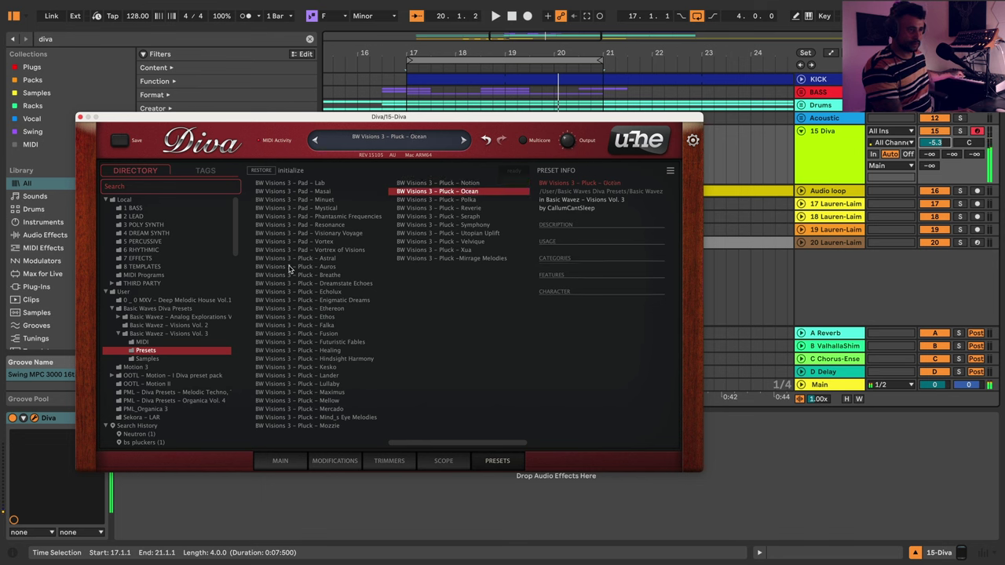
key(Down)
key(Down)
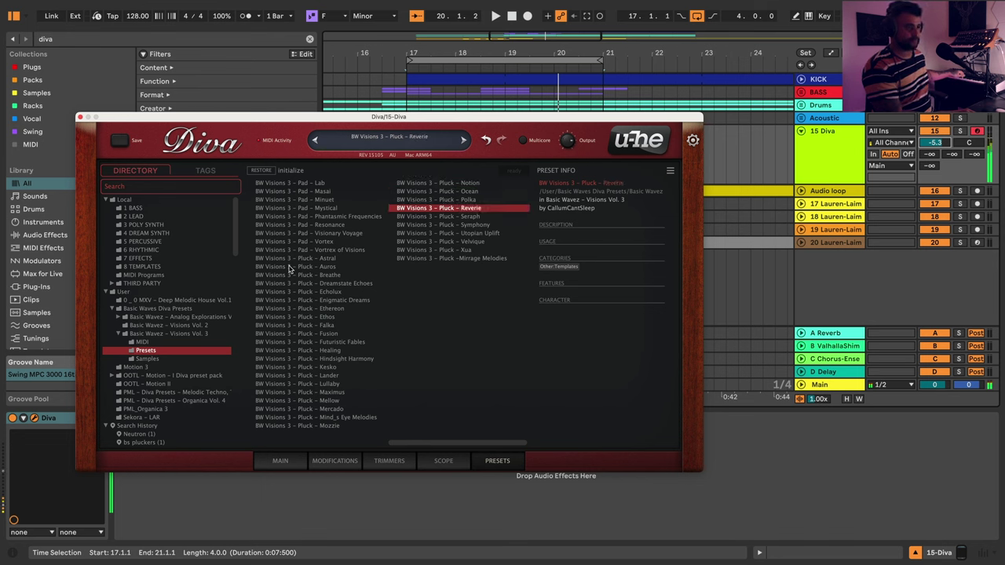
key(Down)
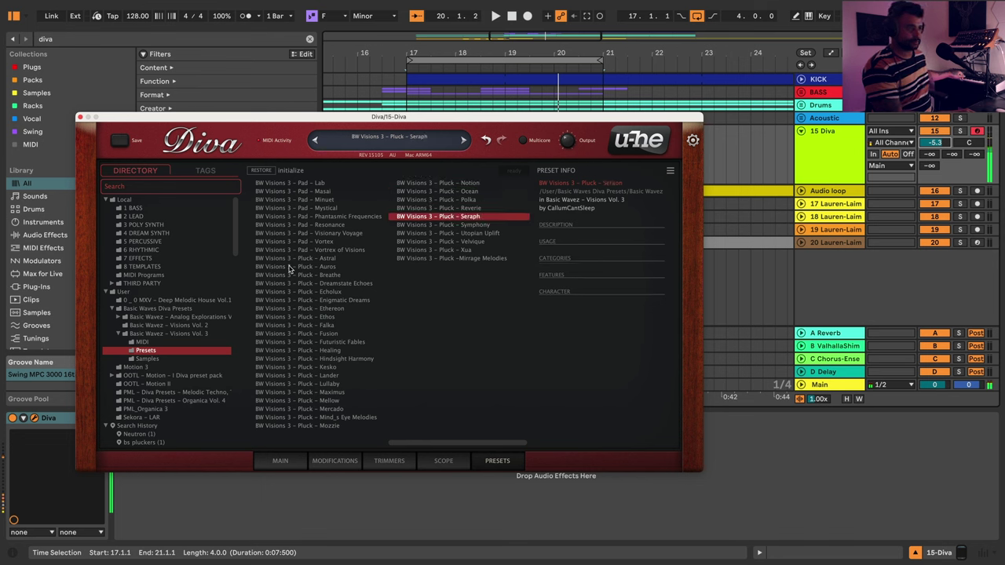
key(Down)
key(Down)
key(Down)
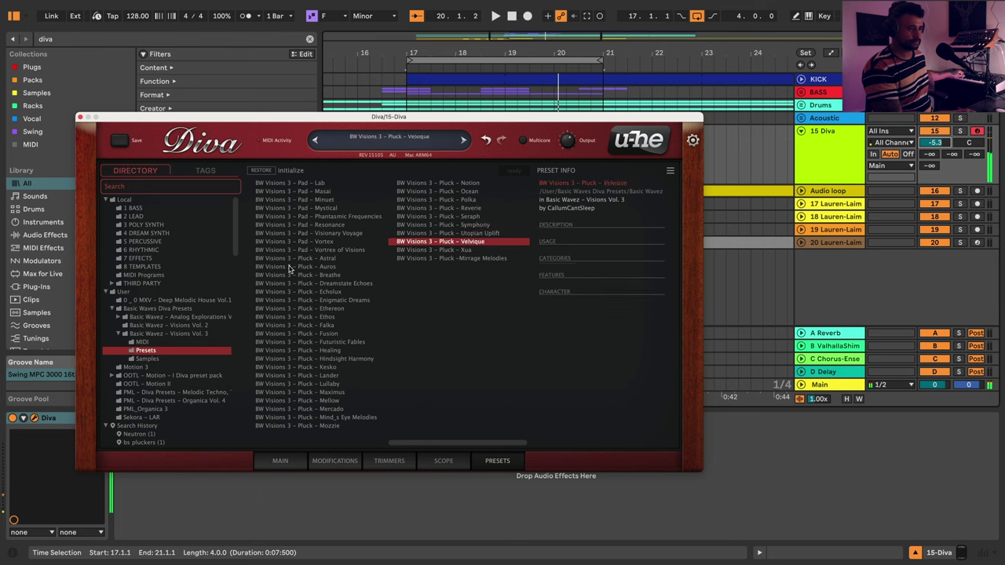
key(Down)
key(Down)
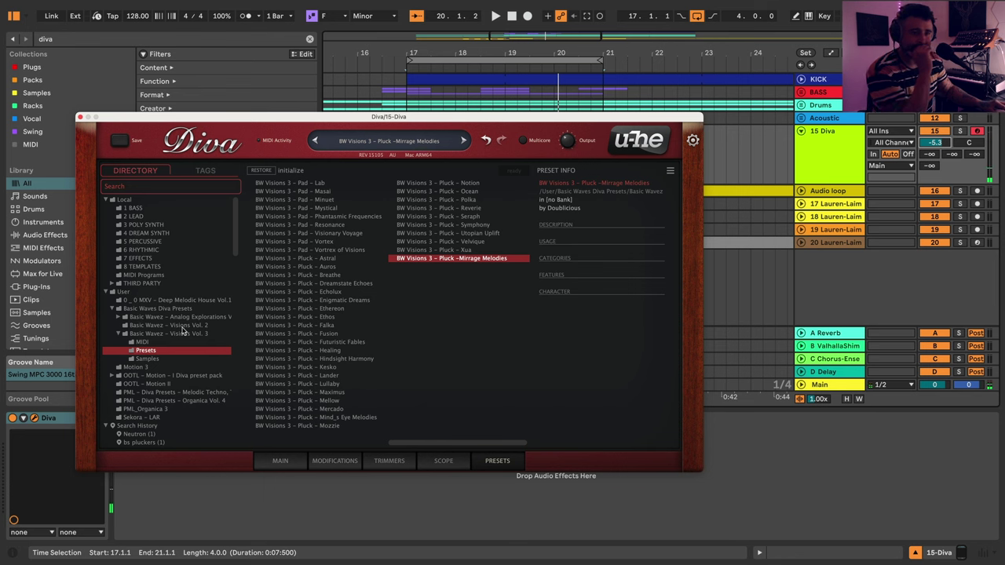
- Audition the Basic Wavez – Visions Vol. 2 plucks from Airbourne onward, keep Pluck – Ethereal loaded and close the Diva window
click(157, 325)
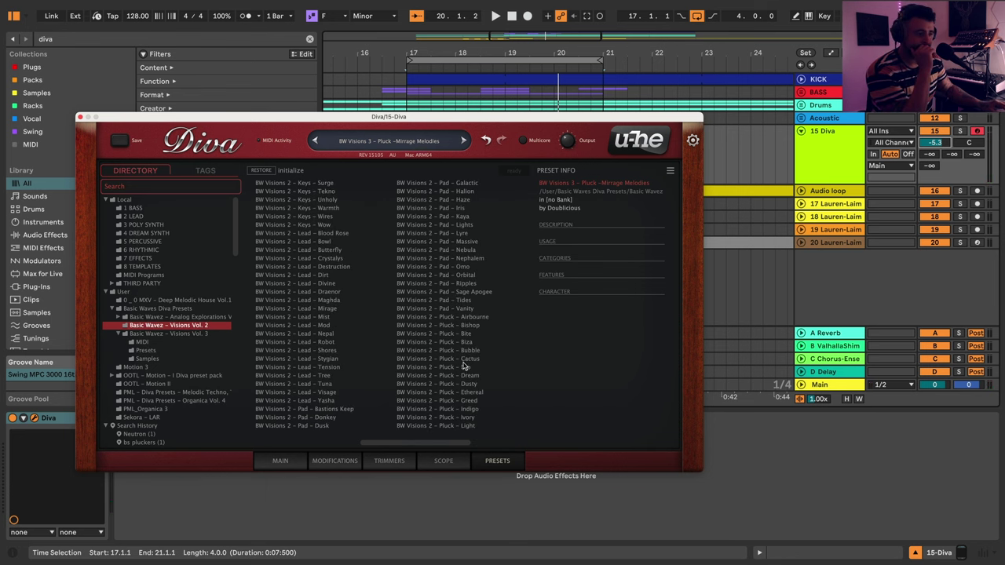
click(459, 317)
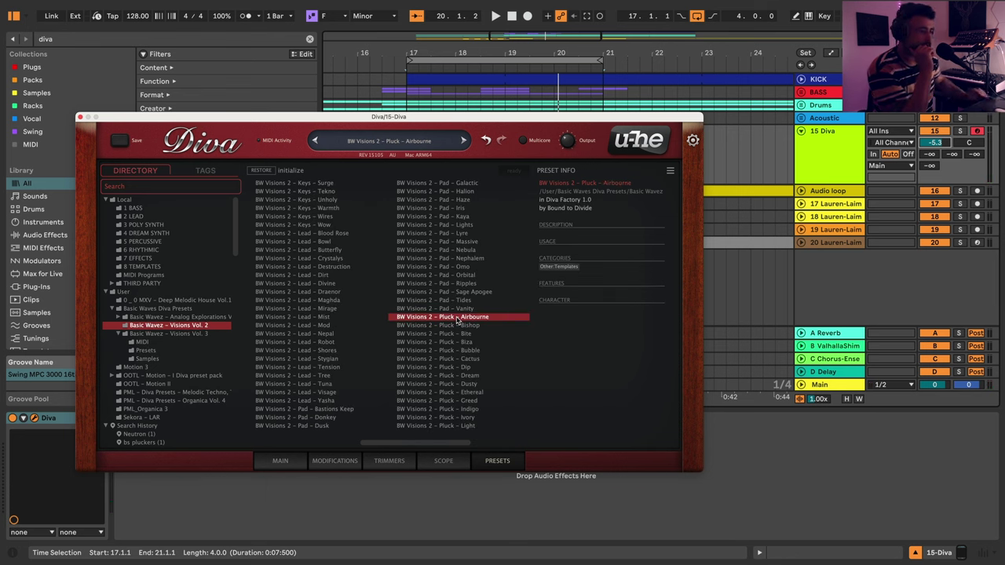
click(458, 321)
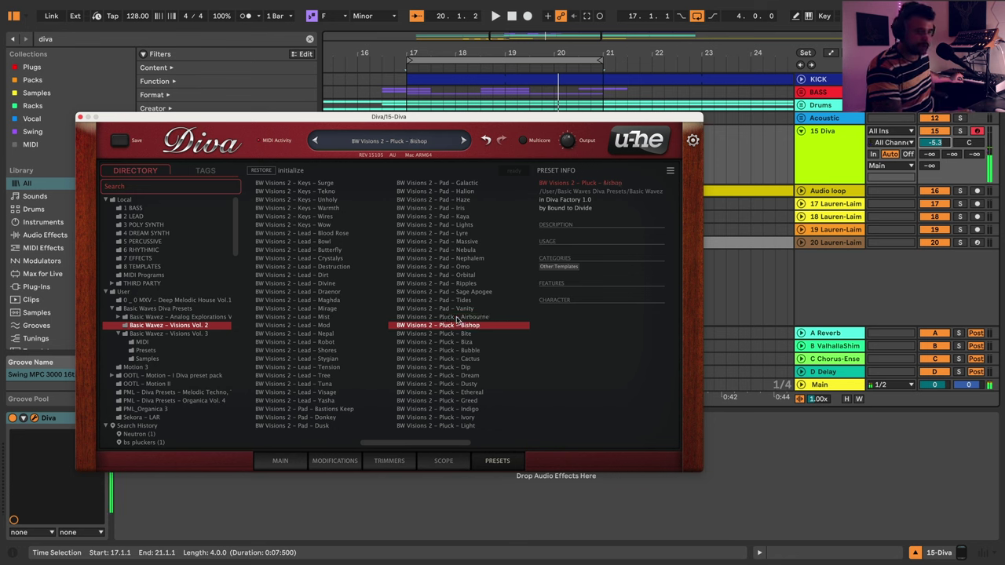
key(Down)
key(Down)
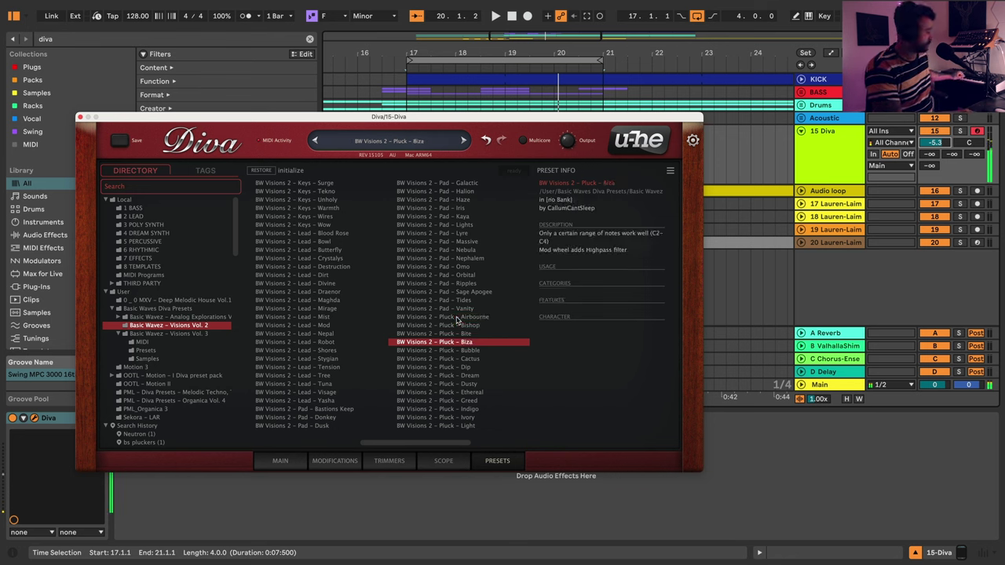
key(Down)
key(Down)
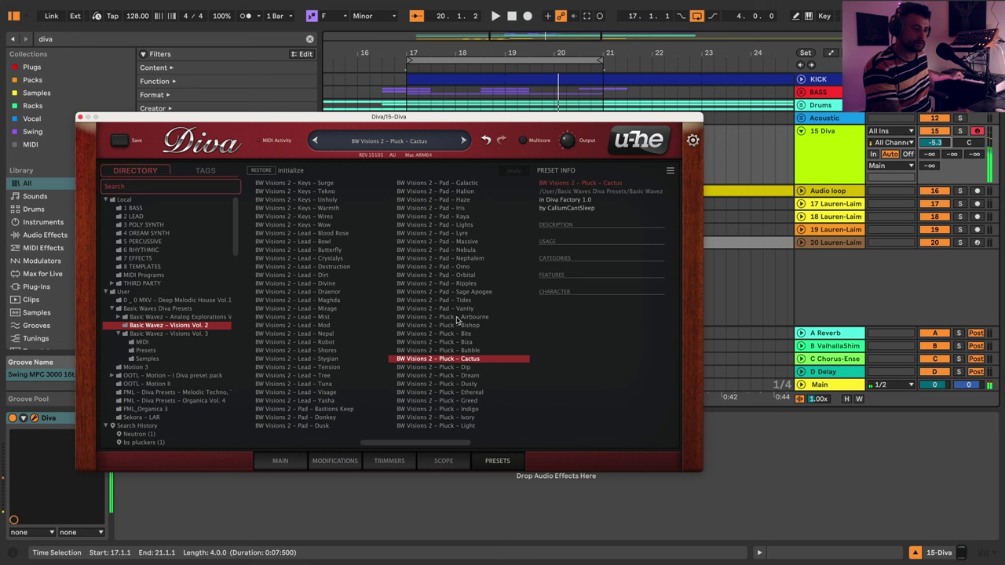
key(Down)
key(Down)
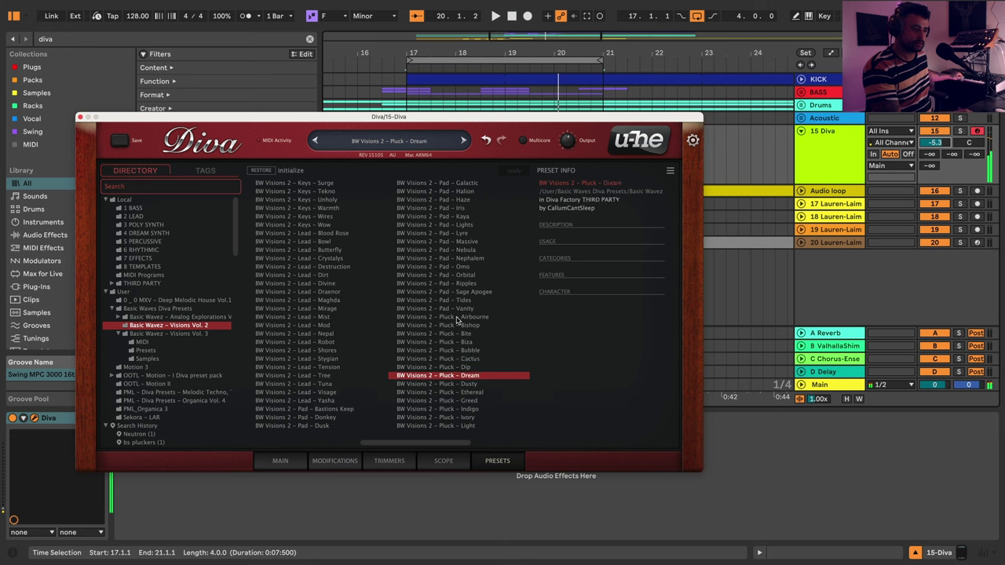
key(Down)
key(Down)
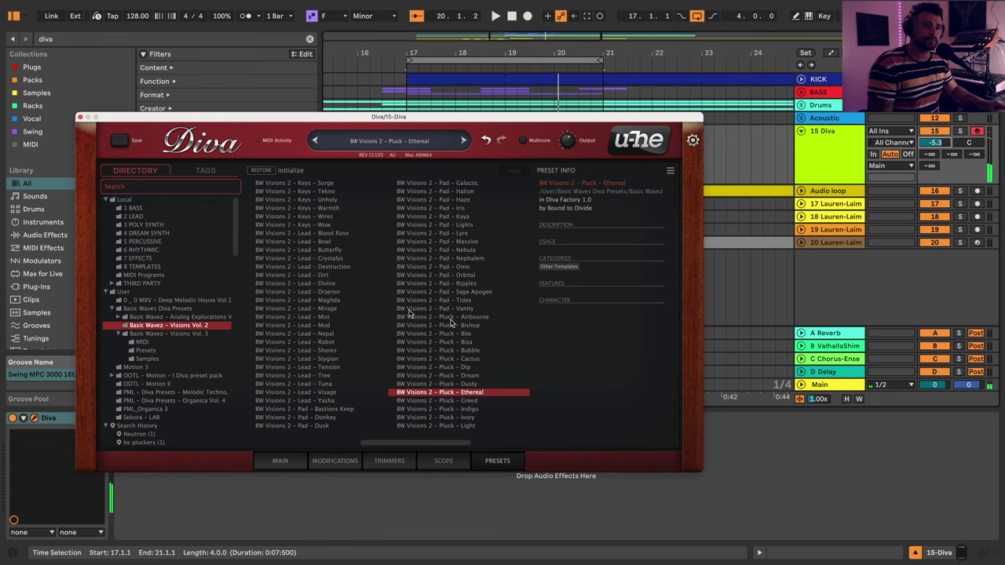
click(79, 118)
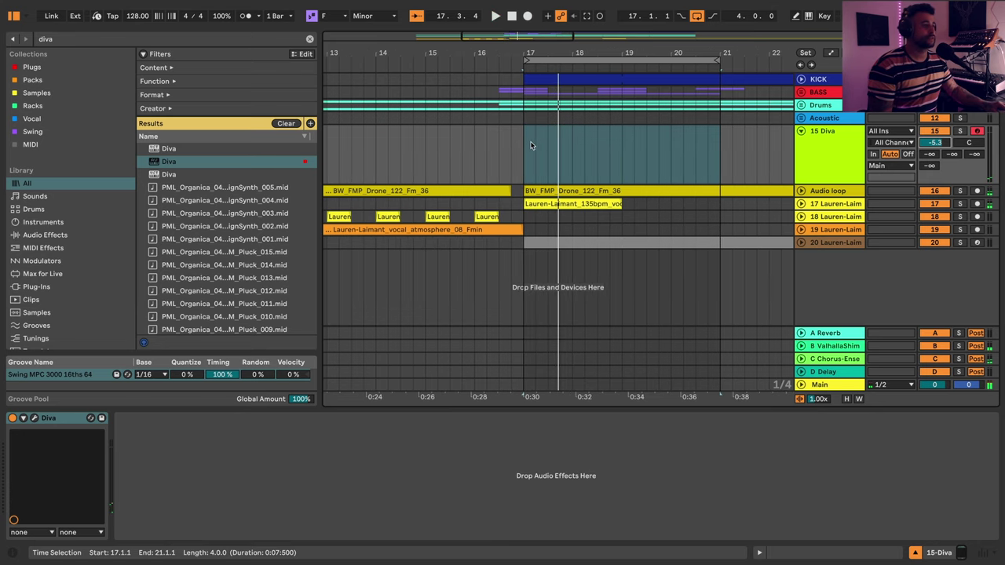
drag(527, 149, 575, 152)
key(super+shift+m)
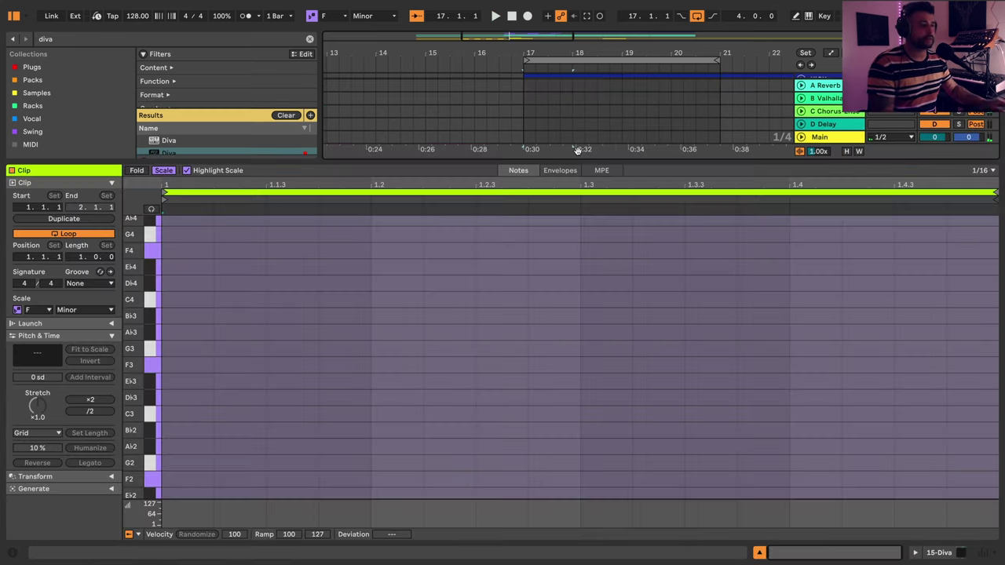
key(space)
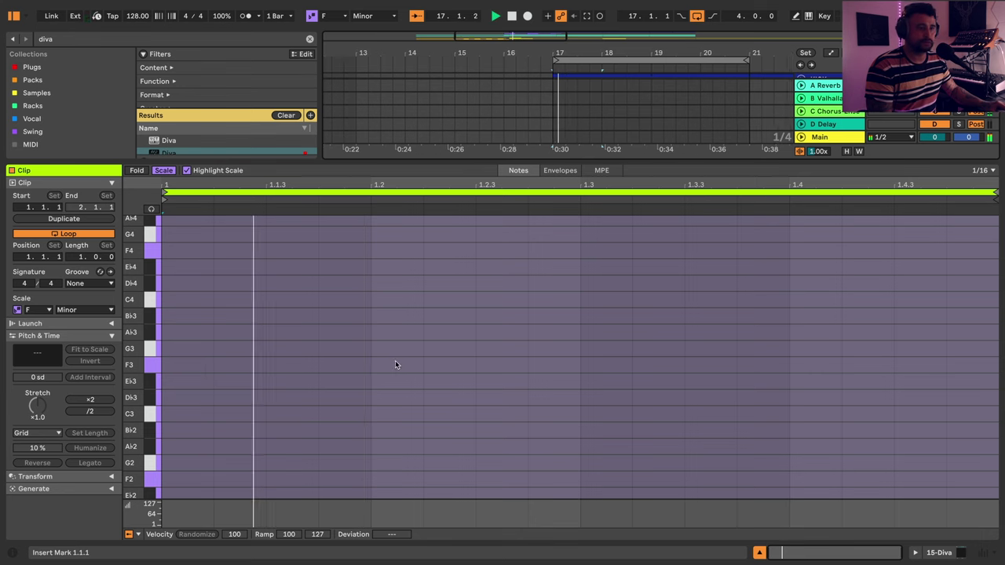
key(space)
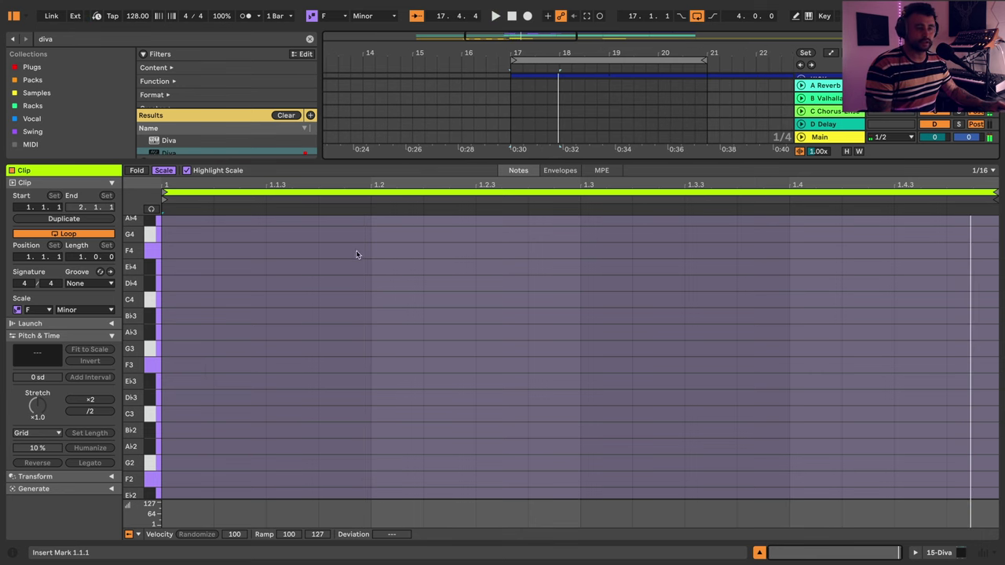
key(shift+Tab)
click(548, 129)
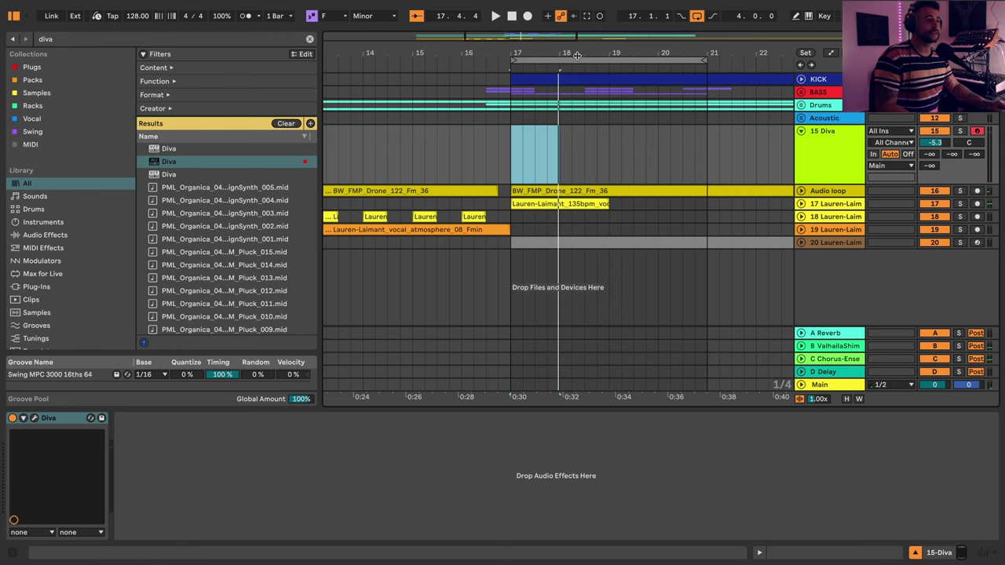
- Insert an empty one-bar MIDI clip from bar 17 to bar 18 on the Diva track and toggle playback
drag(576, 55, 504, 51)
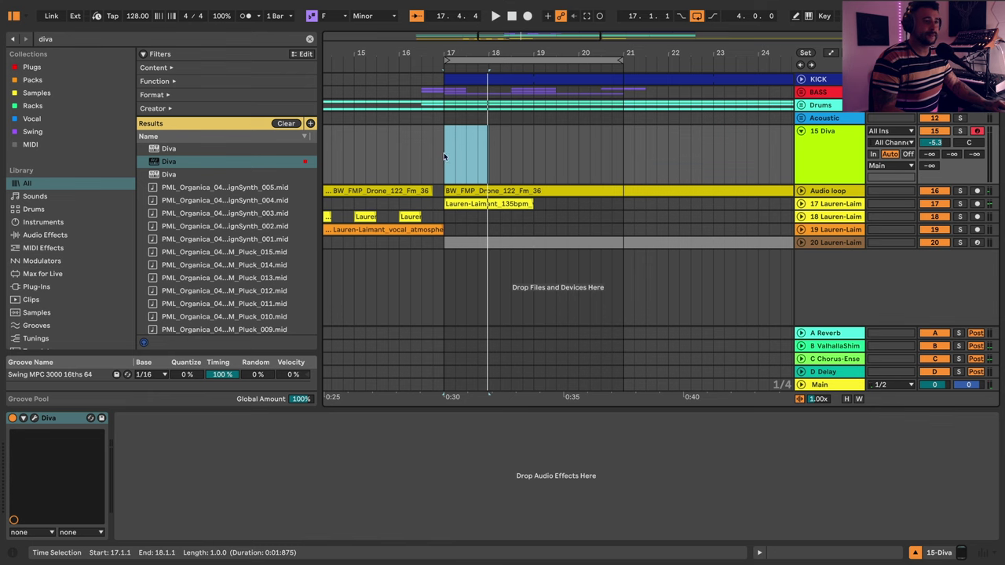
click(445, 153)
drag(446, 150, 494, 165)
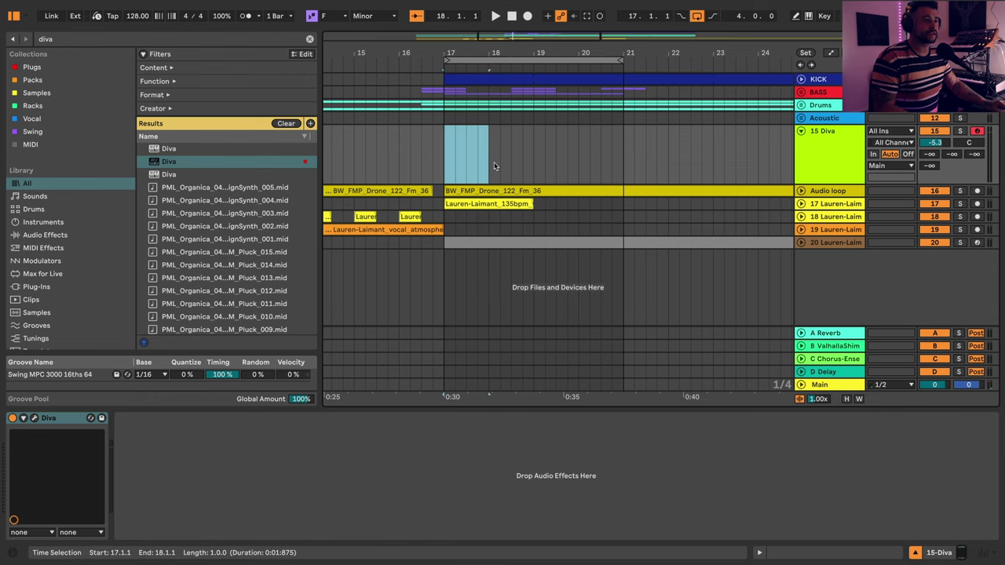
key(ctrl+shift+m)
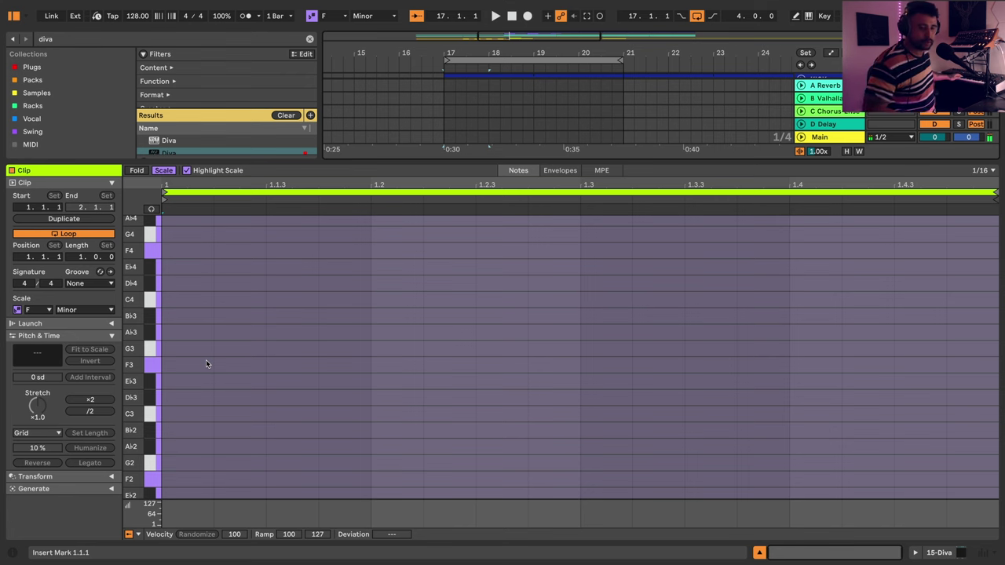
key(space)
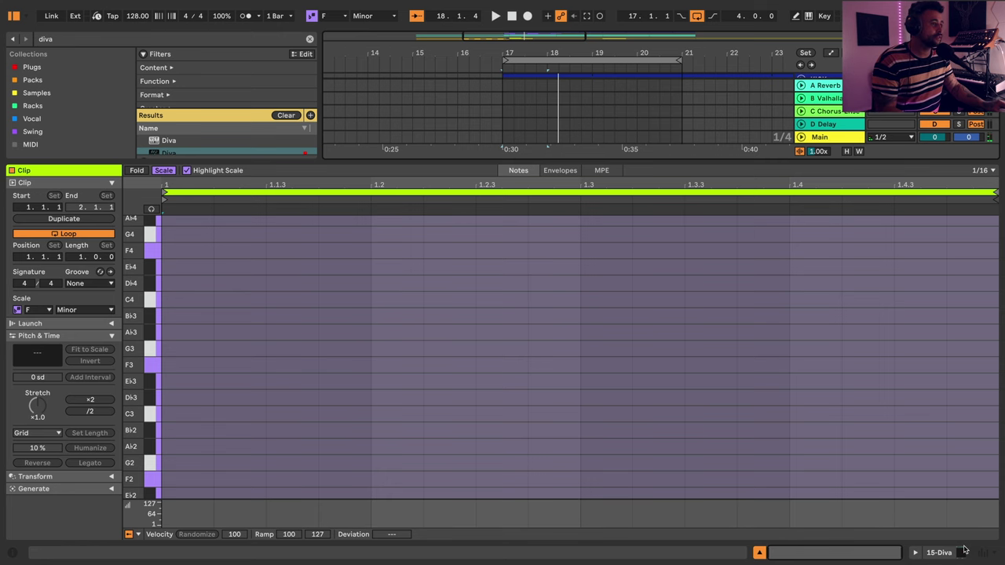
- Reopen Diva and audition the Basic Wavez – Visions Vol. 2 pads from Pad – Galactic onward, keeping Pad – Nebula loaded
key(shift+Tab)
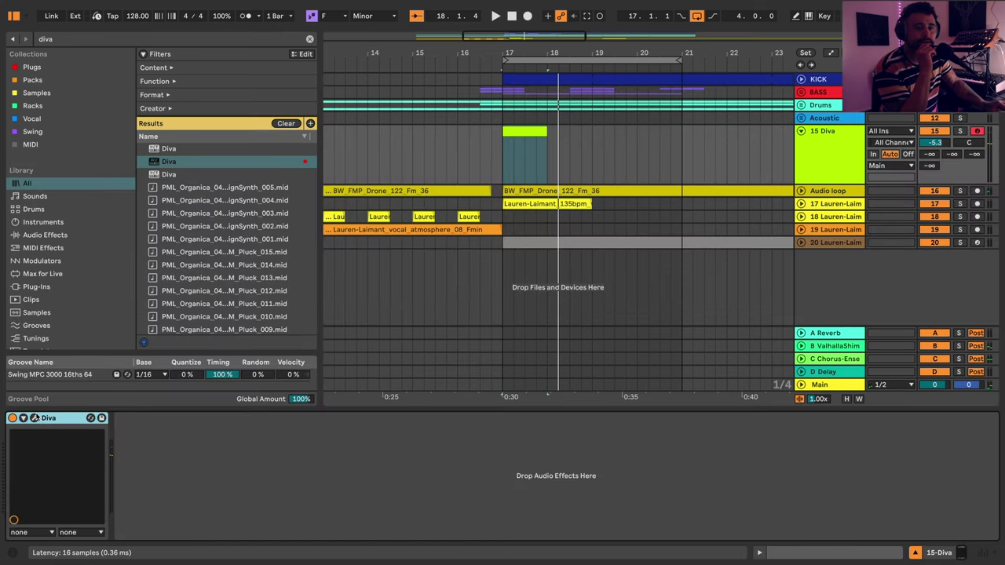
click(34, 418)
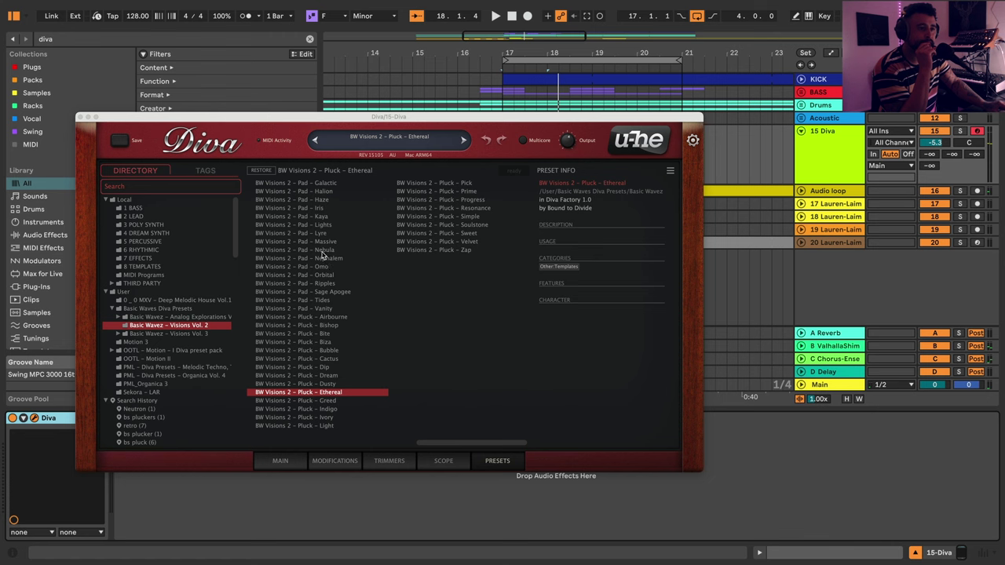
click(306, 185)
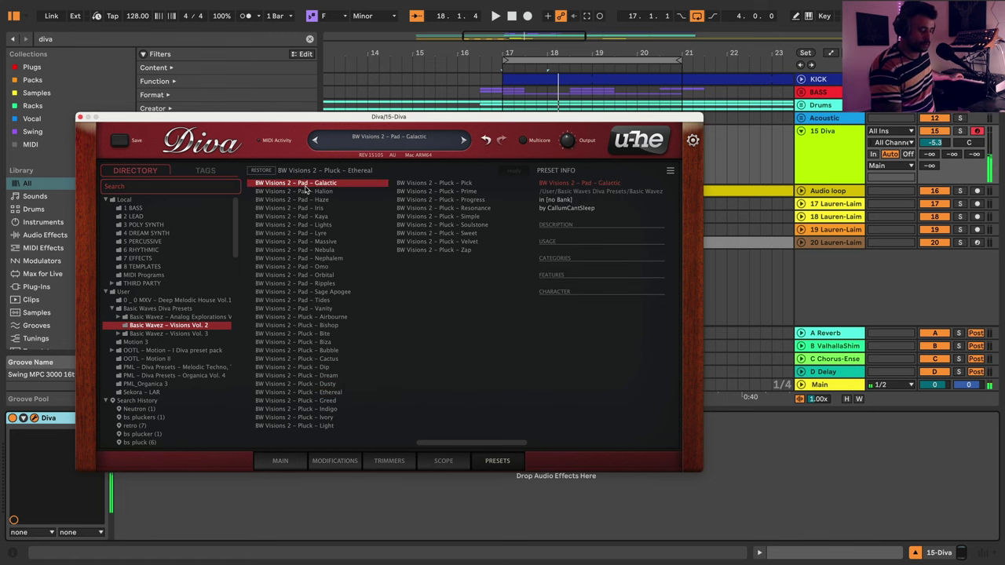
click(307, 190)
key(Down)
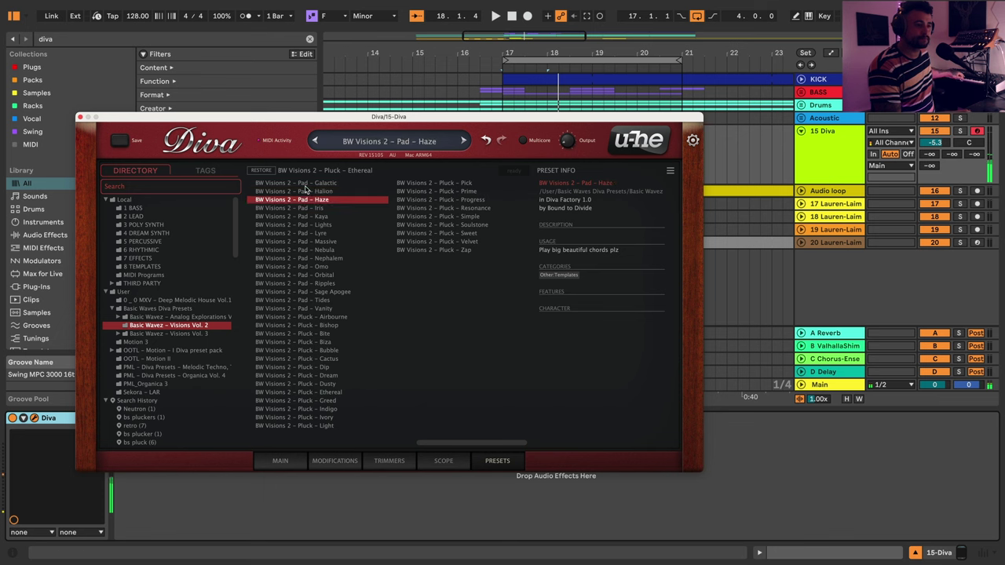
key(Down)
key(Down)
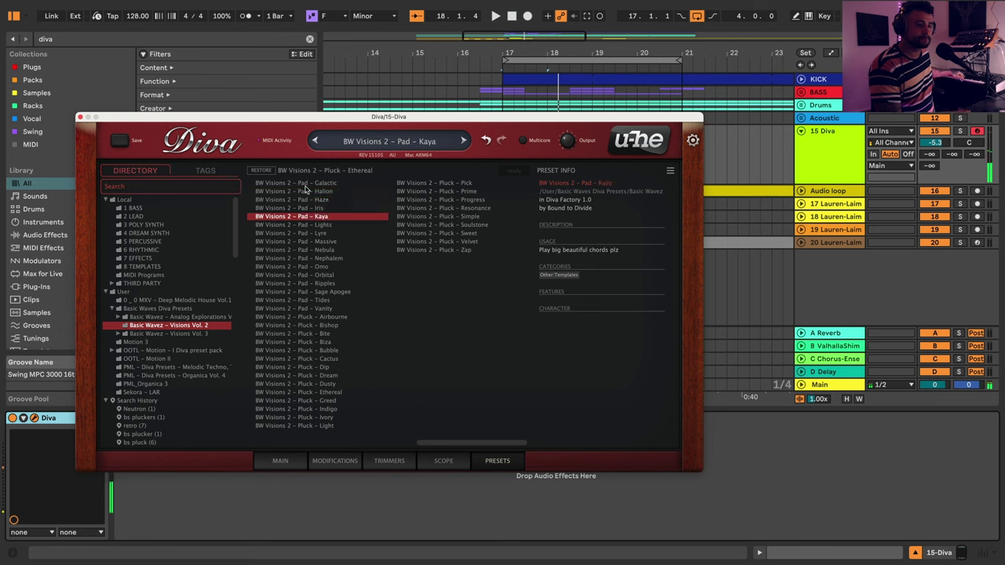
key(Down)
key(Down)
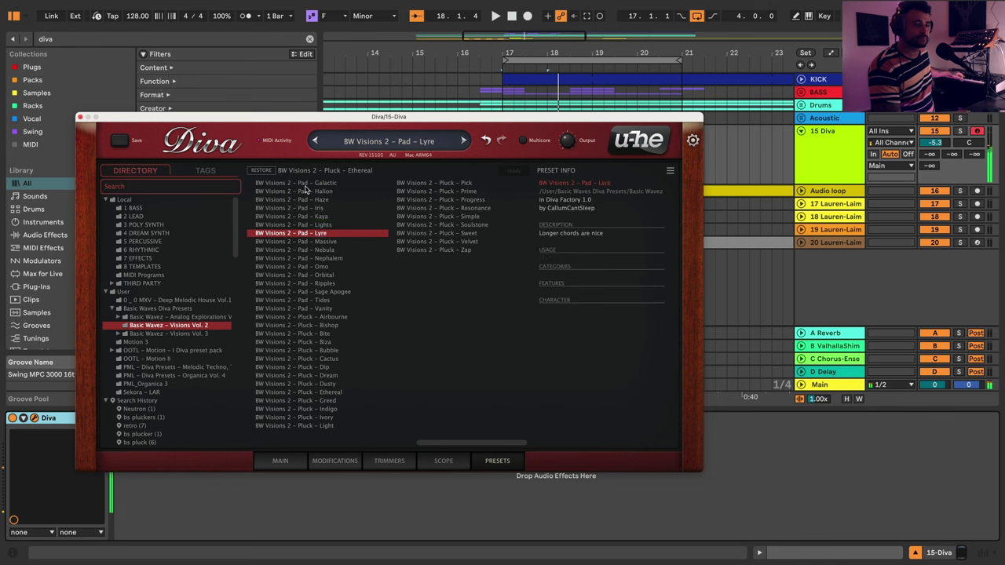
key(Down)
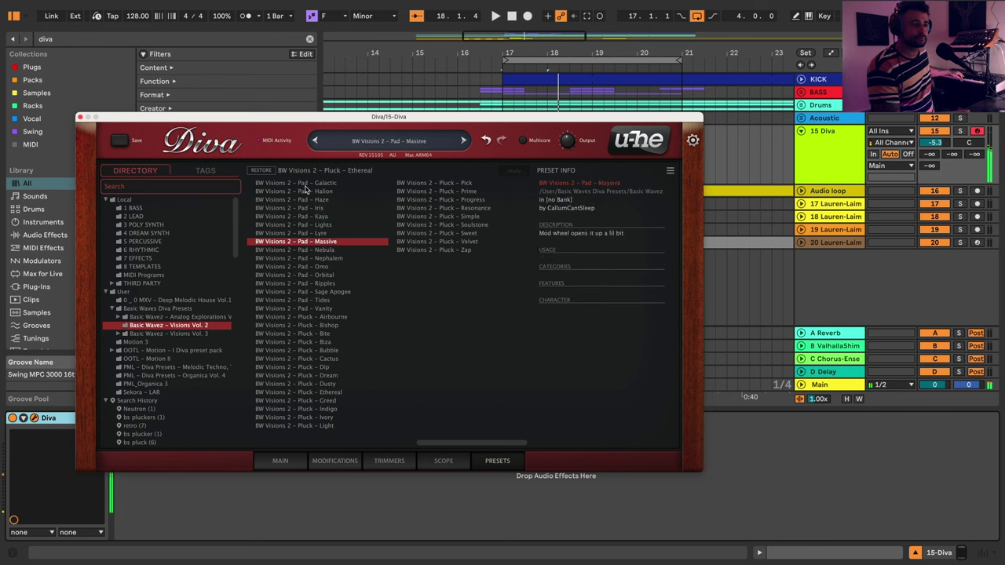
key(Down)
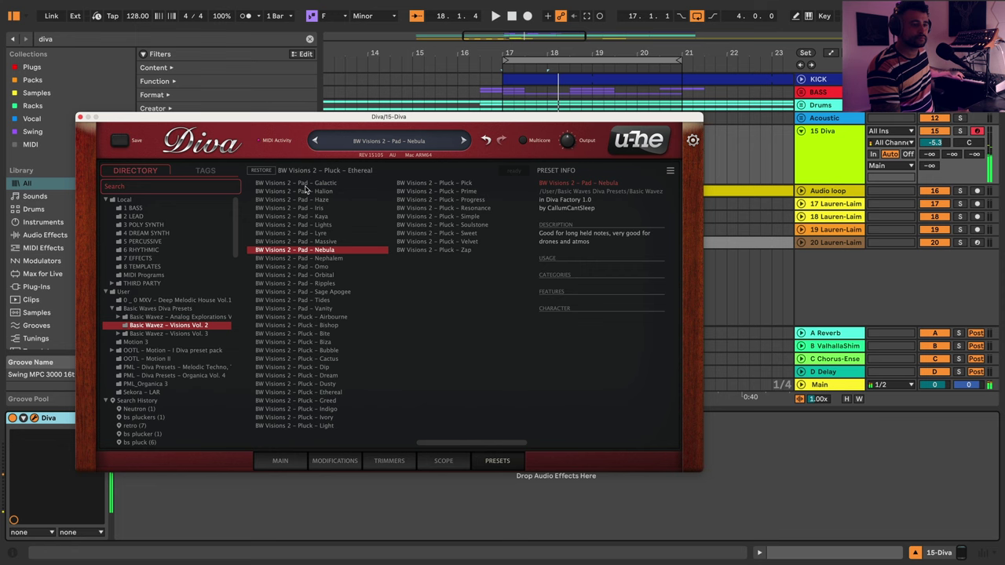
- Play along with the loop, capture the performance as a MIDI clip on the Diva track and close the Diva window
key(space)
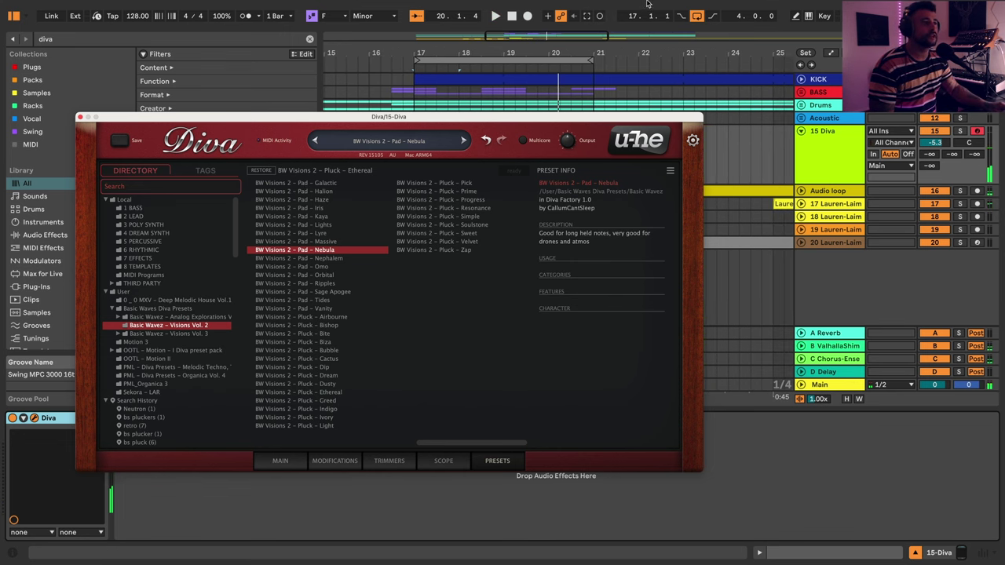
click(589, 17)
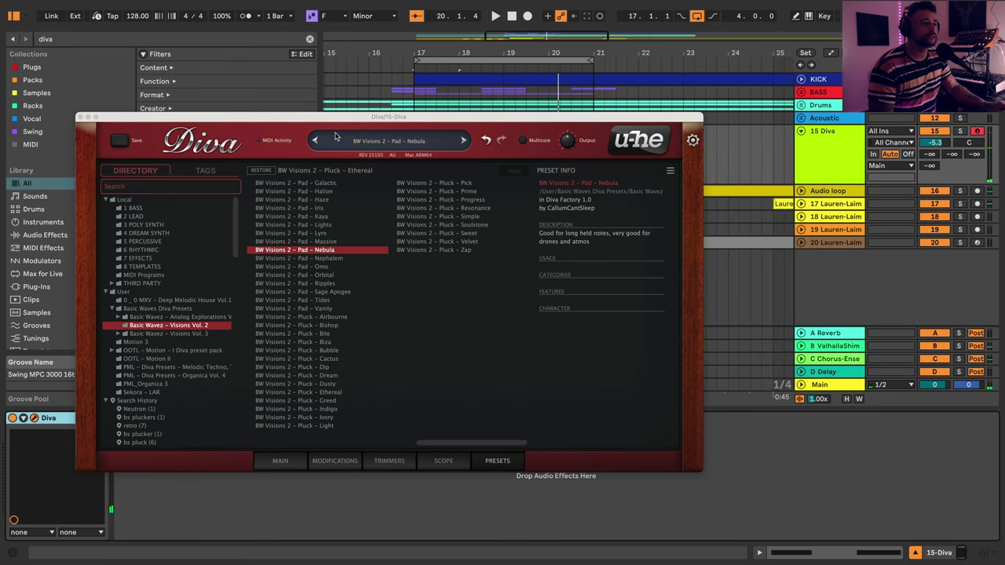
click(80, 117)
scroll(475, 150, left, 3)
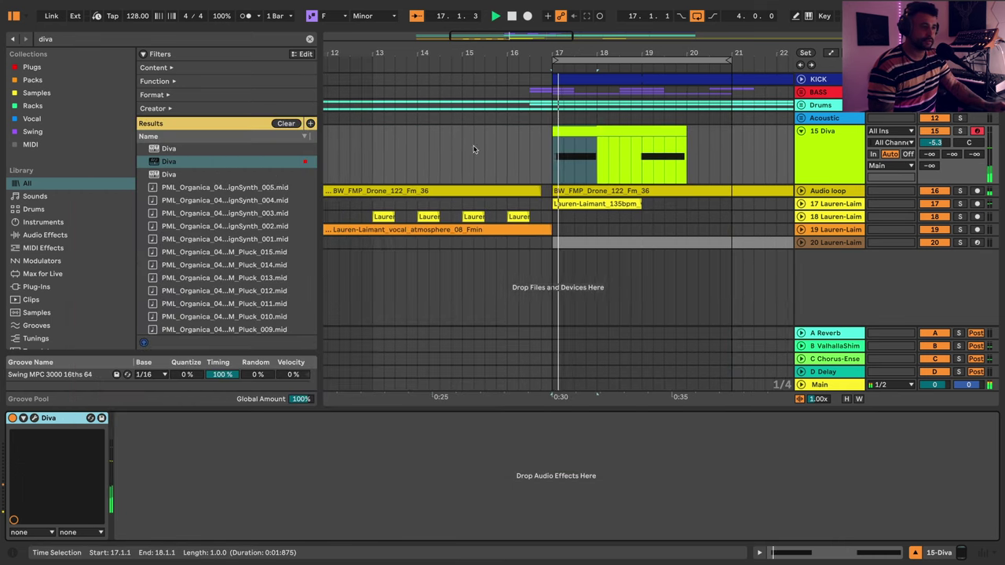
- In the captured Diva clip, lengthen the first F2 note to a full bar and delete the second F2 note
double_click(583, 130)
drag(246, 396, 245, 357)
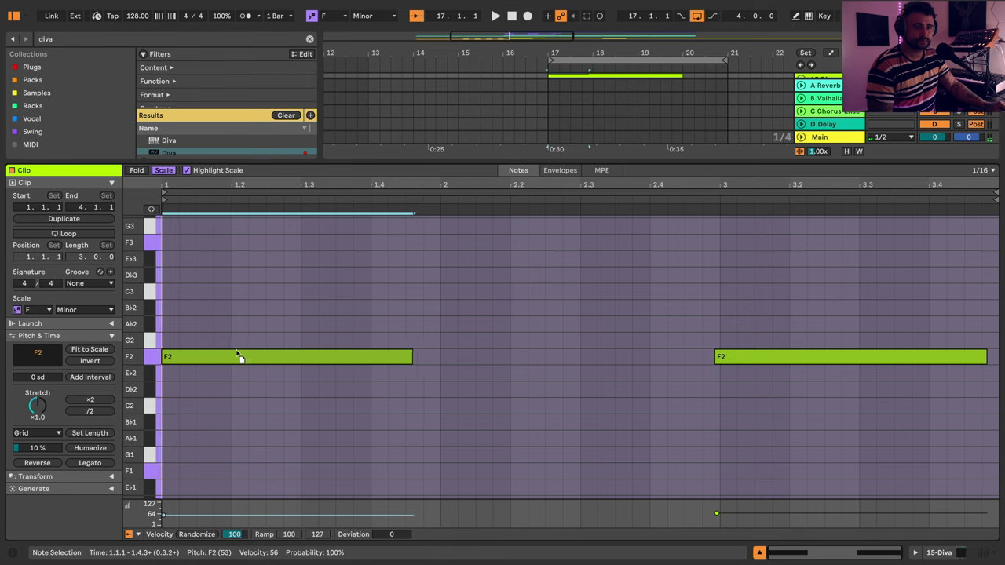
key(space)
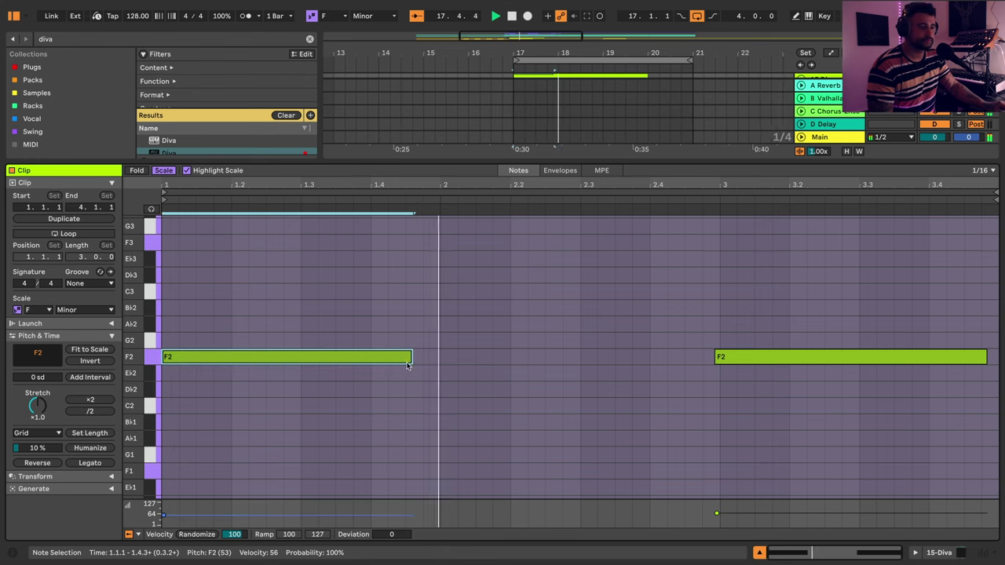
key(space)
drag(406, 361, 439, 357)
drag(766, 399, 813, 337)
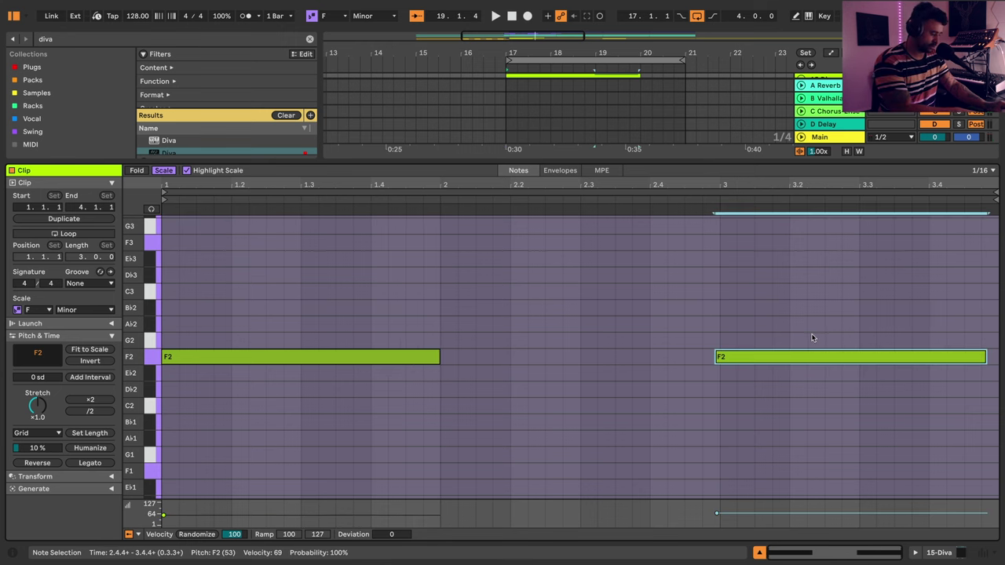
key(Delete)
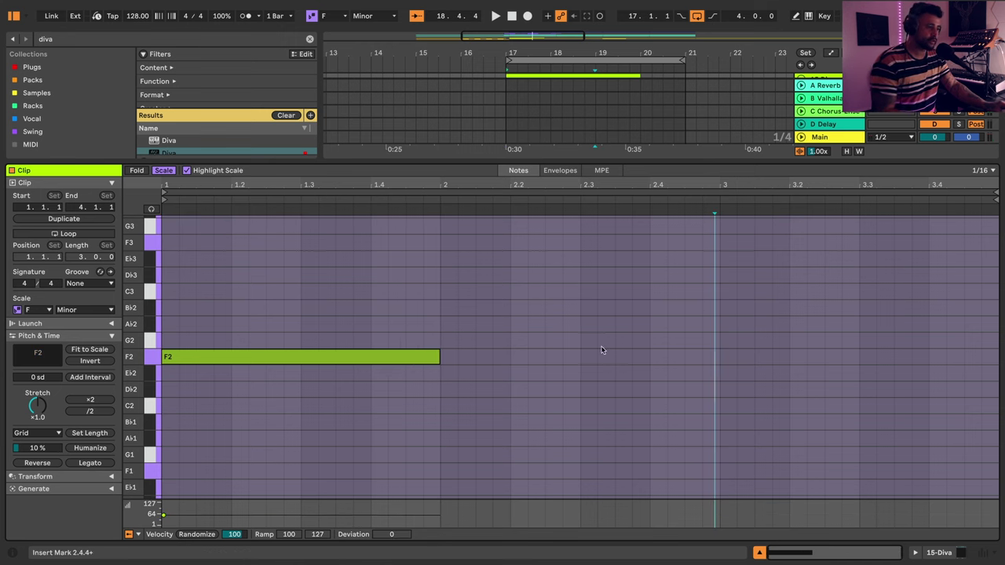
- Draw a one-bar A♭2 note from 3.1.1 to 4.1.1 in the Diva clip and return to the device view
double_click(722, 359)
drag(738, 358, 993, 359)
key(space)
key(Up)
key(Up)
key(Up)
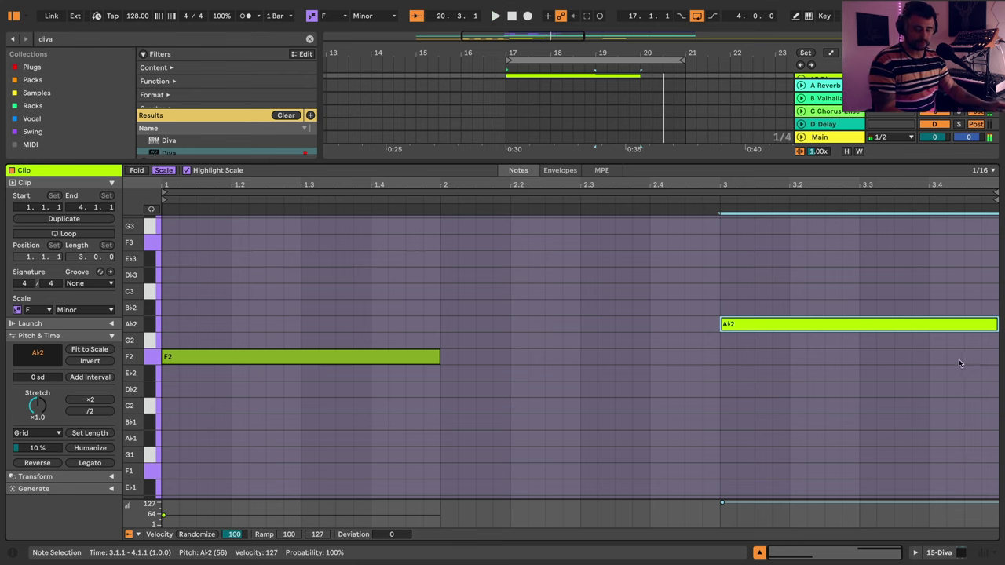
key(shift+Tab)
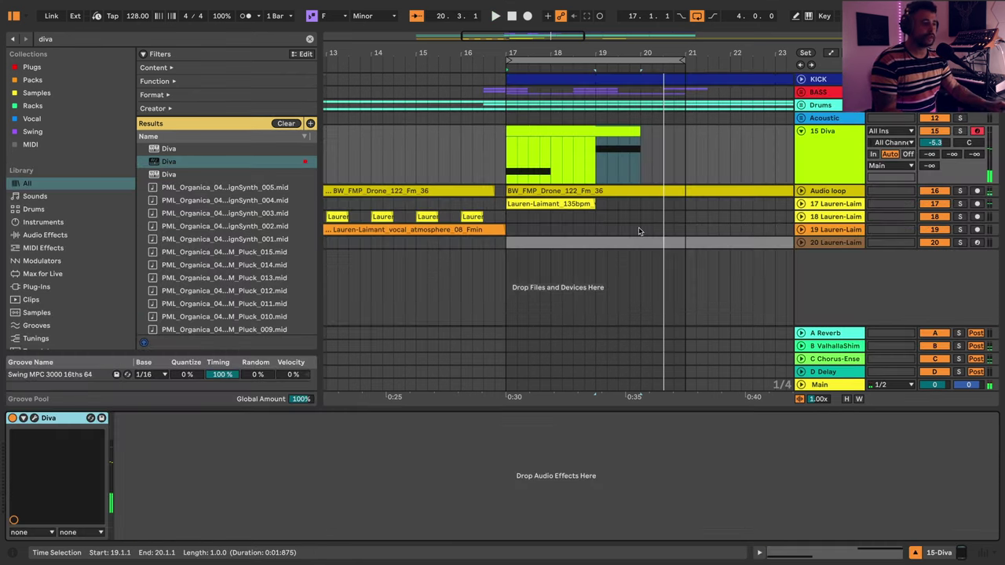
- Duplicate the time of the four-bar loop section starting at bar 17
click(606, 58)
right_click(606, 58)
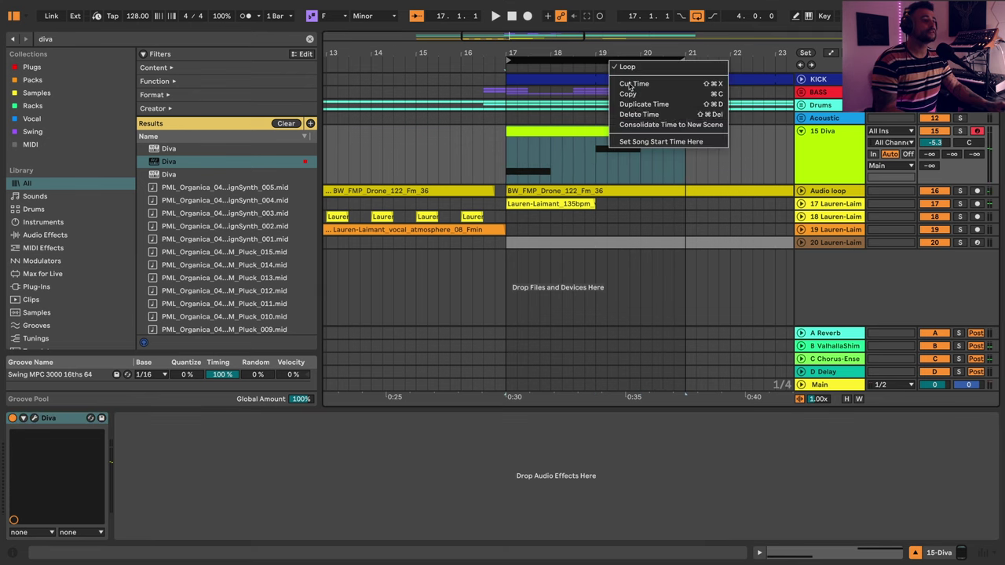
click(647, 104)
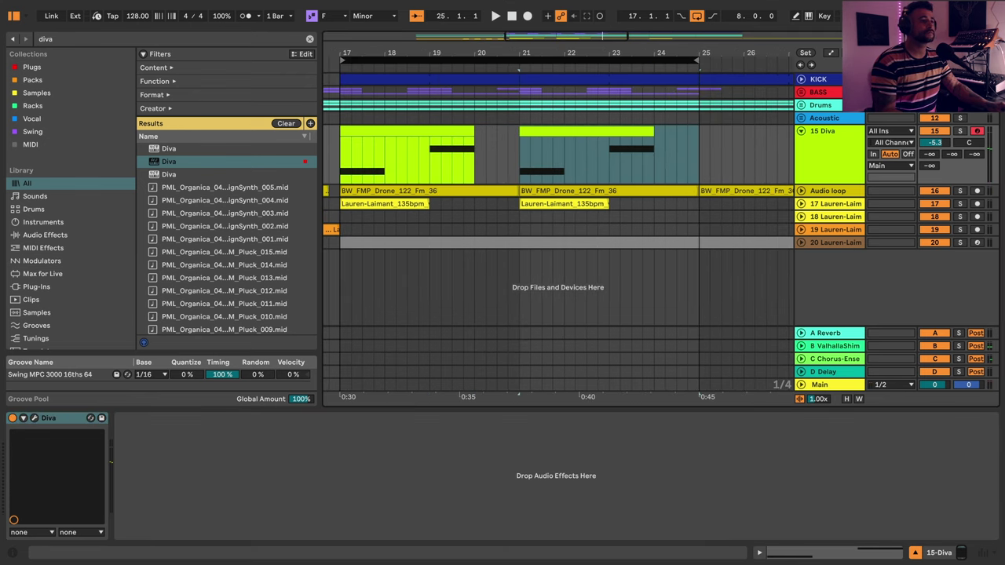
- Delete both MIDI clips on the Diva track, starting at bars 17 and 21
key(minus)
key(minus)
click(473, 160)
click(503, 130)
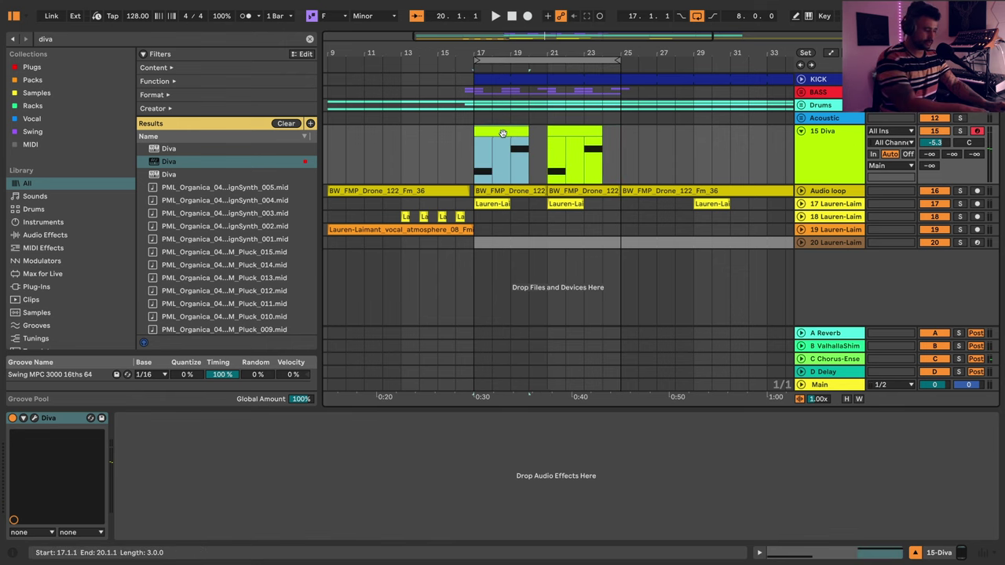
key(Delete)
click(572, 139)
click(569, 132)
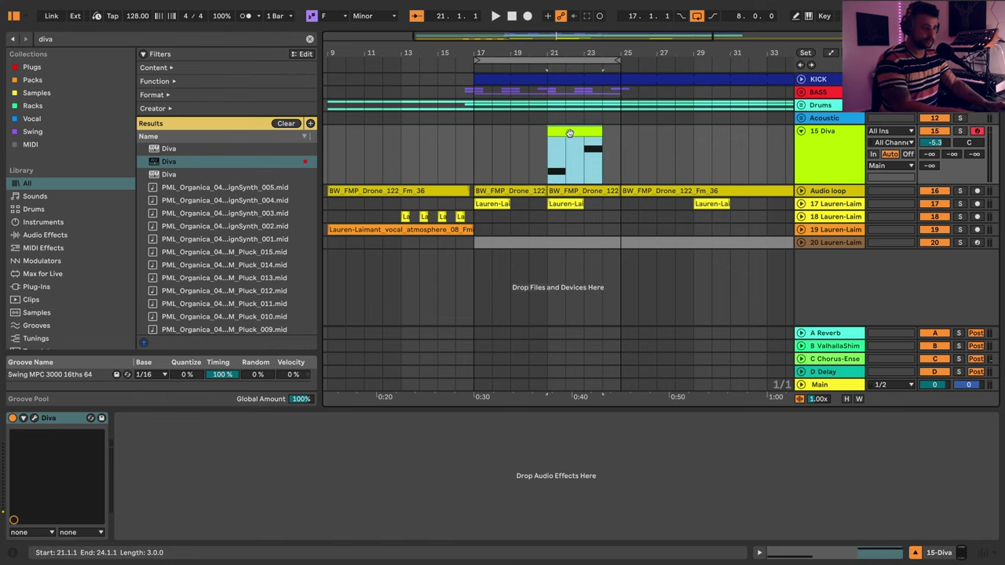
key(Delete)
- Play along from bar 17 and capture the performance as a new MIDI clip on the Diva track
click(474, 147)
key(space)
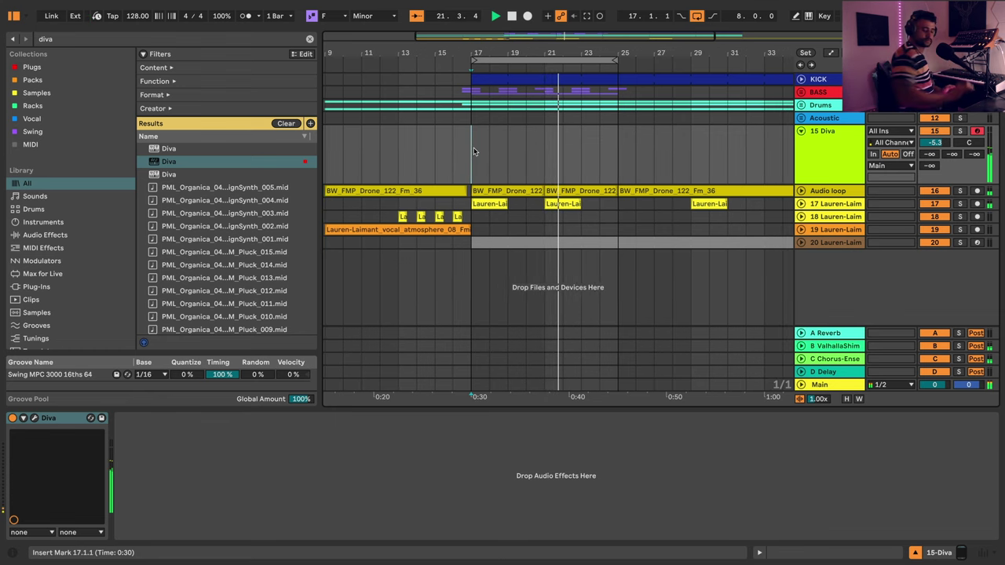
click(585, 17)
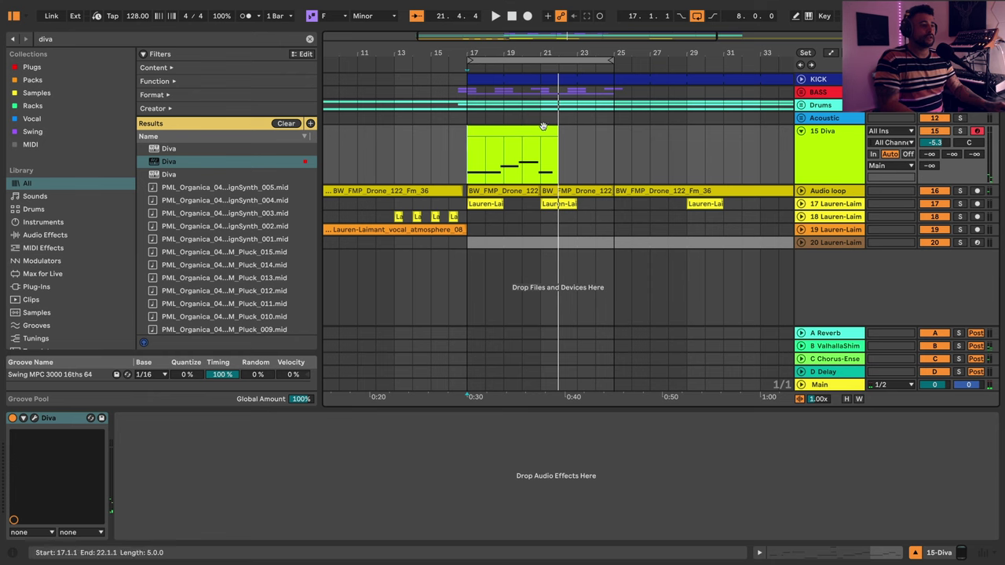
- Trim the captured Diva clip to end at bar 21, consolidate it and start playback
drag(554, 125, 541, 126)
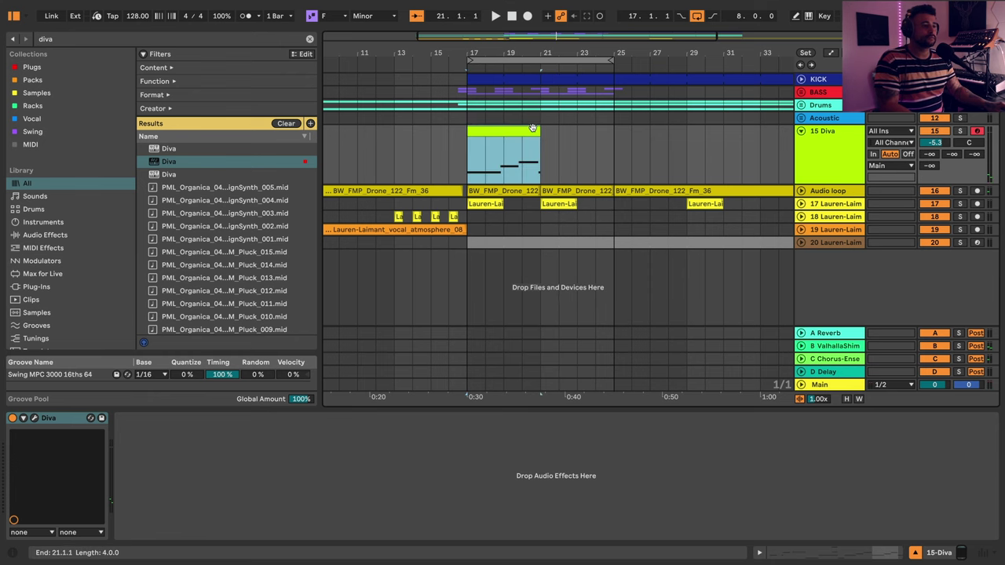
key(super+j)
key(space)
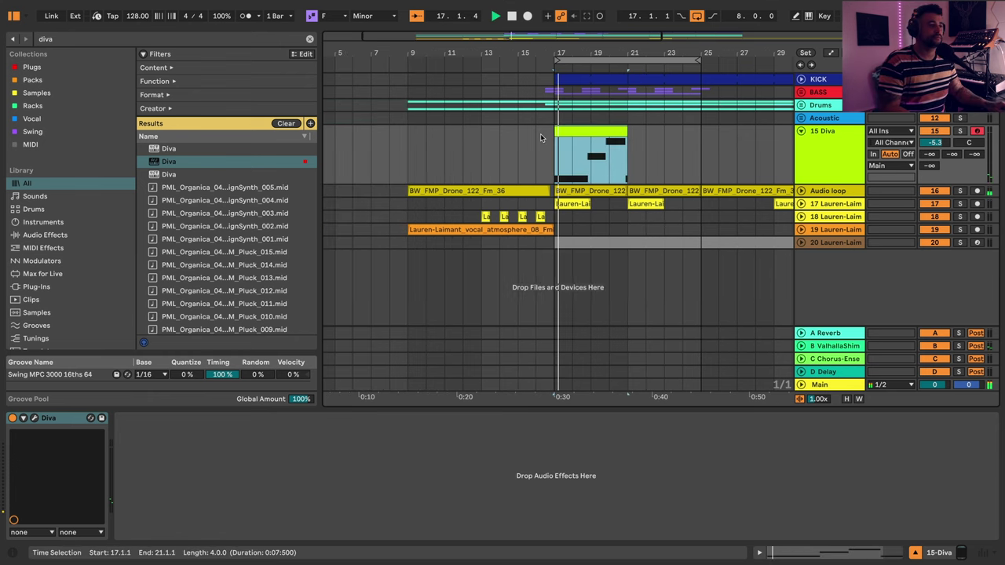
- Open the Diva clip's notes and delete the short F2 note at the end of bar 4
click(588, 139)
double_click(588, 132)
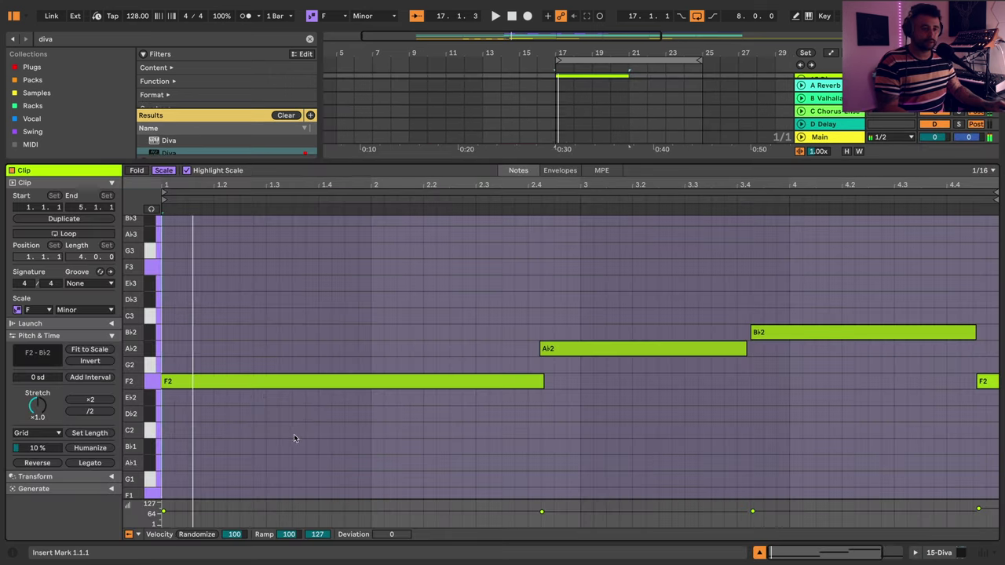
drag(294, 434, 880, 279)
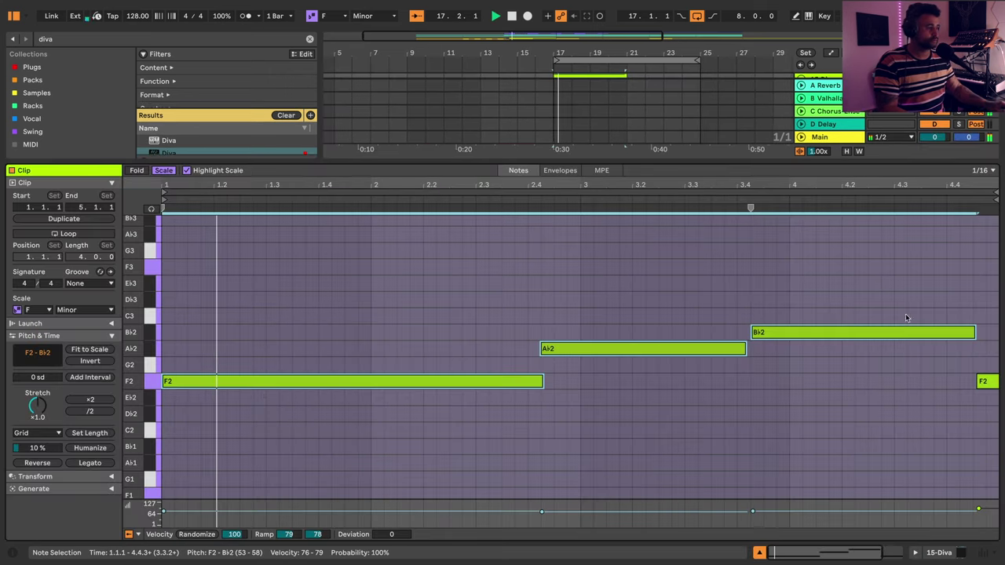
click(989, 380)
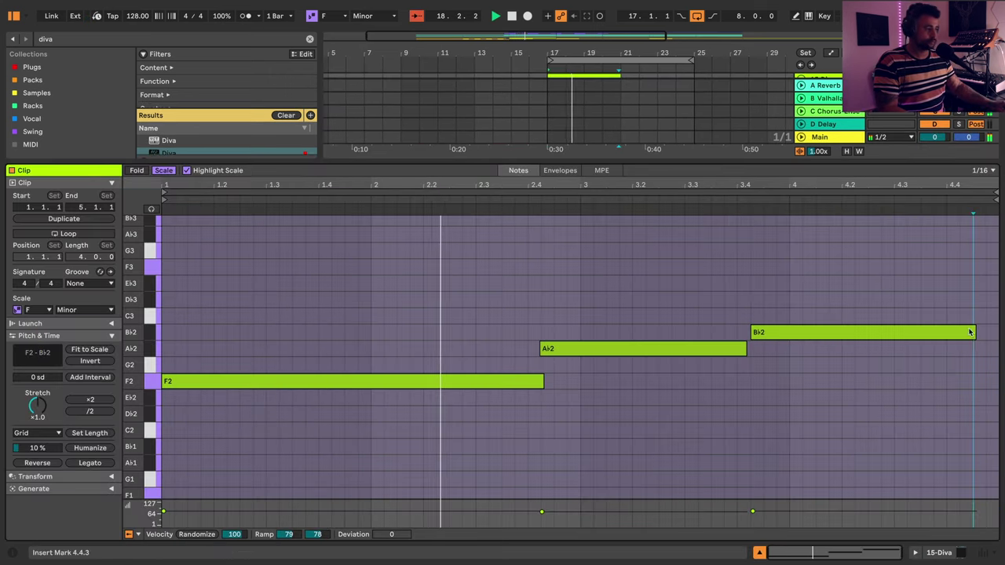
key(Delete)
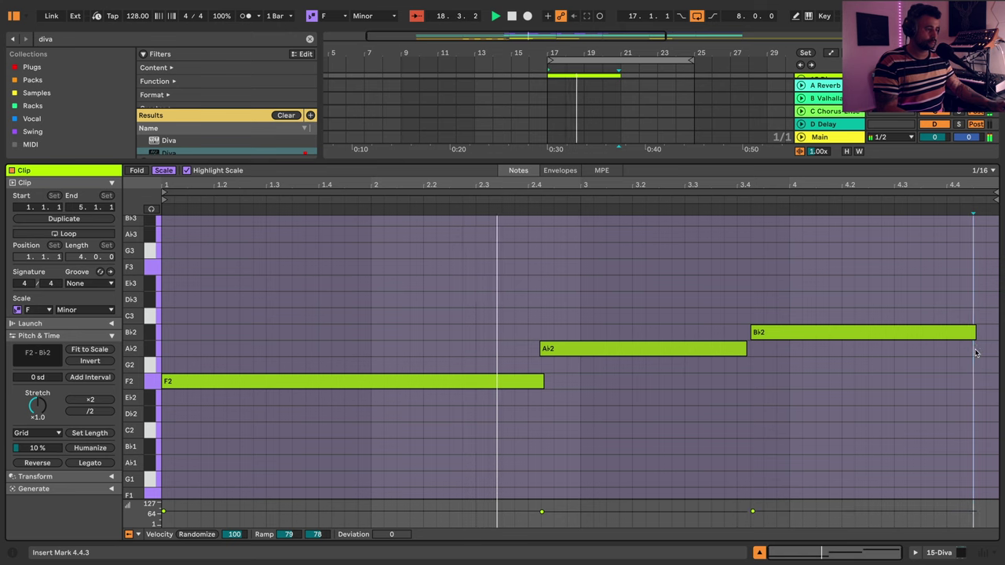
right_click(927, 366)
click(844, 476)
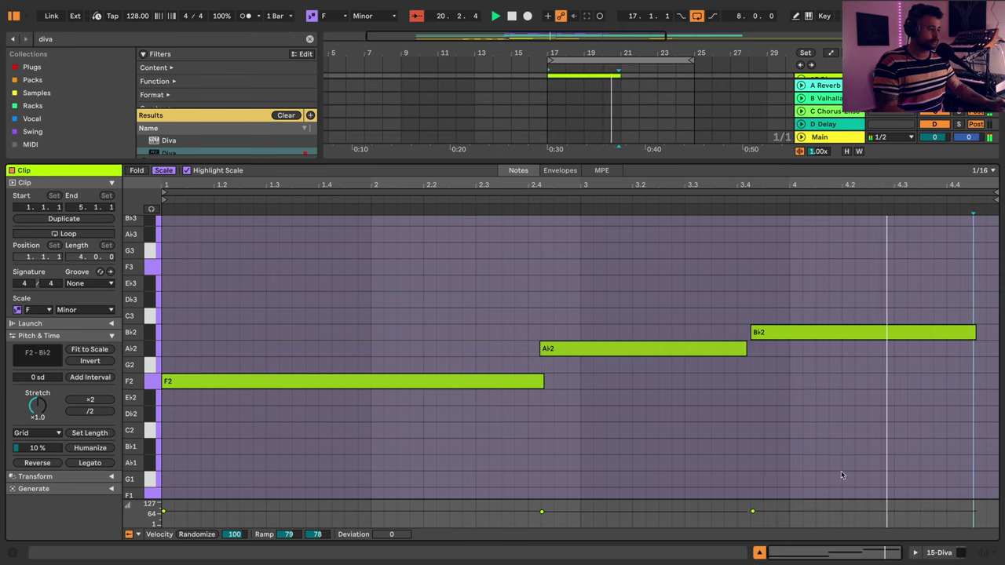
- Apply Legato to the F2, A♭2 and B♭2 notes and play the clip back
click(546, 383)
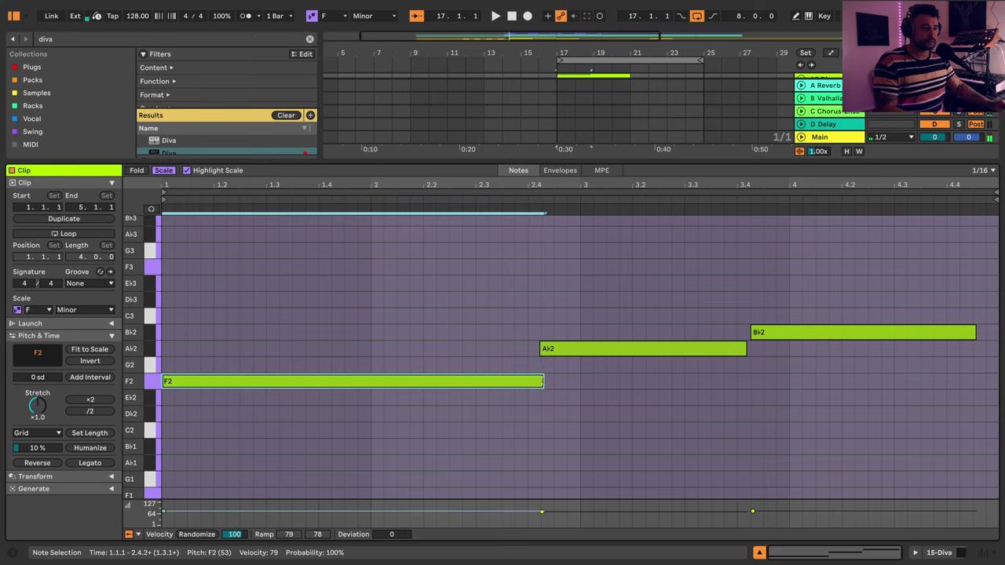
key(ctrl+a)
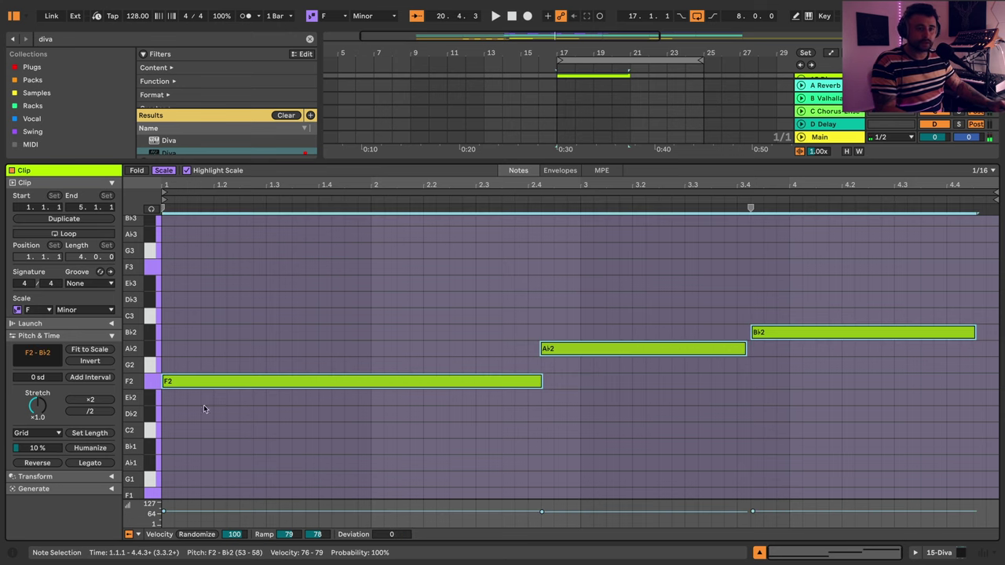
click(88, 463)
click(837, 390)
key(space)
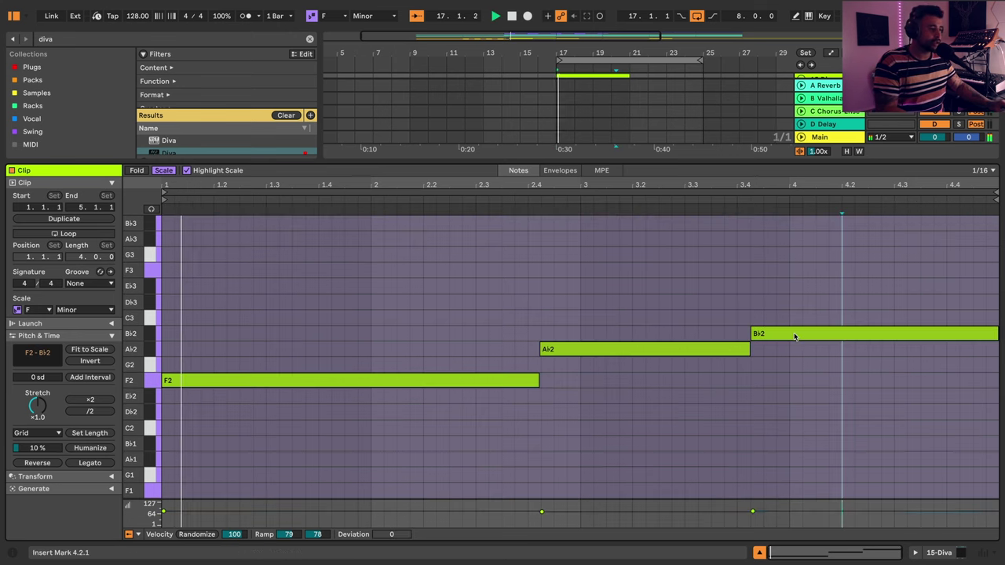
- Move the B♭2 note to start at bar 4 and extend the A♭2 note to end where it begins
click(538, 380)
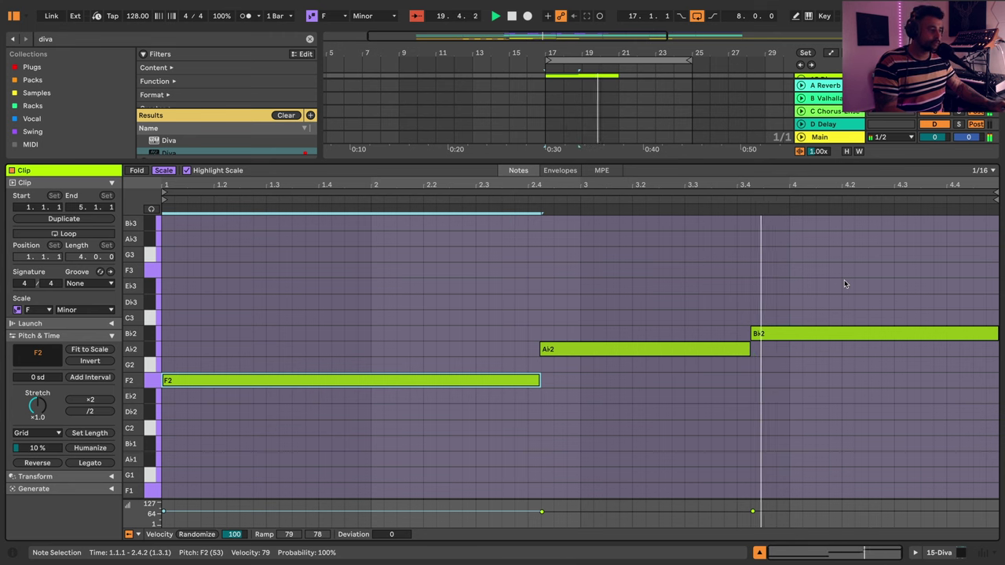
click(763, 336)
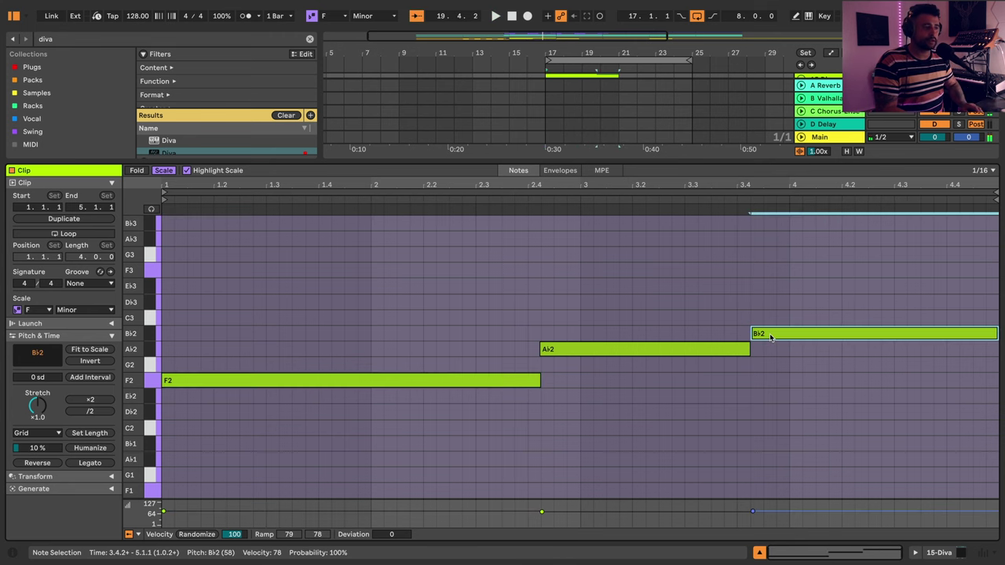
key(Right)
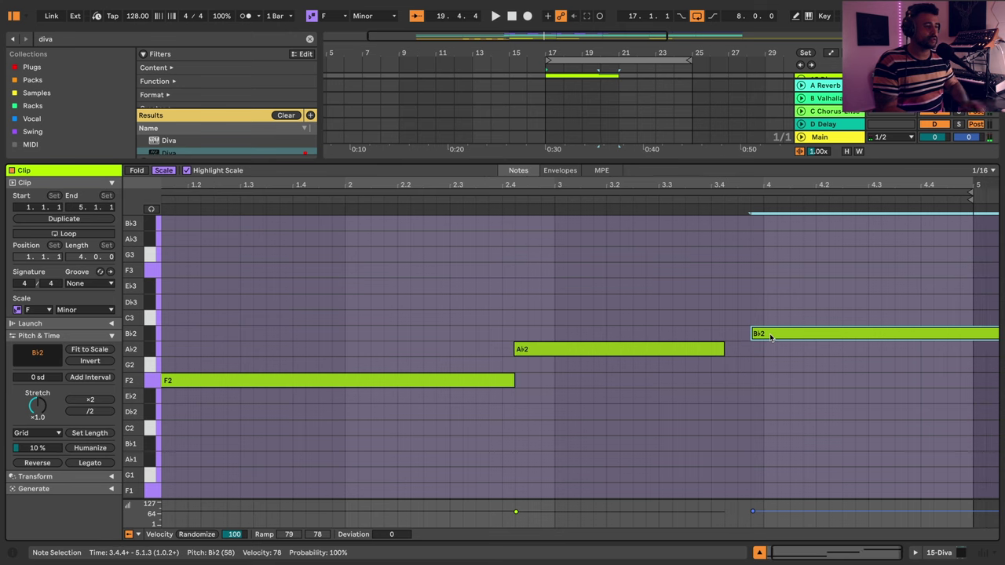
key(Right)
click(757, 348)
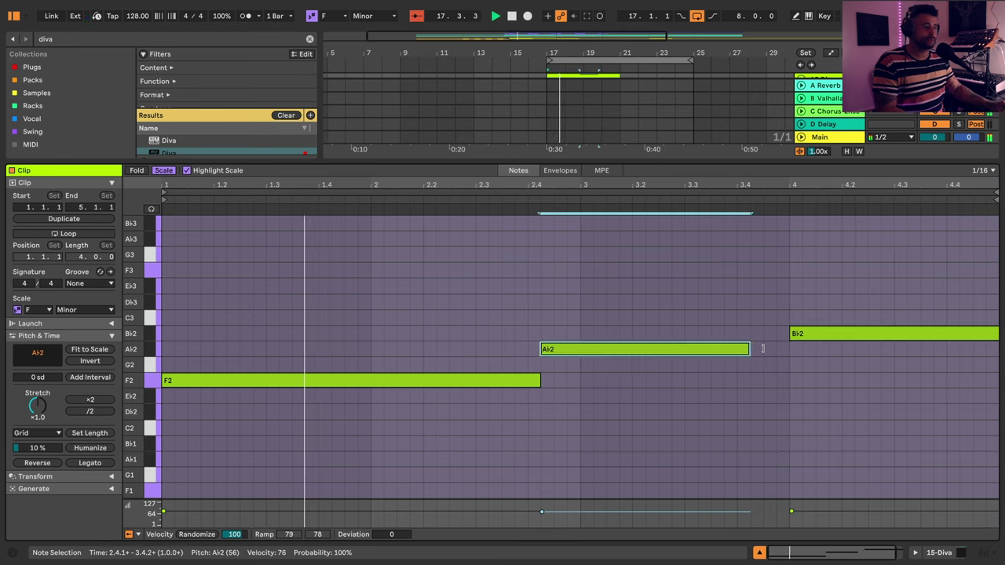
drag(761, 349, 800, 349)
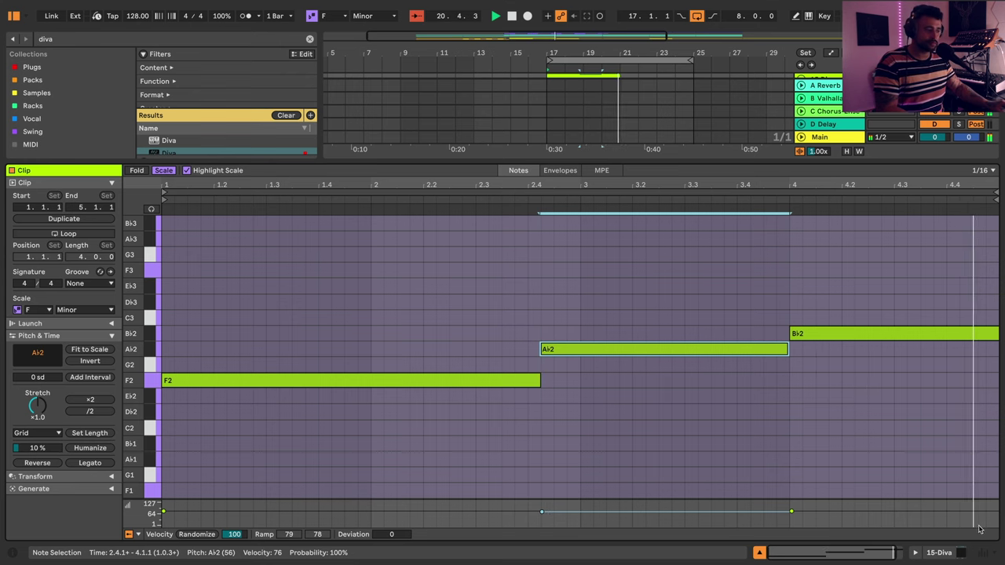
- Extend the Diva clip to bar 25, loop its four-bar content across the added bars and start playback
click(940, 552)
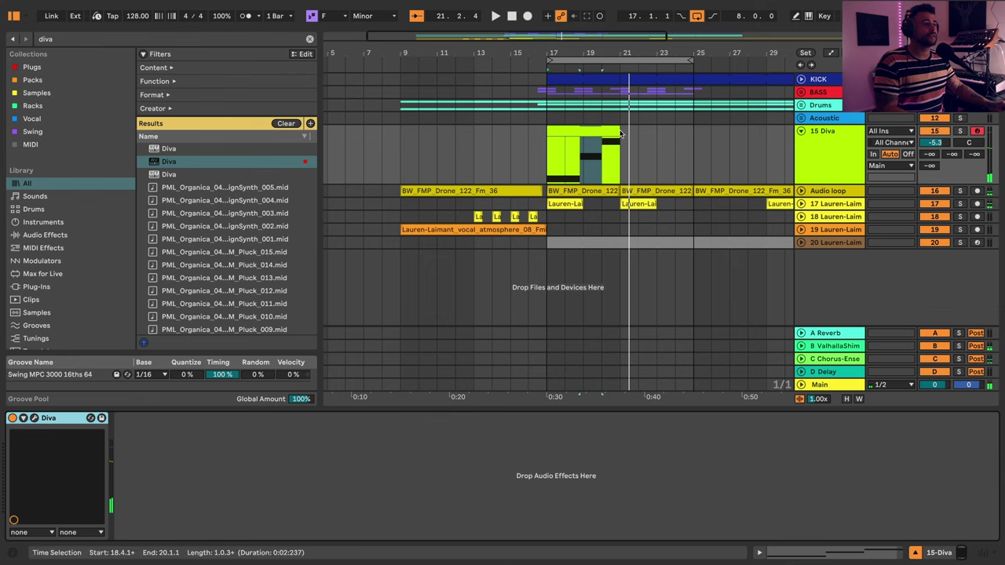
drag(620, 134, 685, 136)
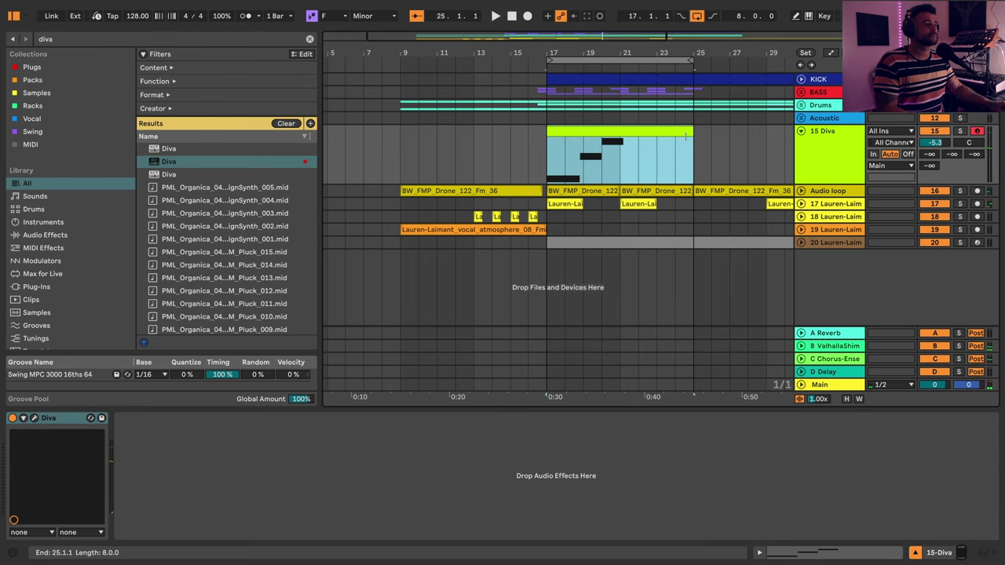
key(shift+Tab)
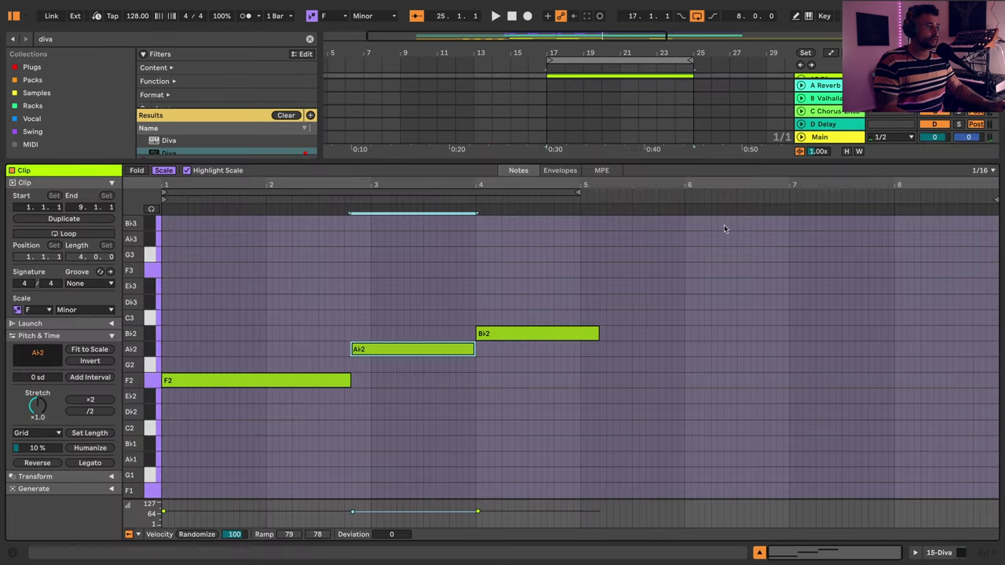
click(65, 234)
key(shift+Tab)
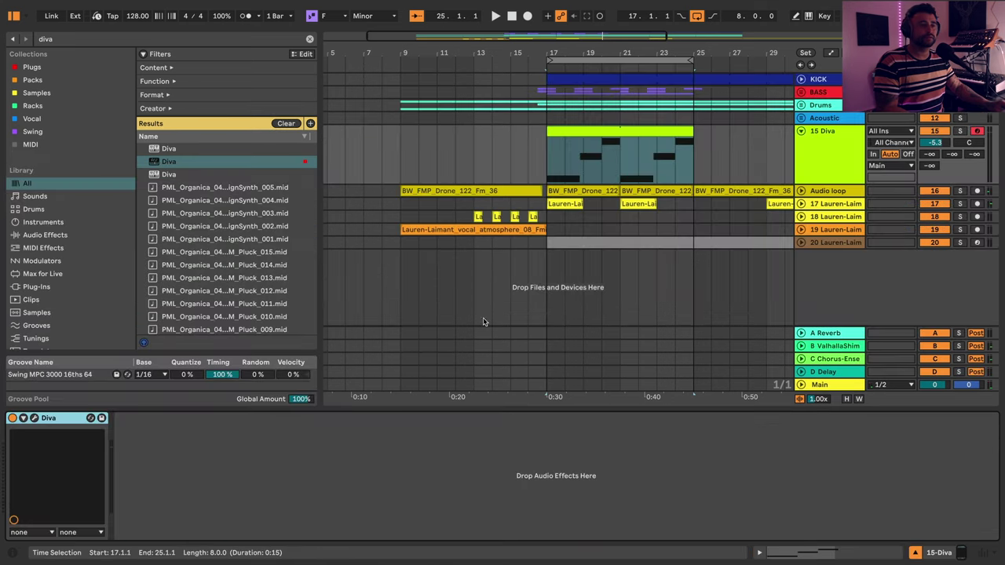
key(space)
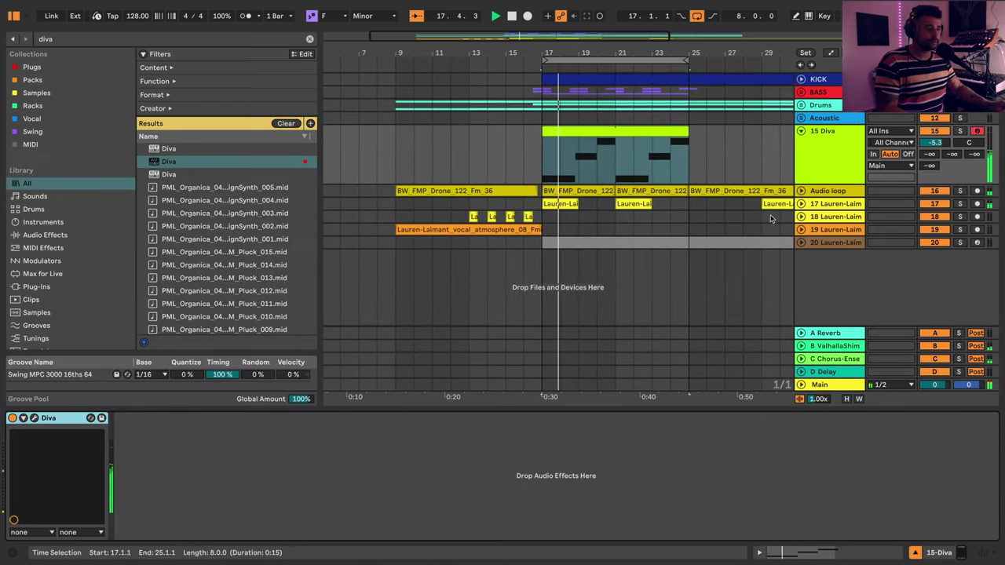
- Unfold vocal track 17 and copy the vocal atmosphere clip on track 19 to bars 17–25
click(801, 204)
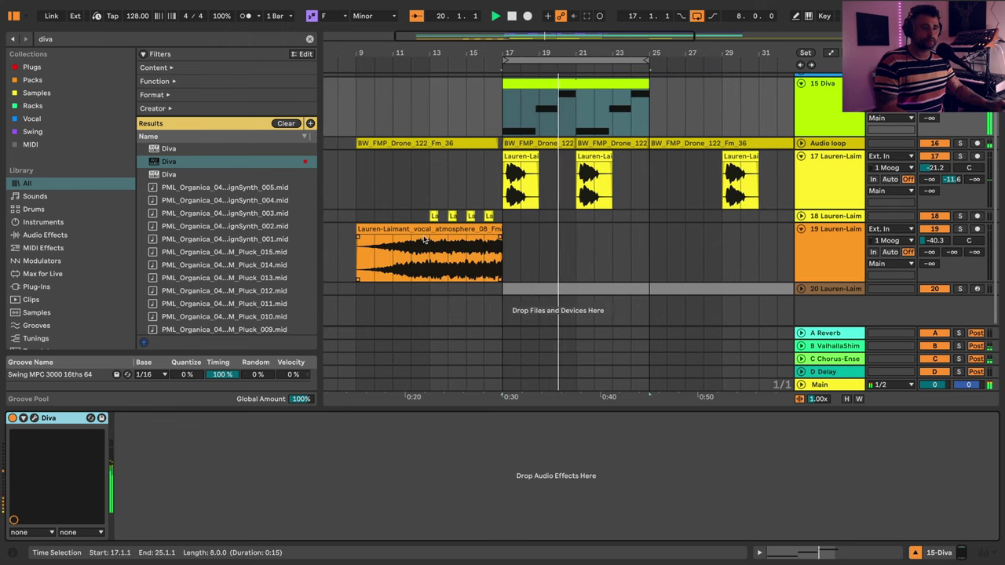
drag(420, 259, 575, 248)
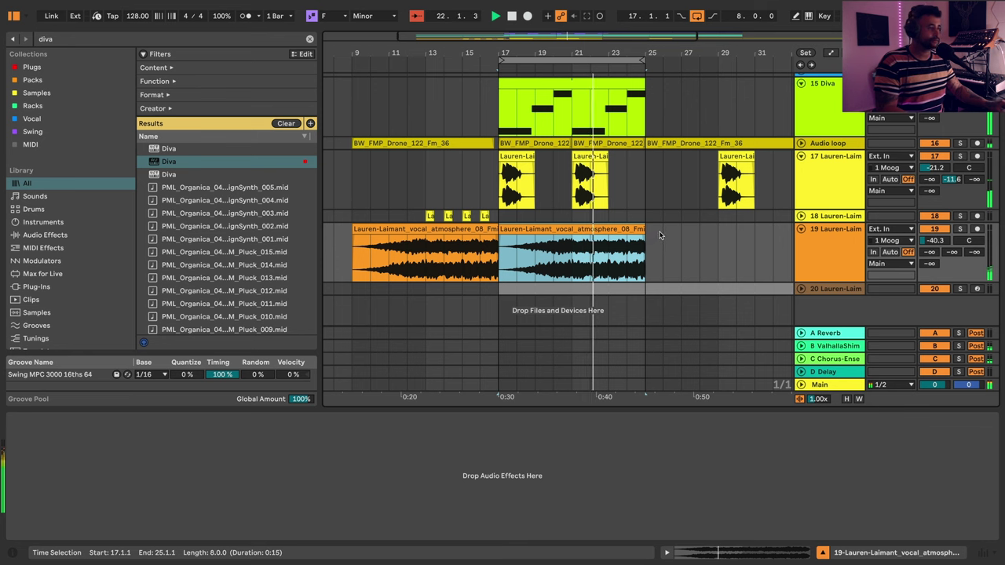
- Unfold and select vocal track 18 to show its clips between bars 13 and 17
scroll(808, 259, up, 2)
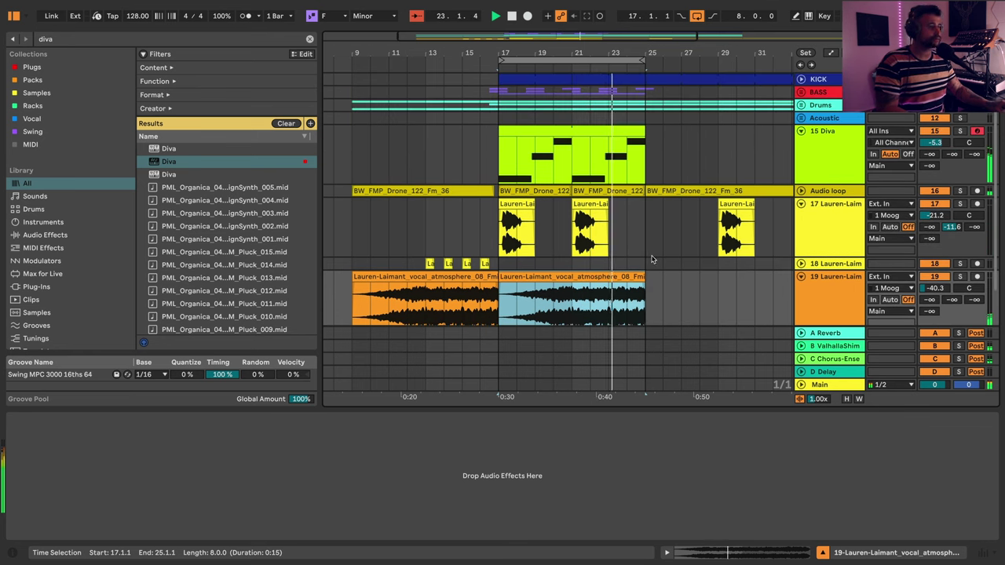
click(800, 264)
scroll(811, 260, down, 4)
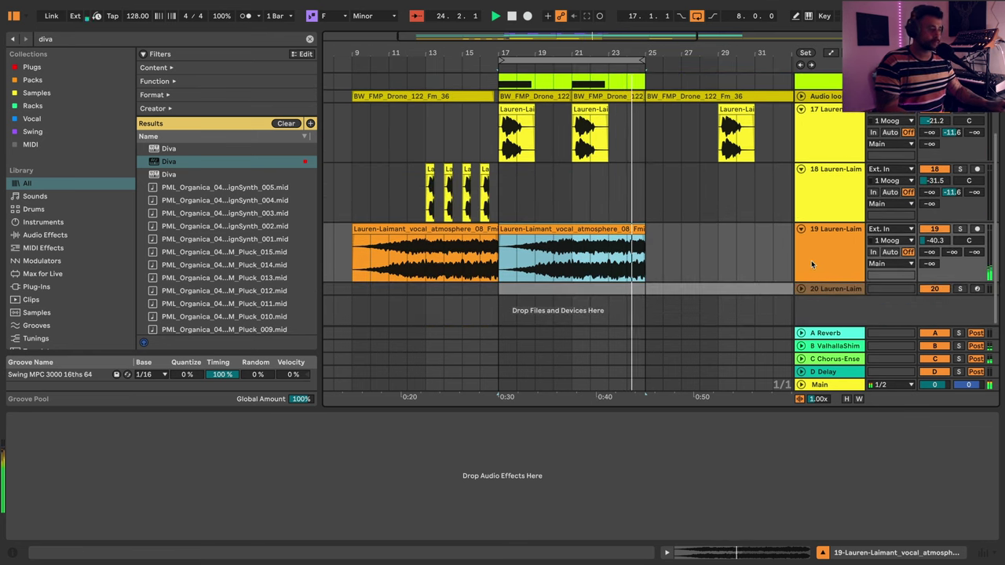
click(825, 211)
scroll(826, 211, up, 4)
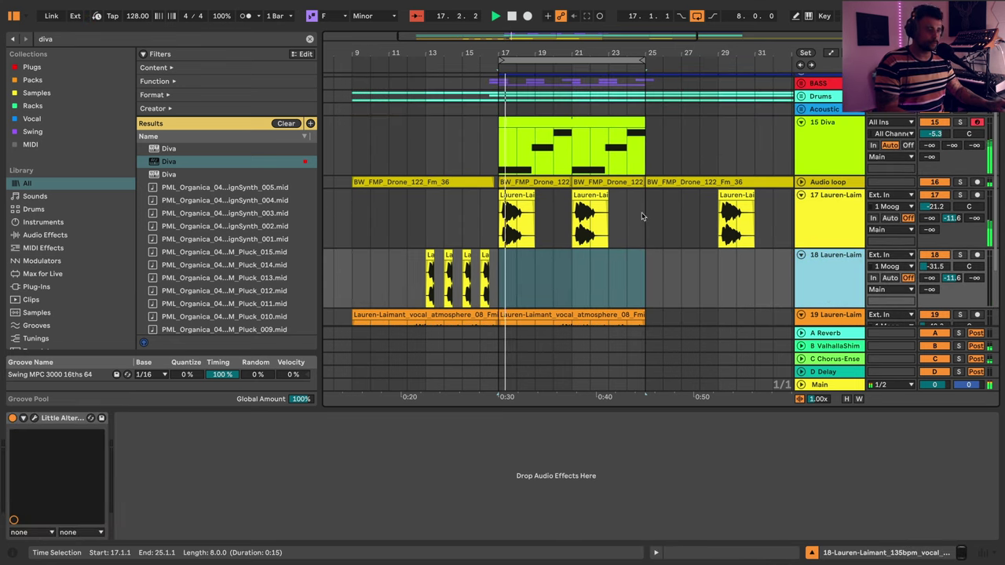
scroll(656, 207, up, 1)
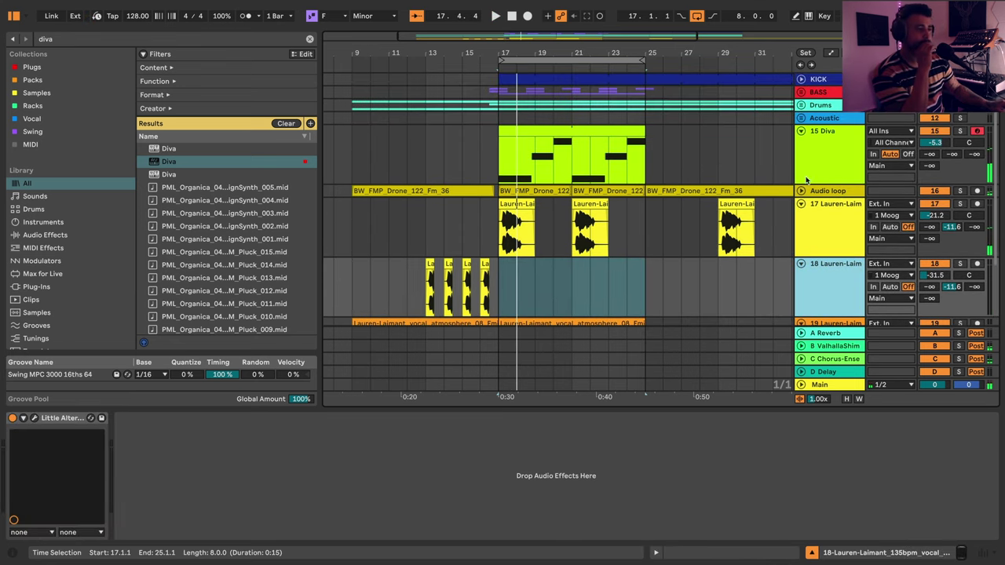
- Fold the Diva pad track, insert a new MIDI track below it and load a second Diva instrument
click(829, 158)
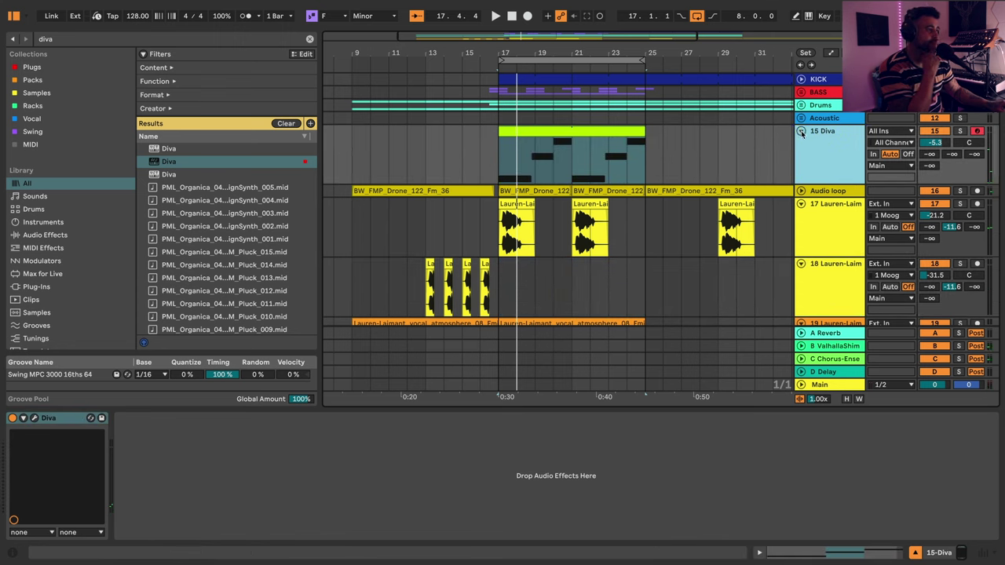
click(802, 132)
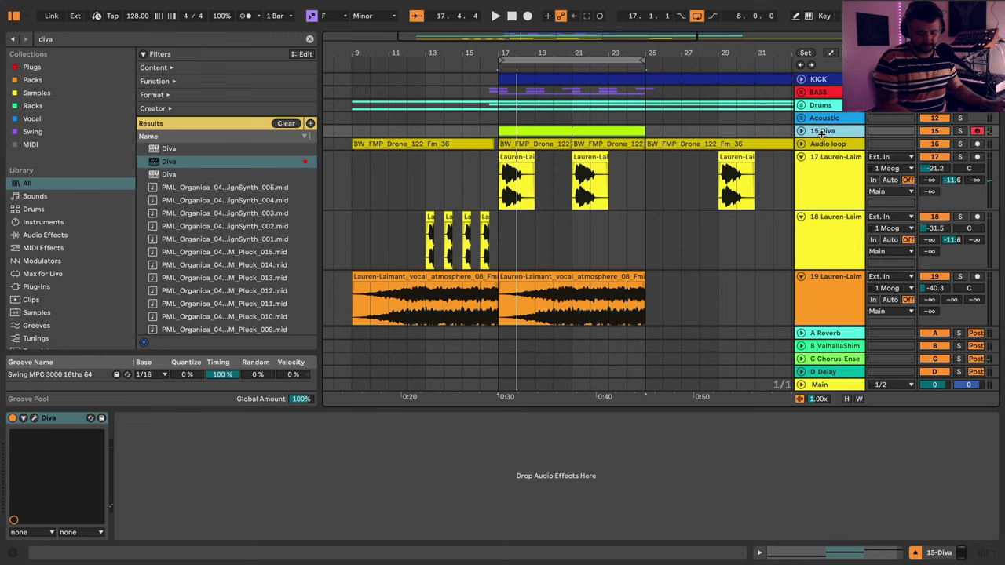
key(ctrl+shift+t)
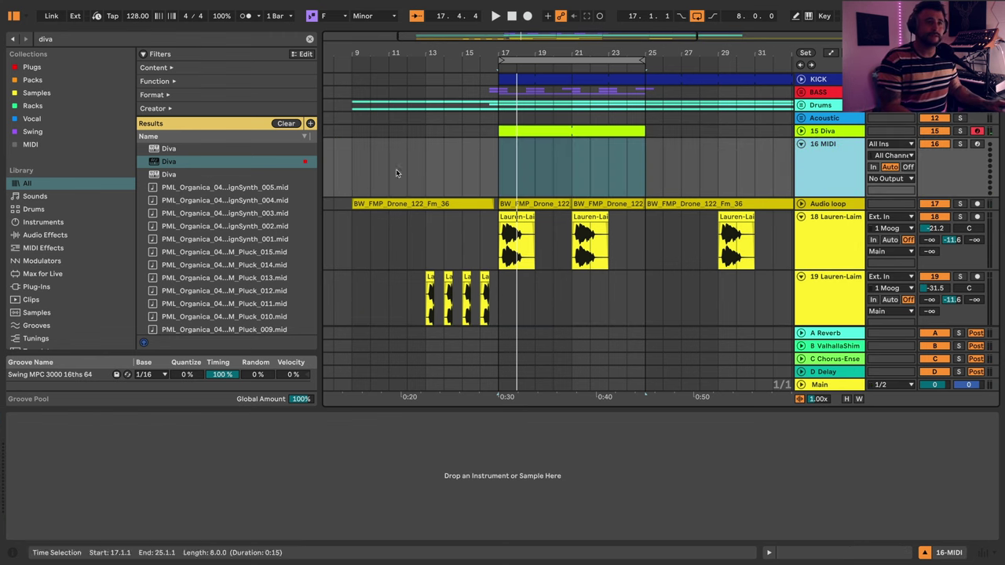
double_click(169, 162)
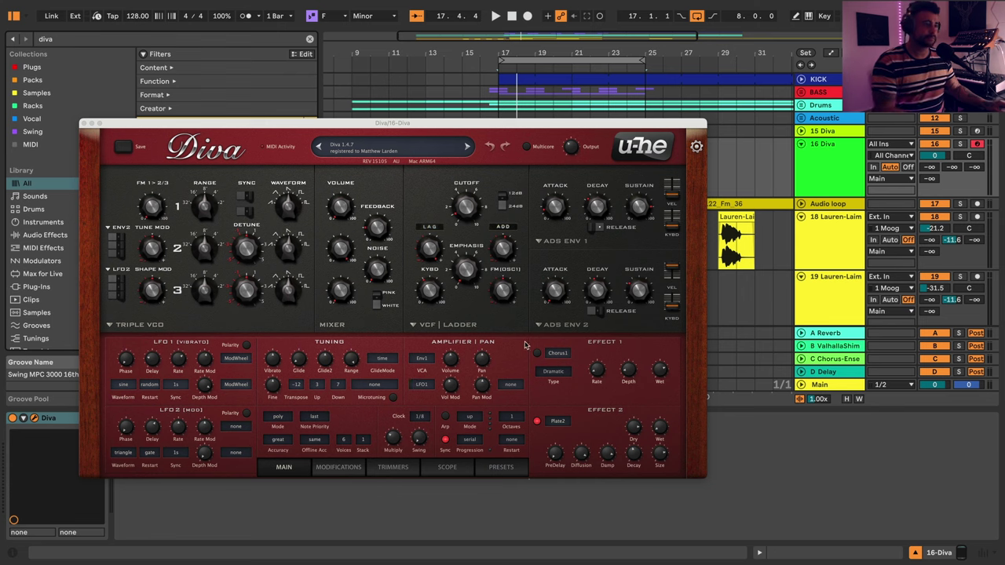
- Open the Basic Wavez – Visions Vol. 2 preset bank in Diva and audition the Keys presets from Abyss to Chords
click(494, 467)
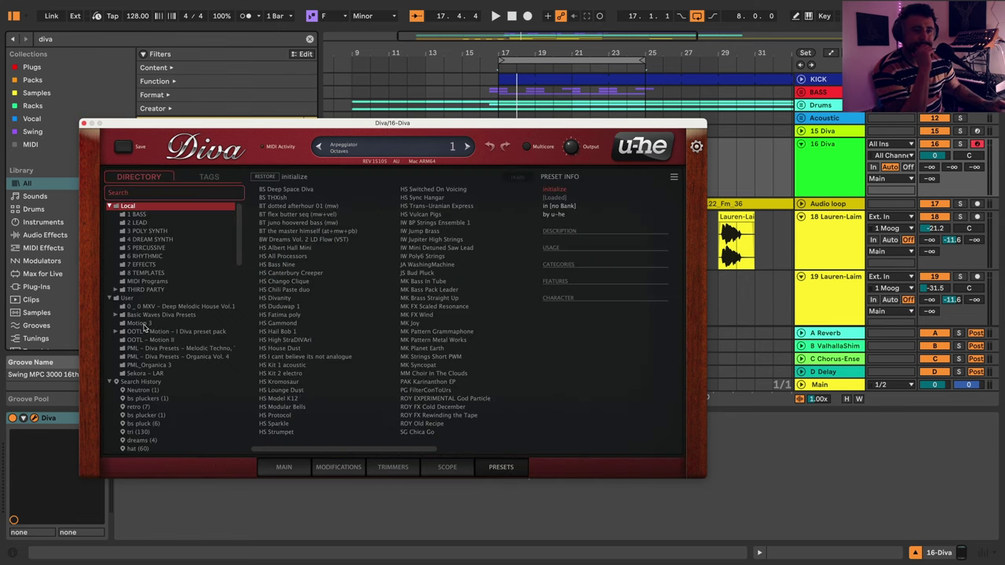
click(117, 315)
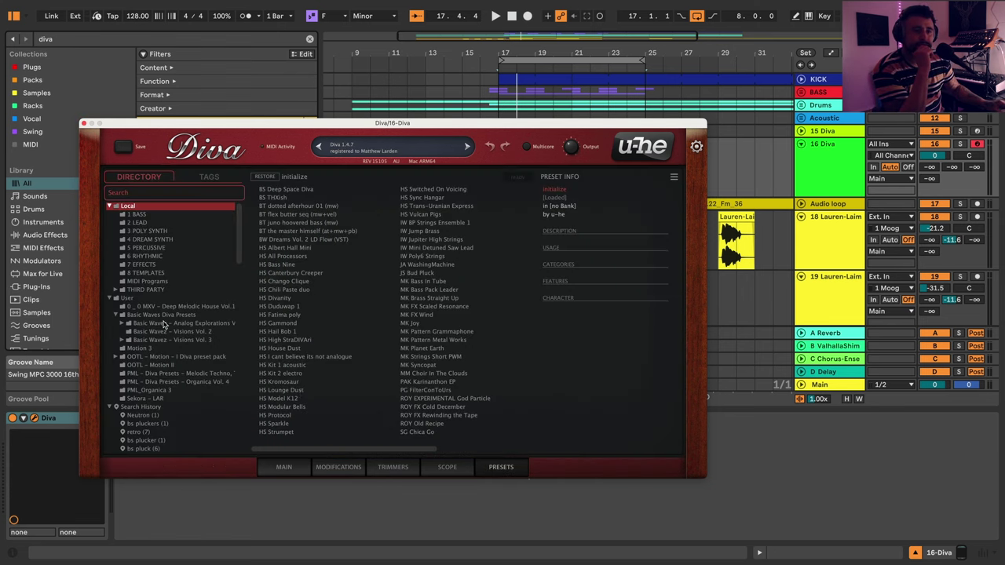
click(165, 332)
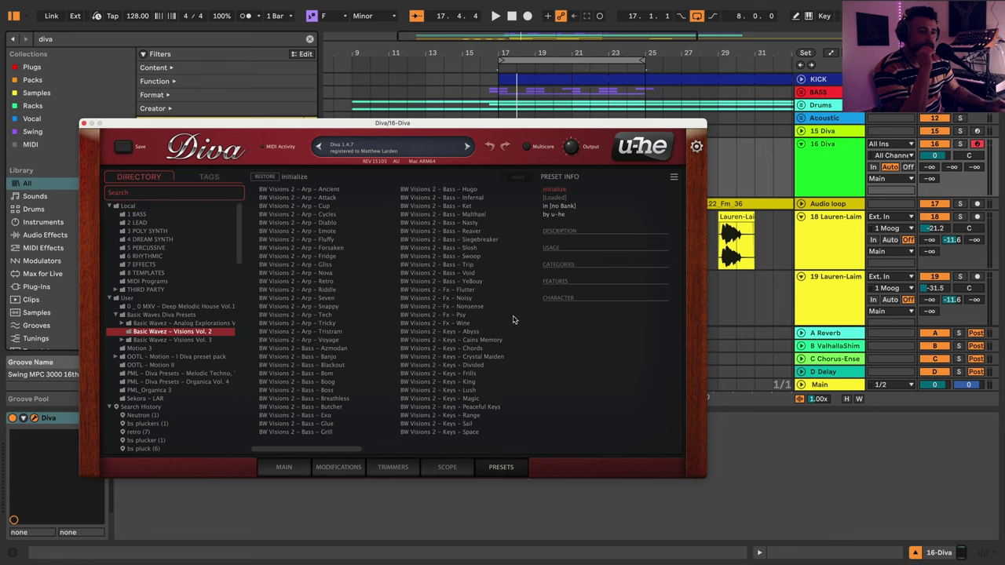
click(457, 333)
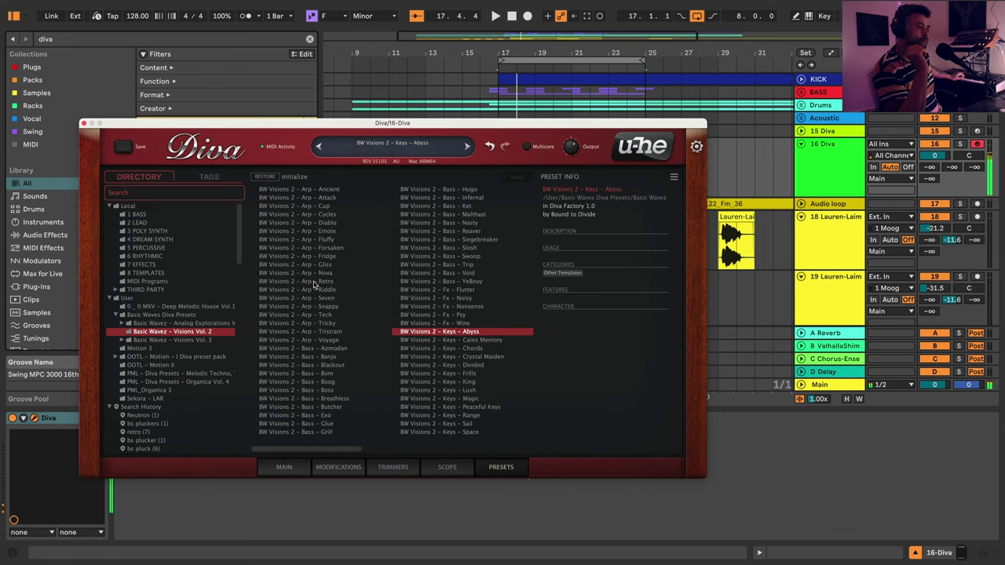
key(Down)
key(Down)
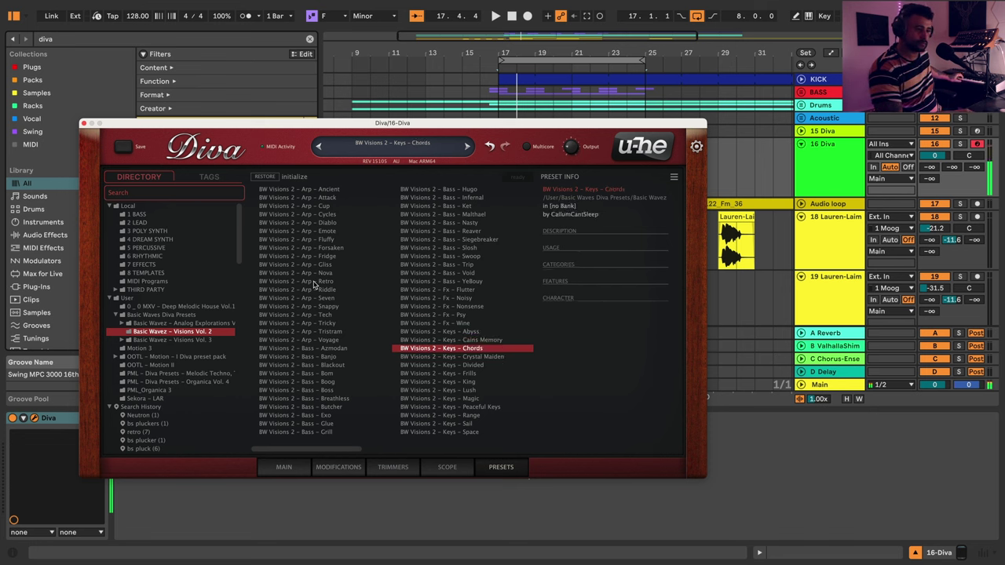
- Audition the Visions 2 Pluck presets and load BW Visions 2 – Pluck – Dusty
key(Right)
key(Right)
key(Down)
key(Up)
key(Up)
key(Up)
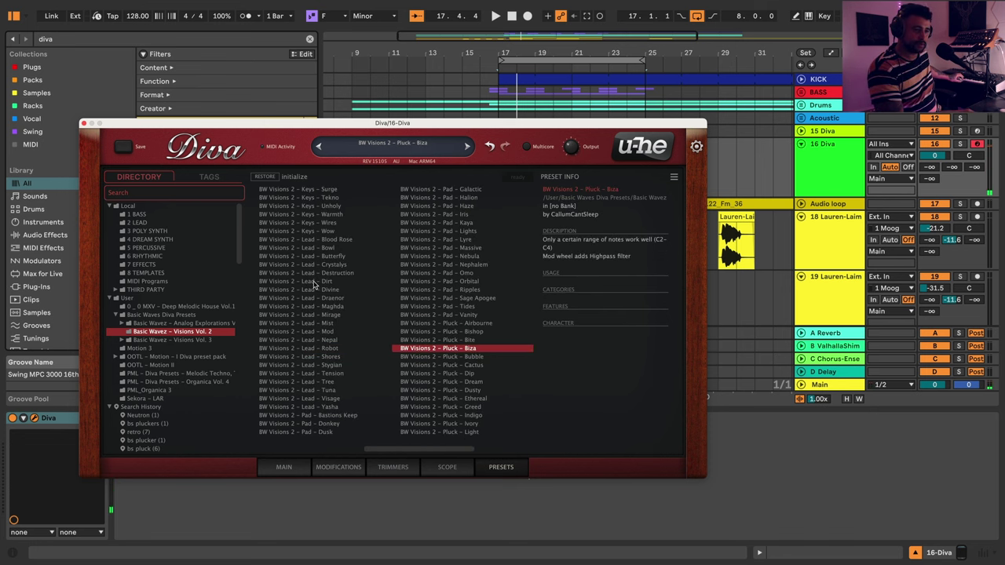
key(Up)
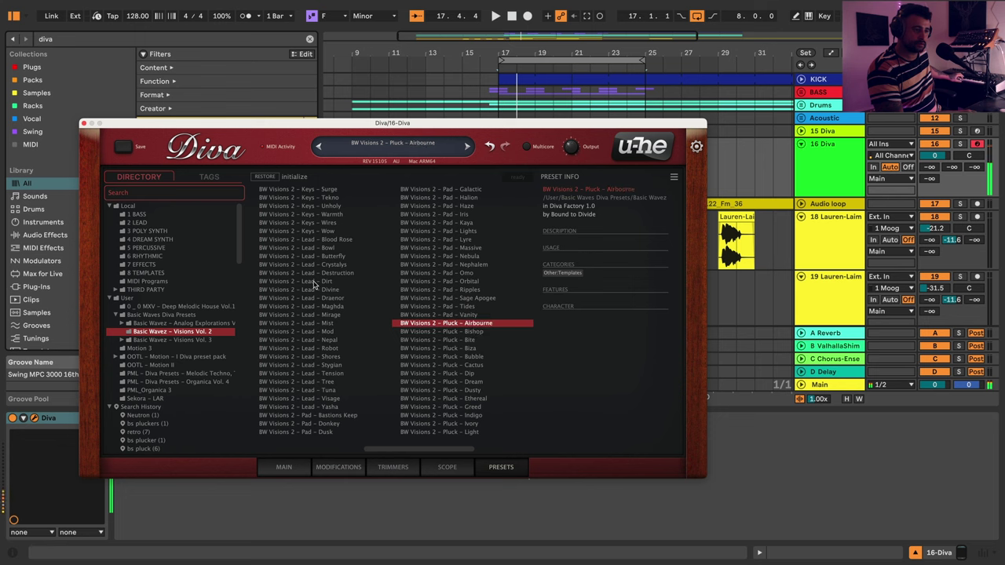
key(Down)
key(Down)
key(Down)
key(Down)
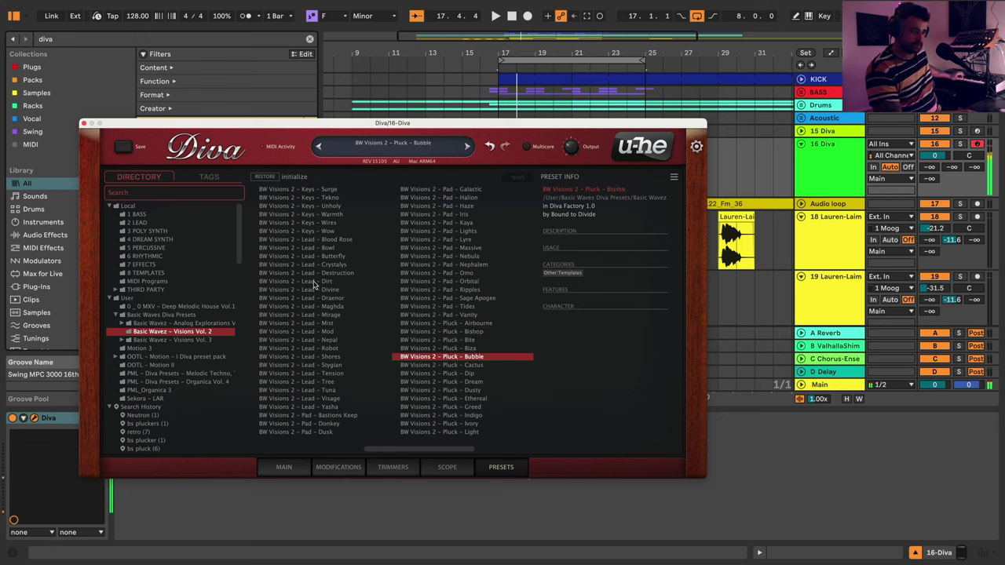
key(Down)
key(Down)
key(Down)
key(Down)
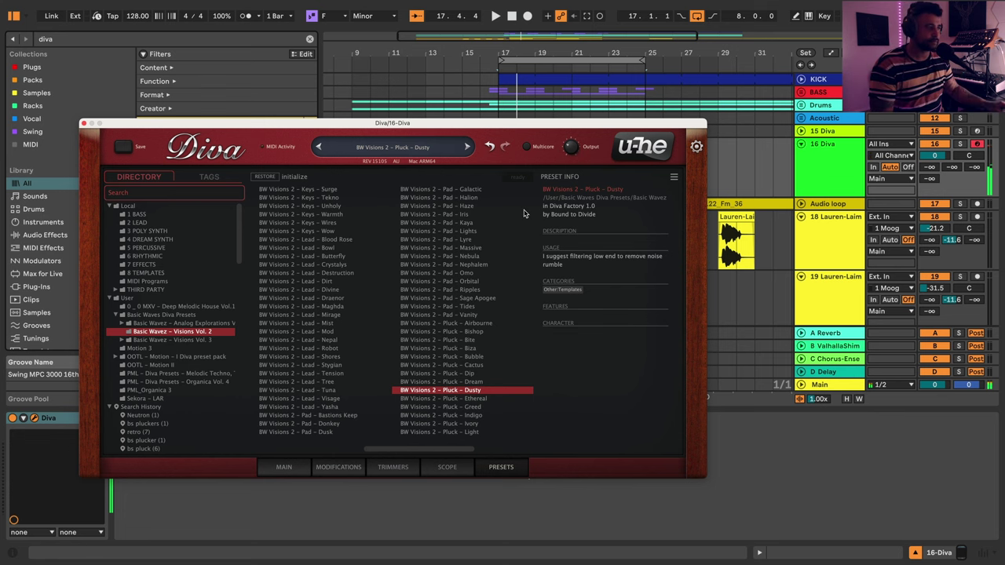
- Lower the volume of the new Diva track to -6.9 dB and close the plug-in window
drag(934, 157, 934, 160)
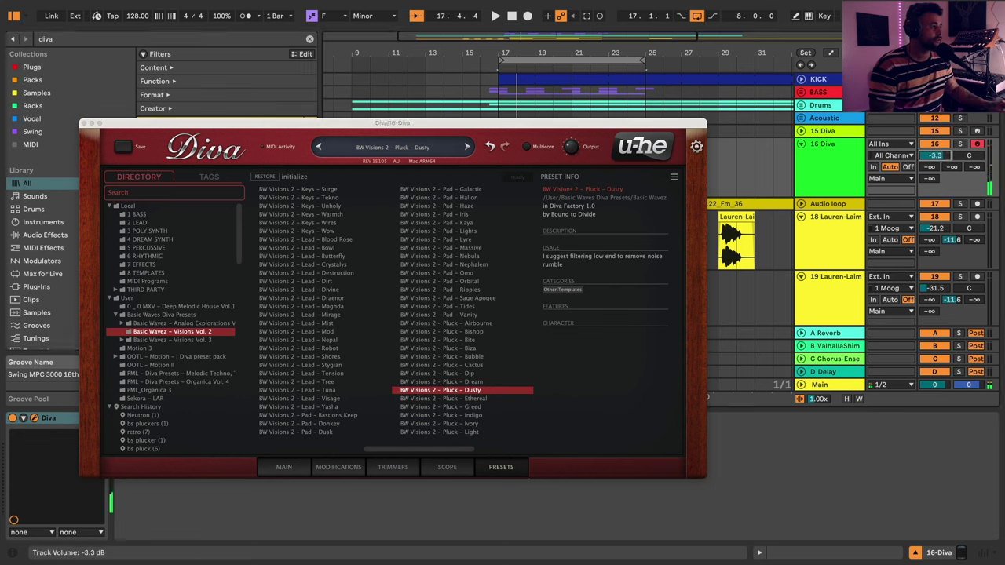
click(84, 125)
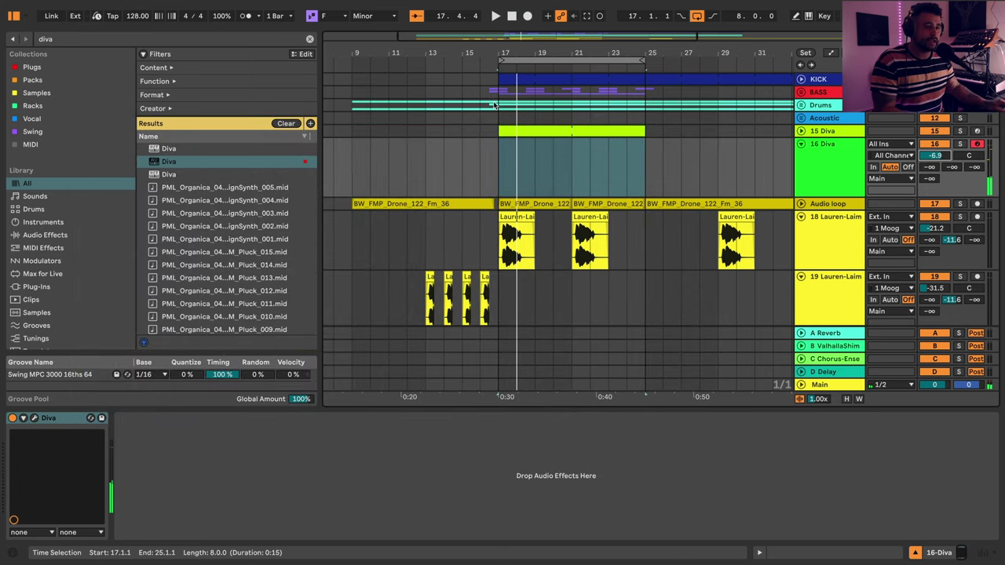
- Create a one-bar MIDI clip at bar 17 on the new Diva track and add a sixteenth F3 note at its start
drag(566, 52, 566, 117)
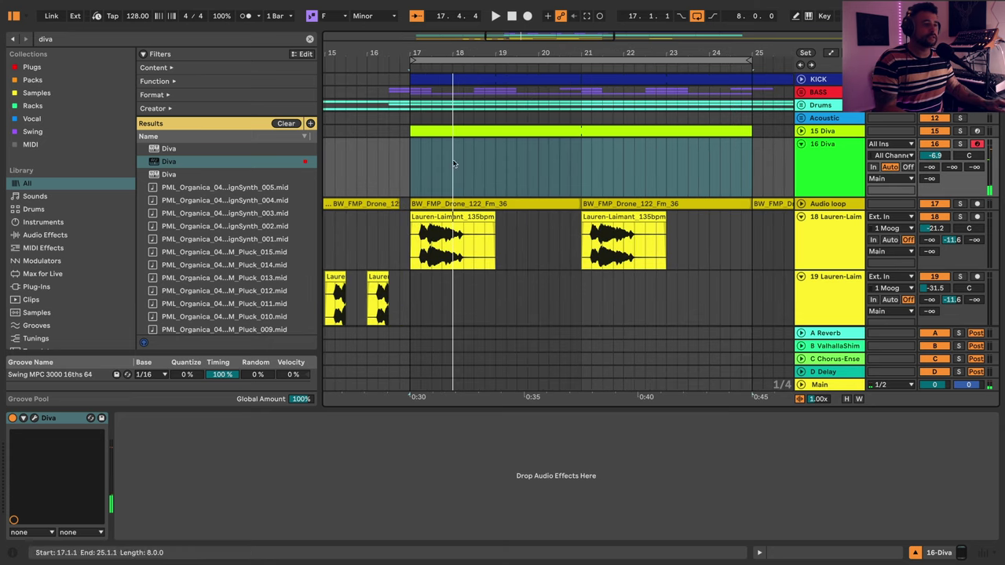
click(427, 155)
drag(405, 167, 425, 165)
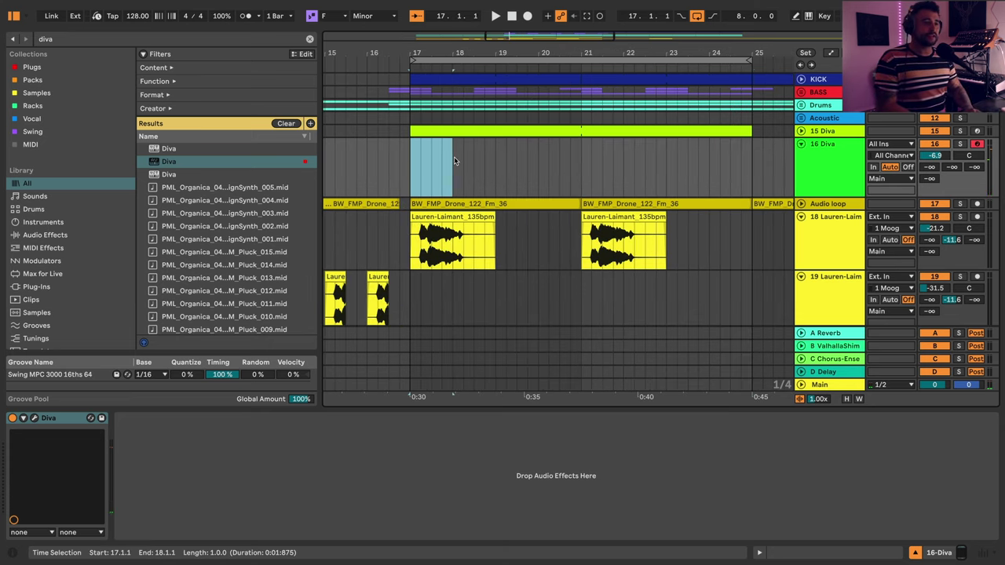
double_click(454, 157)
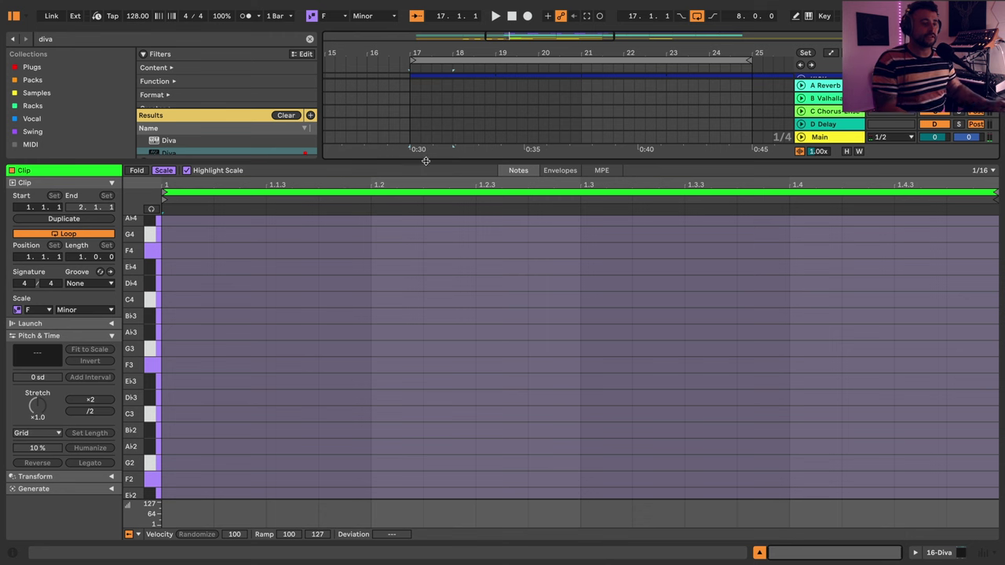
key(space)
double_click(190, 366)
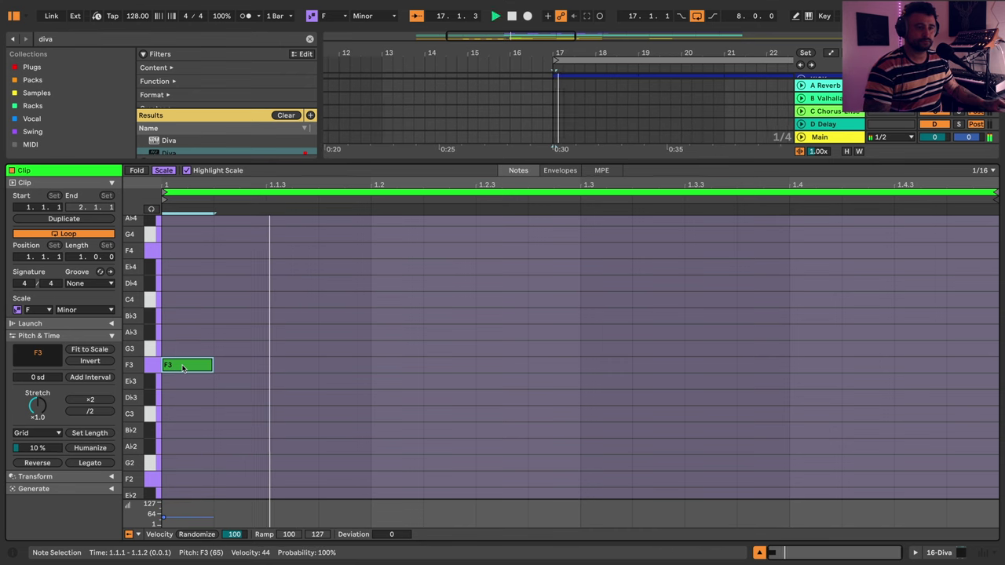
- Move the clip's first note to 1.1.3 and transpose it down an octave to F2
drag(206, 365, 290, 379)
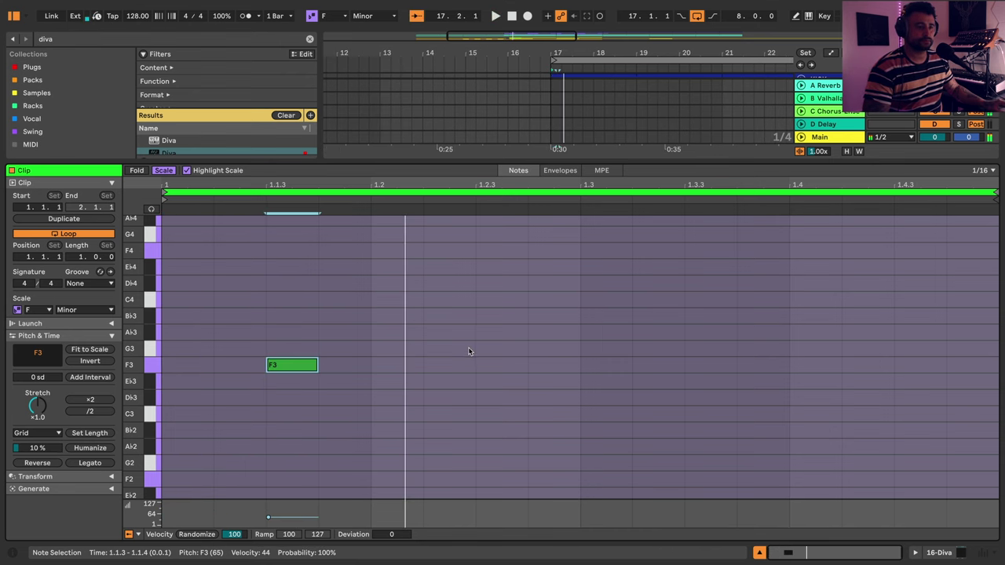
key(shift+Down)
scroll(416, 358, down, 2)
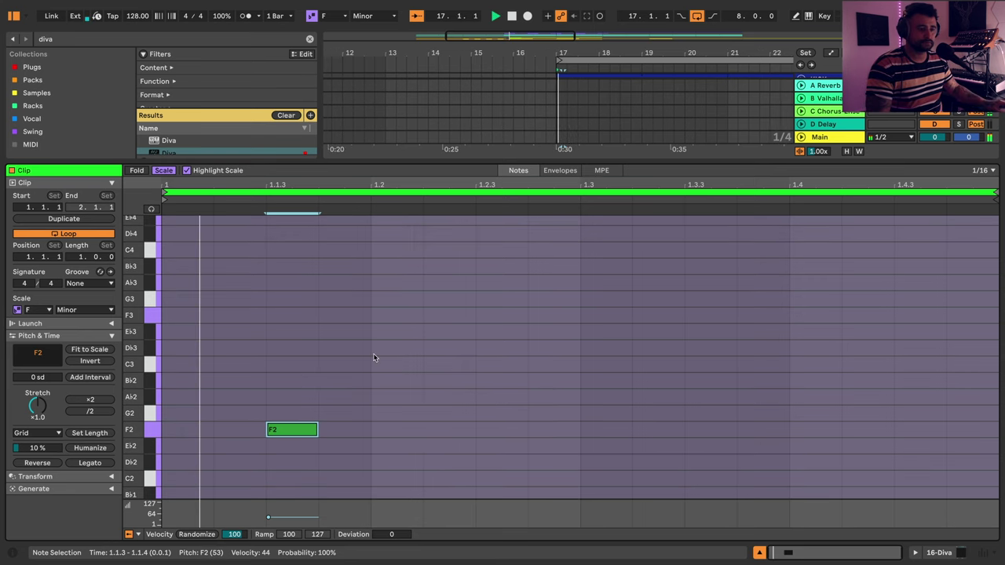
- Add a sixteenth D♭3 note positioned at 1.2.2 and apply the Swing MPC 3000 16ths 64 groove to the clip
double_click(360, 350)
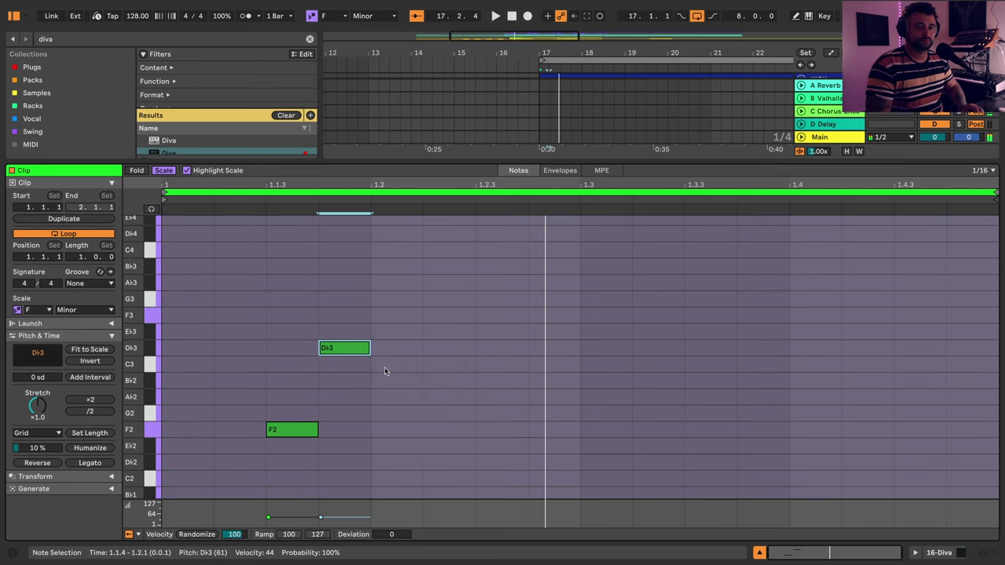
key(Right)
click(69, 311)
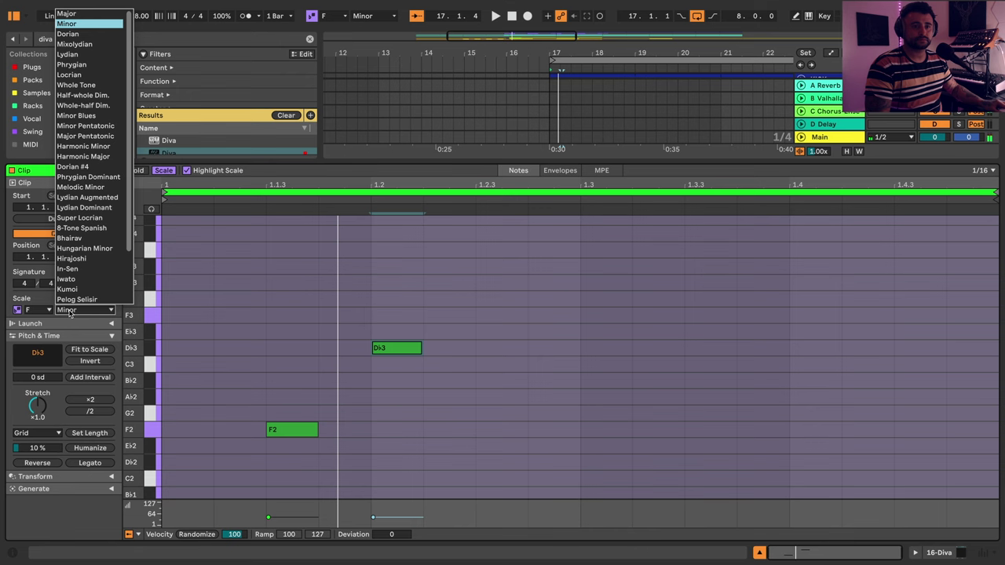
click(12, 296)
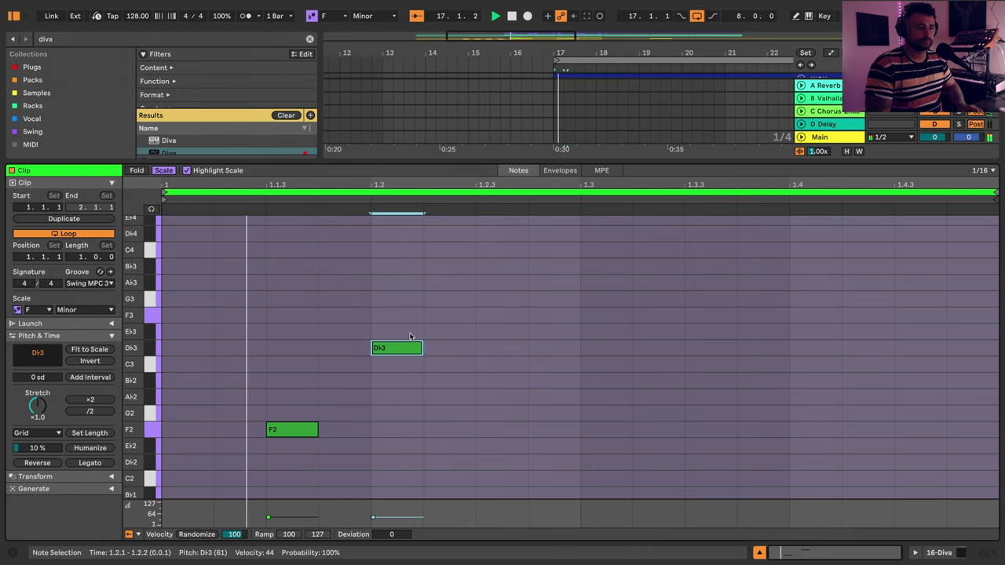
key(Right)
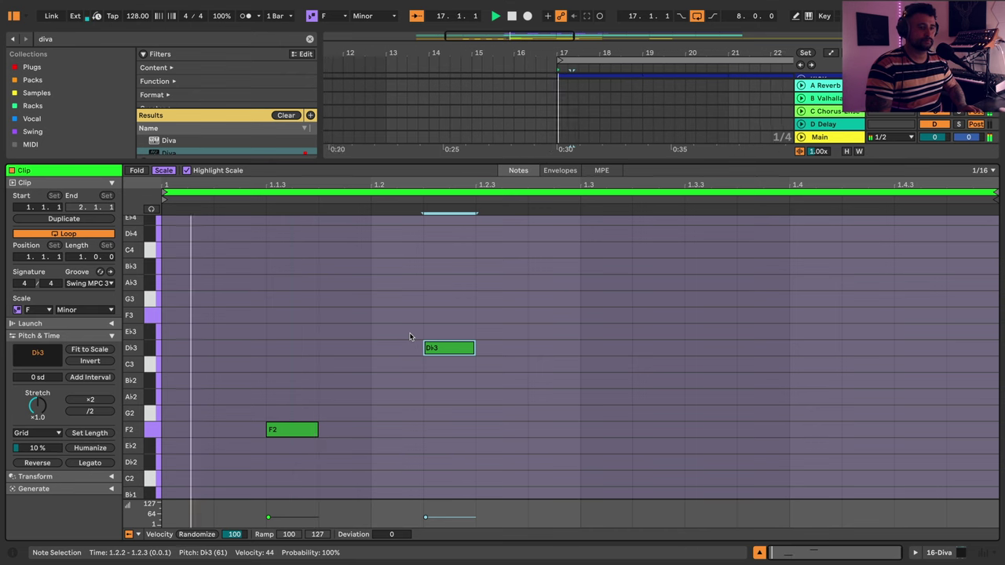
- Add a sixteenth A♭2 note positioned at 1.2.4
double_click(522, 396)
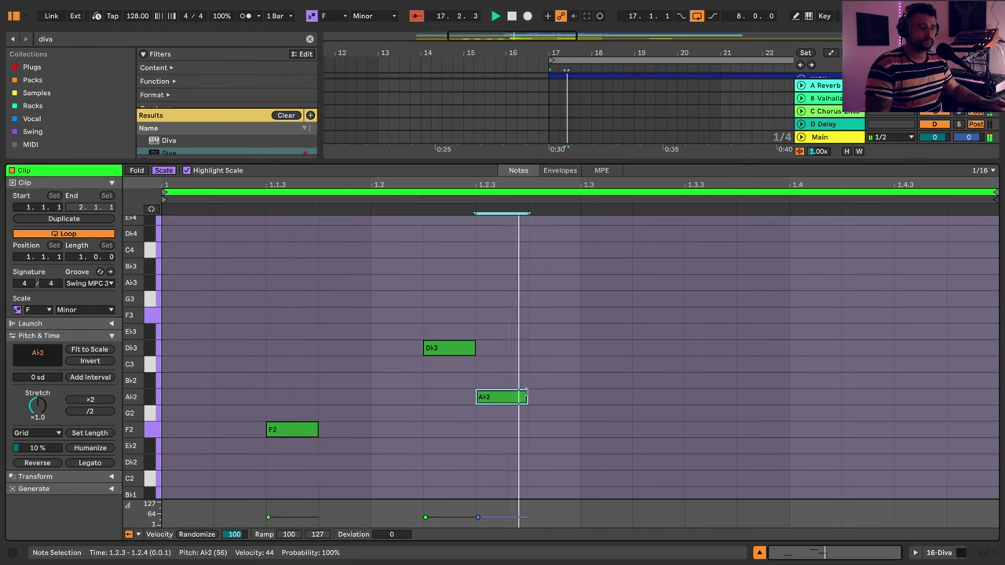
key(Right)
key(Left)
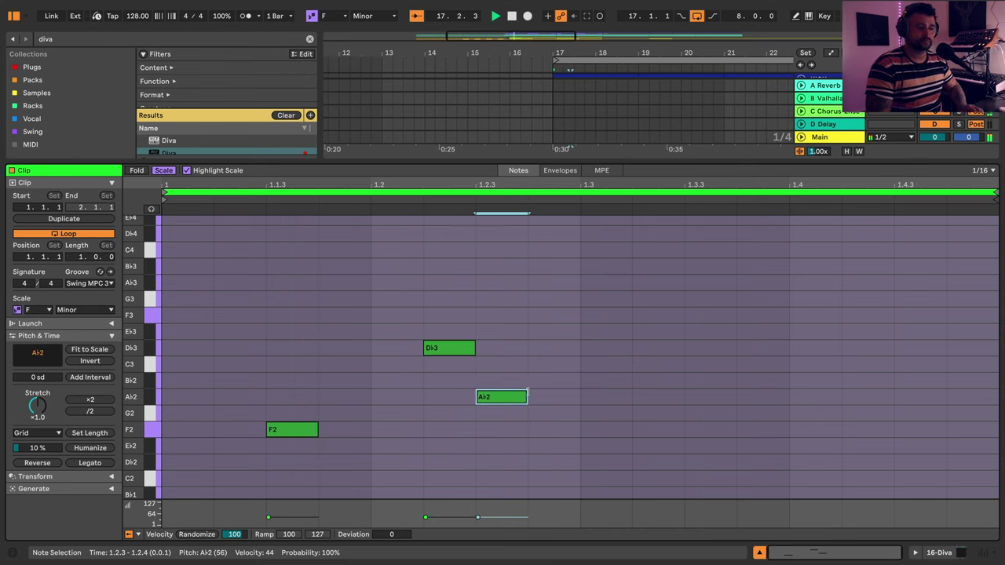
key(Right)
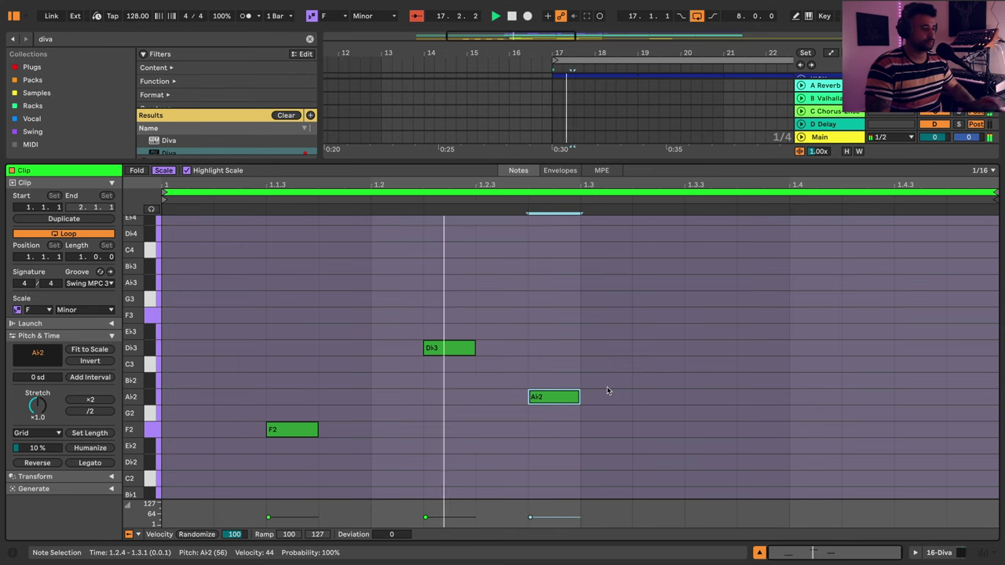
- Add another sixteenth note in beat three, try different pitches for it, and settle it on F2 at 1.3.3
double_click(678, 364)
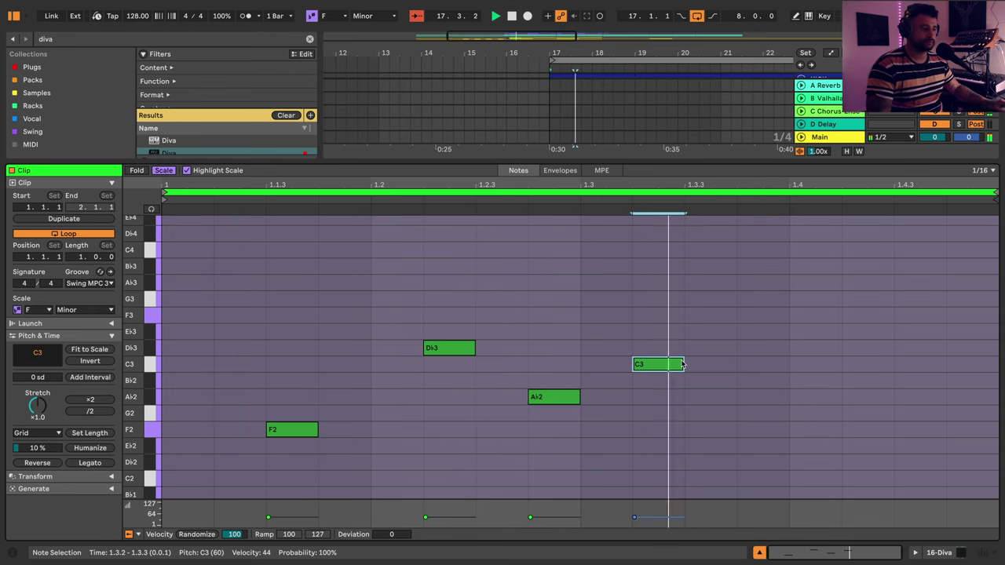
key(Up)
key(Up)
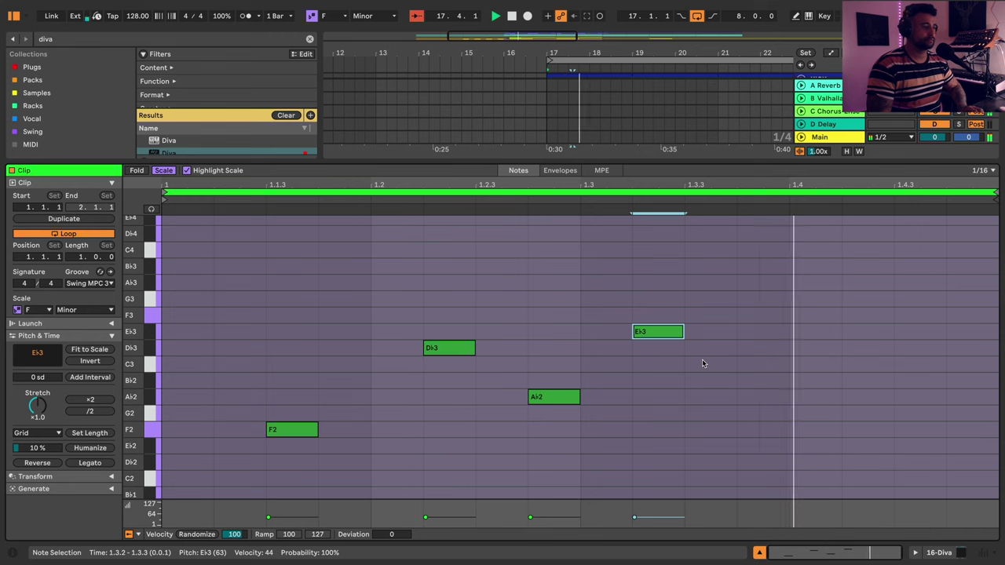
key(Down)
key(Down)
key(Down)
key(Down)
key(Down)
key(Down)
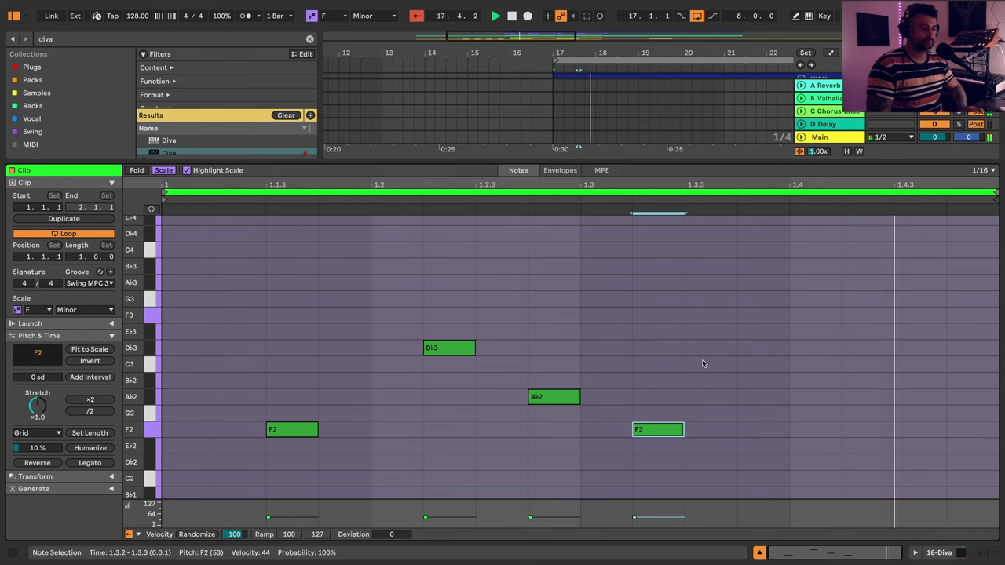
key(Right)
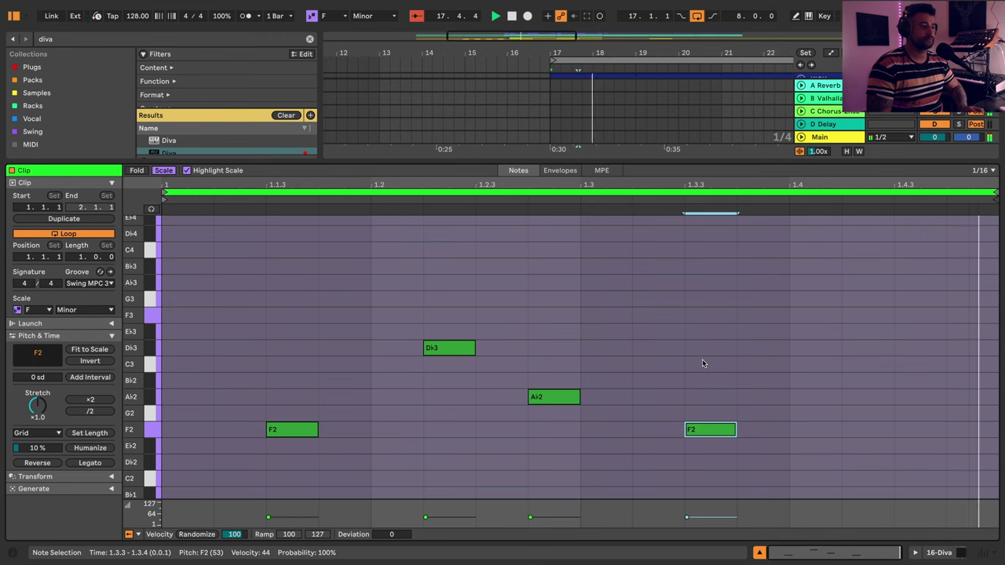
- Extend the looped pluck clip to bar 25 in the arrangement and lower the 16 Diva track volume to -15.4 dB
key(shift+Tab)
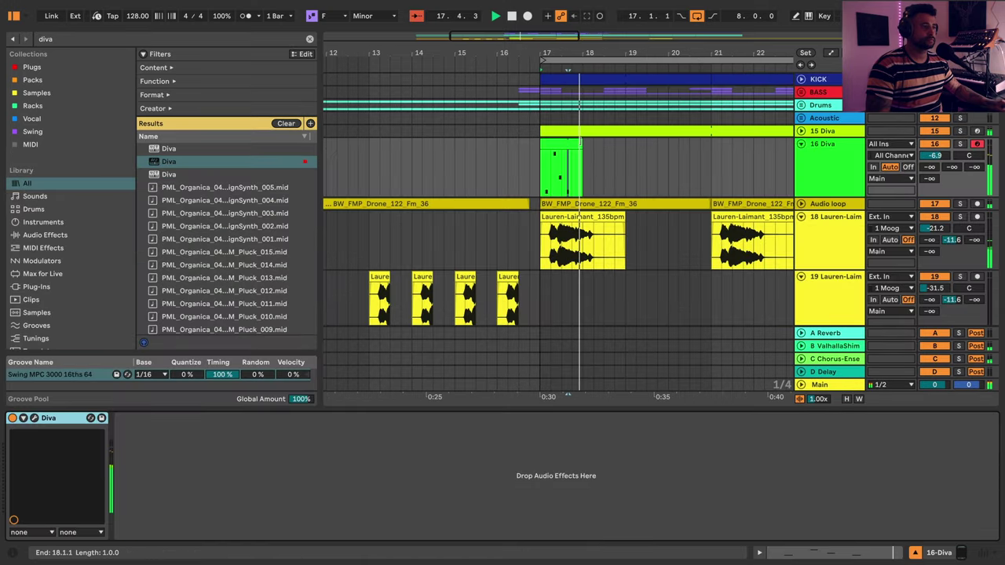
mouse_move(779, 153)
mouse_down()
mouse_move(761, 153)
mouse_move(773, 152)
mouse_up()
click(935, 156)
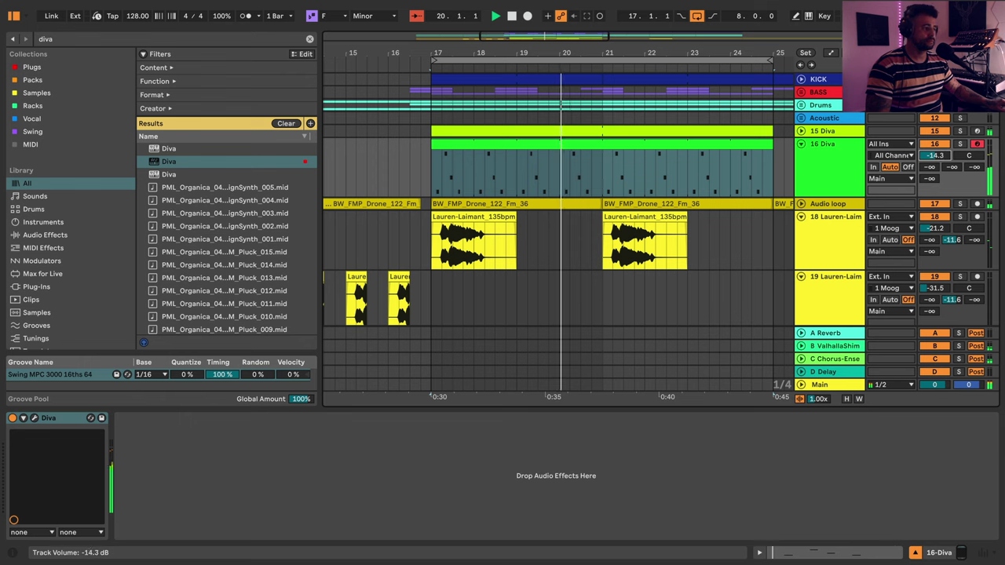
drag(934, 156, 935, 157)
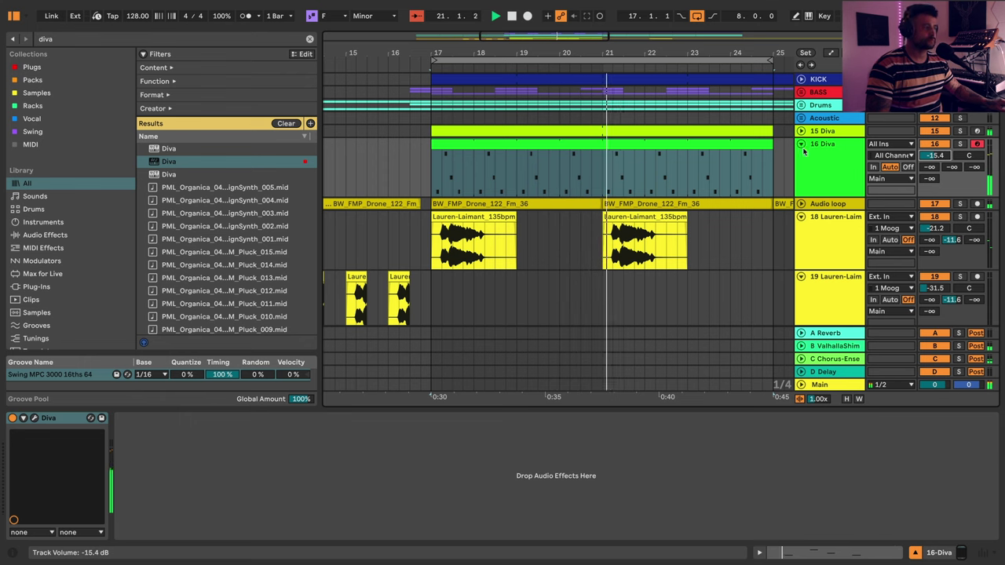
- Reopen the pluck clip's notes and add a sixteenth F2 note positioned at 1.4.3
double_click(521, 144)
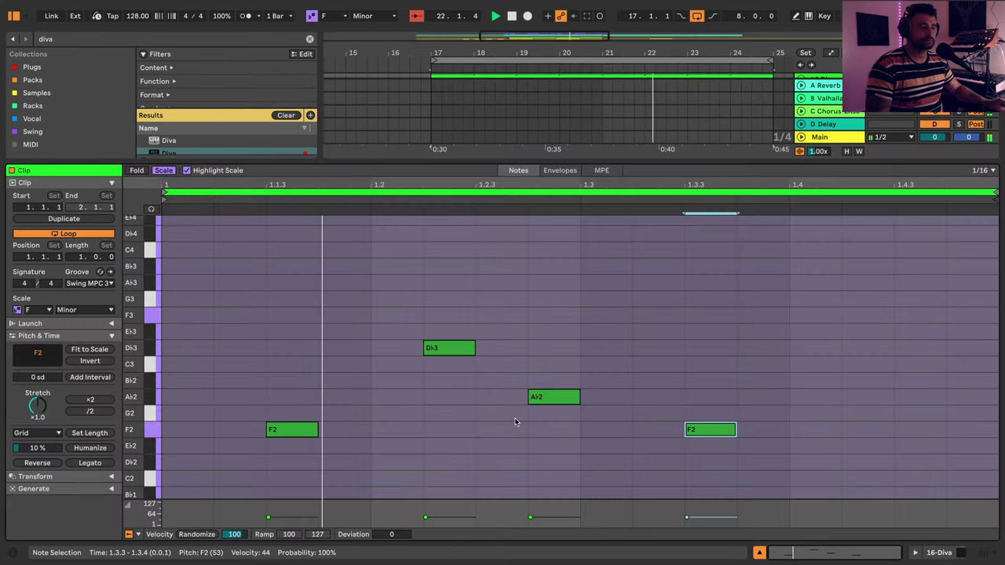
double_click(854, 416)
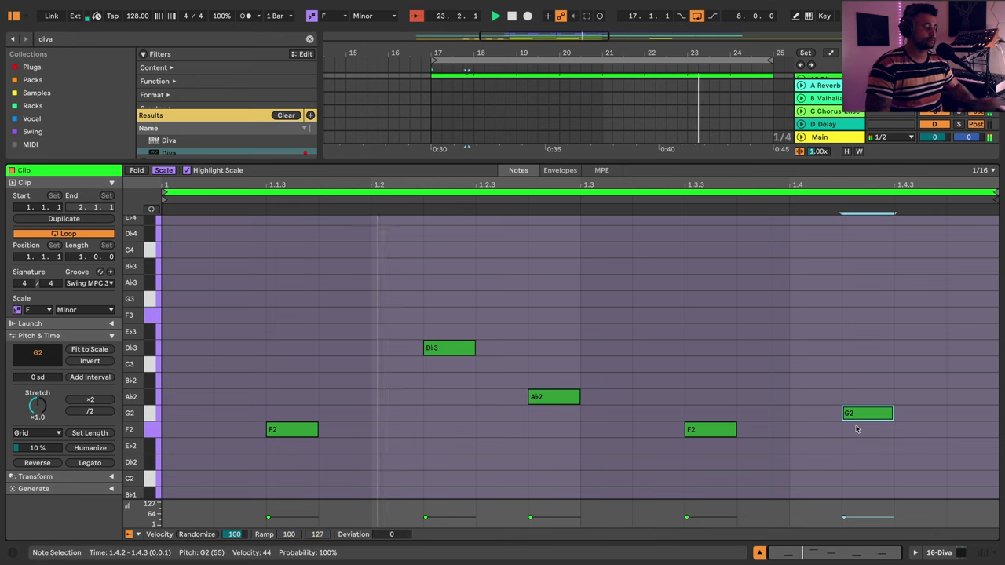
key(Down)
key(Right)
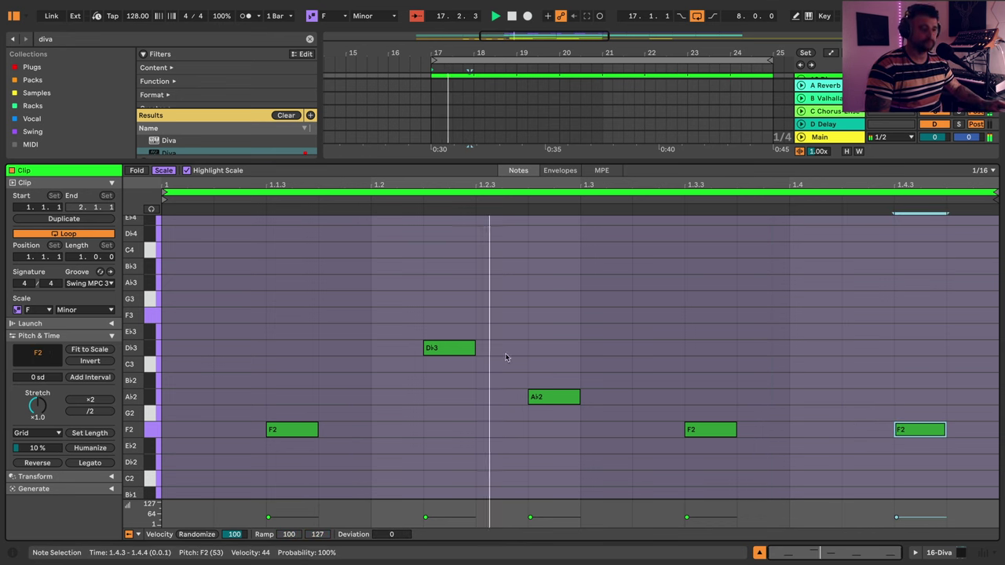
- Try lower pitches for the D♭3 note at 1.2.2 and settle it on G2
drag(411, 386, 444, 350)
key(Down)
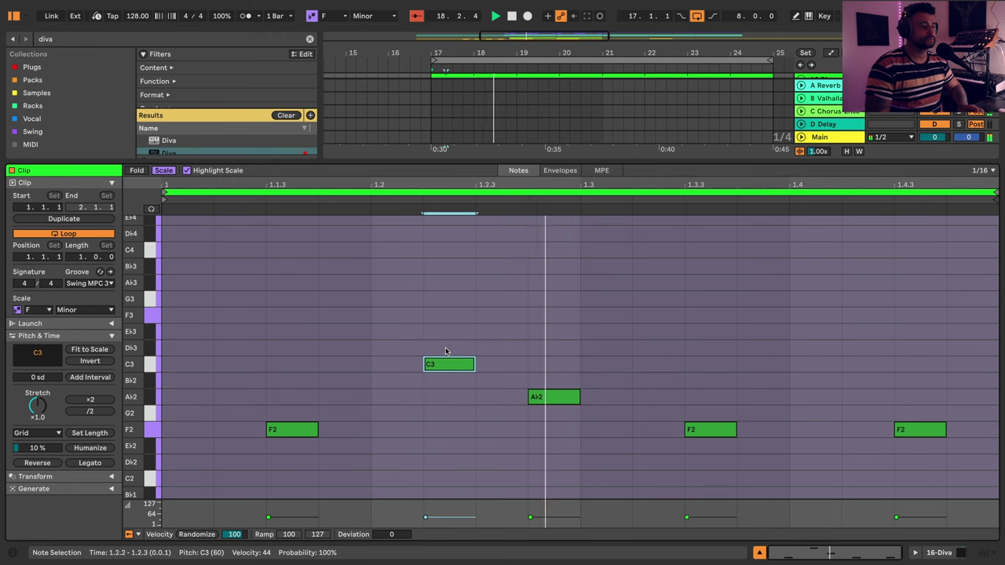
key(Down)
key(Down)
key(Down)
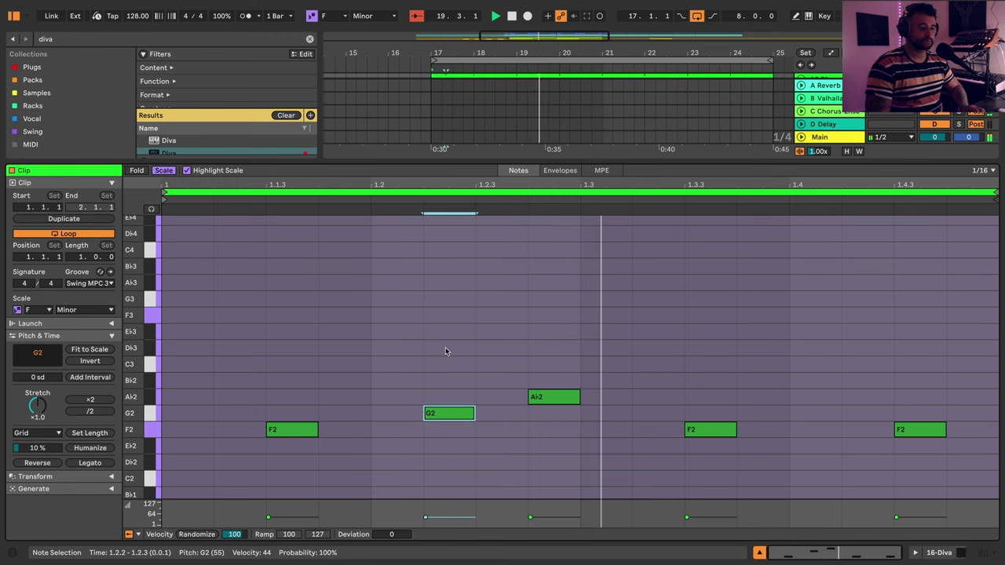
key(Up)
key(Up)
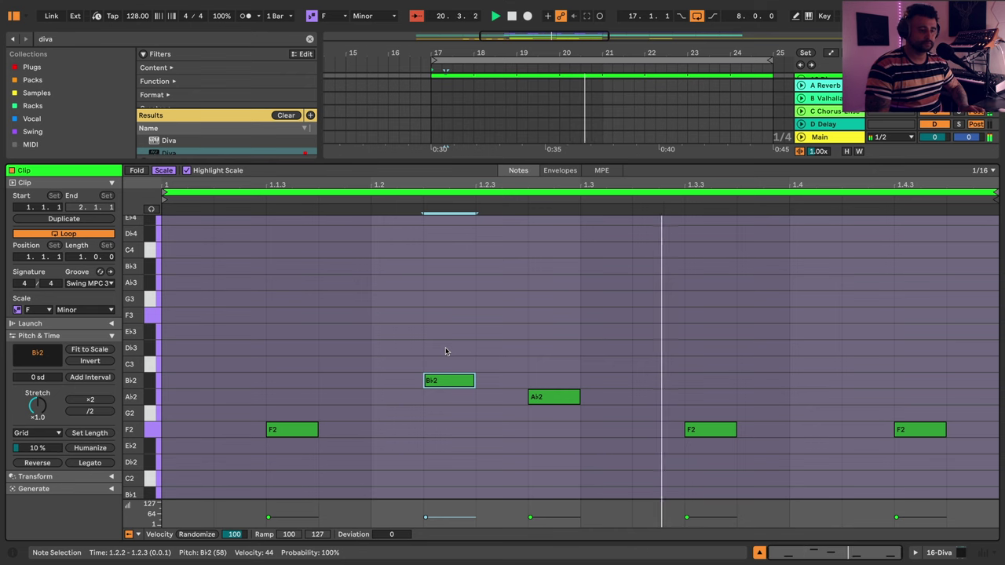
key(Down)
key(Down)
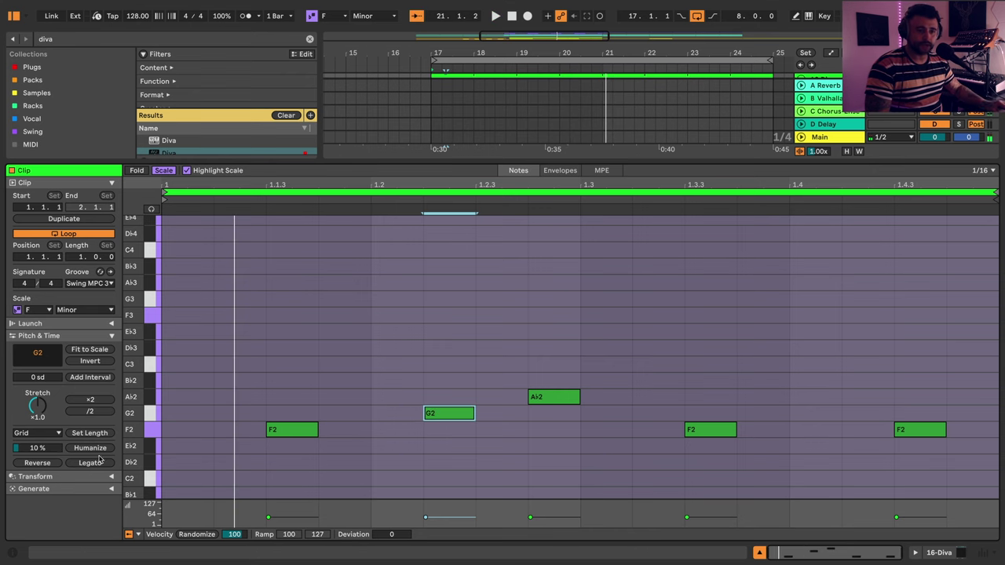
- Duplicate the clip's content twice to make a four-bar loop and start playback
click(70, 220)
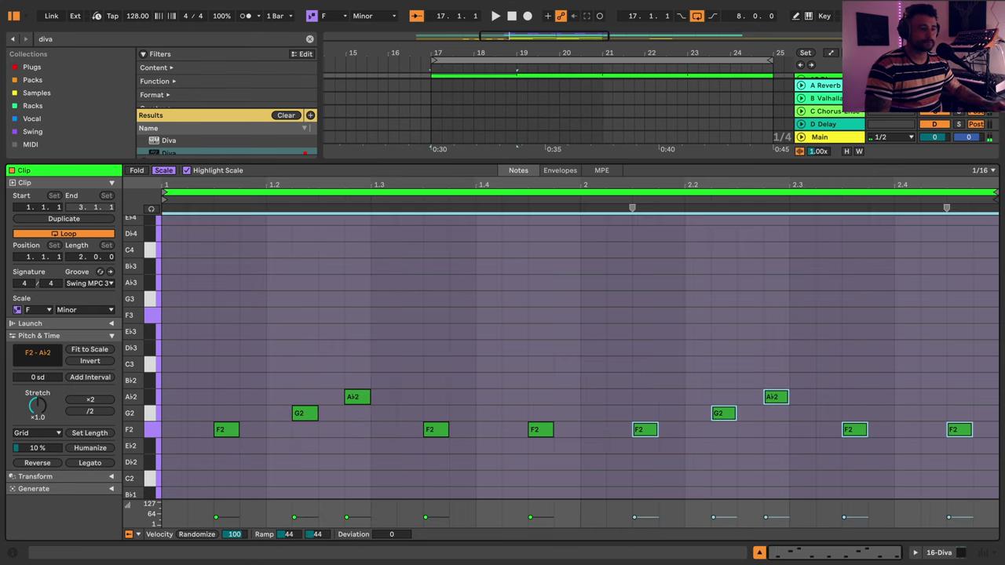
click(70, 220)
click(232, 413)
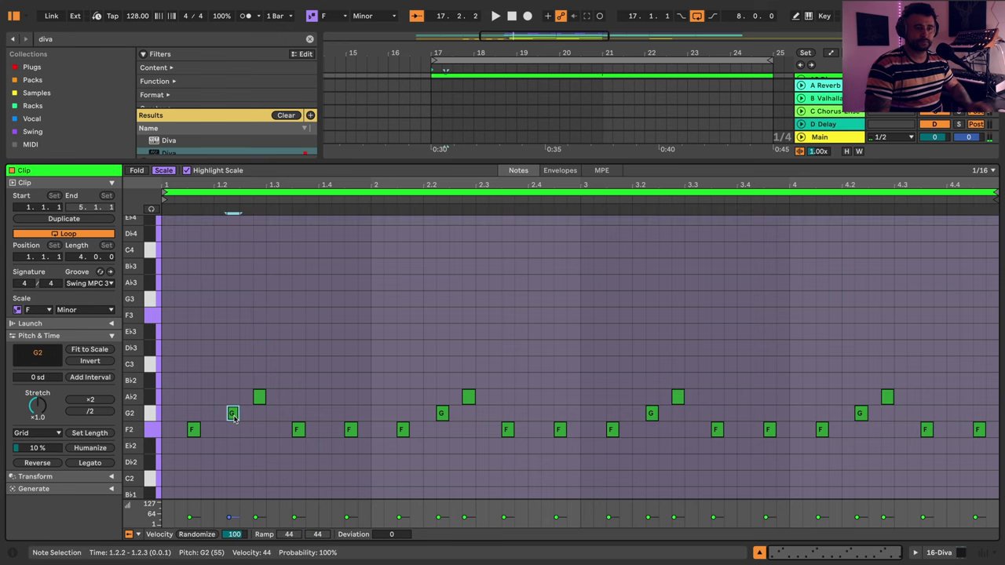
key(space)
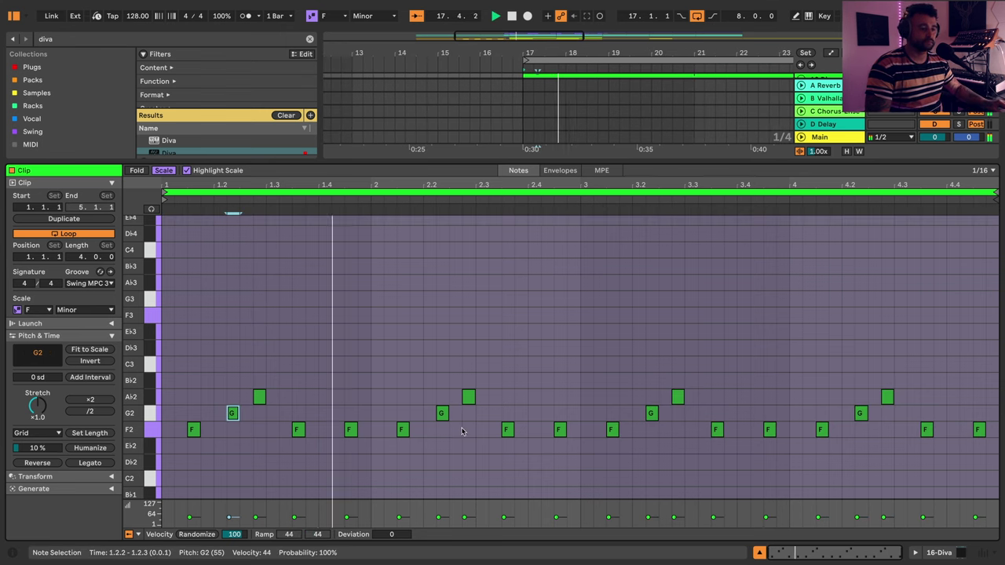
- Raise the second bar's G2 note at 2.2.2 to B♭2
click(442, 413)
key(Up)
key(Up)
key(Up)
key(Down)
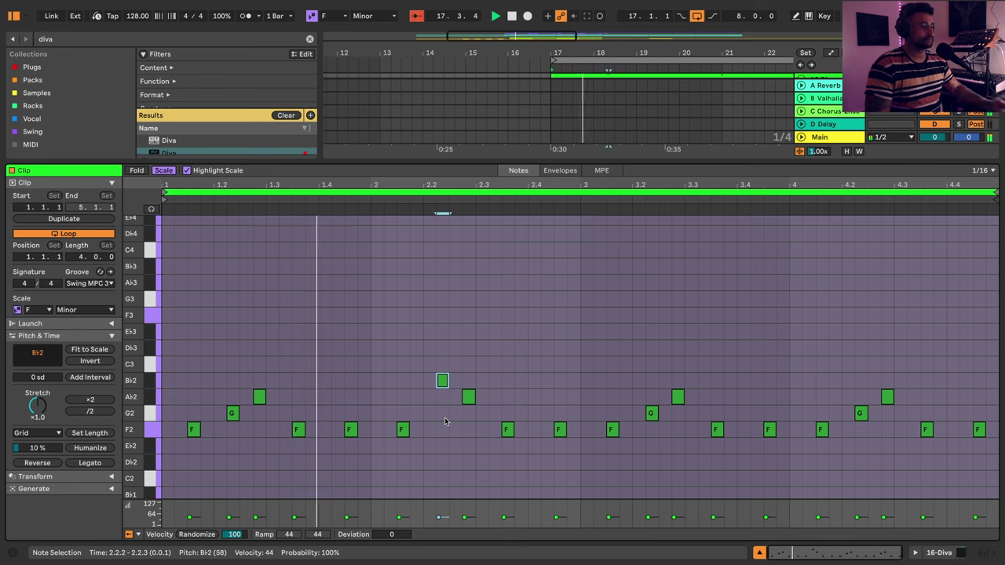
- Lower the third bar's G2 note to F2 and raise the fourth bar's G2 note to B♭2
click(649, 414)
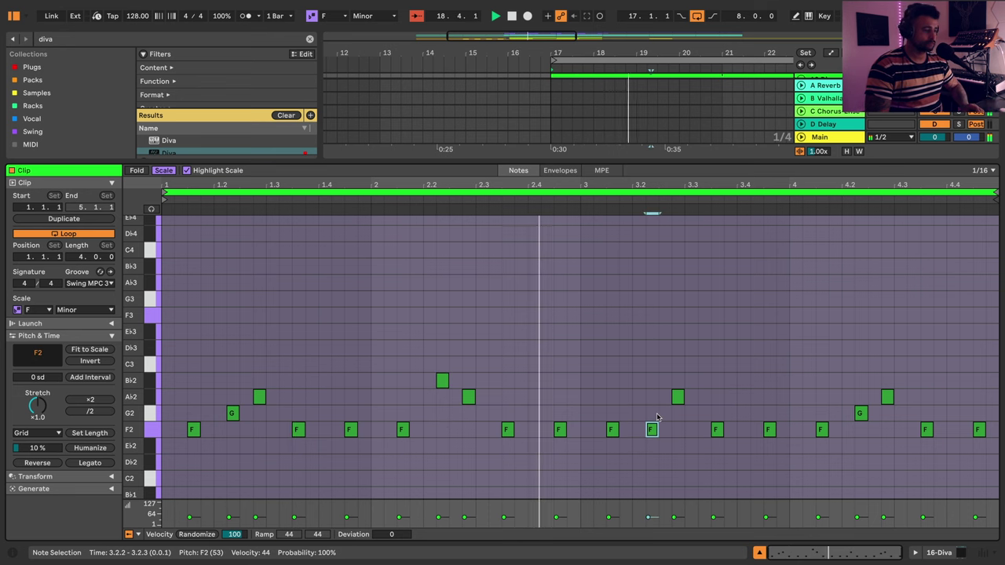
key(Down)
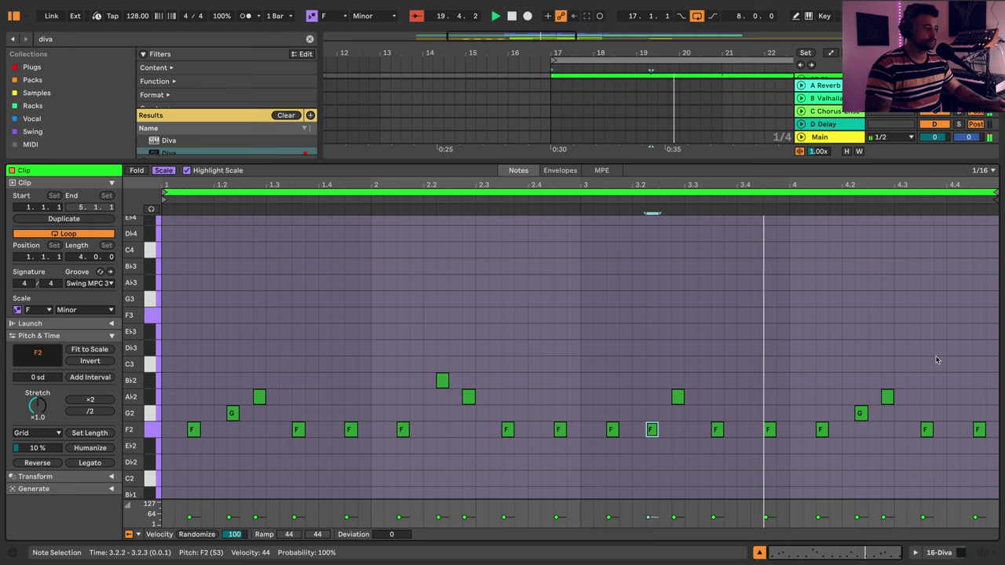
click(860, 413)
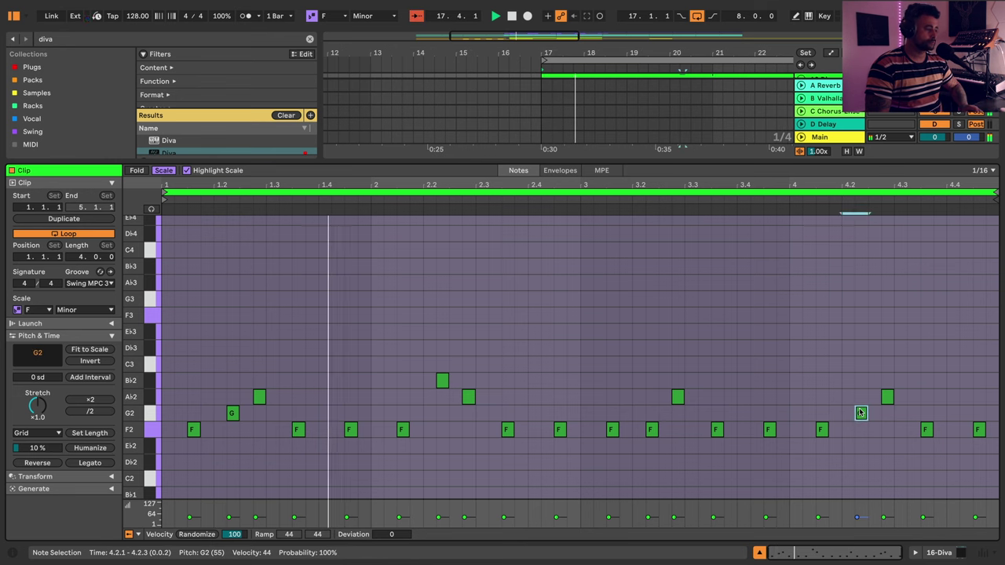
key(Up)
key(Up)
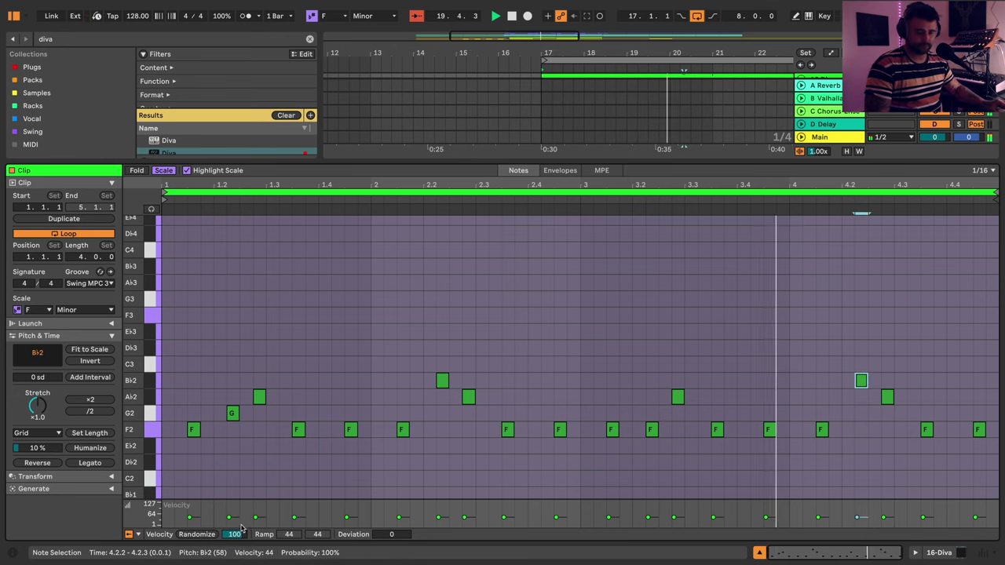
- Randomize the velocities of all notes in the clip with an amount of 51 and play the result
key(ctrl+a)
key(space)
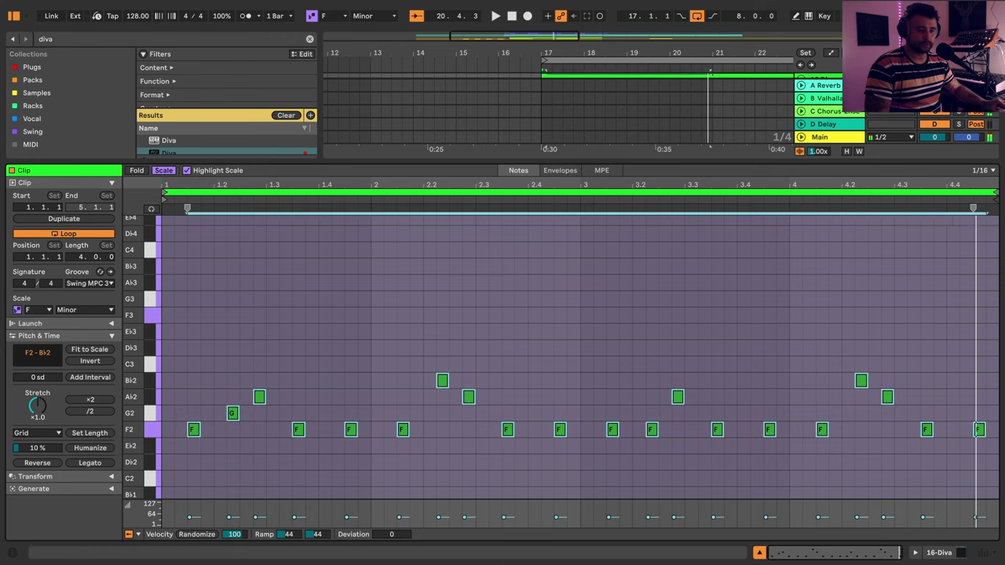
mouse_move(230, 537)
mouse_down()
mouse_move(230, 554)
mouse_move(234, 538)
mouse_up()
key(space)
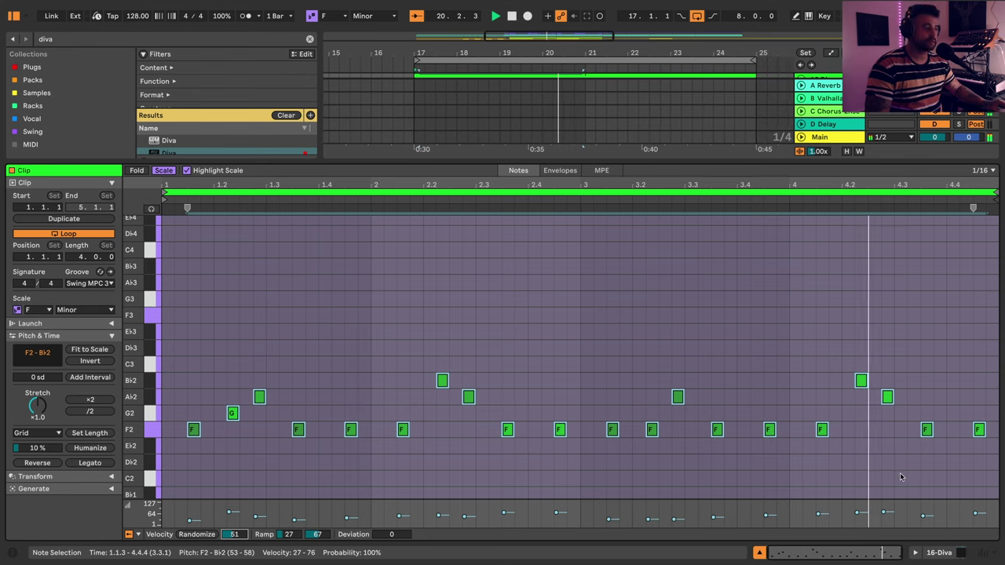
- Set the 16 Diva track volume to -14.0 dB, its send B to -16.6 dB and its send D to -9.4 dB
click(939, 554)
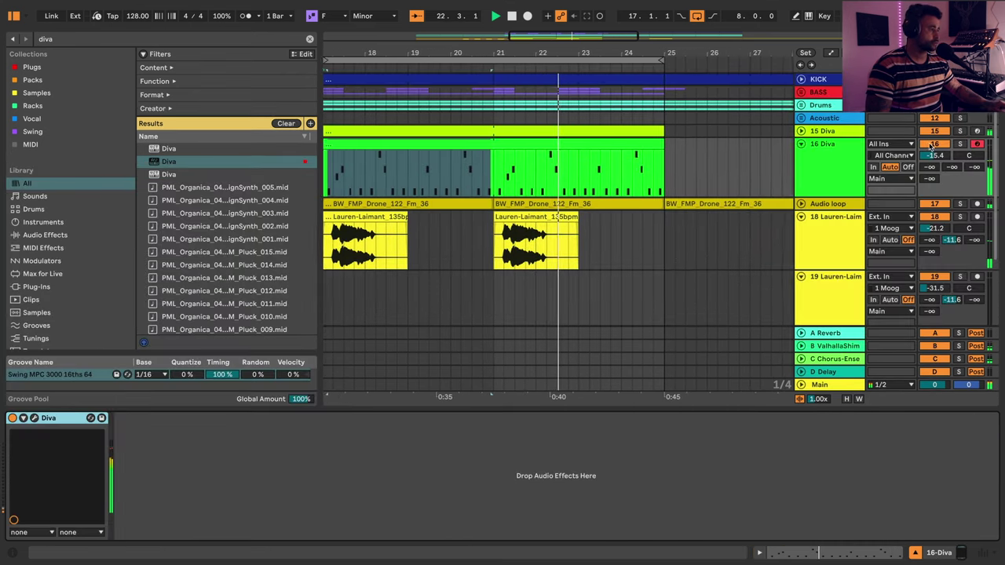
drag(932, 156, 930, 190)
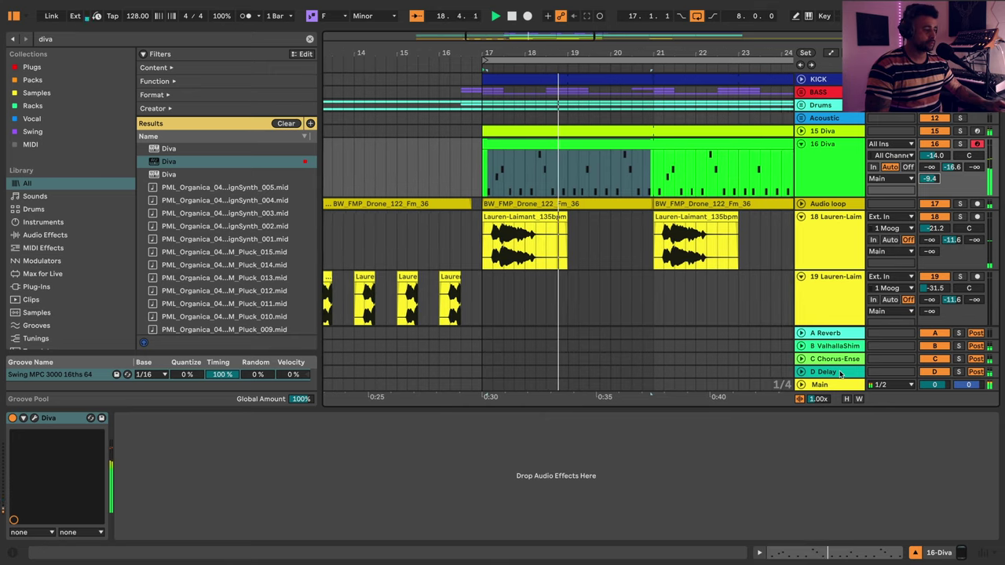
- On the D Delay return, enable ping pong and the filter, with a frequency of 882 Hz and a width of 2.51
click(838, 373)
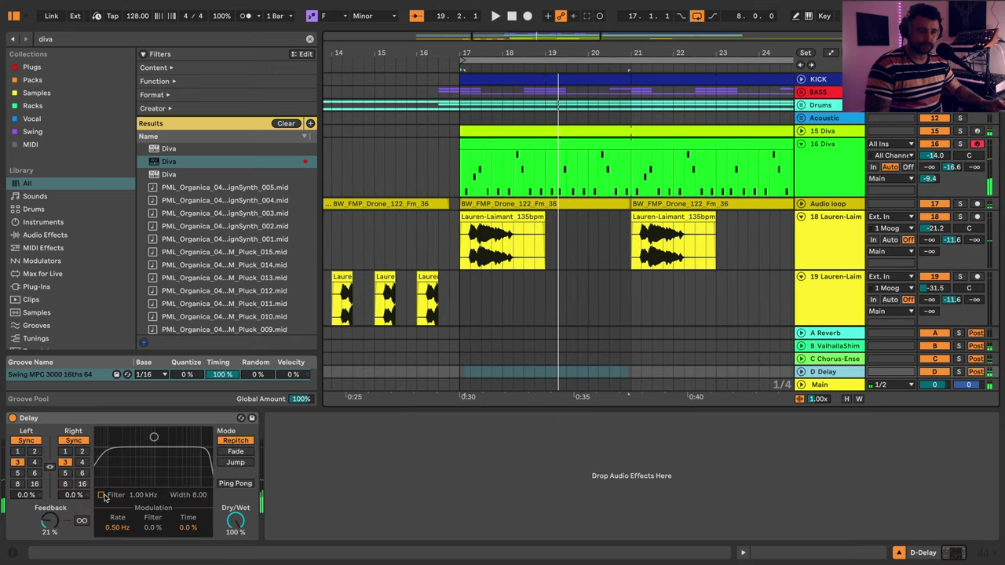
click(101, 495)
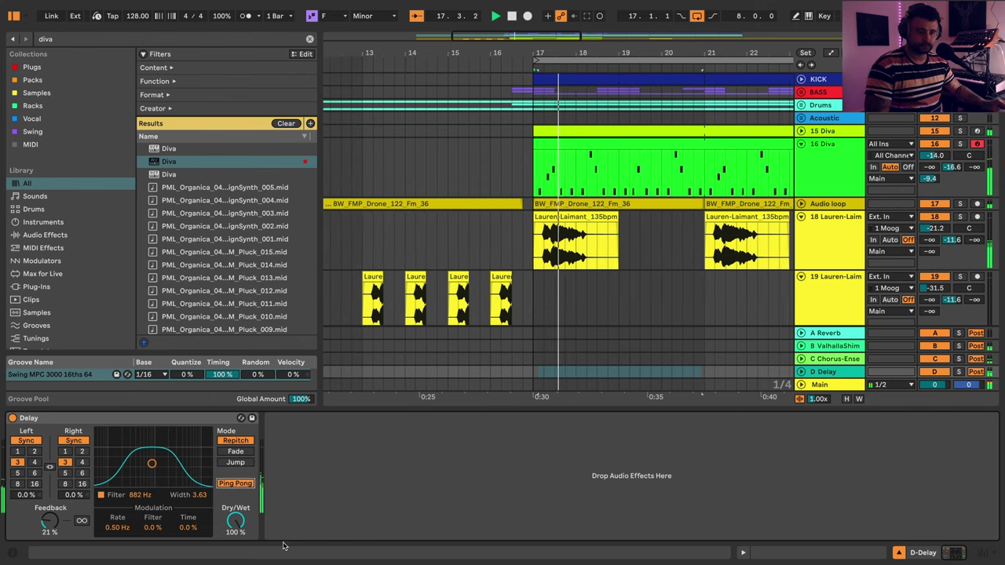
drag(151, 463, 152, 470)
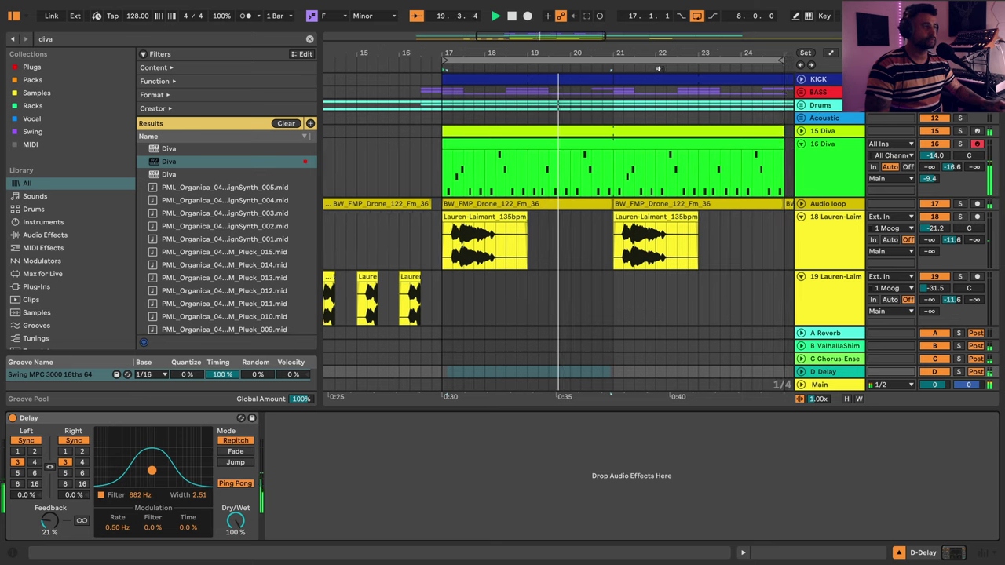
- Set the 16 Diva track volume to -14.5 dB while the loop plays
drag(660, 55, 544, 31)
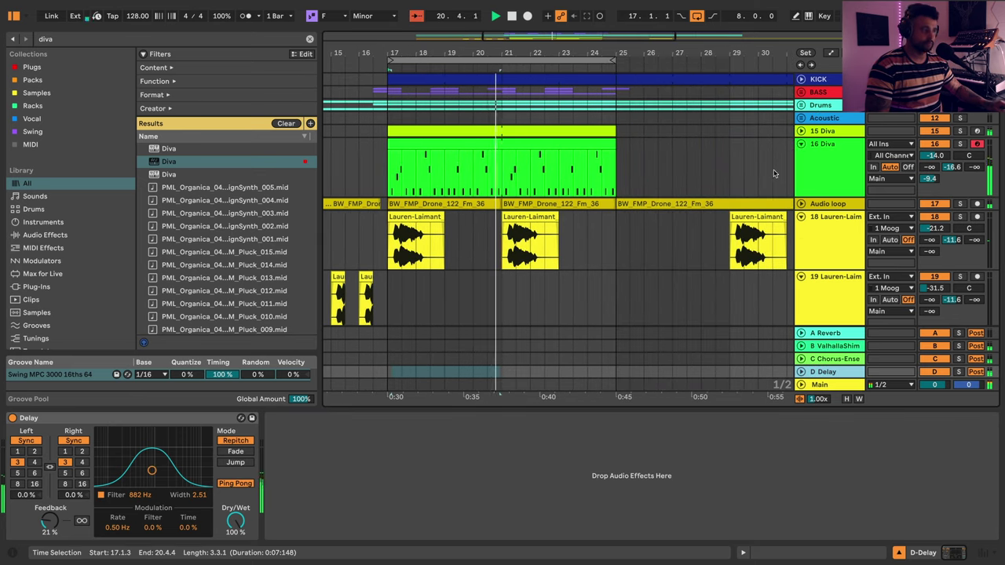
click(833, 174)
drag(934, 155, 933, 160)
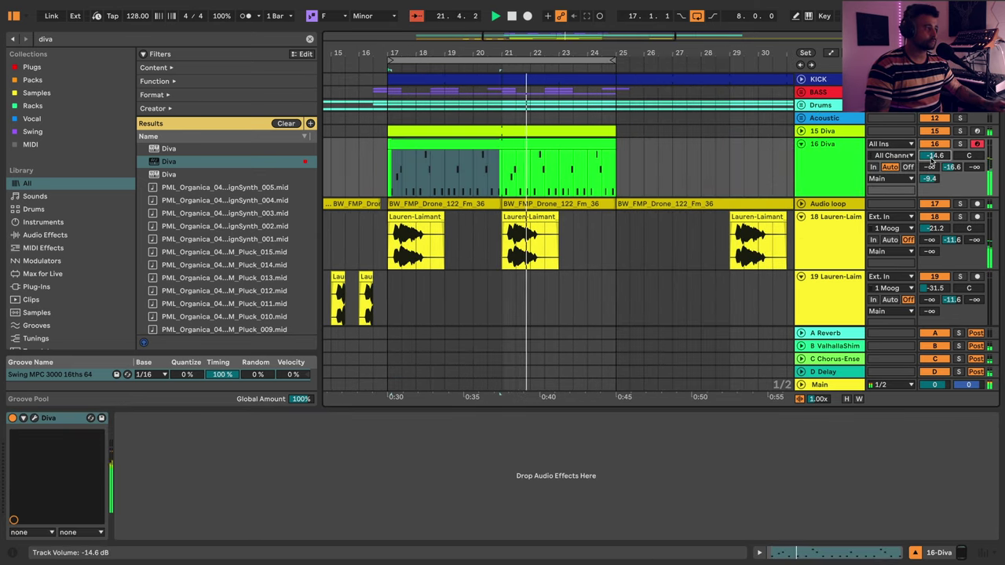
- Turn off the Little AlterBoy device on vocal track 18 and set the track volume to -18.6 dB
click(801, 250)
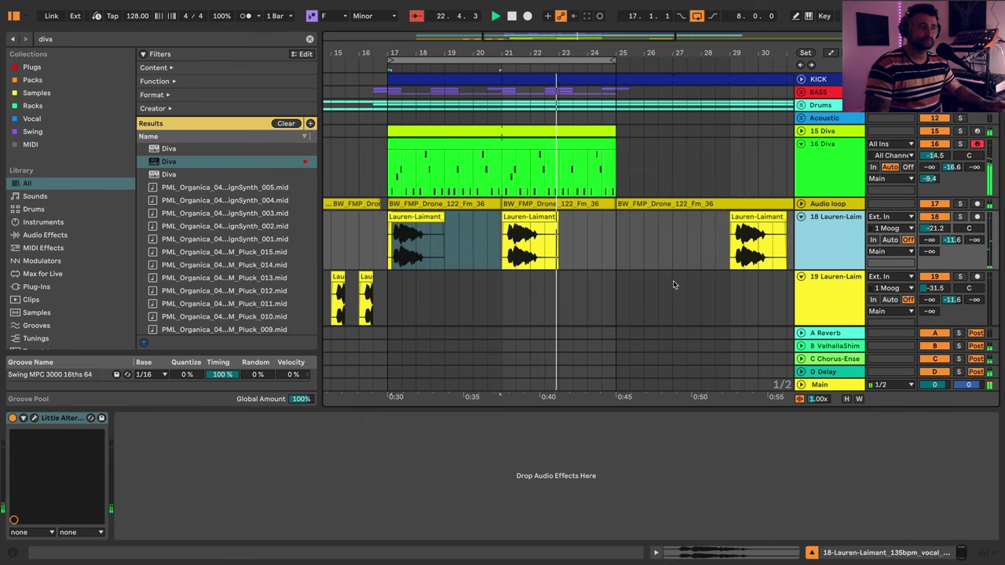
click(351, 329)
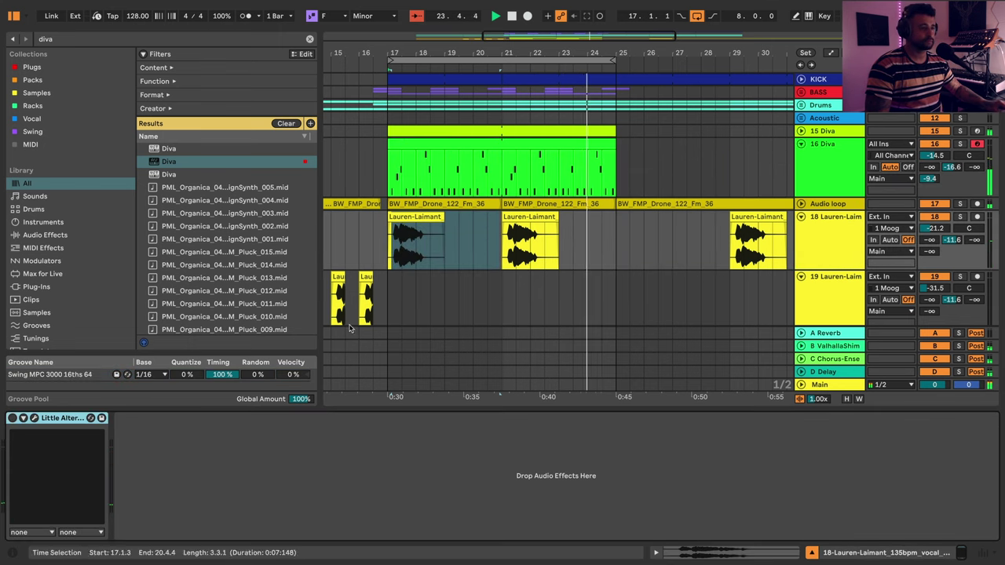
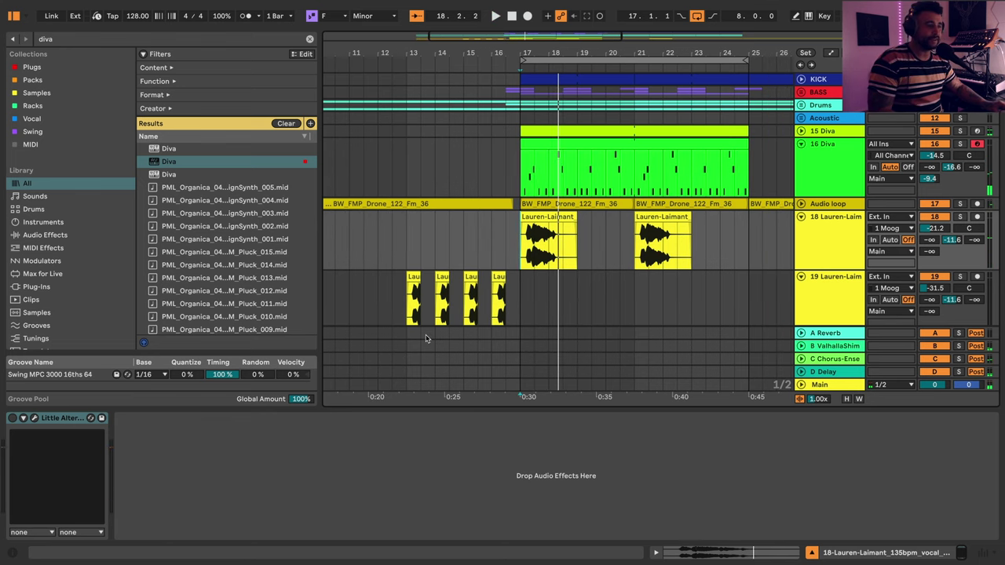
key(space)
key(space)
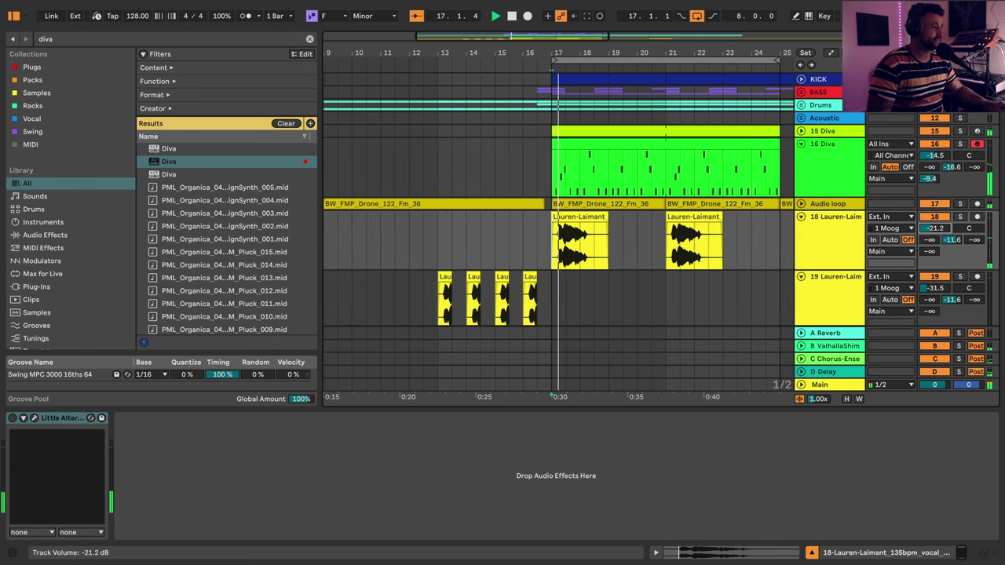
drag(930, 229, 963, 208)
click(811, 318)
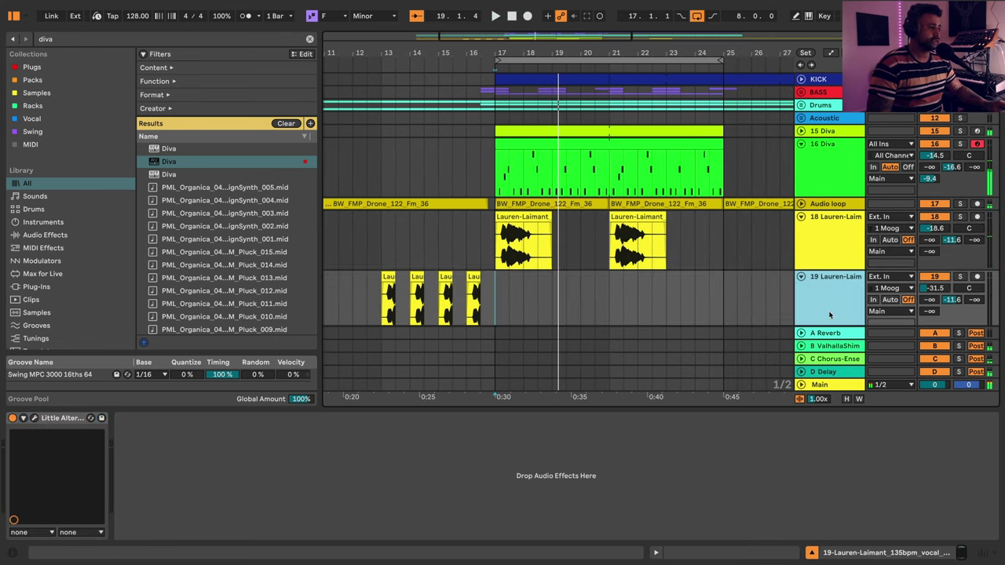
scroll(815, 259, down, 2)
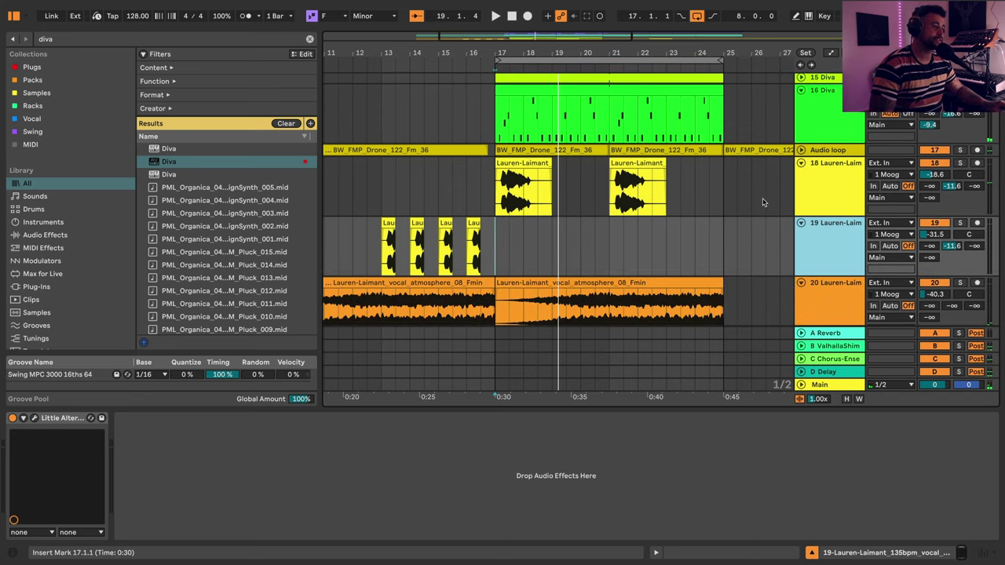
scroll(801, 227, up, 1)
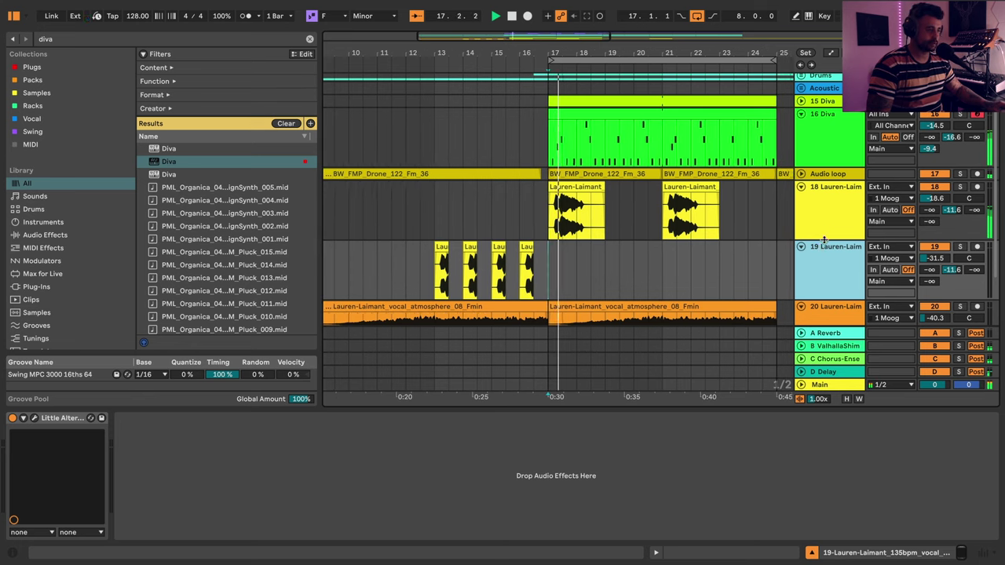
scroll(826, 229, up, 2)
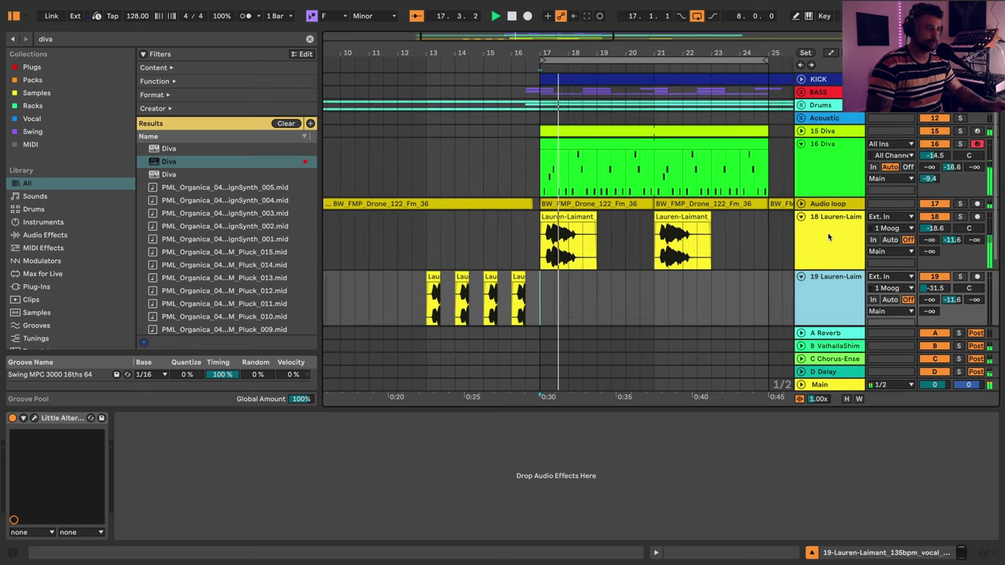
- Audition the second vocal hook clip on track 18 to find the phrase break and split the clip at 21.4.2
click(648, 216)
drag(625, 47, 625, 110)
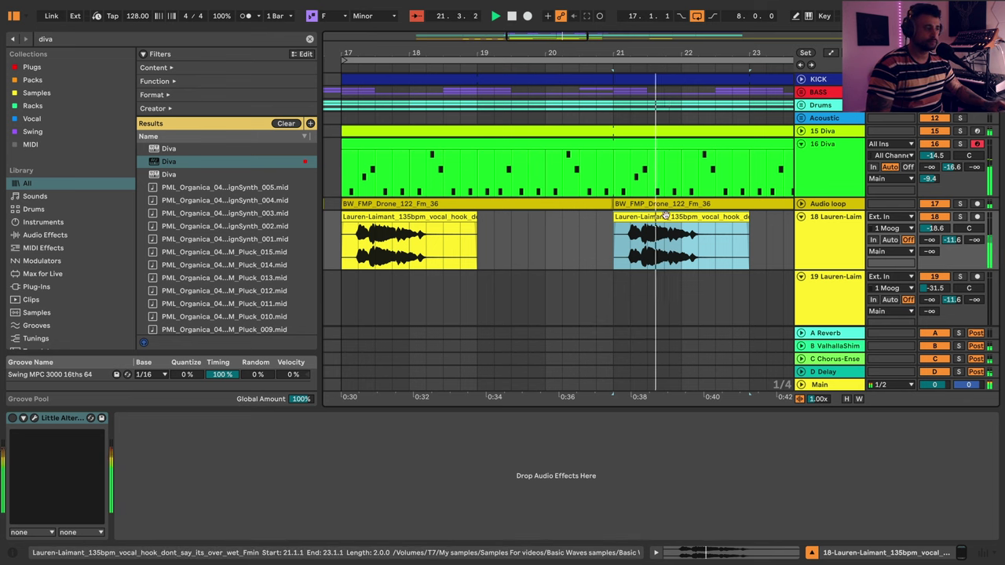
key(space)
drag(695, 47, 620, 103)
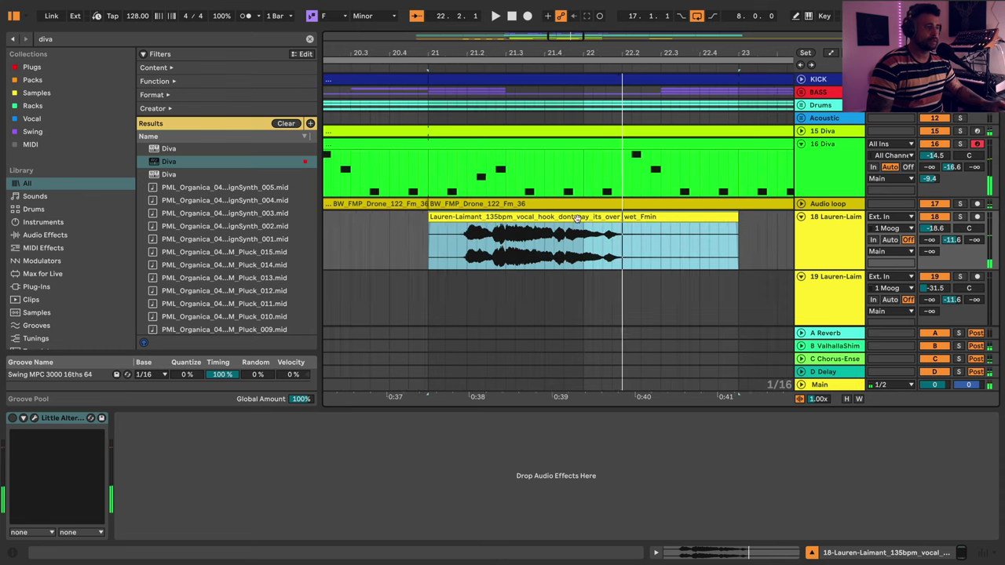
click(559, 252)
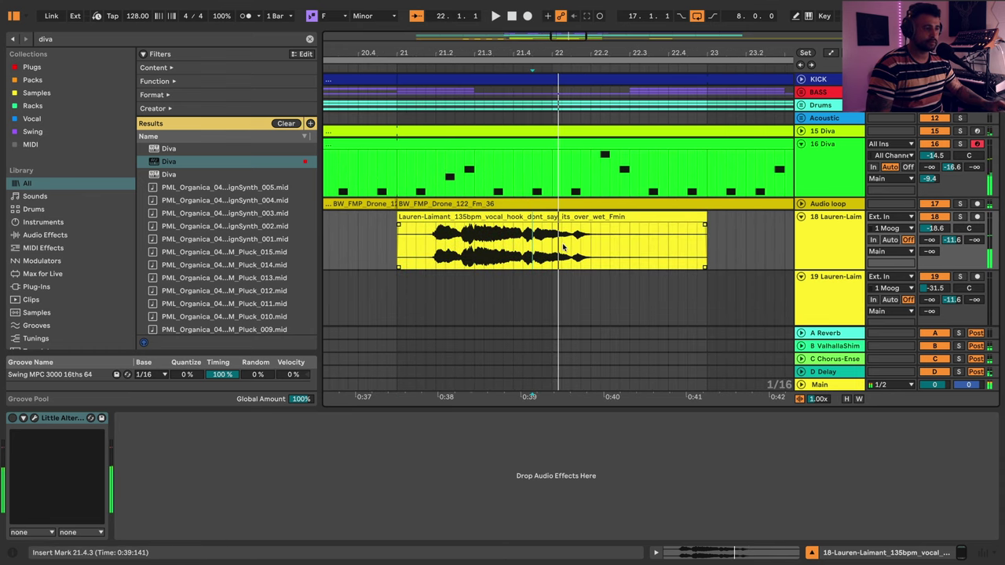
key(space)
key(space)
key(space)
key(space)
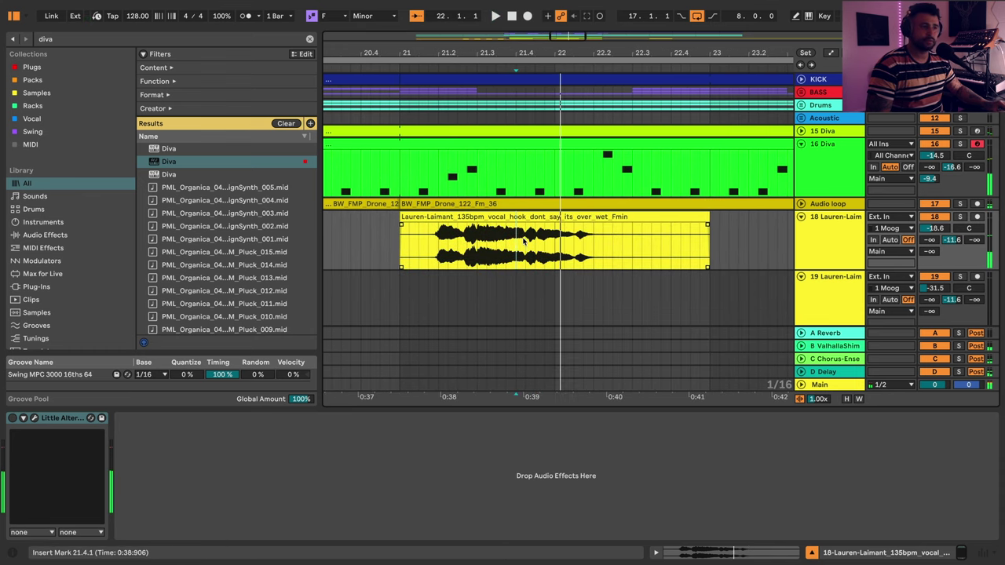
click(526, 242)
key(space)
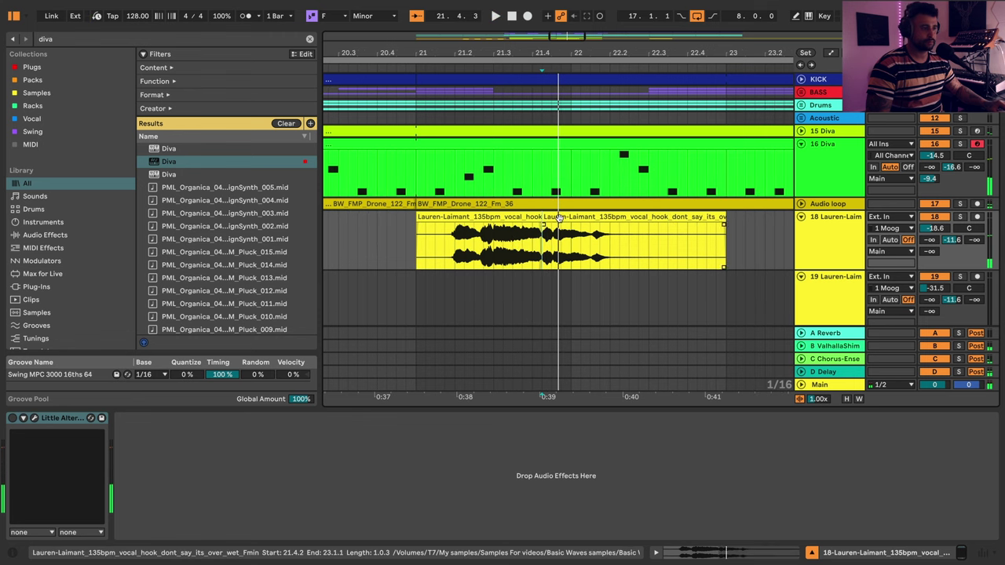
- Set the split-off vocal clip at 21.4.2 to a pitch of -5 semitones and formants of 0.00
double_click(556, 219)
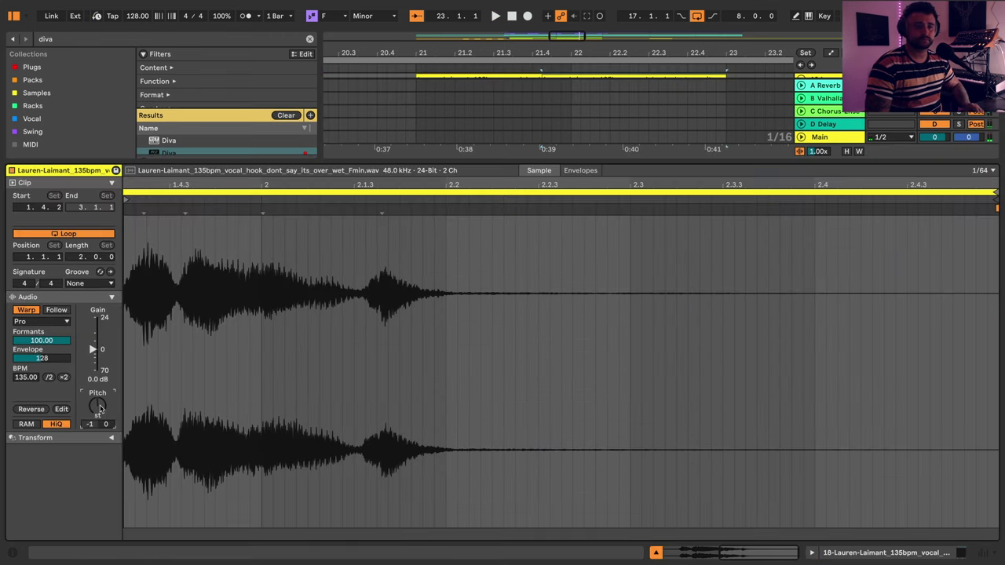
key(space)
drag(99, 408, 99, 415)
key(space)
key(space)
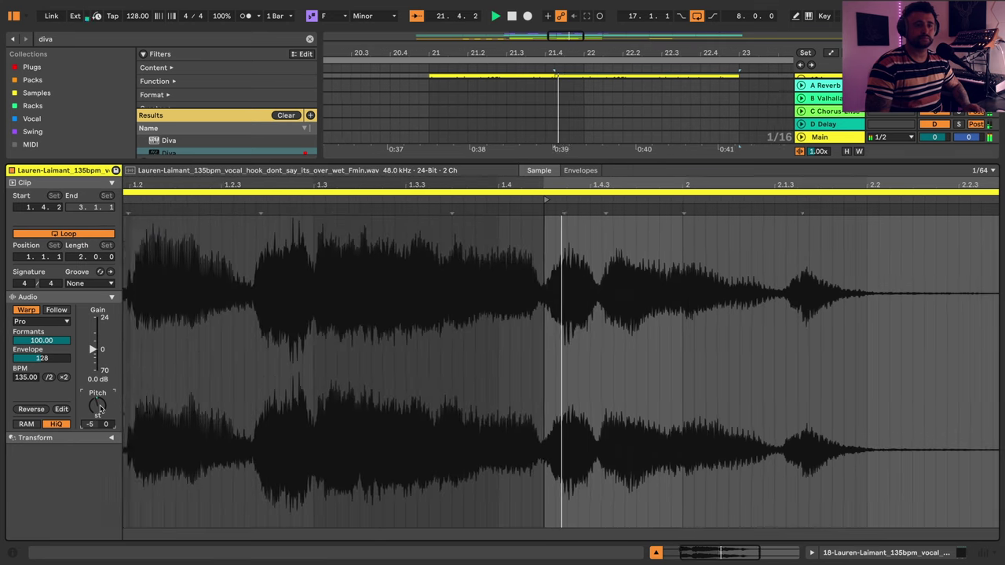
key(space)
drag(41, 340, 42, 418)
key(space)
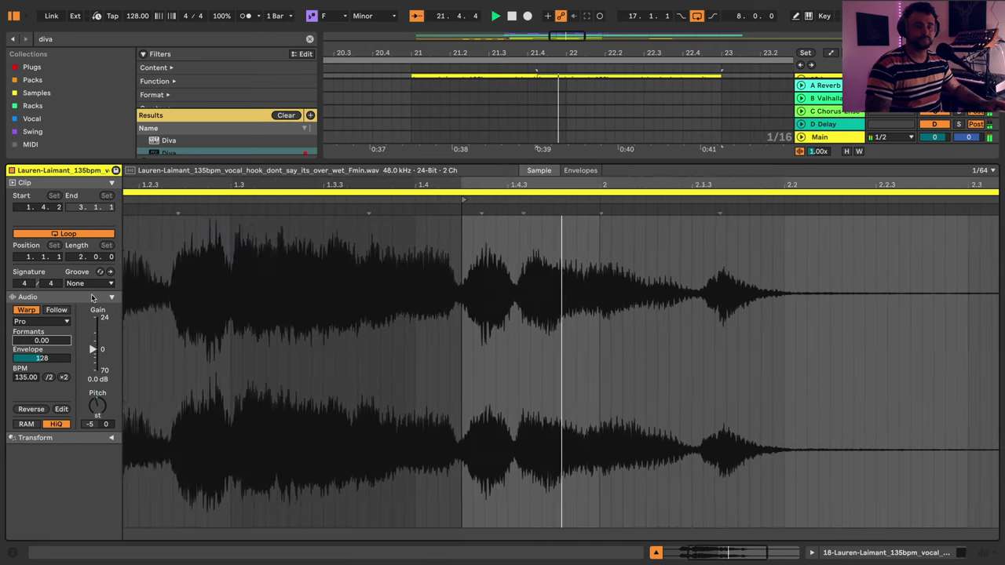
- Play the pitched vocal phrase in the arrangement from 21.1.4, and play the whole section from 17.1.1
key(shift+Tab)
key(space)
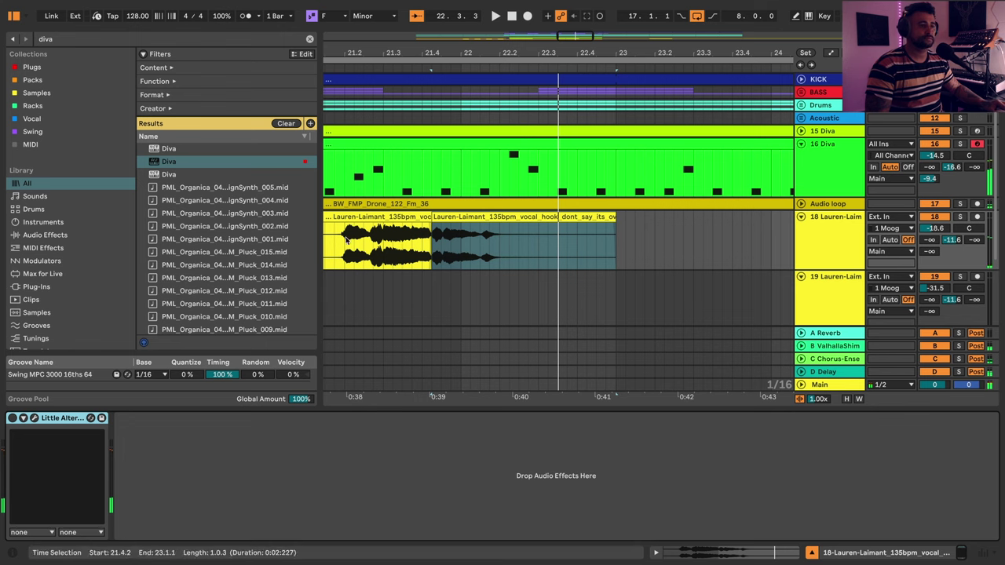
click(345, 240)
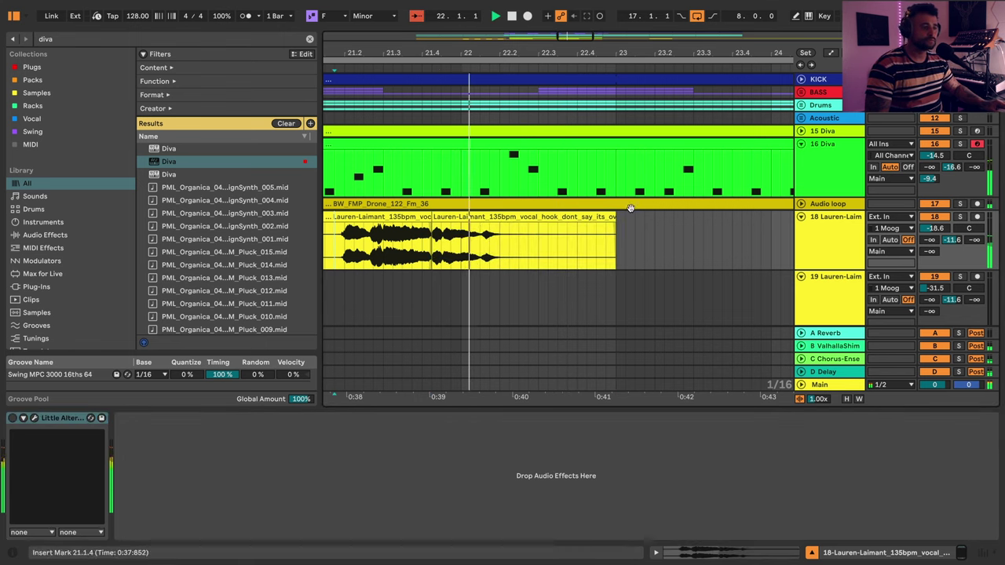
key(space)
drag(467, 52, 467, 41)
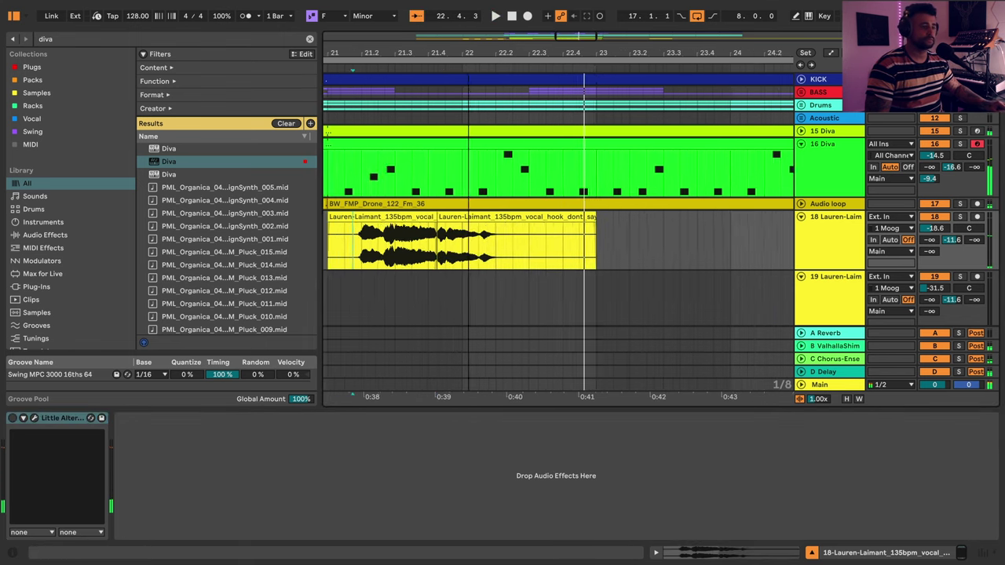
key(minus)
key(minus)
key(minus)
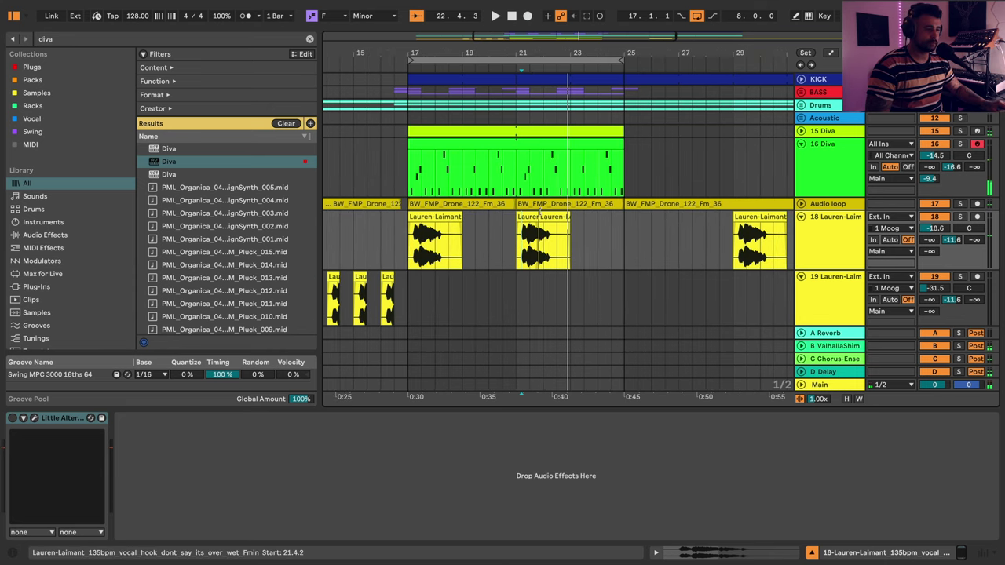
click(409, 244)
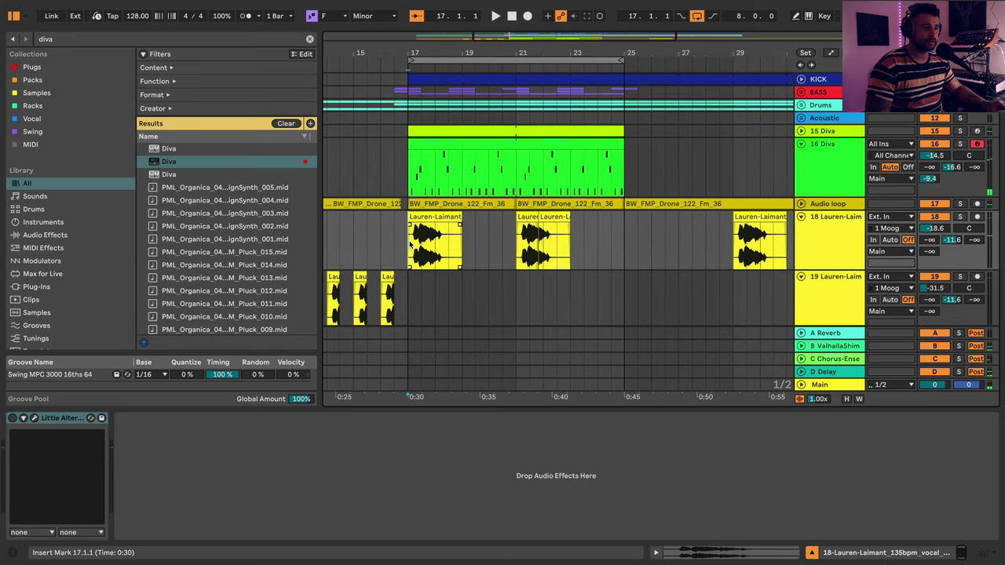
key(space)
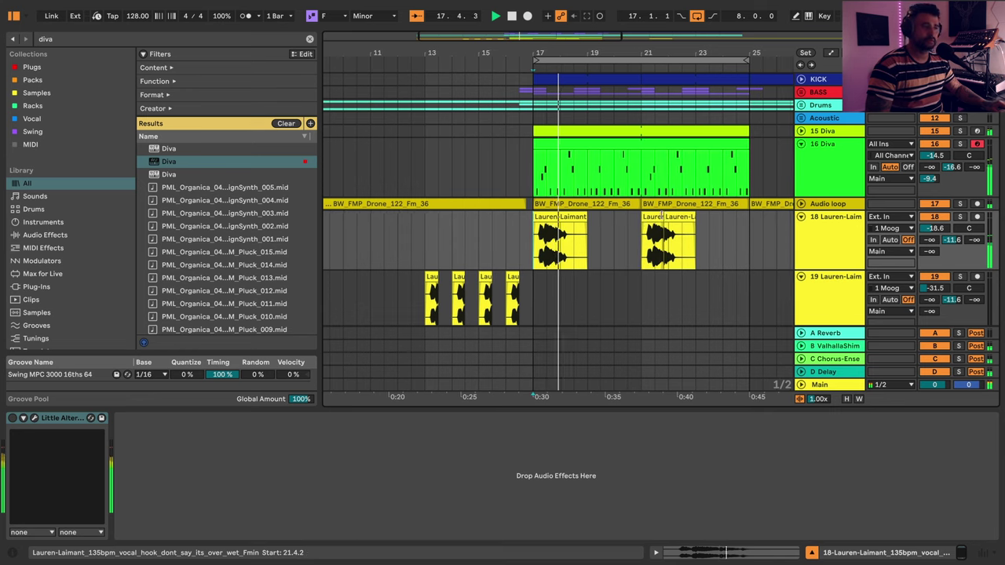
- Move the front part of the split vocal hook on track 18 to start at 20.1.1 and play it
click(634, 216)
drag(635, 217, 620, 218)
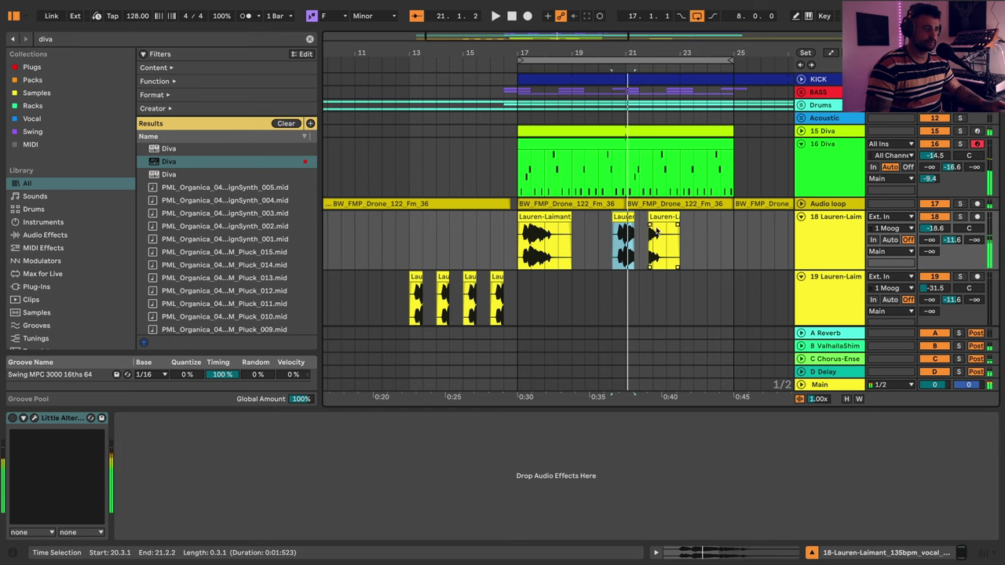
drag(633, 53, 633, 110)
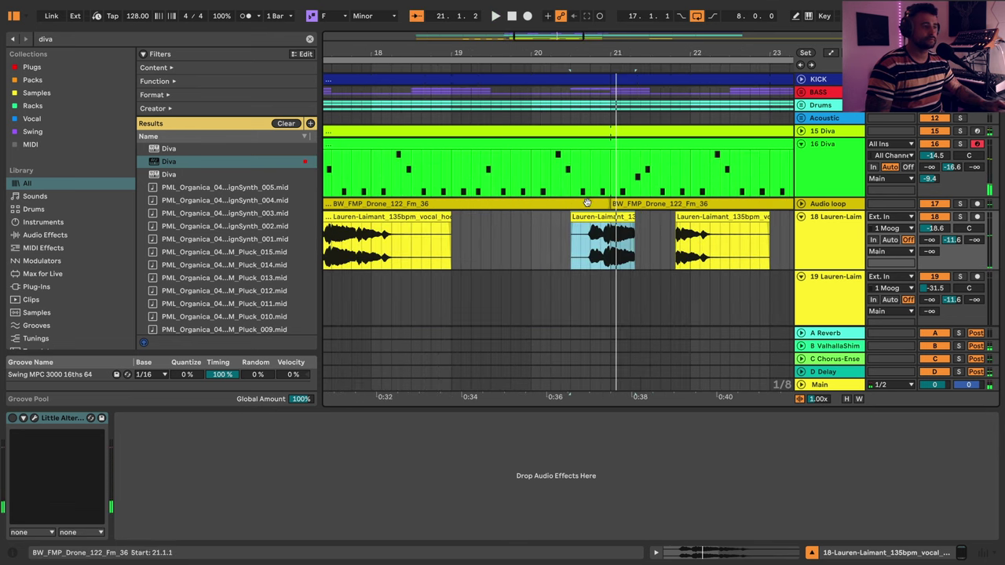
drag(600, 216, 565, 233)
key(space)
key(space)
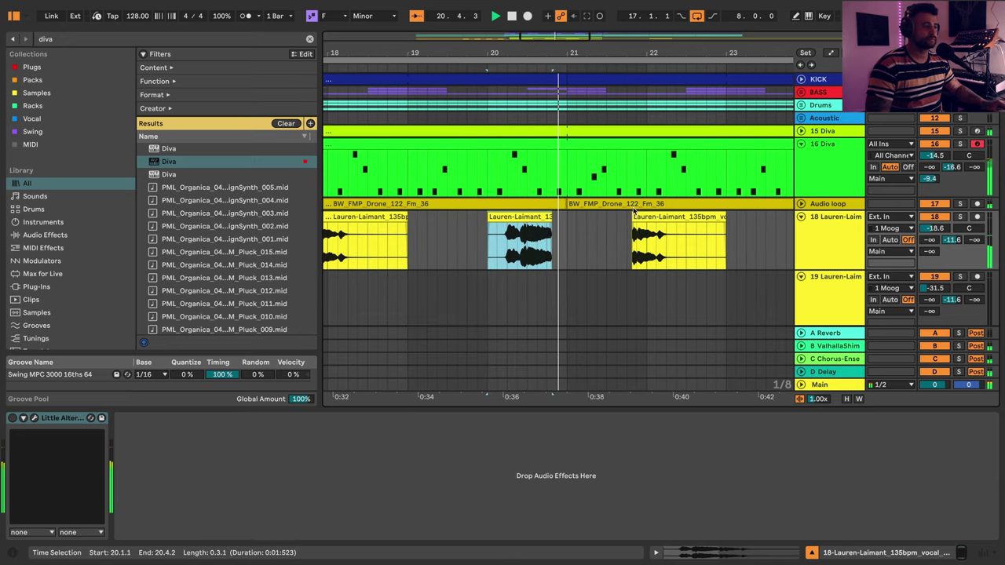
- Move the pitched-down vocal part directly against the end of the front part at 20.4.2 and play from 20.1.1
drag(661, 217, 600, 233)
click(493, 239)
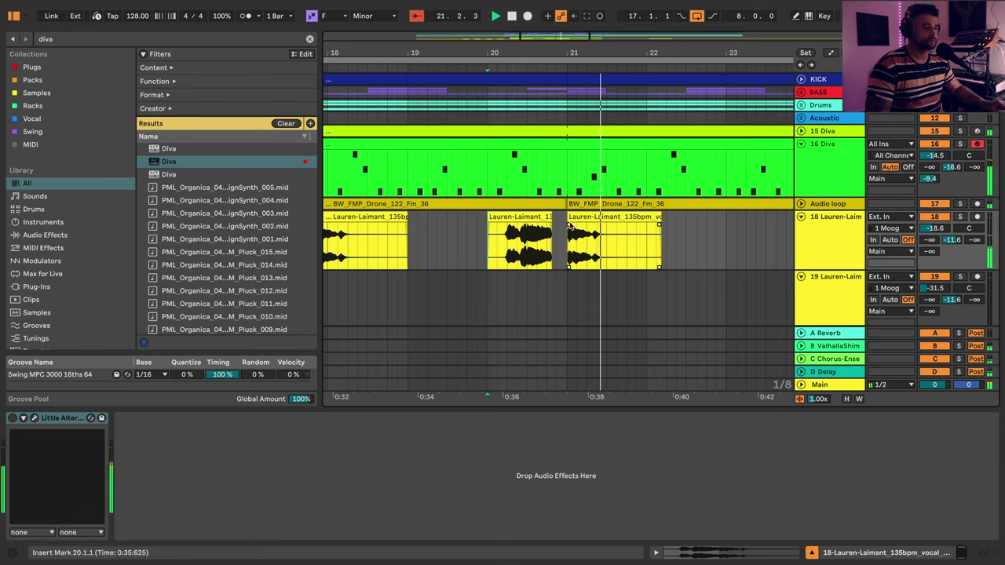
drag(581, 217, 565, 217)
click(493, 244)
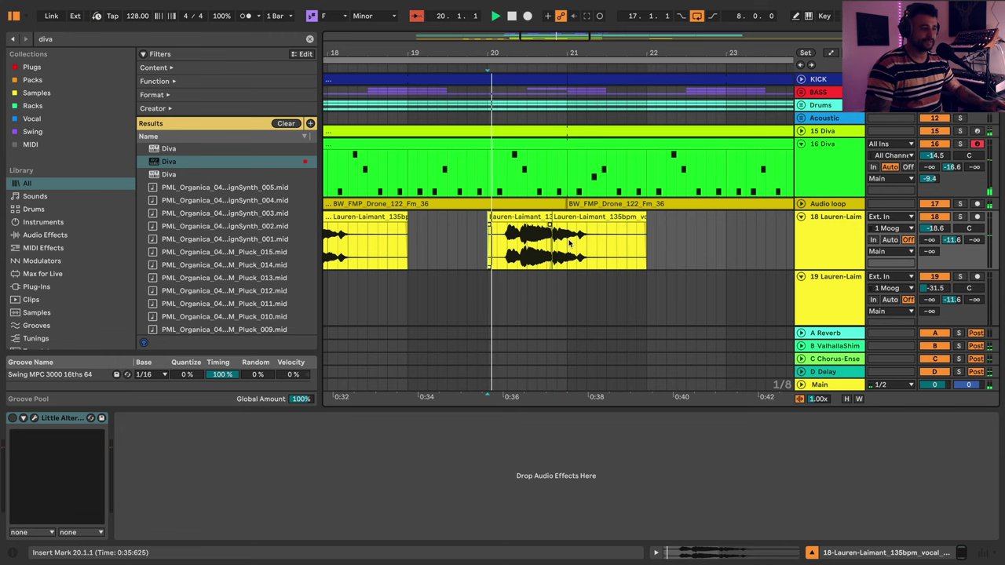
key(space)
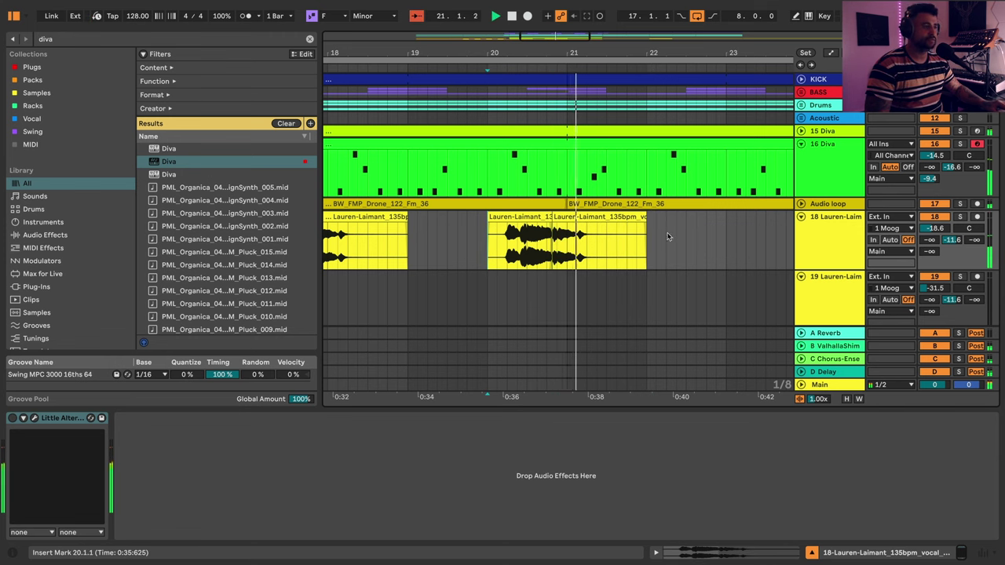
- Raise the pitched-down vocal clip's gain to 3.4 dB and play the result
double_click(603, 221)
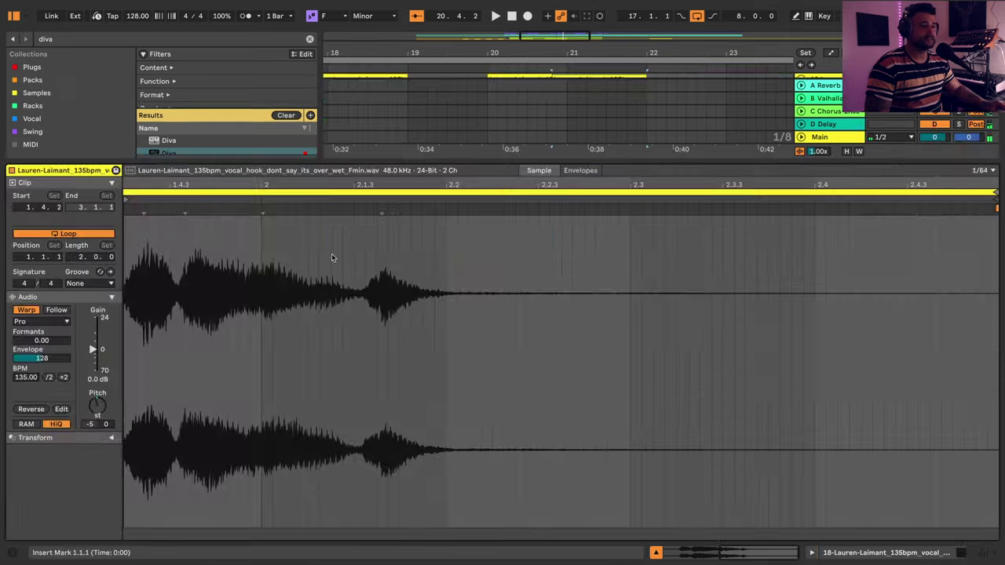
drag(94, 349, 94, 345)
key(space)
key(space)
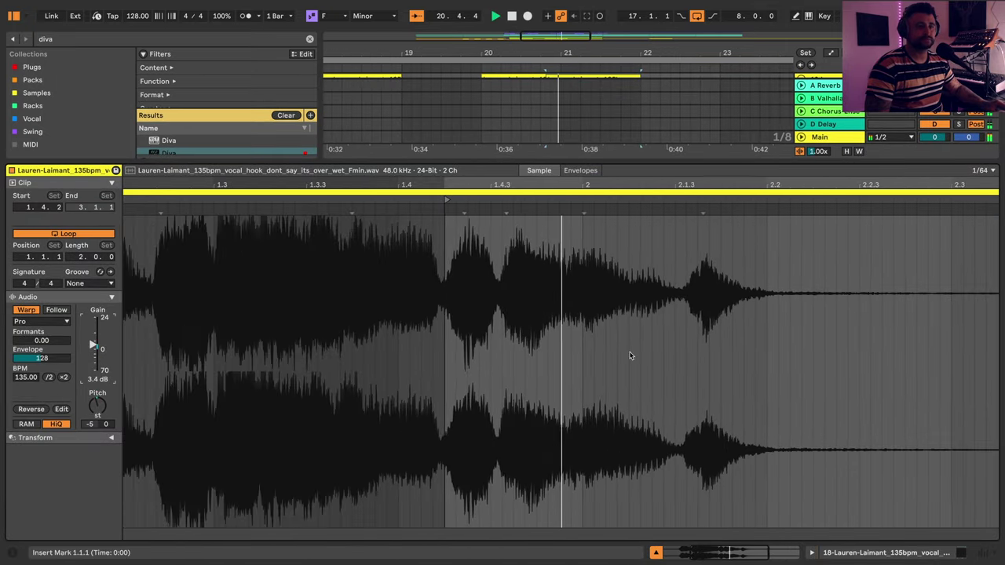
- Lower the Delay send of the 16 Diva track to -14.4 dB
key(shift+Tab)
click(400, 230)
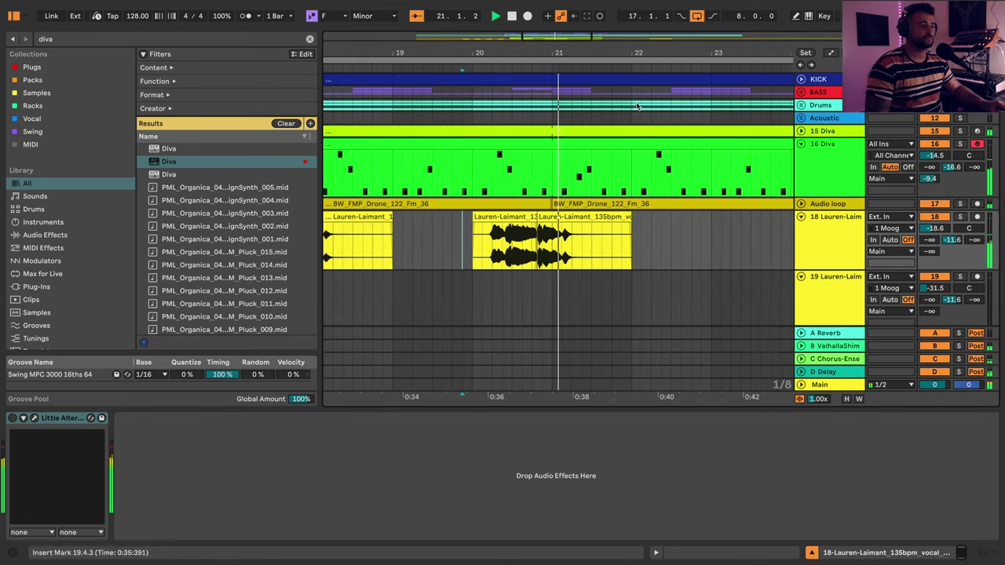
key(minus)
key(minus)
key(minus)
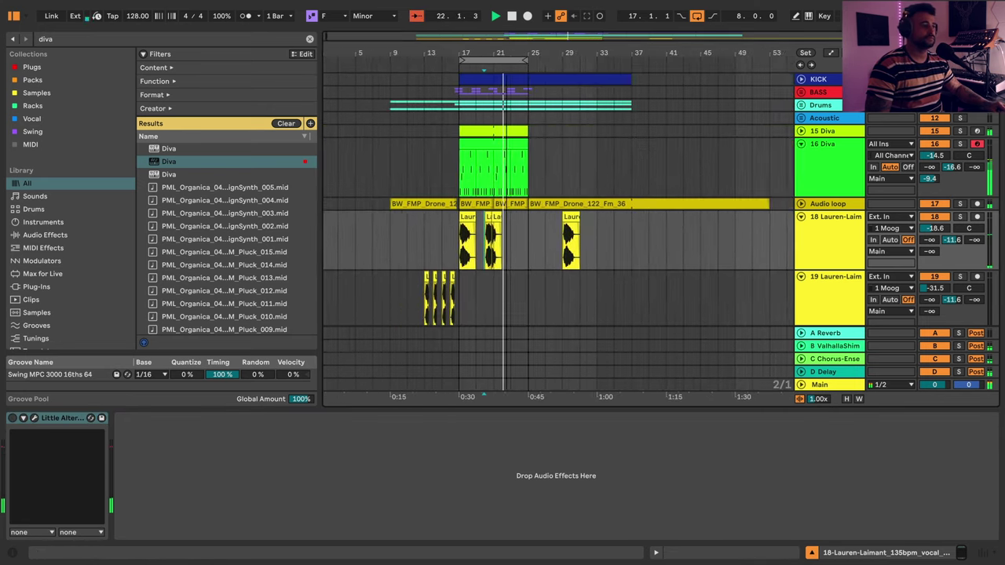
click(829, 181)
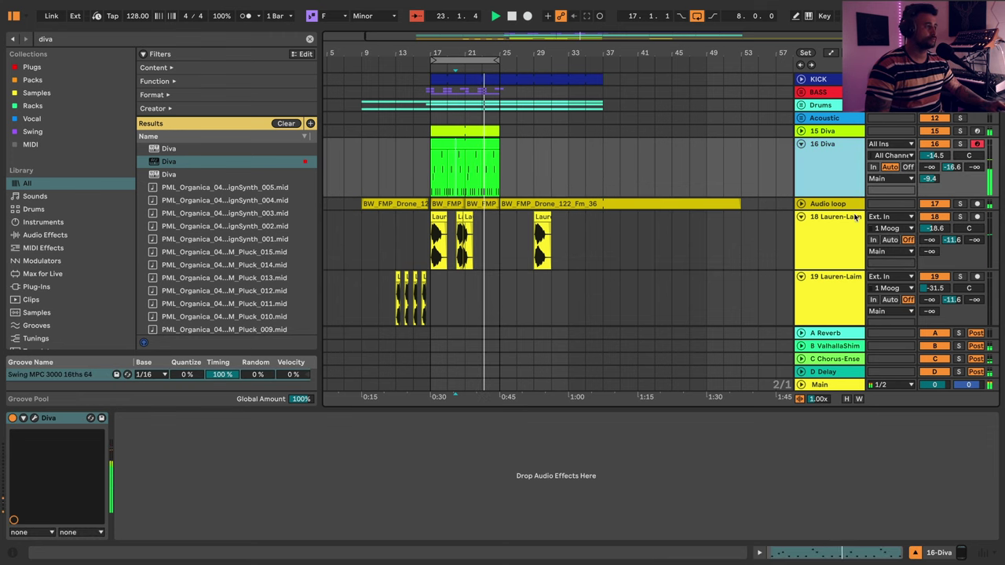
drag(928, 179, 928, 180)
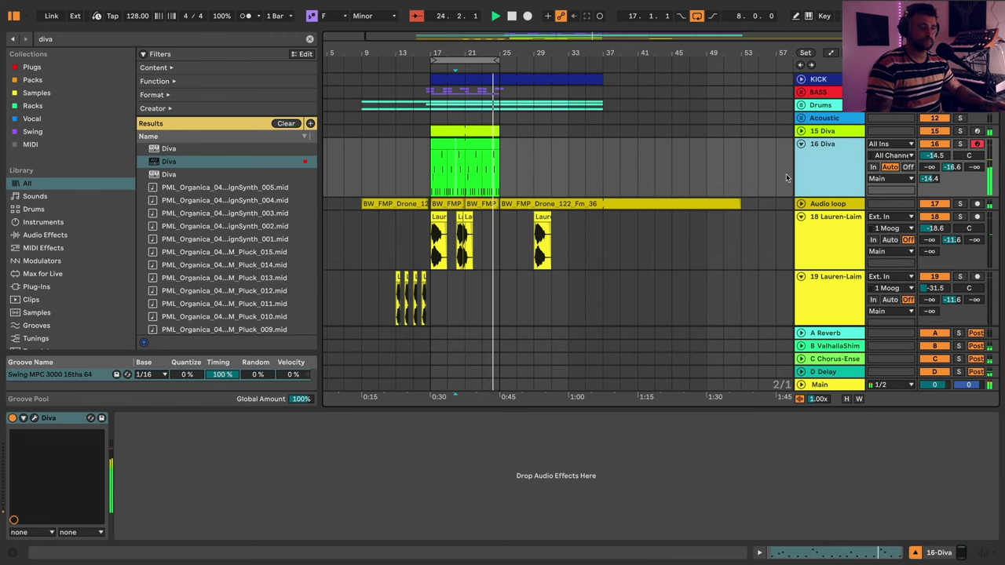
- Group the 15 Diva and 16 Diva tracks and name the group Melodics
key(Up)
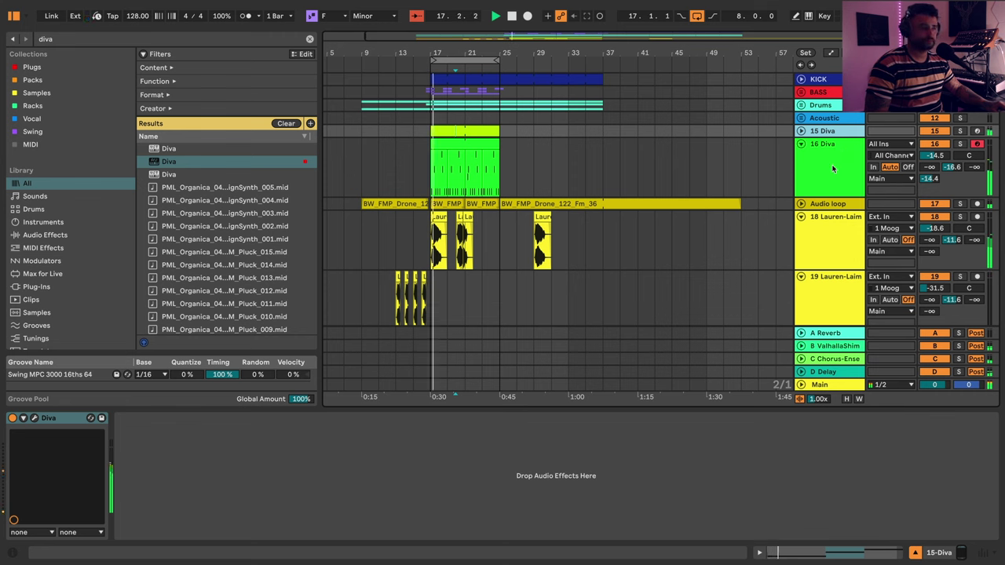
click(833, 168)
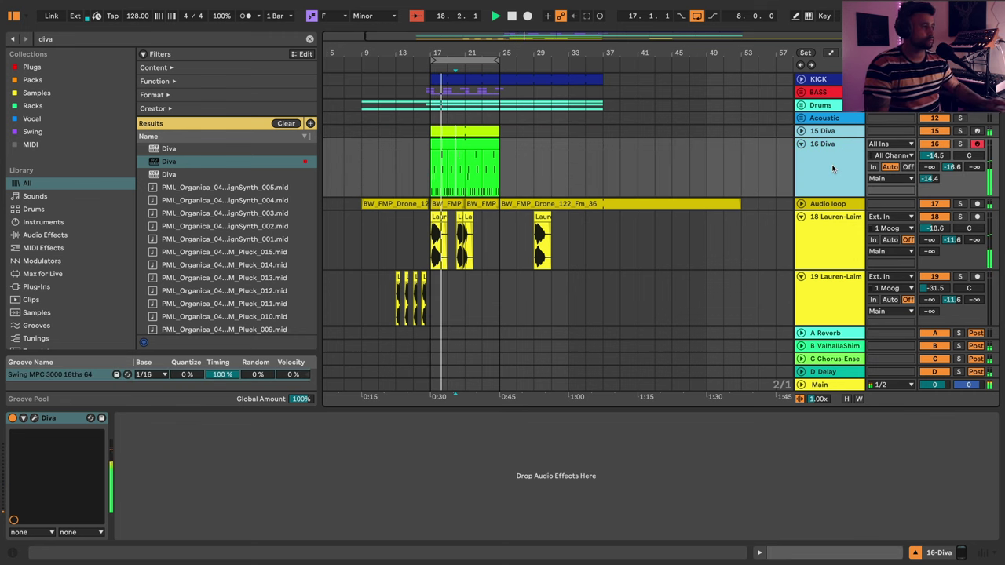
key(ctrl+g)
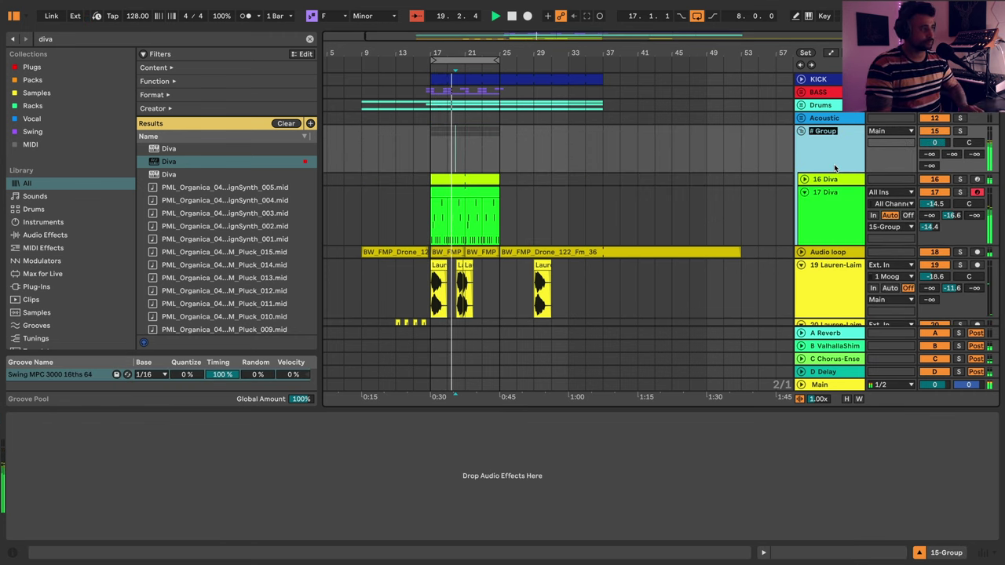
text(Melod)
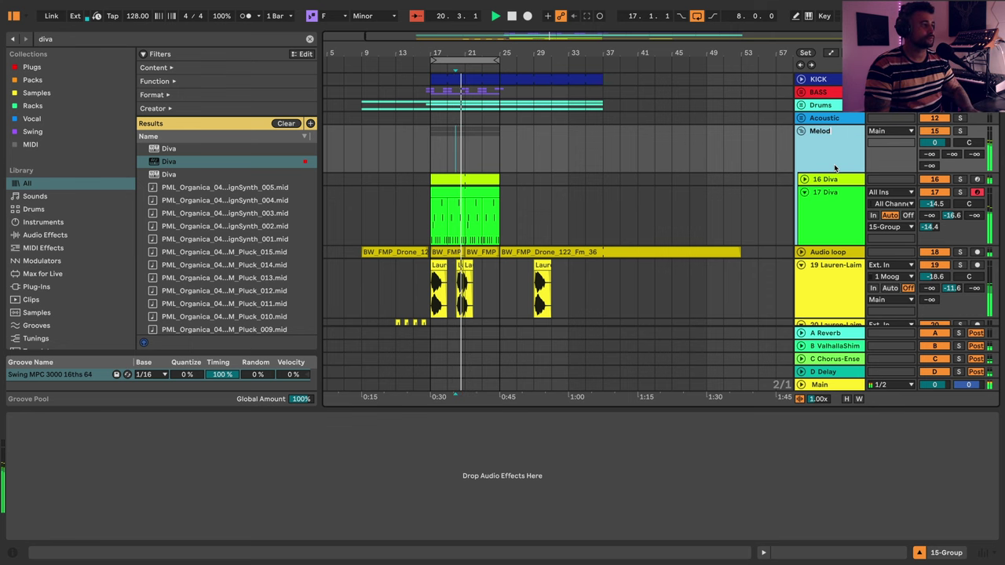
text(ics)
key(Return)
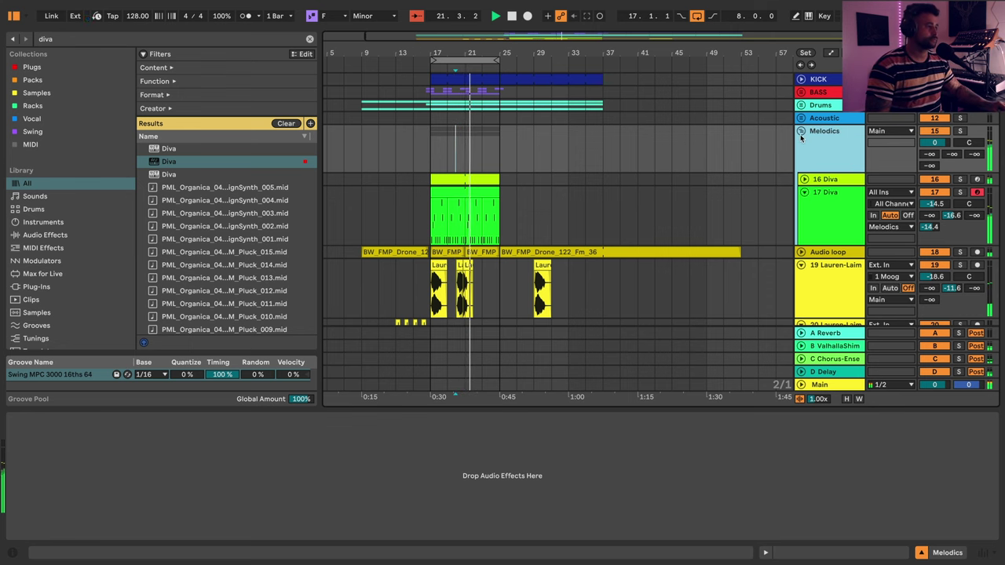
- Fold the Melodics group, then find the stock Compressor in the browser and load it onto the group
click(801, 131)
click(830, 144)
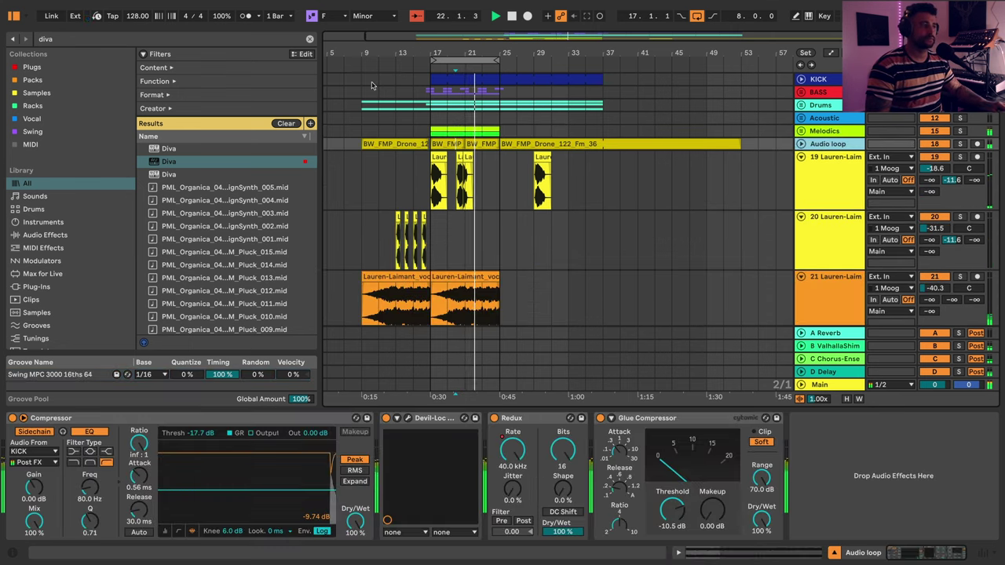
click(837, 131)
click(309, 39)
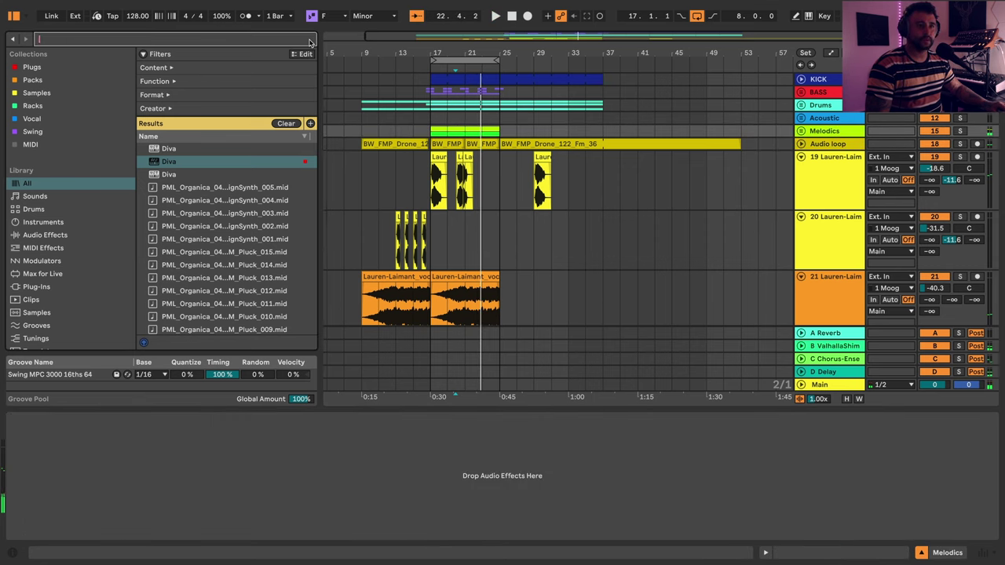
text(comp)
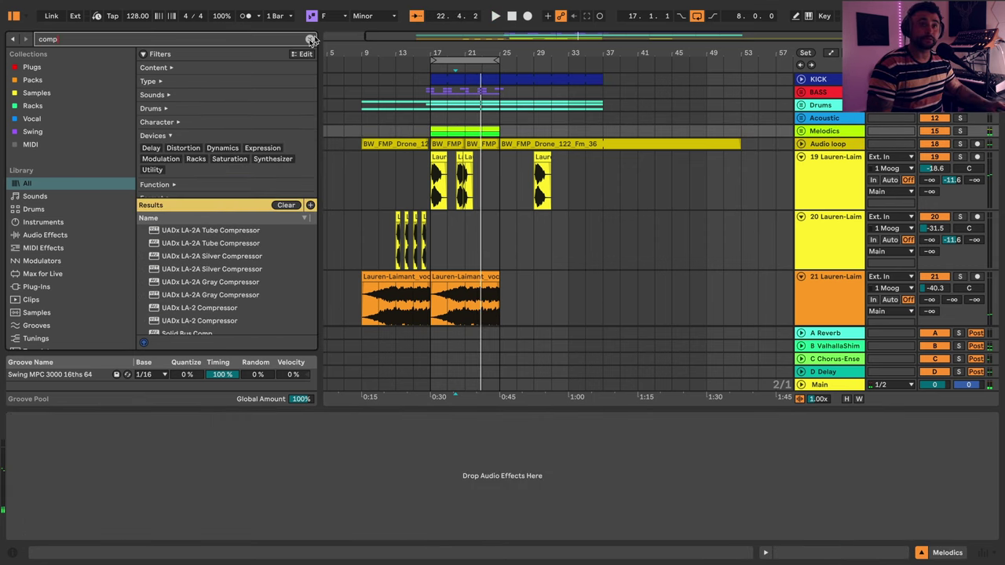
scroll(213, 283, down, 3)
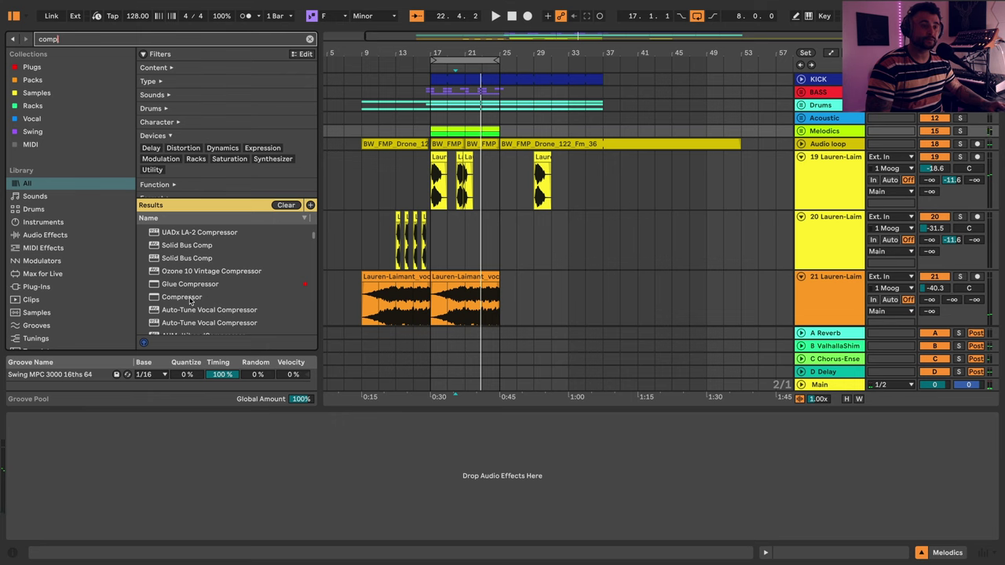
double_click(189, 297)
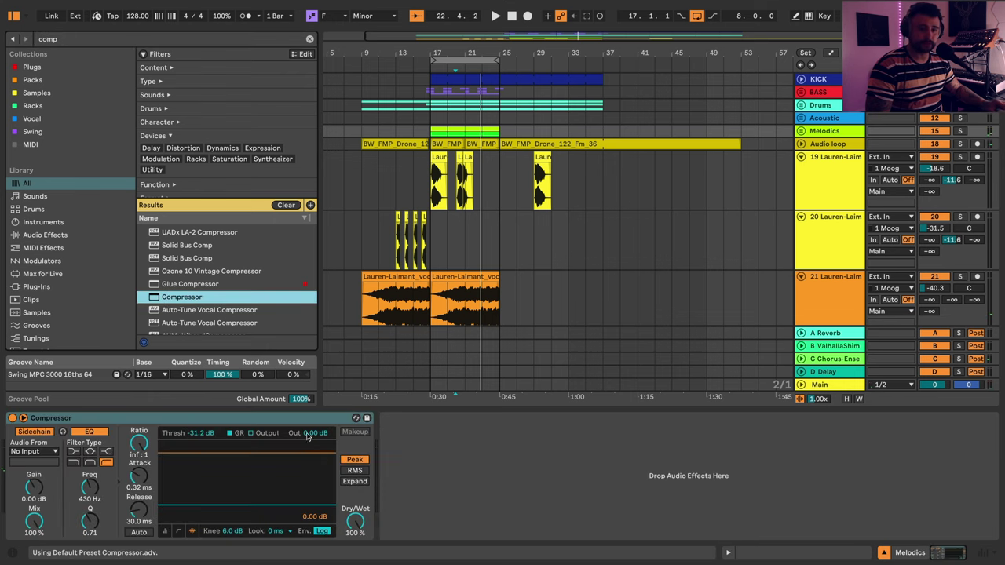
- Set the Melodics Compressor's sidechain source to KICK and unfold the group
click(32, 452)
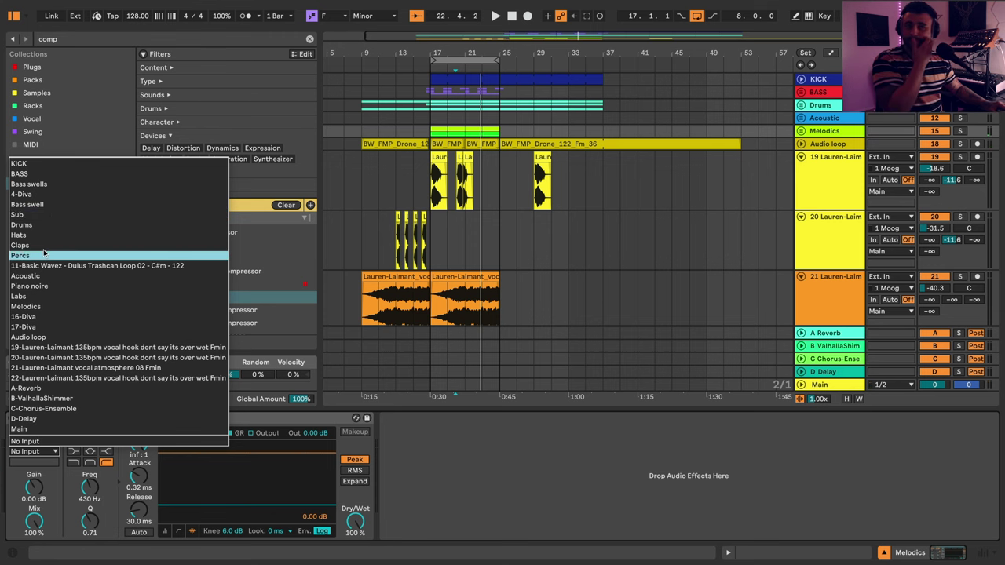
click(42, 166)
click(800, 131)
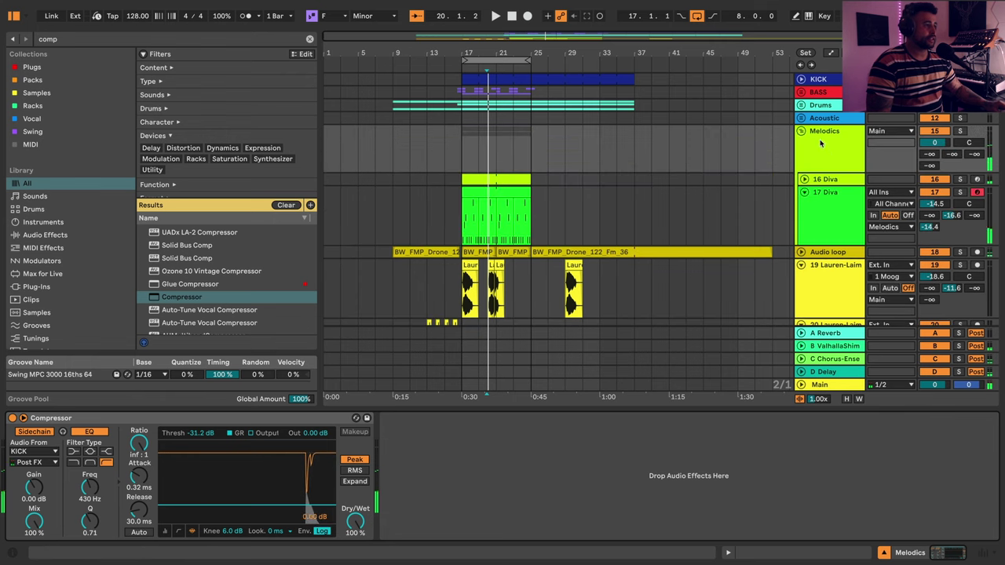
- Play the loop and check the gain reduction and loudness in the Pro-L 2 limiter on the Main track
click(829, 153)
click(821, 217)
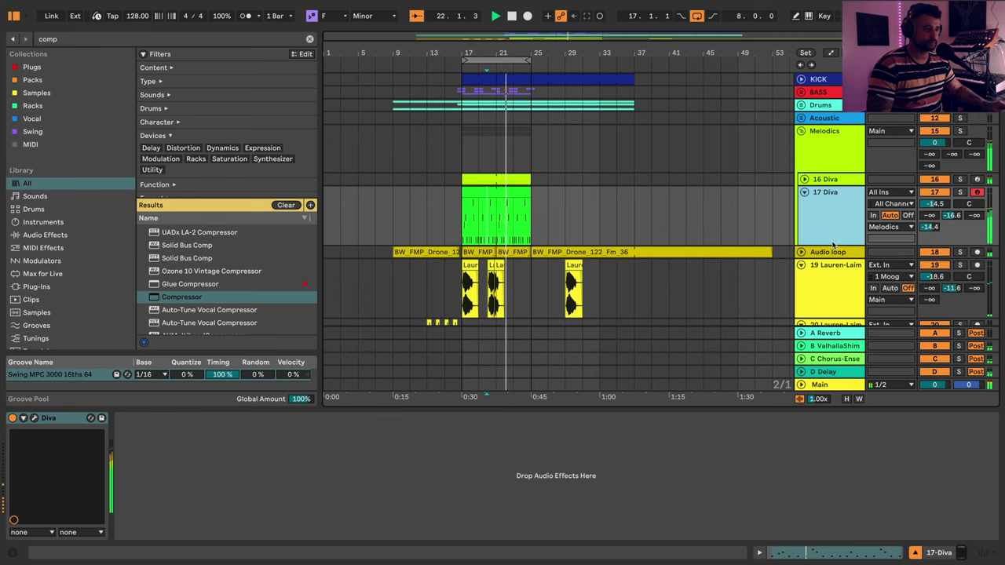
key(space)
click(820, 384)
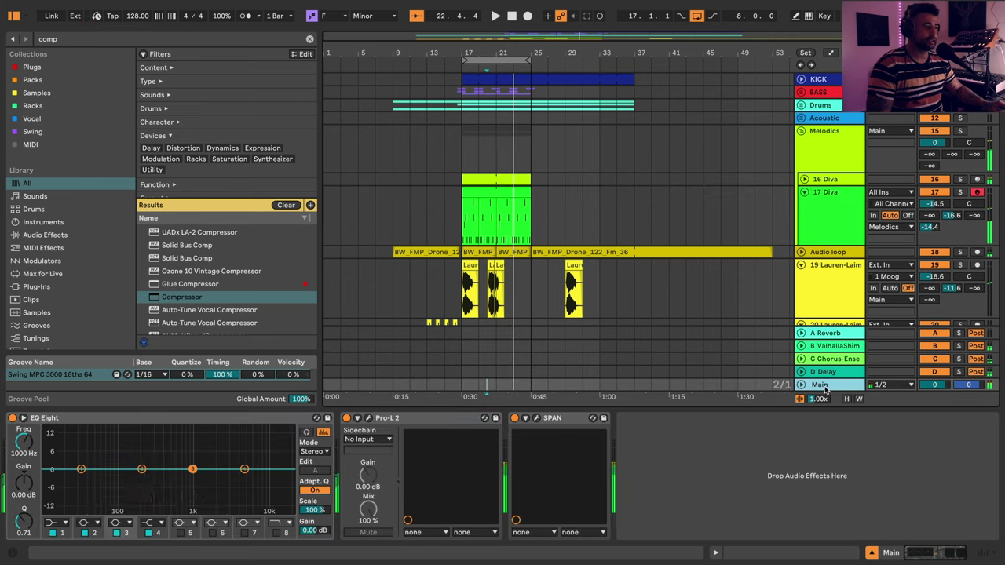
click(366, 419)
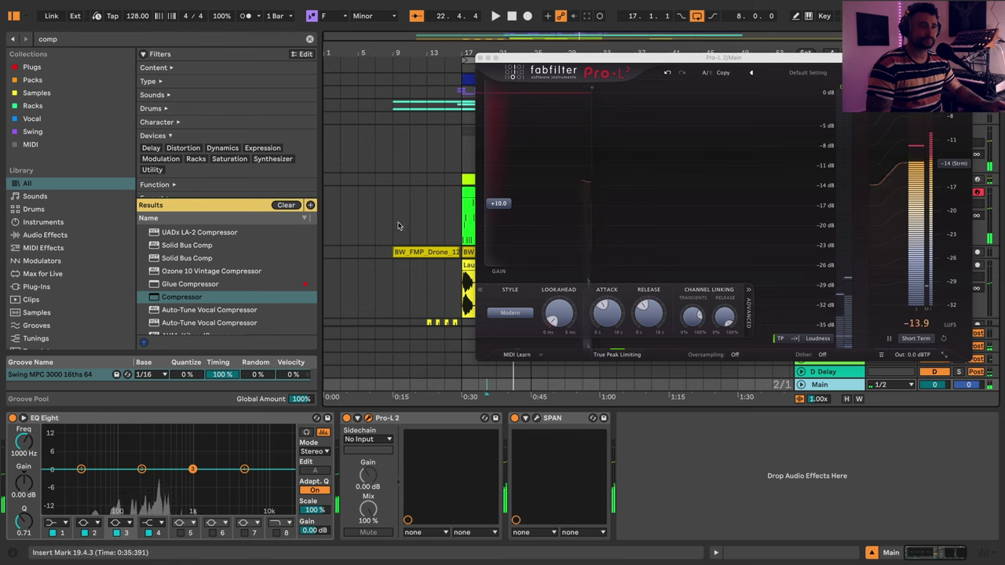
key(space)
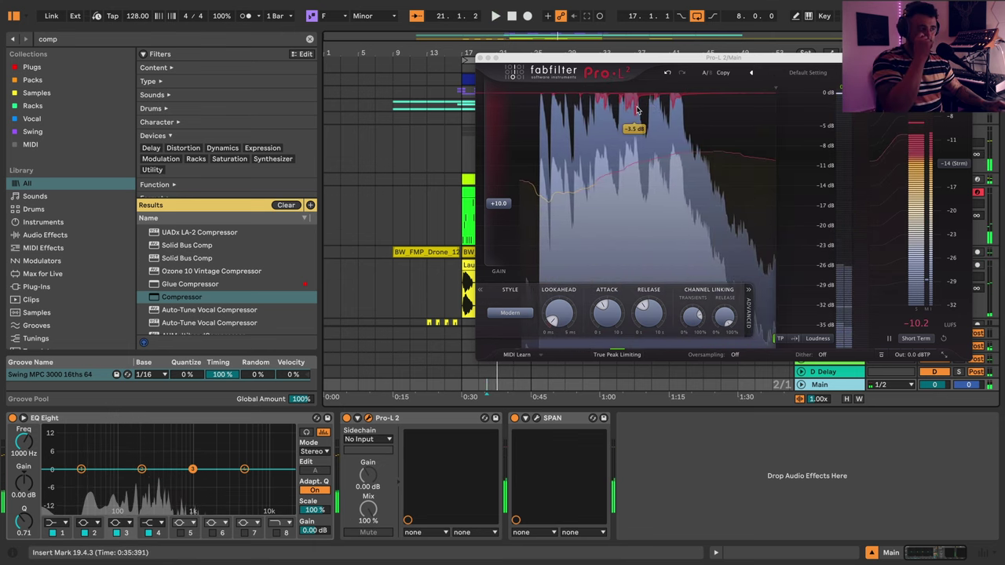
key(space)
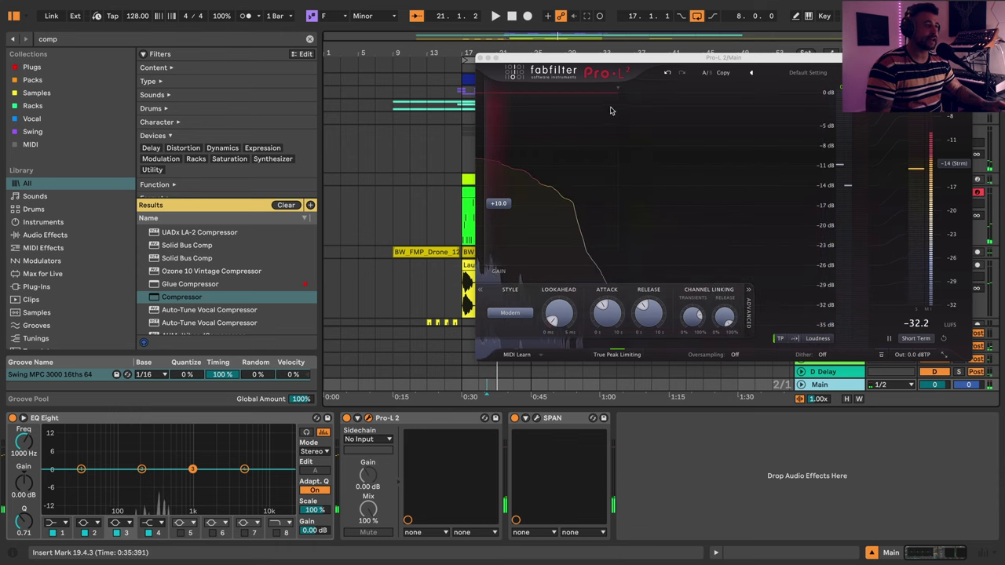
key(space)
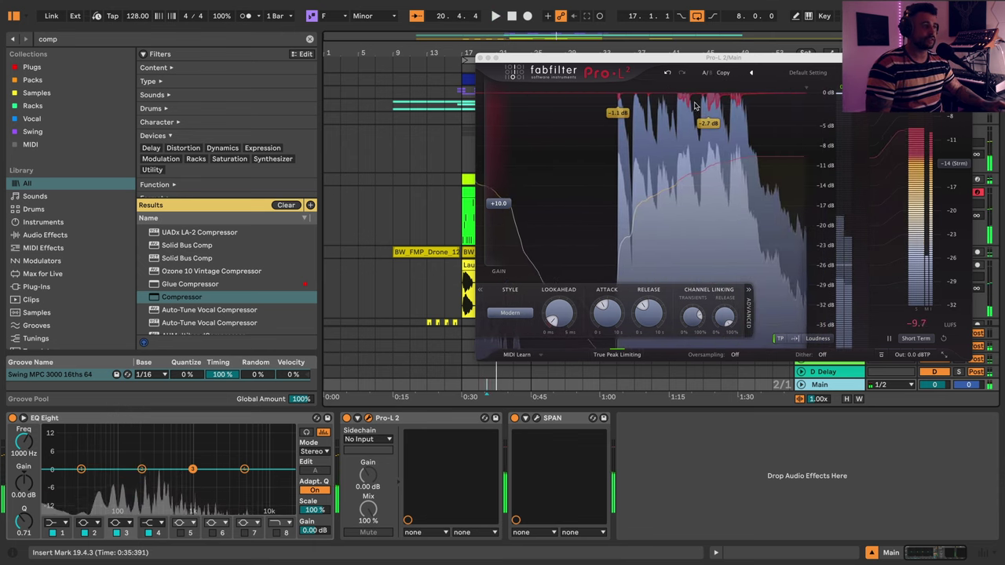
click(480, 59)
- In the mixer, lower the BASS and Drums group volumes together, to -1.0 dB and -9.3 dB respectively
key(Tab)
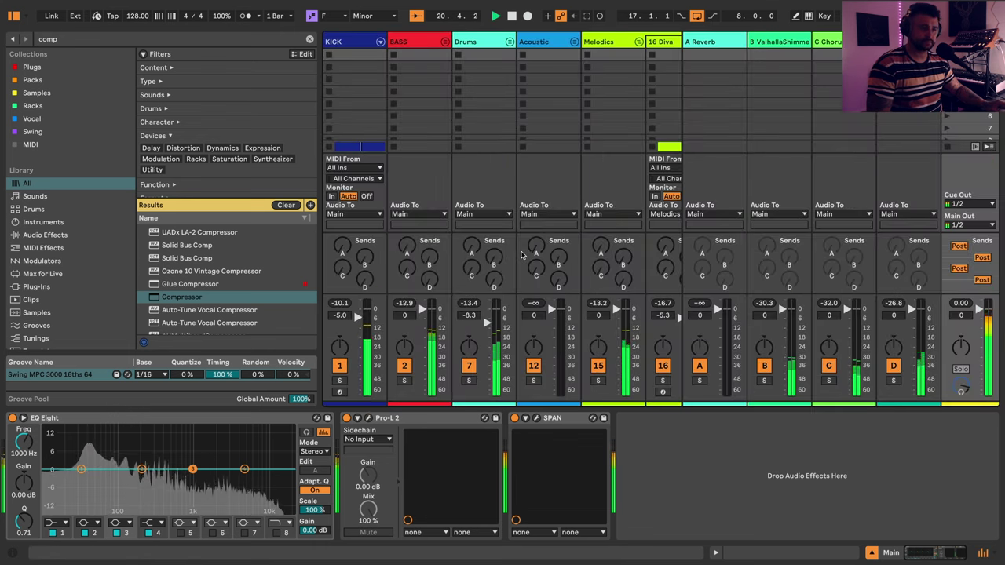
scroll(589, 180, right, 3)
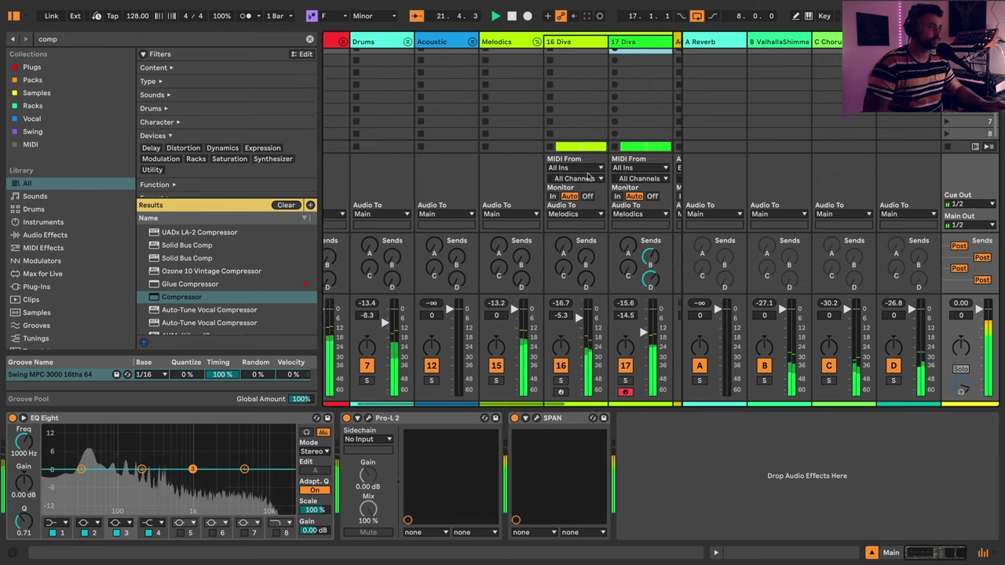
scroll(514, 45, right, 6)
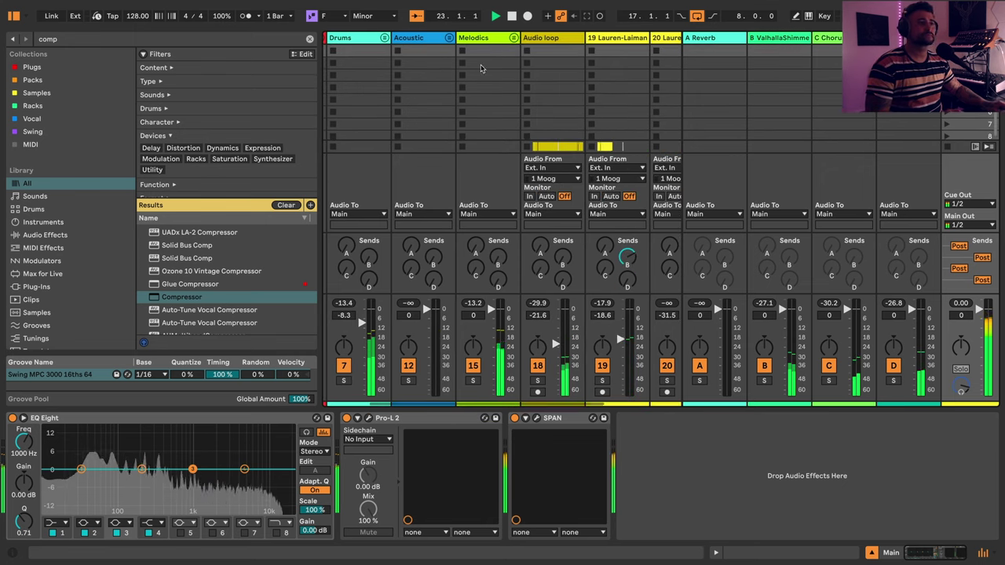
scroll(530, 184, left, 2)
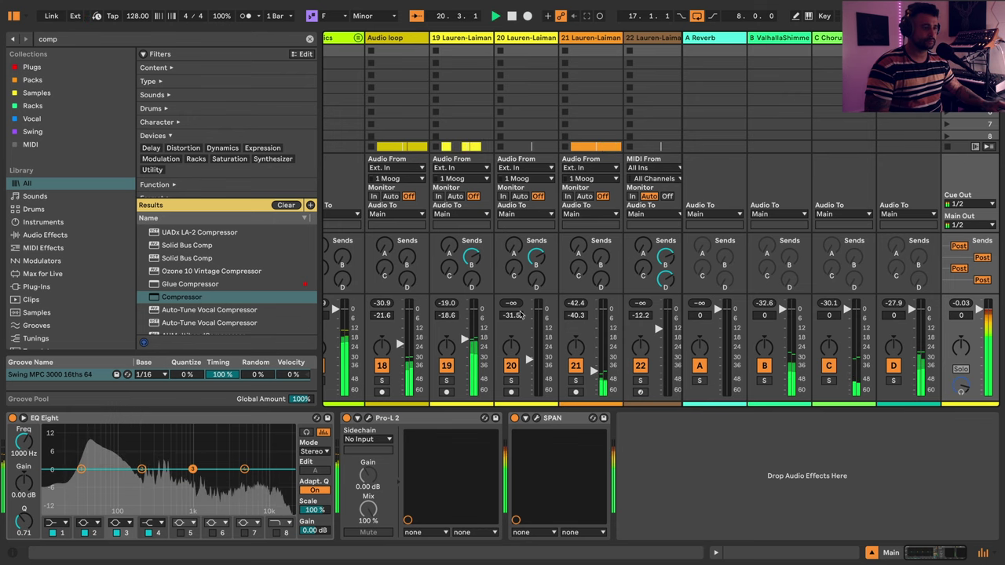
scroll(445, 122, left, 10)
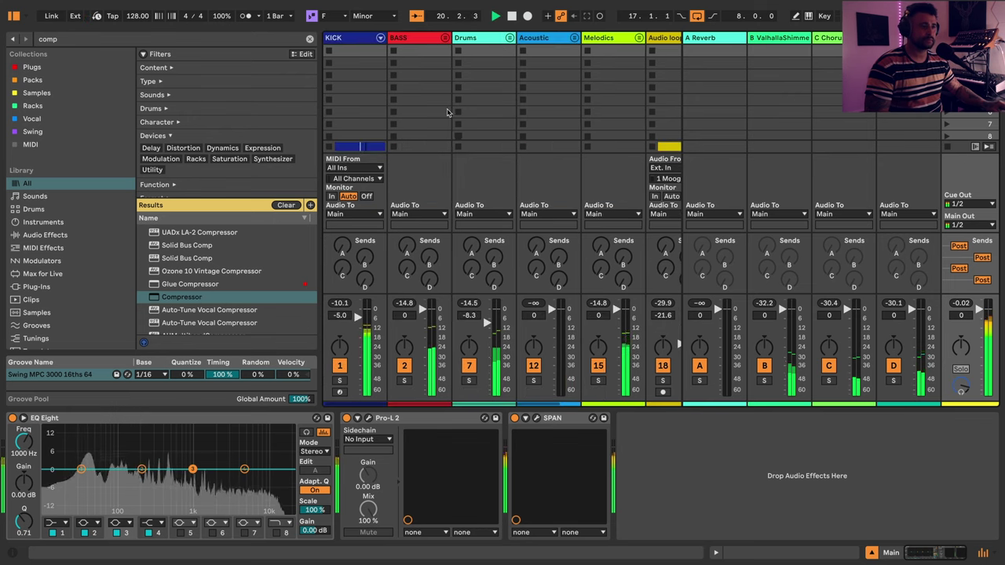
click(419, 42)
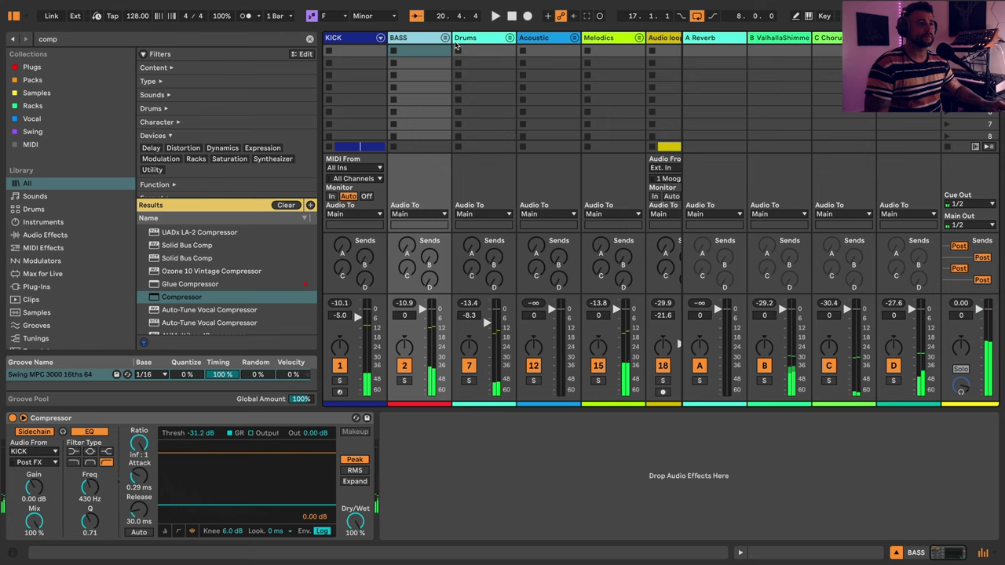
click(487, 51)
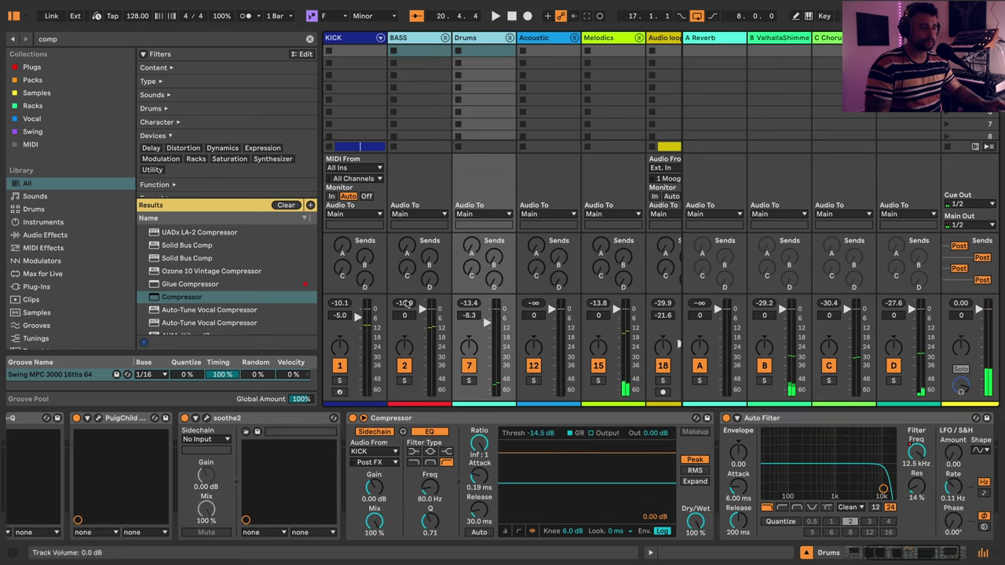
drag(404, 319, 404, 325)
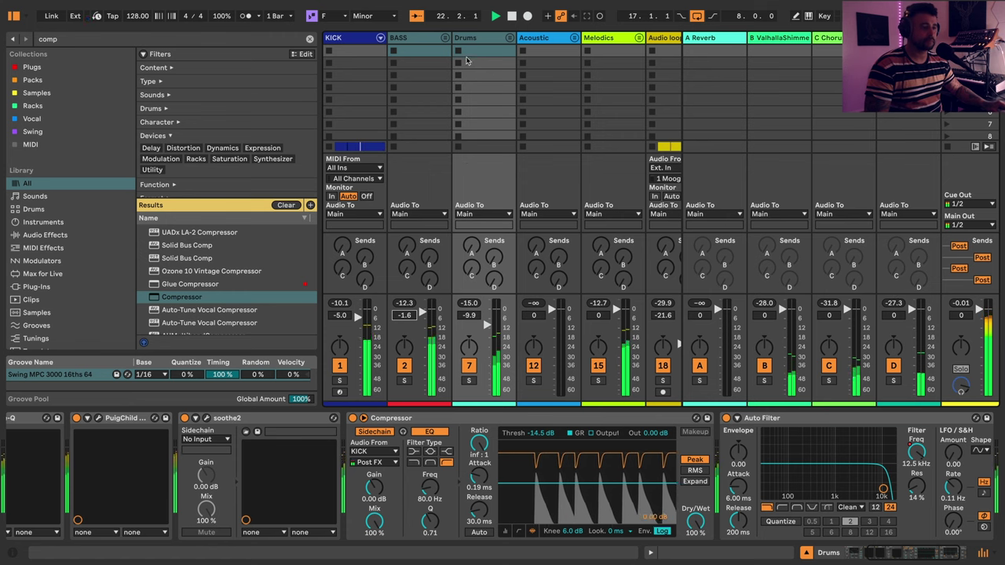
drag(404, 315, 404, 310)
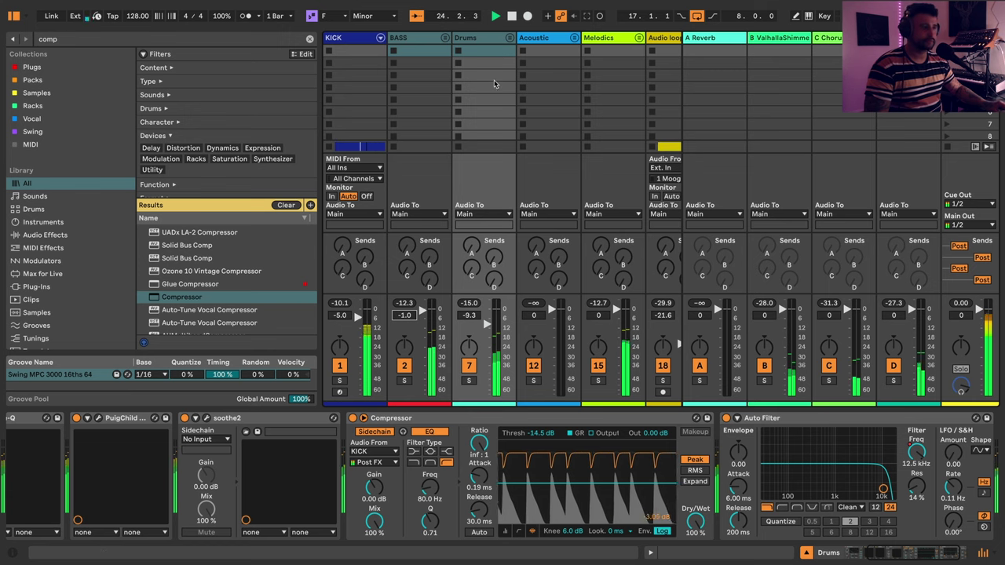
- Return to the arrangement and listen to the intro from bar 9, checking the vocal chops on track 20
key(Tab)
click(504, 188)
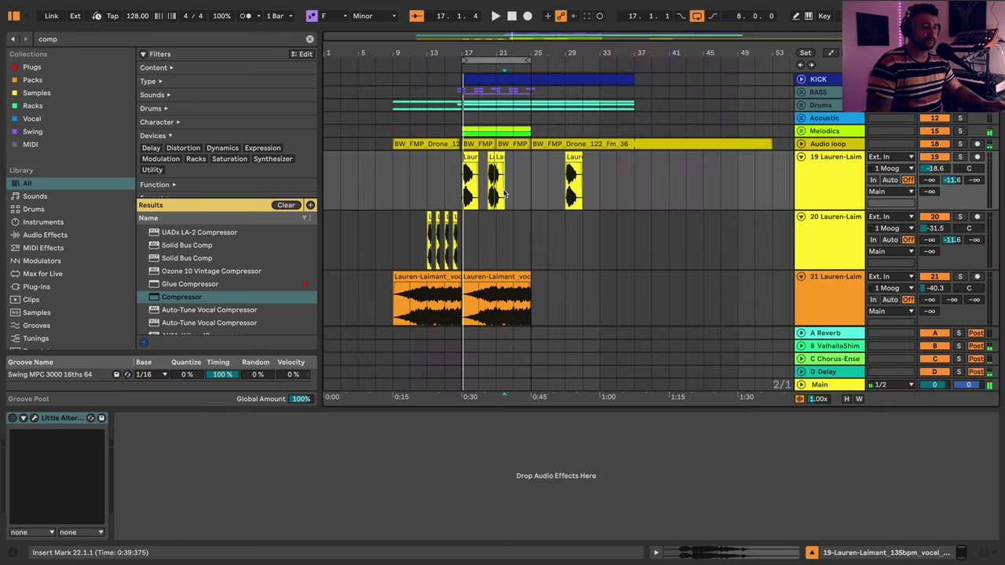
key(space)
scroll(483, 254, down, 3)
drag(501, 51, 471, 99)
click(498, 227)
scroll(395, 206, up, 3)
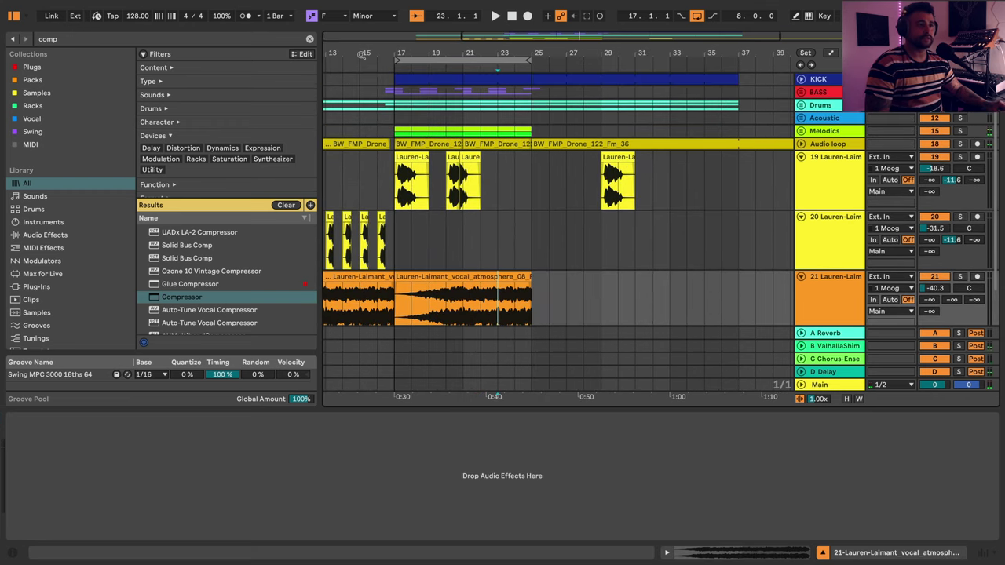
scroll(369, 70, left, 3)
click(356, 77)
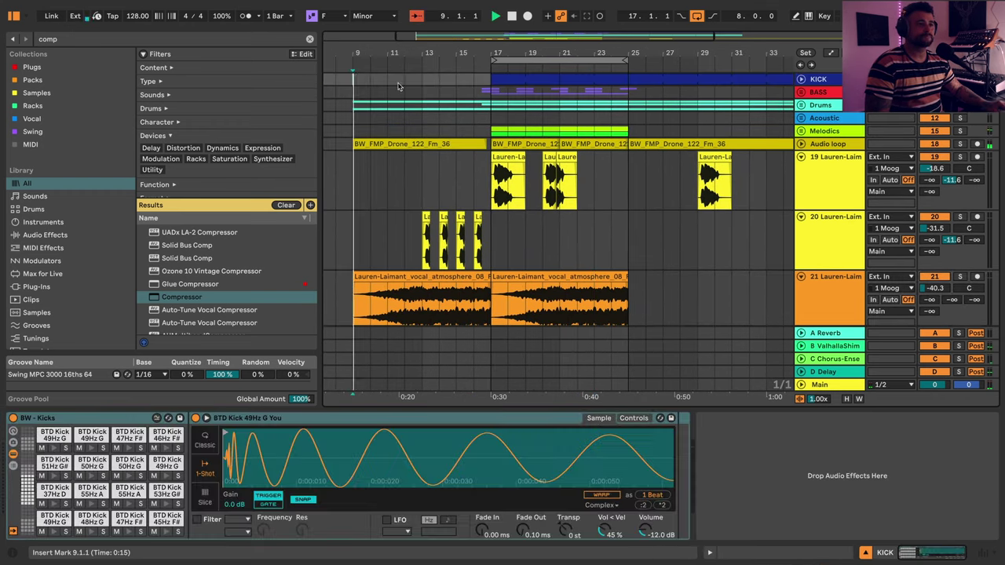
key(space)
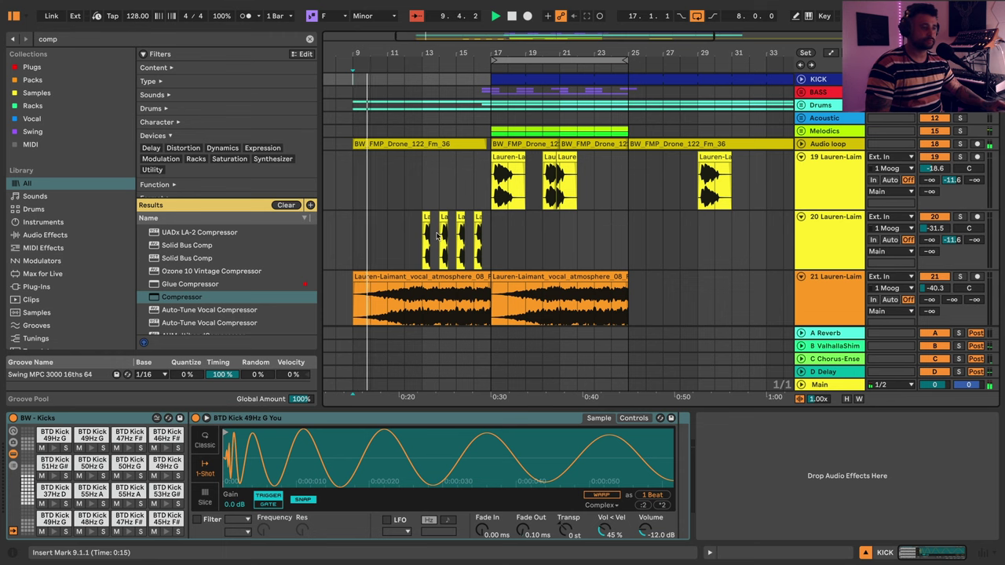
click(819, 241)
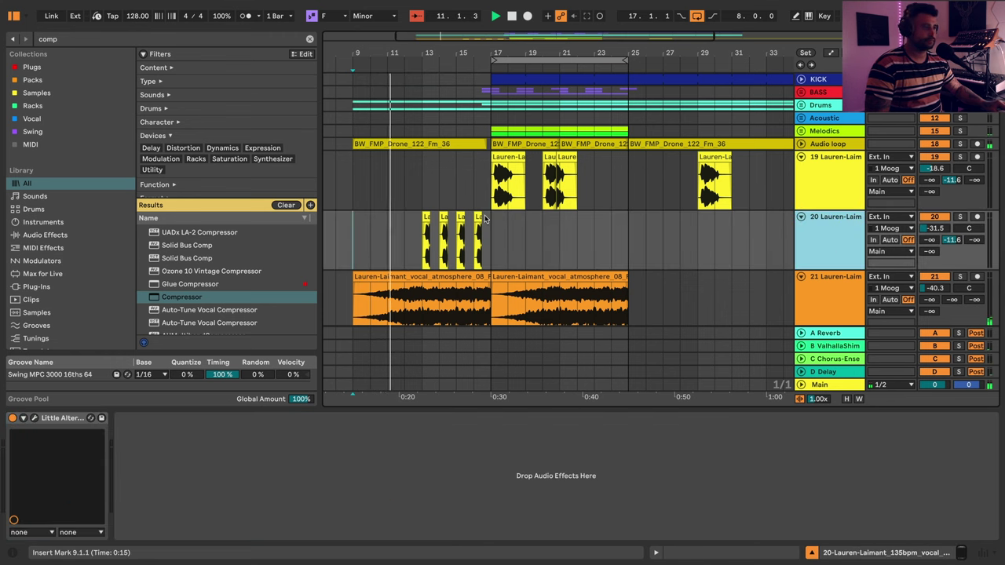
key(space)
- Consolidate the two adjoining vocal clips at bars 20 to 22 on track 19 and place a copy at bar 16
drag(543, 181, 575, 185)
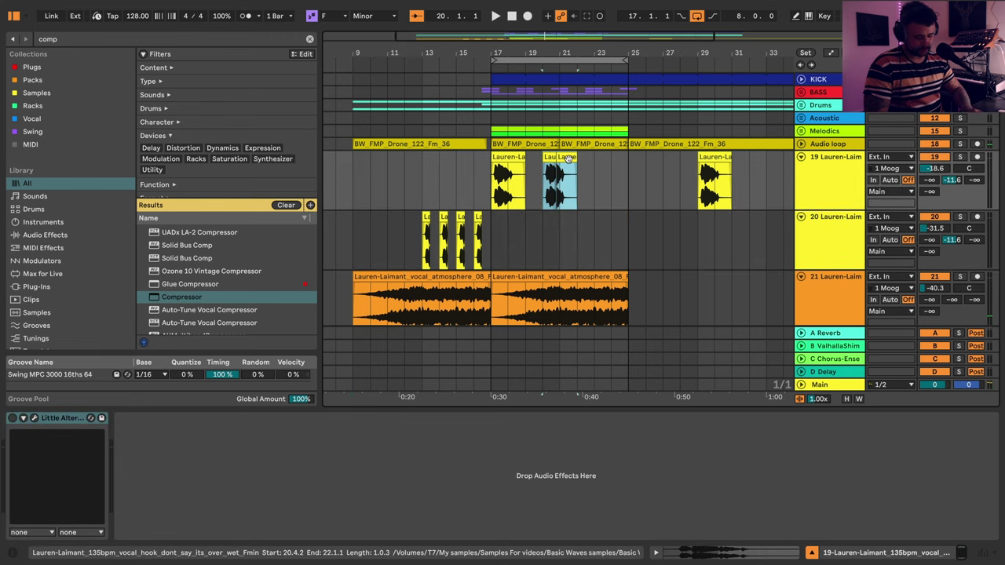
key(super+j)
drag(564, 158, 499, 179)
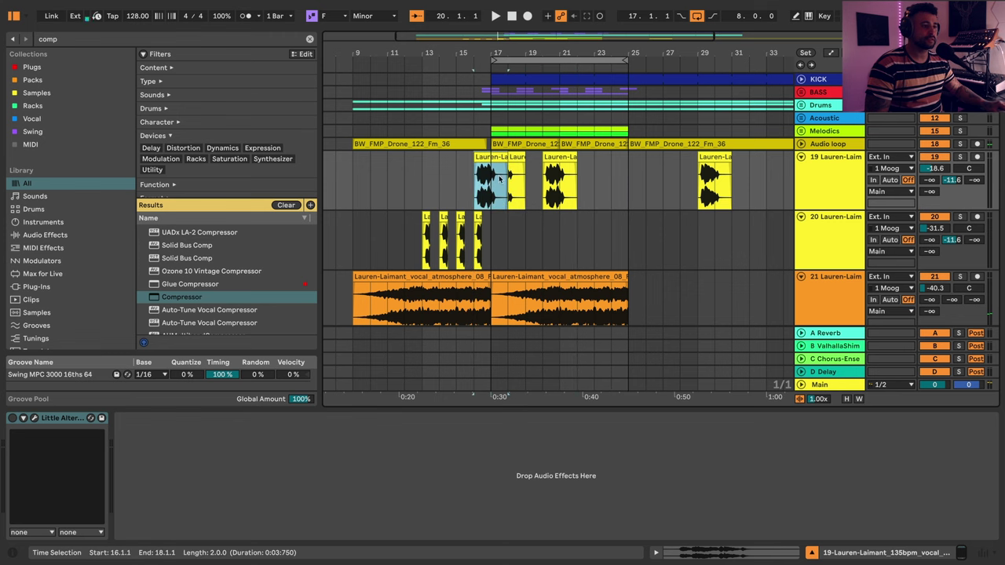
- While playing the build-up, raise track 20's volume to -22.8 dB and its Delay send to -2.5 dB
click(408, 193)
key(space)
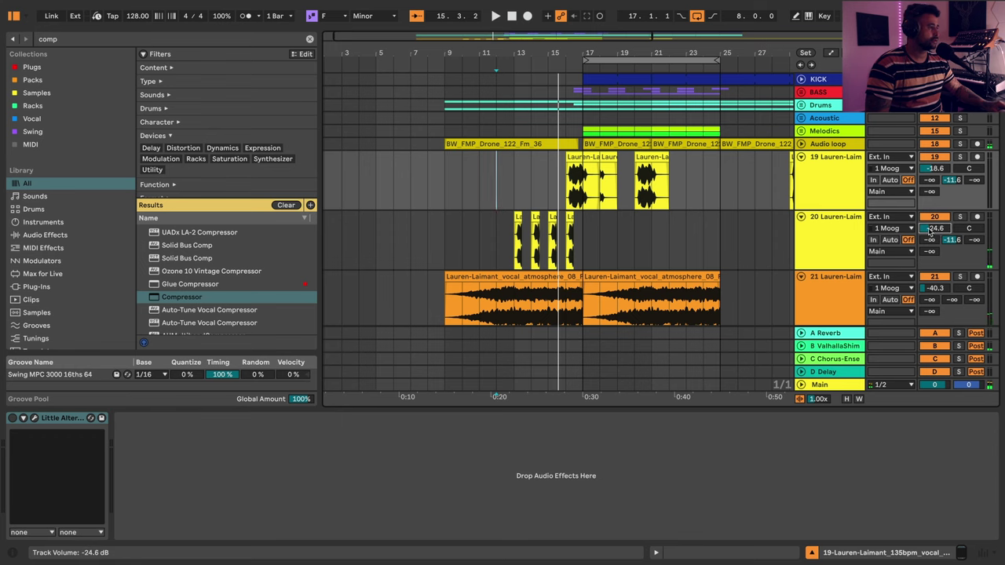
key(space)
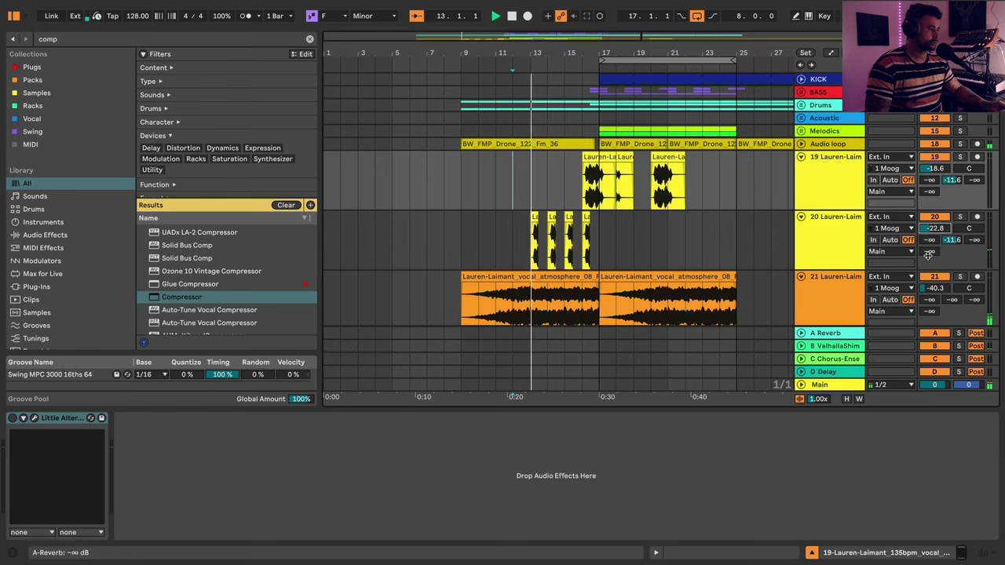
click(929, 252)
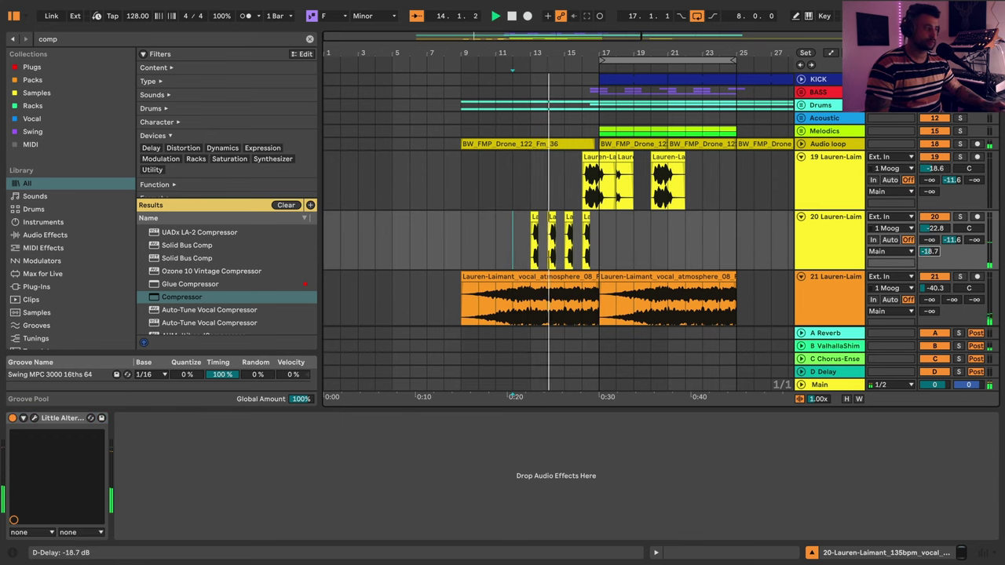
mouse_move(928, 251)
mouse_down()
mouse_move(929, 218)
mouse_move(928, 248)
mouse_up()
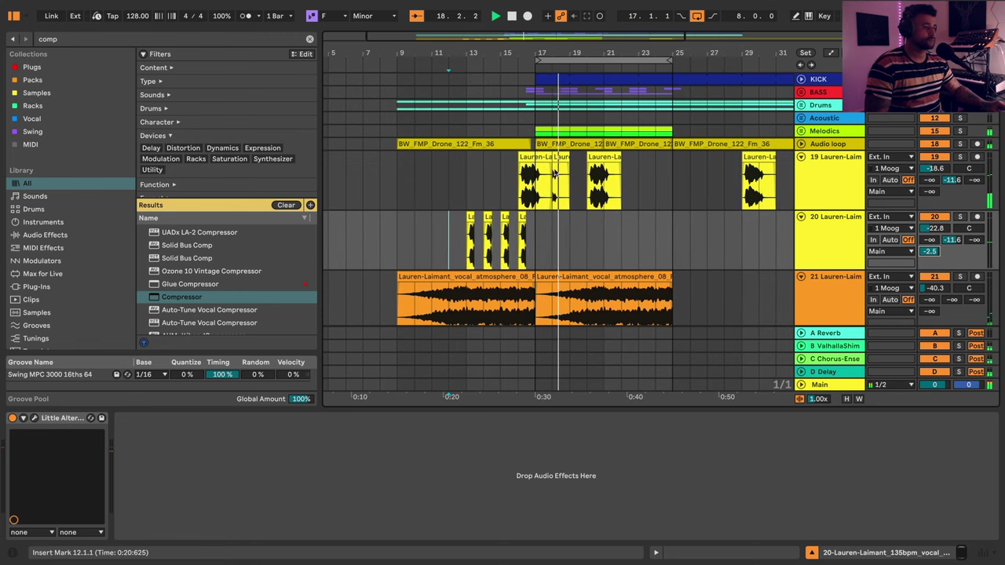
- Delete the leftover vocal clip between bars 18 and 19 on track 19
click(553, 156)
key(Delete)
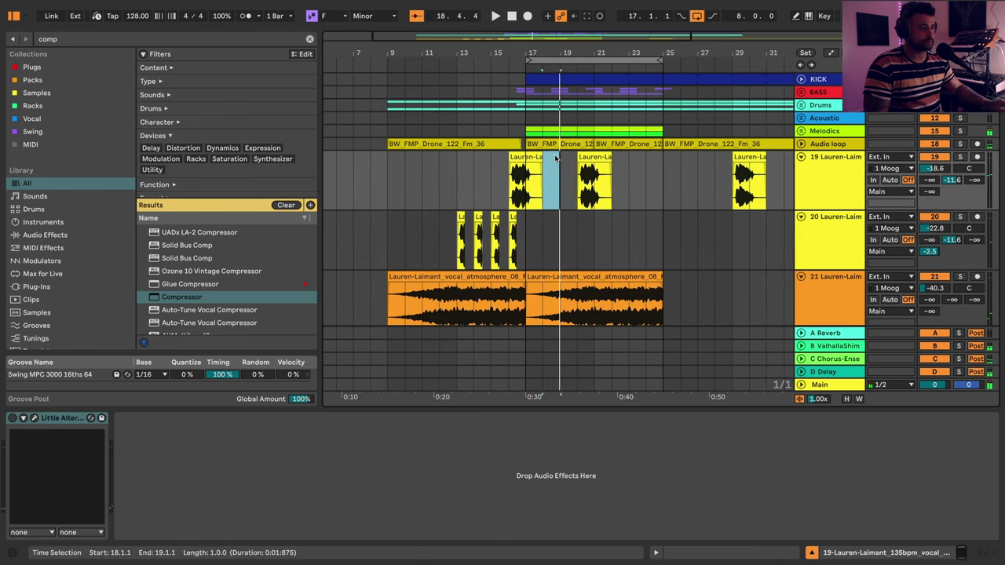
click(489, 196)
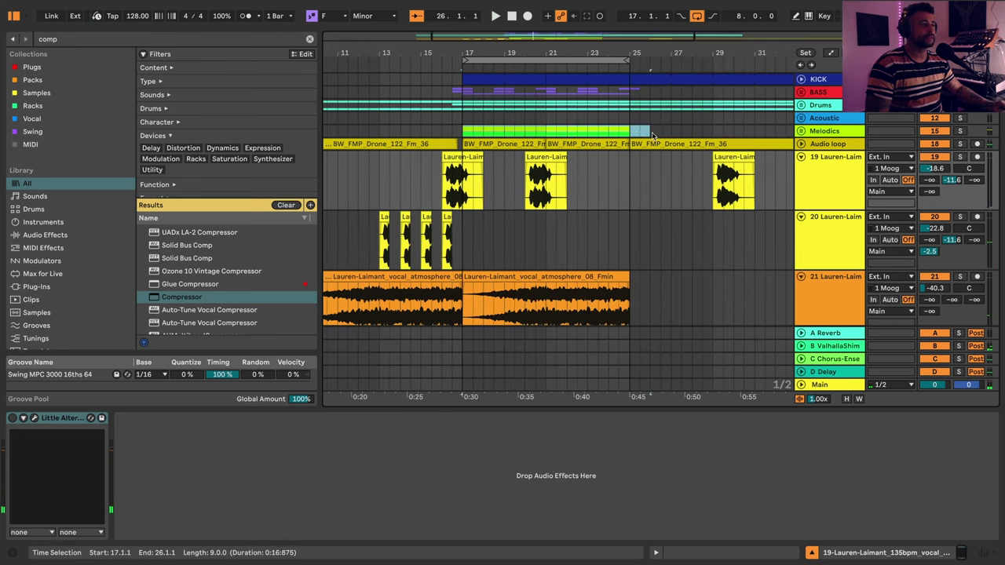
- Shift the Melodics part from bars 17–25 to bars 25–33, and duplicate the kick, bass and drum parts of bars 17–25 into bars 25–33
drag(633, 133, 631, 135)
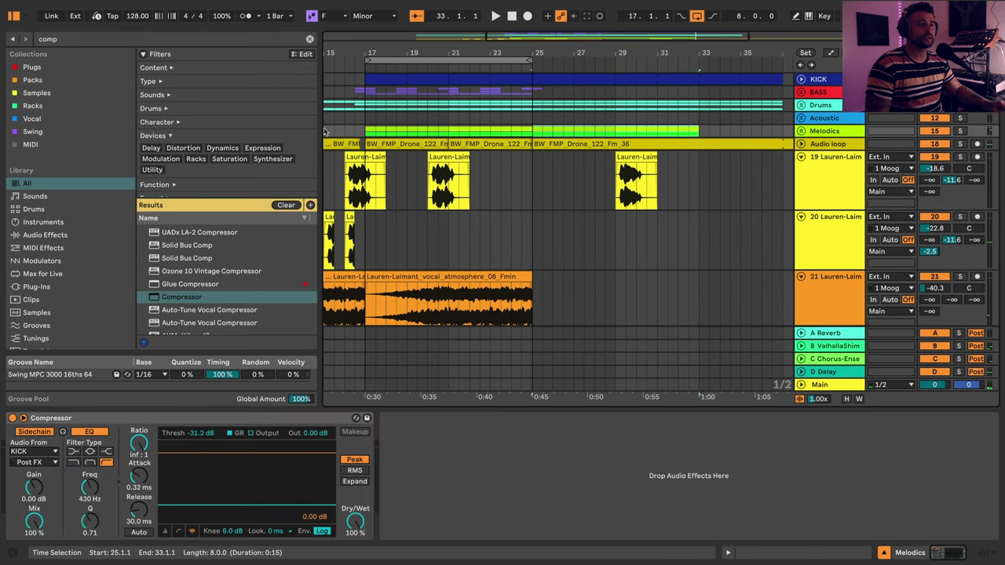
drag(367, 134, 530, 128)
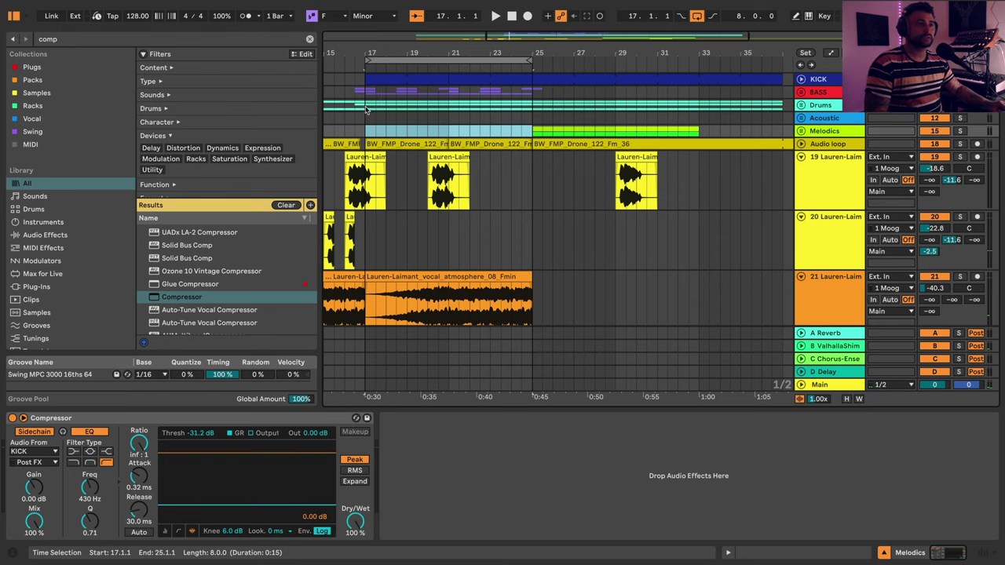
drag(365, 110, 524, 84)
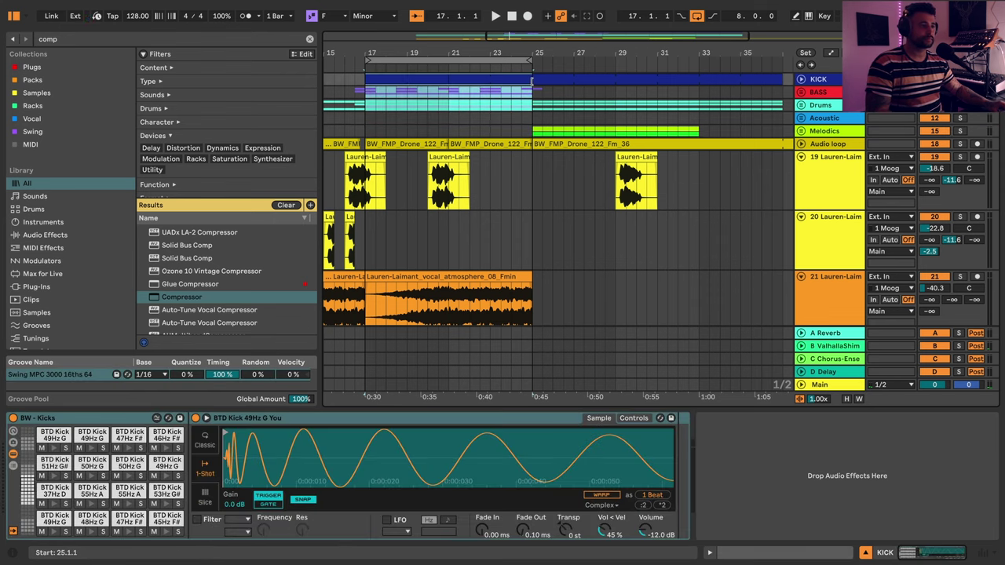
key(ctrl+d)
- Play the arrangement from just before bar 17 and extend the loop to 16 bars, from bar 17 to bar 33
click(353, 99)
key(space)
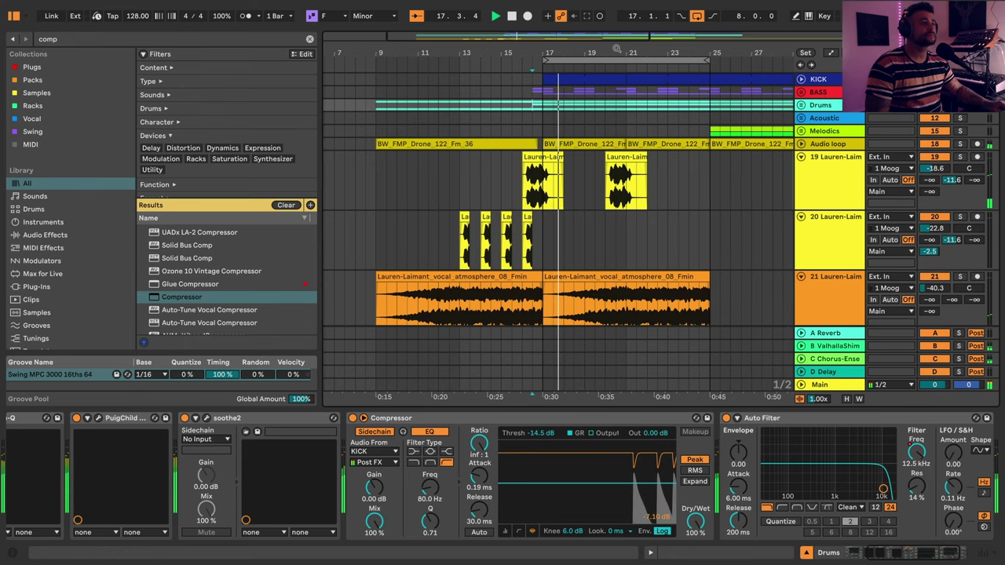
scroll(529, 148, down, 3)
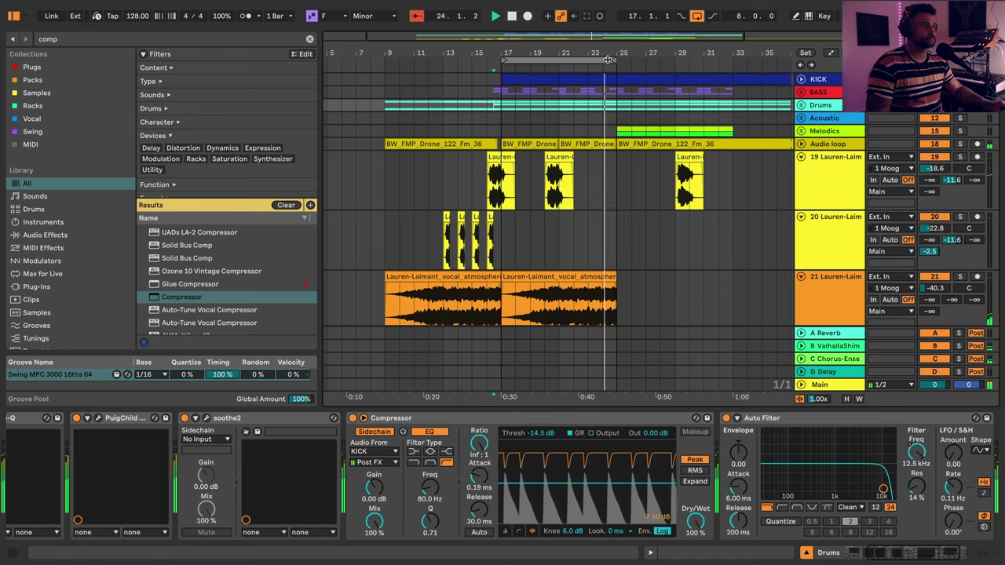
drag(613, 60, 737, 95)
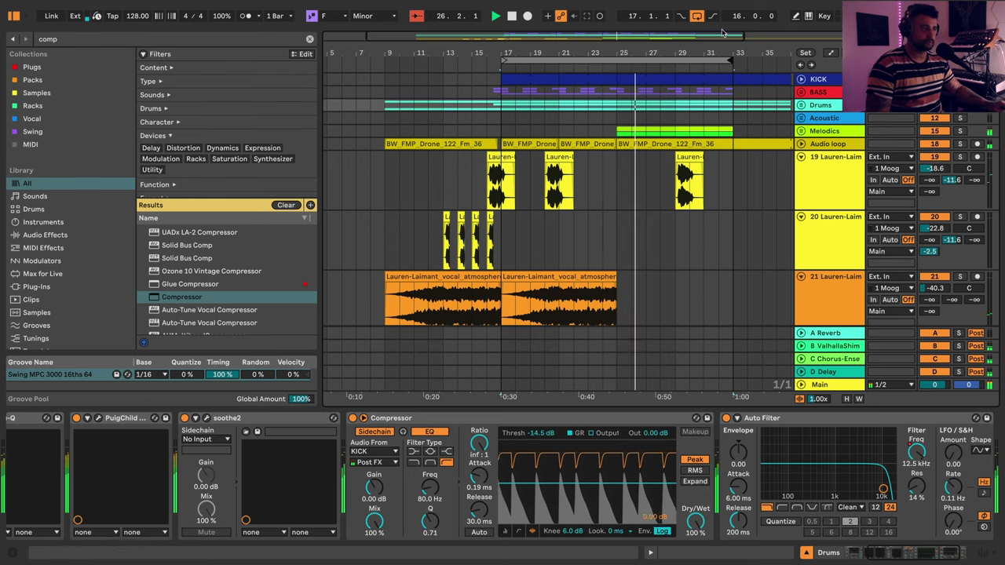
drag(727, 51, 574, 36)
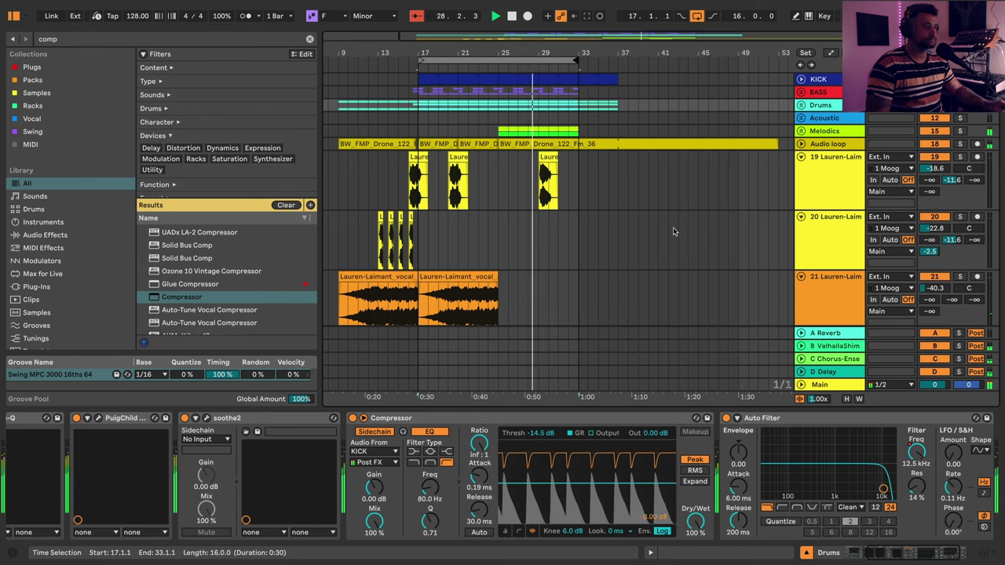
- On track 19, delete the vocal clip at bar 29, copy the bar 20 clip to bar 24, and play from there
key(space)
click(549, 158)
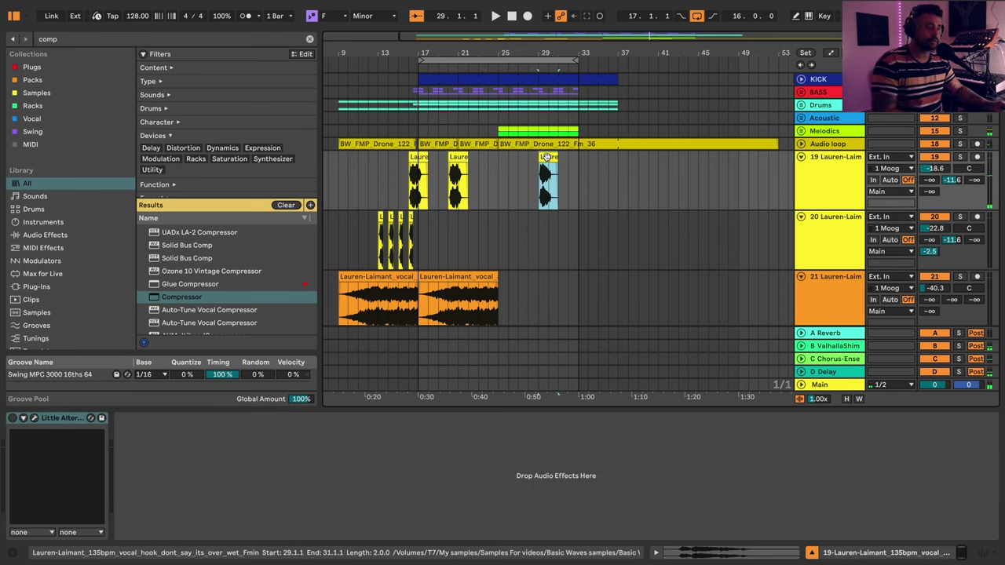
key(Delete)
click(456, 157)
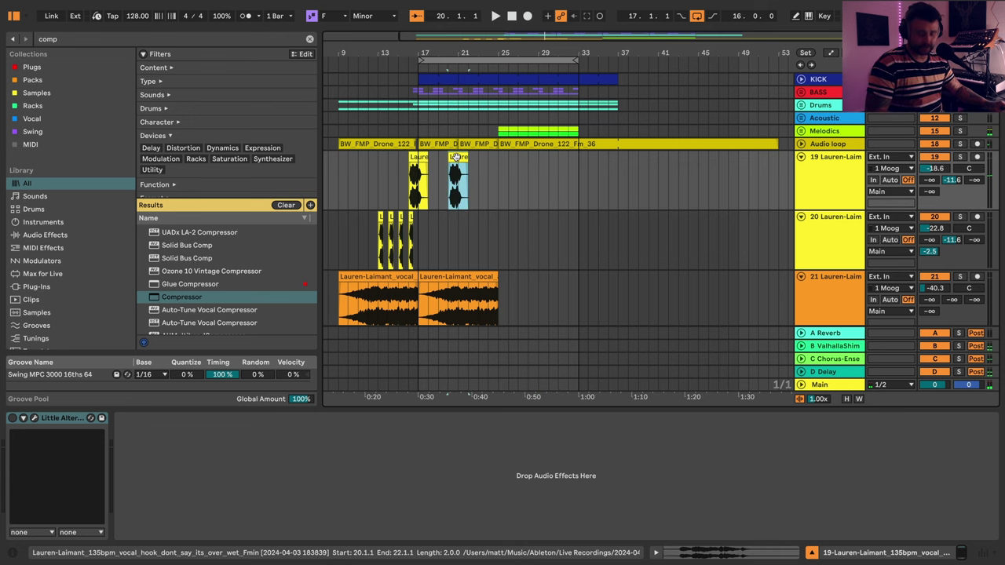
drag(456, 157, 496, 177)
click(492, 177)
key(space)
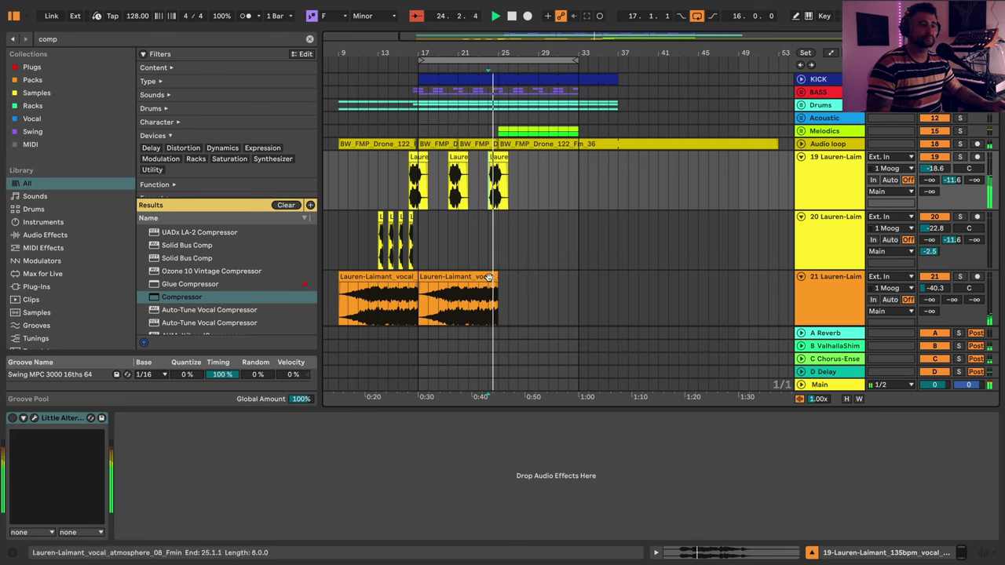
- Unfold the Melodics group and lower the 17 Diva track's volume to -14.9 dB during playback
click(801, 132)
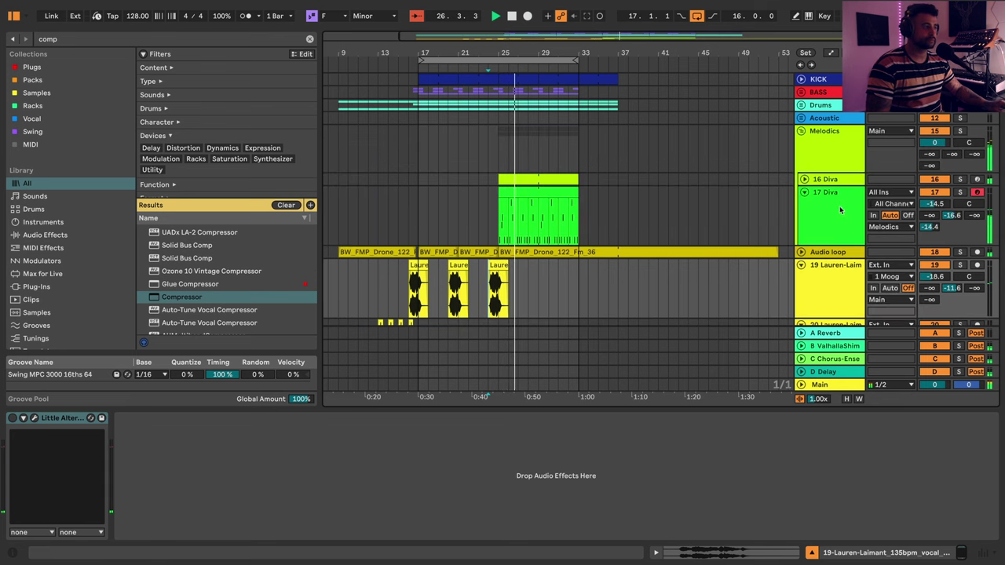
click(840, 210)
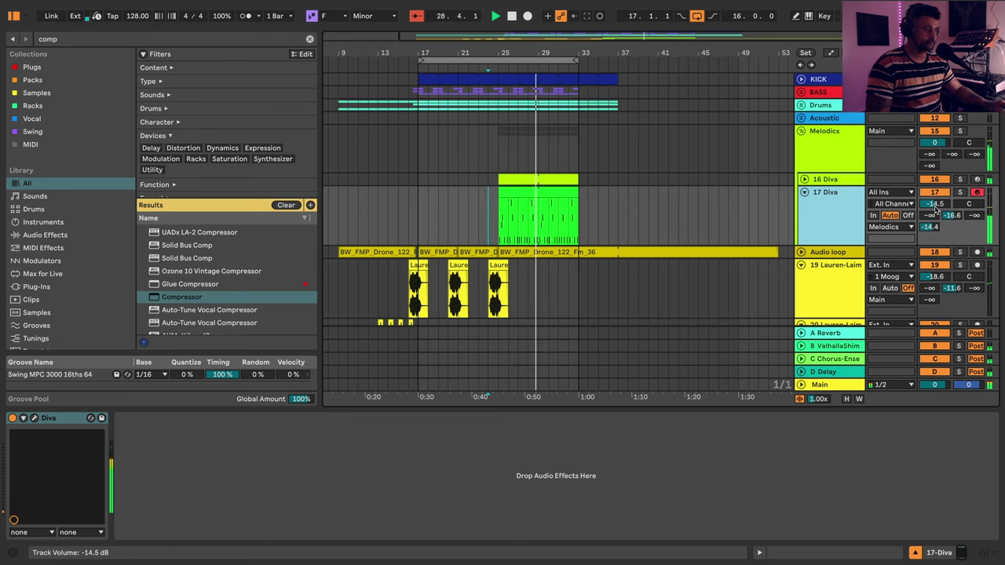
drag(935, 206, 935, 212)
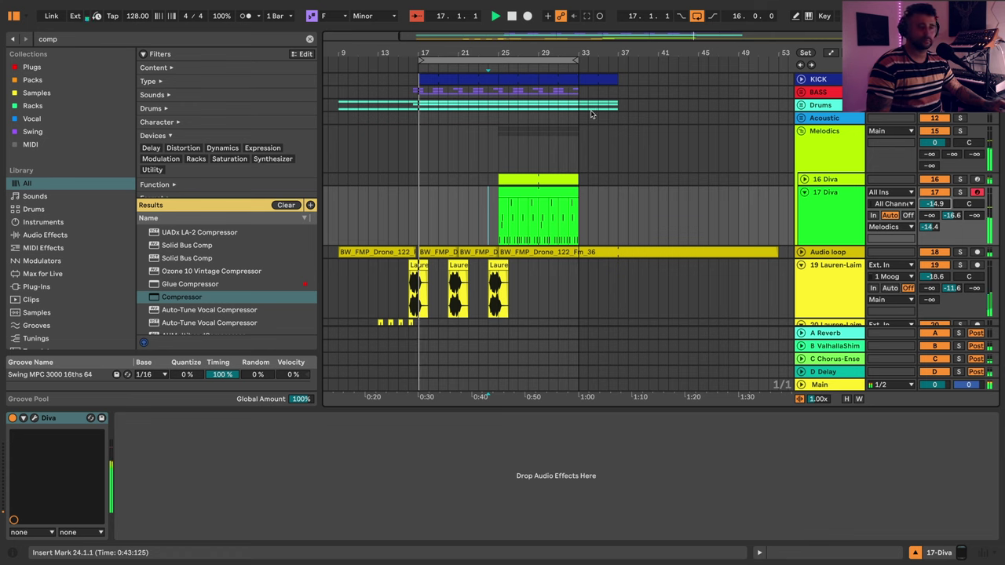
- Extend the start of the first drone clip on the Audio loop track back to bar 1
drag(437, 49, 473, 41)
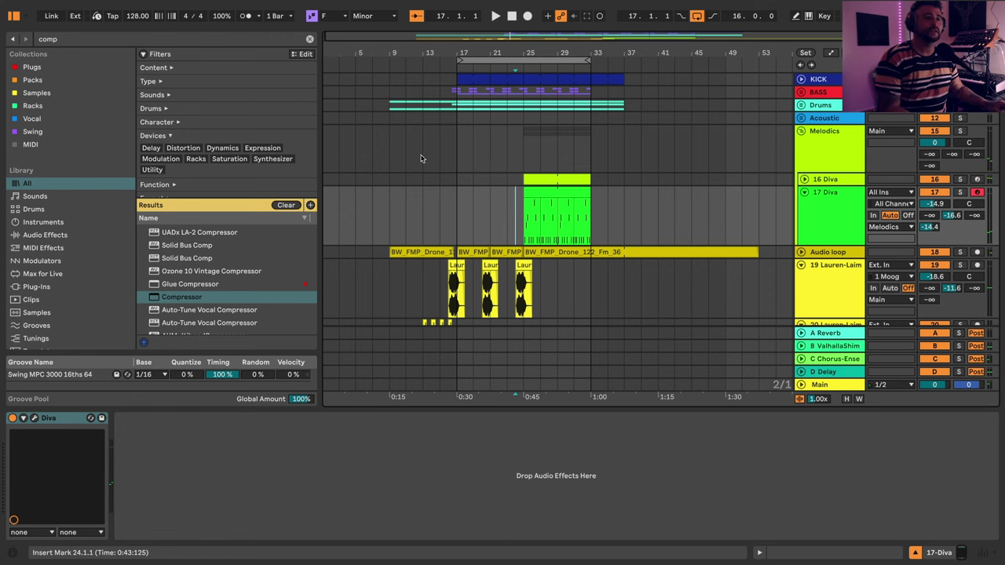
scroll(471, 168, down, 3)
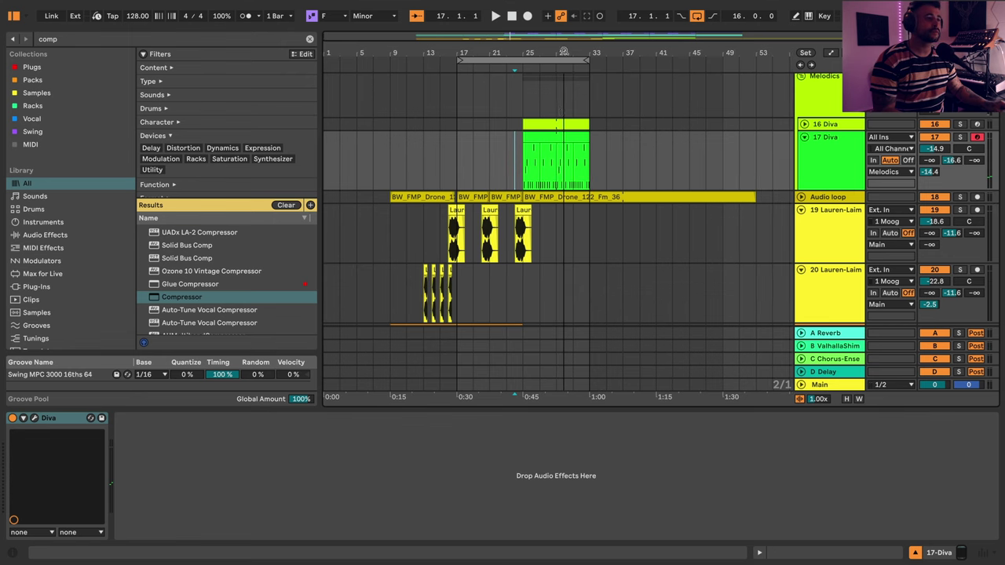
scroll(429, 150, up, 3)
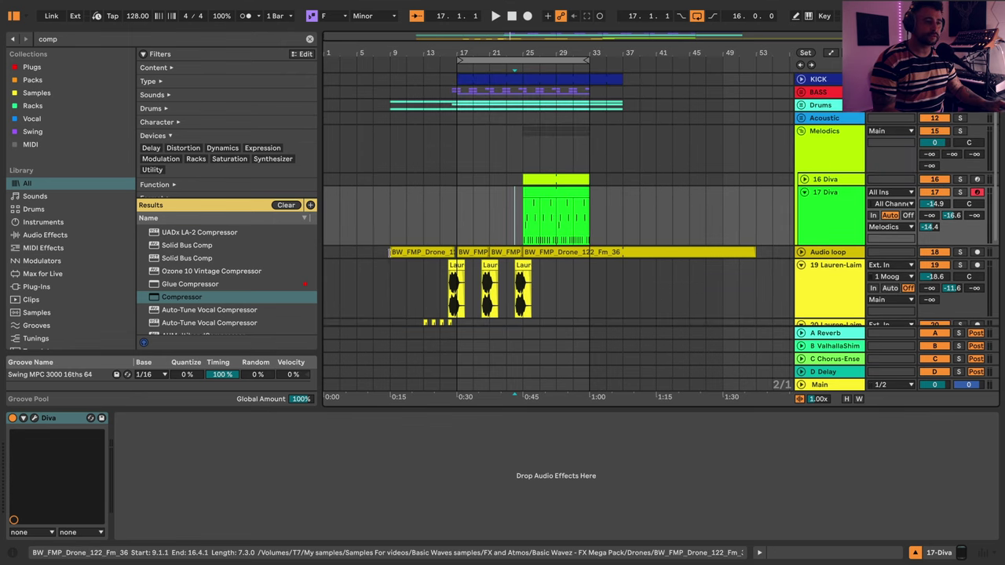
drag(393, 251, 297, 255)
key(space)
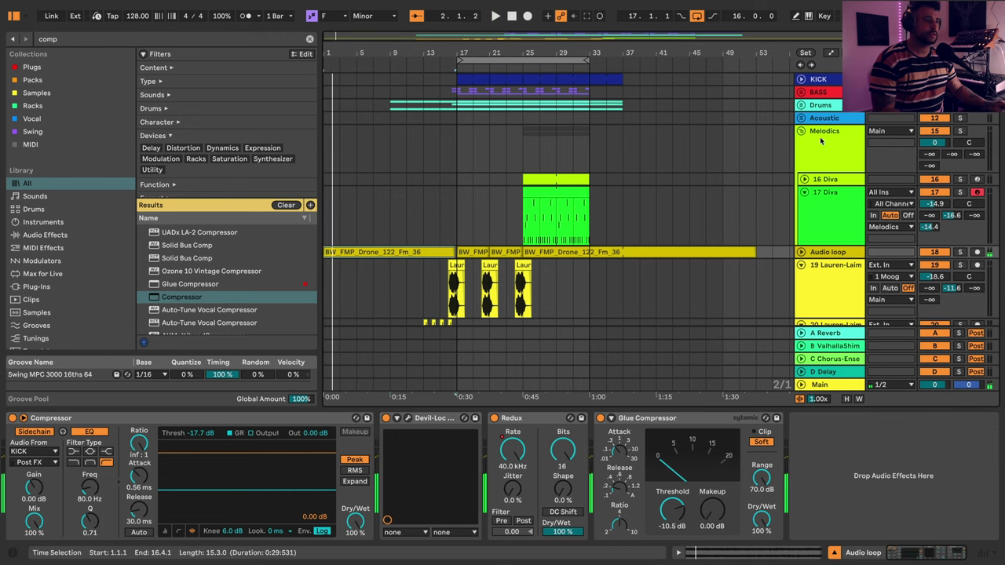
- Copy the 16 Diva clip to the section before the drop and trim it to span bars 9 to 17
click(805, 180)
drag(541, 203, 456, 194)
key(space)
key(space)
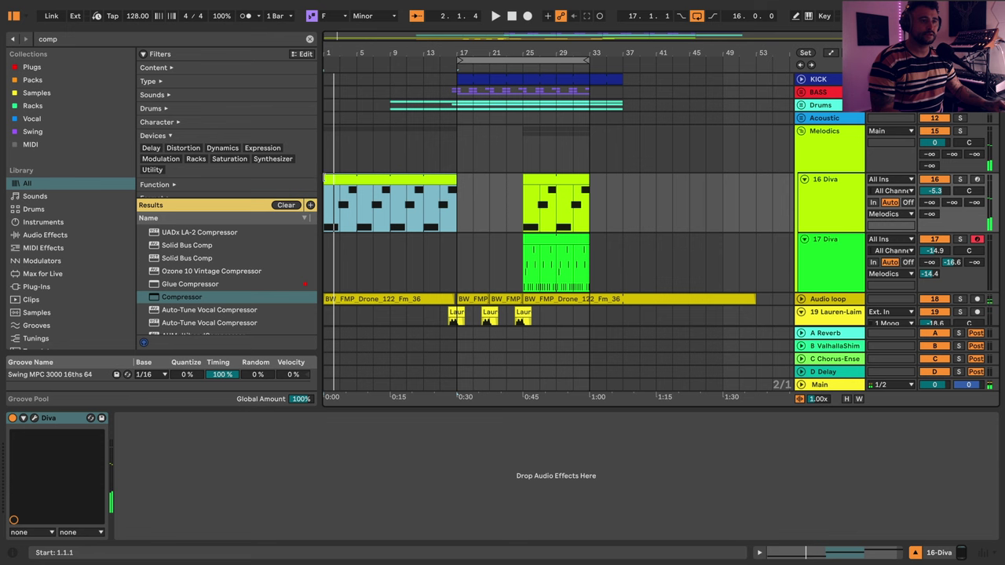
drag(325, 200, 390, 201)
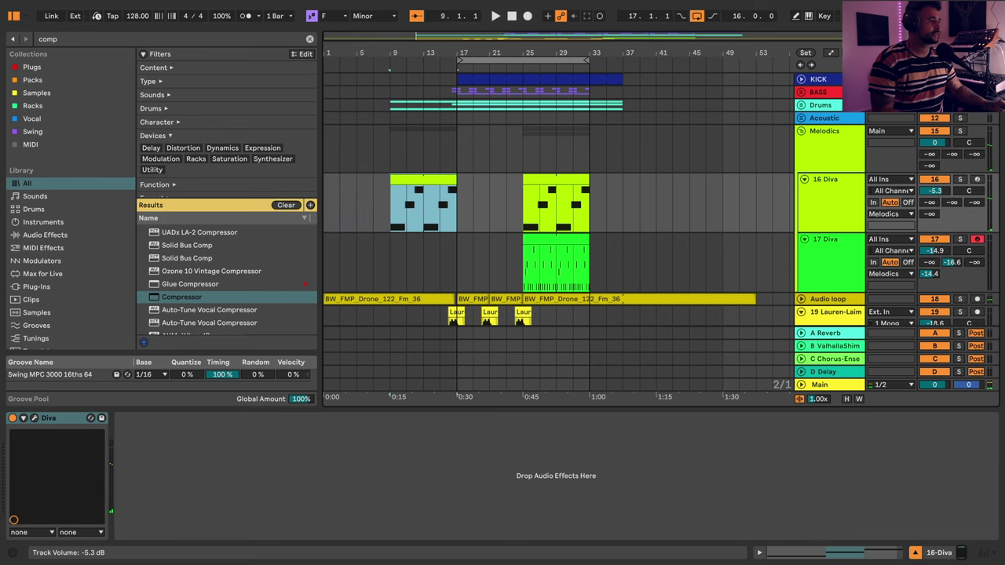
- Lower the 16 Diva track's volume to -9.2 dB and add an EQ Eight after its instrument
drag(934, 190, 934, 206)
click(799, 213)
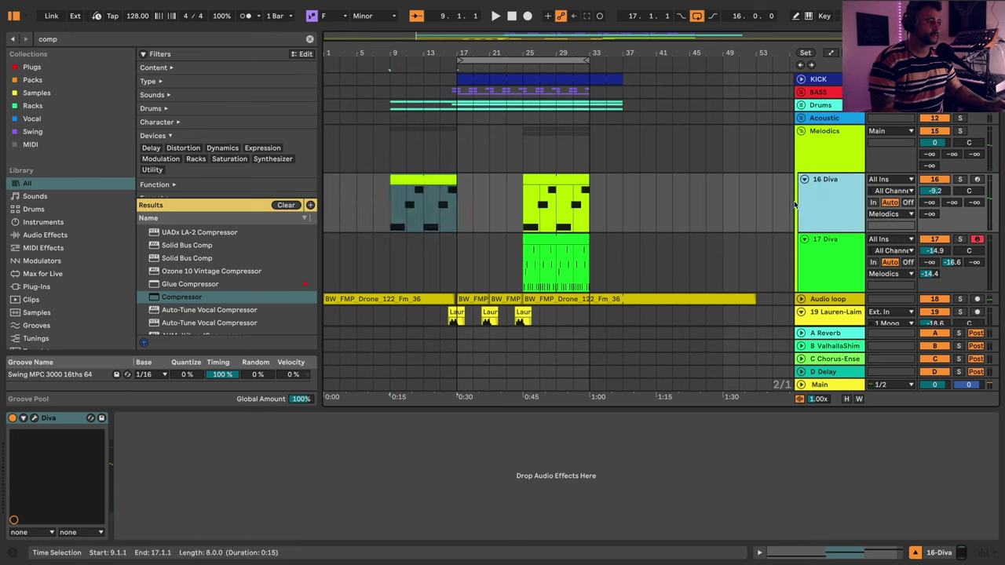
click(309, 38)
text(eq)
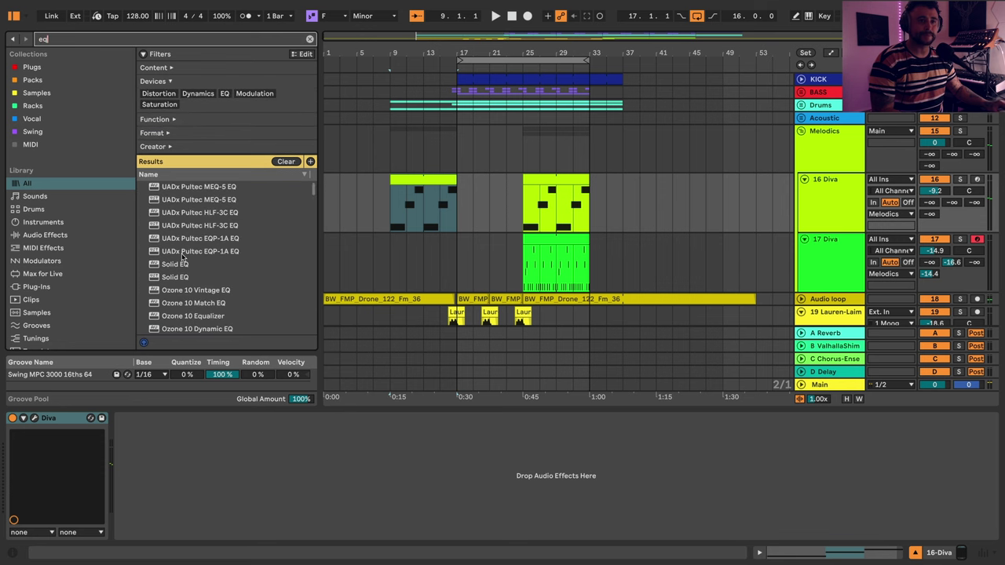
scroll(182, 258, down, 5)
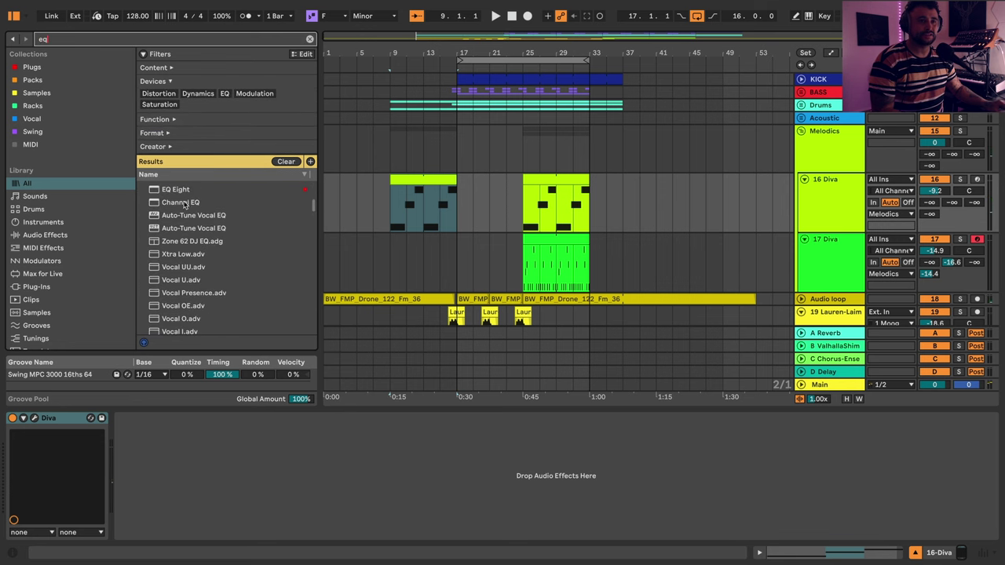
double_click(187, 192)
- During playback, set EQ Eight band 1 to a low cut at 109 Hz with Q 0.53 and pull band 2 down
key(space)
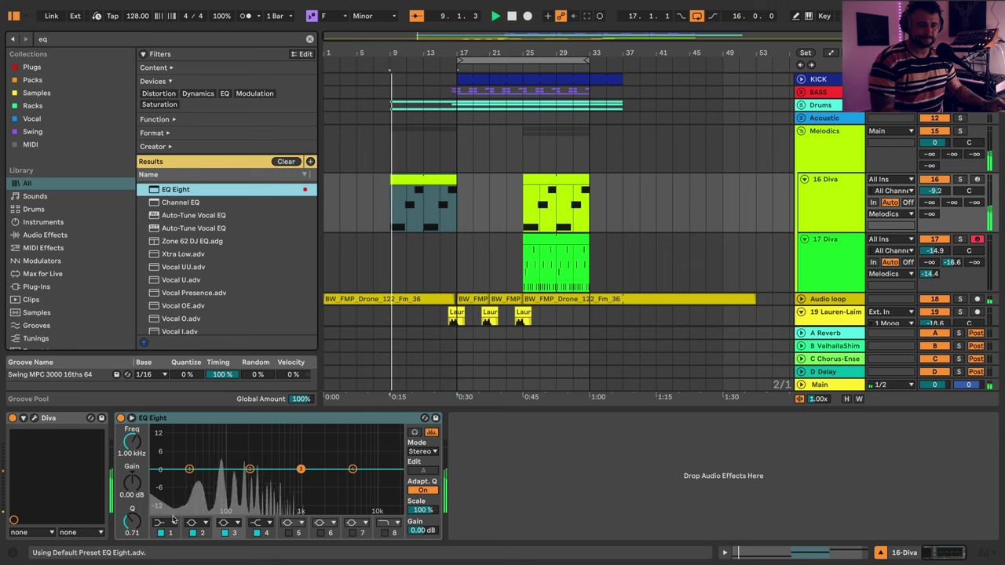
click(165, 522)
click(164, 450)
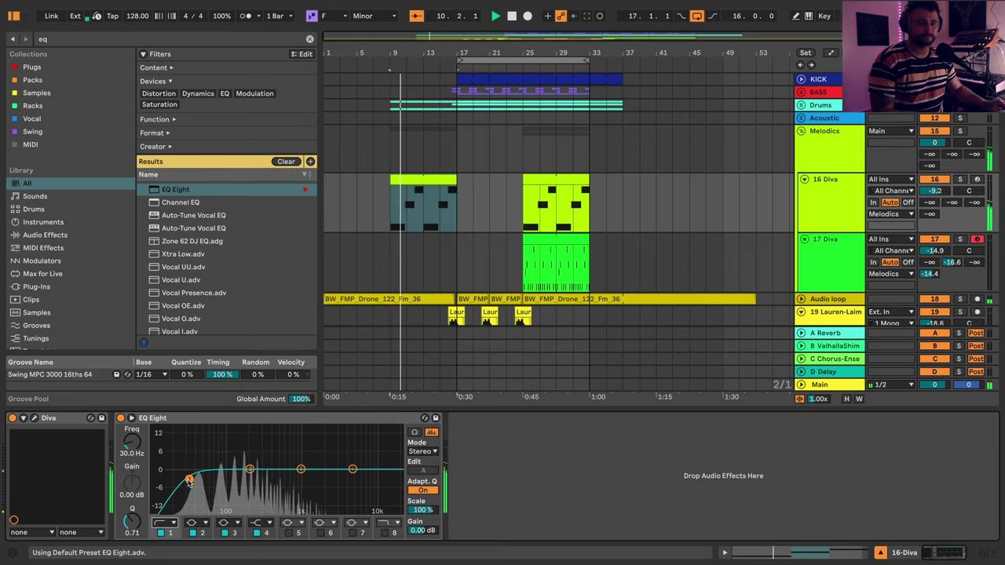
drag(189, 478, 260, 481)
click(229, 483)
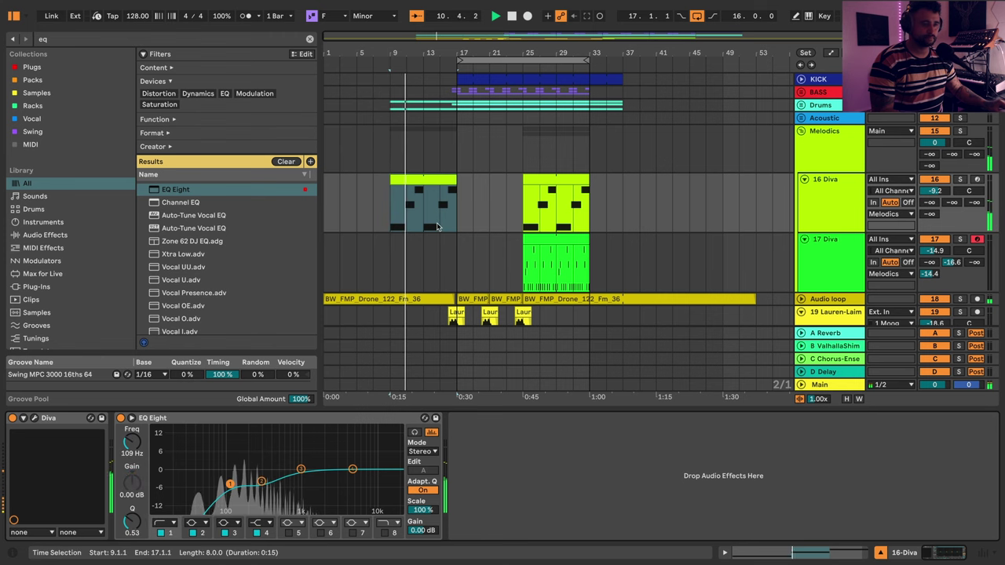
- Play the arrangement from bar 1 into the drop while examining the audio loop, vocal, drum and bass tracks
click(365, 192)
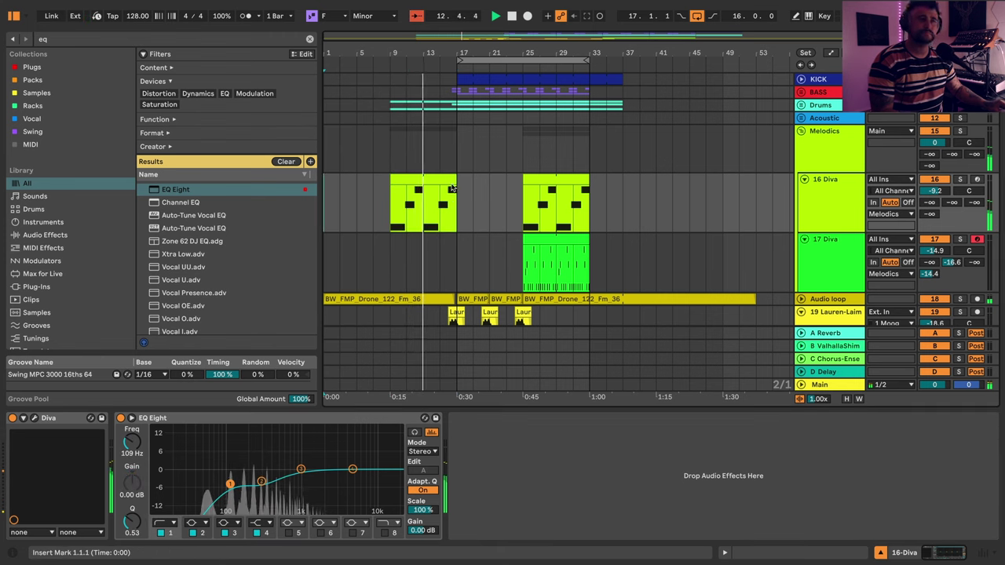
key(space)
key(space)
scroll(628, 247, down, 3)
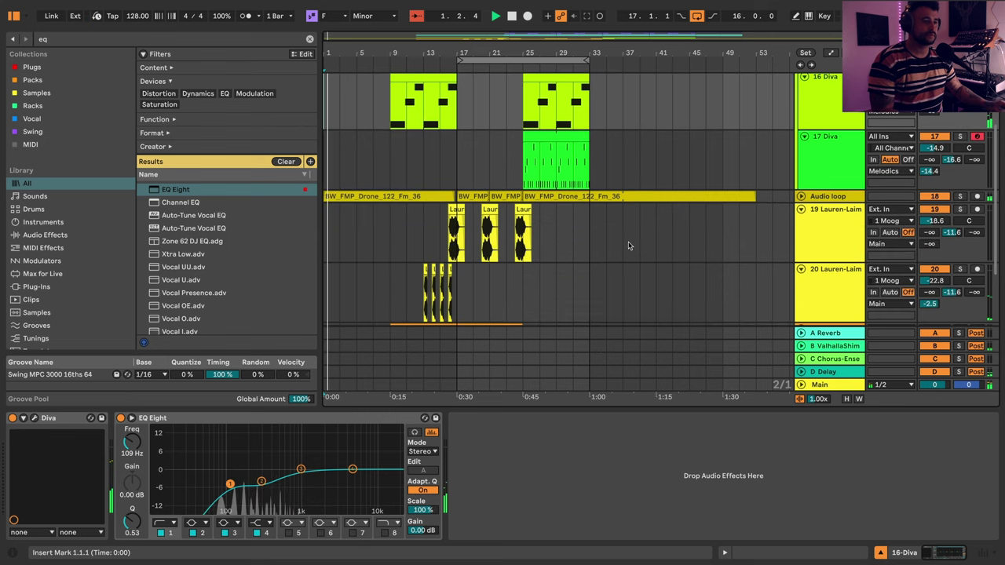
click(801, 196)
scroll(827, 213, down, 4)
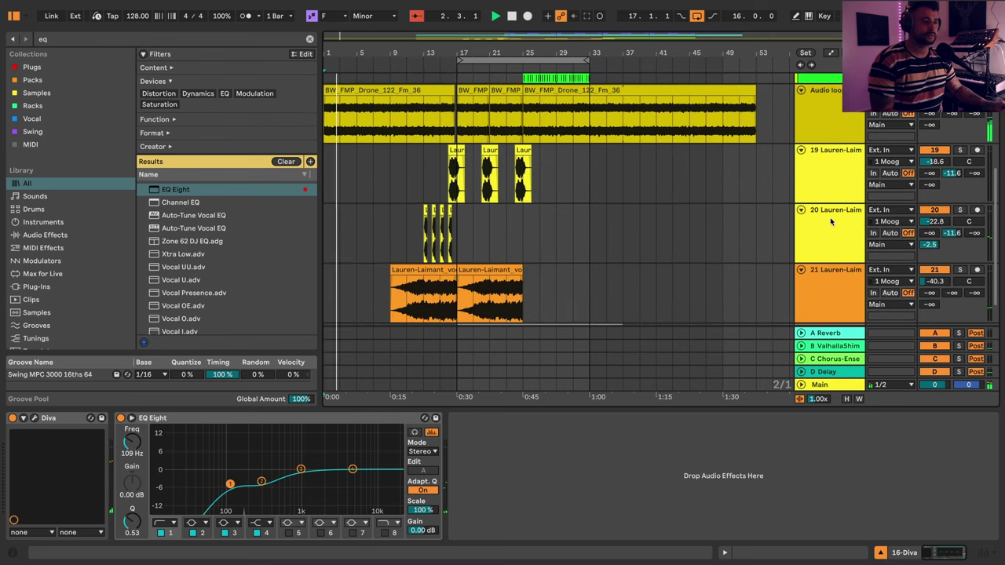
mouse_move(391, 232)
mouse_down()
mouse_move(300, 227)
mouse_move(391, 240)
mouse_up()
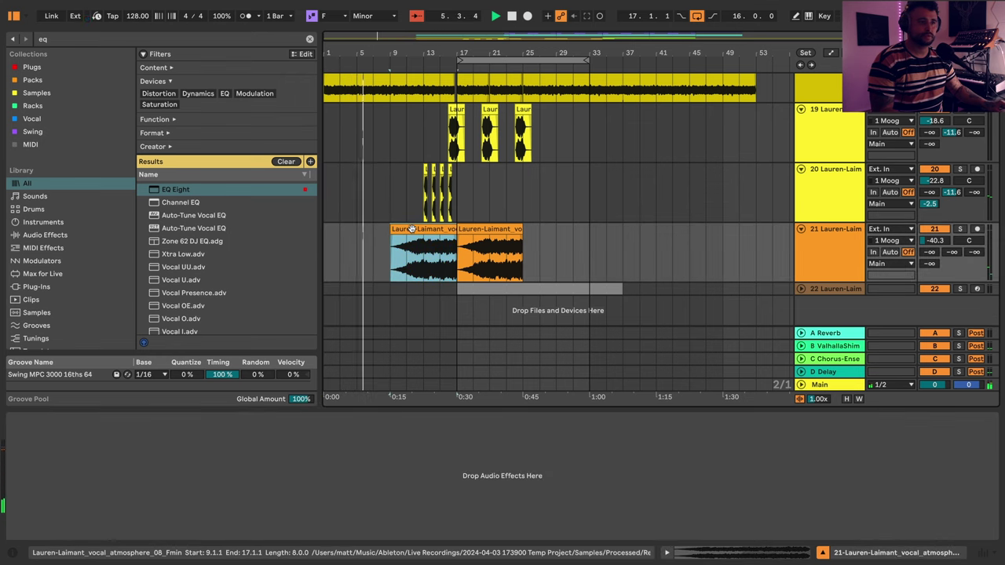
scroll(439, 181, up, 8)
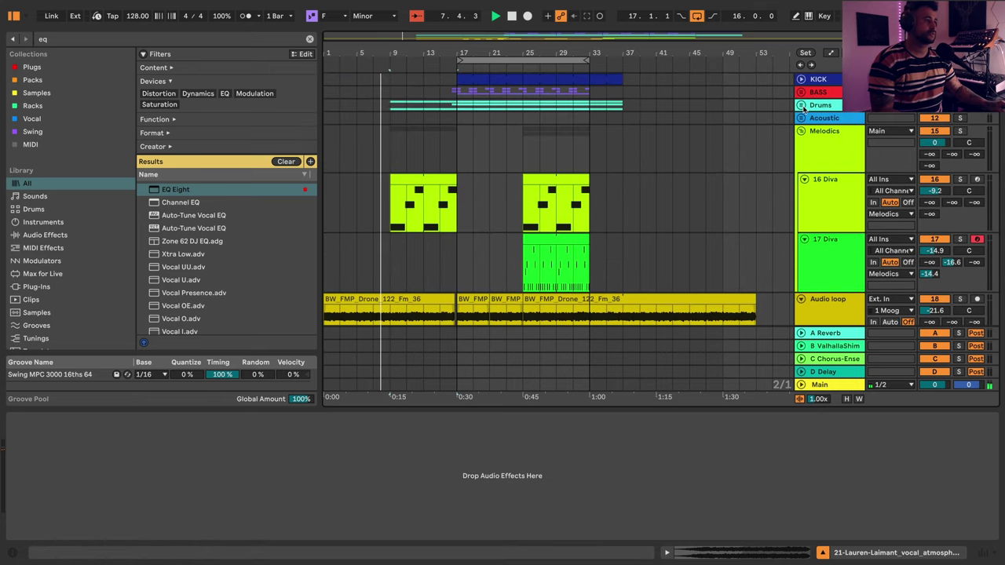
click(801, 105)
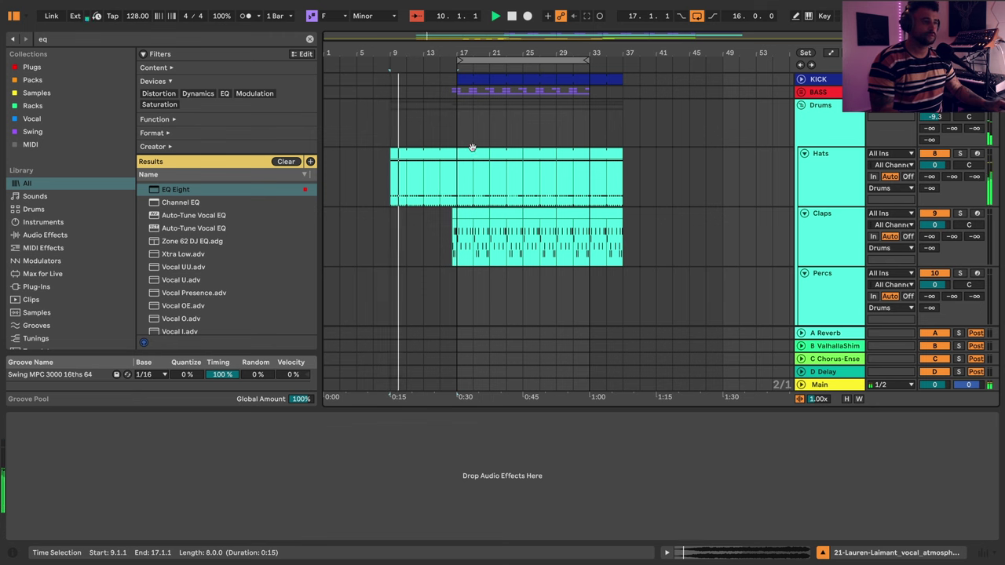
click(801, 92)
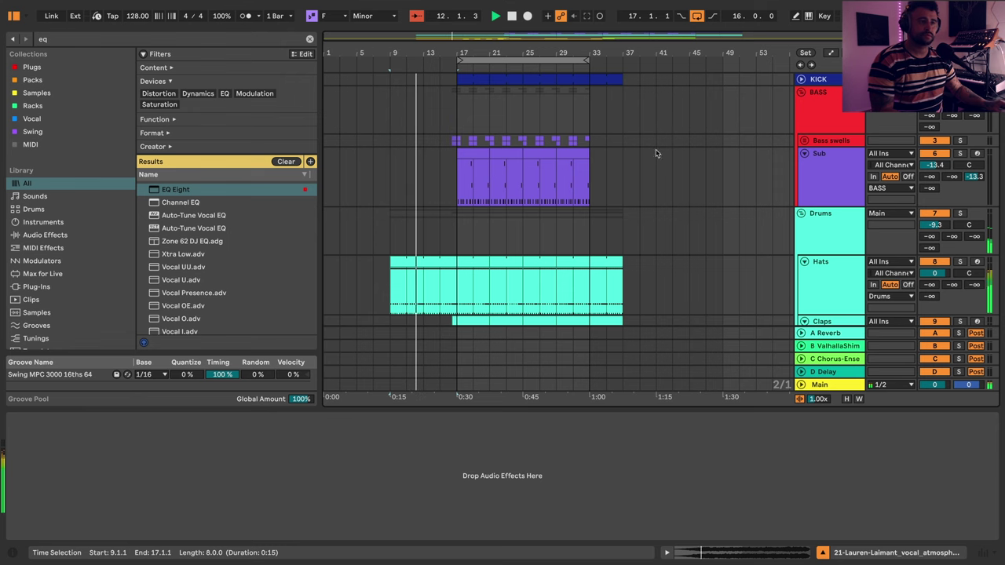
scroll(557, 209, down, 1)
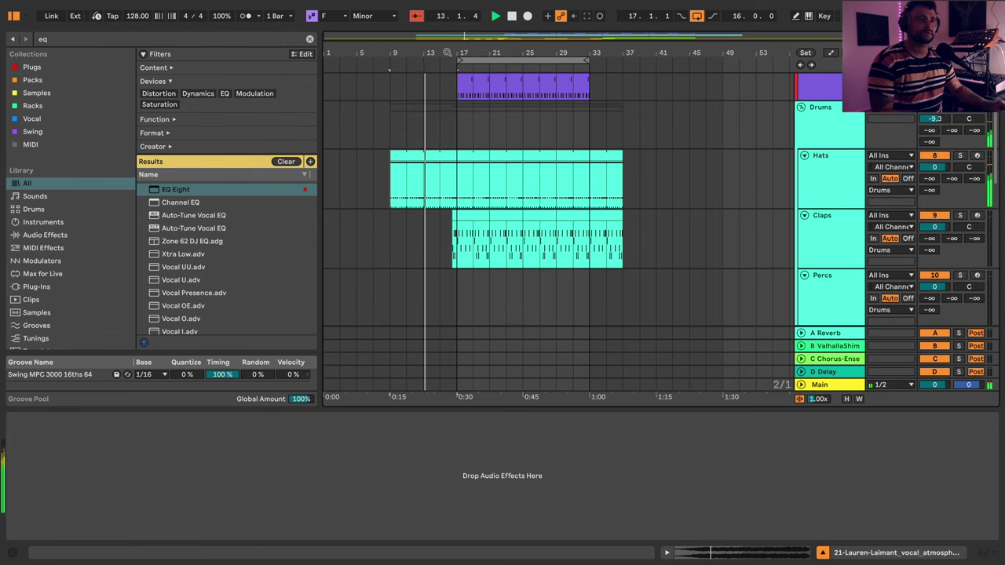
scroll(640, 240, down, 1)
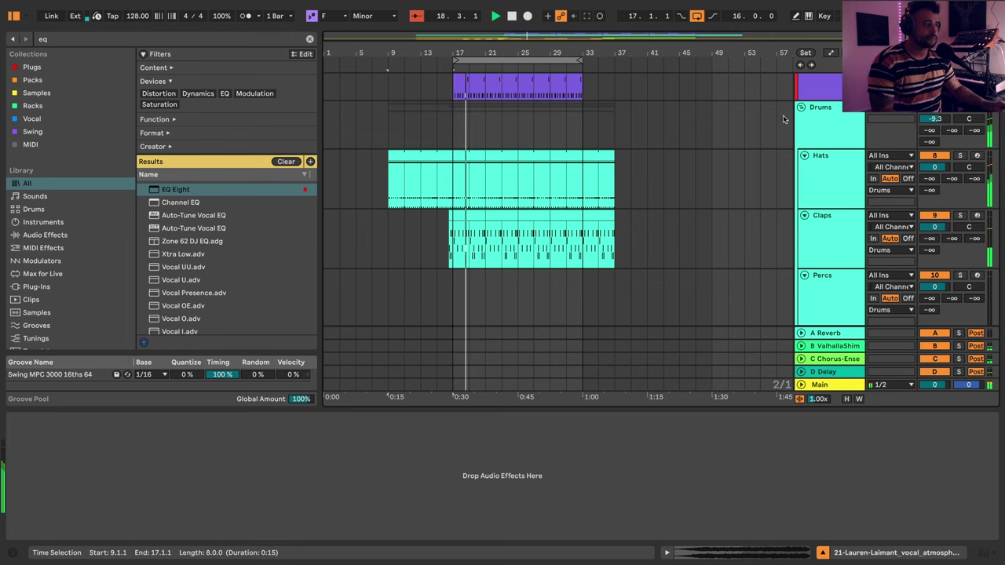
scroll(568, 196, down, 5)
scroll(485, 259, down, 3)
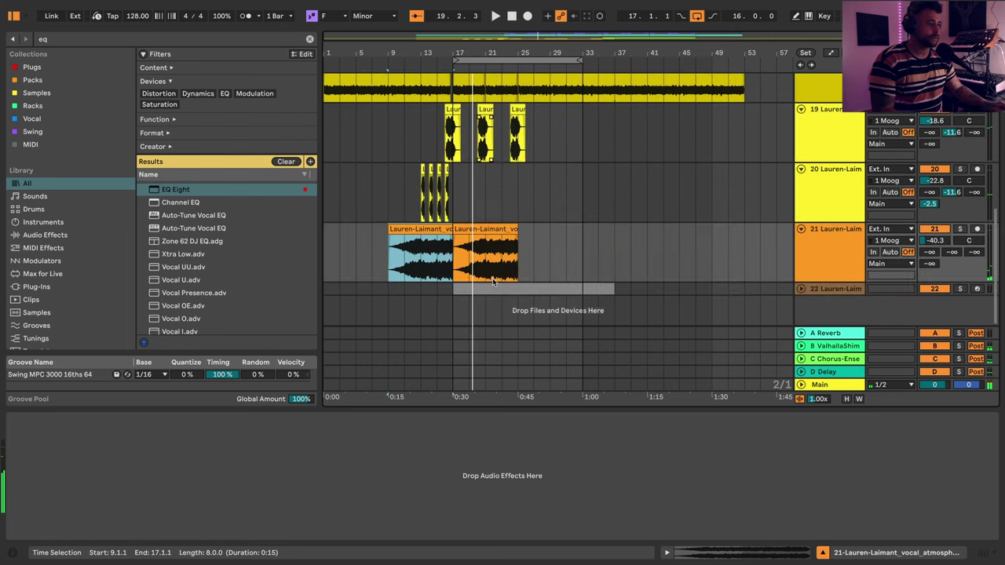
- Insert a new audio track below track 22
click(835, 290)
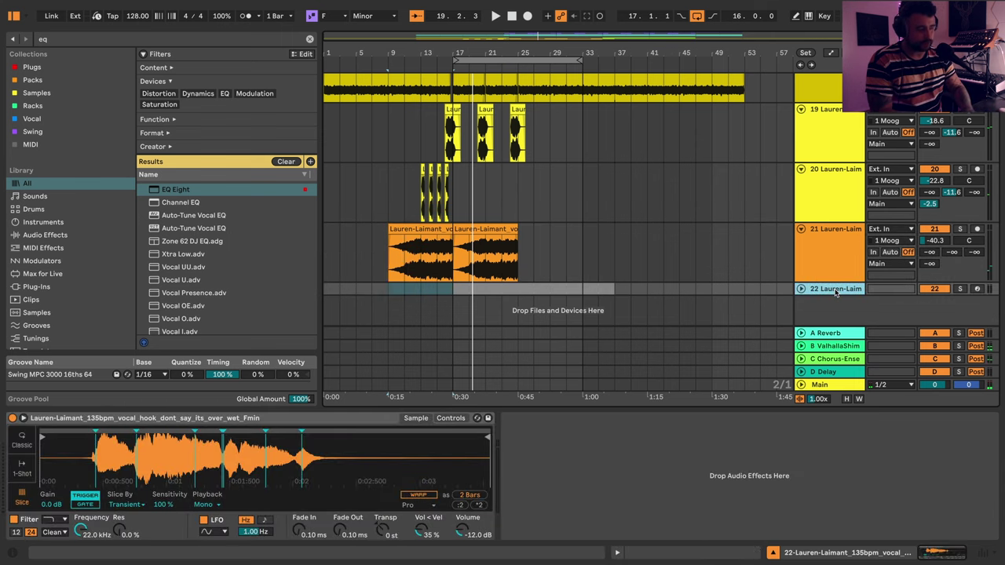
key(ctrl+t)
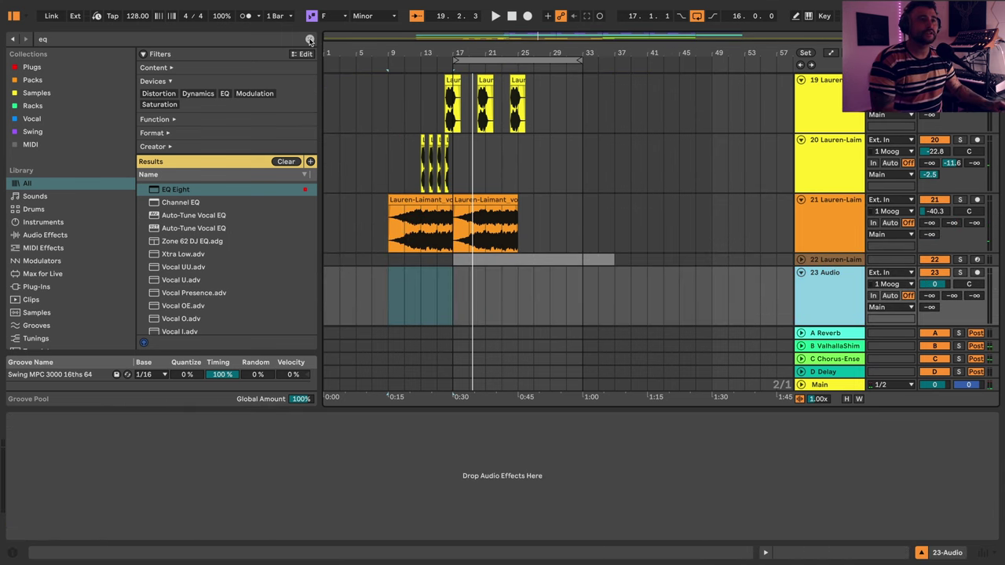
- Clear the browser search and open the Atonal One Shot FX folder of Basic Wavez - FX Mega Pack in Basic Waves samples
click(310, 40)
scroll(88, 267, down, 5)
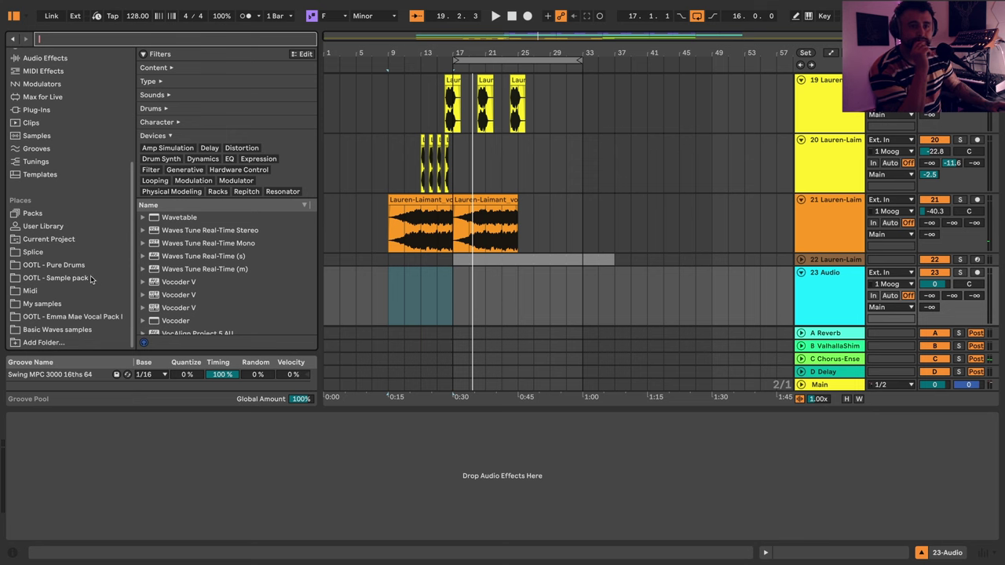
click(52, 331)
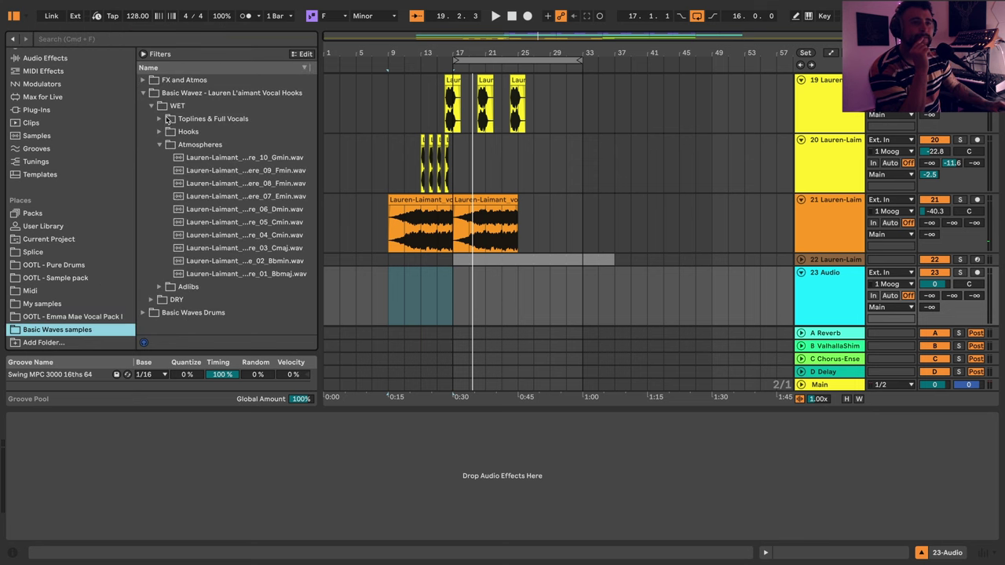
click(159, 145)
click(143, 93)
click(142, 80)
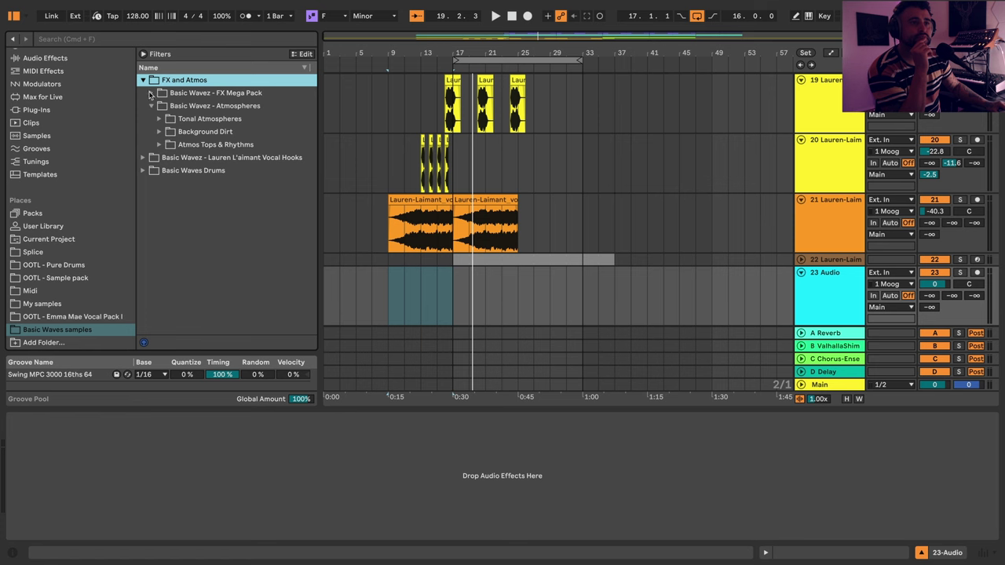
click(151, 93)
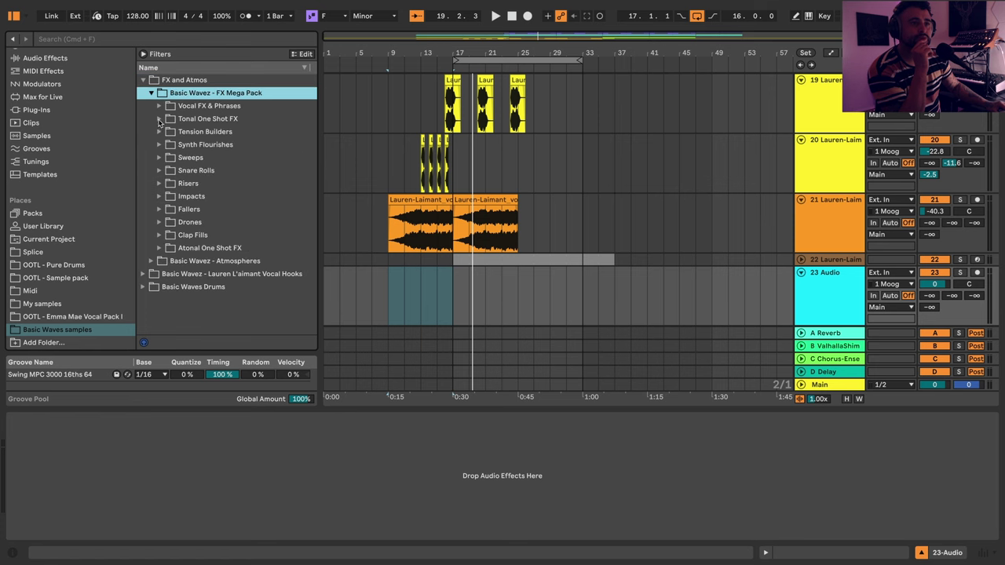
click(158, 119)
click(159, 119)
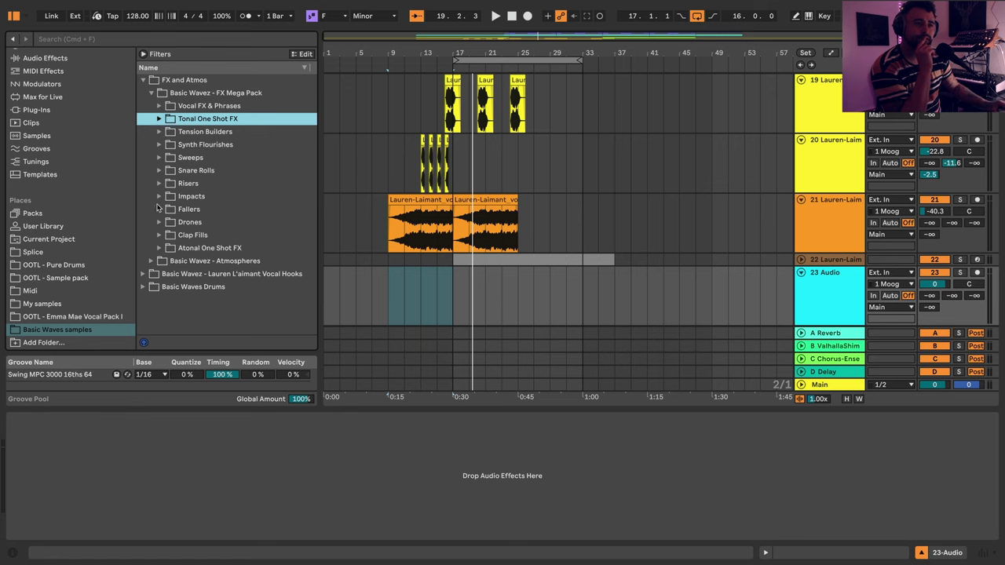
click(159, 248)
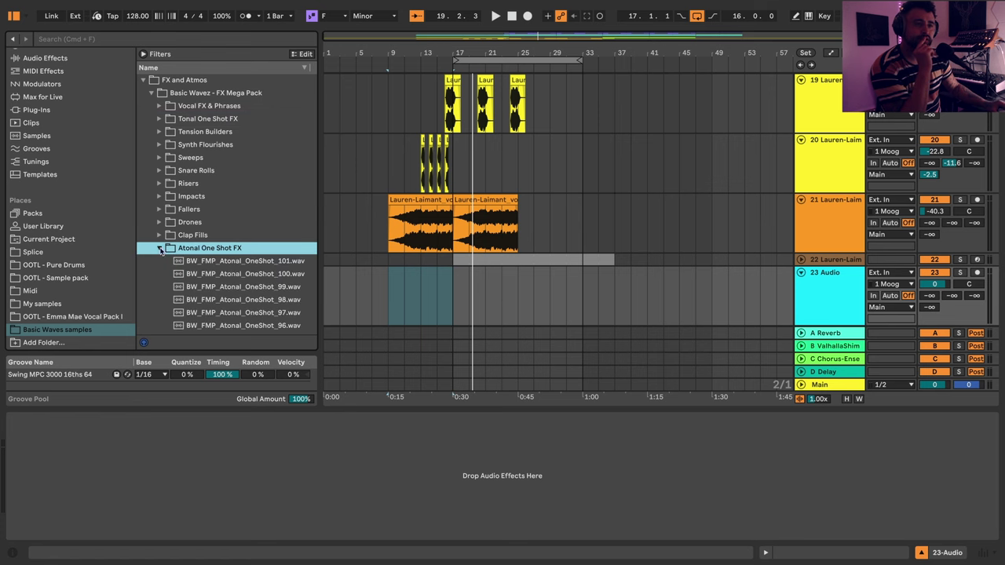
- Audition the atonal one-shot samples from BW_FMP_Atonal_OneShot_101.wav down to BW_FMP_Atonal_OneShot_87.wav
key(Down)
click(231, 274)
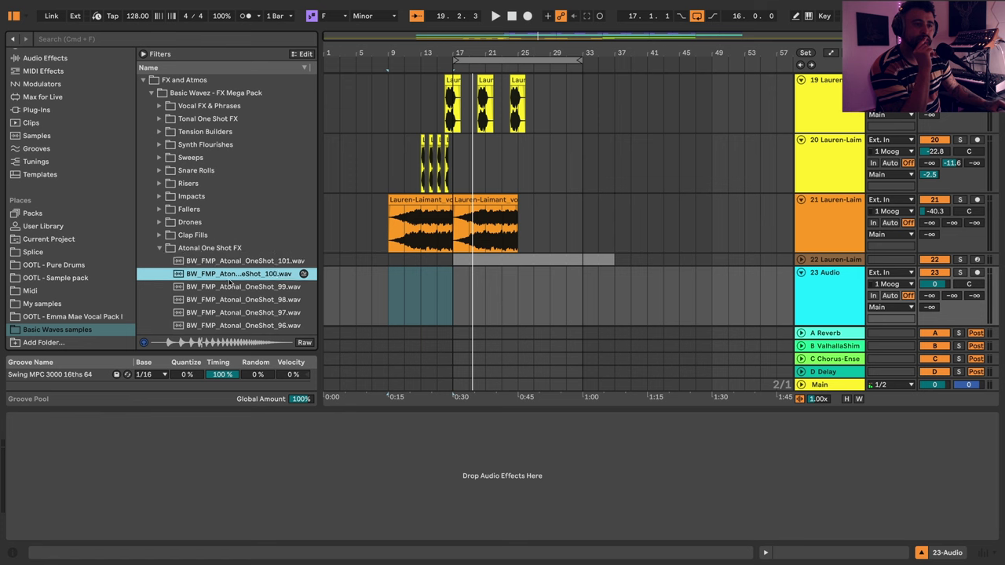
key(Down)
key(Down)
scroll(230, 295, down, 3)
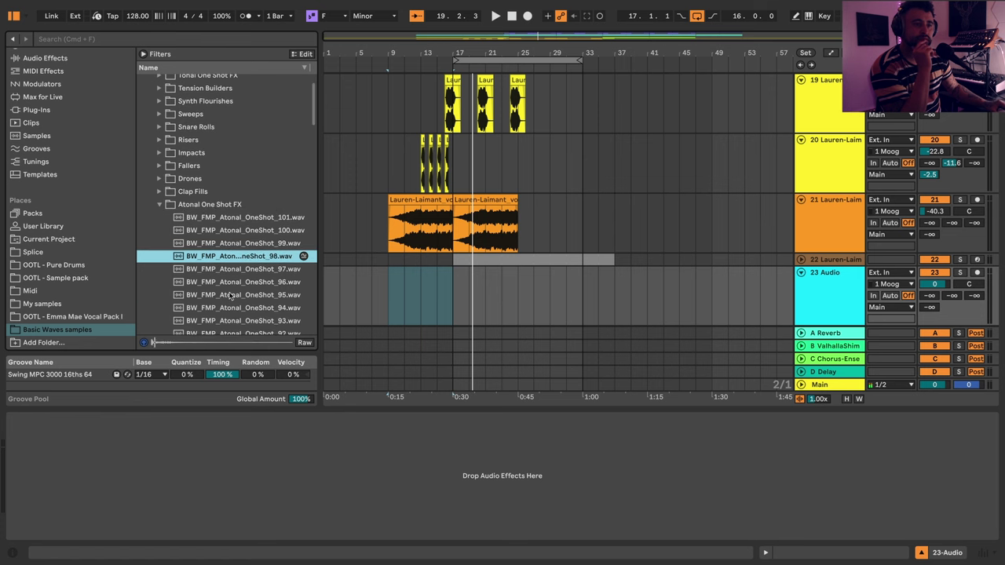
click(224, 270)
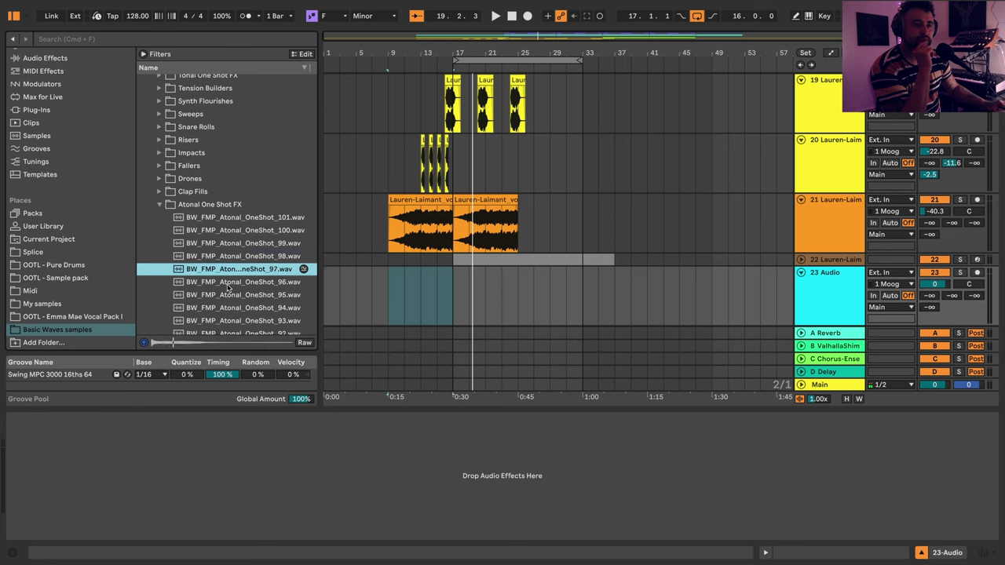
click(228, 285)
click(230, 296)
scroll(229, 290, down, 4)
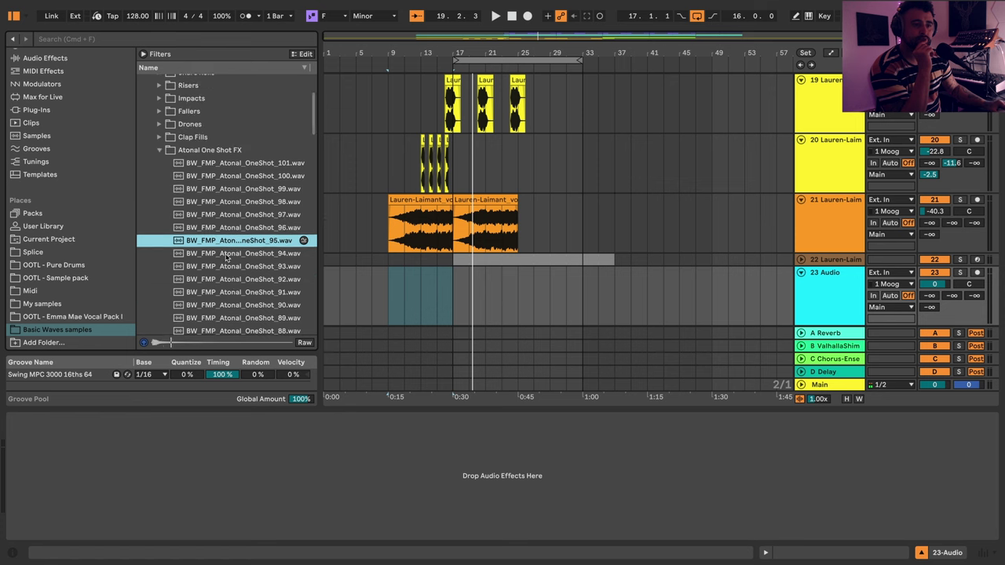
click(227, 254)
click(227, 268)
click(226, 281)
scroll(226, 284, down, 4)
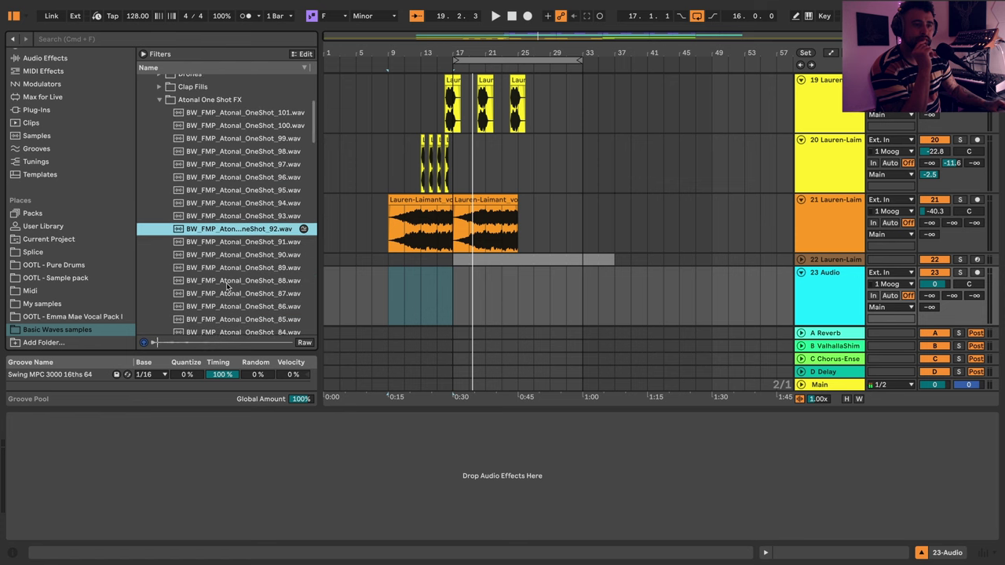
click(226, 244)
click(226, 258)
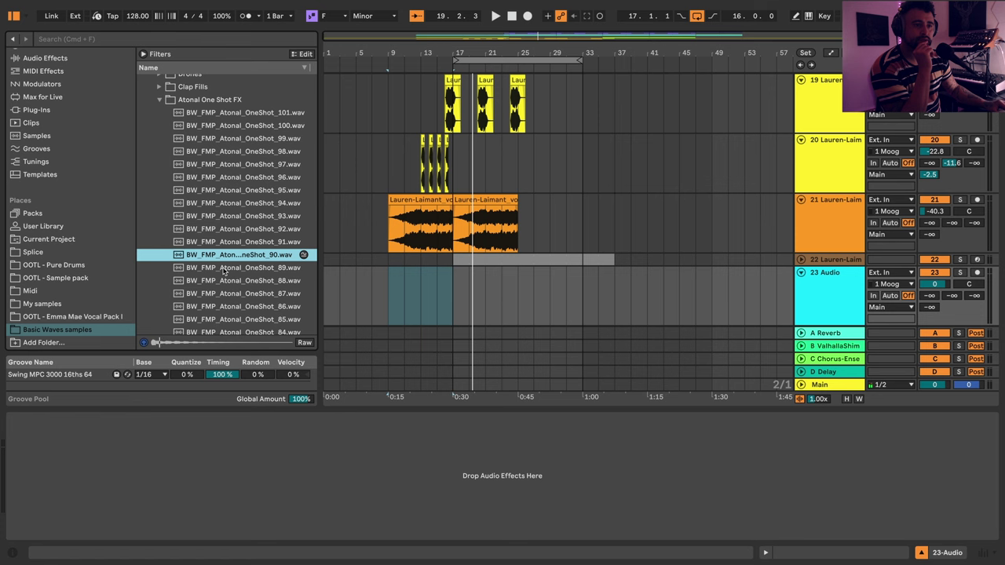
click(224, 268)
click(224, 281)
scroll(225, 283, down, 1)
click(223, 275)
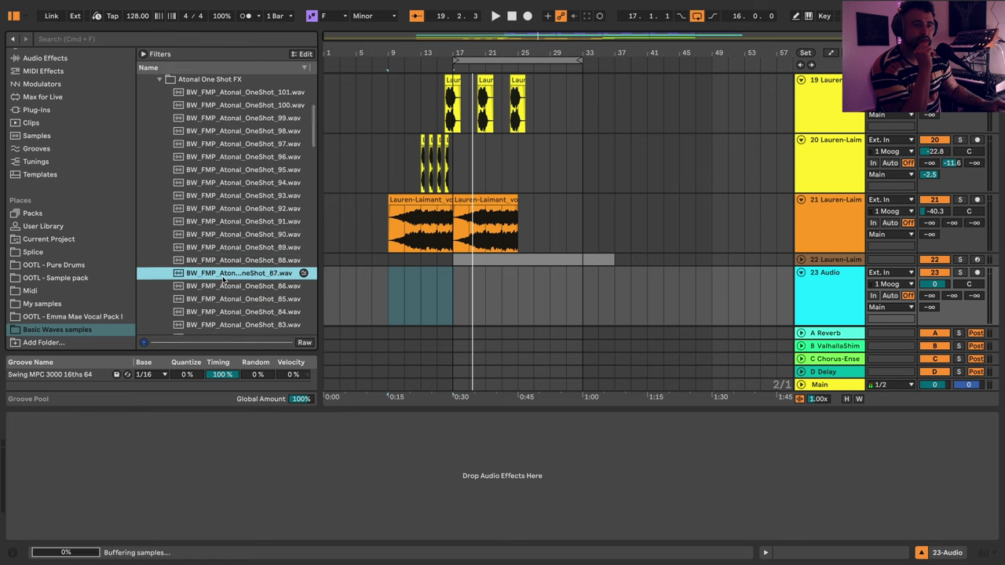
scroll(223, 277, down, 2)
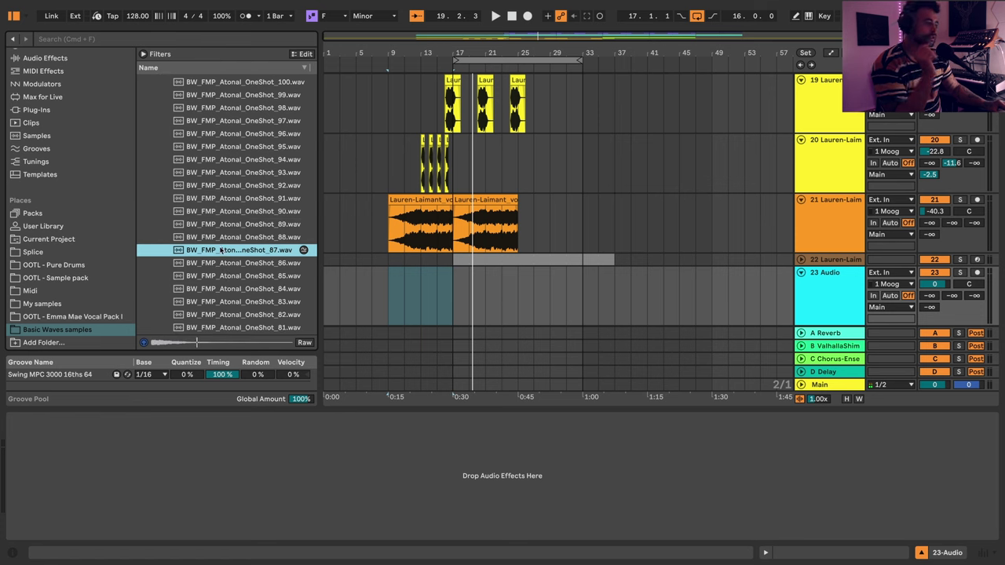
- Place BW_FMP_Atonal_OneShot_87.wav at bar 17 on track 23, with its volume at -19.9 dB and ValhallaShimmer send at -8.0 dB
drag(224, 251, 451, 309)
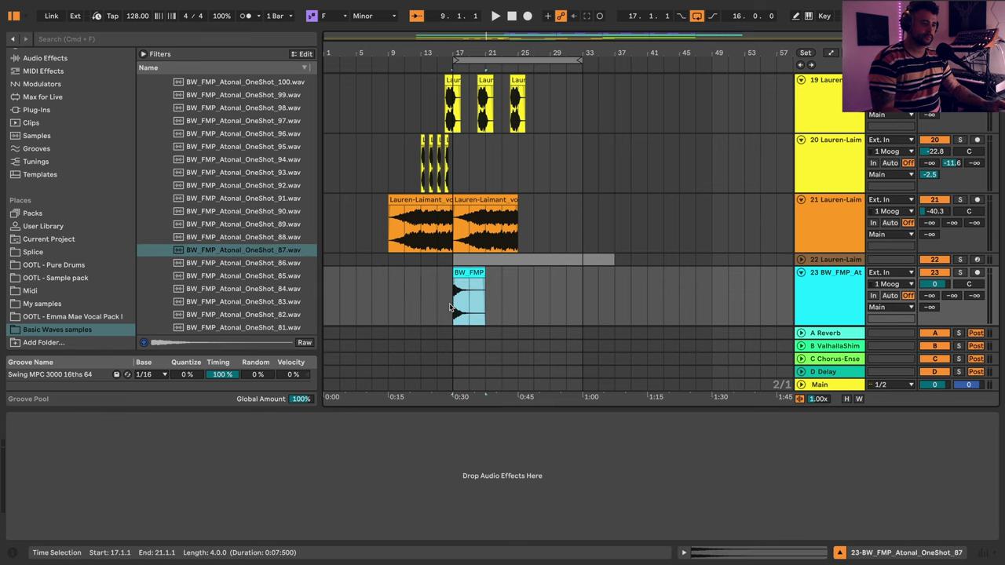
drag(938, 285, 938, 299)
key(space)
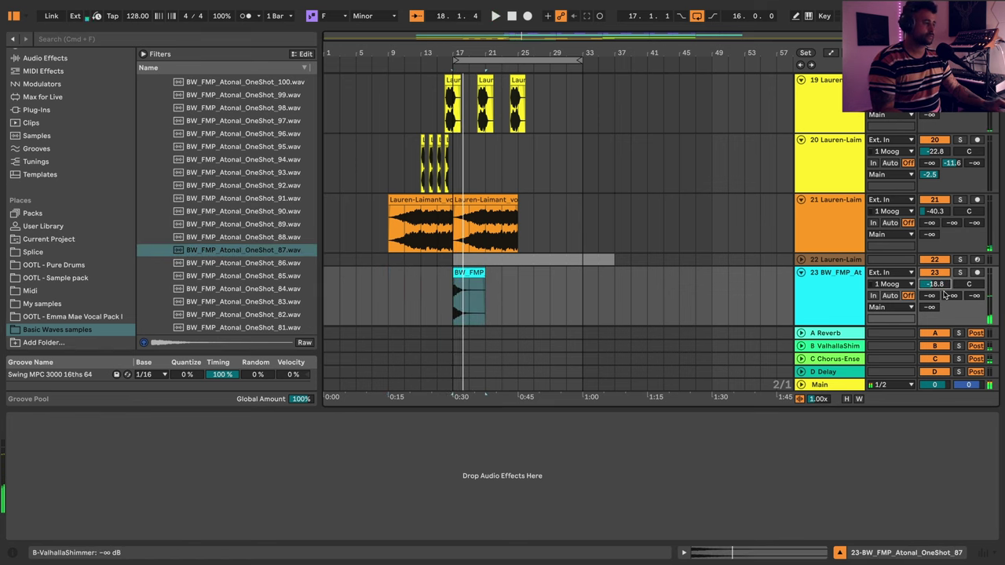
key(space)
mouse_move(951, 295)
mouse_down()
mouse_move(951, 306)
mouse_move(936, 287)
mouse_up()
click(421, 290)
key(space)
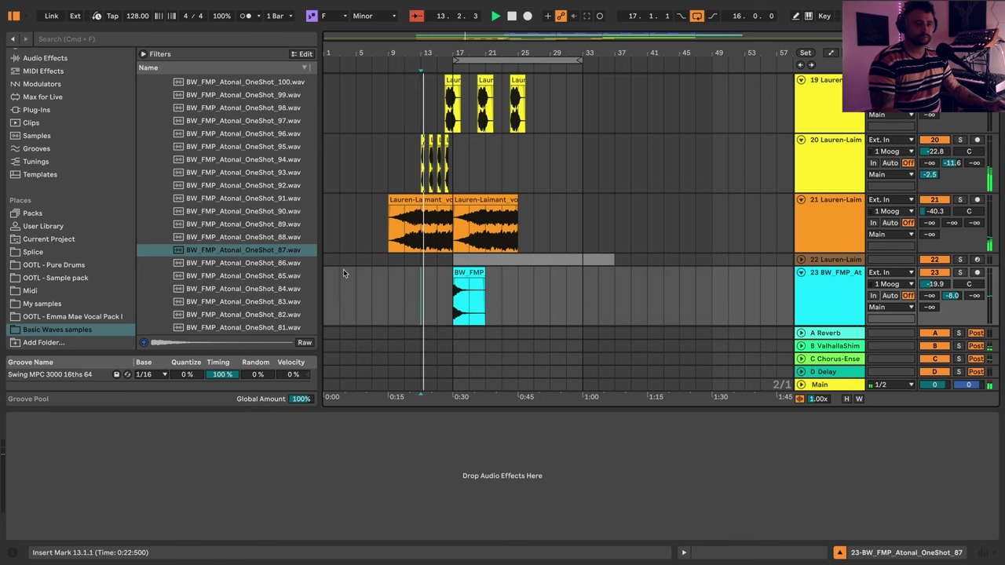
key(space)
- Audition the atonal one-shot samples from BW_FMP_Atonal_OneShot_86.wav down to BW_FMP_Atonal_OneShot_78.wav
click(253, 264)
scroll(240, 240, down, 3)
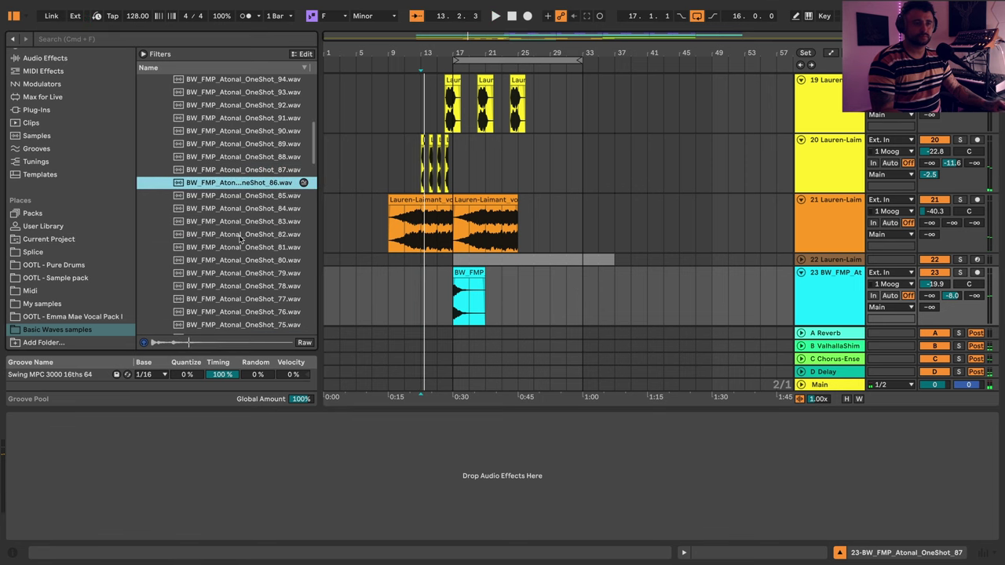
click(234, 196)
click(232, 209)
click(234, 225)
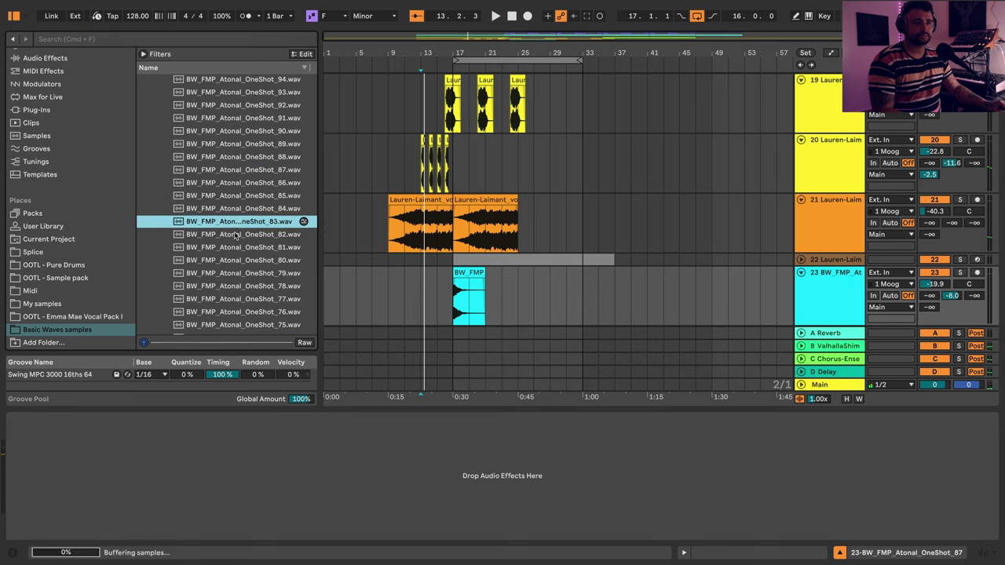
click(234, 237)
click(234, 248)
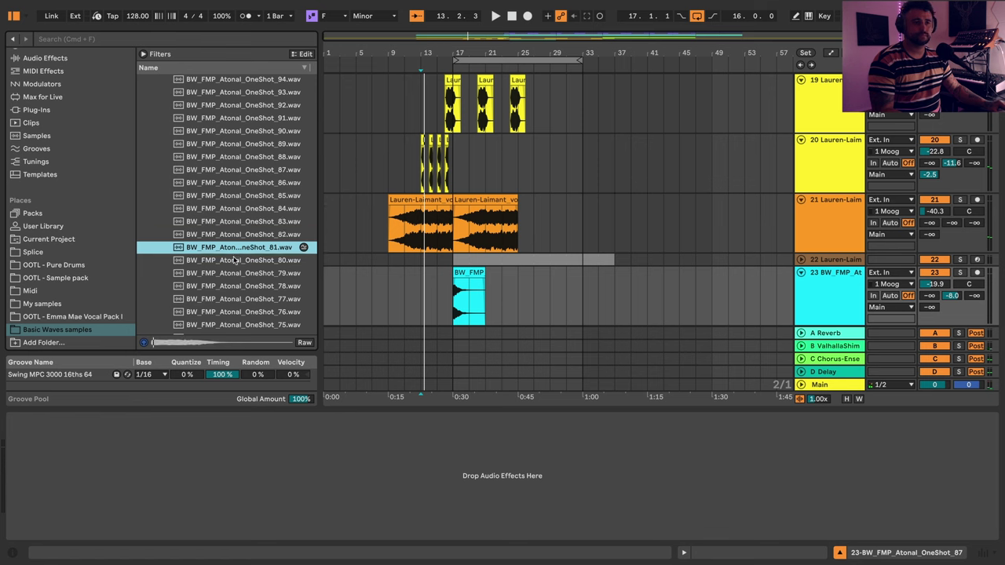
click(235, 261)
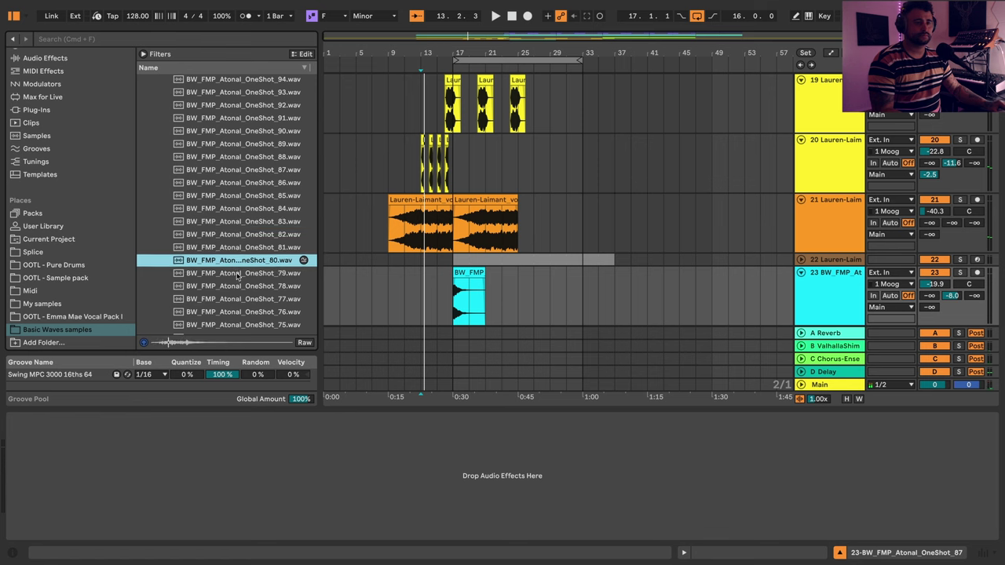
click(237, 275)
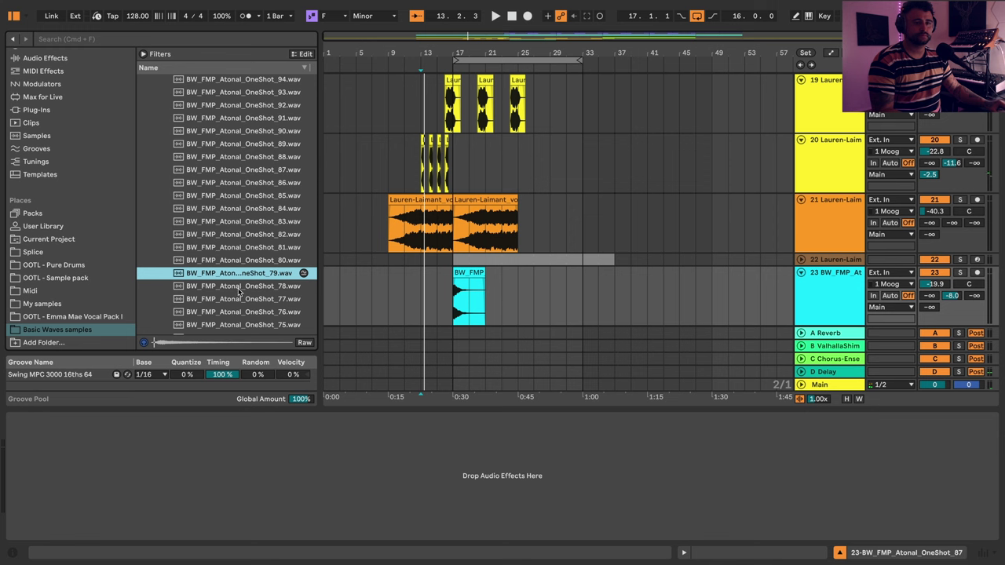
click(238, 289)
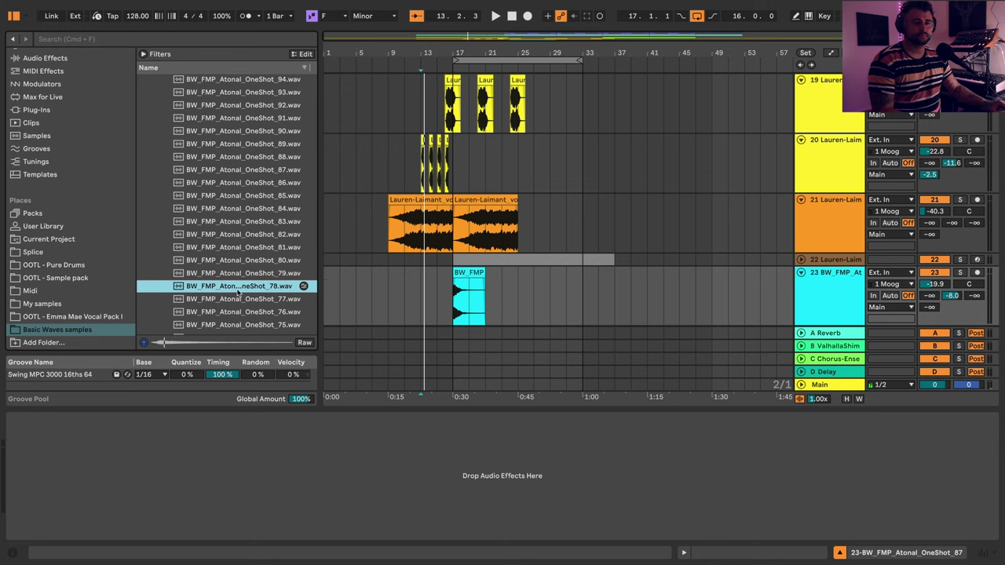
- Insert a new audio track below track 23 and place BW_FMP_Atonal_OneShot_76.wav on it at bar 25
click(833, 310)
key(super+t)
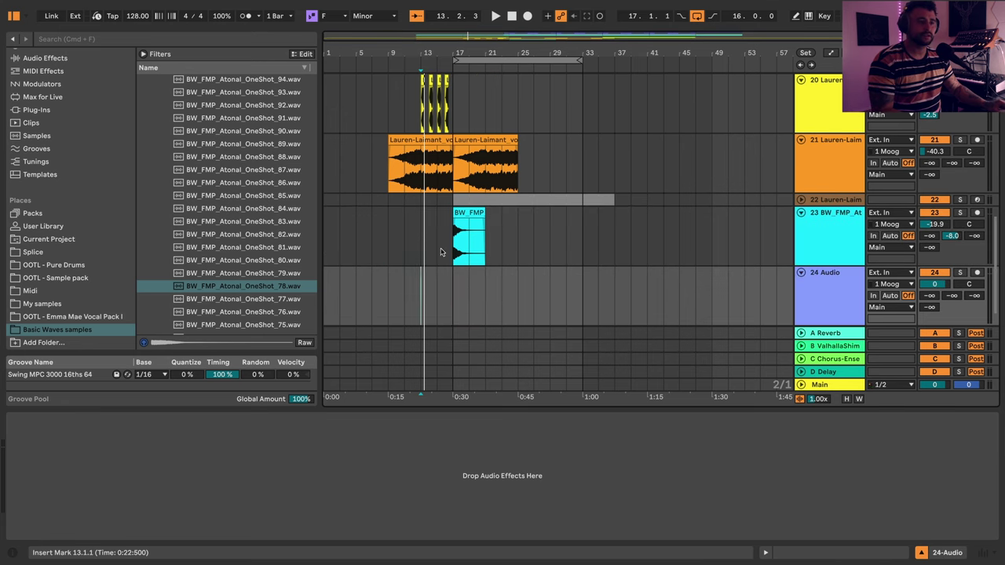
click(244, 302)
click(242, 314)
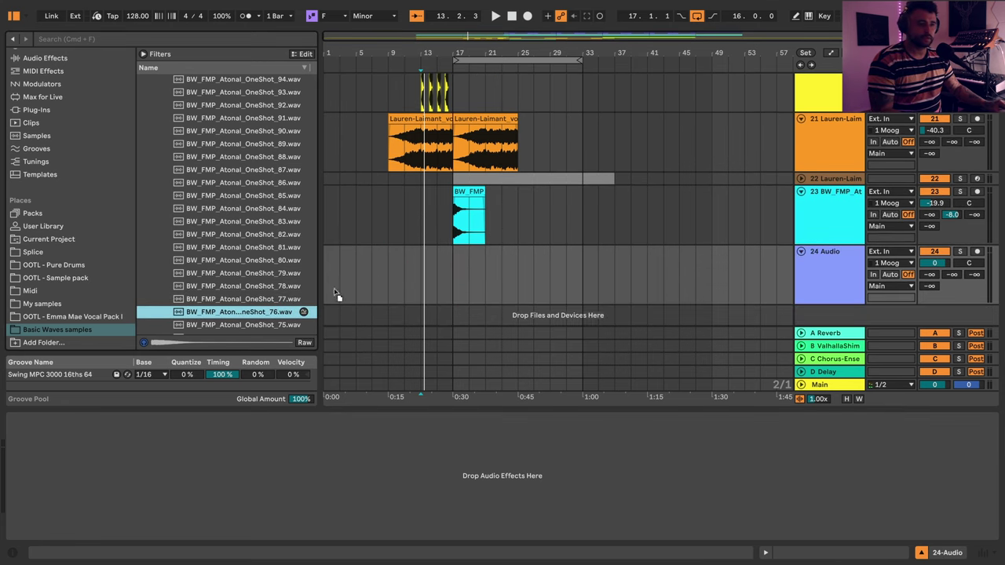
drag(336, 294, 537, 279)
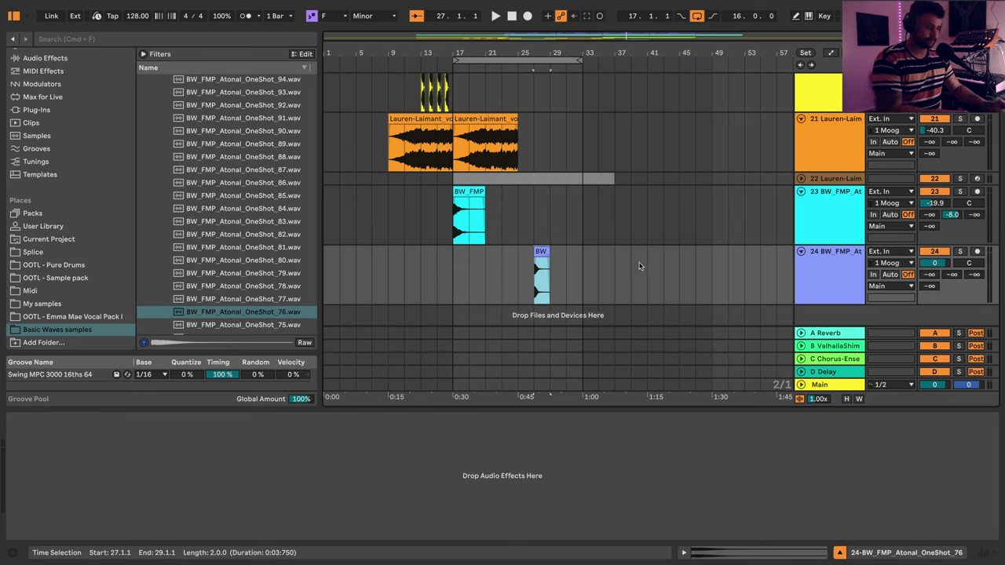
key(Left)
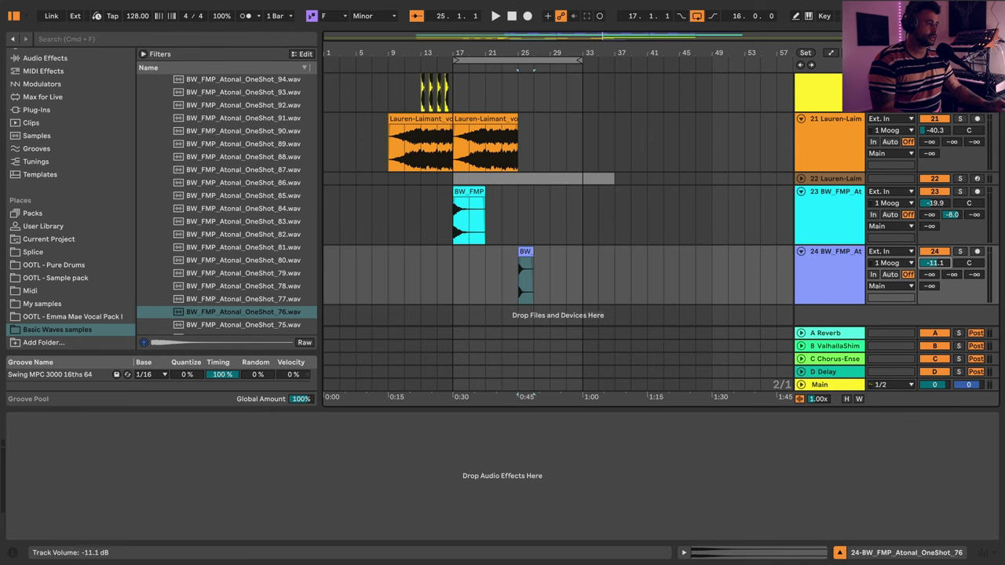
- Trim the BW_FMP_Atonal_OneShot_76 clip to one beat, ending at 25.2.1
drag(535, 54, 566, 63)
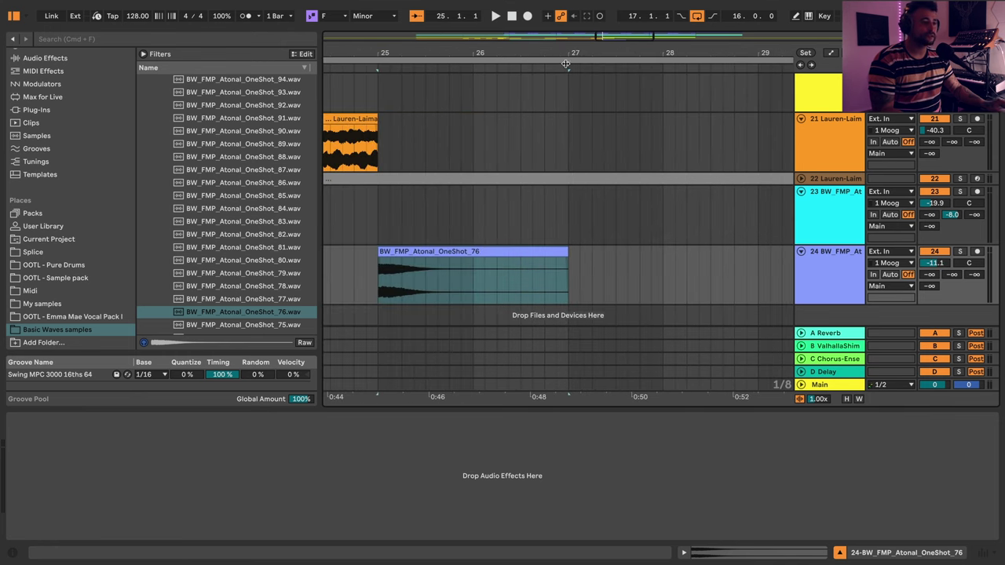
click(569, 254)
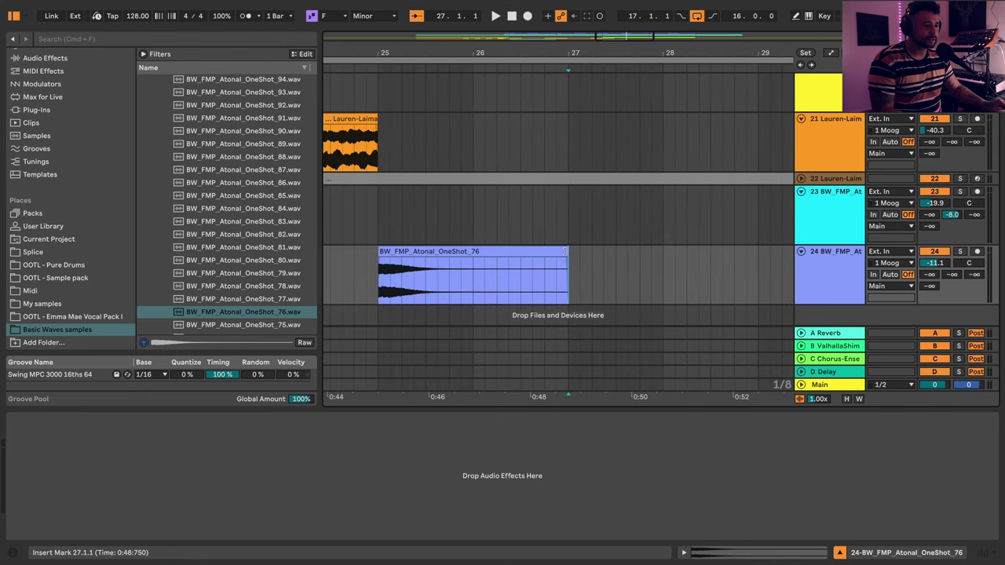
drag(568, 253, 401, 253)
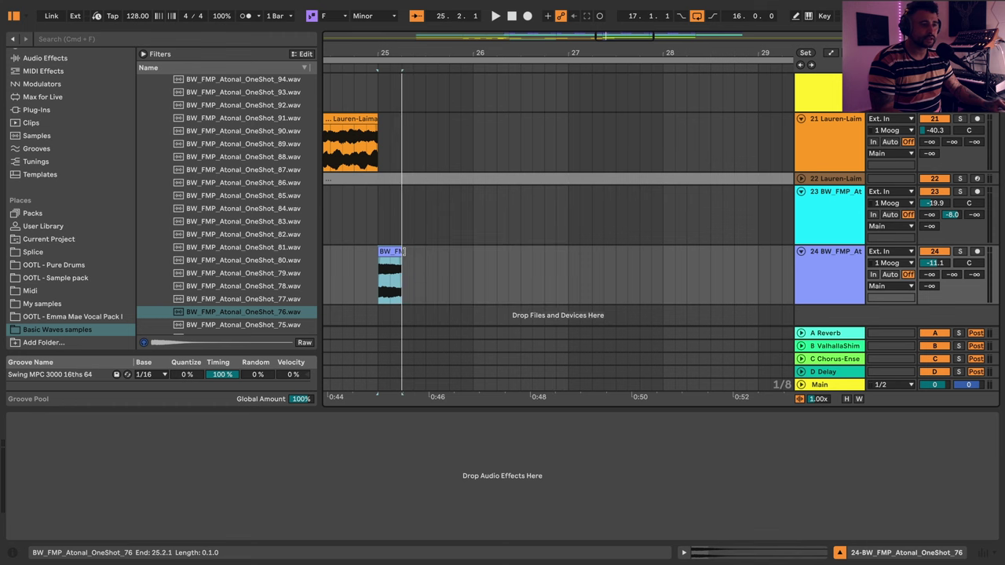
- Play the passages around bars 25 and 17 and lower track 24's volume to -25.5 dB
click(366, 275)
key(space)
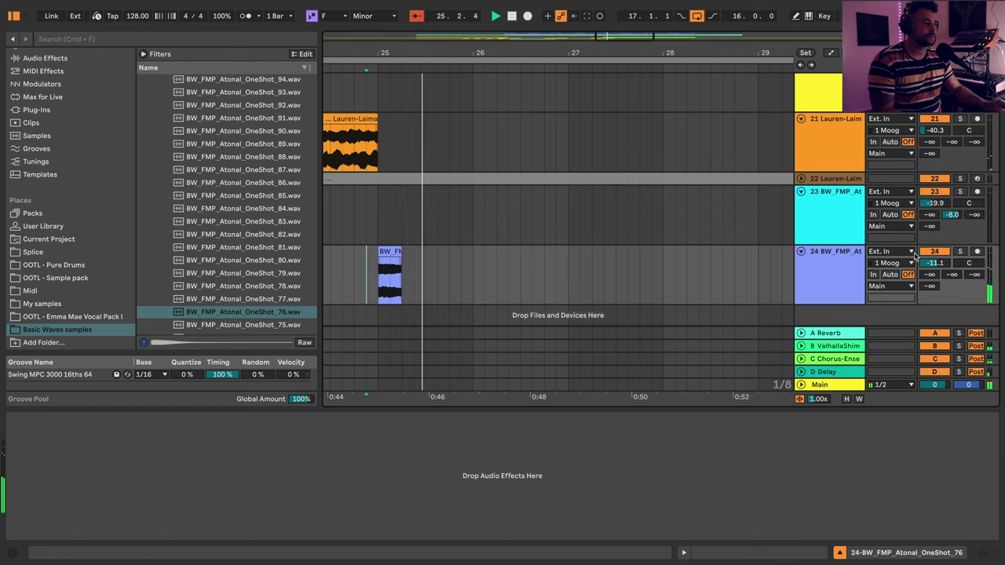
key(space)
drag(934, 263, 934, 274)
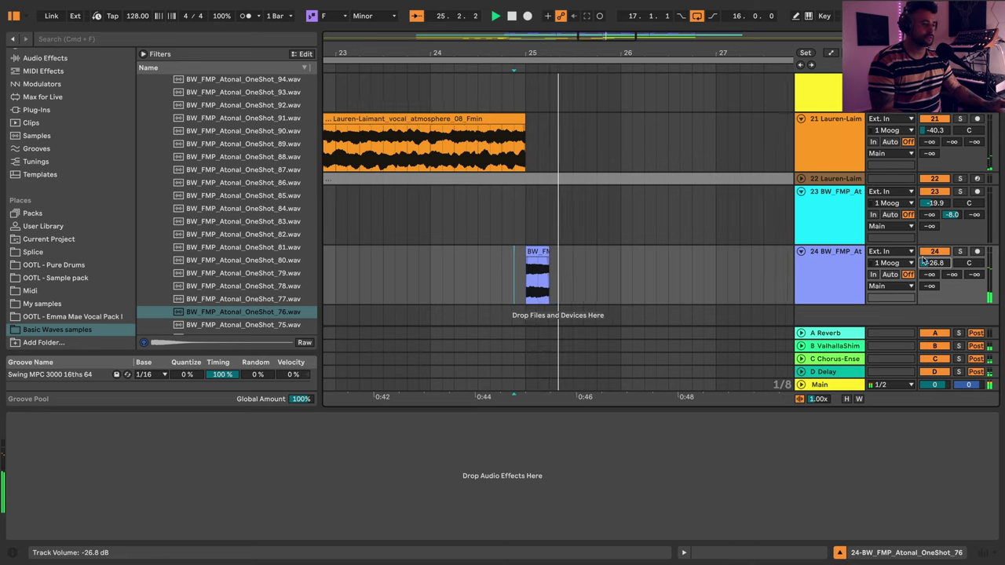
key(space)
key(space)
key(space)
drag(590, 52, 699, 8)
click(556, 270)
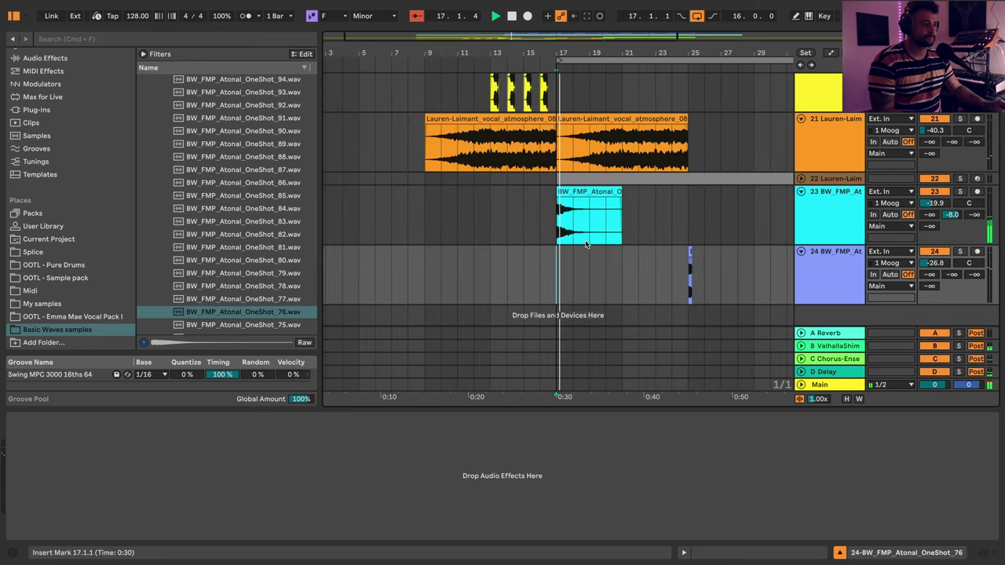
drag(934, 263, 934, 258)
key(space)
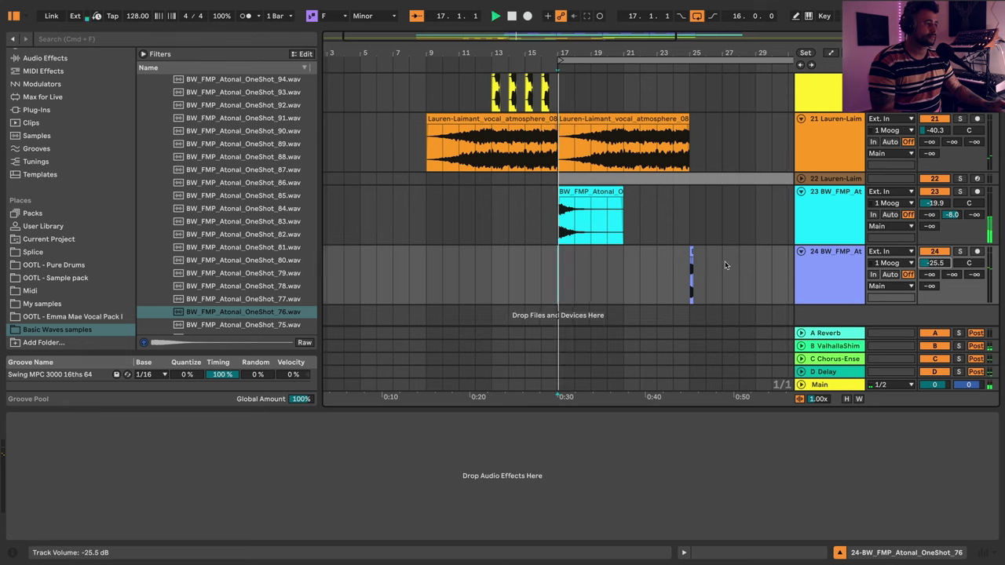
key(space)
- Audition BW_FMP_Atonal_OneShot_75.wav and the first 8-bar samples in the Sweeps folder of the FX Mega Pack
scroll(224, 294, down, 3)
click(214, 242)
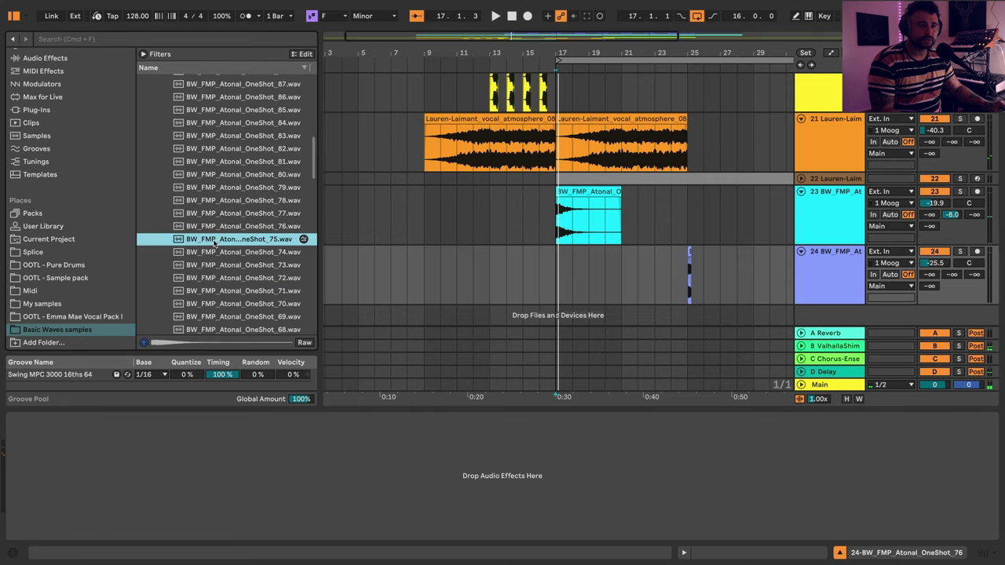
scroll(196, 228, up, 10)
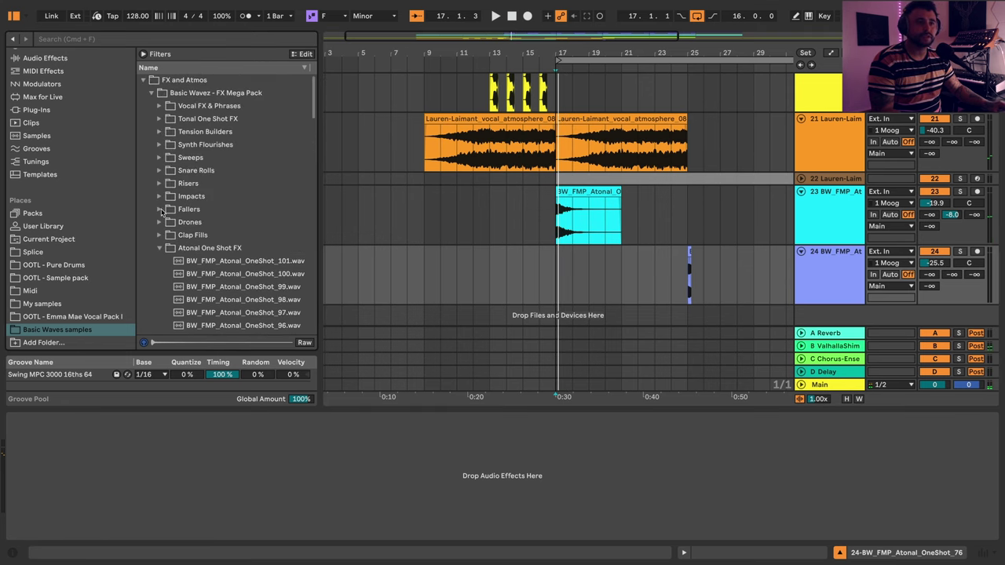
click(157, 158)
click(159, 158)
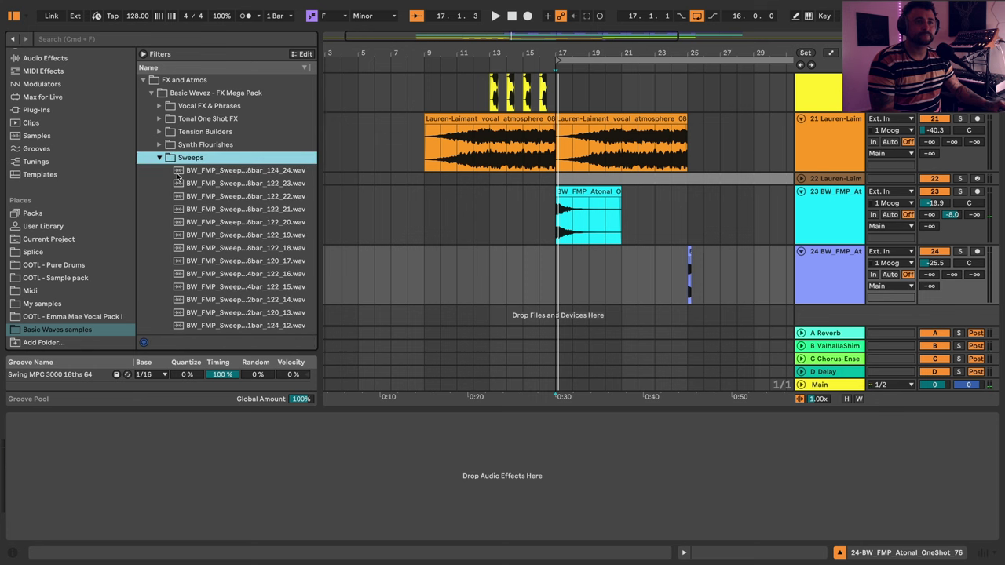
click(219, 171)
click(223, 185)
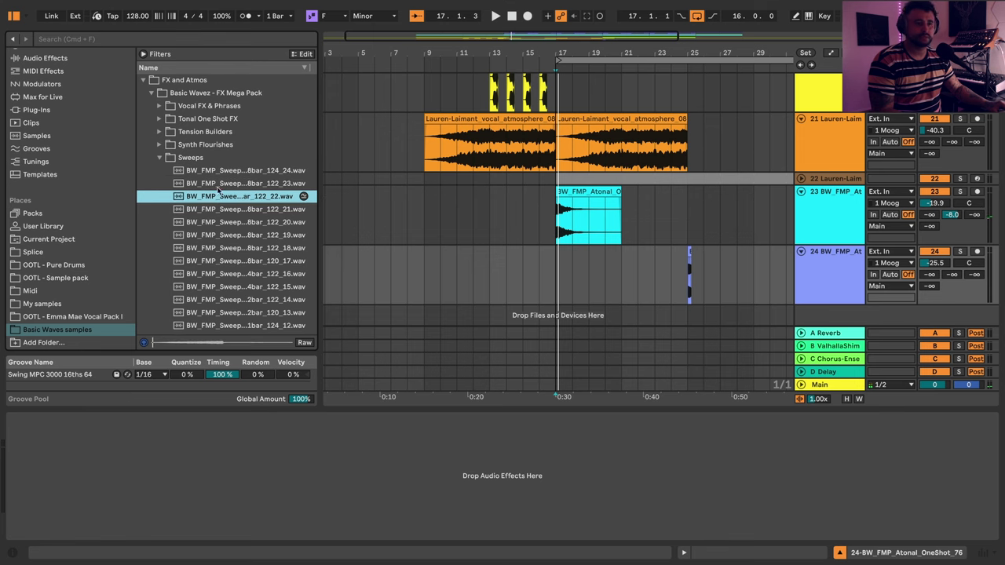
- Place BW_FMP_SweepUp_8bar_124_24 on track 24 from bar 9 to bar 17 and lower its clip gain
click(217, 172)
drag(458, 290, 428, 287)
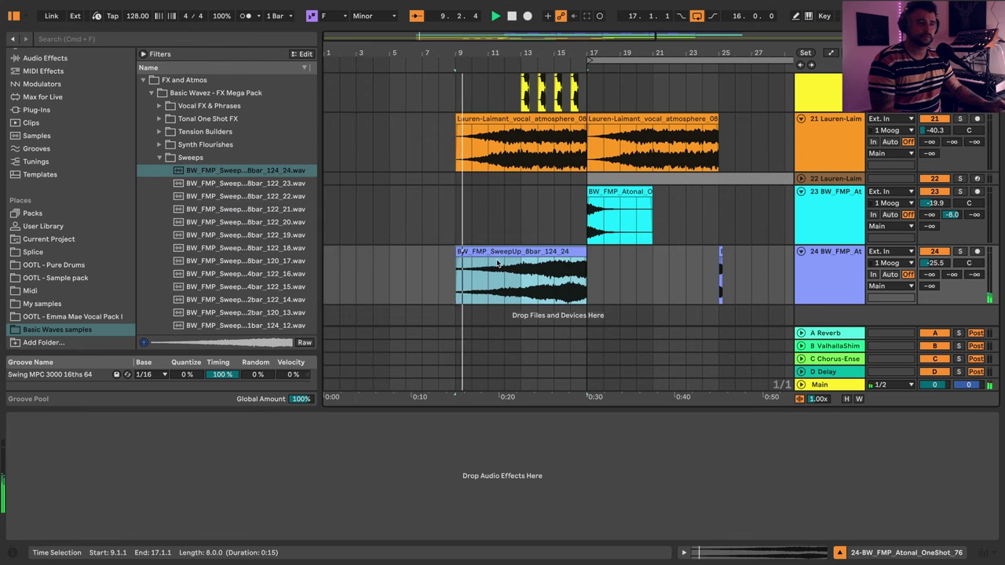
double_click(545, 251)
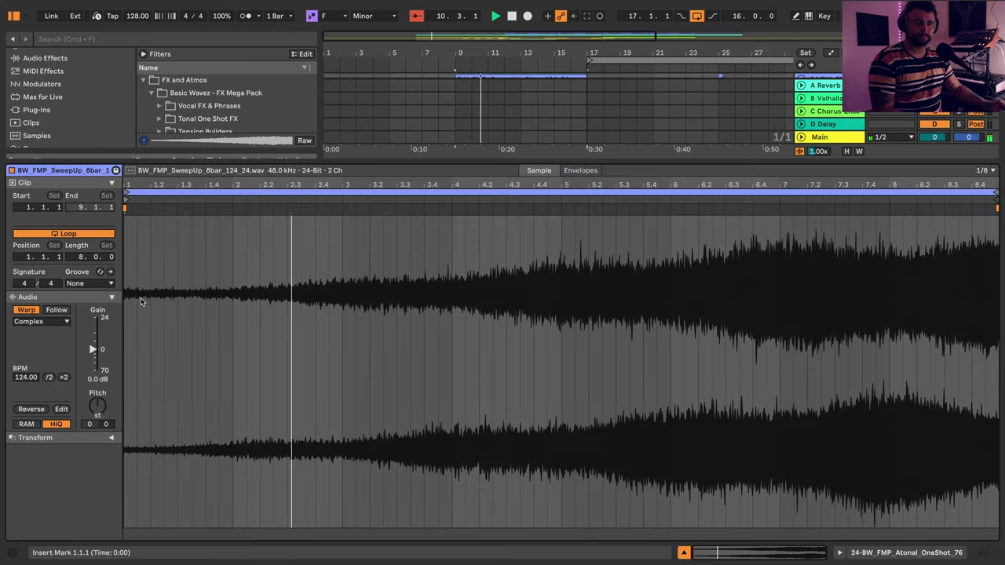
drag(97, 339, 98, 352)
click(906, 552)
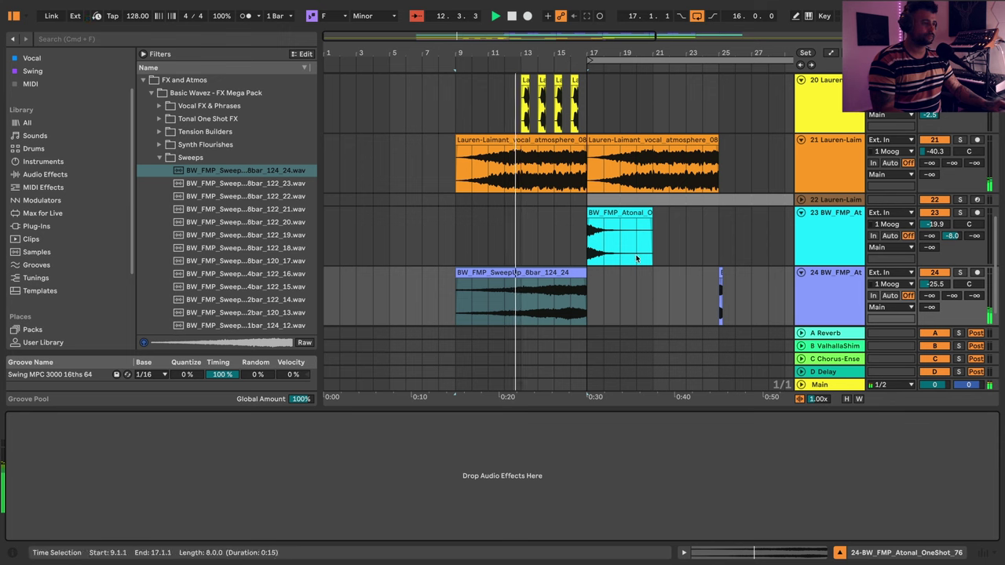
- Deactivate the vocal clip at bar 20 on track 19 and play the transition from bar 16
drag(597, 53, 559, 102)
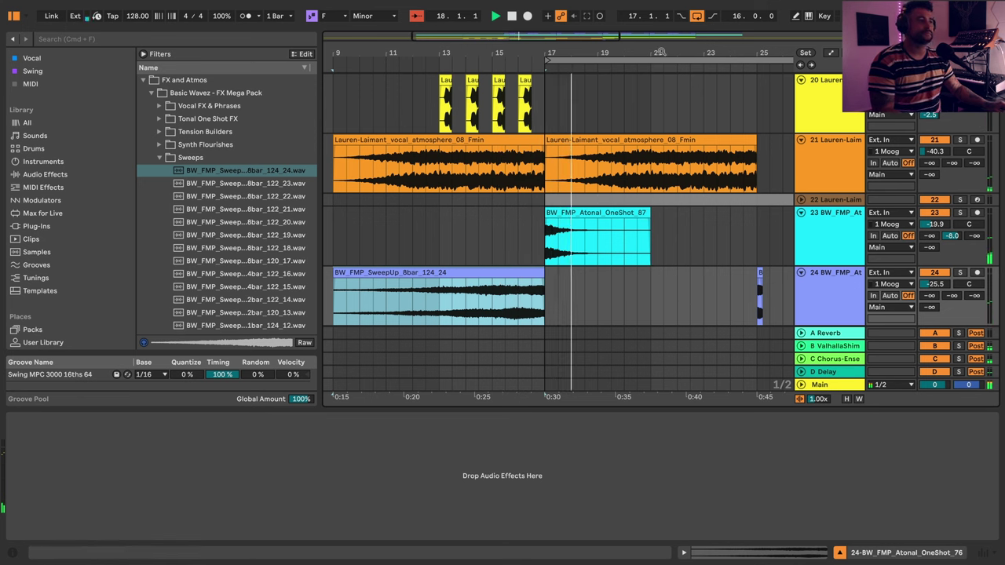
drag(661, 52, 520, 25)
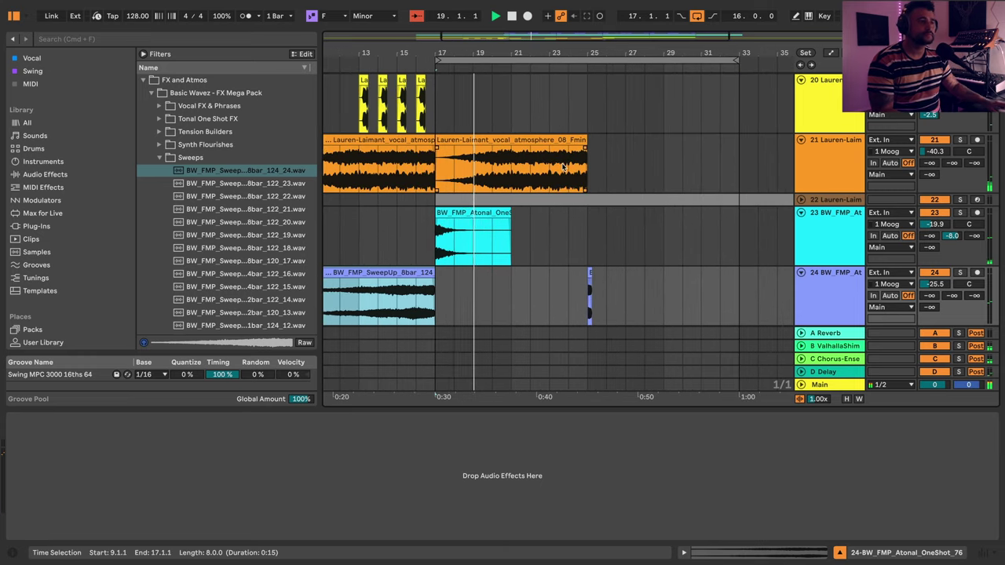
scroll(606, 159, up, 3)
scroll(640, 188, up, 6)
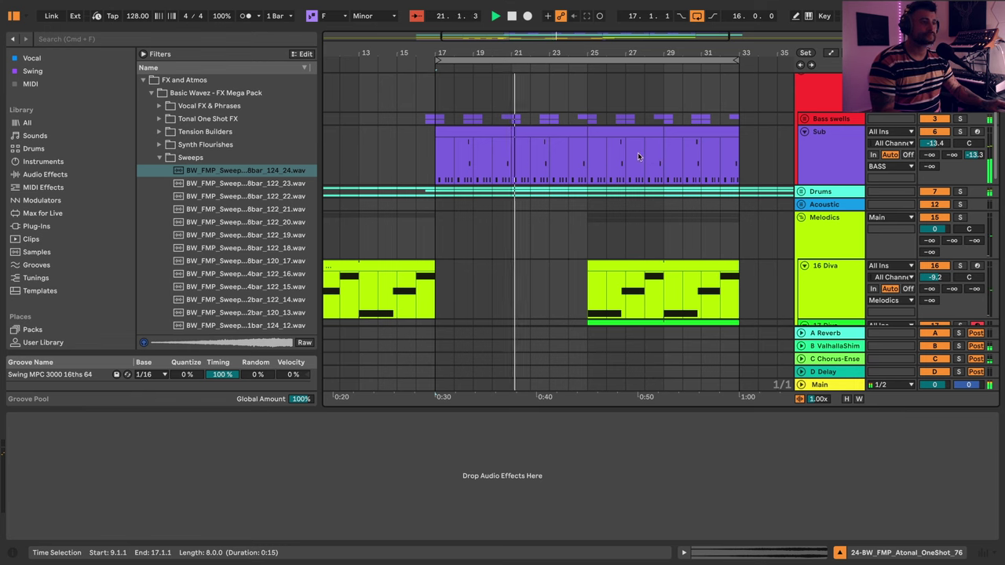
scroll(620, 181, down, 6)
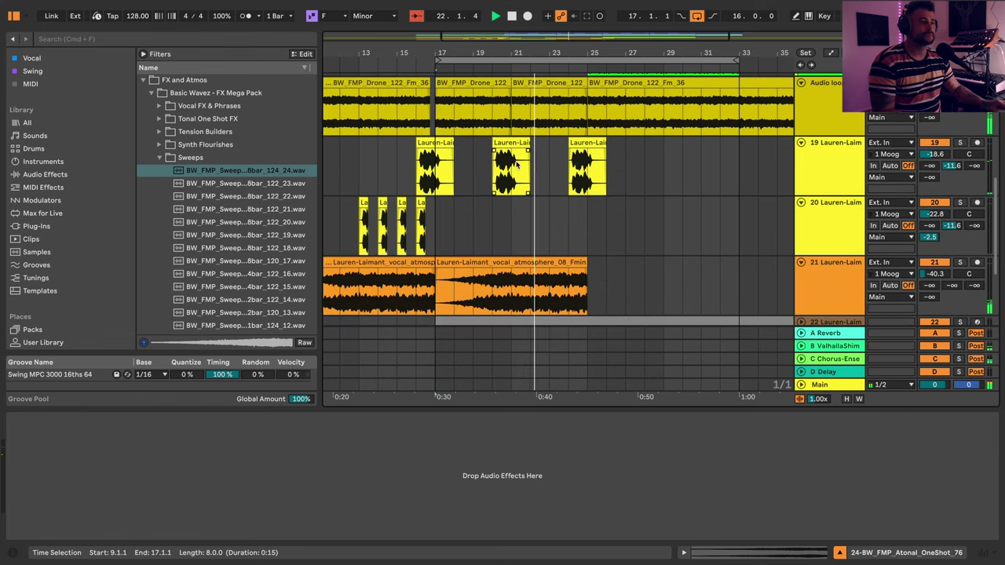
click(510, 144)
key(space)
key(0)
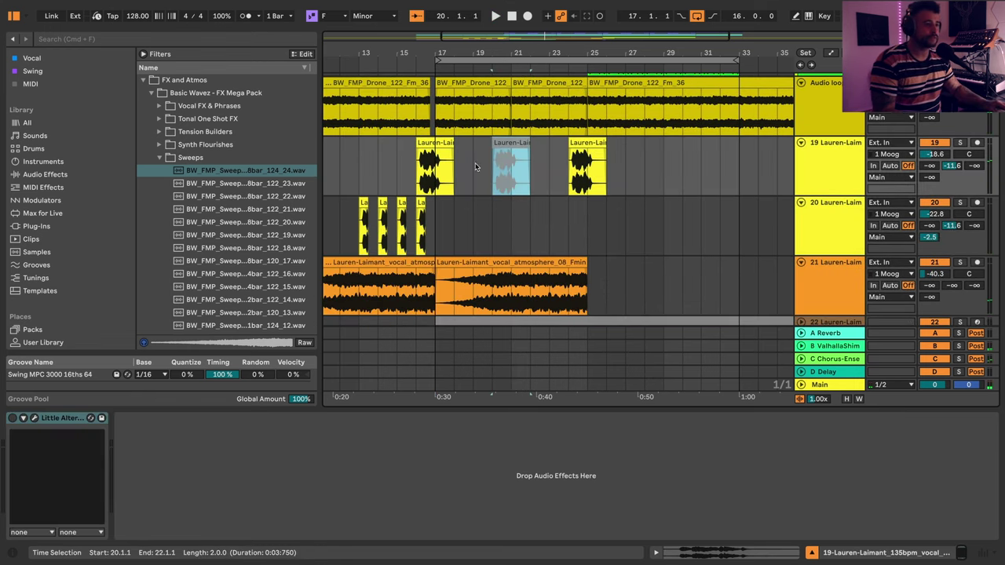
click(420, 159)
key(space)
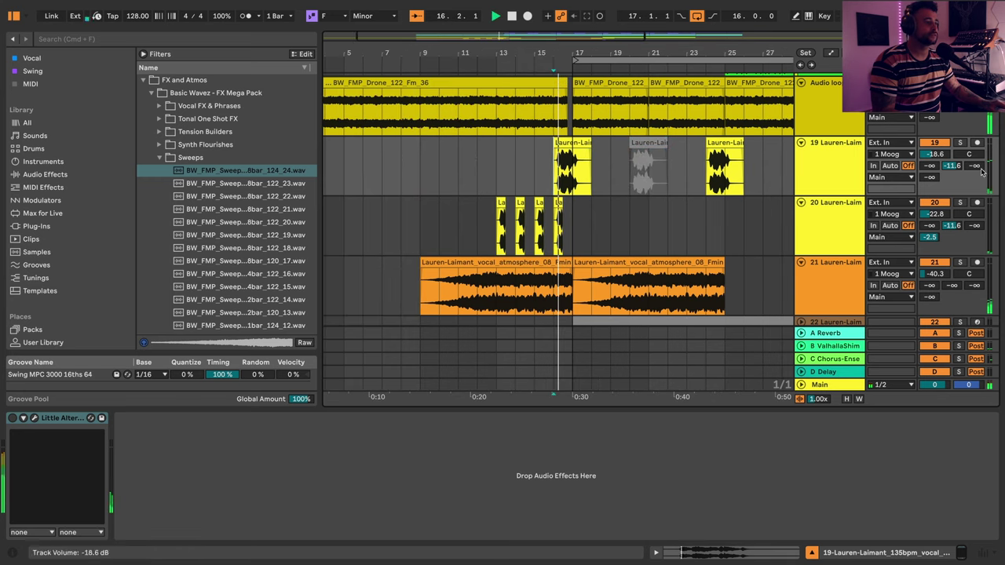
click(850, 167)
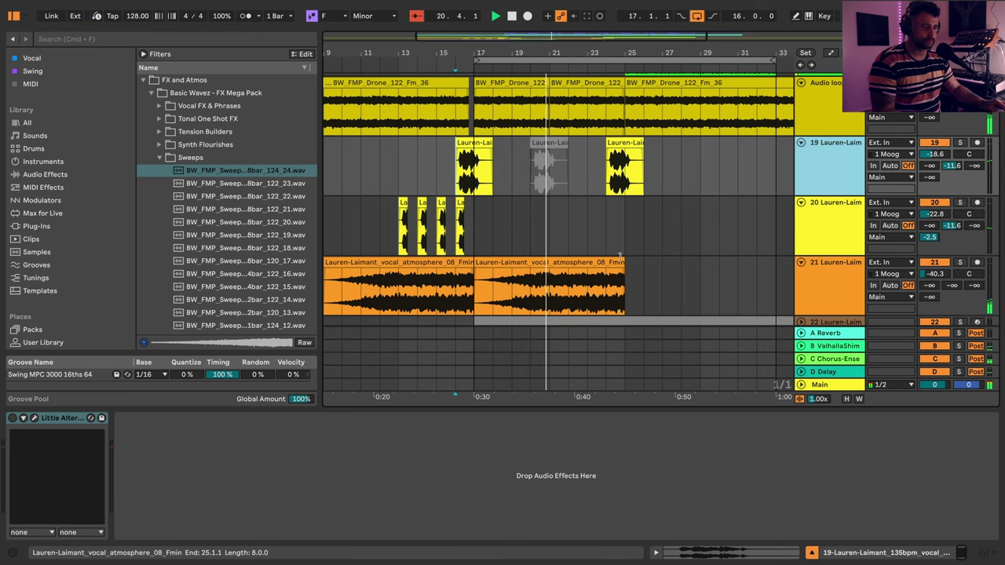
- Extend the second vocal atmosphere clip on track 21 to bar 33 and set the track's volume to -35.6 dB
drag(613, 260, 728, 279)
drag(944, 276, 944, 270)
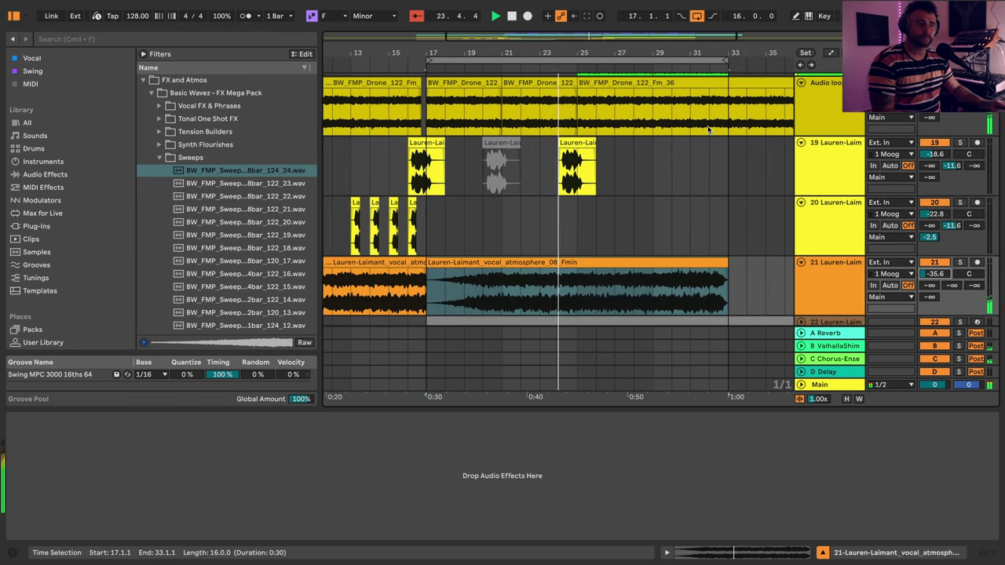
- Raise the 17 Diva track's volume to -14.0 dB while the second half of the drop plays
scroll(705, 145, up, 3)
scroll(695, 176, up, 2)
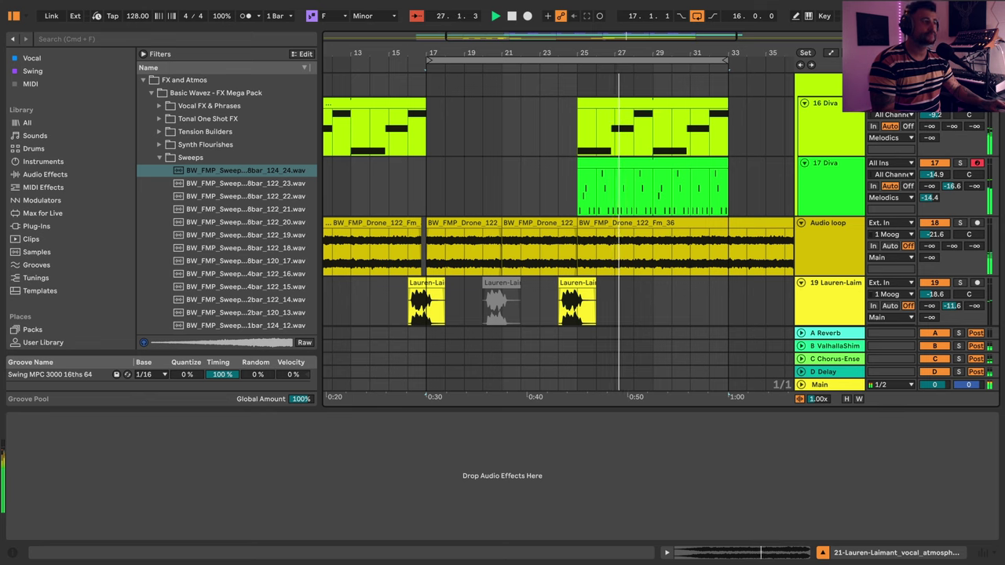
scroll(558, 235, right, 2)
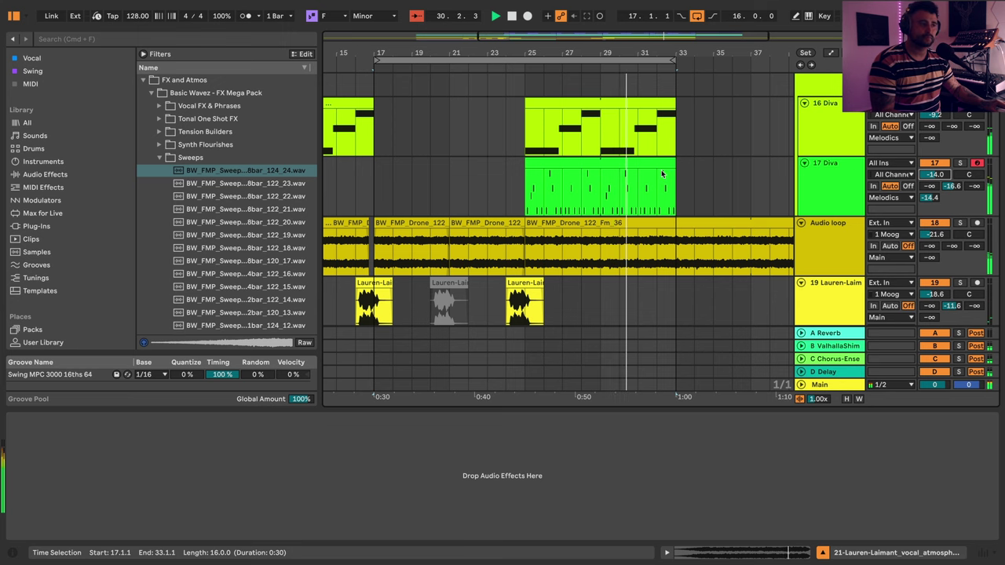
drag(624, 54, 501, 35)
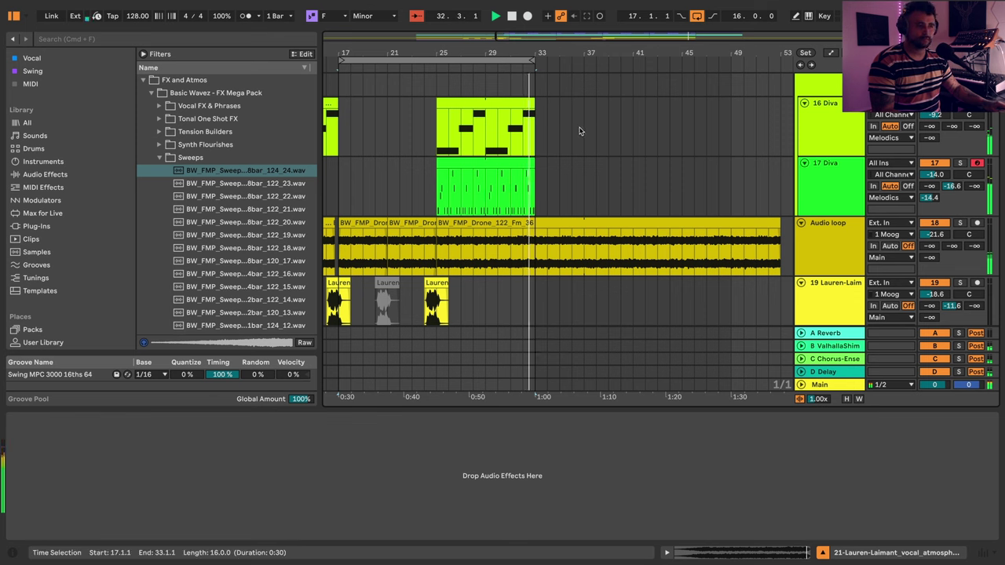
- Review the drop's clips between bars 17 and 33 across the melodic, drum, bass and vocal tracks
scroll(575, 174, up, 2)
click(462, 195)
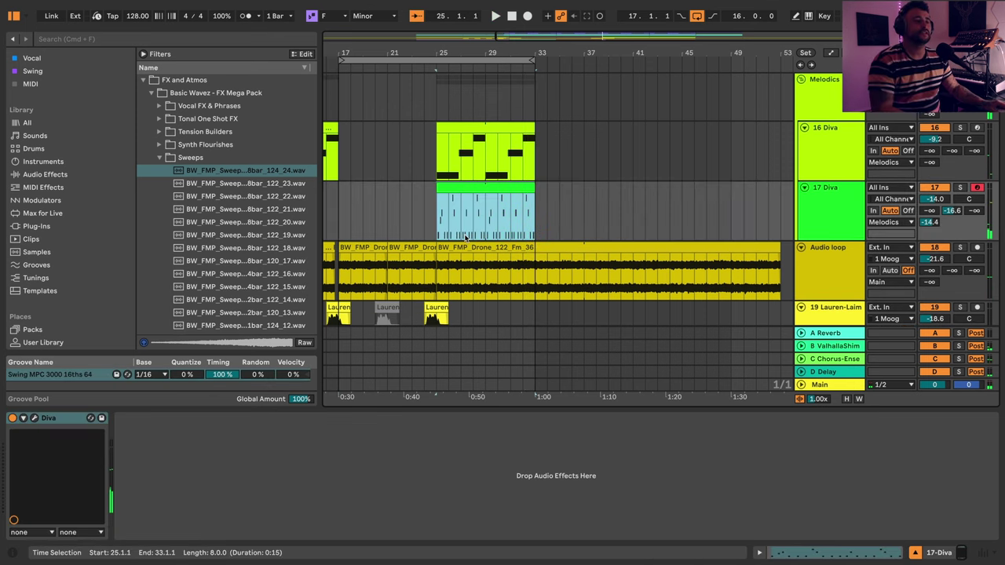
click(340, 206)
scroll(479, 235, up, 4)
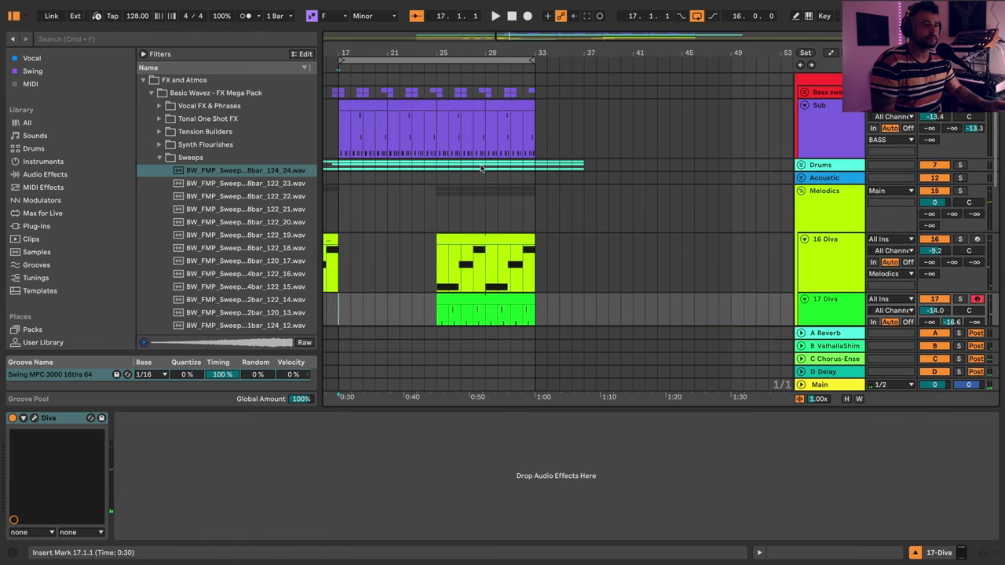
scroll(479, 237, down, 3)
click(475, 211)
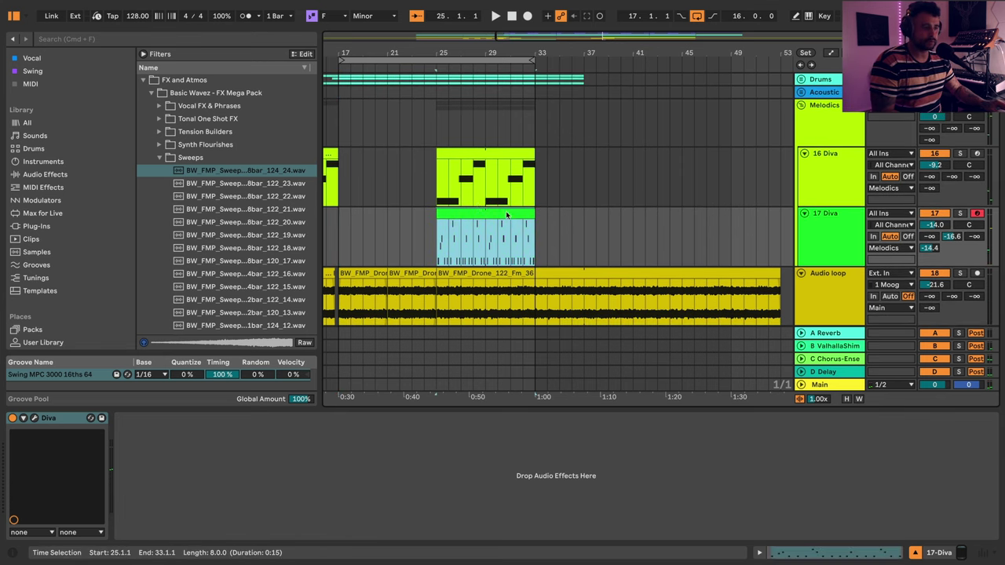
click(370, 60)
scroll(582, 146, down, 5)
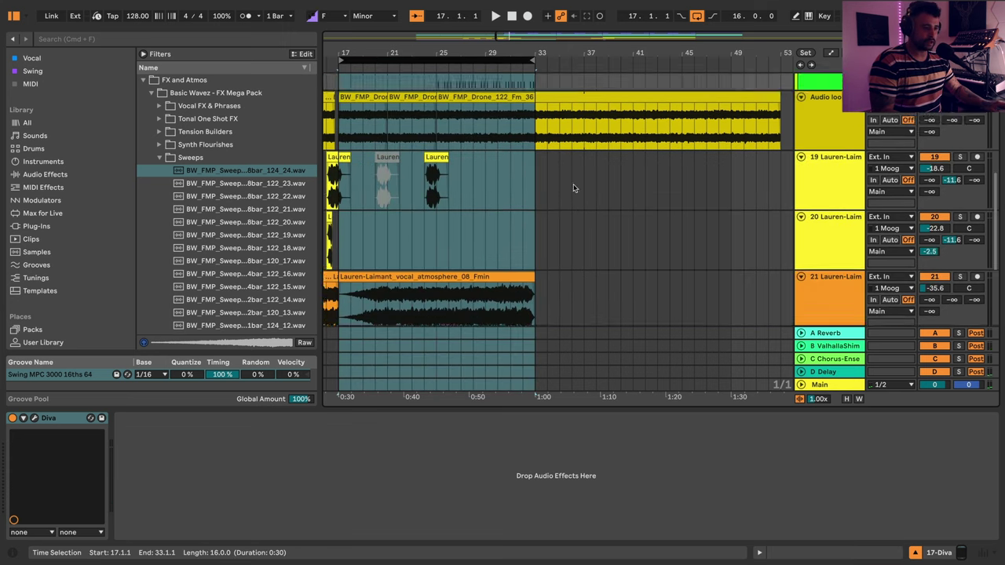
scroll(579, 193, up, 5)
scroll(551, 189, down, 5)
- Duplicate the 16-bar vocal atmosphere clip on track 21 so the copy starts at bar 33
click(580, 154)
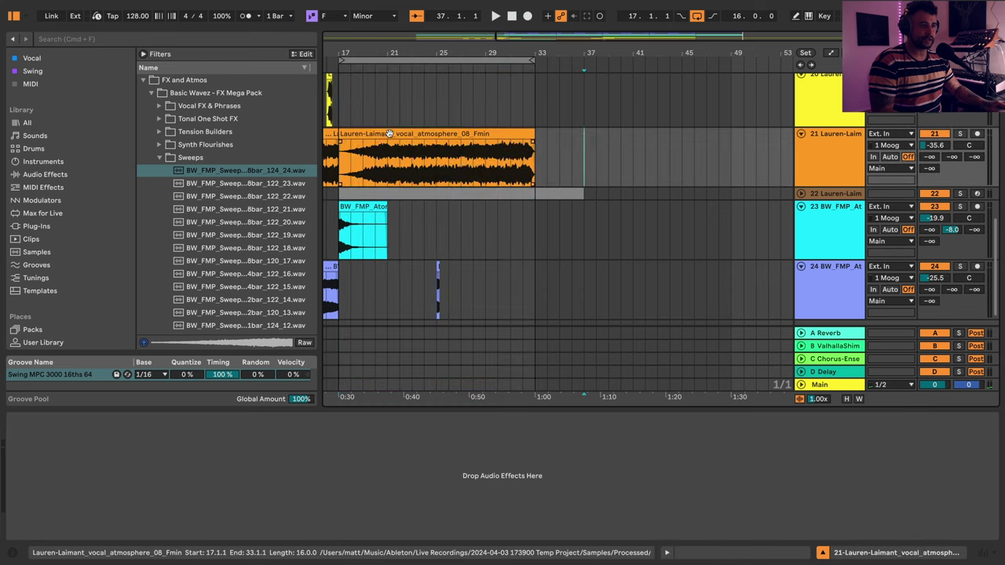
click(388, 133)
key(super+d)
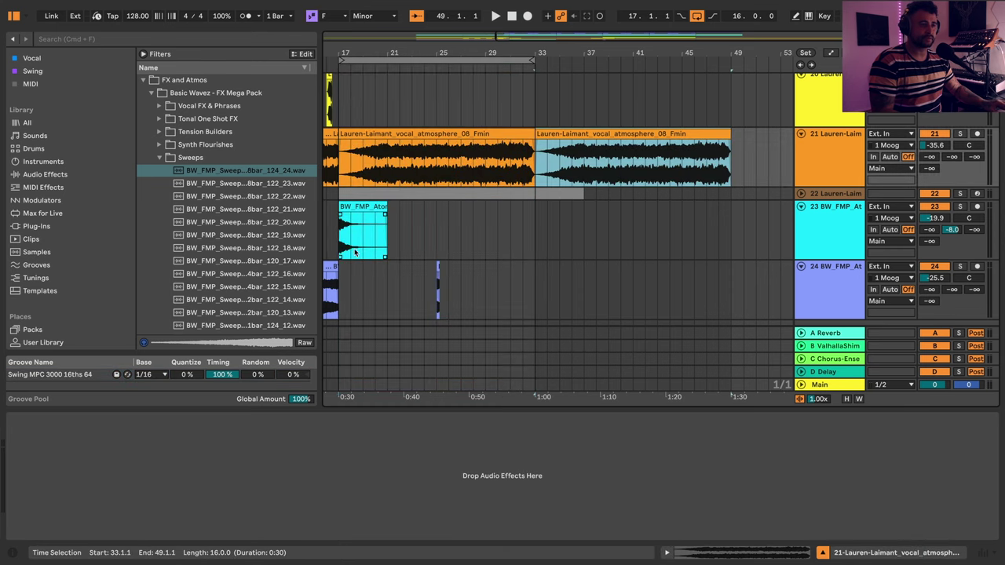
- Insert a new audio track below track 24 and move the SweepUp clip onto it at bar 9
click(329, 269)
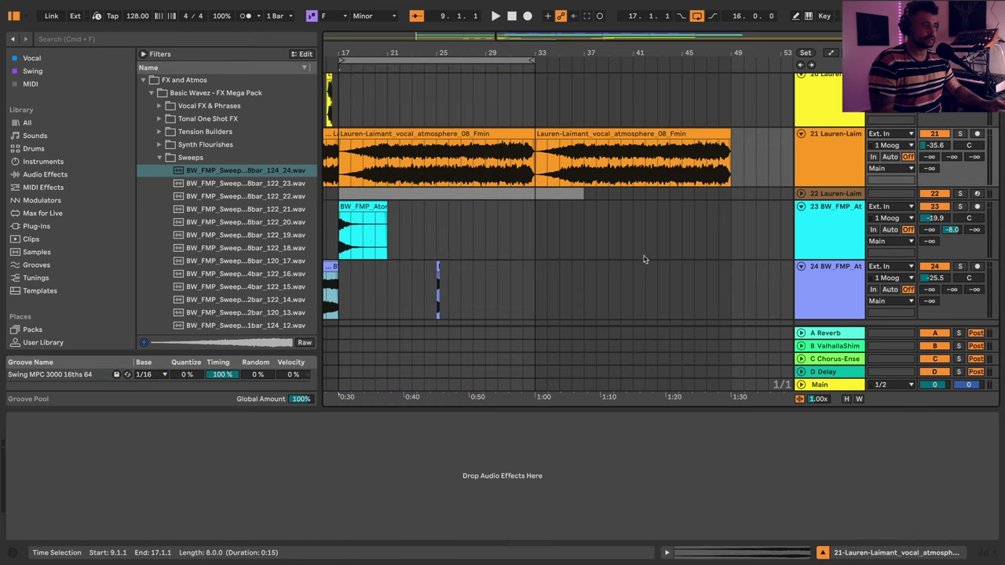
scroll(644, 253, down, 1)
key(minus)
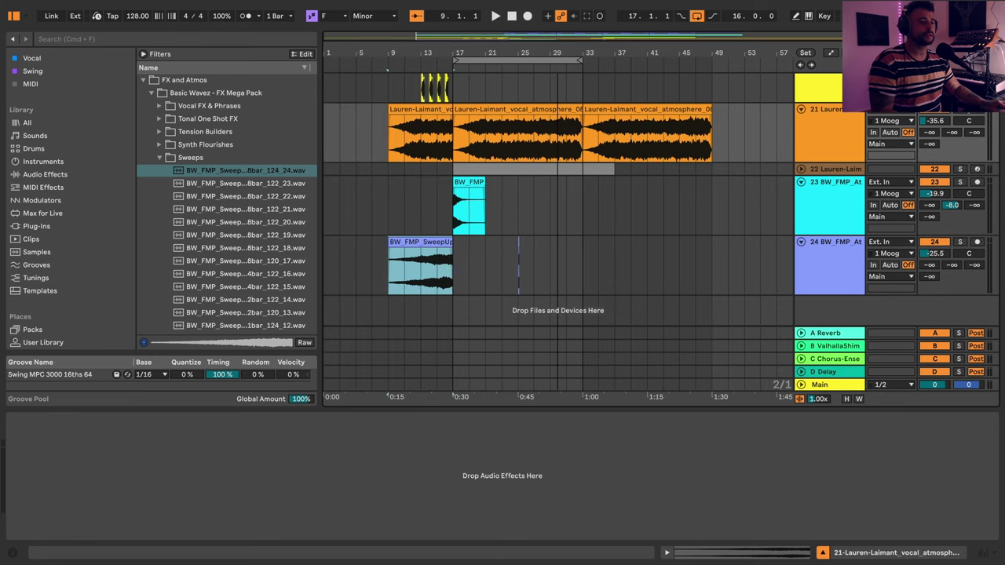
click(813, 266)
key(super+t)
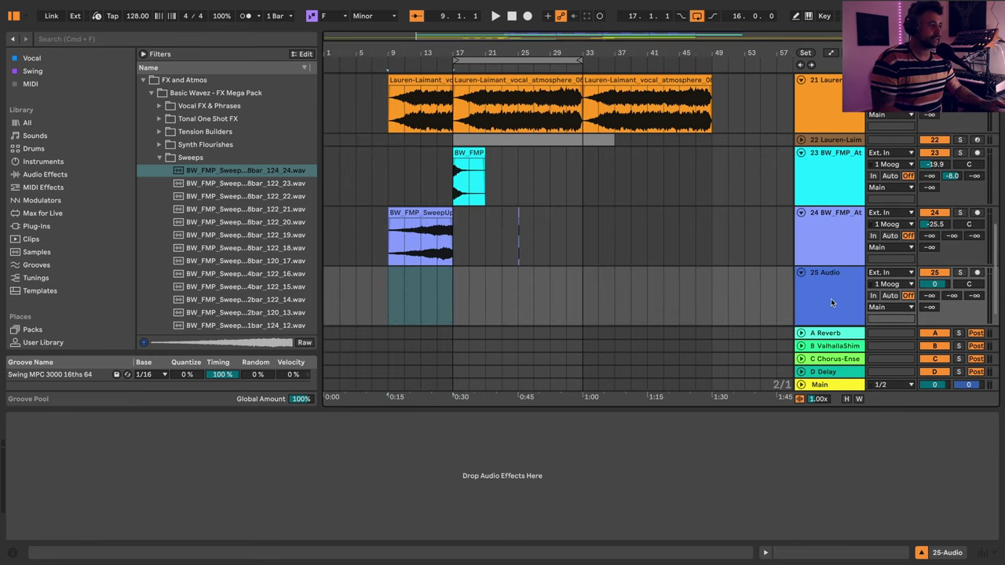
click(430, 214)
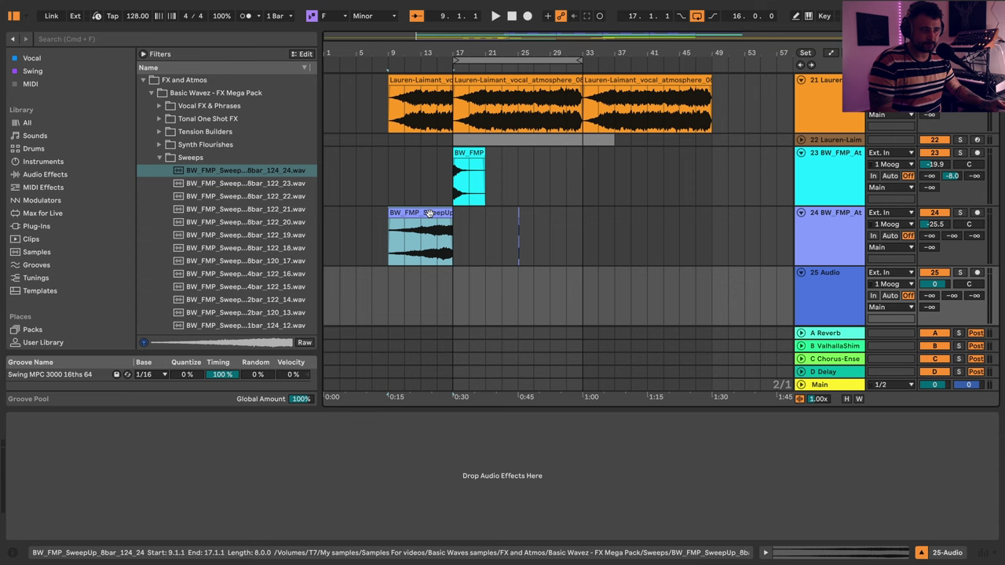
drag(430, 242, 433, 282)
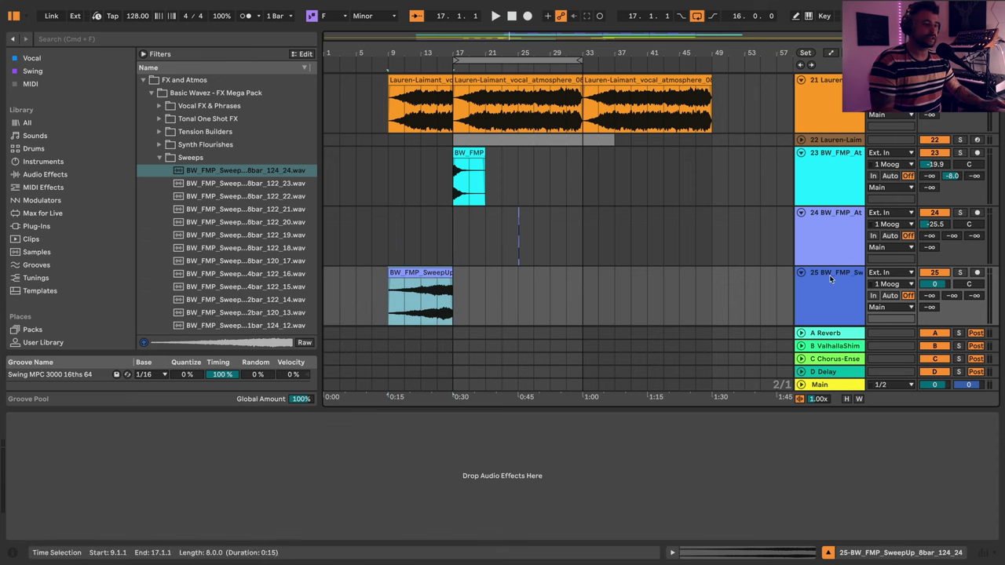
- Lower track 25's volume to -32.3 dB and set its send B to 0 dB while playing the build-up
drag(927, 285, 928, 307)
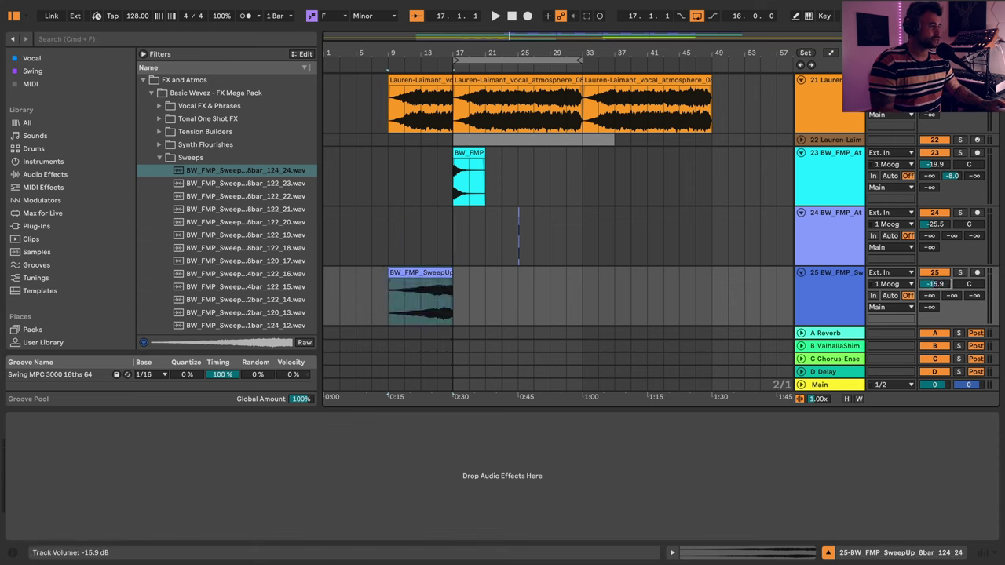
click(438, 293)
key(space)
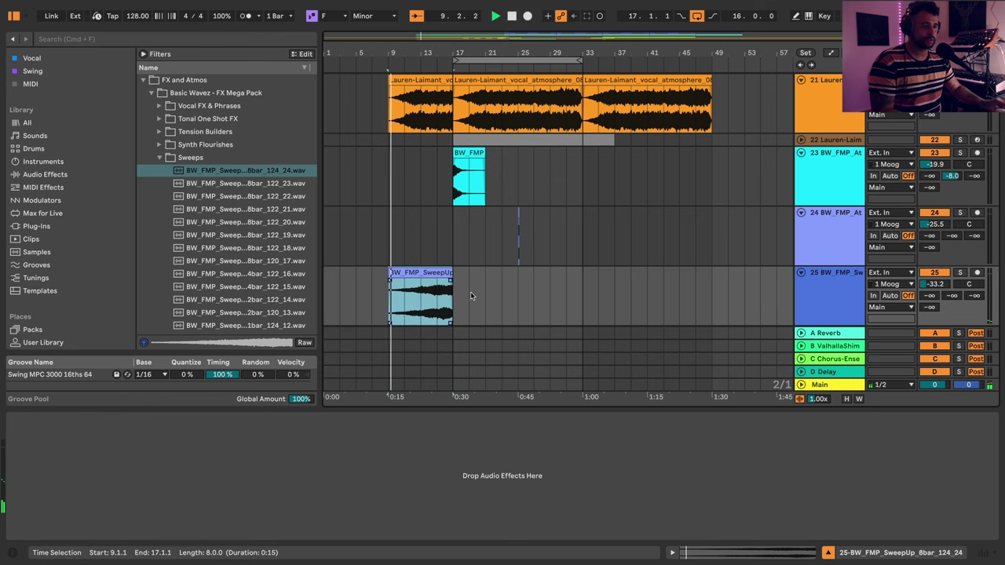
click(438, 294)
key(space)
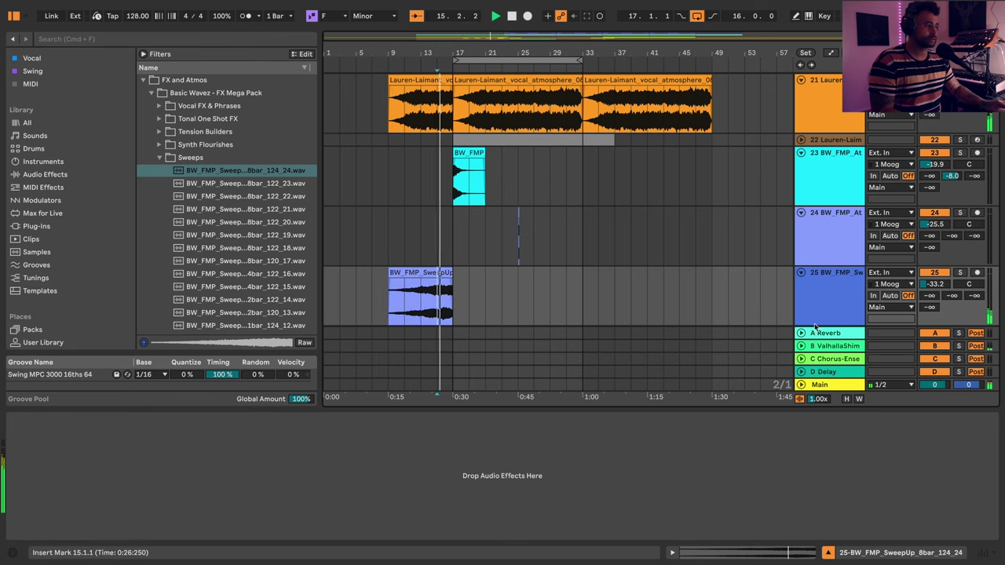
drag(933, 284, 933, 277)
key(space)
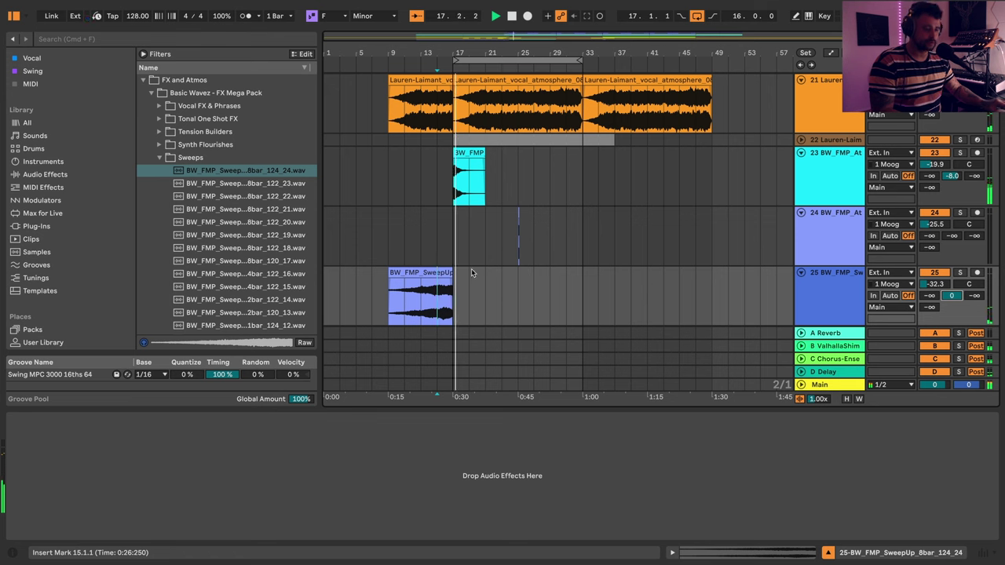
- Copy the SweepUp clip on track 25 to bar 25 and extend the loop to 32 bars, ending at bar 49
drag(442, 281, 556, 296)
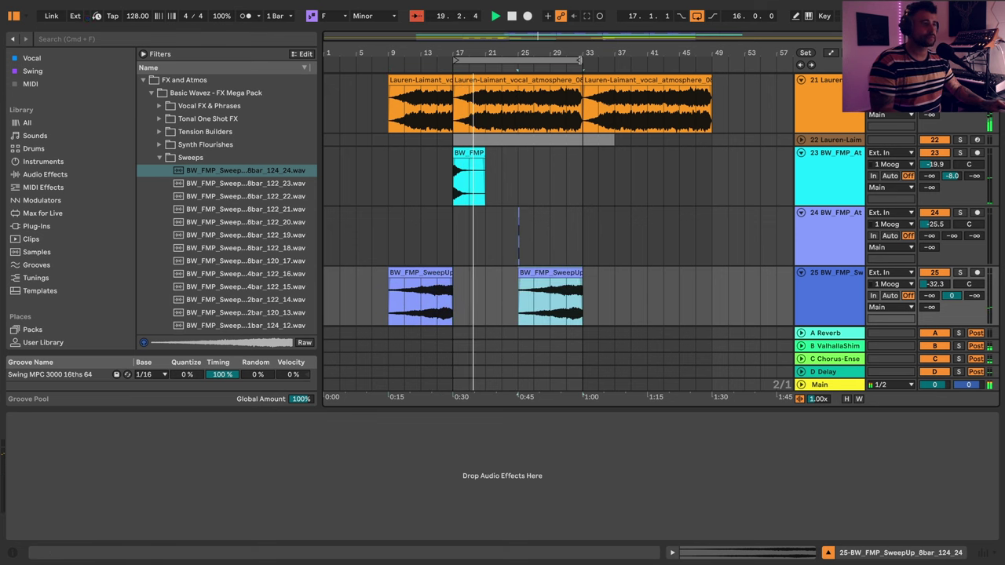
drag(583, 66, 711, 63)
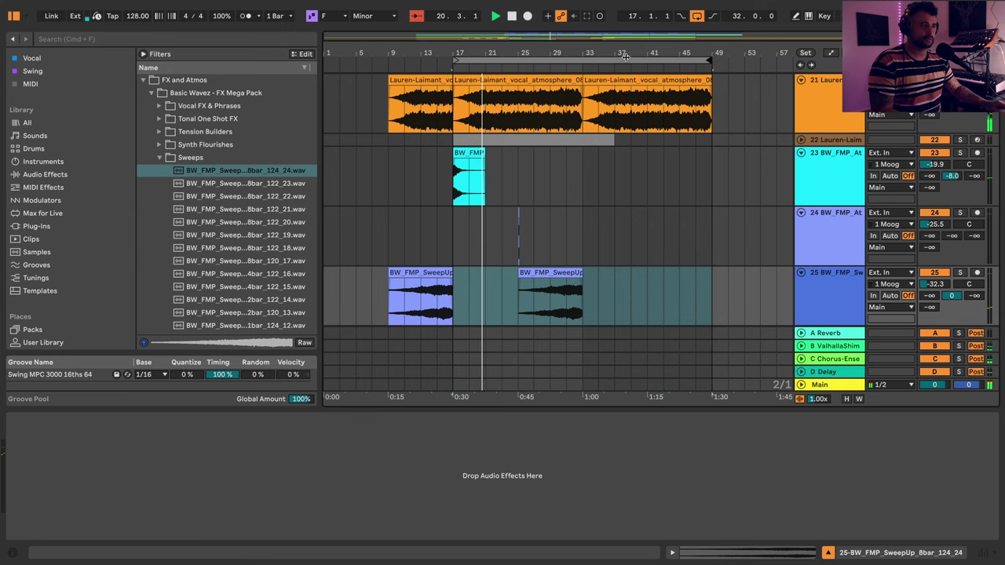
- Expand the Drums group and open the two-bar Hats section starting at bar 25 for note editing
drag(577, 52, 463, 78)
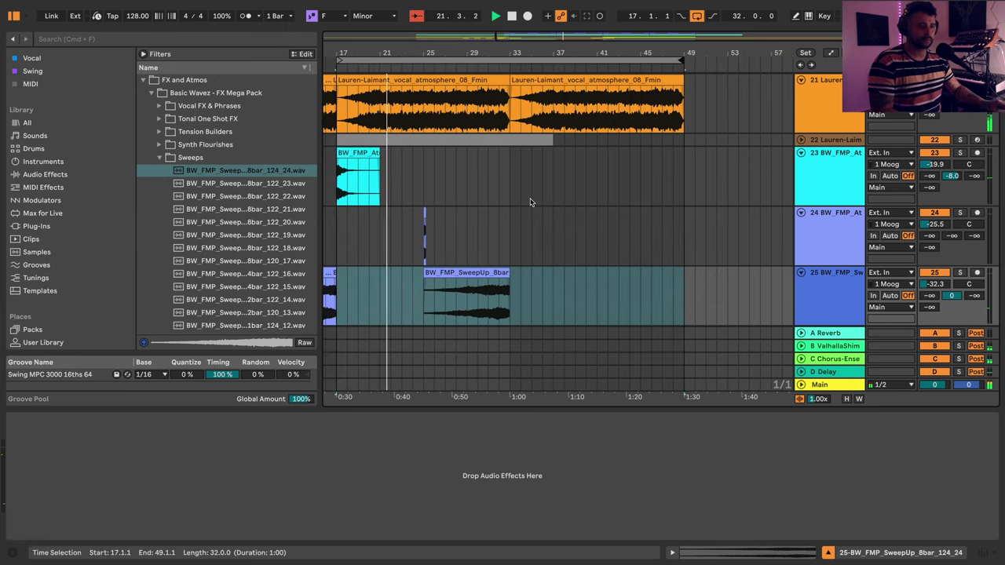
scroll(531, 202, up, 3)
scroll(531, 202, up, 10)
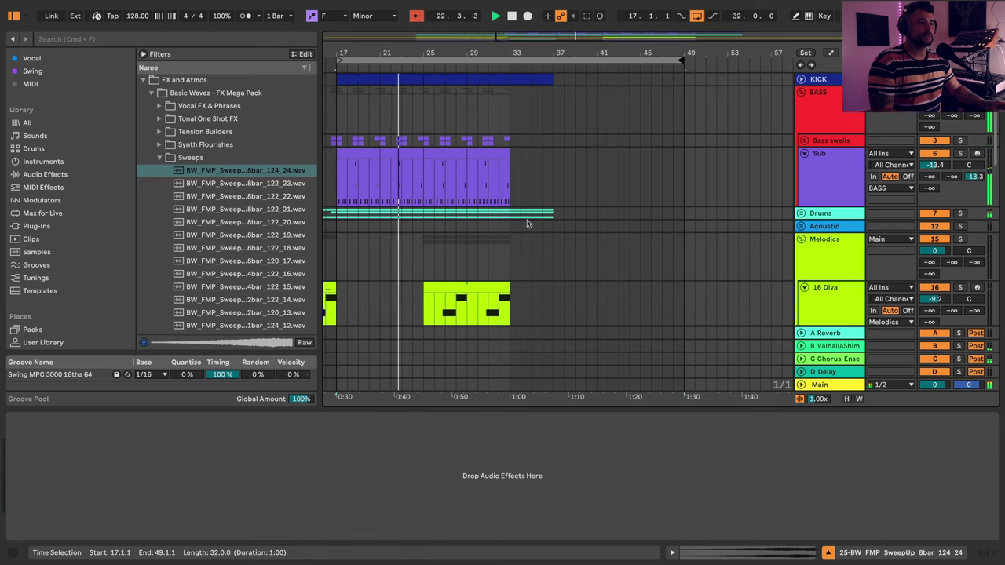
click(422, 213)
key(space)
key(space)
click(802, 213)
scroll(654, 231, down, 3)
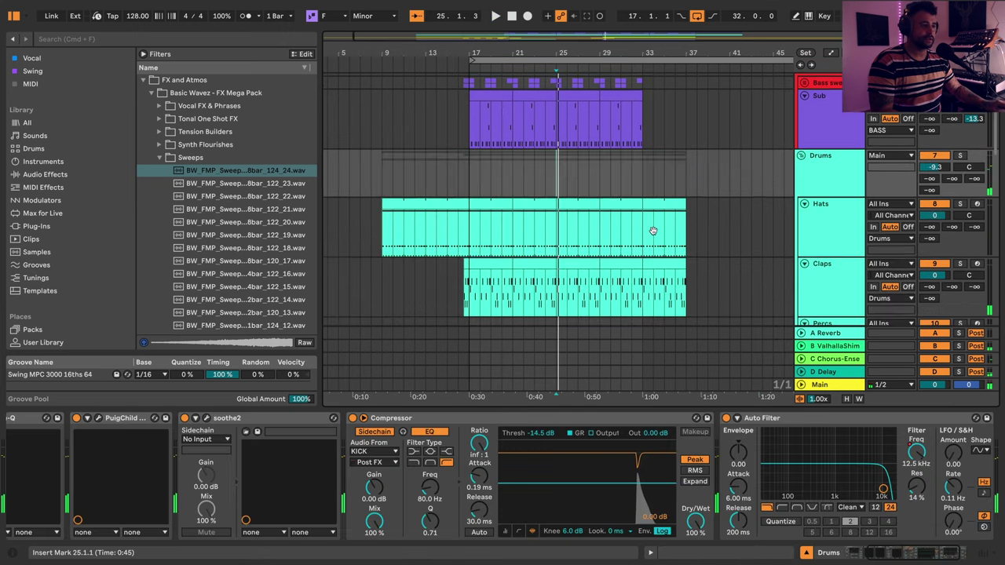
scroll(653, 231, down, 2)
drag(588, 51, 562, 79)
scroll(542, 225, down, 3)
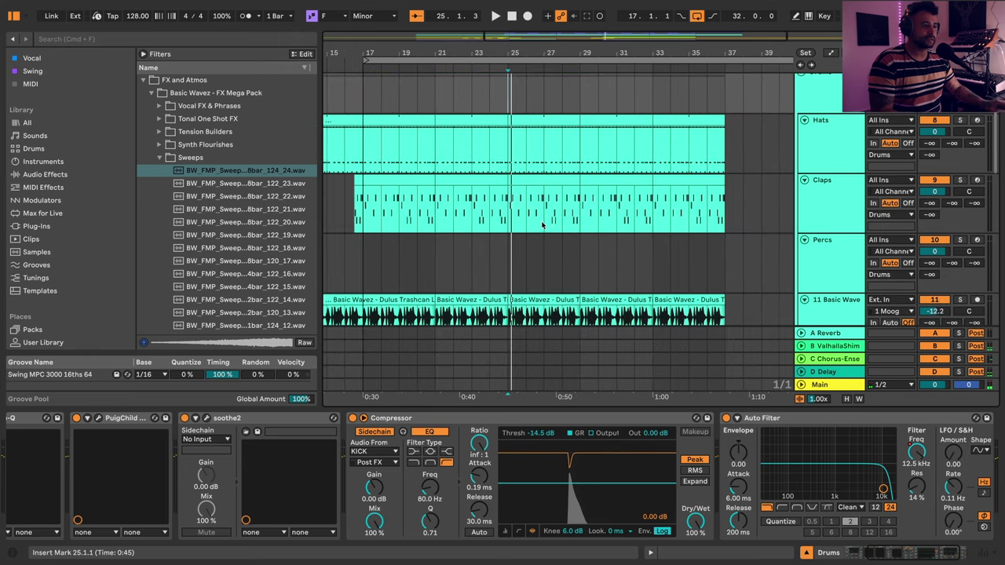
double_click(533, 123)
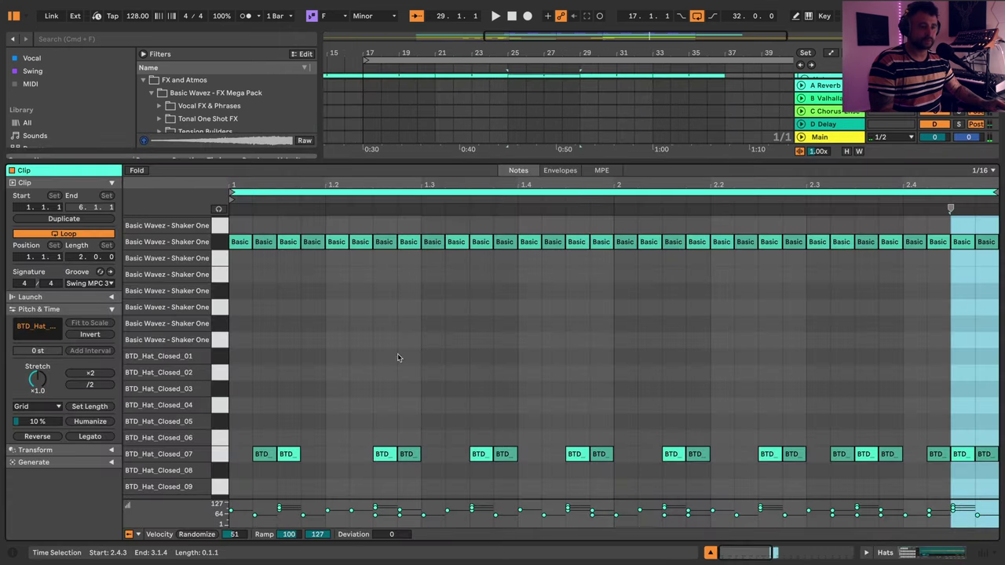
- Copy the full row of Shaker One Shot 02 notes down to BTD_Hat_Closed_04 while auditioning the hat sounds
click(220, 246)
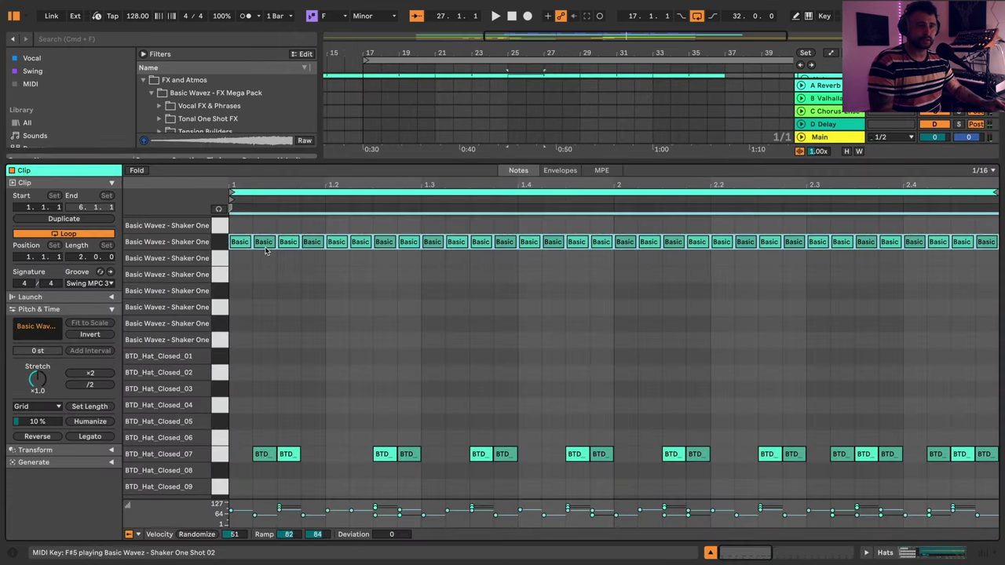
drag(263, 242, 267, 275)
key(space)
key(Down)
key(Down)
key(Down)
key(Down)
key(Down)
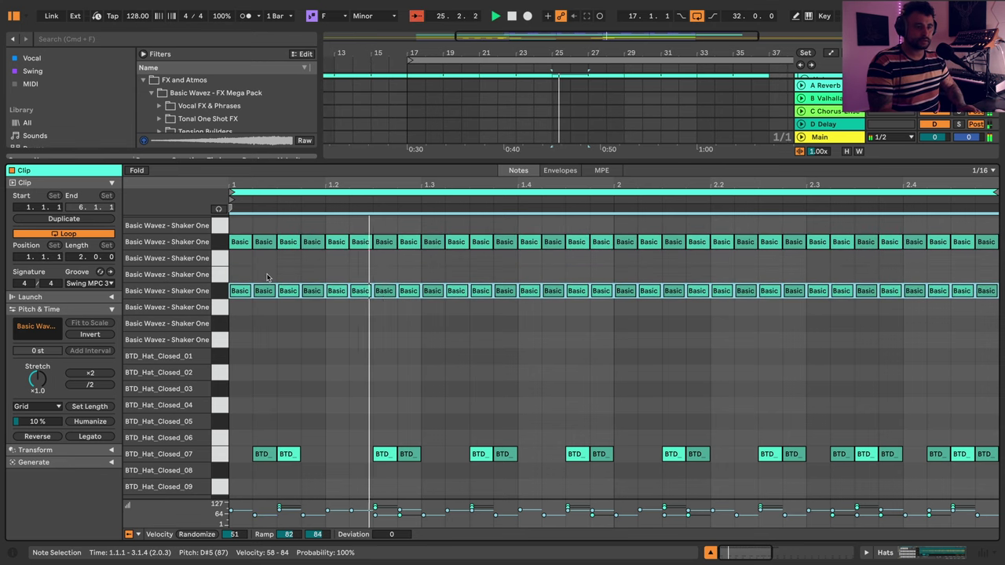
key(Down)
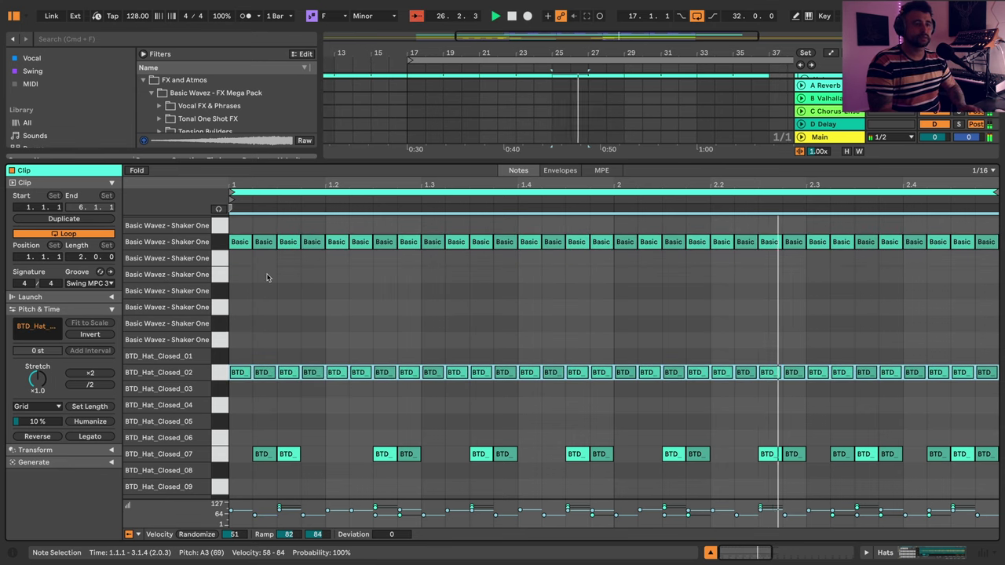
key(Down)
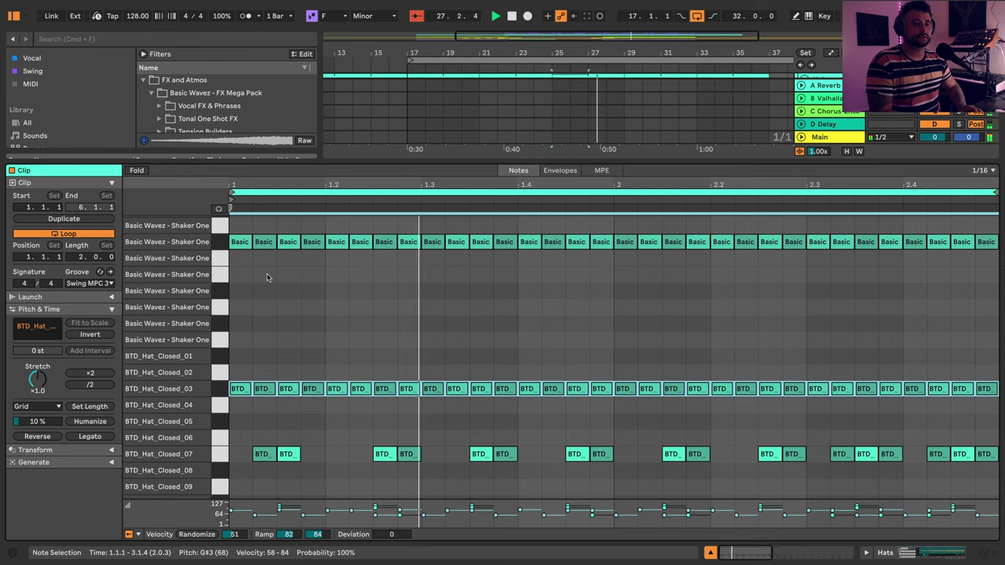
key(Down)
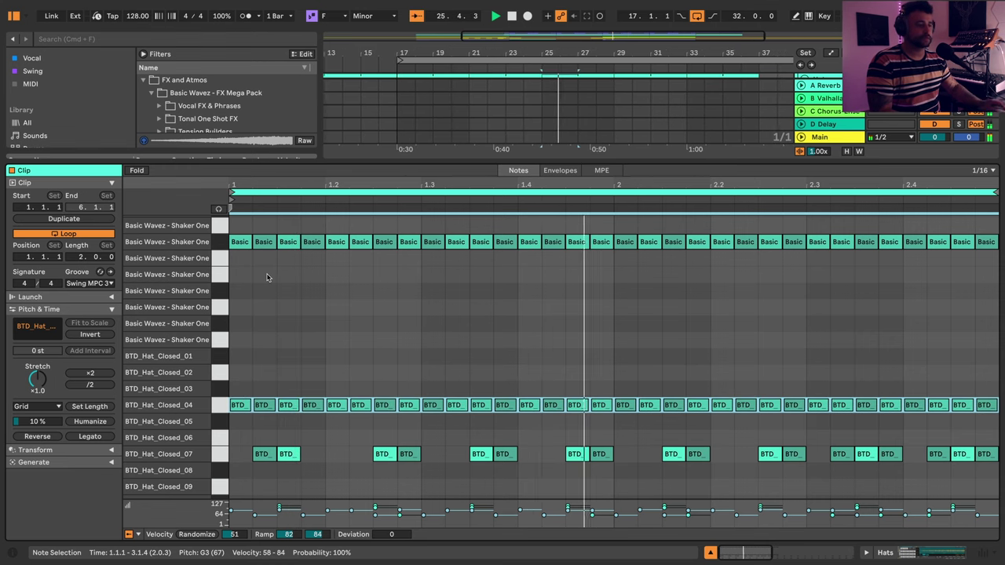
- Extend the edited Hats clip that starts at bar 25 to end at bar 37
click(931, 553)
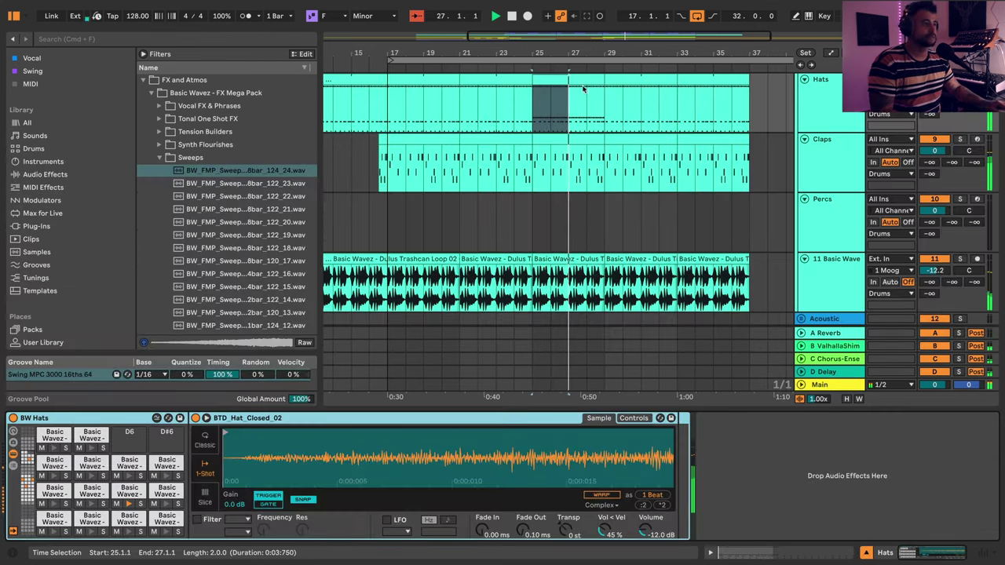
drag(583, 89, 747, 109)
drag(695, 57, 590, 49)
- Check the Sie-Q equalizer settings on the Drums group during playback from bar 25
scroll(672, 213, up, 2)
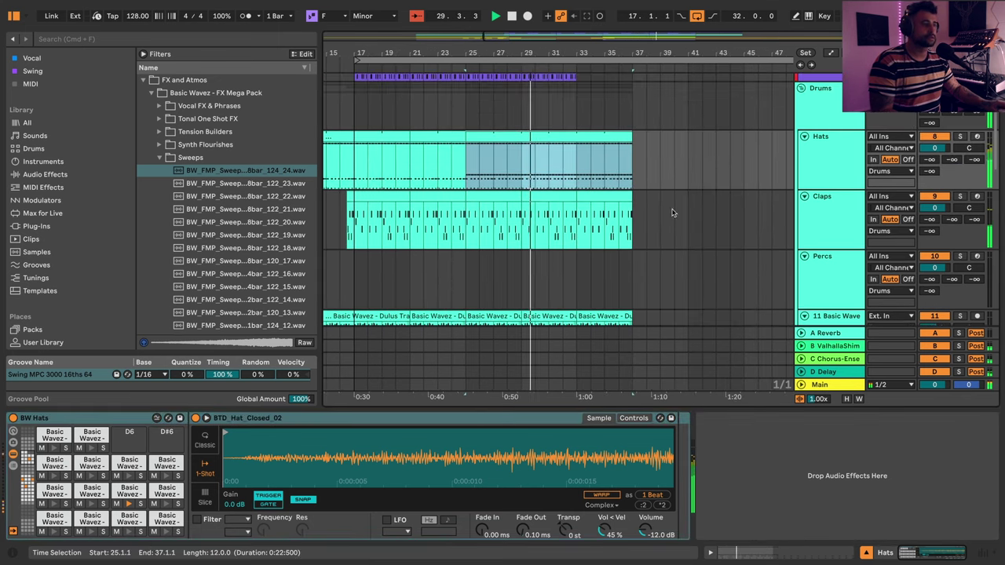
click(827, 111)
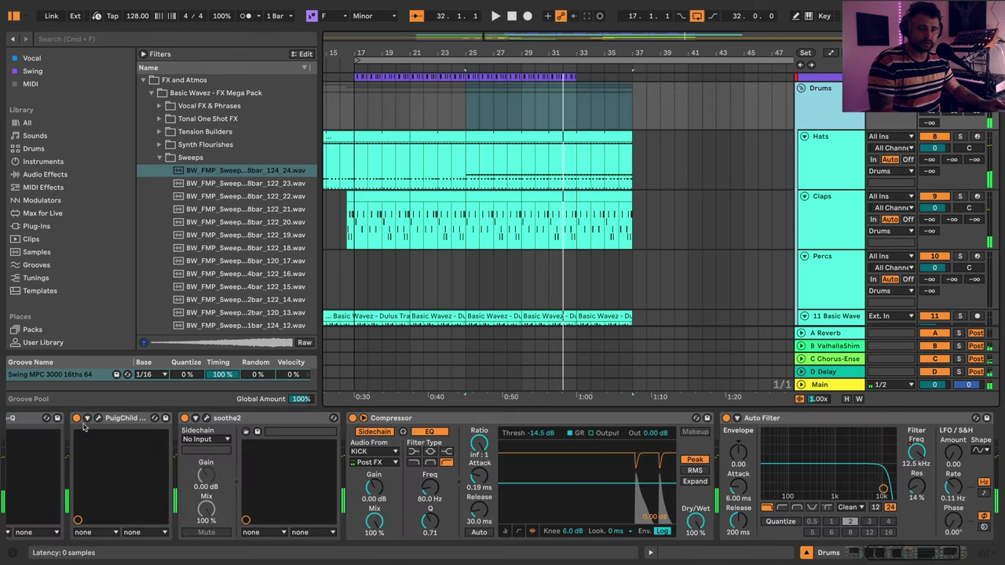
scroll(84, 428, left, 3)
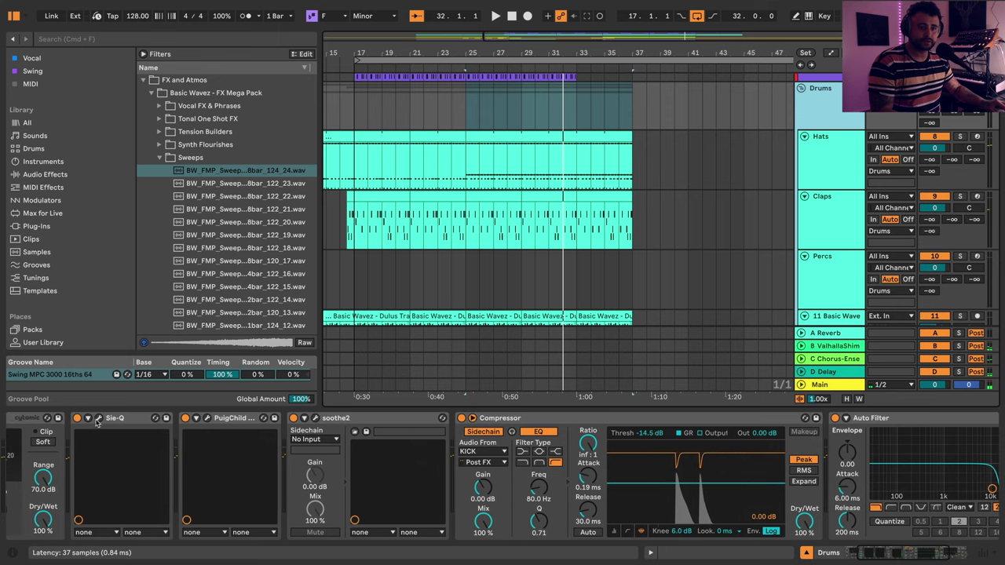
key(space)
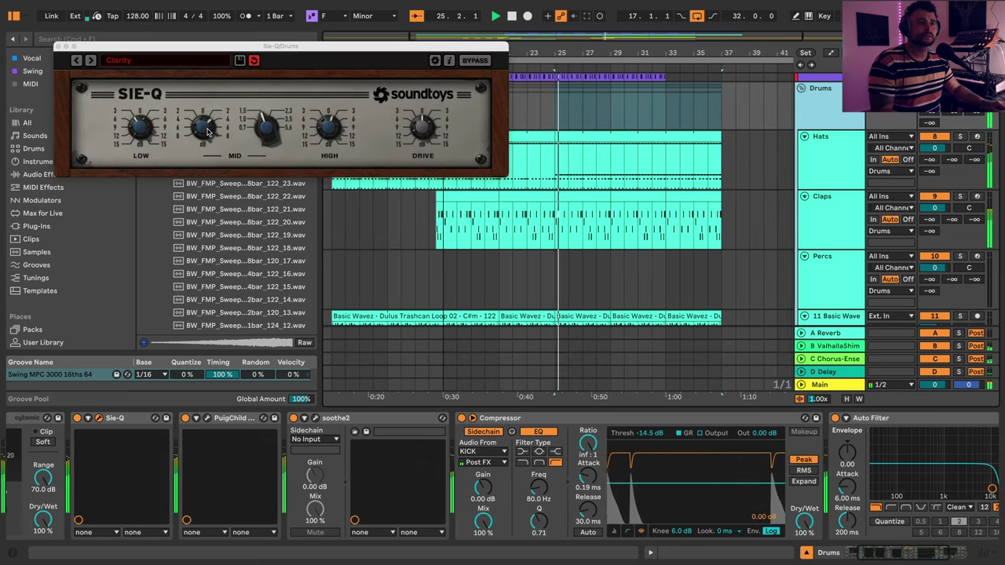
click(207, 124)
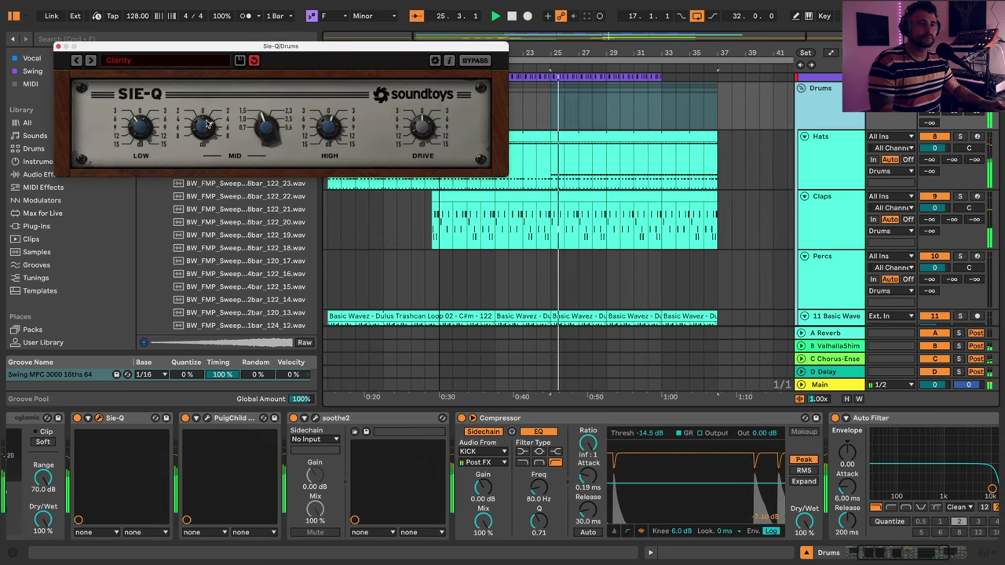
click(58, 48)
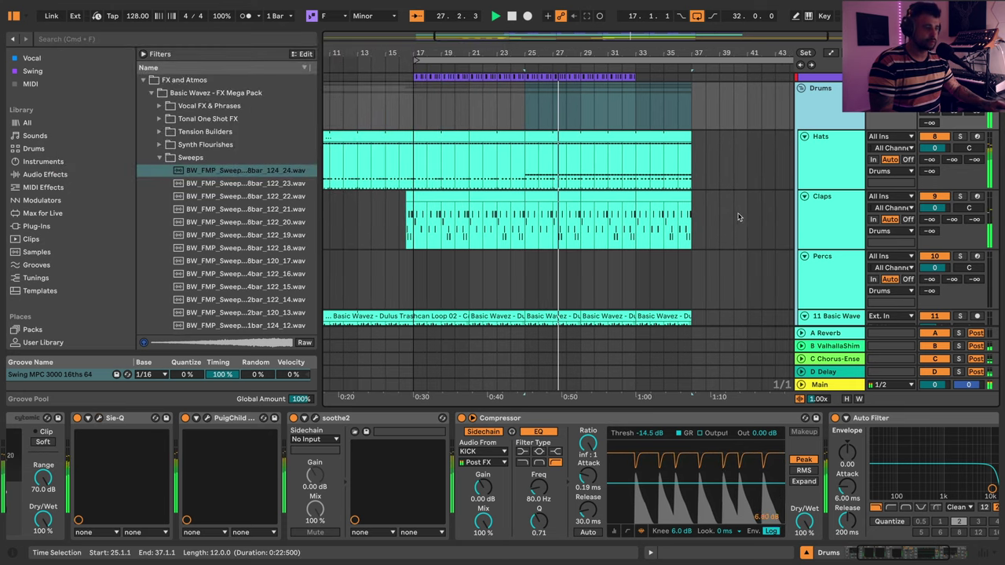
- Deactivate the KICK clip from bar 33 onward and trim the kick before it to end at bar 32
scroll(667, 198, up, 2)
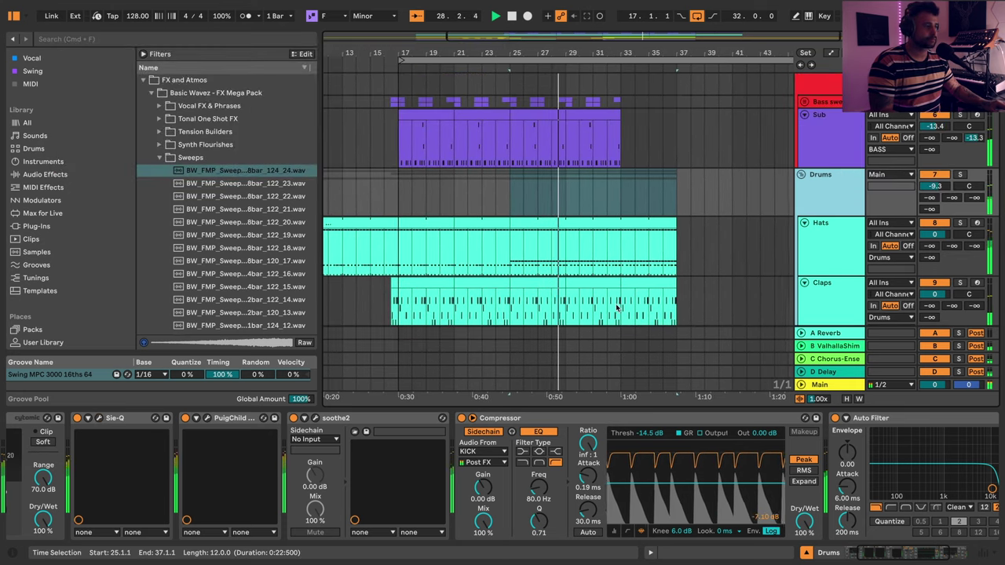
scroll(612, 223, up, 2)
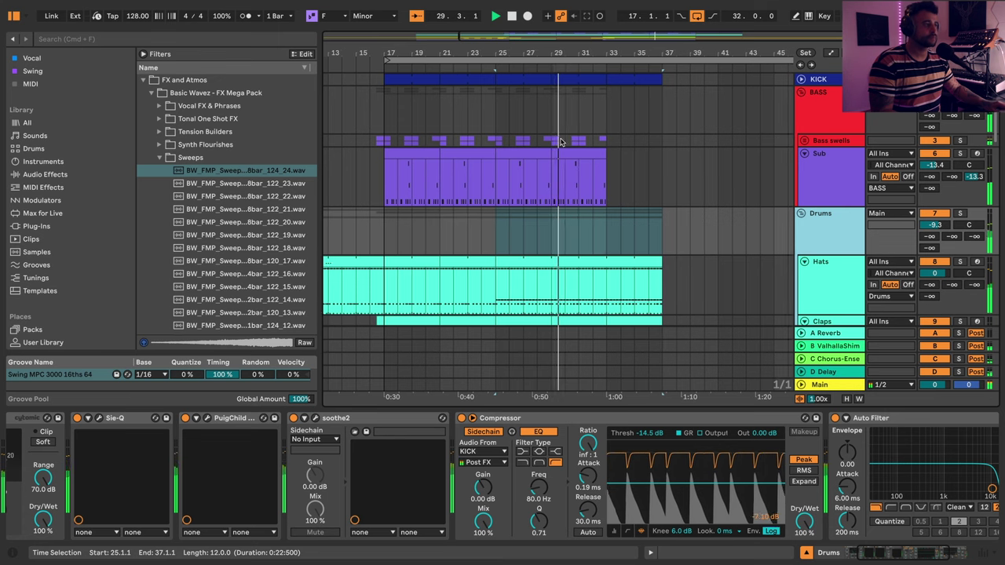
click(605, 81)
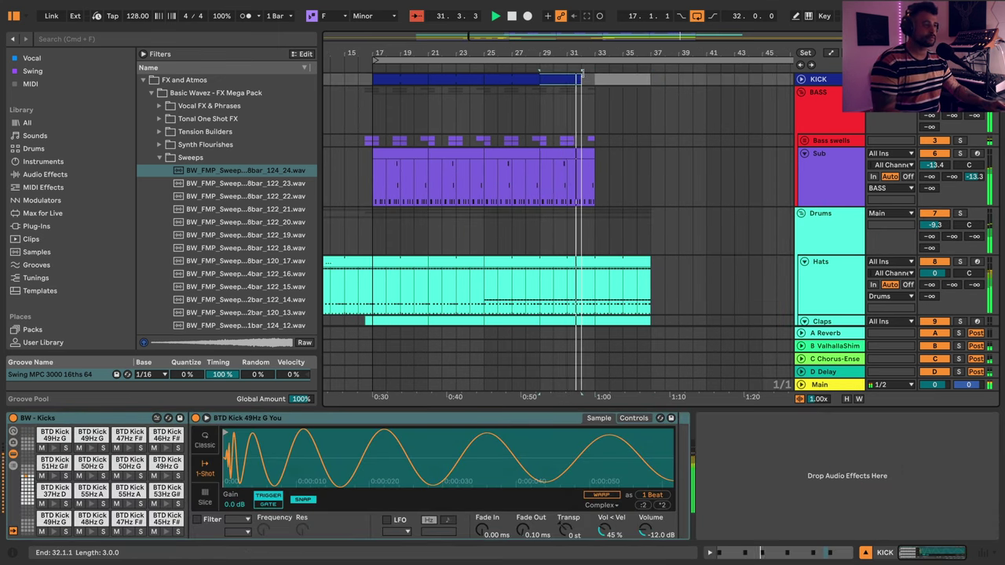
- Extend the Hats, Claps and track 11 Trashcan Loop parts to end at bar 41
drag(614, 53, 524, 47)
scroll(595, 249, down, 2)
scroll(594, 249, down, 3)
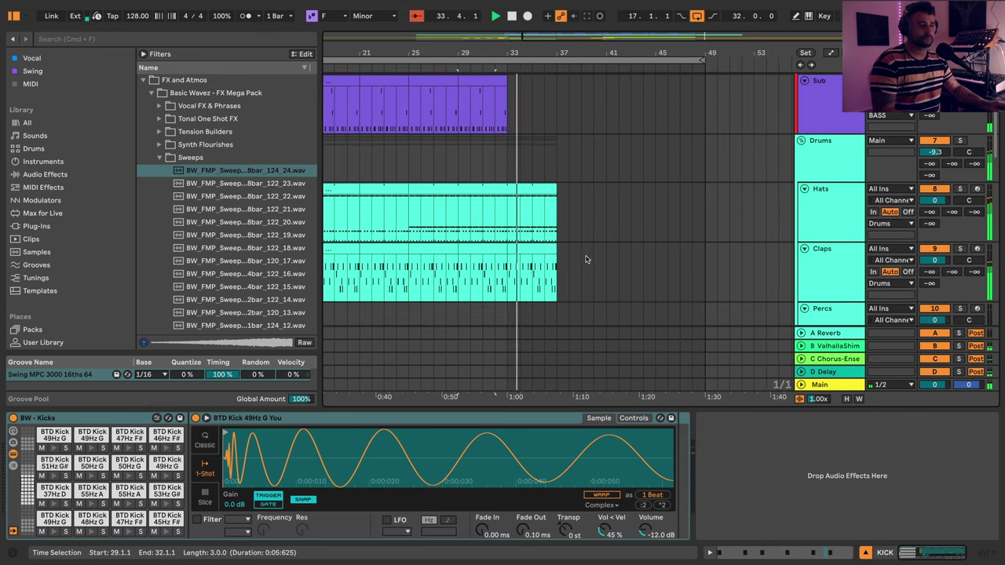
scroll(549, 298, down, 3)
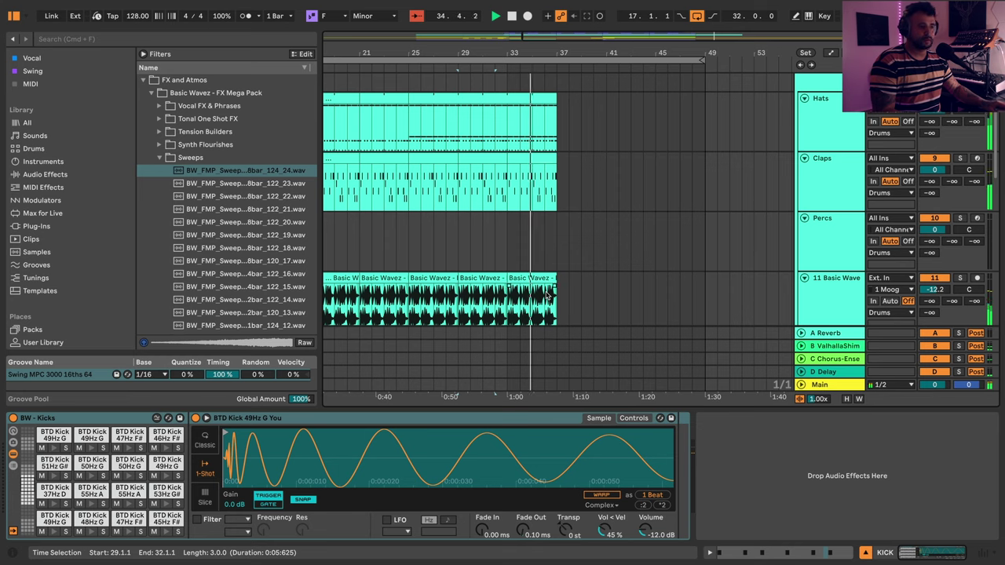
scroll(527, 198, up, 3)
drag(548, 148, 606, 155)
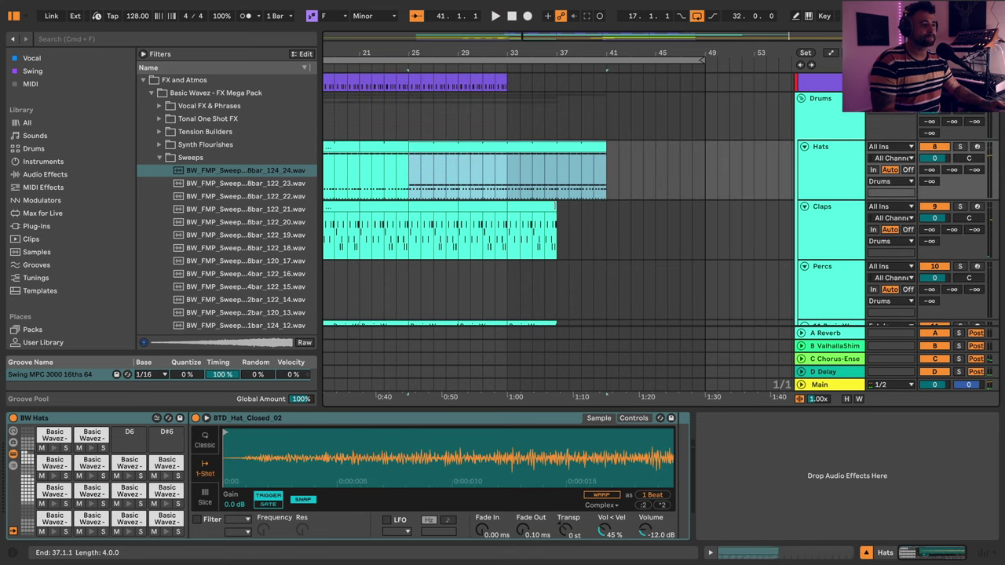
drag(556, 211, 606, 210)
scroll(550, 274, down, 2)
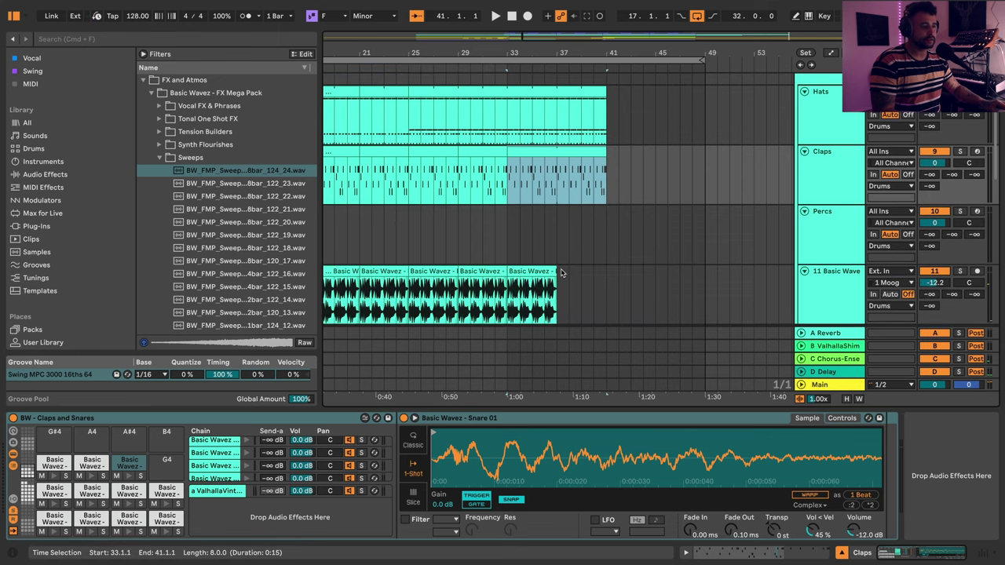
click(584, 275)
drag(588, 275, 606, 275)
- Replace the separate Trashcan Loop clips on track 11 with one continuous clip from bar 9 to bar 41
scroll(532, 175, down, 3)
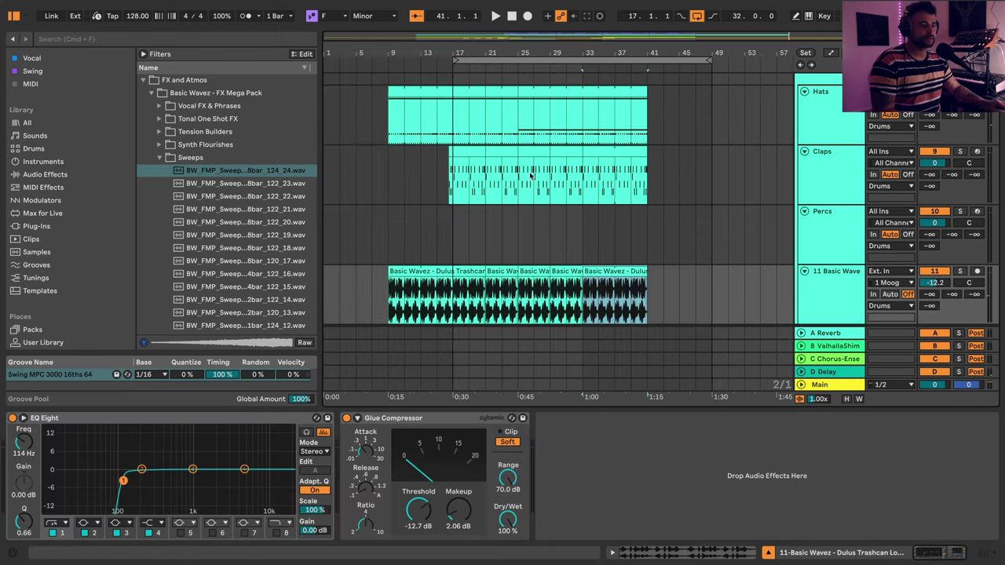
click(447, 271)
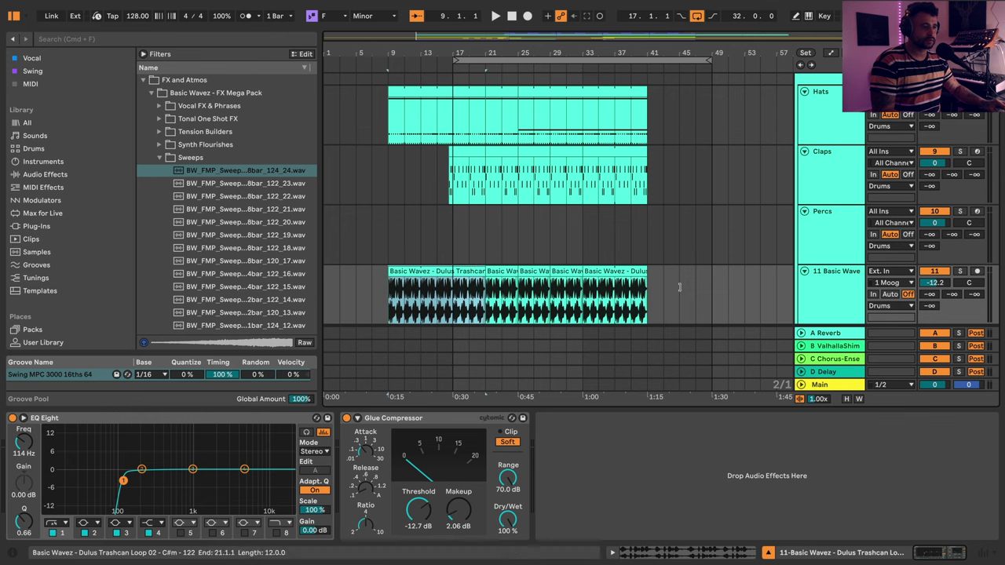
drag(680, 288, 646, 286)
- Add a locator at bar 33 and name it Bridge
click(588, 293)
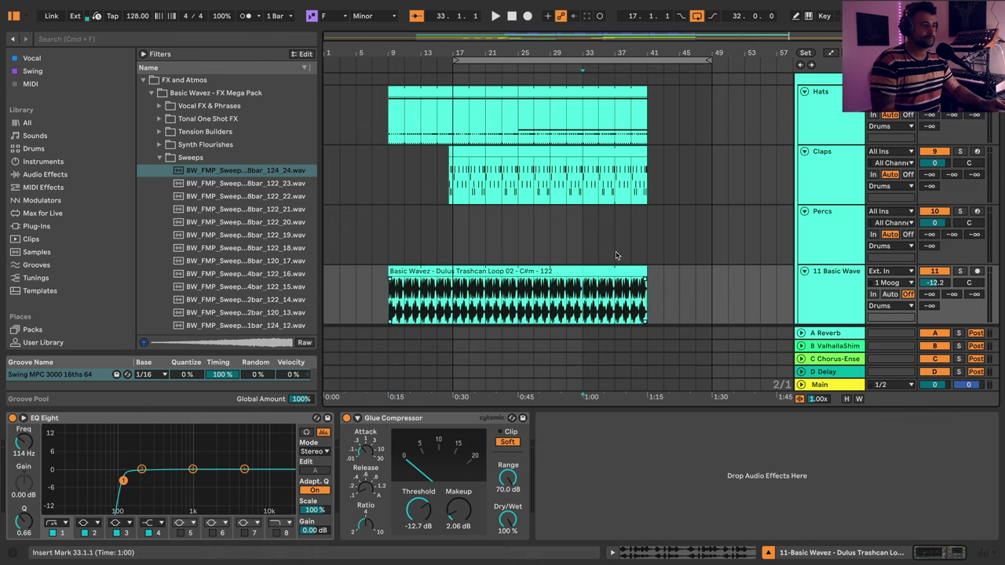
click(806, 52)
click(588, 69)
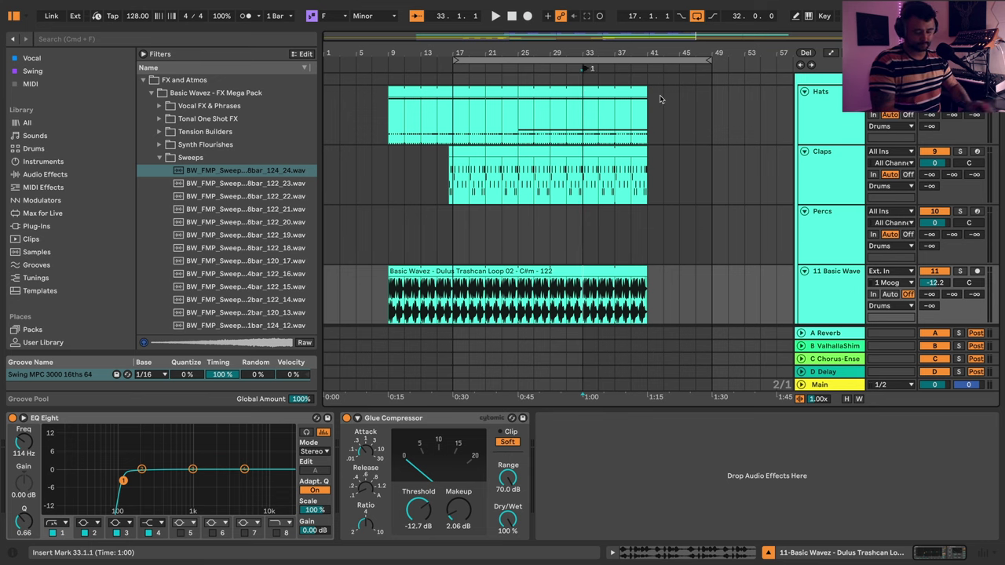
key(super+r)
key(Return)
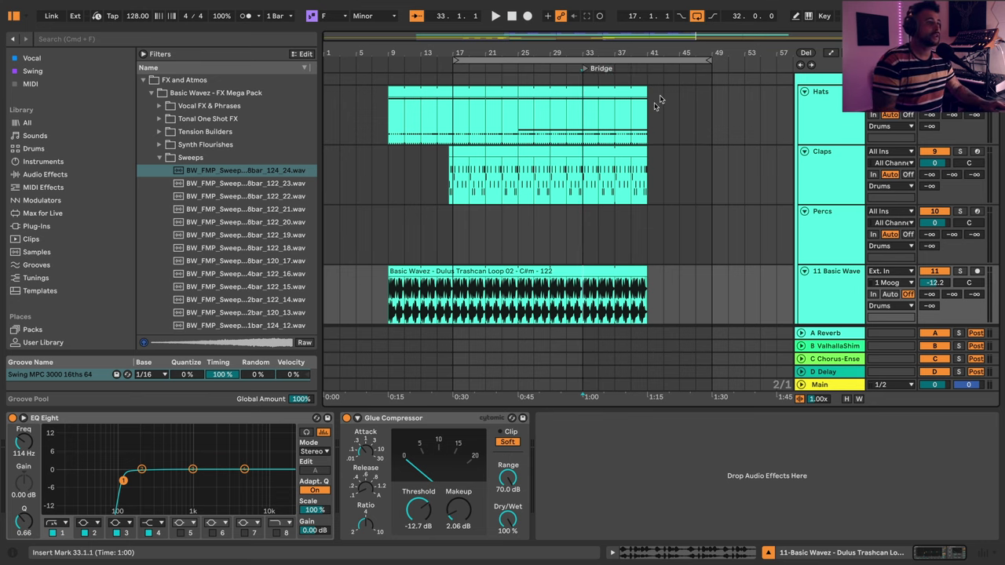
- Show the Drums group's Auto Filter frequency automation and raise its bar 17 breakpoint to 19.9 kHz
click(637, 115)
scroll(856, 111, up, 3)
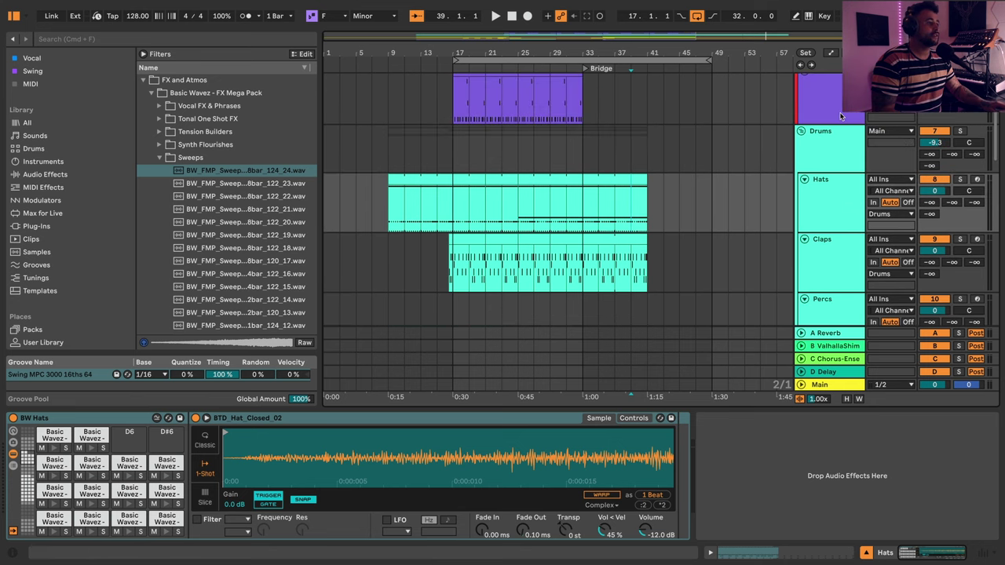
click(827, 153)
scroll(954, 453, right, 4)
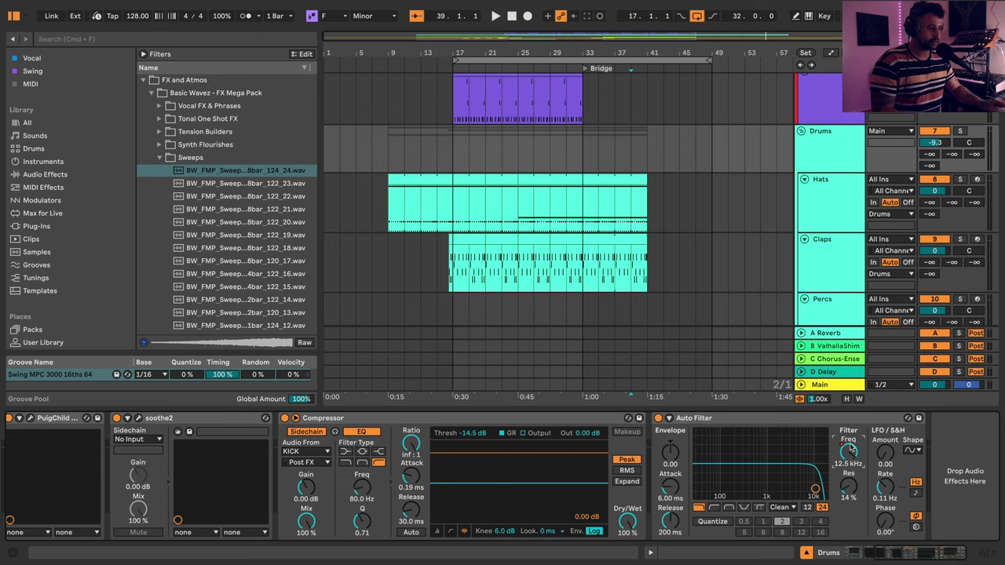
key(a)
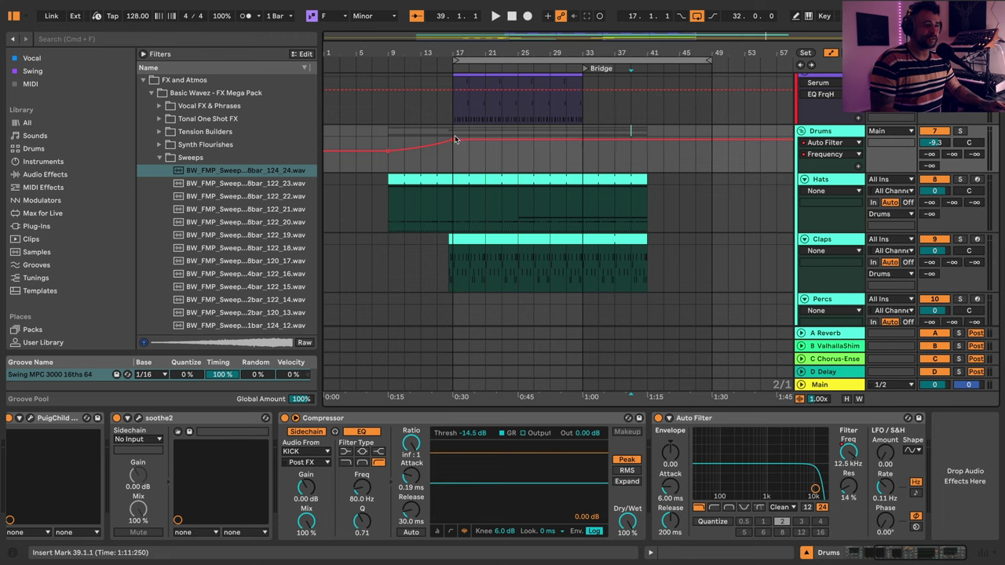
drag(455, 139, 453, 137)
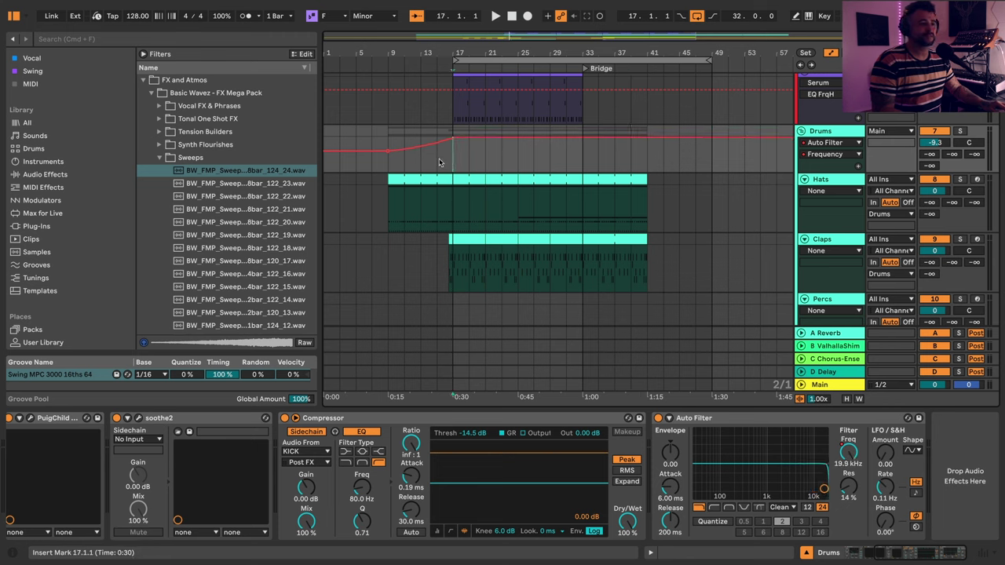
- Play the drums from bar 15 to check the filter opening, and inspect the frequency automation around bar 33
click(439, 162)
key(space)
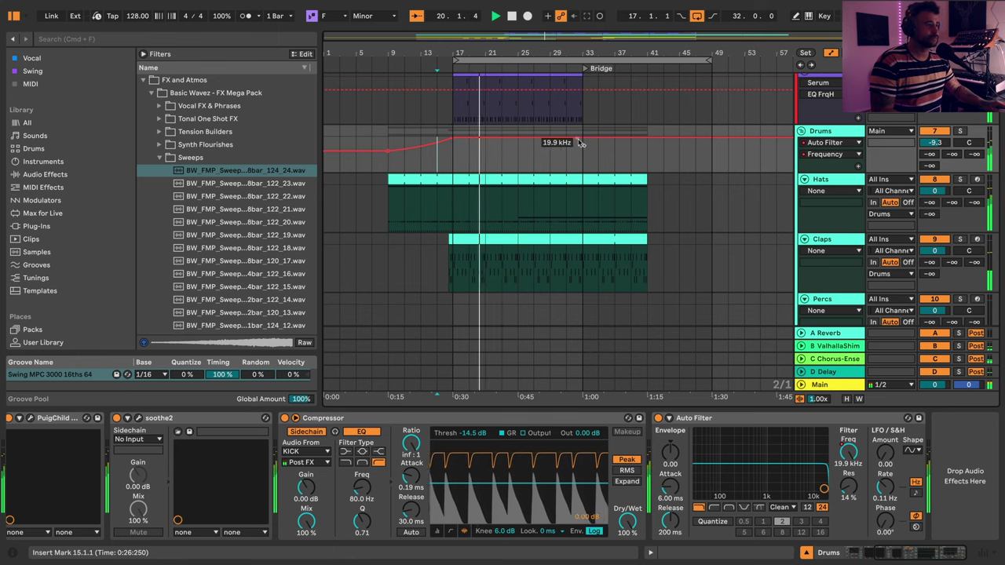
scroll(542, 142, up, 5)
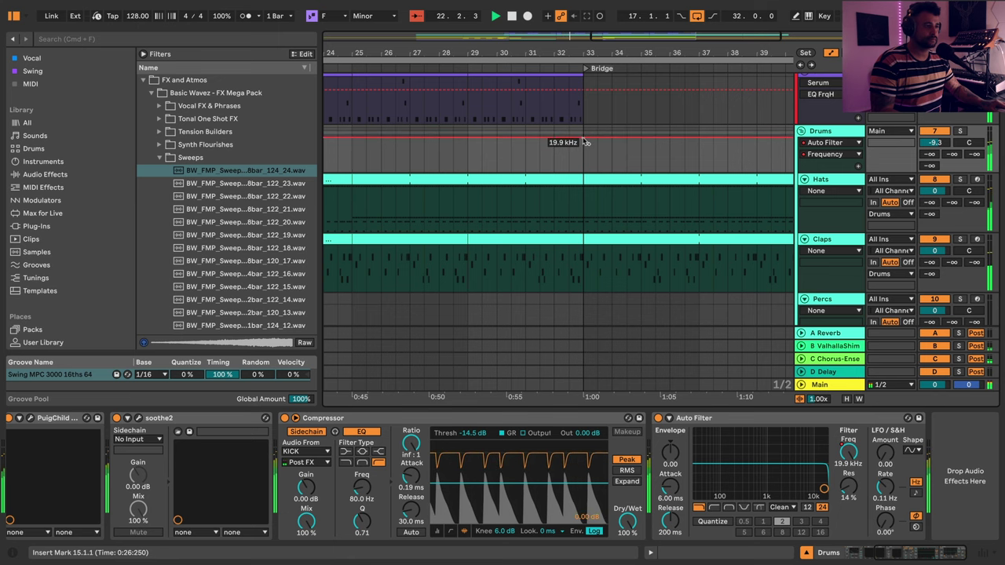
- Lower the Drums group's filter frequency automation at bar 33 so it dips into the bridge, and hide the automation lanes
drag(584, 138, 584, 147)
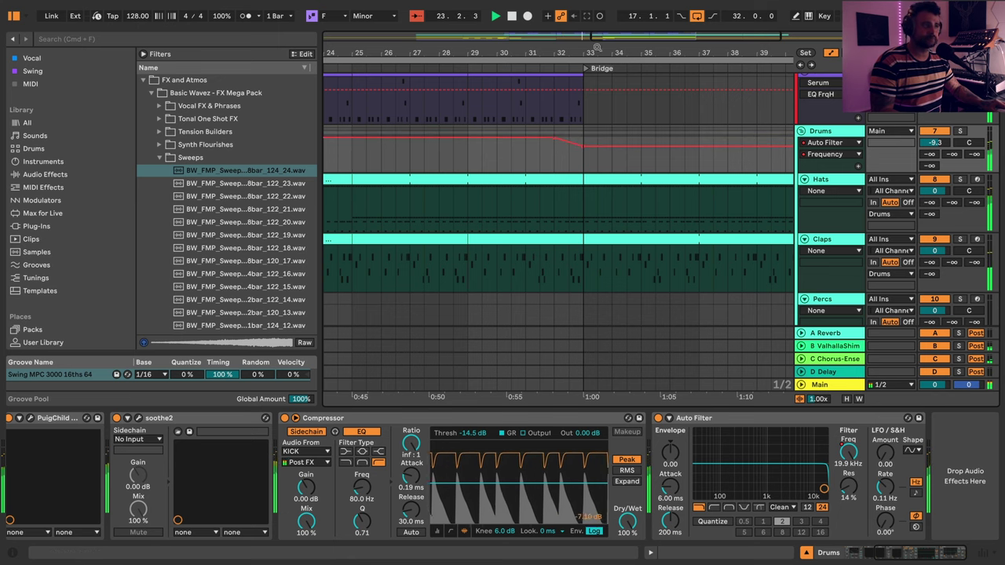
drag(597, 48, 598, 16)
key(a)
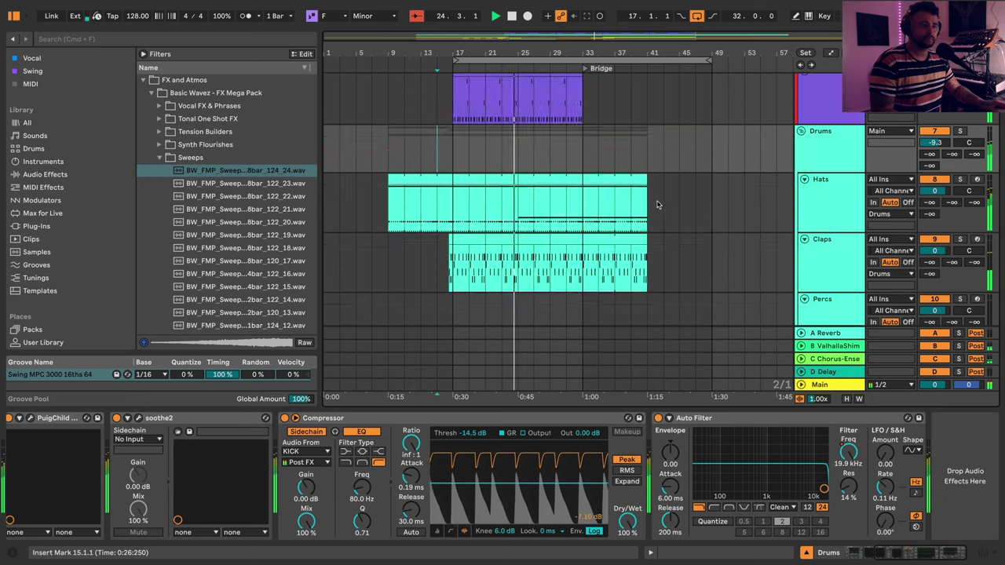
key(a)
scroll(552, 207, down, 2)
key(a)
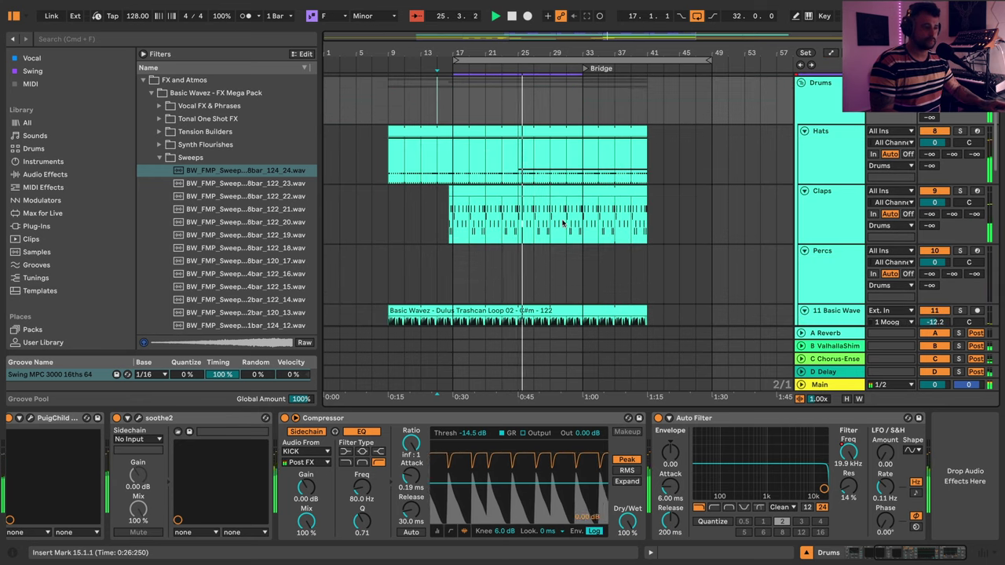
- Rename the 17 Diva track in the Melodics group as Pluck
scroll(562, 223, down, 5)
scroll(563, 230, down, 2)
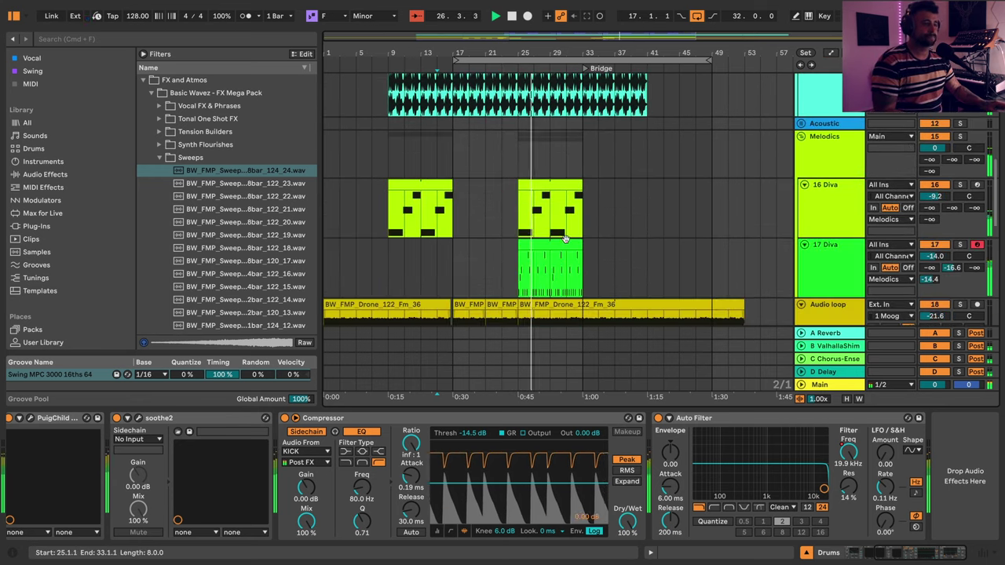
click(549, 245)
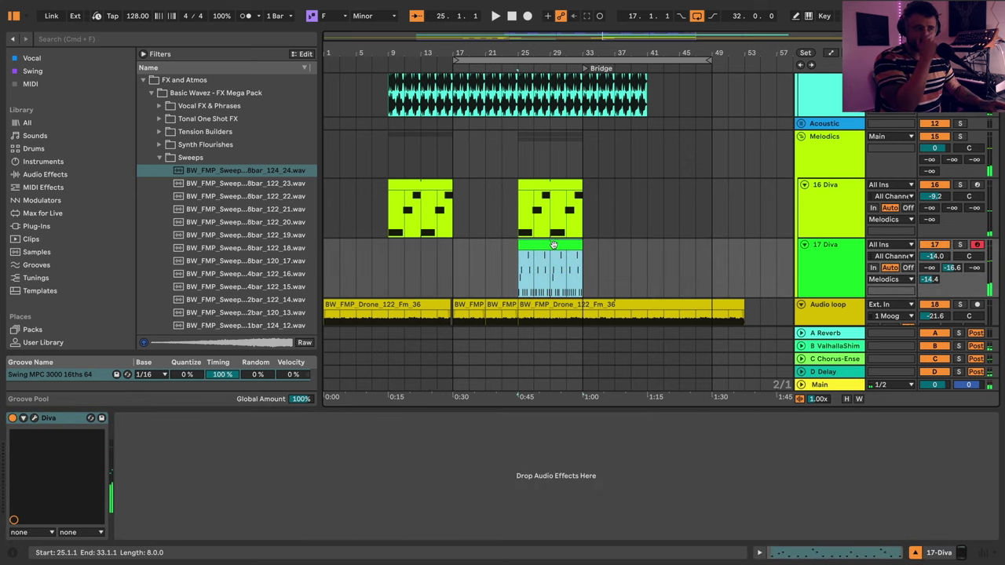
click(814, 280)
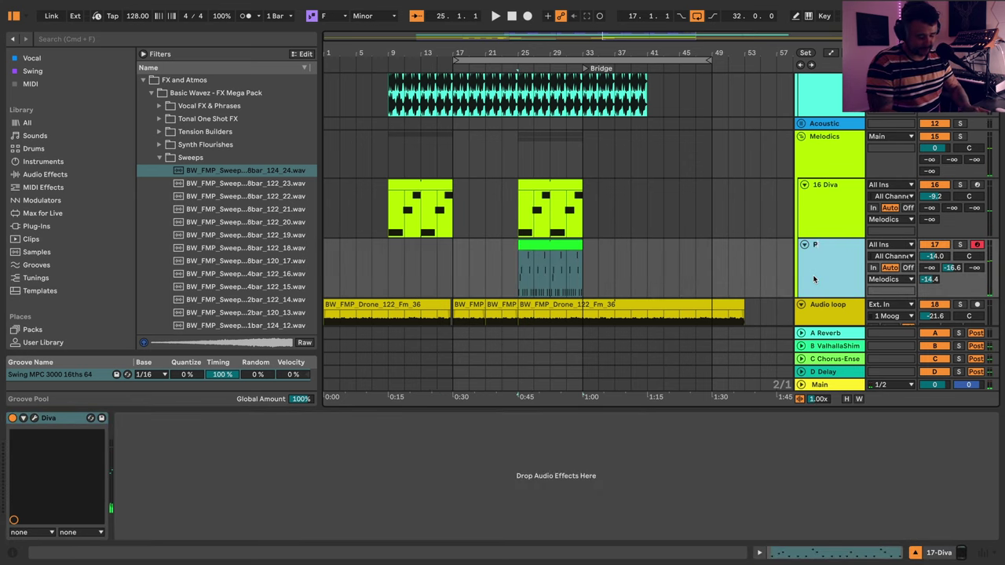
key(Return)
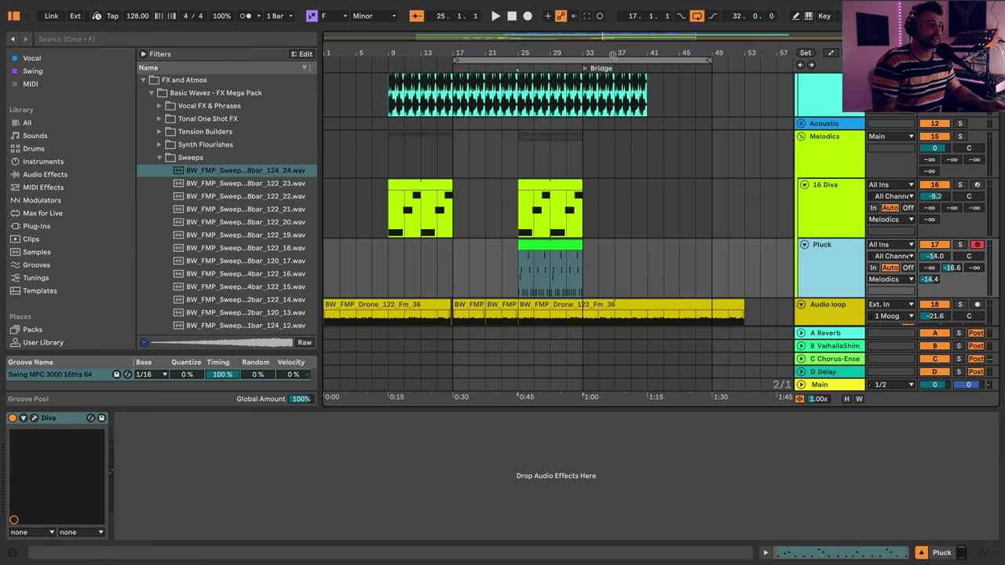
- Set the arrangement loop to span the Pluck clip from bar 25 to bar 33
click(600, 260)
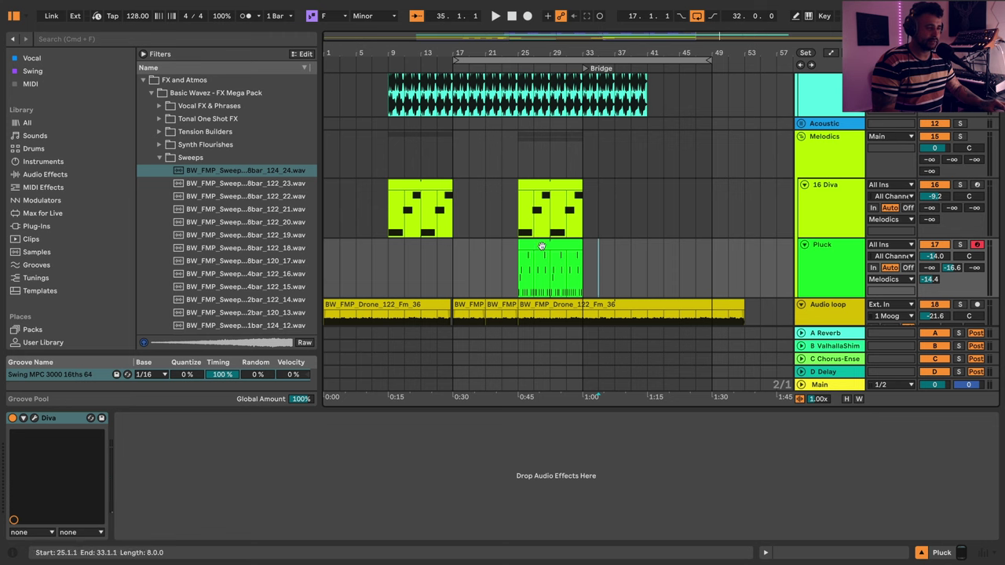
click(541, 245)
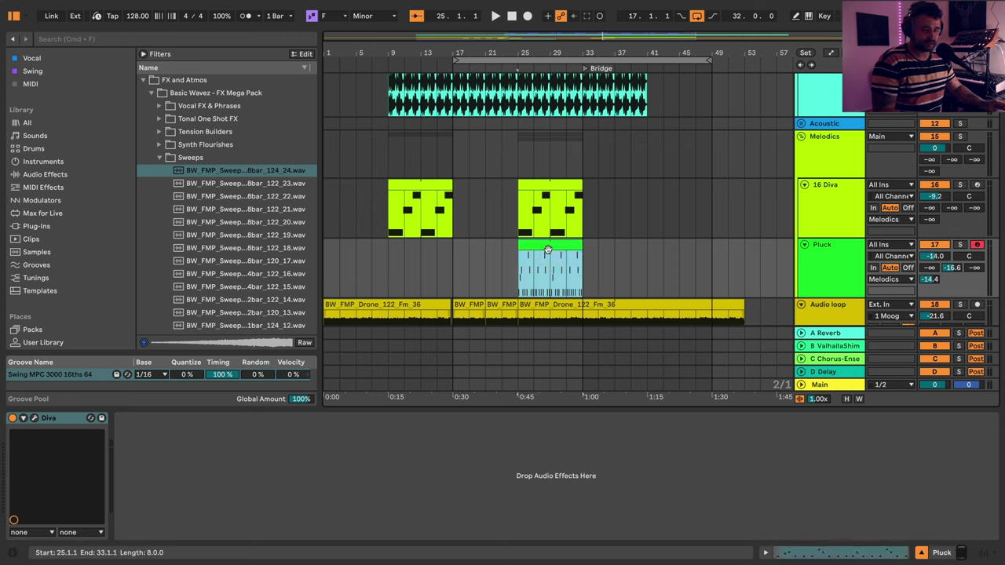
key(super+l)
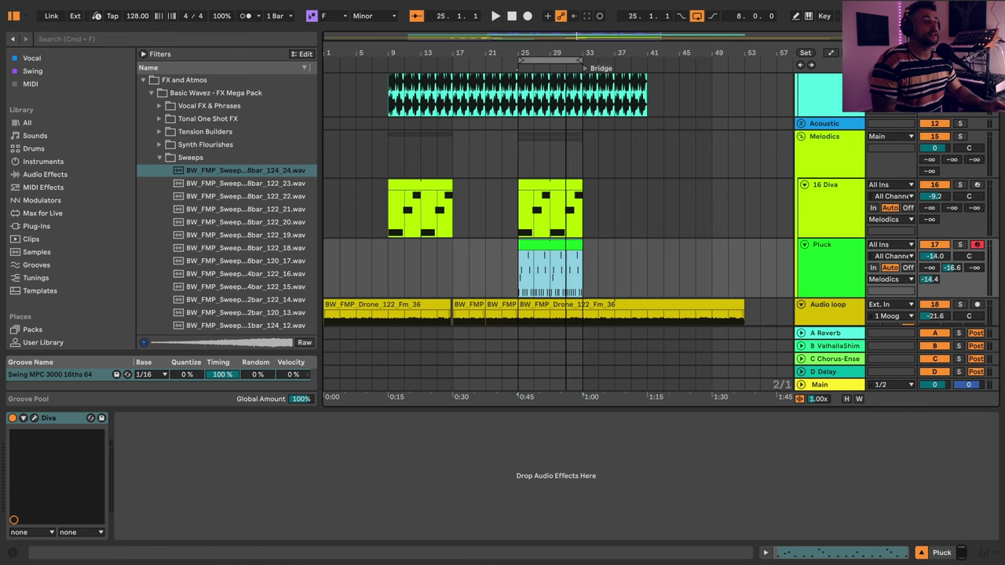
- Inspect the Pluck clip and the preset loaded in the track's Diva synth
drag(567, 49, 509, 68)
click(531, 266)
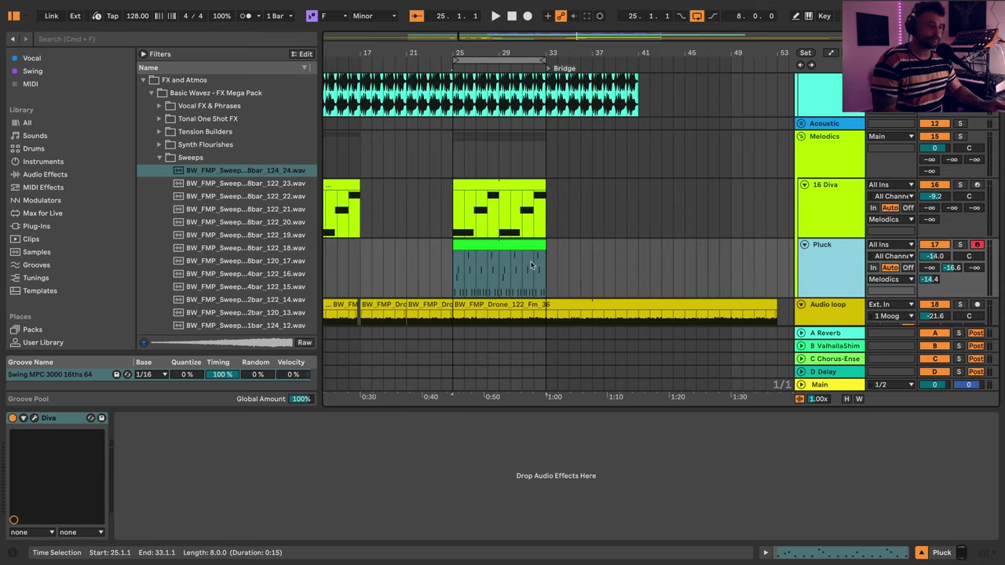
click(504, 249)
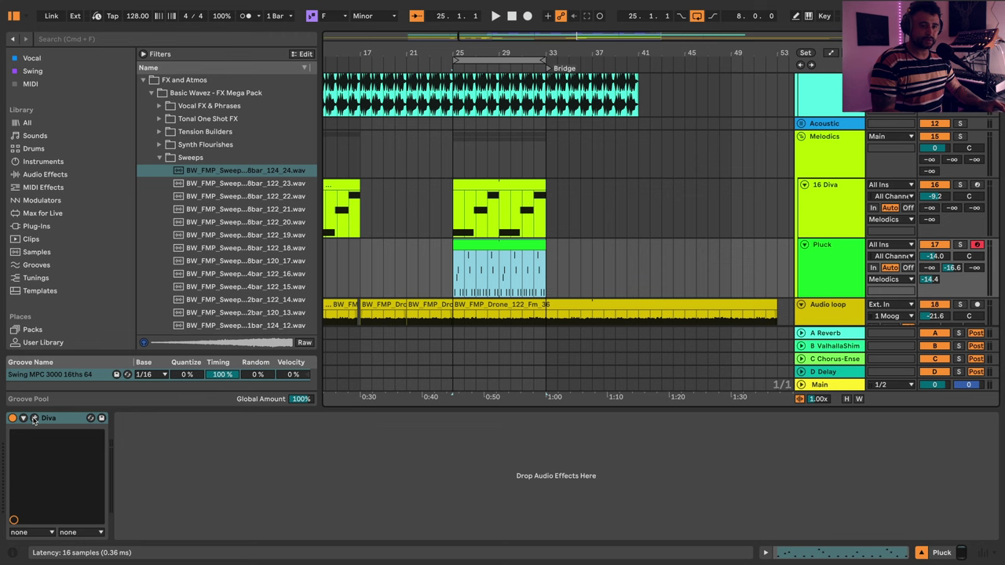
click(464, 281)
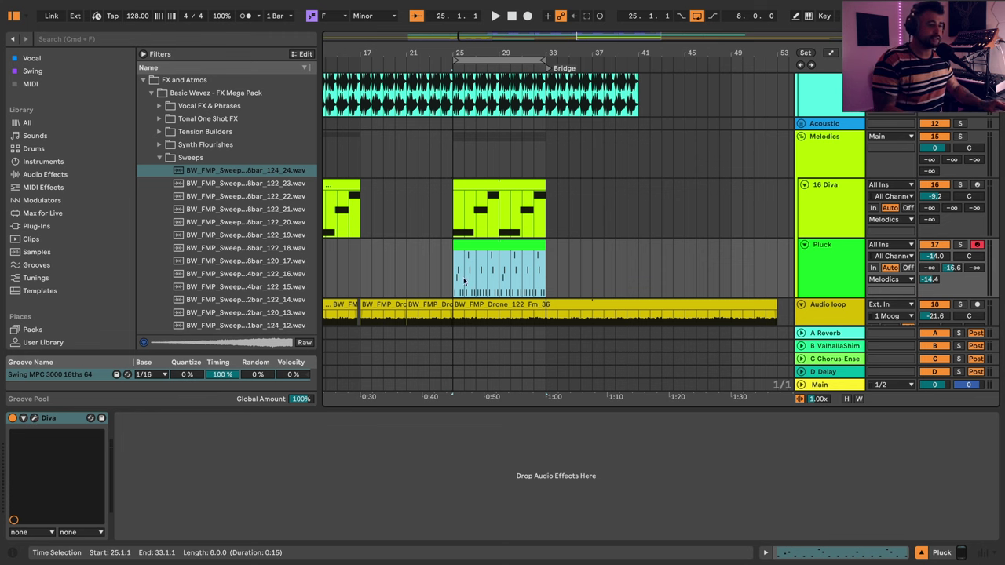
click(35, 418)
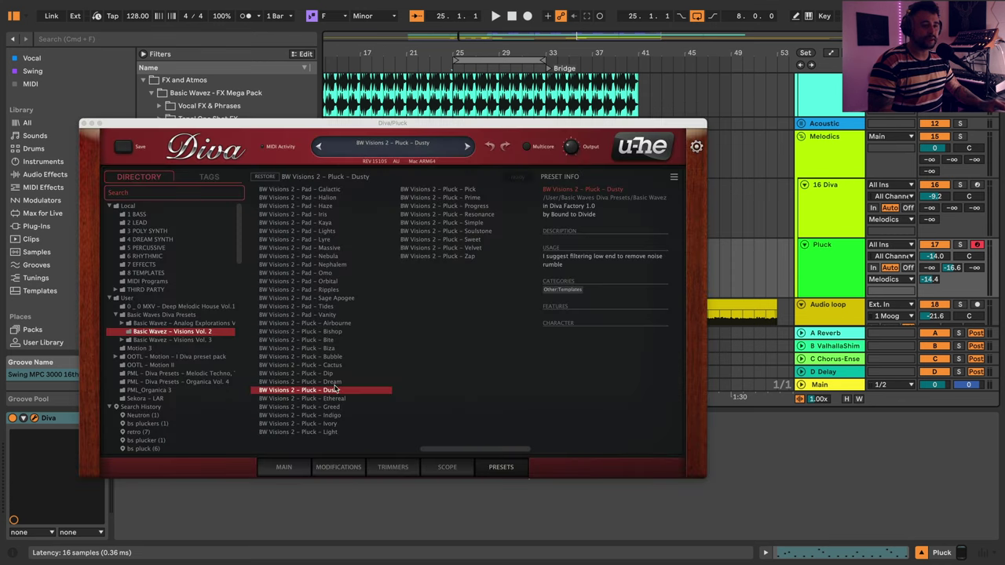
click(84, 125)
- Open the Pluck clip's notes, limit the note rows to the F Minor scale, and delete all existing notes
double_click(485, 252)
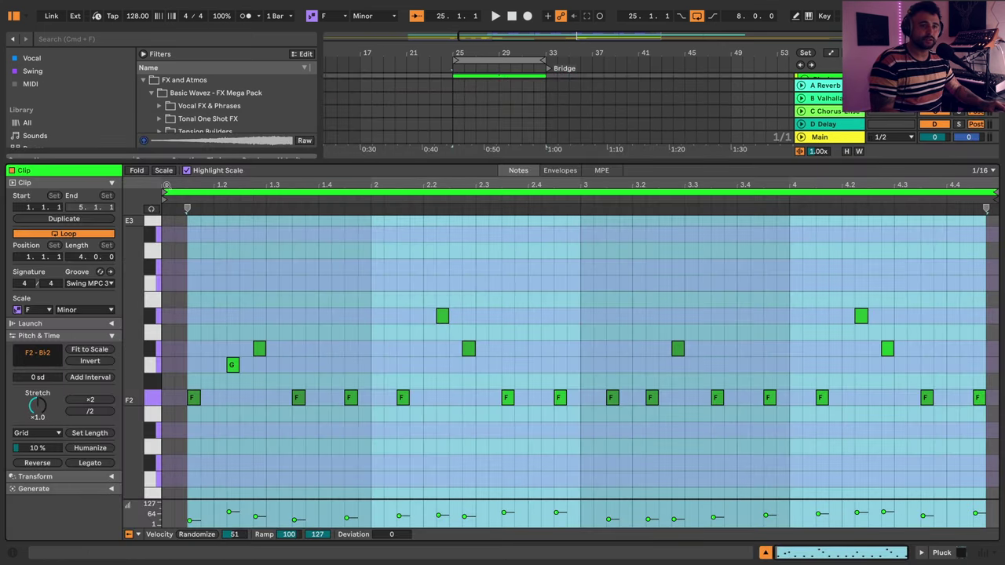
click(163, 170)
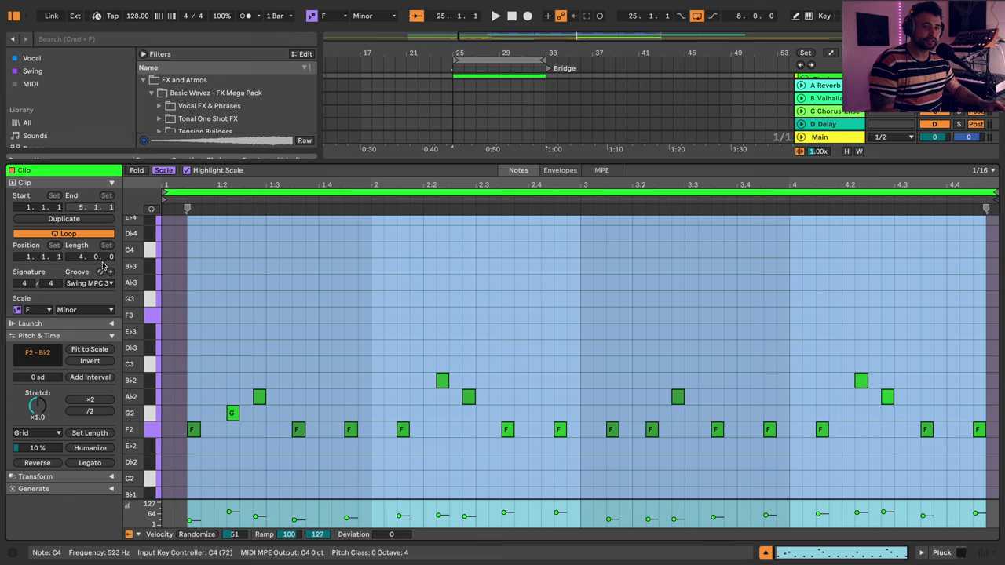
click(239, 342)
key(super+a)
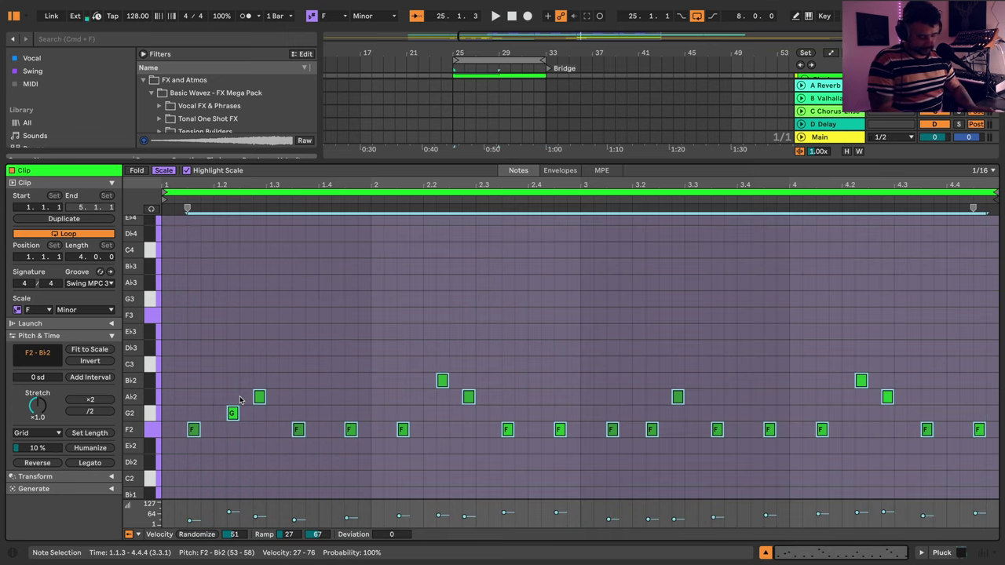
key(Delete)
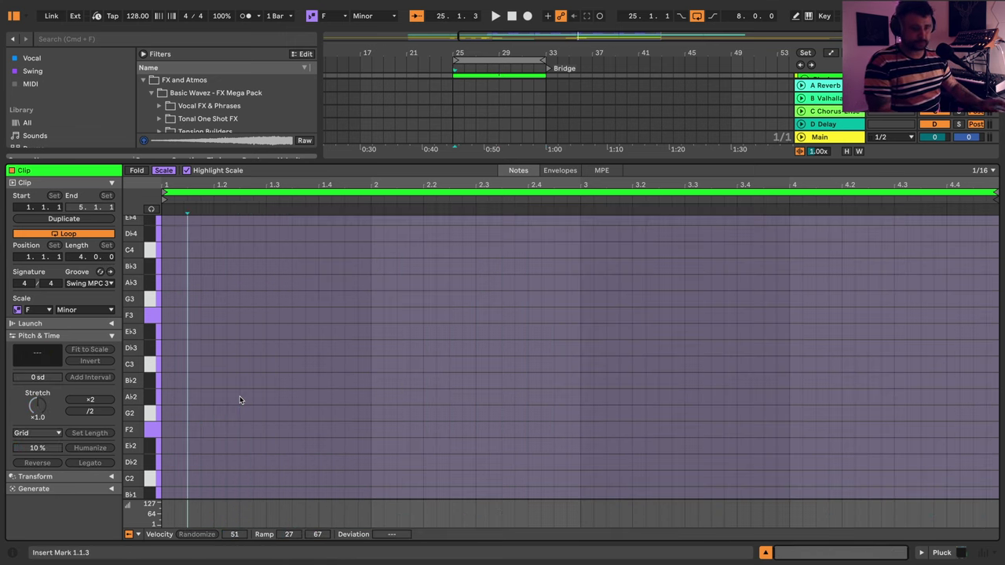
- Add a two-note chord of F2 and A♭3, one sixteenth long, at the start of the Pluck clip and select both notes
click(166, 434)
double_click(167, 432)
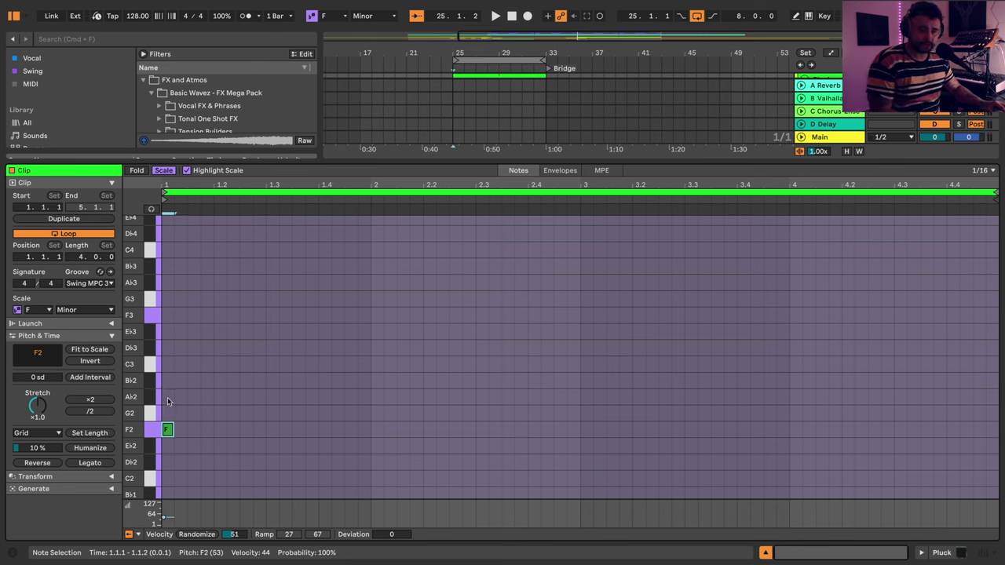
double_click(167, 398)
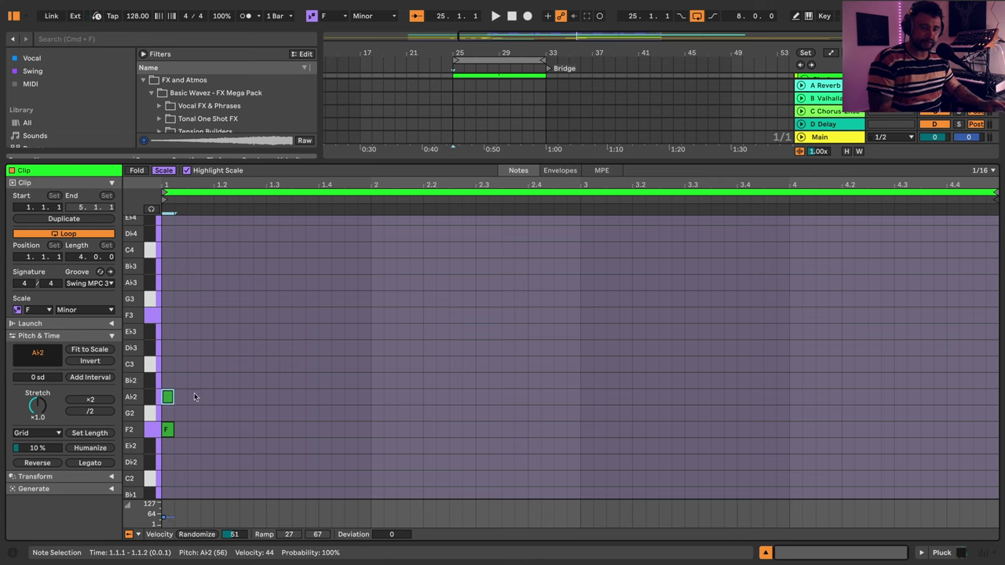
key(shift+Up)
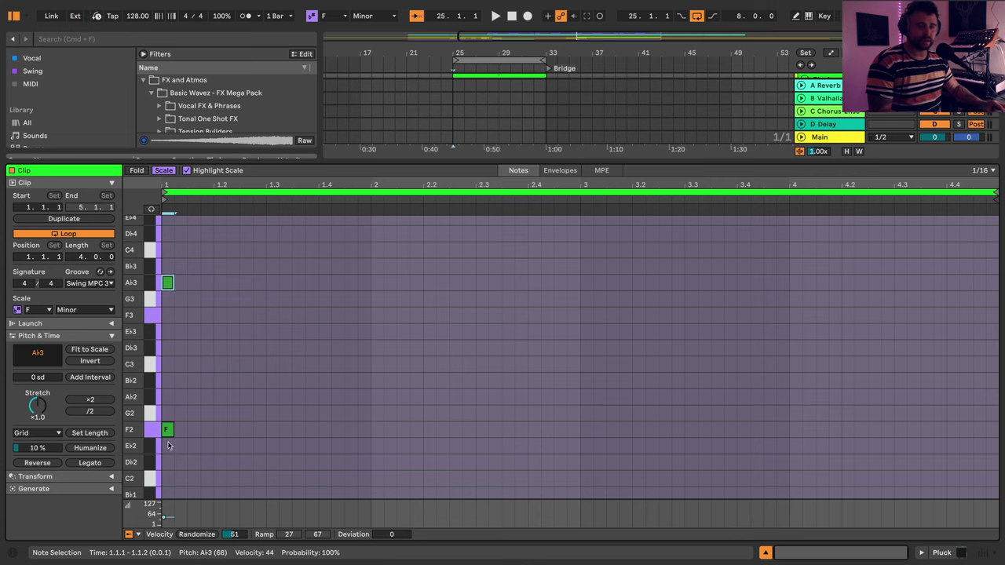
drag(168, 445, 169, 268)
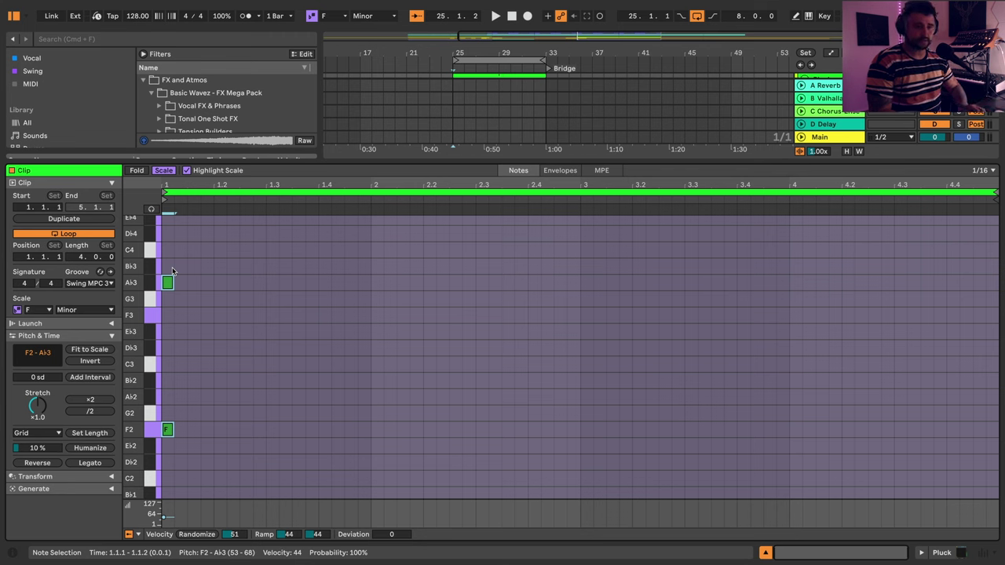
- Play the Pluck chord in the arrangement and transpose it down one octave to F1 and A♭2
key(space)
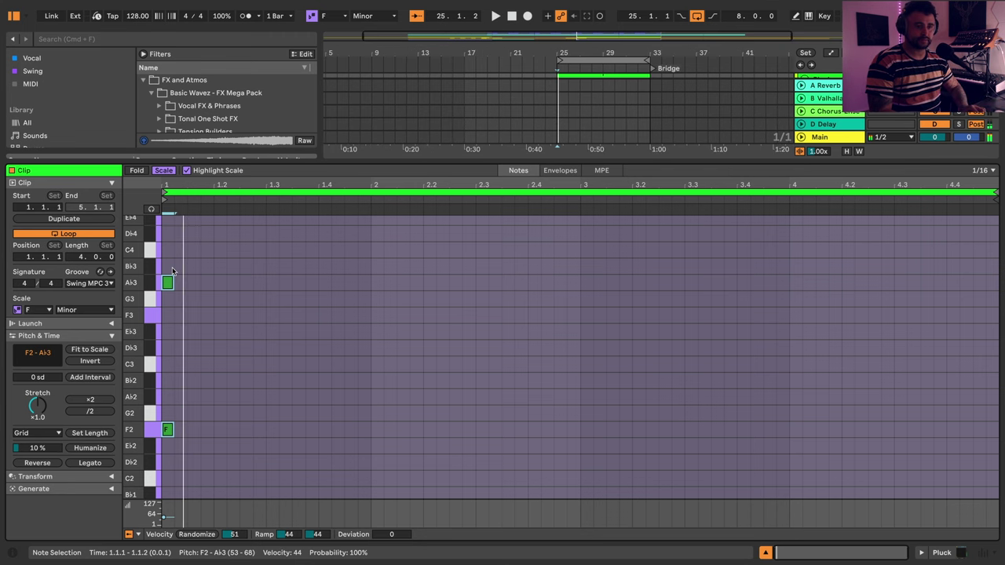
key(shift+Tab)
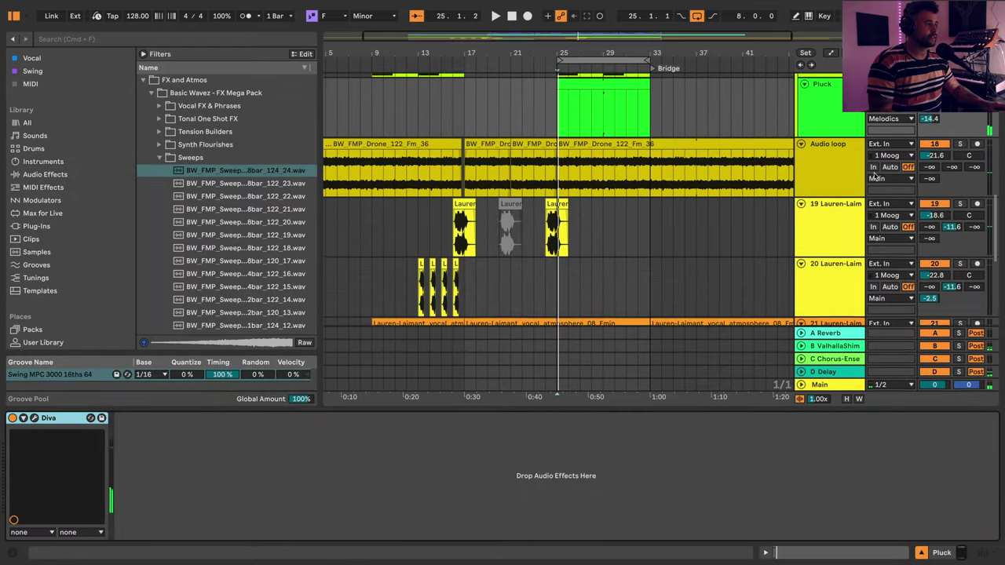
click(583, 160)
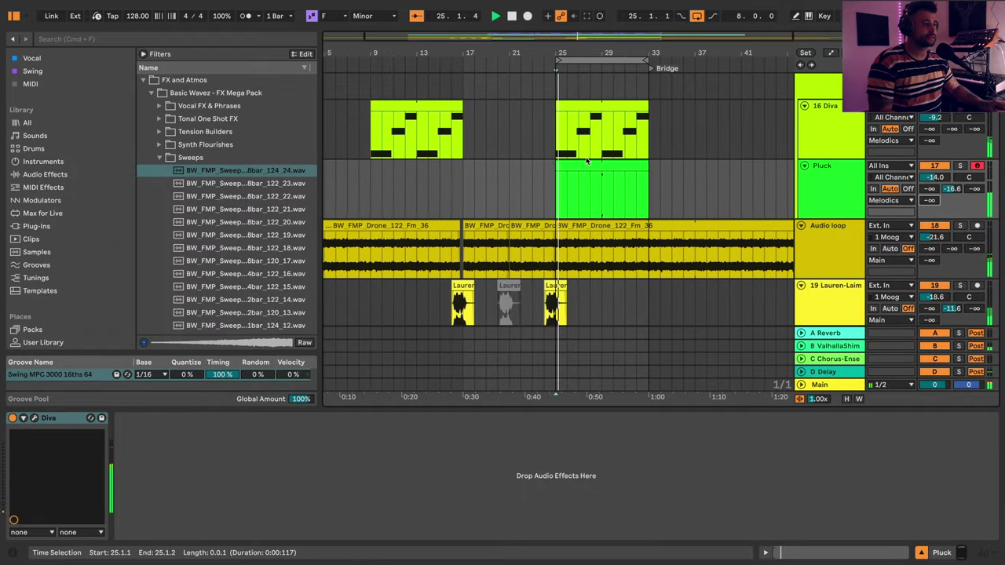
double_click(583, 161)
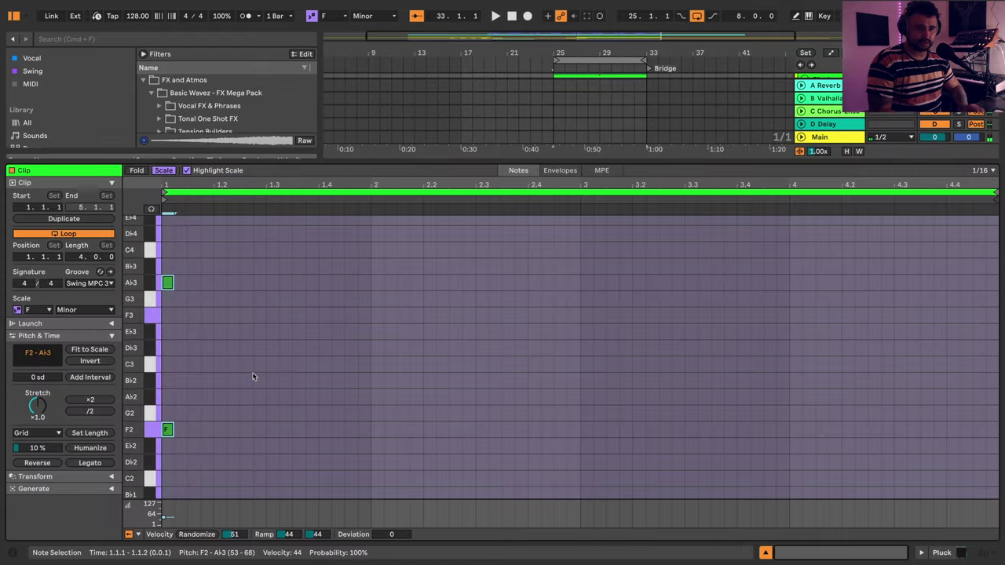
key(shift+Down)
key(space)
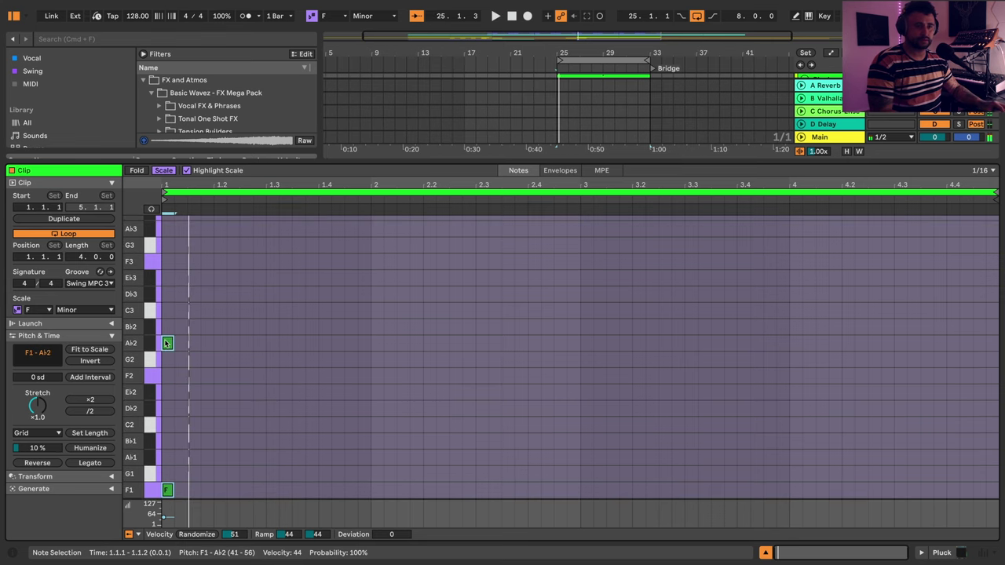
- Shift the Pluck chord to 1.1.3 and place a copy of it at 1.2.3 while the loop plays
key(Right)
key(Right)
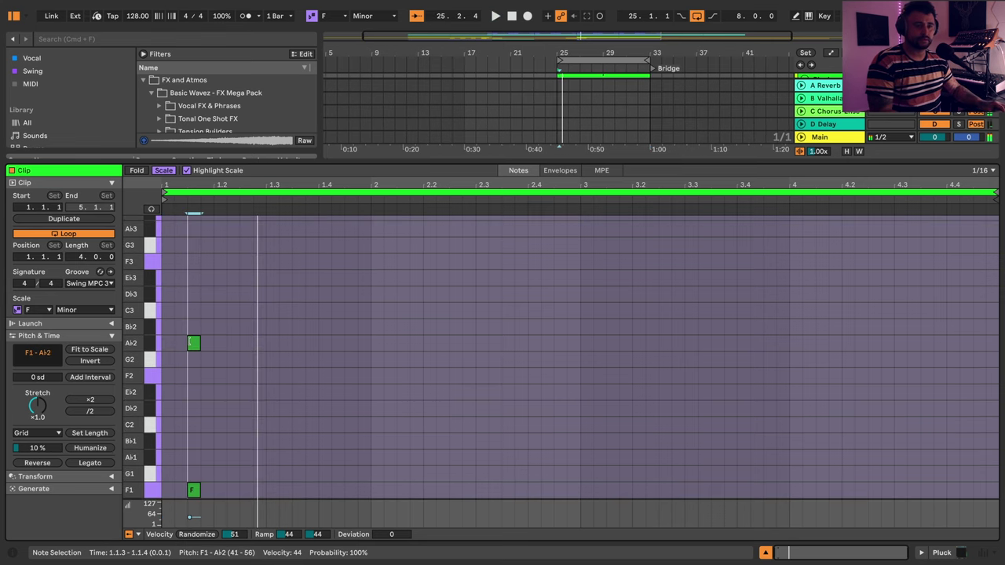
scroll(214, 323, down, 1)
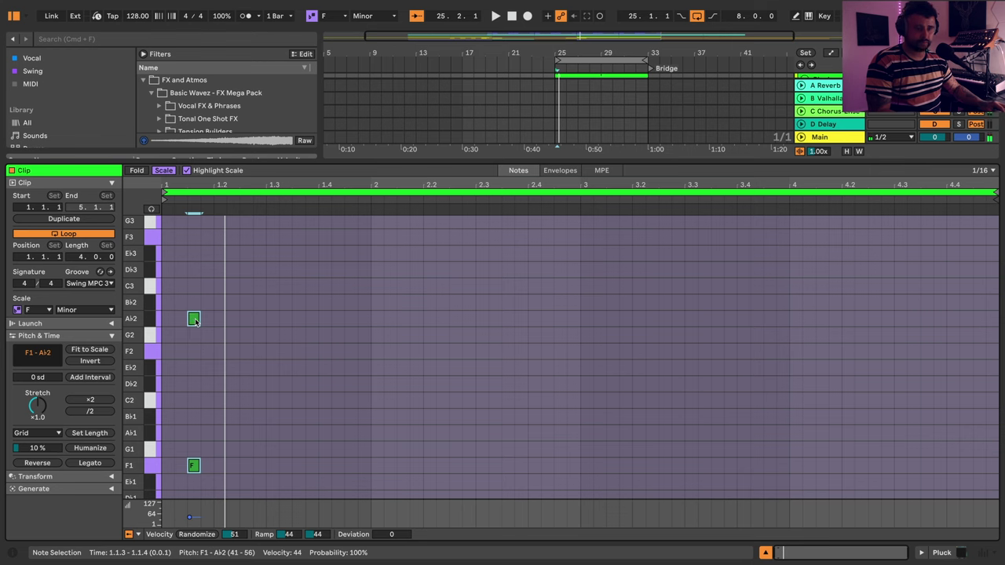
drag(195, 322, 207, 321)
key(space)
key(Right)
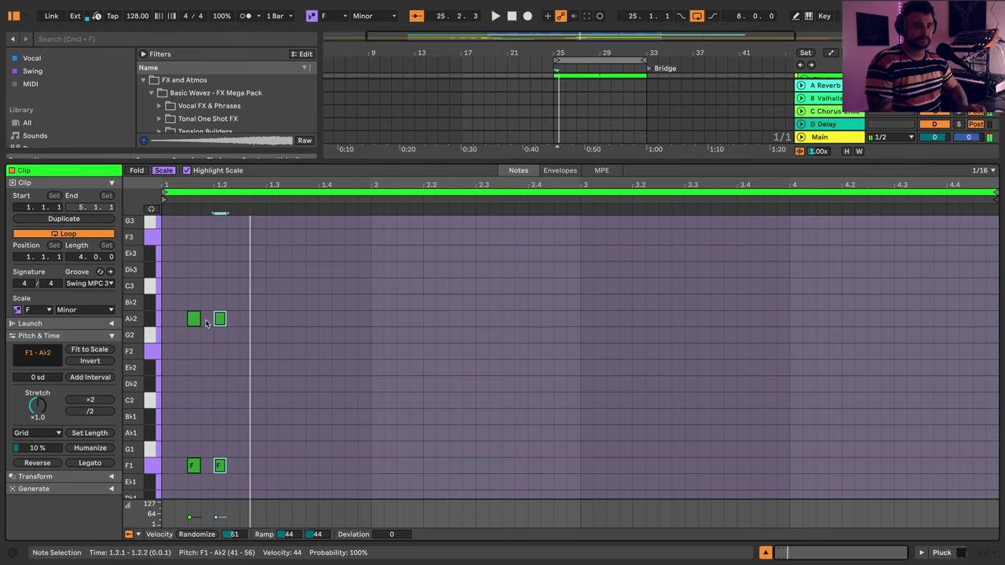
key(Right)
key(Right)
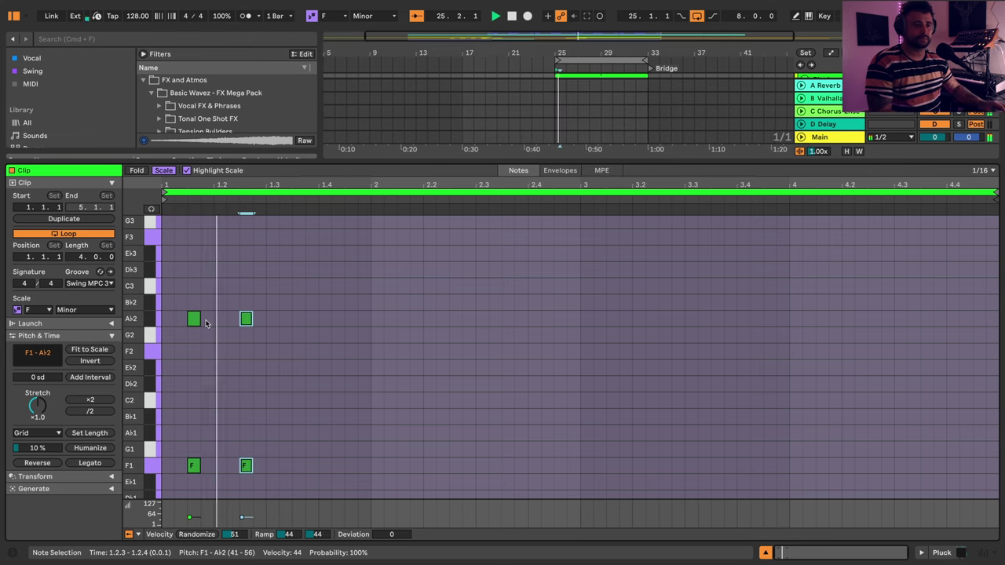
- Audition pluck presets in the Pluck track's Diva synth and load BW Visions 2 – Pluck – Indigo
click(942, 553)
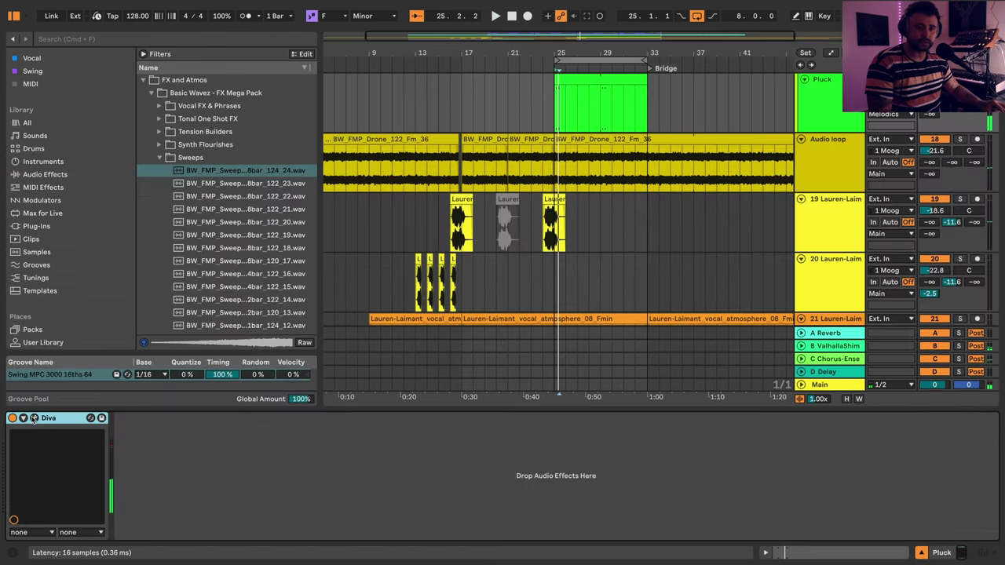
click(34, 418)
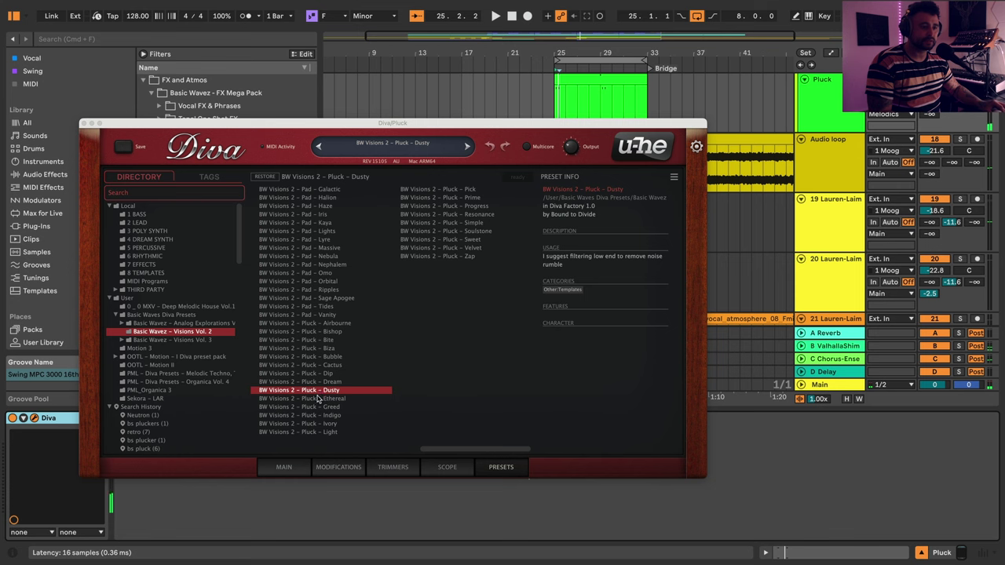
key(Down)
key(Down)
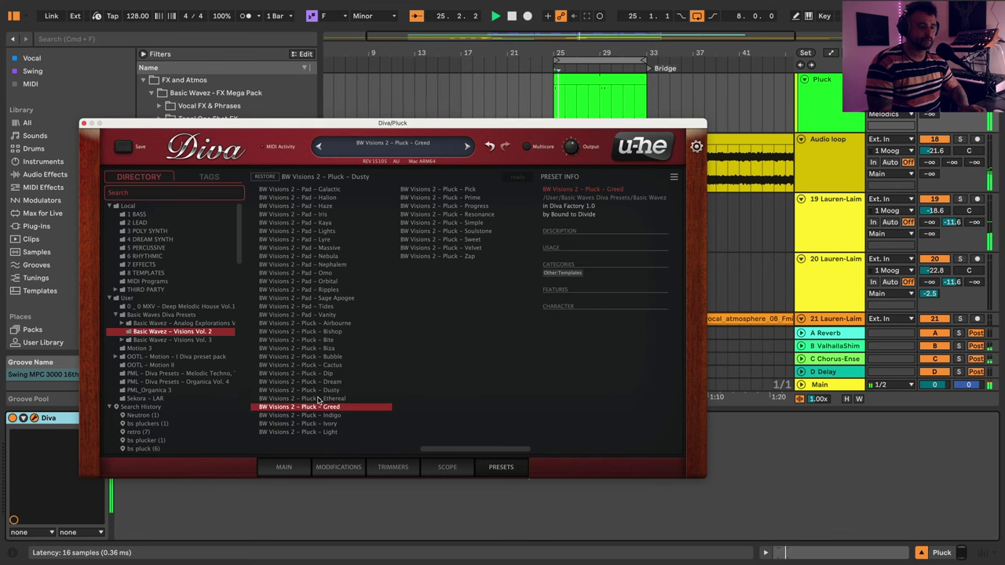
key(Down)
key(Down)
key(Up)
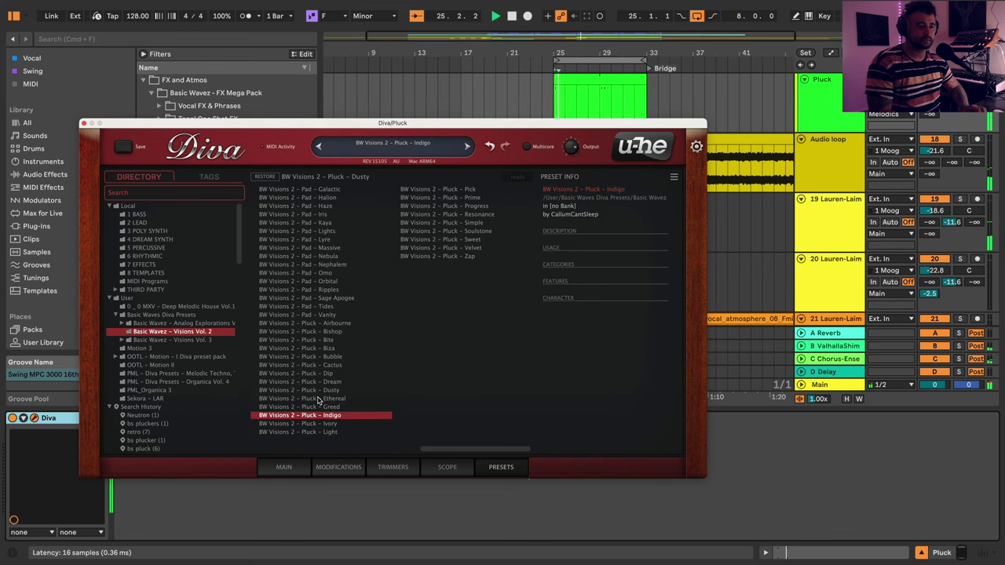
key(s)
key(space)
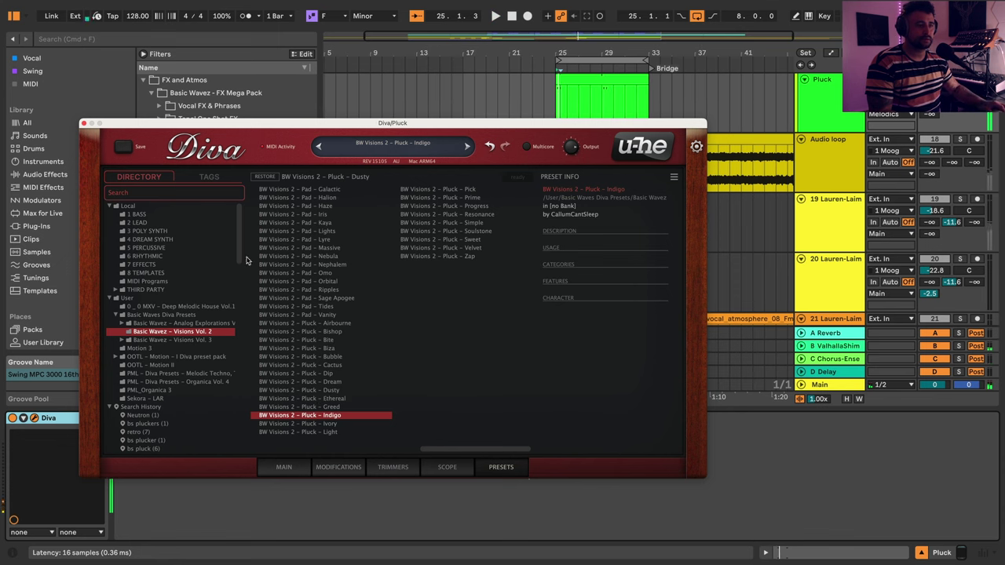
click(84, 123)
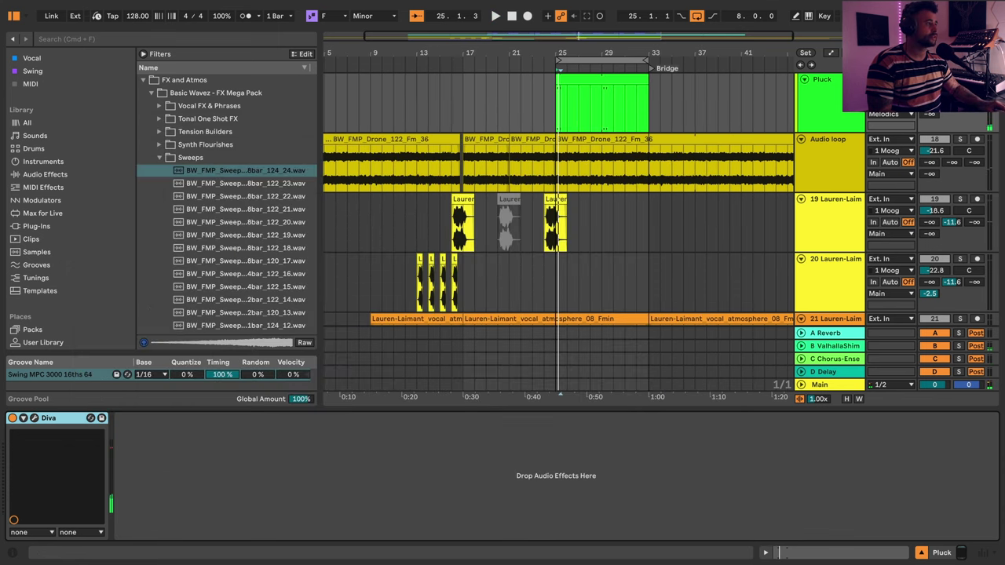
- Raise the Pluck track's volume, check it against the loop, and reopen the Pluck clip's notes
drag(934, 91, 934, 78)
key(space)
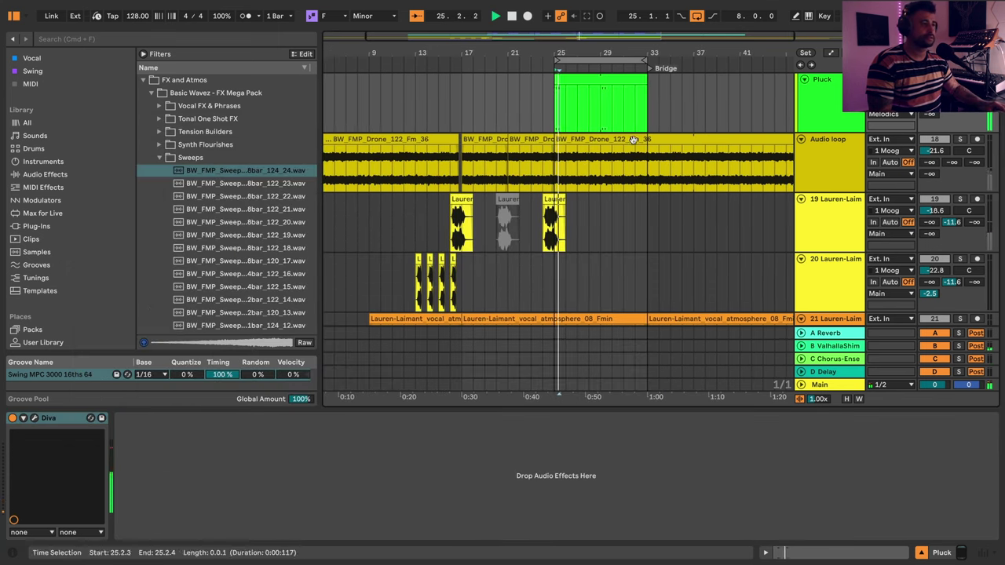
double_click(595, 79)
key(space)
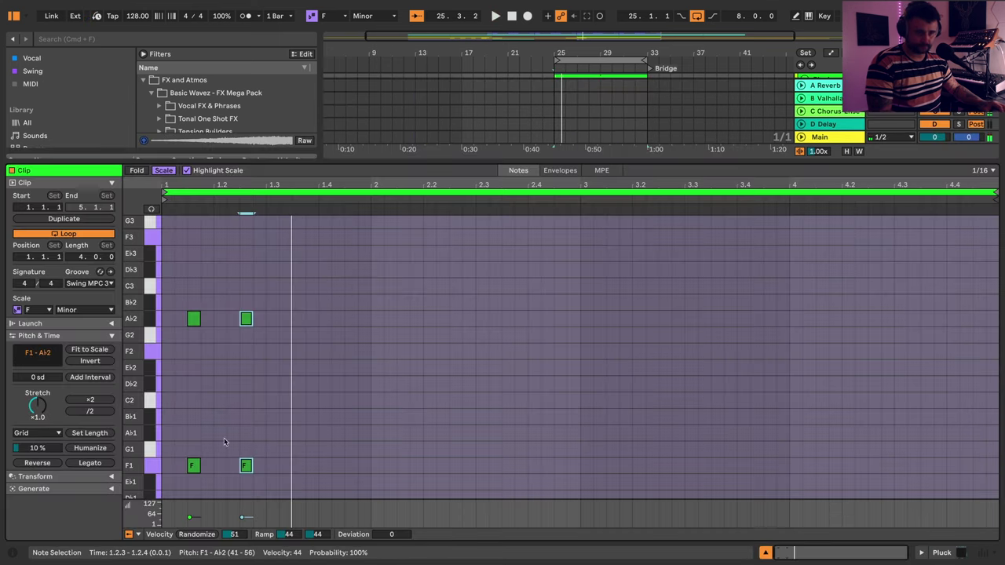
- Delete the Pluck chord at 1.2.3 and arrange the F1 and A♭2 chord at 1.1.1 and 1.1.3
drag(241, 479, 272, 325)
key(Delete)
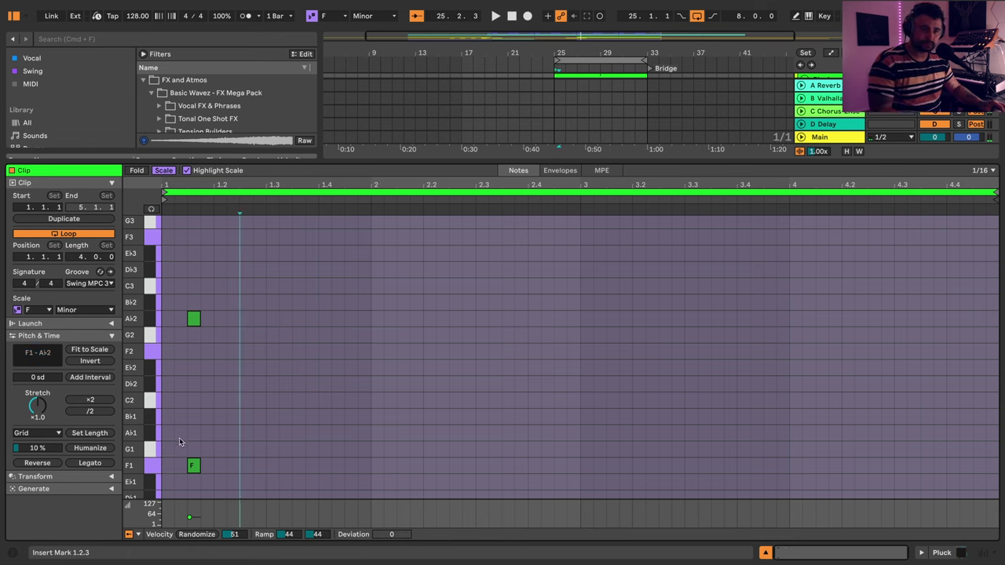
drag(193, 479, 194, 321)
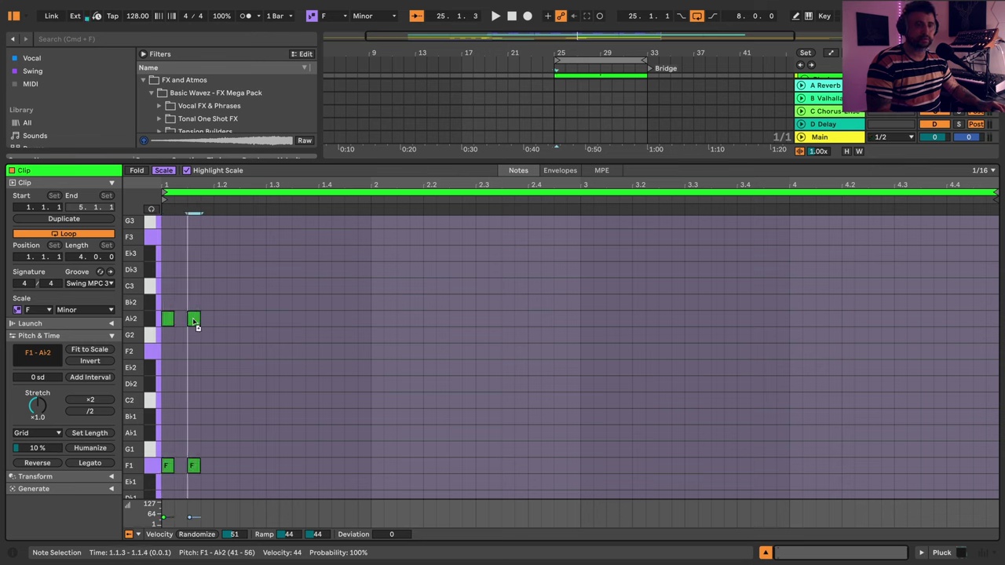
- Duplicate the F1 and A♭2 chord to 1.2.2 and 1.3.1 while the loop plays
key(space)
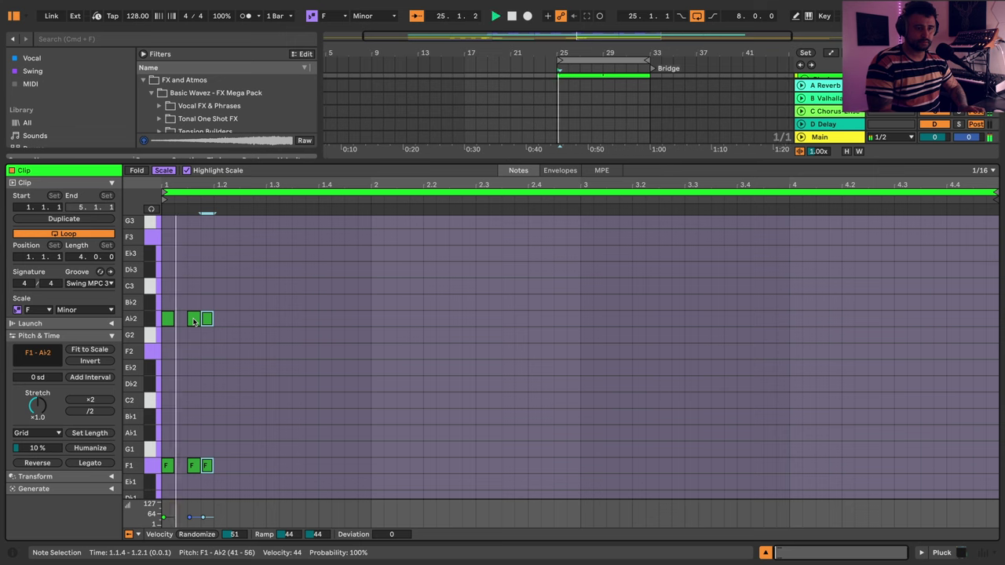
key(super+d)
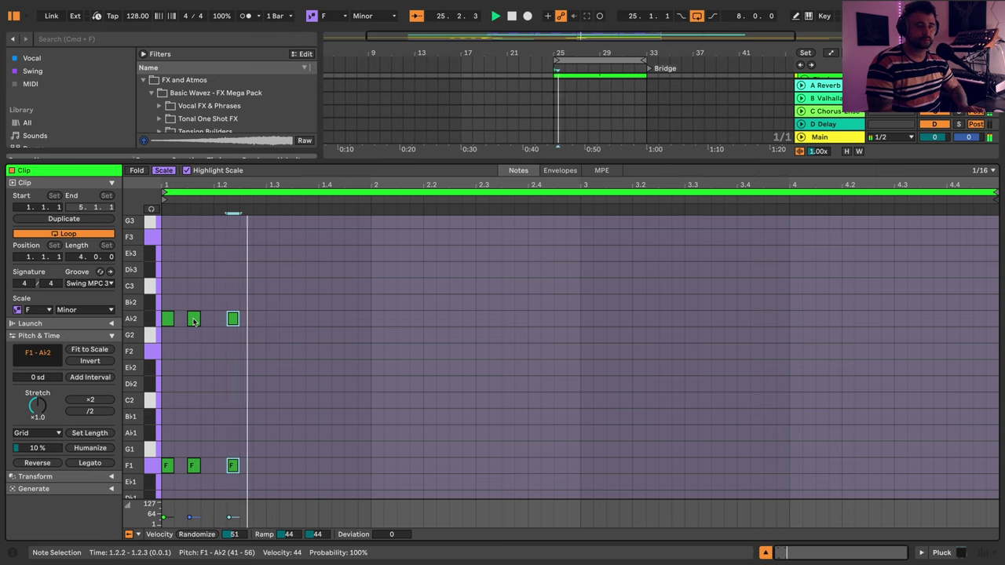
key(Left)
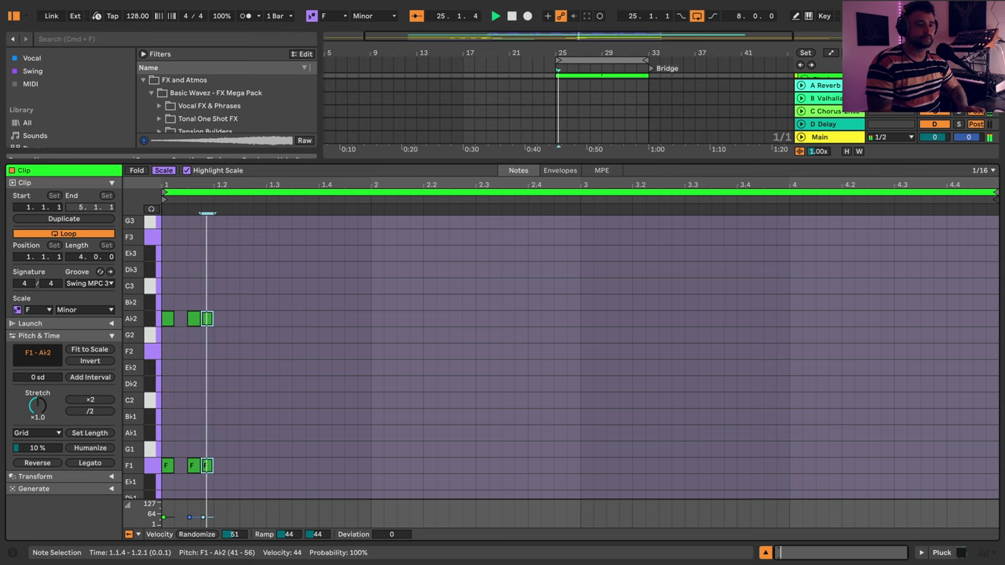
key(Right)
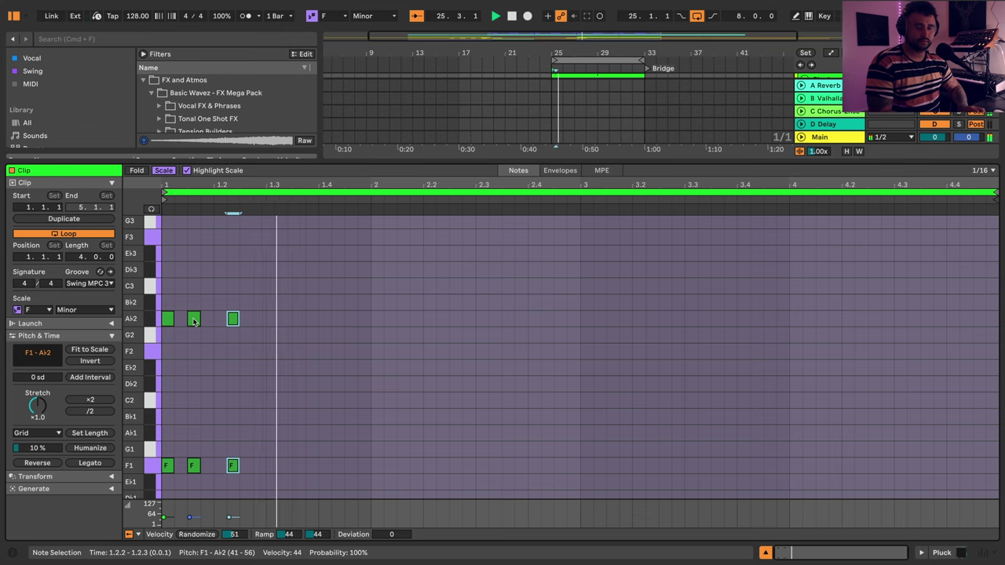
key(super+d)
key(Right)
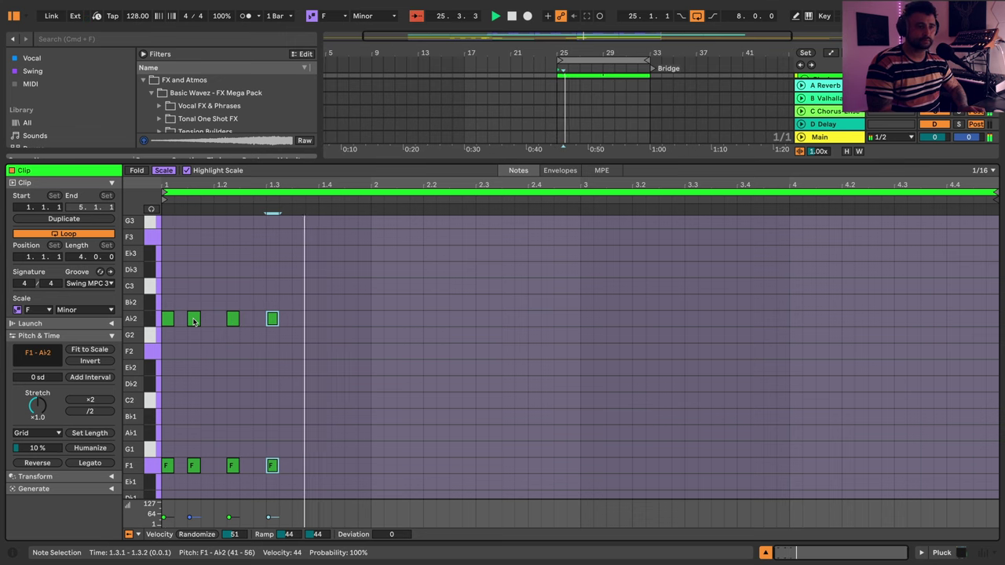
- Raise the velocity of all notes in the Pluck clip to 74 and listen to the loop
key(super+a)
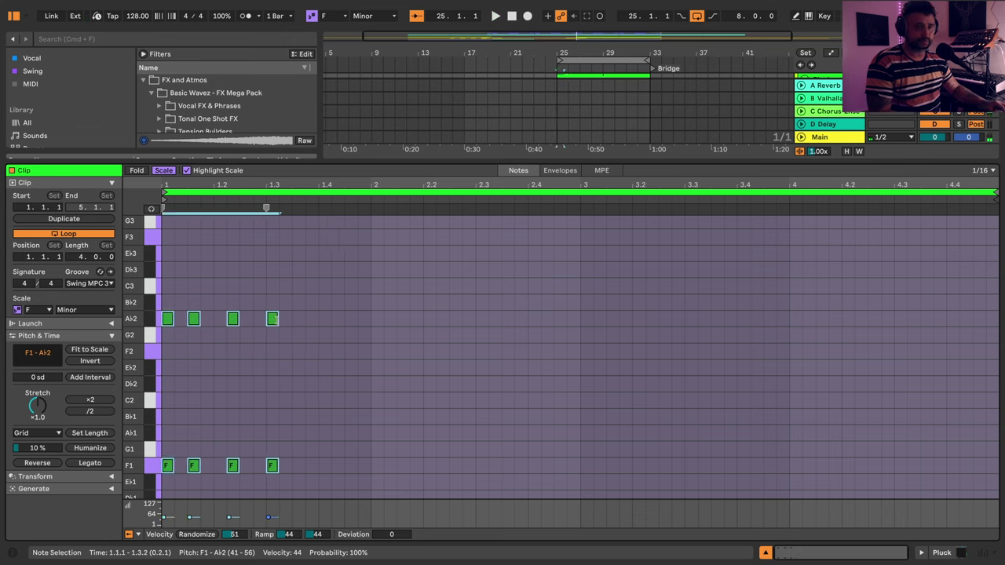
drag(271, 318, 272, 294)
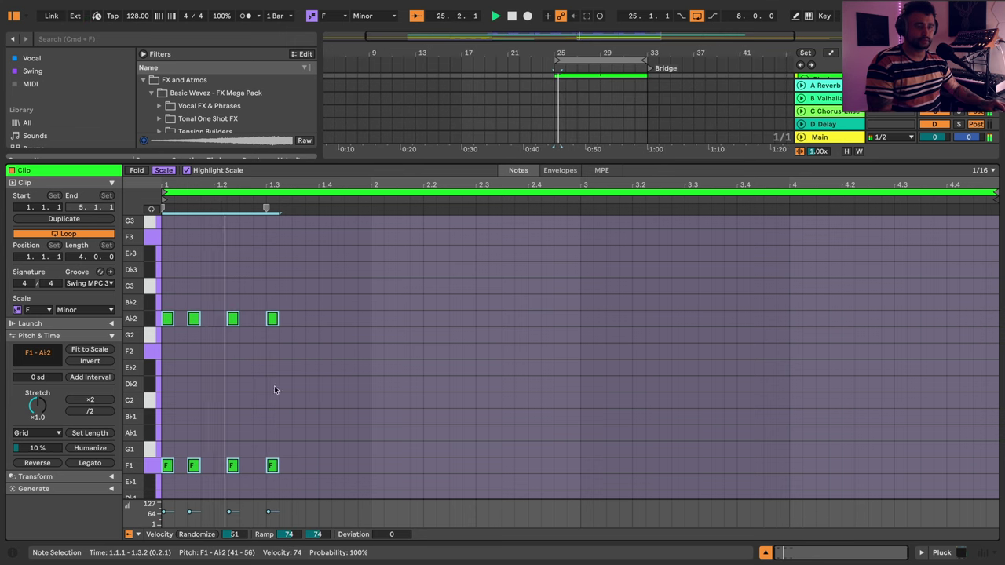
key(space)
- Copy the four-chord pattern to start at 1.3.4, and delete its two chords from 2.1.1 onward
drag(275, 326, 399, 326)
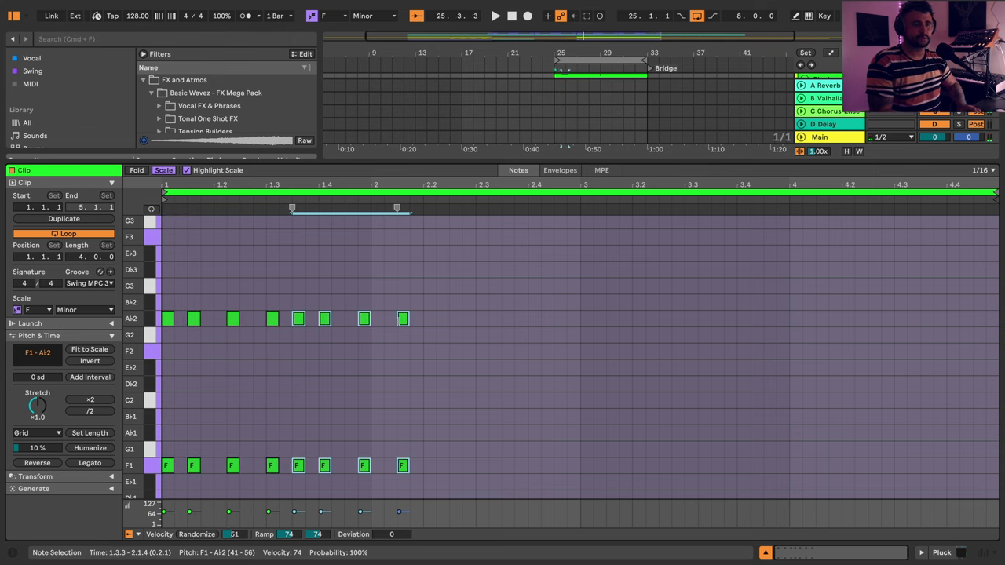
key(space)
key(Right)
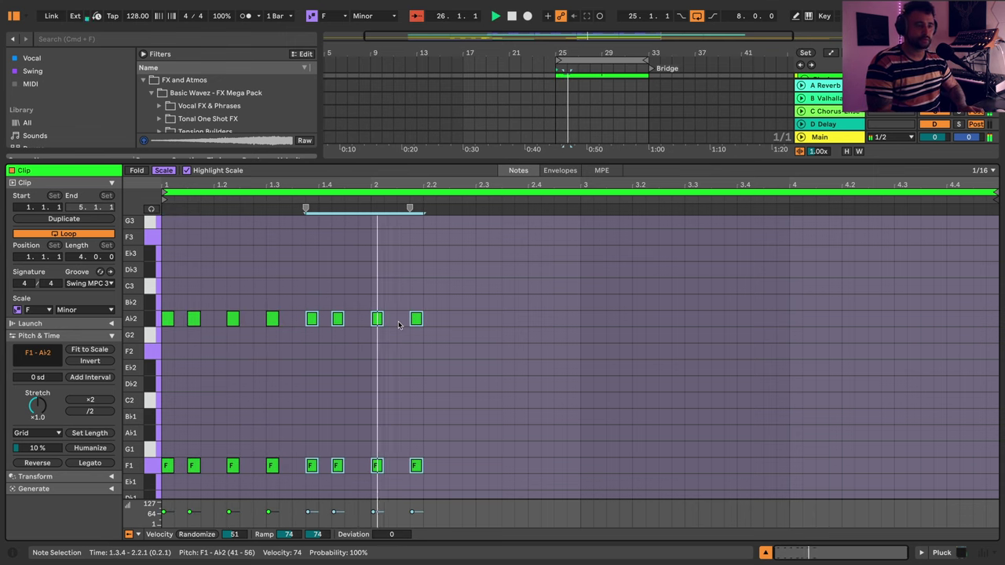
key(space)
key(space)
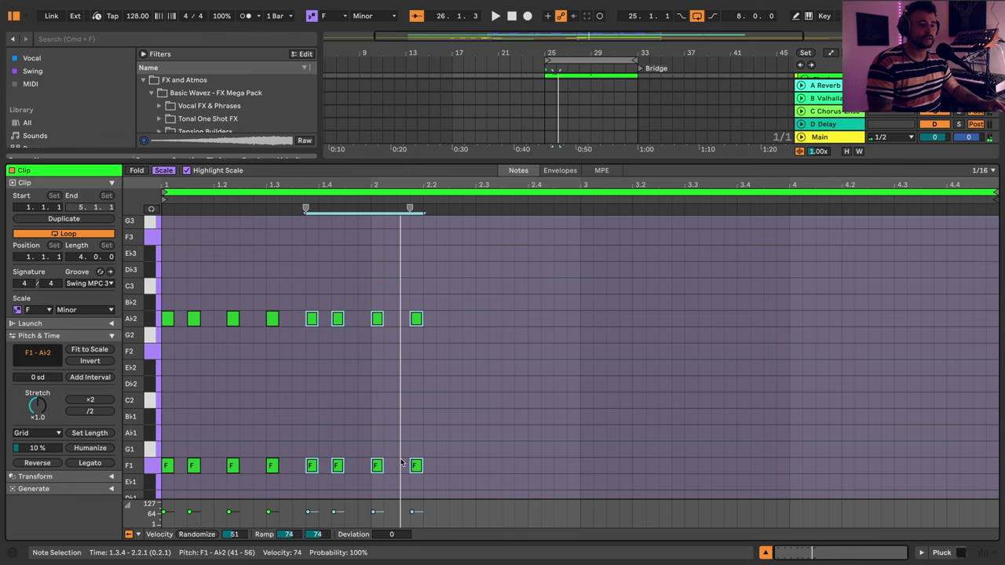
key(space)
drag(372, 482, 443, 315)
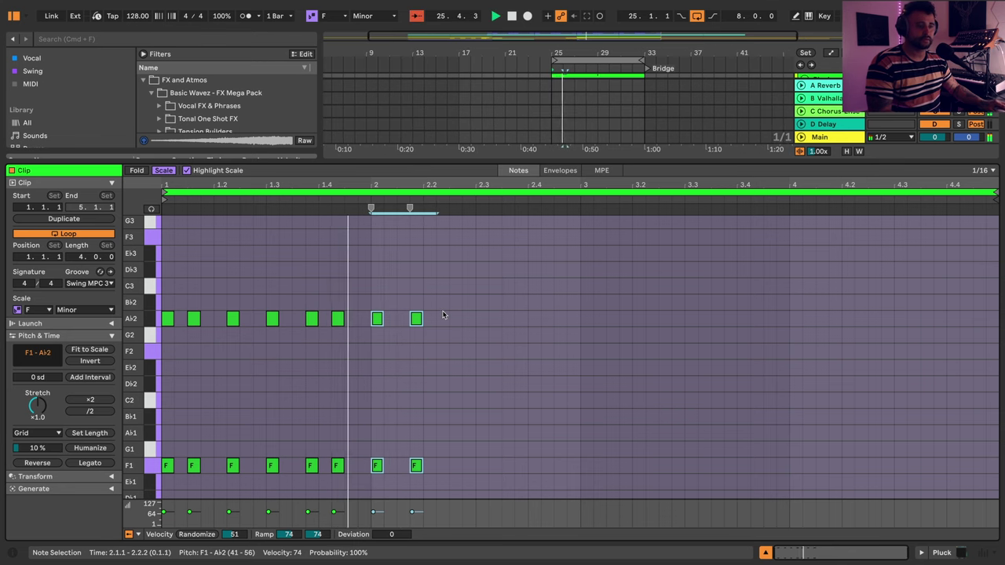
key(Delete)
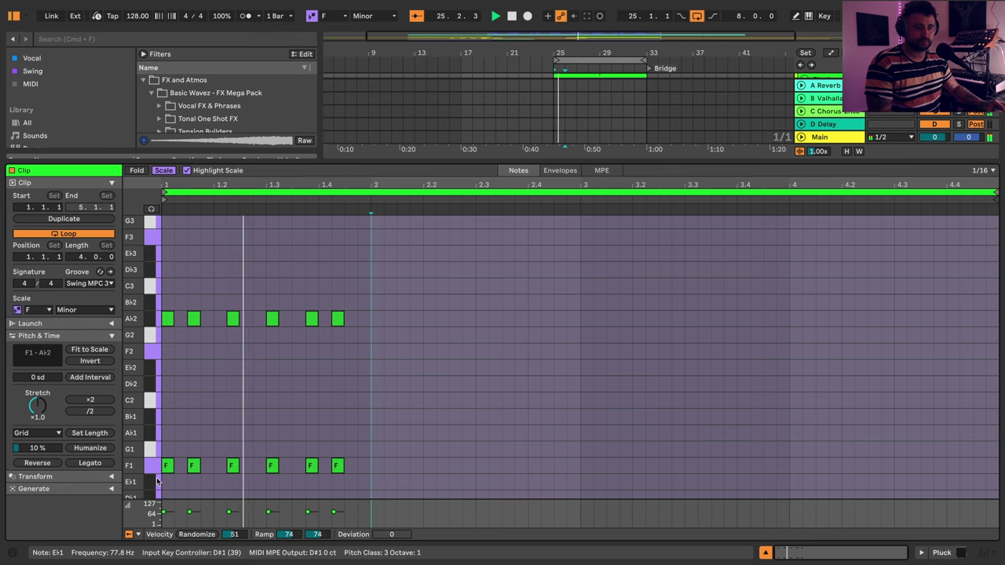
- Duplicate the full first bar of Pluck chords into bars 2, 3 and 4 of the clip
drag(163, 480, 372, 291)
key(ctrl+d)
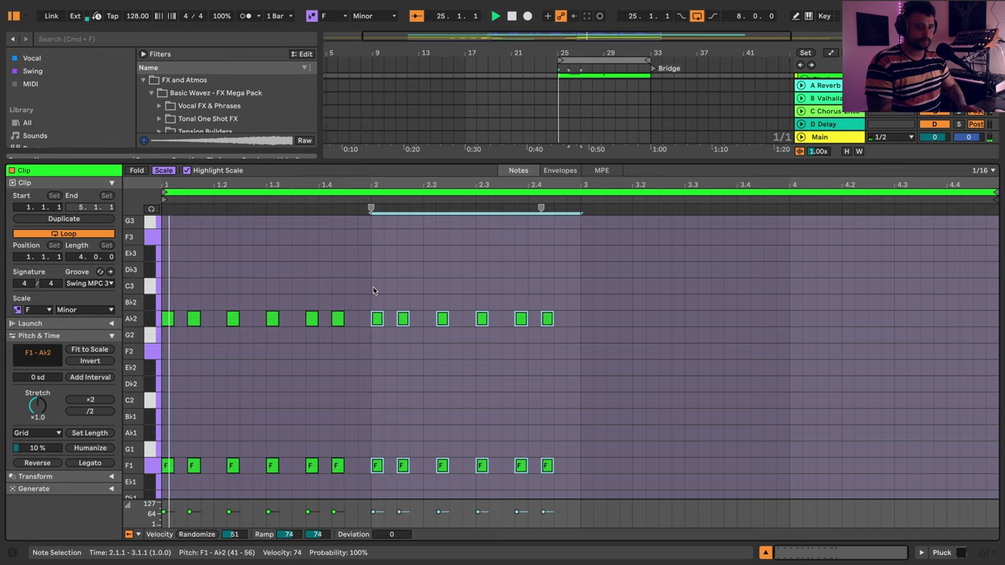
key(ctrl+d)
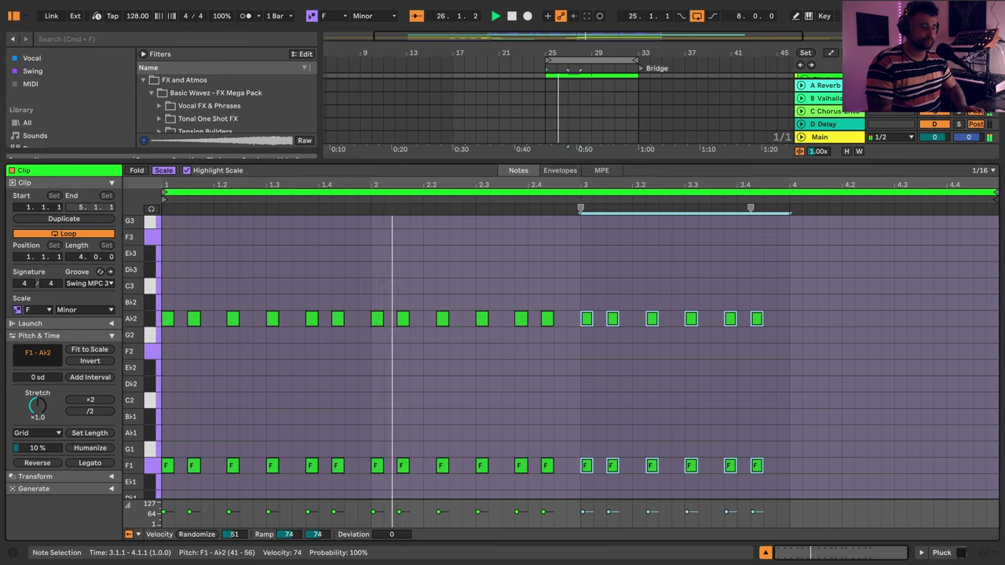
key(ctrl+d)
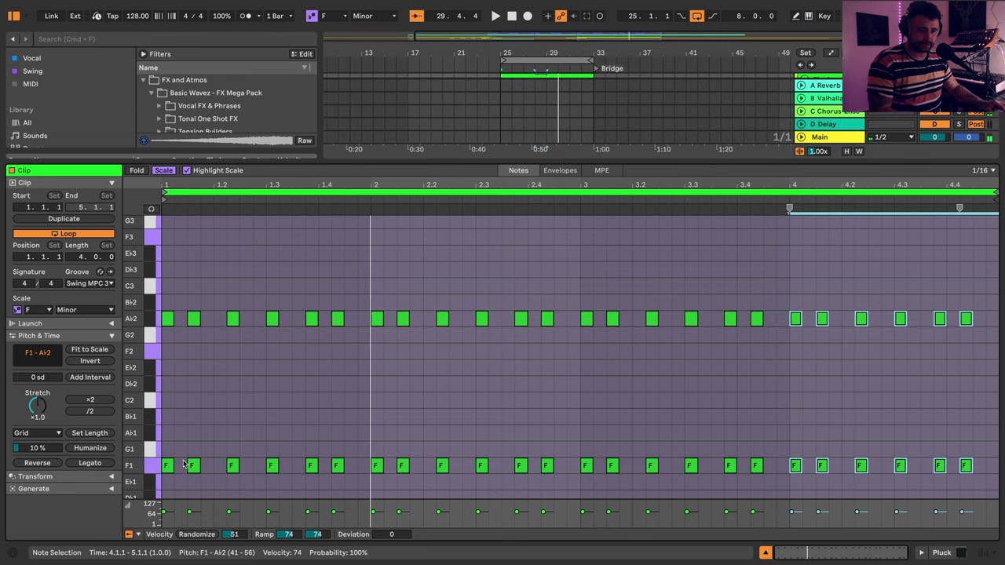
- Copy the whole row of F1 notes up to C2 to make three-note chords, and play the loop
click(151, 465)
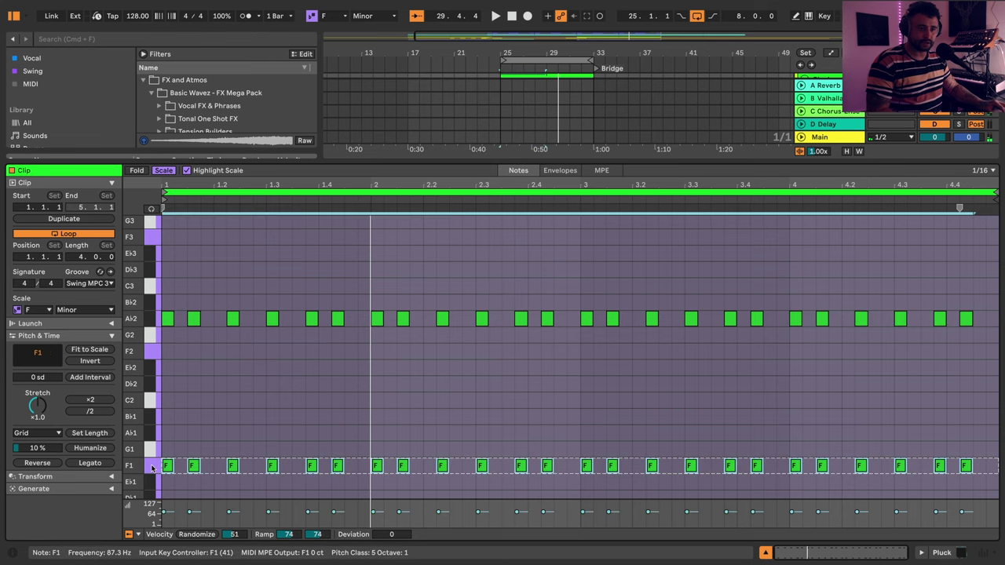
key(space)
drag(194, 465, 196, 432)
key(Up)
key(space)
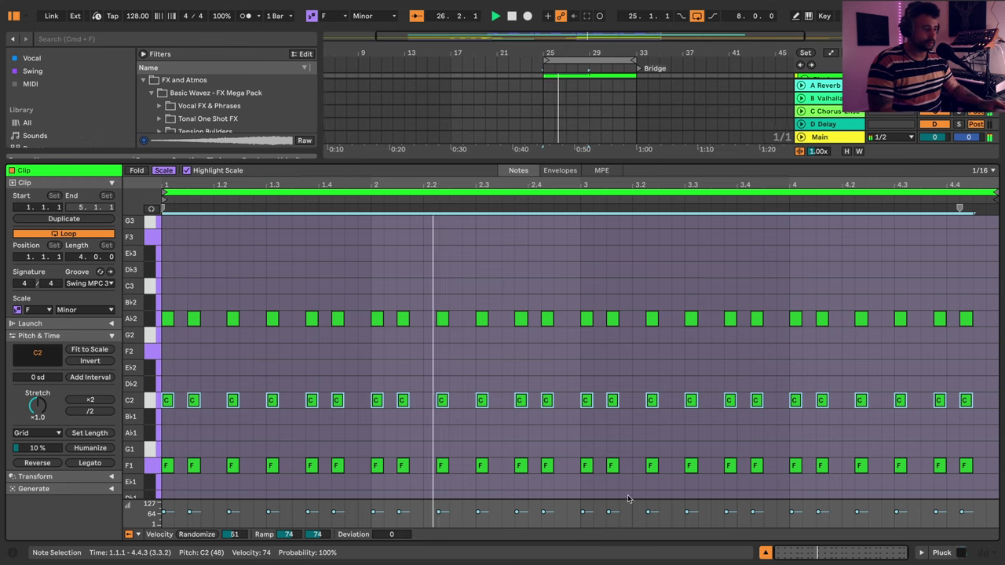
- Show the main synth controls of the Pluck track's Diva and set its voices to 8
click(941, 552)
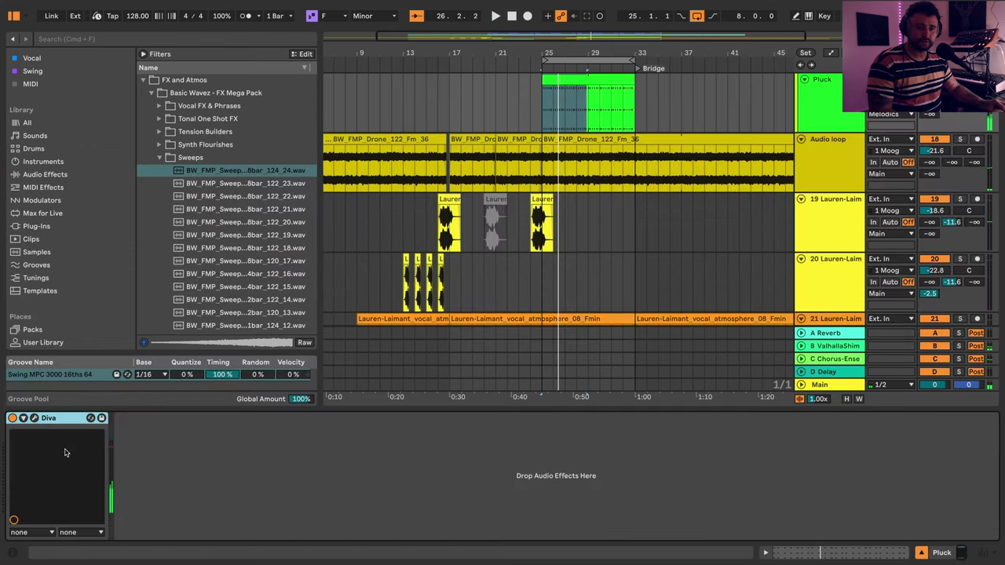
click(34, 418)
click(266, 469)
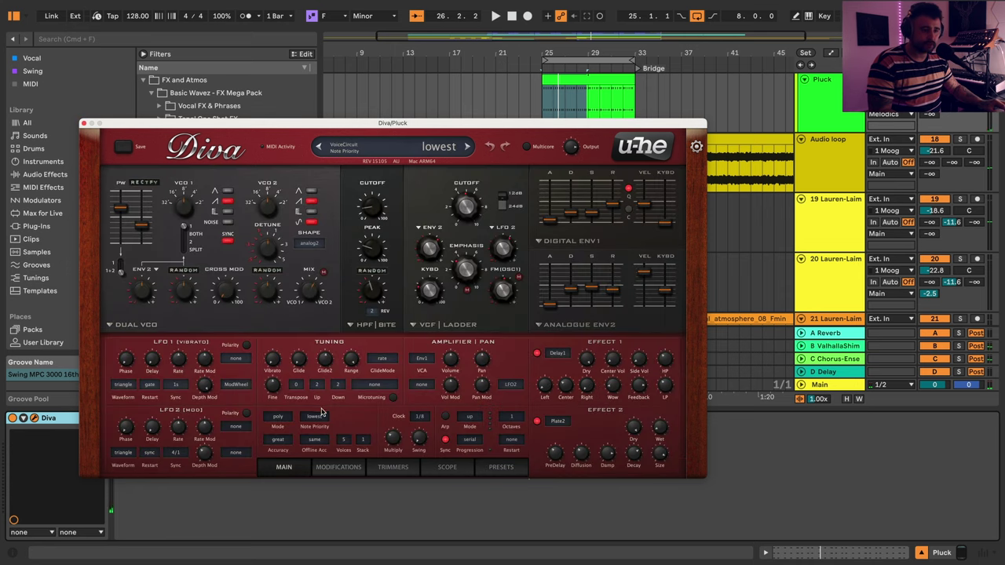
click(345, 439)
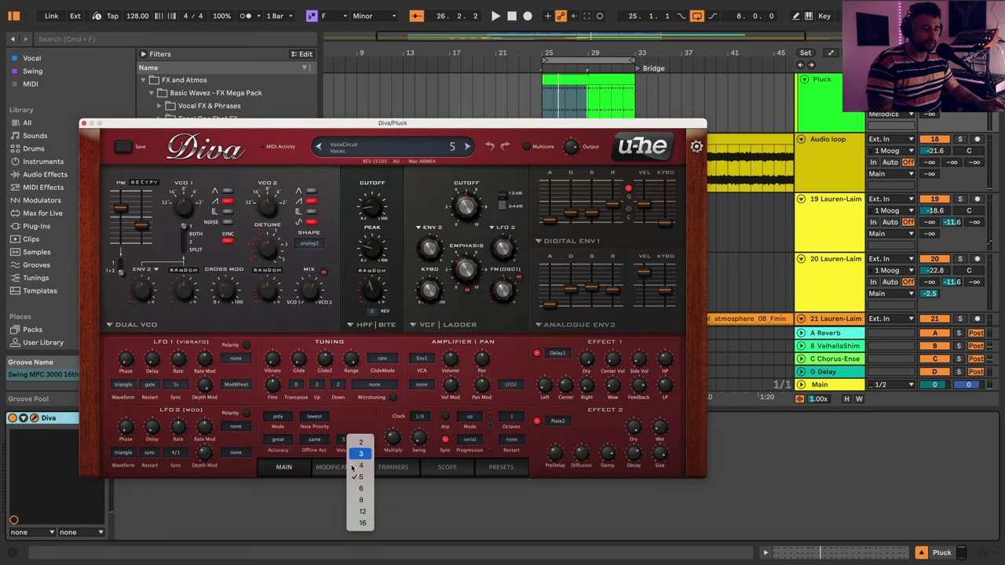
click(361, 503)
key(space)
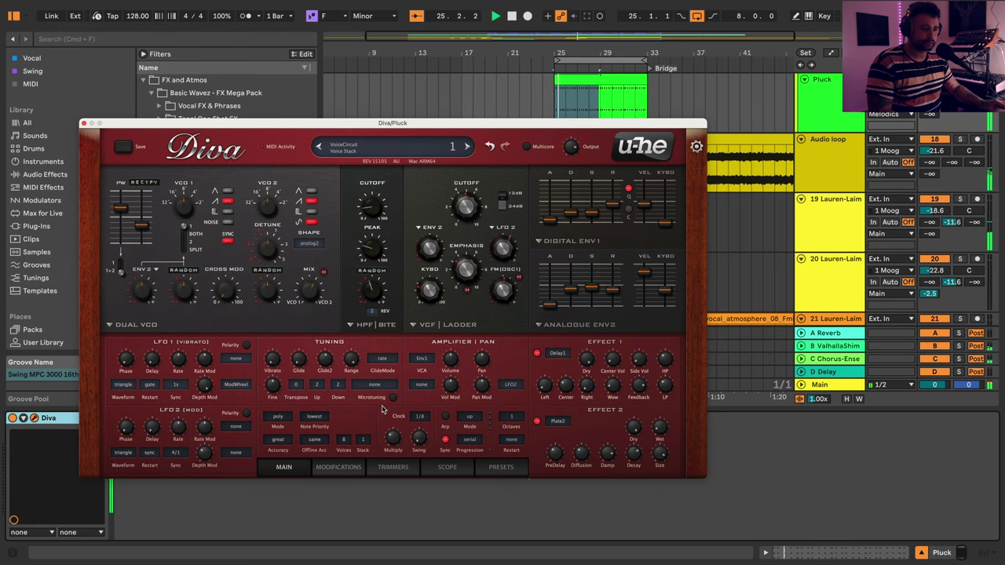
- Lower envelope 2's sustain and velocity amount in Diva, and set the ladder filter's resonance to 15.00 while the loop plays
mouse_move(466, 270)
mouse_down()
mouse_move(467, 259)
mouse_move(471, 271)
mouse_up()
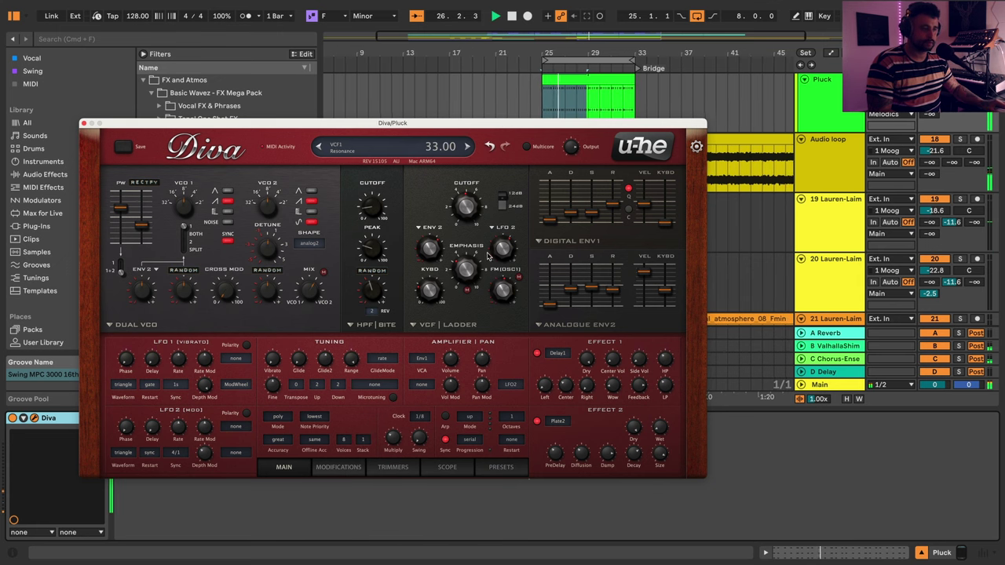
drag(594, 294, 595, 301)
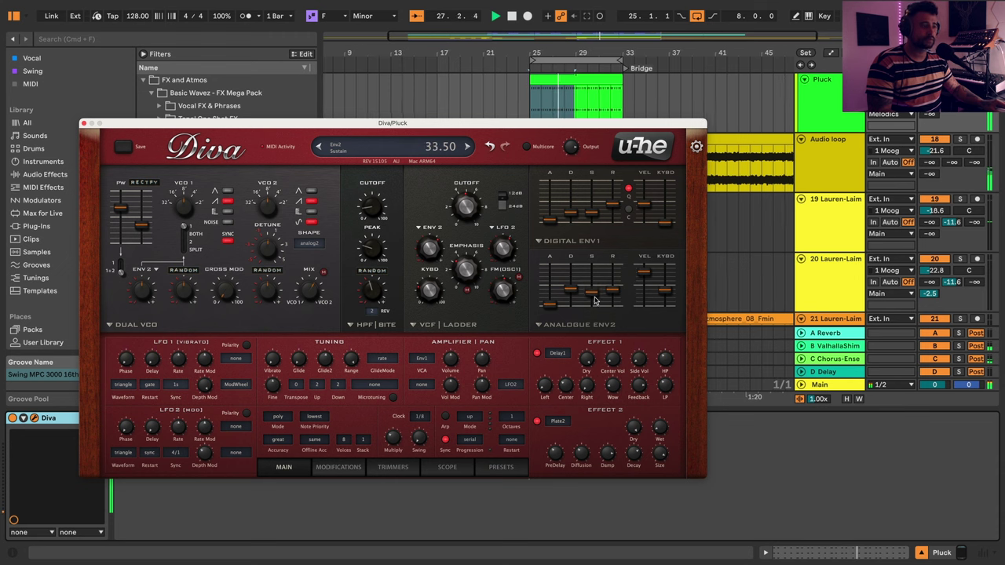
drag(644, 273, 647, 283)
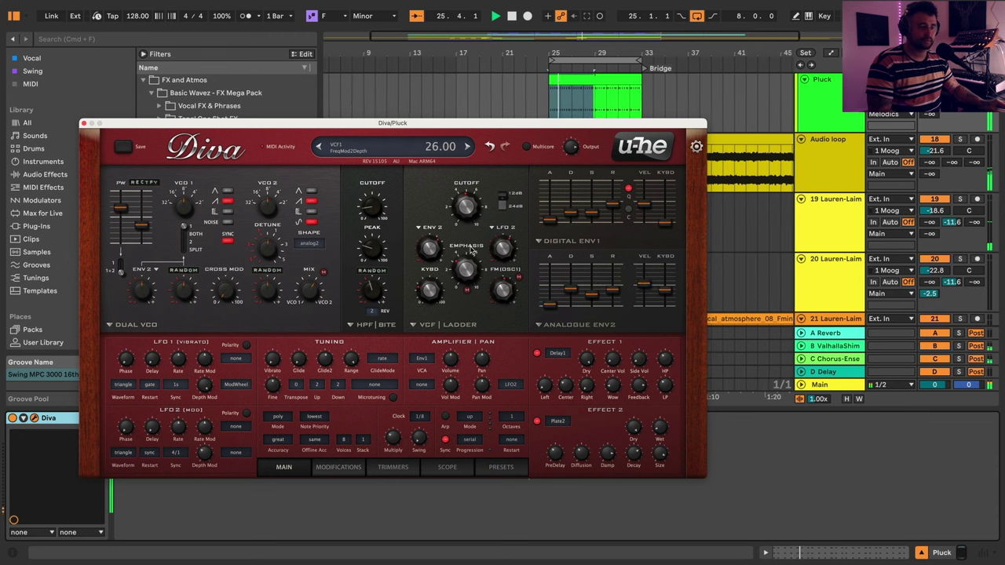
drag(471, 260, 472, 284)
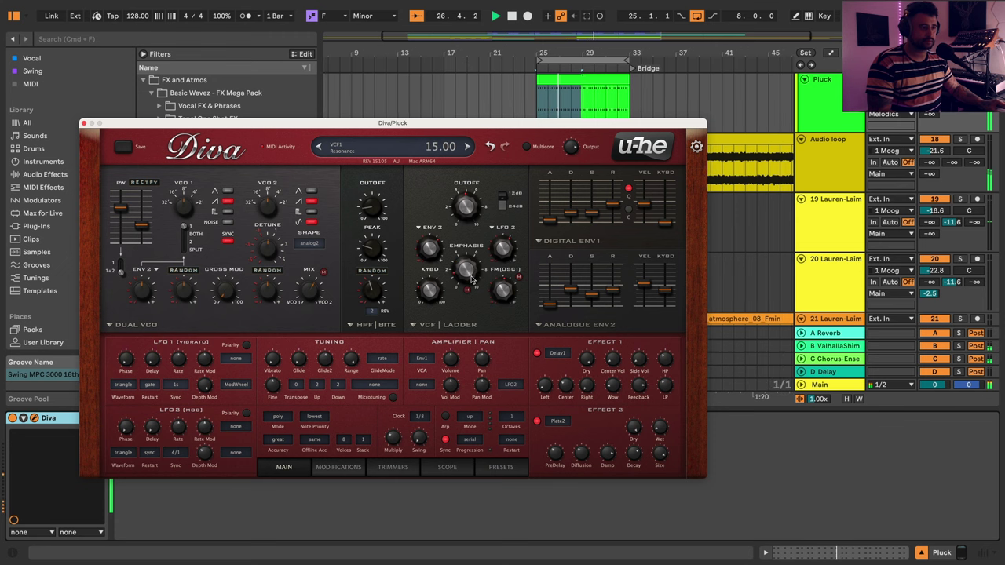
- Raise the ladder filter's cutoff to about 88 in Diva and set envelope 1's decay to 28.50 while the loop plays
drag(462, 216, 482, 209)
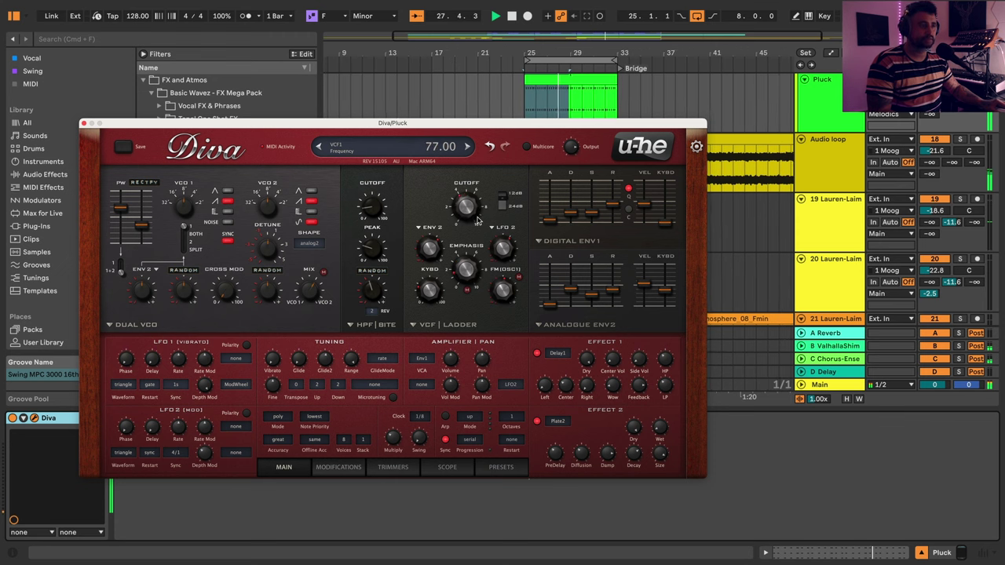
drag(432, 249, 431, 234)
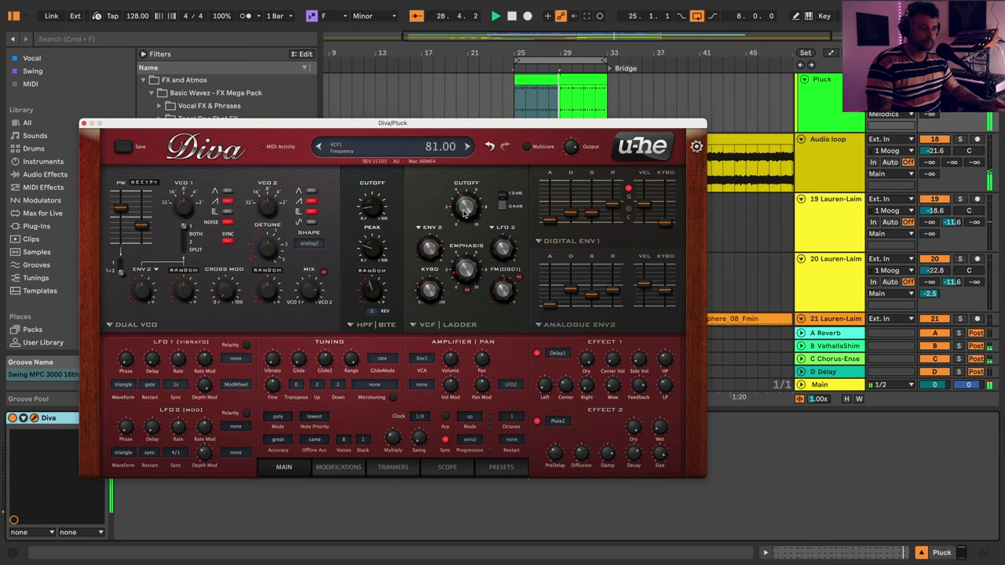
drag(463, 213, 467, 205)
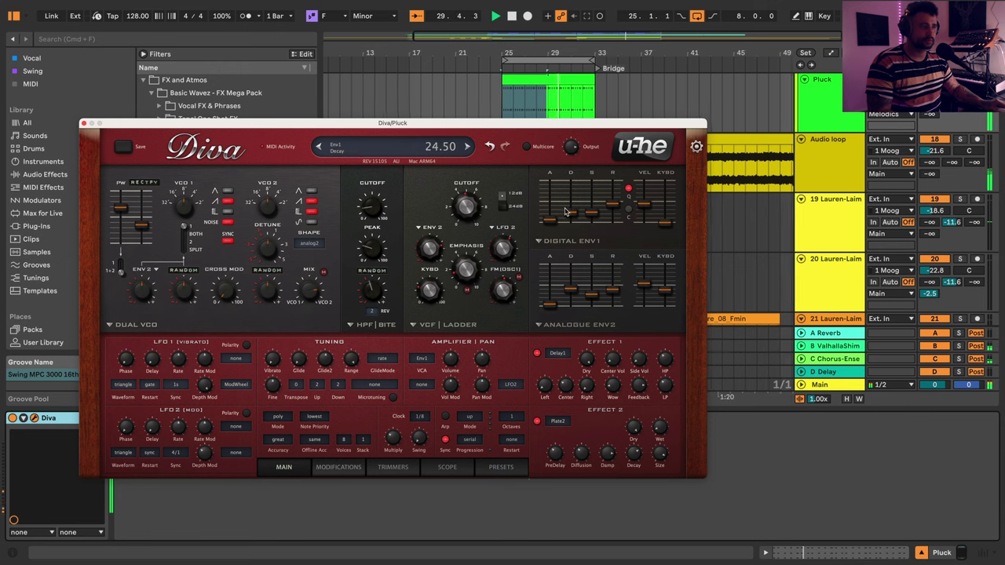
drag(565, 212, 610, 217)
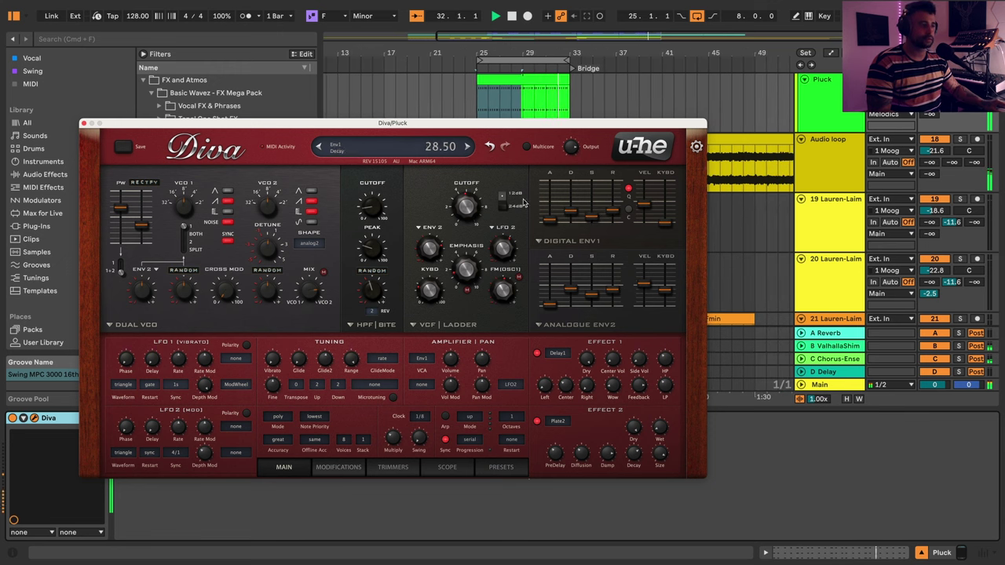
click(506, 205)
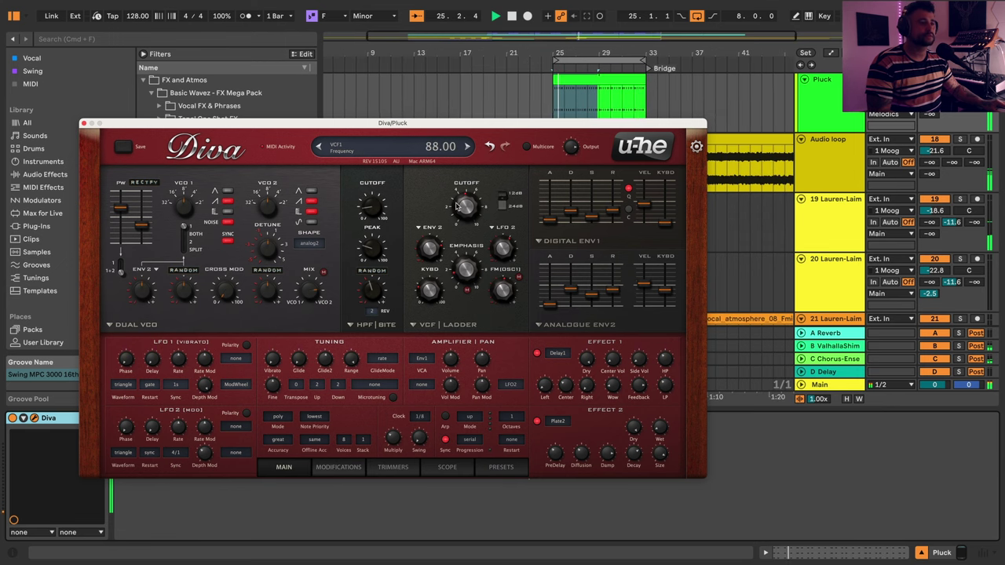
drag(457, 216, 459, 221)
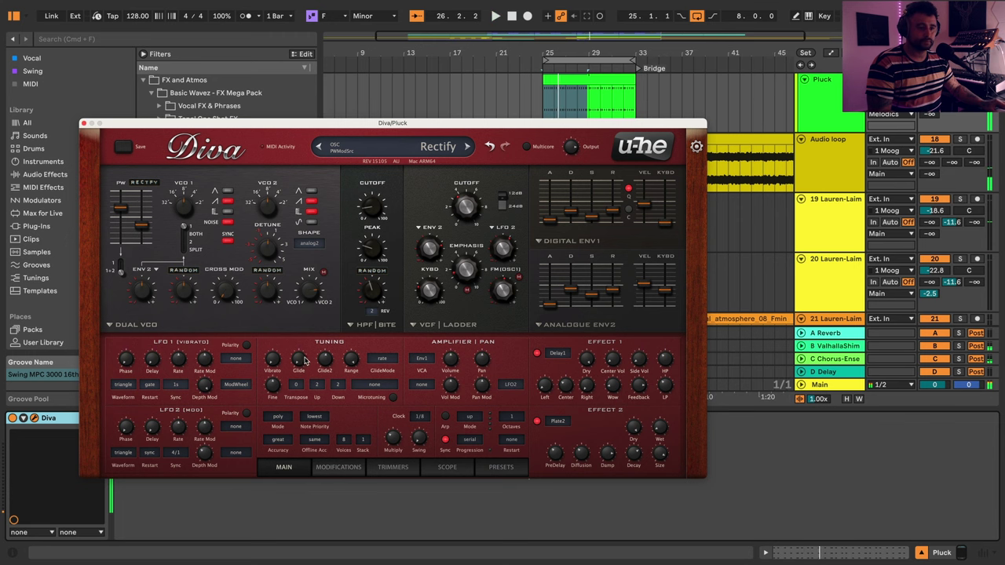
- Set Diva's glide to 9.00, restart playback and close the synth window
scroll(303, 362, up, 4)
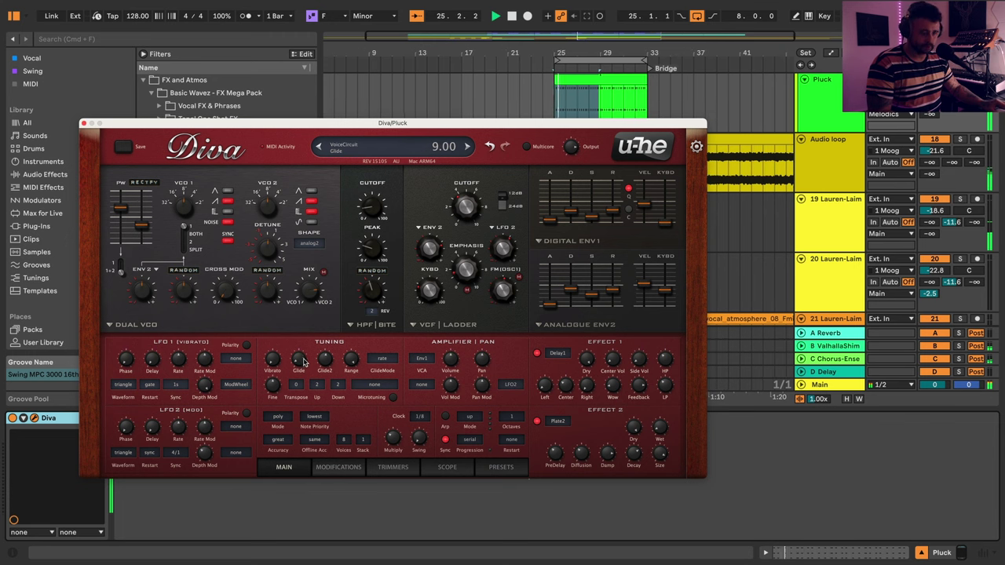
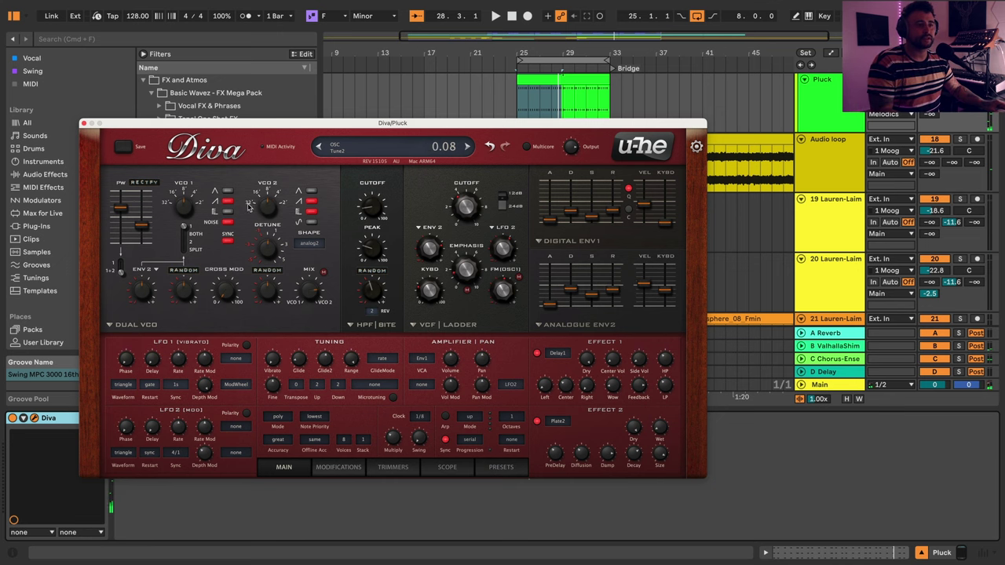
key(space)
click(84, 124)
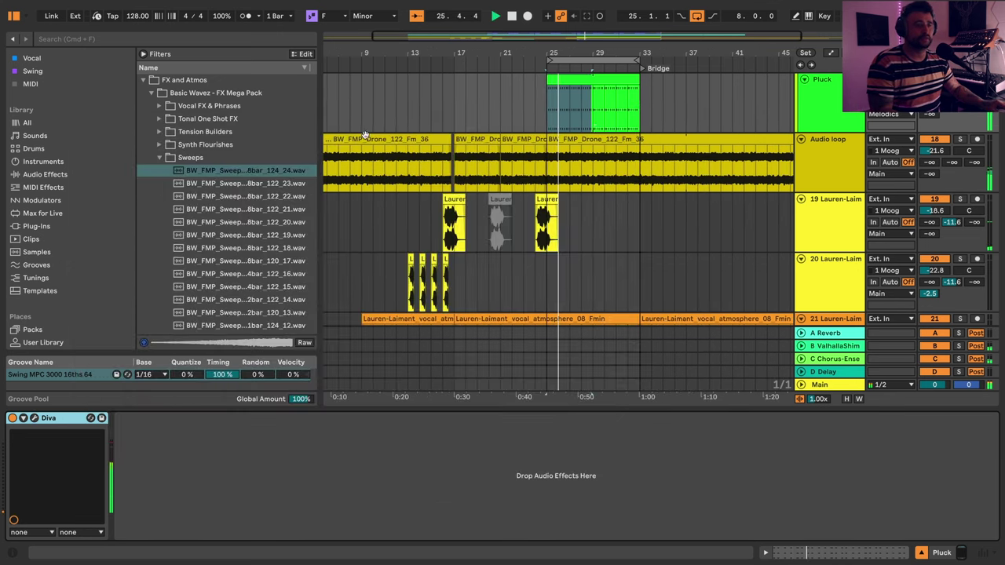
- Open the Pluck clip spanning bars 25 to 33 for note editing and clear the note selection
scroll(595, 85, up, 1)
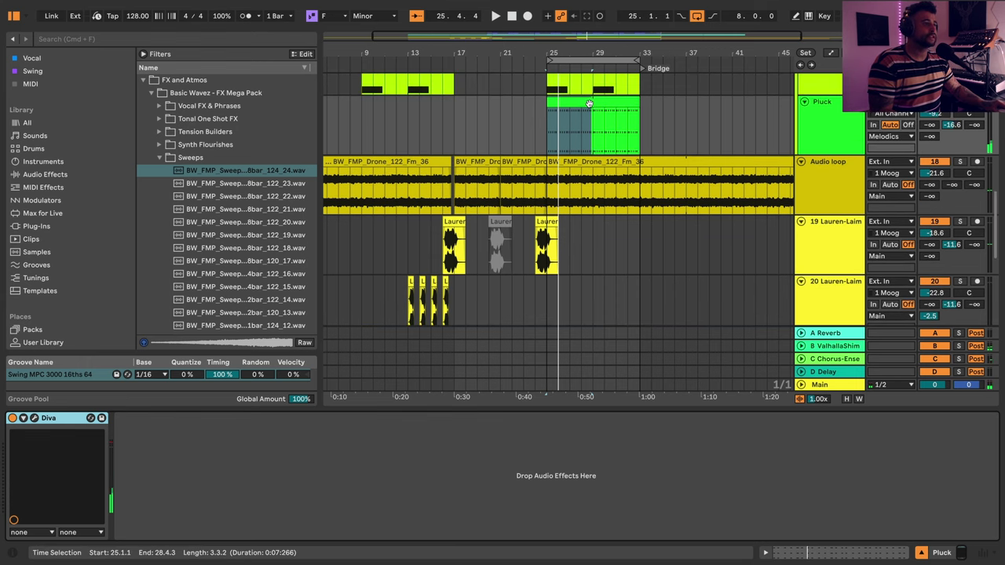
click(590, 105)
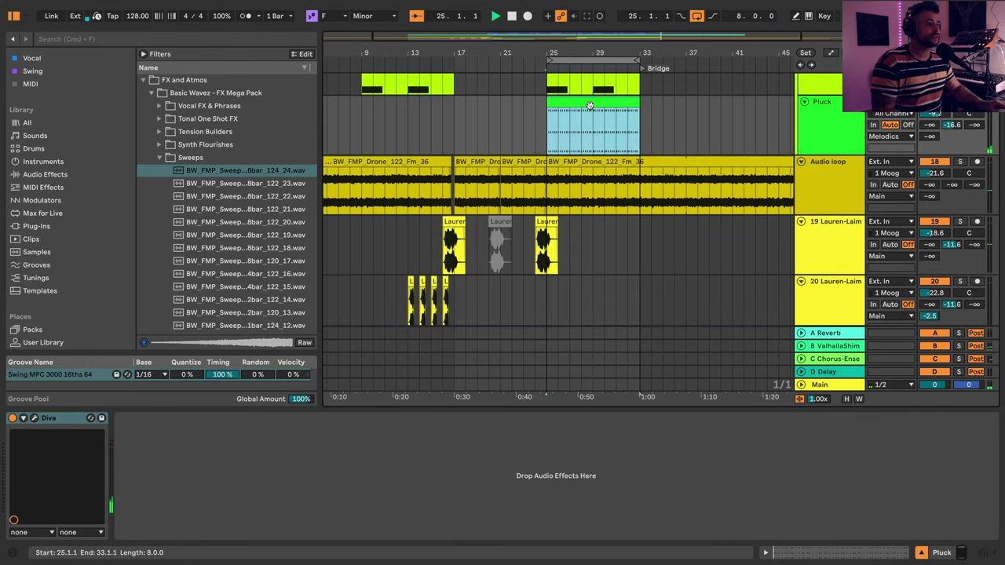
double_click(590, 105)
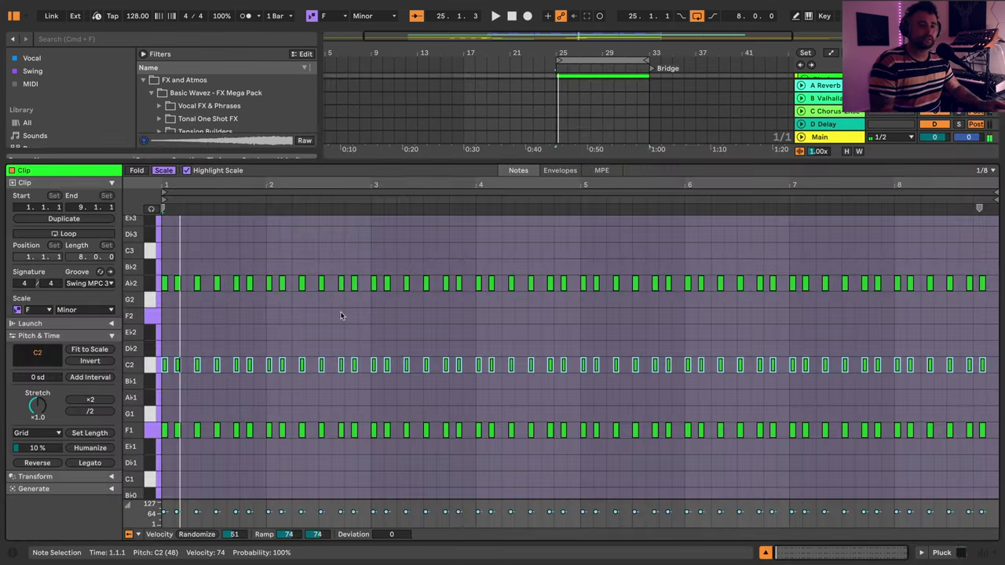
click(358, 392)
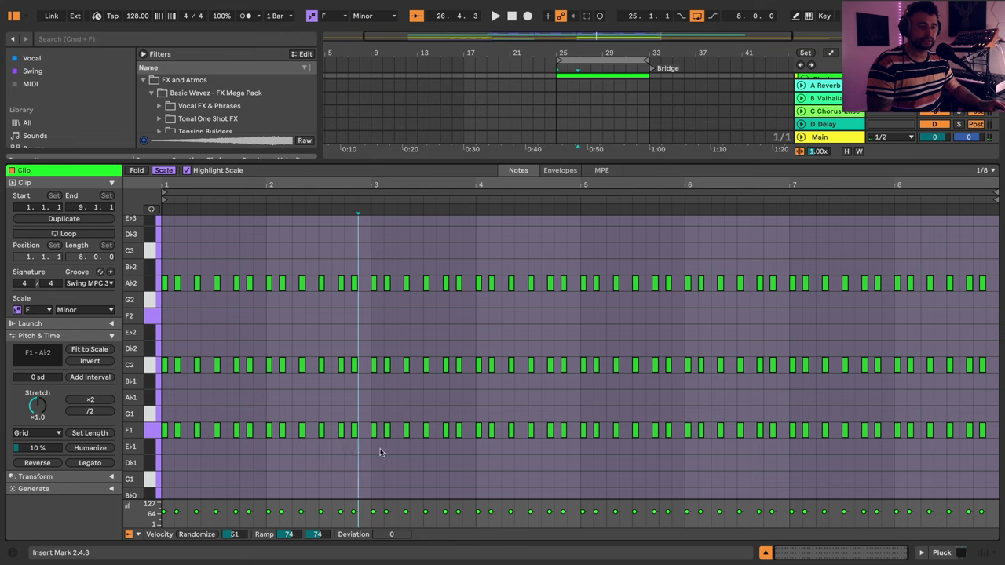
- Transpose the clip's bar 3 chords up to A♭1, E♭2 and C3, and bar 4's up to B♭1, F2 and D♭3
drag(375, 445, 575, 278)
key(space)
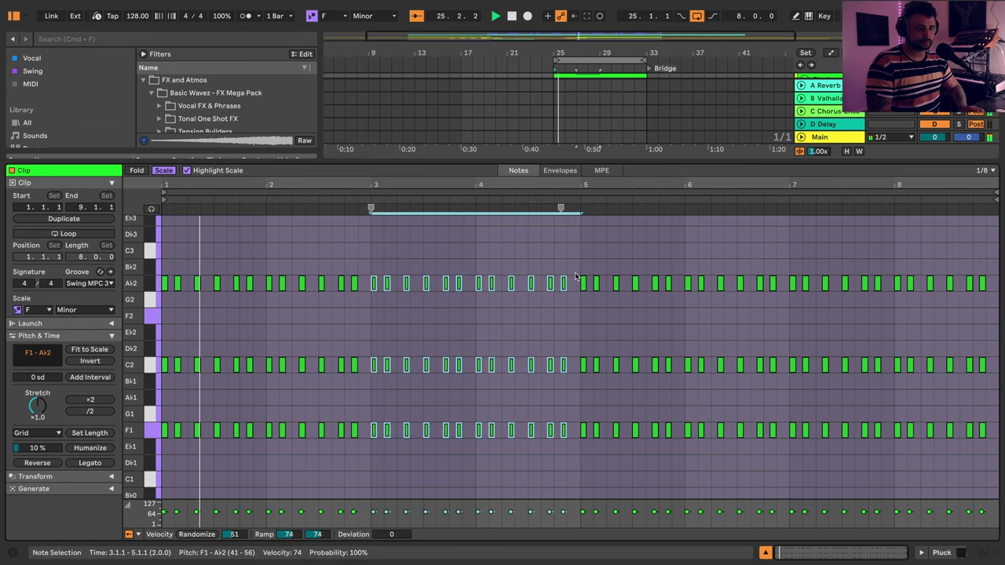
key(Up)
key(Up)
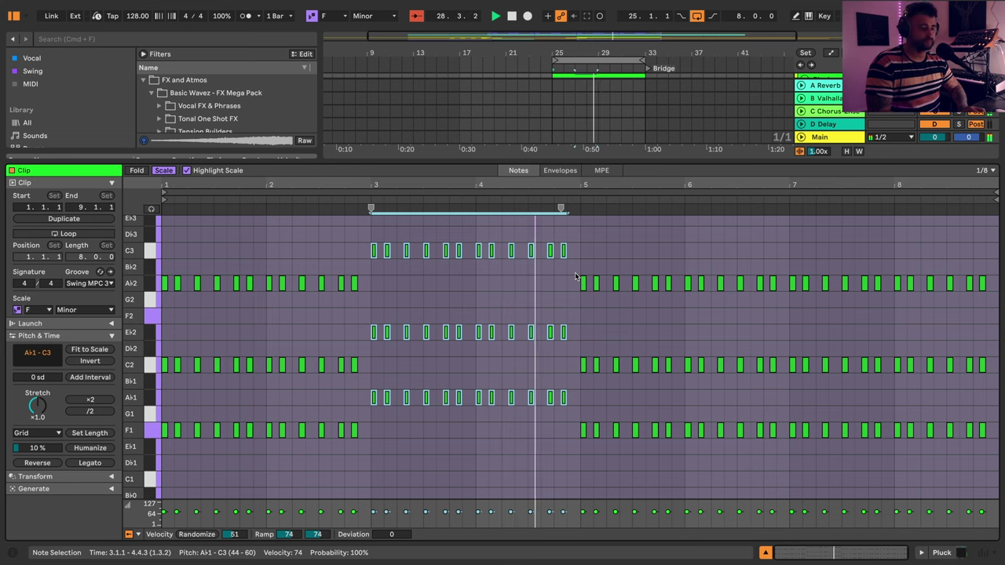
key(space)
key(space)
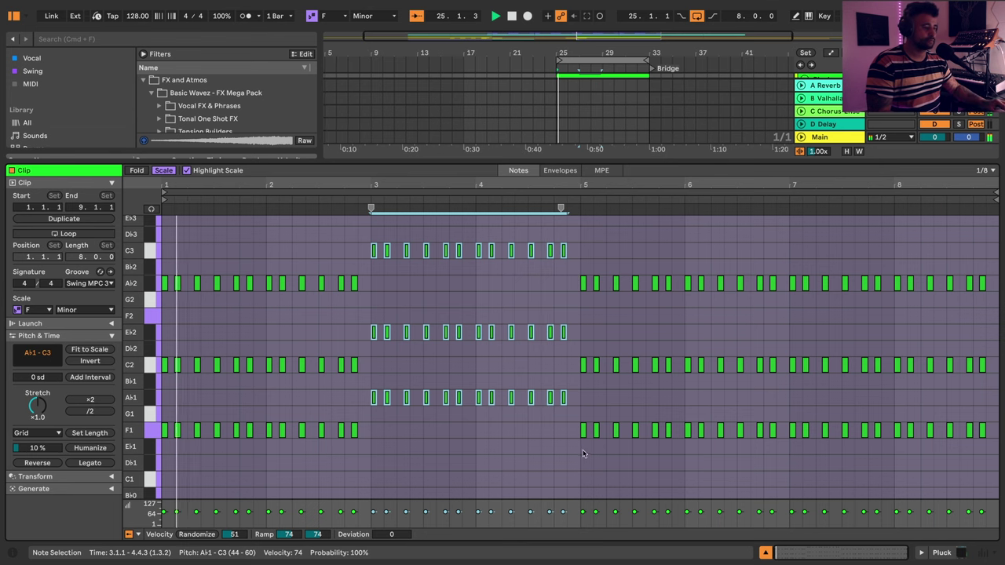
drag(476, 413, 564, 225)
key(Up)
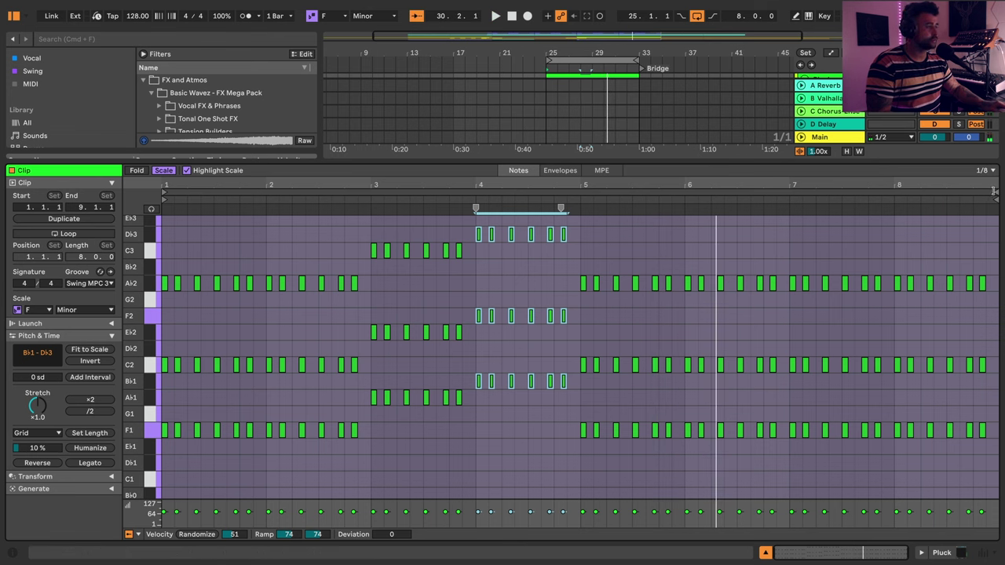
- Shorten the Pluck clip's loop to its first four bars, turn looping on and play it
drag(994, 191, 570, 203)
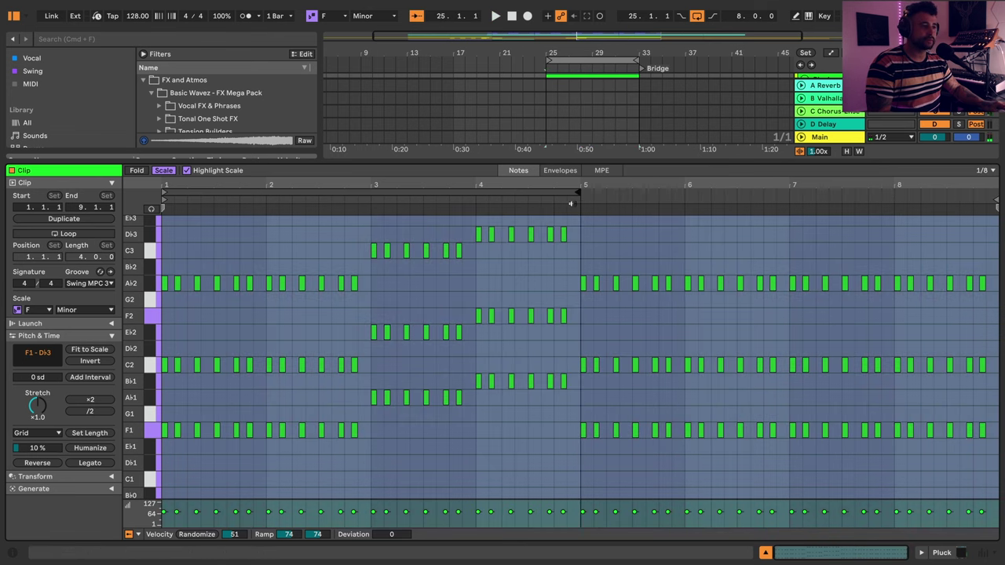
click(68, 234)
key(space)
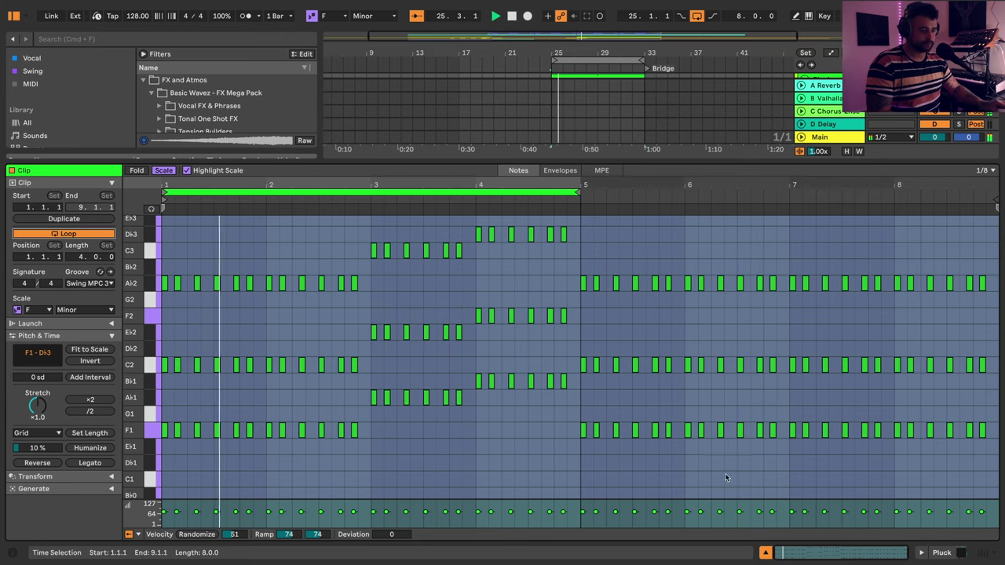
key(space)
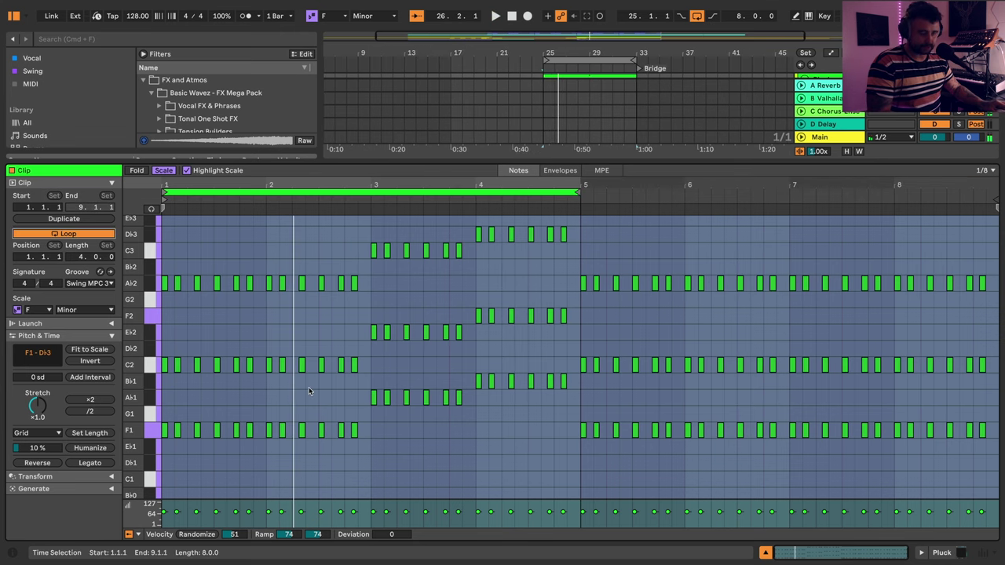
- Lengthen all chord notes in the Pluck clip together and play the result
key(ctrl+a)
drag(178, 284, 186, 283)
key(space)
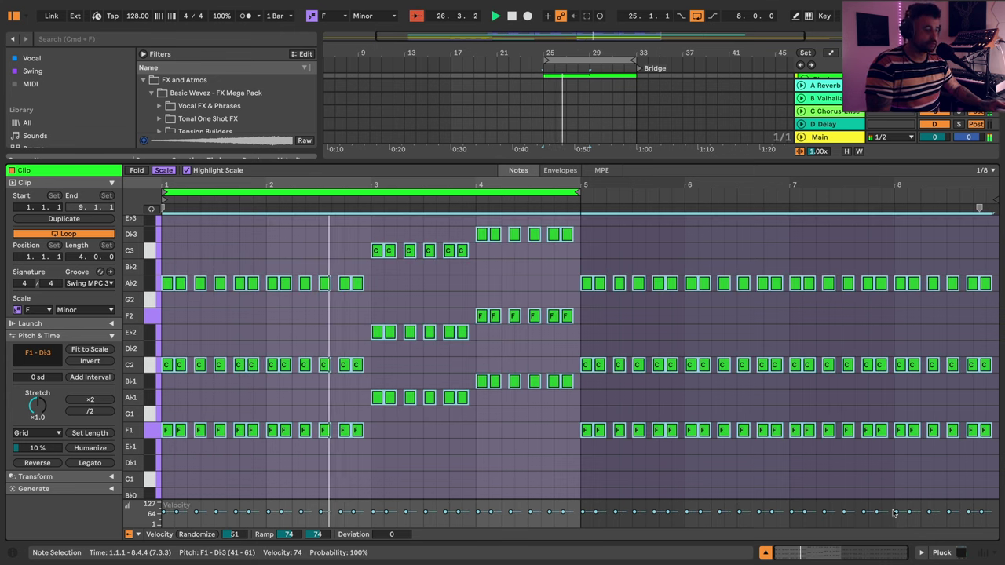
- Return to the arrangement and inspect the notes of the 16 Diva clip at bars 25 to 33
click(957, 554)
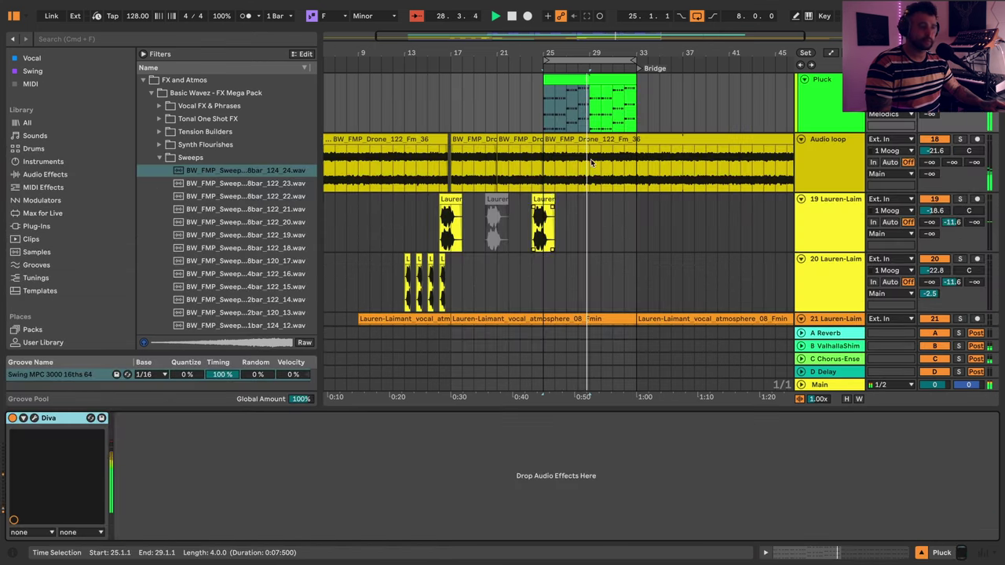
drag(629, 54, 616, 70)
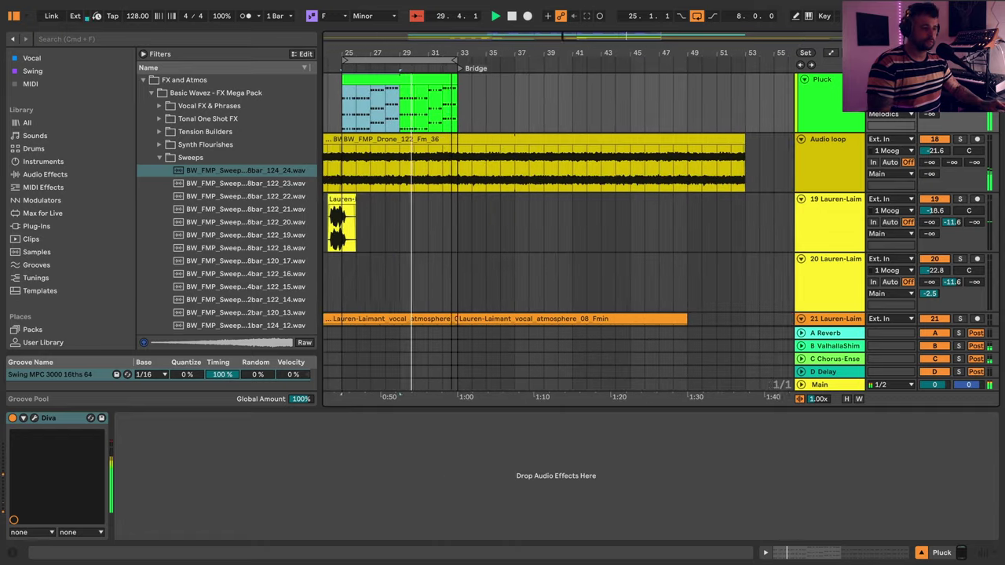
scroll(834, 112, up, 2)
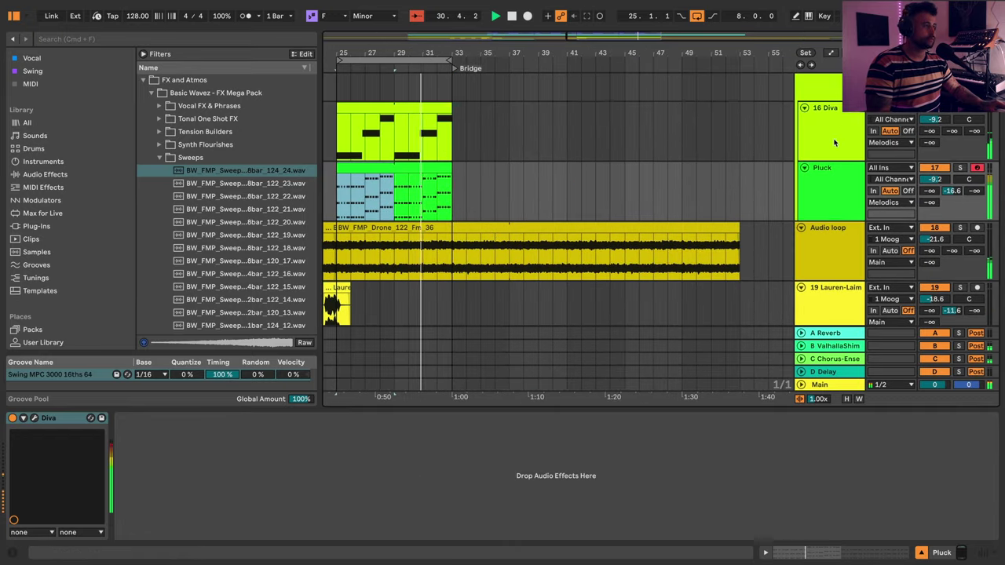
click(834, 112)
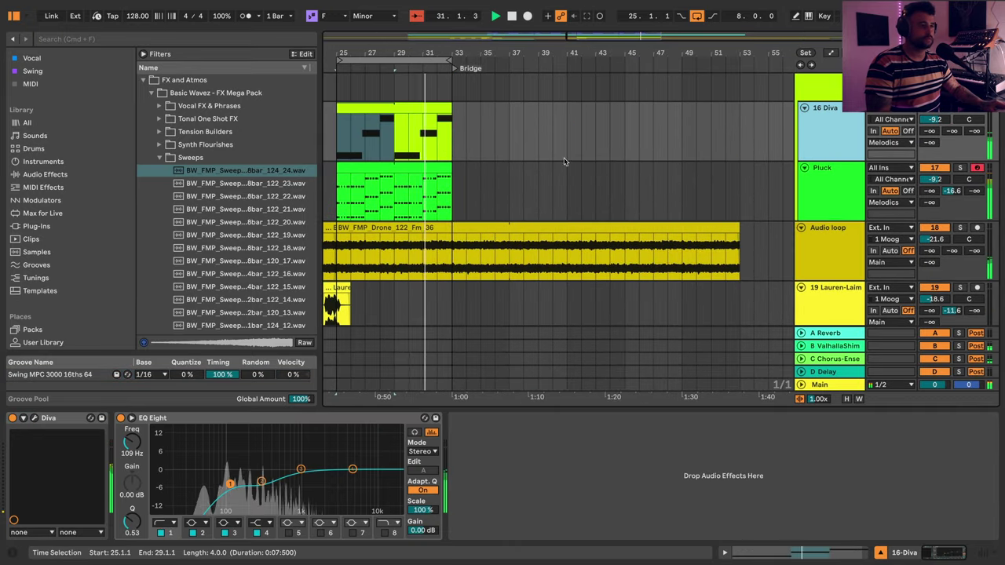
double_click(417, 112)
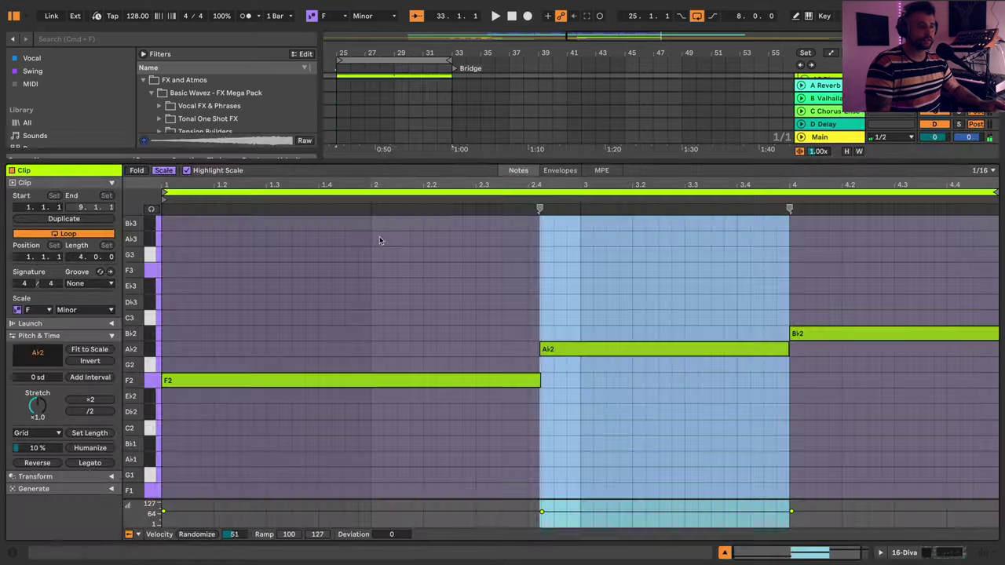
click(554, 337)
key(shift+Tab)
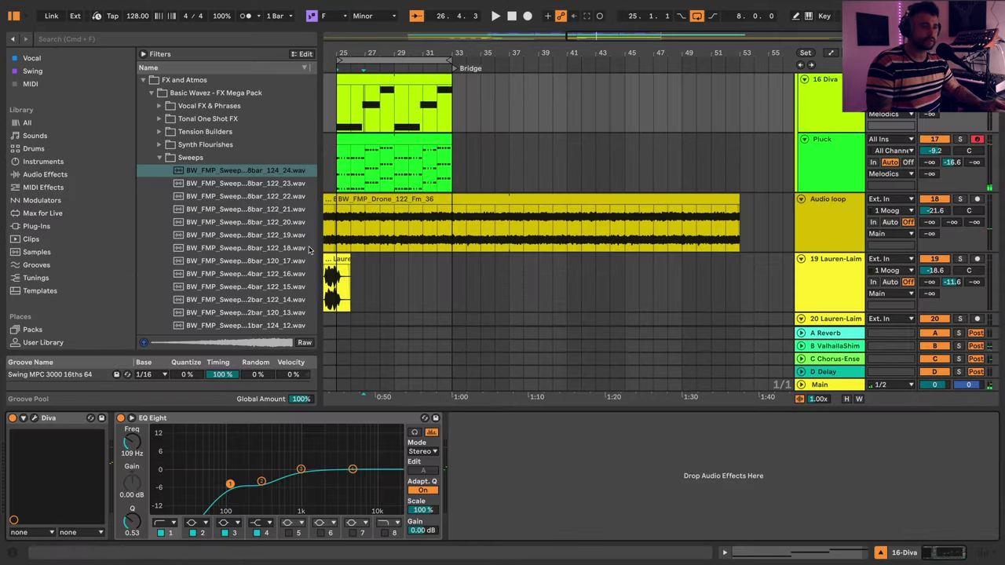
- Show the 16 Diva and Pluck clips together in the note editor to compare their pitches and chord changes
click(386, 80)
shift+click(388, 136)
key(shift+Tab)
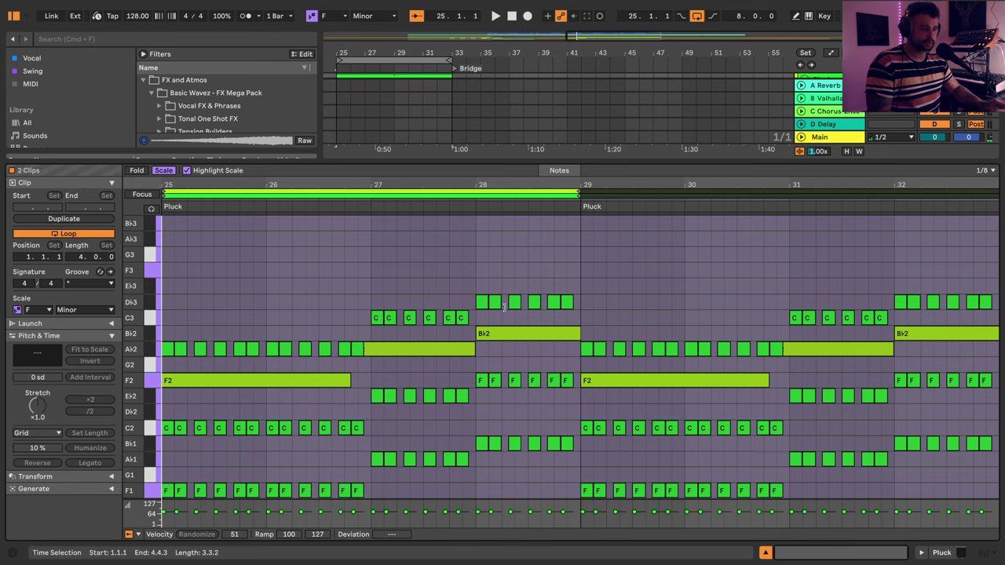
scroll(376, 442, down, 1)
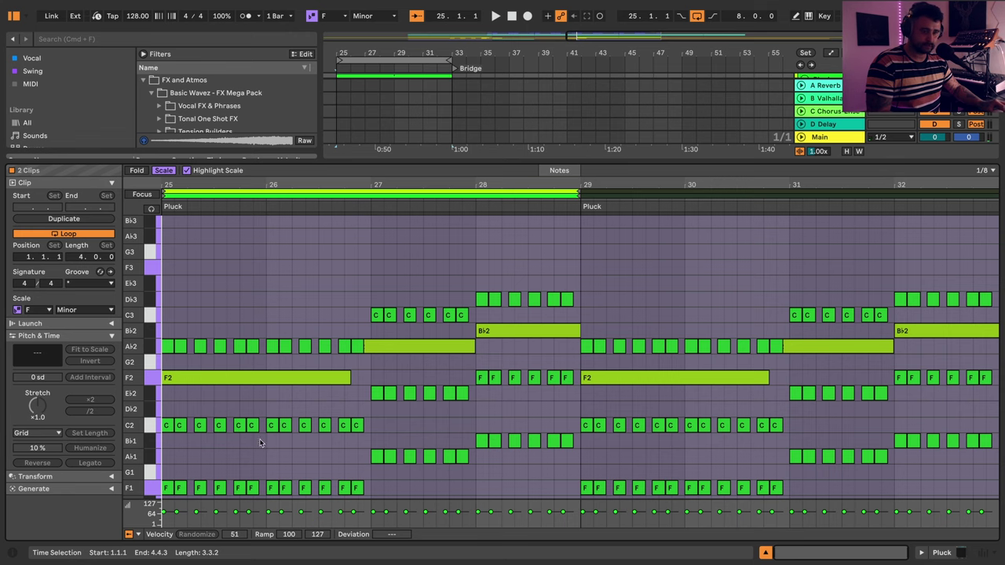
key(space)
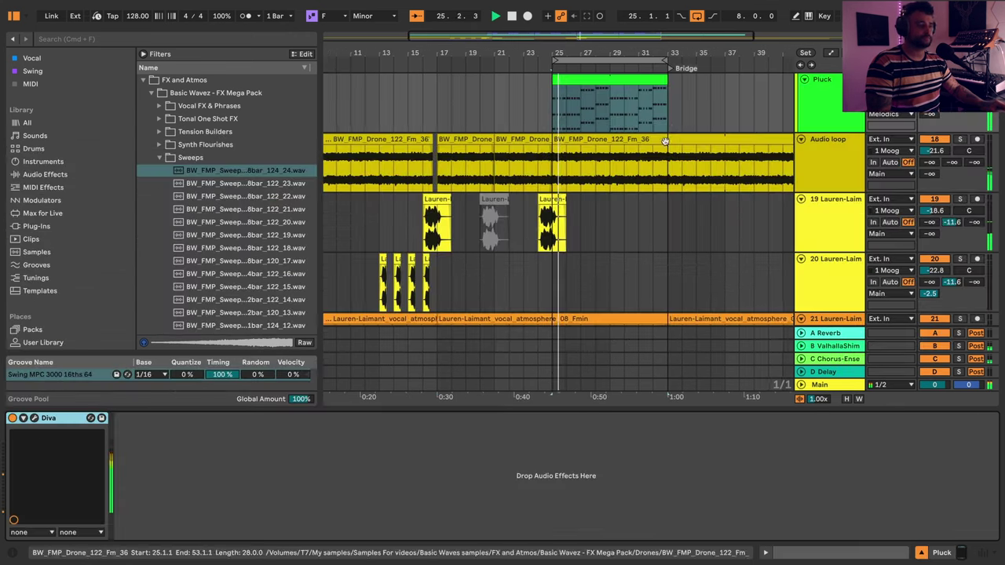
- Show the Sub clip at bars 25 to 29 together with the 16 Diva clips in the note editor
scroll(665, 142, up, 10)
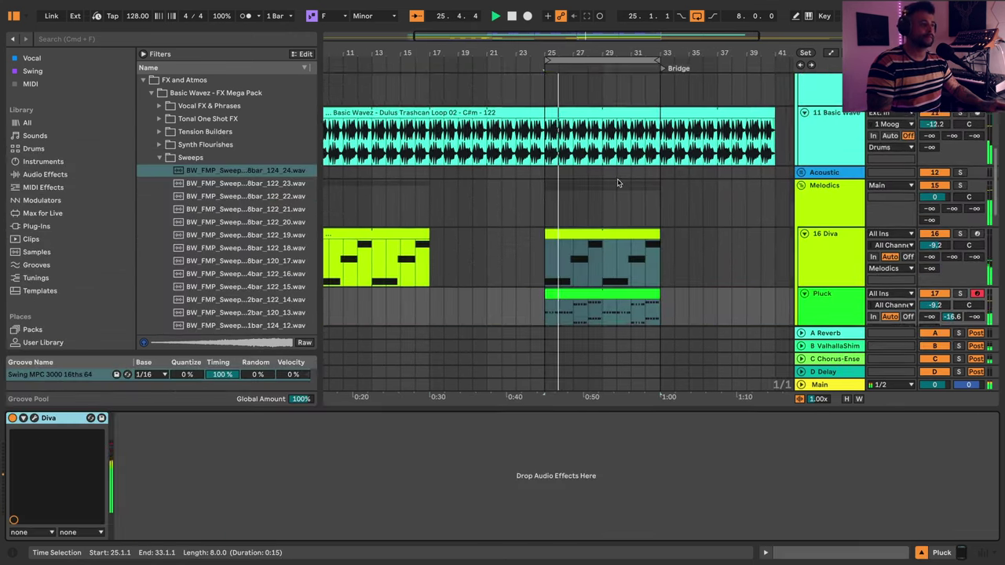
scroll(613, 158, up, 3)
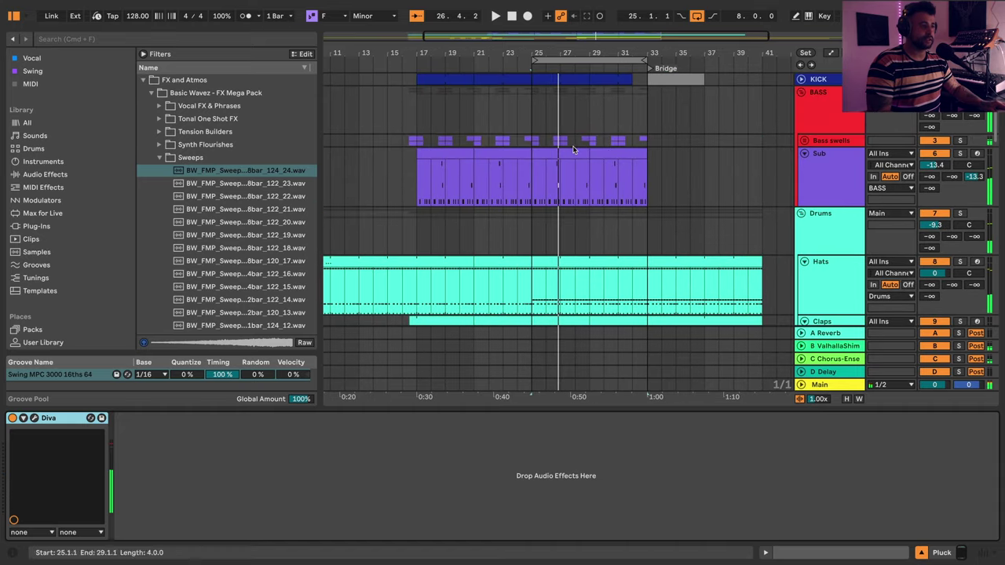
click(544, 157)
drag(530, 181, 636, 178)
click(556, 153)
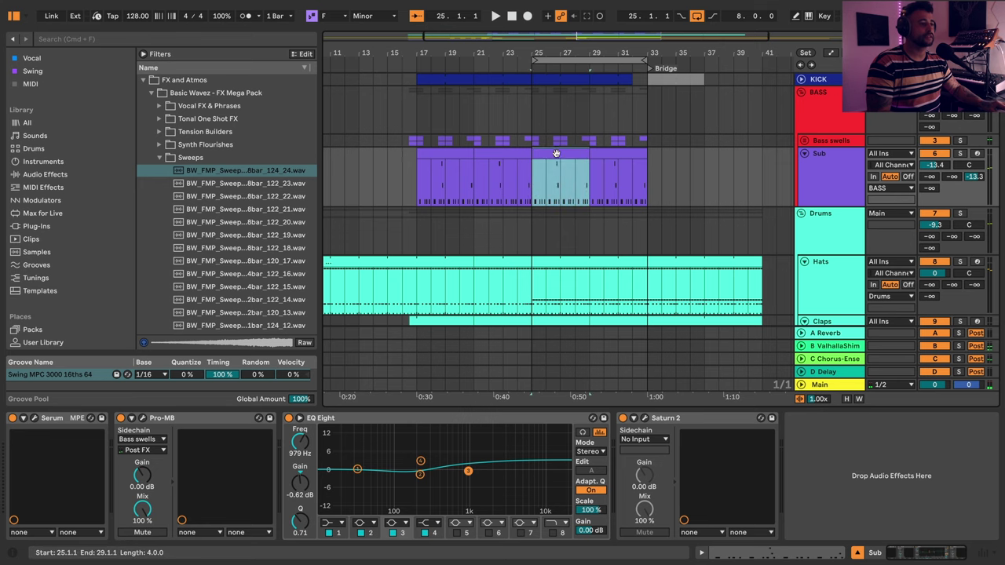
scroll(581, 228, down, 10)
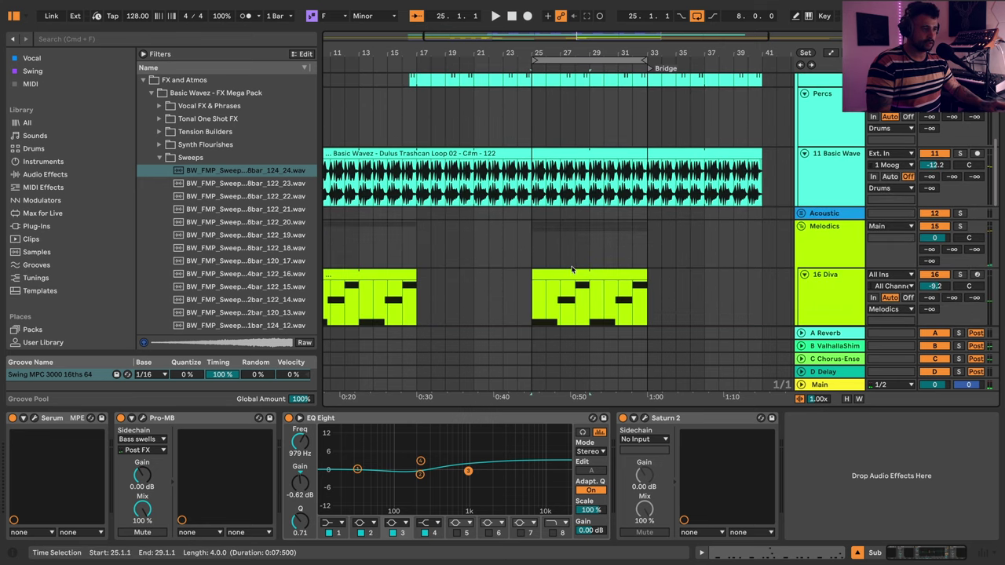
scroll(569, 275, down, 1)
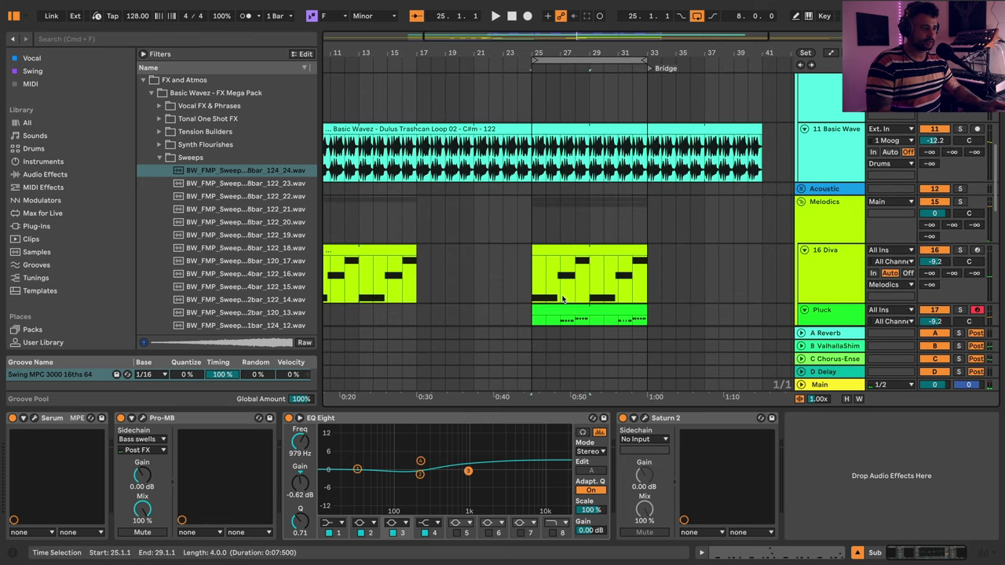
double_click(559, 251)
key(space)
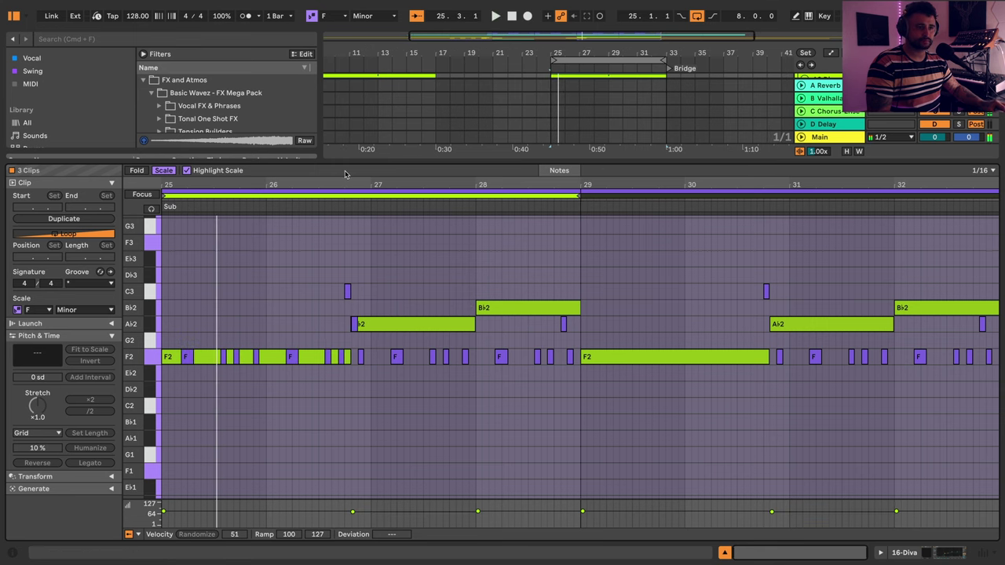
- Focus on the Sub clip and raise its F2 notes between 26.4.3 and the end of bar 27 to A♭2
click(152, 196)
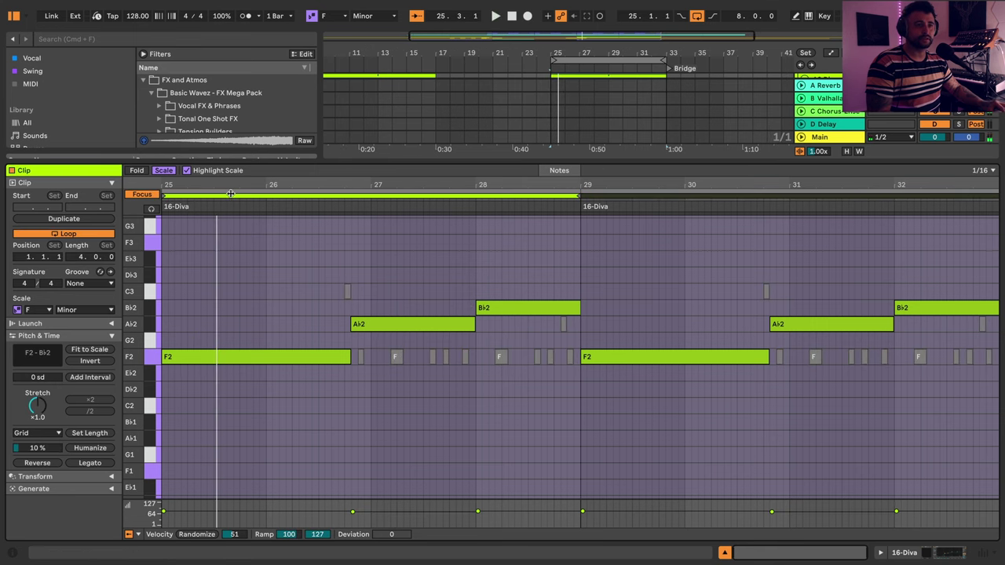
click(395, 357)
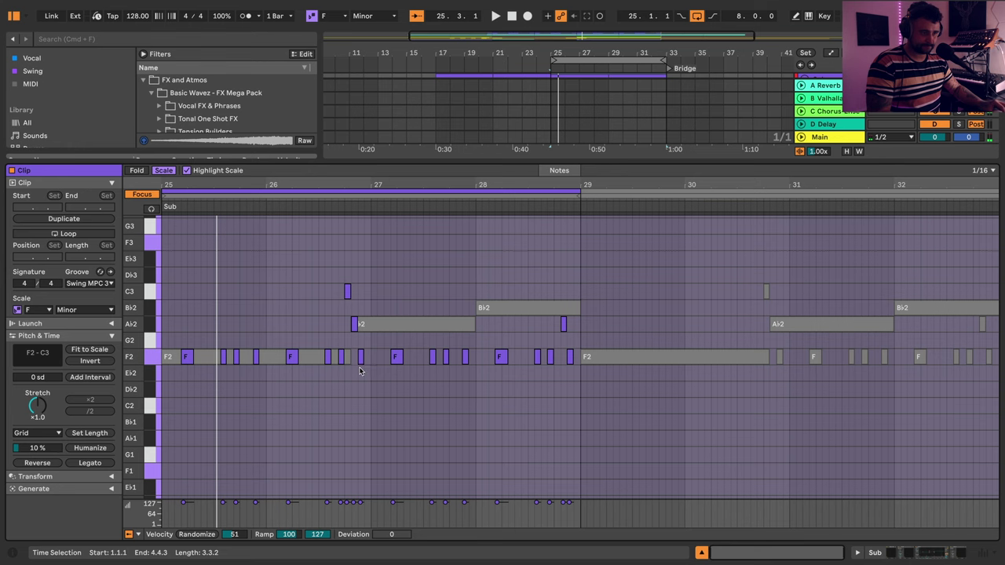
drag(360, 371, 464, 348)
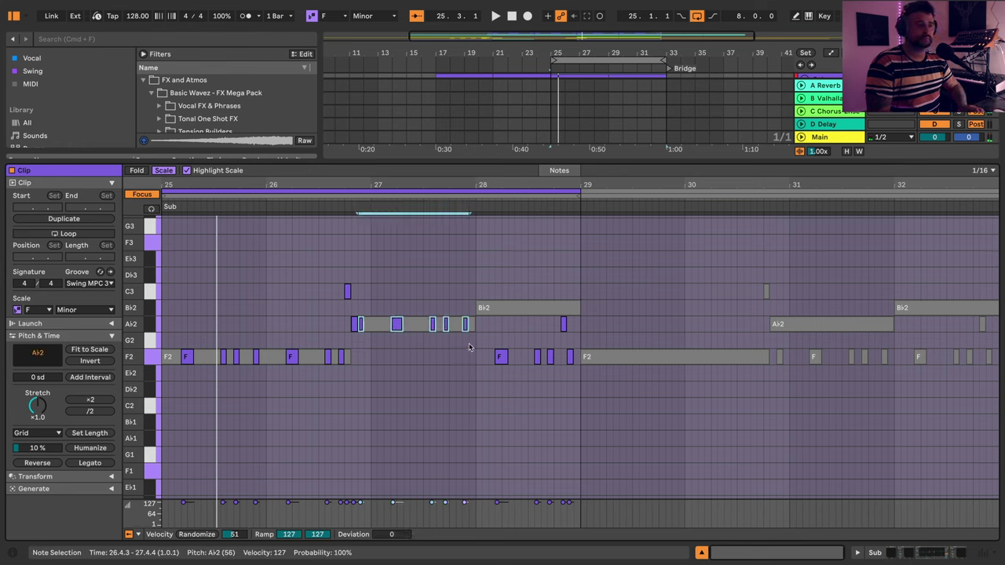
- Transpose the Sub notes in bar 28 up five semitones, so the F2 notes become B♭2
drag(480, 363, 577, 327)
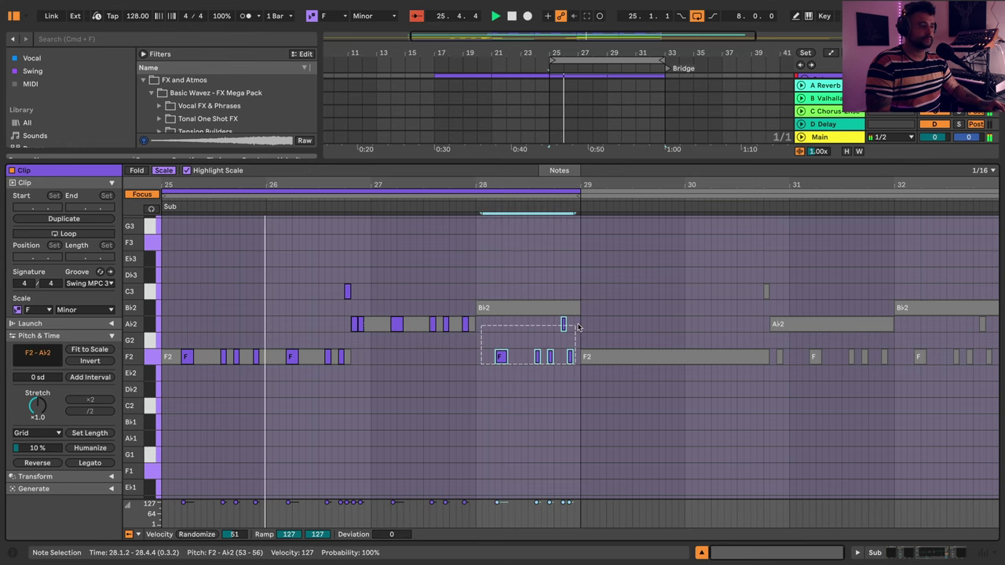
key(Up)
key(Up)
key(Up)
key(Up)
key(Up)
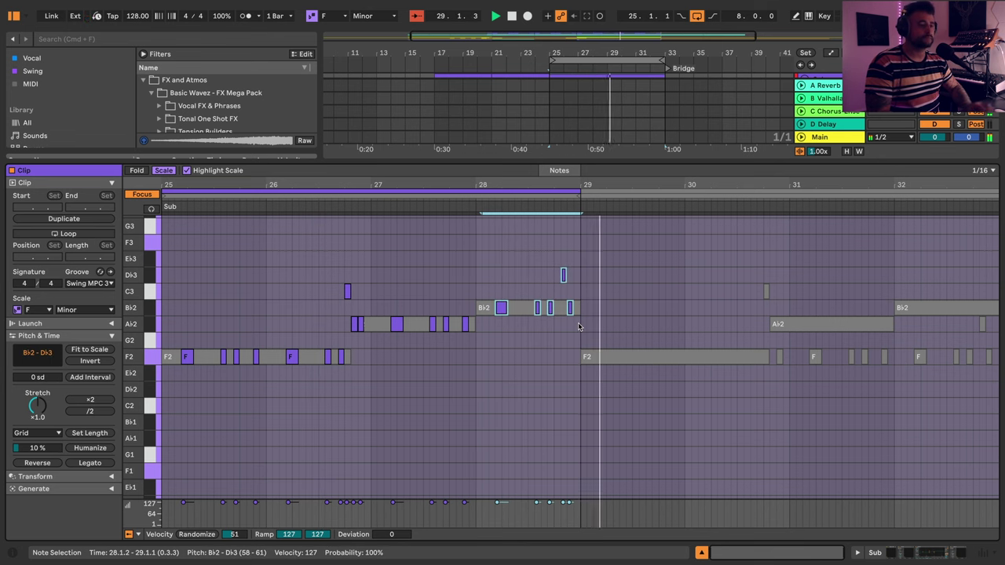
- Return to the arrangement, duplicate the edited Sub clip over bars 29 to 33 and play from bar 25
key(shift+Tab)
key(space)
scroll(601, 188, up, 3)
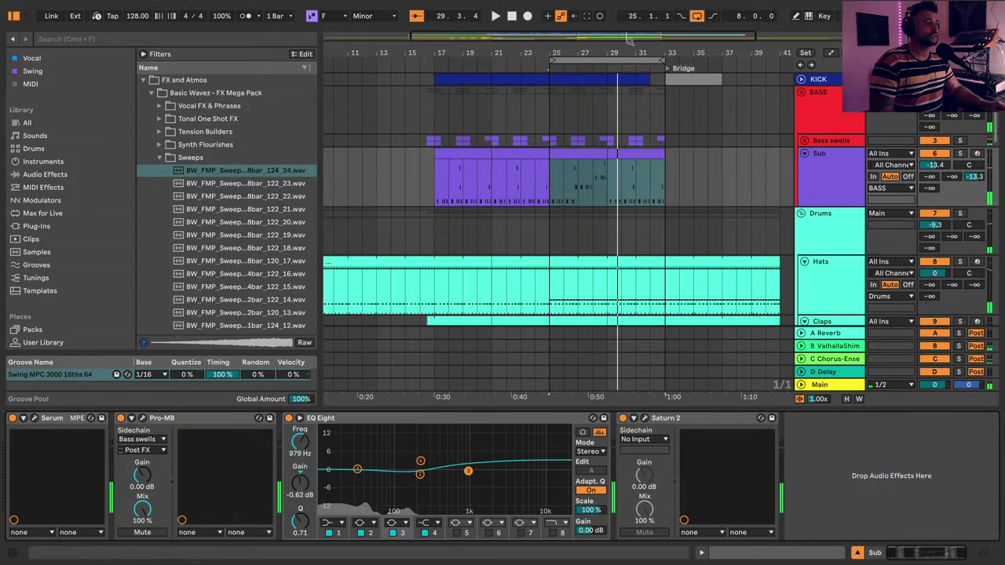
drag(627, 39, 621, 122)
click(543, 153)
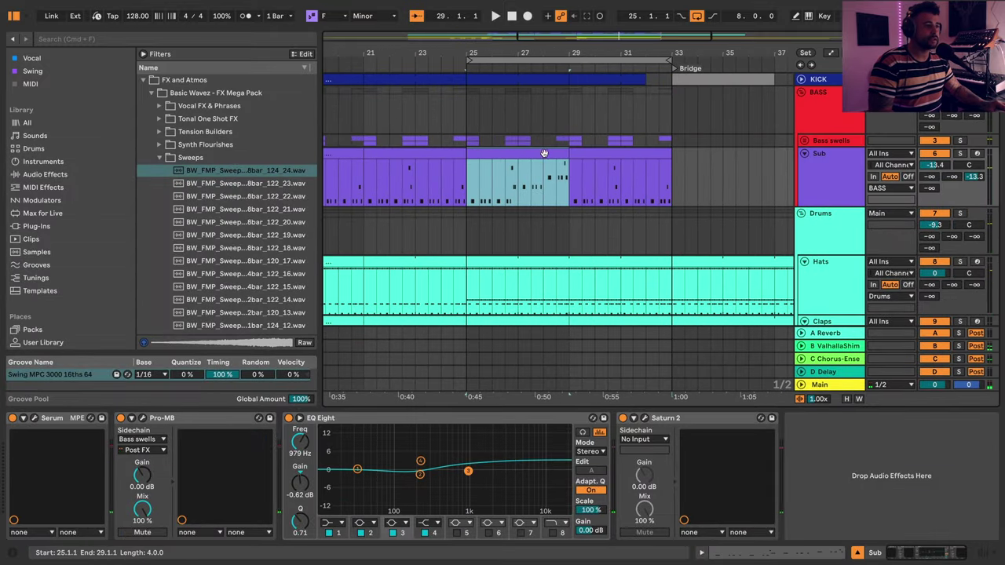
key(ctrl+d)
click(467, 182)
key(space)
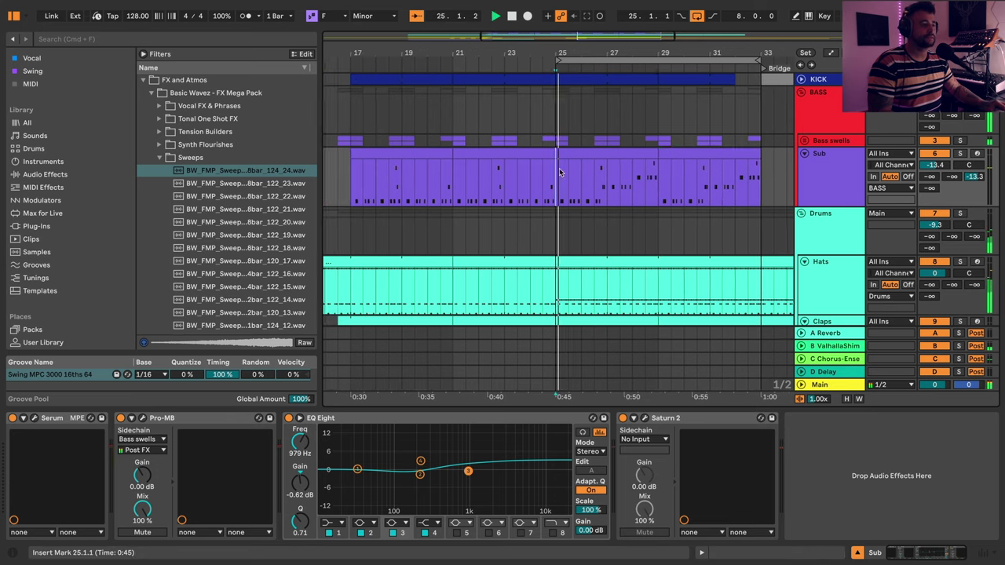
- Turn on looping for the Sub clip at bar 25 and select the Sub track's bars 25 to 33
double_click(605, 155)
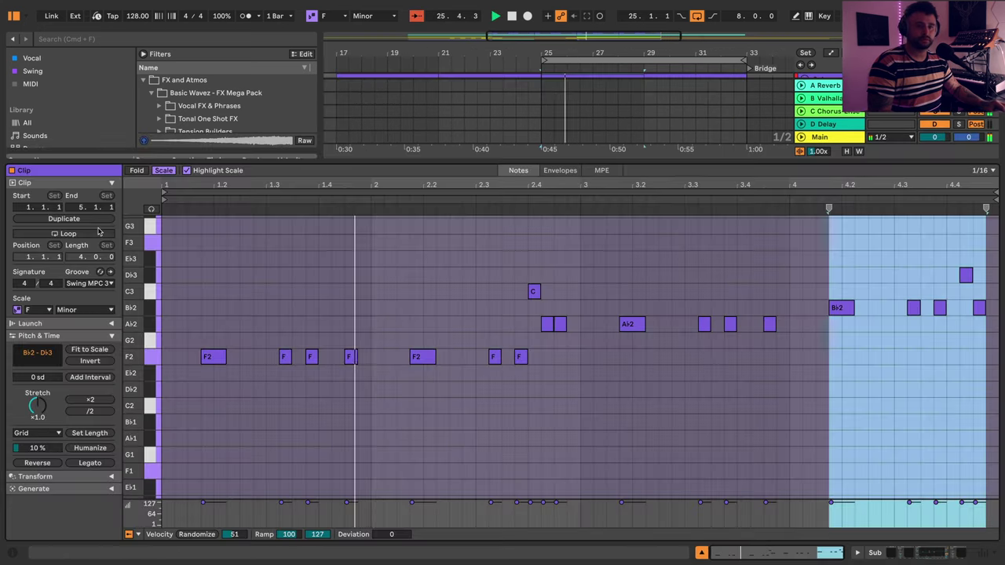
click(50, 234)
key(shift+Tab)
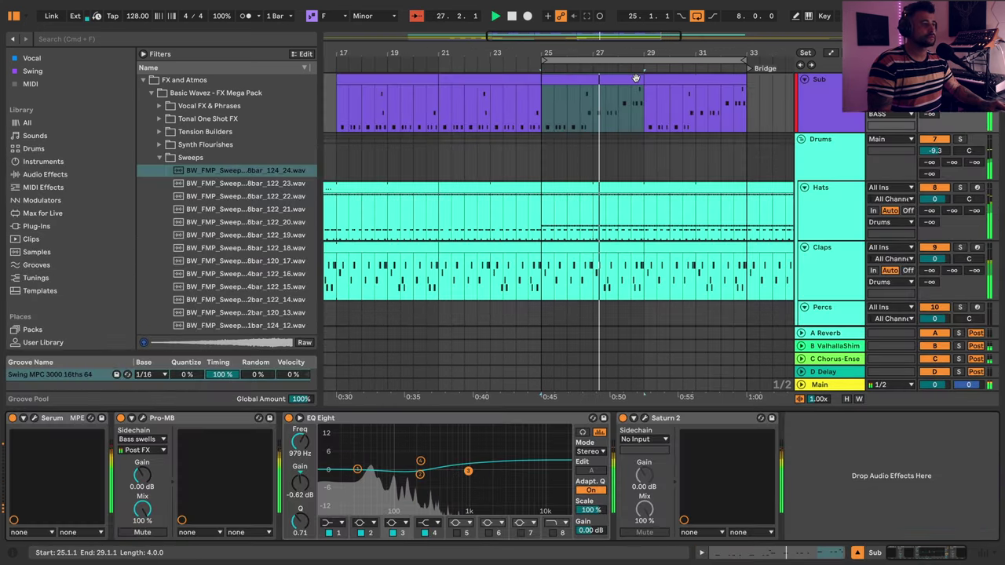
shift+click(742, 91)
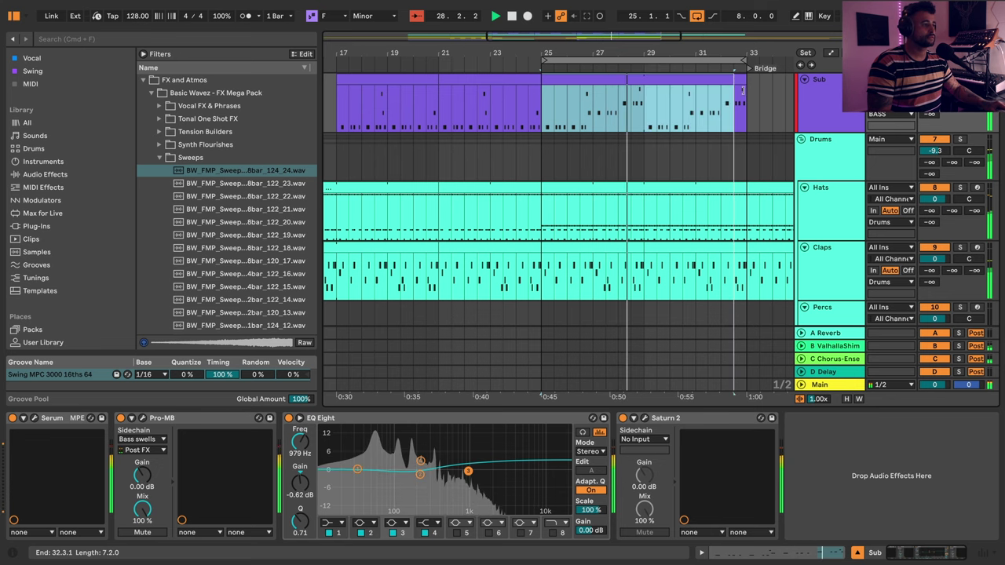
scroll(730, 86, up, 3)
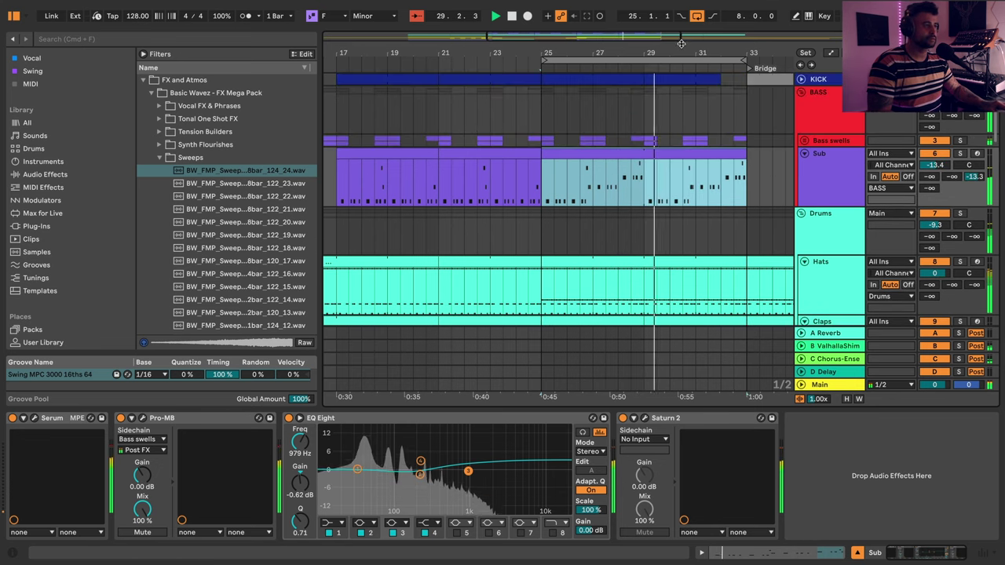
drag(681, 44, 582, 52)
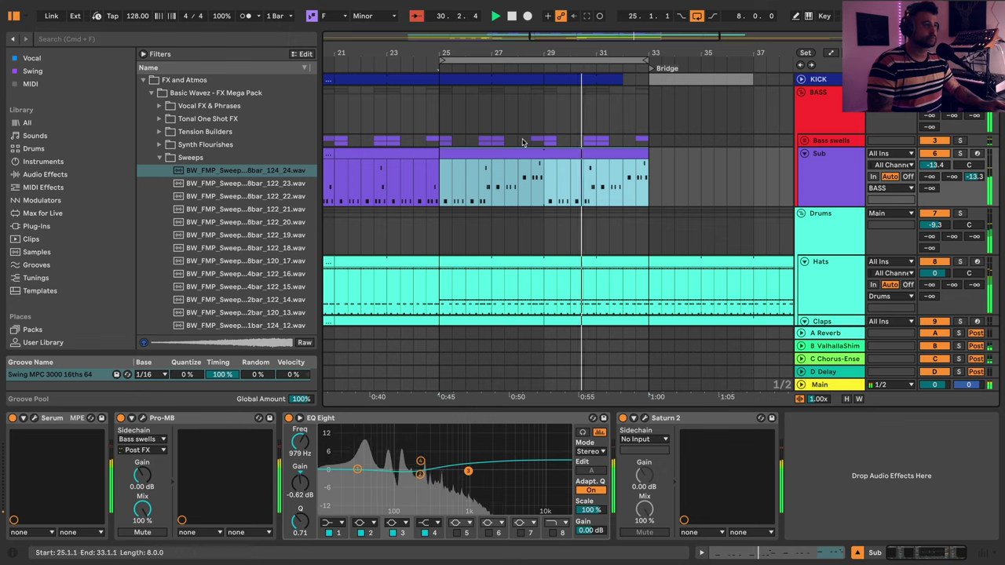
- Unfold the Bass swells group and compare the Bass swell notes with the Sub notes in the note editor
click(803, 141)
scroll(601, 218, down, 1)
key(space)
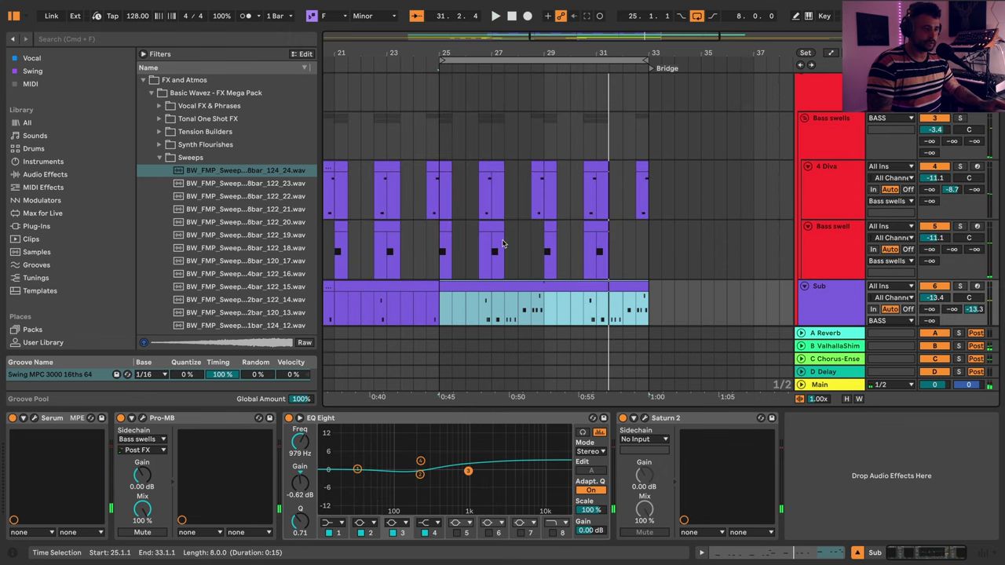
scroll(489, 201, down, 1)
click(492, 204)
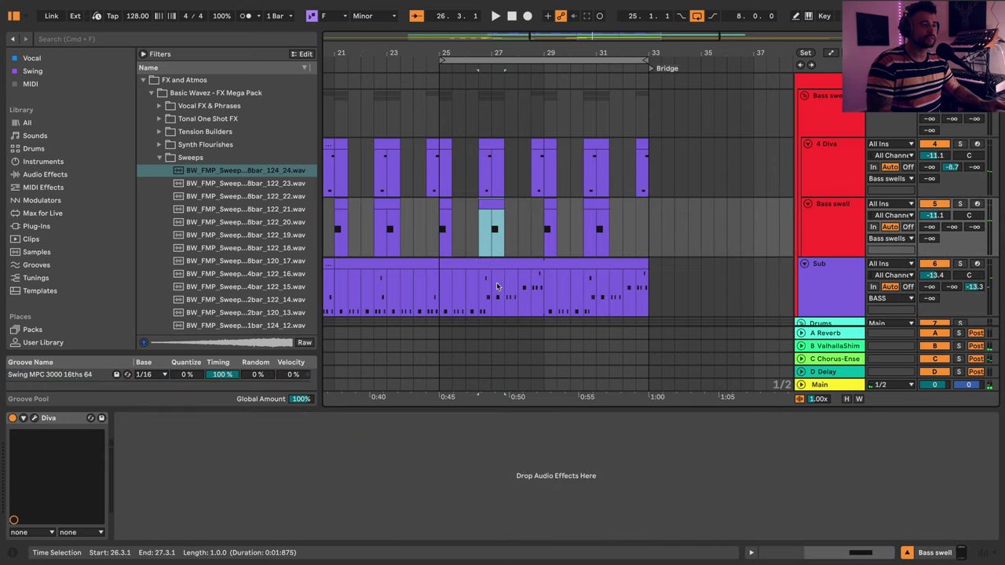
double_click(493, 267)
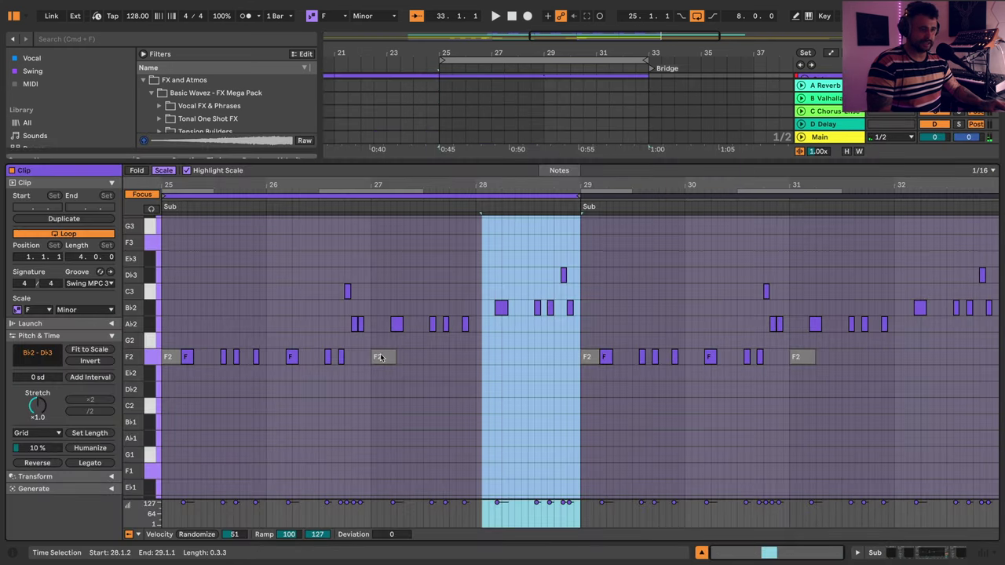
click(328, 190)
key(shift+Tab)
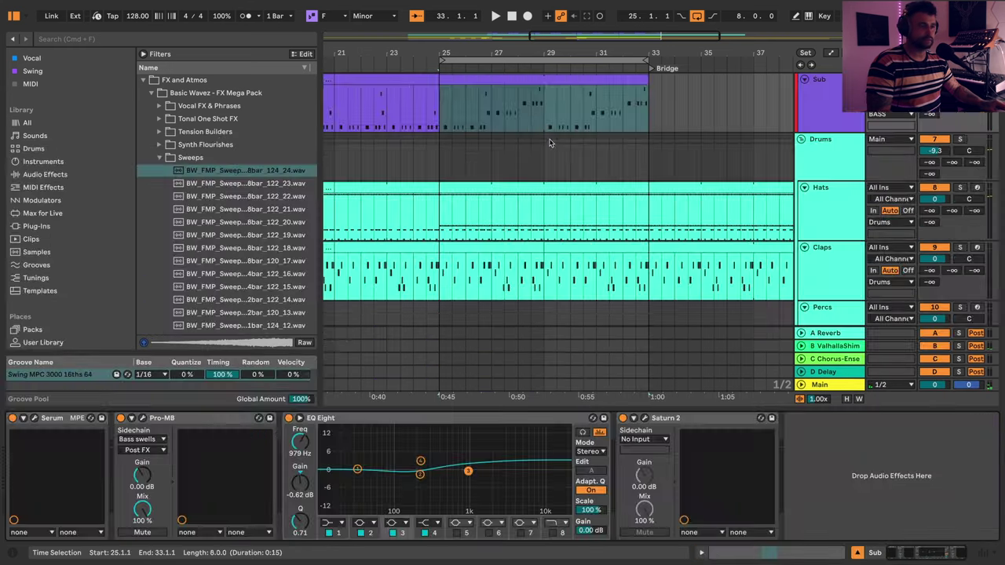
- Consolidate the 4 Diva and Bass swell clips from bar 25 to 33 into one clip per track
click(515, 143)
scroll(460, 146, up, 4)
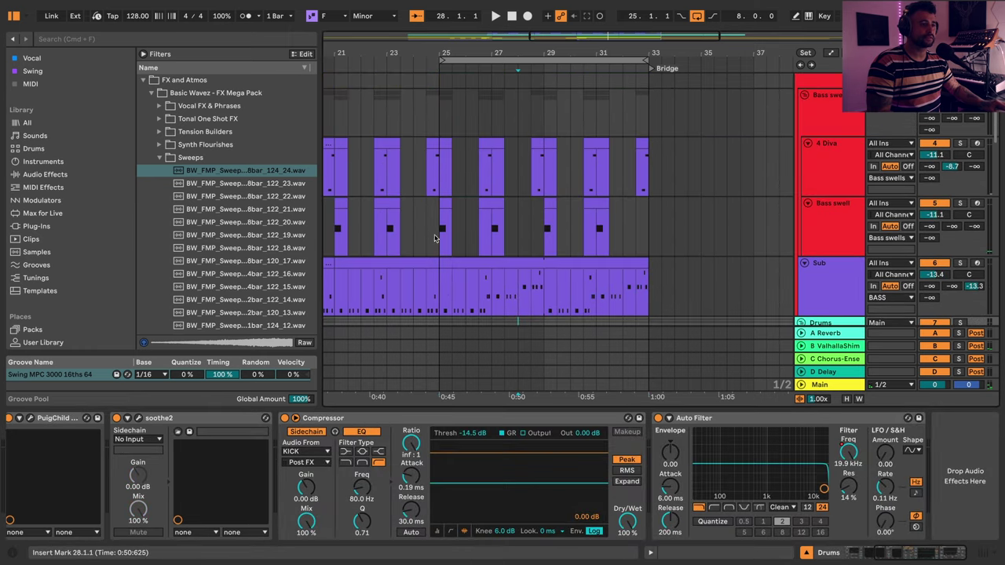
drag(443, 231, 617, 163)
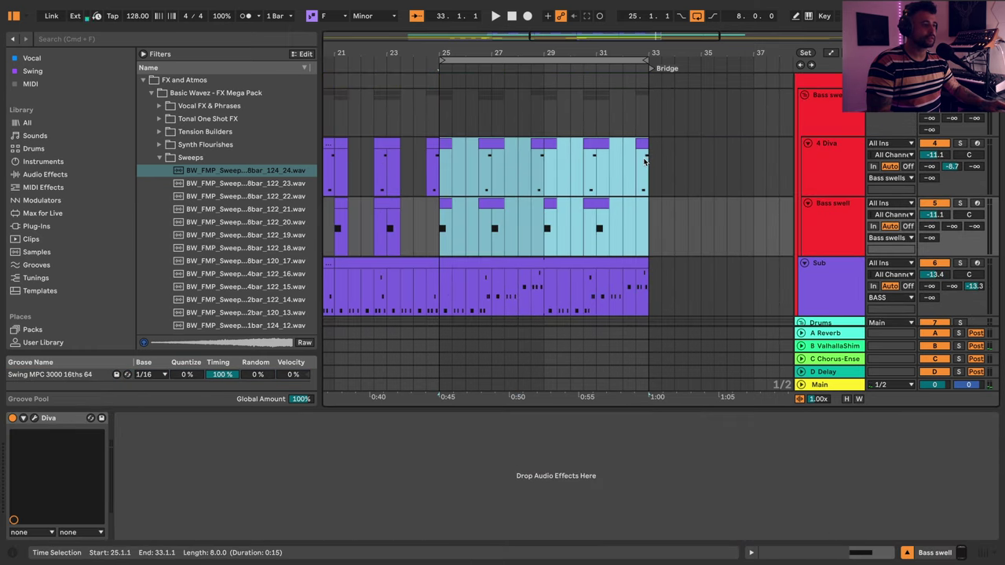
click(645, 161)
key(super+j)
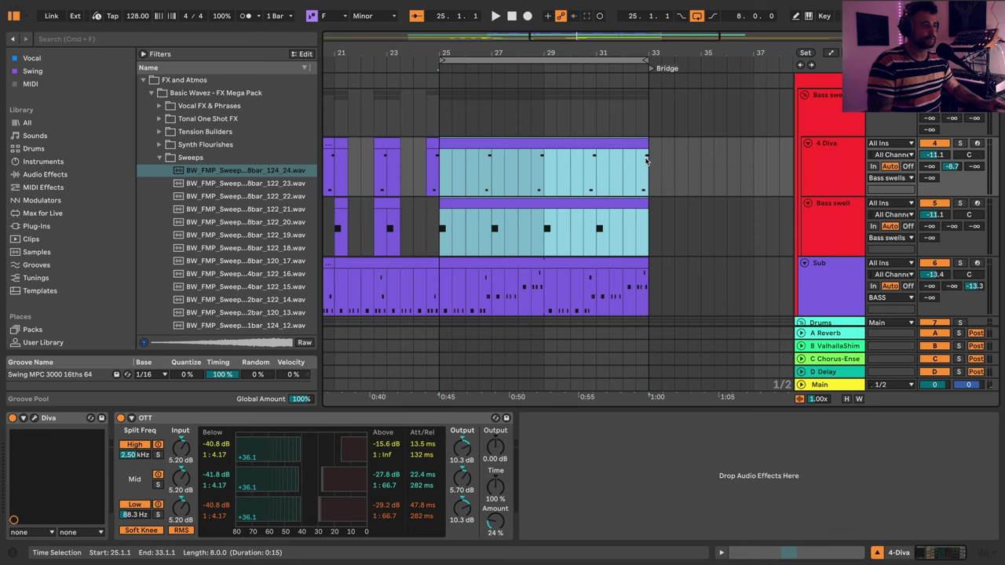
- Assign the Bass swells group's red track color to its grouped tracks and clips
click(738, 214)
right_click(845, 126)
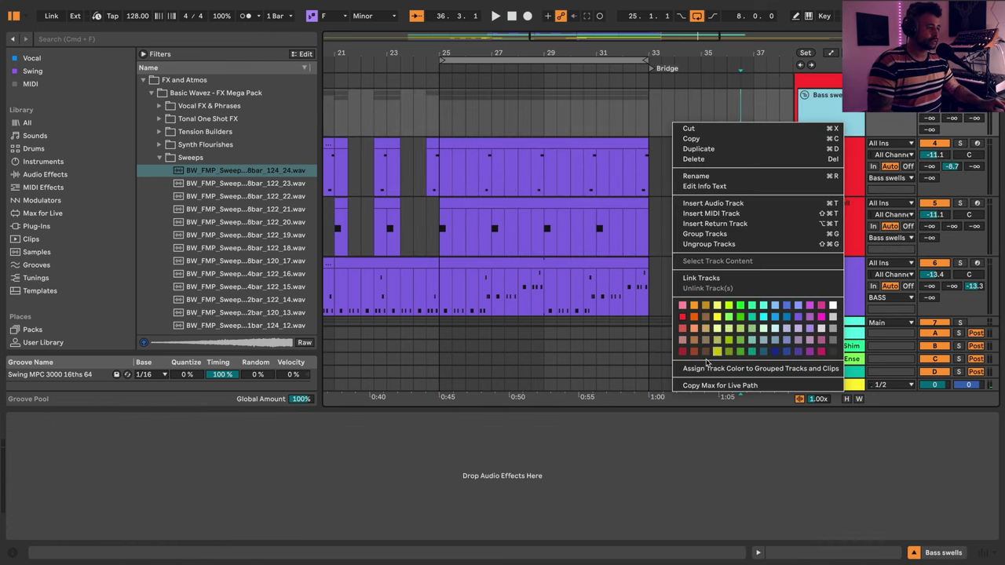
click(706, 370)
- Show the Bass swell and Sub clips together and raise the Bass swell note at bar 27 from F2 to A♭2
click(489, 206)
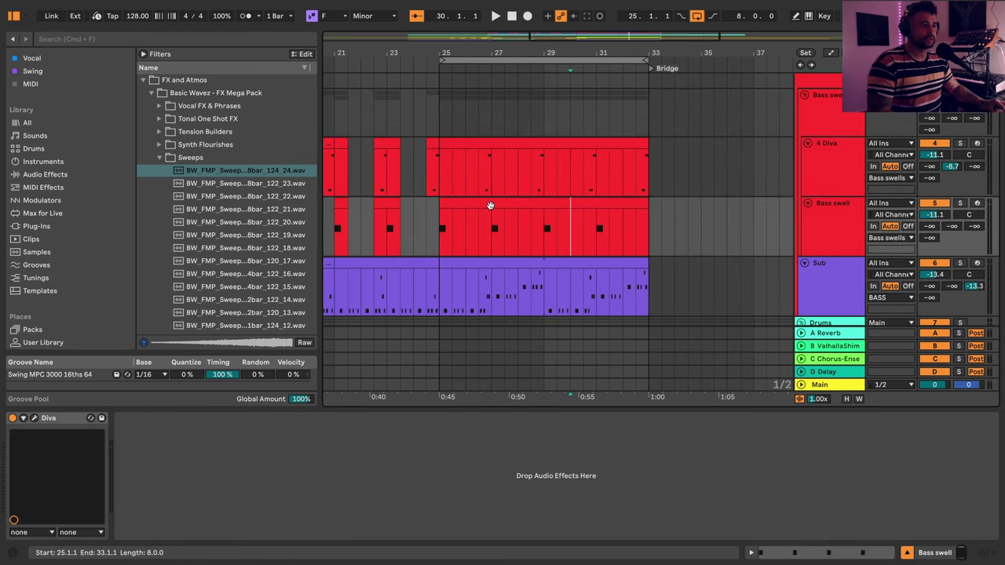
double_click(482, 267)
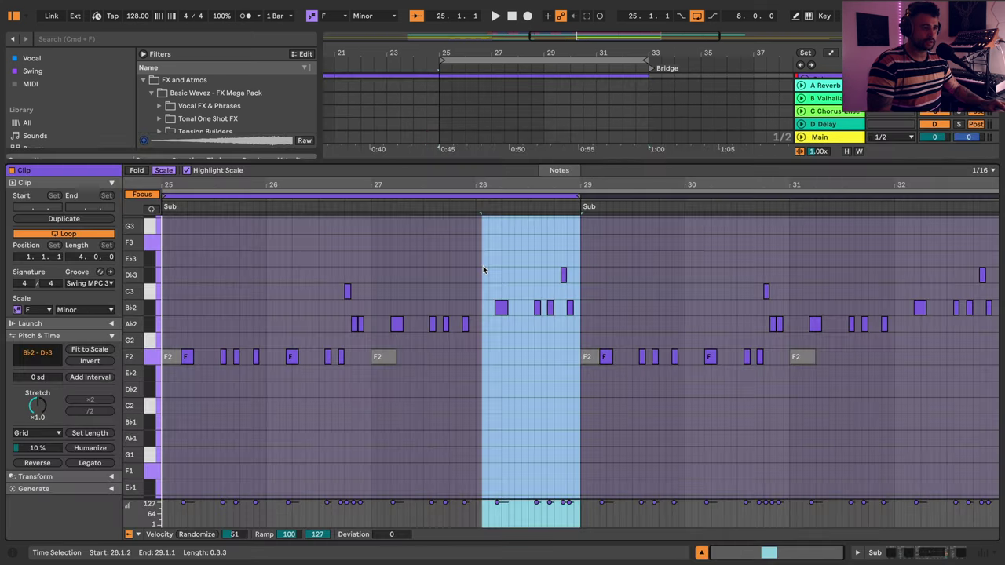
click(356, 192)
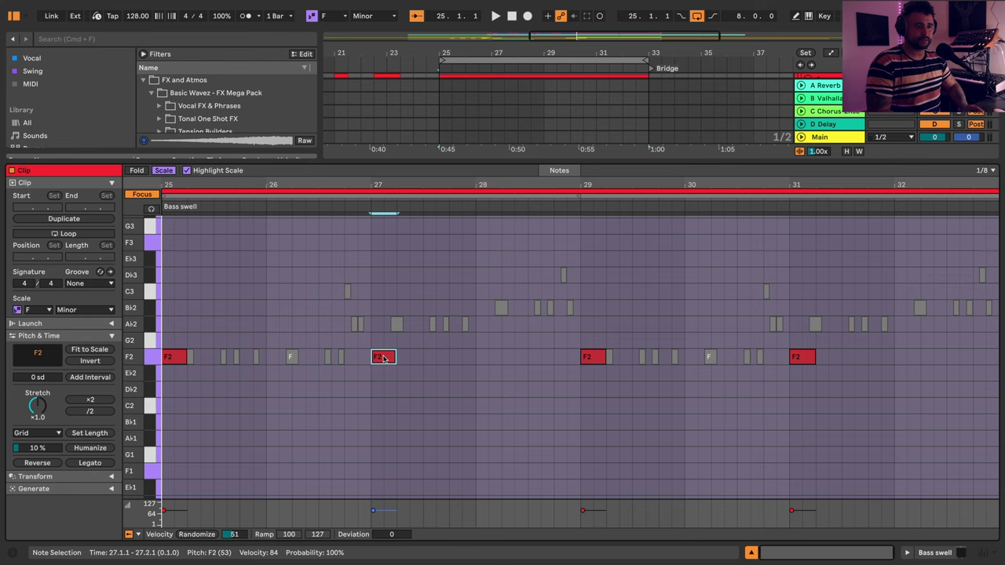
key(space)
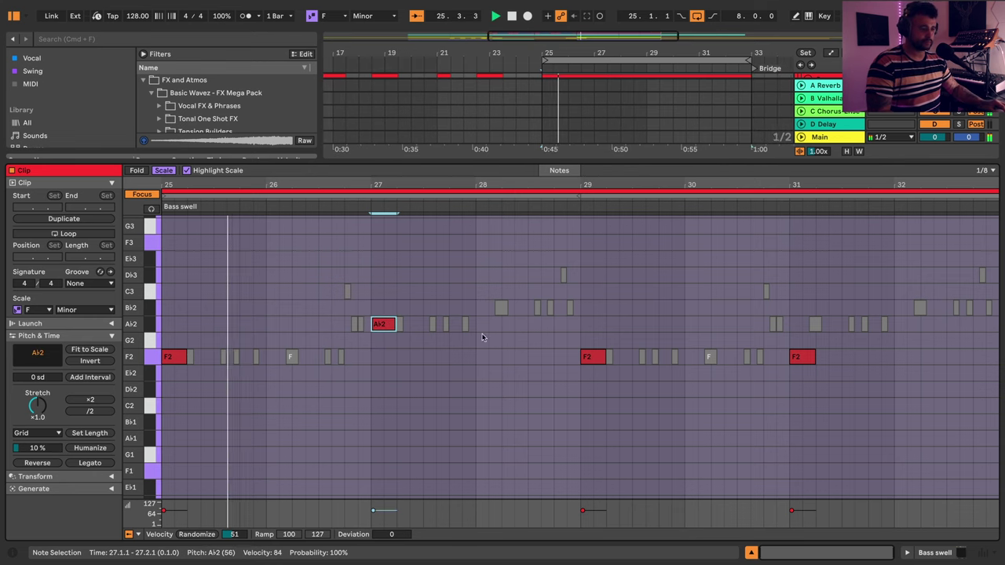
- Add a one-beat B♭2 note at 28.3 in the Bass swell clip, play it and return to the arrangement
double_click(534, 307)
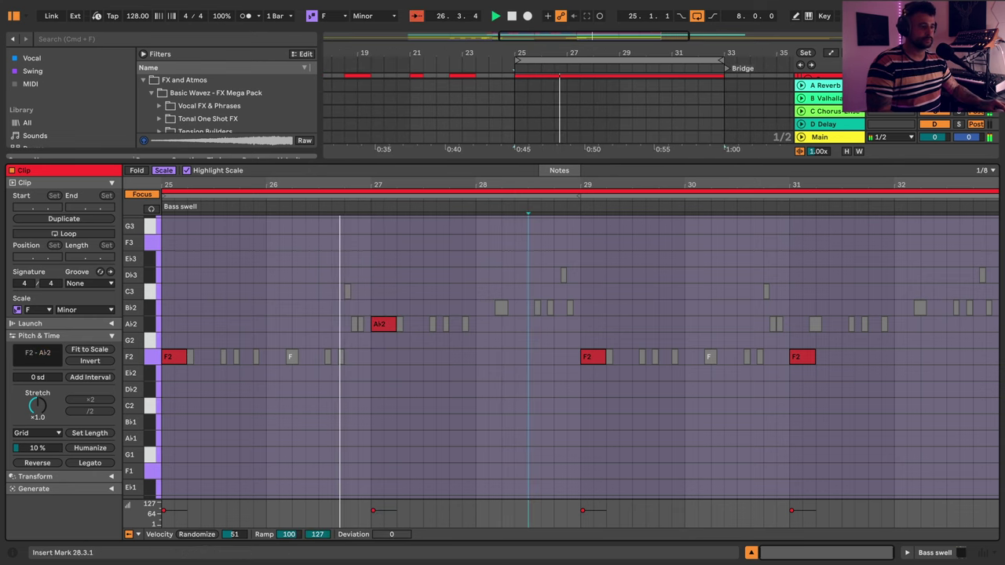
drag(539, 308, 554, 308)
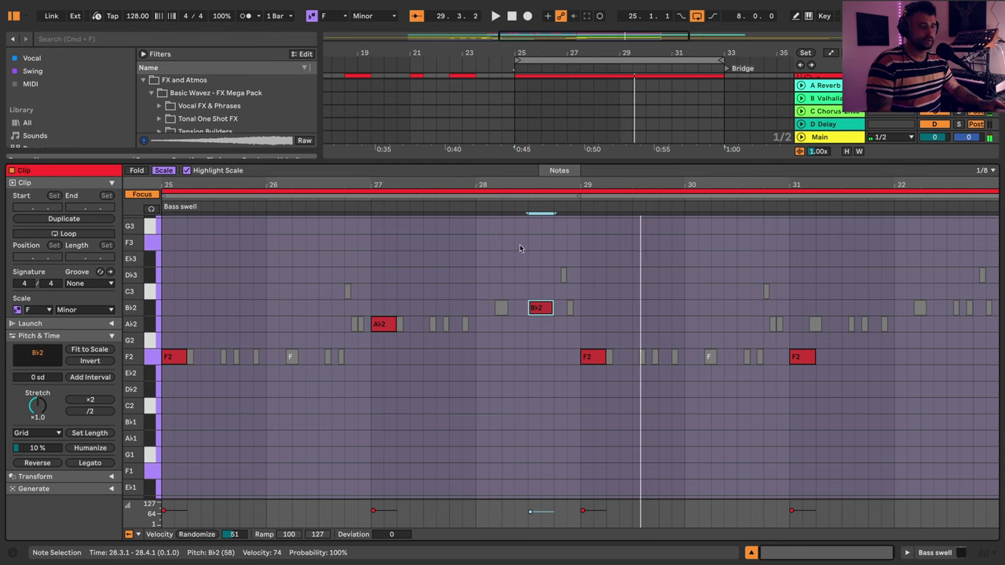
click(523, 201)
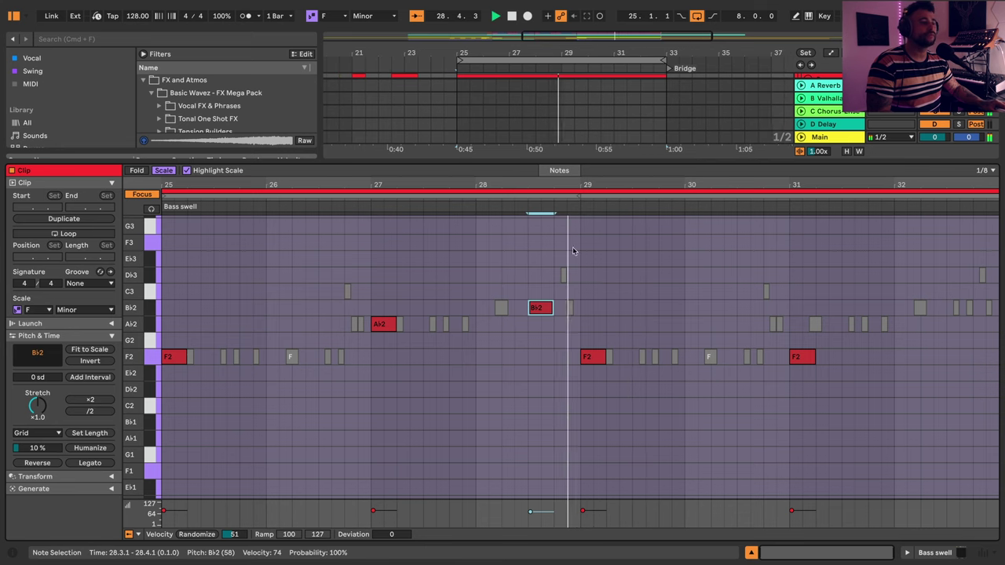
key(shift+Tab)
scroll(551, 167, up, 3)
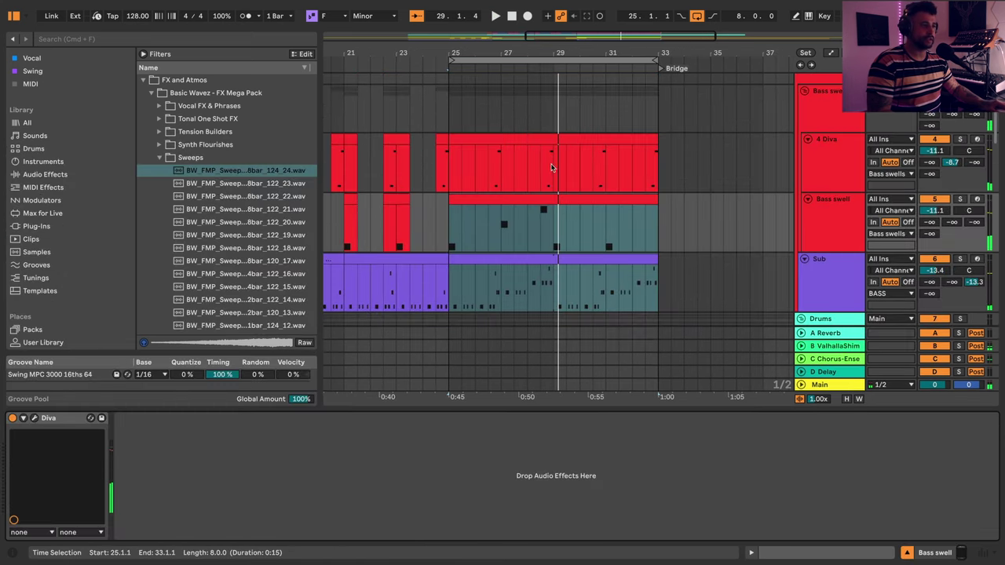
- Show the 4 Diva and Sub clips from bar 25 together in the note editor, with 4 Diva as the editable clip
click(539, 150)
click(532, 141)
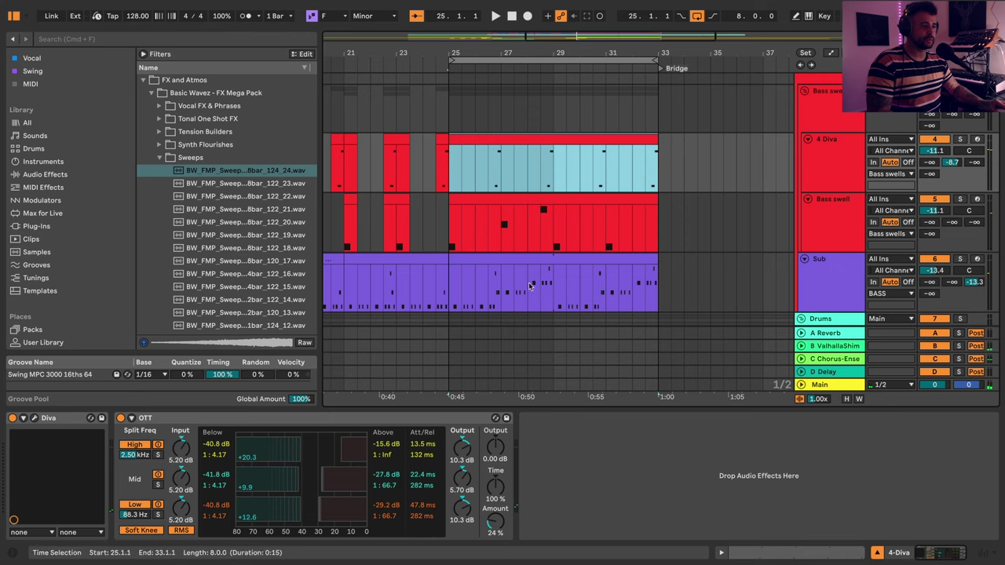
double_click(530, 256)
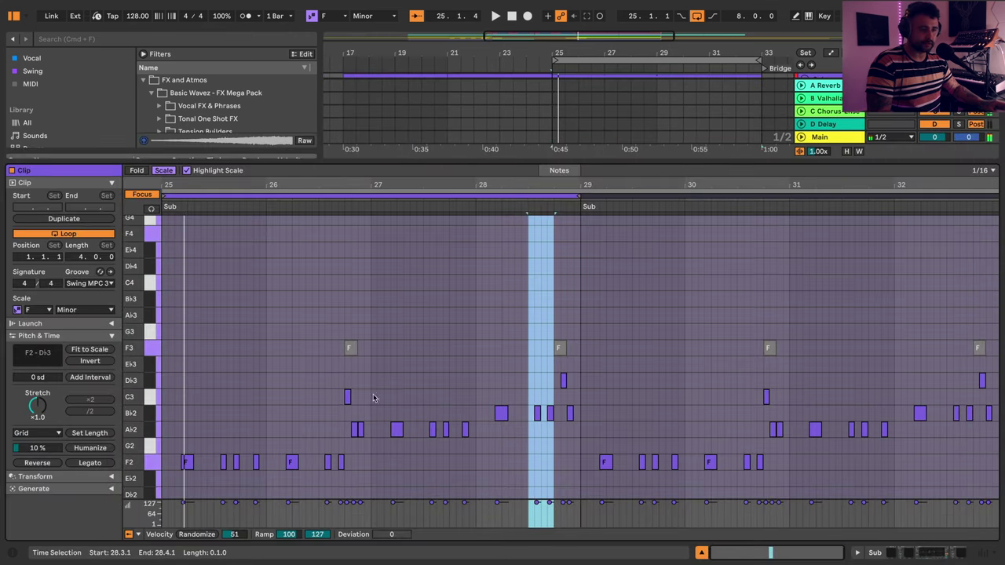
scroll(351, 347, up, 2)
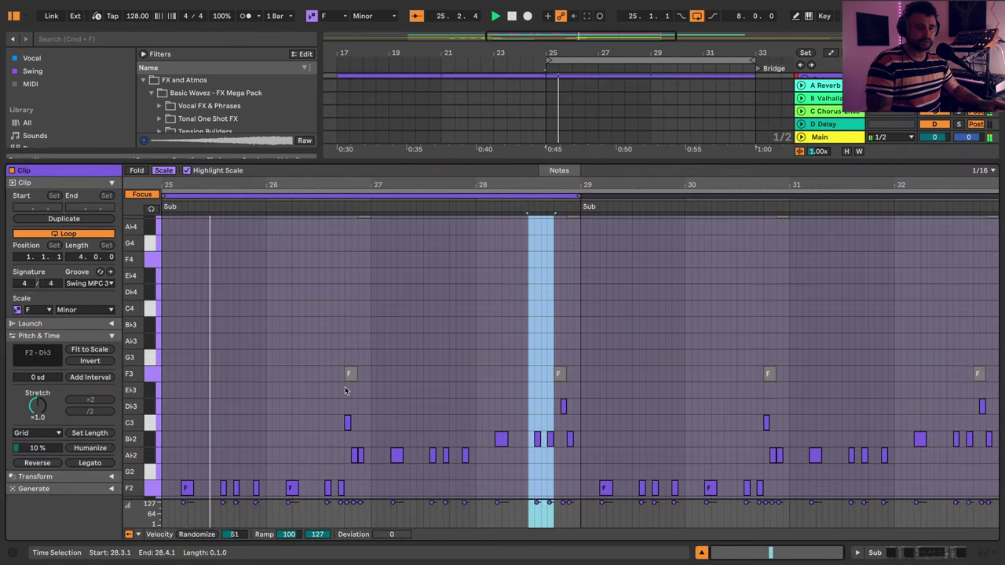
click(350, 374)
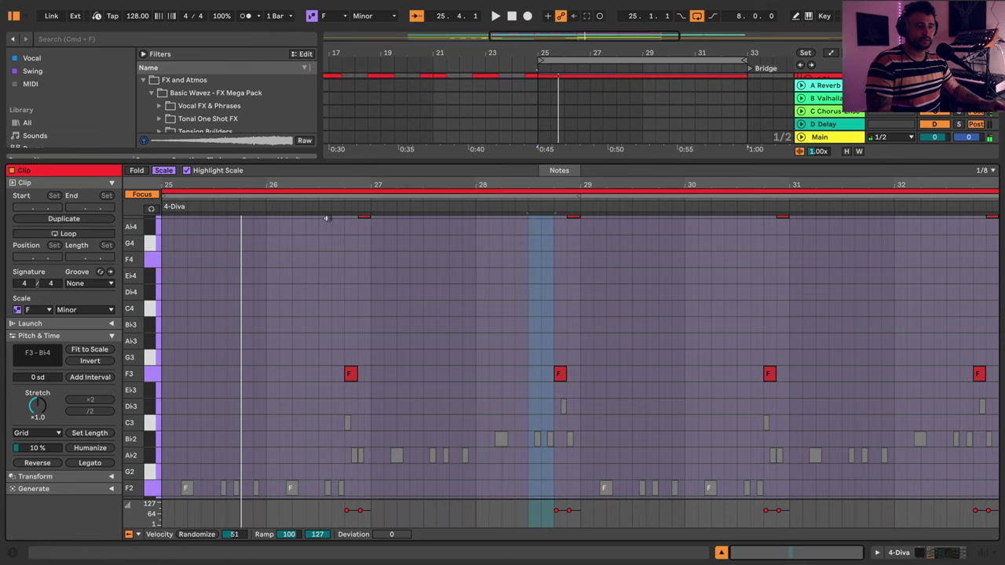
key(space)
scroll(364, 350, up, 3)
scroll(365, 354, down, 3)
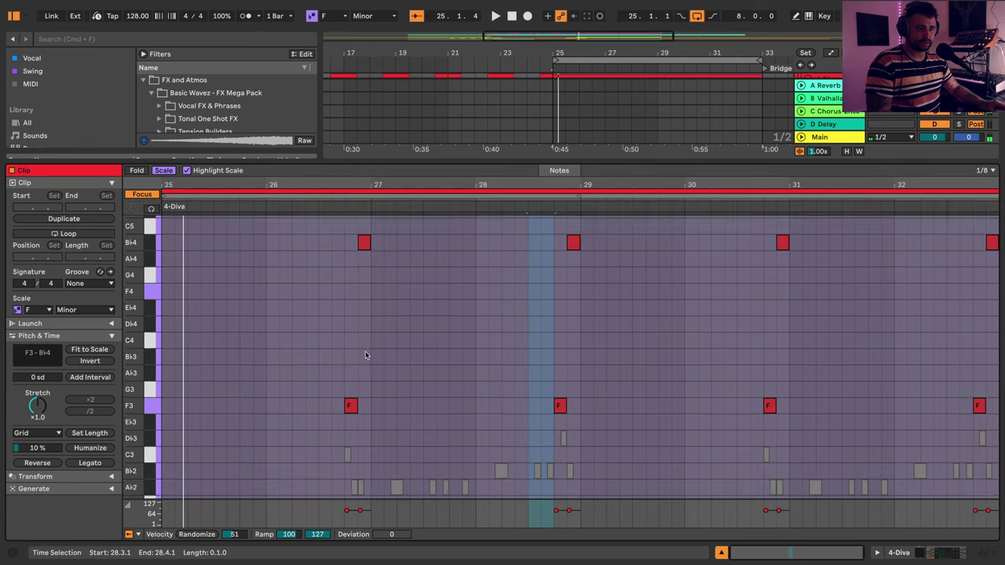
- Raise the 4 Diva F3 notes at 26.4 and 28.4 to A♭3 and B♭3 respectively, auditioning them during playback
click(351, 385)
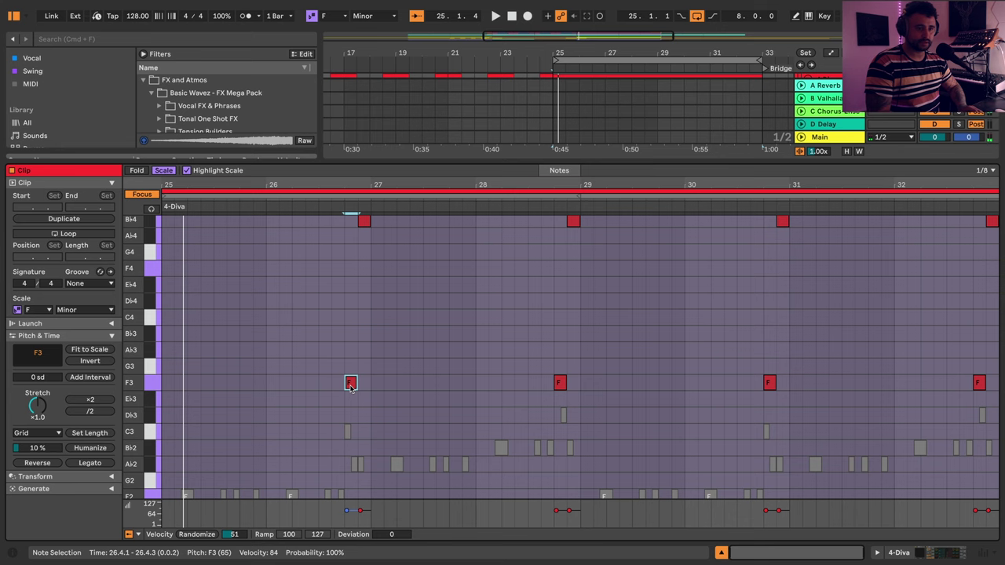
scroll(366, 312, up, 3)
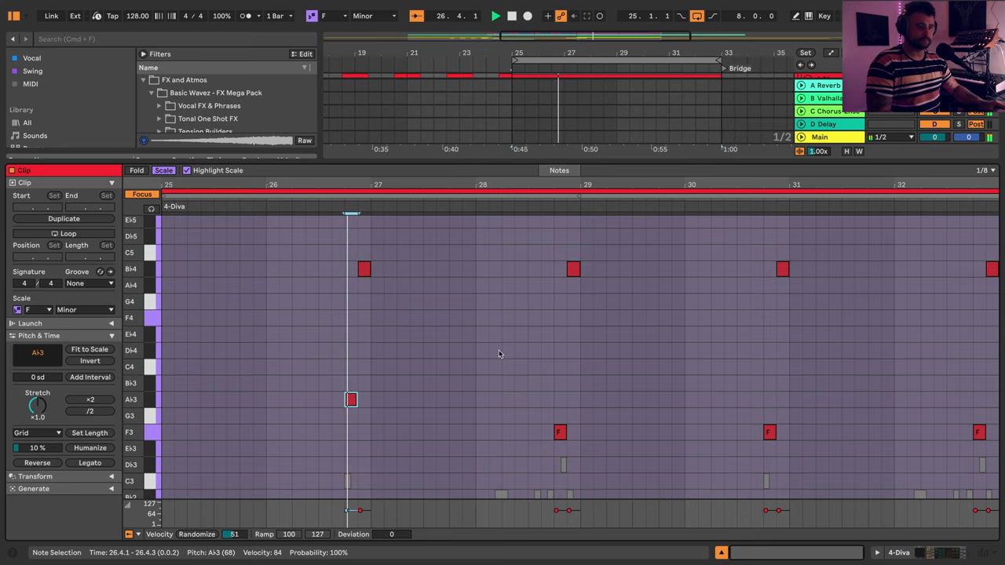
scroll(495, 353, down, 3)
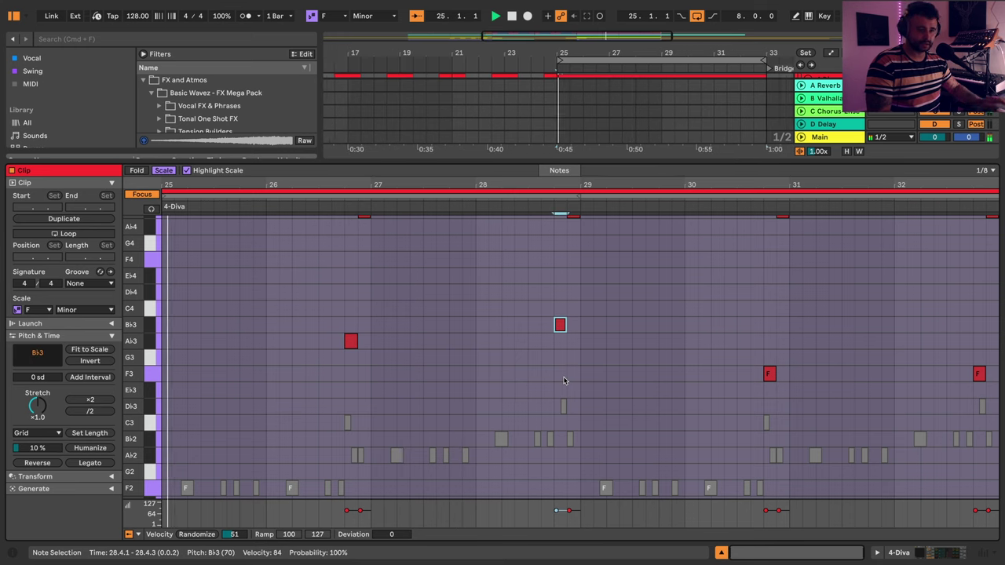
- Raise the 4 Diva B♭4 note at the end of bar 28 to D♭5 and return to the arrangement
scroll(573, 354, up, 4)
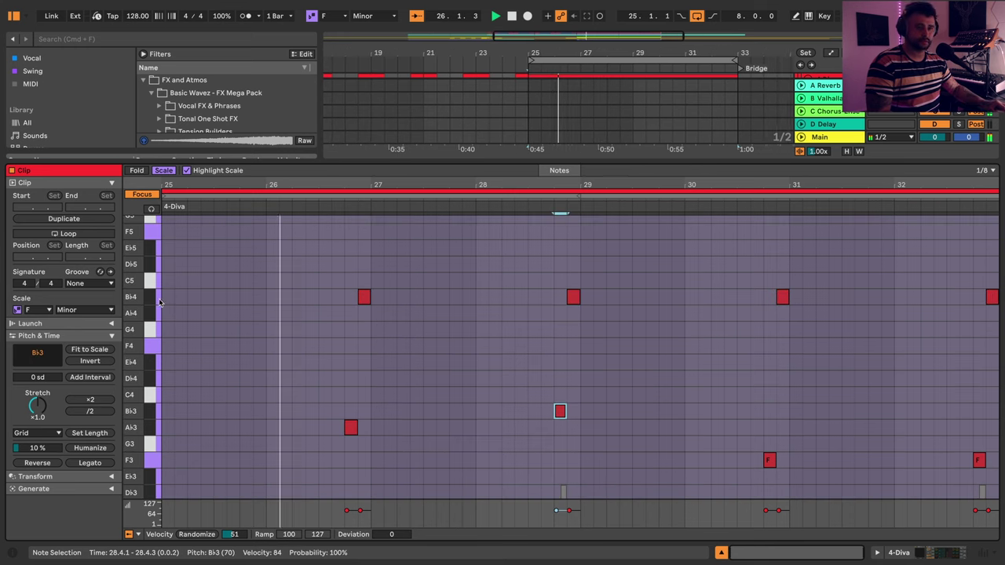
drag(540, 322, 603, 287)
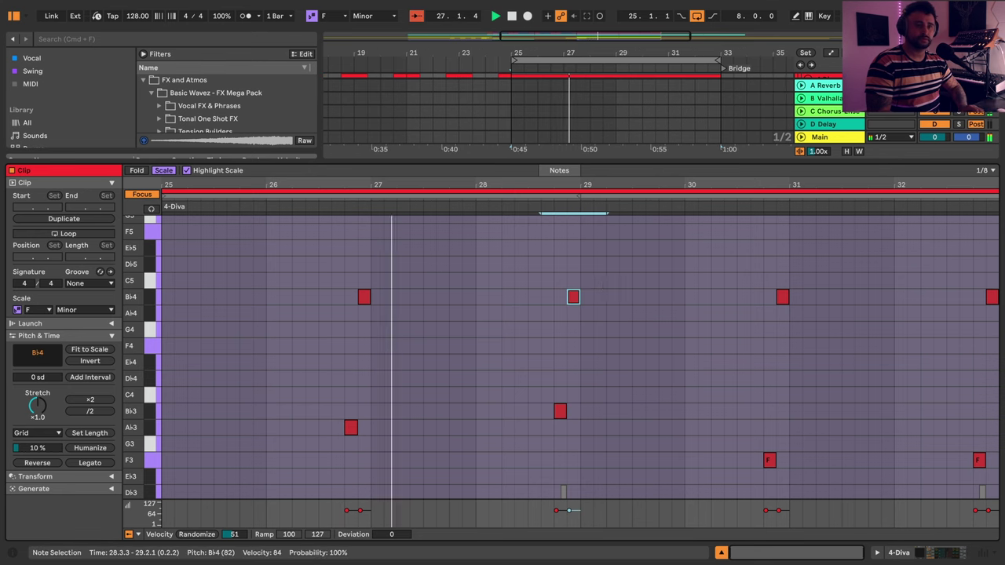
key(Up)
key(Up)
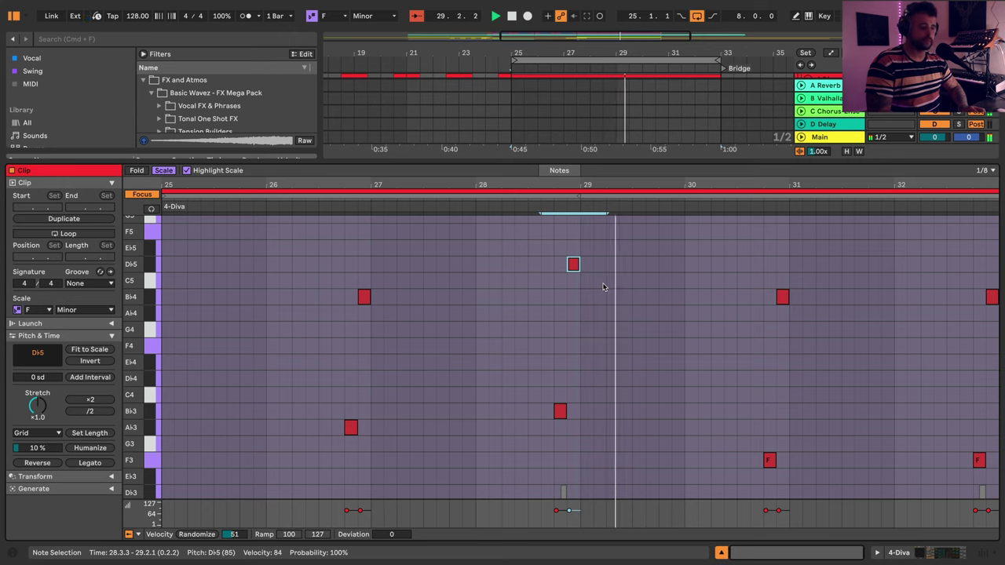
key(shift+Tab)
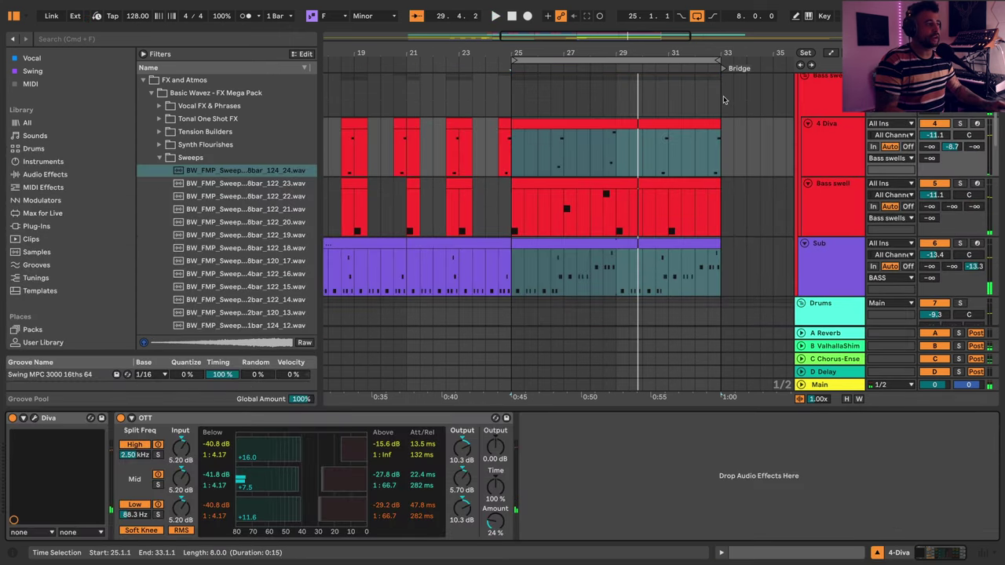
- Extend the arrangement loop to 24 bars, running from bar 25 to bar 49
drag(701, 54, 538, 18)
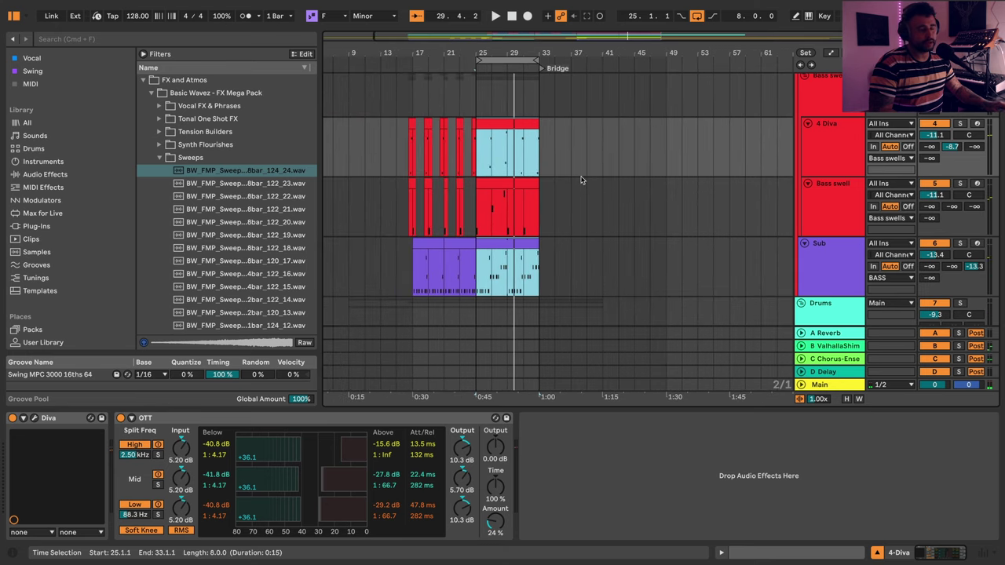
scroll(579, 200, up, 3)
scroll(509, 290, down, 2)
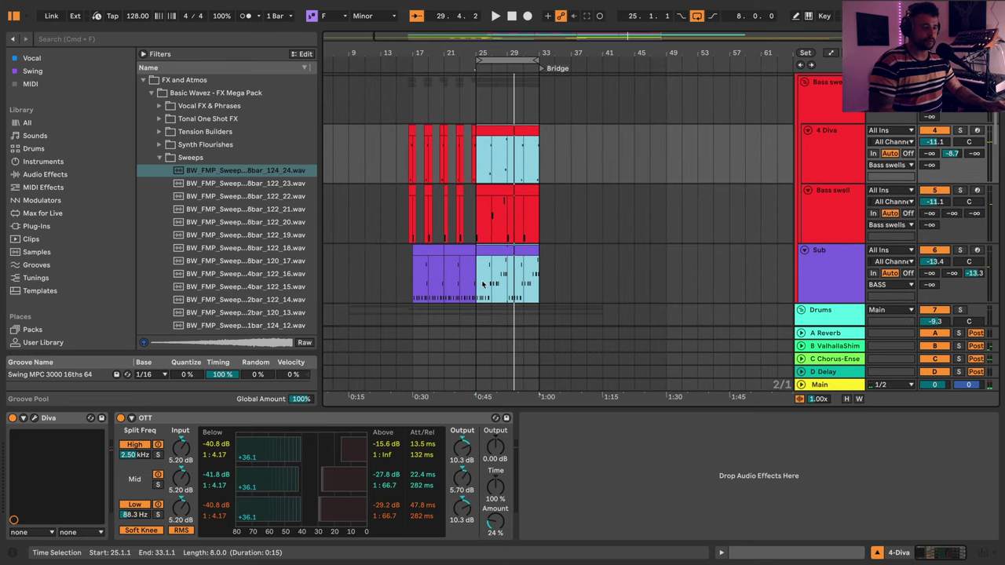
drag(479, 283, 538, 169)
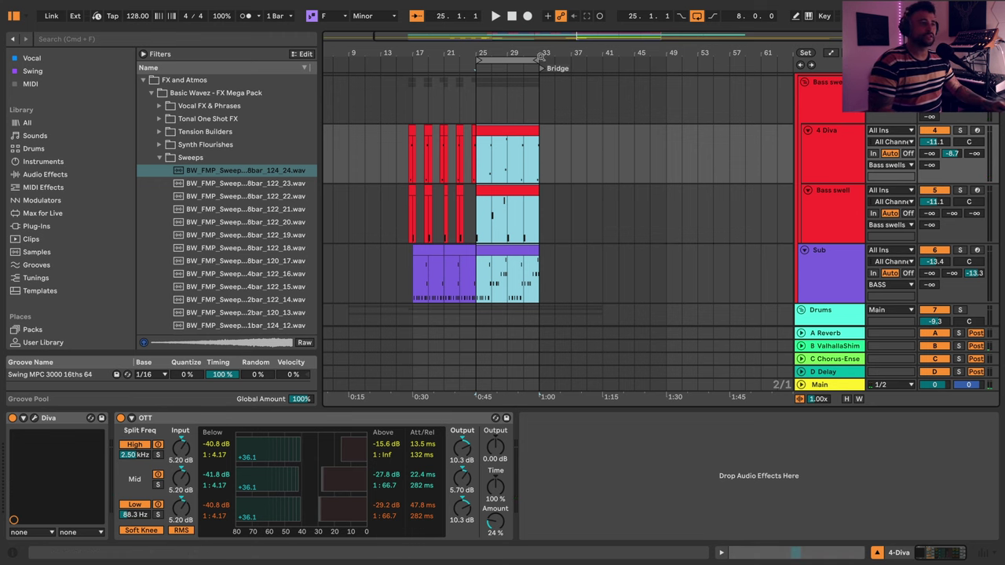
mouse_move(539, 53)
mouse_down()
mouse_move(542, 61)
mouse_move(668, 71)
mouse_up()
click(678, 187)
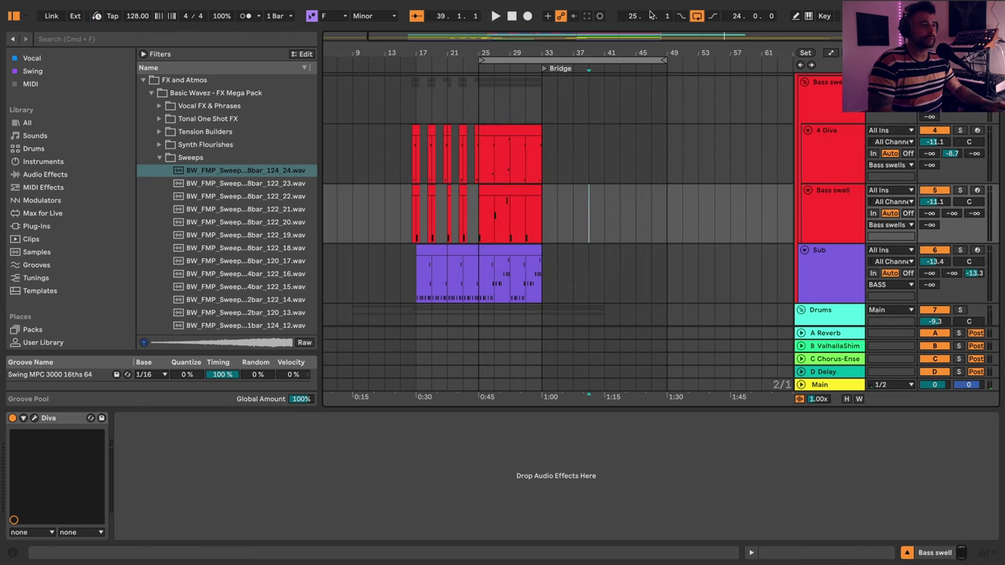
drag(654, 51, 622, 52)
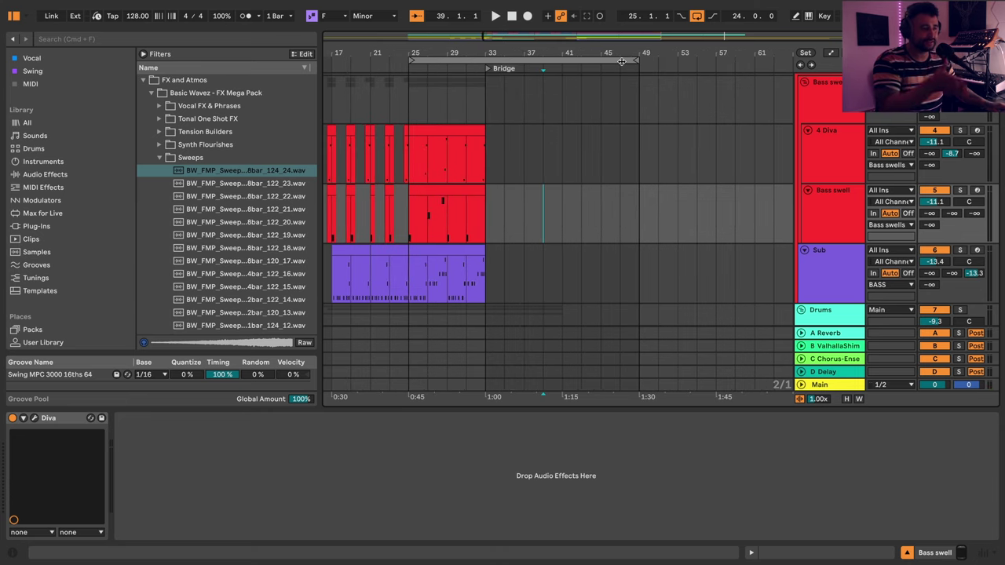
scroll(484, 228, down, 1)
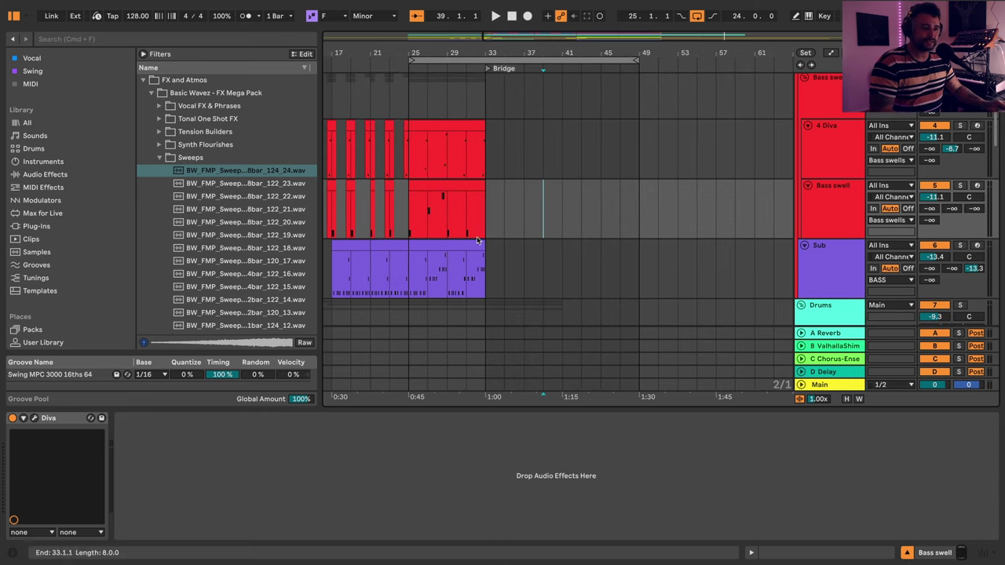
- Copy the four-bar Sub clip from bar 17 to bar 33, play it and duplicate it across bars 37 to 41
click(354, 249)
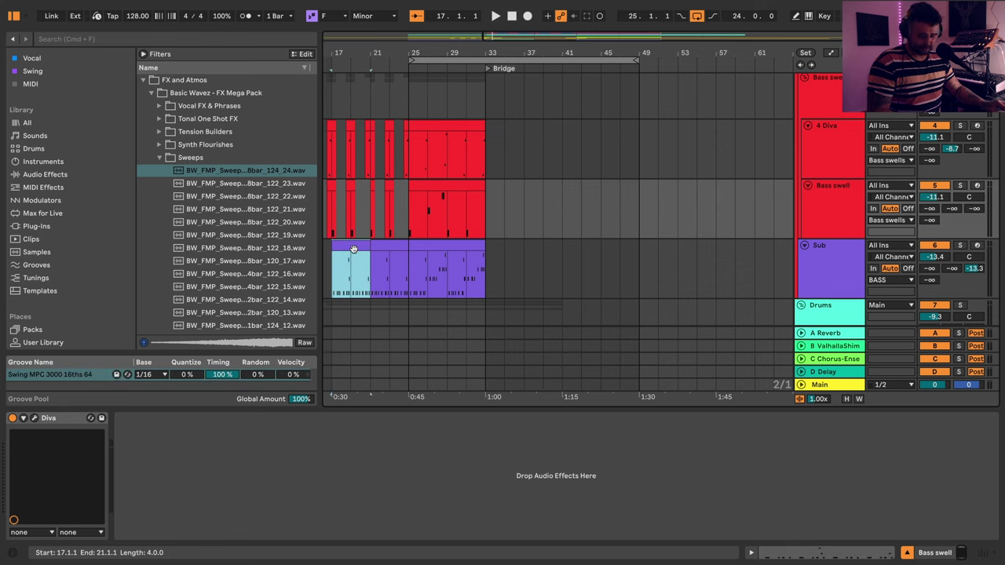
mouse_move(499, 267)
mouse_down()
mouse_move(525, 270)
mouse_move(515, 271)
mouse_up()
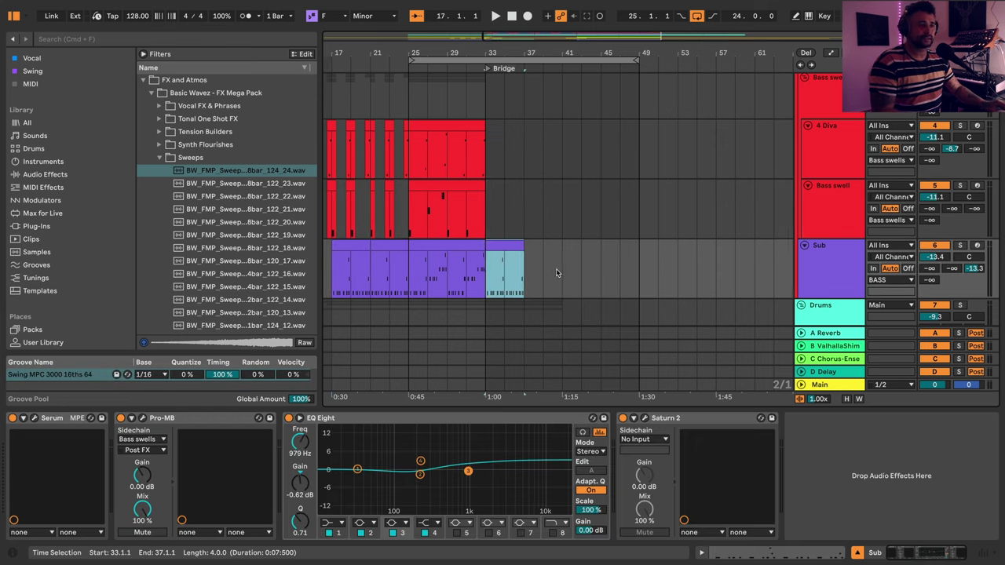
key(space)
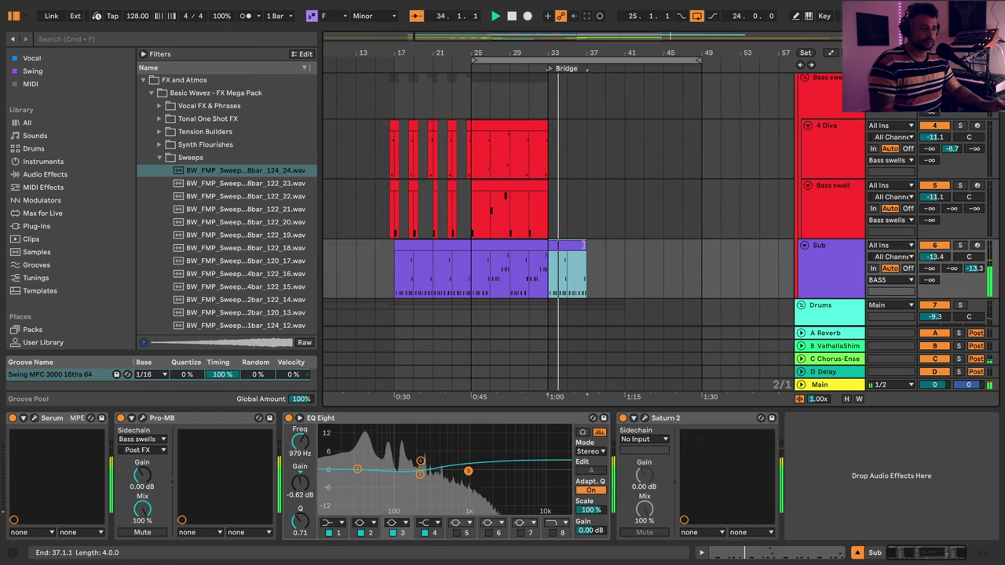
mouse_move(582, 246)
mouse_down()
mouse_move(619, 259)
mouse_move(581, 258)
mouse_up()
key(super+d)
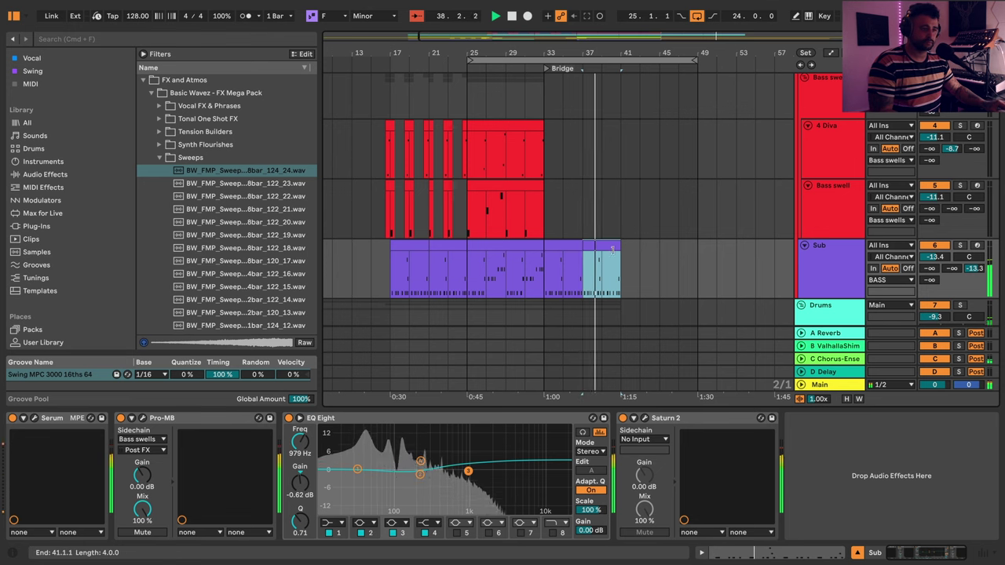
- Collapse the BASS group and select the Drums group track while the arrangement replays from bar 31
scroll(830, 130, up, 2)
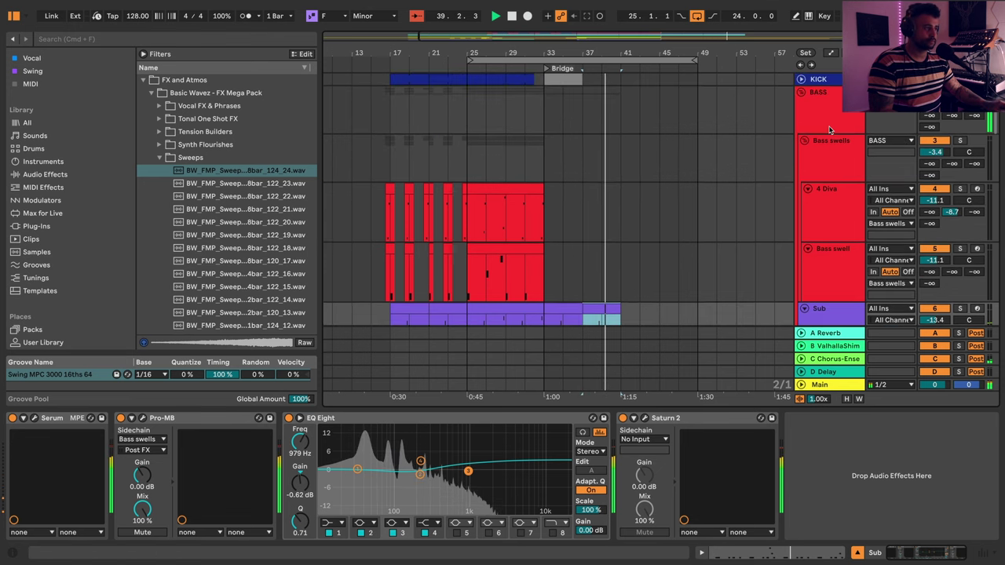
click(801, 92)
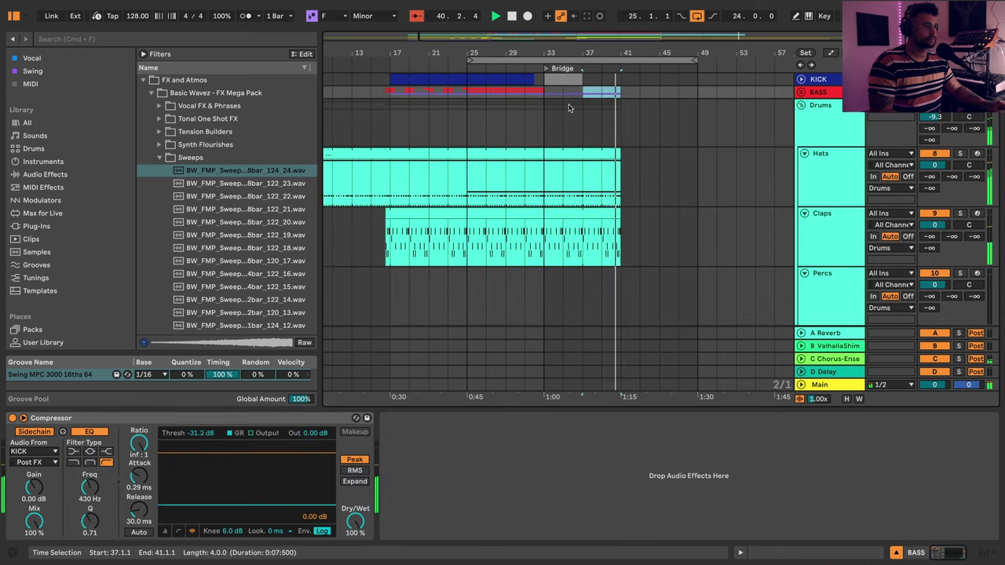
click(814, 127)
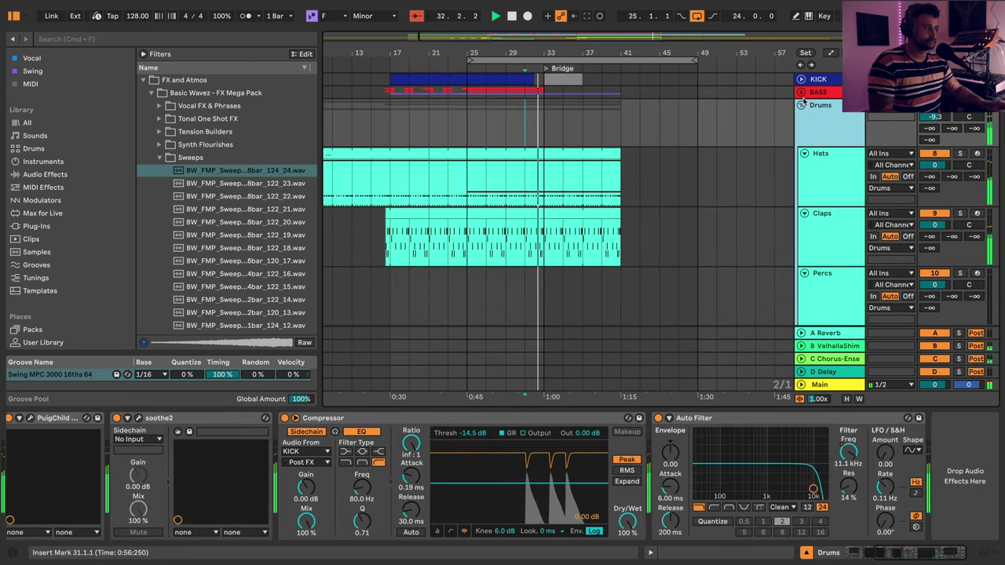
- Lower the Pluck track's volume to -12.2 dB while the arrangement plays
scroll(833, 220, down, 3)
scroll(833, 220, down, 8)
click(839, 271)
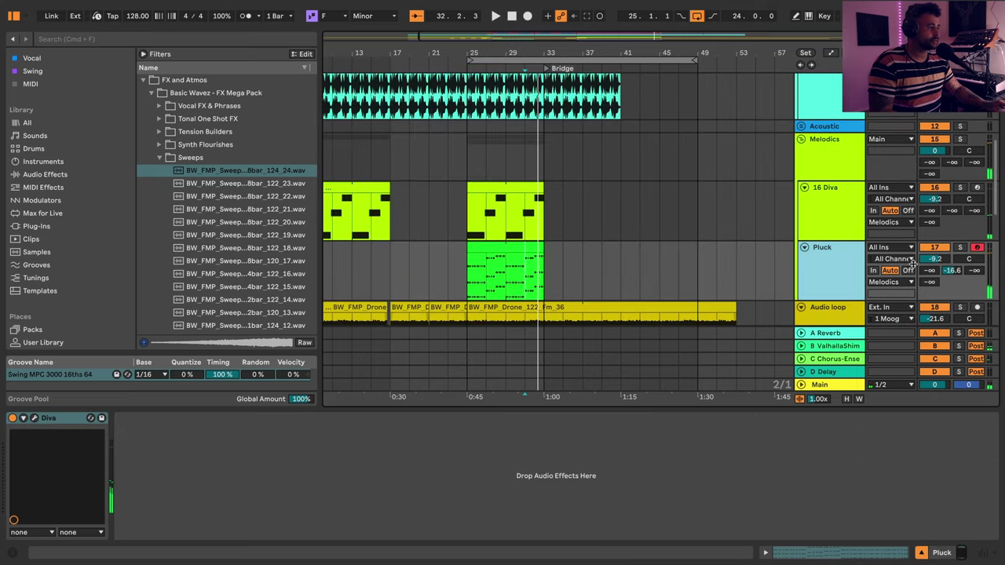
click(932, 259)
key(space)
drag(934, 259, 934, 281)
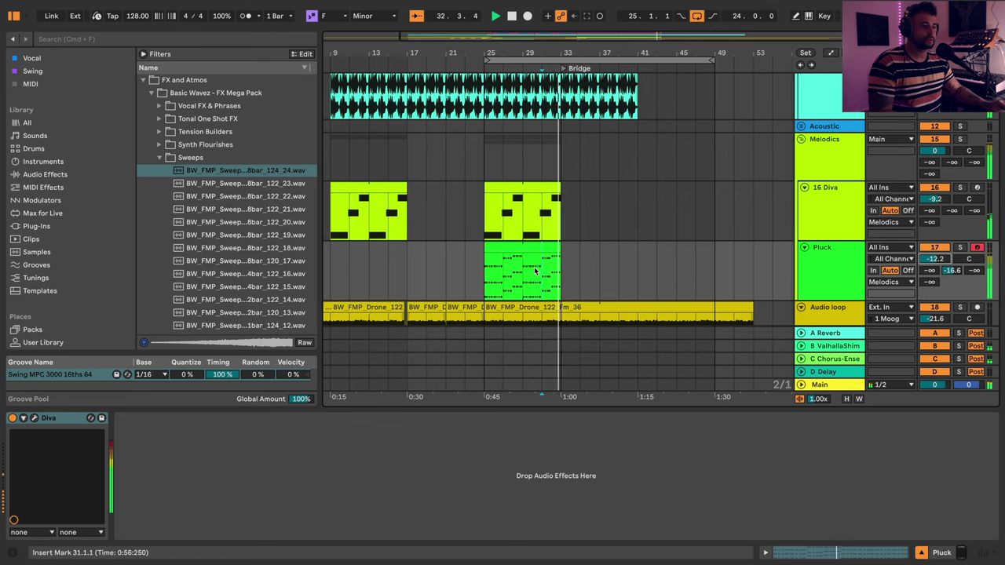
- Copy the two-bar vocal clip at bar 24 on track 19 to bar 32 and play the transition into the bridge
scroll(589, 259, down, 3)
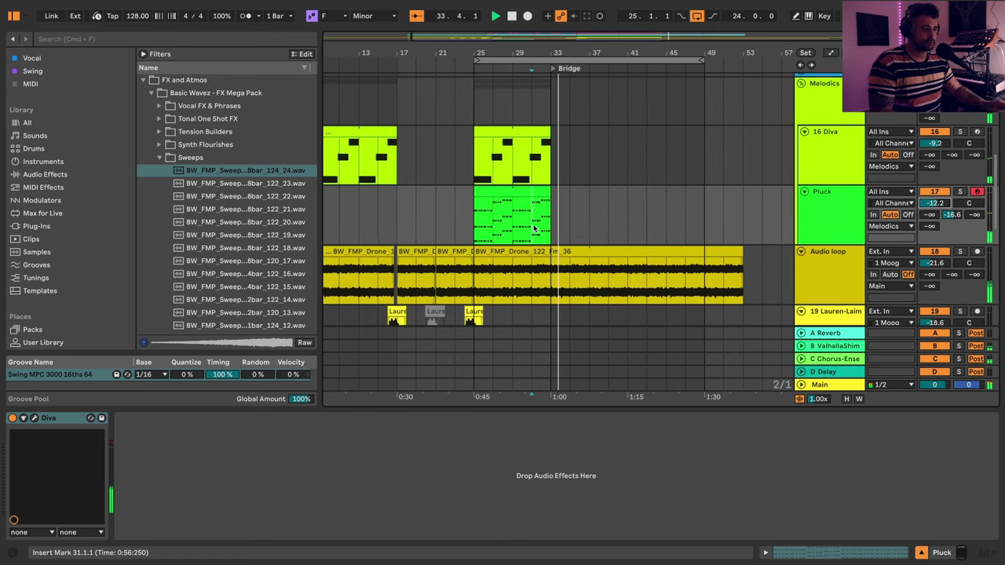
scroll(454, 294, down, 3)
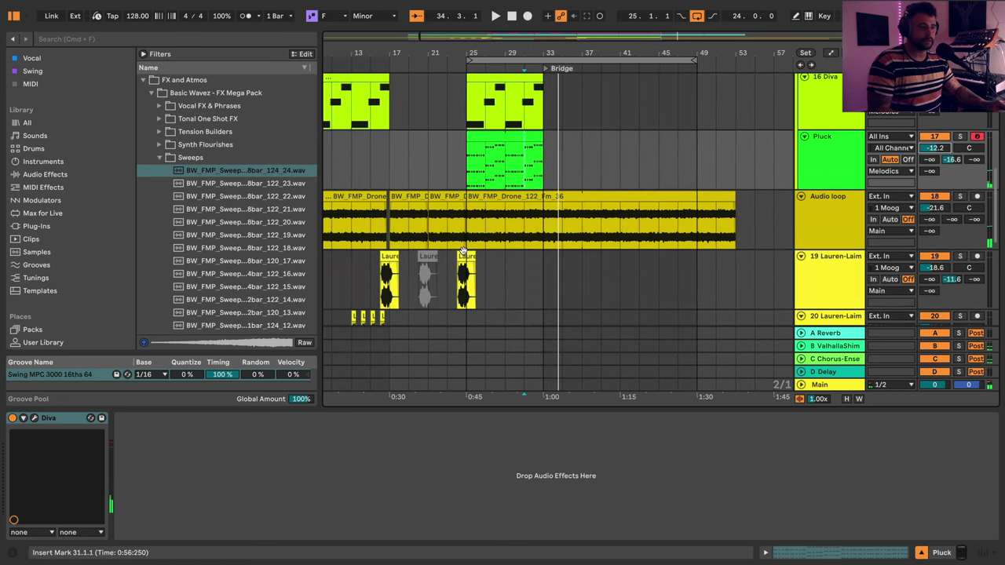
click(465, 256)
click(524, 268)
key(super+v)
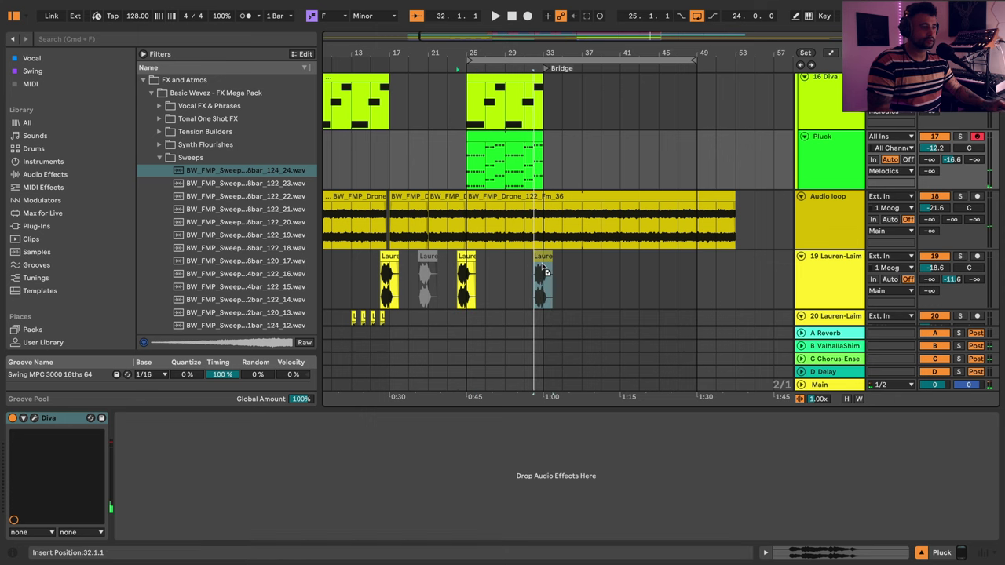
click(545, 271)
key(space)
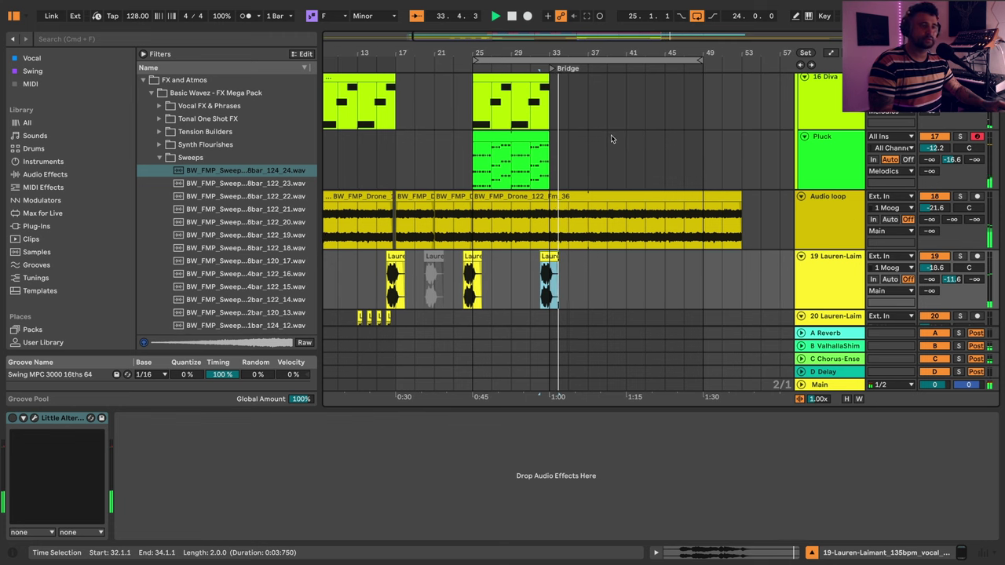
- Extend the Pluck clip from its end at bar 33 to bar 49
click(537, 138)
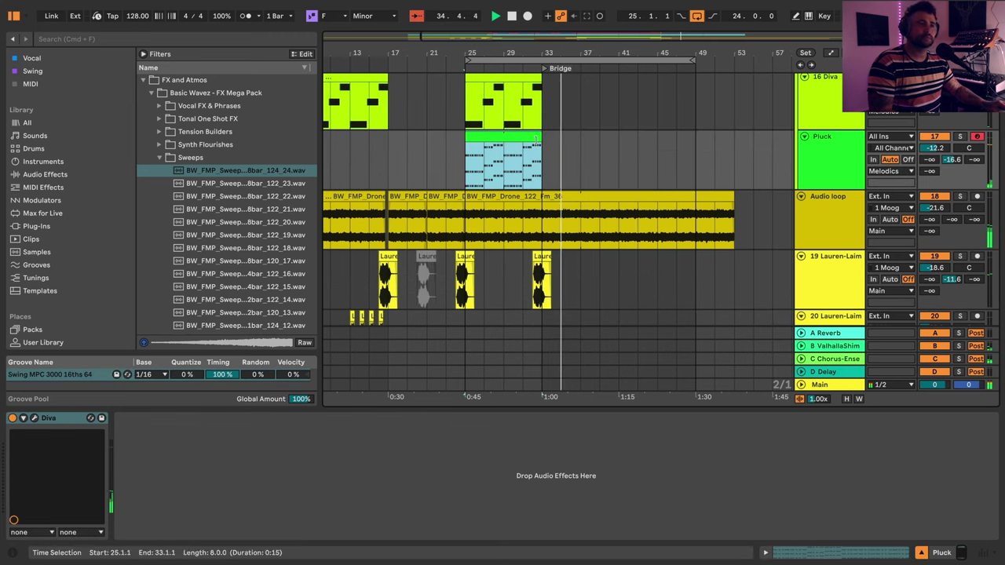
drag(536, 138, 690, 157)
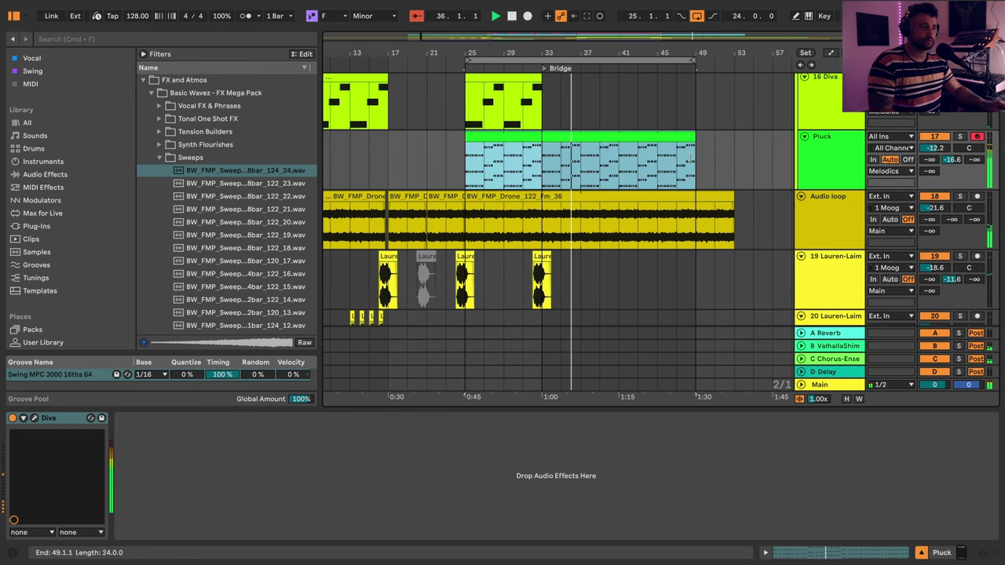
scroll(666, 137, up, 4)
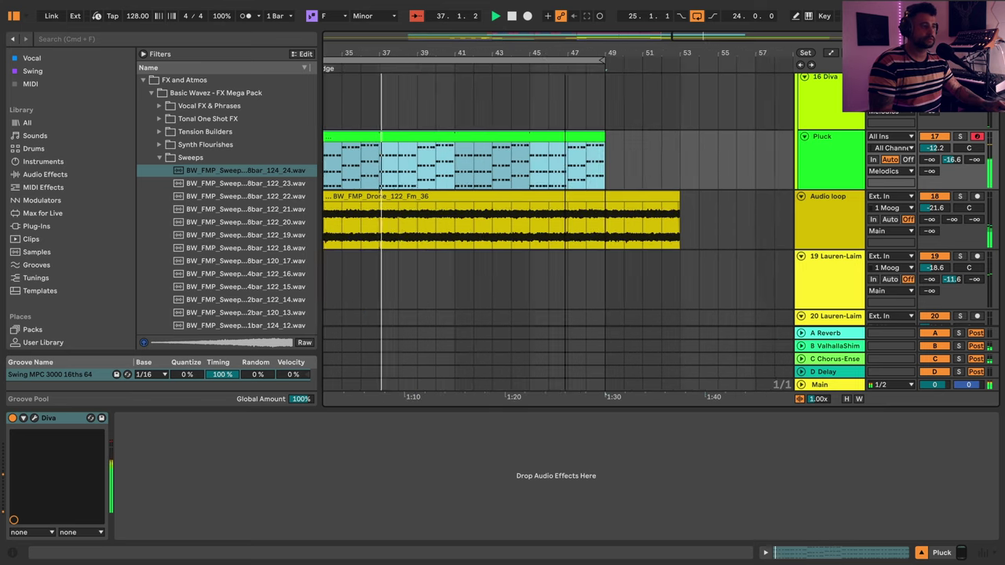
scroll(666, 137, down, 1)
scroll(666, 136, down, 4)
scroll(704, 178, up, 2)
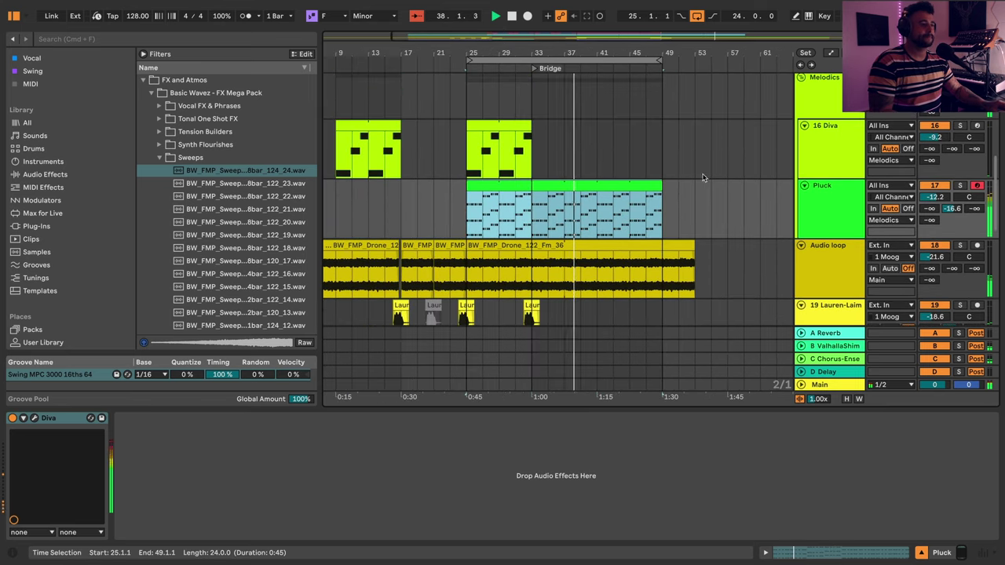
- Try extending the Dulus Trashcan Loop clip on track 11 to bar 49, and shorten it back to bar 42
click(597, 213)
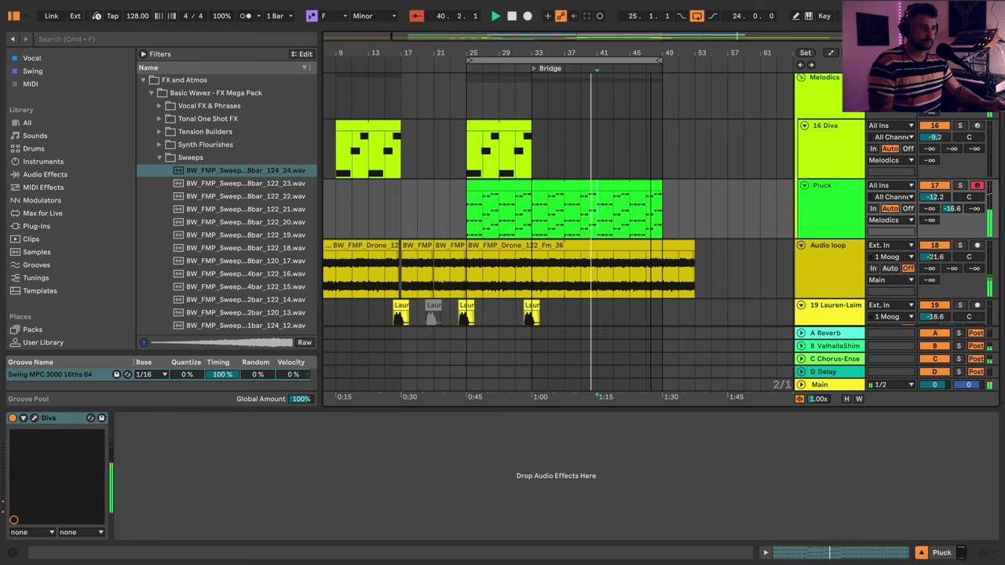
scroll(713, 185, up, 2)
scroll(683, 188, up, 8)
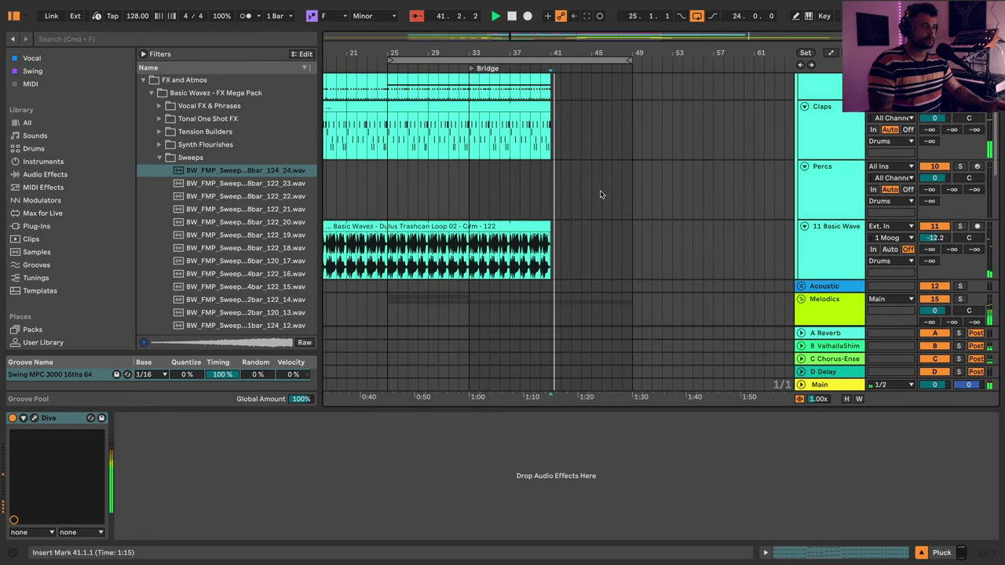
drag(550, 241, 632, 240)
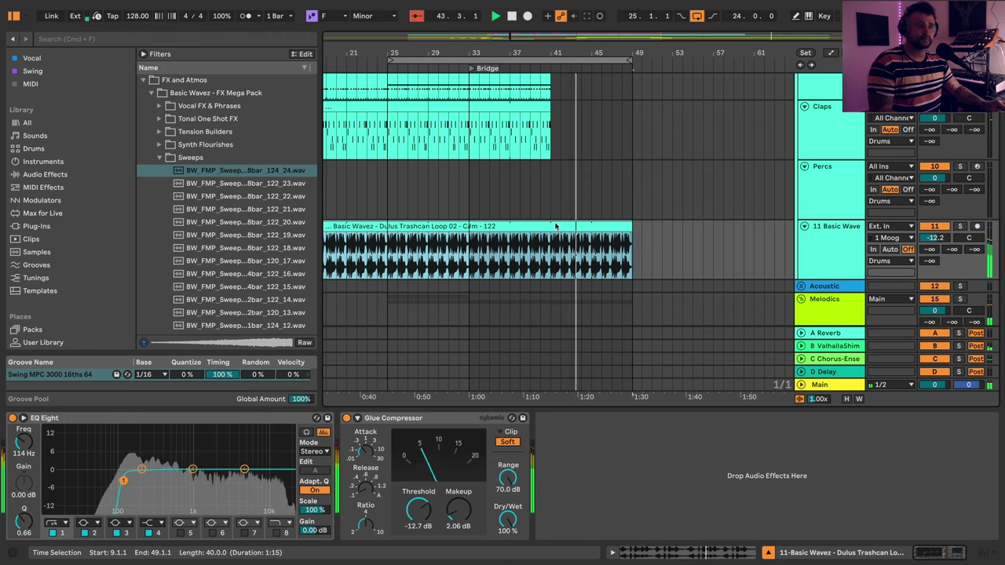
drag(629, 228, 558, 230)
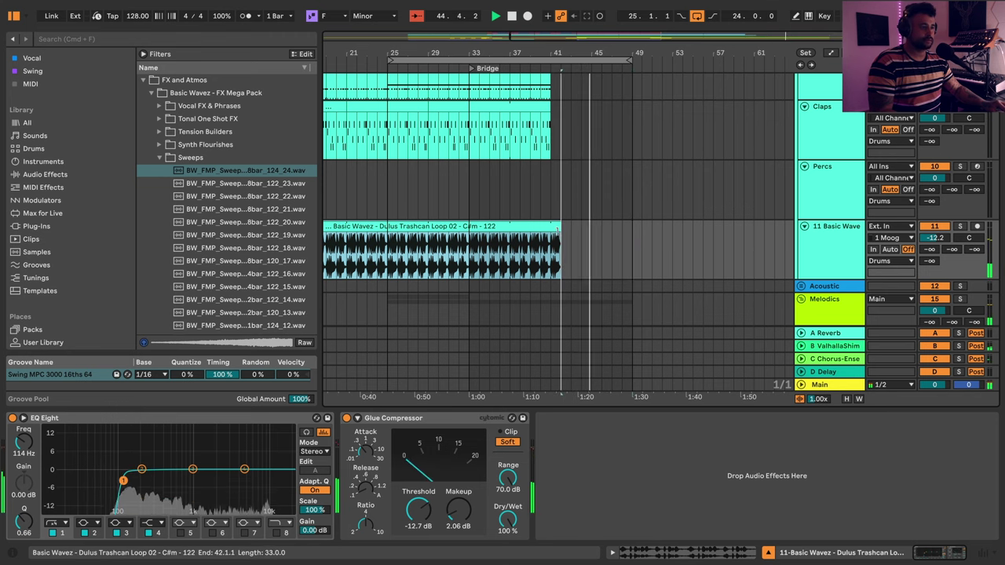
- Play the bridge from bar 33 and review the Percs, vocal atmosphere and Pluck tracks
click(470, 199)
scroll(768, 260, down, 5)
scroll(785, 251, up, 5)
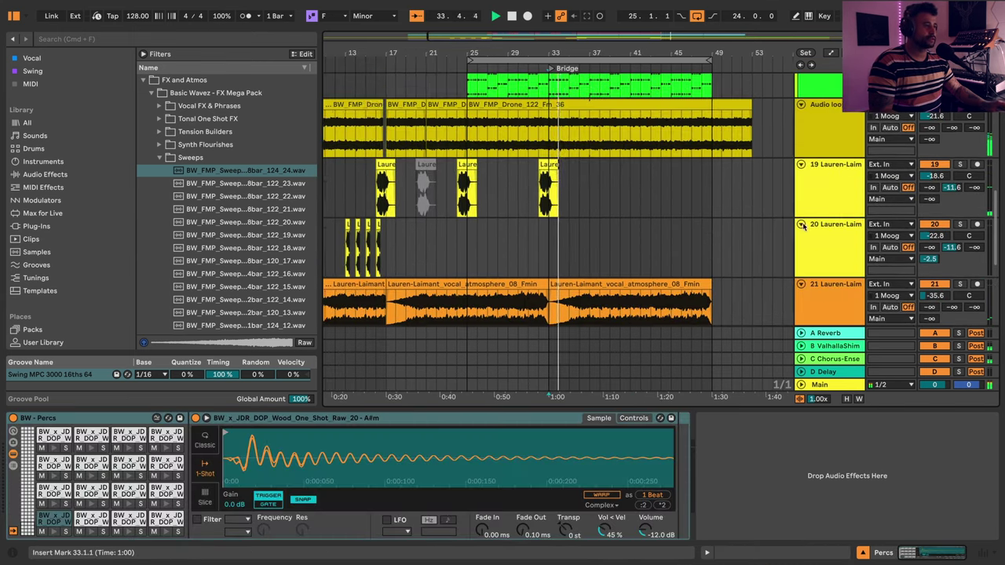
click(824, 302)
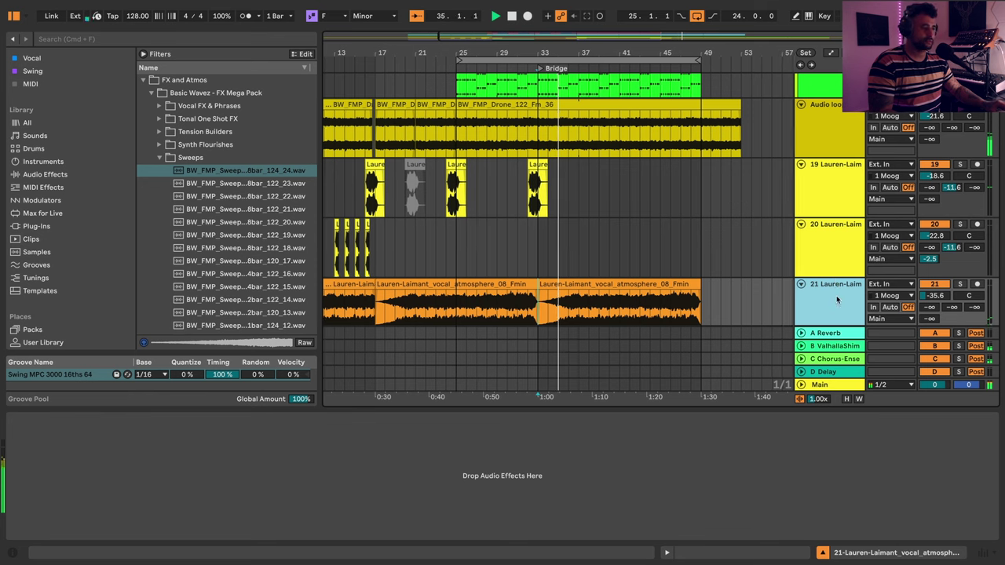
scroll(834, 298, down, 1)
key(space)
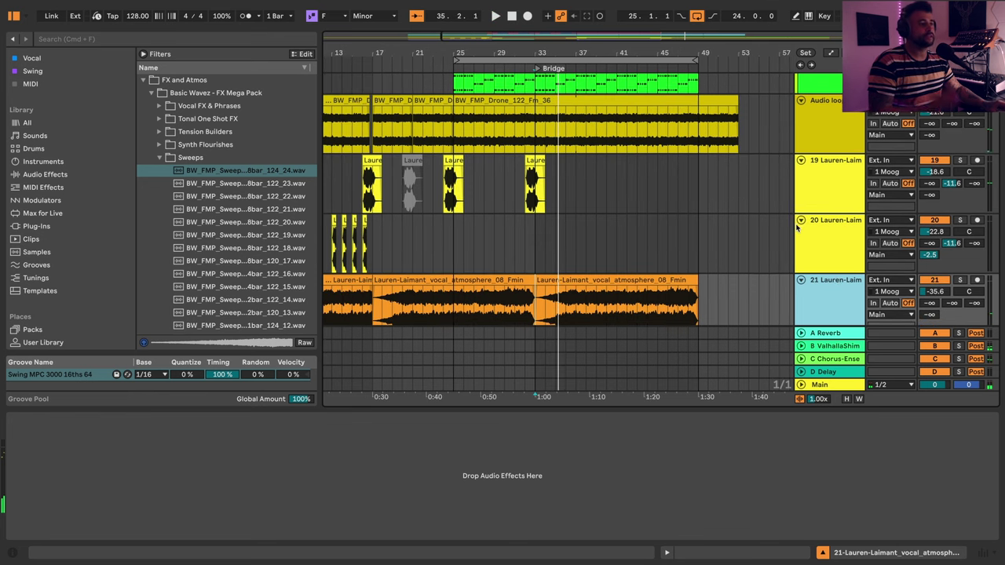
scroll(717, 210, up, 3)
click(821, 168)
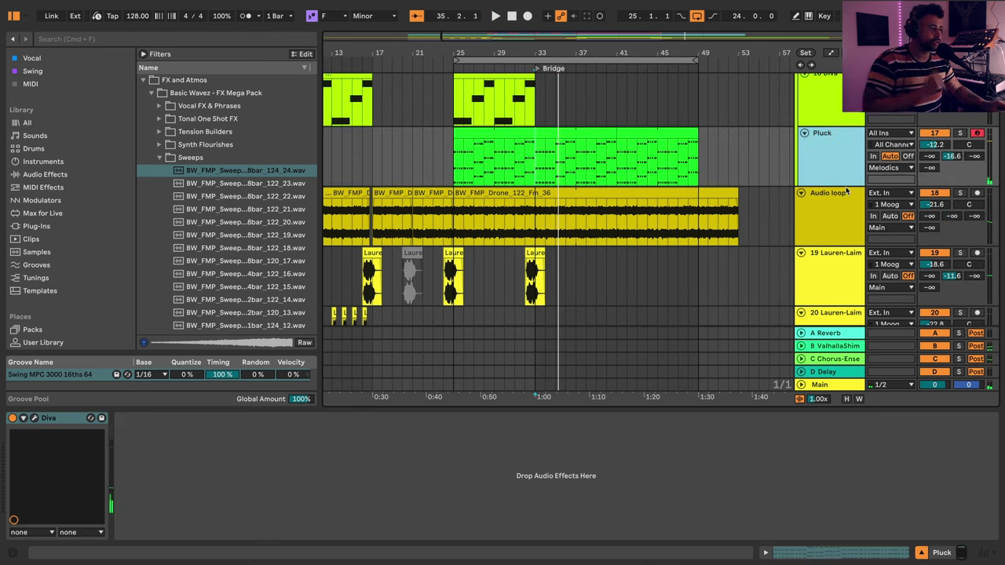
- Shorten the BW_FMP_Drone_122_Fm_36 clip on the Audio loop track to end at bar 49
scroll(847, 204, down, 1)
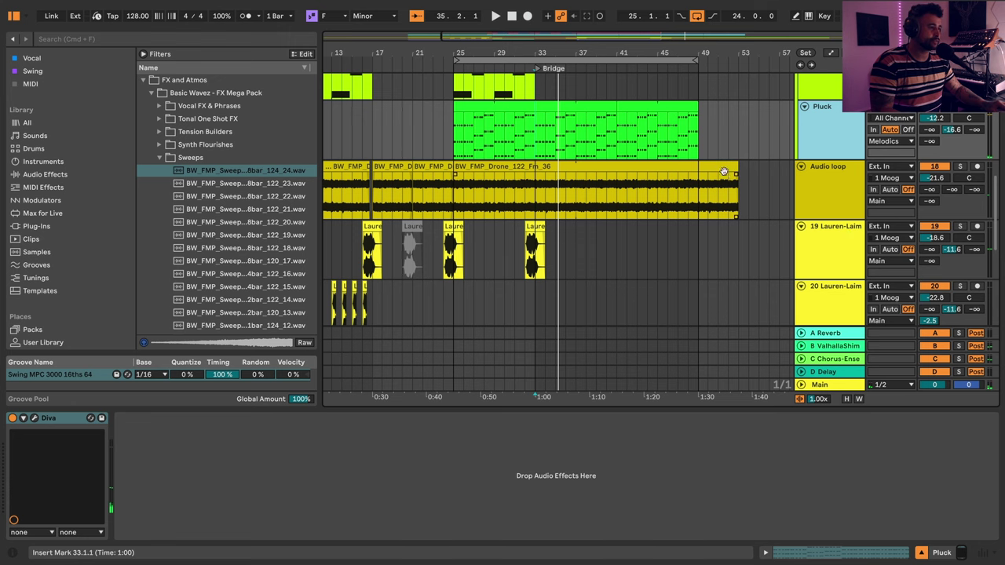
drag(724, 171, 697, 167)
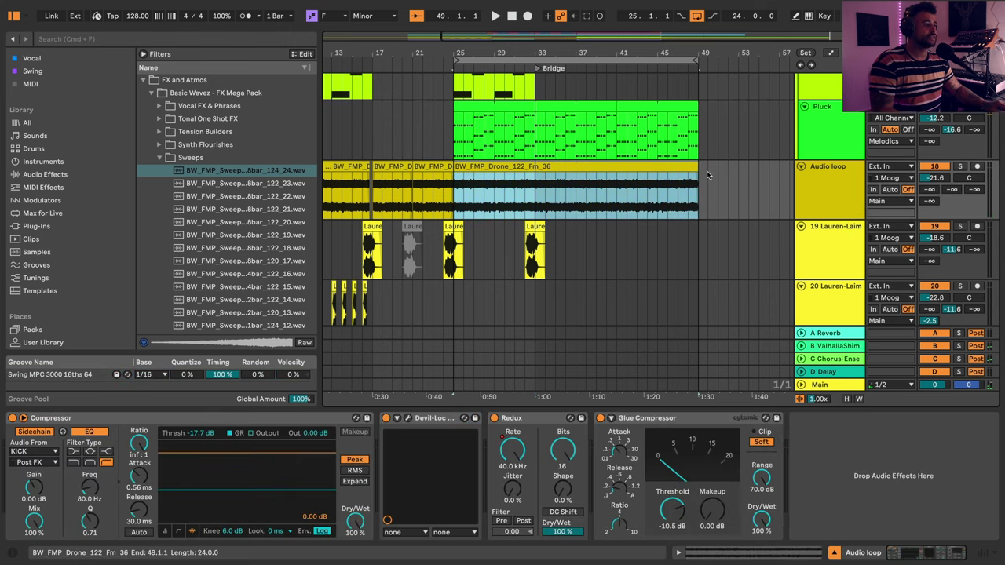
- Fade out the last vocal atmosphere clip on track 21 from about bar 41 to bar 49 and play from bar 33
scroll(847, 312, down, 4)
click(855, 277)
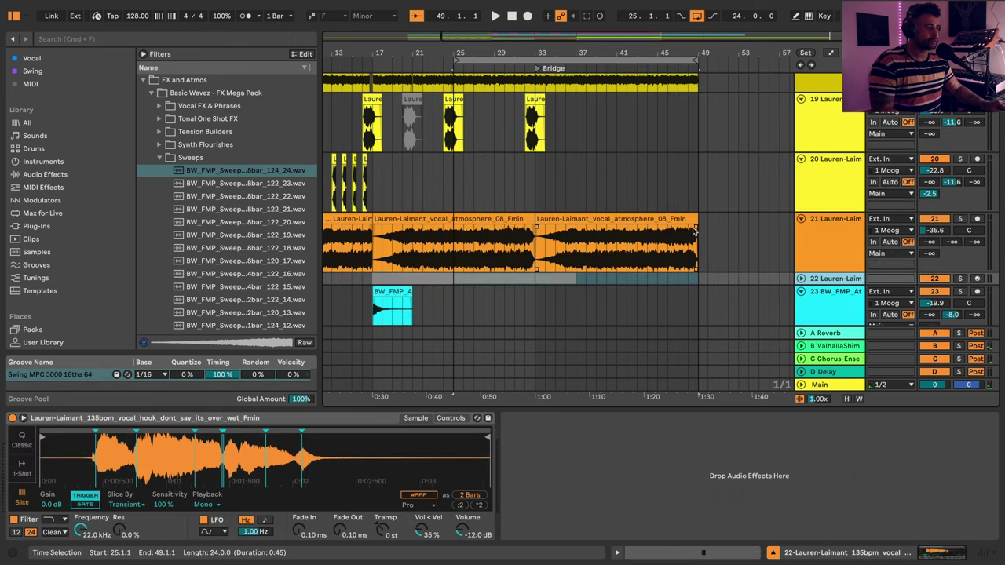
drag(695, 229, 629, 233)
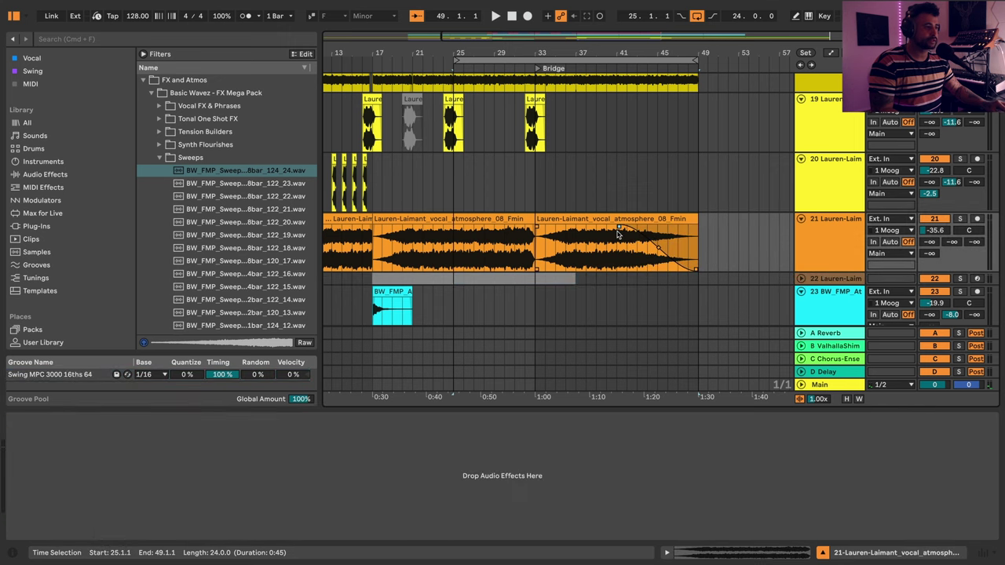
click(541, 247)
key(space)
scroll(471, 248, up, 2)
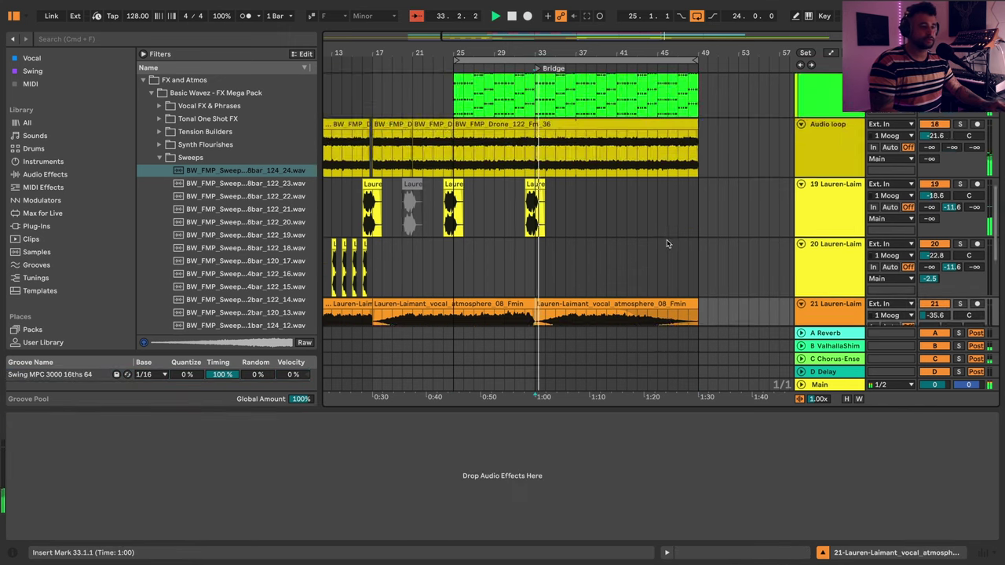
- Copy the atonal one-shot clip on track 23 to bars 29–33, reverse the copy, and play it from bar 30
scroll(463, 249, down, 5)
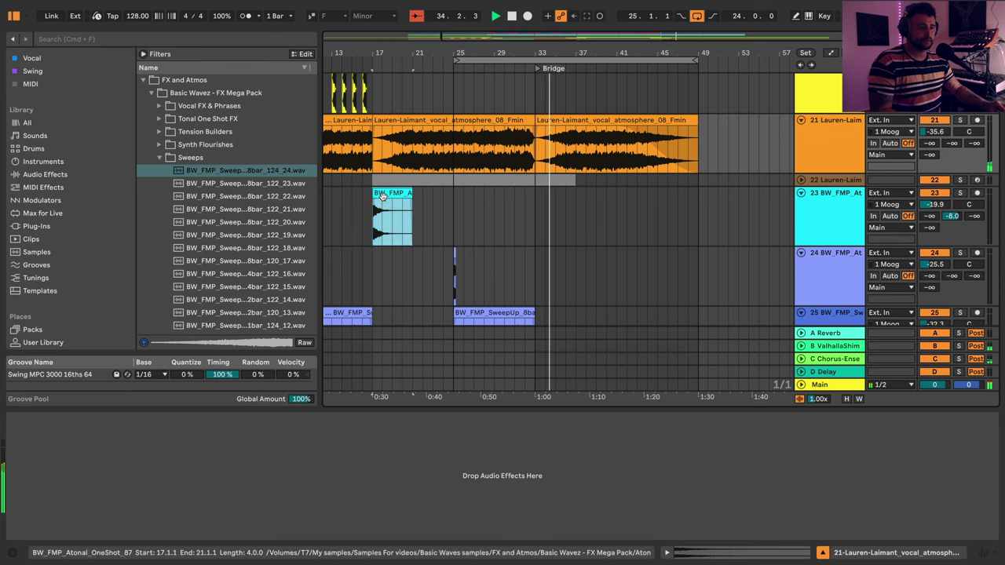
drag(382, 198, 510, 229)
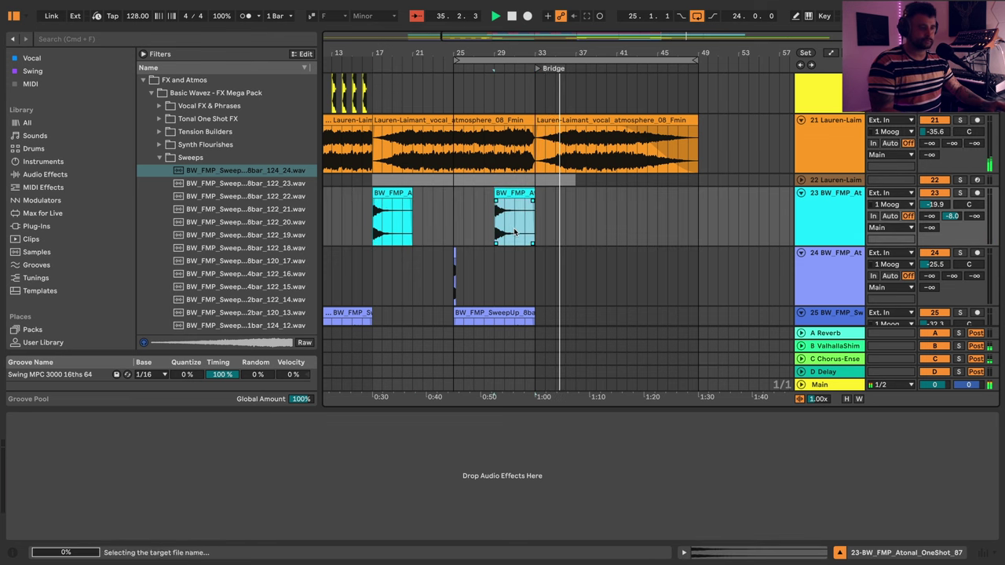
click(506, 224)
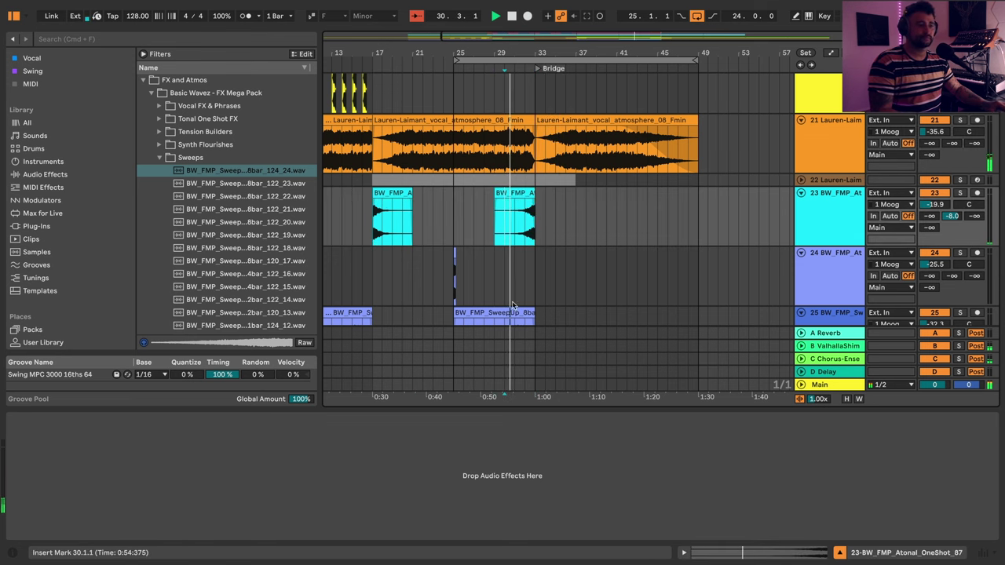
- Copy the eight-bar SweepUp clip on track 25 to bars 41–49
scroll(512, 305, down, 2)
drag(516, 286, 669, 287)
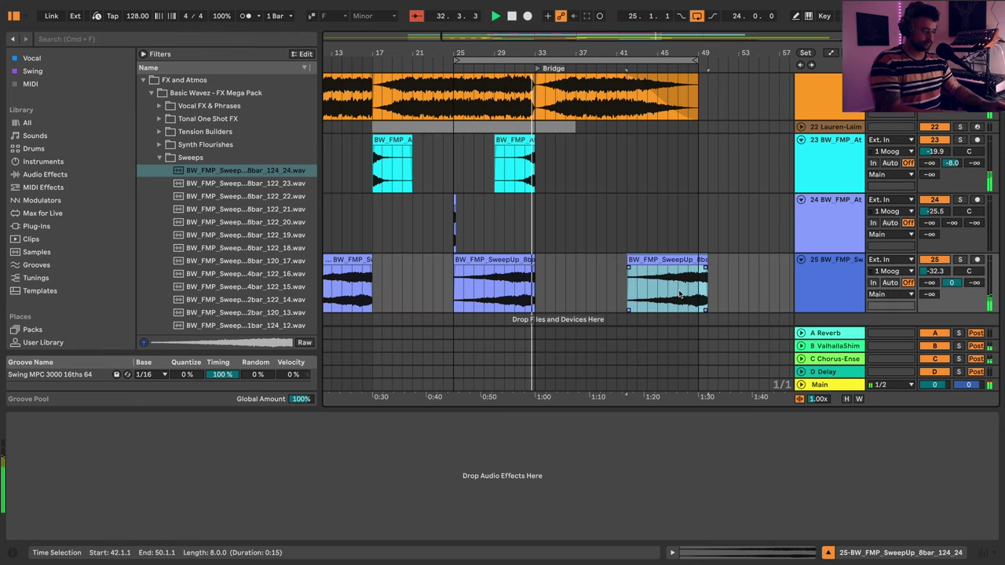
key(Left)
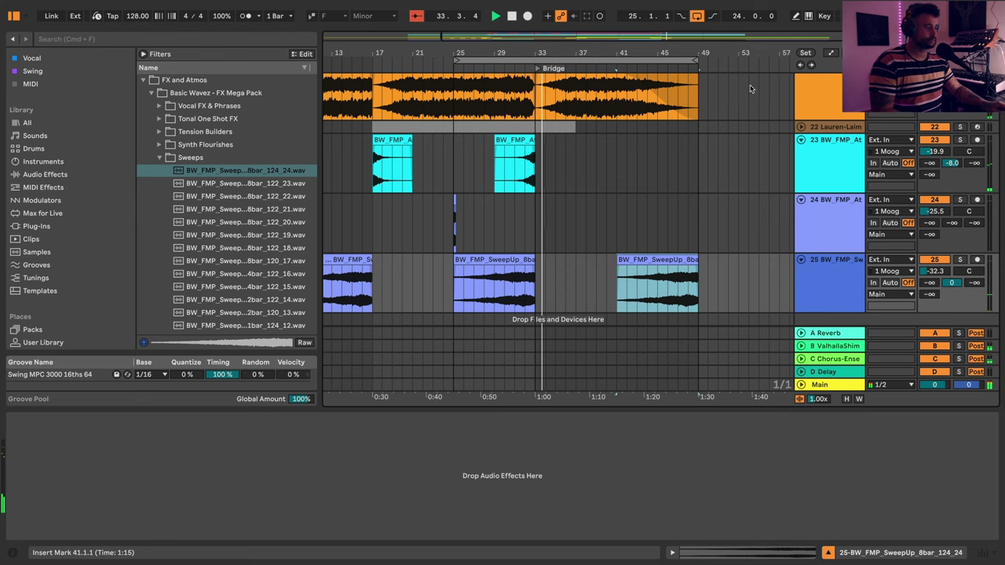
- Unfold the BASS group in the arrangement and select it to show its devices
drag(738, 49, 670, 50)
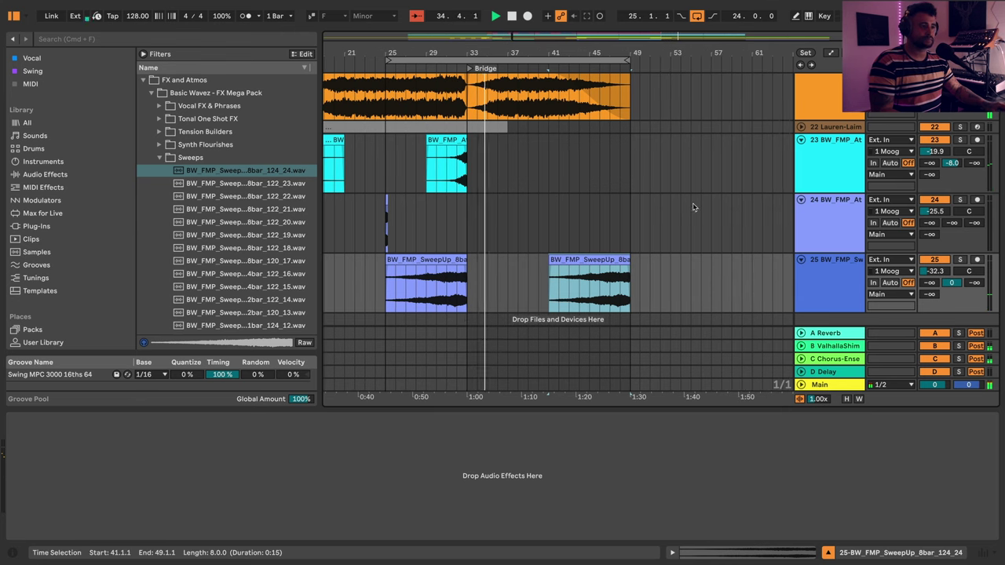
scroll(628, 224, up, 5)
scroll(603, 273, up, 5)
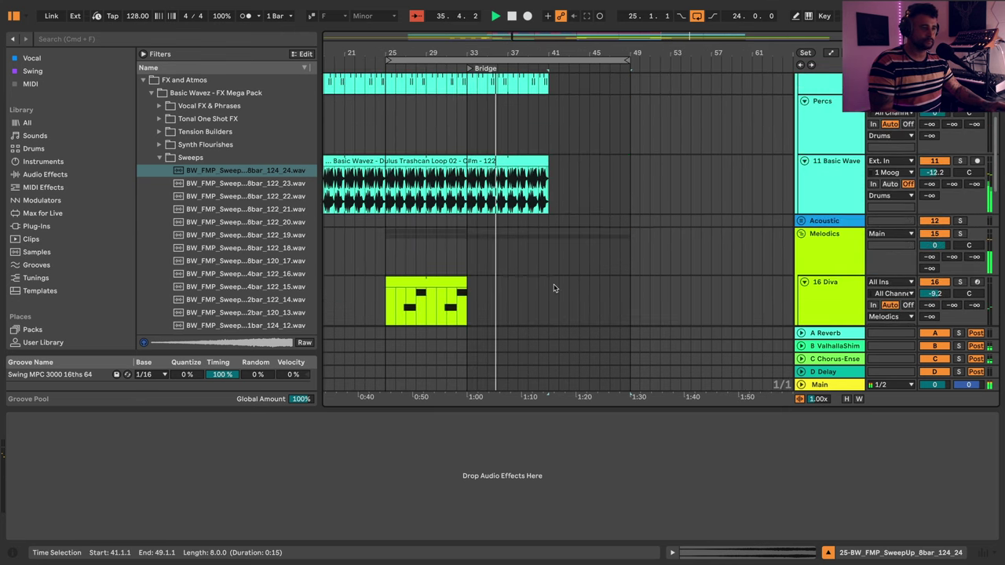
scroll(585, 247, up, 4)
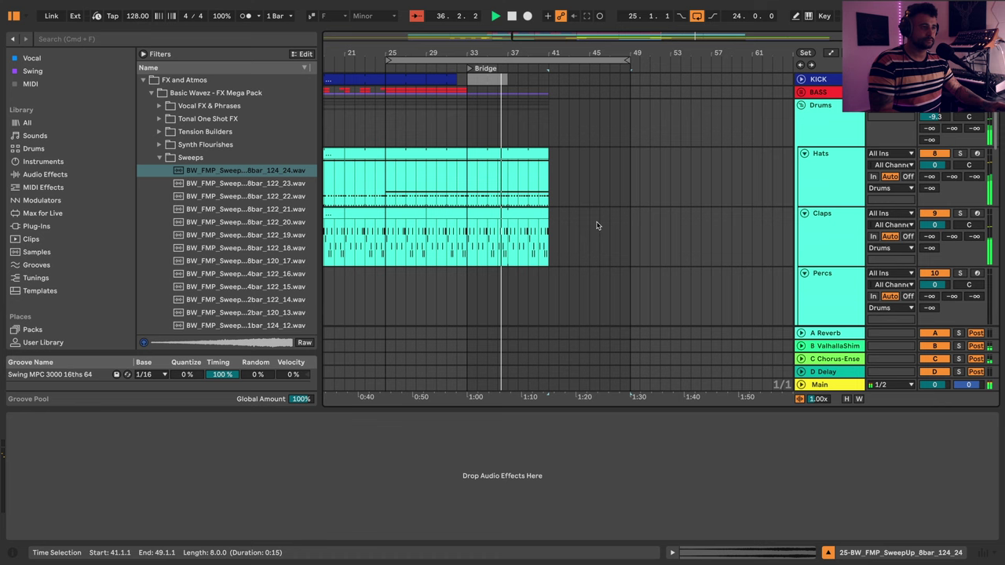
click(801, 93)
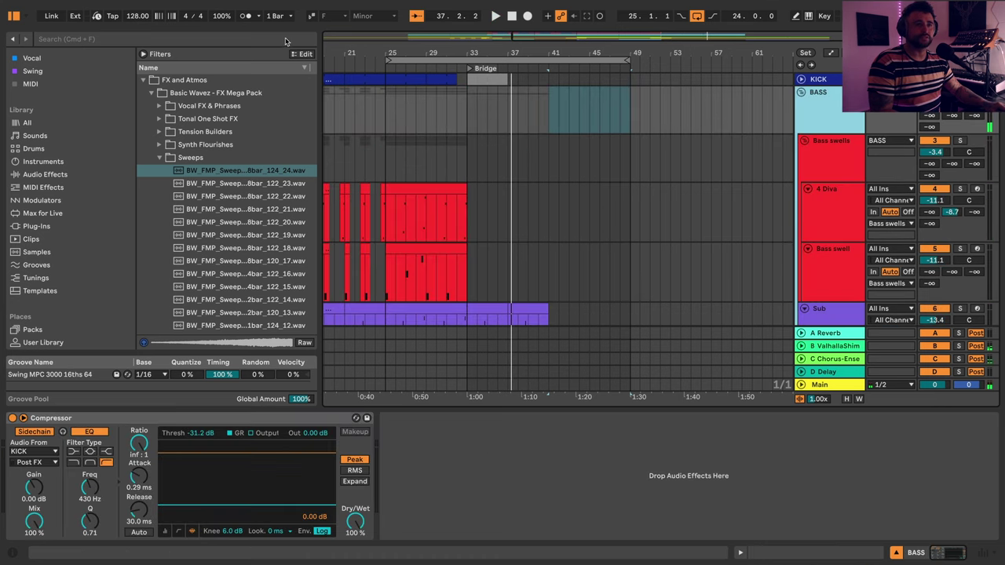
- Search the whole library for "aut" and add Auto Filter after the BASS group's Compressor, with its frequency at 19.9 kHz
click(286, 42)
text(aut)
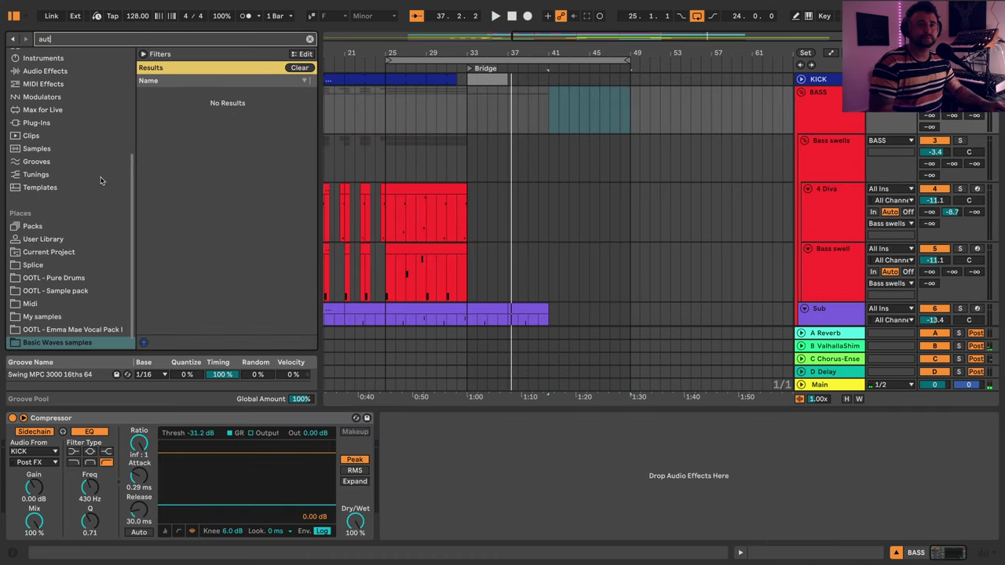
scroll(49, 94, up, 3)
click(32, 78)
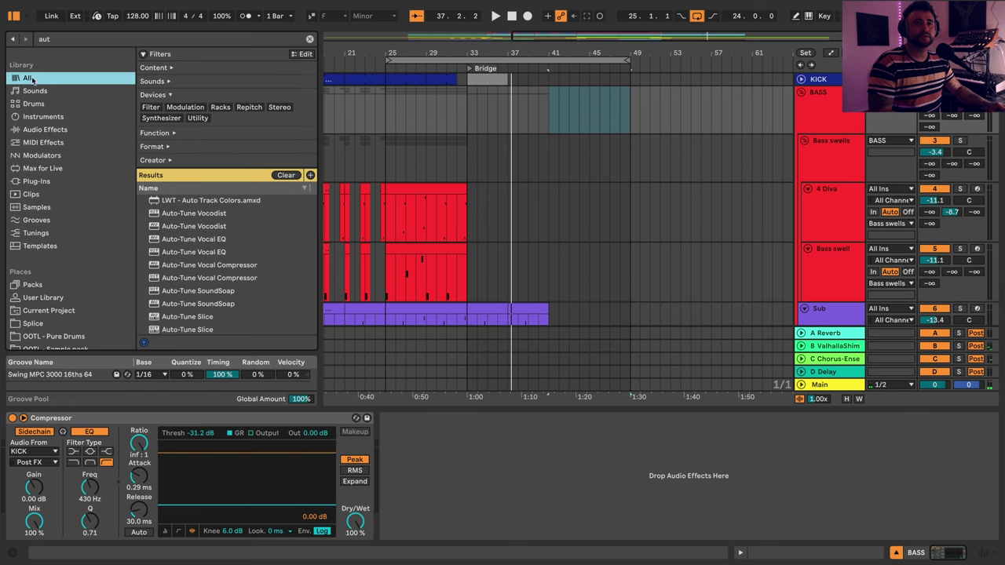
scroll(204, 251, down, 4)
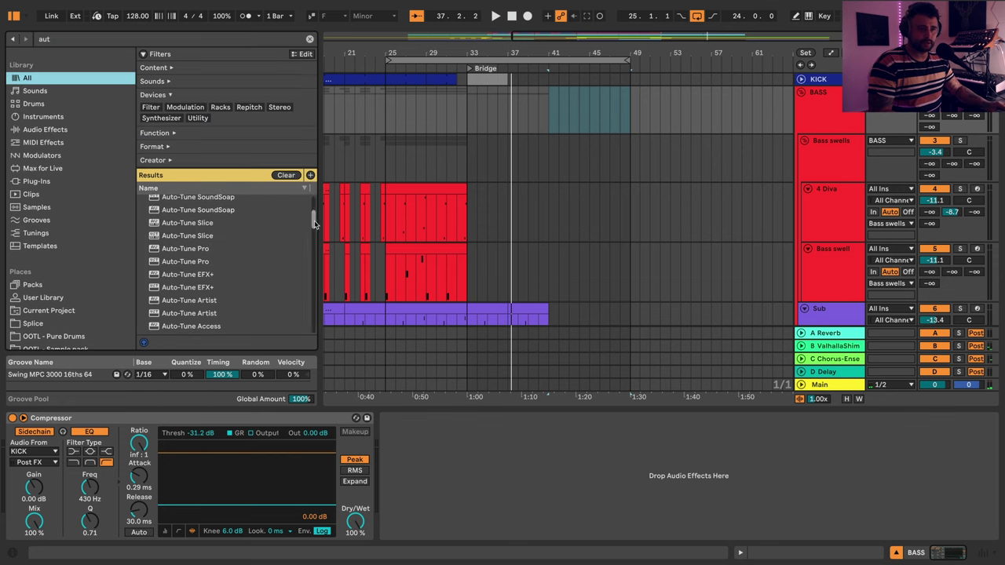
scroll(210, 246, down, 5)
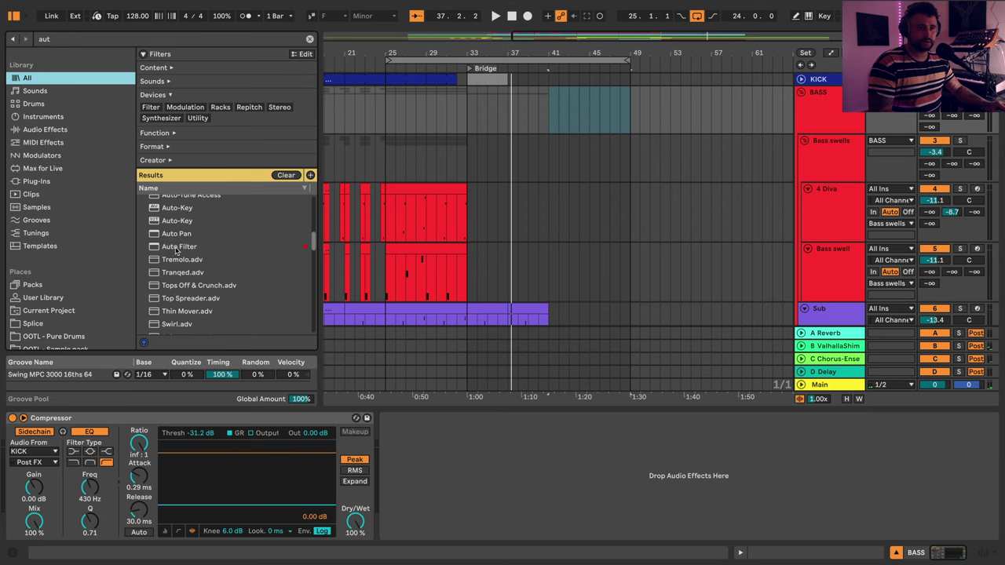
drag(176, 250, 388, 471)
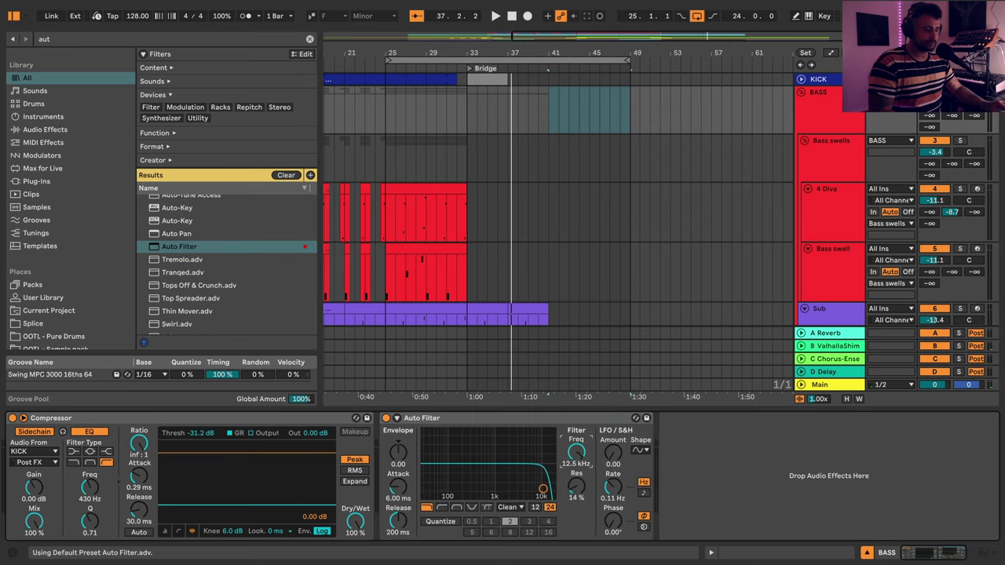
- Inspect the notes of the Pluck clip that starts at bar 25
scroll(533, 236, down, 4)
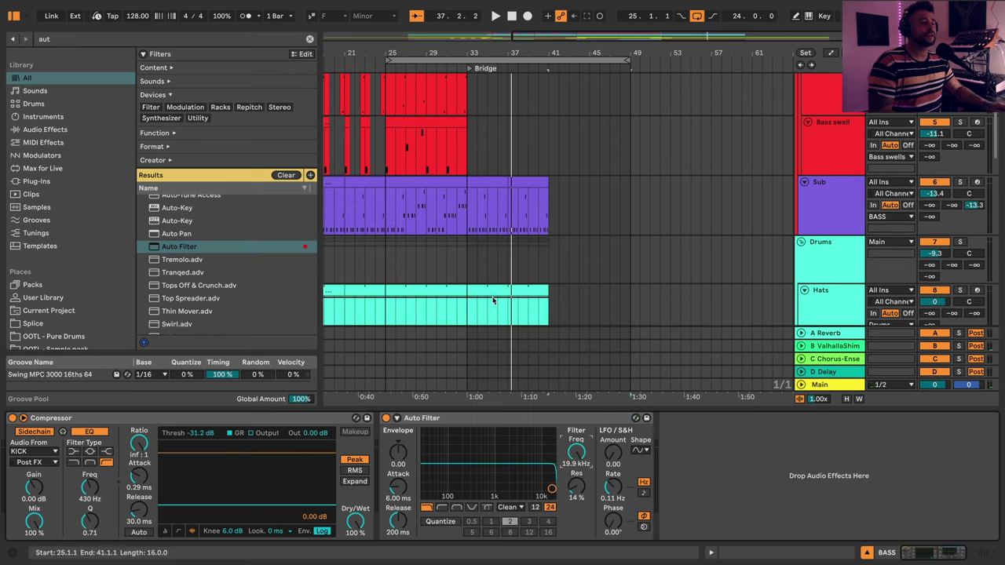
scroll(493, 300, down, 12)
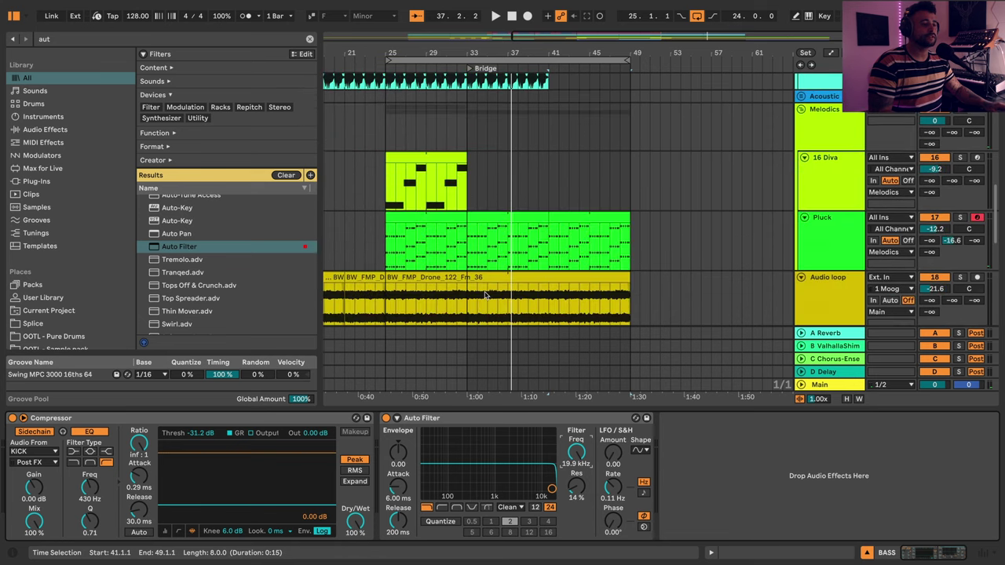
double_click(503, 220)
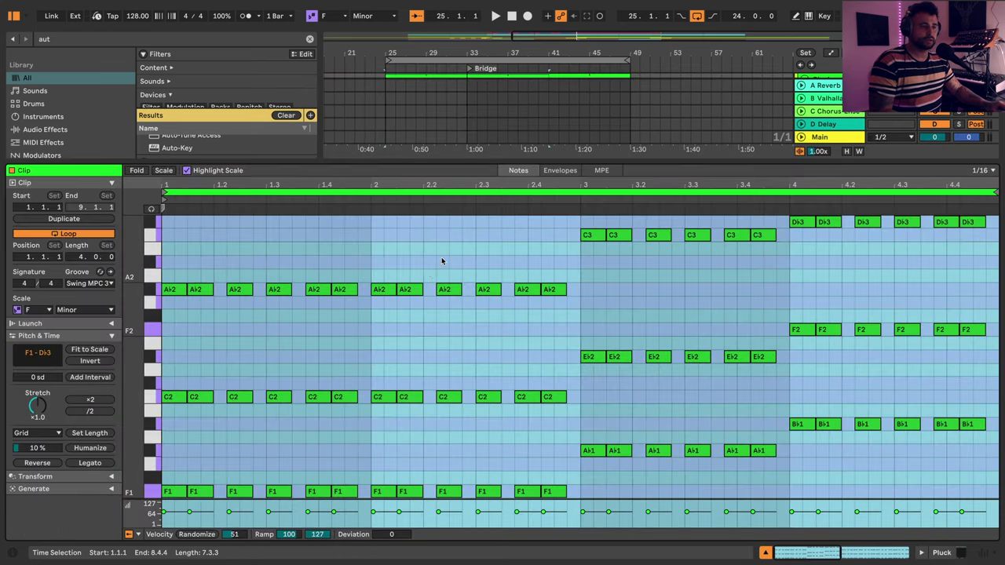
key(shift+Tab)
scroll(498, 199, up, 1)
scroll(494, 199, up, 12)
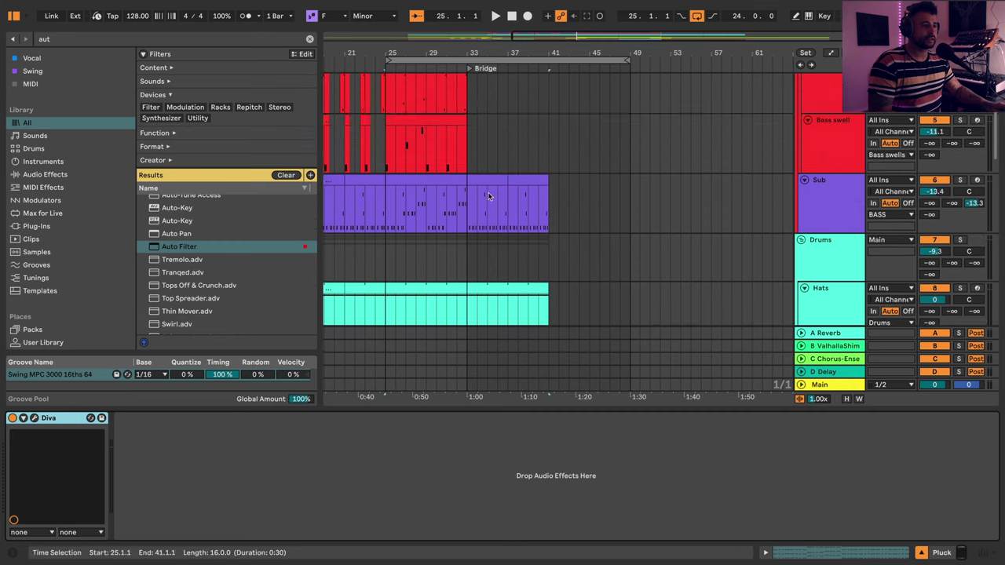
- Automate the BASS group's Auto Filter frequency to fall gradually from bar 33 to 75.1 Hz at bar 41, and play it back
click(467, 206)
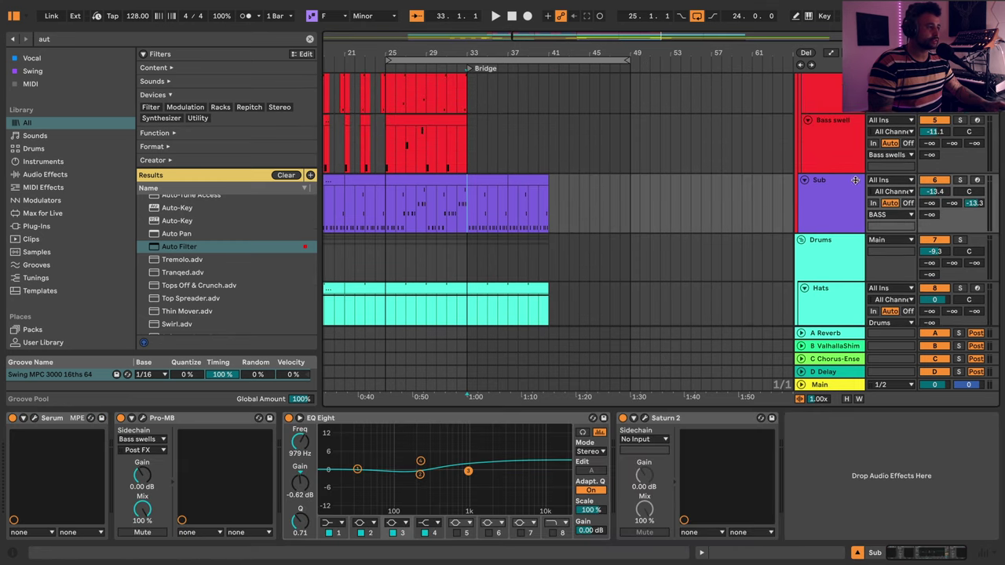
scroll(855, 180, up, 4)
click(824, 118)
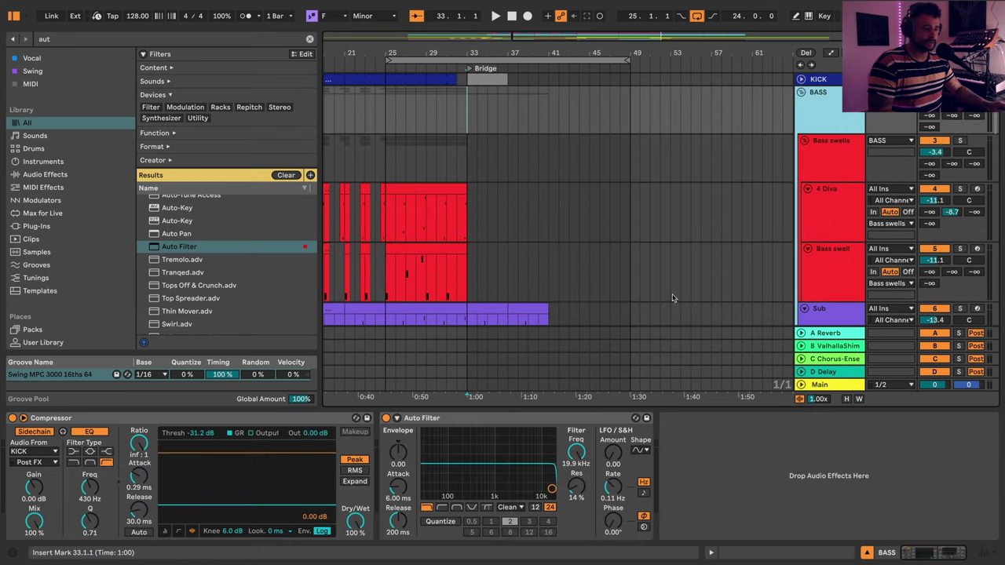
click(570, 454)
key(a)
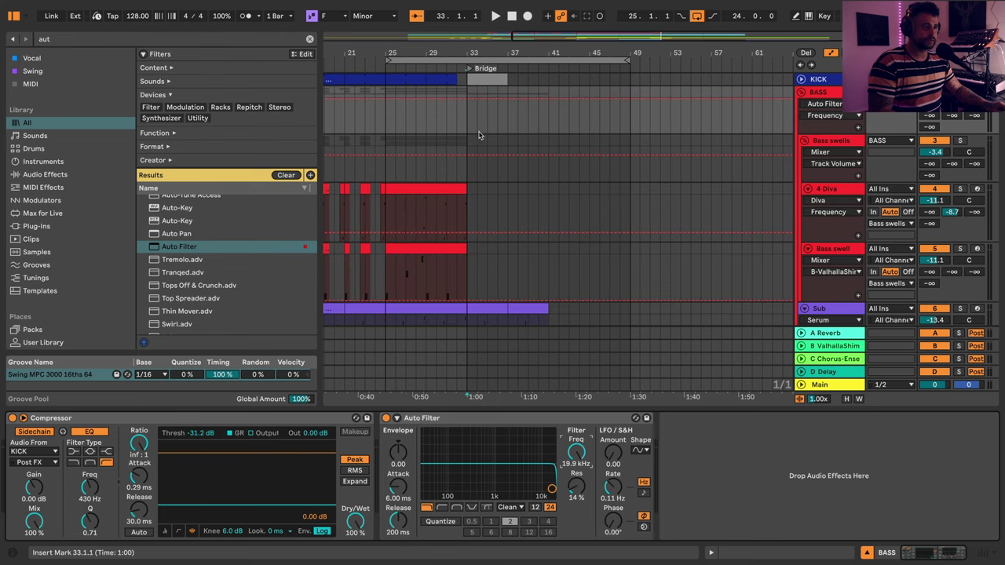
click(467, 100)
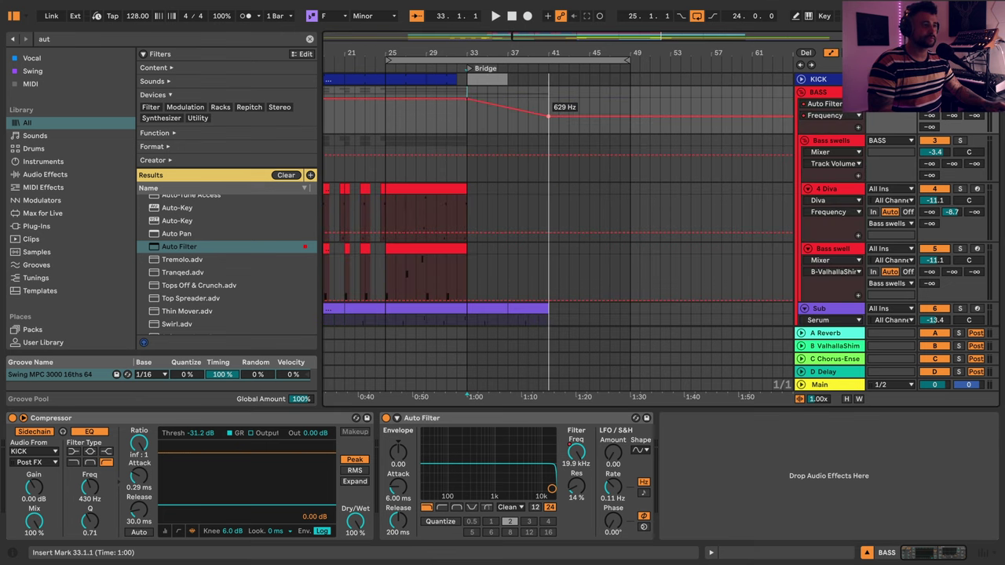
key(space)
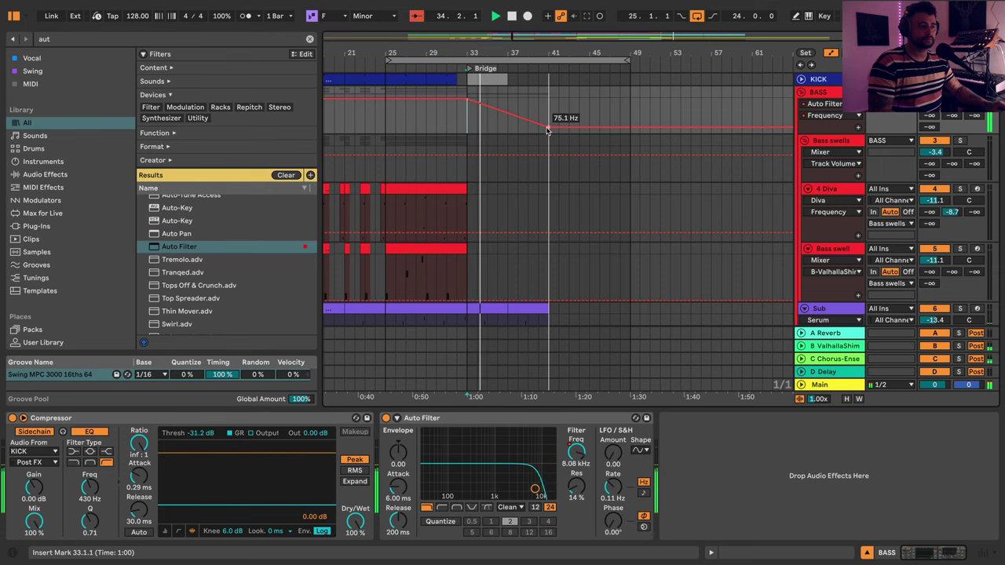
key(a)
- Open the four-bar Sub clip at bar 33 and shift its long F2 note in clip bar 2 one sixteenth earlier, to 2.1.3
scroll(619, 219, down, 3)
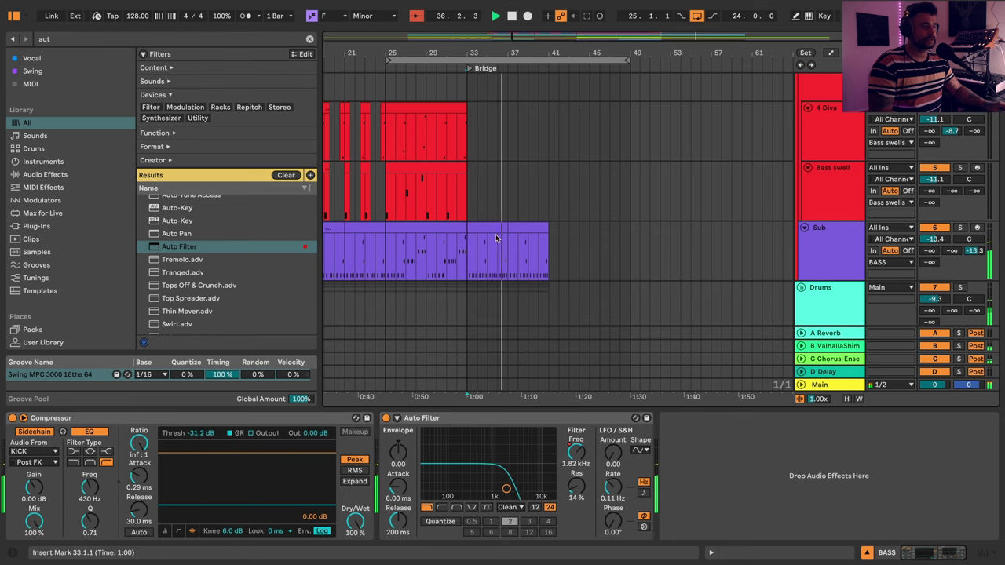
scroll(480, 244, down, 2)
click(484, 210)
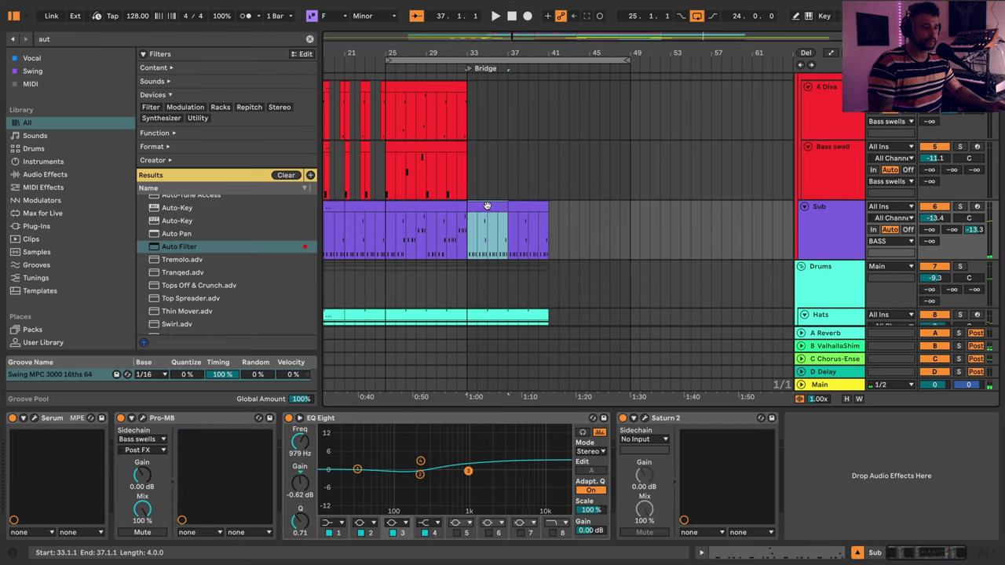
scroll(486, 189, down, 5)
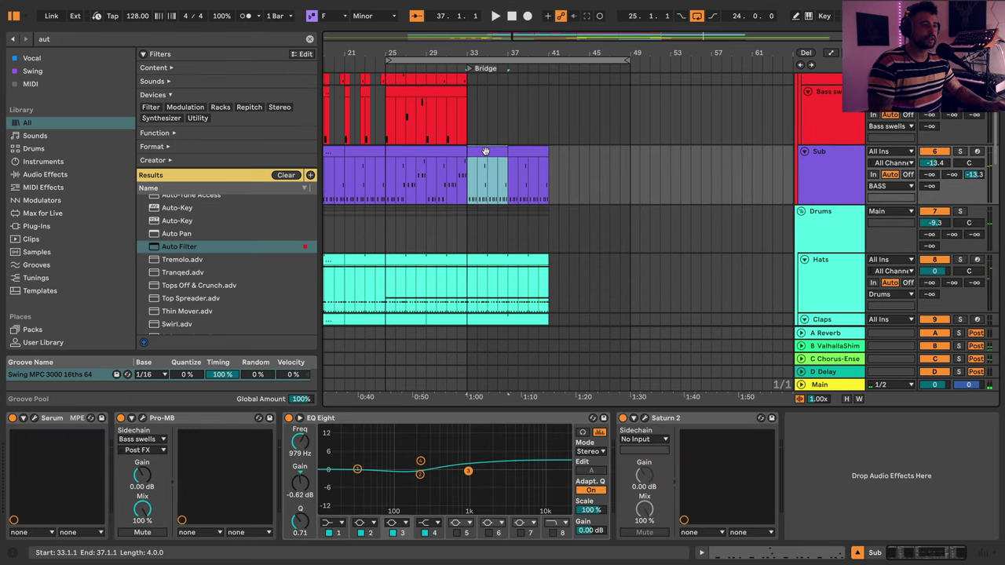
double_click(485, 152)
key(space)
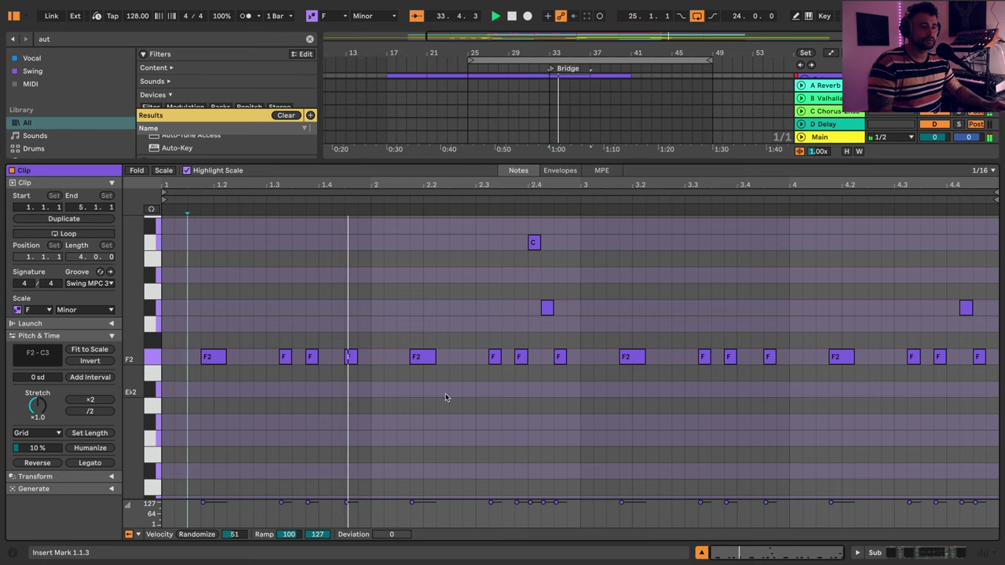
click(421, 358)
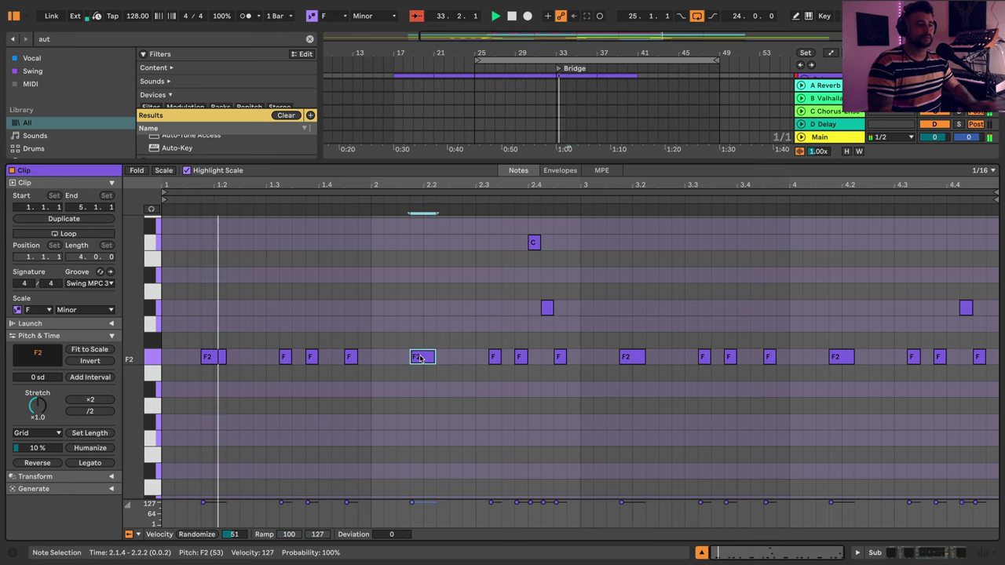
key(Left)
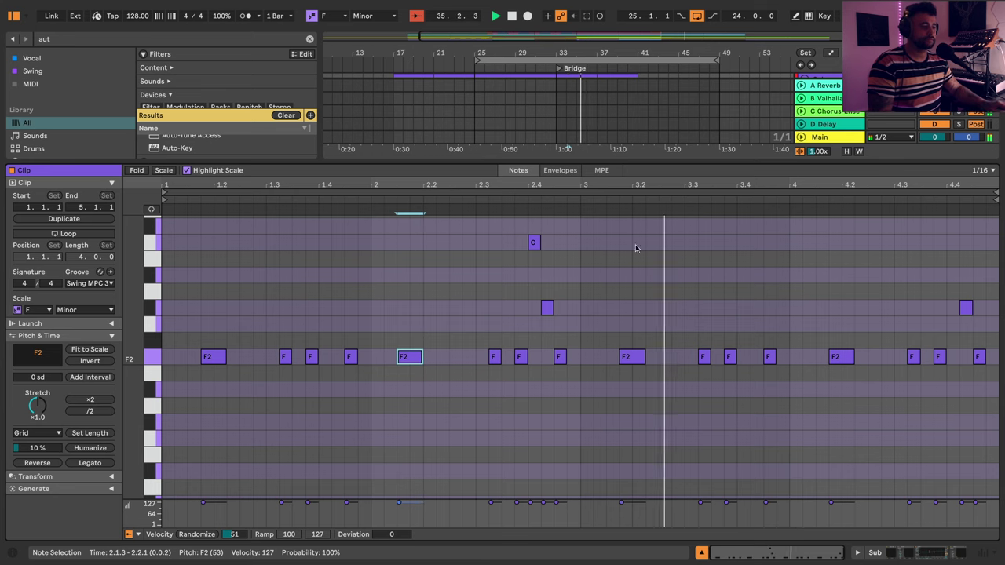
- Shift the long F2 notes in bars 1, 3 and 4 of the clip one sixteenth earlier, to 1.1.3, 3.1.3 and 4.1.3
click(632, 356)
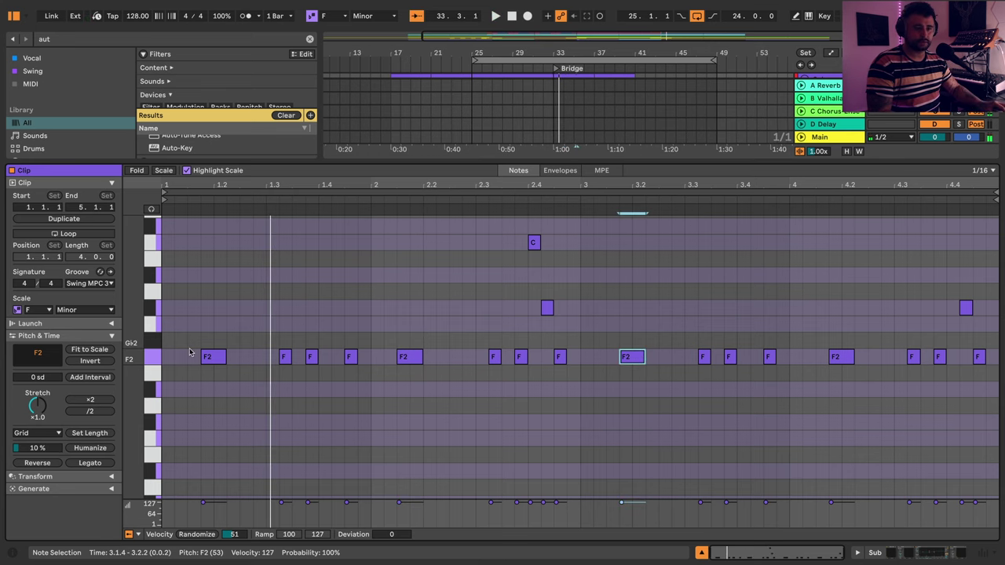
key(Left)
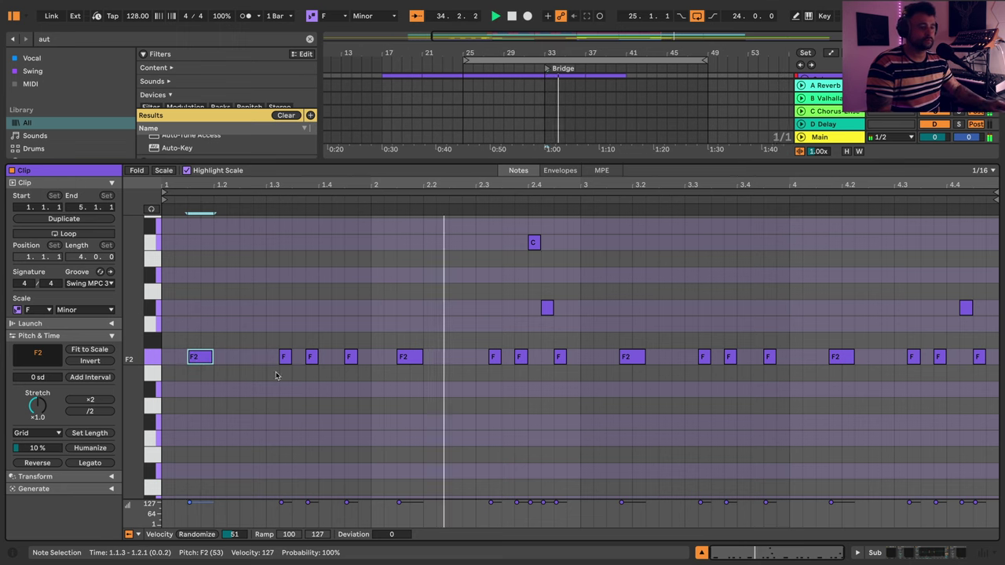
click(627, 357)
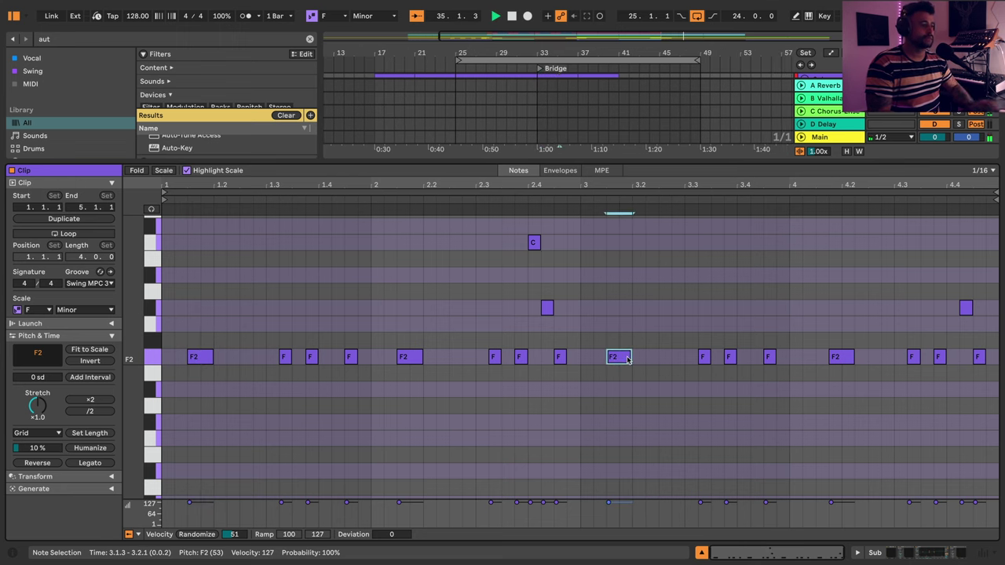
click(841, 357)
key(Left)
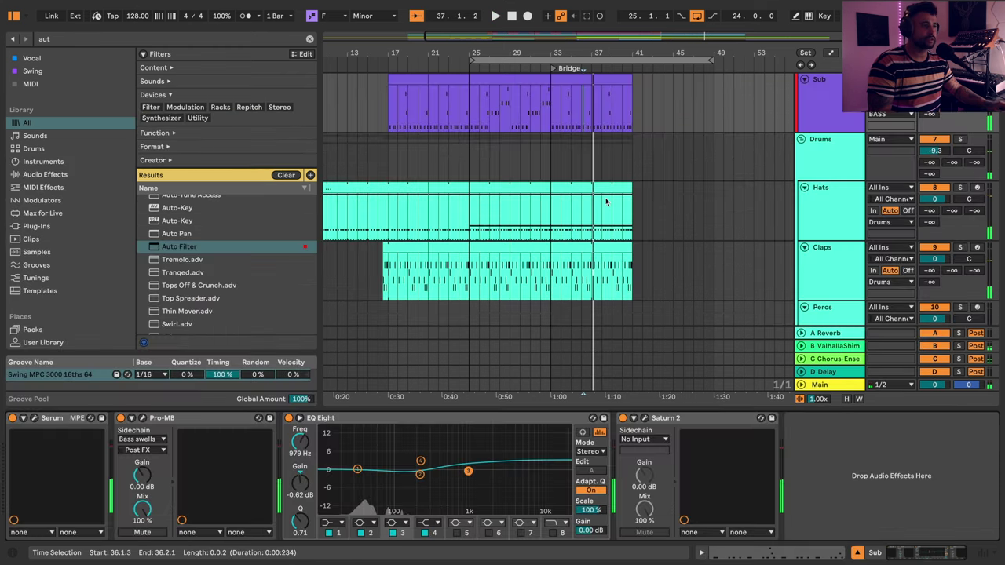
- Open the eight-bar Sub clip at bar 25 and shift its first F2 note one sixteenth earlier, to 1.1.3
scroll(556, 133, up, 3)
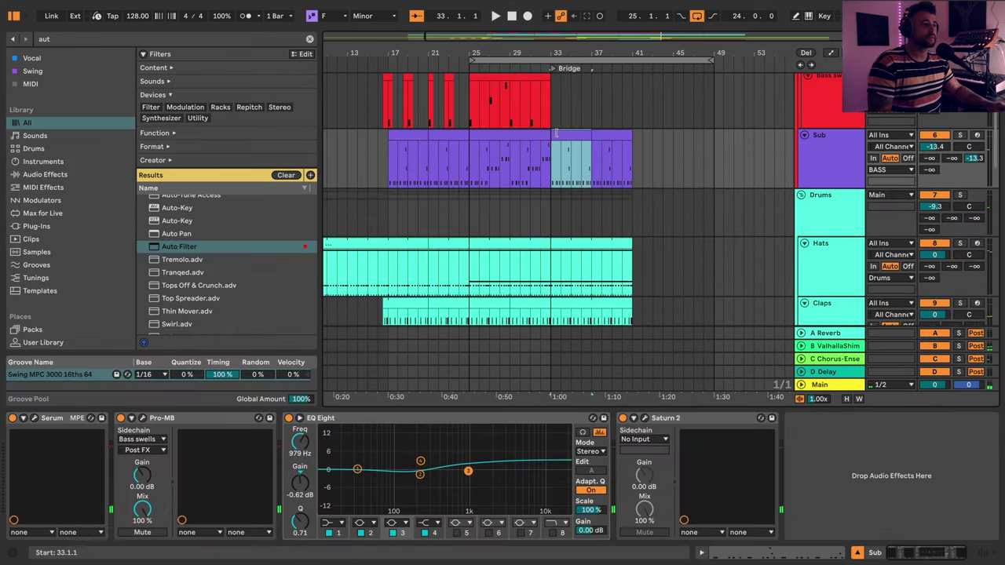
double_click(482, 148)
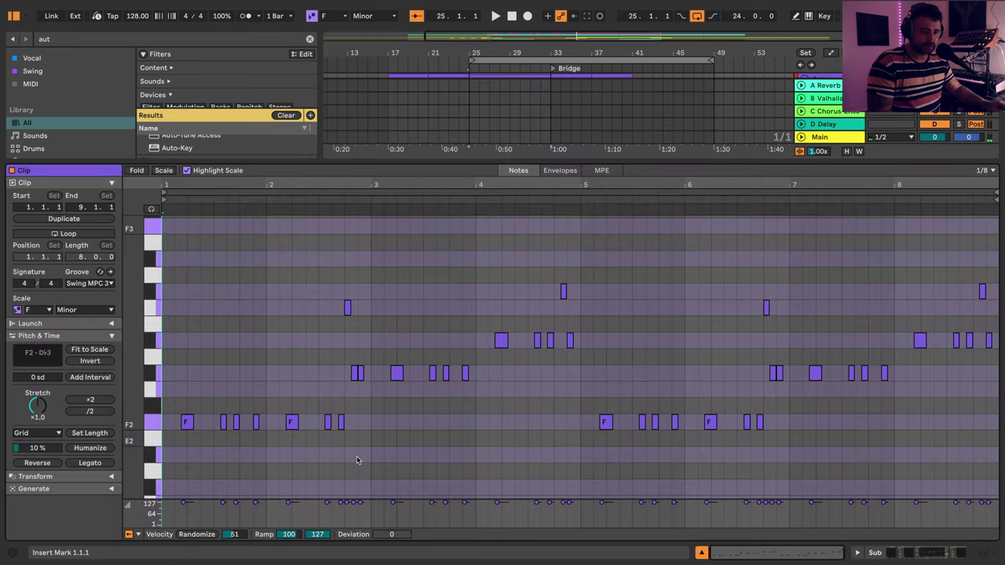
key(space)
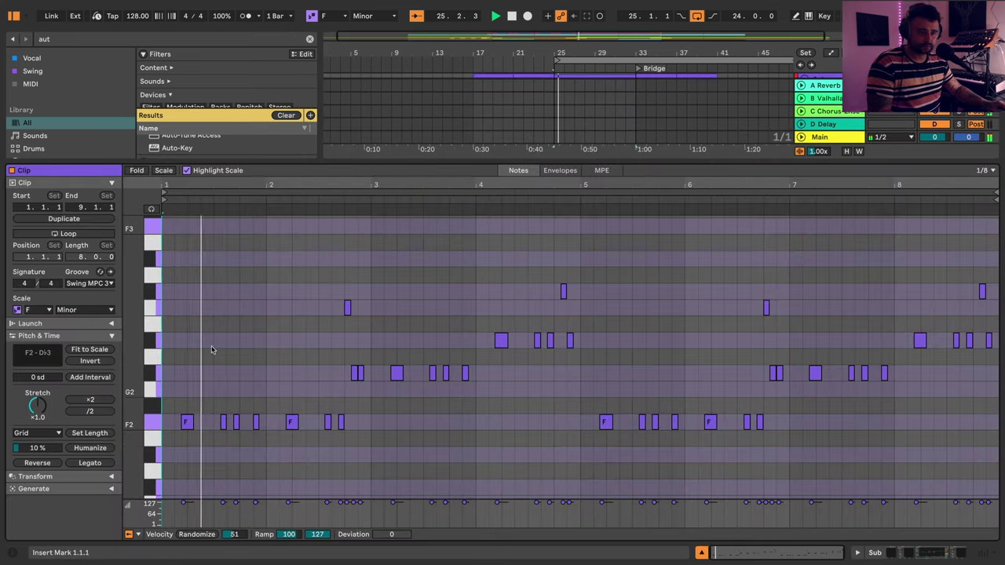
key(space)
key(space)
drag(190, 184, 189, 228)
click(223, 422)
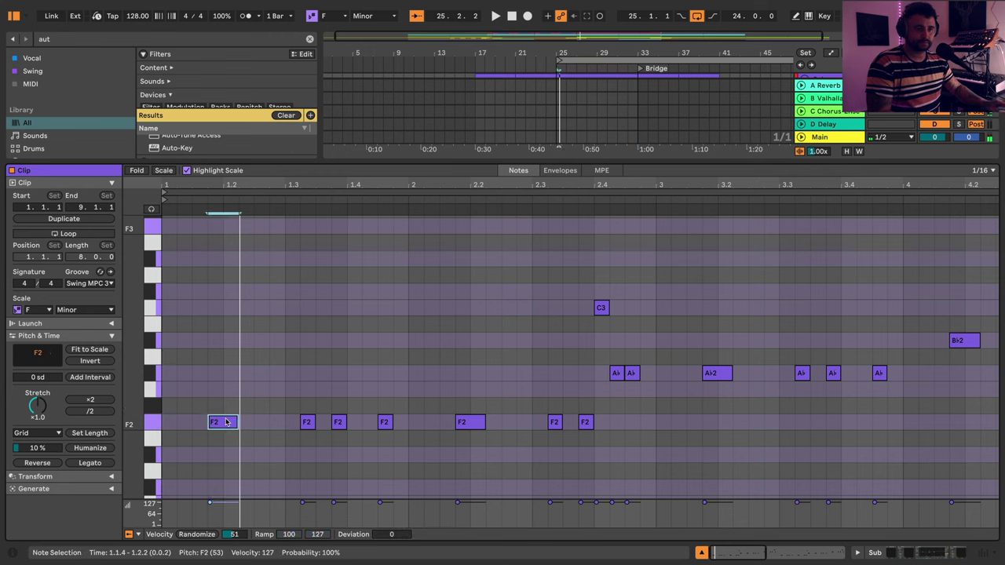
drag(226, 422, 210, 422)
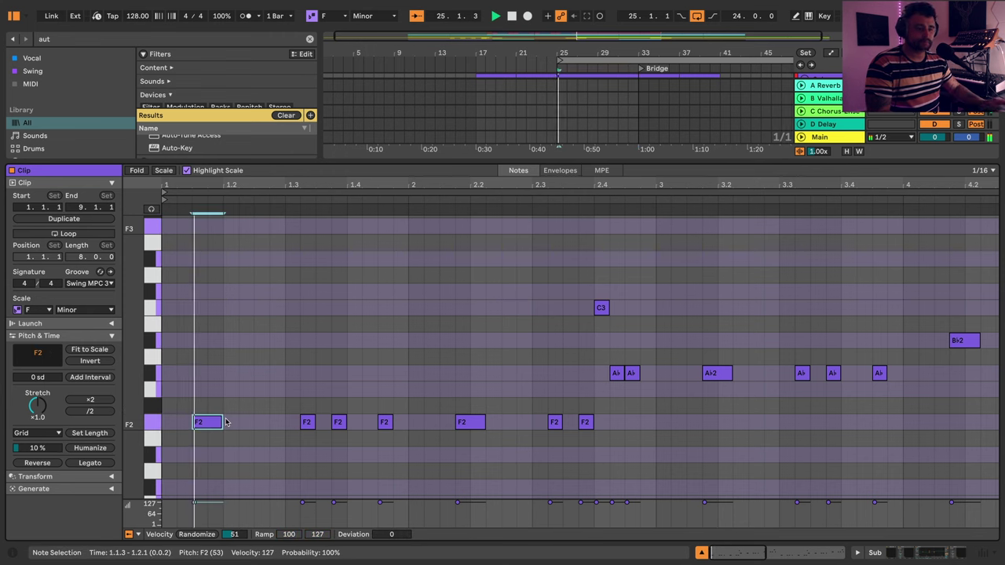
- Shift the long F2 note in clip bar 2 to 2.1.3 and the long Ab2 note in bar 3 to 3.1.3
click(456, 424)
click(464, 424)
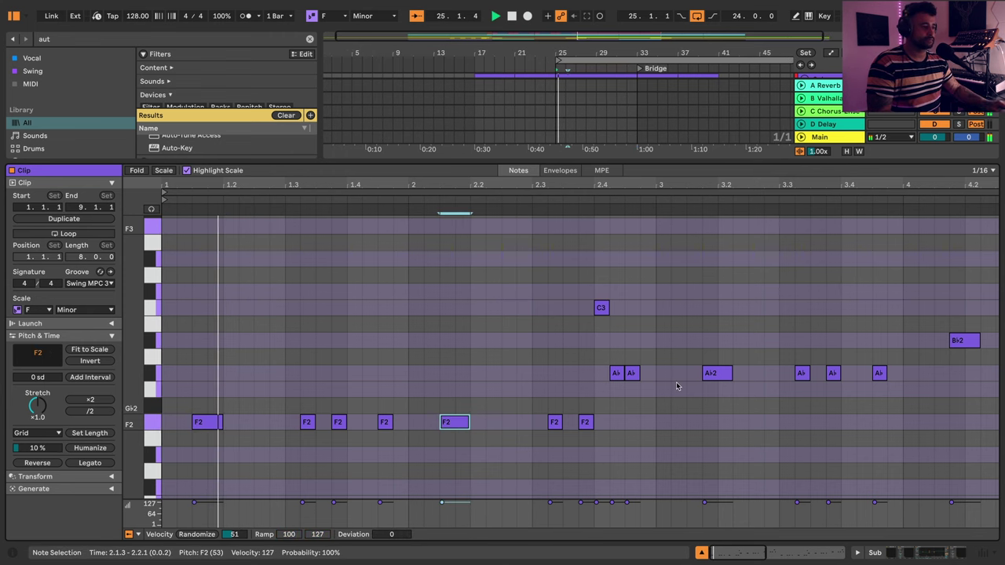
click(712, 374)
key(Left)
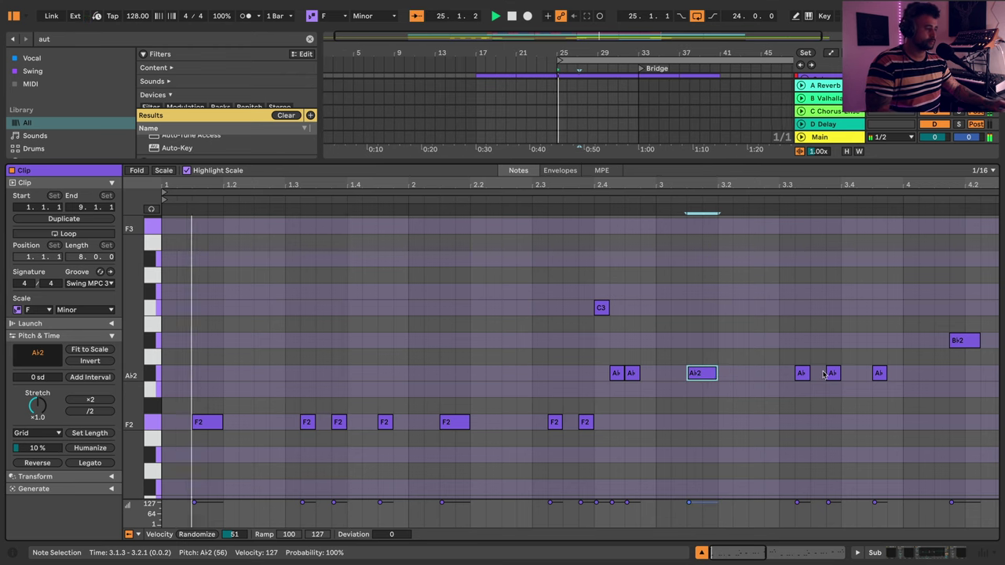
- Shift the long Bb2 note in clip bar 4 and the long F2 notes in bars 5 and 6 to 4.1.3, 5.1.3 and 6.1.3
click(642, 317)
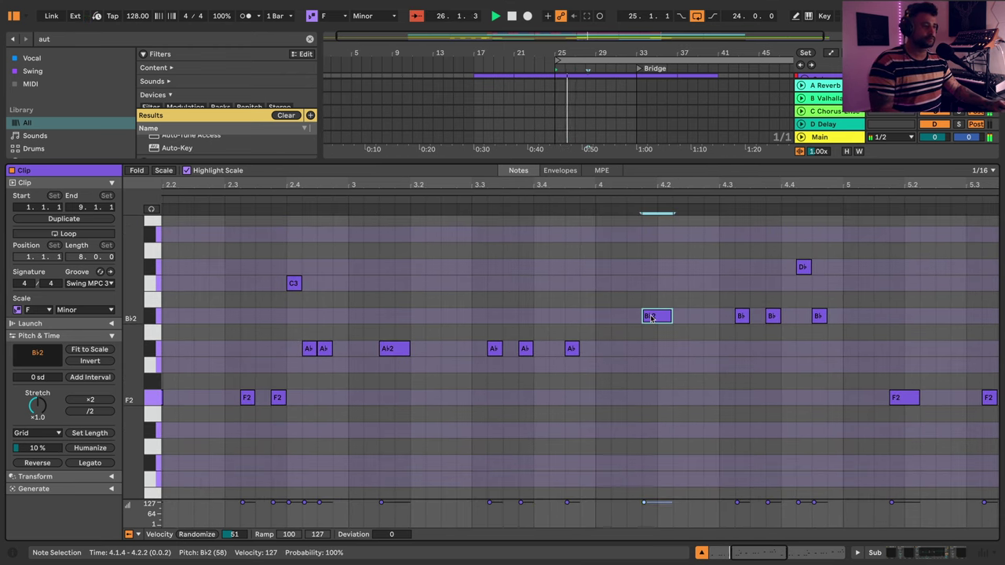
key(Left)
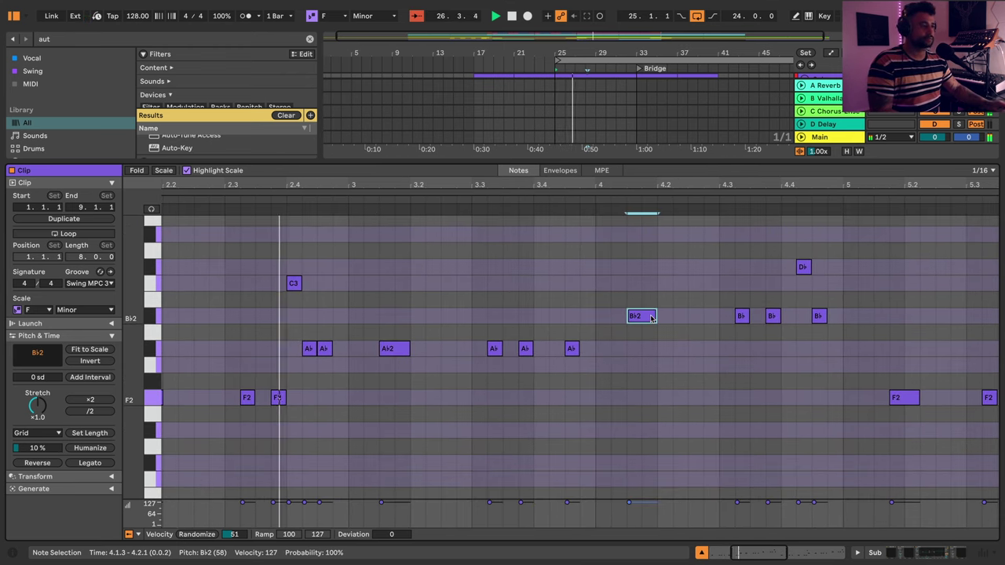
click(913, 400)
click(831, 392)
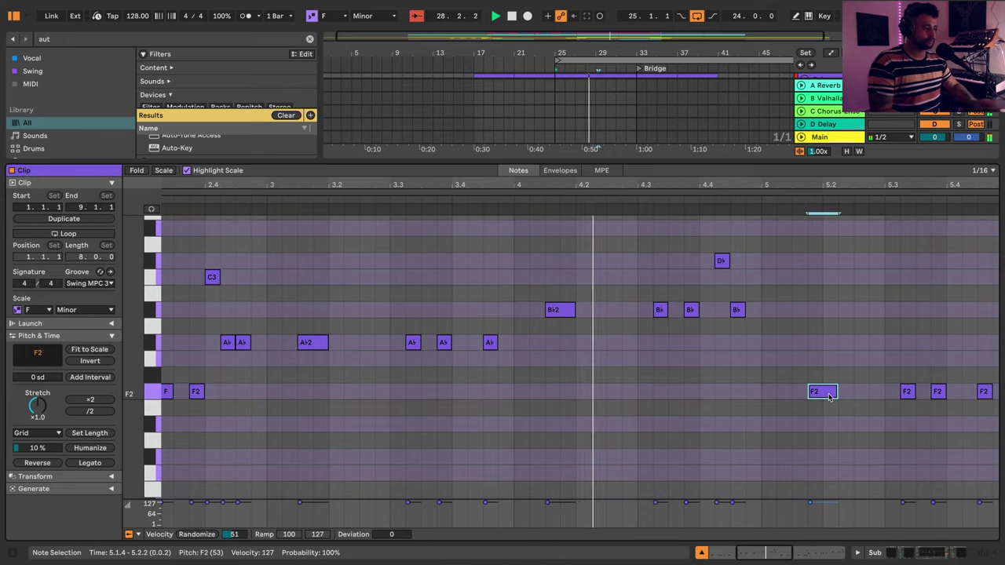
key(Left)
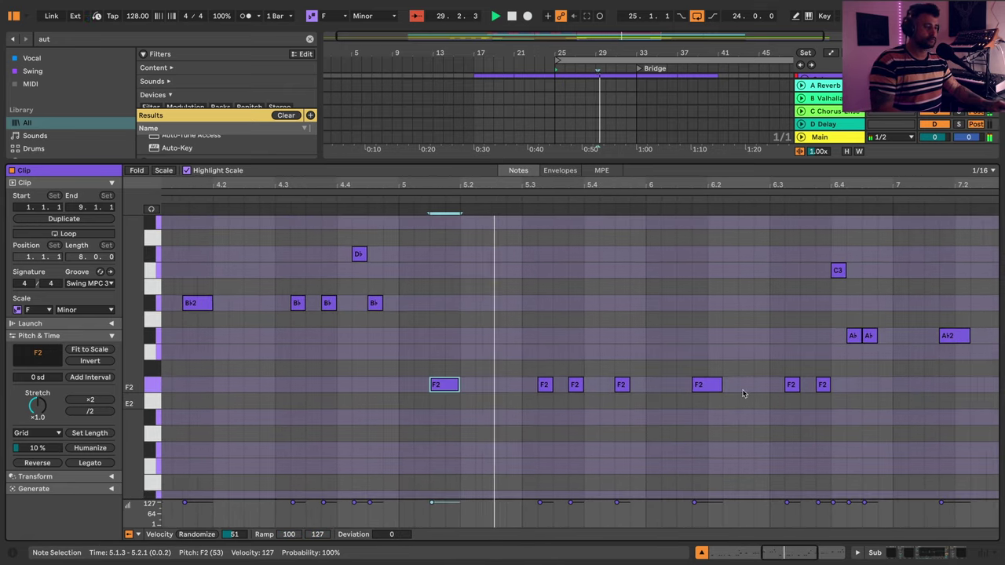
click(673, 387)
key(Left)
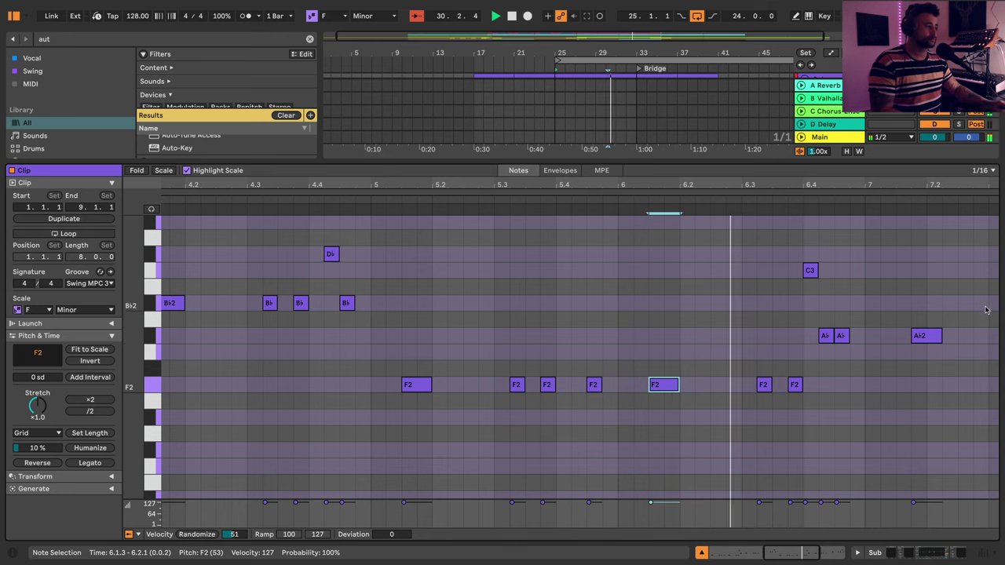
- Set the note grid to 1/16 and shift the long Ab2 note in clip bar 7 and Bb2 note in bar 8 to 7.1.3 and 8.1.3
drag(793, 180, 793, 95)
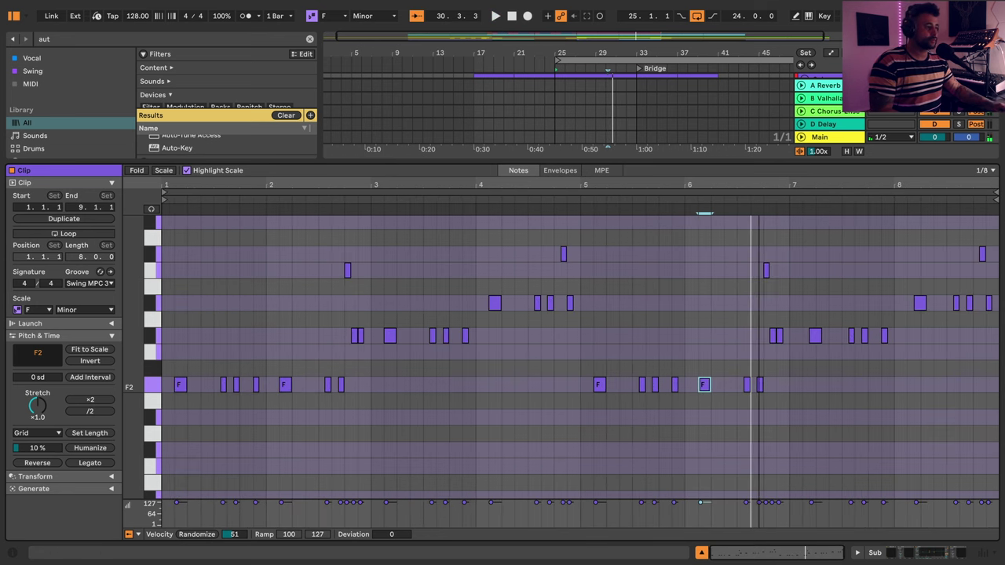
right_click(830, 303)
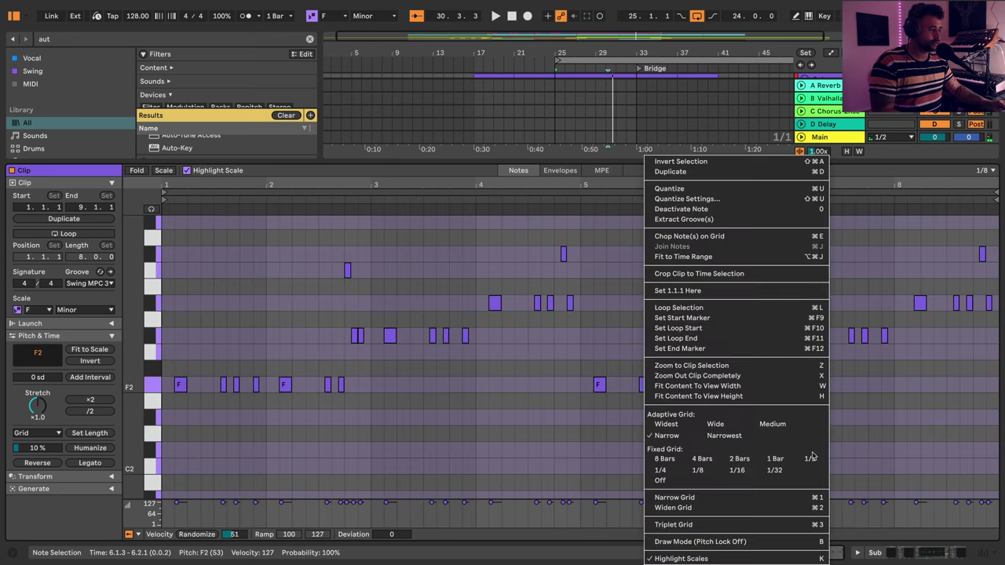
click(737, 475)
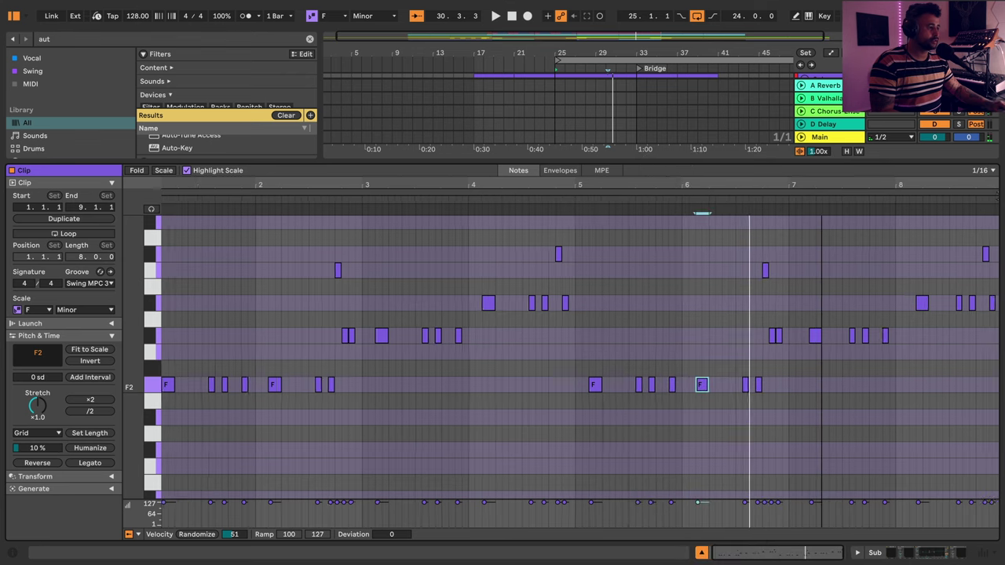
scroll(827, 346, up, 5)
click(812, 343)
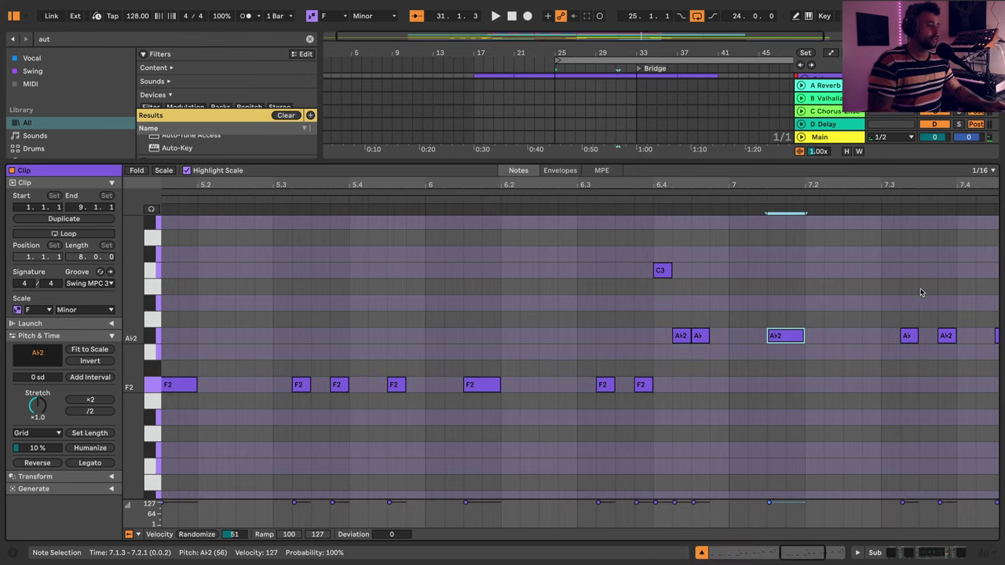
scroll(919, 292, right, 3)
click(777, 303)
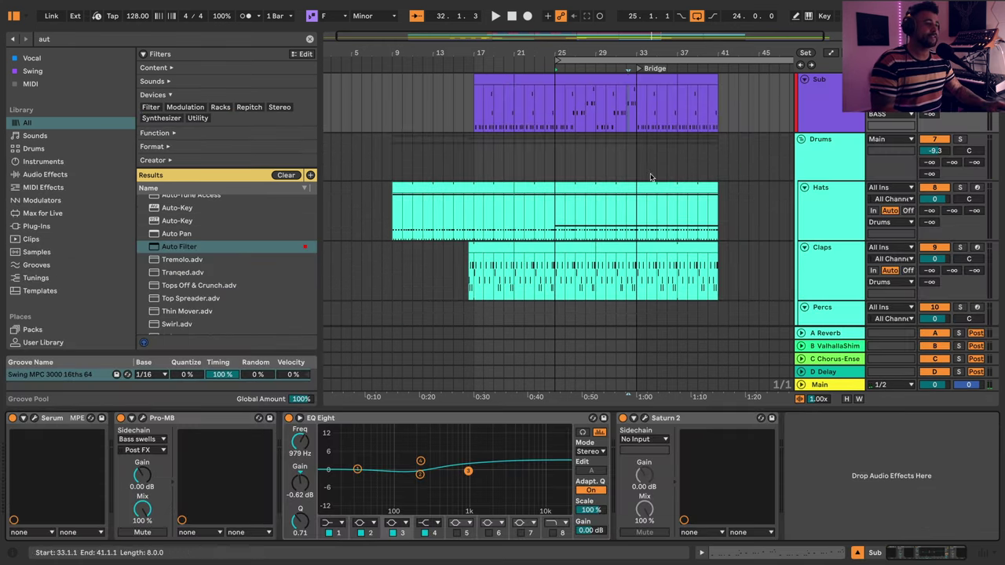
- Copy the corrected four-bar Sub clip at bar 33 over the Sub parts starting at bars 21 and 17
scroll(622, 122, up, 2)
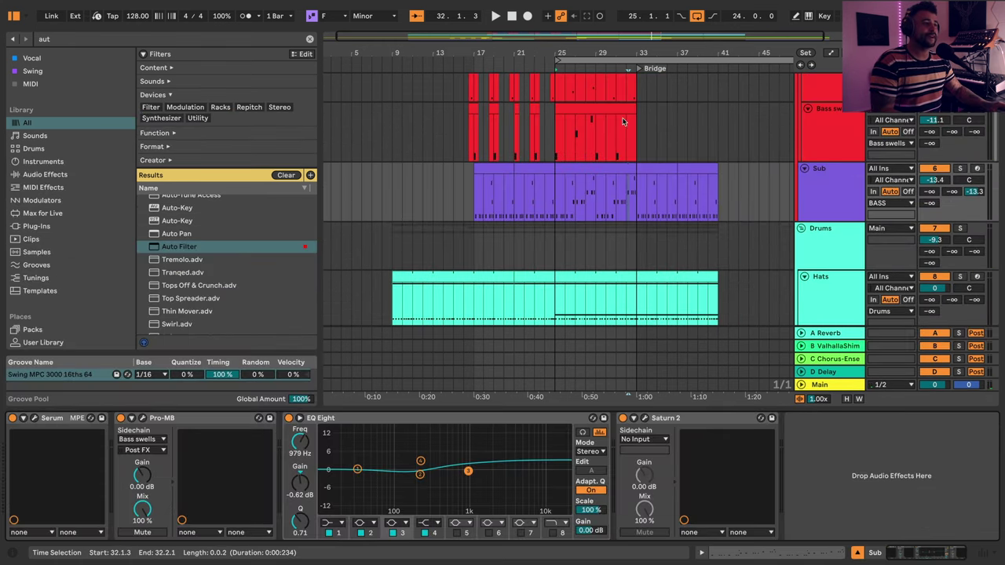
click(584, 169)
click(656, 171)
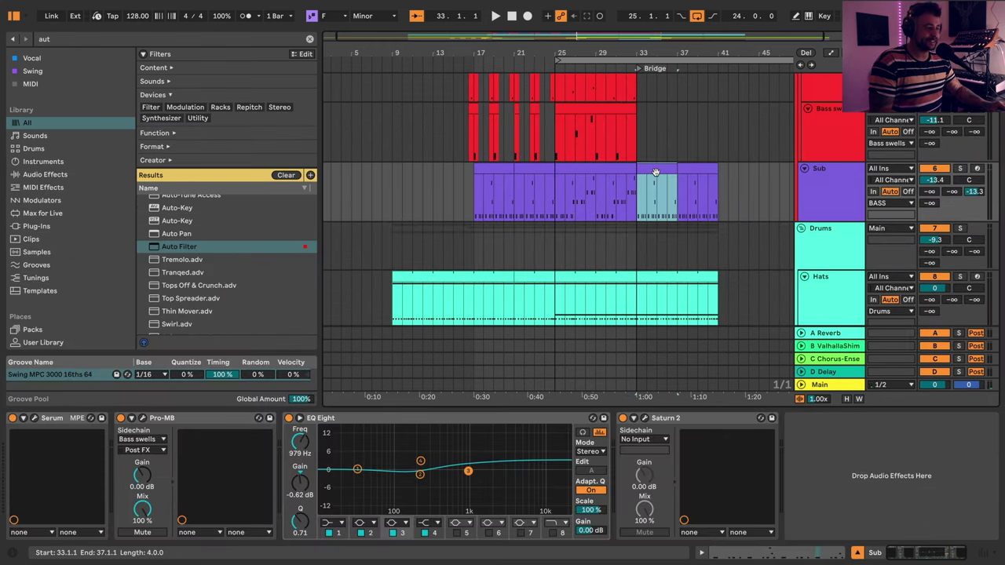
click(554, 196)
click(539, 196)
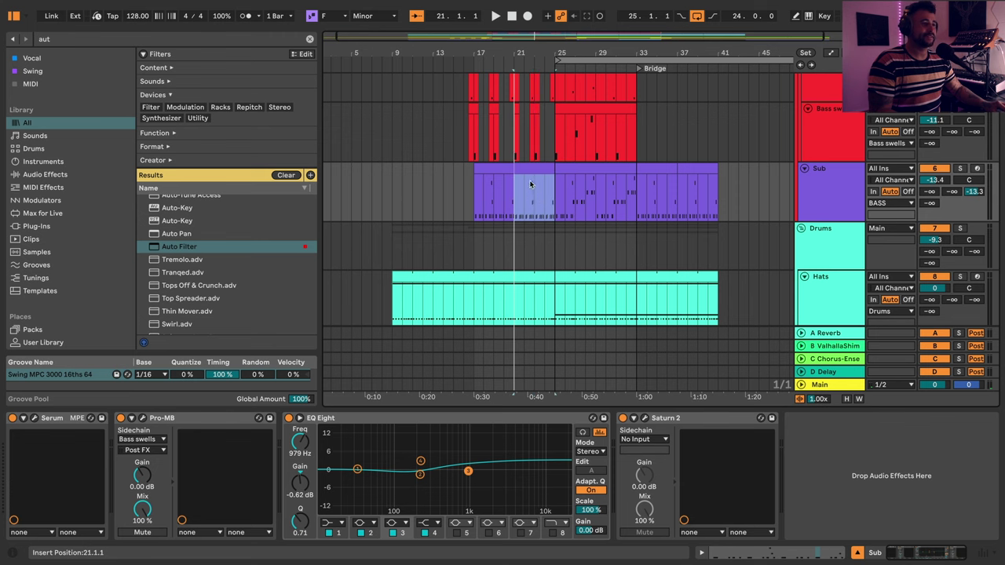
drag(532, 186, 505, 187)
scroll(632, 189, up, 2)
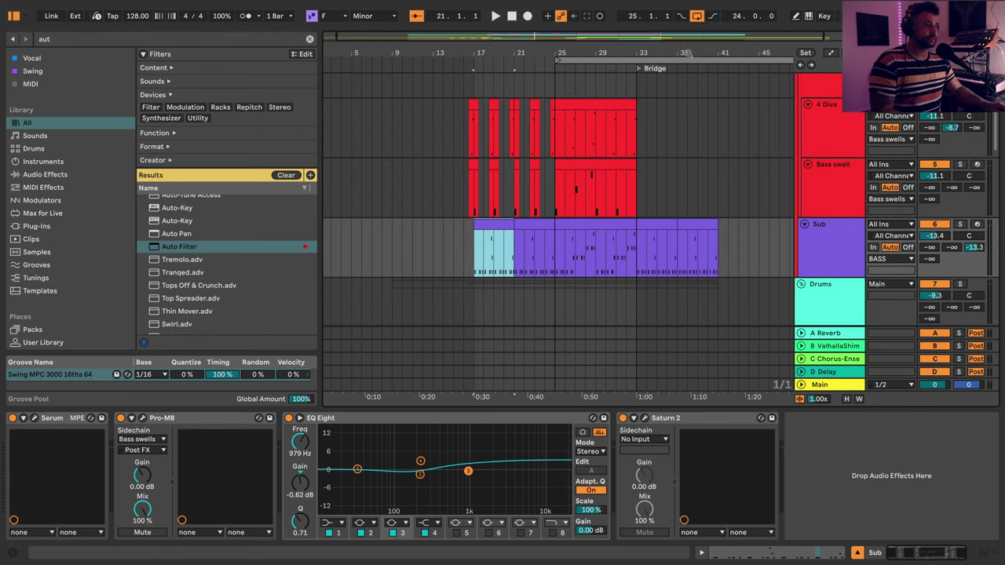
- Copy the eight-bar 4 Diva and Bass swell clips from bar 25 to bar 41
drag(687, 53, 516, 64)
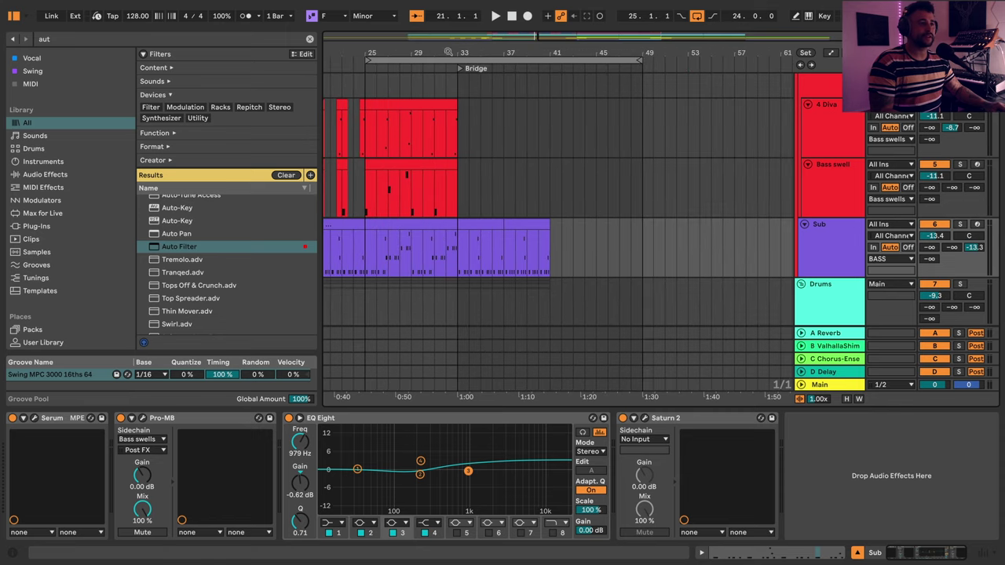
drag(448, 52, 549, 41)
drag(494, 206, 632, 165)
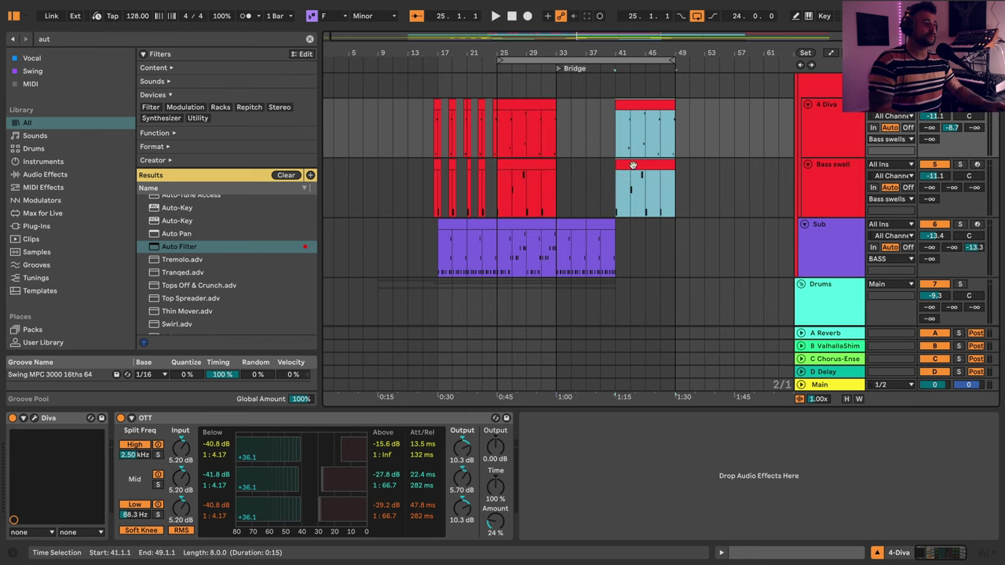
- Play the arrangement from bar 39 and examine how the drum and melodic tracks continue past bar 41
click(603, 222)
scroll(629, 195, down, 2)
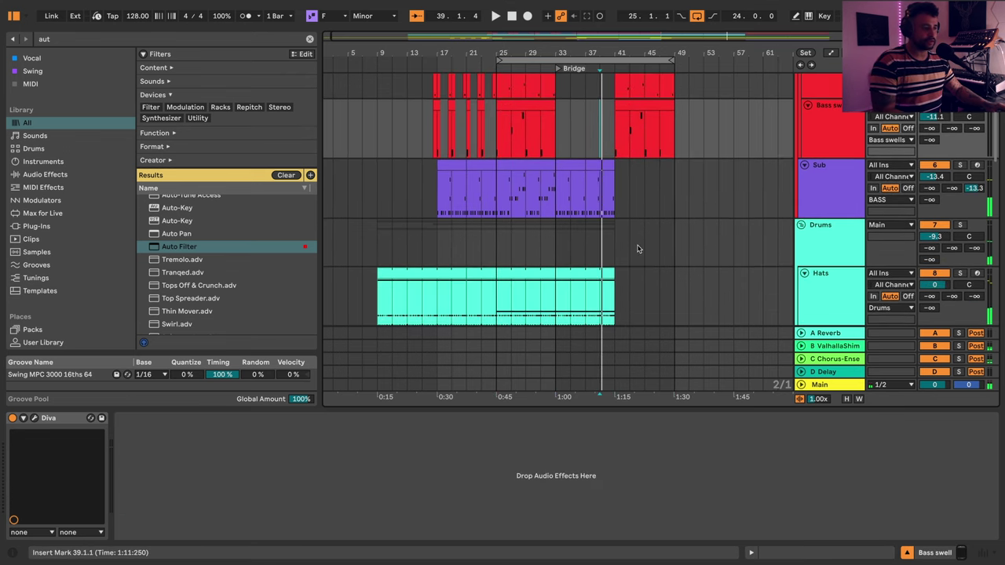
key(space)
scroll(618, 269, down, 3)
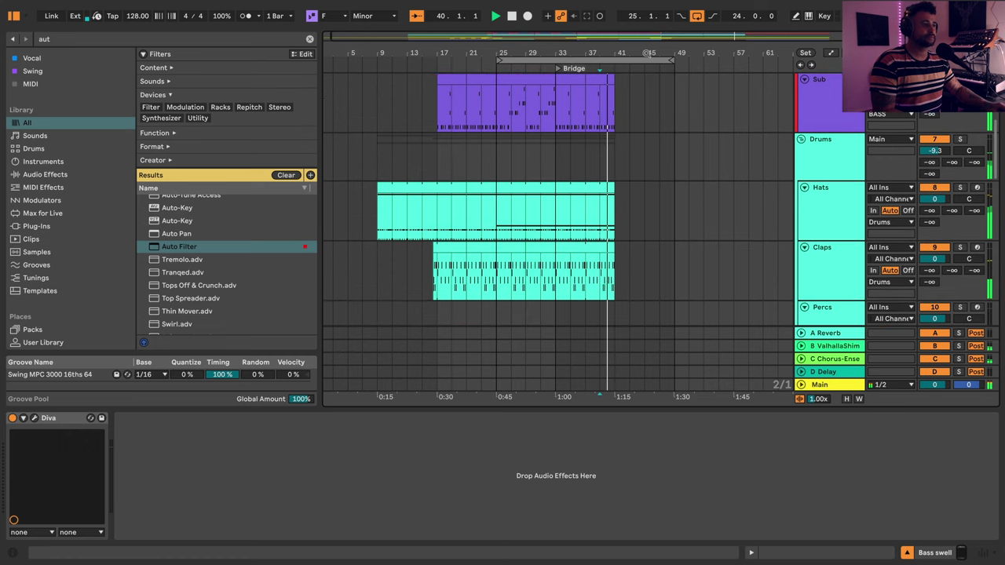
drag(646, 54, 590, 79)
scroll(625, 218, down, 4)
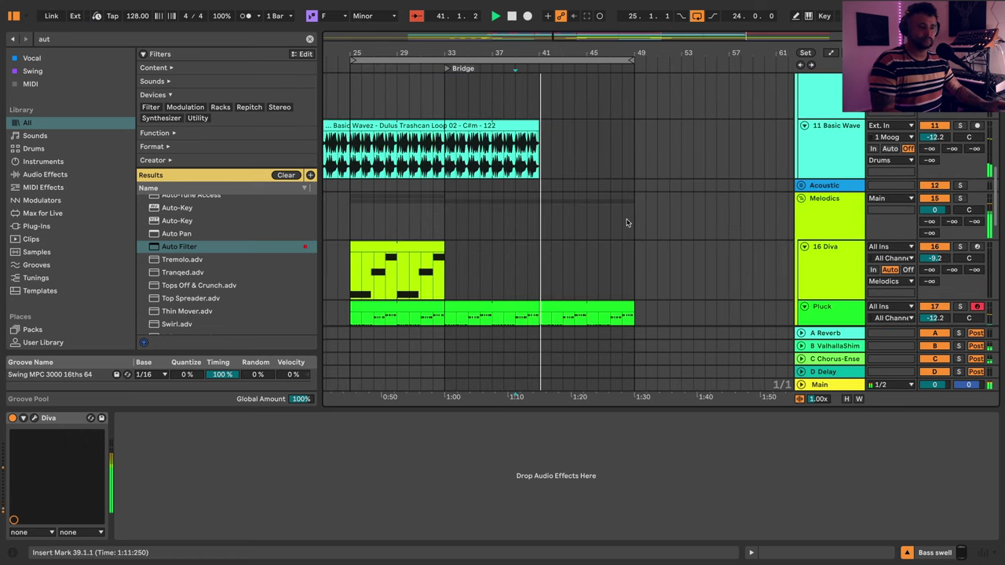
scroll(625, 218, down, 3)
scroll(750, 175, up, 8)
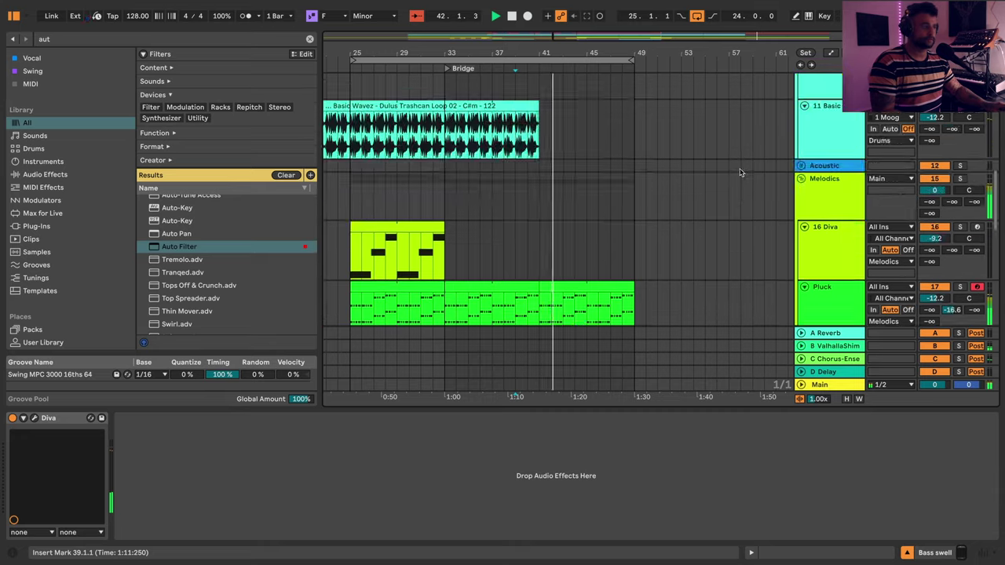
- Move the Auto Filter from the BASS group to the end of the Sub track's device chain
scroll(750, 174, up, 3)
click(839, 117)
key(a)
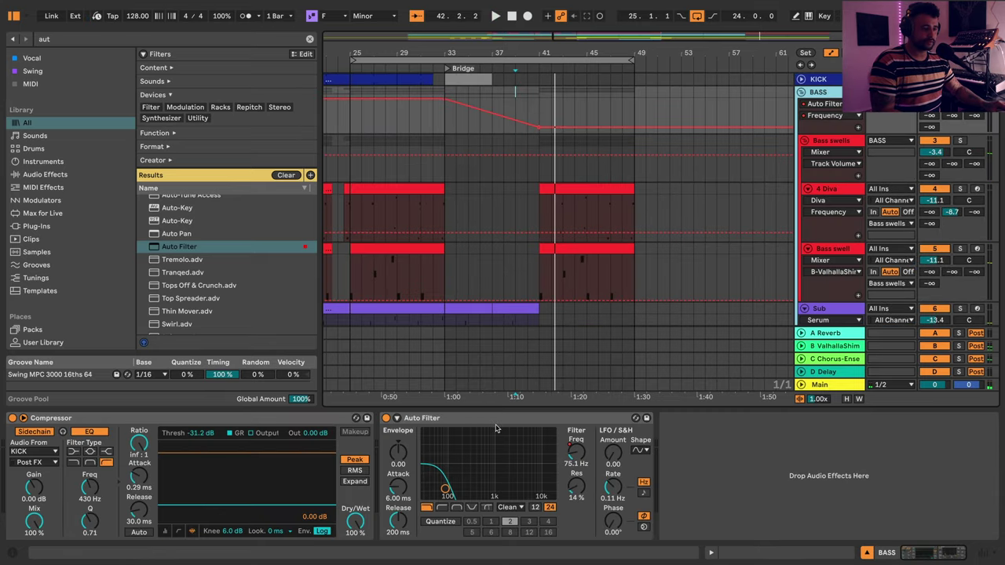
click(493, 421)
click(833, 308)
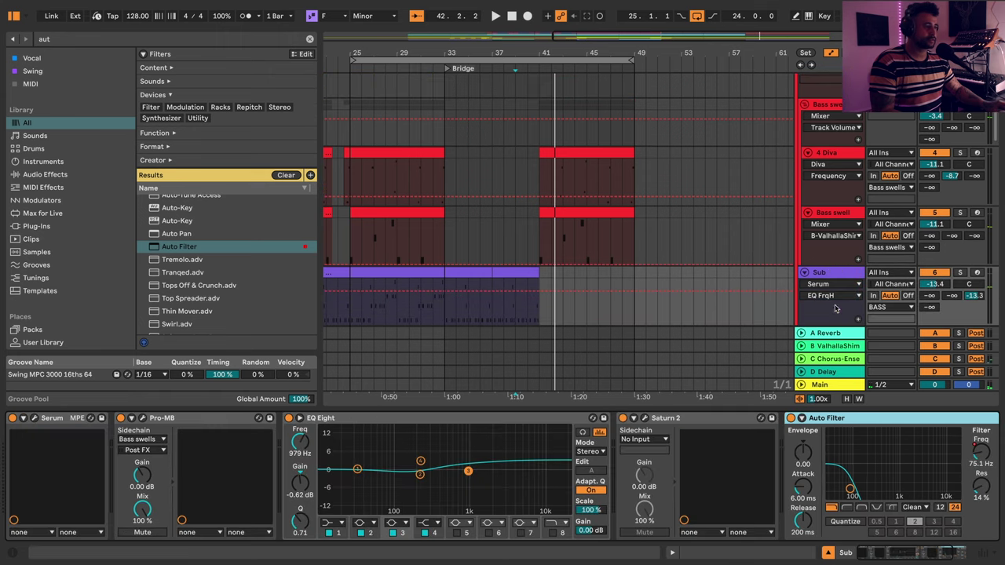
- Play the bridge from bar 37 with the Sub track's devices shown and deactivate the eight-bar Bass swell clip at bar 41
click(490, 145)
key(a)
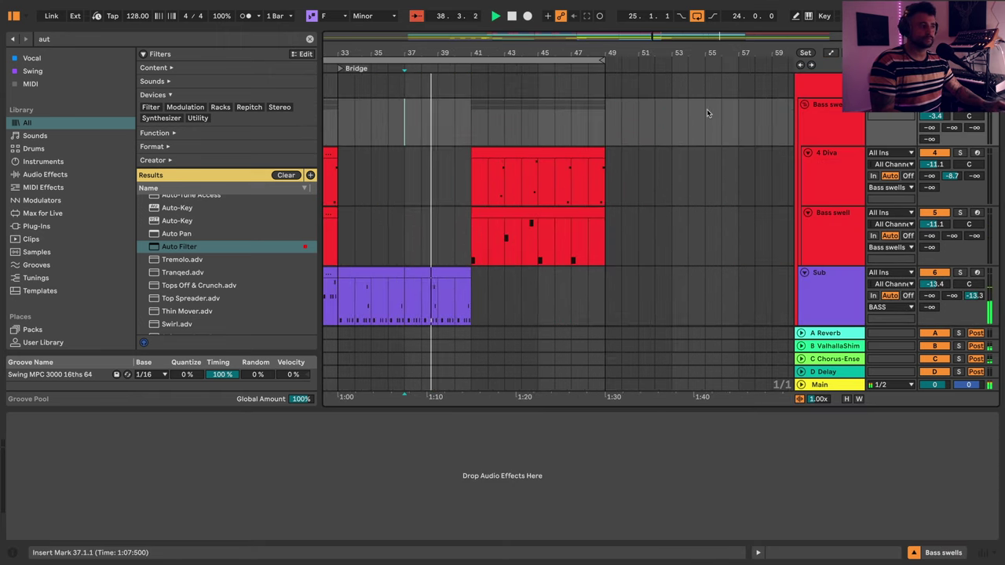
click(832, 303)
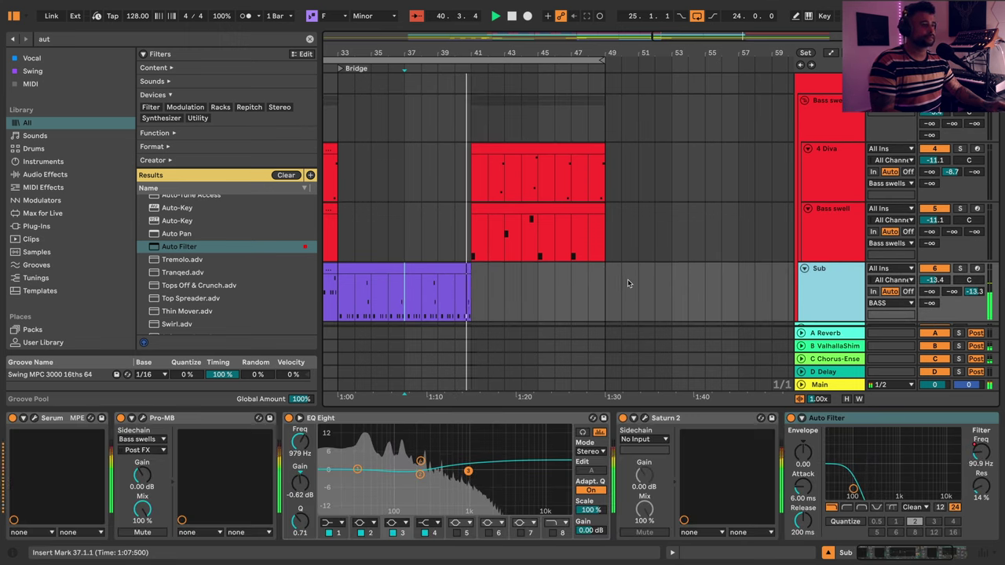
click(587, 248)
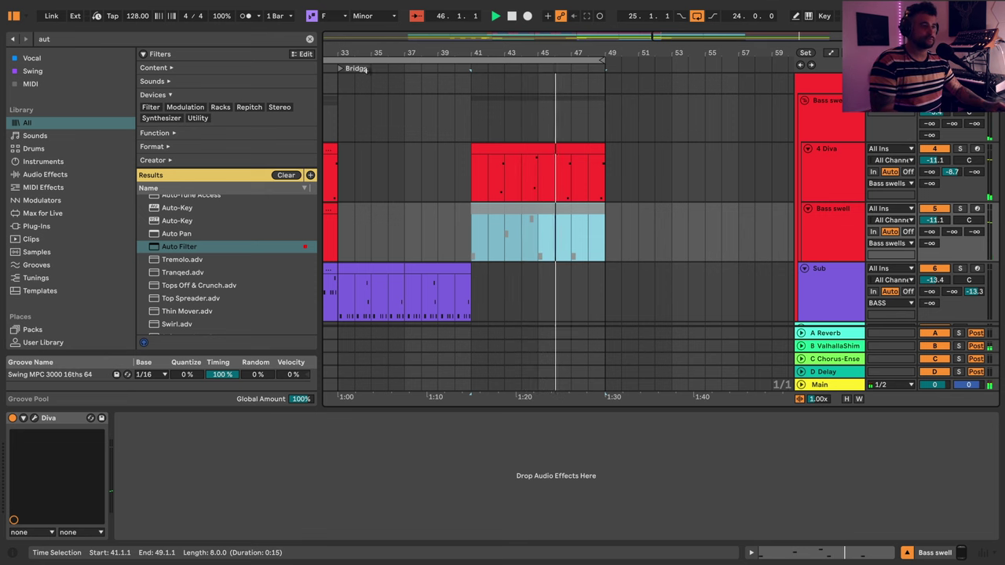
- Set the loop to the eight bars from 41 to 49 and duplicate that stretch of time
click(512, 146)
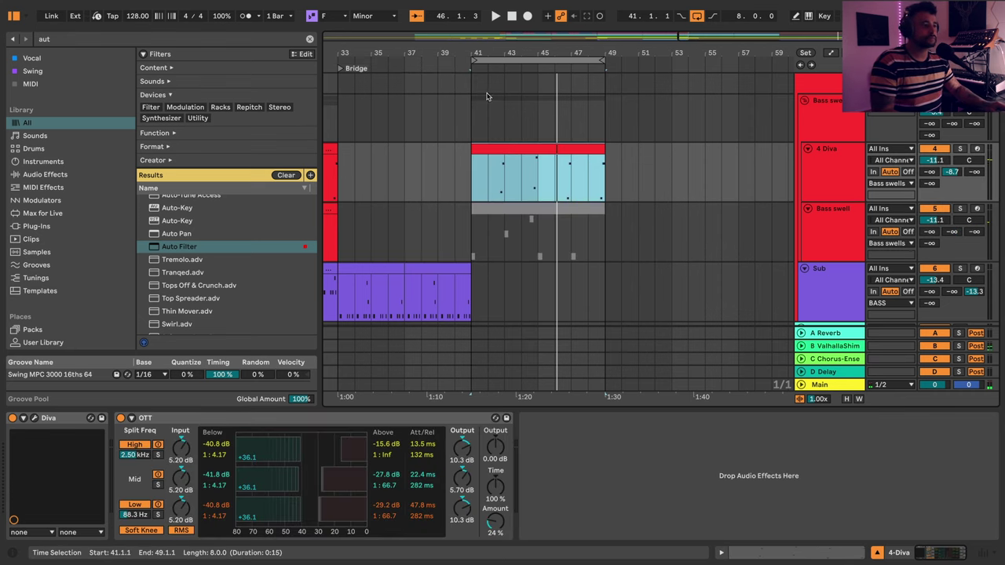
click(501, 60)
right_click(502, 60)
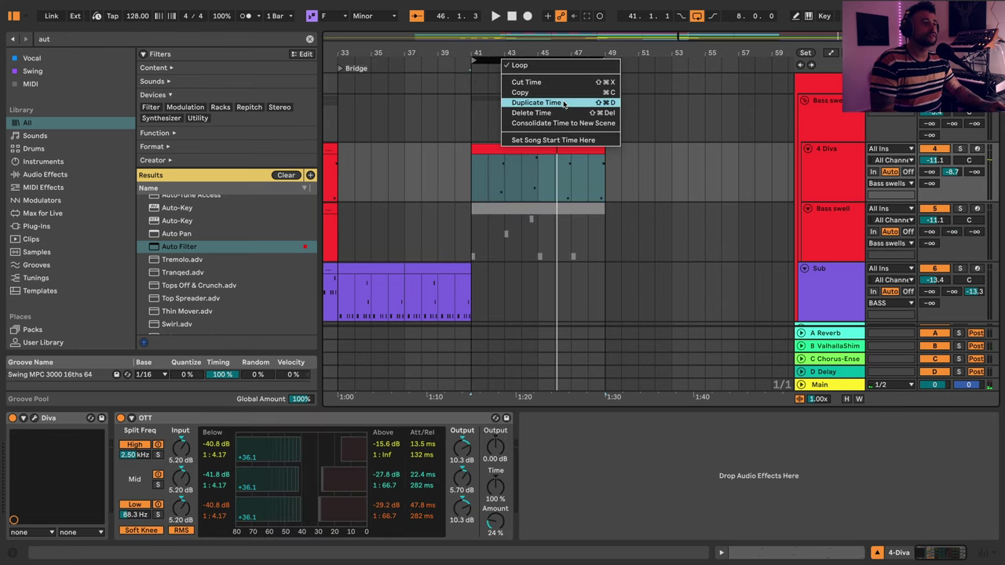
click(536, 102)
drag(619, 52, 662, 64)
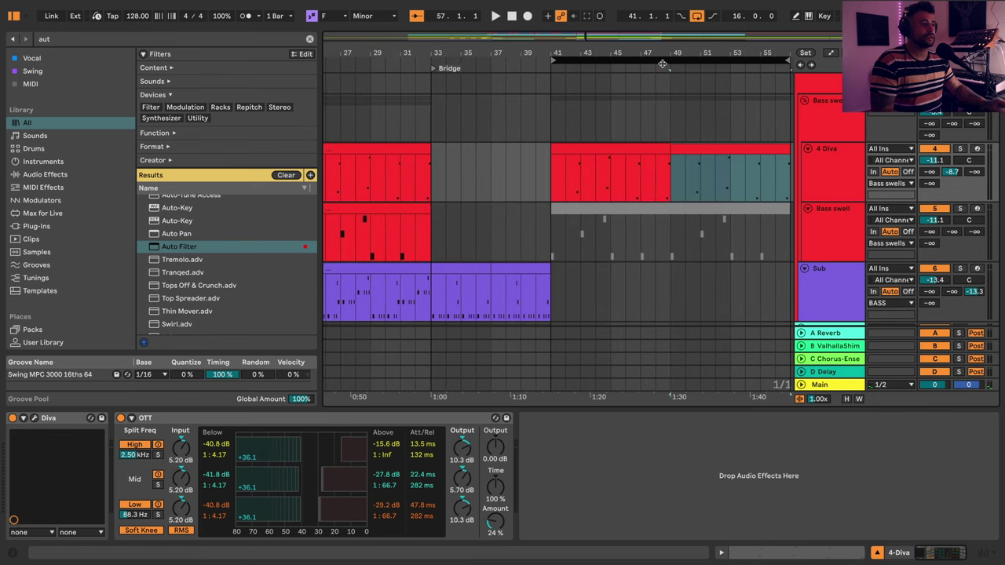
scroll(401, 179, right, 3)
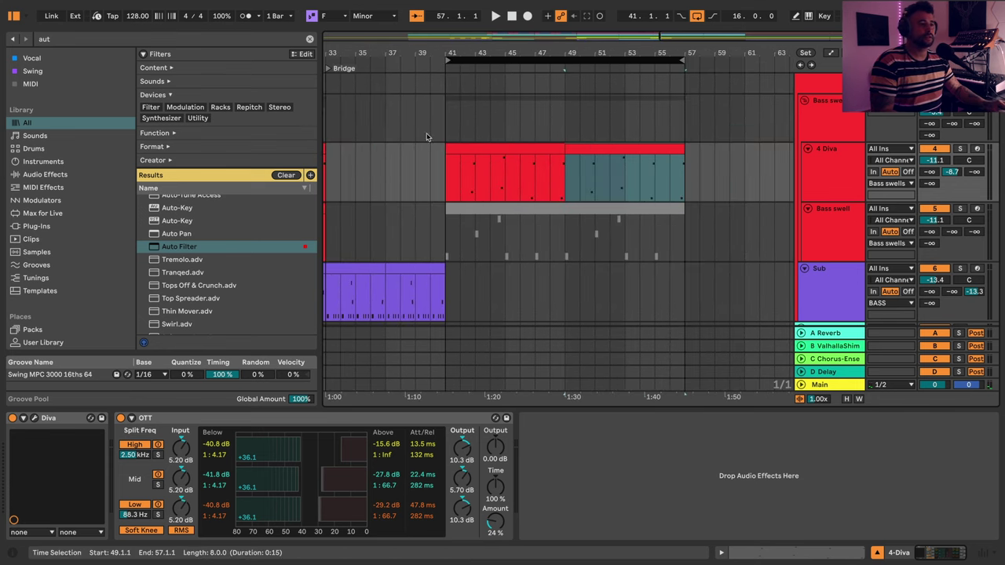
- Consolidate the Pluck part from bar 41 to 57 into one 16-bar clip and open its notes
click(449, 131)
scroll(589, 164, left, 3)
scroll(729, 195, down, 5)
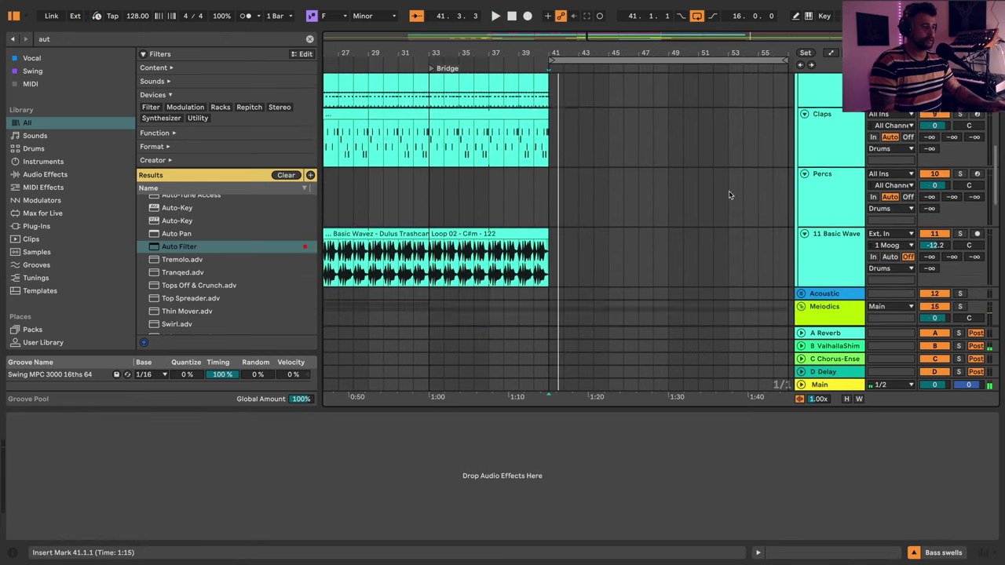
scroll(729, 195, down, 5)
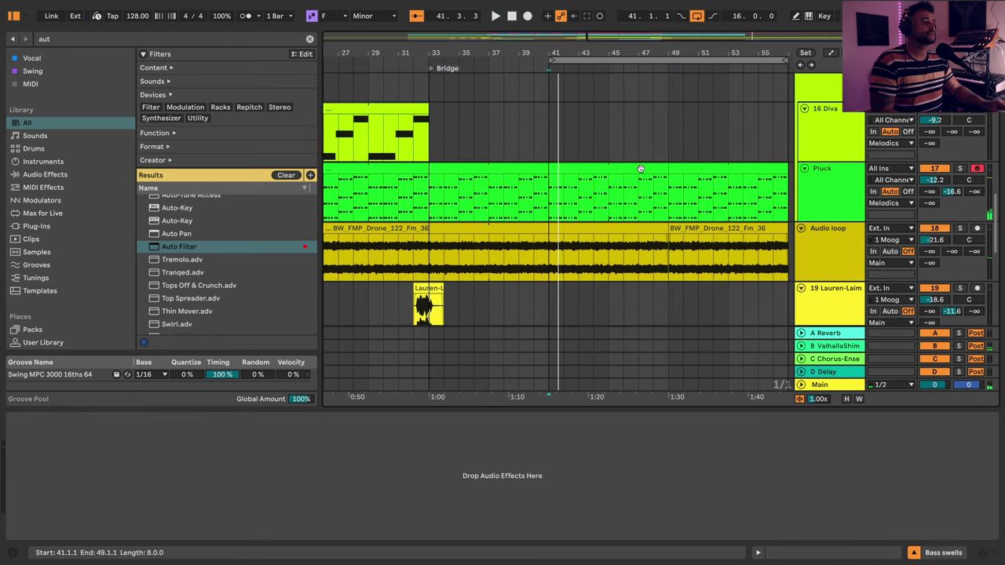
click(641, 169)
drag(550, 191, 726, 204)
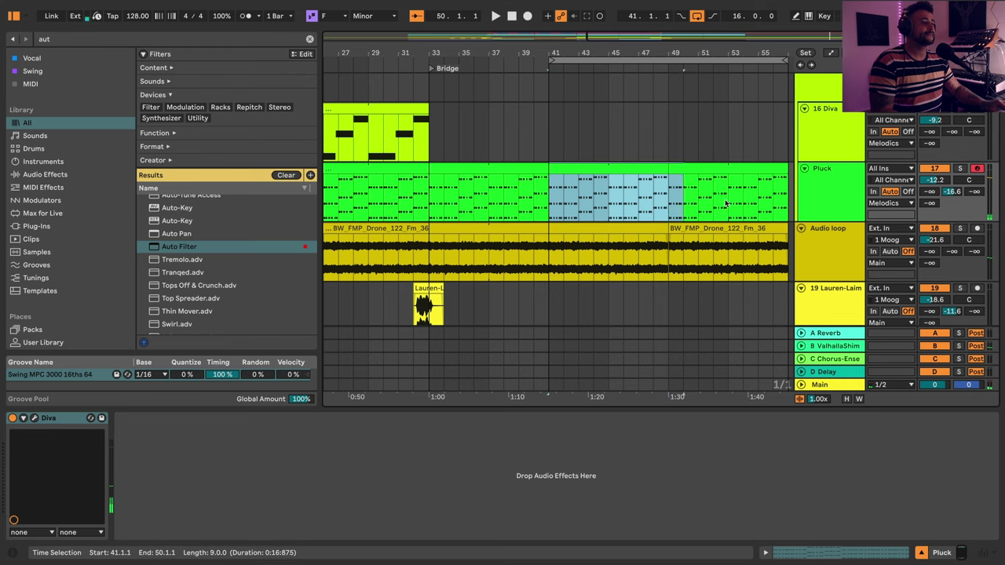
drag(790, 201, 750, 196)
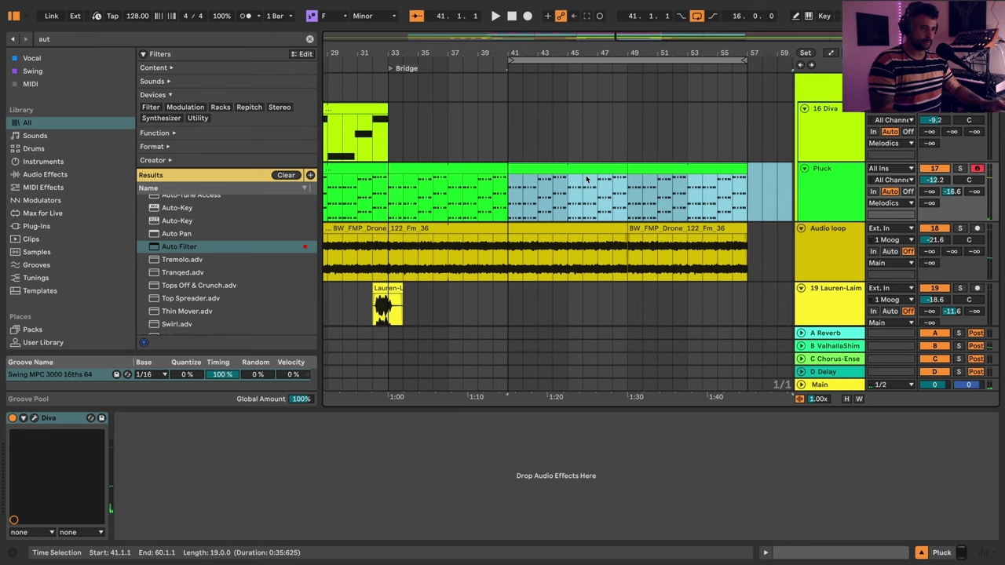
click(552, 179)
drag(511, 191, 756, 202)
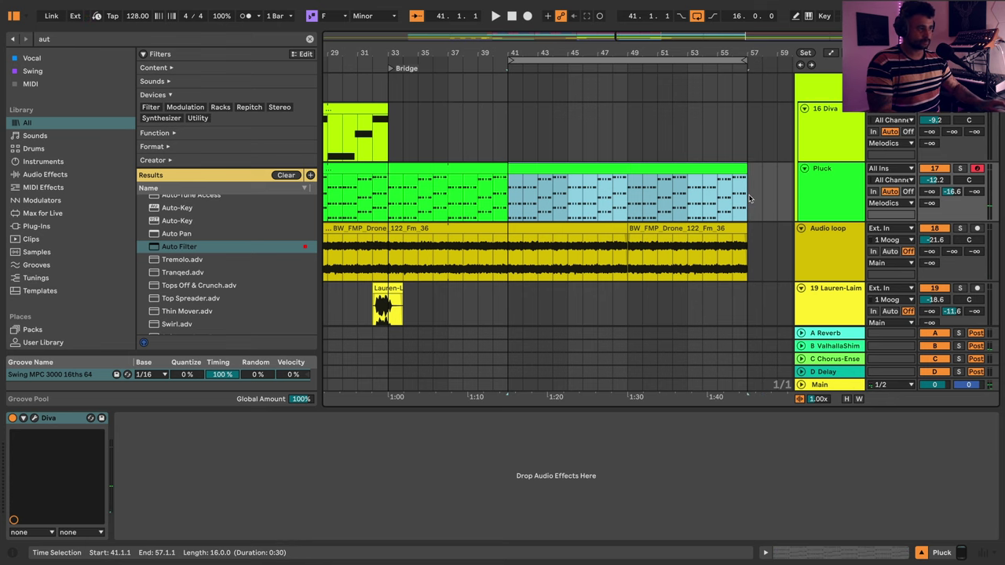
double_click(639, 164)
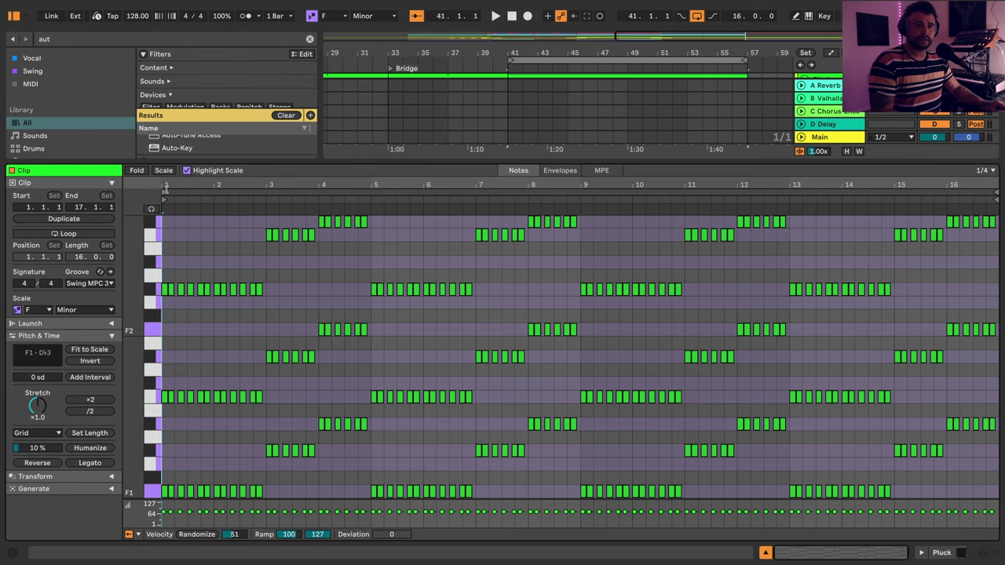
- Show only the scale's notes and copy the F1 notes of bars 1 and 2 onto E♭3
click(164, 170)
click(187, 189)
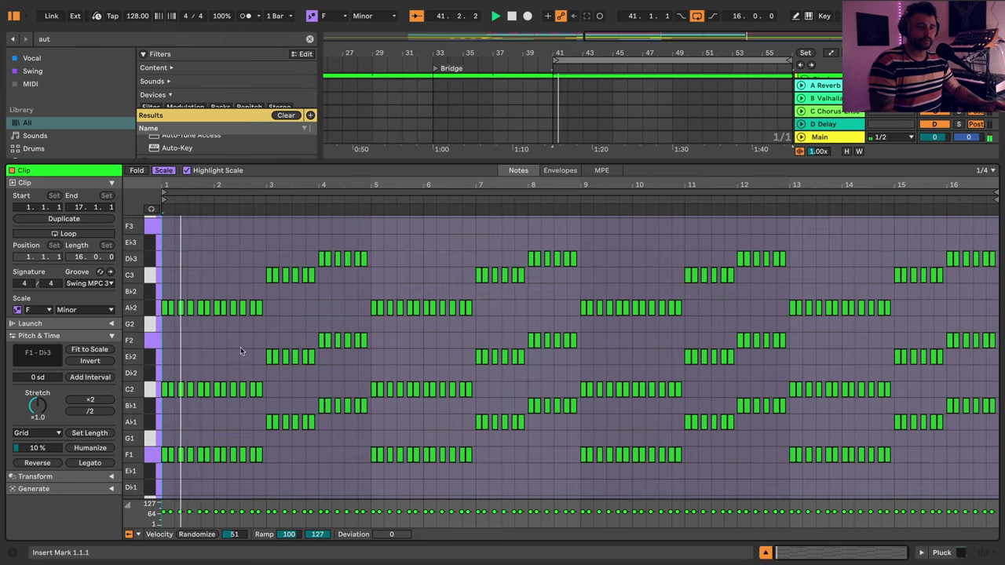
drag(194, 182, 210, 206)
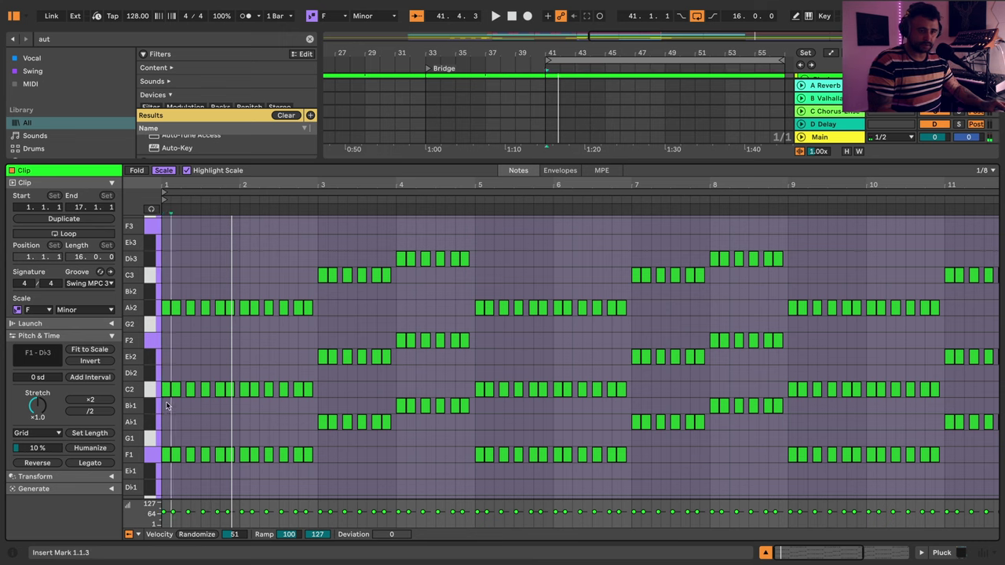
drag(167, 400, 309, 473)
scroll(305, 471, down, 3)
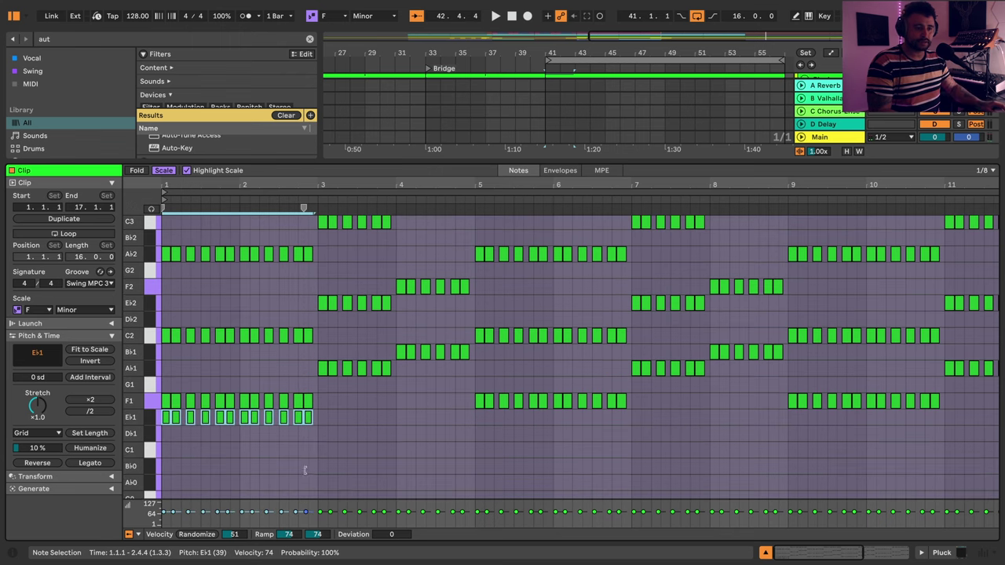
key(shift+Up)
key(shift+Up)
key(space)
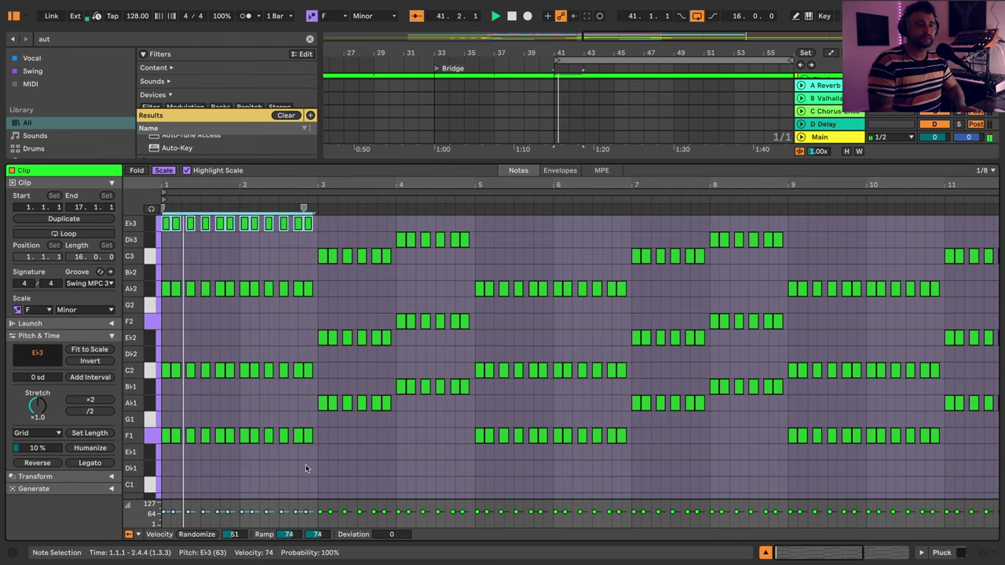
scroll(322, 393, up, 1)
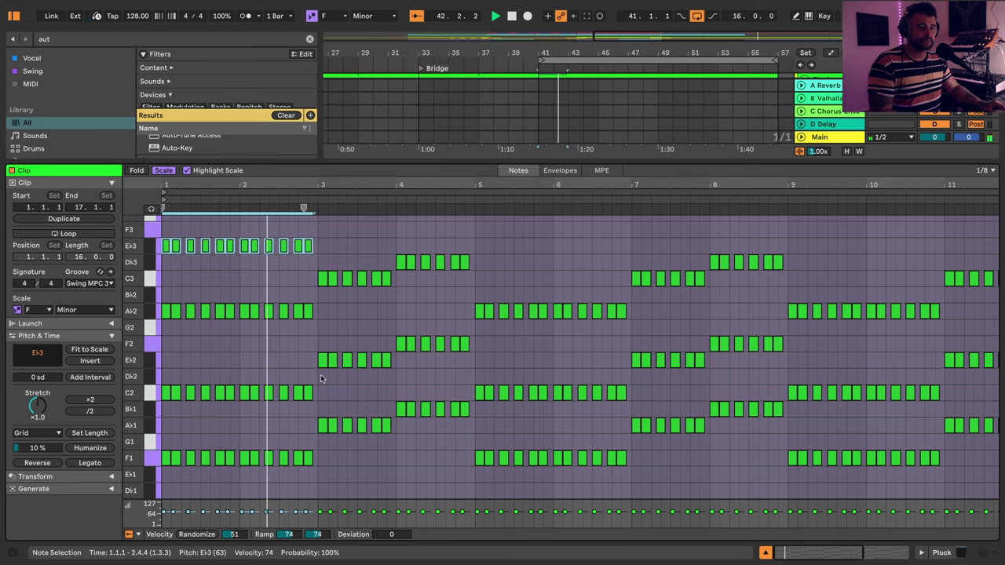
- Copy bar 3's A♭1 notes down to G1 and turn on a four-bar loop from the clip's start
mouse_move(325, 437)
mouse_down()
mouse_move(400, 434)
mouse_move(395, 444)
mouse_up()
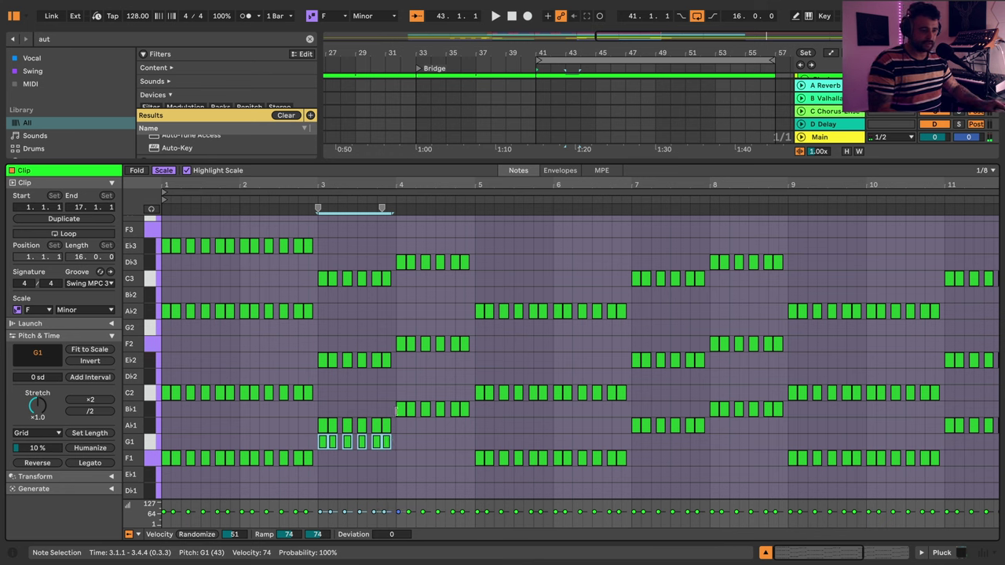
drag(387, 416, 485, 419)
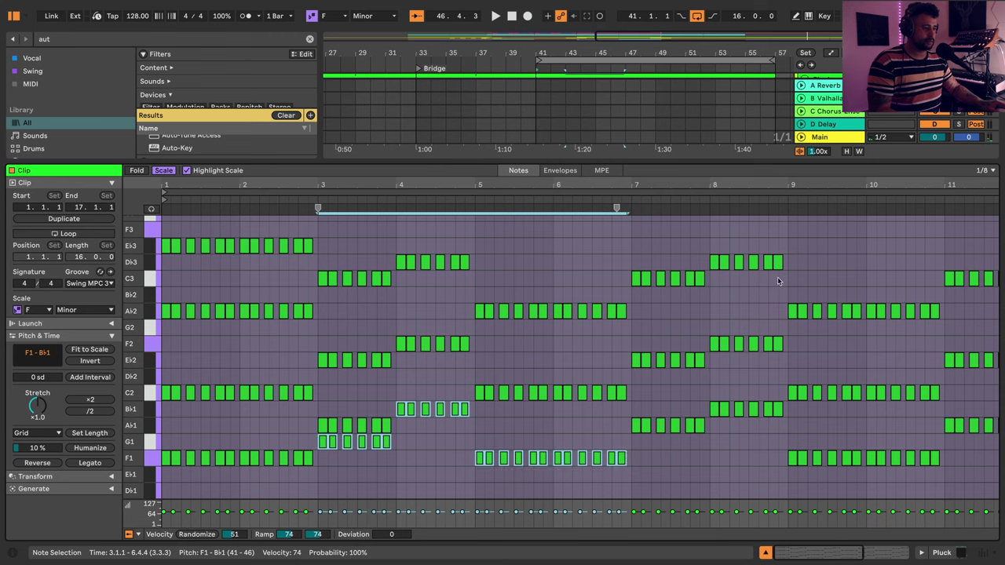
key(super+a)
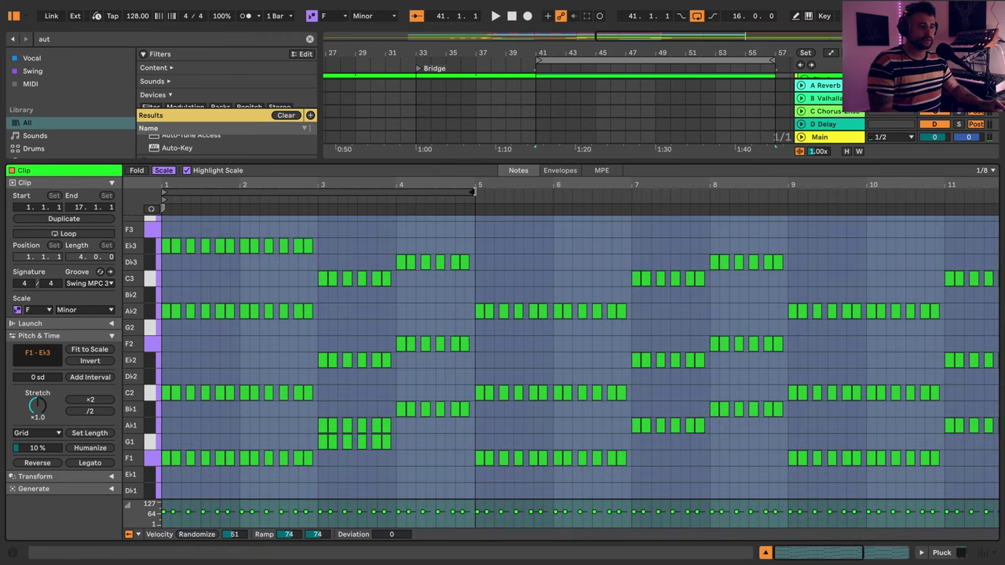
click(55, 234)
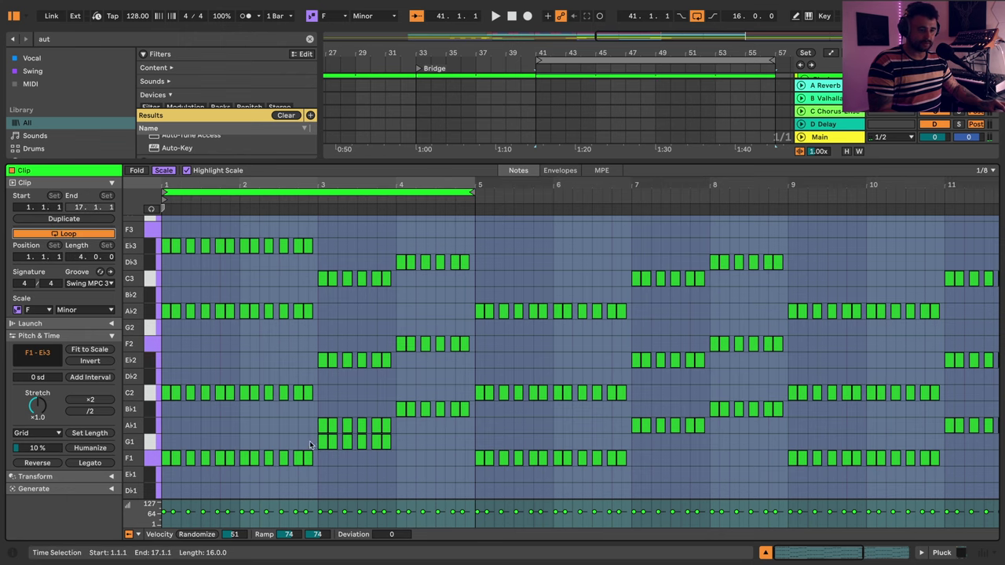
- Copy bar 4's B♭1 notes down to A♭1 and raise the added layers in bars 3 and 4 to G3 and A♭3
drag(310, 445, 378, 449)
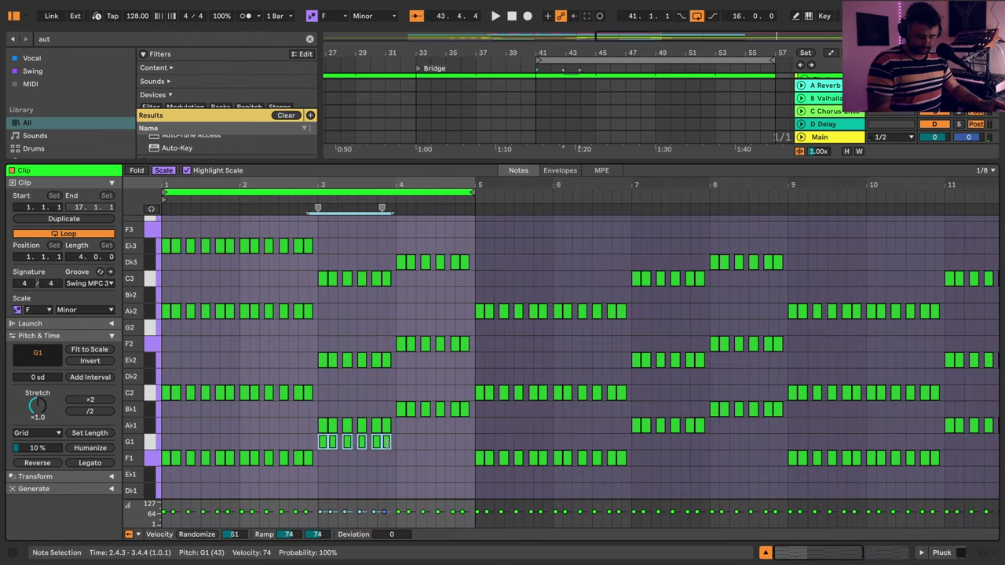
drag(387, 444, 470, 429)
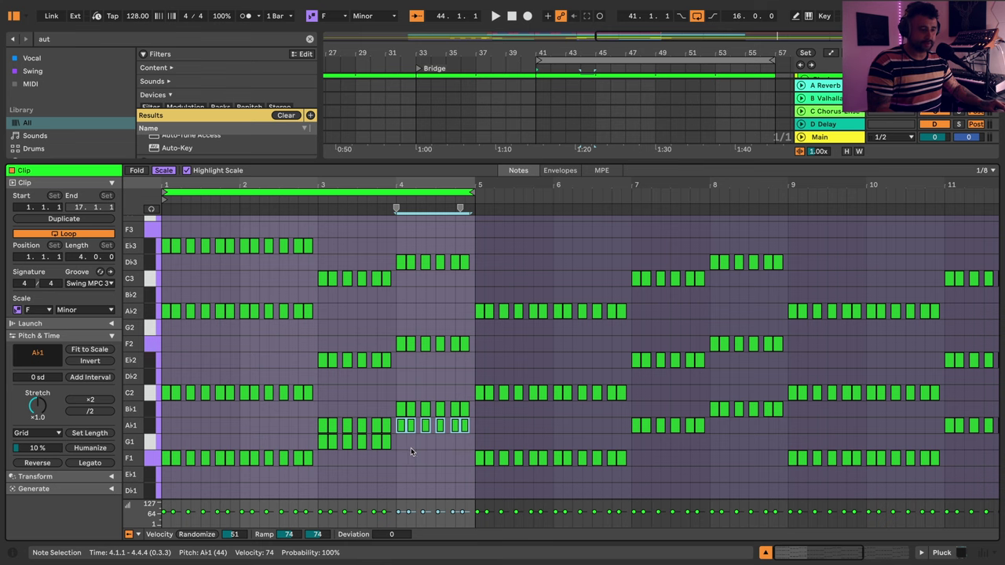
drag(410, 451, 328, 445)
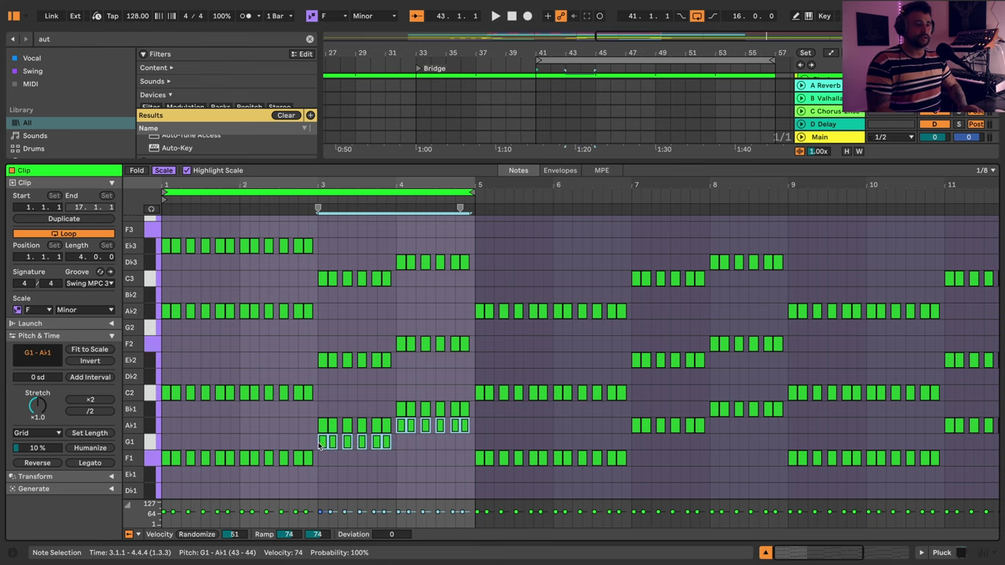
key(shift+Up)
key(shift+Up)
key(space)
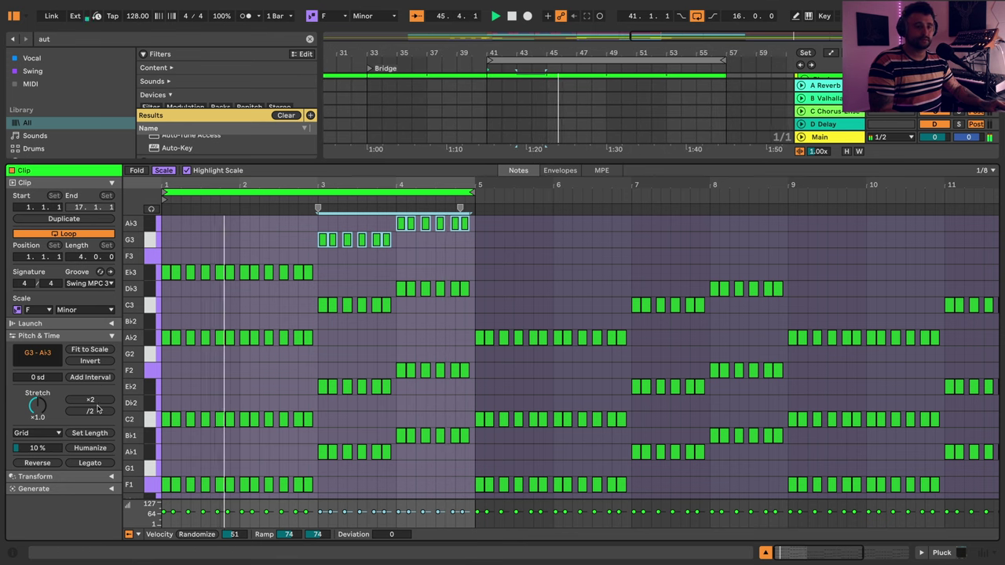
- Duplicate the clip's four-bar loop to eight bars and set the note grid to 1/16
click(63, 219)
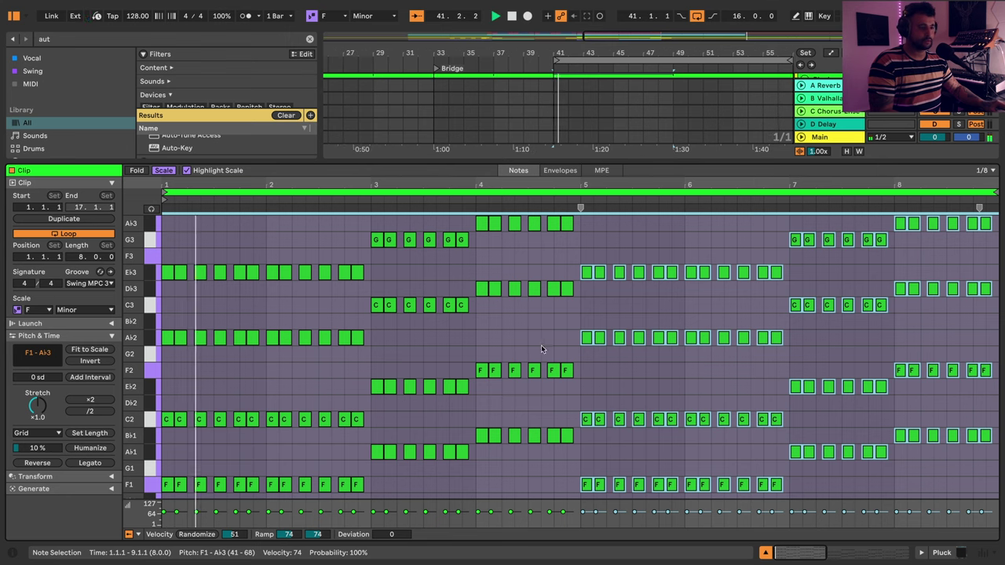
drag(606, 186, 453, 183)
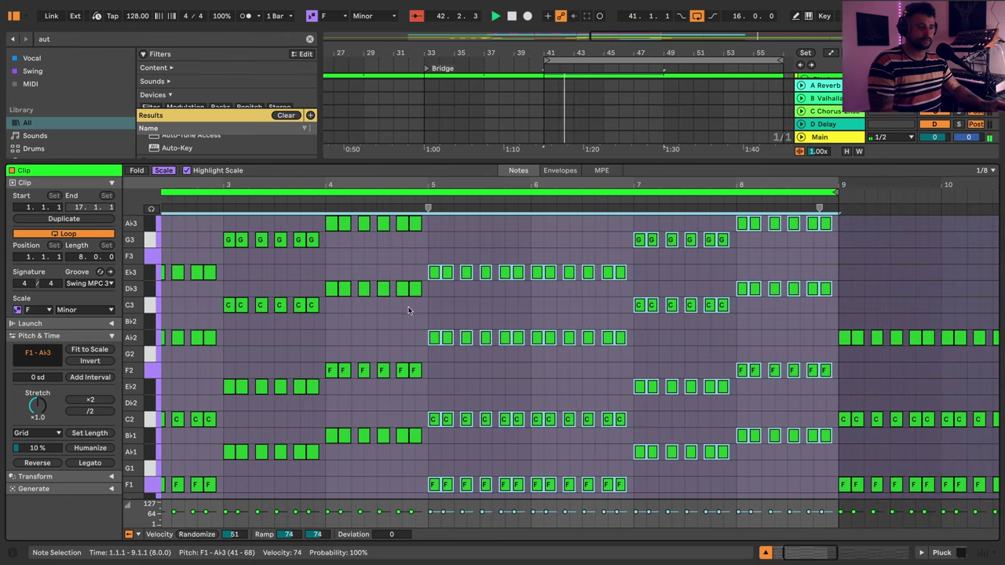
scroll(463, 357, up, 3)
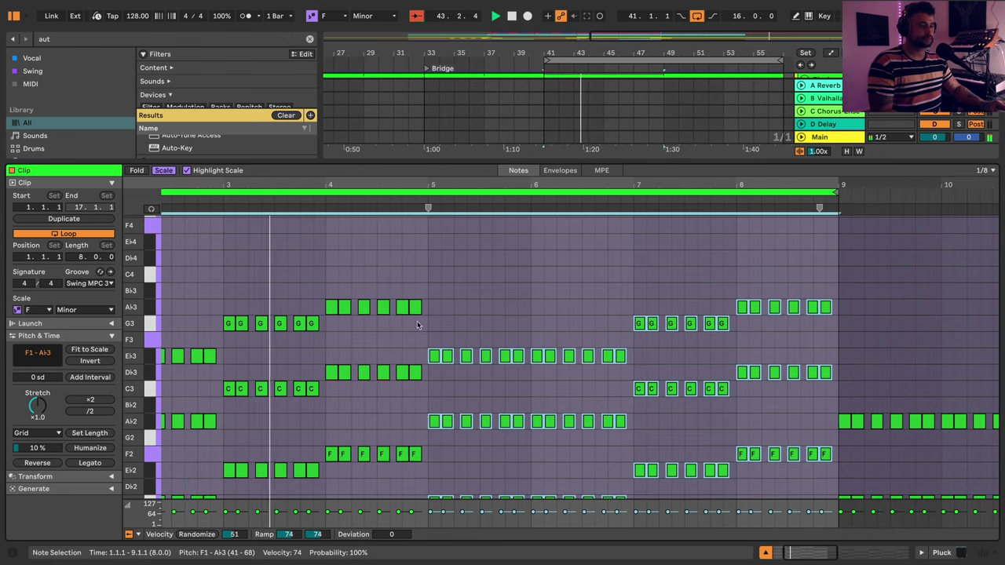
right_click(467, 294)
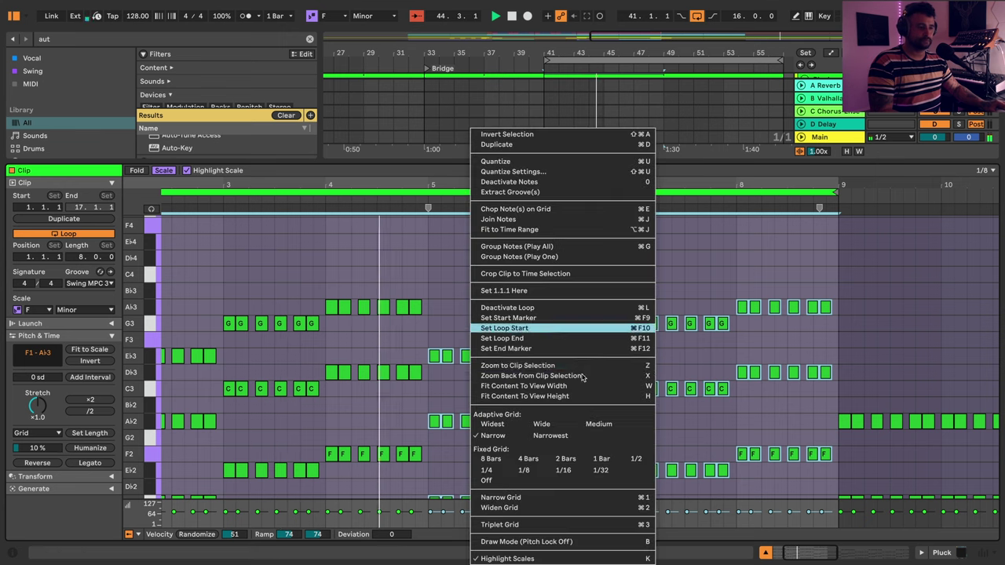
click(565, 471)
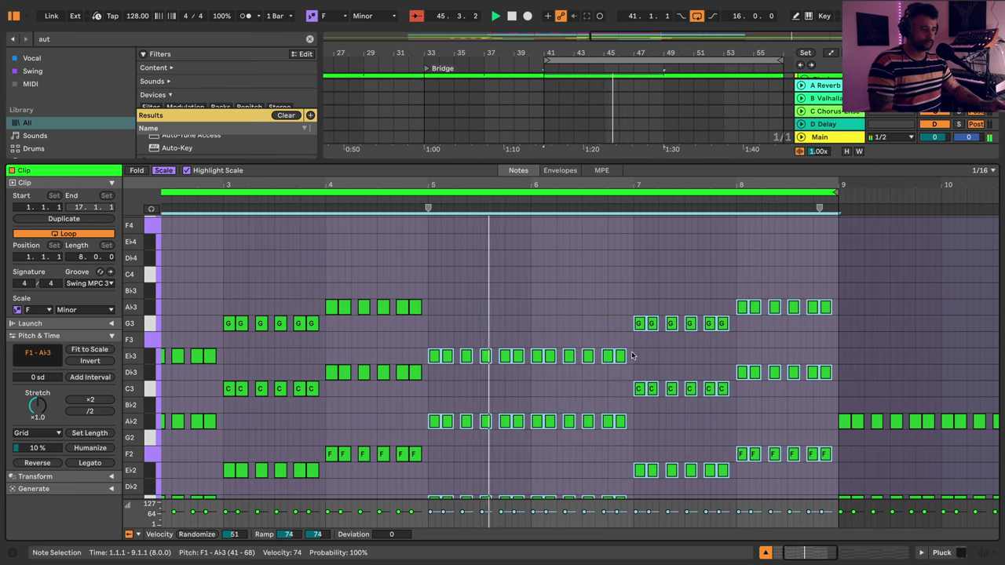
- Add an A♭3 note at 6.4.3 at the end of bar 6 and raise the bar's last E♭3 note one octave to E♭4
click(634, 308)
double_click(624, 309)
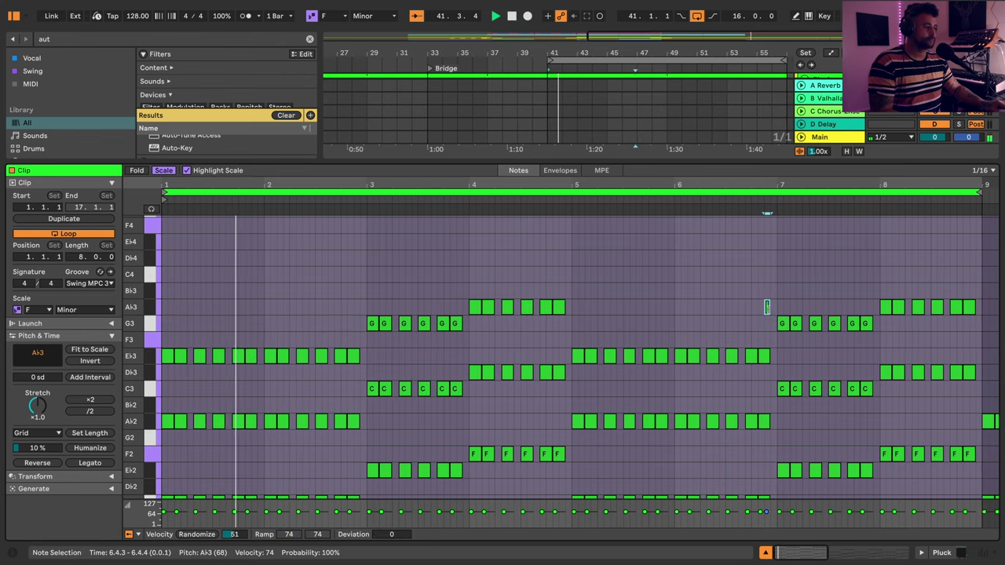
drag(766, 308, 775, 307)
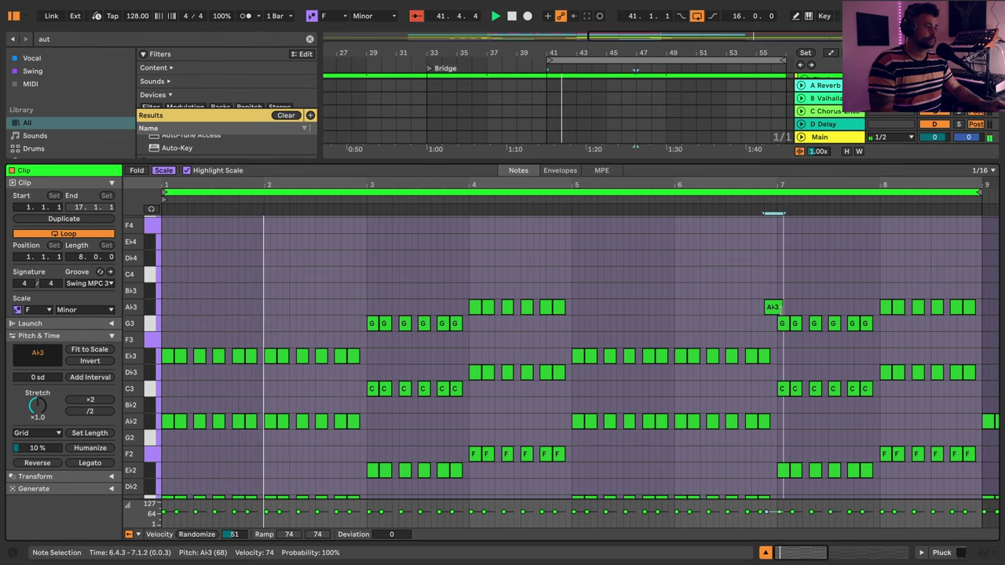
click(763, 356)
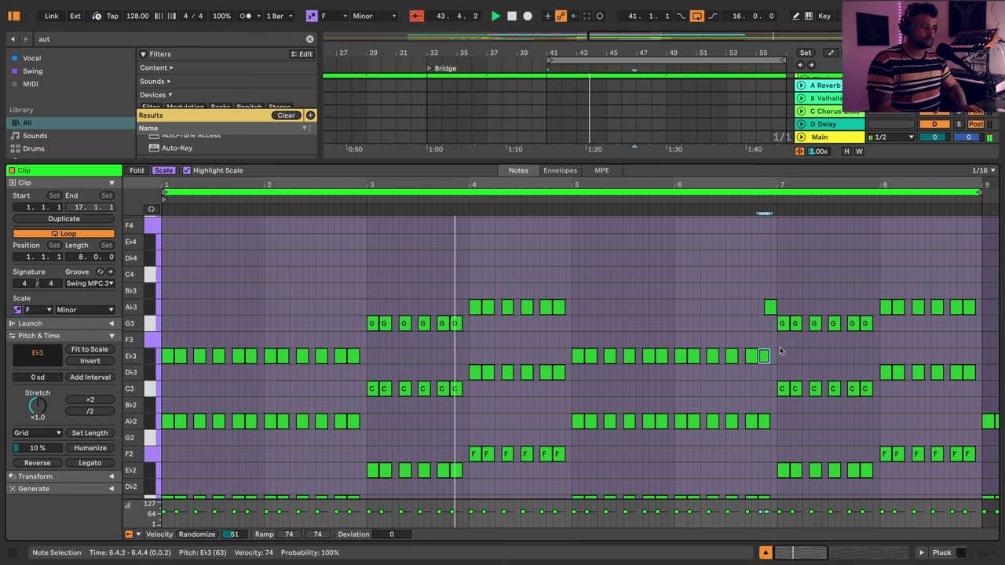
key(shift+Up)
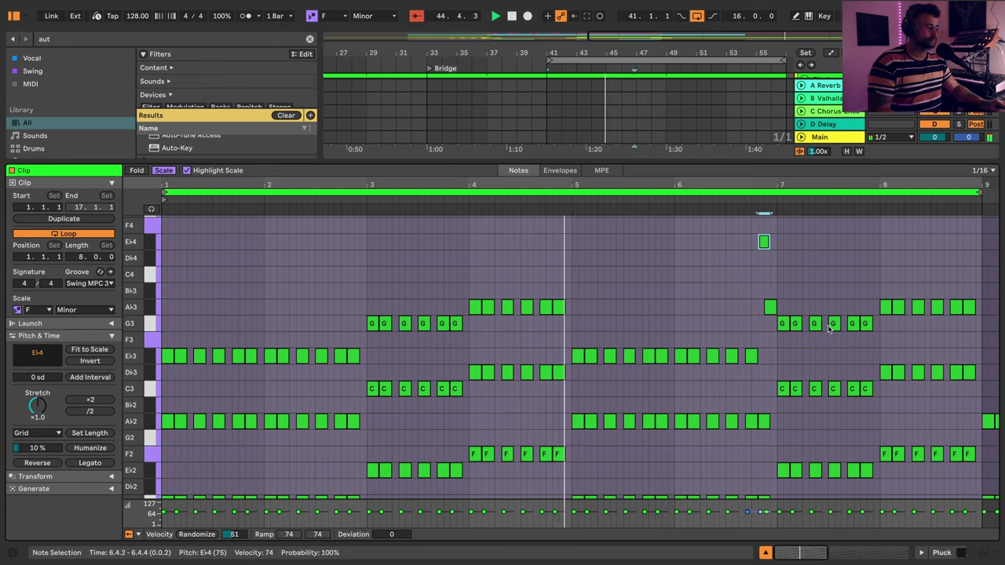
- Lower all the chord notes in bar 7 by four scale steps, to the range D♭1 to C3
drag(835, 185, 703, 201)
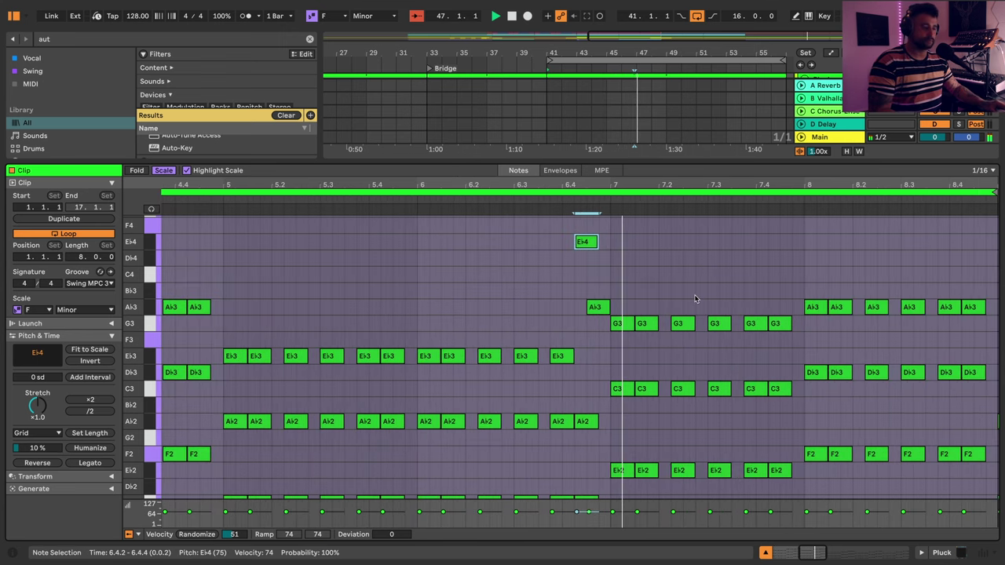
drag(836, 198, 579, 174)
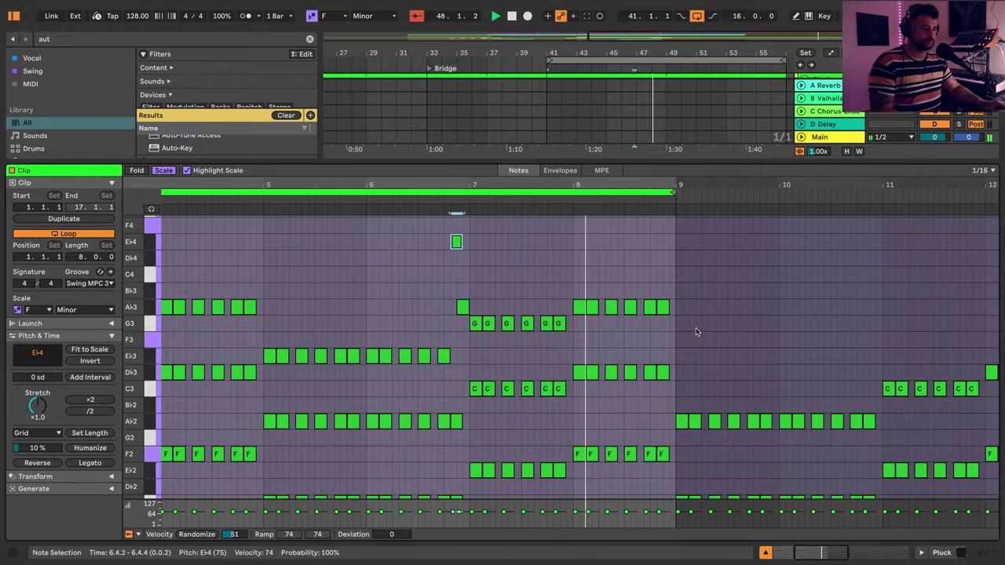
scroll(680, 343, down, 3)
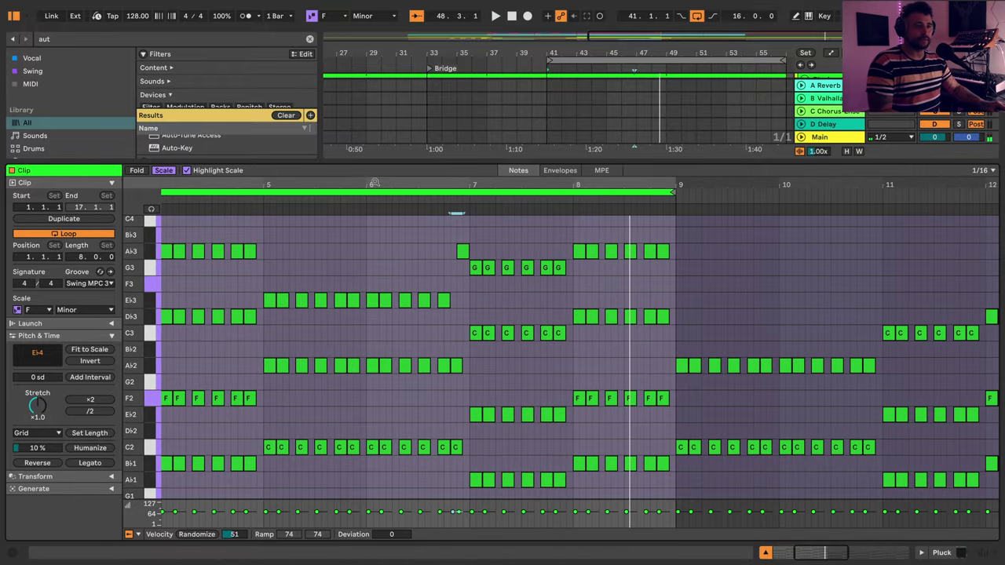
drag(374, 183, 400, 188)
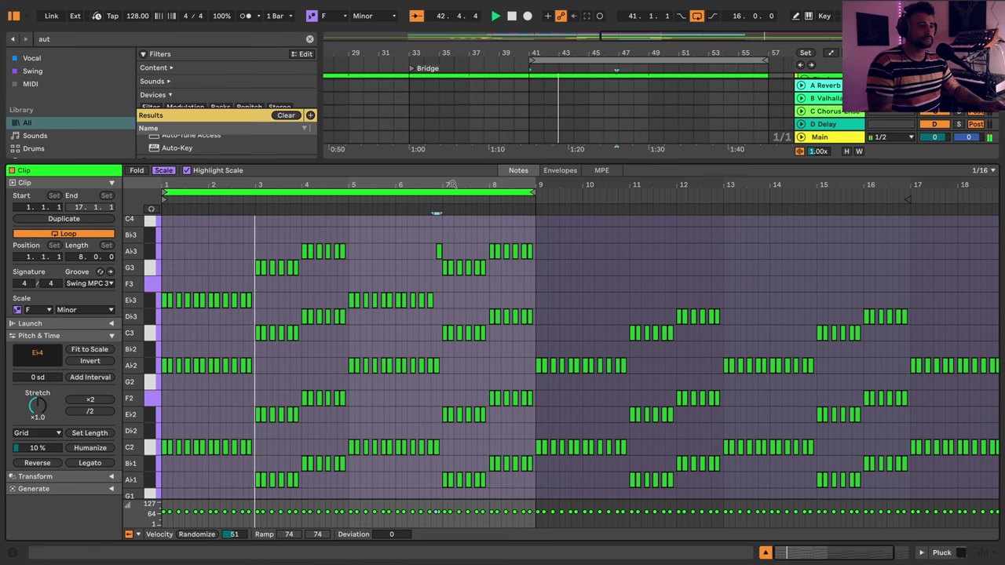
drag(452, 183, 460, 246)
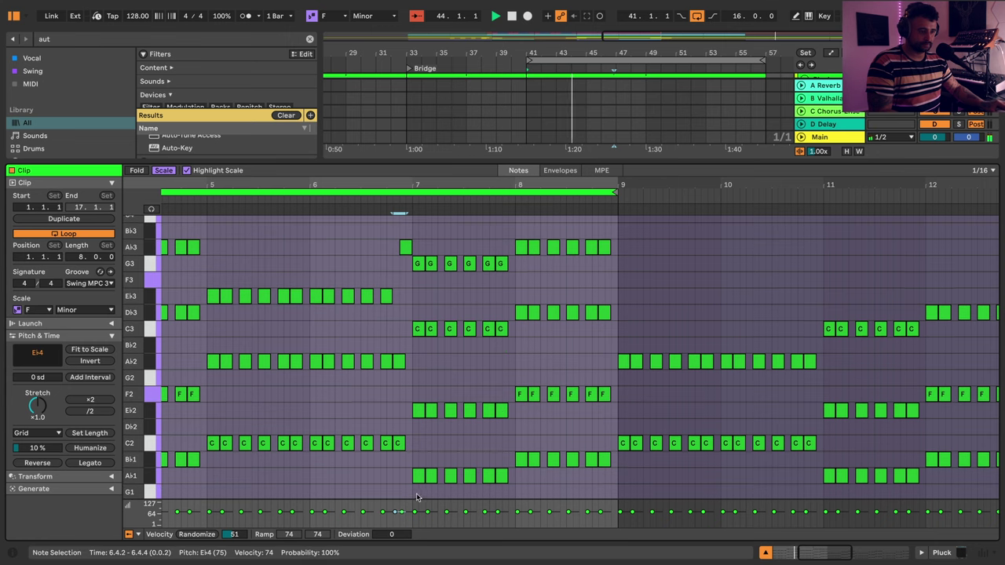
drag(415, 492, 507, 255)
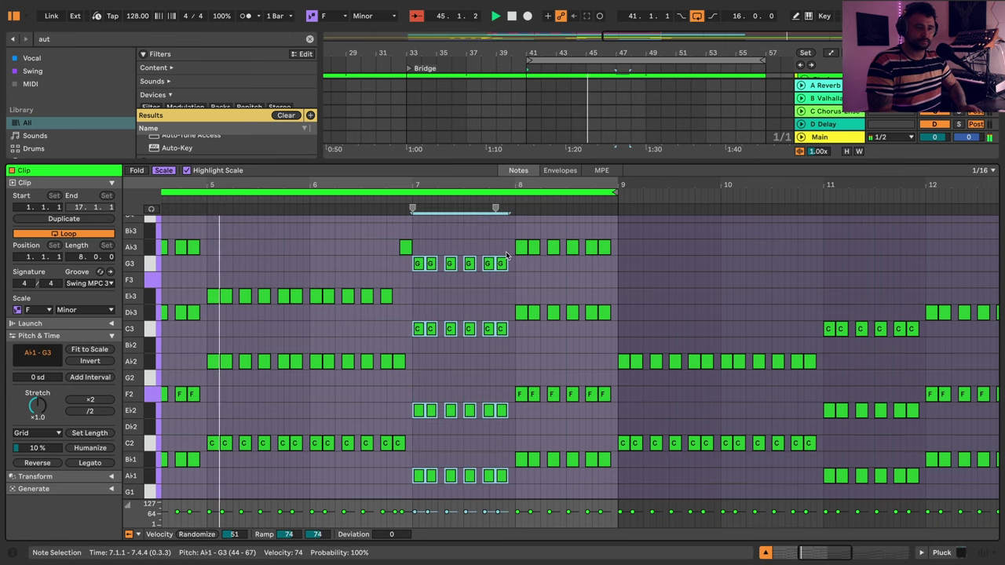
key(Down)
key(Down)
key(Down)
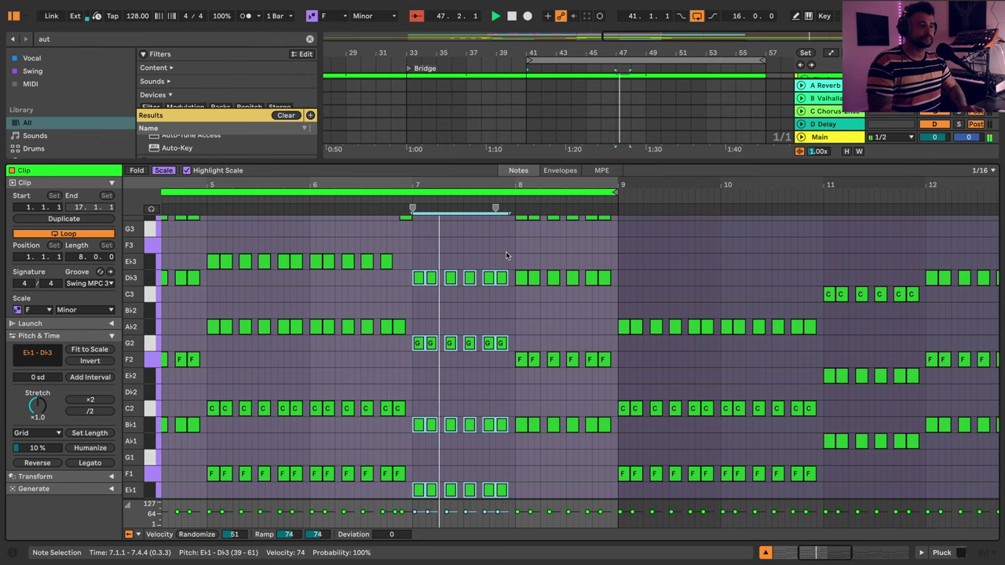
key(Down)
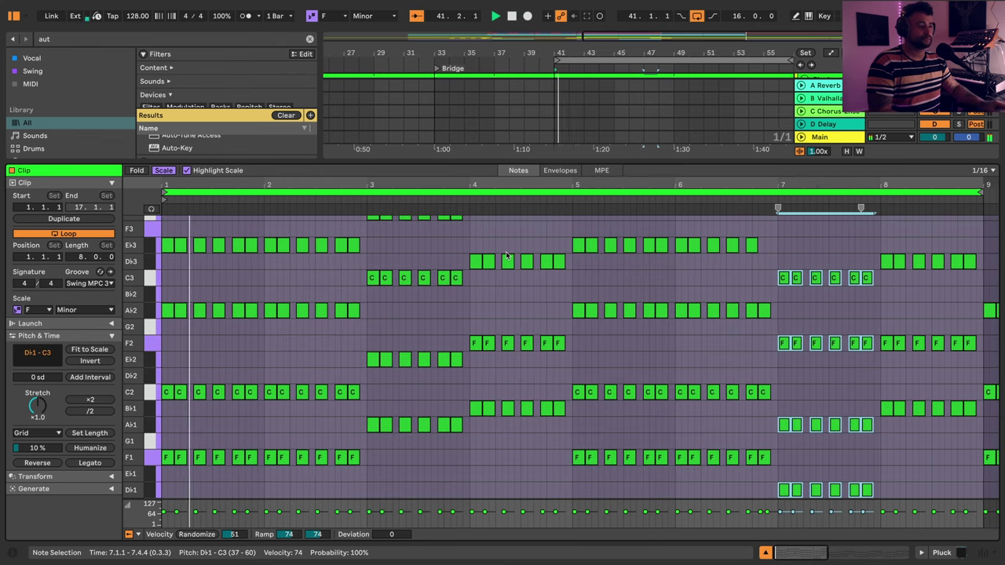
scroll(421, 366, up, 2)
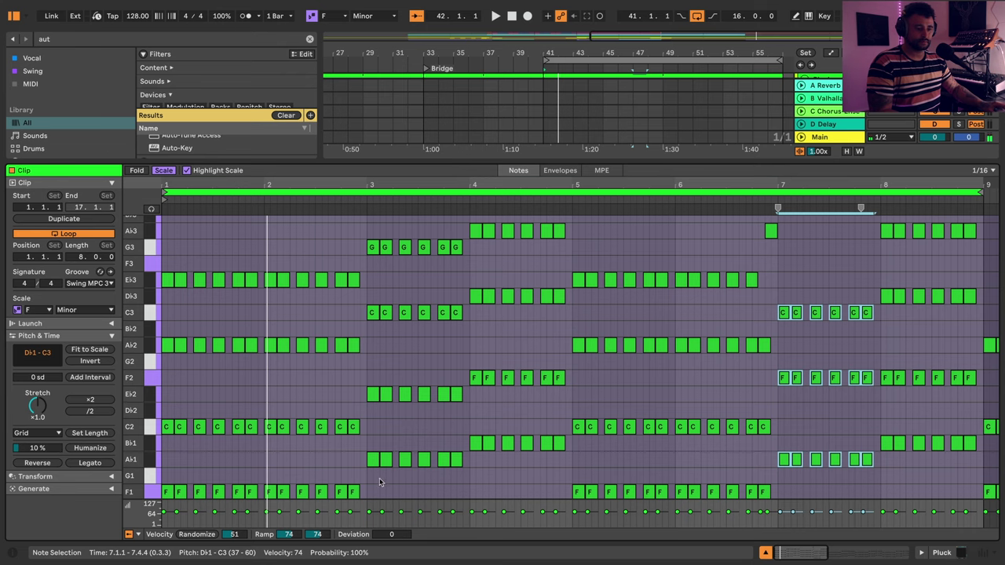
drag(371, 471, 449, 273)
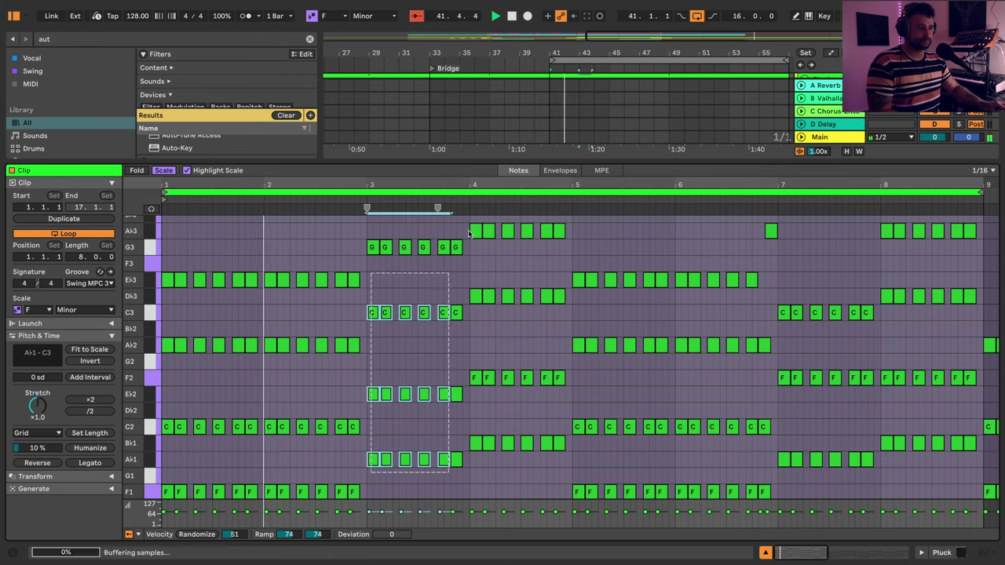
drag(470, 234, 469, 235)
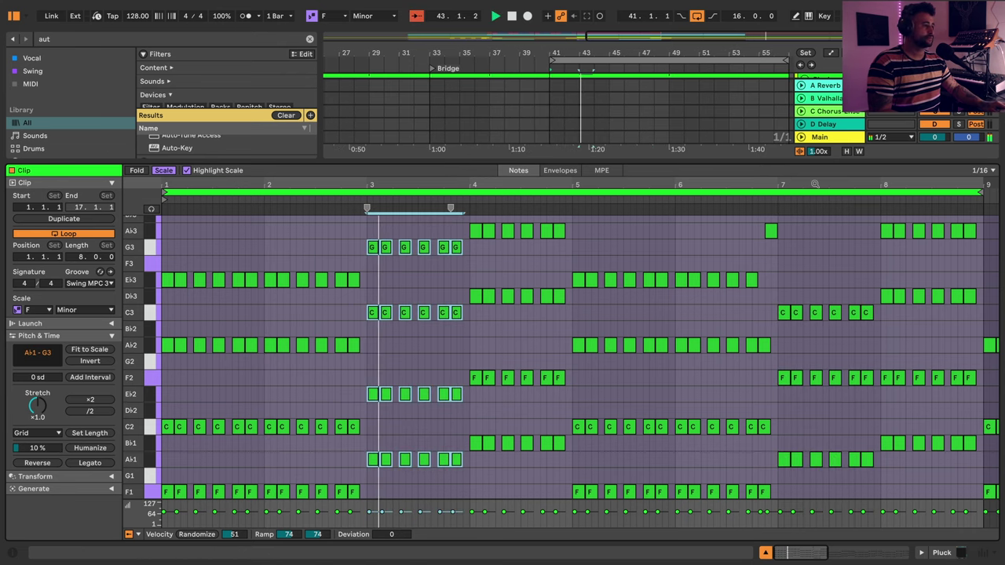
drag(815, 184, 610, 184)
scroll(634, 281, up, 3)
scroll(635, 286, down, 4)
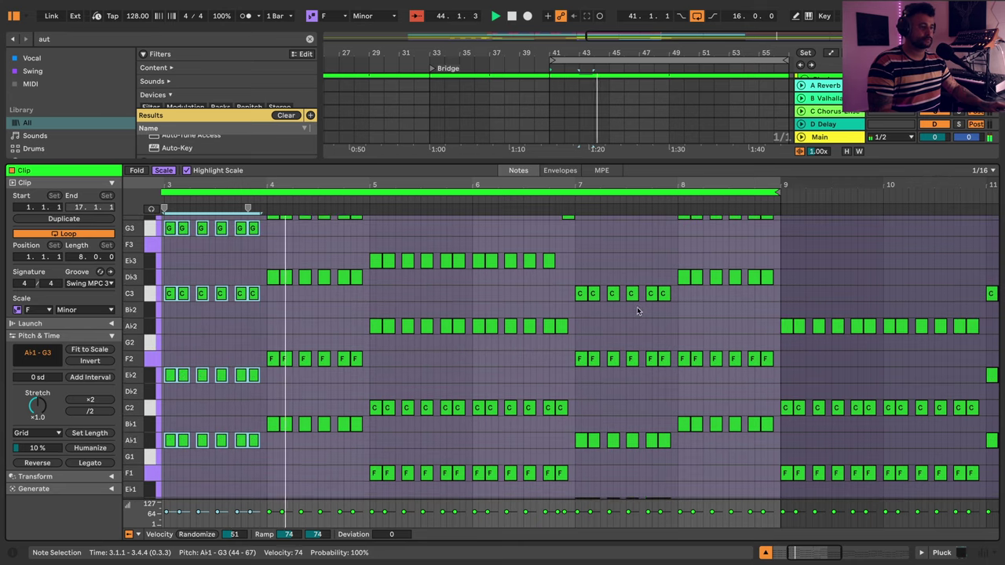
scroll(636, 310, up, 3)
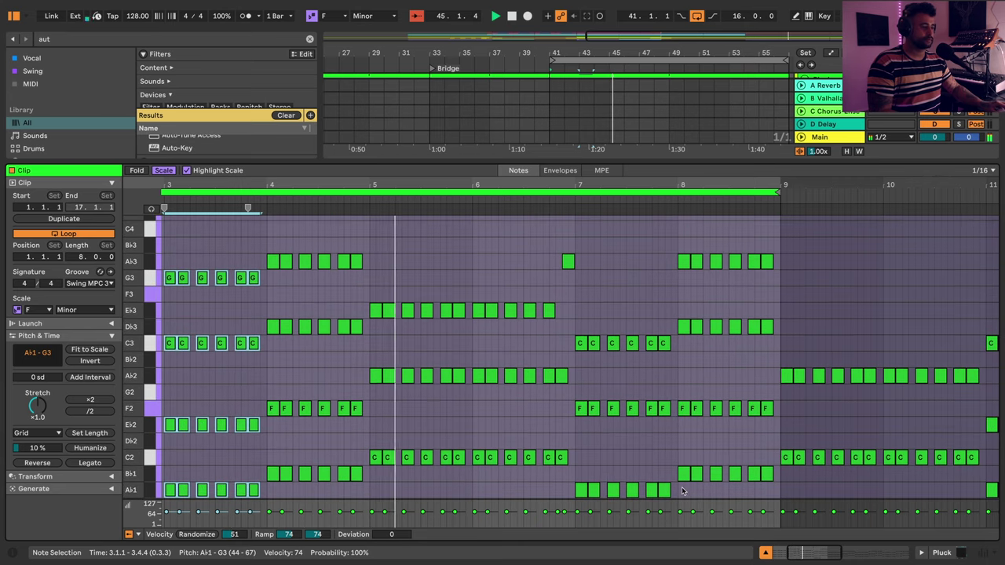
- Try lowering all of bar 8's chord notes by six scale steps, to the range C1 to B♭2
drag(682, 491, 774, 254)
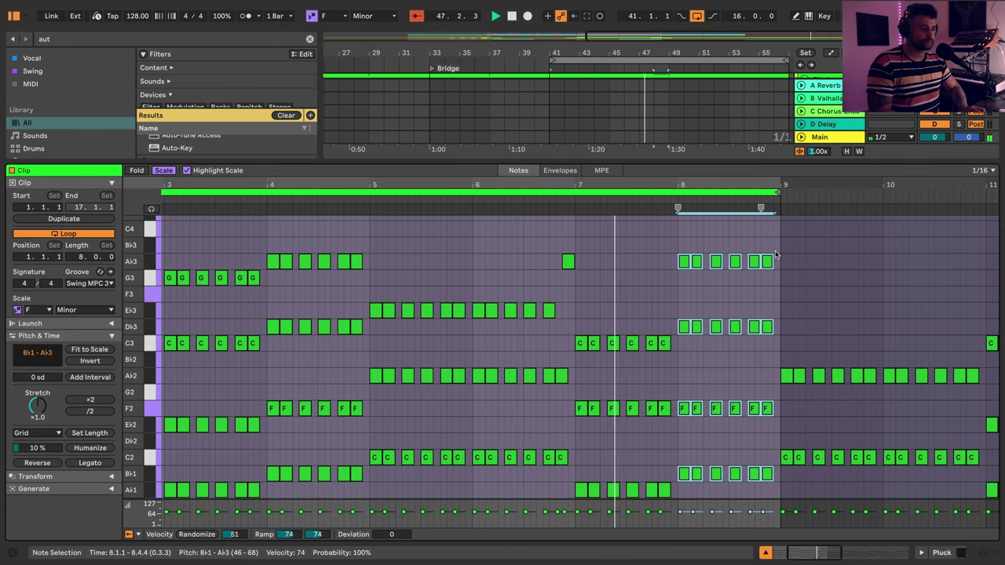
key(Down)
key(Down)
key(Down)
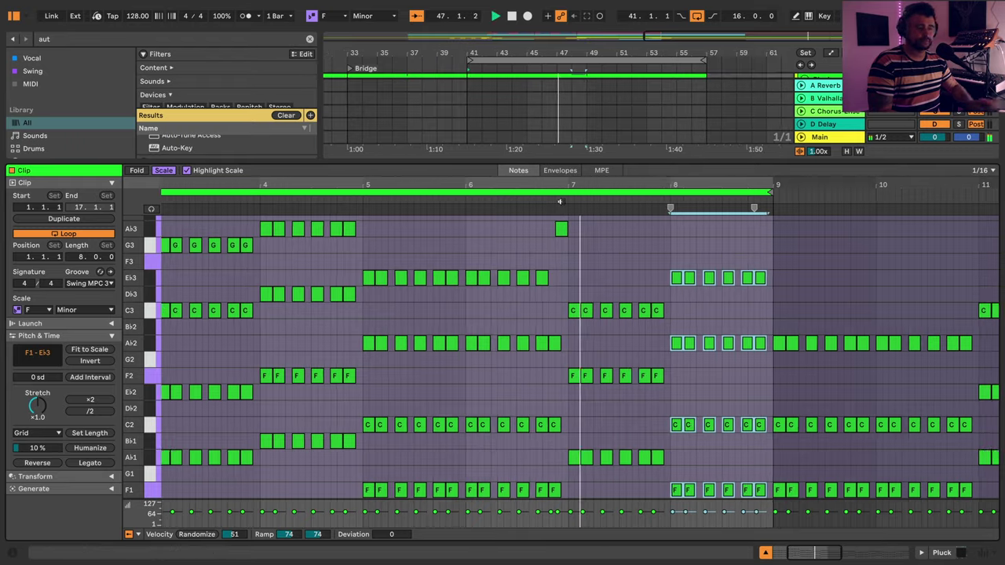
key(Down)
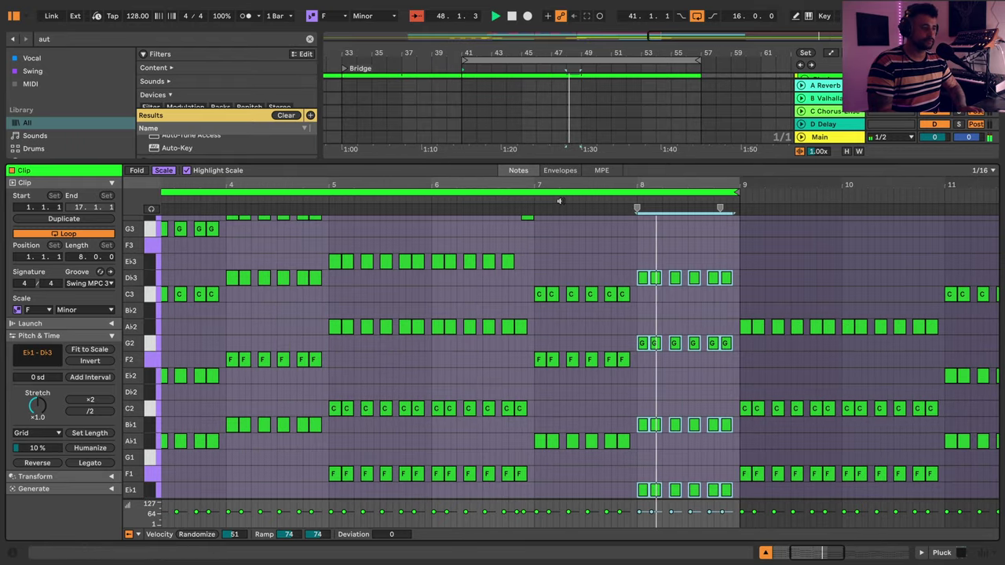
key(Down)
key(Down)
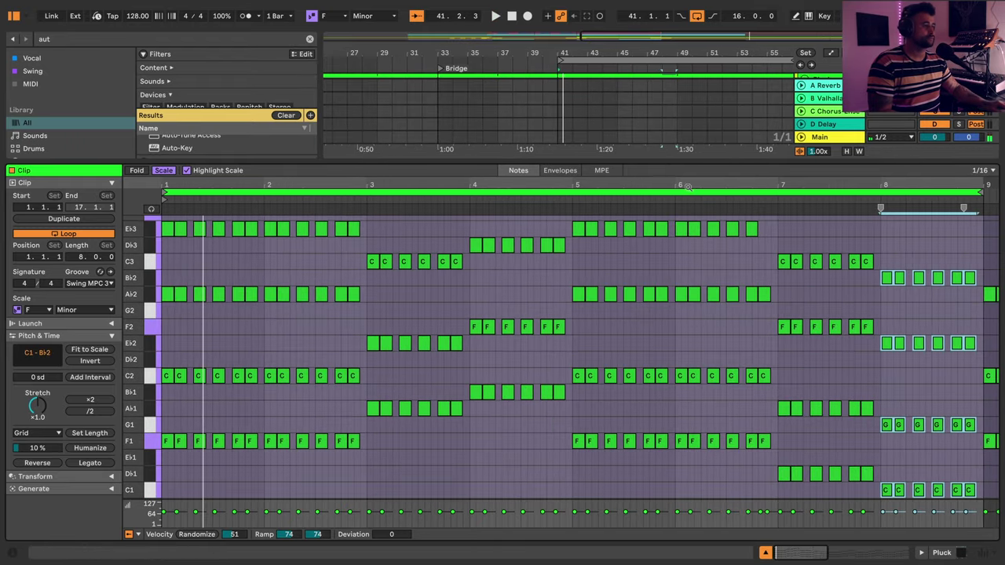
click(689, 195)
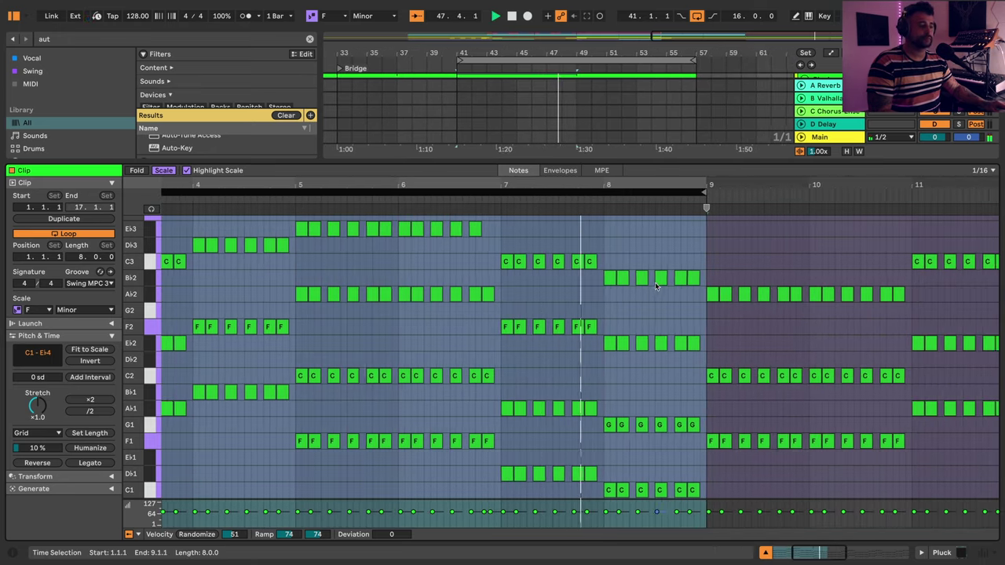
- Try bar 8's chord notes one scale step lower at B♭0 to A♭2, and five steps up from there at G1 to F3
scroll(555, 460, down, 1)
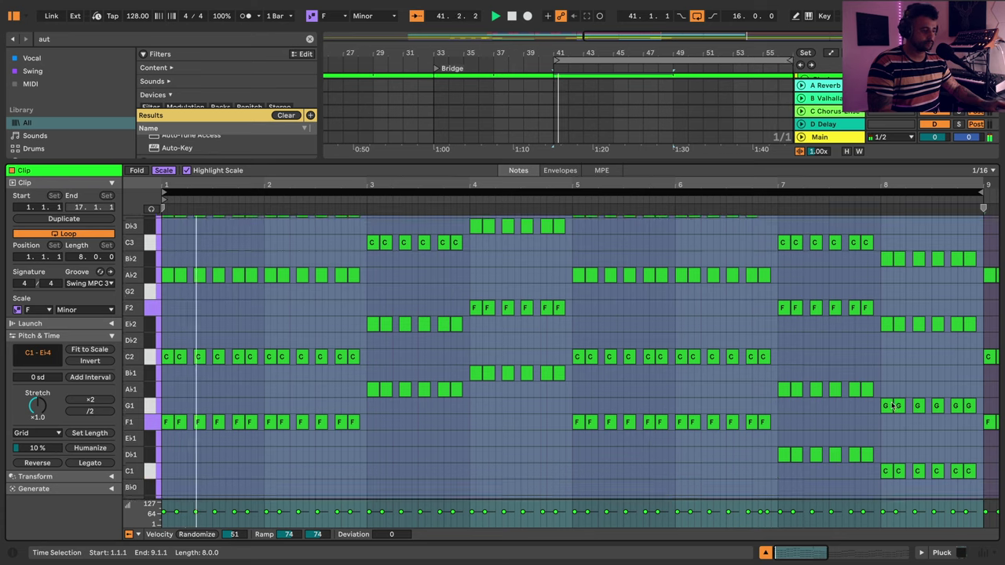
drag(887, 481, 968, 255)
scroll(430, 224, right, 5)
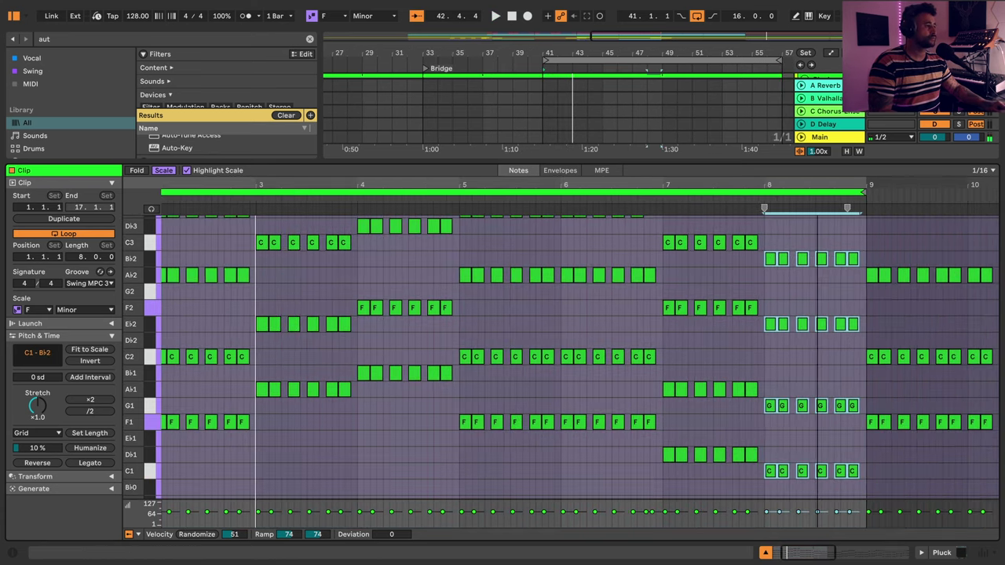
click(407, 202)
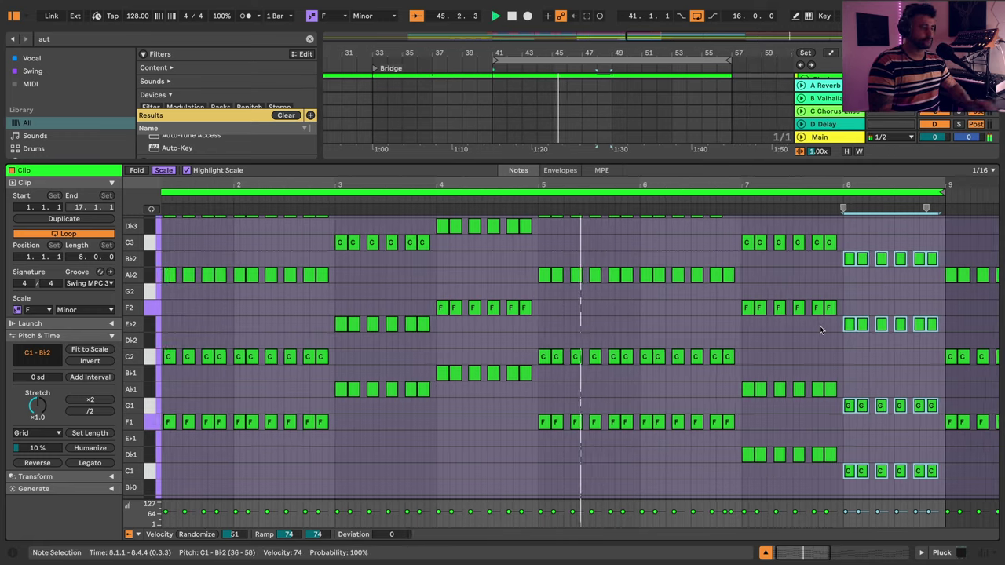
key(Down)
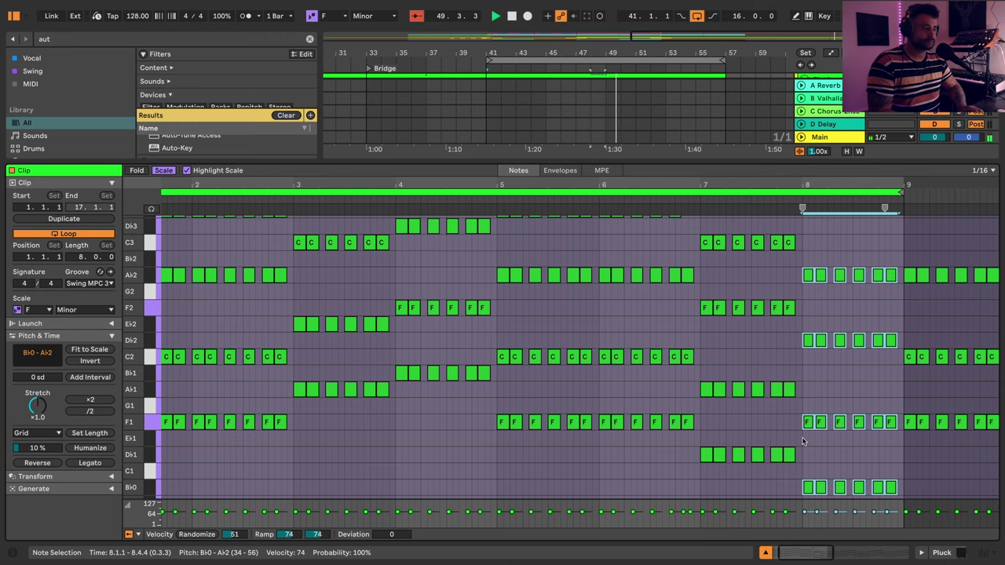
key(Up)
key(Up)
key(Up)
key(Up)
key(Up)
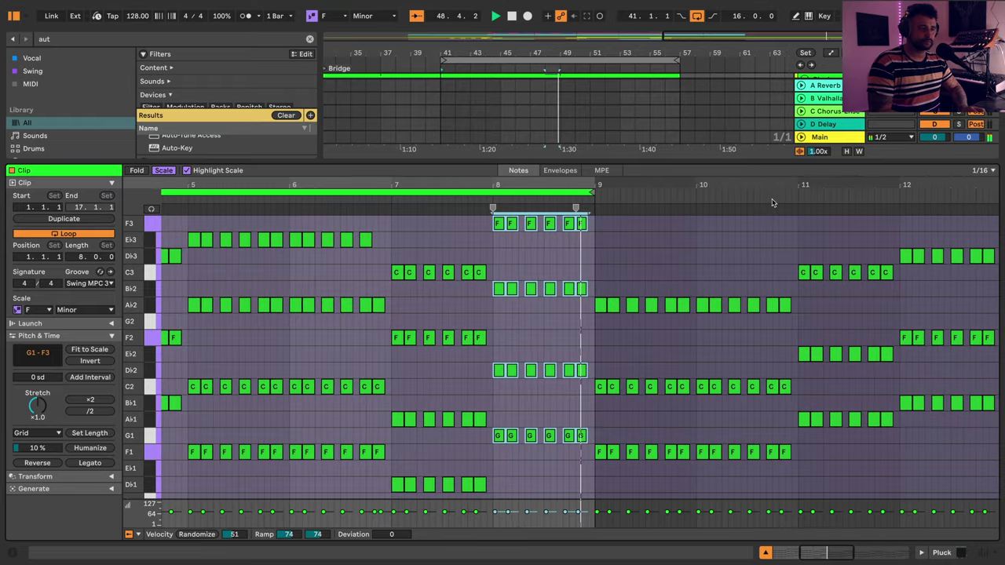
scroll(788, 281, up, 3)
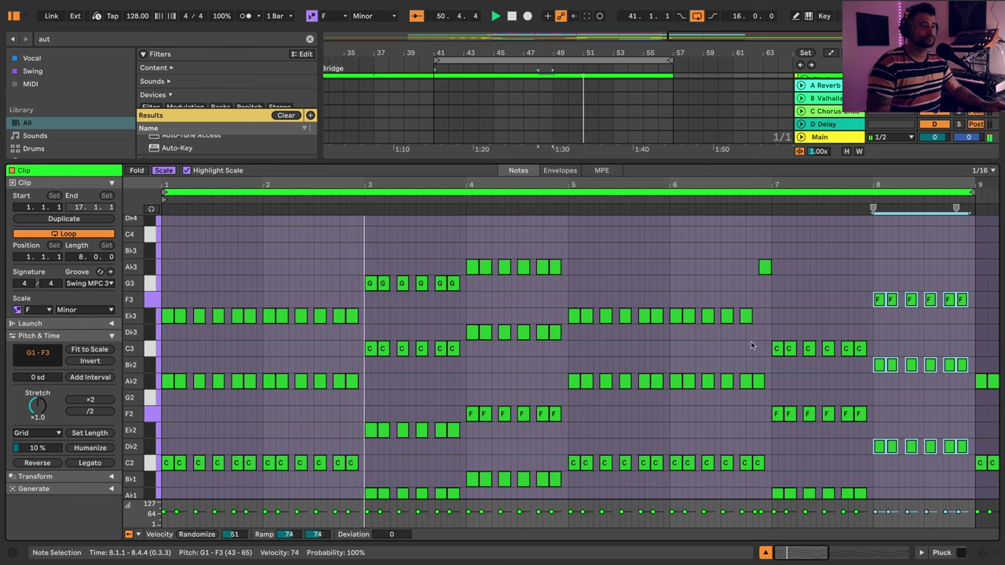
- Add an EQ Eight after Diva on the Pluck track and set band 2 to -0.62 dB at 391 Hz
key(shift+Tab)
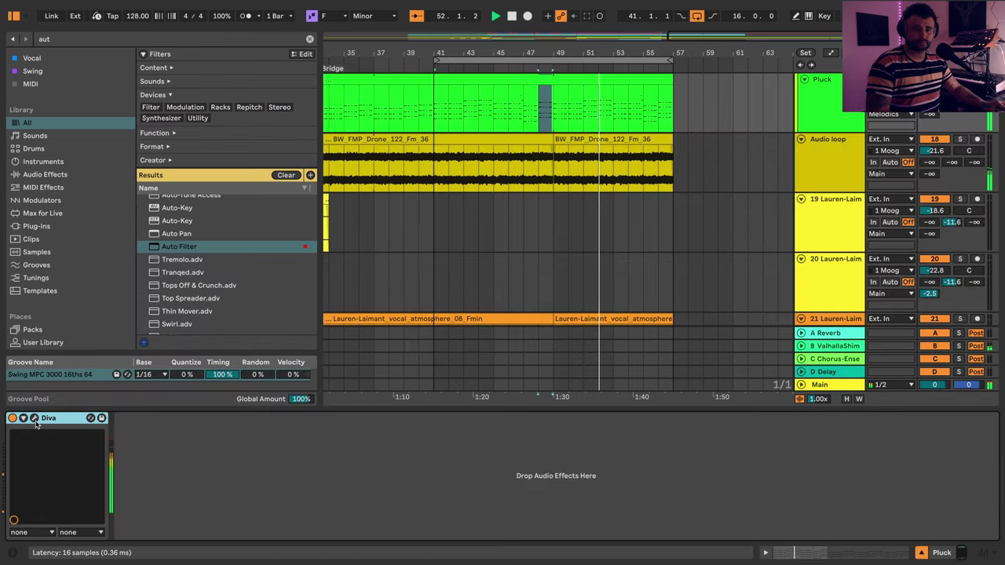
click(309, 39)
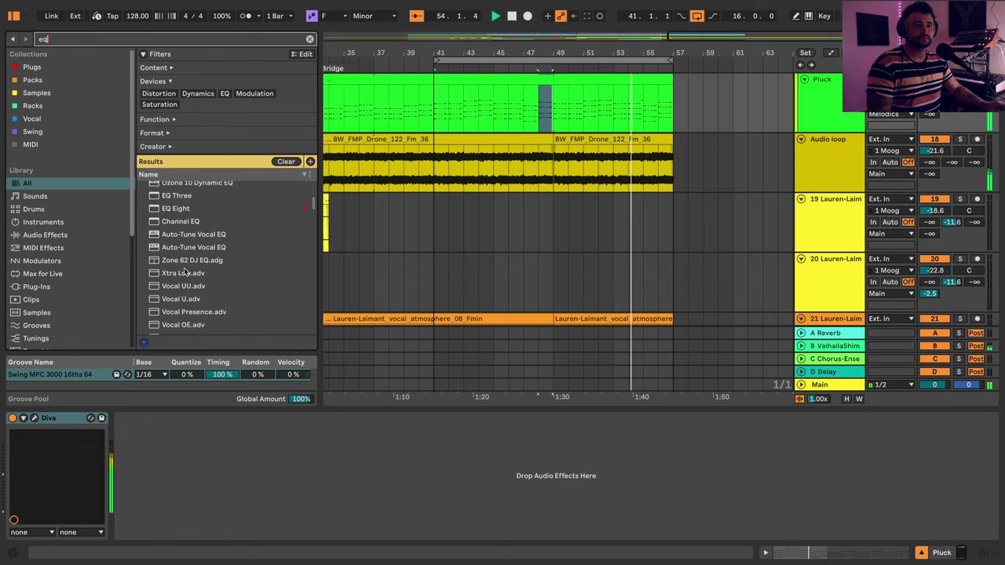
double_click(178, 230)
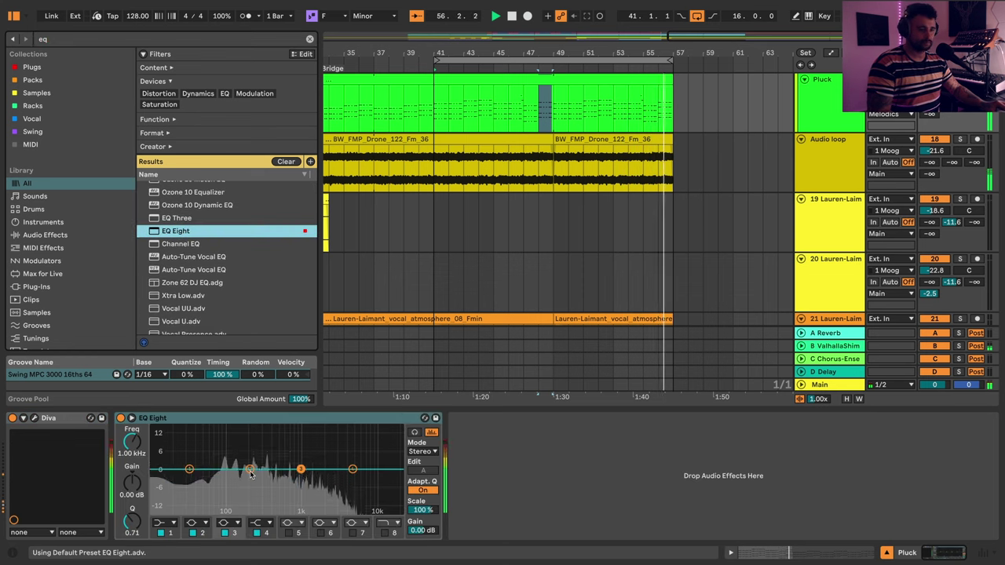
drag(249, 469, 270, 471)
- Reopen the Pluck clip from bar 41 and shift bar 8's chord notes to the range A♭1 to G3
drag(648, 52, 572, 52)
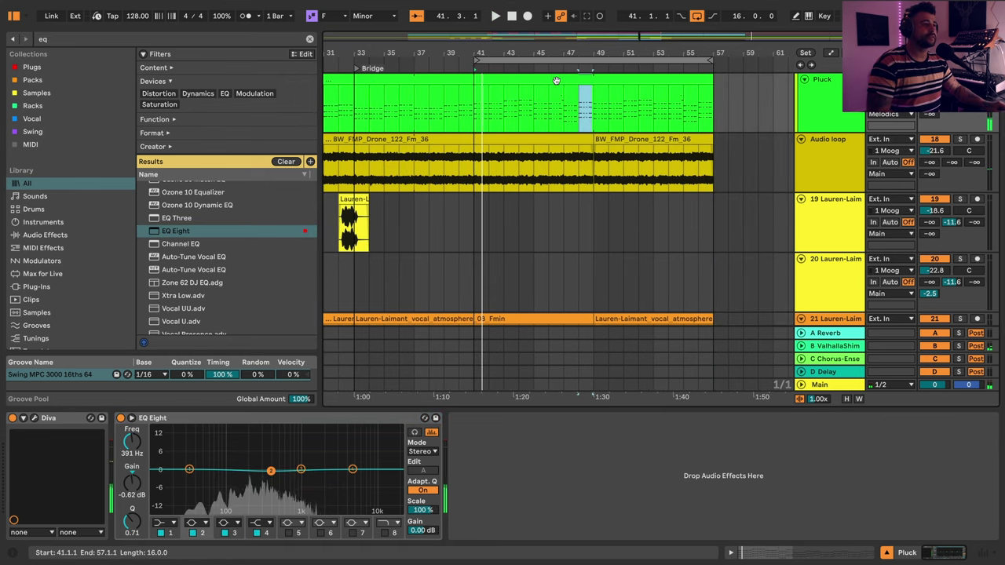
double_click(556, 80)
scroll(899, 439, down, 1)
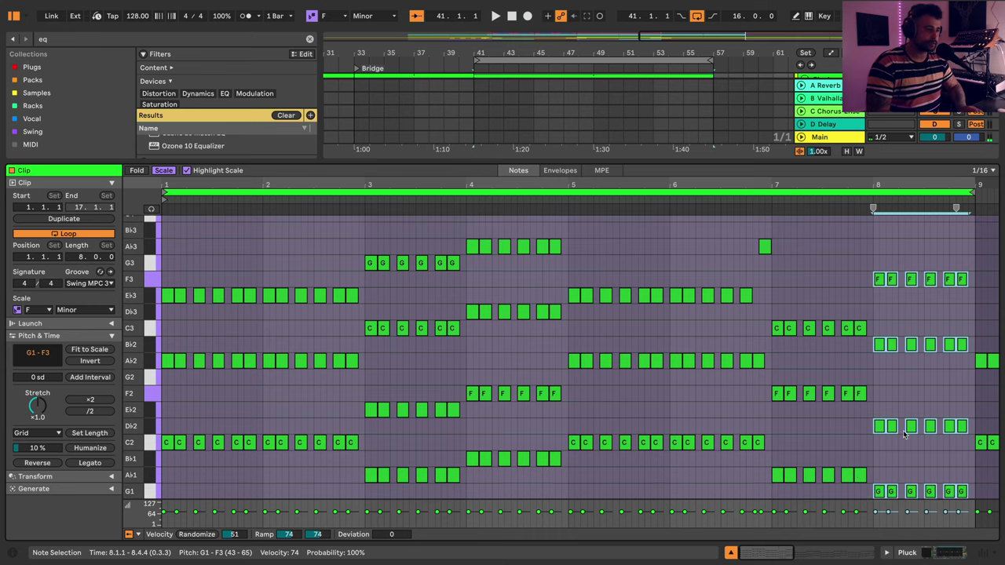
key(Up)
key(Up)
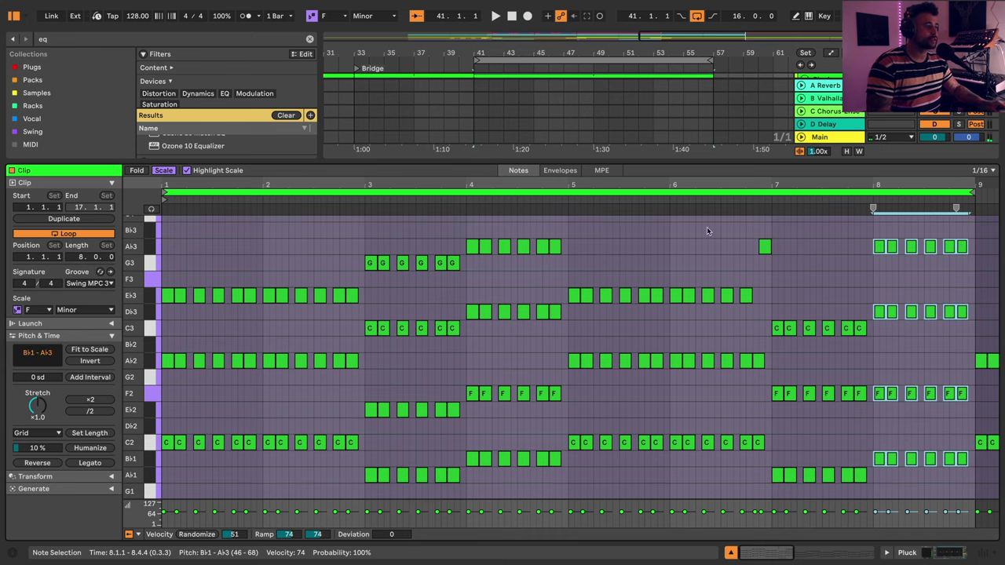
click(652, 203)
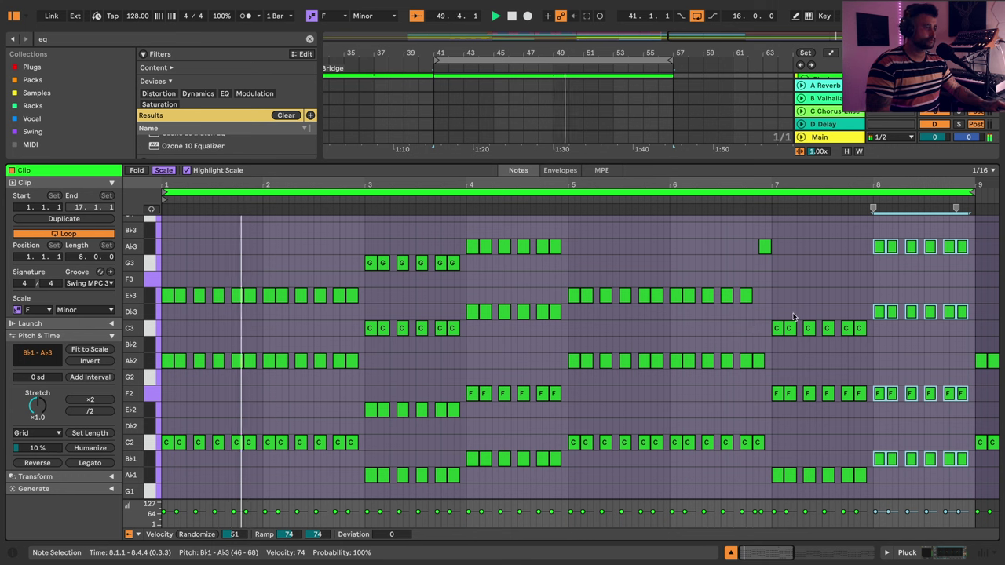
key(Down)
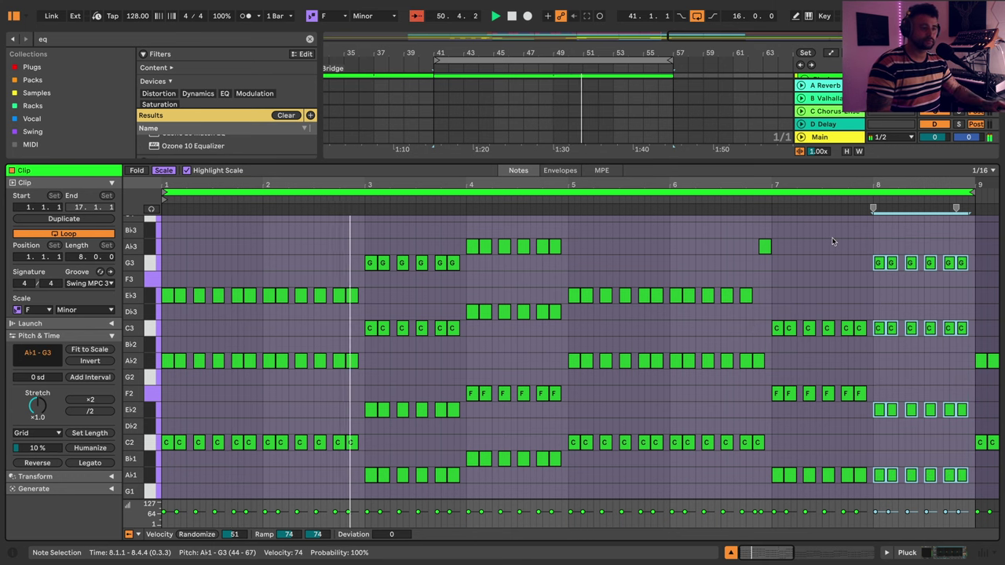
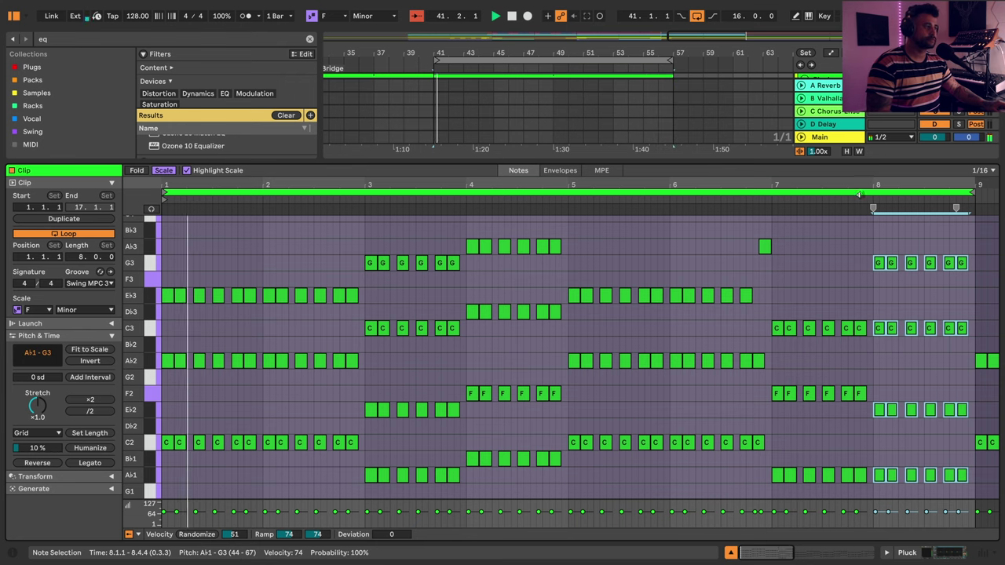
- Raise bar 7's F2 notes one octave to F3 and play the result
drag(859, 188, 708, 188)
key(space)
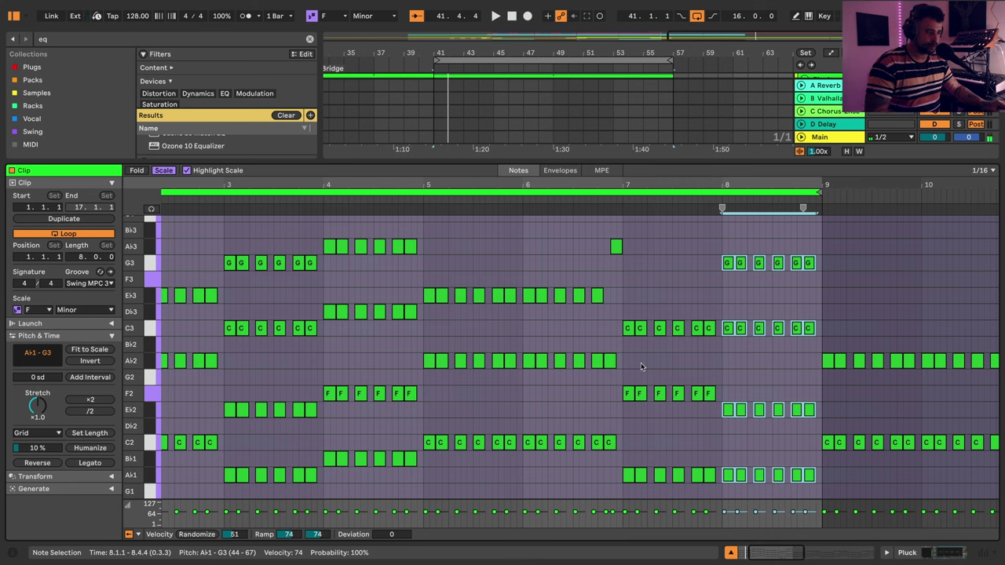
drag(626, 409, 716, 390)
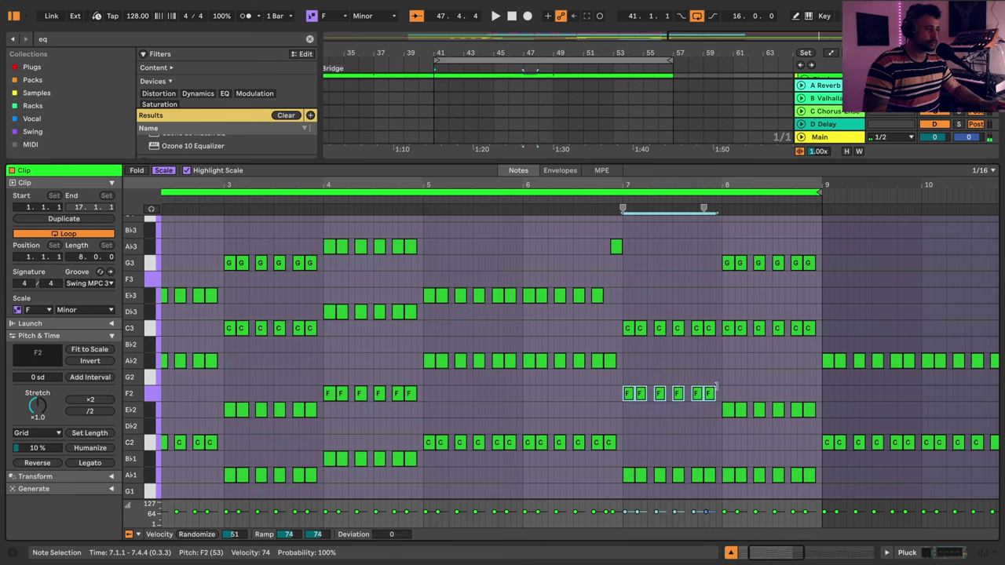
key(shift+Up)
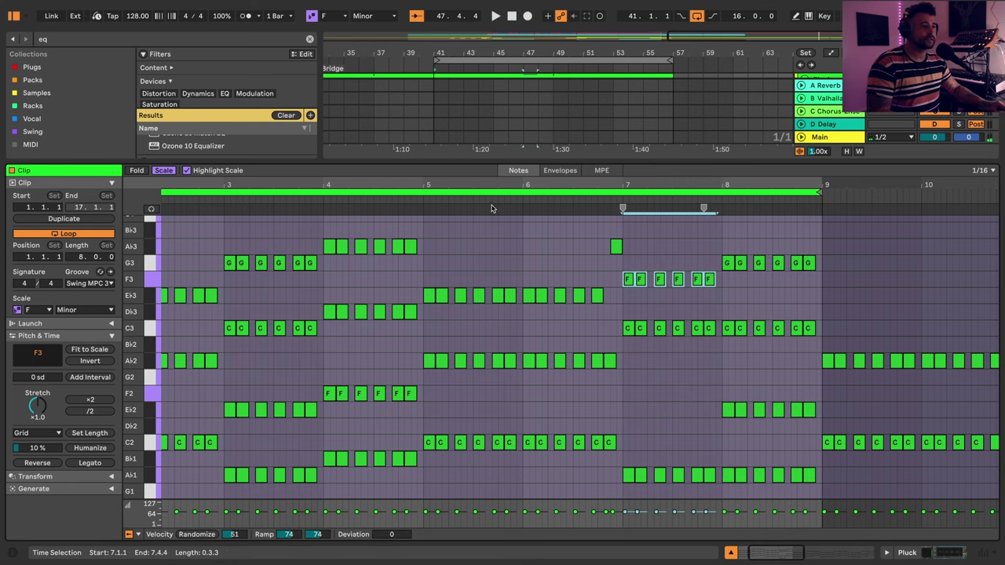
key(space)
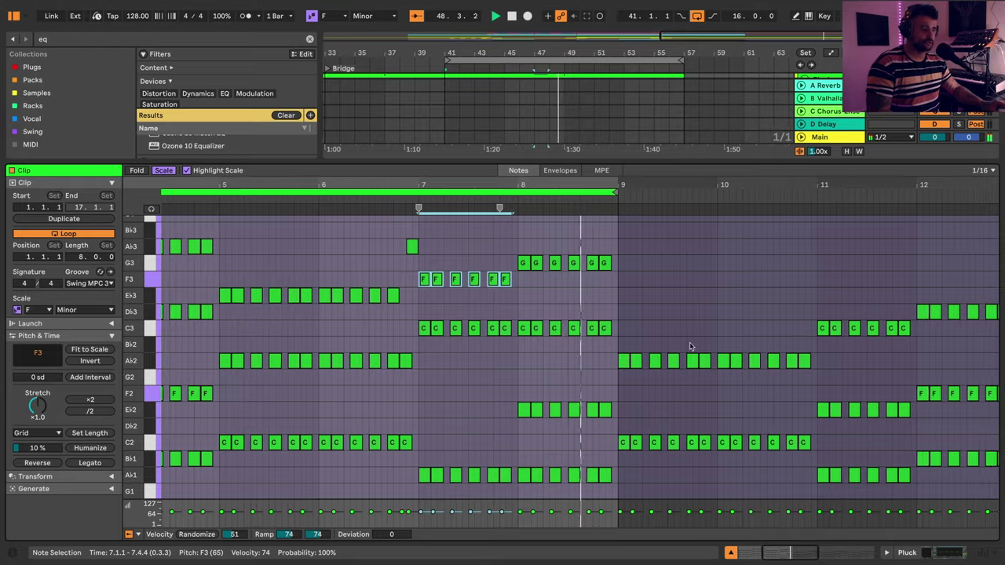
- Make band 1 of the Pluck track's EQ Eight a low cut at 79.1 Hz with a Q of 0.89
scroll(805, 367, down, 4)
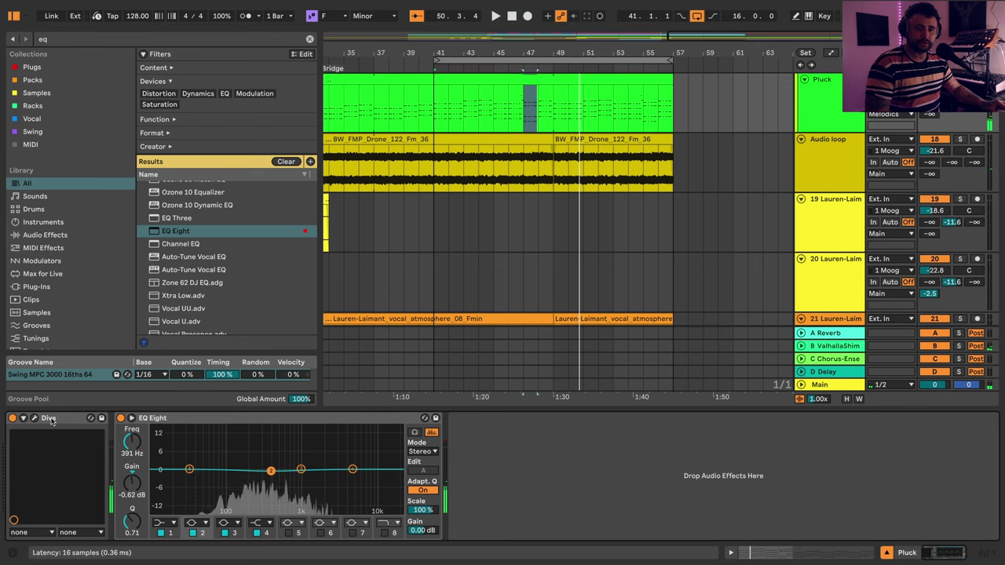
click(174, 523)
click(160, 459)
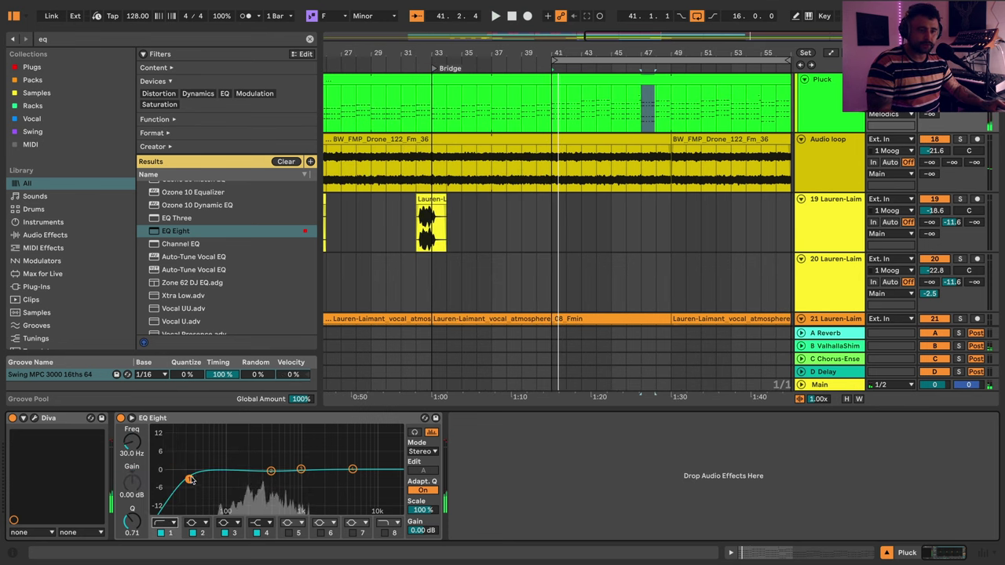
drag(207, 477, 221, 479)
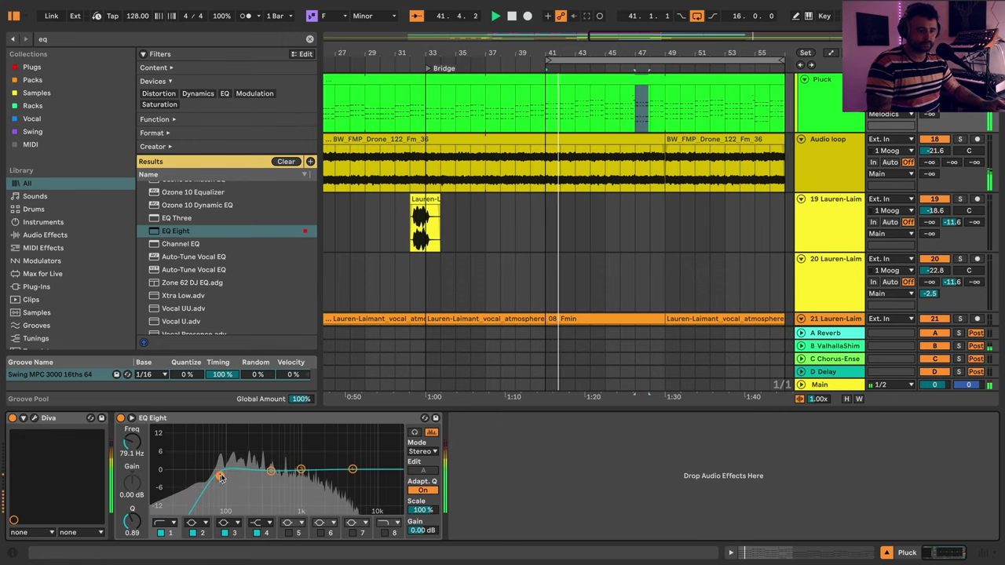
- Examine the filter's Env 2 modulation depth in the Pluck track's Diva synth, closing the plug-in window when done
click(34, 418)
key(space)
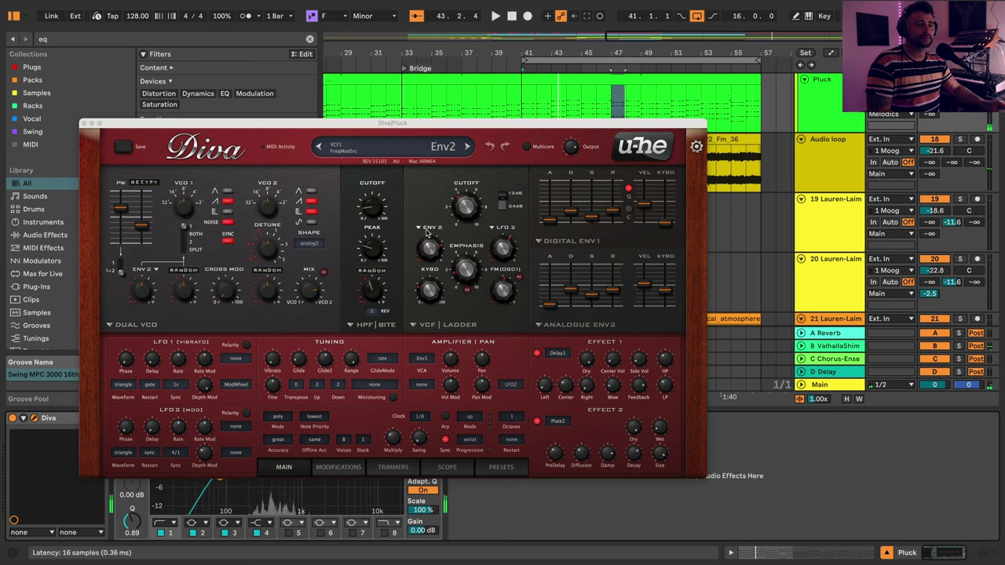
click(432, 252)
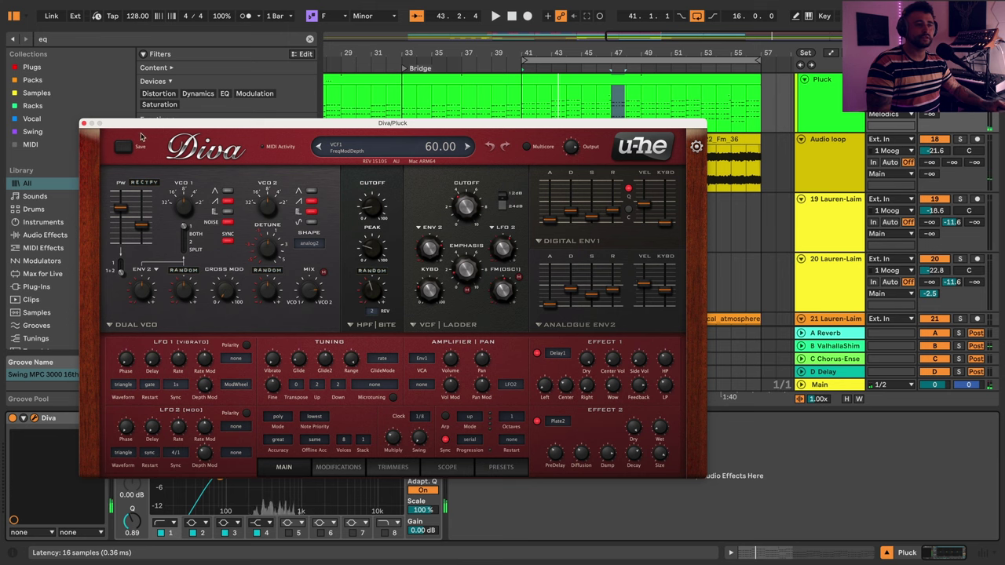
click(83, 124)
scroll(437, 79, left, 2)
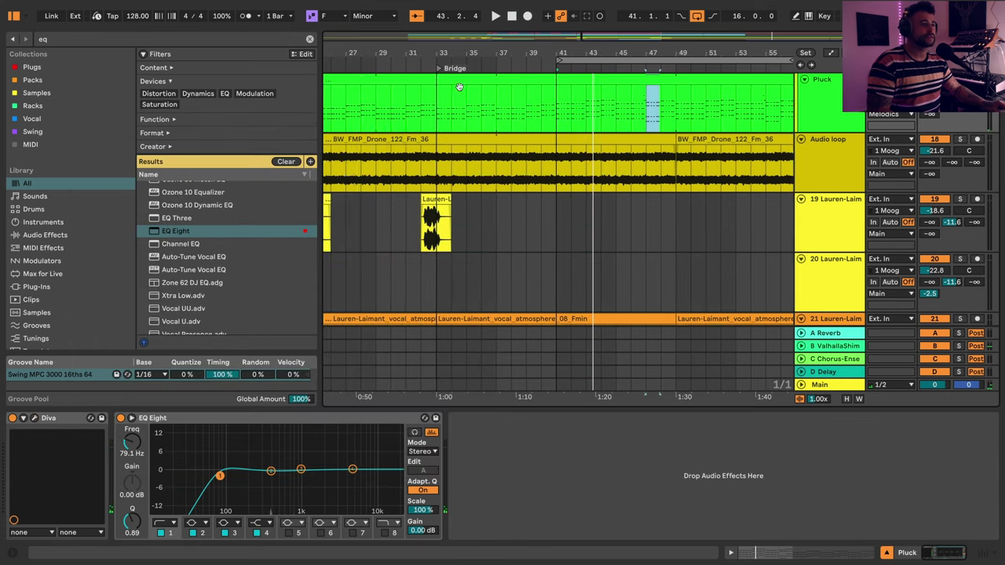
- Automate Diva's FreqModDepth on the Pluck track from bar 33 down to 9.85 at bar 41, then up to 24.18 at bar 57
key(a)
click(434, 98)
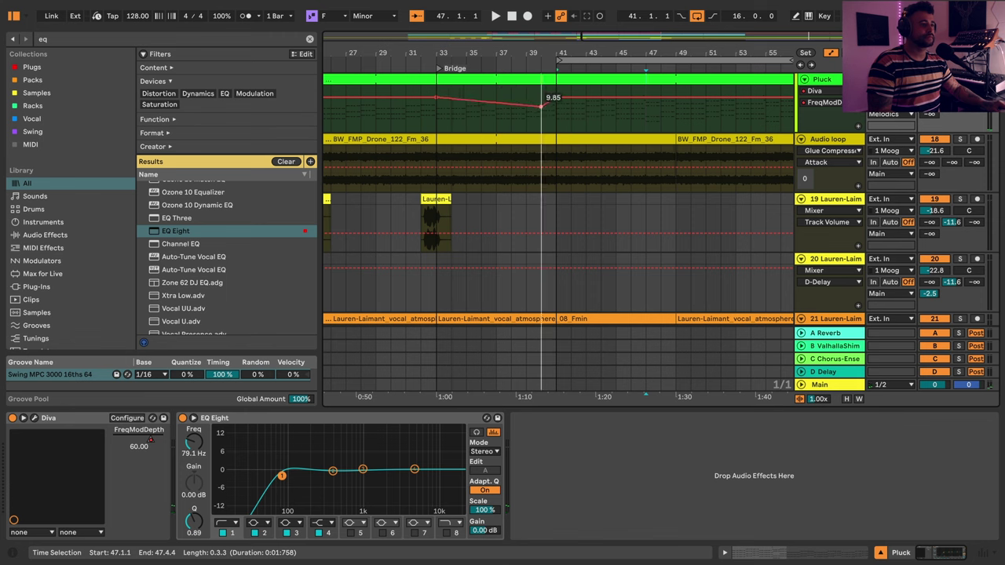
drag(555, 100, 564, 109)
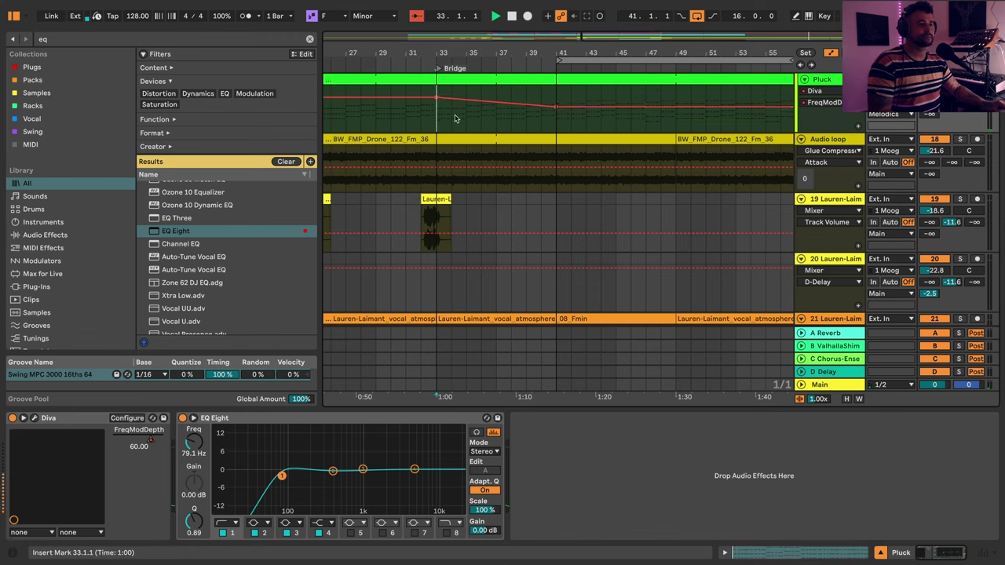
key(space)
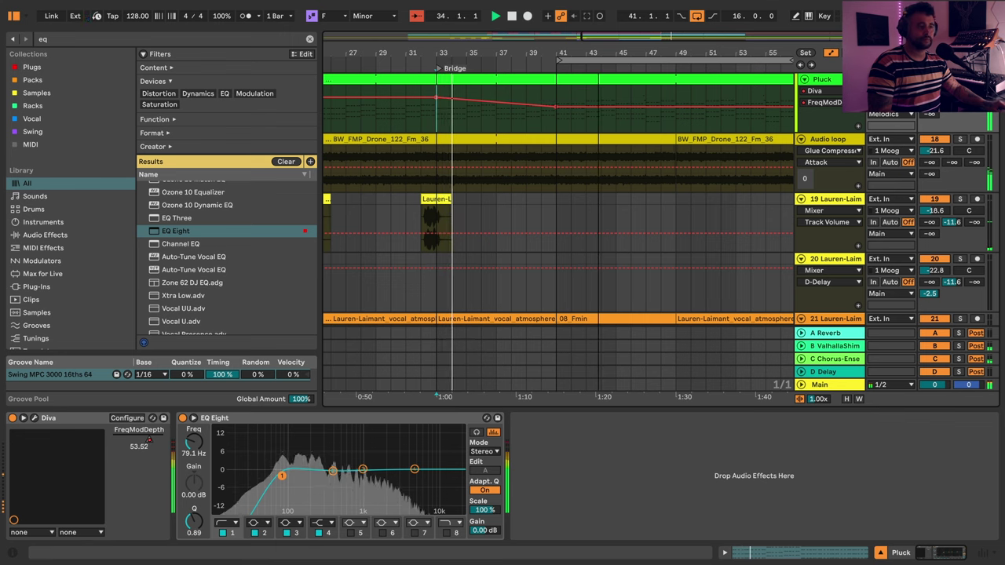
scroll(634, 130, right, 4)
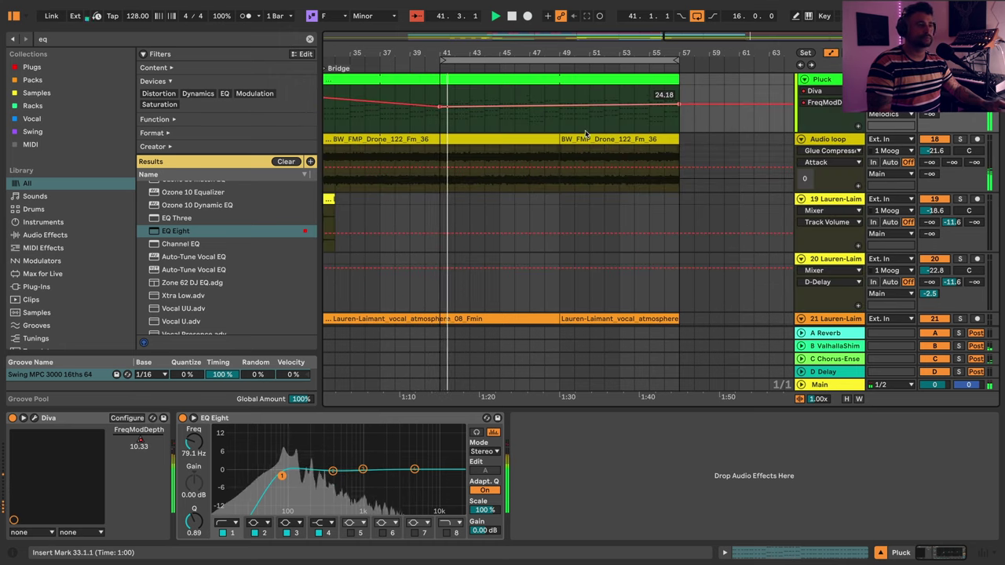
key(a)
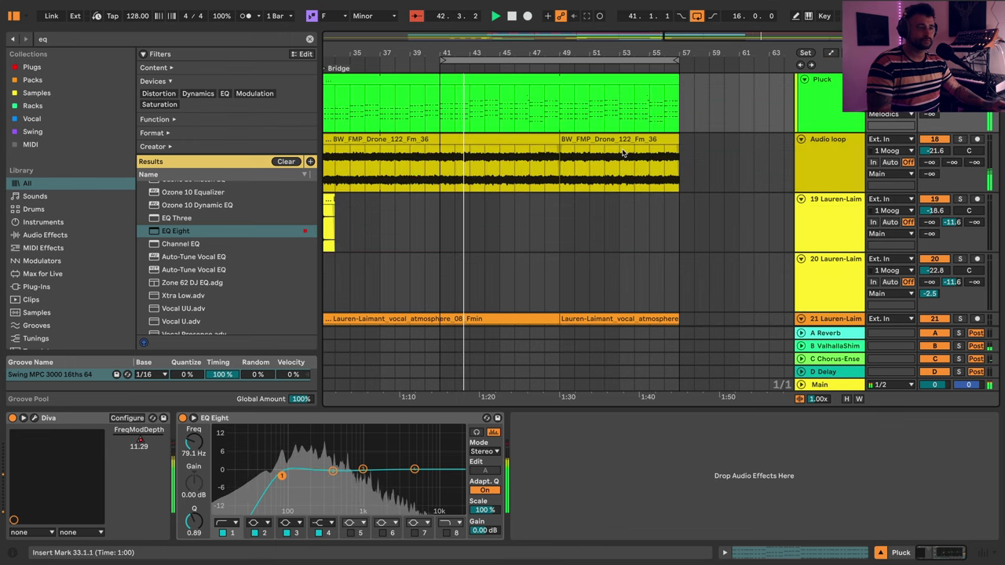
- Unfold the Acoustic group and copy the Pluck clip spanning bars 41–57 onto the Labs track at the same position
scroll(638, 175, up, 1)
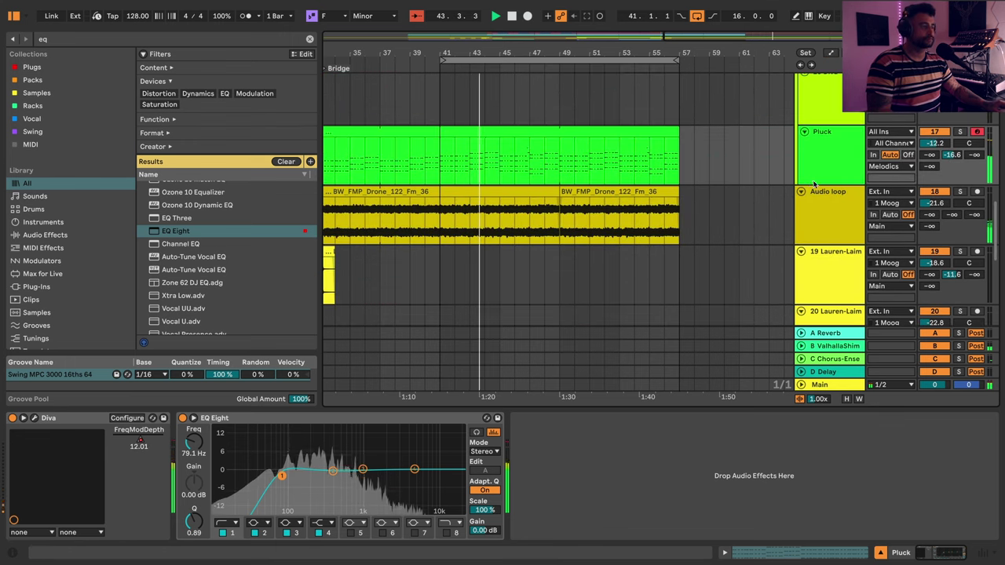
click(574, 132)
key(space)
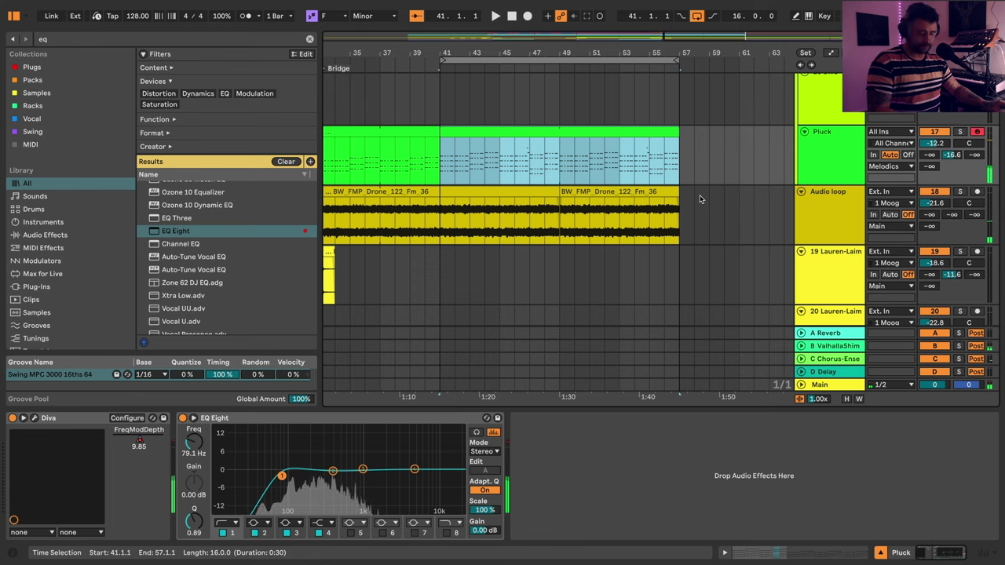
scroll(701, 187, down, 2)
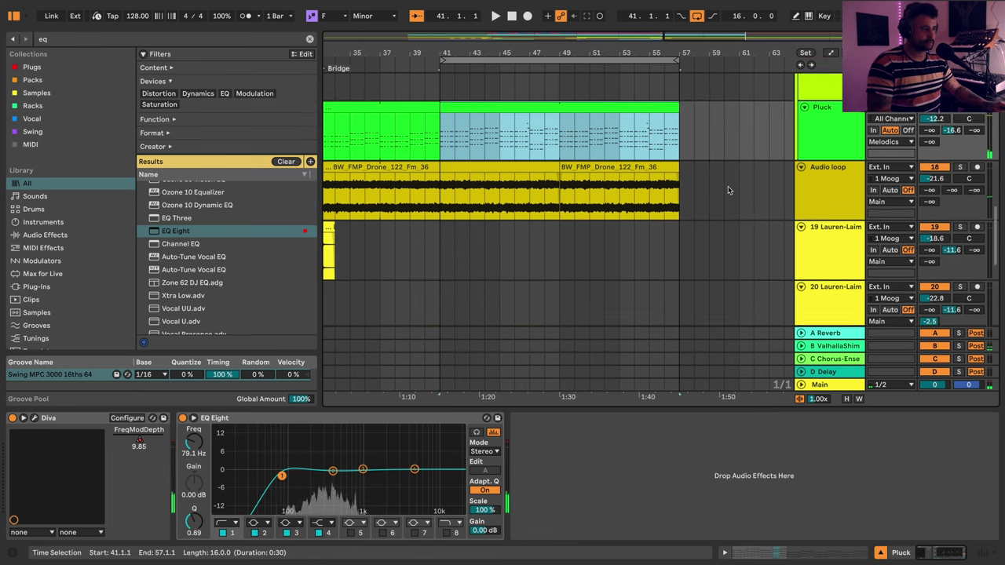
scroll(667, 192, up, 3)
scroll(683, 202, up, 1)
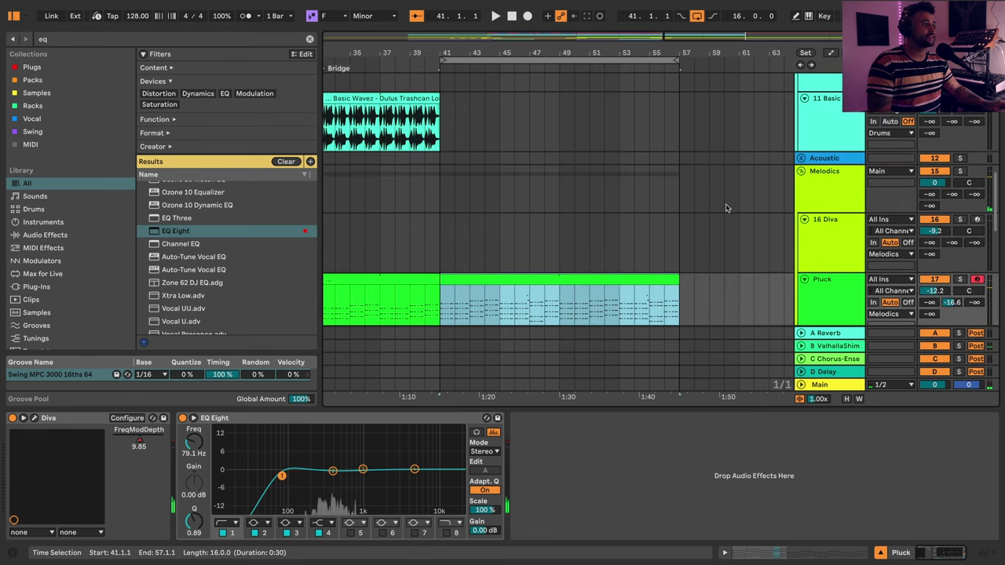
click(800, 161)
scroll(549, 290, down, 3)
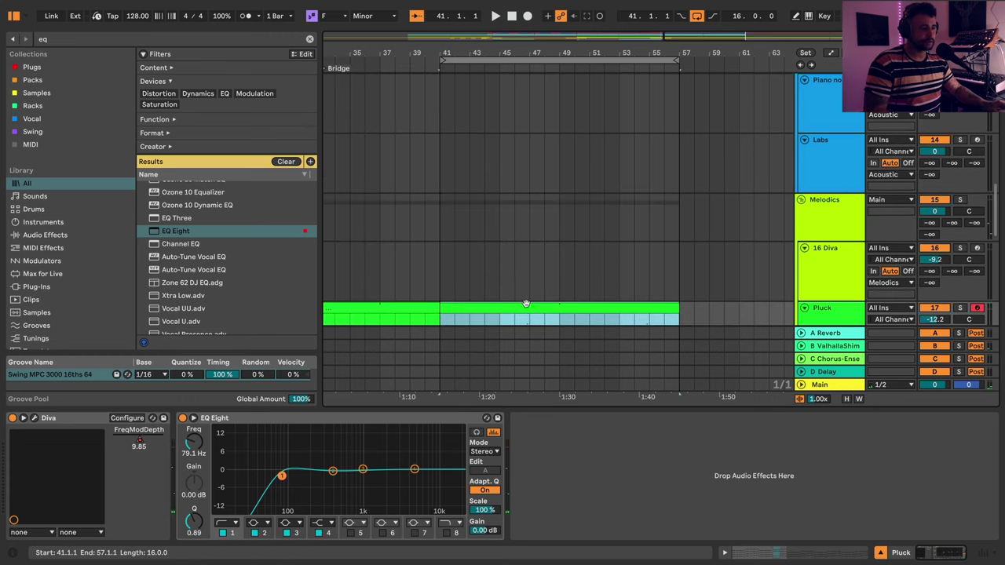
drag(524, 201, 527, 157)
- Play the Labs part from bar 41 and lower the Labs track volume to -7.0 dB
key(space)
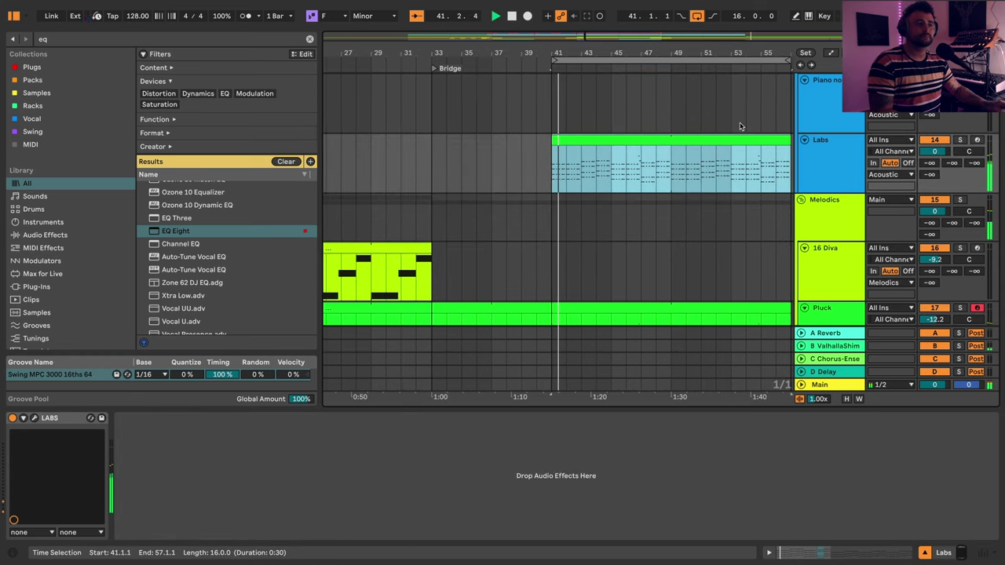
drag(707, 53, 596, 53)
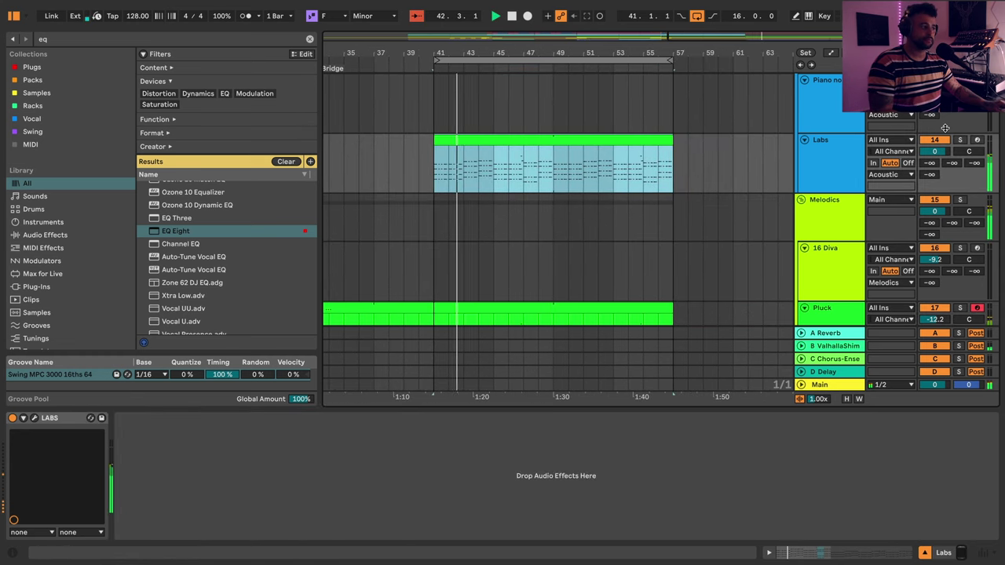
mouse_move(934, 152)
mouse_down()
mouse_move(934, 179)
mouse_move(934, 161)
mouse_up()
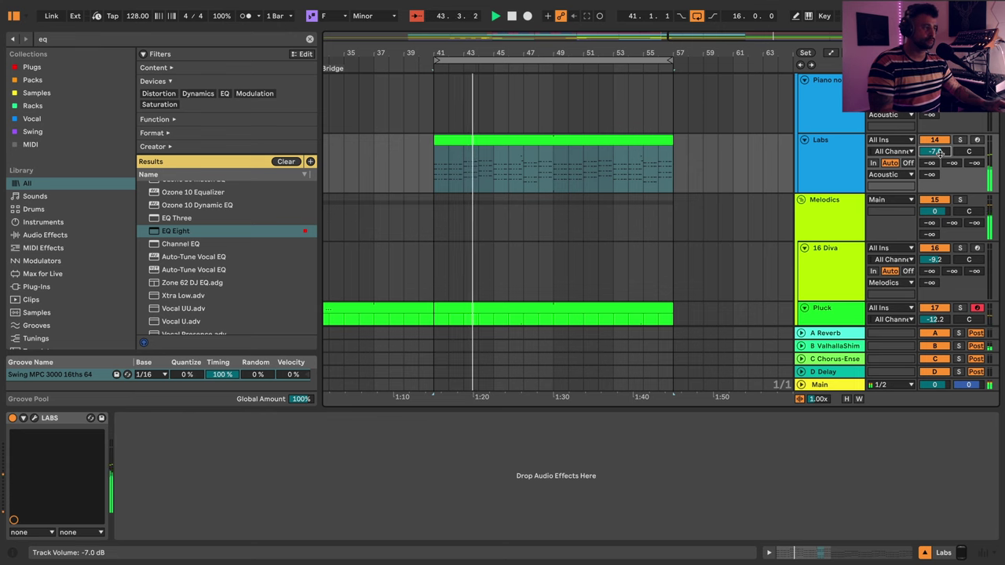
- Open the Labs clip, select all of its notes and lower their velocity to 58
click(510, 140)
double_click(510, 139)
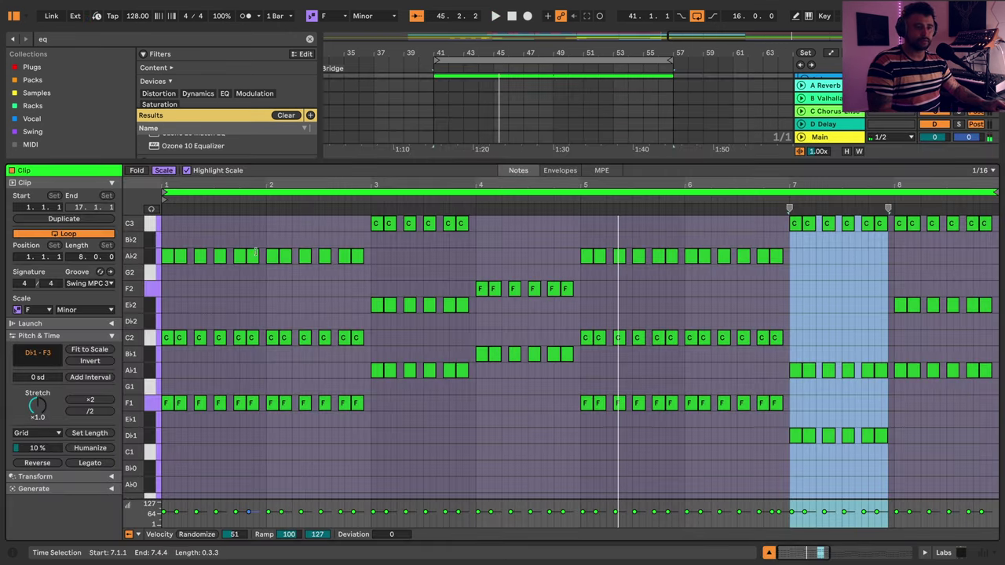
key(ctrl+a)
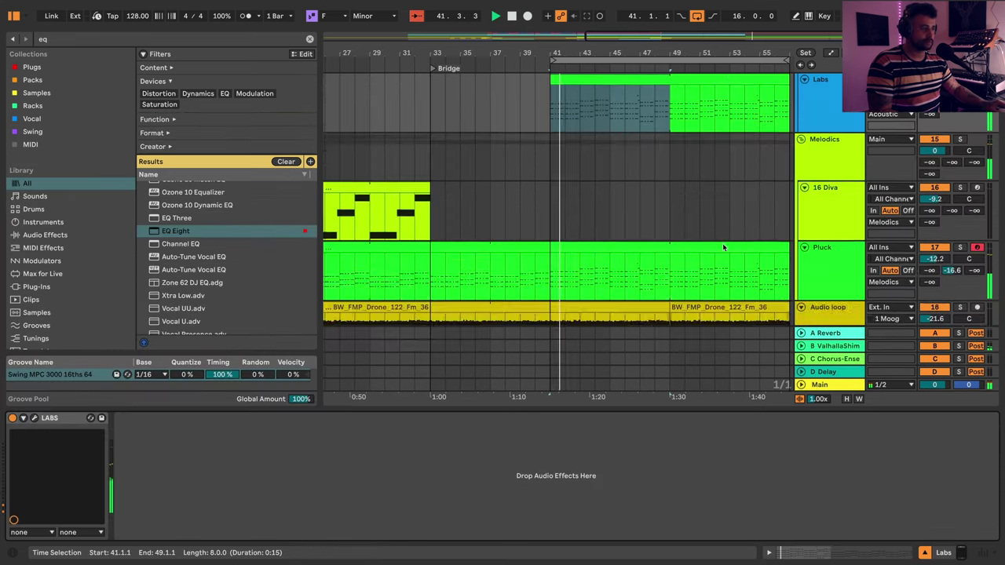
scroll(723, 248, up, 3)
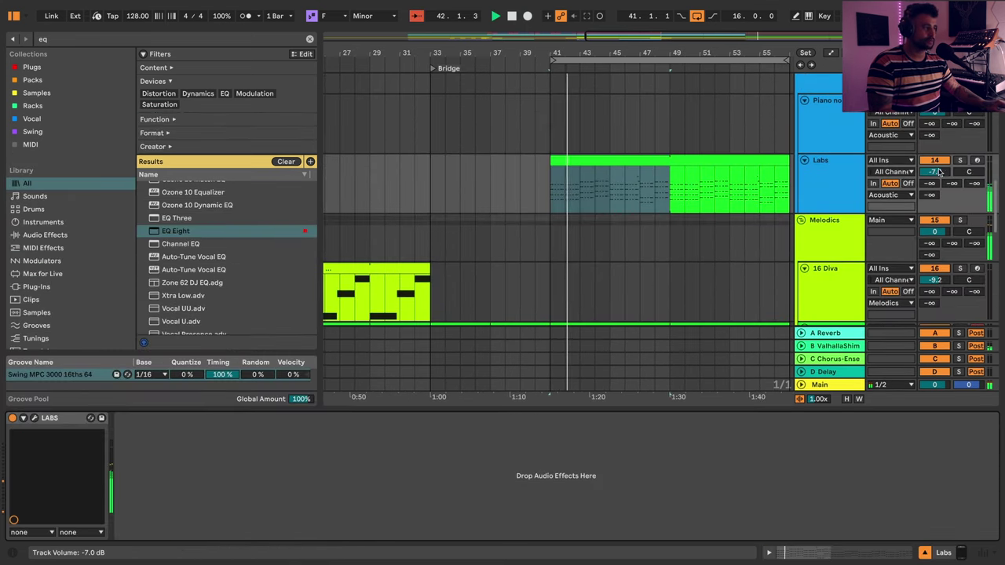
- Apply Legato to all notes of the Labs clip and set the Labs track volume to -5.0 dB
double_click(683, 157)
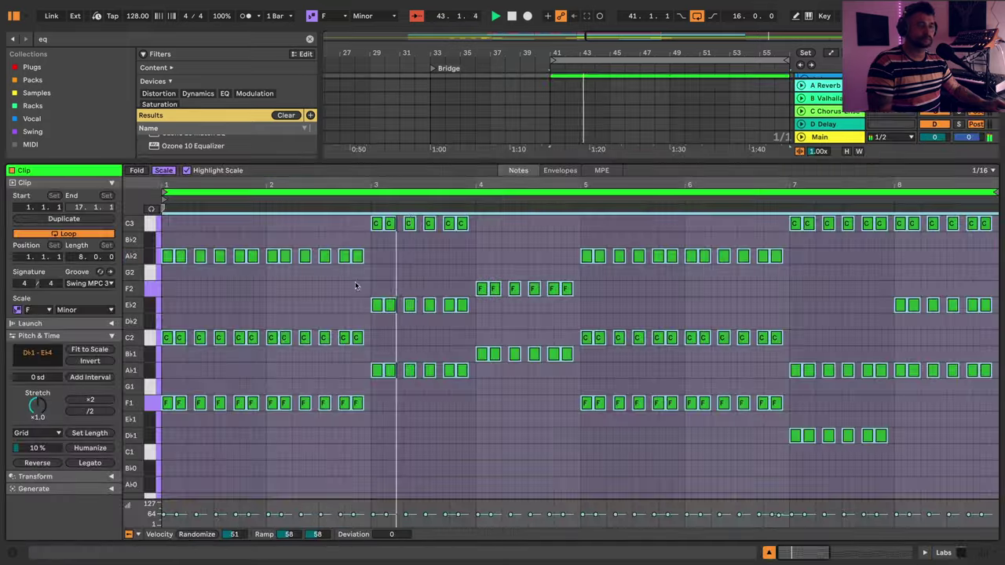
click(85, 463)
key(z)
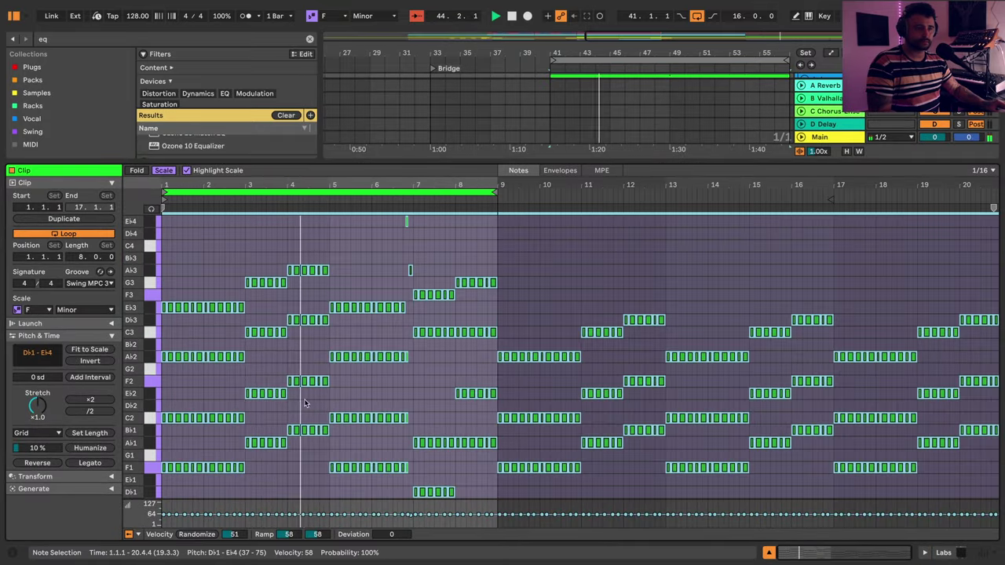
key(shift+Tab)
scroll(688, 159, up, 2)
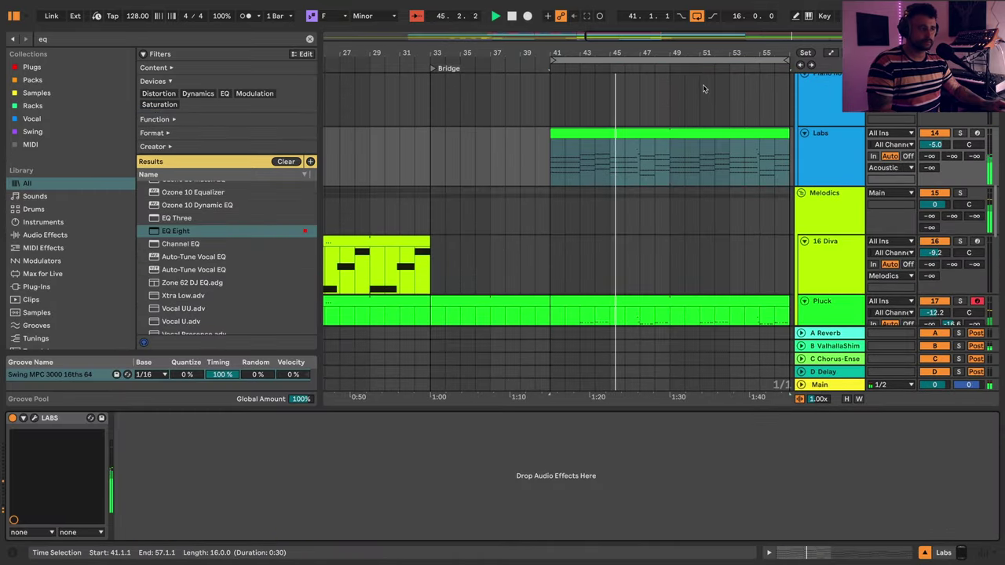
drag(690, 53, 602, 35)
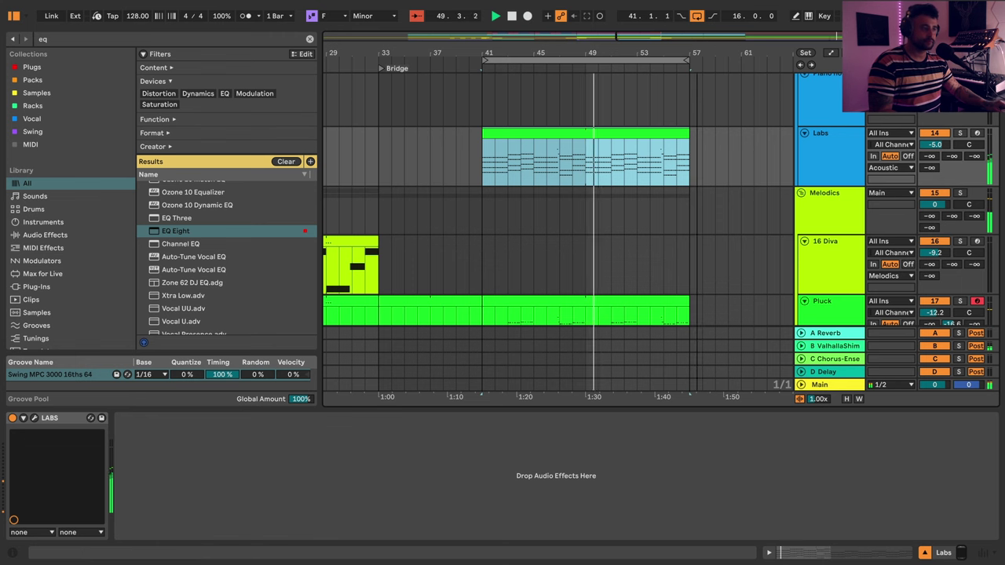
drag(747, 62, 754, 56)
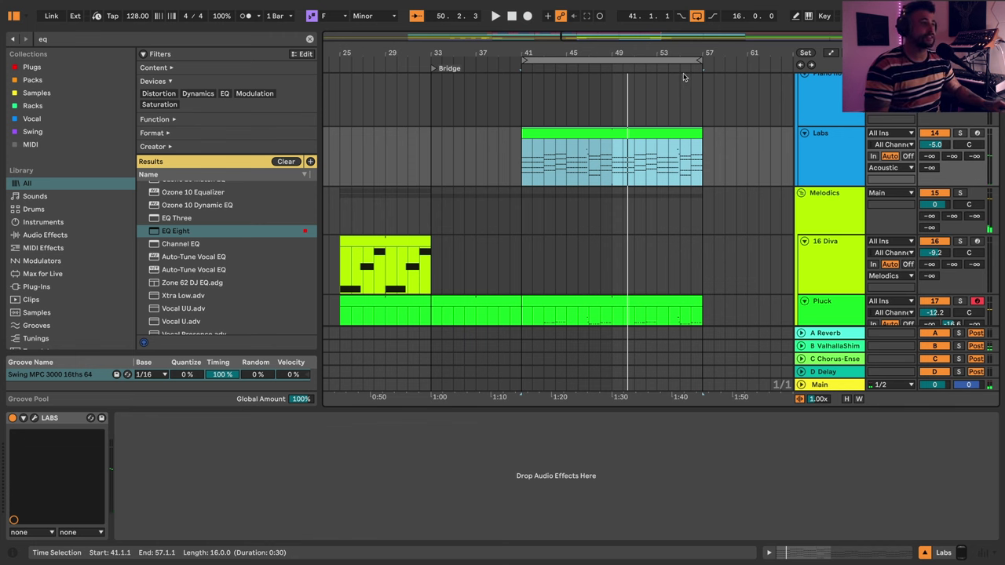
drag(676, 53, 666, 62)
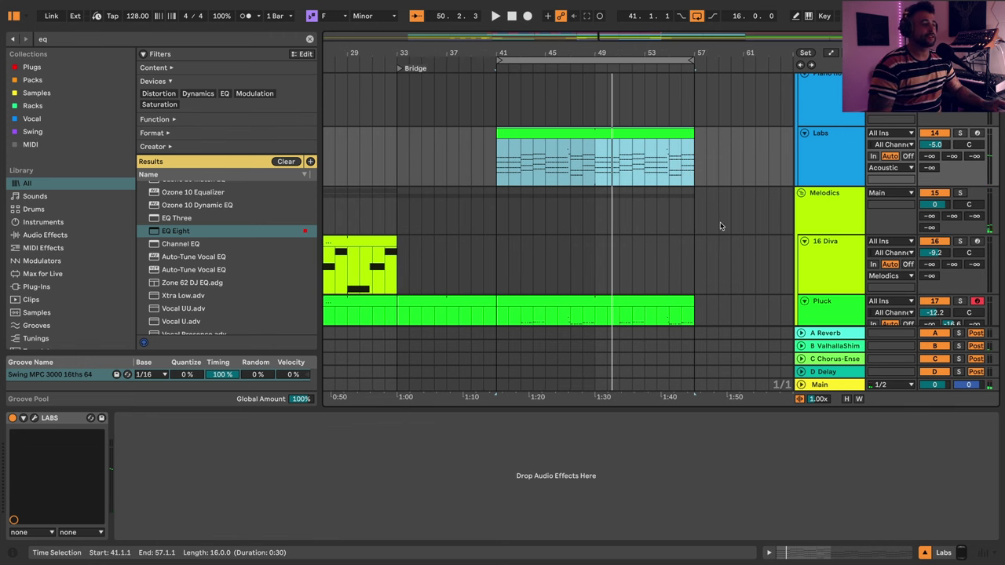
scroll(719, 232, right, 1)
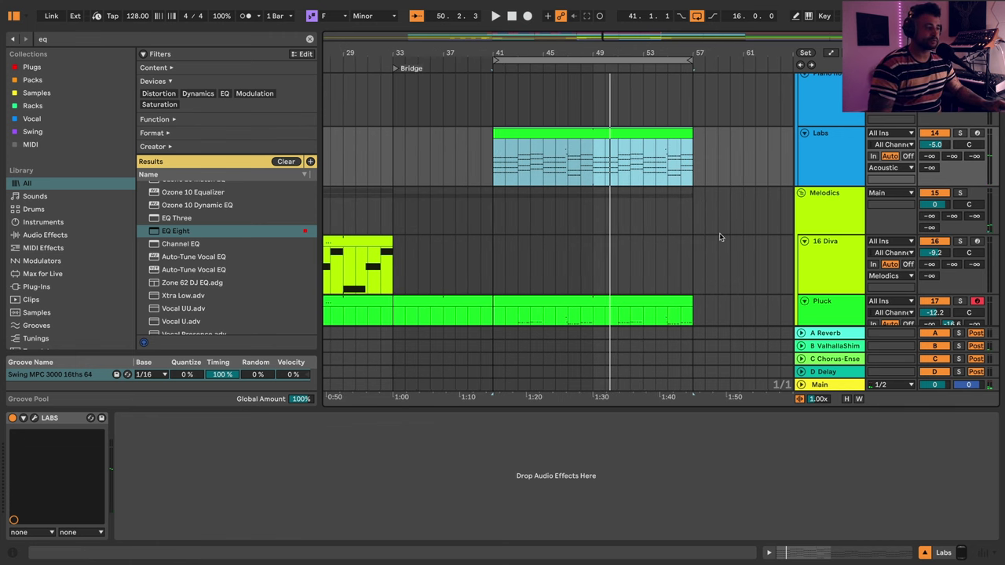
- Delete the vocal atmosphere clip spanning bars 49–57 on track 21
scroll(720, 235, down, 1)
drag(683, 53, 699, 41)
scroll(698, 260, down, 3)
scroll(690, 212, down, 7)
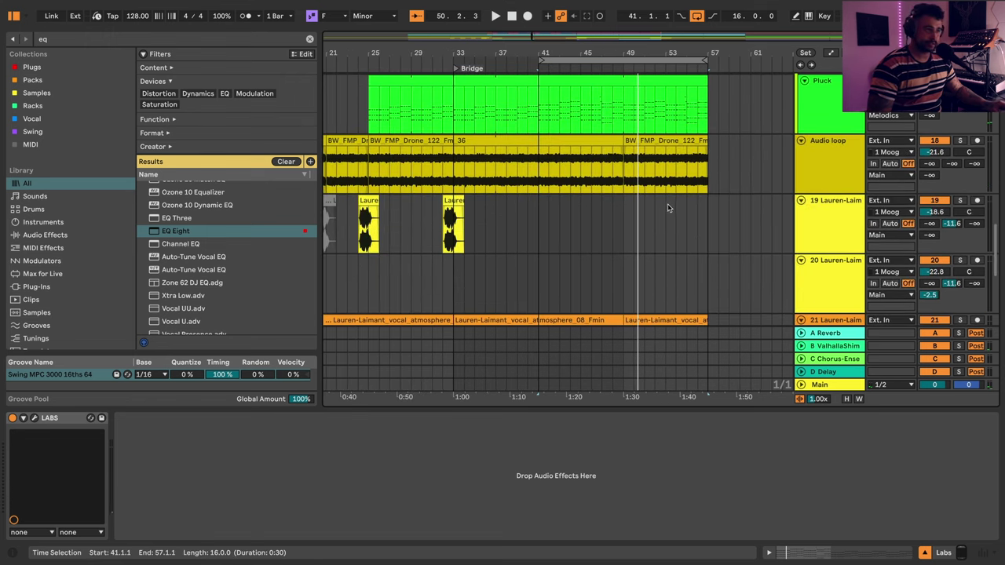
click(599, 232)
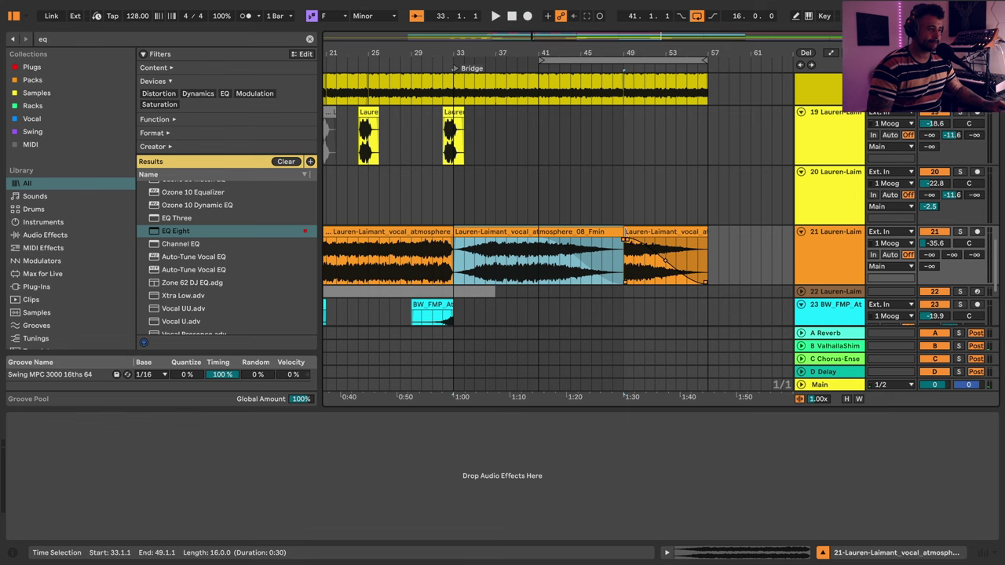
click(626, 231)
key(Delete)
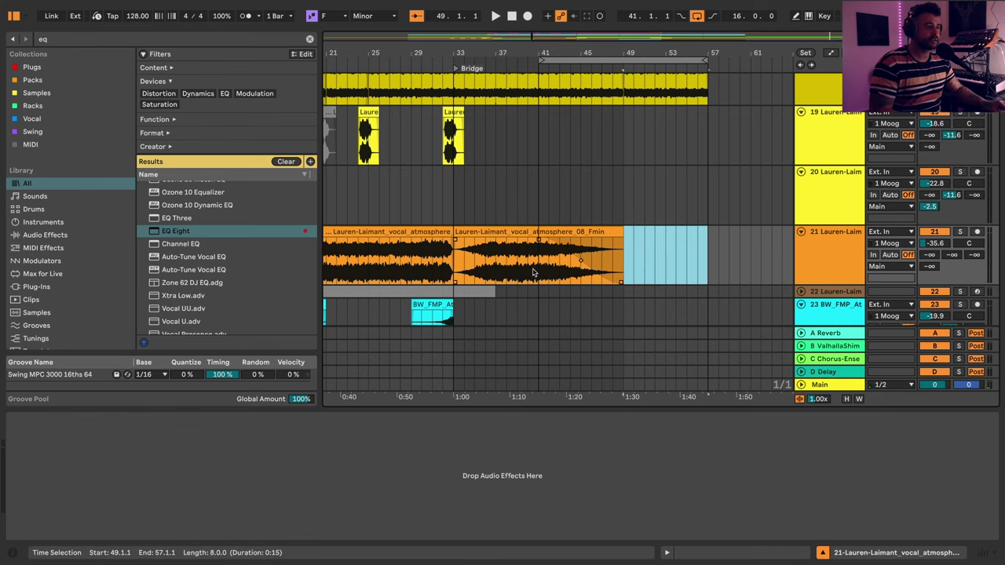
- Delete the SweepUp clip spanning bars 41–49 on track 25
scroll(572, 283, down, 5)
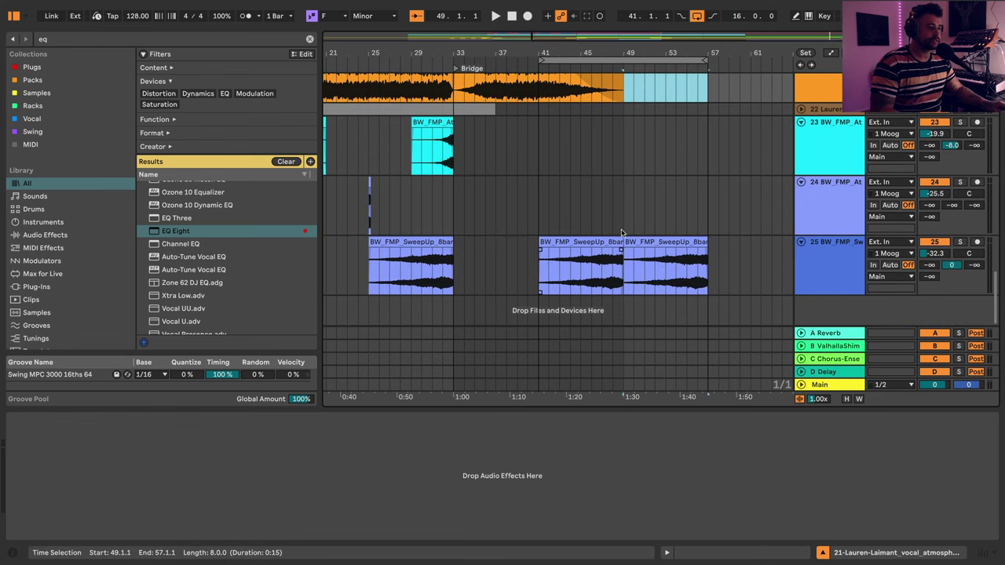
click(567, 267)
key(Delete)
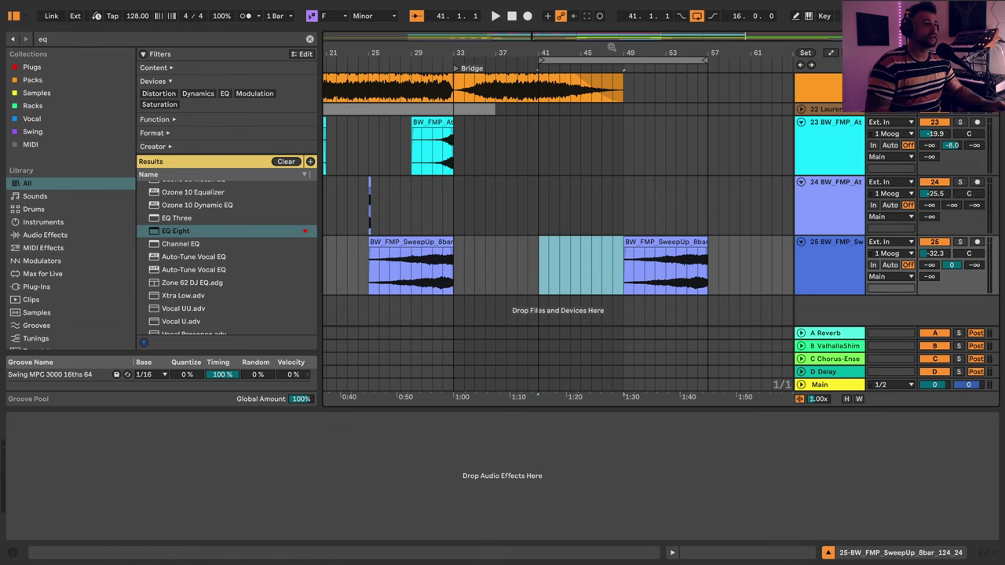
- Fold all tracks and fit the full length of the arrangement in view
drag(611, 51, 610, 68)
scroll(697, 146, up, 15)
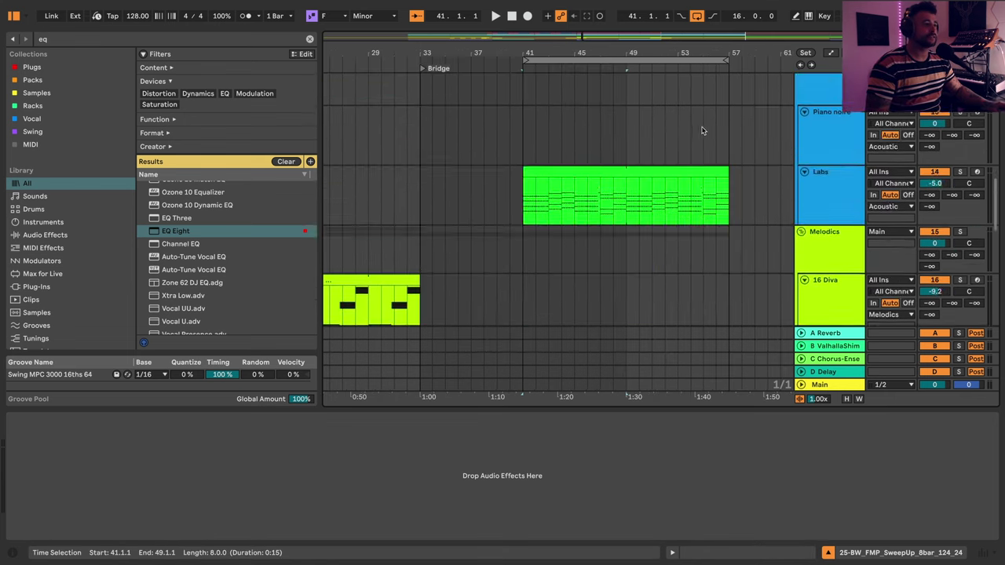
scroll(801, 131, up, 10)
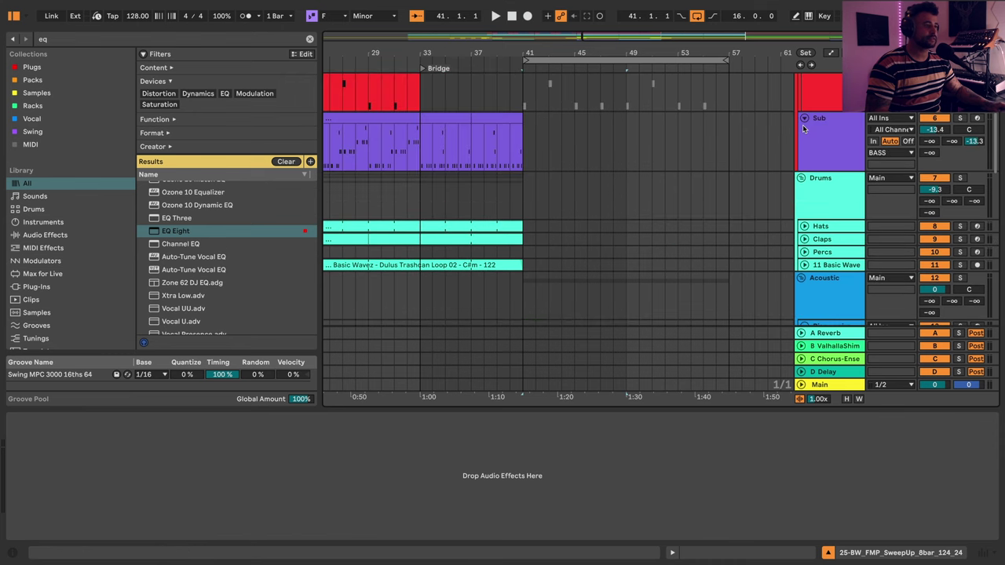
click(800, 93)
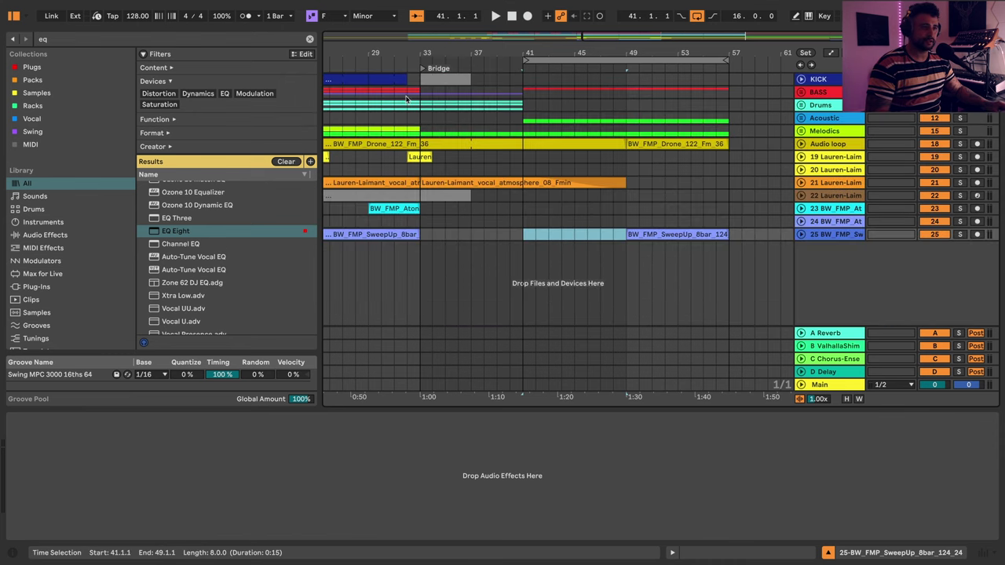
key(w)
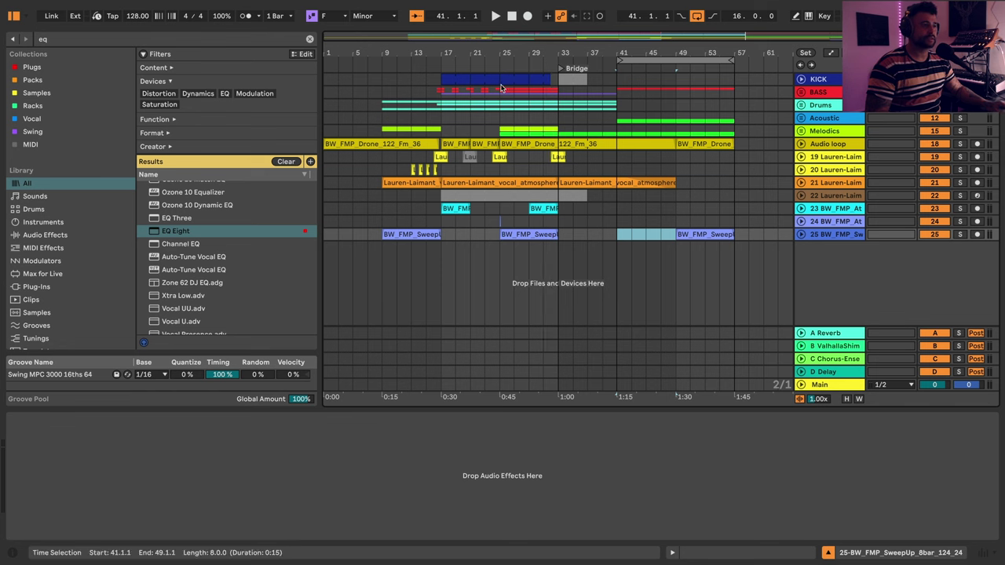
- Loop bars 25–33, copy that section across all tracks to bar 57, and play from bar 41
drag(501, 93, 557, 82)
key(ctrl+l)
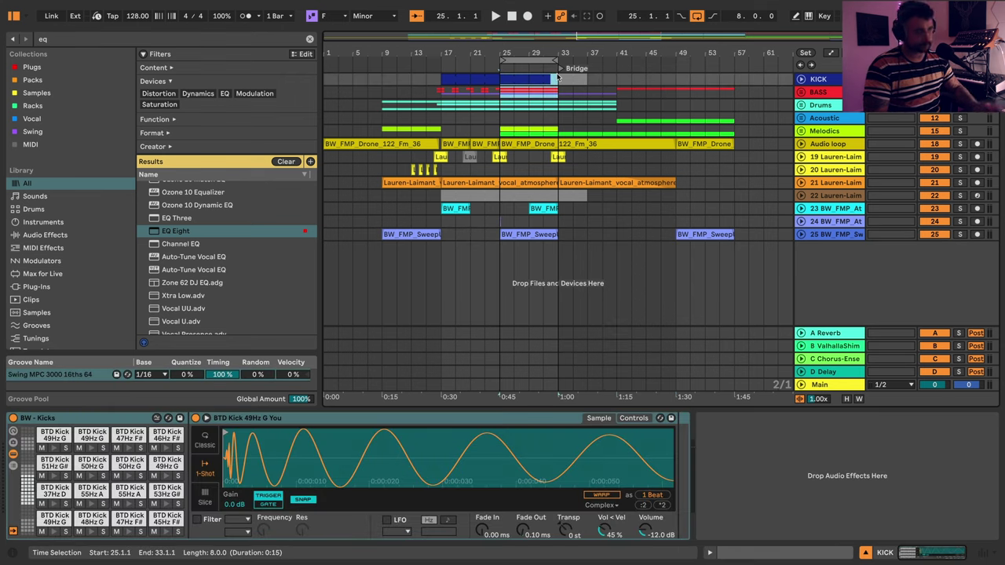
click(524, 60)
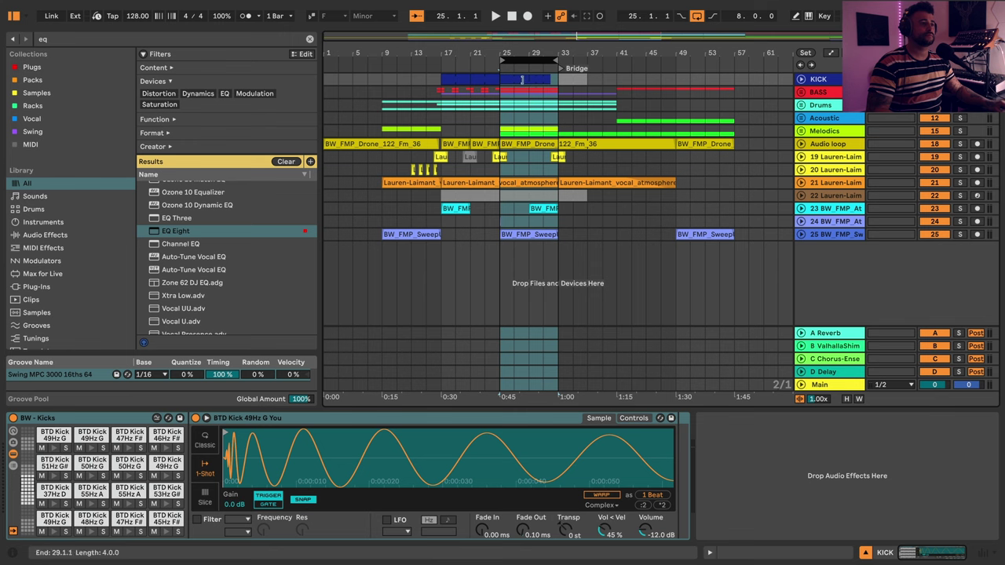
drag(515, 79, 754, 89)
drag(741, 49, 698, 51)
click(574, 80)
key(space)
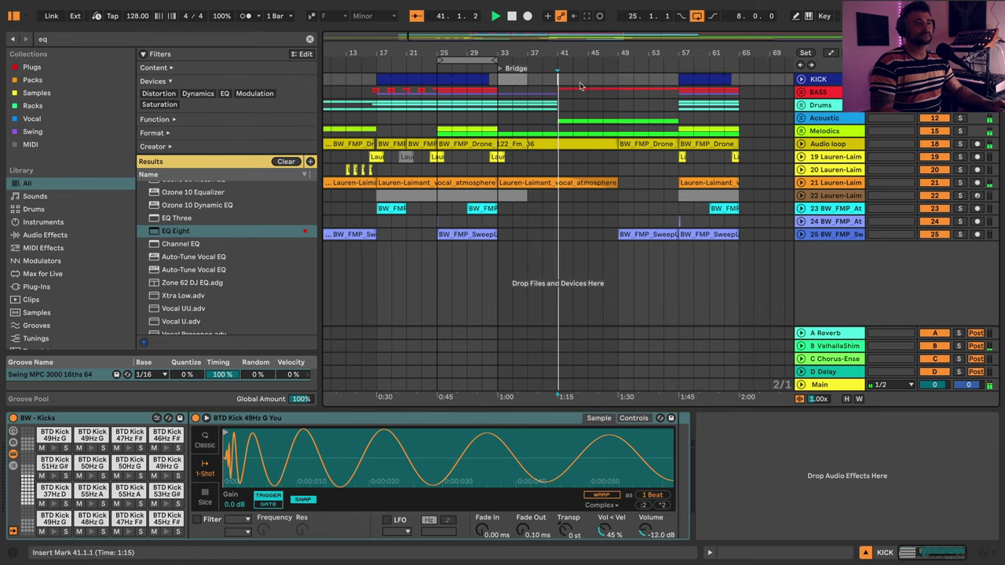
- Restart playback from the beginning of the bridge at bar 33
key(space)
click(497, 80)
key(space)
key(space)
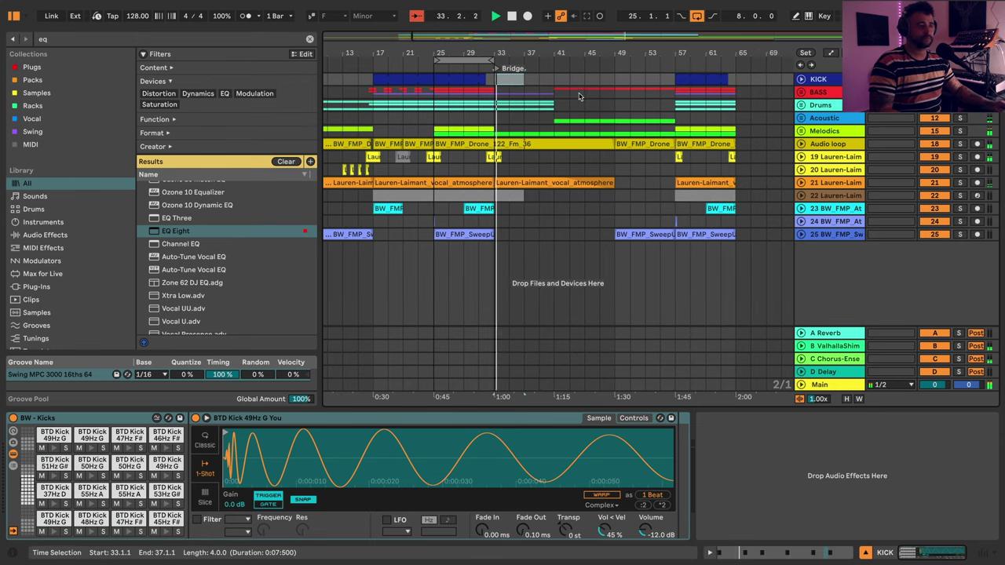
- Unfold the BASS group and track 19, and copy the vocal clip from bars 64–65 to bars 56–57 on track 19
click(801, 93)
drag(632, 53, 557, 213)
scroll(531, 225, down, 5)
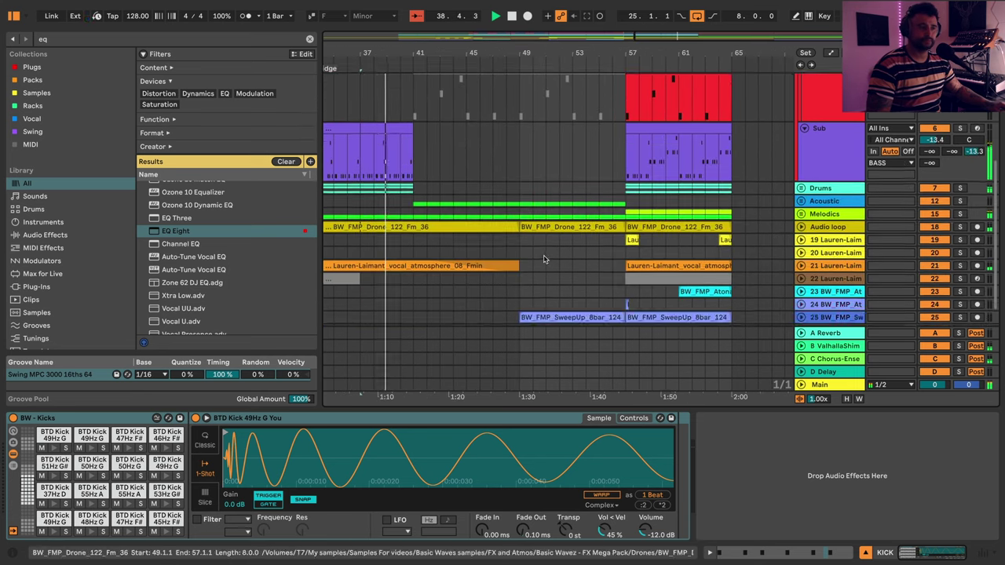
click(800, 211)
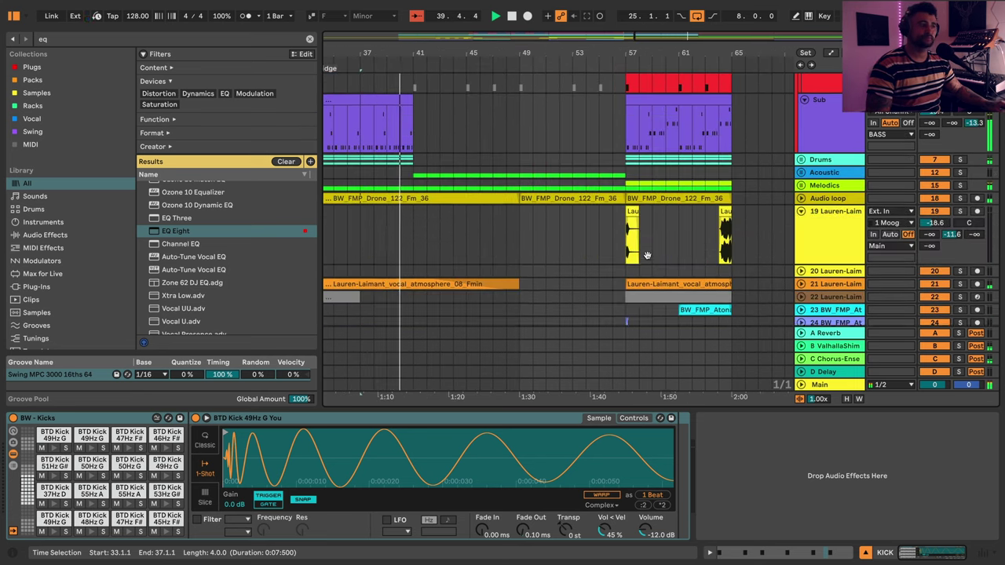
scroll(668, 194, down, 2)
drag(724, 164, 626, 181)
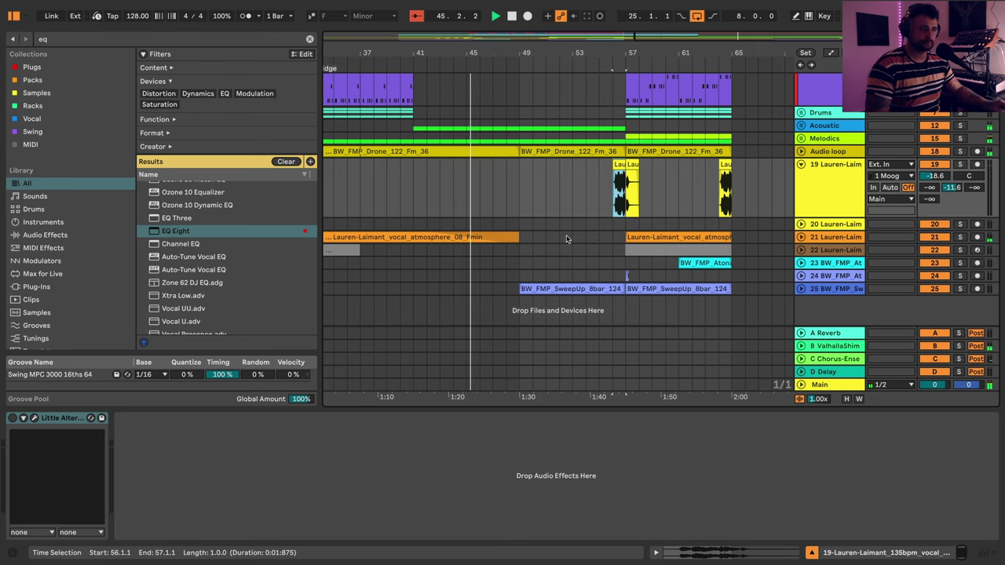
- Select the 4 Diva clip spanning bars 49–57 and arm that track during playback
scroll(559, 174, up, 10)
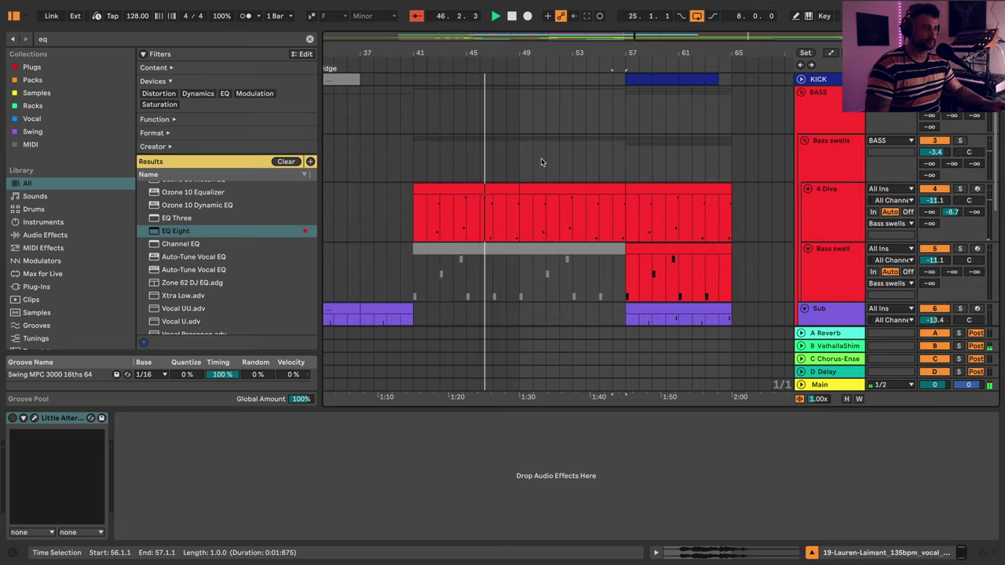
click(547, 191)
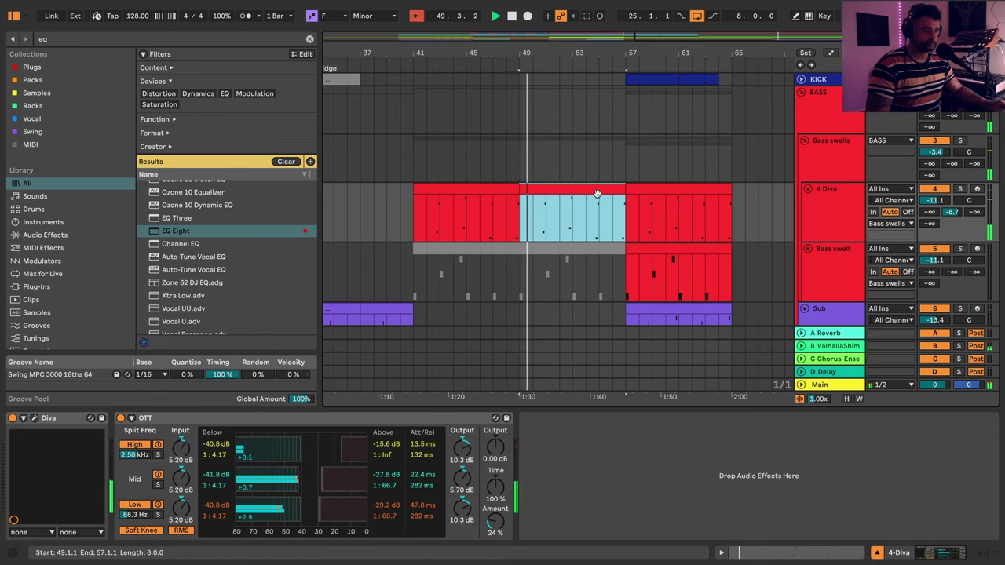
click(977, 190)
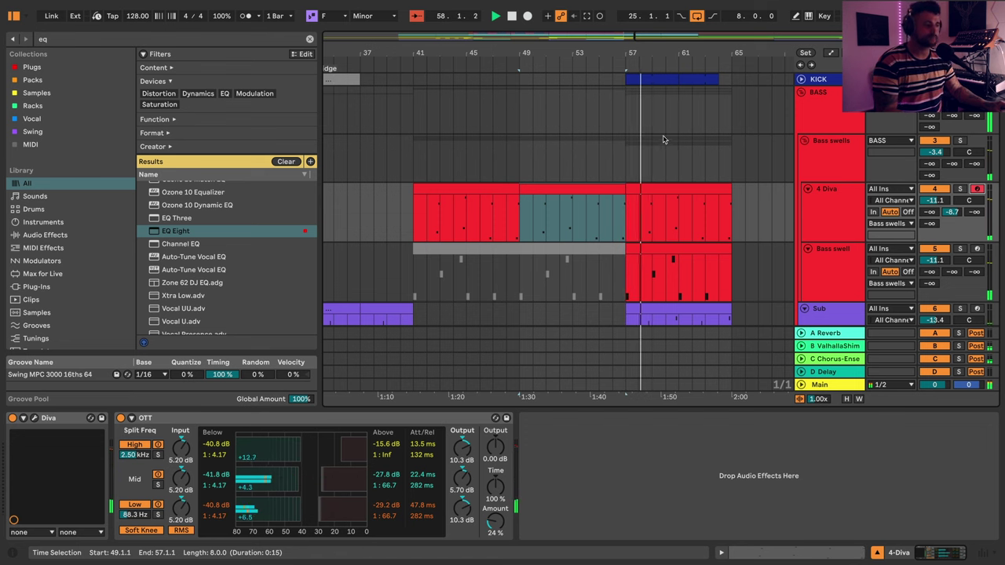
scroll(668, 244, down, 5)
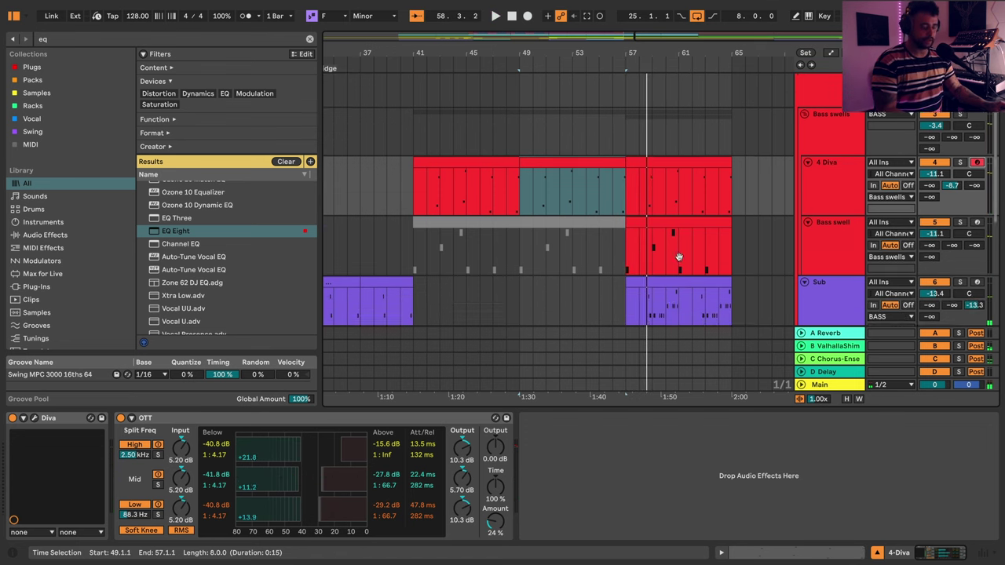
scroll(597, 240, down, 1)
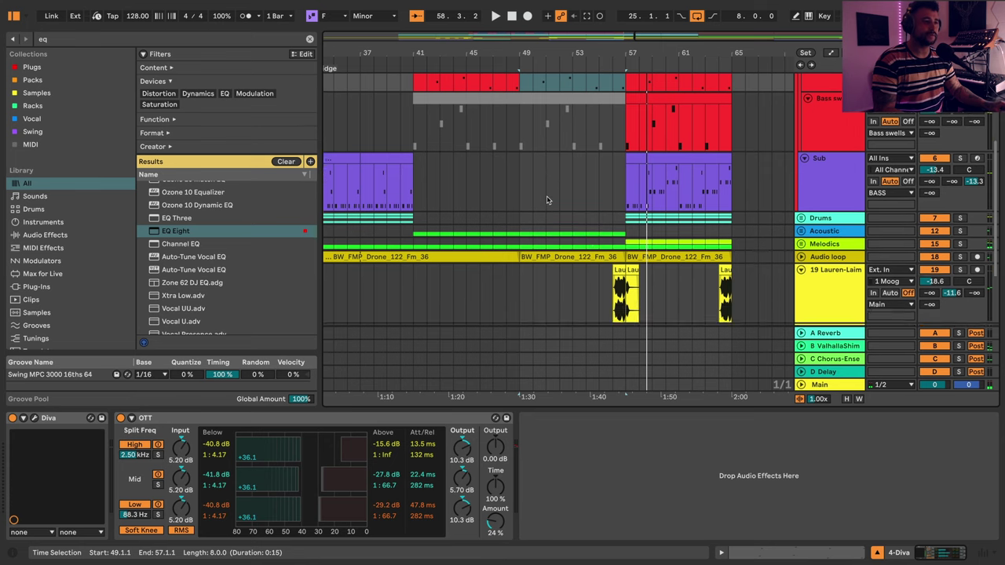
- Play the bass from bar 41 and inspect the Diva synth settings on the 4 Diva track
scroll(523, 186, up, 5)
click(415, 165)
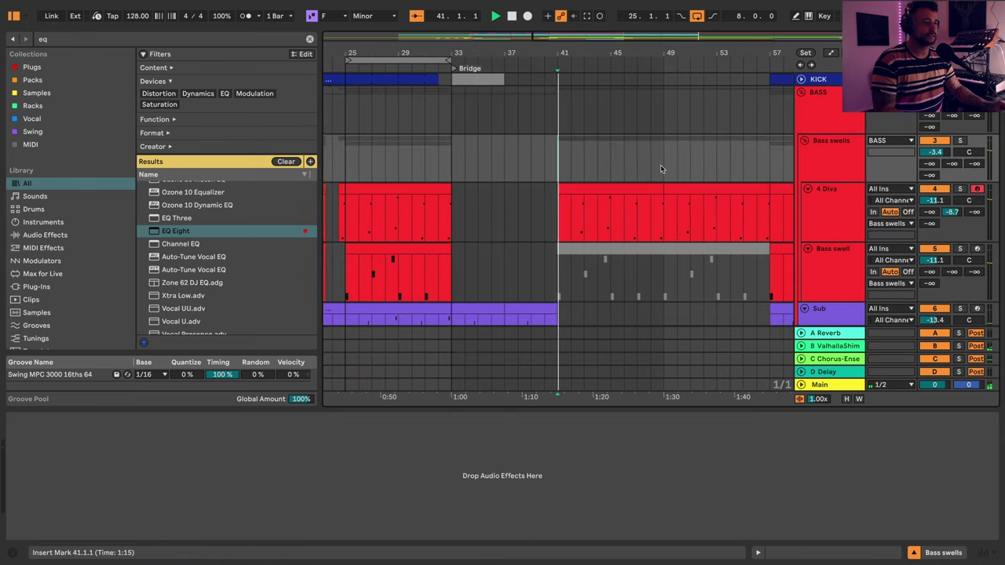
click(635, 186)
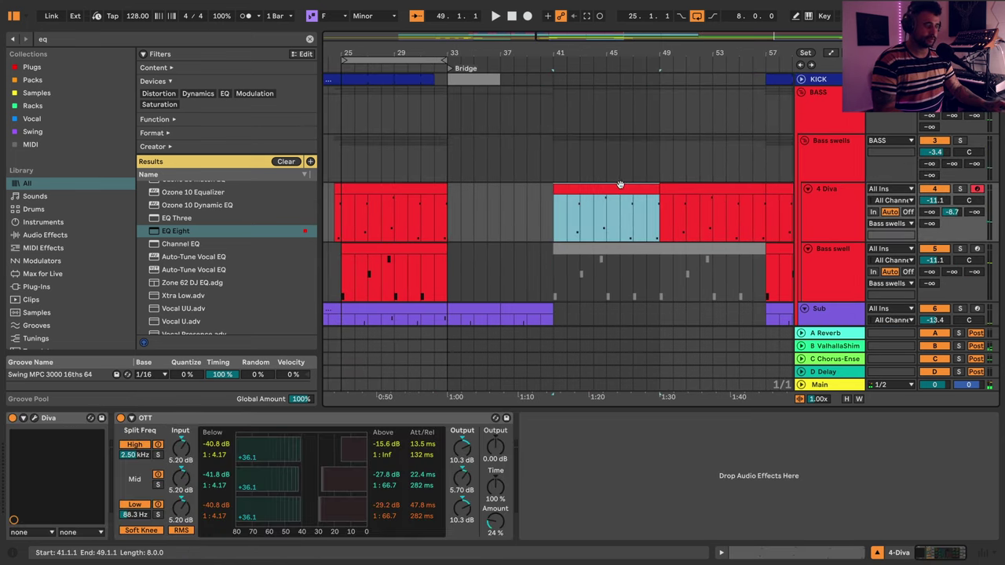
scroll(599, 107, right, 2)
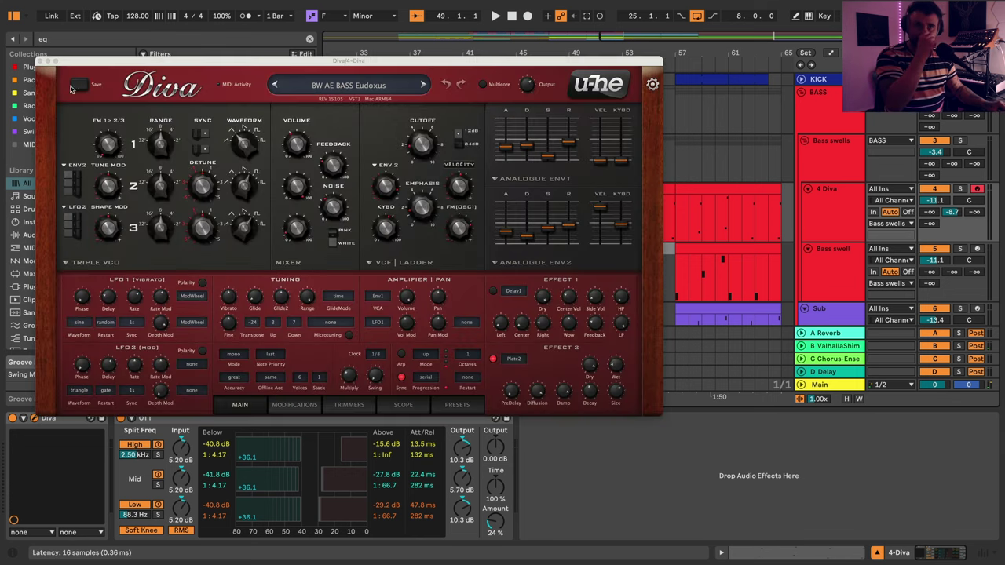
click(39, 62)
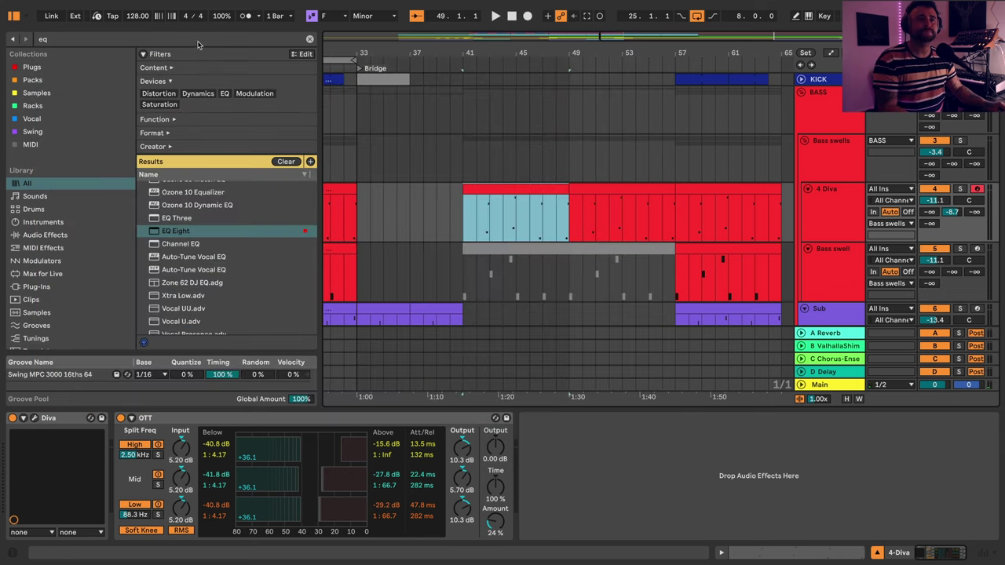
- Search the browser for "echo" and add EchoBoy after OTT on the 4 Diva track
click(198, 41)
text(echo)
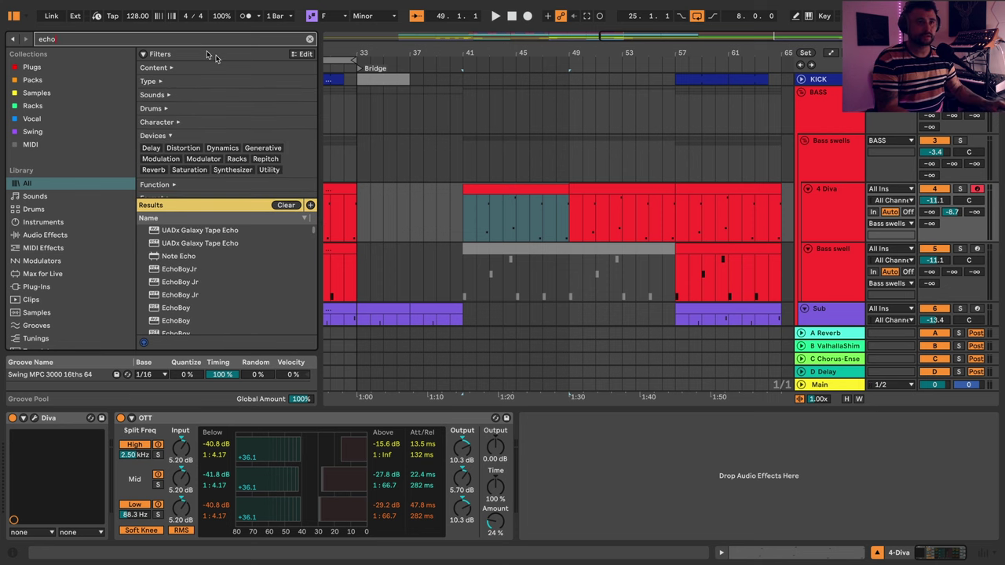
click(181, 307)
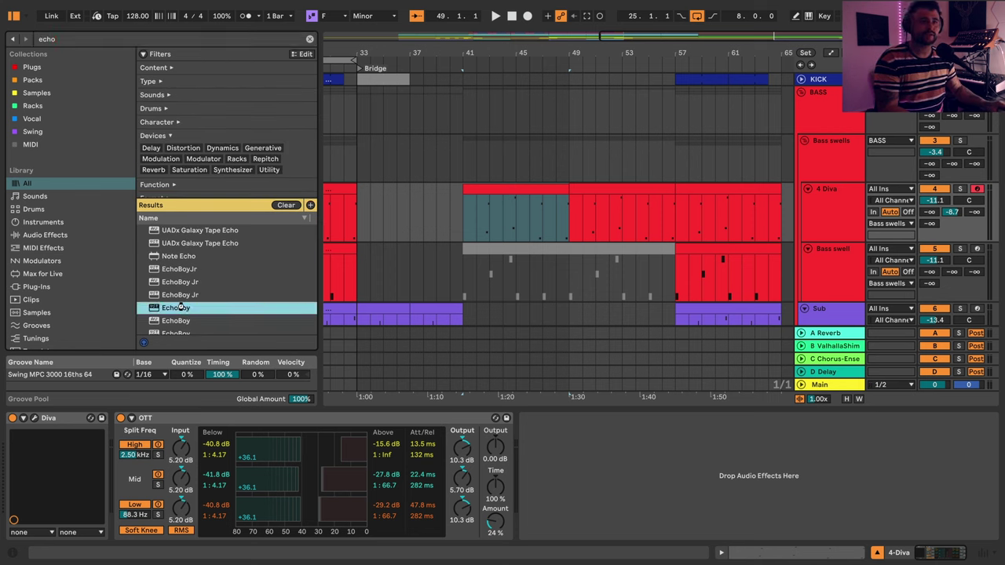
drag(642, 446, 641, 449)
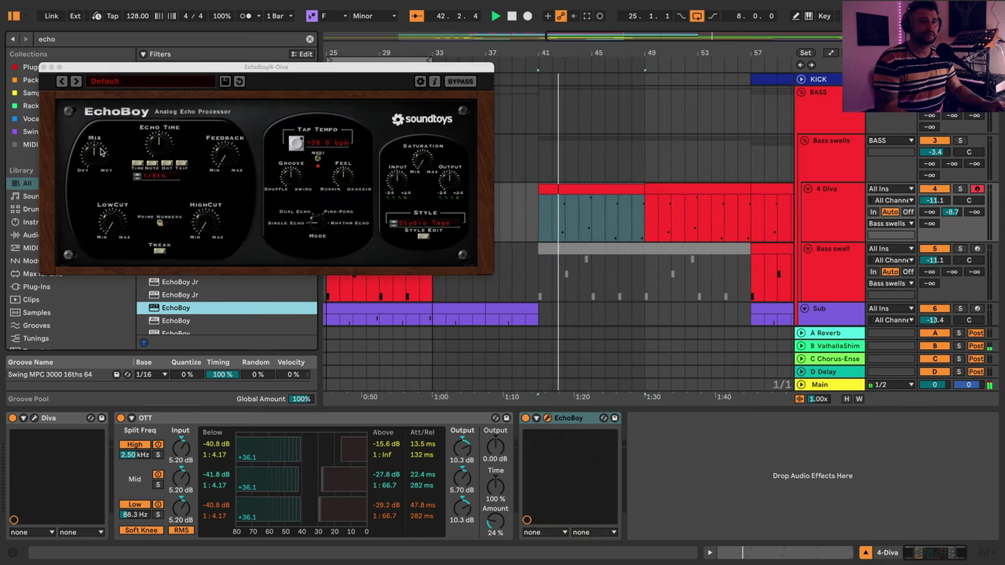
- Adjust EchoBoy's mix and feedback, with a dotted 1/8 echo time and the Memory Man style
drag(100, 151, 99, 140)
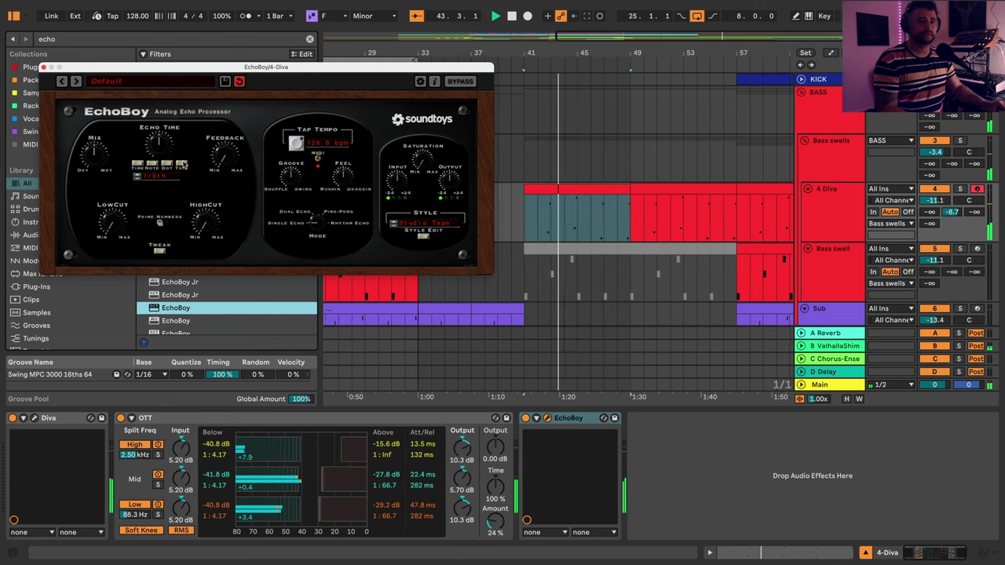
click(402, 215)
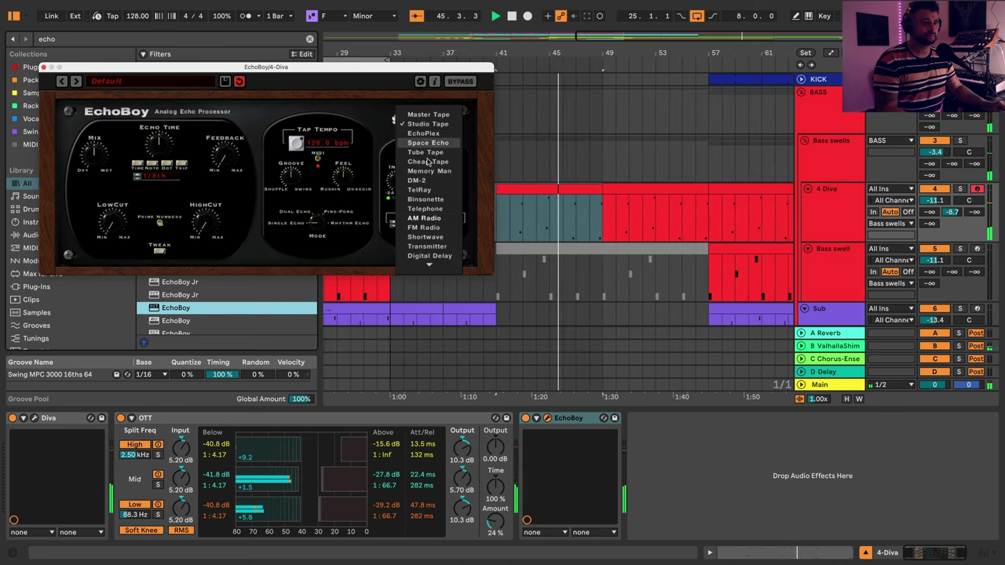
click(429, 171)
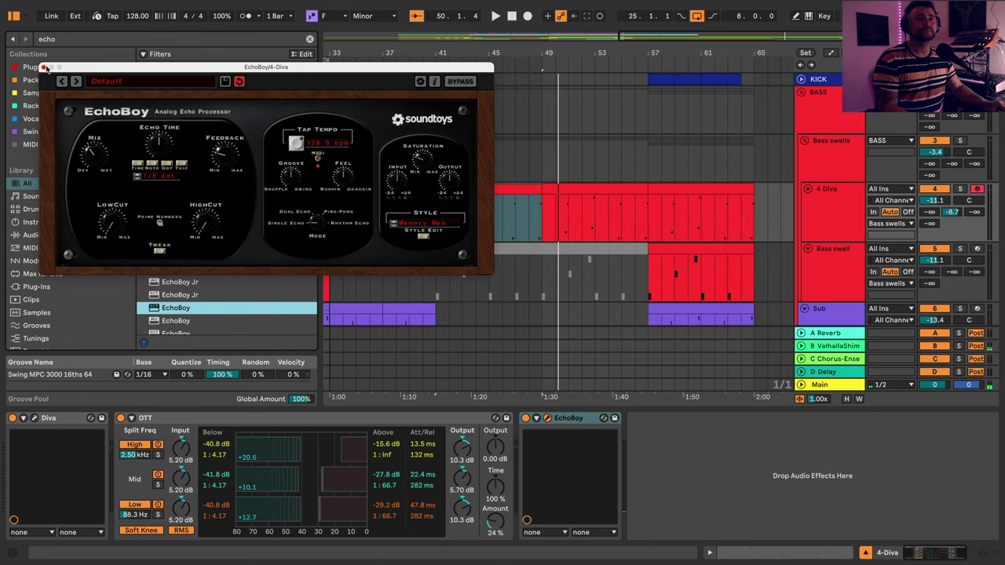
click(44, 68)
- Automate the EchoBoy Mix on 4 Diva to rise from 38.0 % at bar 41 to 84.3 % at bar 57
drag(518, 53, 505, 126)
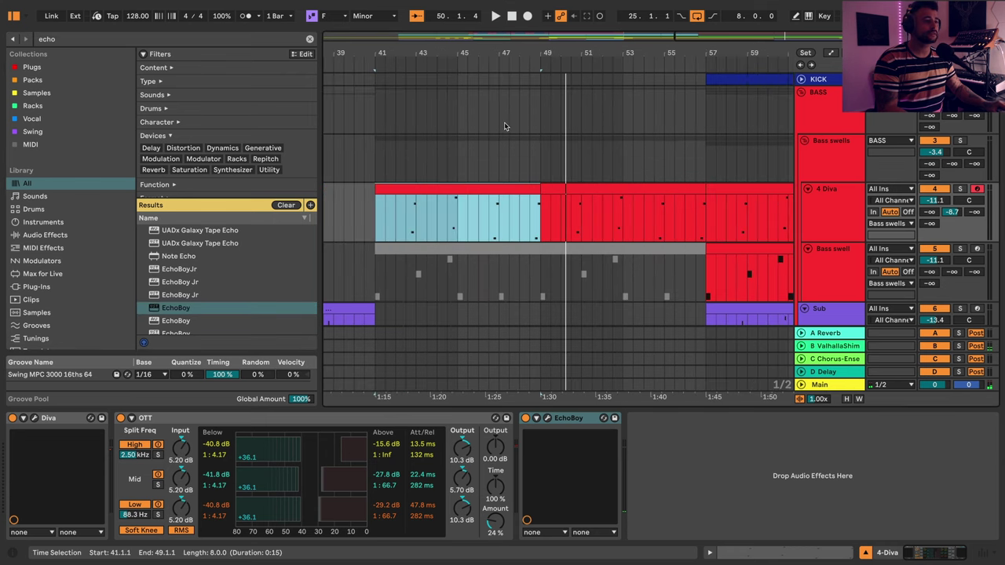
key(a)
click(382, 225)
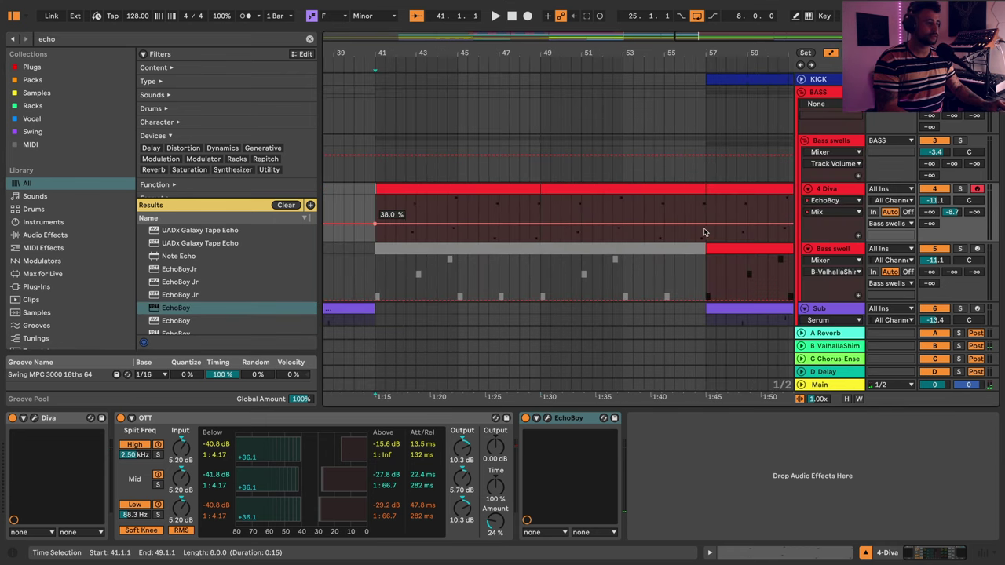
drag(686, 227, 705, 202)
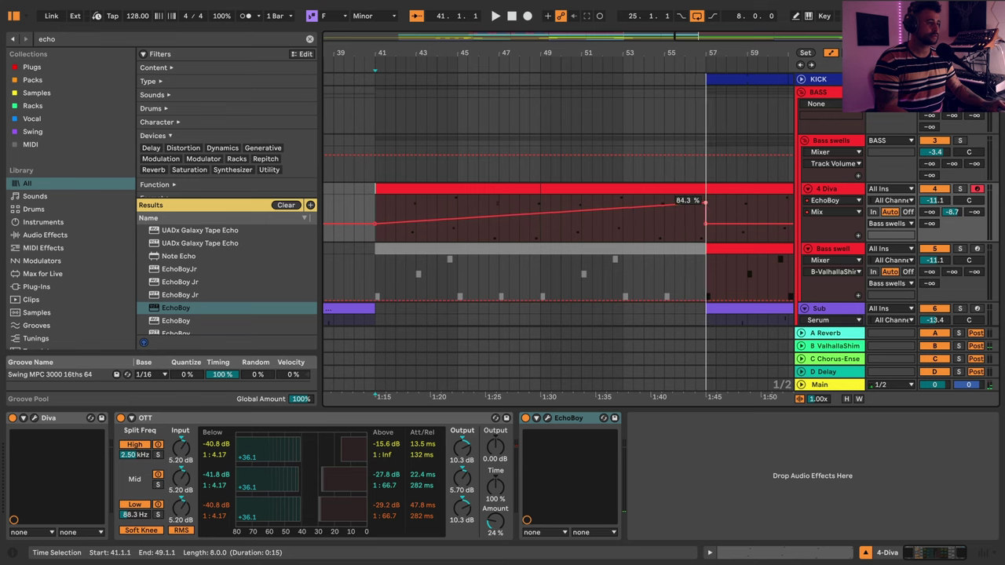
- Lower the EchoBoy Mix automation's starting point at bar 41, and set the 4 Diva track's Delay send to -20.0 dB
key(space)
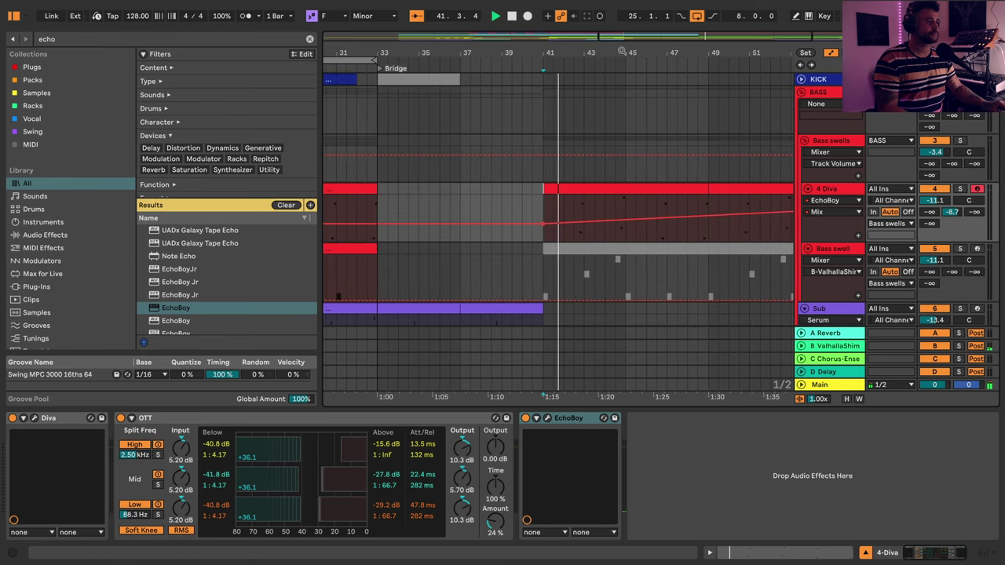
scroll(447, 231, down, 3)
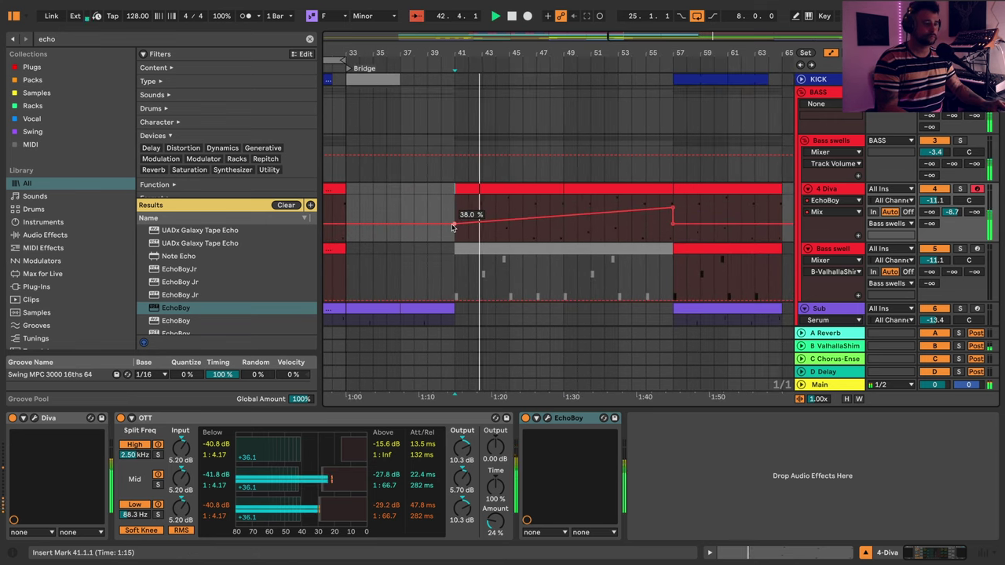
drag(454, 224, 455, 227)
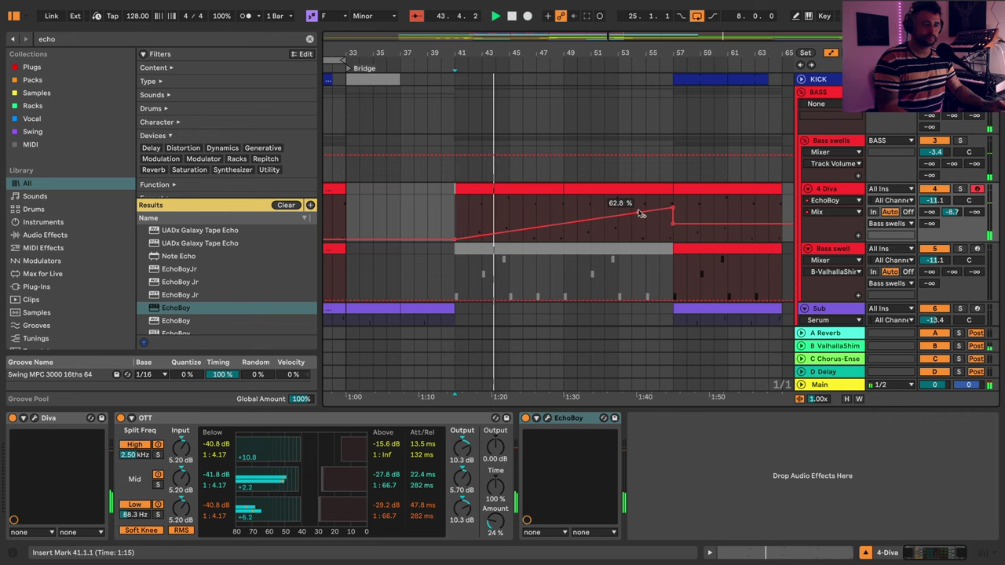
key(a)
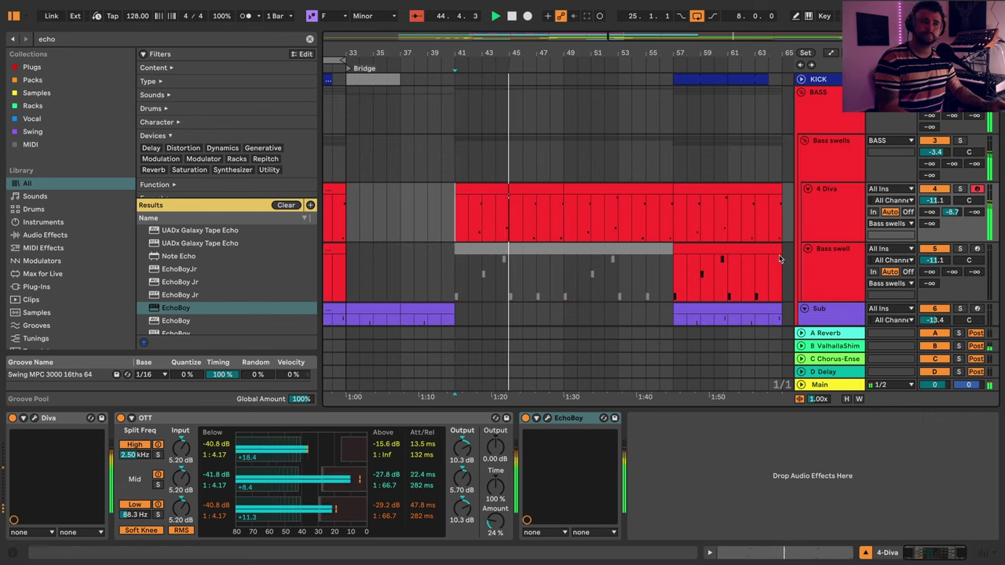
drag(930, 223, 929, 194)
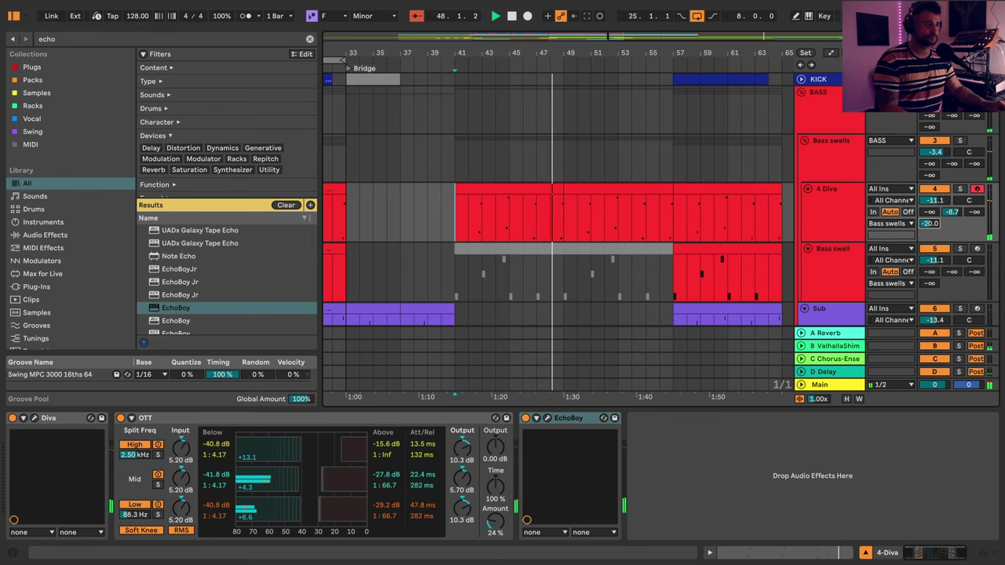
- Fold the BASS group, unfold Drums, copy the Hats clip from bar 57 to bars 49–57, and play it
drag(669, 57, 639, 37)
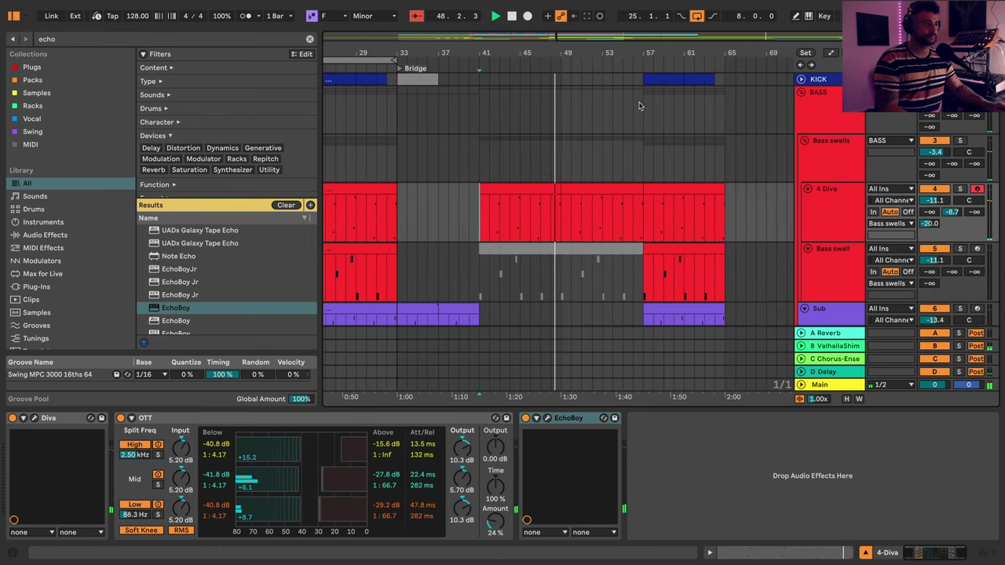
click(801, 93)
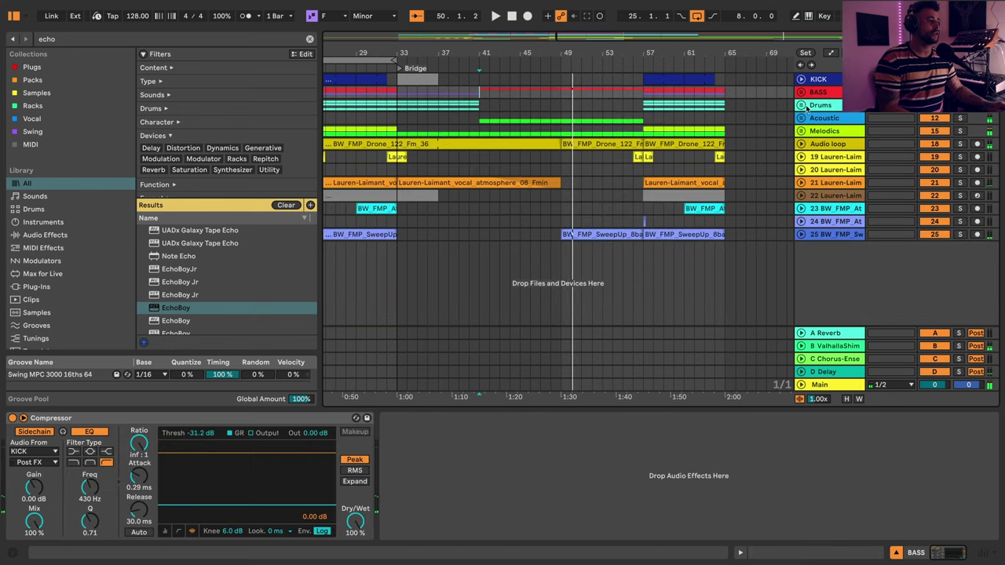
scroll(842, 160, down, 2)
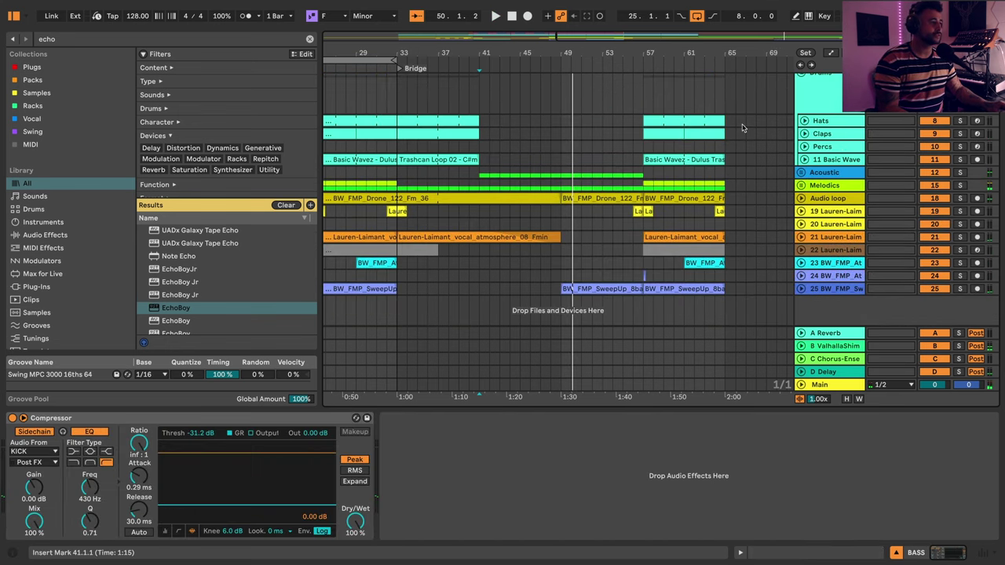
click(805, 133)
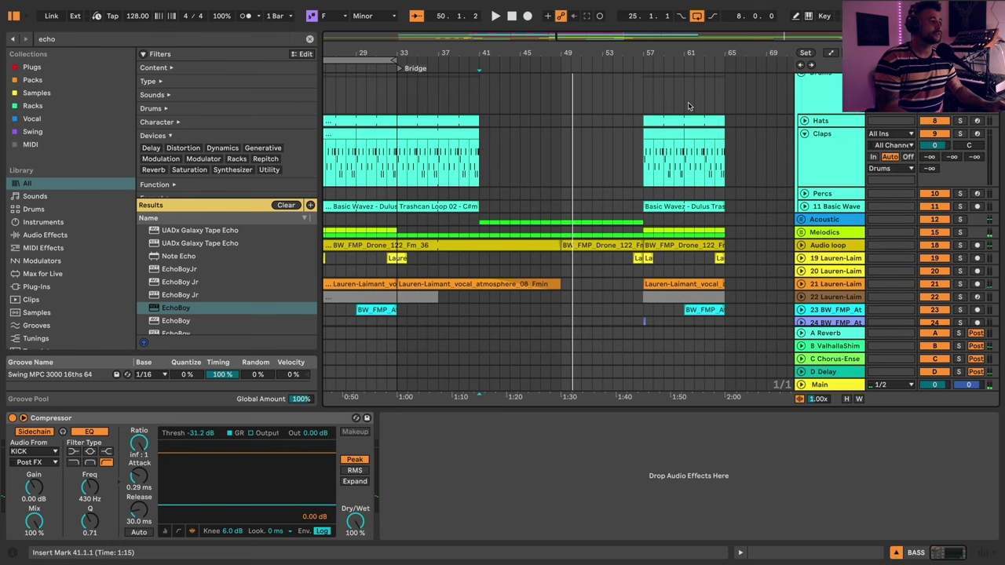
drag(650, 118, 572, 120)
key(space)
- Ramp the Drums group's Auto Filter frequency automation upward from bar 49 to bar 57 and play from bar 48
click(817, 90)
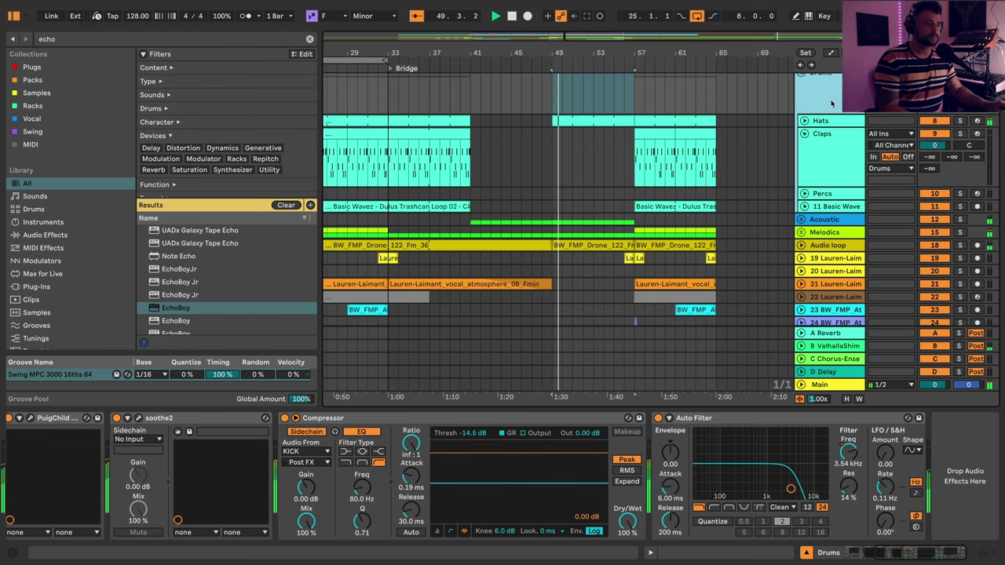
key(a)
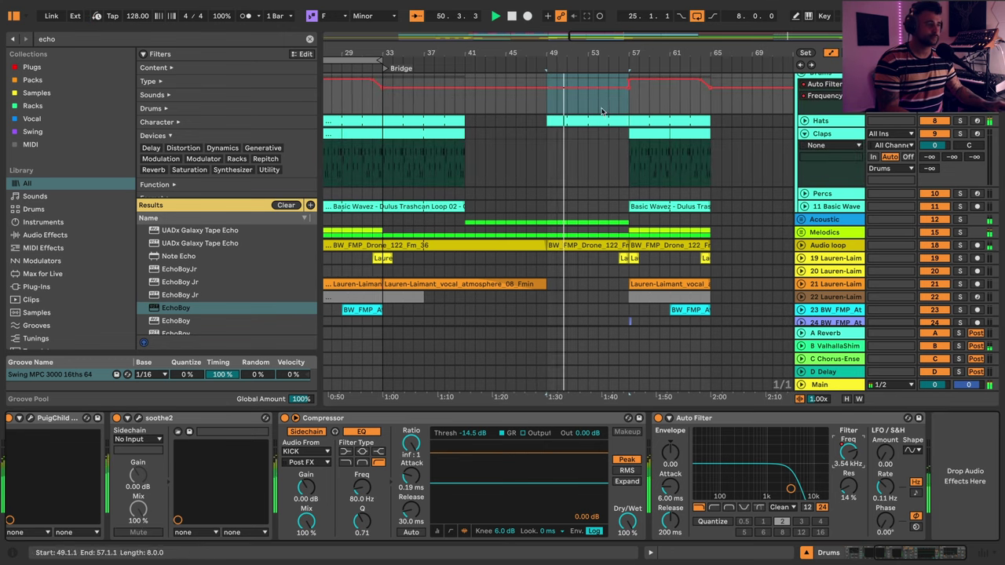
scroll(547, 137, up, 2)
key(space)
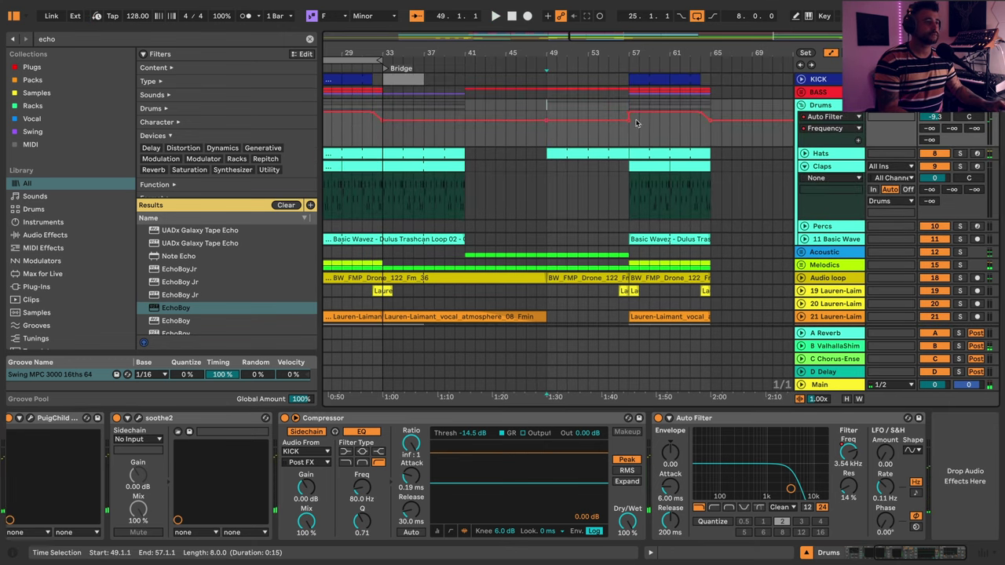
click(537, 119)
key(space)
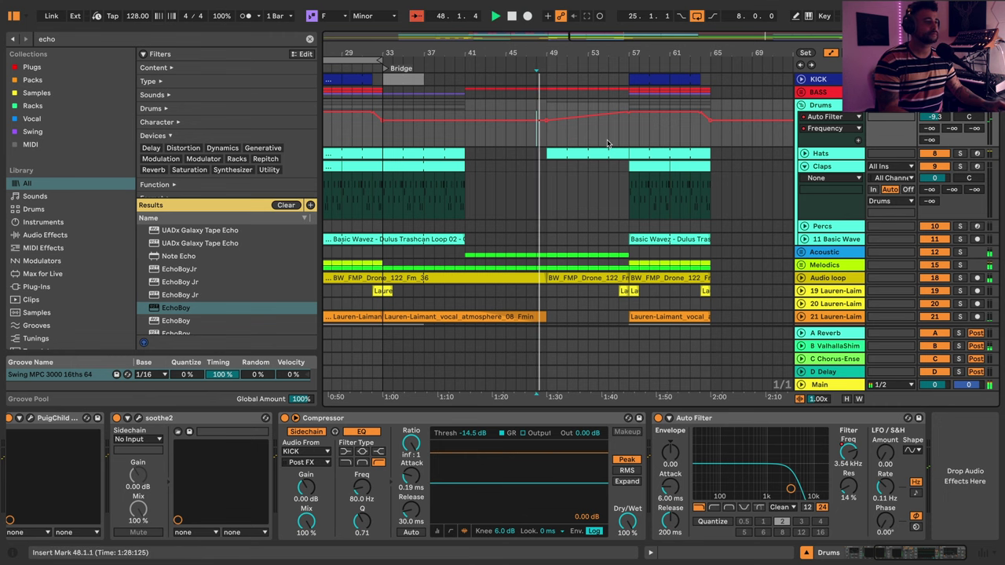
- Search the browser for "dada" and add Endless Smile to the Main track ahead of EQ Eight
key(a)
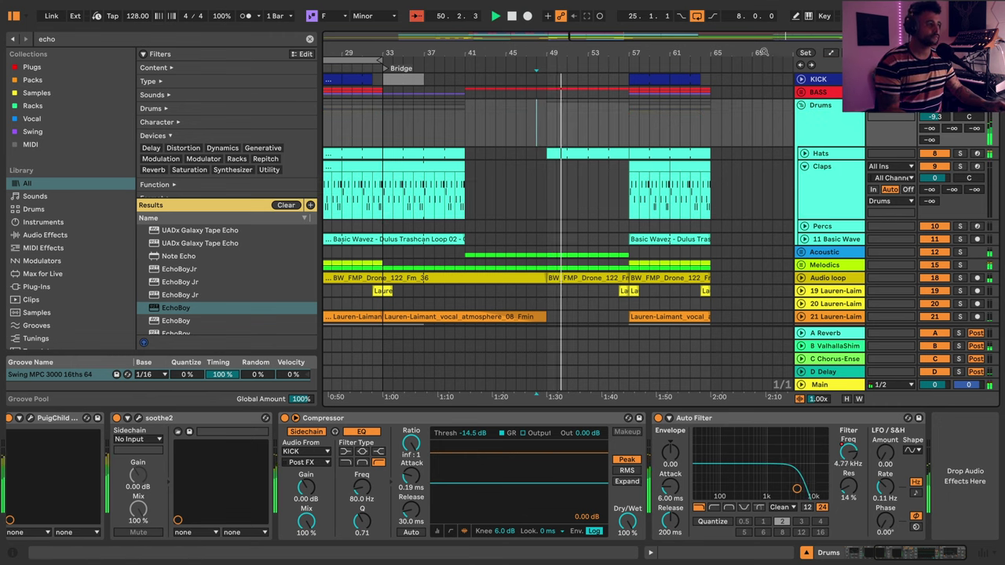
scroll(791, 93, up, 2)
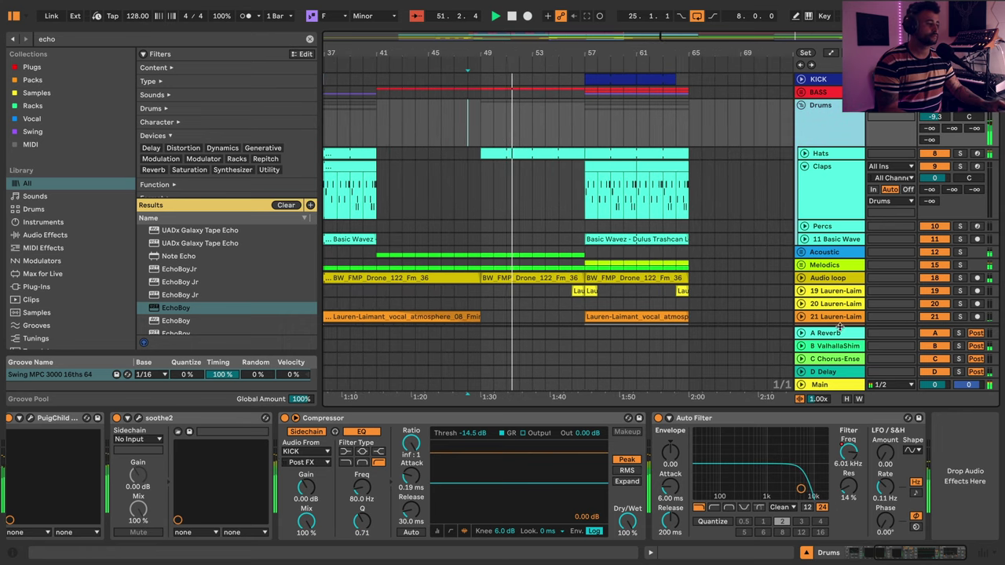
click(819, 384)
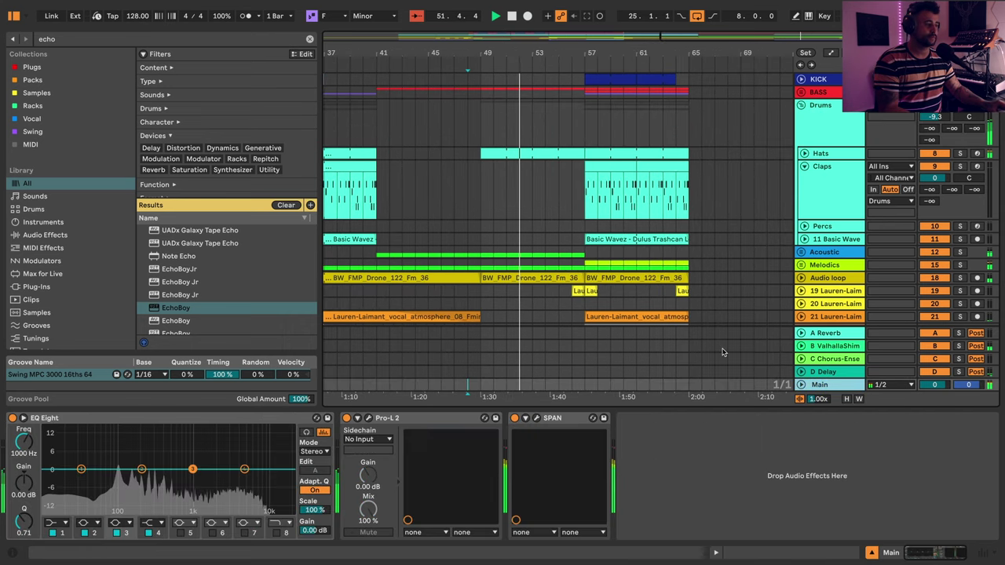
click(309, 39)
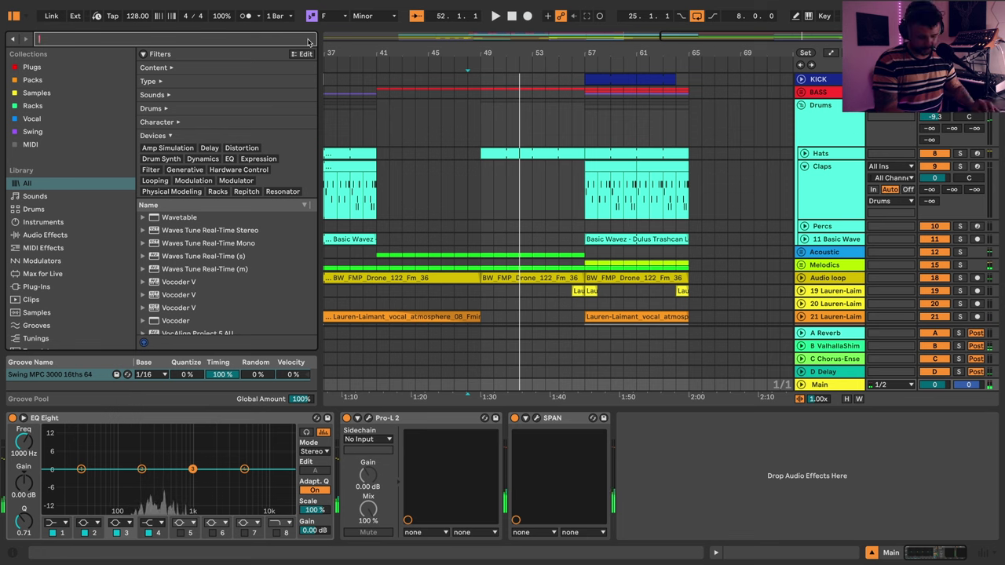
text(dada)
click(178, 161)
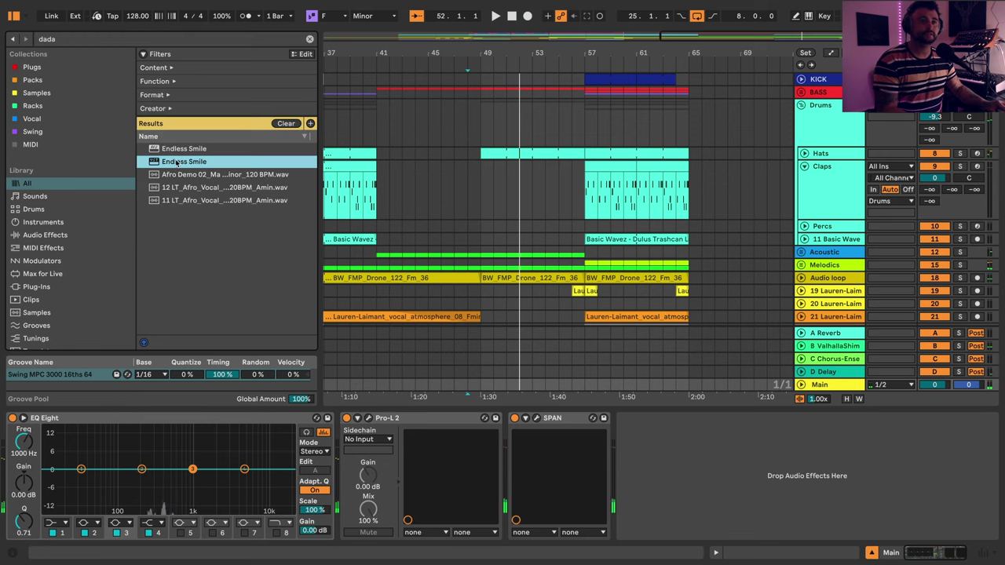
drag(77, 420, 94, 447)
drag(188, 176, 38, 69)
click(47, 74)
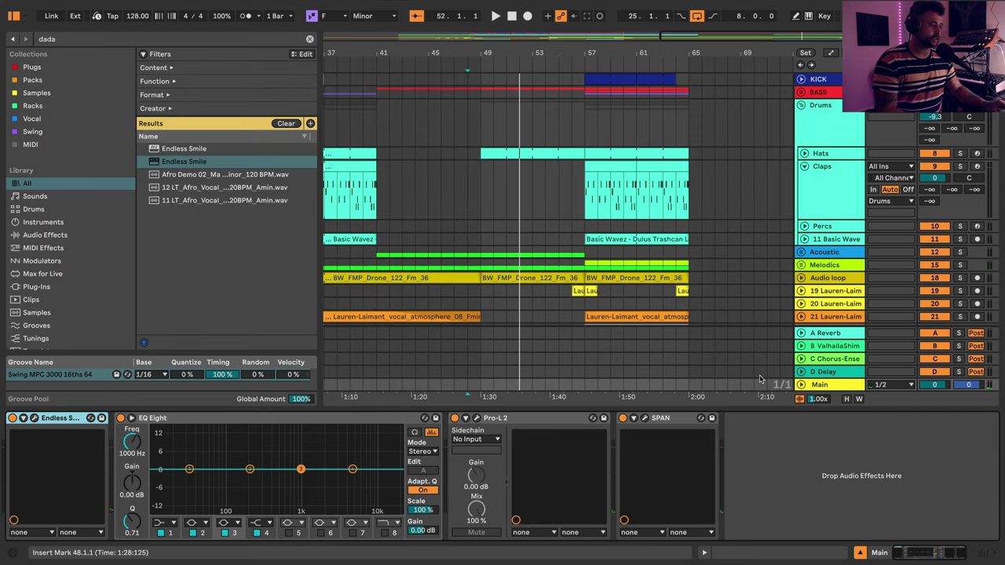
- Automate Endless Smile's Intensit on Main to rise from 0.0000 at bar 49 to 0.3000 at bar 57, dropping to zero there, during playback
scroll(815, 380, down, 3)
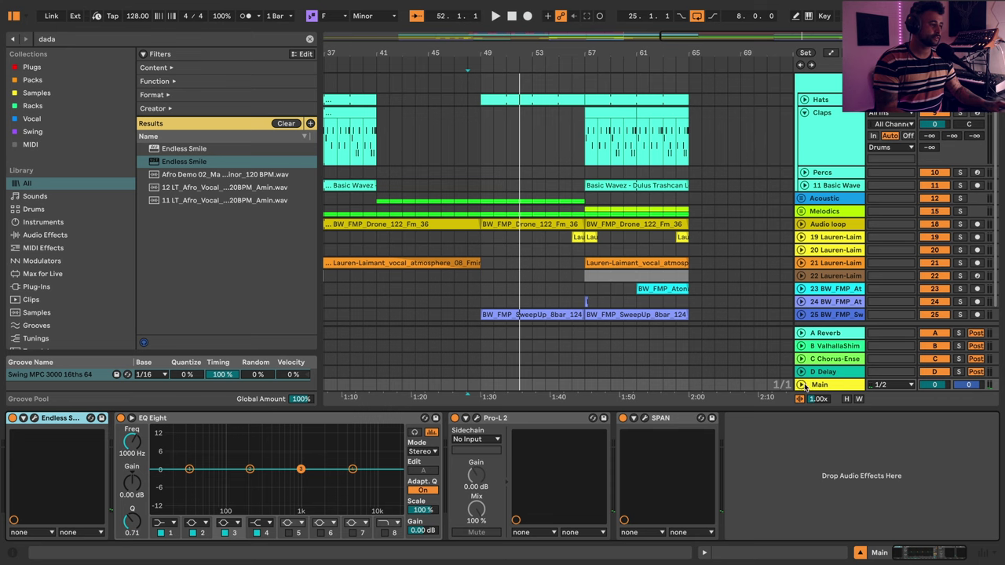
click(802, 384)
click(823, 359)
key(a)
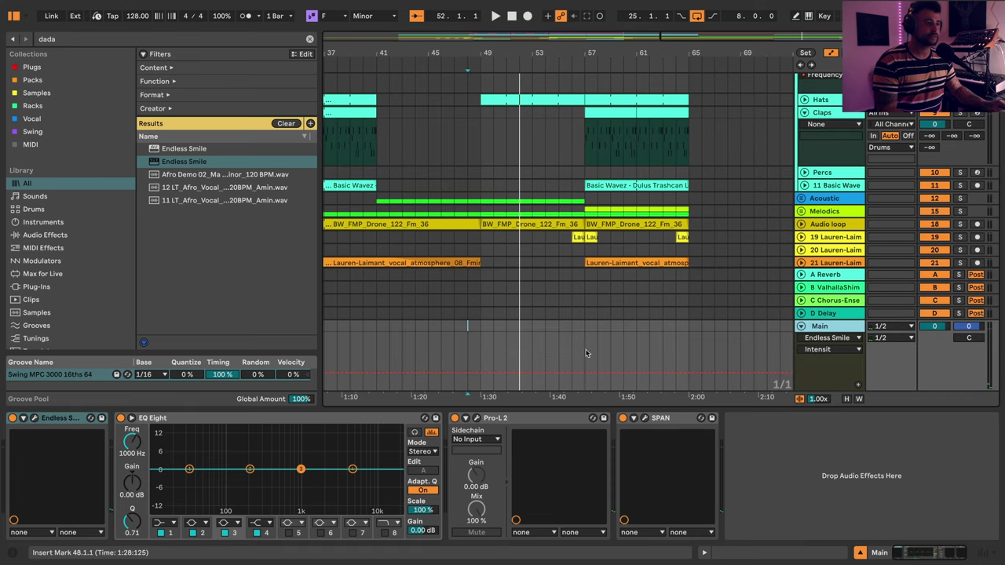
click(585, 374)
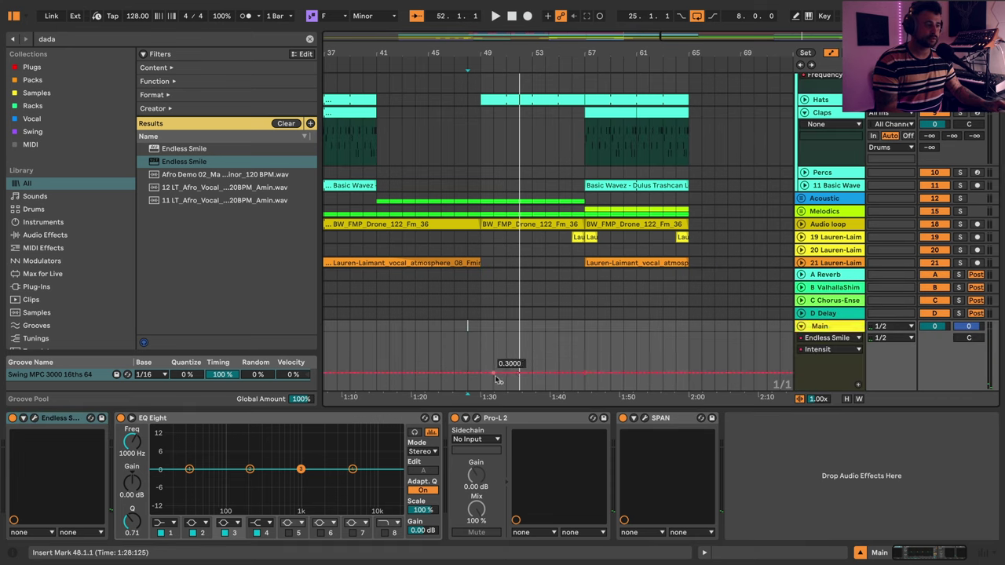
drag(481, 373, 481, 390)
click(479, 373)
key(space)
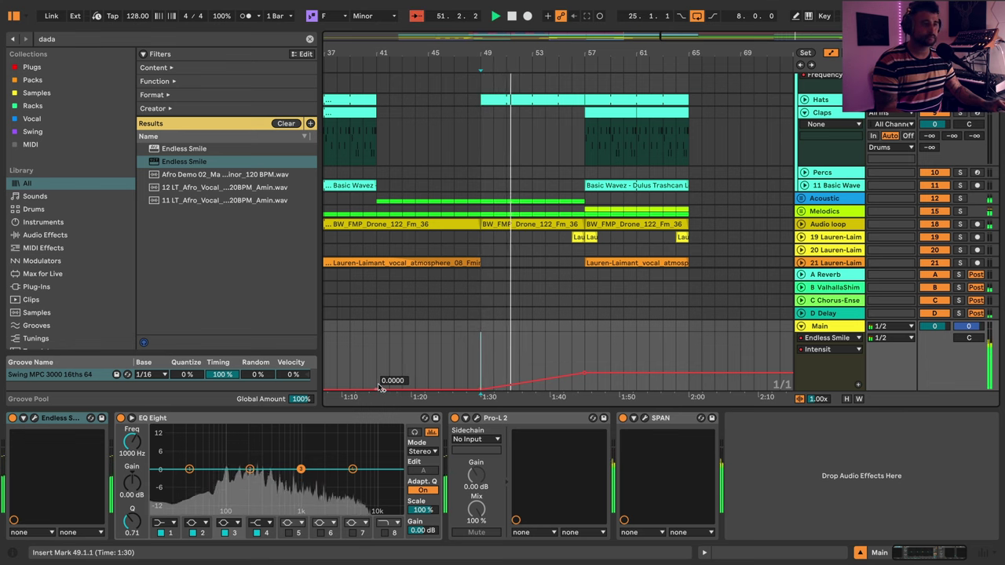
drag(601, 372, 585, 389)
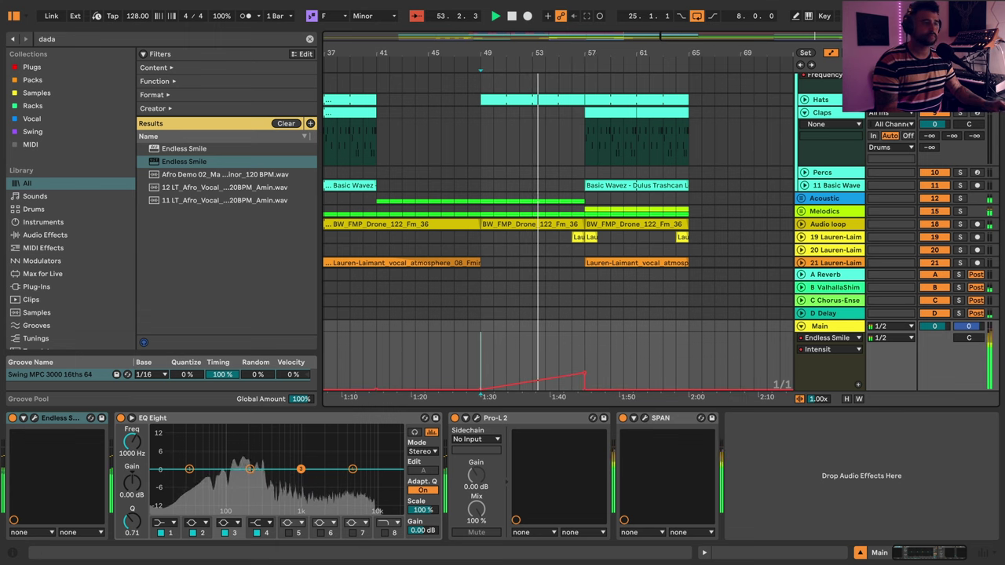
- Hide the automation lanes and fold the Claps track and the Drums group
drag(594, 54, 531, 66)
scroll(623, 218, up, 2)
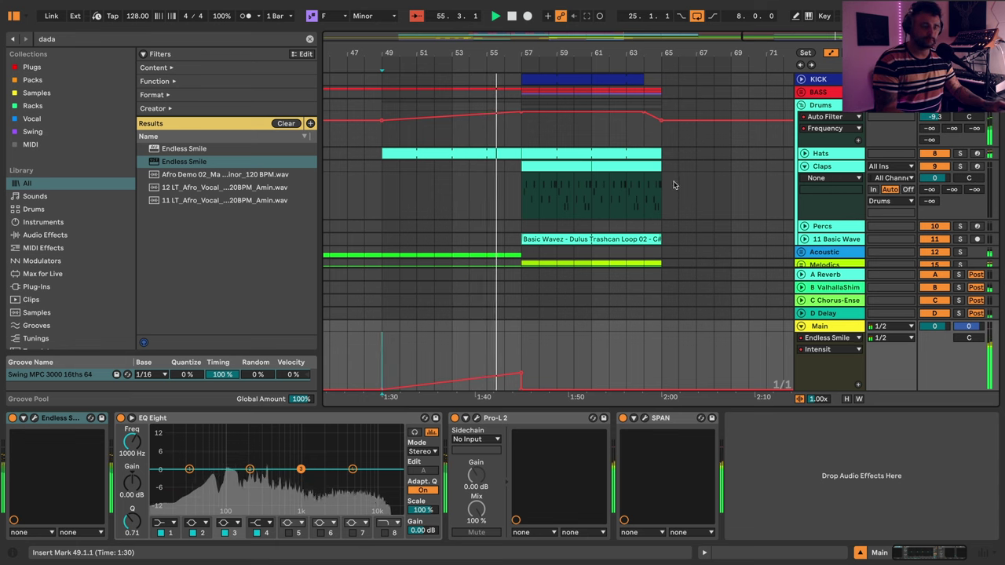
key(a)
scroll(715, 160, down, 2)
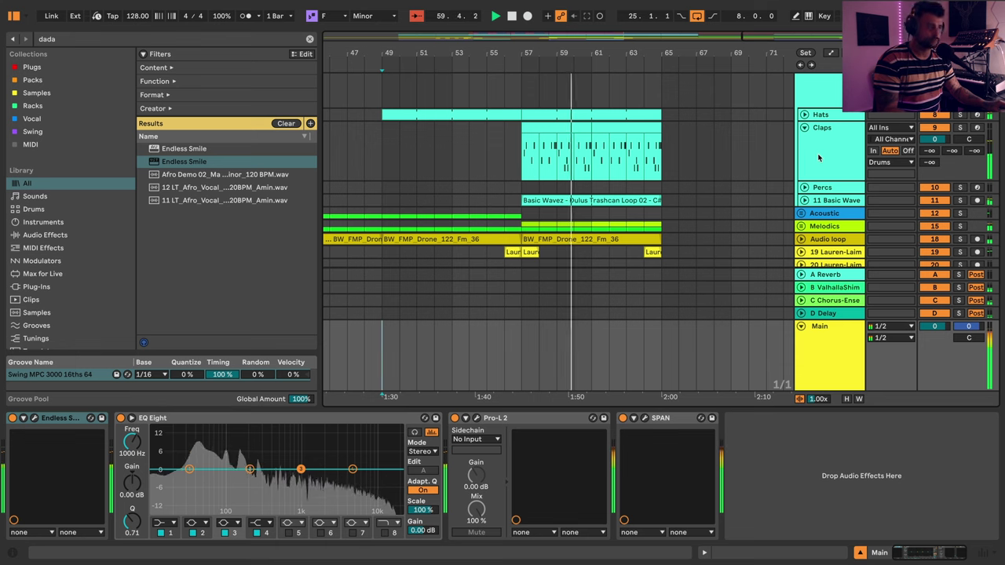
click(804, 128)
scroll(807, 135, up, 2)
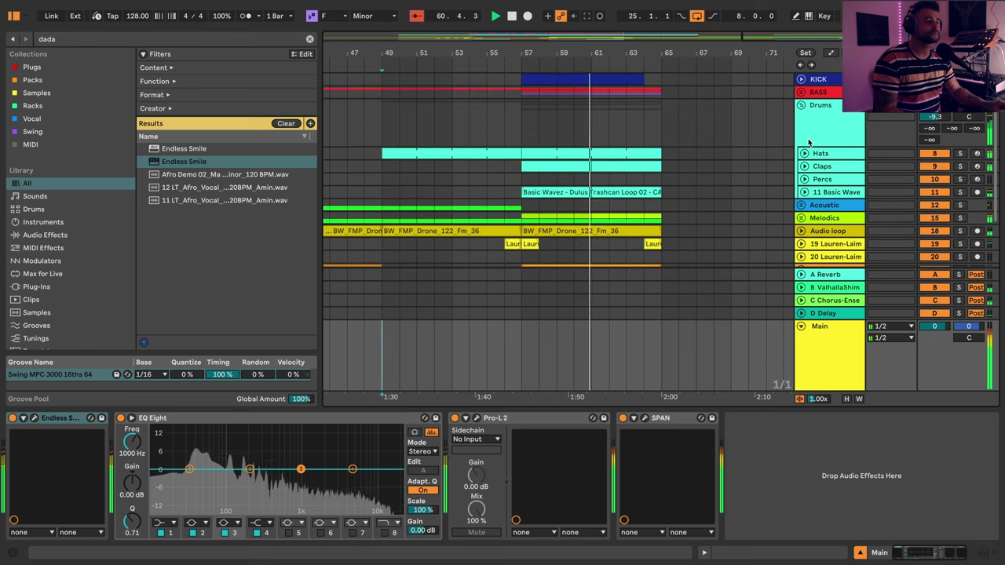
click(801, 105)
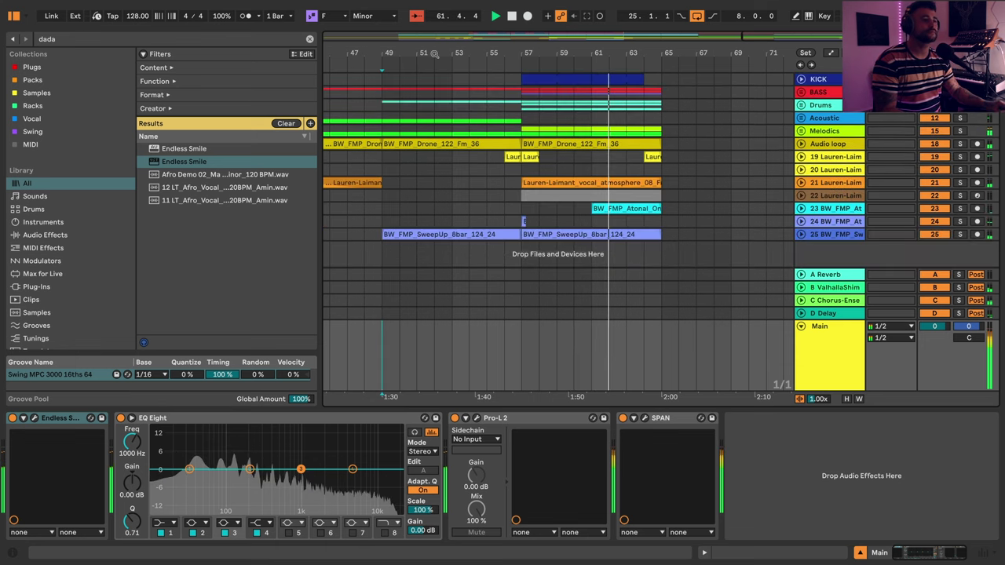
- Set the loop to bars 57–65 and duplicate that time section across the arrangement
drag(468, 64, 556, 49)
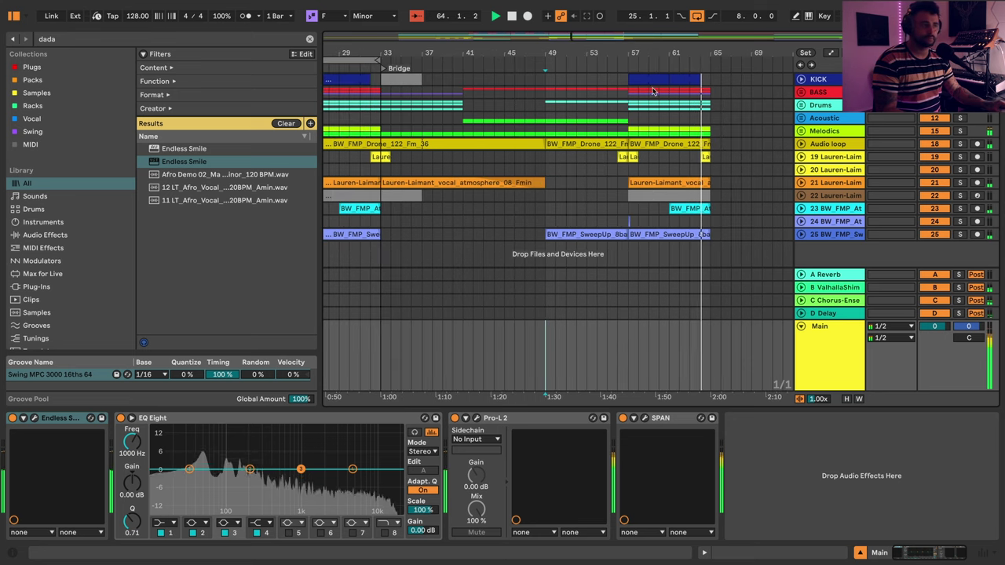
drag(634, 92, 710, 103)
key(ctrl+l)
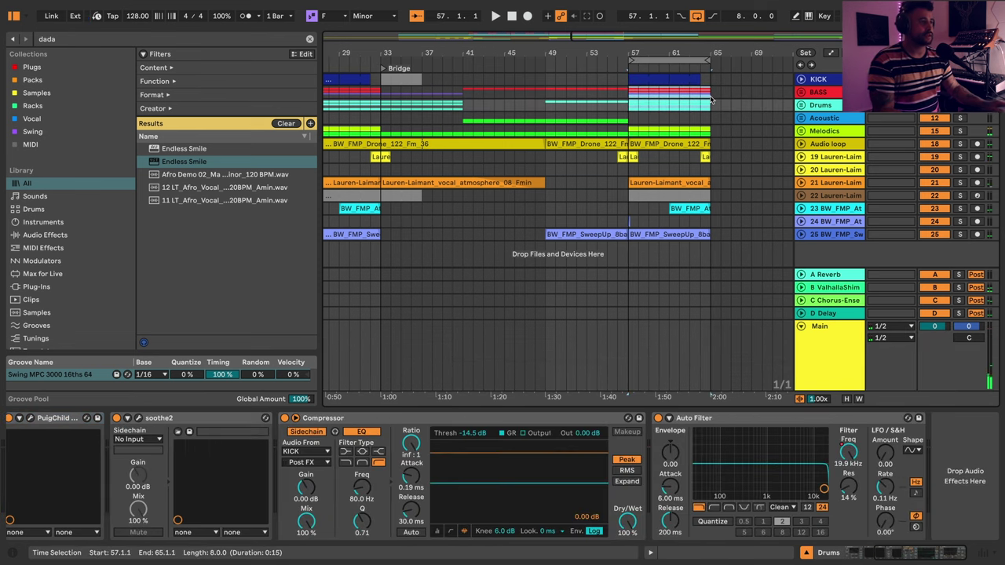
drag(628, 60, 464, 68)
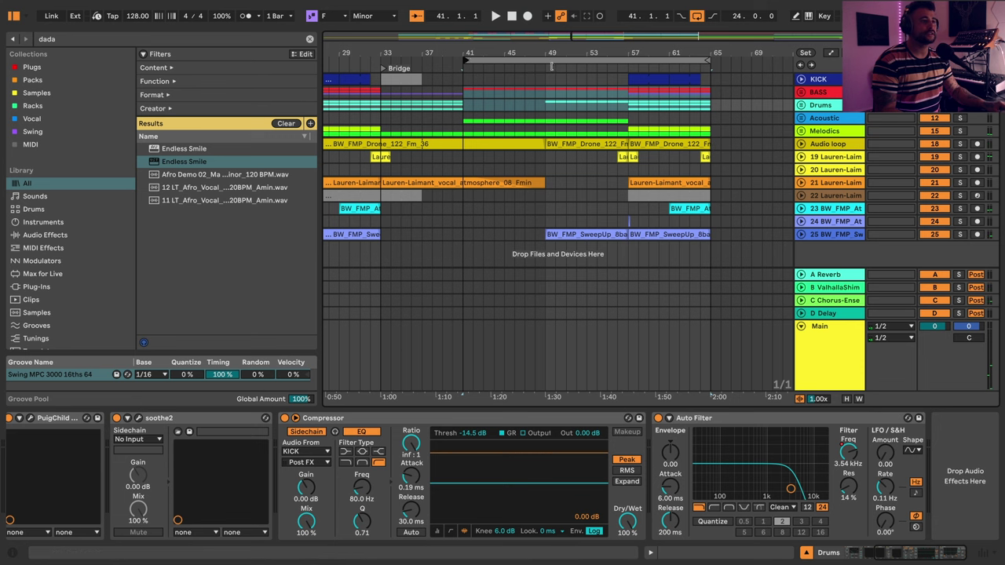
drag(552, 67, 625, 67)
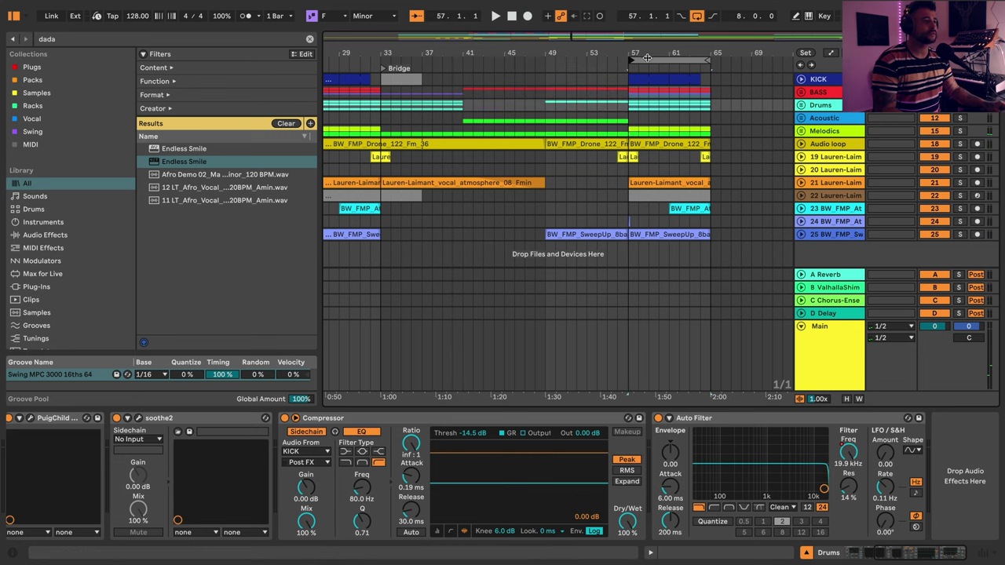
click(648, 57)
right_click(648, 58)
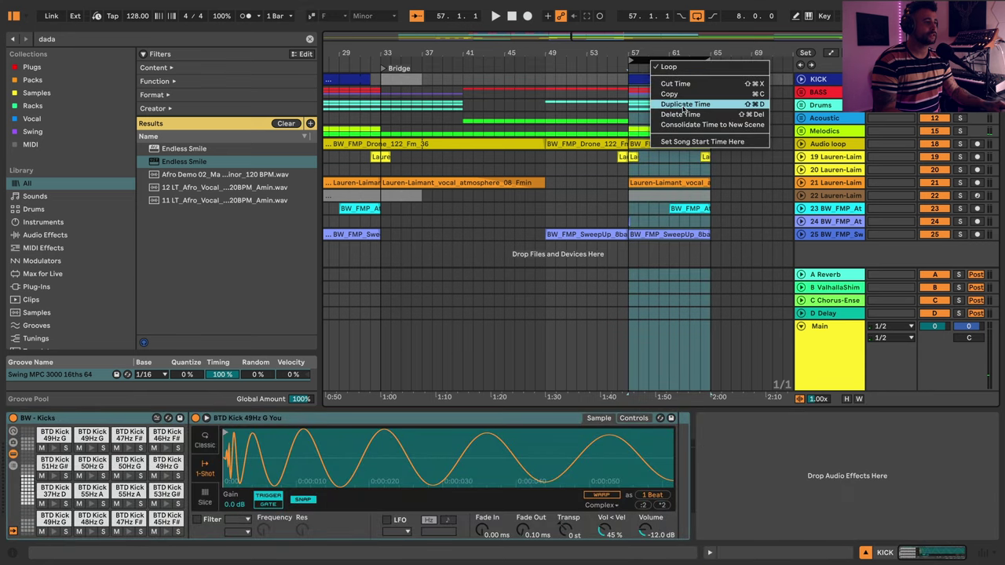
click(683, 109)
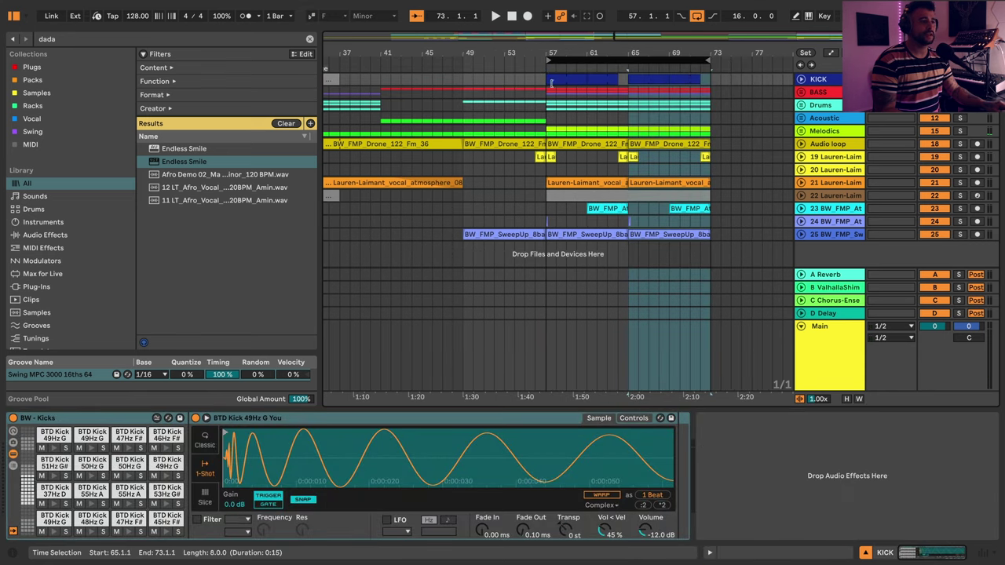
- Play from bar 41, unfold the Melodics group and select the Pluck track
click(379, 85)
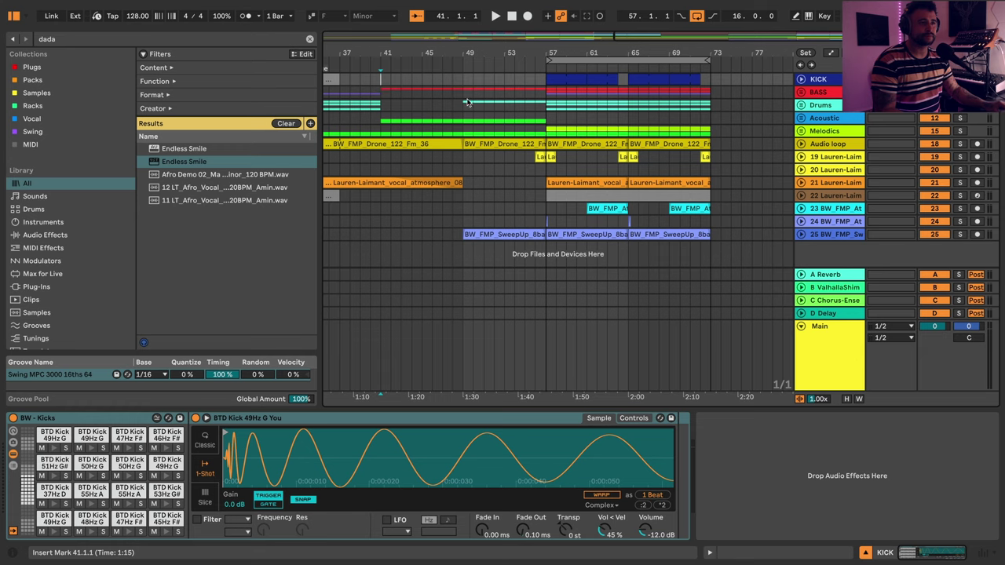
key(space)
click(801, 131)
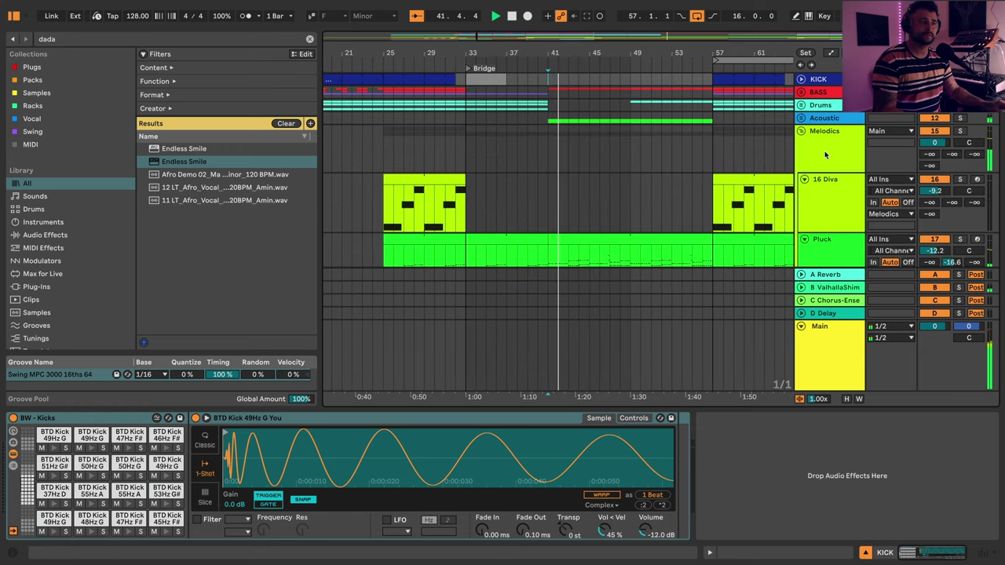
scroll(845, 197, down, 4)
click(845, 197)
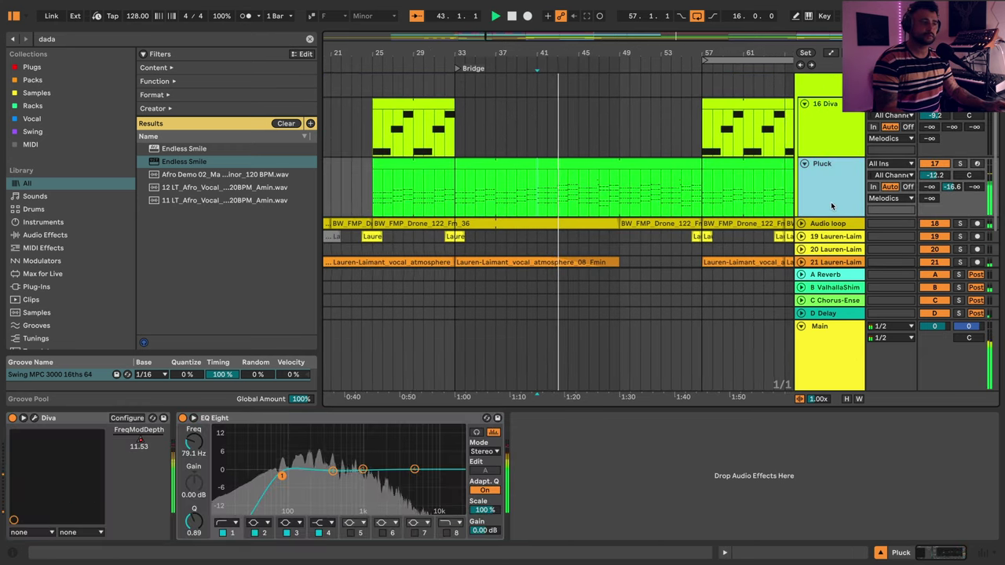
scroll(829, 200, down, 2)
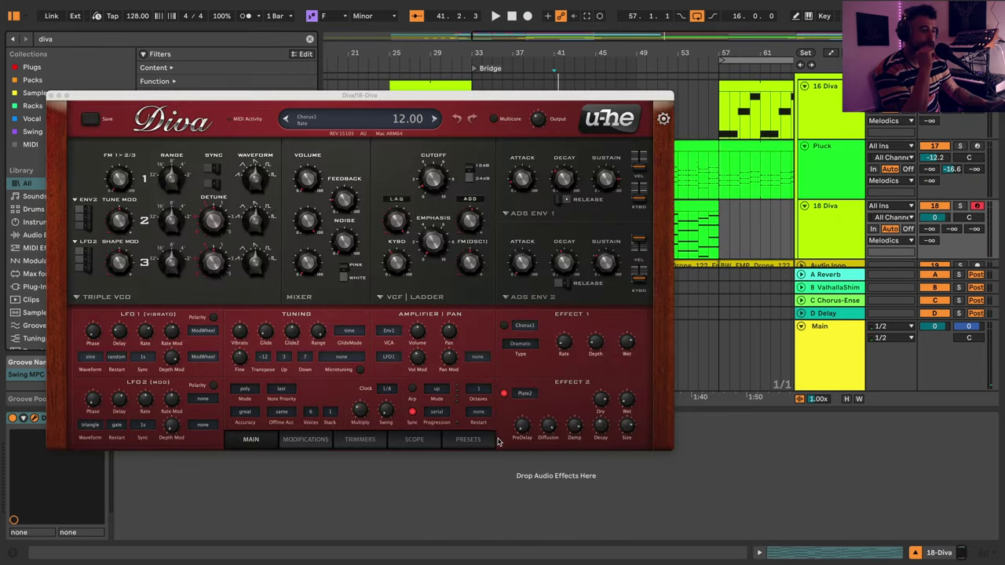
- Load BW AE PAD Chronos from Diva's Basic Wavez Analog Explorations folder, play it, and set the 18 Diva track's volume to -16.0 dB
click(474, 440)
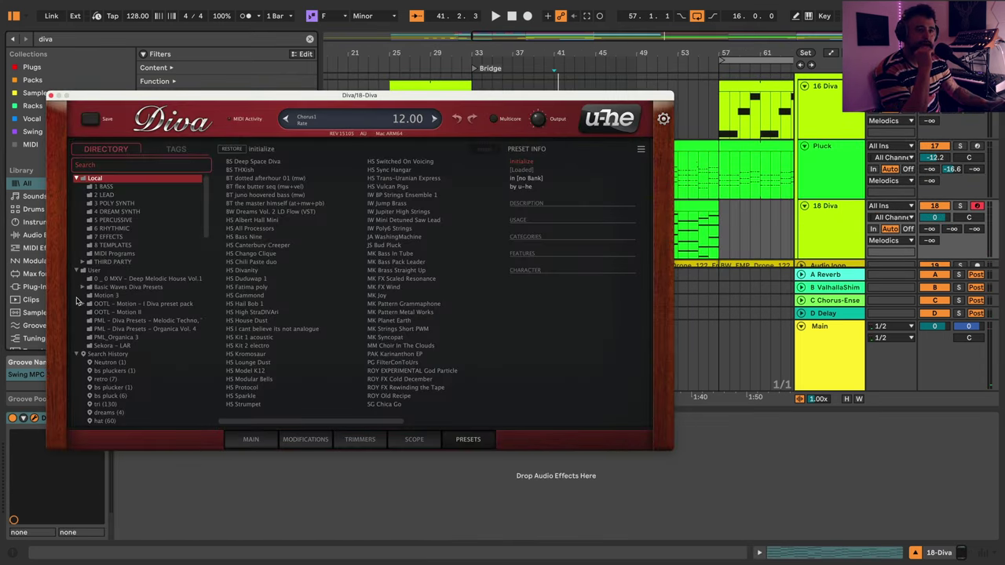
click(118, 288)
click(82, 287)
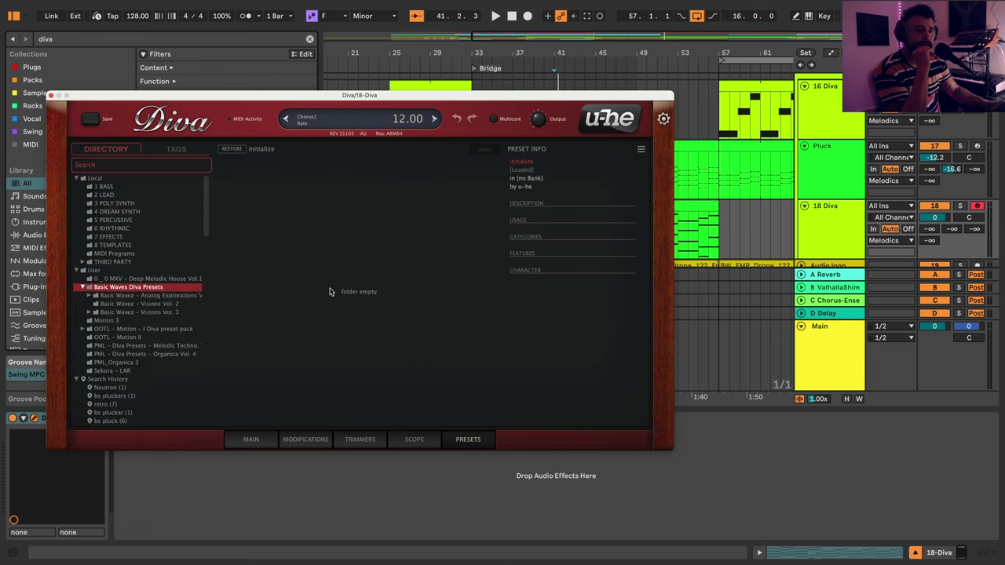
click(142, 296)
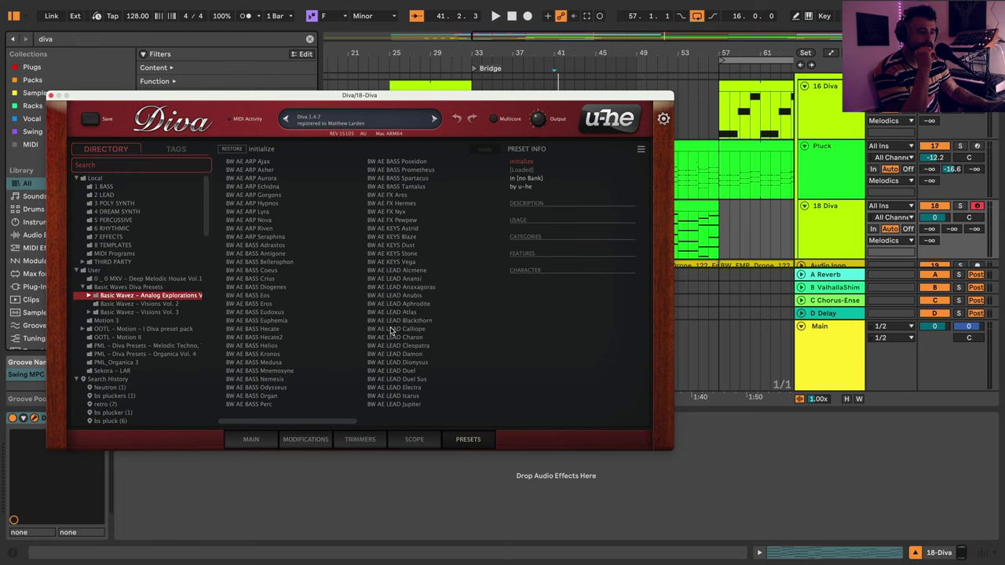
scroll(390, 331, right, 5)
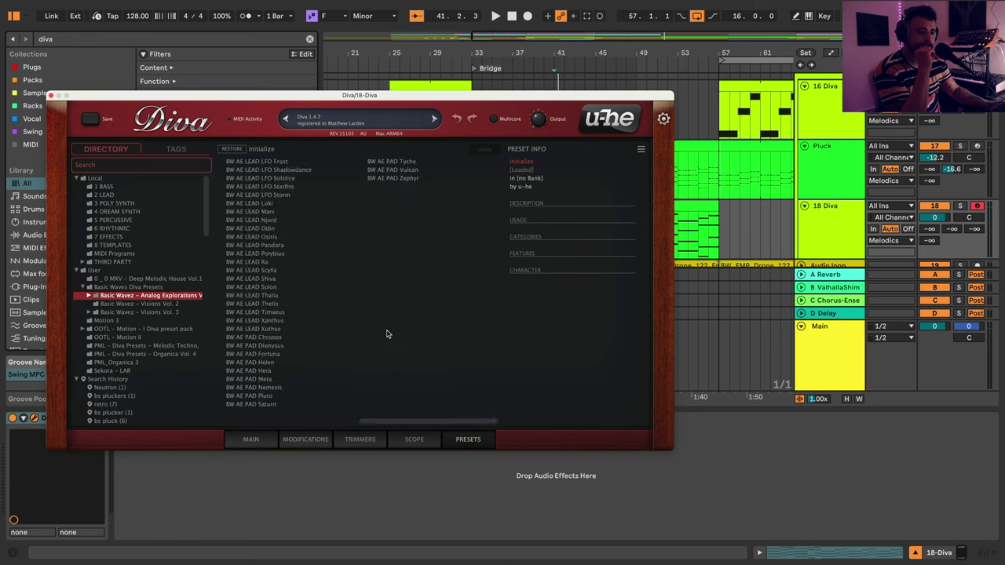
click(257, 338)
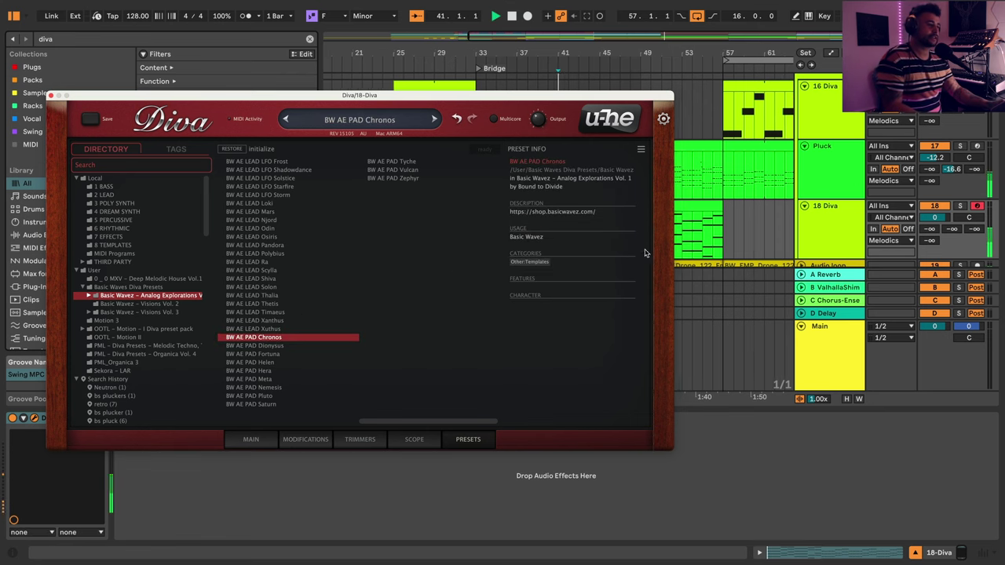
key(space)
click(933, 217)
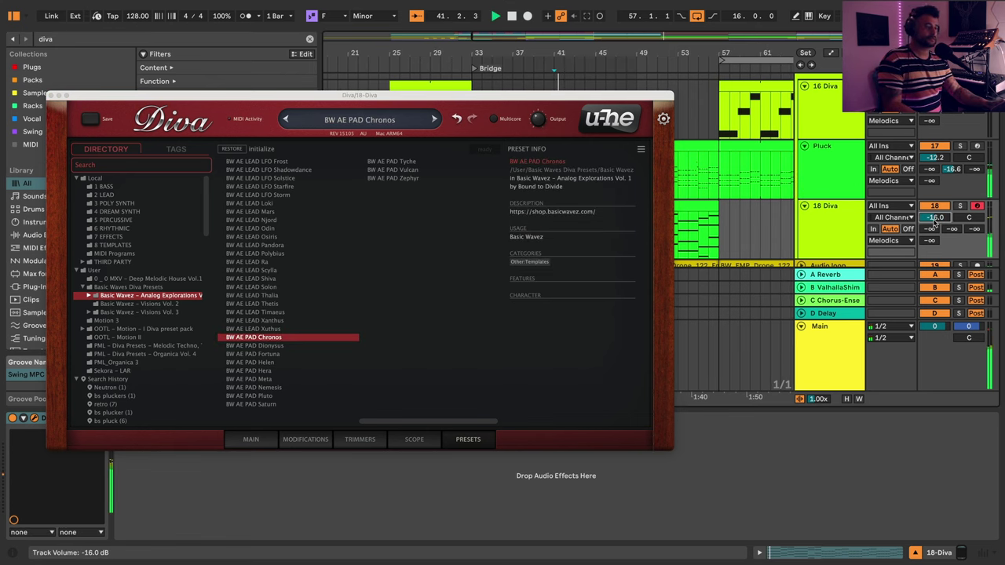
- Audition Diva's BW AE PAD presets from Dionysus onward, keep BW AE PAD Meta, and set the 18 Diva track's volume to -14.7 dB
click(264, 348)
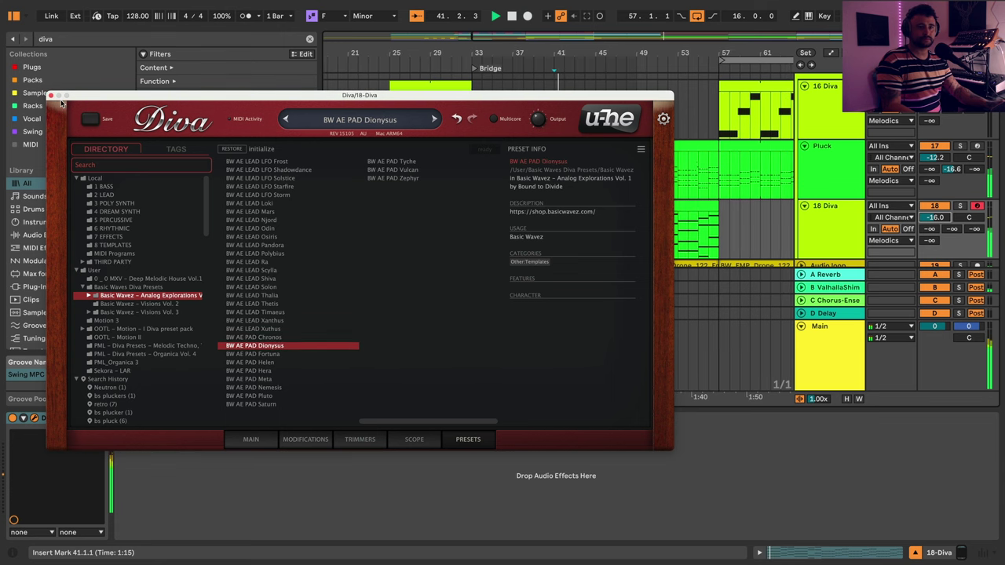
click(258, 354)
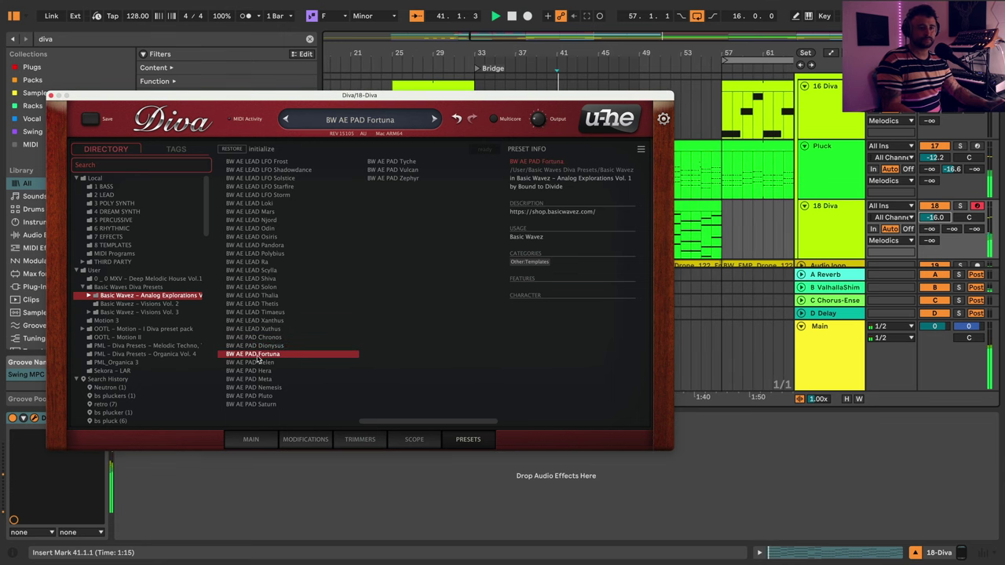
click(257, 363)
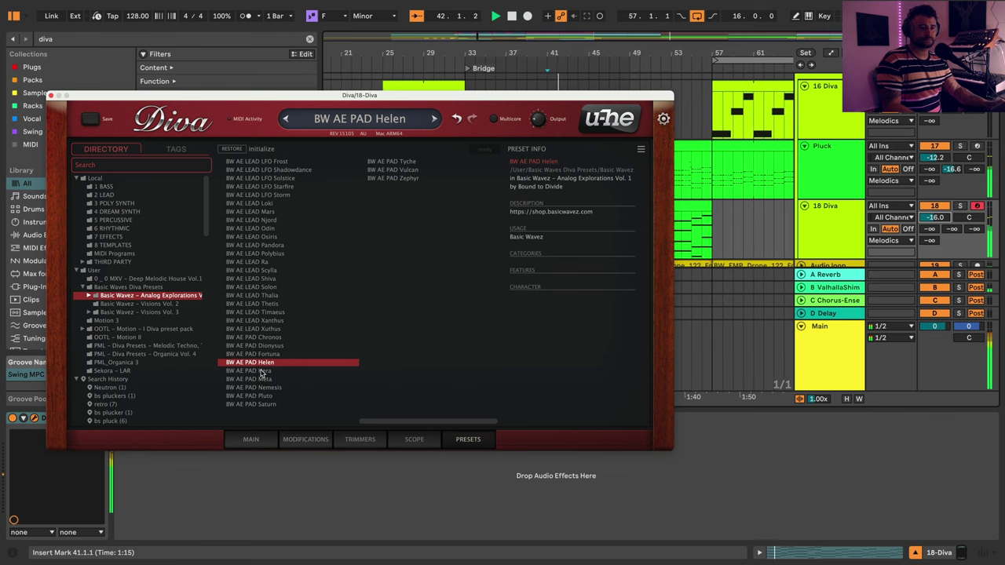
click(262, 372)
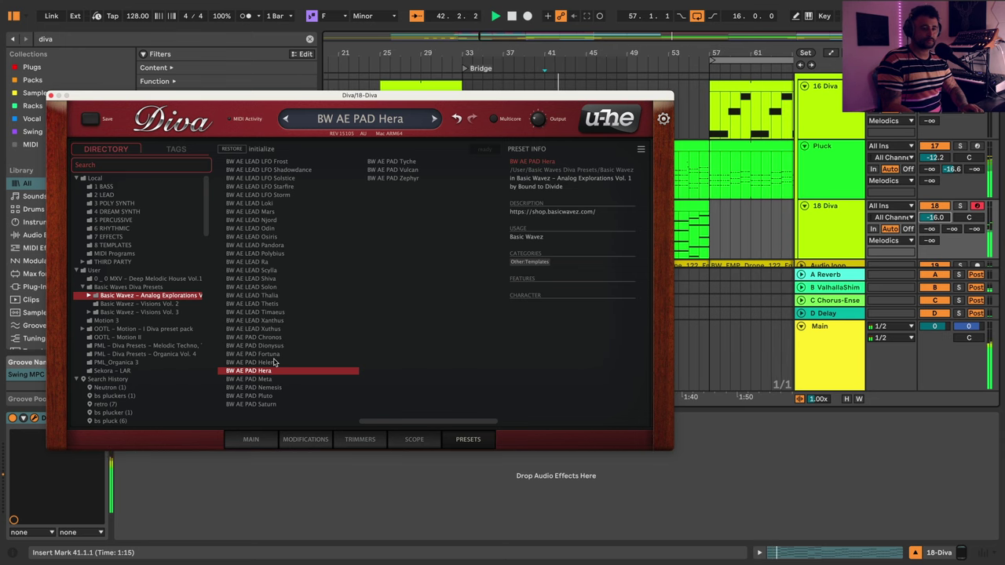
key(Down)
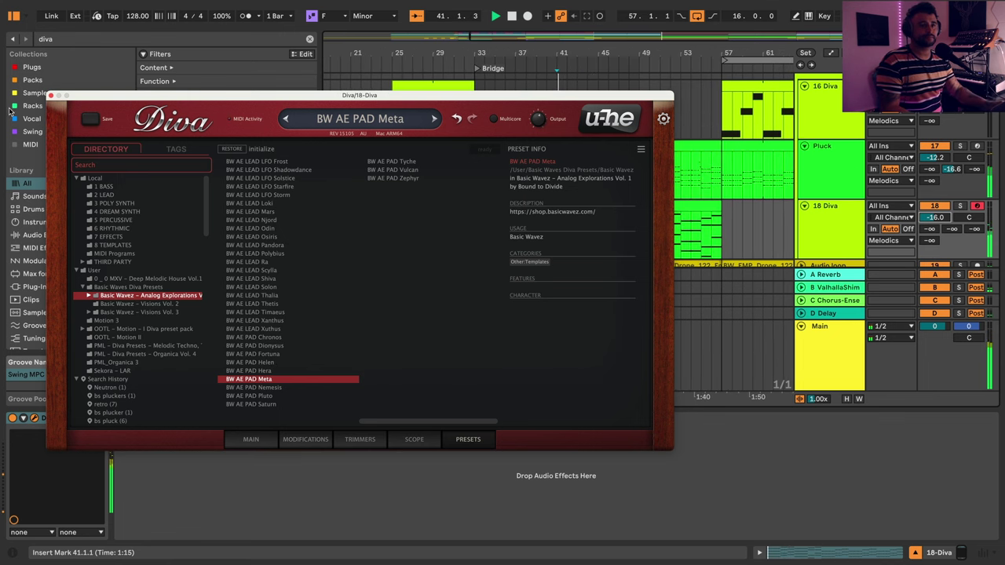
click(51, 96)
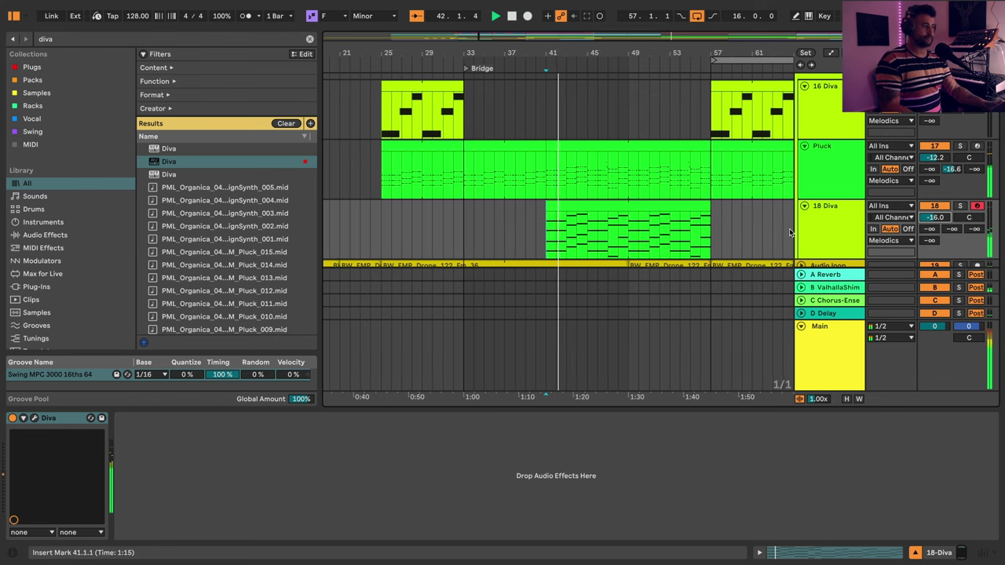
scroll(661, 223, right, 3)
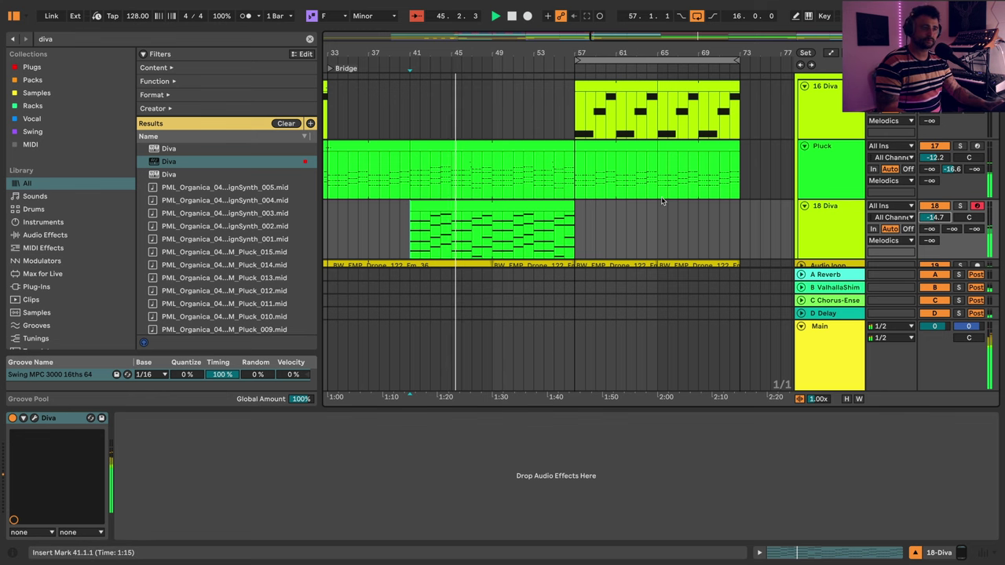
- Fold the Melodics group, then unfold the Drums group and select its group track
scroll(662, 201, up, 1)
scroll(810, 125, up, 3)
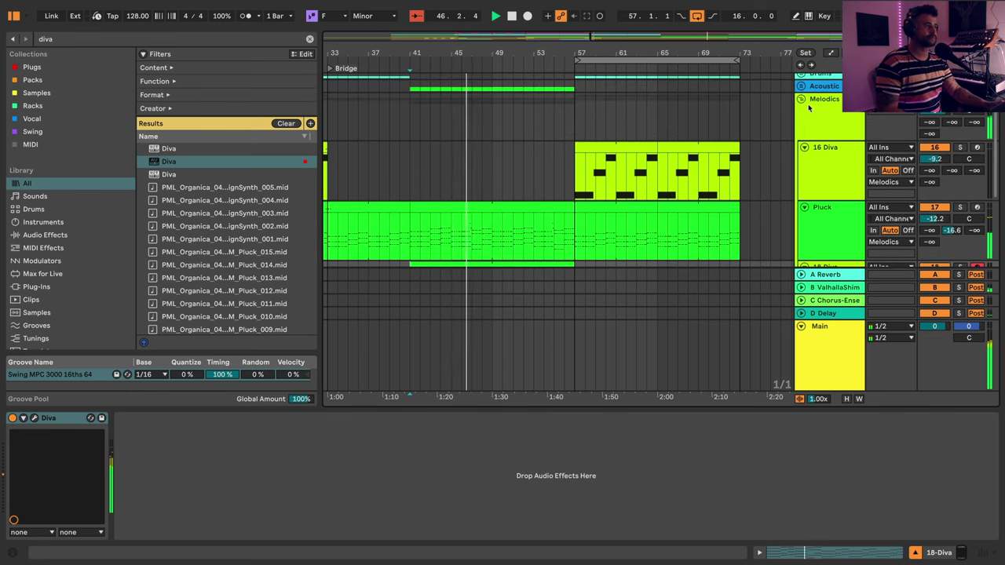
click(802, 103)
scroll(802, 105, up, 2)
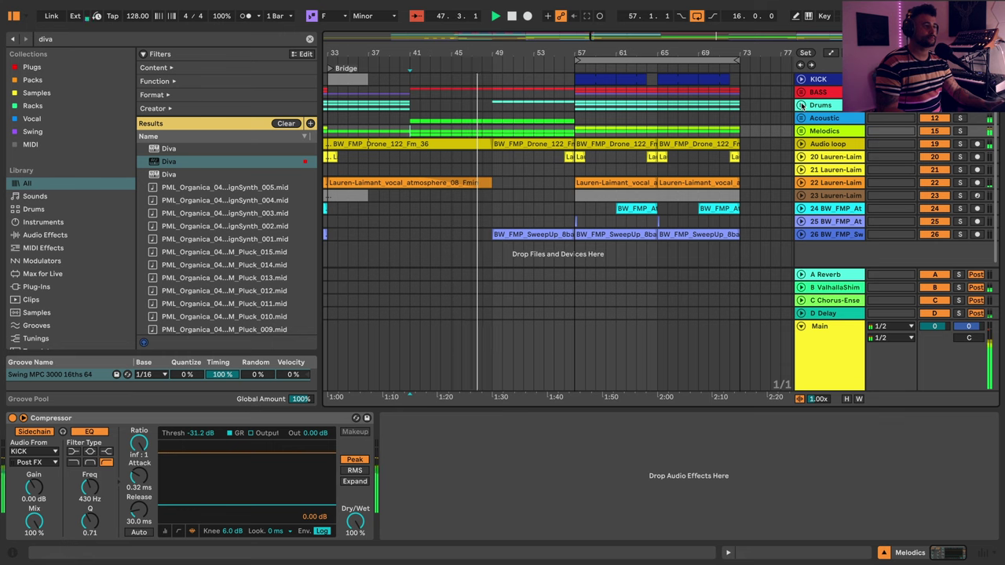
click(802, 106)
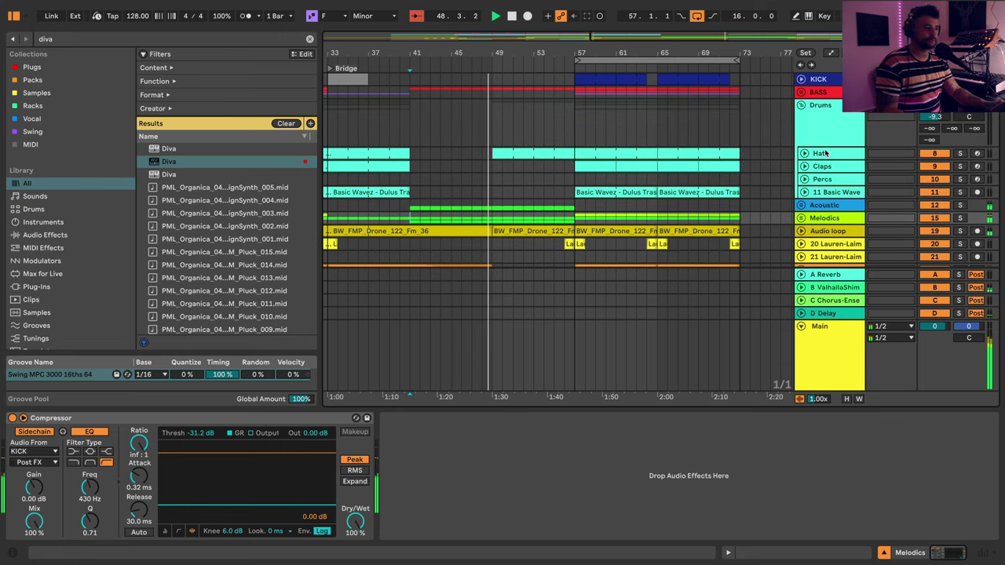
click(819, 132)
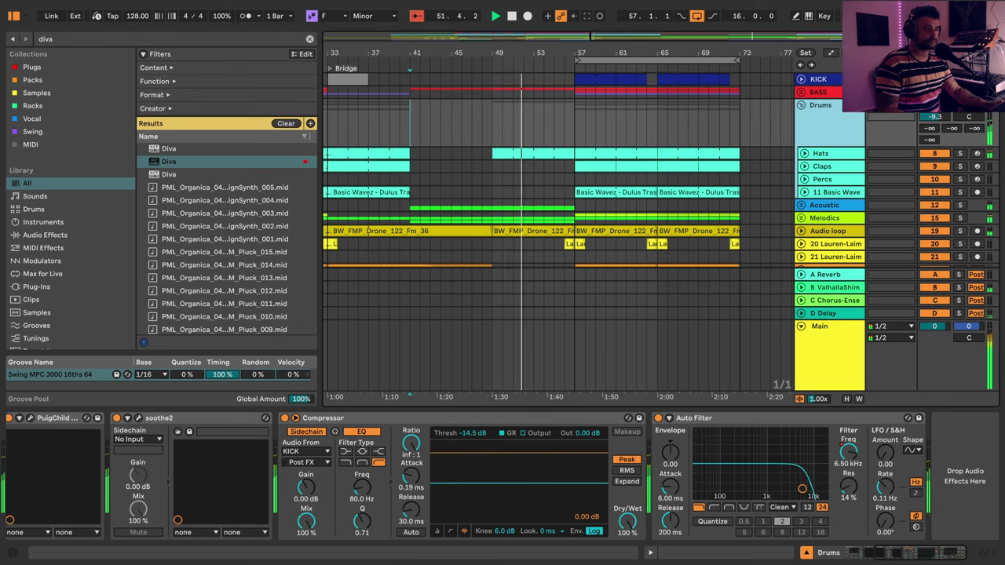
- Unfold the Claps and 11 Basic Wave tracks and extend the start of their bar-57 clips back to 56.3.1
drag(572, 53, 573, 102)
click(805, 166)
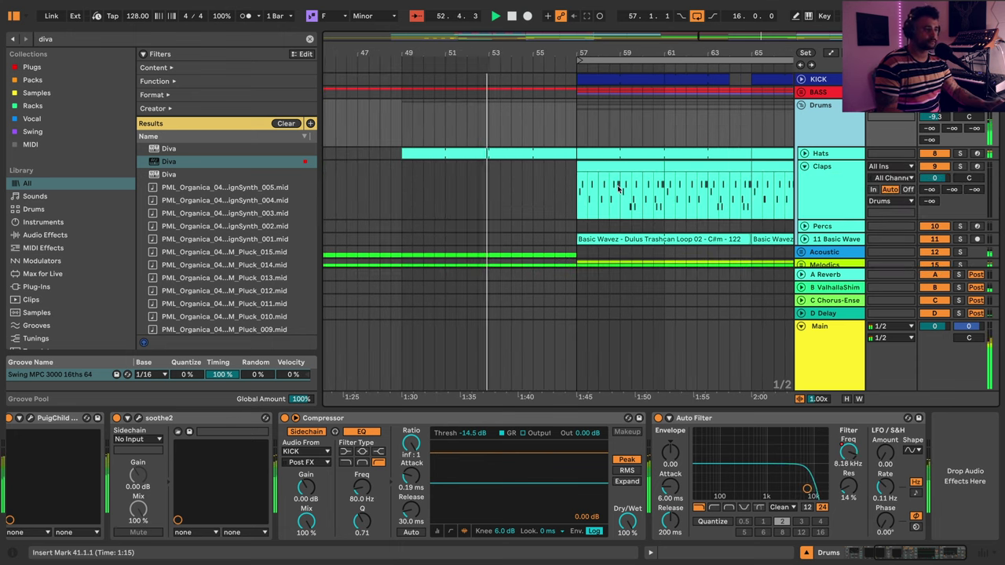
drag(579, 166, 566, 164)
click(802, 239)
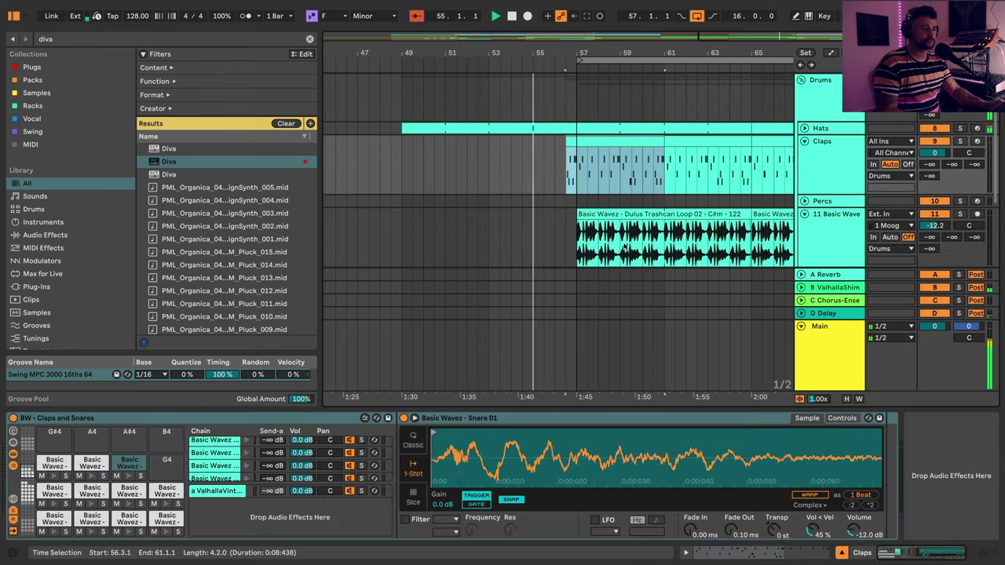
drag(578, 212, 566, 211)
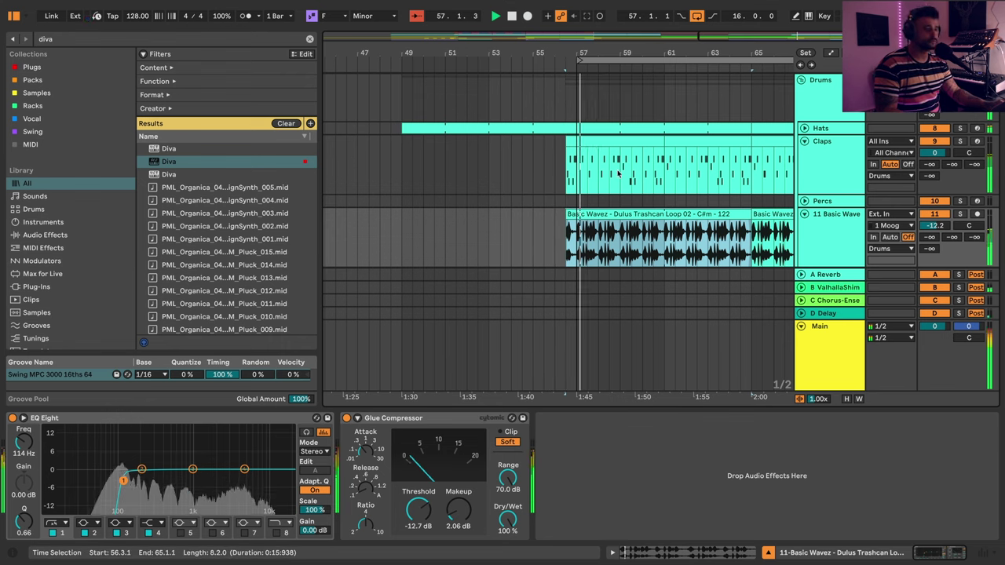
- Unfold the Melodics group and copy the 16 Diva clip from bar 57 to bars 49–57
drag(664, 53, 701, 45)
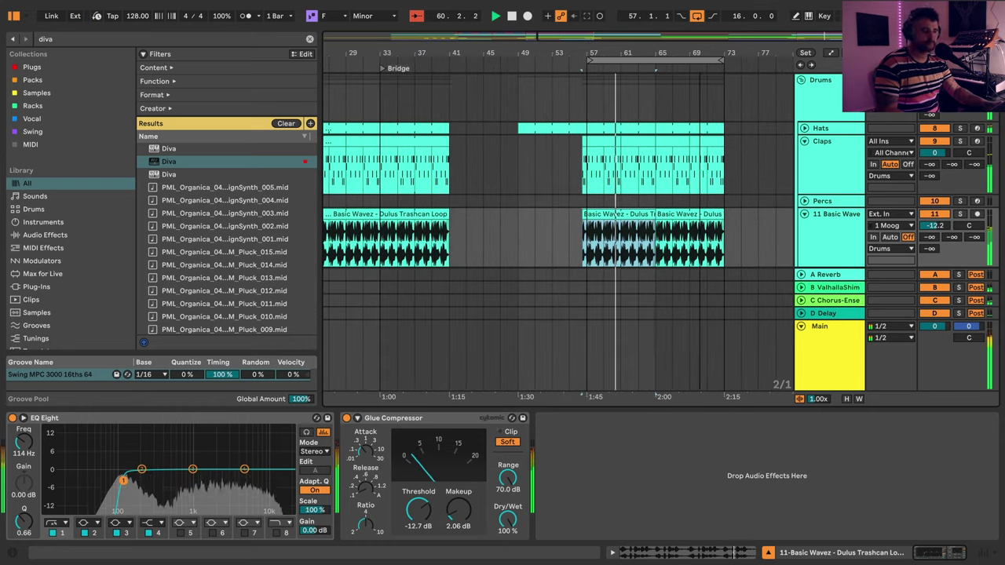
scroll(769, 215, down, 4)
scroll(773, 217, down, 1)
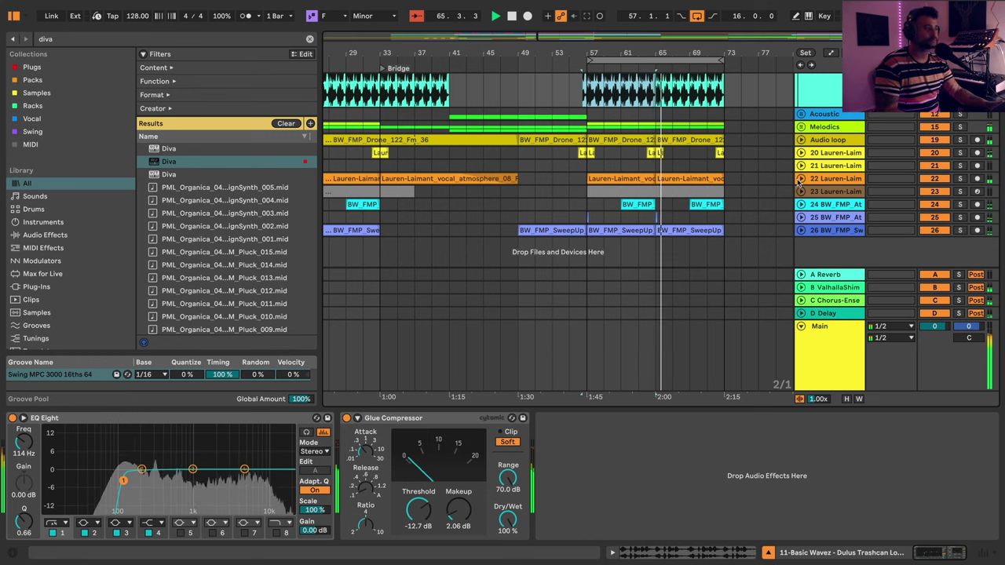
click(800, 127)
scroll(806, 153, down, 2)
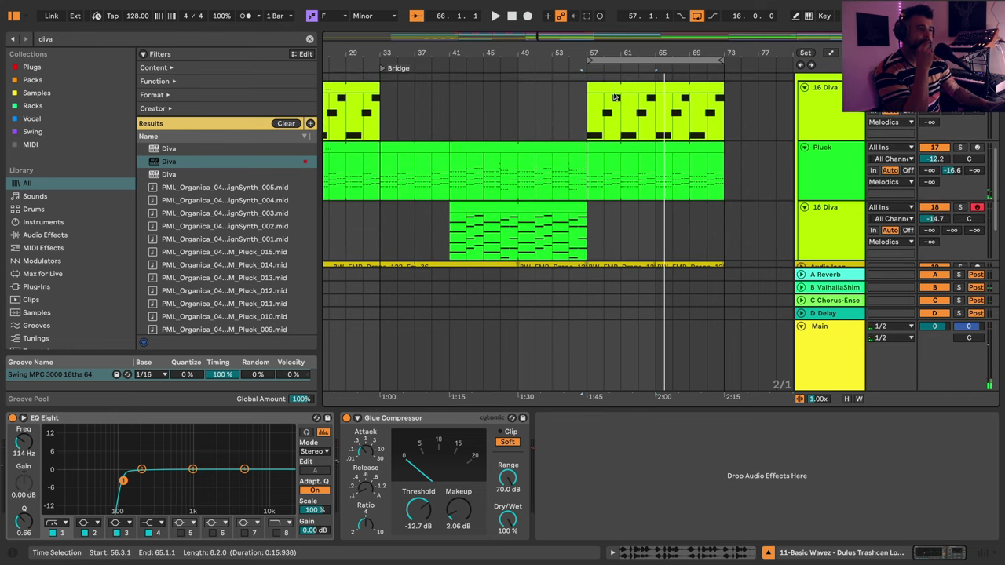
click(606, 98)
drag(606, 97, 540, 97)
scroll(654, 177, down, 1)
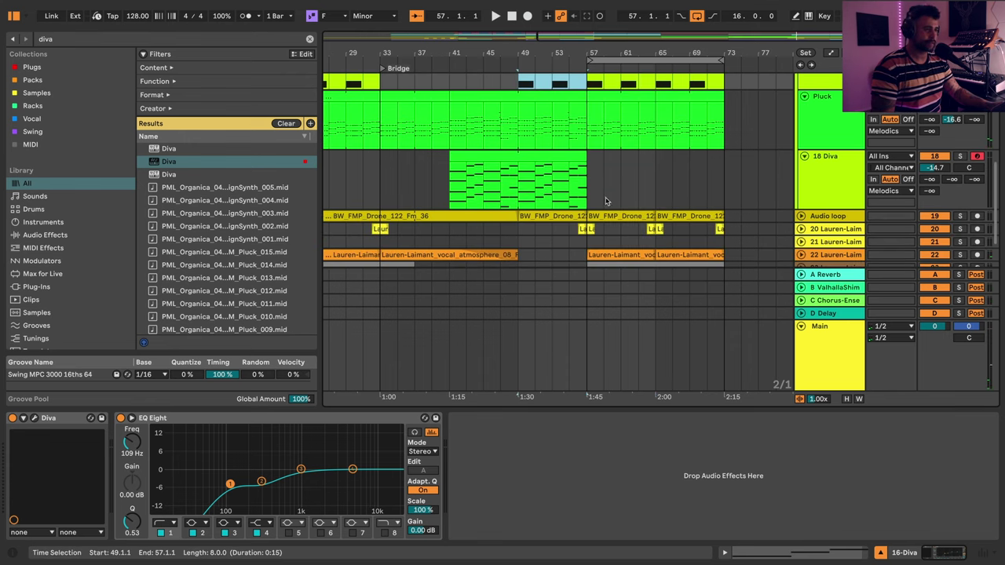
scroll(659, 141, up, 1)
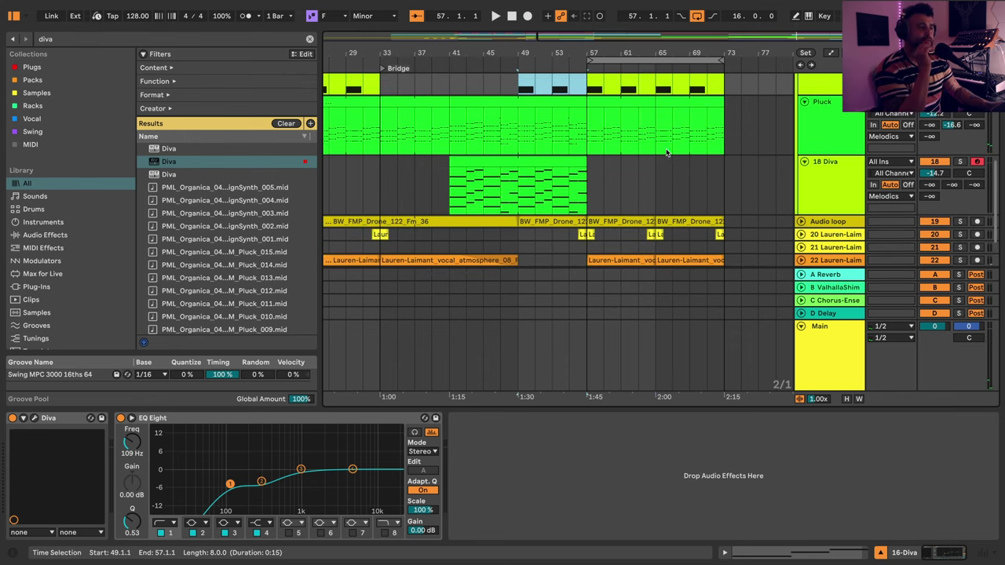
- Look over the drum and melodic tracks across the looped section from bar 57 to 73
click(519, 104)
scroll(694, 85, up, 5)
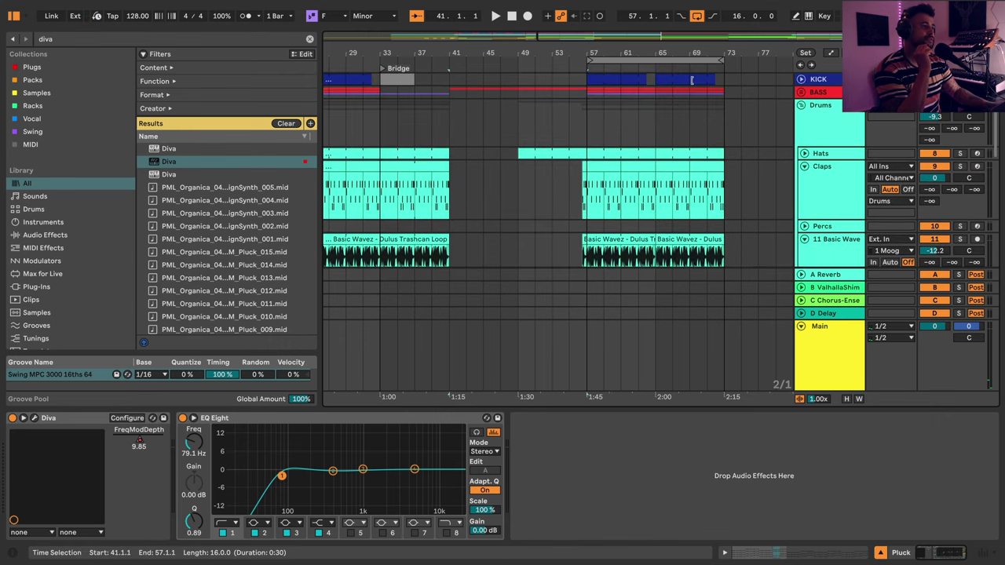
click(669, 58)
drag(673, 52, 612, 125)
scroll(597, 157, down, 5)
scroll(606, 195, down, 4)
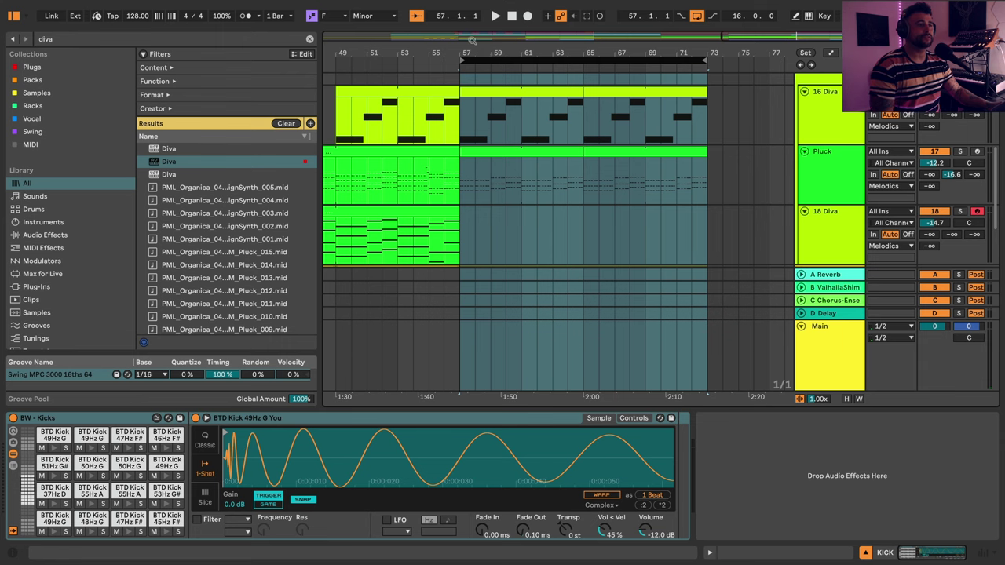
drag(585, 52, 584, 32)
click(739, 251)
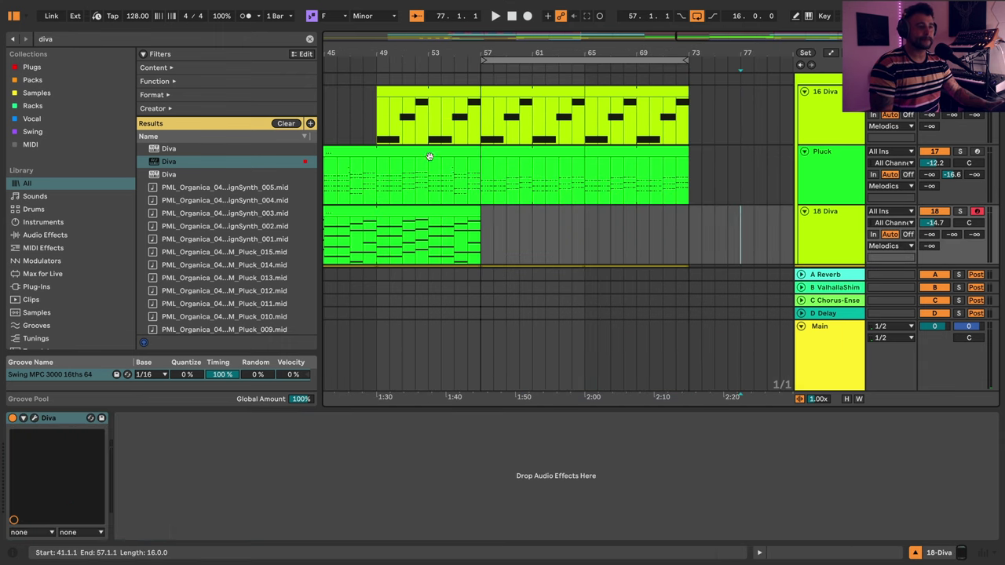
- Copy bars 49–57 of the Pluck clip onto bars 65–73 and play from bar 64
click(430, 156)
drag(378, 177, 482, 184)
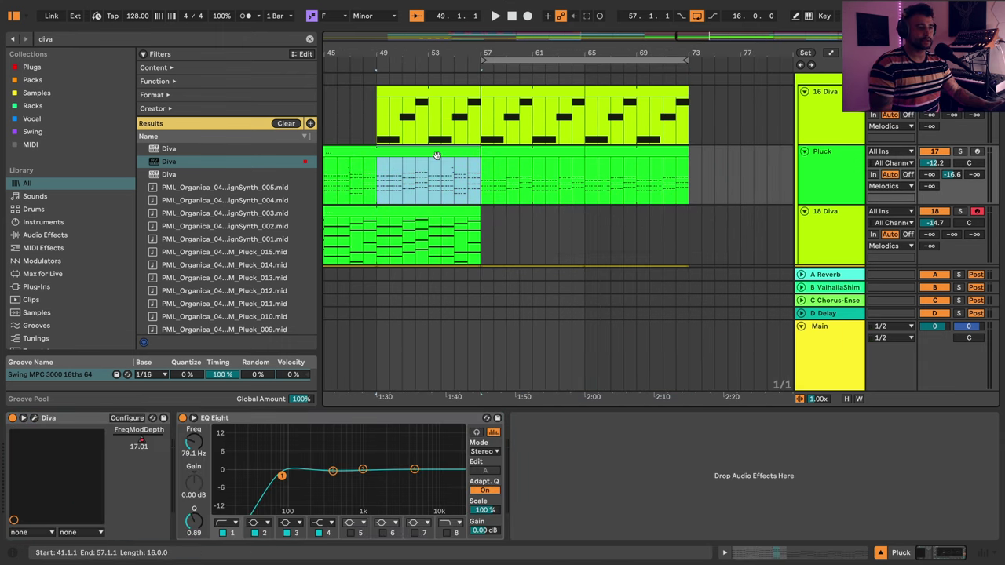
drag(436, 155, 642, 183)
click(572, 180)
key(space)
scroll(628, 174, up, 1)
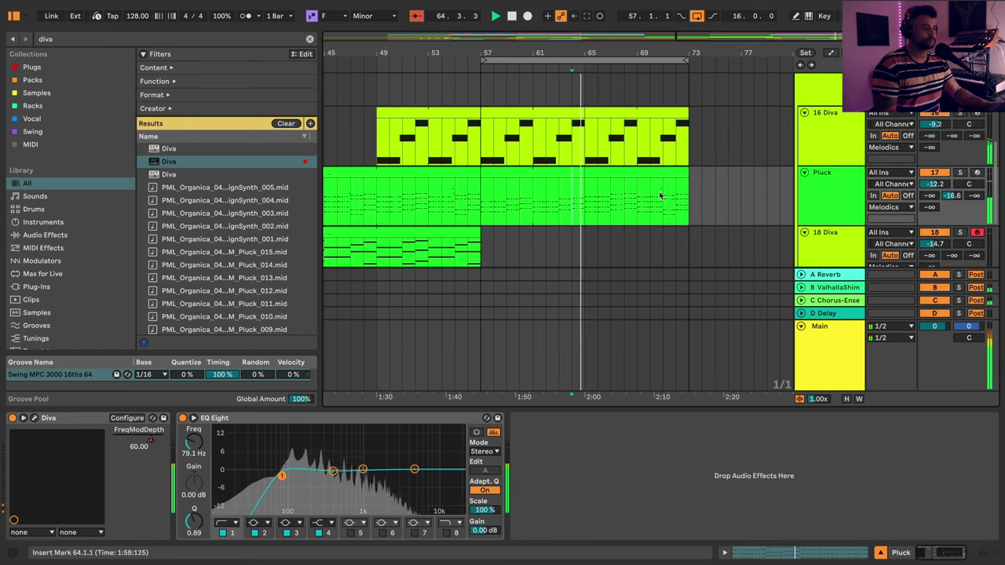
- Show the Pluck track's Diva FreqModDepth automation, hold it at 60.00 through bars 65–73, and resume playback
click(846, 206)
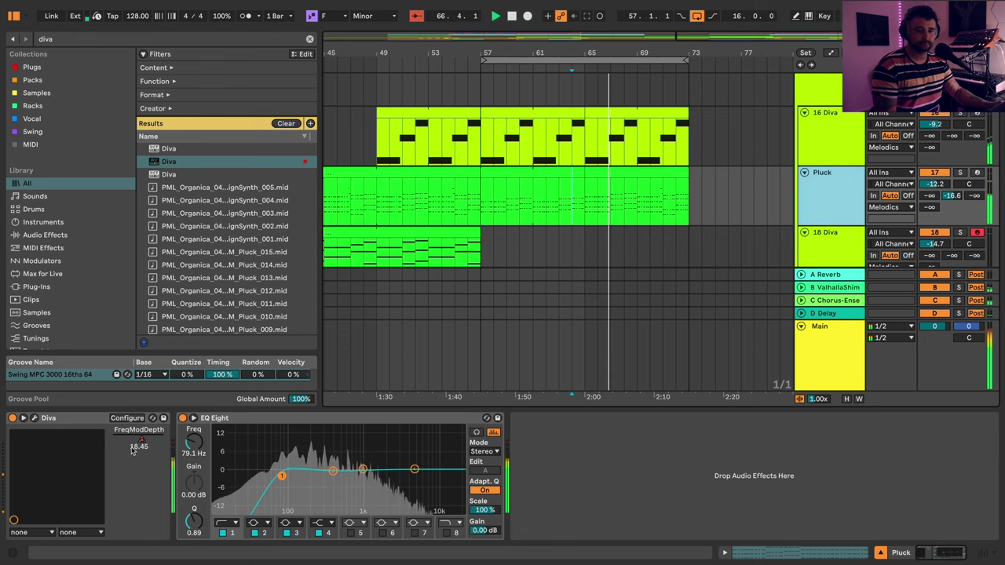
click(141, 441)
key(a)
key(space)
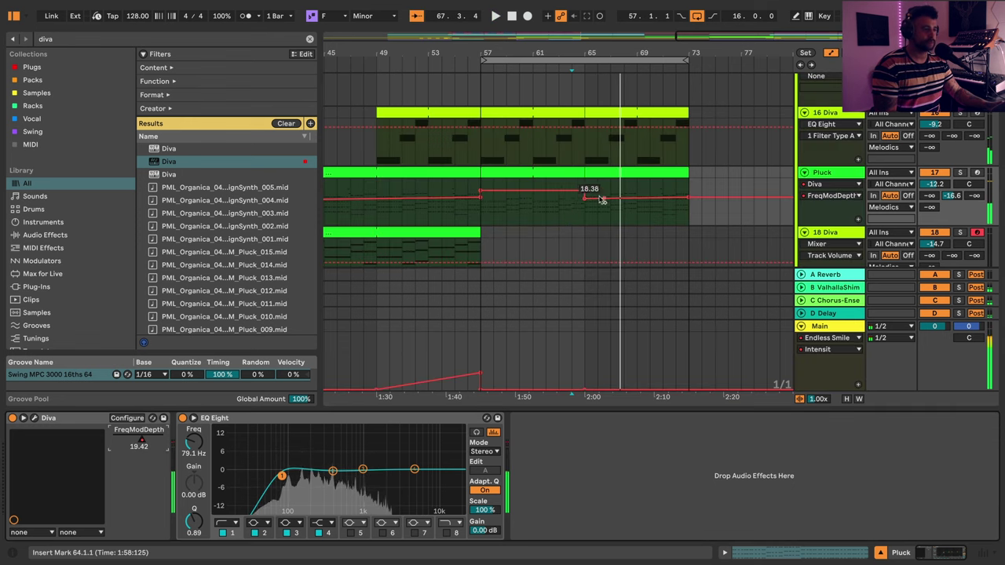
key(space)
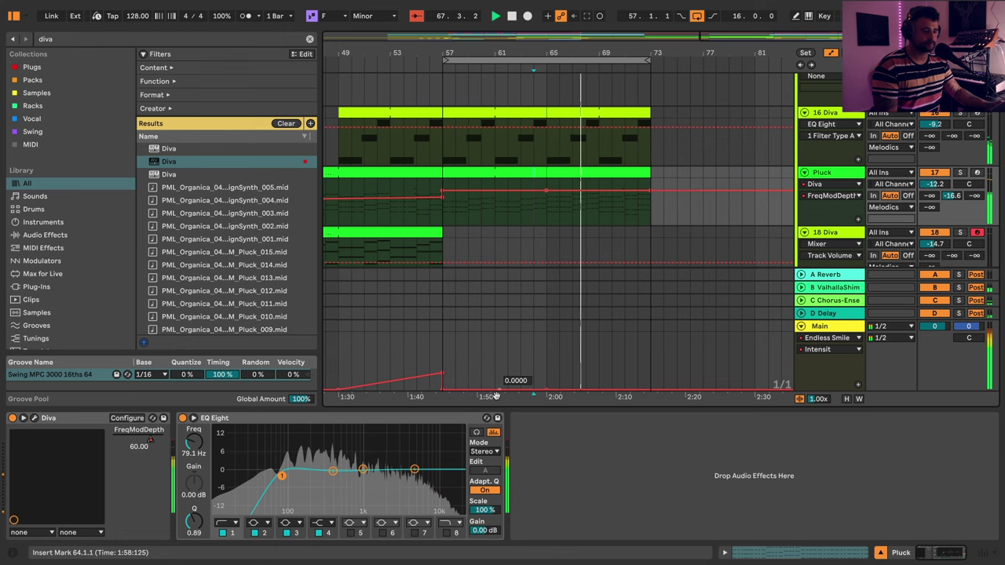
- Search the browser for "glue", add Glue Compressor after the Pluck track's EQ Eight, and enable its Soft clipping
click(310, 39)
text(glue)
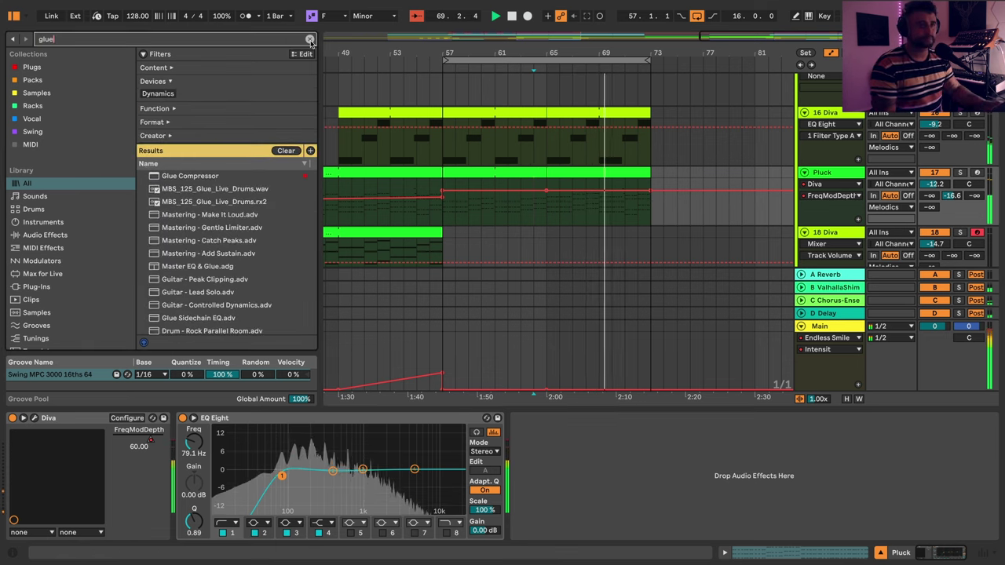
click(192, 178)
drag(561, 396, 620, 445)
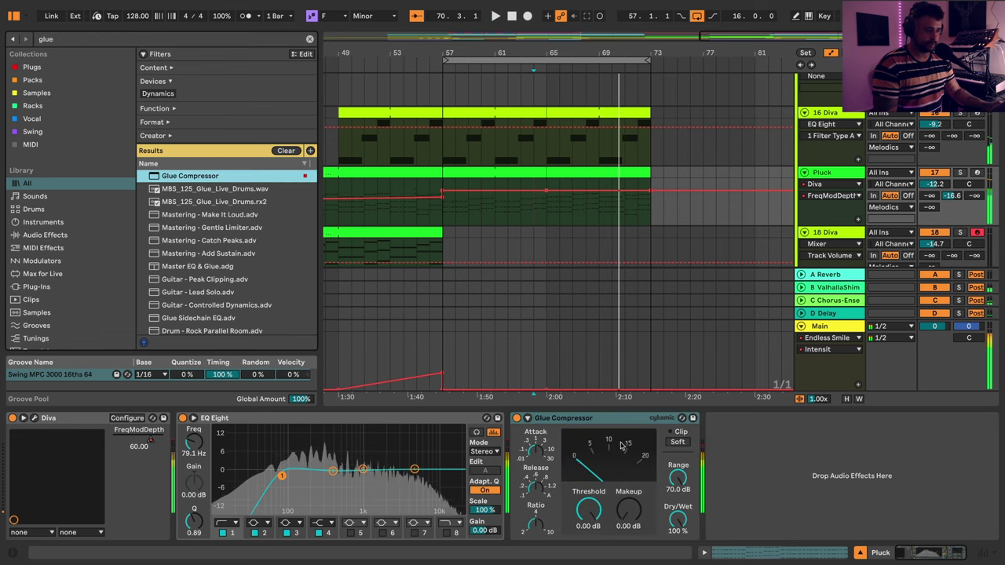
click(672, 443)
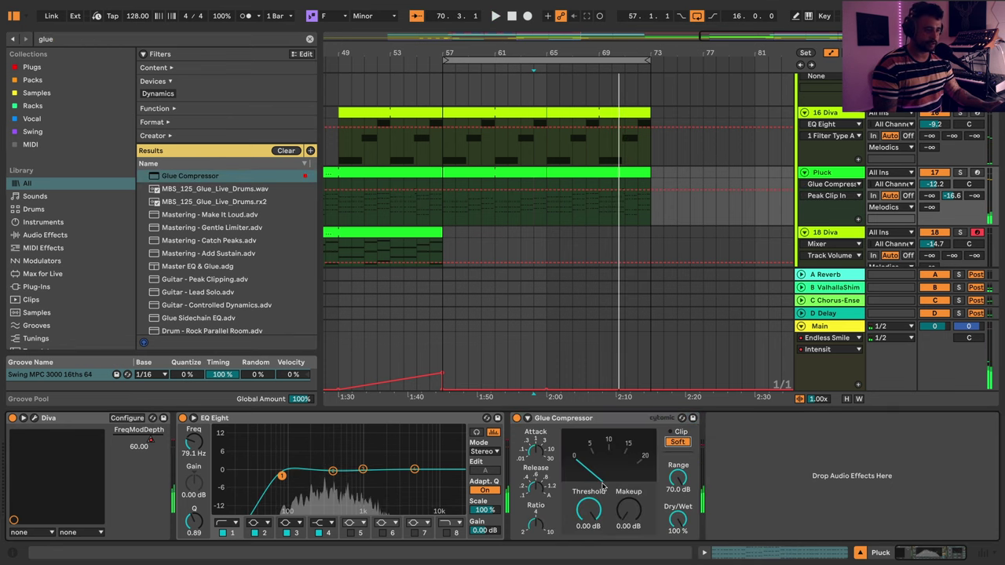
- Set the Glue Compressor's threshold to -4.44 dB and makeup to 2.03 dB, adjusting attack and release during playback, and hide the automation lanes
drag(589, 510, 589, 524)
key(space)
click(536, 487)
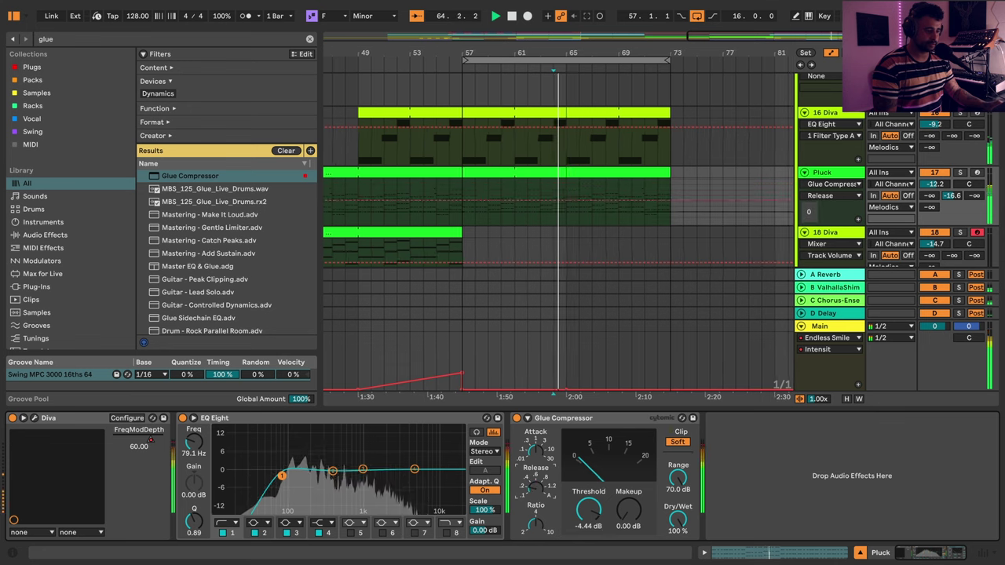
click(534, 453)
drag(616, 512, 635, 525)
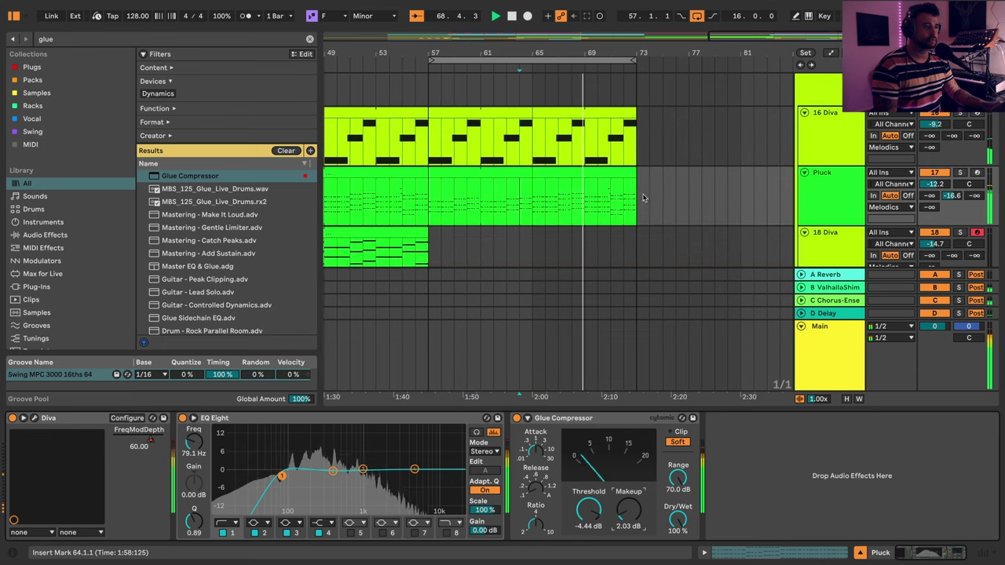
key(a)
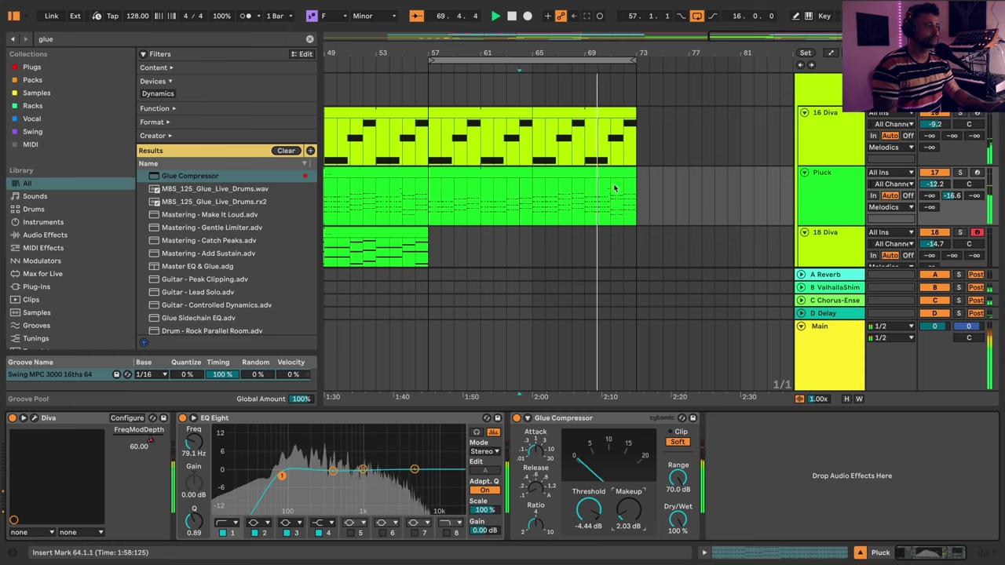
- Stop playback and place the insert marker at bar 71 on the Pluck track
scroll(614, 188, up, 1)
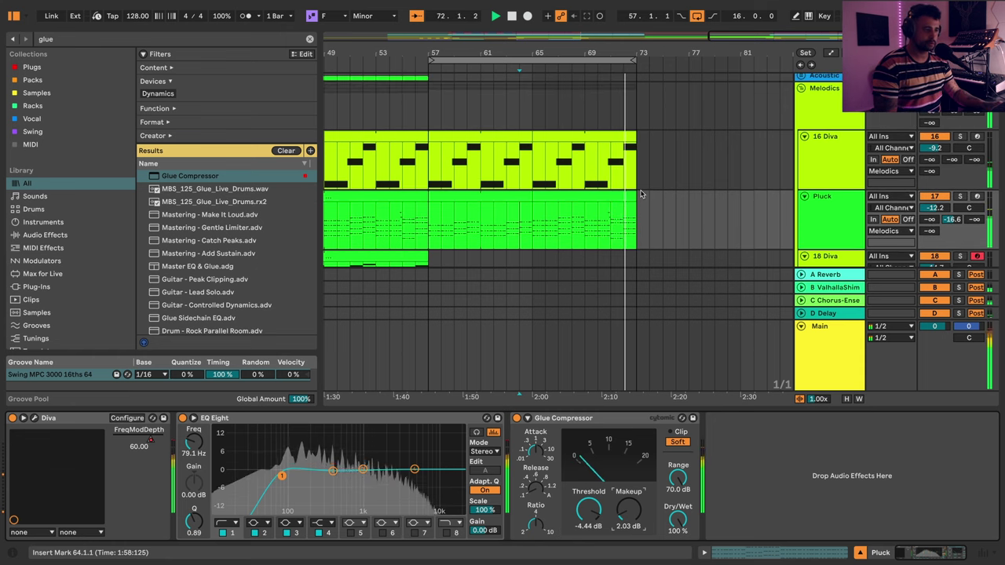
click(610, 230)
scroll(614, 153, up, 2)
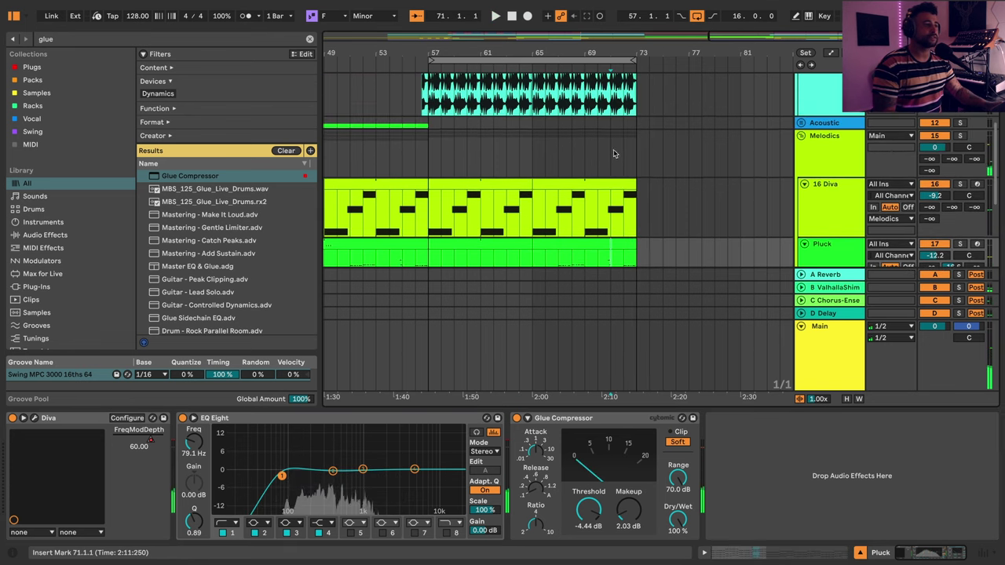
- Open the 16 Diva clip at bars 69–73 together with the Pluck clip for note editing, and switch editing focus to the 16-Diva notes
scroll(617, 179, down, 1)
click(594, 204)
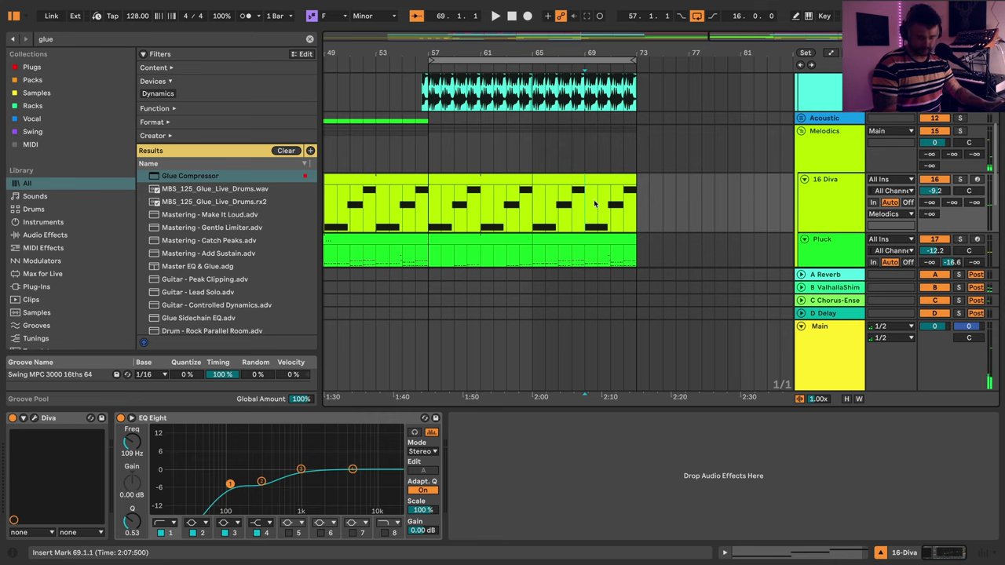
click(622, 177)
scroll(615, 206, down, 2)
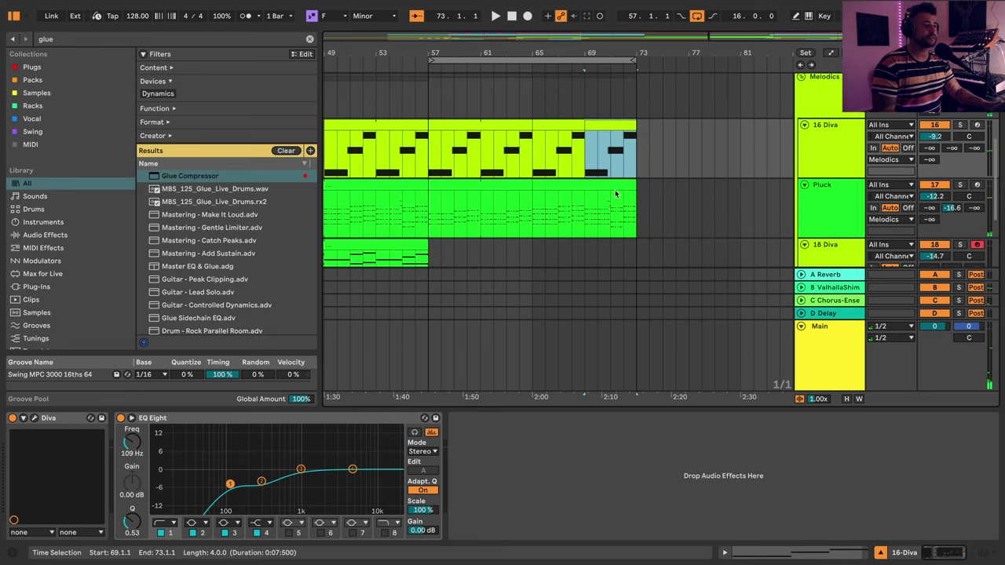
double_click(614, 189)
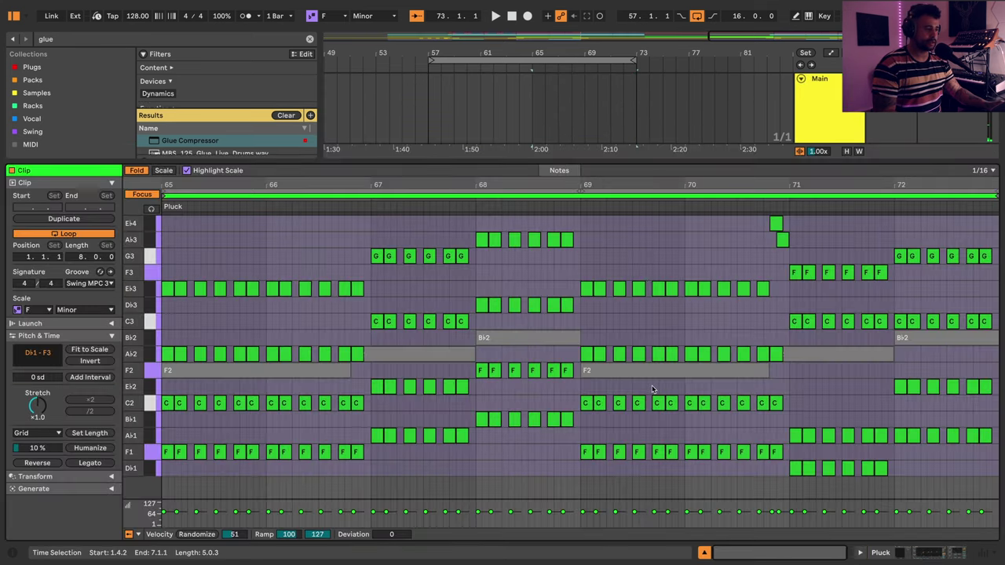
click(821, 355)
click(713, 190)
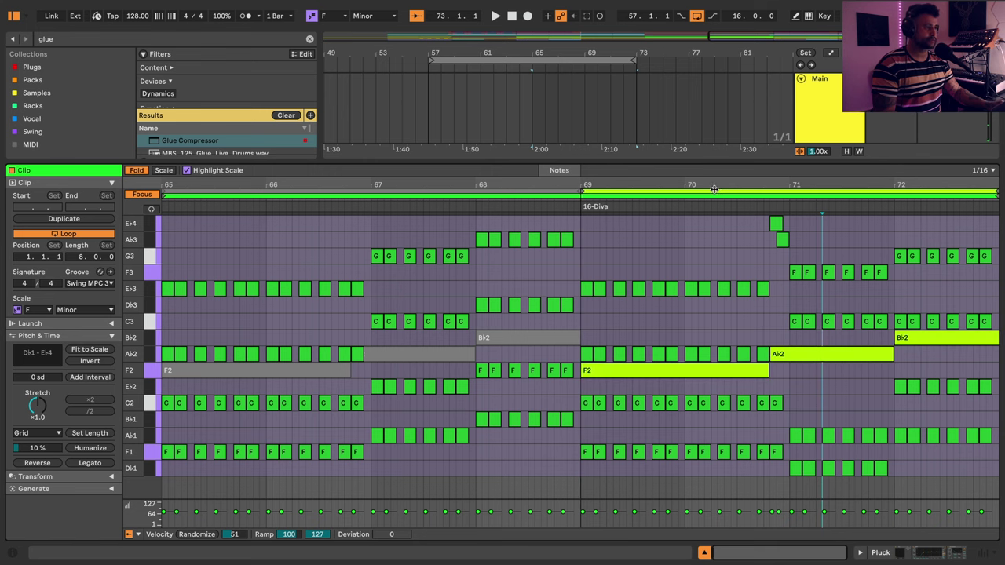
- Lower the 16-Diva A♭2 note around bar 71 to D♭2, showing only scale notes in the editor
click(795, 355)
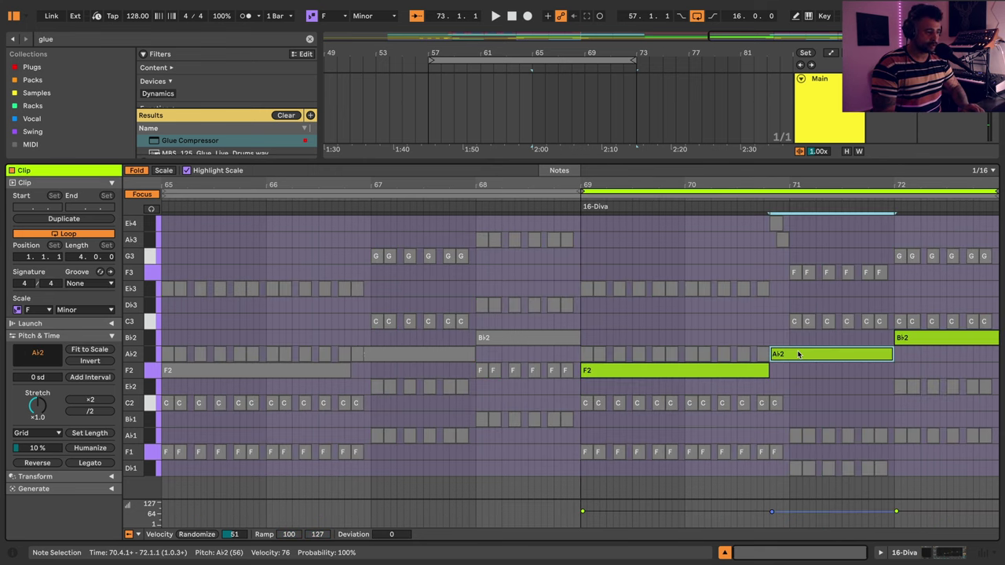
key(Down)
key(Down)
key(Down)
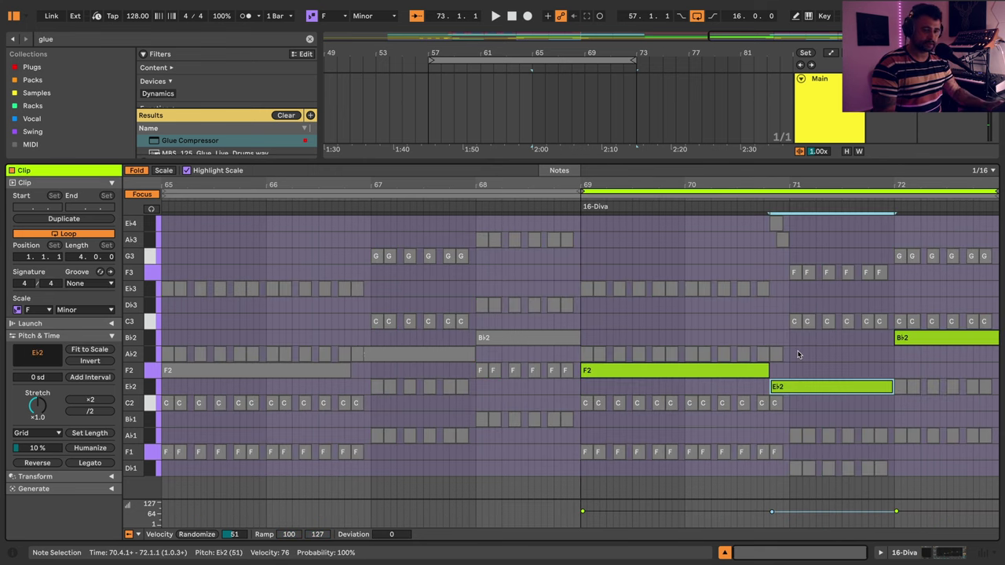
click(161, 170)
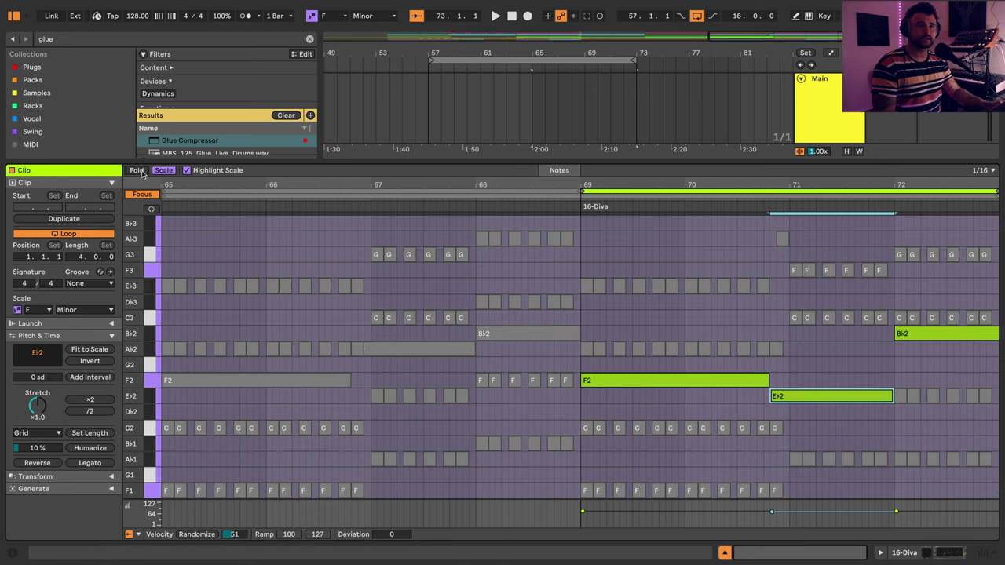
scroll(825, 413, down, 4)
scroll(824, 413, down, 2)
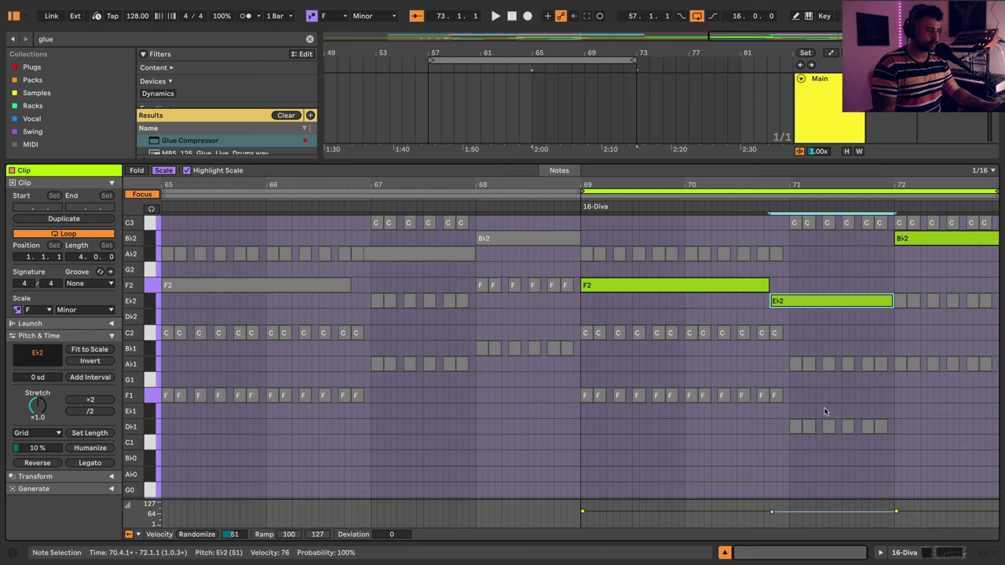
key(Down)
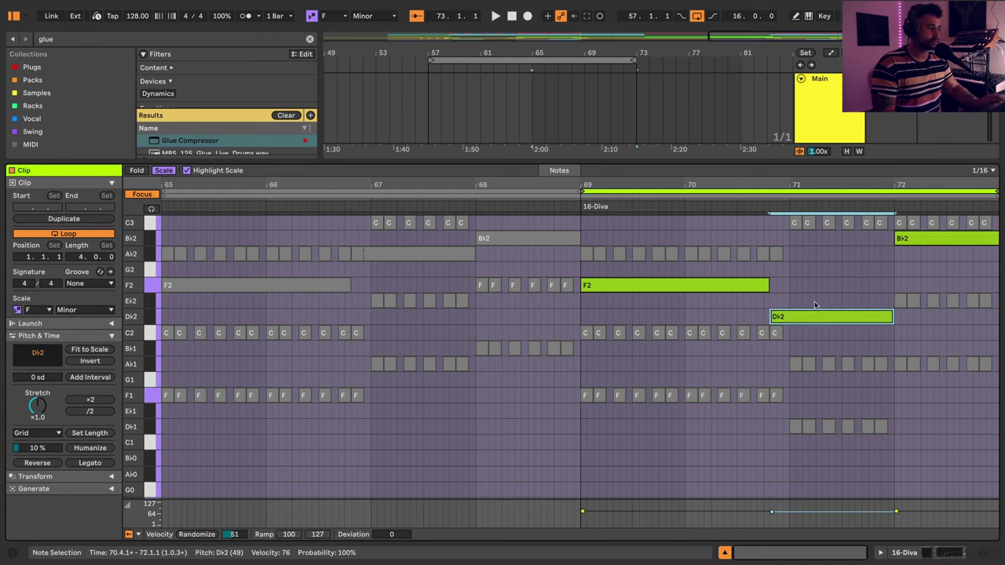
- Lower the 16-Diva B♭2 note at bar 72 by one scale step to A♭2 and return to the device view
scroll(912, 270, up, 2)
click(912, 286)
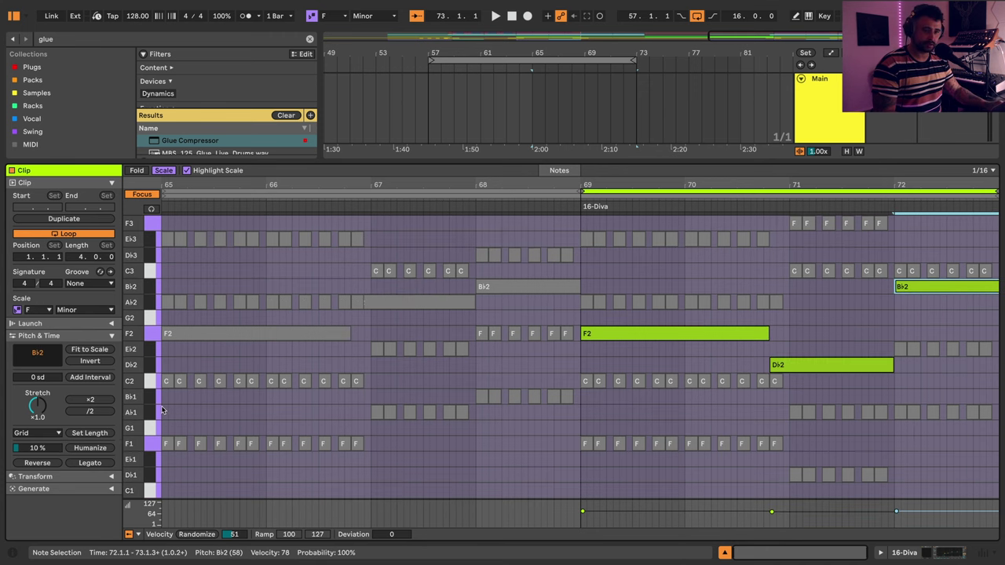
key(Down)
key(shift+Tab)
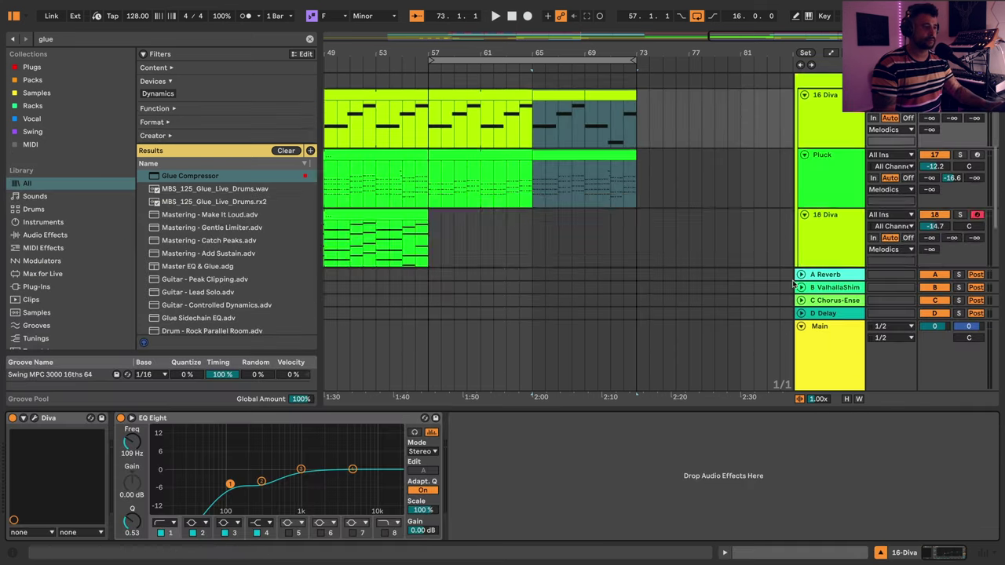
- Unfold the BASS group and open the Sub track's clip at bars 65–73 for note editing
scroll(615, 212, up, 5)
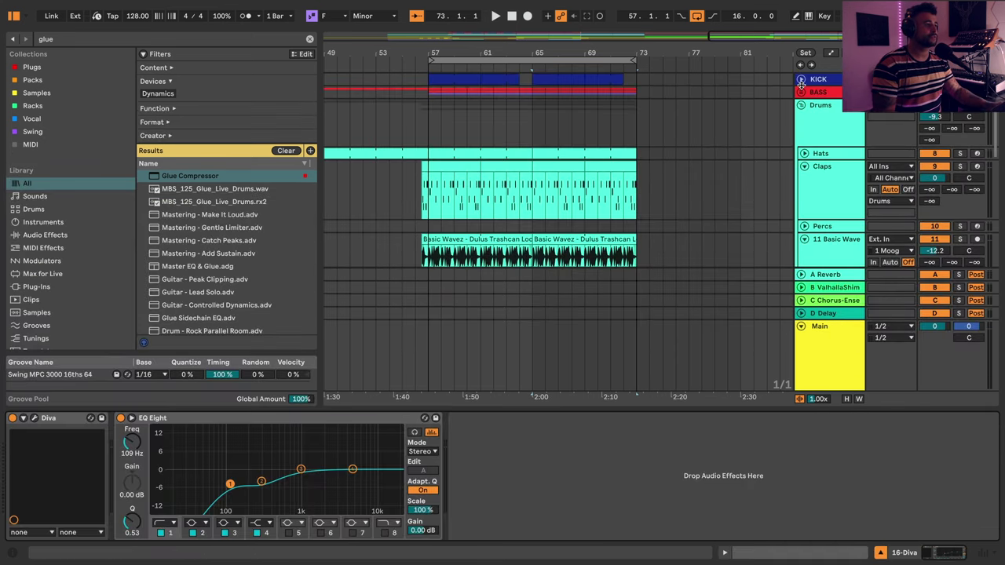
click(801, 89)
scroll(612, 169, down, 5)
click(610, 169)
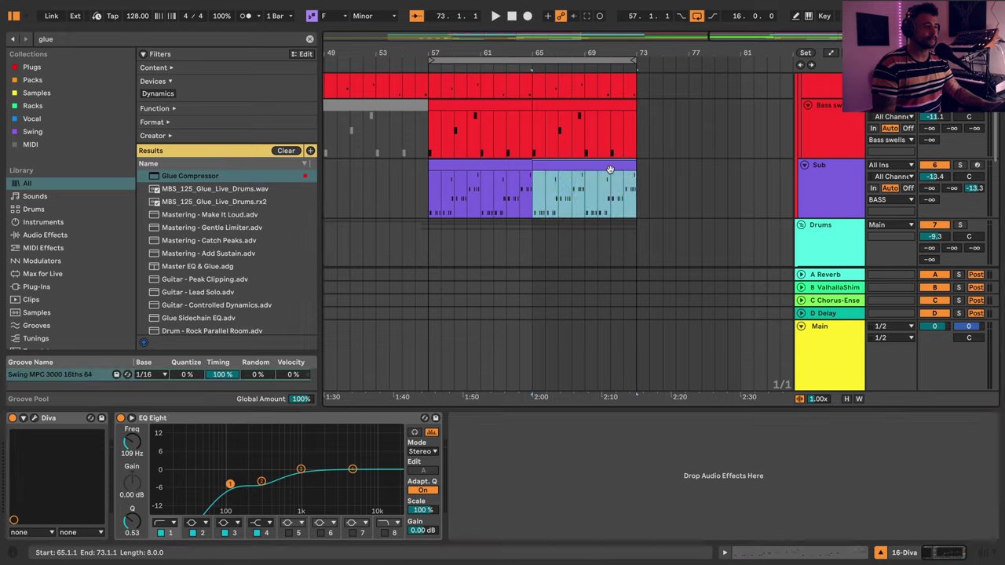
double_click(610, 170)
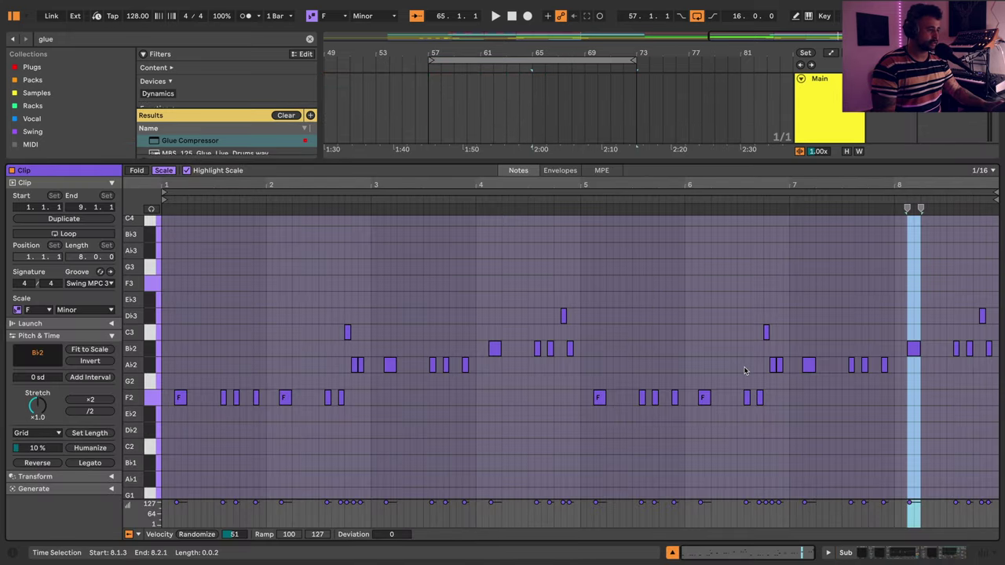
- In the Sub clip, lower the second phrase's A♭2 notes around bar 7 to D♭2 and the B♭2 notes in bar 8 to A♭2
drag(745, 371, 883, 367)
key(Down)
key(Down)
key(Down)
key(Down)
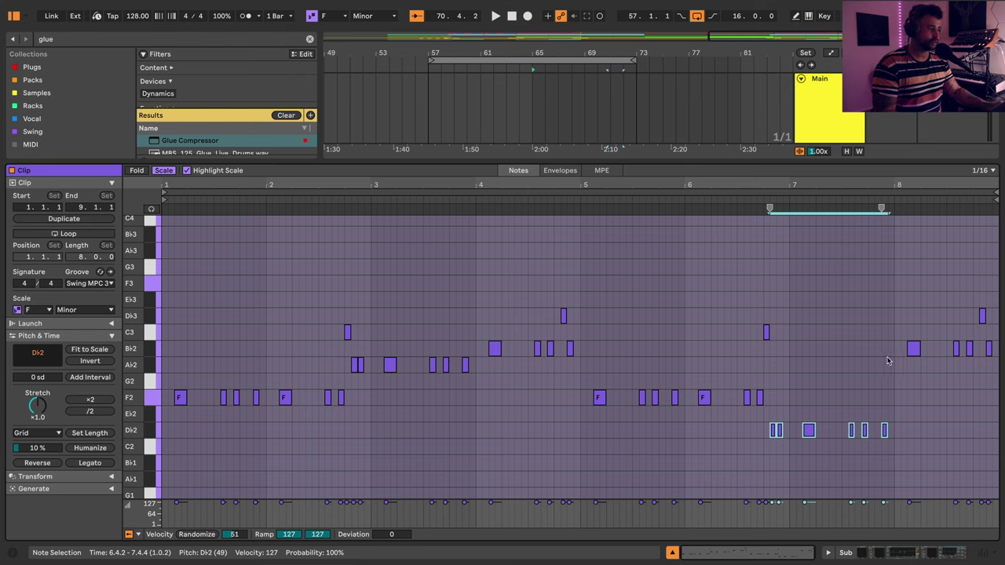
drag(887, 361, 1000, 351)
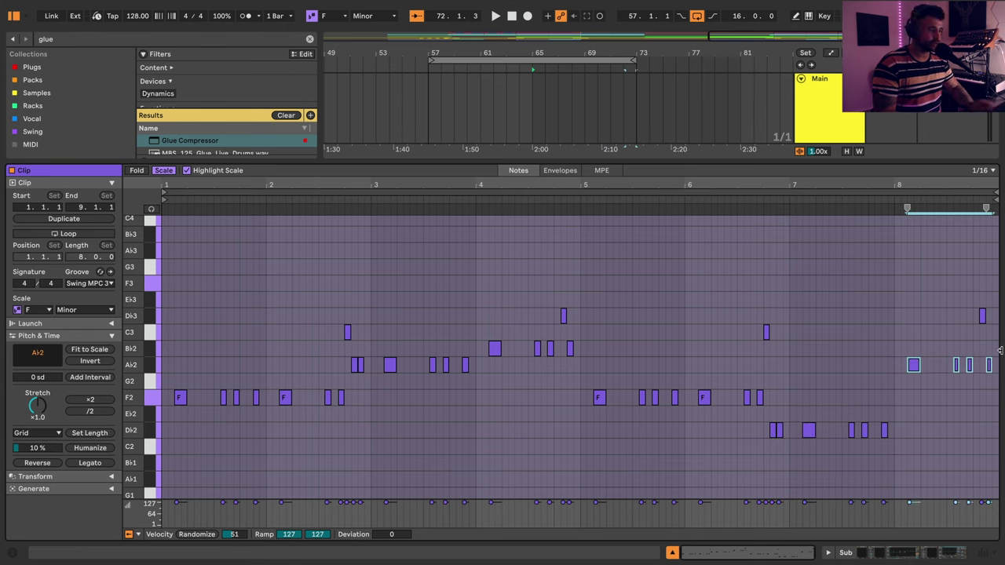
- Start playback and open the Bass swell clip at bars 65–73 for note editing
key(space)
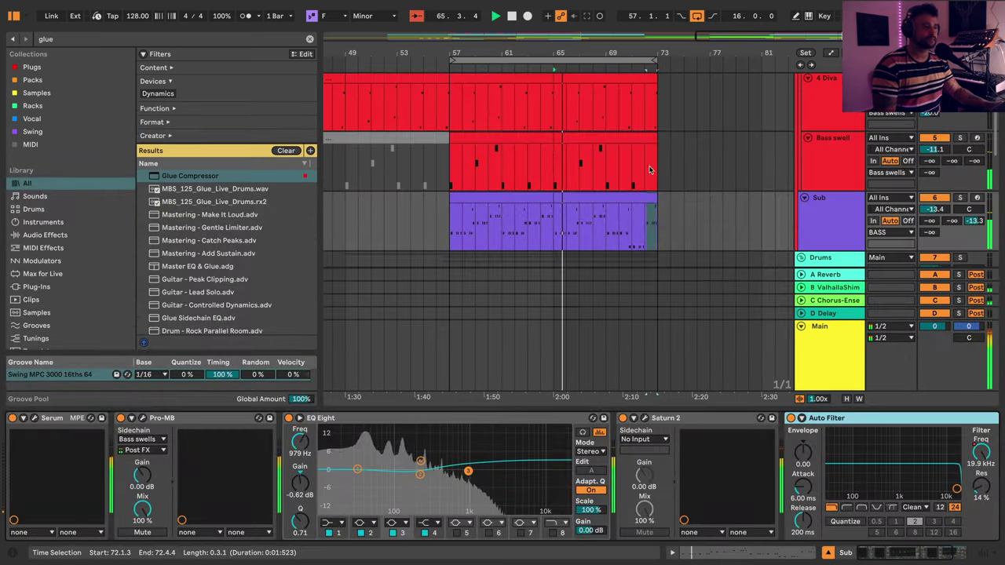
scroll(649, 169, up, 1)
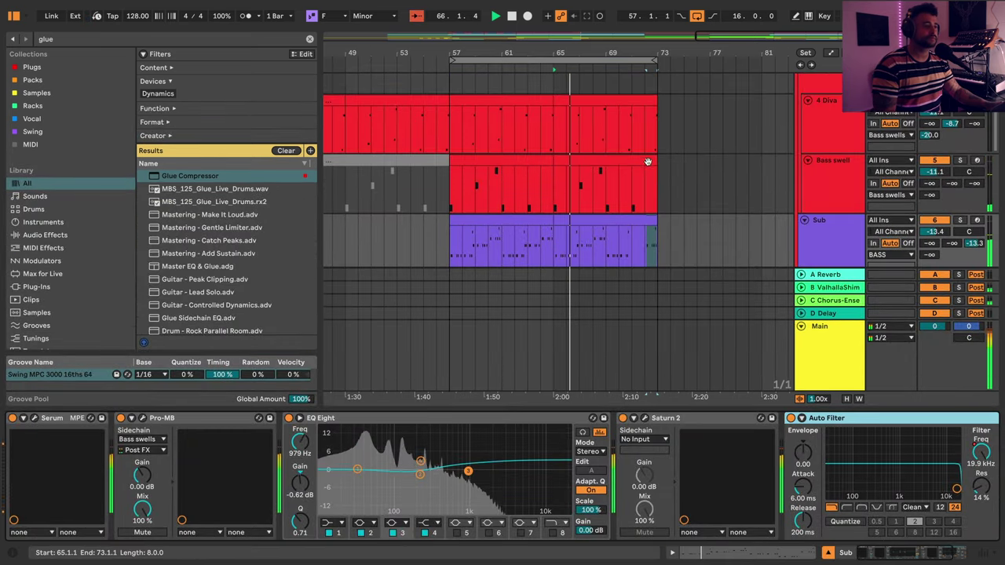
click(637, 161)
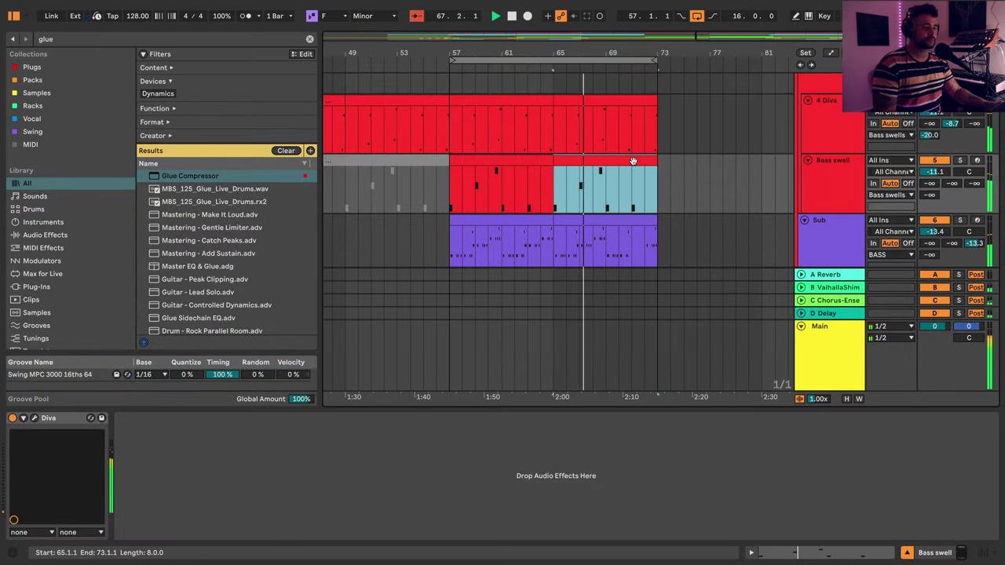
double_click(633, 161)
- Lower the Bass swell clip's F2 note at bar 7 to D♭2 and return to the device view
click(592, 383)
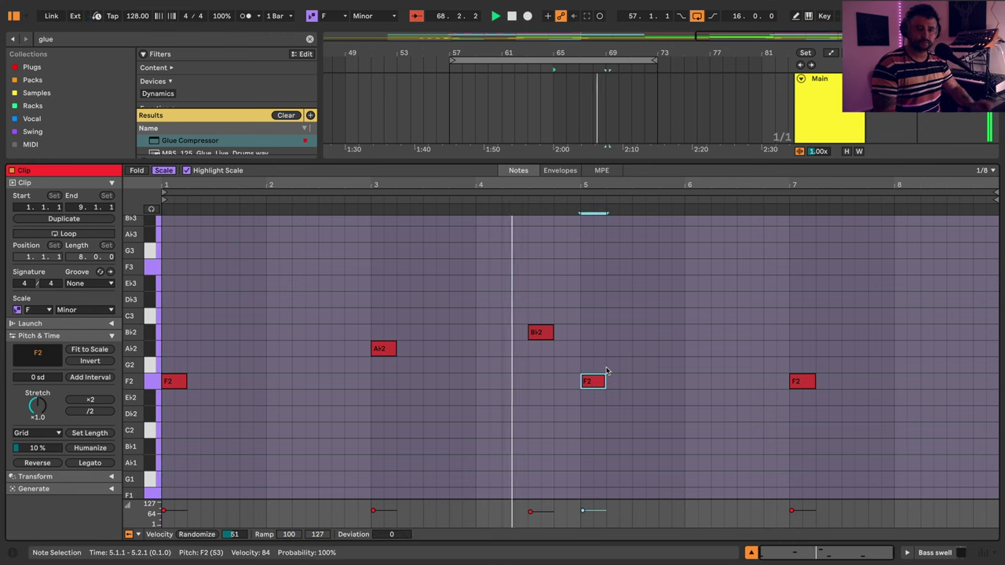
click(800, 382)
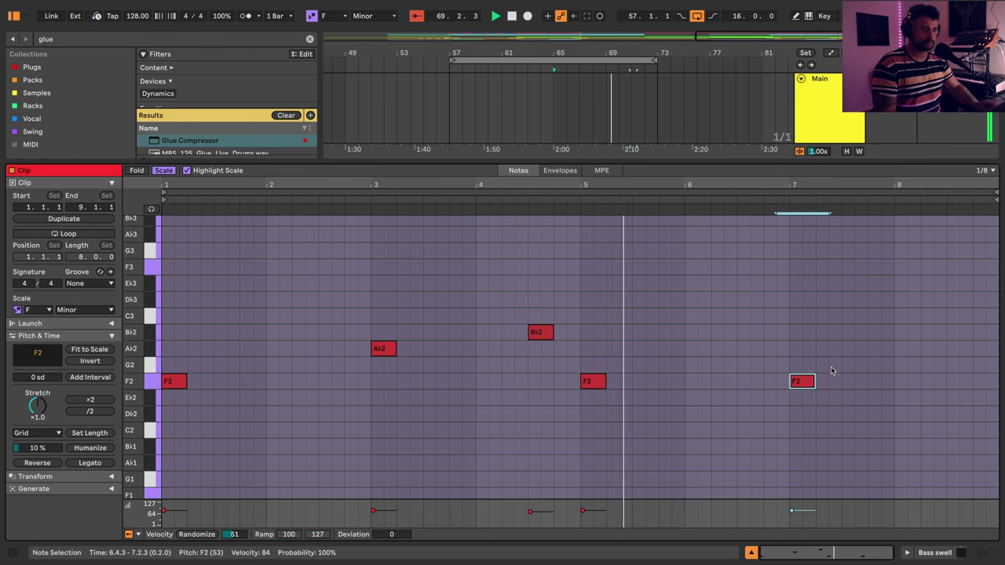
key(Down)
key(Down)
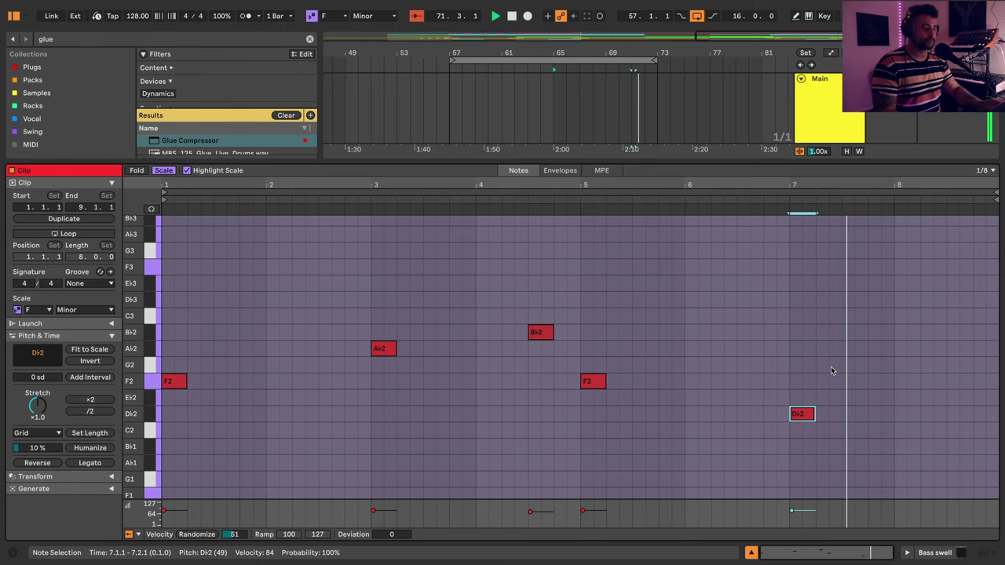
key(shift+Tab)
- Listen to the changed section, stop playback, and open the Claps clip starting at bar 65 for note editing
scroll(746, 258, up, 3)
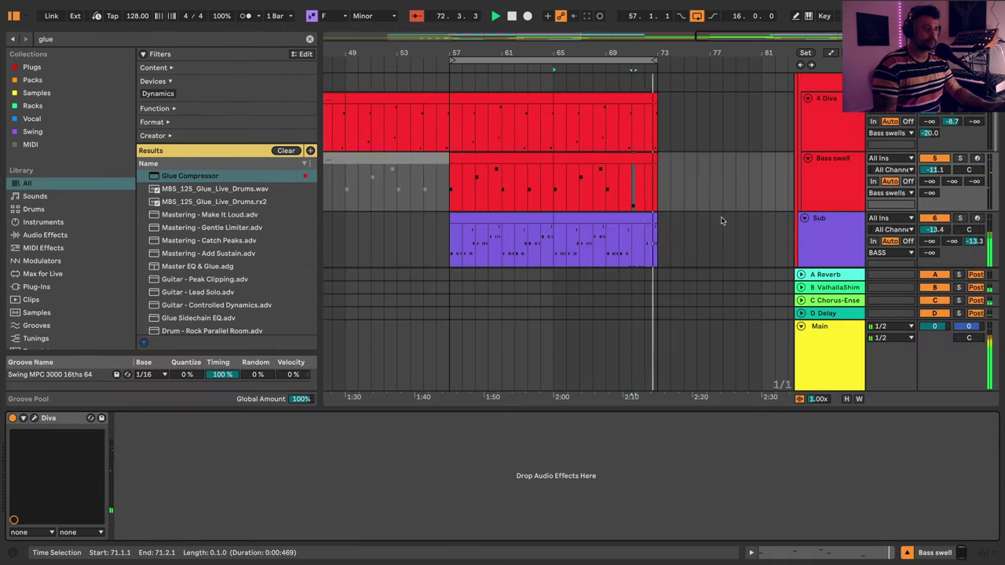
scroll(687, 191, down, 15)
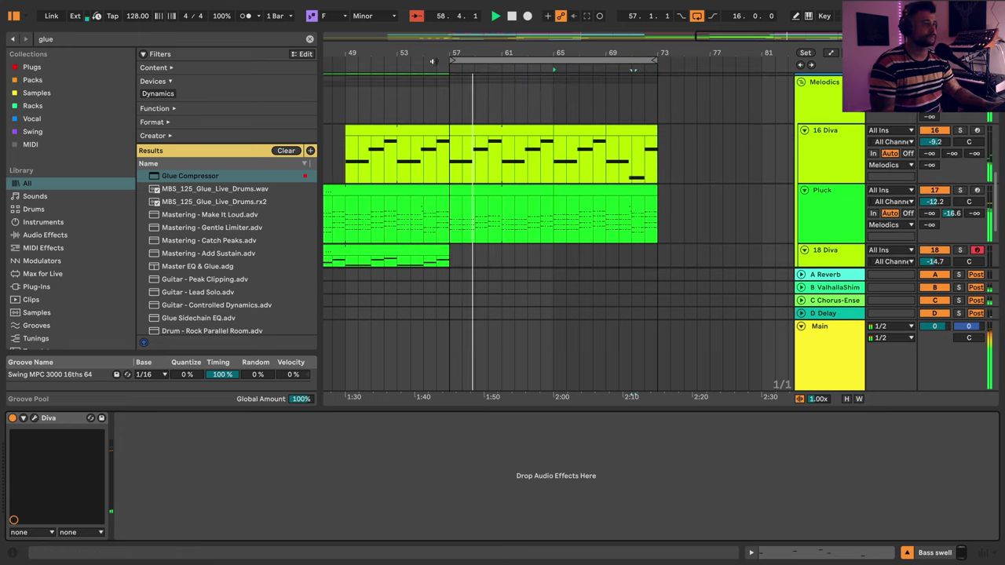
drag(436, 52, 437, 73)
scroll(649, 190, up, 5)
scroll(648, 190, up, 6)
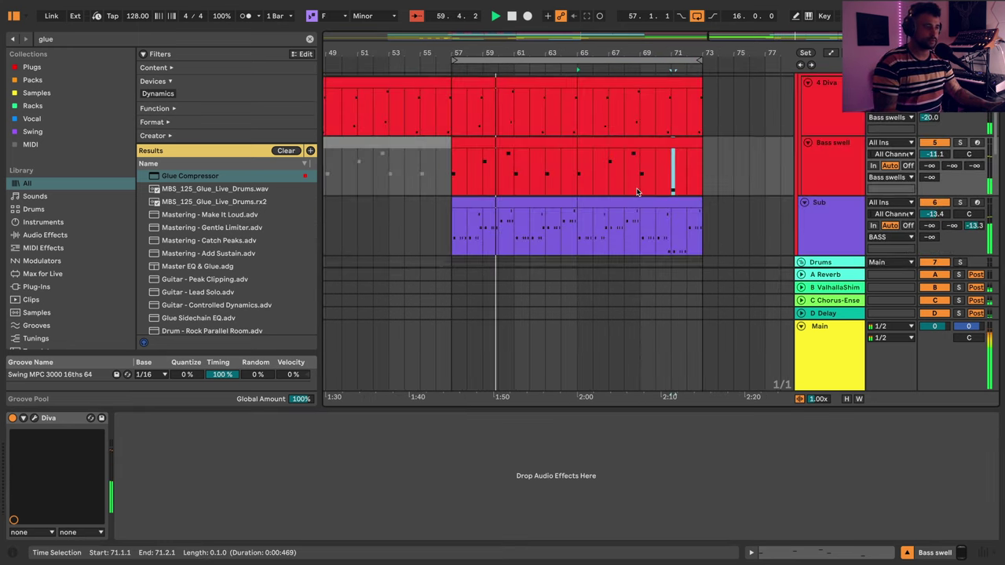
scroll(785, 194, down, 4)
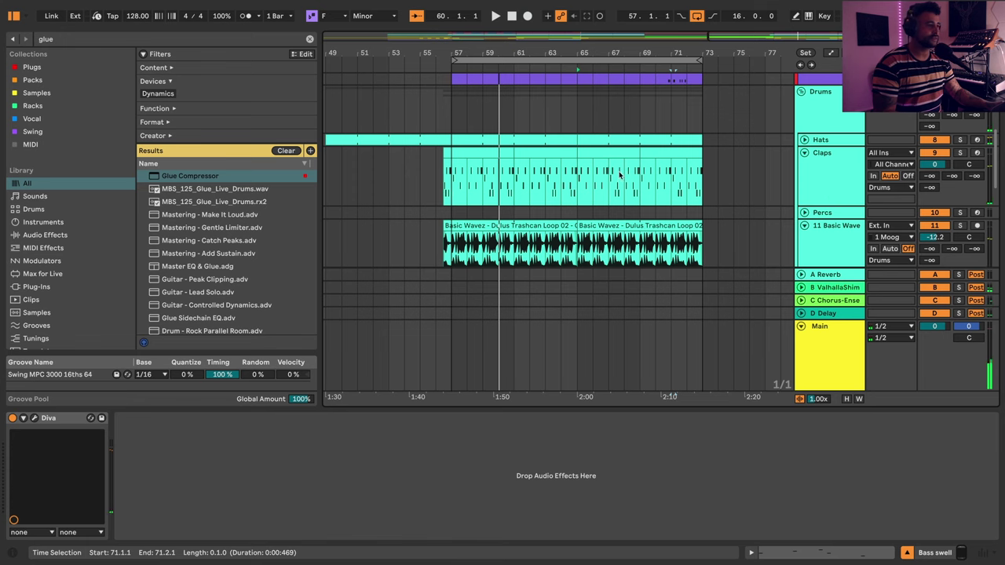
click(608, 153)
drag(636, 153, 692, 158)
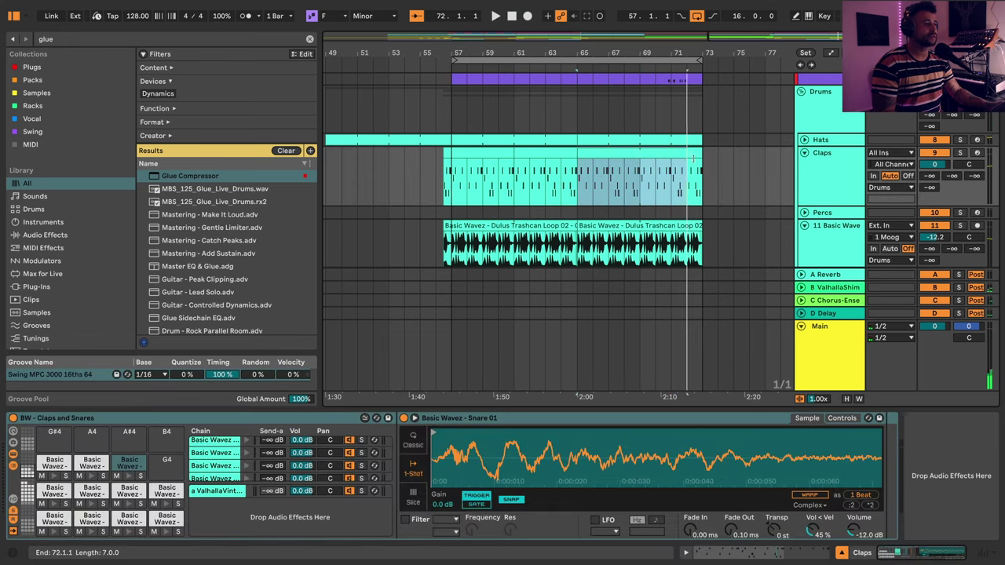
double_click(614, 156)
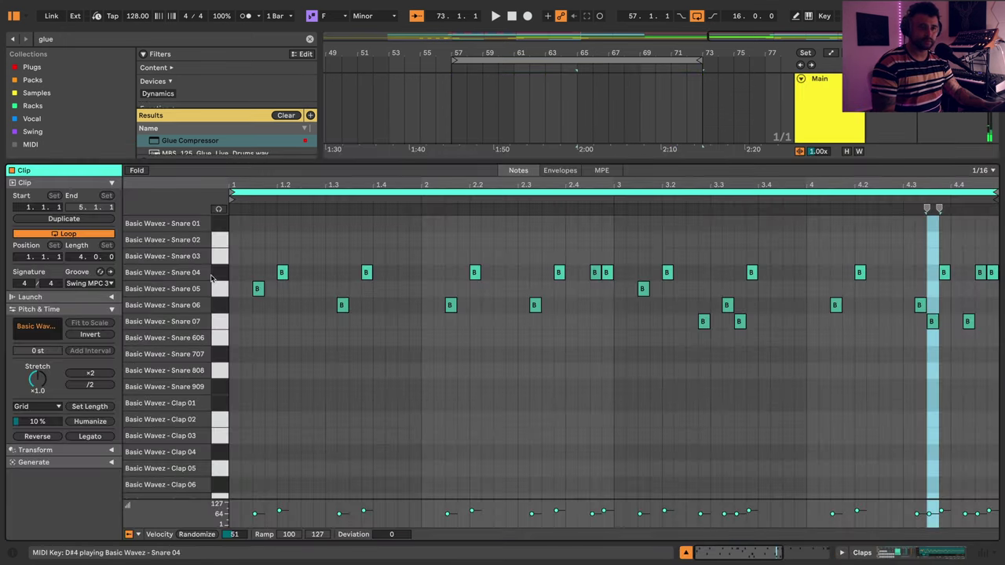
- Duplicate all Snare 04 notes in the Claps clip, start playback, and move the copies to Snare 707
click(222, 274)
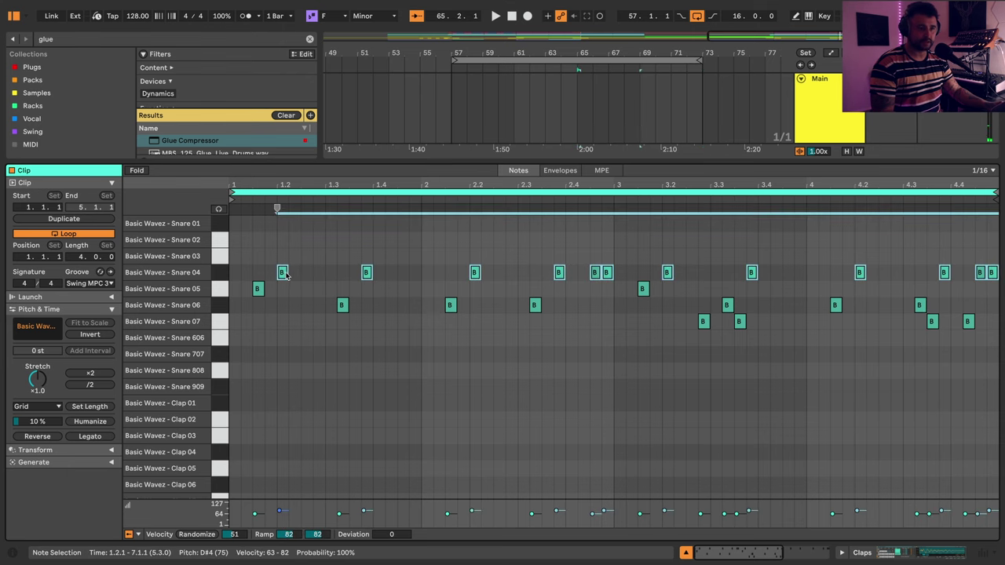
drag(285, 273, 287, 318)
key(space)
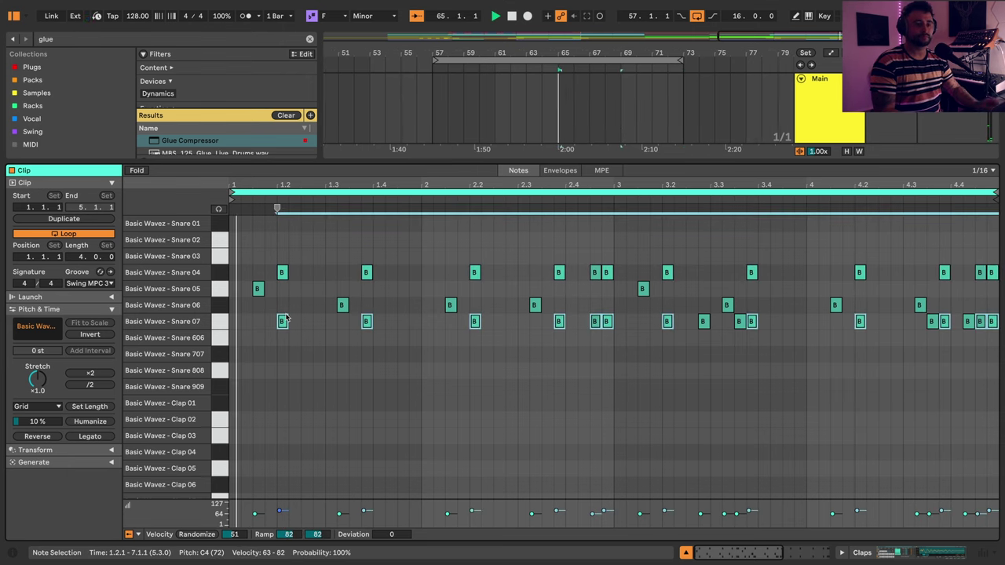
key(Down)
key(Down)
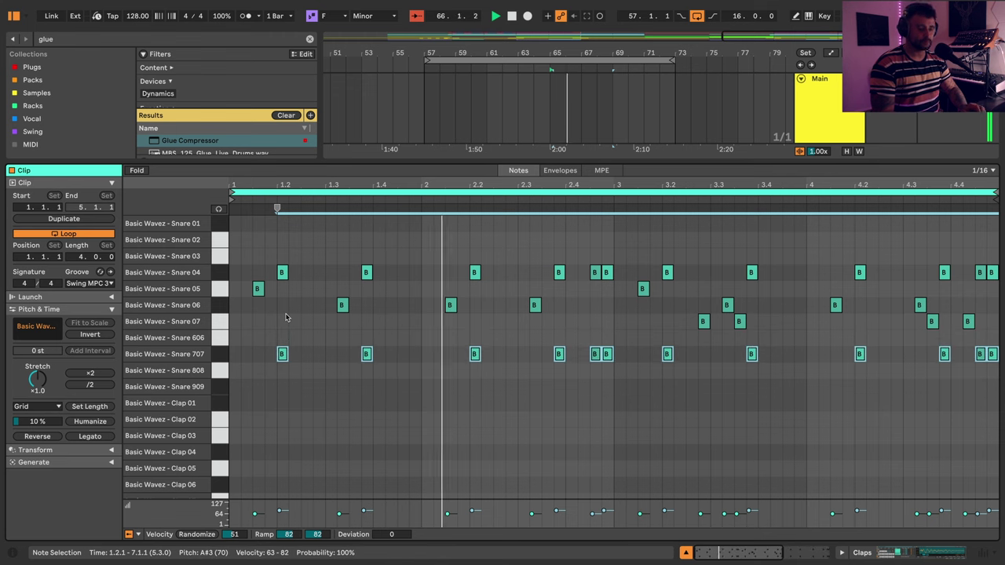
- Move the duplicated snare notes down to Clap 07, auditioning each sound during playback, and return to the Claps device view
key(Down)
key(Down)
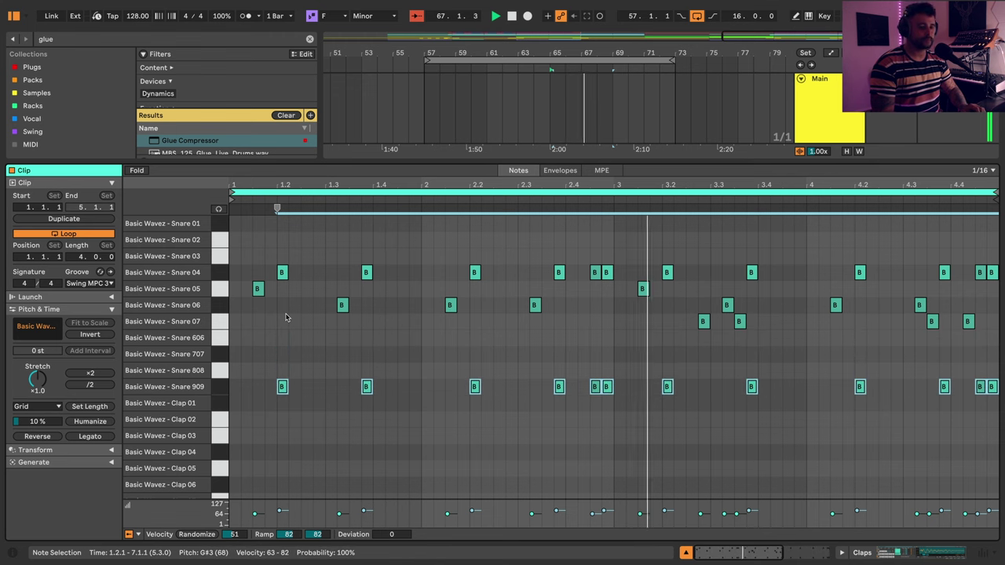
key(Down)
key(Down)
key(Down)
key(Down)
key(Down)
key(Down)
key(Down)
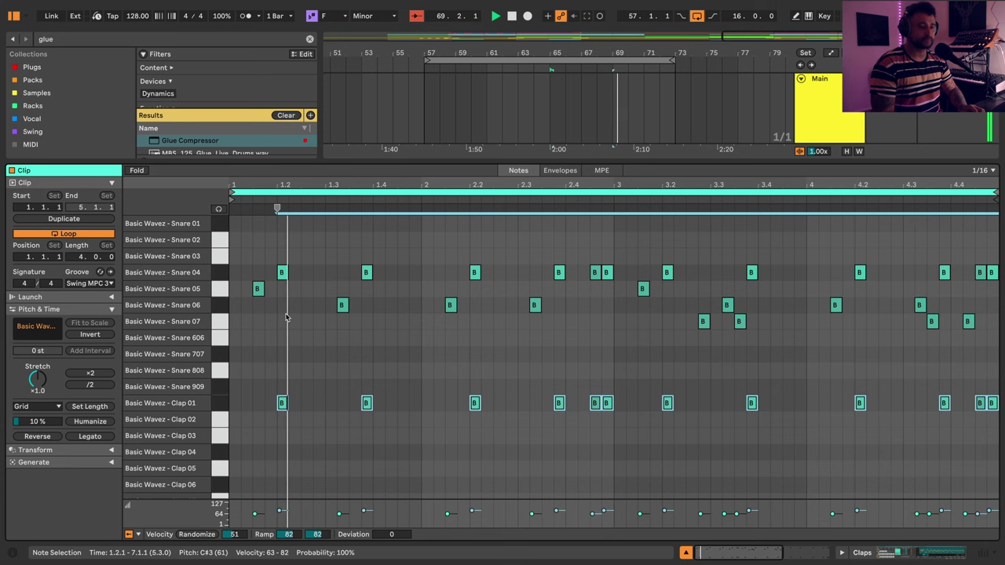
key(Down)
key(Down)
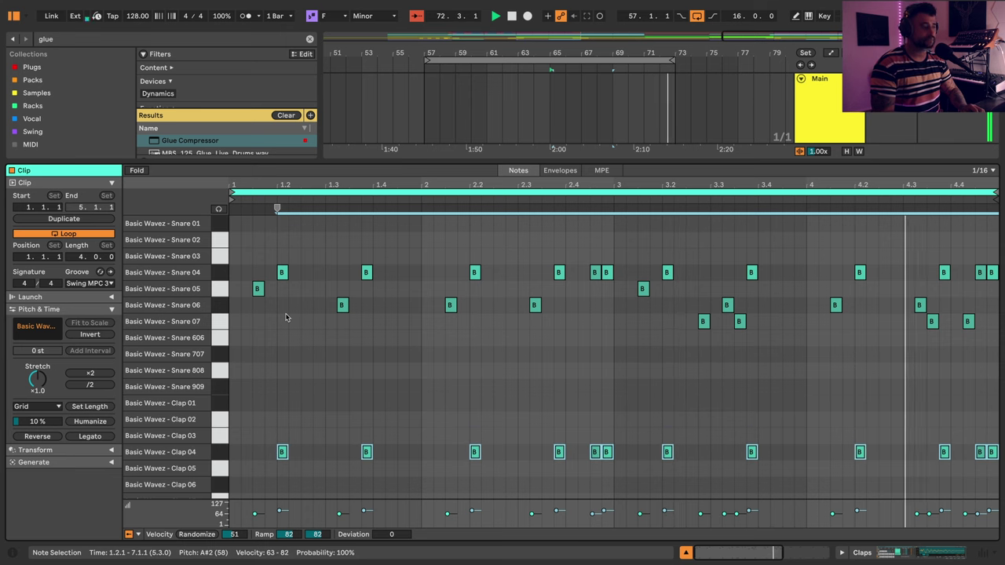
key(Down)
key(Down)
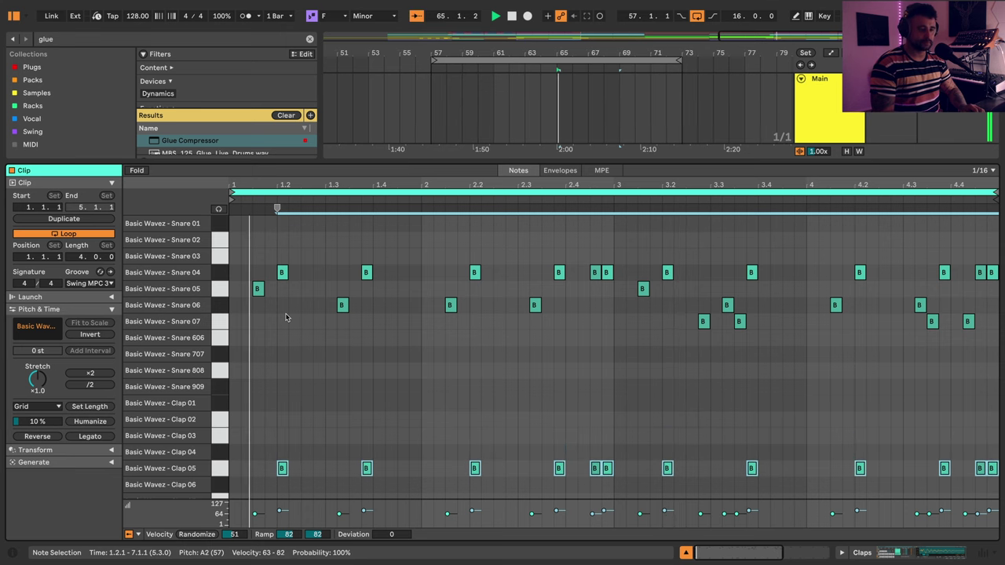
key(Down)
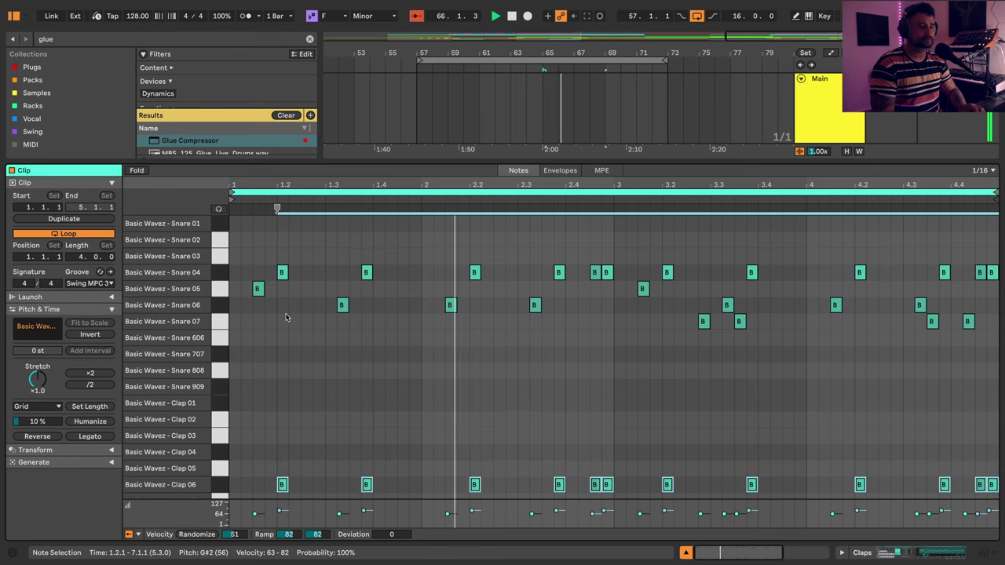
key(Down)
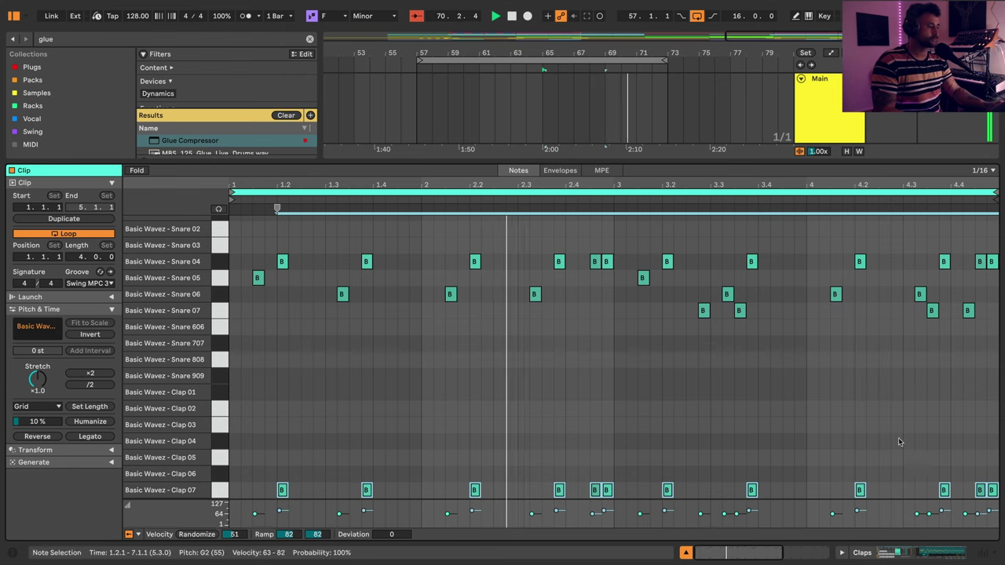
click(918, 552)
scroll(774, 240, up, 3)
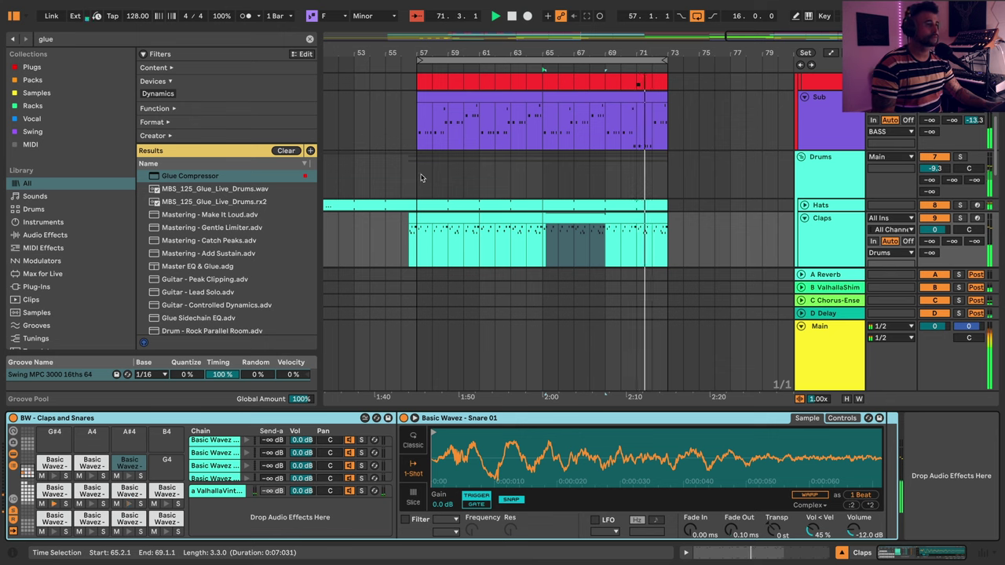
- Open the Main track's Pro-L 2 limiter, check its metering during playback, then stop and hide the plug-in window
click(851, 369)
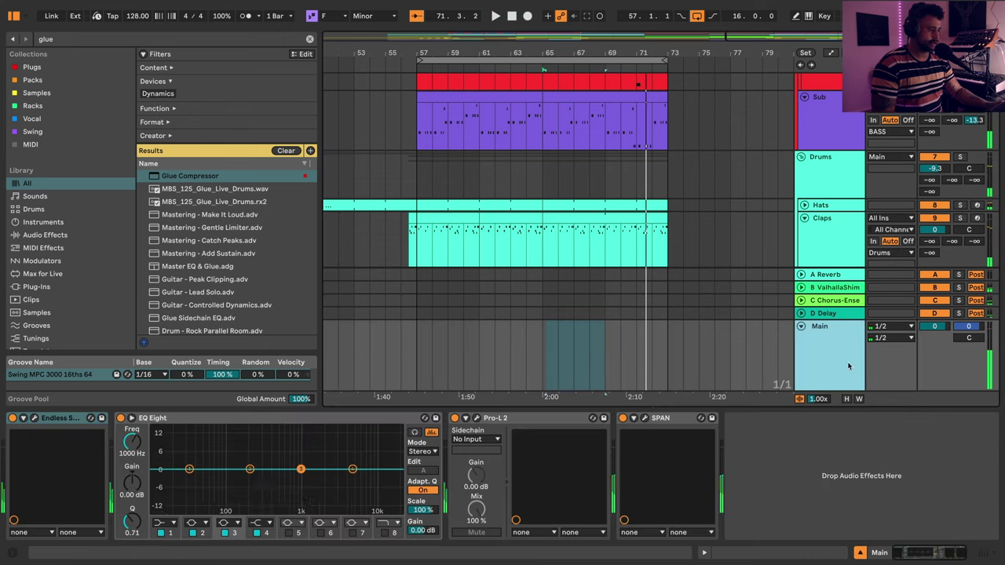
click(475, 418)
key(space)
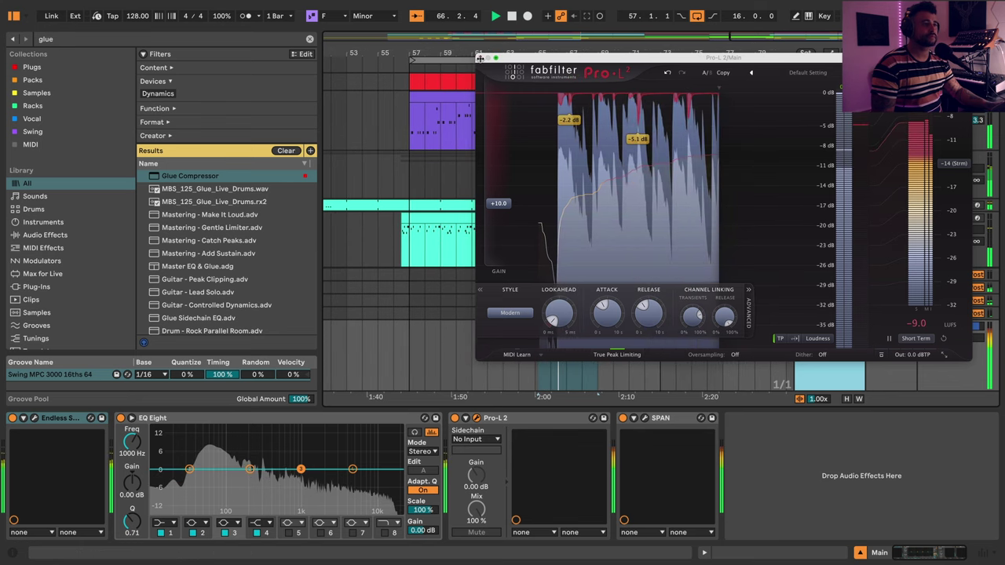
key(space)
key(super+alt+p)
- Set the Pluck track's volume to -13.5 dB, listen to the build-up with the new level, and stop playback
scroll(565, 157, down, 10)
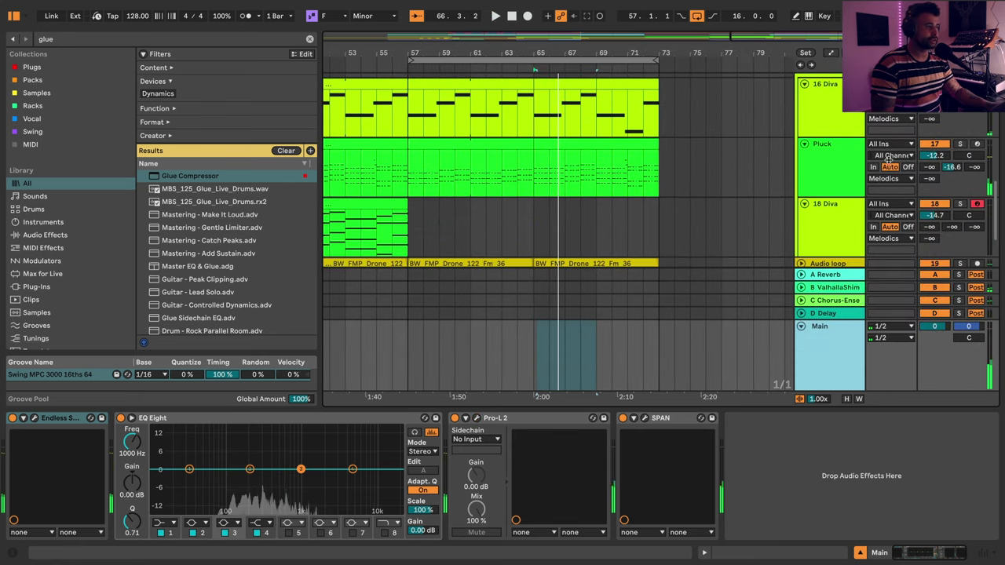
click(840, 163)
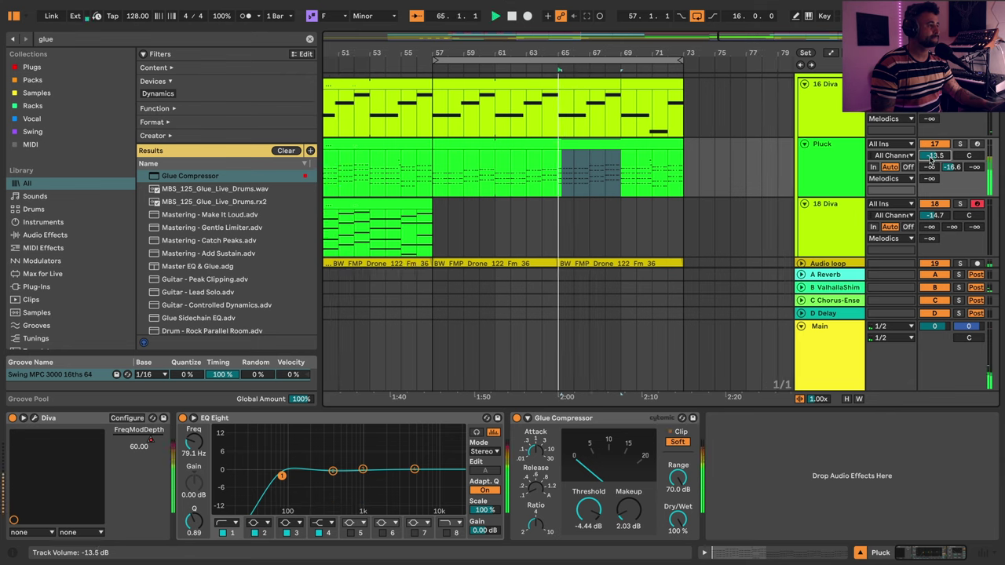
drag(934, 156, 925, 163)
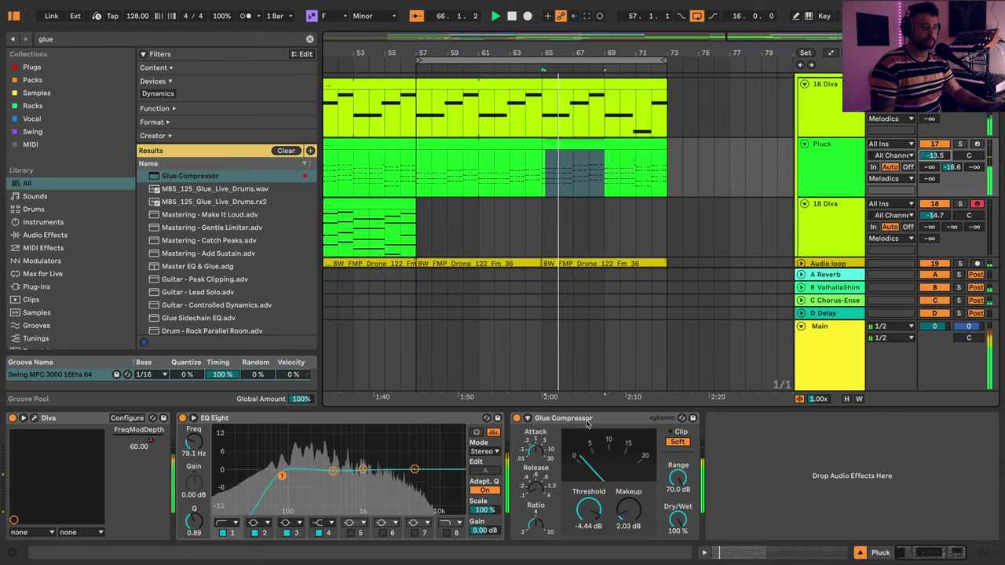
drag(743, 38, 743, 16)
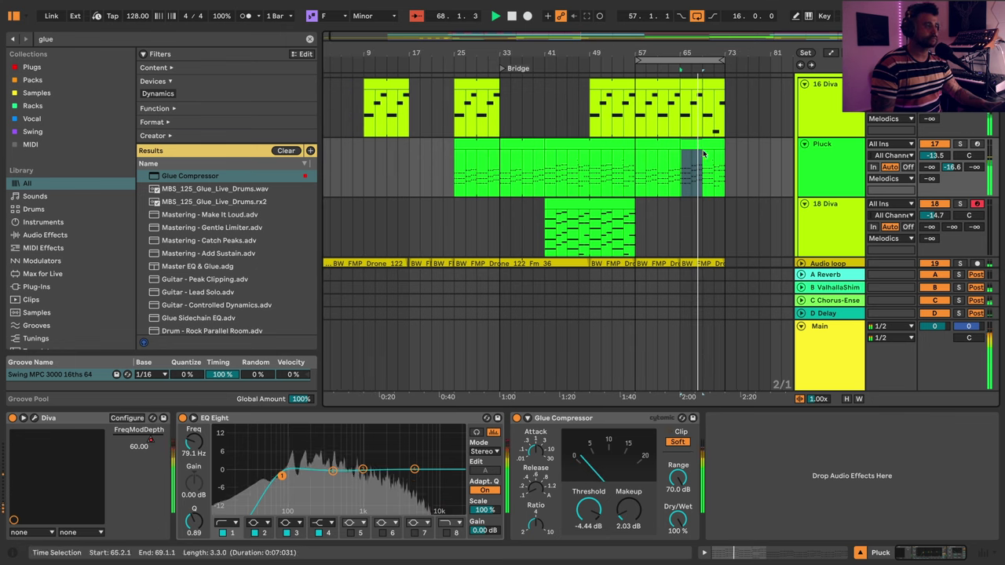
key(plus)
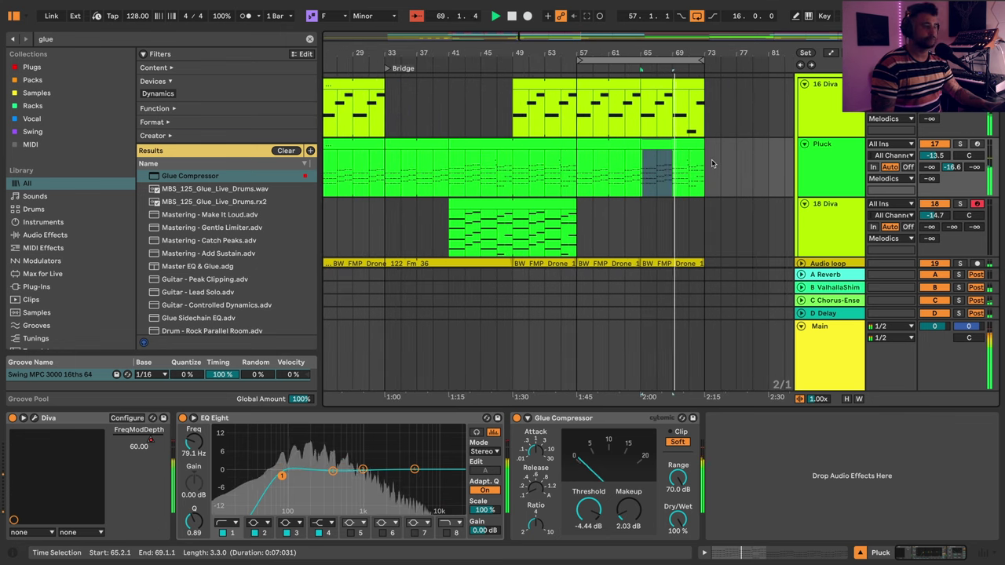
scroll(738, 212, down, 2)
scroll(738, 212, down, 3)
scroll(730, 204, up, 1)
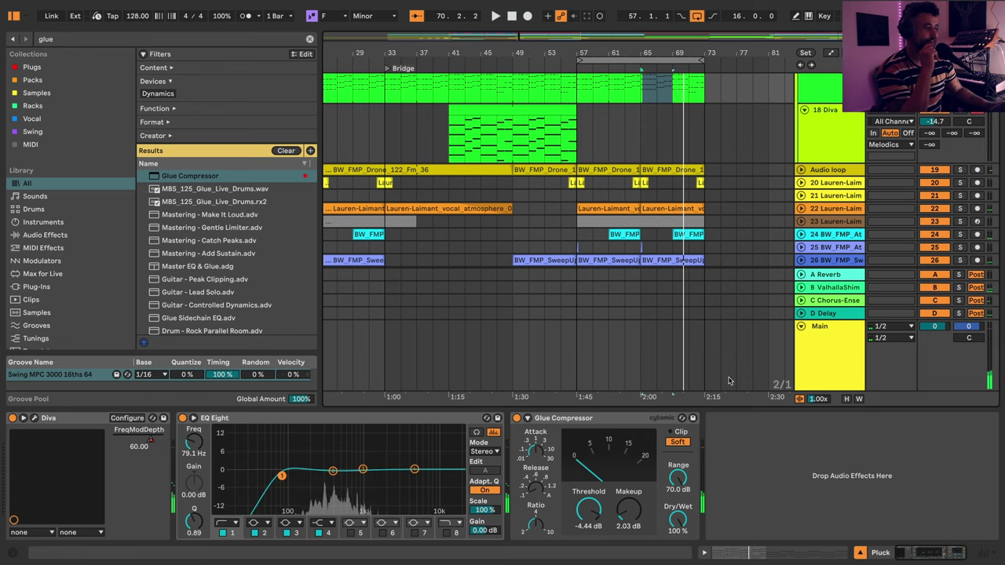
- Duplicate the looped section at bars 57–73 across all tracks so the copy starts at bar 73
scroll(657, 142, down, 3)
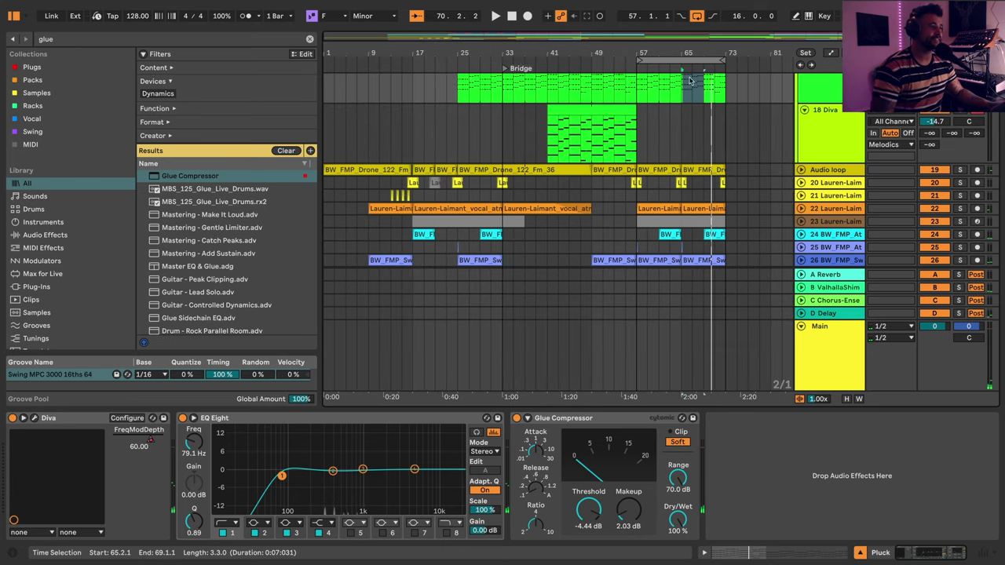
scroll(738, 138, up, 2)
scroll(738, 137, up, 8)
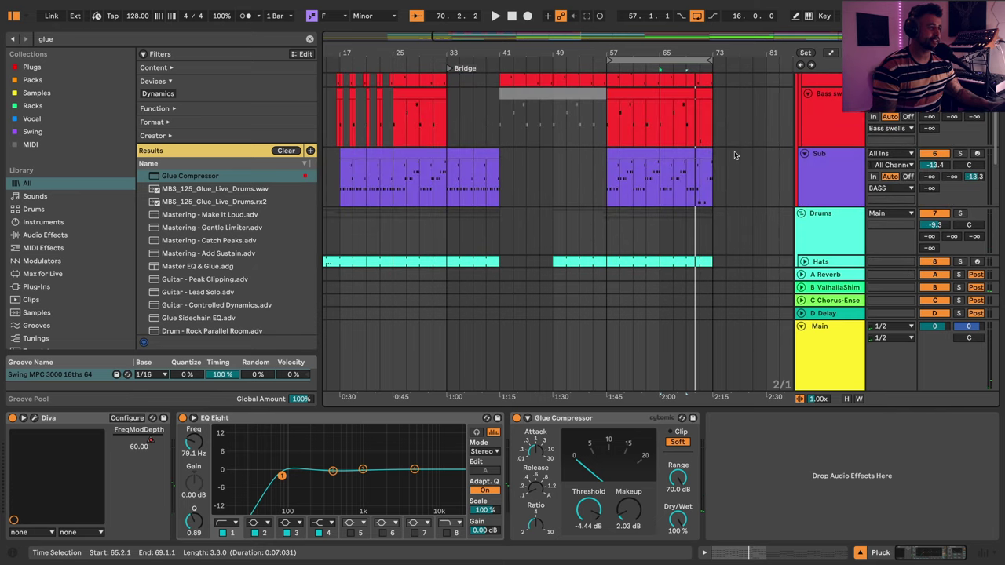
scroll(742, 176, up, 5)
click(646, 60)
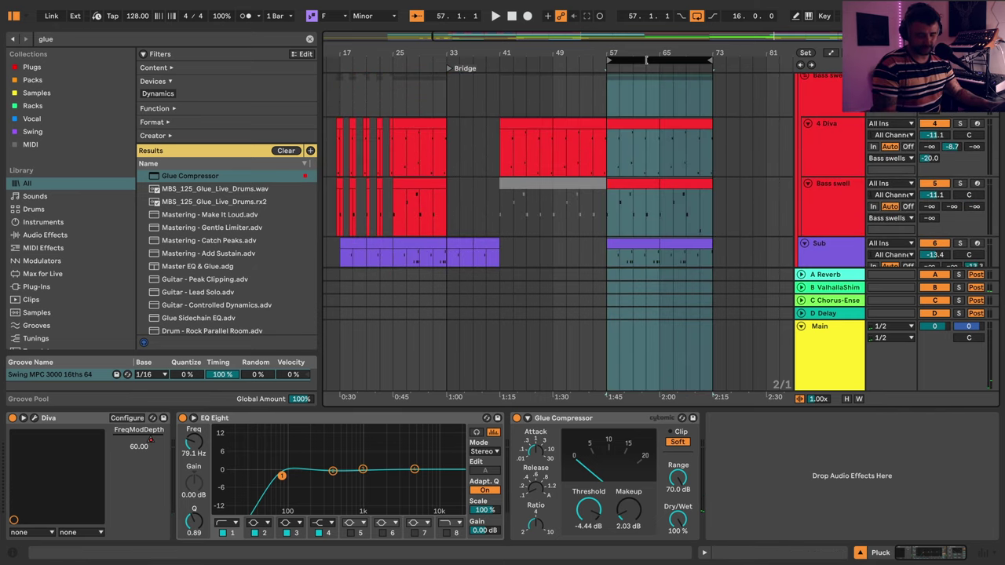
key(ctrl+d)
- Deactivate the duplicated Pluck clips between bars 73 and 89
click(660, 41)
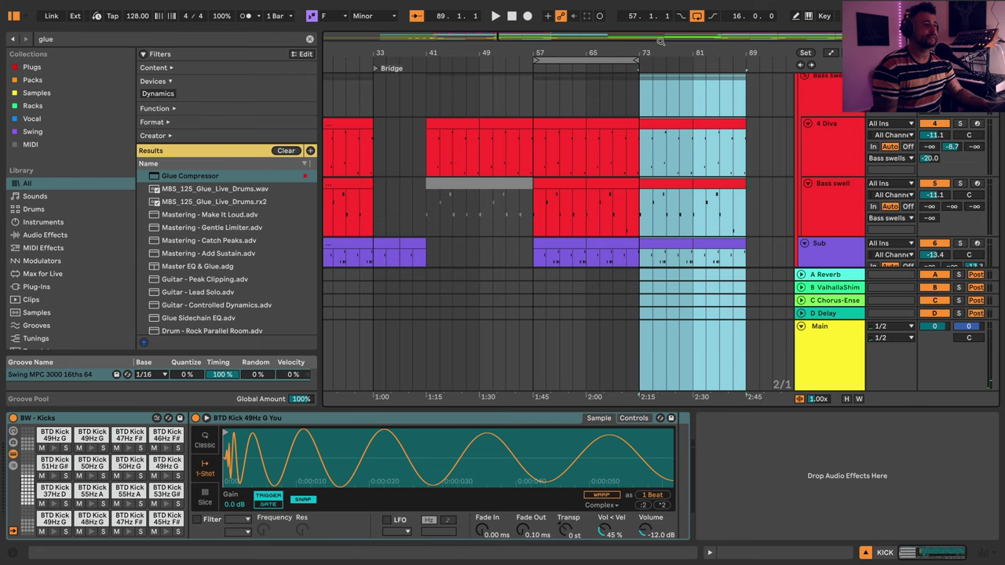
drag(658, 41, 547, 86)
scroll(529, 183, down, 4)
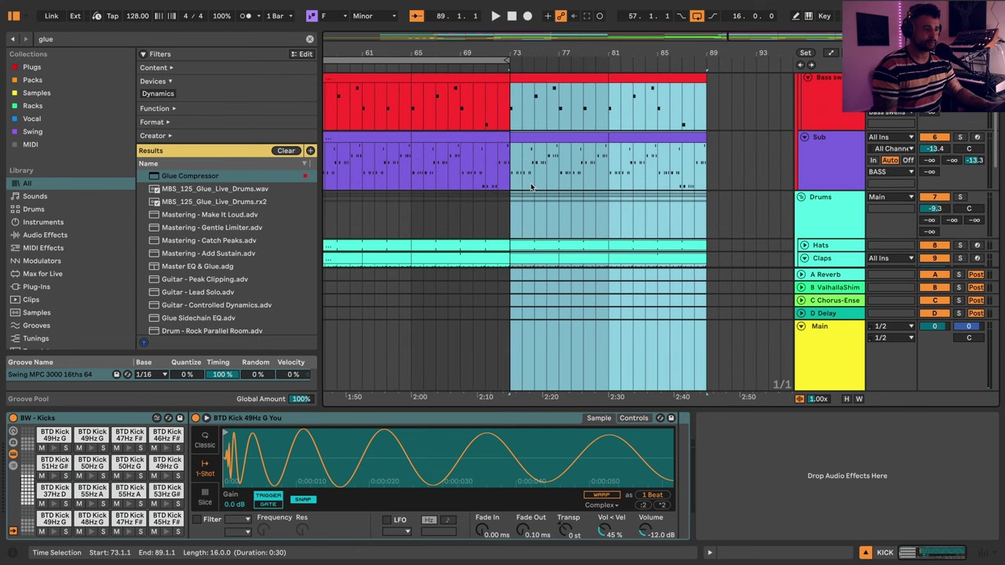
scroll(526, 206, up, 1)
scroll(525, 208, down, 4)
scroll(518, 208, down, 3)
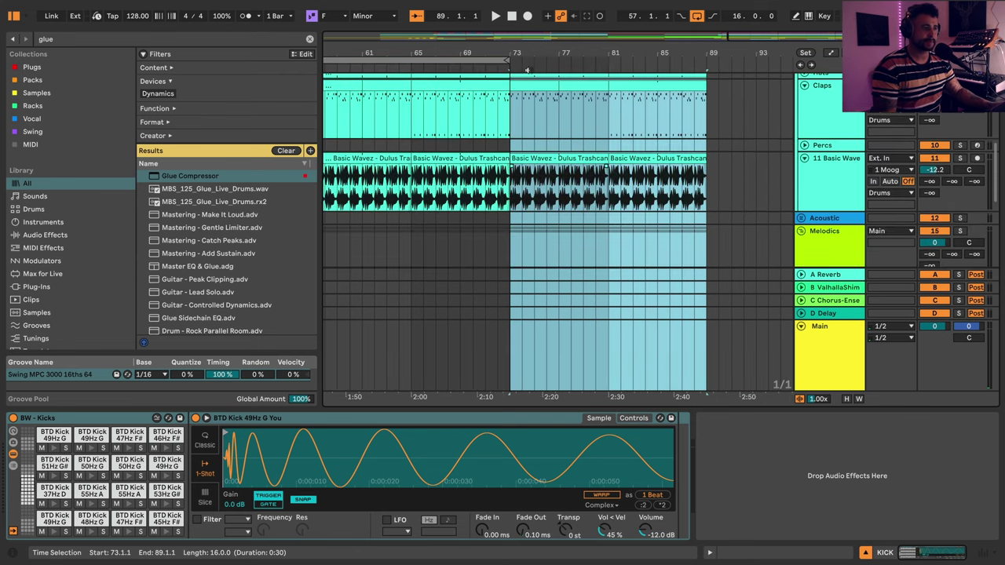
drag(533, 50, 606, 33)
scroll(646, 236, down, 8)
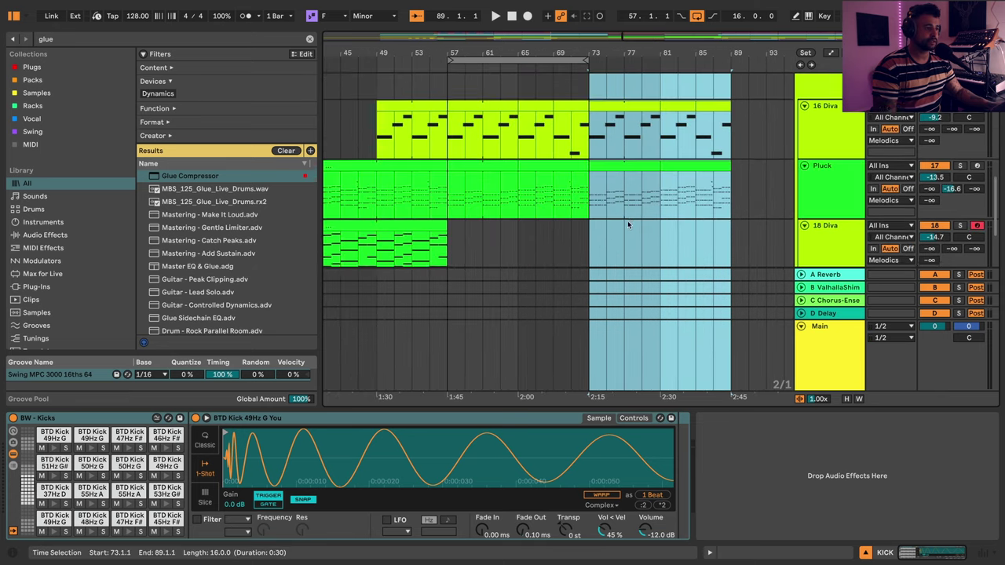
click(614, 127)
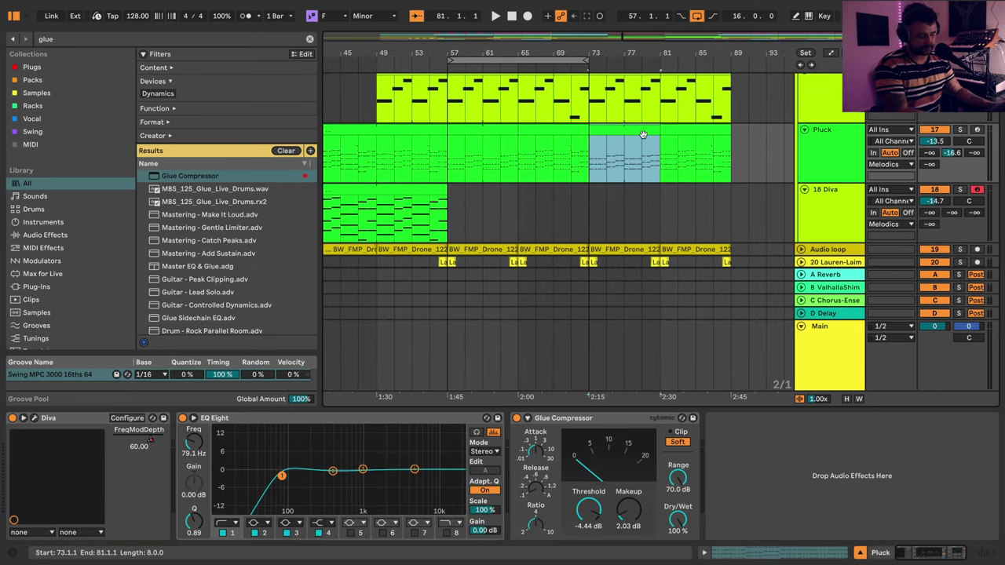
click(698, 130)
scroll(626, 127, up, 3)
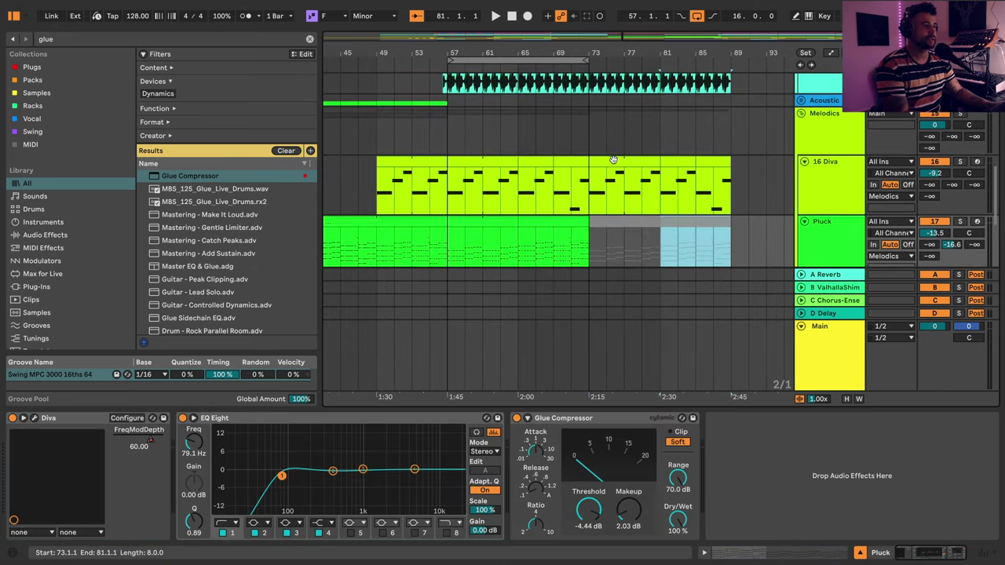
- Deactivate the duplicated 16 Diva clips between bars 73 and 89
click(614, 160)
key(0)
click(682, 161)
key(0)
click(709, 161)
key(0)
- Unfold track 22 and deactivate its two vocal atmosphere clips between bars 73 and 89
scroll(692, 184, down, 5)
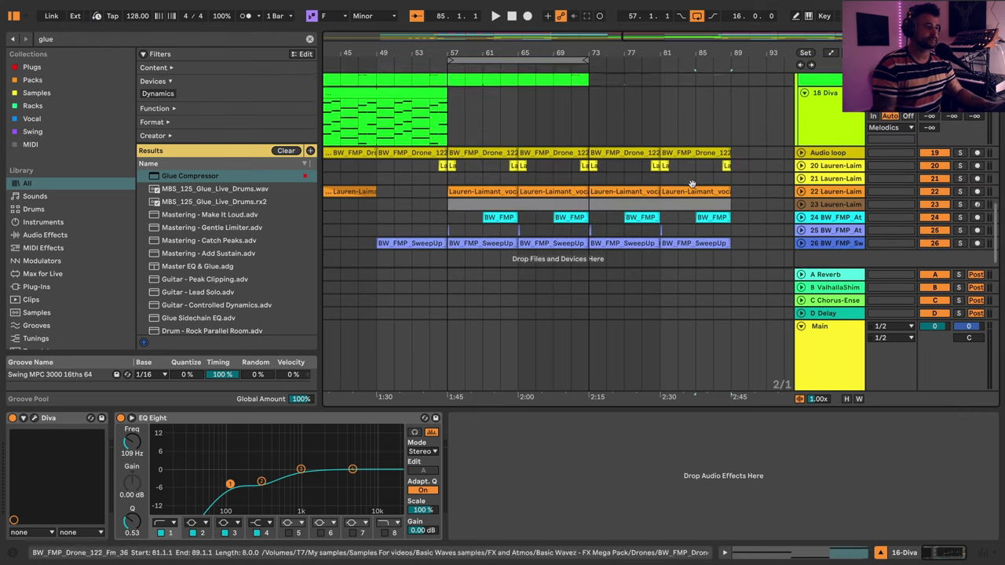
scroll(691, 184, down, 1)
click(800, 179)
scroll(666, 195, down, 1)
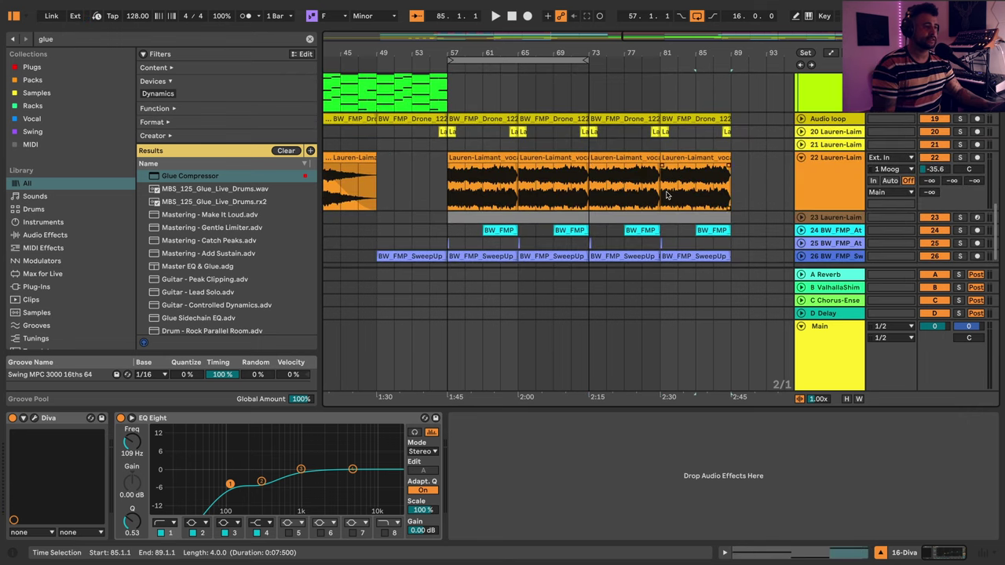
click(631, 158)
key(0)
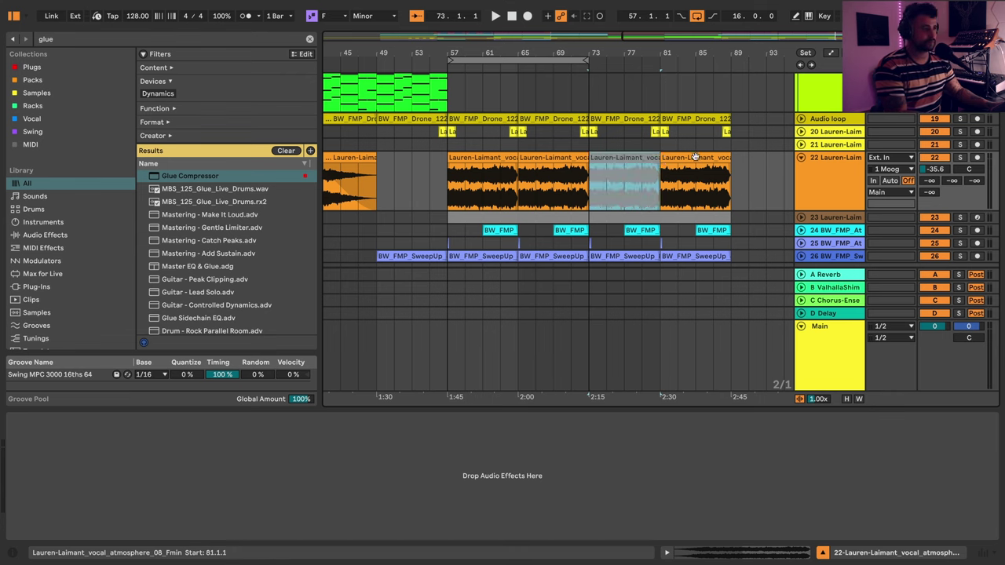
click(679, 157)
key(0)
key(0)
- Start playback from around bar 67 and extend the arrangement loop's end to bar 89
click(536, 80)
key(space)
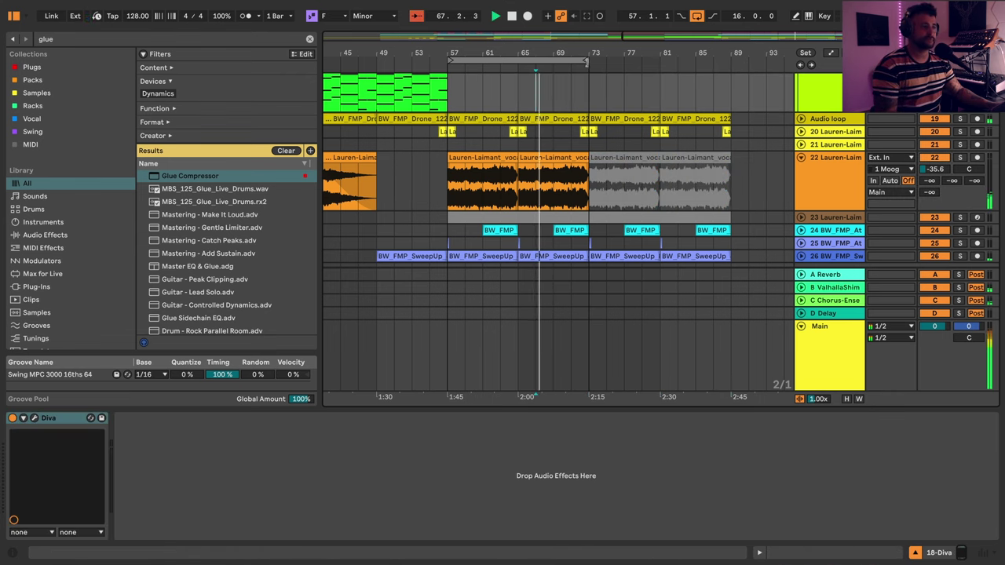
drag(586, 61, 731, 81)
scroll(749, 196, down, 1)
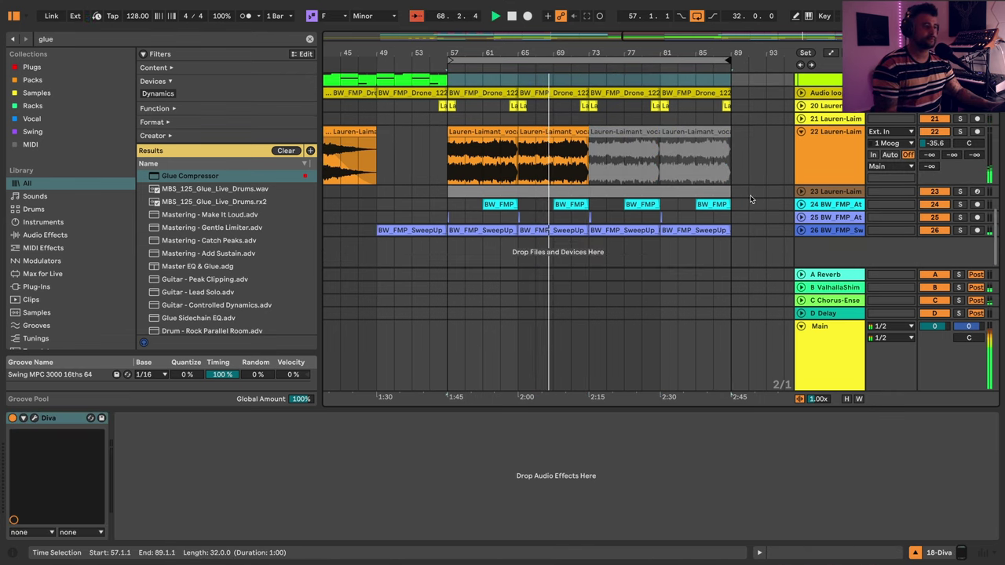
scroll(705, 182, up, 1)
- Listen to the extended section while examining the Audio loop clips at bars 73–89 and the Claps clips at bars 65–89
click(669, 117)
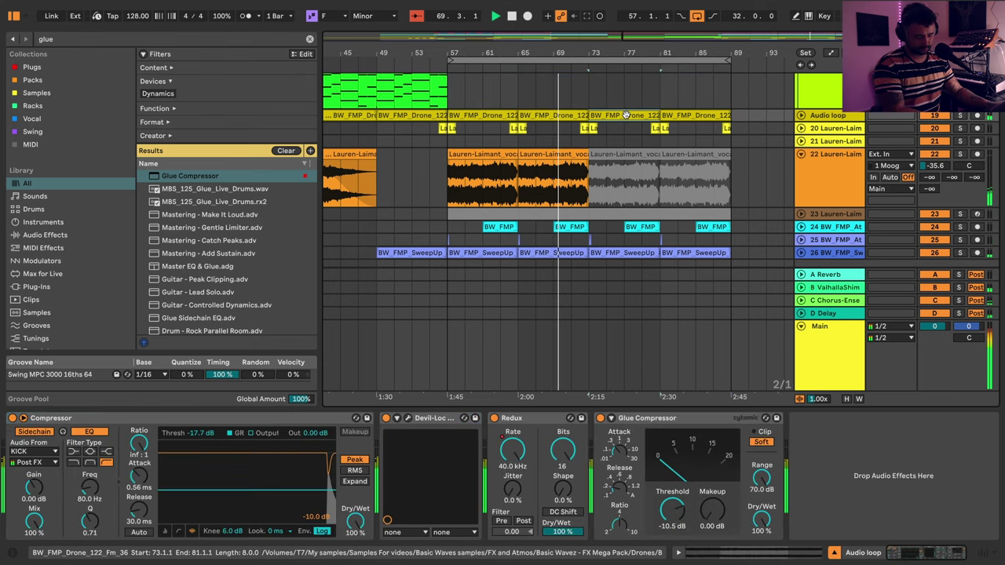
scroll(628, 173, up, 8)
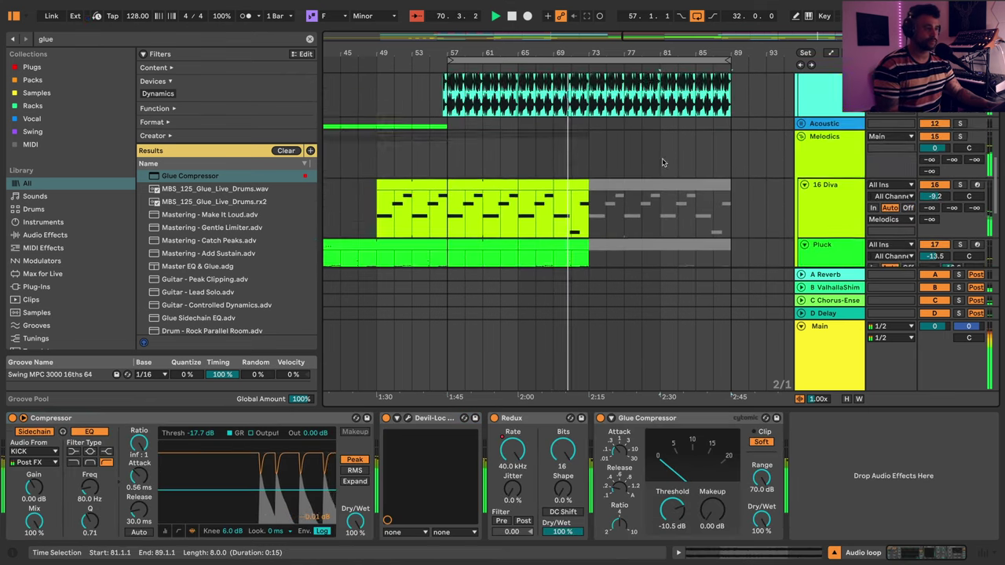
scroll(619, 202, up, 4)
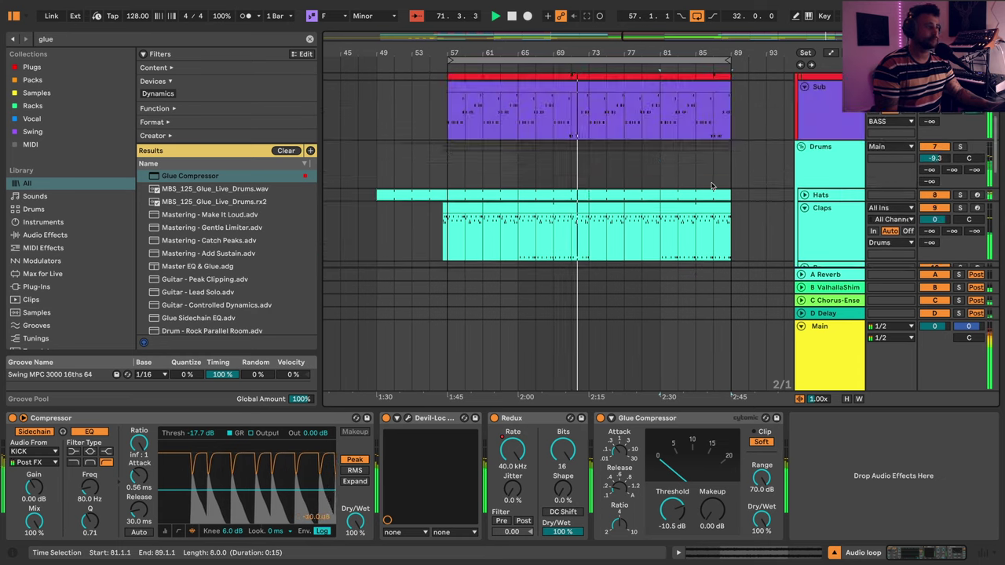
click(583, 206)
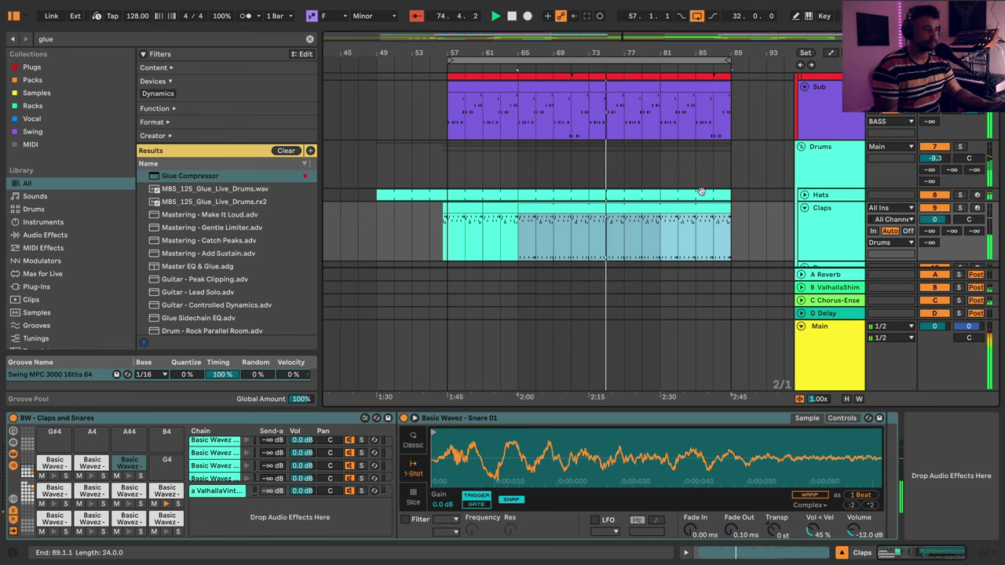
scroll(682, 154, up, 3)
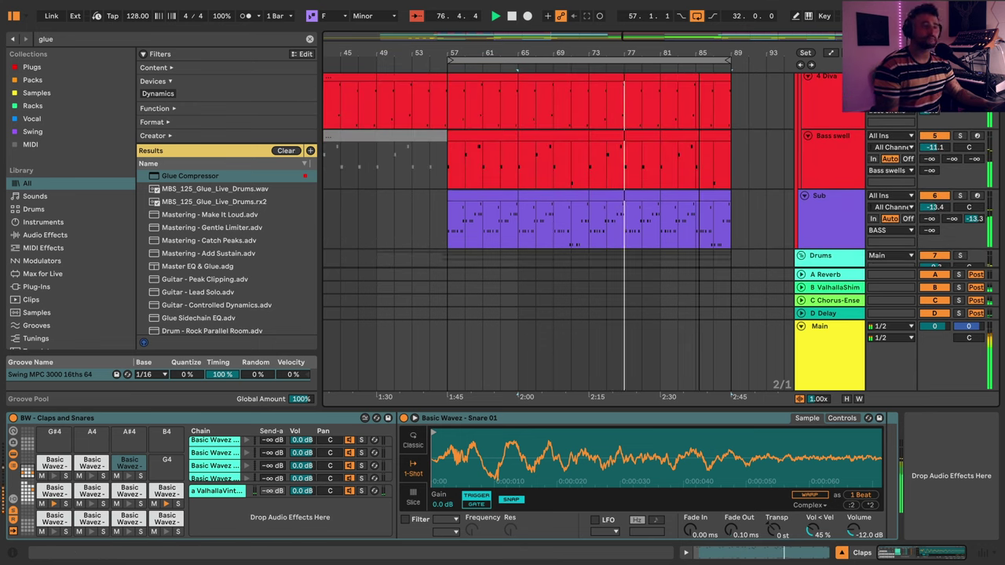
drag(681, 52, 666, 70)
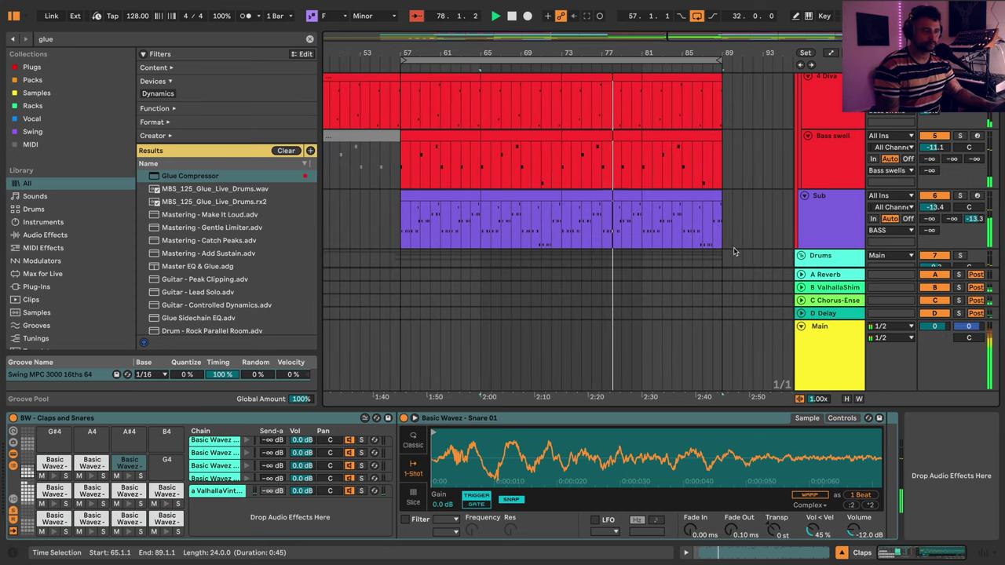
- Reactivate the Pluck track's deactivated section between bars 81 and 89
scroll(734, 251, down, 10)
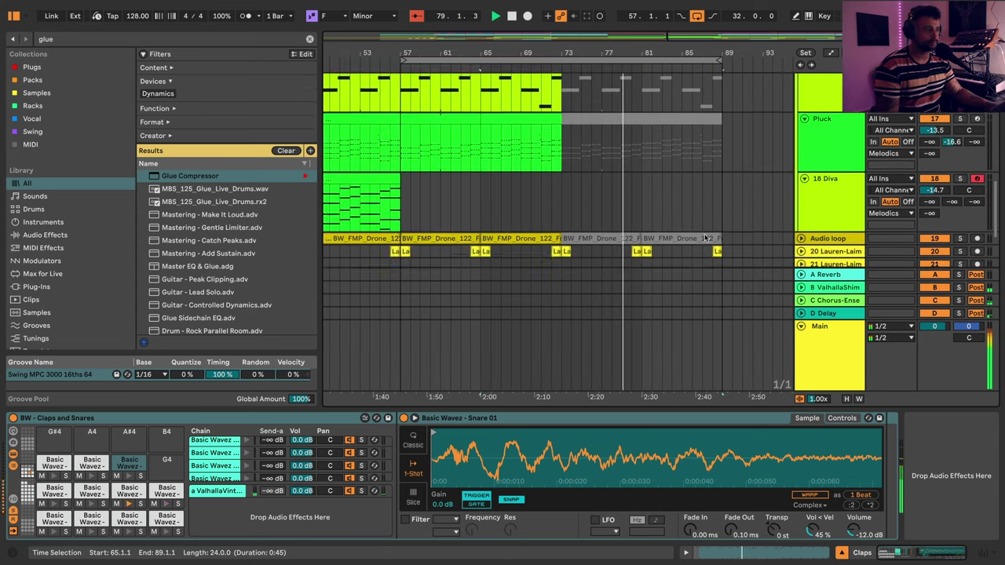
scroll(705, 237, down, 3)
scroll(667, 228, up, 7)
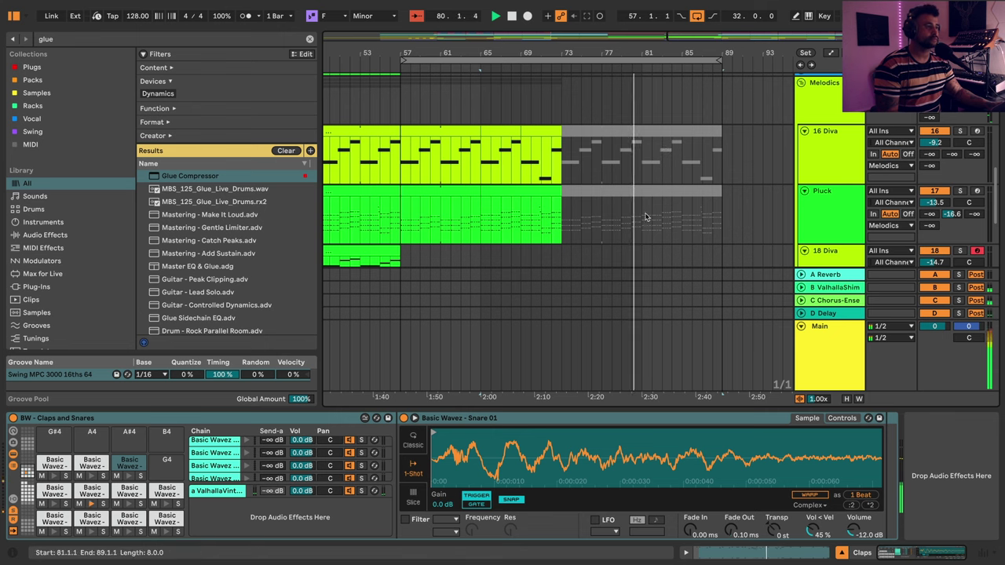
drag(645, 216, 721, 224)
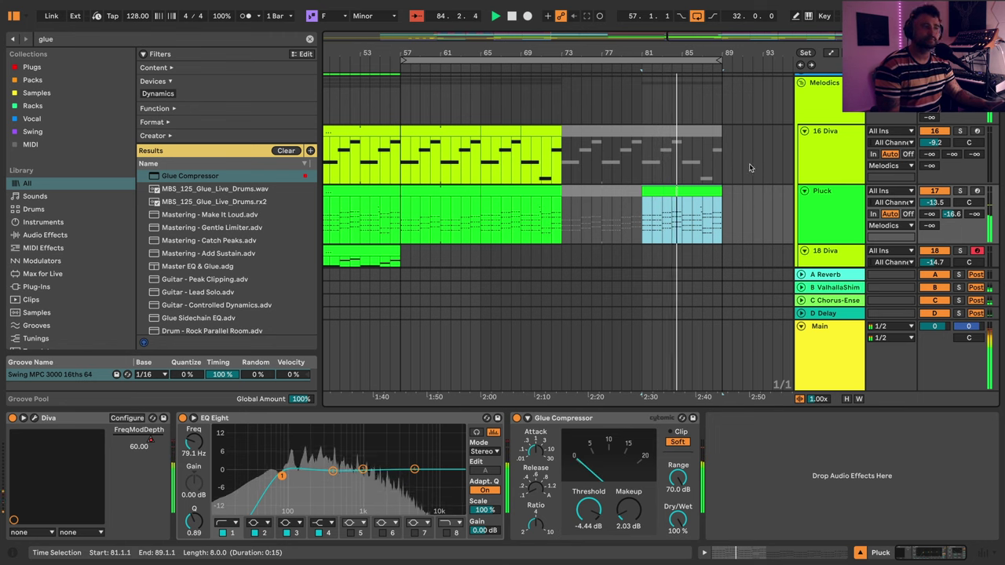
- Stop playback, open the reactivated Pluck clip's notes and restrict the note editor to the F minor scale
key(space)
double_click(704, 194)
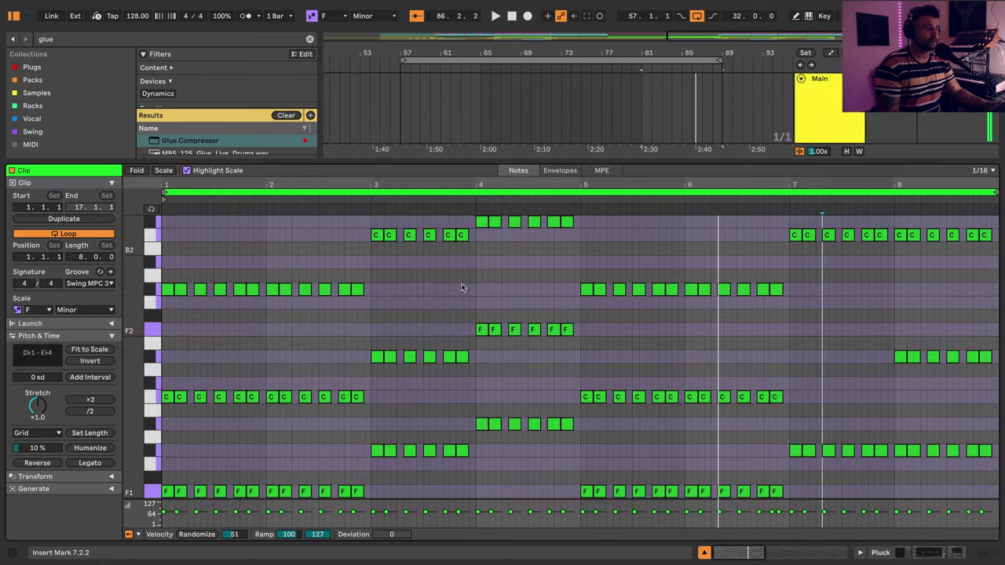
click(163, 170)
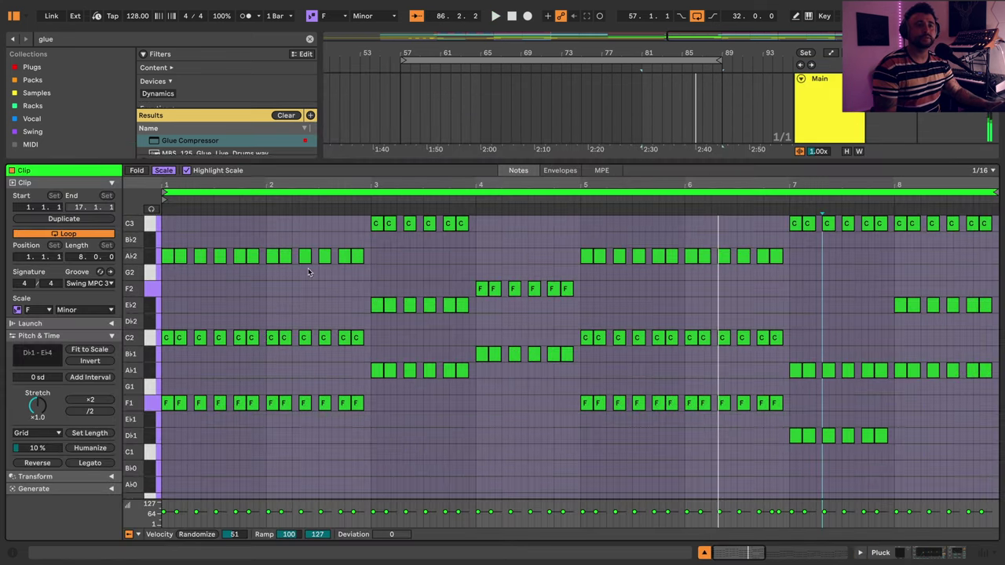
scroll(217, 357, up, 3)
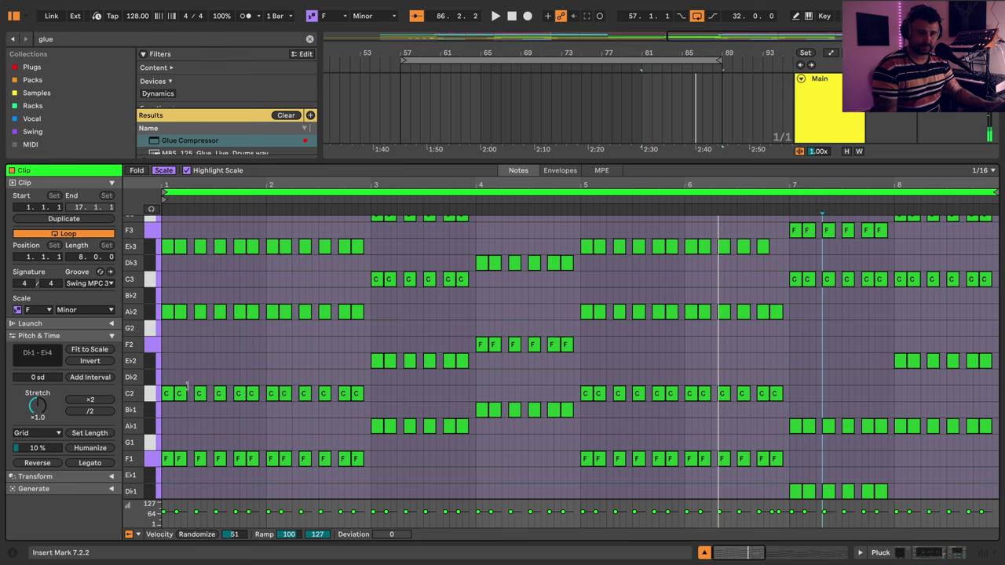
drag(236, 185, 263, 229)
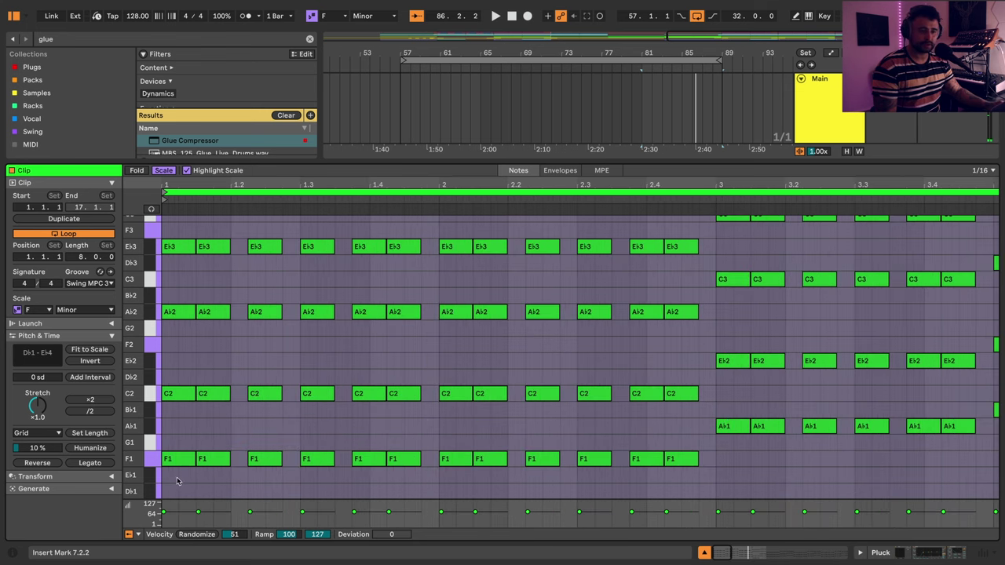
- Duplicate the F1 notes of the clip's bars 1–2, raise the copies to C3 and shift them one sixteenth later
drag(175, 476, 676, 346)
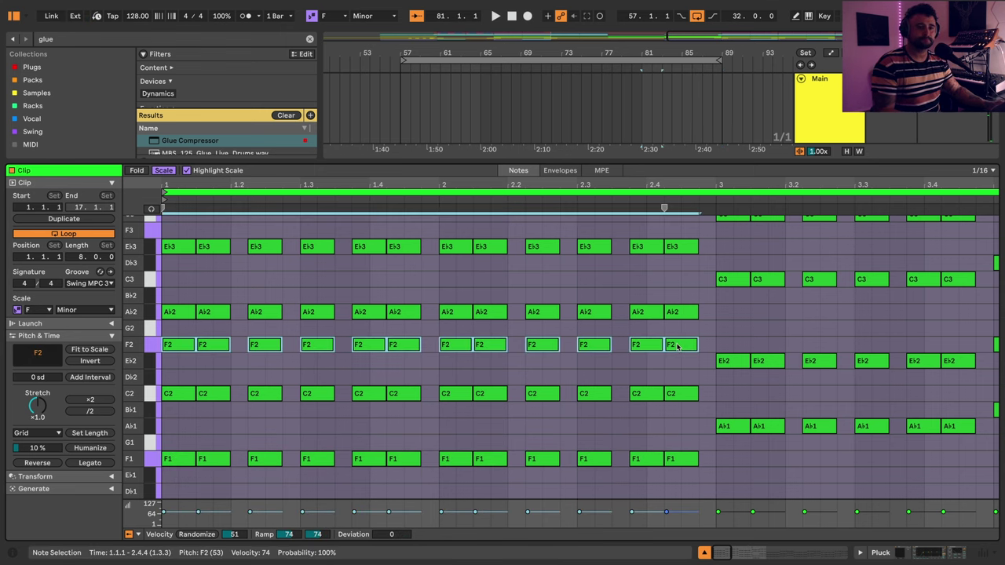
key(Up)
key(Up)
key(Up)
key(Up)
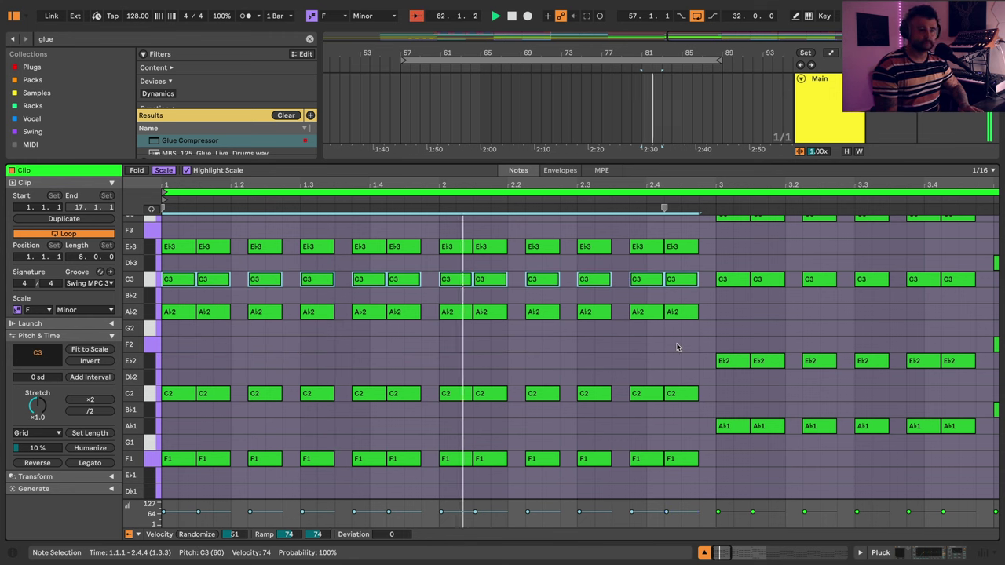
key(Right)
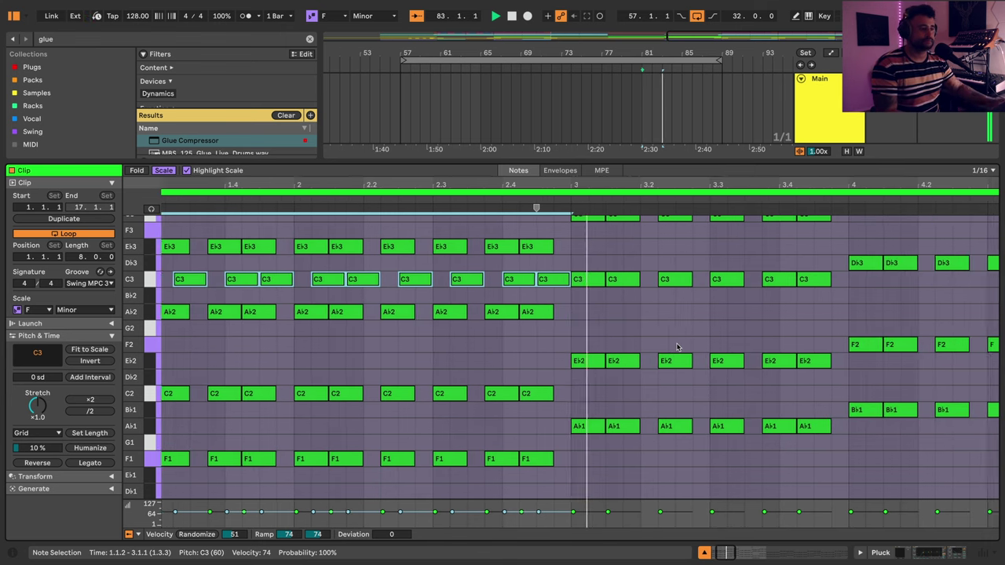
- Add a copy of bar 3's A♭1 notes at E♭3, offset one sixteenth later, matching the added C3 line
drag(789, 189, 322, 215)
key(plus)
key(plus)
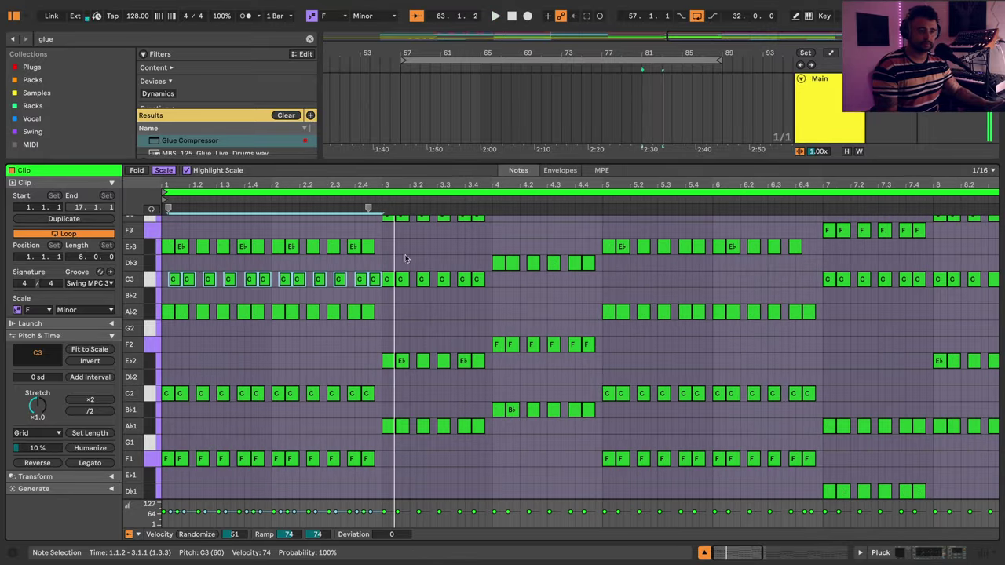
drag(385, 441, 480, 431)
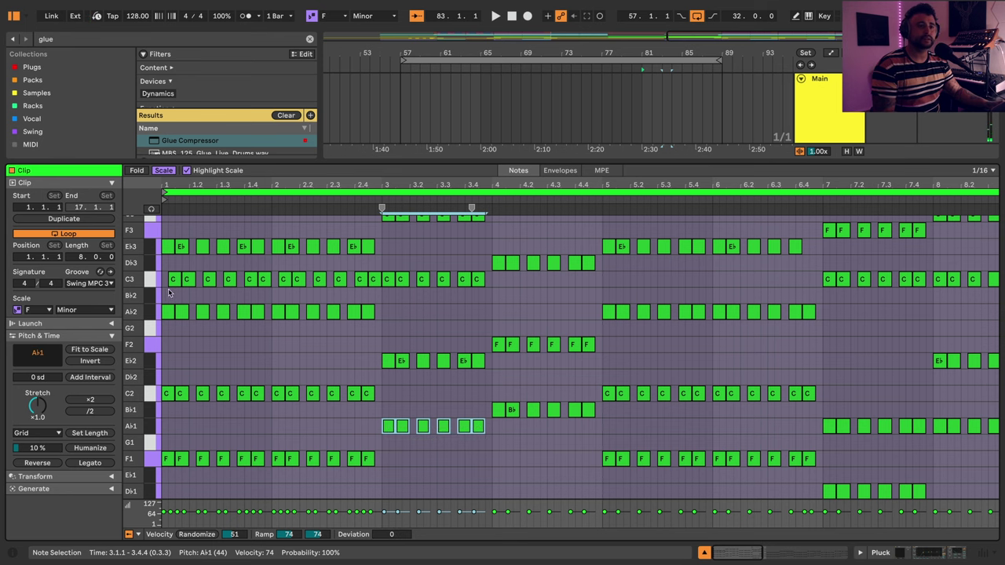
drag(168, 289, 350, 291)
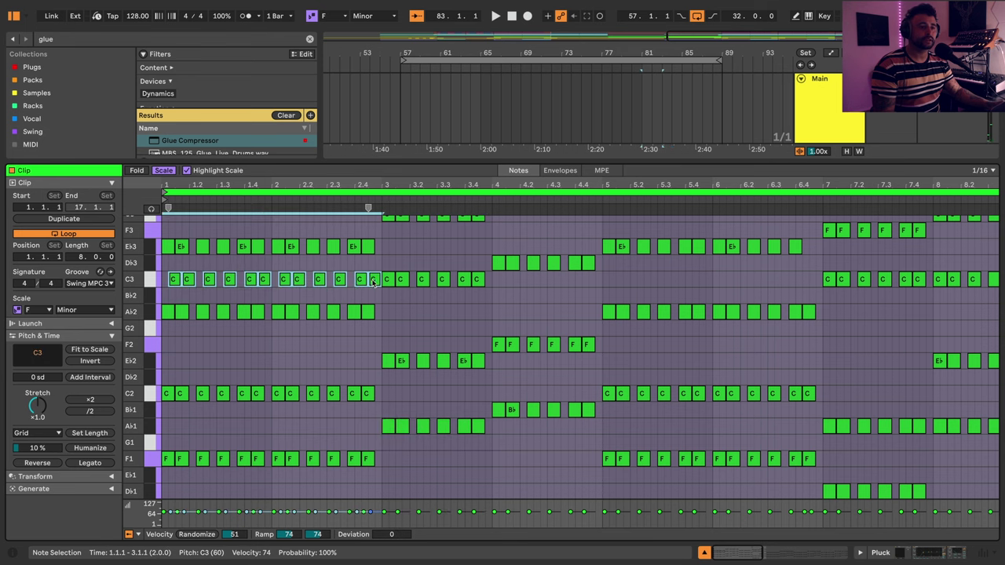
click(189, 295)
drag(165, 294, 380, 281)
drag(276, 293, 483, 247)
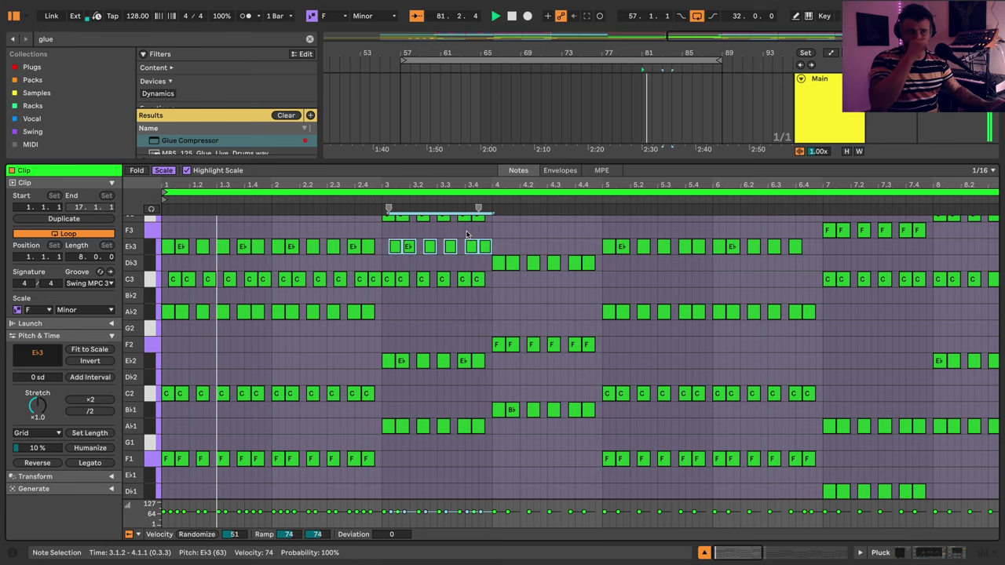
scroll(518, 242, up, 1)
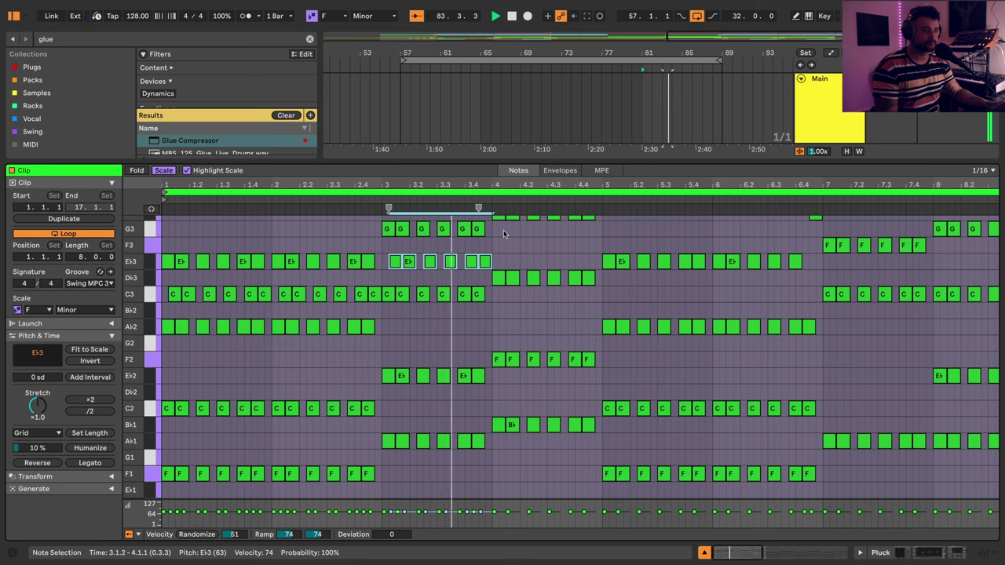
- Duplicate the selected E♭3 notes from bar 3 into bar 4 and transpose the copies up to F3
key(ctrl+d)
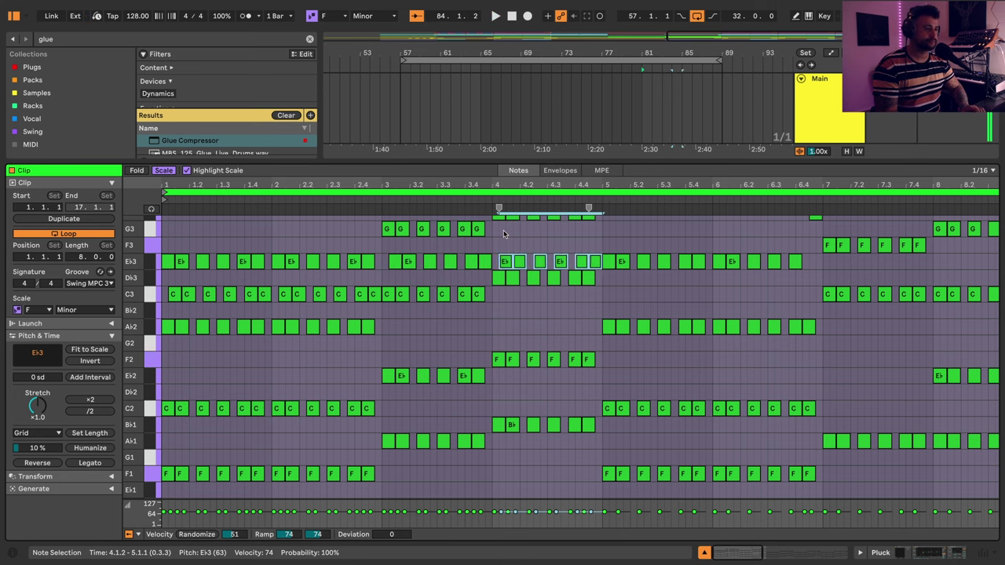
key(Up)
key(Right)
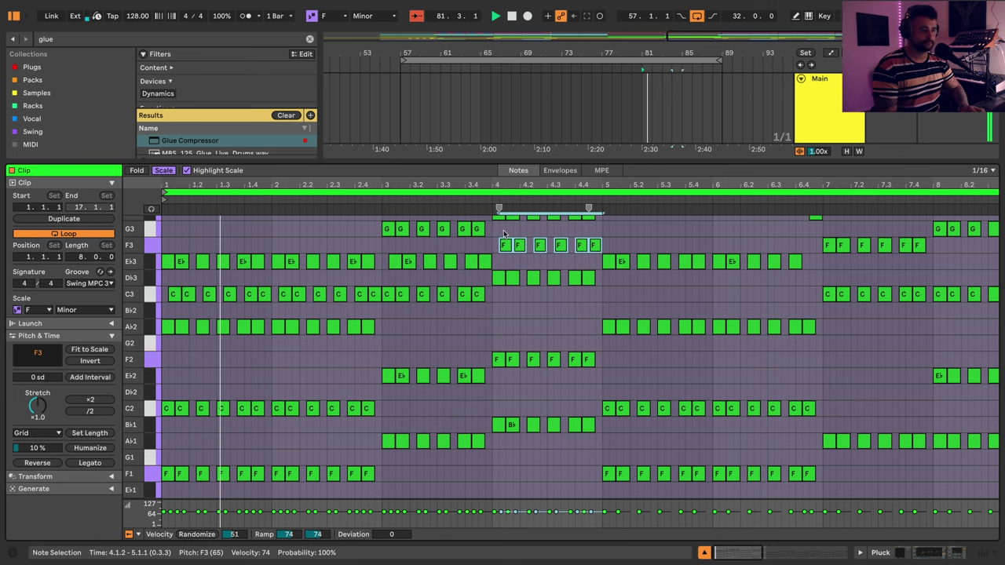
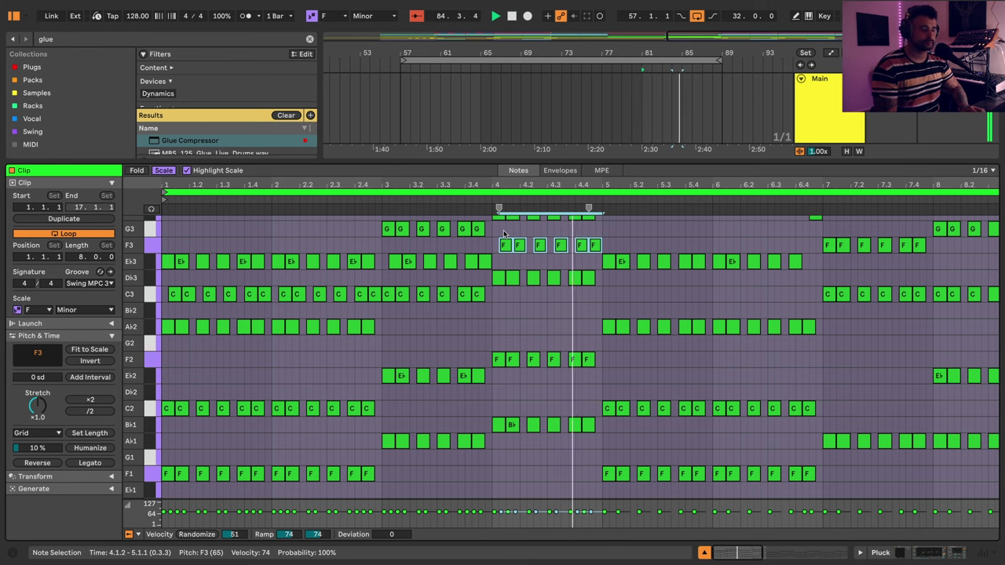
- Try the bar 4 copies at B♭2, then settle them on E♭3
key(Down)
key(Down)
key(Down)
key(Down)
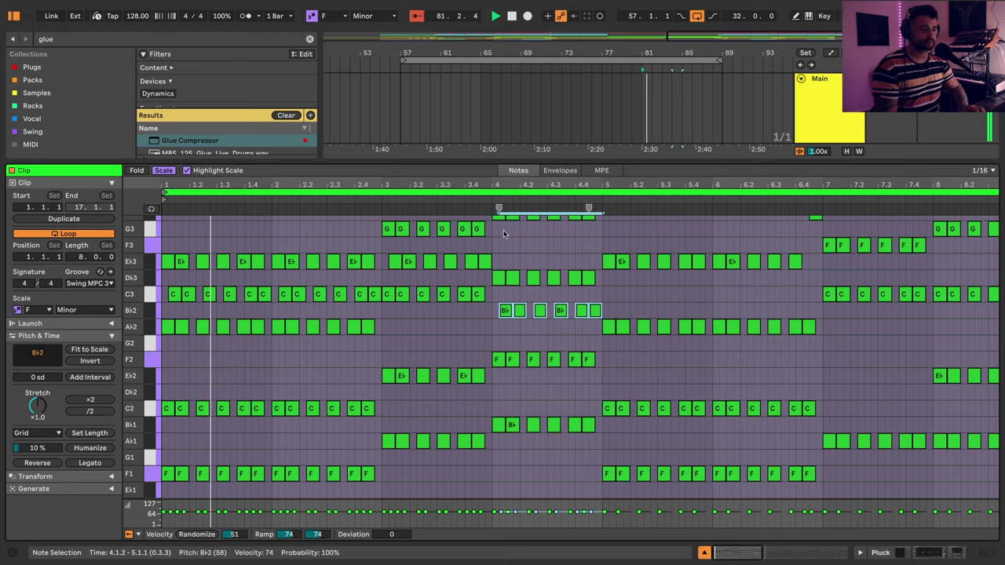
key(Up)
key(Up)
key(Up)
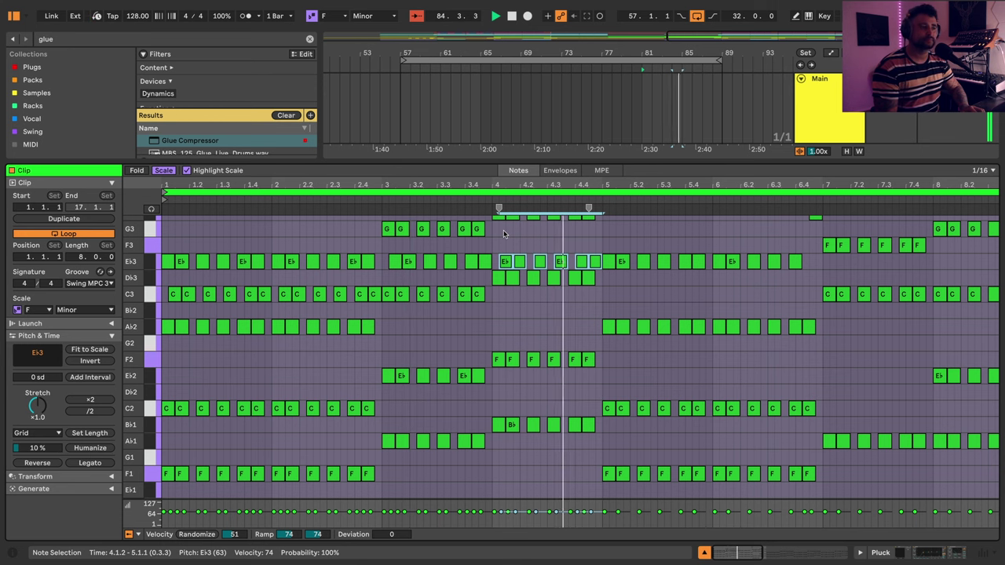
- Duplicate the bar 4 E♭3 notes into bar 5, start them at 5.1.2, lower them to C3 and play back the pattern
key(ctrl+d)
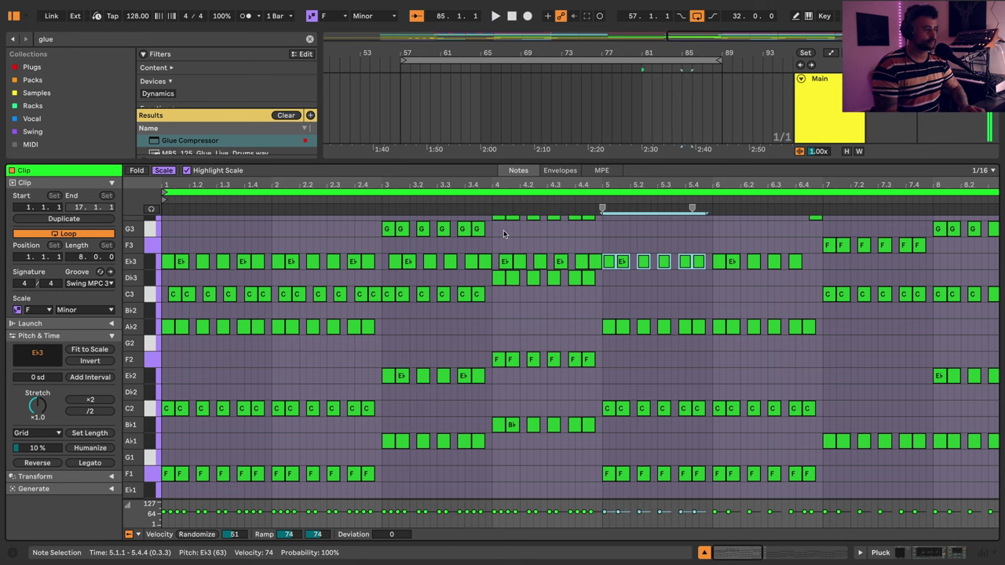
key(Up)
key(Up)
key(Down)
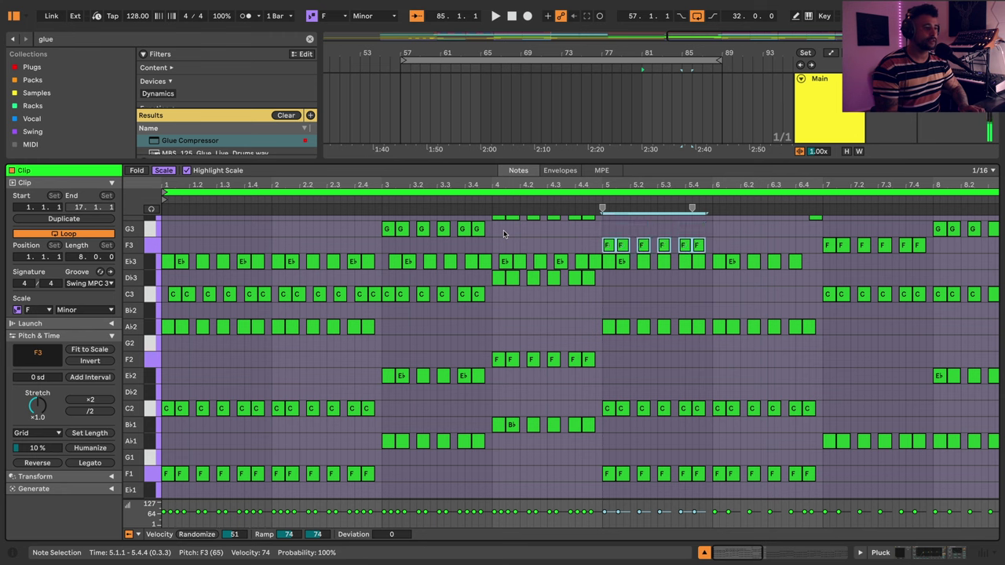
key(Right)
key(Up)
key(Down)
key(Down)
key(Down)
key(Down)
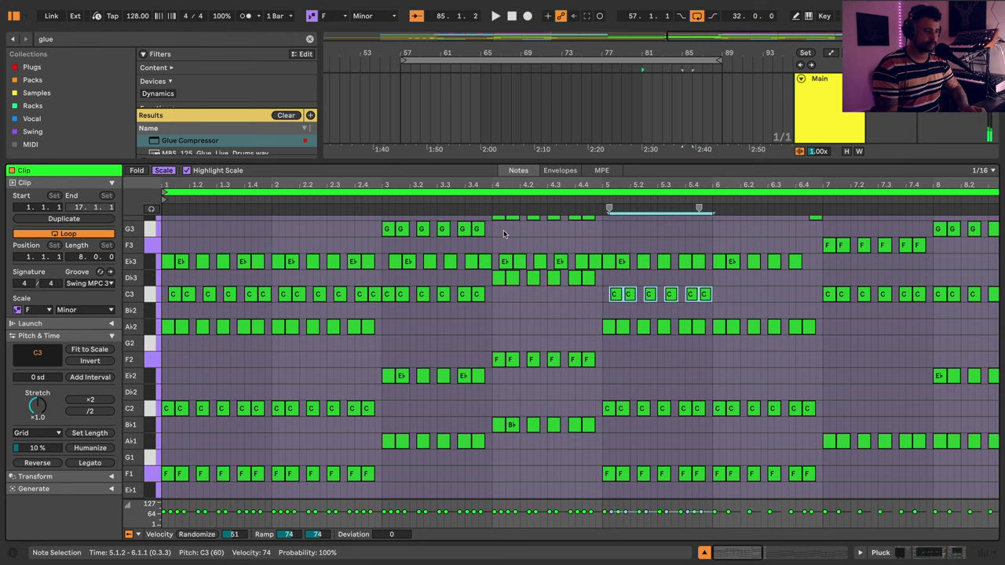
key(space)
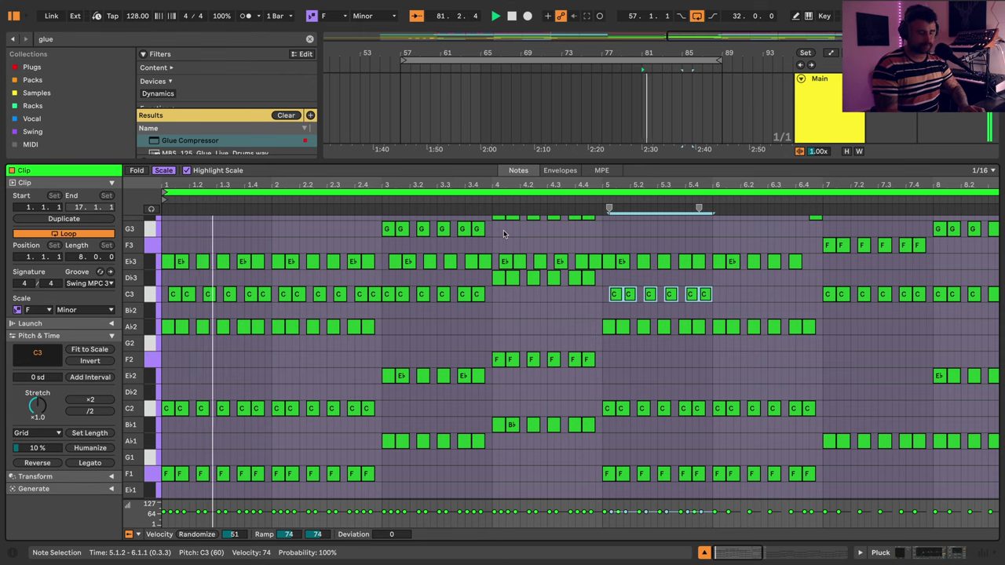
- Duplicate the offbeat C3 notes into bar 6, then copy the pattern at E♭3 into bars 7 and 8
key(ctrl+d)
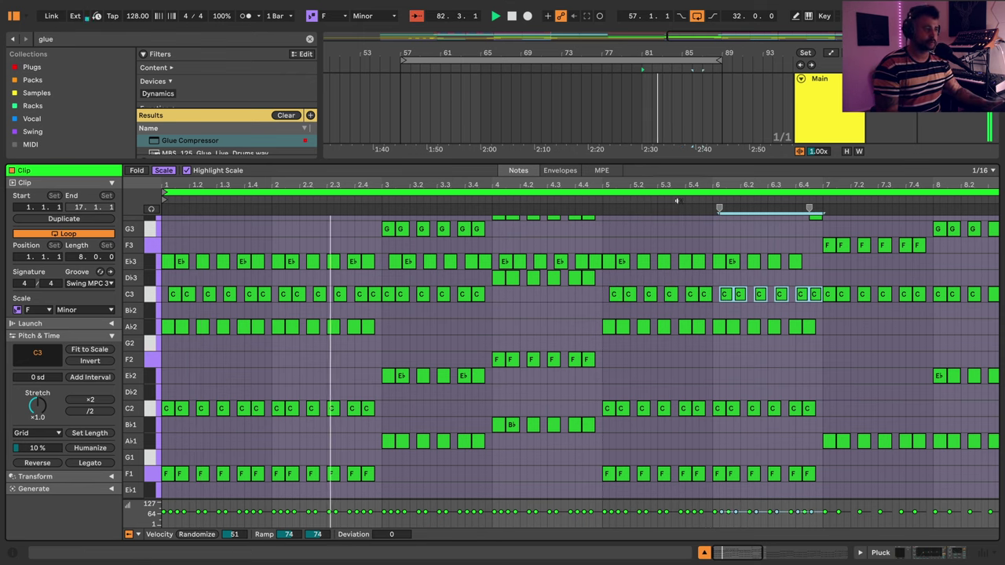
scroll(527, 295, right, 5)
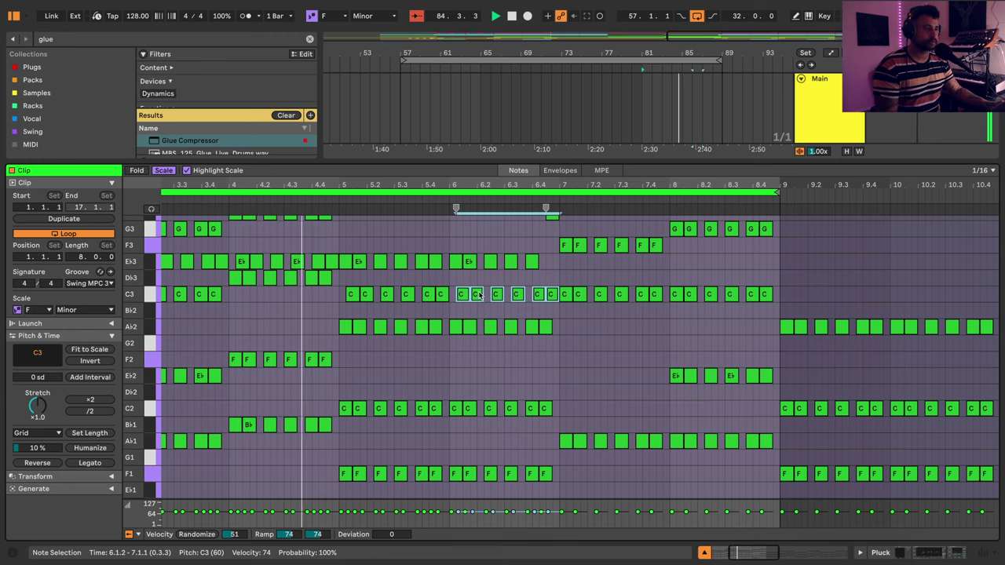
drag(479, 295, 595, 267)
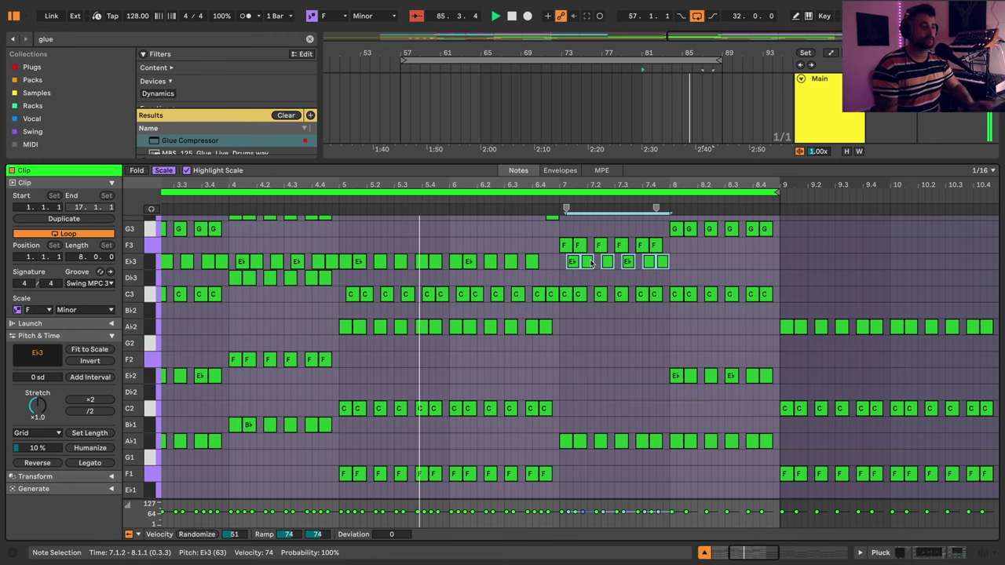
key(ctrl+d)
key(Right)
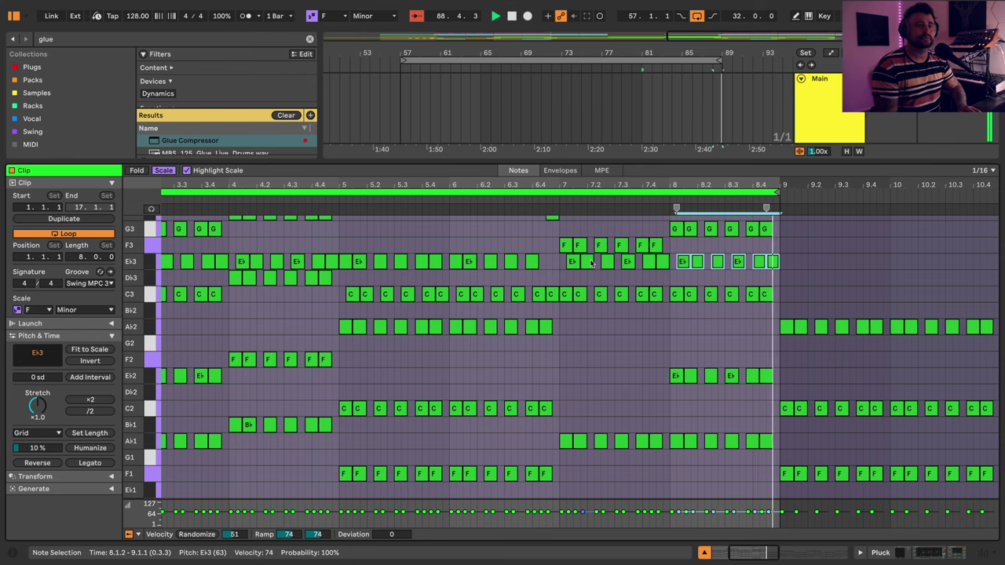
- Return to the arrangement, stop playback and open the 4 Diva bass swell clip at bar 79 for note editing
key(shift+Tab)
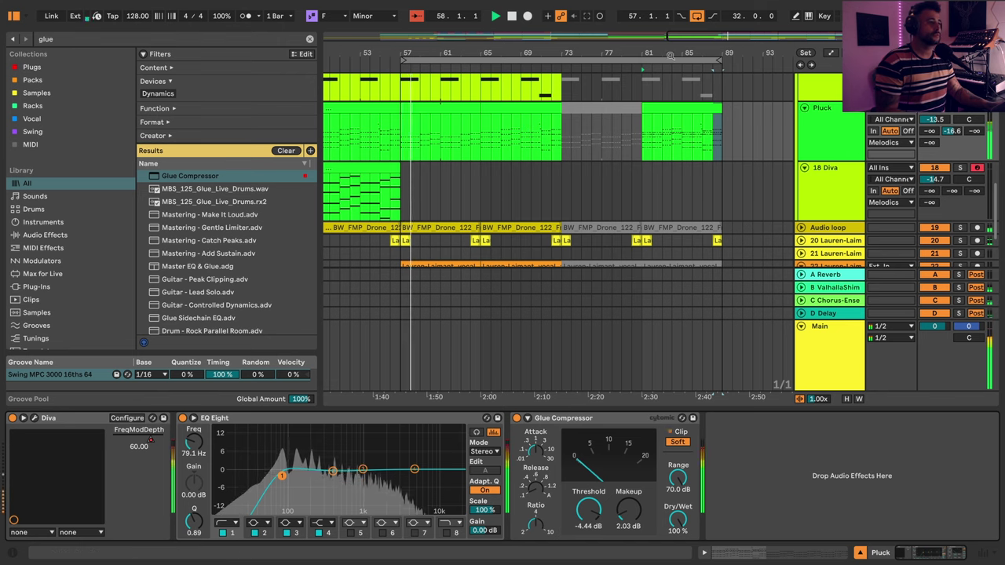
key(space)
scroll(588, 139, up, 3)
click(581, 139)
scroll(595, 137, up, 8)
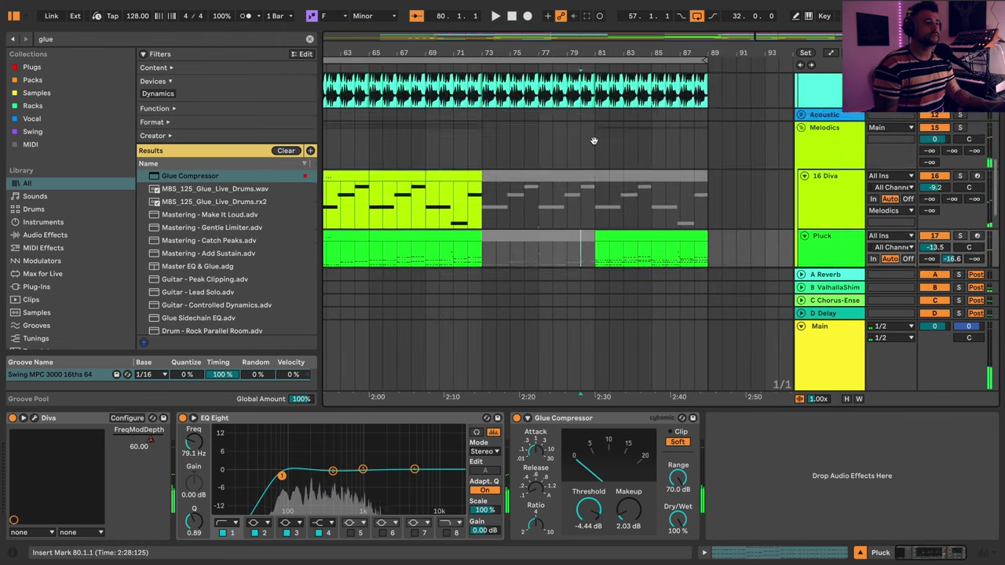
scroll(601, 133, up, 3)
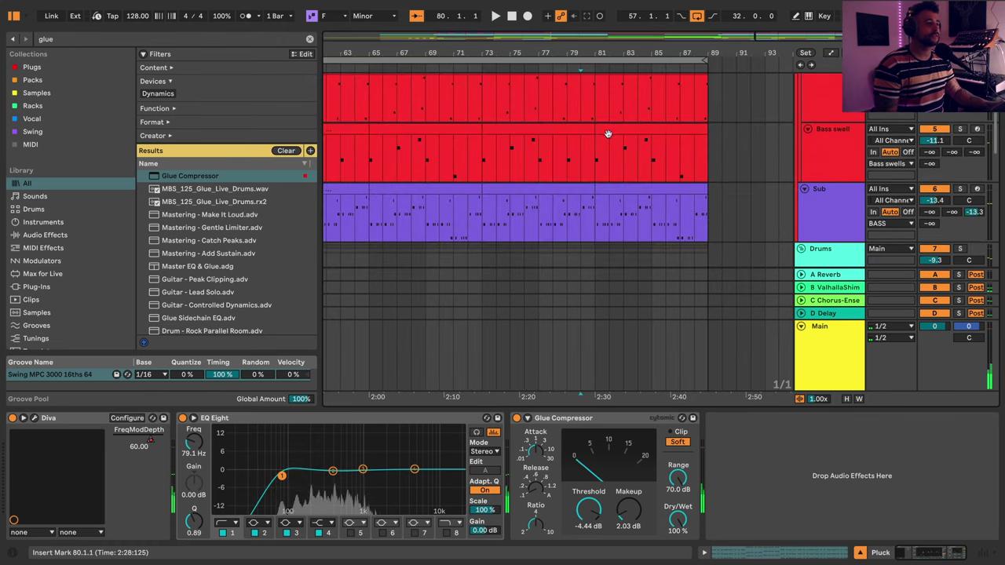
click(570, 212)
scroll(581, 154, up, 2)
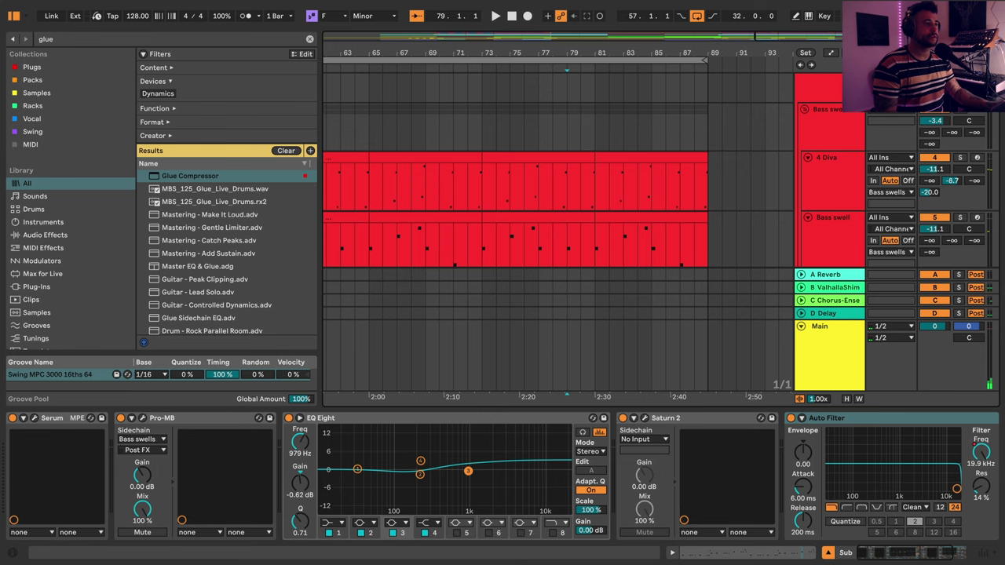
scroll(581, 148, up, 3)
click(578, 171)
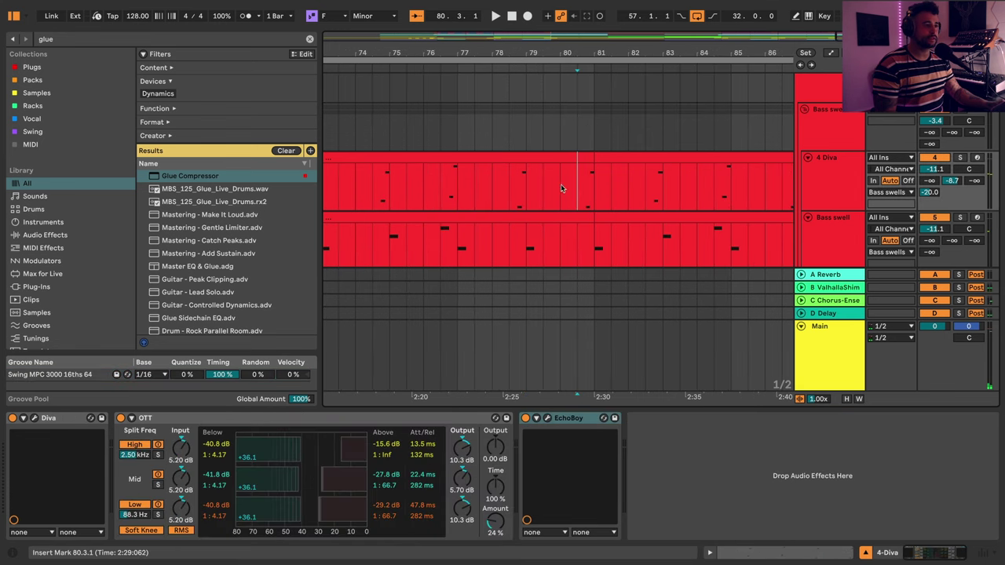
click(526, 181)
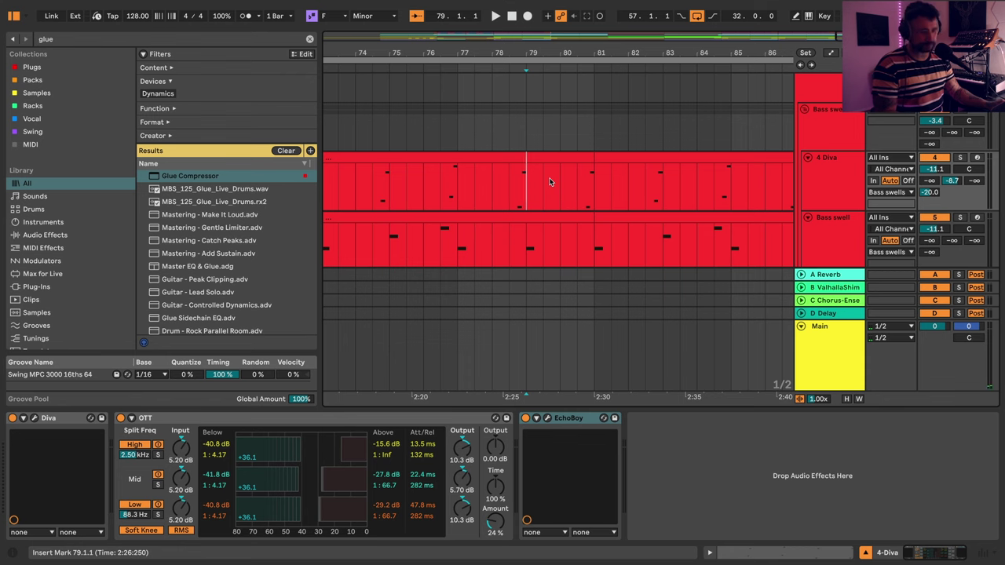
click(561, 158)
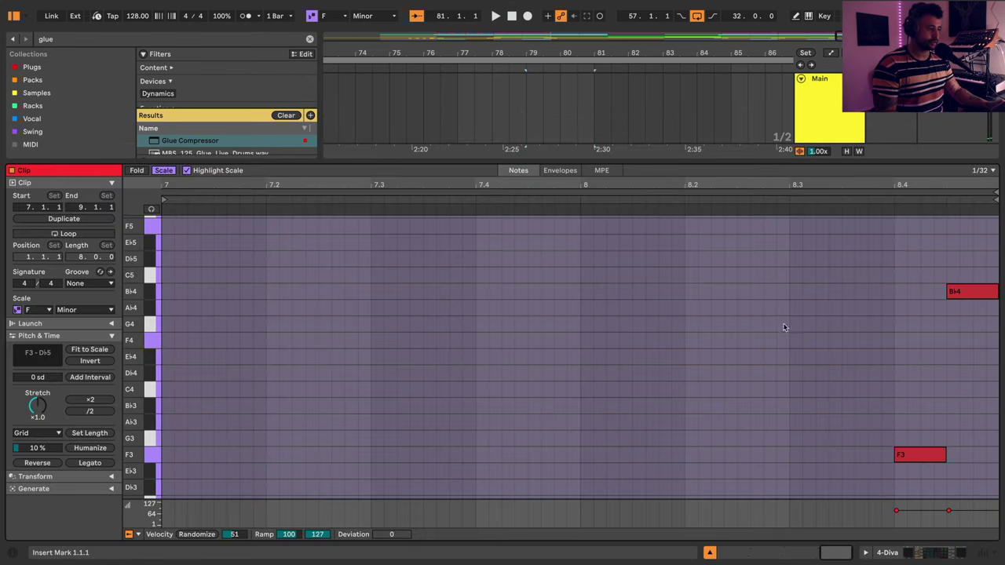
- Add an F3 note at beat 8.3 in the 4 Diva clip and lengthen it to one beat, ending at 8.4
double_click(793, 456)
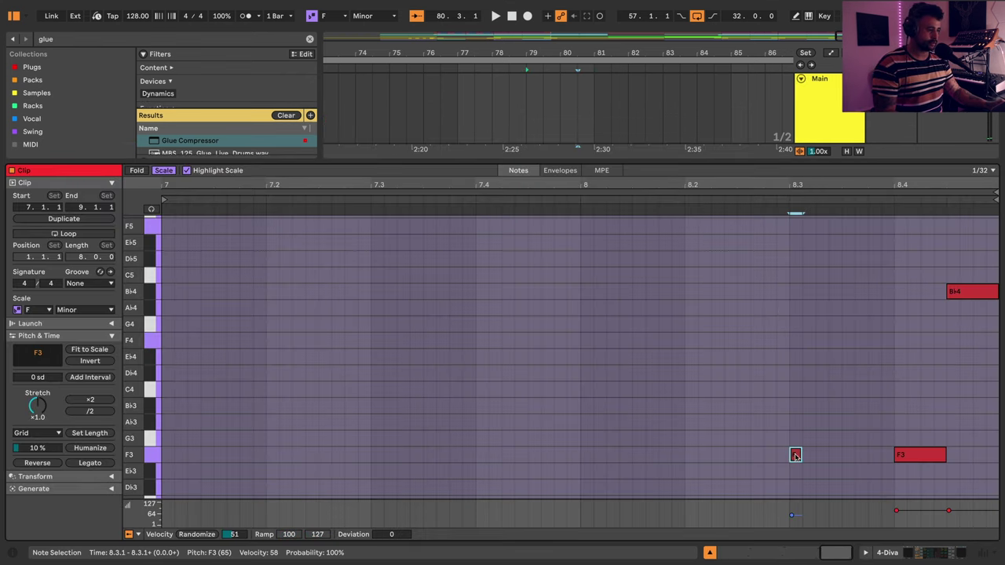
key(space)
drag(798, 454, 899, 456)
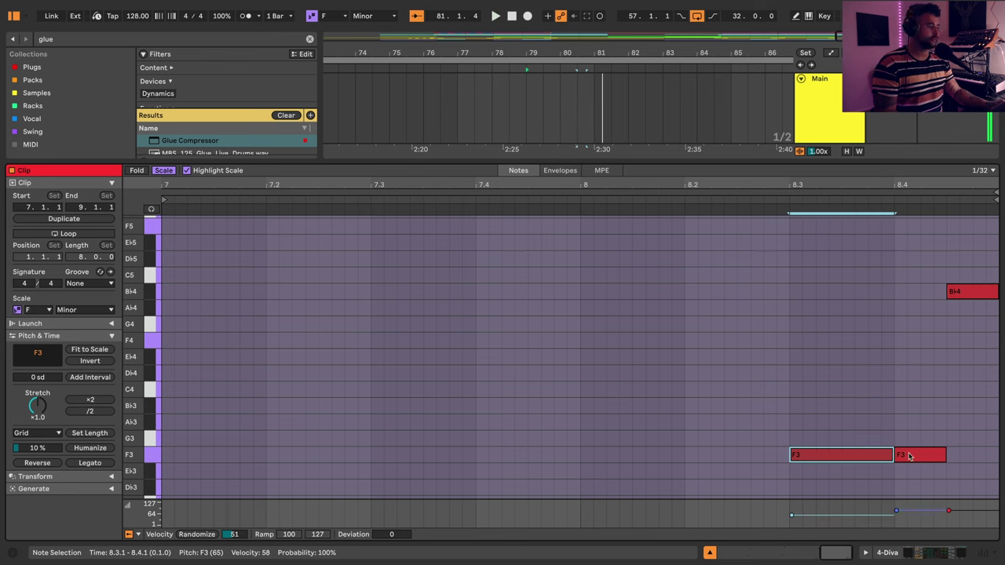
- Transpose the existing F3 note at beat 8.4 to F4, auditioning it at F5 first
click(908, 456)
key(shift+Up)
key(shift+Up)
key(space)
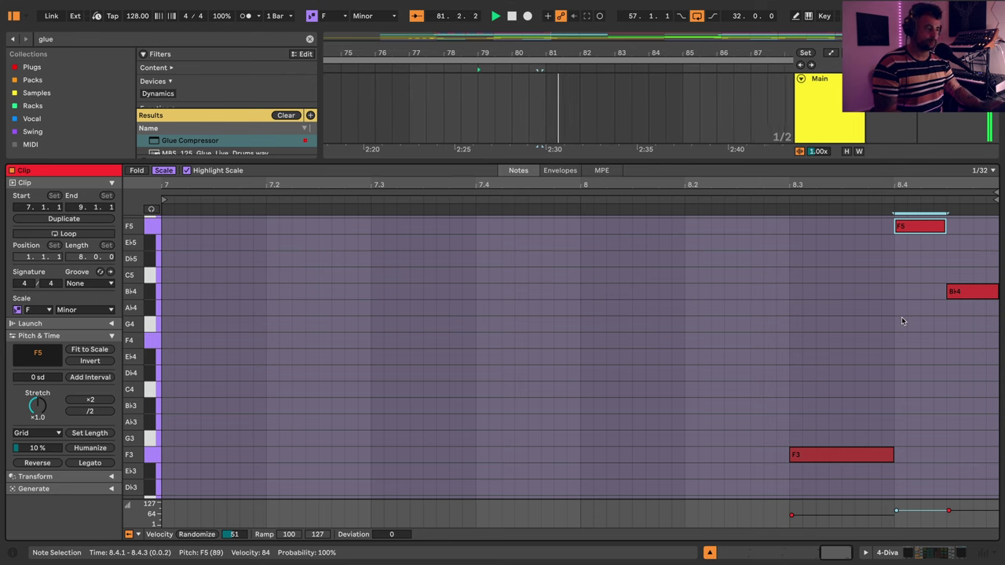
key(shift+Down)
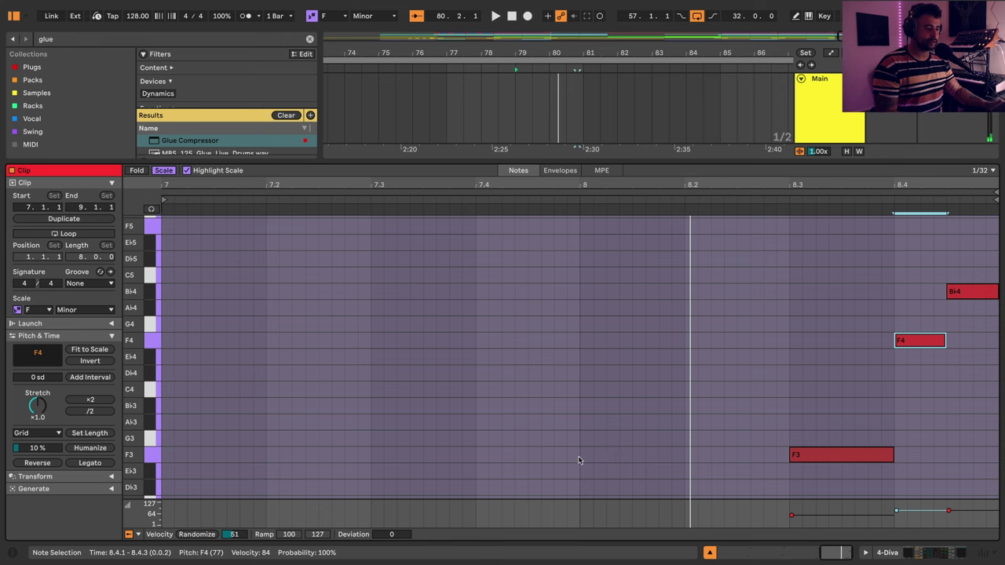
- Play back the clip and raise the velocity of the new F3 note at beat 8.3
key(space)
click(841, 457)
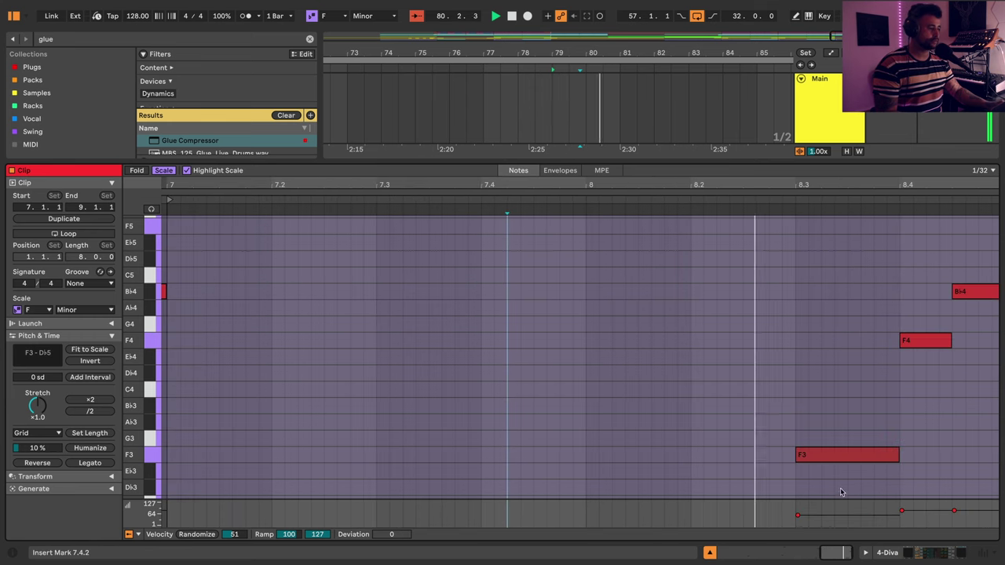
click(845, 459)
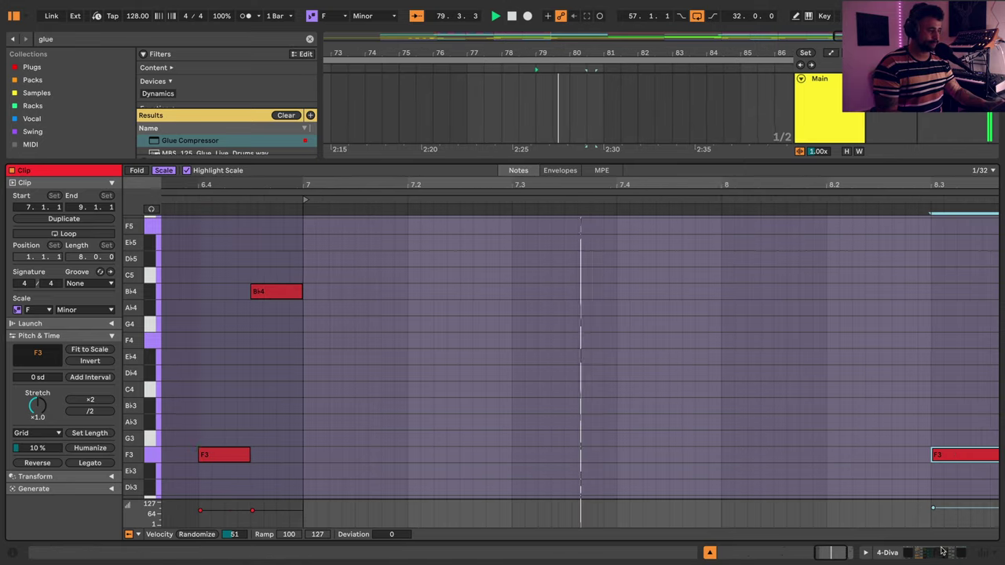
- Lower the OTT Amount on the 4 Diva track to 15 % and audition the change
key(shift+Tab)
mouse_move(494, 522)
mouse_down()
mouse_move(495, 478)
mouse_move(494, 530)
mouse_up()
key(space)
key(space)
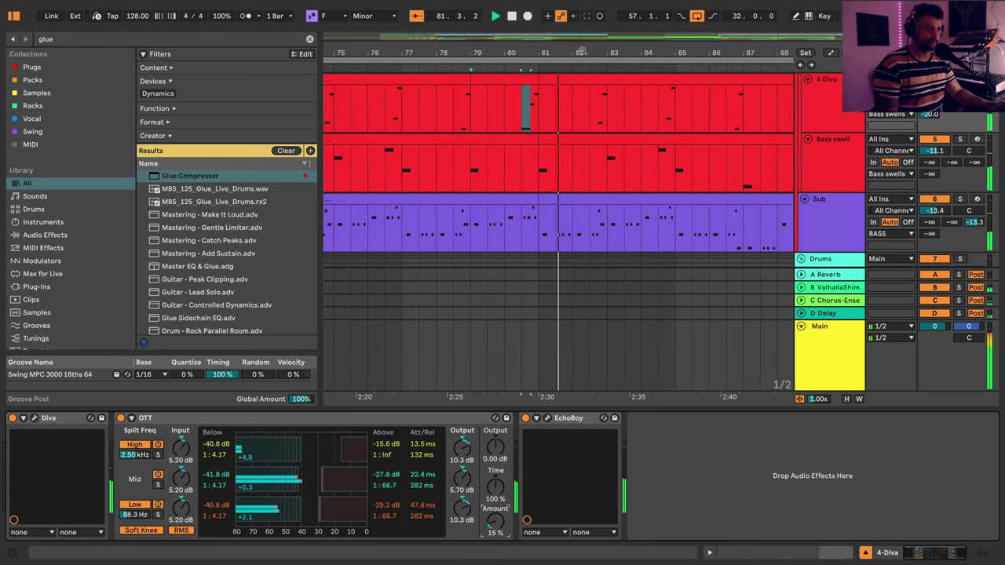
- Play the arrangement from bar 55 to review the transition into the section starting at bar 57
drag(582, 52, 628, 18)
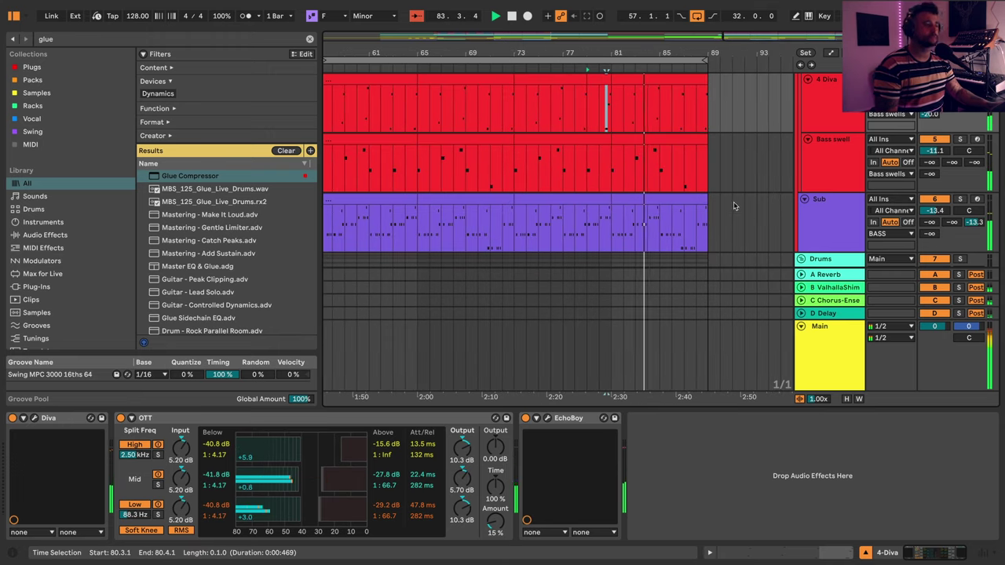
scroll(731, 202, up, 3)
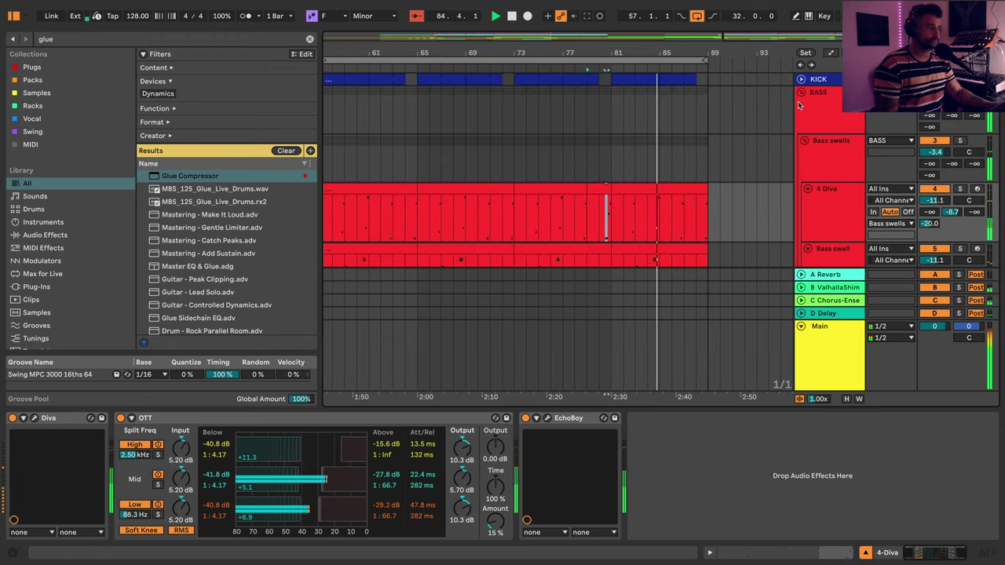
click(419, 109)
key(space)
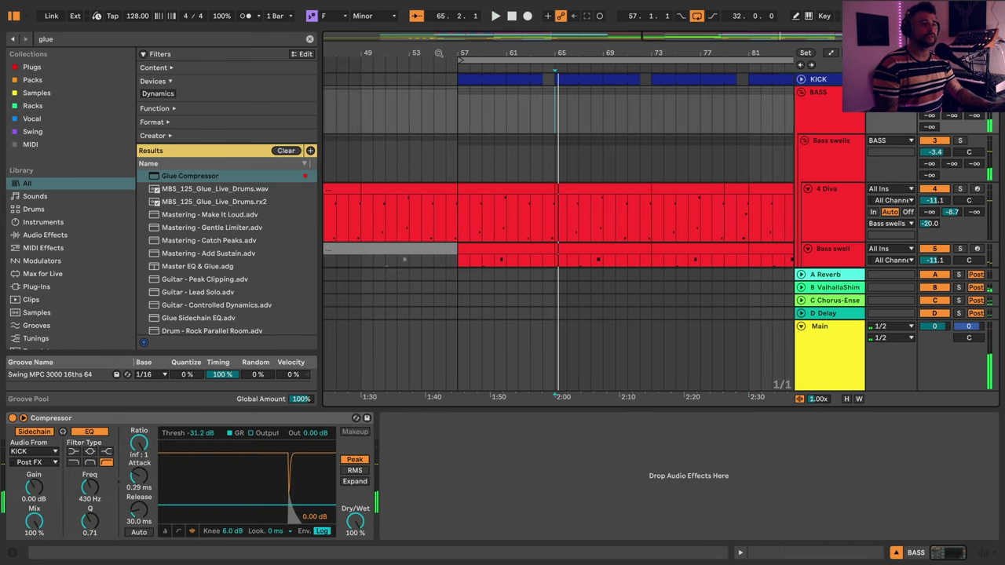
scroll(595, 161, down, 3)
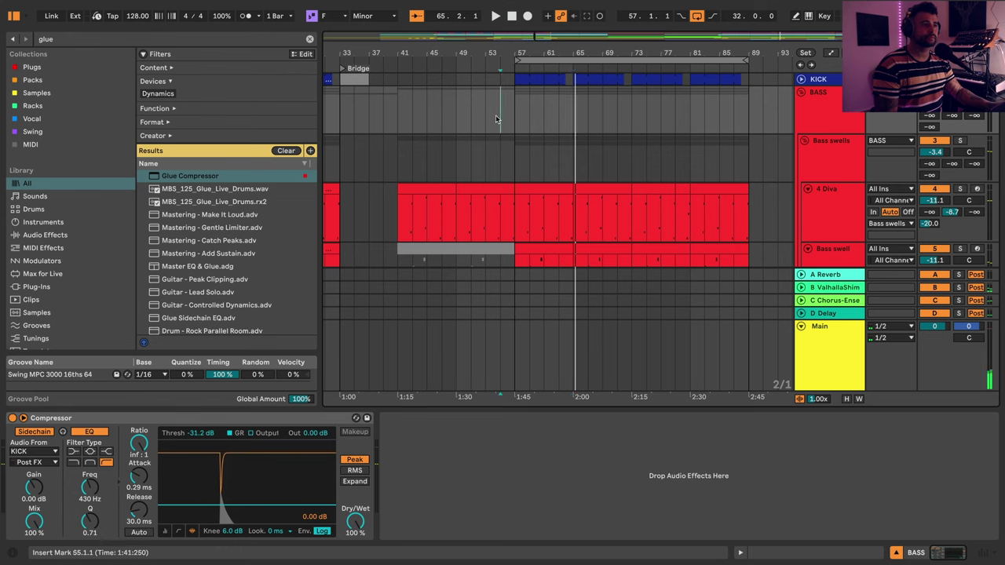
key(space)
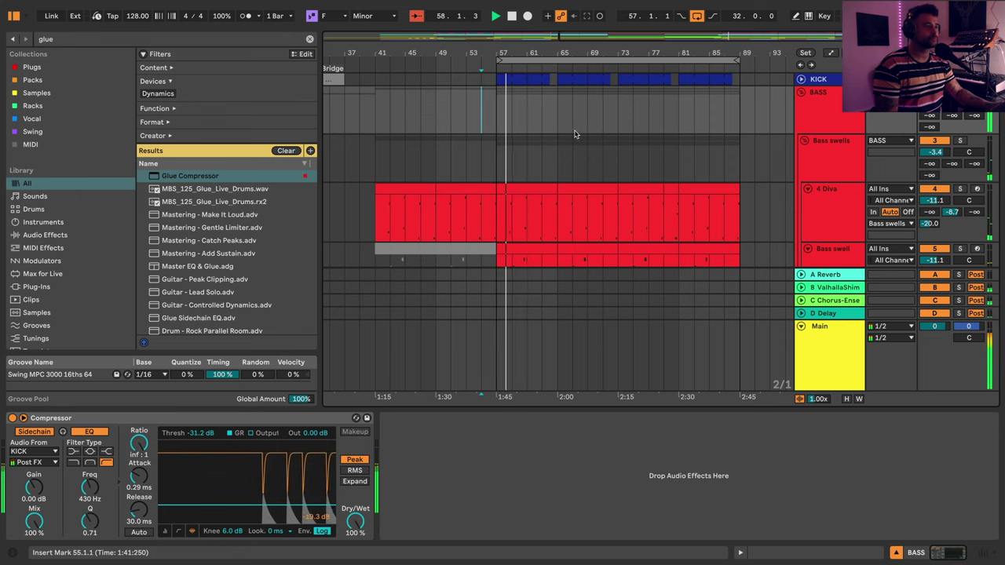
drag(463, 57, 590, 31)
key(space)
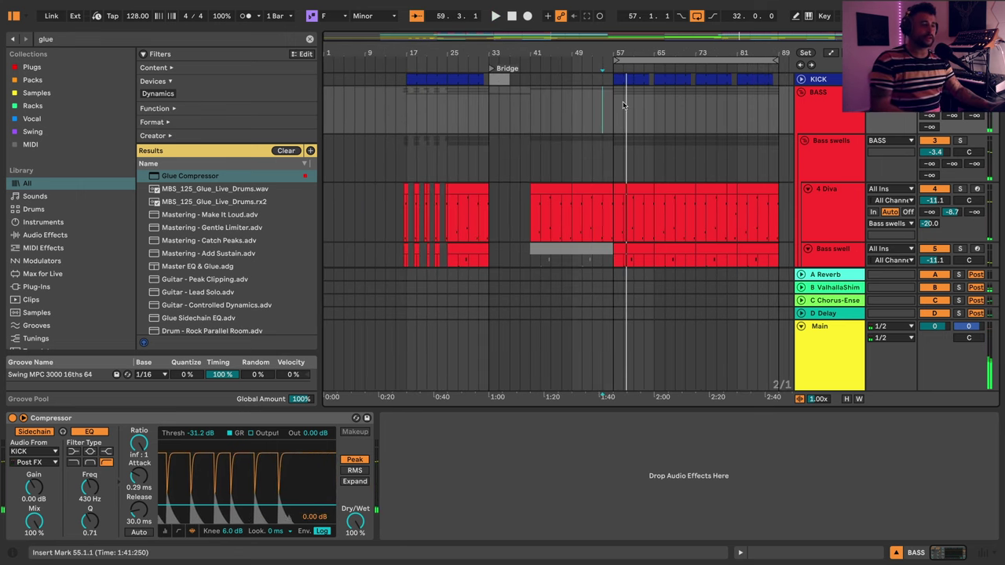
- Collapse the BASS group and start playback from bar 9 on the Drums group
click(801, 92)
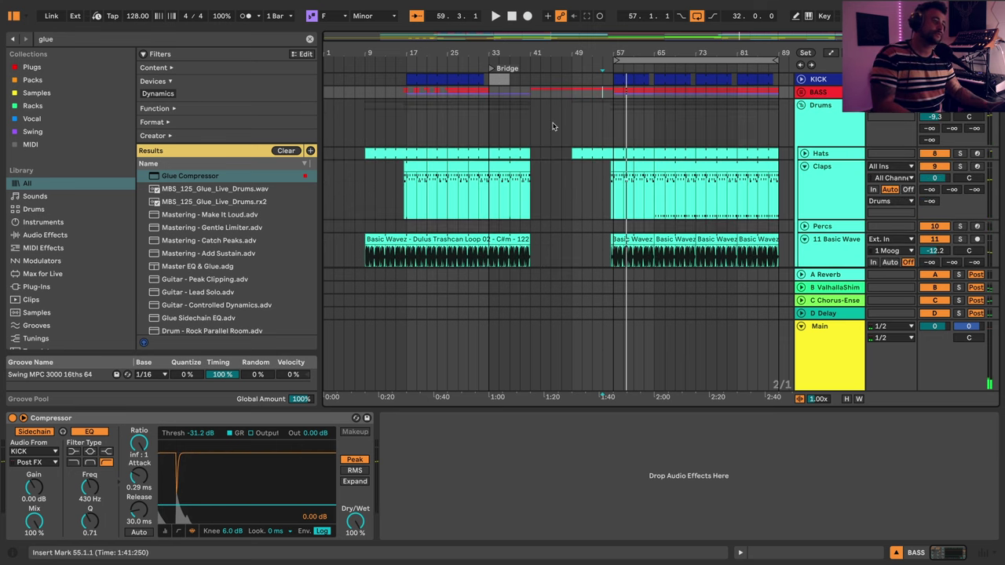
click(364, 123)
key(space)
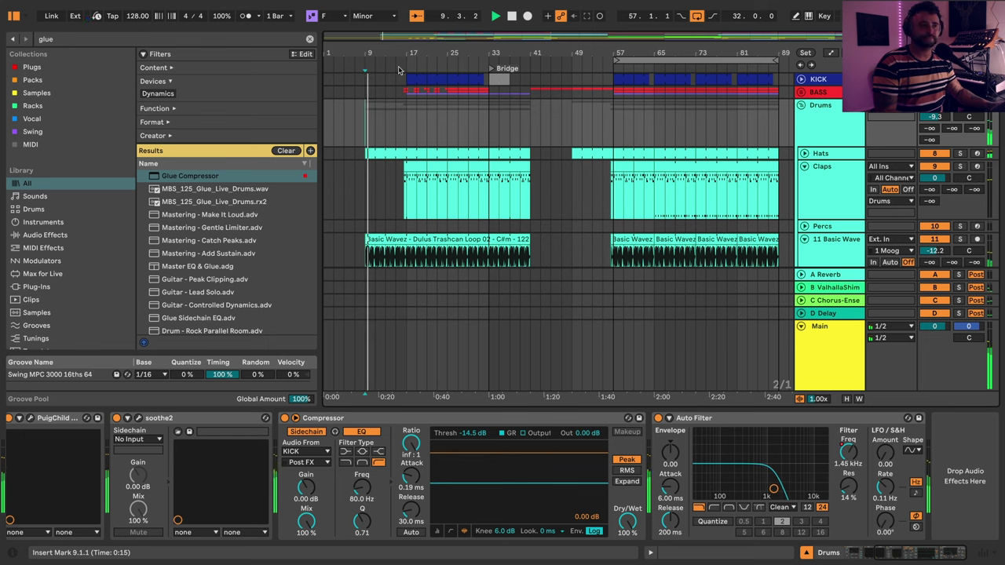
- Unfold the BASS group and deactivate the four short Bass swell clips before bar 25
scroll(398, 71, up, 4)
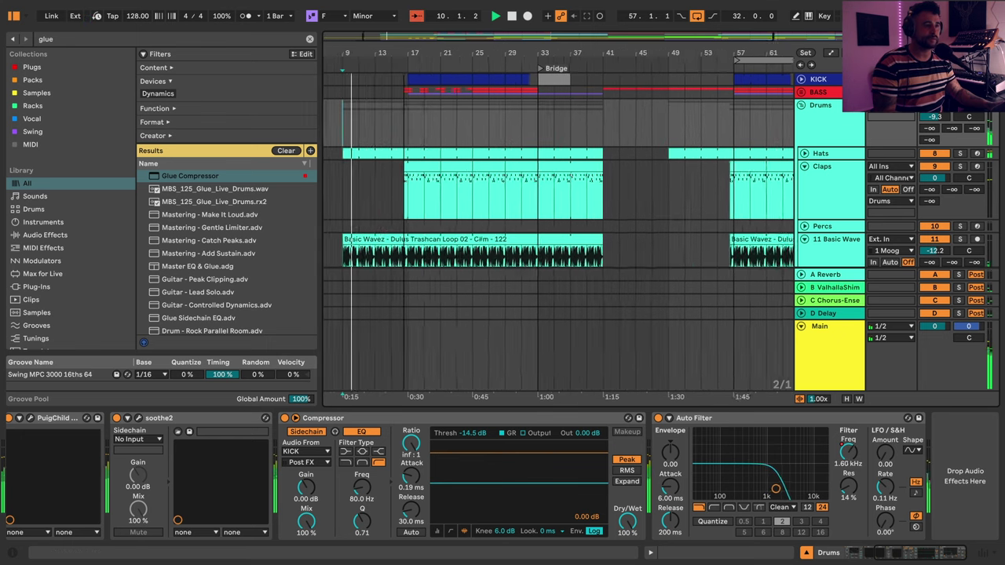
click(801, 92)
scroll(440, 157, down, 3)
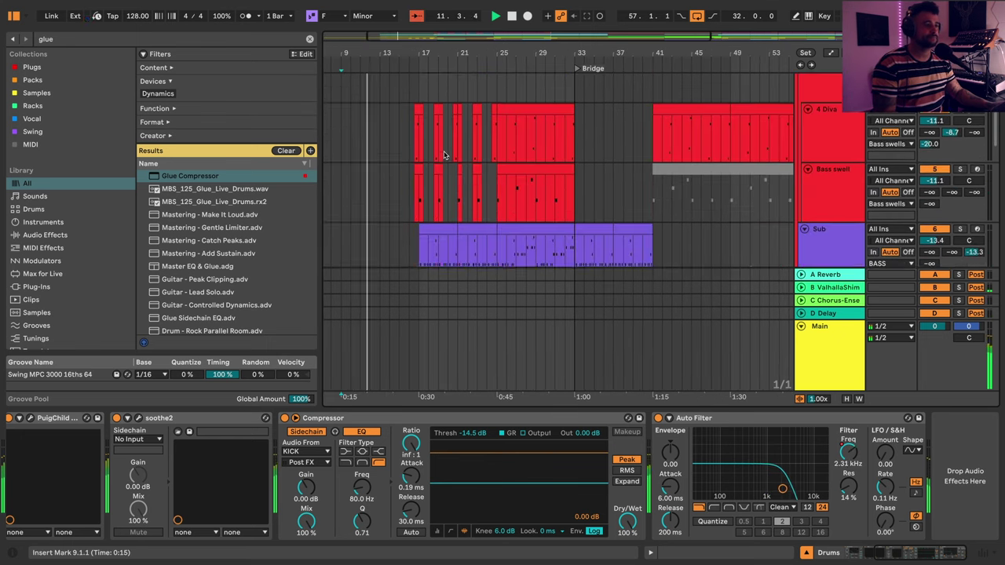
click(418, 171)
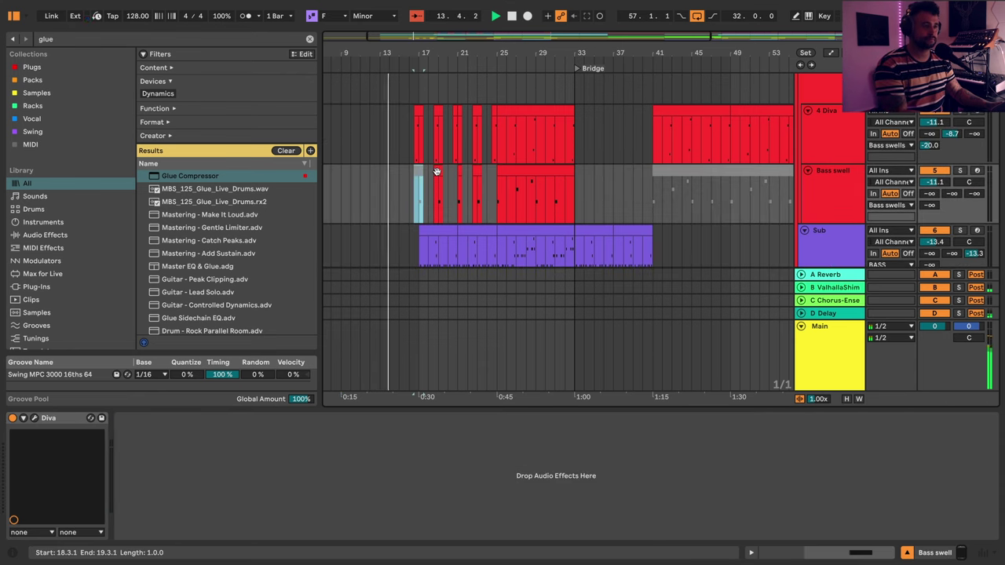
click(437, 171)
key(0)
click(459, 171)
key(0)
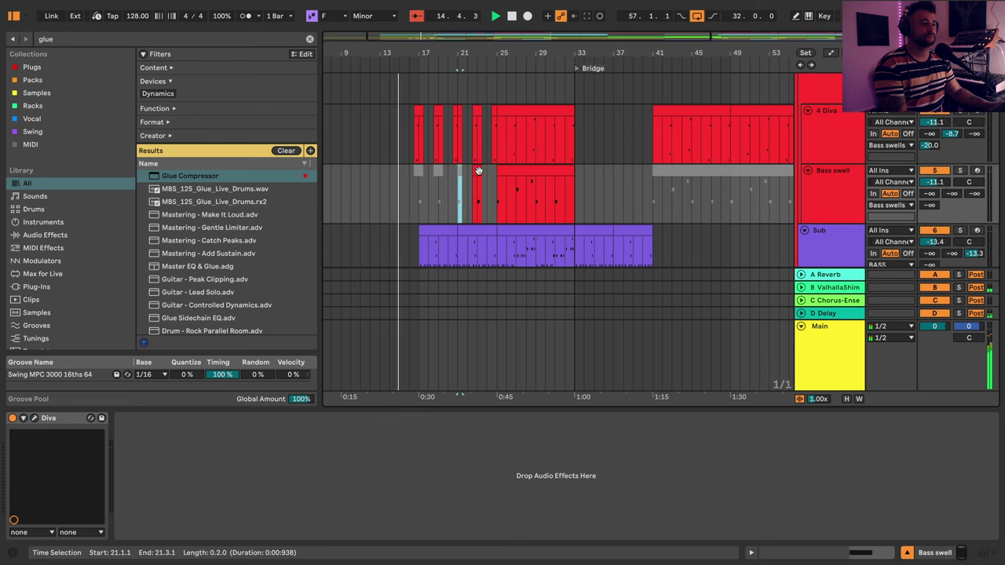
key(0)
click(478, 171)
key(0)
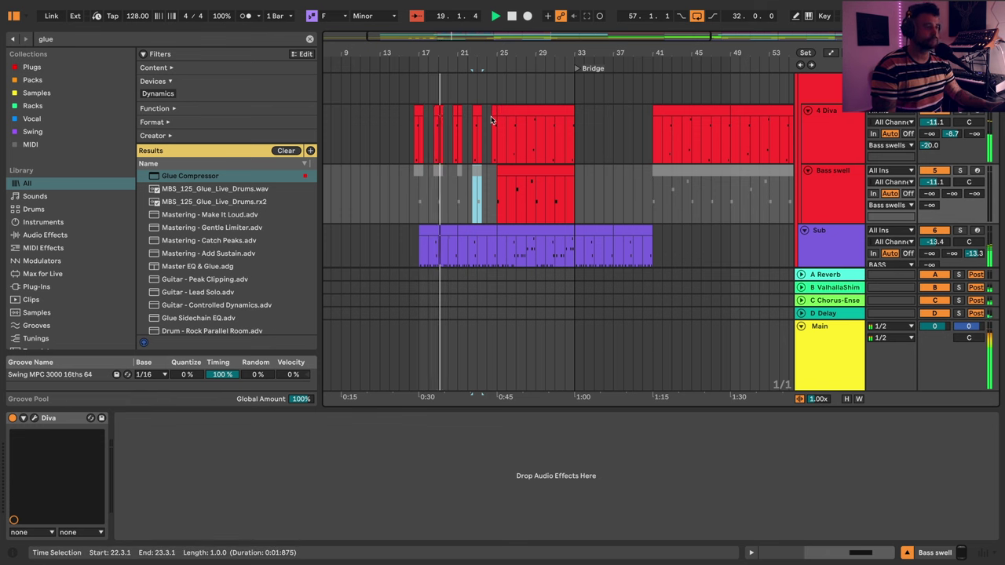
- Try deactivating the 16 Diva clip at bars 25 to 33 in the Melodics group during playback
scroll(507, 150, down, 6)
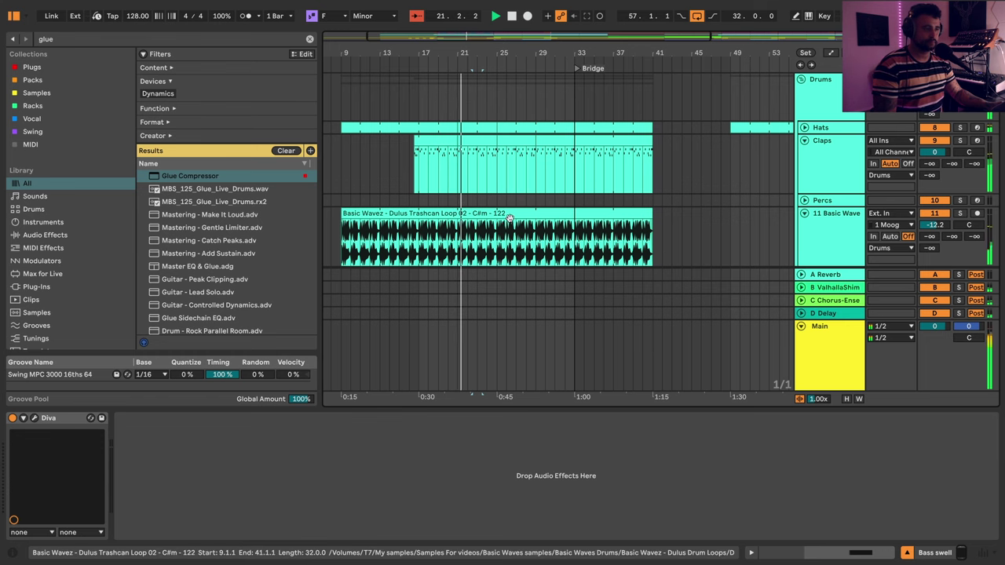
scroll(502, 188, down, 3)
scroll(491, 149, up, 3)
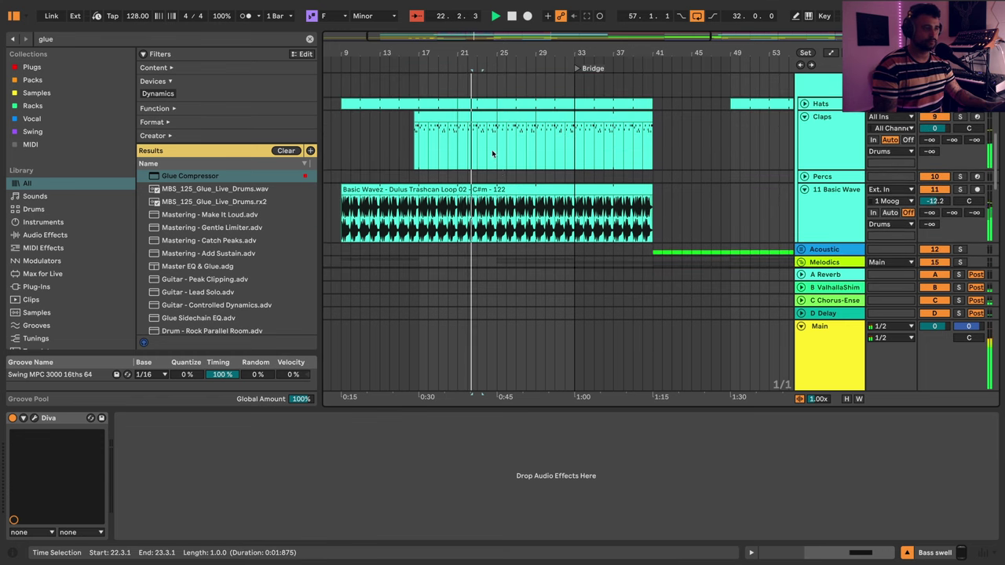
scroll(502, 109, down, 1)
scroll(506, 118, down, 5)
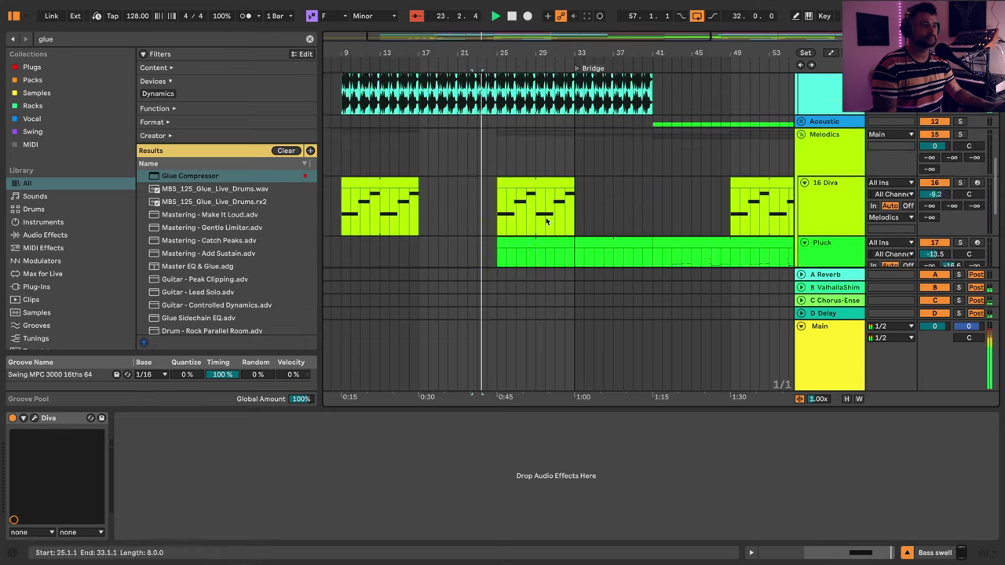
click(516, 129)
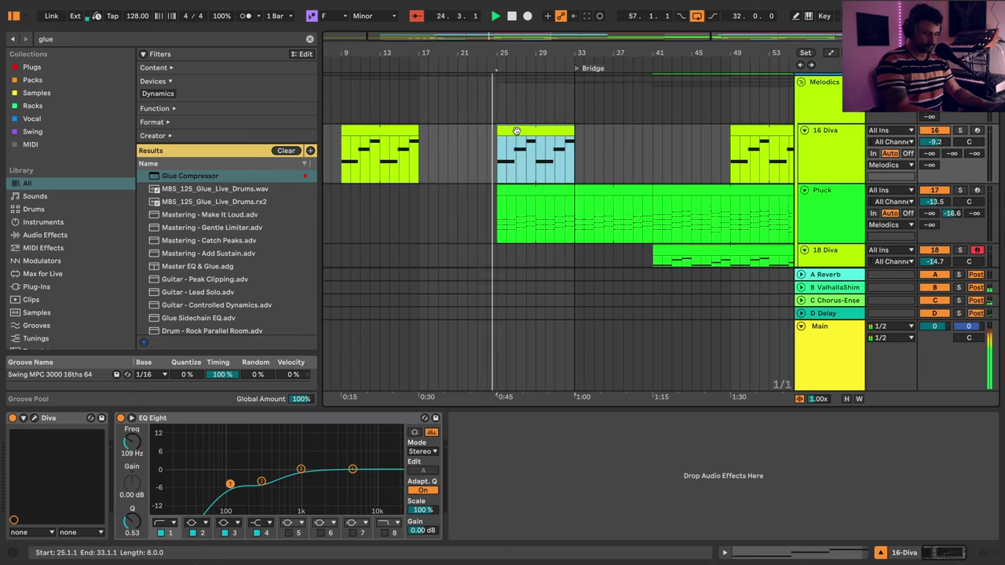
click(534, 147)
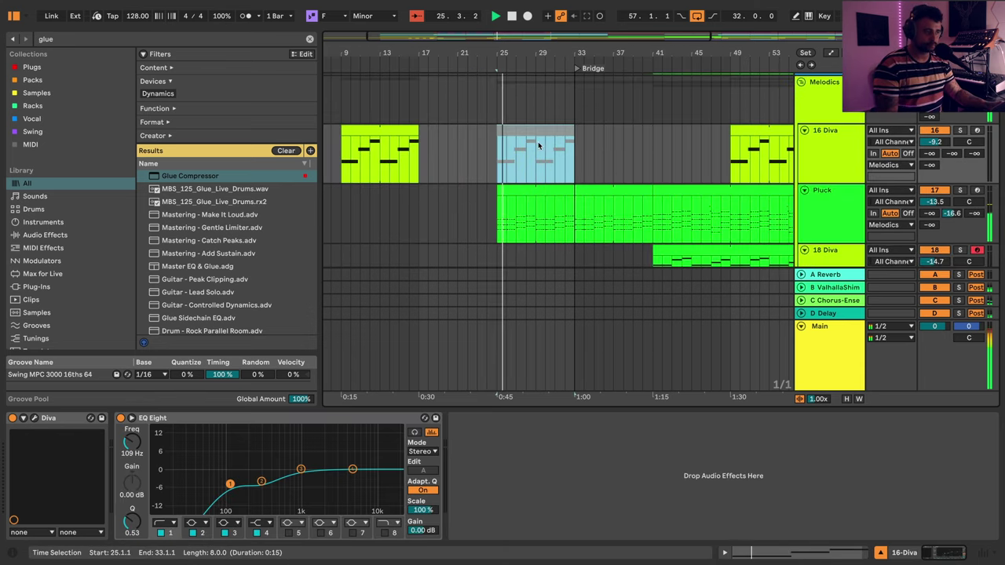
- Deactivate the Pluck part from bar 25 to bar 33 only, keeping bars 33 to 41 active
click(514, 189)
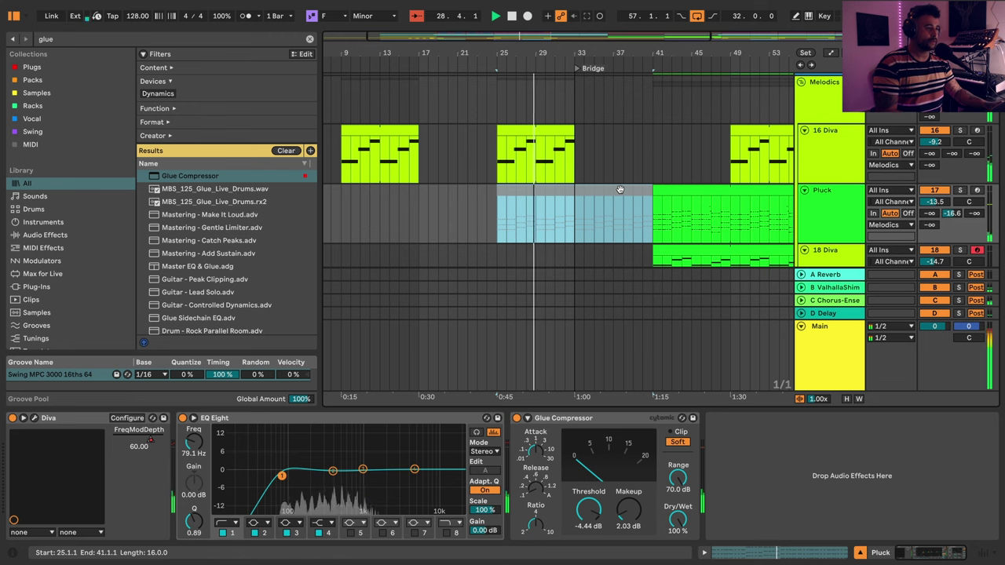
key(space)
drag(575, 220, 648, 214)
shift+click(649, 213)
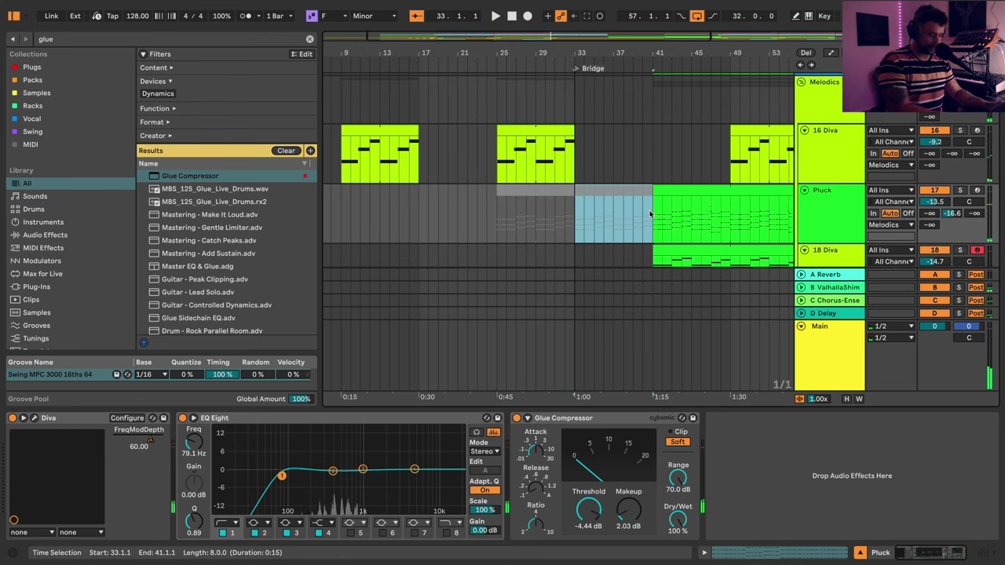
key(ctrl+shift+m)
- Play the arrangement from bar 20 and unfold vocal tracks 20, 21 and 22 to review their clips alongside the melodic parts
click(496, 183)
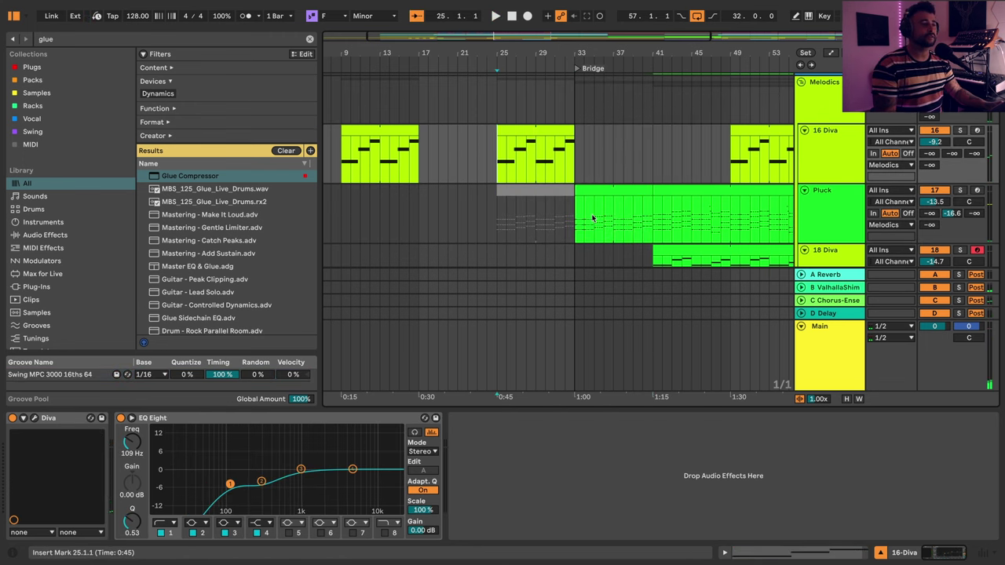
click(445, 154)
key(space)
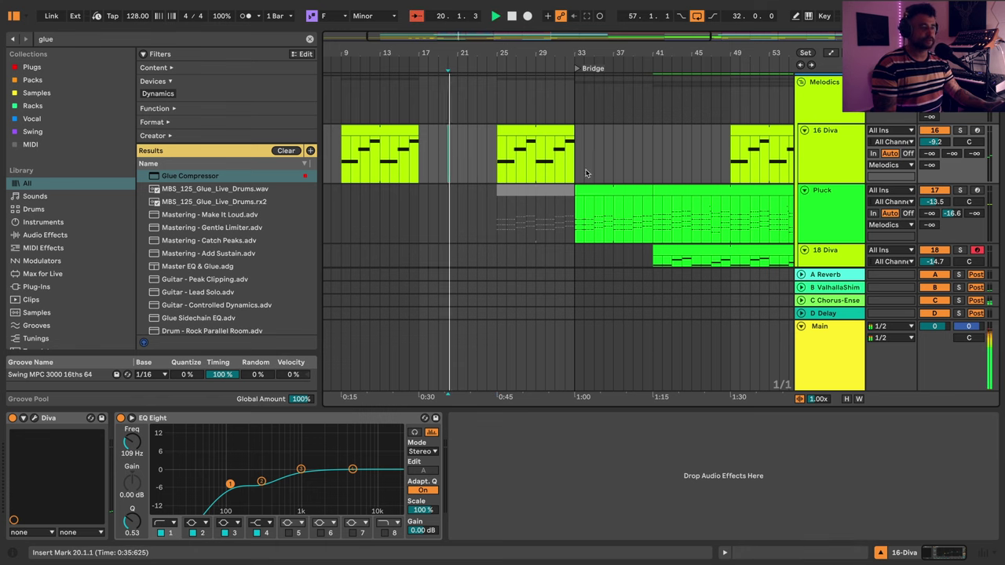
scroll(570, 179, down, 5)
click(801, 251)
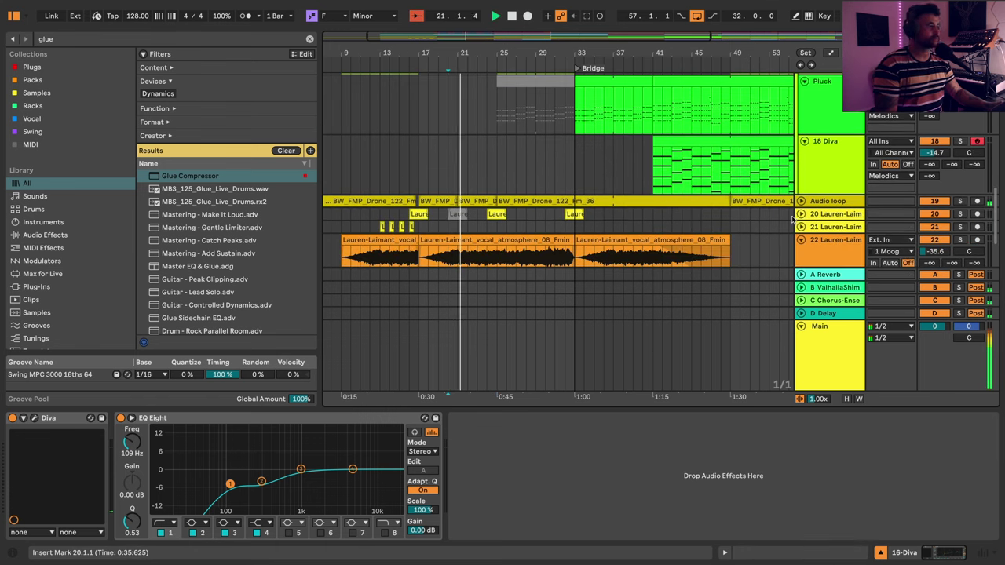
scroll(778, 225, down, 1)
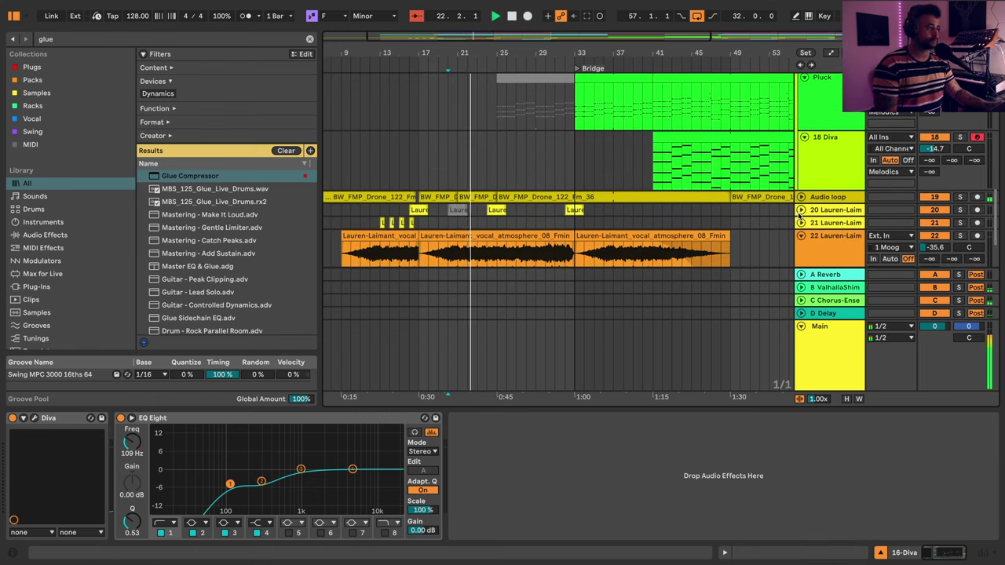
click(801, 210)
scroll(476, 167, down, 3)
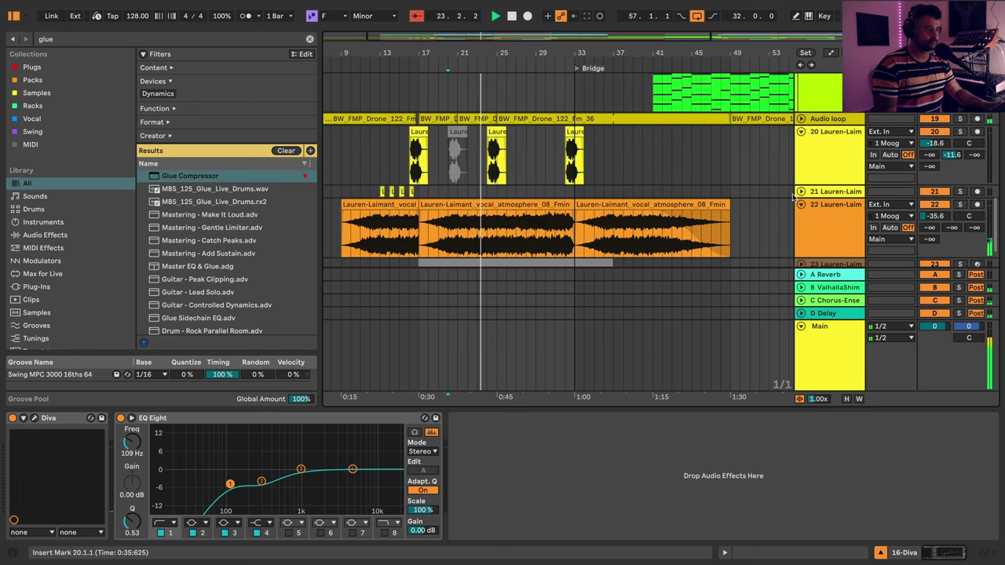
click(800, 191)
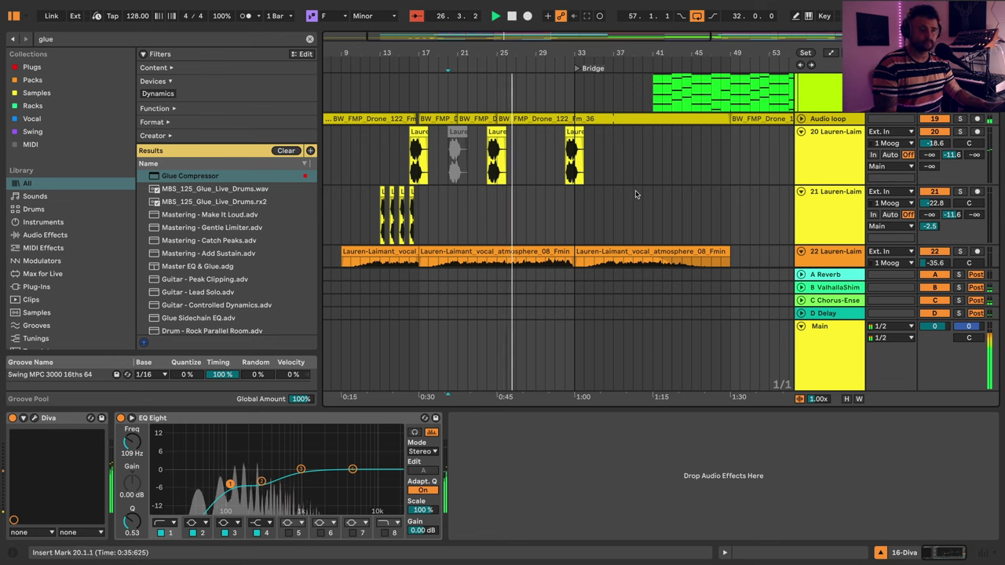
scroll(648, 151, up, 2)
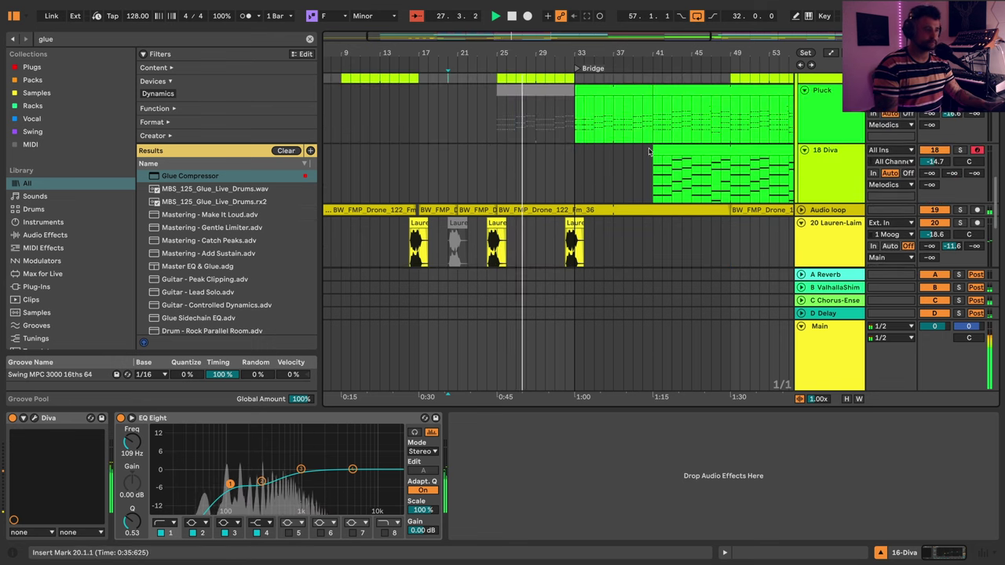
drag(618, 53, 555, 48)
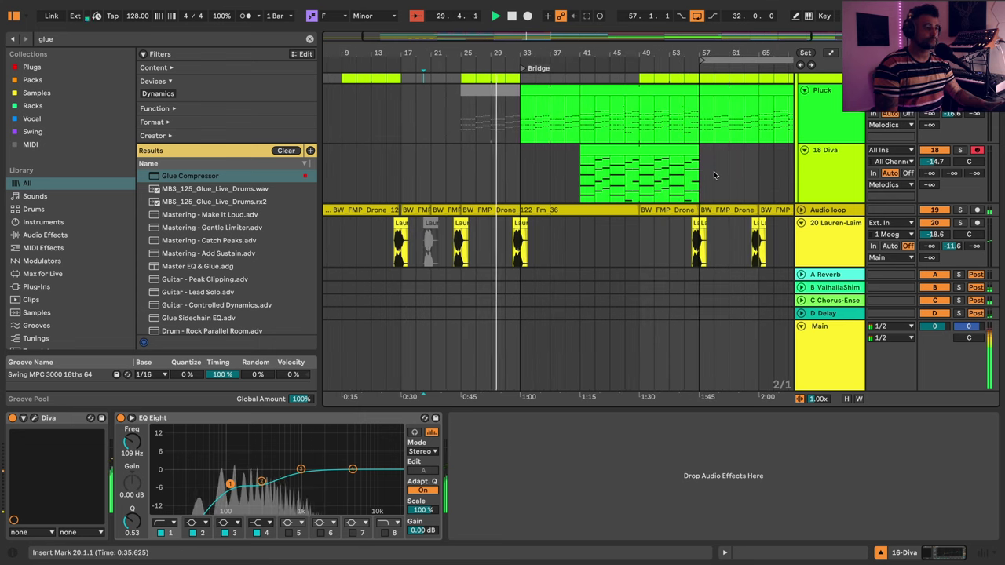
- Raise the Bass swell track volume to -6.1 dB and the 4 Diva volume to -9.2 dB, and play from bar 20
scroll(713, 175, up, 15)
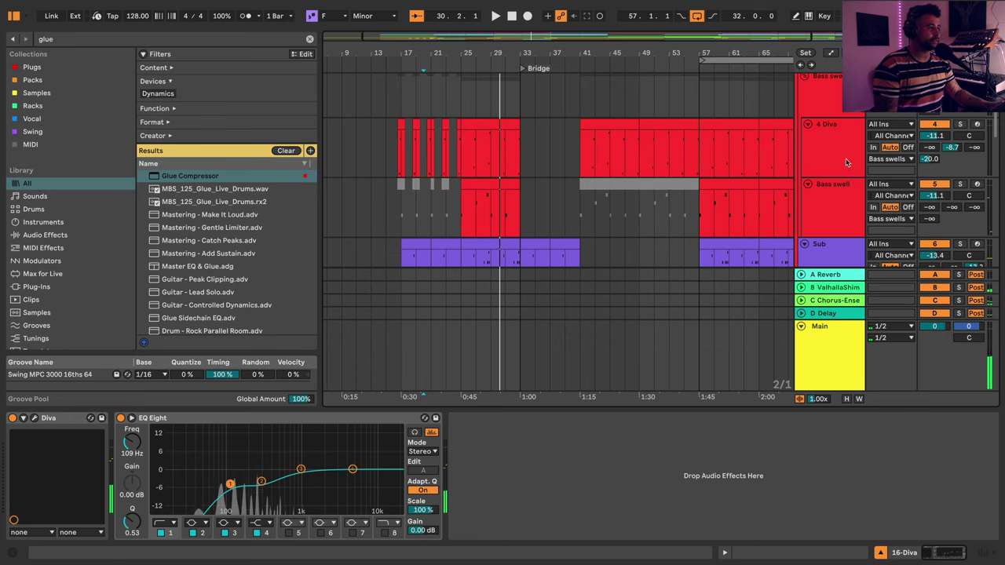
click(846, 162)
click(827, 212)
drag(934, 195, 934, 181)
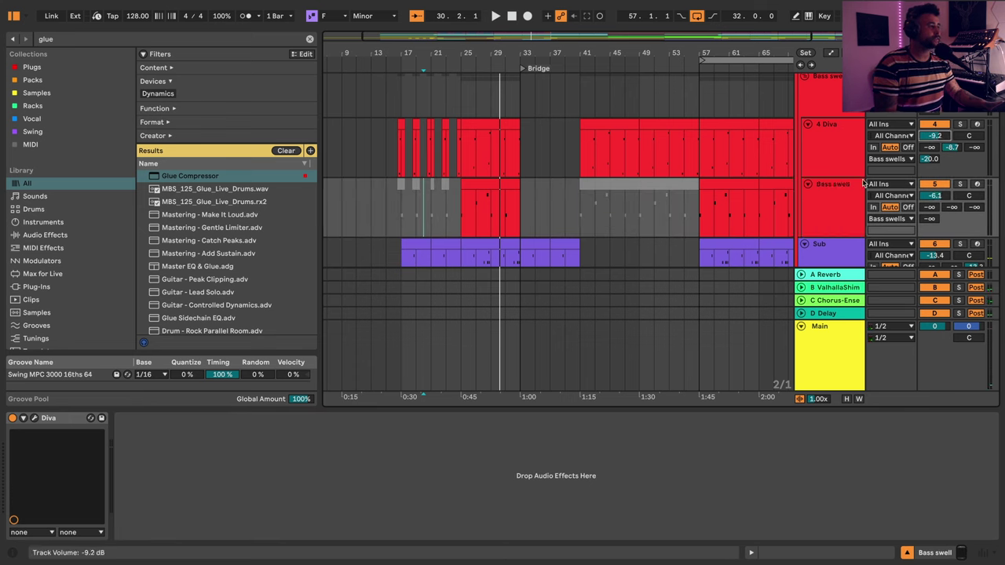
key(space)
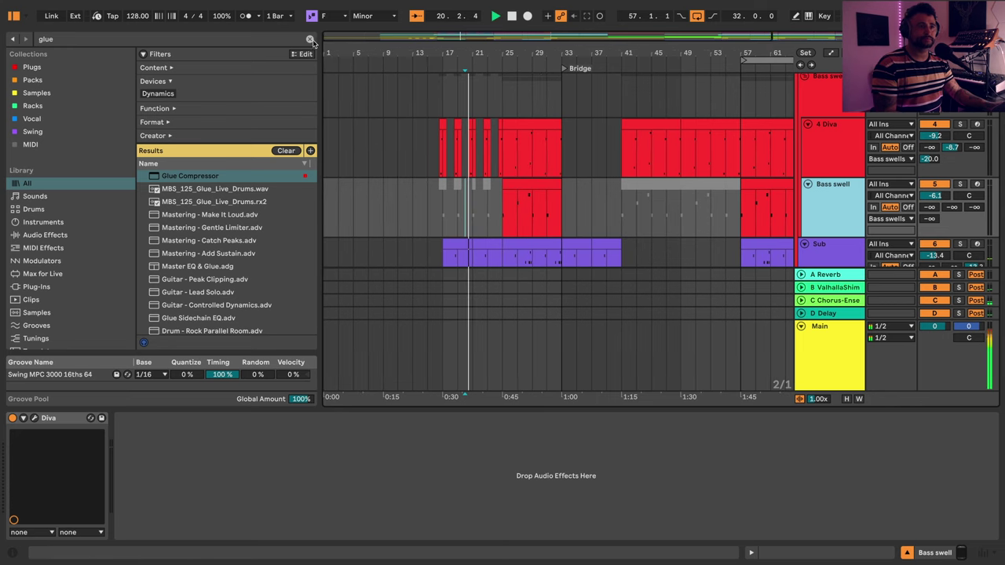
- Add Overdrive after EchoBoy on the 4 Diva track and set its filter to 1.36 kHz with bandwidth 4.93
click(822, 161)
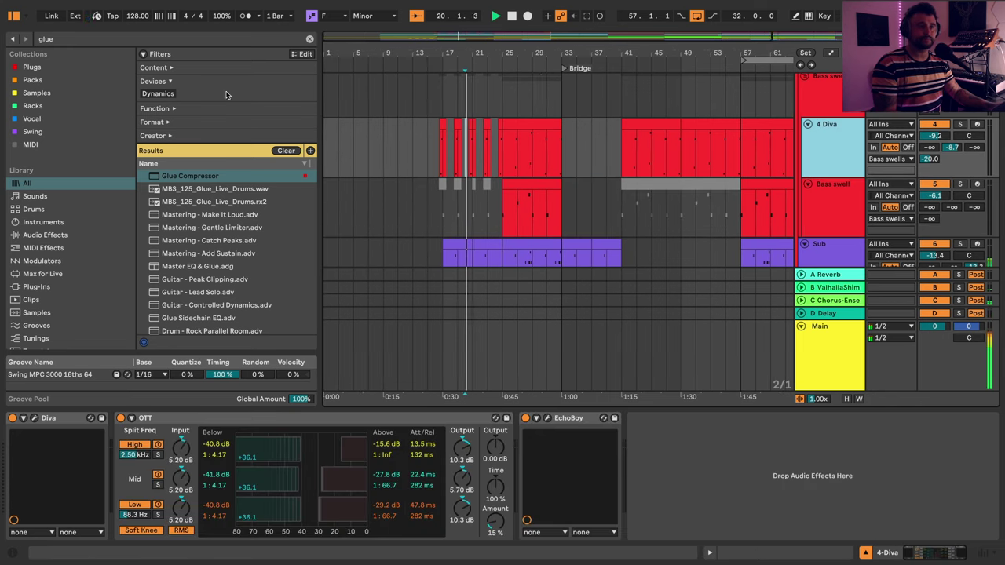
click(310, 39)
text(over)
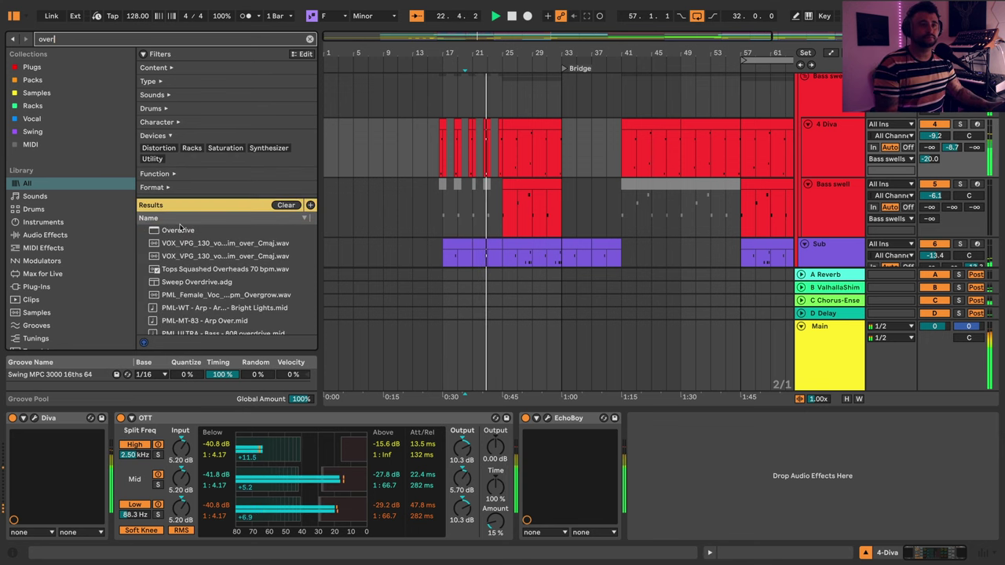
drag(178, 230, 708, 433)
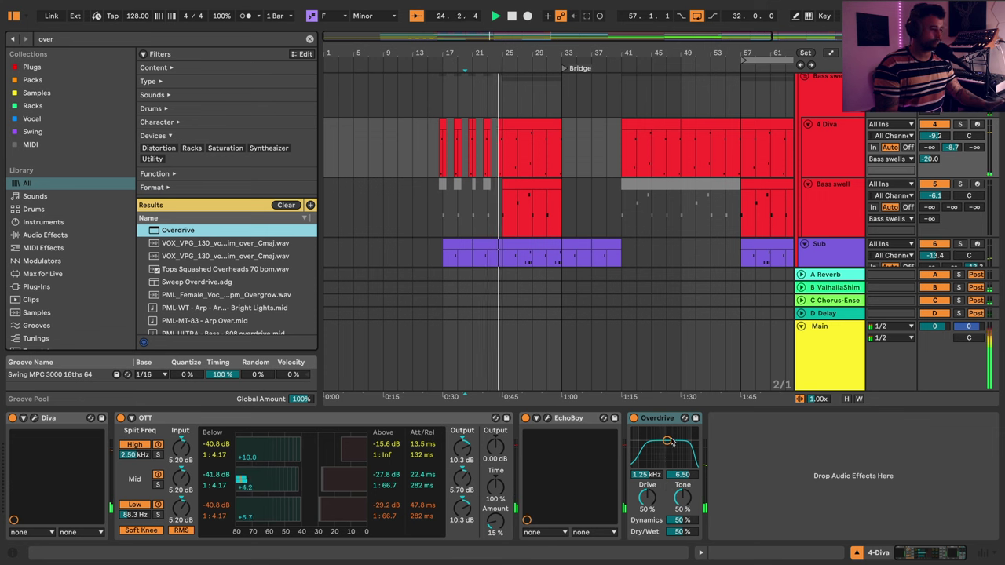
drag(666, 441, 666, 446)
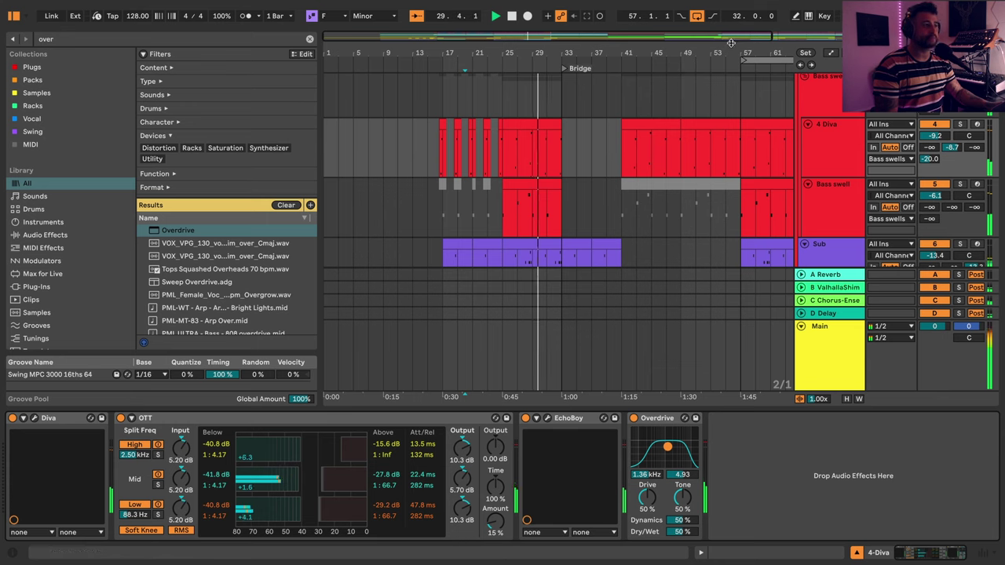
- Automate the EchoBoy Mix on 4 Diva to rise from bar 31 to a peak at bar 33 and fall until bar 41
drag(730, 51, 650, 51)
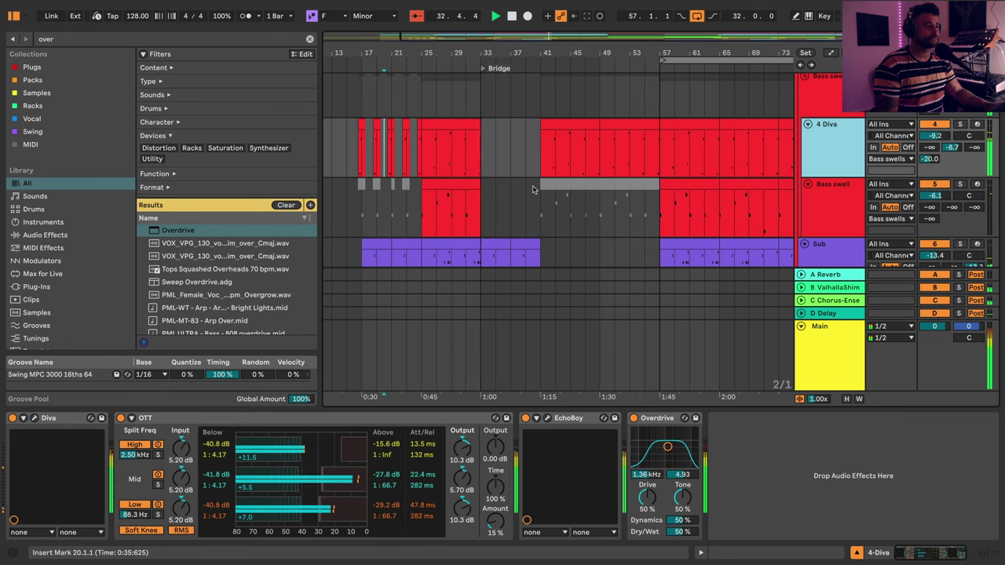
click(536, 417)
key(a)
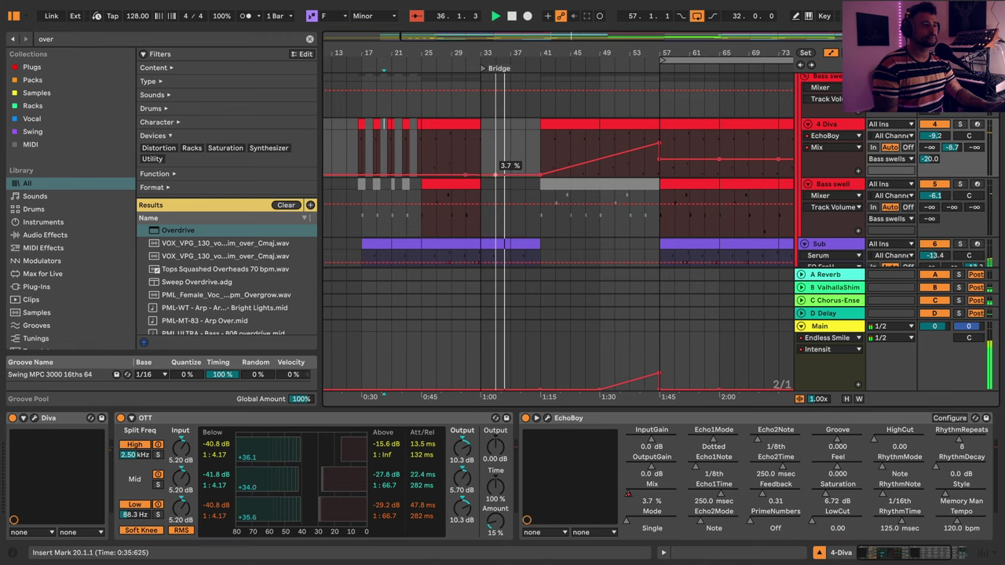
drag(495, 154, 487, 145)
click(467, 144)
key(space)
key(space)
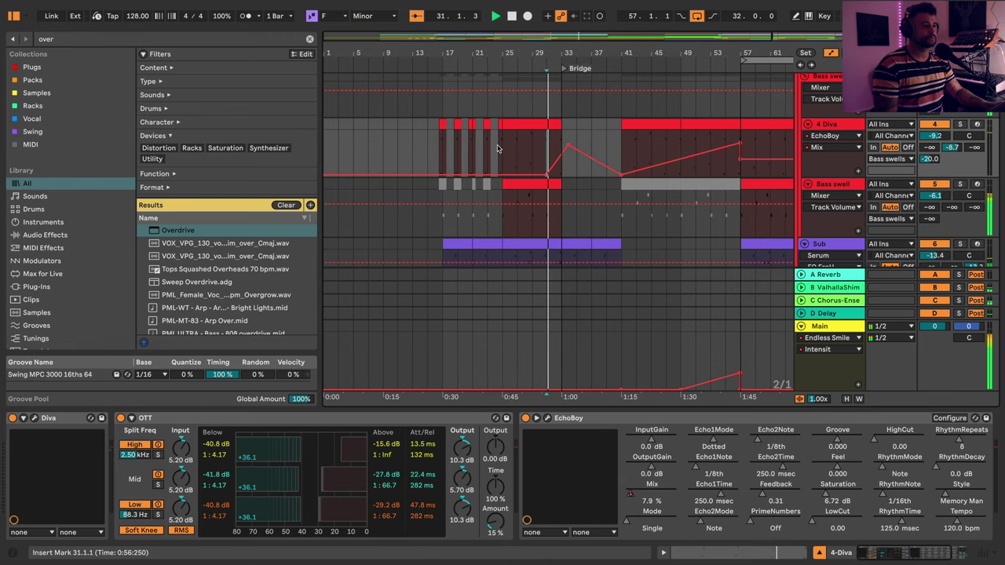
drag(568, 148, 561, 144)
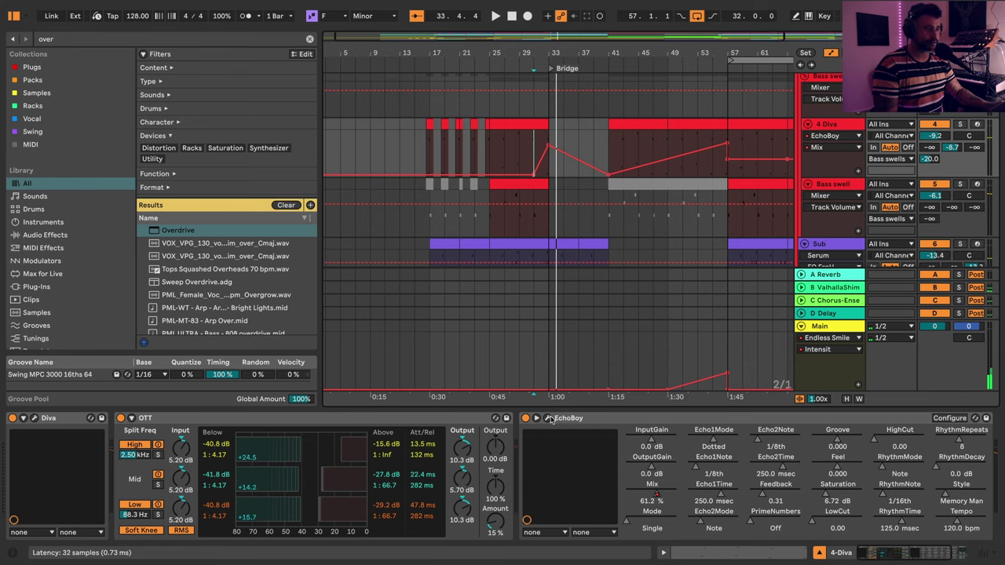
- Set EchoBoy on 4 Diva to Feedback 0.69, LowCut 0.20, HighCut 0.17, Saturation 5.88 dB and Dual mode
click(549, 418)
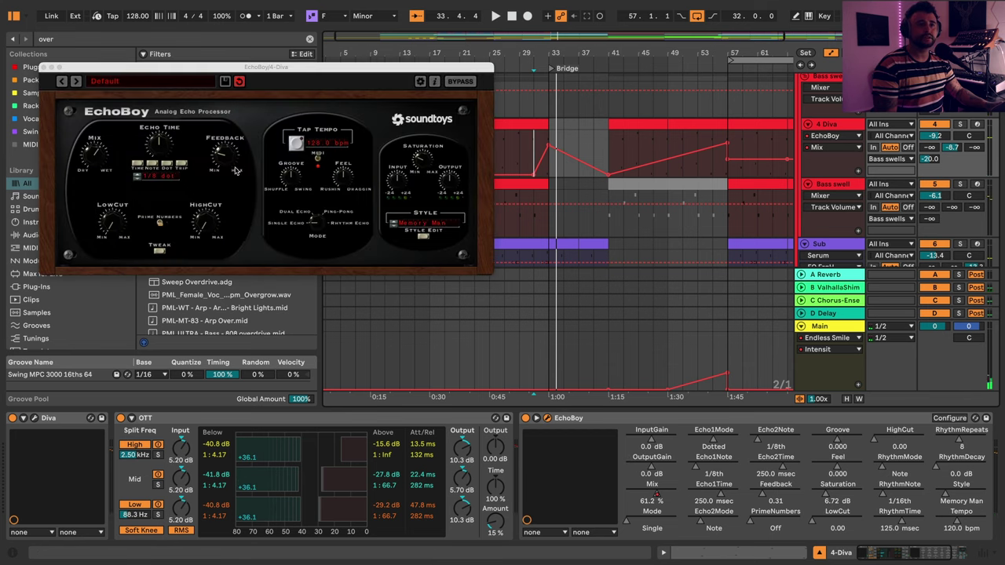
drag(226, 157, 227, 146)
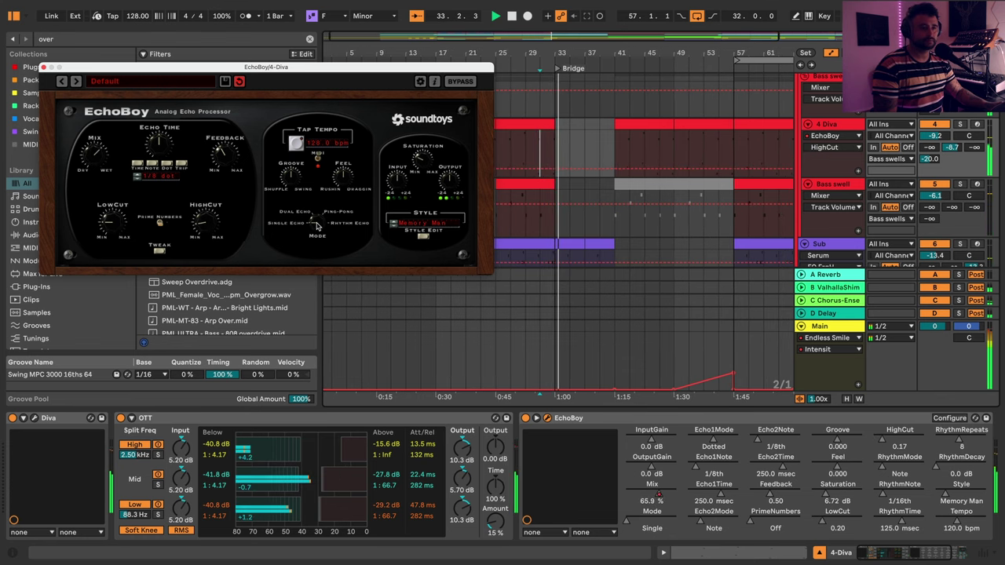
drag(316, 226, 320, 225)
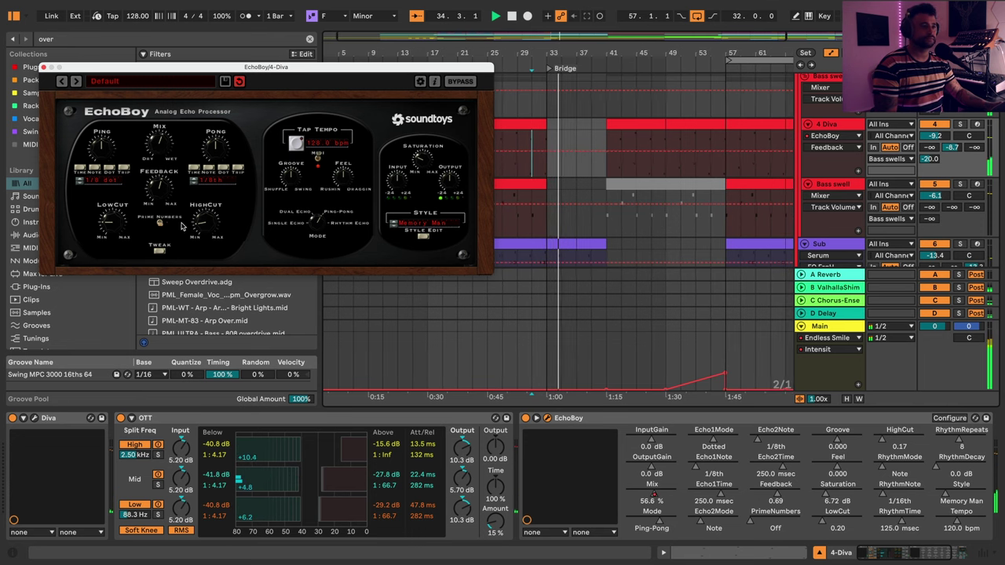
drag(421, 158, 421, 165)
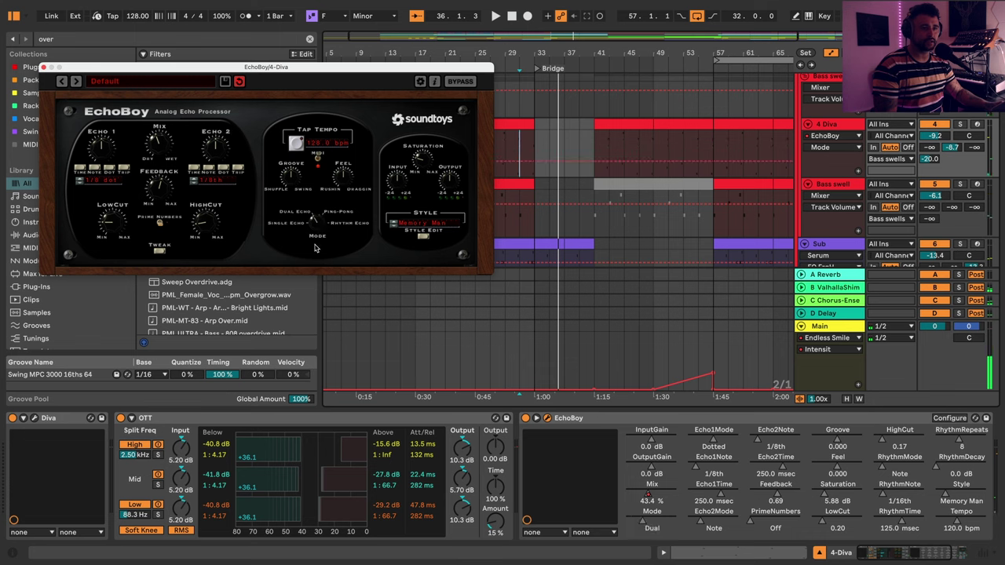
- Set EchoBoy on 4 Diva to Single Echo mode with Prime Numbers on and Feedback 0.62, and close its window
drag(312, 225, 317, 243)
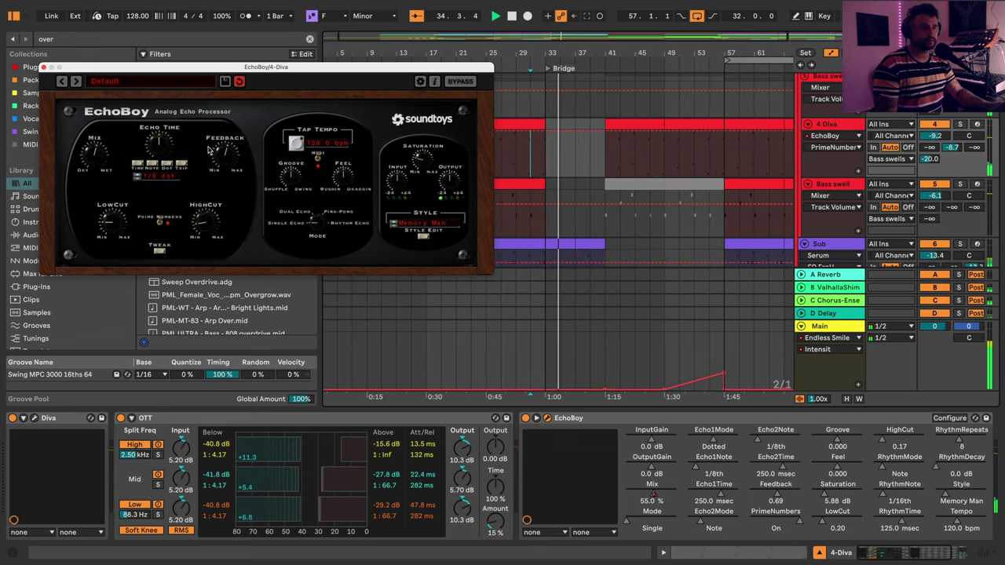
drag(226, 157, 226, 166)
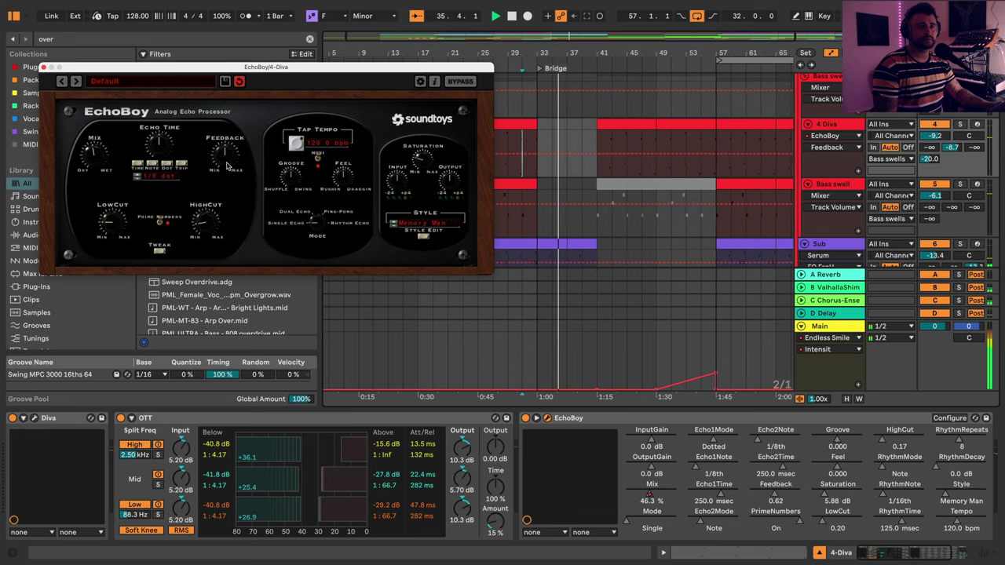
click(44, 68)
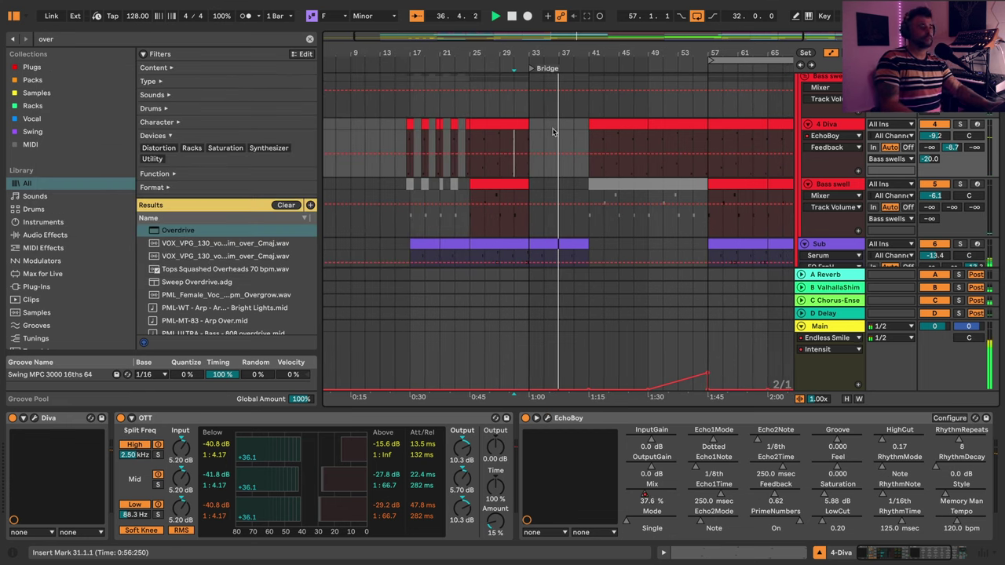
- Extend the Hats clip from bar 41 to bar 49 to fill the gap before the following hats clip
key(a)
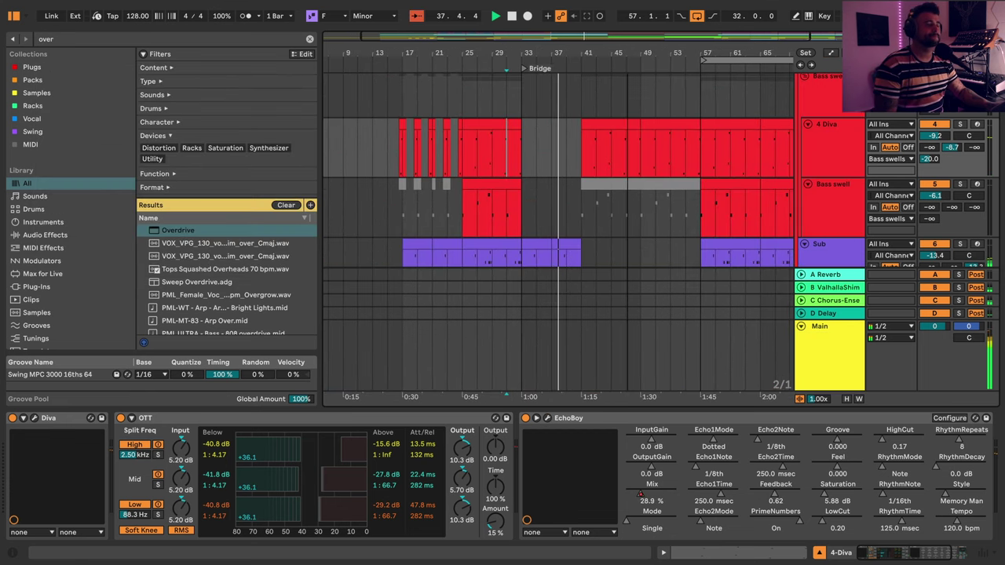
scroll(512, 211, down, 2)
scroll(512, 211, down, 1)
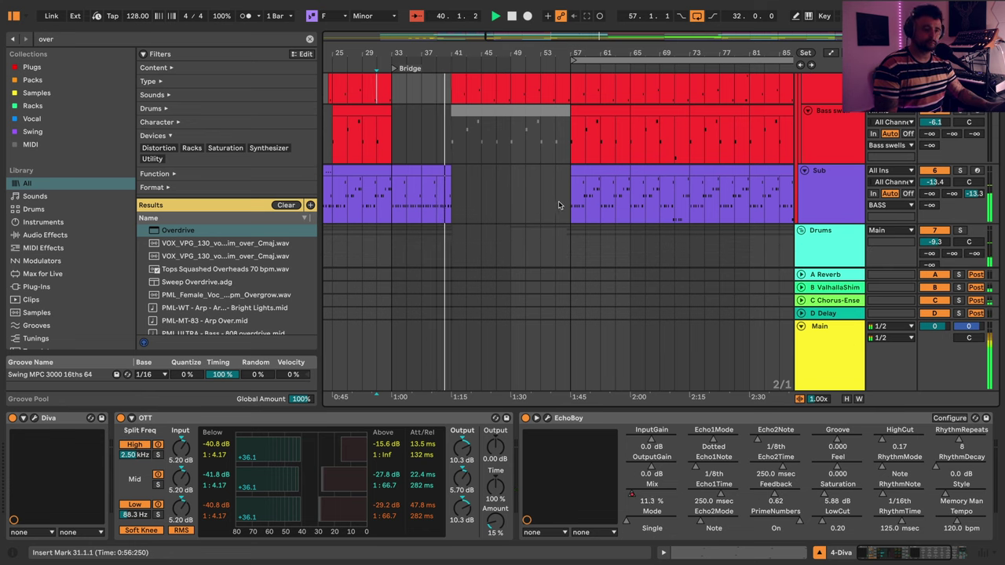
scroll(581, 200, down, 5)
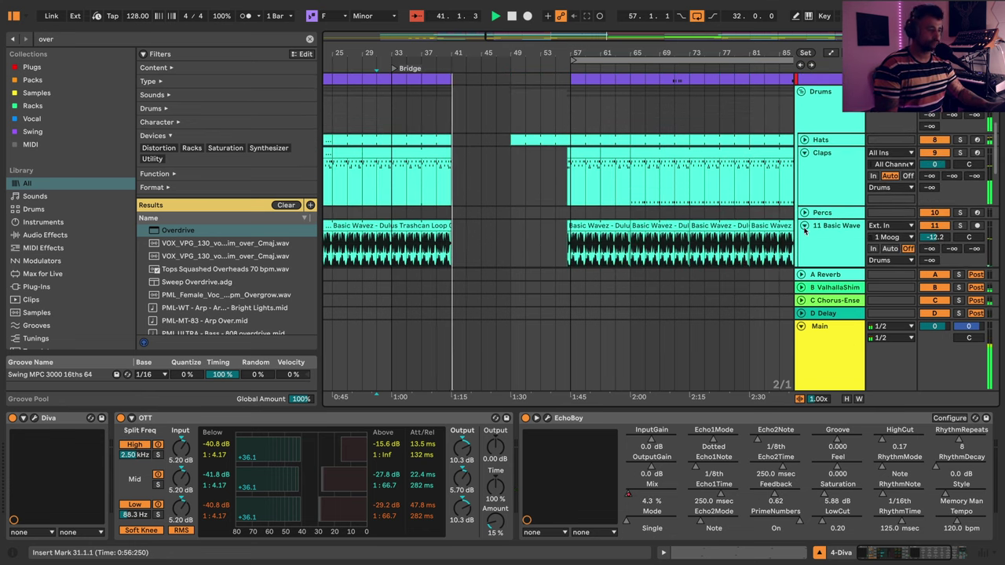
scroll(775, 150, up, 1)
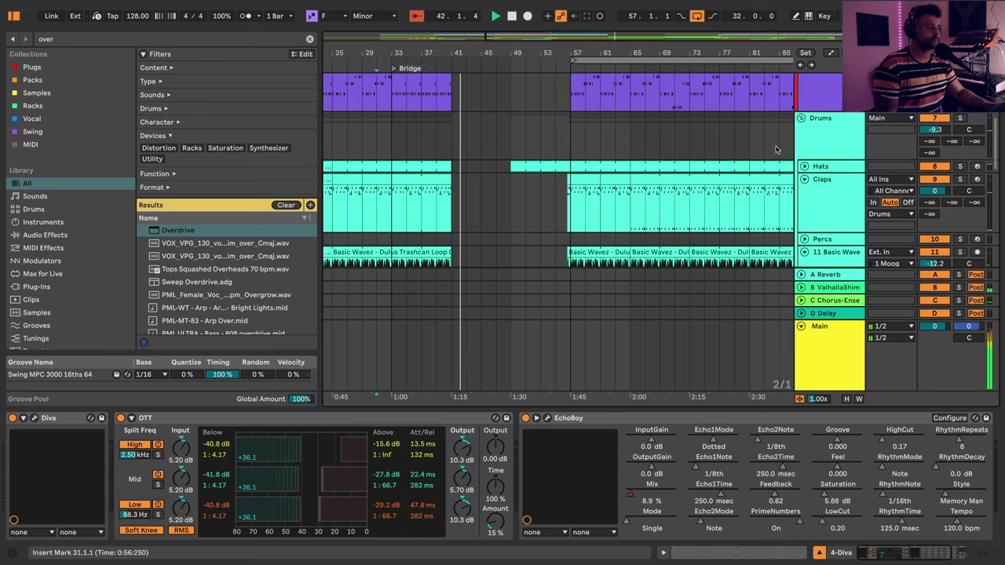
click(457, 172)
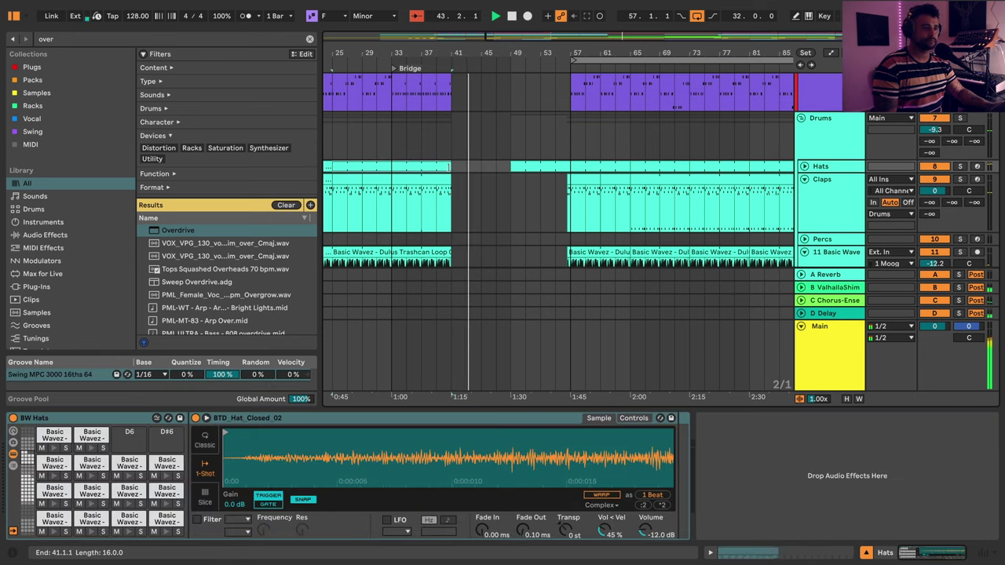
click(510, 169)
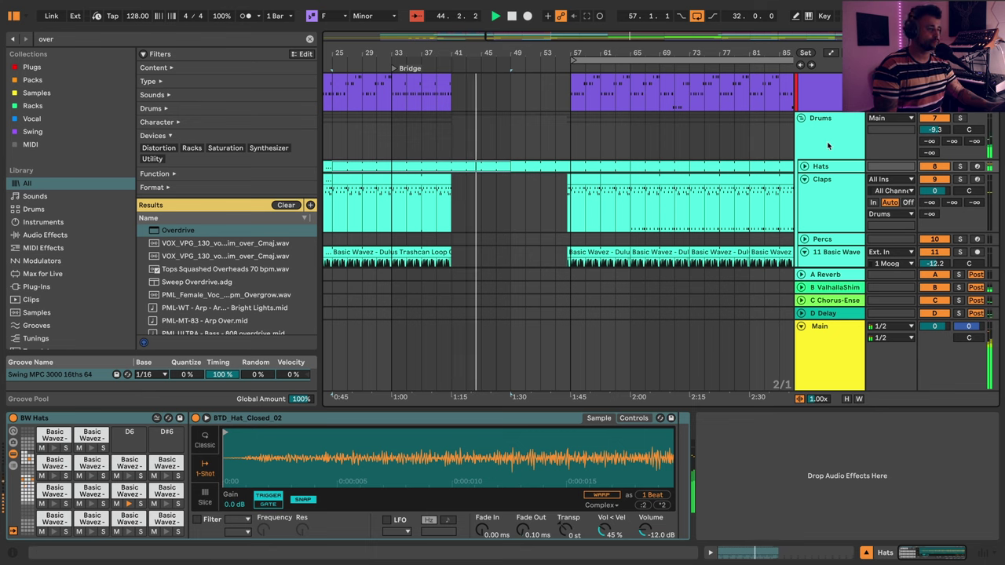
- Set the Overdrive Dry/Wet on the 4 Diva track to 42 % and show its automation lane
scroll(500, 154, up, 5)
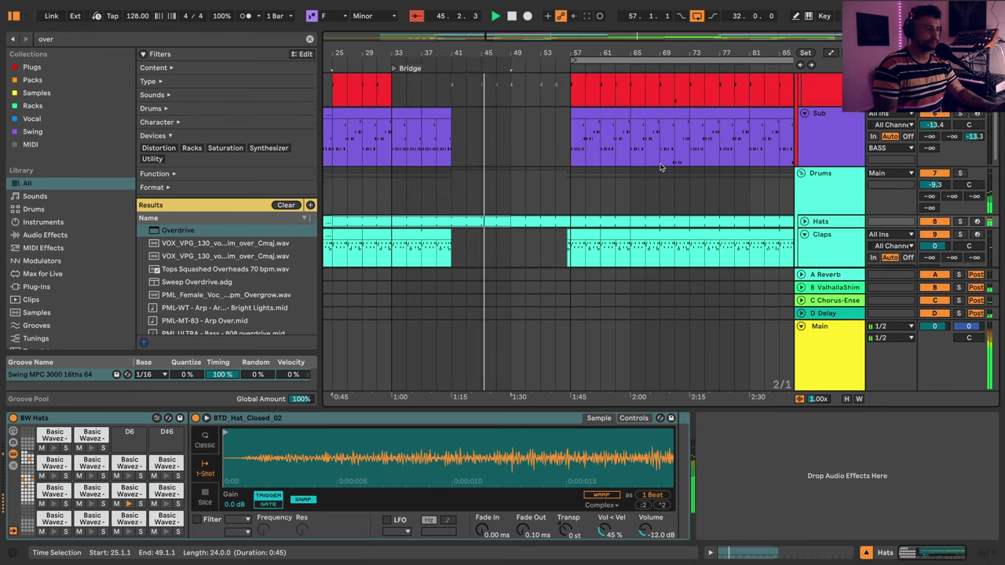
click(824, 139)
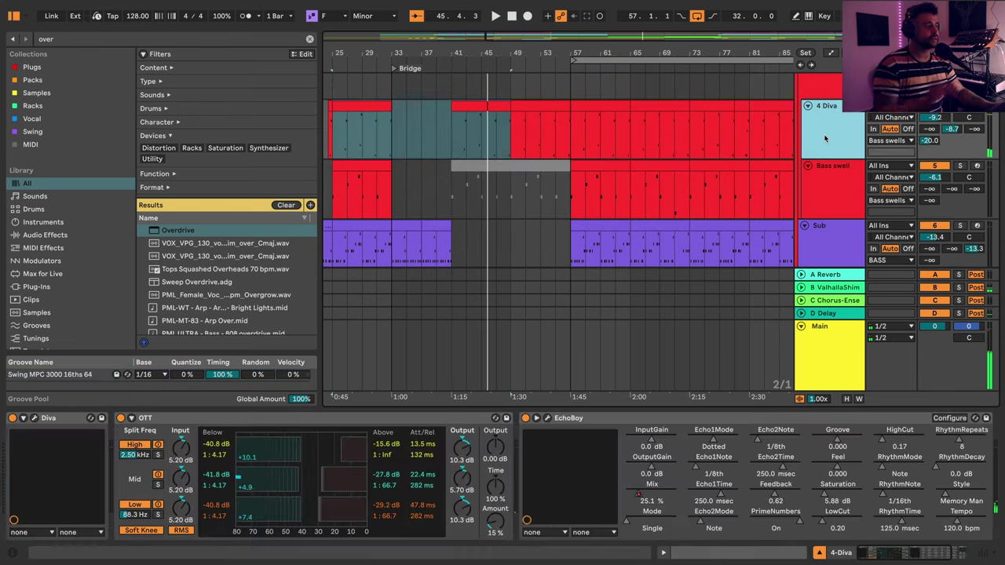
scroll(697, 437, right, 3)
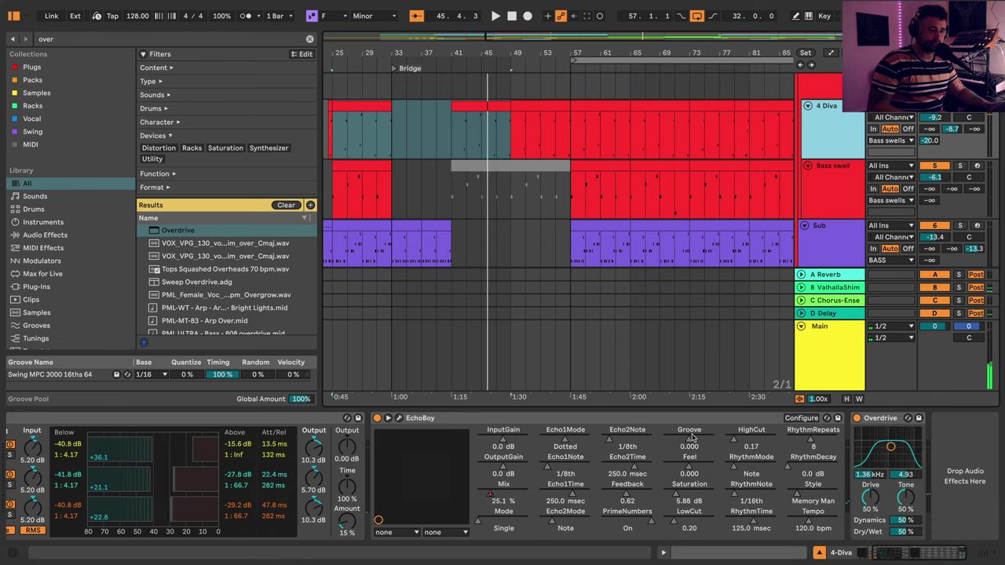
click(902, 532)
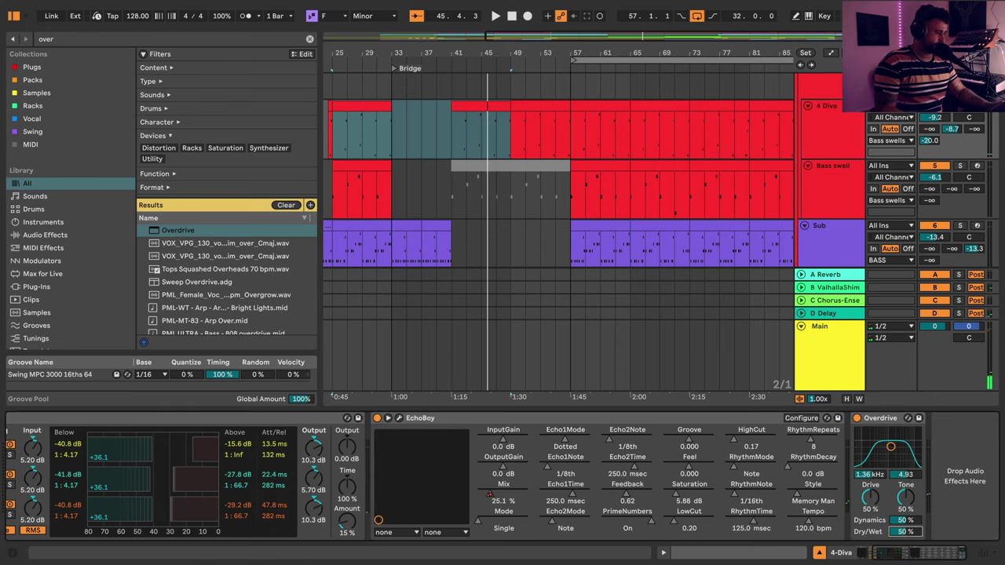
key(a)
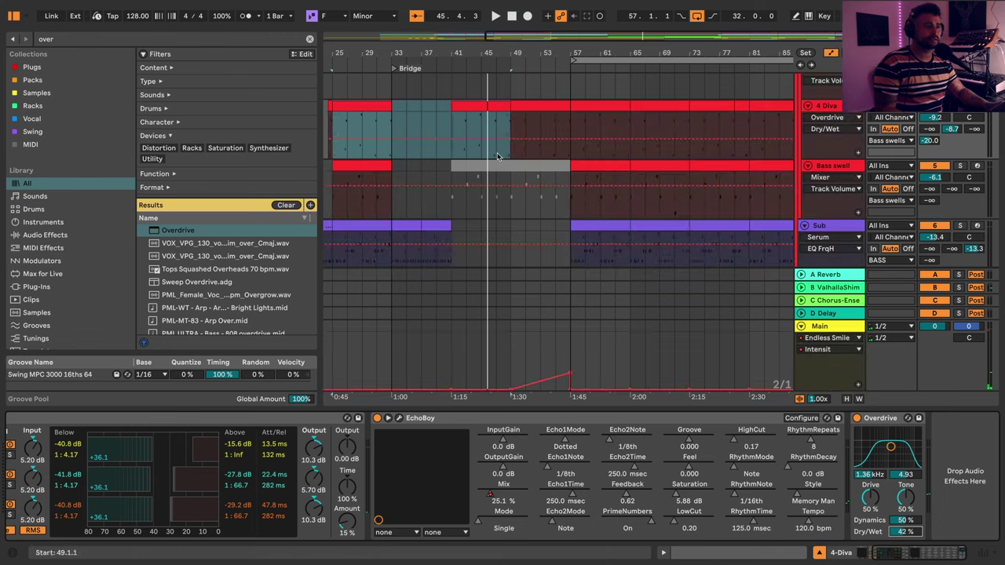
- Automate the Overdrive Dry/Wet on 4 Diva to drop to about 23 % at bar 41, rise slightly until bar 57, and play from bar 41
click(448, 140)
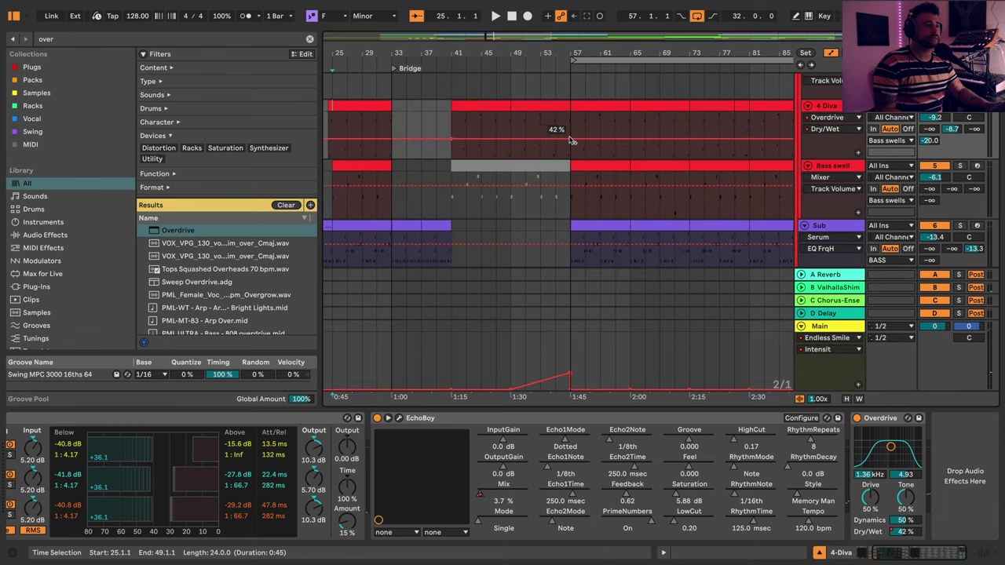
drag(452, 139, 452, 153)
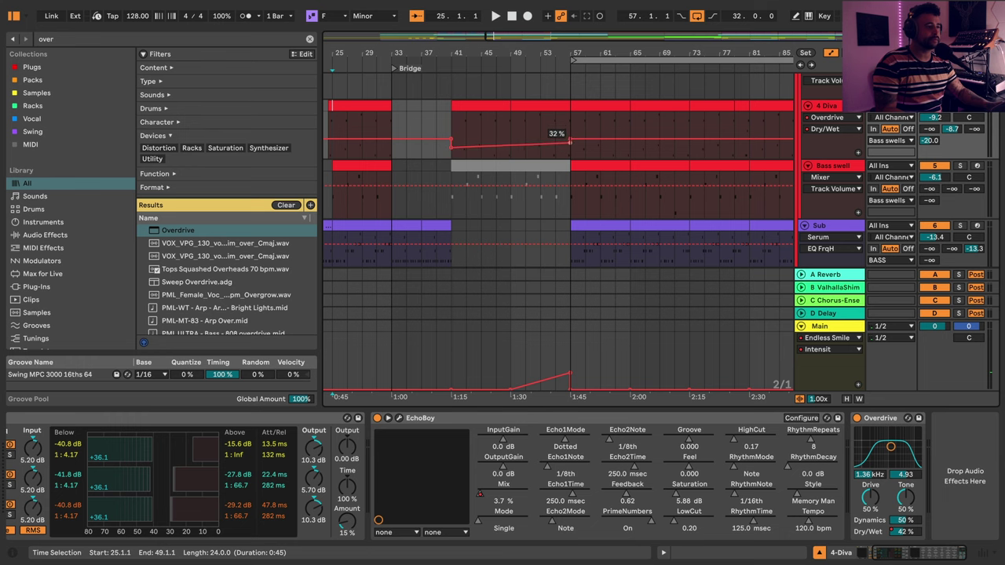
click(450, 122)
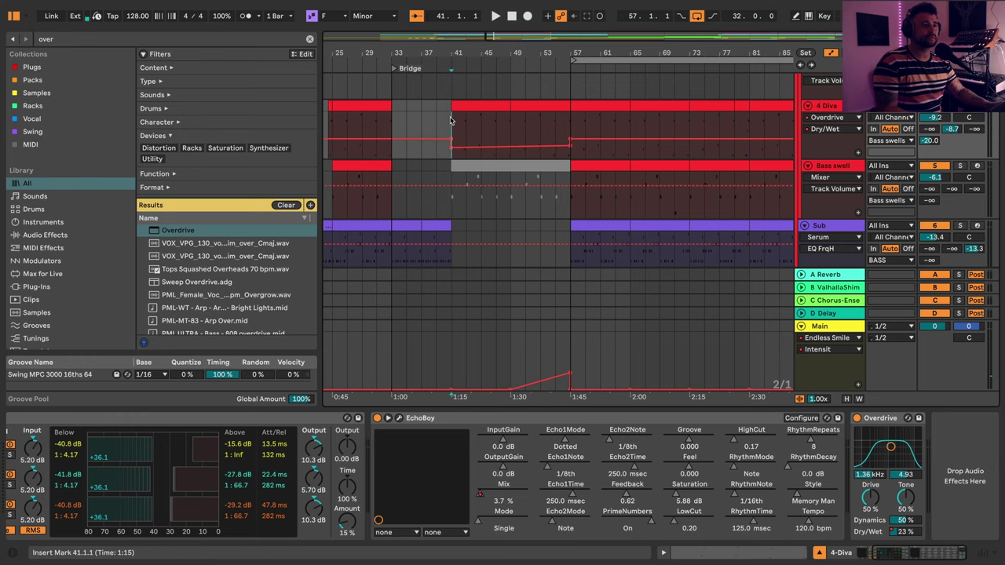
key(space)
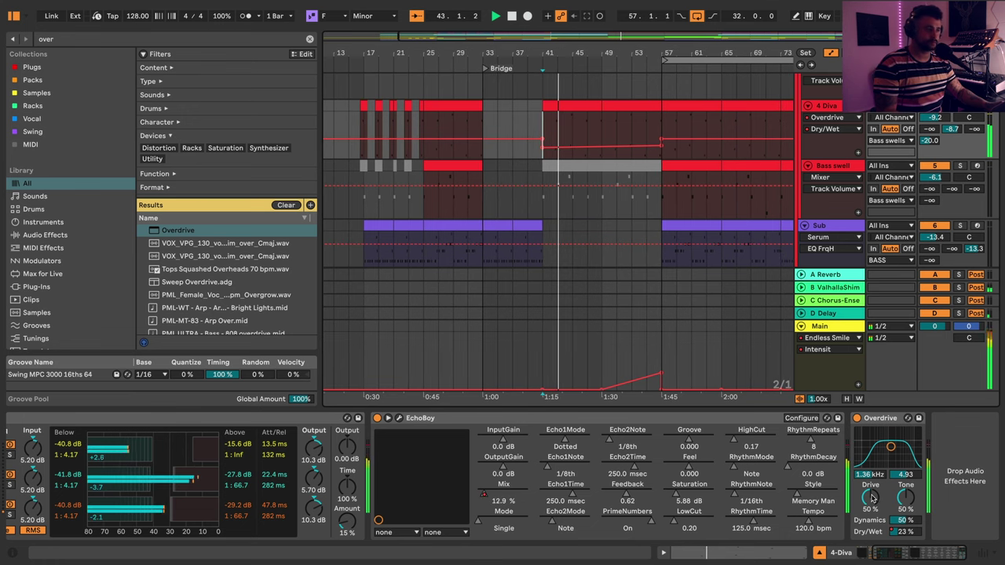
- Deactivate the 4 Diva clip between bars 41 and 49, and fold the 4 Diva and Bass swell tracks
key(a)
click(549, 106)
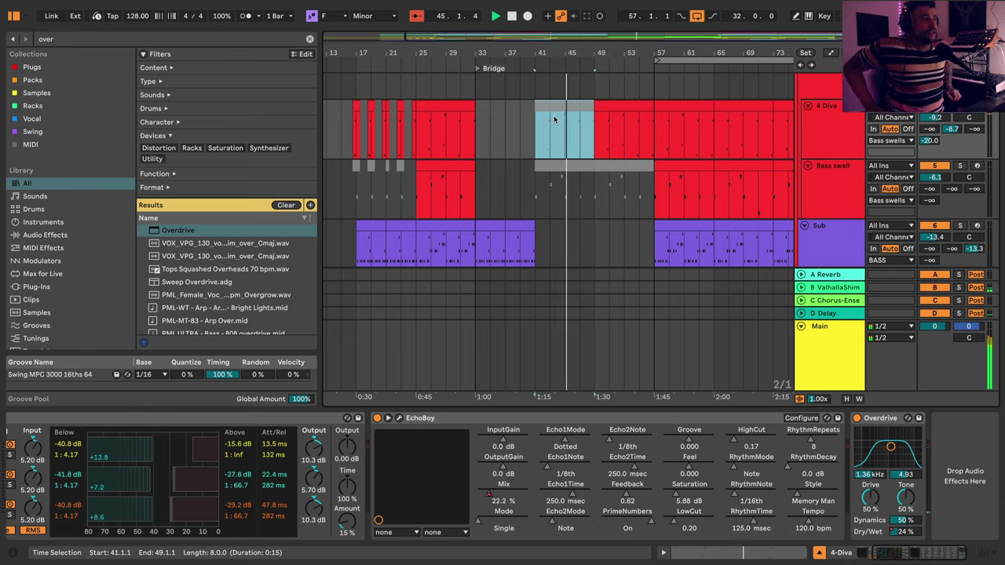
scroll(639, 133, up, 1)
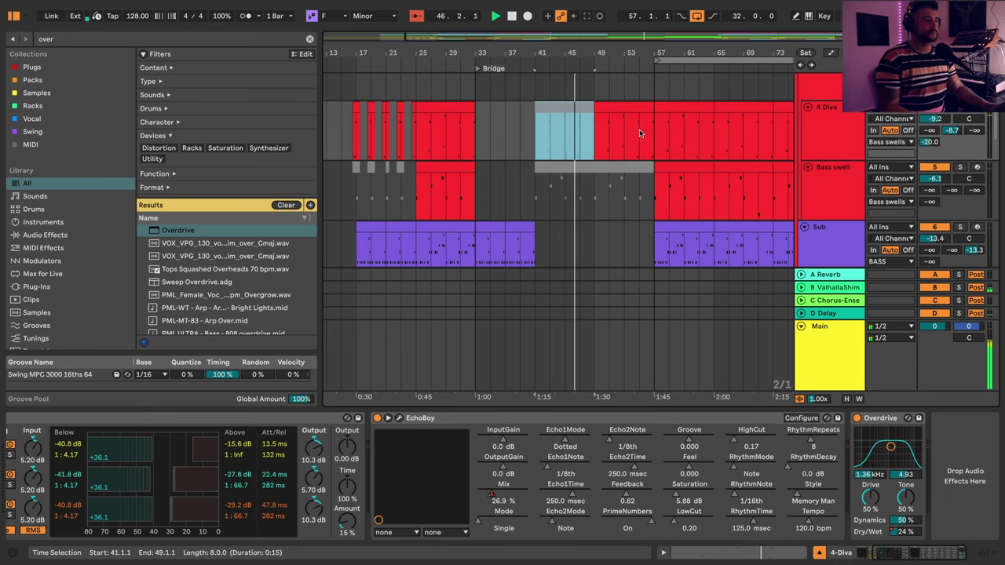
scroll(608, 125, right, 2)
scroll(608, 125, down, 2)
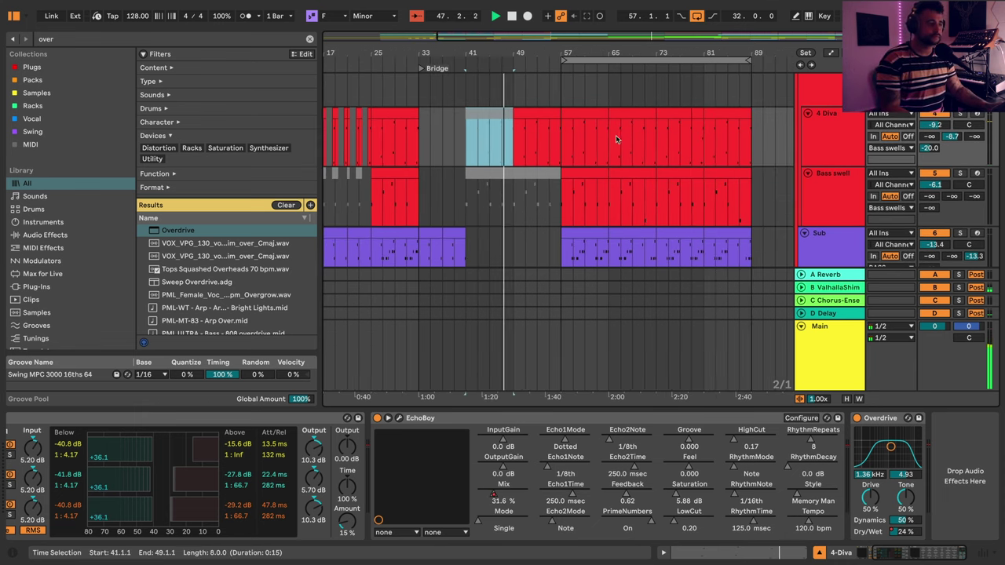
click(807, 115)
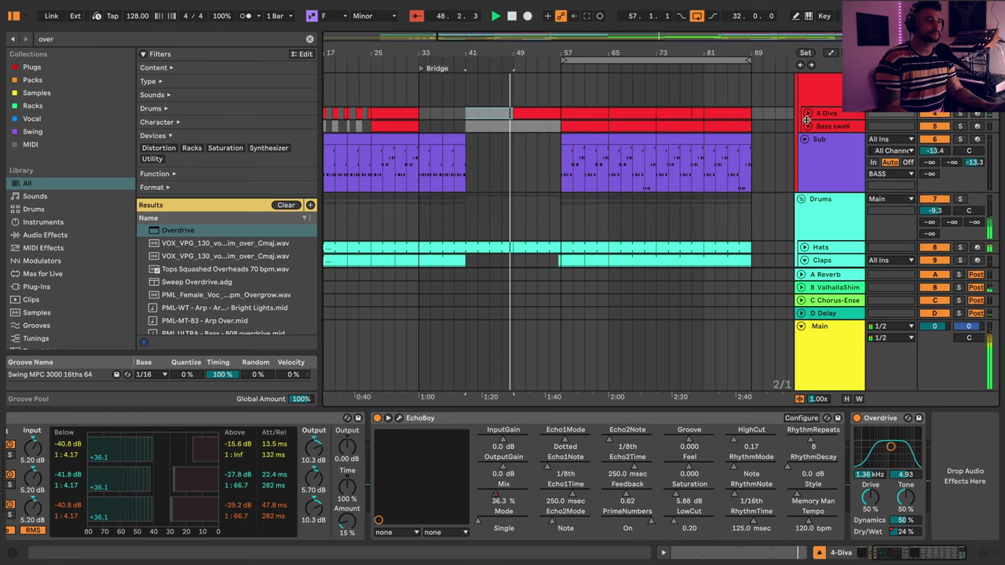
- Consolidate bars 9 to 17 of the vocal chops on track 21, copy the clip to bar 49, and play from there
scroll(820, 134, down, 10)
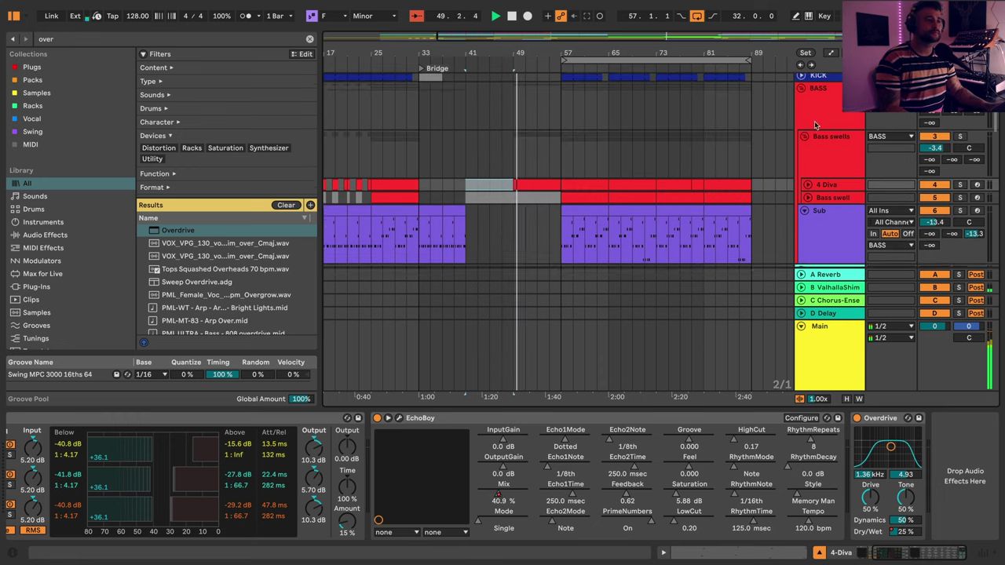
scroll(583, 149, down, 3)
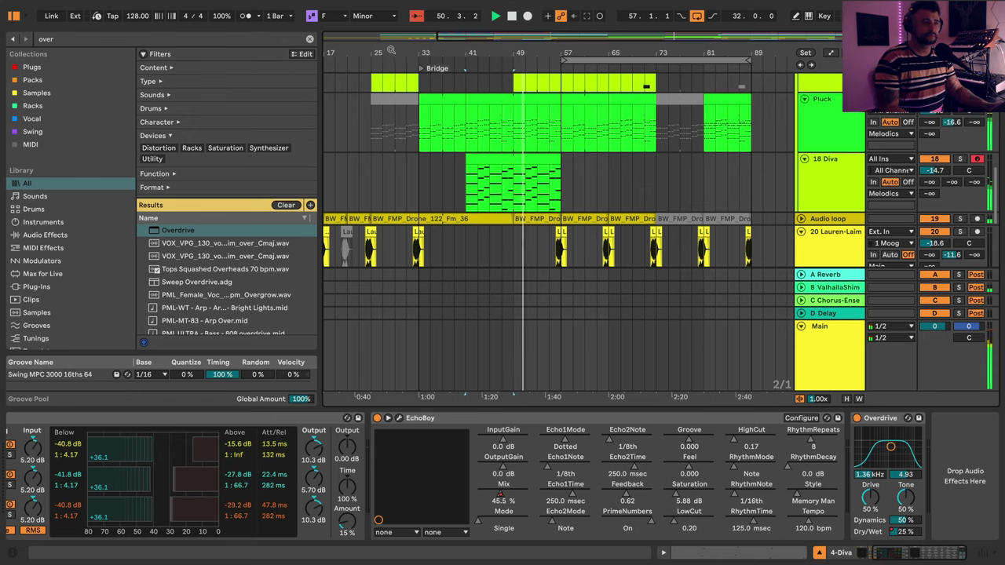
drag(387, 52, 468, 46)
scroll(400, 189, down, 6)
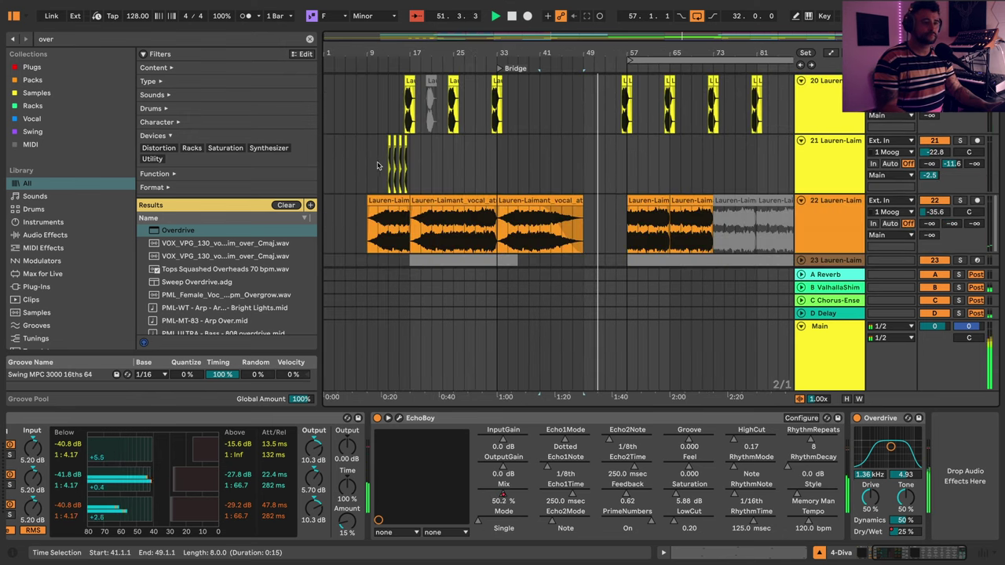
click(406, 167)
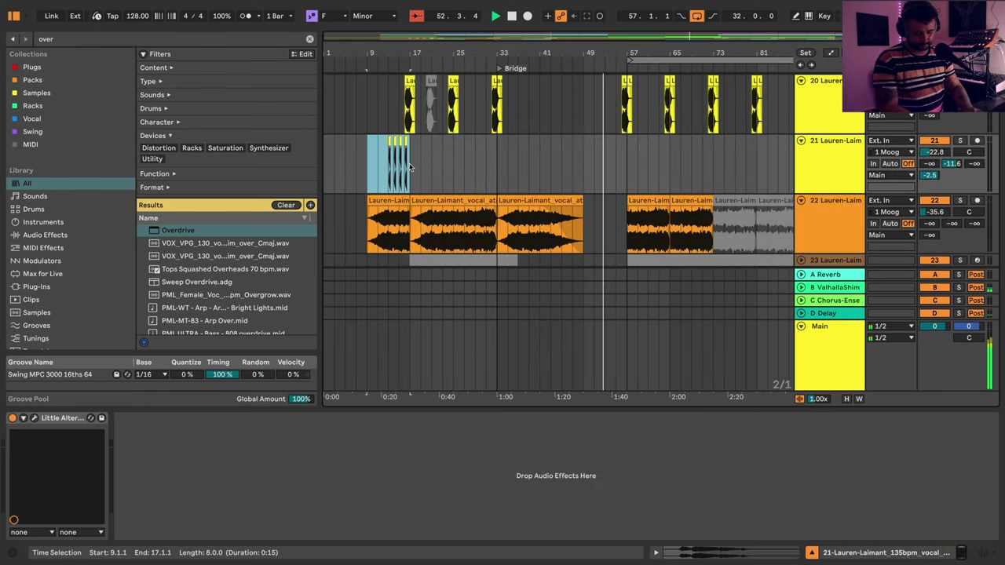
key(super+j)
key(Return)
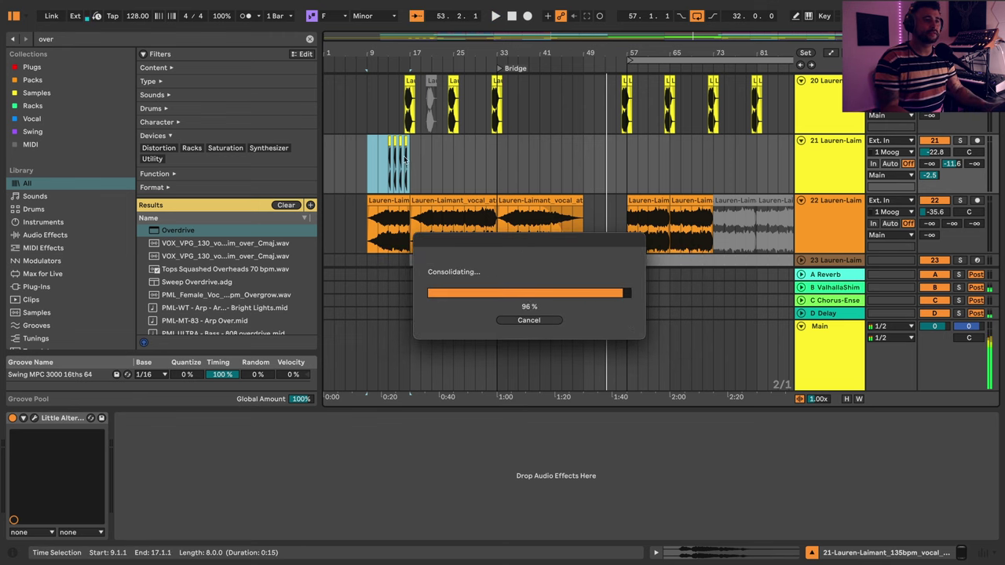
drag(393, 140, 620, 179)
key(space)
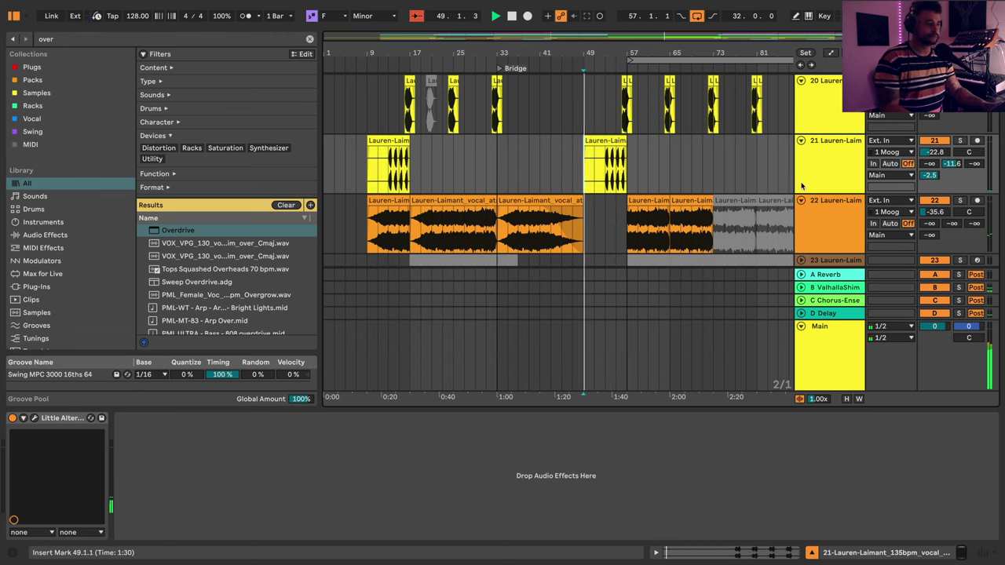
- Raise the 18 Diva track volume to -13.0 dB
click(828, 179)
scroll(829, 176, up, 3)
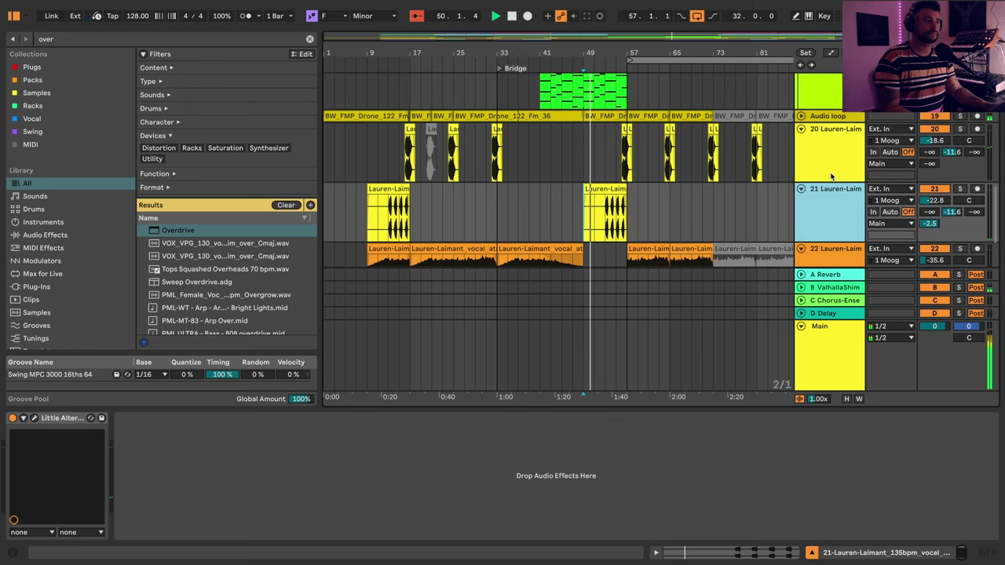
scroll(832, 206, up, 8)
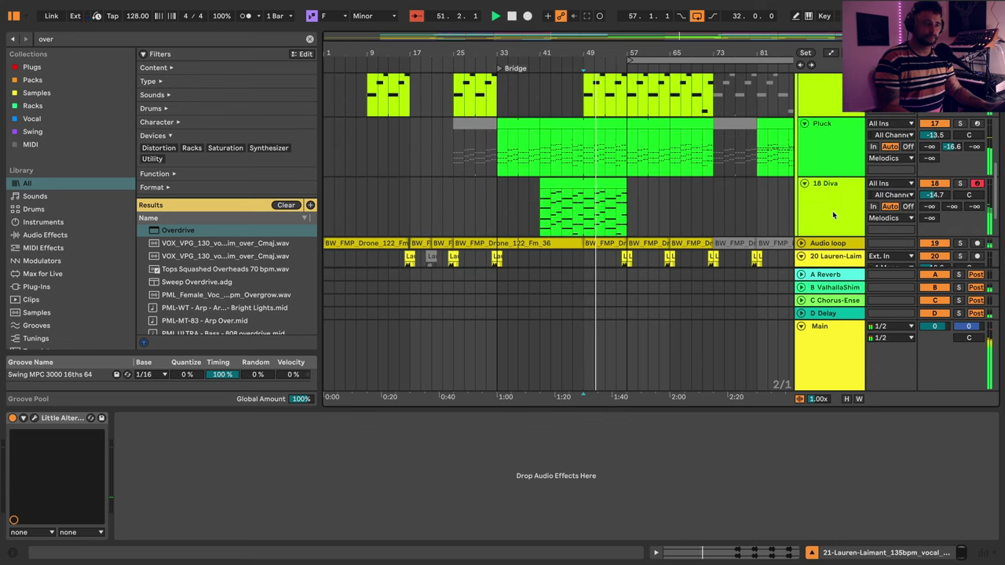
click(827, 205)
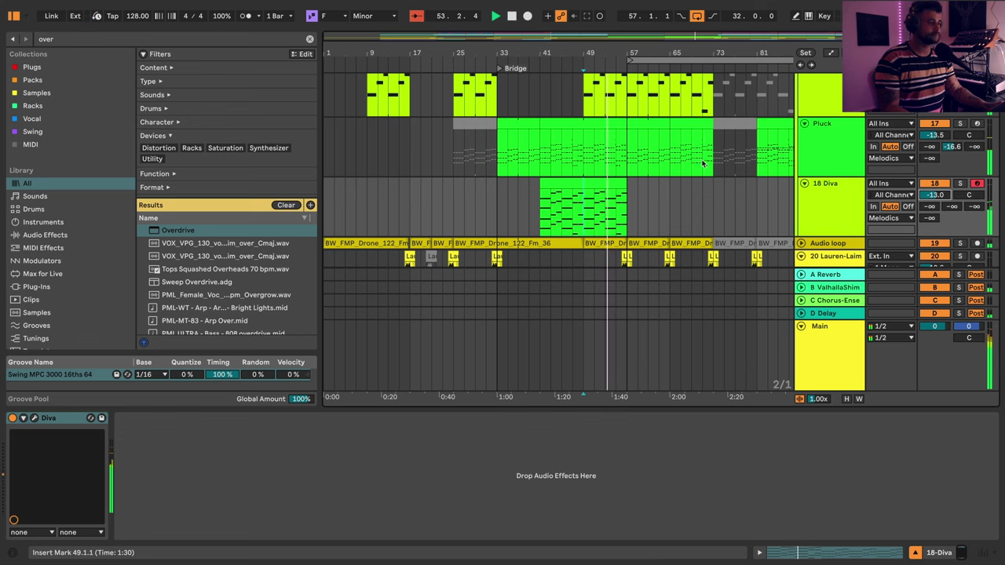
- Raise the Pluck track volume to -12.2 dB while listening through the section after bar 57
drag(664, 53, 530, 83)
scroll(558, 173, up, 1)
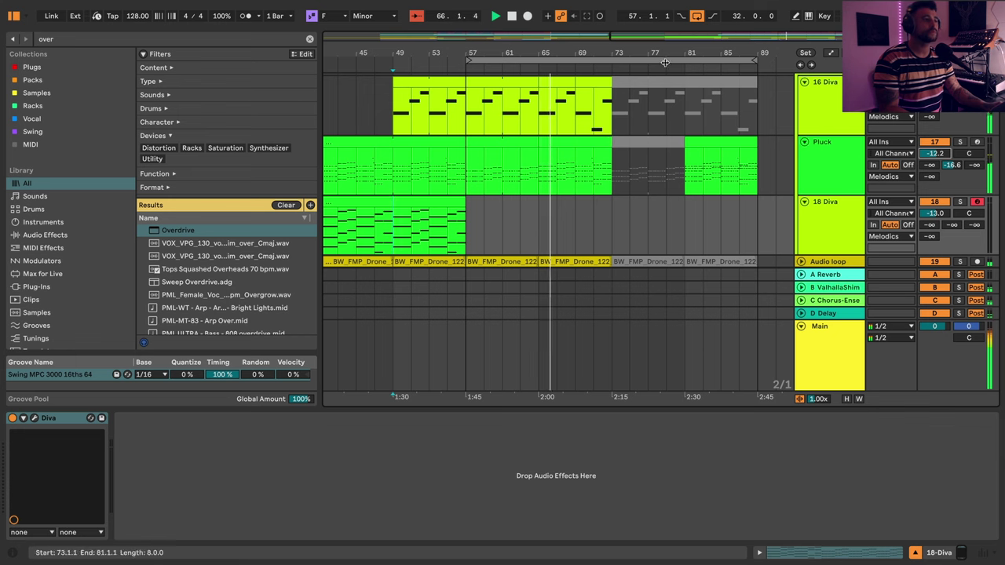
scroll(687, 180, down, 3)
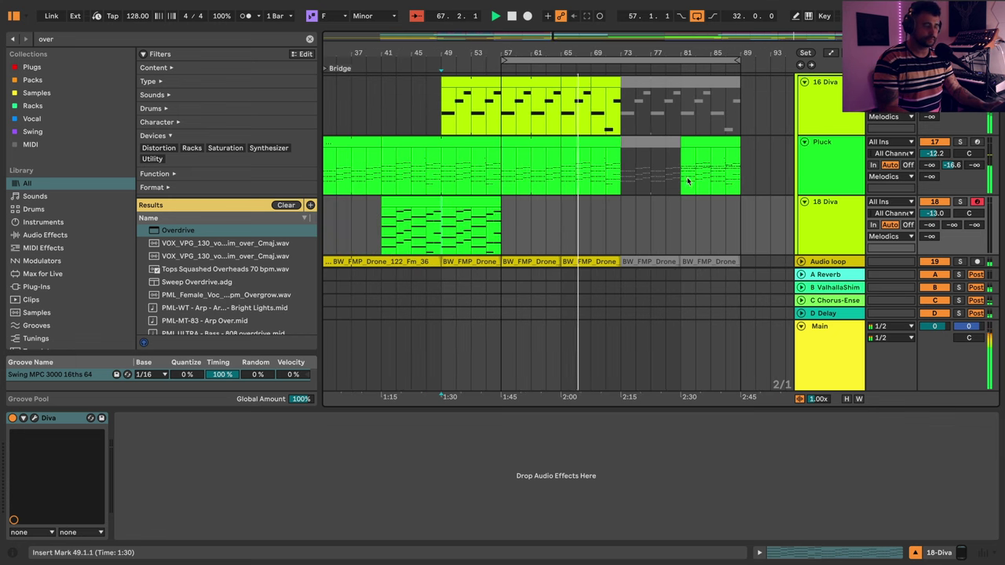
- Set the VCF cutoff frequency in the Pluck track's Diva to 73.50 while listening, and close the synth window
click(823, 170)
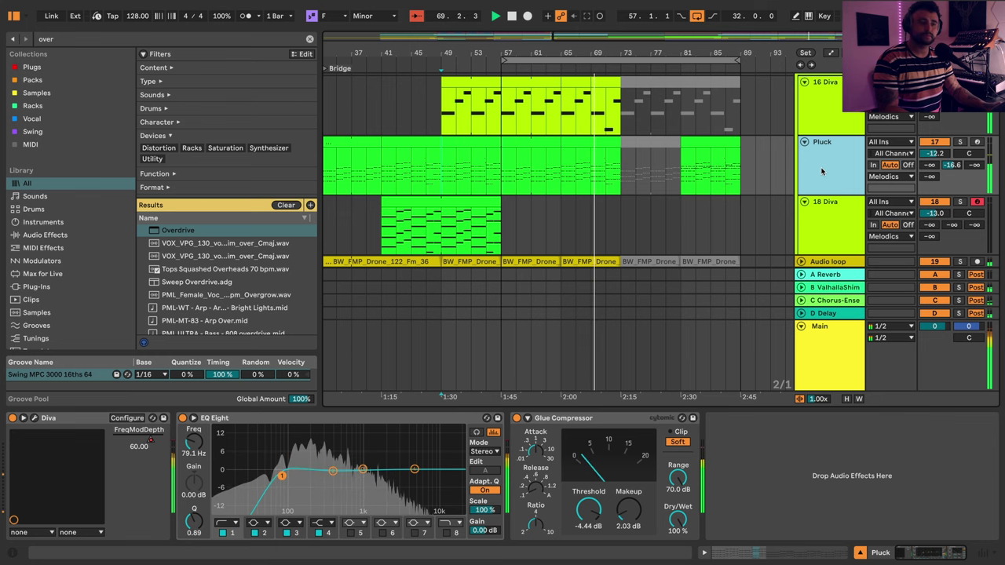
click(35, 419)
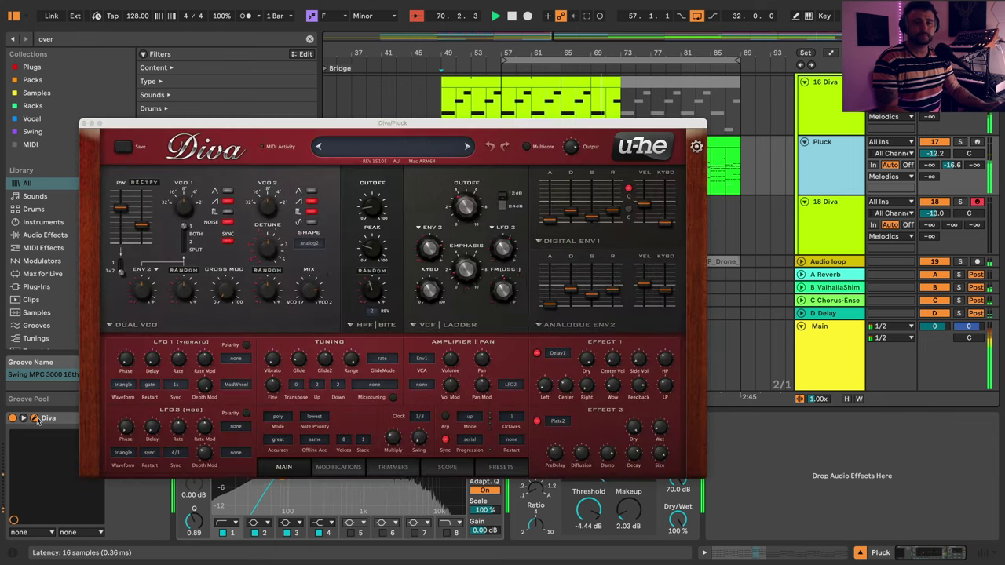
drag(494, 264, 497, 248)
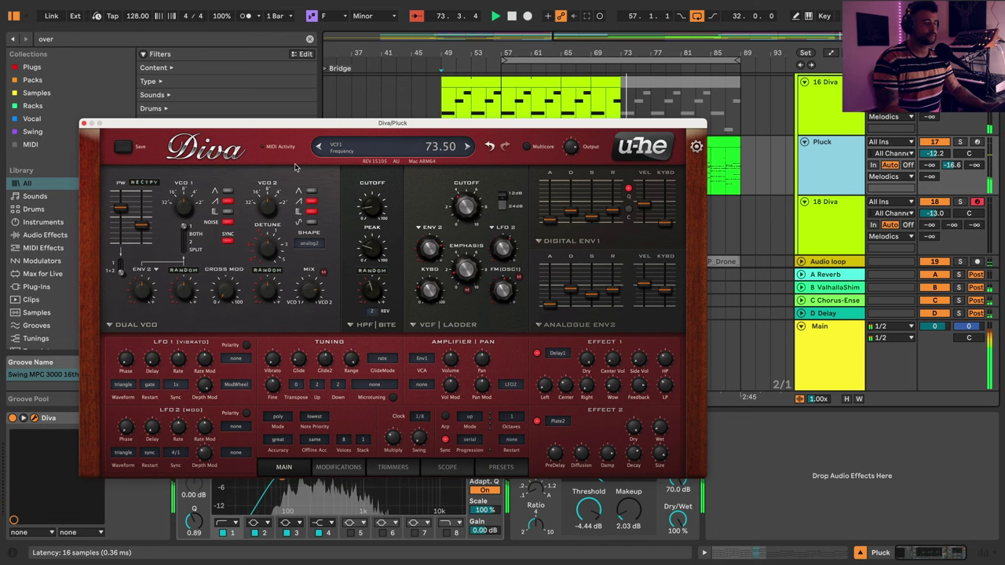
click(83, 123)
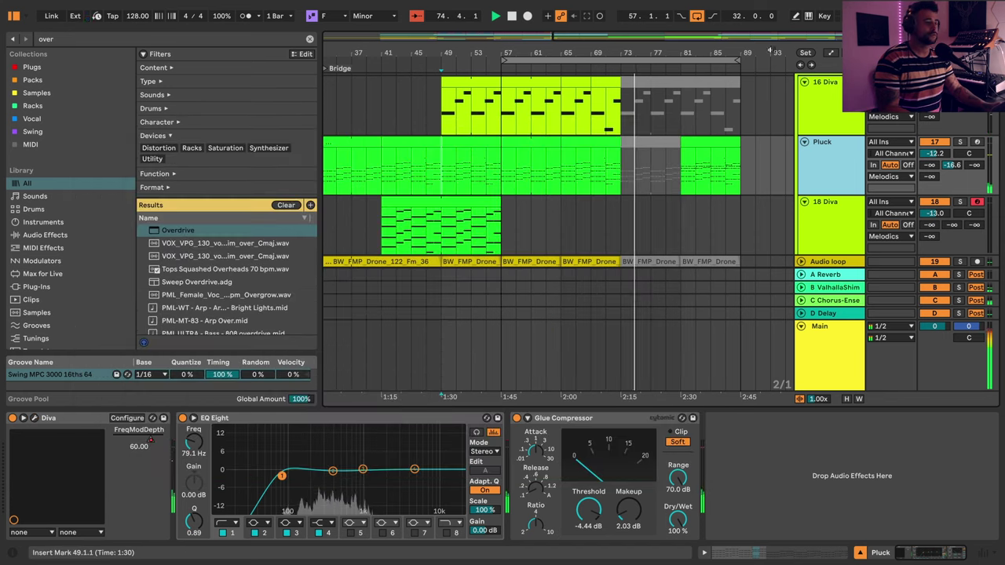
- Unfold the Bass swell and 4 Diva tracks and display the Overdrive Dry/Wet automation of 4 Diva
scroll(541, 188, up, 3)
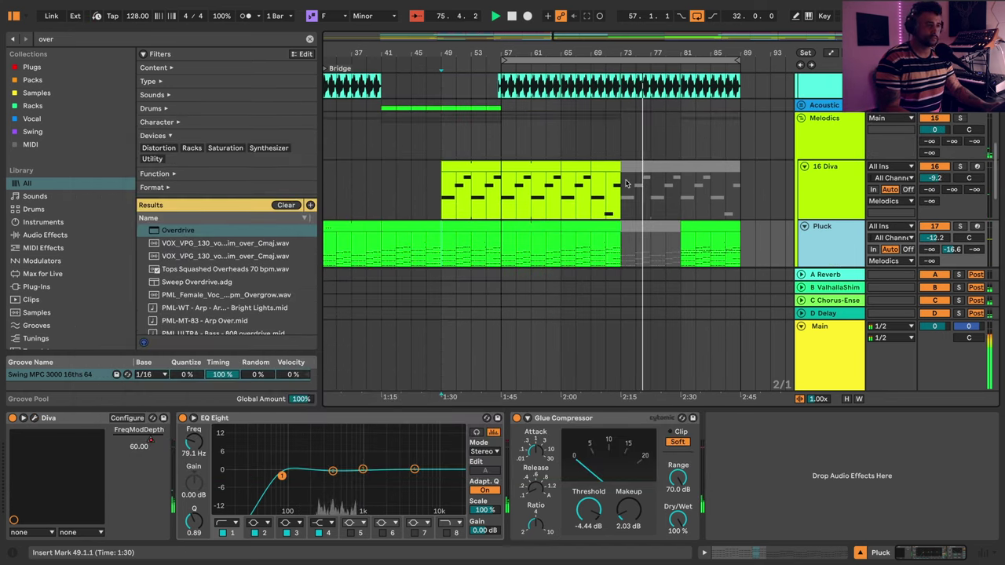
scroll(542, 188, down, 5)
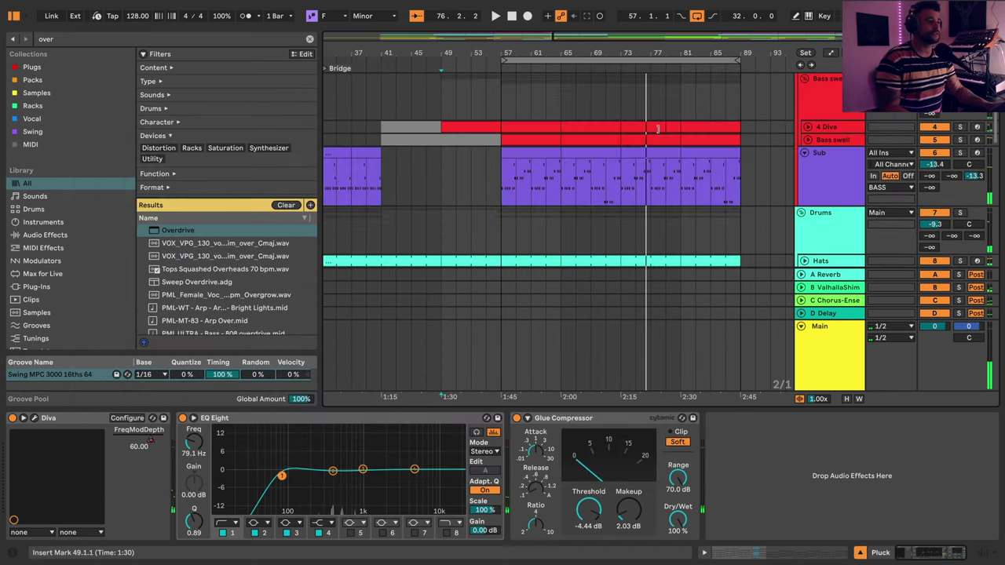
click(808, 140)
click(828, 166)
key(a)
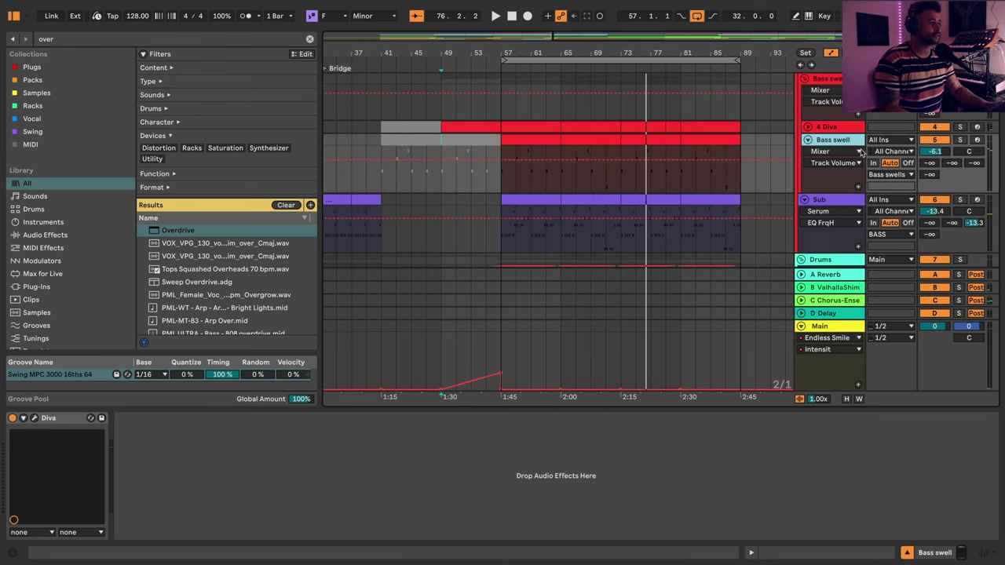
click(807, 127)
click(819, 157)
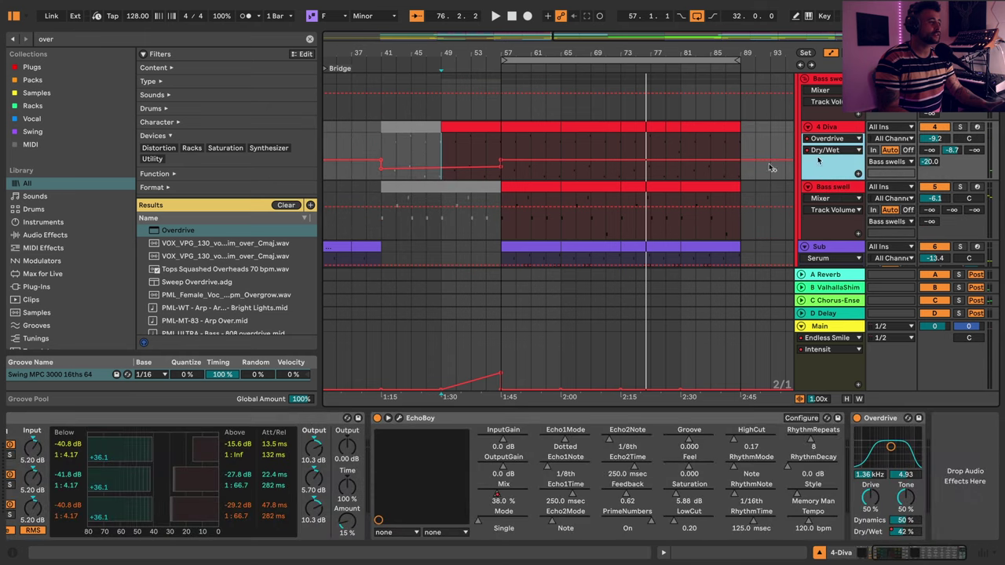
- Examine the 4 Diva Overdrive automation around bar 73, and return the arrangement to the clip view without automation lanes
click(621, 167)
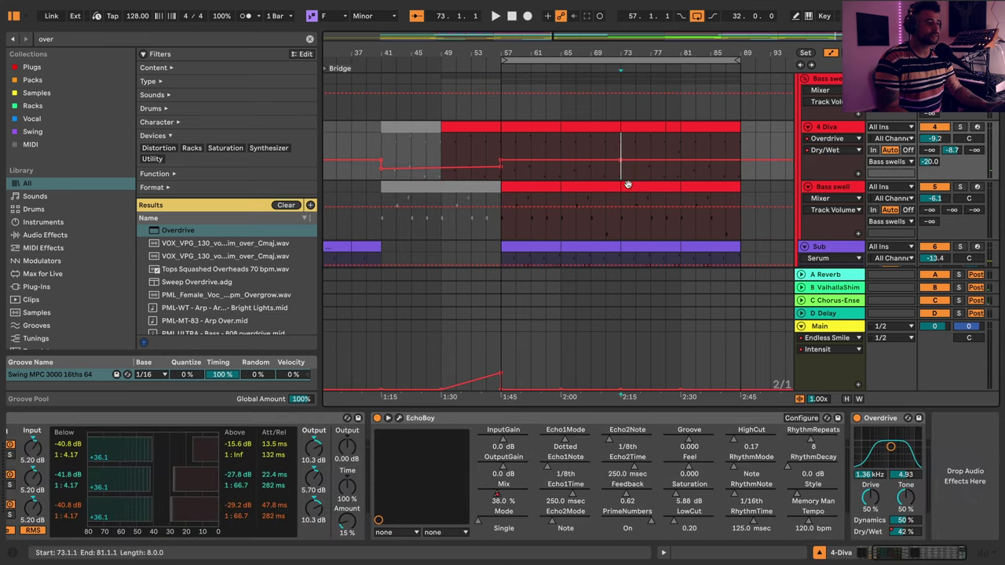
key(space)
drag(635, 160, 620, 164)
click(598, 138)
key(a)
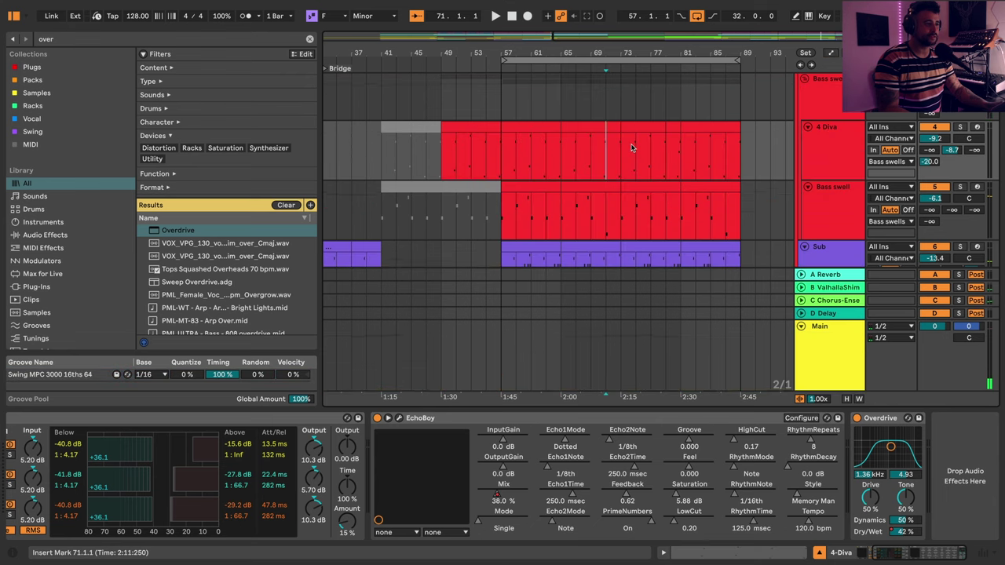
- Unfold the Audio loop track, extend its drone clip starting at bar 65 to bar 89, and play from bar 73
scroll(646, 196, down, 12)
scroll(640, 193, down, 5)
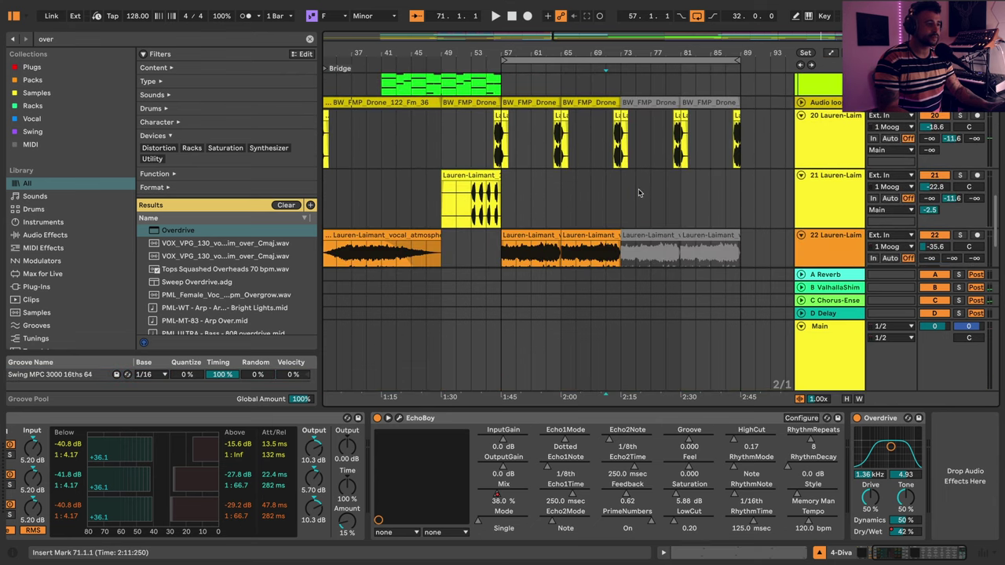
click(801, 103)
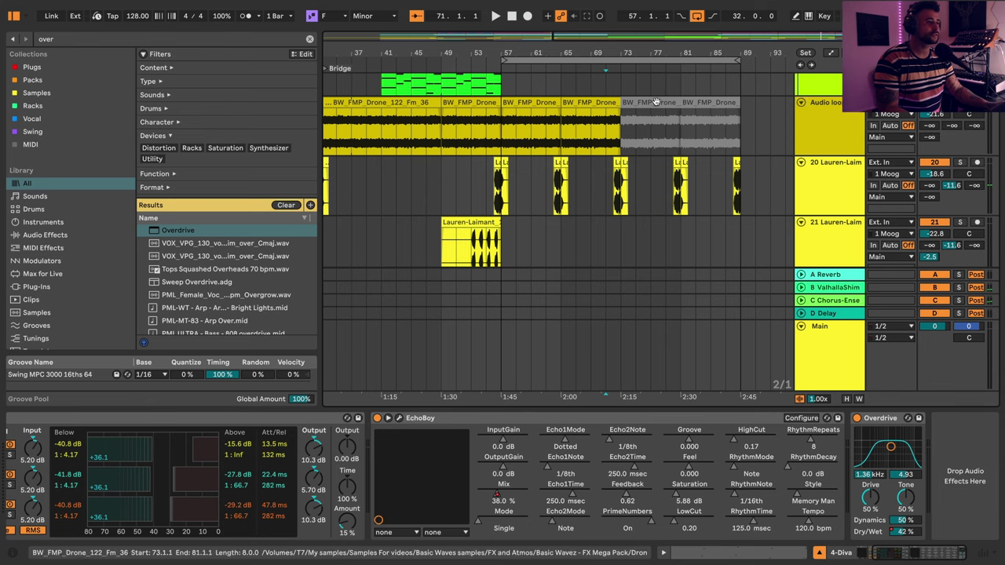
click(614, 102)
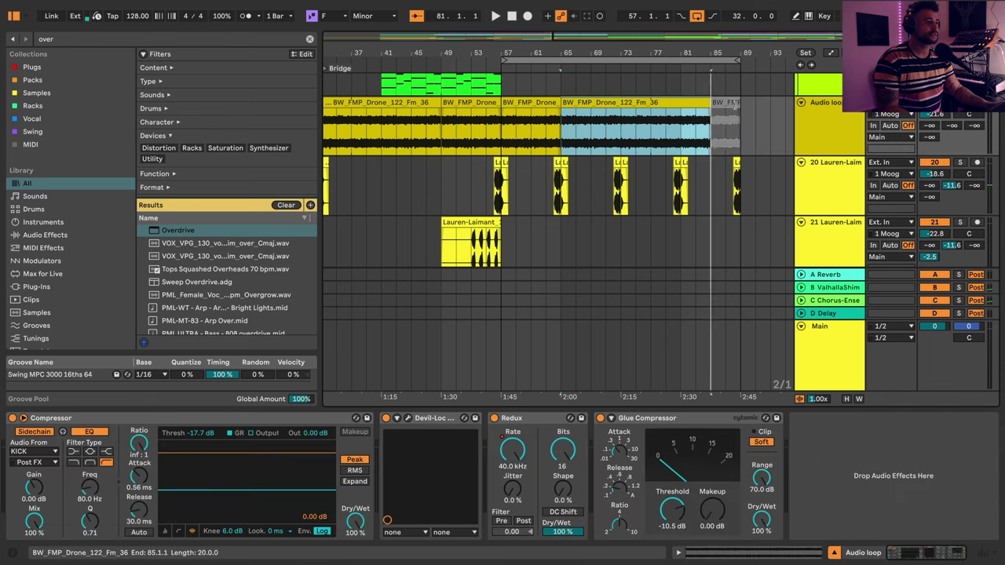
click(623, 87)
key(space)
scroll(679, 110, up, 3)
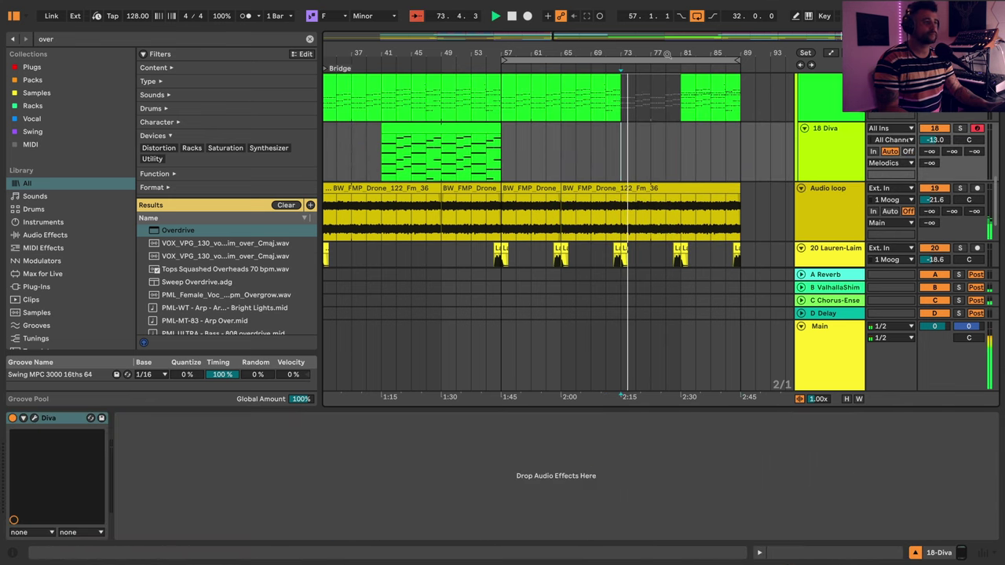
- Listen on from bar 73 while reviewing the bass, sub, drum, drone and vocal tracks up to bar 89
drag(664, 55, 643, 67)
scroll(726, 169, up, 3)
scroll(718, 168, up, 10)
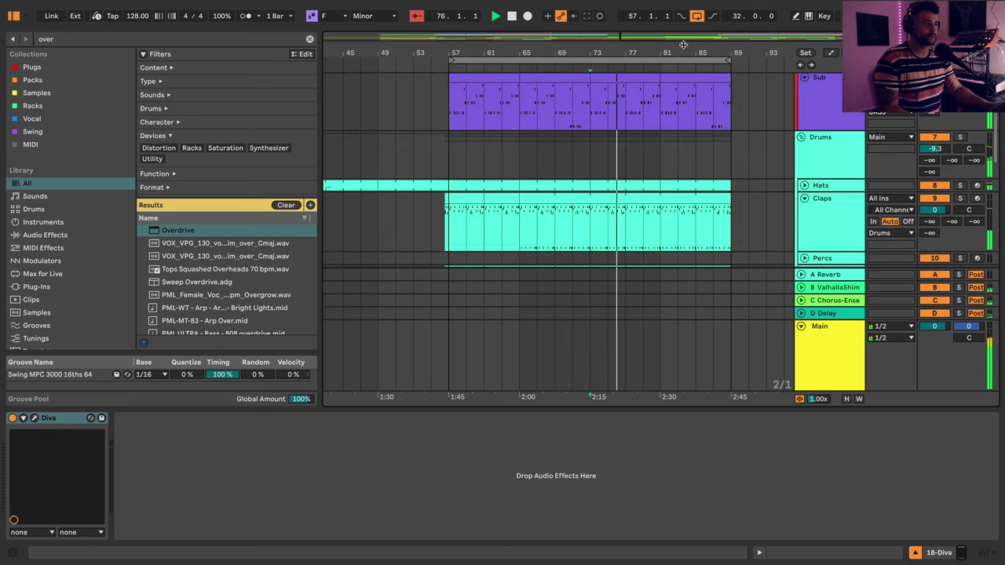
scroll(609, 135, up, 3)
scroll(608, 135, up, 5)
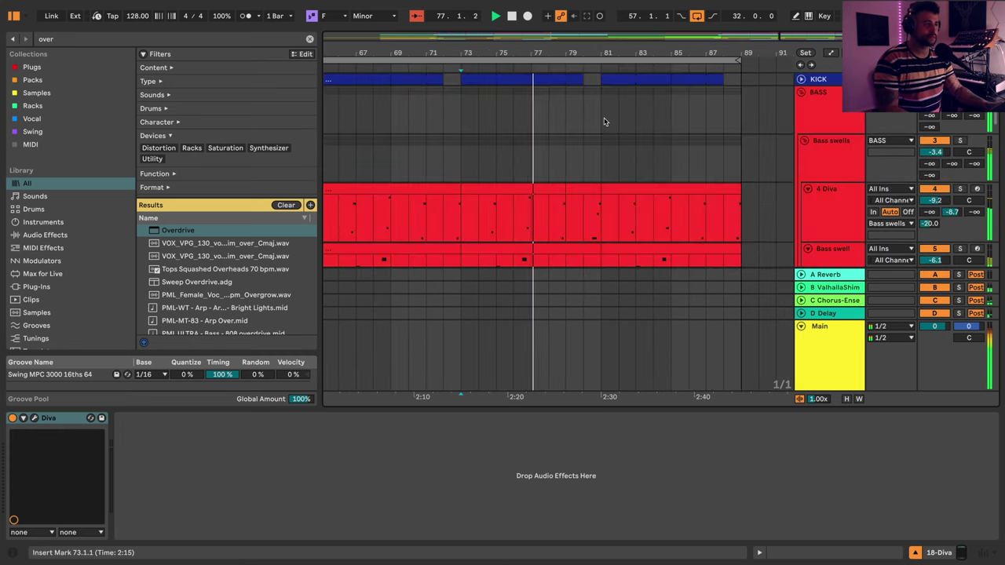
scroll(588, 196, down, 4)
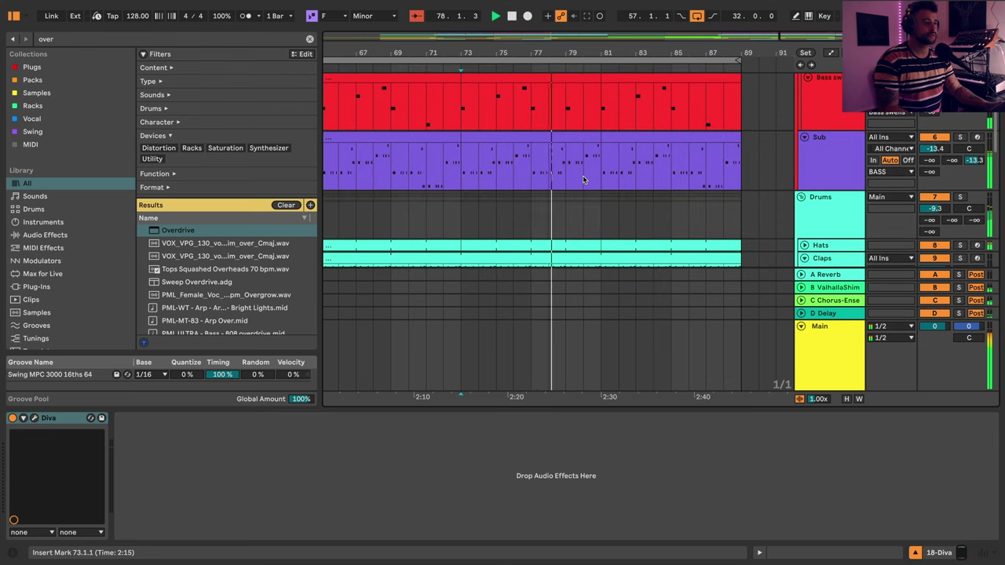
drag(582, 175, 595, 179)
scroll(596, 179, down, 10)
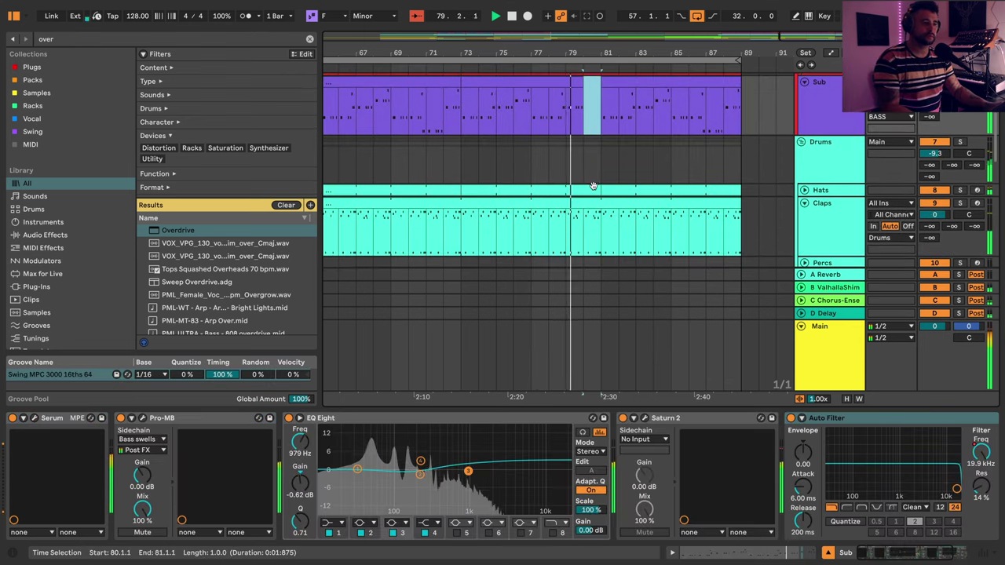
scroll(607, 179, down, 1)
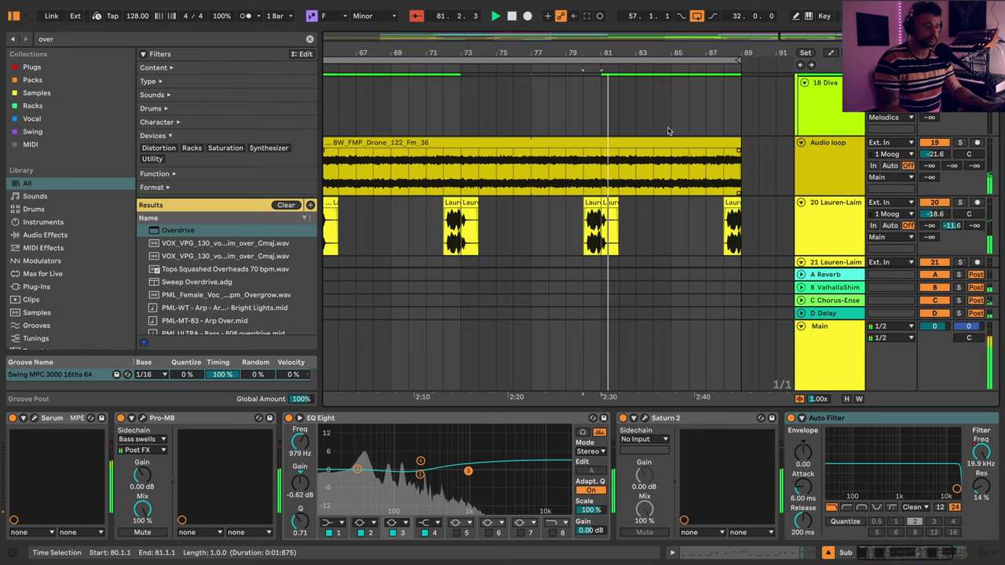
drag(668, 53, 669, 79)
key(minus)
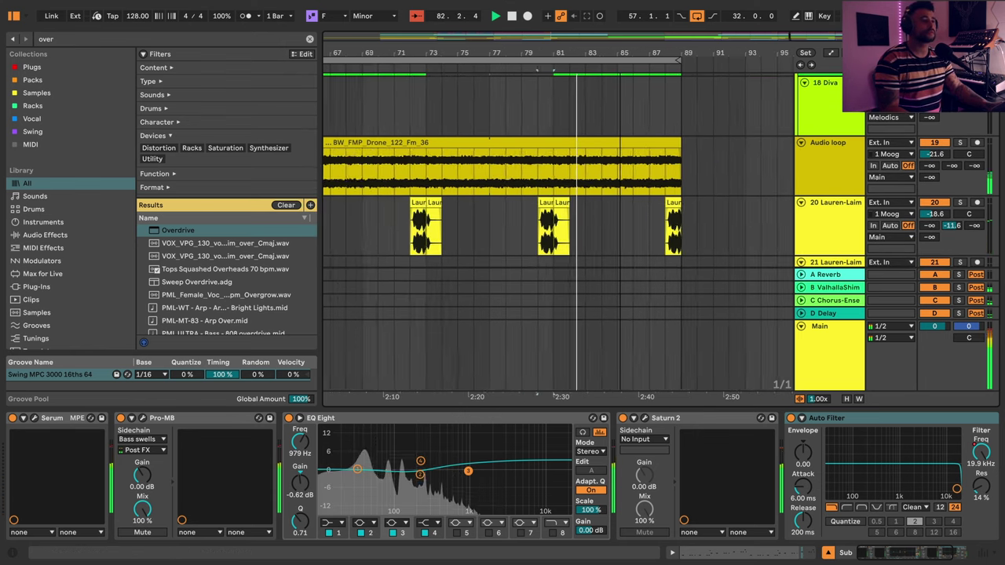
- Loop bars 81 to 89 based on the Pluck clip and duplicate that time range across all tracks
scroll(658, 233, up, 6)
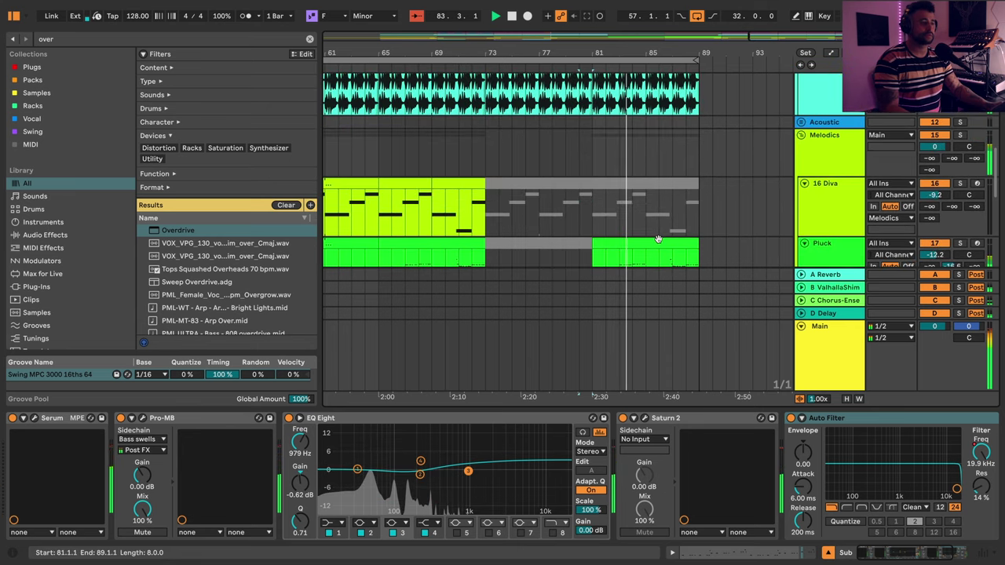
click(662, 242)
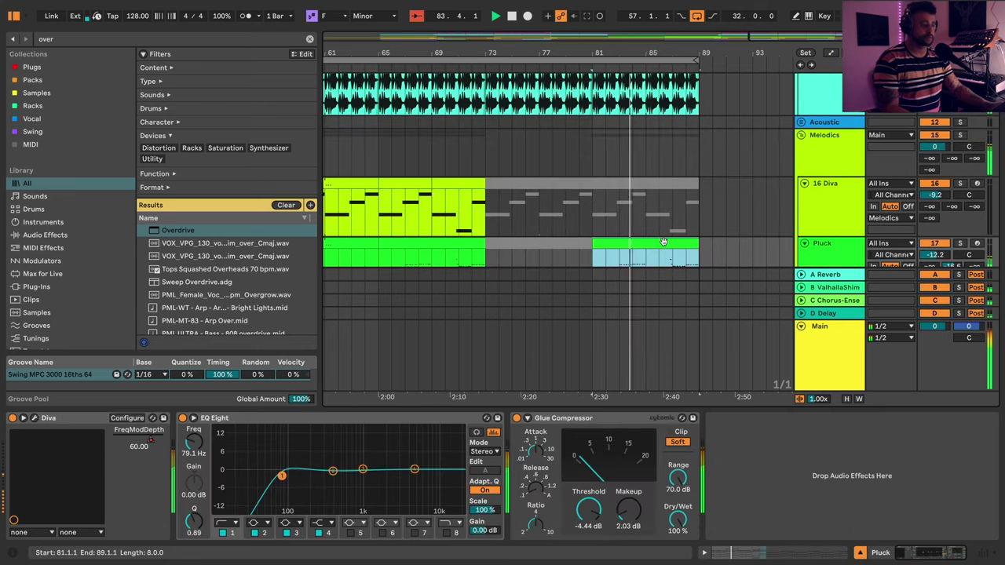
click(640, 61)
right_click(637, 61)
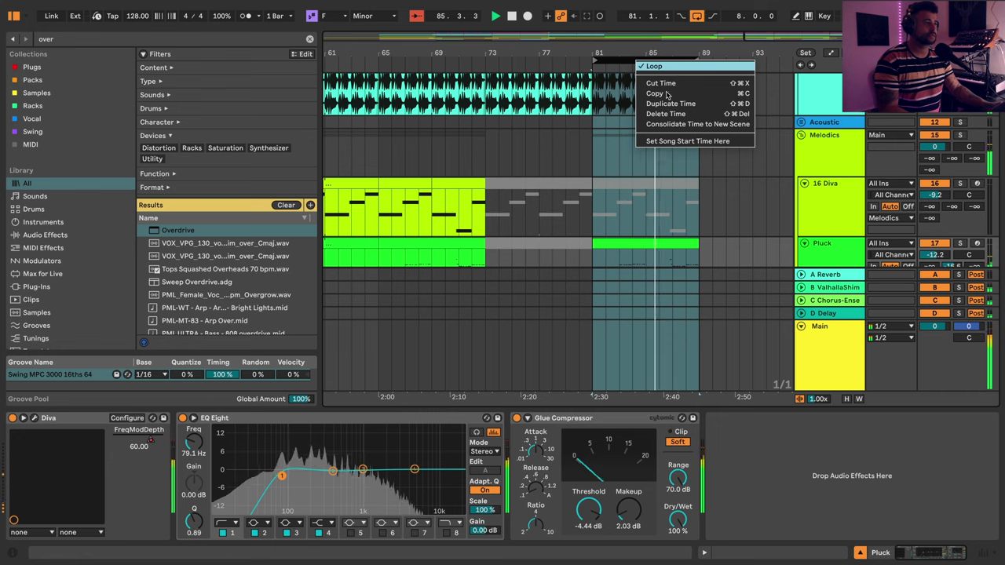
click(673, 103)
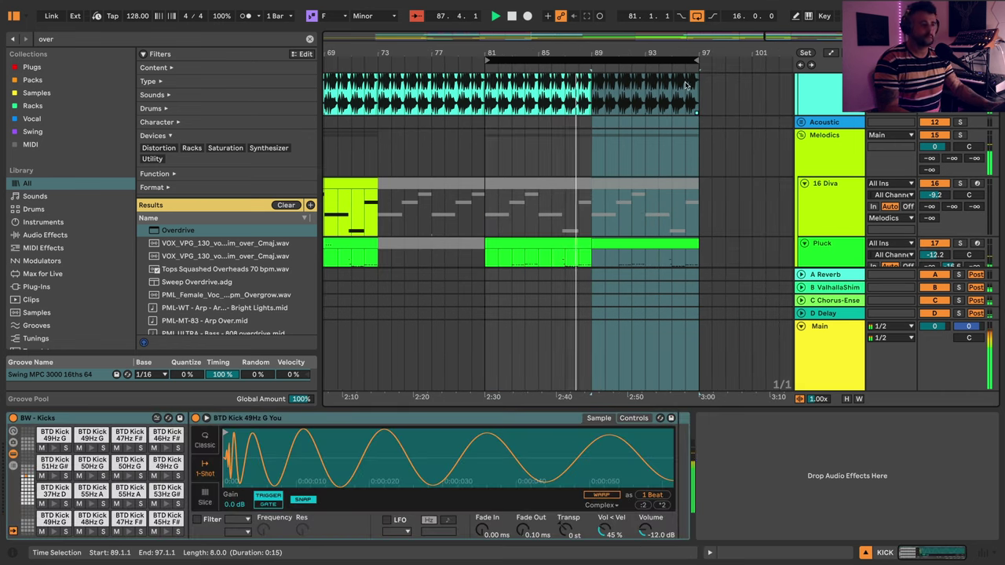
- Review the duplicated section from bar 89 to 97 across the melodic, drone, vocal and effect tracks
scroll(742, 193, down, 2)
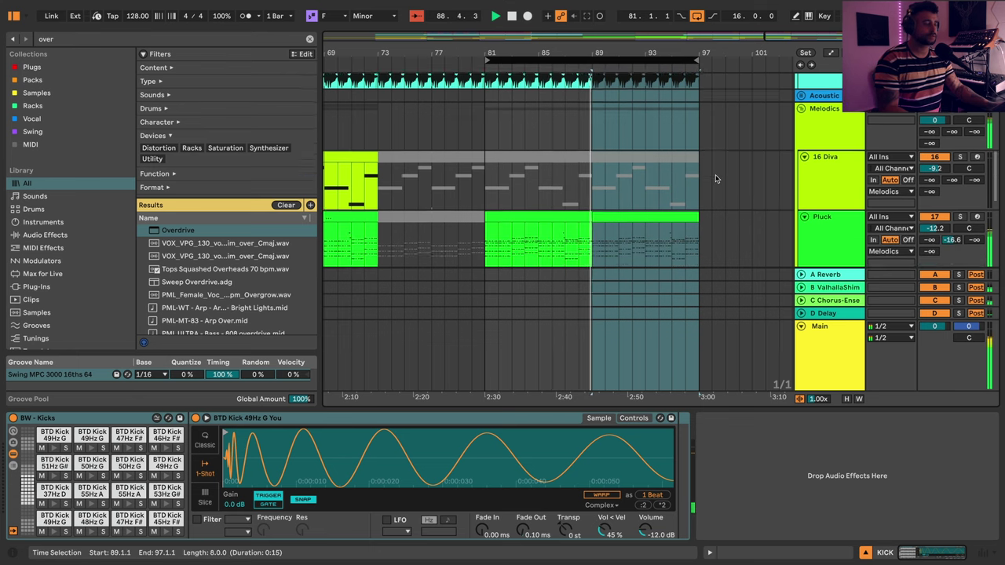
click(728, 209)
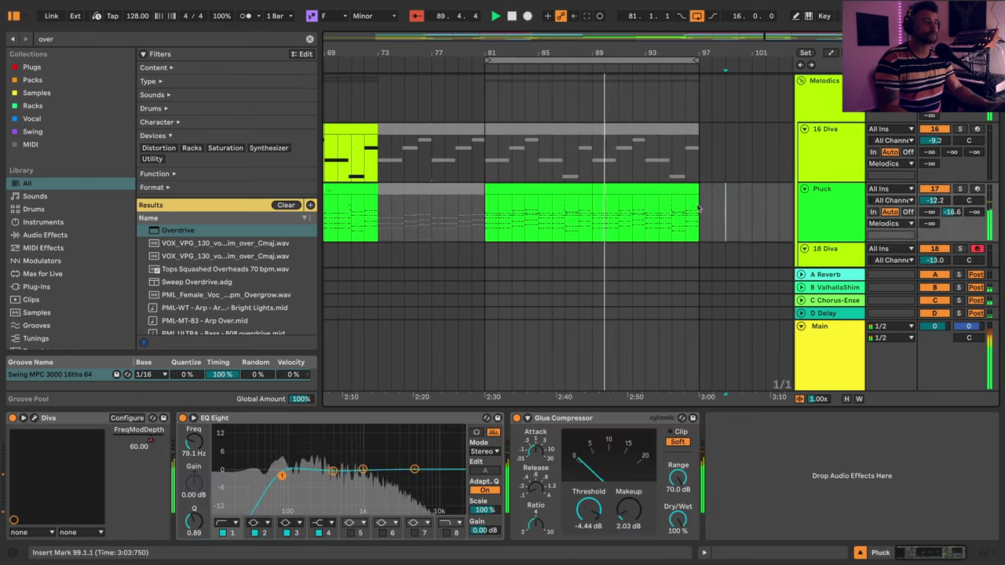
scroll(736, 209, up, 2)
scroll(735, 209, down, 2)
scroll(735, 209, down, 5)
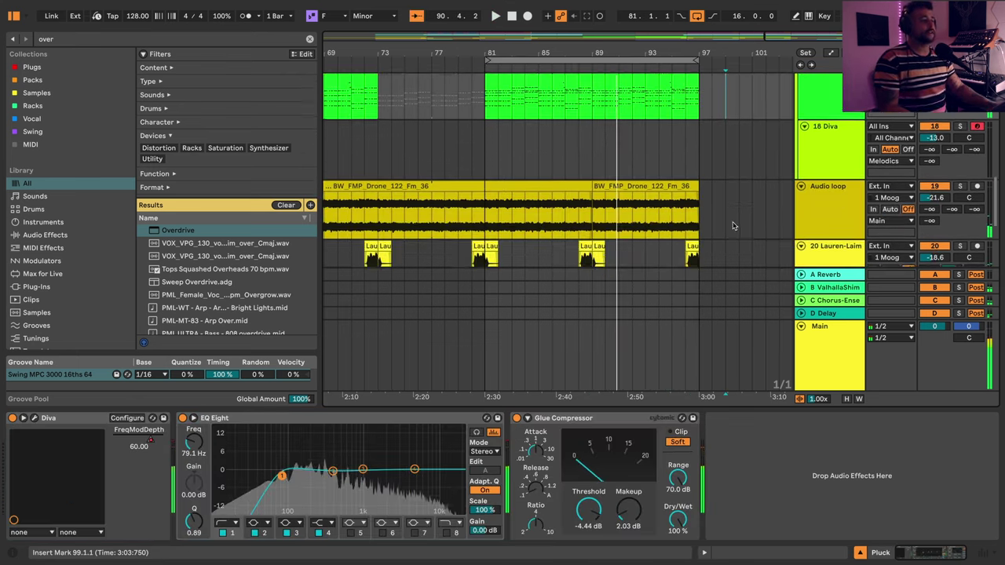
drag(596, 53, 597, 14)
scroll(752, 219, down, 2)
scroll(753, 219, down, 1)
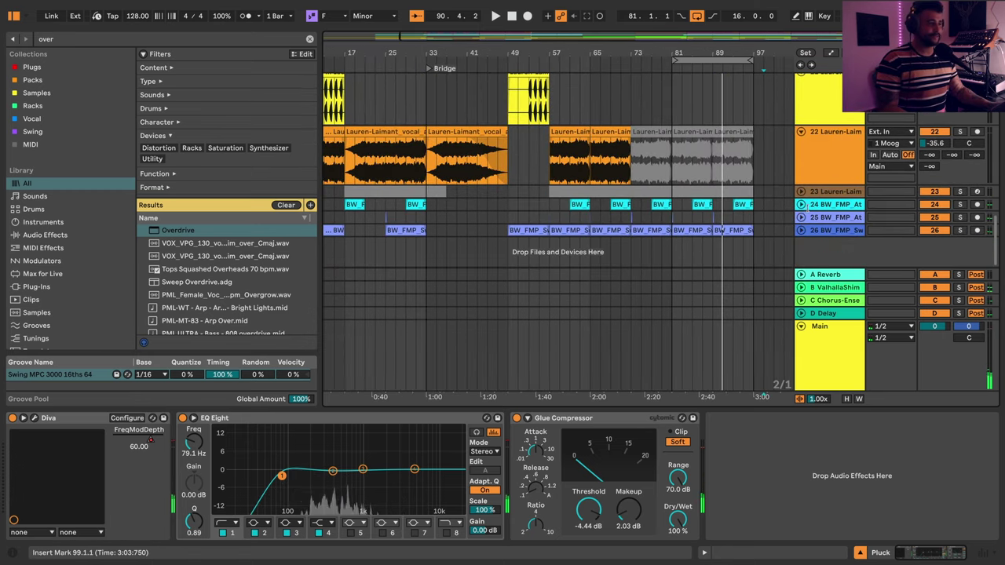
scroll(777, 212, up, 10)
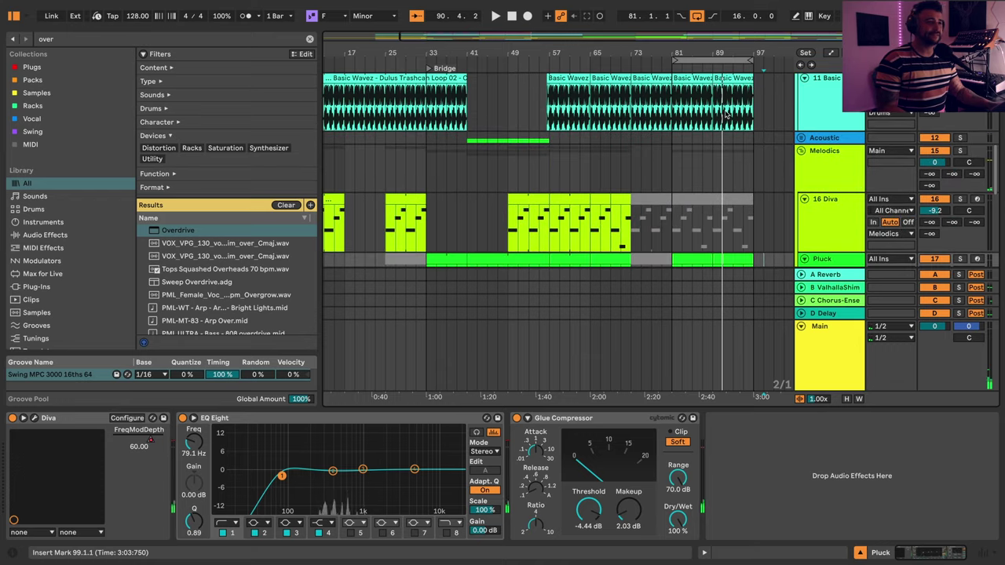
drag(746, 50, 745, 50)
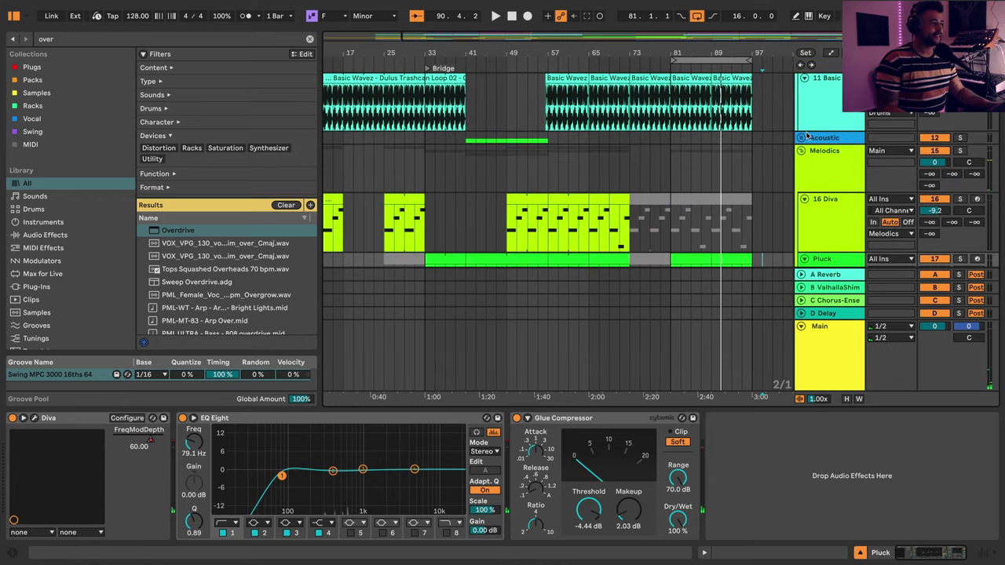
- Unfold the Acoustic group, copy the Labs clip from bars 41 to 57 to bar 81, and play the new section
click(800, 137)
scroll(611, 211, down, 3)
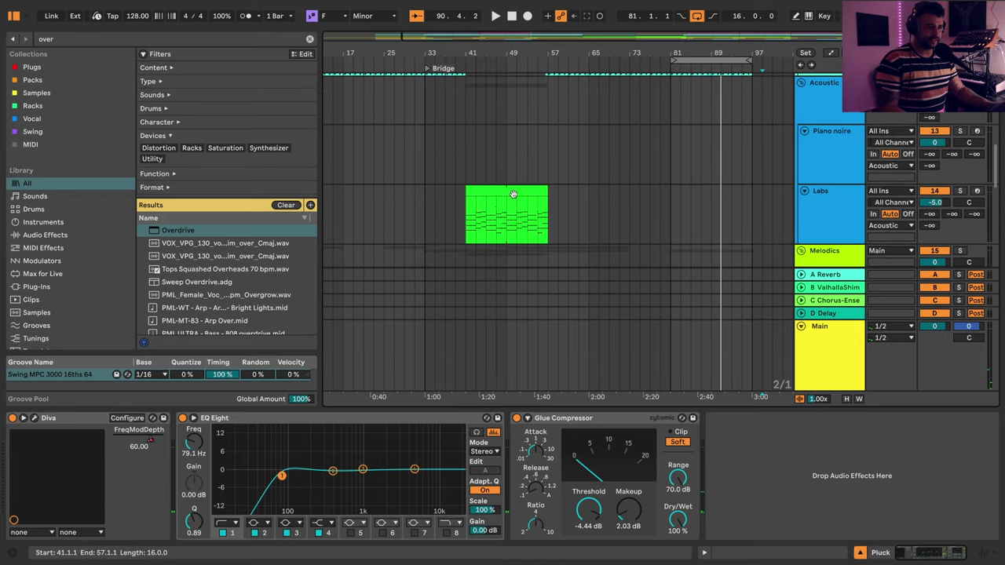
click(513, 194)
drag(494, 184, 710, 188)
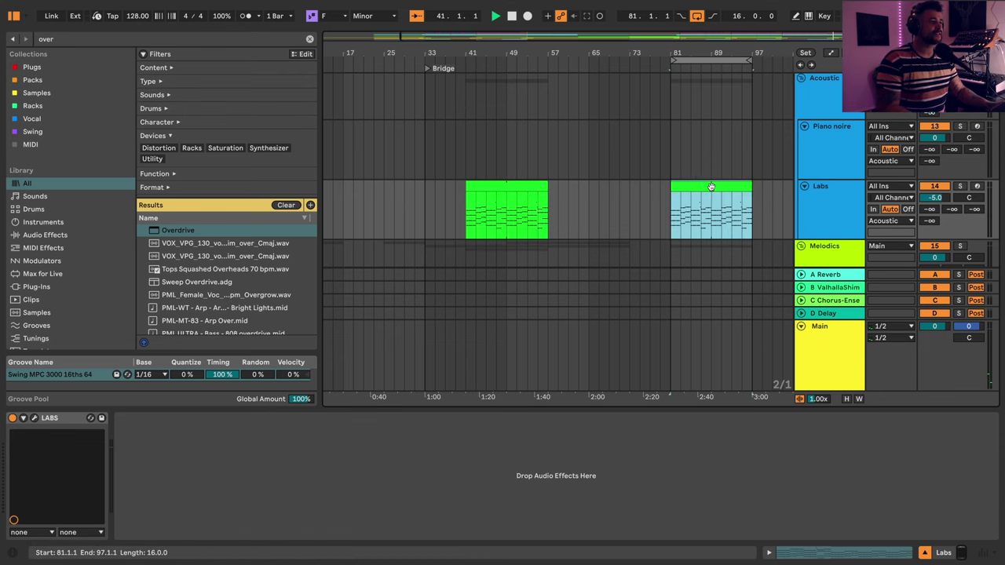
key(space)
drag(725, 49, 652, 94)
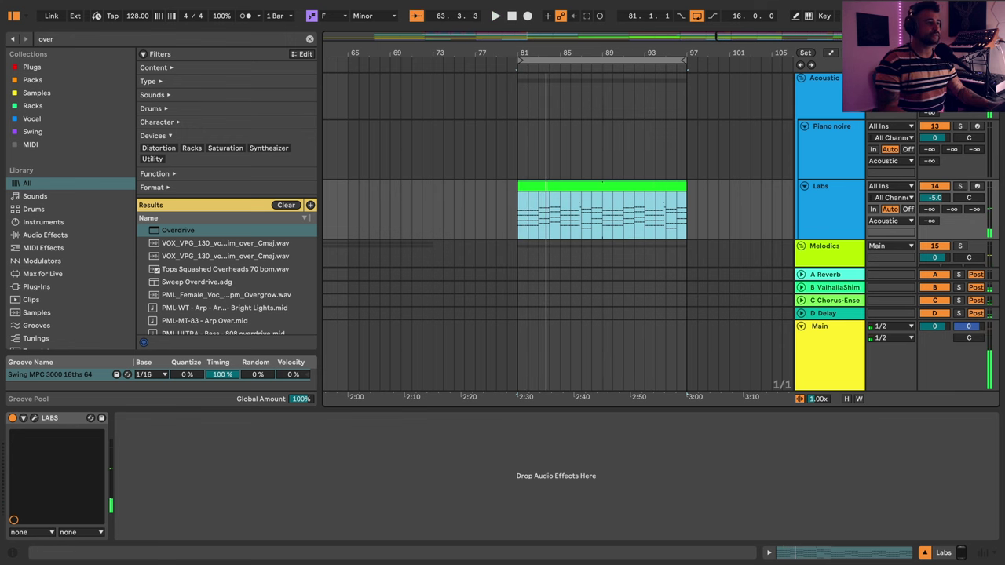
- Copy the 18 Diva clip from bars 41 to 57 onto the Labs track at bar 81 and play it
scroll(712, 168, down, 8)
scroll(671, 176, up, 2)
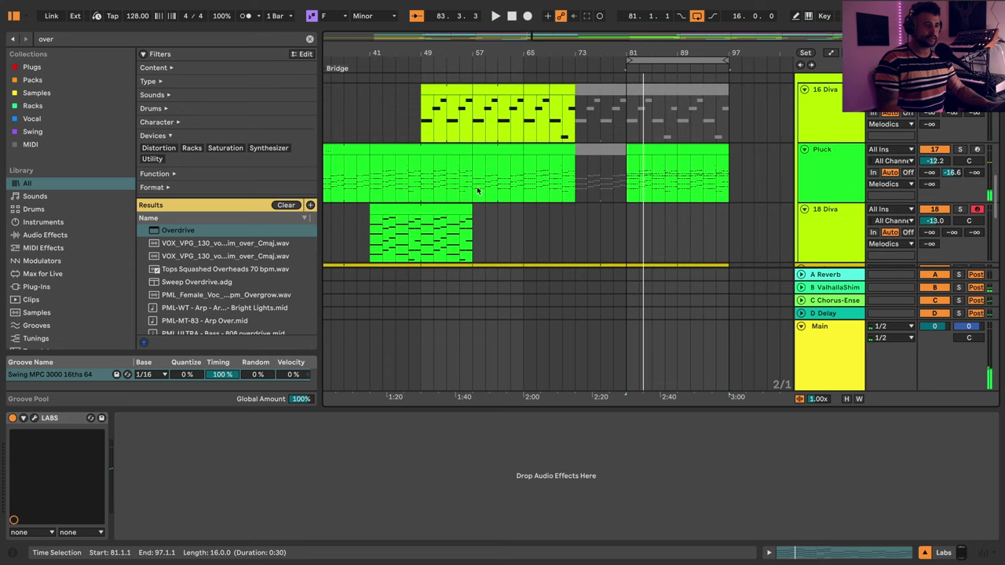
key(space)
click(418, 210)
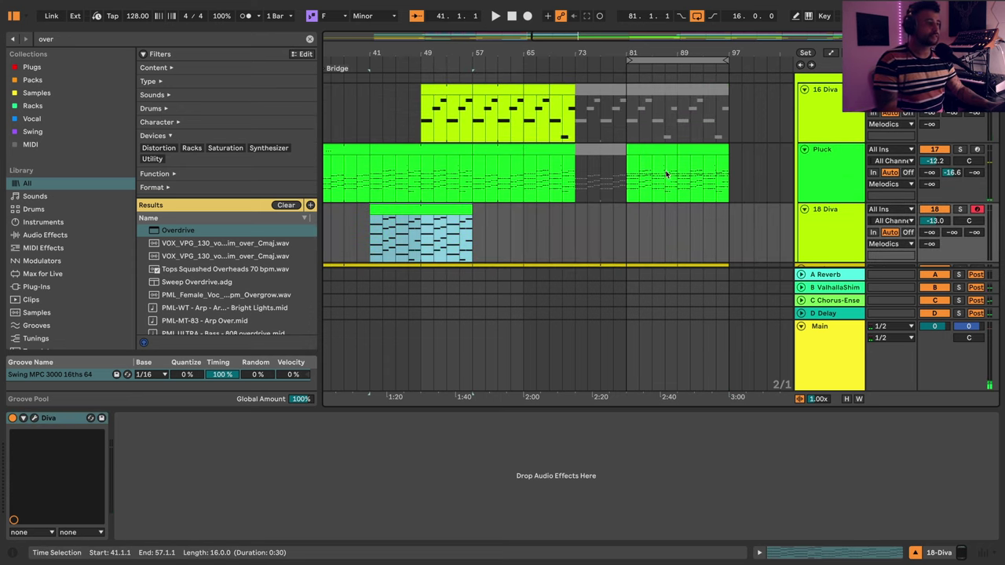
scroll(648, 167, up, 4)
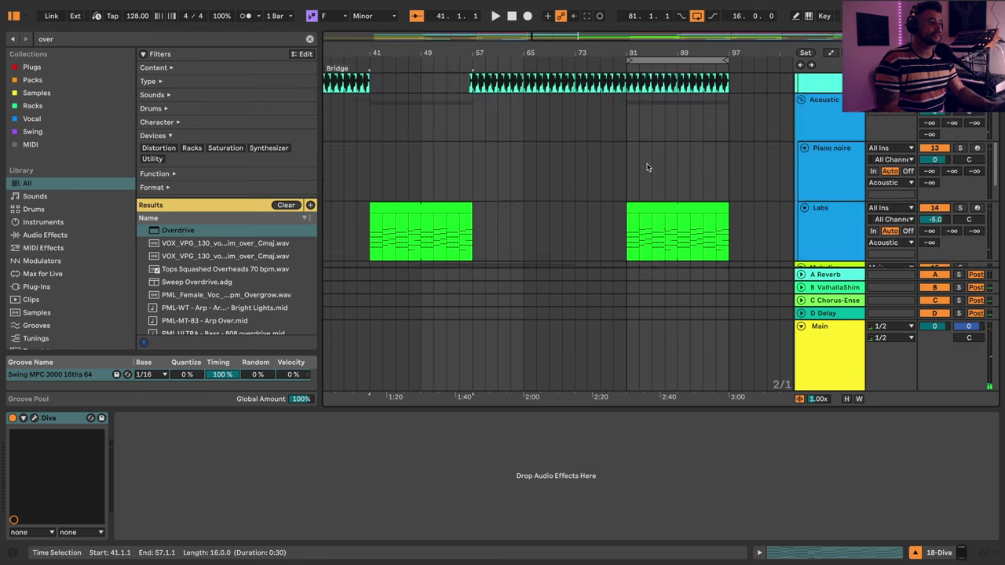
click(668, 254)
key(space)
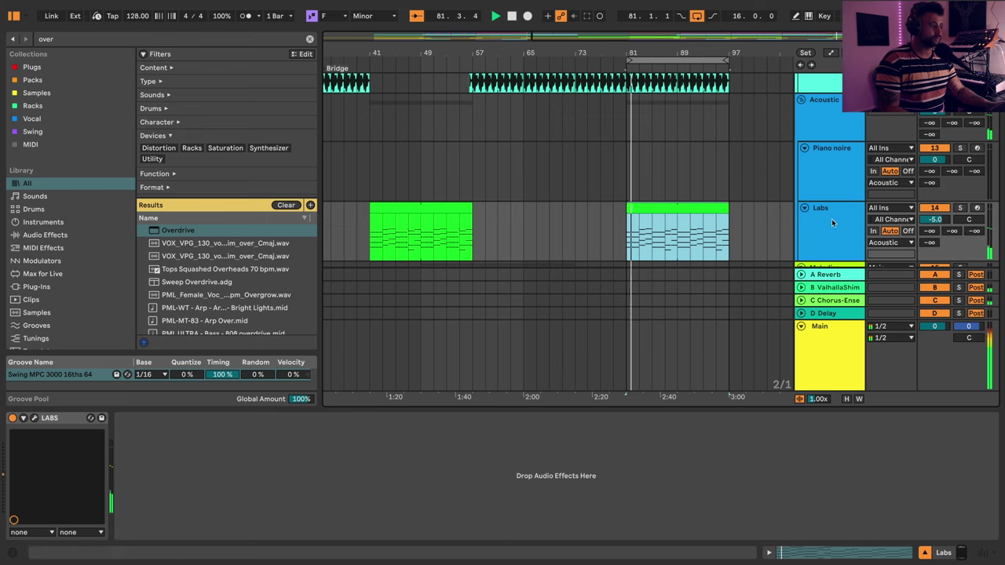
- Raise the velocity of all notes in the Labs clip at bar 81 to 107 and audition it
double_click(669, 208)
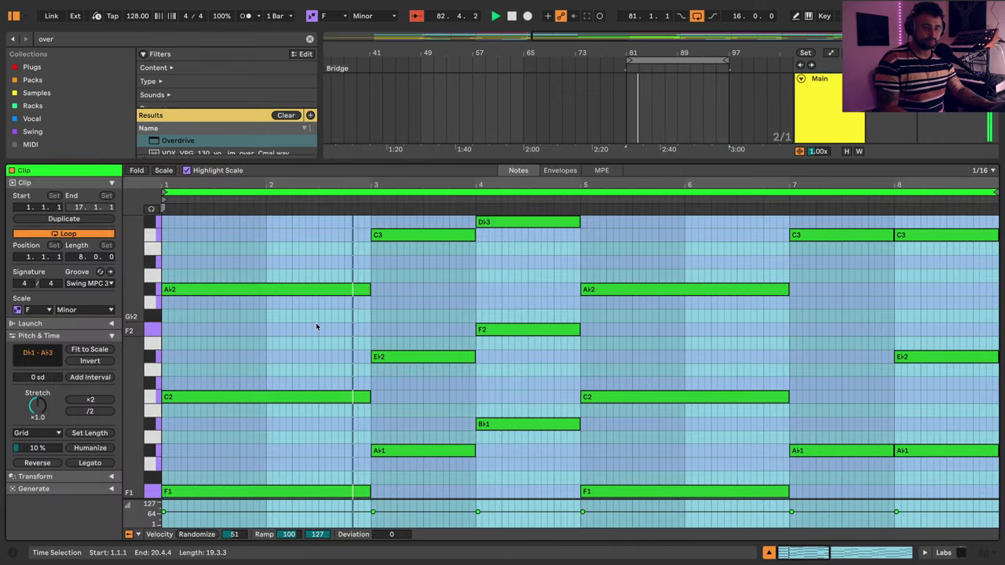
key(super+a)
drag(301, 289, 301, 263)
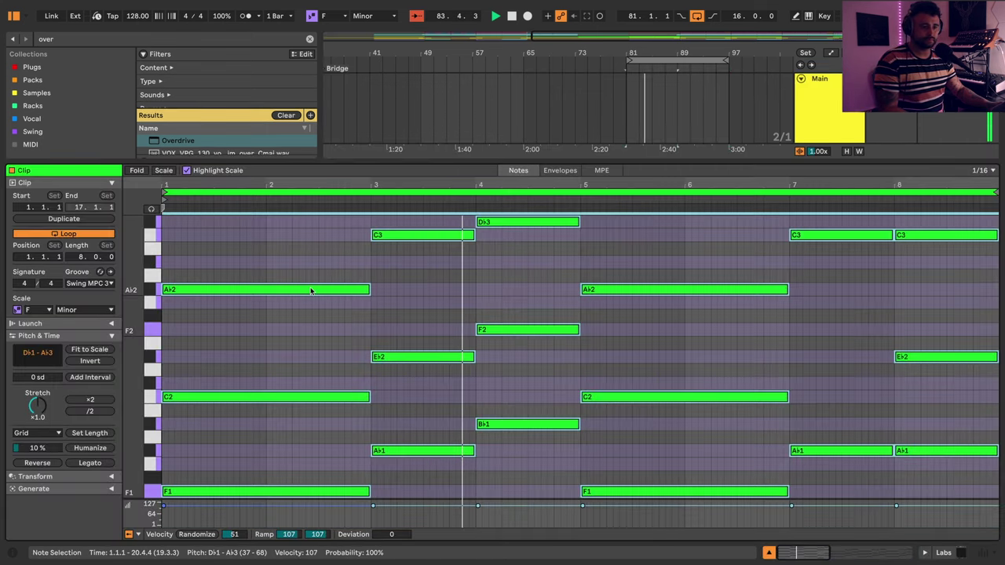
key(space)
key(space)
key(space)
key(space)
key(space)
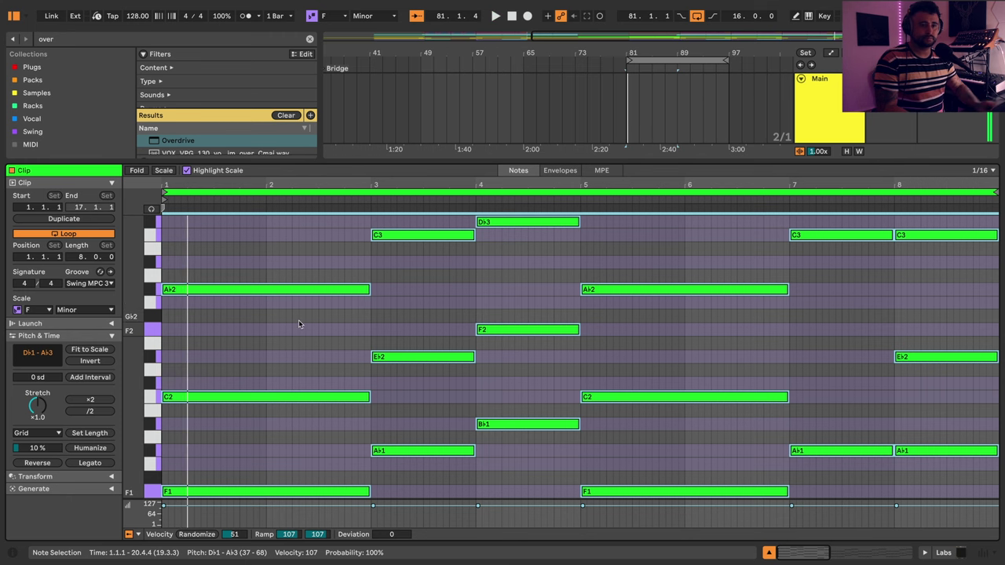
- Try all notes of the Labs clip one octave higher, then transpose them back down an octave
key(shift+Up)
key(space)
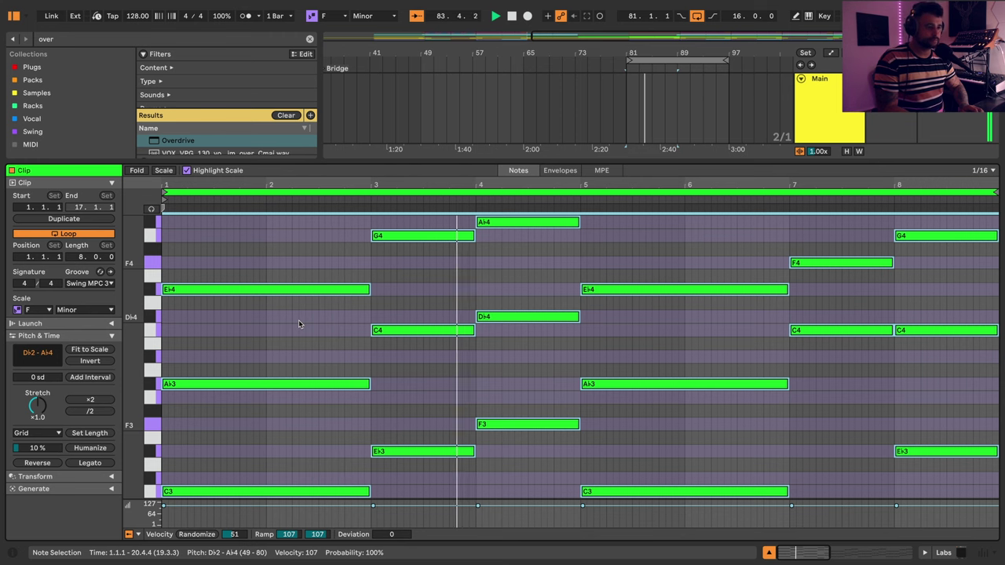
key(shift+Down)
key(space)
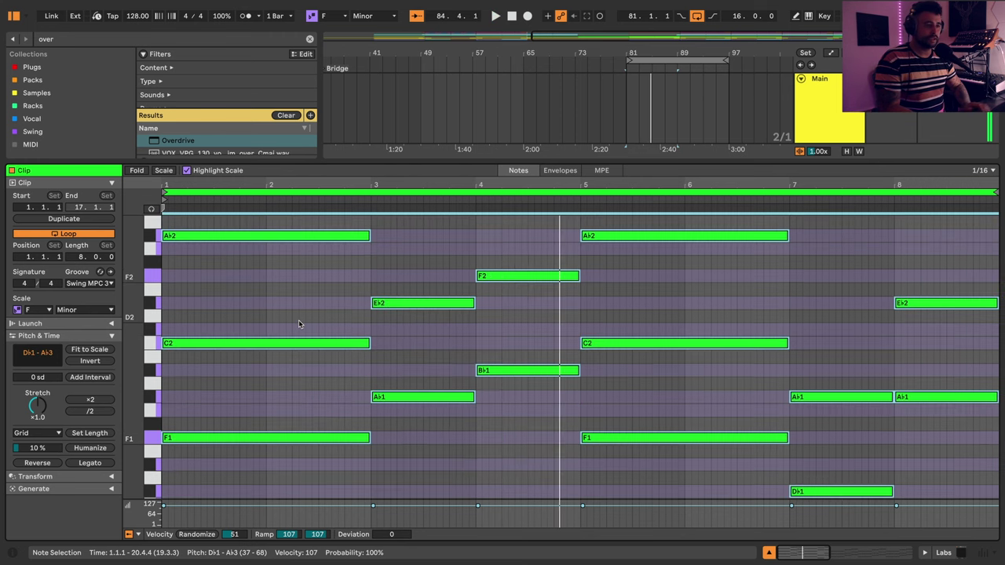
- Move the Labs clip at bars 81 to 97 onto the Piano noire track and set that track's volume to -5.9 dB
key(shift+Tab)
key(space)
scroll(704, 175, up, 3)
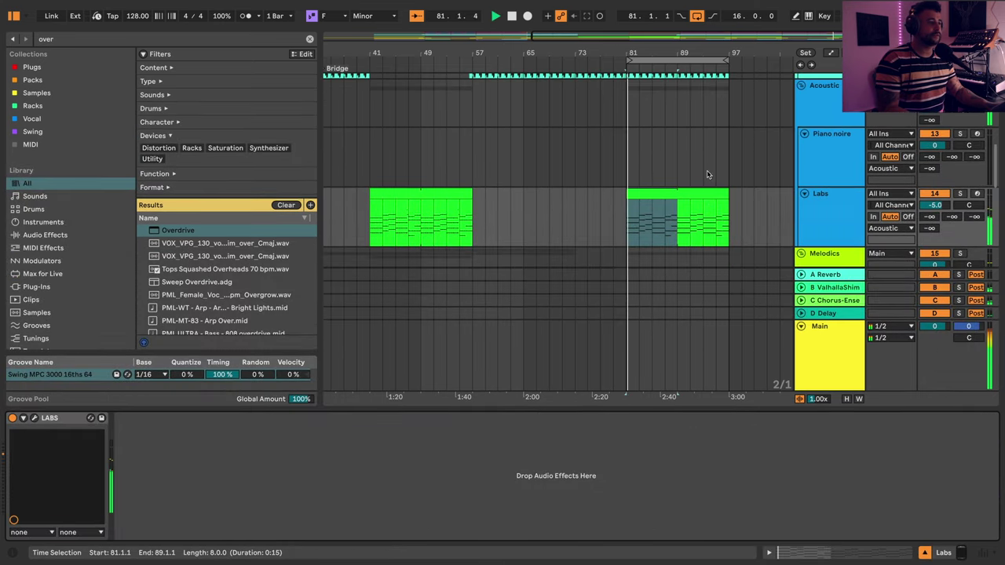
click(672, 195)
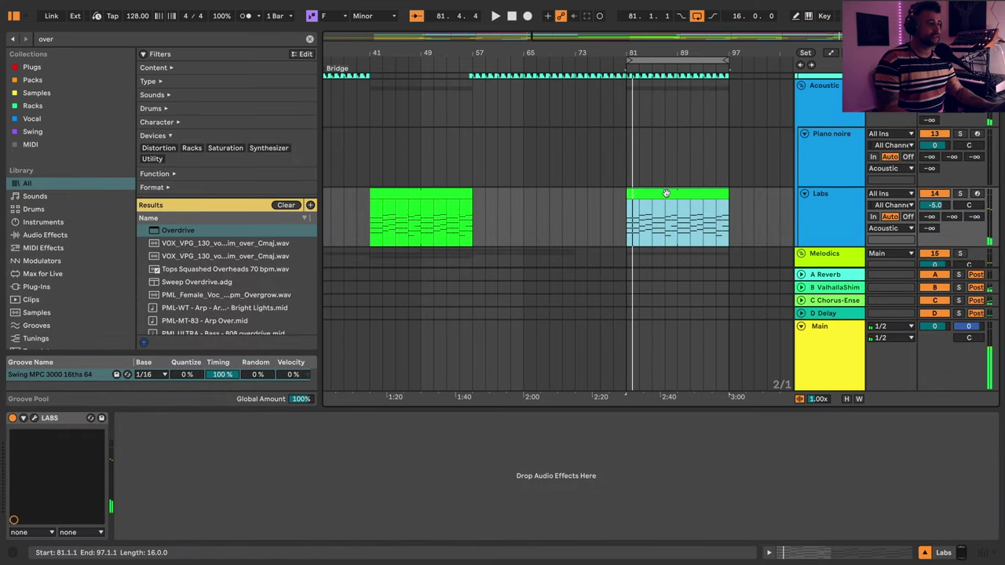
drag(665, 193, 666, 134)
drag(934, 145, 934, 157)
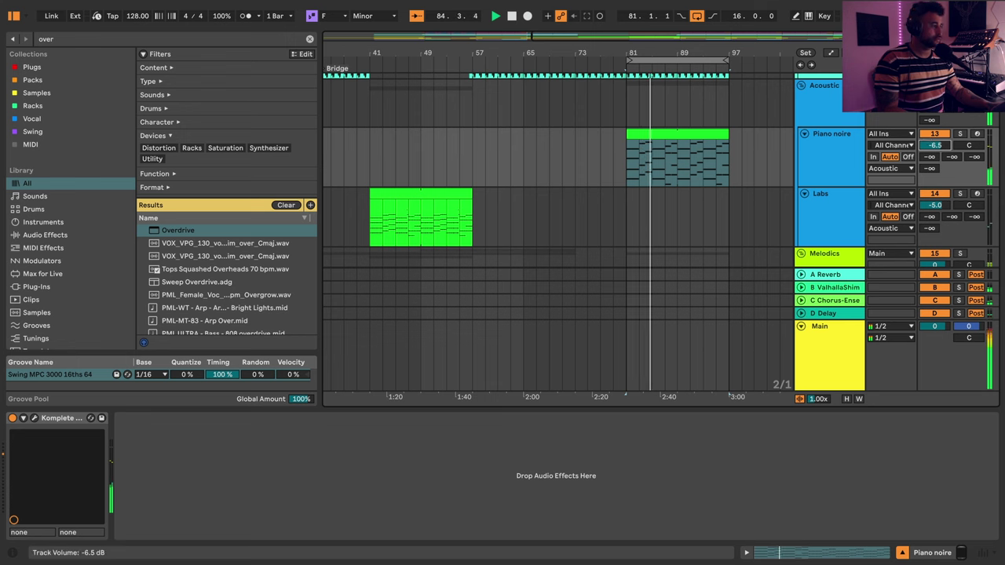
key(space)
- Copy the Labs clip from bars 41 to 57 over the Piano noire clip at bar 81 and play it
click(415, 194)
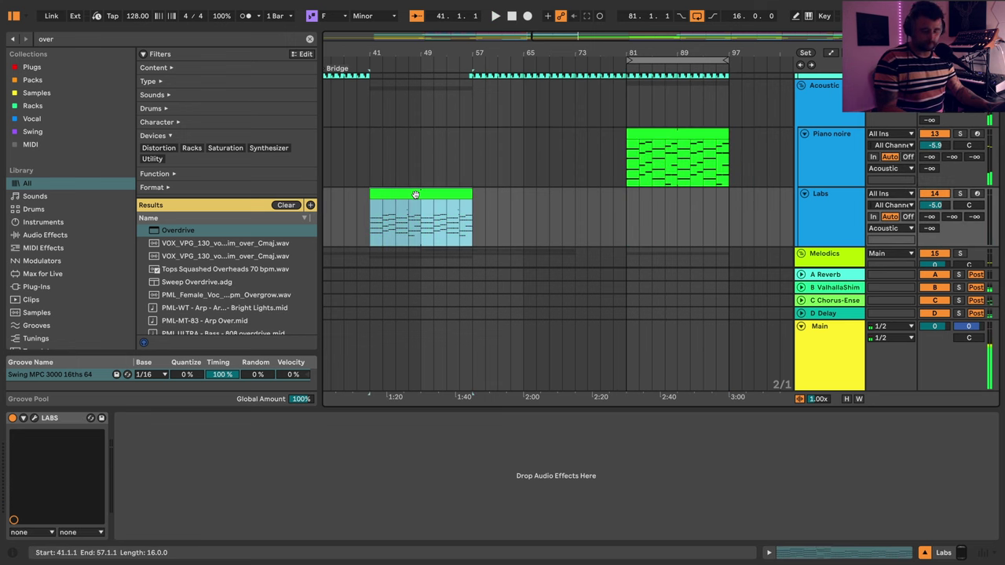
drag(415, 194, 689, 167)
key(space)
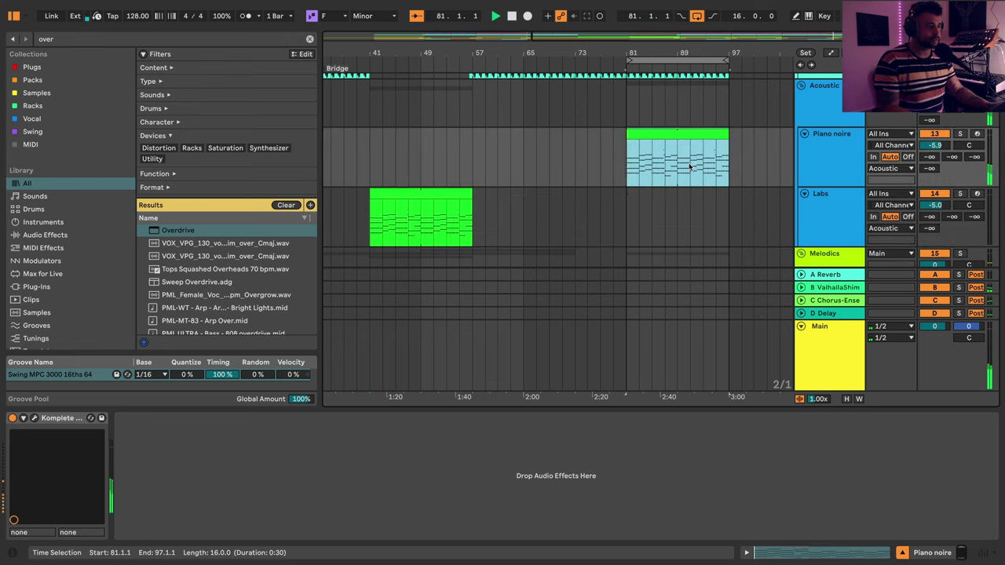
- Raise the velocity of all notes in the Piano noire clip to about 91 and return to the arrangement
double_click(662, 129)
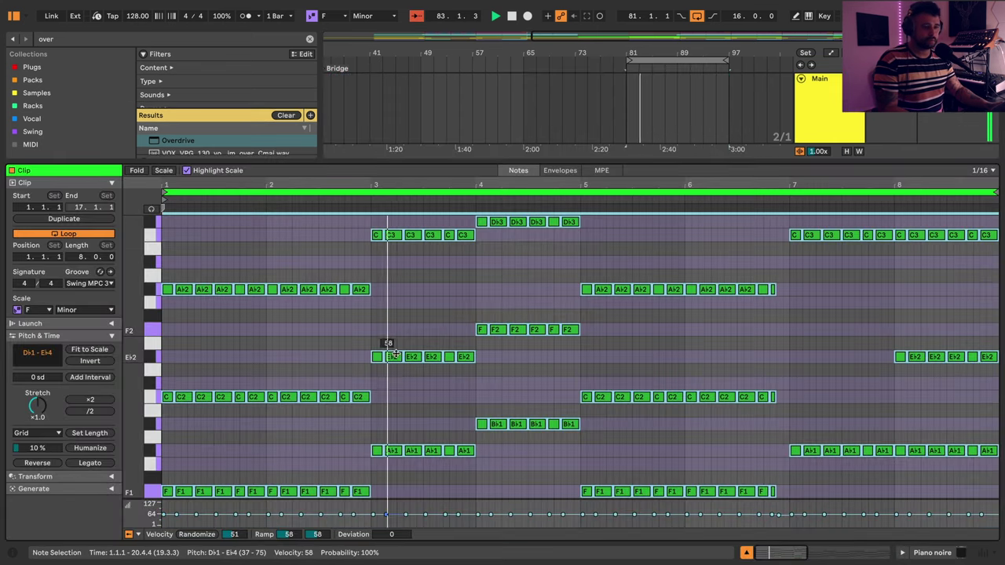
key(space)
key(space)
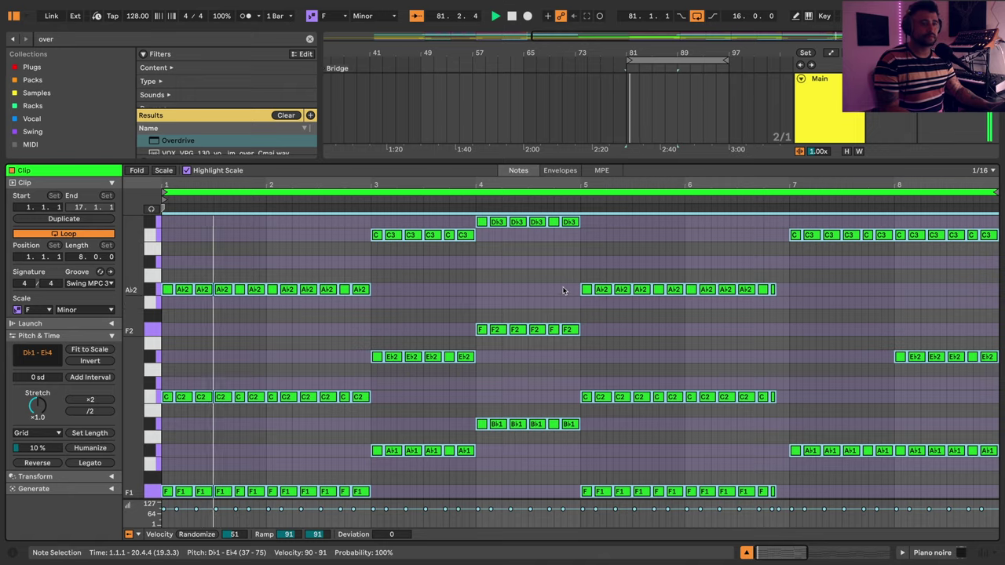
key(shift+Tab)
key(a)
key(a)
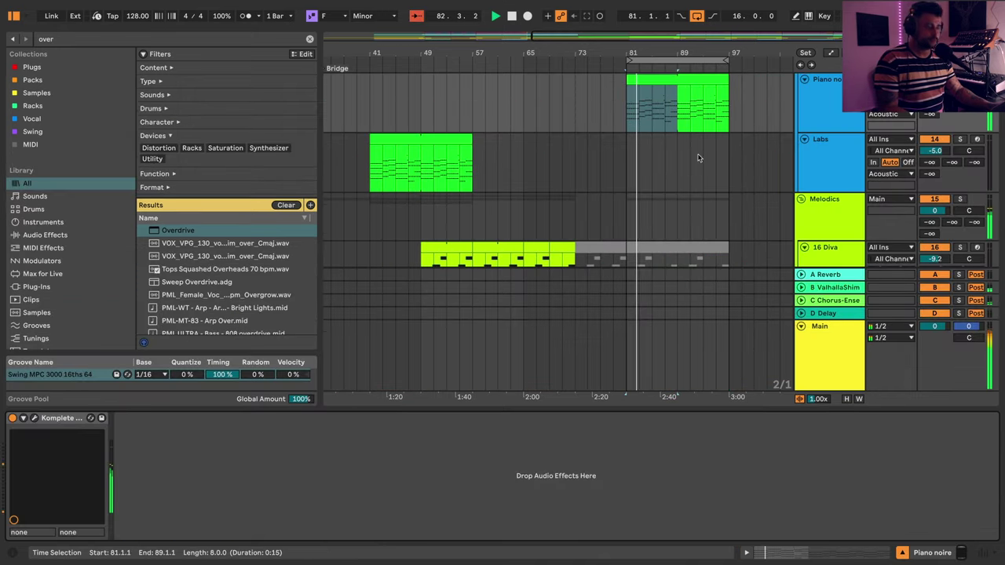
- Search the browser for "eq" and add EQ Eight to the Acoustic group
scroll(785, 106, up, 3)
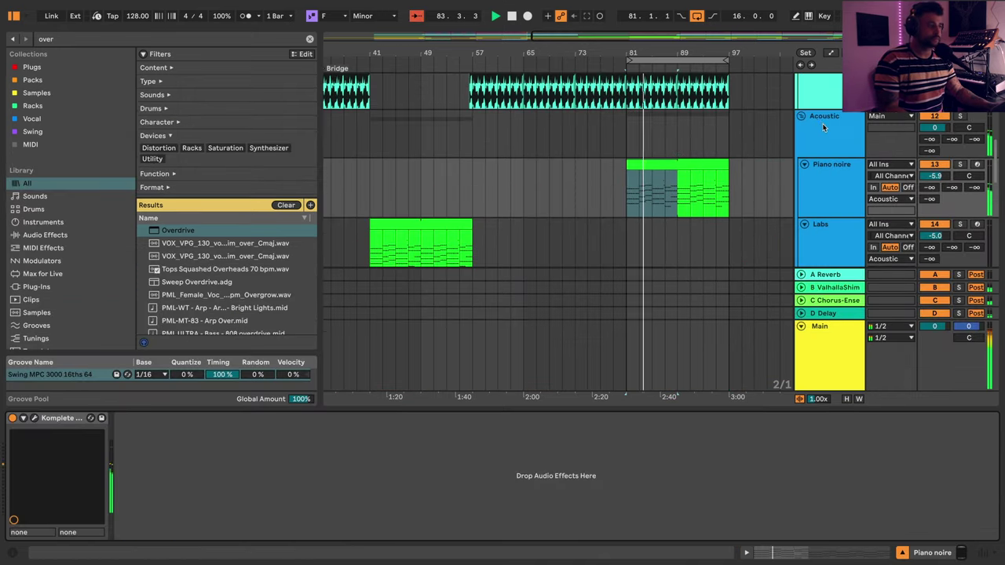
click(801, 145)
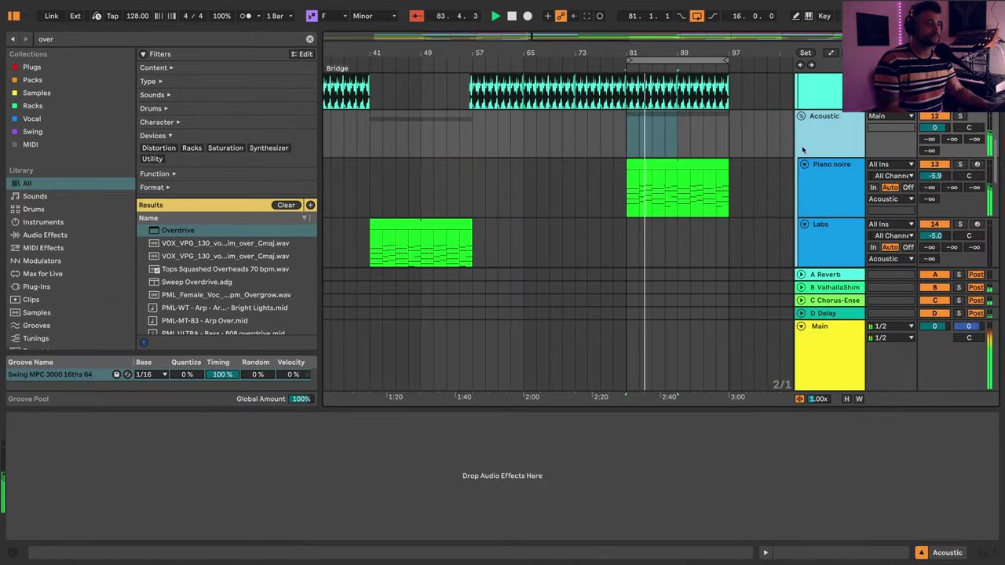
click(310, 39)
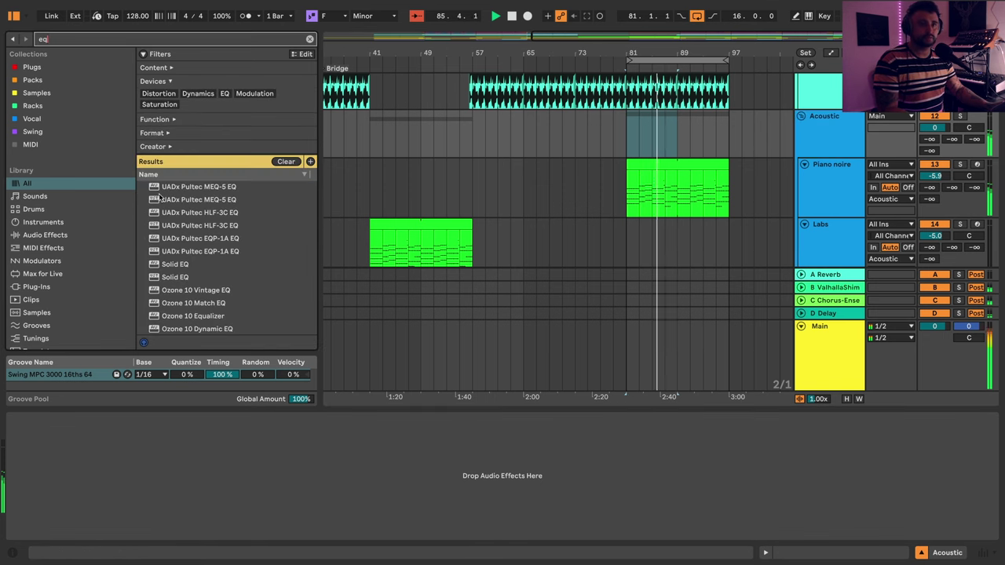
scroll(196, 259, down, 5)
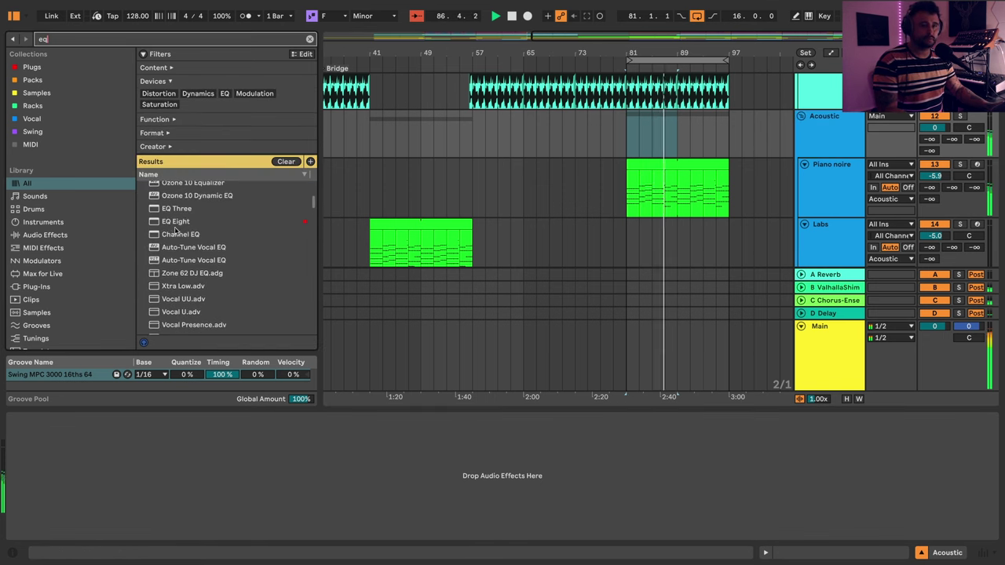
double_click(177, 223)
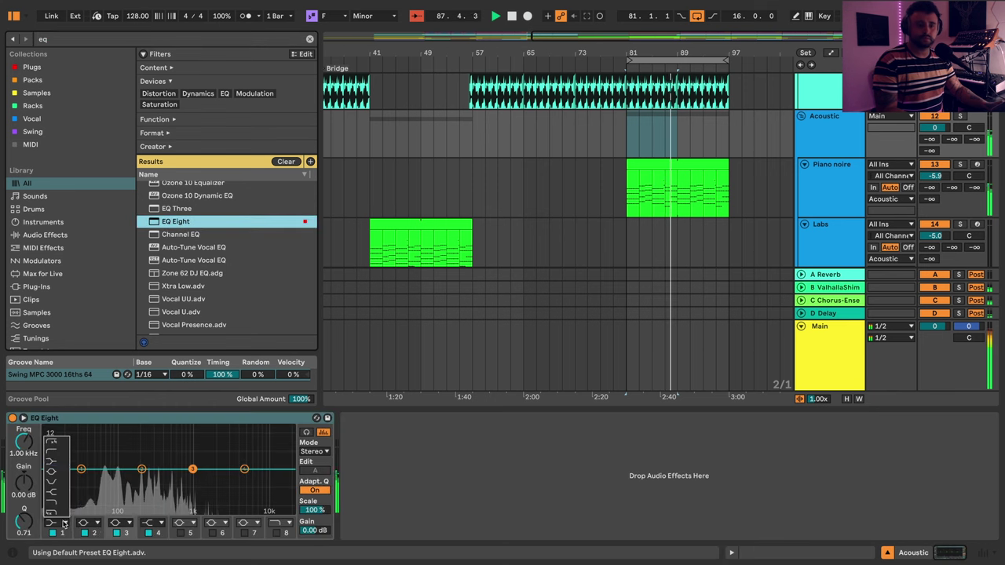
- Make EQ Eight band 1 a low cut at about 90 Hz and boost the band 4 high shelf 4.59 dB at 758 Hz
click(55, 450)
drag(81, 478, 115, 476)
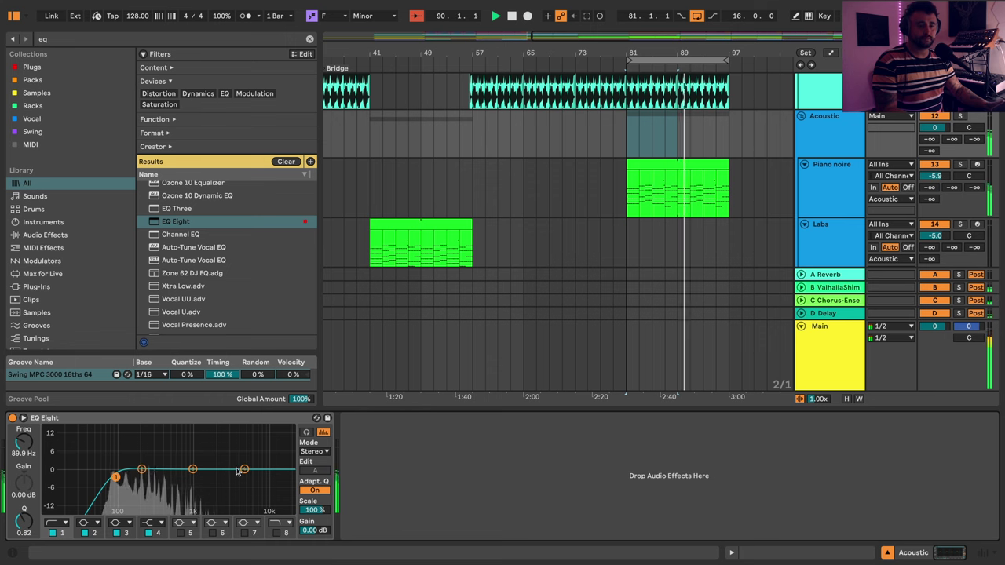
drag(244, 469, 183, 457)
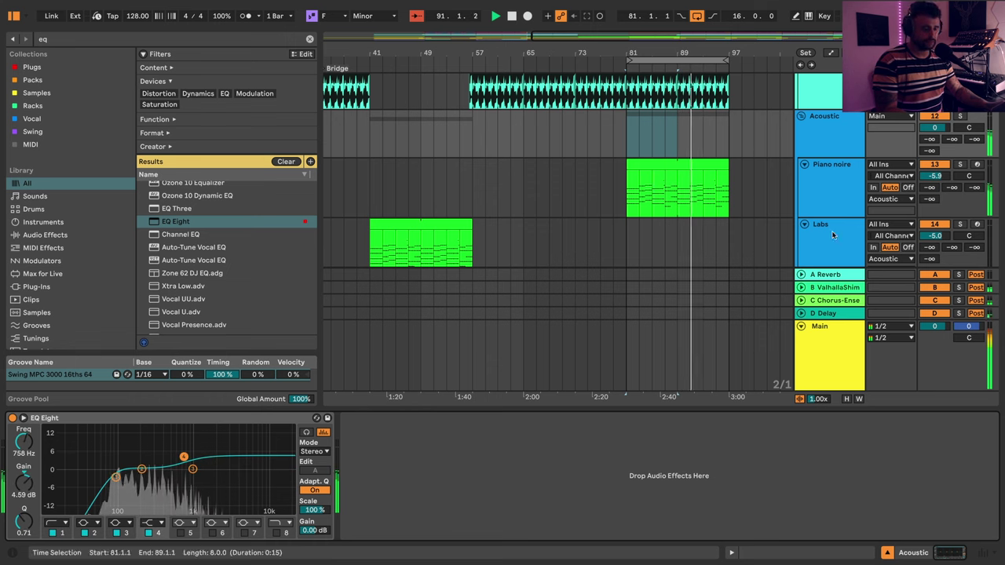
- Search for "comp", add a Compressor to the Acoustic group and set its sidechain input to KICK
scroll(834, 234, up, 2)
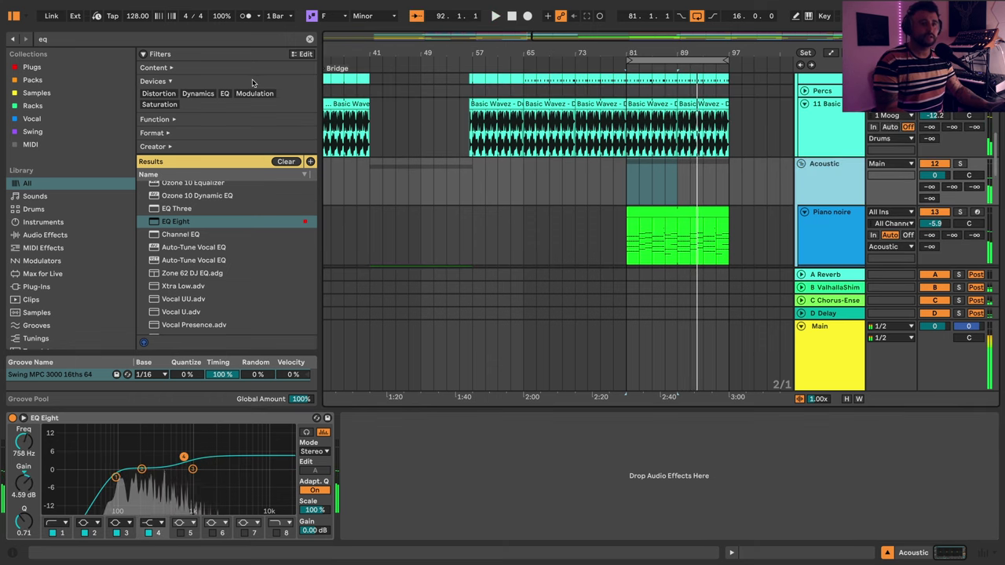
click(308, 41)
text(comp)
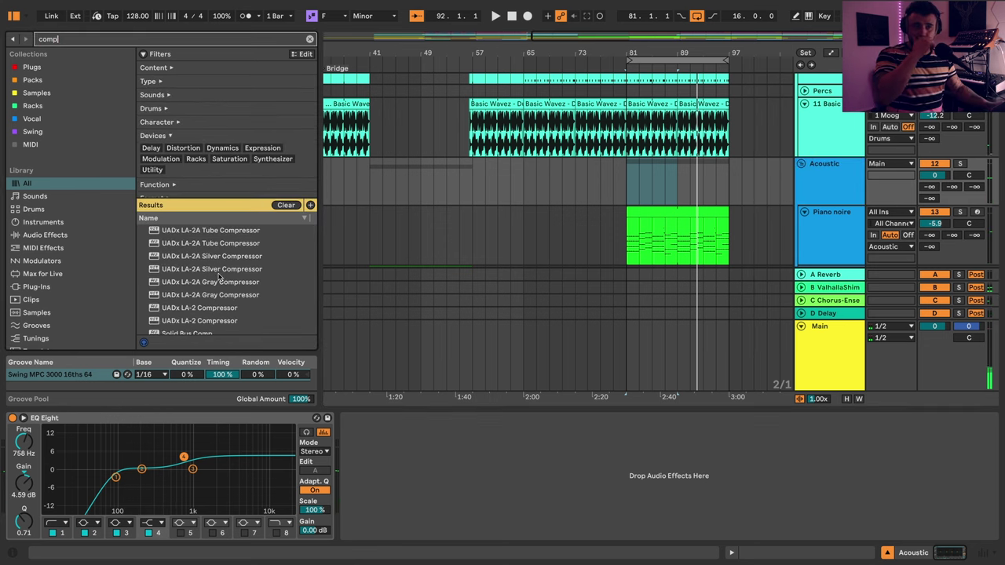
scroll(219, 275, down, 3)
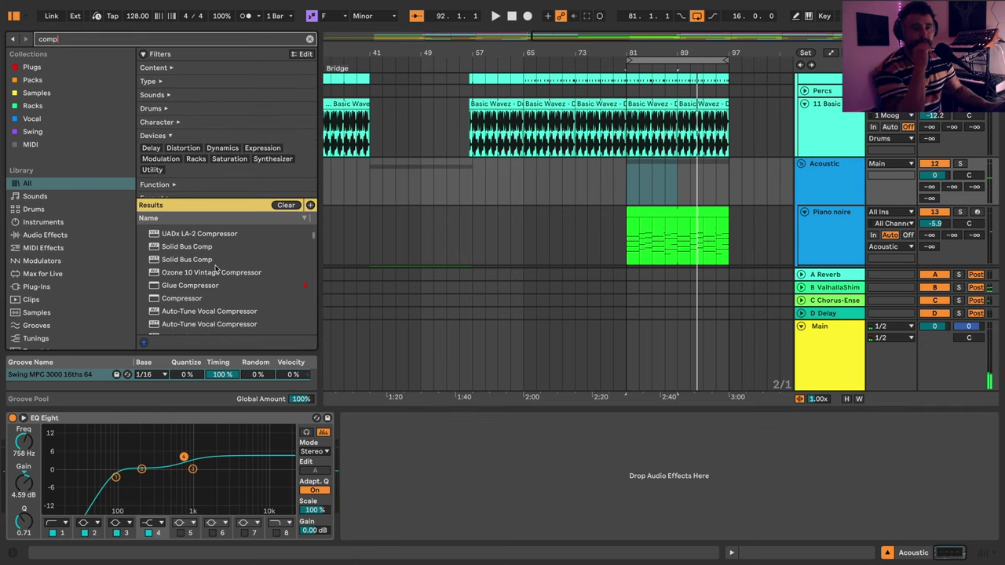
double_click(186, 300)
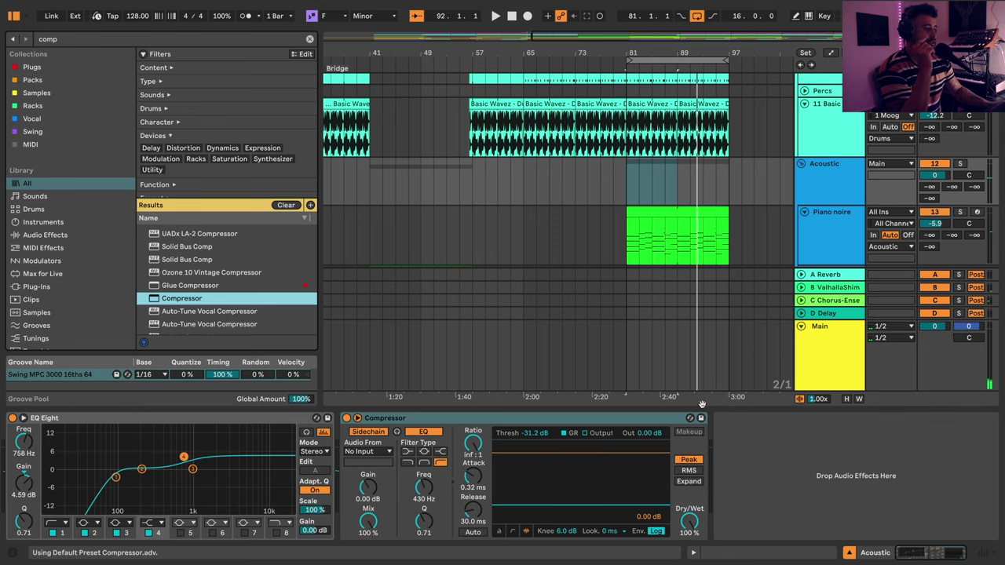
click(366, 453)
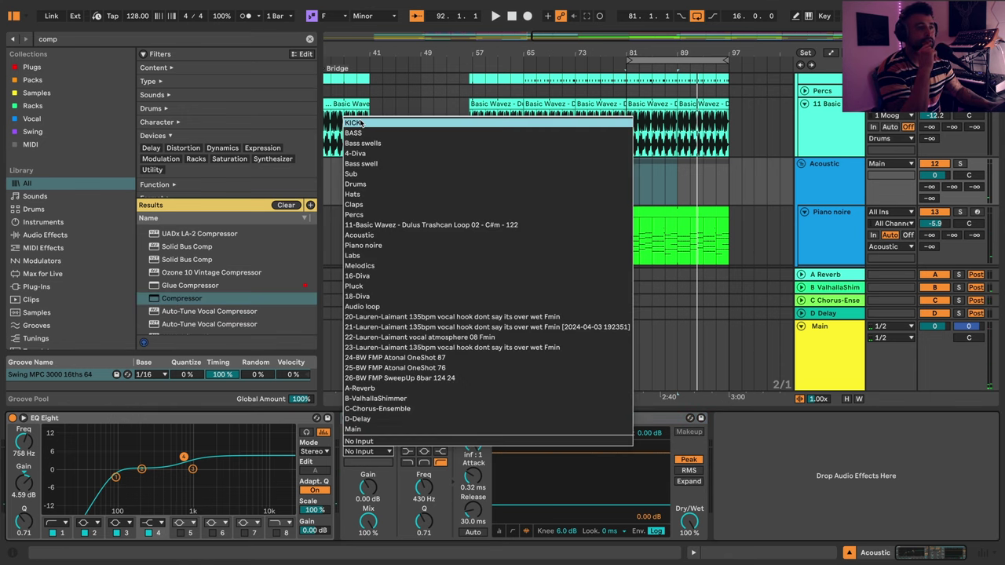
click(359, 123)
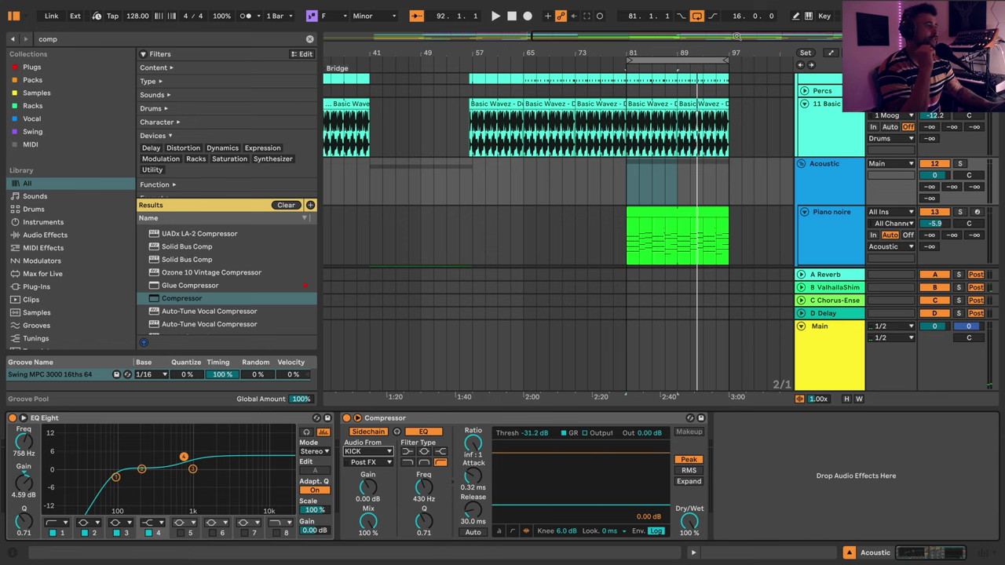
- Play the loop from bar 81 to check the sidechained piano and select bars 81 to 97 across all tracks
drag(738, 52, 747, 31)
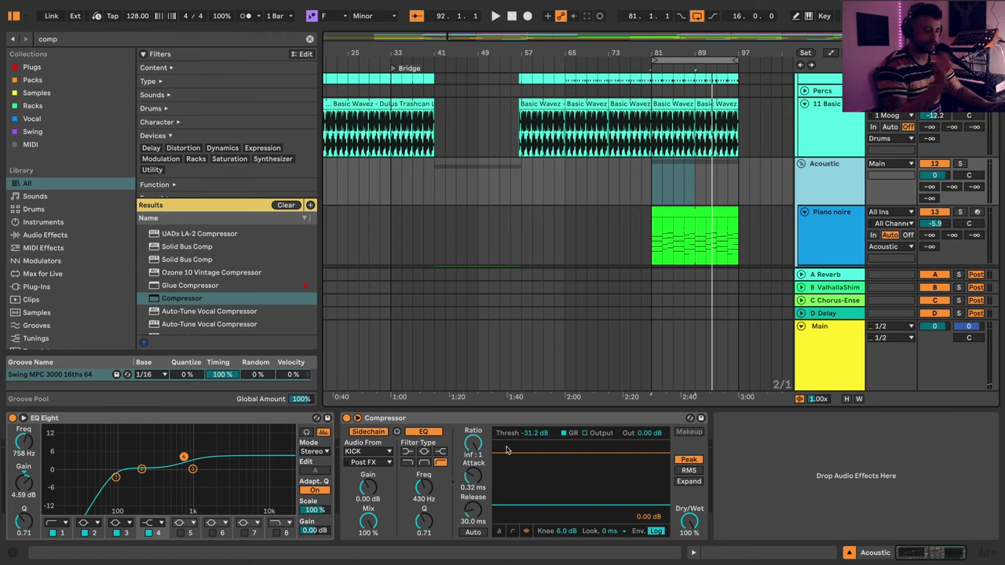
key(space)
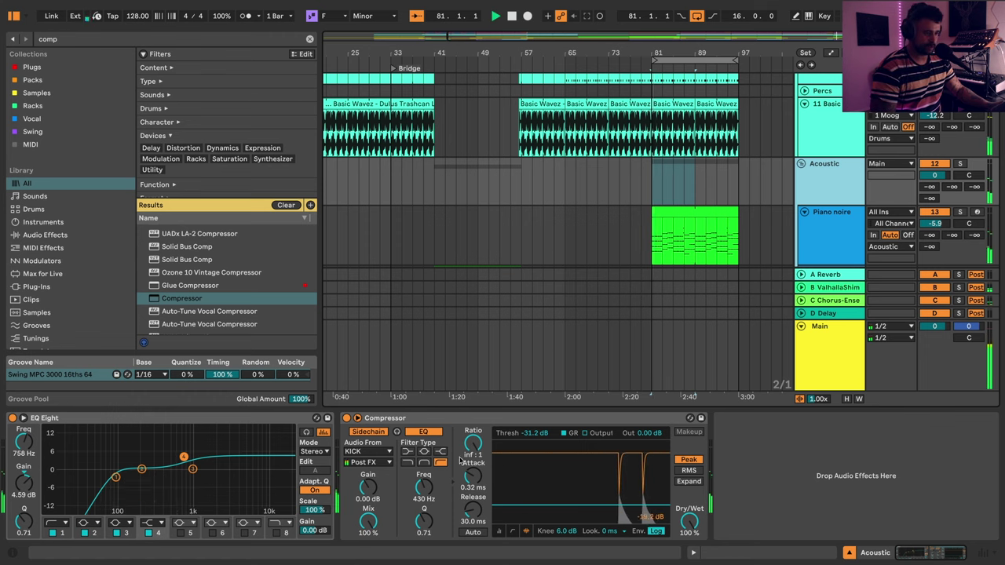
drag(774, 48, 760, 72)
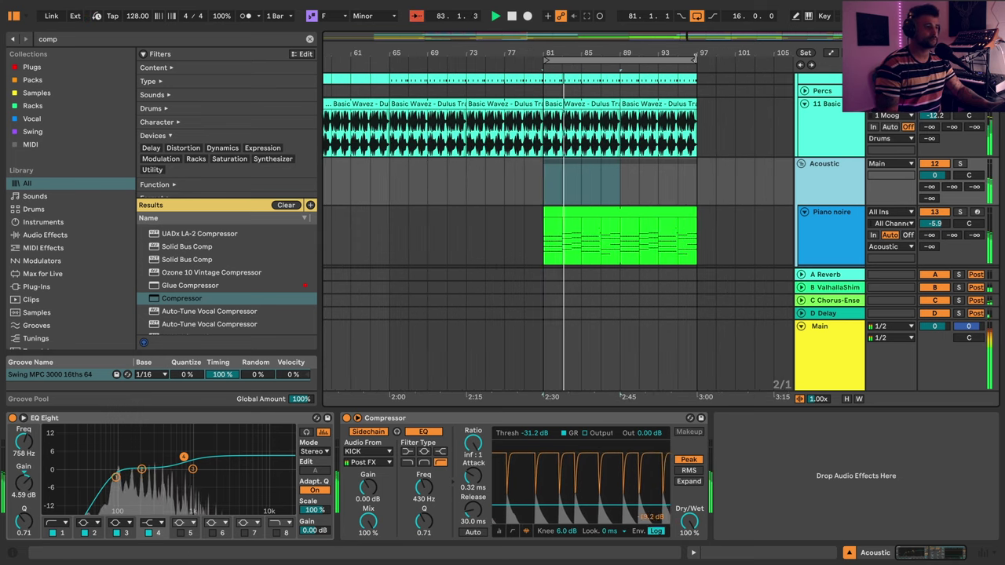
click(694, 60)
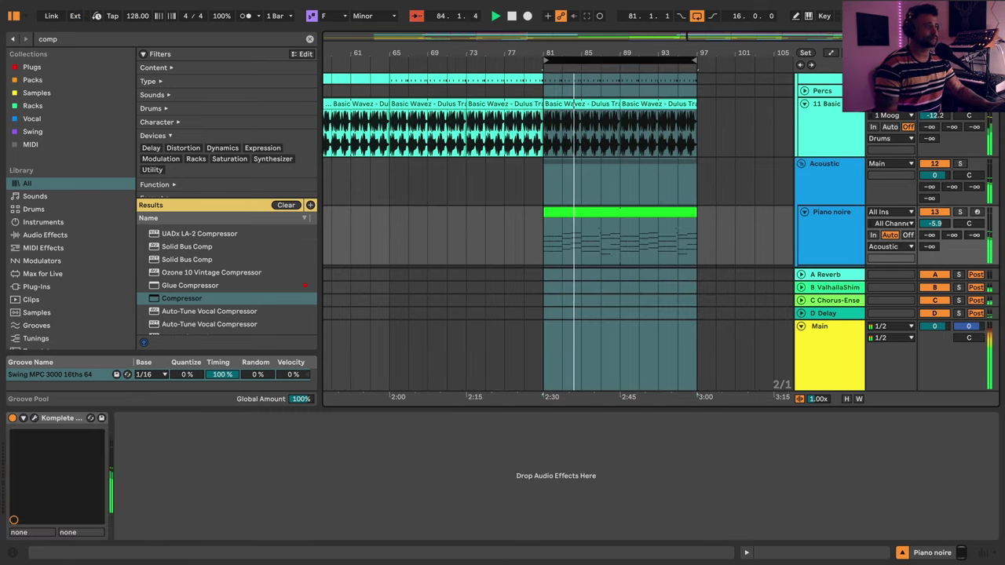
scroll(791, 208, up, 4)
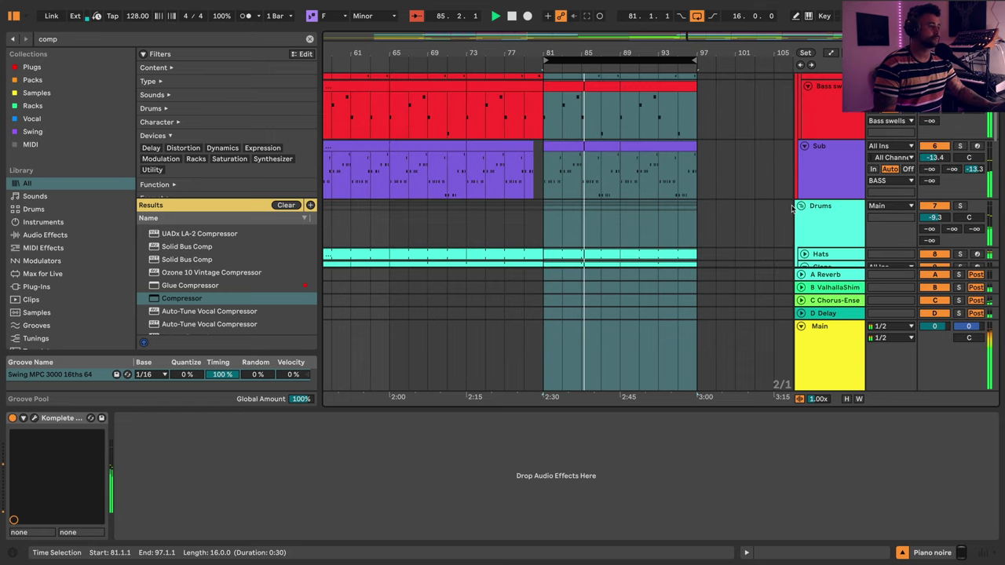
- Fold all the track groups, unfold the Acoustic and Melodics groups, and stop playback
alt+click(800, 206)
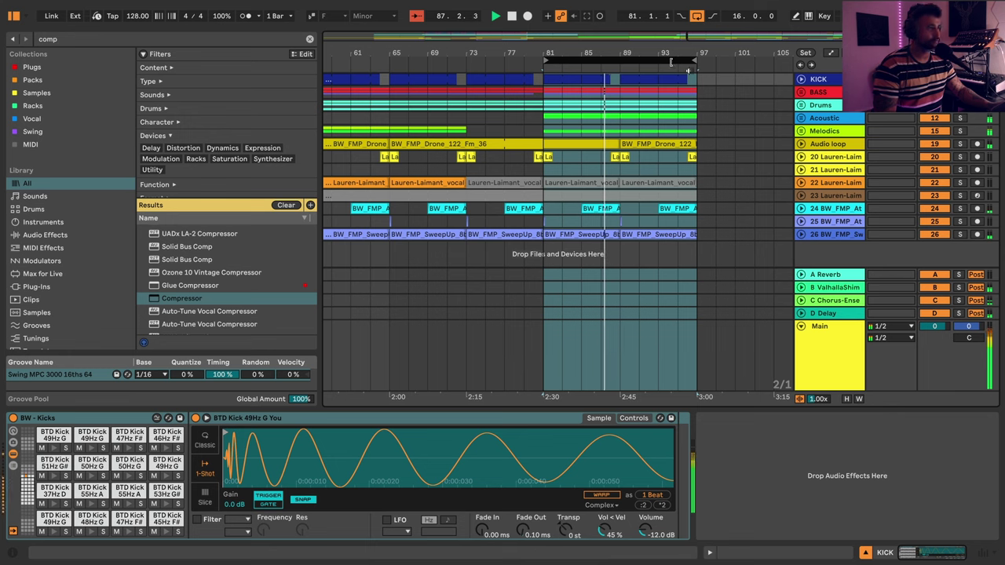
click(800, 118)
scroll(820, 137, down, 2)
click(825, 151)
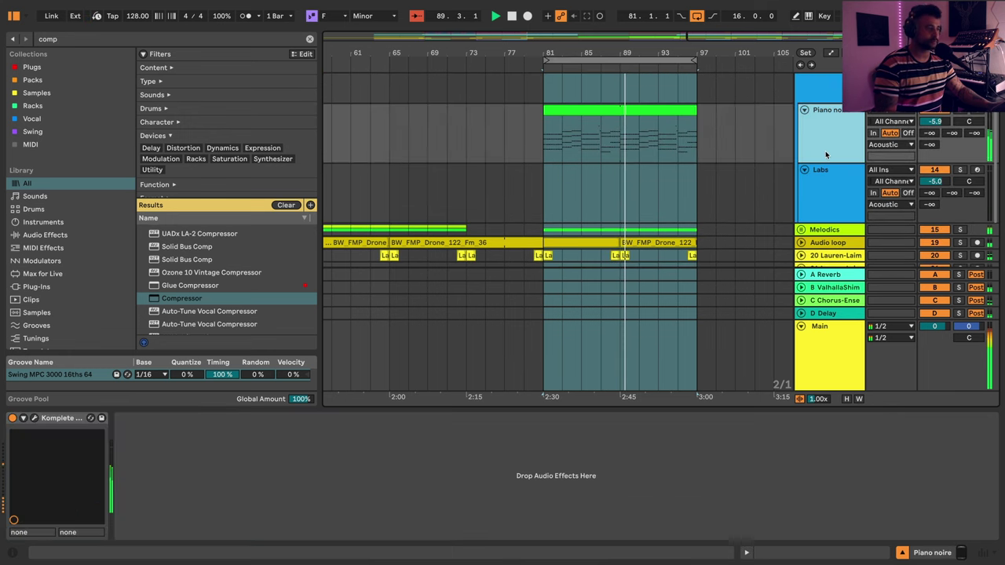
key(space)
scroll(826, 169, down, 2)
click(802, 175)
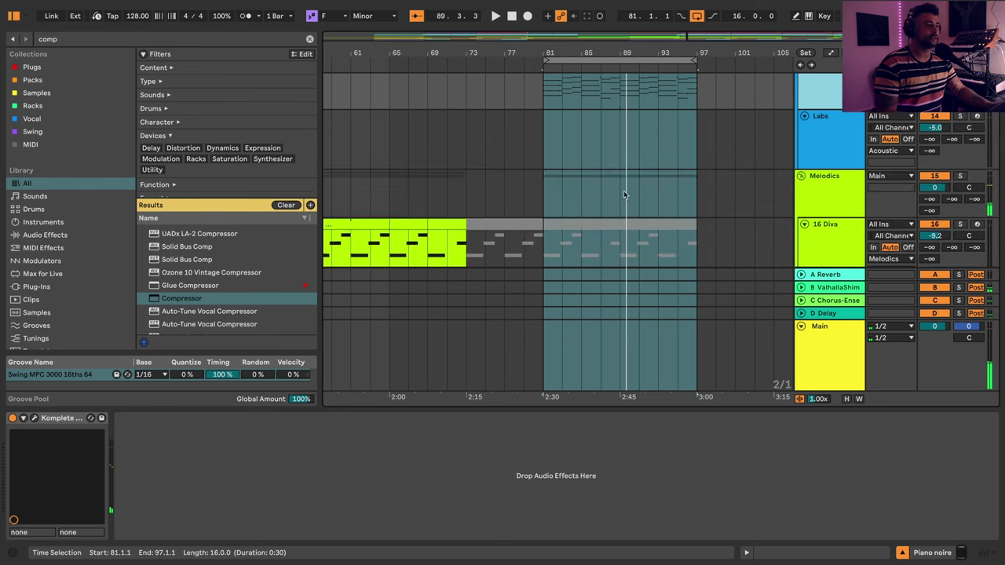
- In the Pluck clip at bars 89 to 97, show only scale notes and copy all the E♭3 notes up to A♭3
click(636, 171)
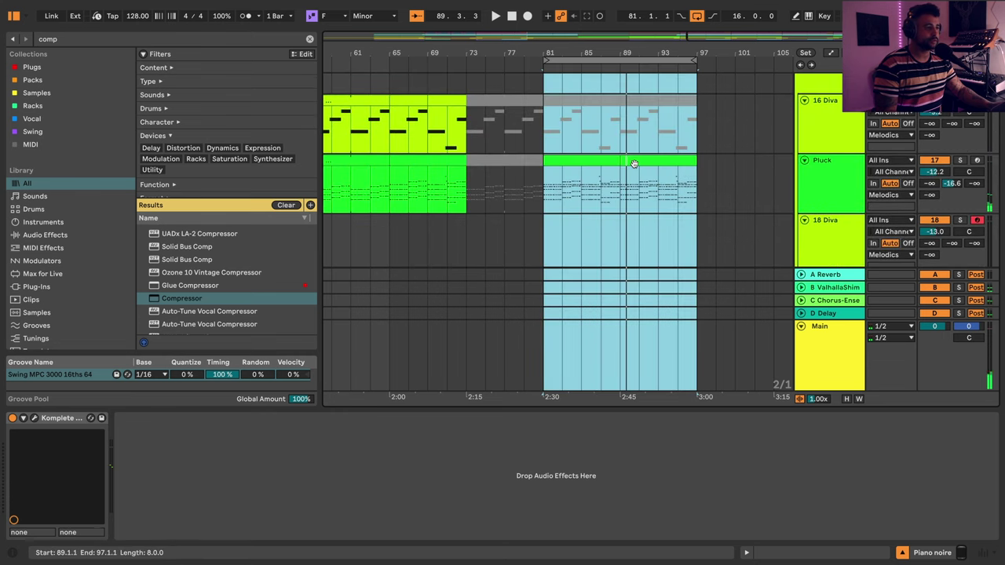
double_click(636, 172)
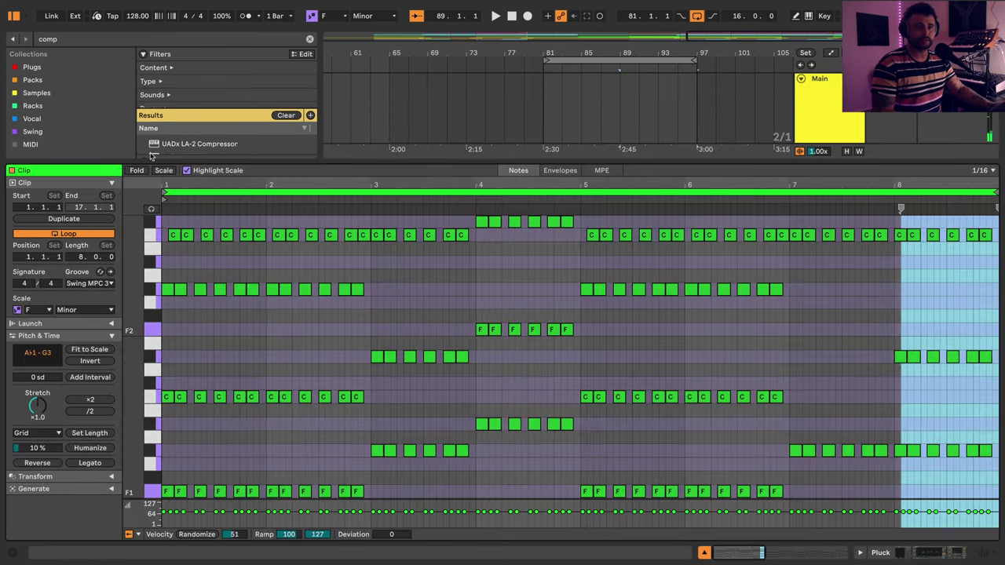
click(161, 170)
scroll(208, 299, up, 3)
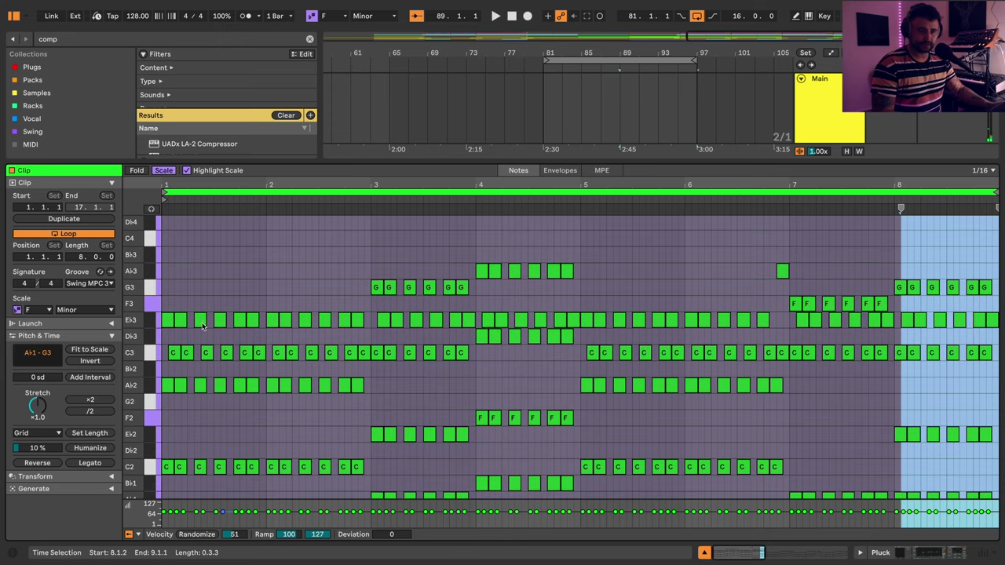
click(150, 323)
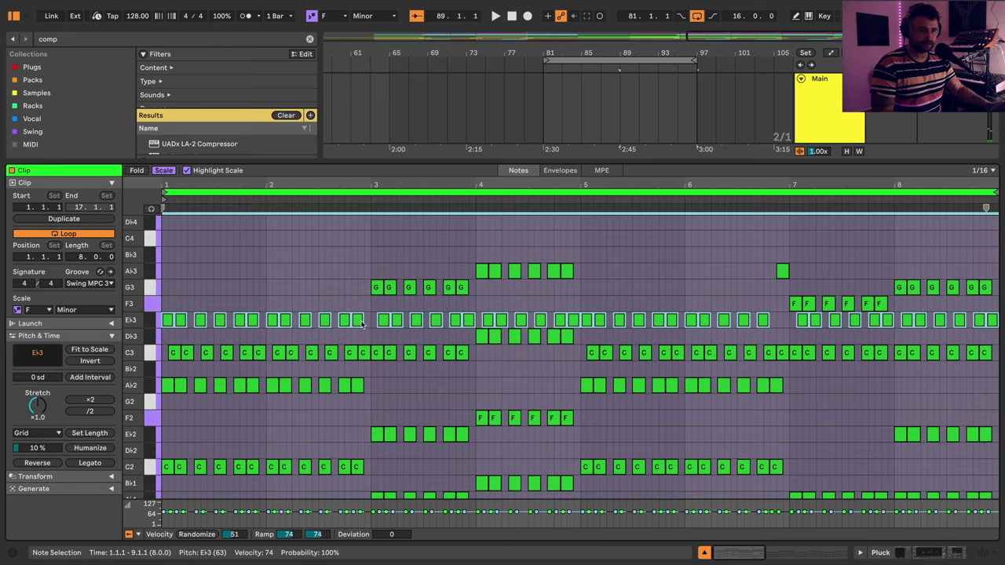
drag(358, 323, 361, 281)
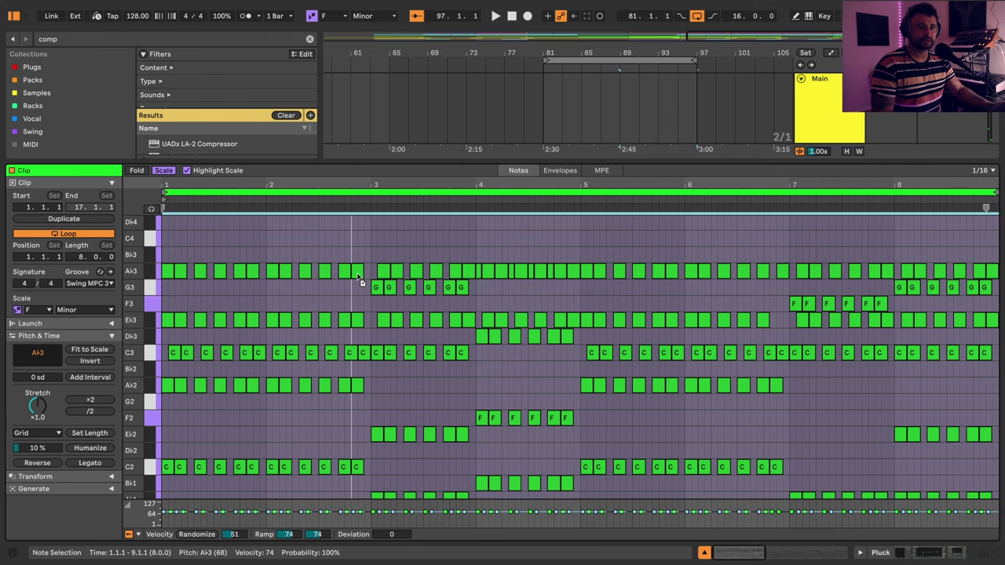
- Play the loop to check the added Pluck notes, and review the Pluck and Piano noire tracks in the arrangement
key(space)
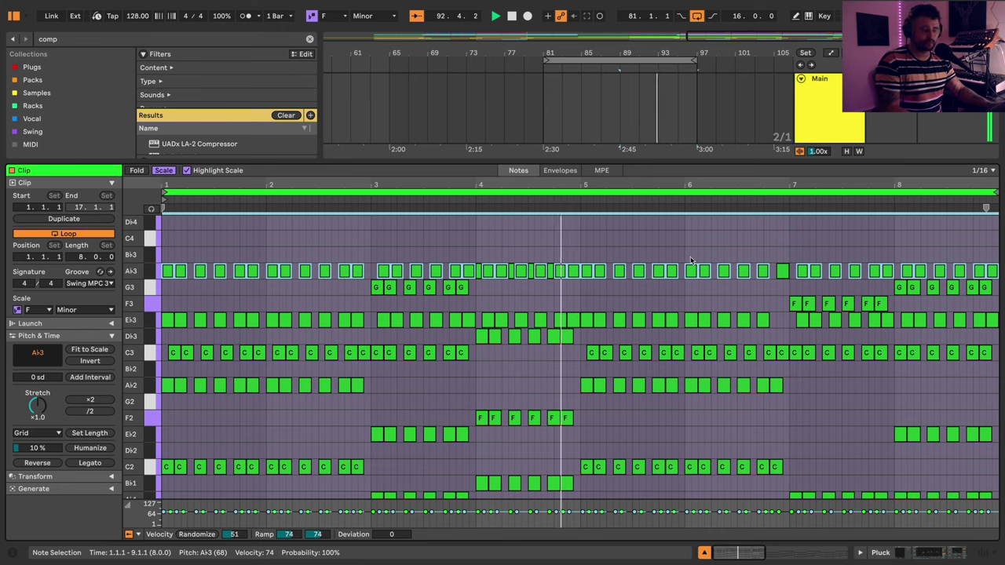
key(shift+Tab)
scroll(666, 318, up, 3)
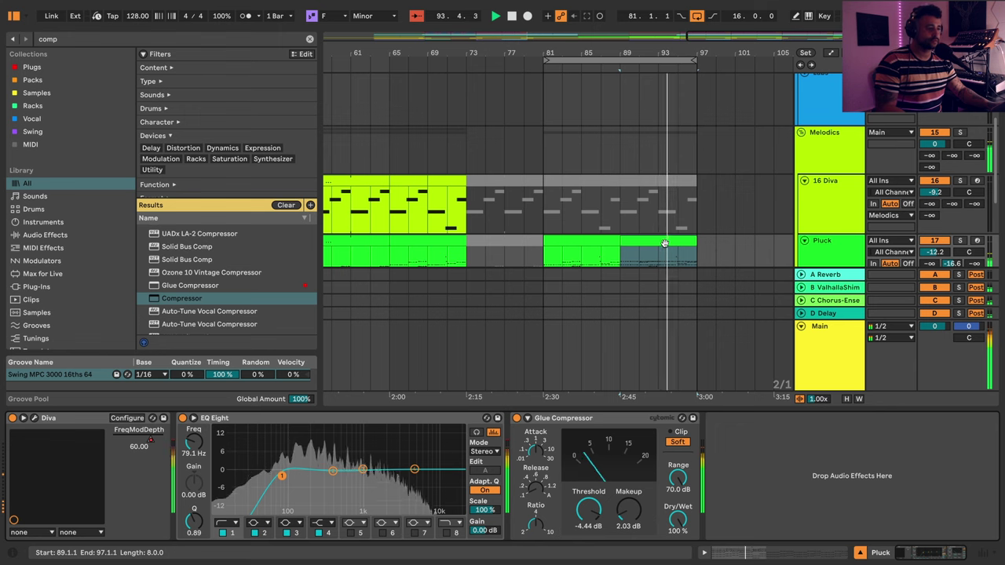
click(664, 244)
scroll(664, 244, up, 3)
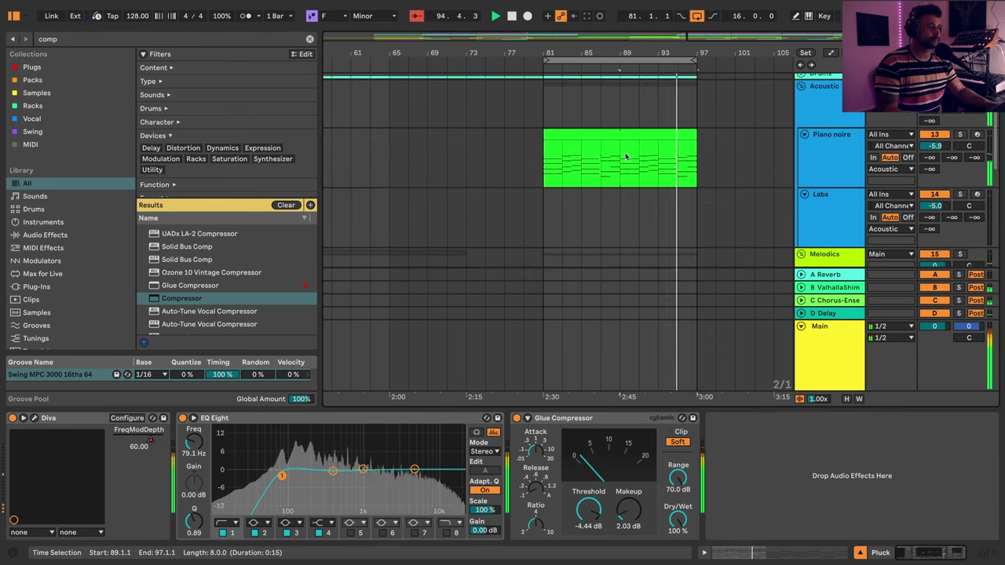
click(623, 157)
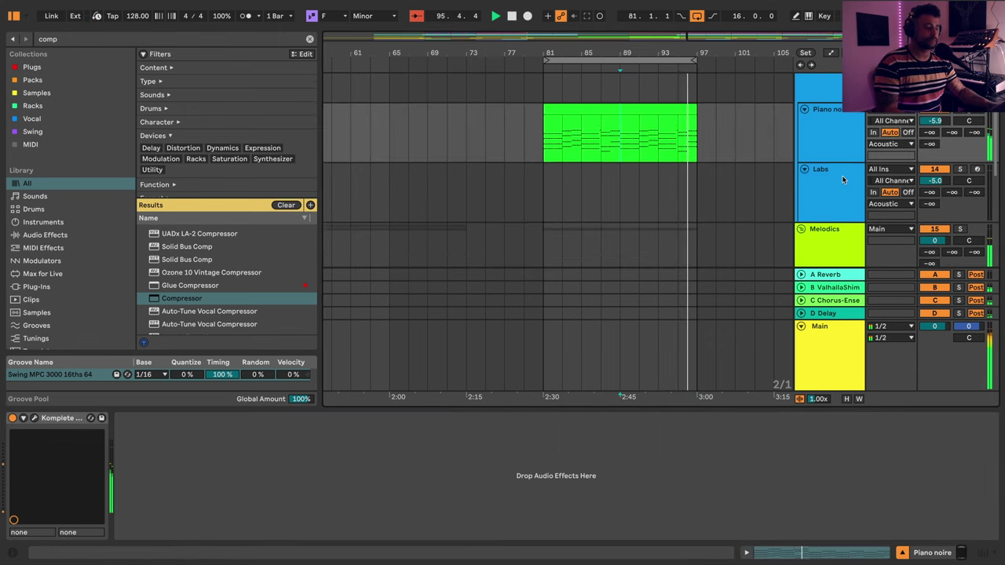
scroll(842, 175, down, 2)
scroll(829, 207, down, 2)
key(space)
scroll(578, 163, up, 5)
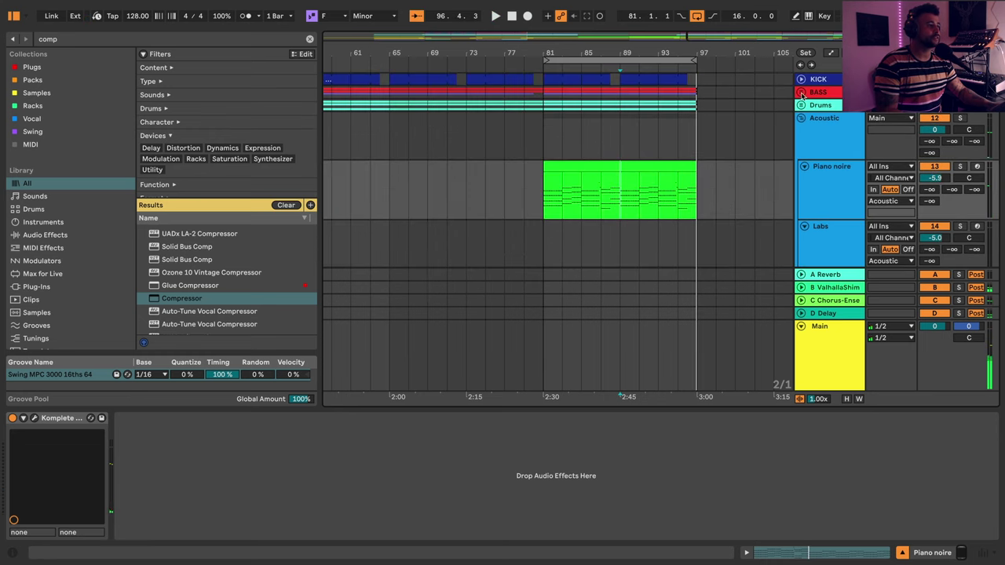
- Unfold the BASS group and select the 4 Diva clip spanning bars 81 to 89
click(800, 93)
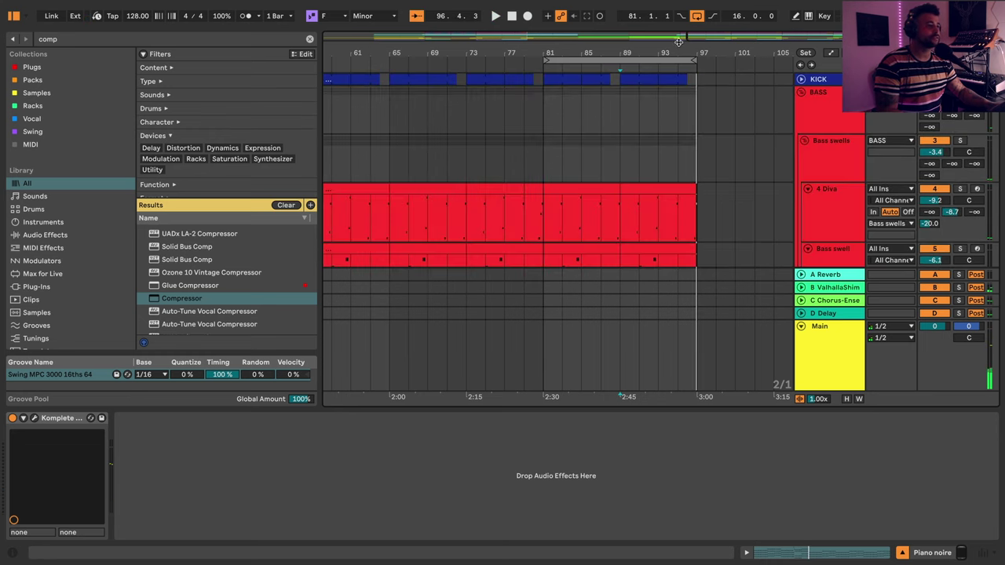
drag(677, 48, 620, 108)
click(520, 202)
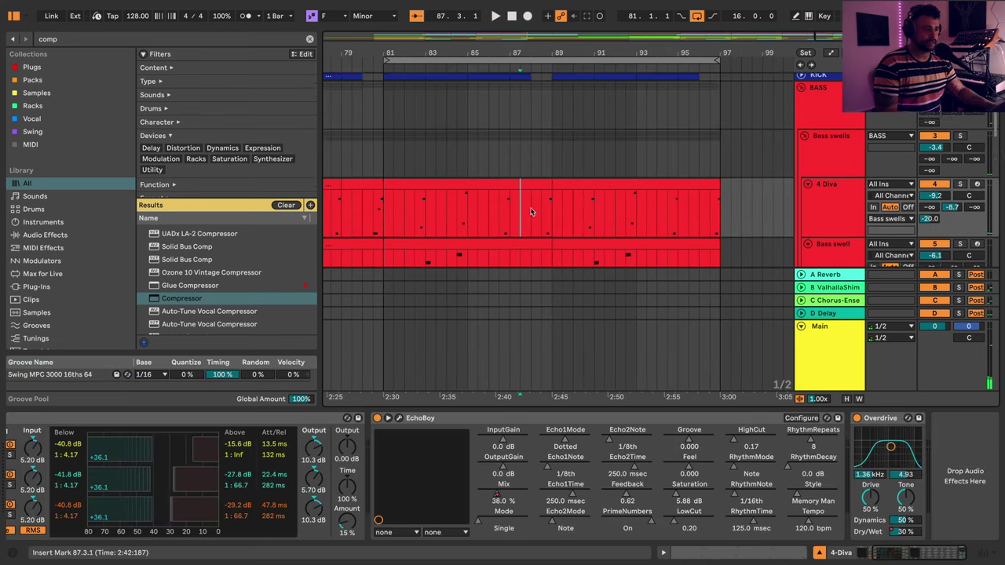
scroll(533, 196, down, 2)
scroll(548, 189, up, 3)
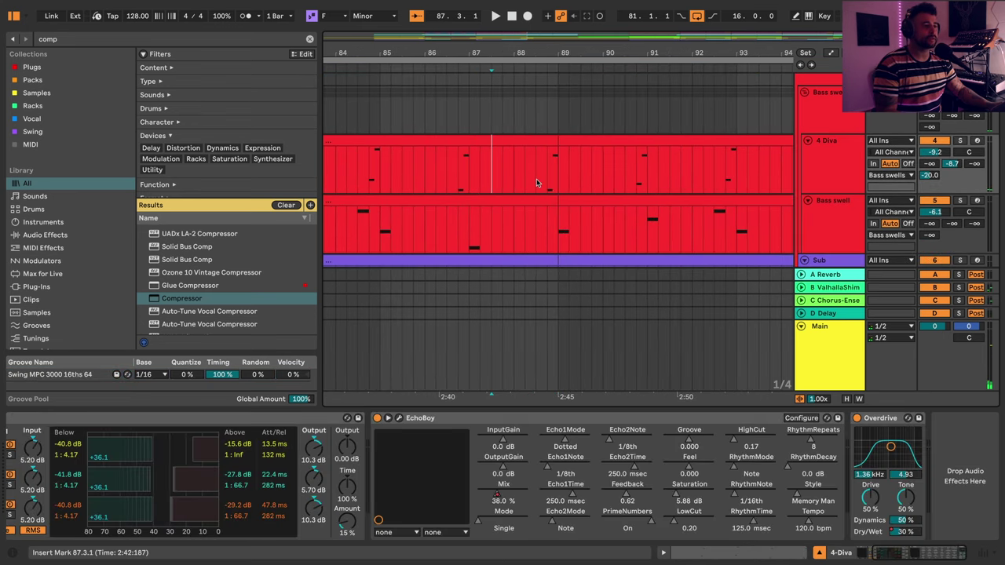
click(554, 143)
click(802, 175)
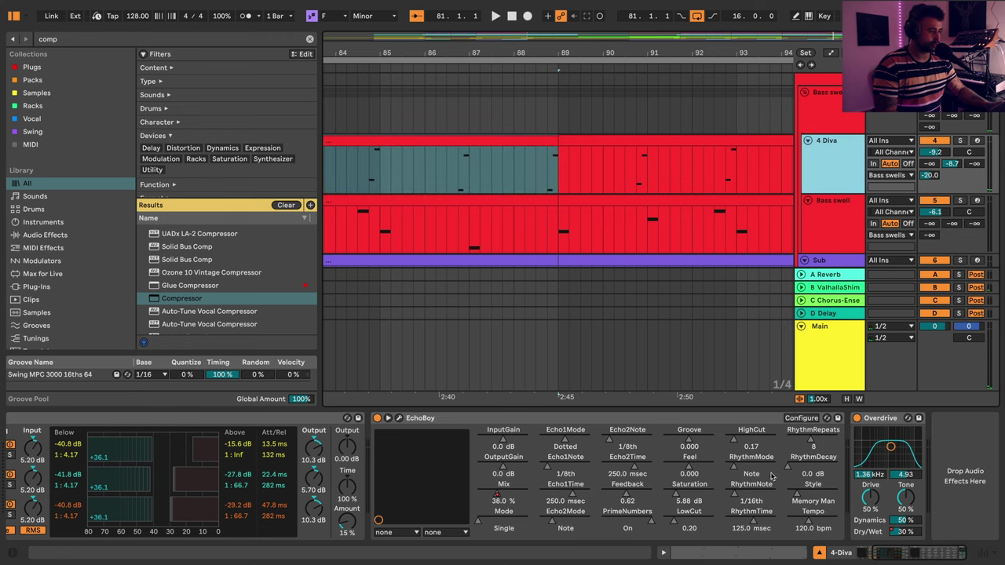
- Automate the 4 Diva Overdrive Drive to ramp up from 50 % at bar 88.3, drop back to 50 % at bar 89, and audition it
key(a)
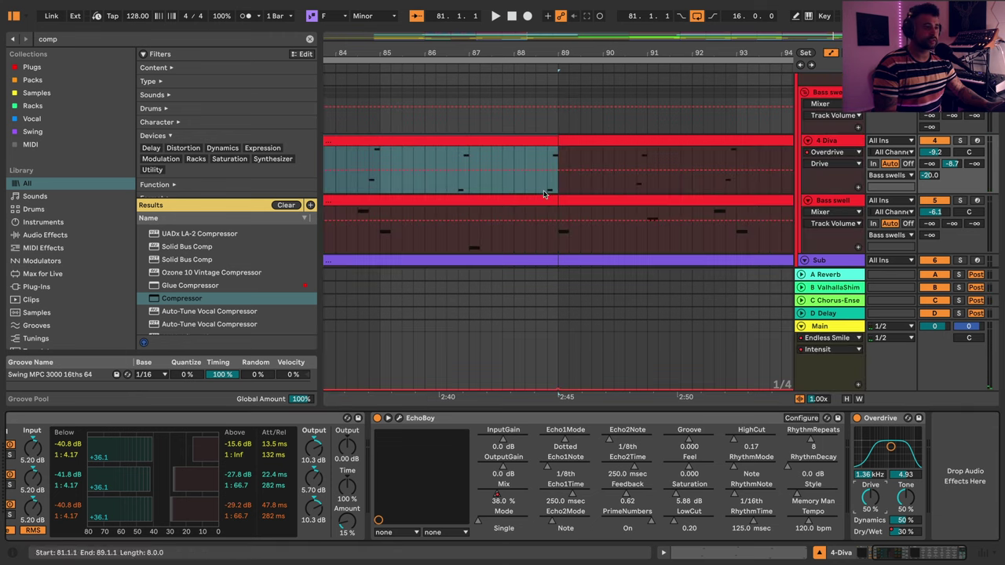
click(540, 172)
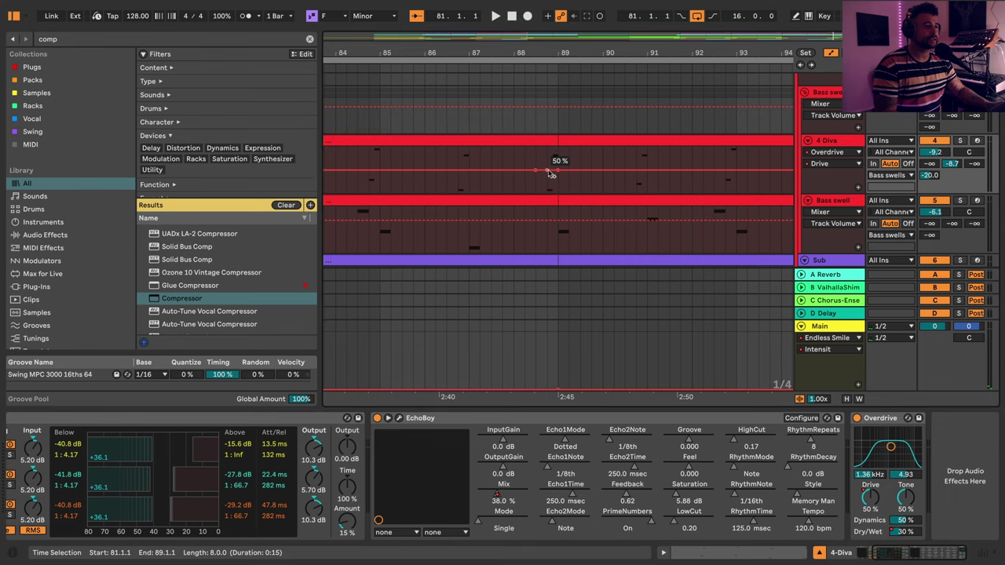
click(537, 158)
key(space)
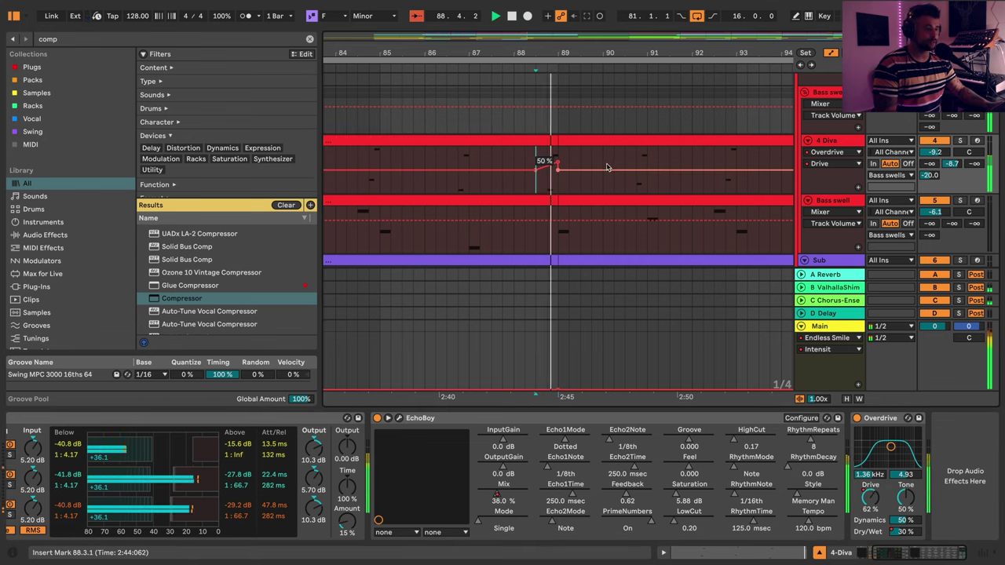
key(a)
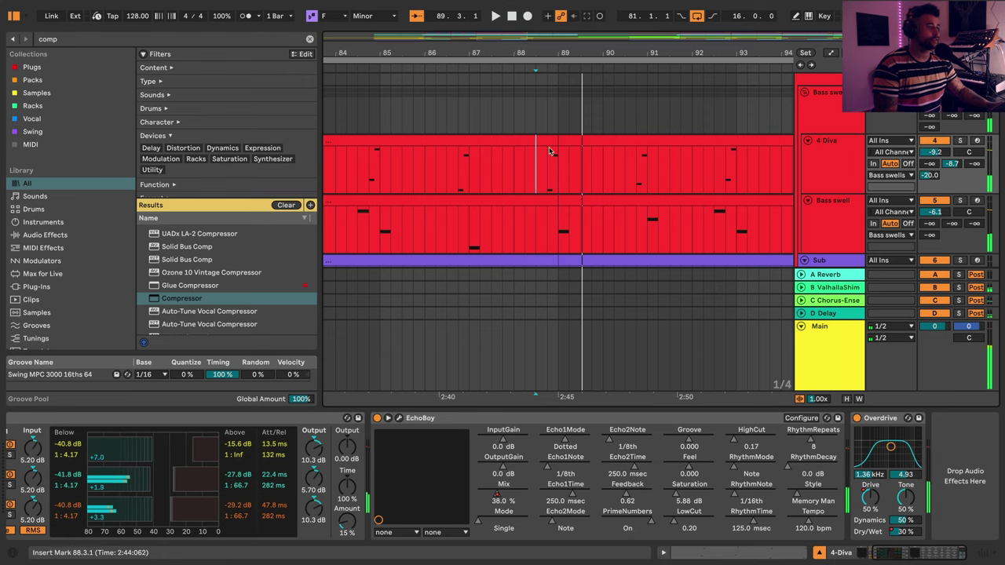
- In the Bass swell clip at bar 89, copy the first F2 note up an octave to F3 at position 1.3.3
double_click(570, 201)
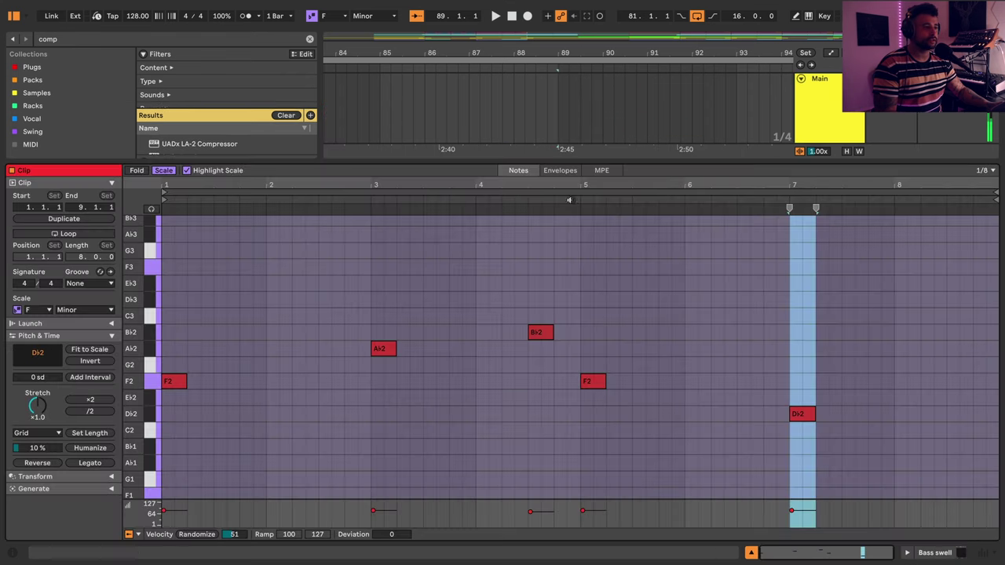
drag(179, 382, 256, 385)
key(space)
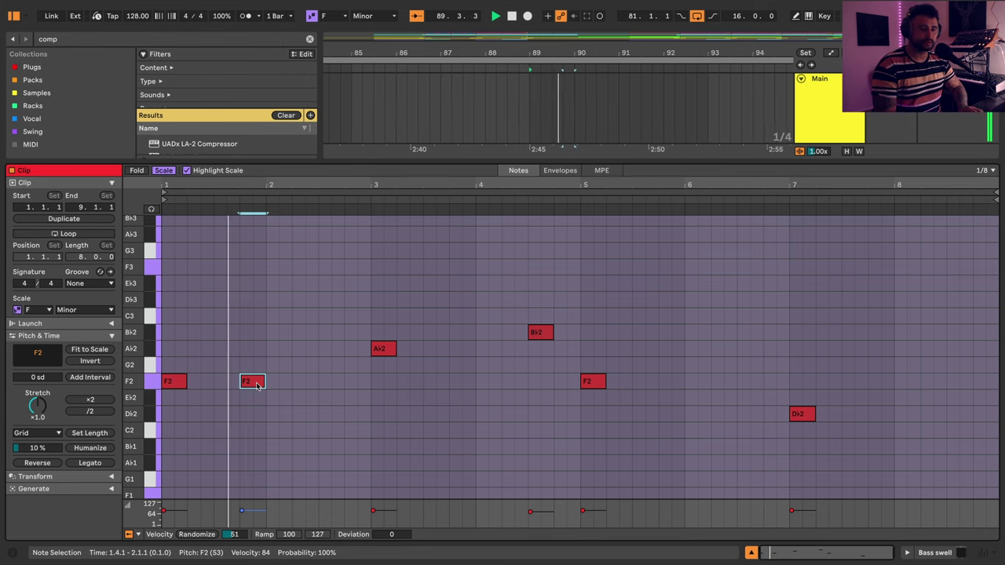
key(shift+Up)
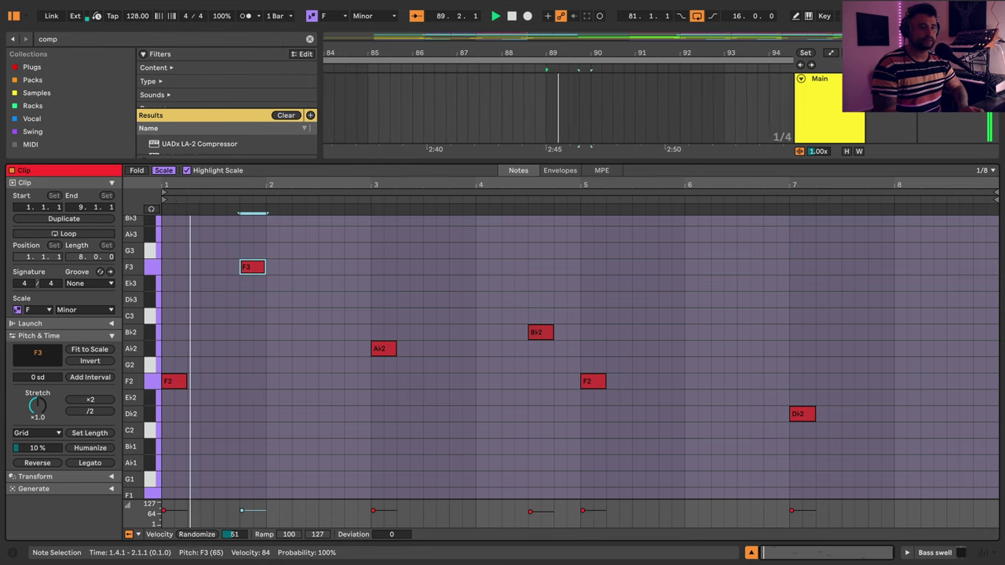
key(Left)
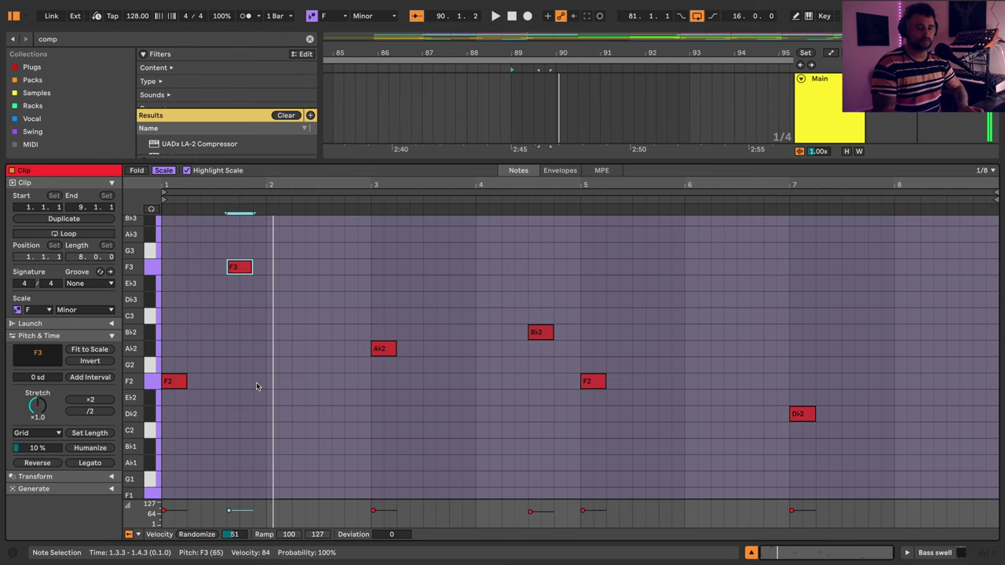
- Duplicate the F3 note and place the copy on E♭4 at position 1.4.1
key(ctrl+d)
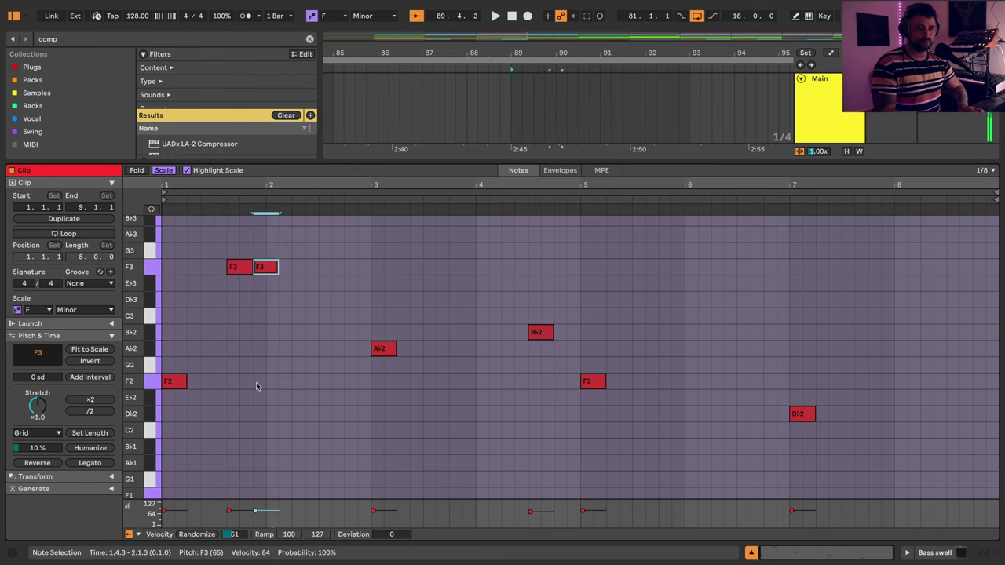
key(Up)
key(Up)
key(Down)
key(Down)
key(shift+Up)
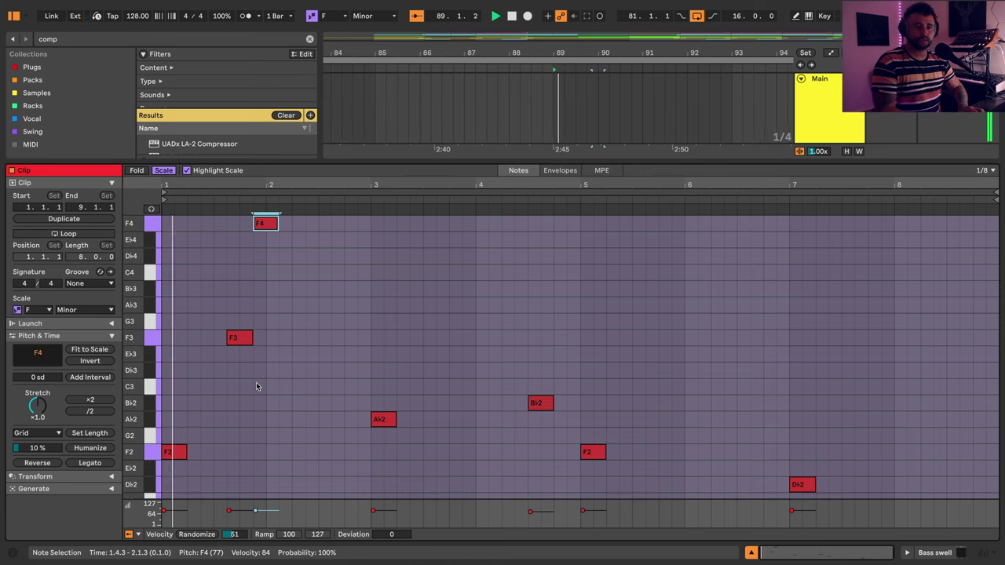
key(Left)
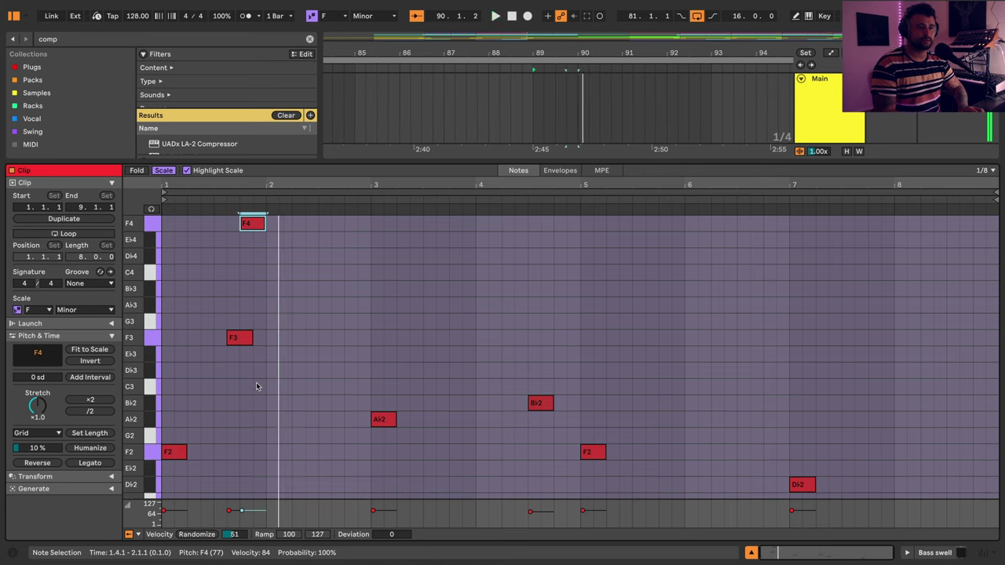
key(Down)
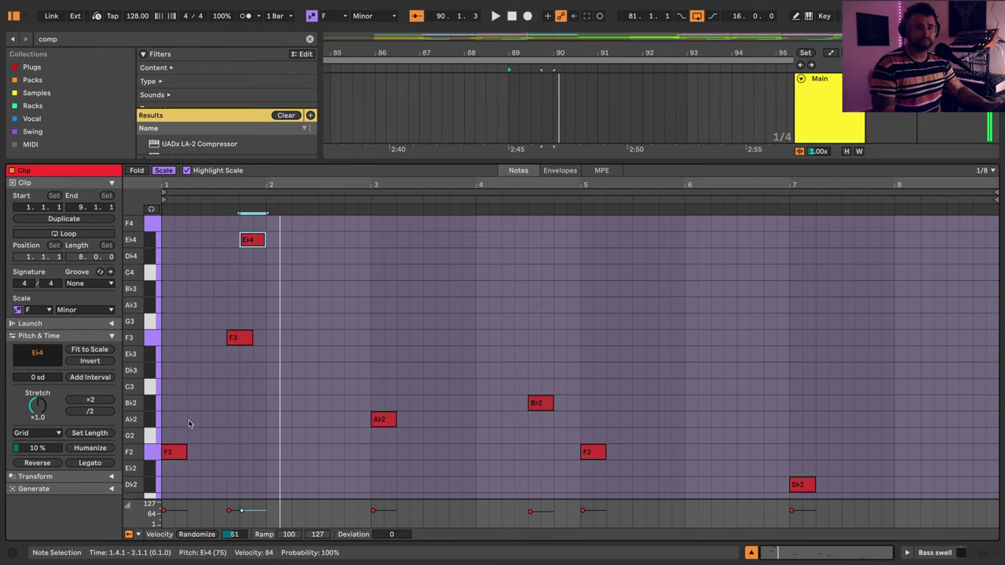
- Duplicate the three bar 1 notes into bar 2 and raise the copied E♭4 note to F4
drag(166, 478, 260, 239)
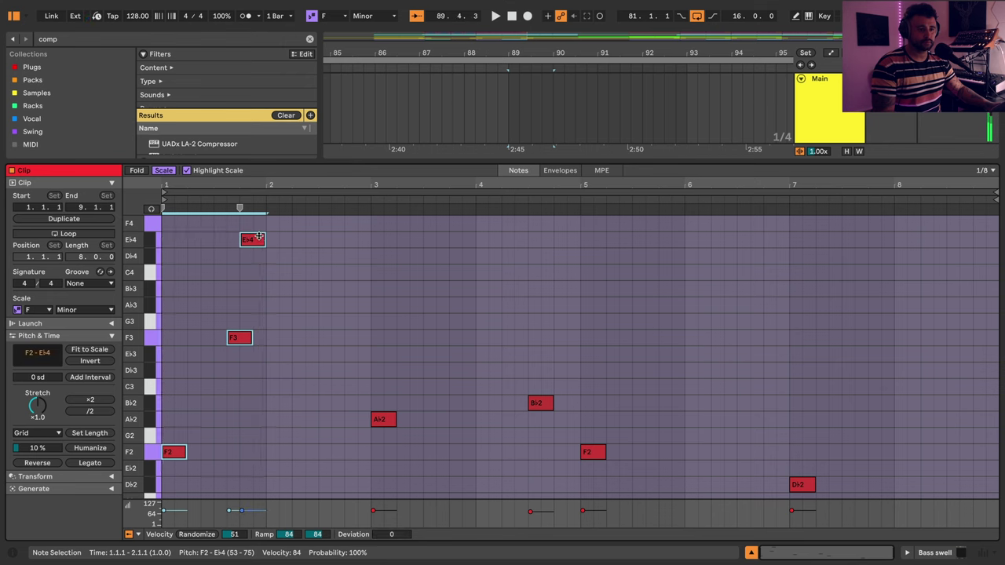
key(ctrl+d)
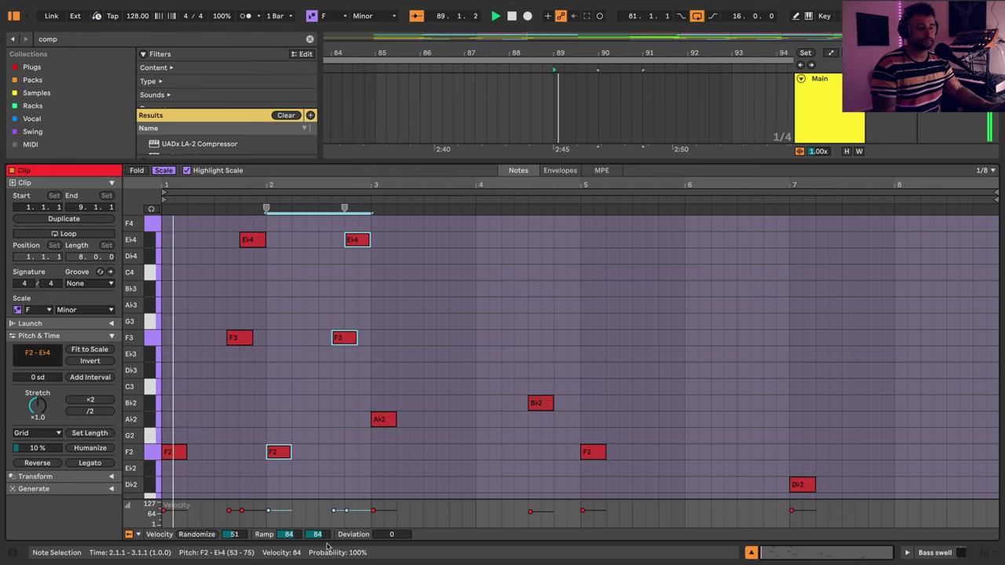
click(285, 454)
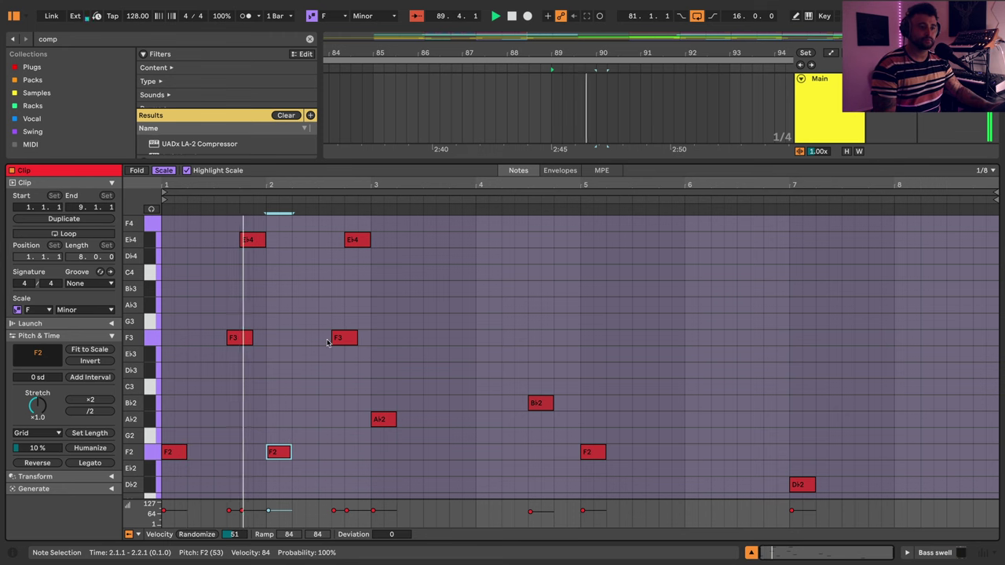
drag(357, 240, 364, 226)
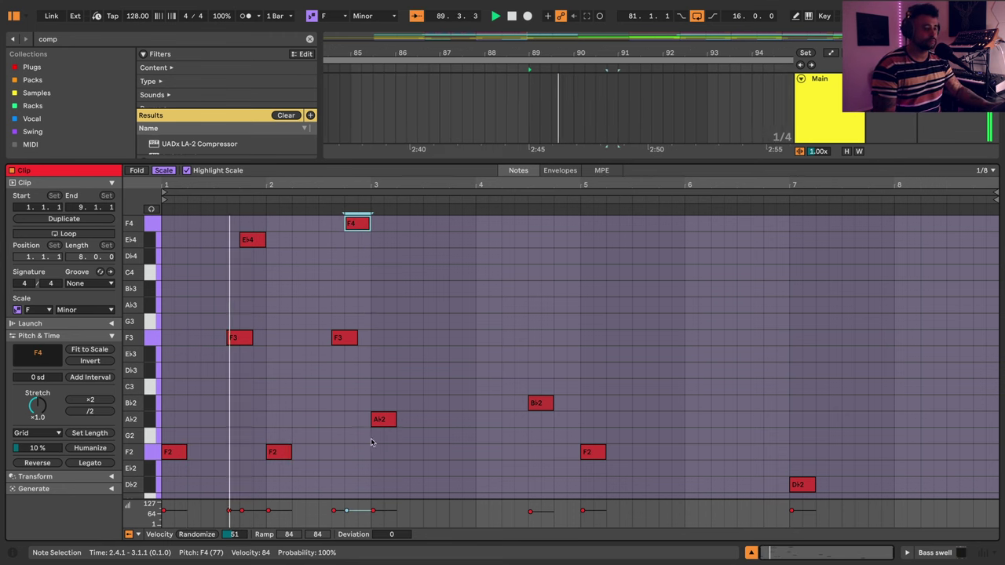
- Audition the phrase and copy the F3 and F4 notes of bar 2 into bar 3, starting at position 3.3.3
click(346, 338)
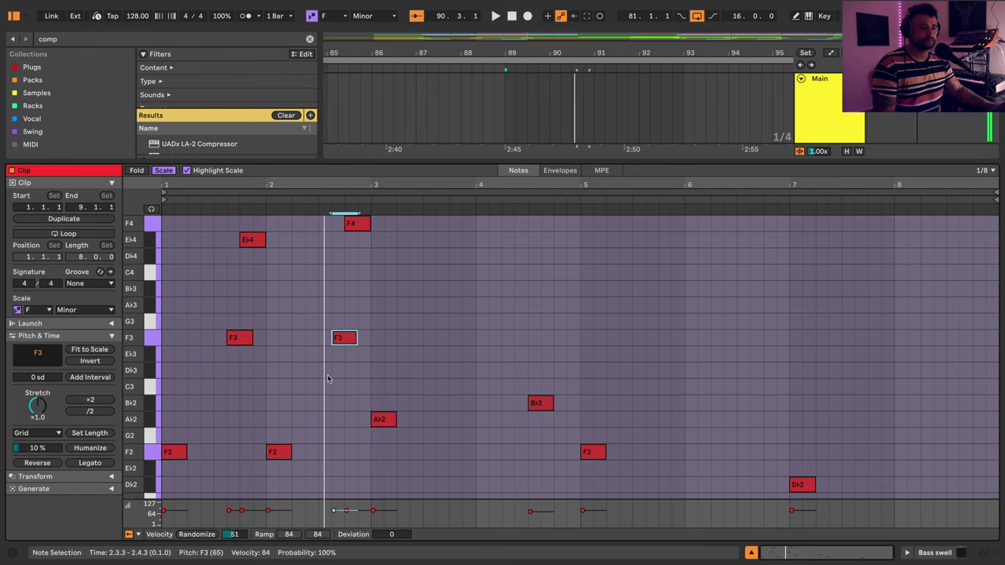
key(space)
drag(332, 393, 459, 234)
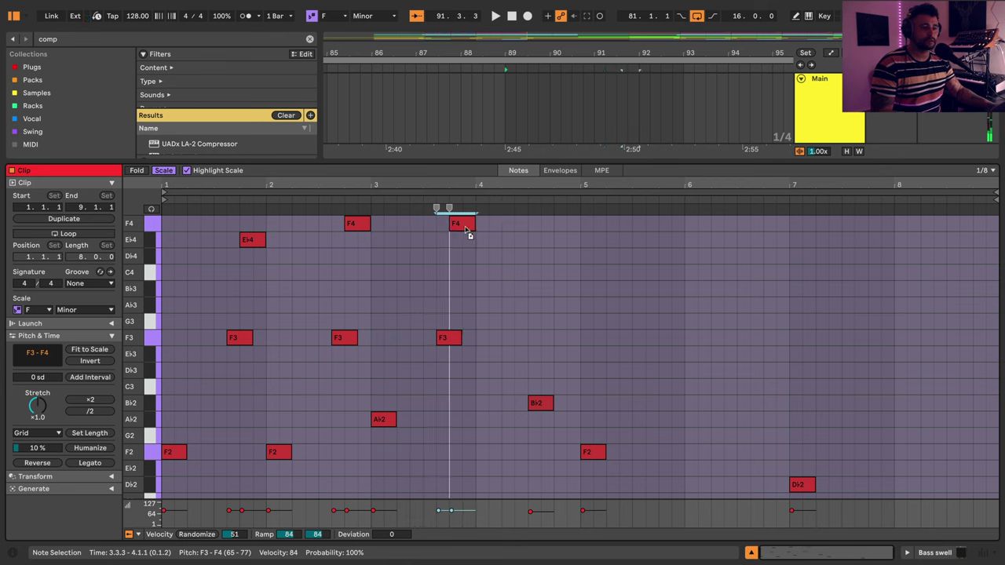
- Duplicate the bar 3 F3 and F4 notes into bar 4, moving the copies to 4.4.1 and raising them to G3 and G4
mouse_move(465, 229)
mouse_down()
mouse_move(434, 228)
mouse_move(468, 227)
mouse_move(458, 227)
mouse_up()
key(space)
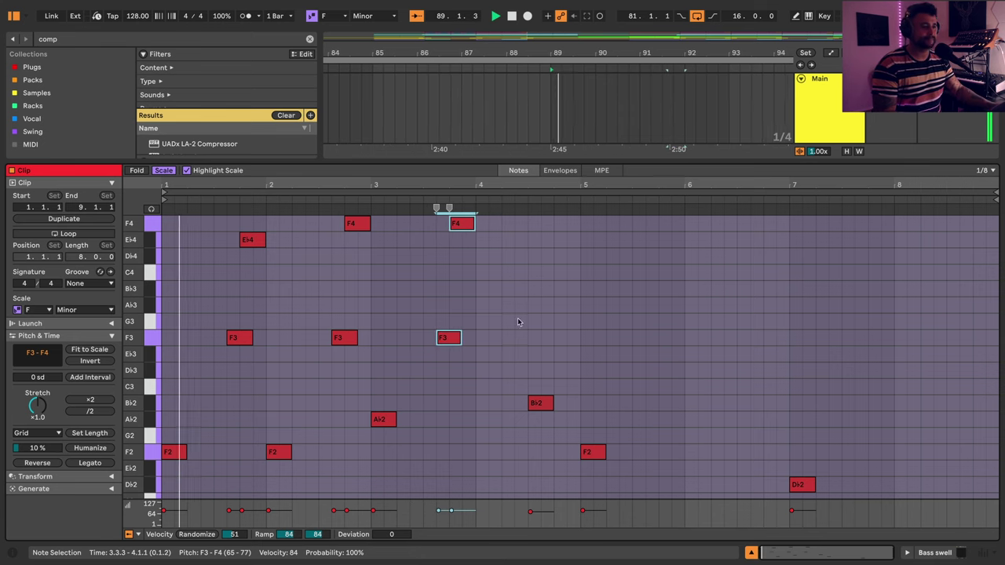
scroll(516, 346, up, 2)
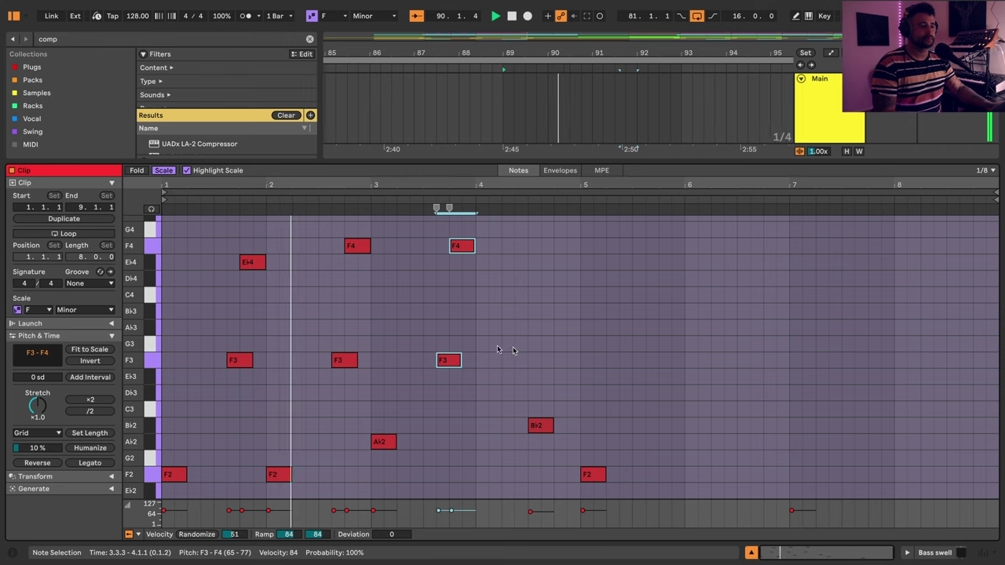
key(super+d)
key(Right)
key(Right)
key(Right)
key(Right)
key(Right)
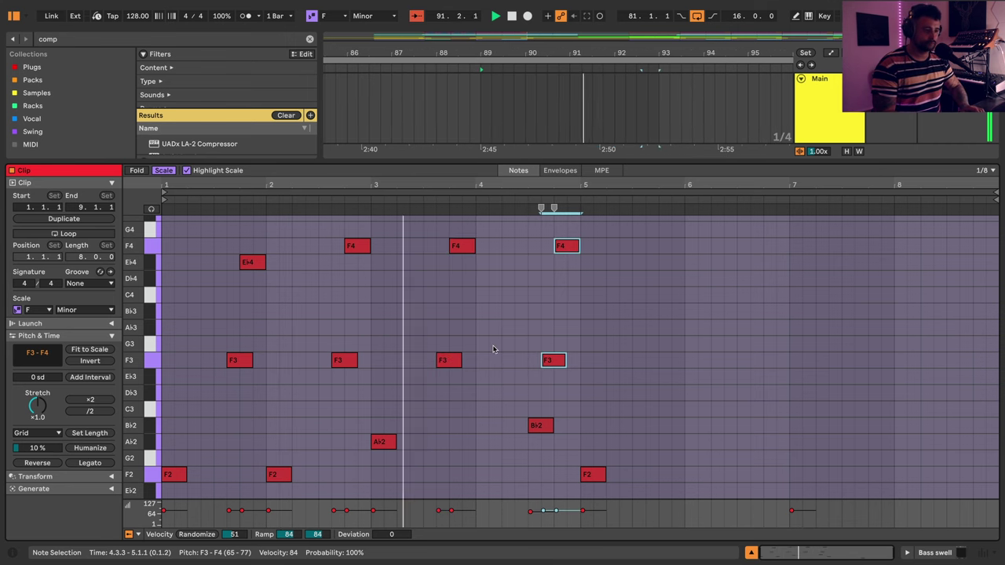
key(Right)
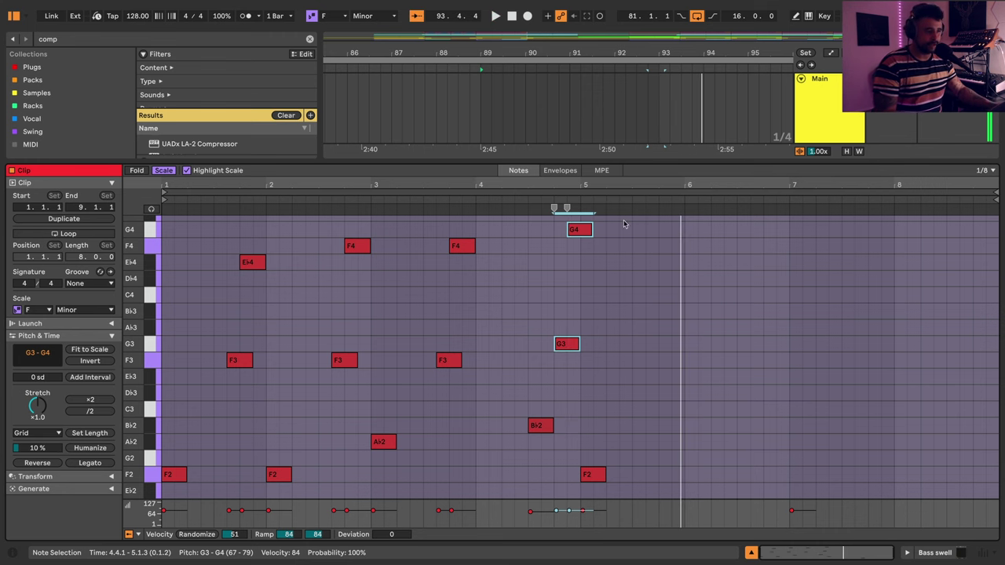
- Lower the G4 note at position 4.4.3 to F4 and play back the phrase
scroll(600, 283, up, 1)
click(584, 232)
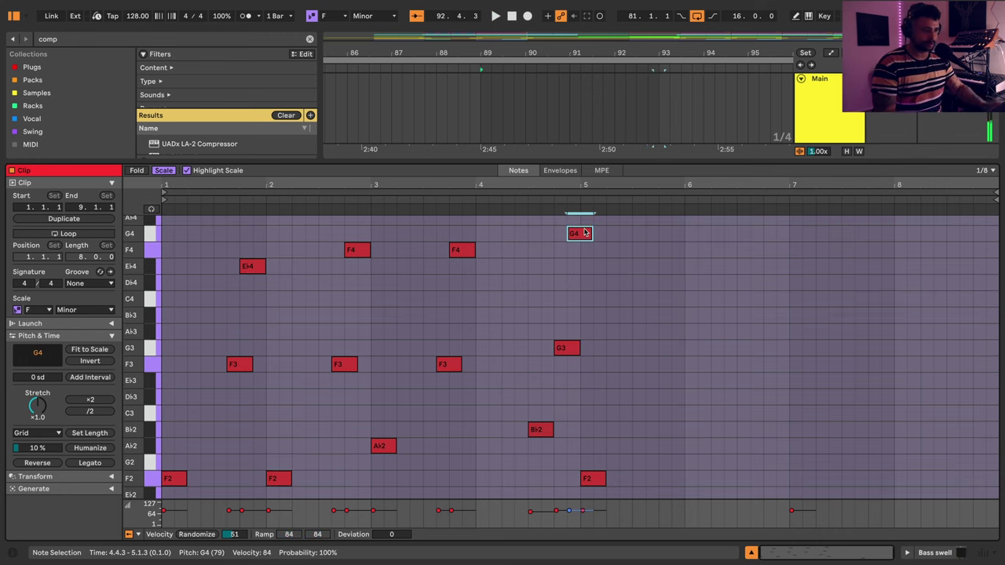
key(Down)
click(504, 199)
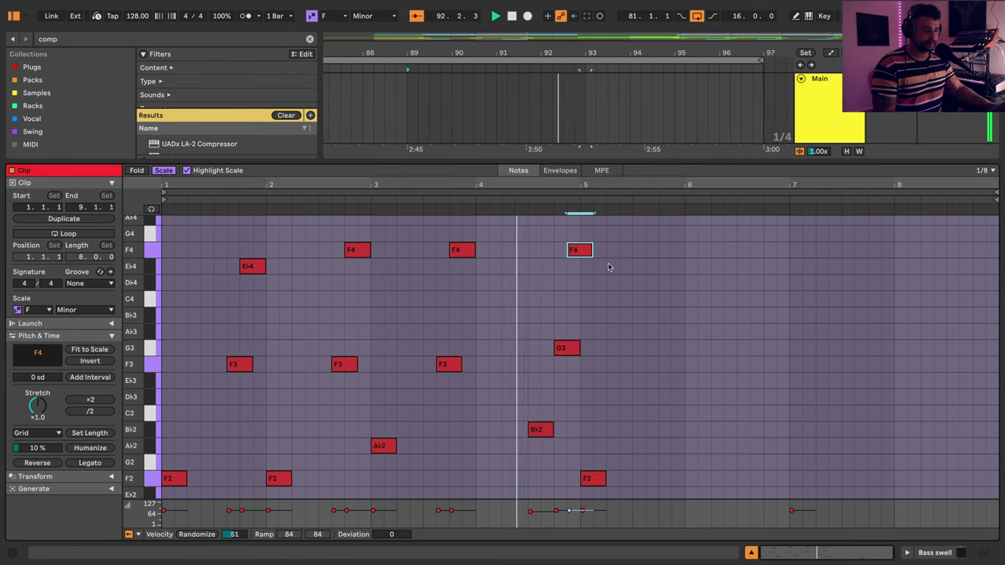
scroll(649, 377, down, 3)
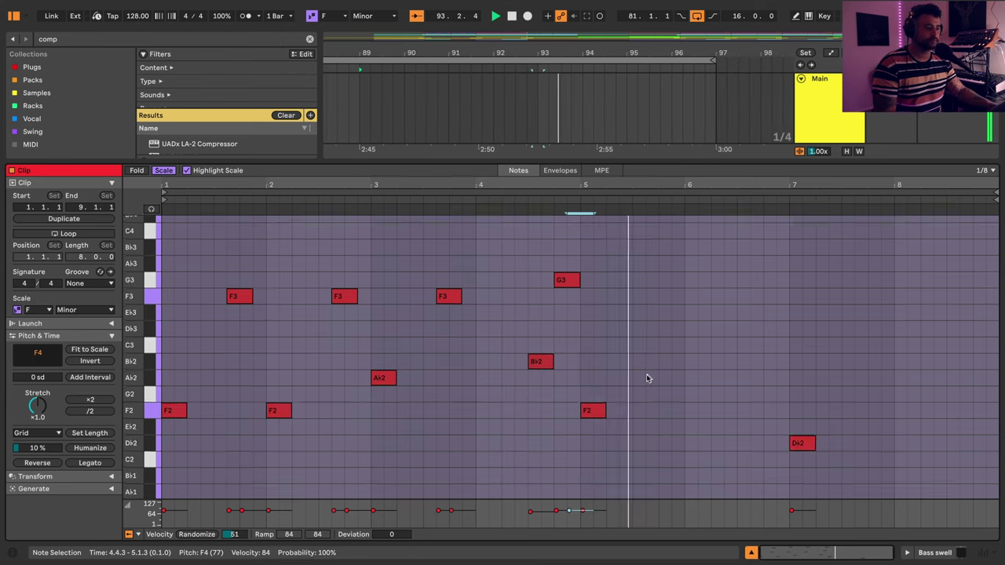
- Raise the F4 note at position 4.4.3 an octave to F5 and audition the clip
scroll(651, 377, up, 6)
key(space)
scroll(562, 435, down, 1)
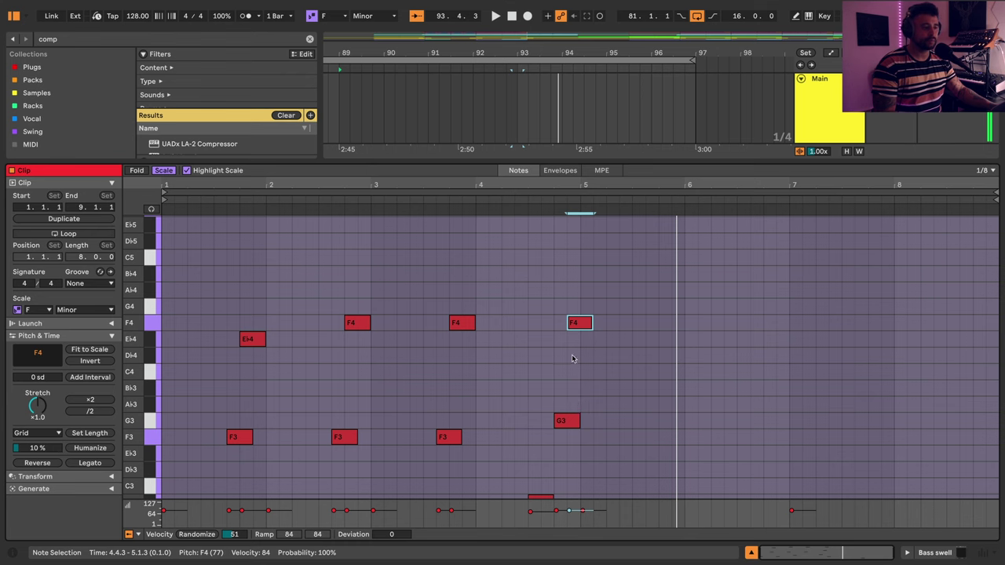
key(shift+Up)
key(space)
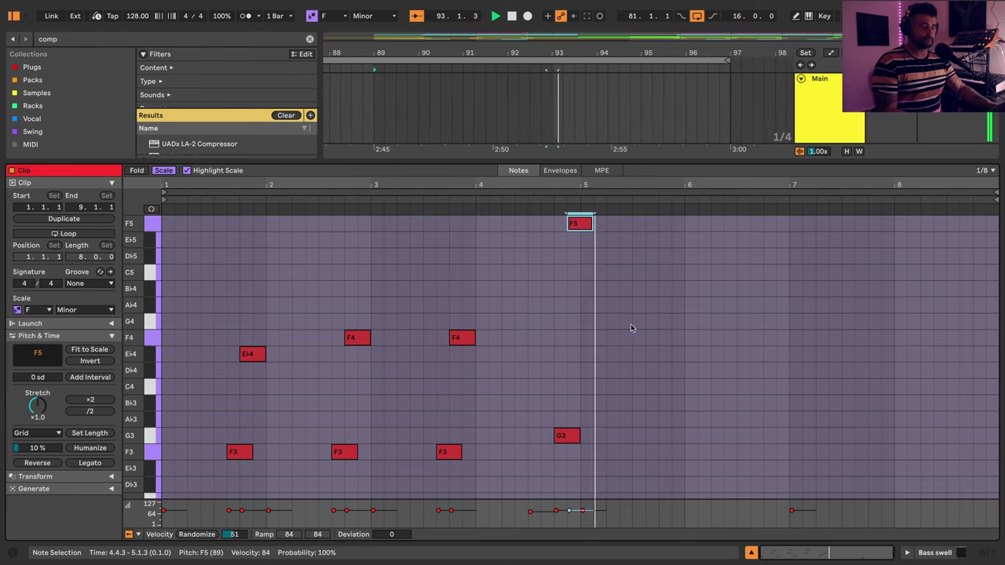
scroll(599, 374, down, 2)
scroll(581, 406, down, 1)
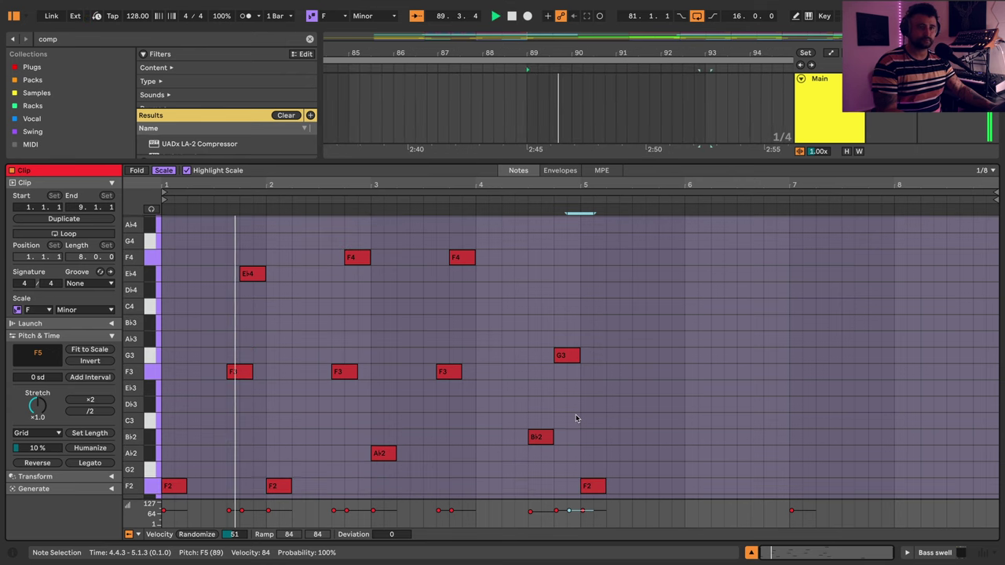
- Apply the Swing MPC 3000 16ths 64 groove to the Bass swell clip and check its notes
key(ctrl+a)
click(102, 283)
click(106, 303)
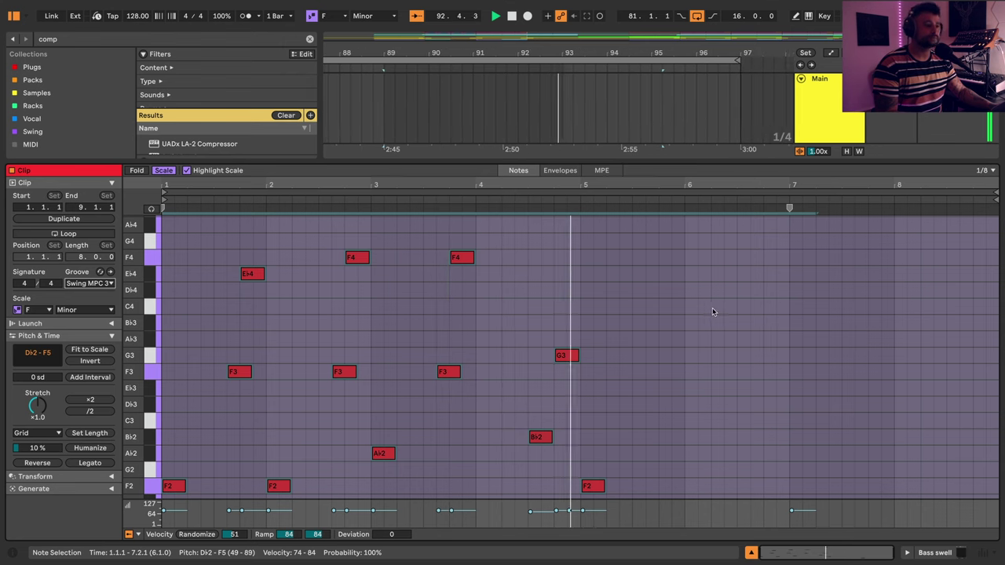
scroll(672, 345, up, 2)
scroll(597, 326, up, 4)
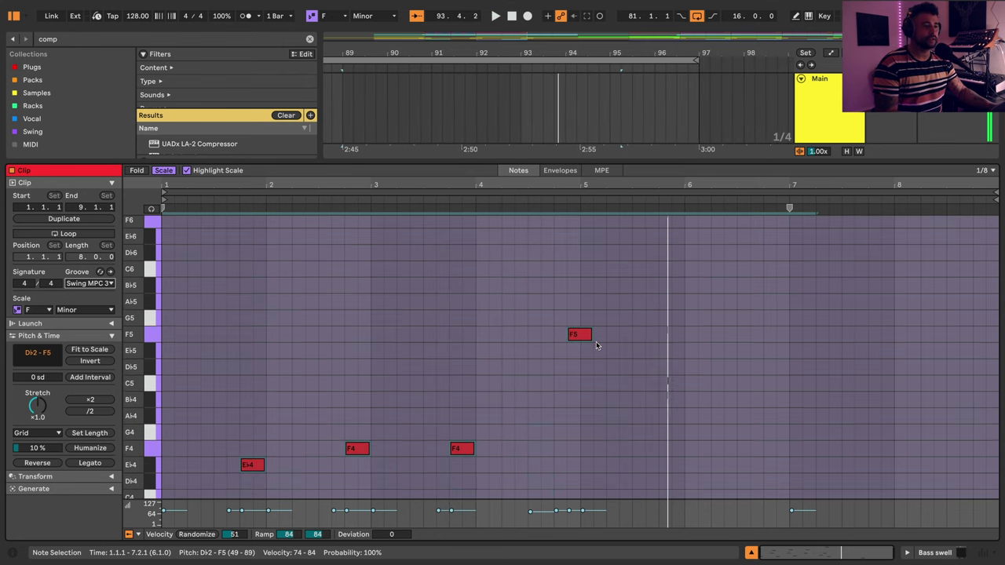
scroll(573, 345, down, 4)
scroll(595, 416, down, 4)
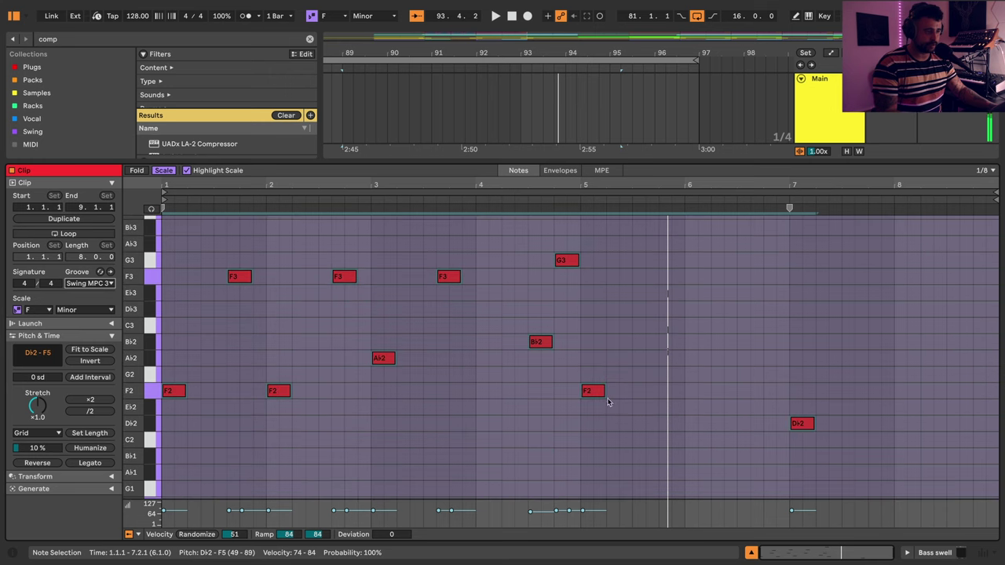
key(super+a)
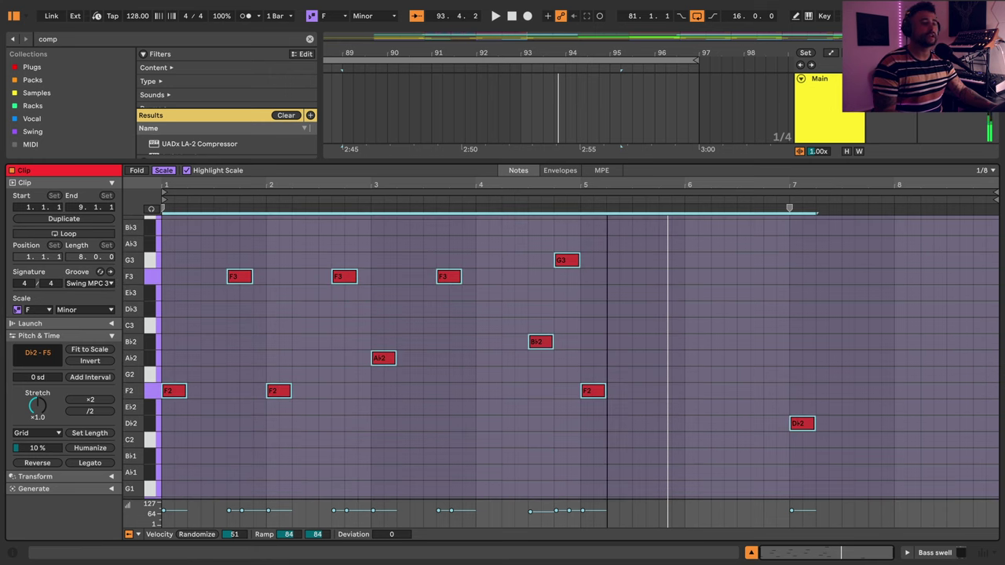
click(619, 321)
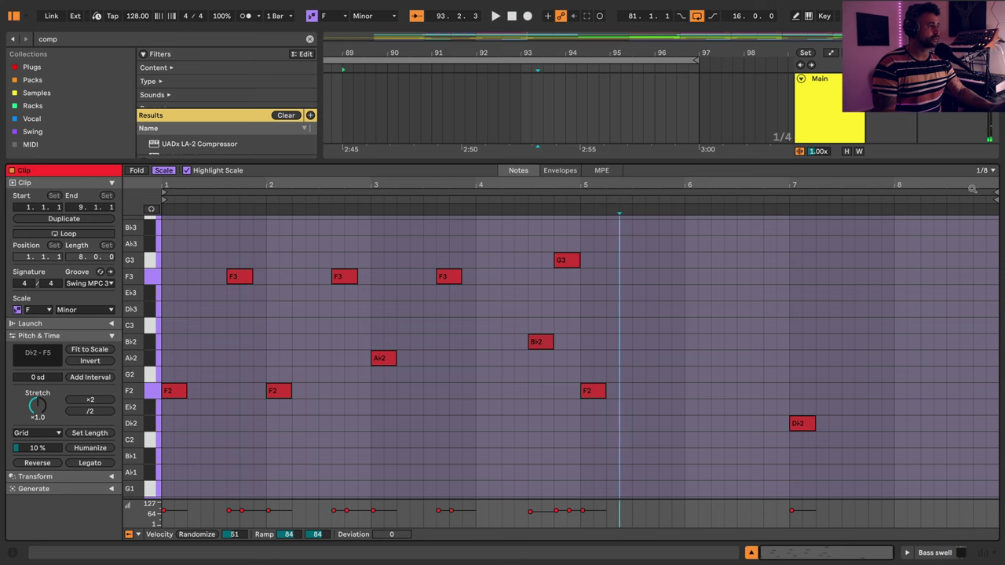
- Loop the first four bars of the Bass swell clip and duplicate the loop so the phrase fills eight bars
drag(992, 190, 555, 196)
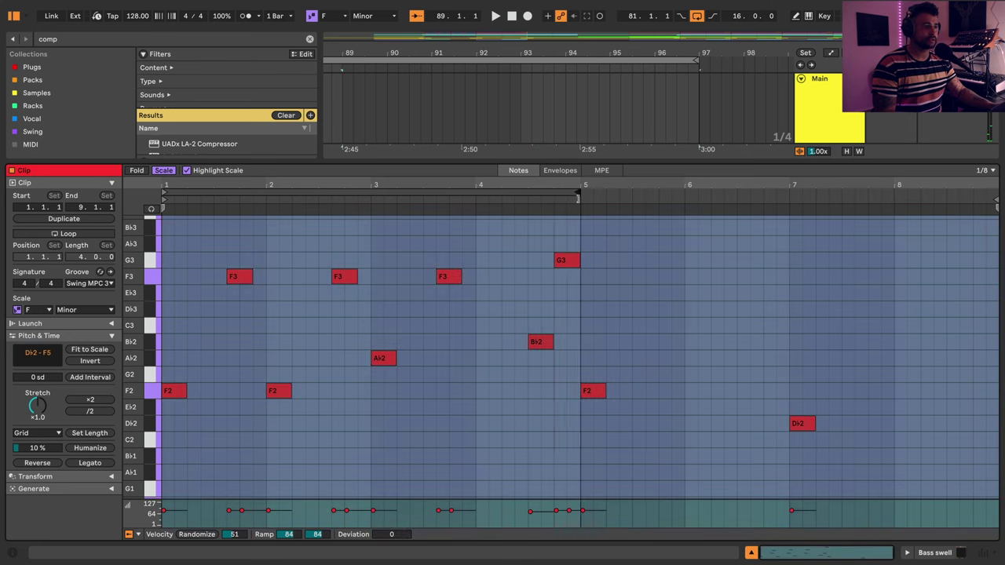
click(62, 233)
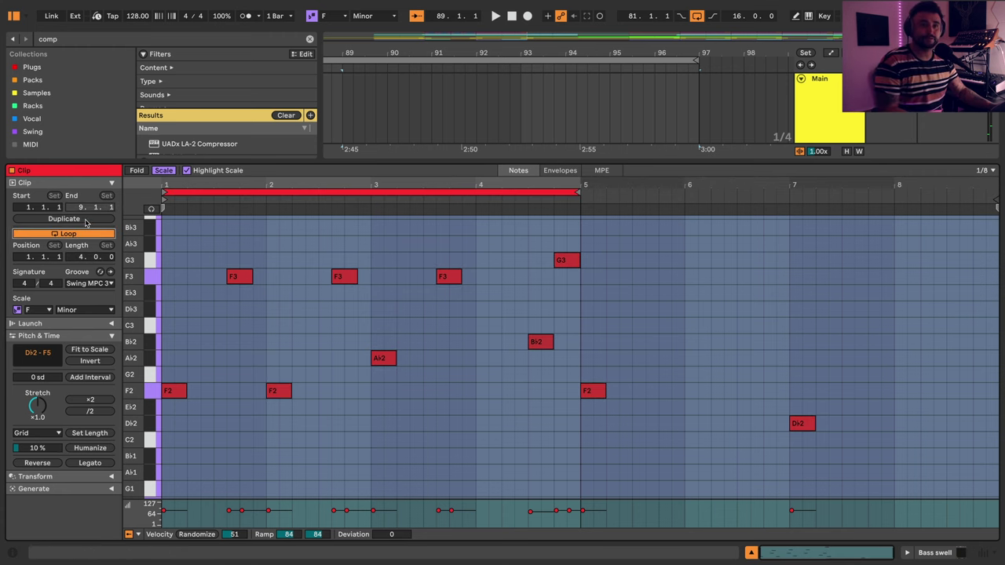
click(86, 223)
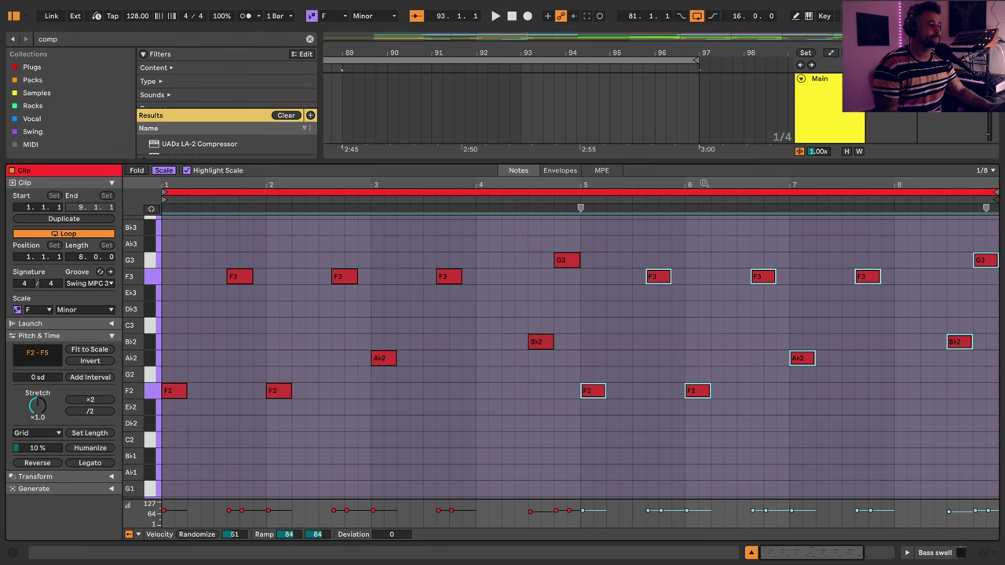
drag(702, 182, 703, 150)
click(663, 365)
scroll(667, 369, up, 2)
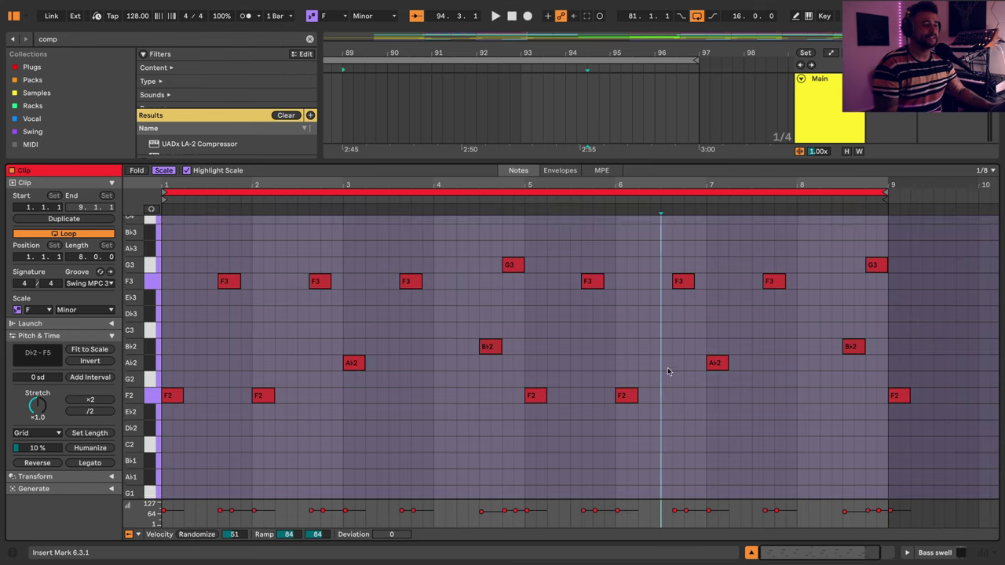
click(682, 386)
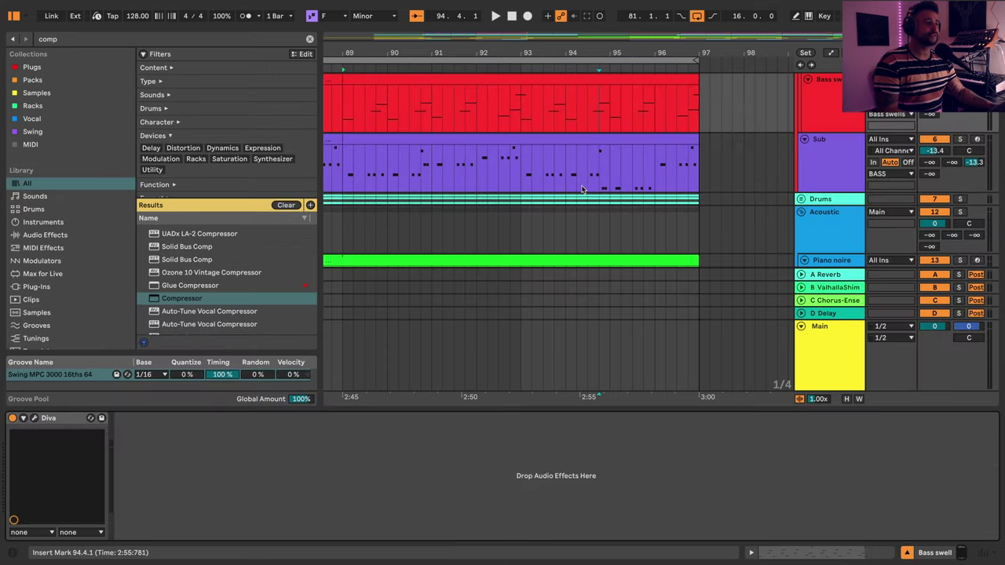
- Open the Bass swell clip at bar 89 together with the Sub clip in the note editor and play them against each other
key(h)
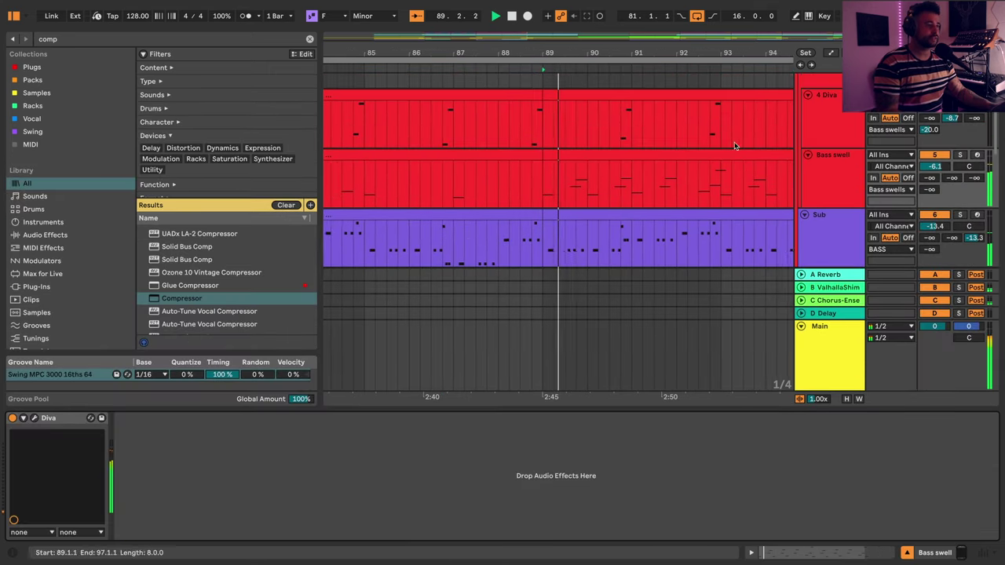
click(684, 165)
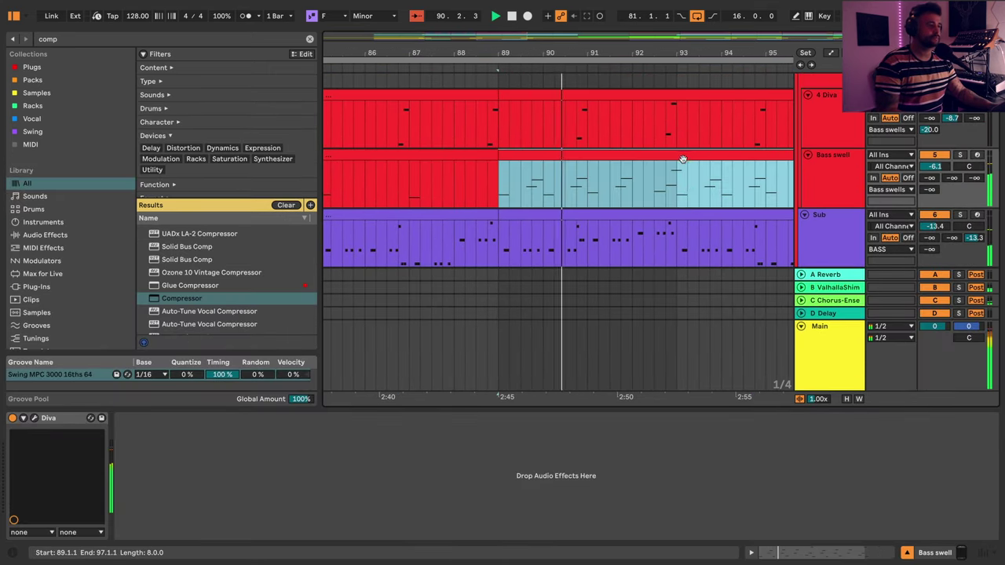
double_click(683, 220)
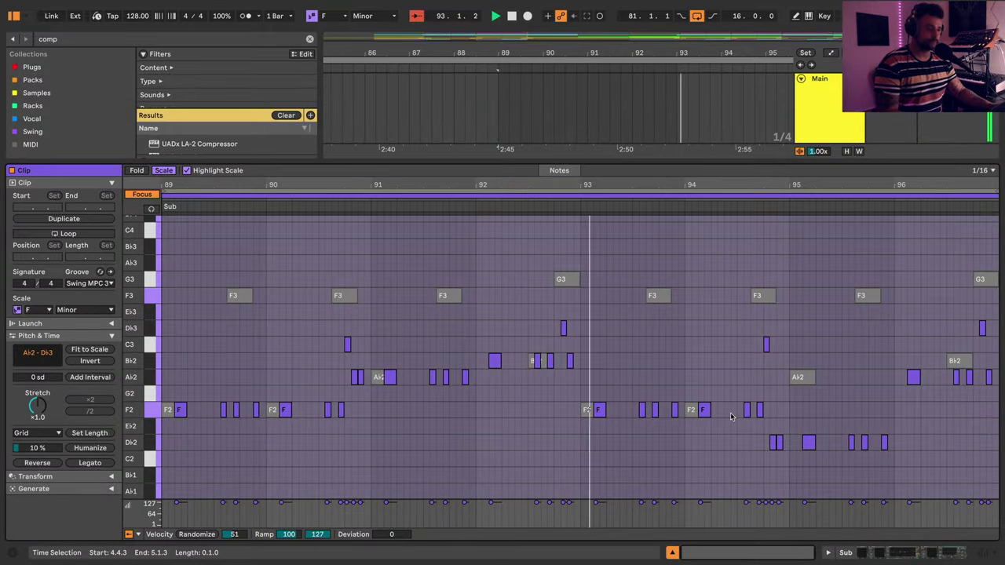
scroll(765, 396, up, 3)
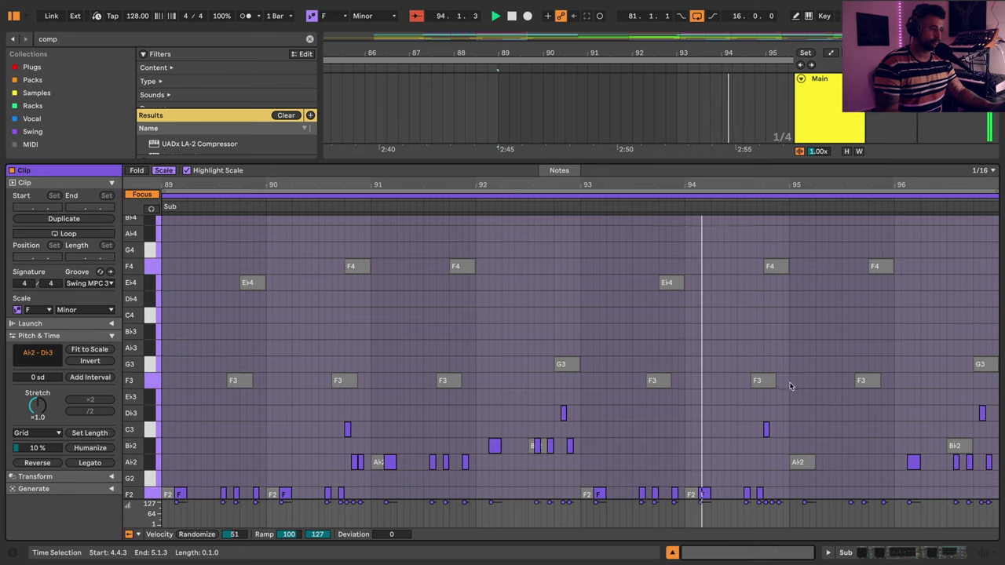
scroll(829, 269, down, 2)
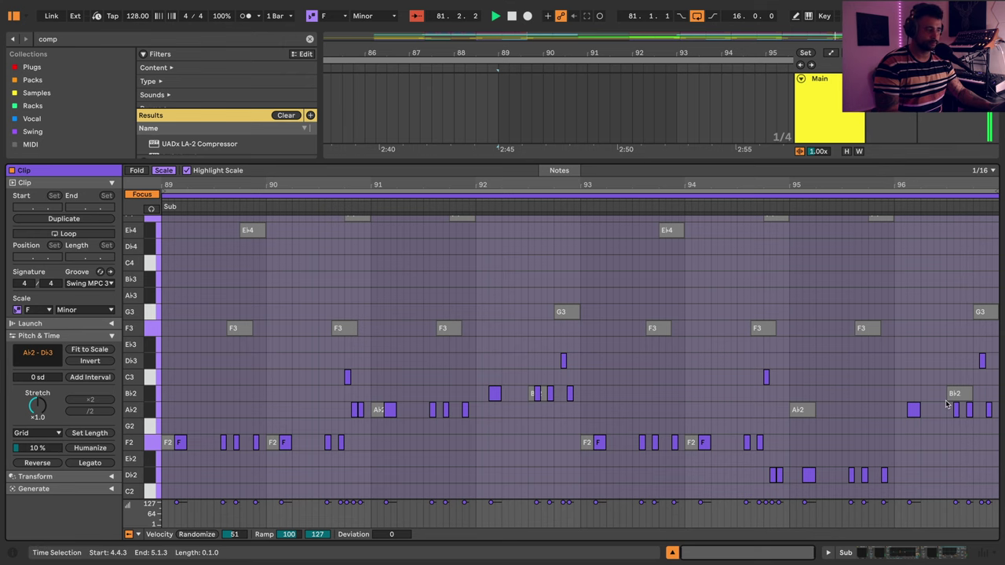
key(shift+Tab)
key(shift+Tab)
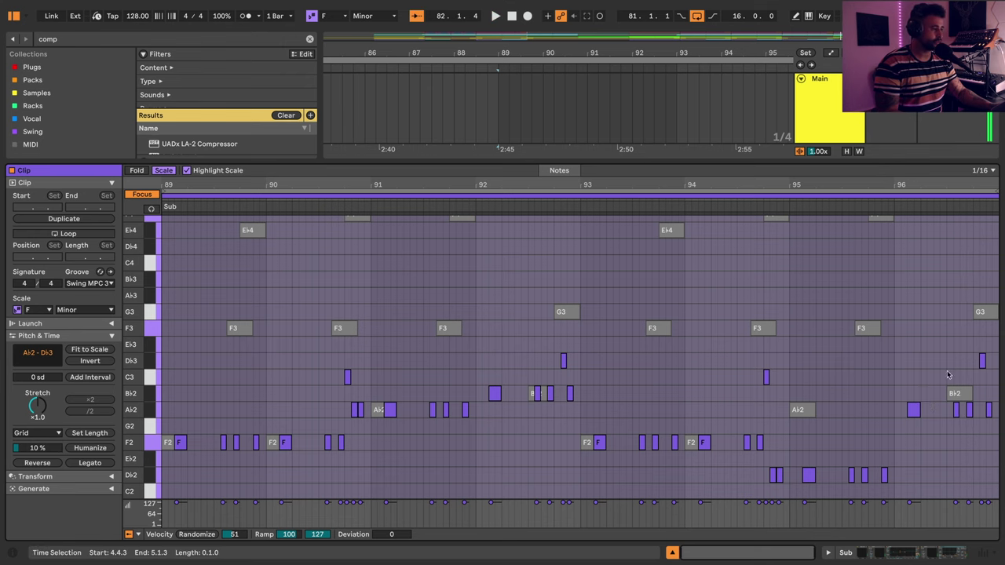
- Make the Bass swell notes editable and lower the B♭2 note at 96.3.1 to A♭2
click(897, 190)
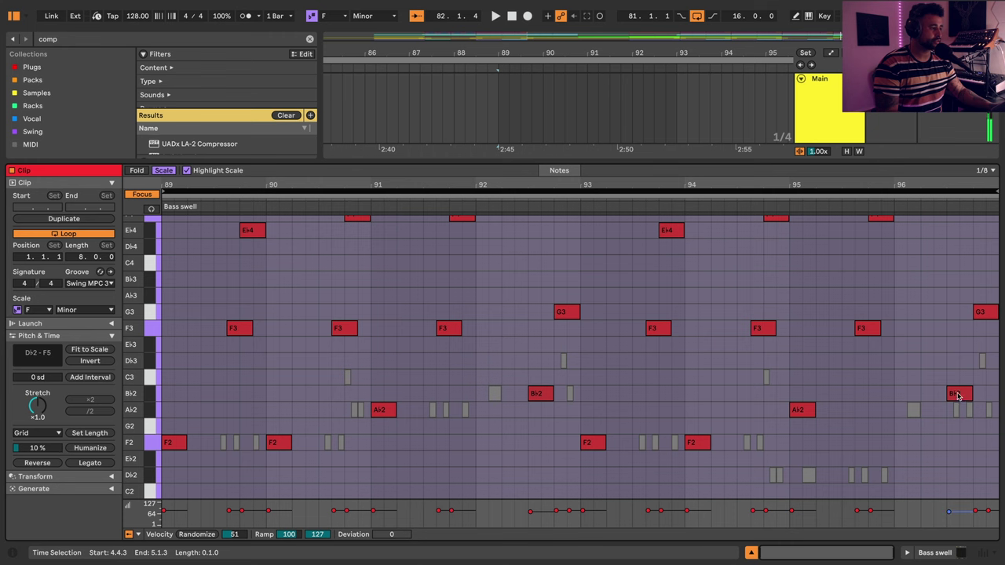
click(958, 396)
key(Down)
scroll(971, 384, up, 4)
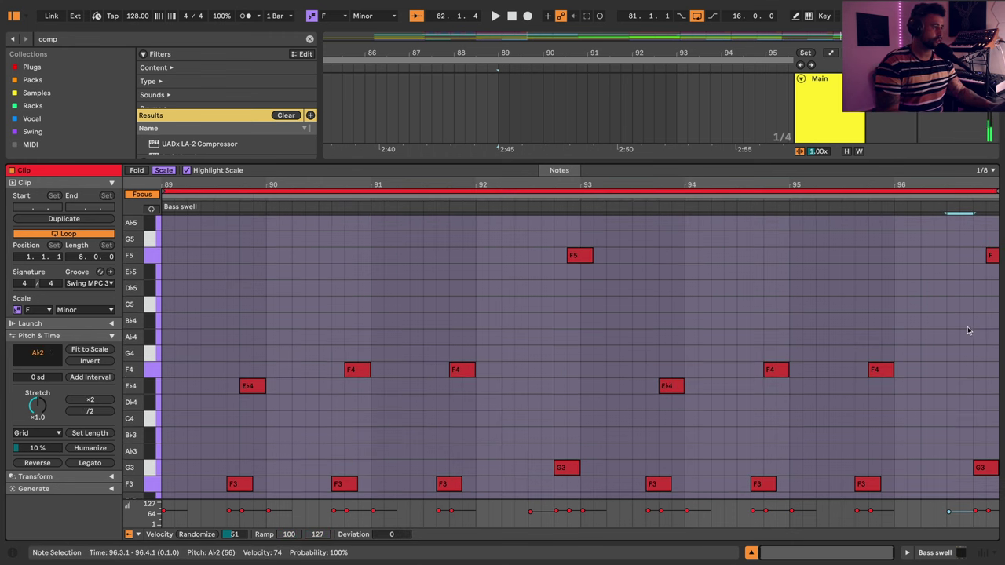
scroll(968, 331, down, 2)
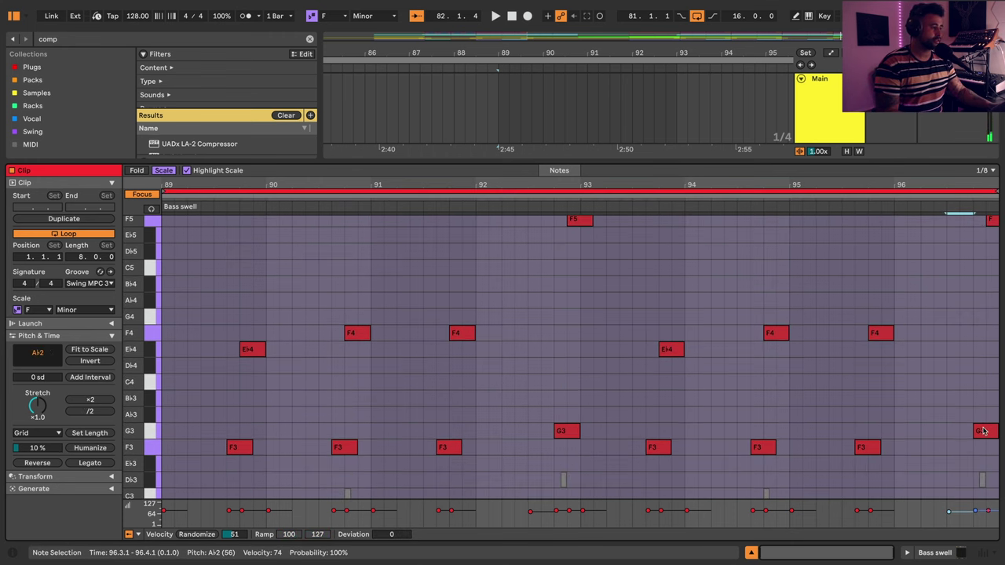
scroll(897, 411, down, 3)
scroll(801, 469, down, 3)
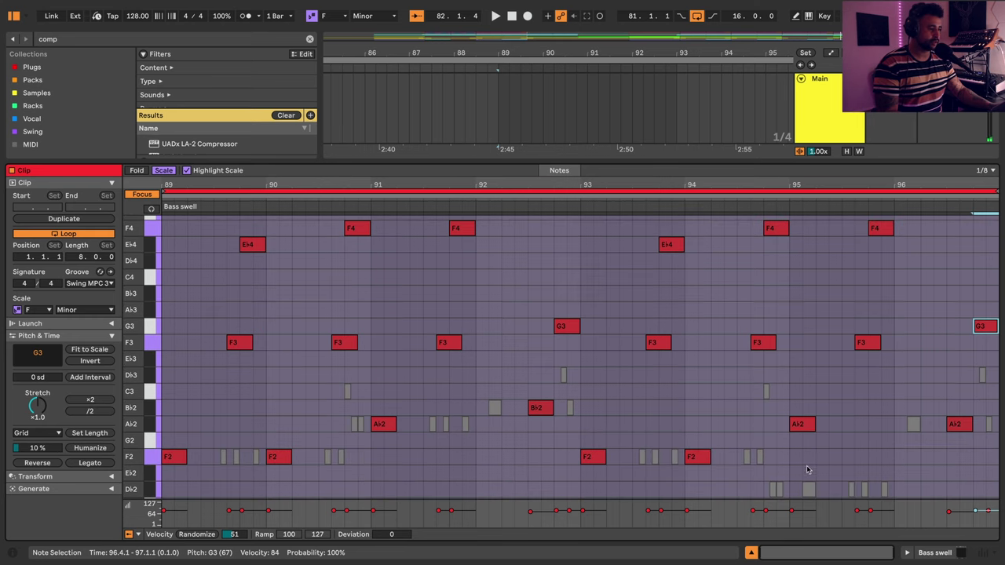
- Lower the Bass swell A♭2 note at 95.1.1 to D♭2 to match the Sub, and start playback
scroll(803, 463, down, 3)
double_click(801, 382)
key(Down)
key(Down)
key(Down)
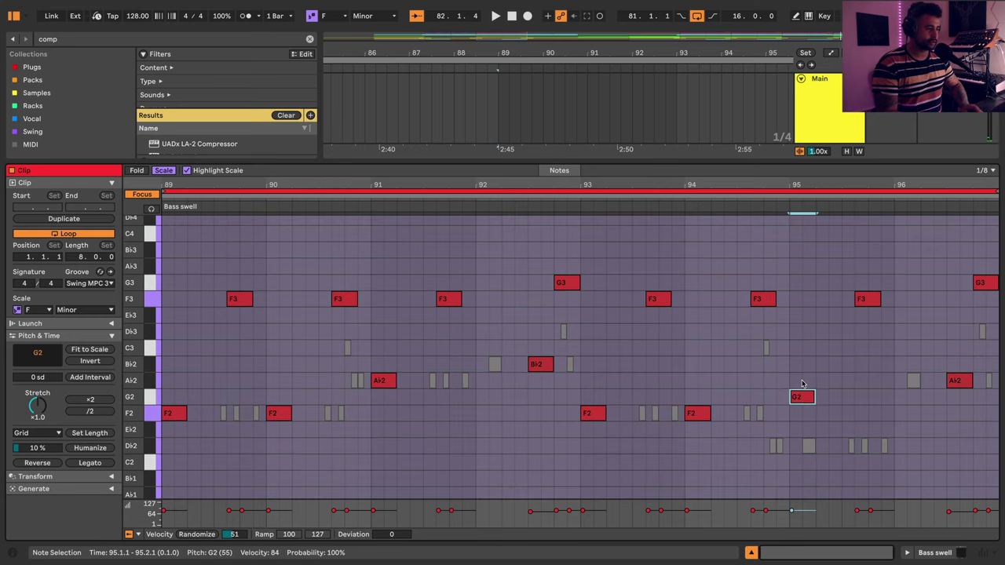
key(Down)
key(space)
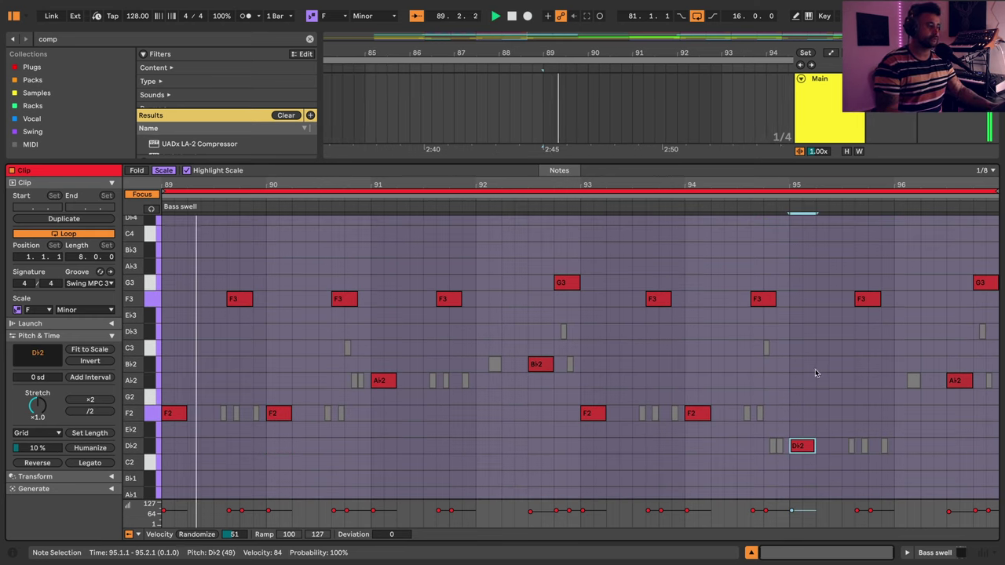
- Try lower scale pitches for the Bass swell F3 note at position 95.3.3 during playback
click(867, 300)
key(Down)
key(Down)
key(Down)
key(Down)
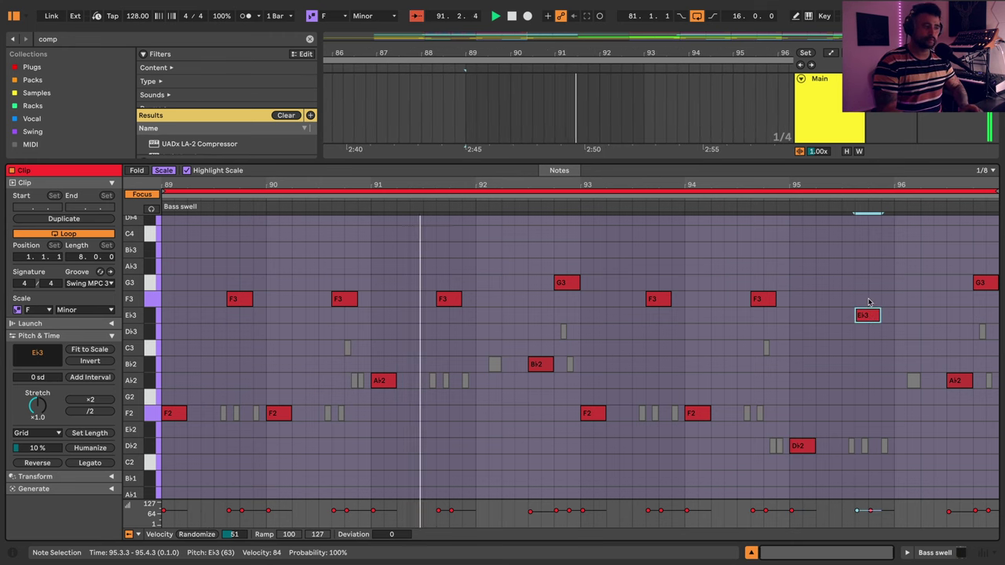
key(Up)
key(Up)
key(Up)
key(Up)
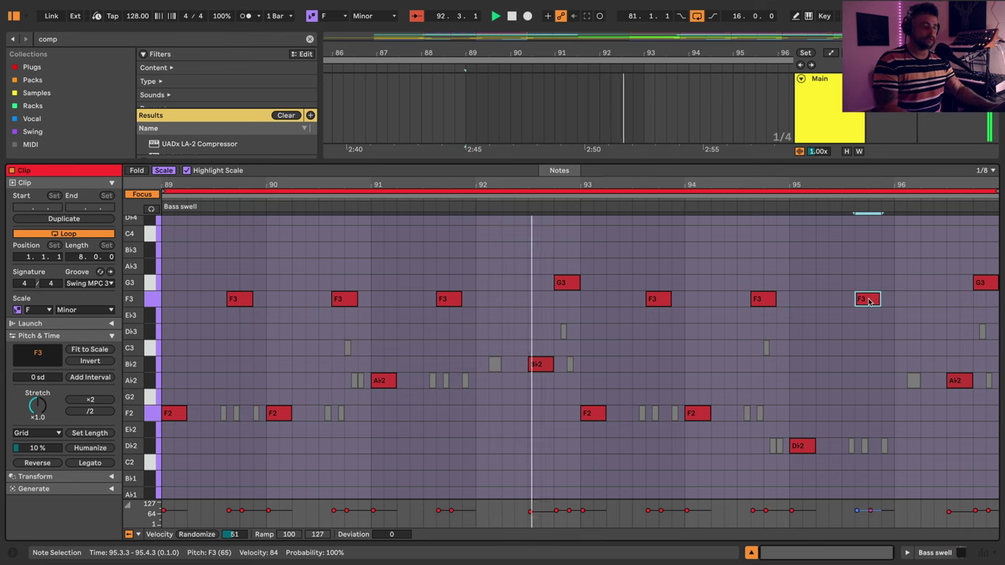
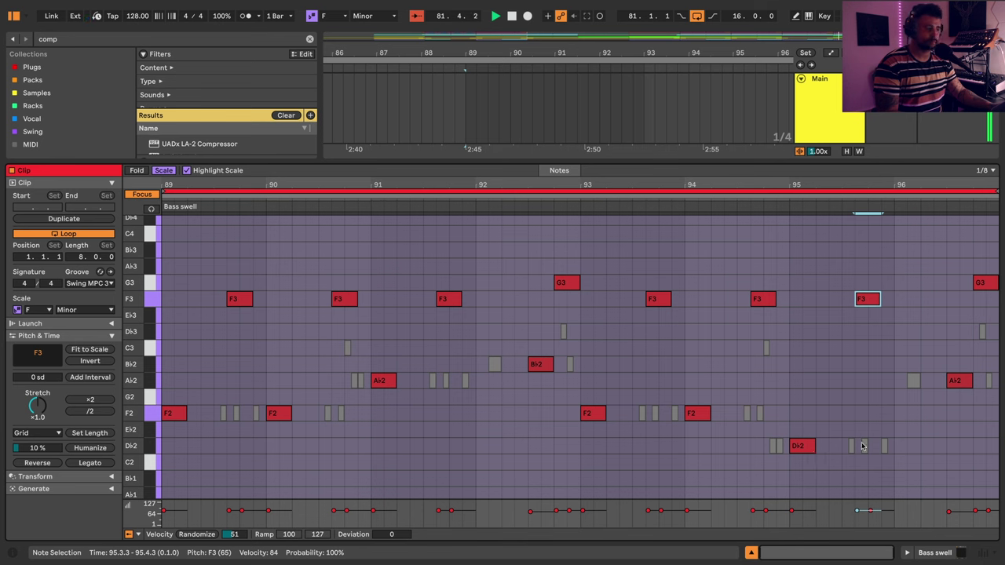
- Copy the Bass swell A♭2 note to 96.1.1 and raise the G3 note at 92.4.1 to A♭3
click(801, 448)
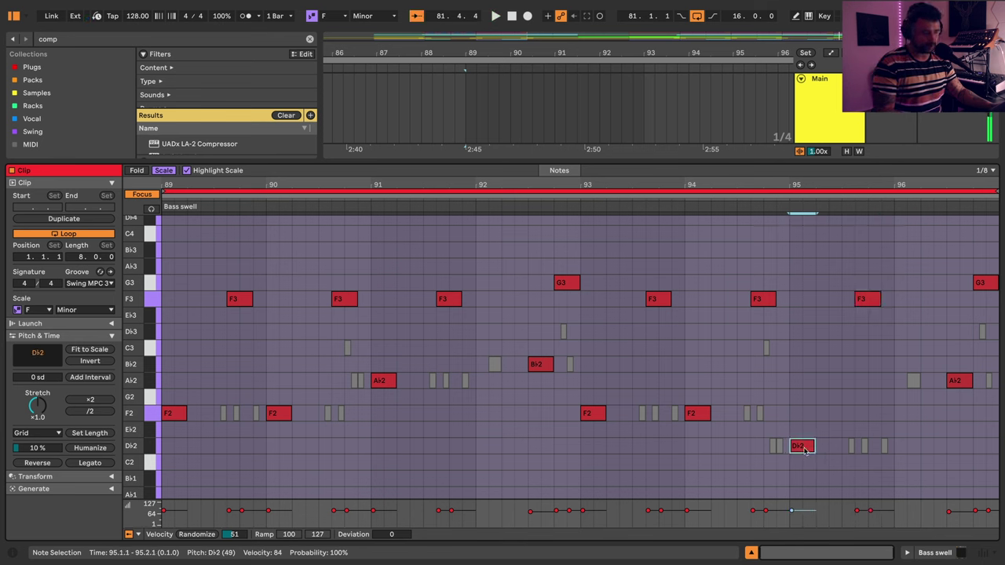
drag(956, 382, 913, 386)
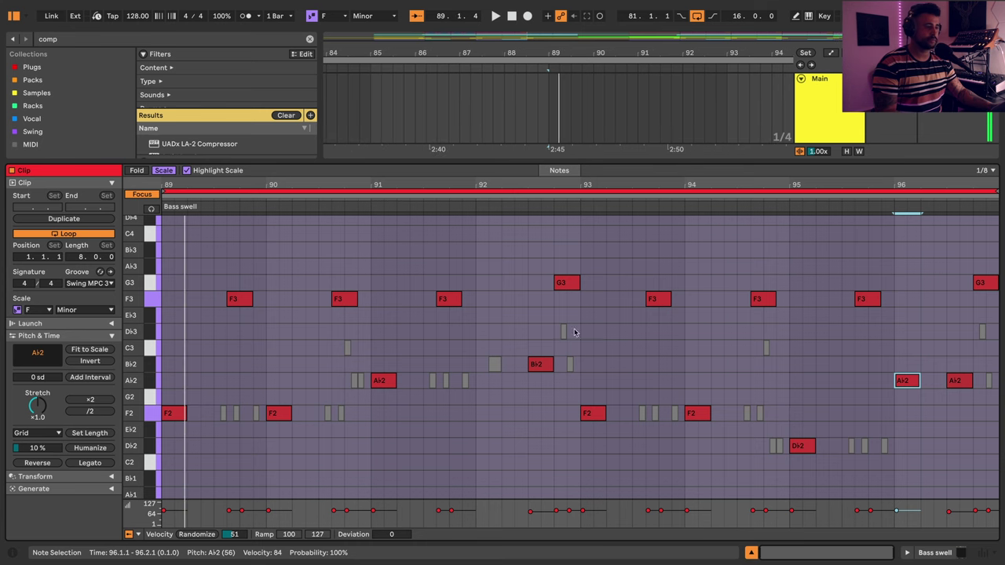
click(570, 283)
key(Up)
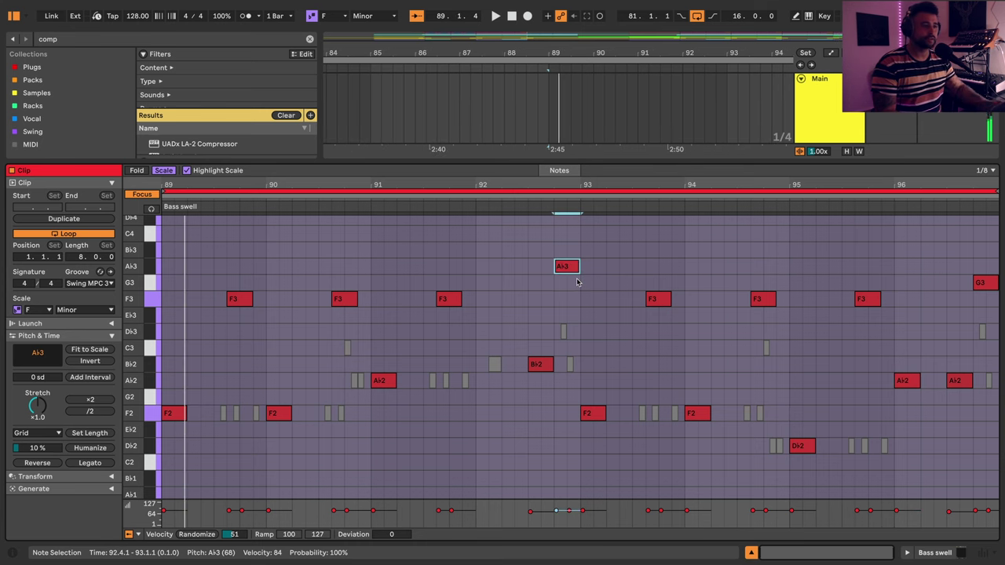
- Play the Bass swell phrase, raise its last G3 note at 96.4.1 by one scale step, and return to the devices view
click(463, 198)
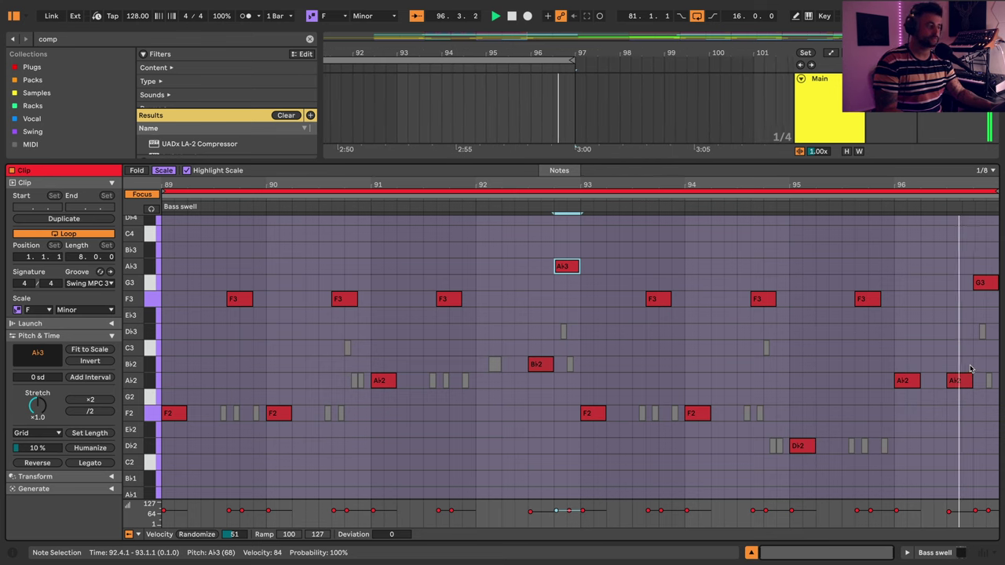
click(982, 284)
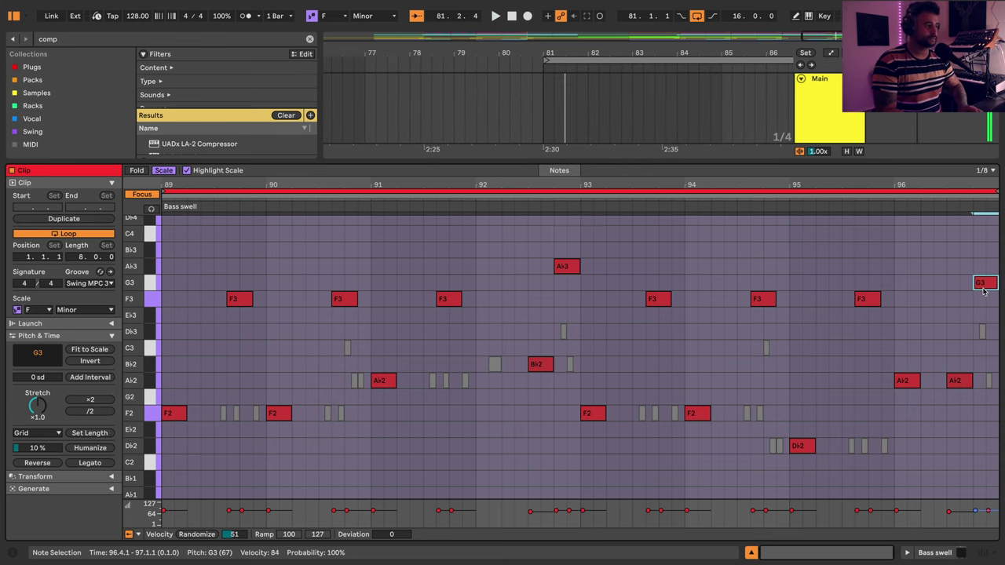
key(Up)
key(shift+Tab)
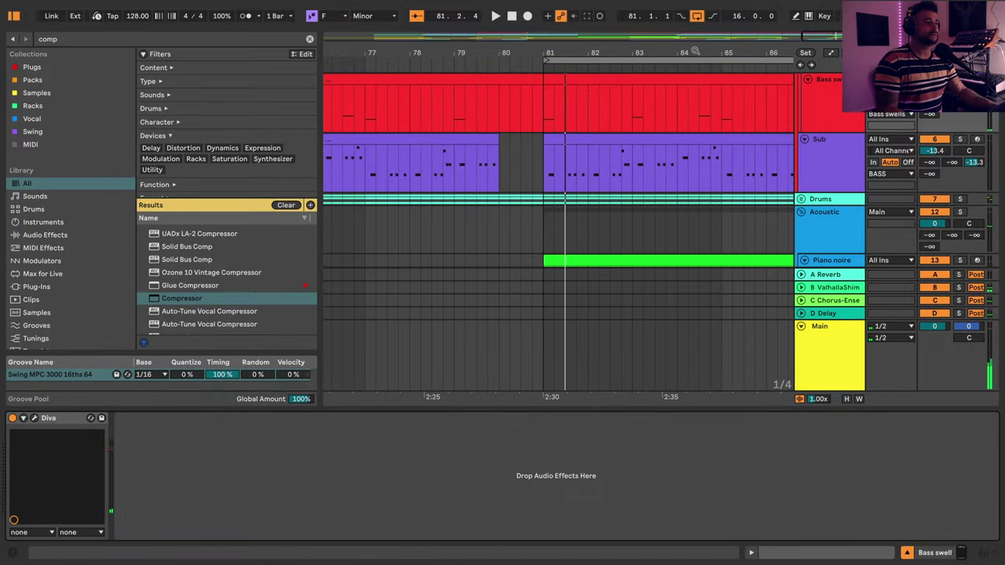
- Duplicate the Bass swell variation clip from bars 89–97 to bars 97–105
drag(694, 50, 506, 27)
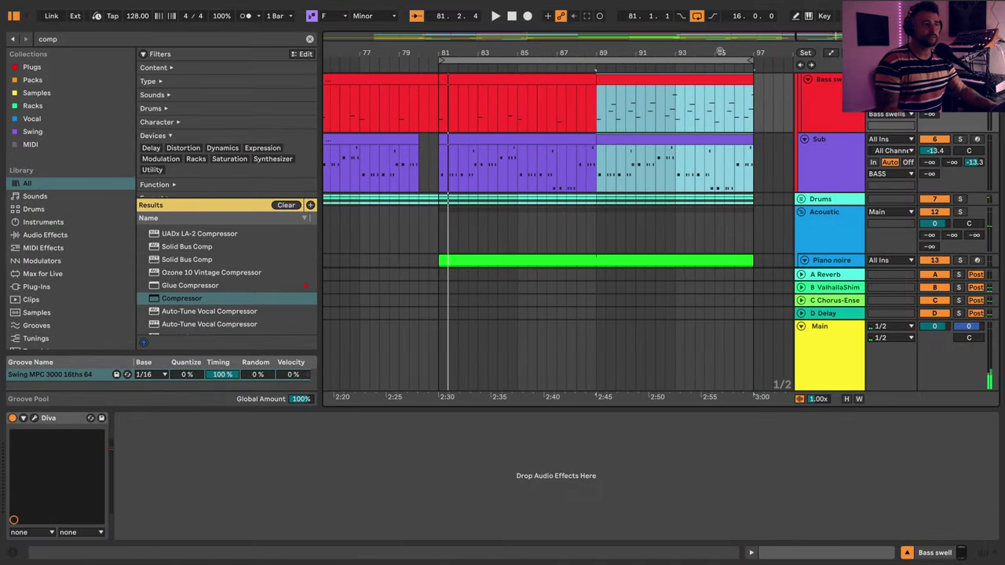
drag(720, 51, 668, 27)
scroll(632, 100, up, 3)
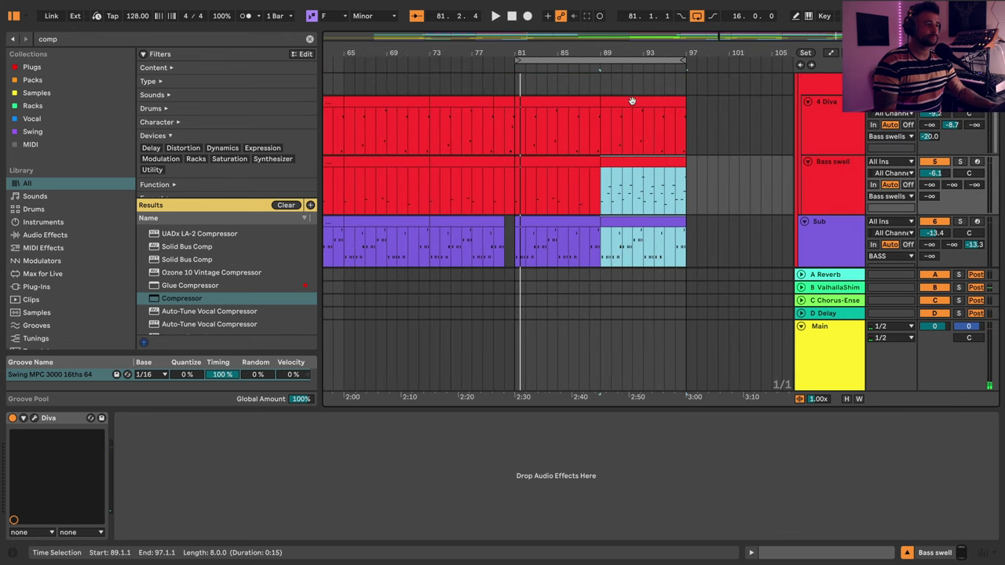
click(616, 162)
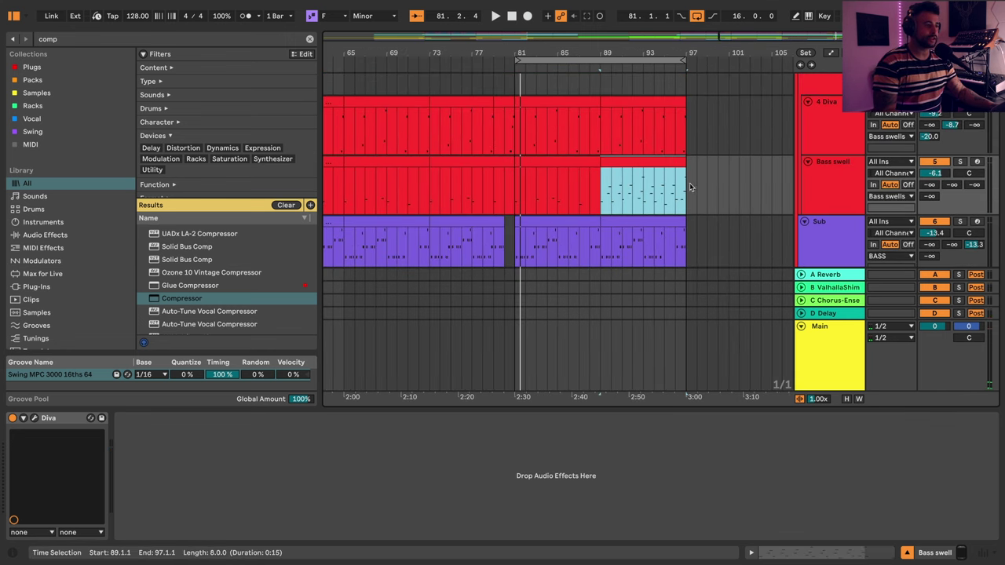
key(ctrl+d)
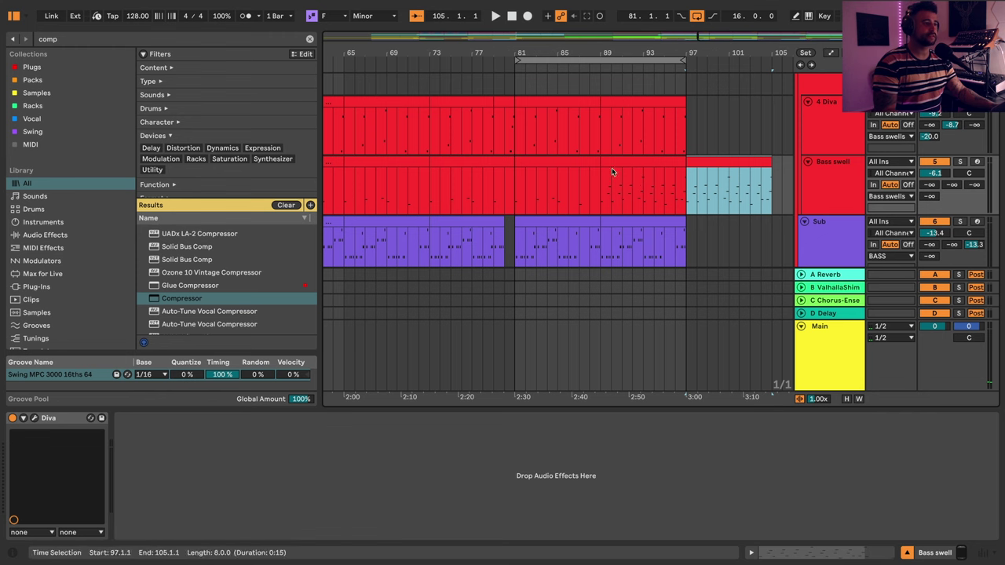
- Replace the Bass swell clip at bars 89–97 with a duplicate of the preceding eight-bar clip and play from bar 81
click(590, 163)
key(Right)
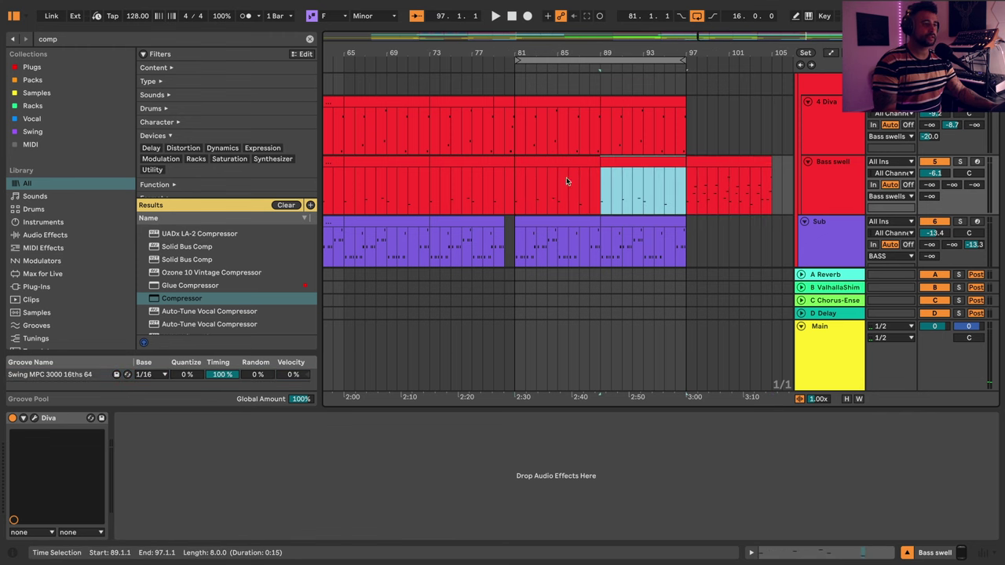
click(514, 191)
key(space)
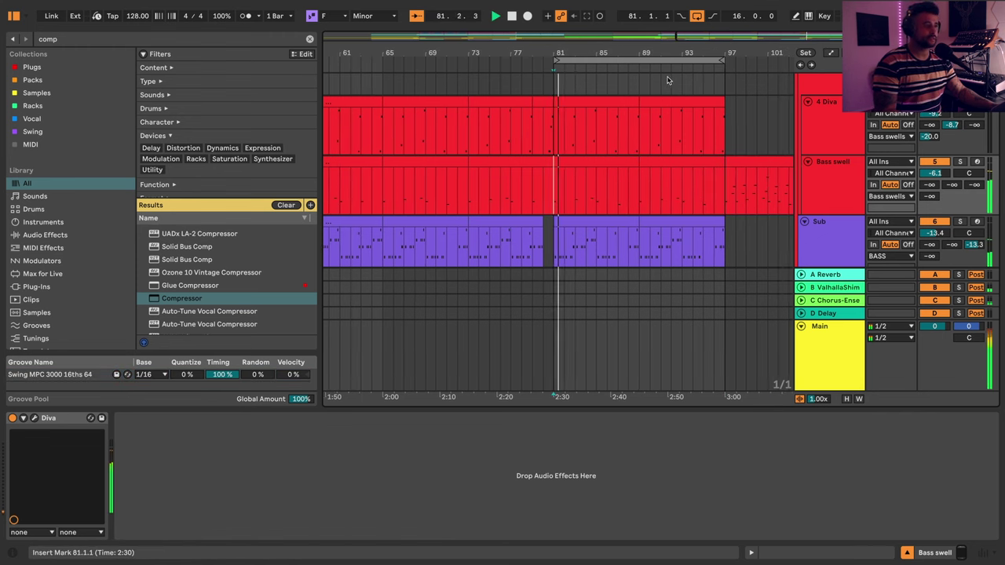
- Fold the Bass swells group, unfold the Drums group and select its Hats track
scroll(707, 138, up, 3)
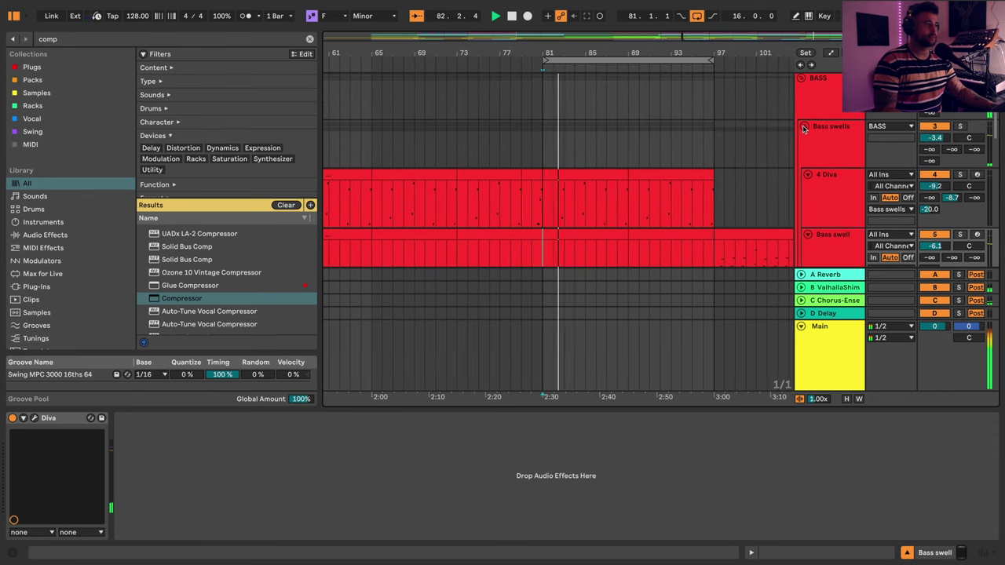
click(803, 127)
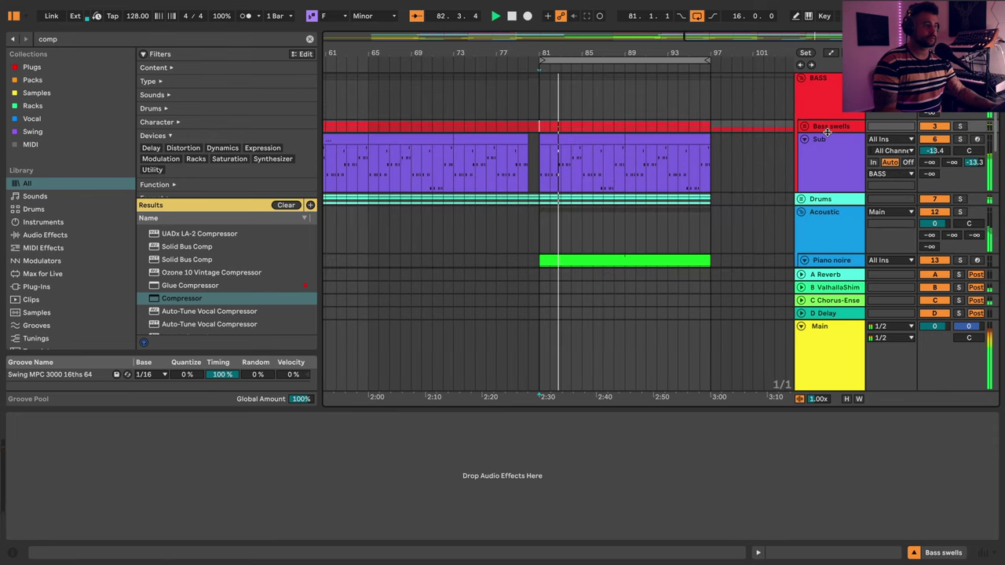
click(800, 198)
scroll(825, 212, down, 2)
click(804, 192)
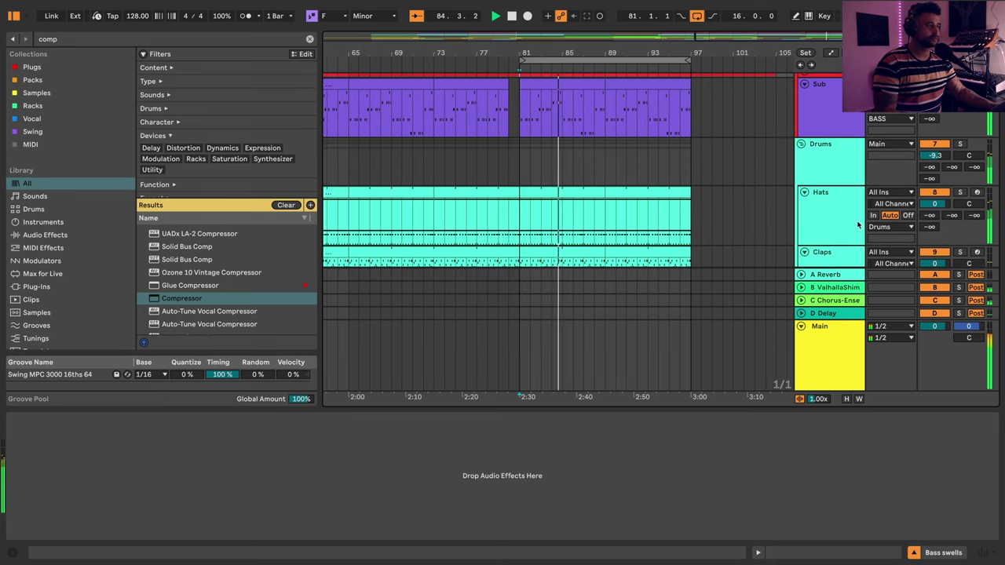
click(844, 218)
- Open the Hats clip at bar 89 and layer a copy of the BTD_Hat_Closed_04 notes on BTD_Hat_Closed_02
click(644, 195)
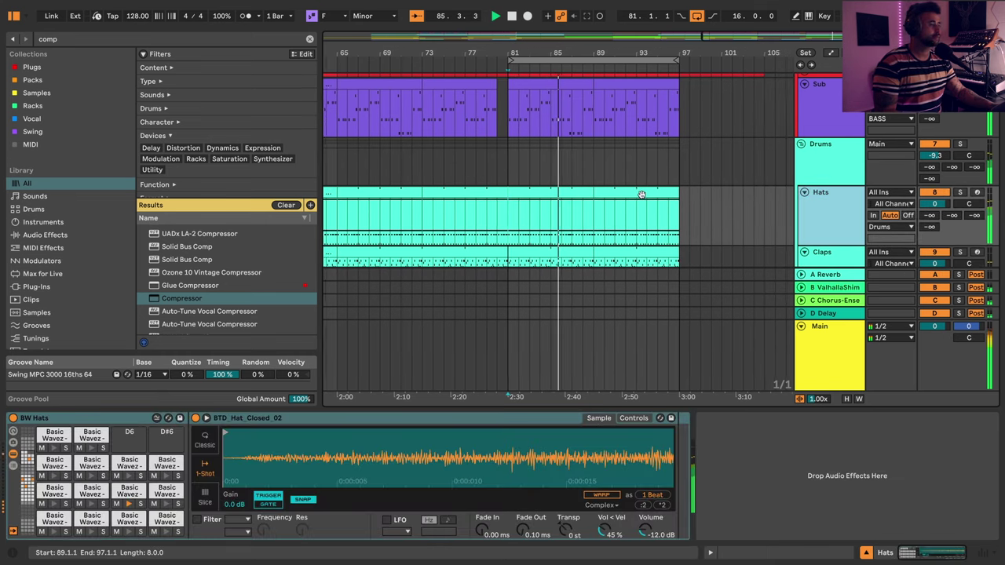
double_click(640, 194)
click(223, 406)
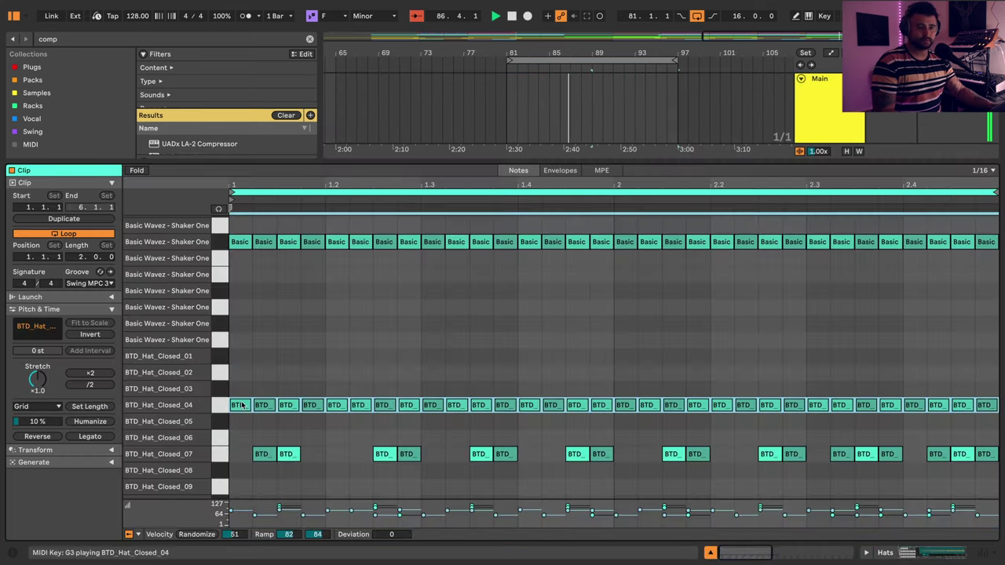
drag(242, 407, 247, 376)
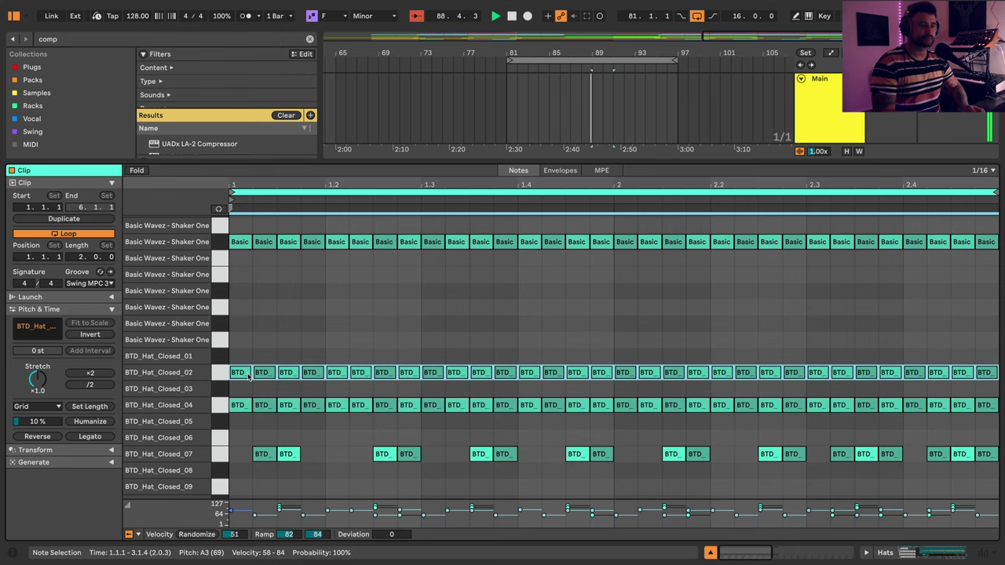
key(shift+Tab)
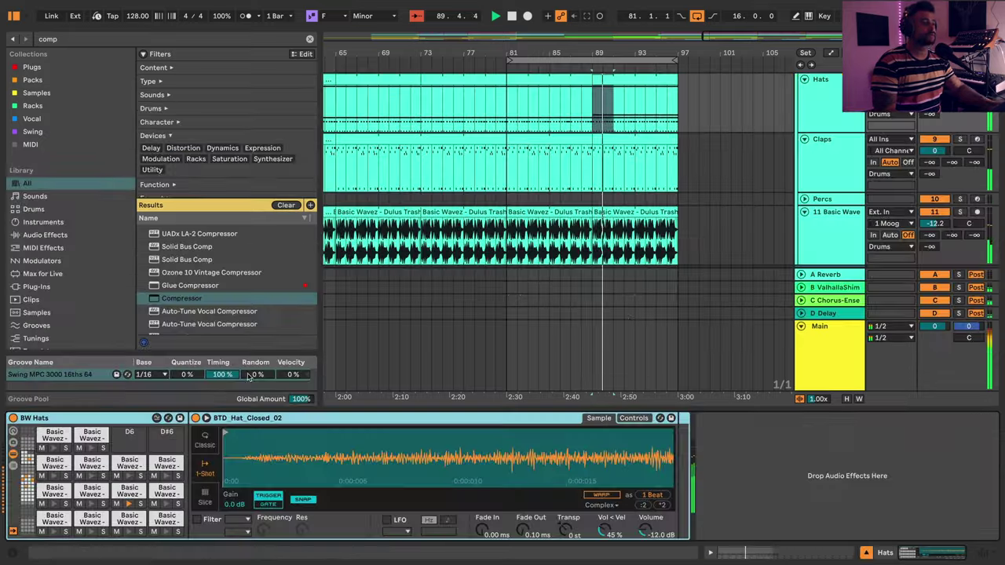
- Review the drum, piano and bass swell tracks during playback, and stop it
scroll(765, 202, up, 3)
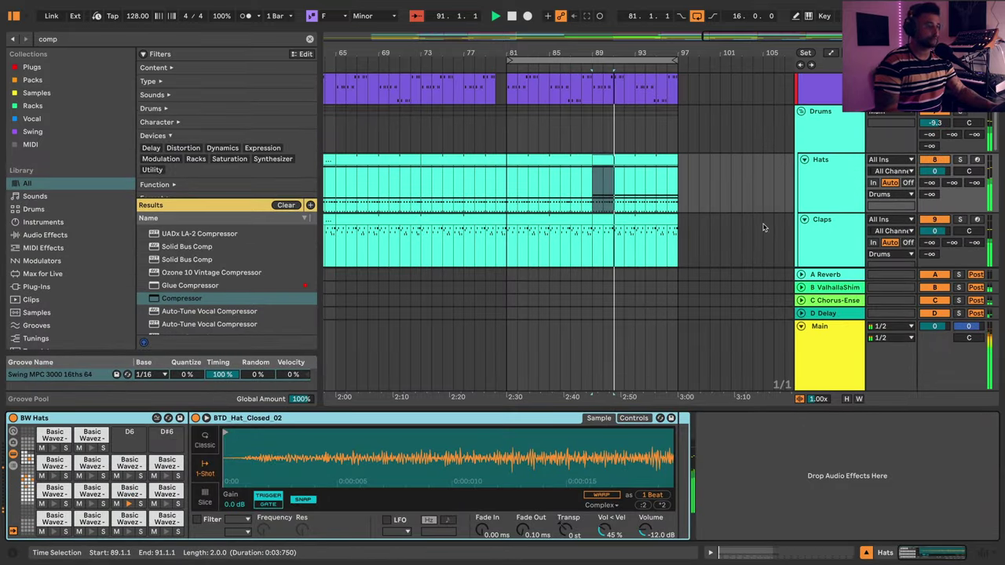
scroll(766, 202, down, 3)
scroll(738, 194, down, 5)
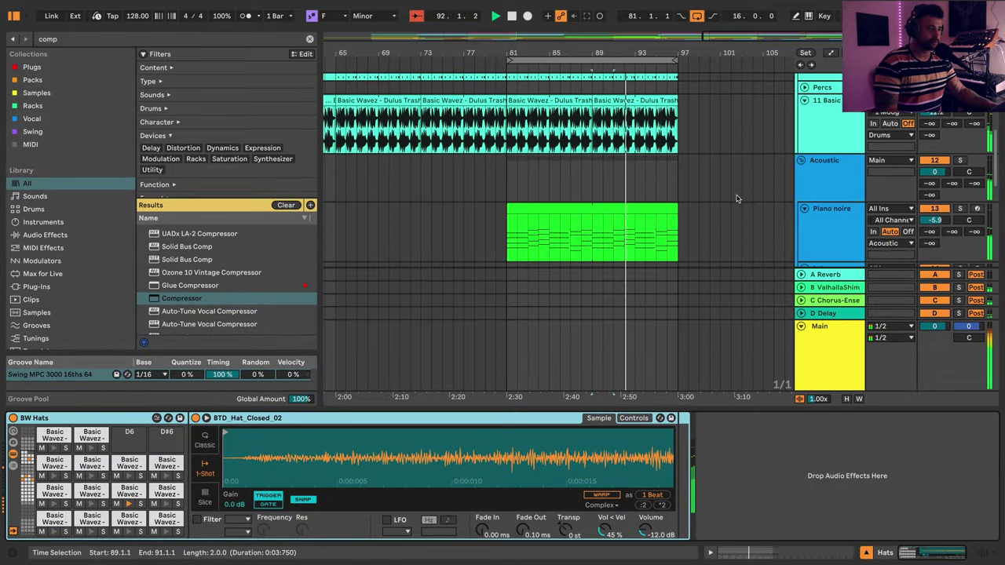
scroll(732, 190, up, 10)
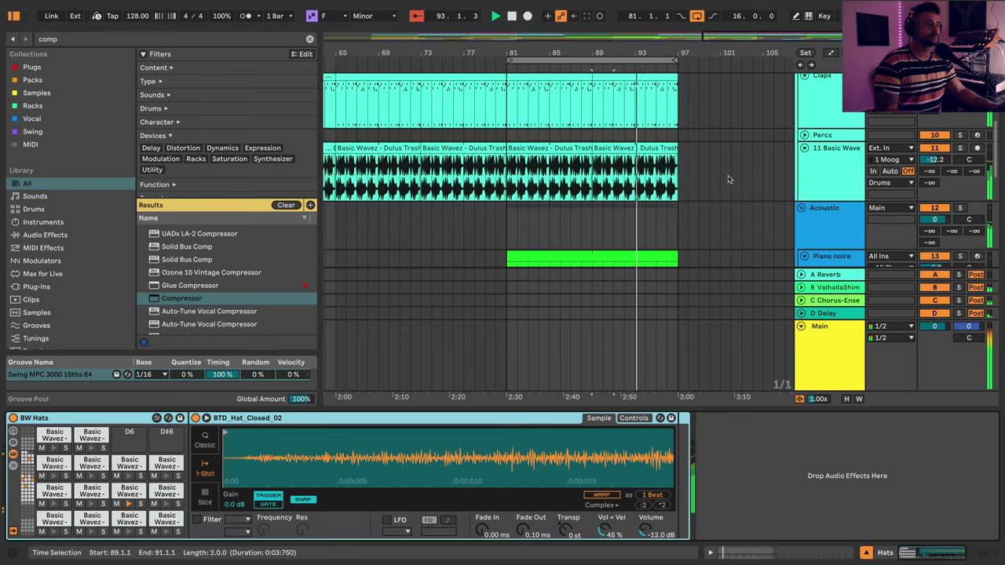
click(805, 140)
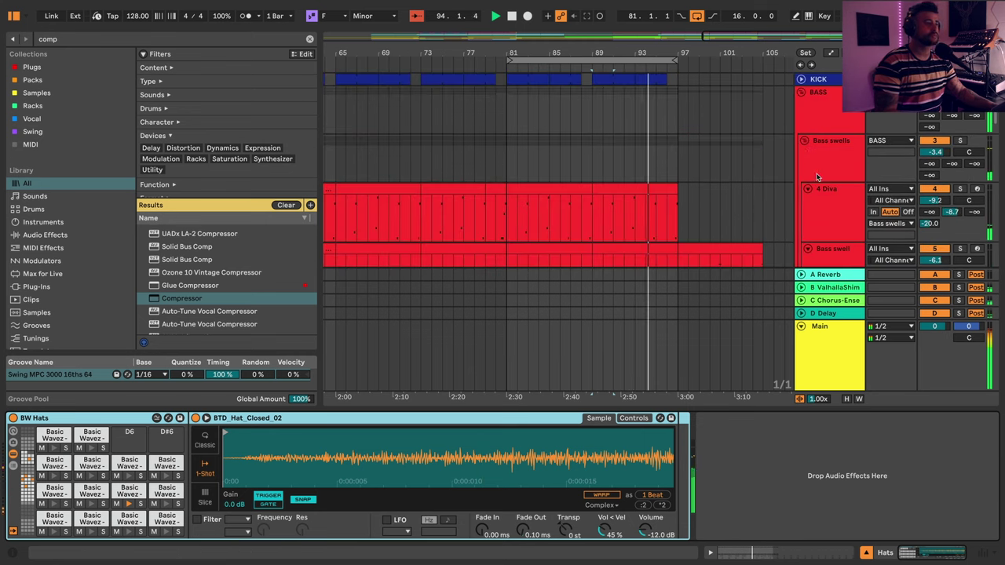
scroll(581, 118, down, 2)
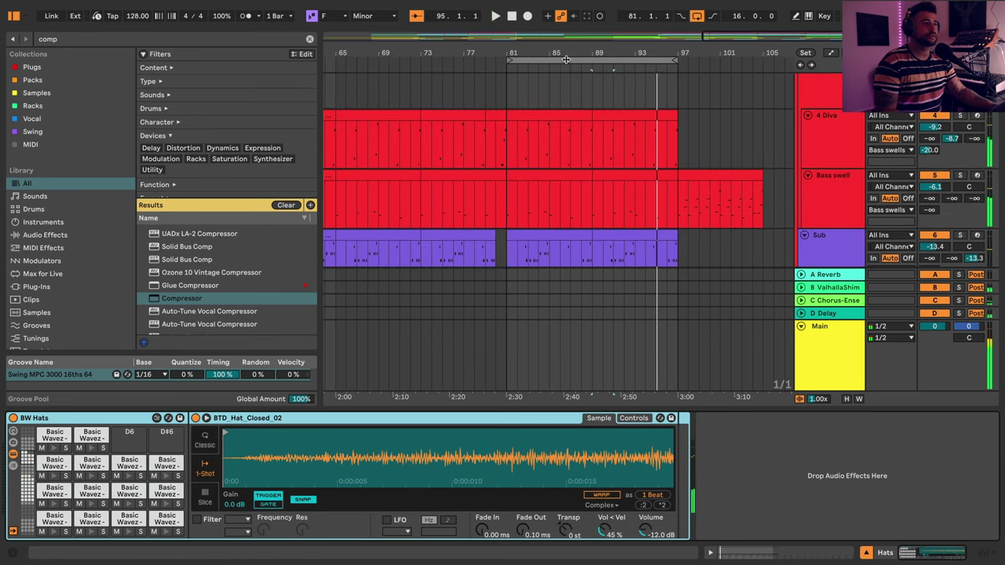
key(space)
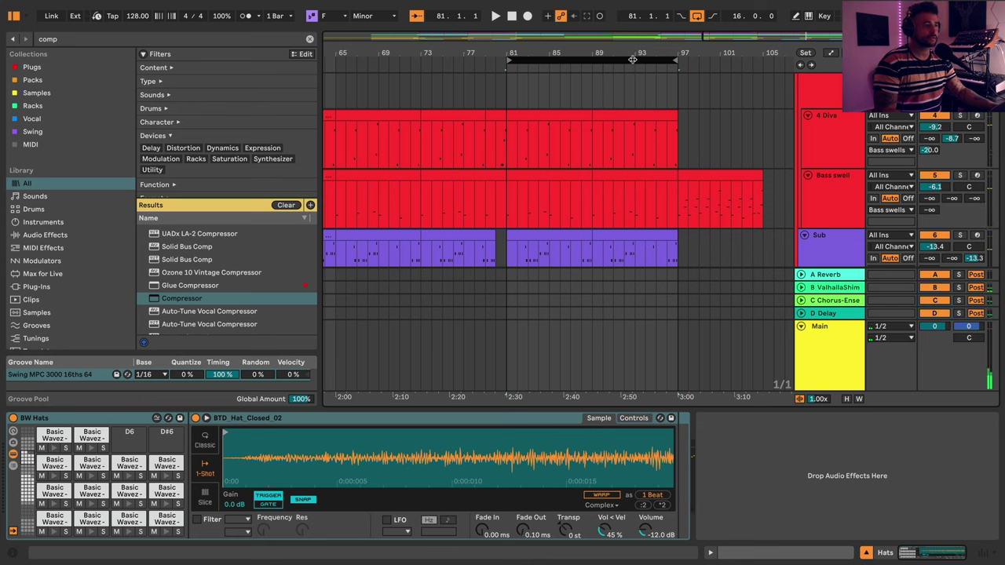
- Fold the bass and drum tracks, and duplicate bars 81–97 of Drums and all tracks below it to bars 97–113
alt+click(808, 116)
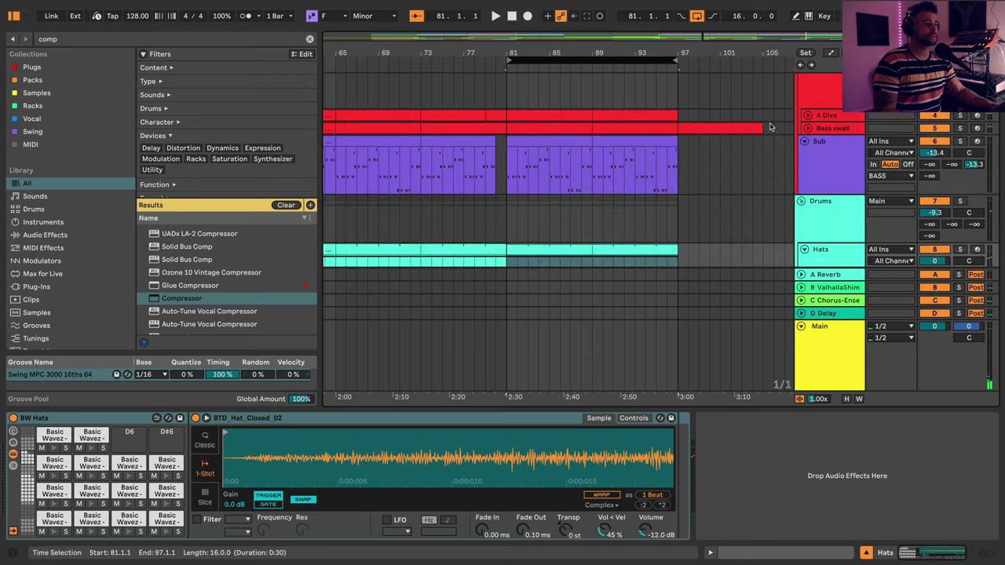
scroll(770, 127, up, 2)
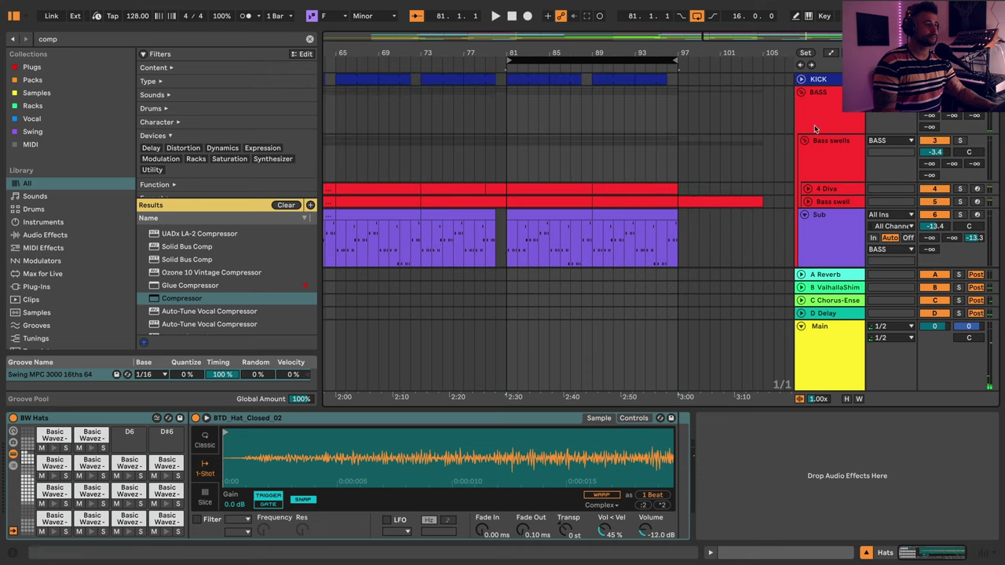
scroll(653, 190, down, 1)
alt+click(803, 196)
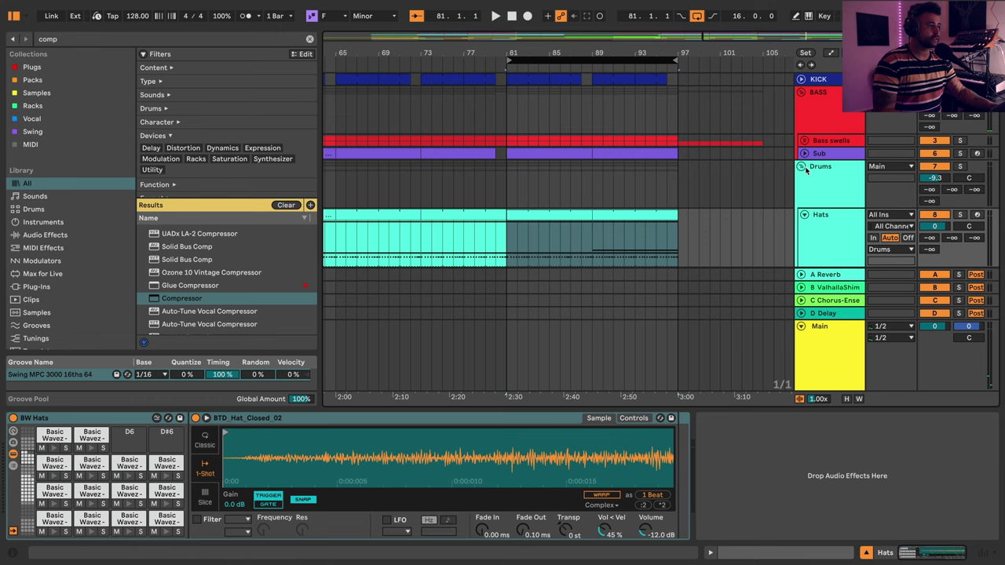
alt+click(802, 167)
drag(507, 229, 677, 105)
key(ctrl+d)
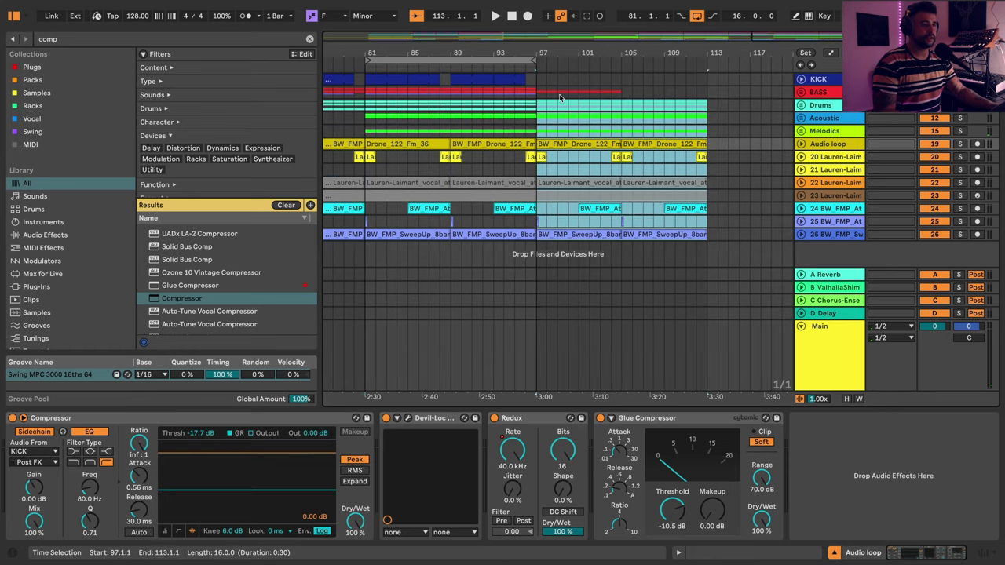
- Duplicate the KICK section from bars 81–97 to bars 97–113 and extend the loop to bar 113
drag(407, 47, 540, 32)
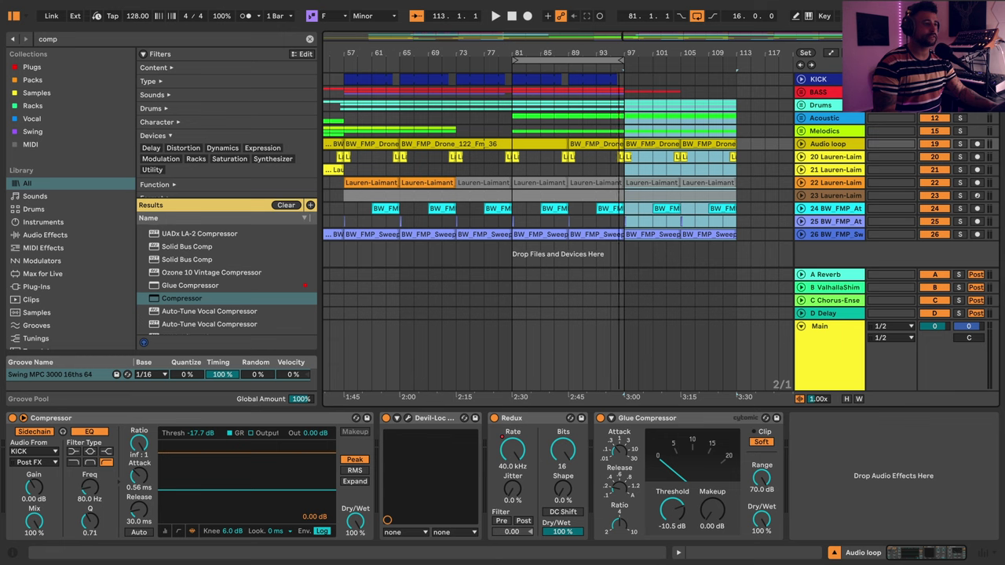
drag(616, 50, 616, 58)
click(511, 82)
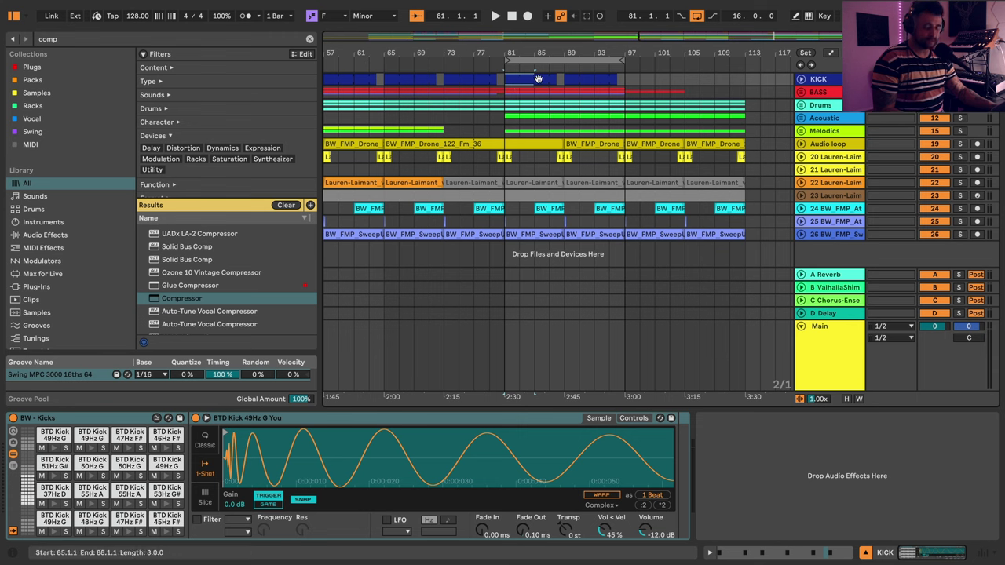
drag(534, 72, 581, 80)
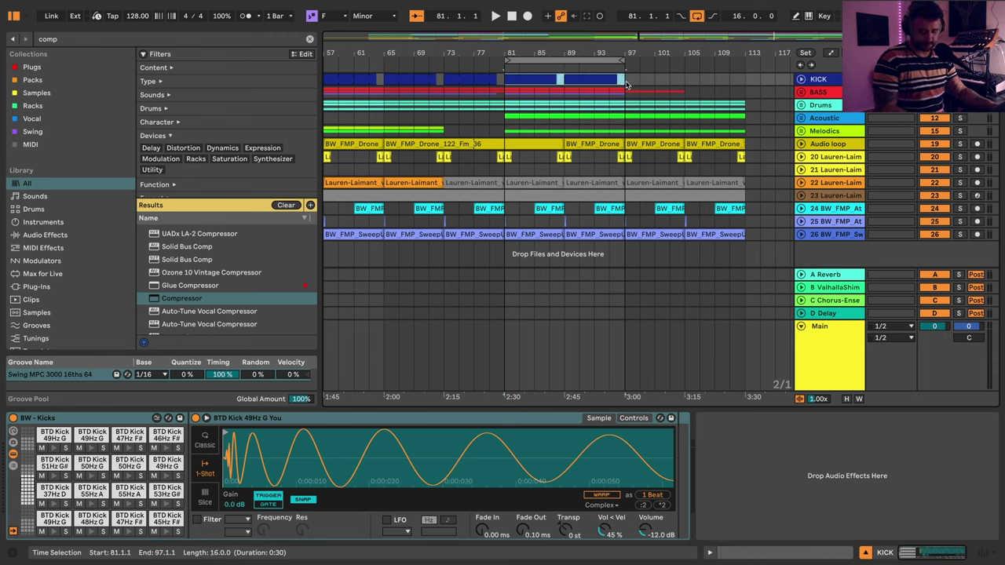
key(ctrl+d)
drag(773, 63, 744, 62)
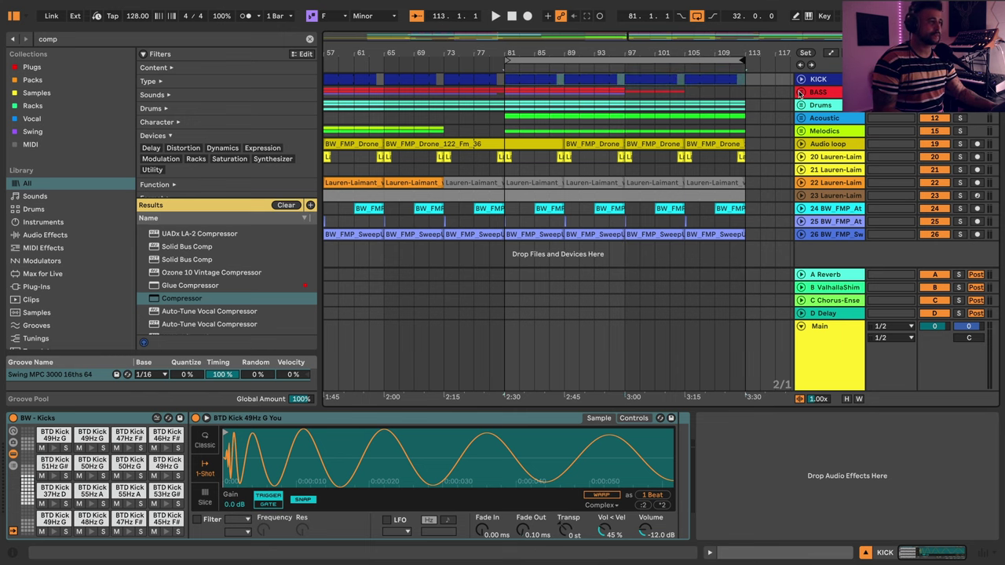
- Unfold the BASS group and its Sub track, and duplicate the eight-bar Sub clip at bar 89 to bar 97
click(802, 92)
click(803, 153)
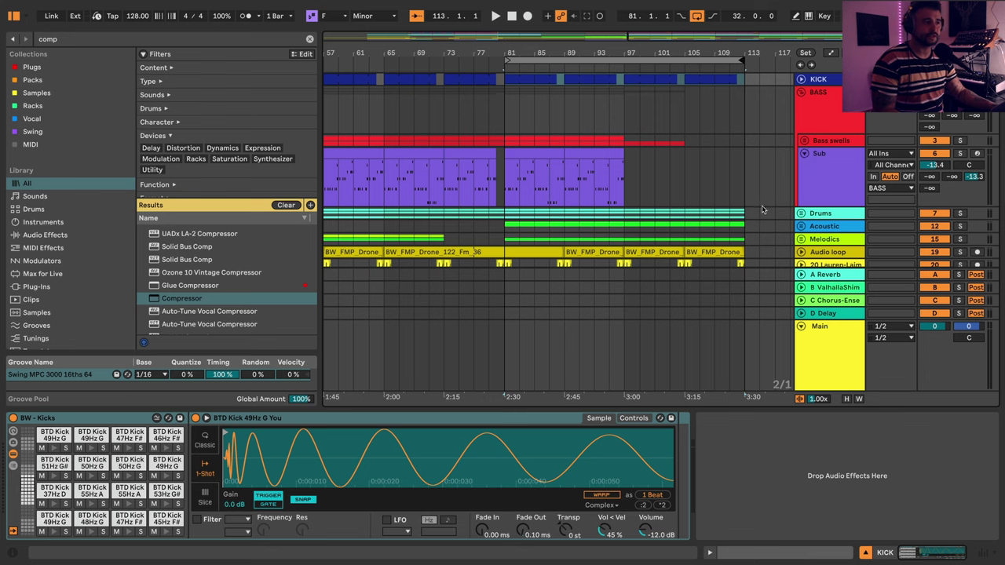
click(559, 155)
mouse_move(621, 153)
mouse_down()
mouse_move(744, 157)
mouse_move(628, 160)
mouse_up()
key(ctrl+d)
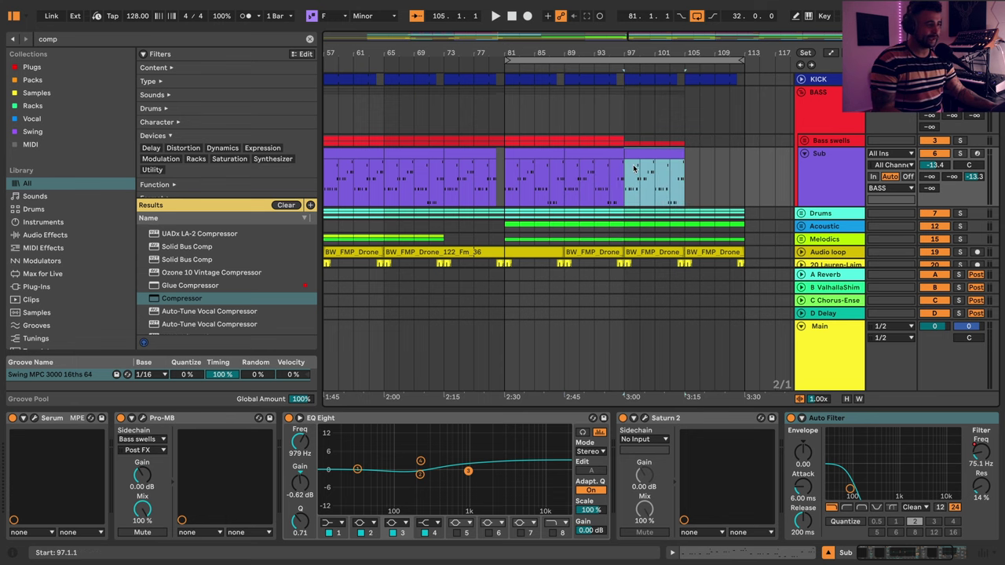
- Duplicate the eight-bar Sub clip at bar 97 to bar 105, and start playback from bar 81
key(ctrl+d)
click(490, 117)
key(space)
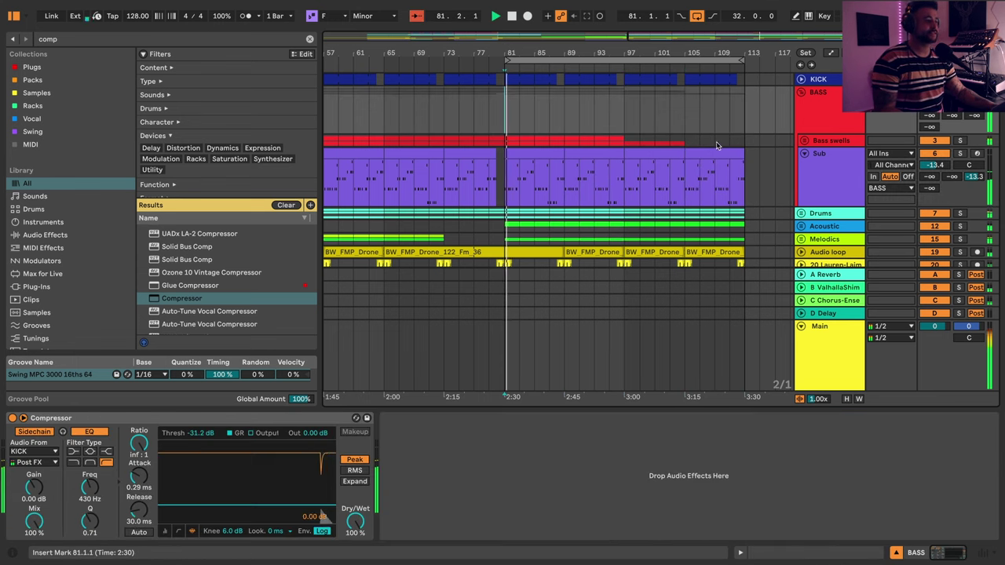
- Unfold the Bass swells group and its Diva track, and duplicate the Diva section from bars 81–89 three times to reach bar 113
click(805, 139)
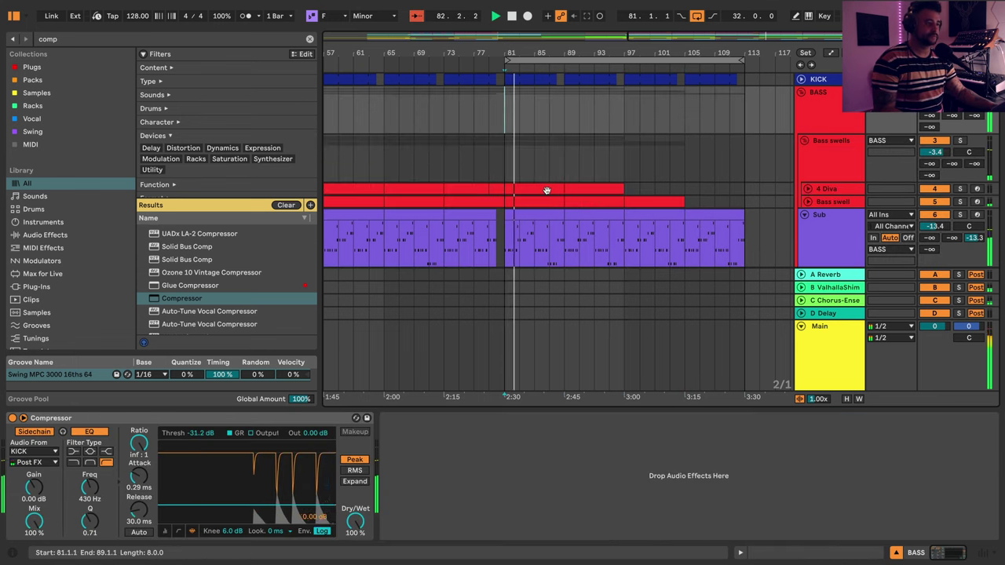
drag(505, 188, 561, 188)
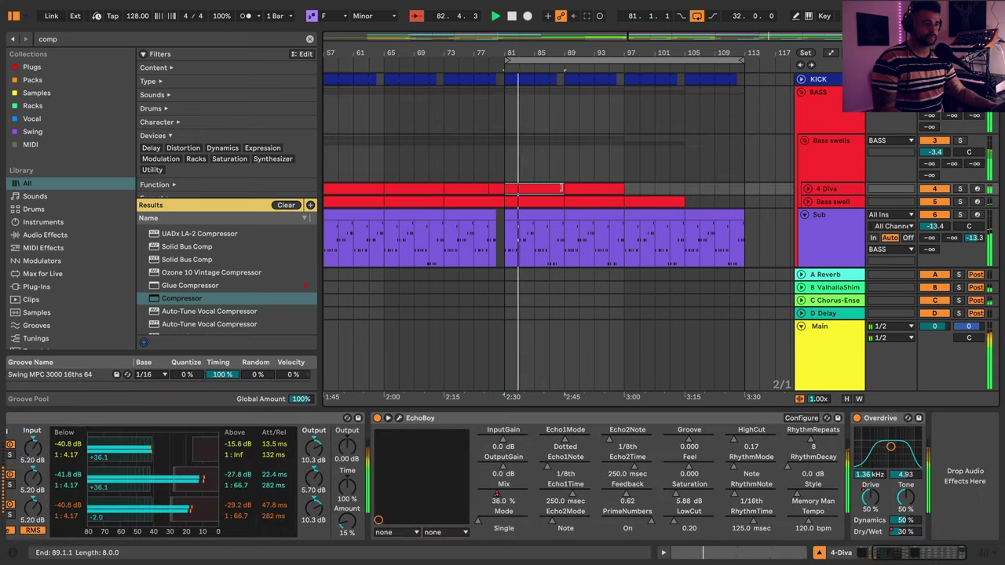
click(807, 189)
mouse_move(562, 191)
mouse_down()
mouse_move(697, 193)
mouse_move(549, 194)
mouse_move(562, 194)
mouse_up()
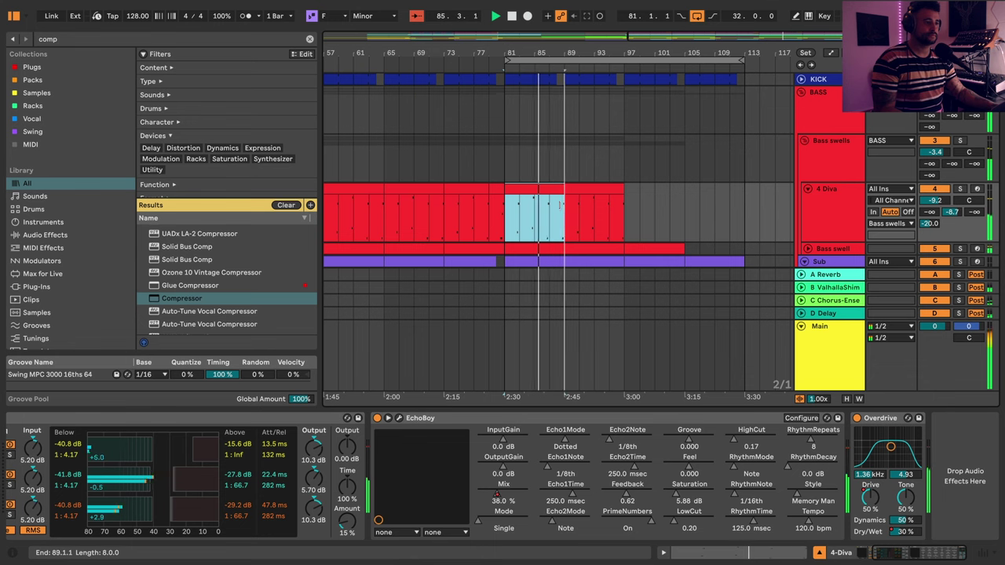
key(ctrl+d)
key(ctrl+d)
key(ctrl+d)
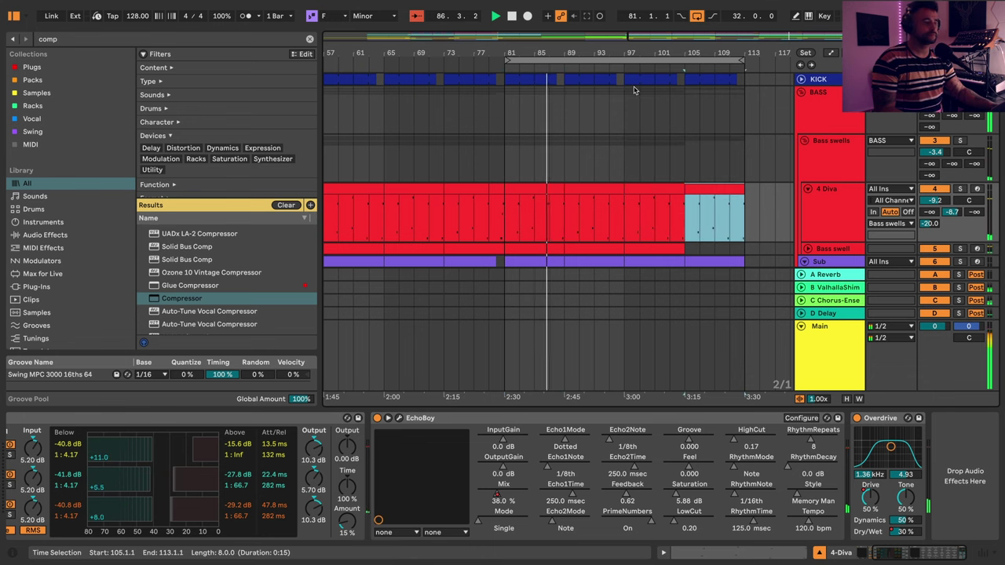
- Unfold the Drums group and duplicate the eight-bar Hats clip at bar 89 to bar 97
key(plus)
scroll(599, 163, right, 2)
scroll(599, 163, down, 5)
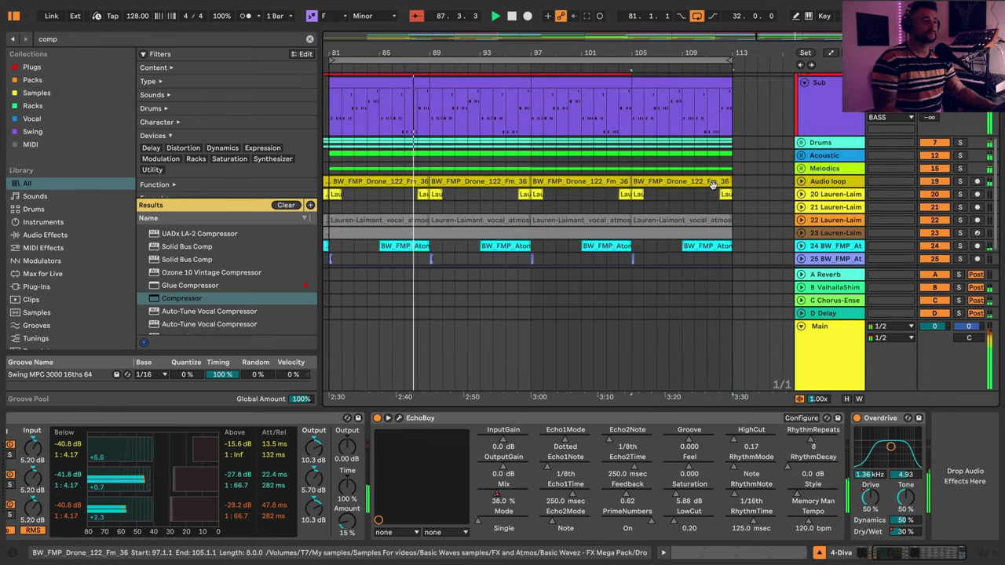
click(801, 142)
scroll(506, 169, down, 1)
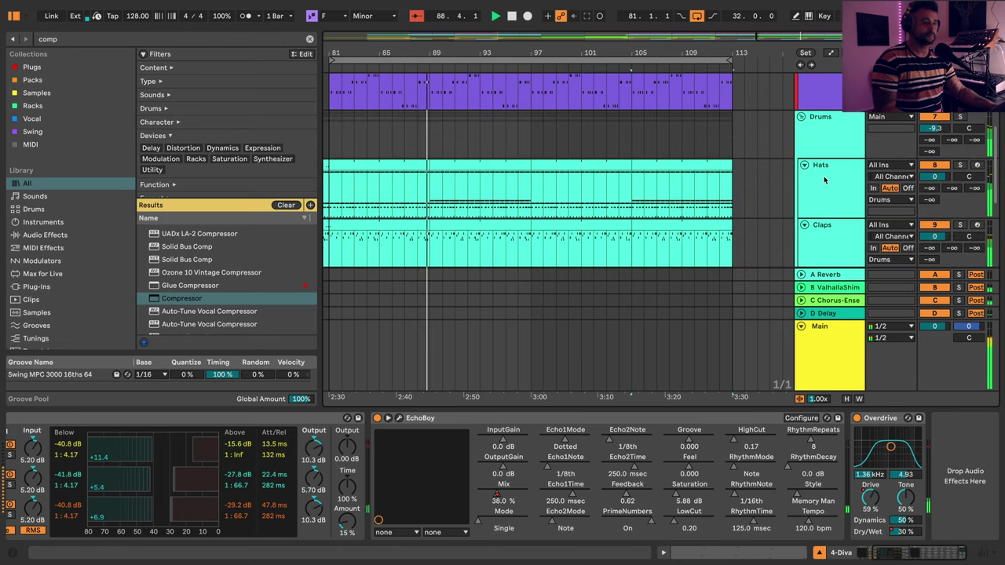
click(505, 169)
key(ctrl+d)
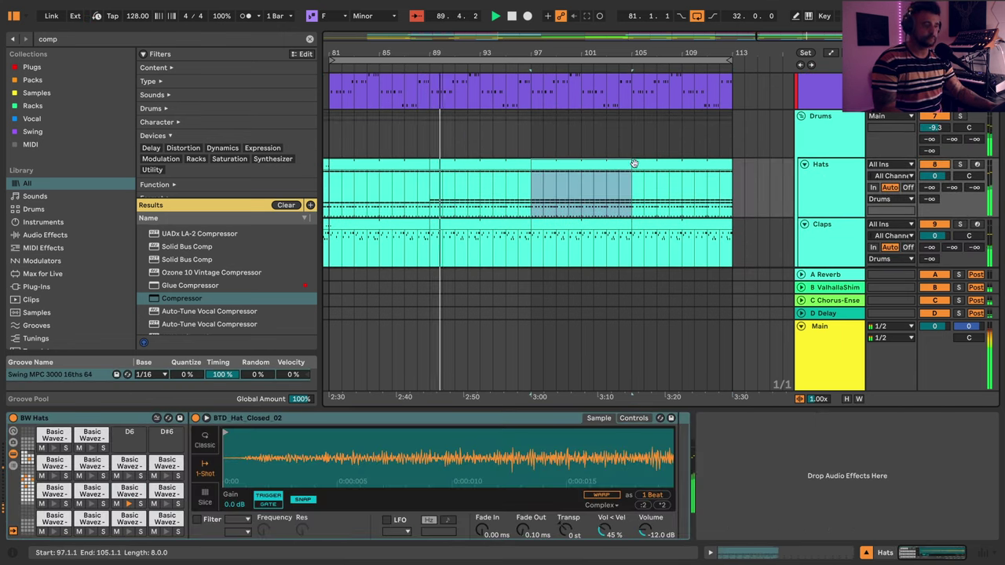
- Review the drum, vocal and effects tracks between bars 81 and 113 during playback, unfolding vocal track 20
scroll(753, 215, down, 5)
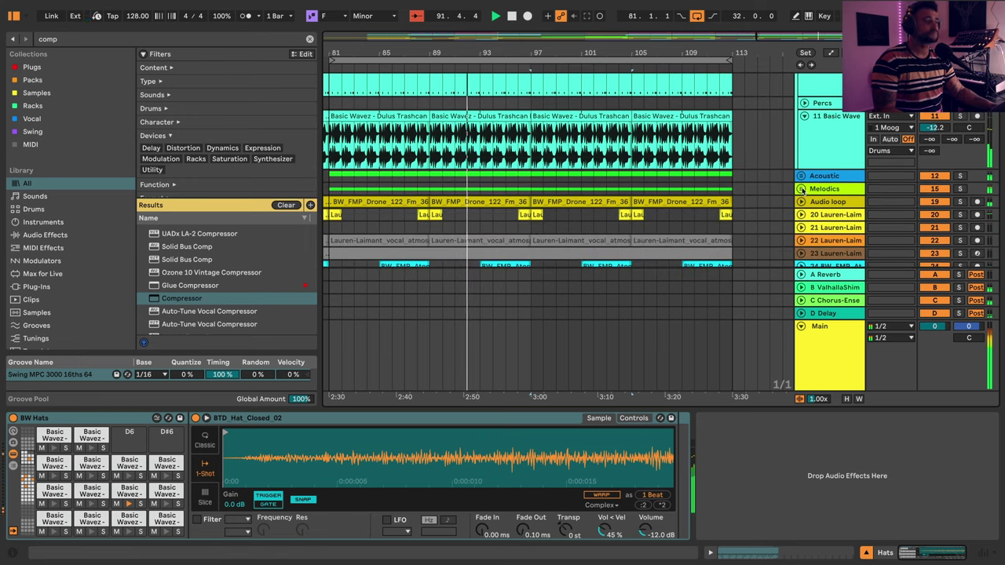
scroll(760, 228, down, 2)
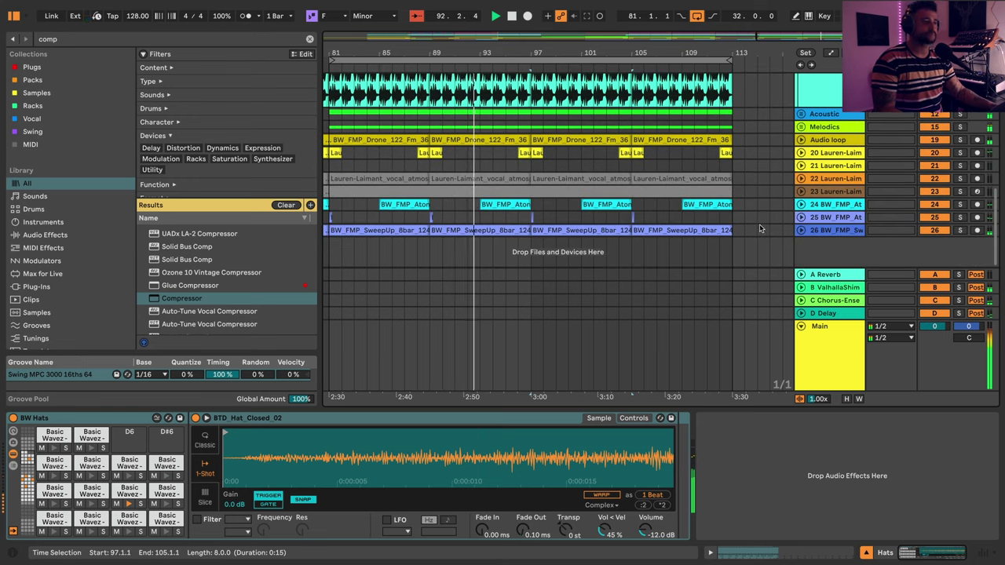
click(800, 154)
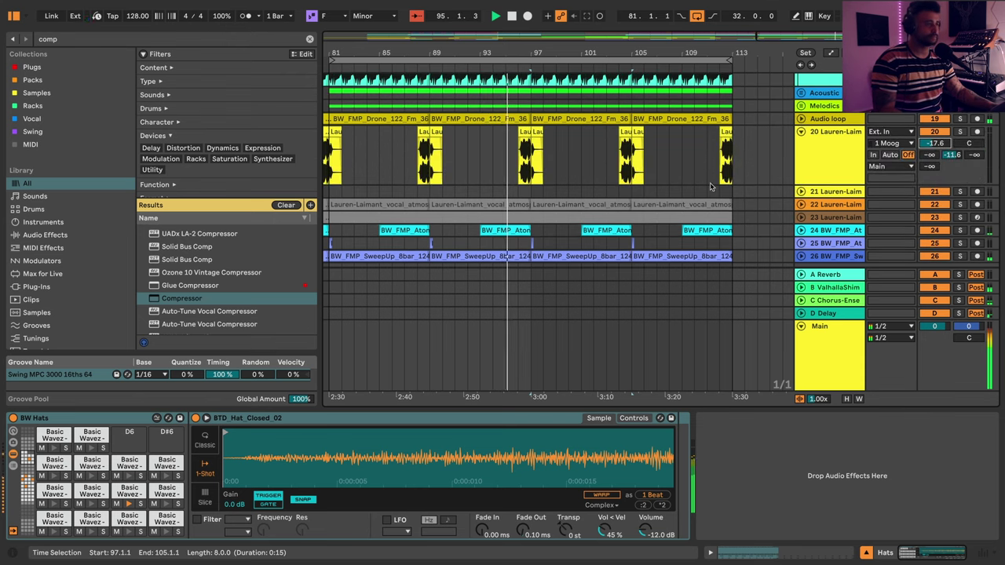
scroll(798, 195, up, 3)
scroll(670, 199, up, 5)
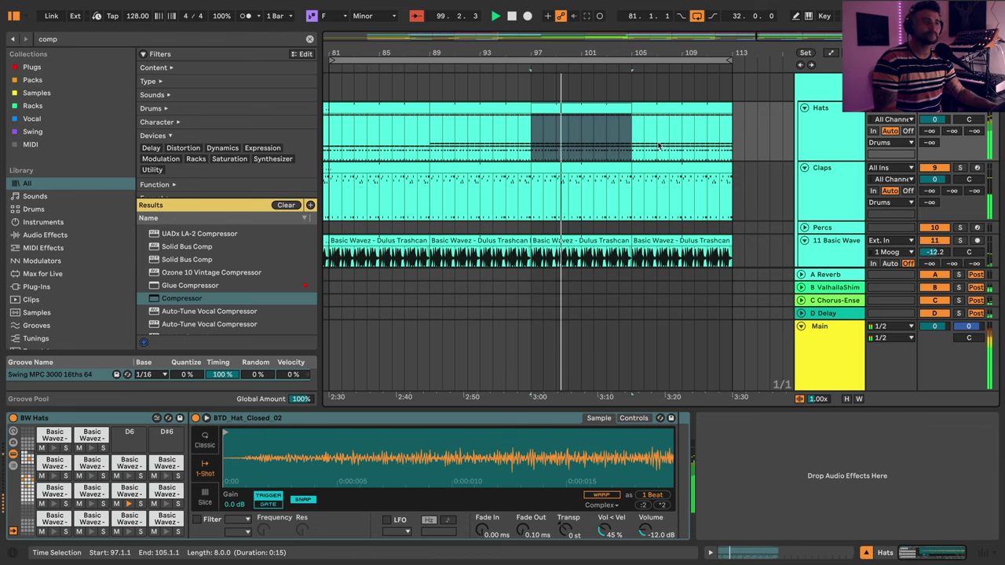
scroll(686, 135, up, 1)
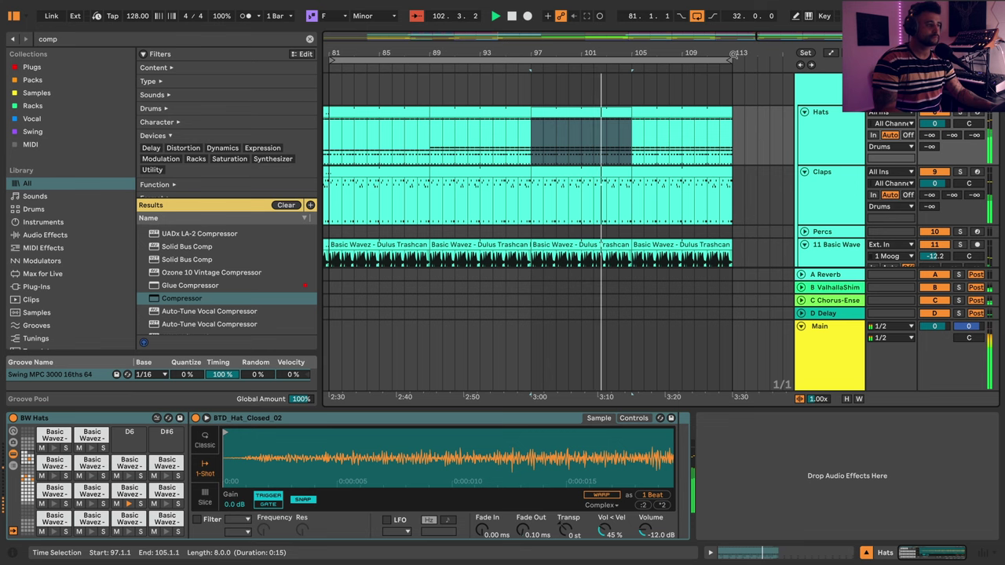
- Deactivate the Hats clip at bars 105–113
drag(732, 53, 611, 86)
scroll(473, 173, up, 3)
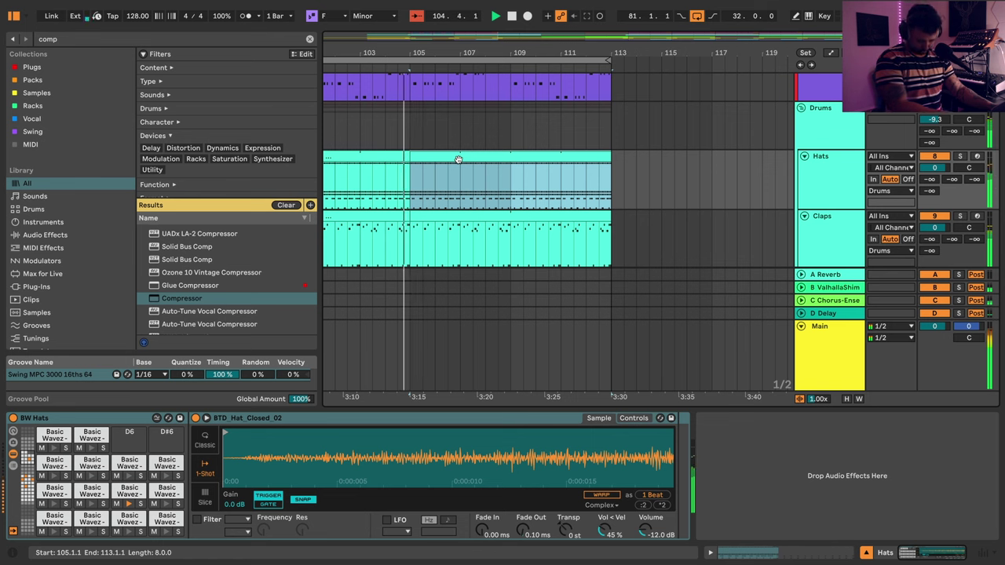
click(473, 161)
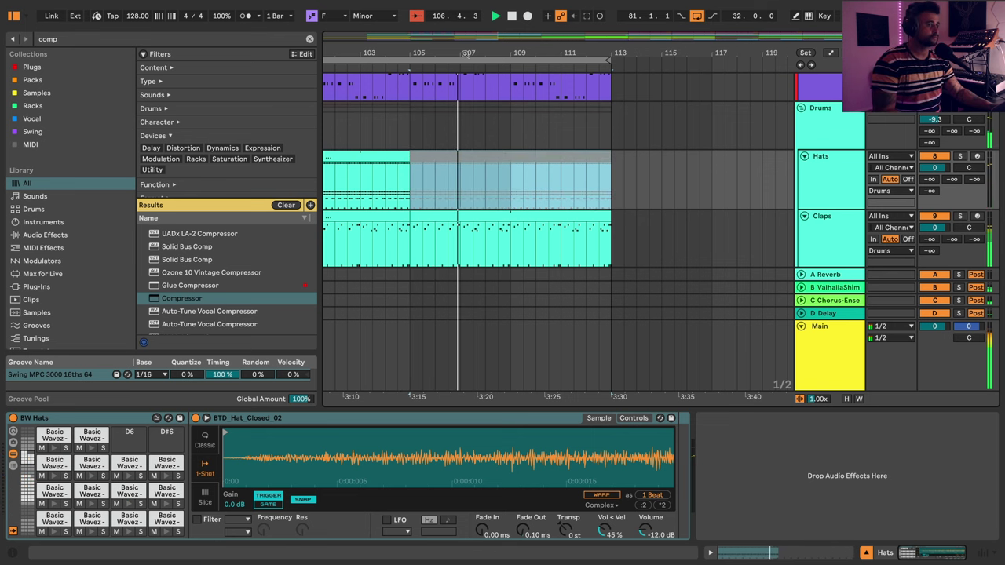
- Extend the loop that starts at bar 81 so it ends at bar 117
drag(464, 55, 598, 33)
scroll(654, 157, up, 3)
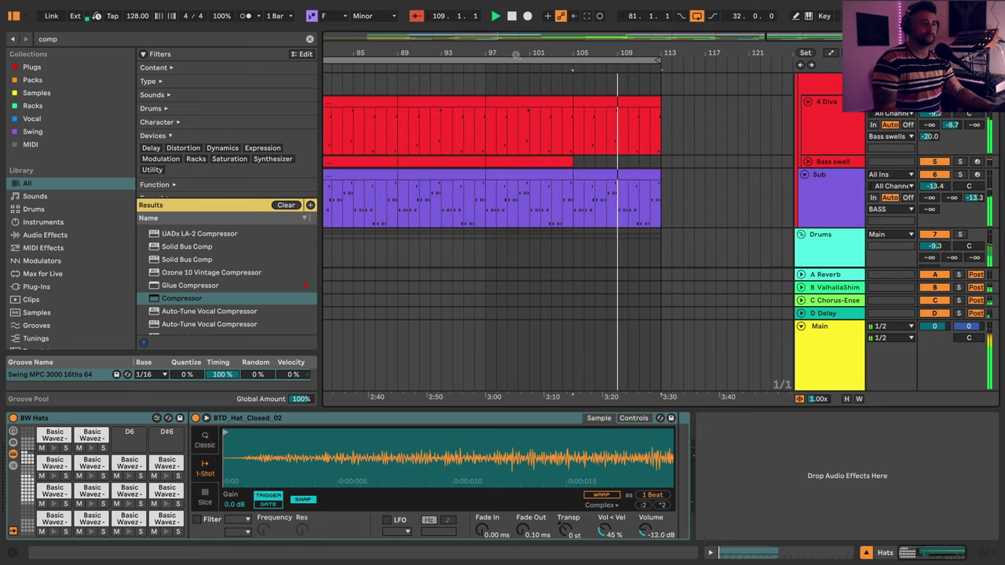
scroll(683, 160, down, 1)
scroll(685, 170, up, 3)
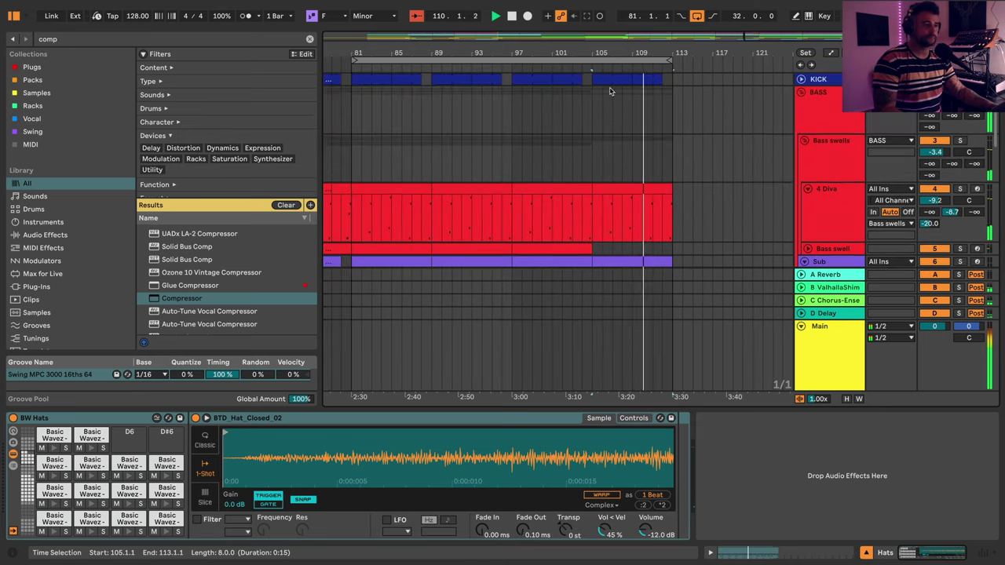
drag(668, 59, 712, 59)
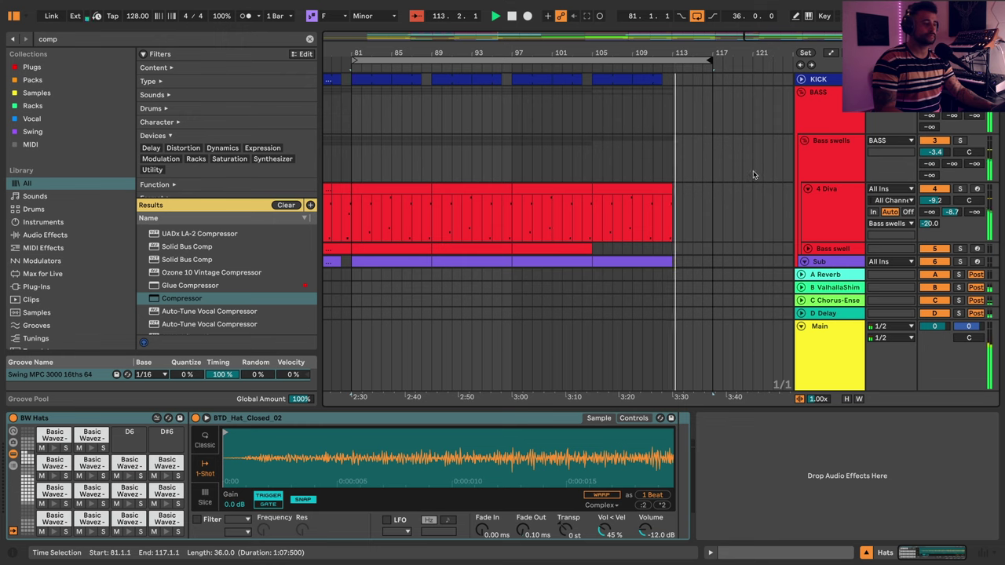
- Stop playback and extend the last vocal clip on track 20 to bar 114
scroll(753, 174, down, 15)
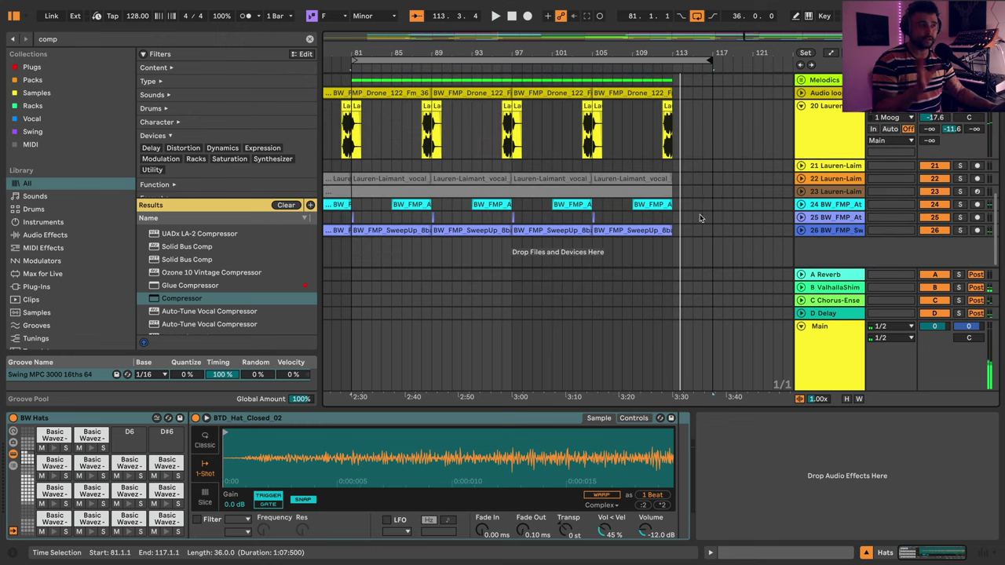
click(673, 122)
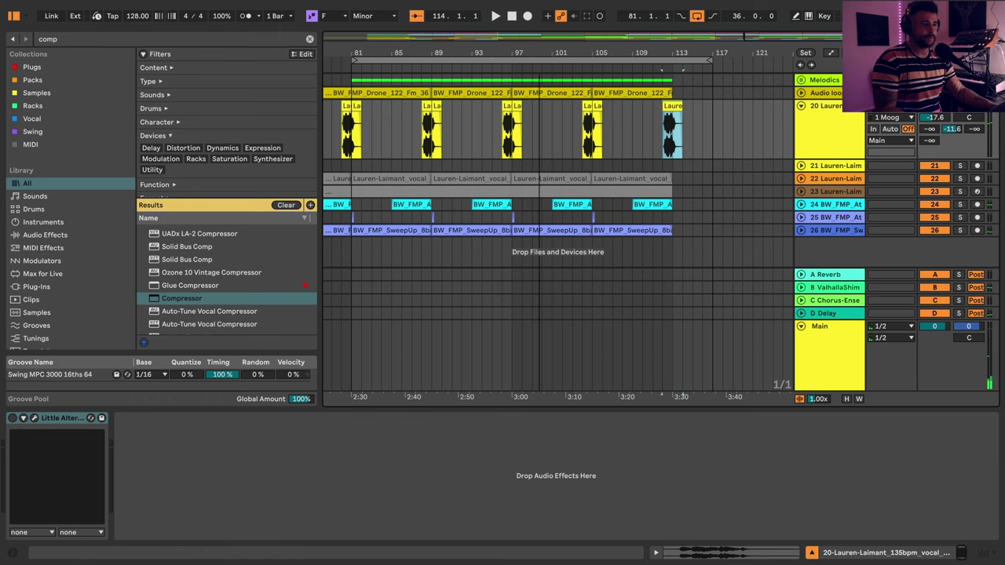
drag(539, 55, 640, 31)
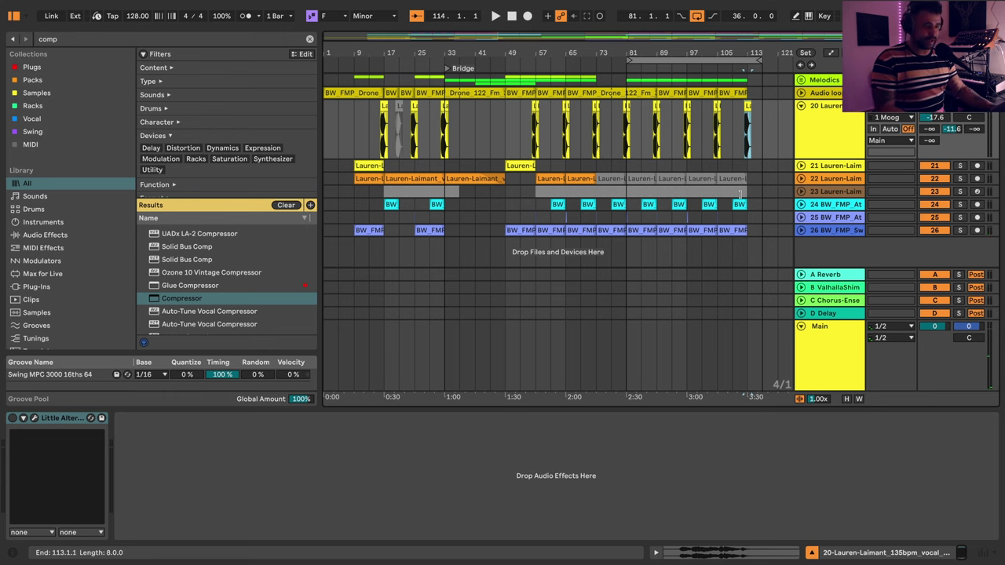
- Save the Live Set as "Basic waves ting" in the PROJECTS/2024 folder on the T7 drive, and delete the temporary project files
key(super+s)
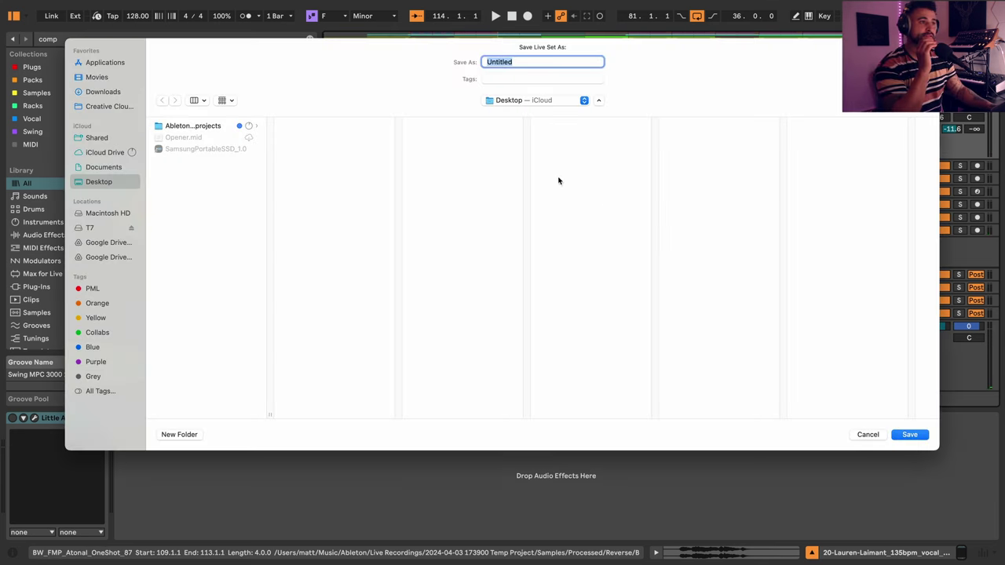
click(100, 230)
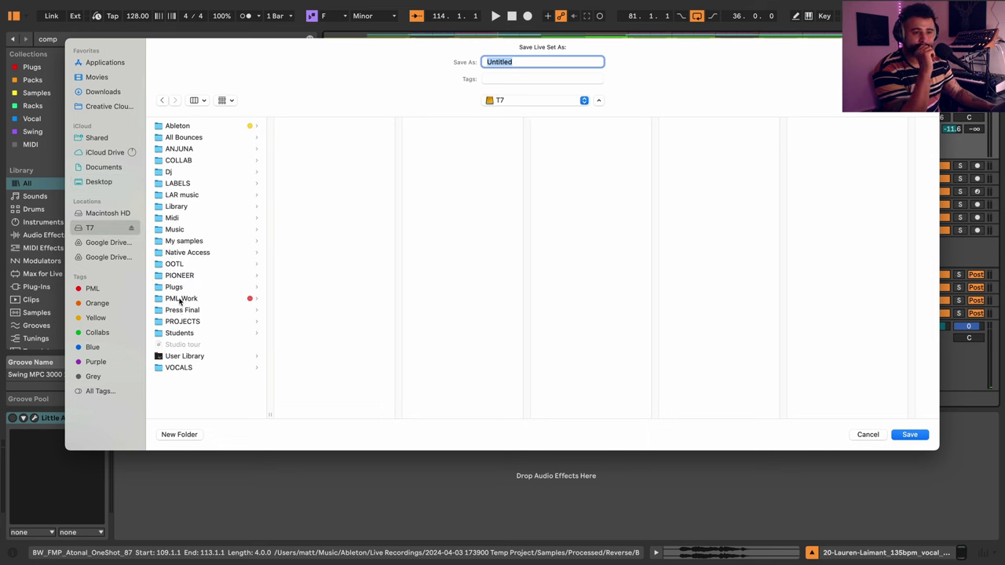
click(182, 322)
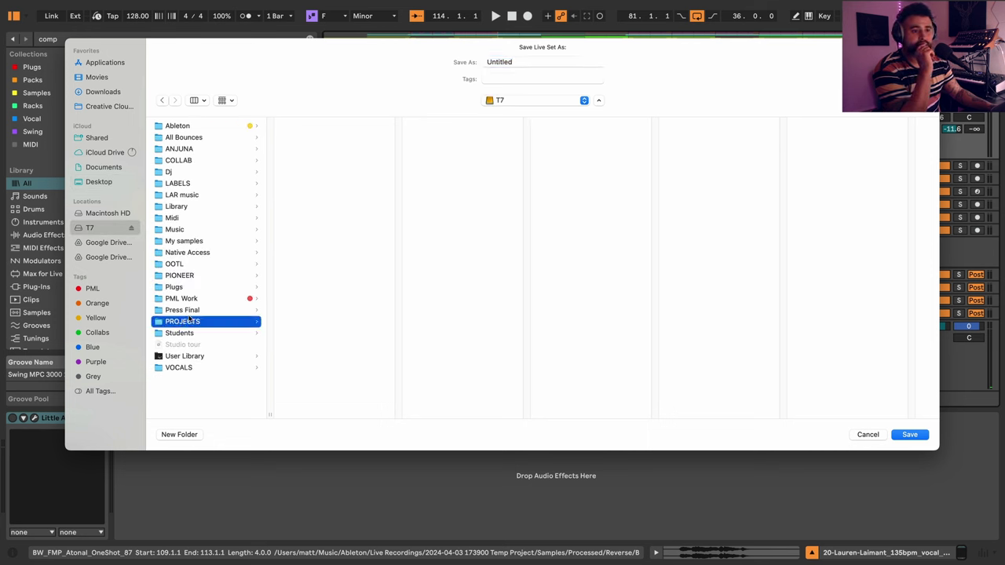
click(301, 149)
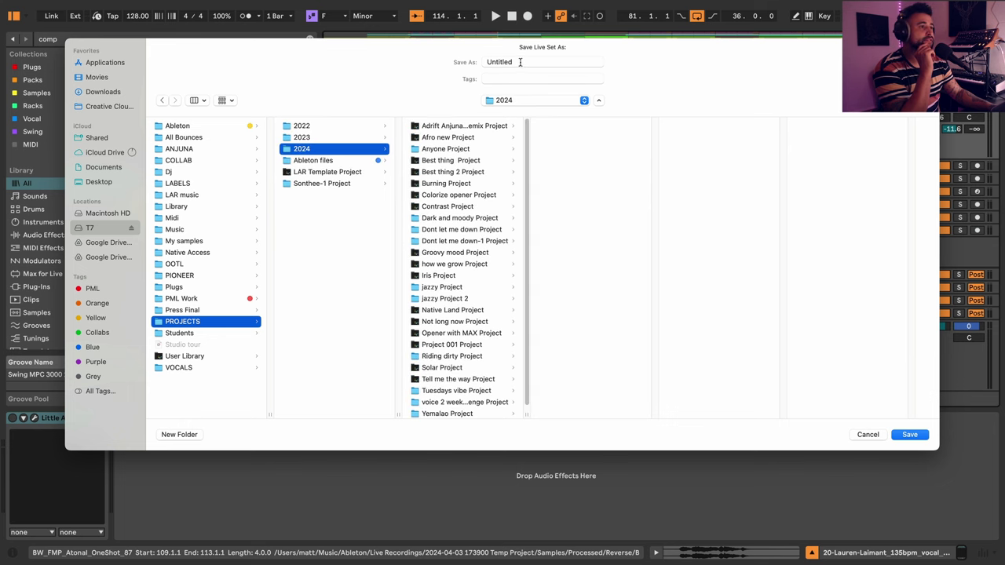
double_click(520, 63)
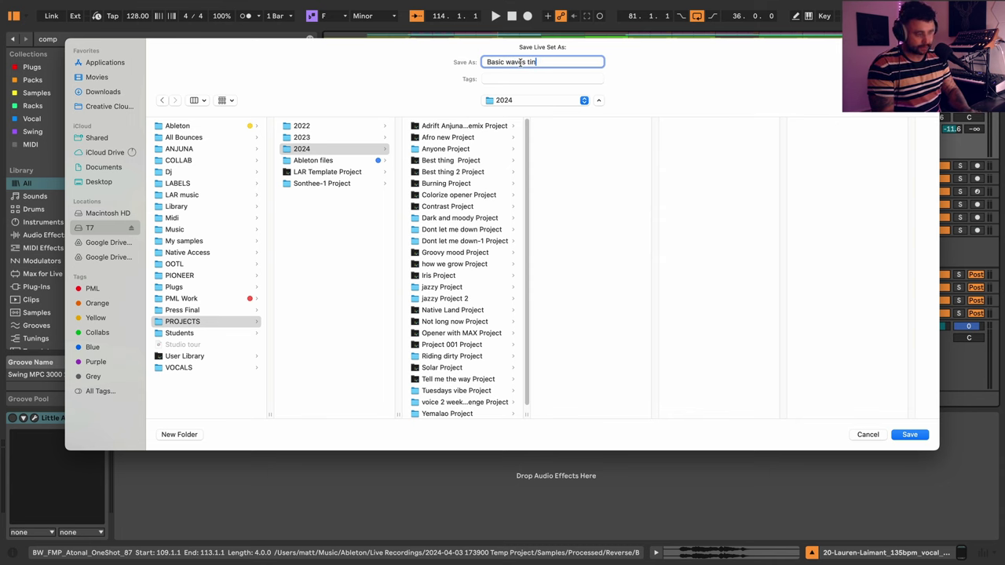
key(Return)
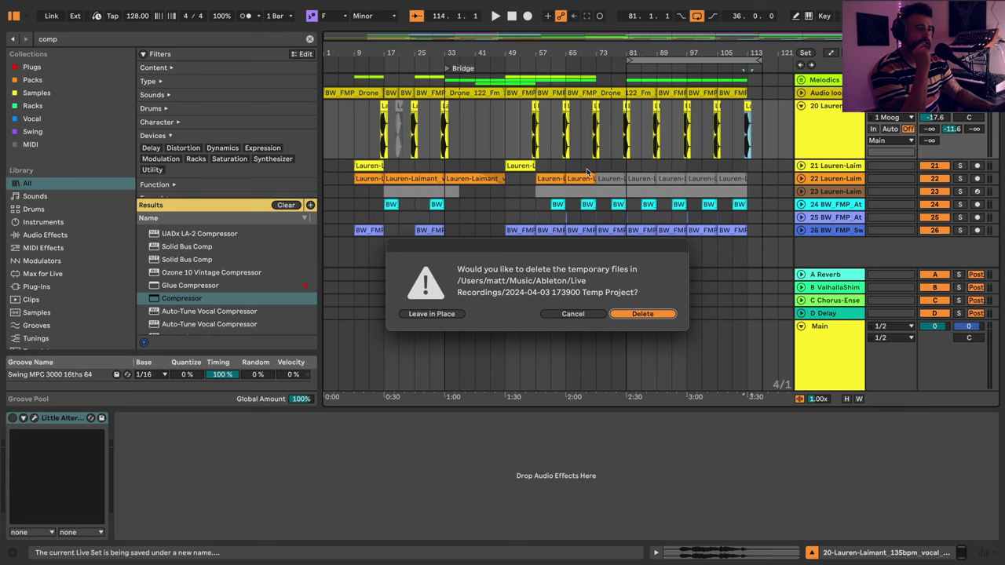
key(Return)
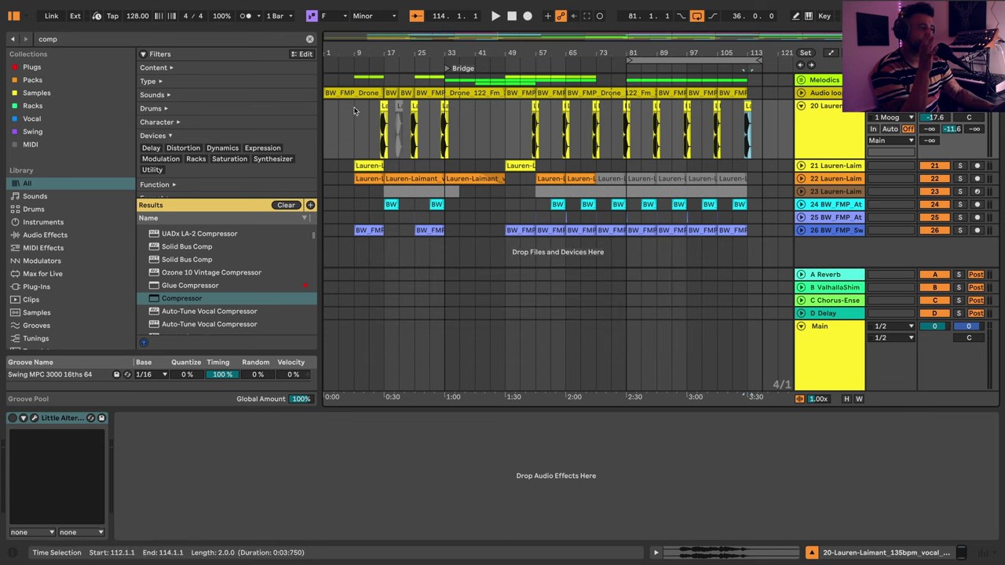
- Unfold track 23, and collect and save all files from elsewhere, other Projects and the User Library into the project
click(801, 192)
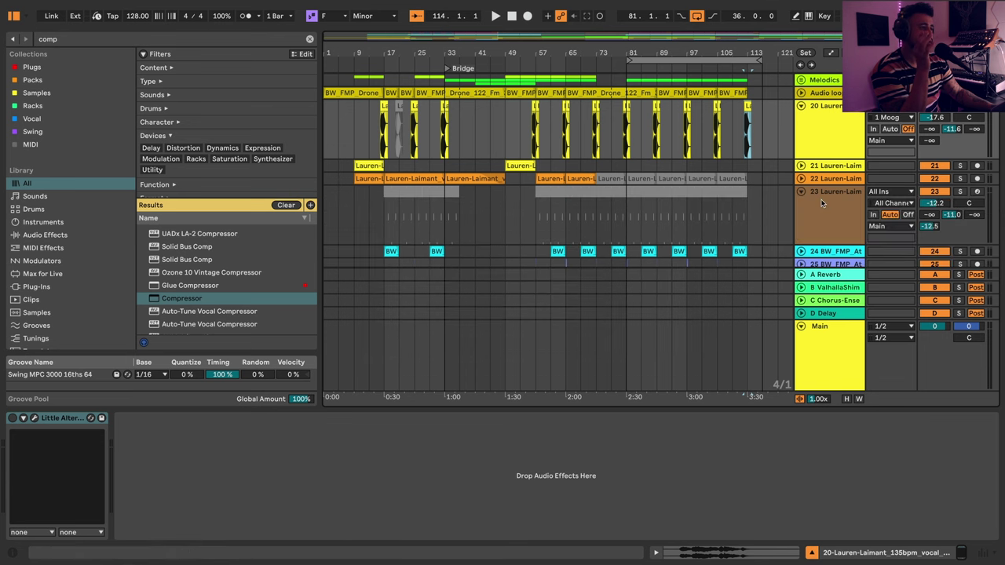
click(58, 5)
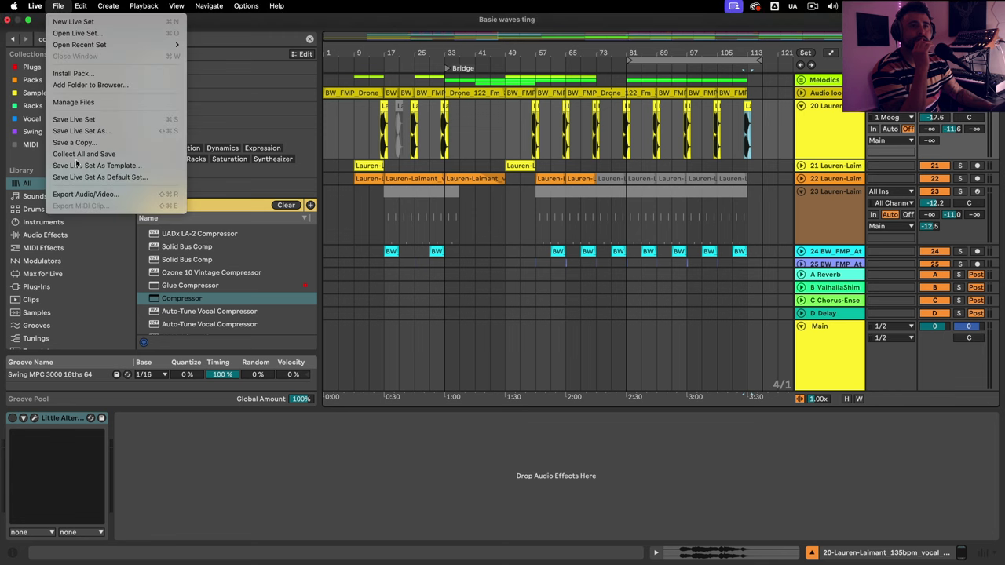
click(124, 154)
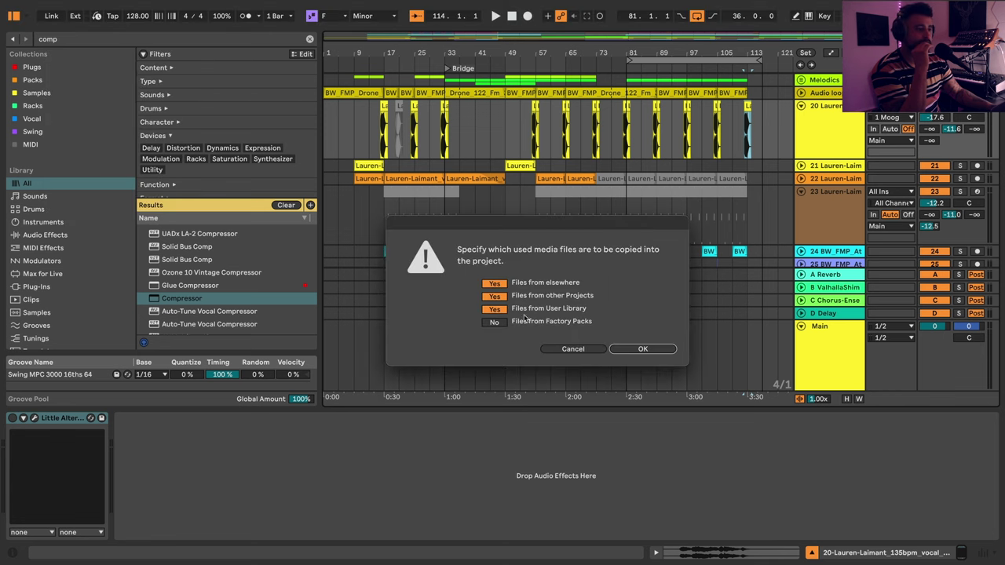
click(642, 349)
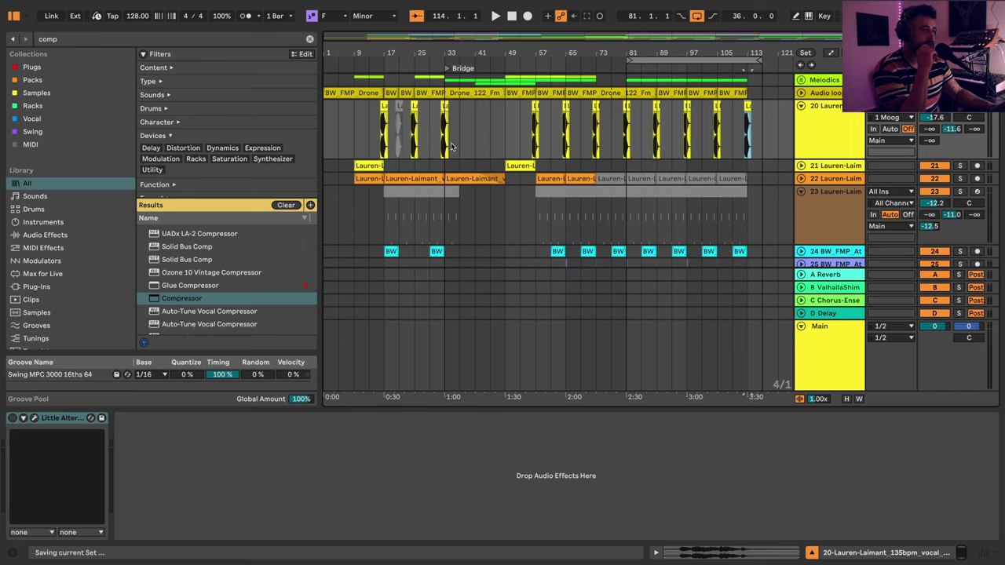
- Play the arrangement from bar 1 and review its upper tracks
click(328, 115)
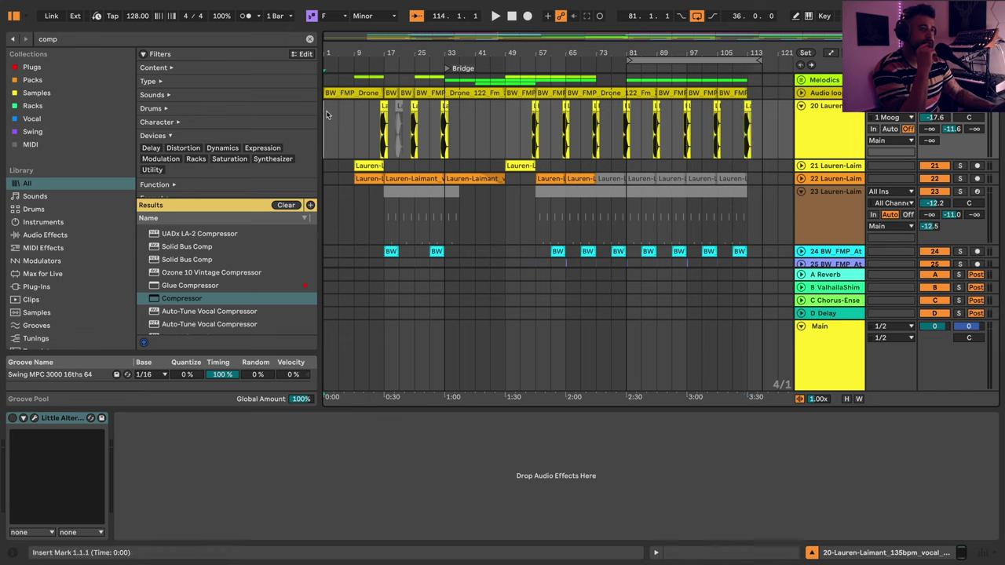
key(space)
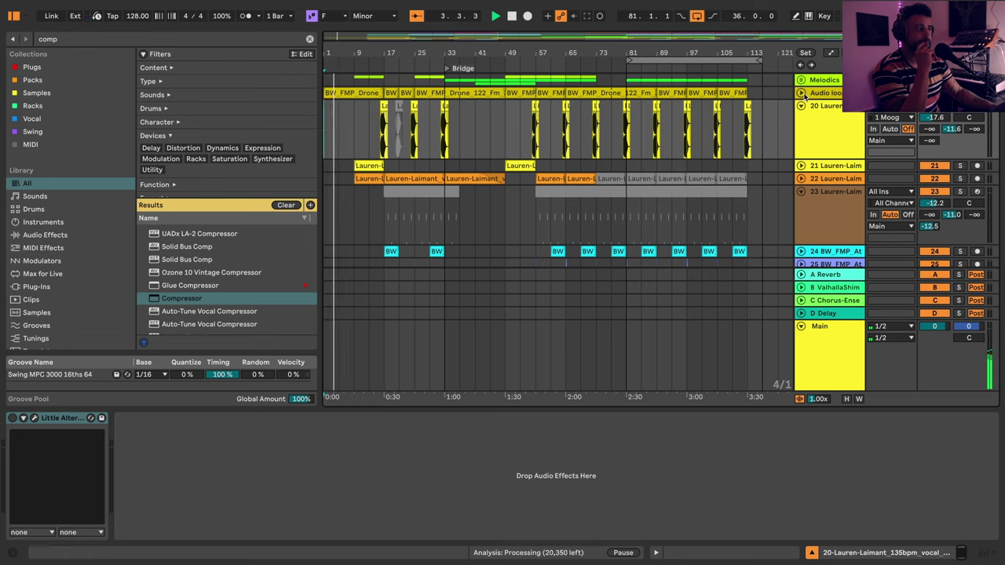
scroll(816, 118, up, 5)
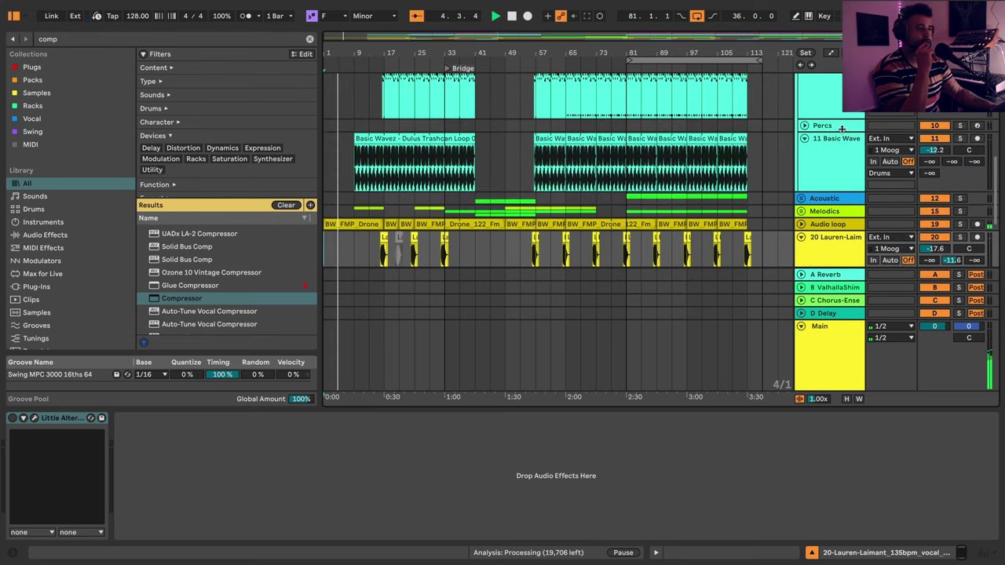
- Fold the Drums group and vocal track 20 to compact the track overview during playback
scroll(840, 141, up, 5)
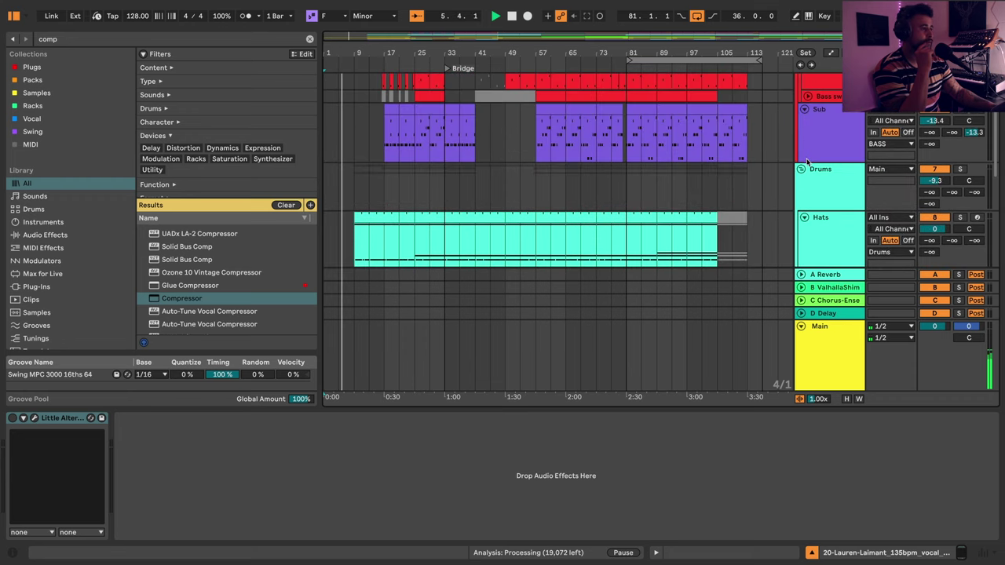
click(802, 169)
scroll(821, 187, down, 1)
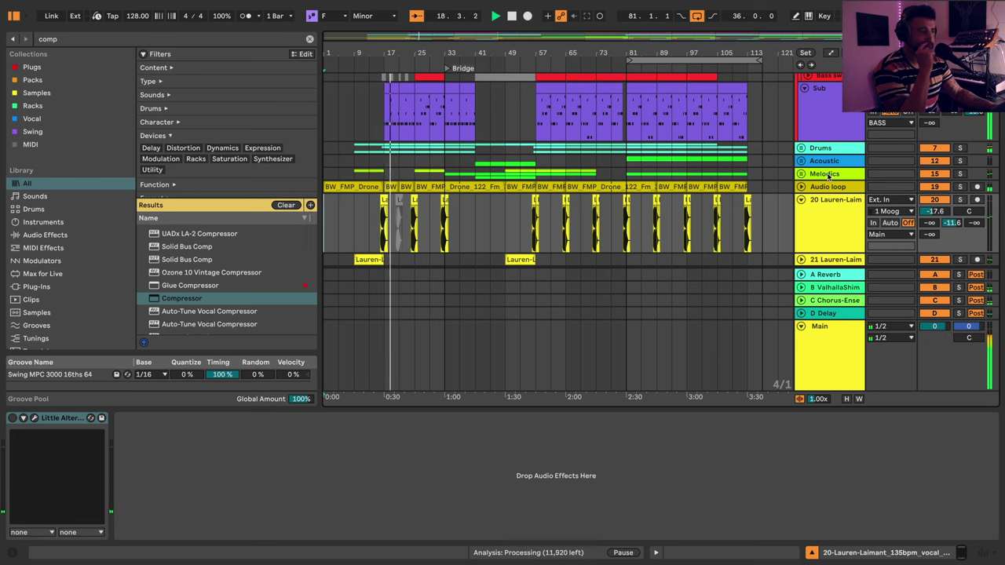
click(801, 200)
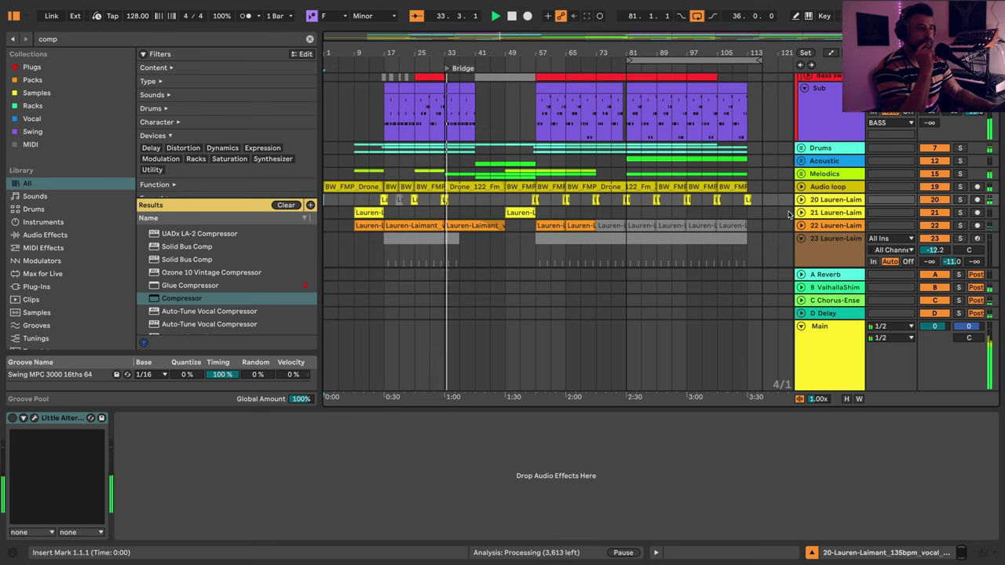
- Add a Redux effect to the Melodics group after its Compressor
click(814, 174)
click(309, 40)
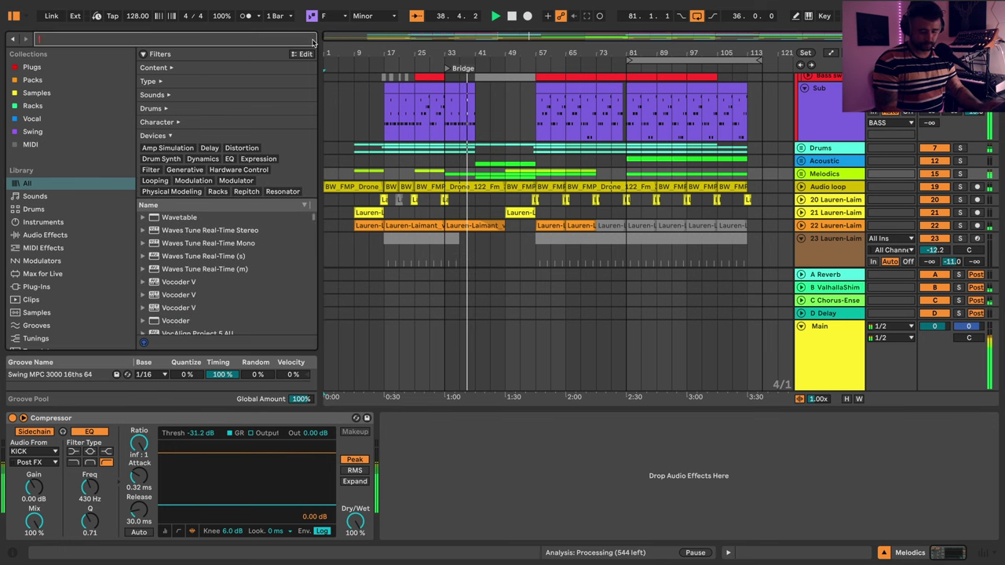
text(red)
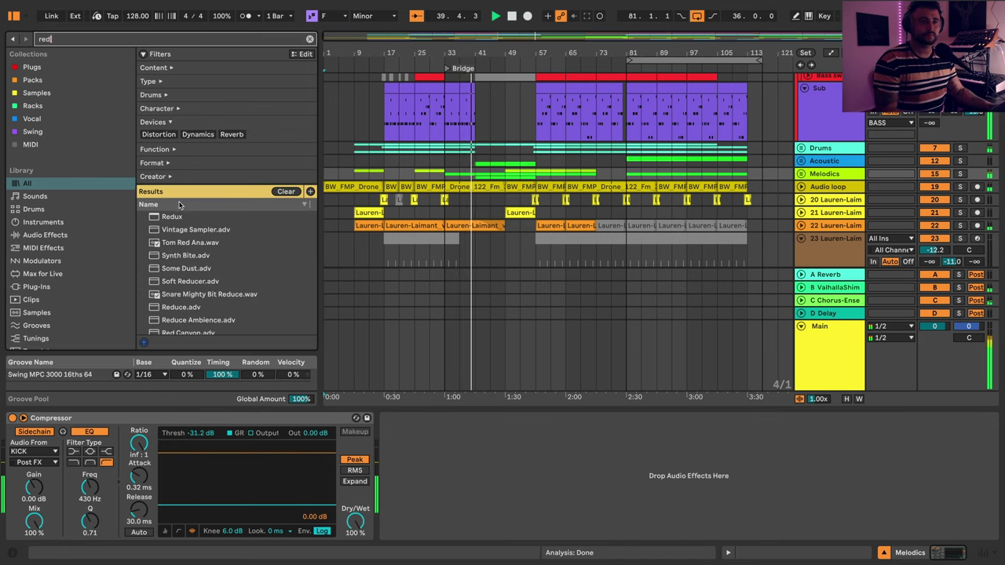
double_click(166, 217)
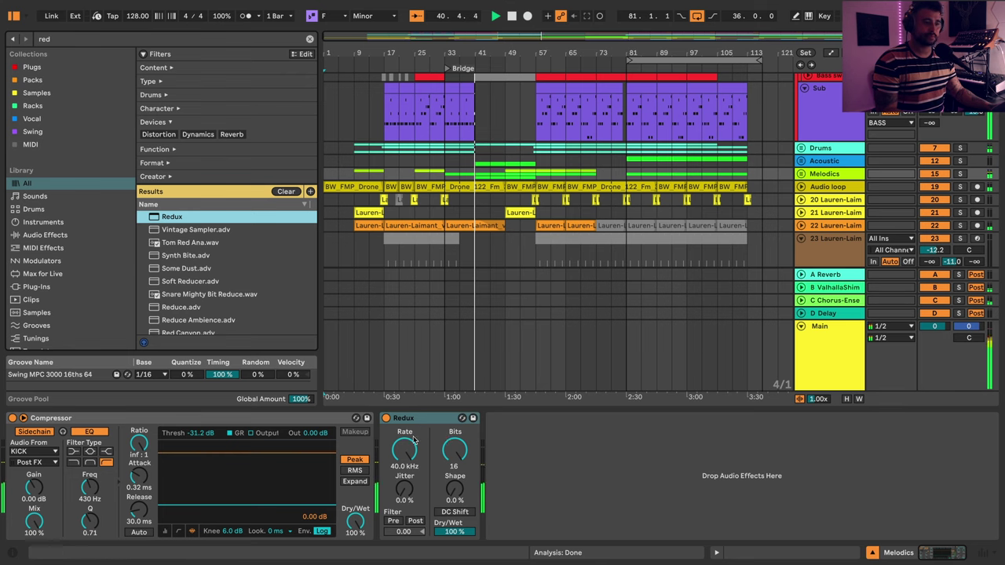
- Automate Redux's sample rate on the Melodics group to ramp down from bar 49 and return to 40 kHz at bar 57
click(800, 173)
key(a)
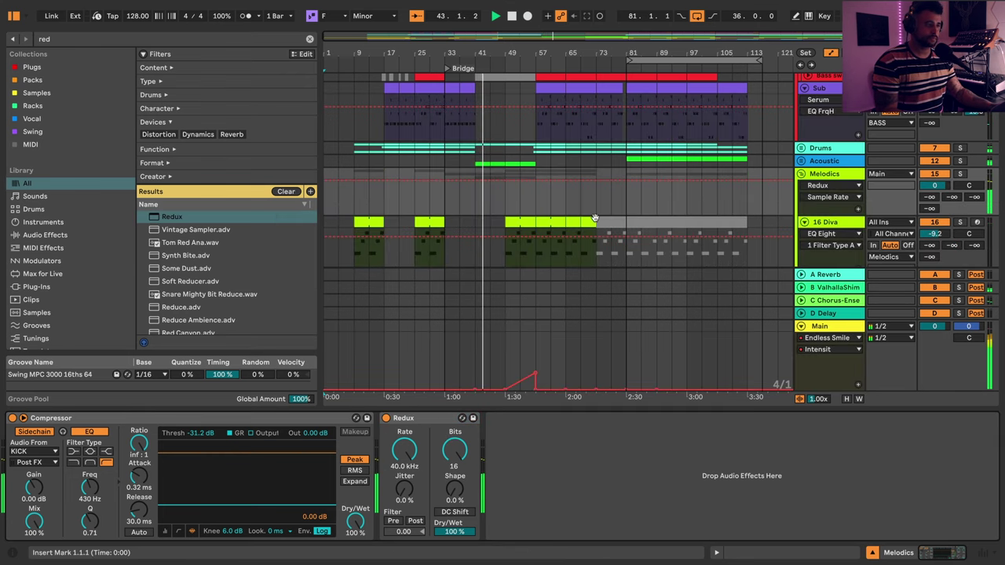
click(504, 182)
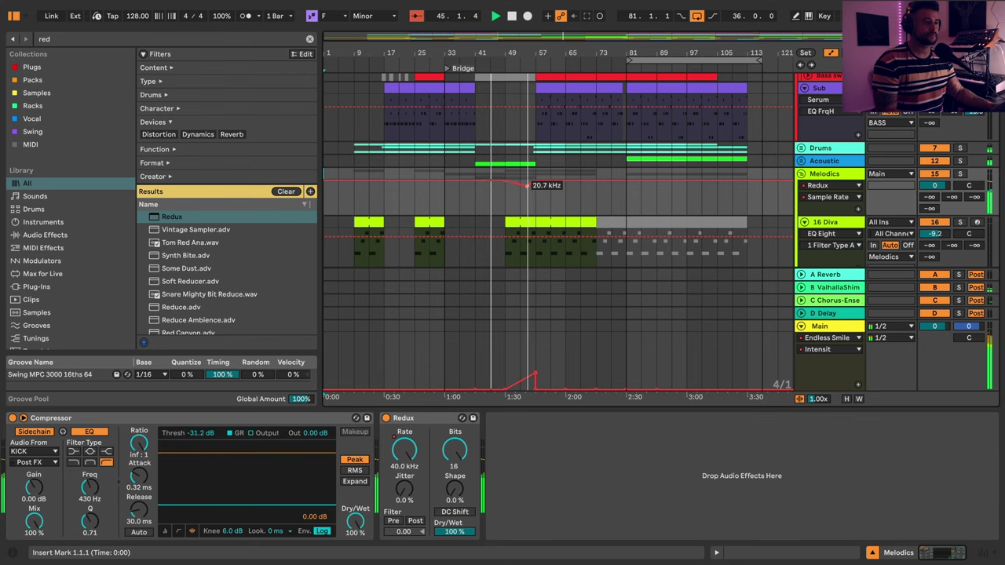
drag(527, 185, 534, 191)
drag(545, 55, 545, 178)
- Fold all tracks, unfold track 24, and copy its first second-drop one-shot clip to bars 53–57
scroll(667, 226, down, 2)
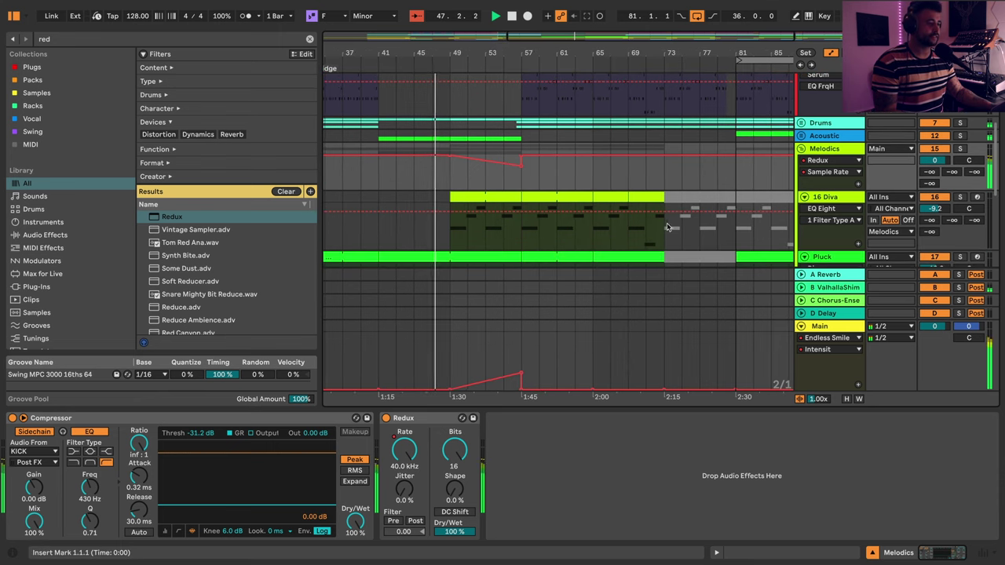
scroll(684, 181, down, 6)
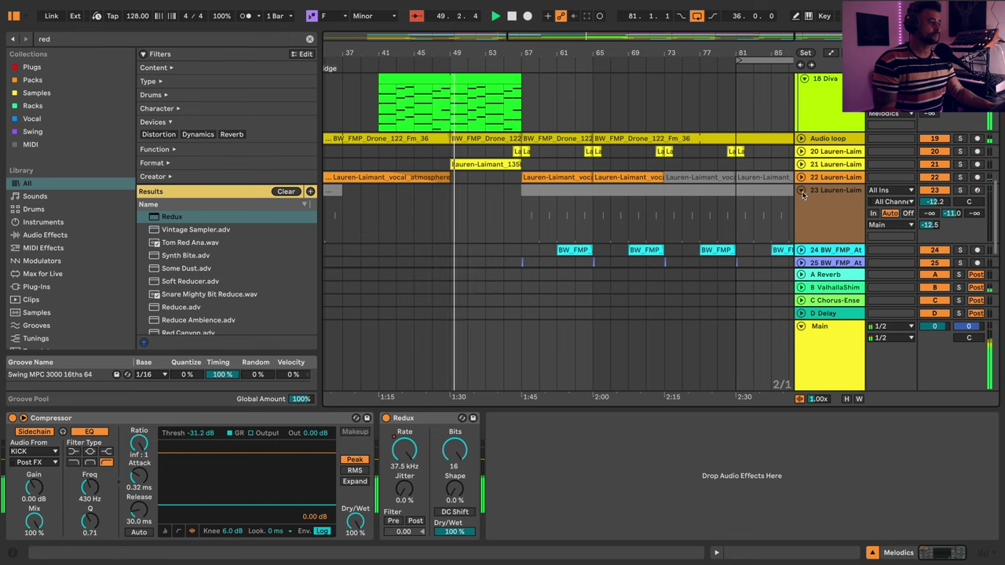
alt+click(801, 191)
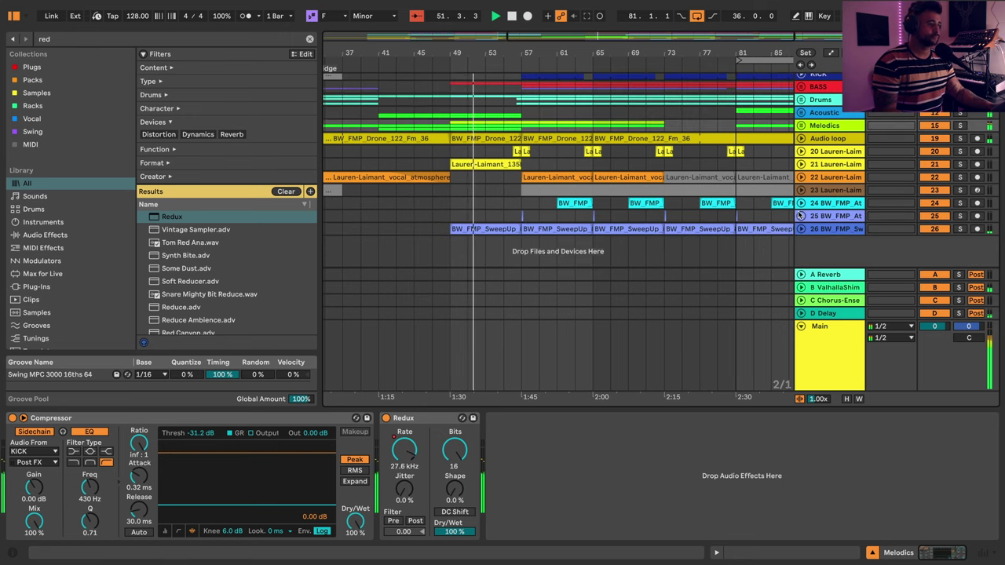
click(801, 202)
ctrl+drag(578, 208, 507, 210)
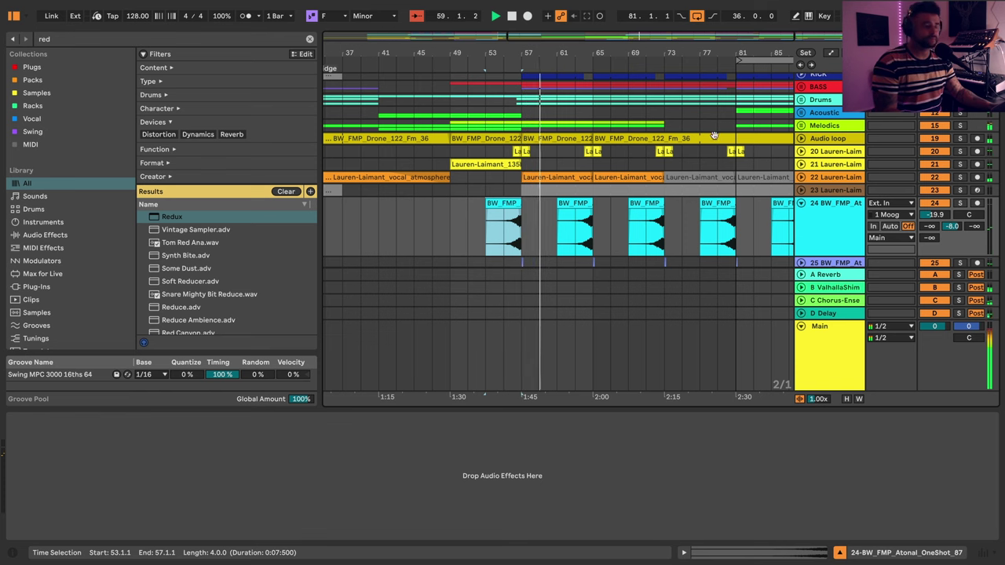
- Insert a Glue Compressor before Pro-L 2 on the Main track, with threshold at -13.3 dB and makeup at 1.59 dB
drag(721, 50, 627, 33)
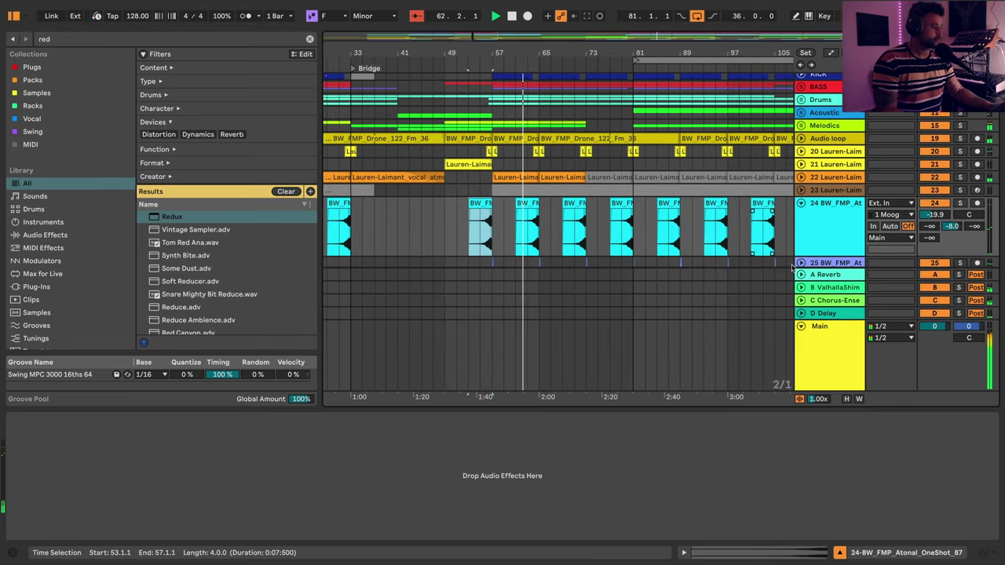
click(813, 369)
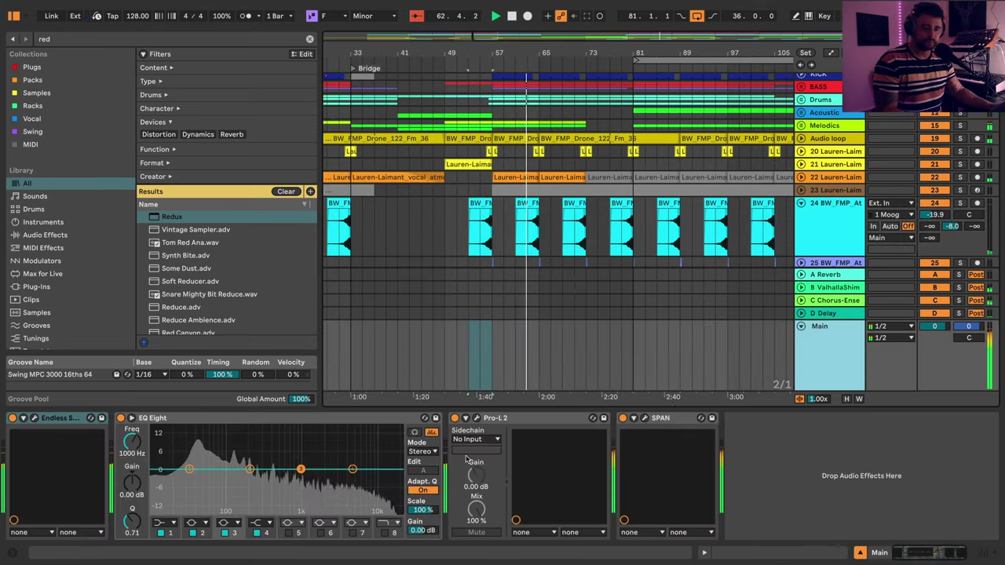
click(309, 38)
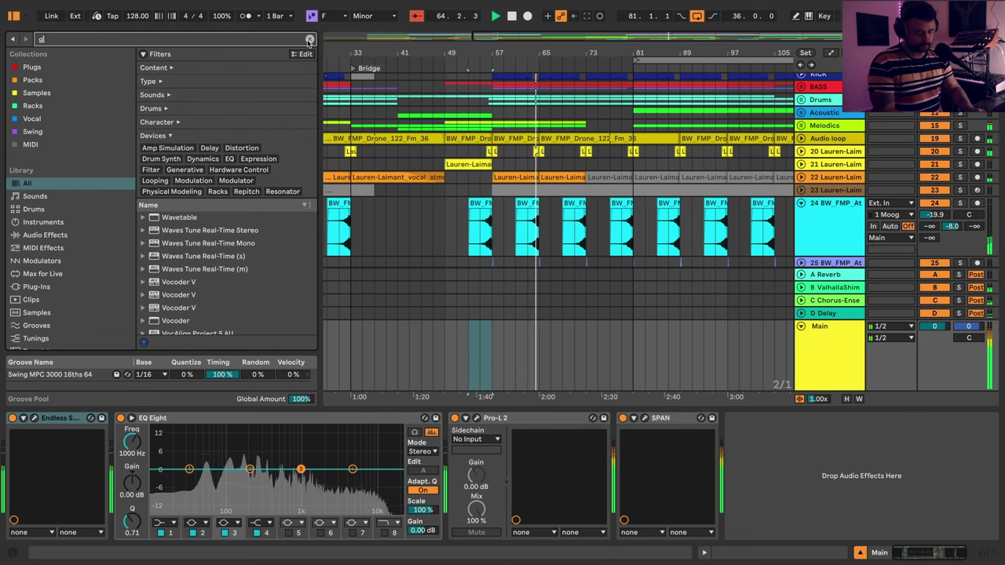
text(glue)
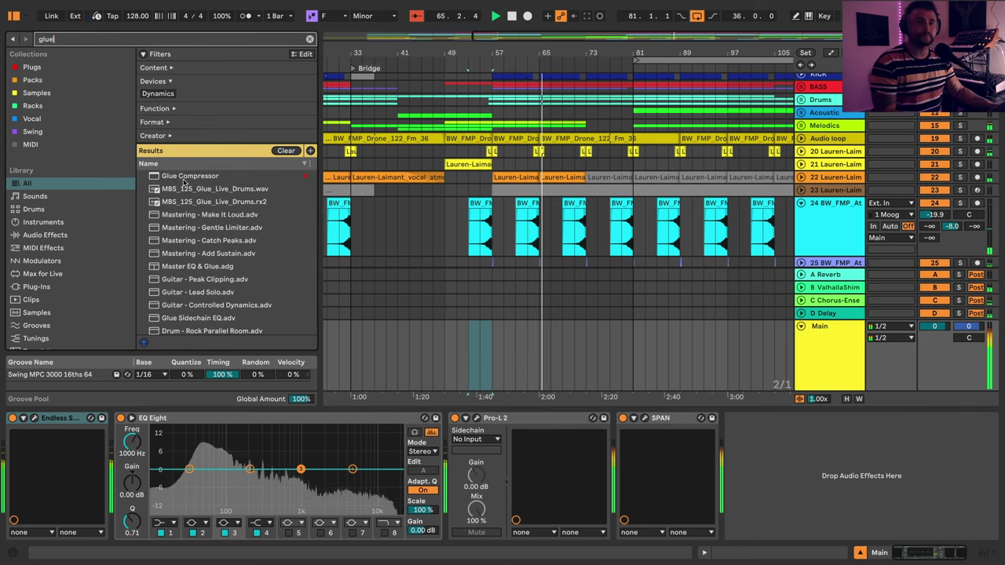
drag(186, 176, 444, 449)
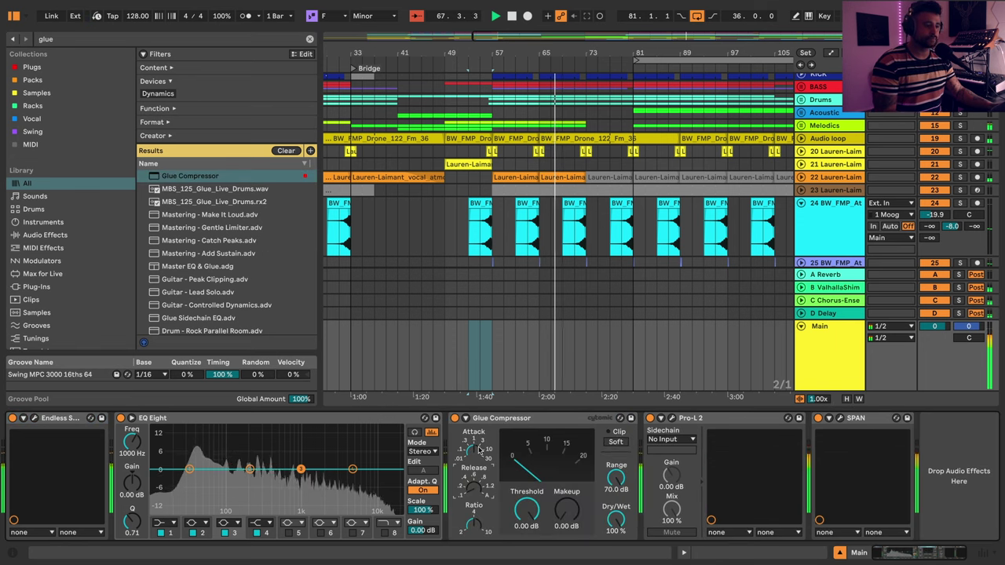
drag(527, 510, 527, 538)
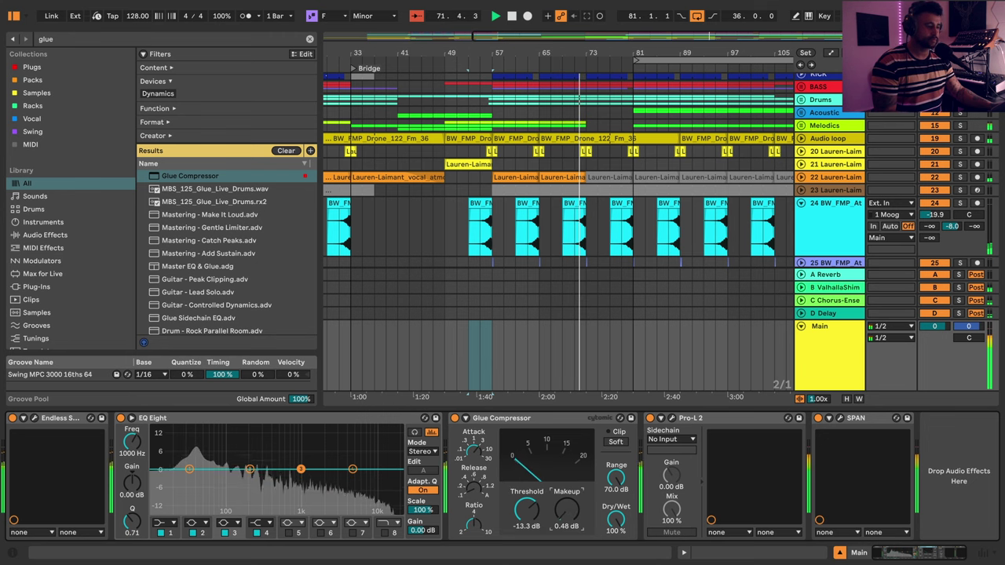
drag(566, 510, 565, 505)
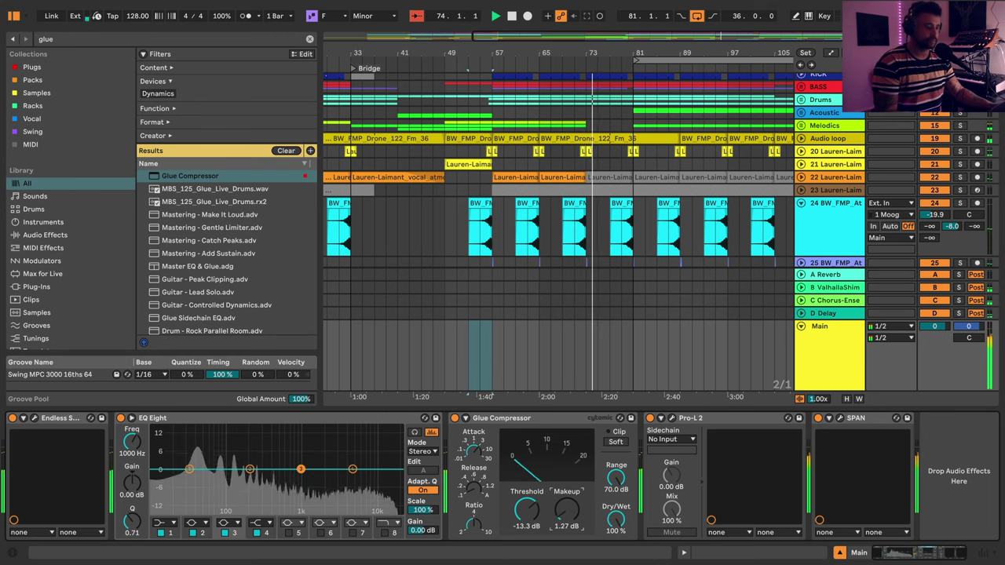
- Automate Endless Smile's intensity on the Main track to rise from bar 77 and drop back to zero at bar 81
click(668, 51)
drag(668, 51, 570, 85)
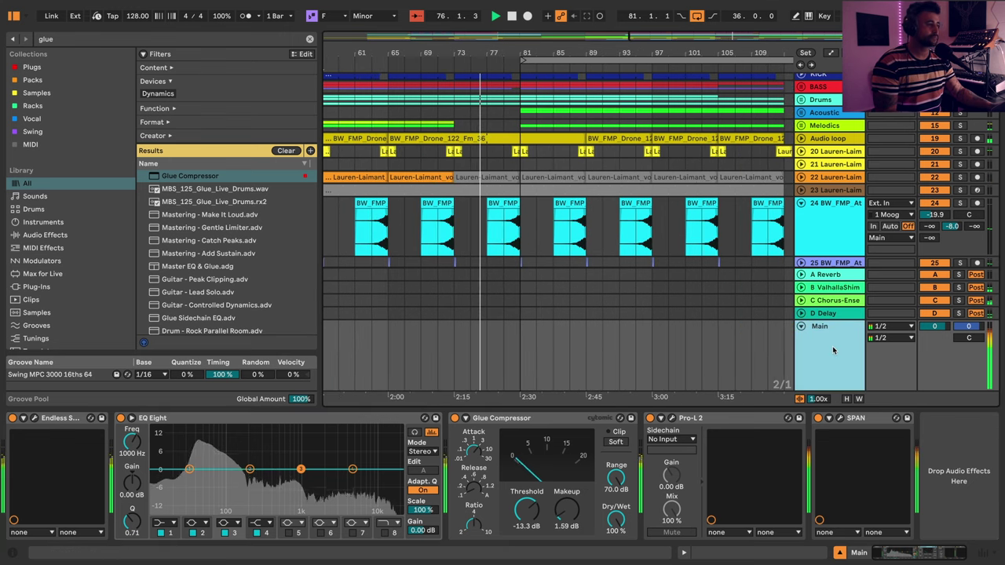
key(a)
click(830, 338)
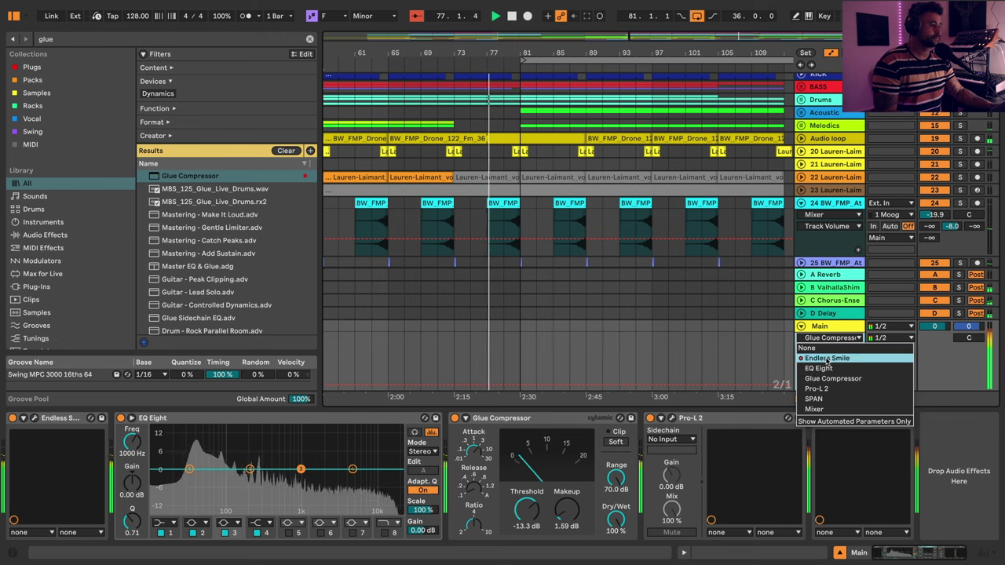
click(825, 359)
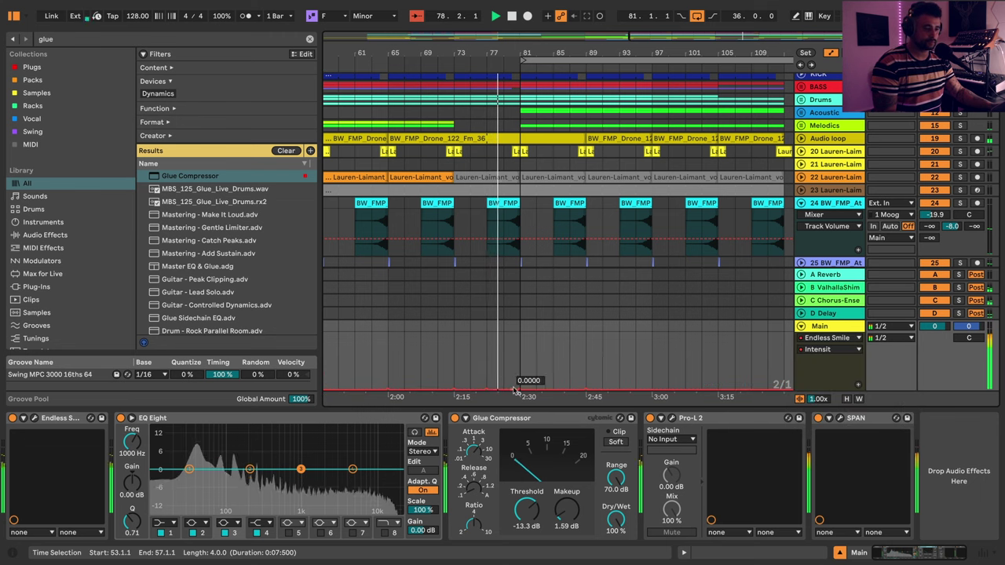
drag(514, 390, 515, 369)
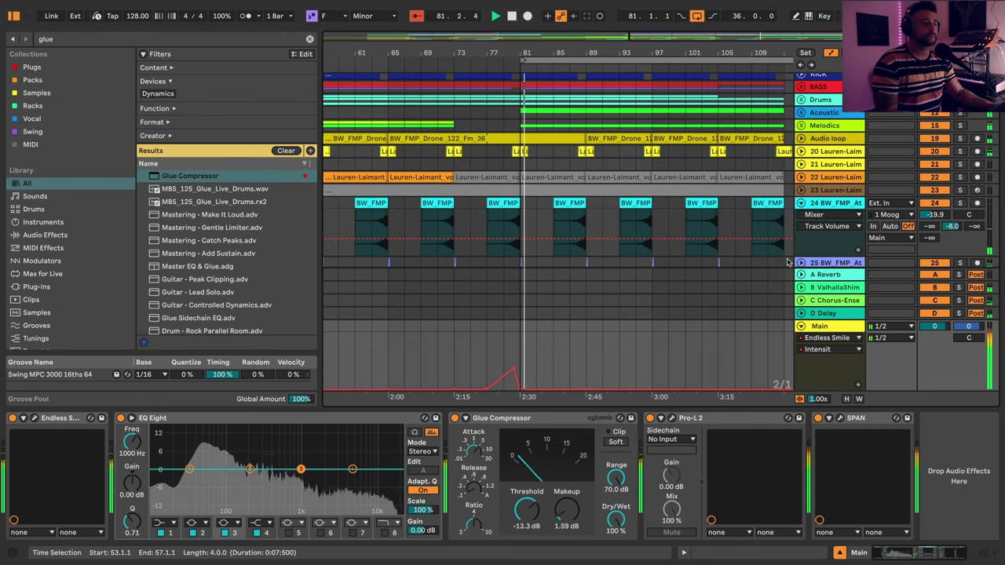
key(a)
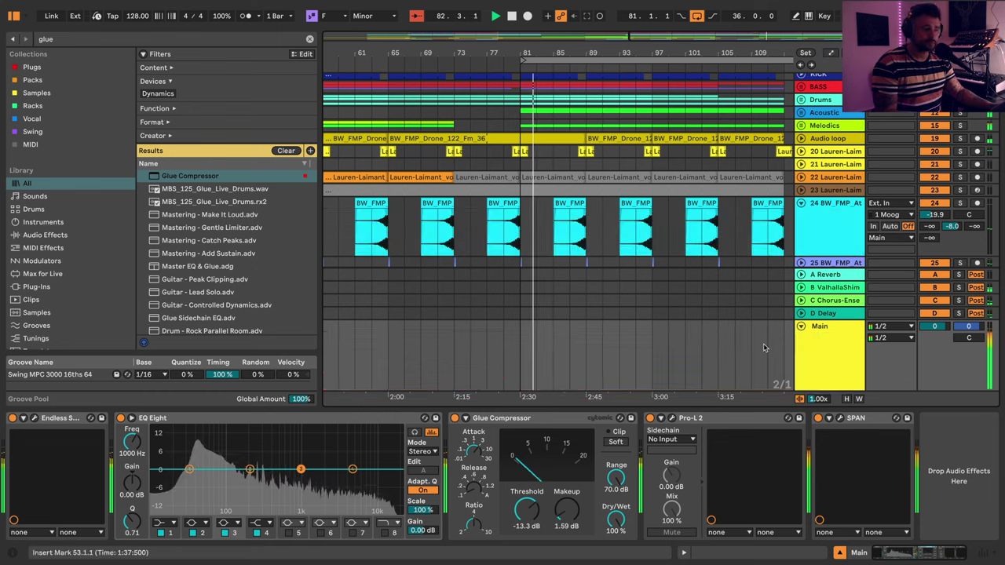
- Insert soothe2 on the Main track between the Glue Compressor and Pro-L 2
click(831, 364)
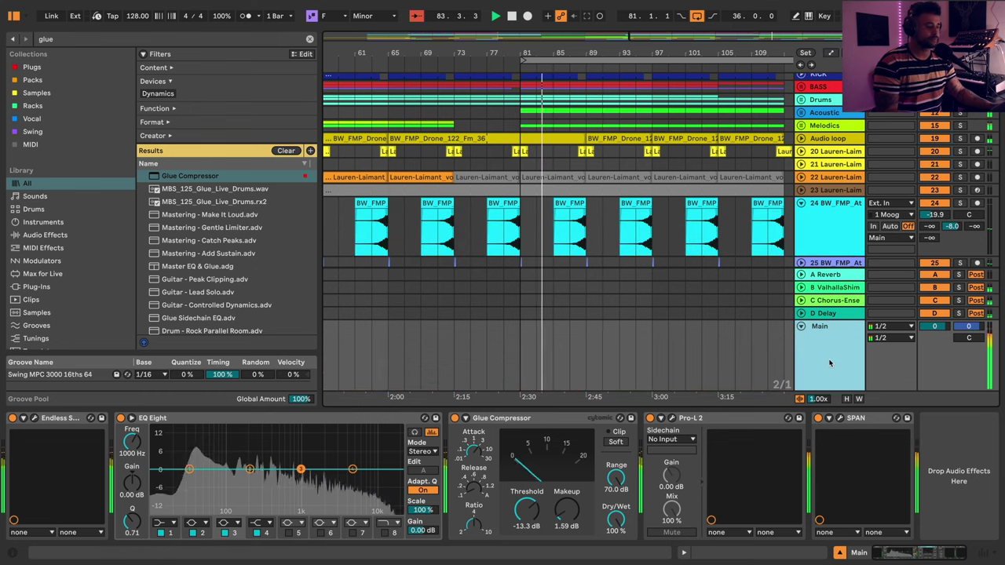
click(309, 40)
text(soothe)
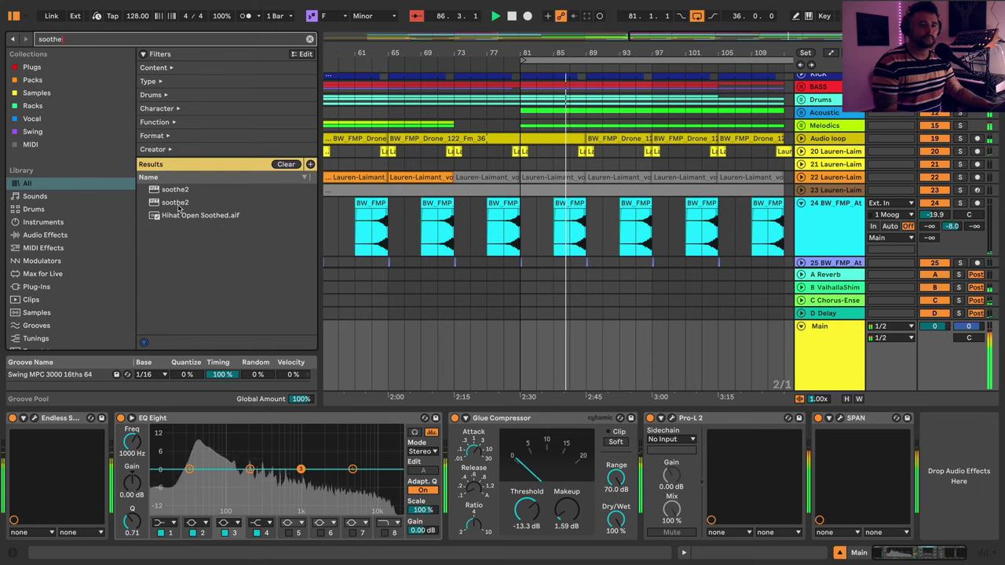
click(182, 202)
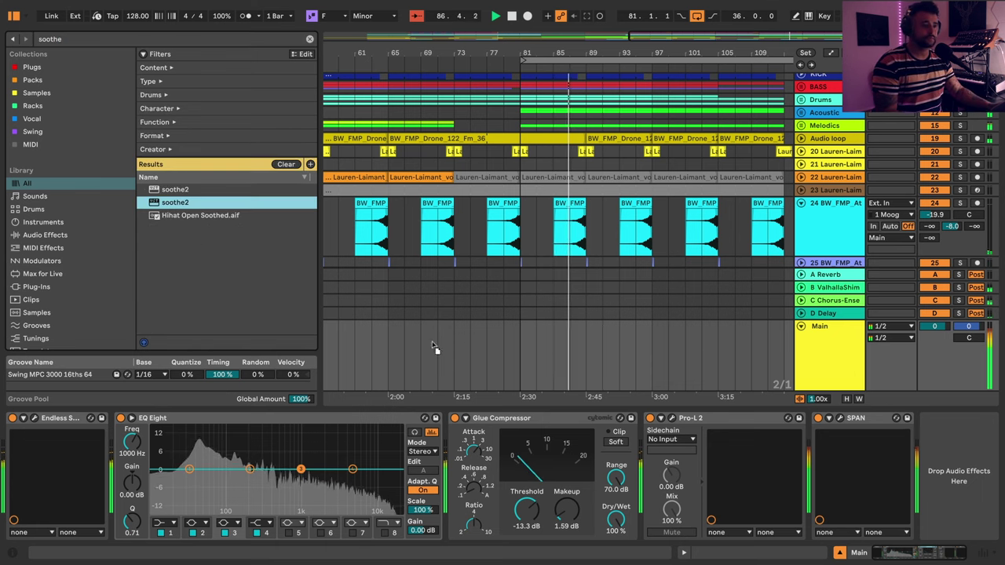
drag(640, 434, 641, 434)
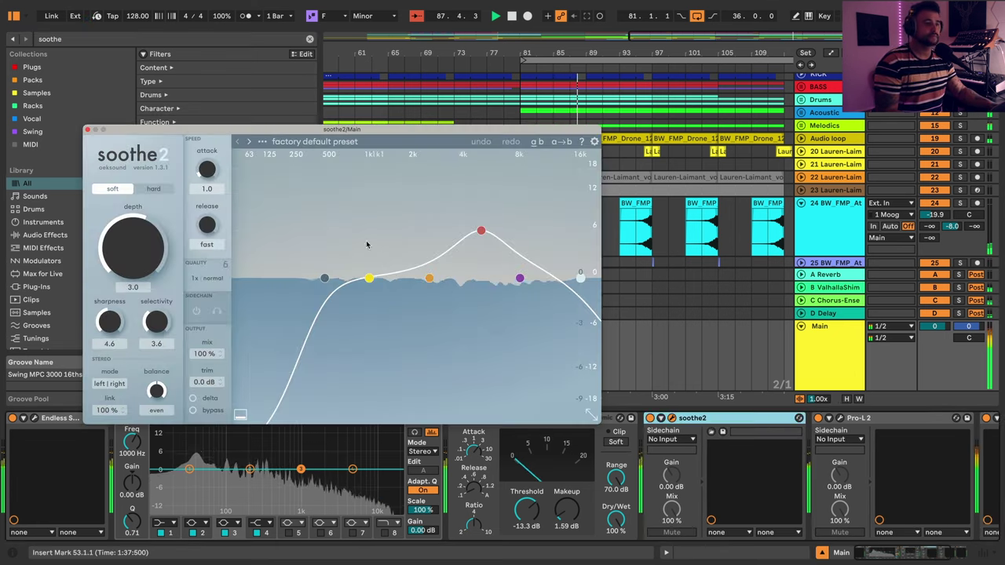
- Flatten soothe2's curve with the low cut at 35 Hz, band 2 at 2.5 kHz with 1.1 dB sensitivity, and the high bands moved upward in frequency
drag(368, 277, 238, 278)
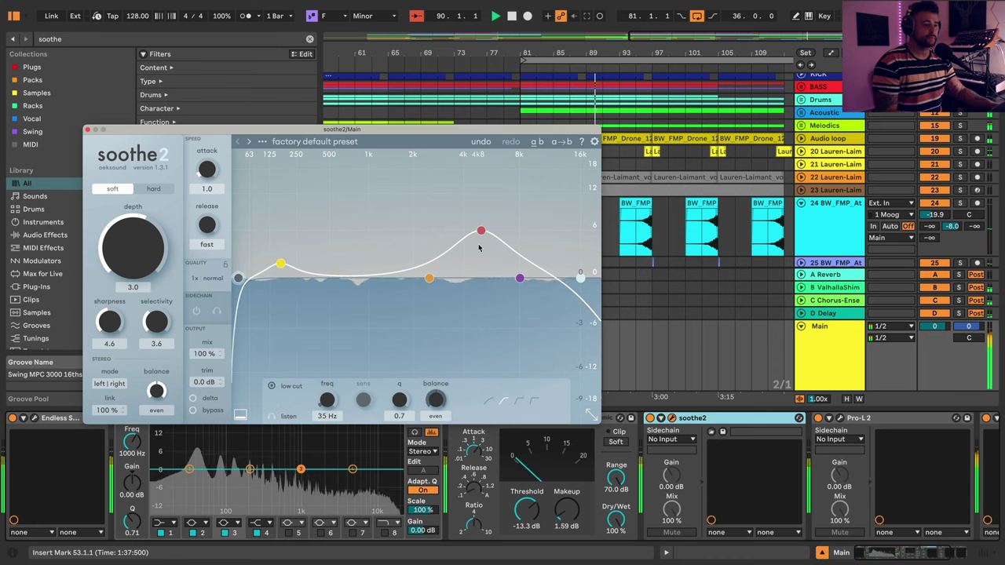
drag(480, 230, 581, 278)
drag(505, 265, 553, 256)
drag(429, 277, 431, 269)
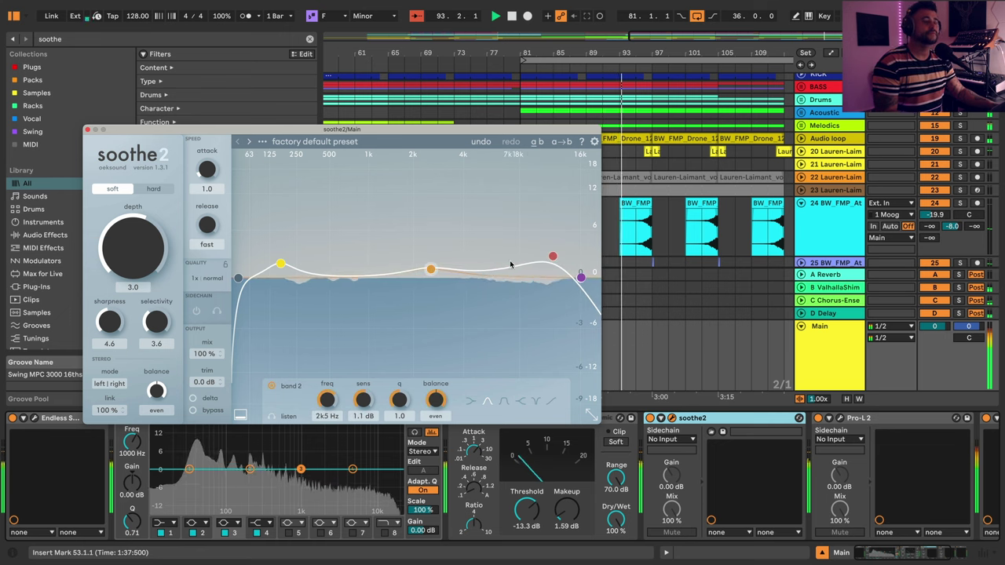
click(88, 130)
- Unfold the Melodics group and automate the Pluck track's Diva FreqModDepth to fall to 31.34 between bars 105 and 113
scroll(746, 182, right, 3)
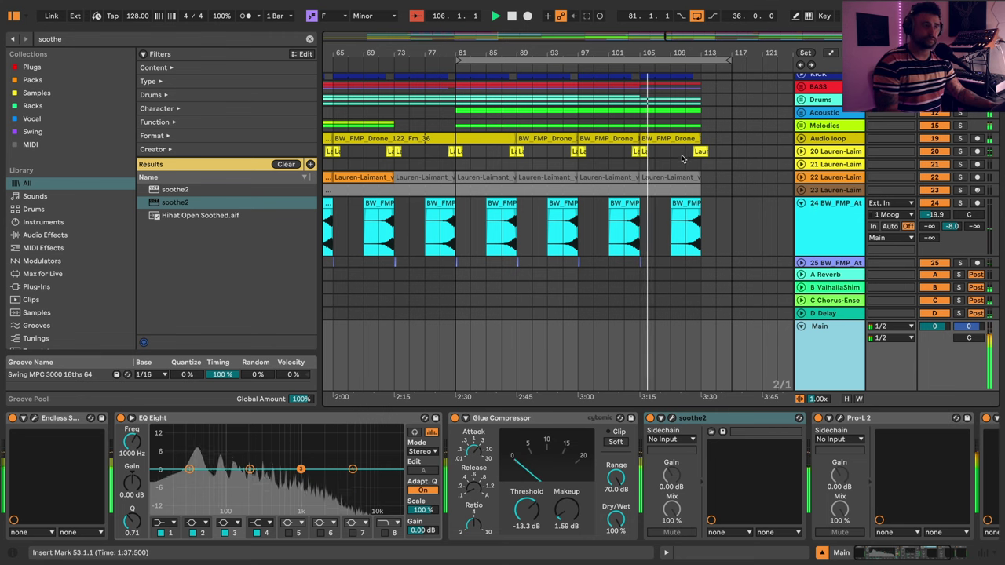
click(801, 126)
click(839, 245)
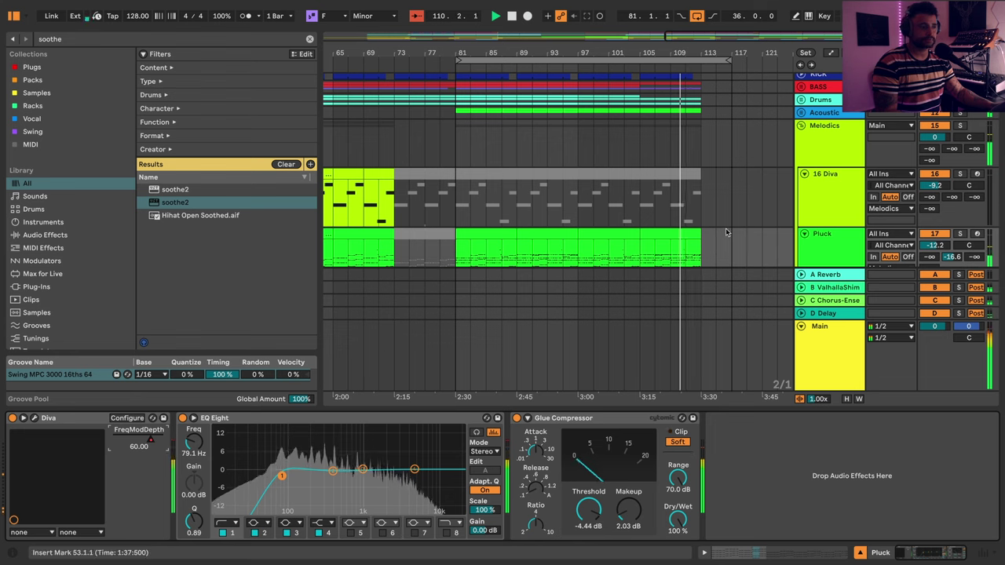
key(a)
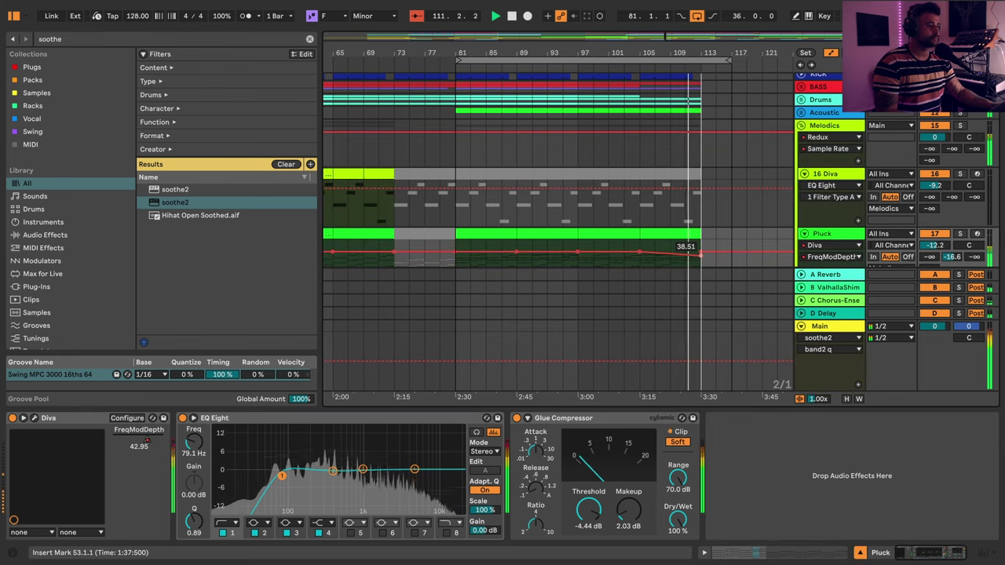
drag(700, 251, 701, 256)
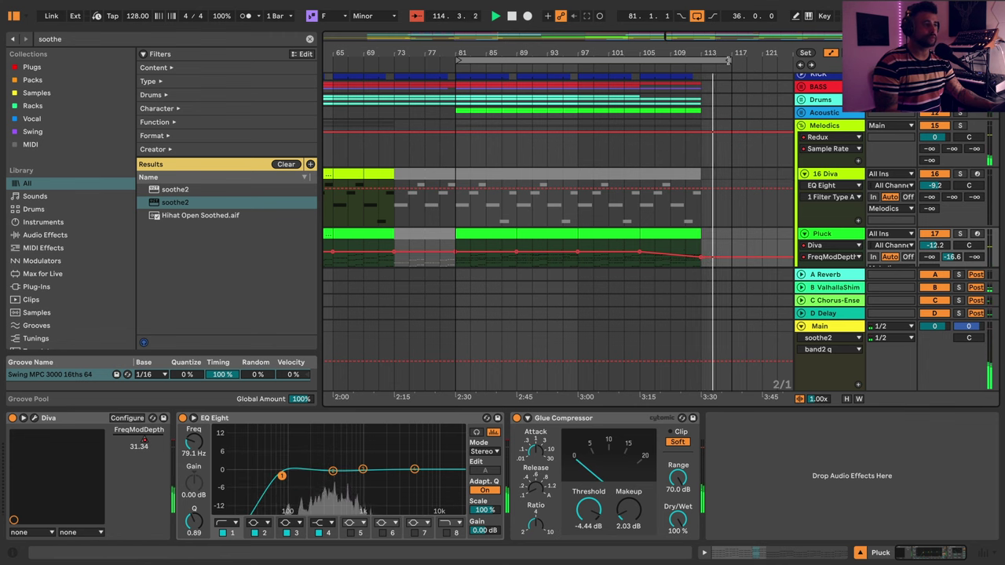
- Extend the loop from bar 81 to a length of 40 bars, hide the automation lanes, and stop playback
drag(729, 59, 750, 24)
key(a)
key(space)
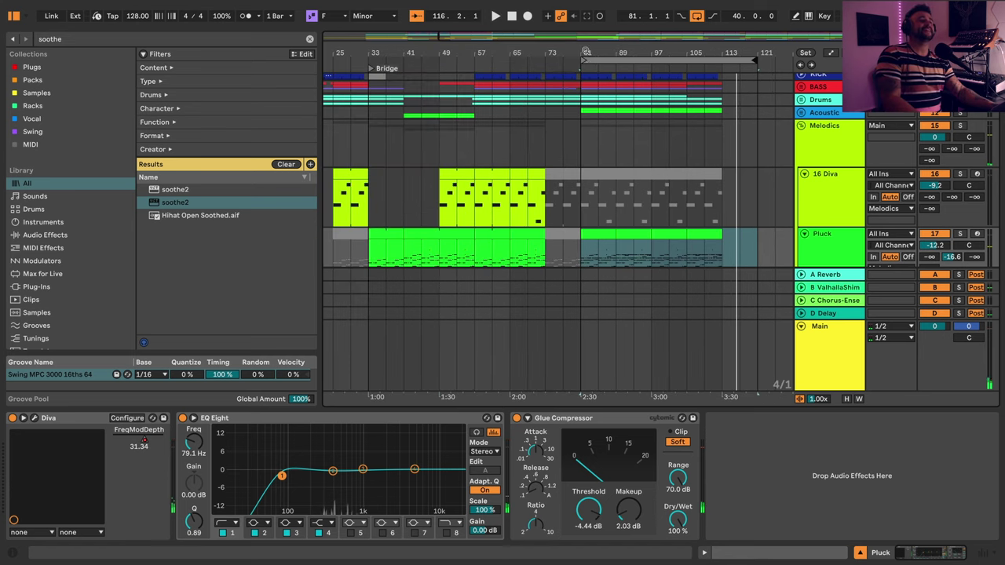
- Display the Main track's device chain and fold the Melodics group in the arrangement
click(813, 354)
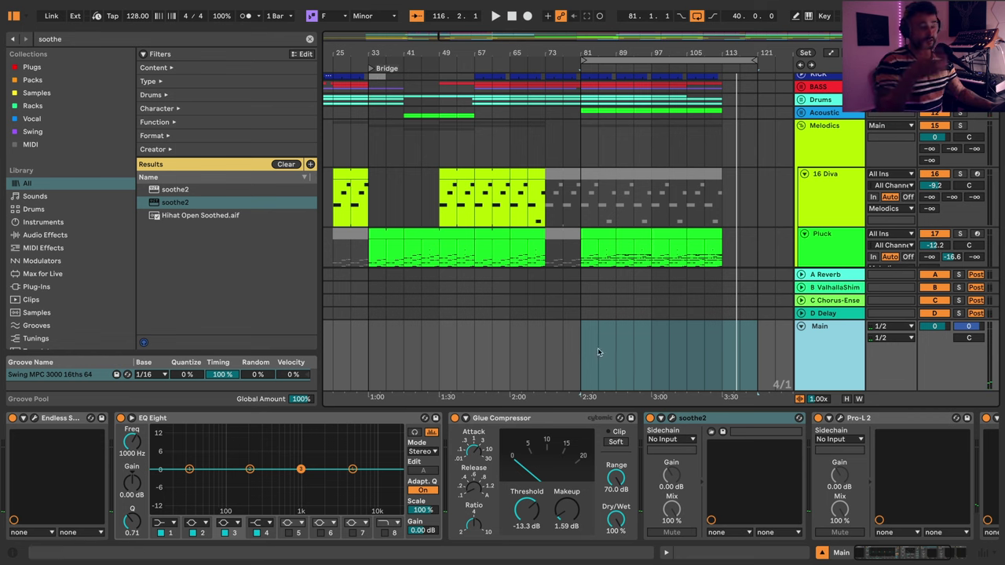
click(801, 127)
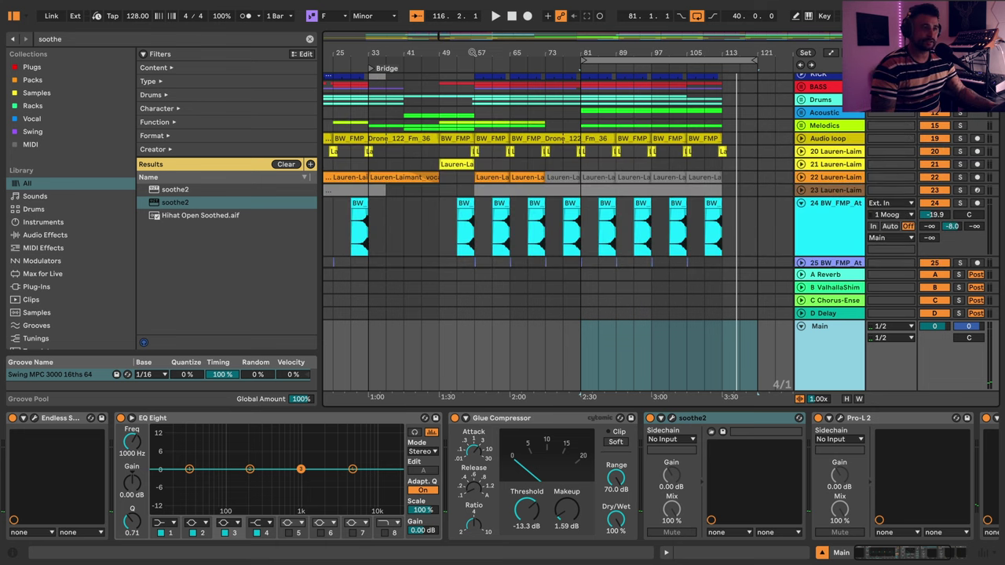
drag(639, 53, 639, 35)
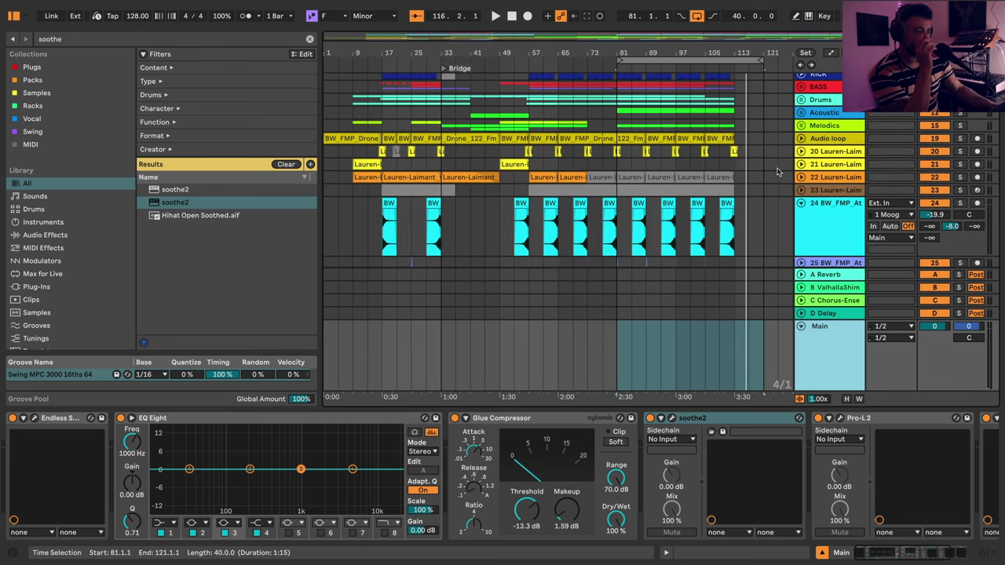
- Unfold and select vocal hook track 20 to show its devices, and clear the browser's soothe search
scroll(780, 169, down, 1)
click(824, 147)
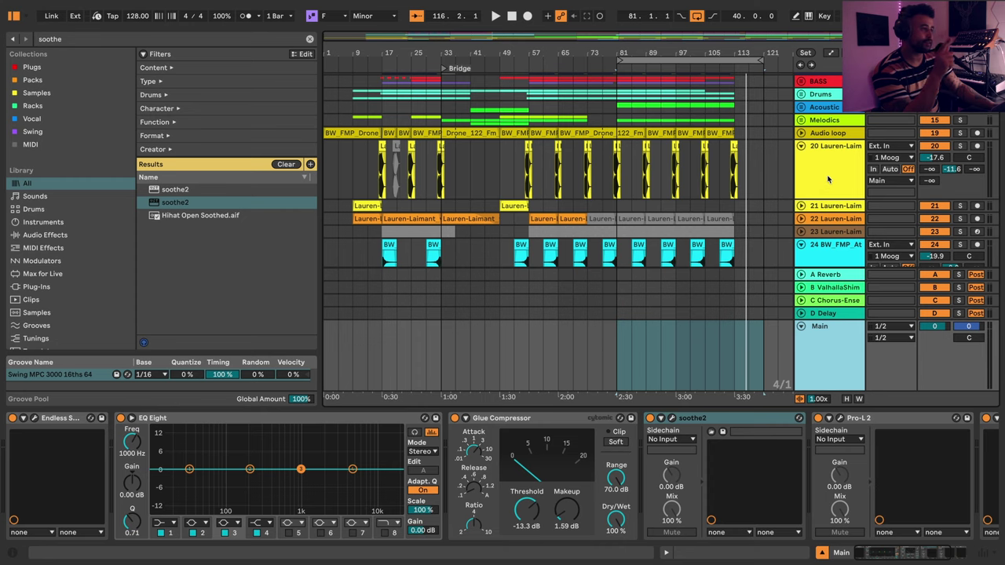
click(827, 180)
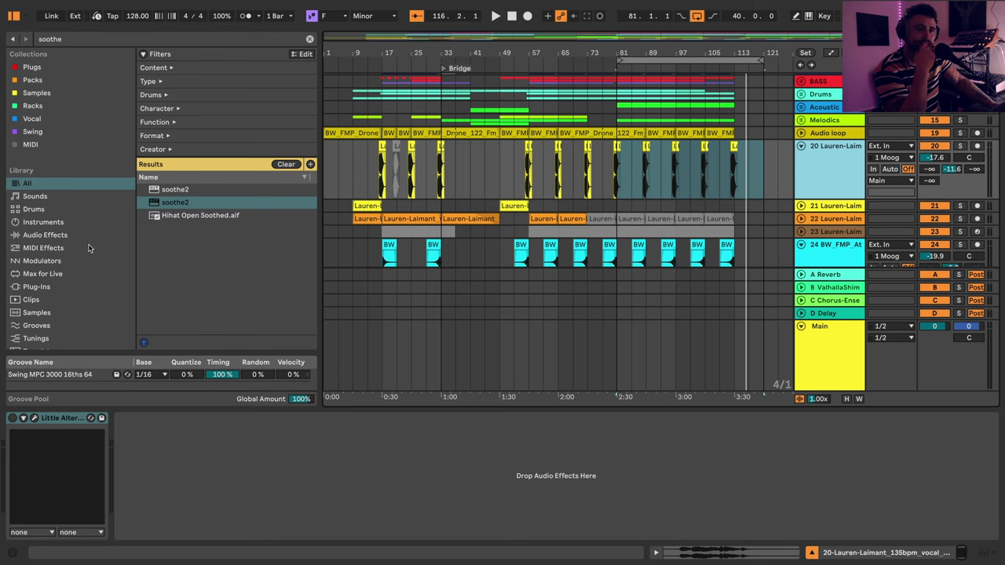
click(309, 39)
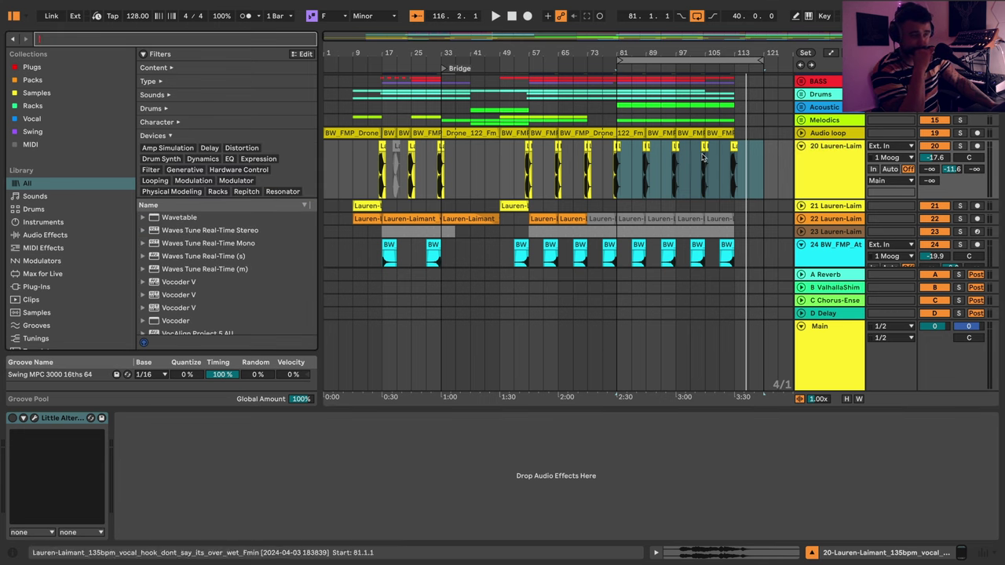
click(837, 185)
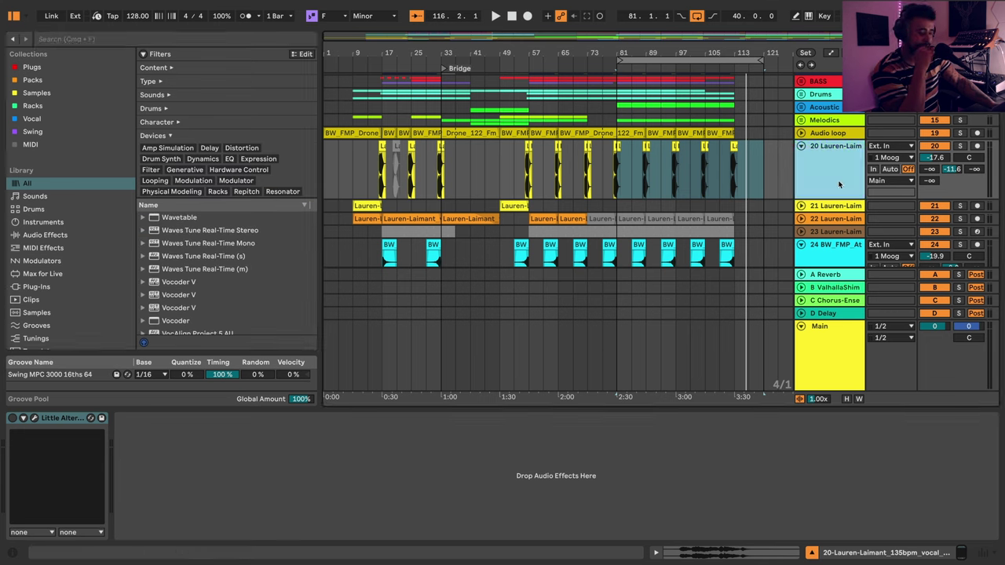